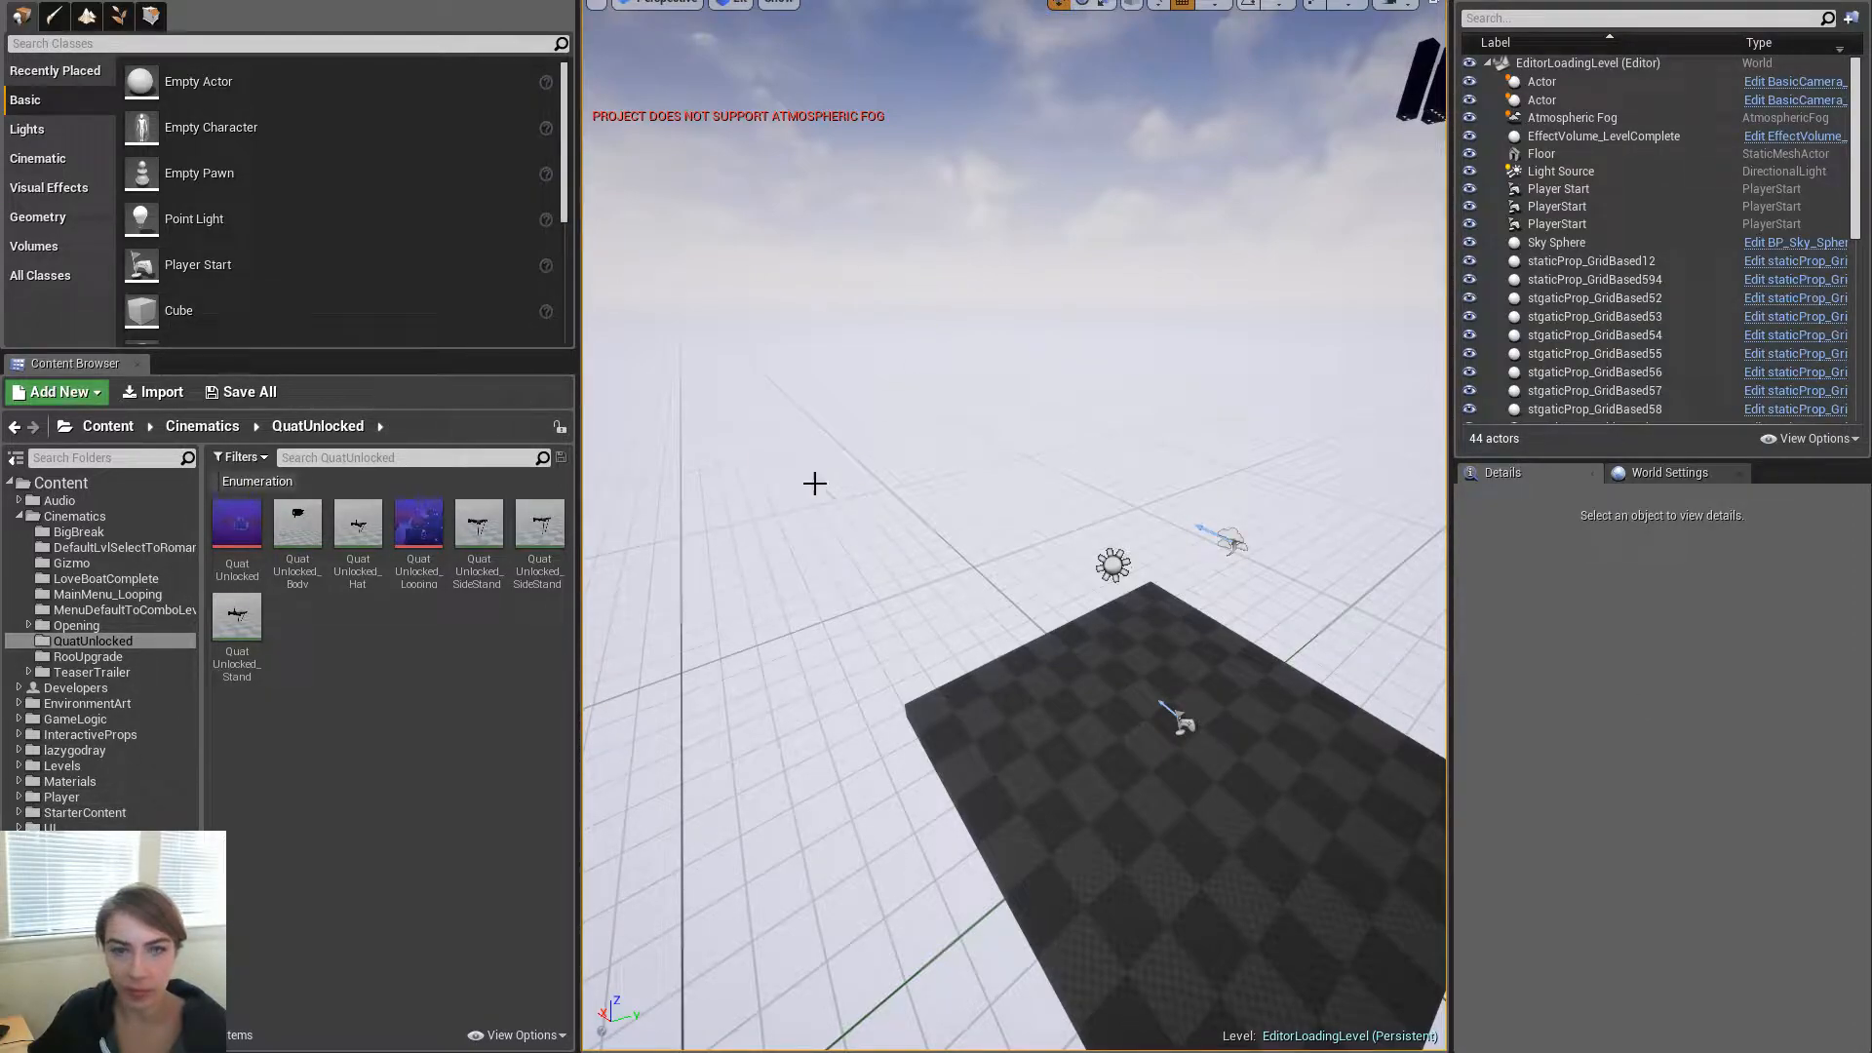
Open the MasterGame level and select the Nar_Meetup building below the main stage
left_click(19, 0)
left_click(619, 192)
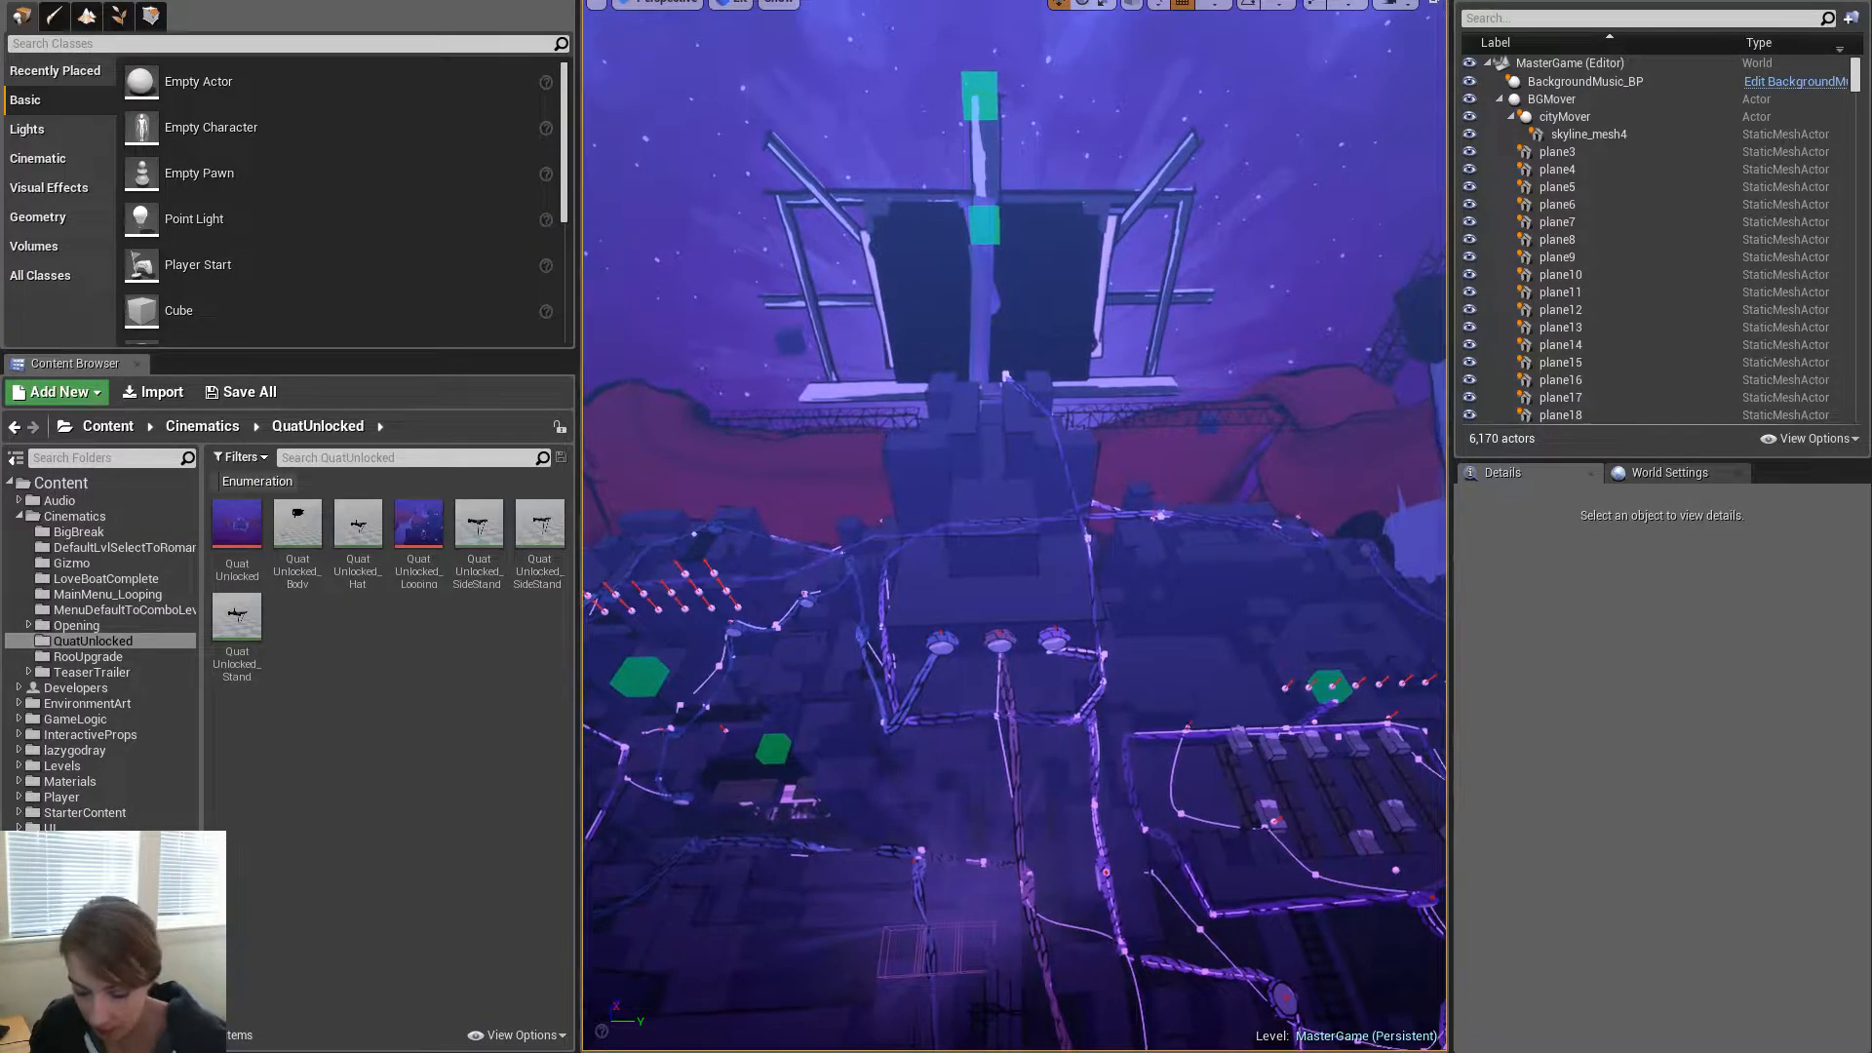
key("F11")
left_click(899, 604)
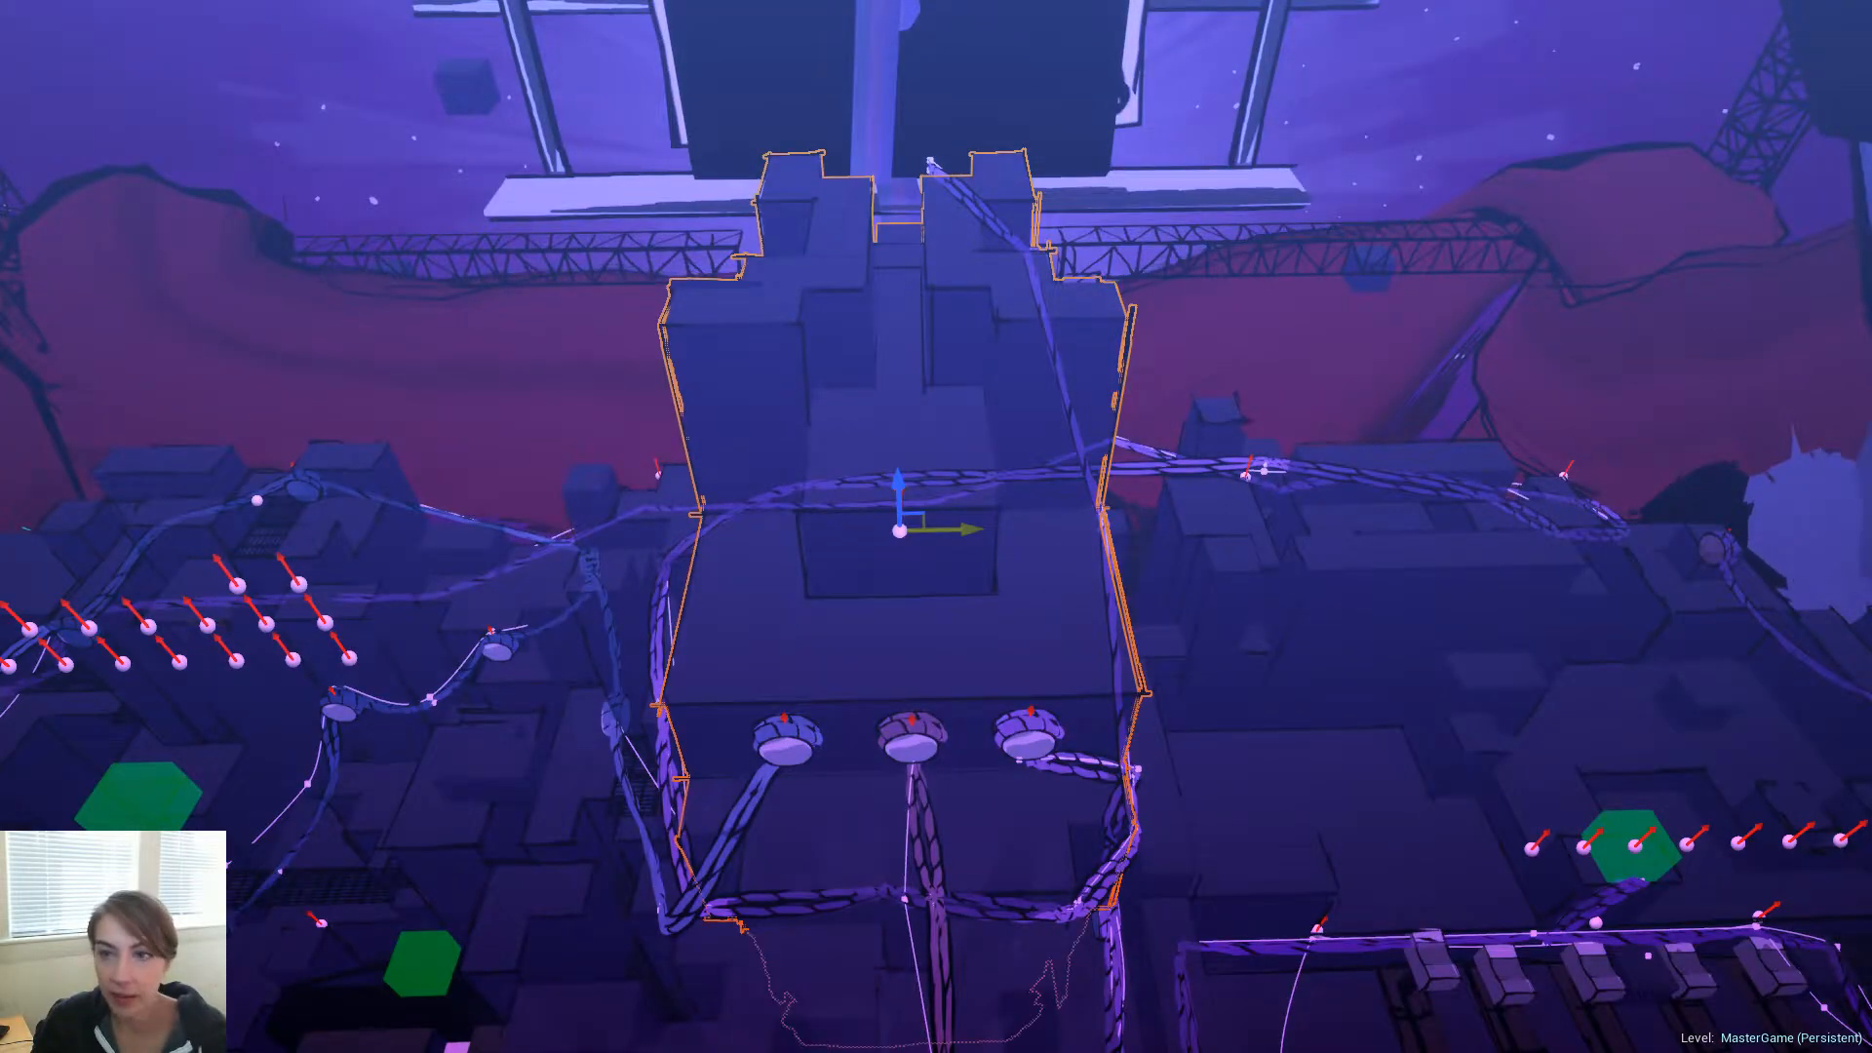
key("F11")
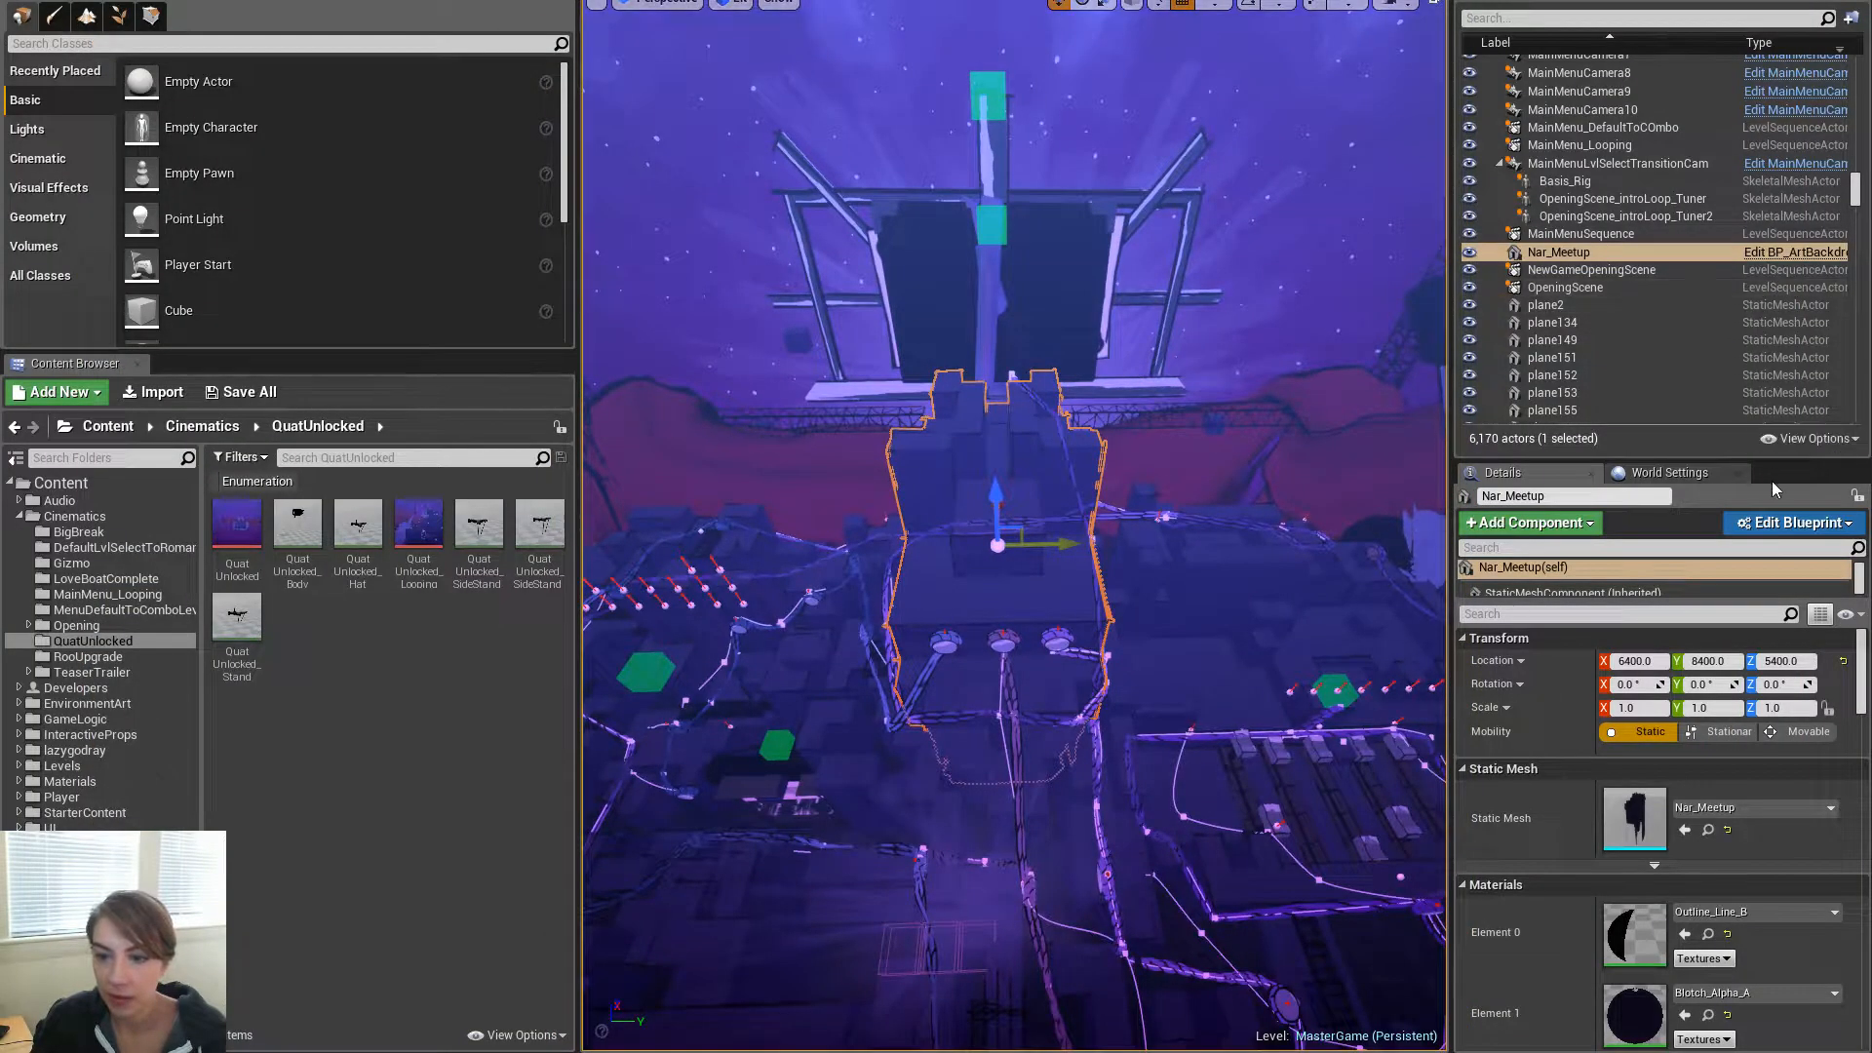
In the building's blueprint, set New Forced Lod Model to 2 on the branch's True node and compile the blueprint
left_click(1778, 525)
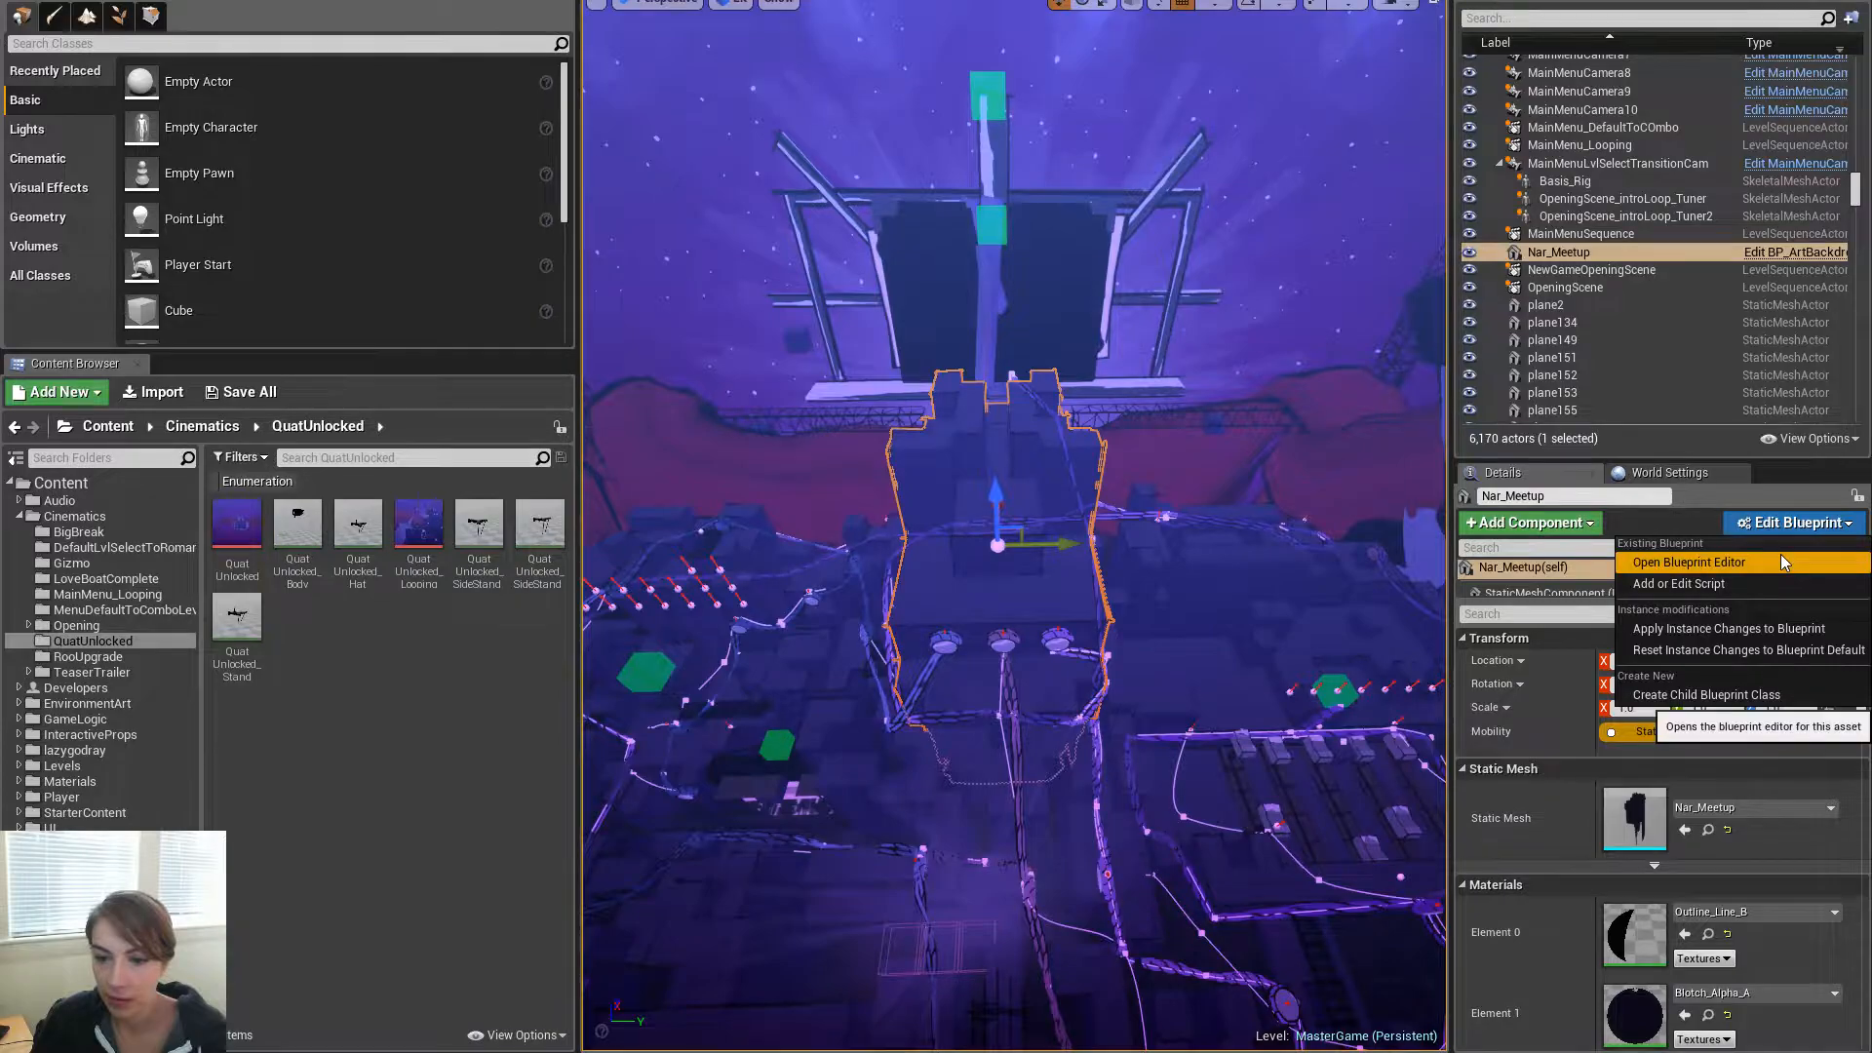
left_click(1785, 563)
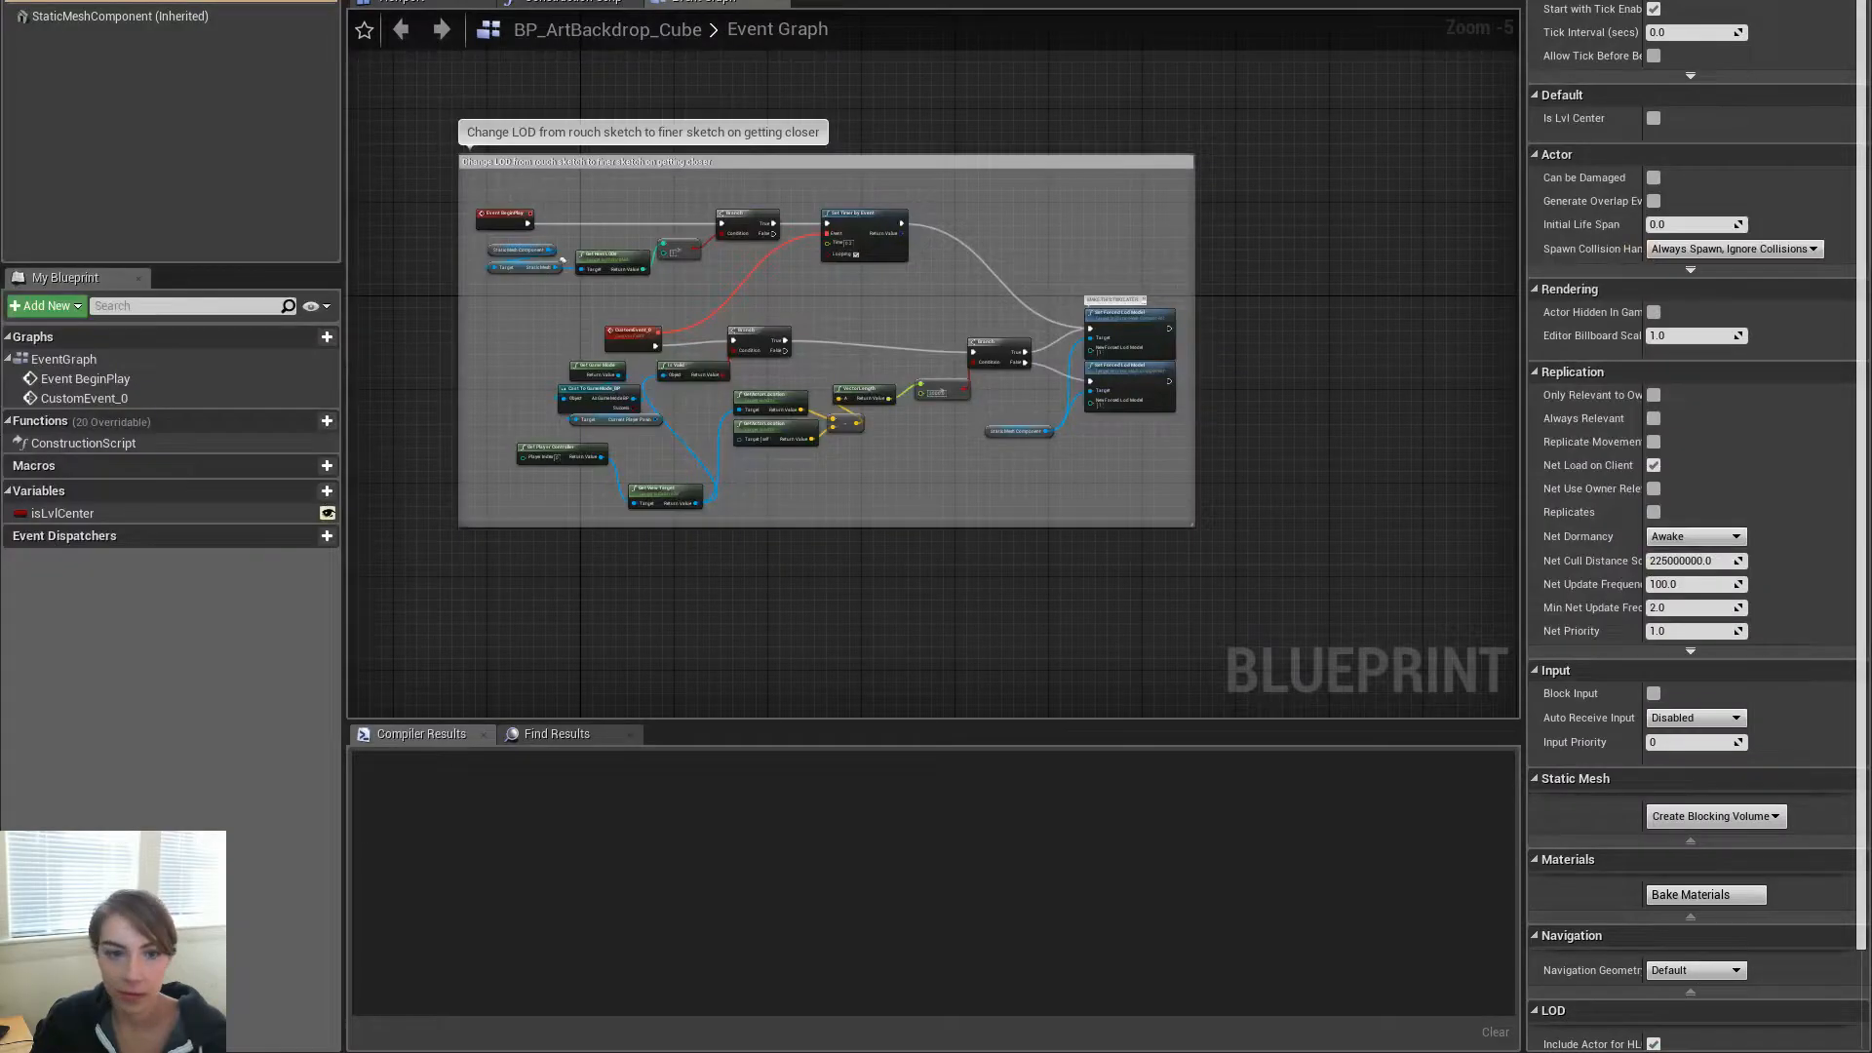
scroll(1193, 392, "up", 6)
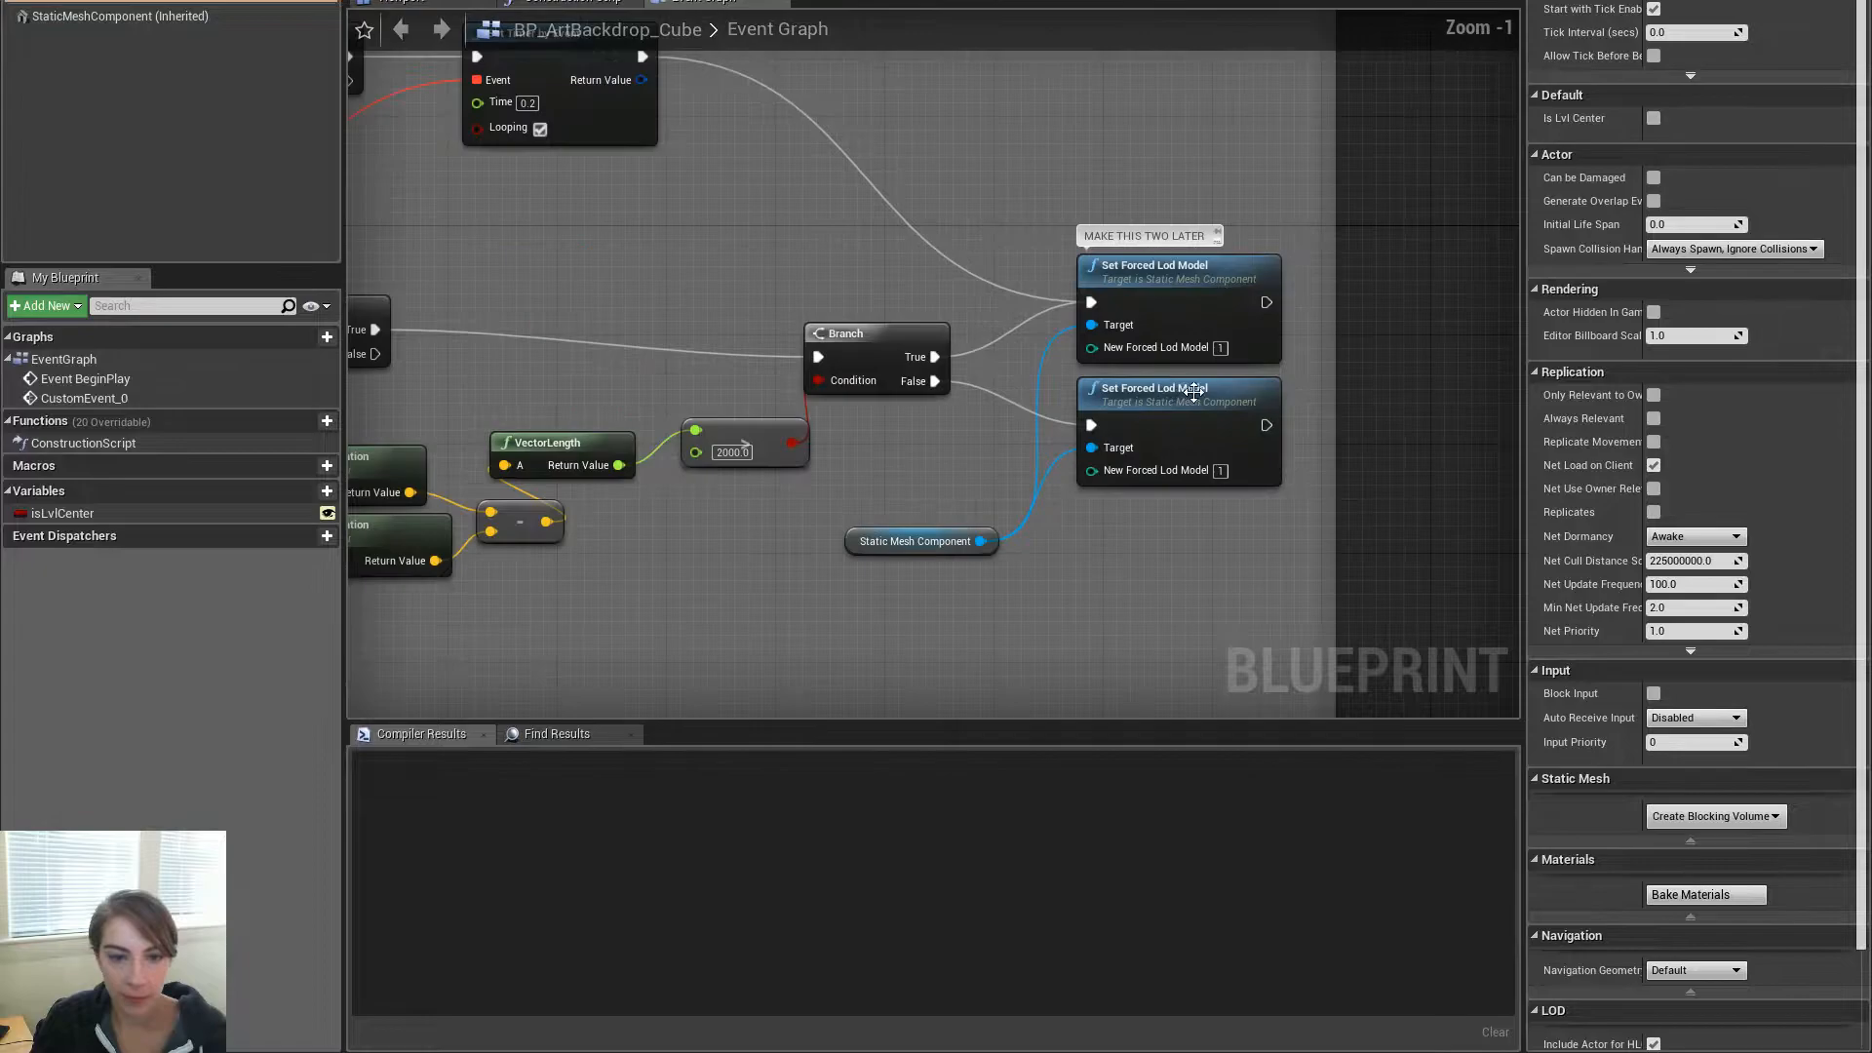
left_click(1220, 348)
type("2")
key("Return")
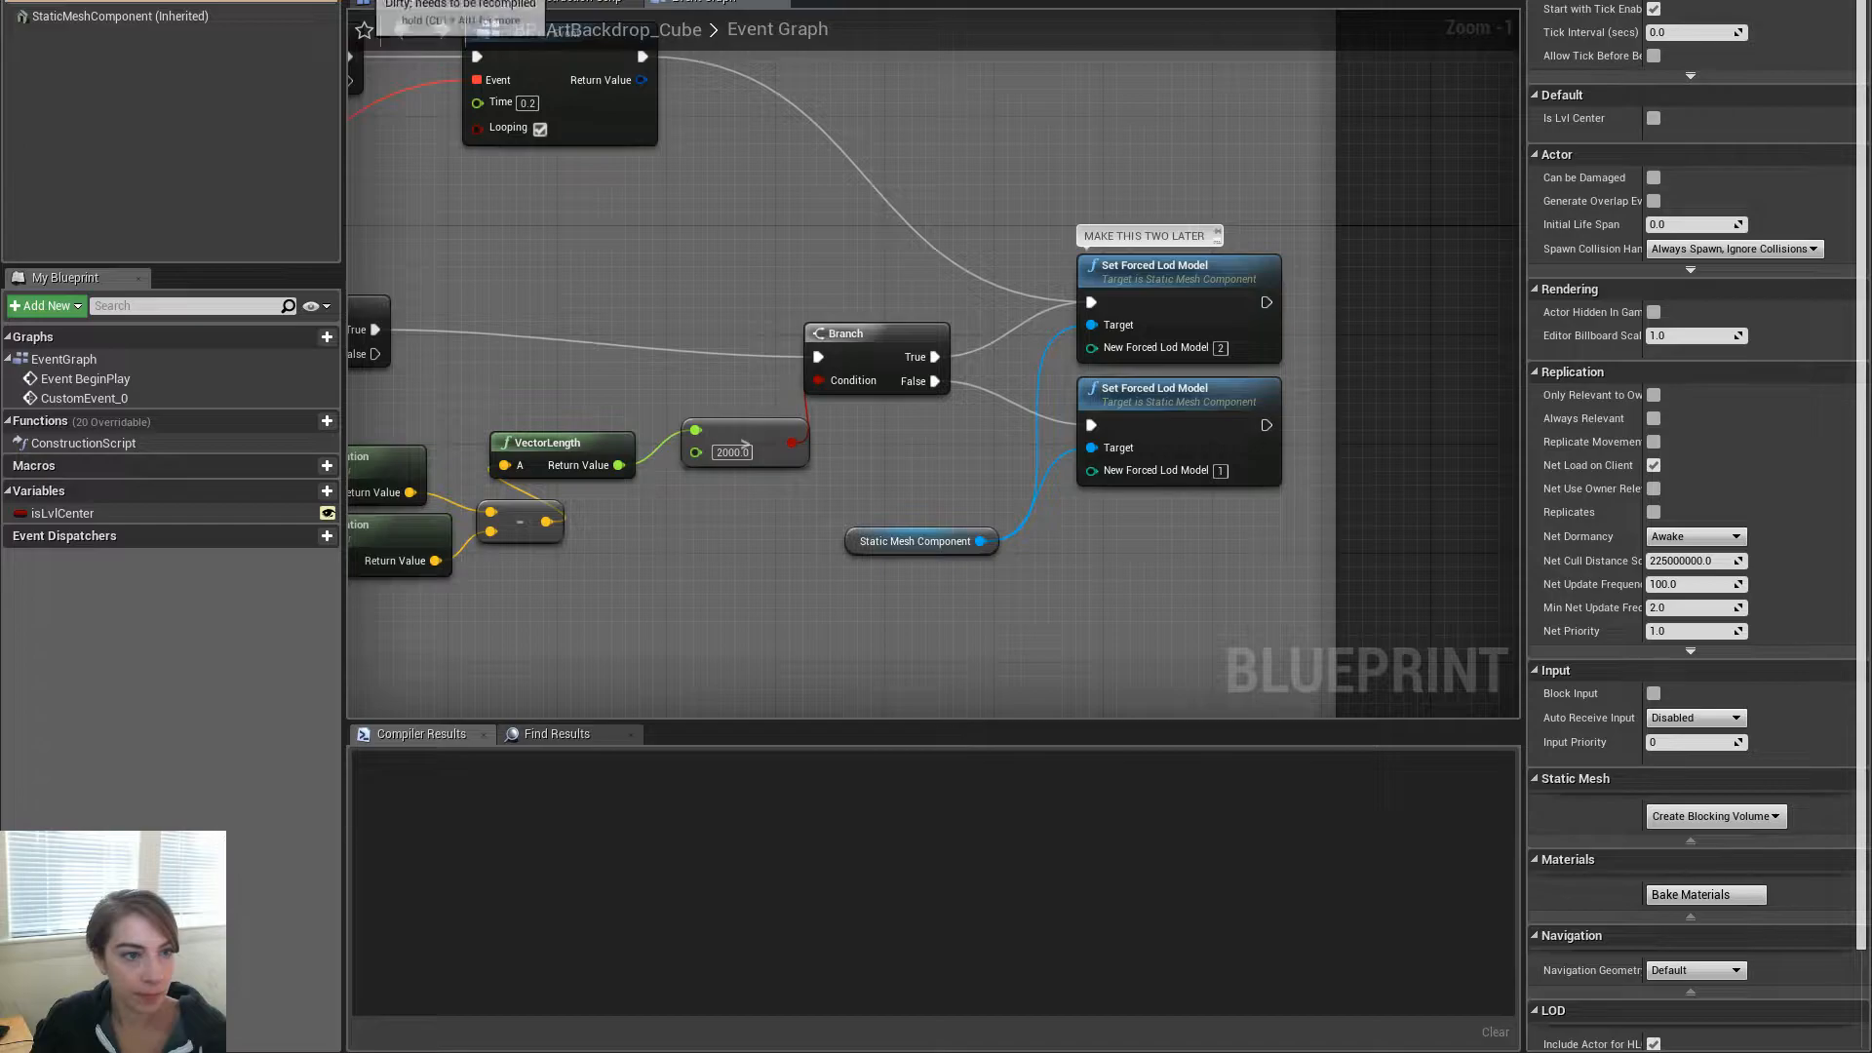
left_click(366, 1)
left_click(1755, 1)
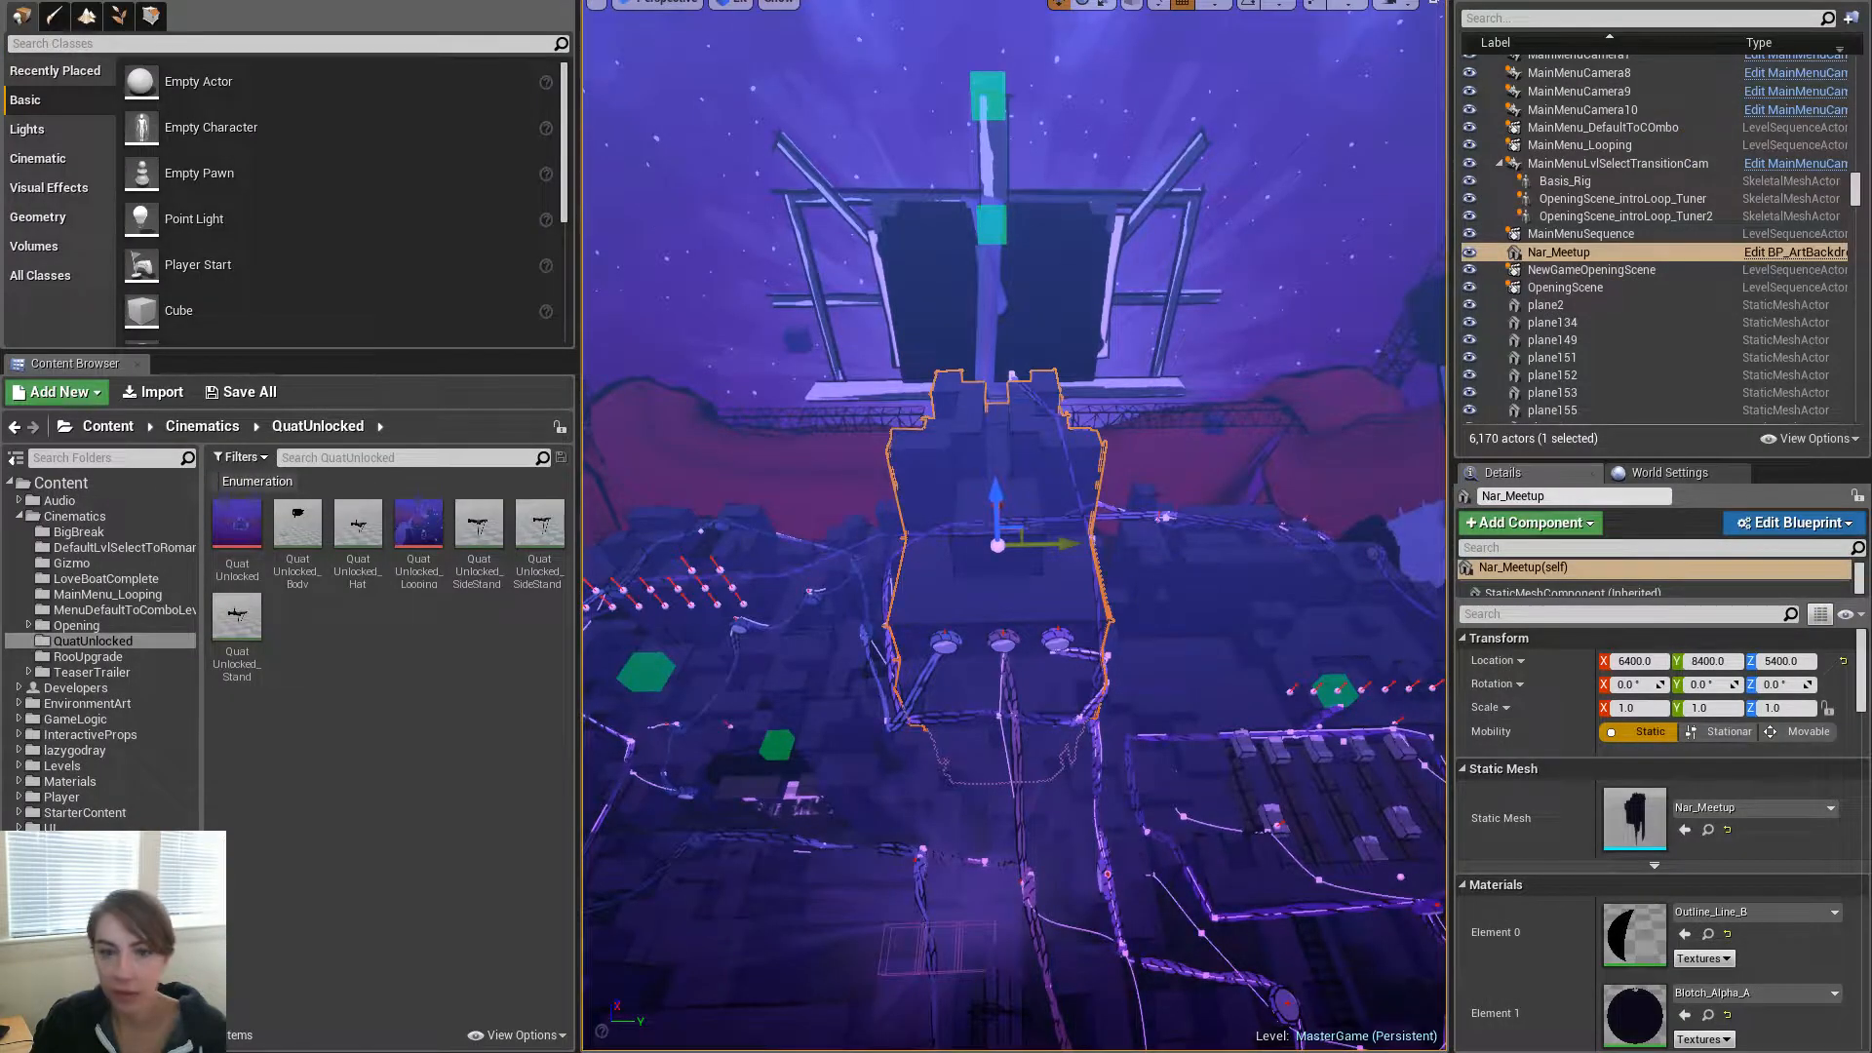
Play the game in the editor and examine the Nar_Meetup building's outlines on the level-select map, both from afar and up close
left_click(358, 1)
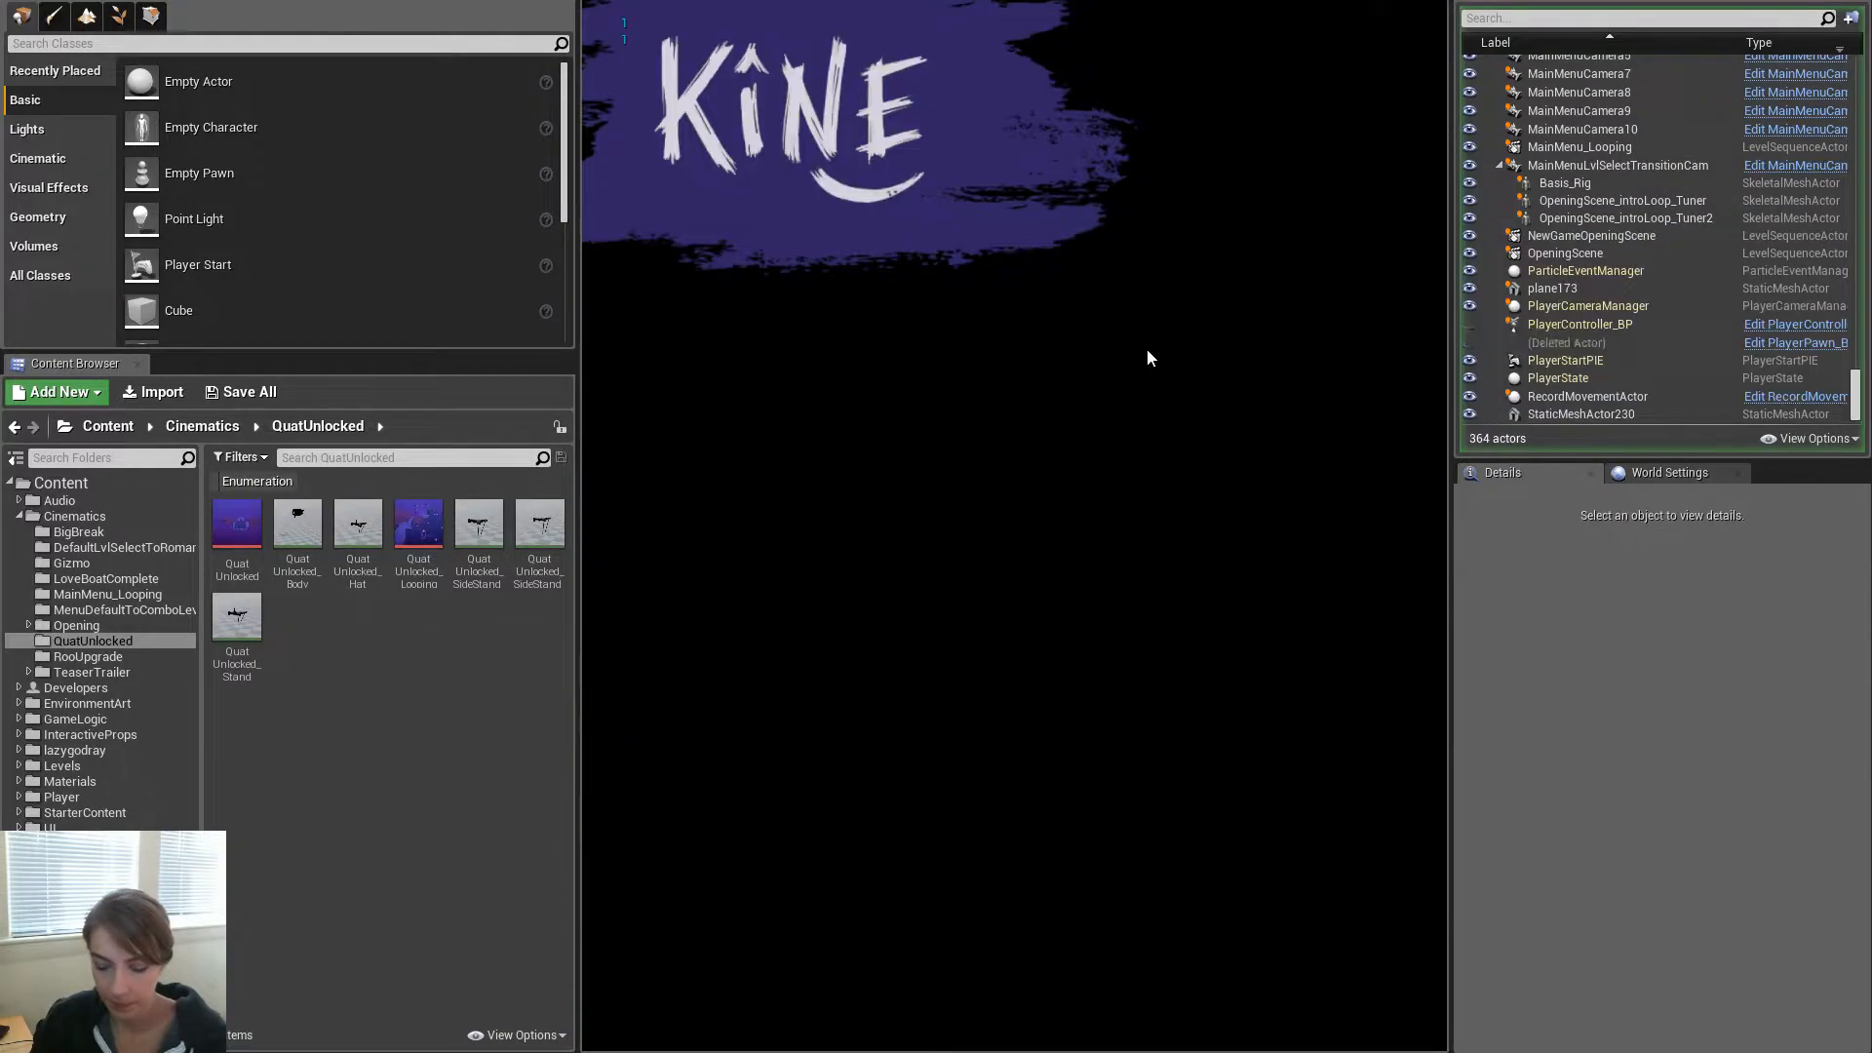
key("F11")
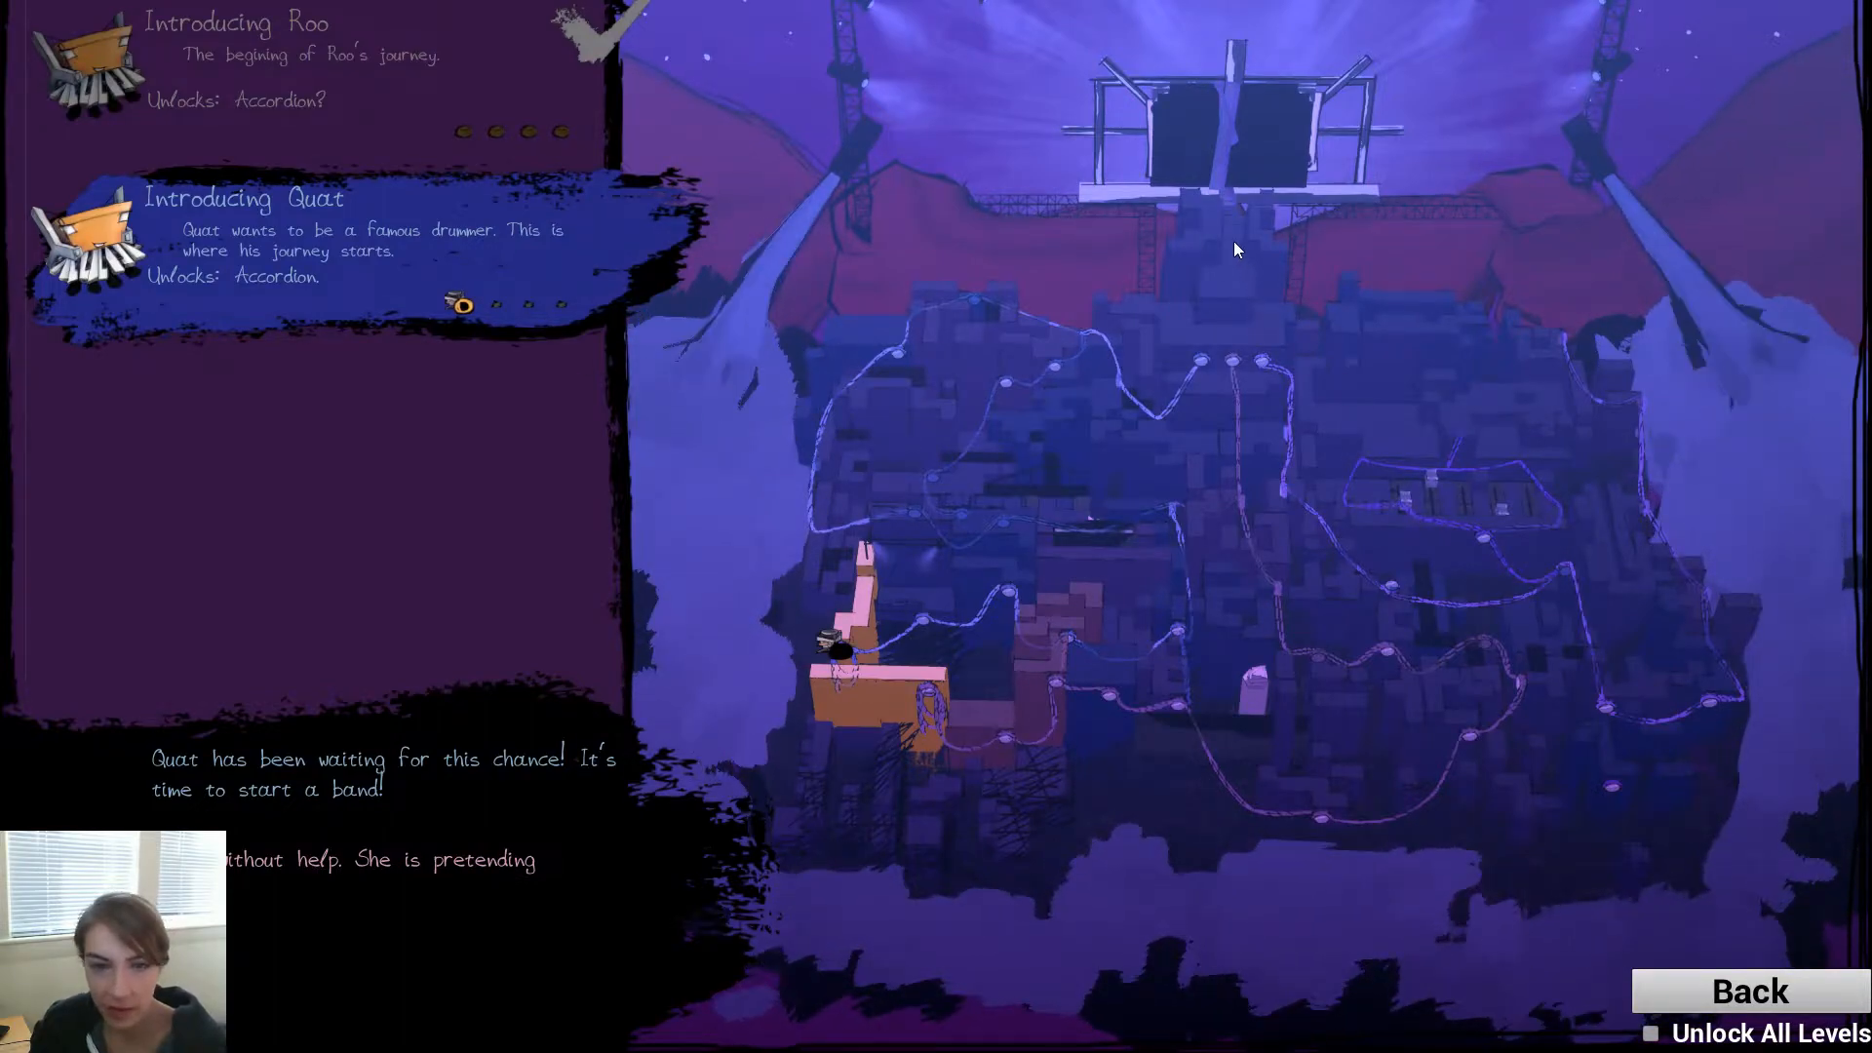
key("F11")
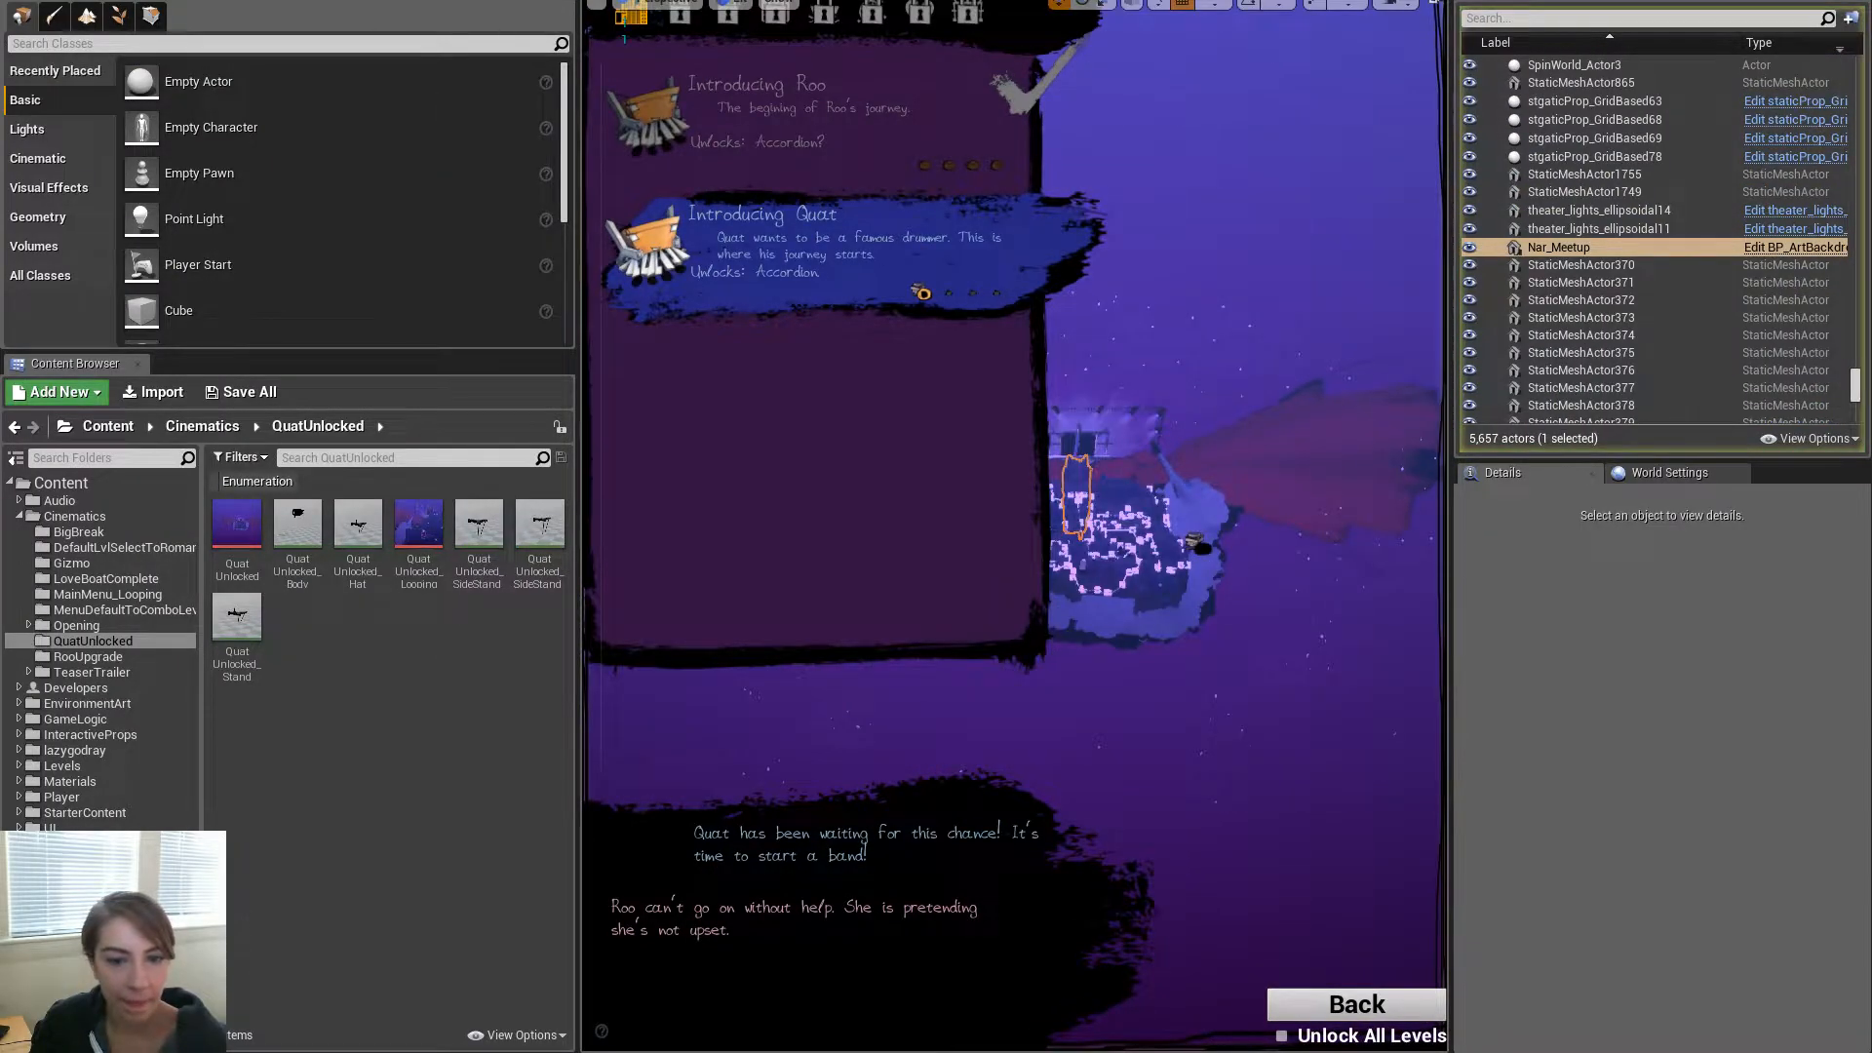
key("F11")
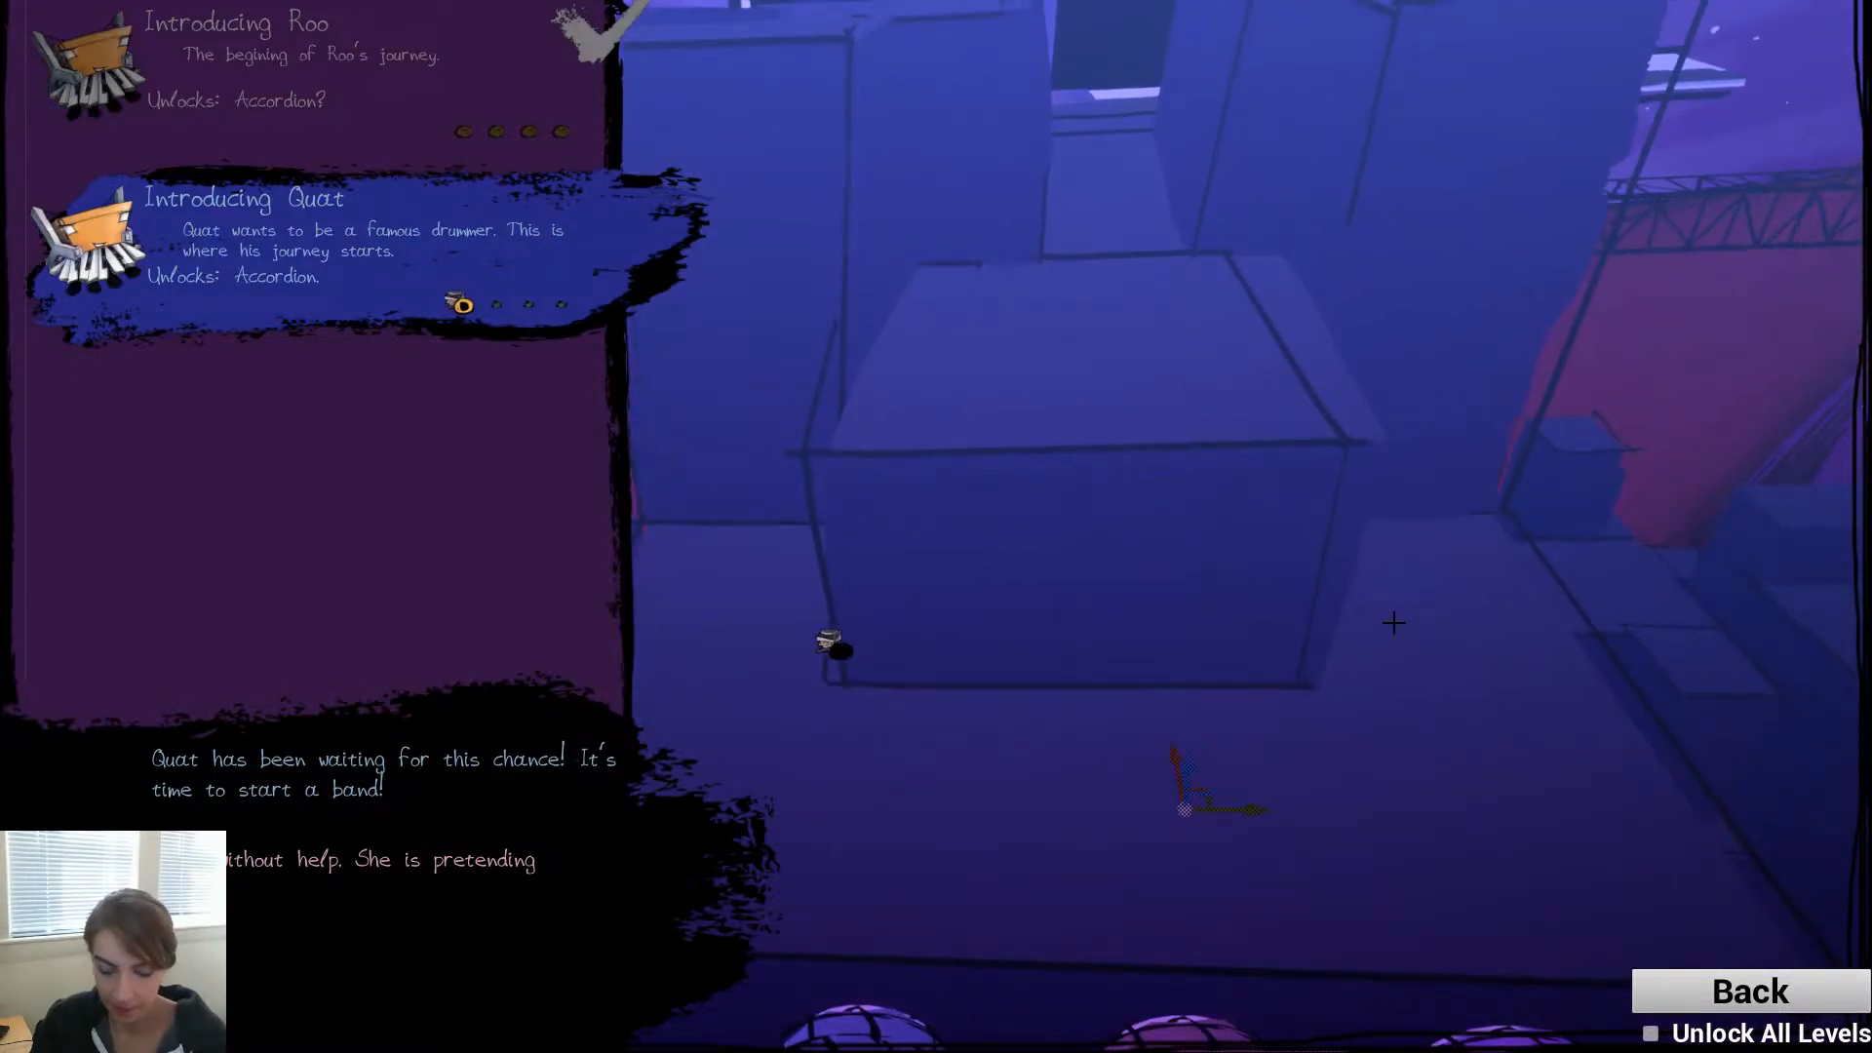
key("F11")
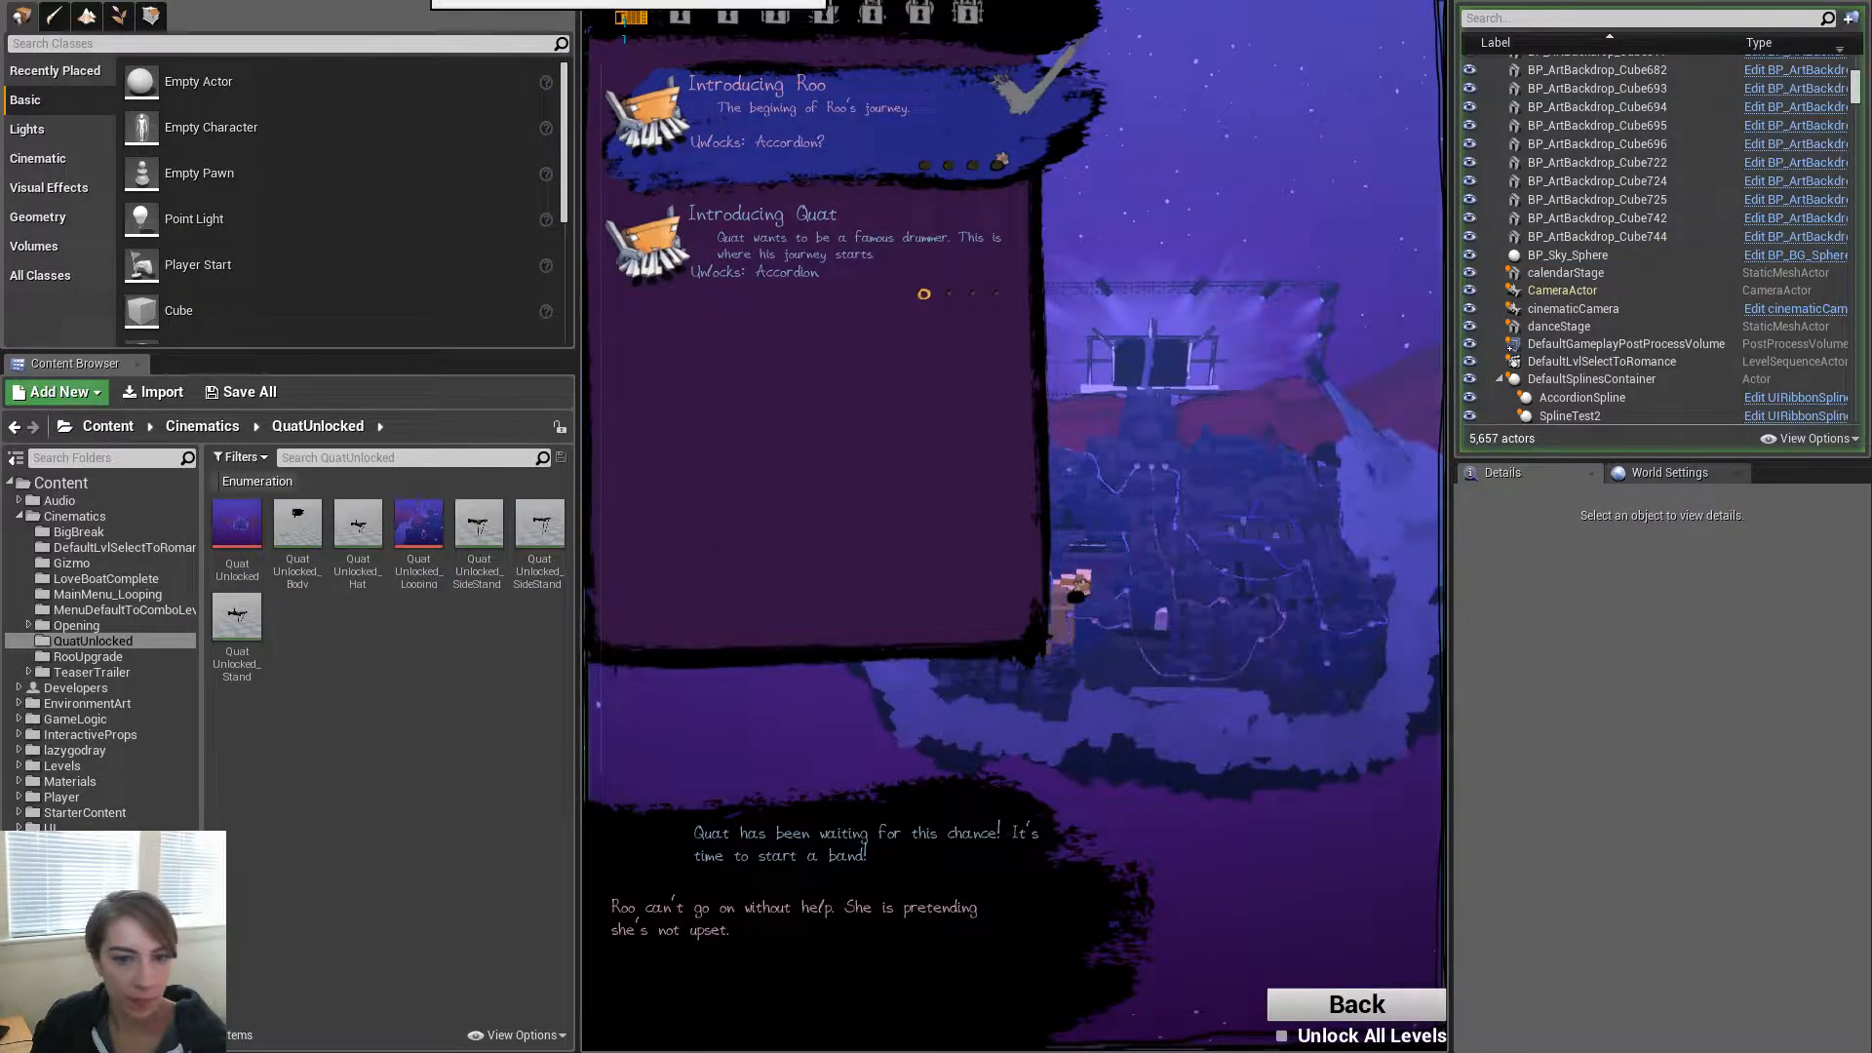
Unlock all levels on the level-select map, start the last Tuning The Toms level to check its building, and end the play session
key("Down")
key("F11")
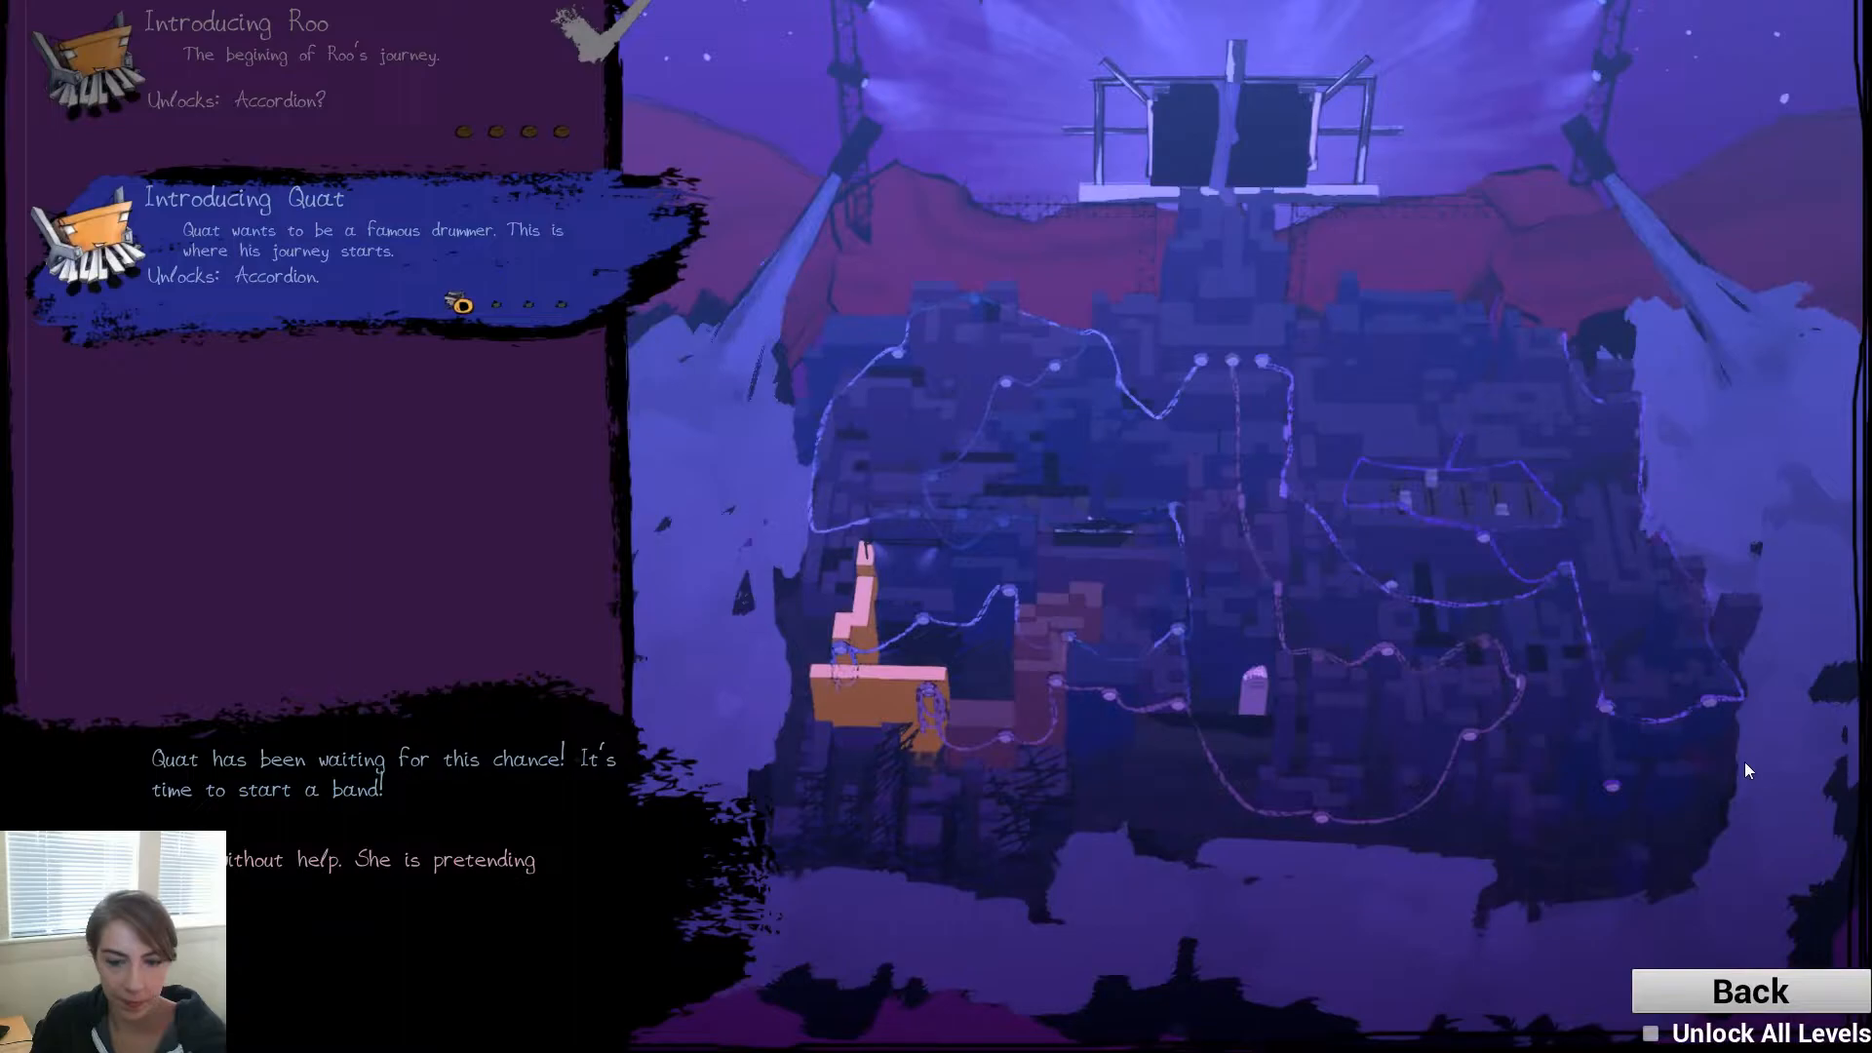
left_click(1650, 1032)
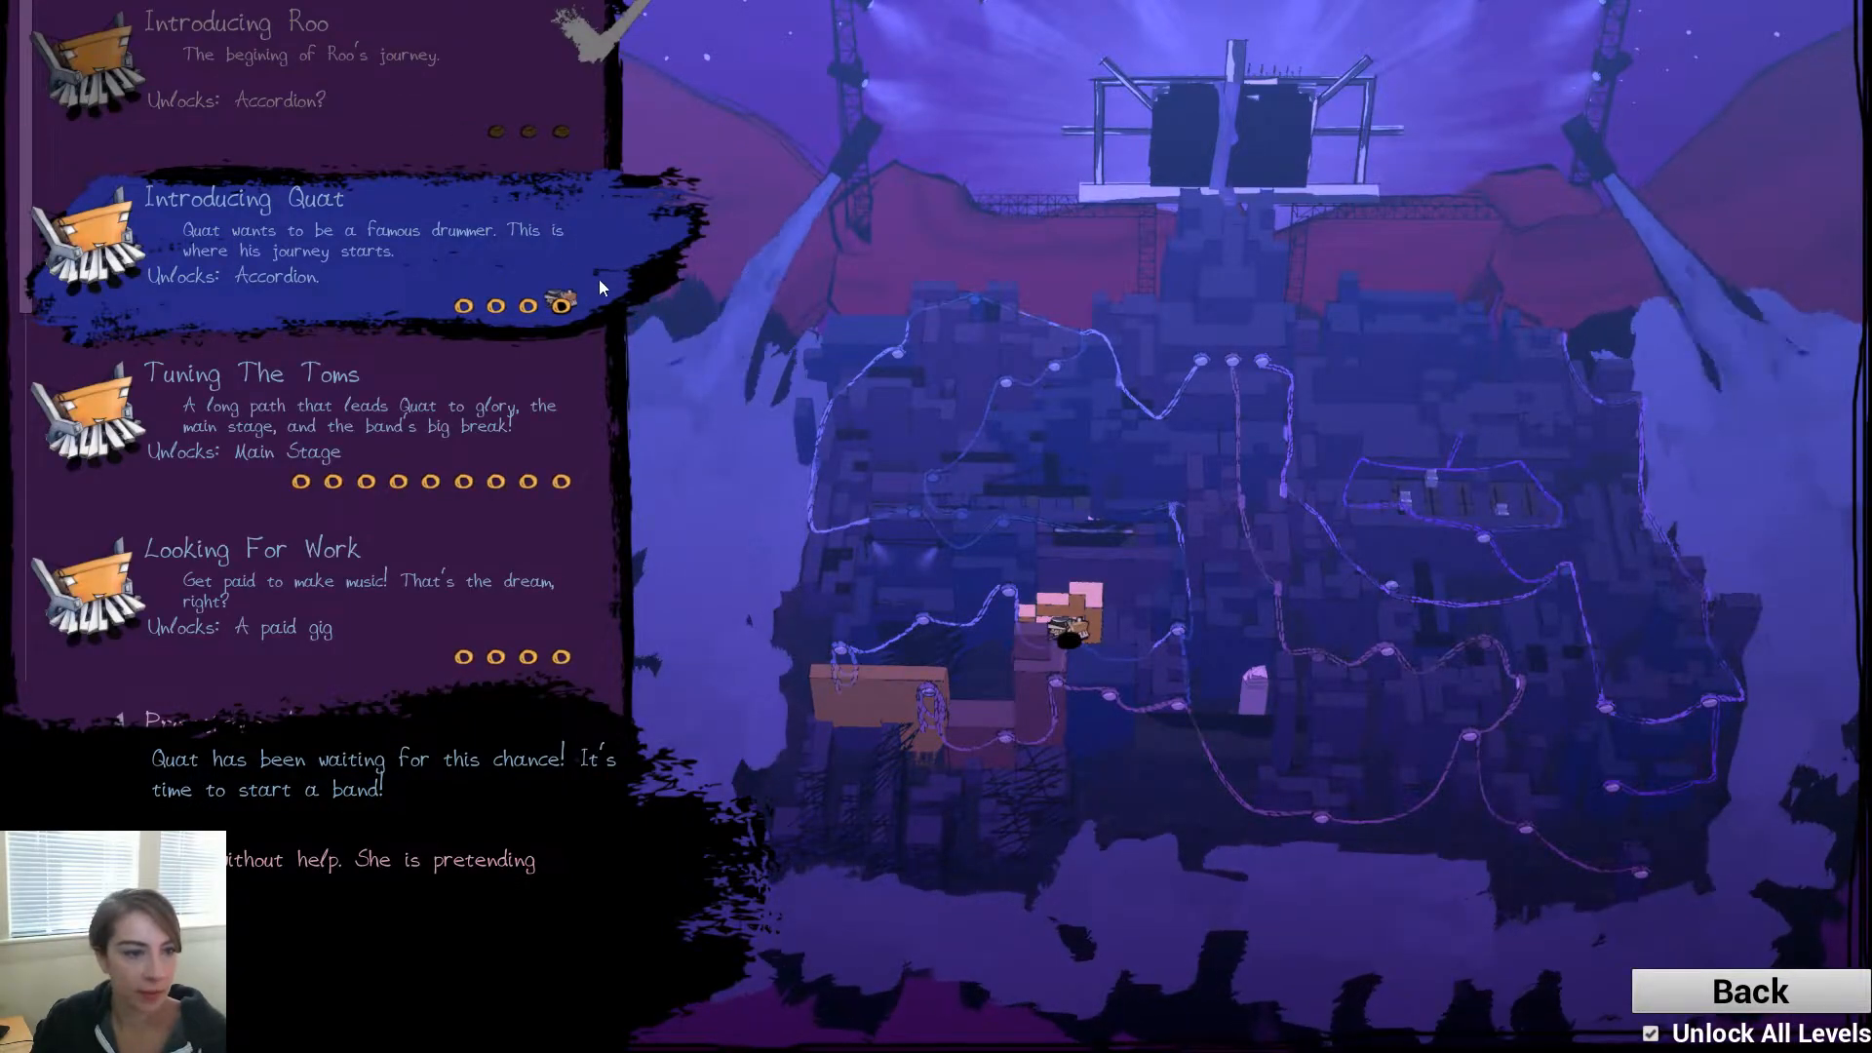
left_click(565, 483)
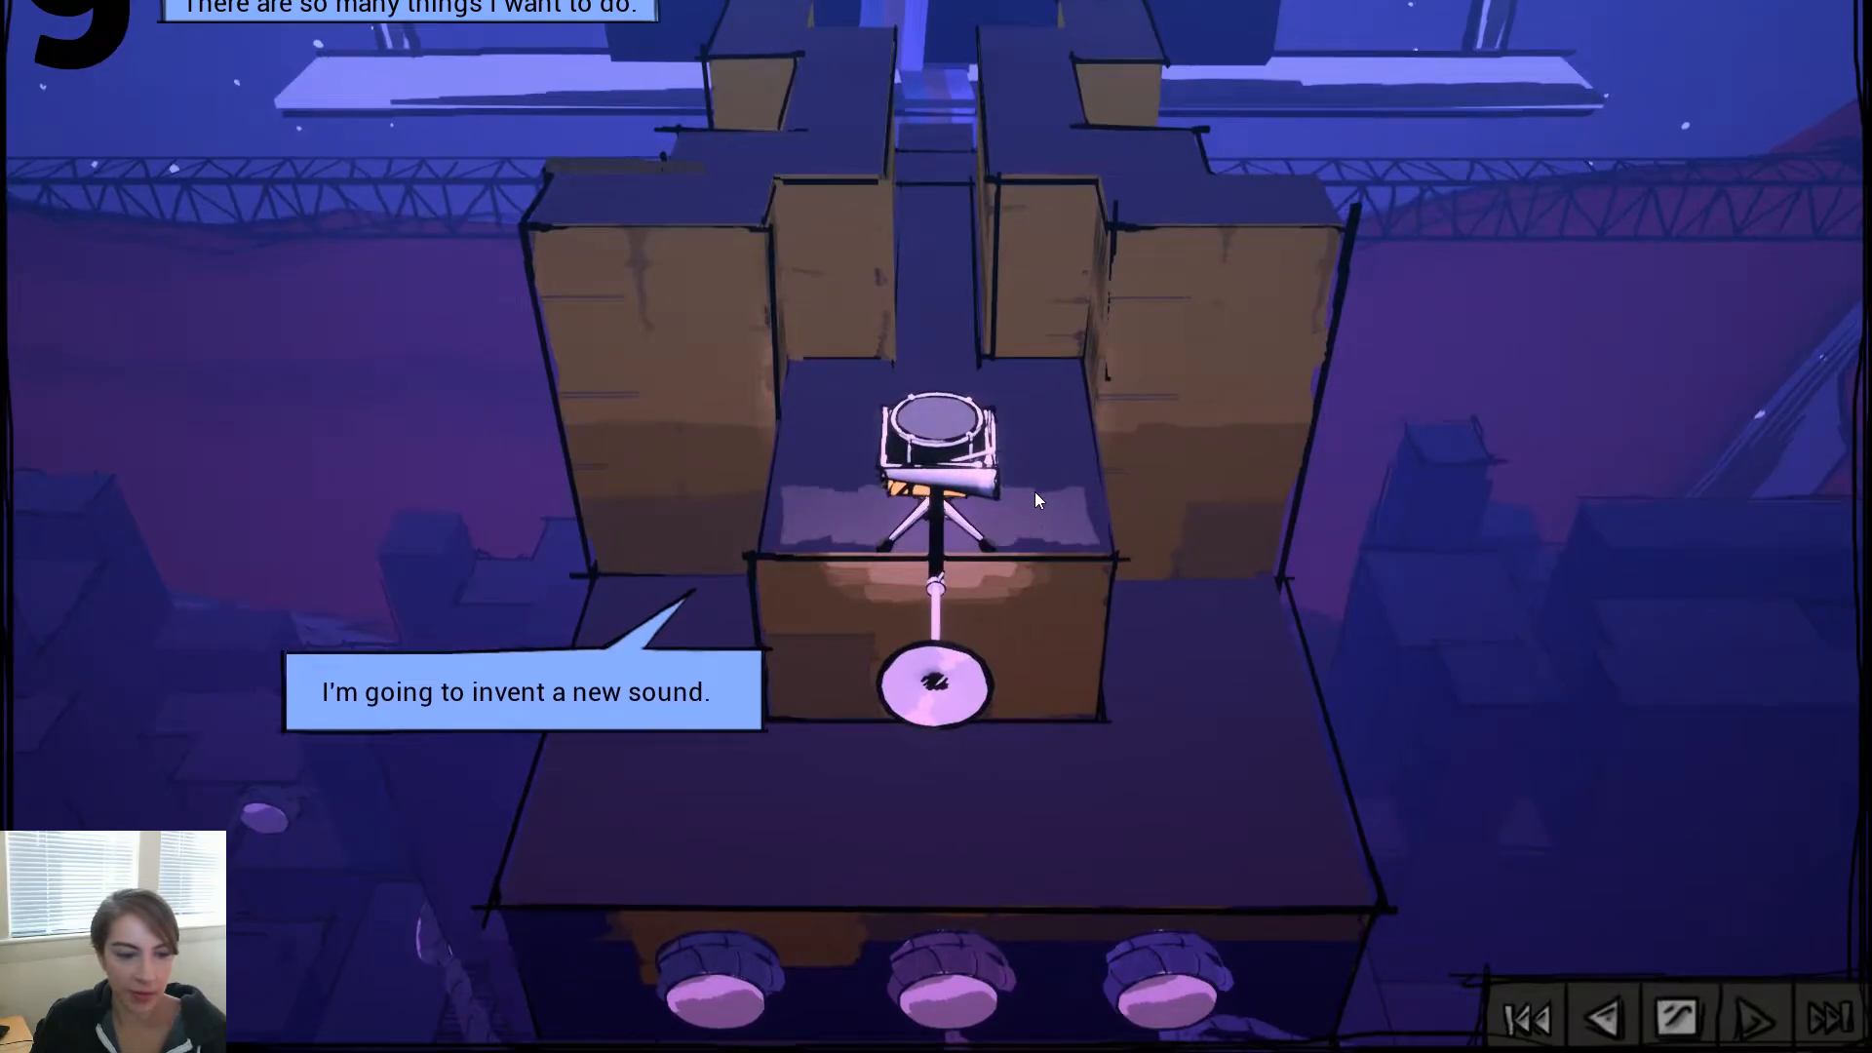
key("Escape")
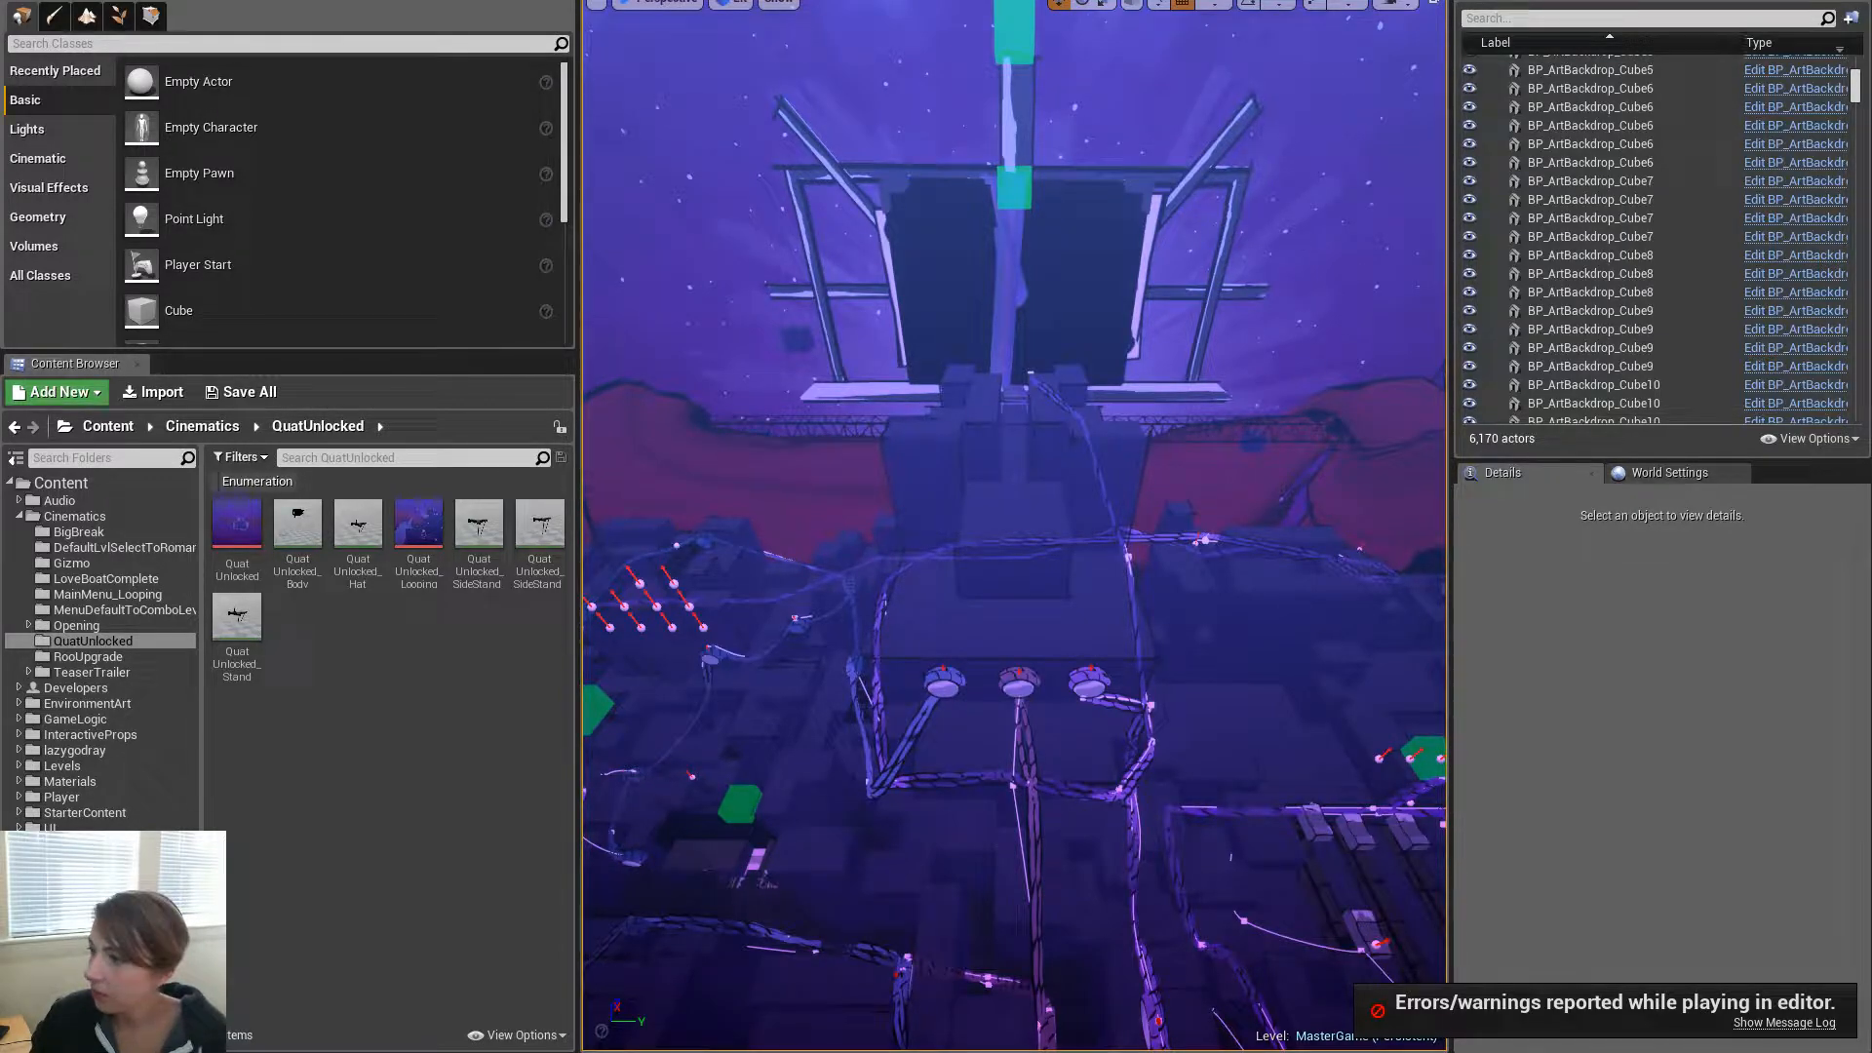
Try to save the changes, cancelling the save at the BP_ArtBackdrop_Cube asset
key("ctrl+s")
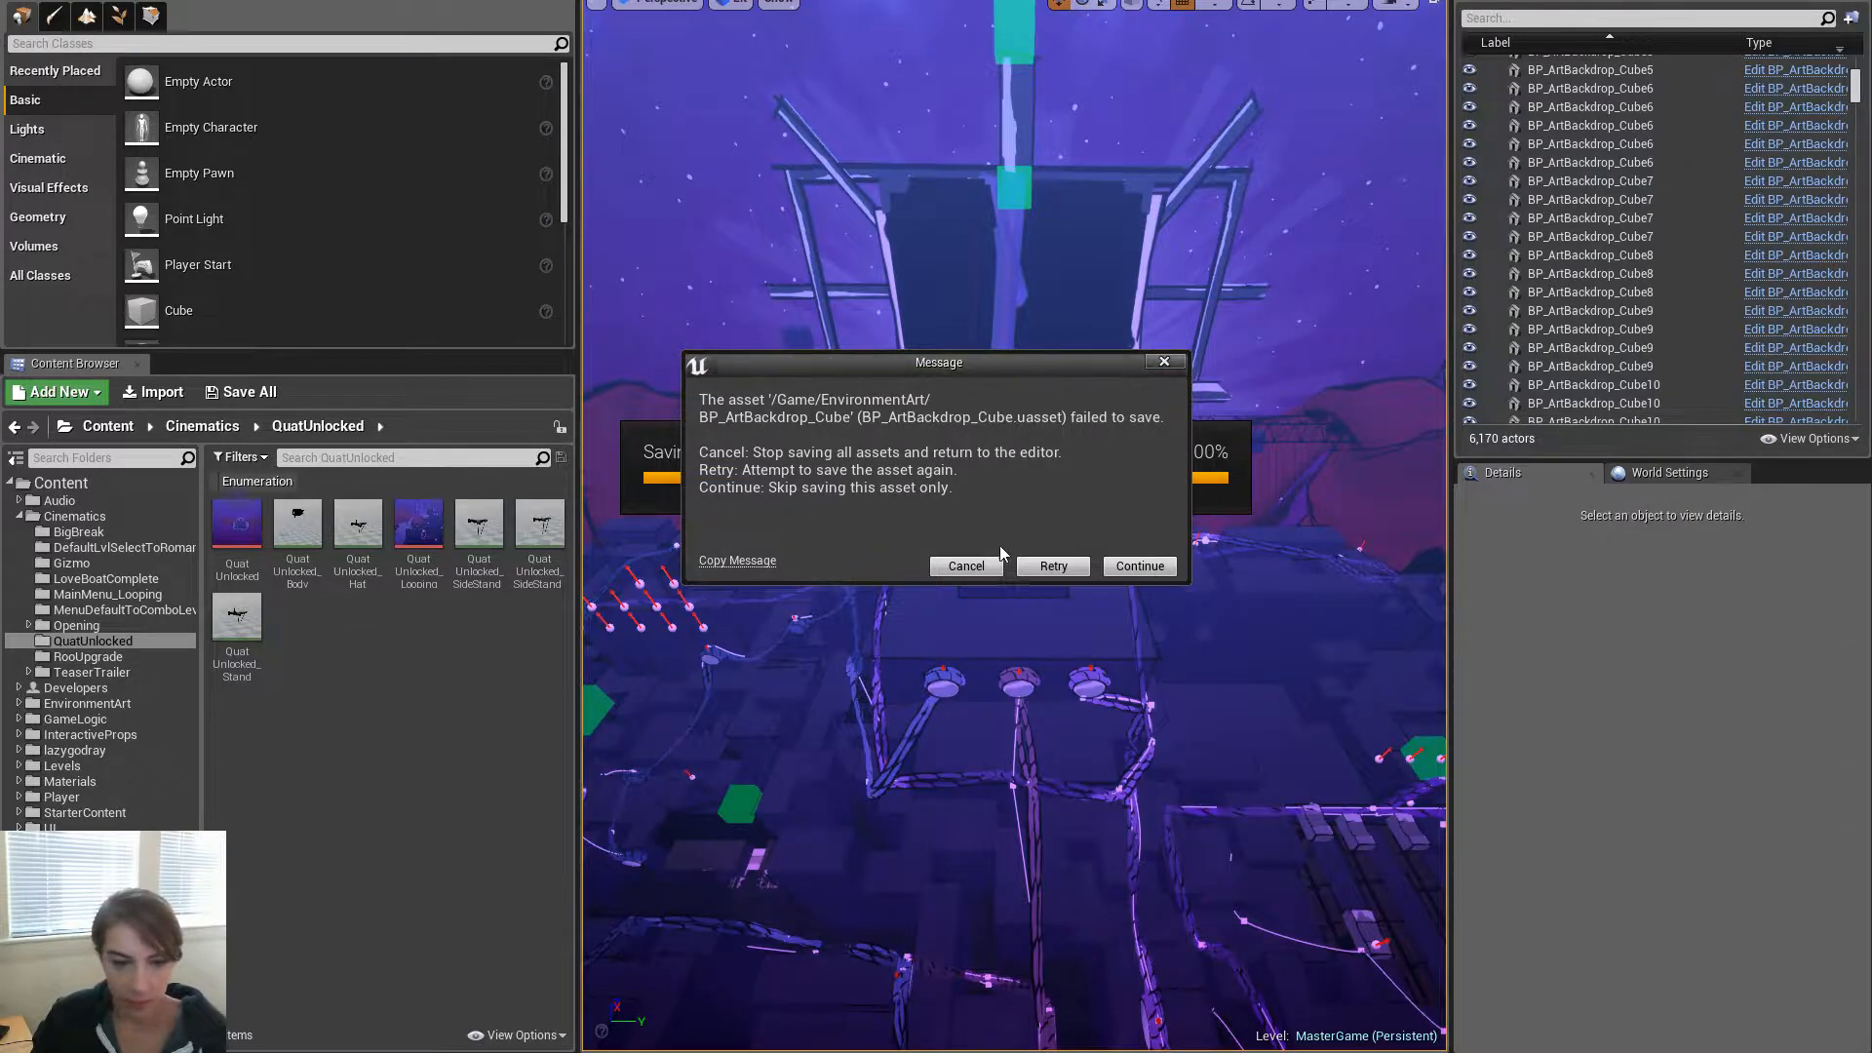
left_click(967, 566)
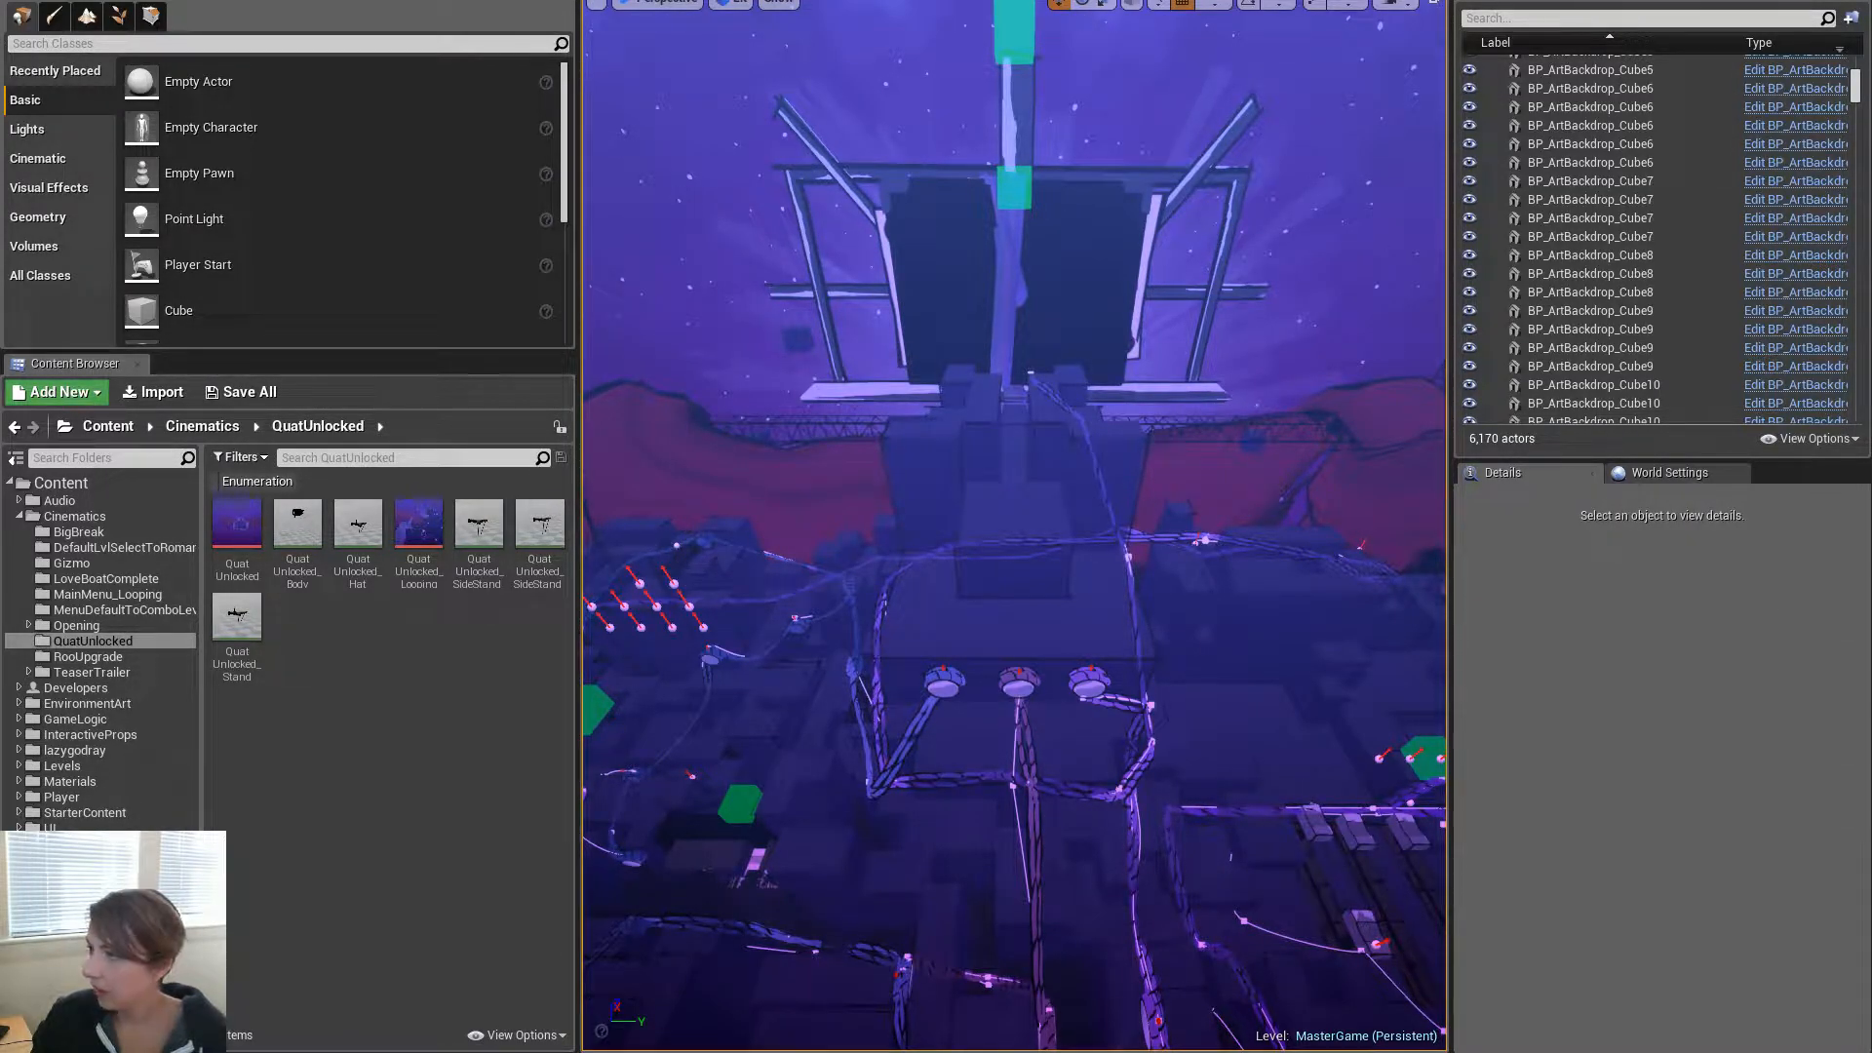
Examine the tower below the main stage and the spline paths over the city's buildings in the full-screen viewport
mouse_move(1011, 319)
right_mouse_down()
mouse_move(978, 333)
mouse_move(996, 347)
right_mouse_up()
key("F11")
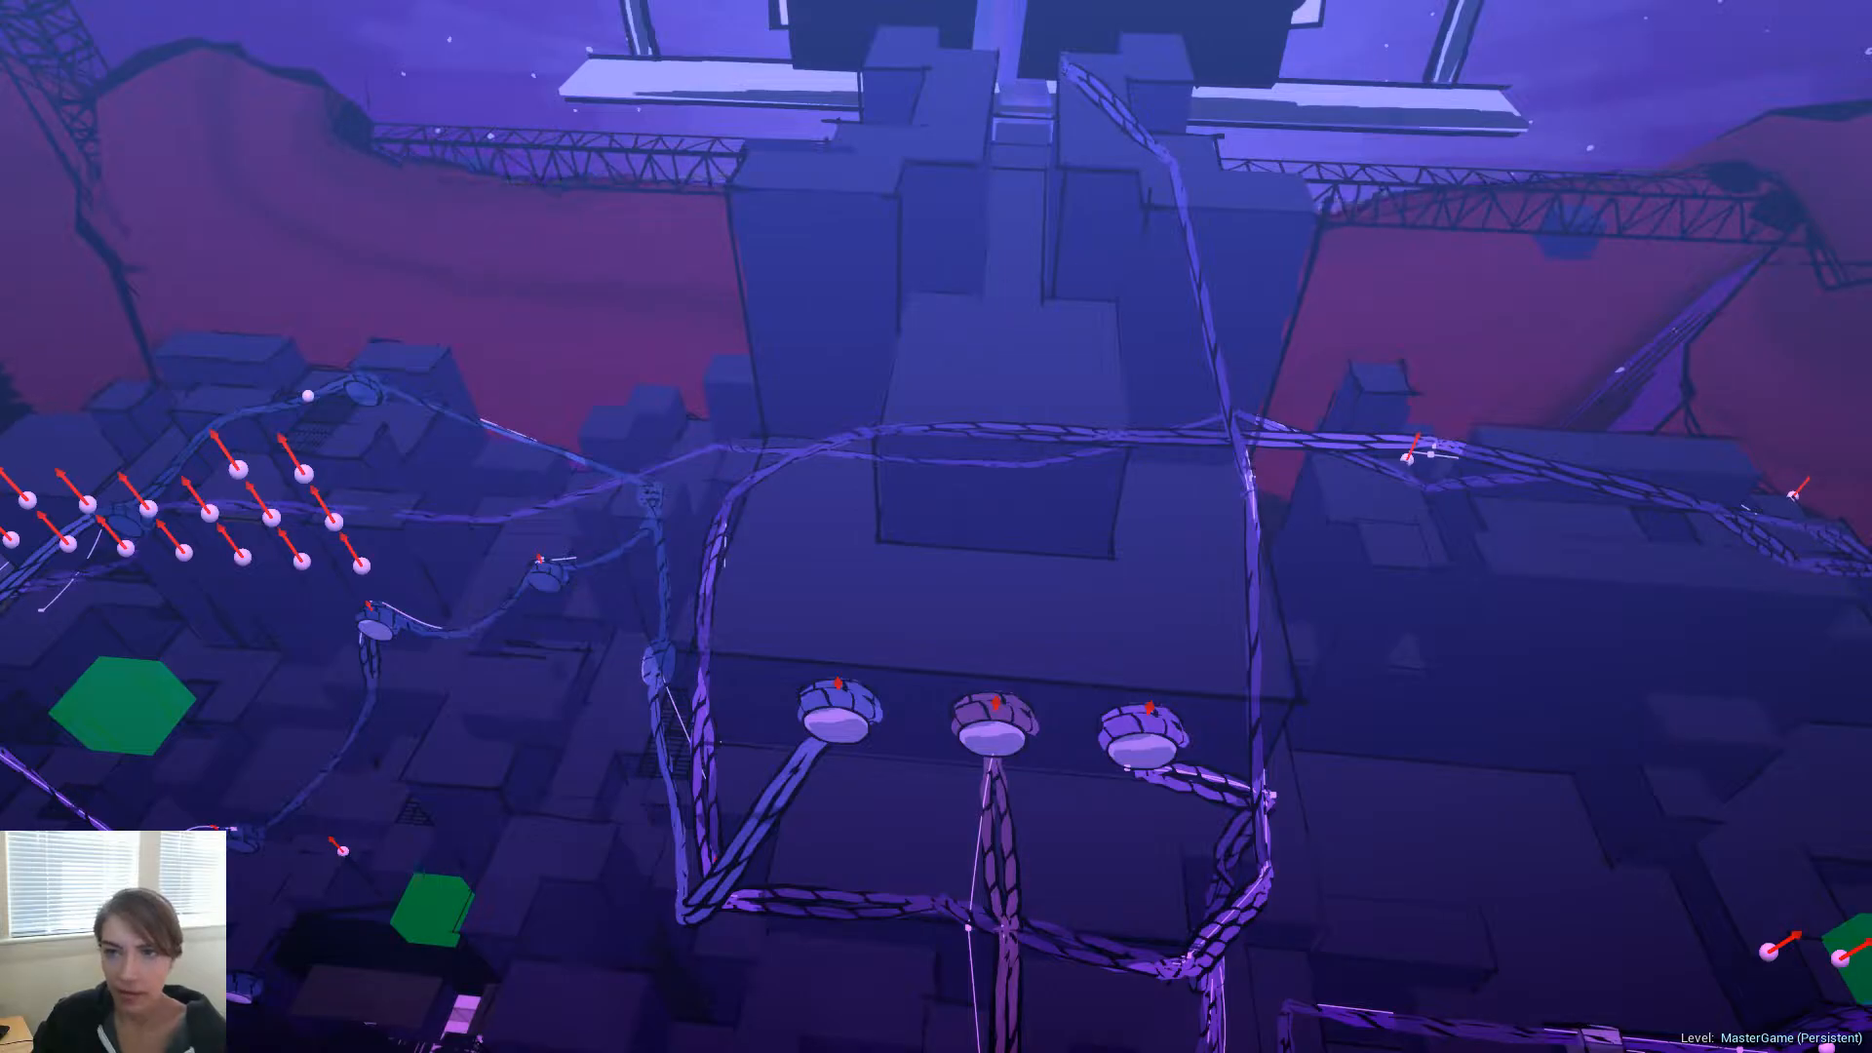
key("F11")
right_click_drag(1015, 526, 936, 527)
key("F11")
right_click_drag(1279, 602, 1355, 628)
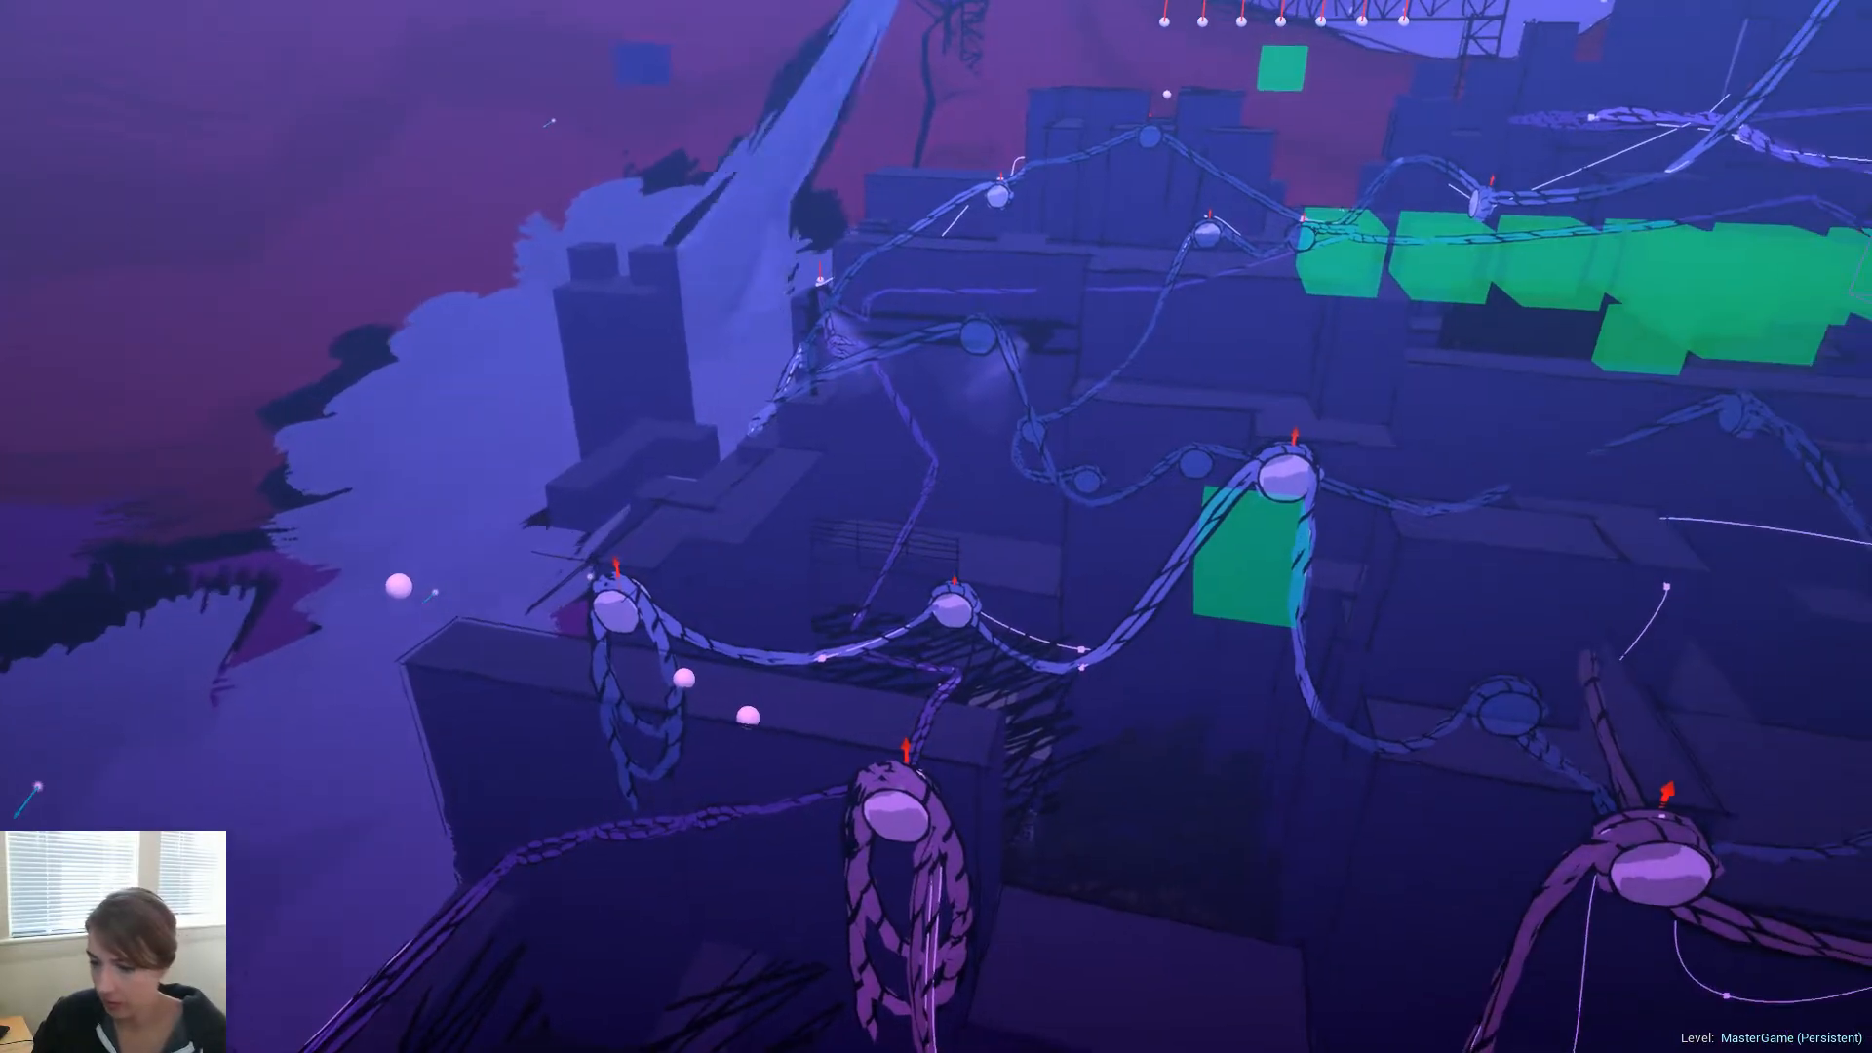
key("super+e")
key("alt+F4")
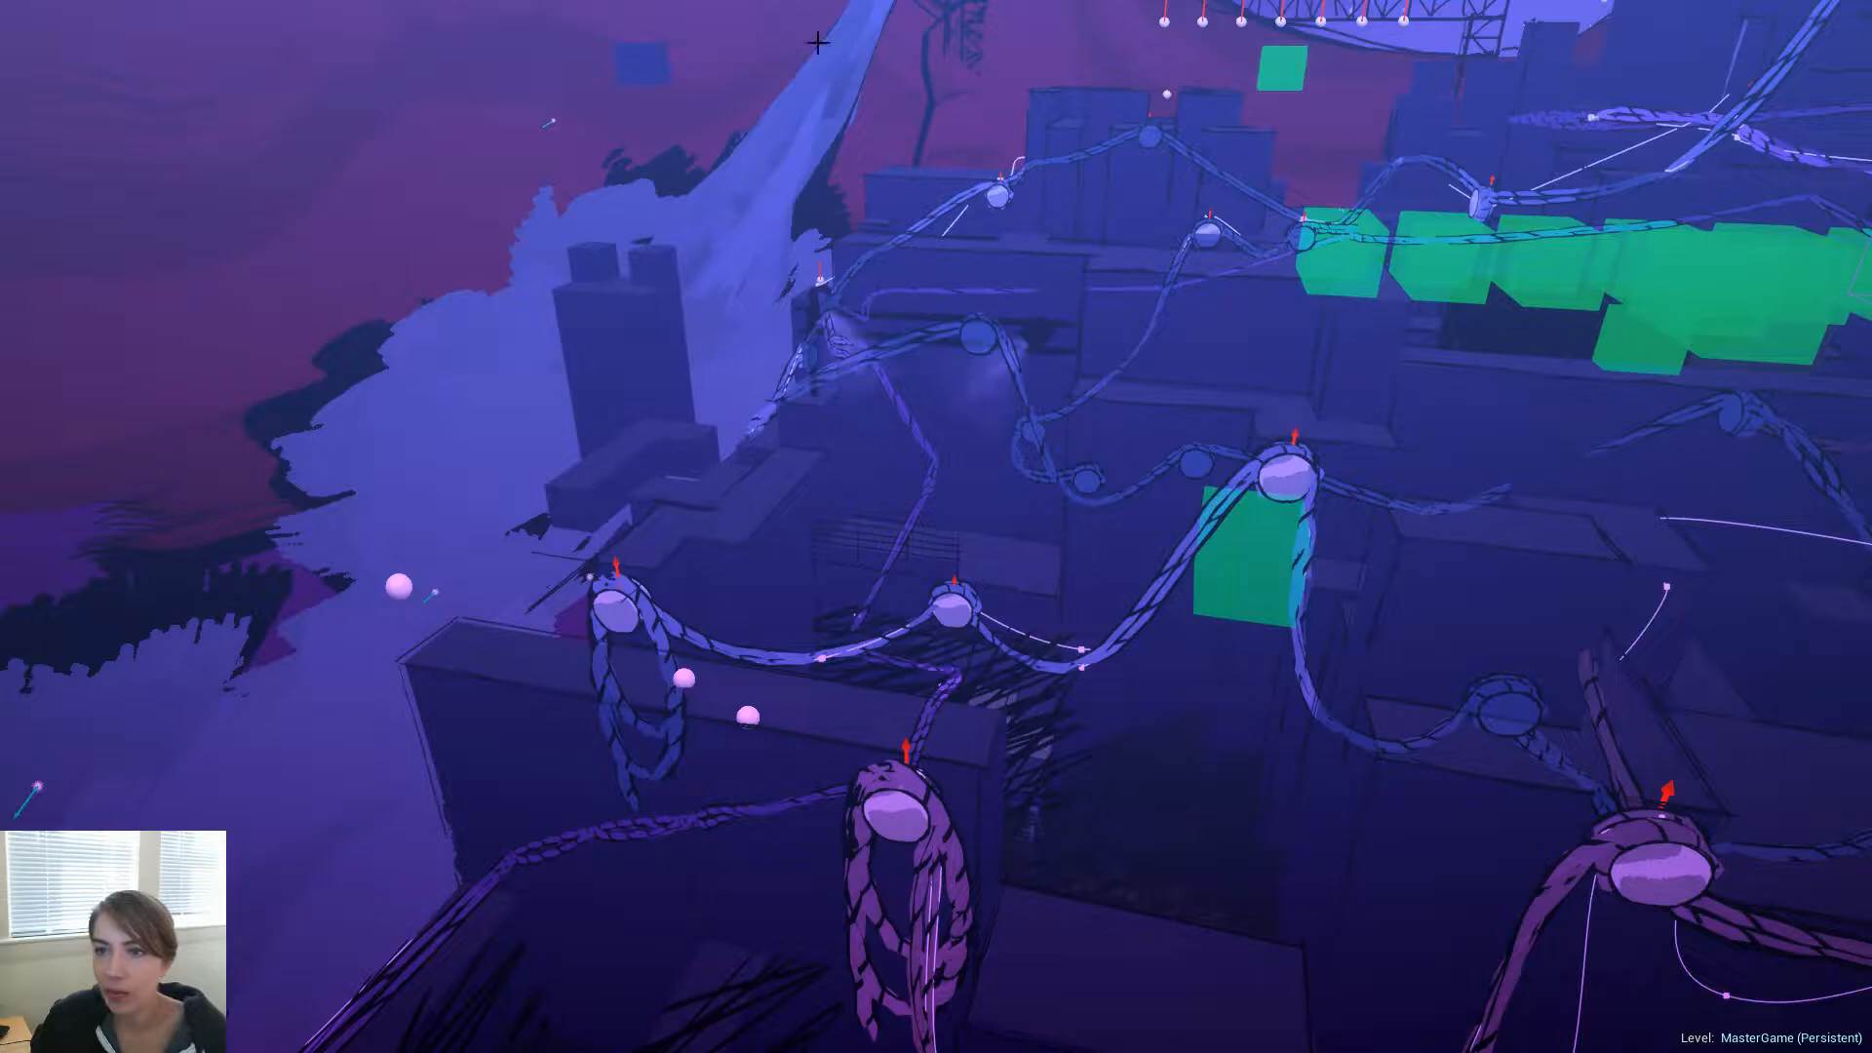
key("F11")
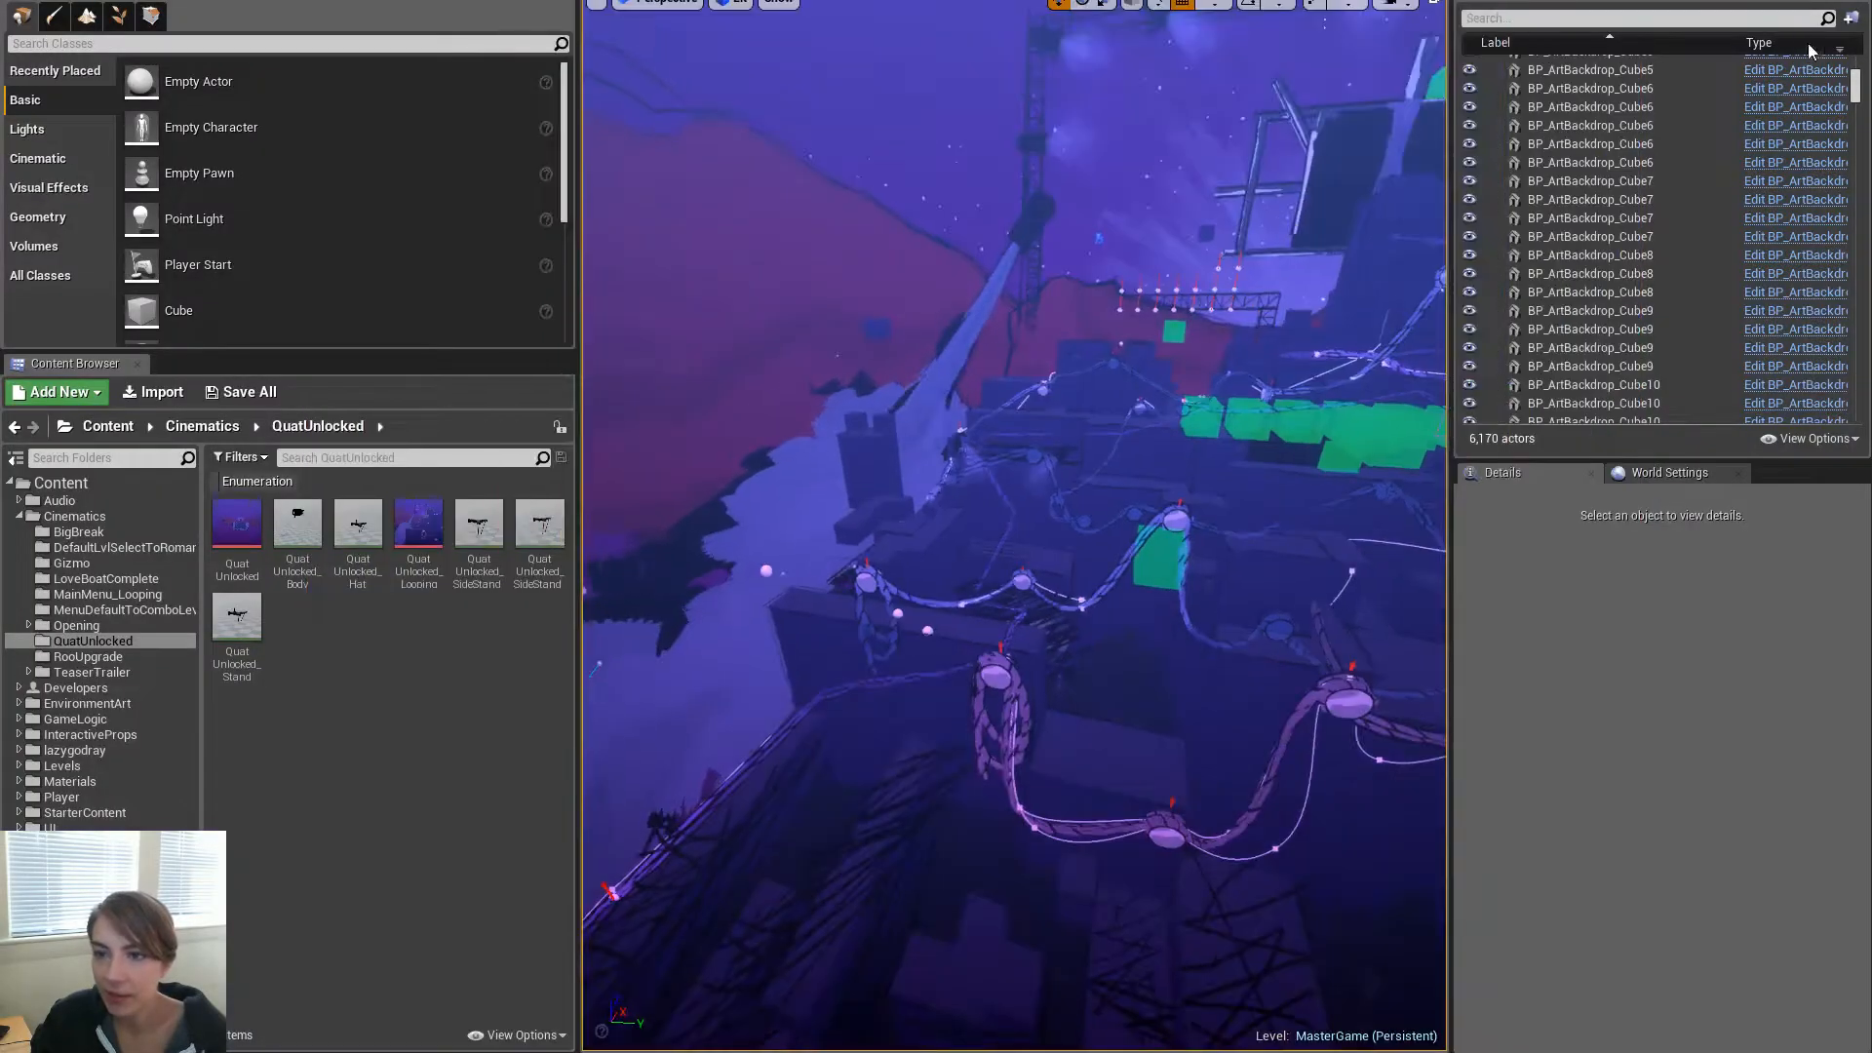
Show the list of levels, collapse the ArtLevels folder and look through the Opening folder of the GameplayLevels
left_click(1664, 3)
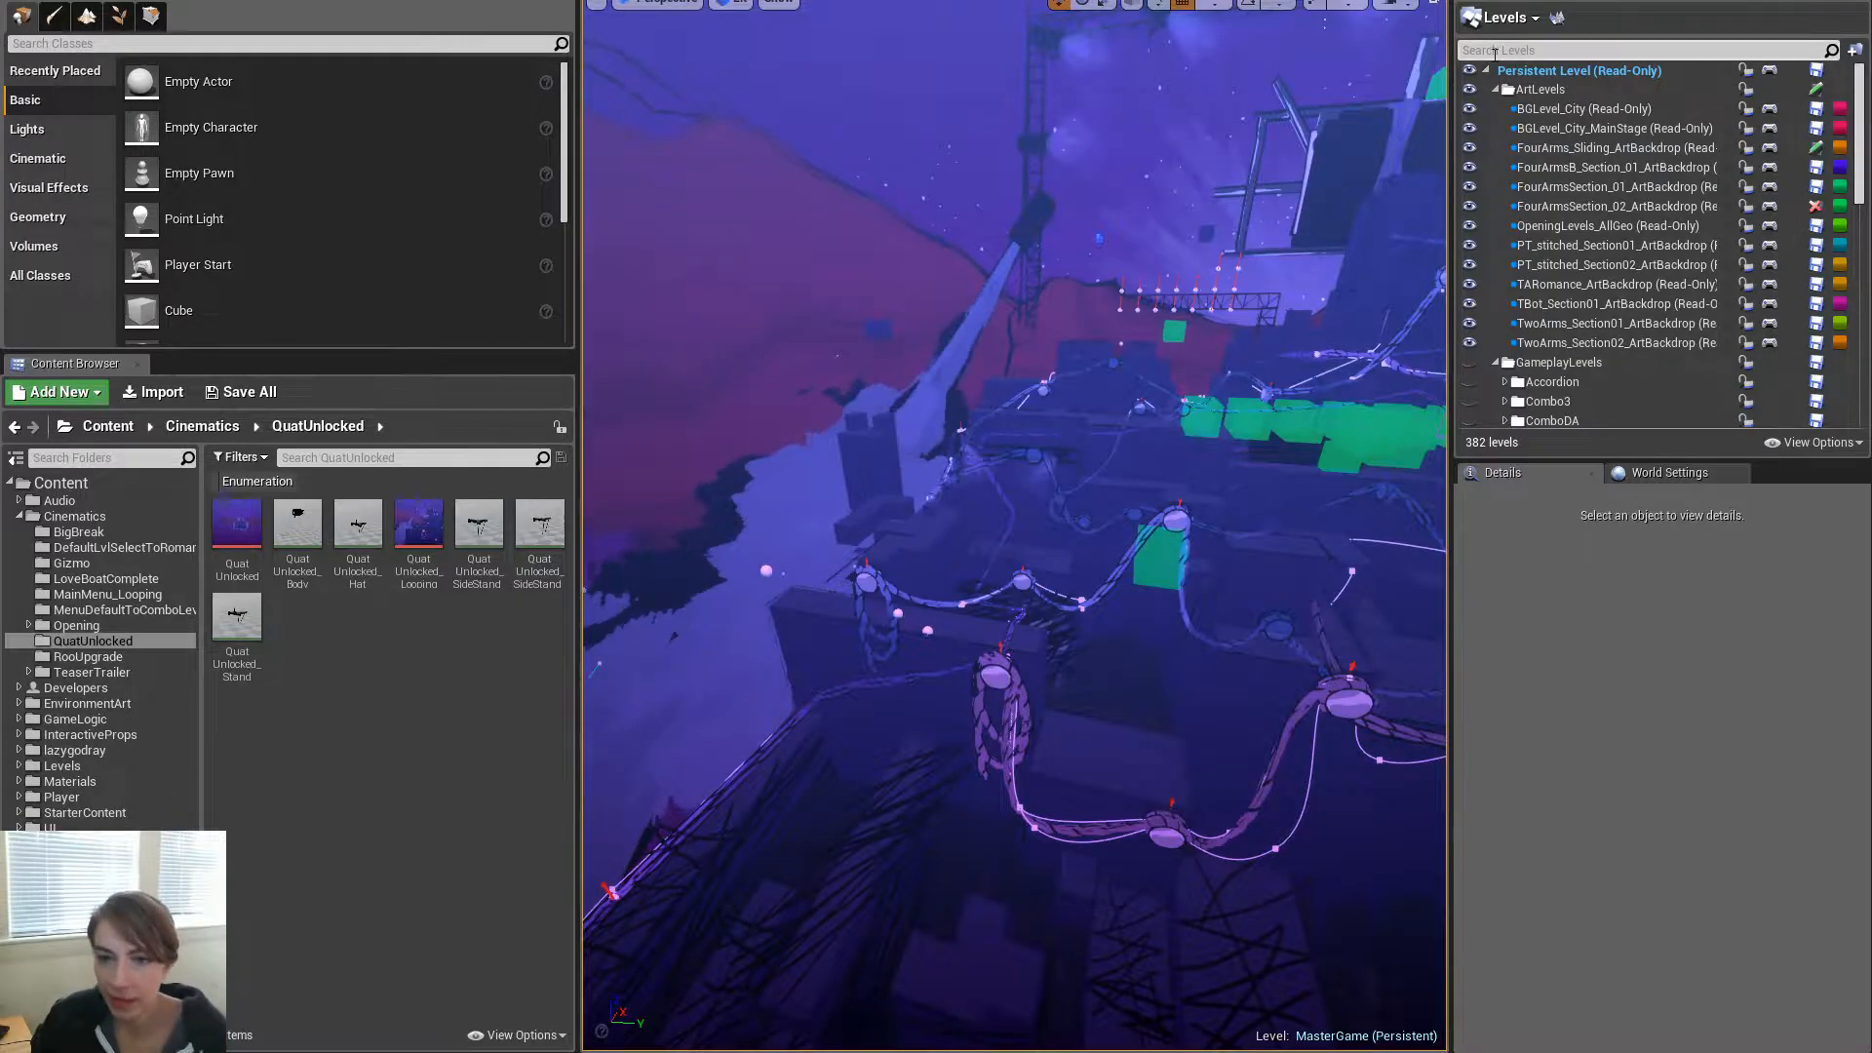
left_click(1496, 90)
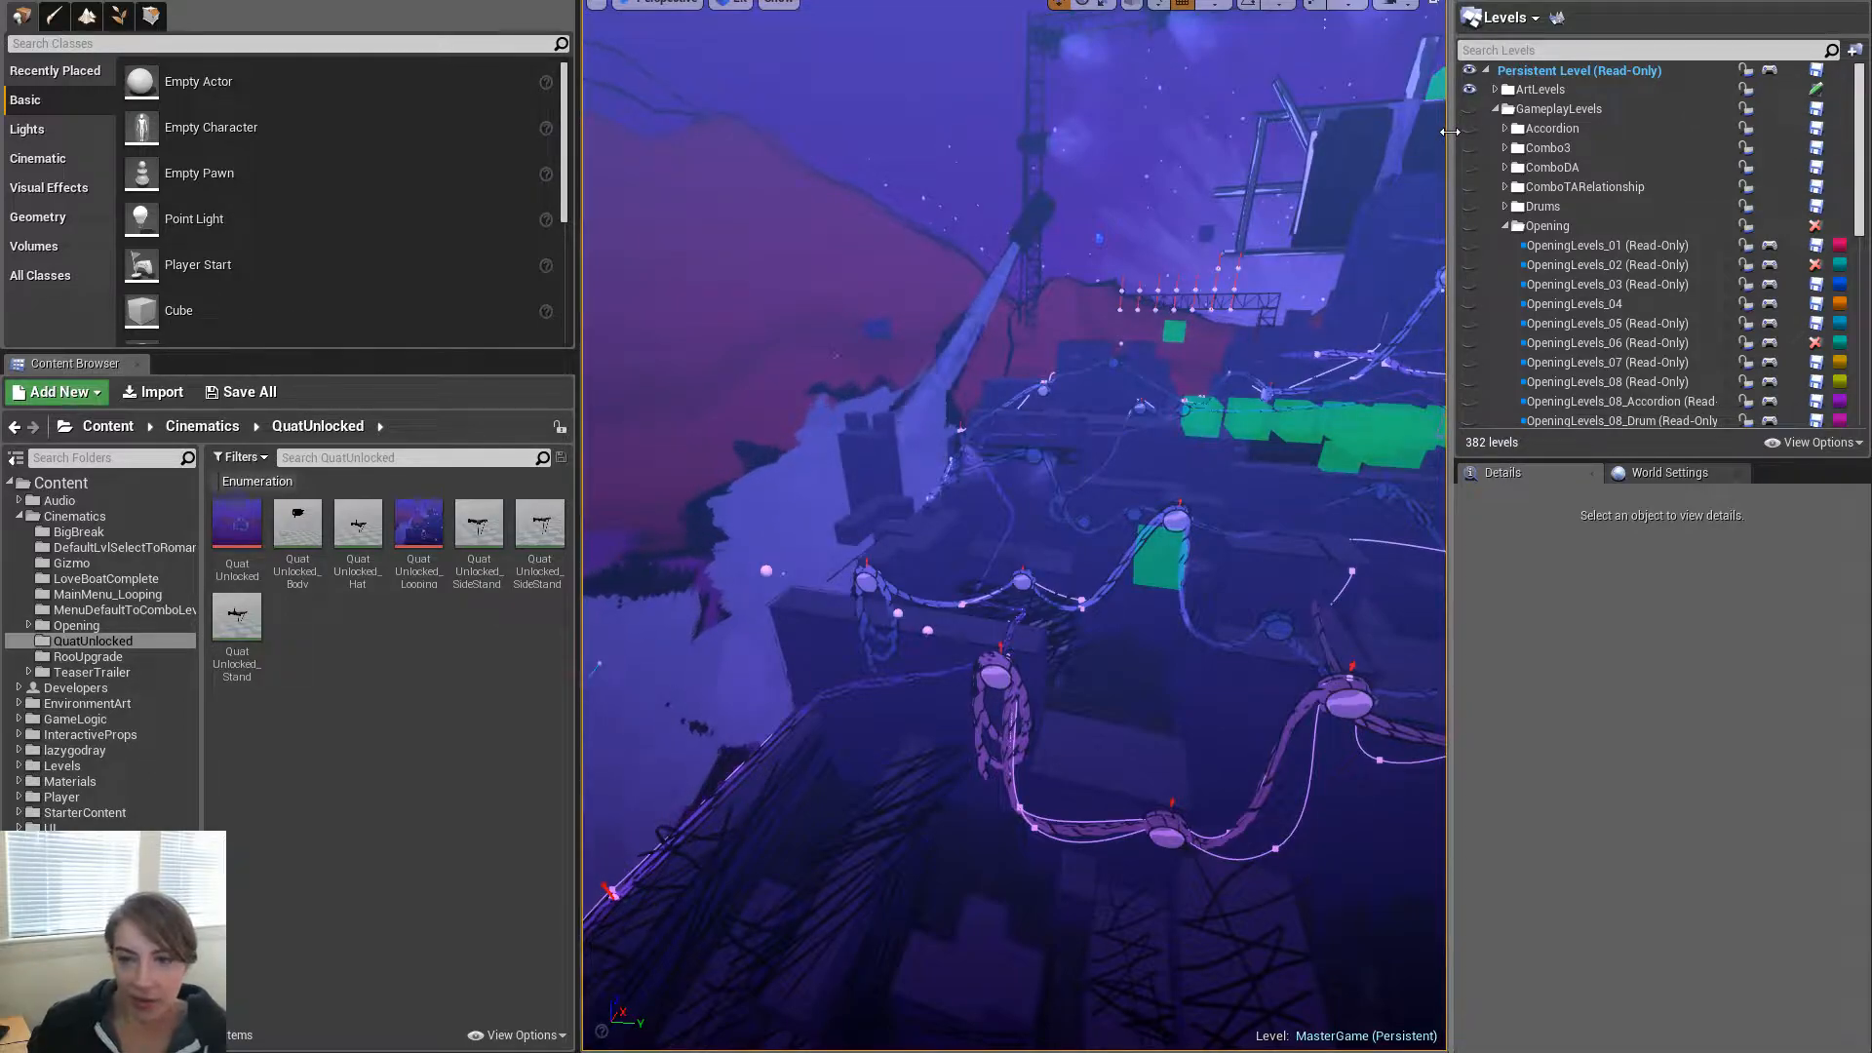
left_click_drag(1451, 132, 1466, 129)
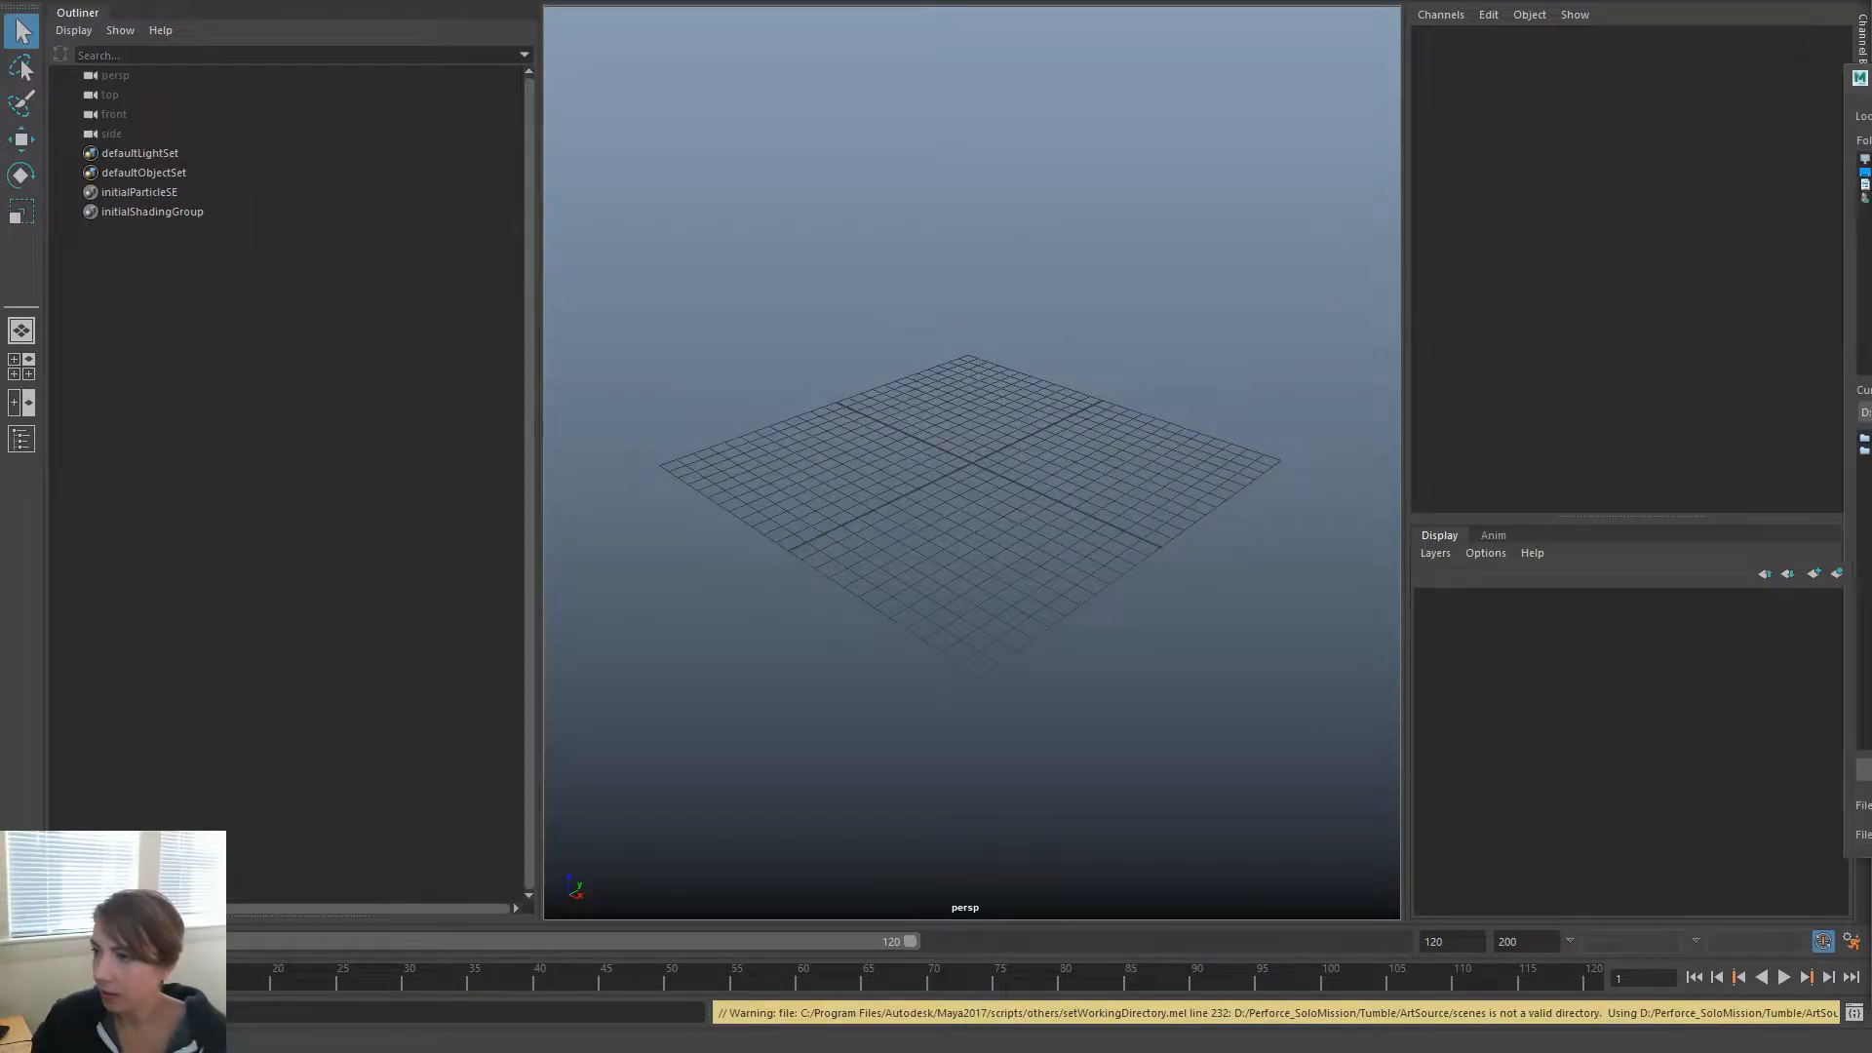
Switch to Maya, browse the ArtSource project's Environment folder, and open the scene with the animated drum-kit character
key("ctrl+o")
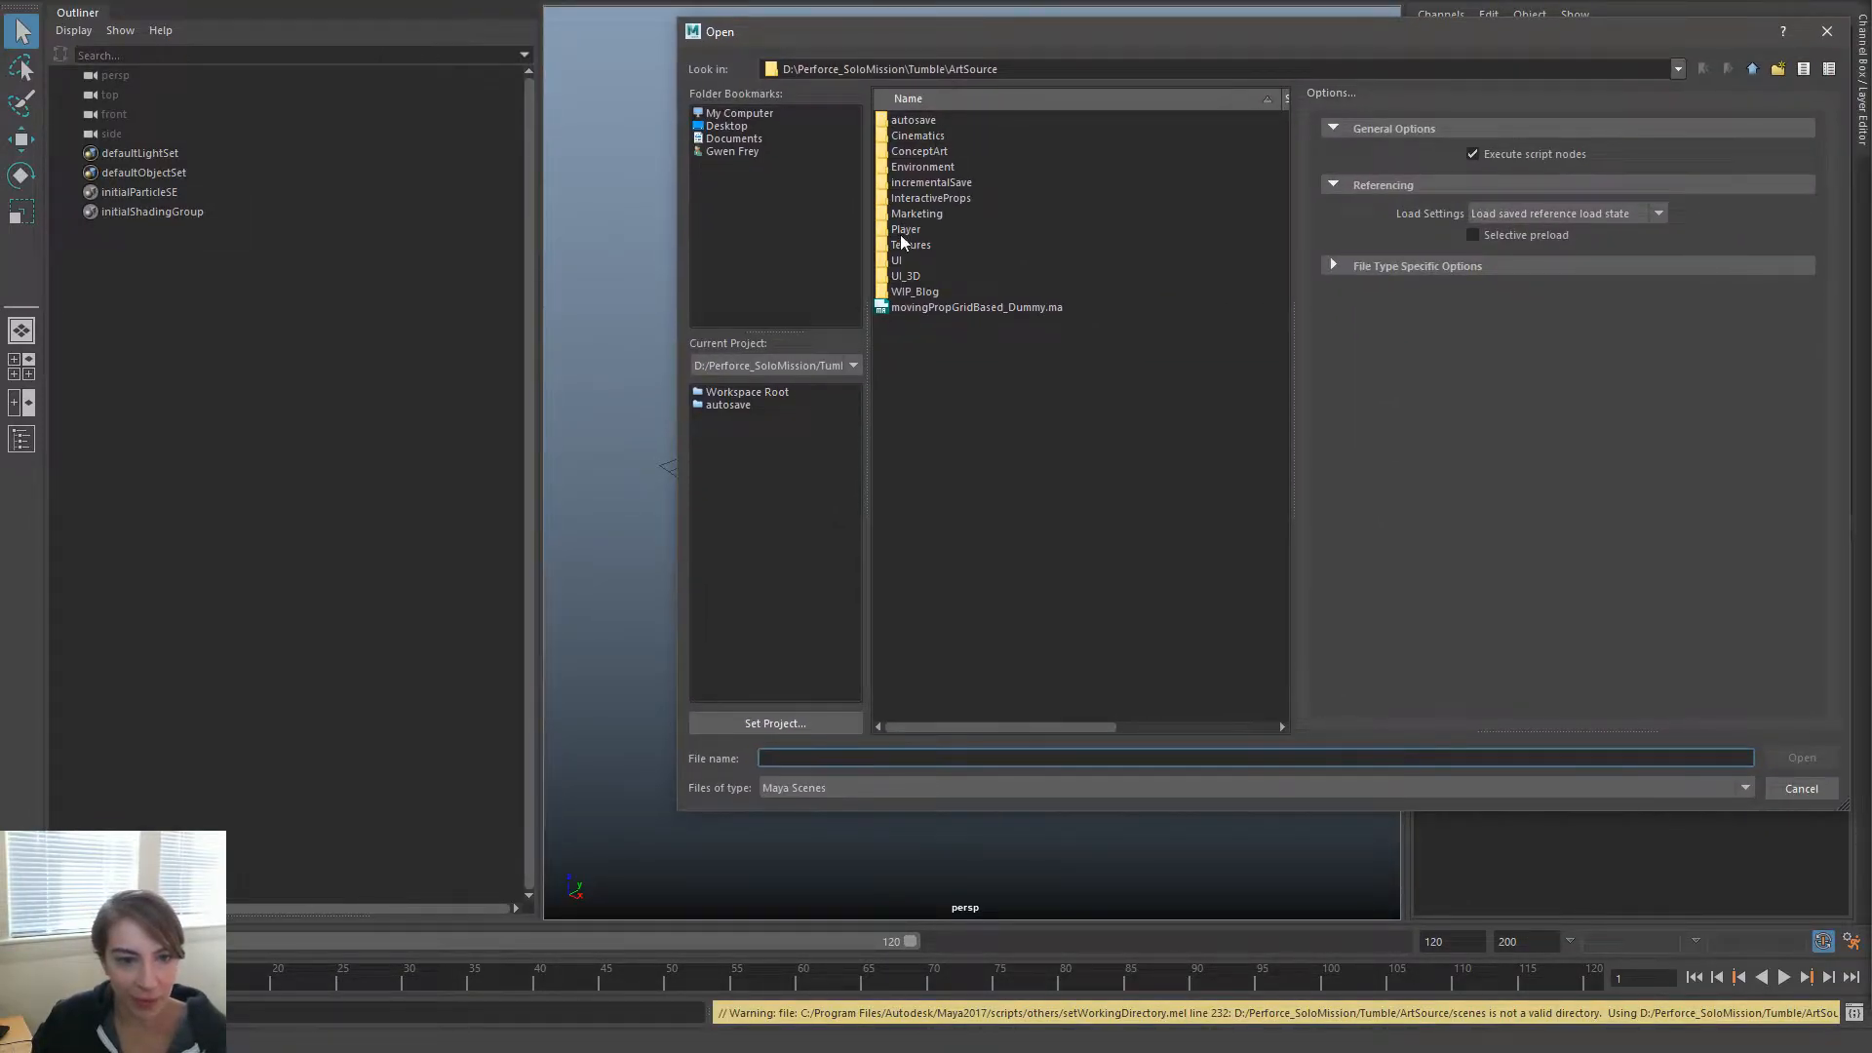
double_click(921, 167)
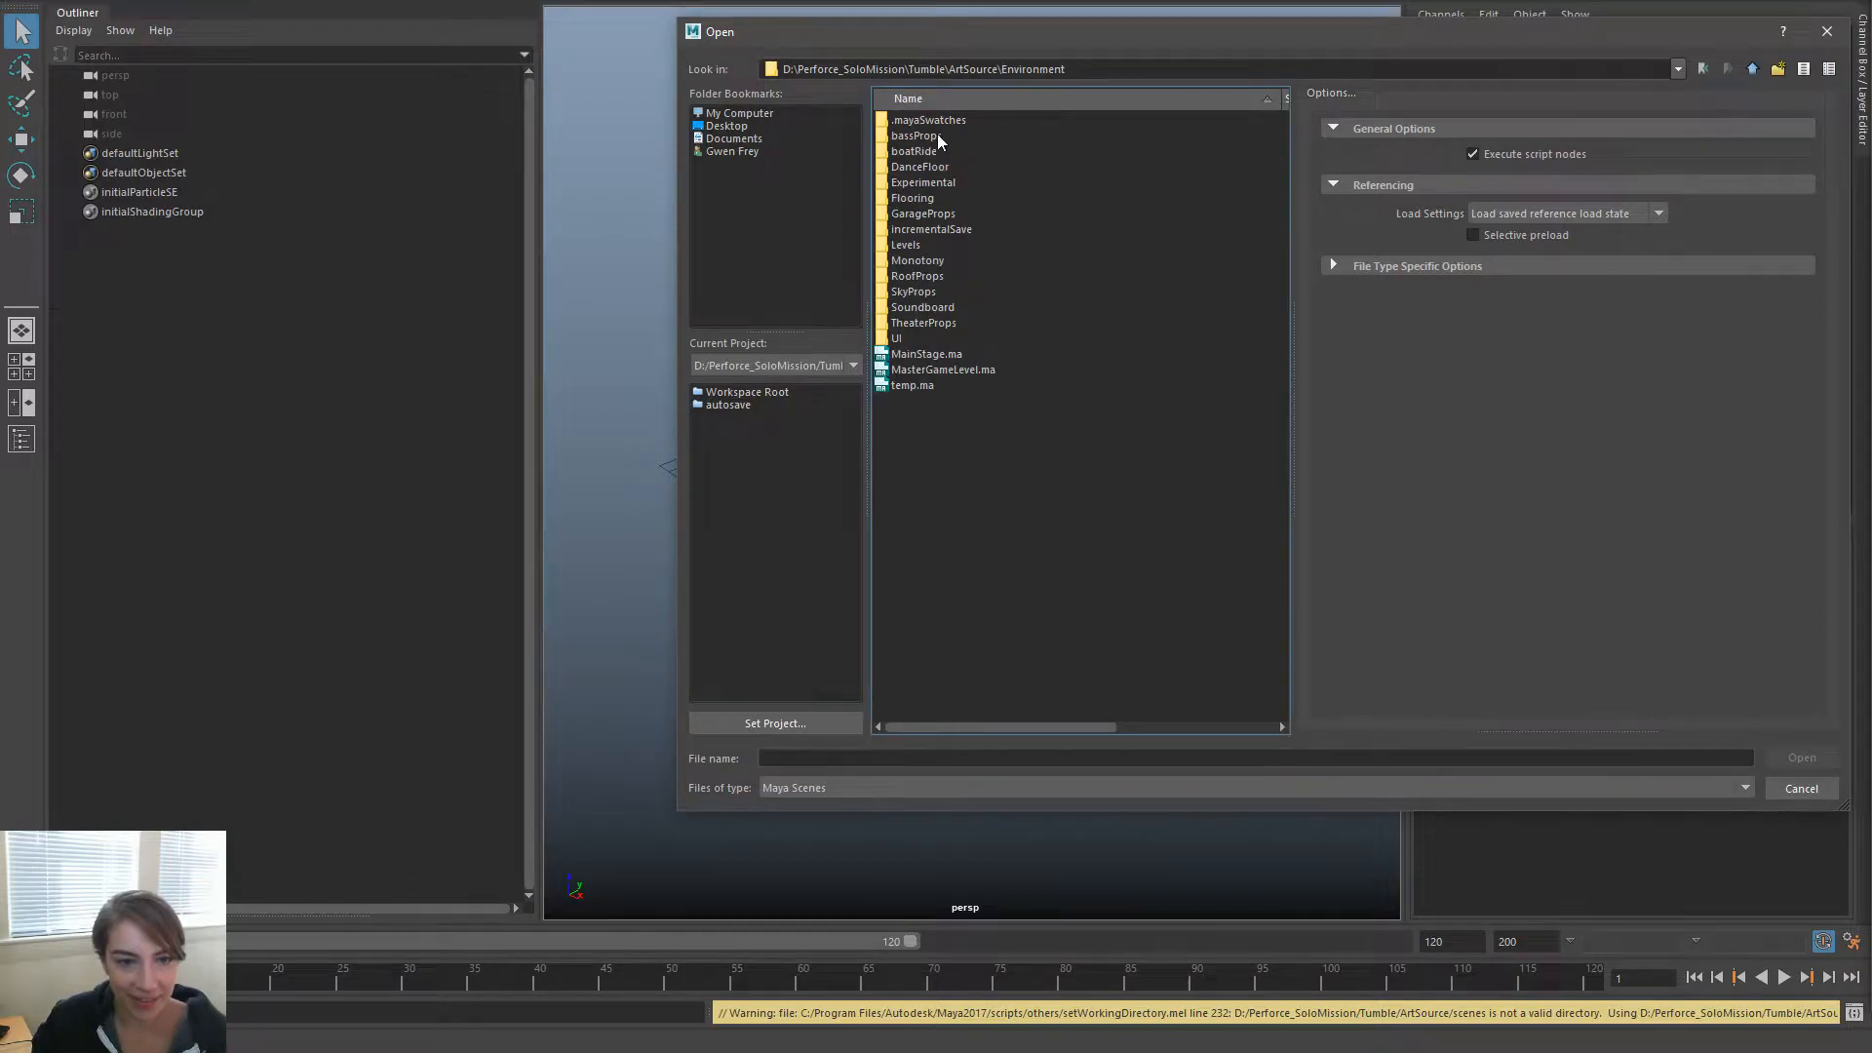
left_click_drag(1433, 42, 1871, 59)
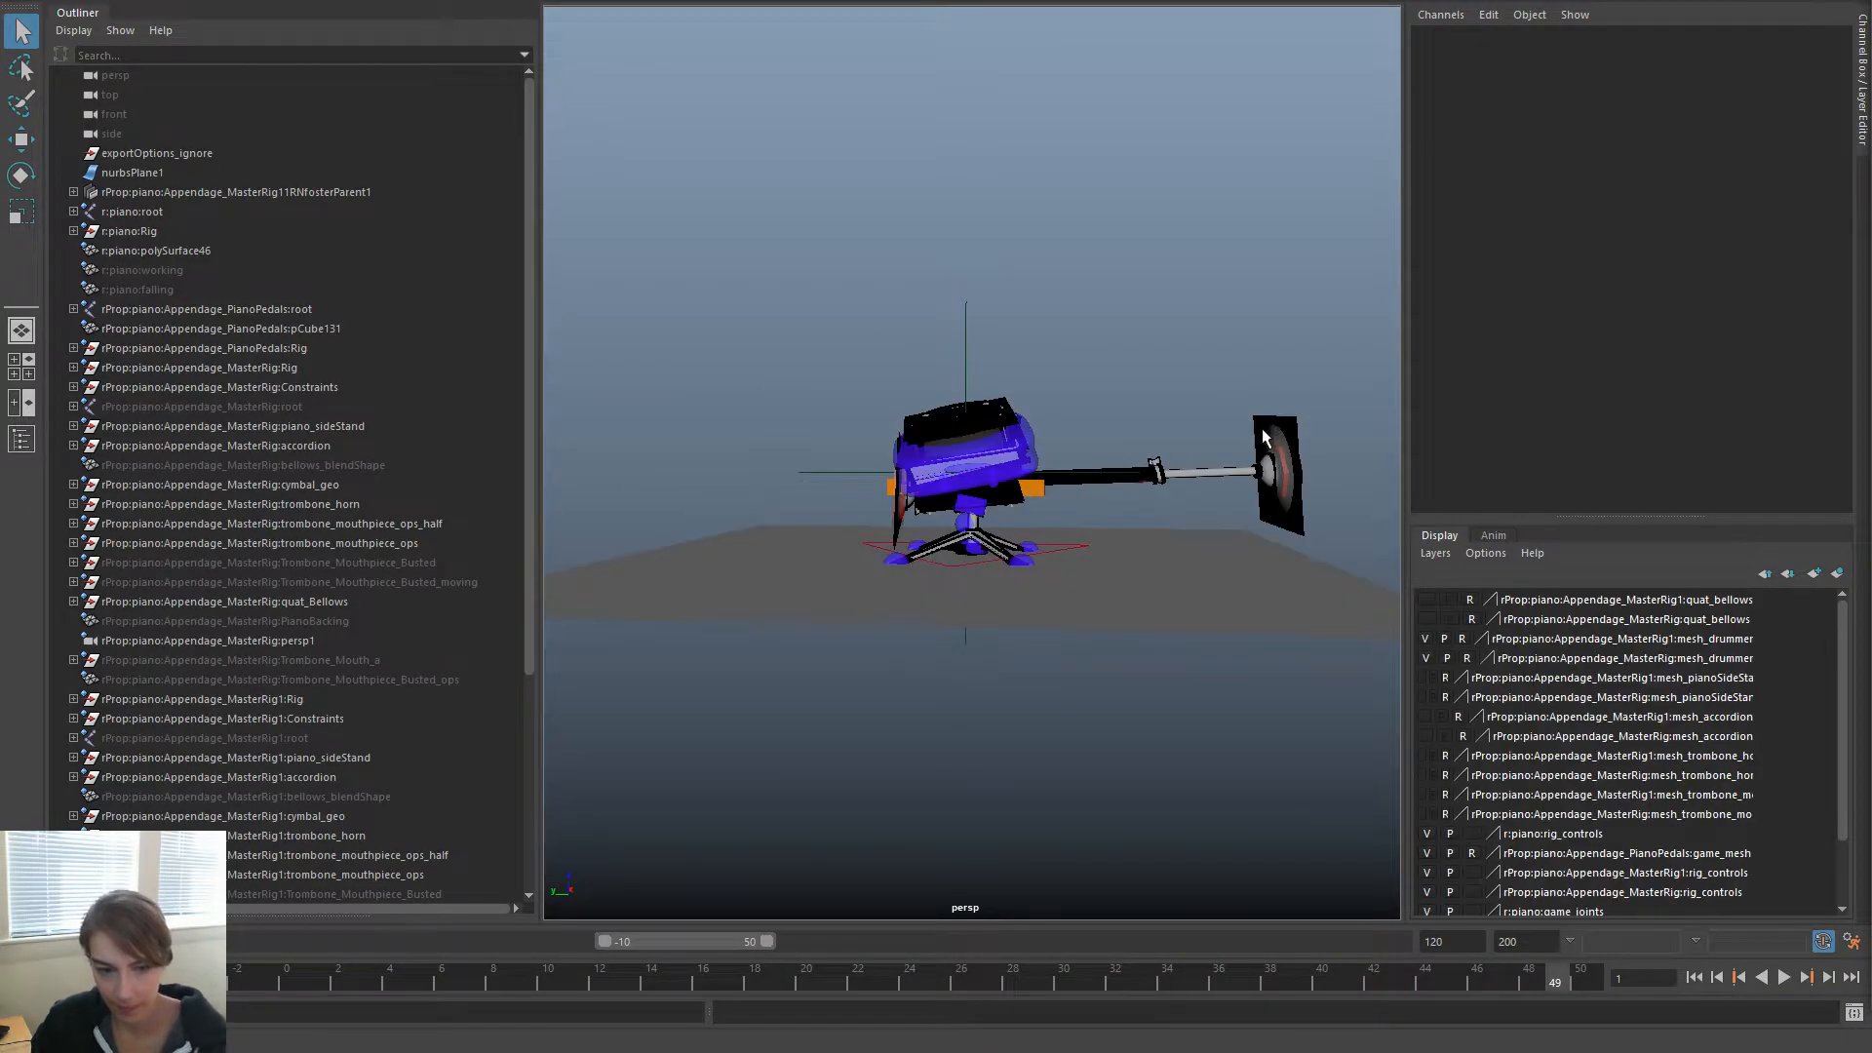
Display the character with textured shading, frame it from farther away and briefly play its animation
key("6")
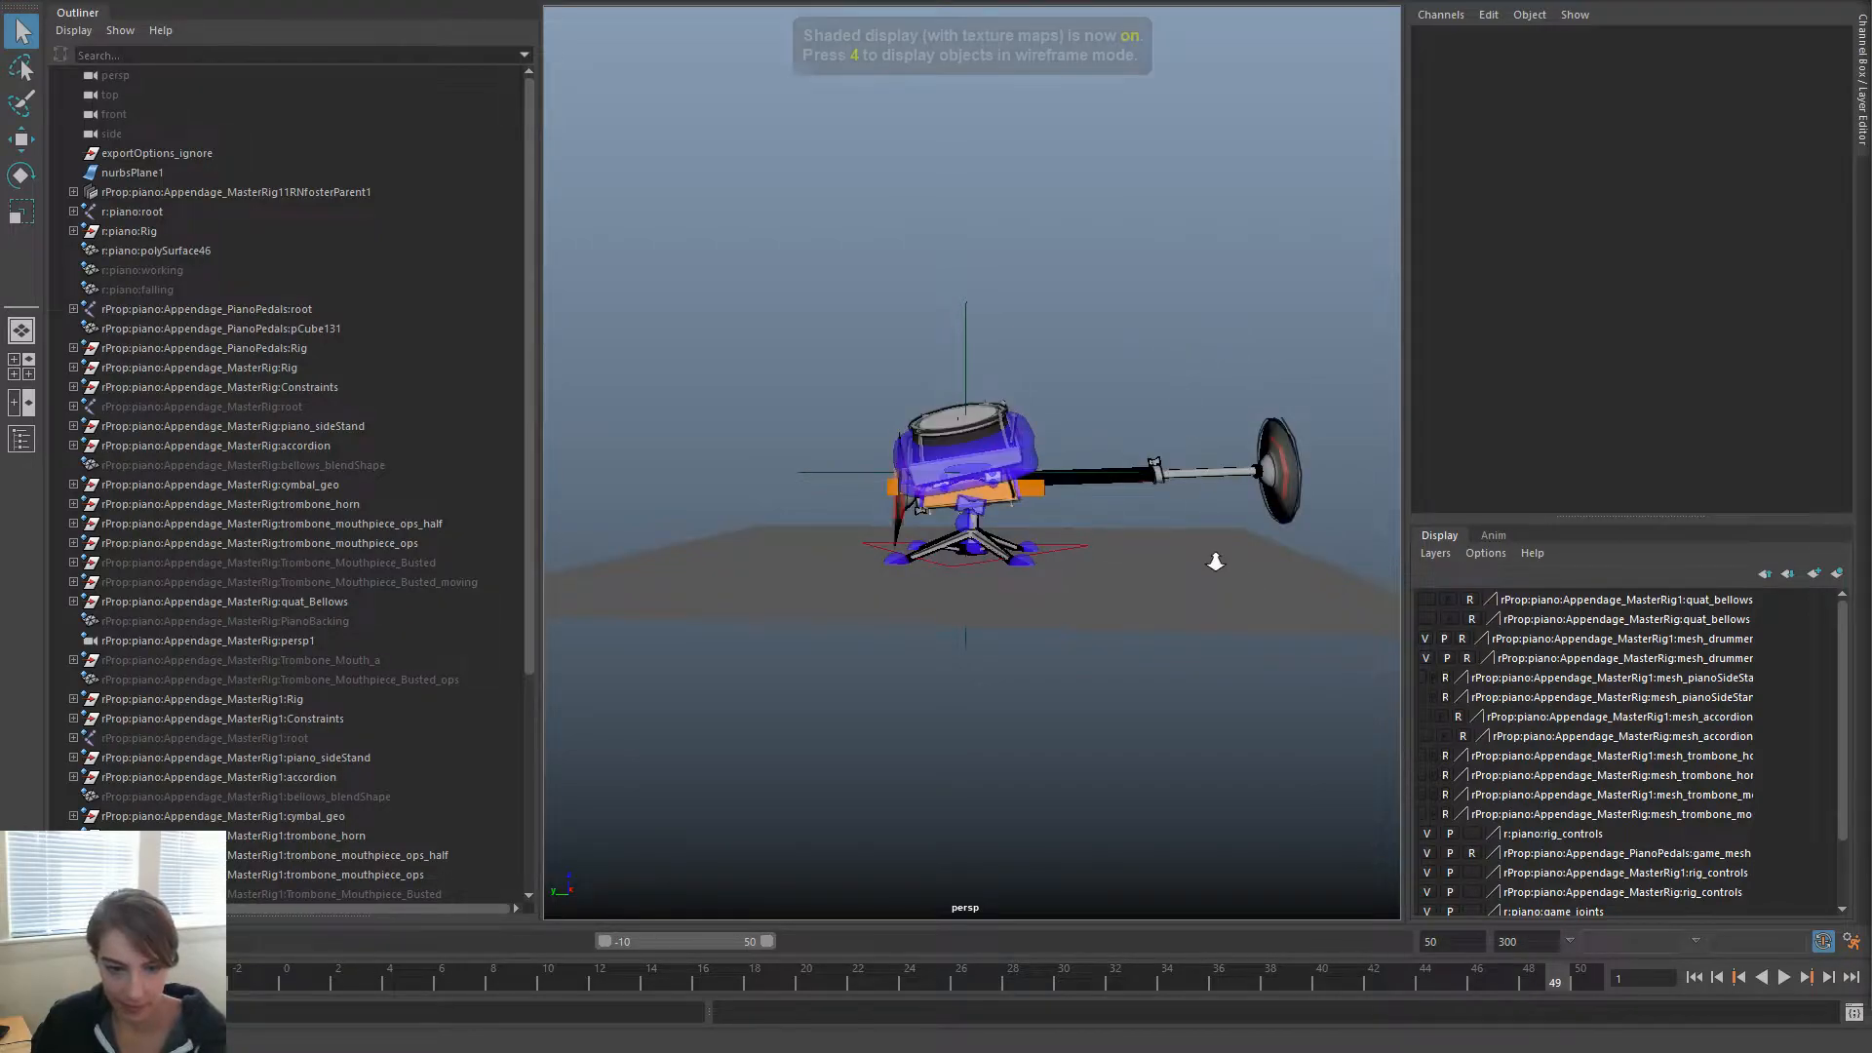
right_click_drag(858, 658, 651, 530, "alt")
middle_click_drag(933, 543, 933, 603, "alt")
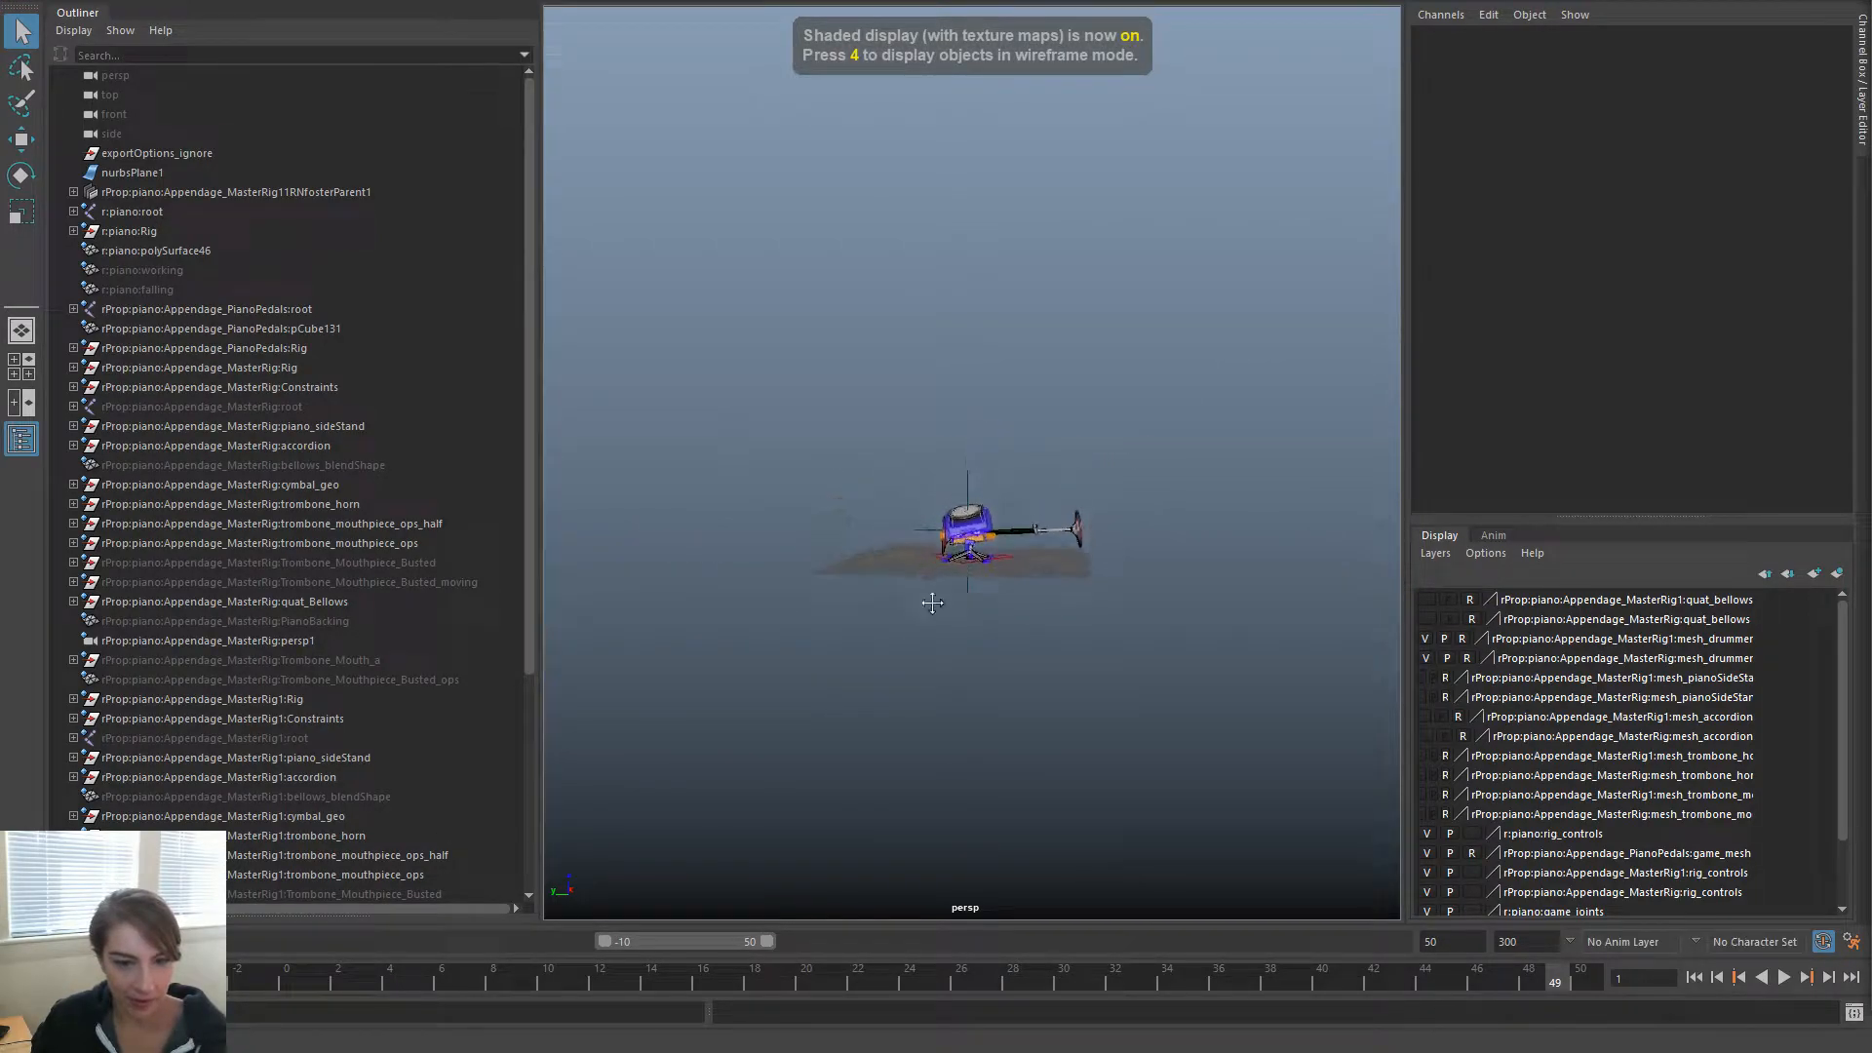
key("alt+v")
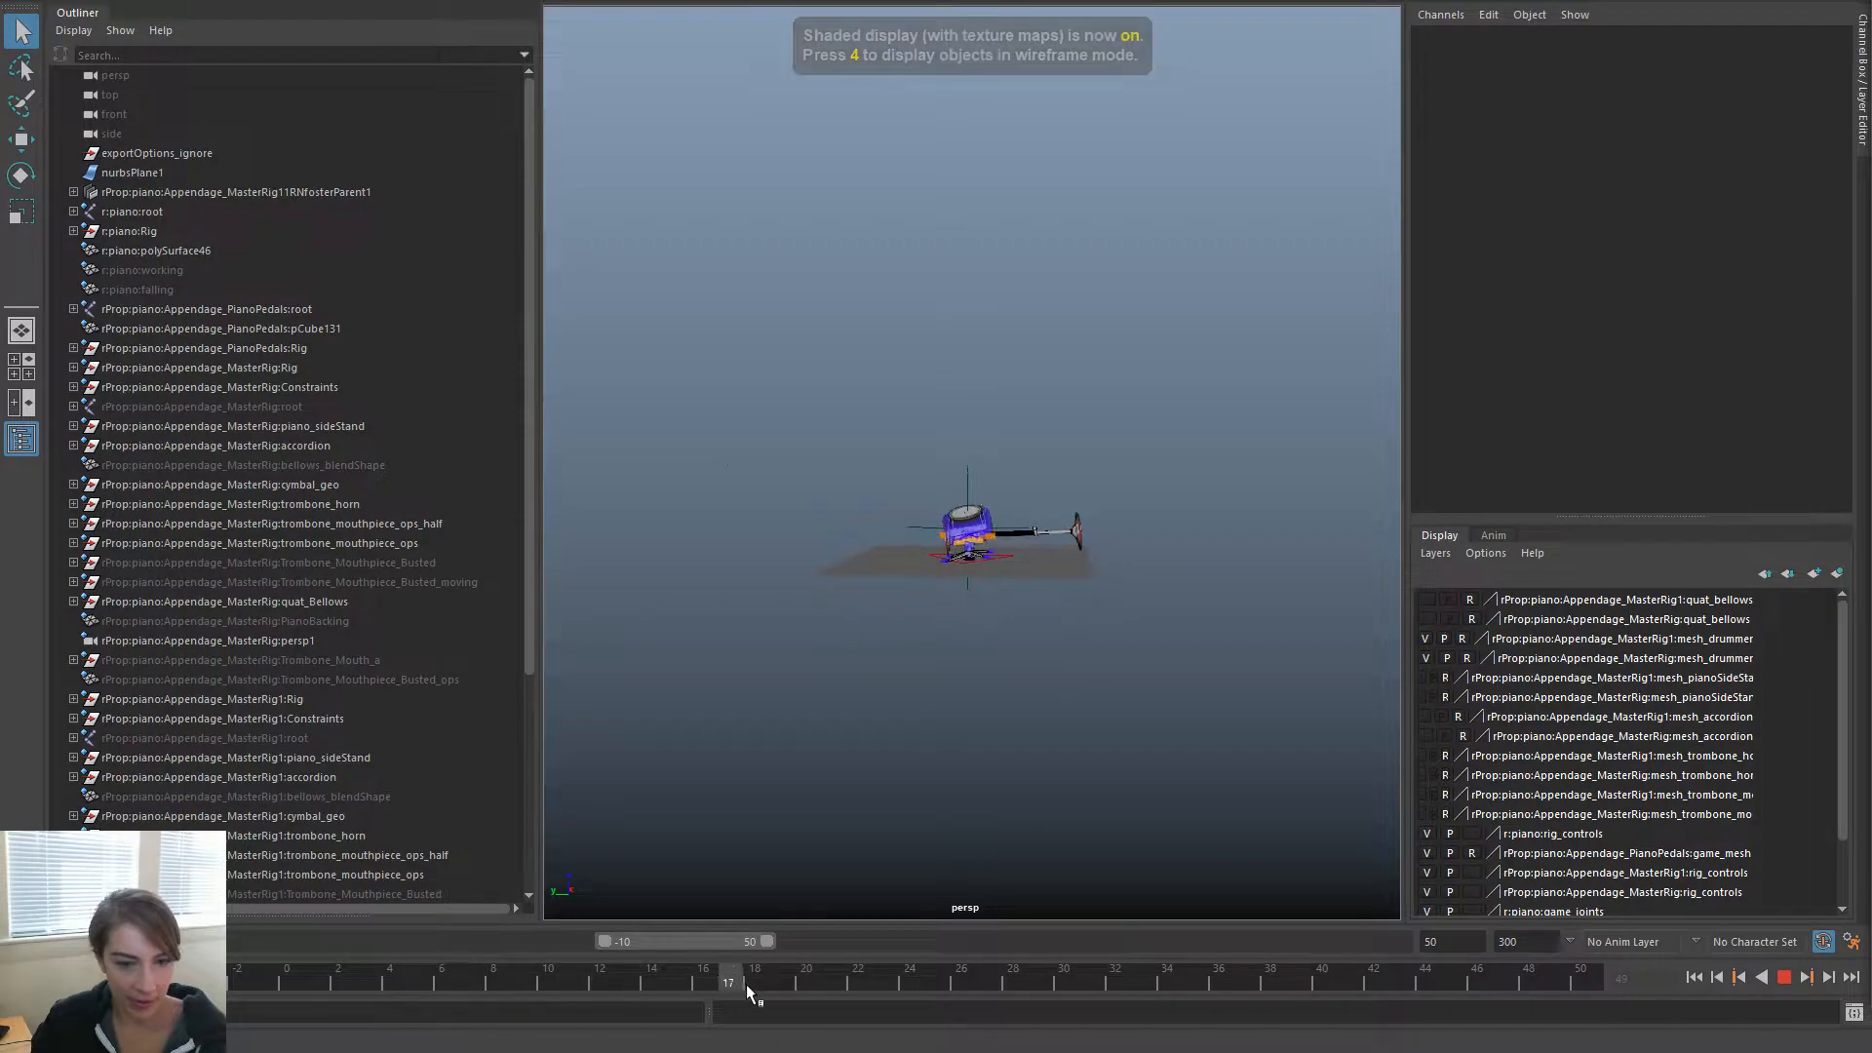
key("alt+v")
Extend the start of the playback range back to about frame -150 and play the whole animation from its beginning
left_click_drag(605, 942, 249, 942)
key("alt+v")
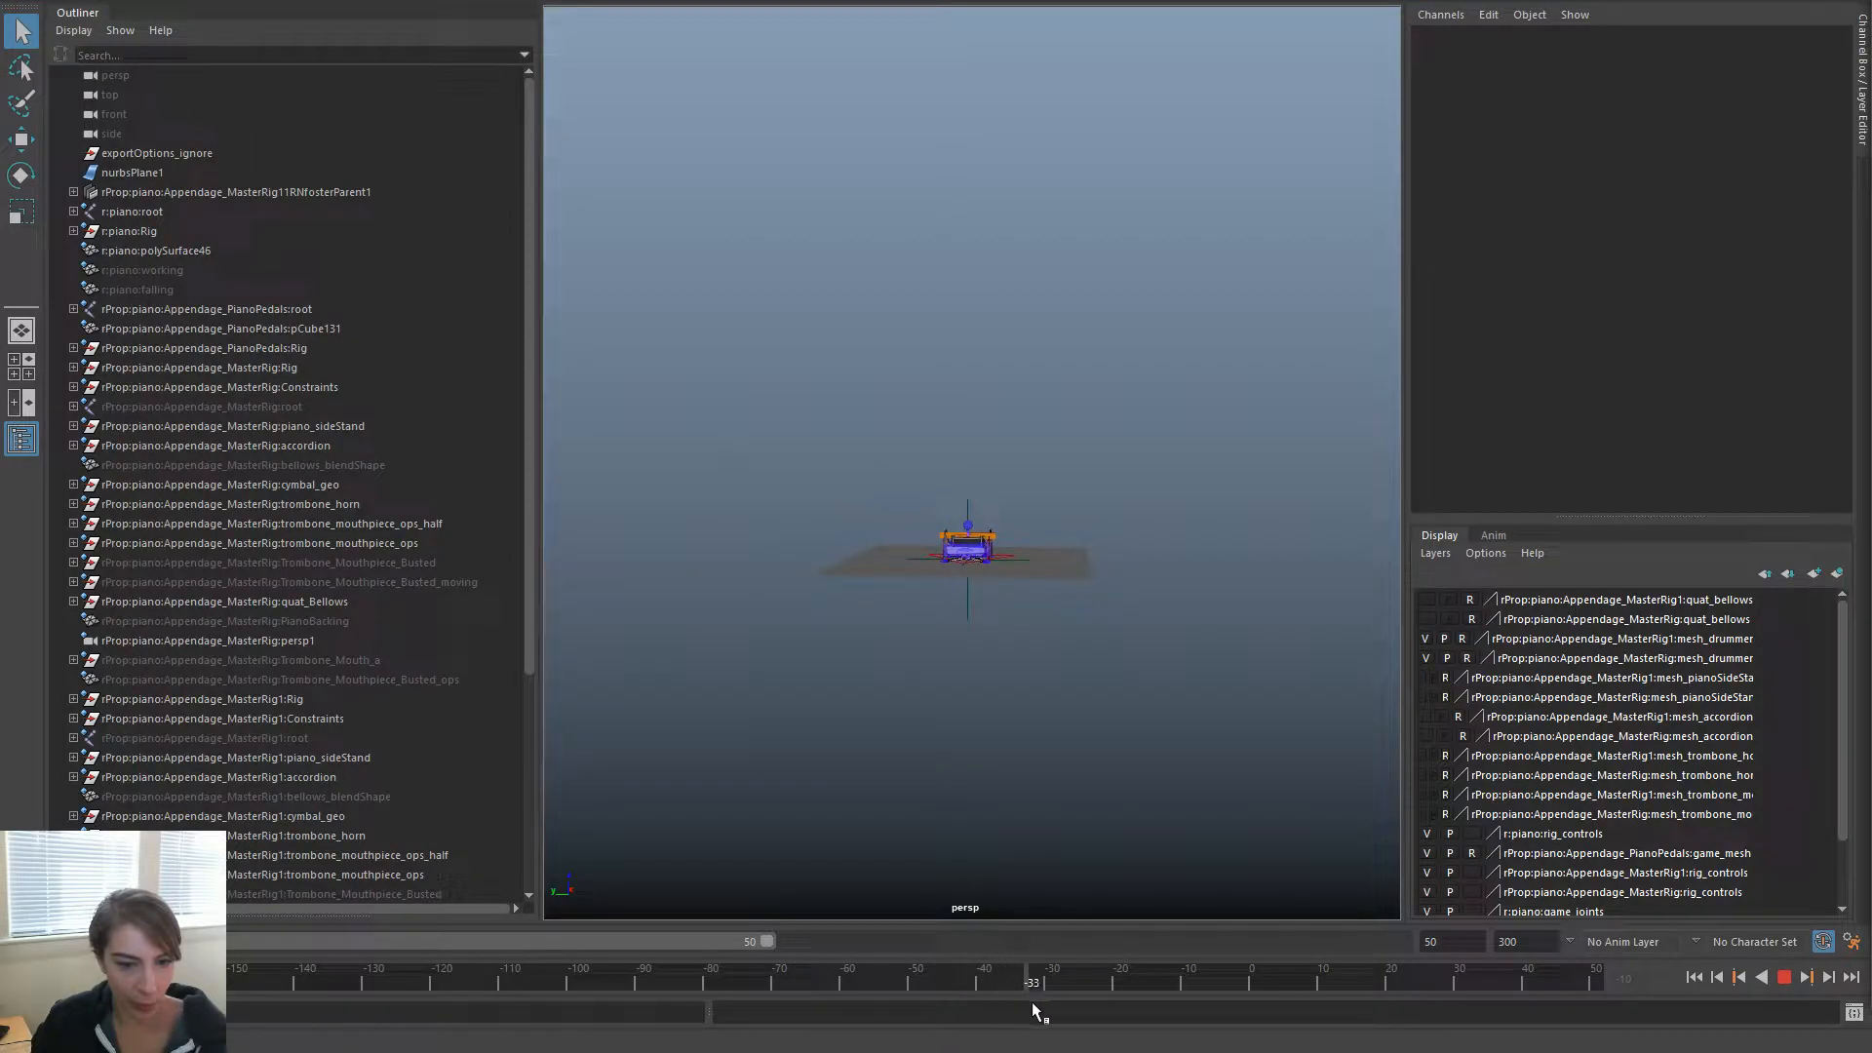
key("alt+v")
scroll(1235, 654, "up", 4)
key("alt+shift+v")
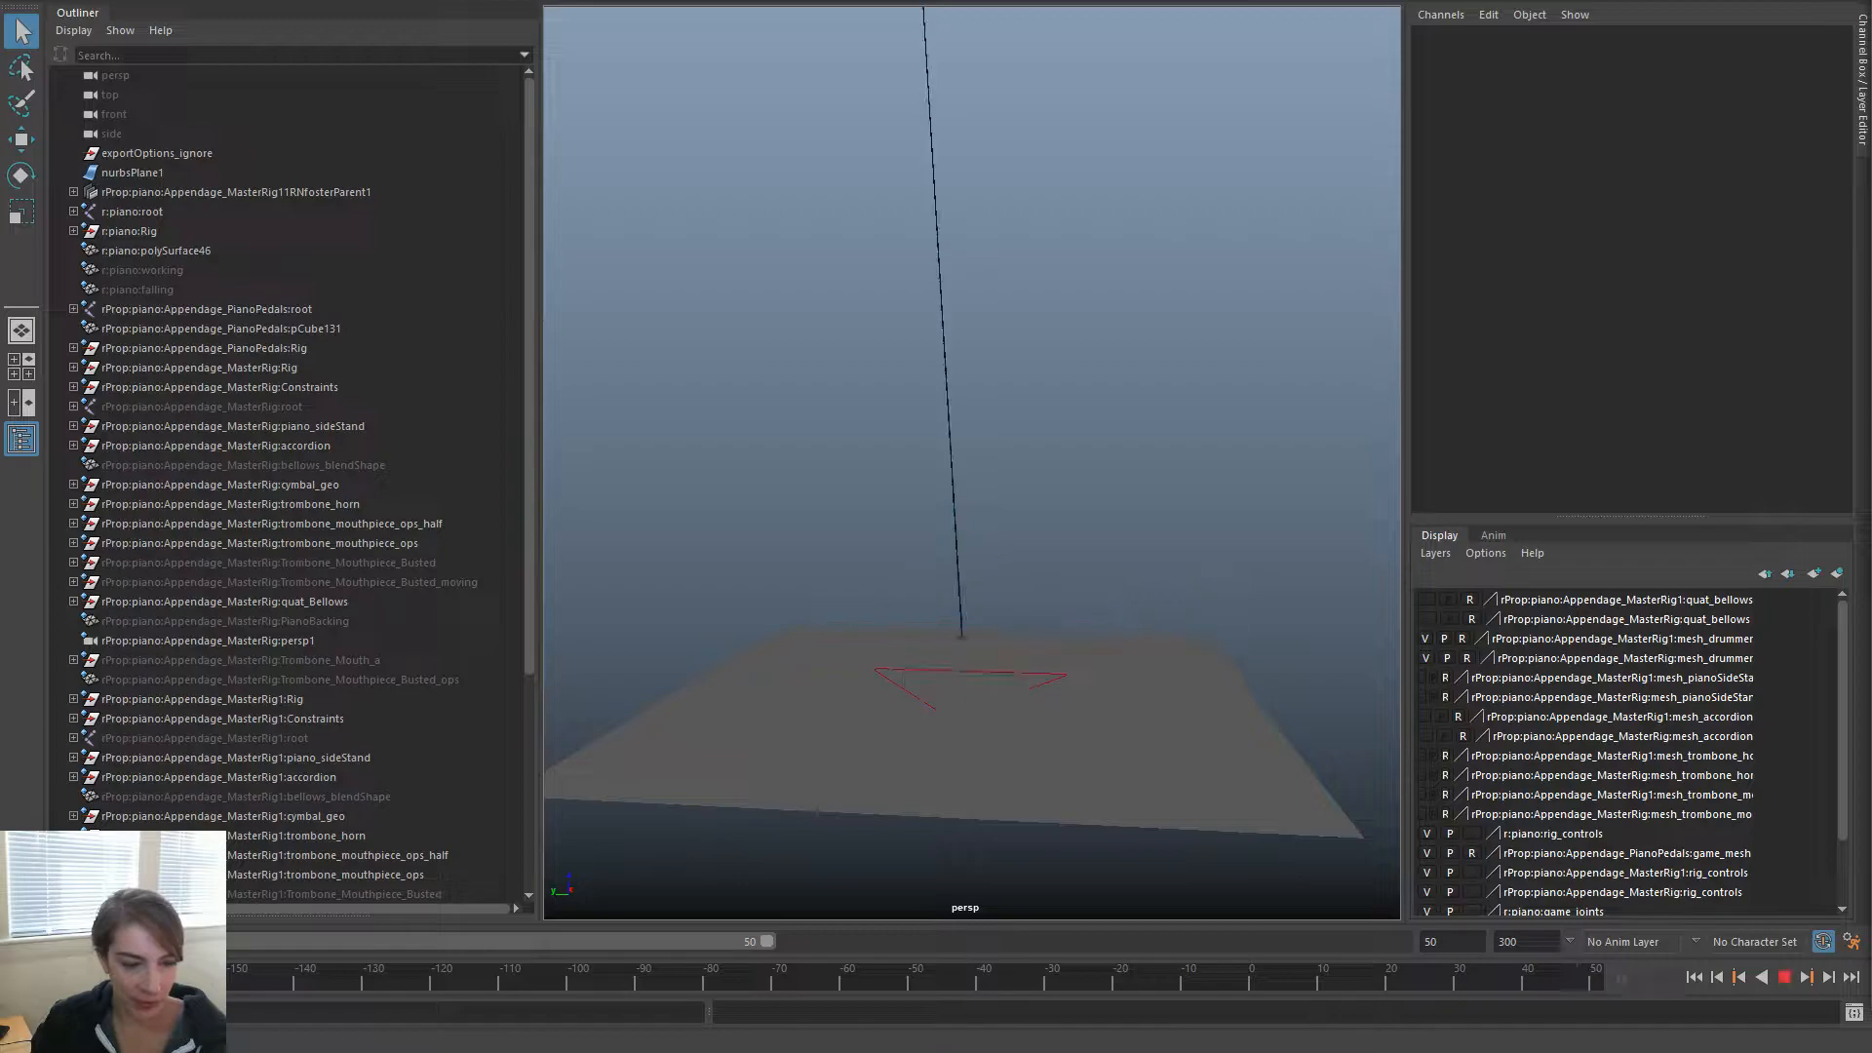
left_click(1784, 977)
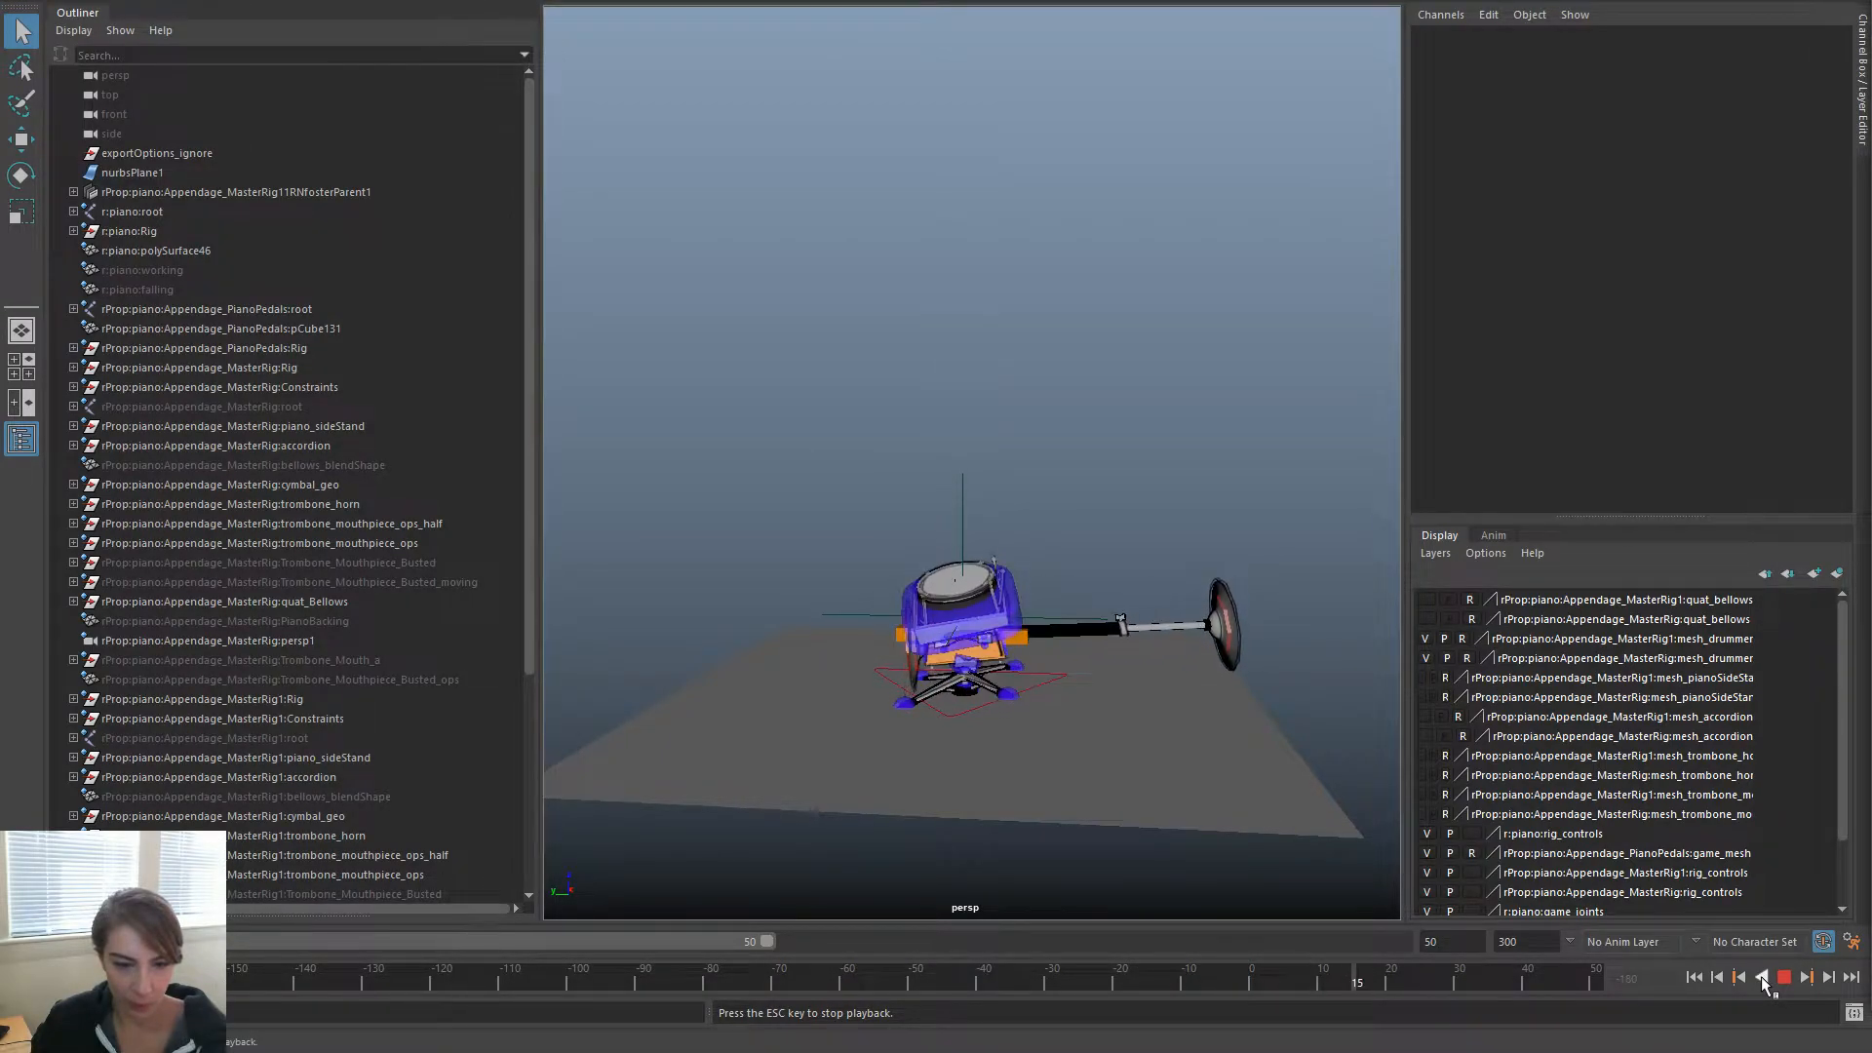
Stop the Maya playback, switch to Unreal Editor and look over the city map's ropes and buildings in full screen
left_click(1783, 980)
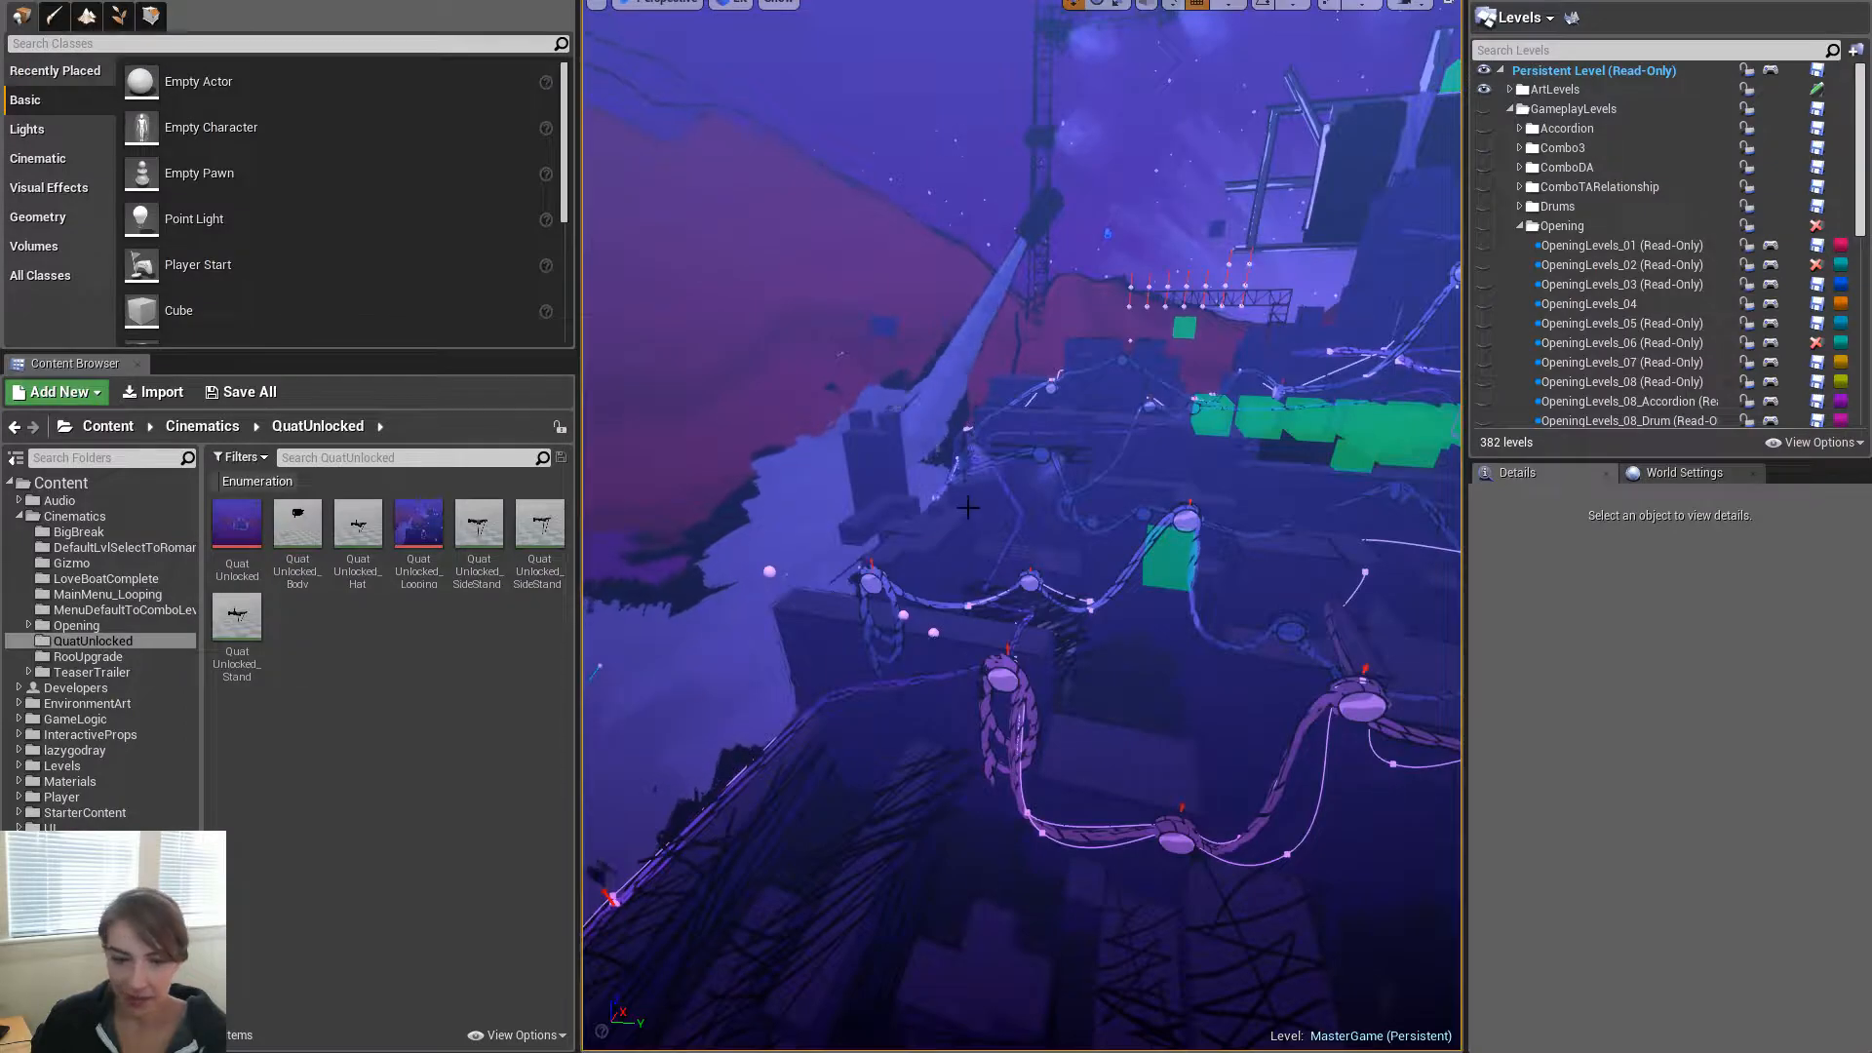
right_click_drag(968, 506, 968, 506)
key("F11")
key("s")
right_click_drag(1144, 676, 1145, 676)
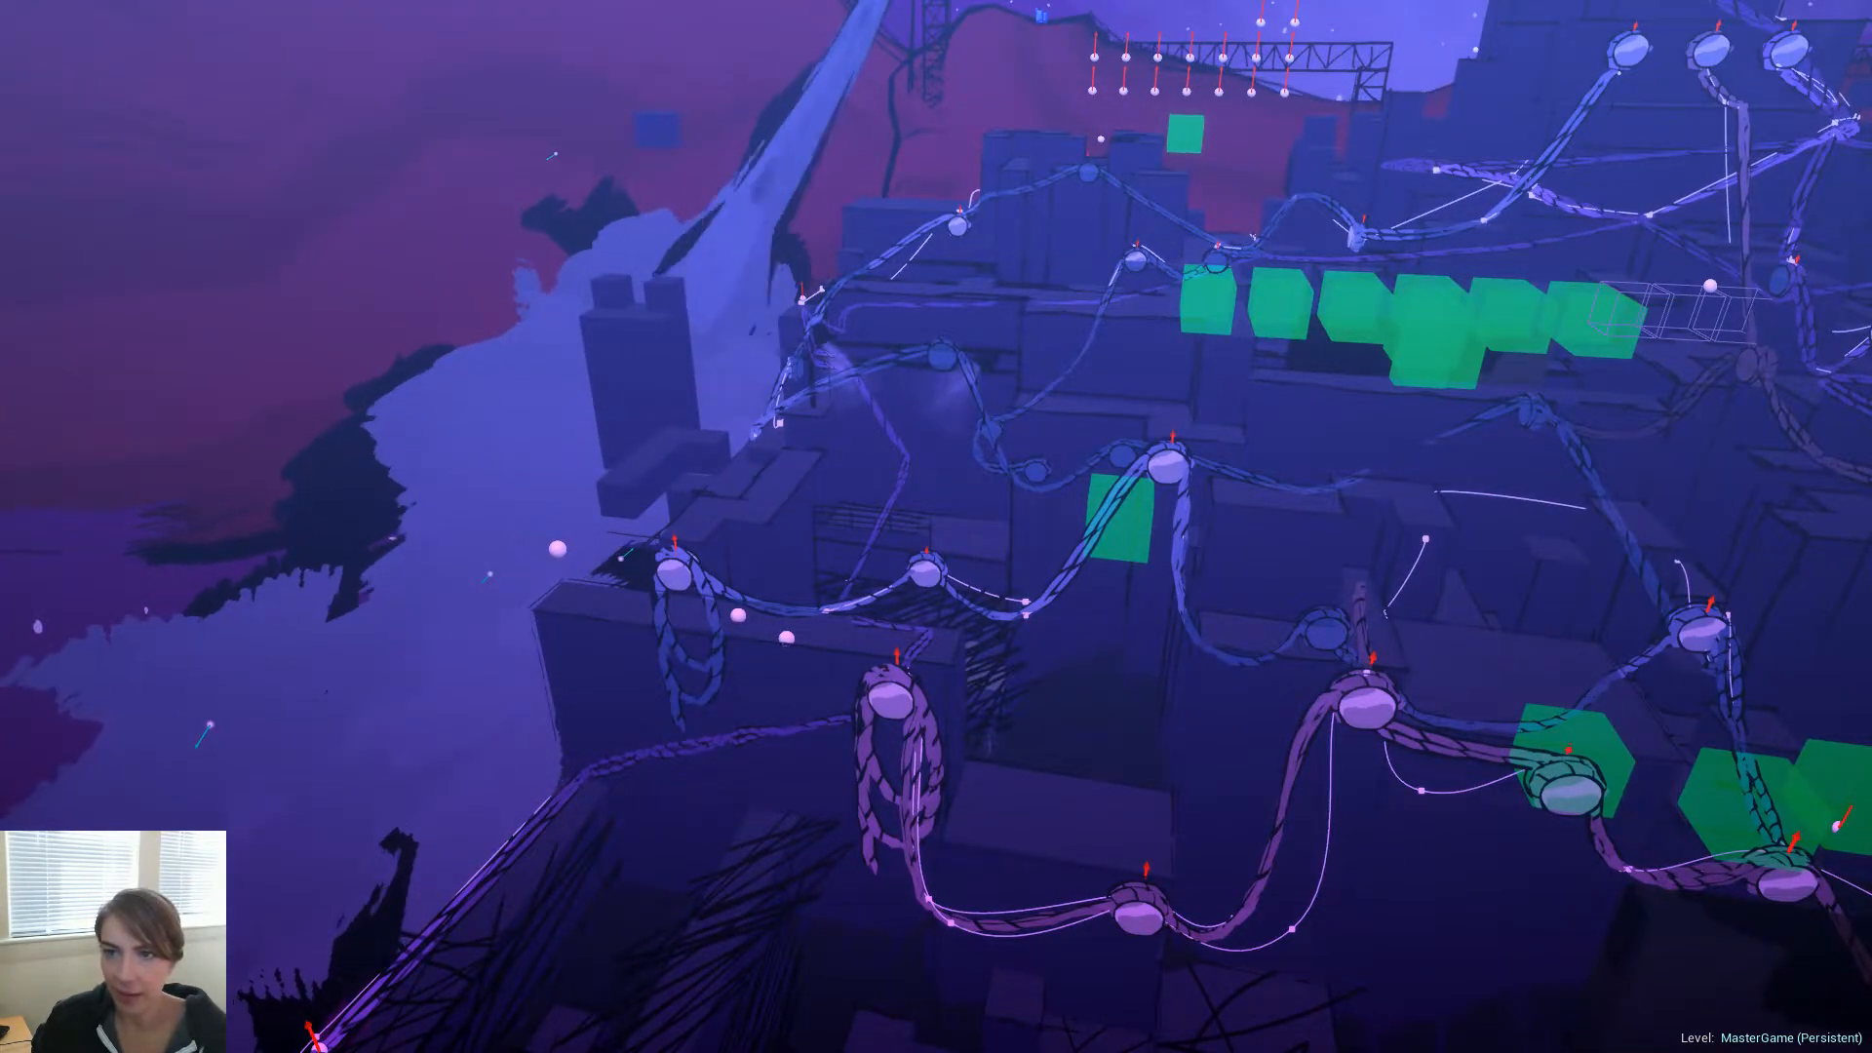
key("F11")
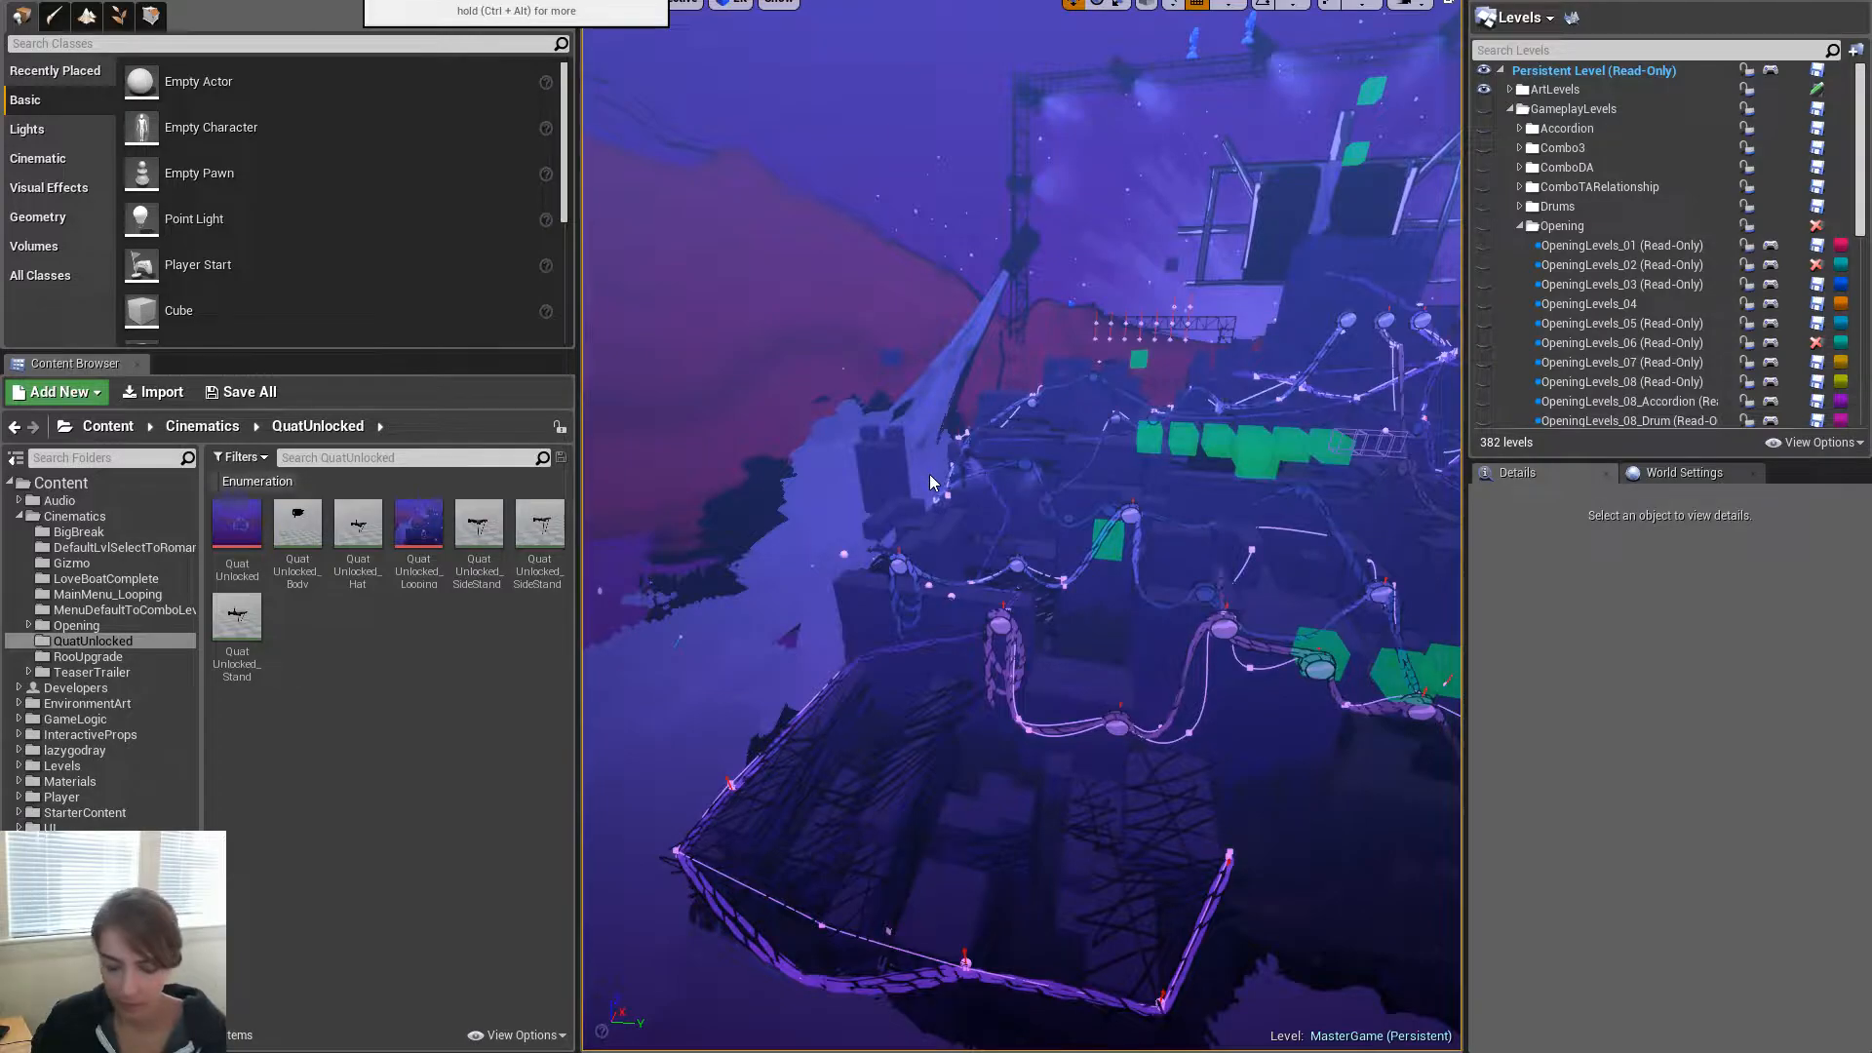
Run the game from the editor in full screen and start the third level of the Introducing Roo chapter
key("alt+p")
key("F11")
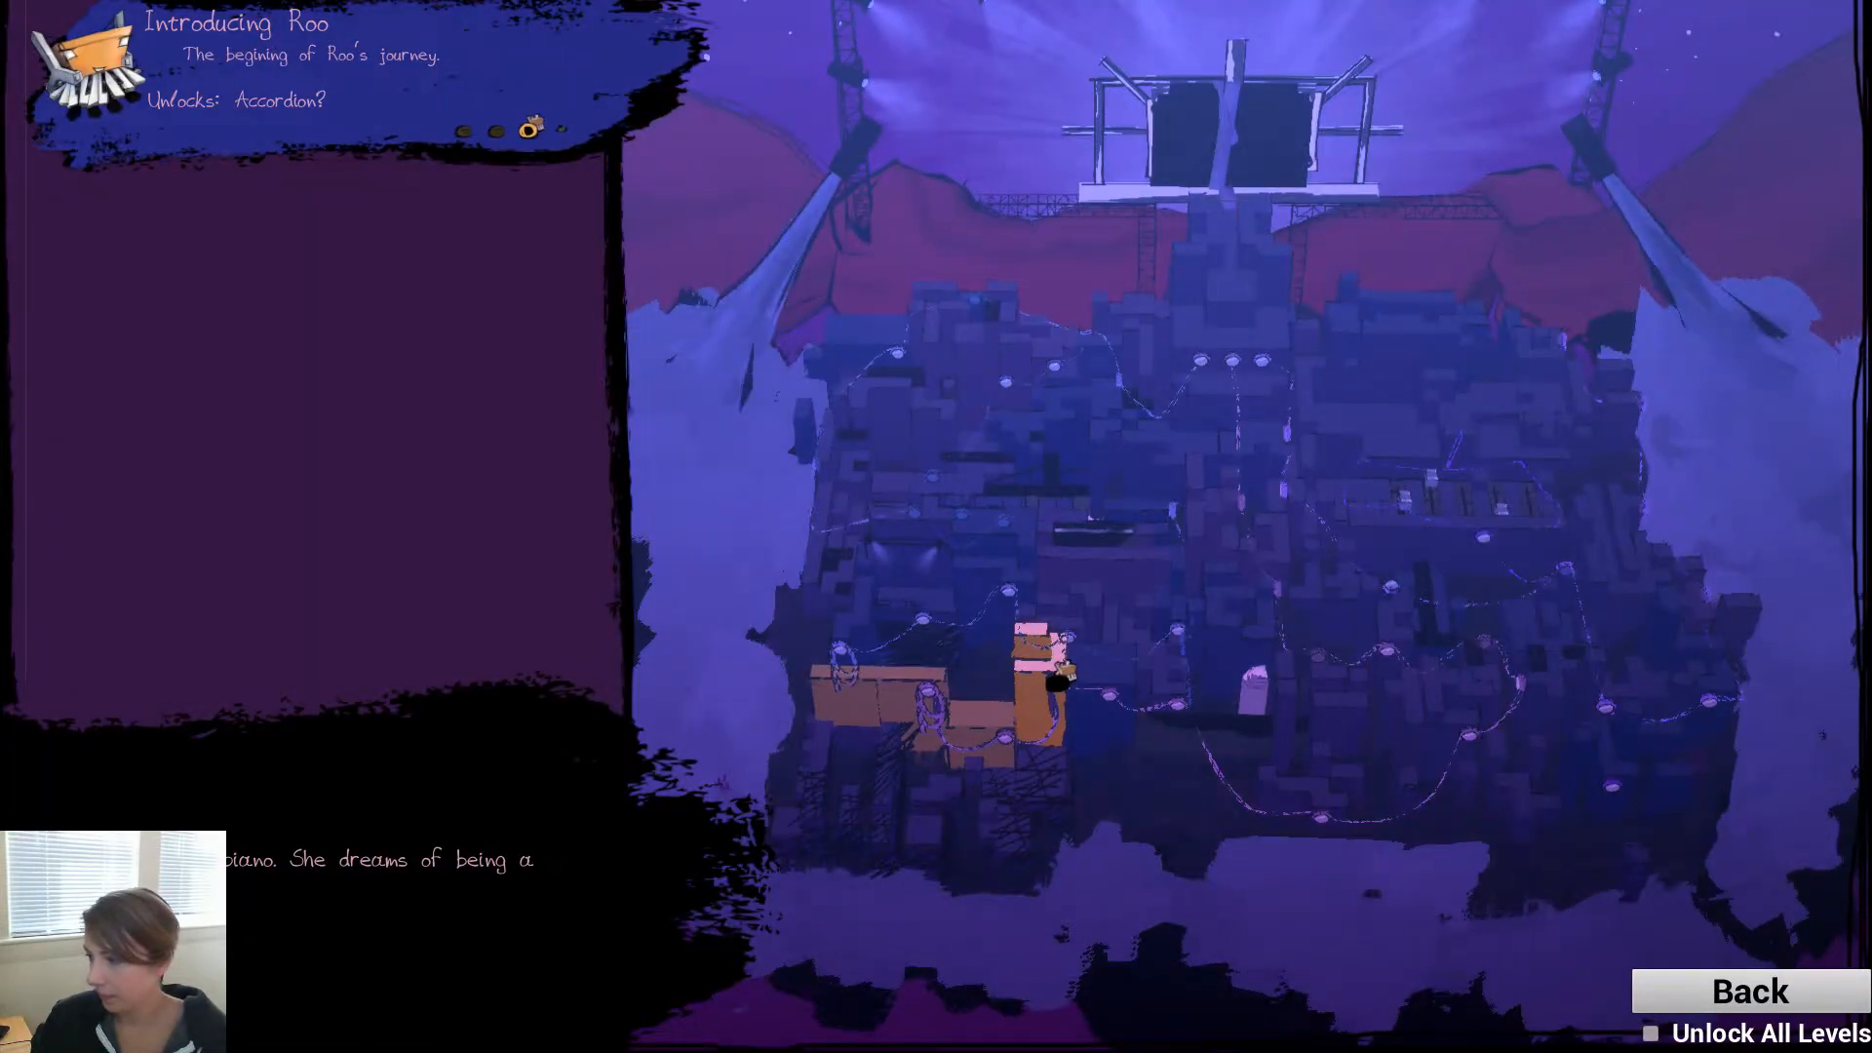
left_click(528, 131)
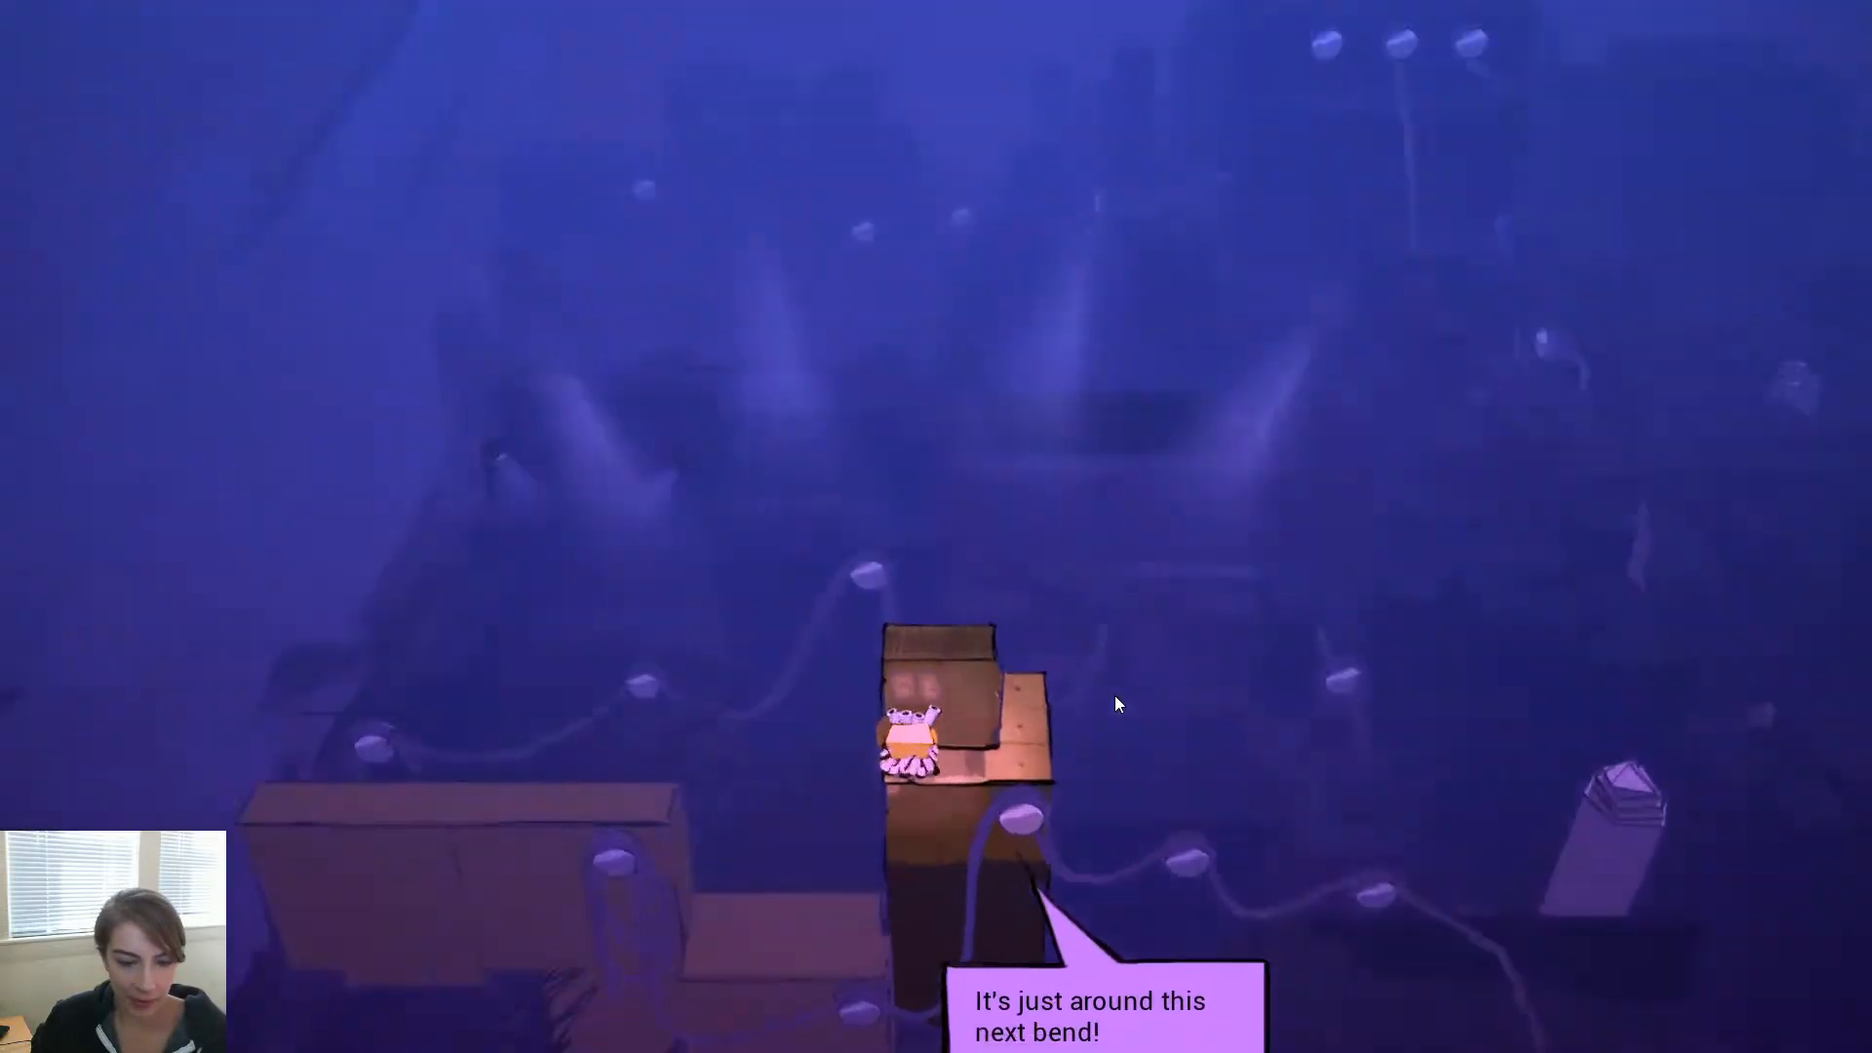
Play through levels 3 and 4, watch the drummer unlock cinematic and end the play session
key("d")
key("w")
key("w")
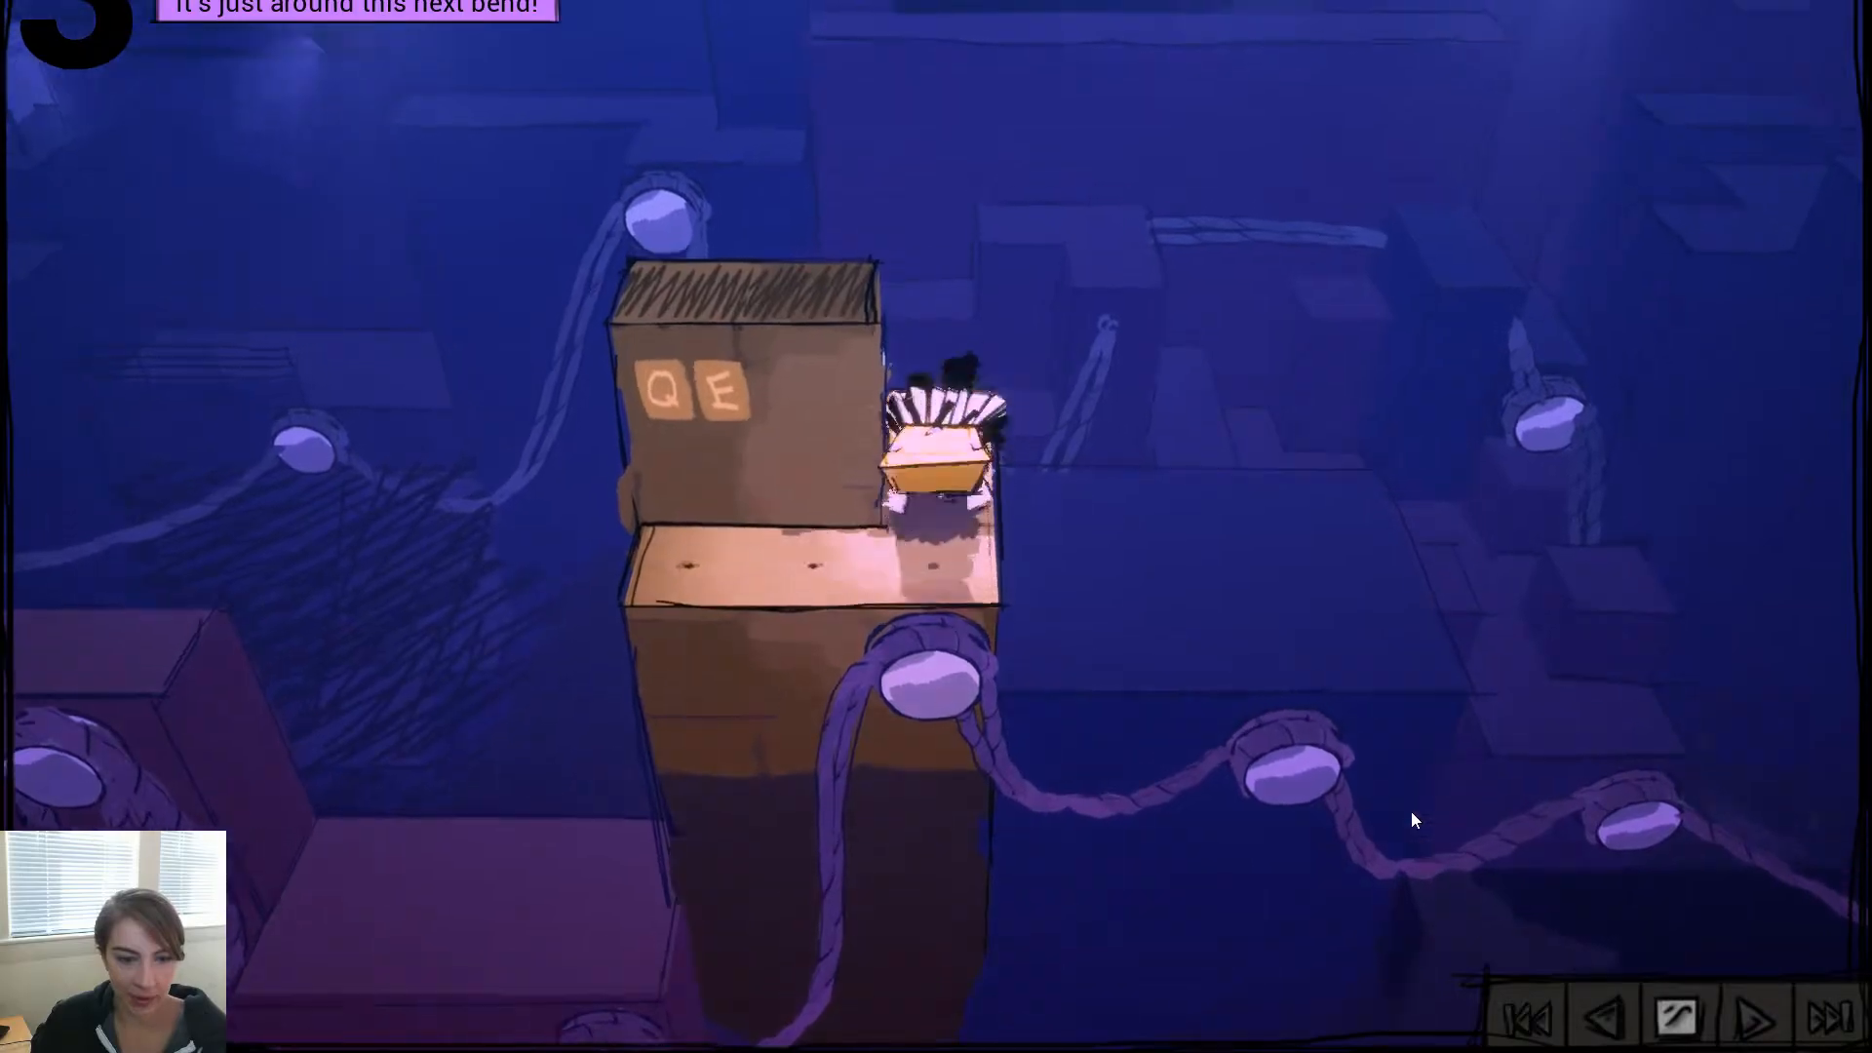
left_click_drag(1244, 786, 1313, 799)
key("a")
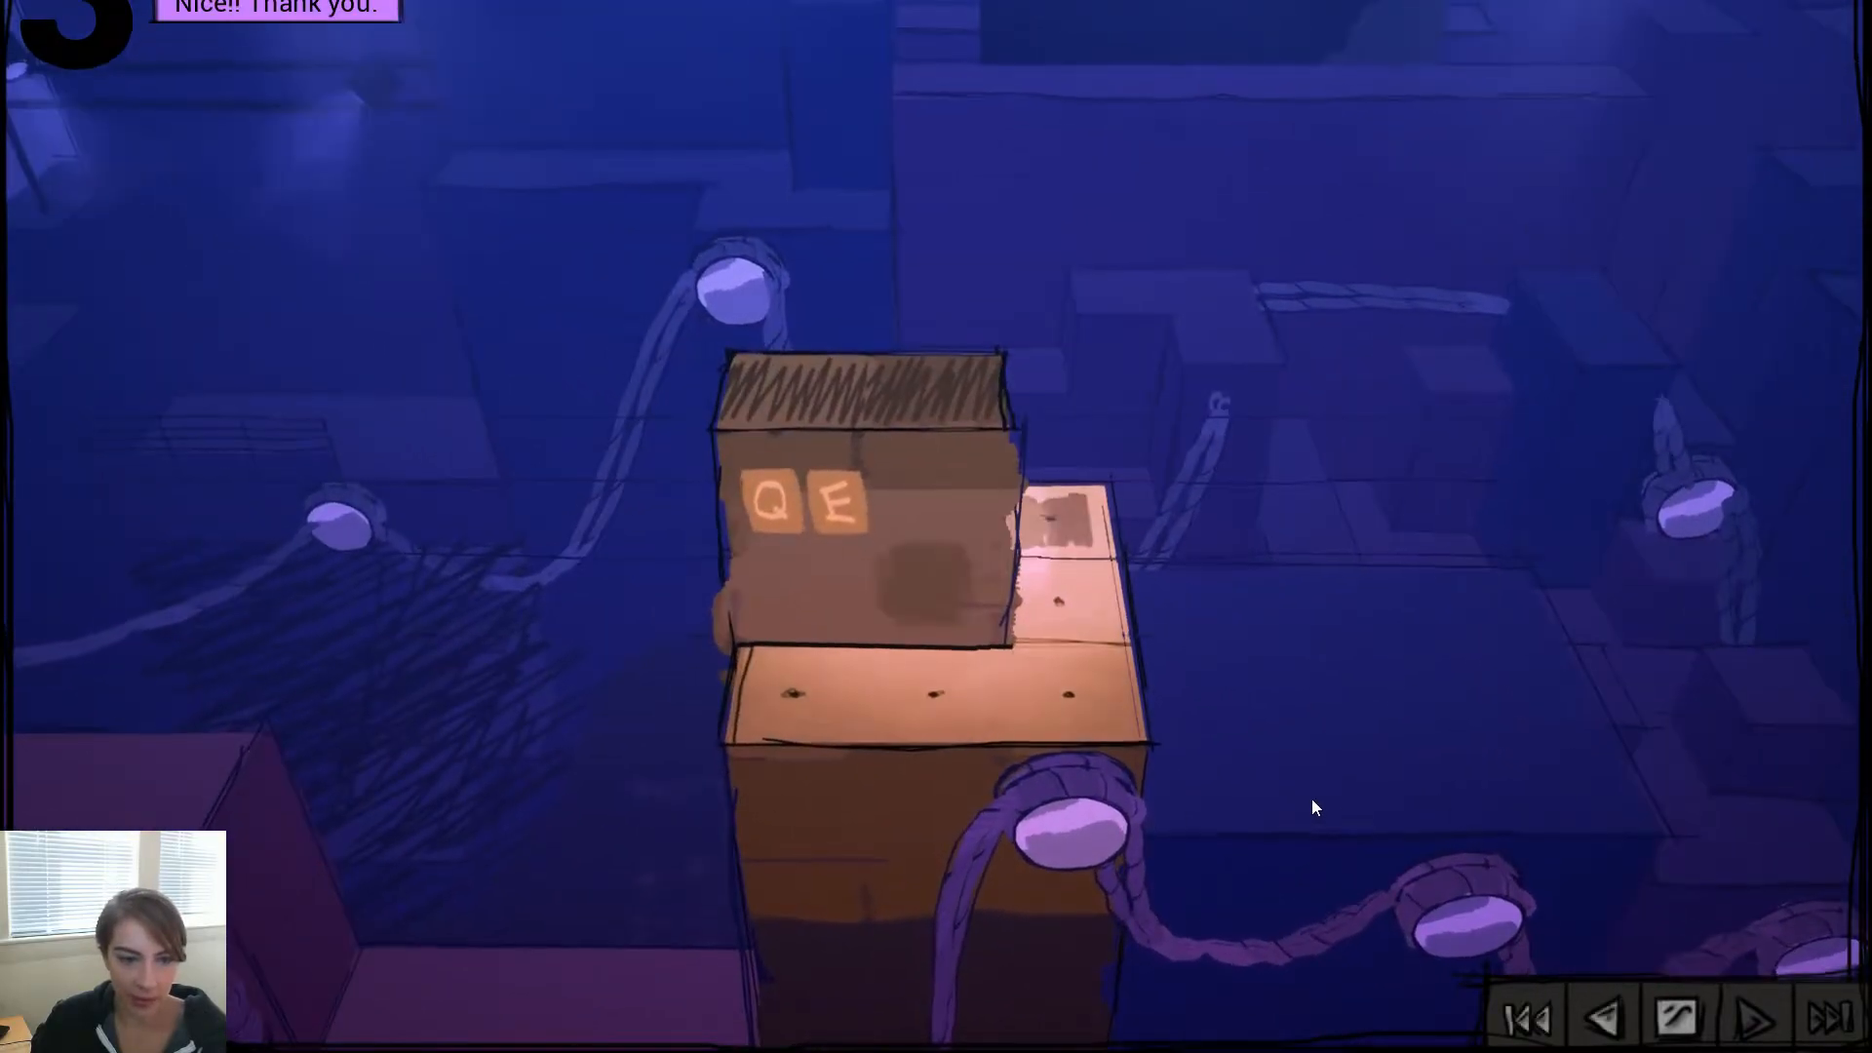
key("w")
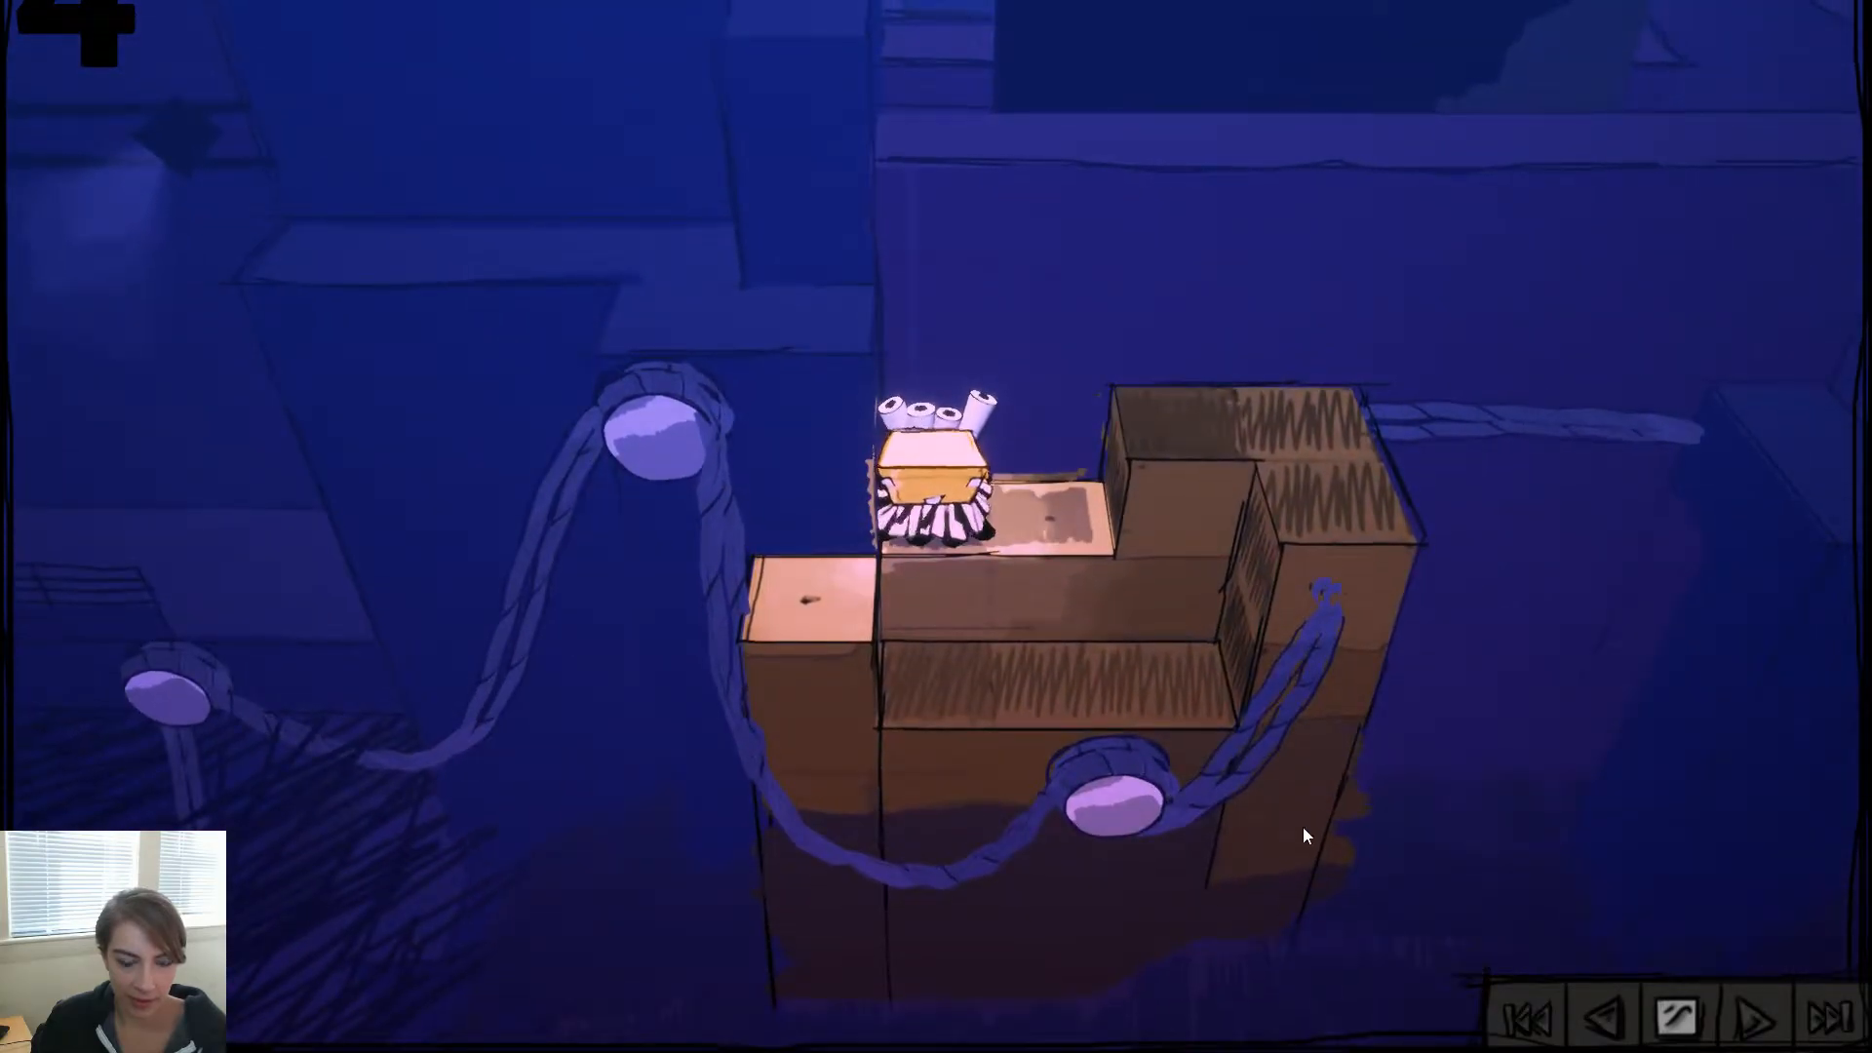
key("d")
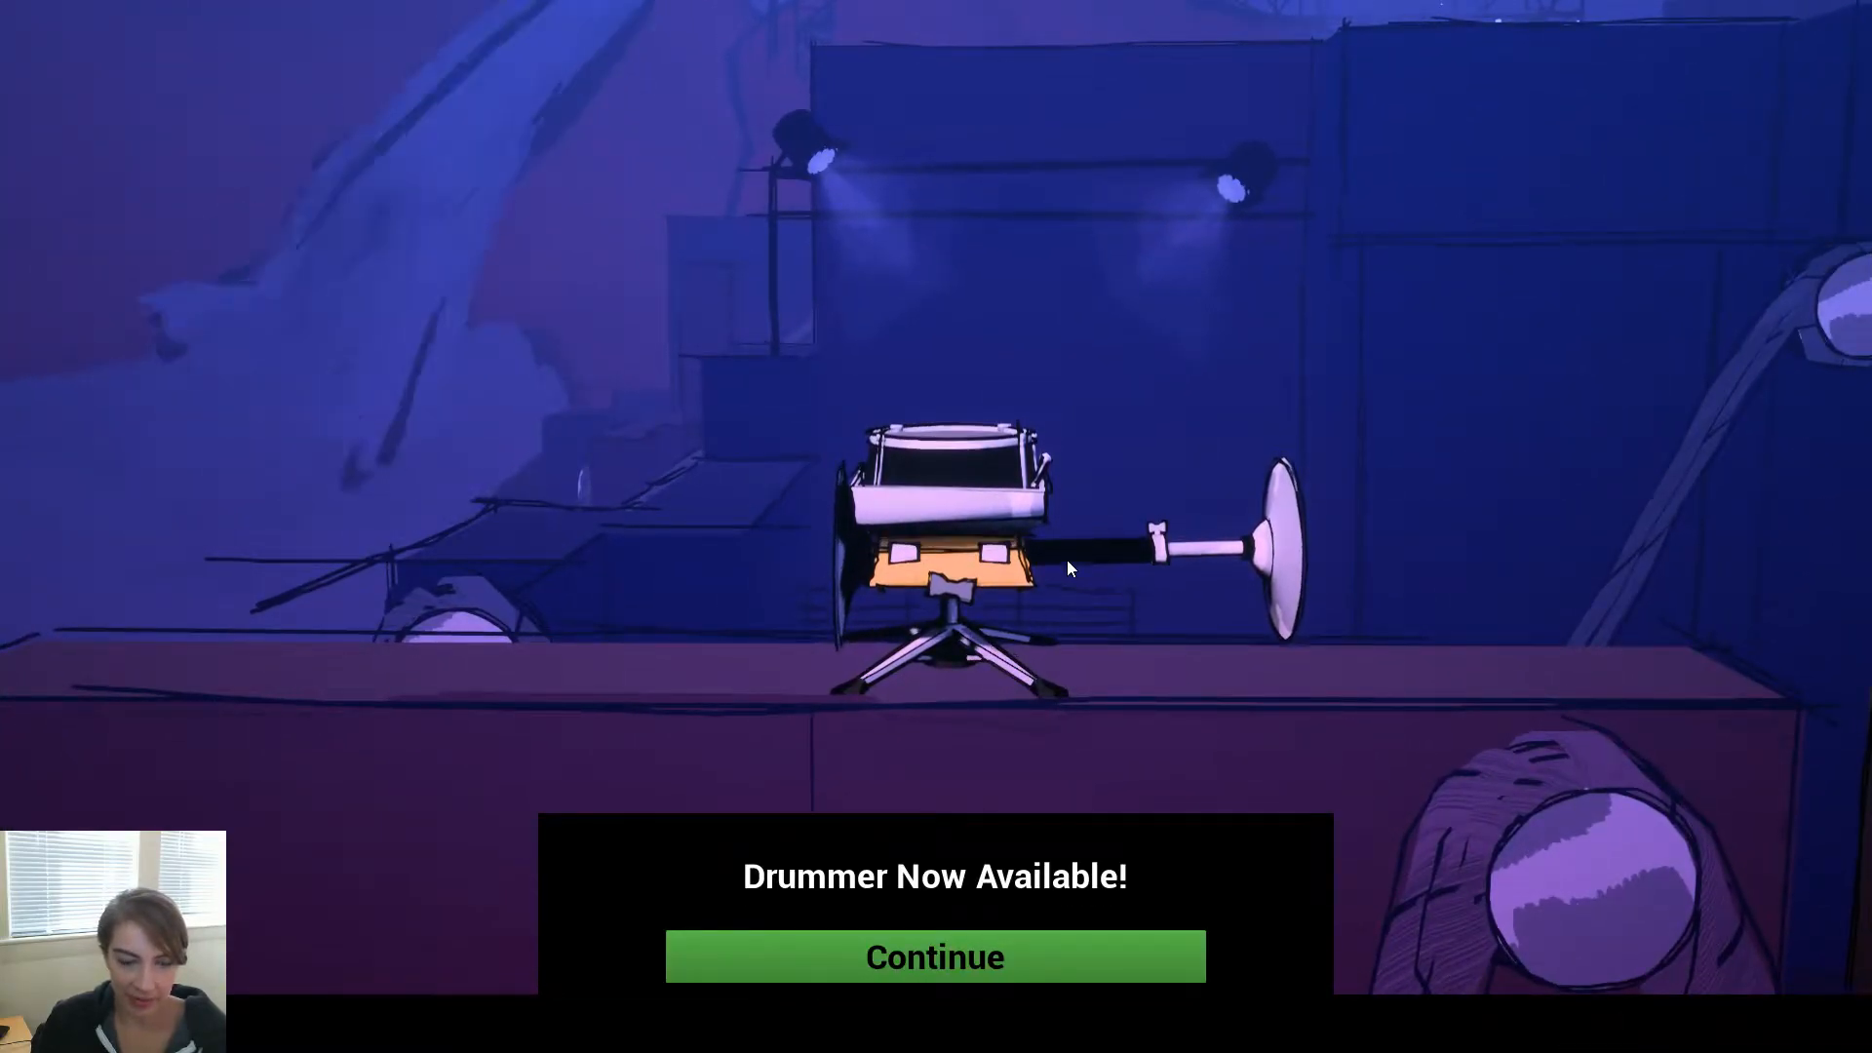
key("Escape")
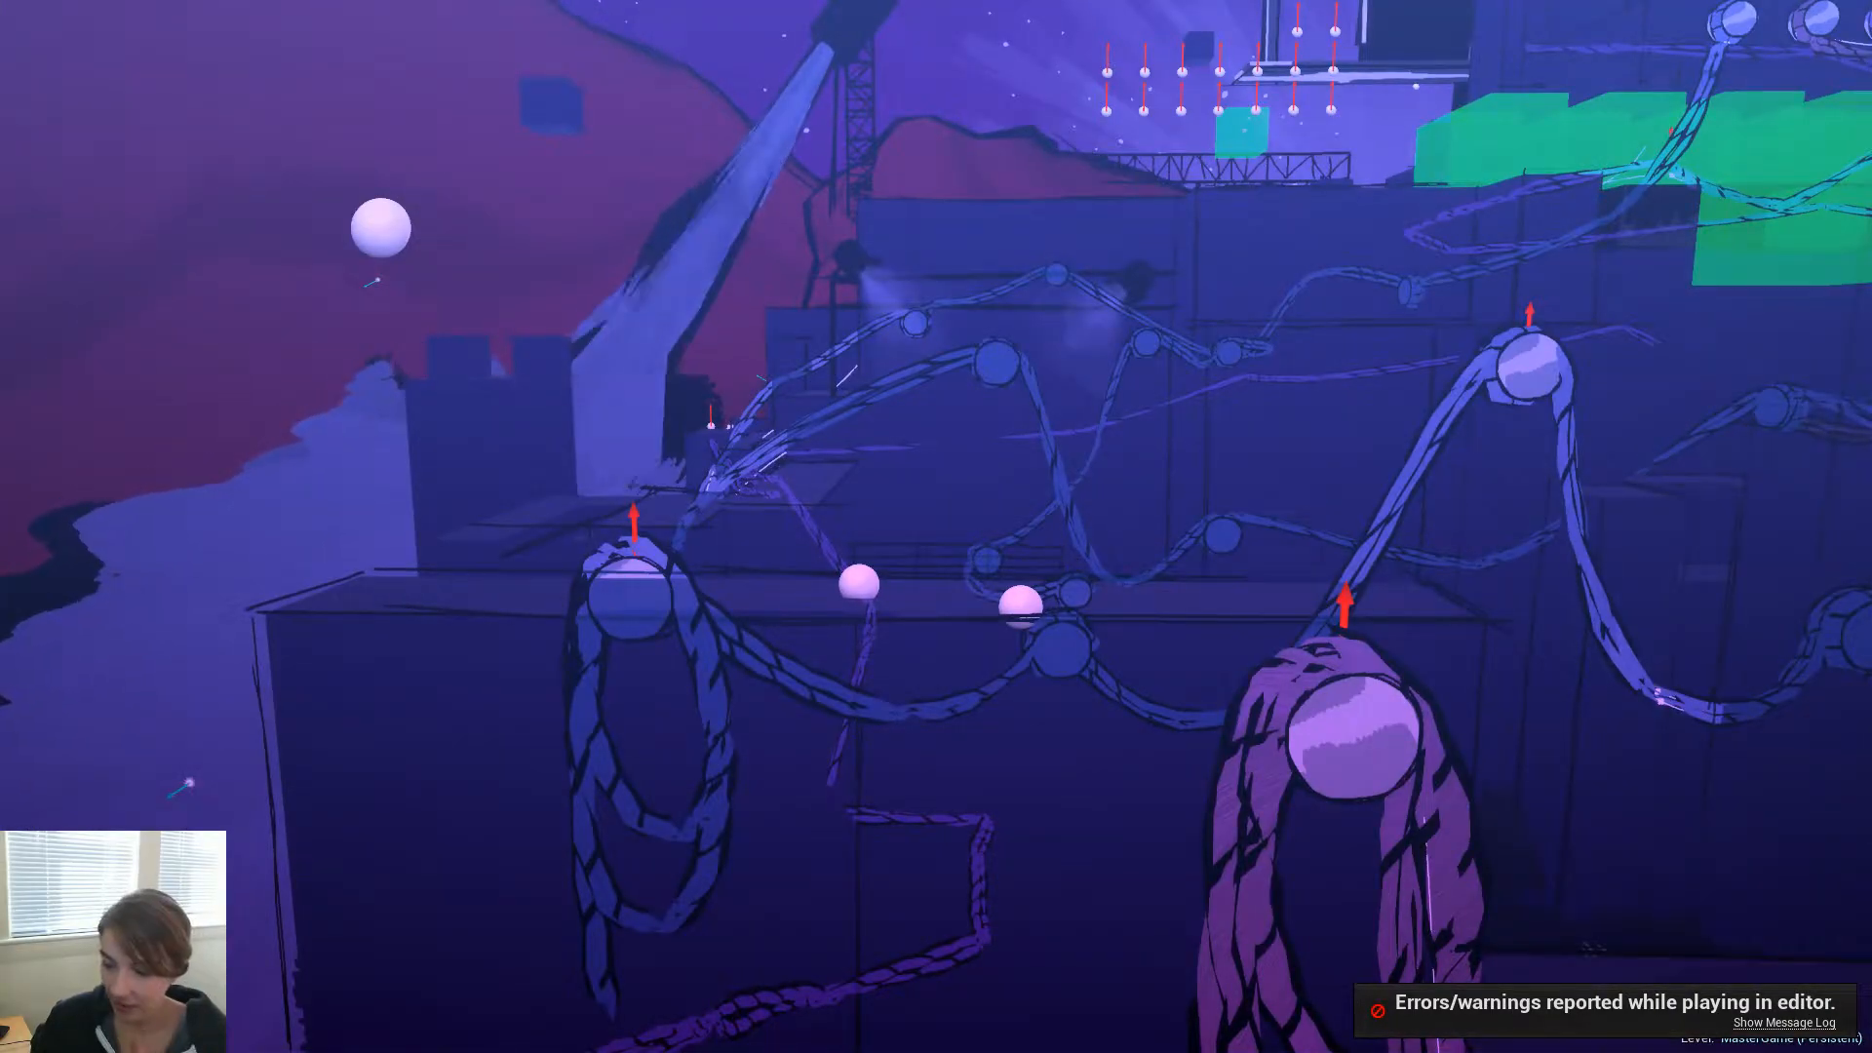
Switch to Maya, scrub through the drum-kit character's animation, play it and stop around frame -37
key("alt+Tab")
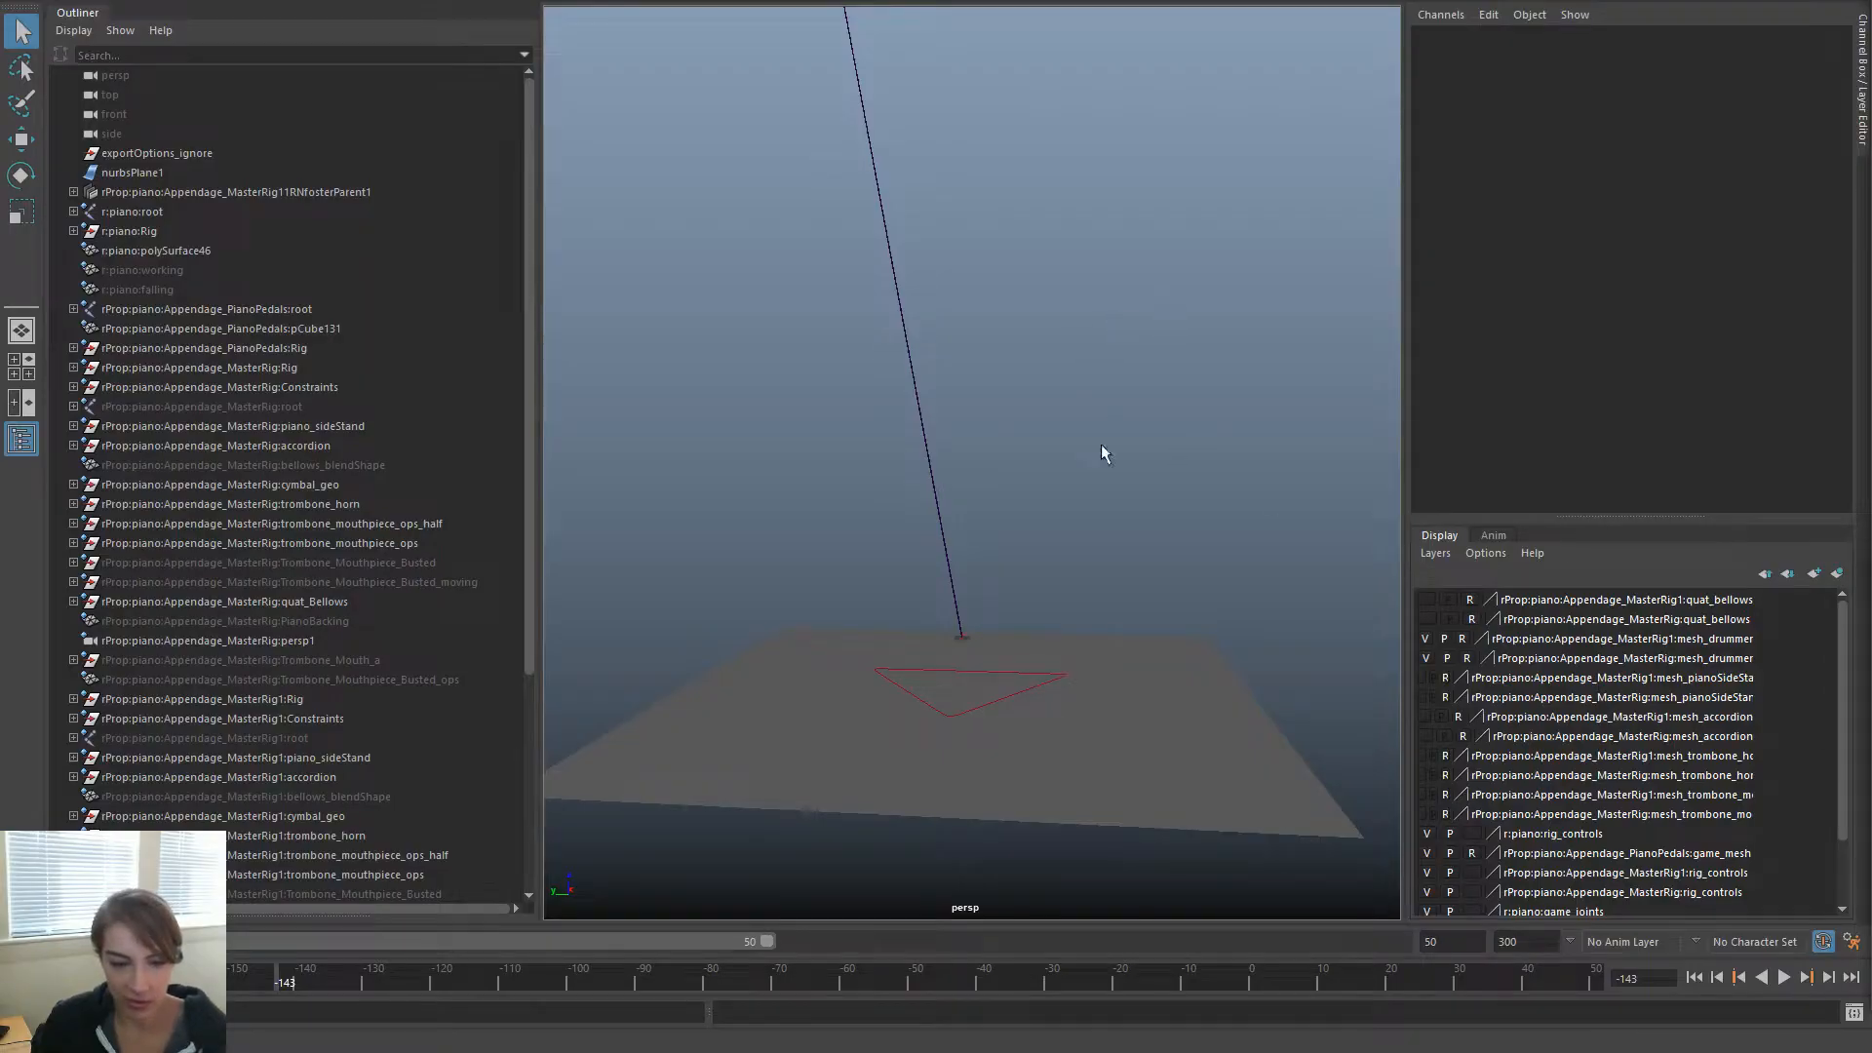
left_click_drag(841, 987, 1765, 940)
scroll(656, 494, "up", 2)
left_click_drag(825, 993, 1740, 895)
left_click(1788, 978)
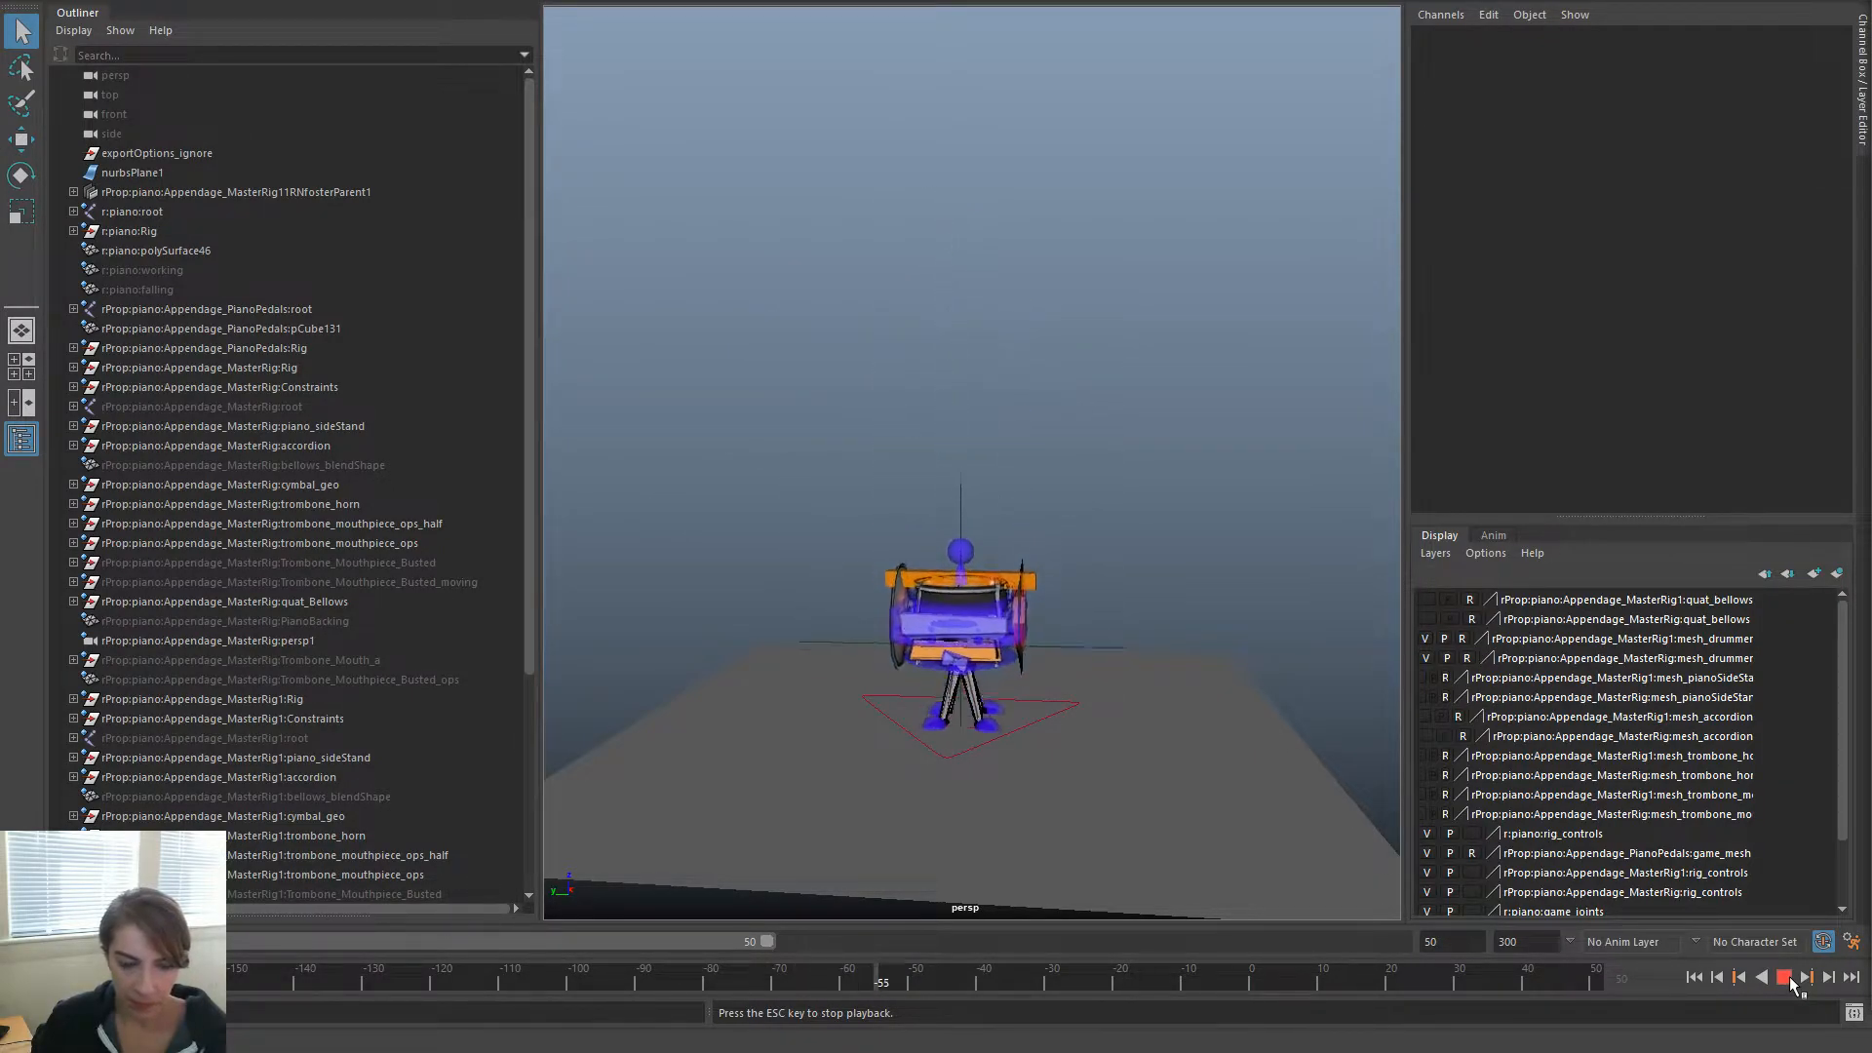
left_click(1787, 978)
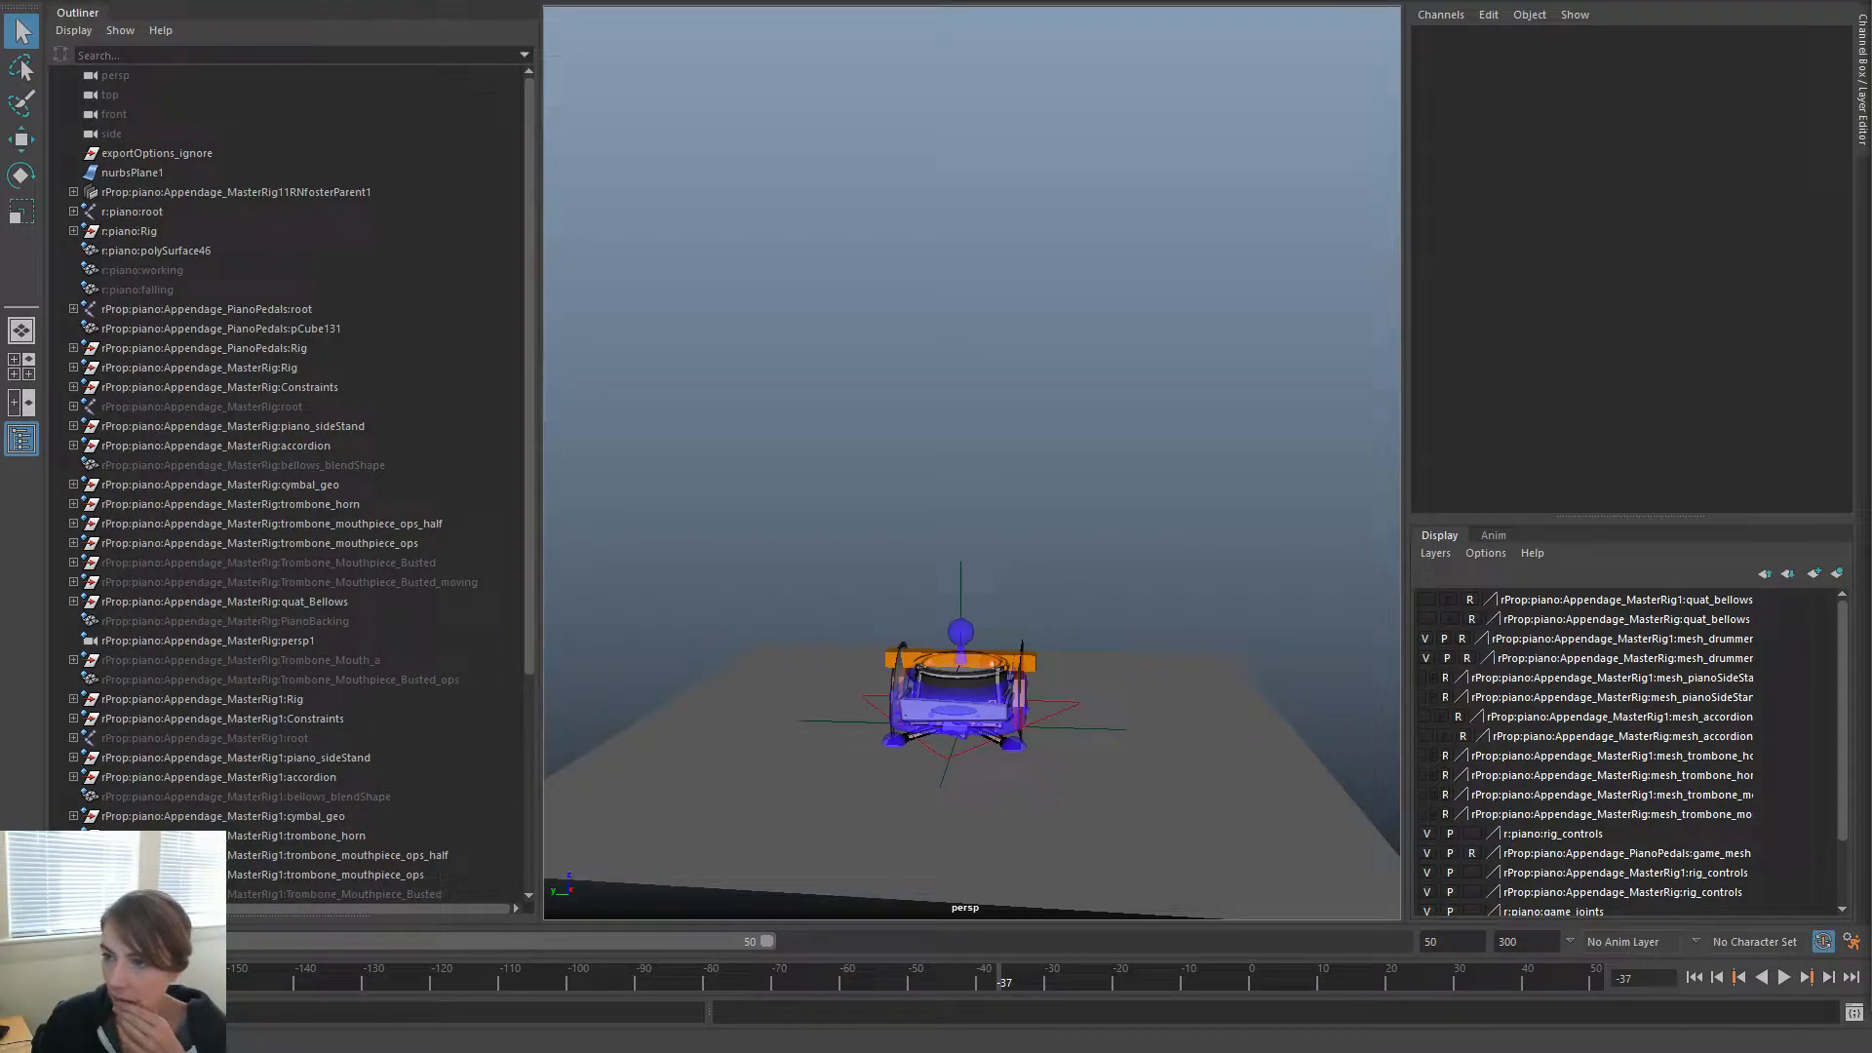
Back in Unreal Editor, start importing the Body, Hat, SideStand_a, SideStand_b and Stand idleLoop FBX files into the QuatUnlocked folder
left_click_drag(1871, 24, 850, 0)
double_click(1332, 817)
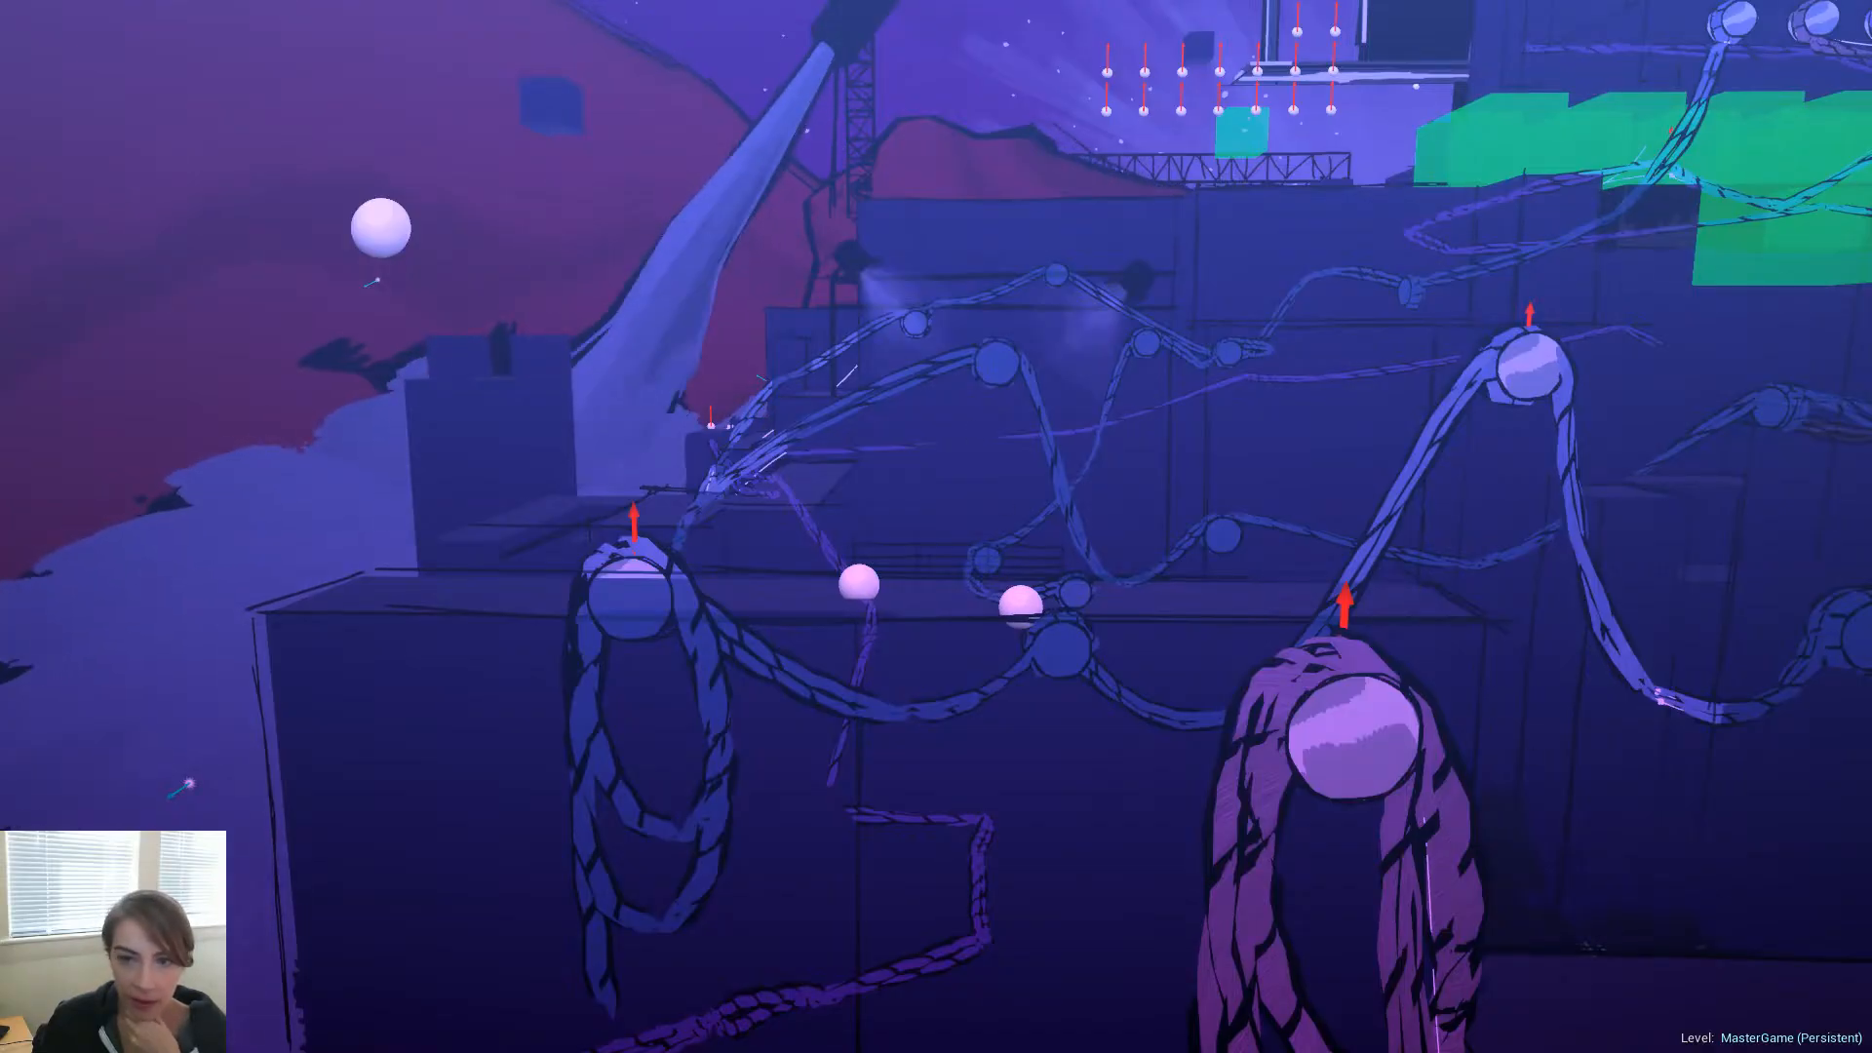
key("F11")
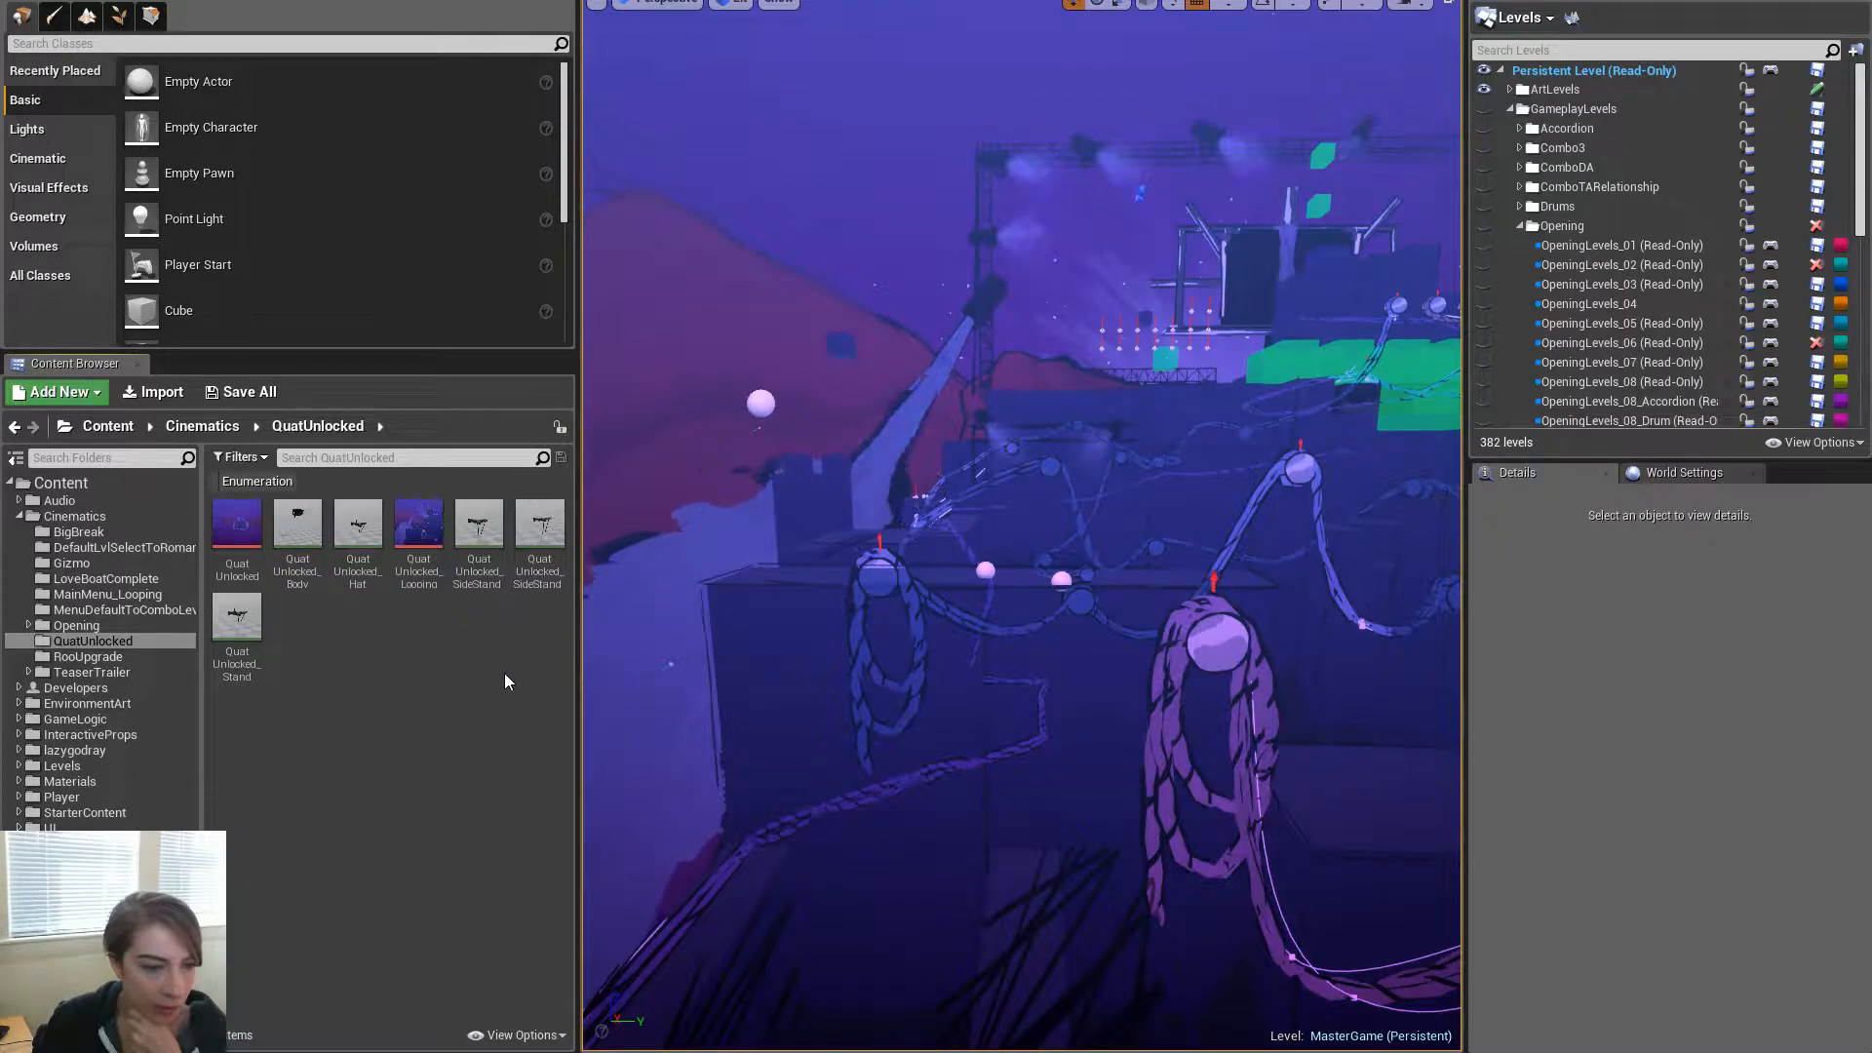
left_click(159, 391)
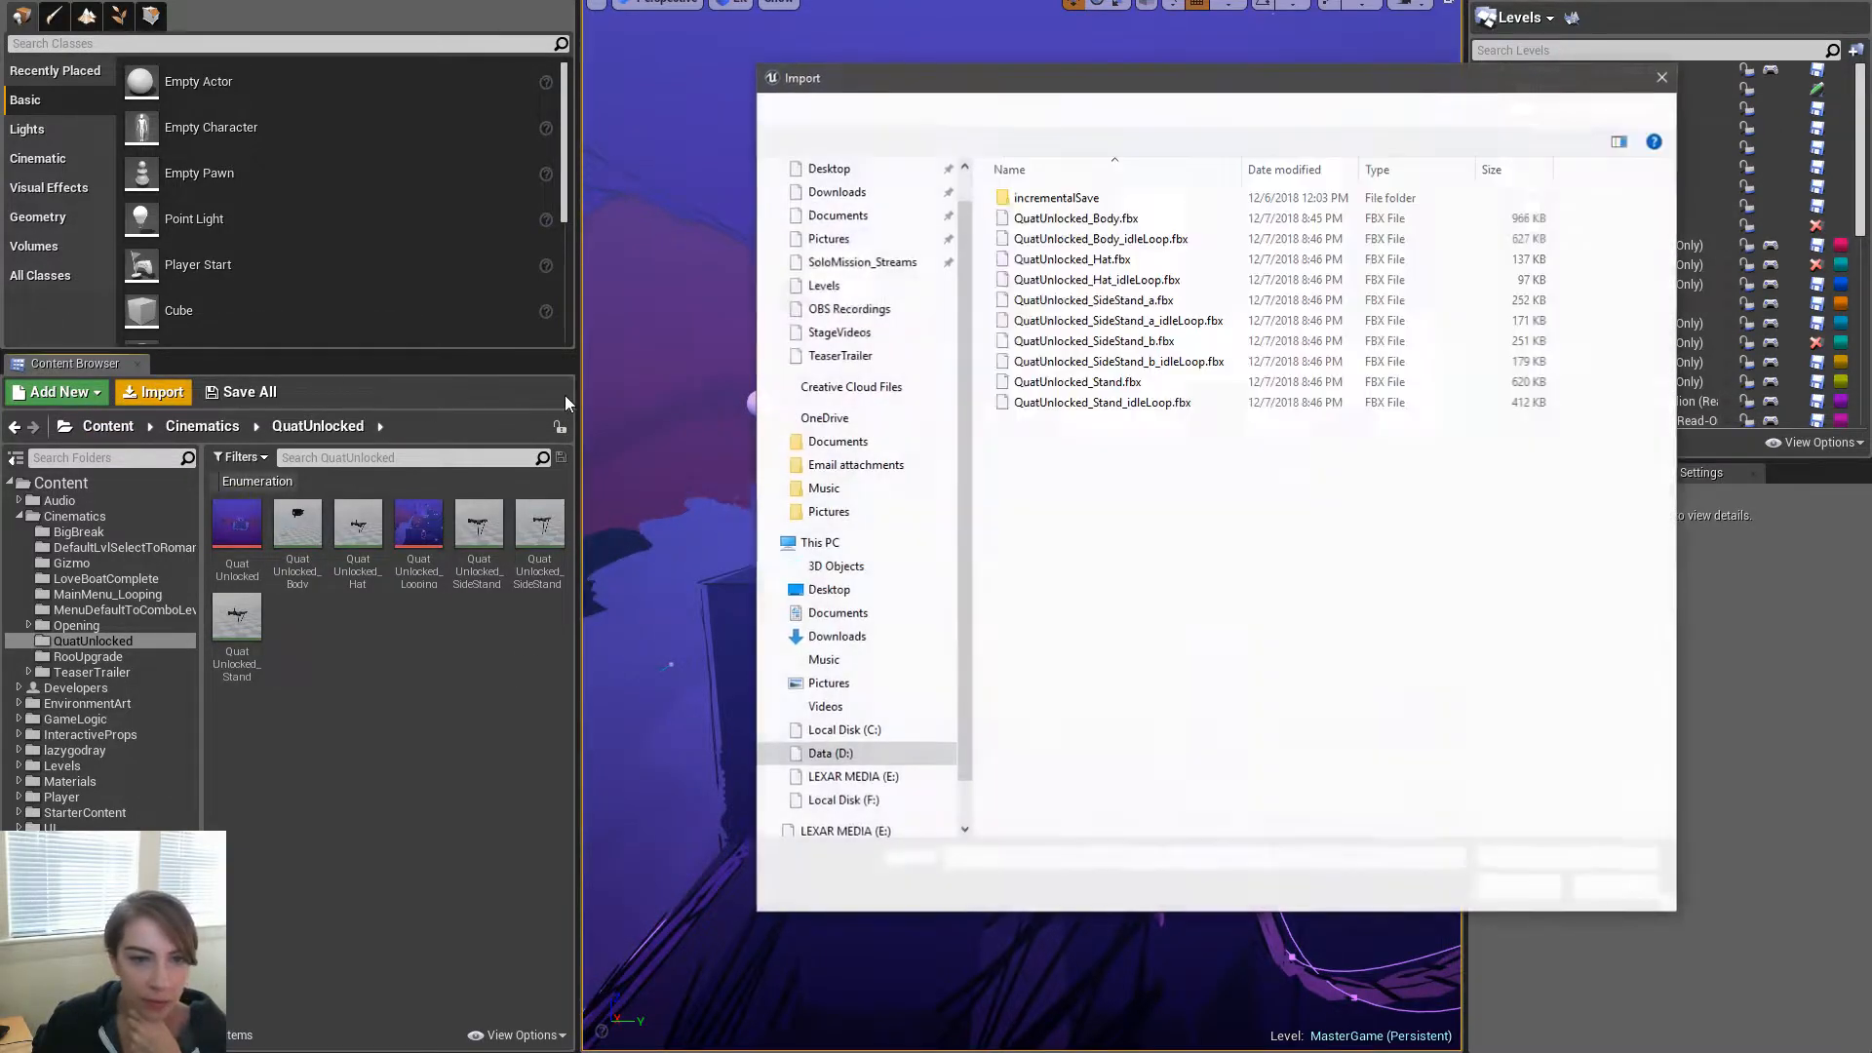
left_click(1121, 361)
left_click(1122, 319, "ctrl")
left_click(1168, 406, "ctrl")
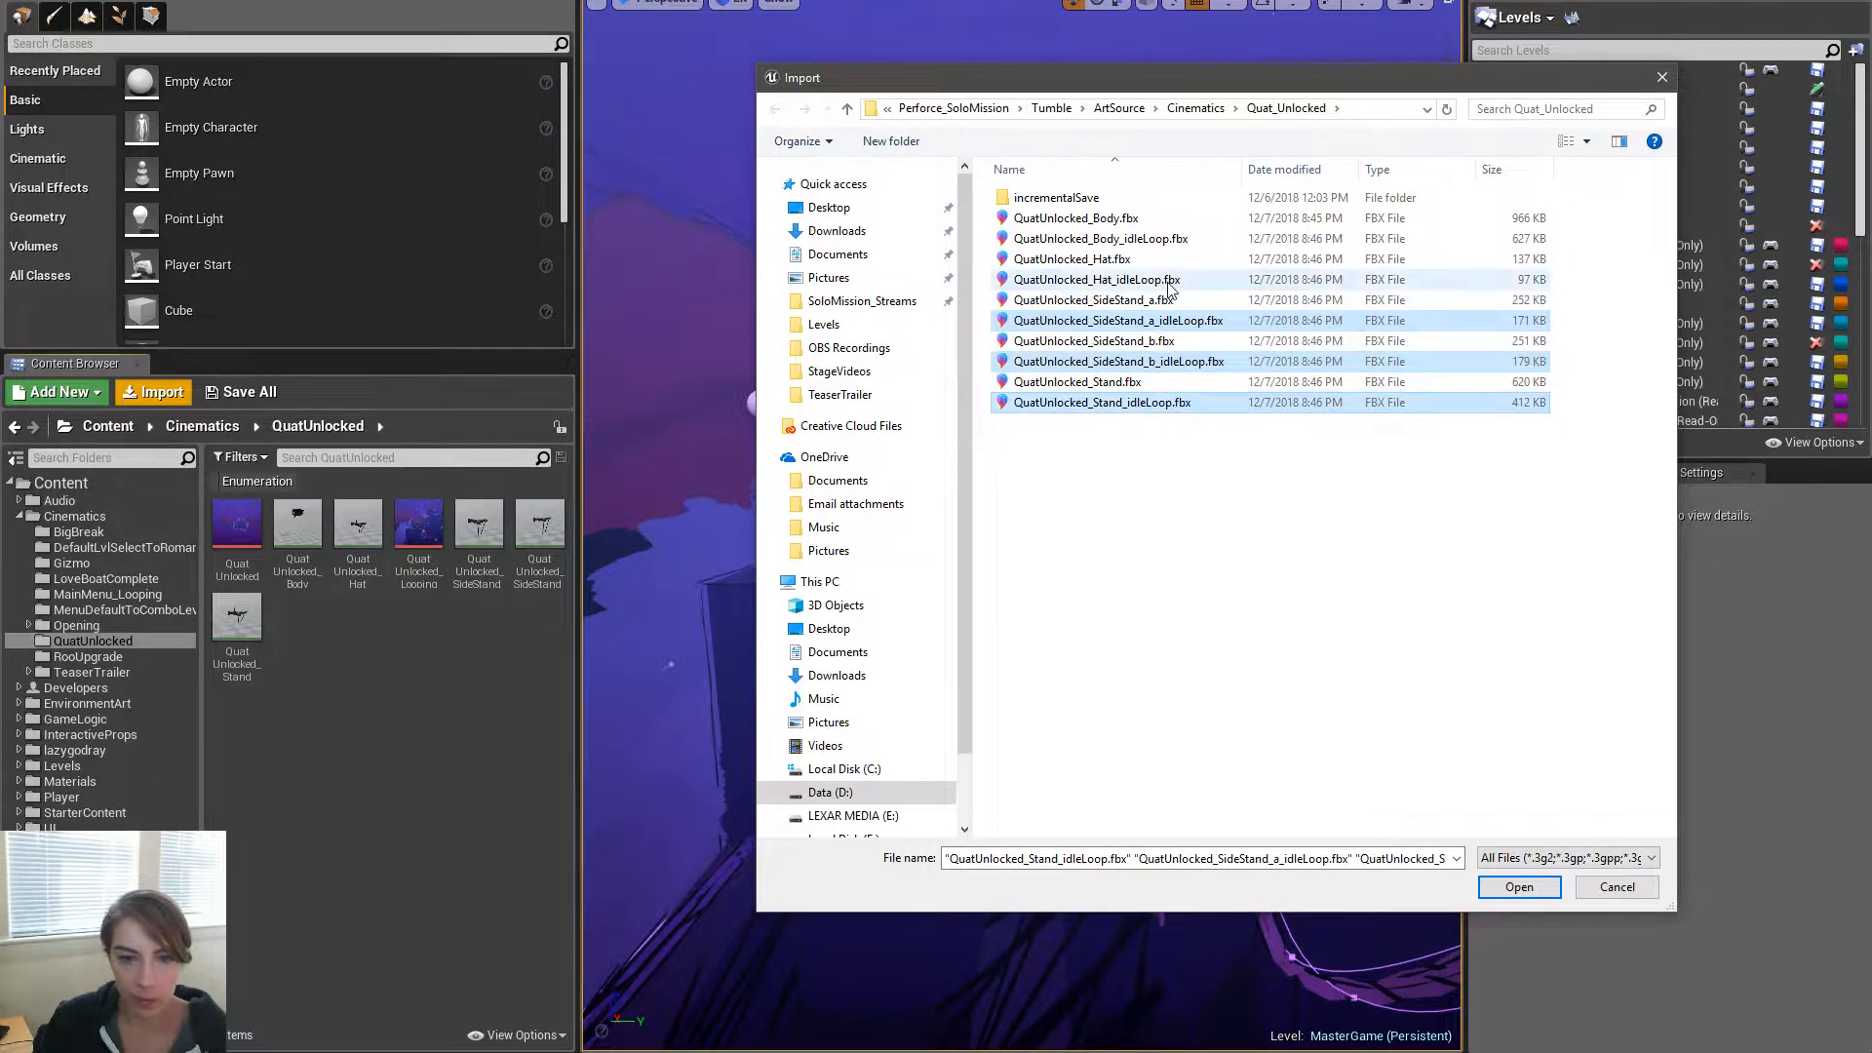
left_click(1168, 279, "ctrl")
left_click(1168, 241, "ctrl")
left_click(1527, 888)
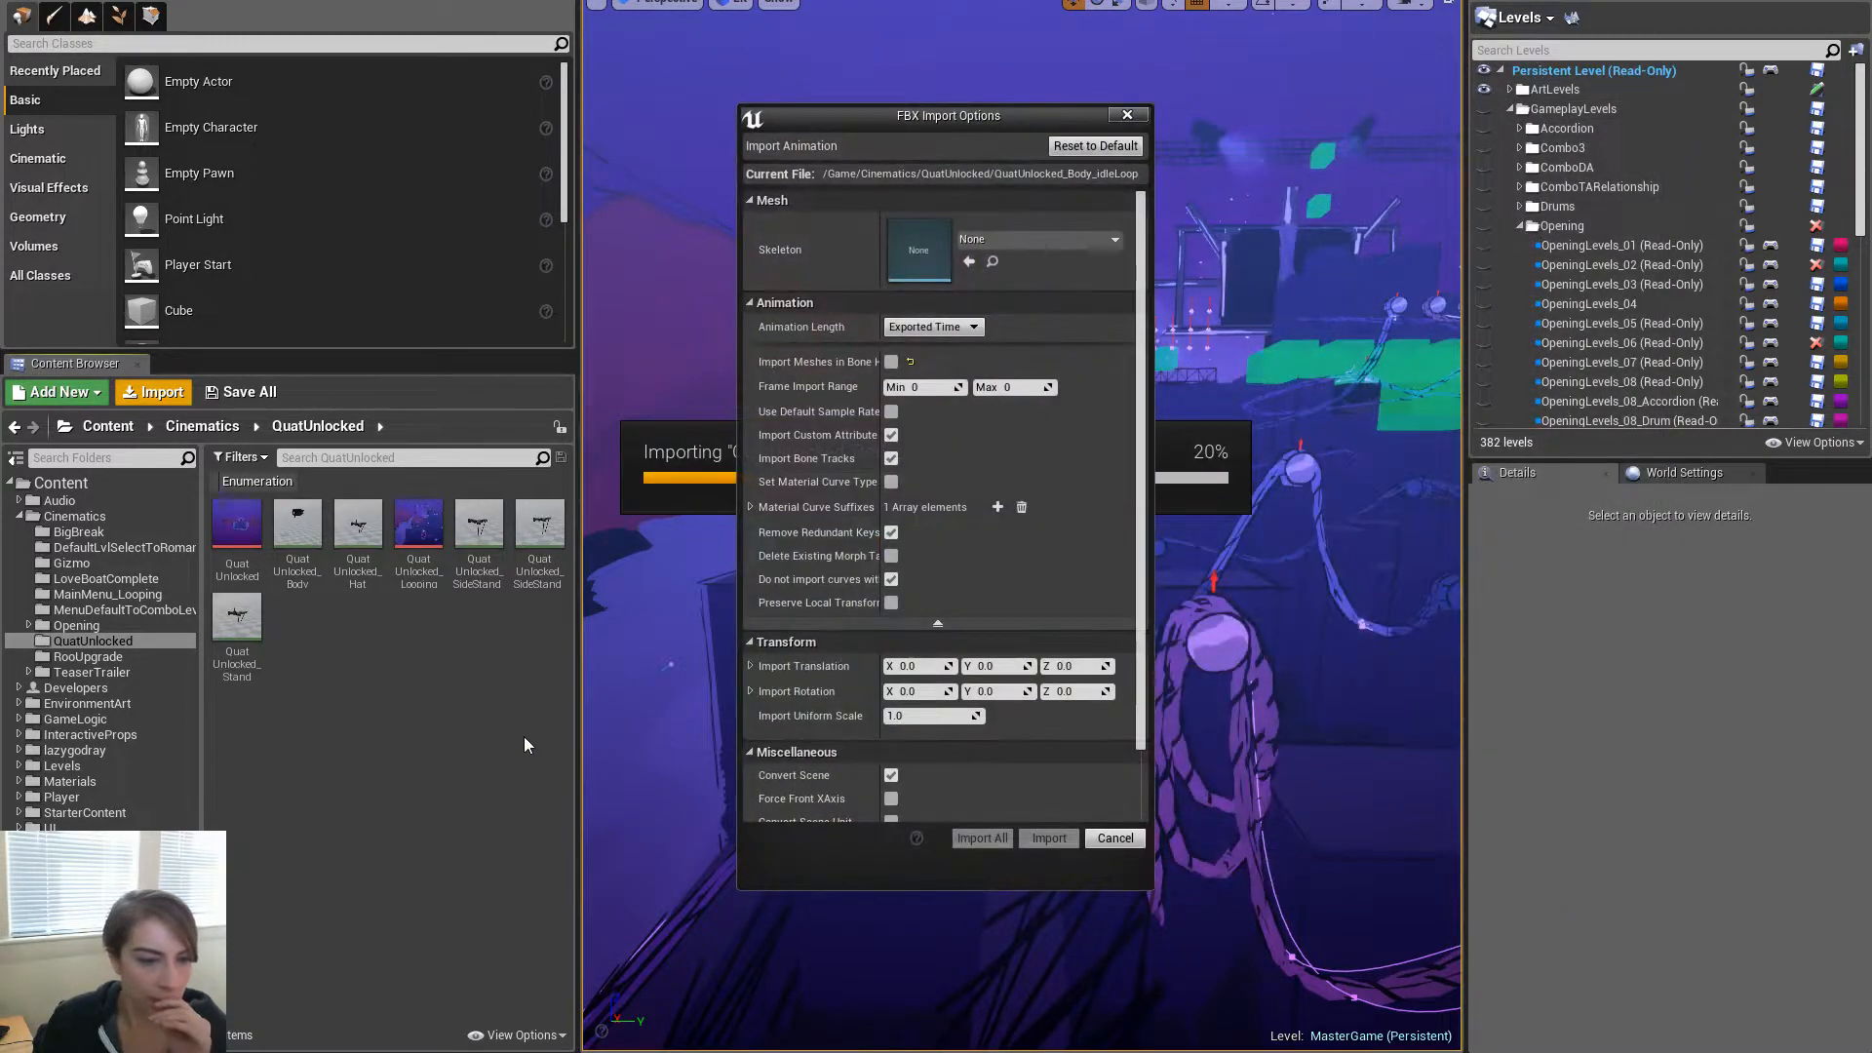
Assign Body_Skeleton to the QuatUnlocked_Body_idleLoop animation and import it
left_click(1039, 238)
type("q")
key("BackSpace")
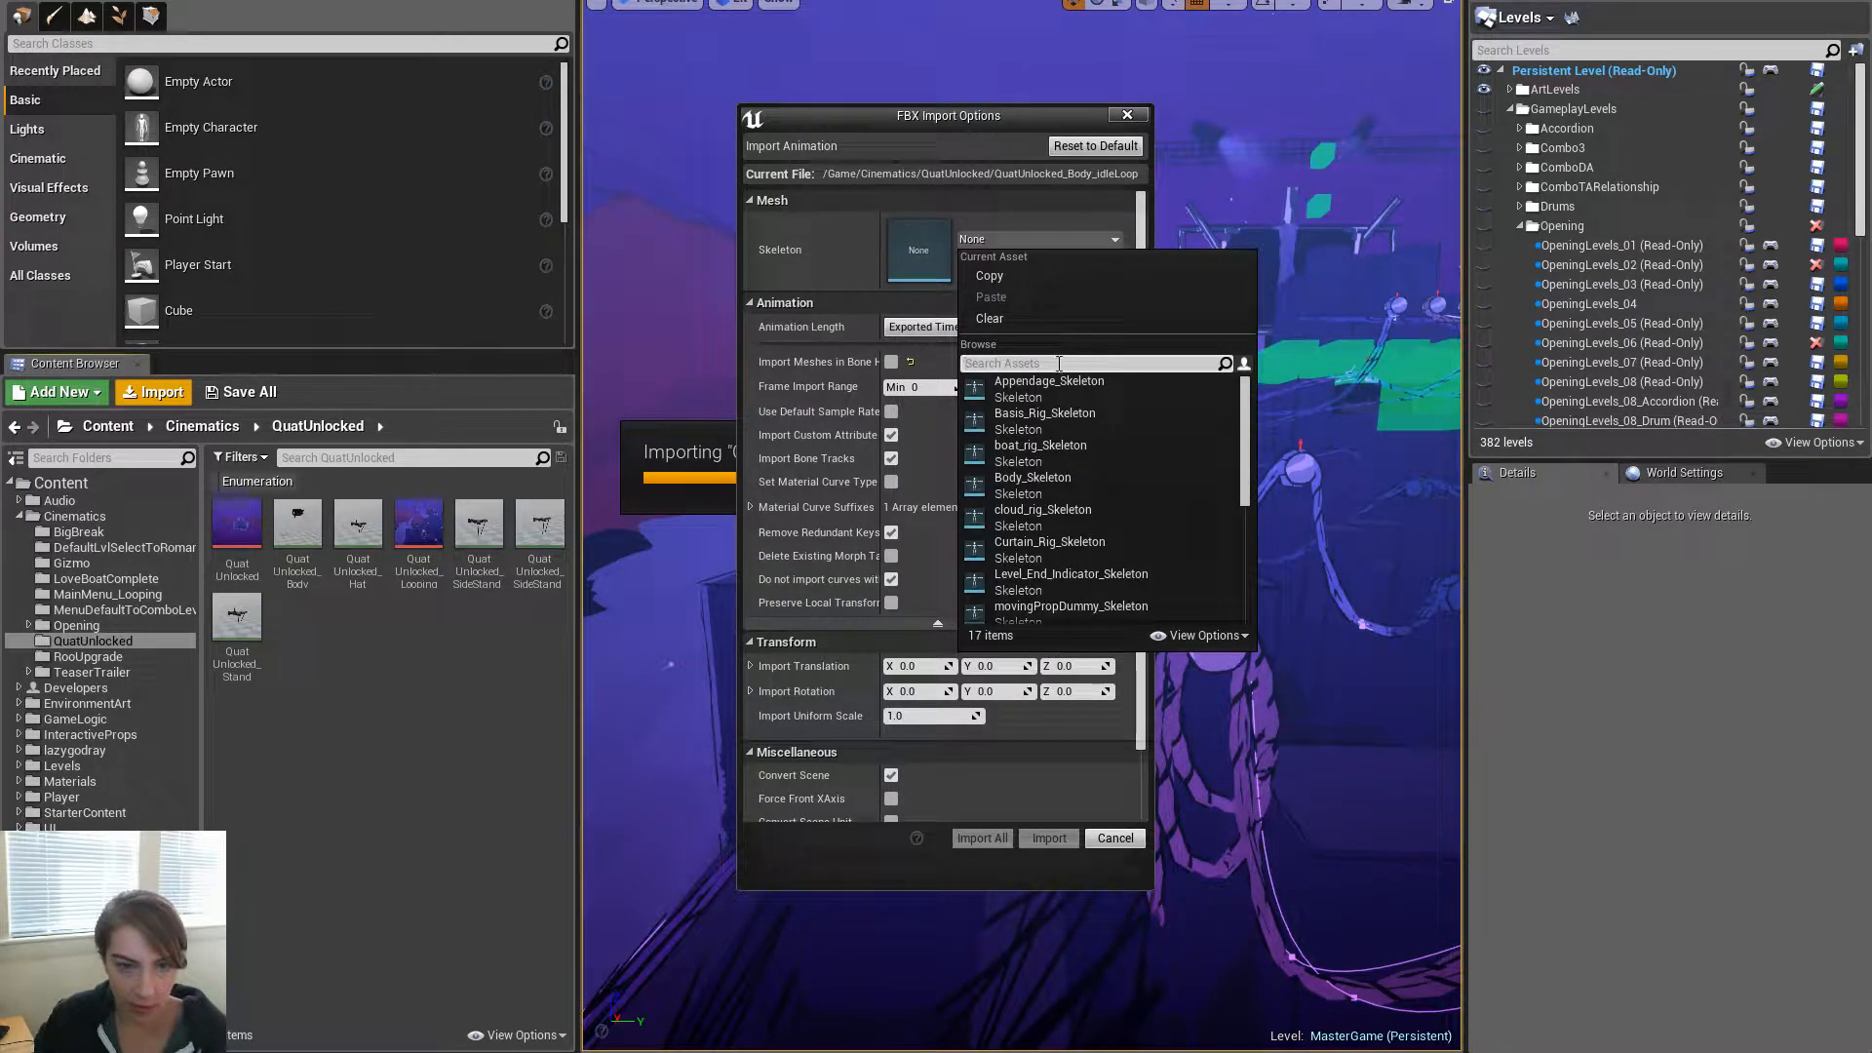
type("body")
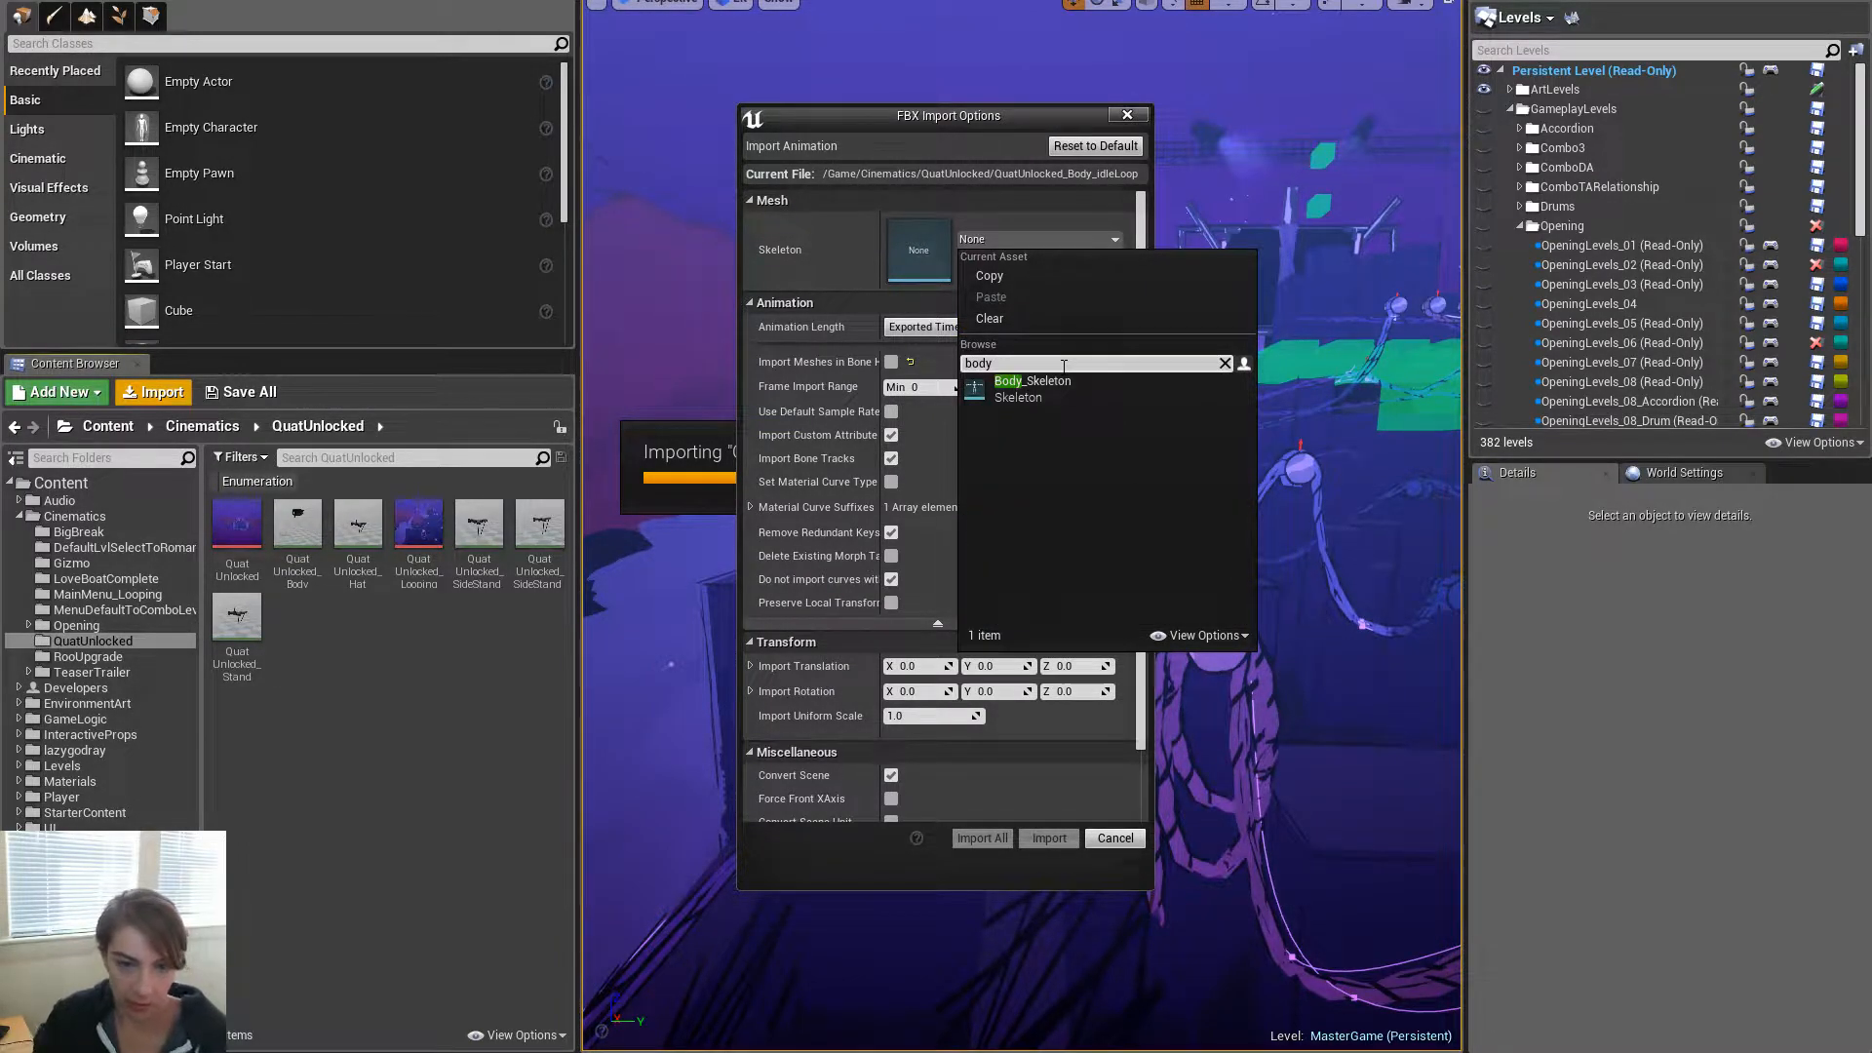
left_click(1069, 390)
left_click(1055, 838)
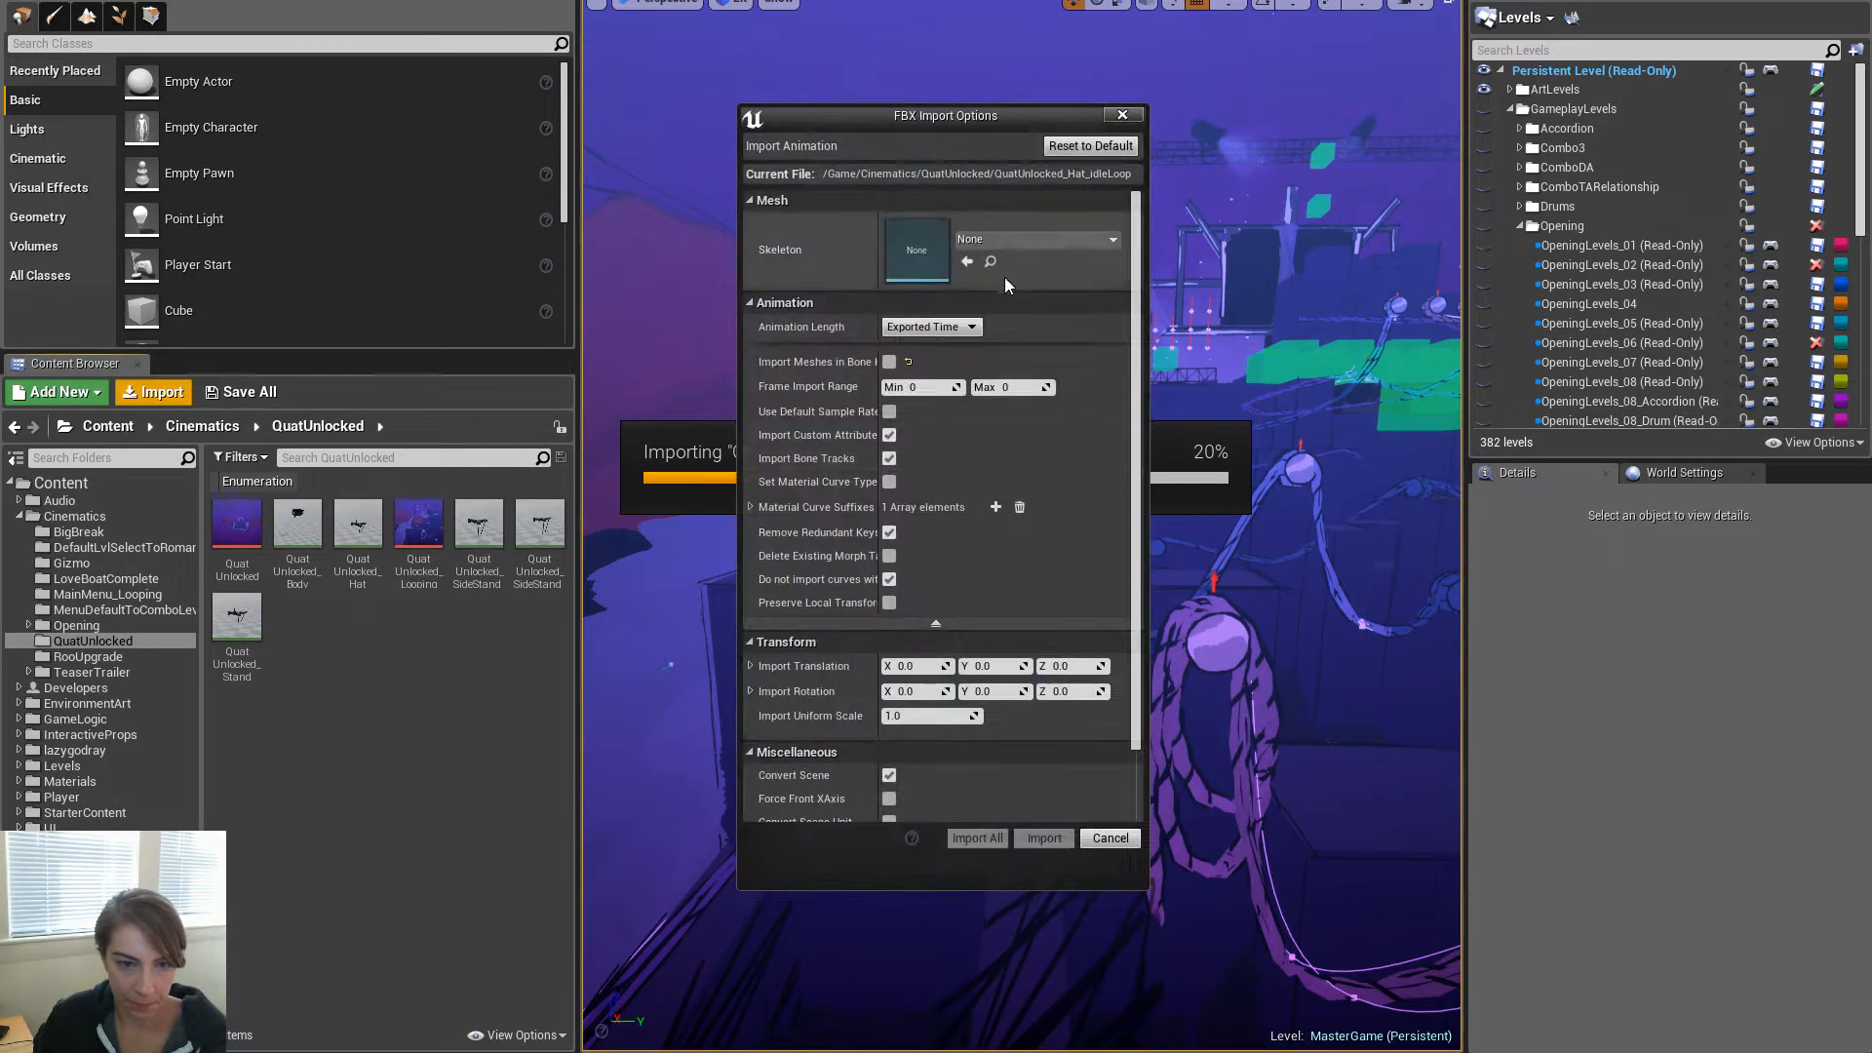
Assign Appendage_Skeleton to the QuatUnlocked_Hat_idleLoop animation and import it
left_click(1020, 242)
type("hat")
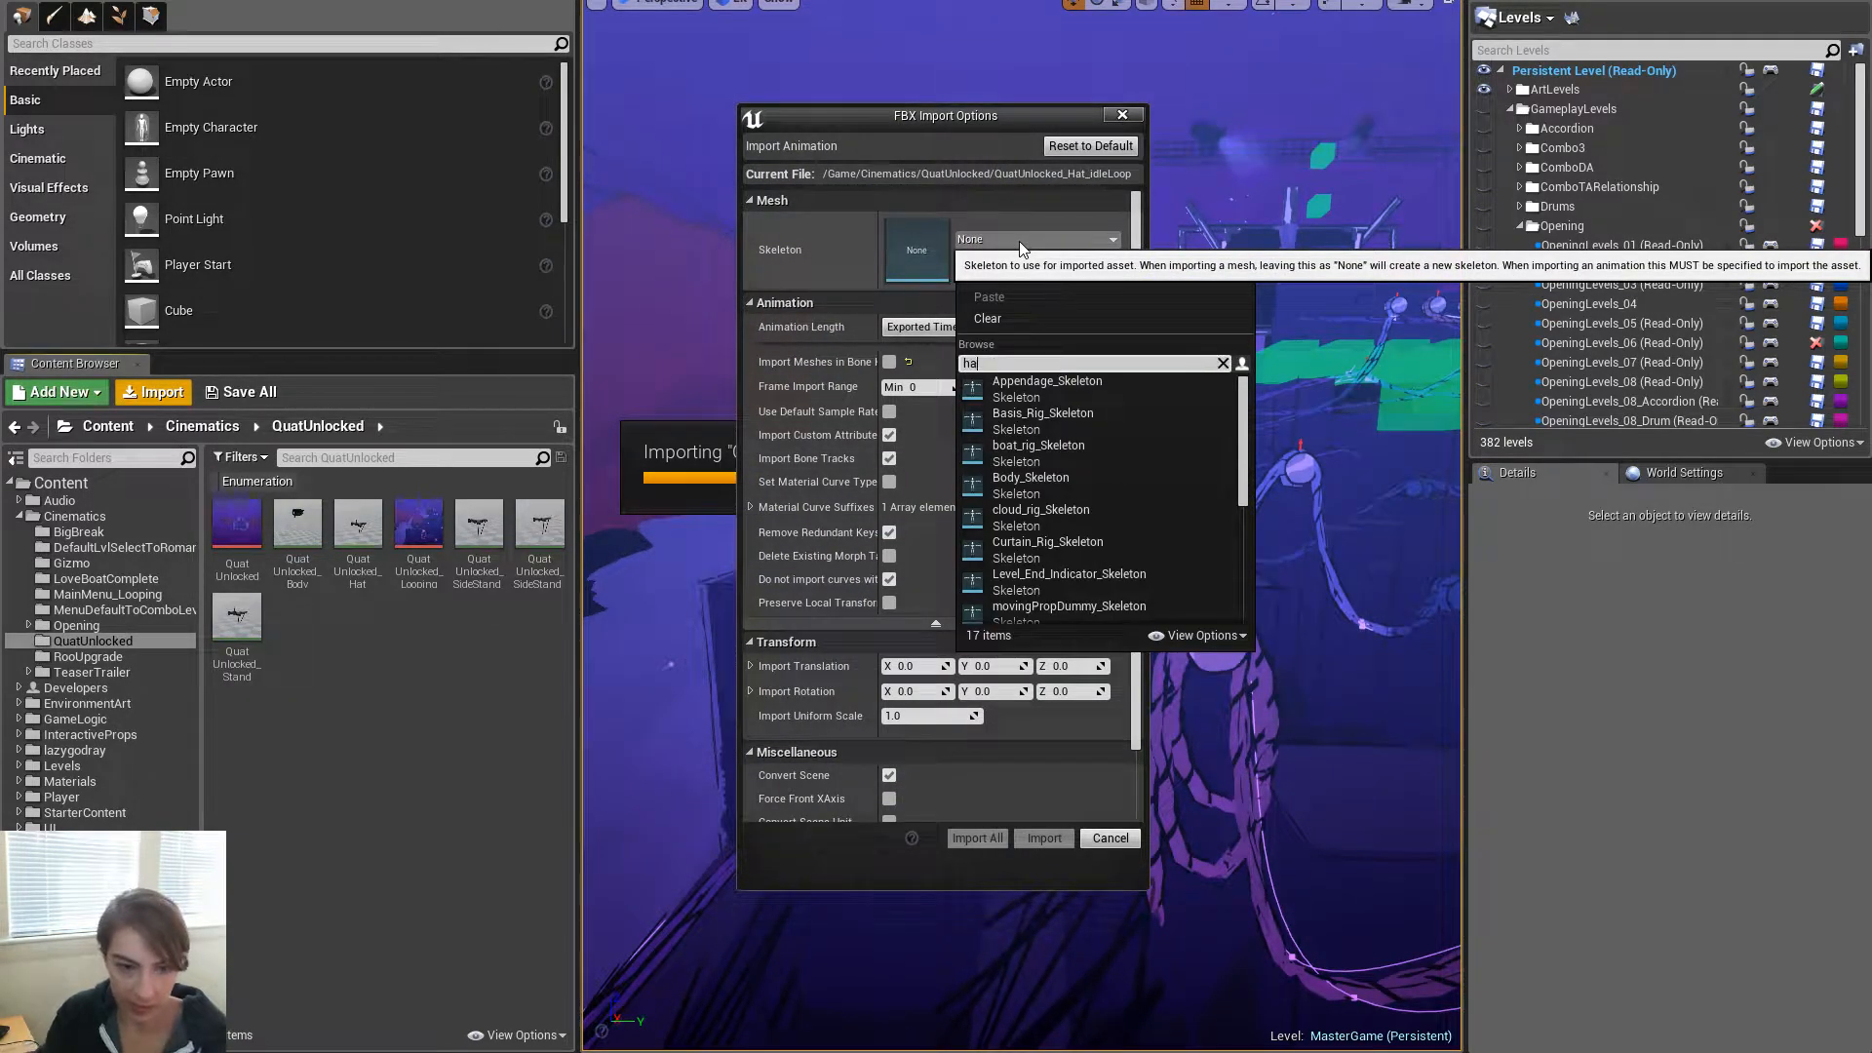
key("BackSpace")
key("BackSpace")
key("BackSpace")
type("app")
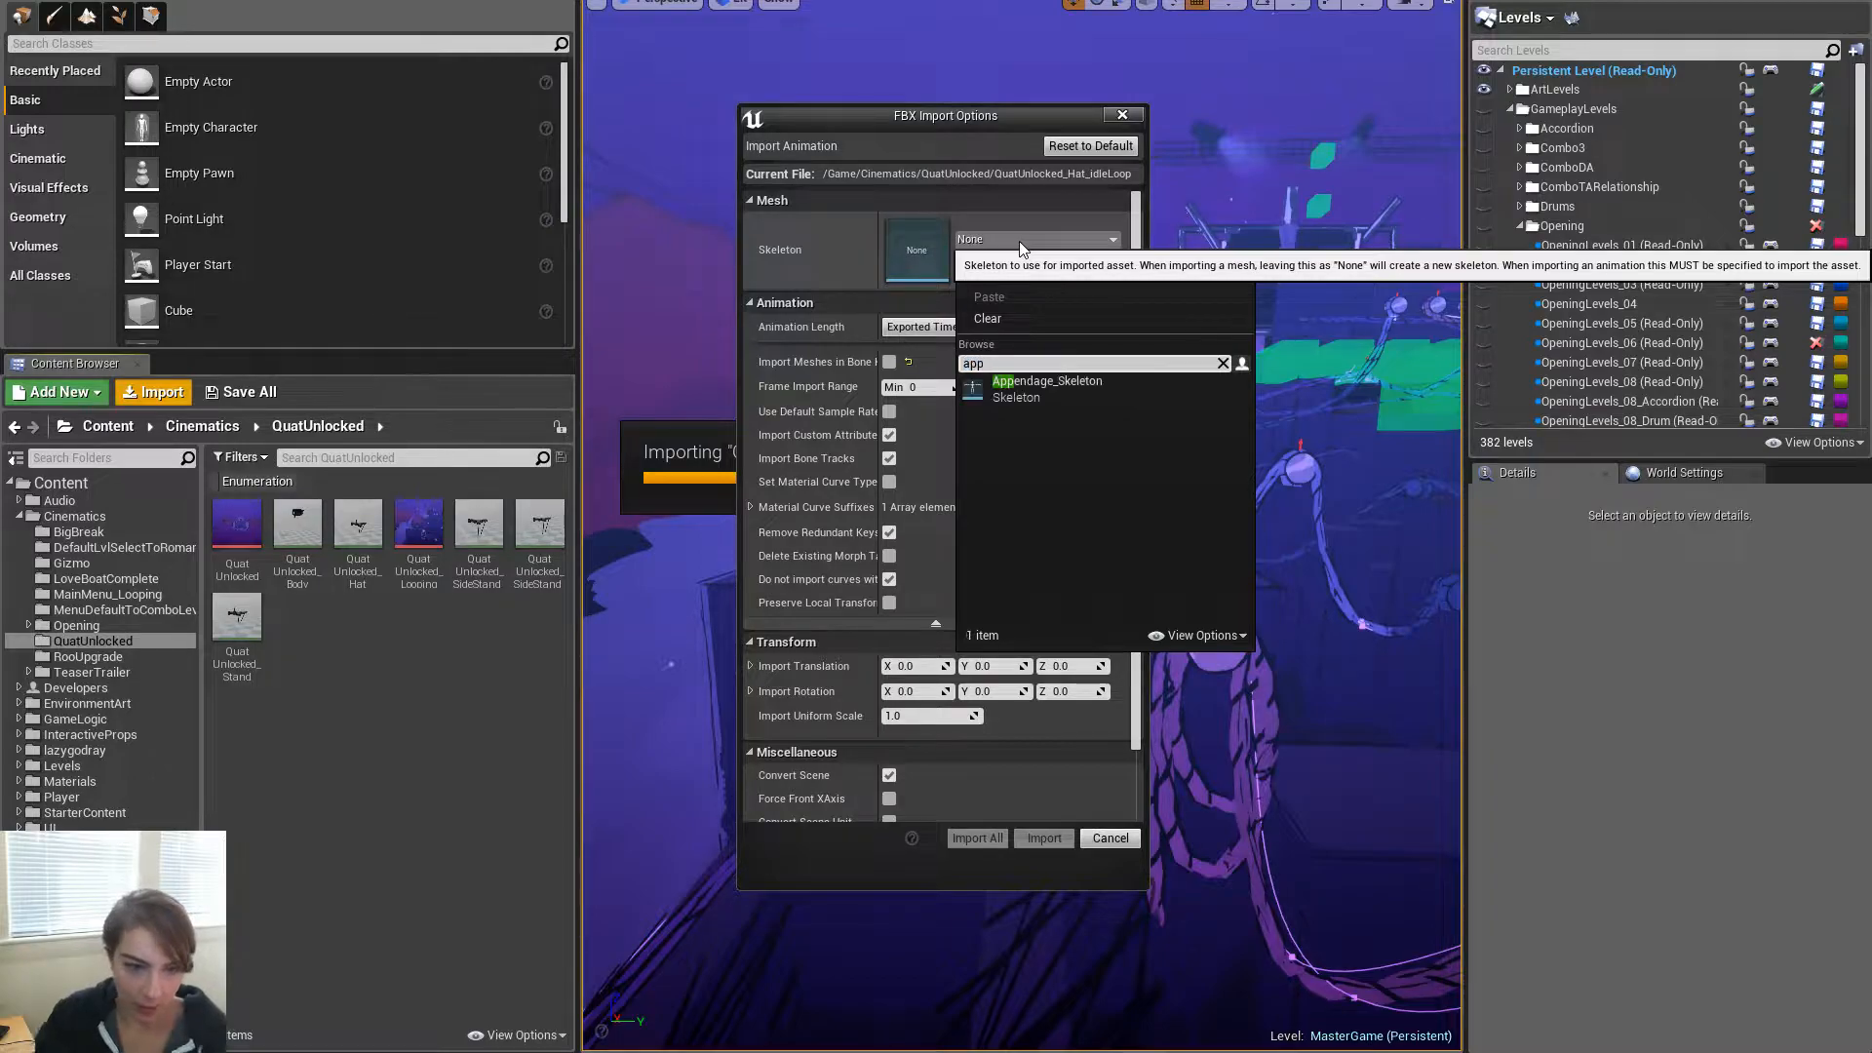
left_click(1057, 382)
left_click(1050, 838)
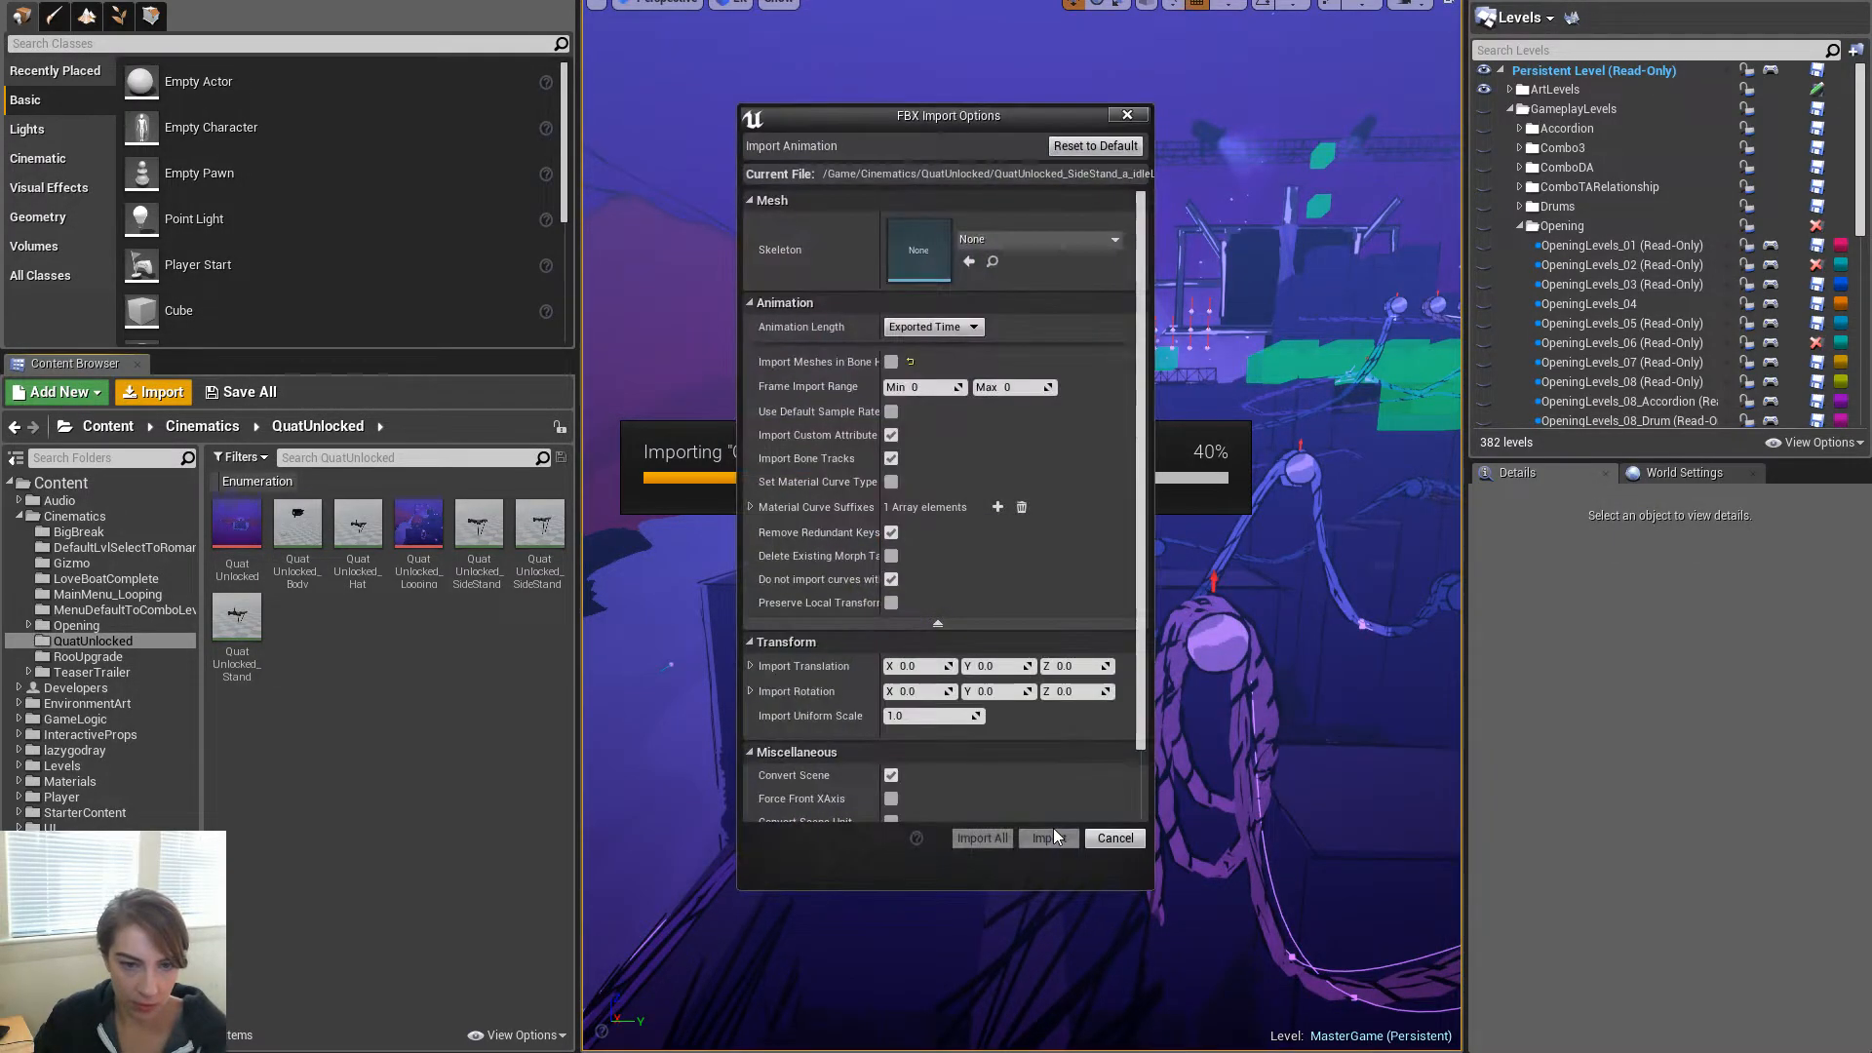
Assign Appendage_Skeleton to the QuatUnlocked_SideStand_a_idleLoop animation and import it
left_click(1018, 236)
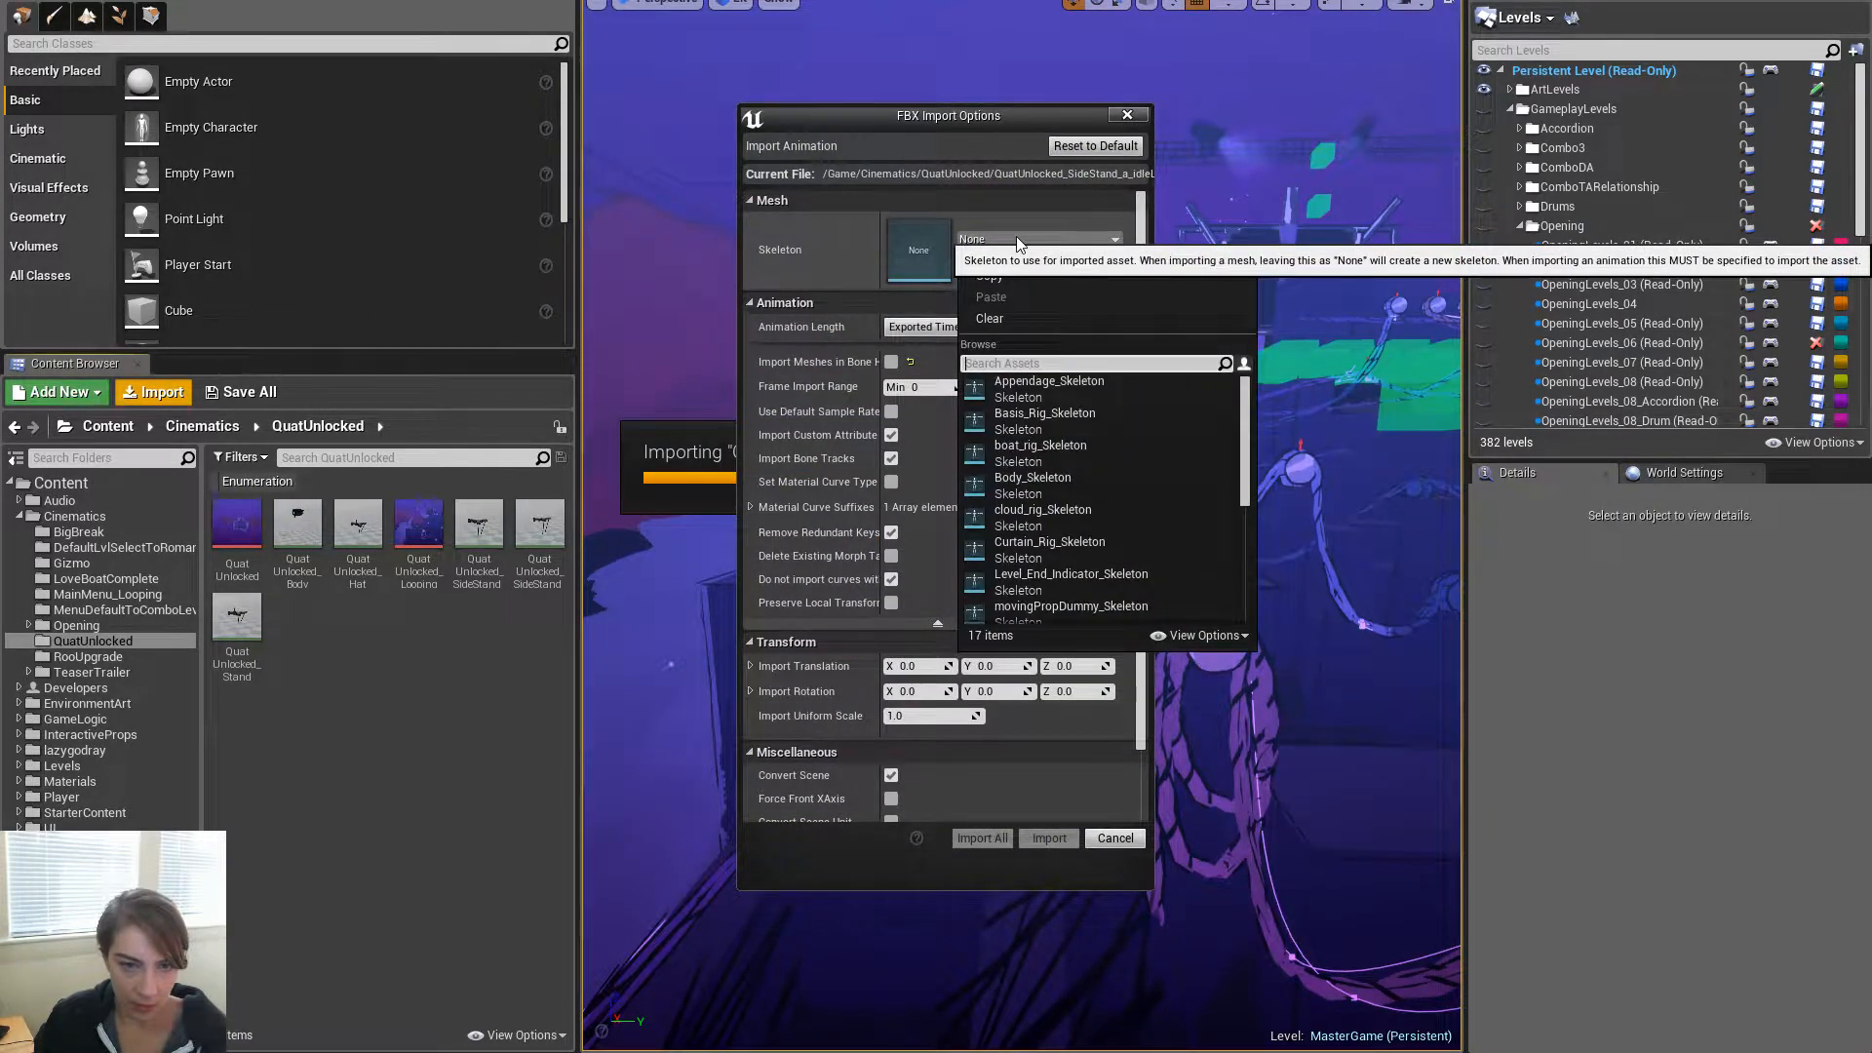
left_click(1045, 387)
left_click(1048, 837)
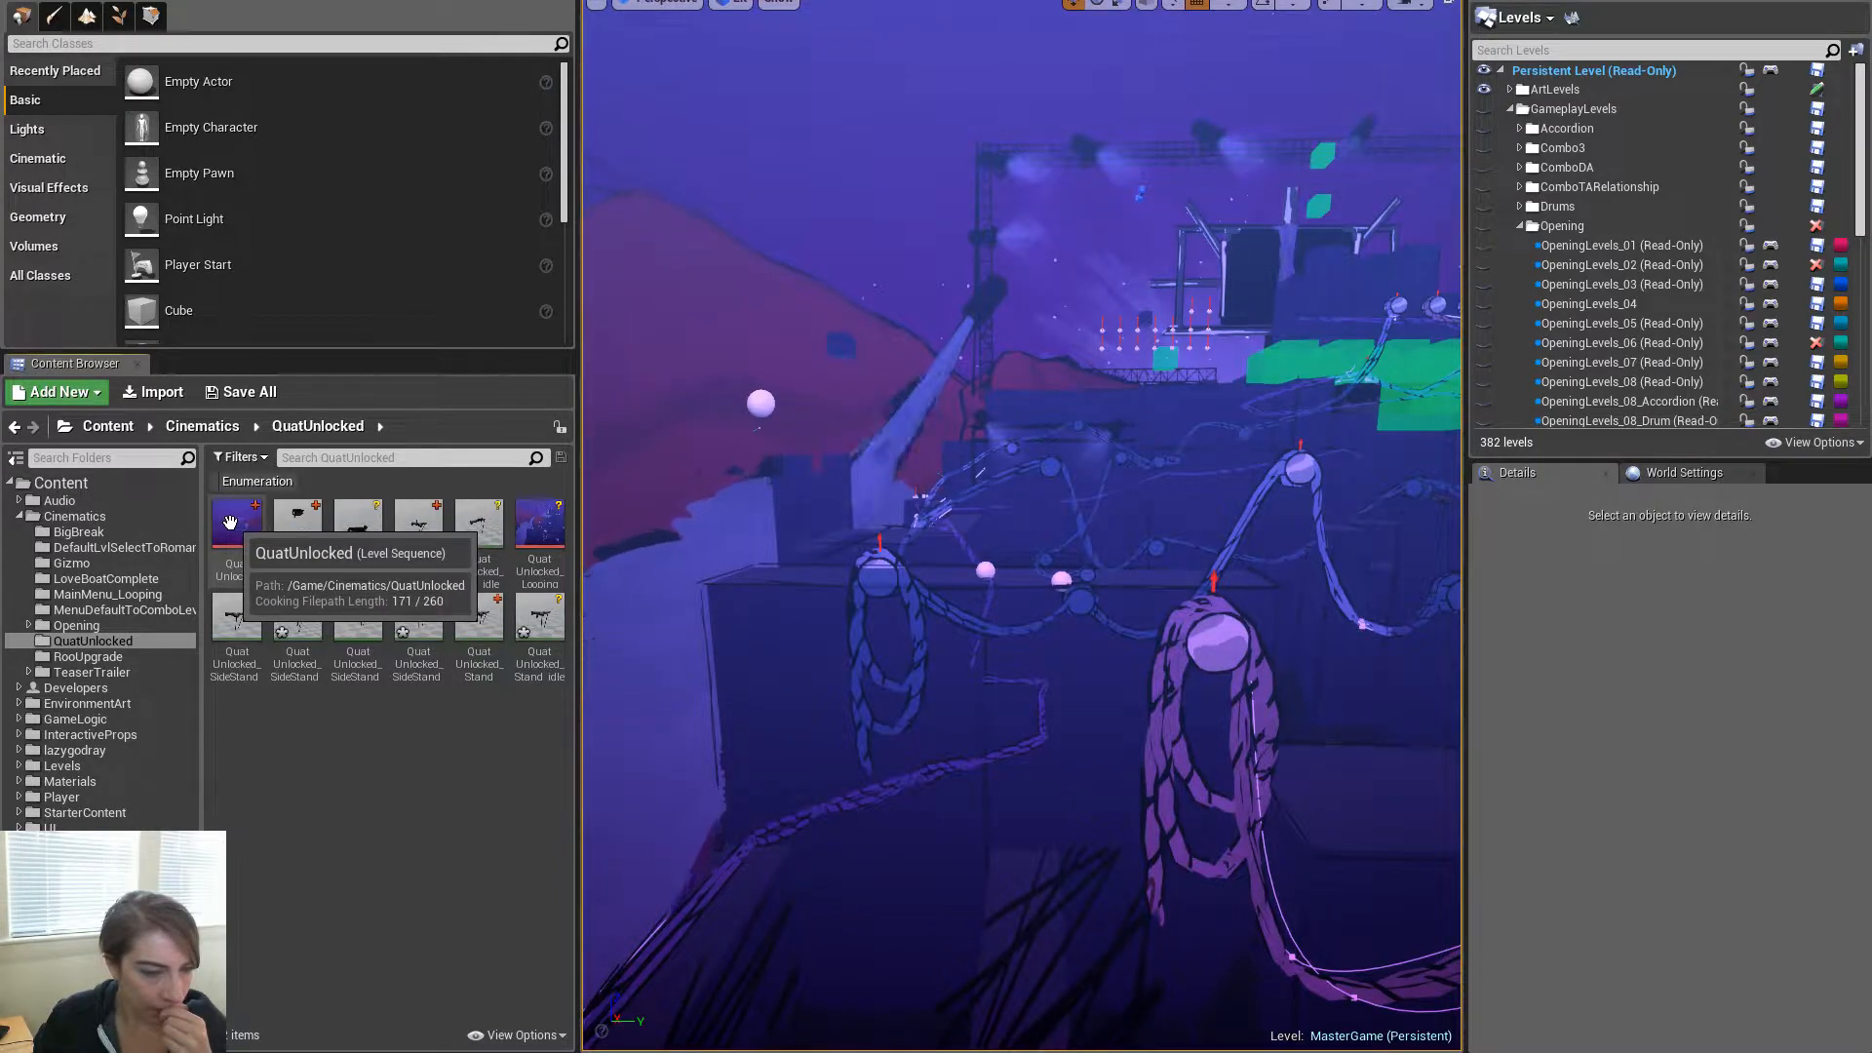
Open the QuatUnlocked_Looping level sequence from the QuatUnlocked folder and maximize its Sequencer window
double_click(538, 536)
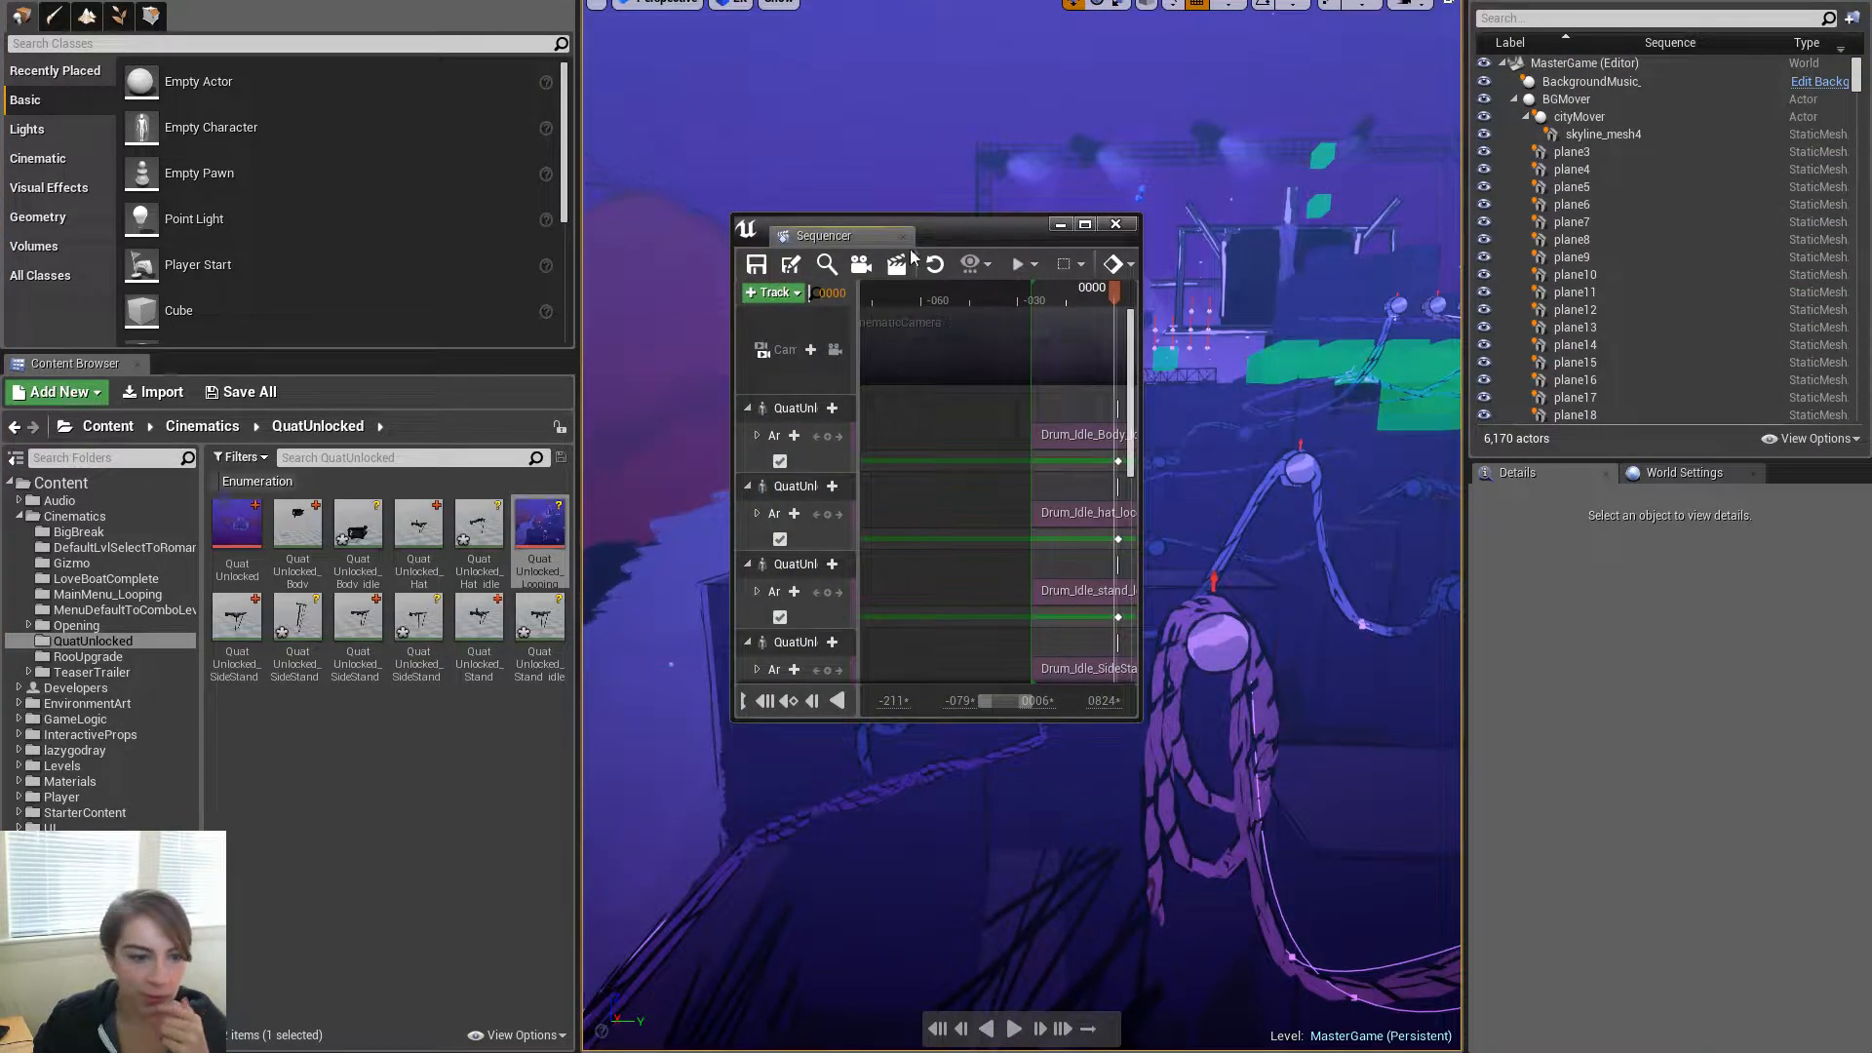
left_click(361, 526)
left_click(1083, 226)
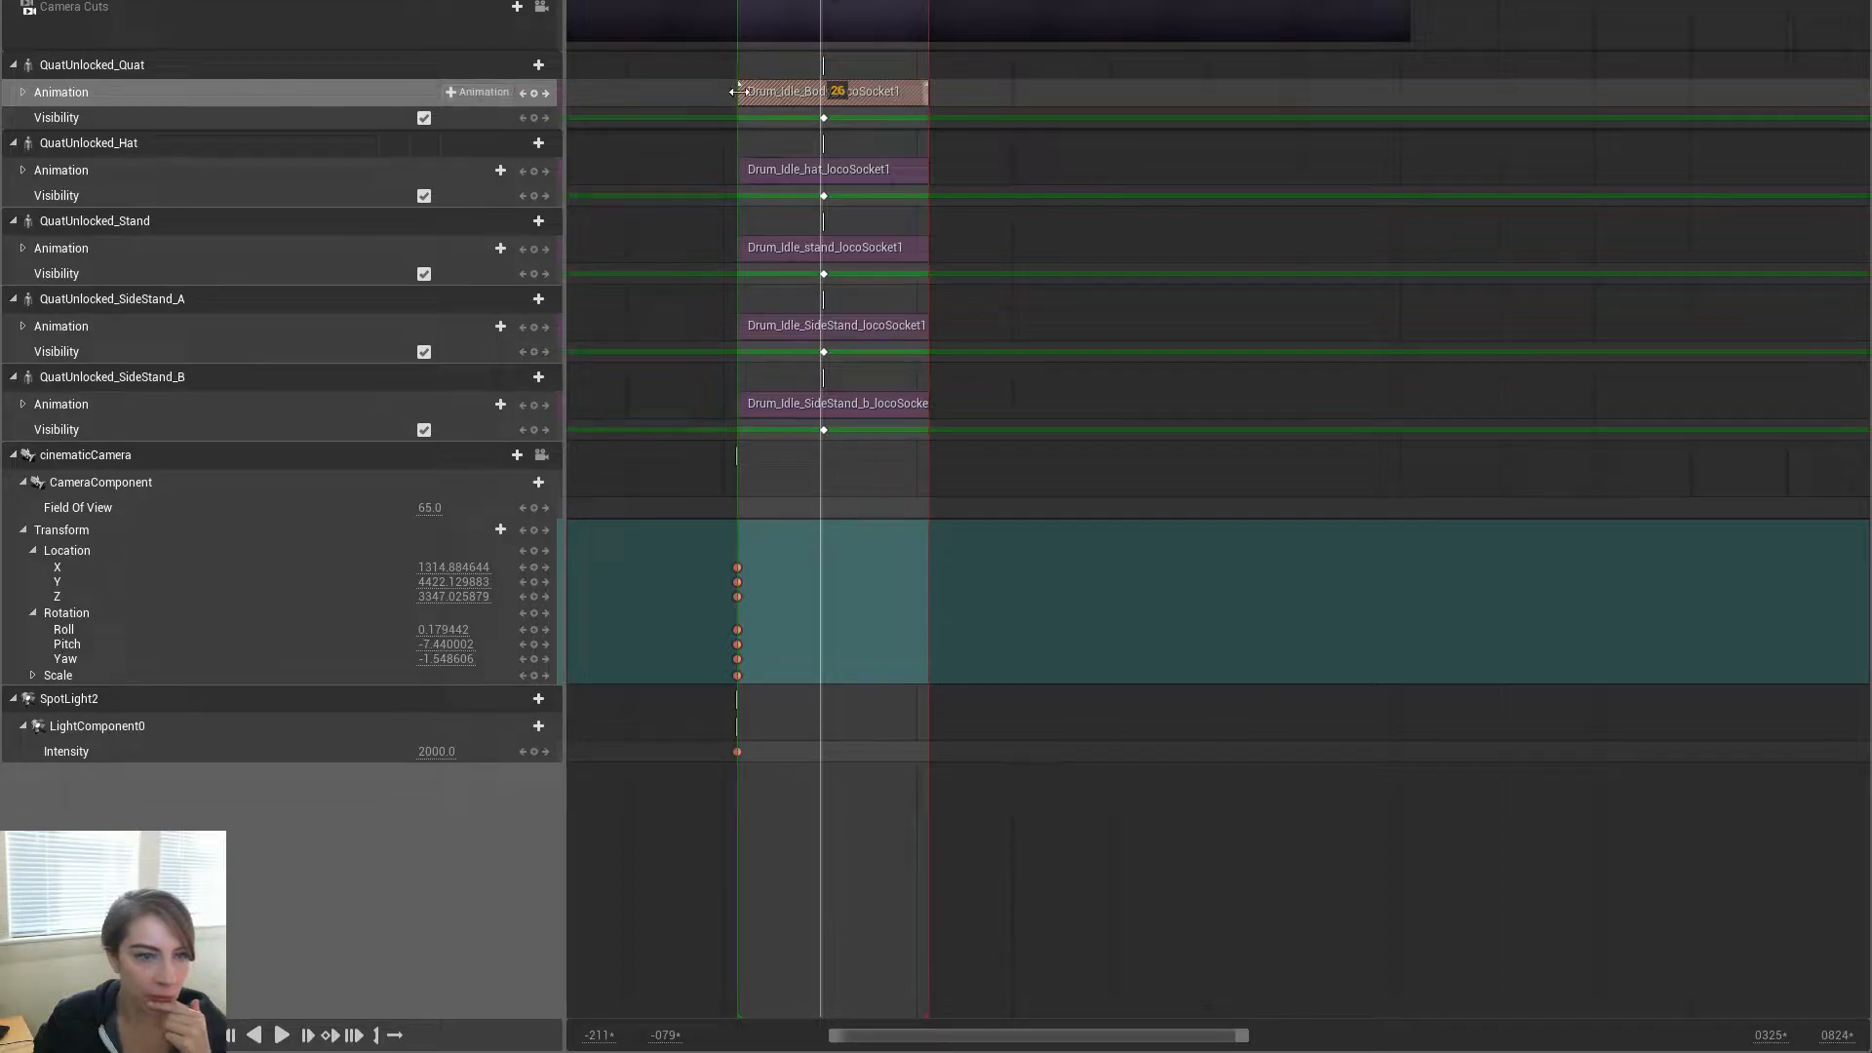
Replace the animation in the QuatUnlocked_Quat track's section with QuatUnlocked_Body_idleLoop
left_click(23, 93)
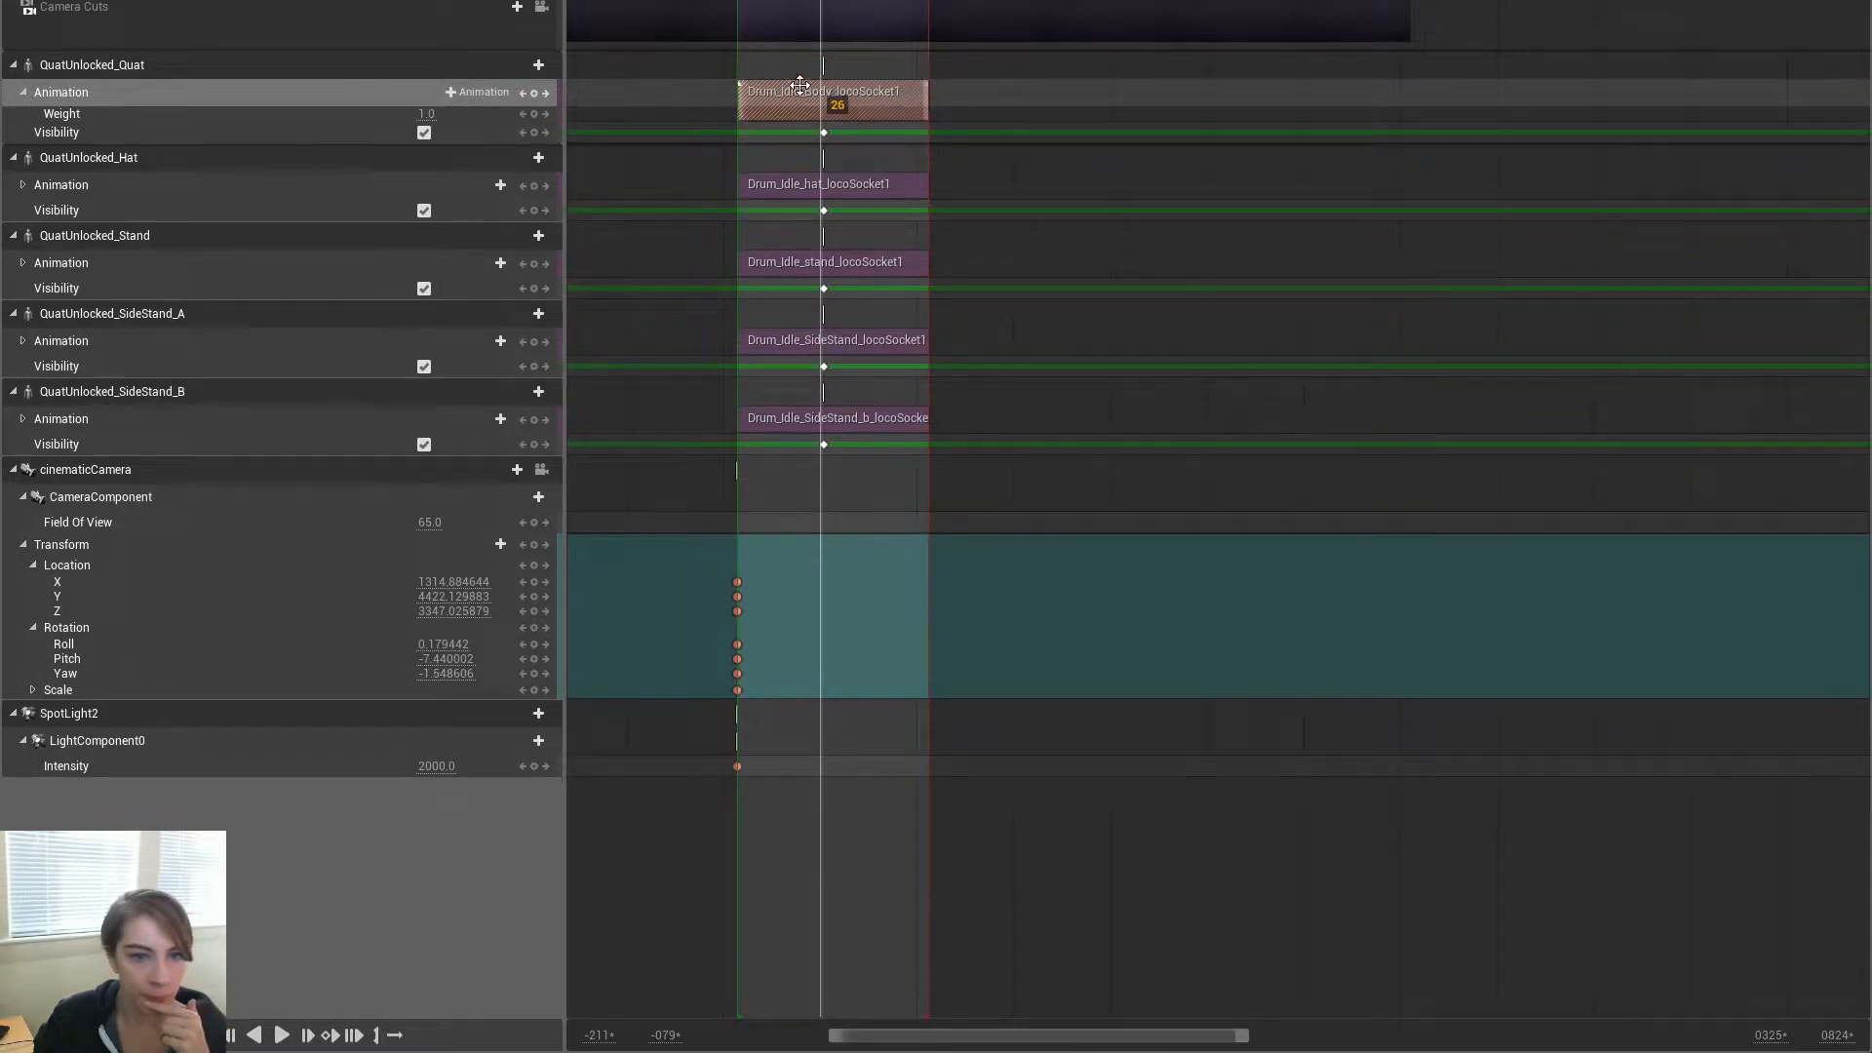
right_click(800, 89)
mouse_move(877, 96)
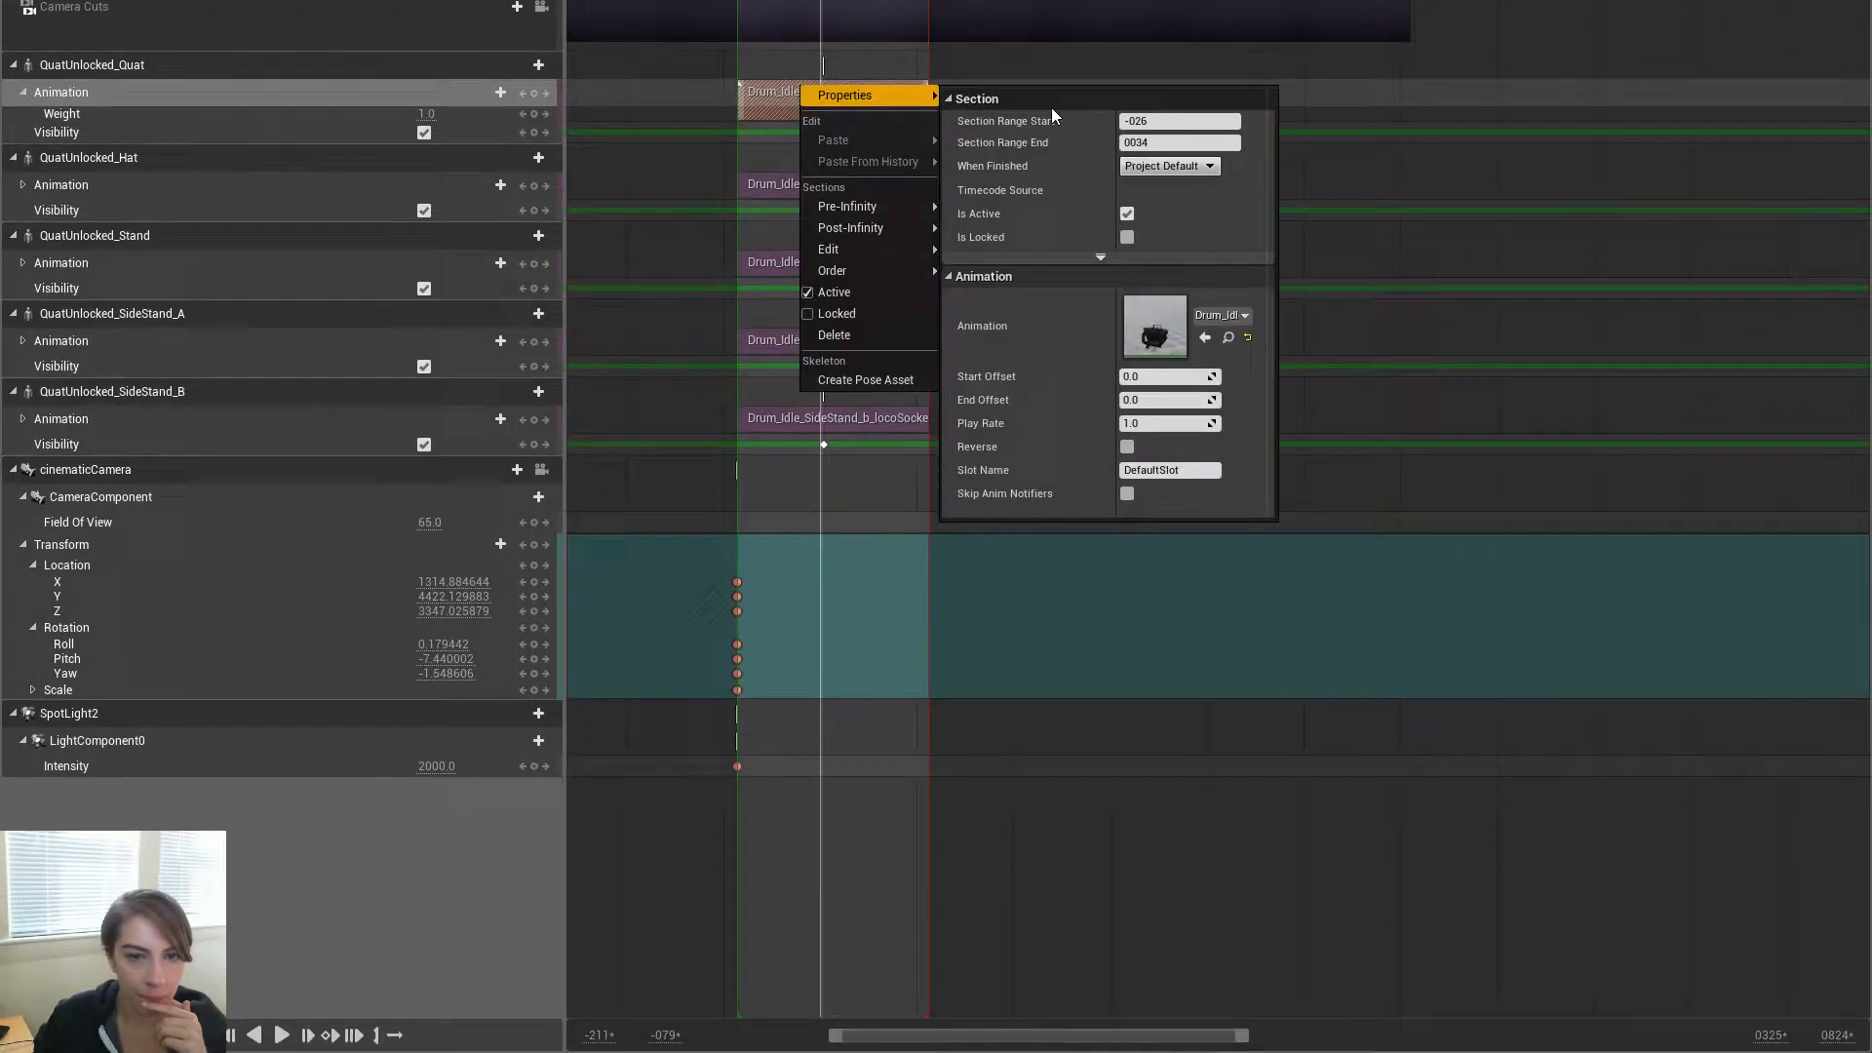
left_click(1230, 315)
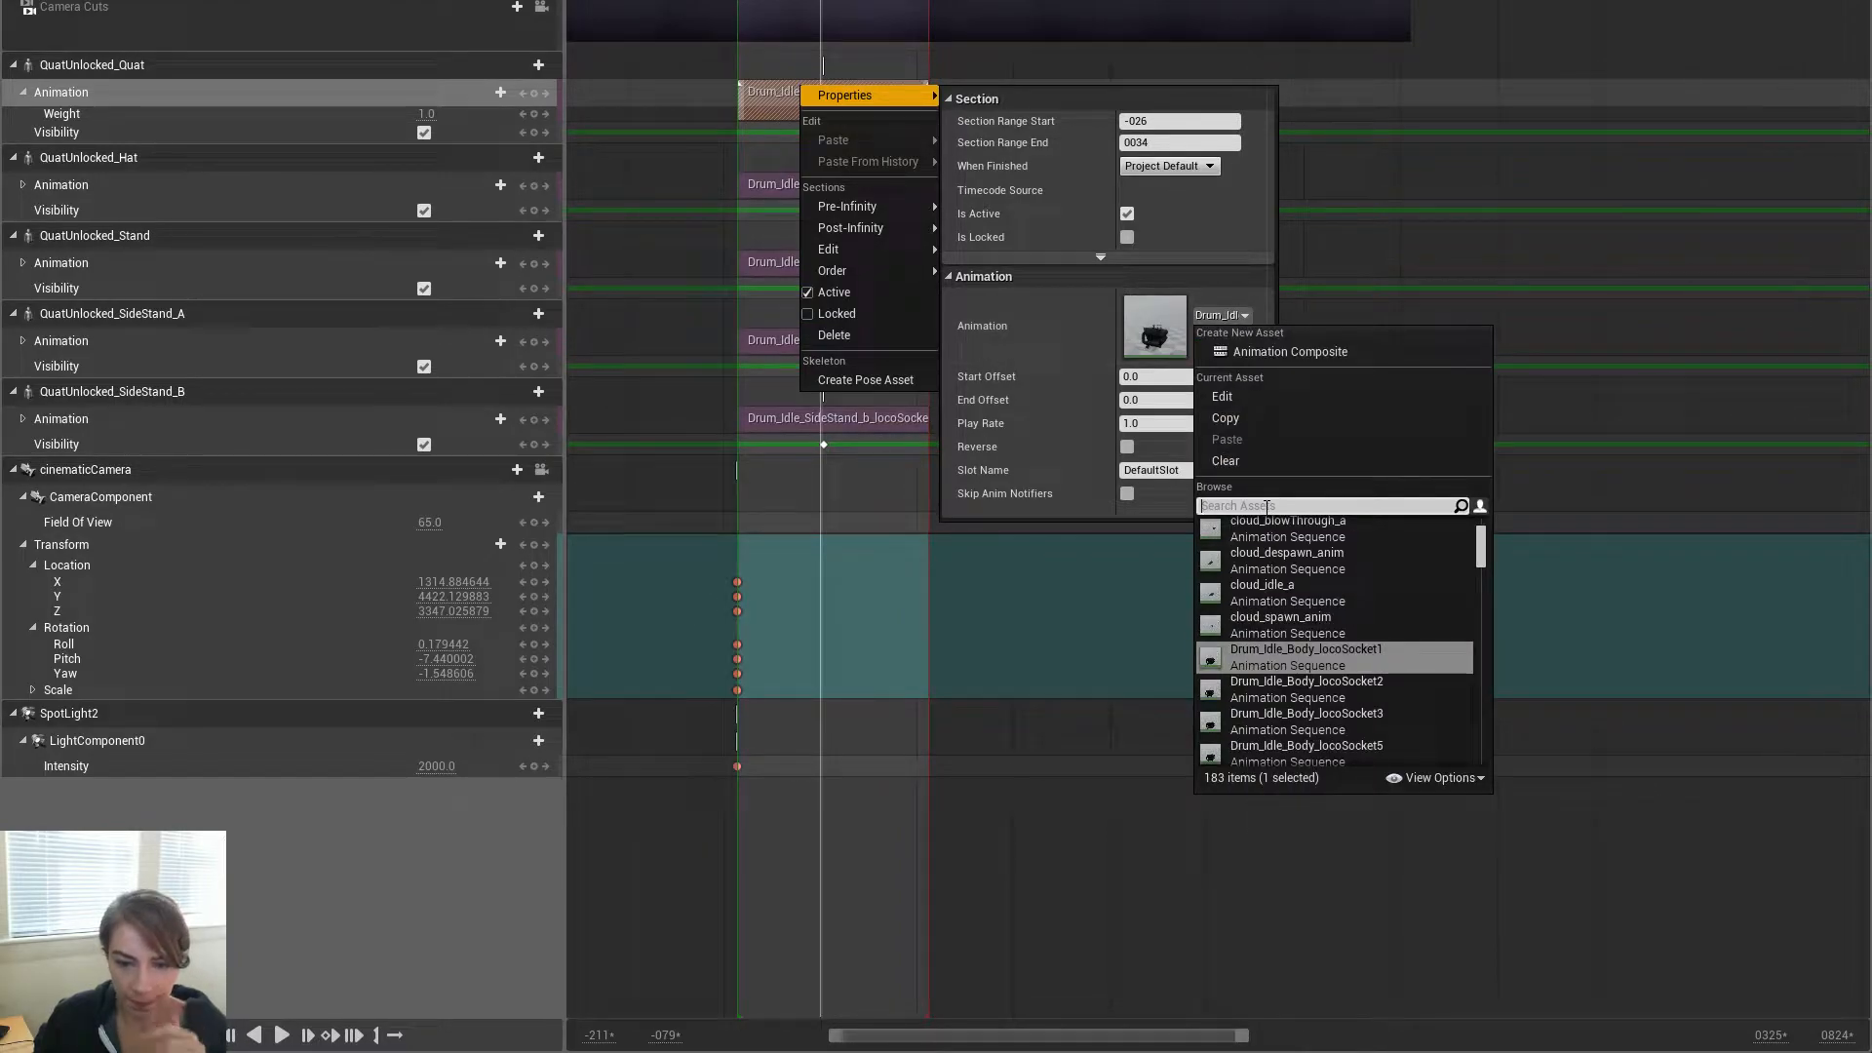
type("idle")
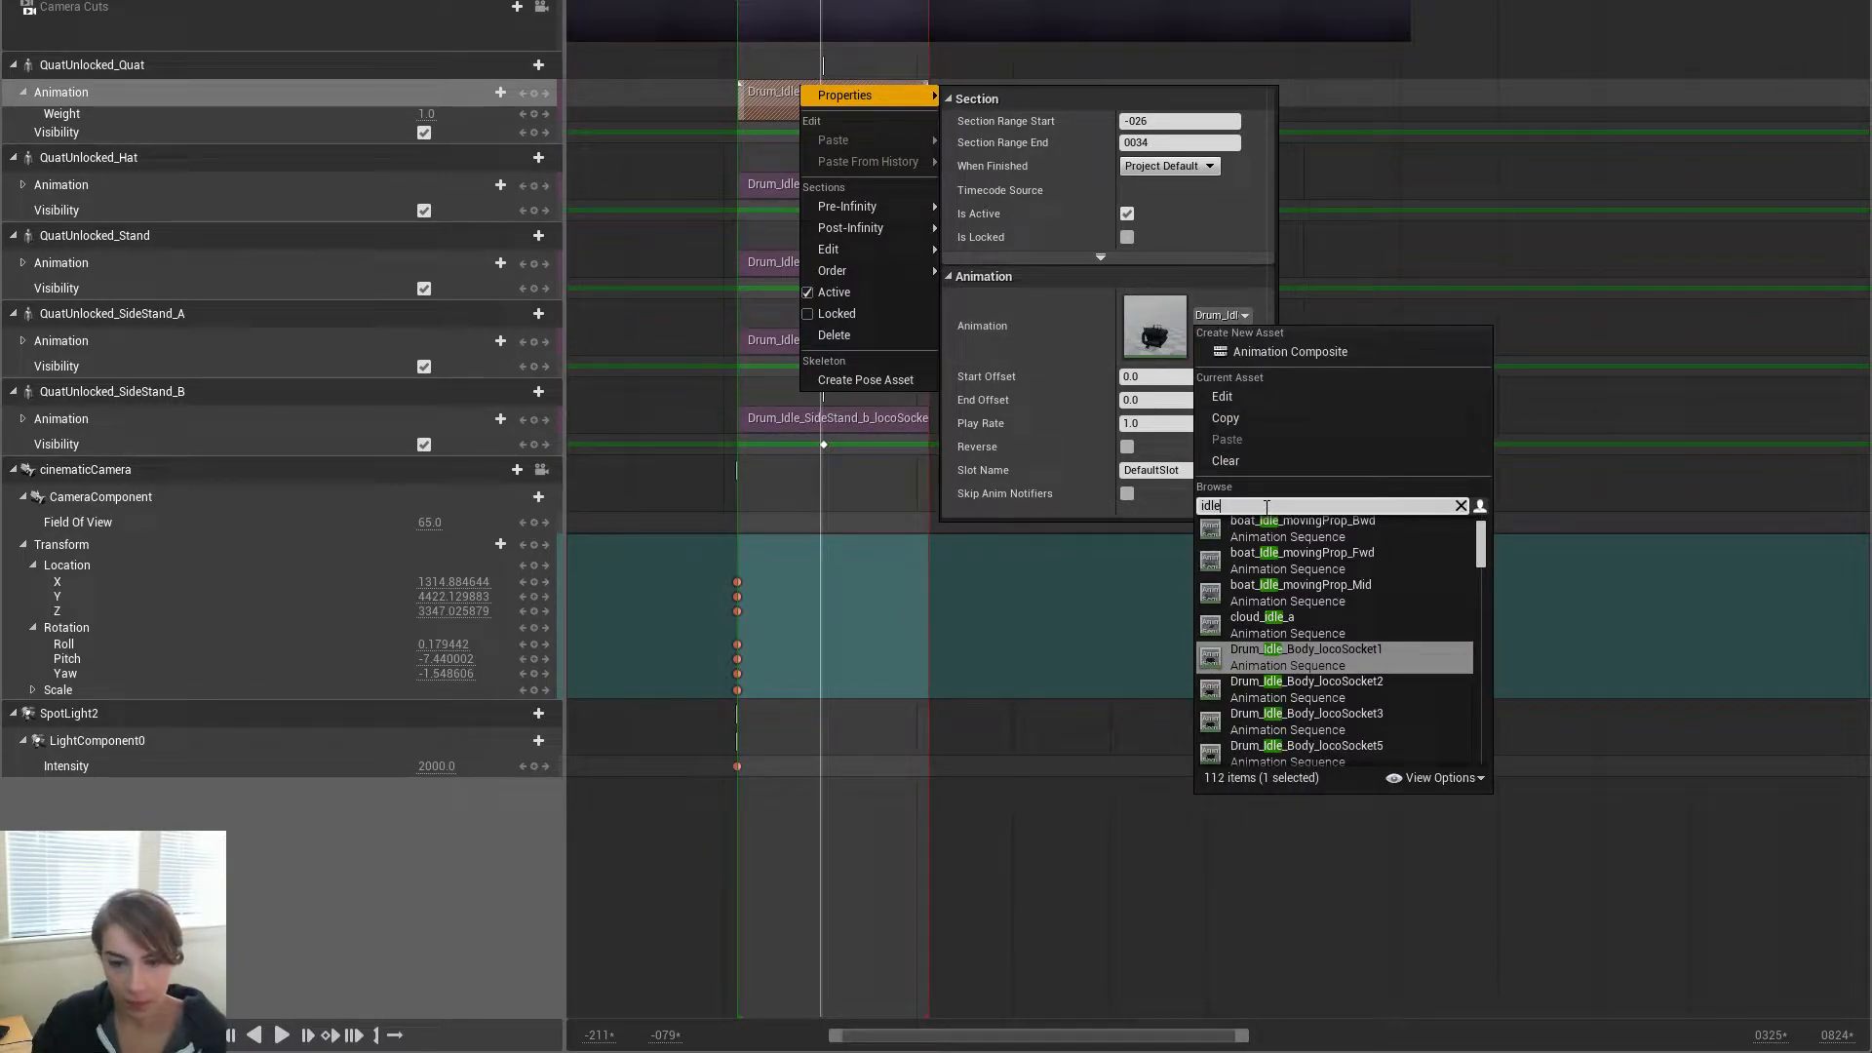
type("quat")
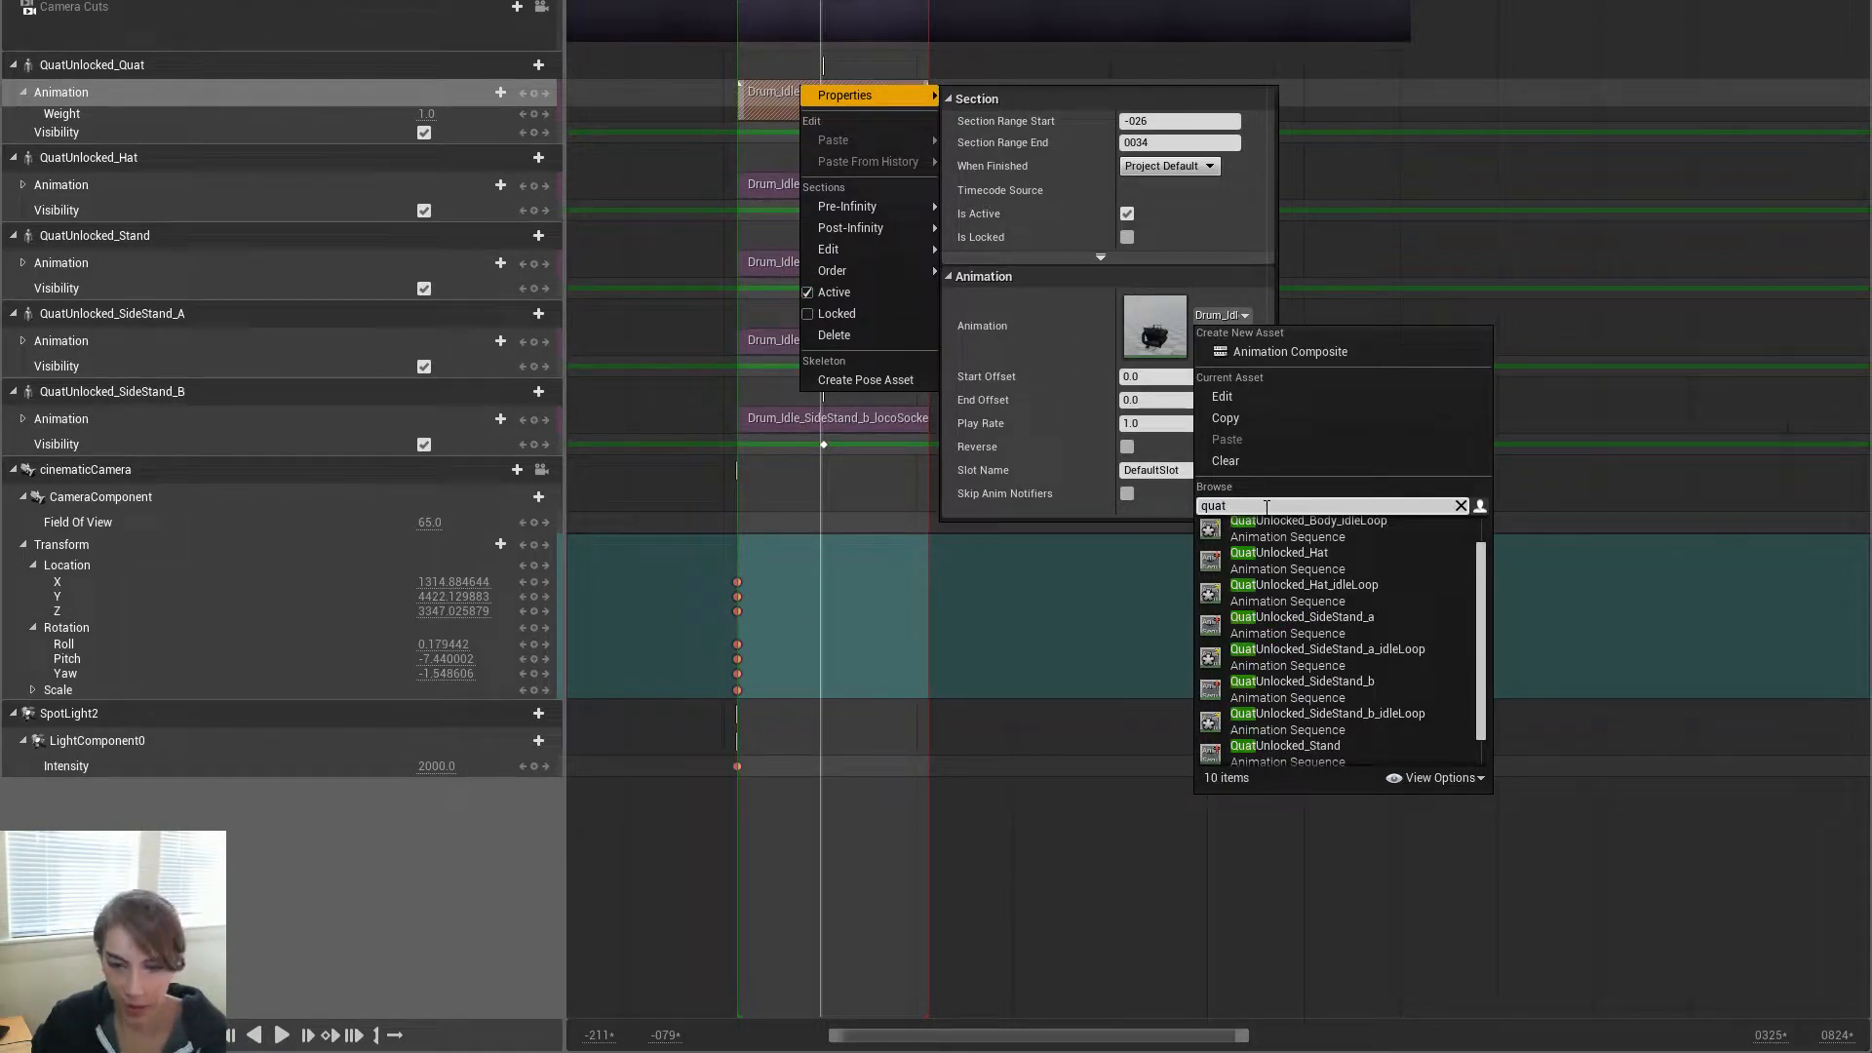
type("body")
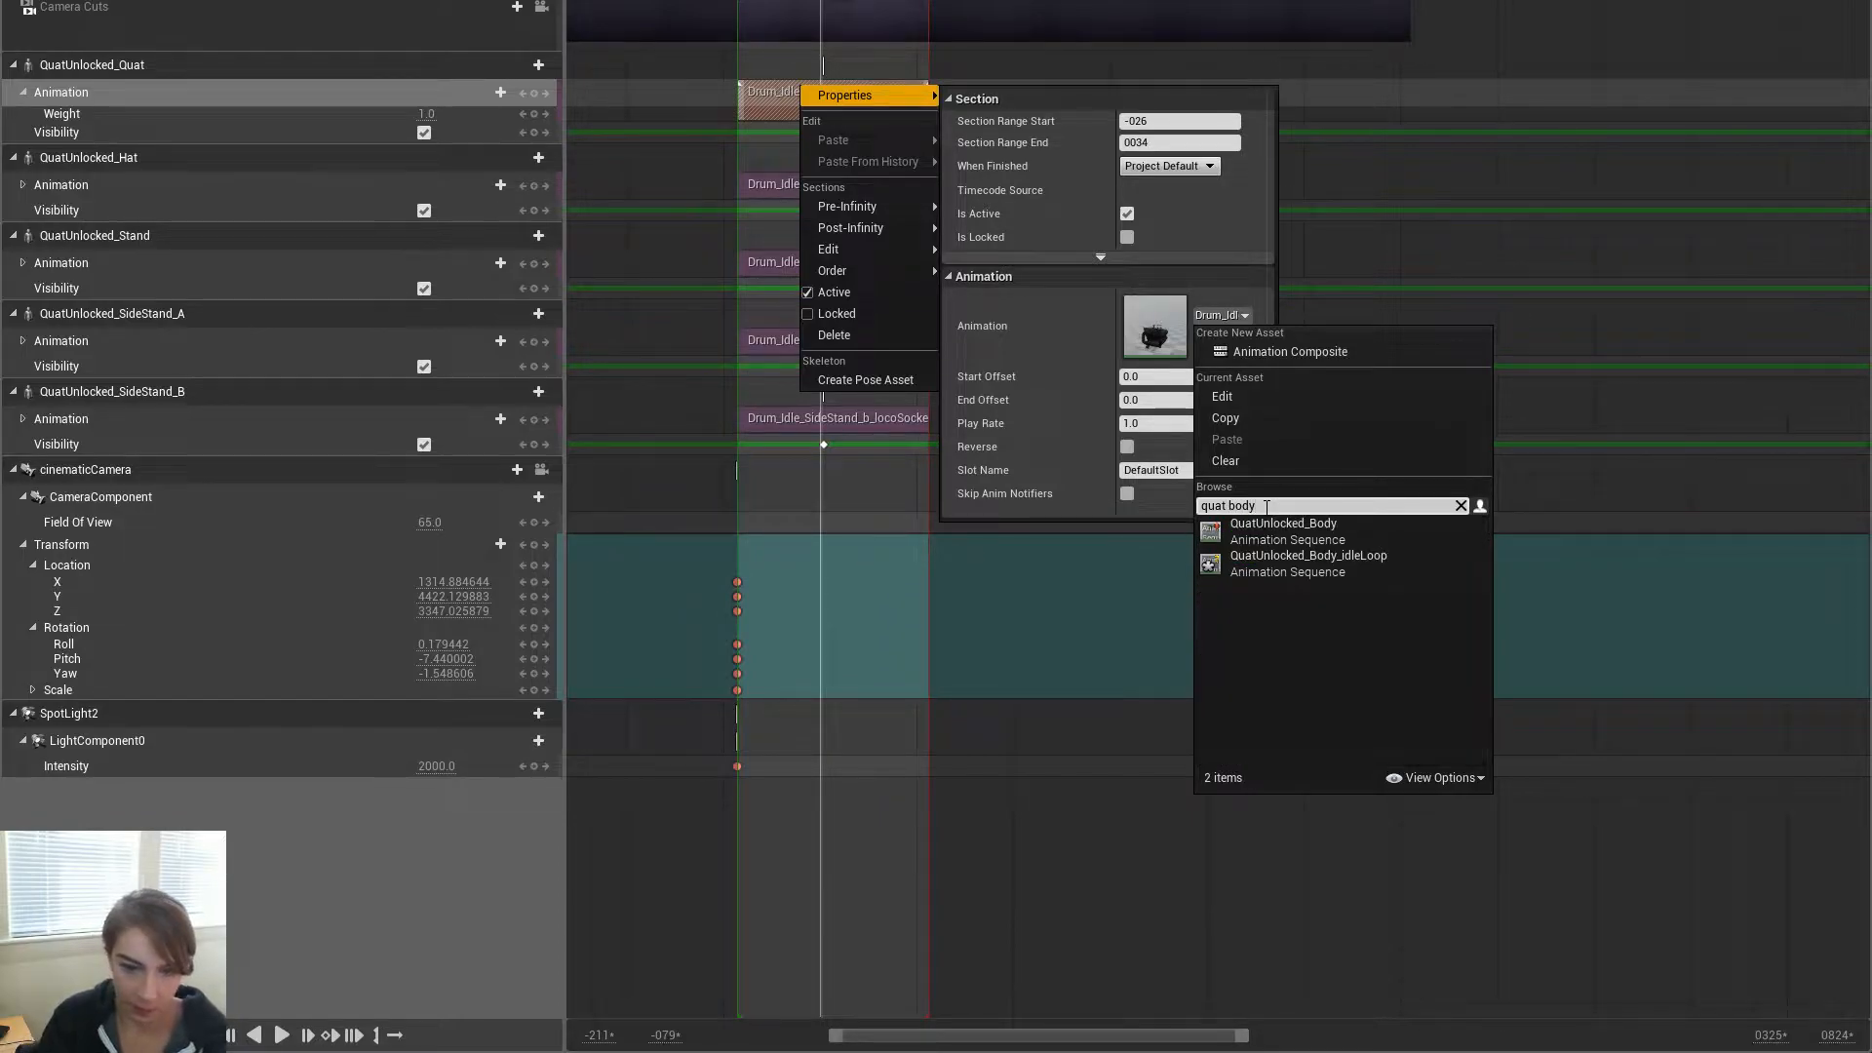
left_click(1297, 552)
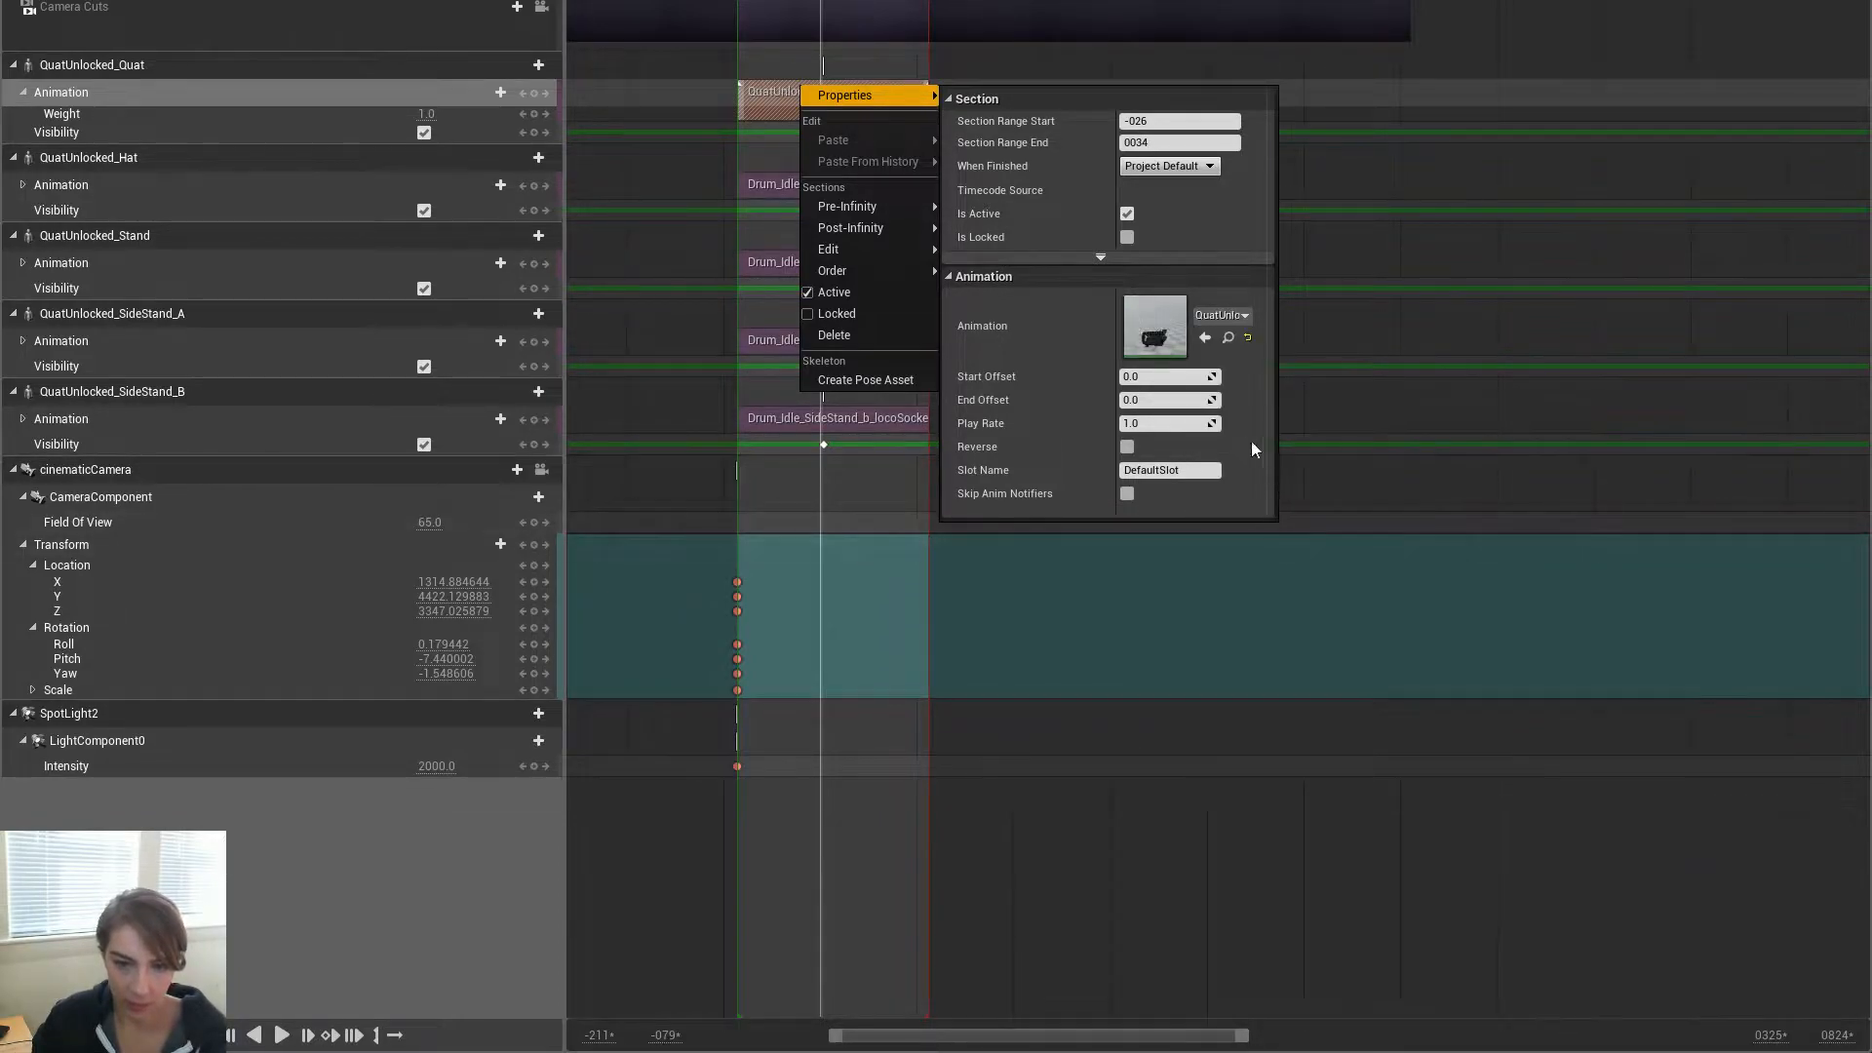
Replace the animation in the QuatUnlocked_Hat track's section with QuatUnlocked_Hat_idleLoop
left_click(737, 185)
right_click(756, 183)
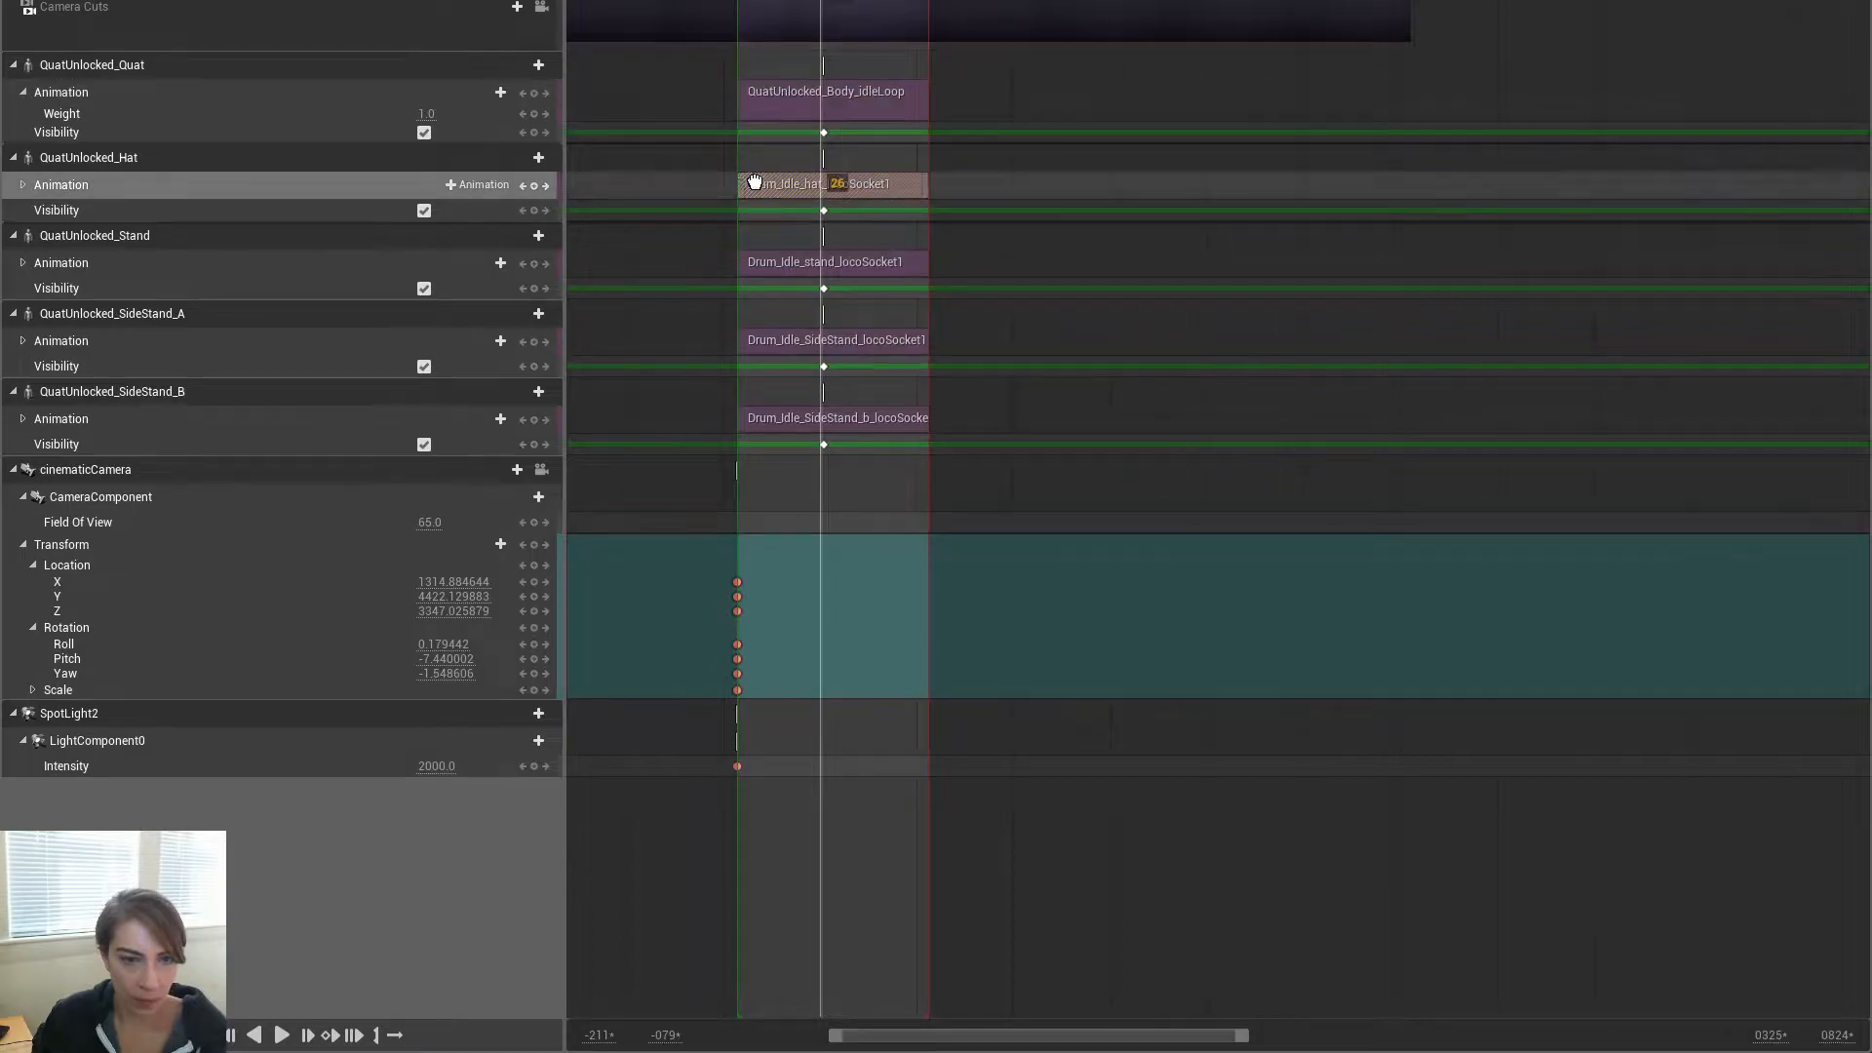
right_click(907, 181)
mouse_move(997, 187)
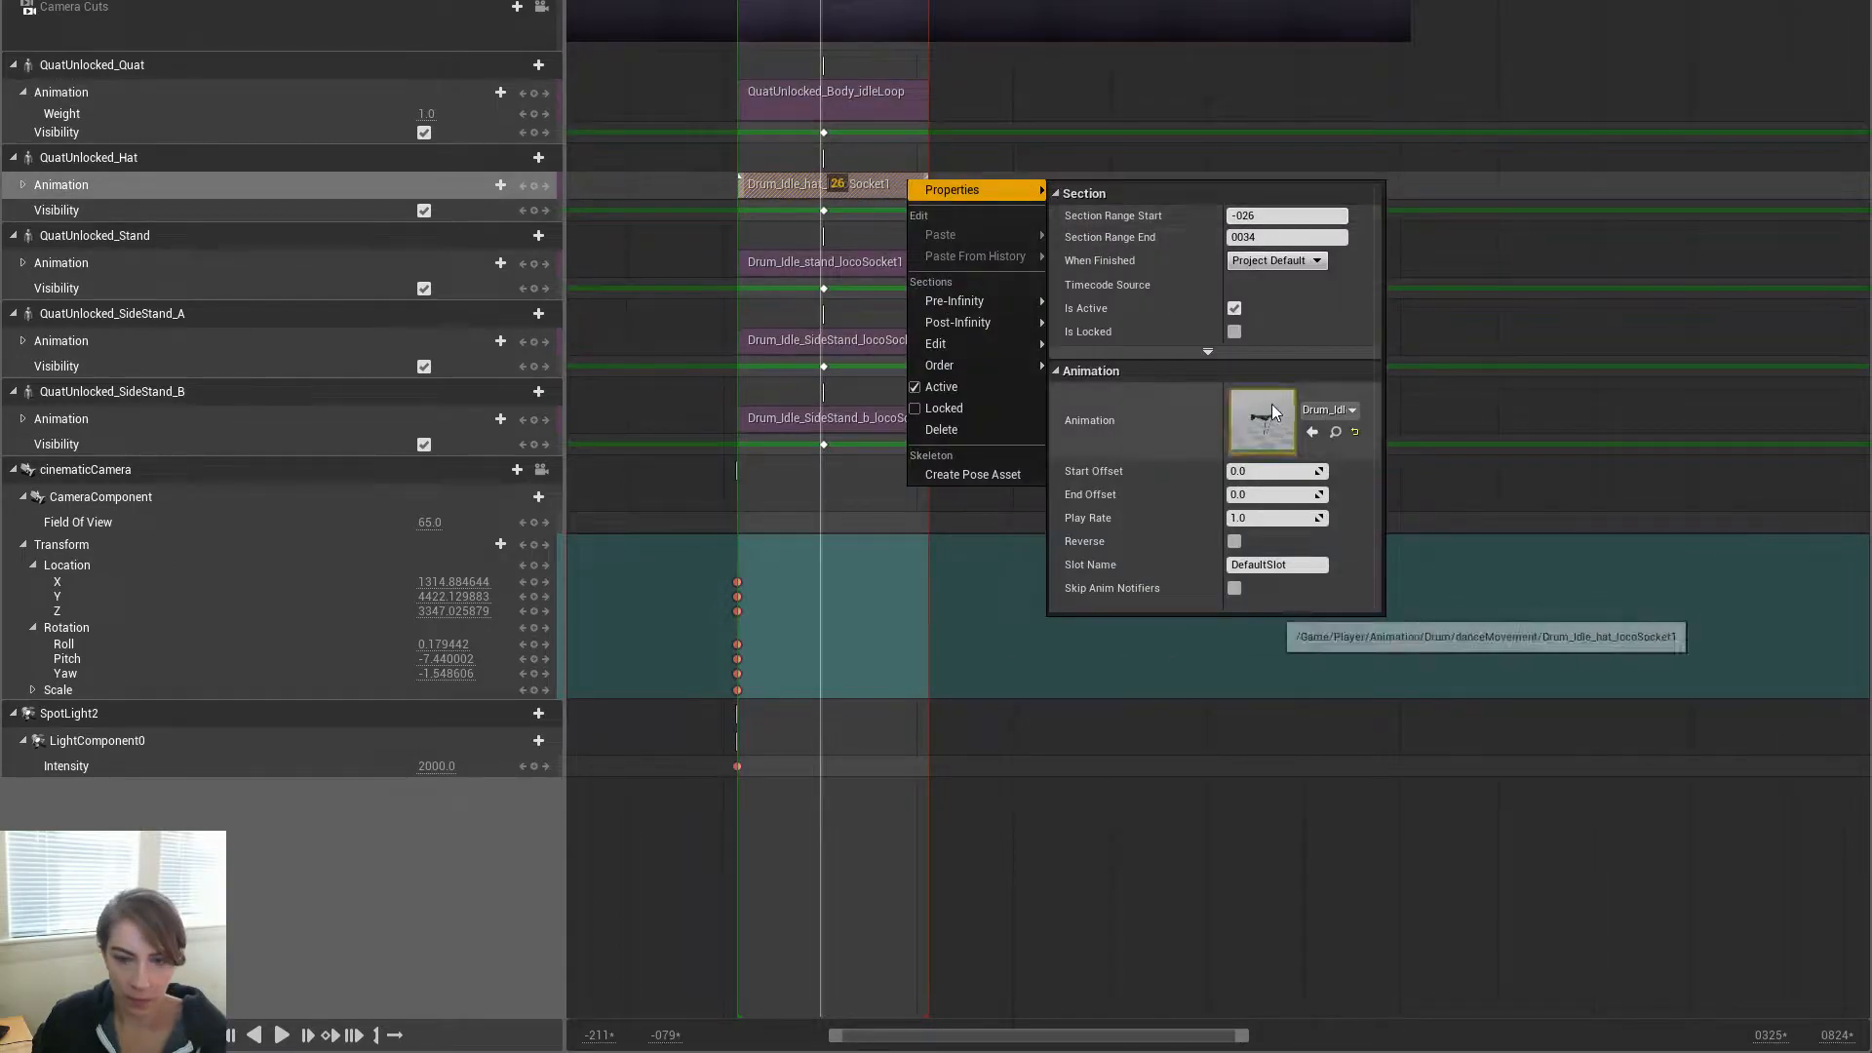
left_click(1326, 410)
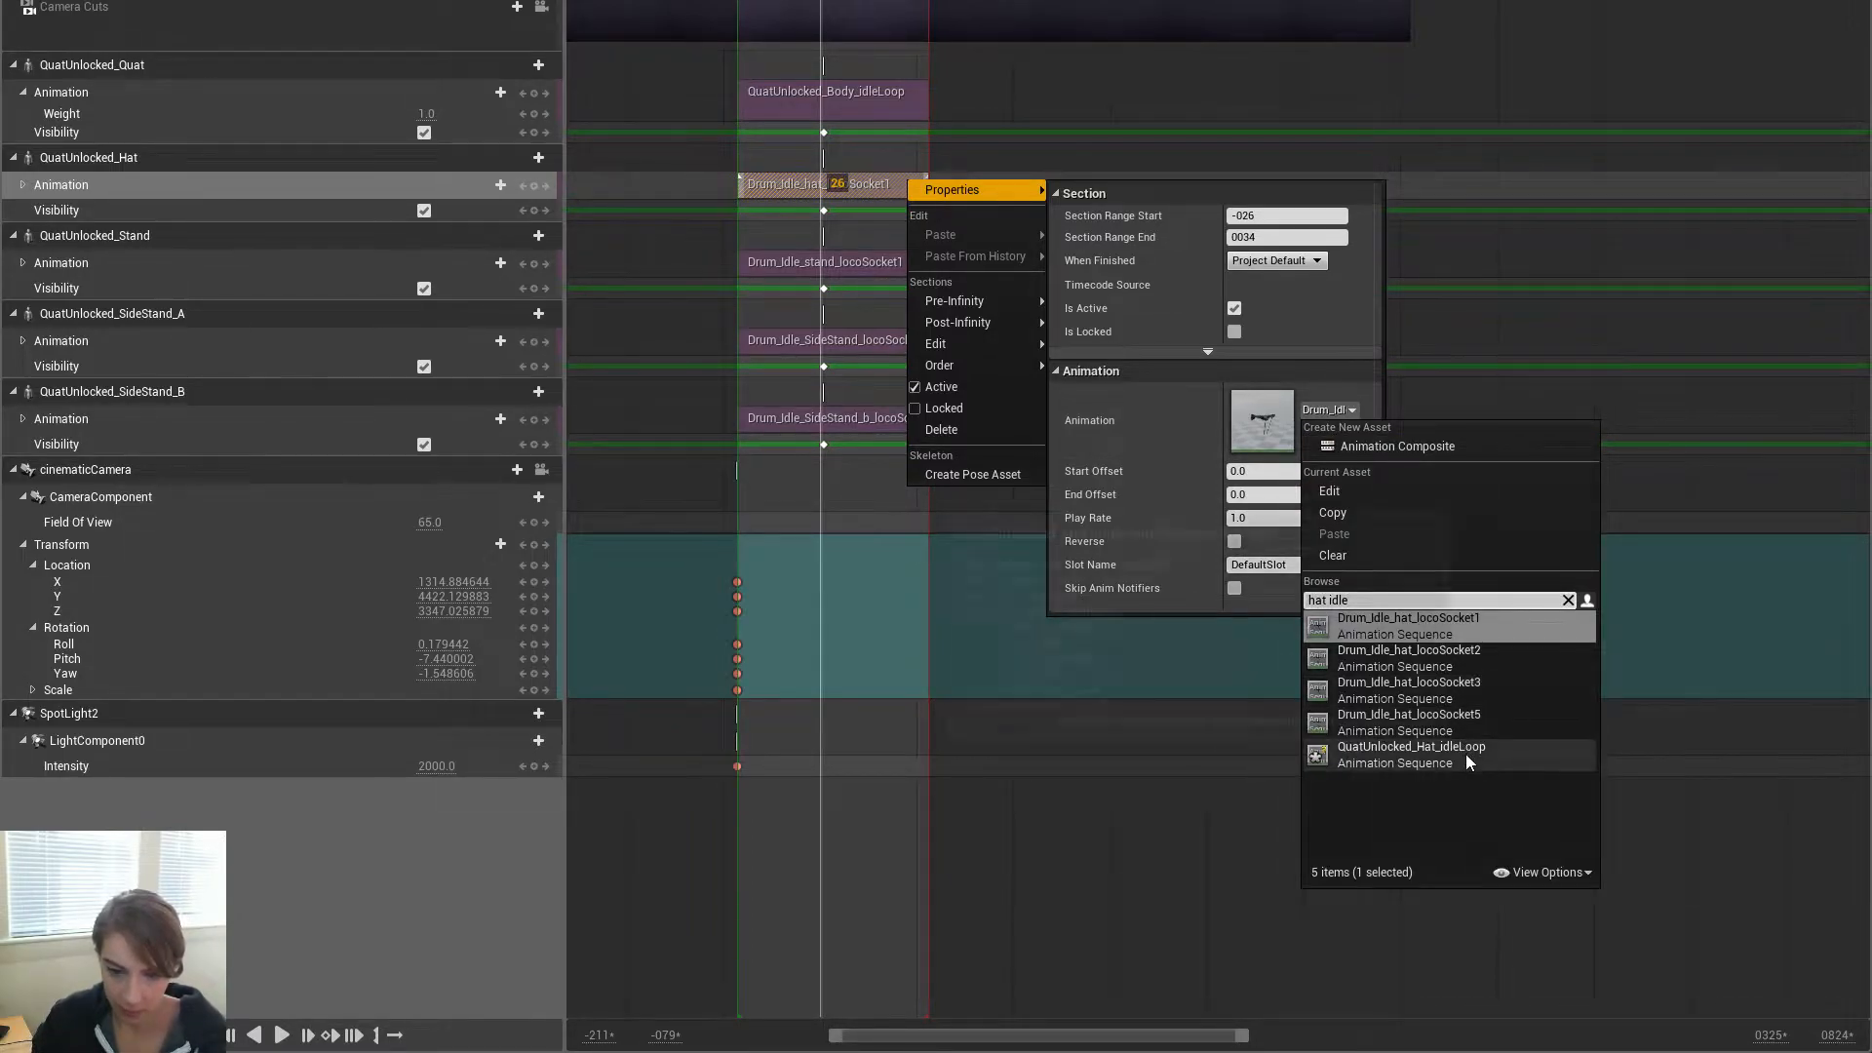
left_click(1471, 757)
Replace the animation in the QuatUnlocked_Stand track's section with QuatUnlocked_Stand_idleLoop
left_click(862, 262)
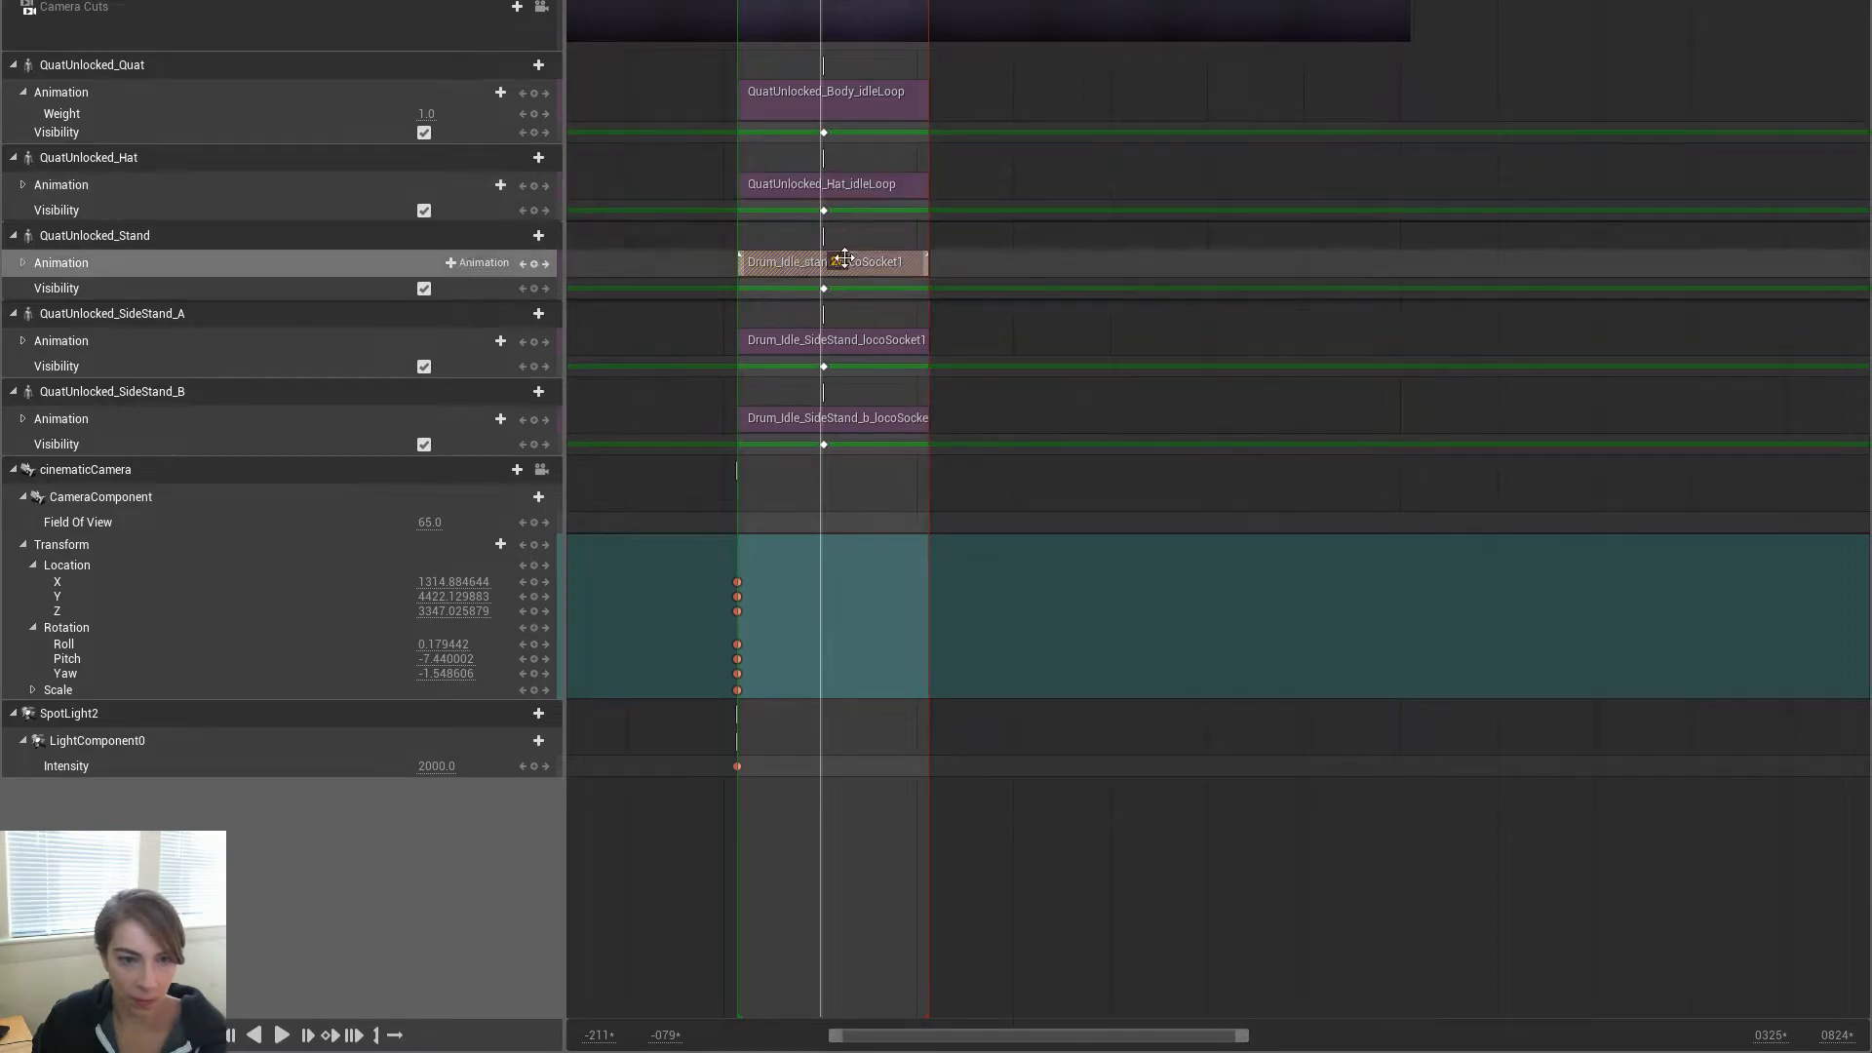
right_click(863, 261)
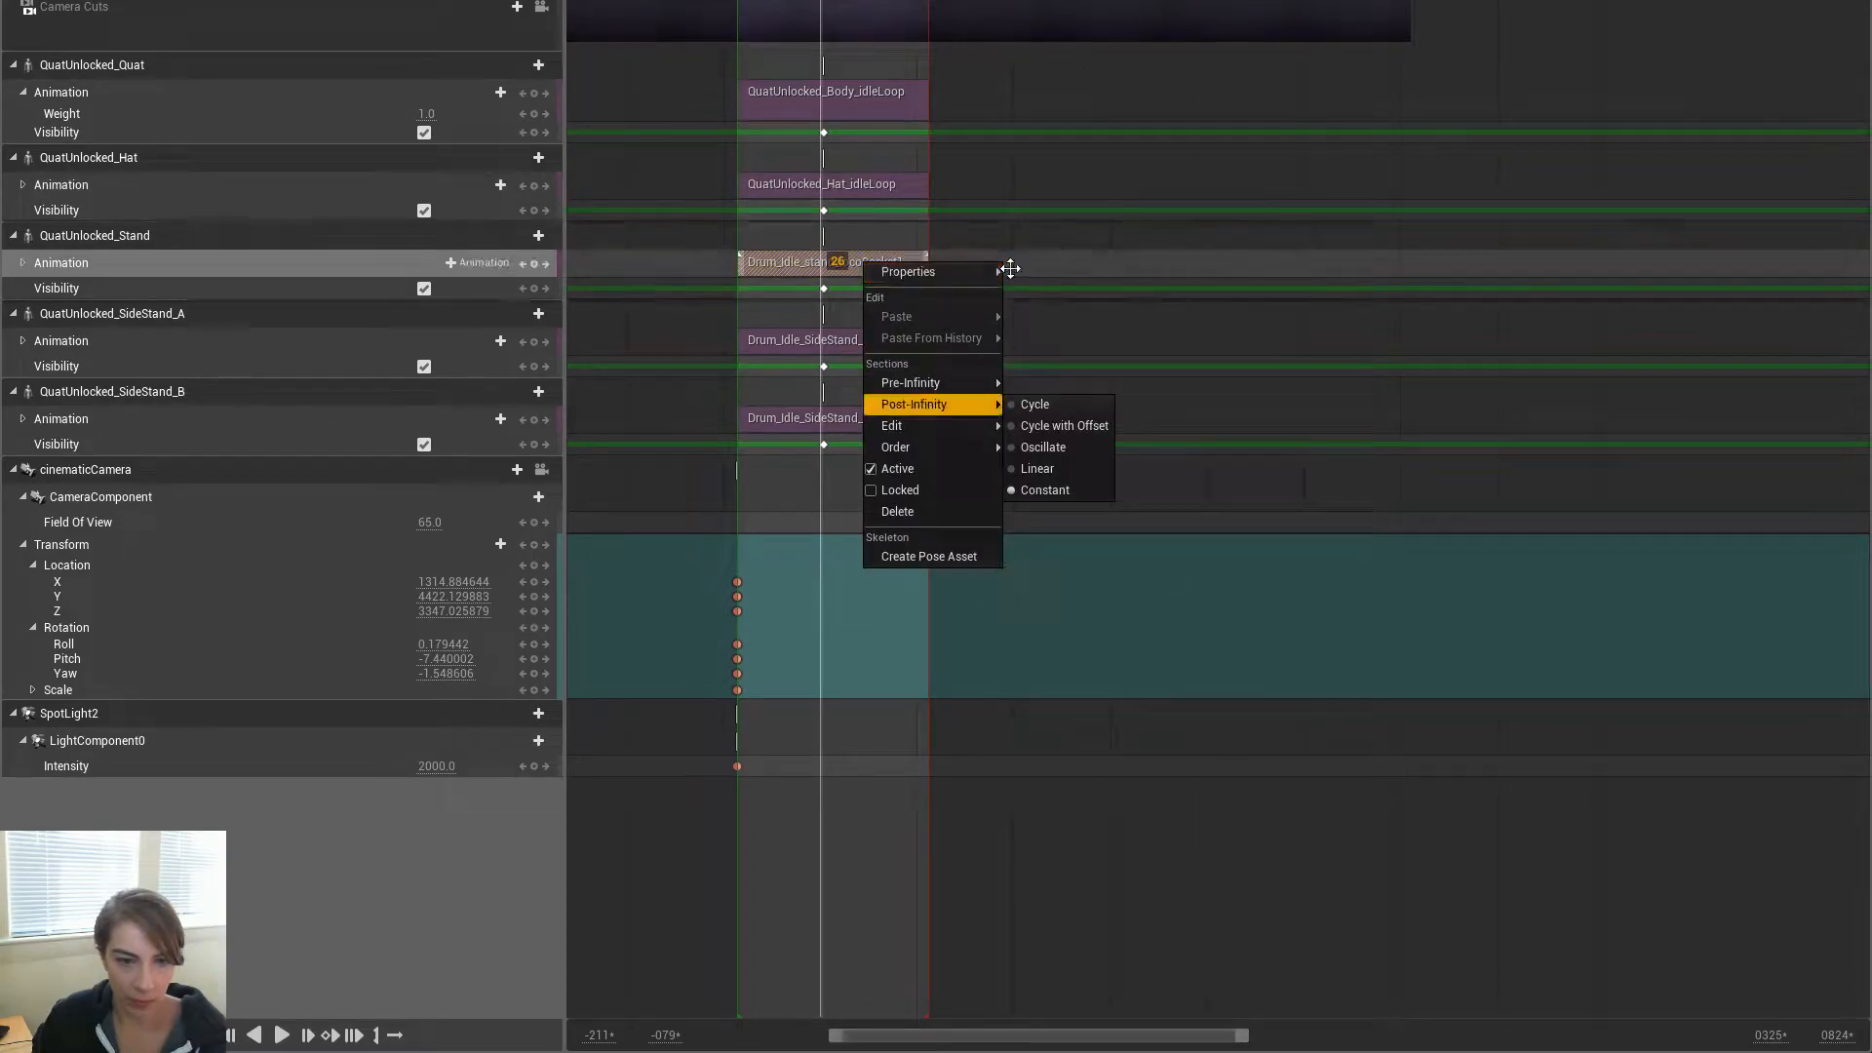
mouse_move(972, 272)
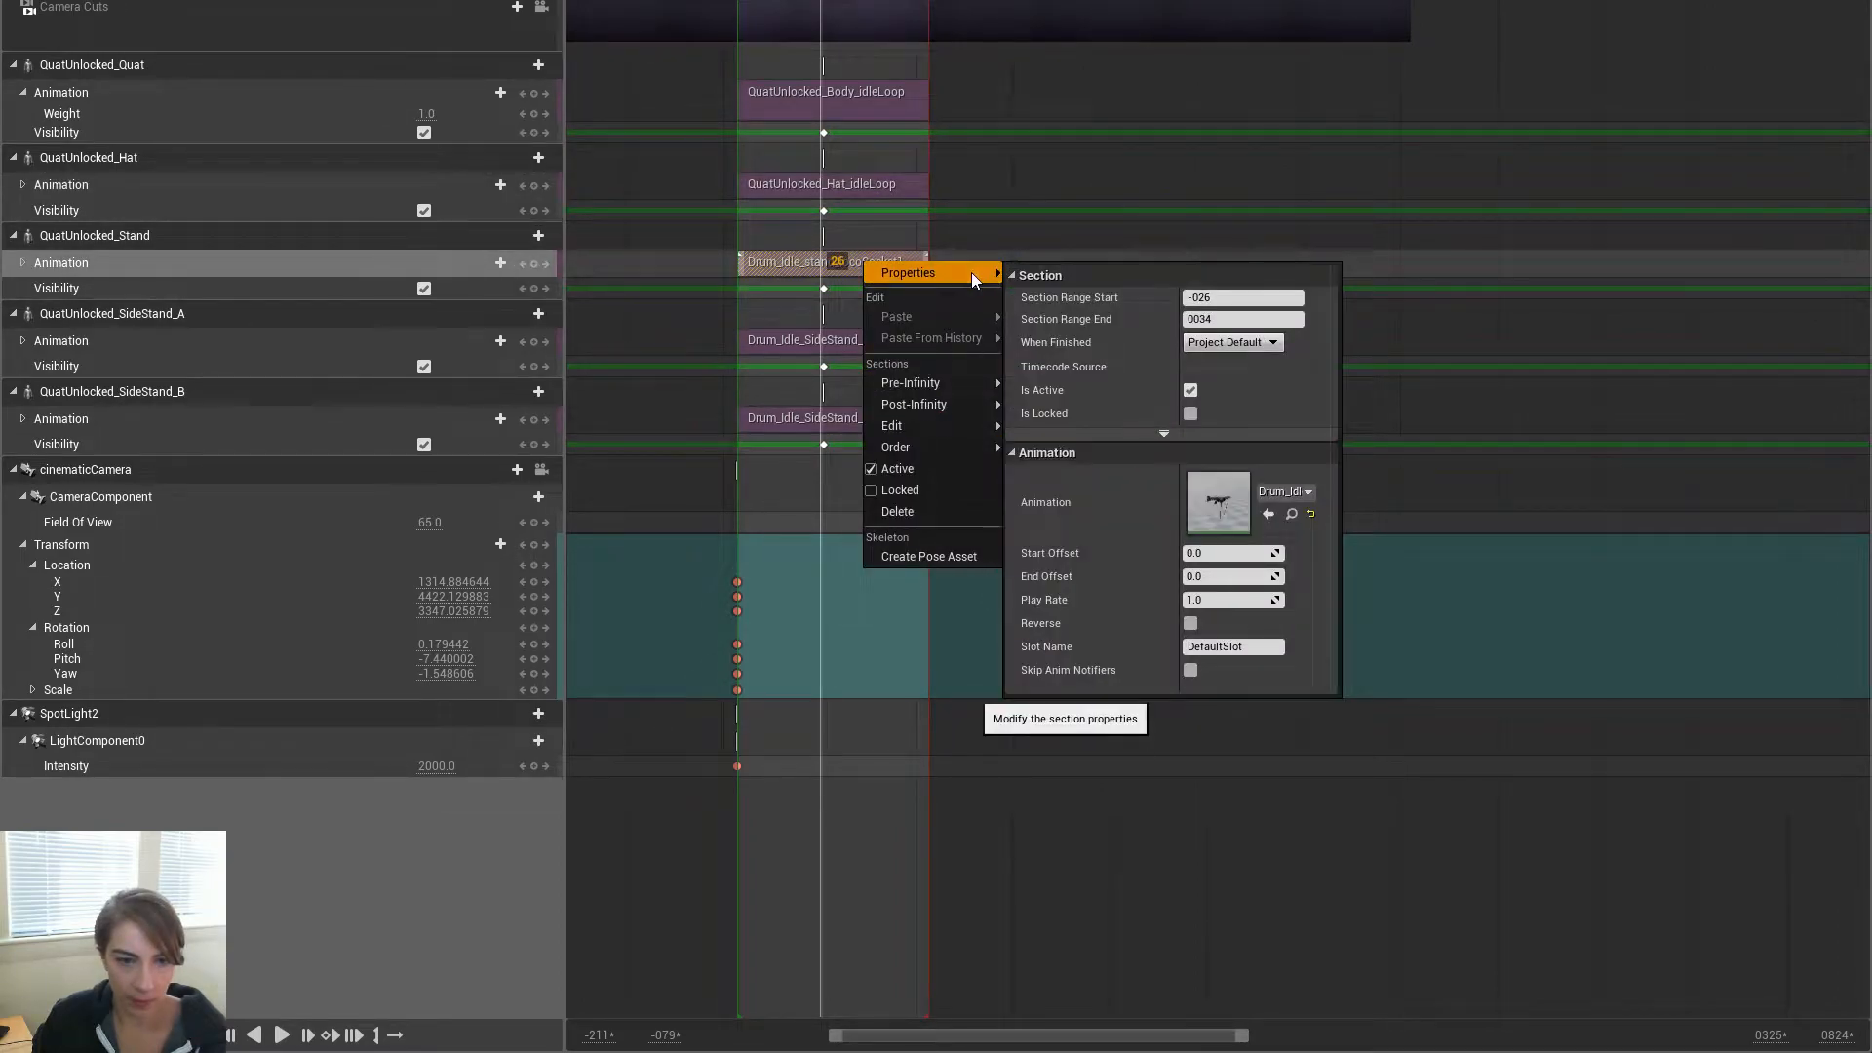
left_click(1301, 491)
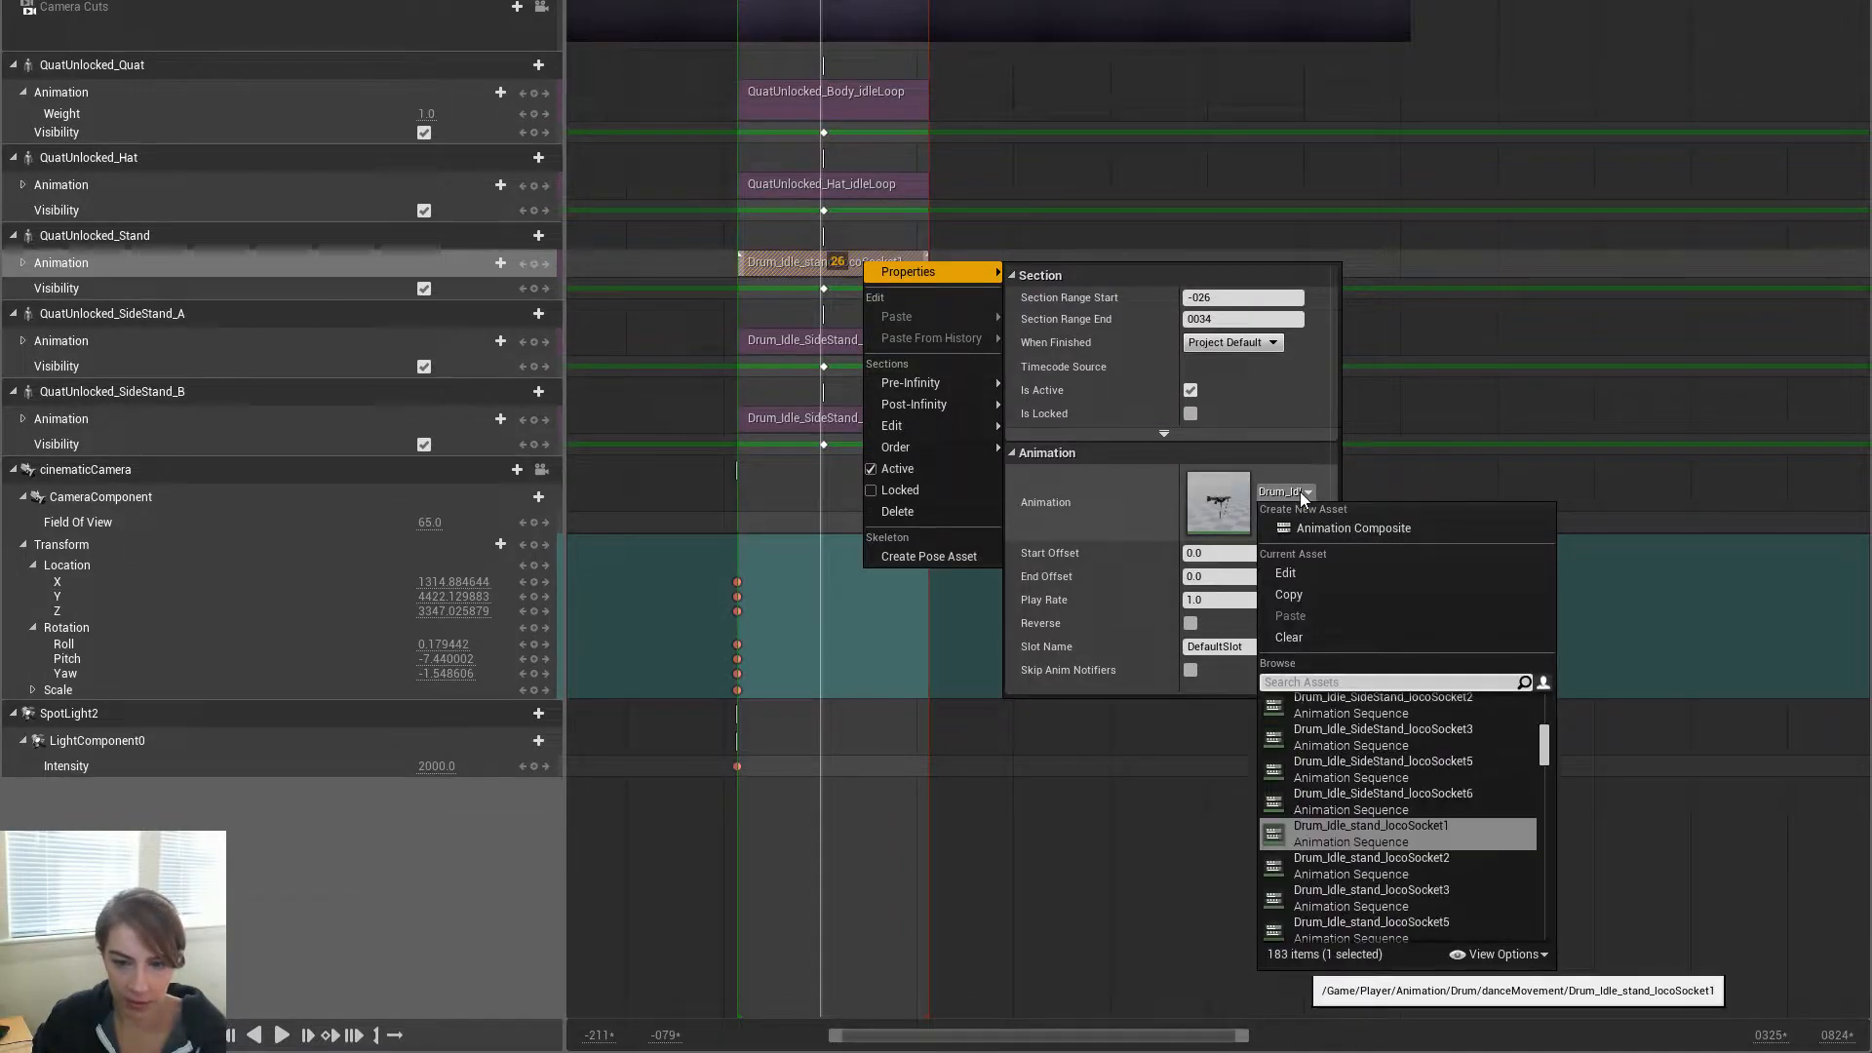
type("stand idle")
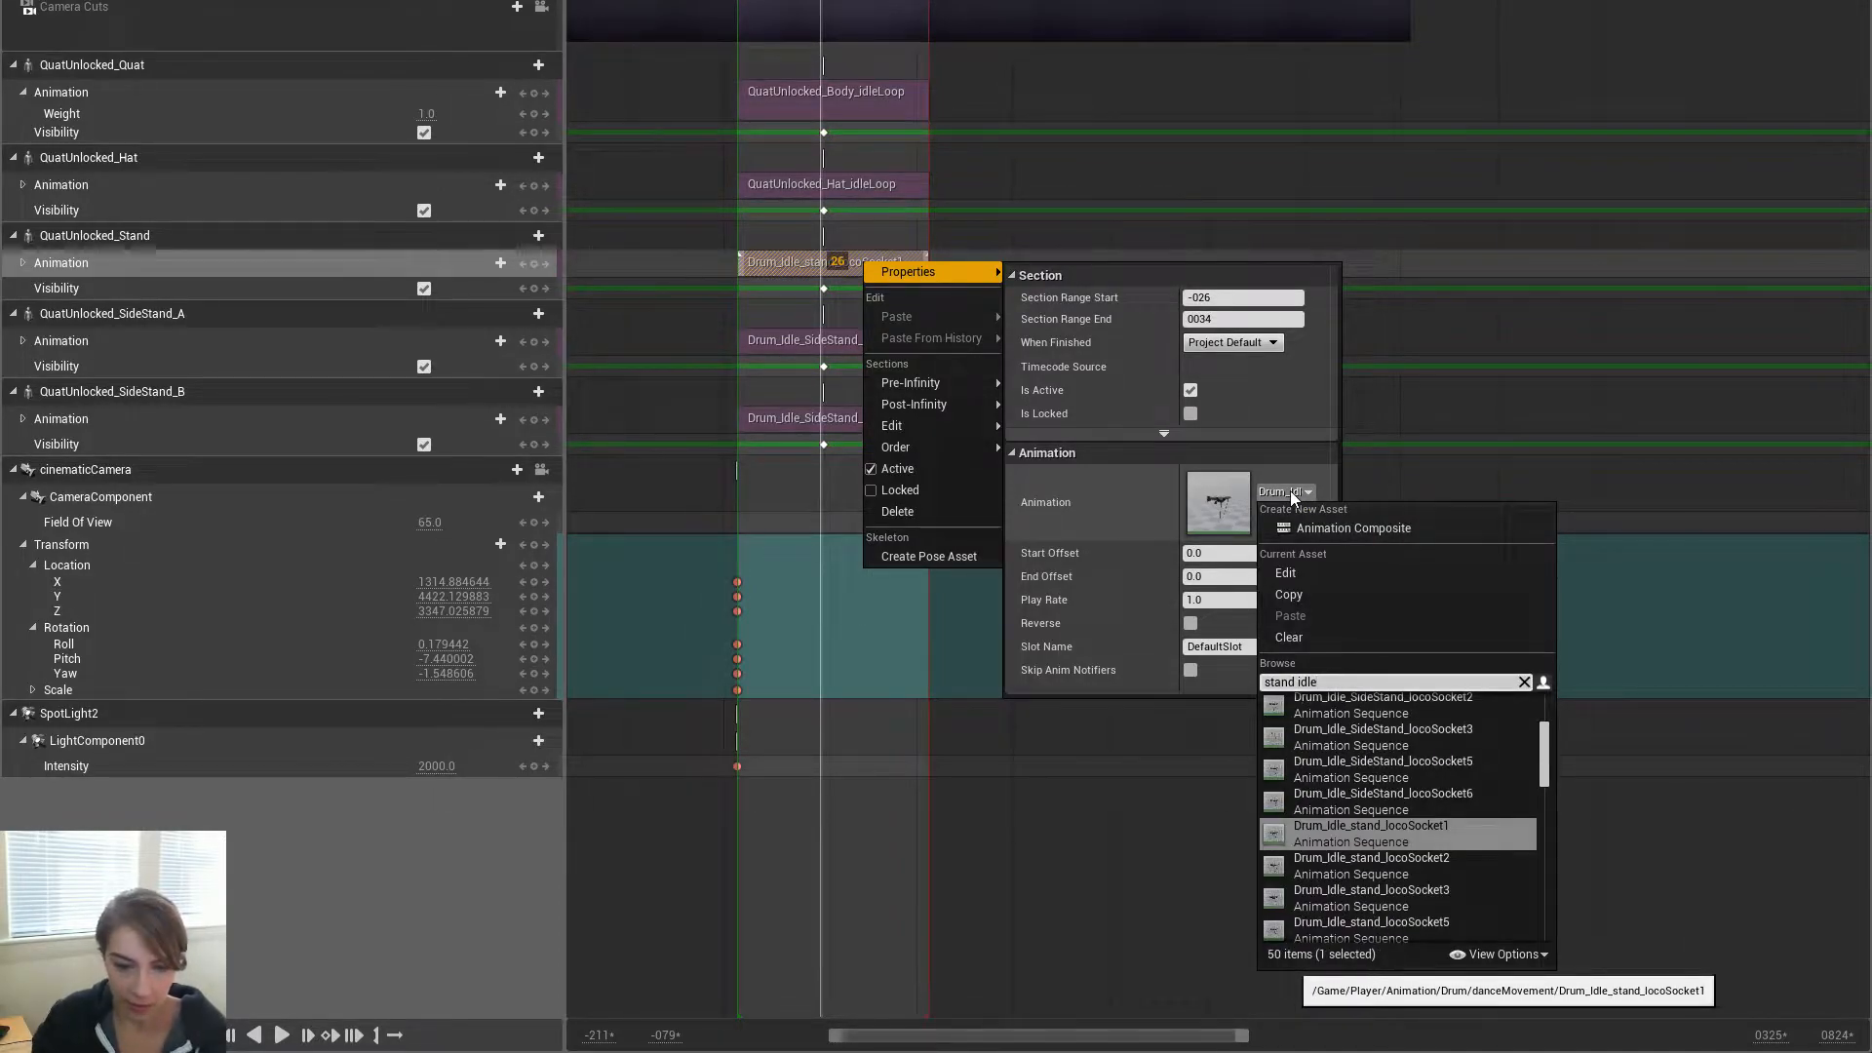
scroll(1387, 893, "down", 3)
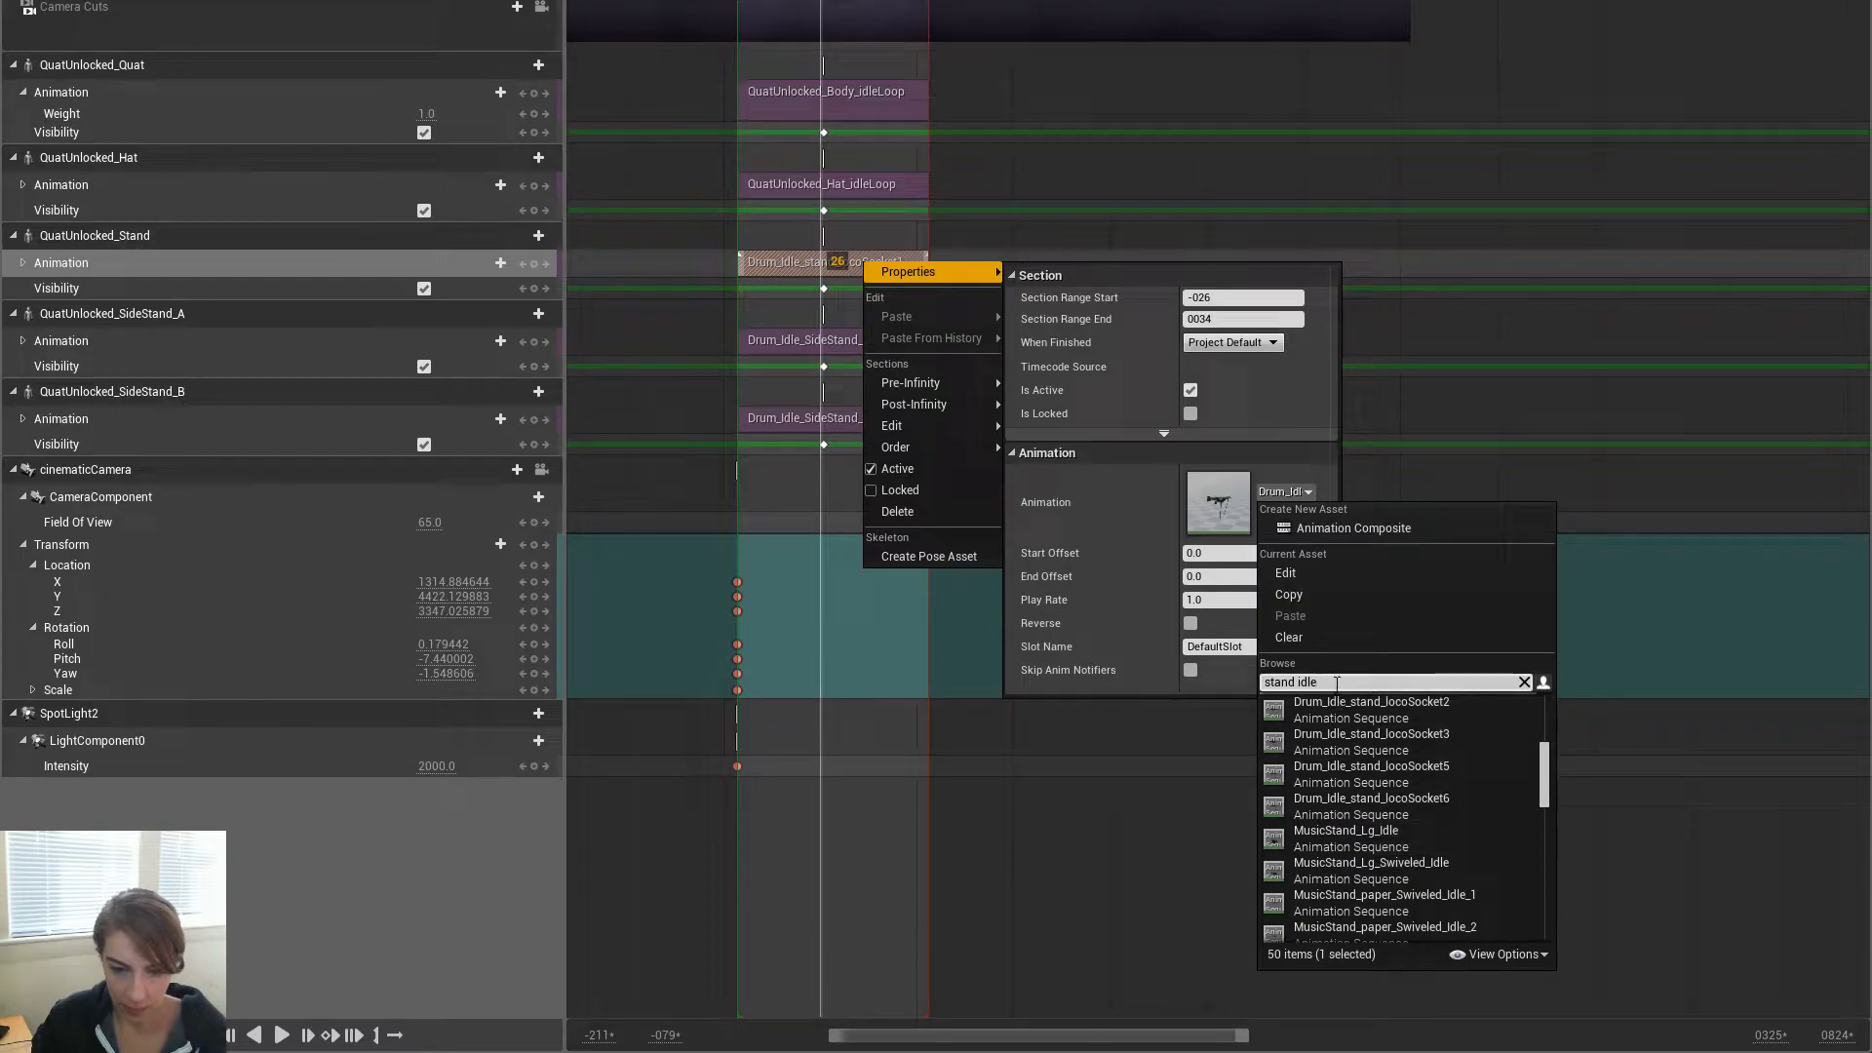
left_click(1396, 682)
type("qua")
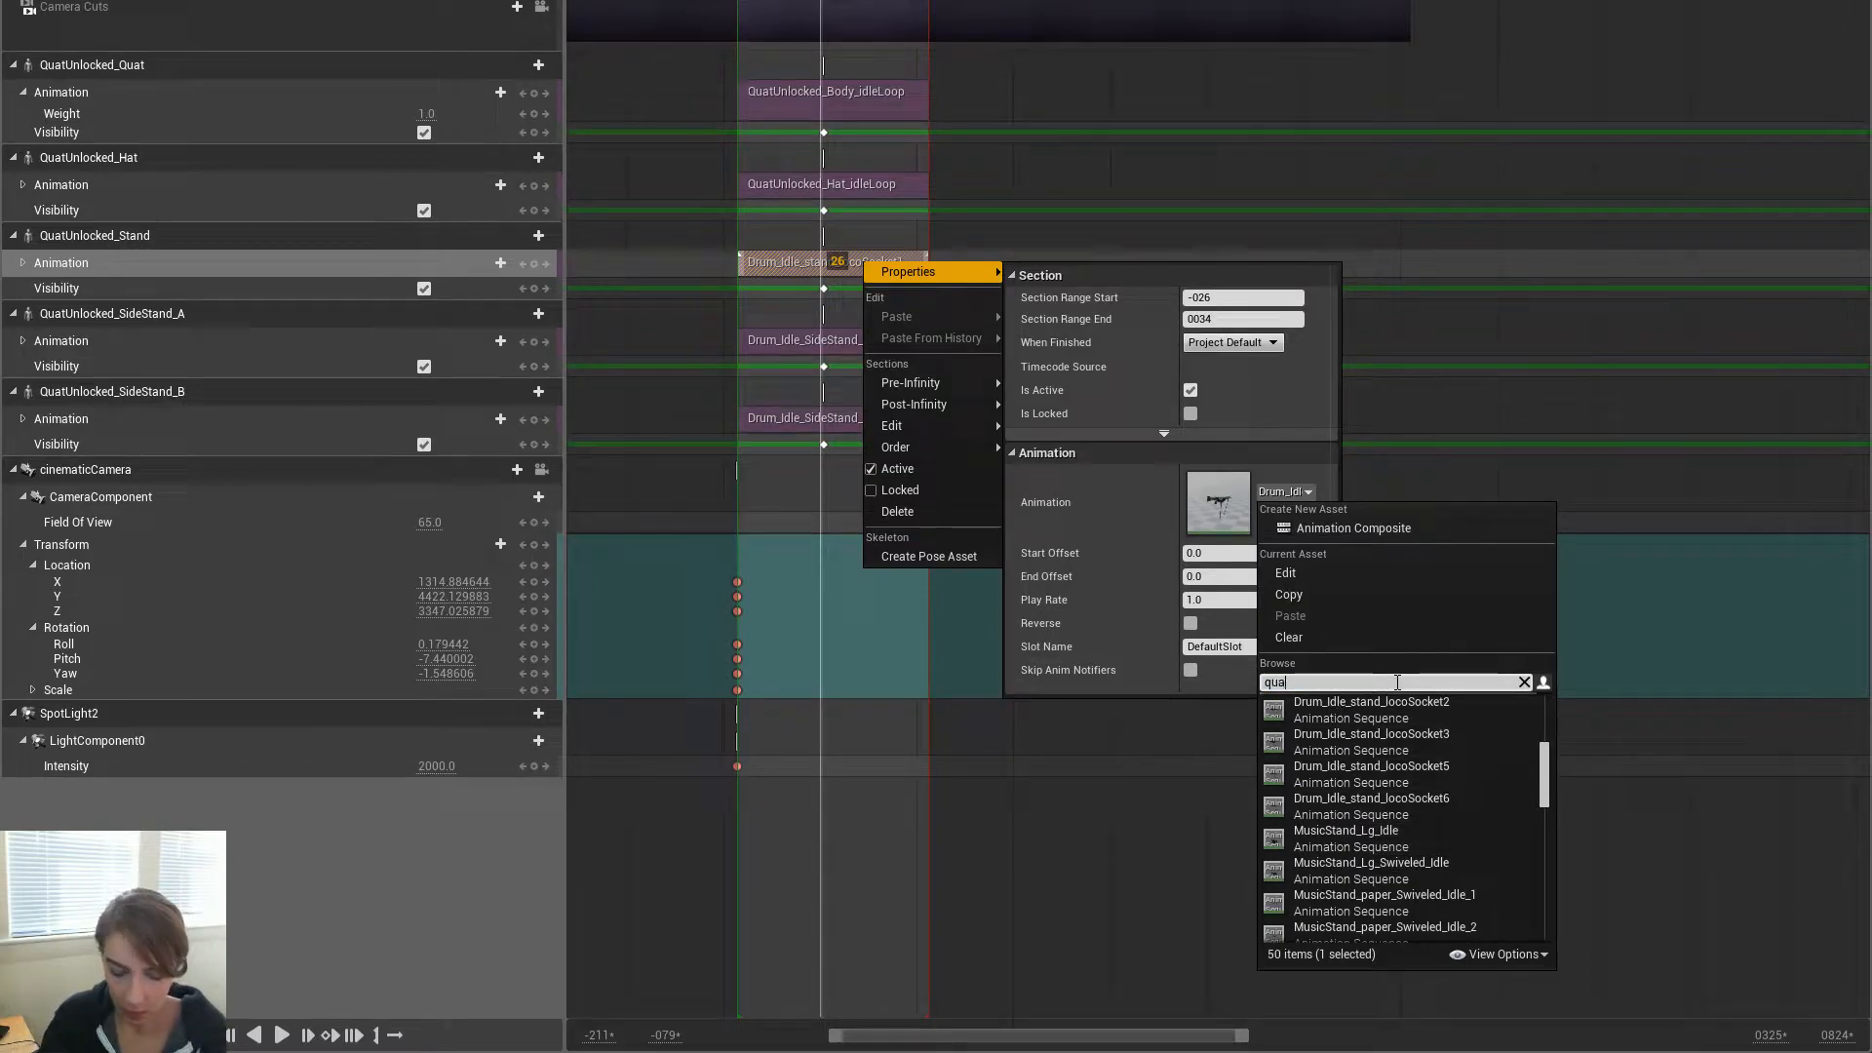
type("t stand idle")
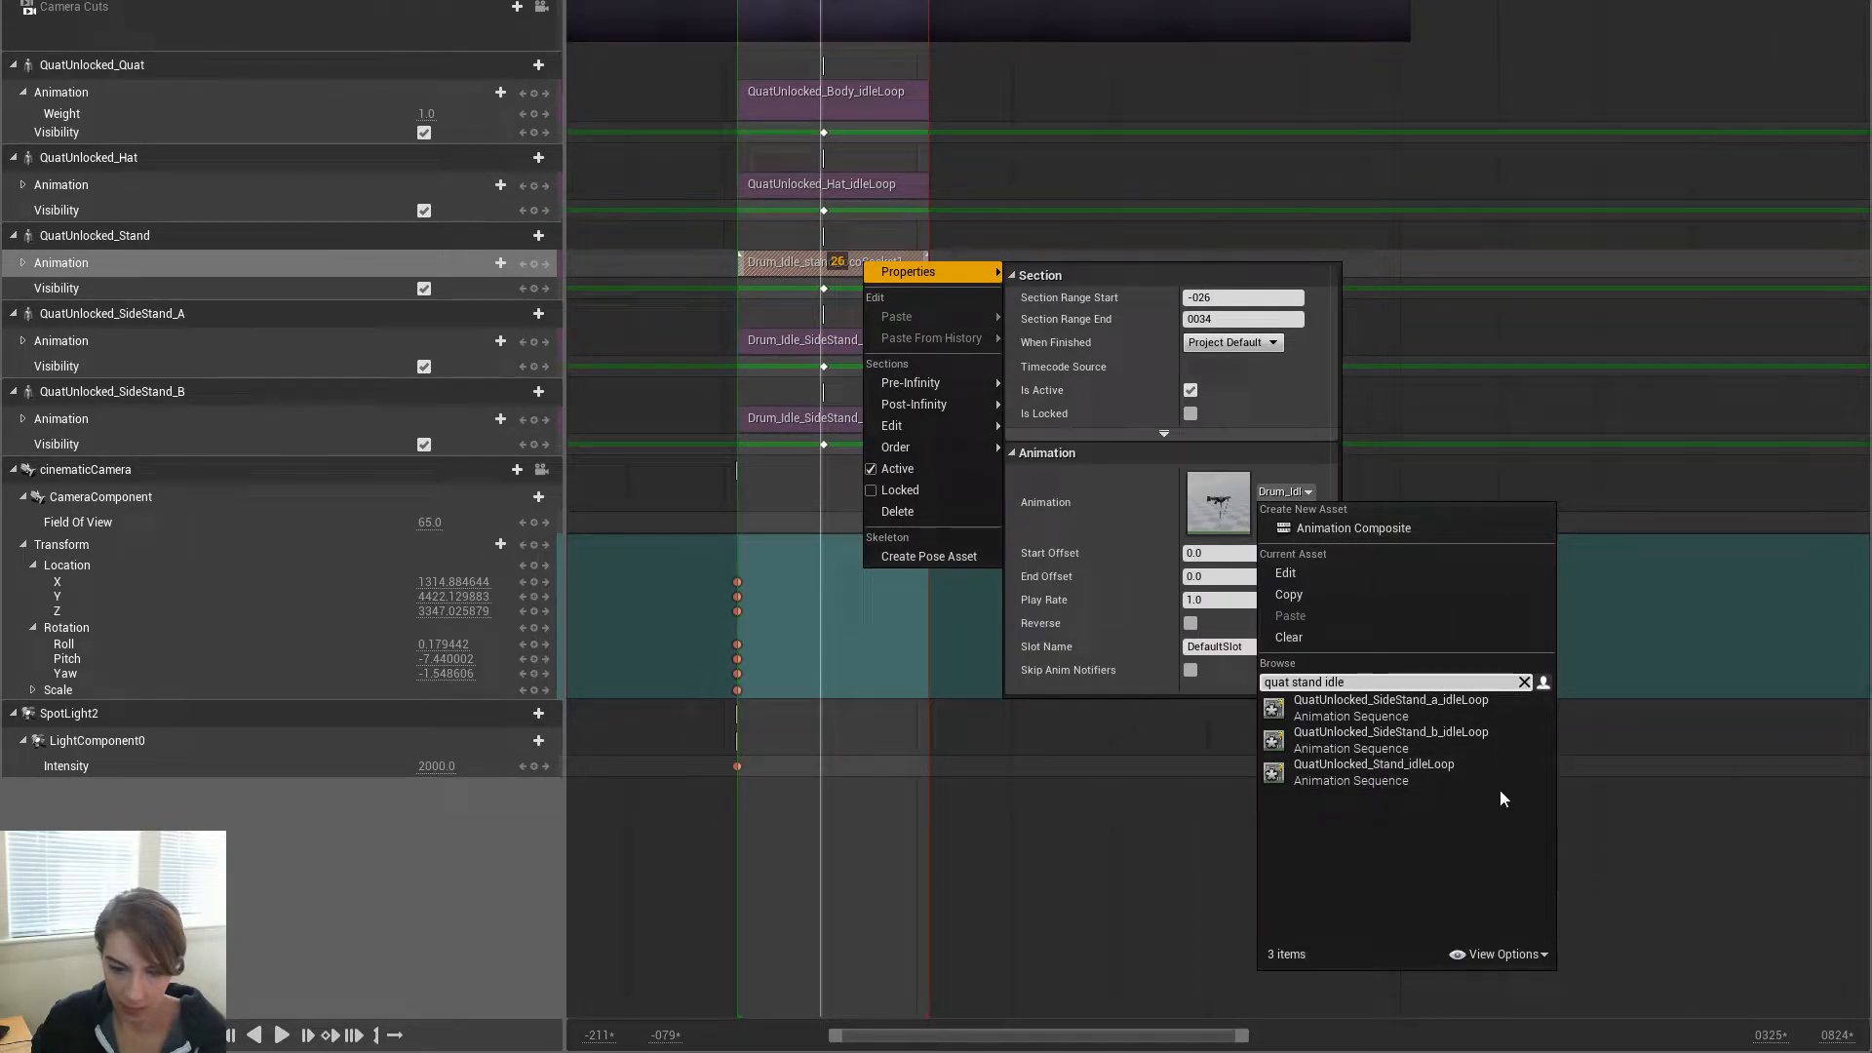
left_click(1494, 776)
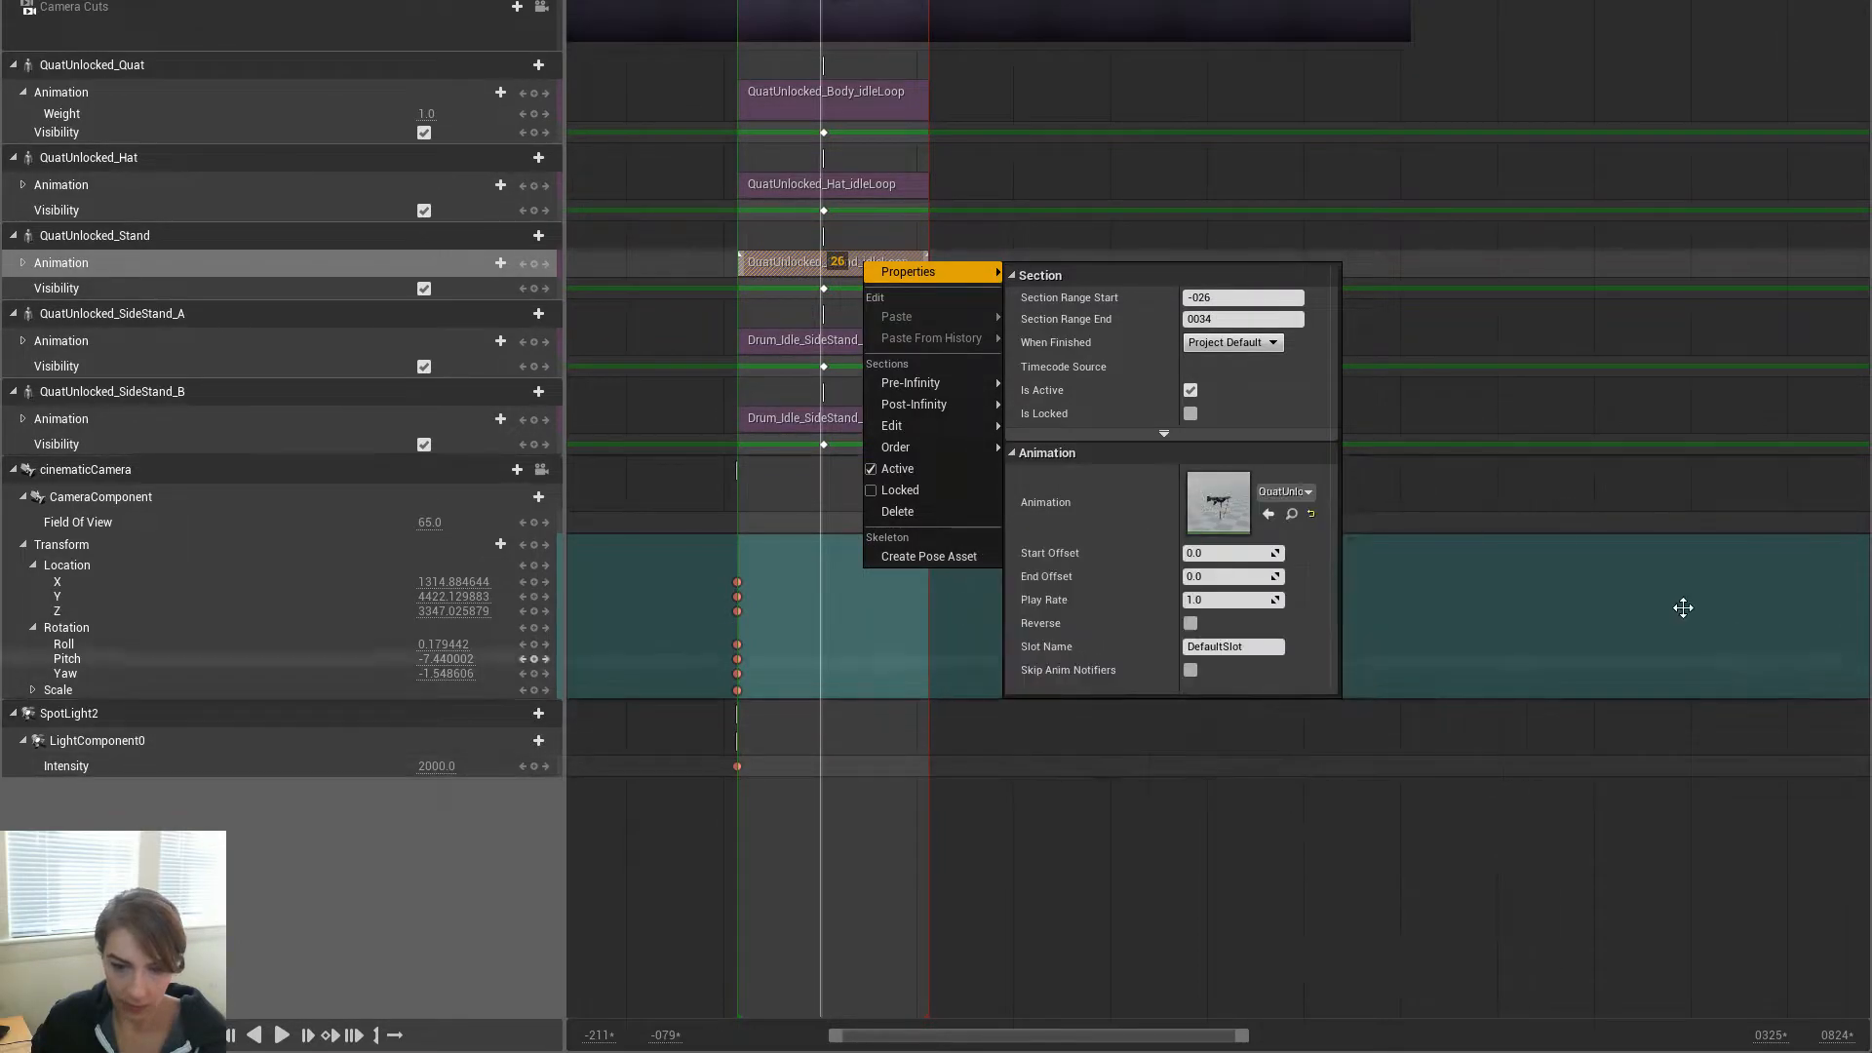
Replace the animation in the QuatUnlocked_SideStand_A track's section with QuatUnlocked_SideStand_a_idleLoop
left_click(219, 342)
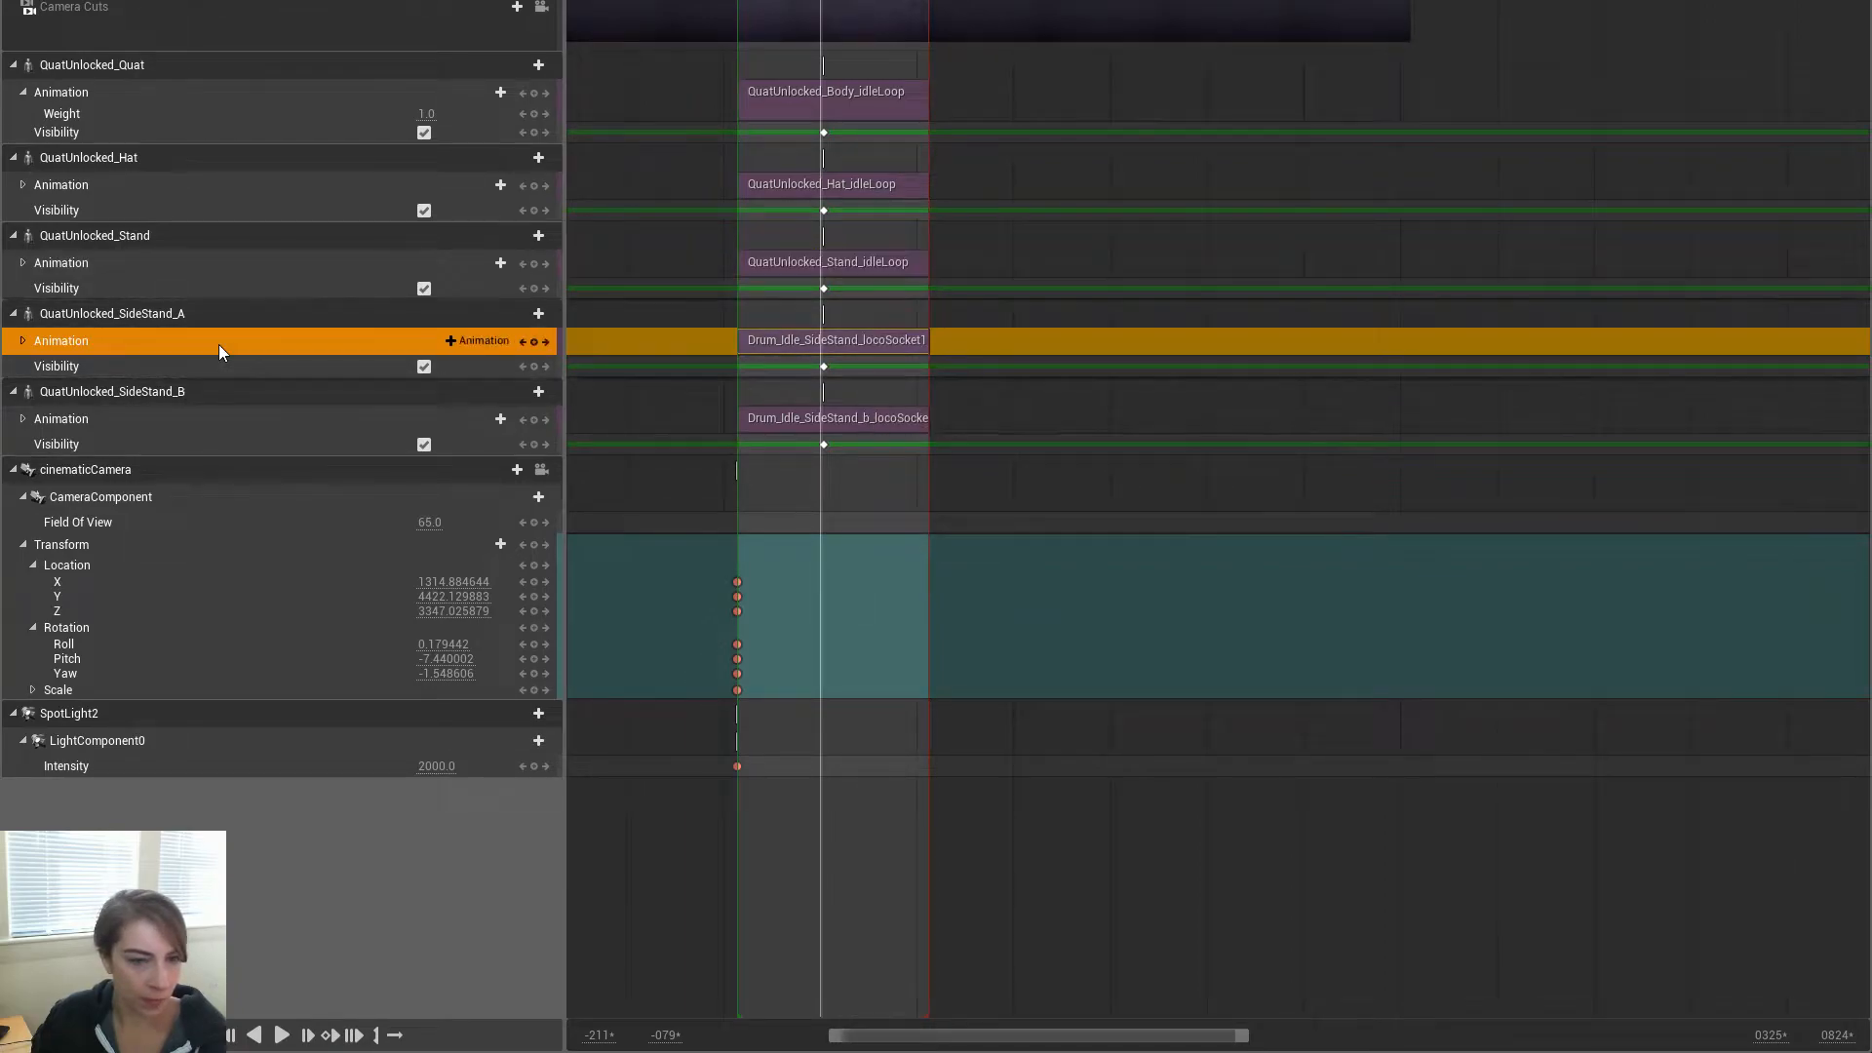
right_click(854, 343)
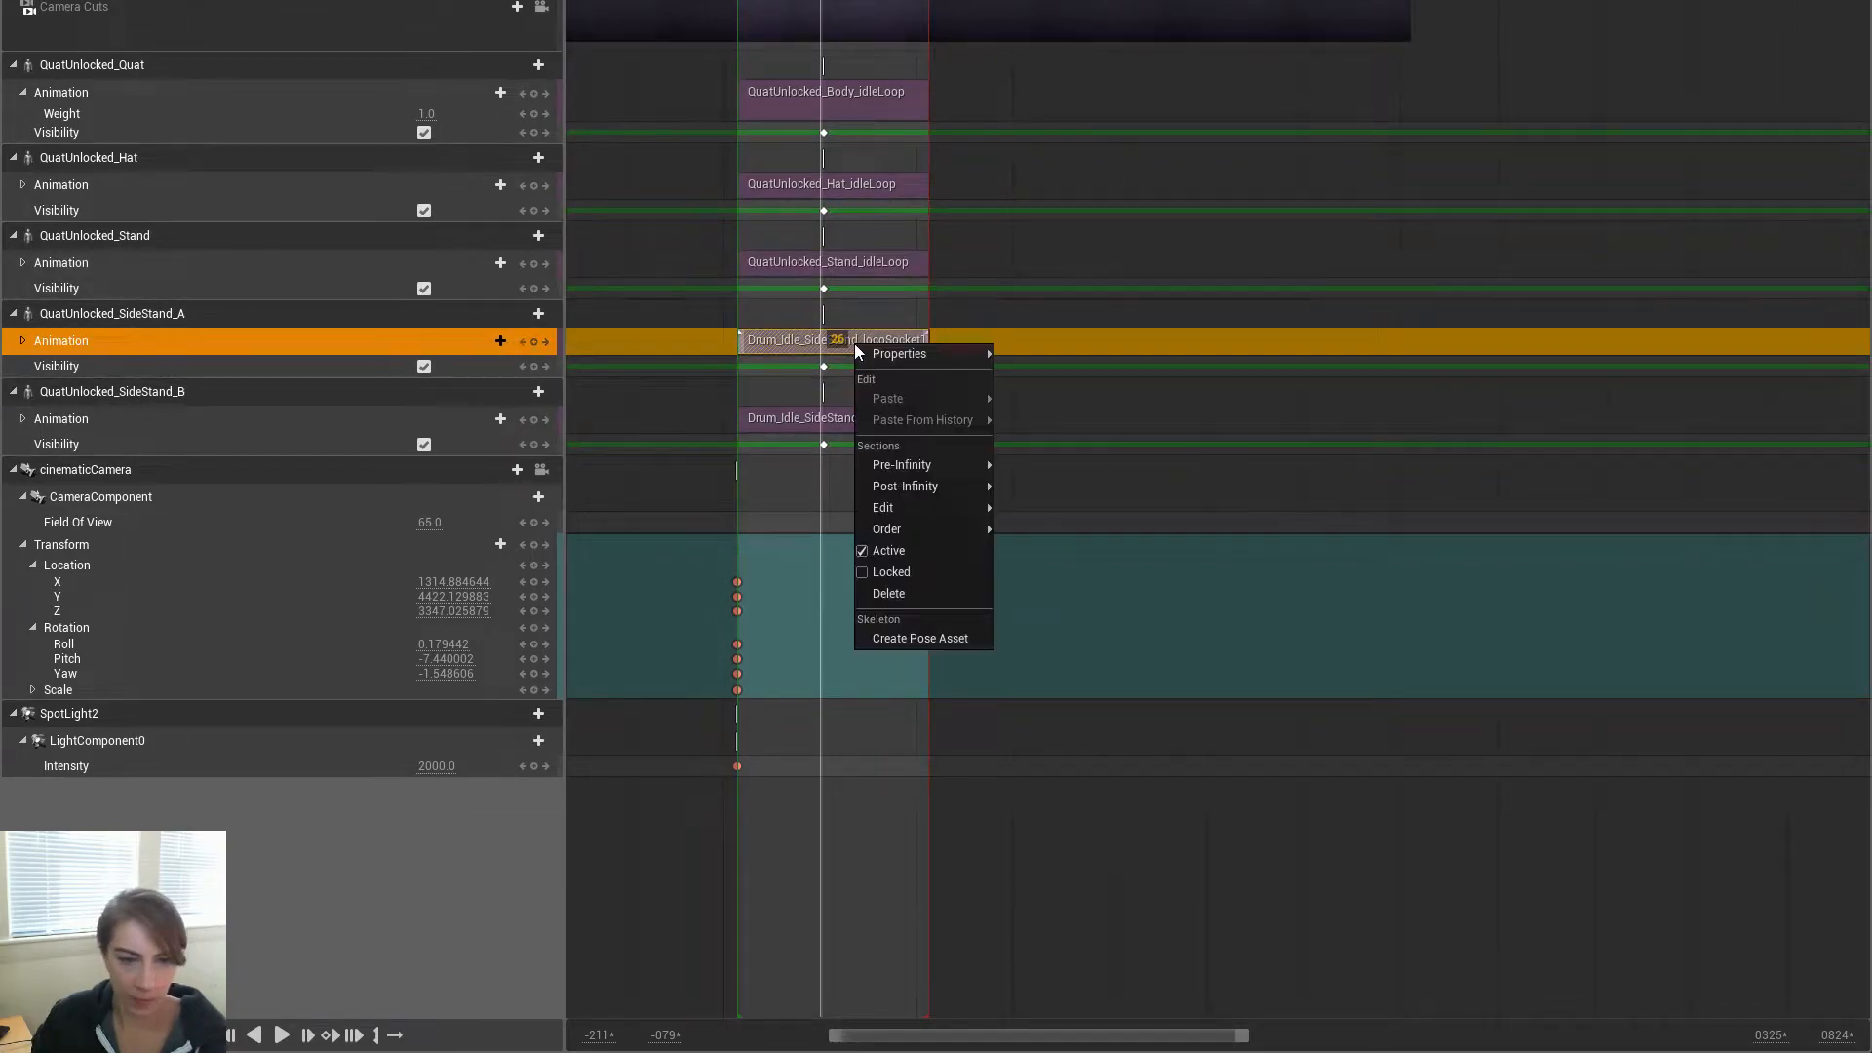
mouse_move(945, 353)
left_click(1283, 574)
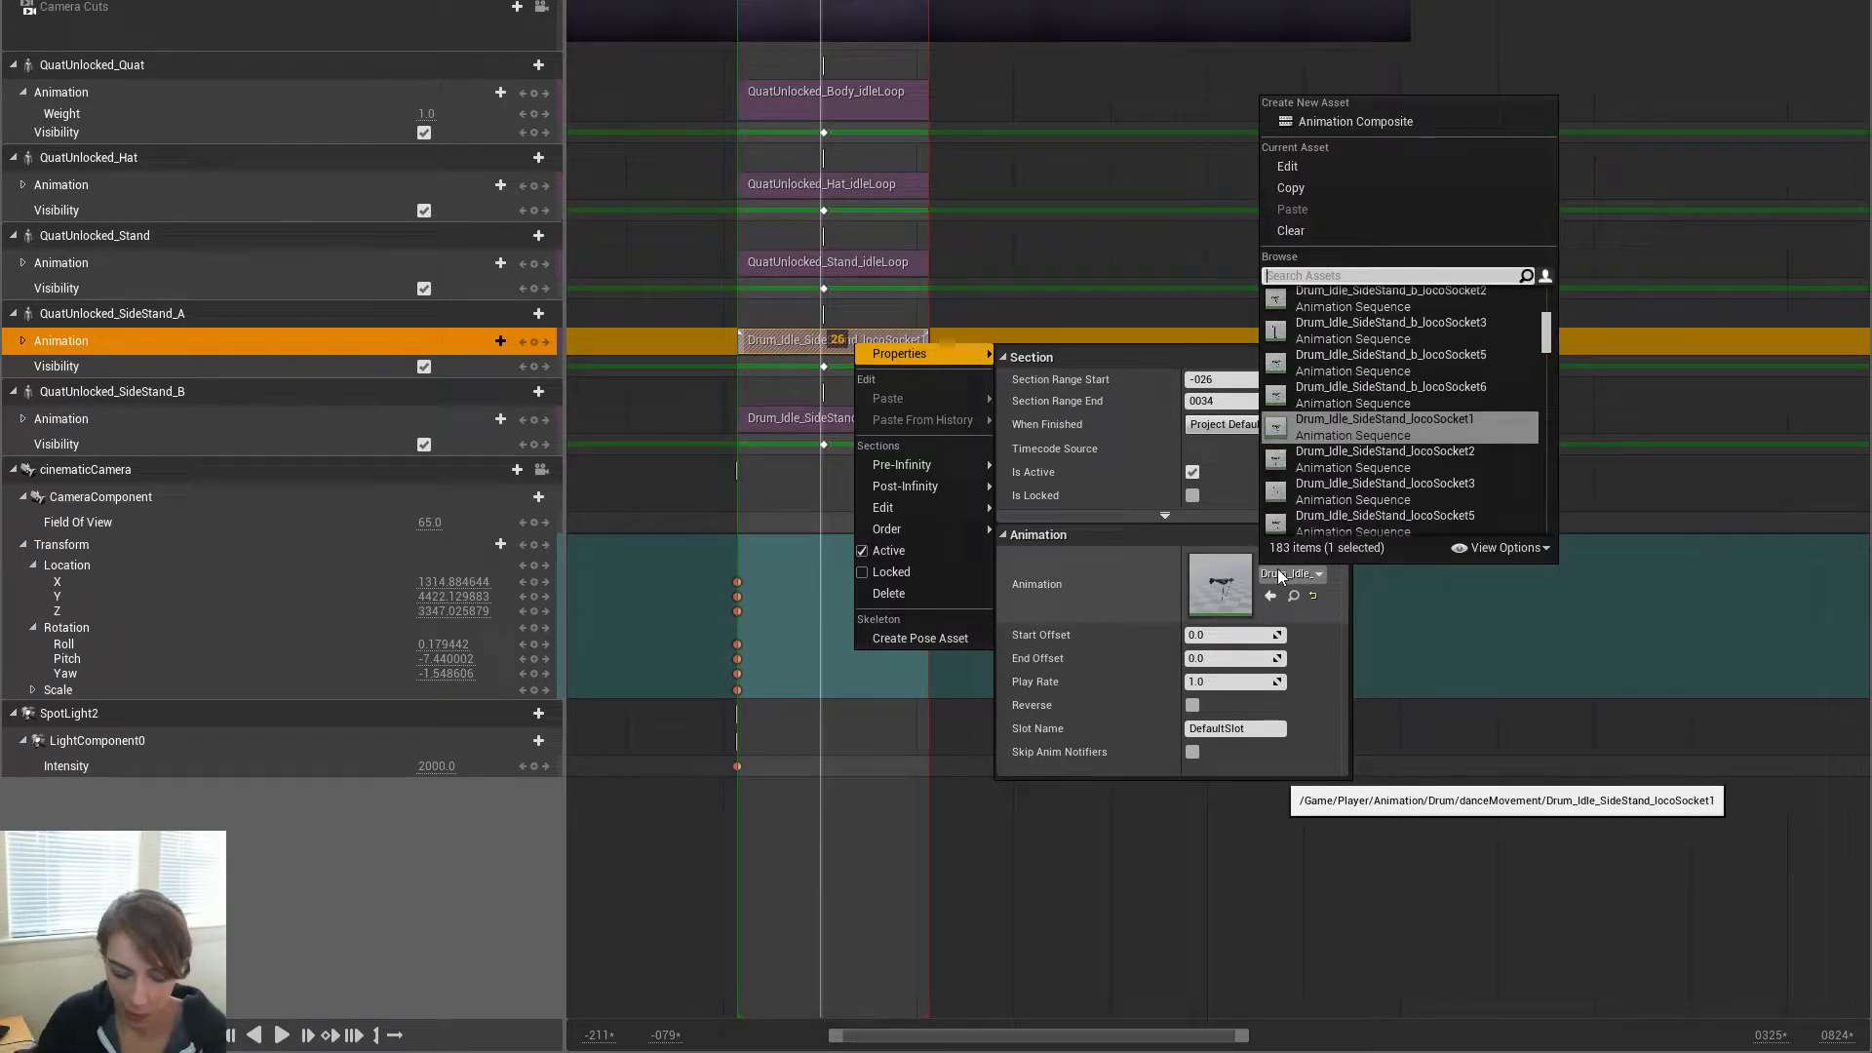
type("quat stand")
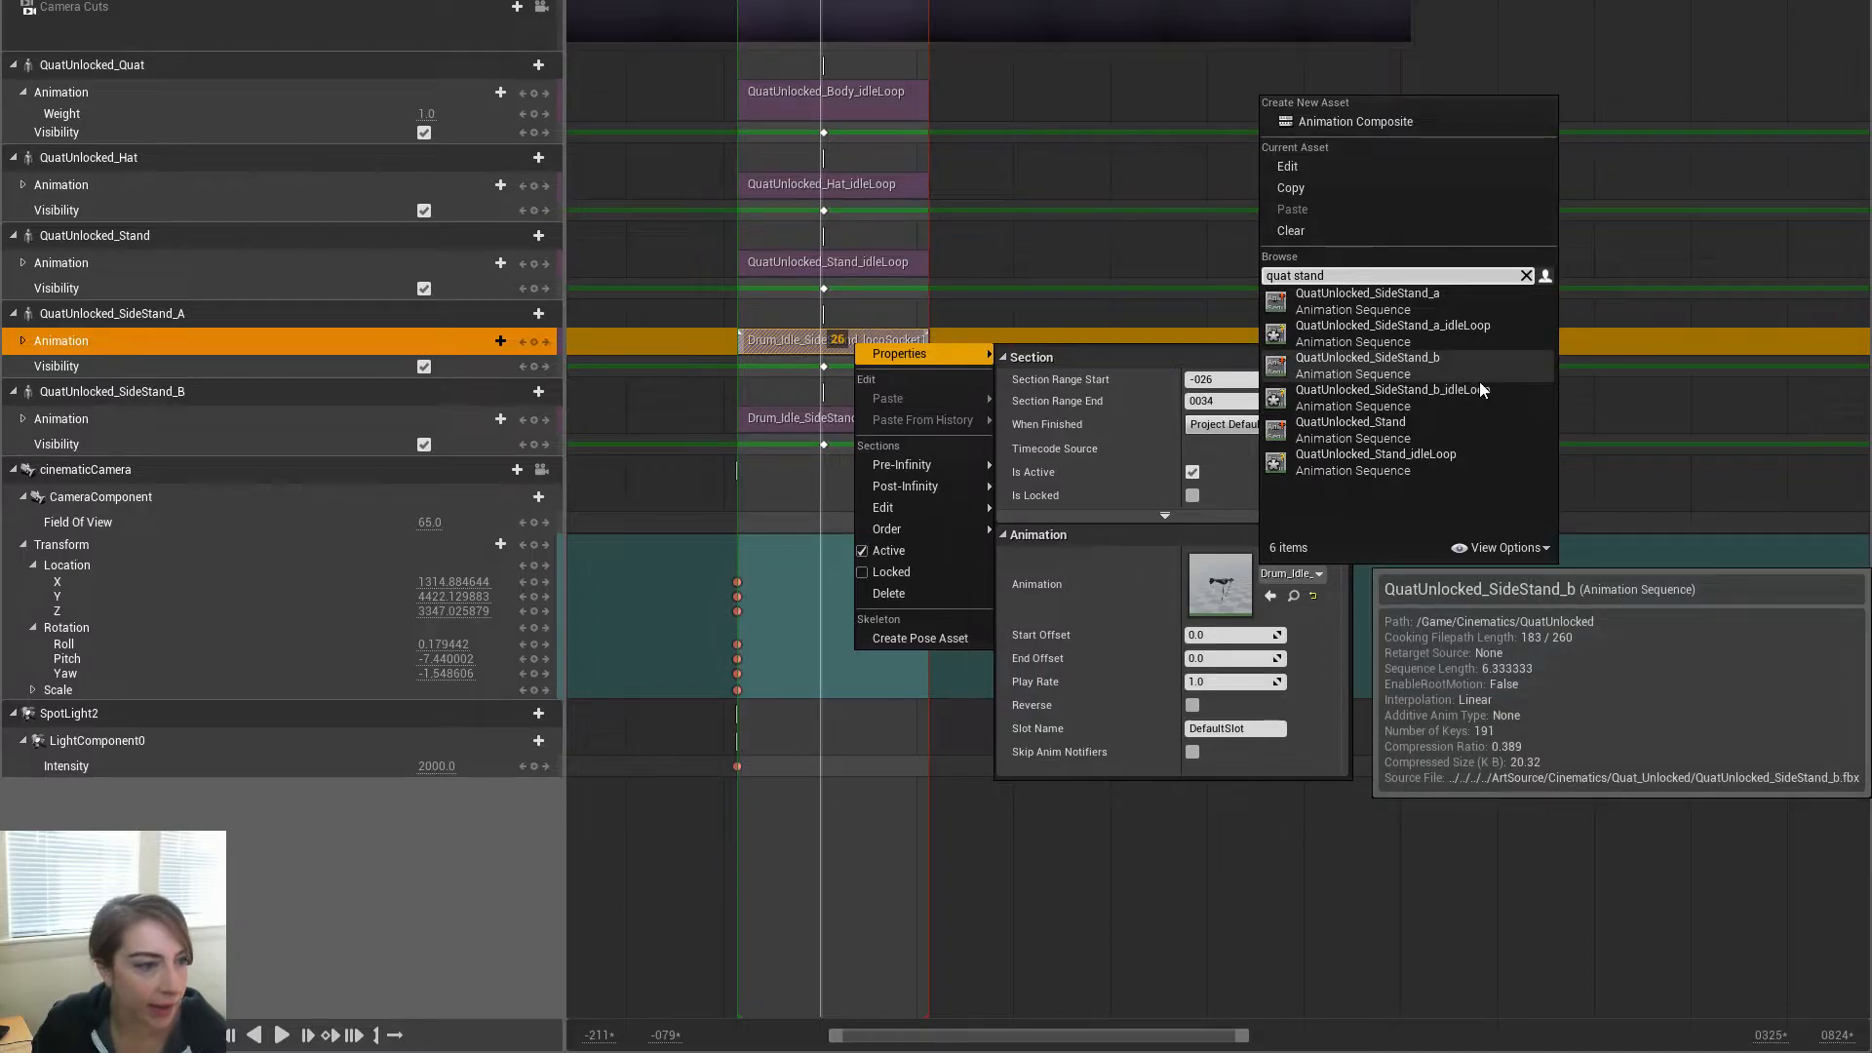
left_click(1499, 333)
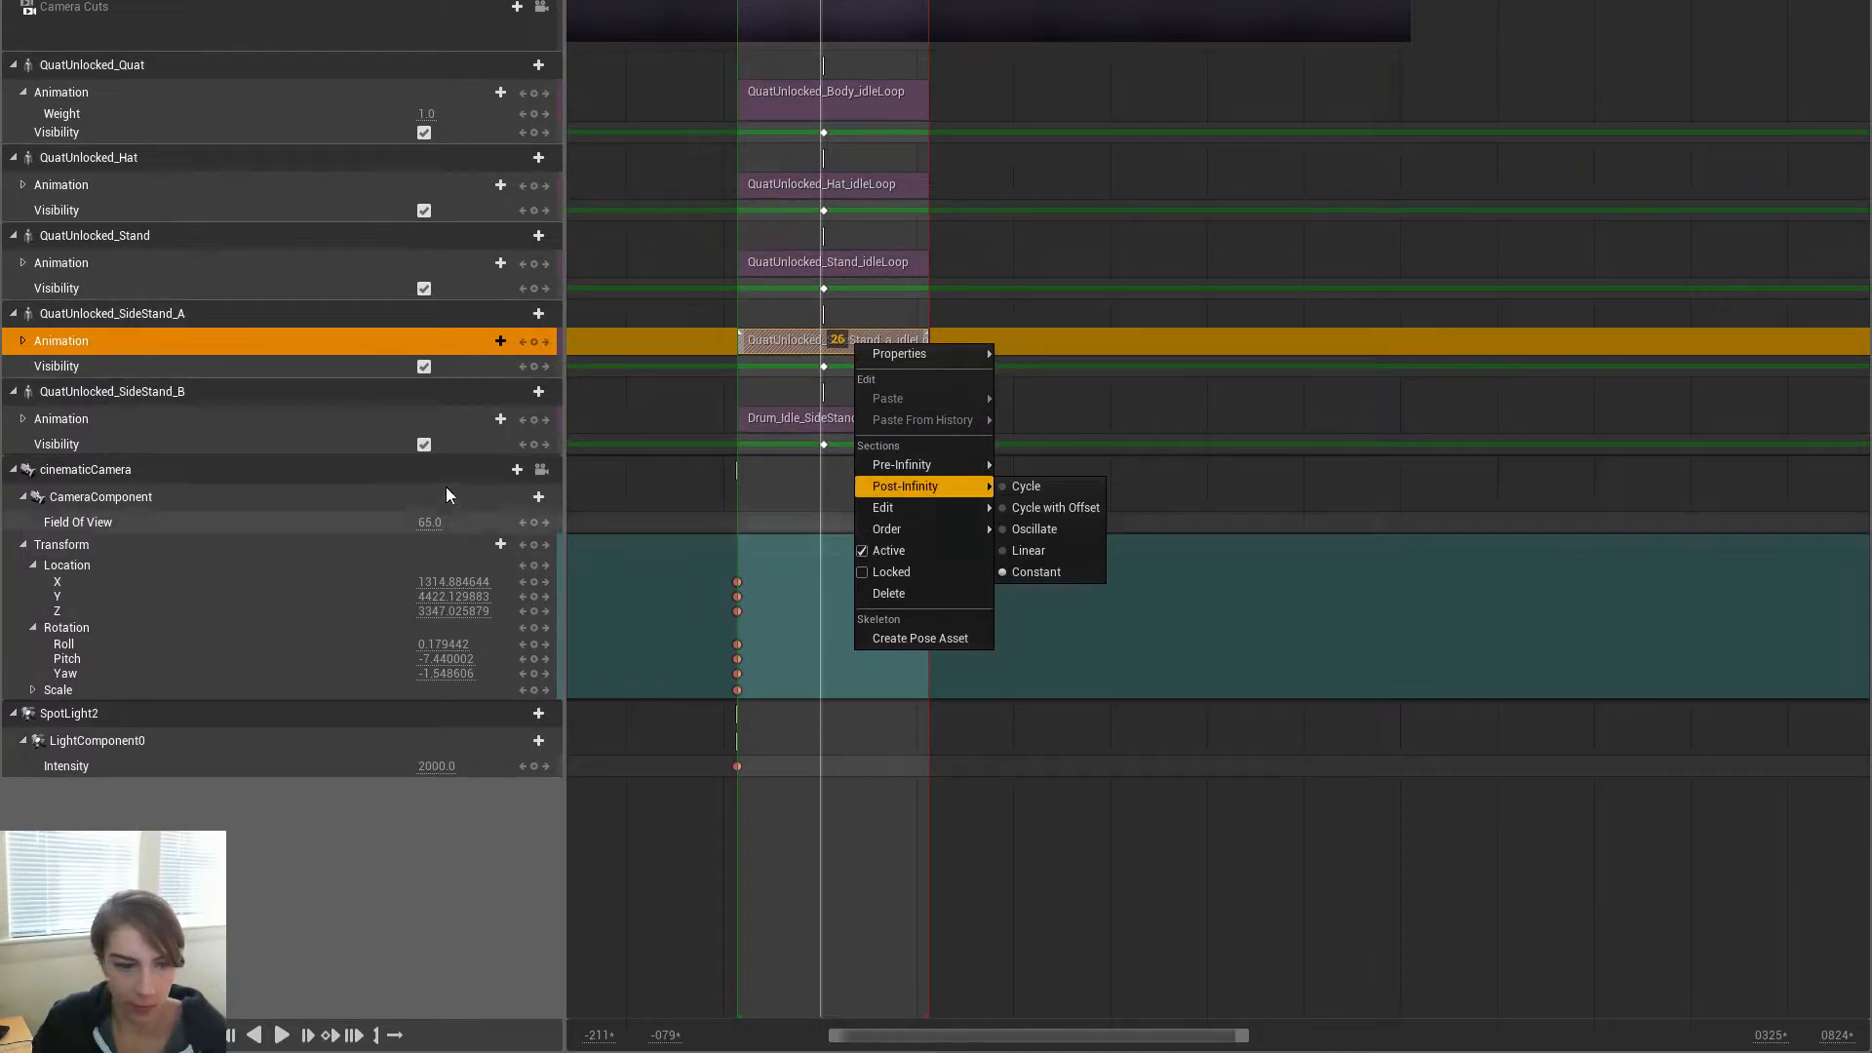
Replace the animation in the QuatUnlocked_SideStand_B track's section with QuatUnlocked_SideStand_b_idleLoop
left_click(790, 419)
right_click(830, 417)
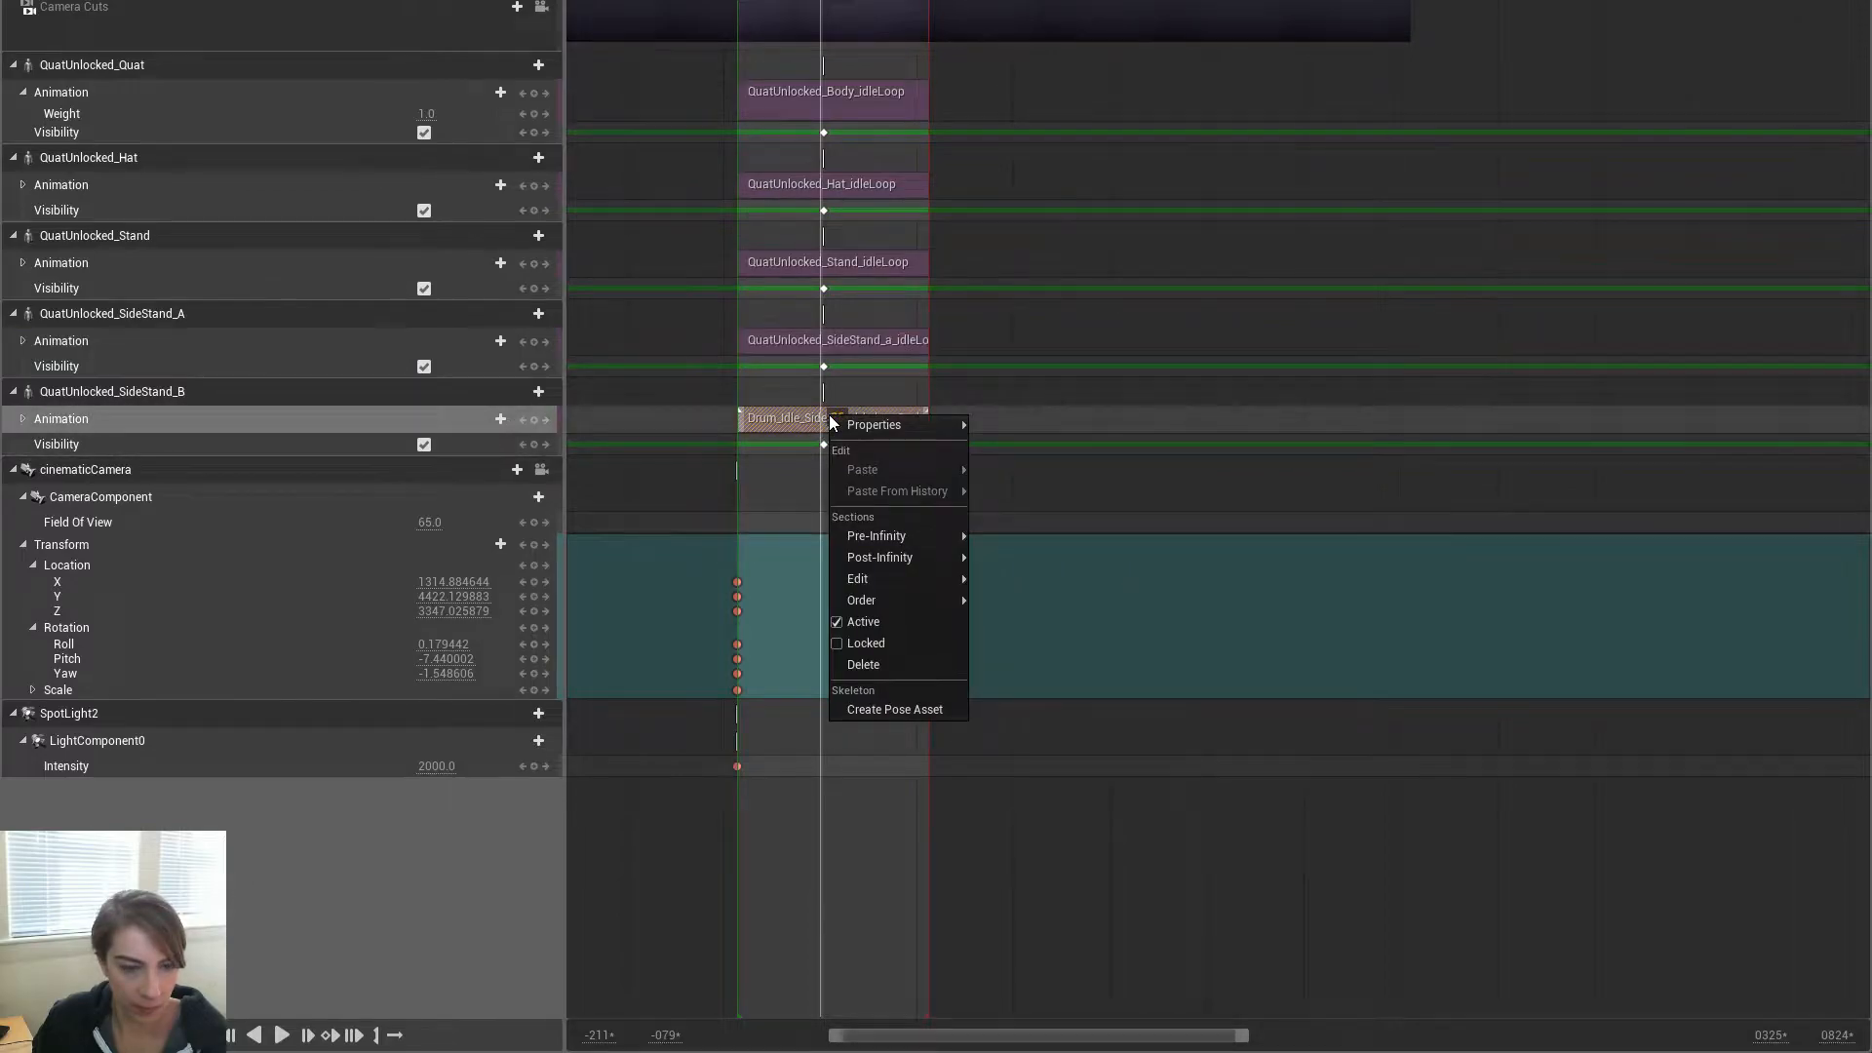
mouse_move(883, 425)
left_click(1258, 644)
type("quat stand idle")
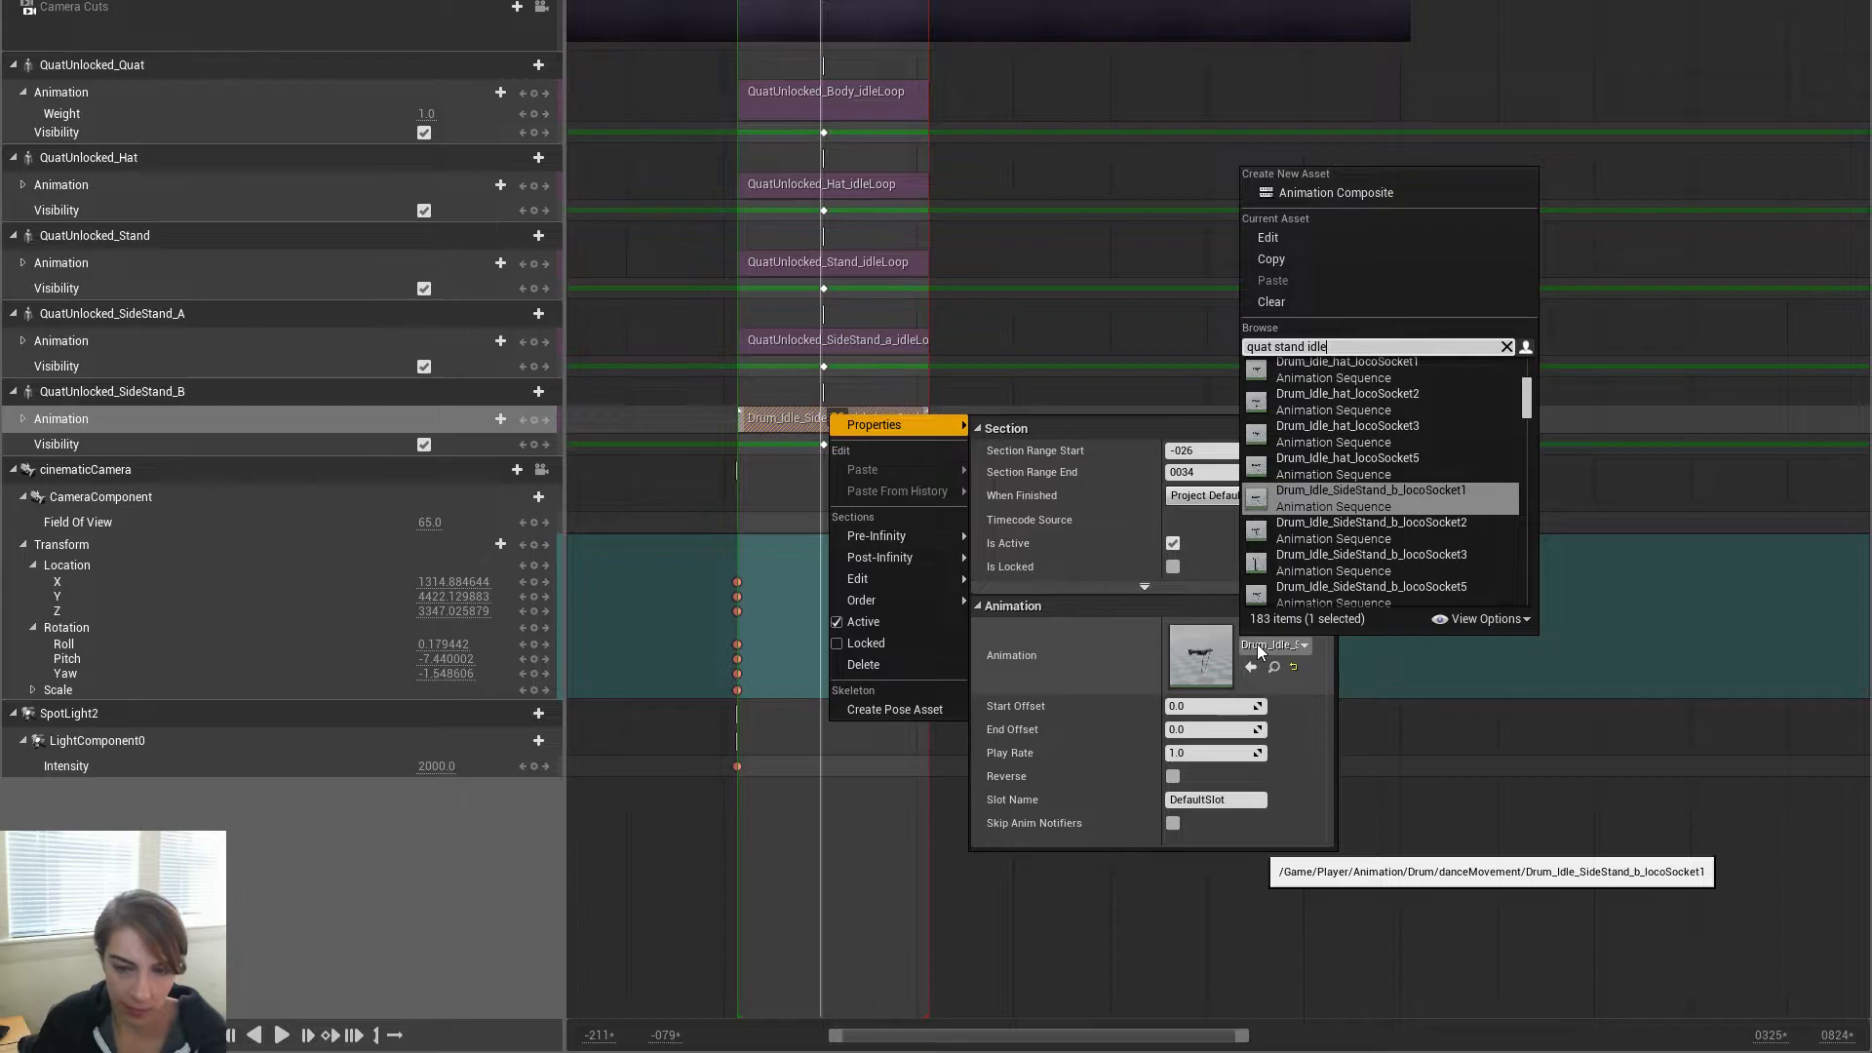
left_click(1424, 399)
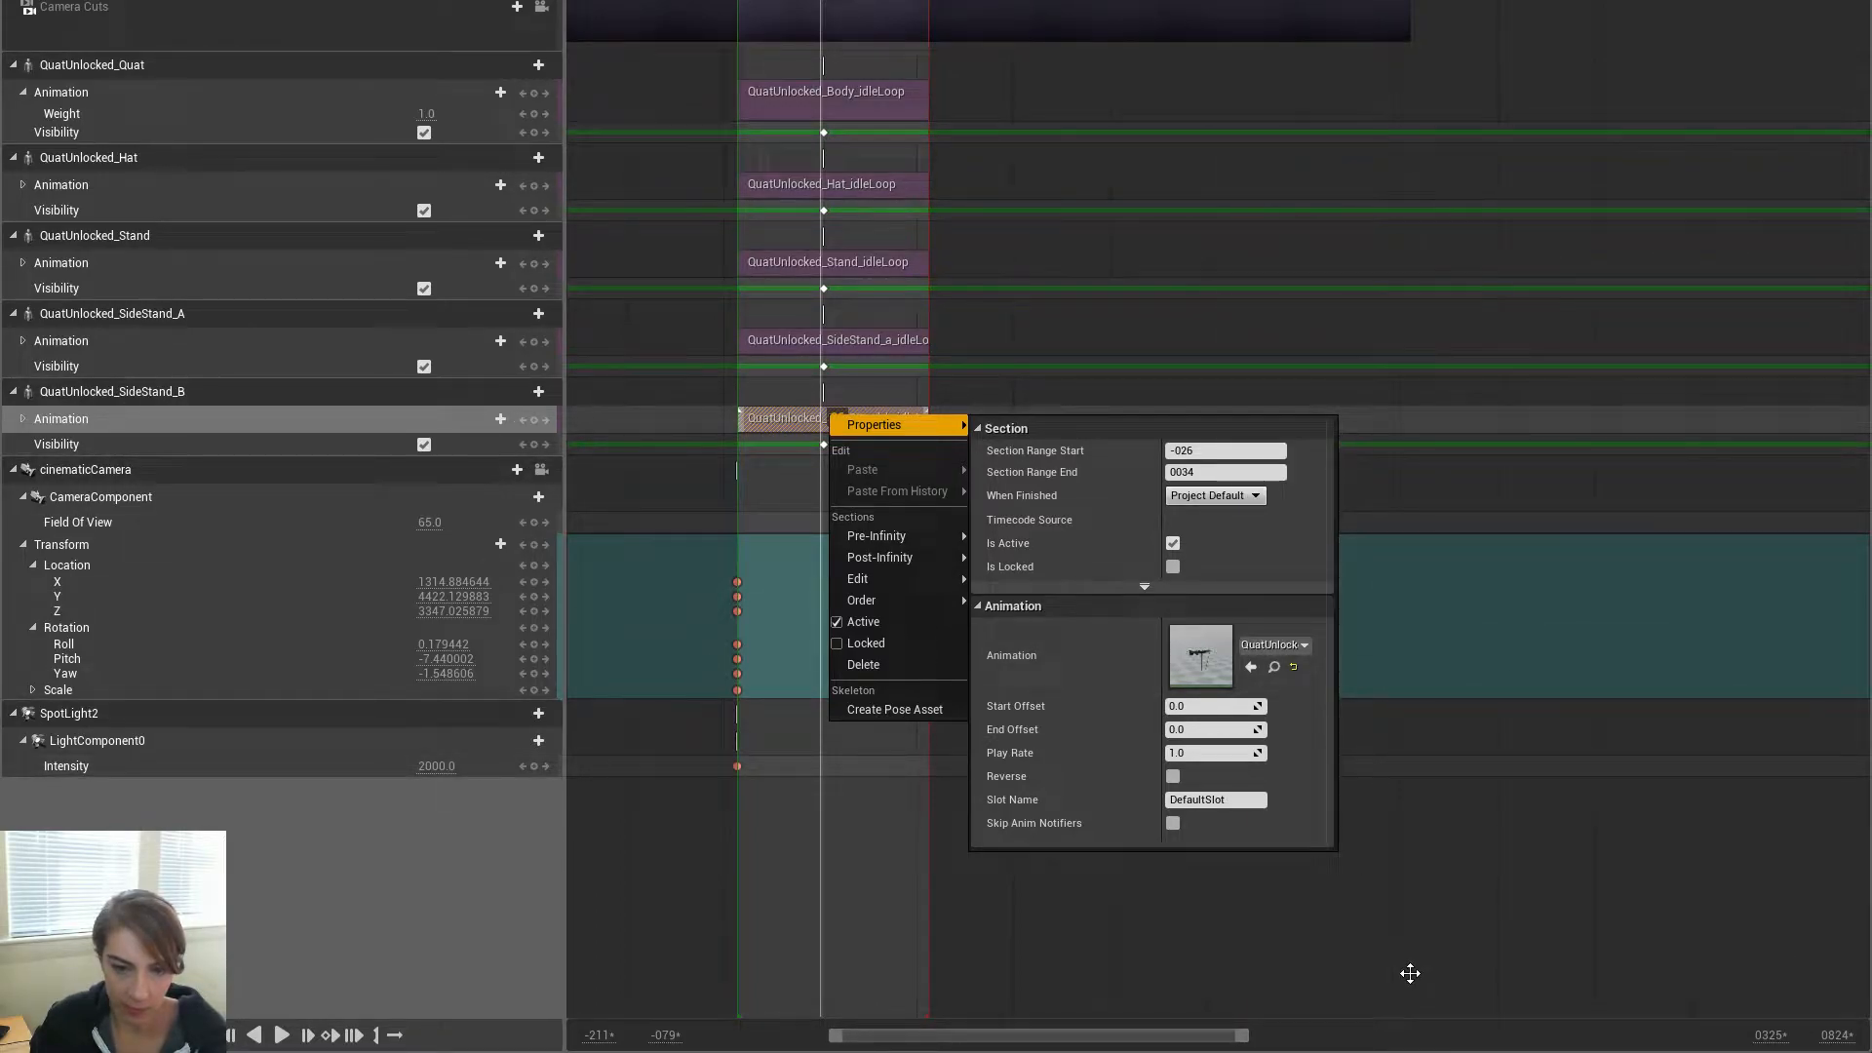
left_click(1408, 970)
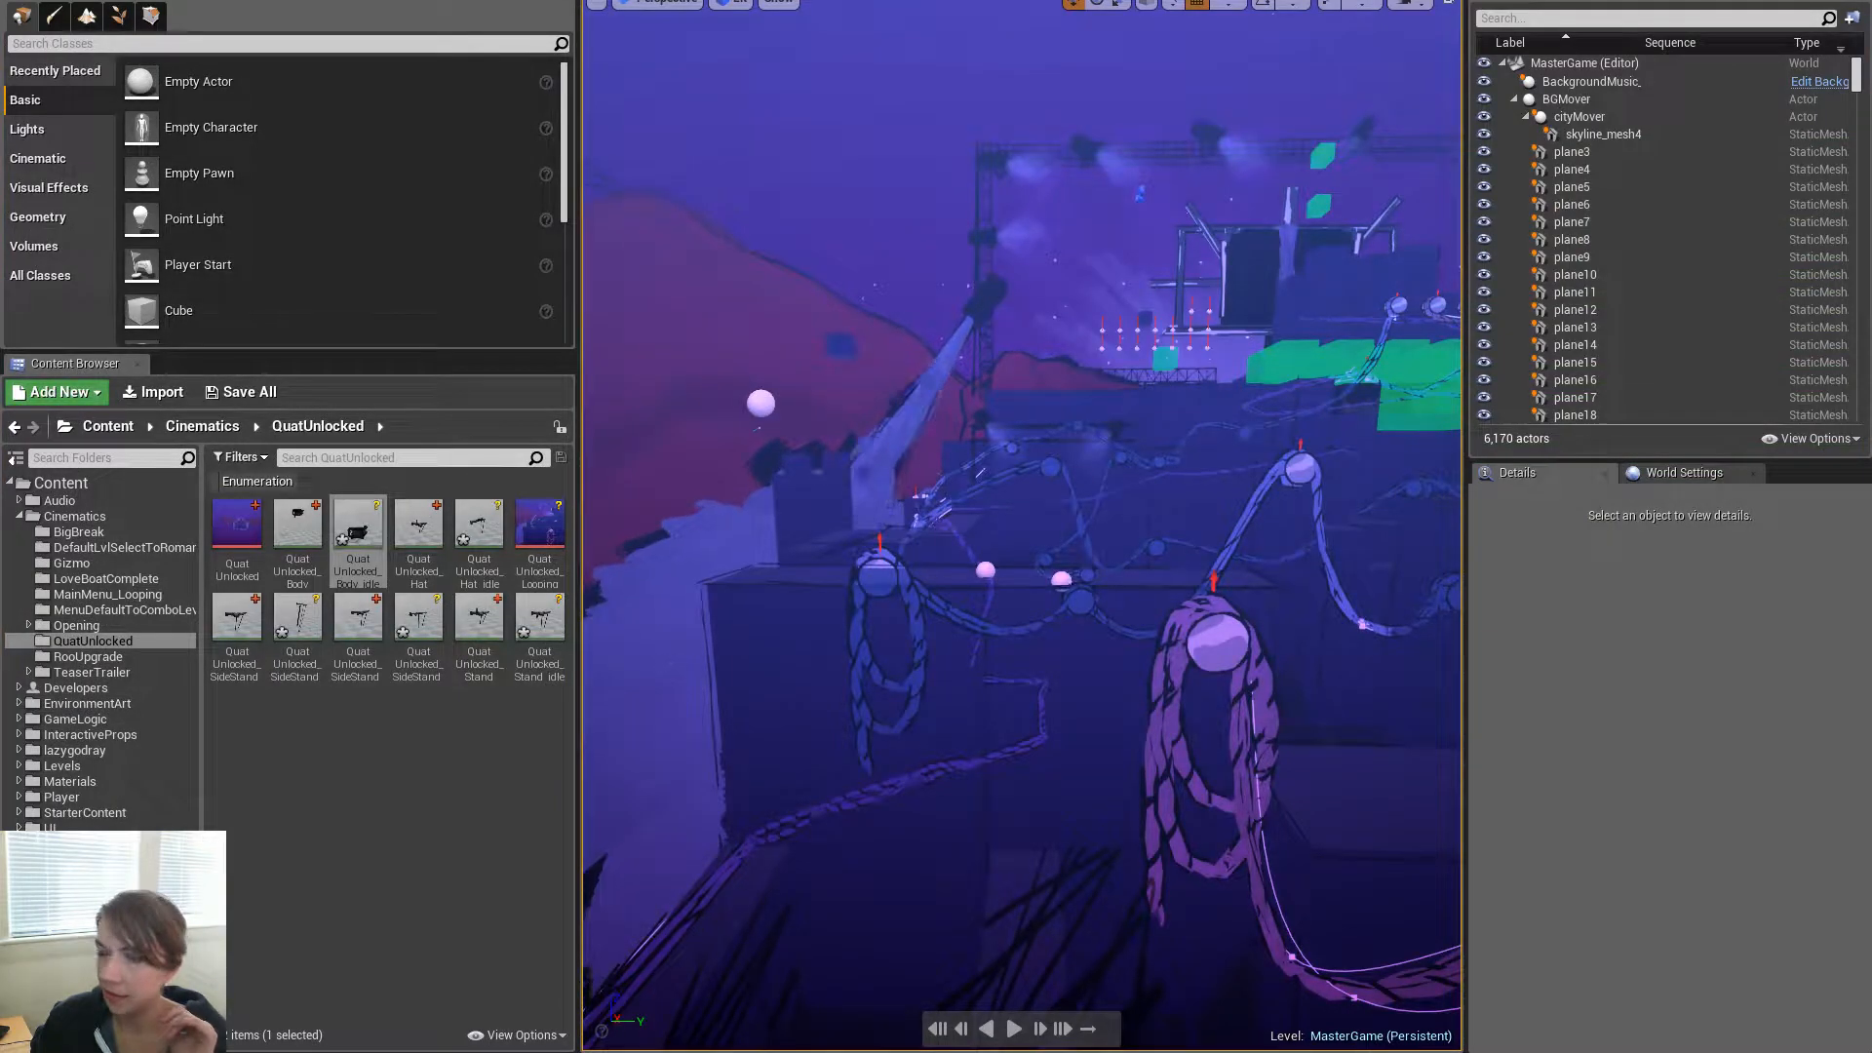
Filter the QuatUnlocked_Quat actor's details by "vis" to check its visibility settings, and clear the filter
mouse_move(1148, 476)
right_mouse_down()
mouse_move(1149, 512)
mouse_move(1153, 495)
right_mouse_up()
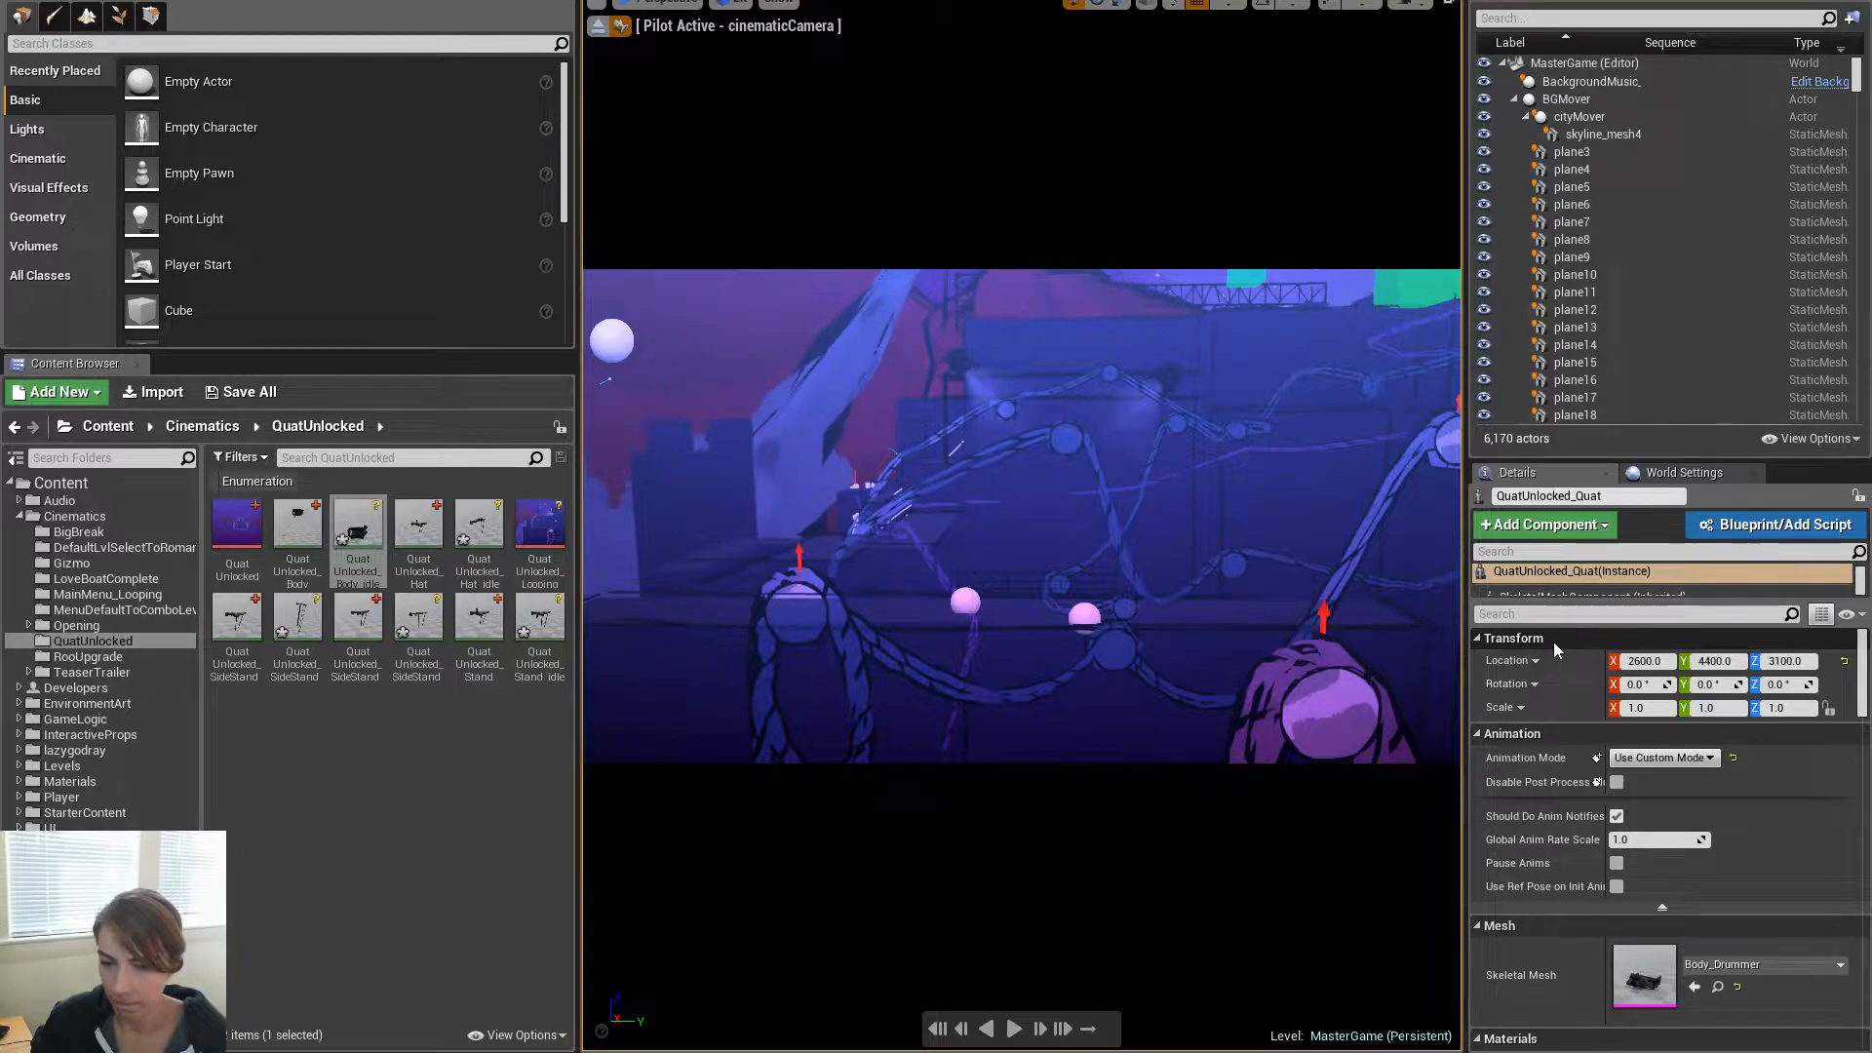
left_click(1589, 614)
type("vis")
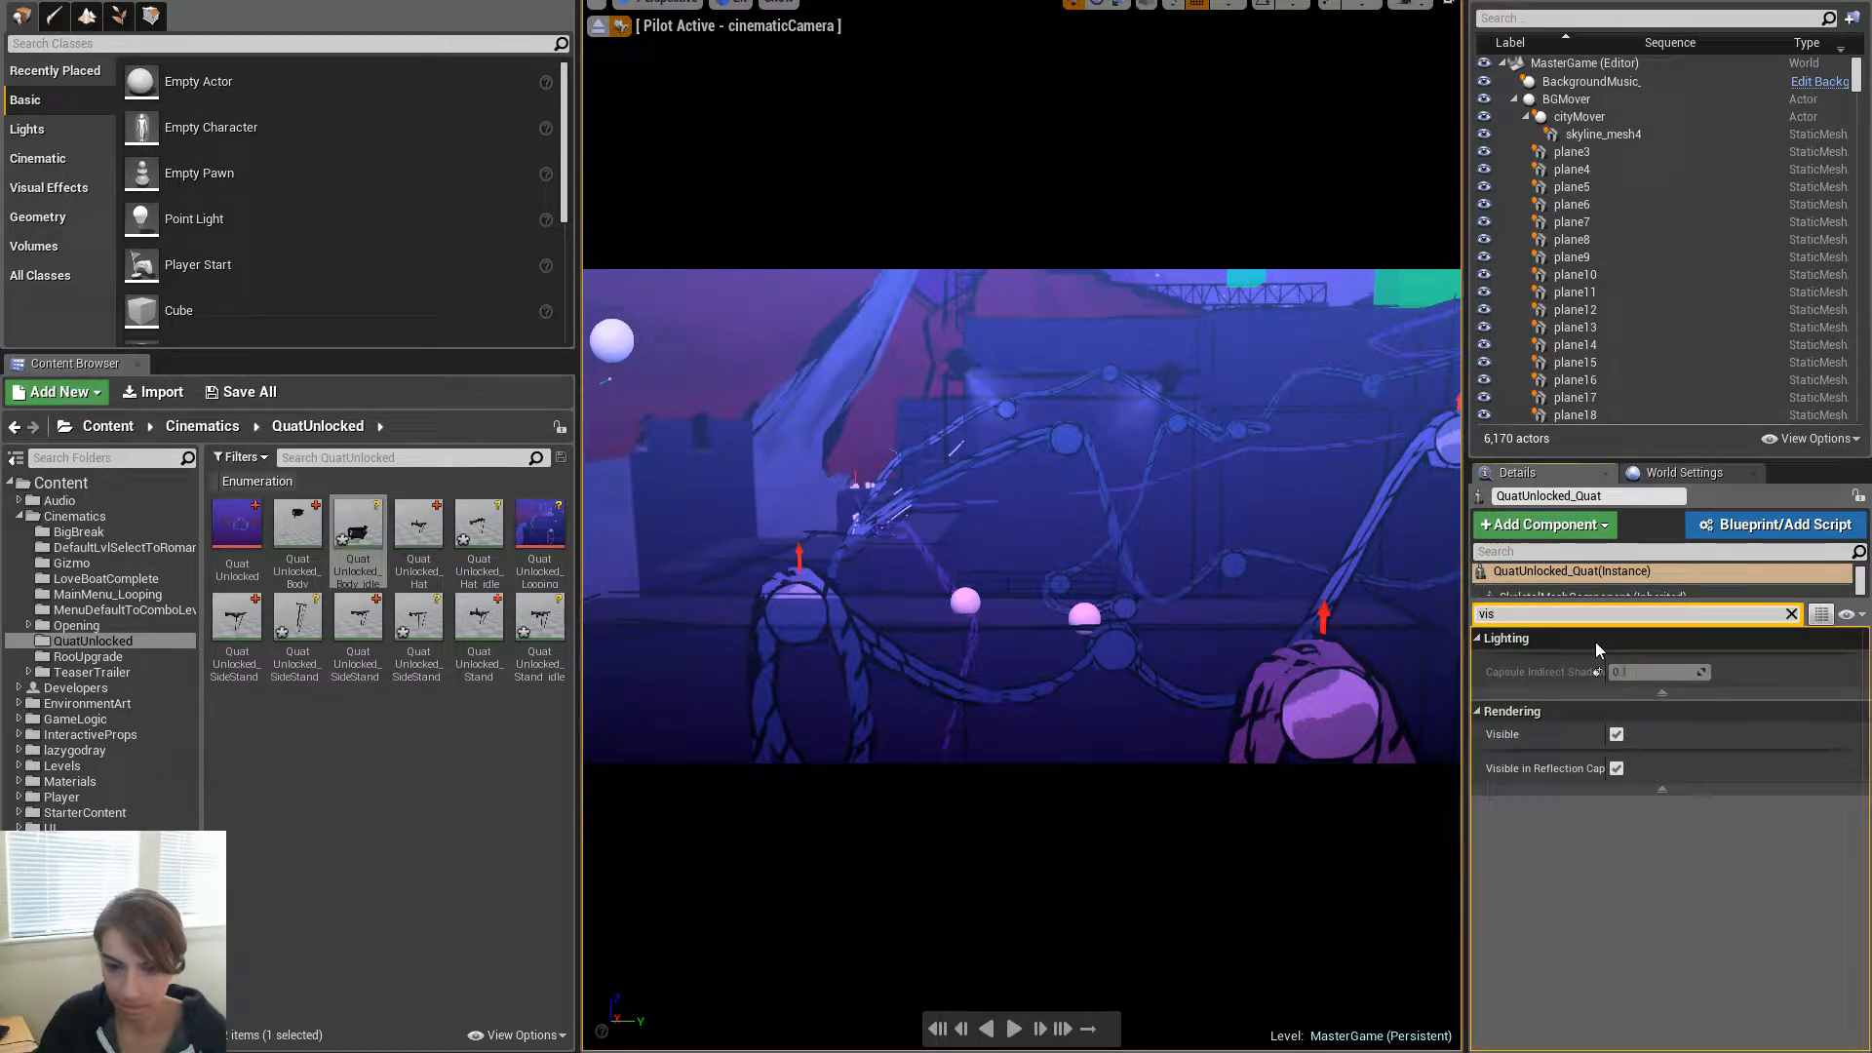
key("BackSpace")
key("BackSpace")
key("BackSpace")
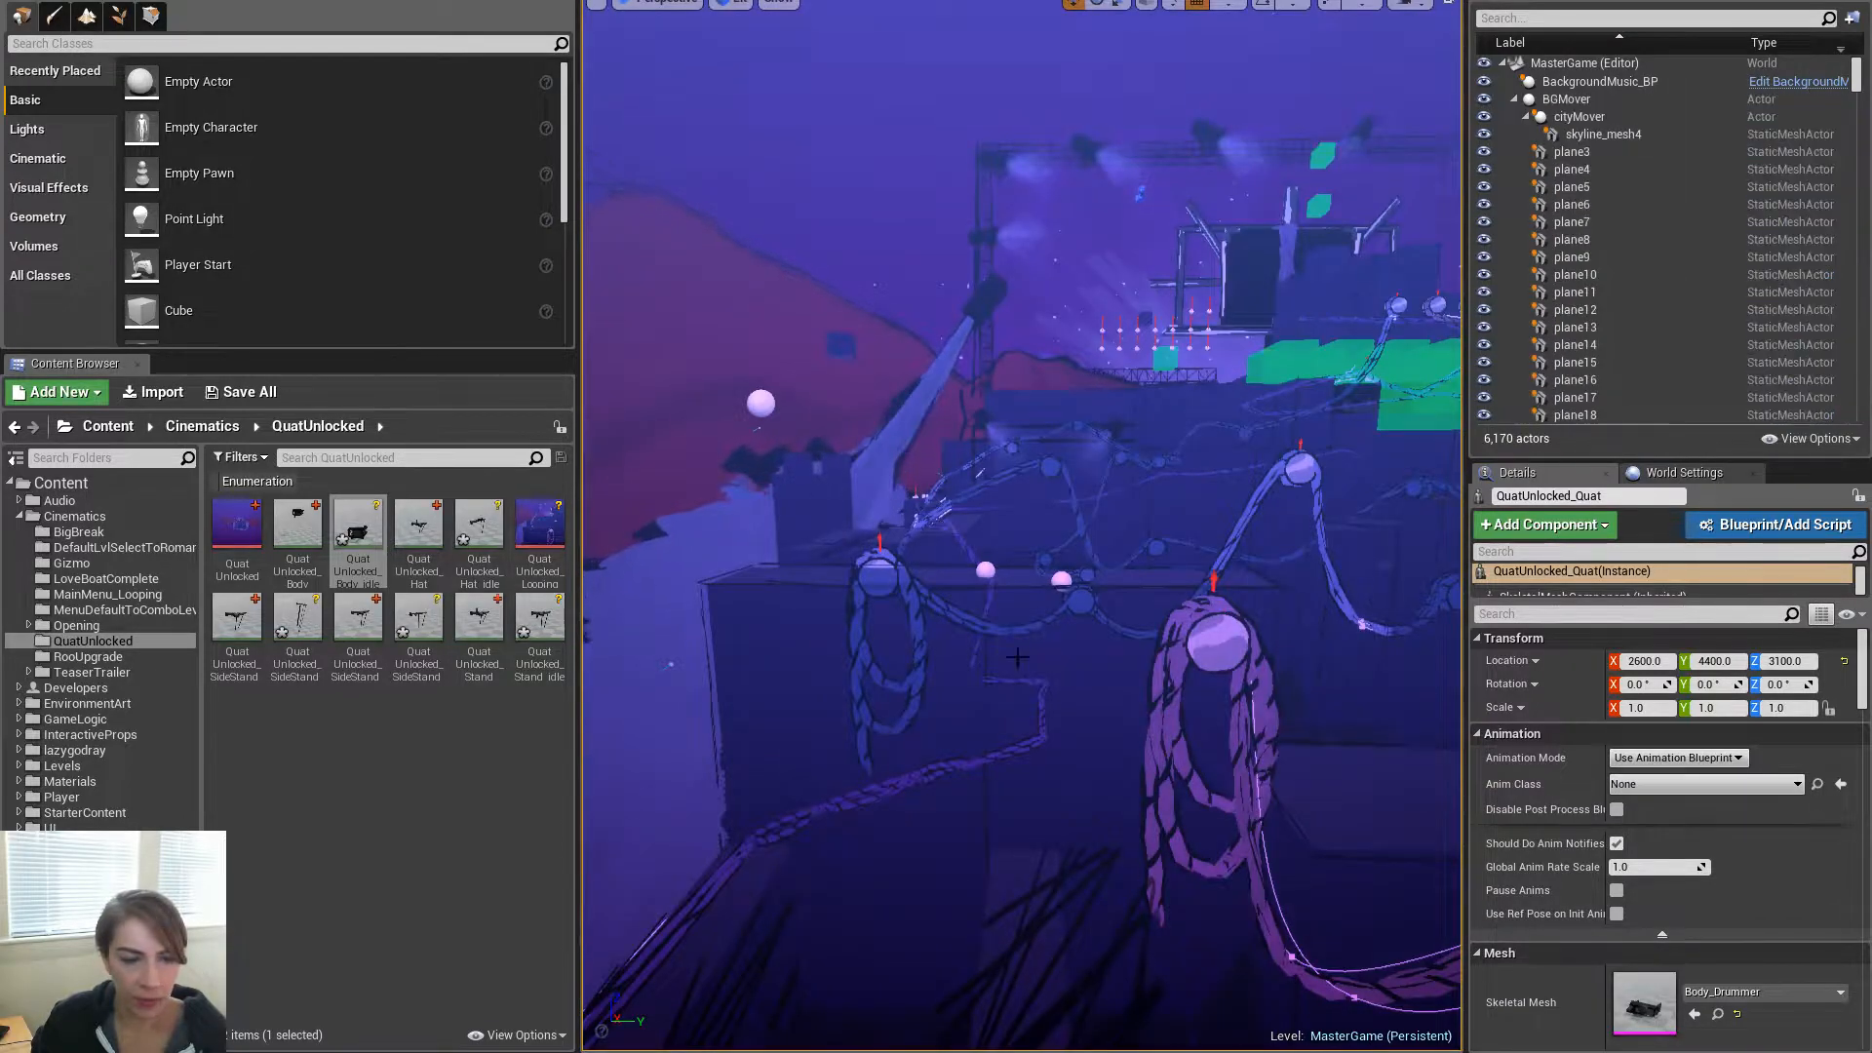
Open the QuatUnlocked_Body_idleLoop animation and choose a body mesh as its Retarget Source
double_click(353, 543)
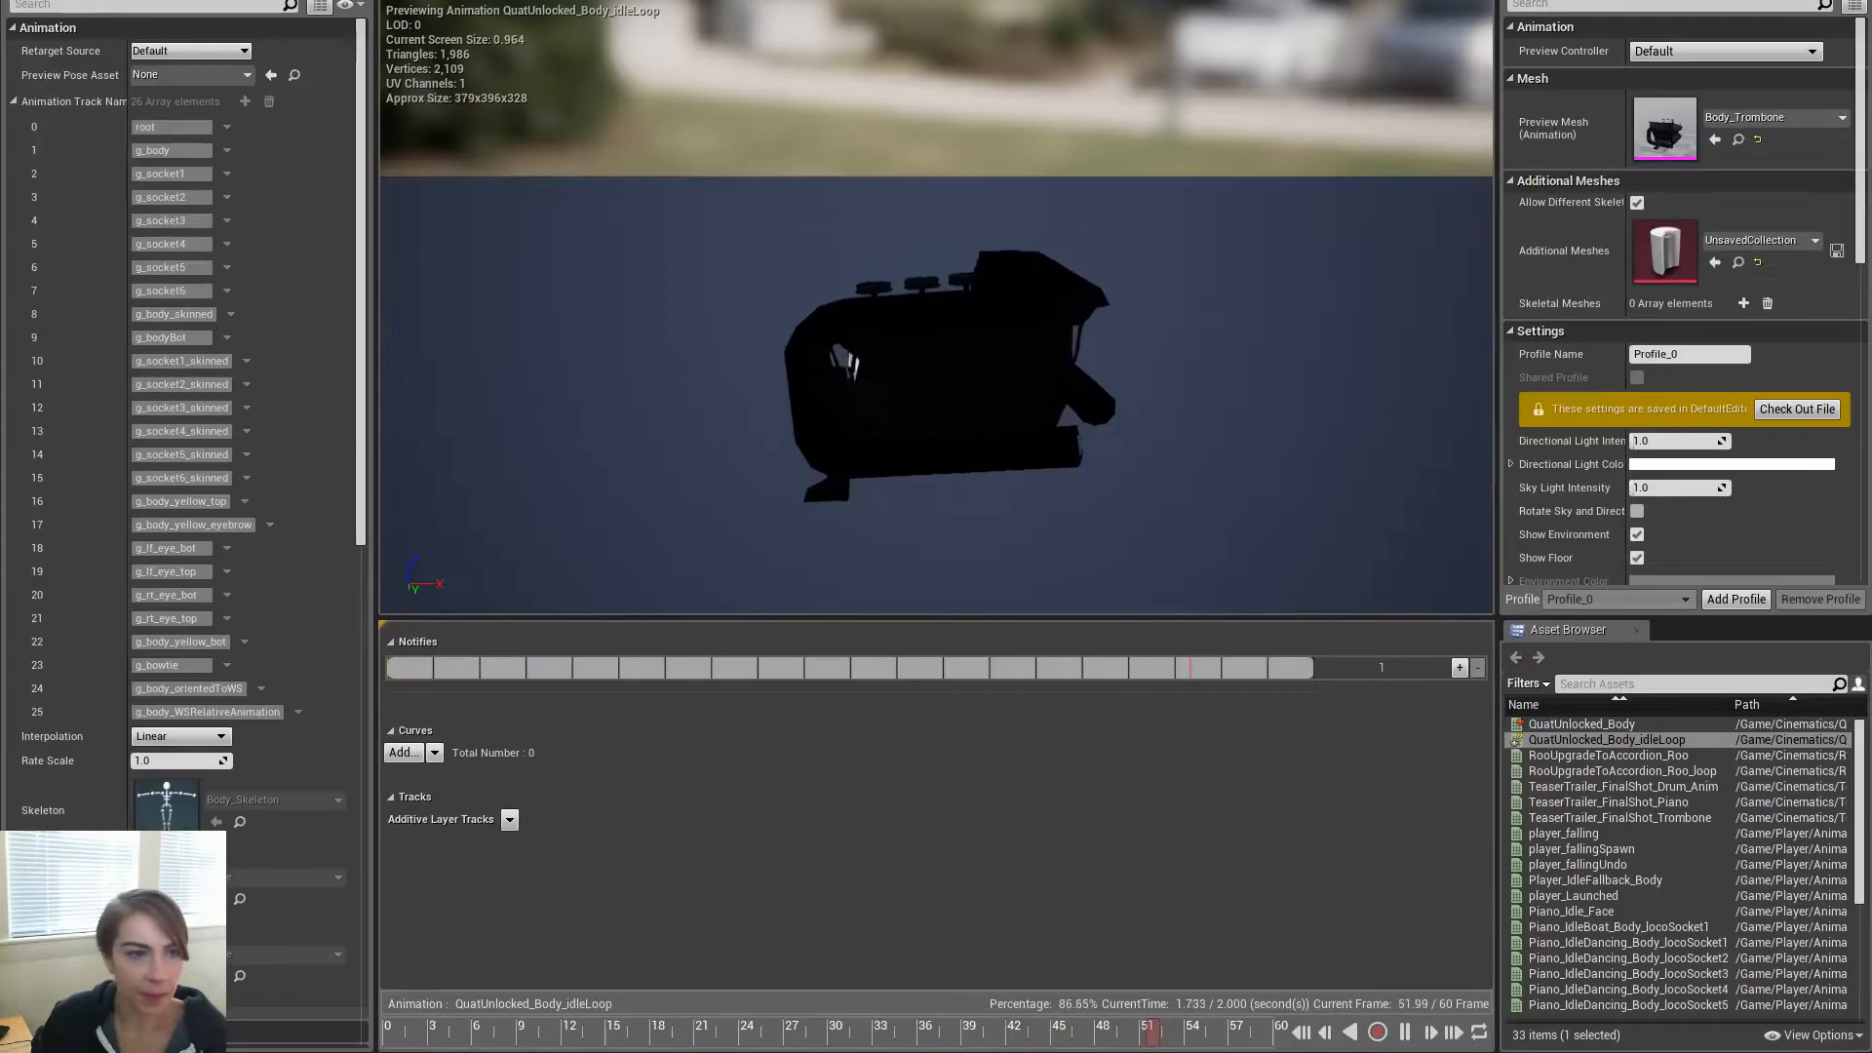
left_click(190, 51)
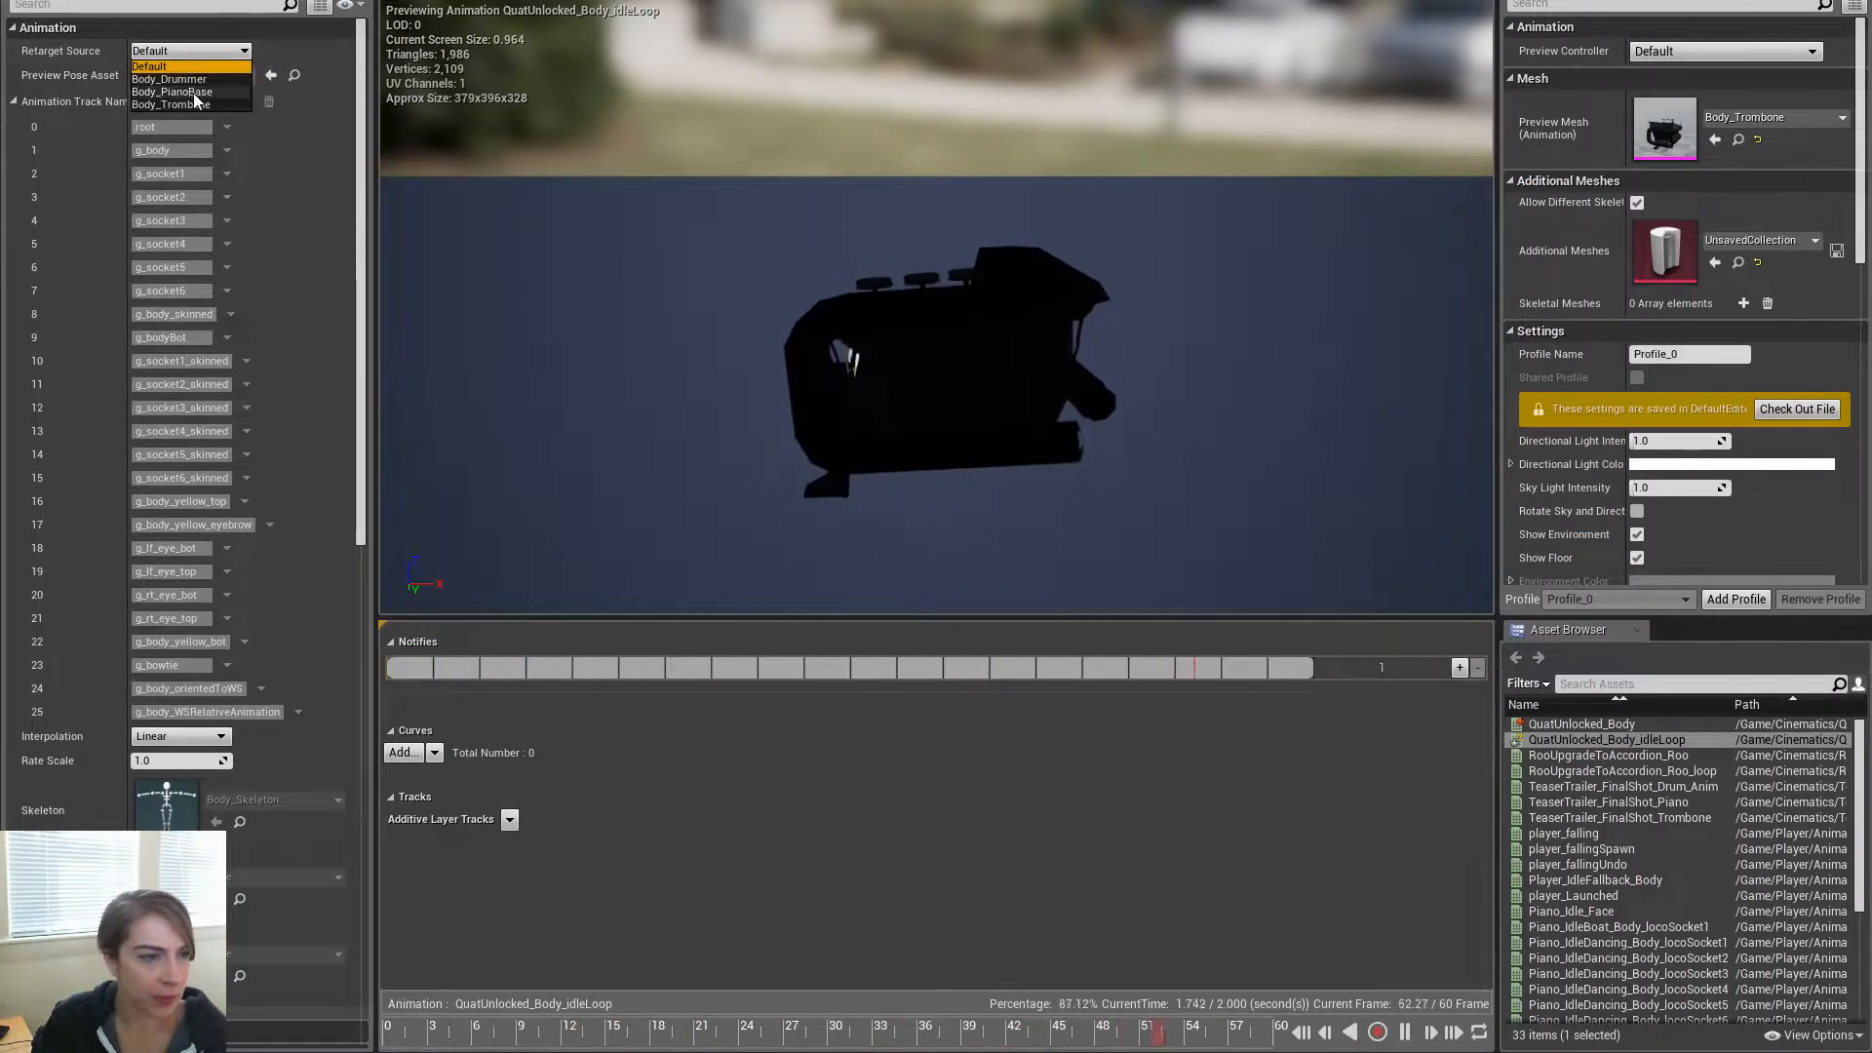
left_click(224, 90)
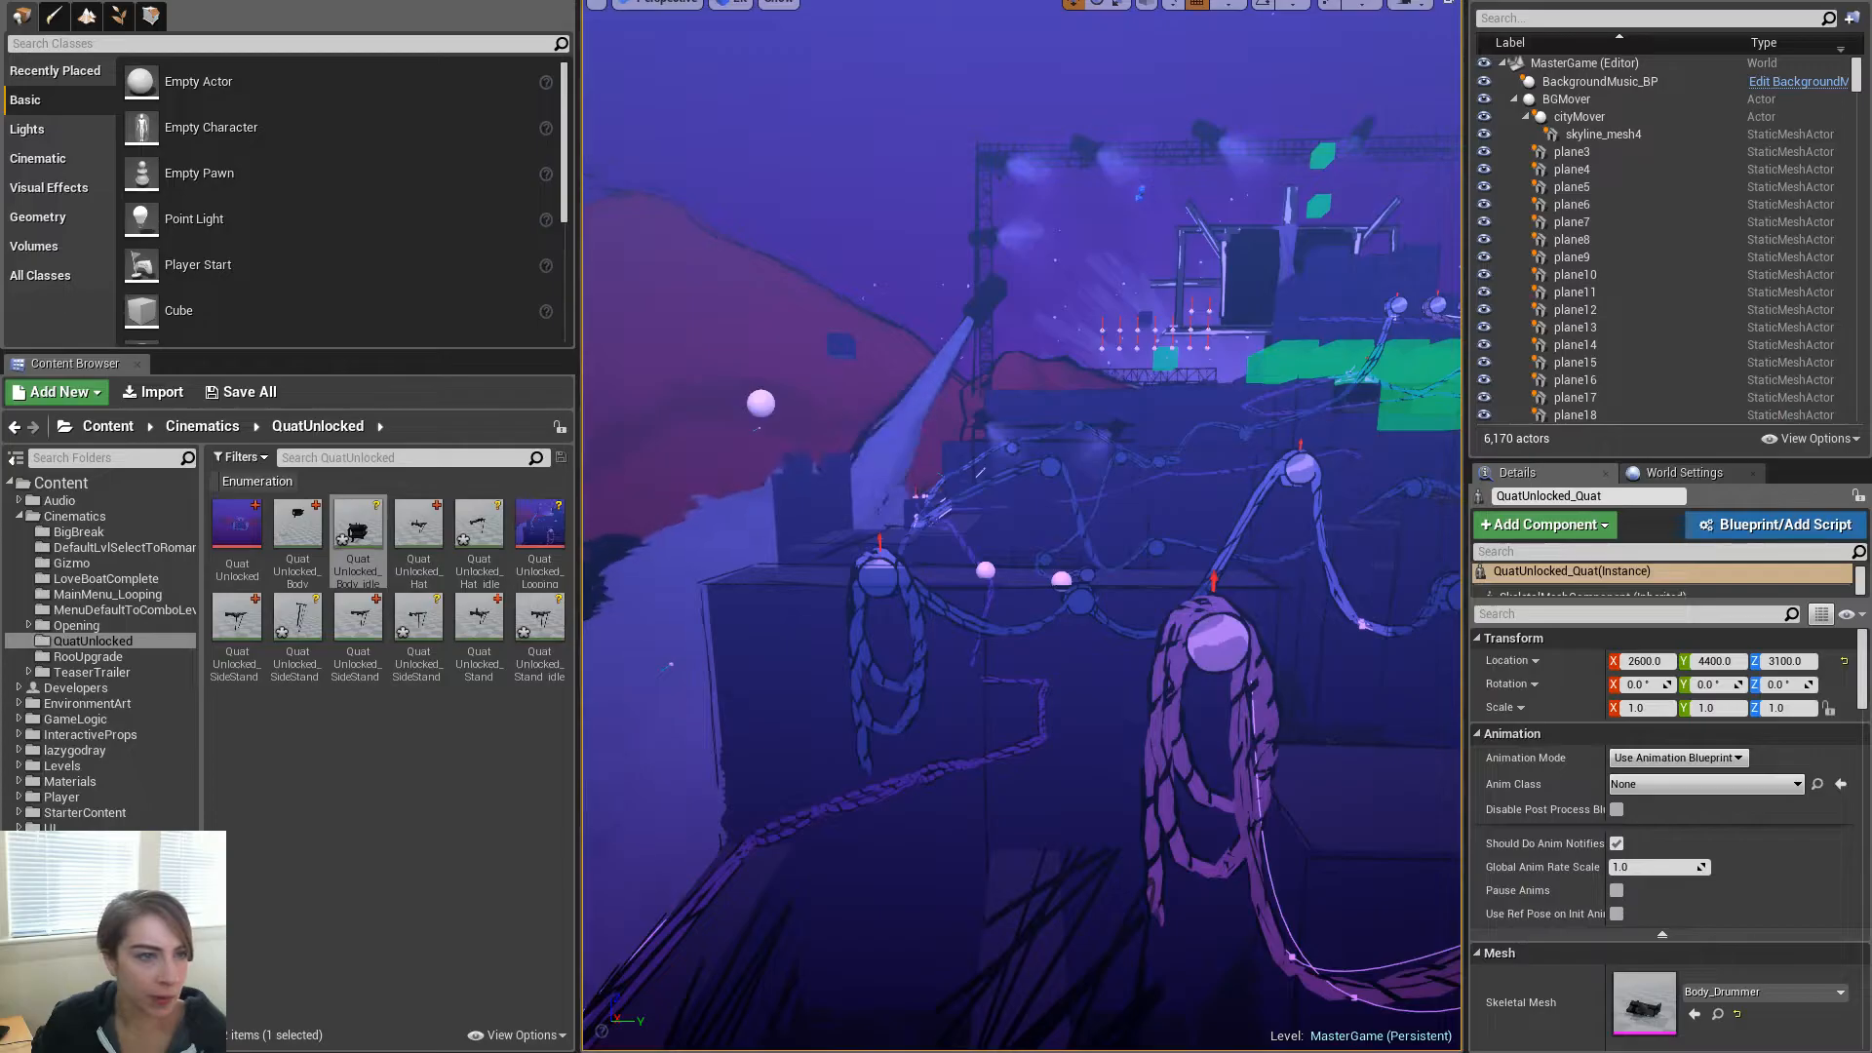
Save the five new idleLoop animations for the body, hat, stand and both side stands together
left_click(479, 532, "ctrl")
left_click(512, 629, "ctrl")
left_click(418, 619, "ctrl")
left_click(296, 619, "ctrl")
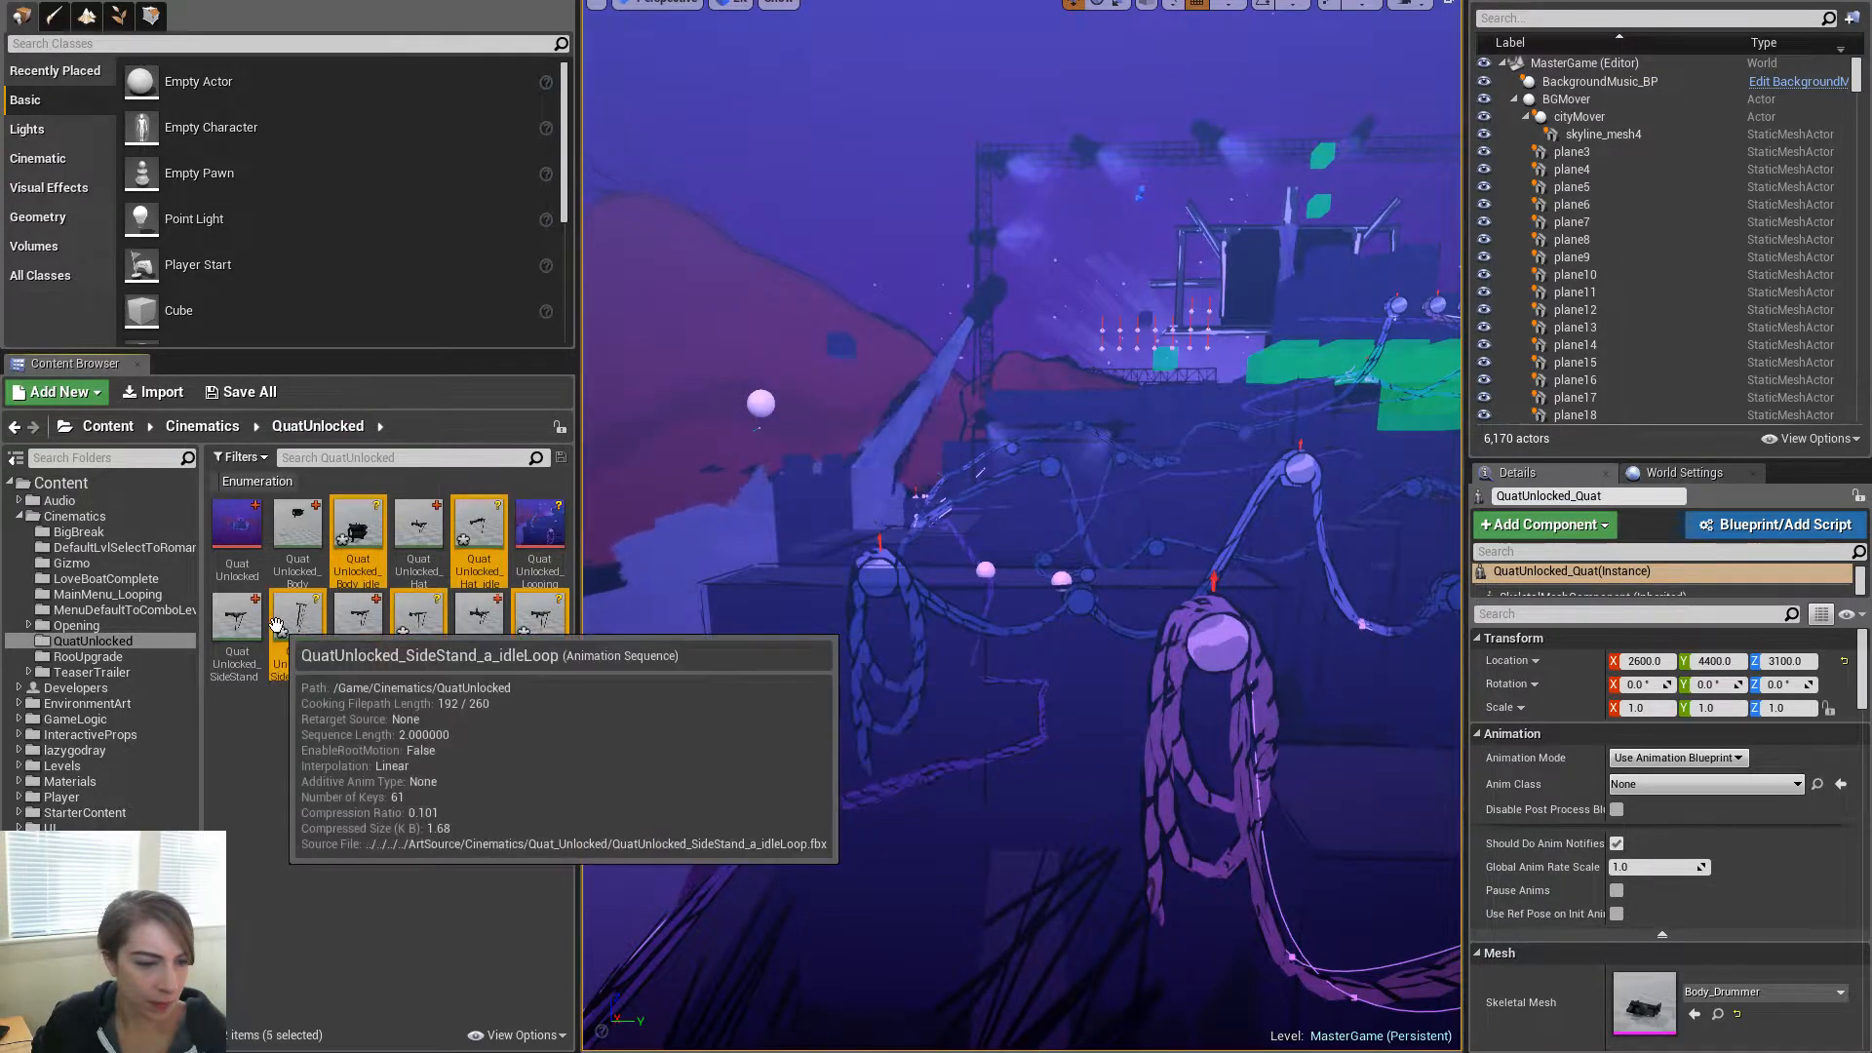
right_click(294, 624)
left_click(405, 321)
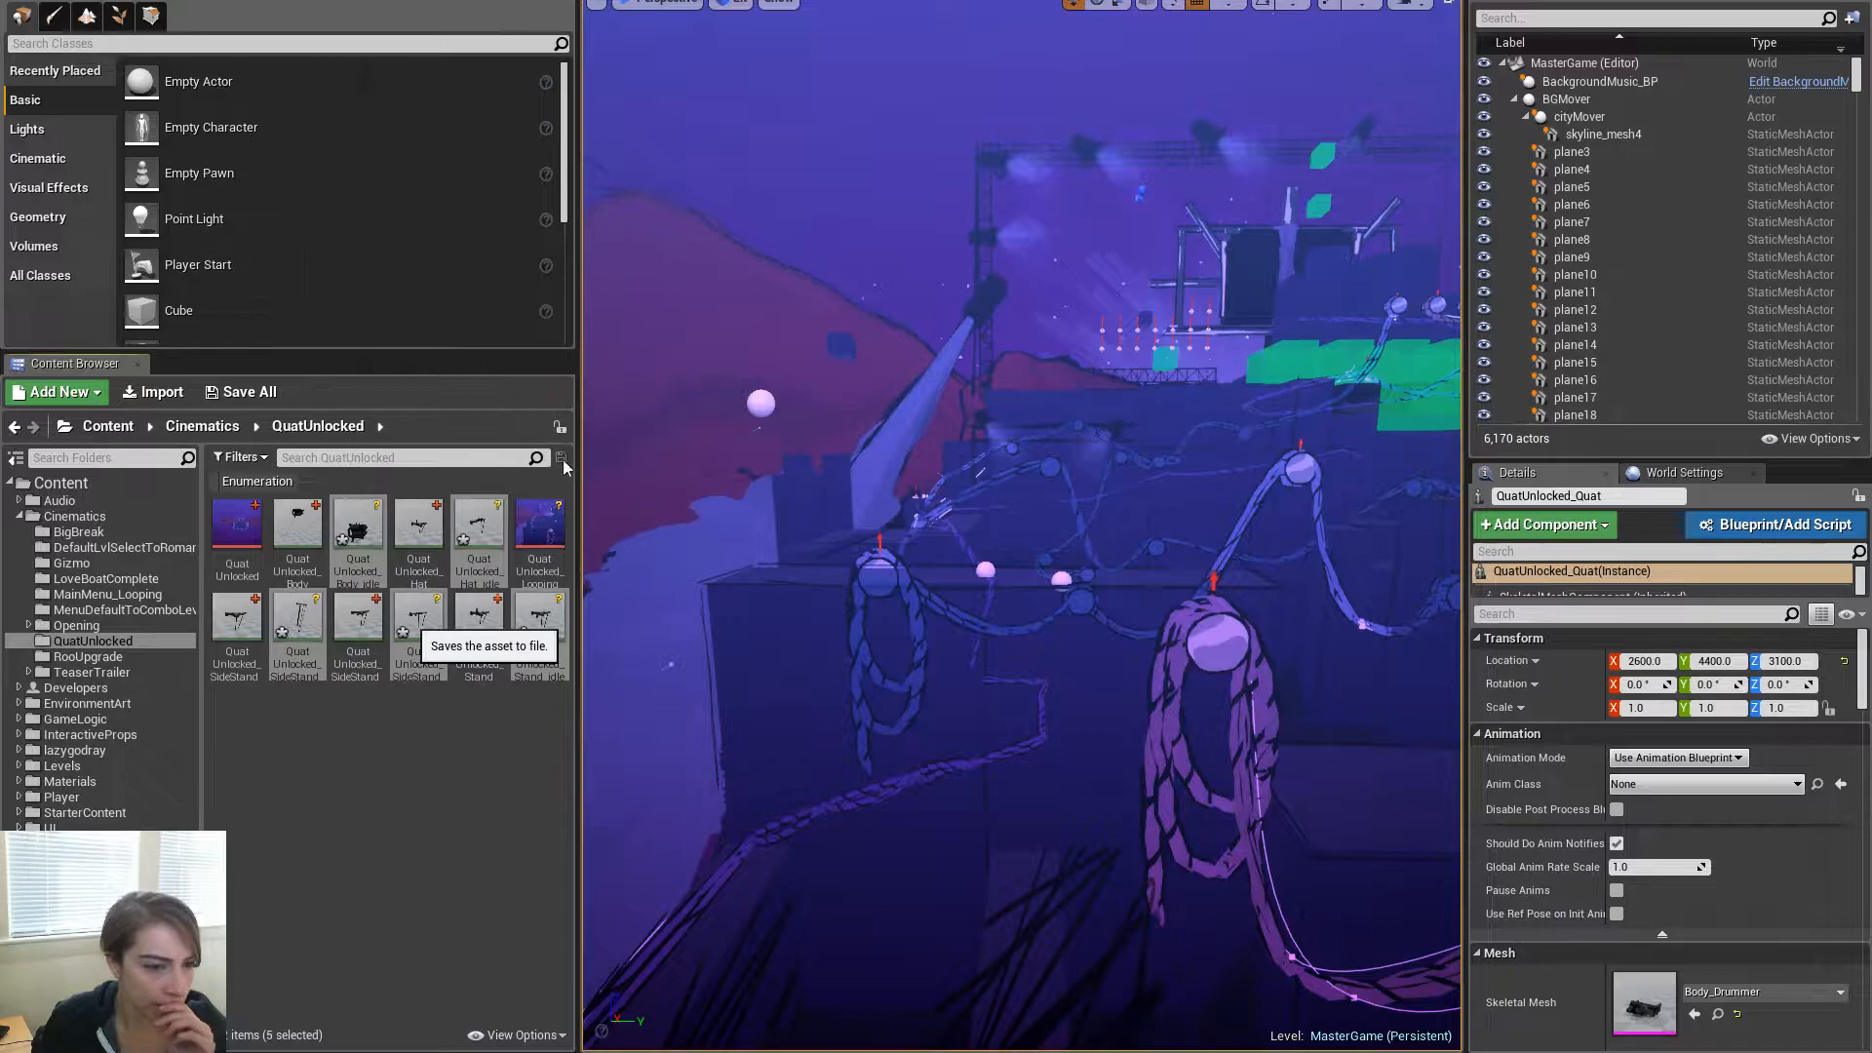
Save the QuatUnlocked_Looping level sequence and apply a source control action to it
right_click(553, 523)
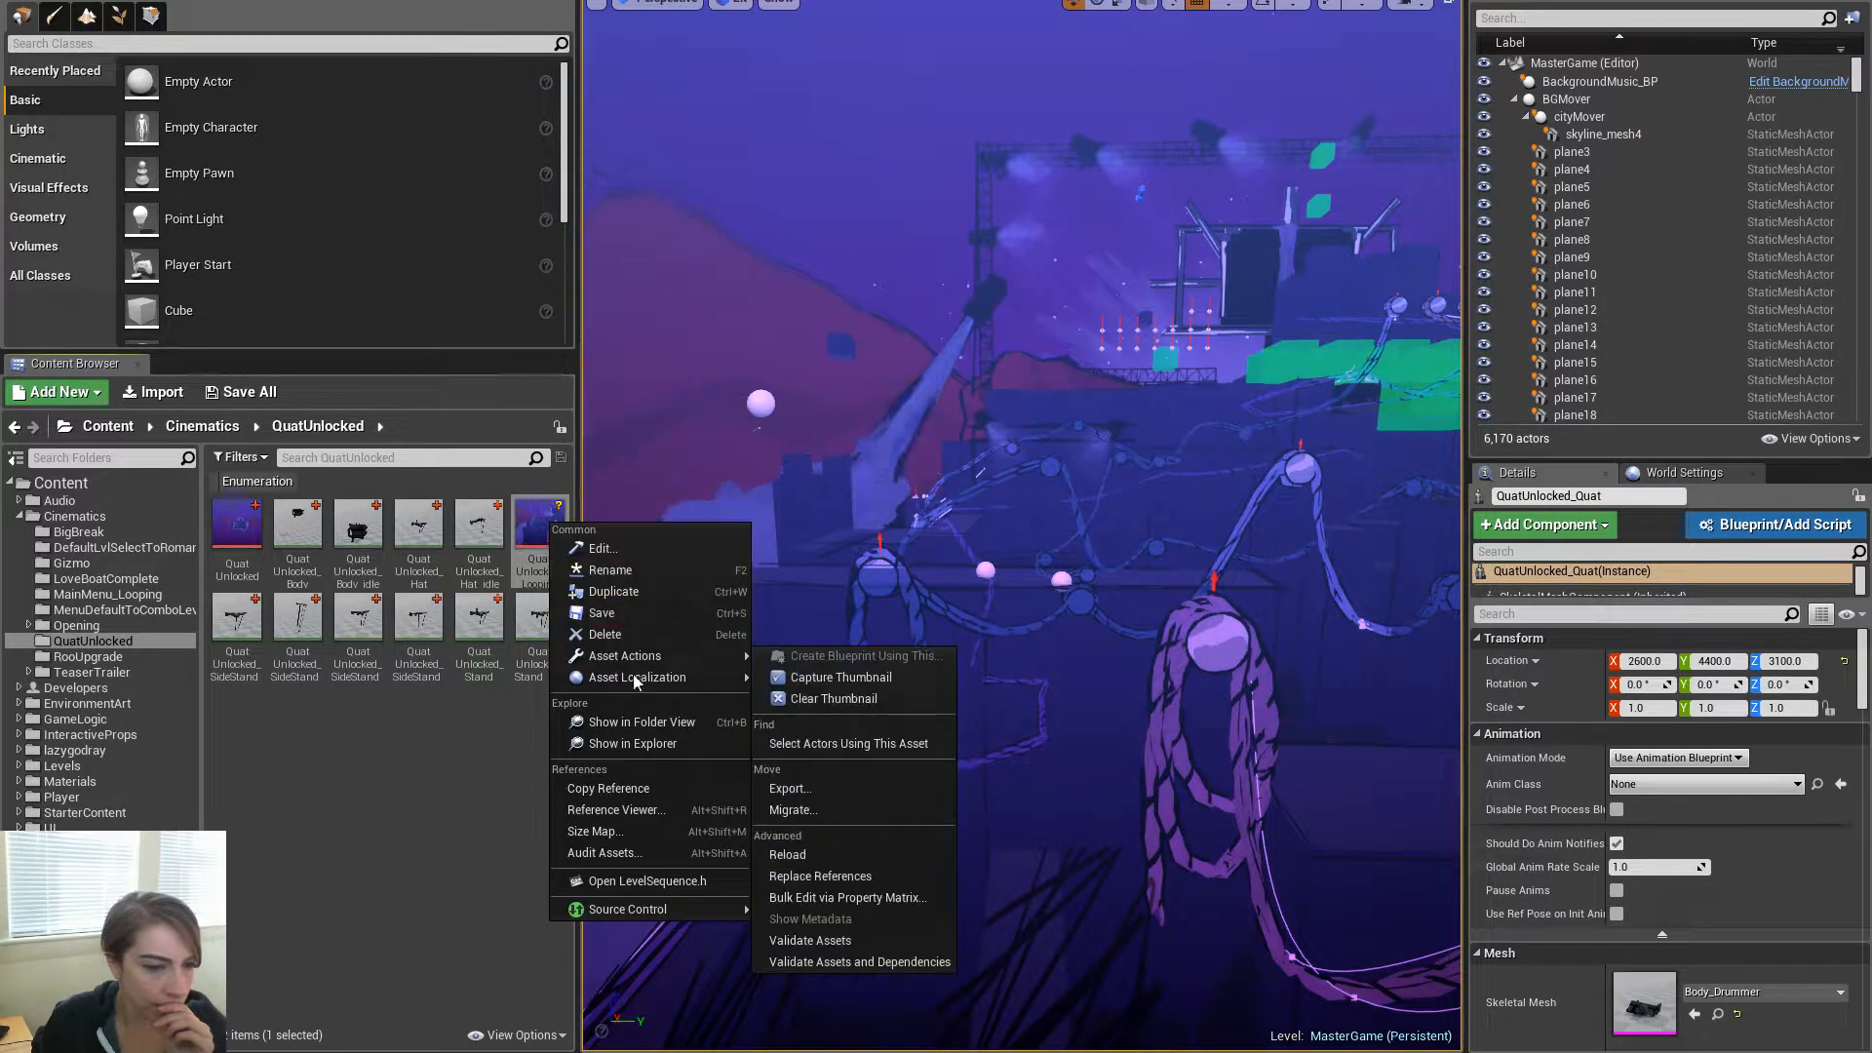
left_click(628, 617)
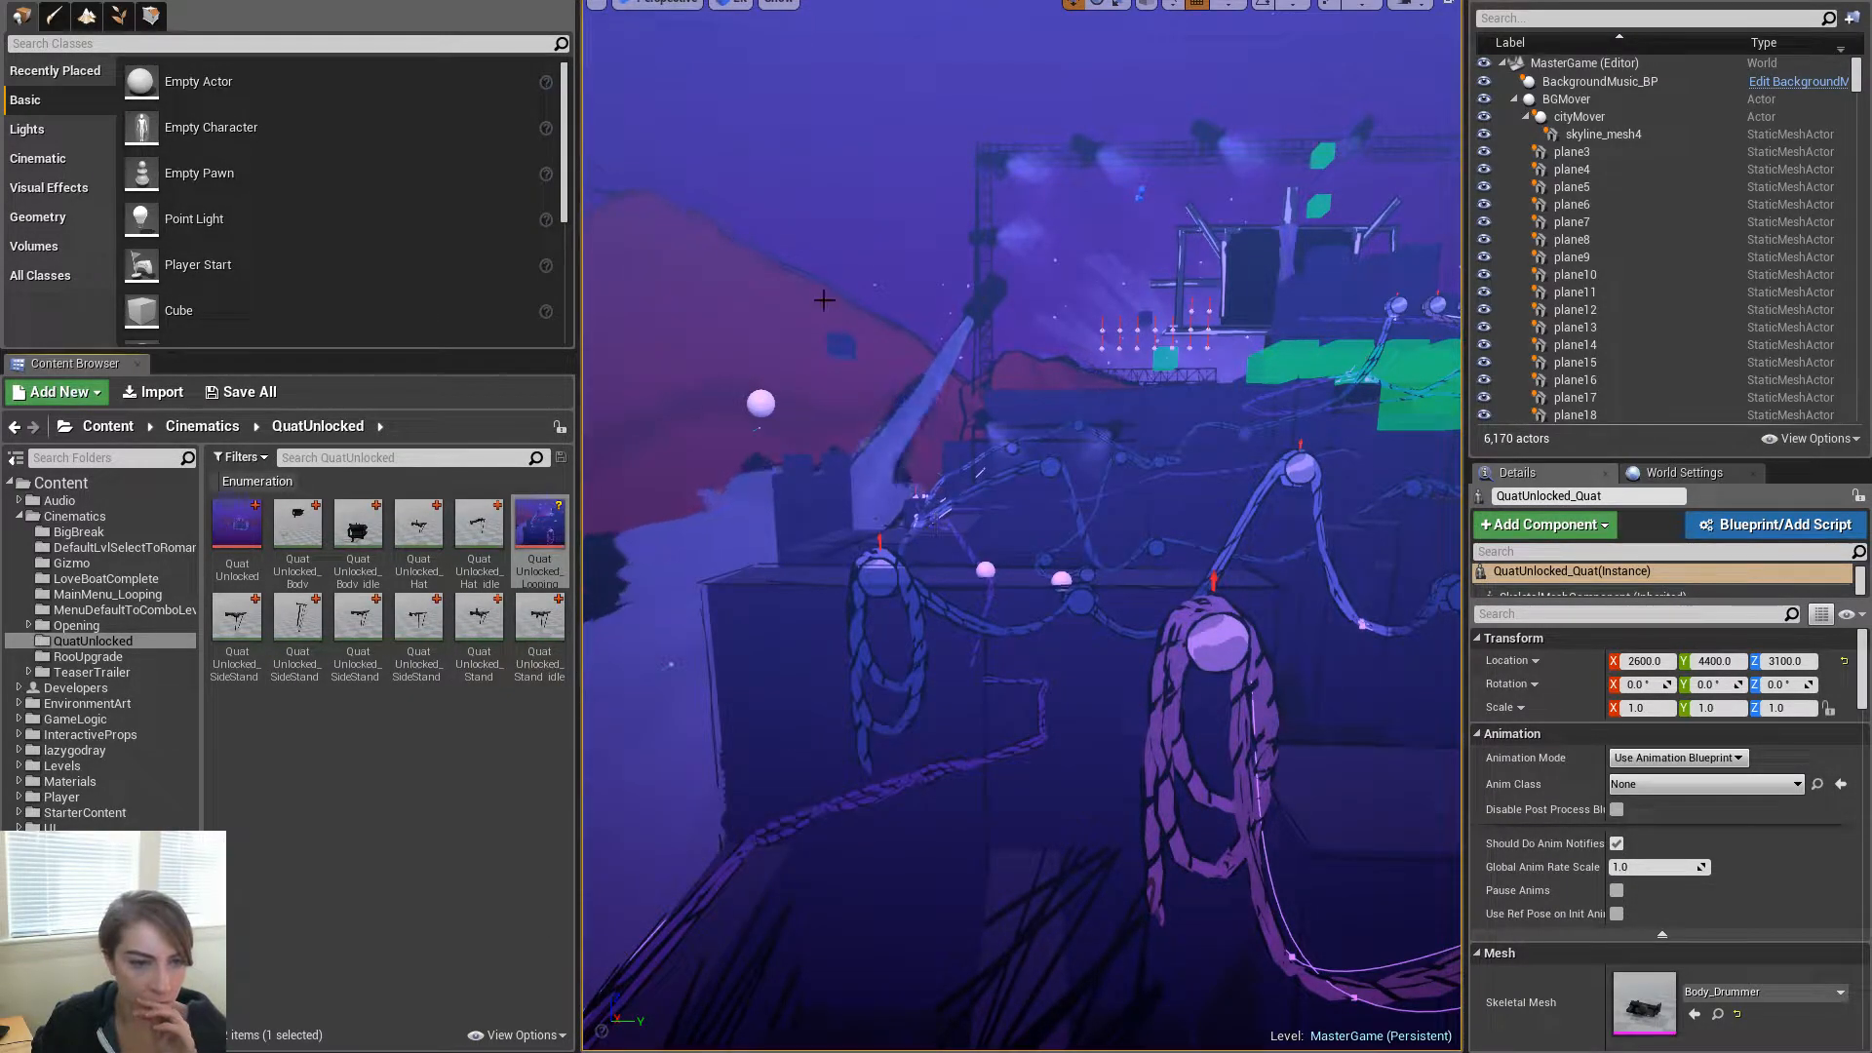
right_click(550, 529)
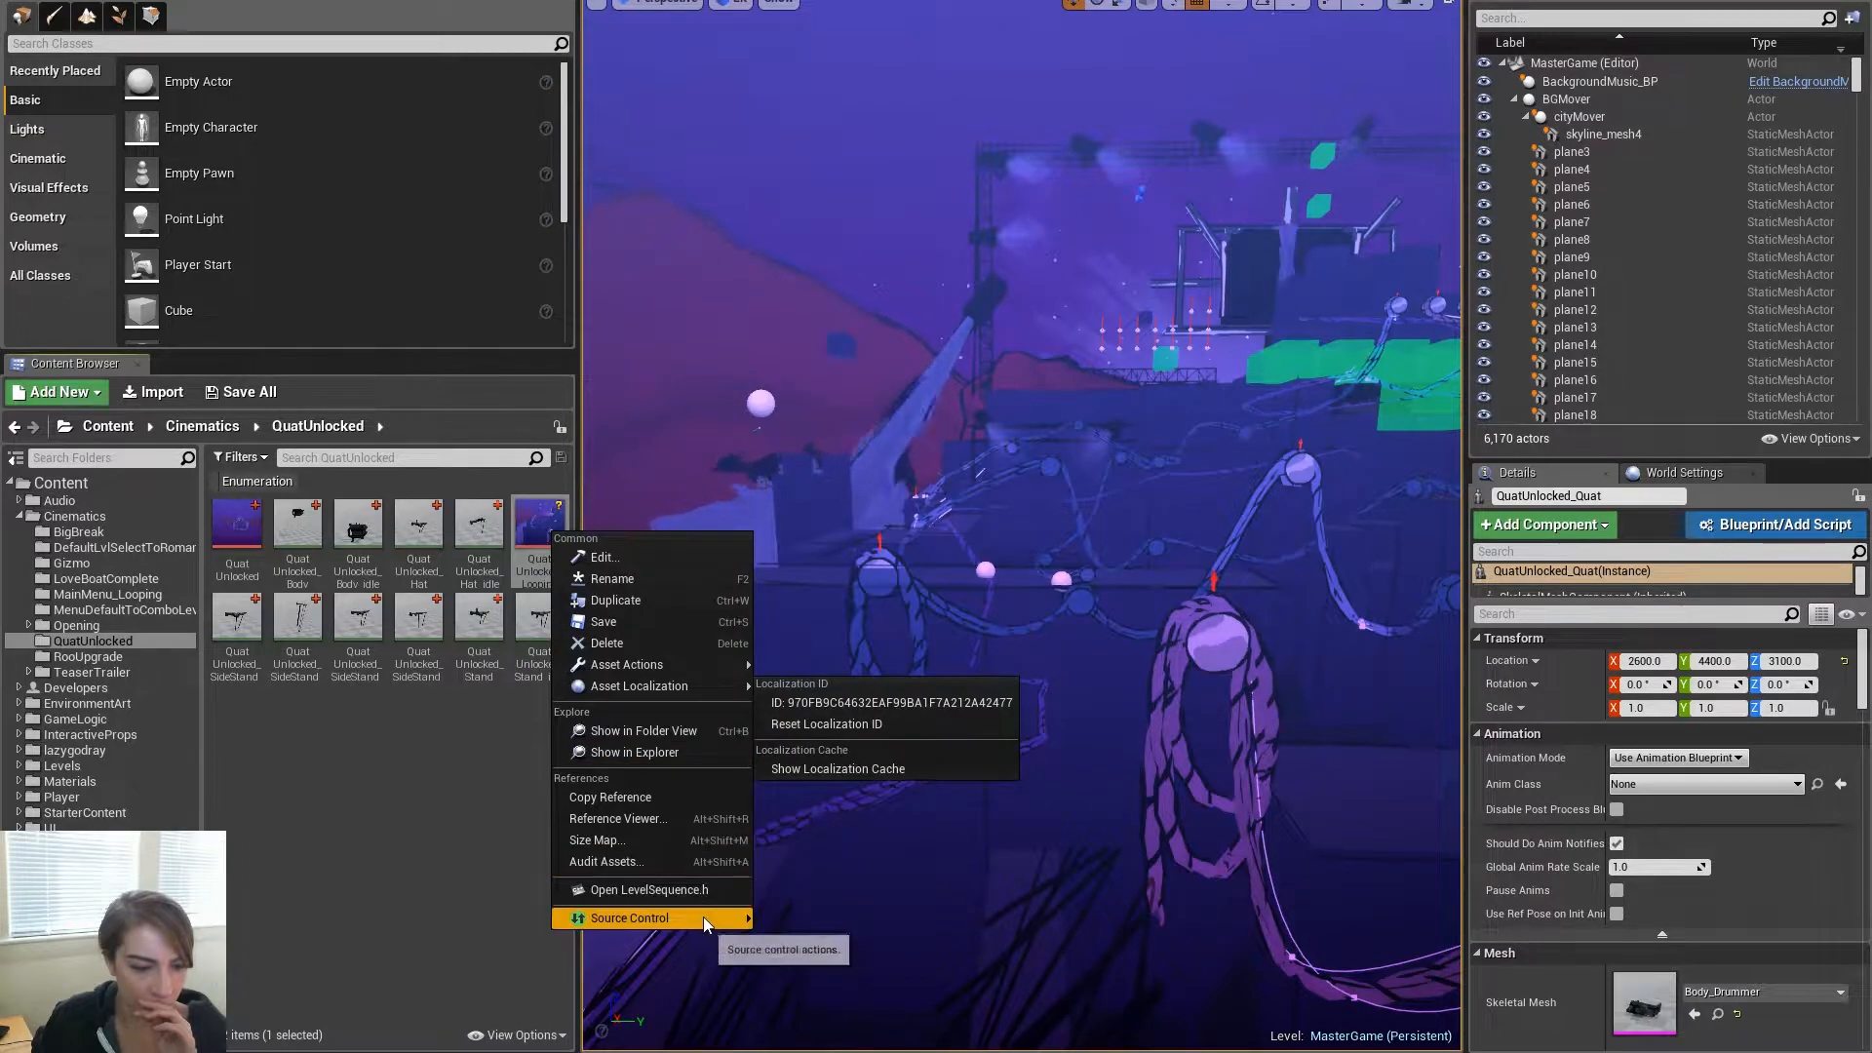
mouse_move(704, 916)
left_click(819, 934)
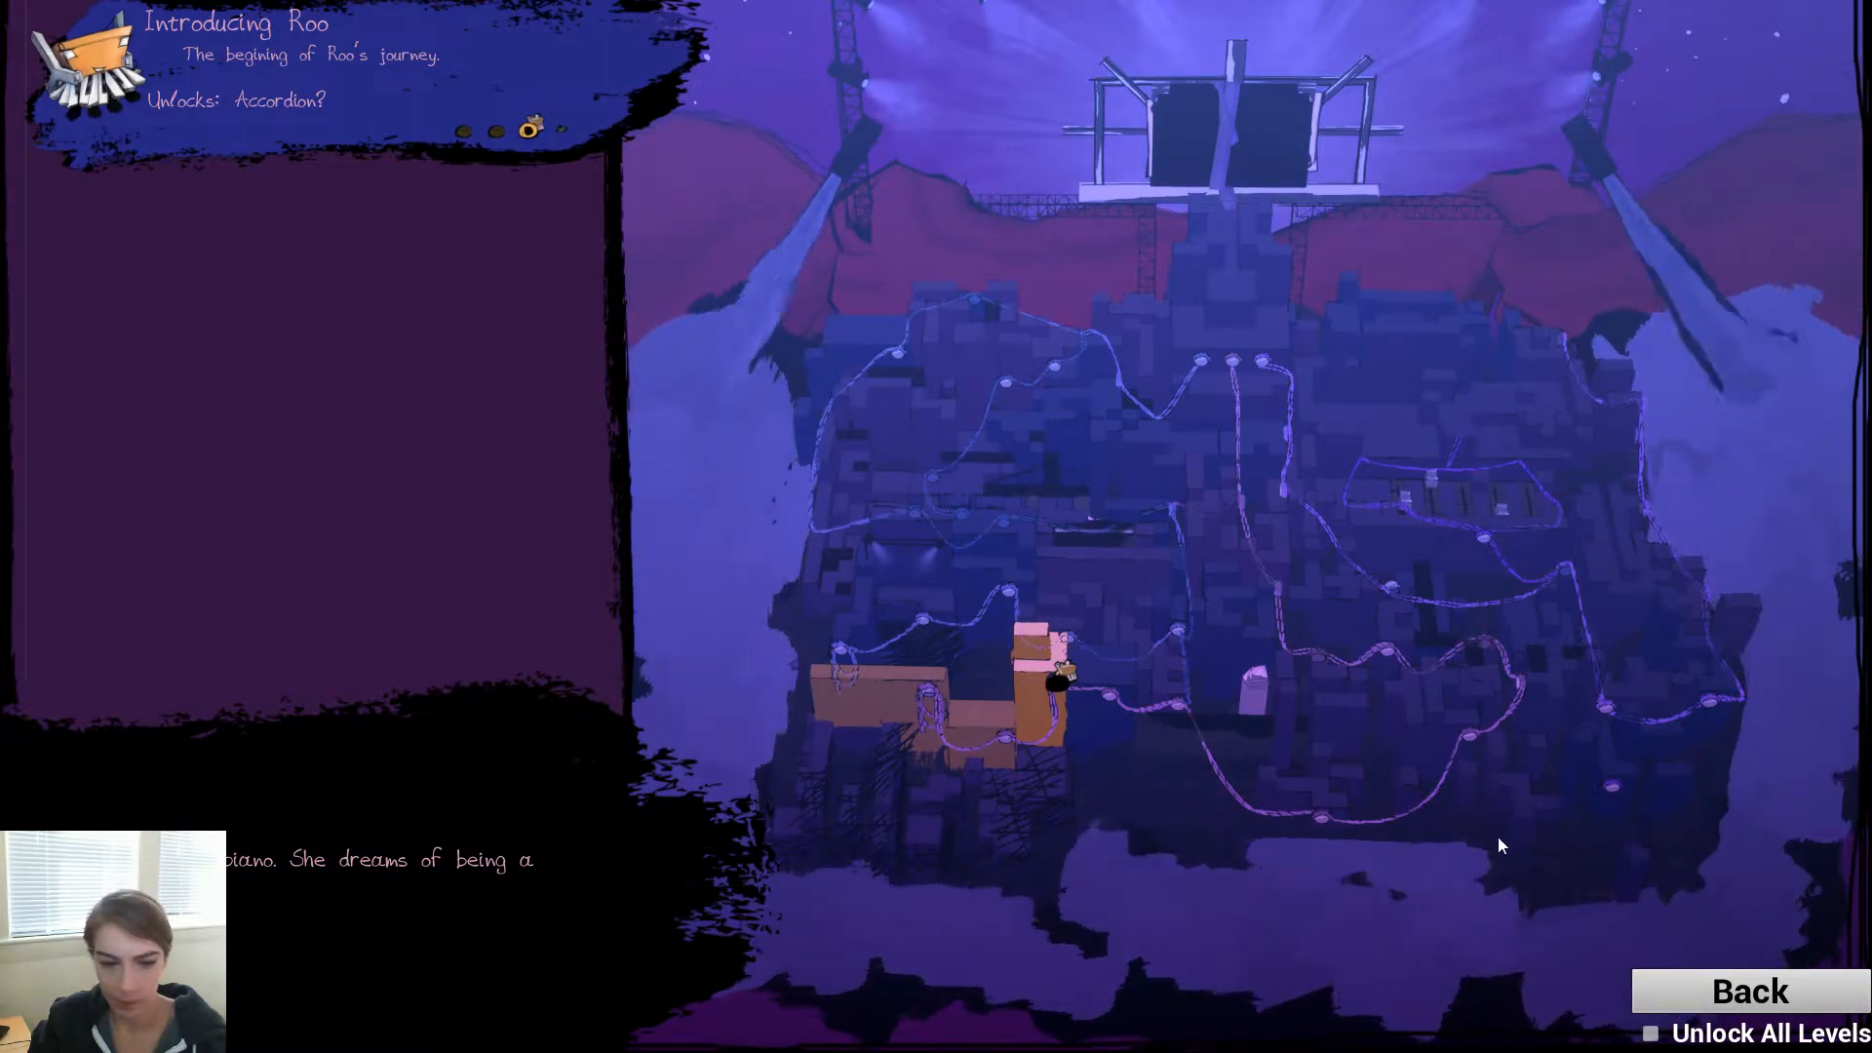
Play the Introducing Roo level through to the drummer unlock cinematic, then stop the game test
left_click(531, 130)
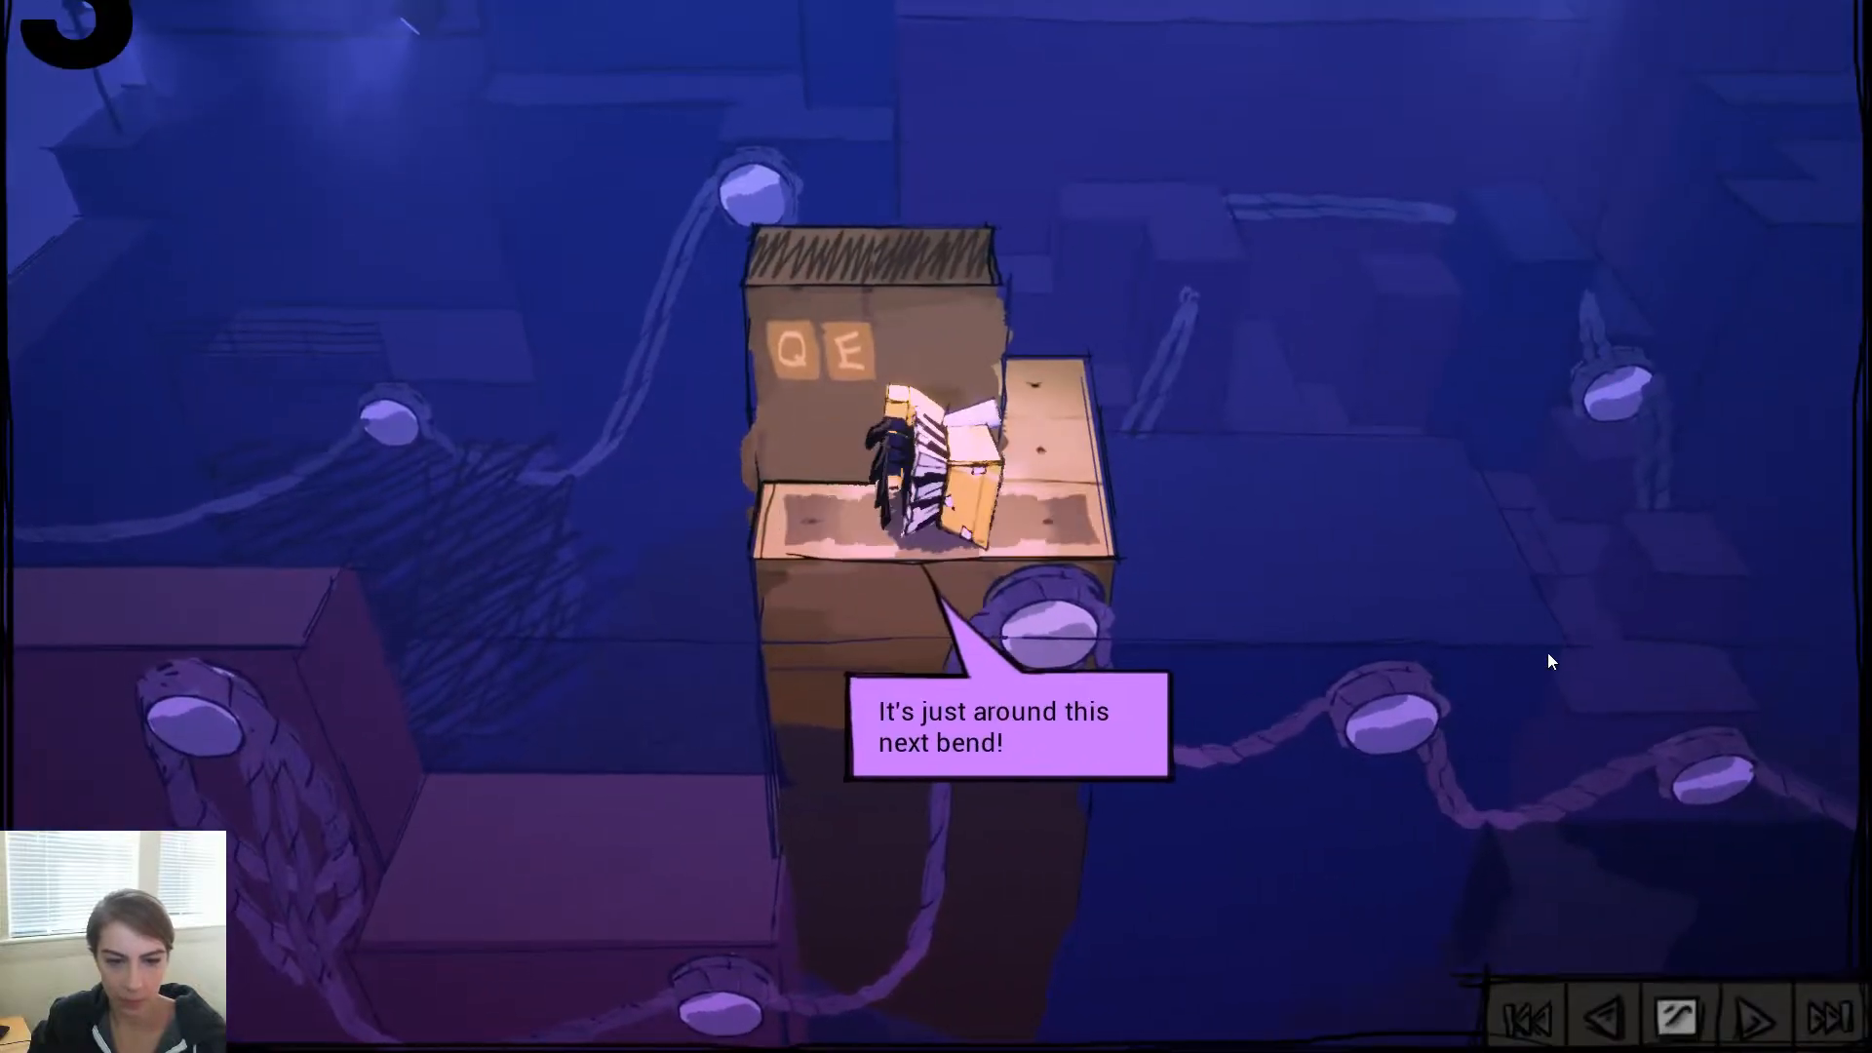
key("w")
key("w")
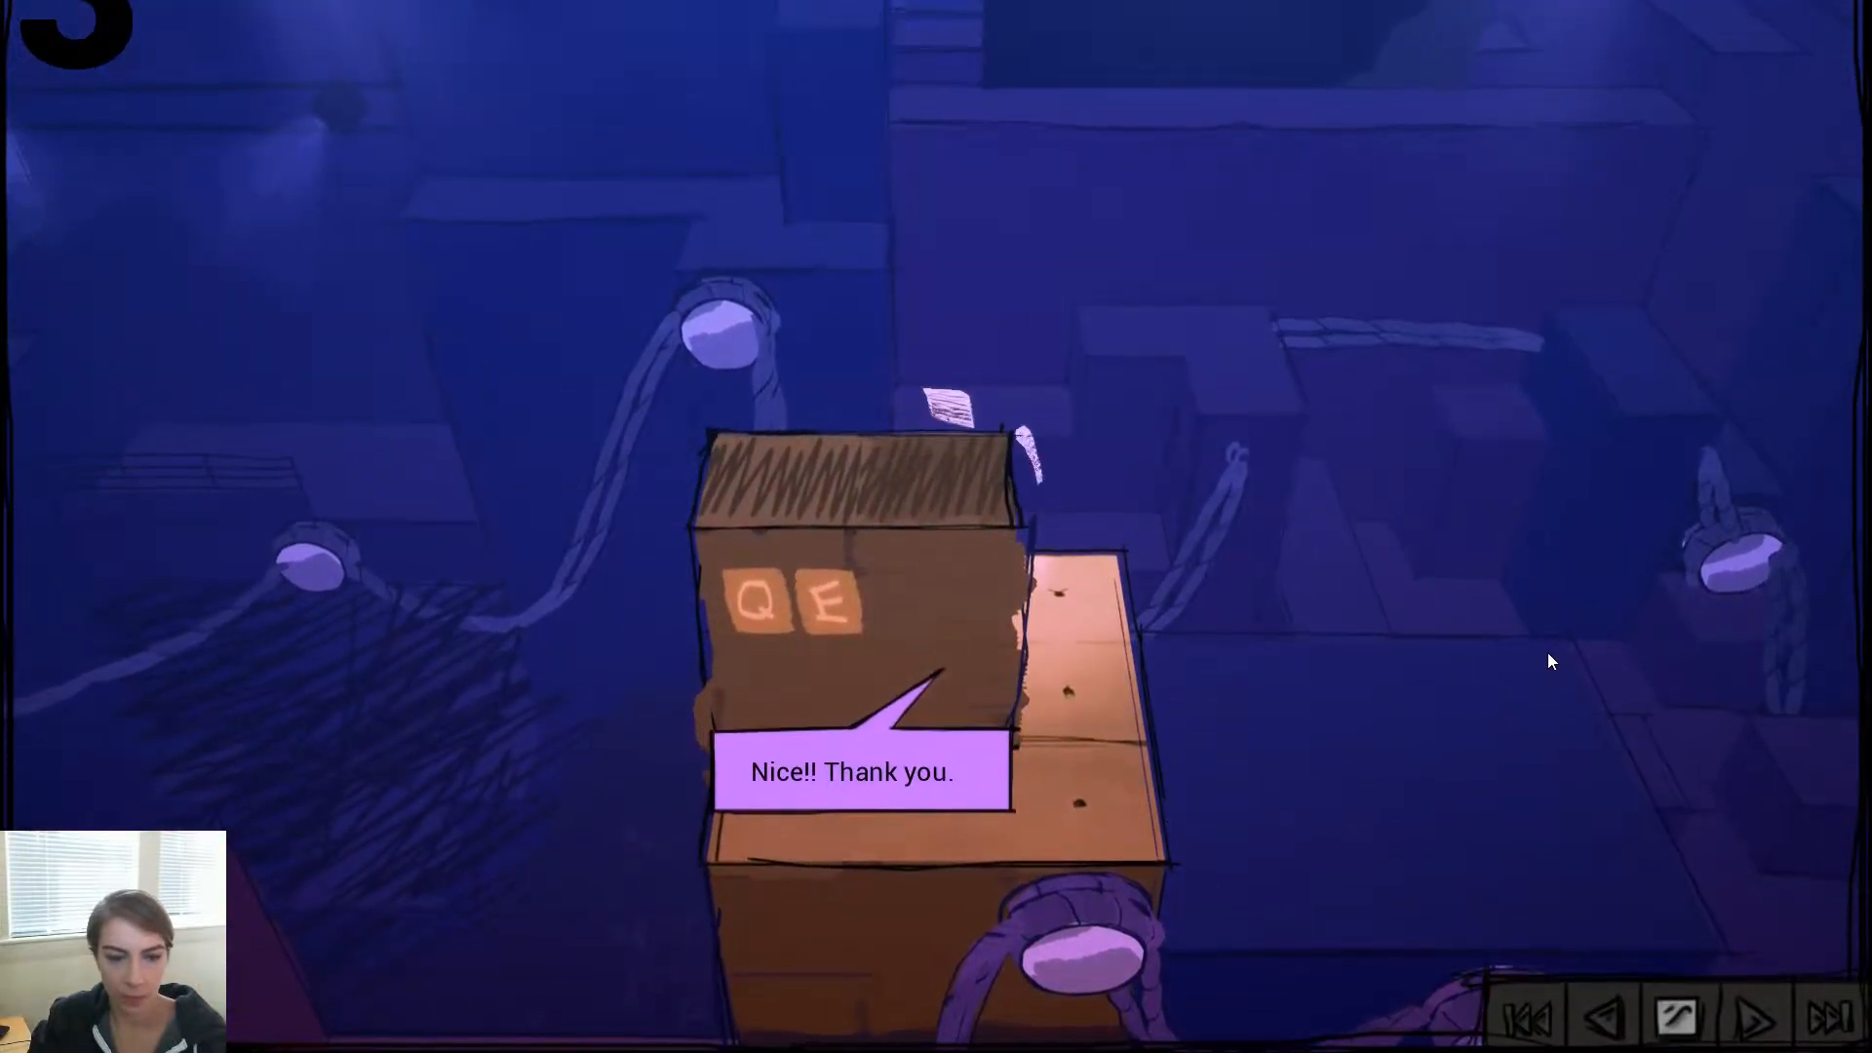
key("q")
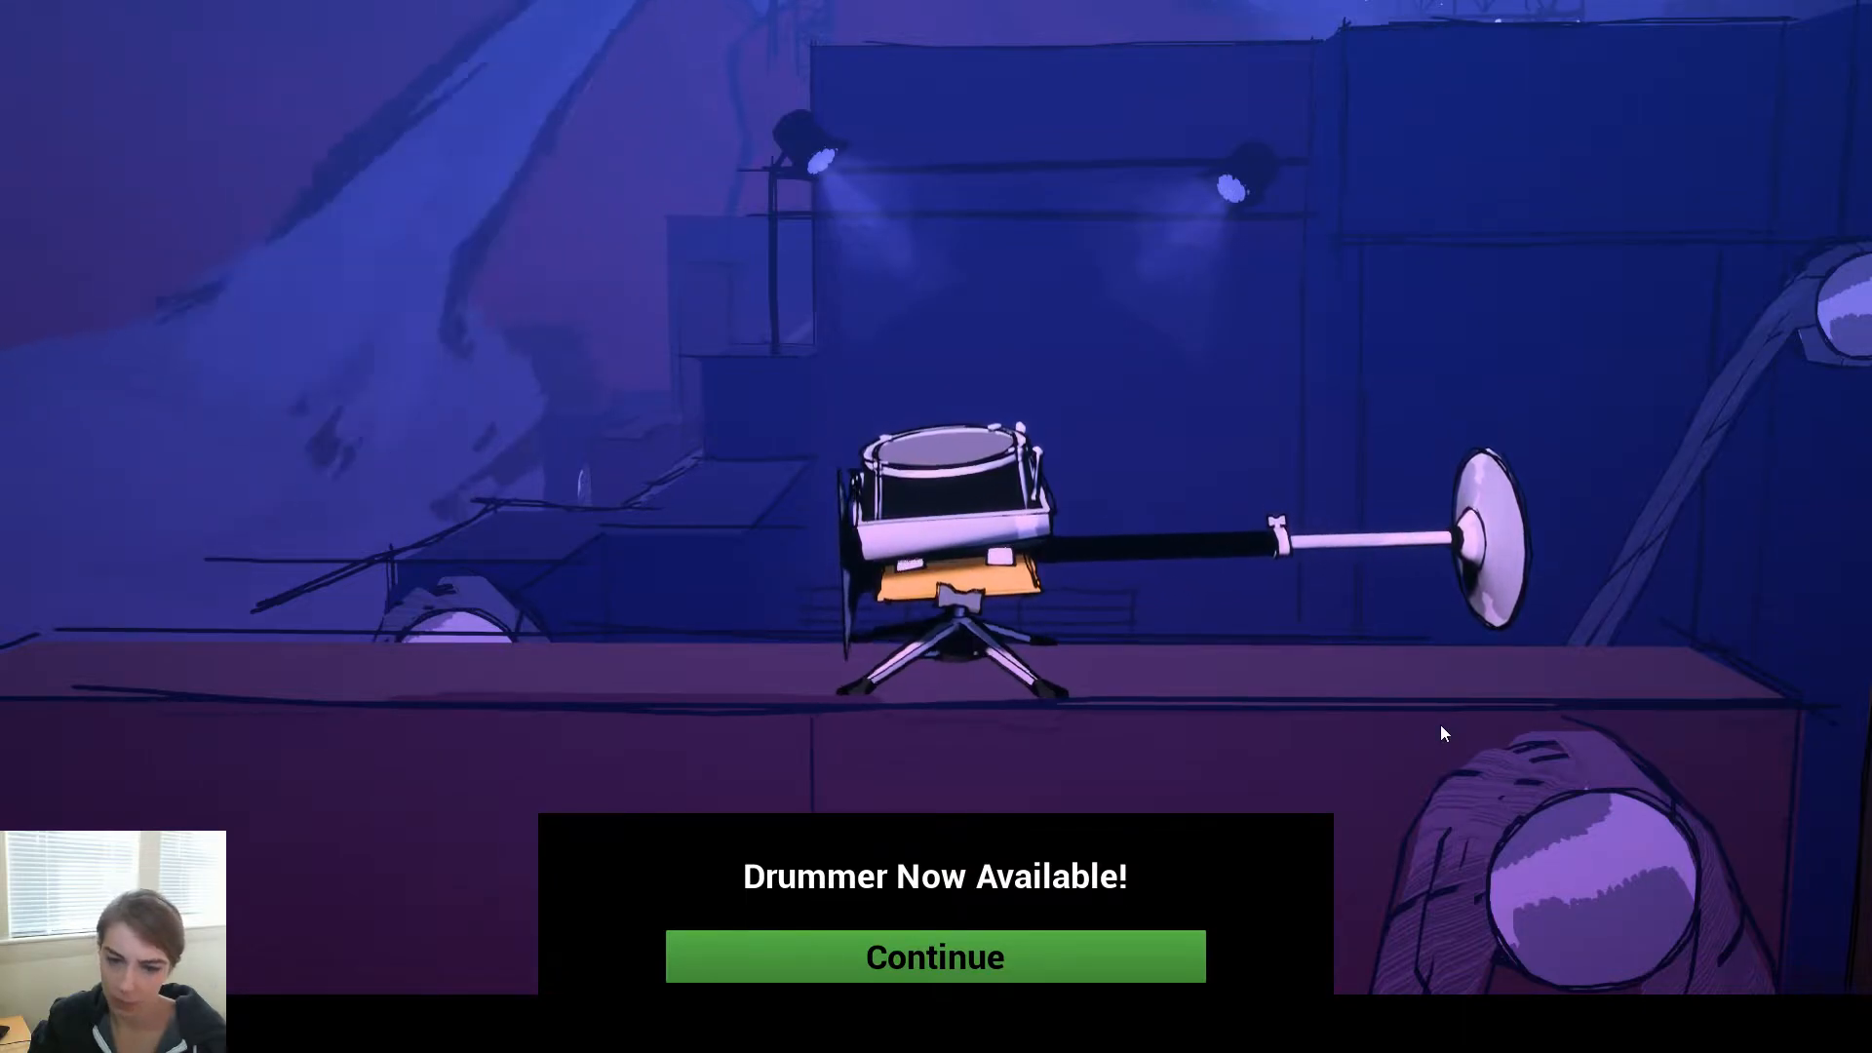
key("Escape")
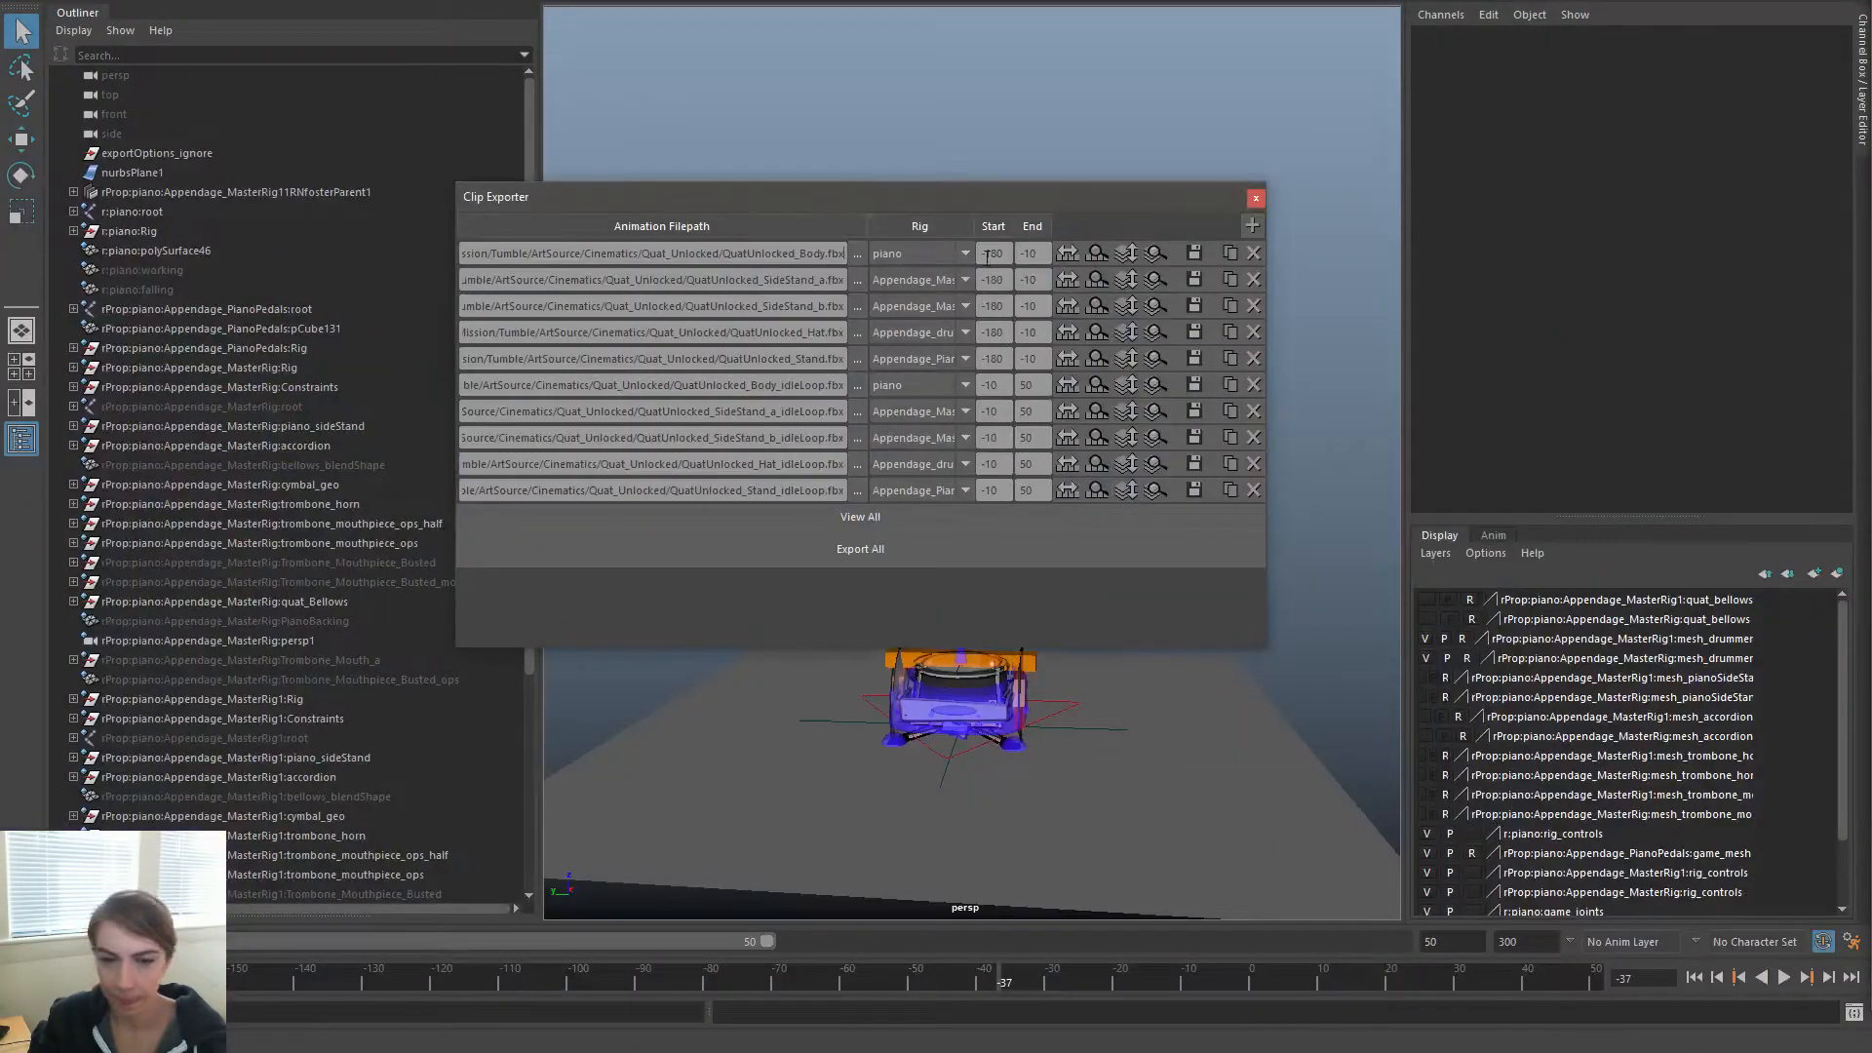
Switch to Maya and export all animation clips listed in the Clip Exporter
left_click(910, 548)
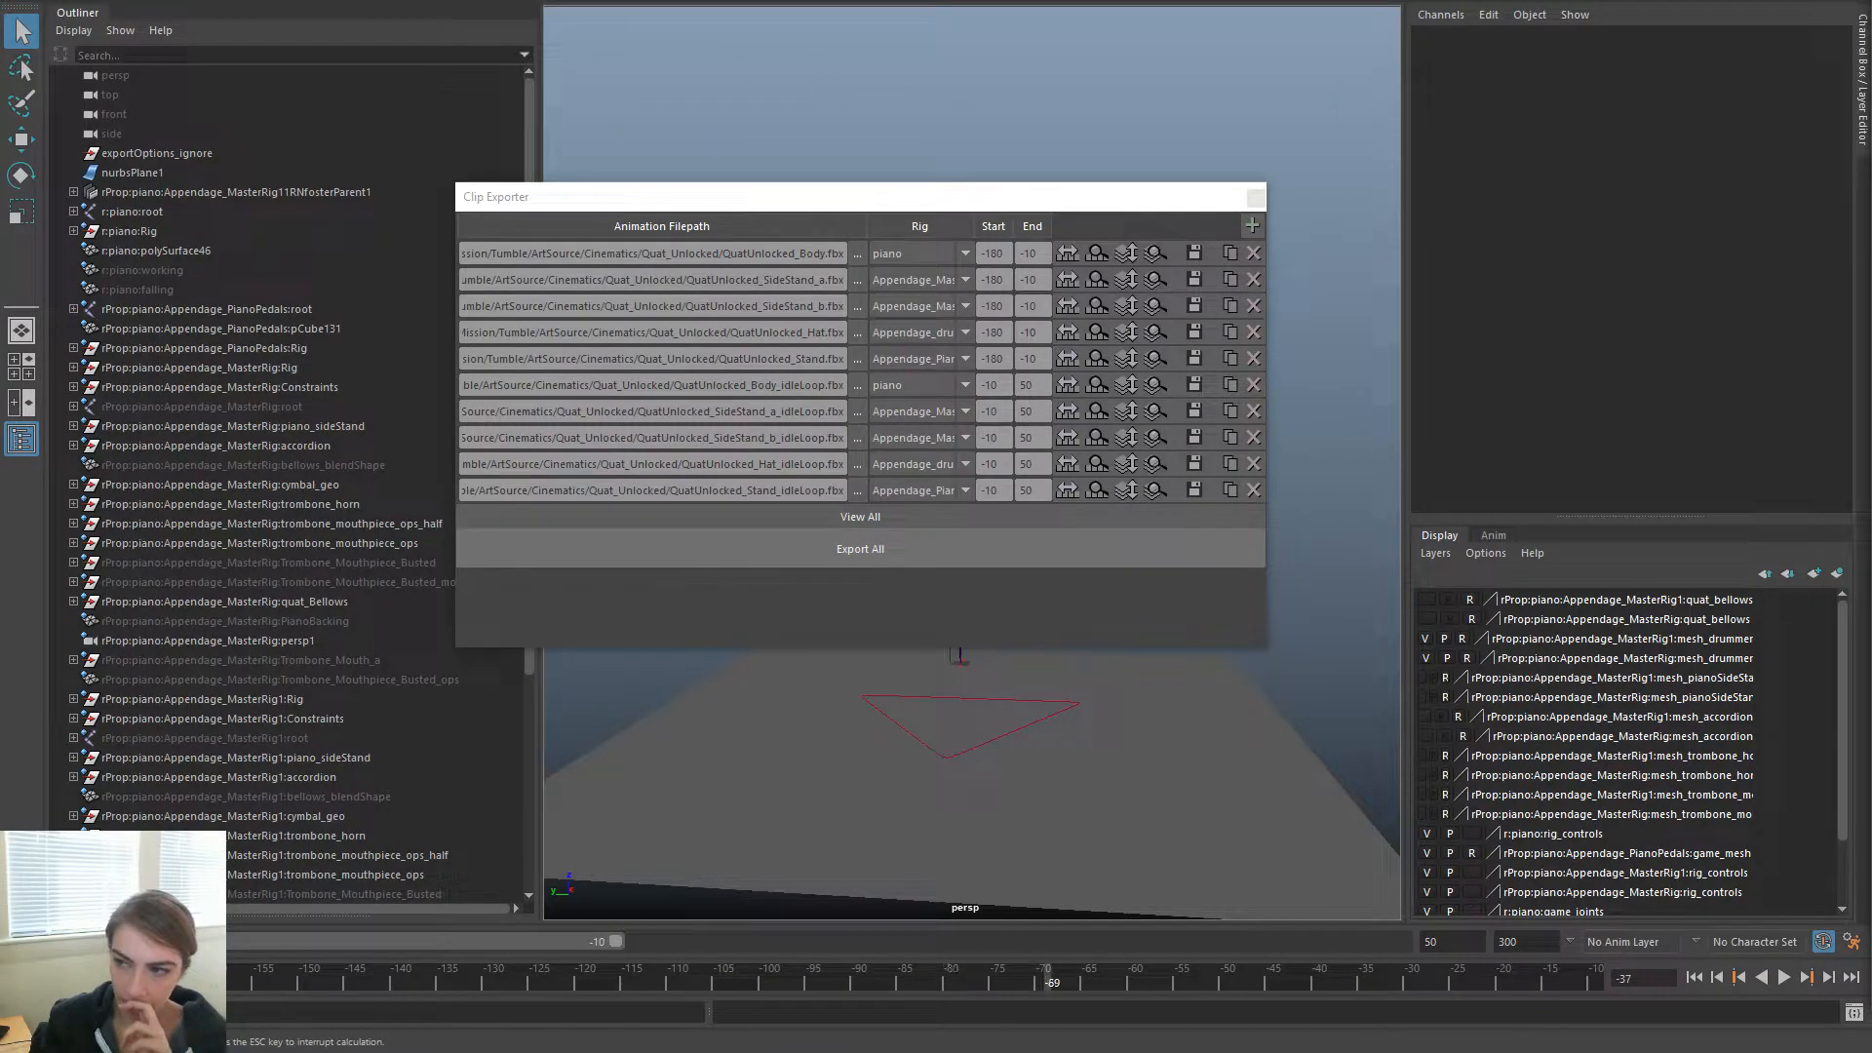
Open the gameplay video from the OBS Recordings folder, review its drummer unlock cinematic and idle loop, and close the player
key("alt+Tab")
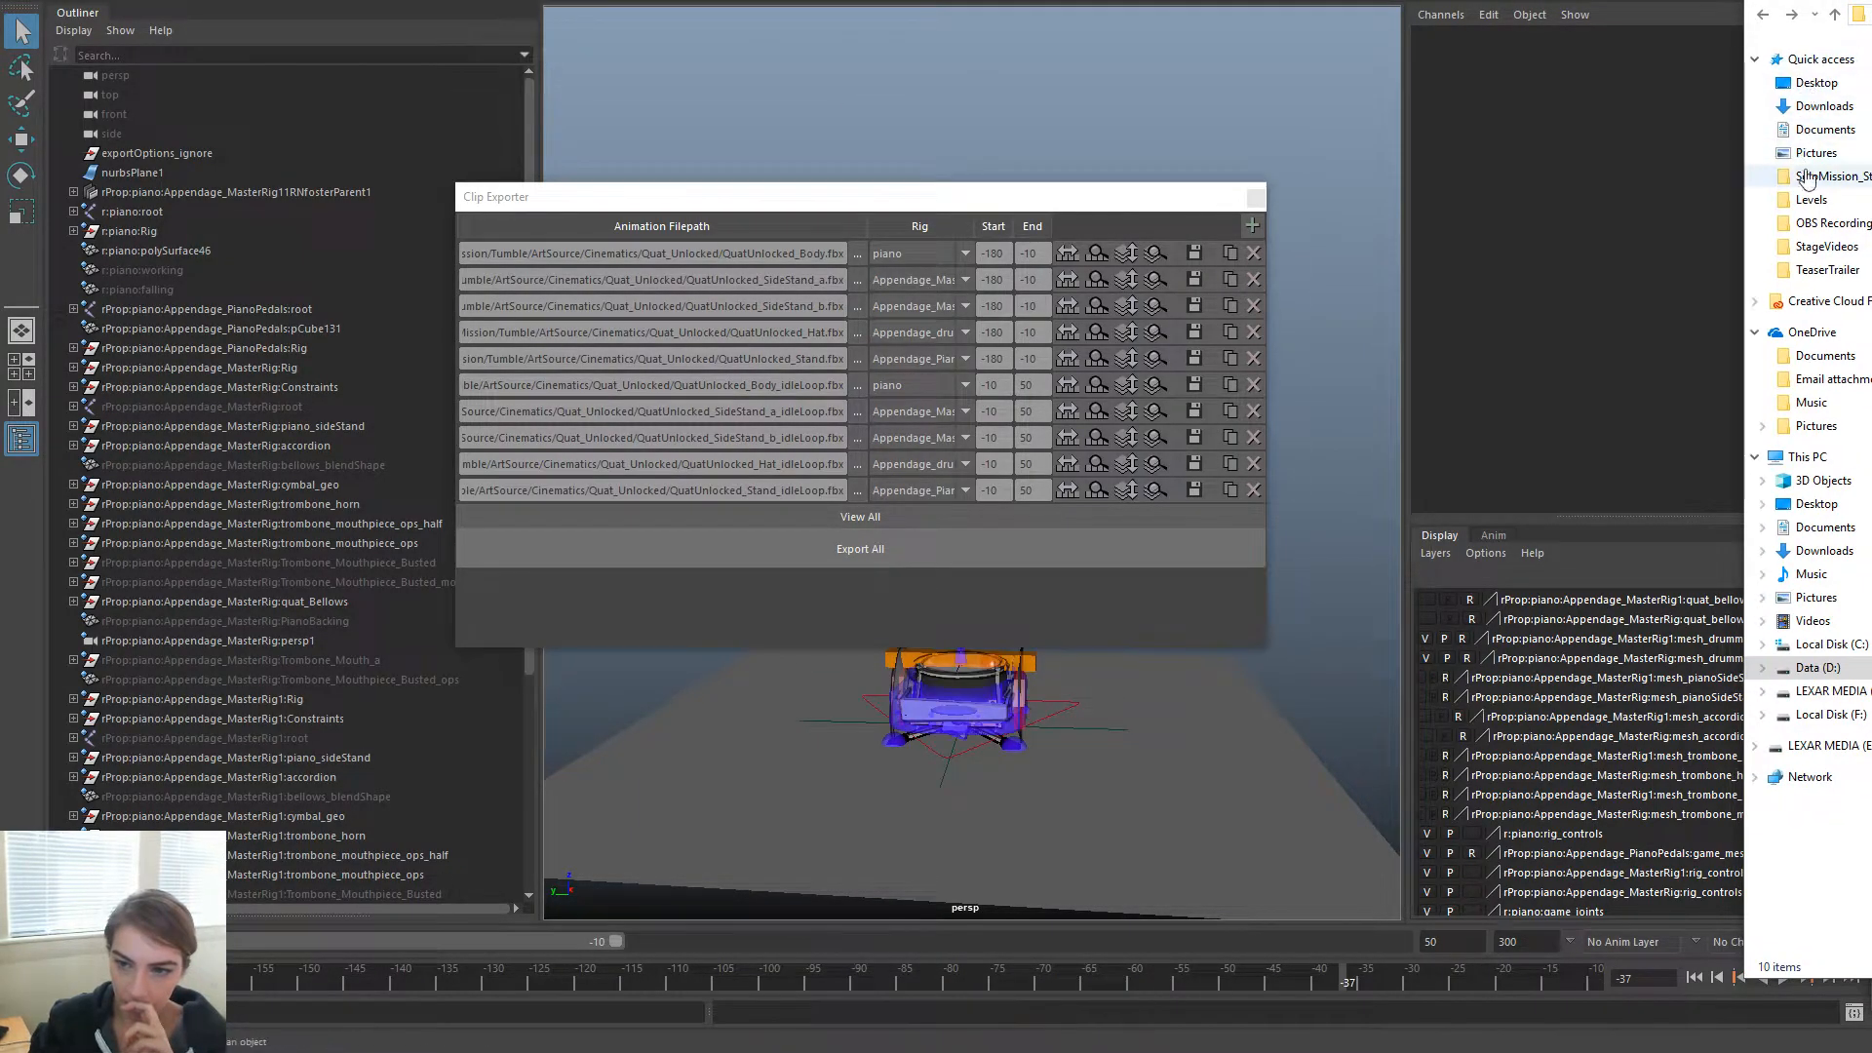
left_click(1815, 224)
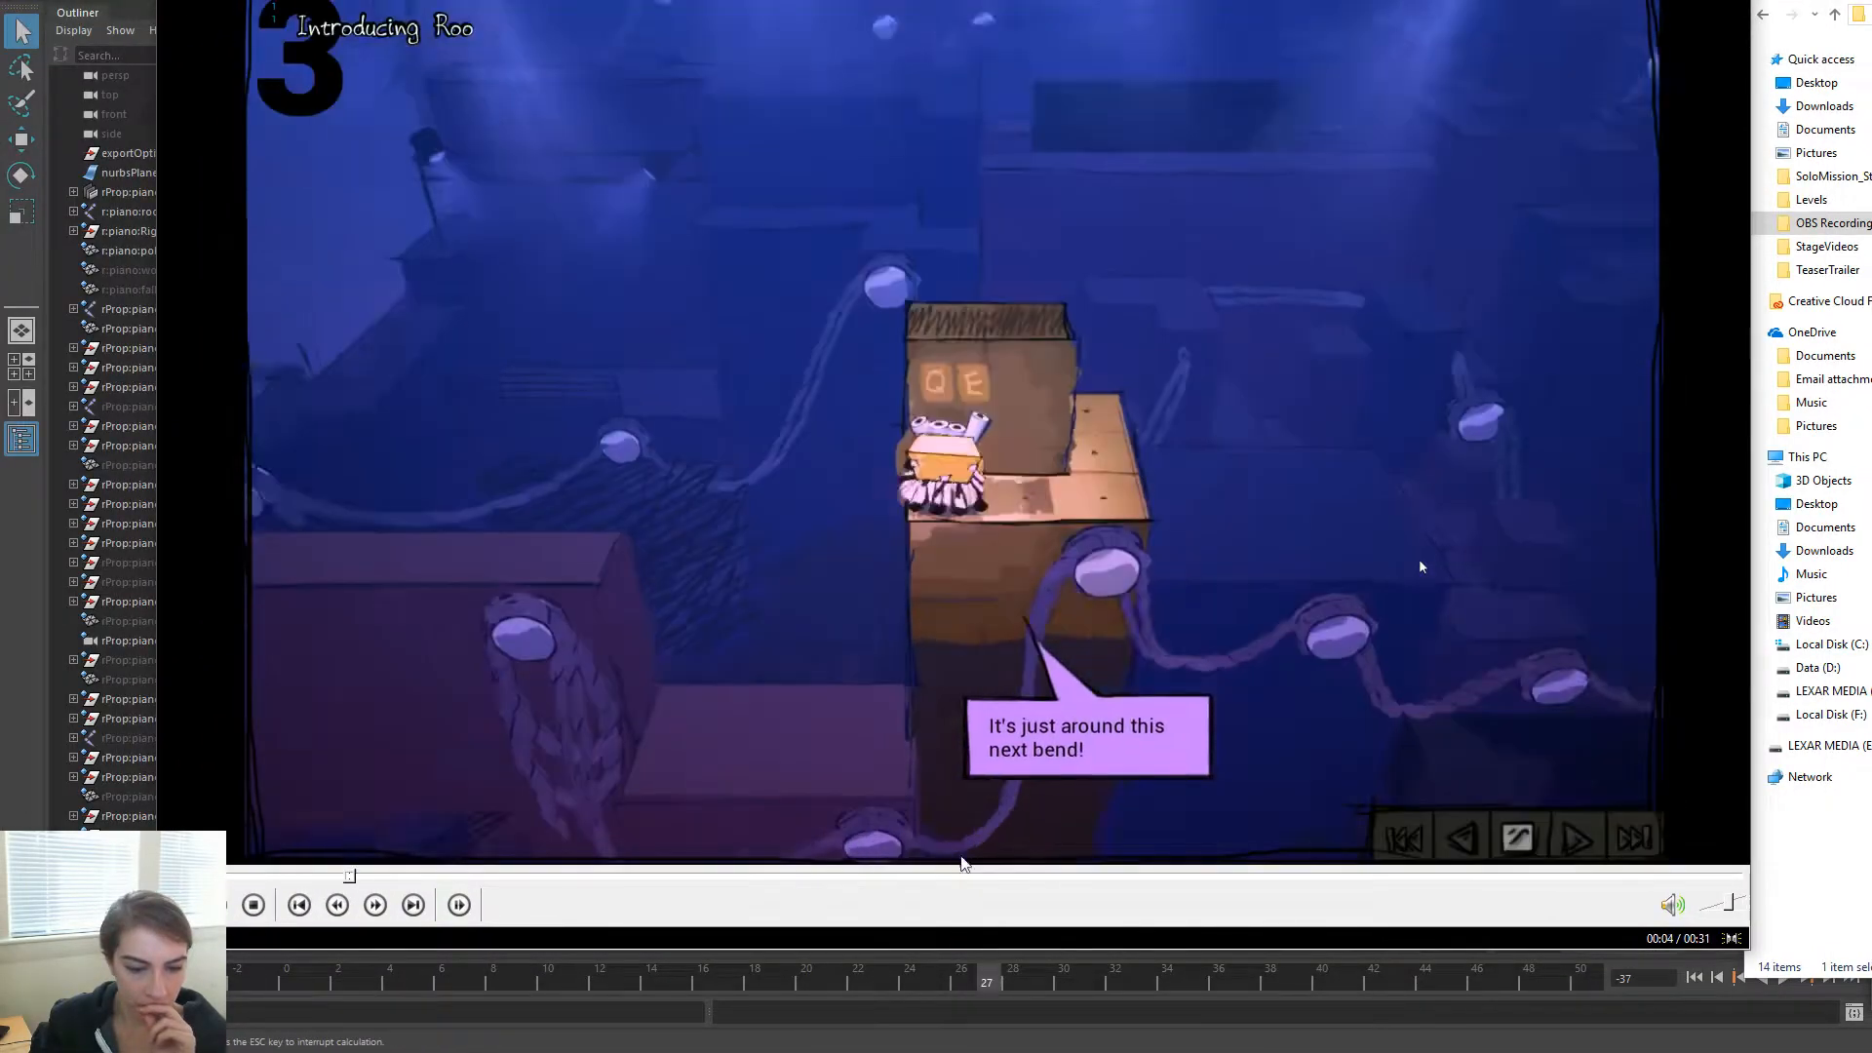
left_click(1021, 875)
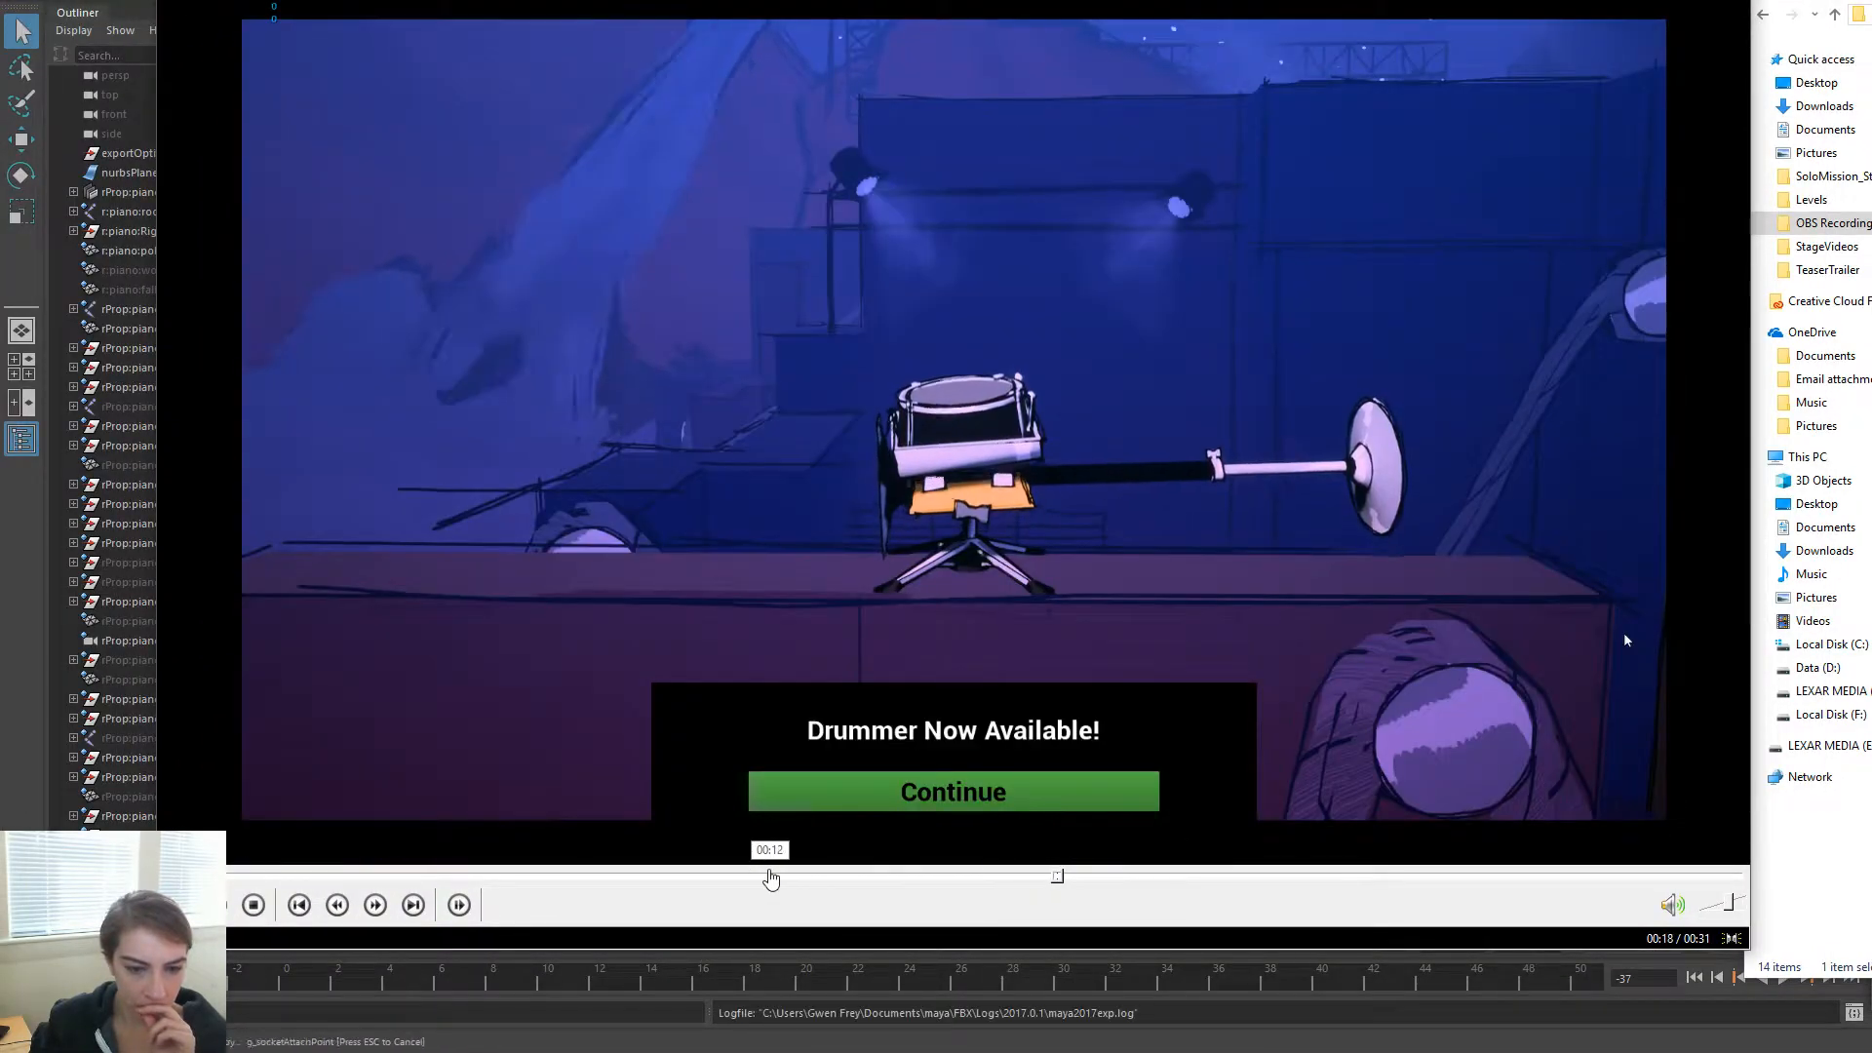
left_click(769, 876)
left_click(579, 878)
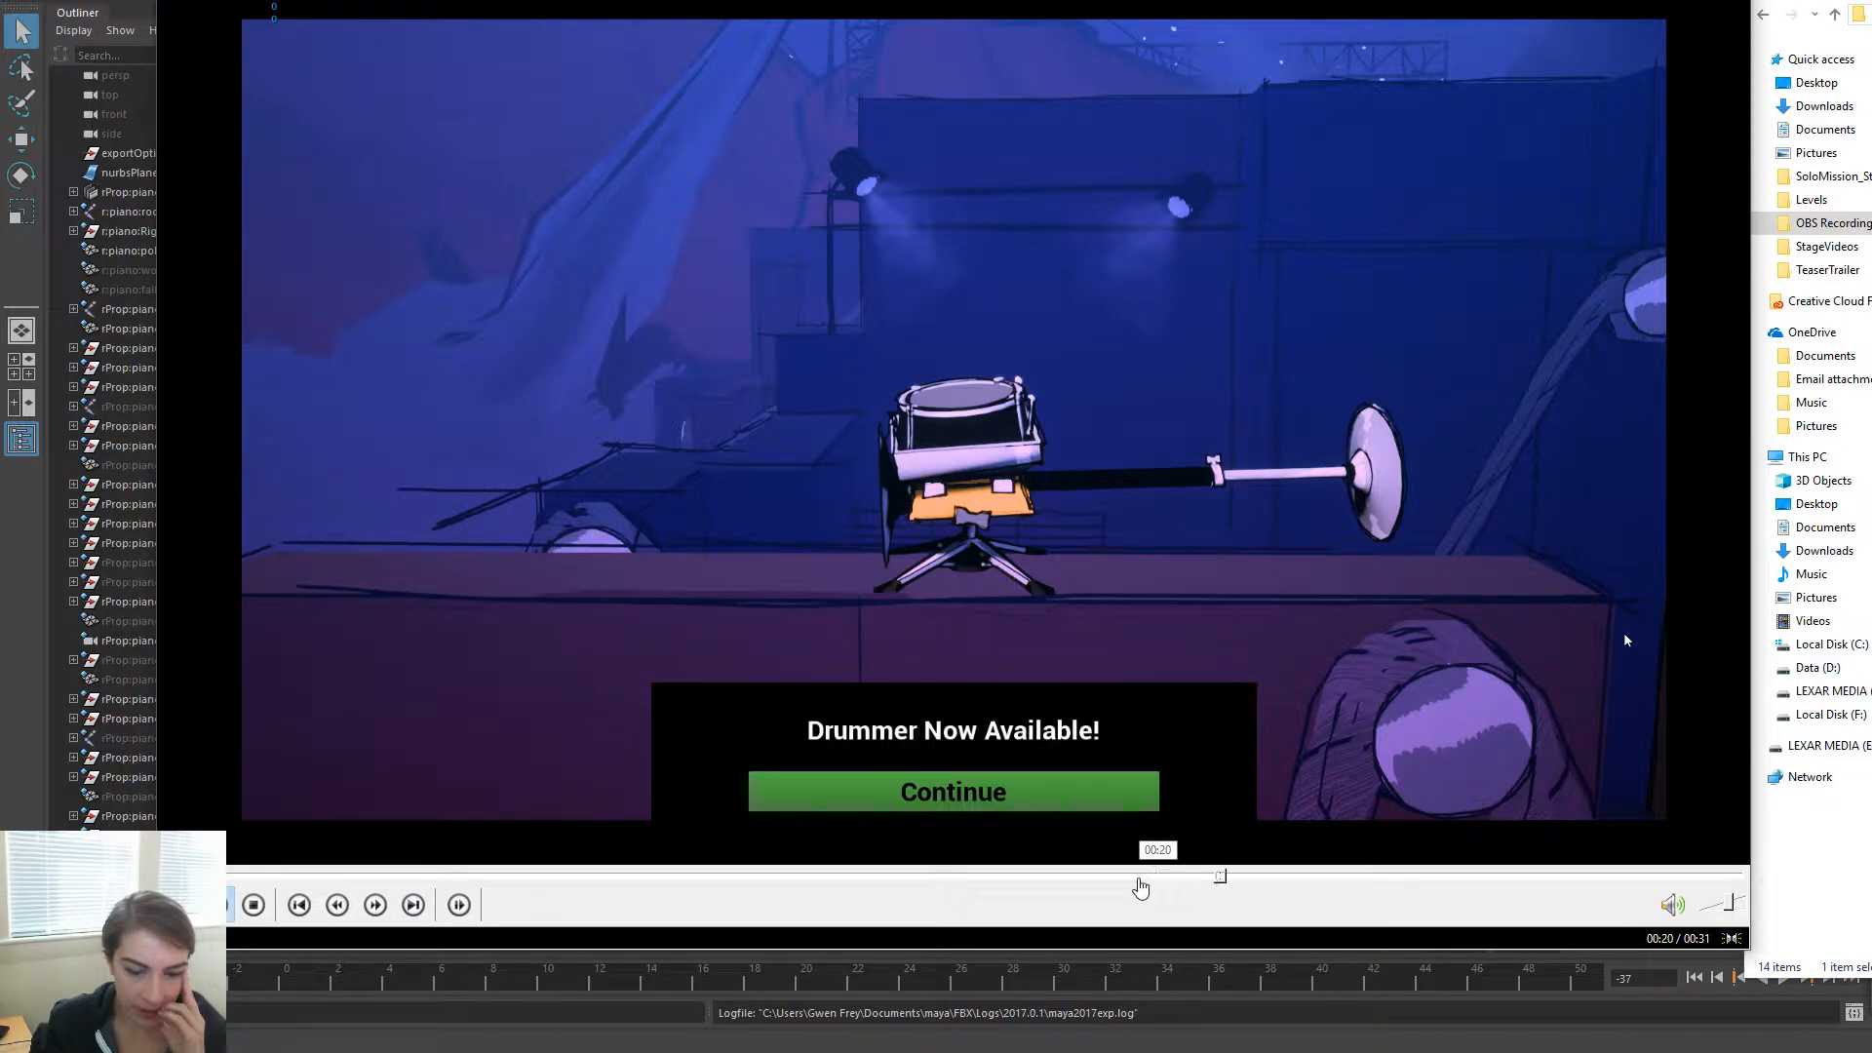
left_click(609, 876)
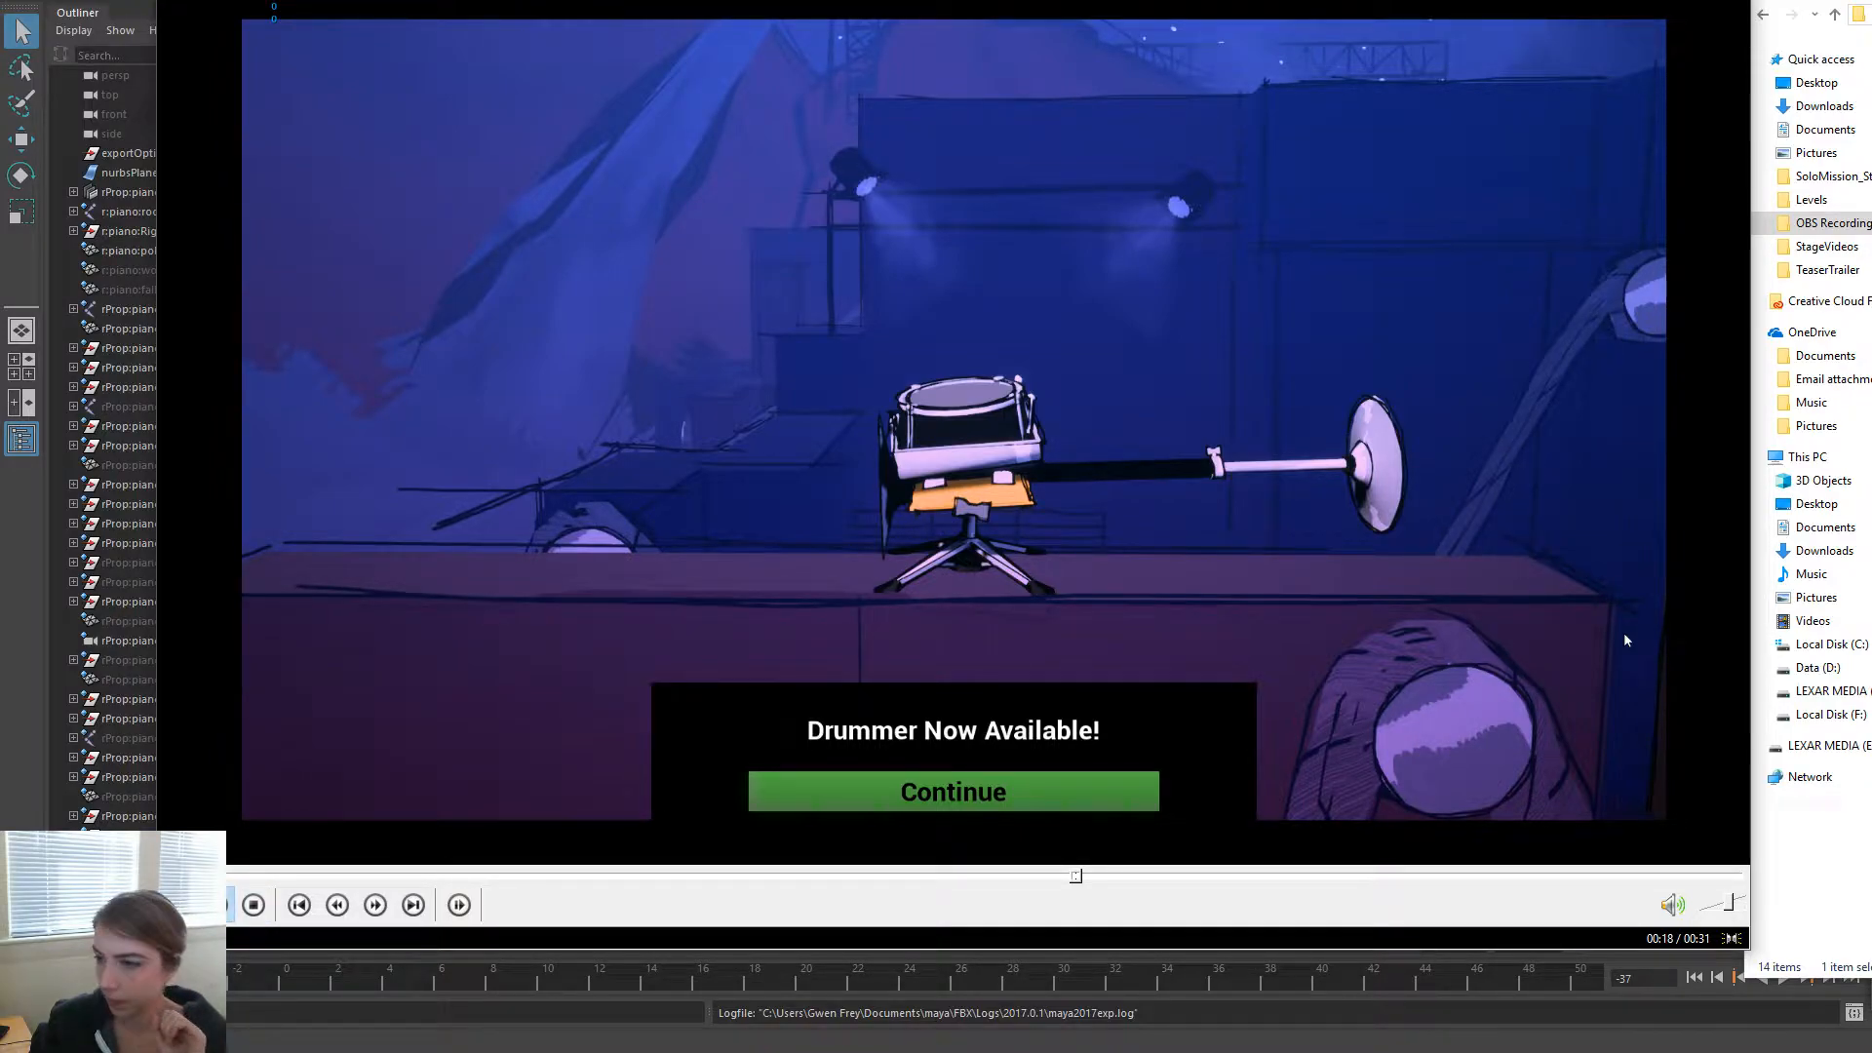
key("alt+F4")
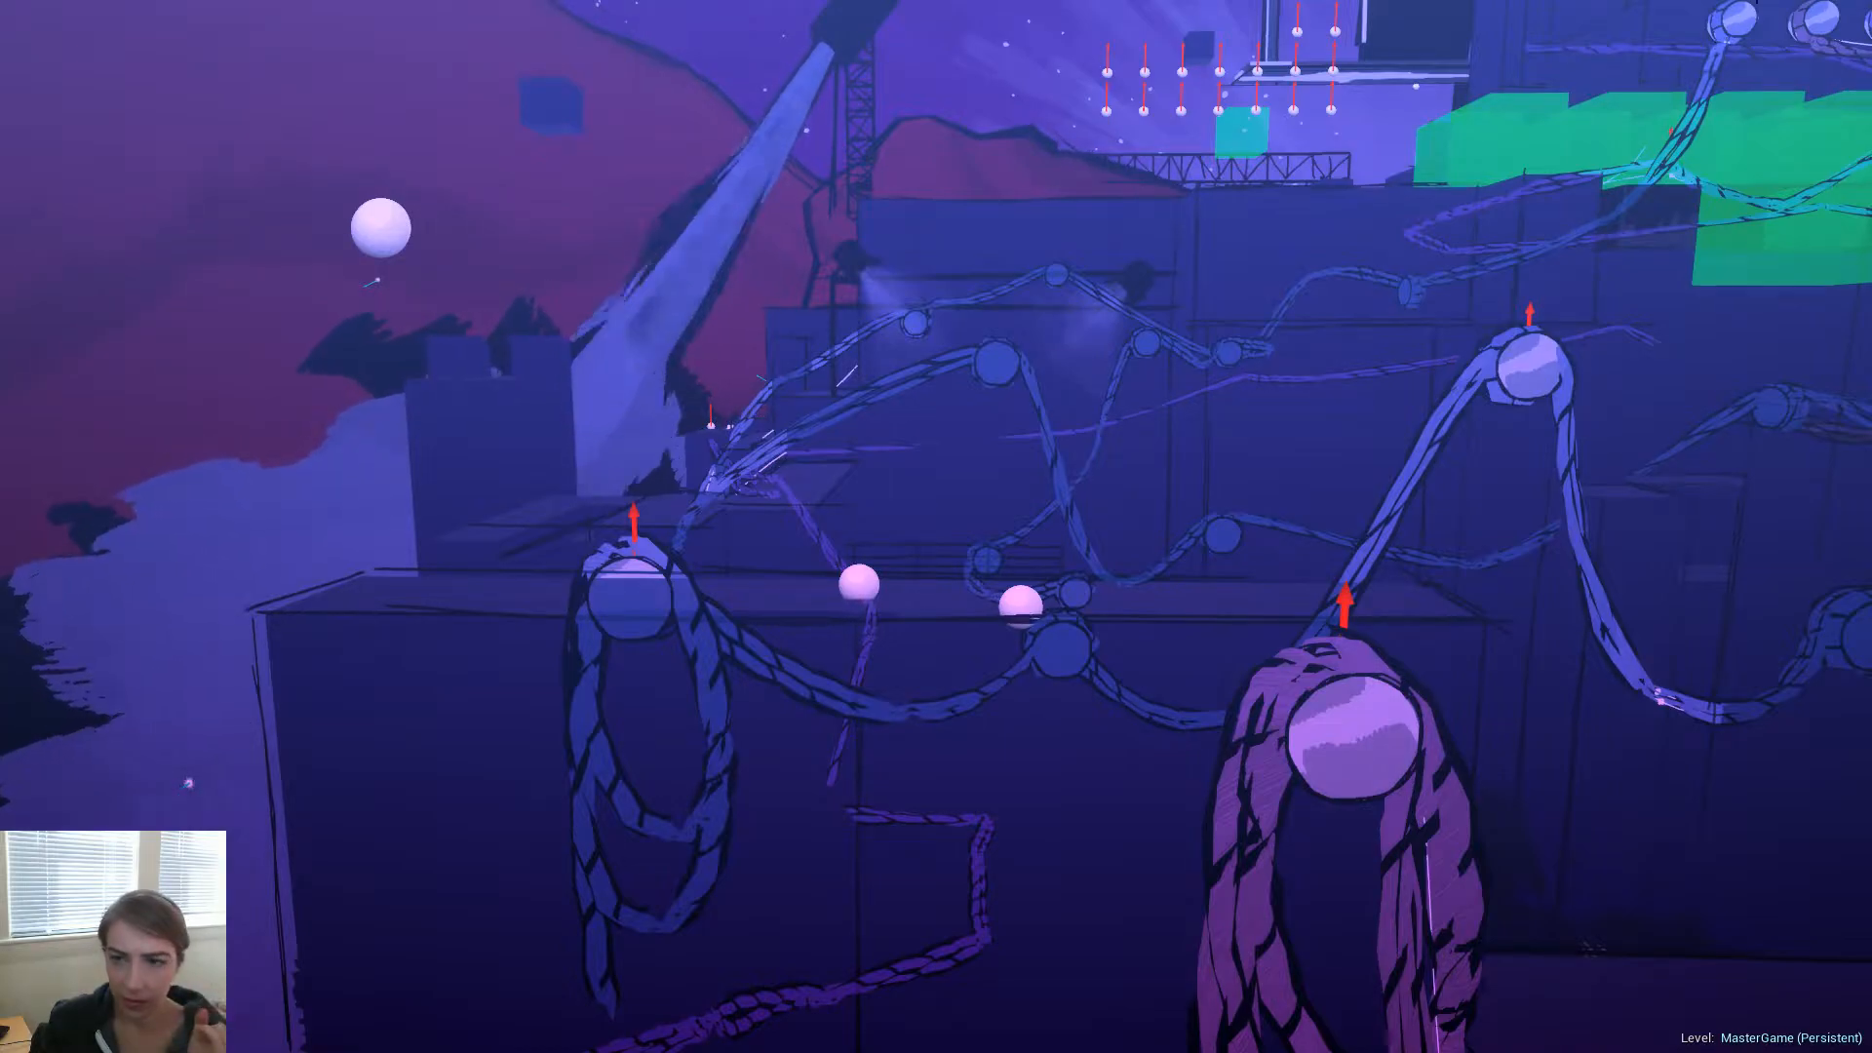
key("F11")
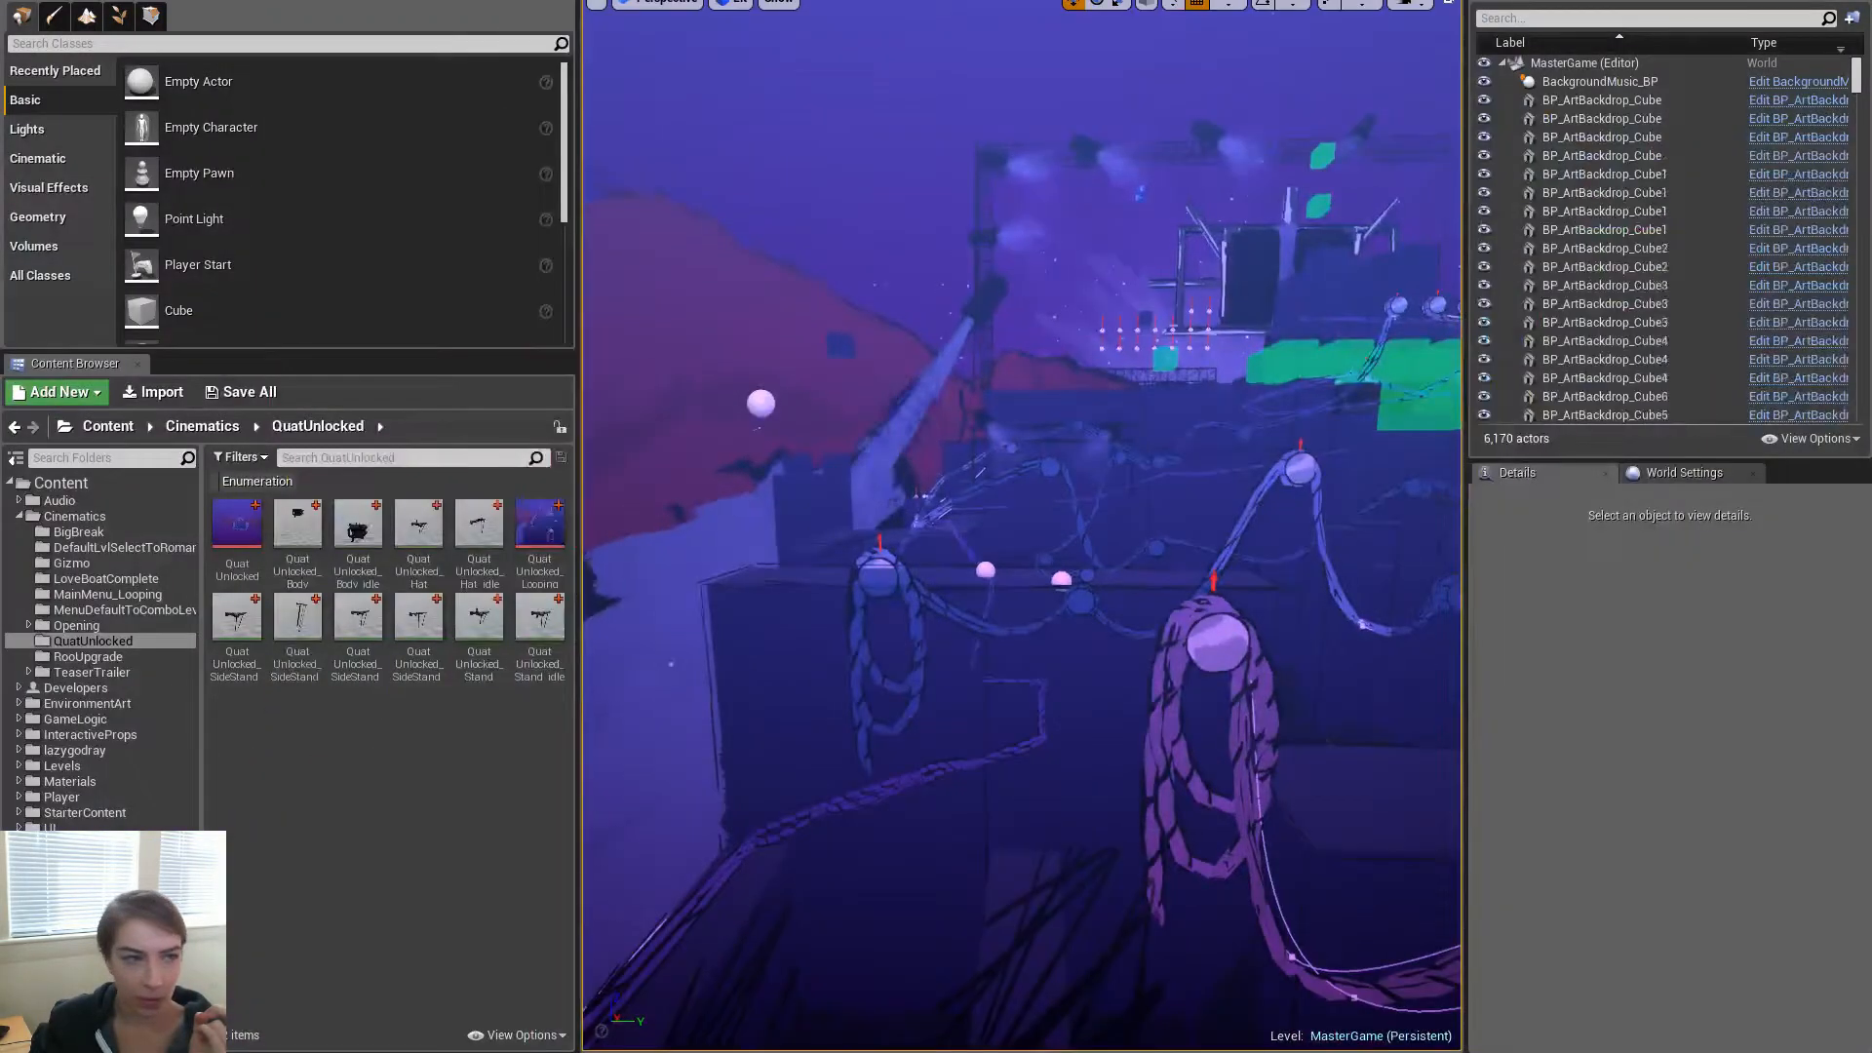
left_click(17, 2)
left_click(91, 84)
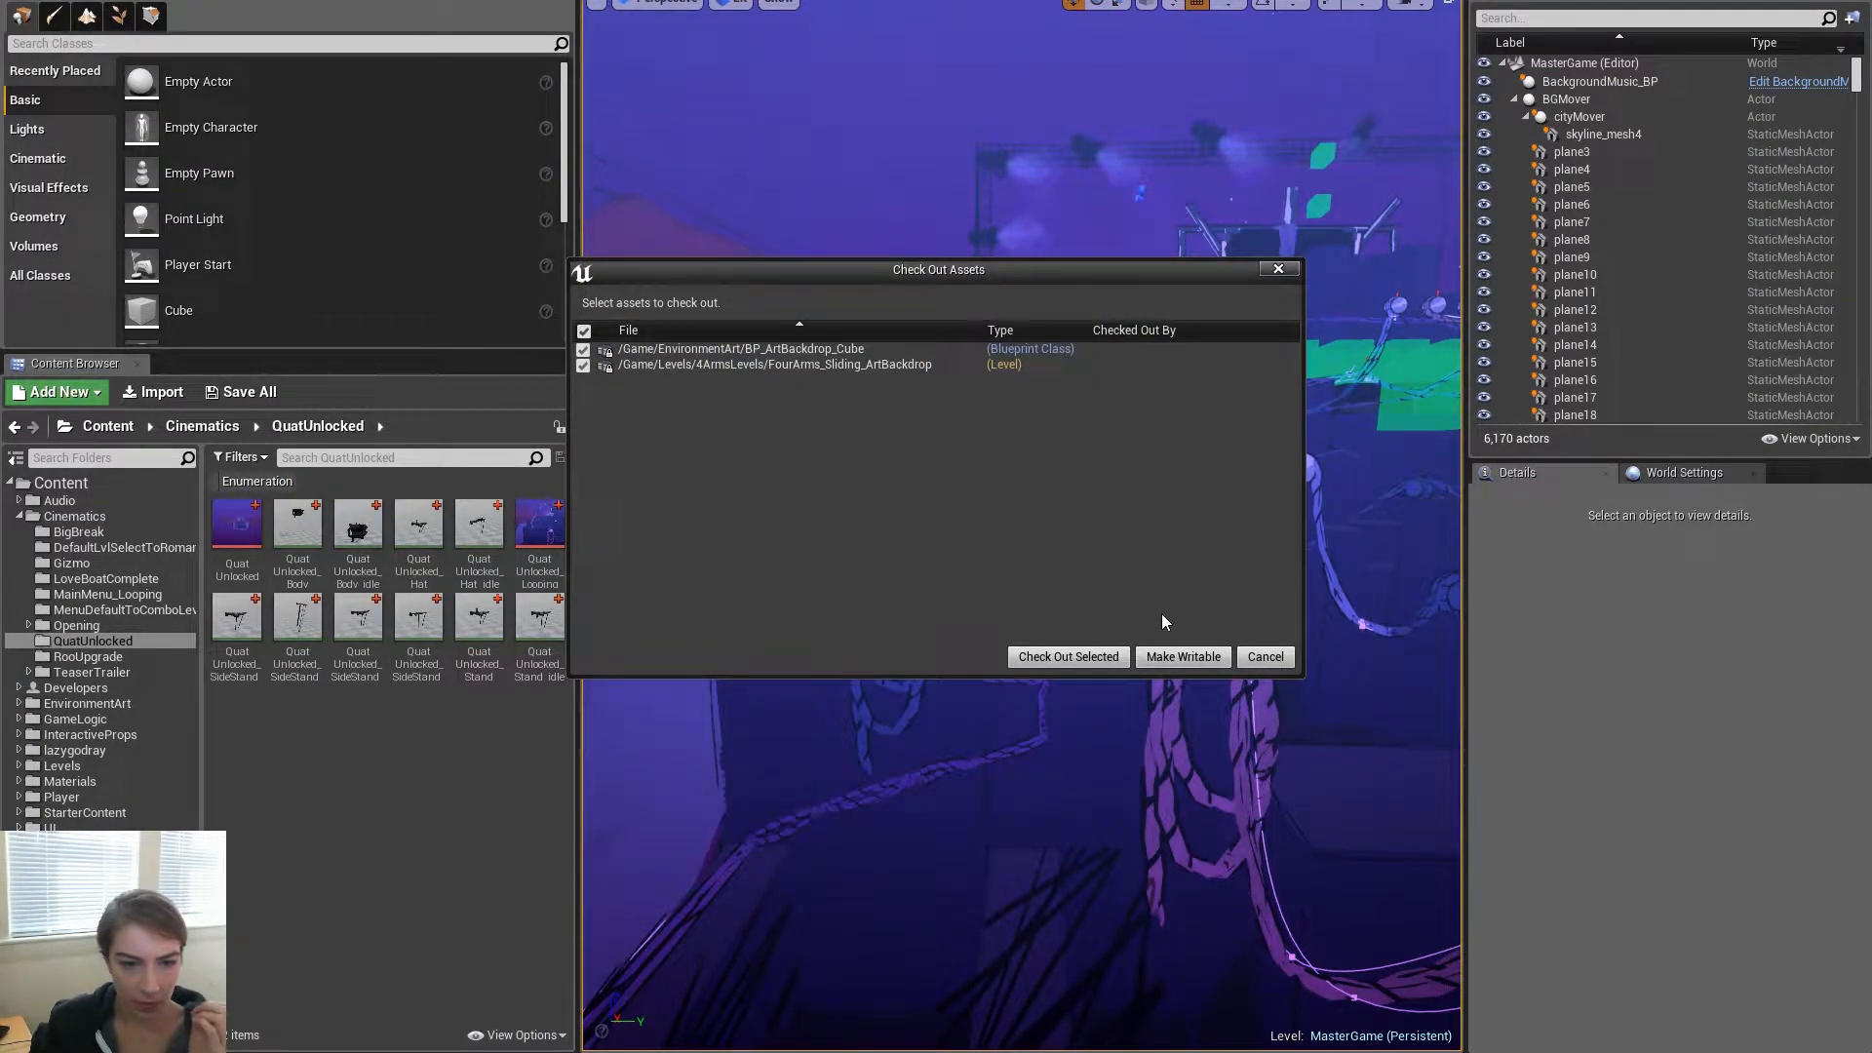
left_click(1265, 658)
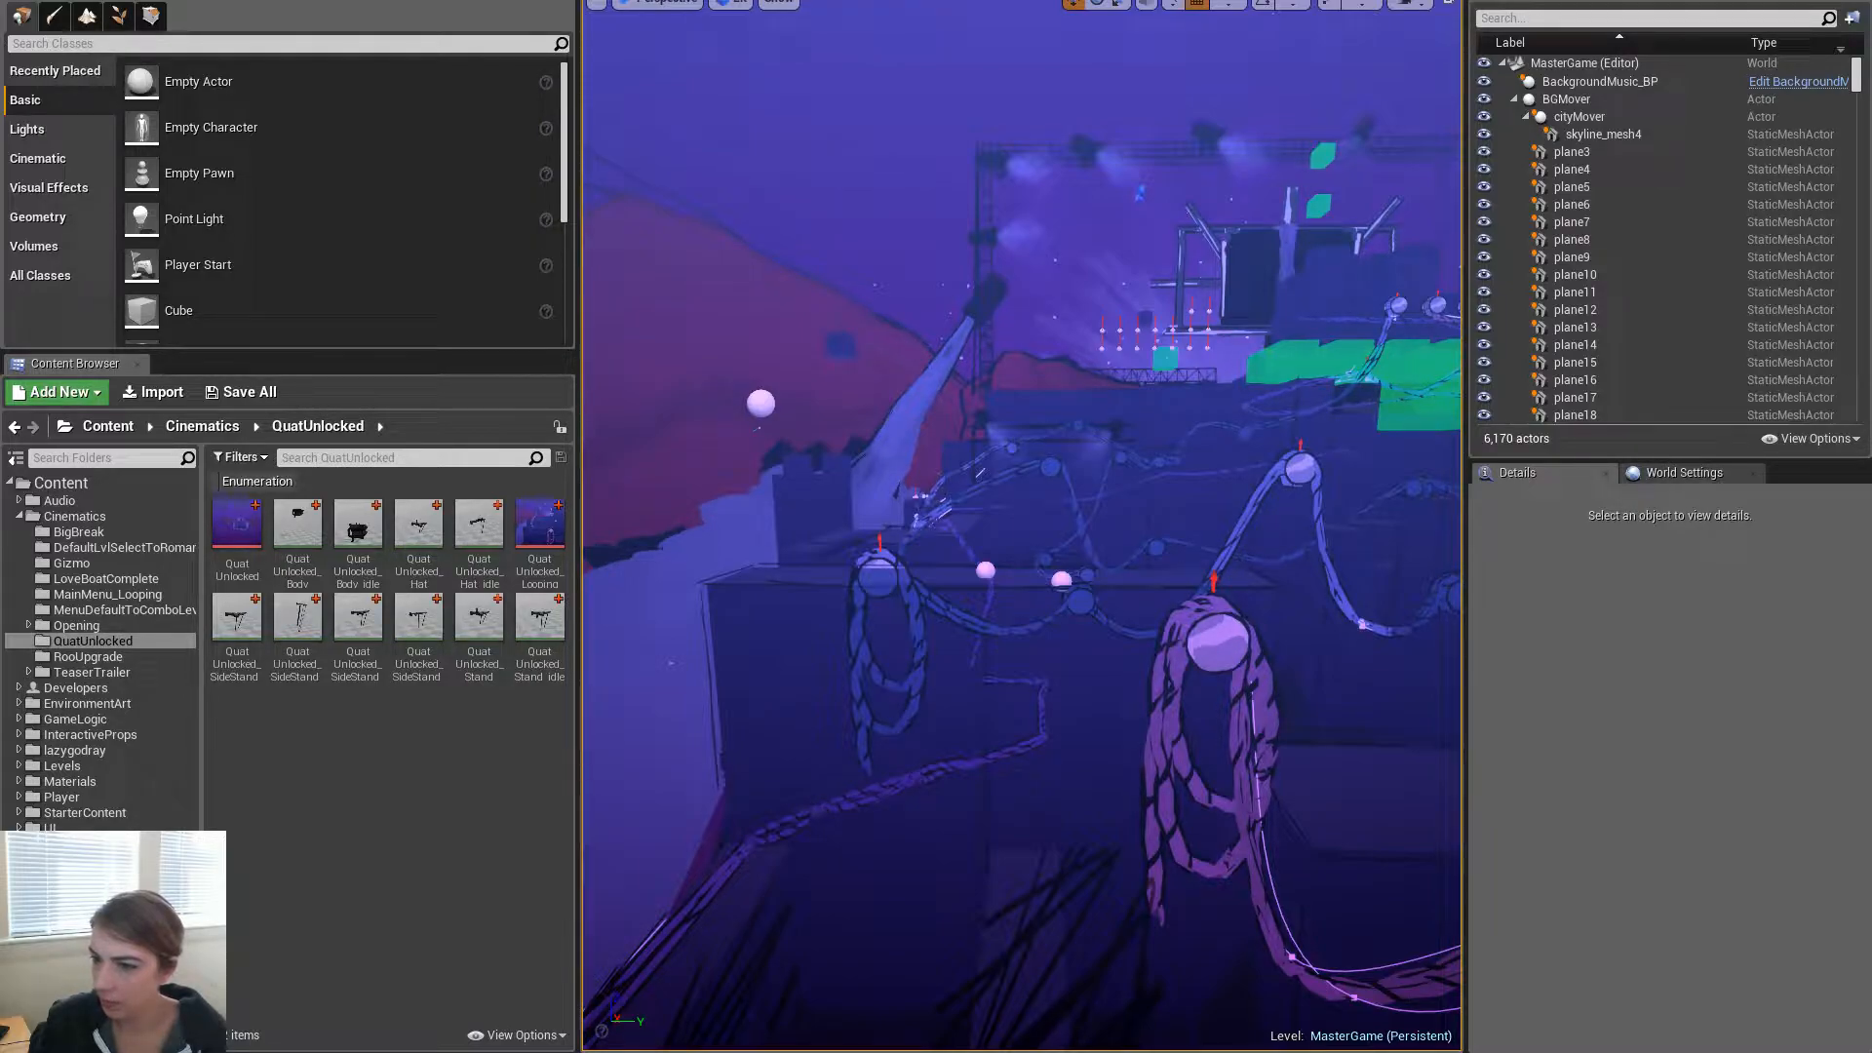
key("F11")
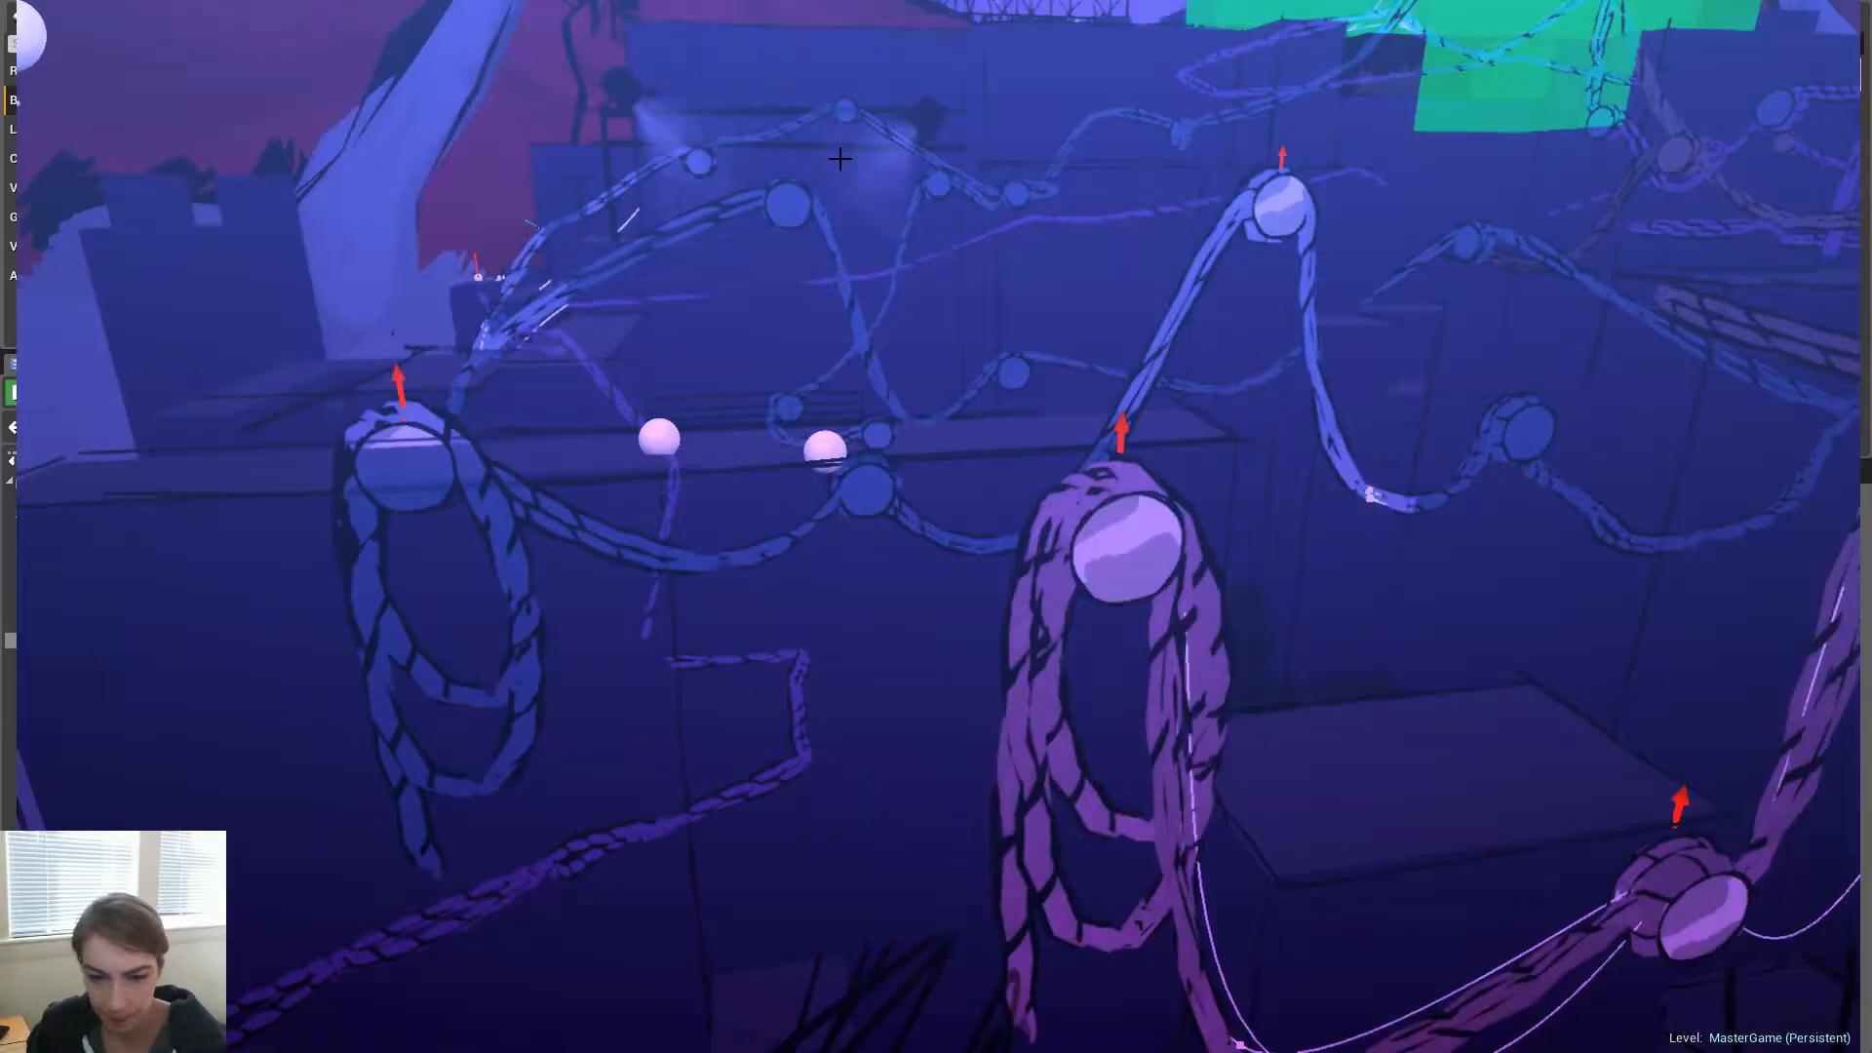
key("s")
right_click_drag(936, 527, 953, 436)
key("w")
key("F11")
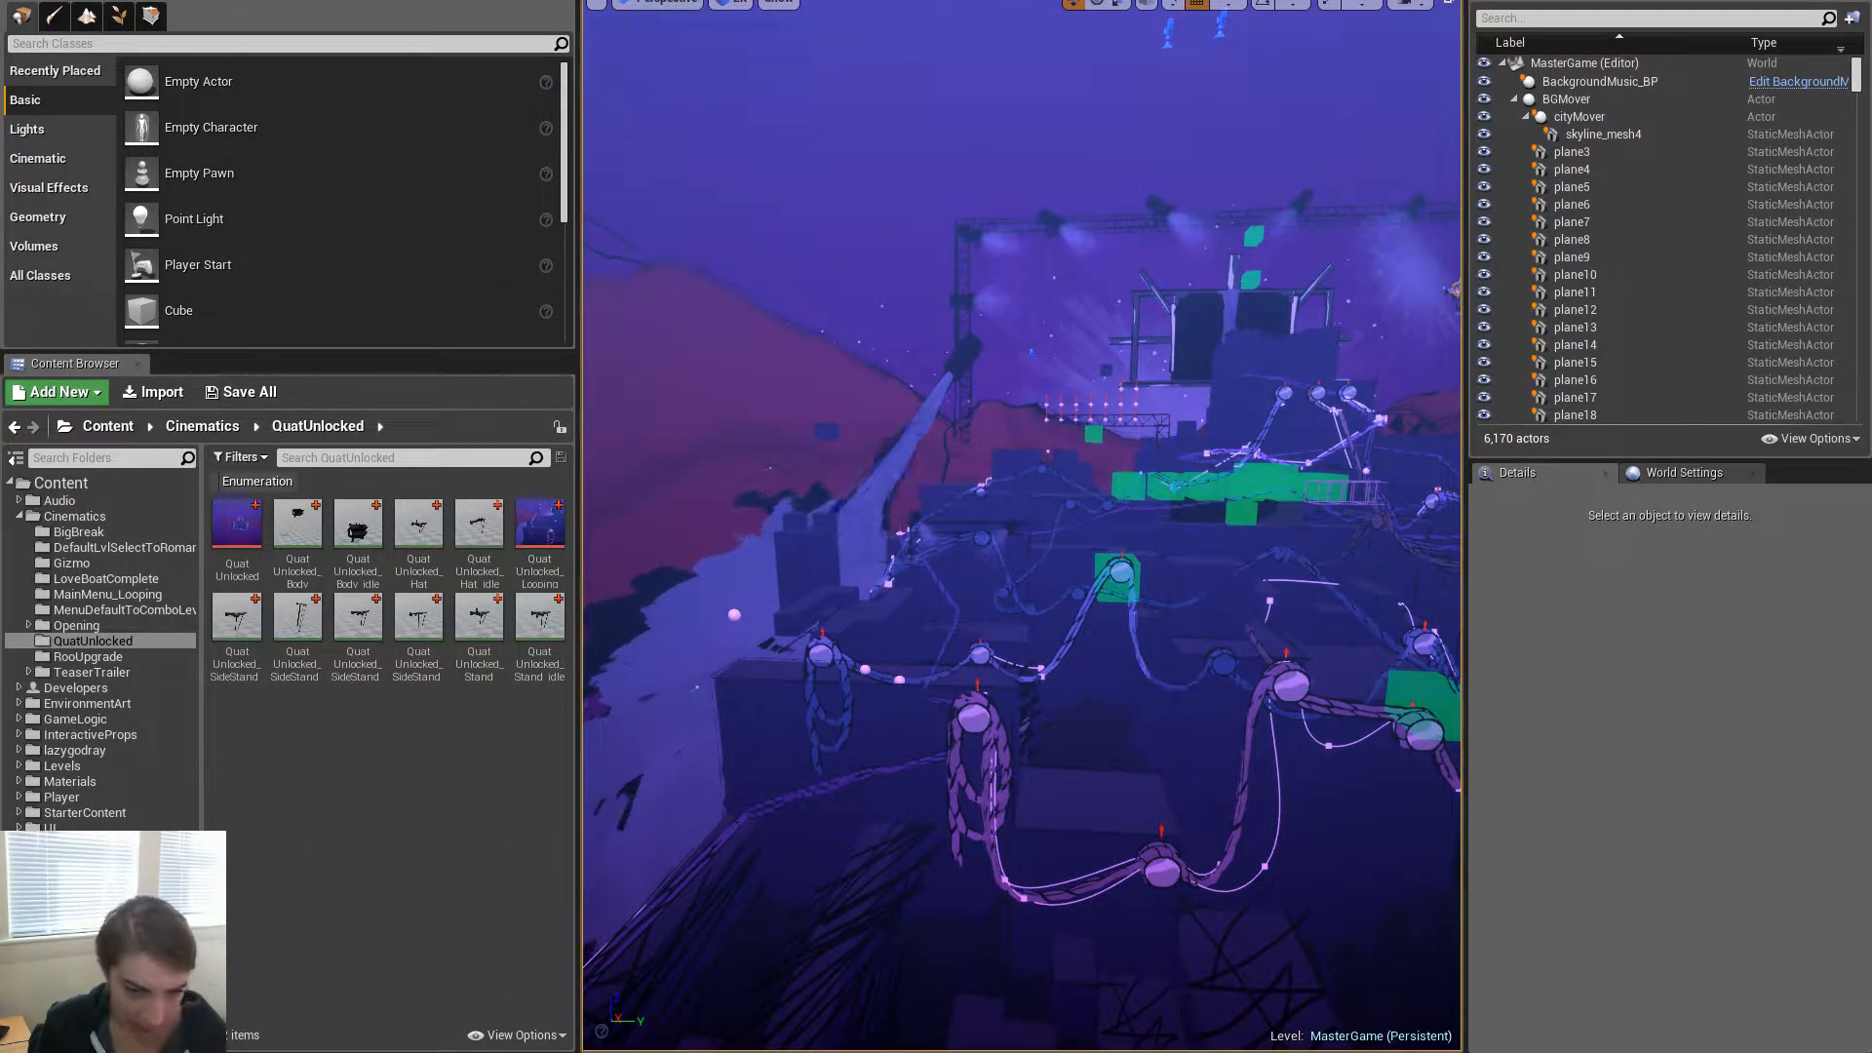
Open the QuatUnlocked level sequence, select its cinematicCamera, and bring the camera into view in the level
left_click(224, 546)
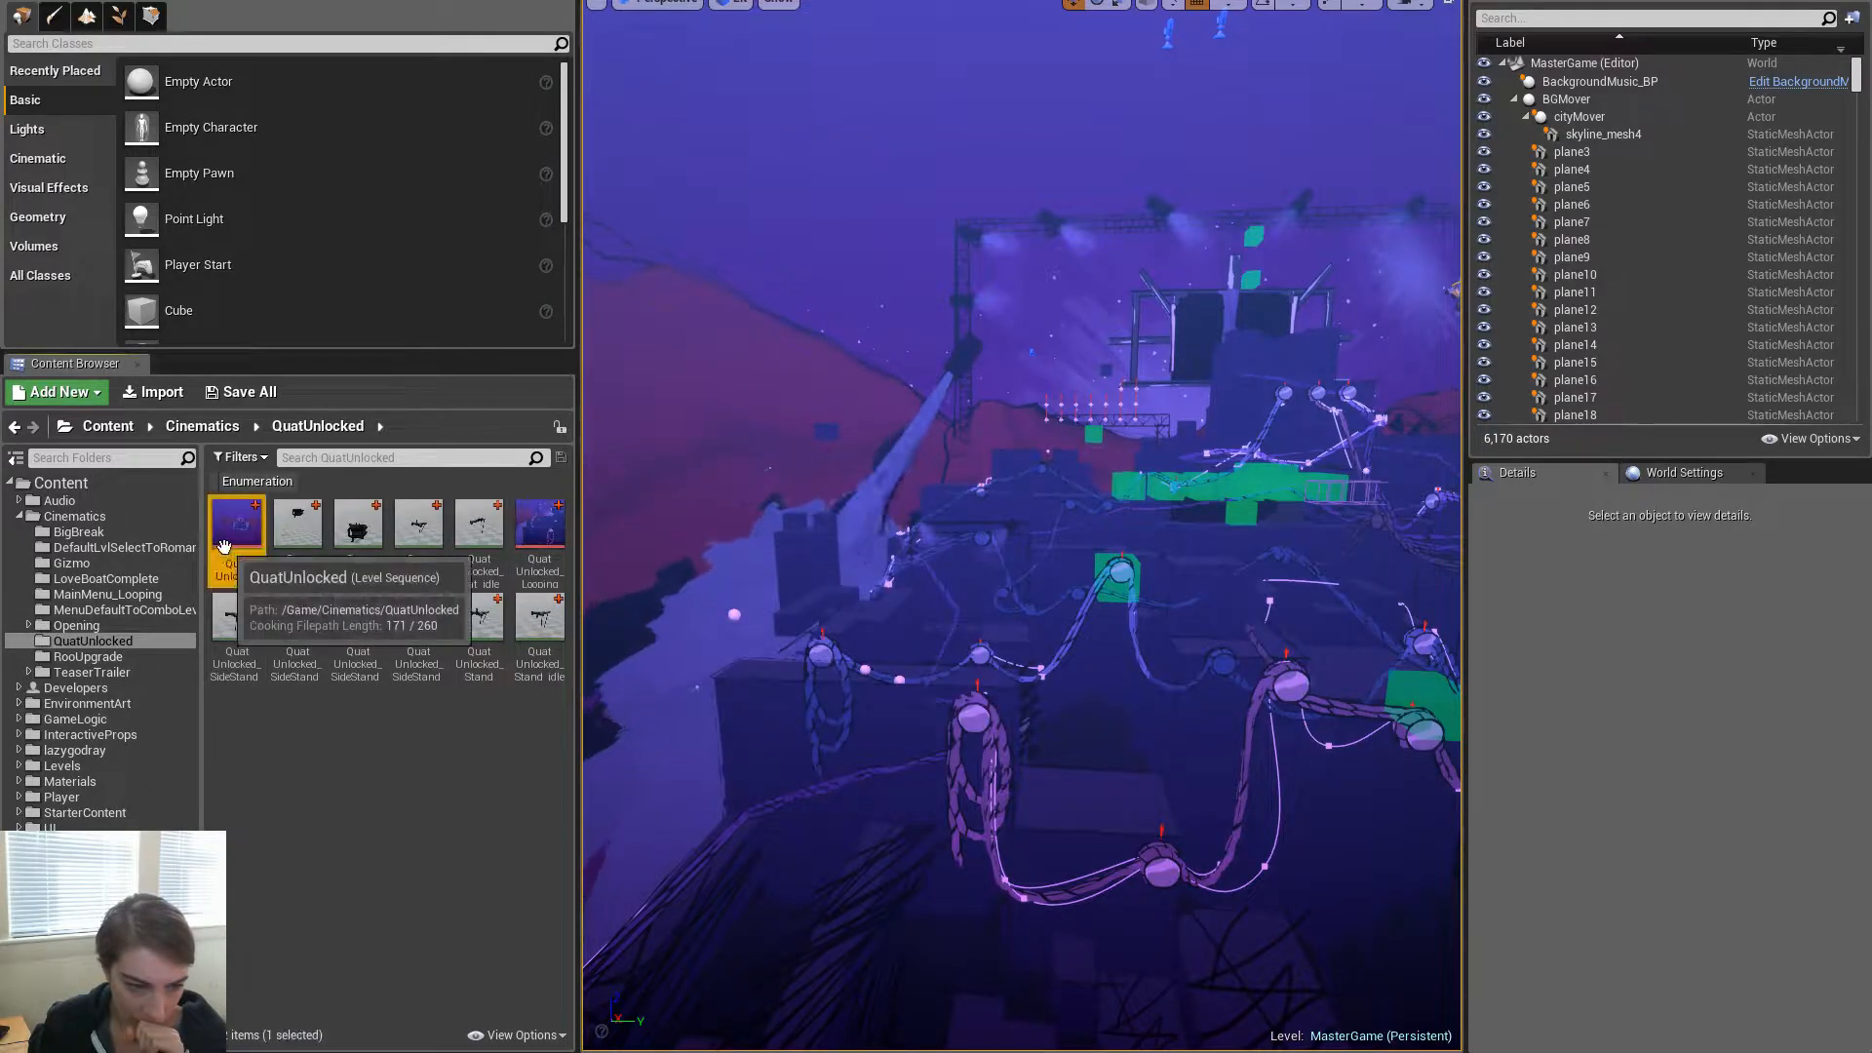
double_click(223, 546)
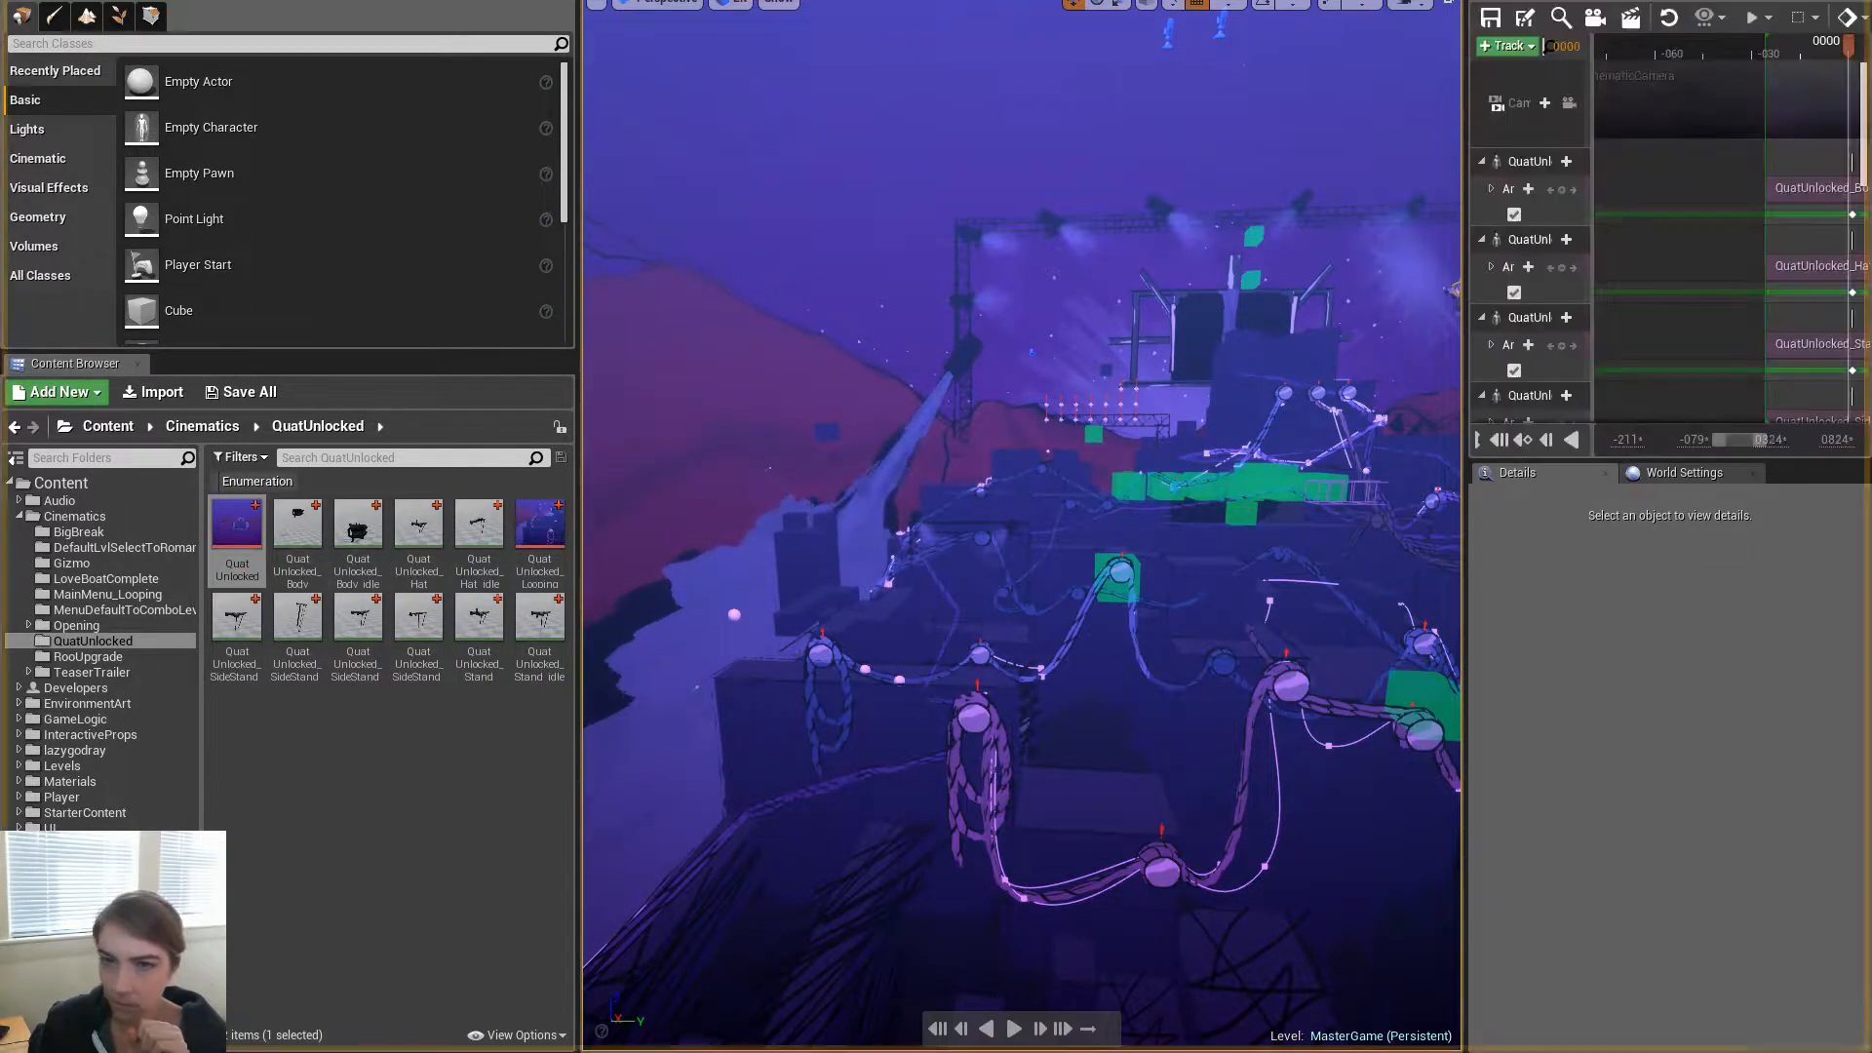
left_click(1271, 170)
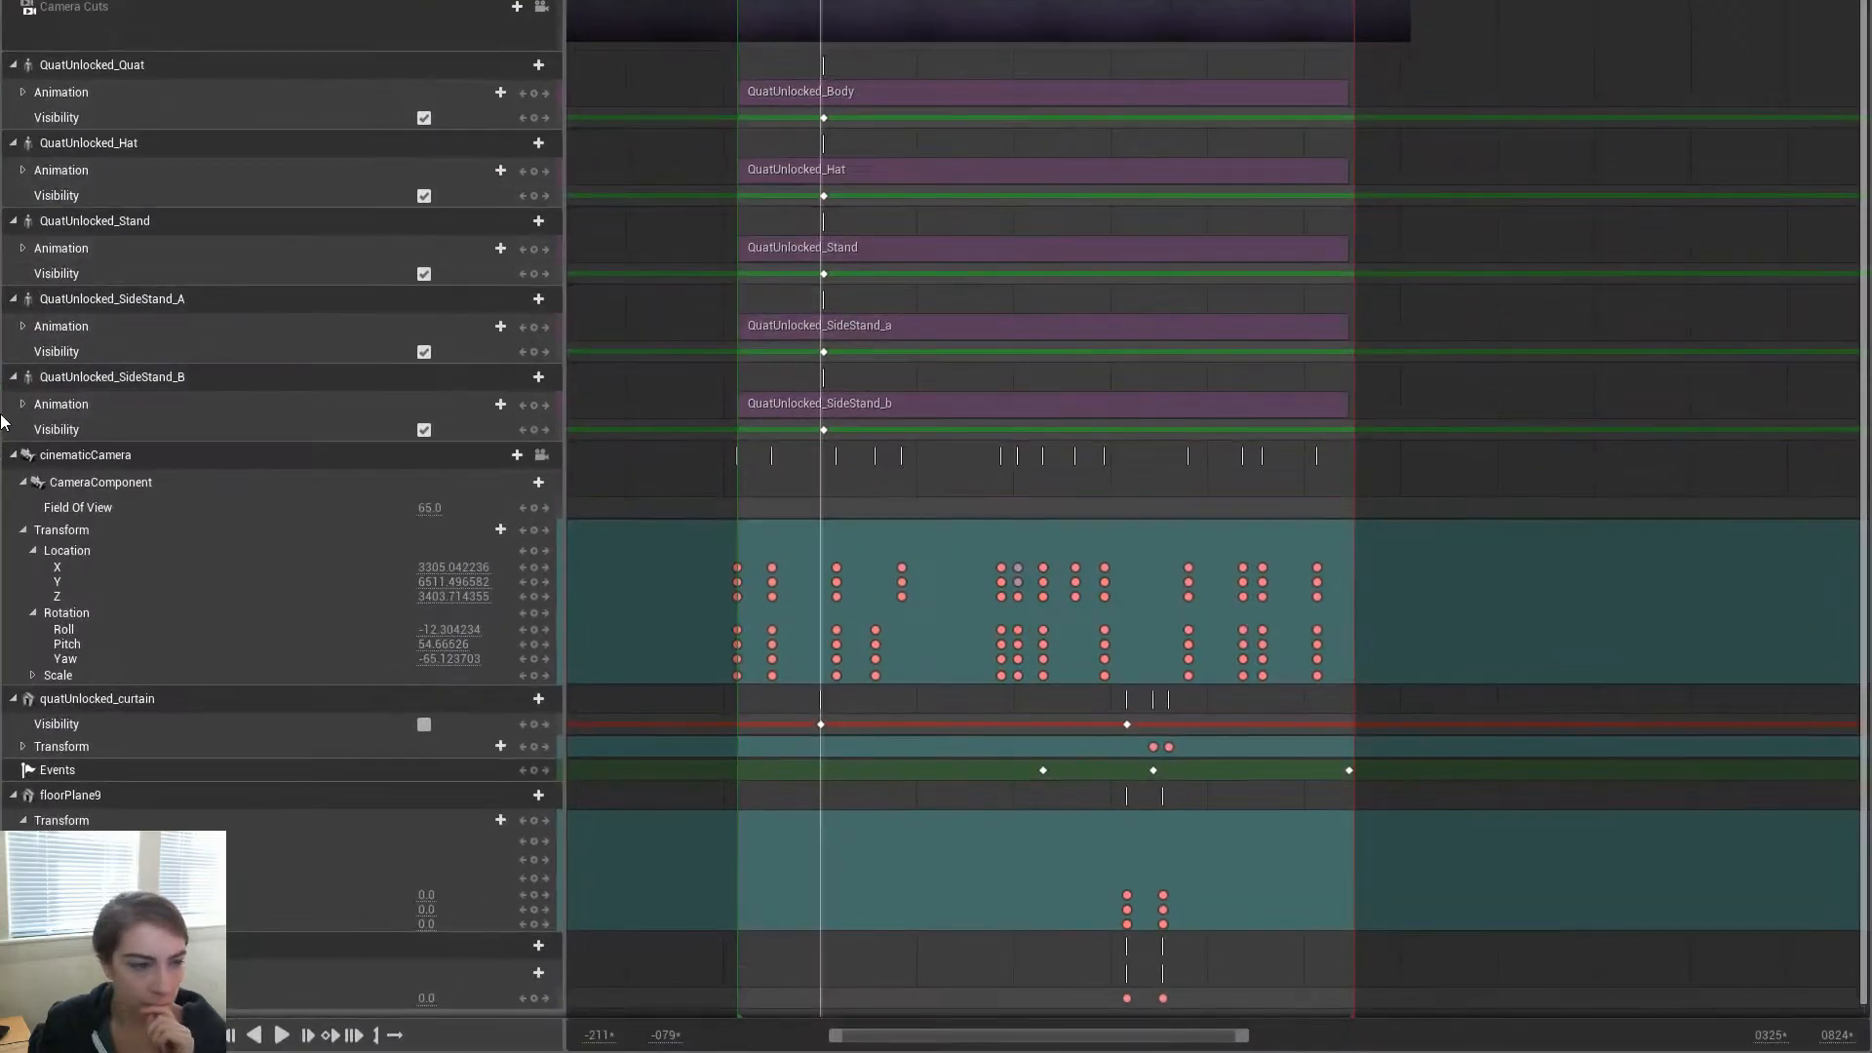
left_click(172, 456)
left_click_drag(828, 2, 1870, 137)
right_click_drag(1268, 439, 1311, 492)
right_click_drag(1117, 487, 1228, 526)
key("w")
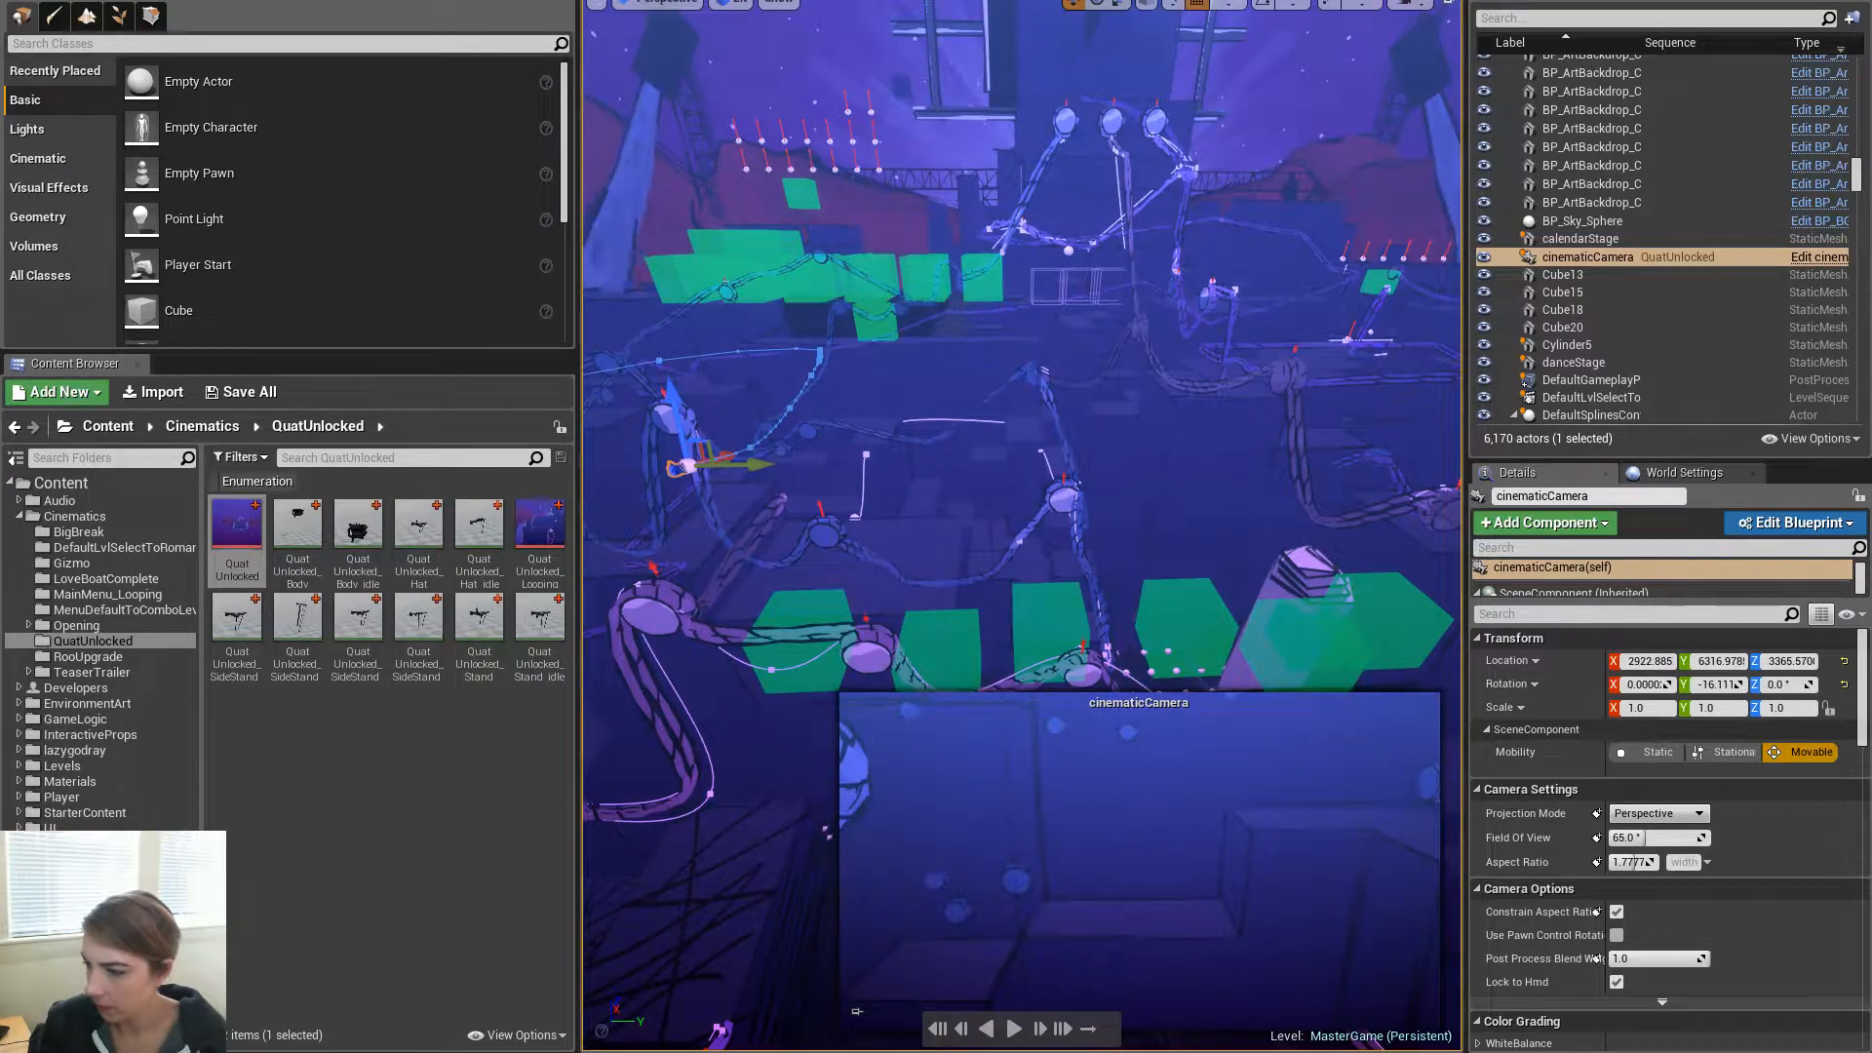
key("Escape")
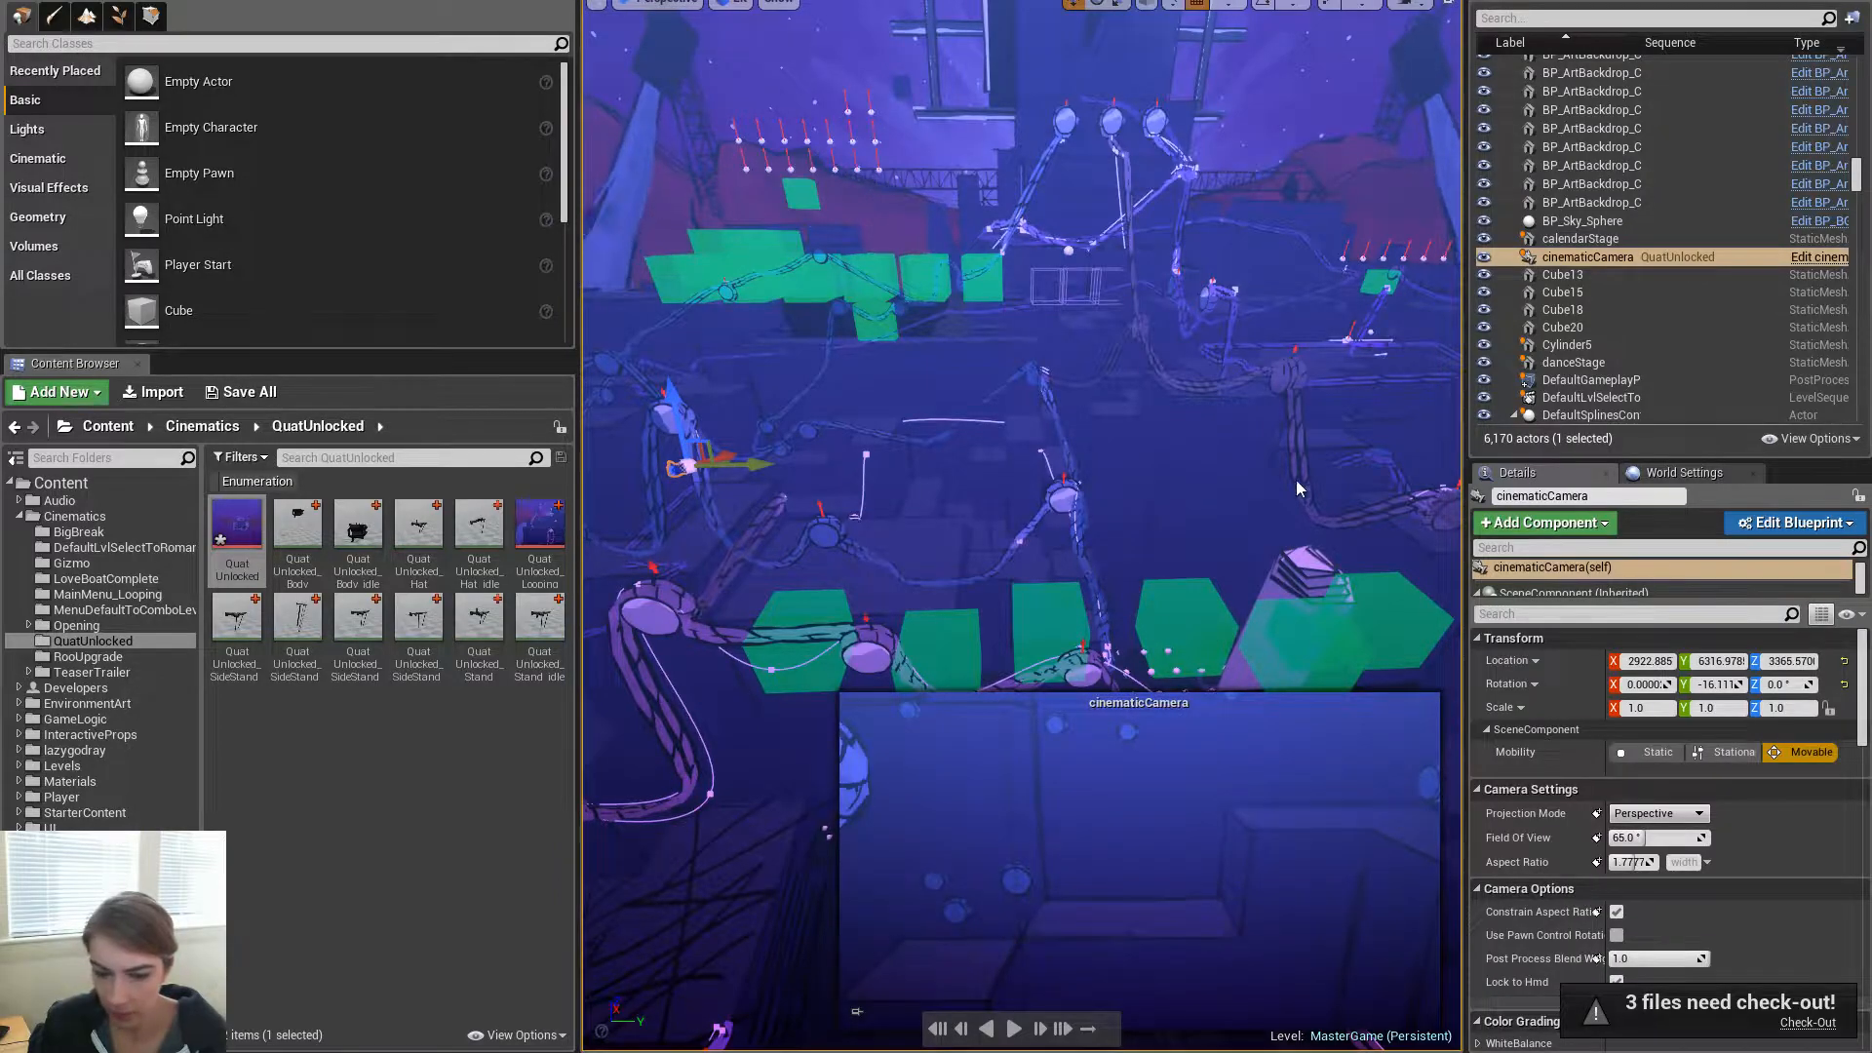
right_click_drag(1234, 364, 1224, 326)
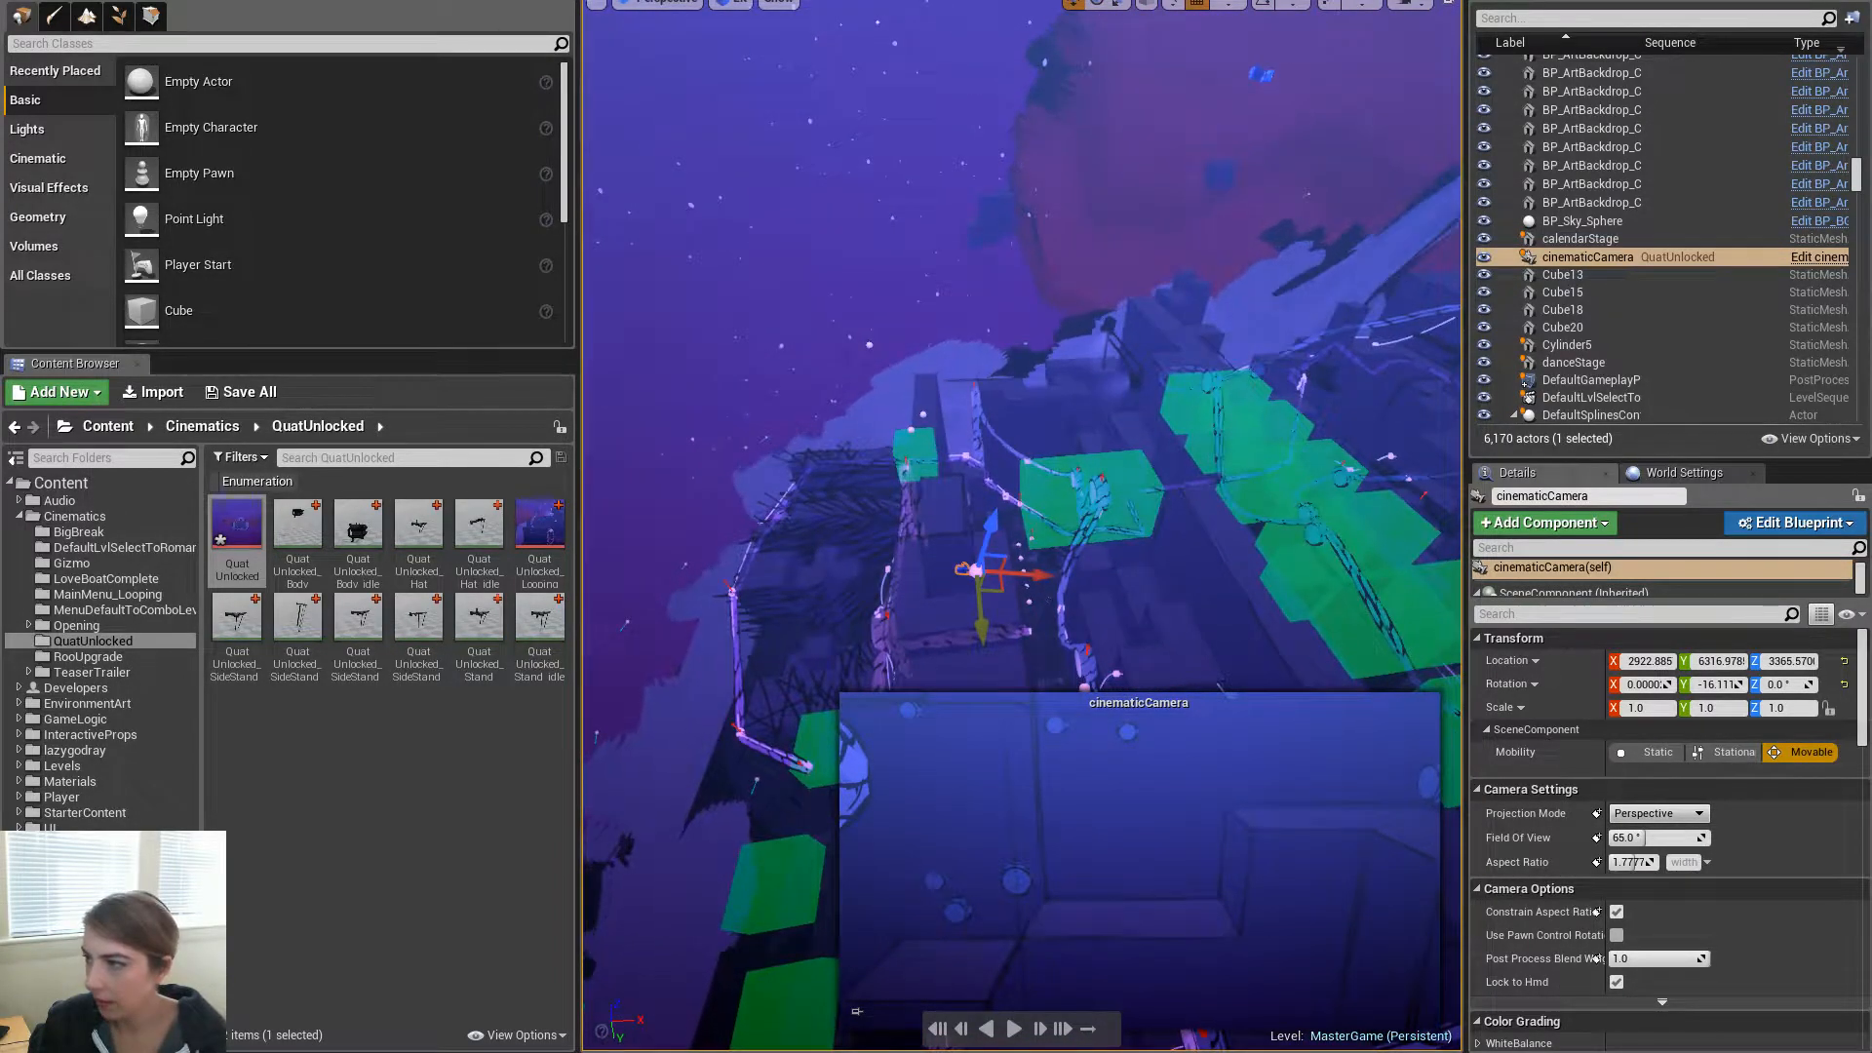
Add a Location keyframe to the cinematicCamera at frame -20 of the QuatUnlocked sequence
left_click_drag(1871, 2, 1390, 0)
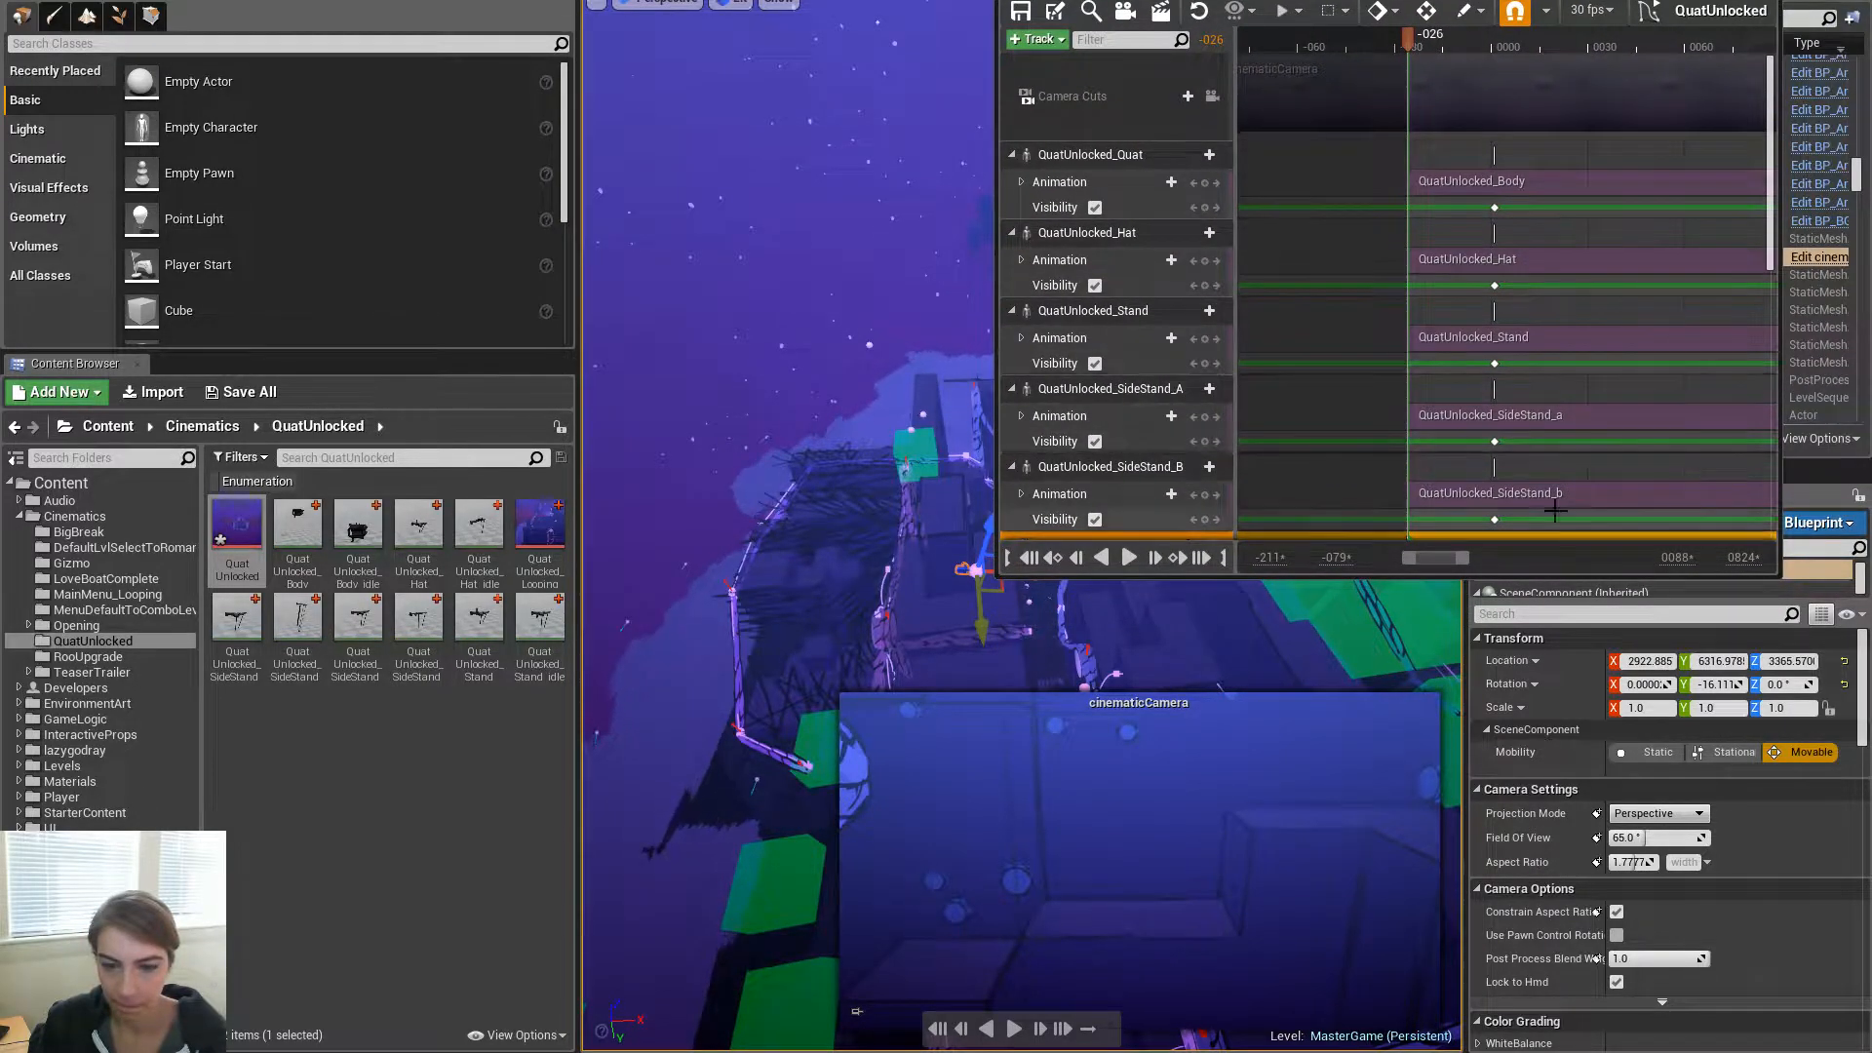
scroll(1585, 379, "down", 4)
scroll(1584, 378, "down", 3)
left_click_drag(1391, 0, 1527, 207)
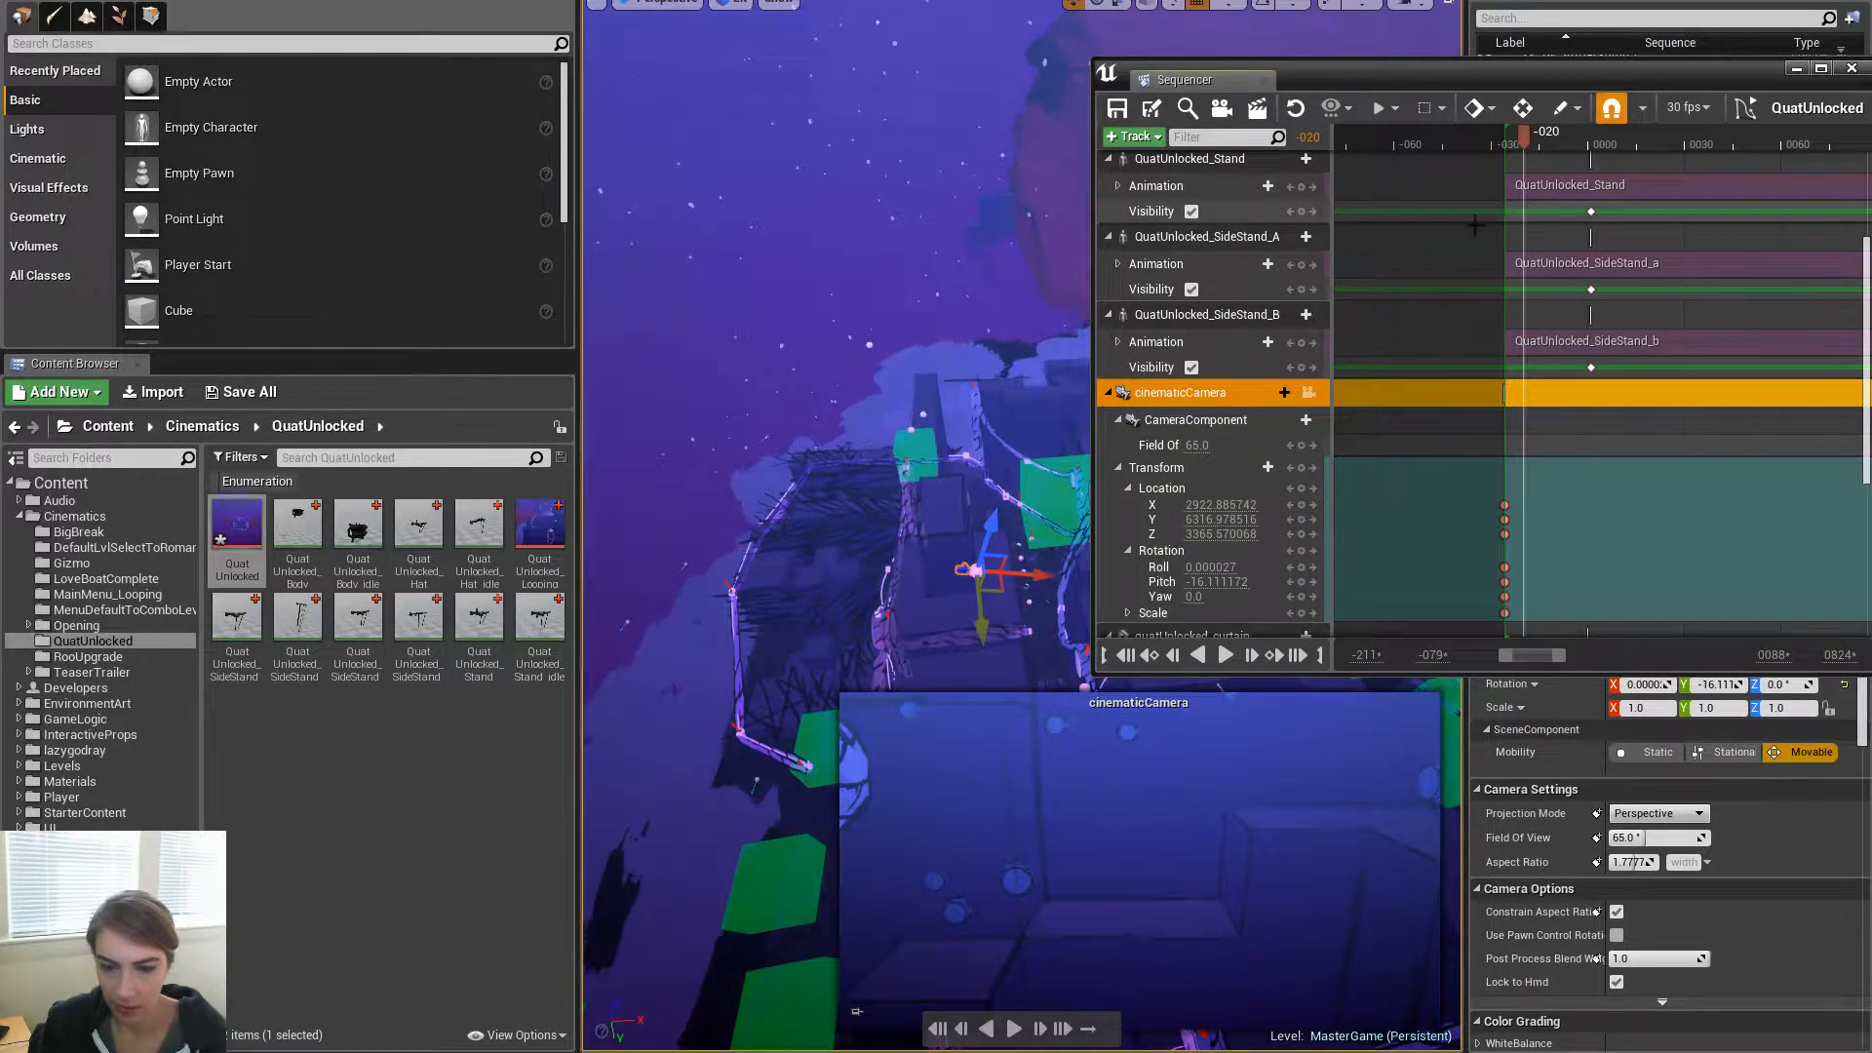
left_click(1301, 488)
Try to pull the cinematicCamera back and up from the stage, to about X -51646 and Z 19127
right_click_drag(1004, 555, 1024, 536)
key("s")
key("d")
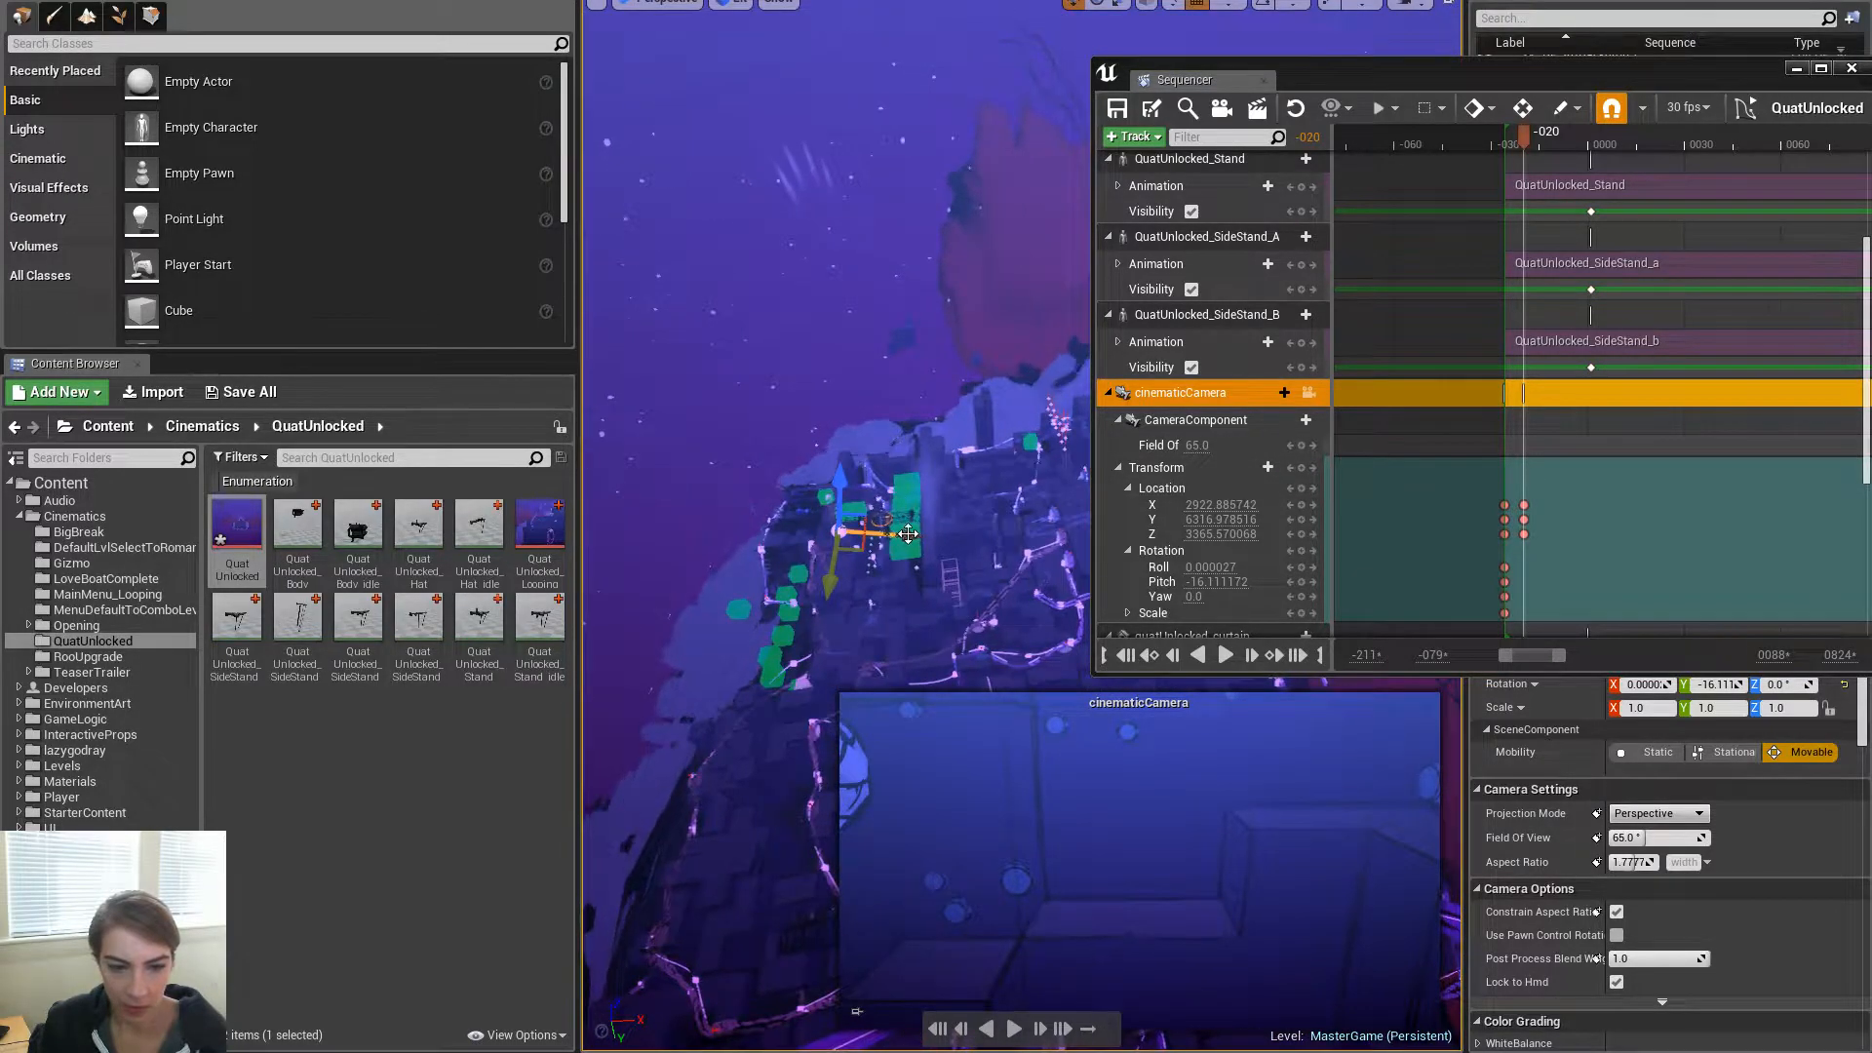
left_click_drag(907, 533, 409, 503)
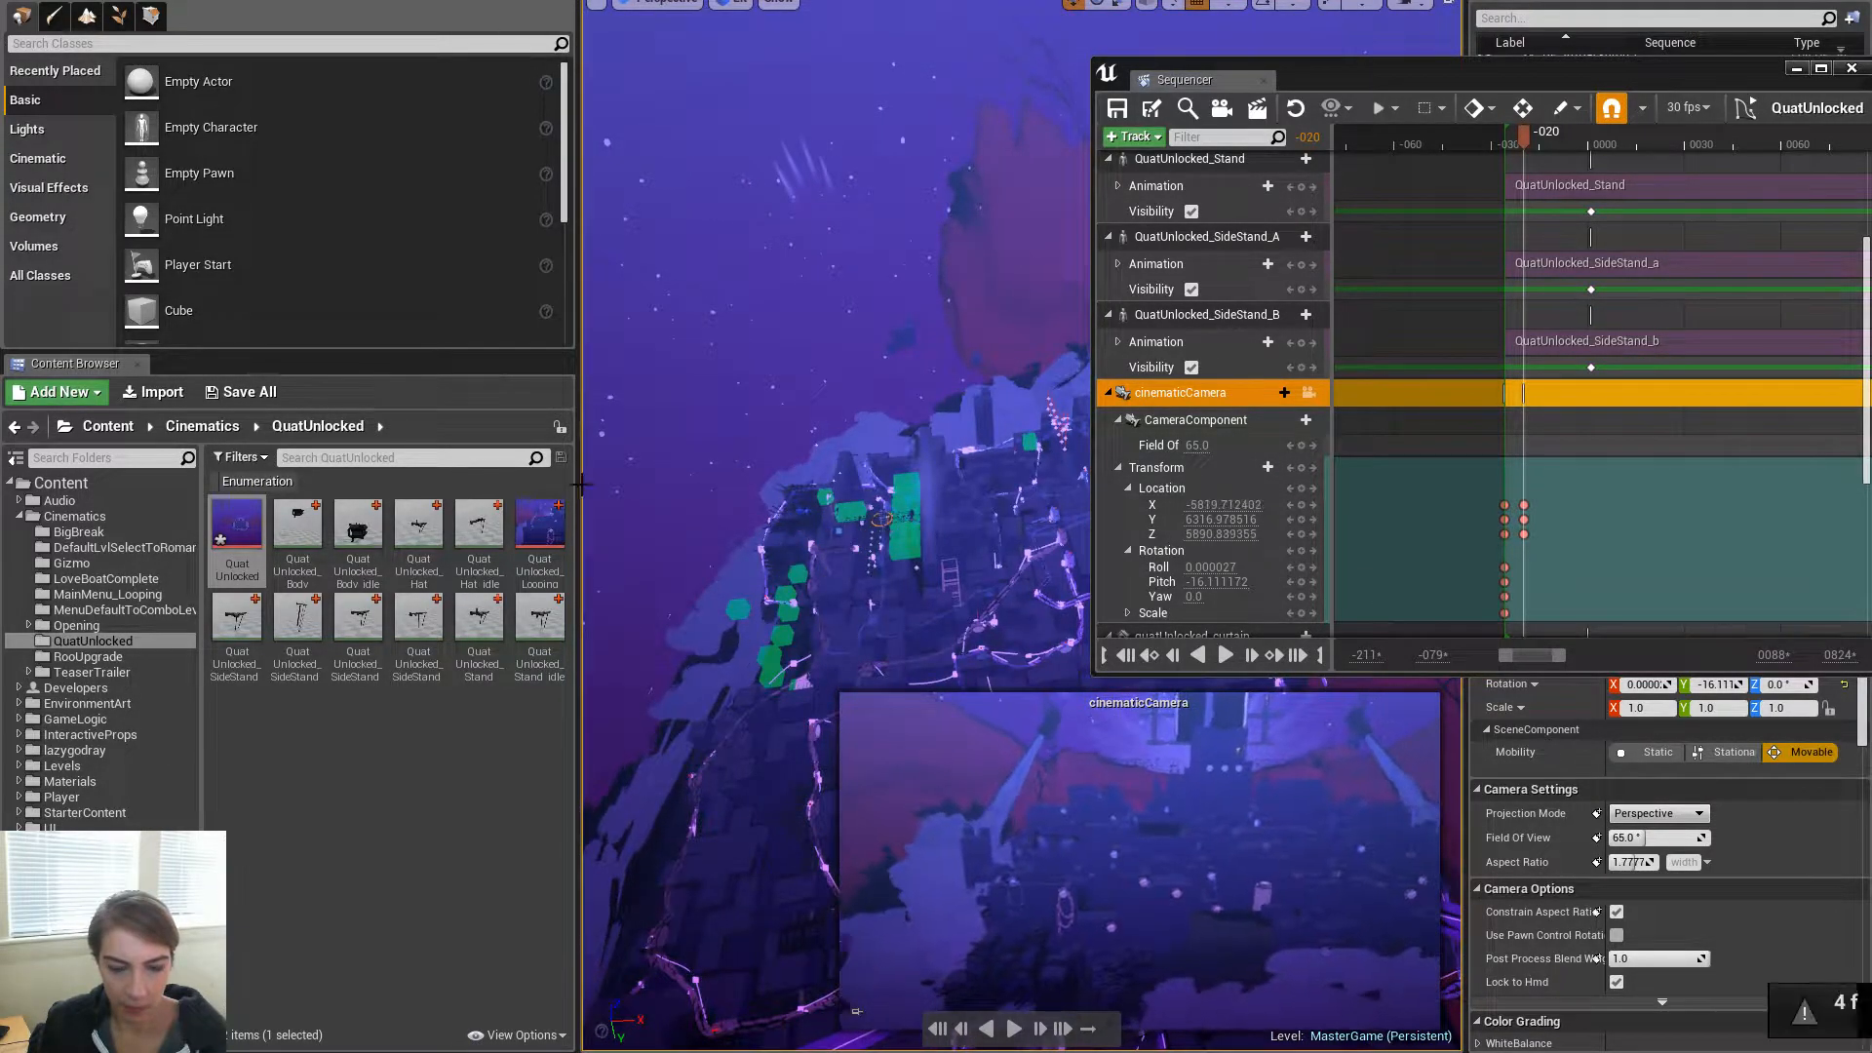
key("s")
right_click_drag(839, 546, 784, 532)
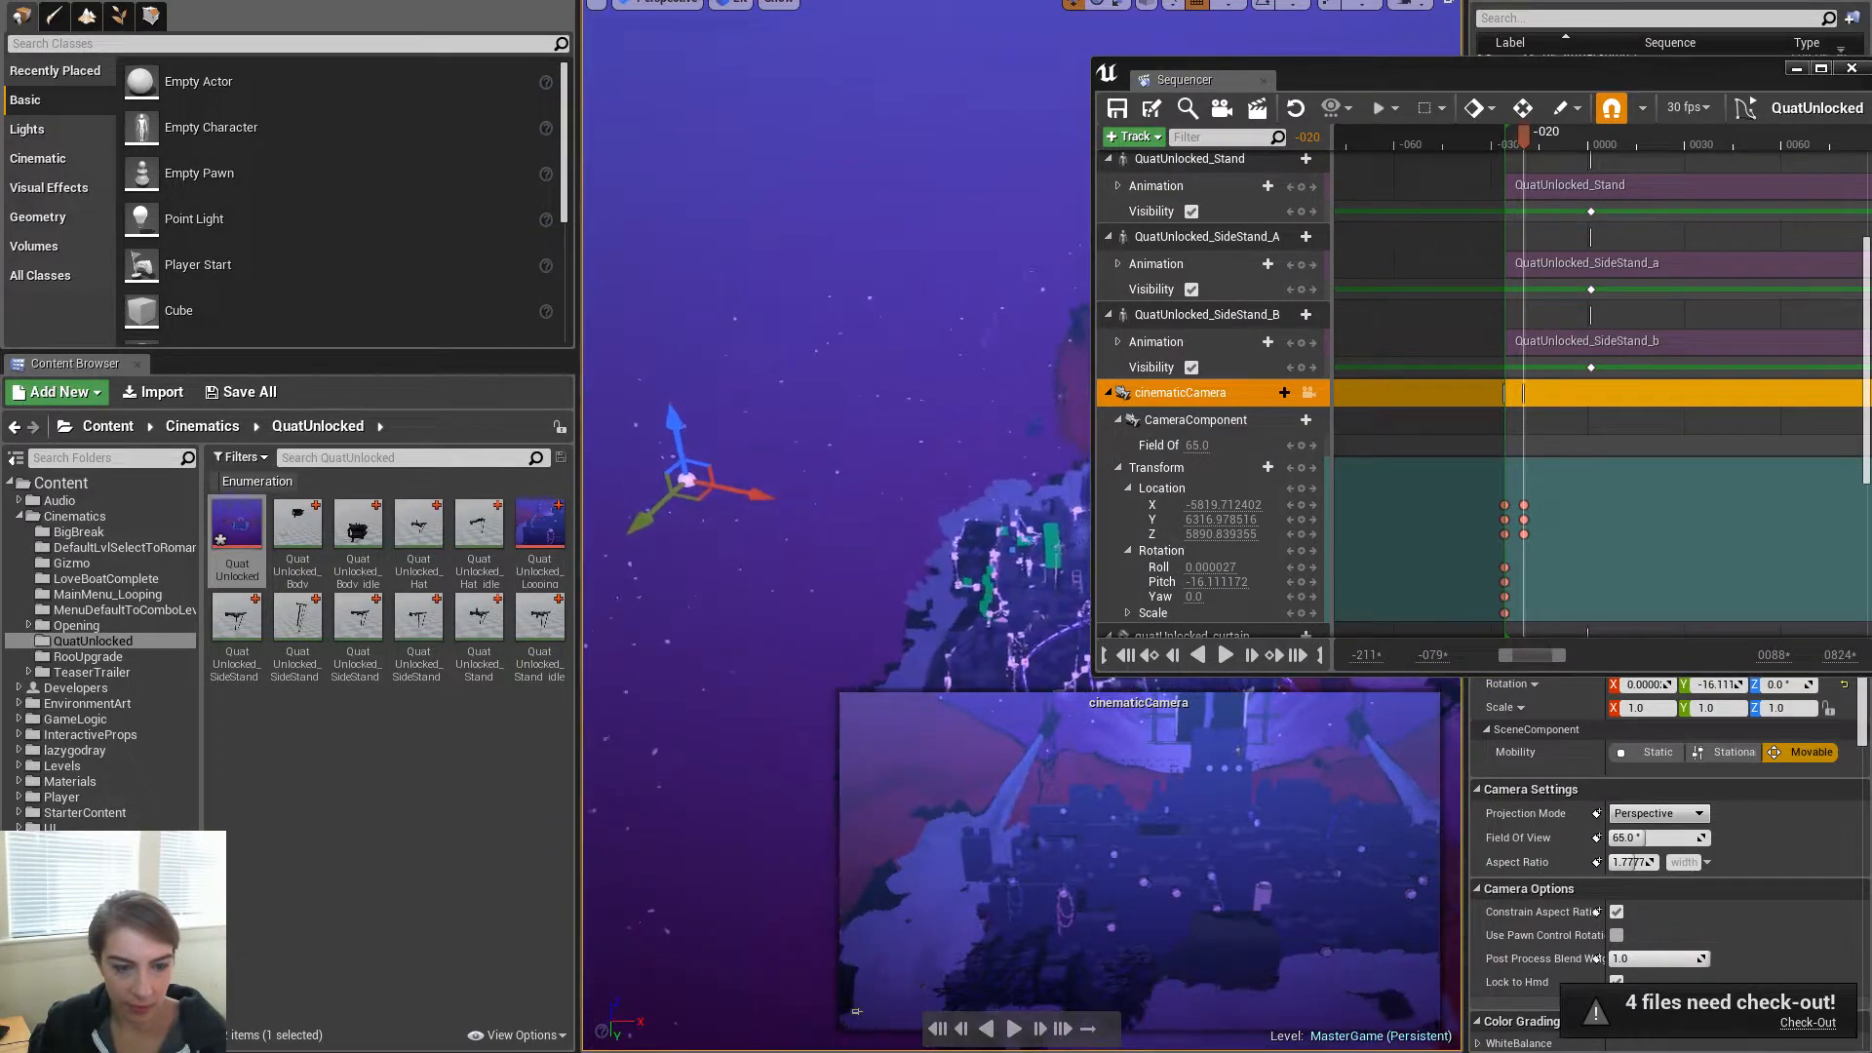
left_click_drag(743, 497, 468, 429)
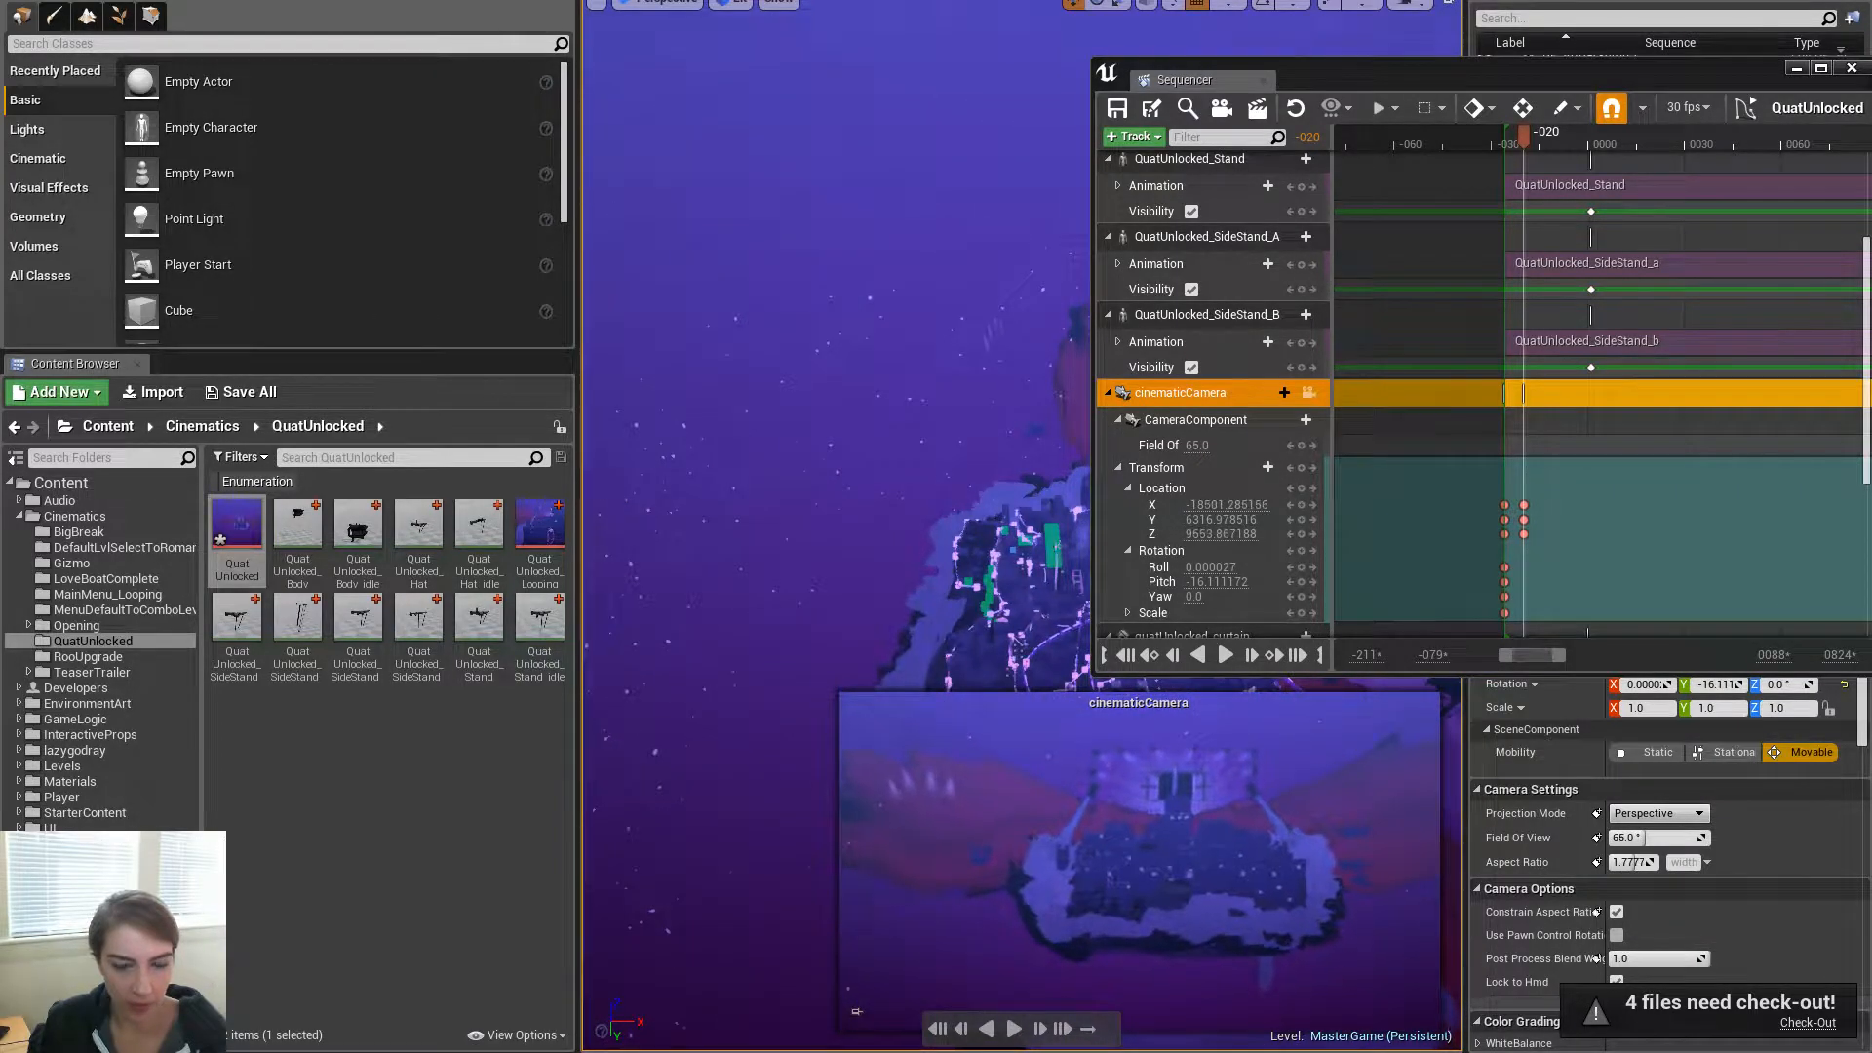
right_click_drag(929, 273, 899, 261)
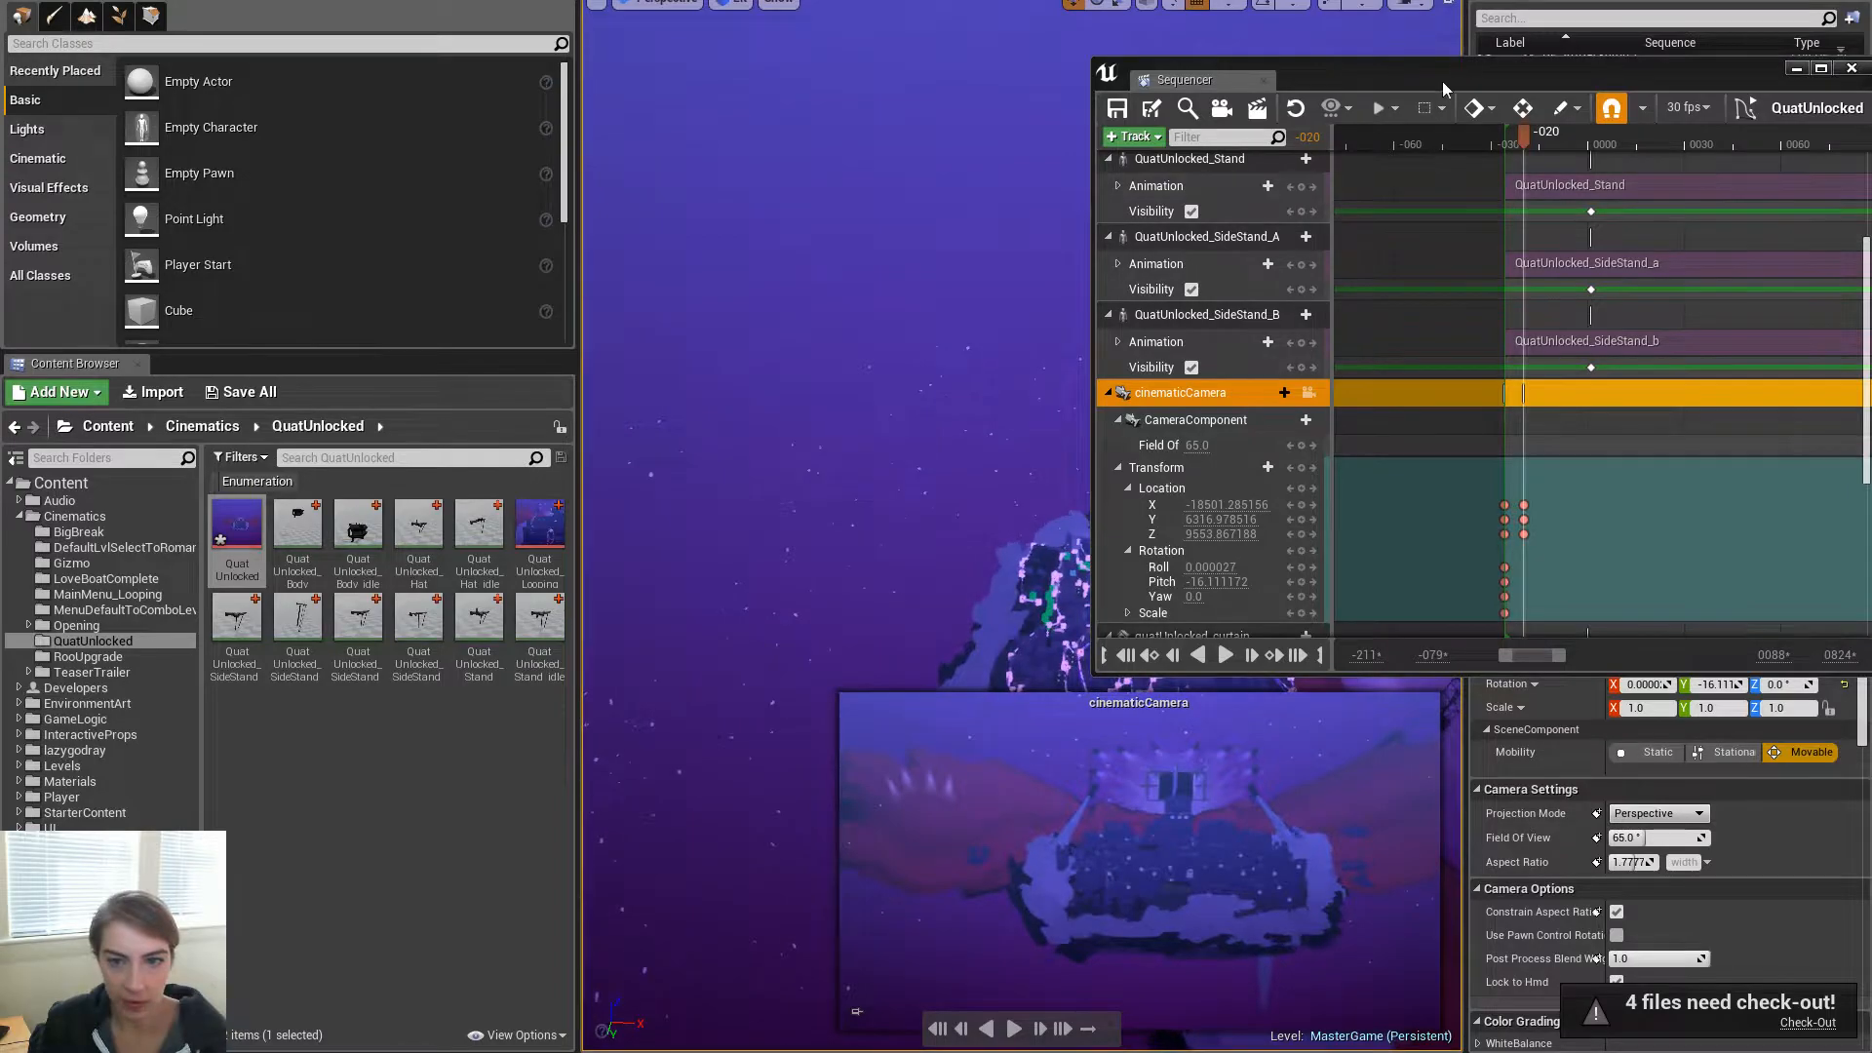
left_click_drag(1446, 81, 1871, 82)
right_click_drag(1024, 409, 946, 366)
left_click_drag(938, 468, 722, 407)
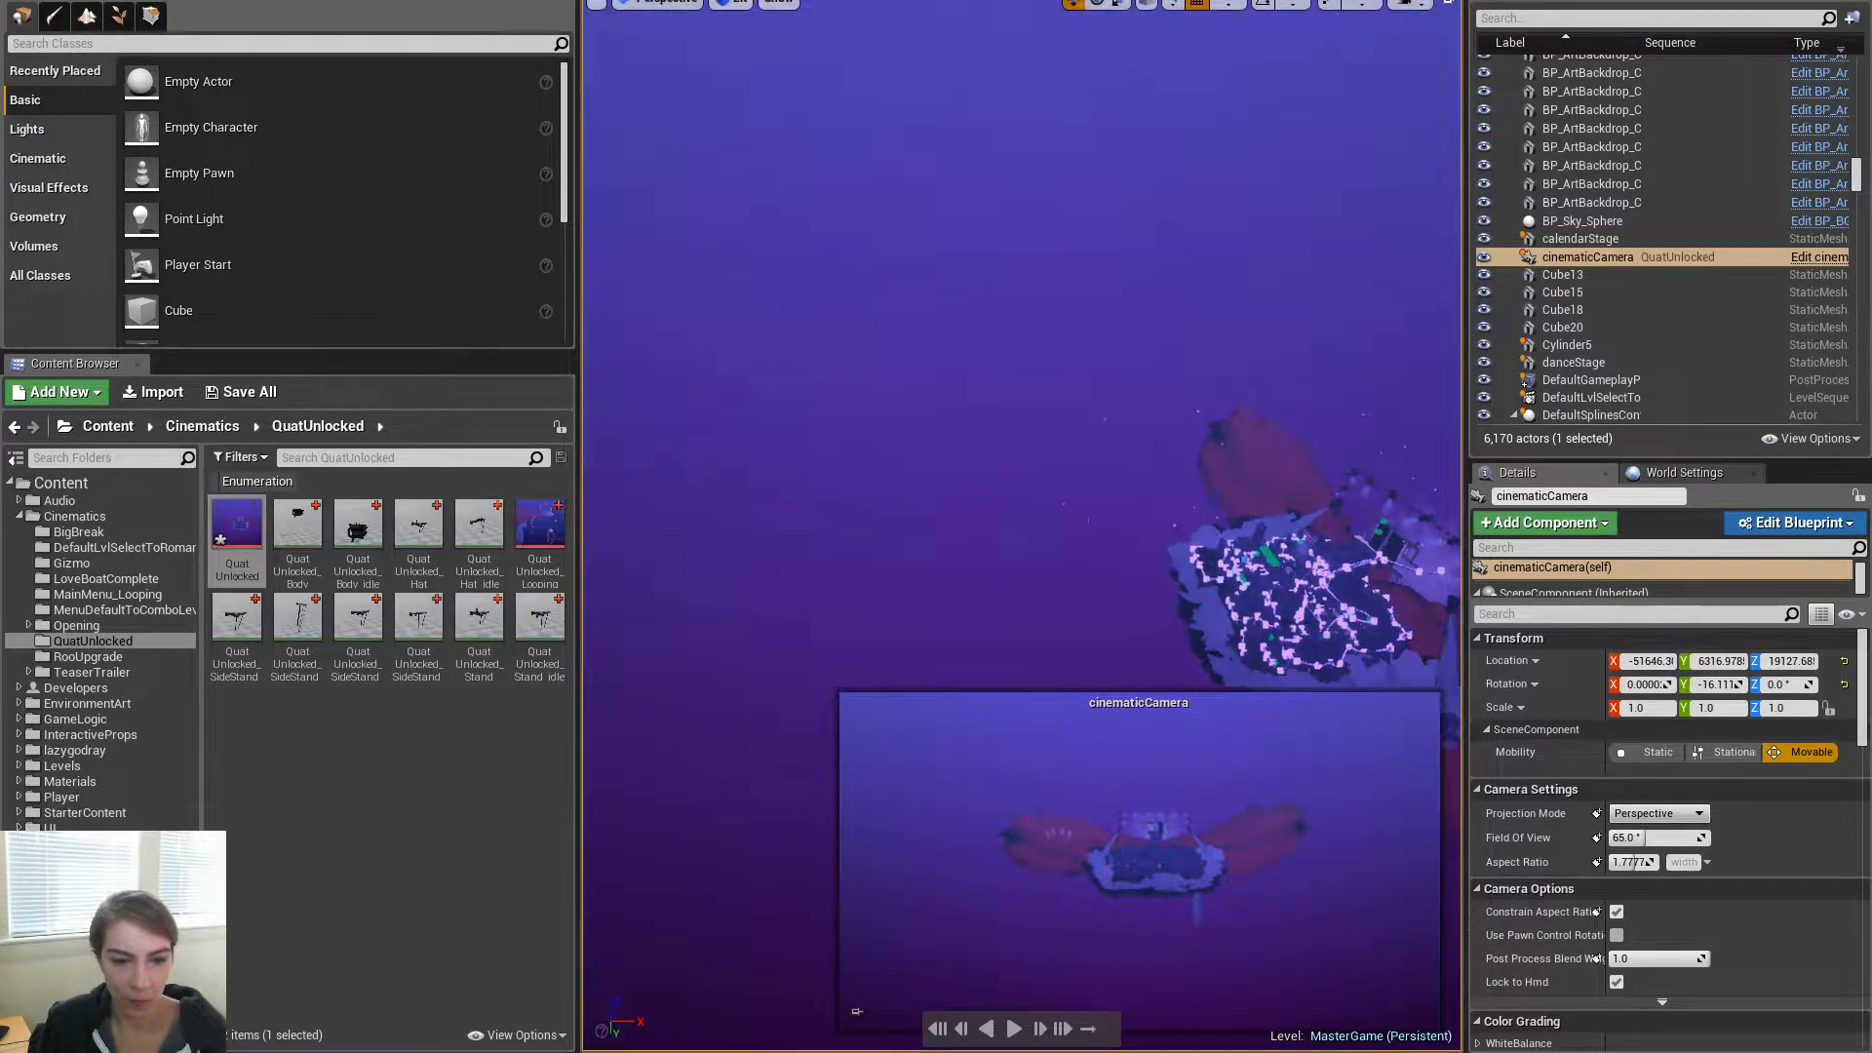
Try to move the cinematicCamera much farther back and higher, to about X -329860 and Z 227100
key("f")
left_click_drag(885, 304, 895, 31)
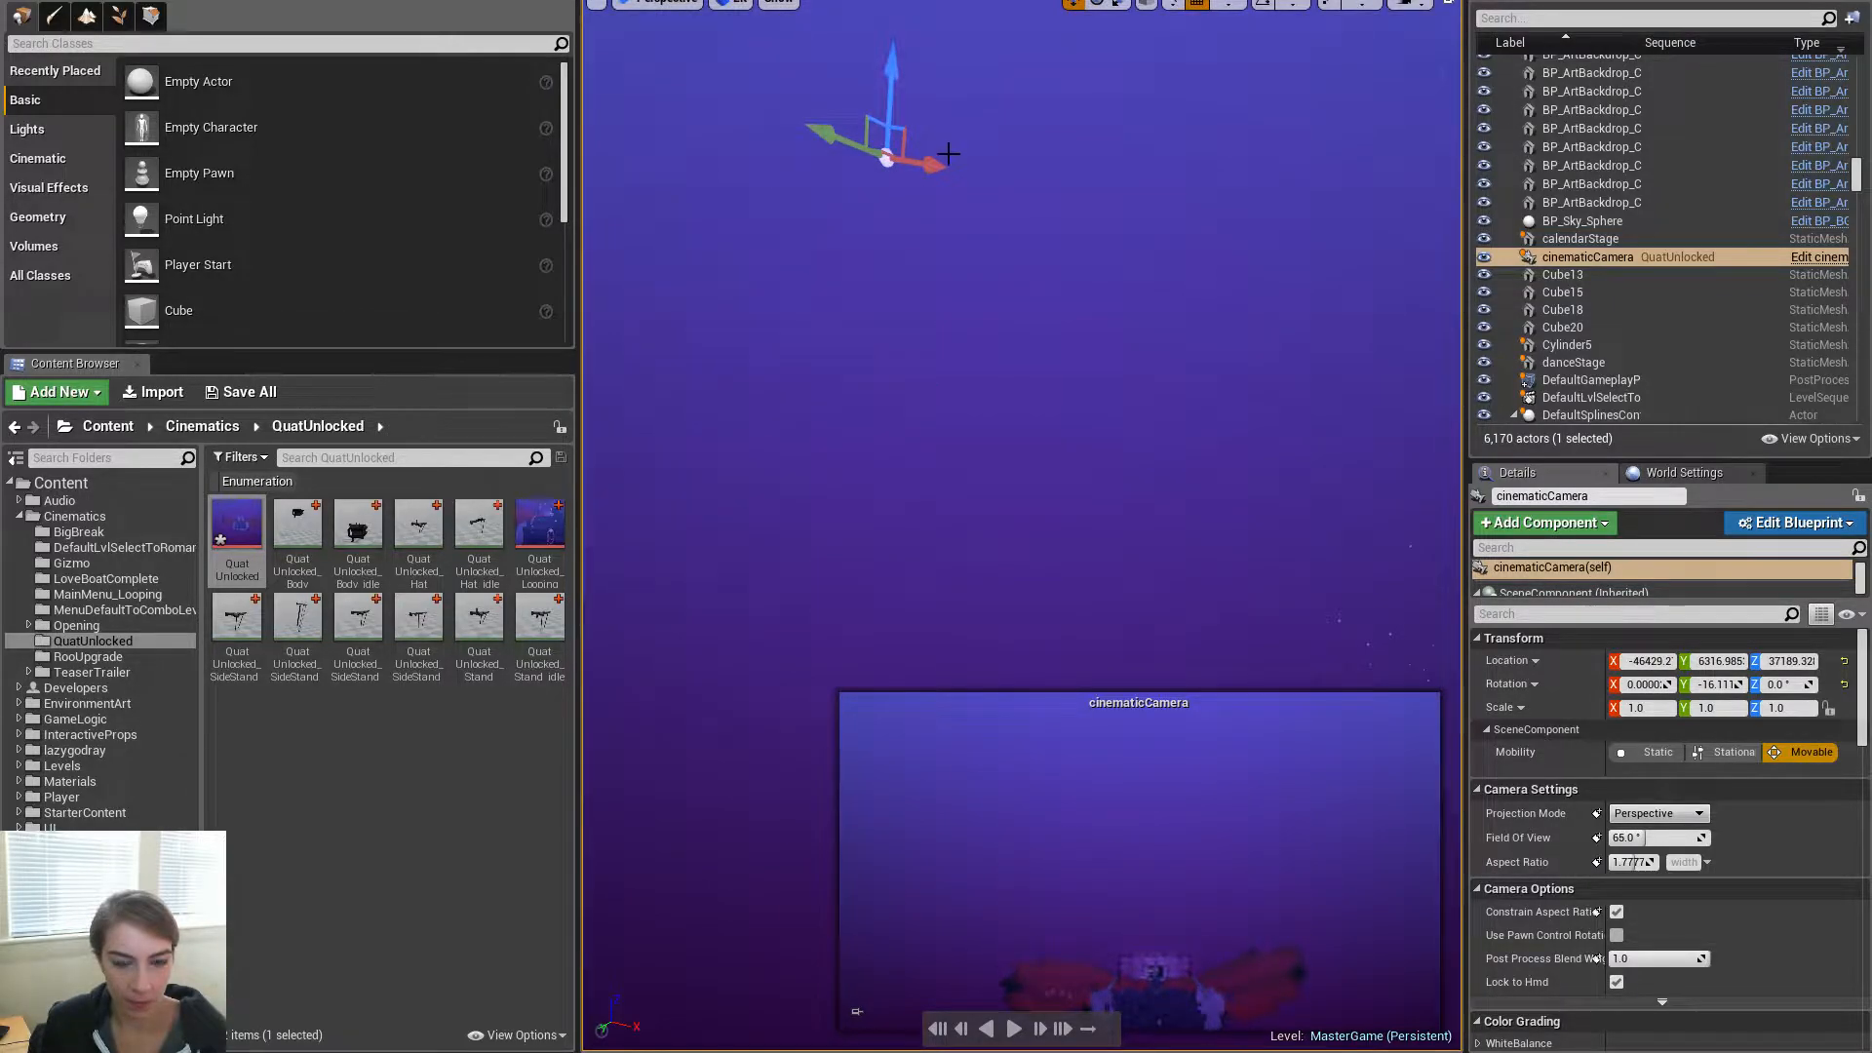
left_click_drag(937, 166, 585, 109)
right_click_drag(989, 249, 829, 253)
right_click_drag(1233, 405, 1243, 434)
left_click_drag(1007, 385, 1029, 223)
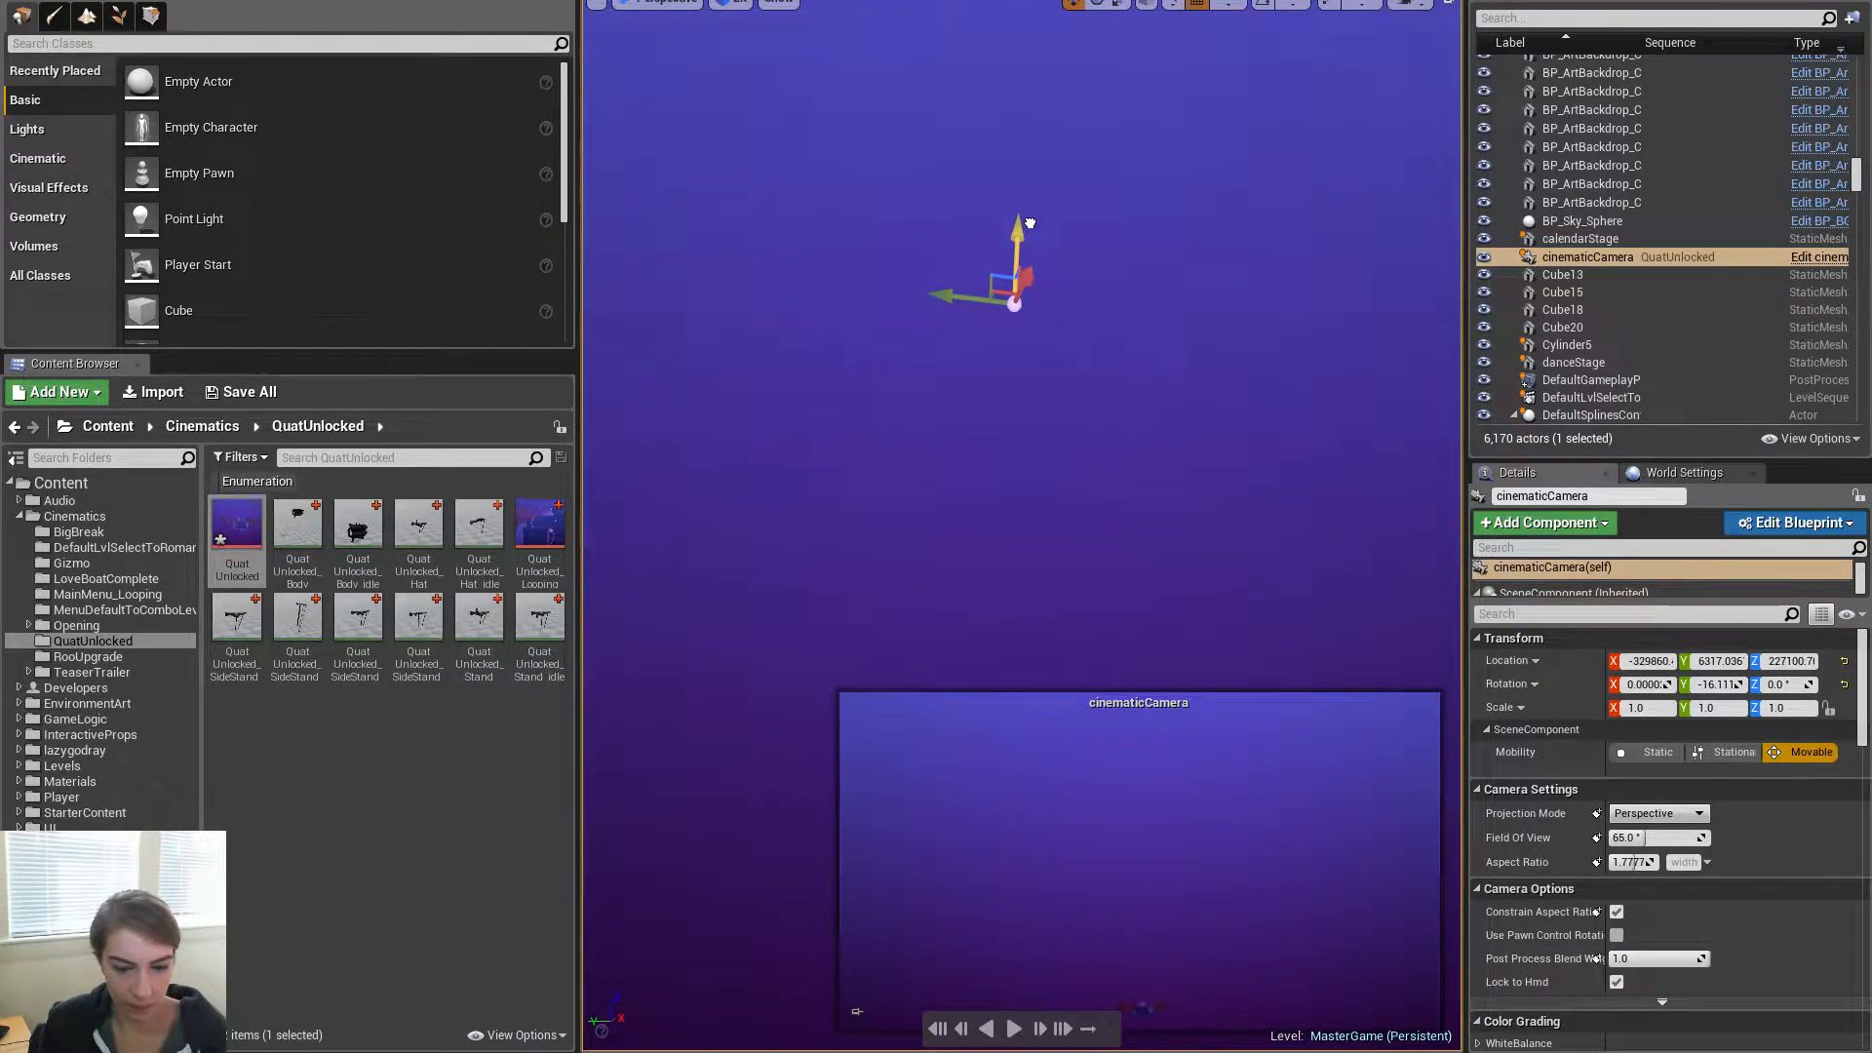
right_click_drag(1025, 266, 1018, 182)
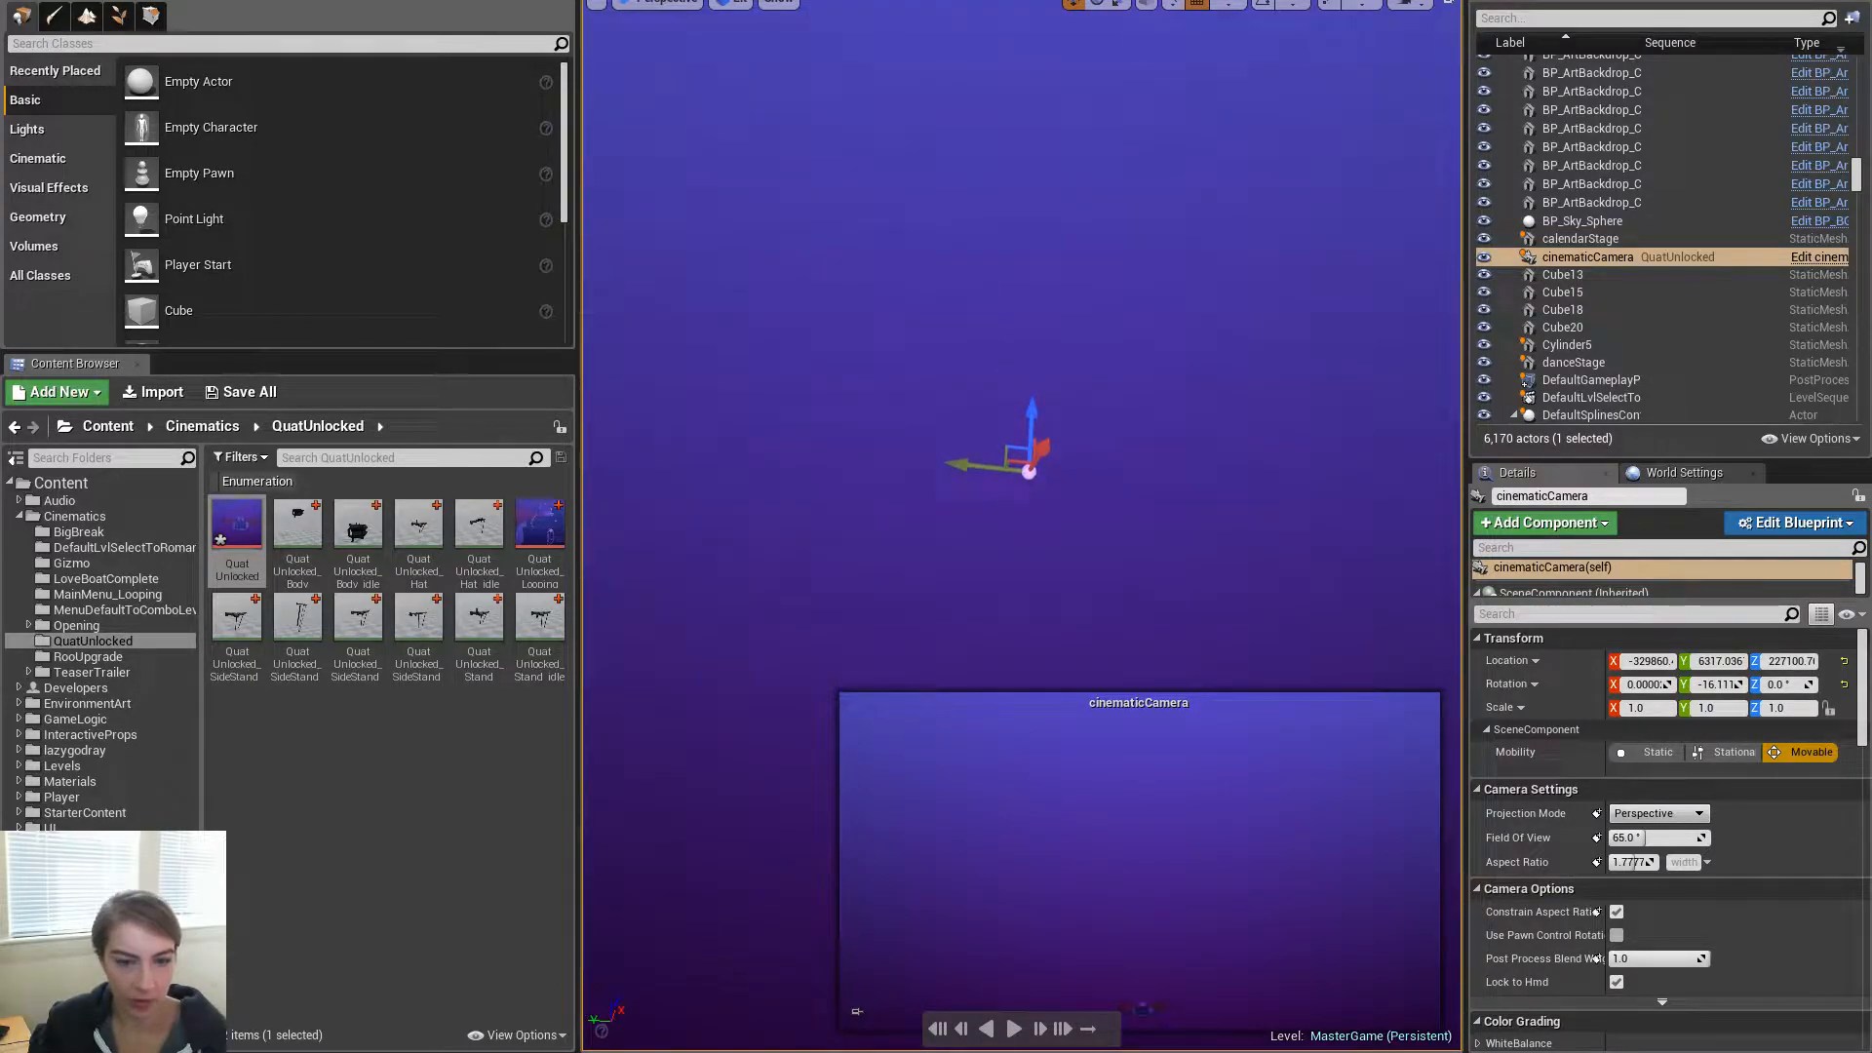
right_click_drag(1024, 390, 1268, 517)
Undo the cinematicCamera's moves away from the stage
key("ctrl+z")
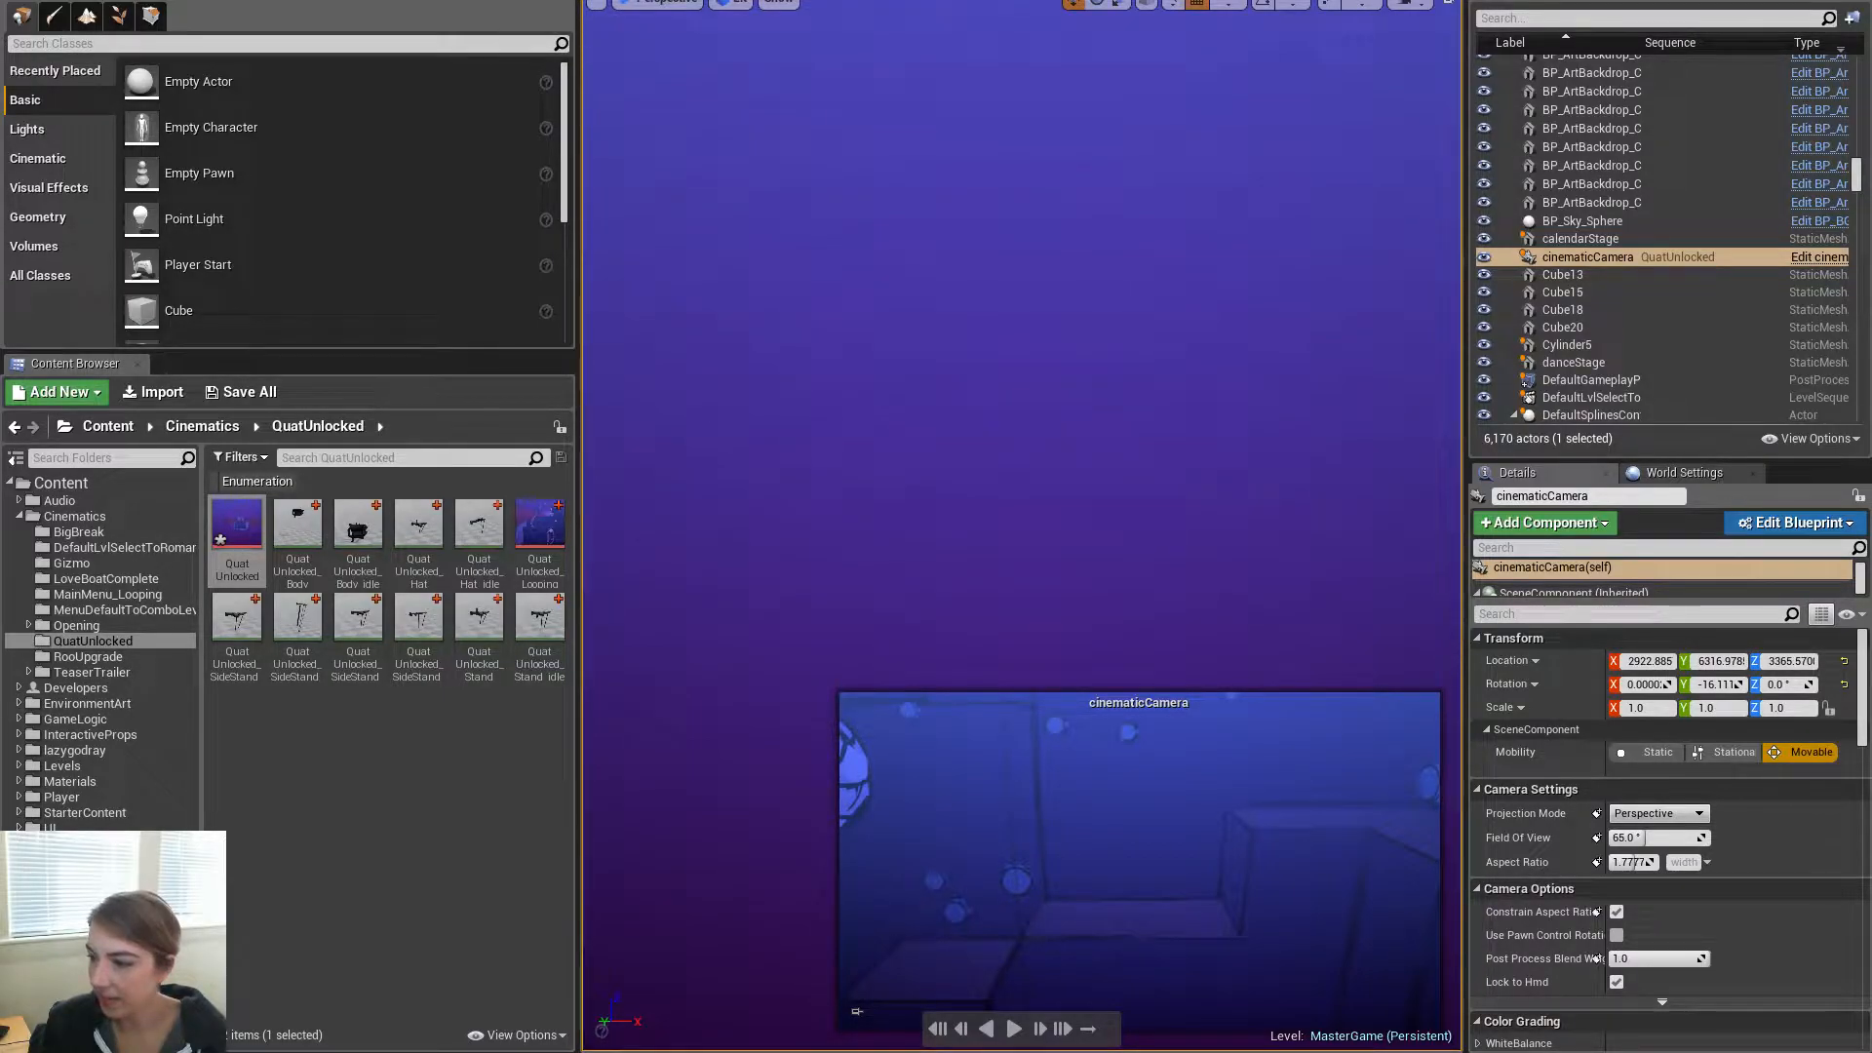
right_click_drag(1049, 338, 1014, 351)
mouse_move(909, 278)
right_mouse_down()
mouse_move(1014, 263)
mouse_move(1048, 234)
mouse_move(908, 277)
right_mouse_up()
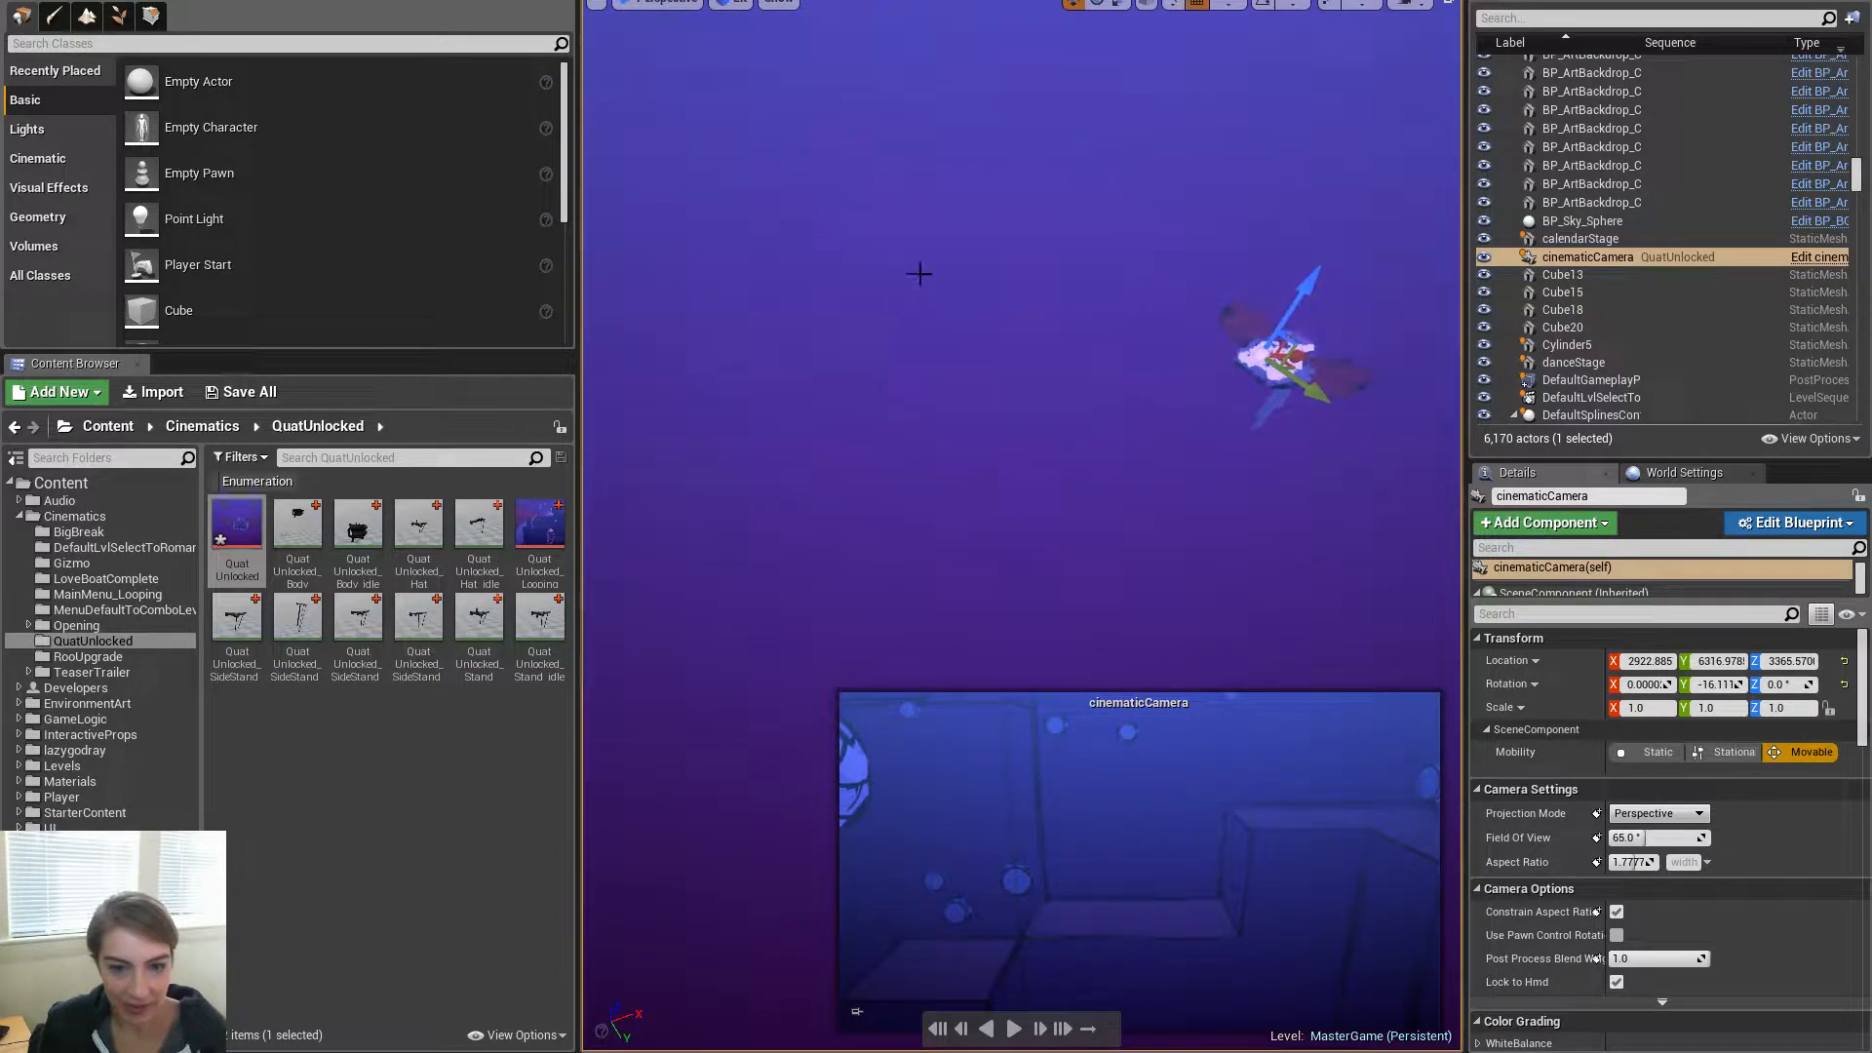
Try to pull the cinematicCamera far back and up from the stage, to about X -552549 and Z 207841
left_click_drag(1293, 356, 585, 278)
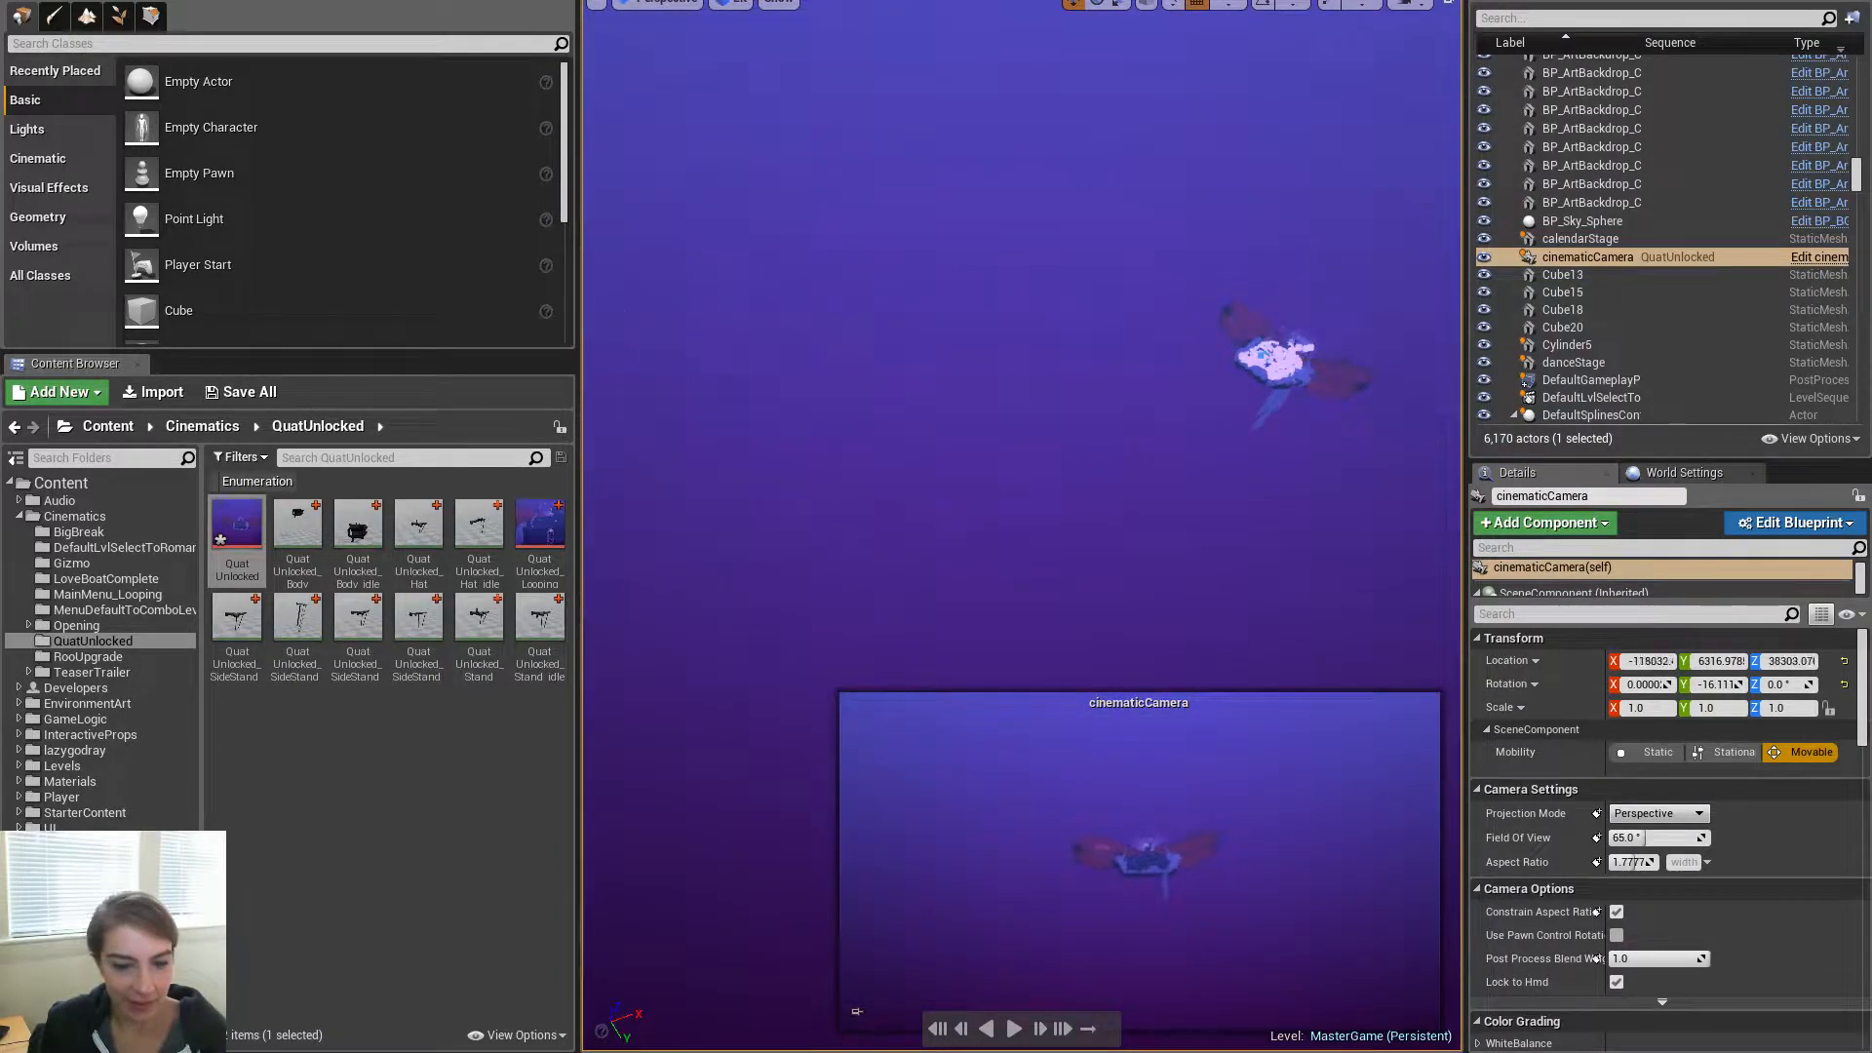
right_click_drag(1009, 286, 1188, 318)
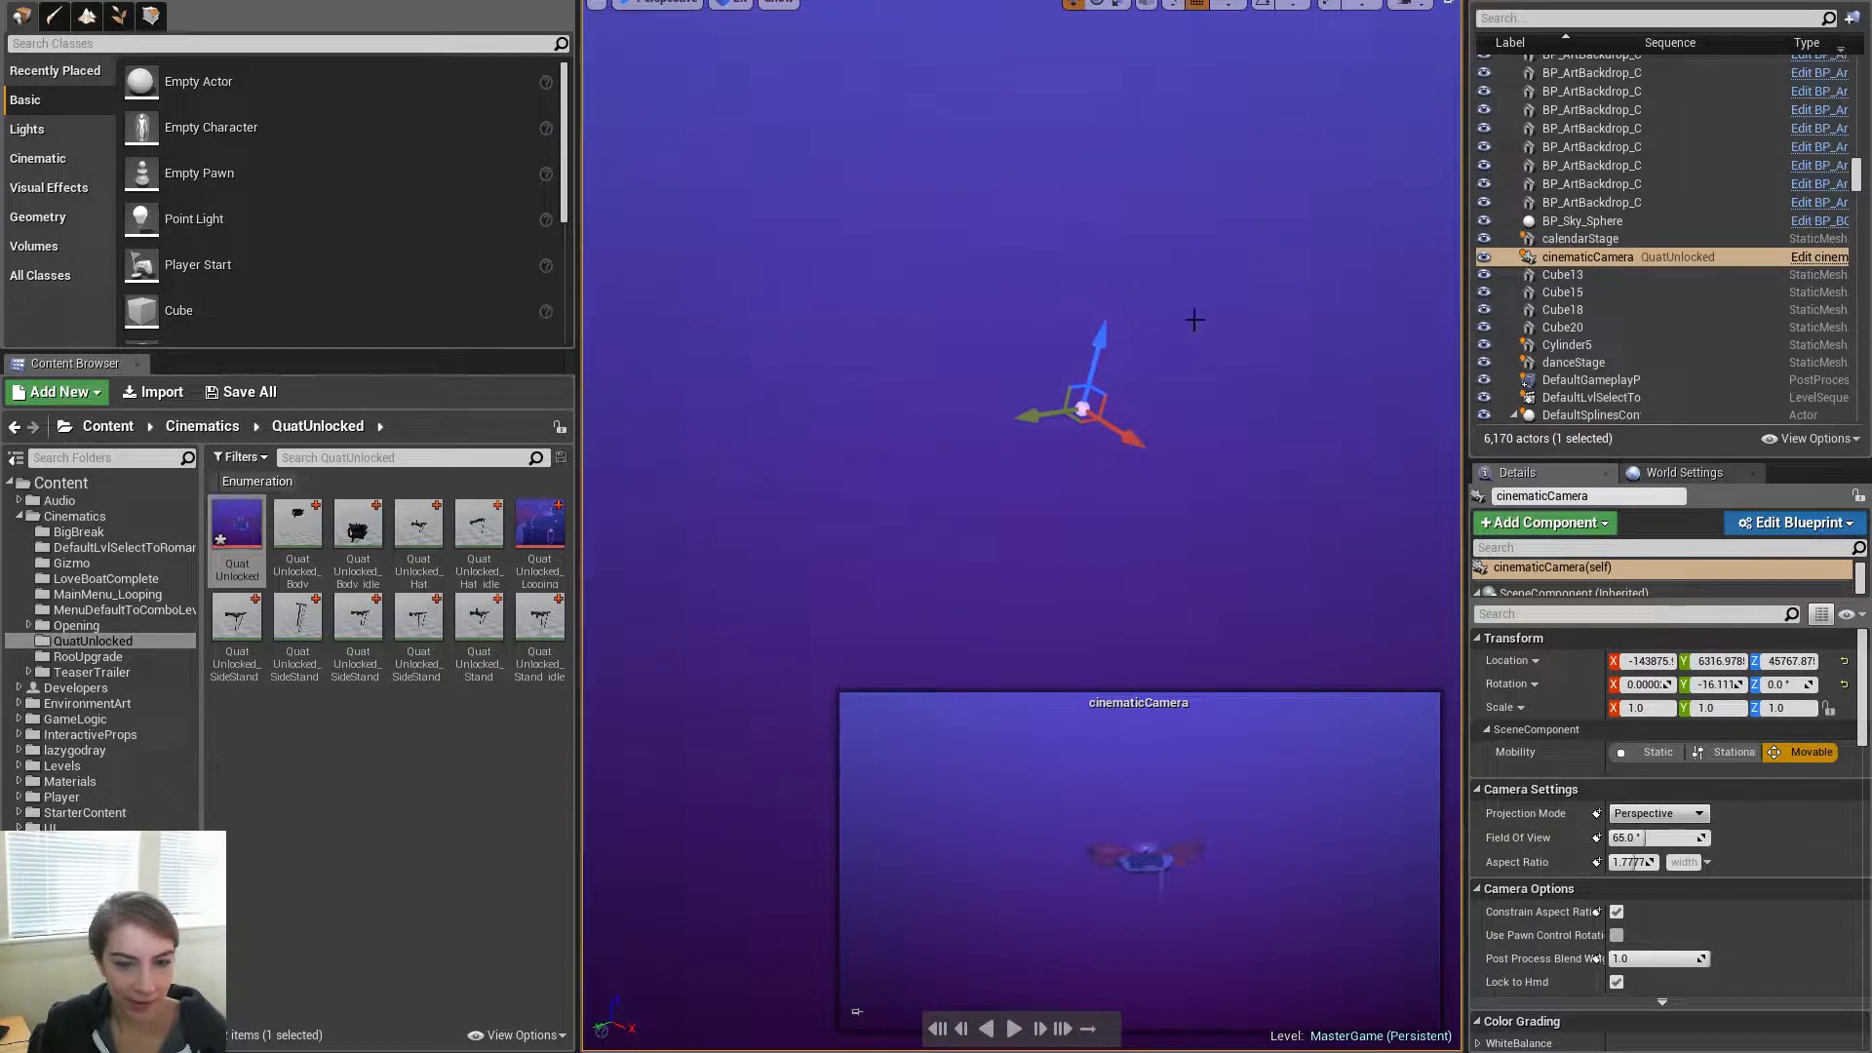
left_click_drag(1104, 348, 1000, 173)
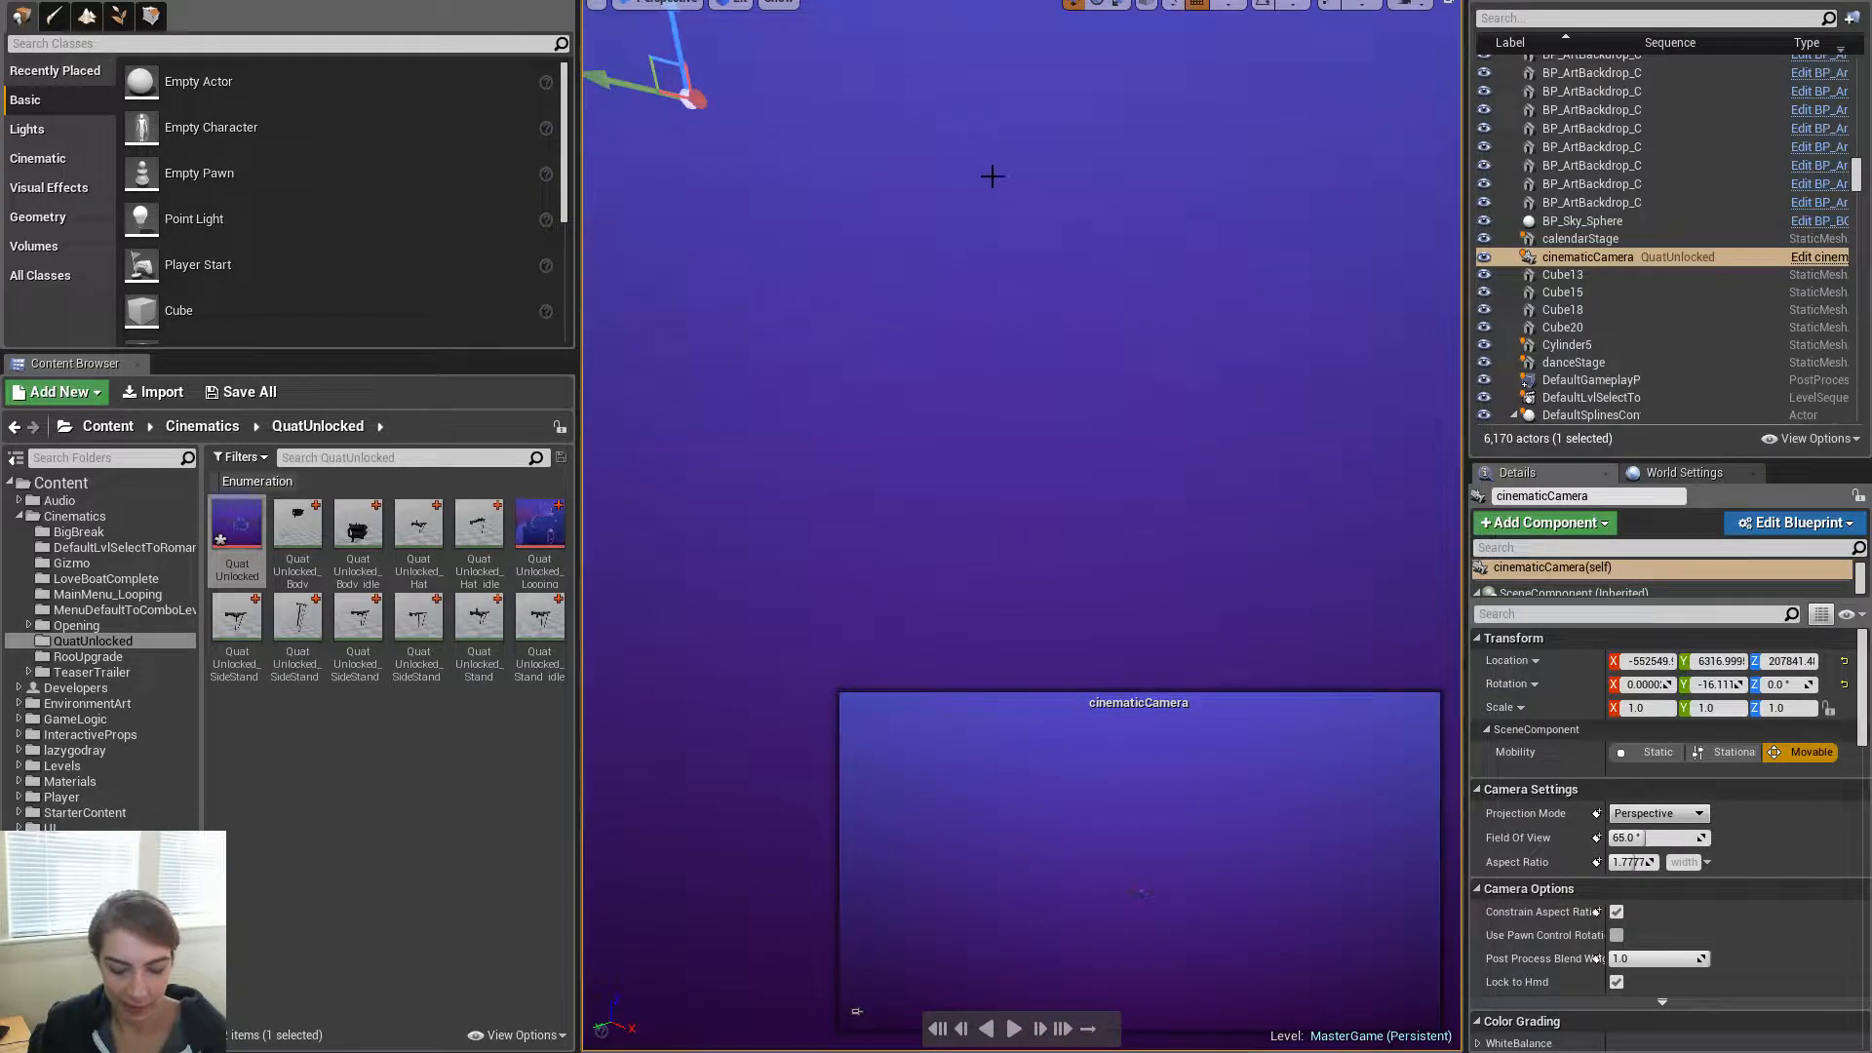
key("ctrl+z")
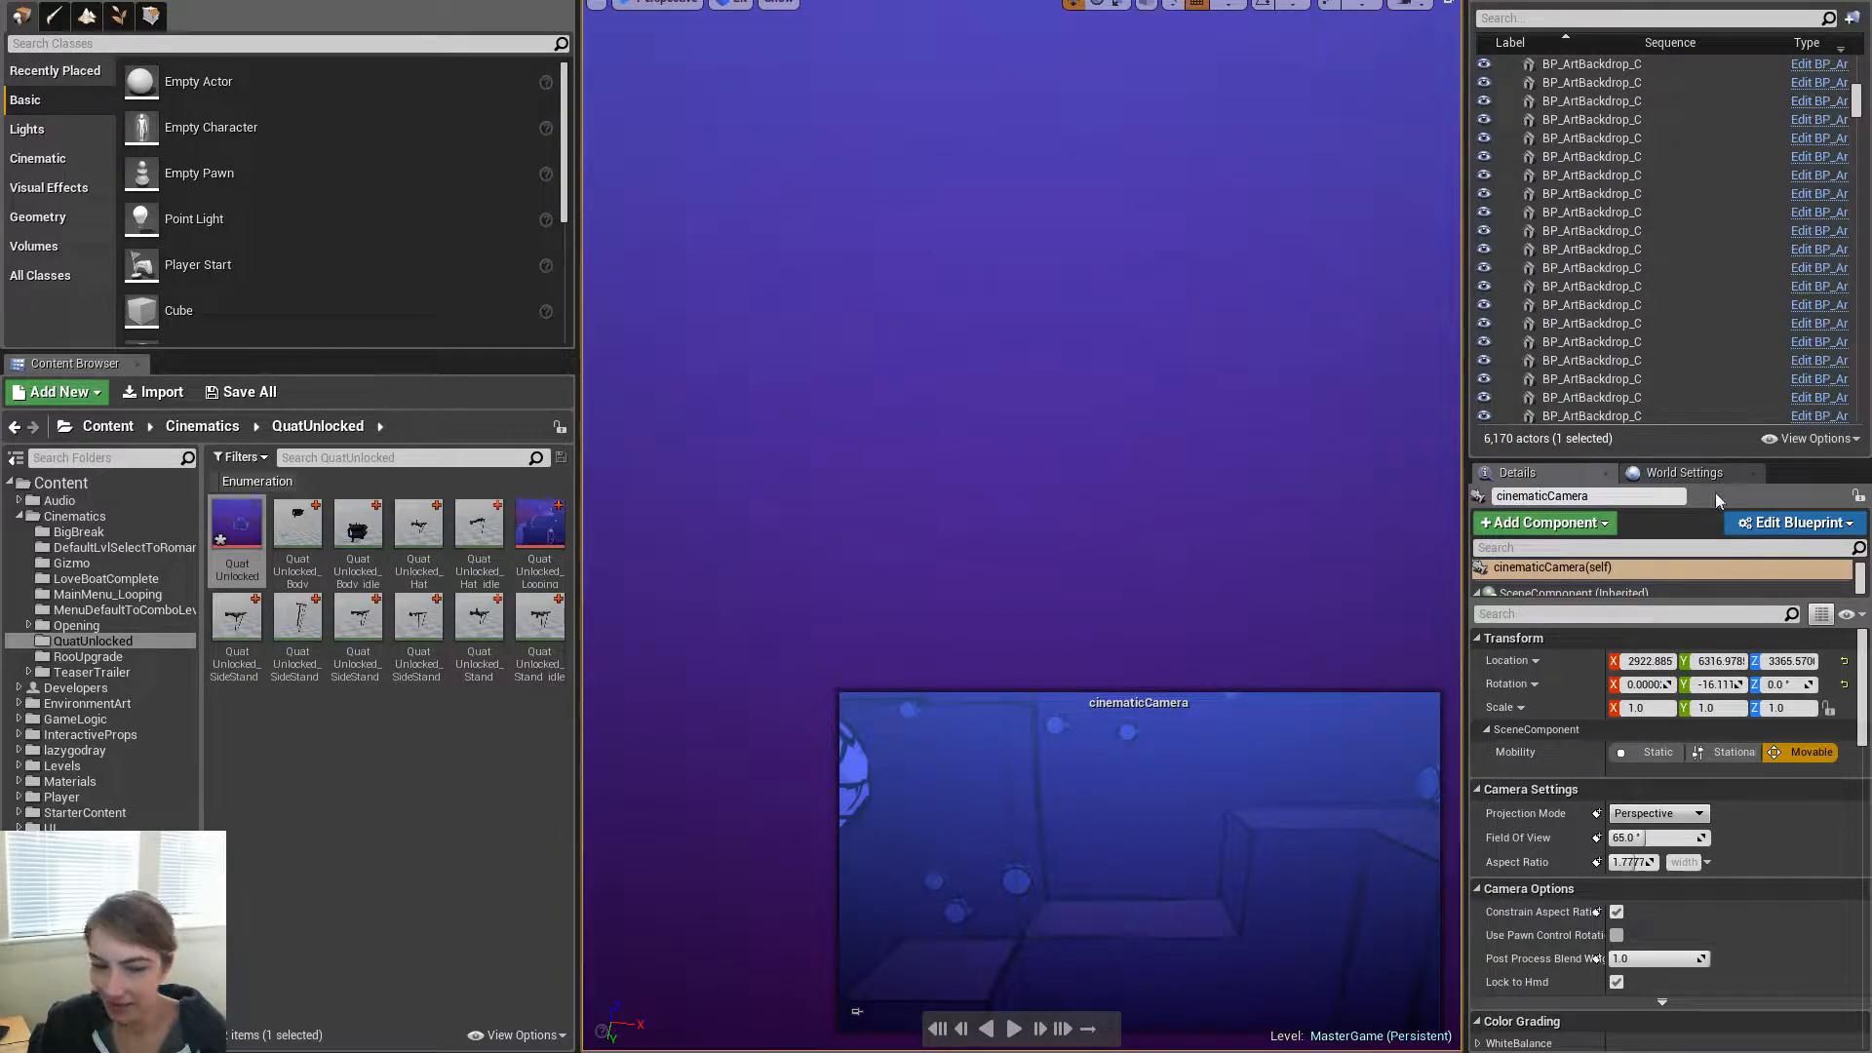
Pull the cinematicCamera back along its viewing direction to about X -132155 and Z 42382, and raise it high above the stage
mouse_move(1116, 280)
right_mouse_down()
mouse_move(1097, 280)
mouse_move(1161, 273)
mouse_move(1117, 280)
right_mouse_up()
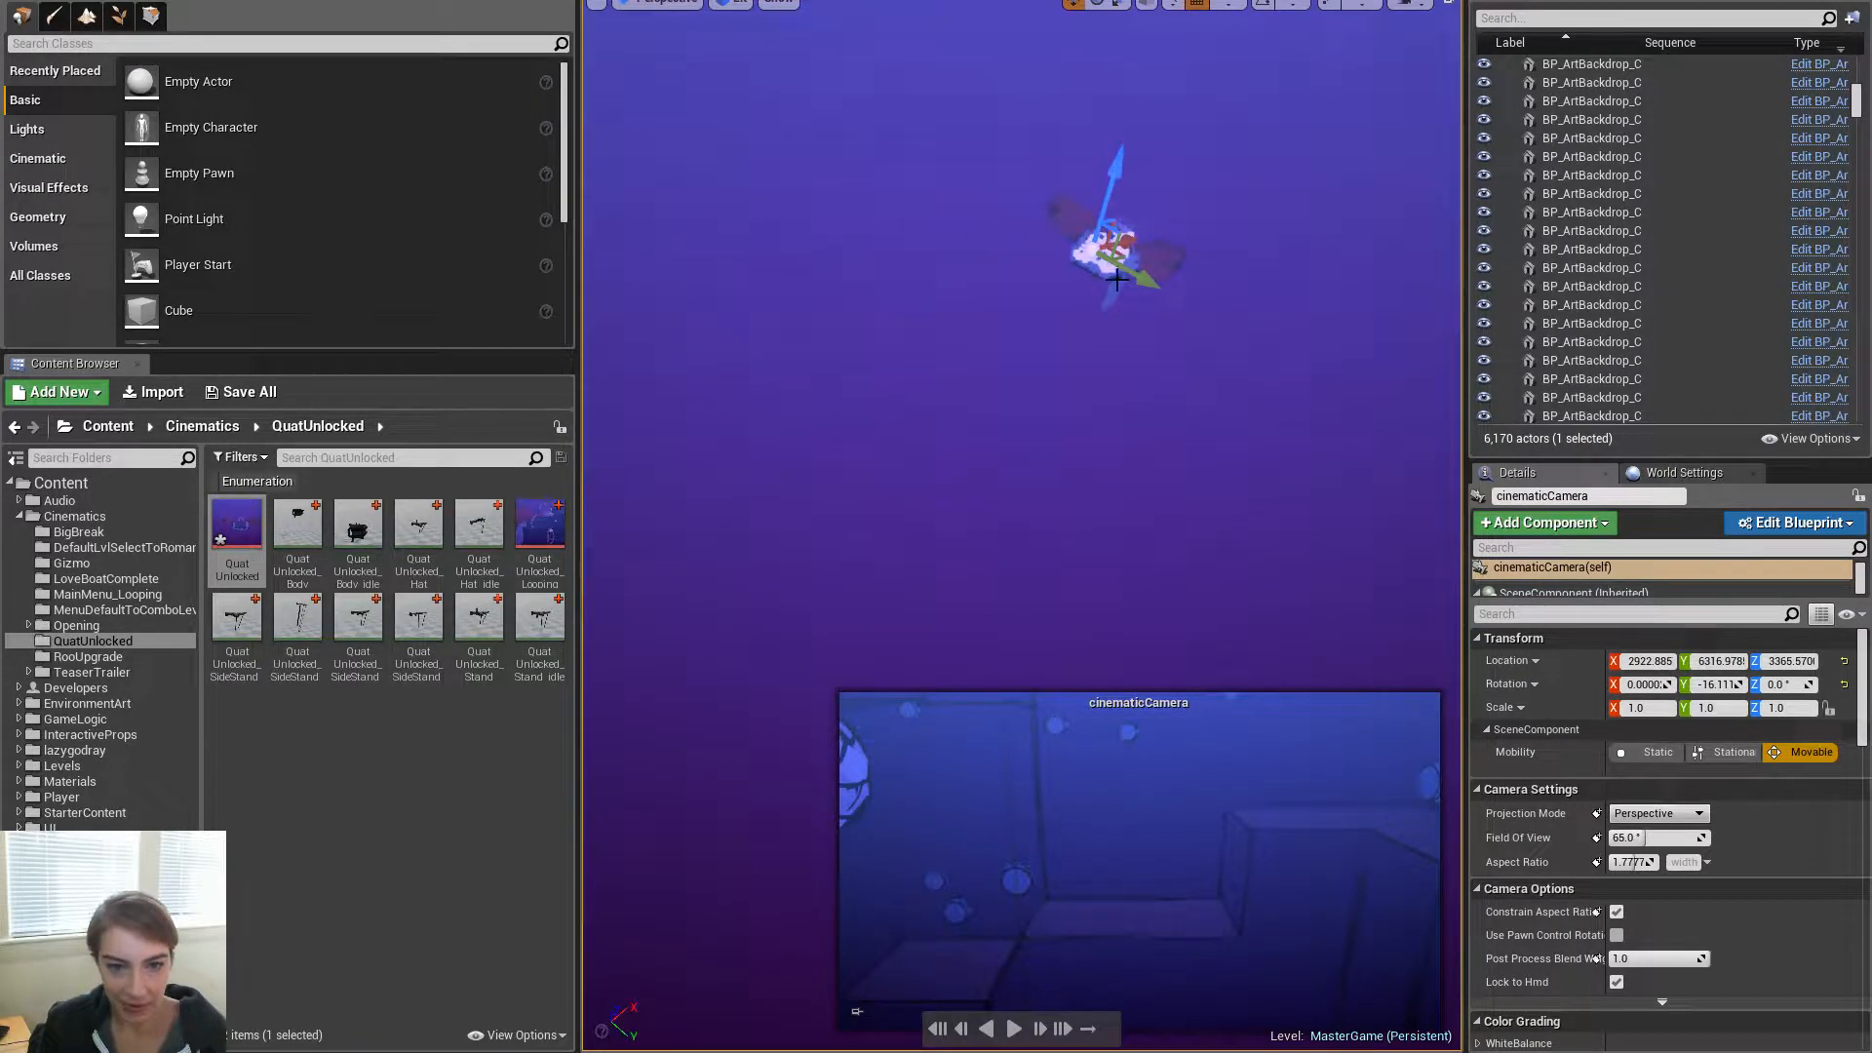
left_click_drag(1116, 237, 566, 332)
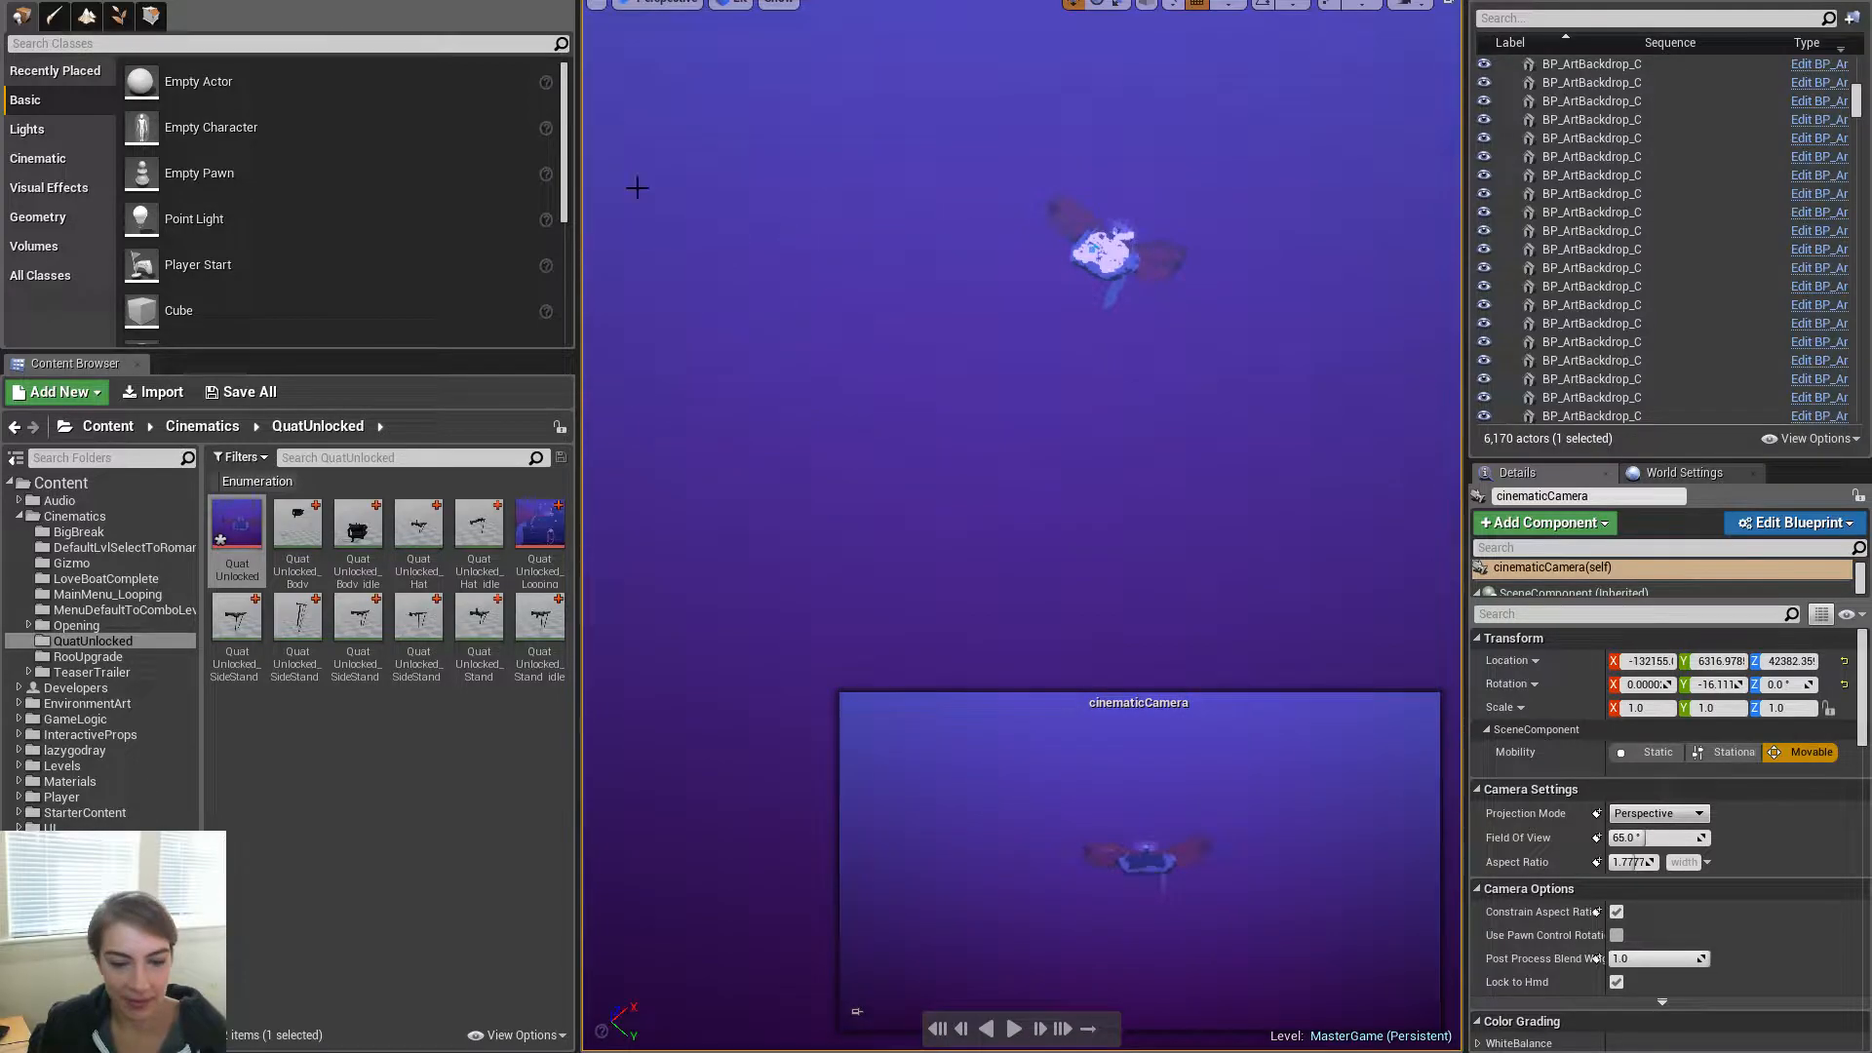
right_click_drag(1017, 283, 867, 283)
left_click_drag(861, 156, 883, 54)
left_click_drag(920, 114, 746, 29)
right_click_drag(830, 222, 792, 127)
left_click_drag(796, 223, 1298, 75)
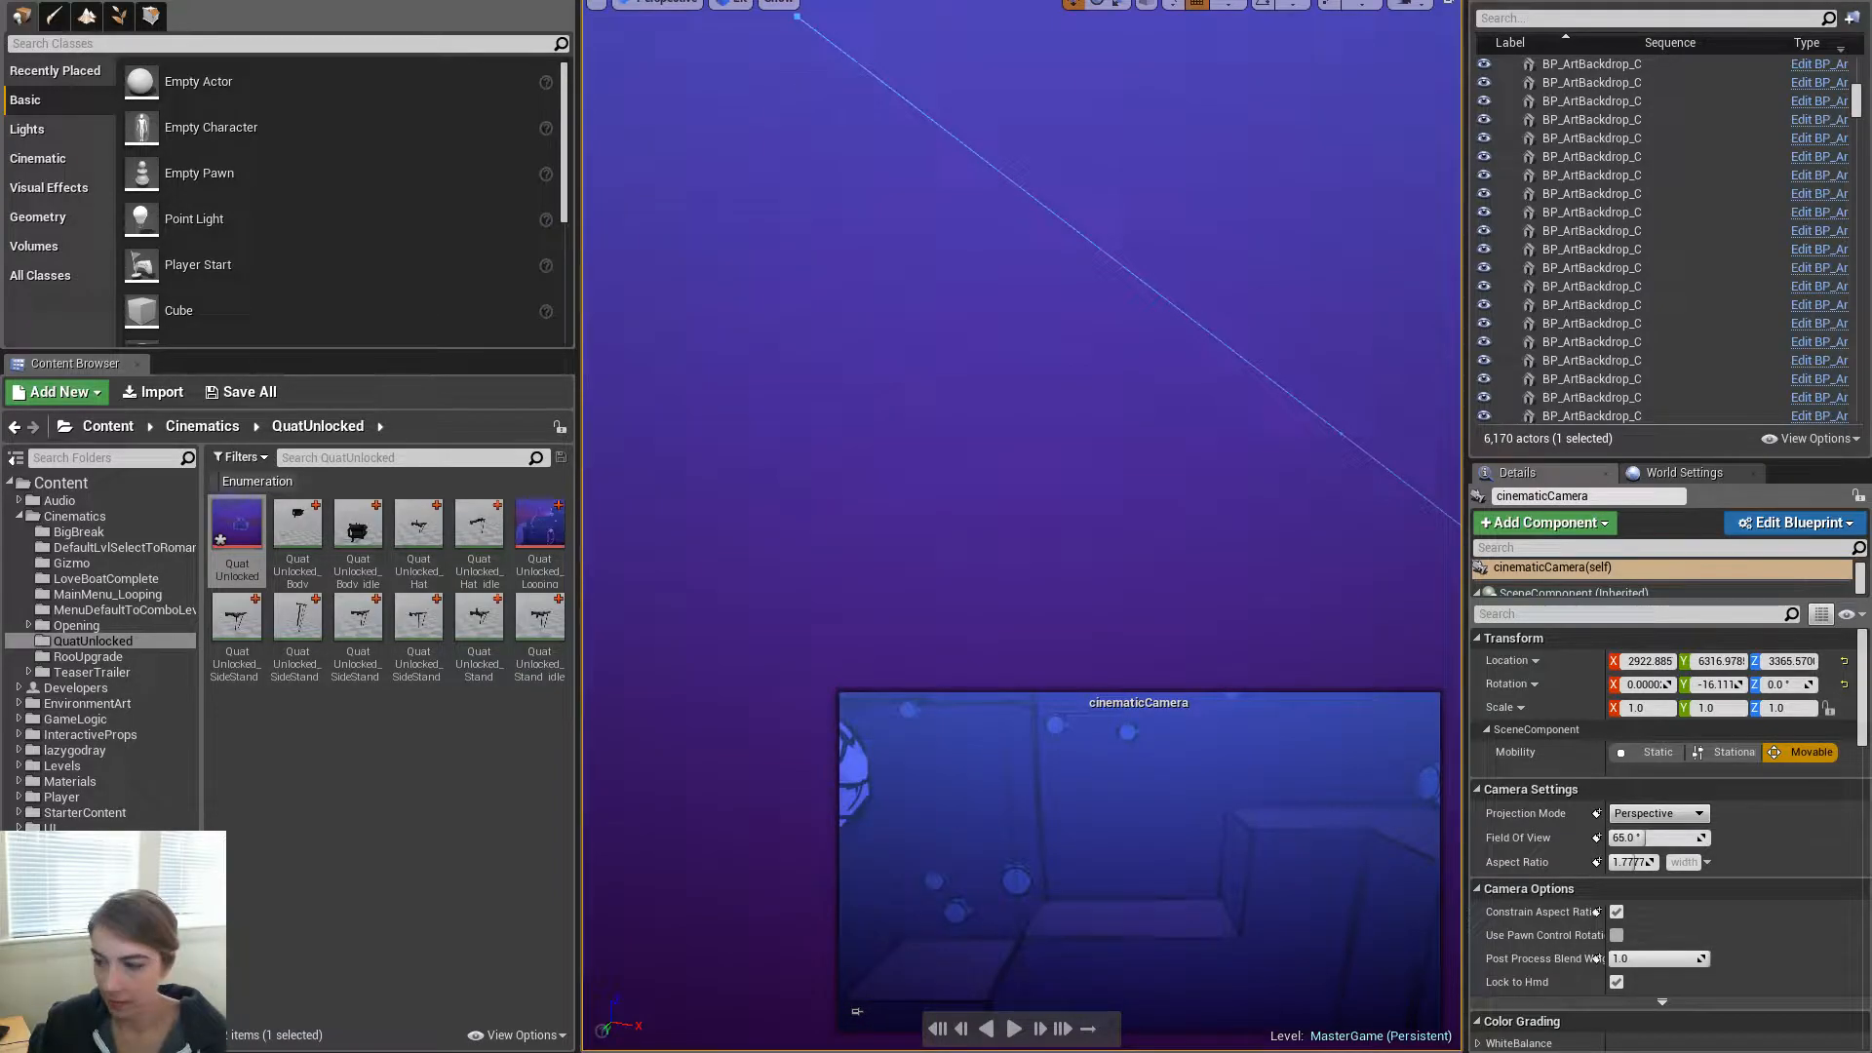
Play the QuatUnlocked sequence to check the cinematicCamera's move toward the stage
key("space")
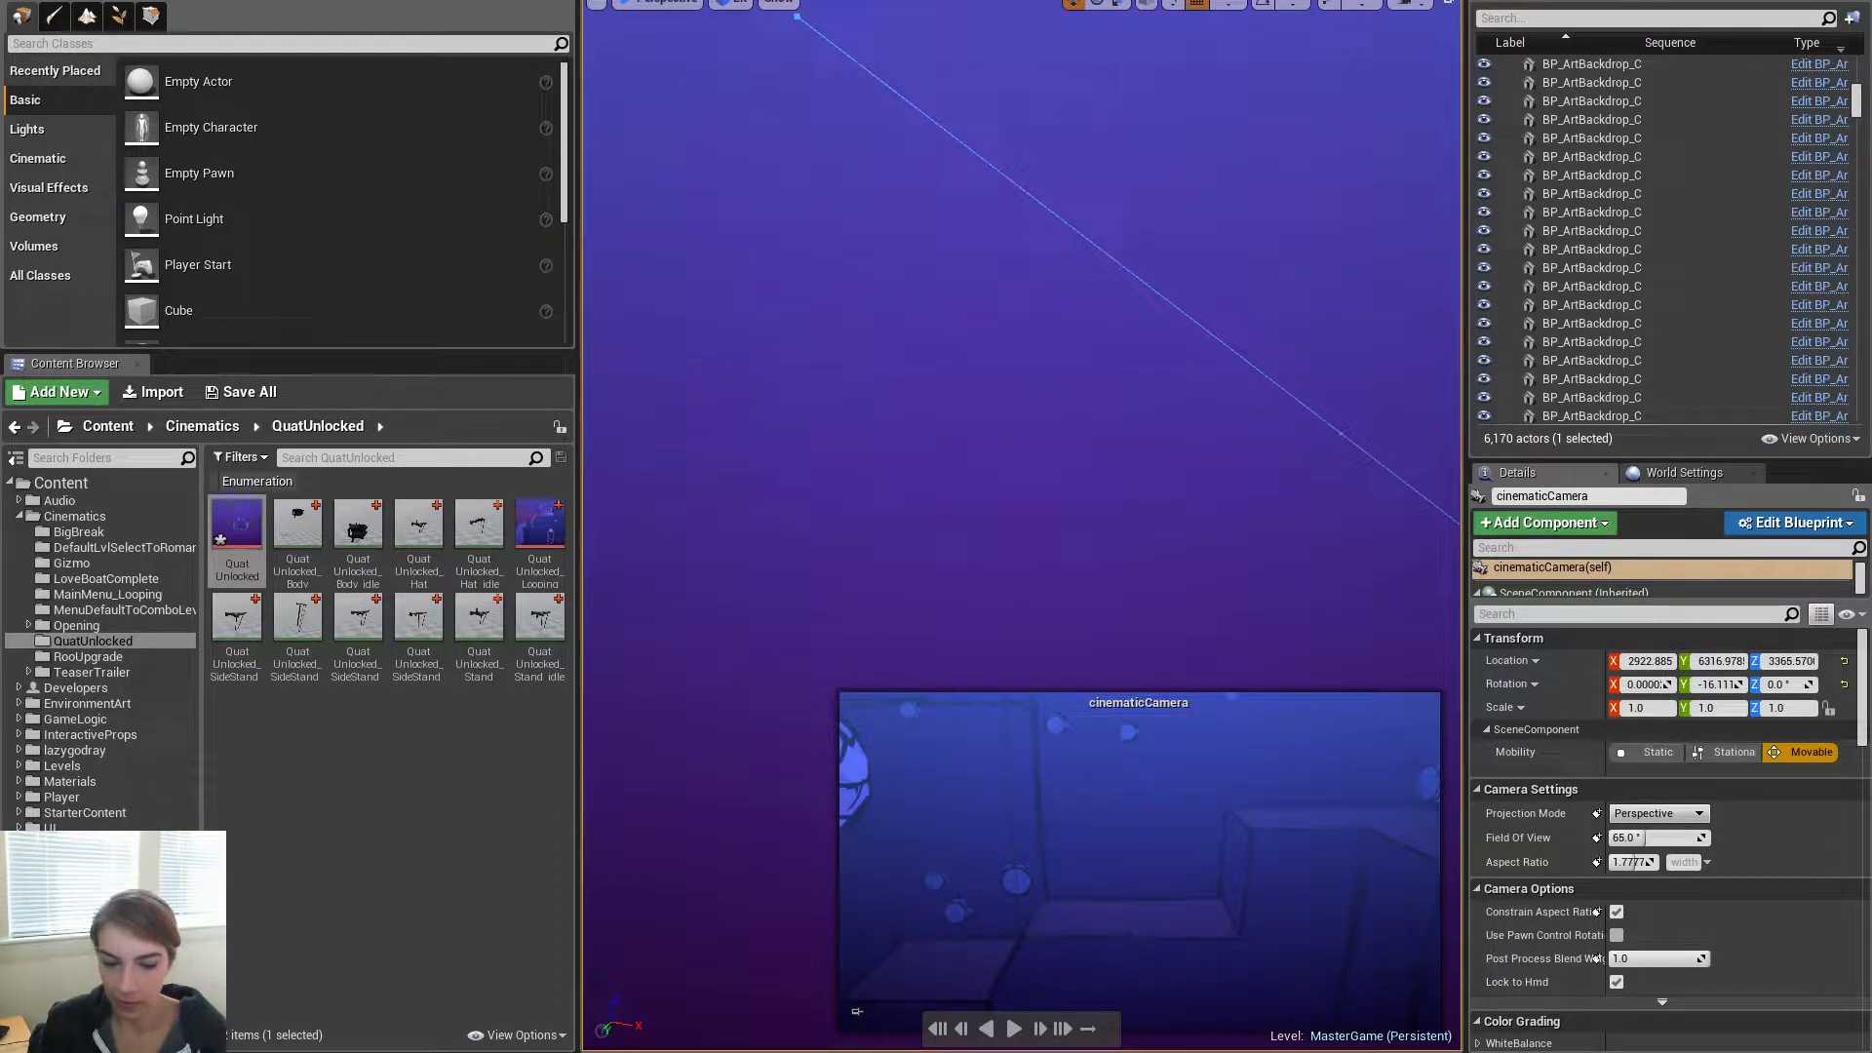
key("space")
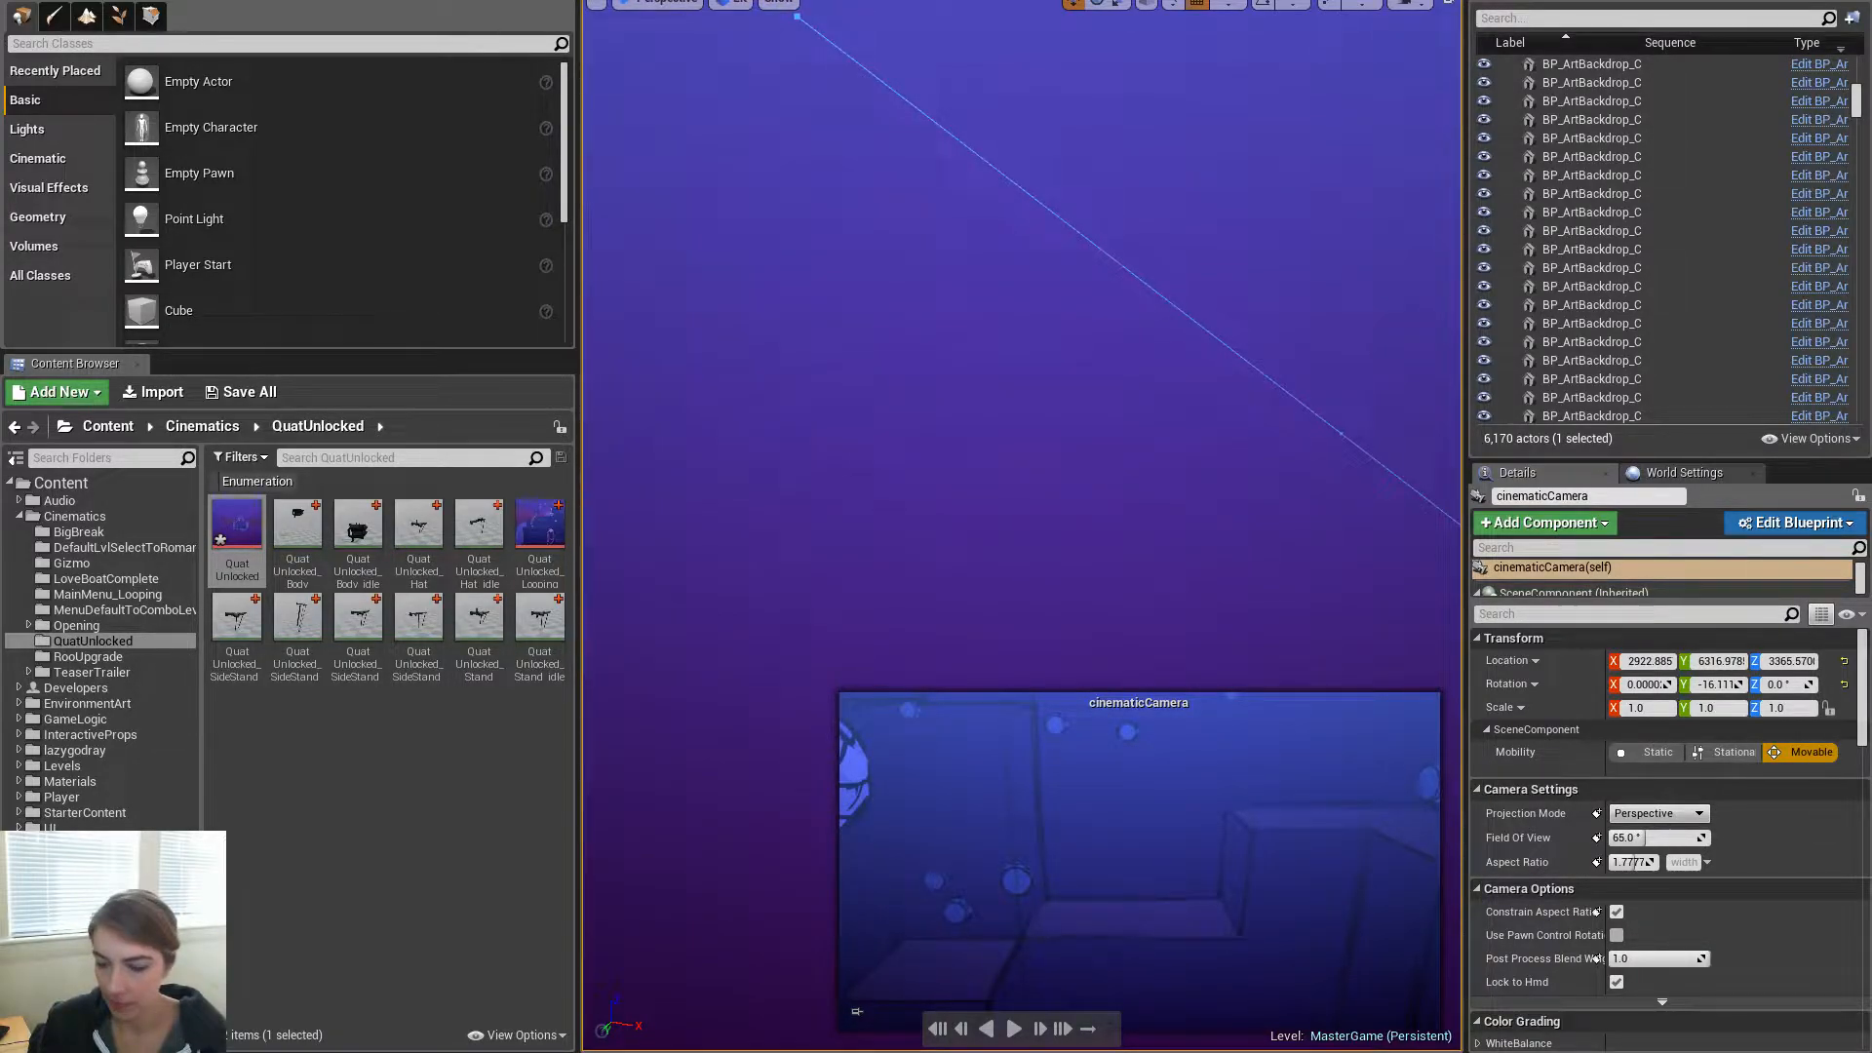
key("space")
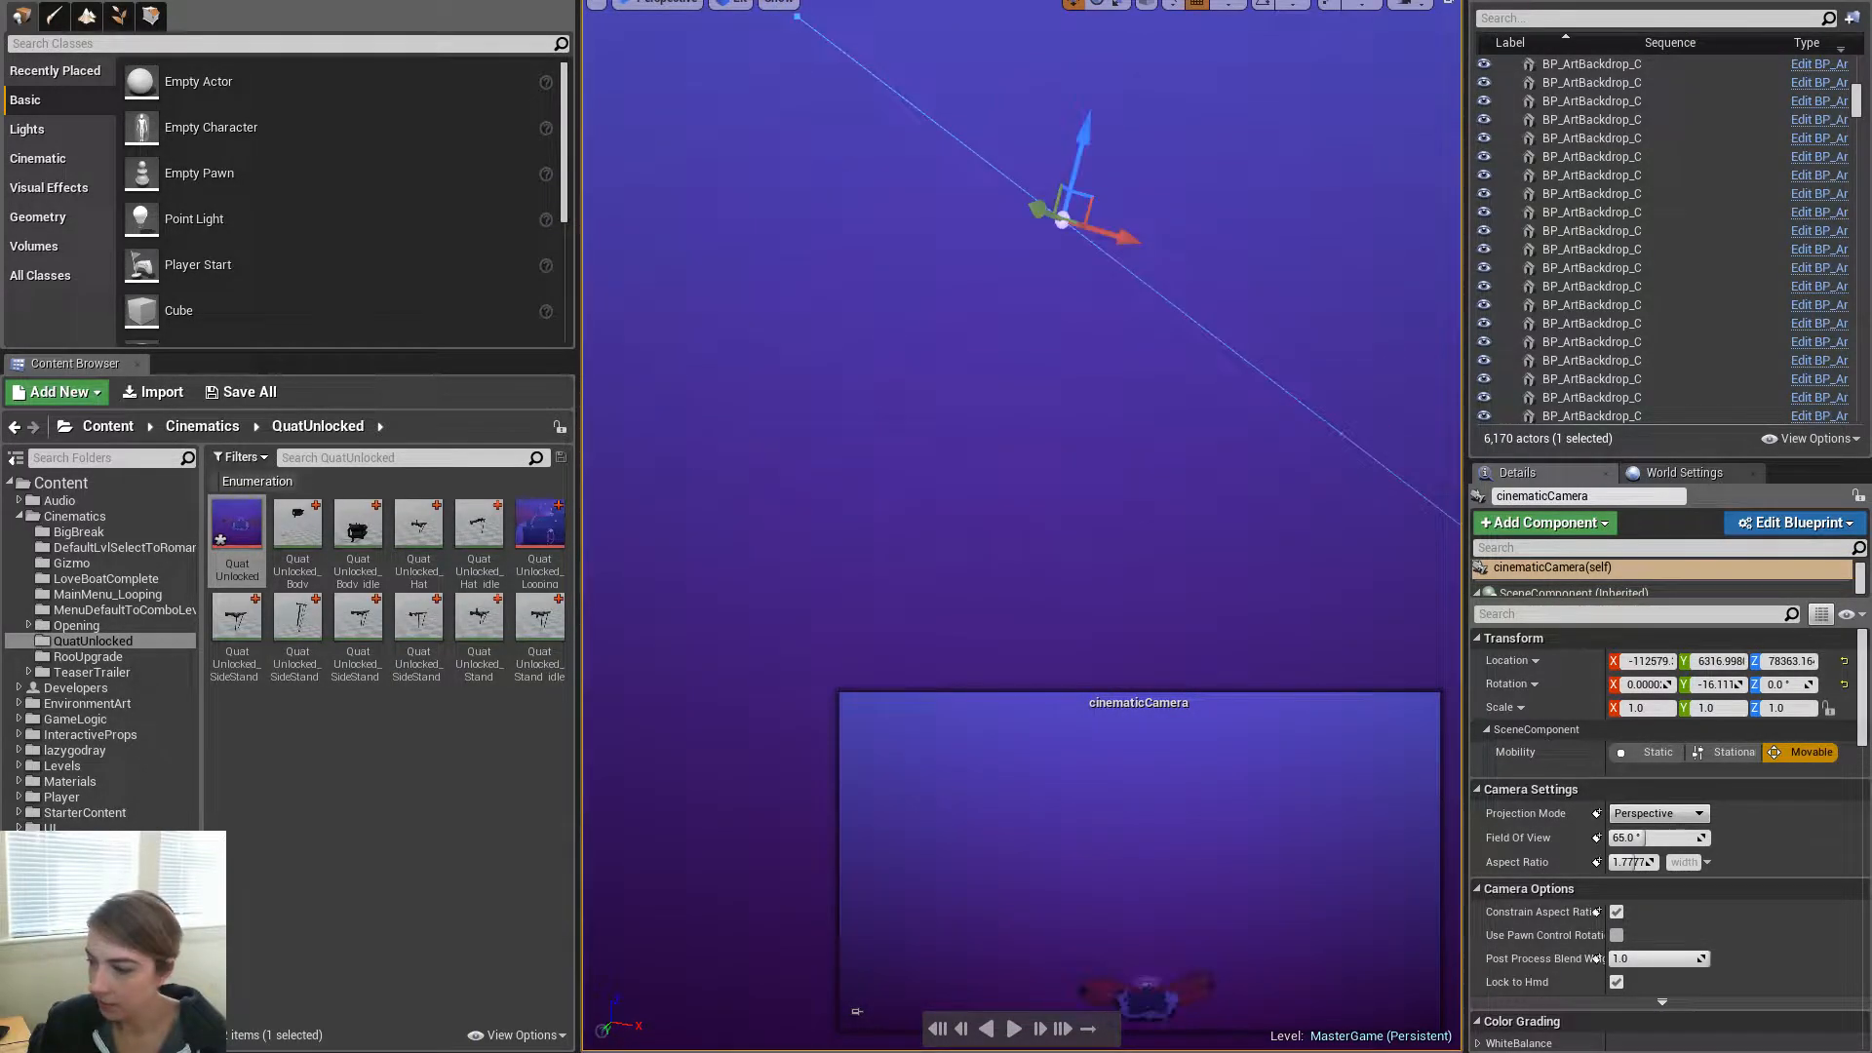
Move the cinematicCamera still farther back from the stage and keep it selected
right_click_drag(1239, 246, 1189, 181)
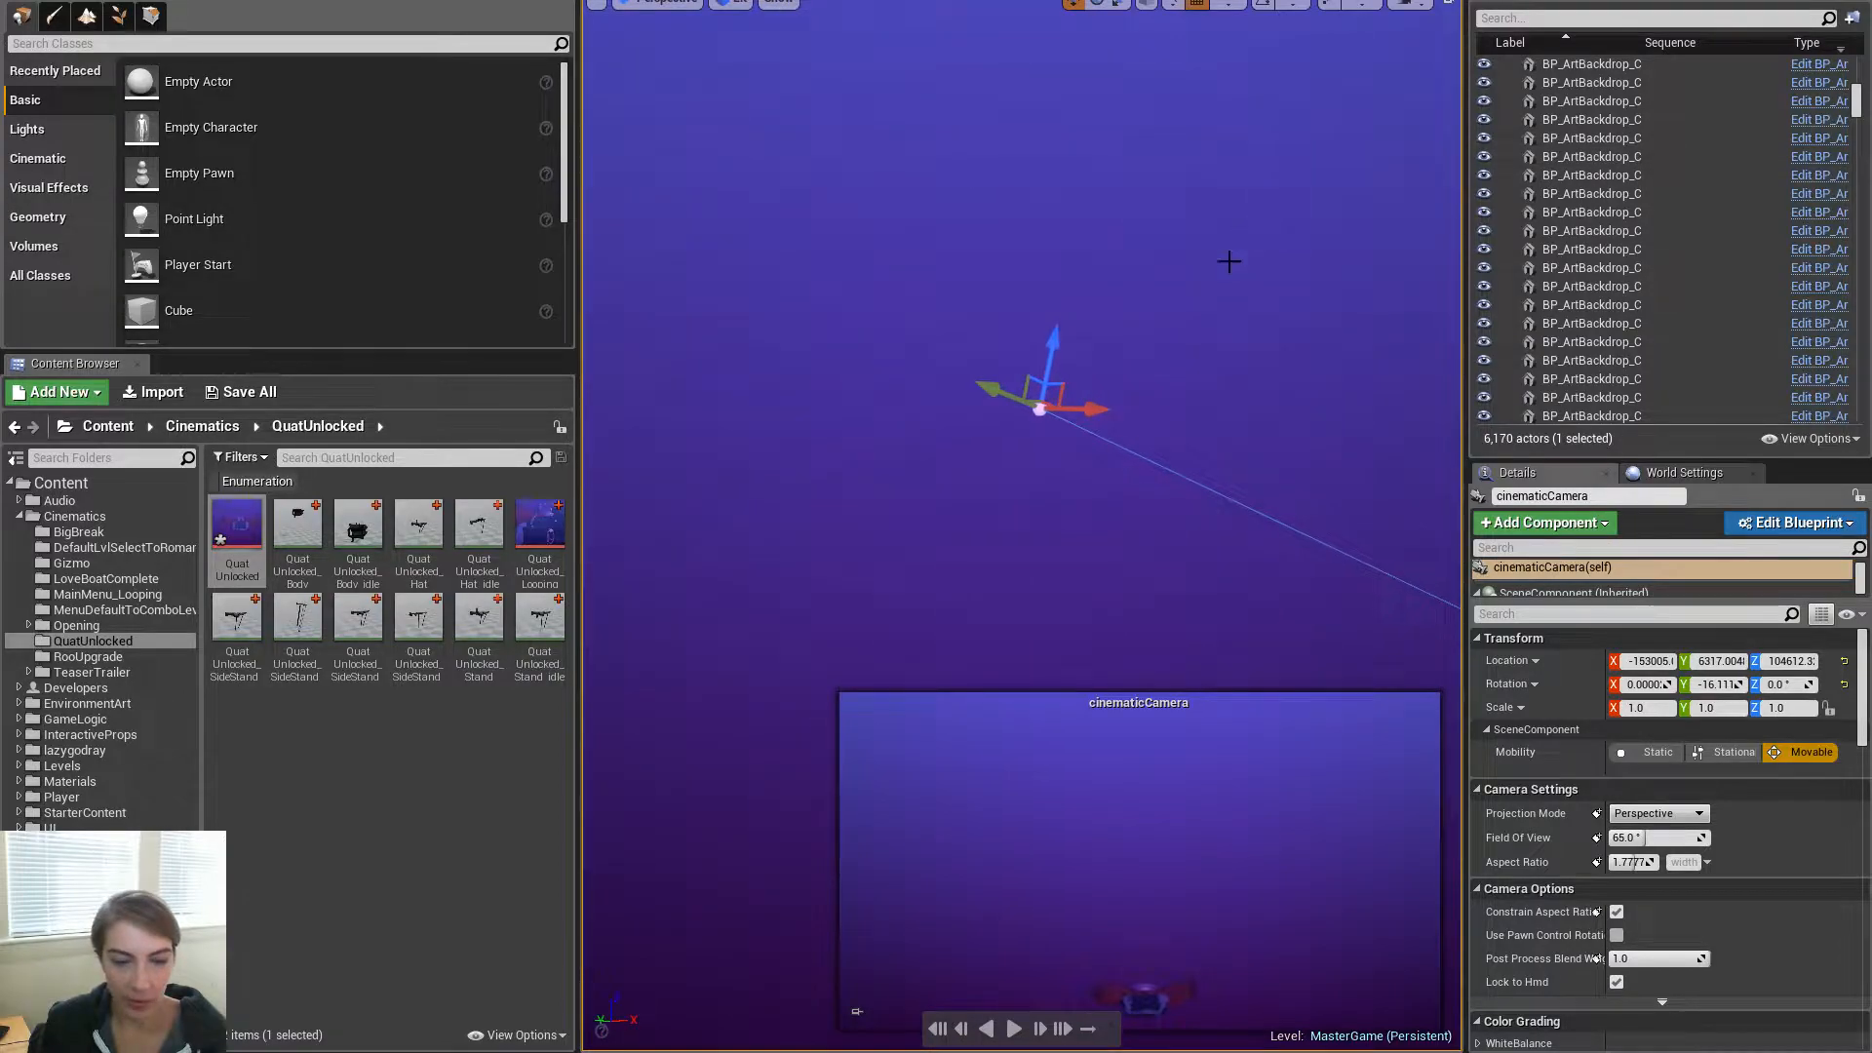
left_click_drag(1092, 406, 876, 128)
right_click_drag(1035, 352, 1061, 353)
key("Escape")
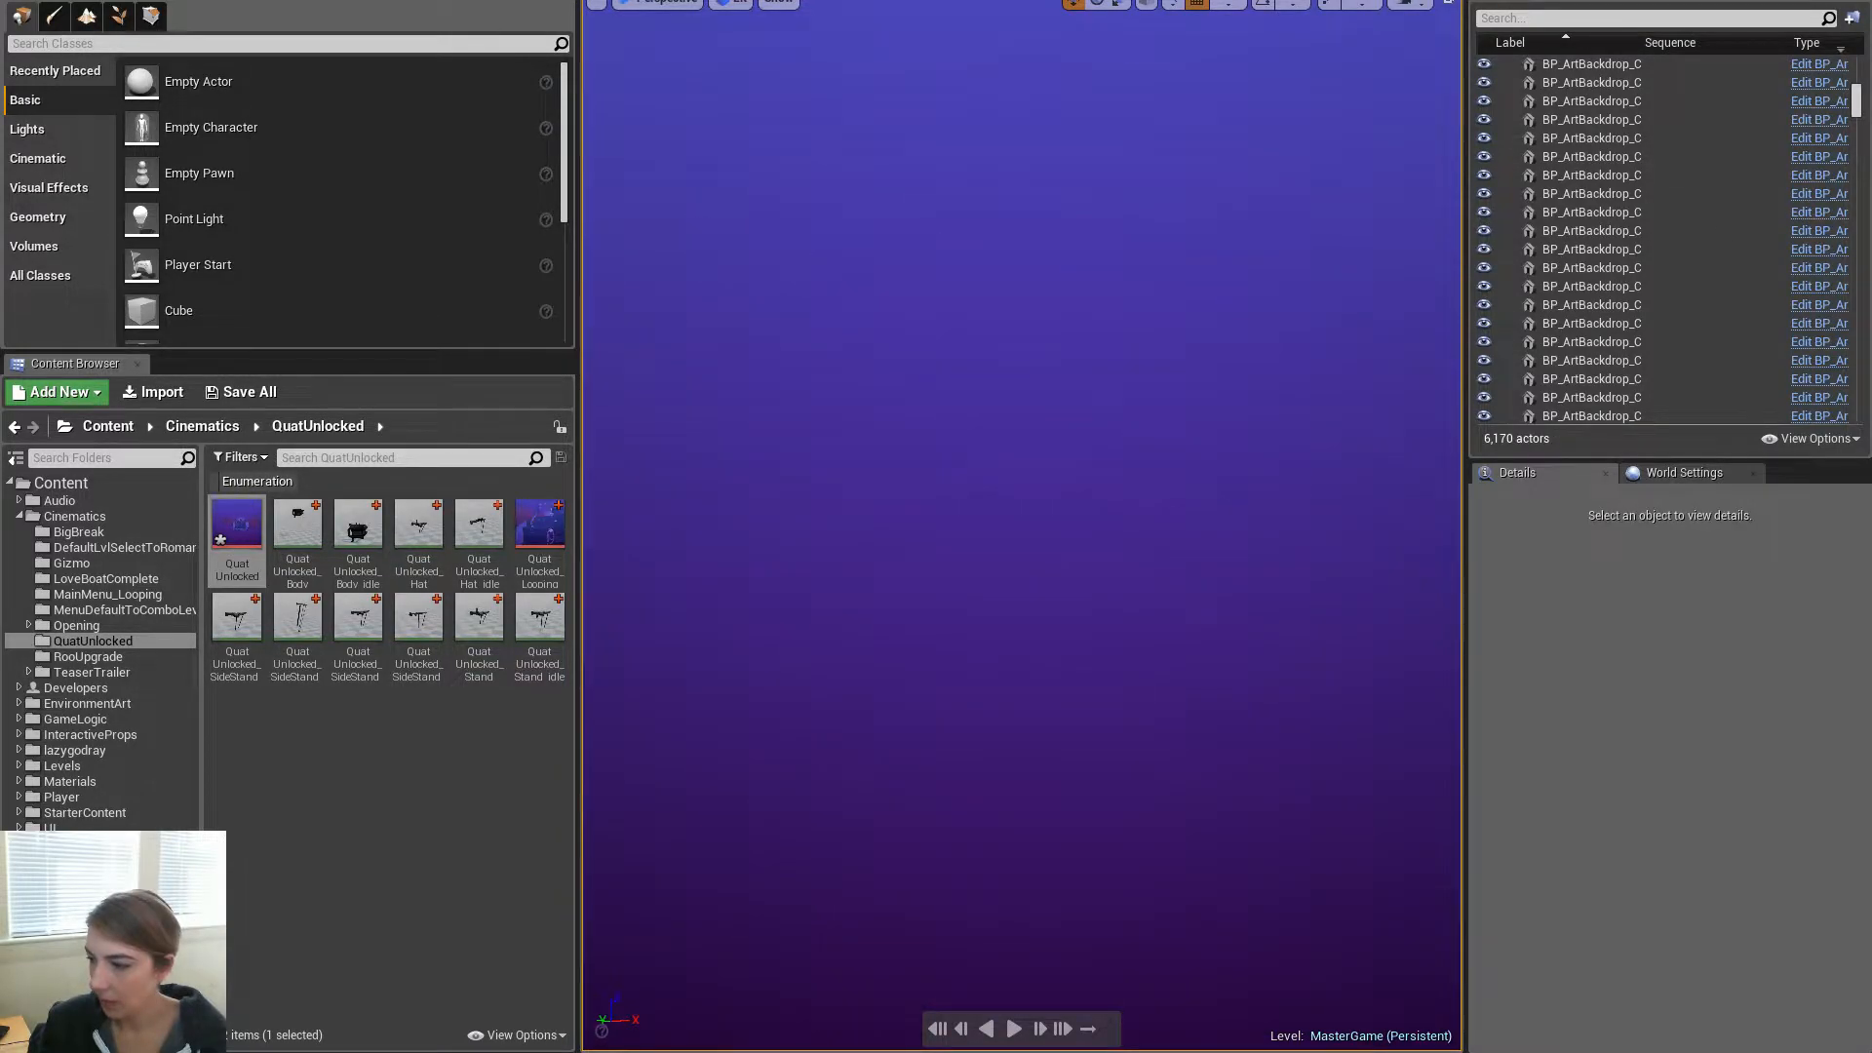
key("ctrl+z")
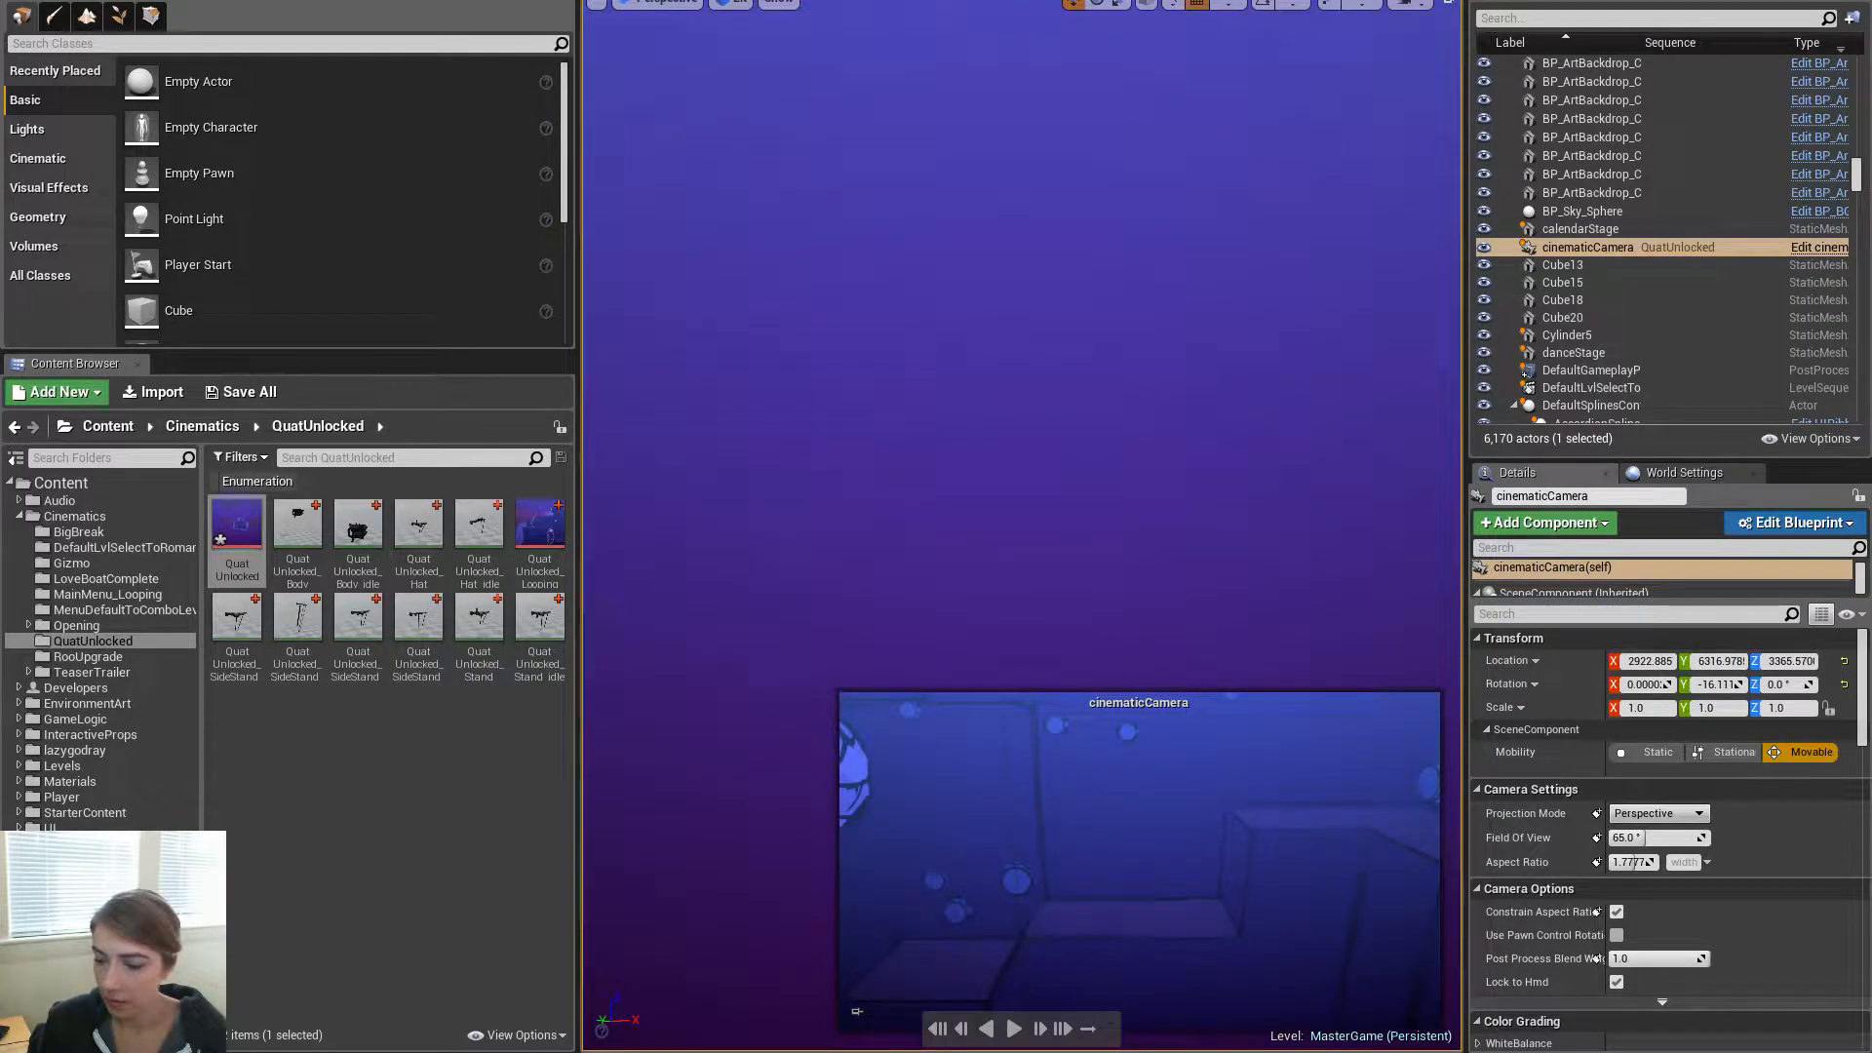
Replay the sequence and bring the distant cinematicCamera forward to about X -122544 and Z 164303
key("space")
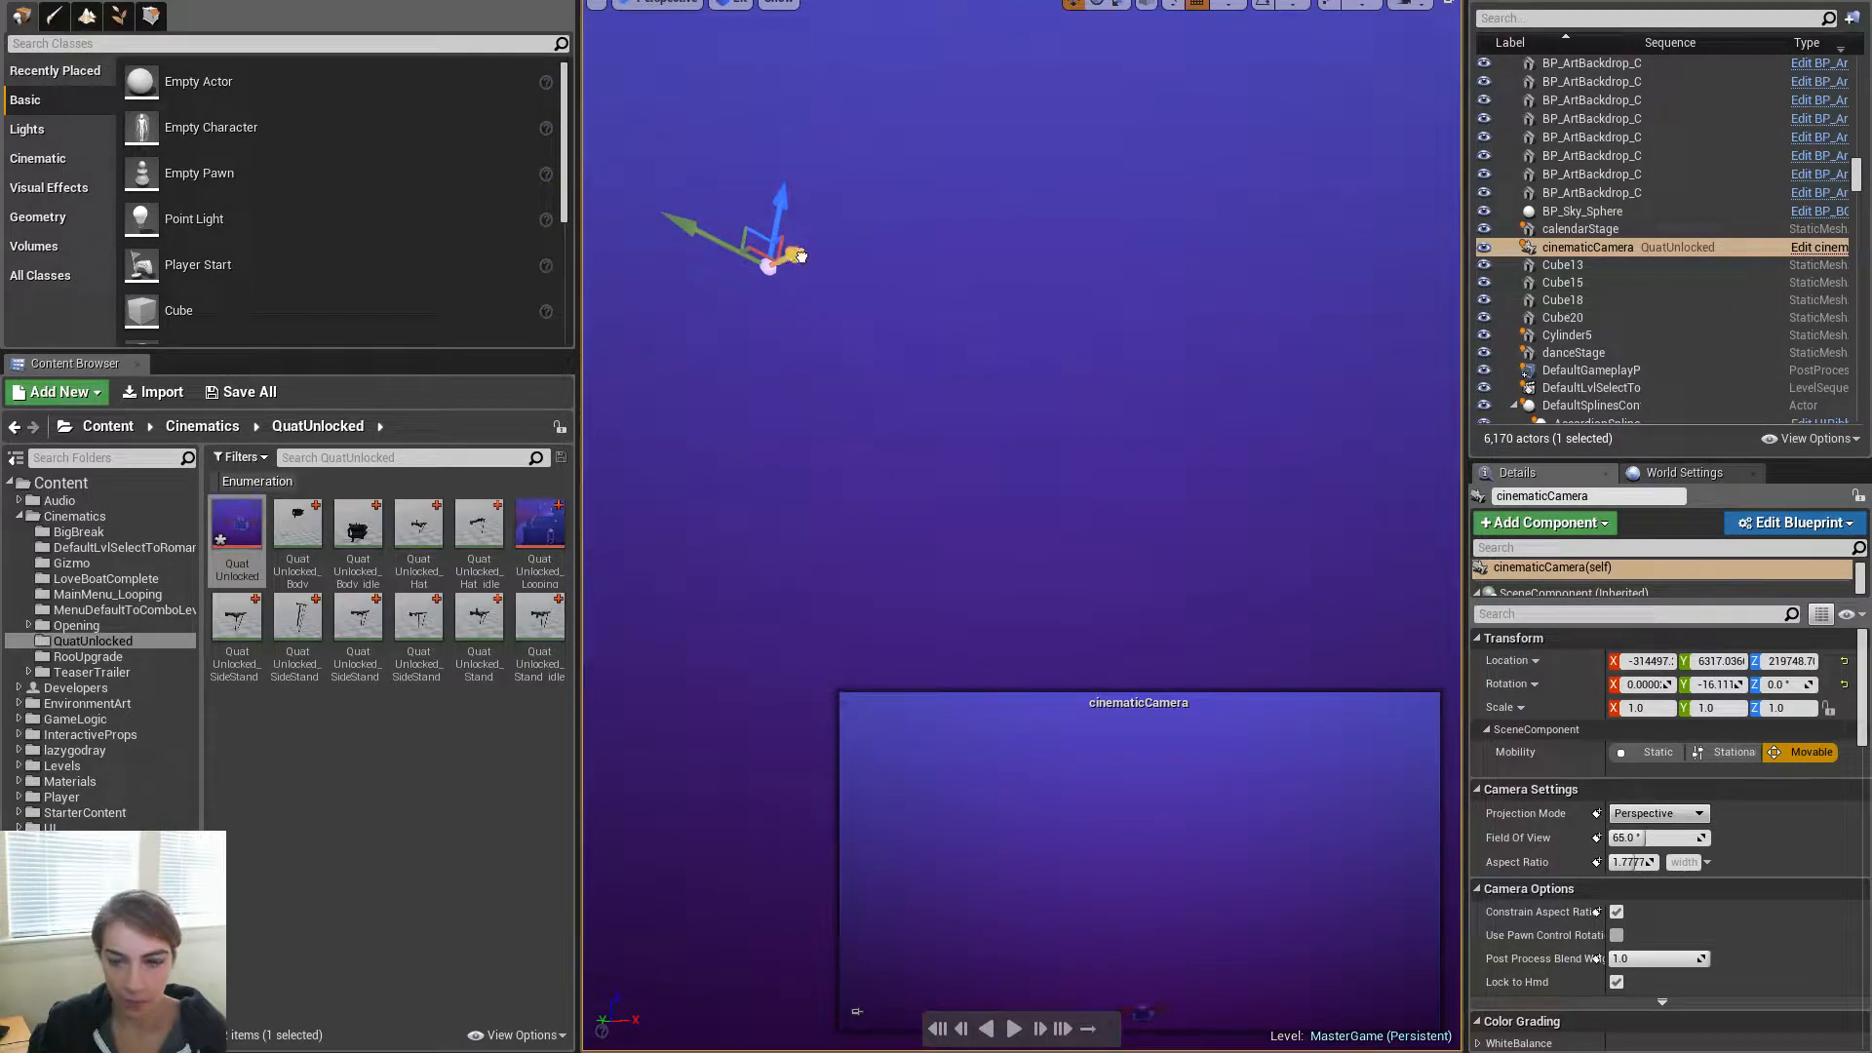
left_click_drag(801, 255, 1350, 256)
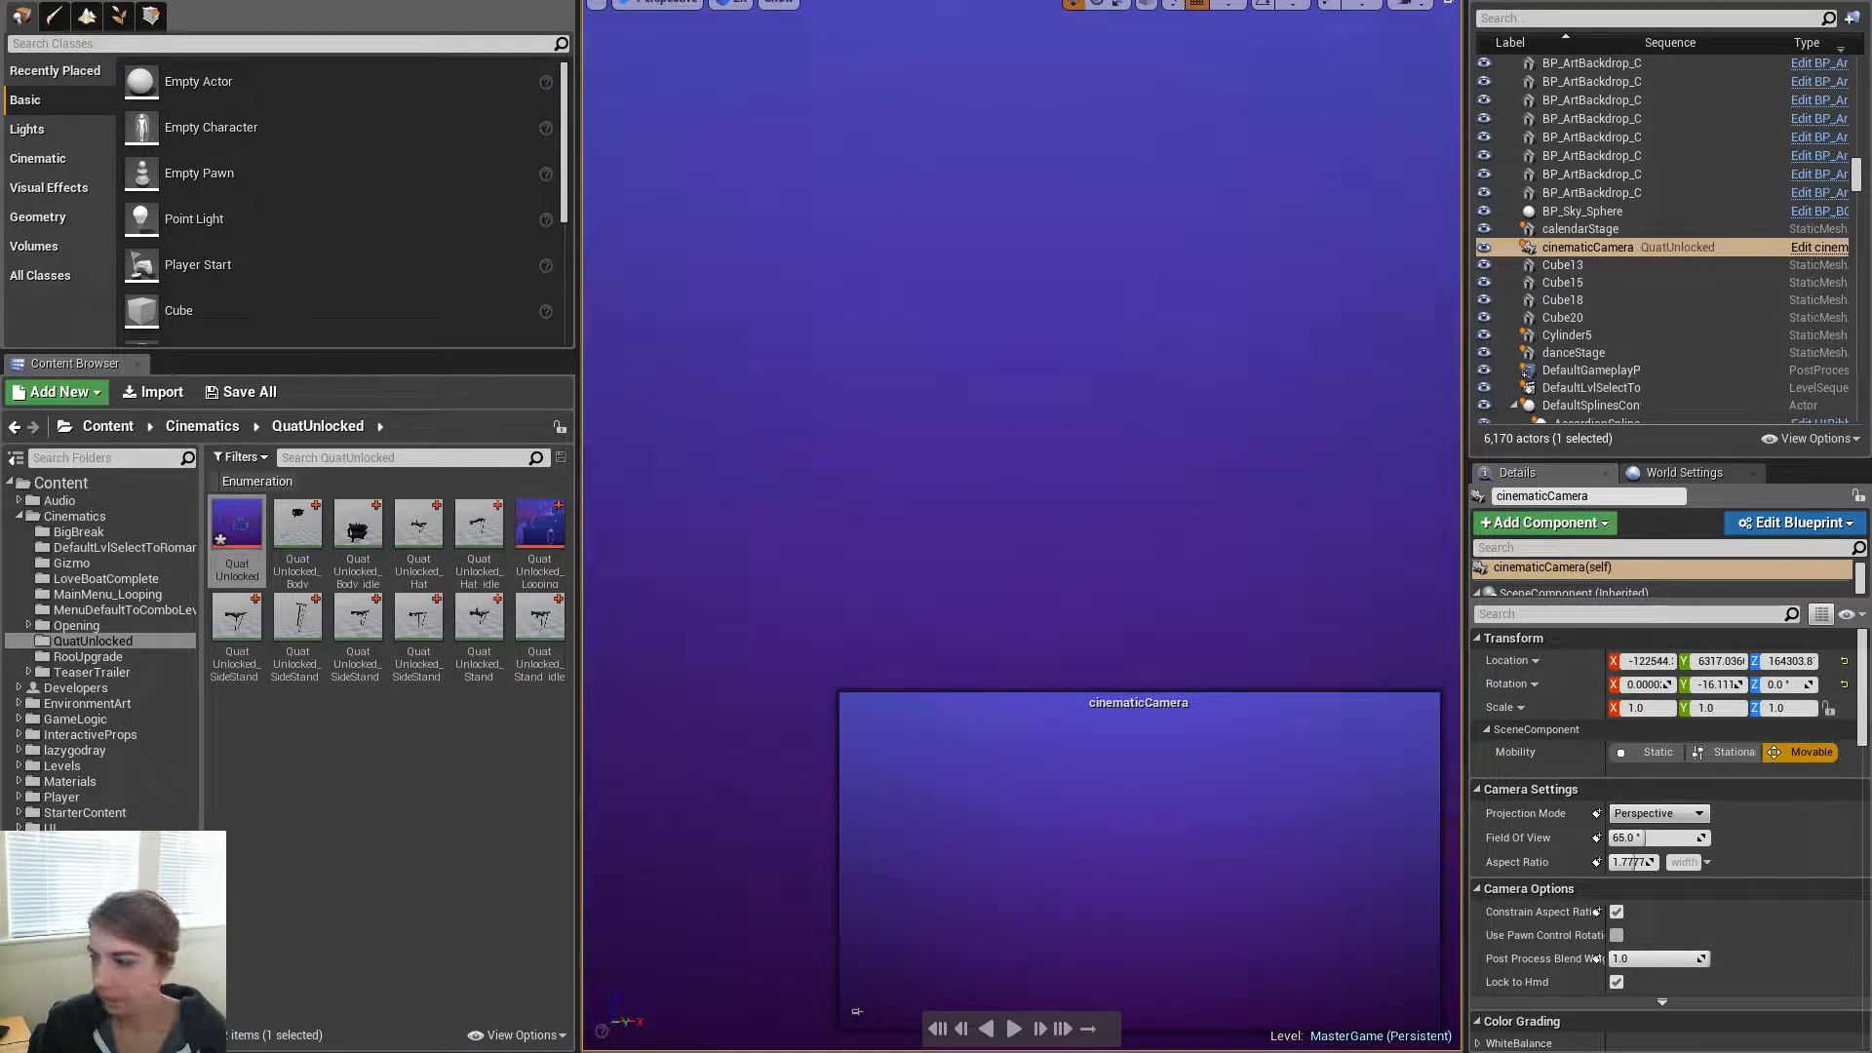
left_click_drag(1349, 256, 1285, 733)
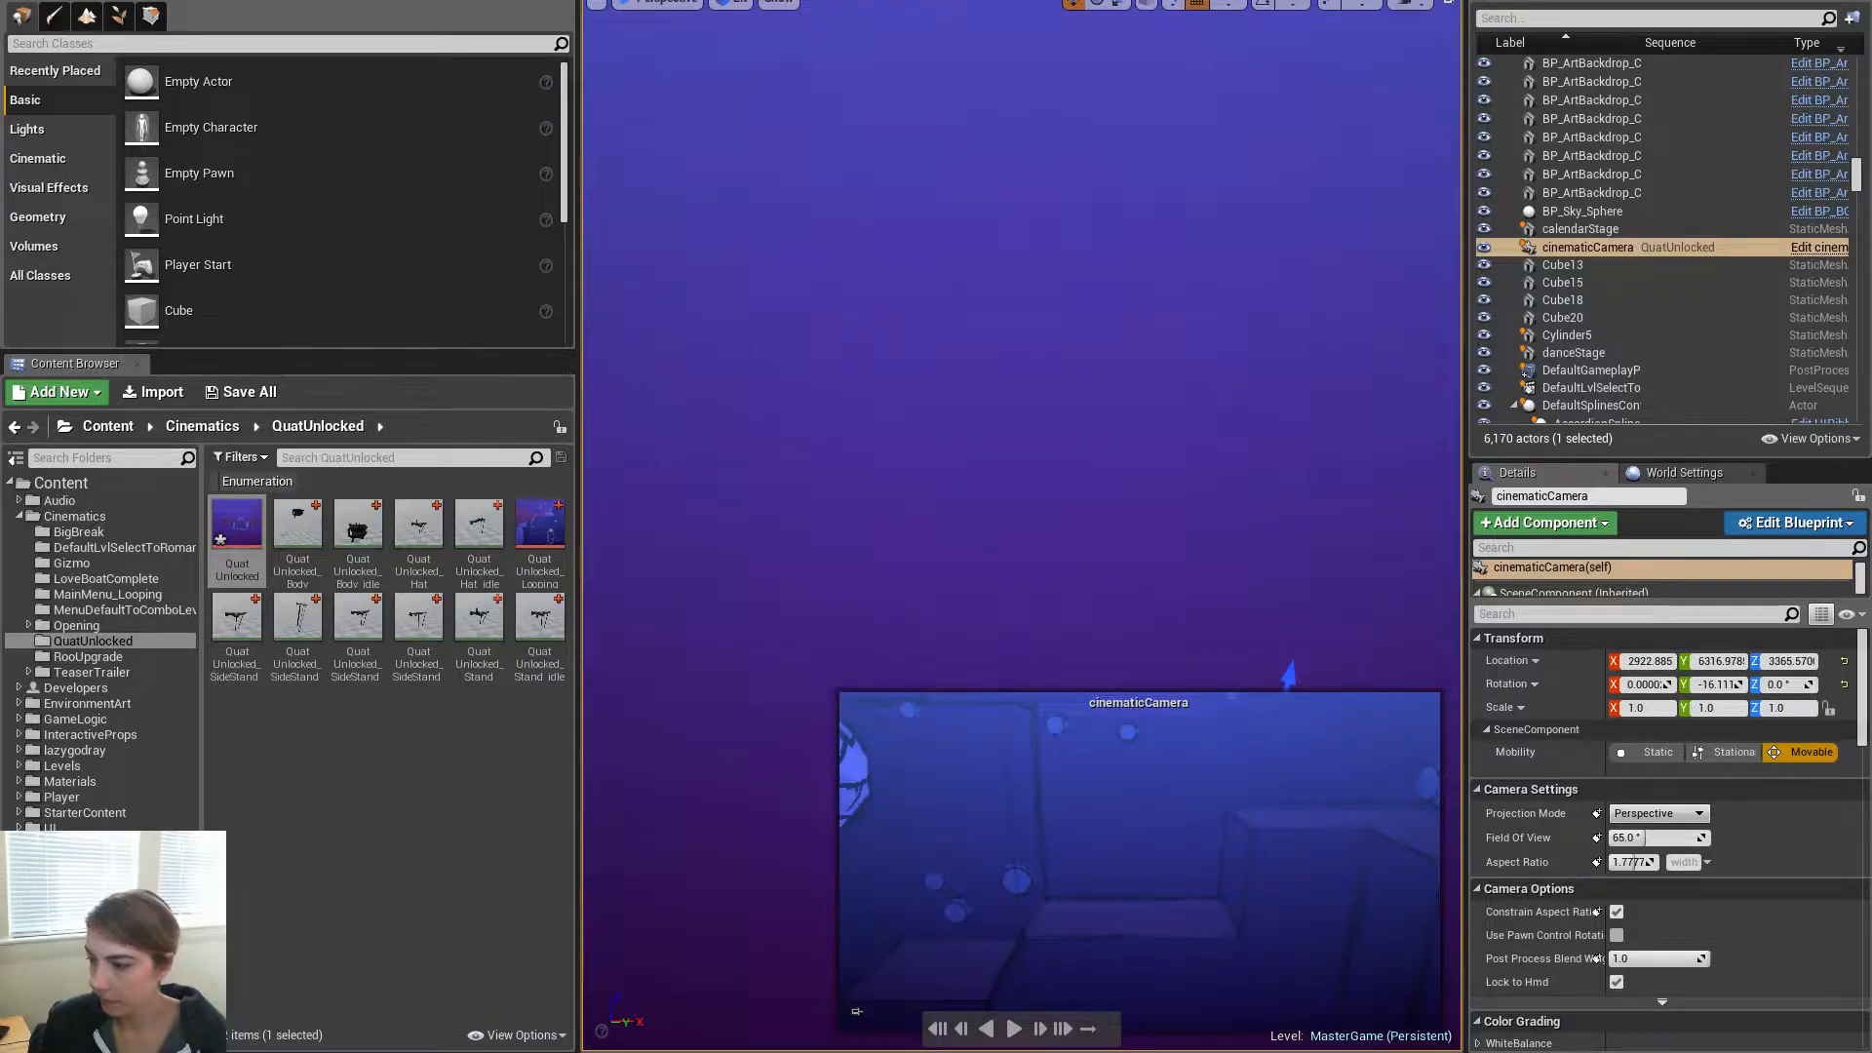
key("Escape")
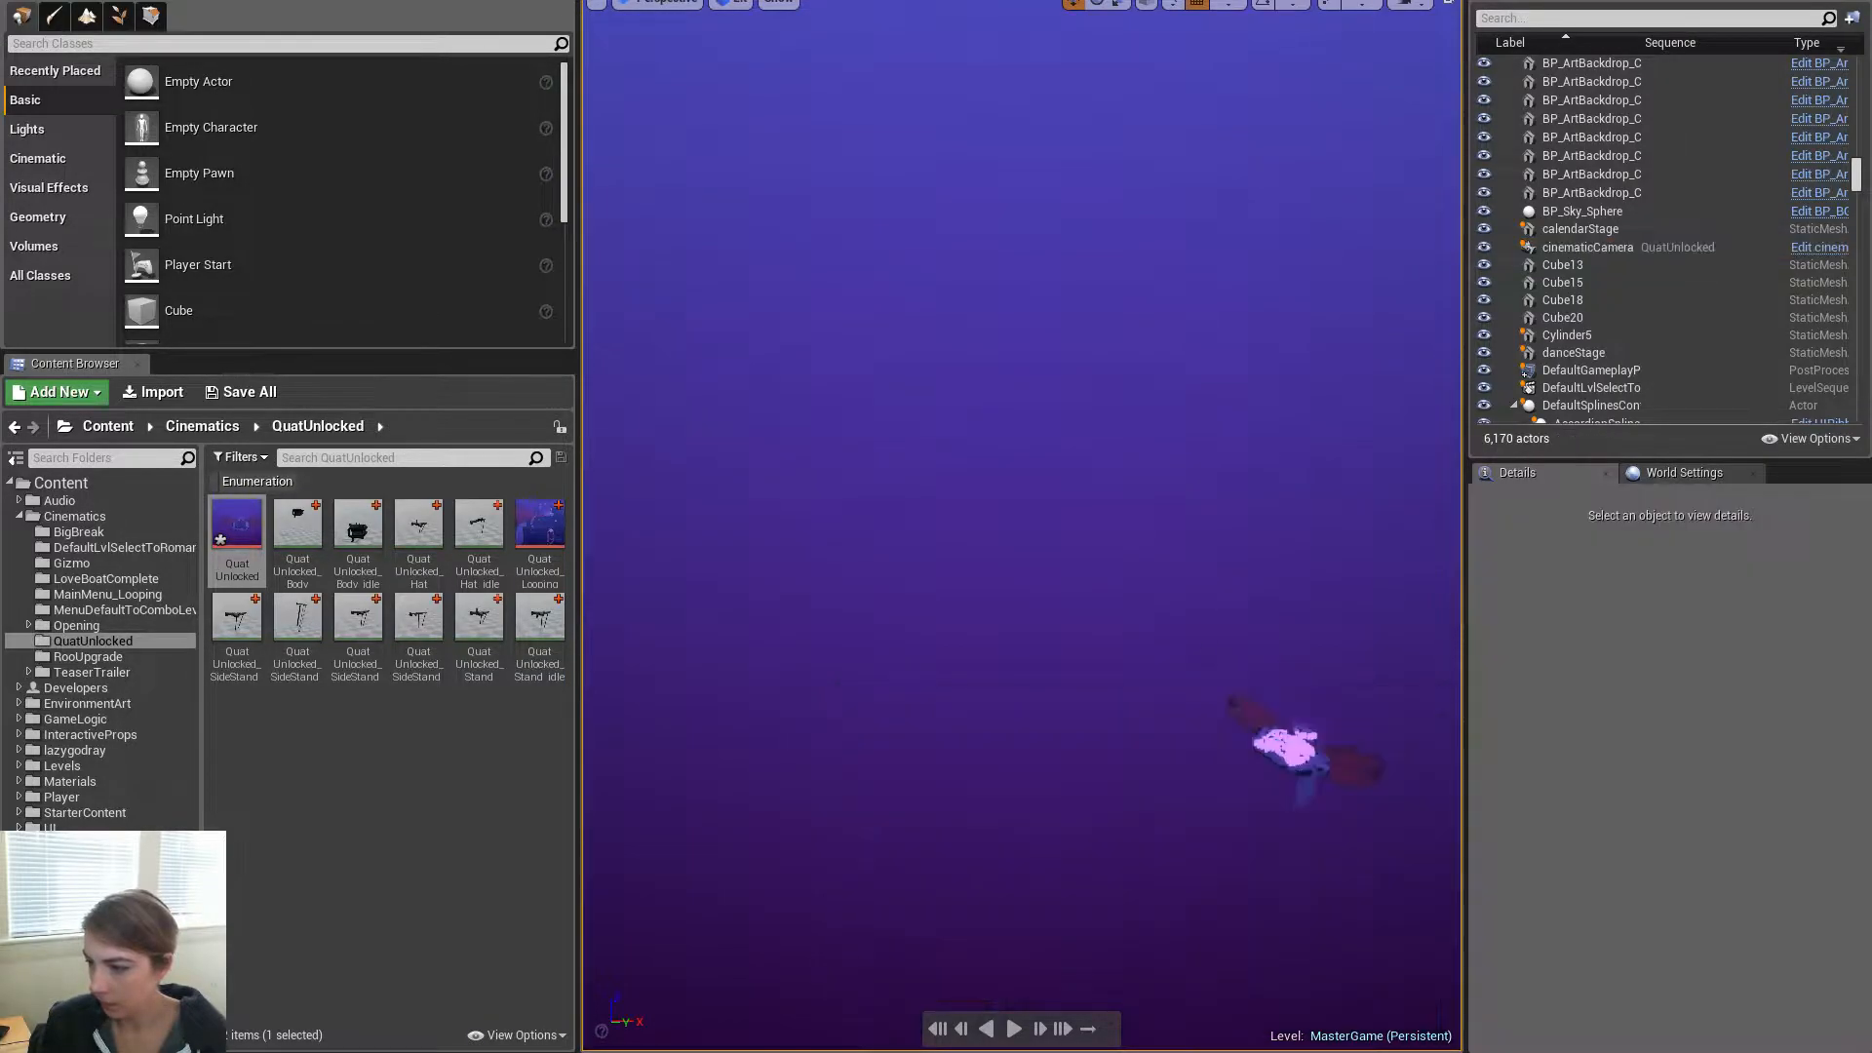
left_click(1287, 747)
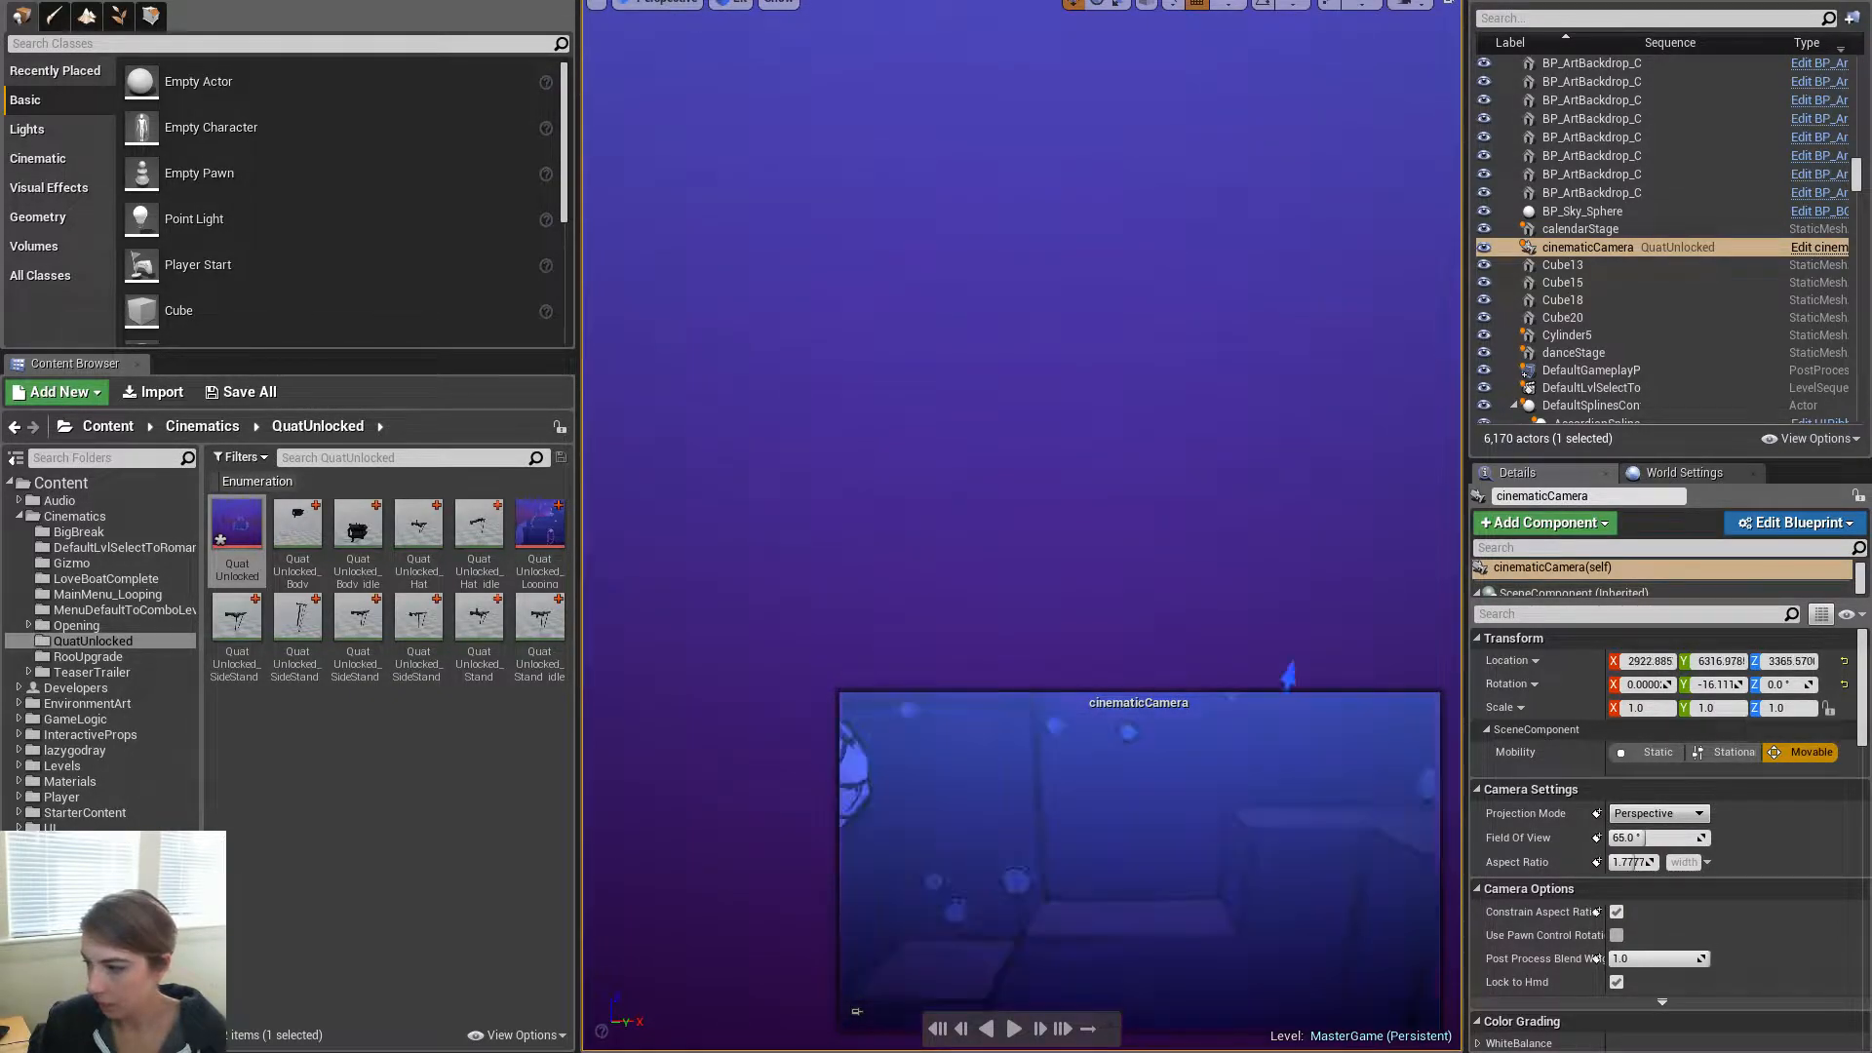
right_click_drag(1022, 526, 1258, 606)
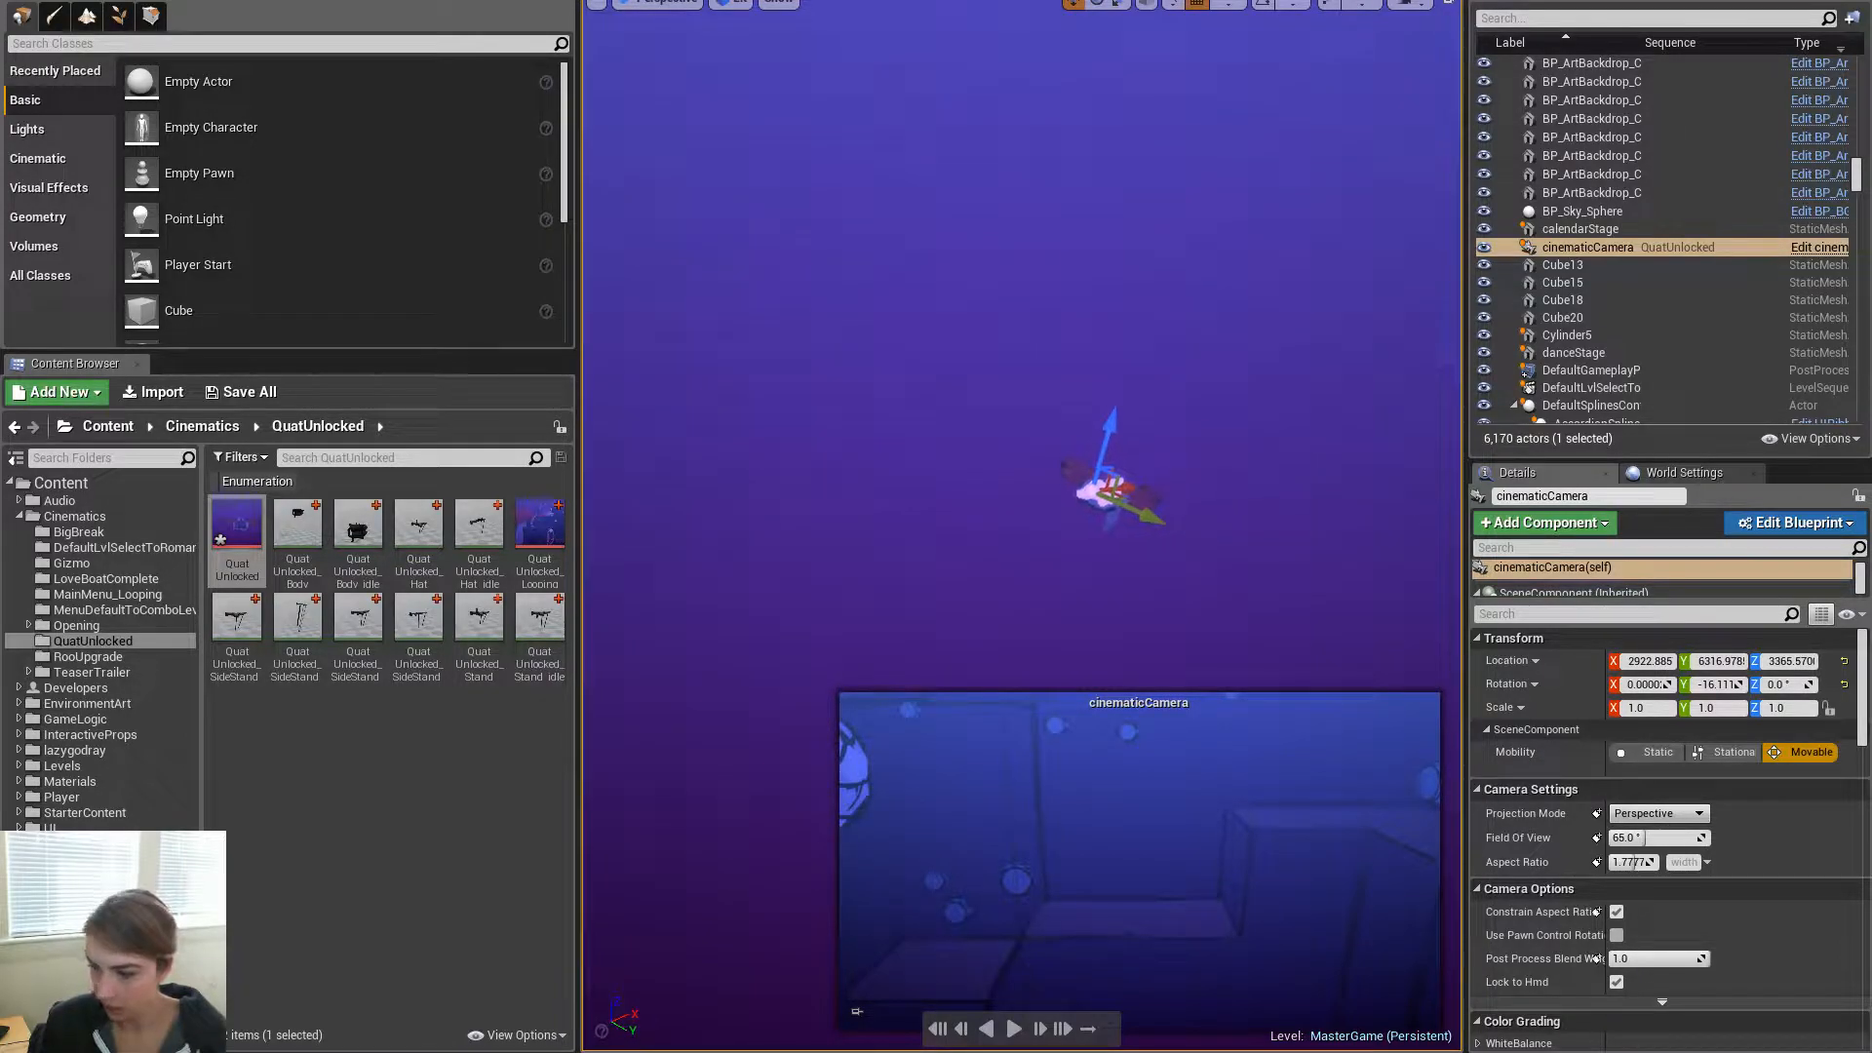
Show the viewport full screen and move the cinematicCamera out to the near edge of the stage
key("F11")
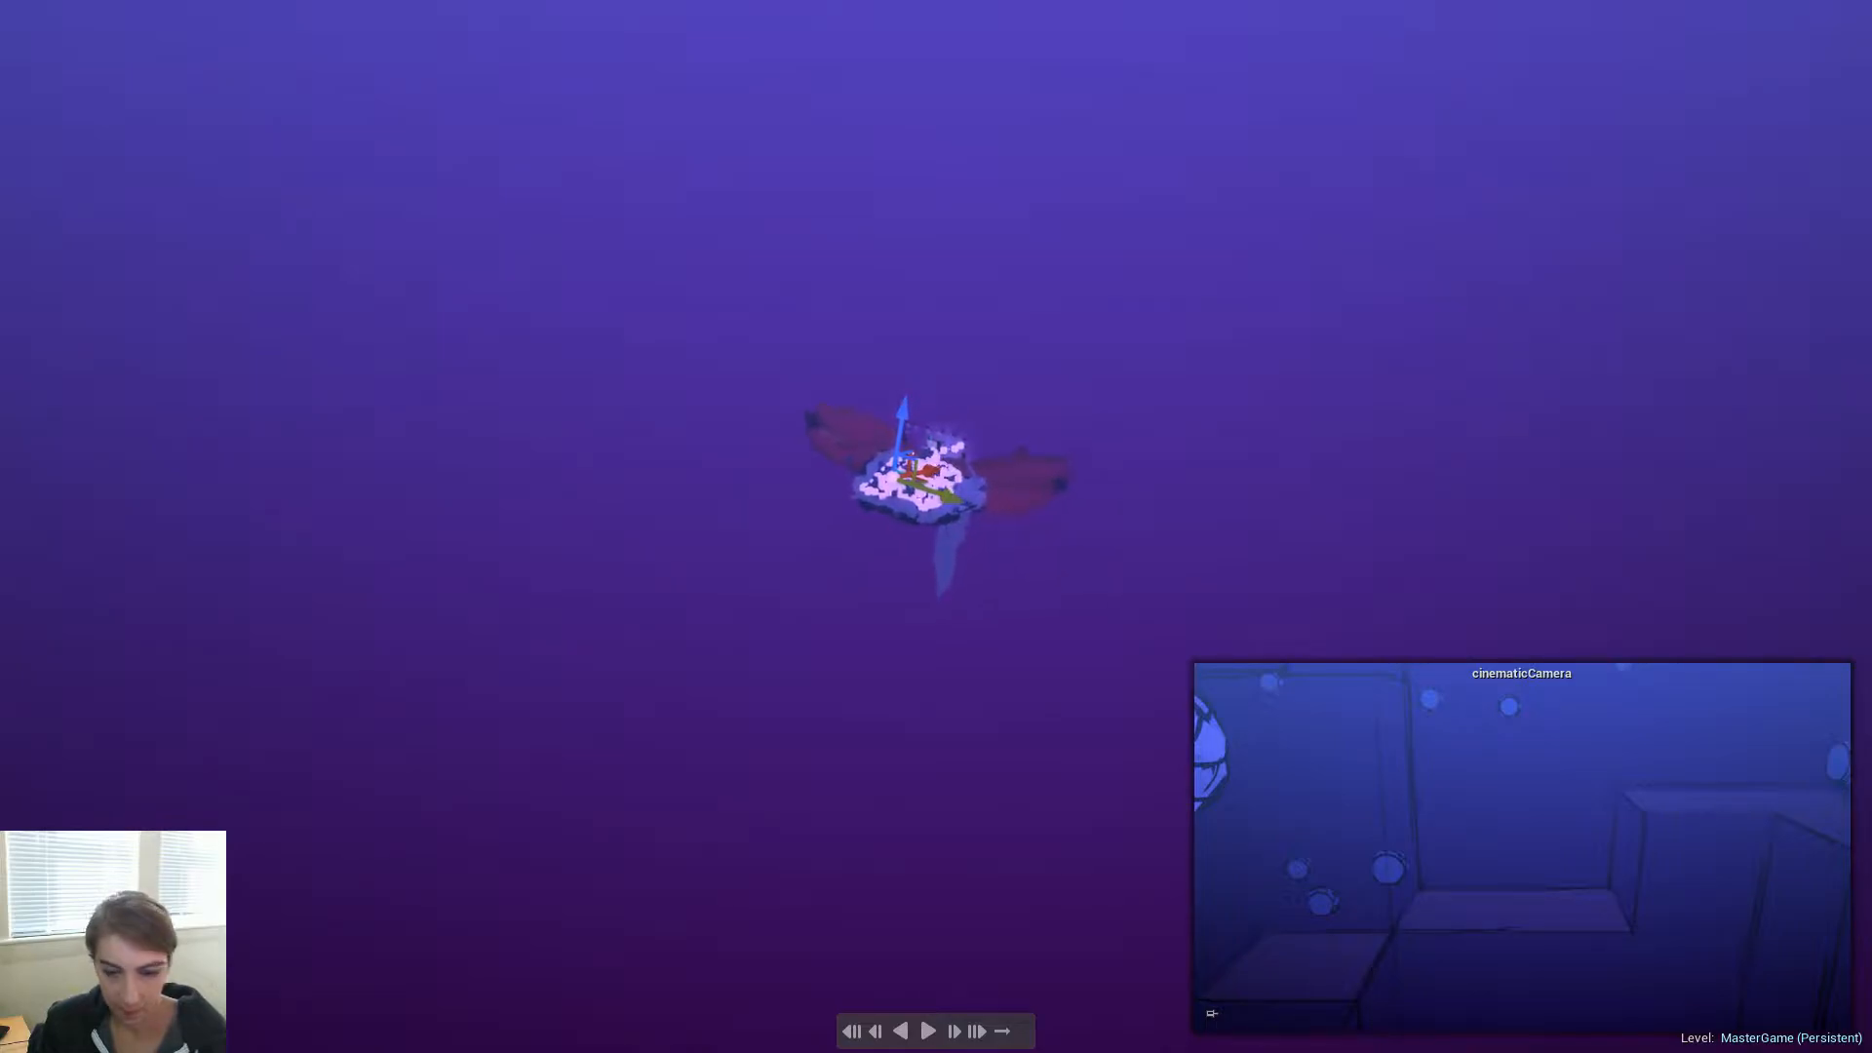
mouse_move(936, 526)
right_mouse_down()
mouse_move(922, 683)
mouse_move(907, 527)
right_mouse_up()
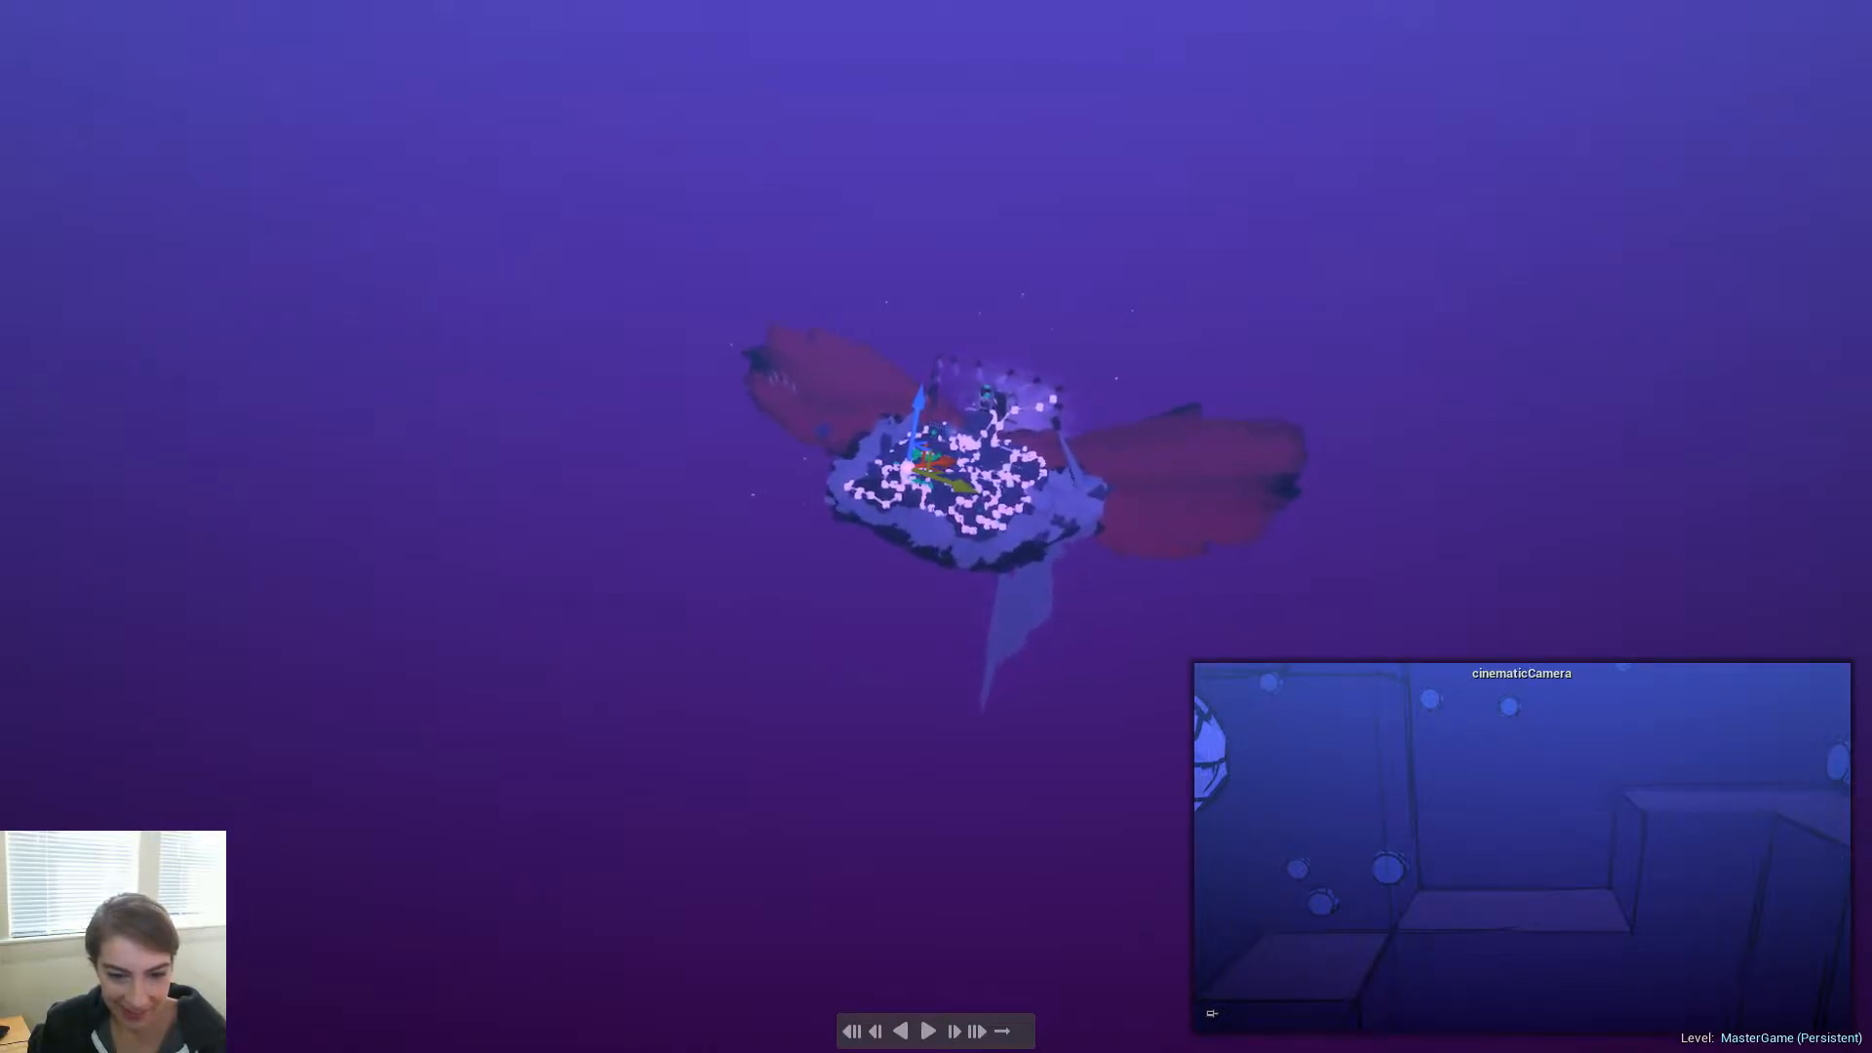
key("w")
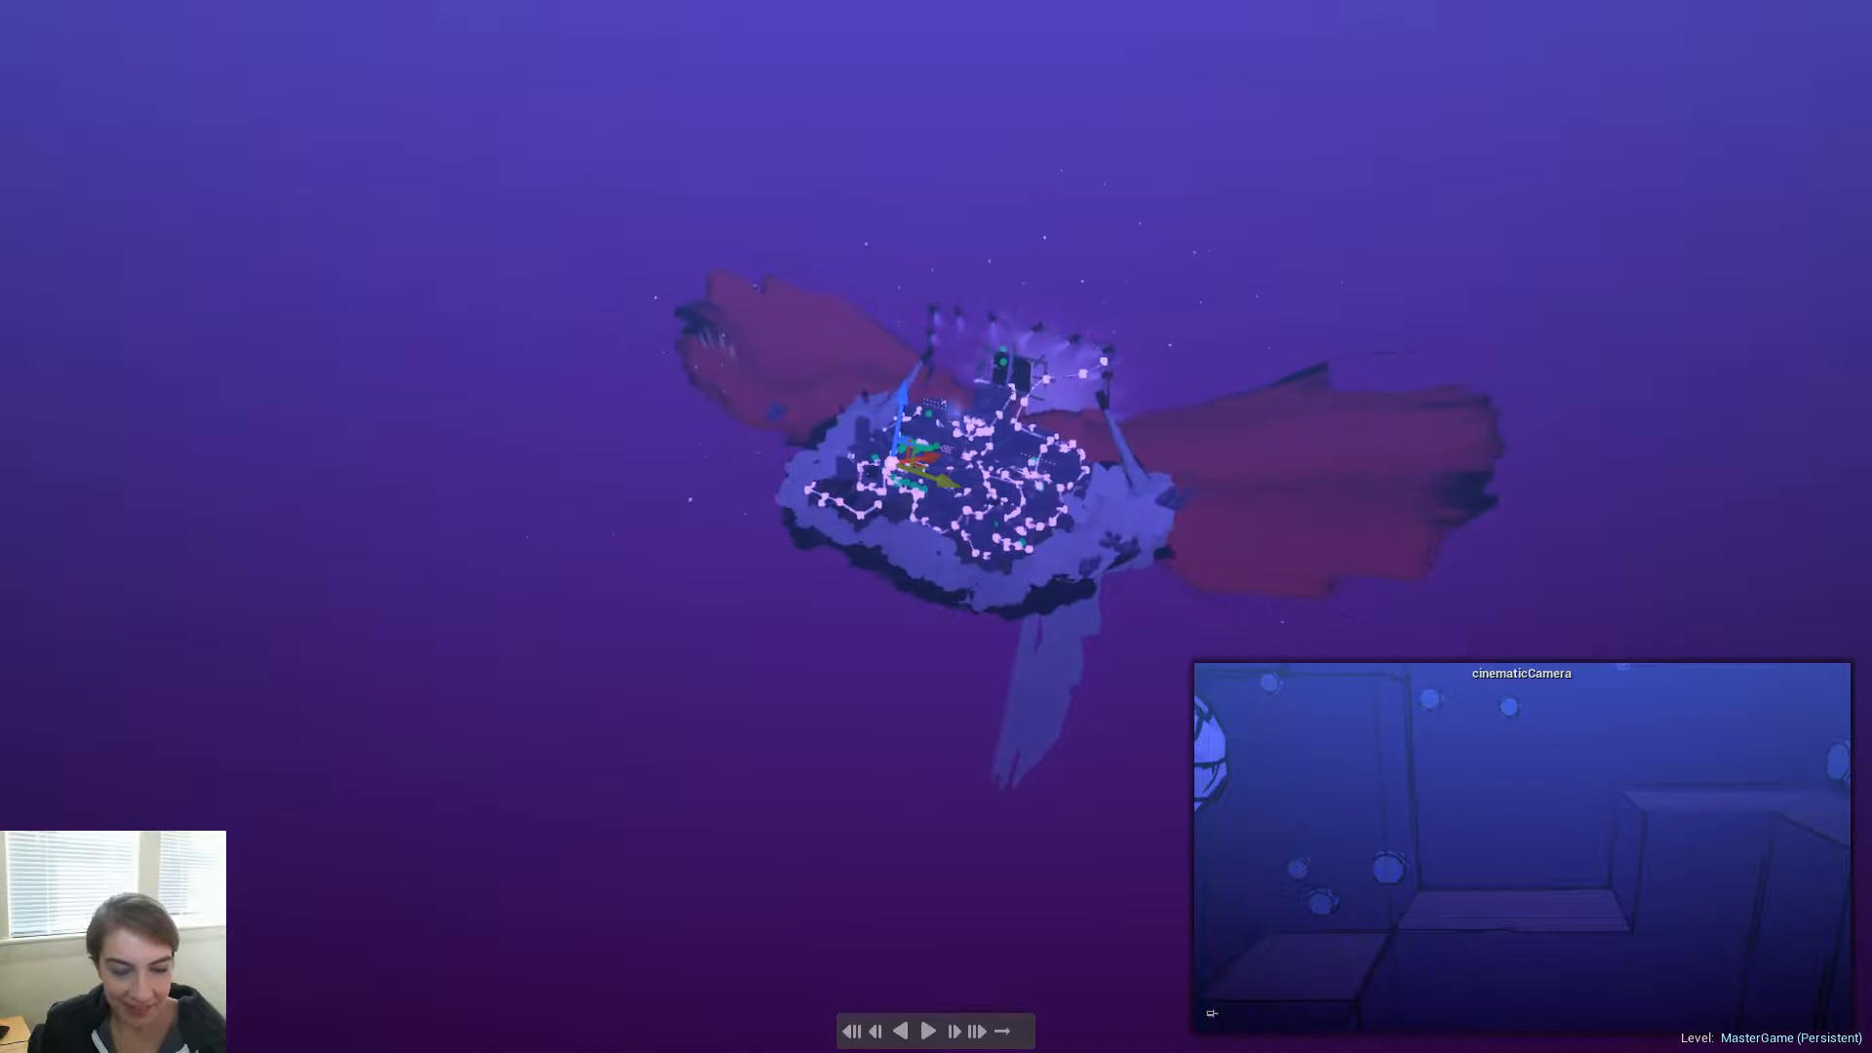
key("w")
right_click_drag(936, 526, 941, 487)
key("w")
key("w")
left_click_drag(1073, 477, 80, 429)
mouse_move(80, 429)
right_mouse_down()
mouse_move(29, 425)
mouse_move(117, 427)
right_mouse_up()
Tilt the cinematicCamera upward and shift it sideways and vertically to frame the stage and the light beam behind it
key("e")
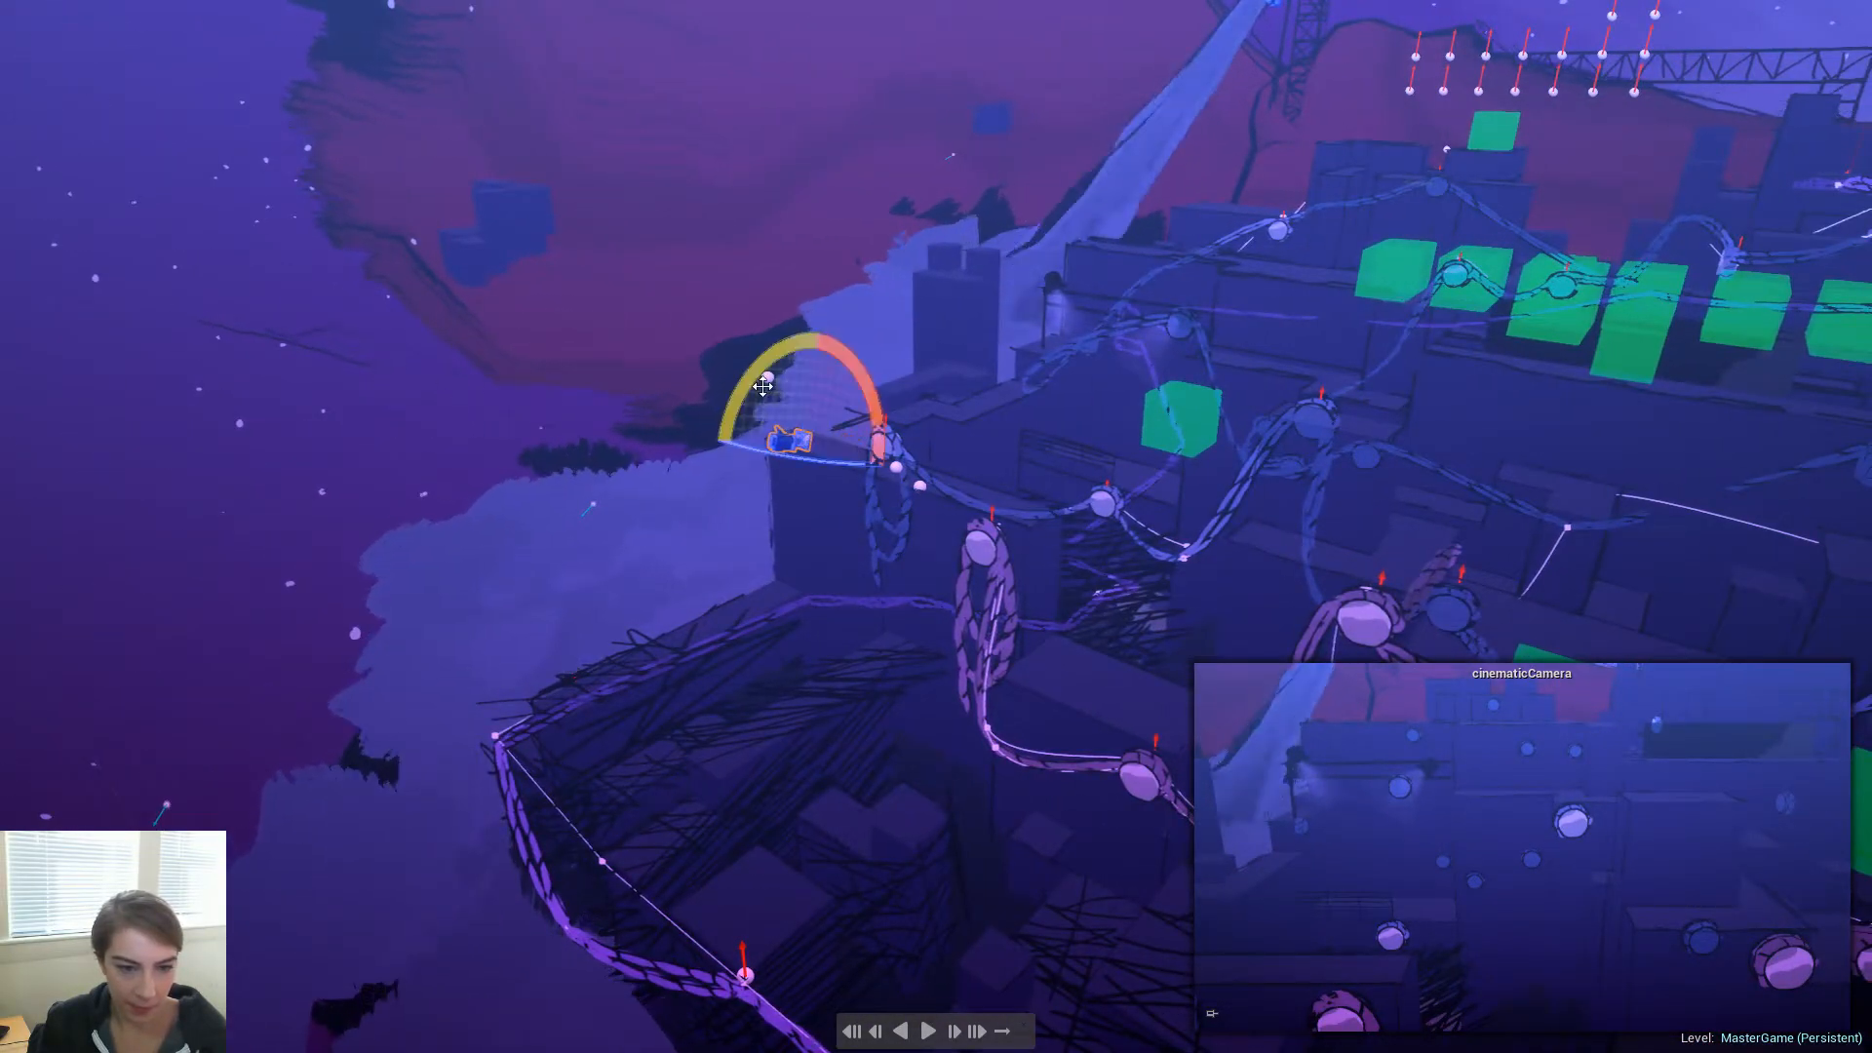
left_click_drag(763, 386, 805, 647)
key("w")
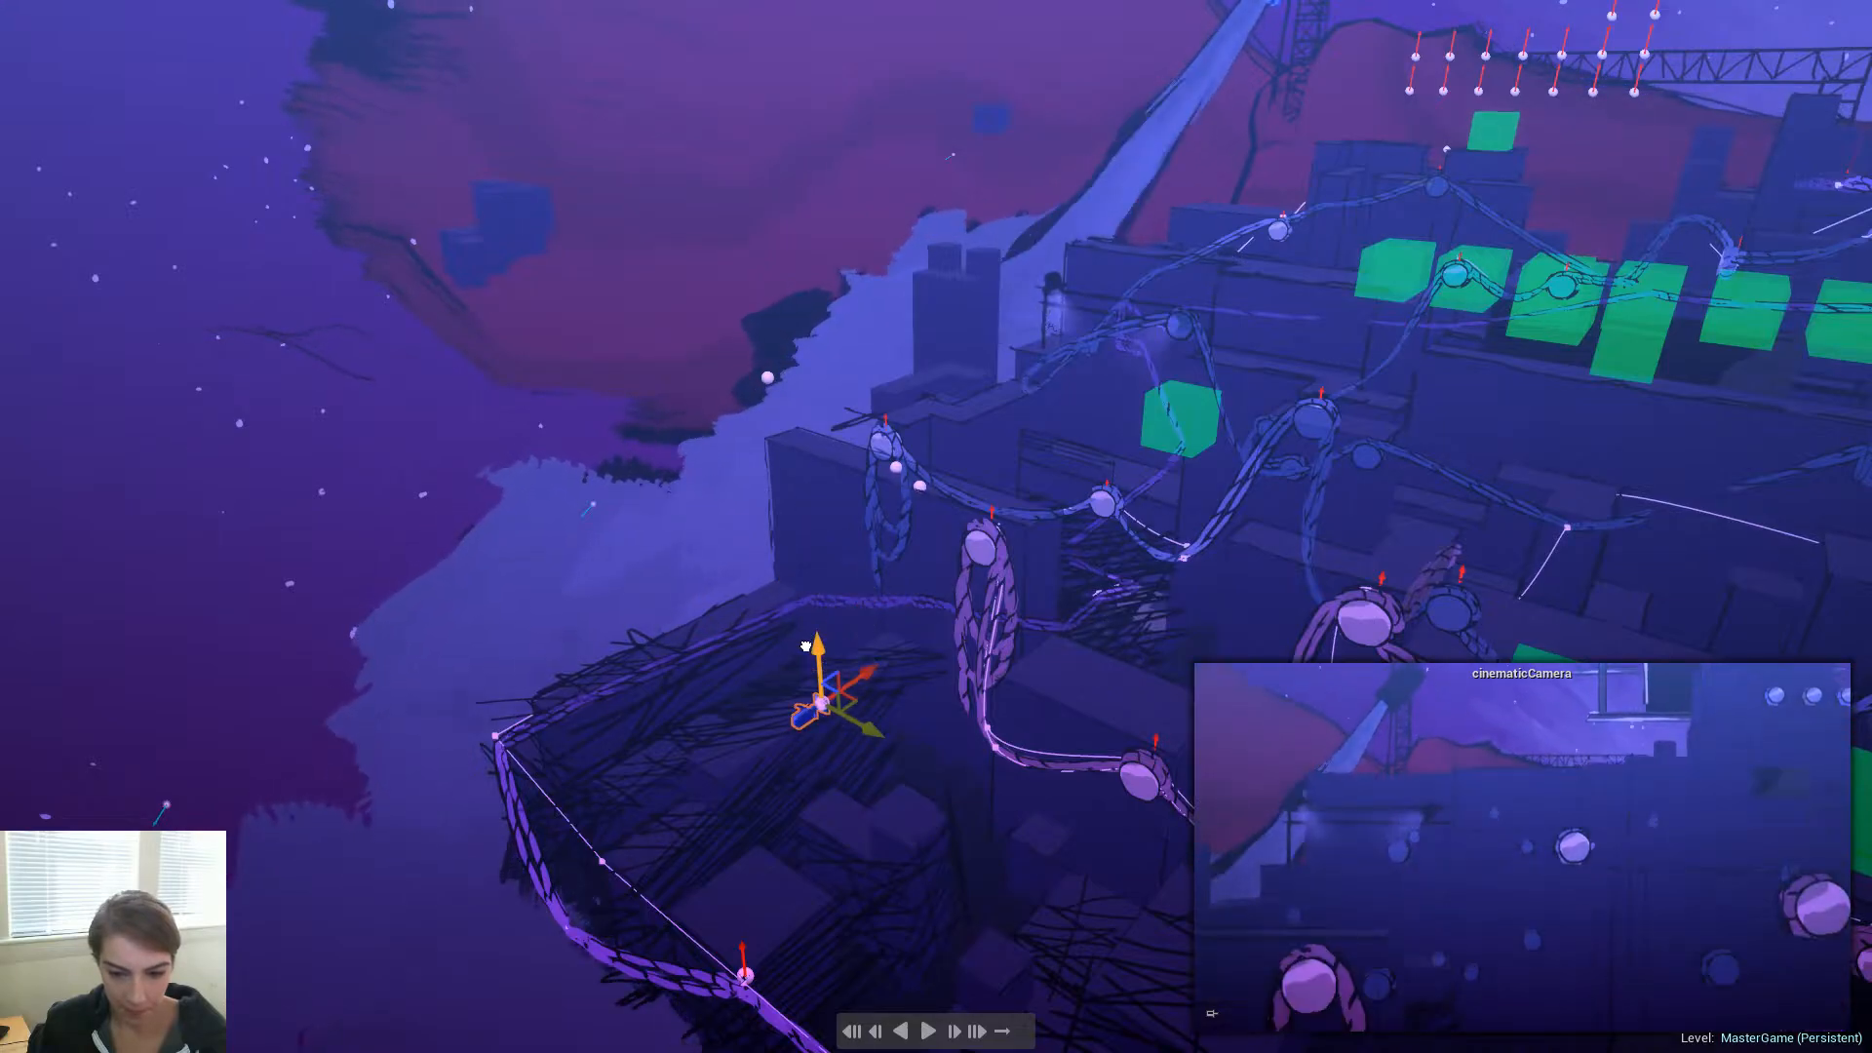
left_click_drag(880, 735, 661, 605)
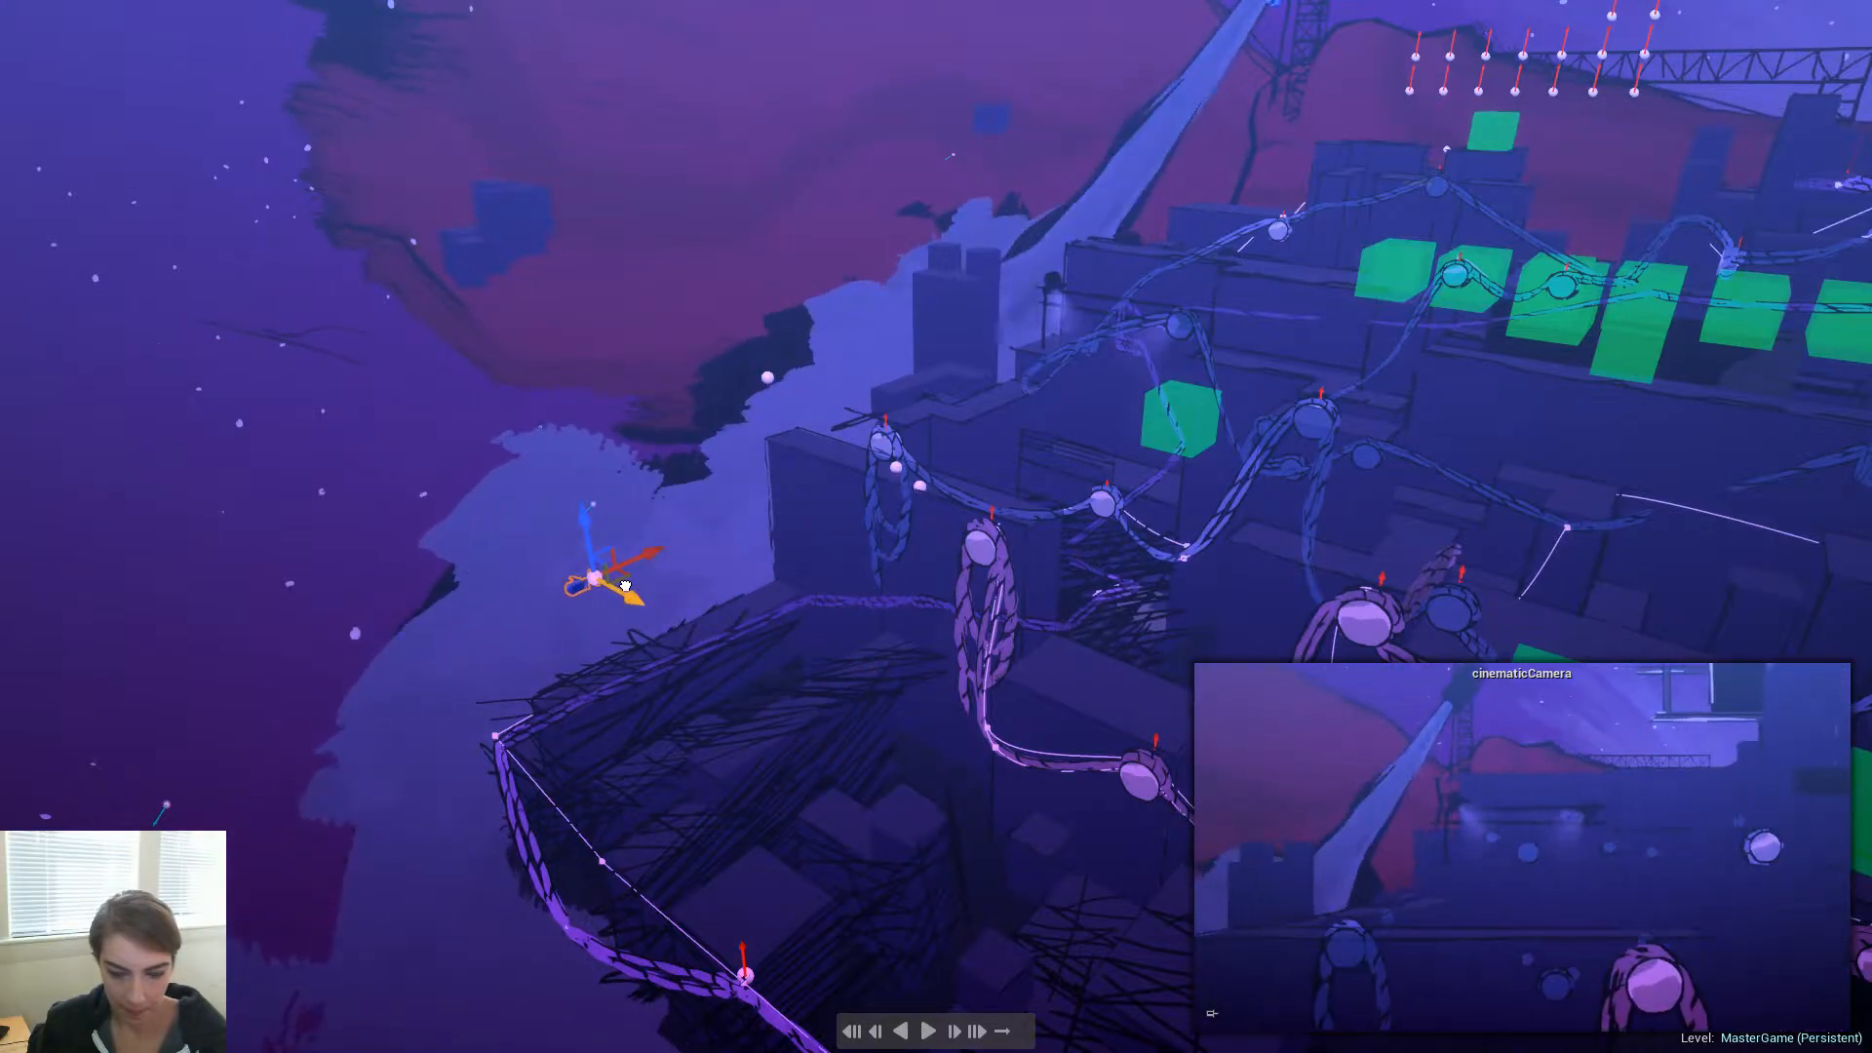
left_click_drag(576, 510, 749, 395)
key("w")
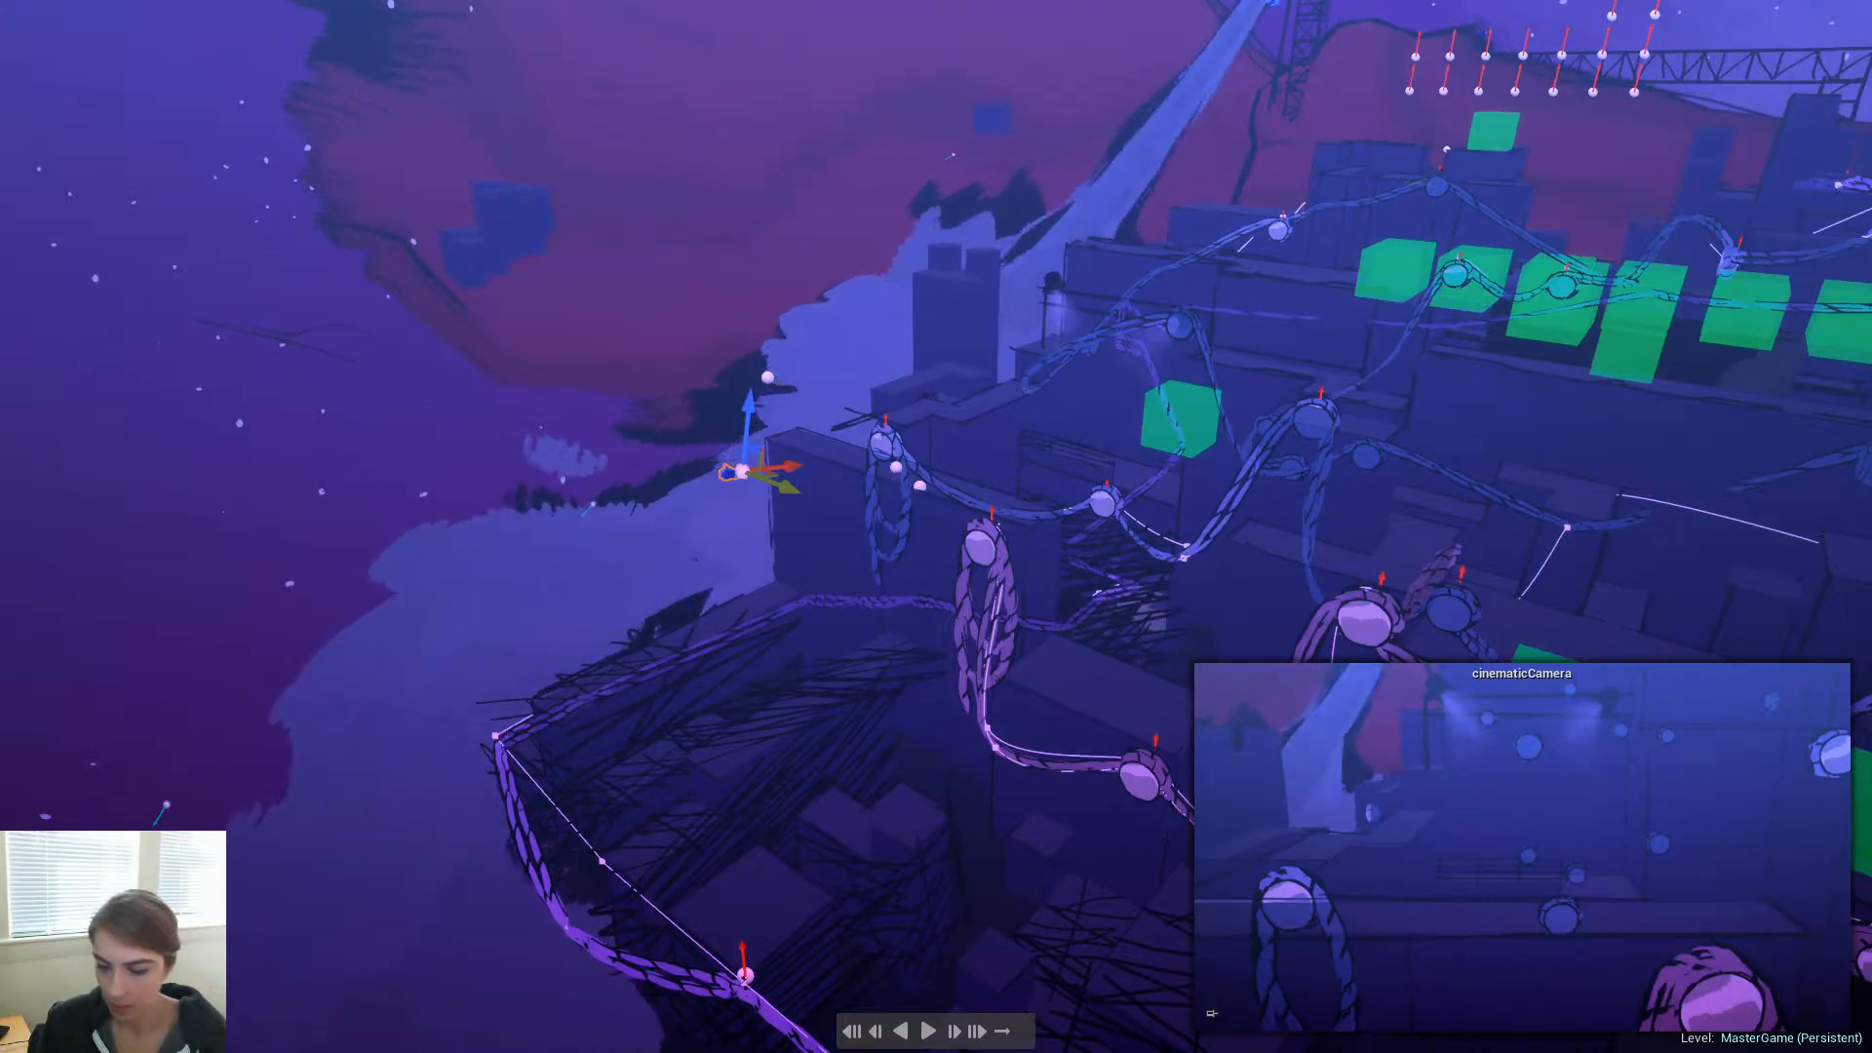
Undo and reapply the cinematicCamera's last change, deselect the camera and leave the full-screen view
right_click_drag(1581, 212, 1565, 260)
key("ctrl+z")
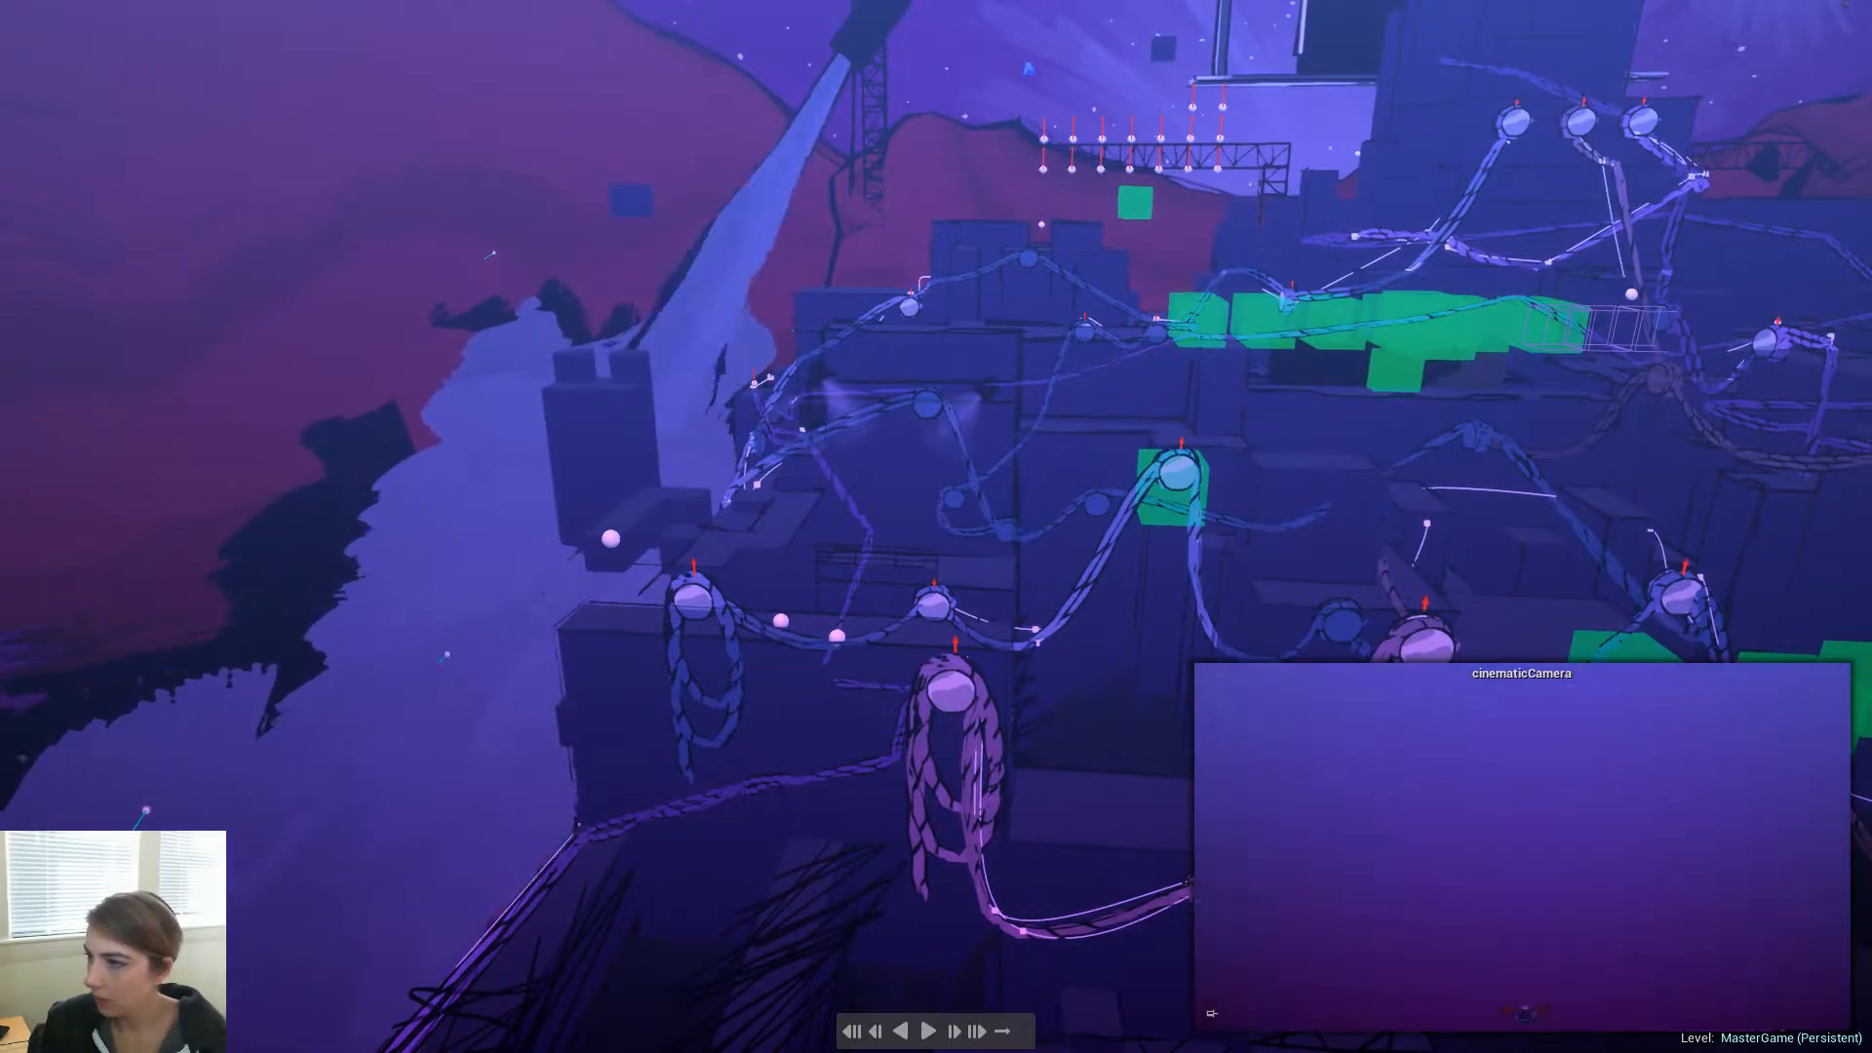
key("ctrl+y")
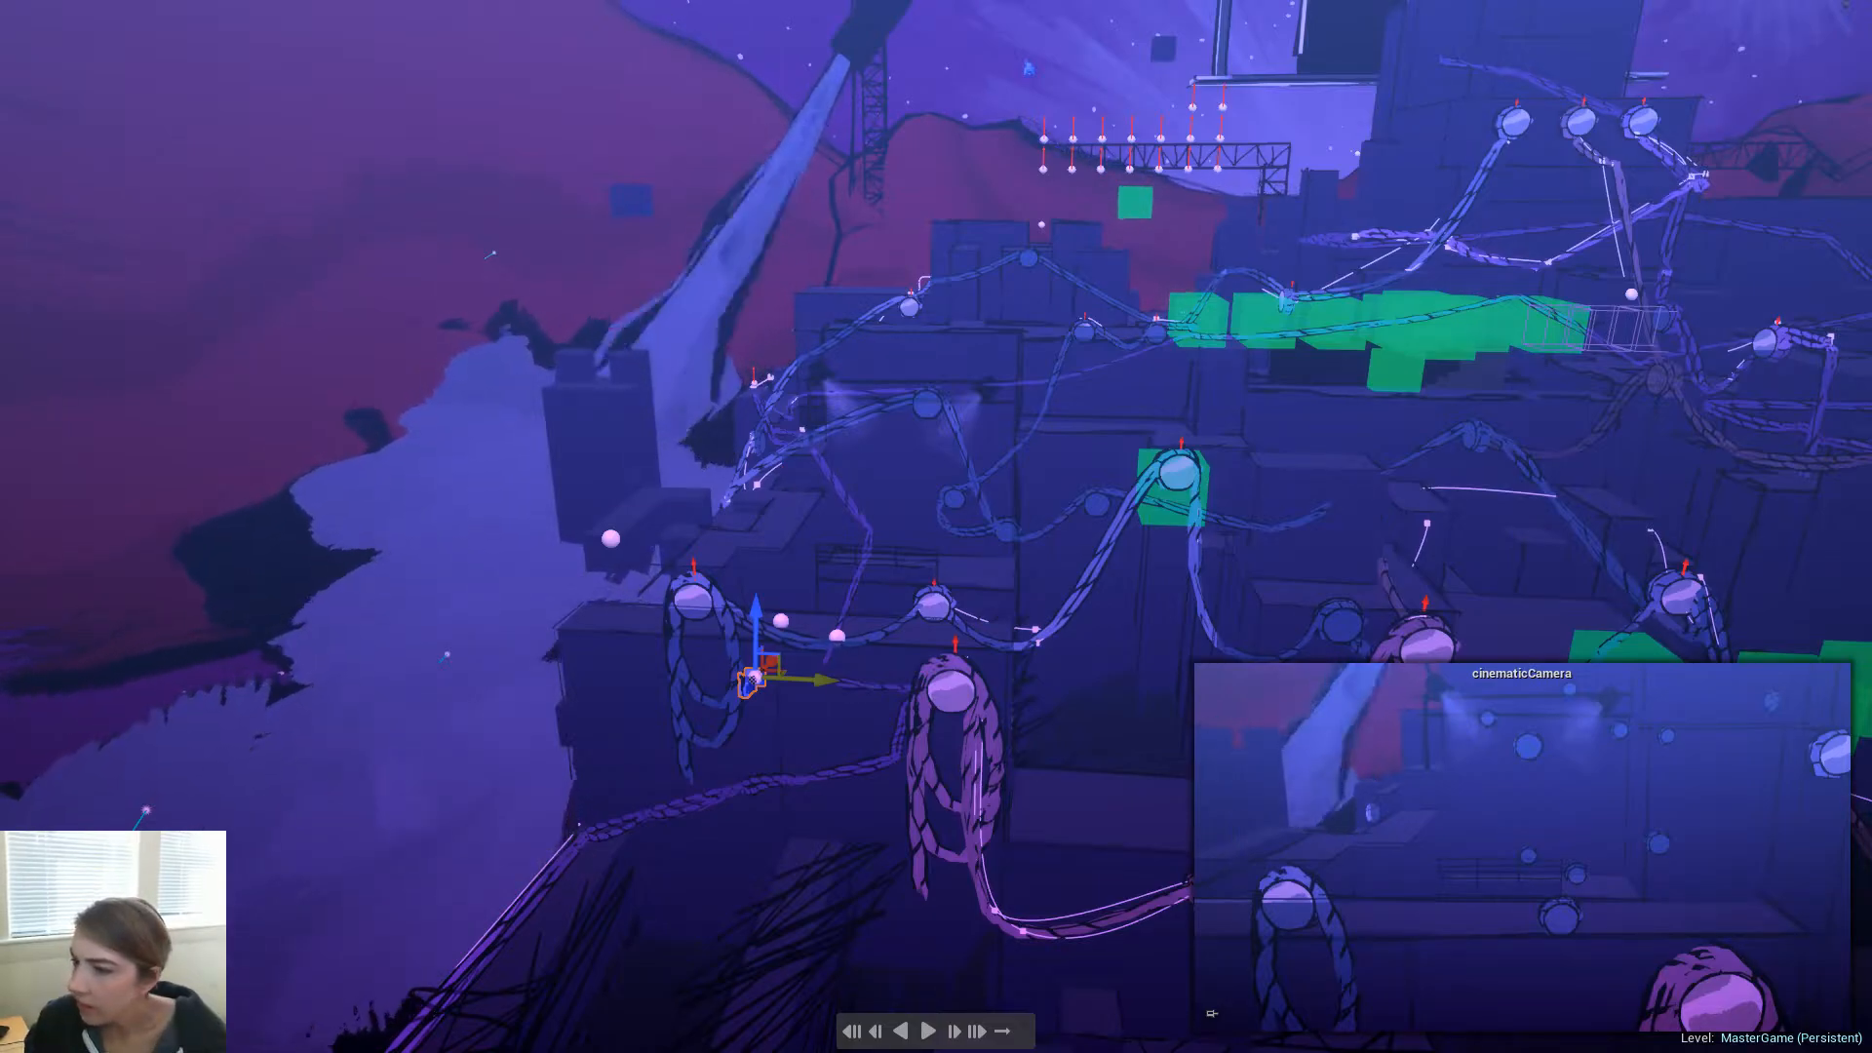
key("Escape")
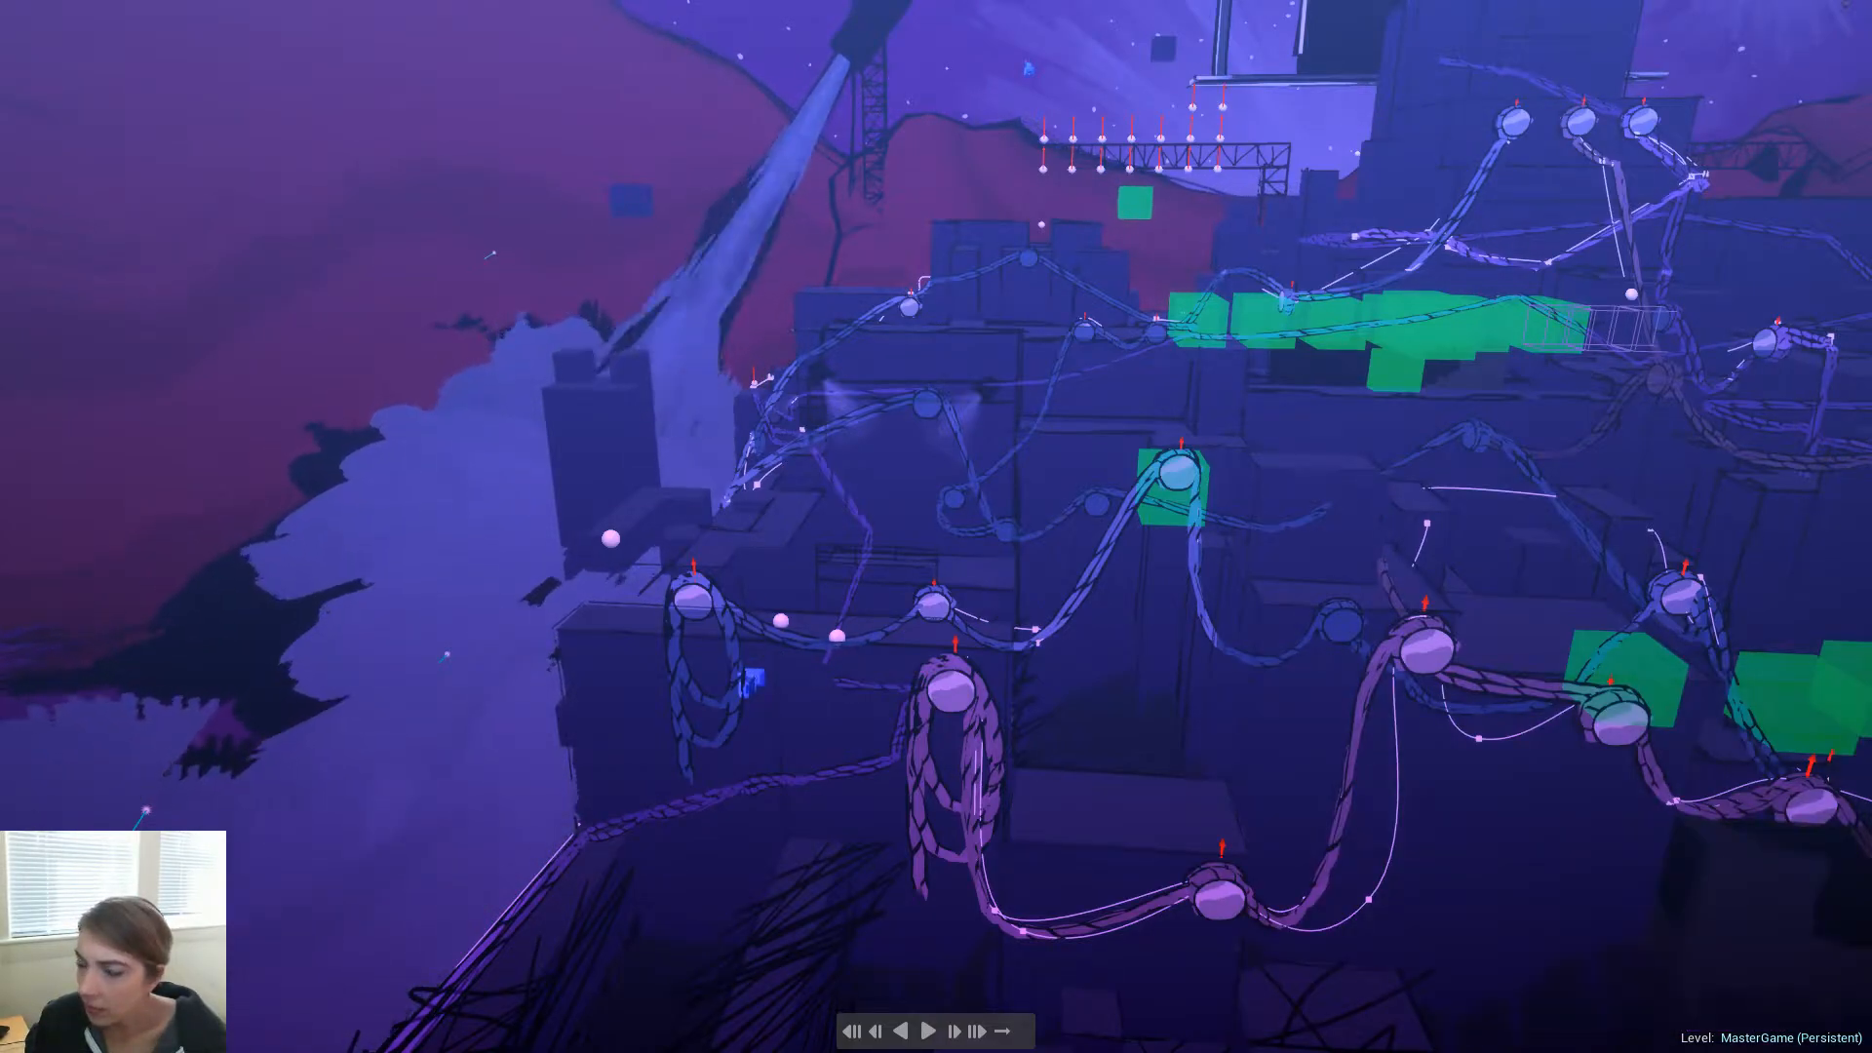
key("F11")
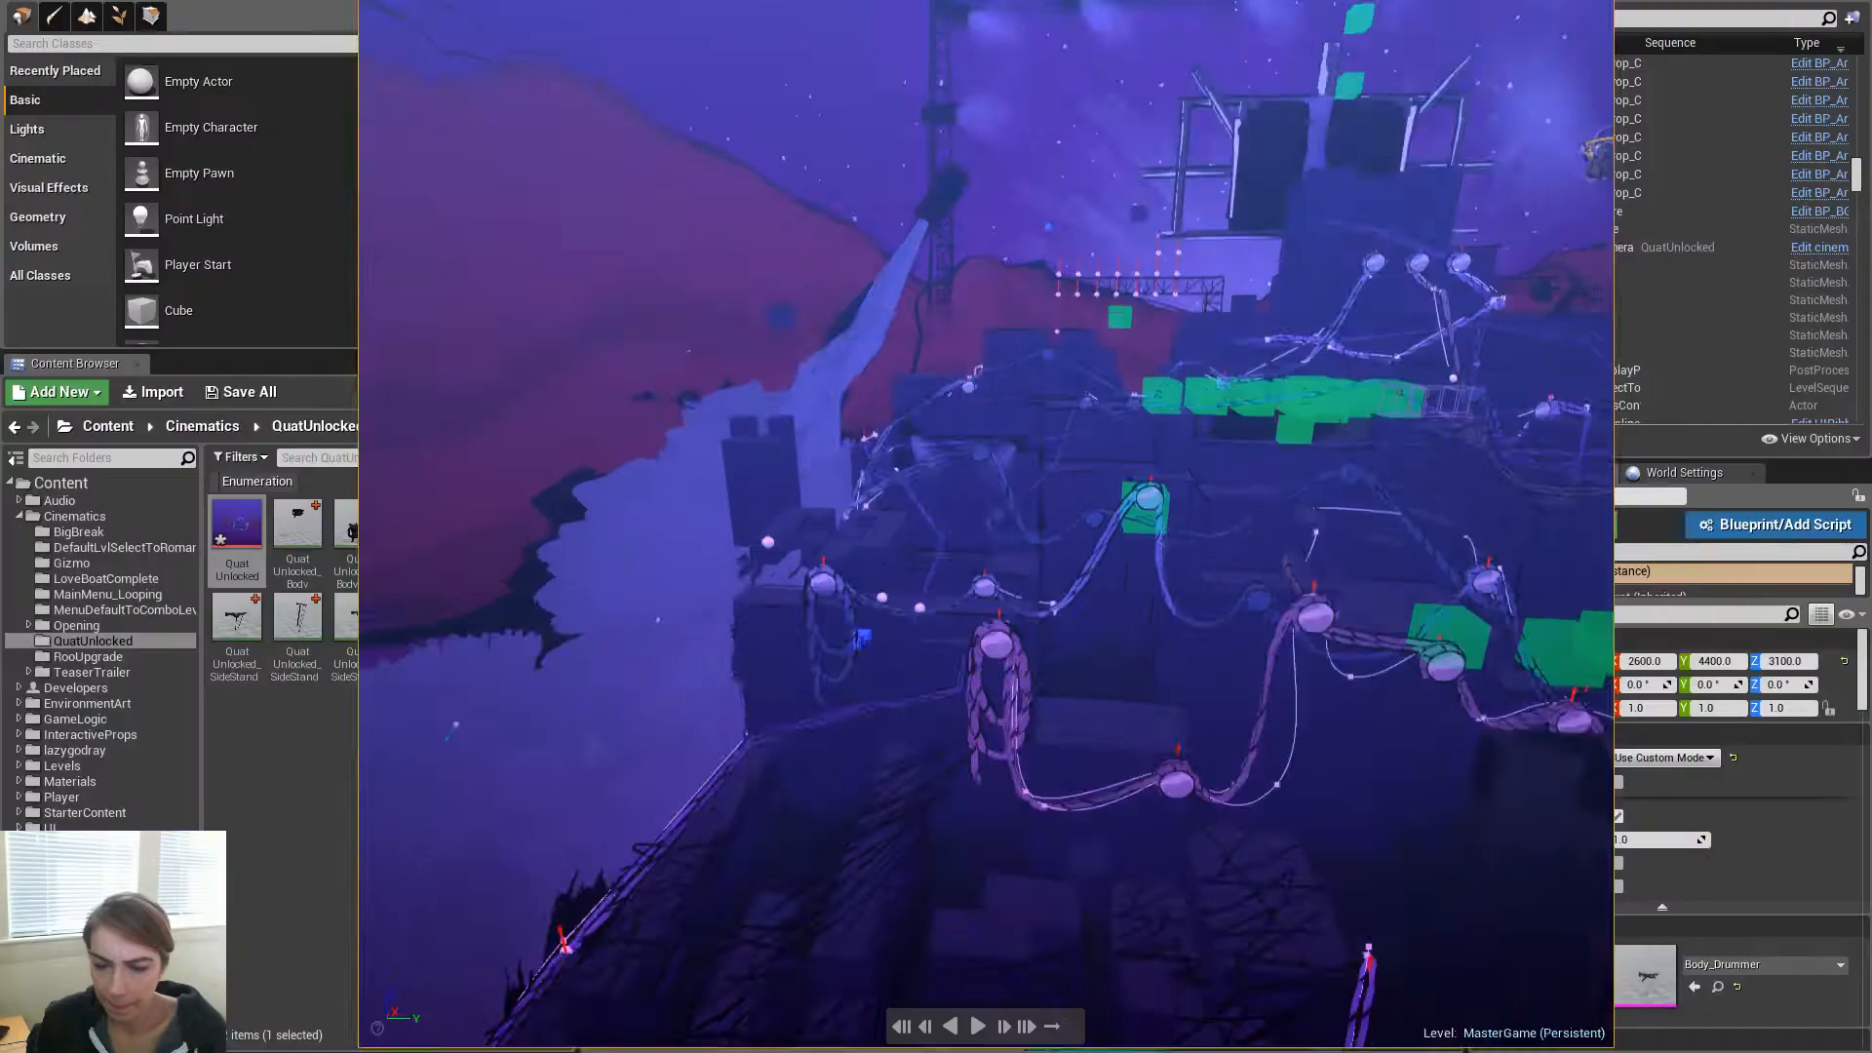
Filter the QuatUnlocked_Quat details for "vis" and turn on its Visible option
right_click_drag(1268, 683, 1188, 698)
key("w")
key("s")
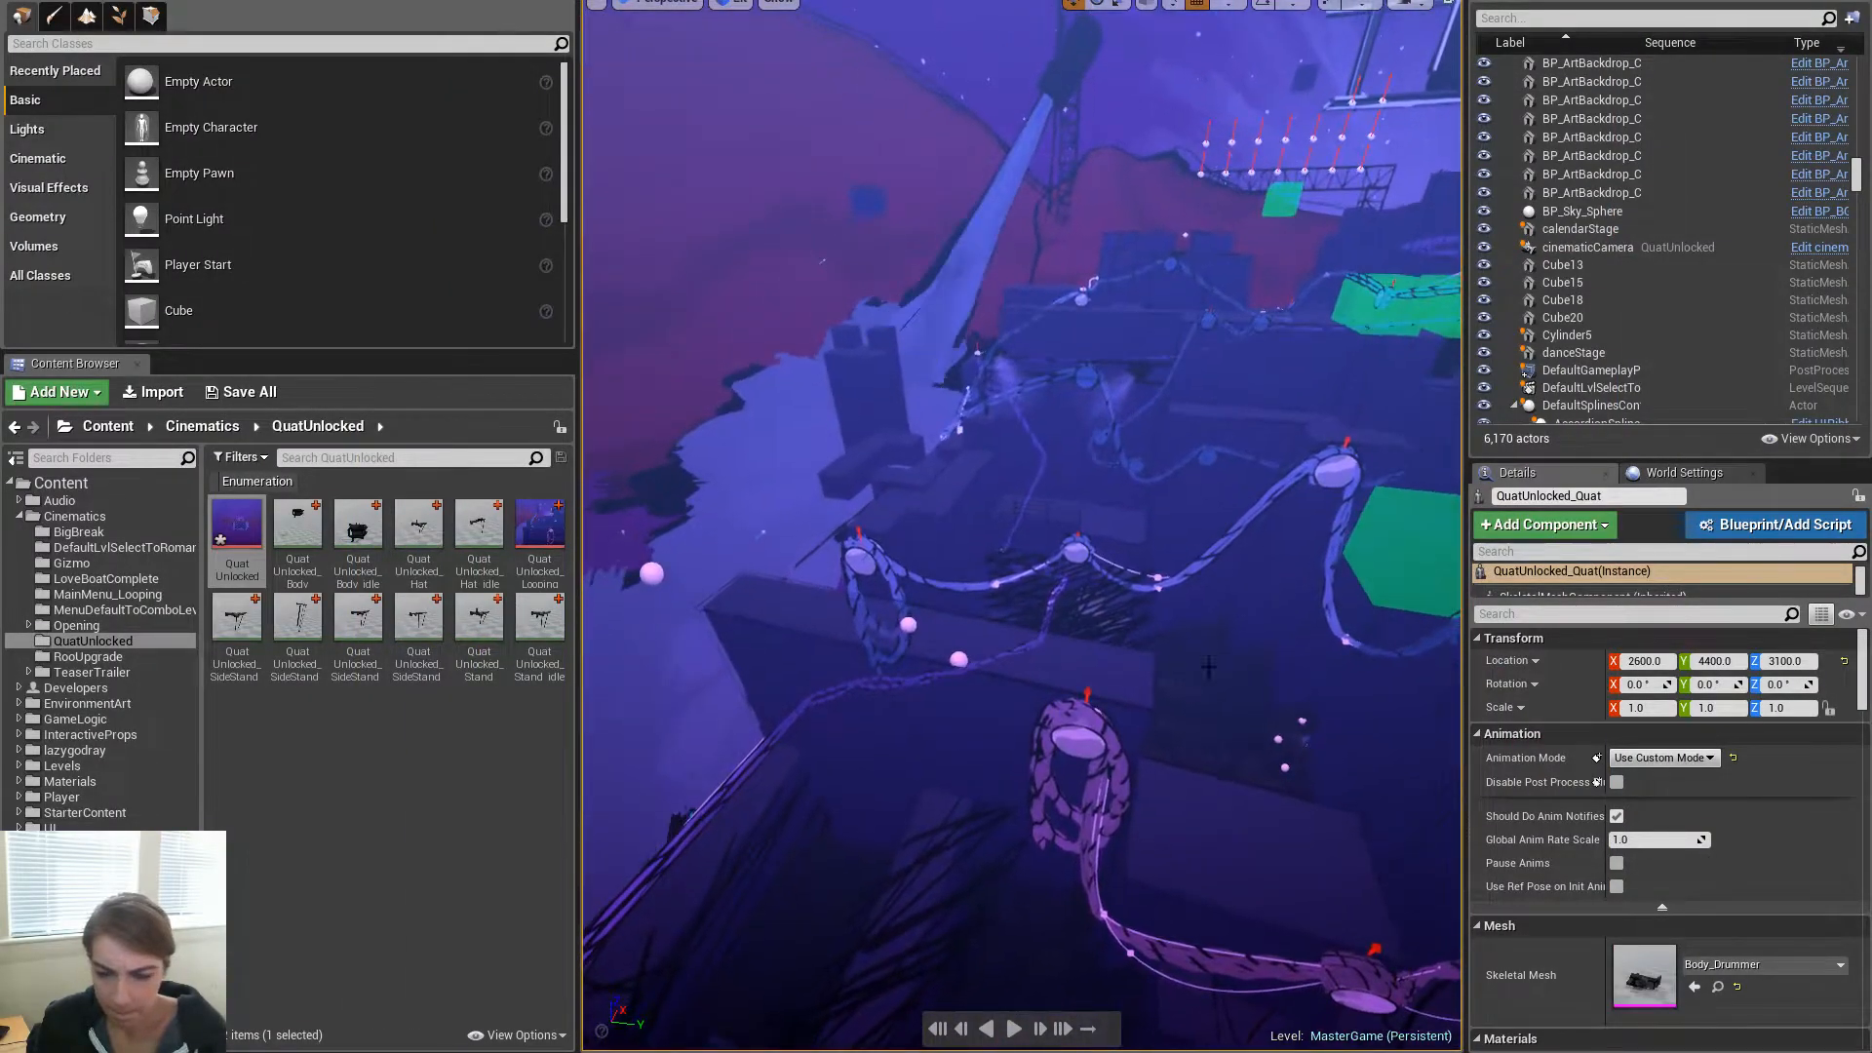
left_click(1624, 614)
type("vis")
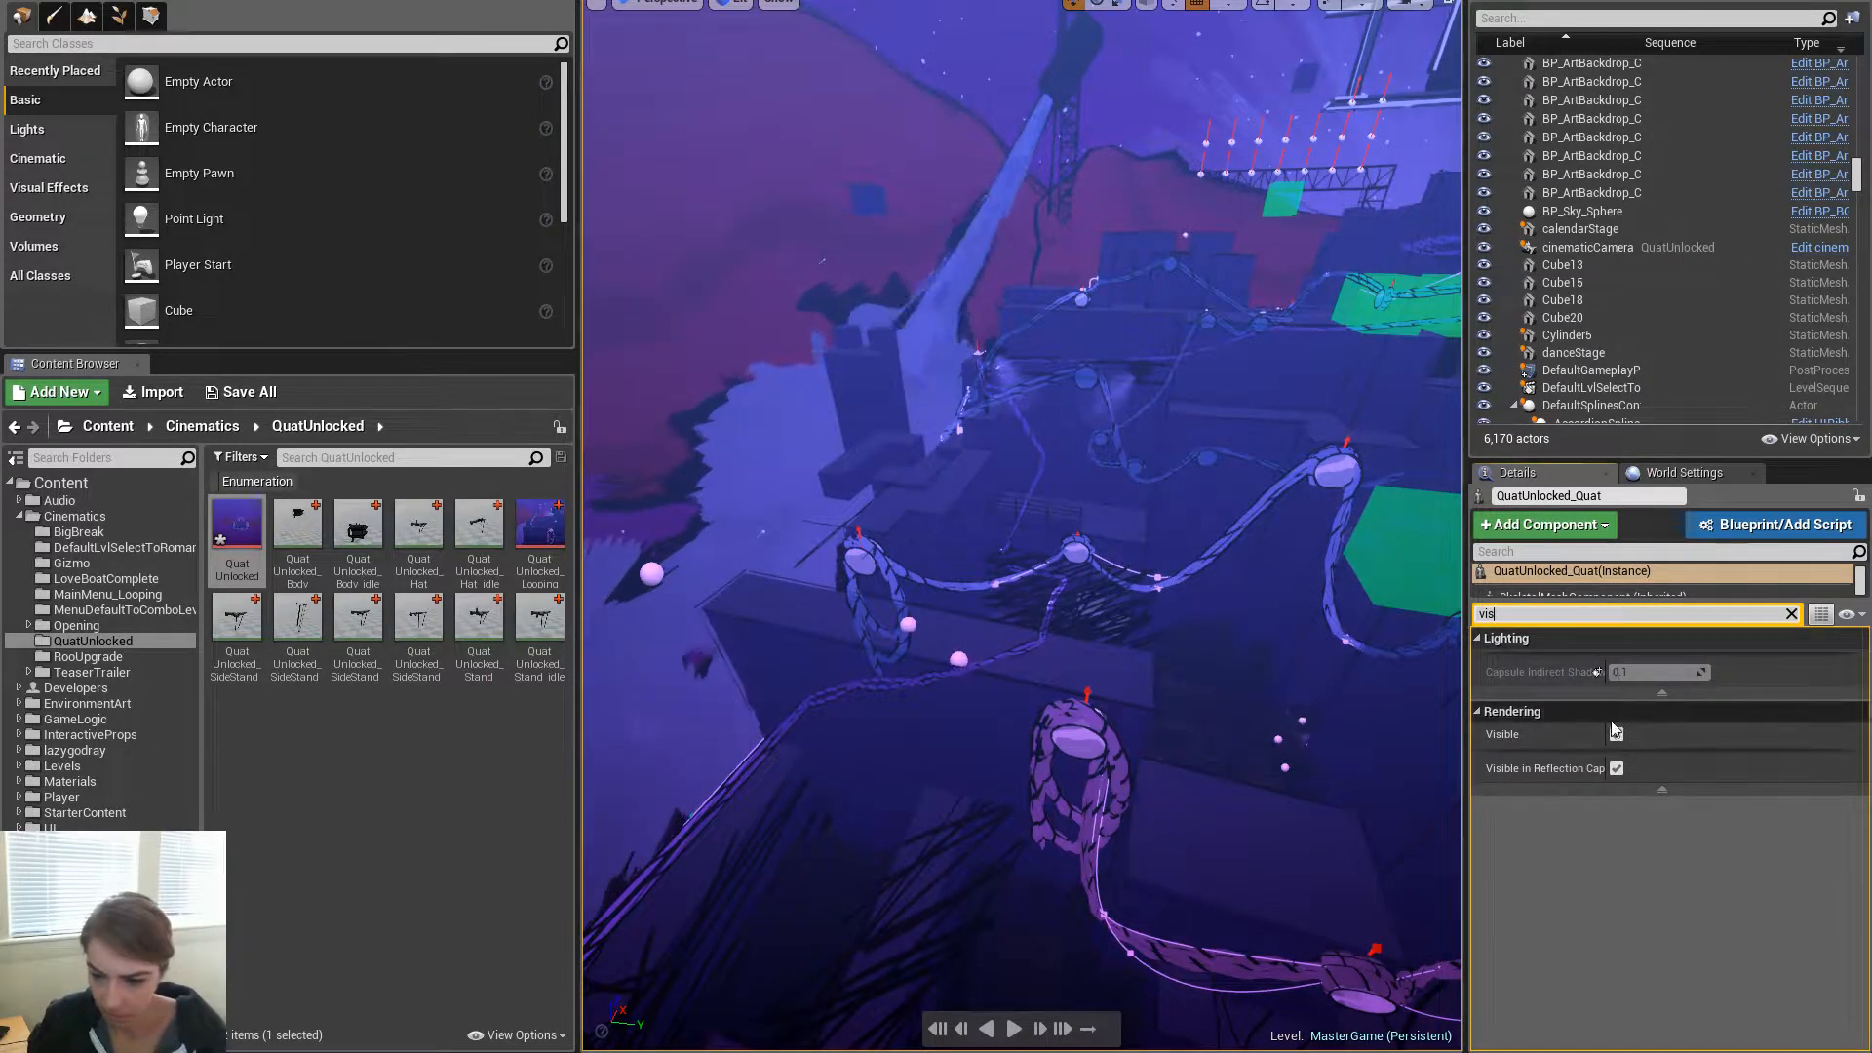
left_click(1616, 734)
Turn on the Visible option for QuatUnlocked_Hat and QuatUnlocked_Stand
right_click_drag(1073, 683, 1104, 613)
key("s")
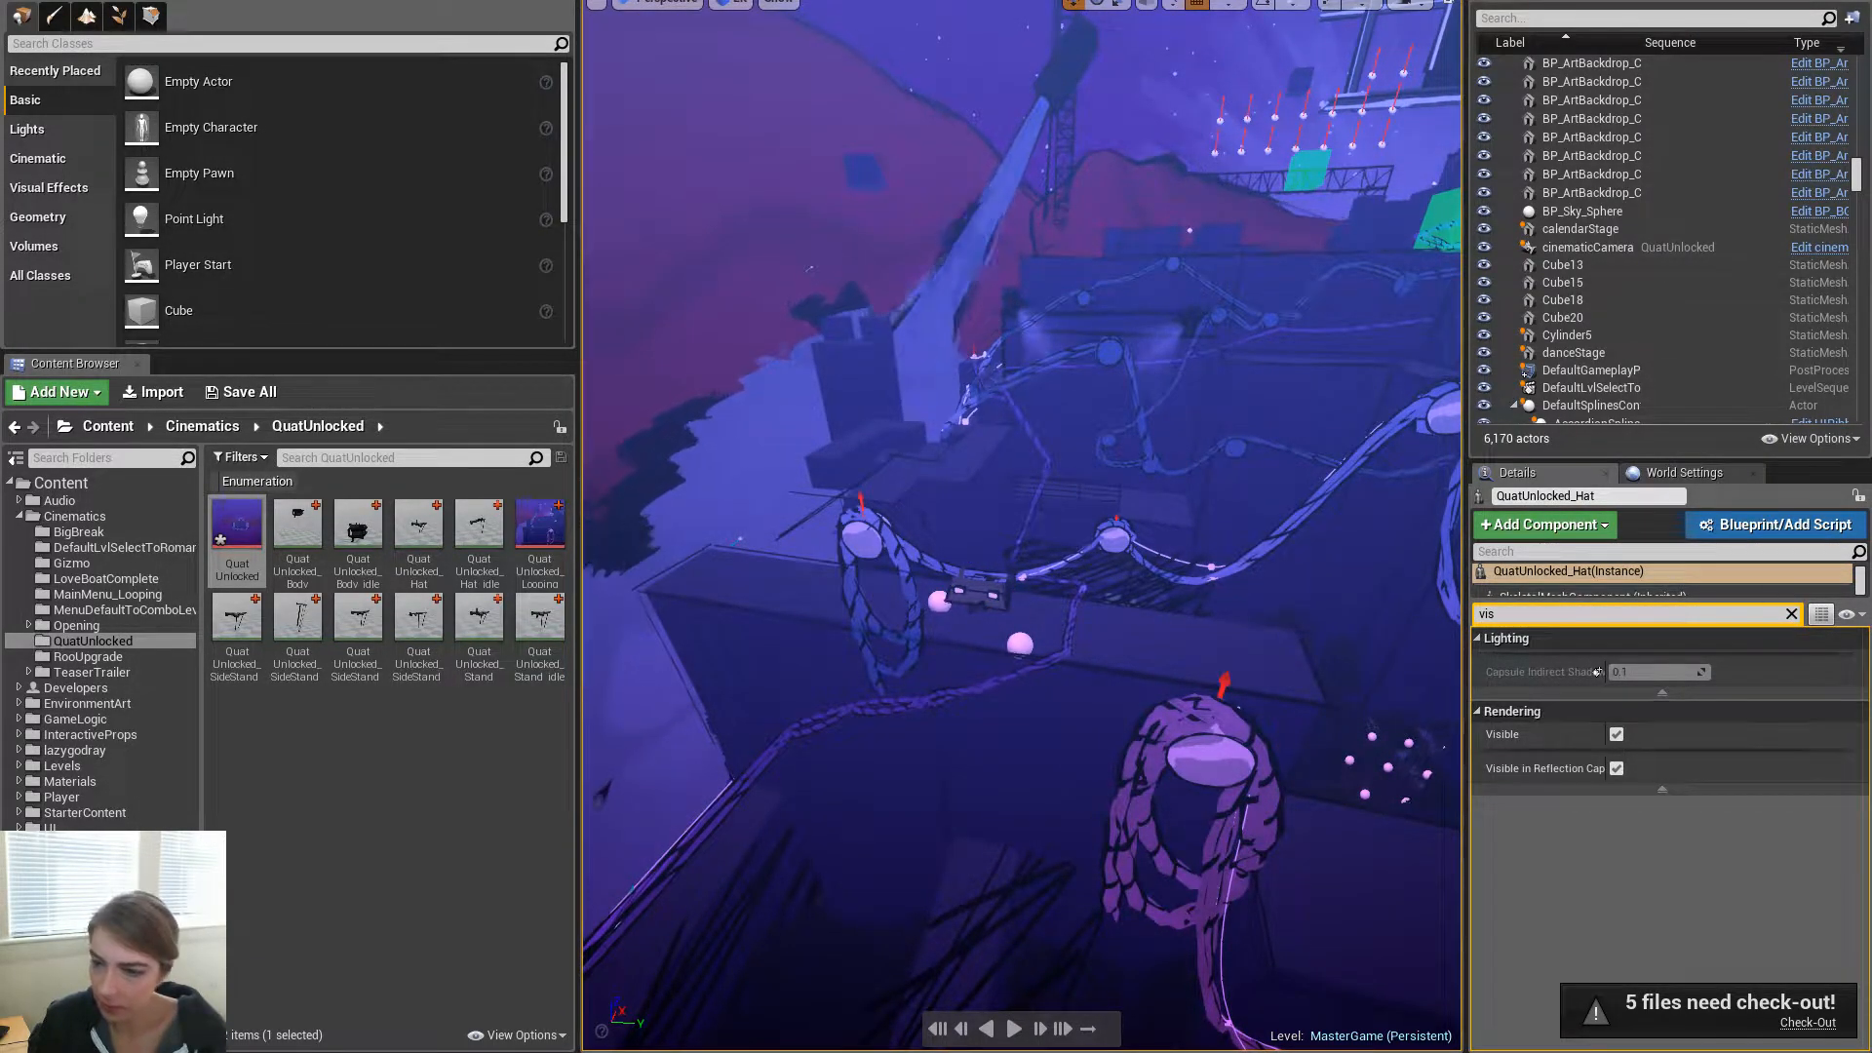
left_click(1617, 734)
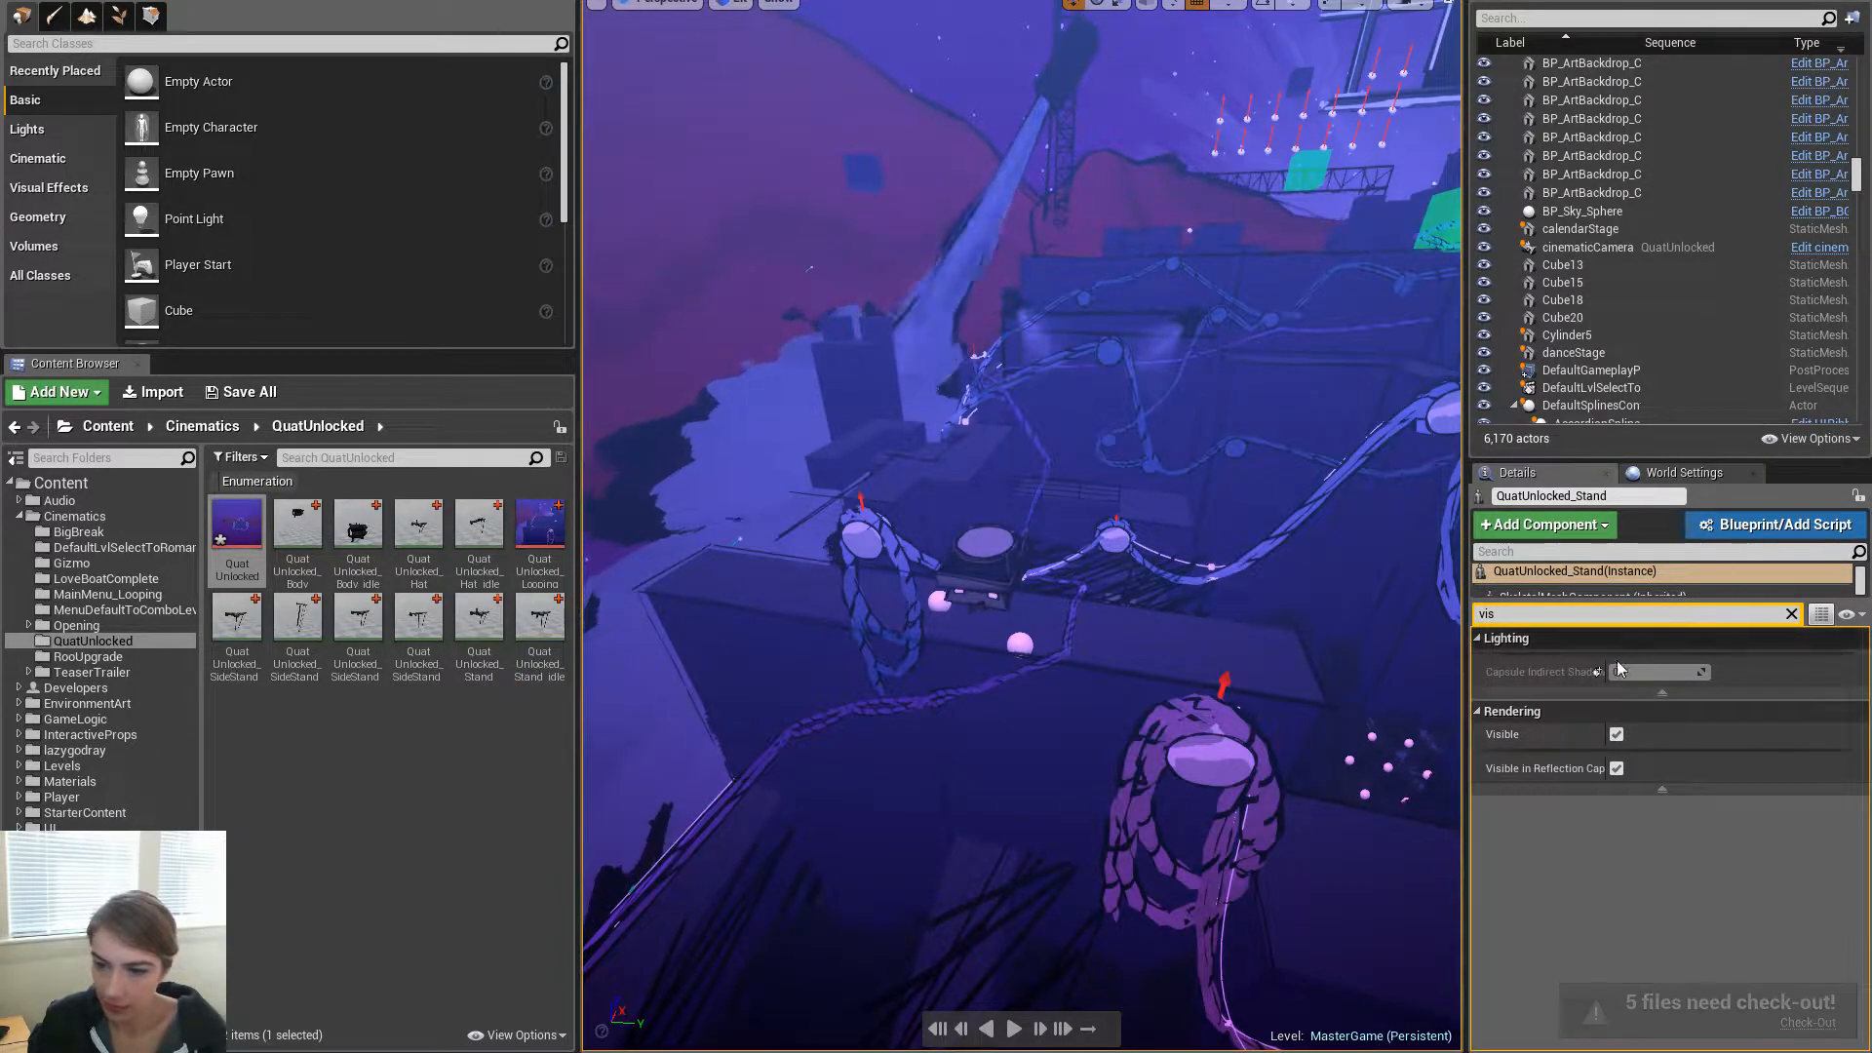
left_click(1617, 734)
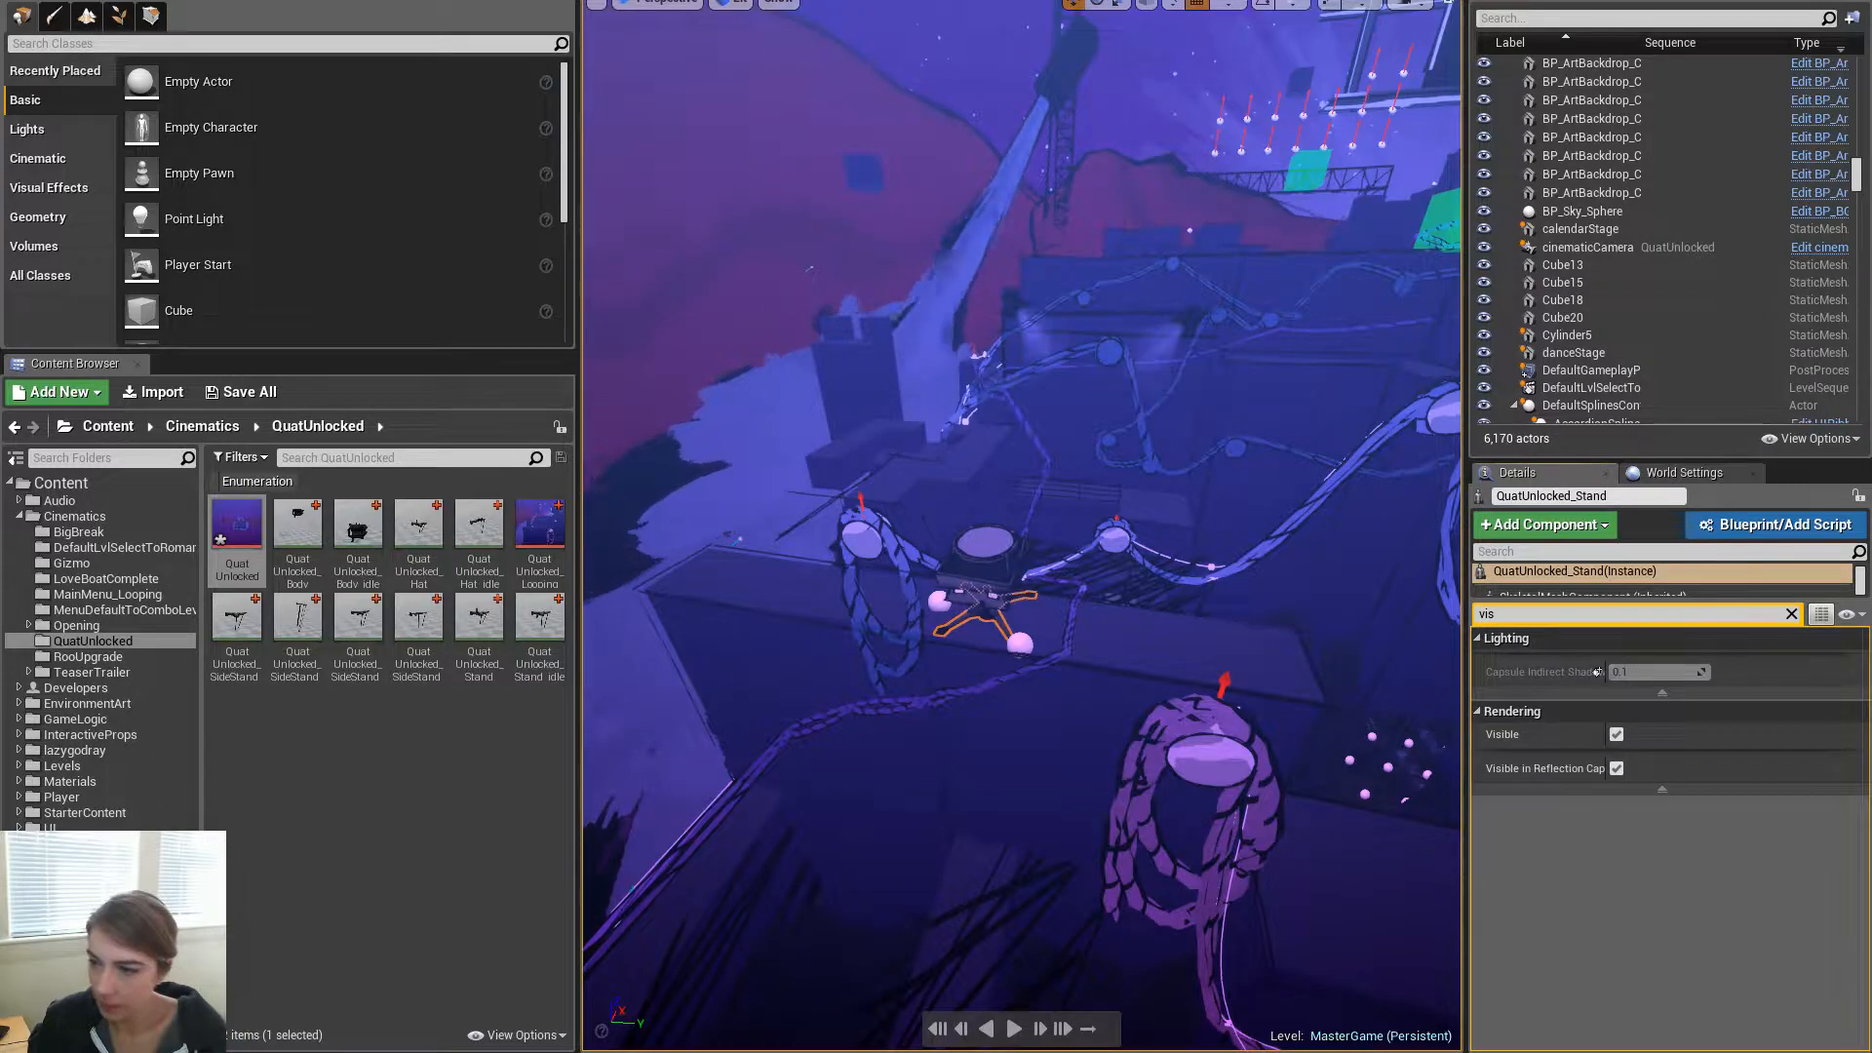
Turn on the Visible option for QuatUnlocked_SideStand_A and QuatUnlocked_SideStand_B
left_click(1617, 734)
left_click(1616, 735)
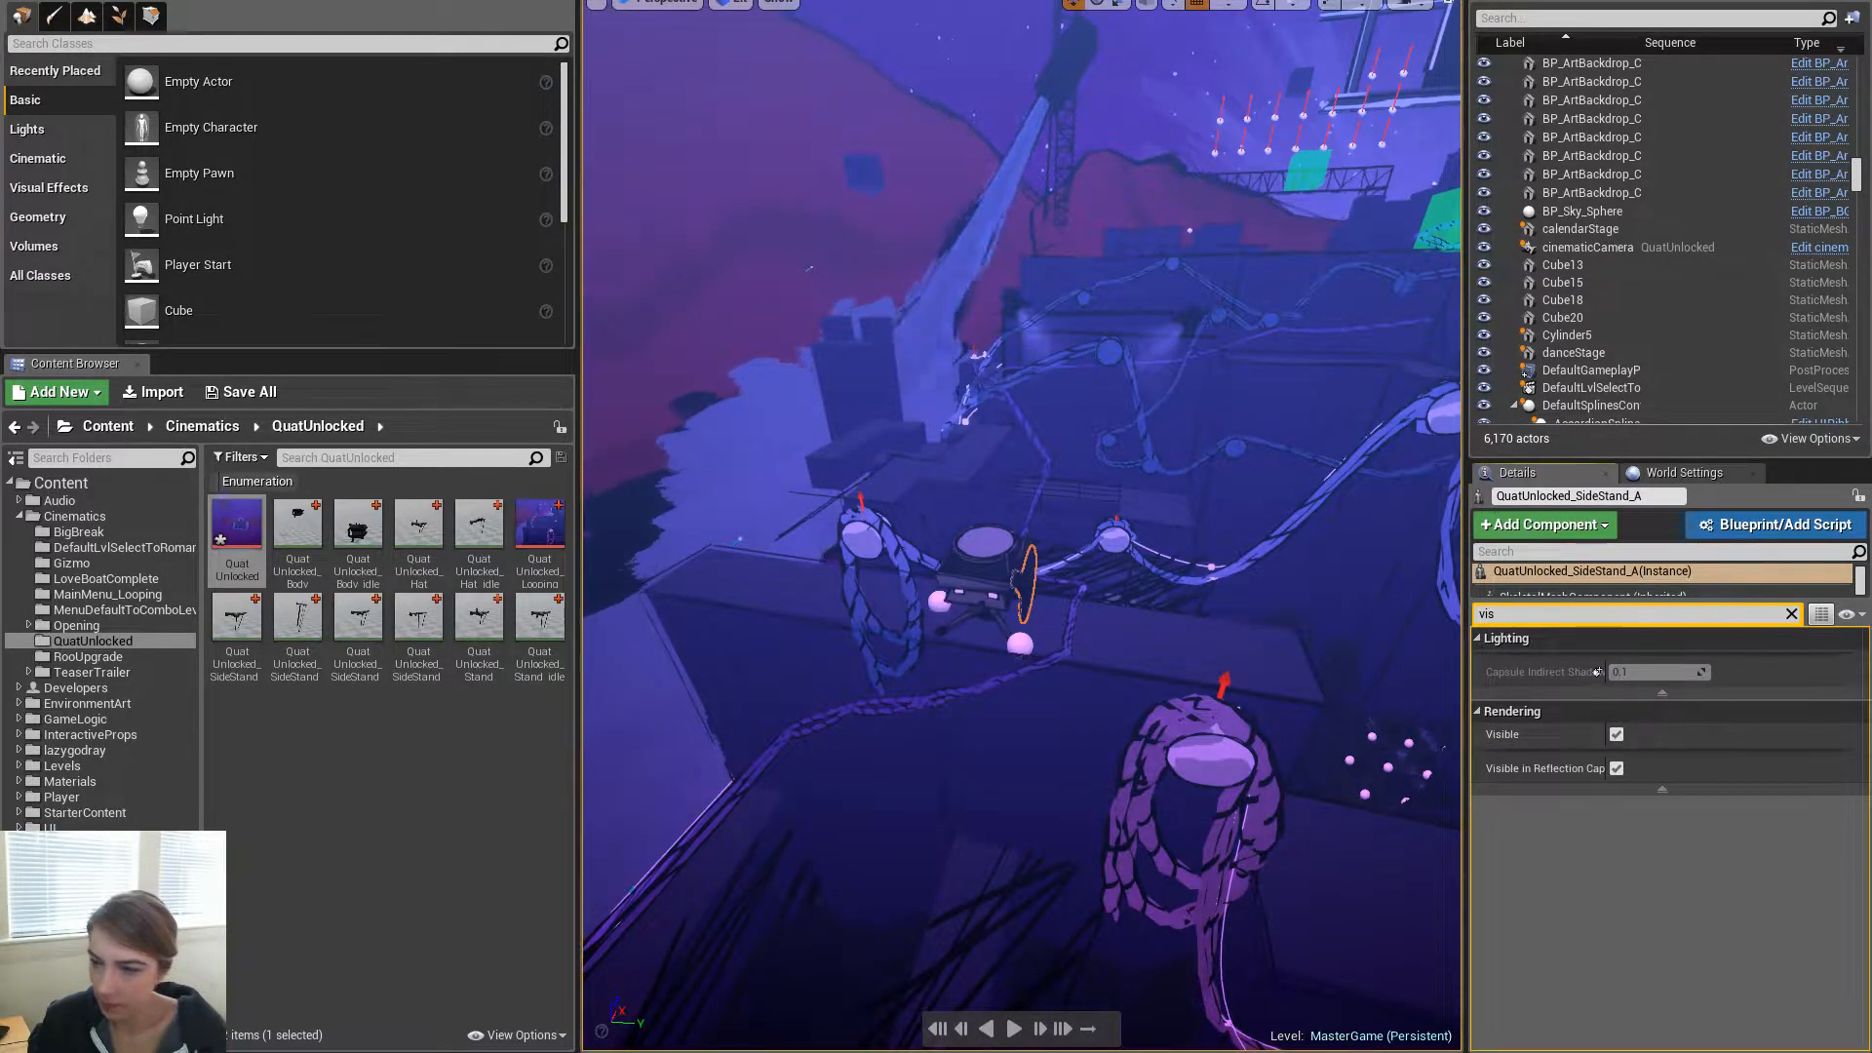
left_click(1617, 735)
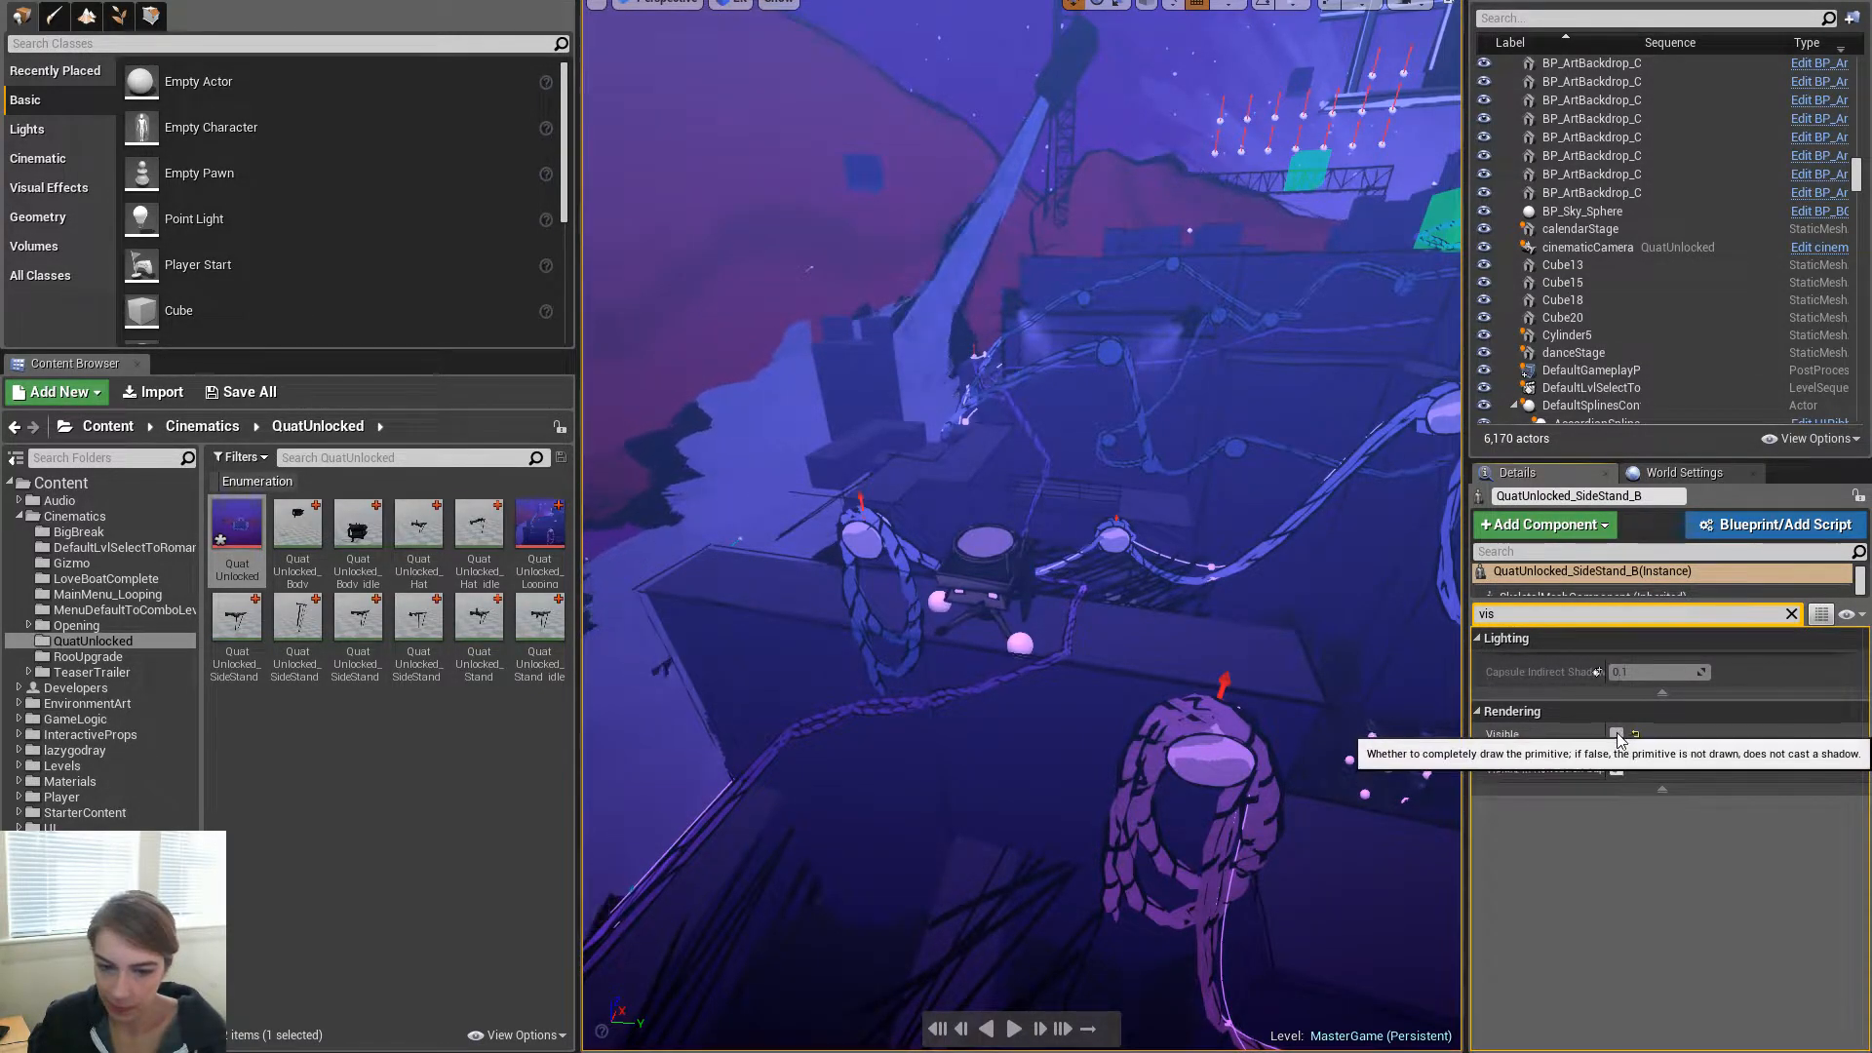
left_click(1616, 735)
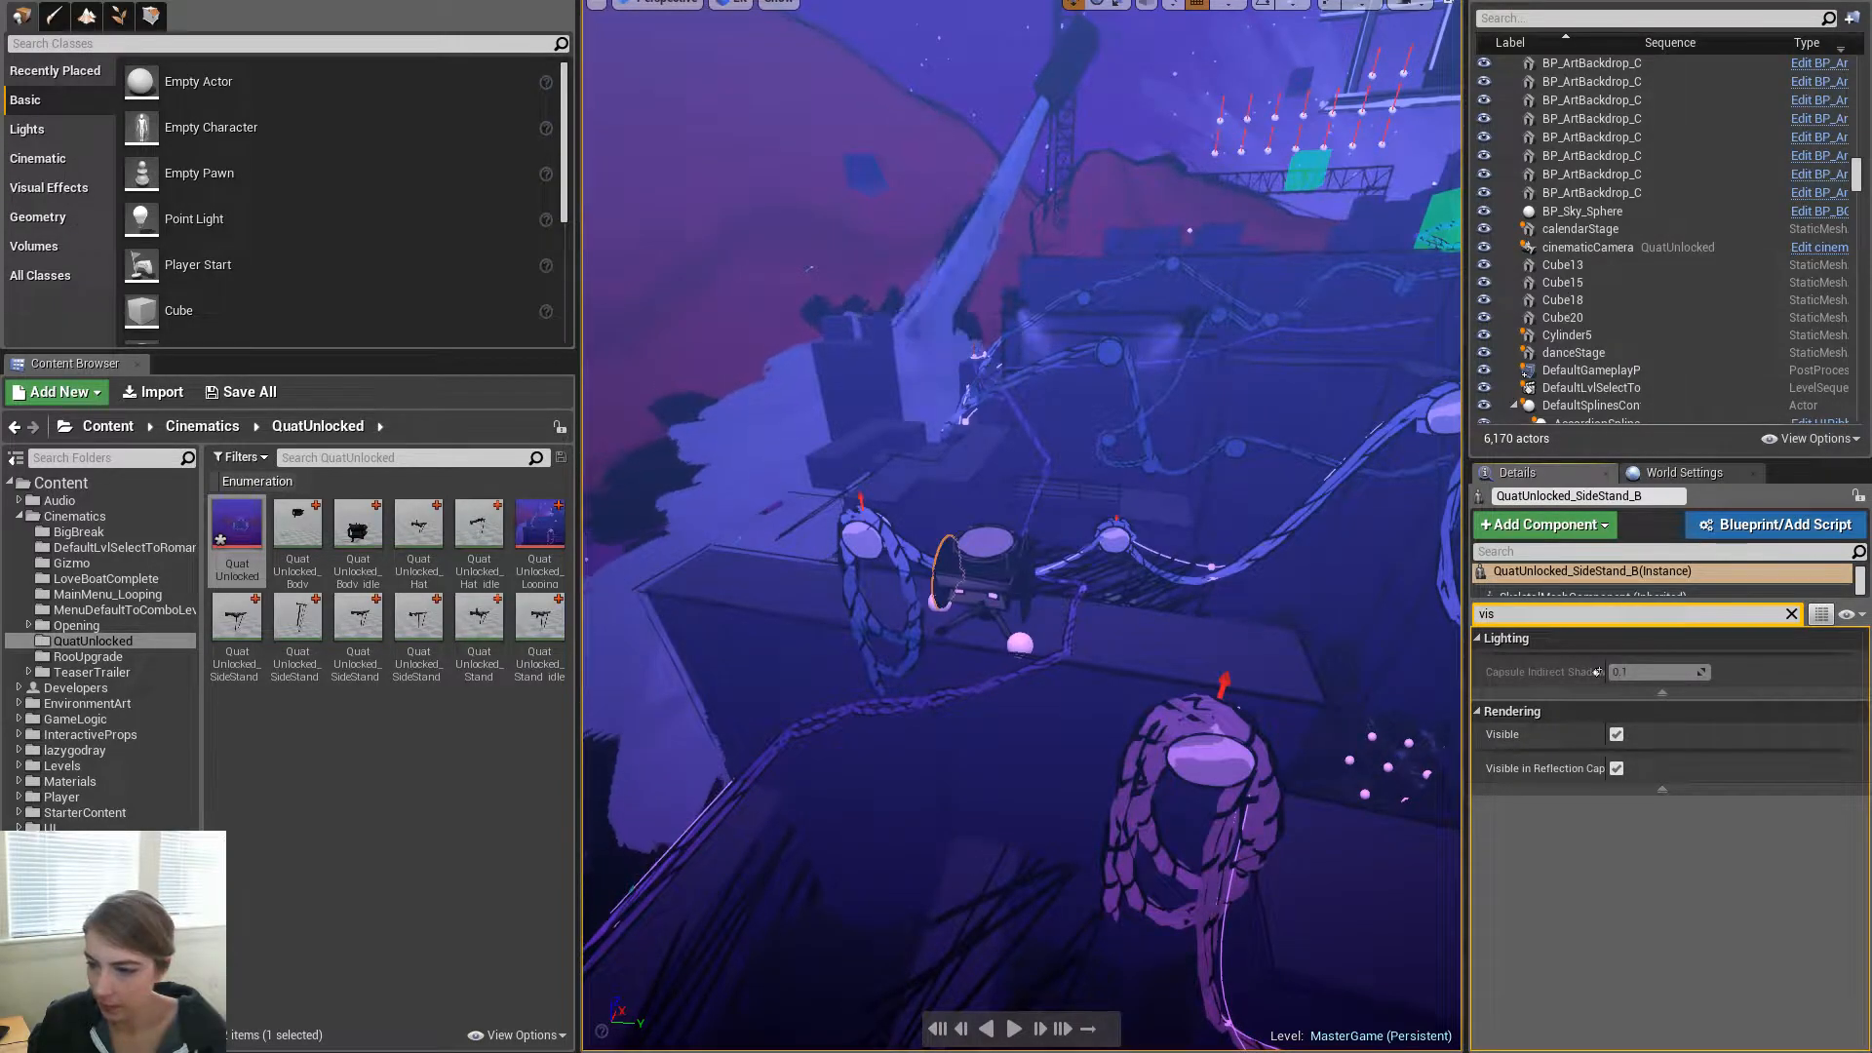
Review the cinematicCamera's shot in full screen and save, checking out the QuatUnlocked level sequence
left_click(1588, 247)
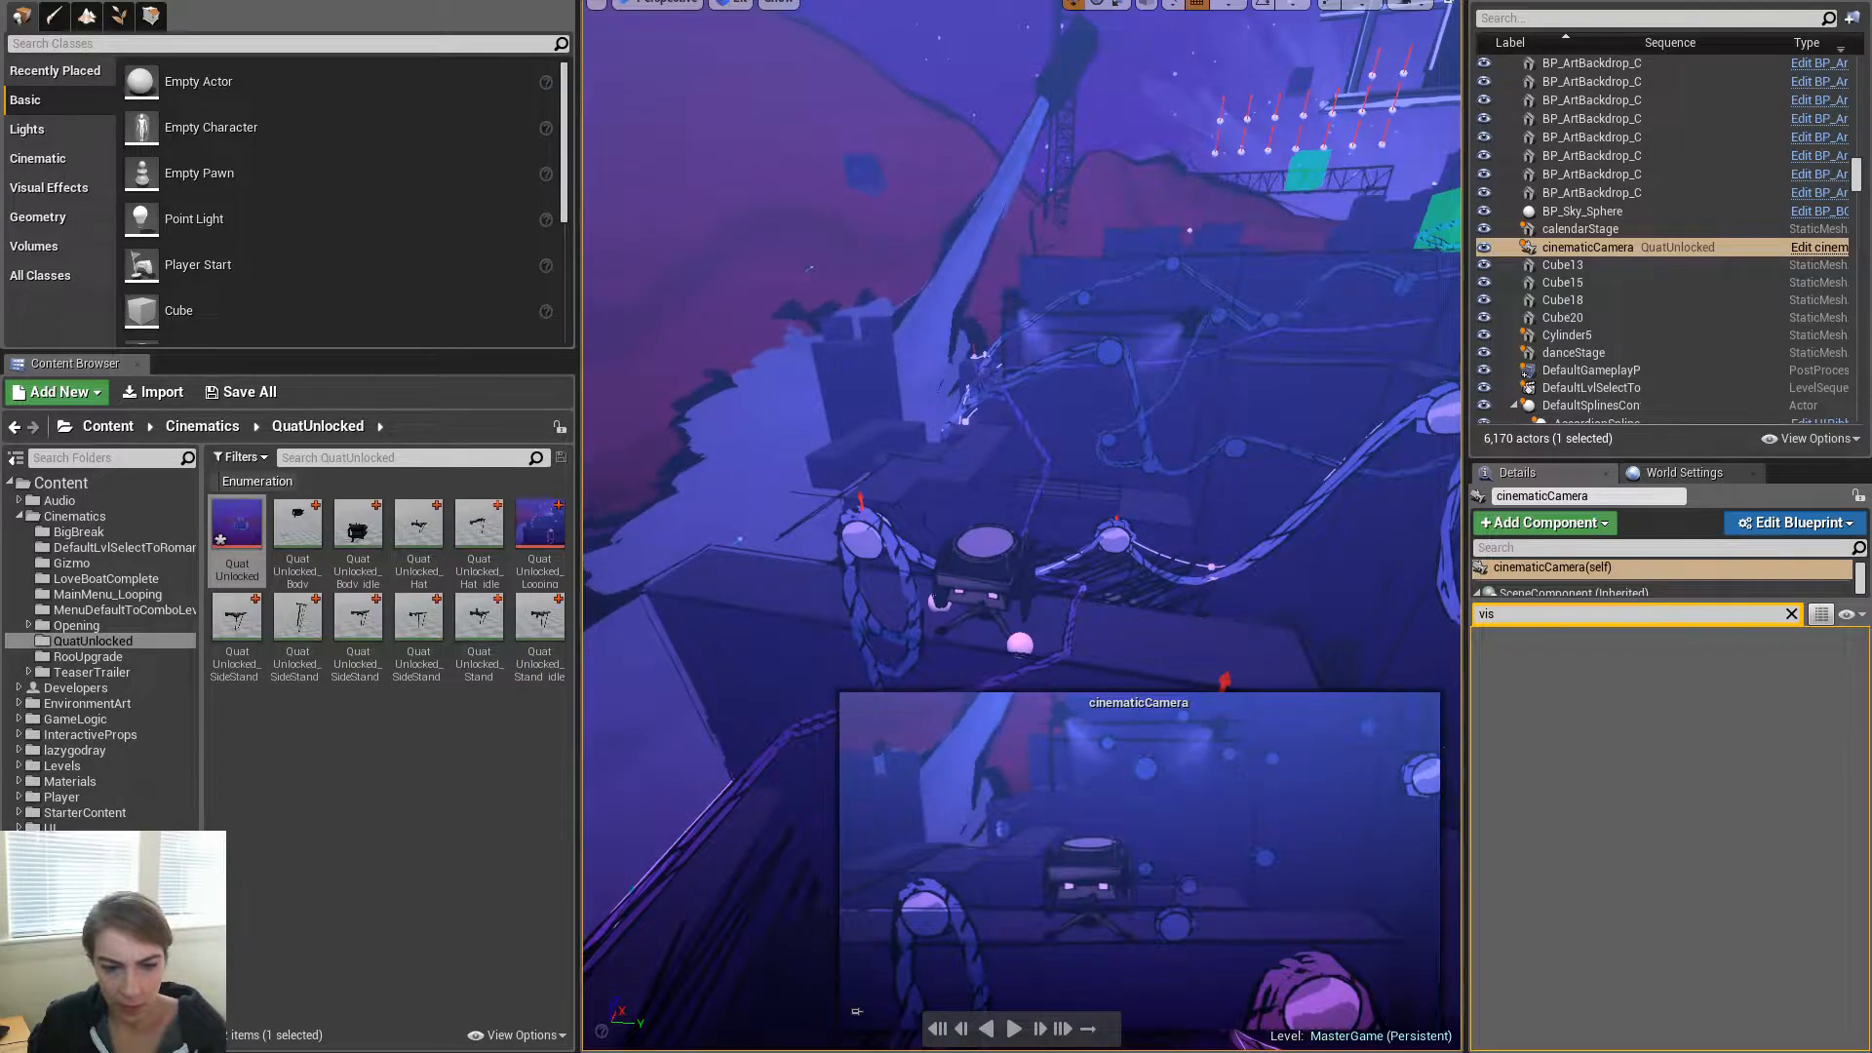
right_click_drag(1340, 395, 1297, 453)
key("F11")
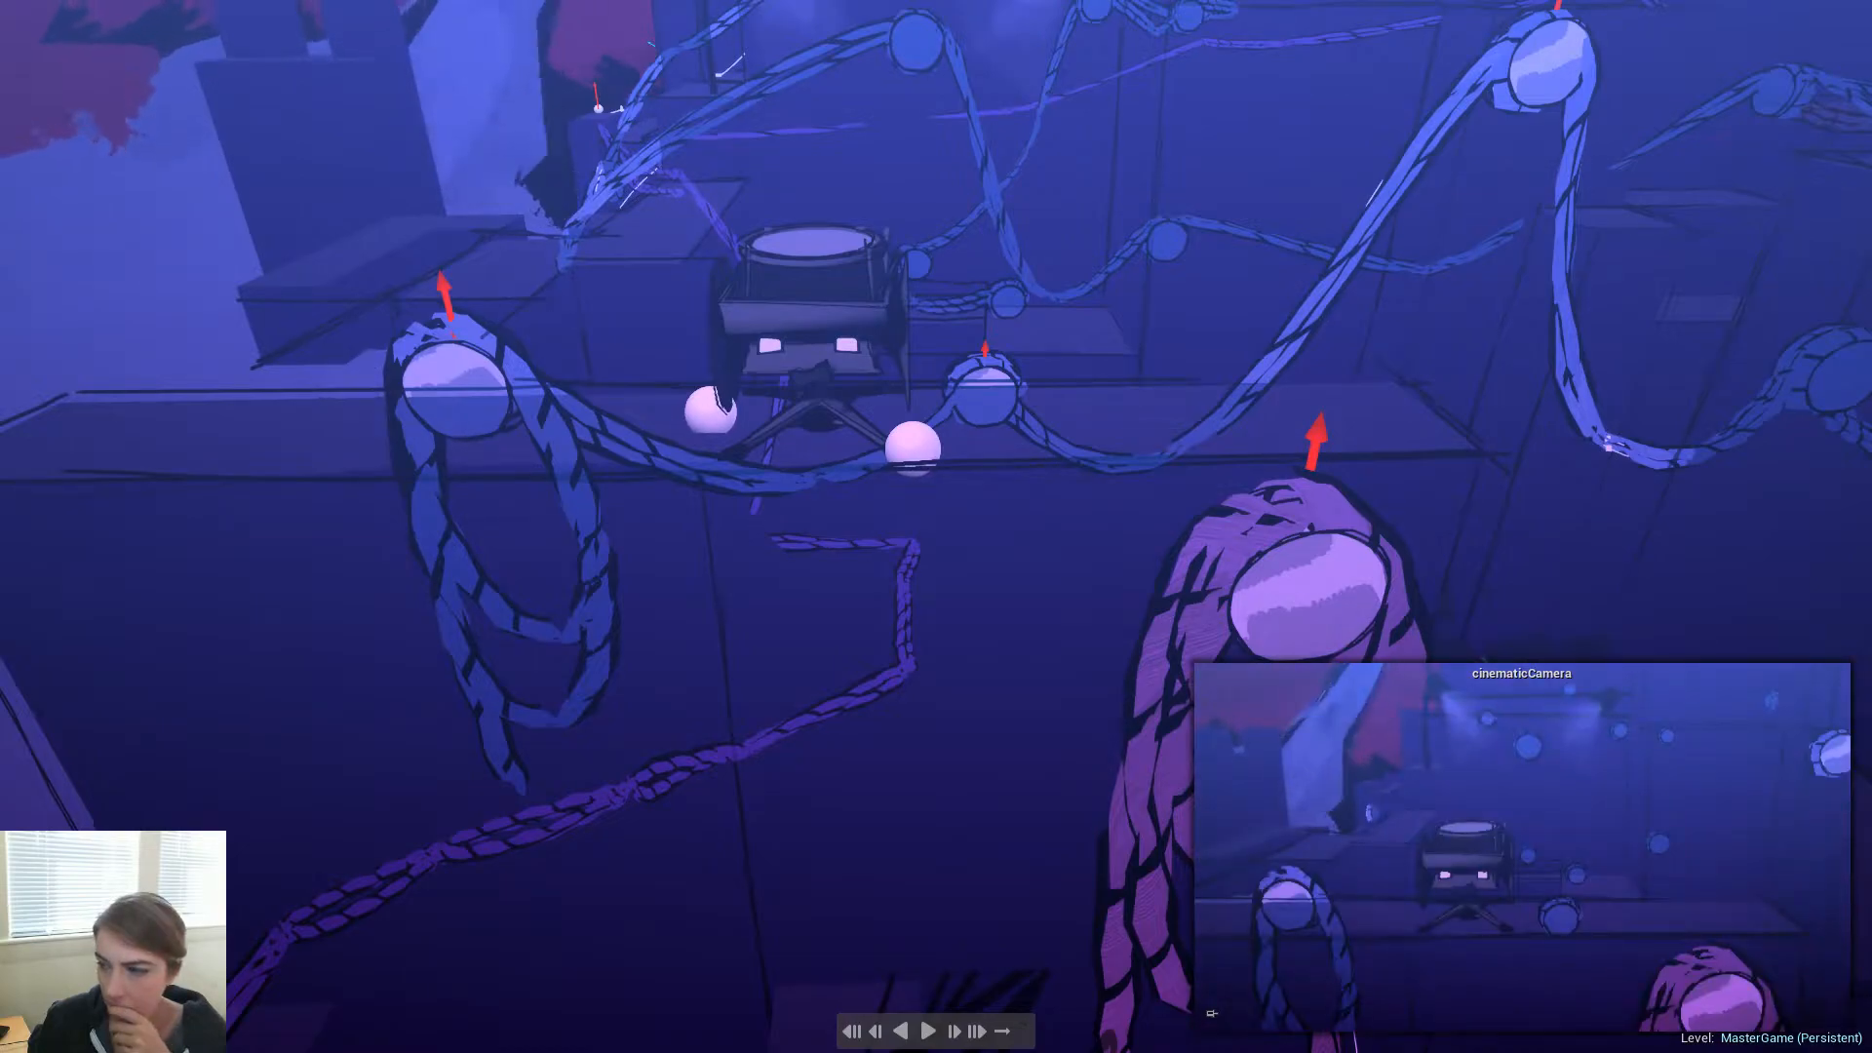
key("ctrl+s")
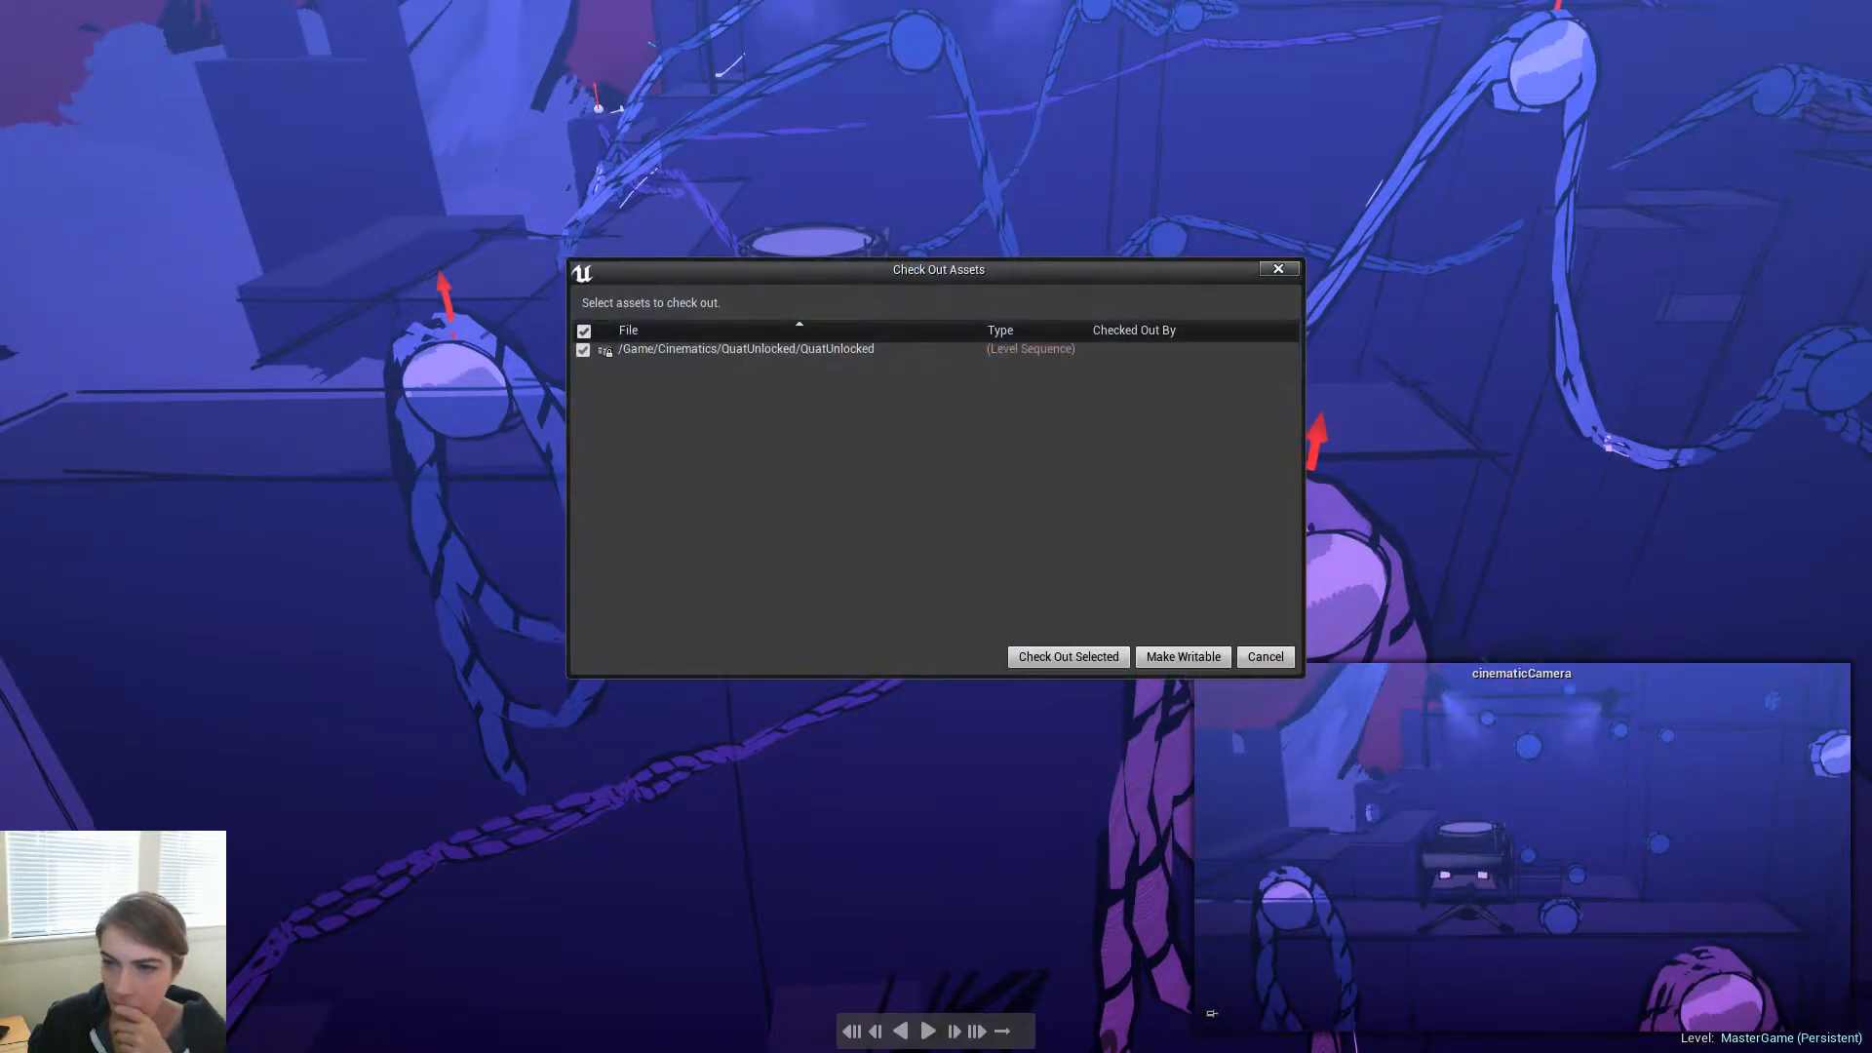
left_click(1052, 659)
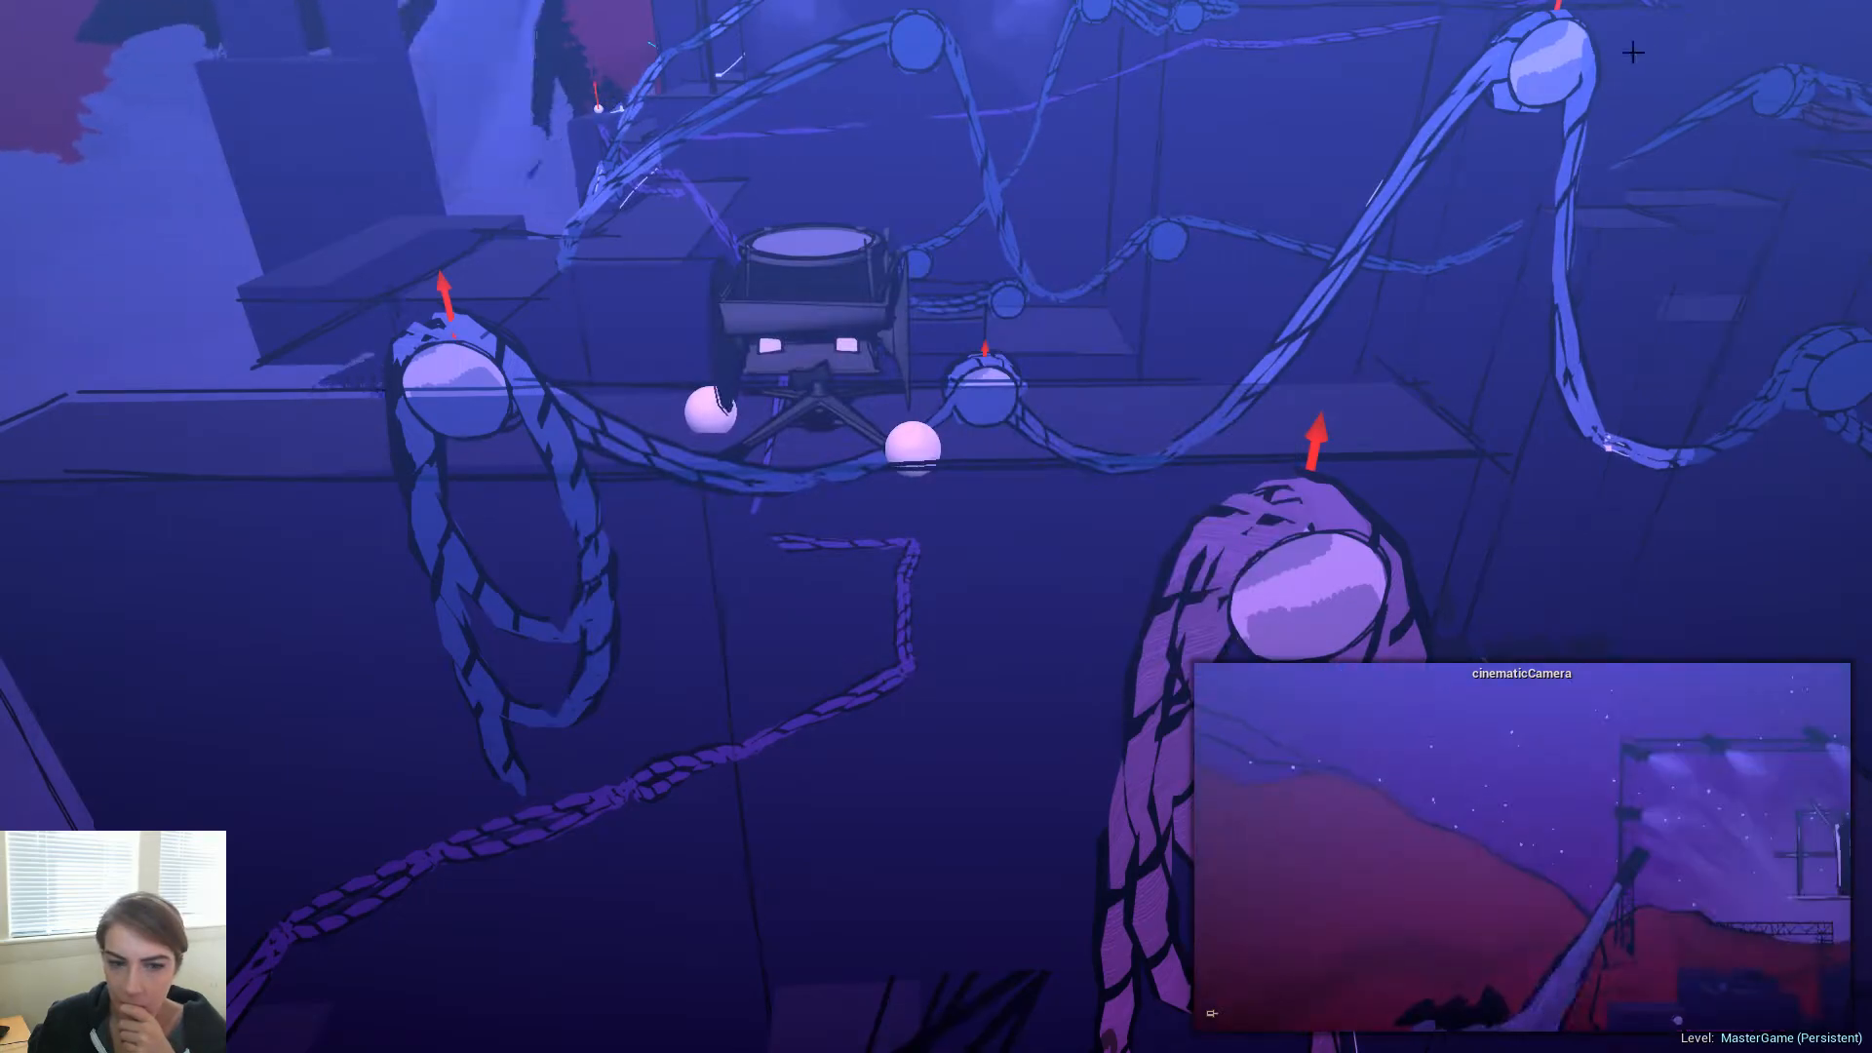
key("F11")
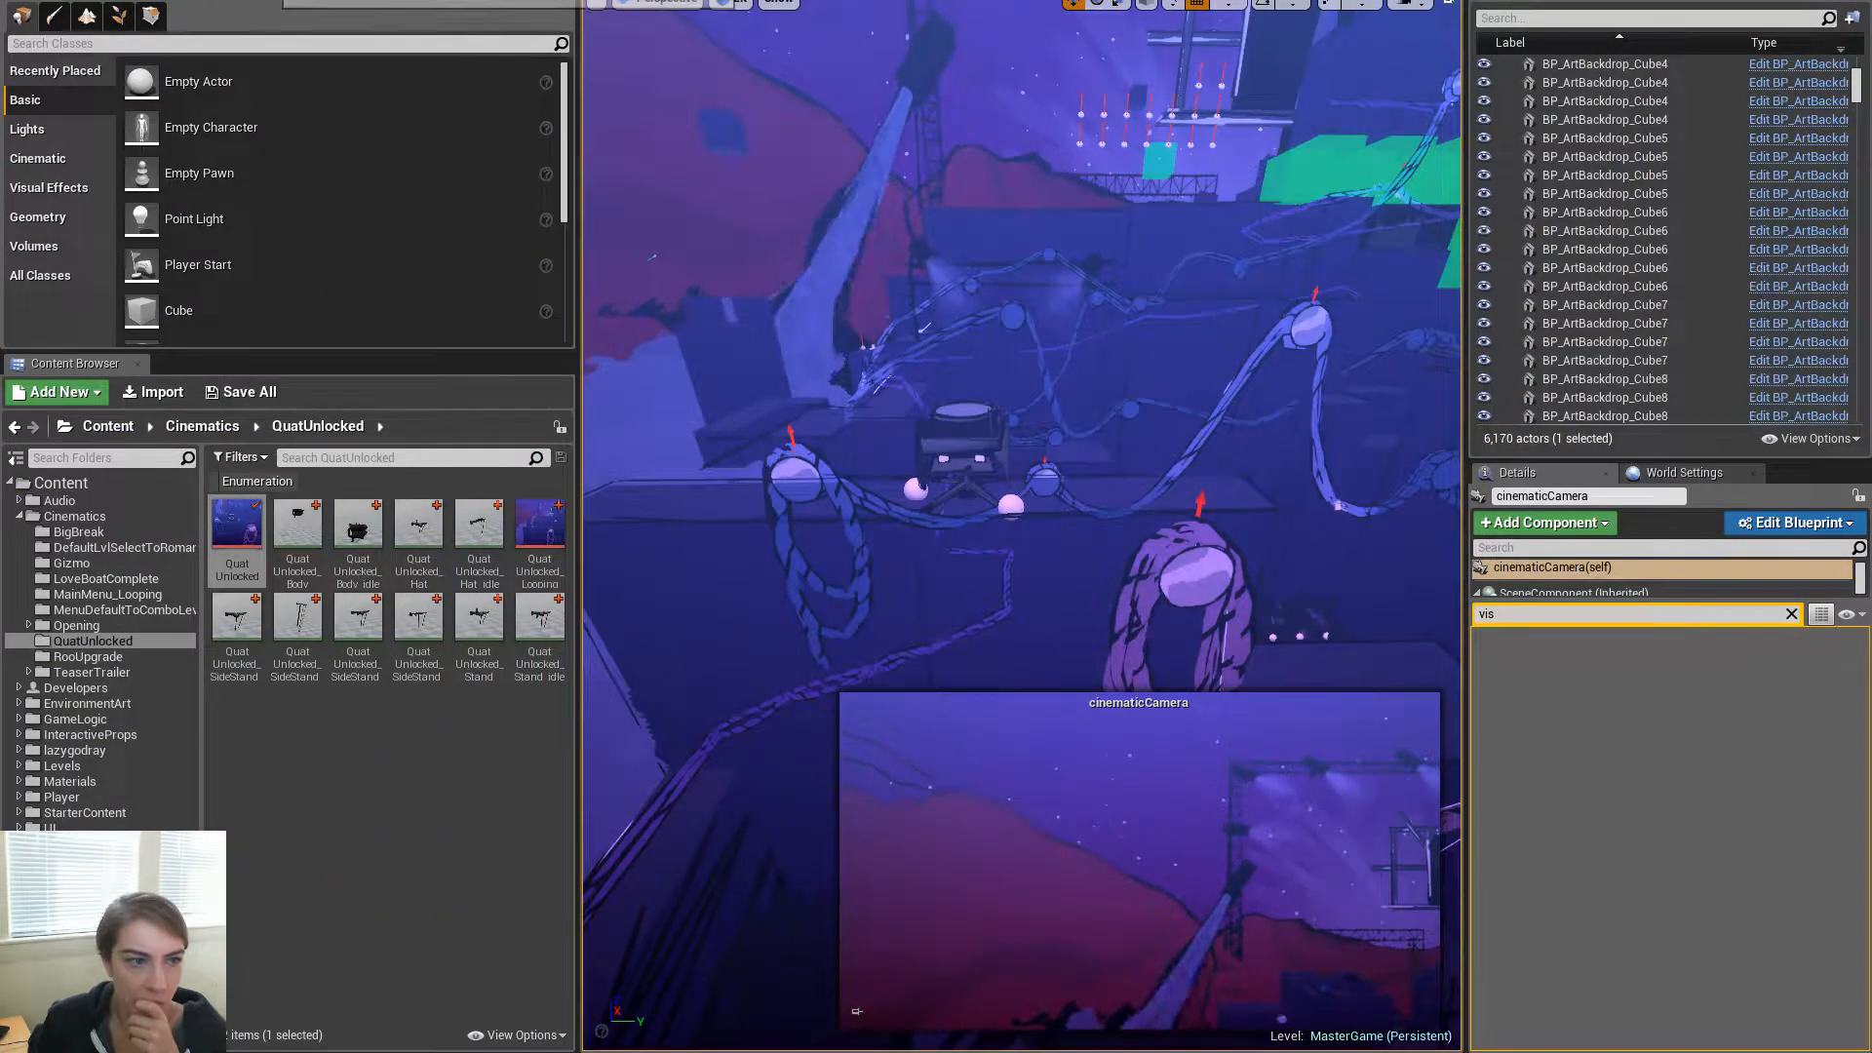
Open the QuatUnlocked level sequence from its asset for editing
left_click(285, 1)
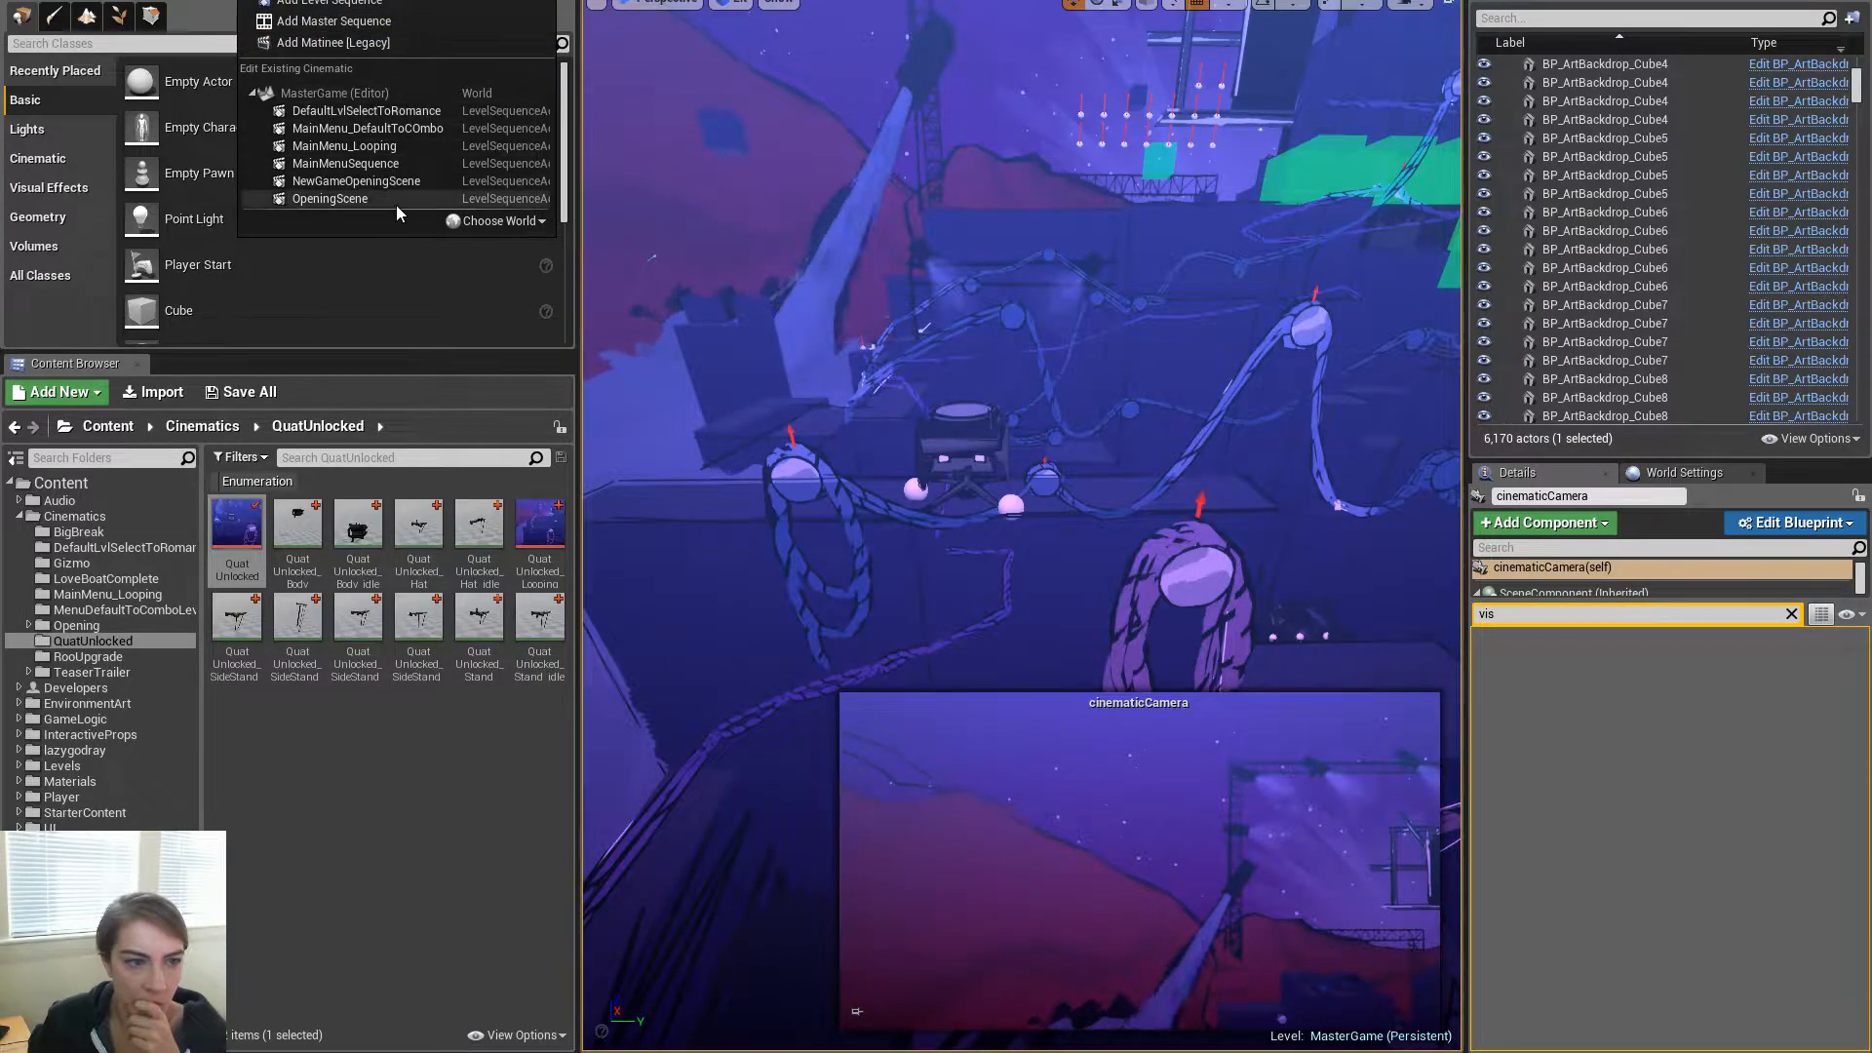
left_click(338, 743)
left_click(257, 548)
double_click(257, 548)
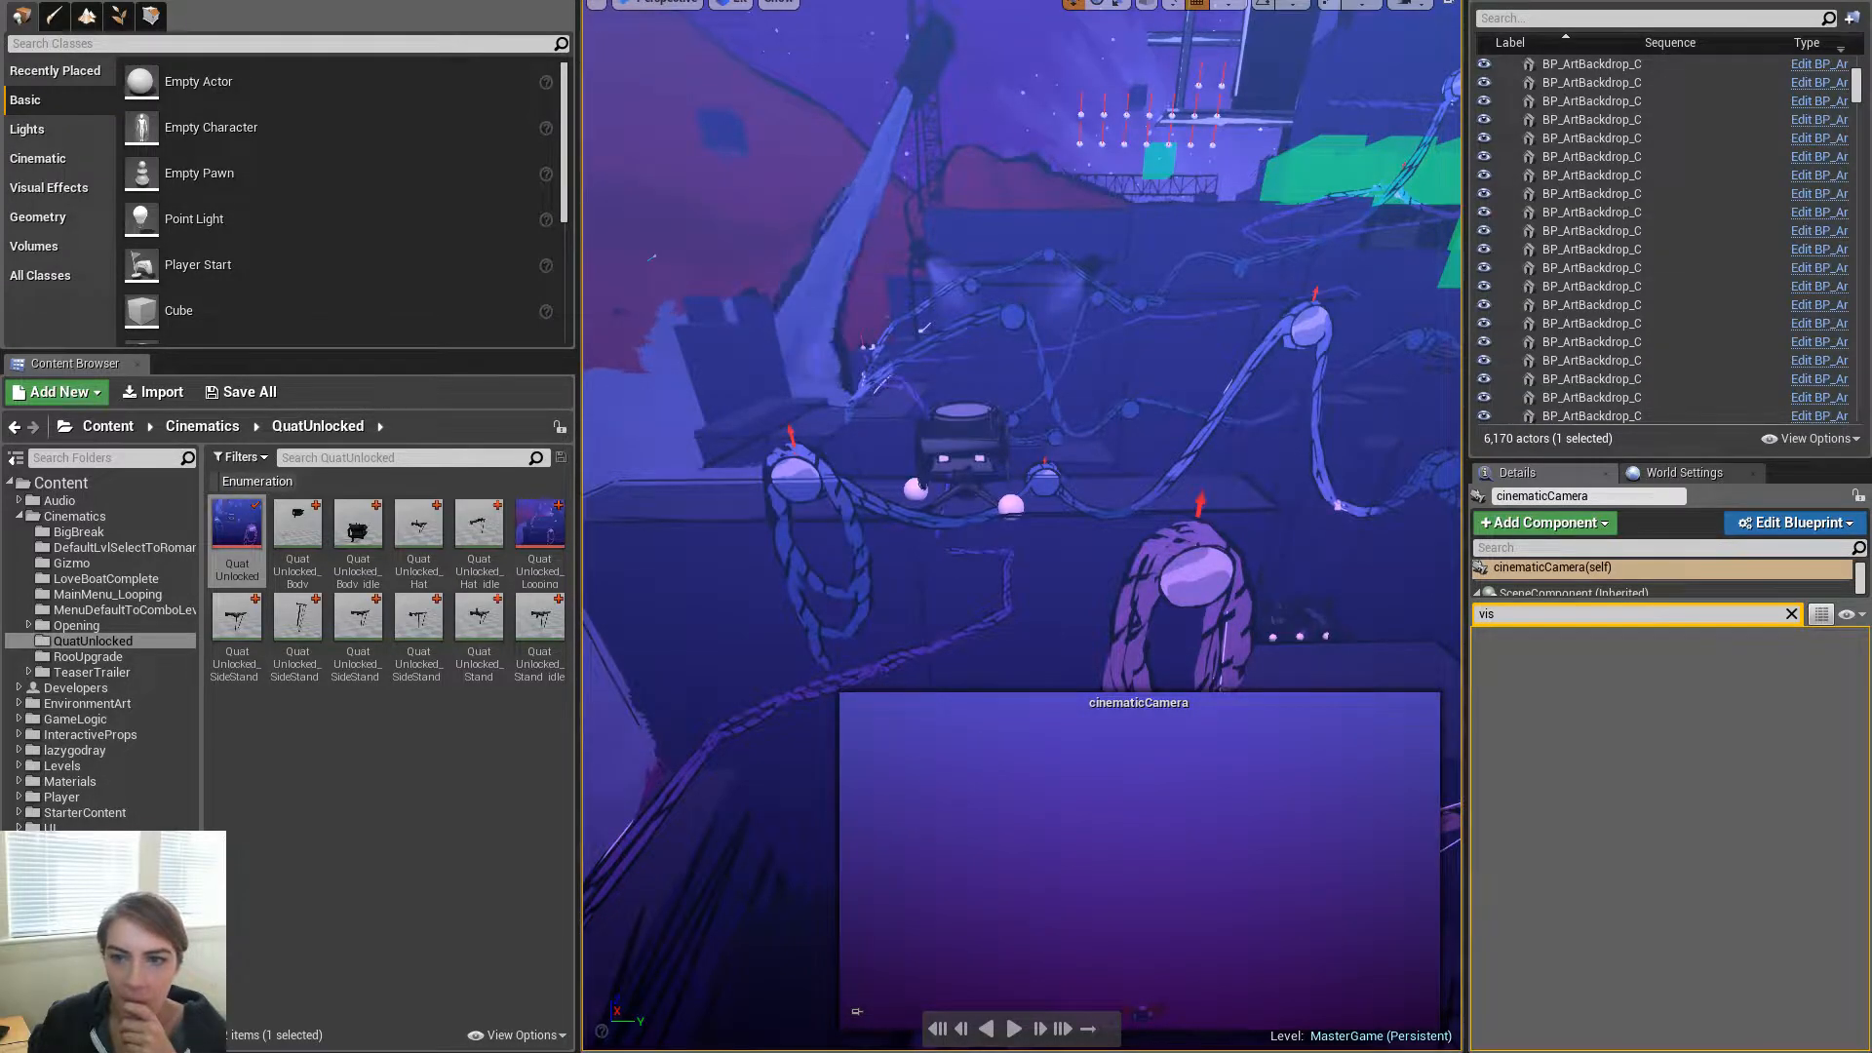
Make the OpeningLevels_04 sublevel in the Opening folder visible
left_click(1669, 1)
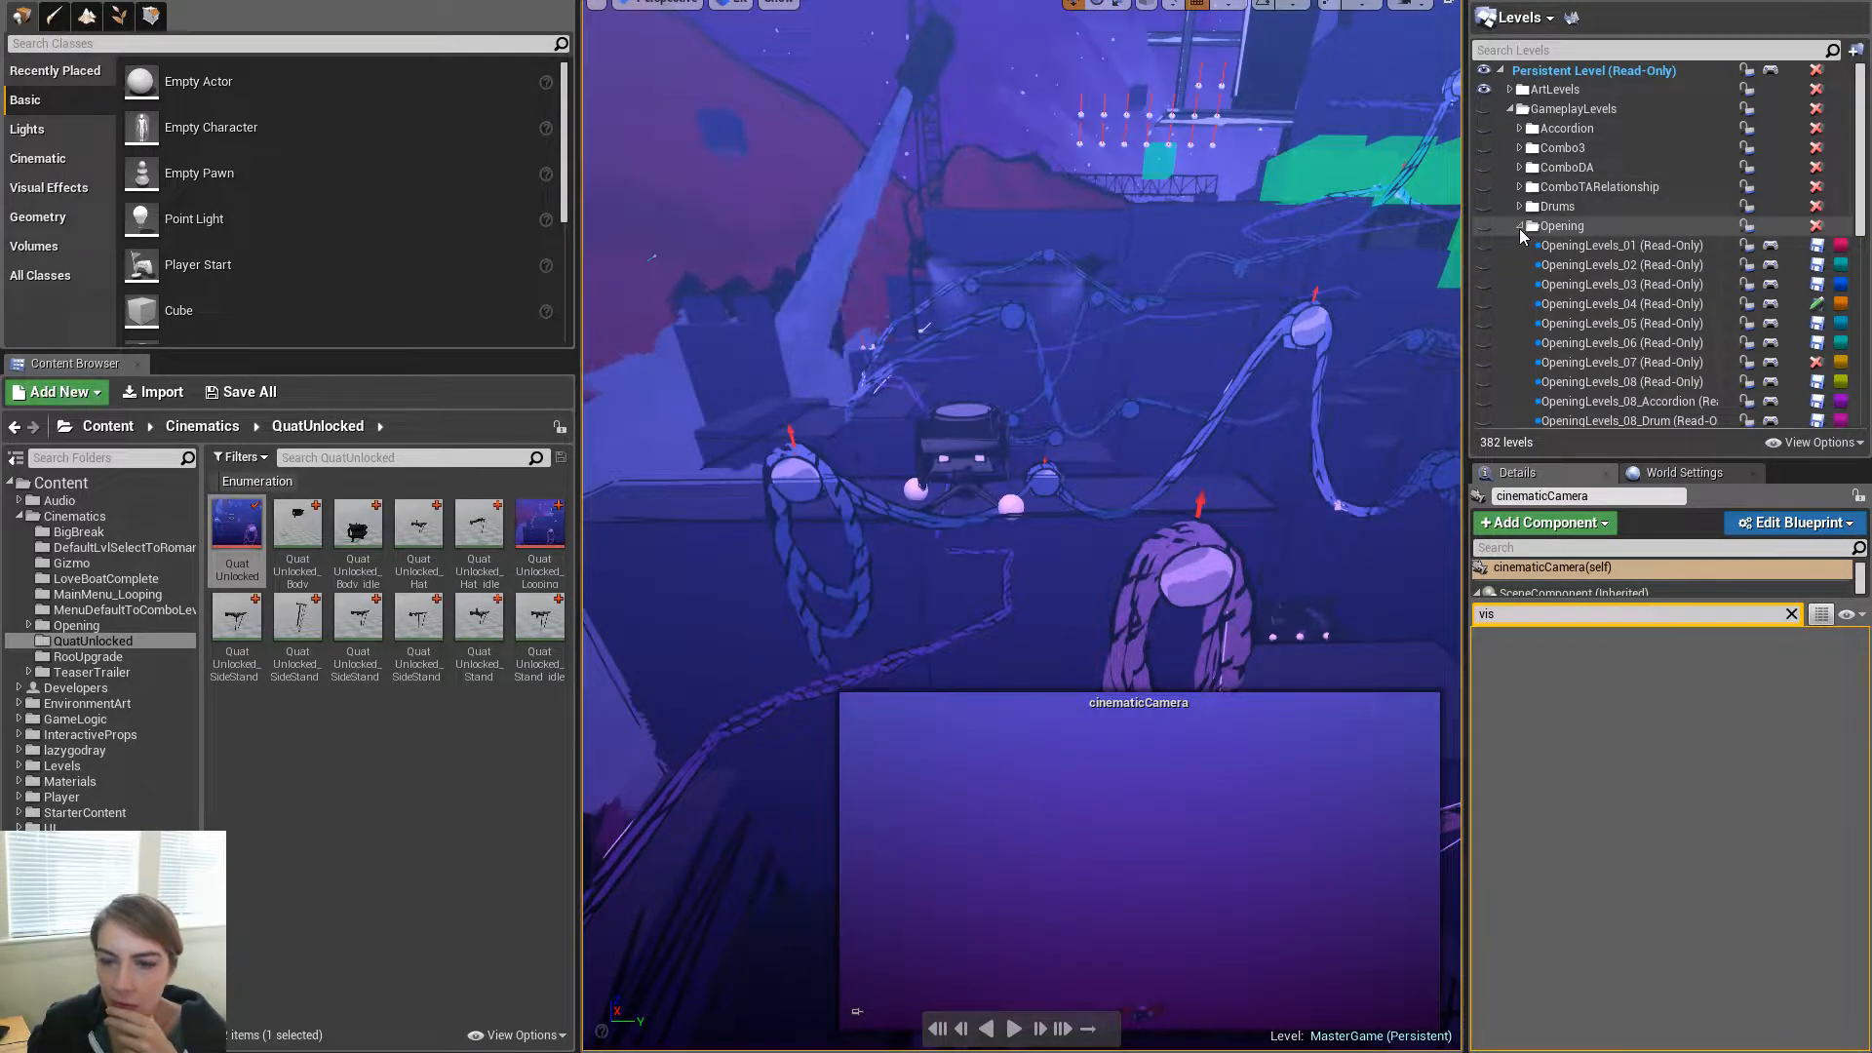
scroll(1539, 243, "down", 3)
left_click(1484, 241)
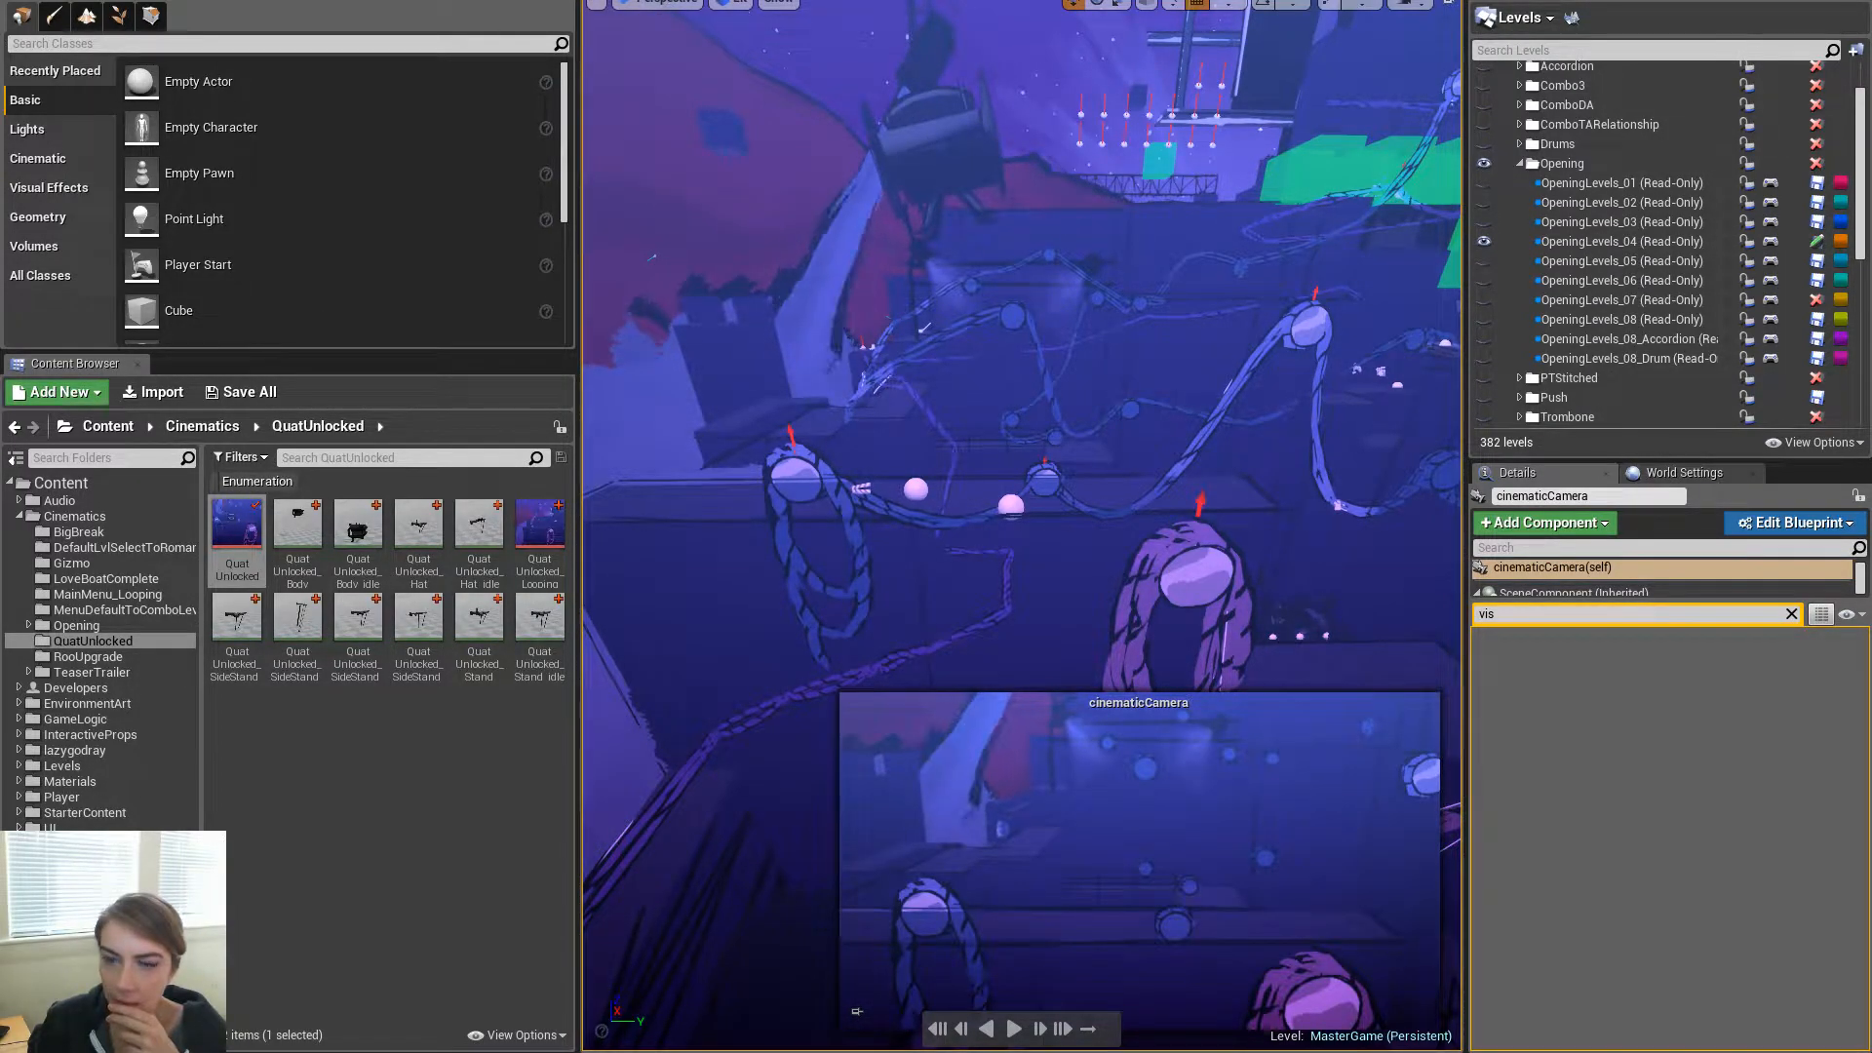
Reopen the QuatUnlocked sequence, view the stage in full screen and cancel the pending autosave
double_click(218, 541)
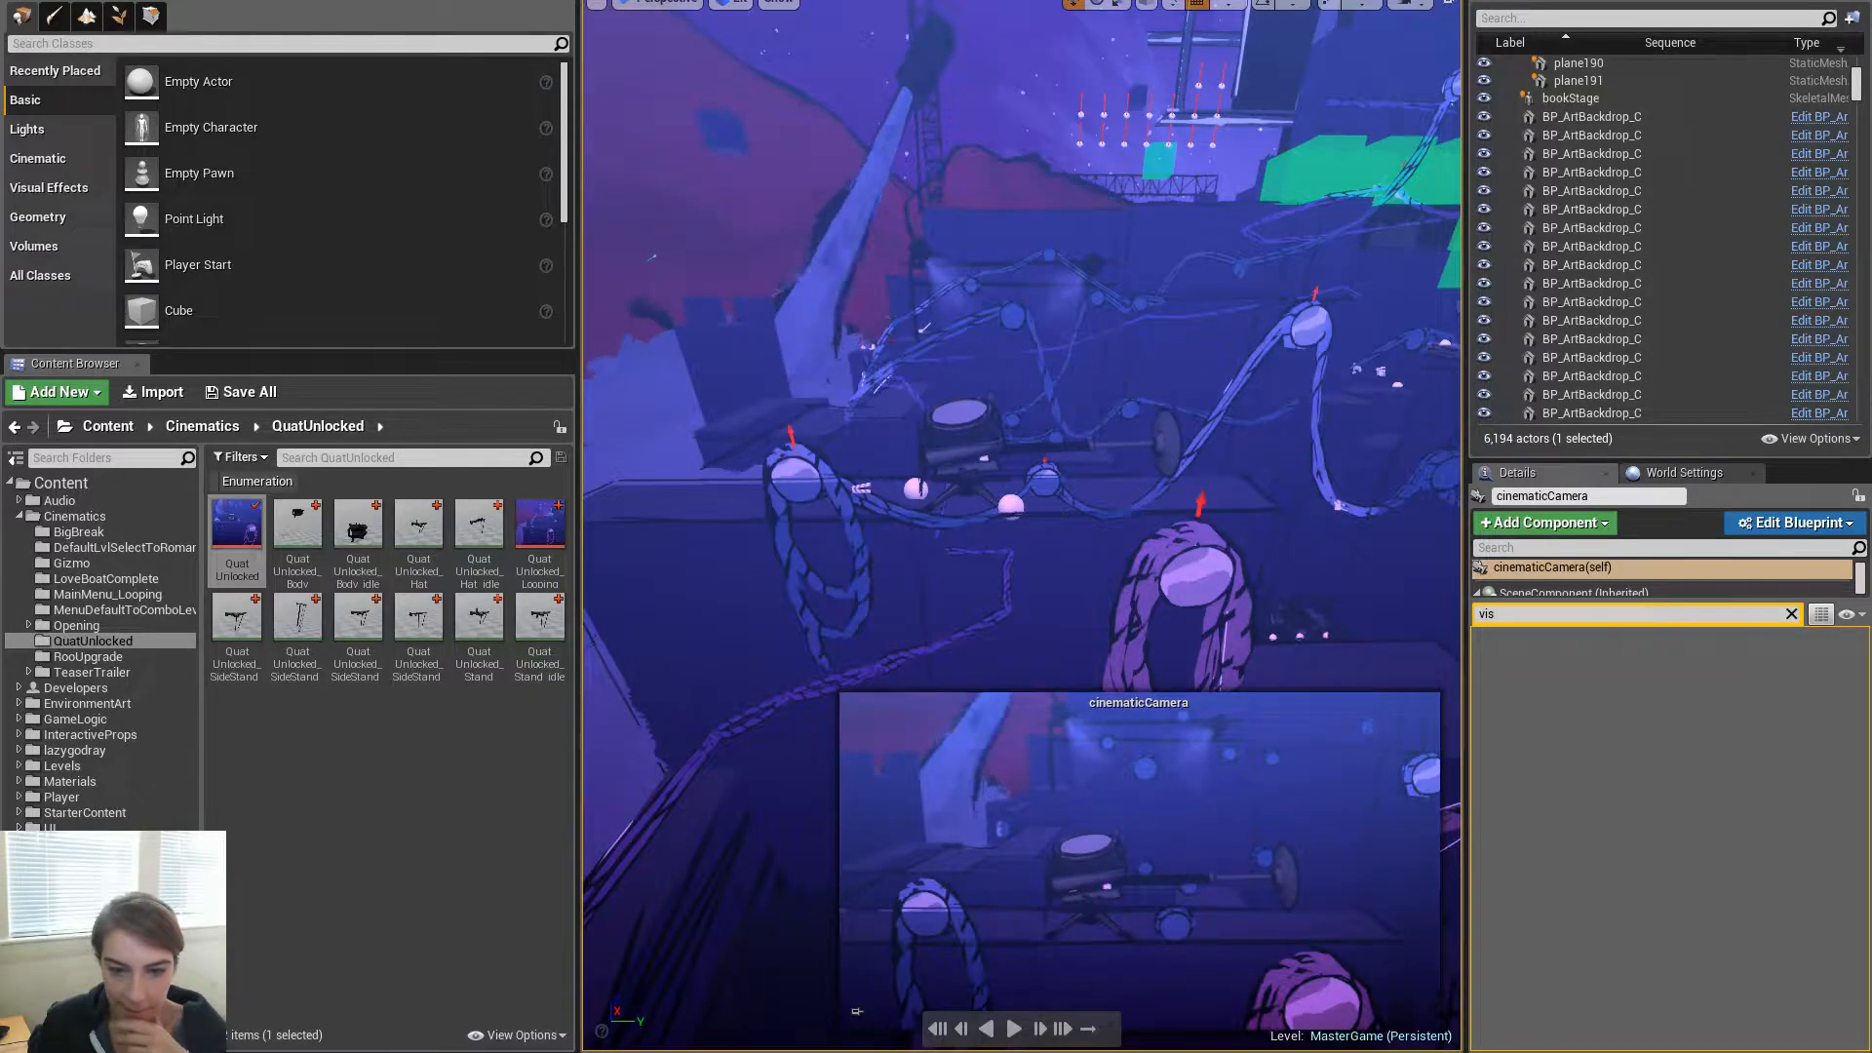
right_click_drag(1150, 371, 1200, 419)
key("F11")
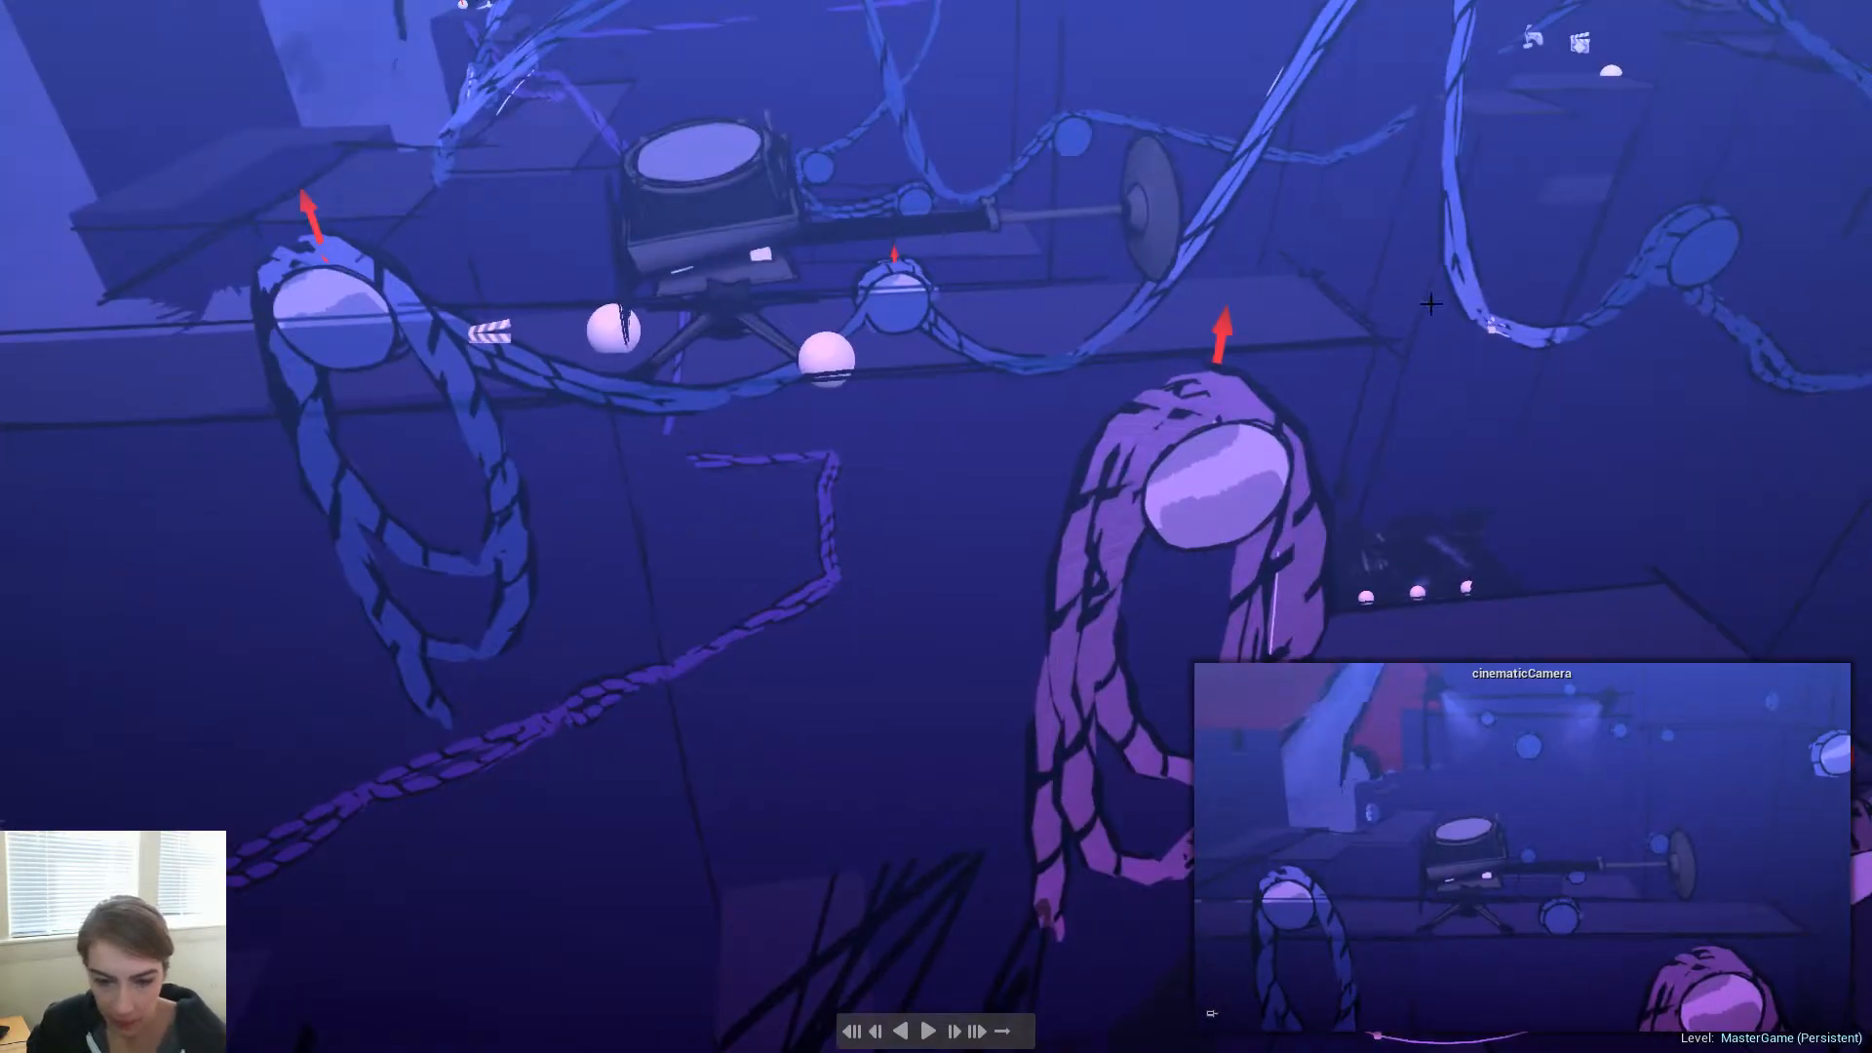
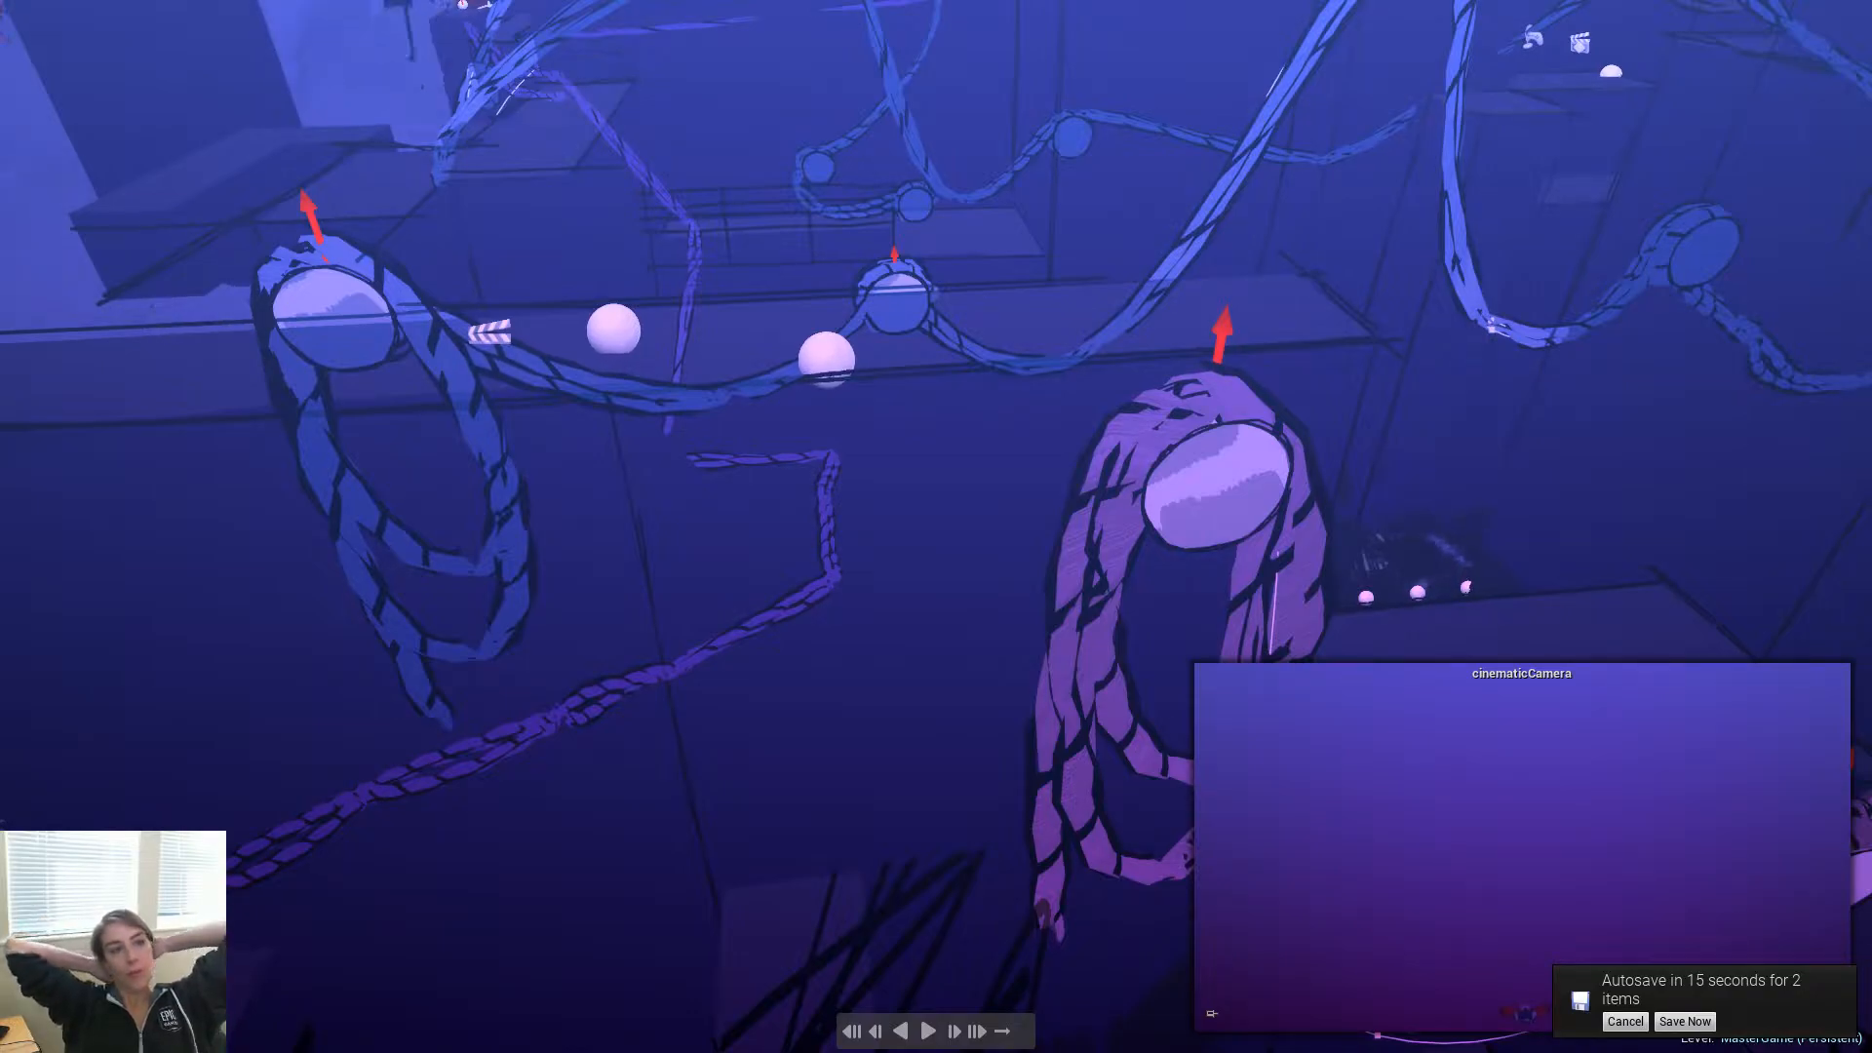
left_click(1625, 1021)
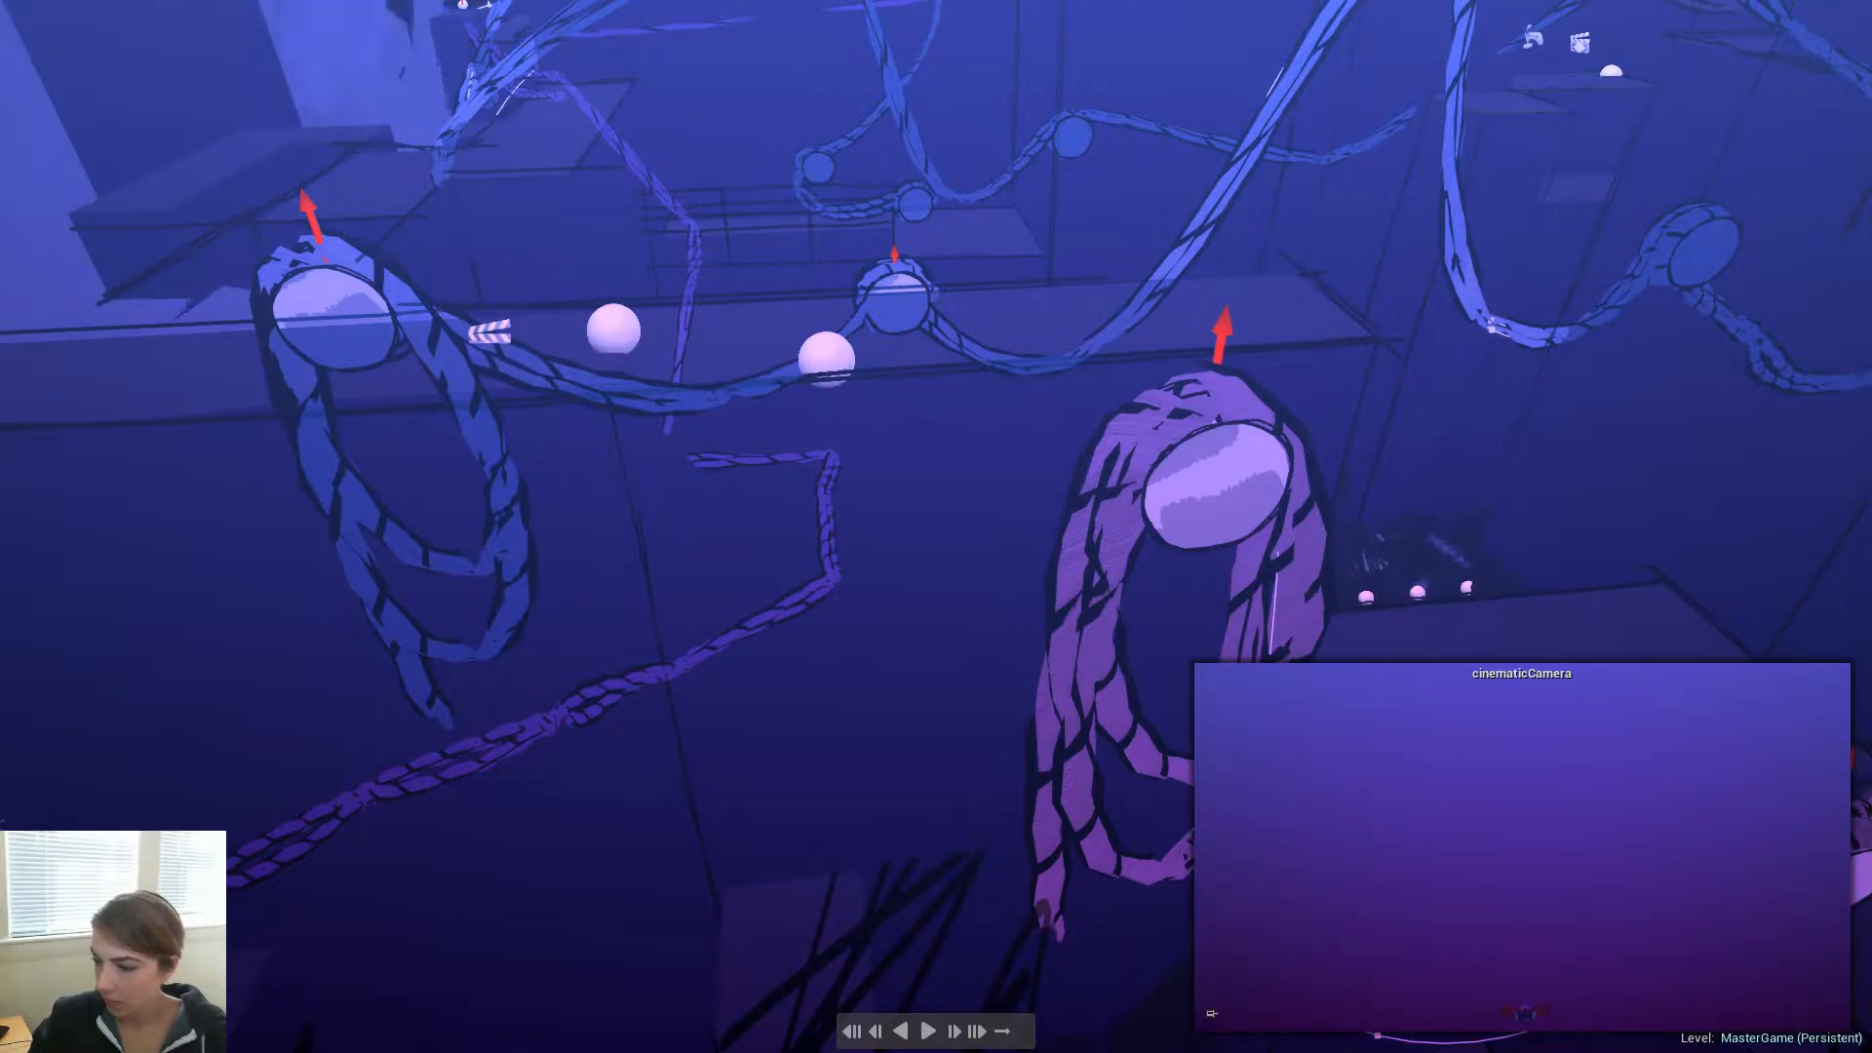
Move the cinematicCamera along the stage's length toward the character and rotate it
right_click_drag(936, 527, 1420, 482)
key("s")
key("w")
key("s")
key("w")
key("a")
key("e")
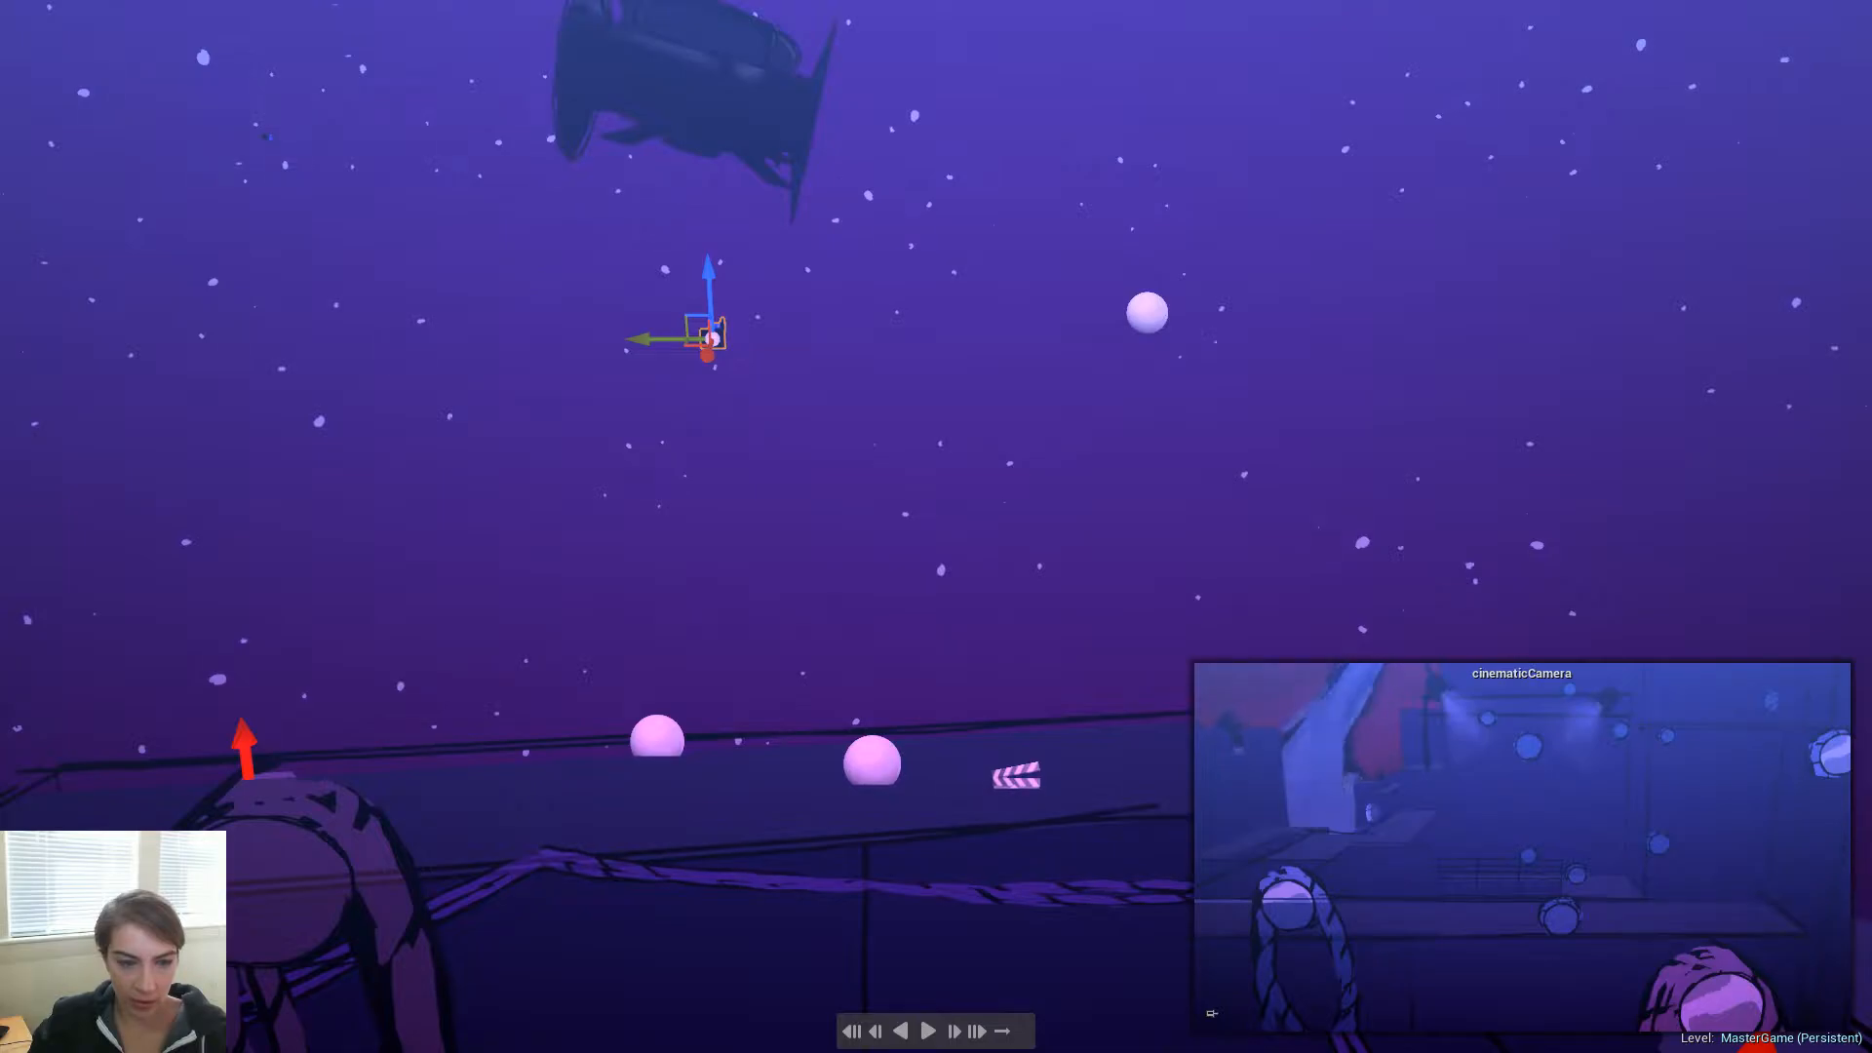
right_click_drag(1420, 481, 1508, 621)
key("s")
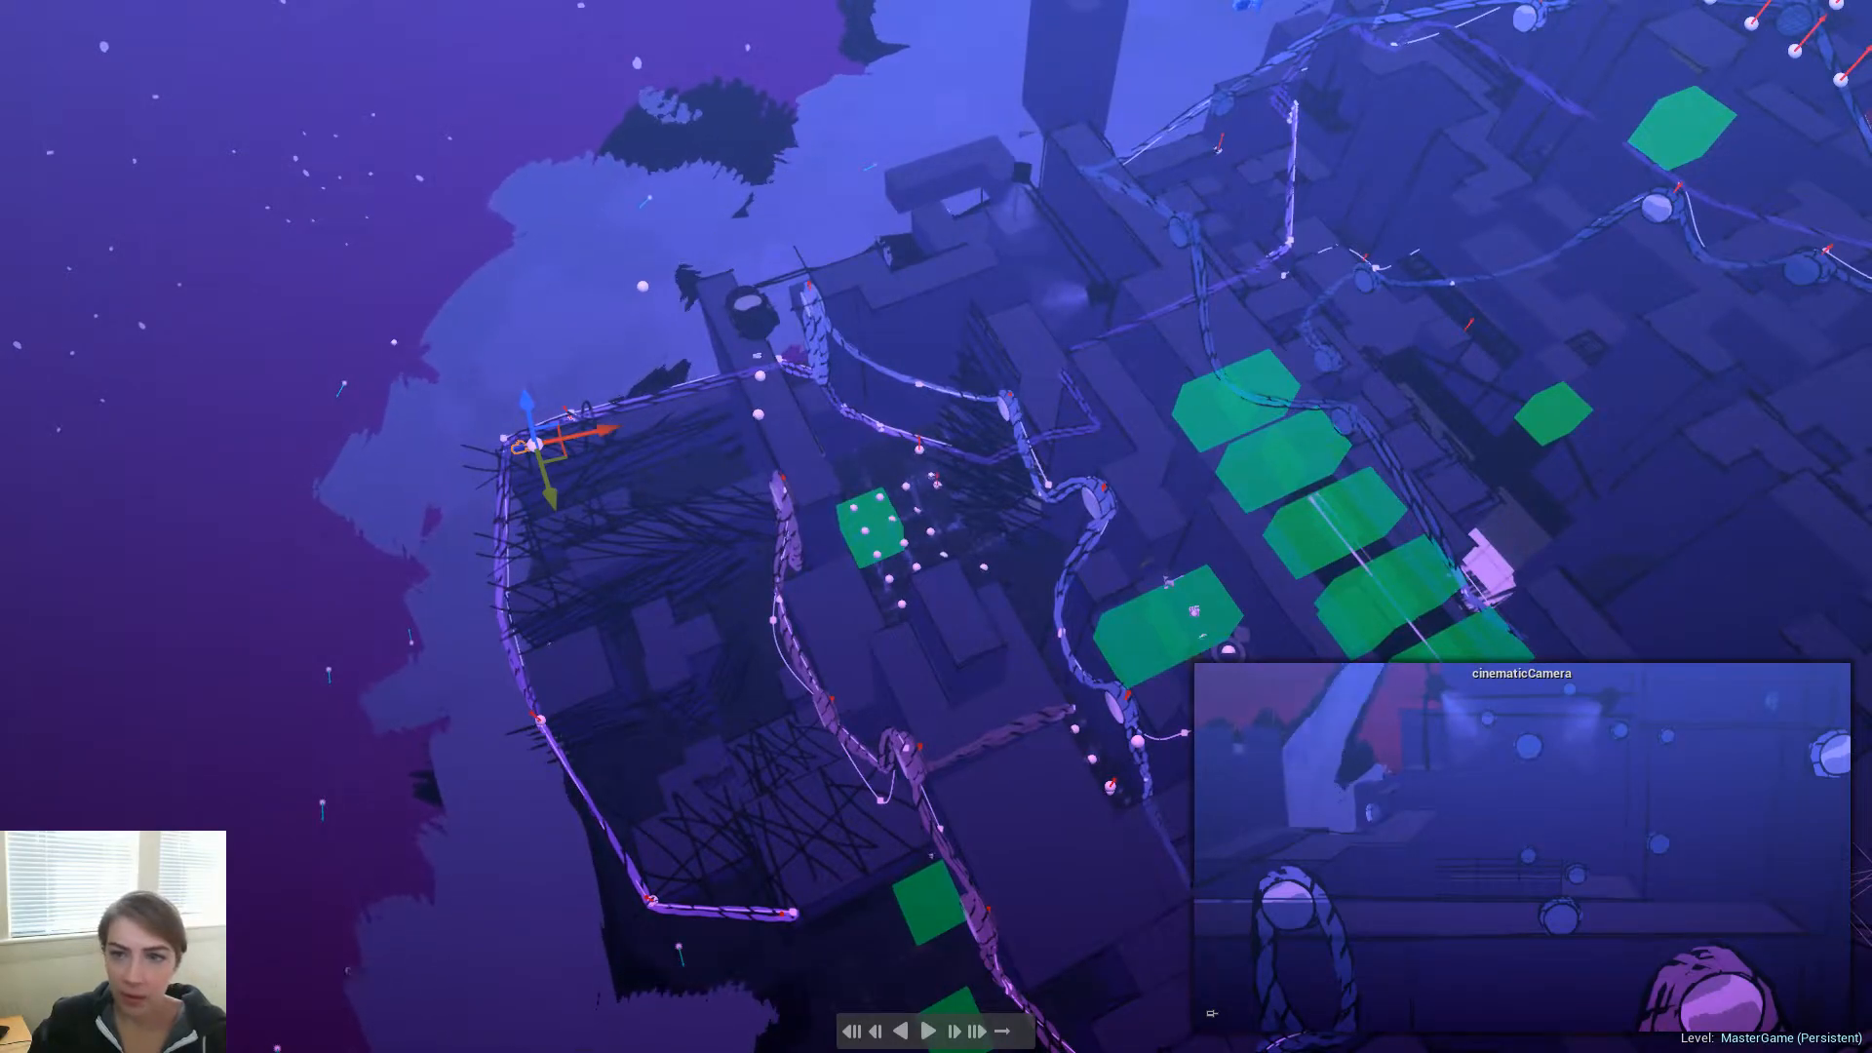
left_click_drag(589, 426, 992, 349)
key("e")
left_click_drag(901, 399, 1077, 377)
Shift the cinematicCamera further across the set beyond the character's platform
right_click_drag(963, 395, 897, 378)
key("w")
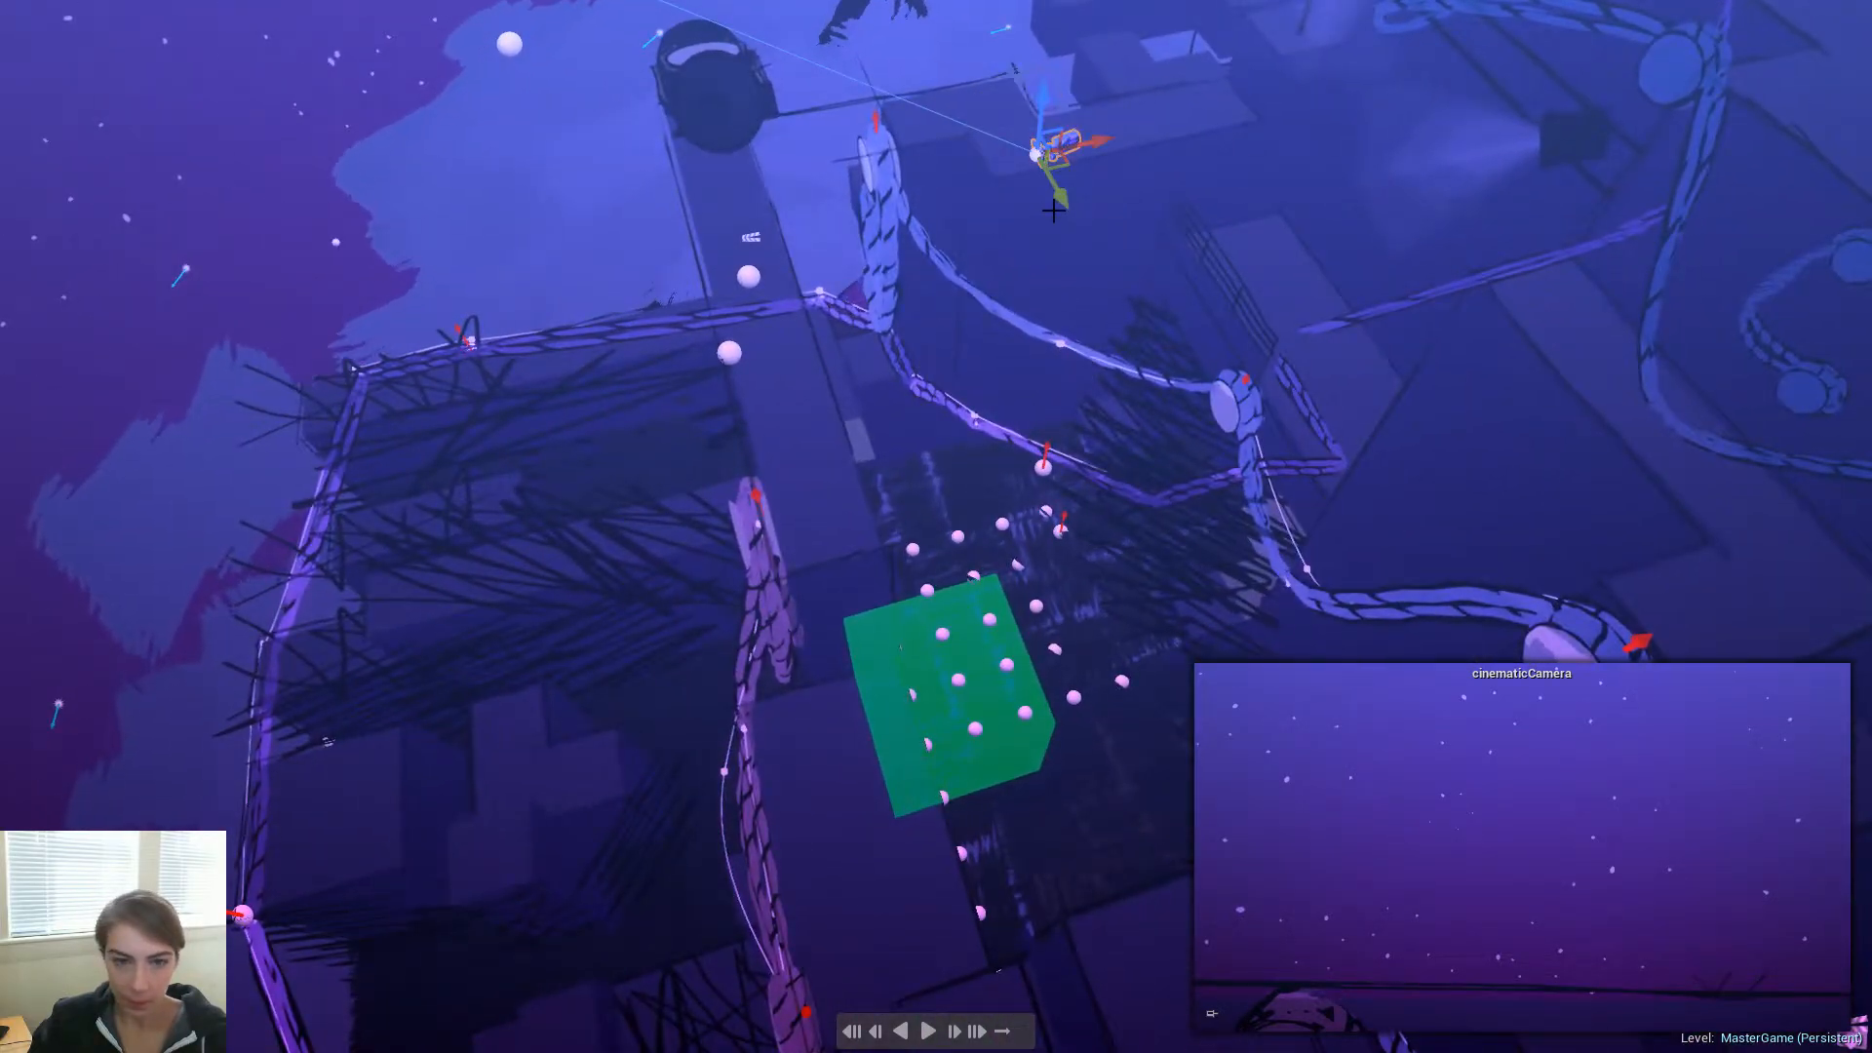
left_click_drag(1049, 199, 1249, 168)
key("e")
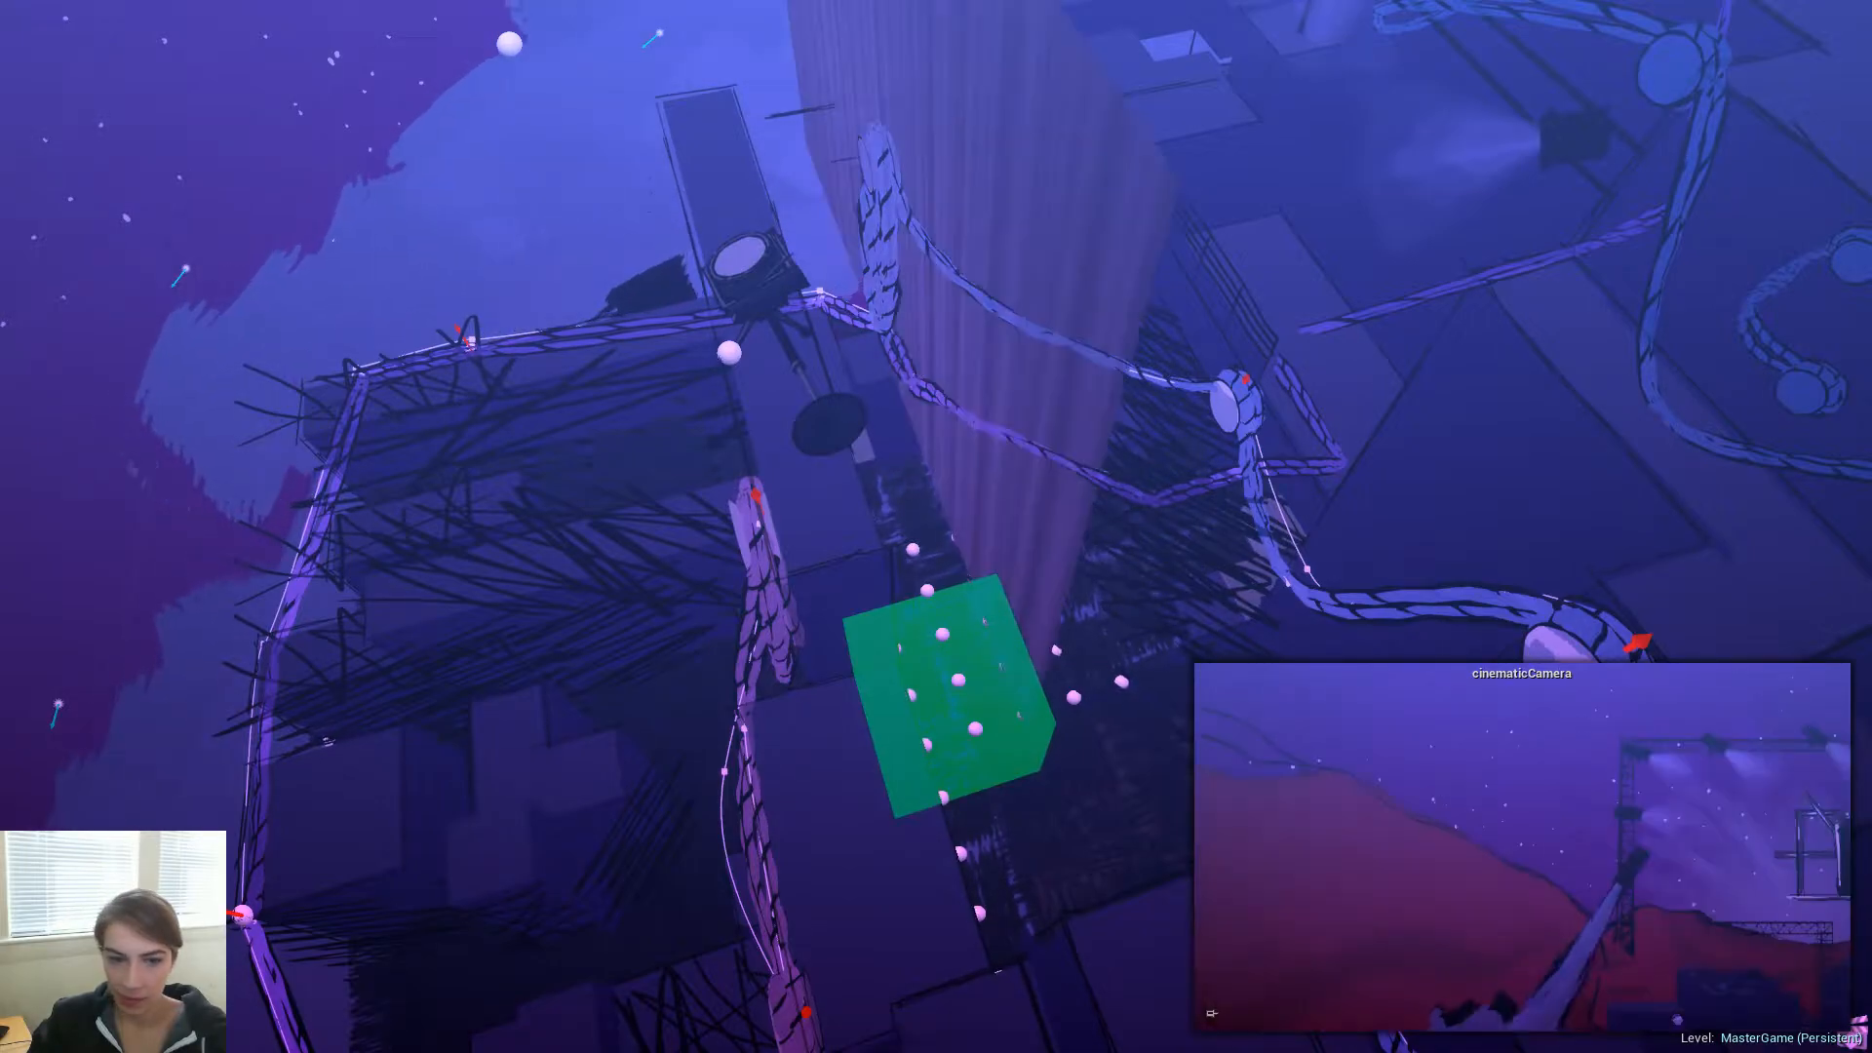
Focus on the character in front of the curtain and examine its individual parts up close
left_click(806, 330)
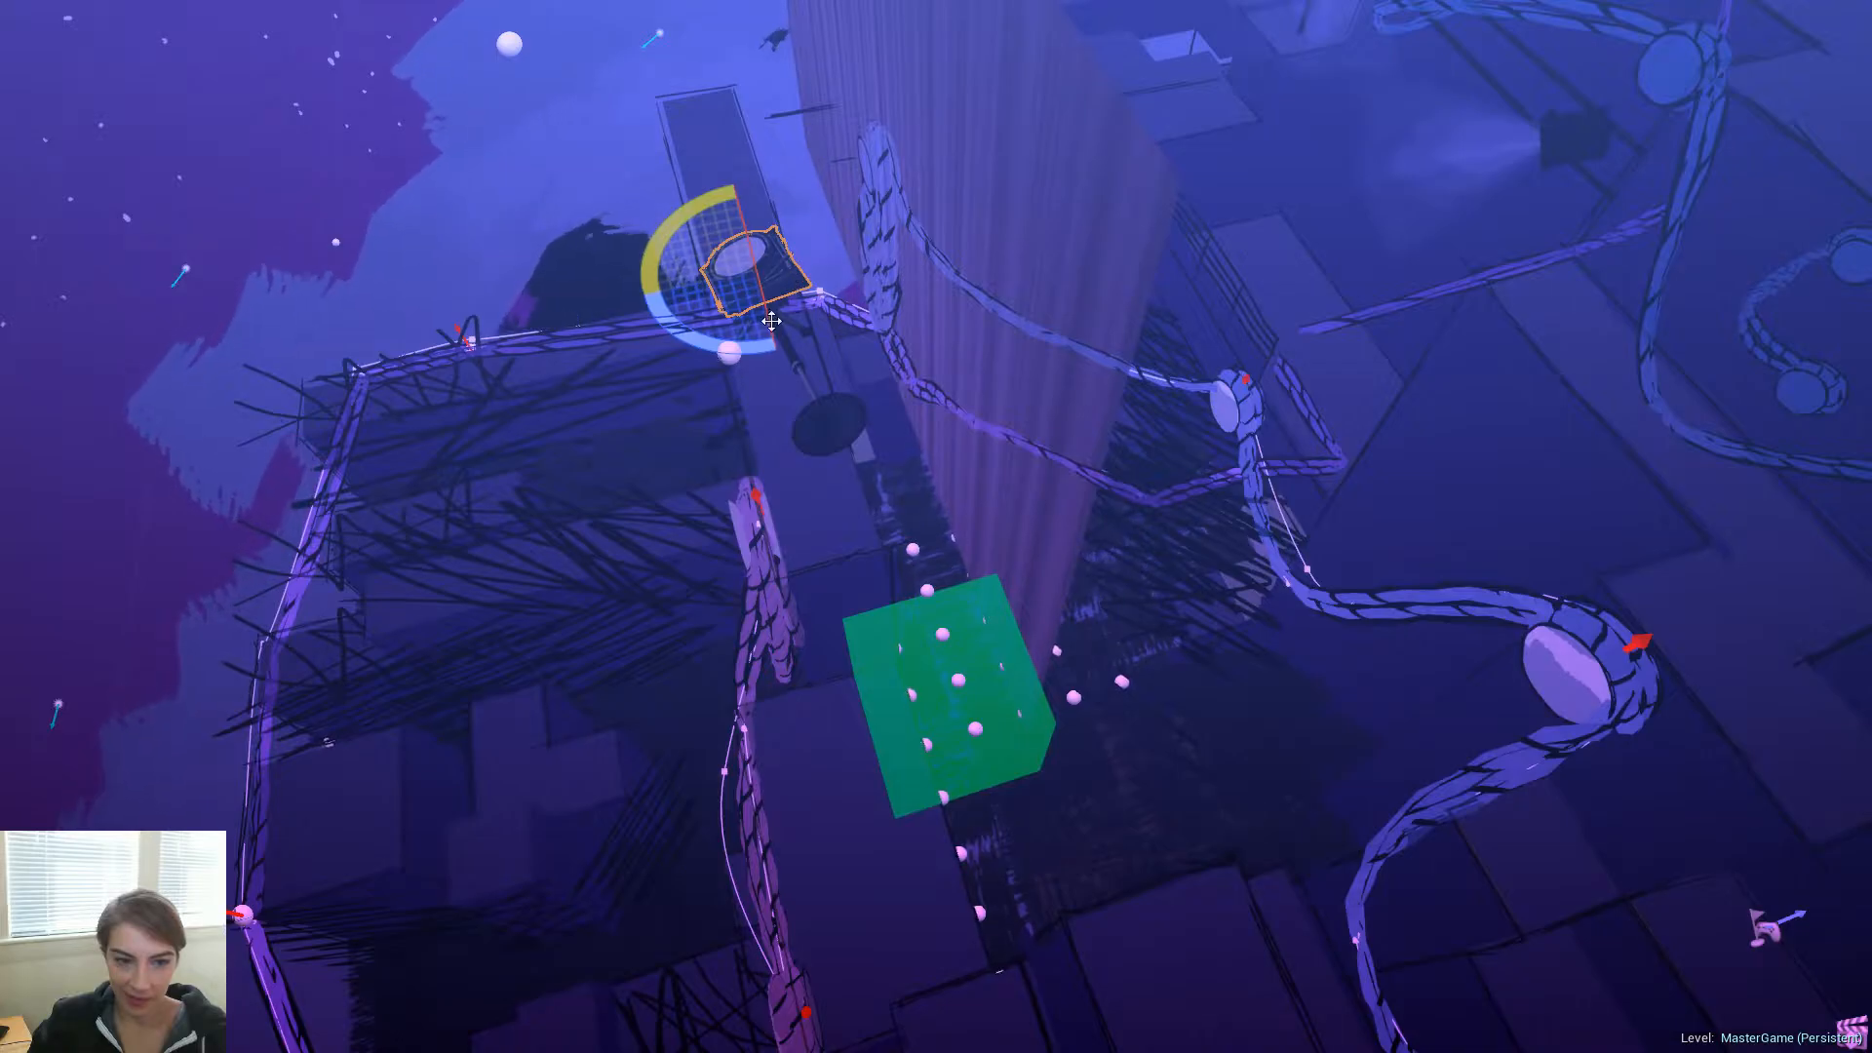
key("f")
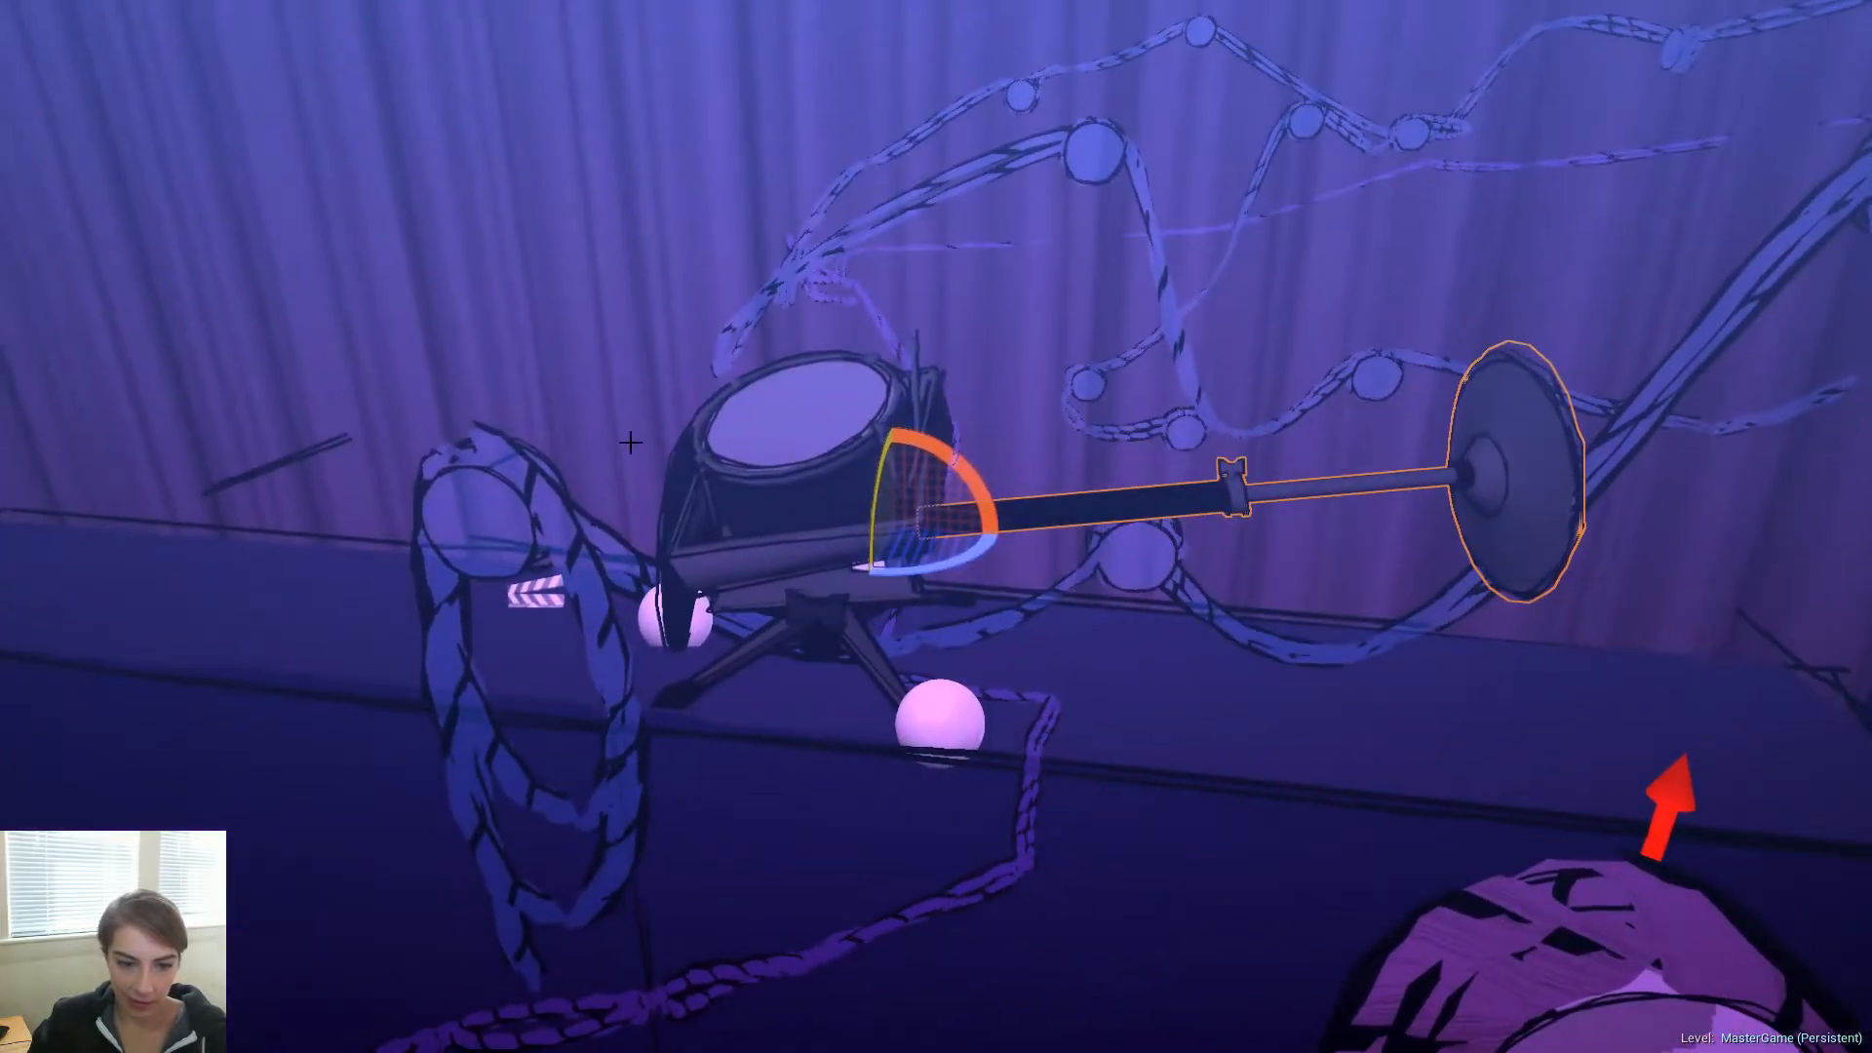
left_click(805, 589)
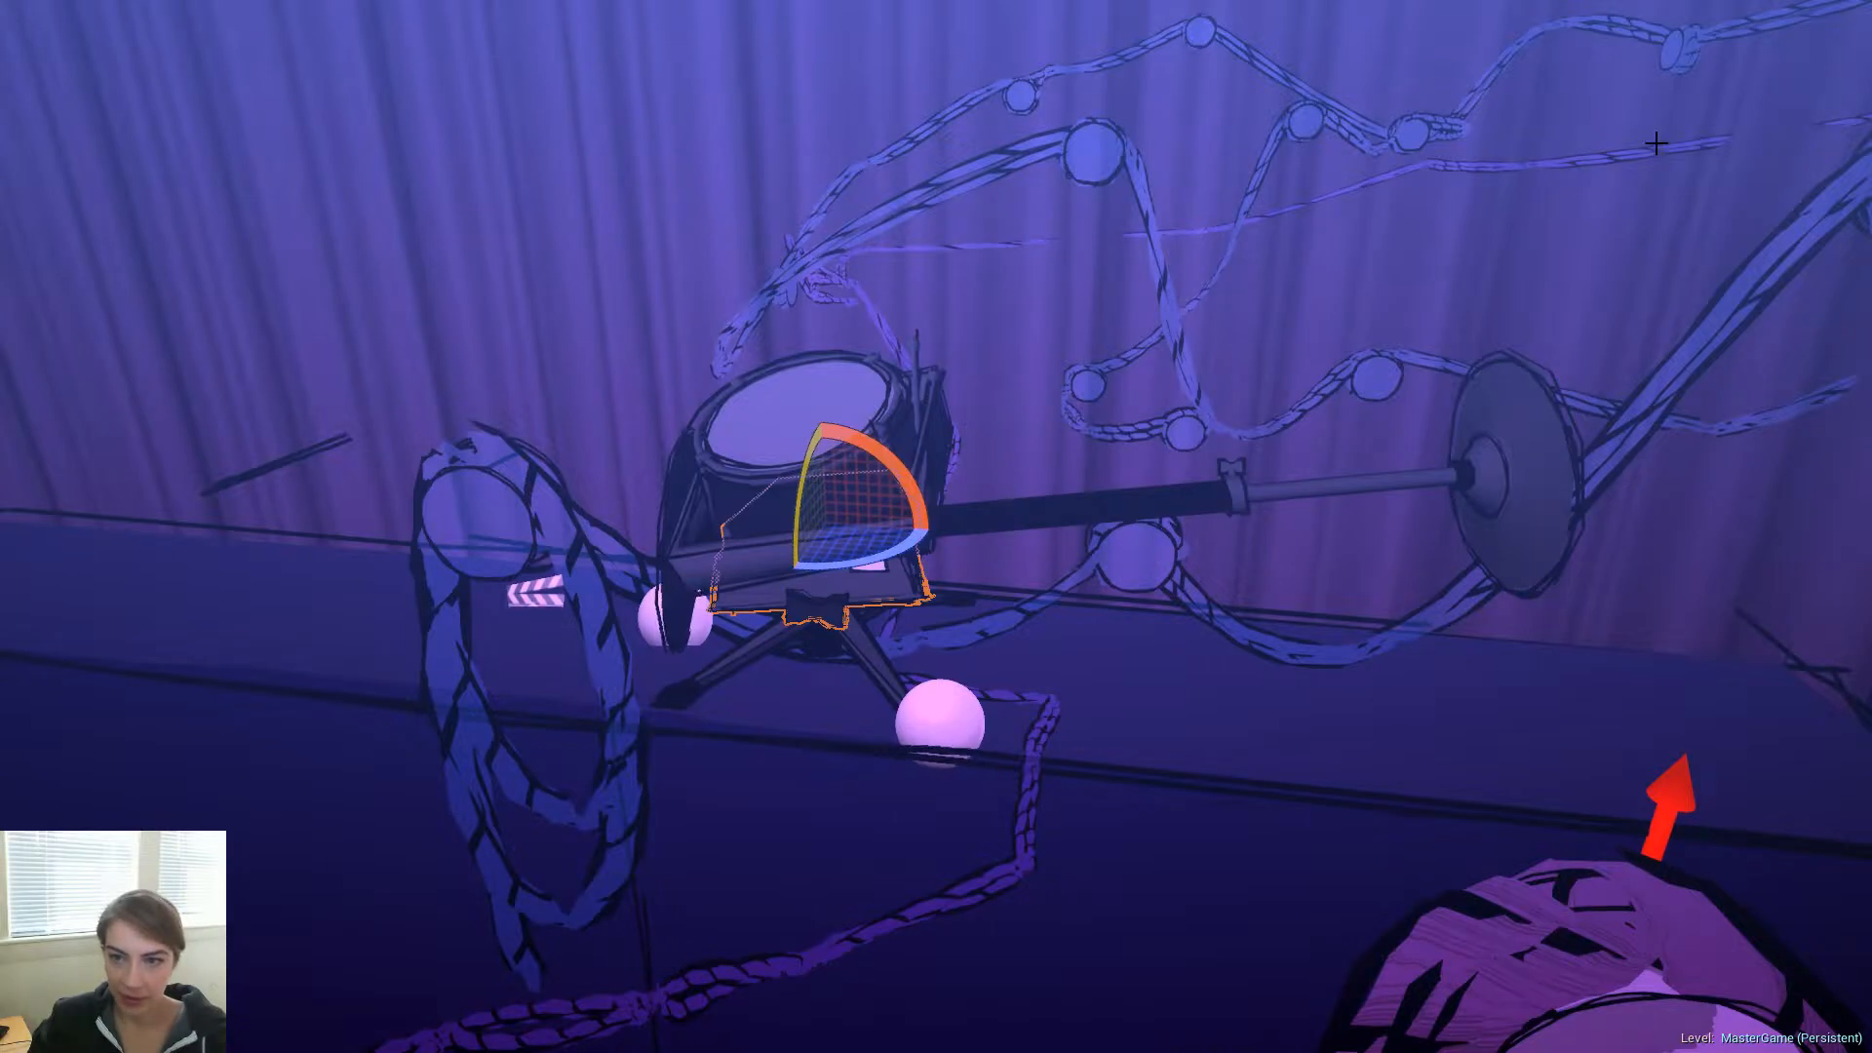
right_click_drag(1163, 486, 1109, 506)
left_click_drag(1164, 486, 1319, 691)
right_click_drag(1320, 692, 888, 605)
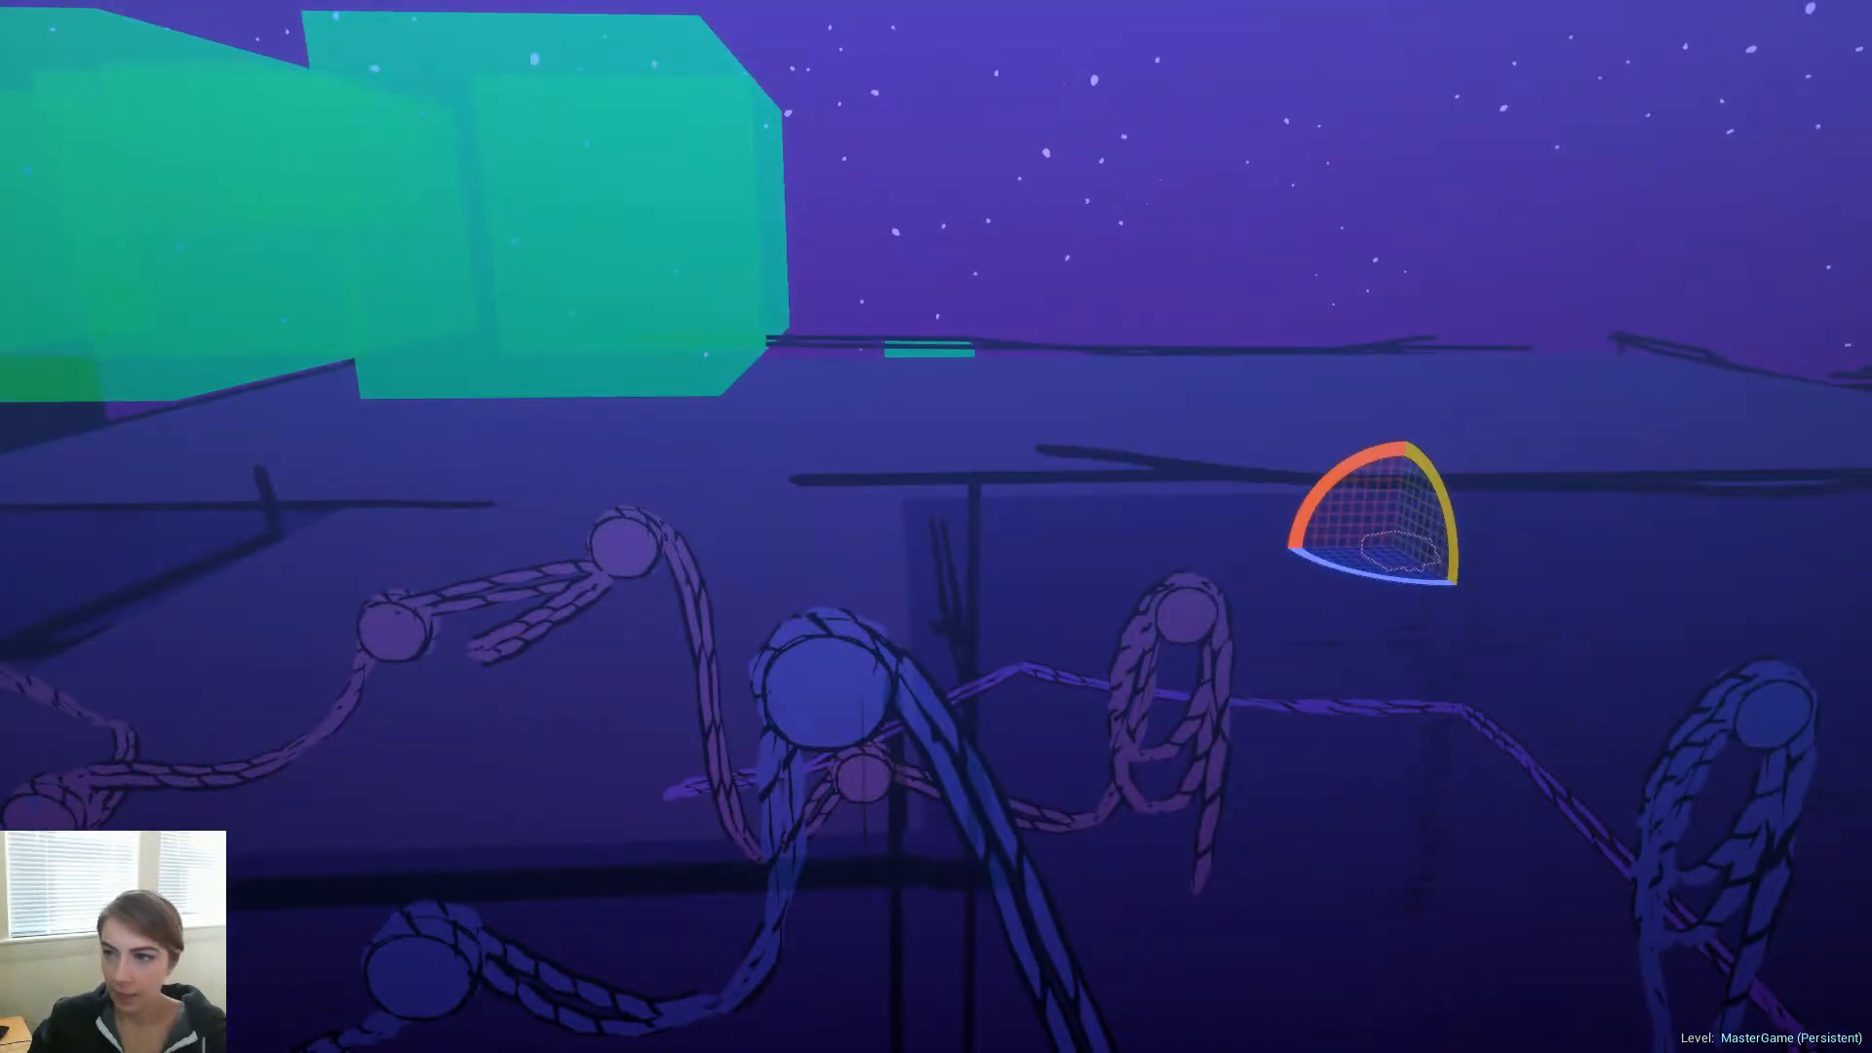
key("F11")
key("w")
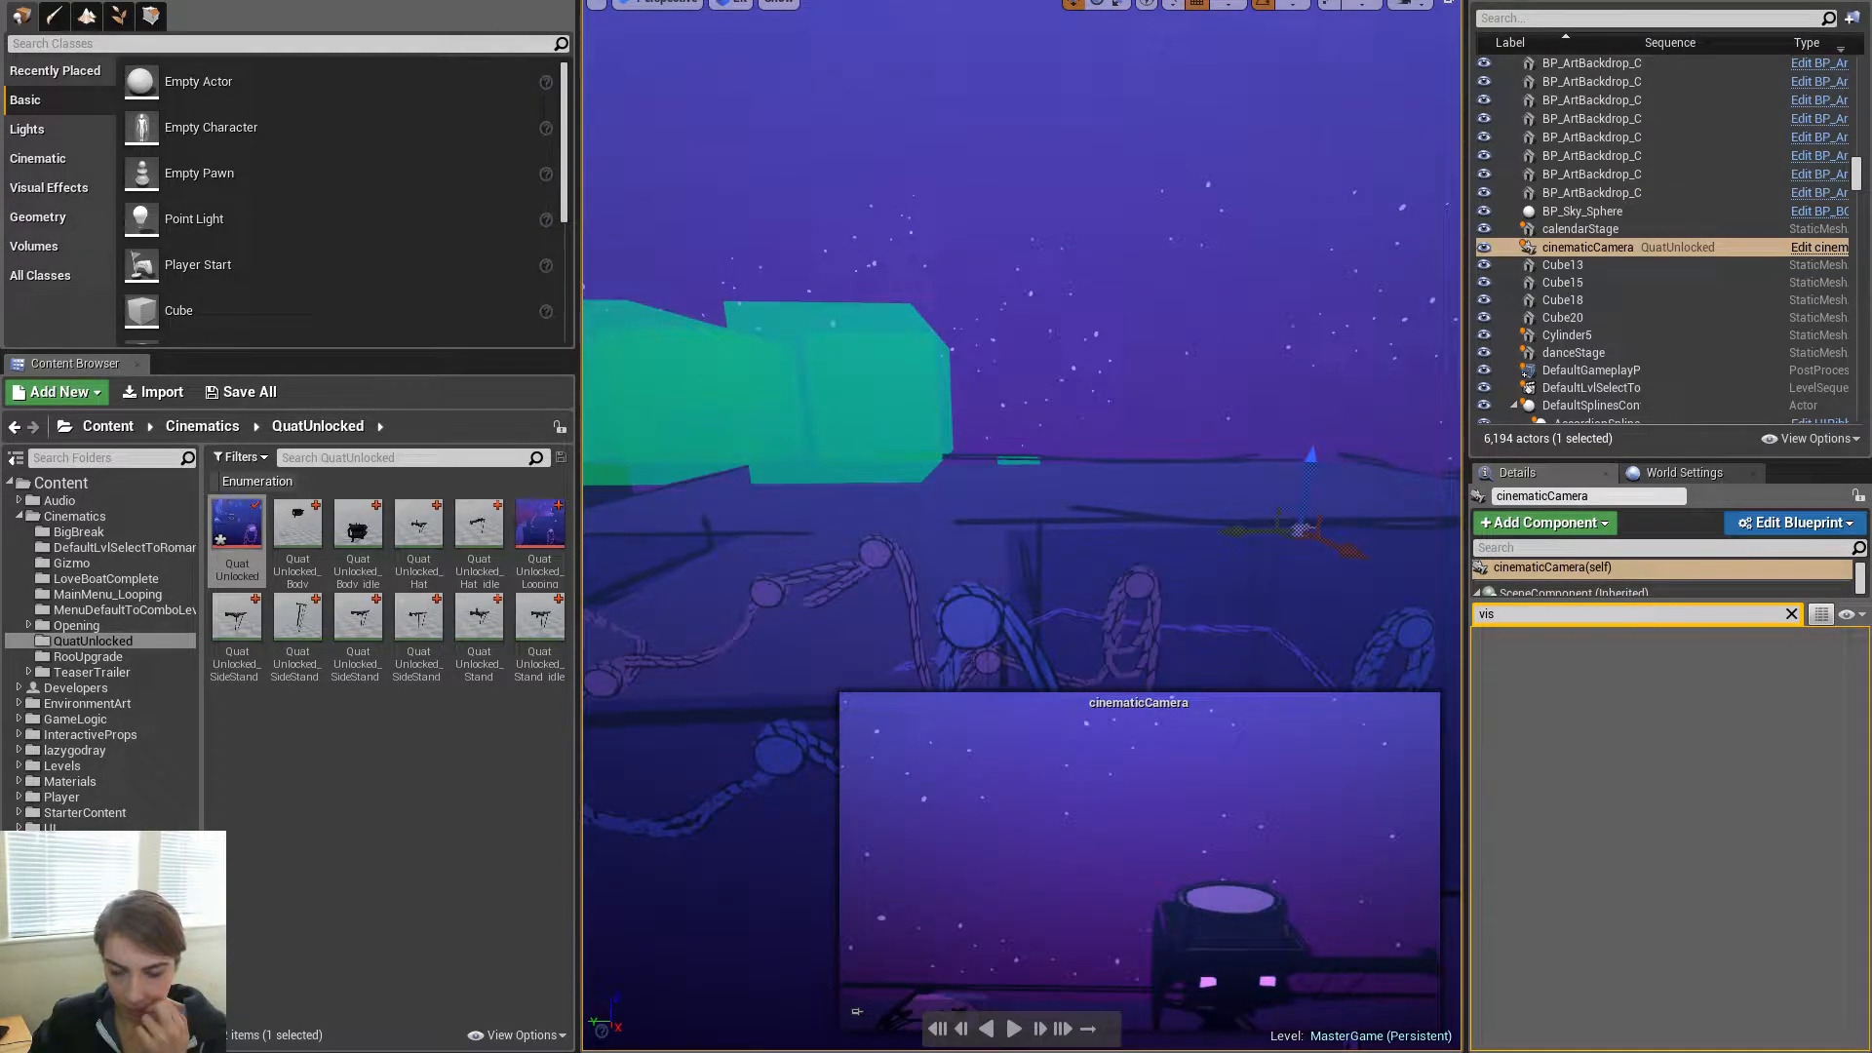
Focus on the cinematicCamera and reposition it to frame the whole character on its platform
double_click(1684, 250)
right_click_drag(1170, 439, 1404, 444)
left_click_drag(938, 425, 1234, 508)
left_click_drag(1166, 431, 1292, 605)
key("e")
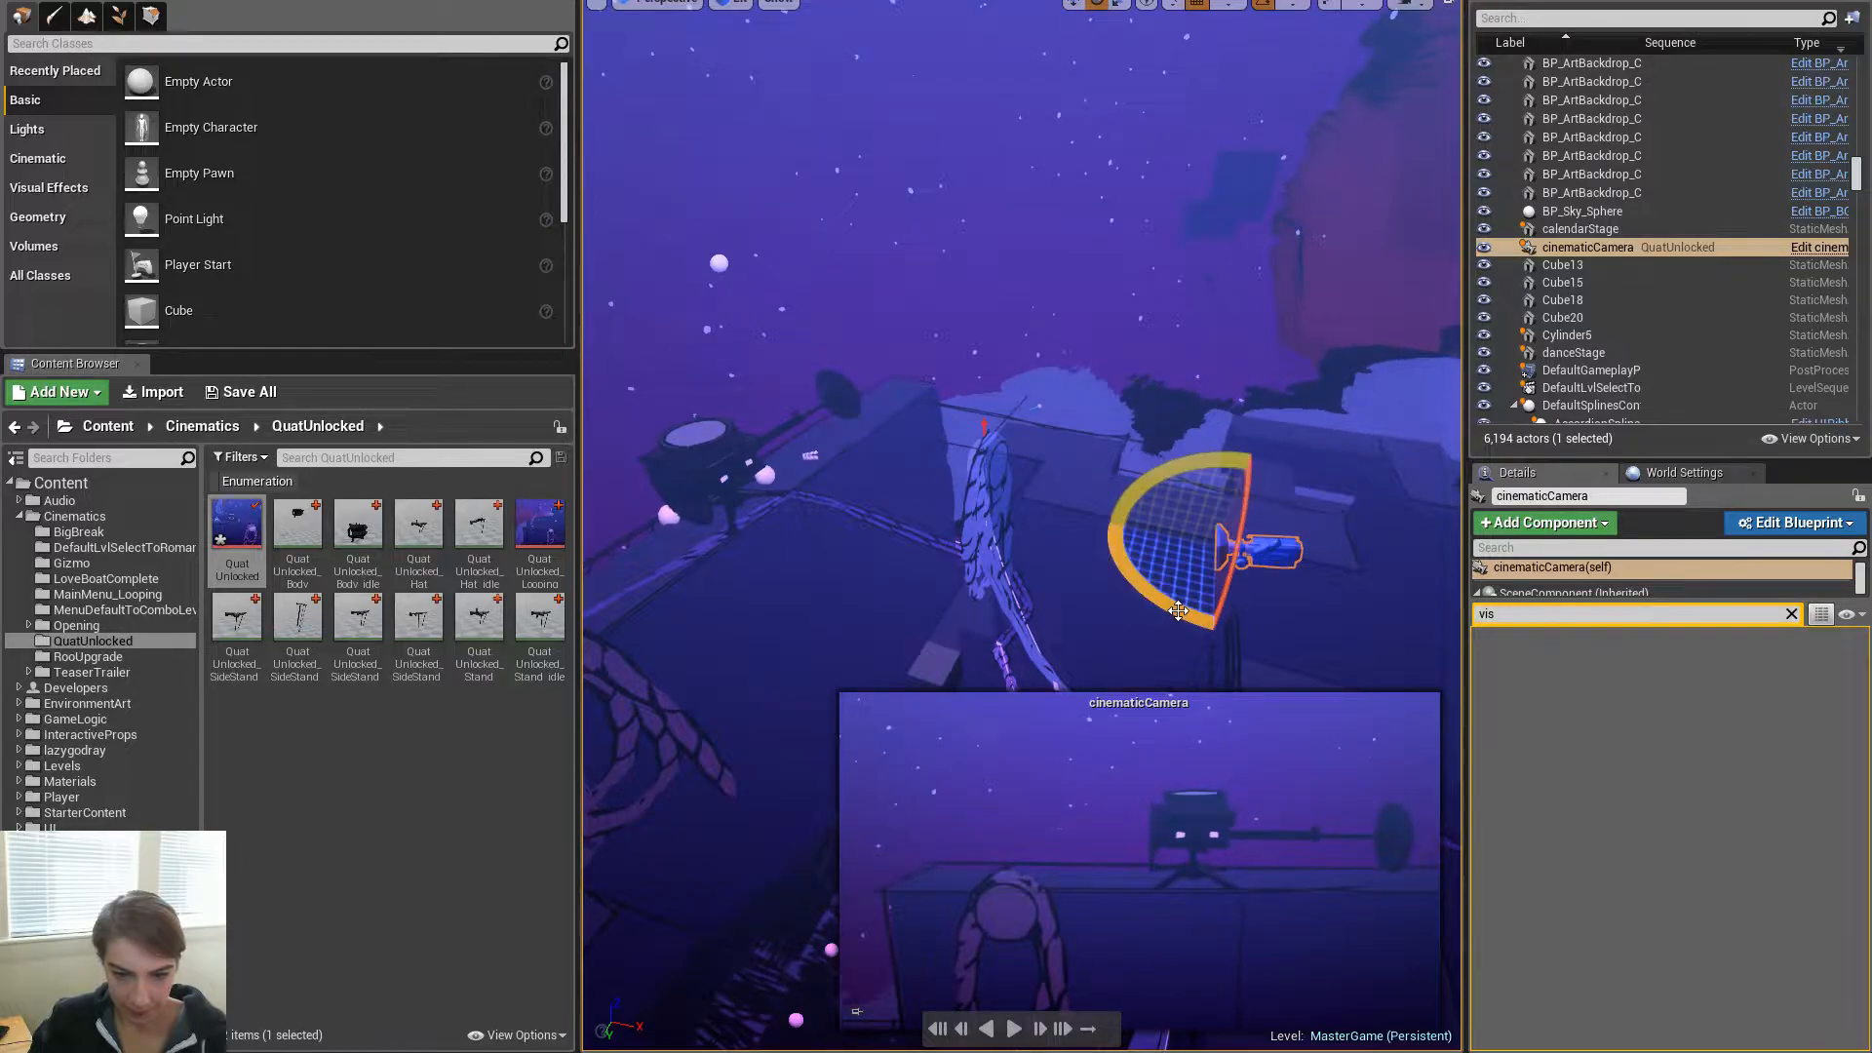
Try rotating and lowering the cinematicCamera, undoing each of these adjustments
left_click(1263, 5)
left_click_drag(1164, 607, 1332, 607)
key("w")
left_click_drag(1227, 583, 1209, 751)
right_click_drag(1141, 624, 975, 546)
right_click_drag(1127, 230, 1219, 273)
key("ctrl+z")
key("ctrl+z")
key("ctrl+z")
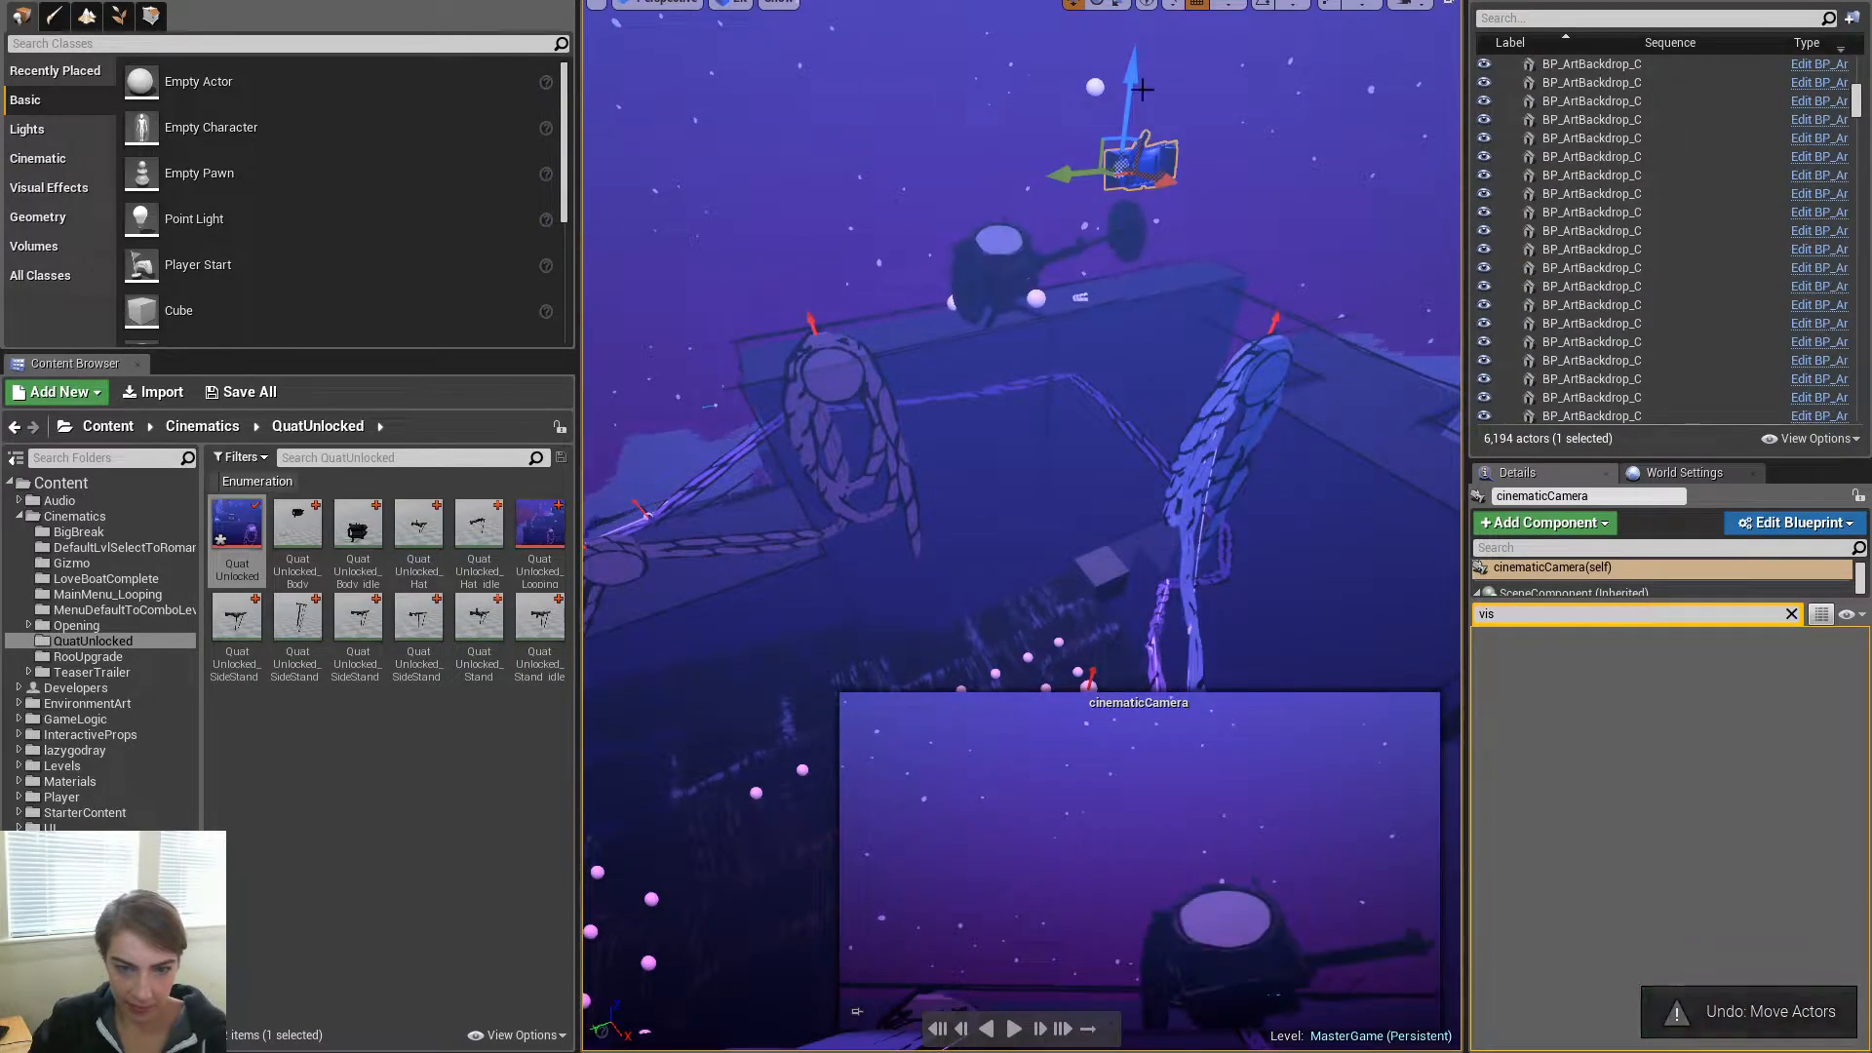
left_click_drag(1132, 98, 1105, 265)
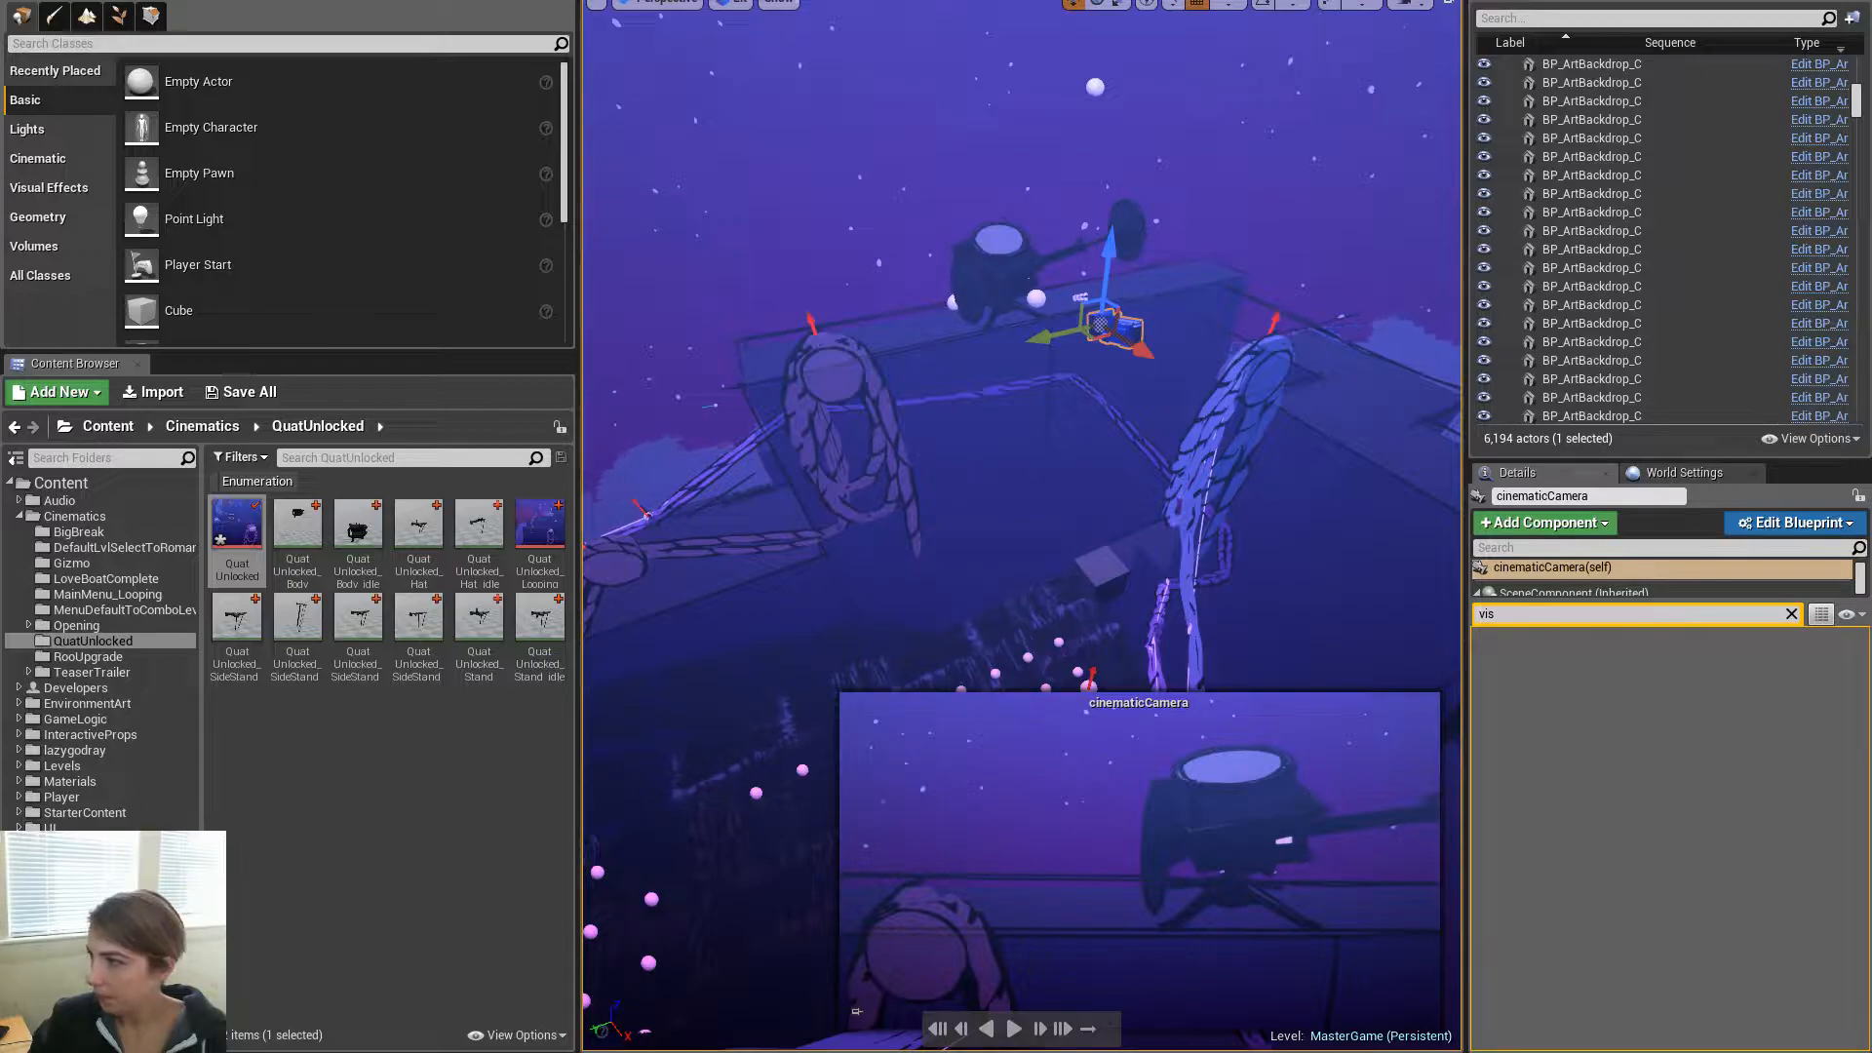
key("ctrl+z")
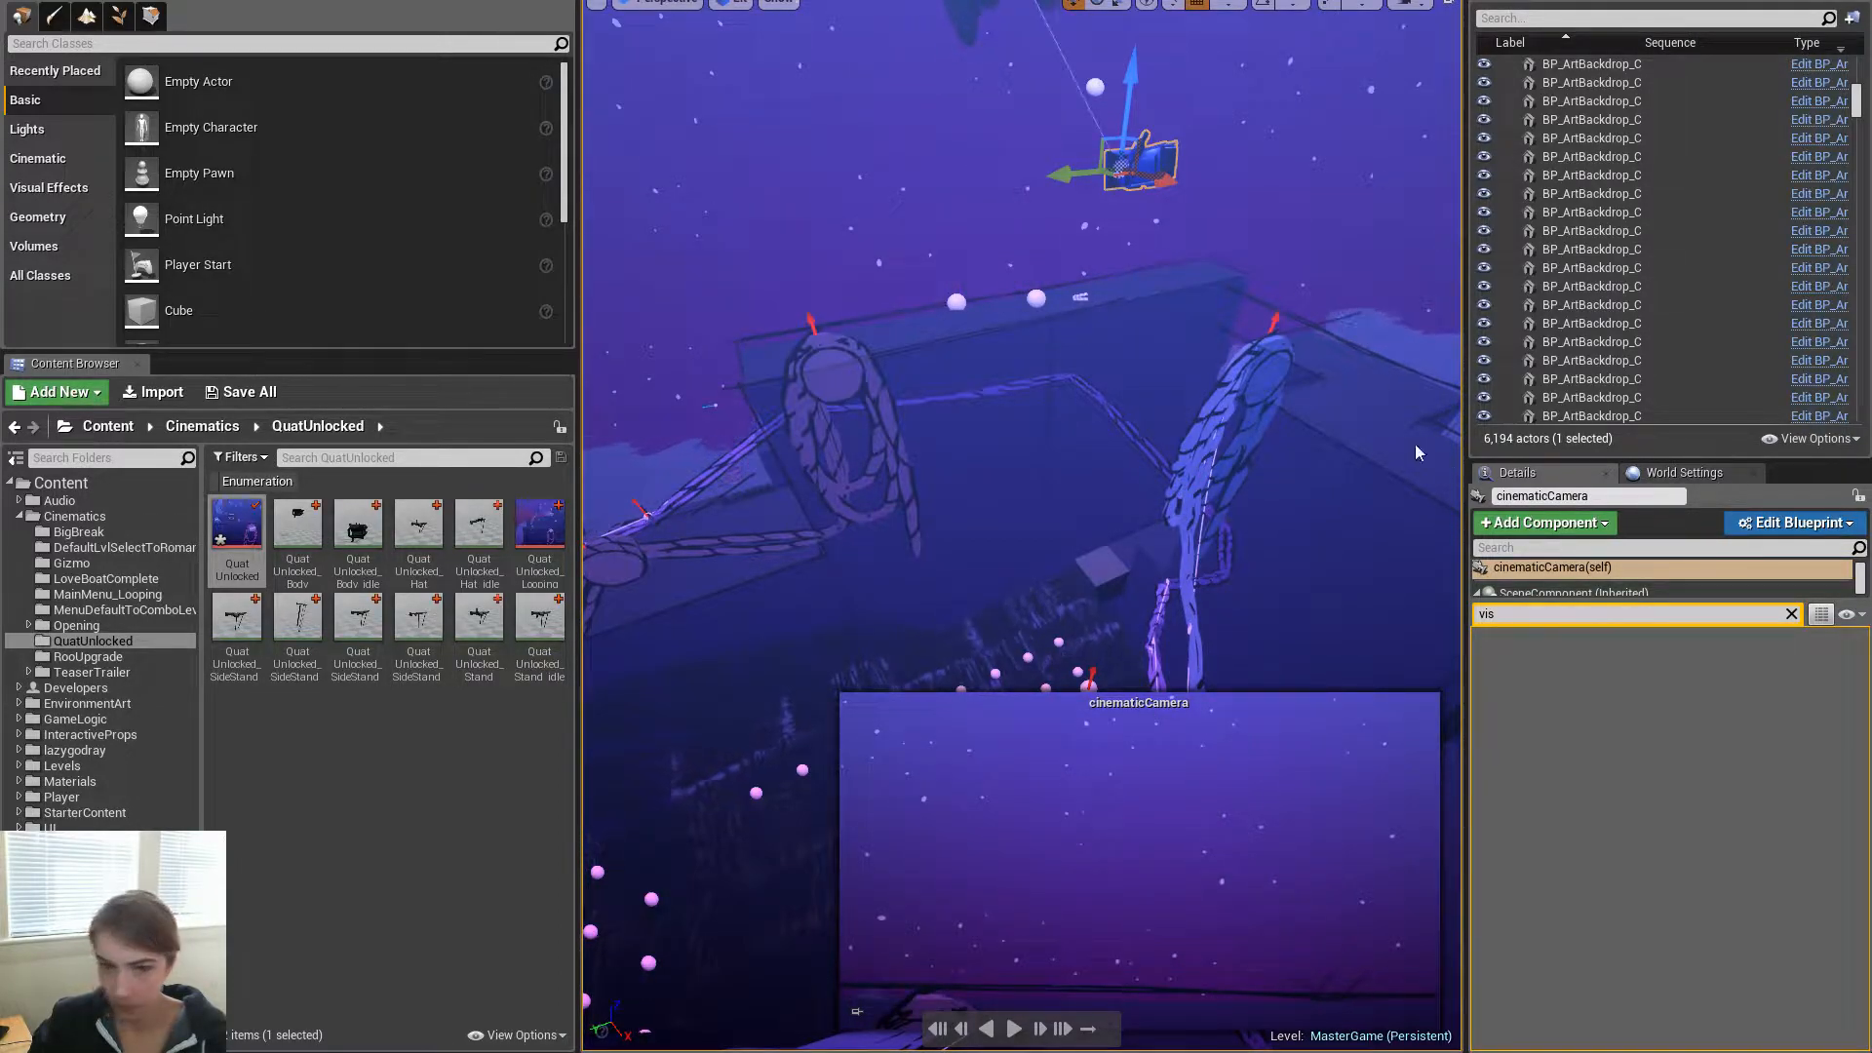
Pull the cinematicCamera back from the character, lower it, shift it sideways and key its transform
left_click_drag(1163, 180, 1306, 257)
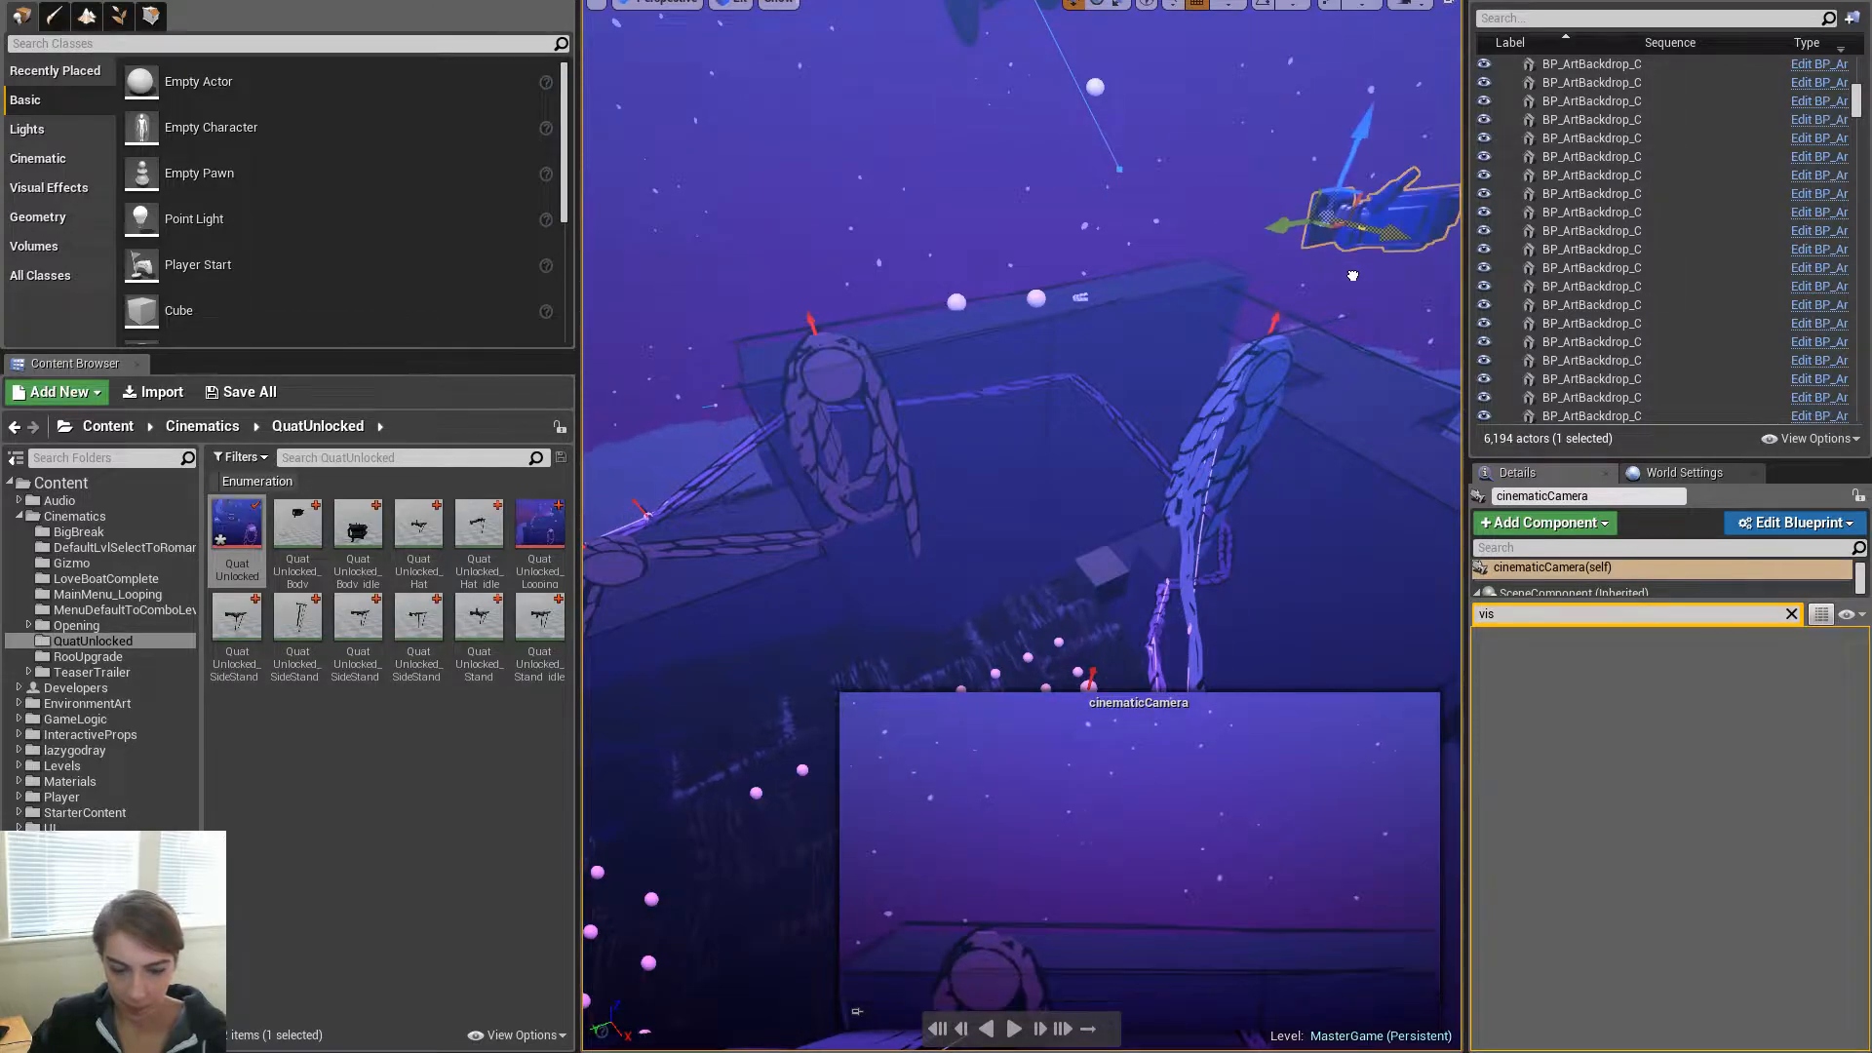
left_click_drag(1365, 127, 1342, 280)
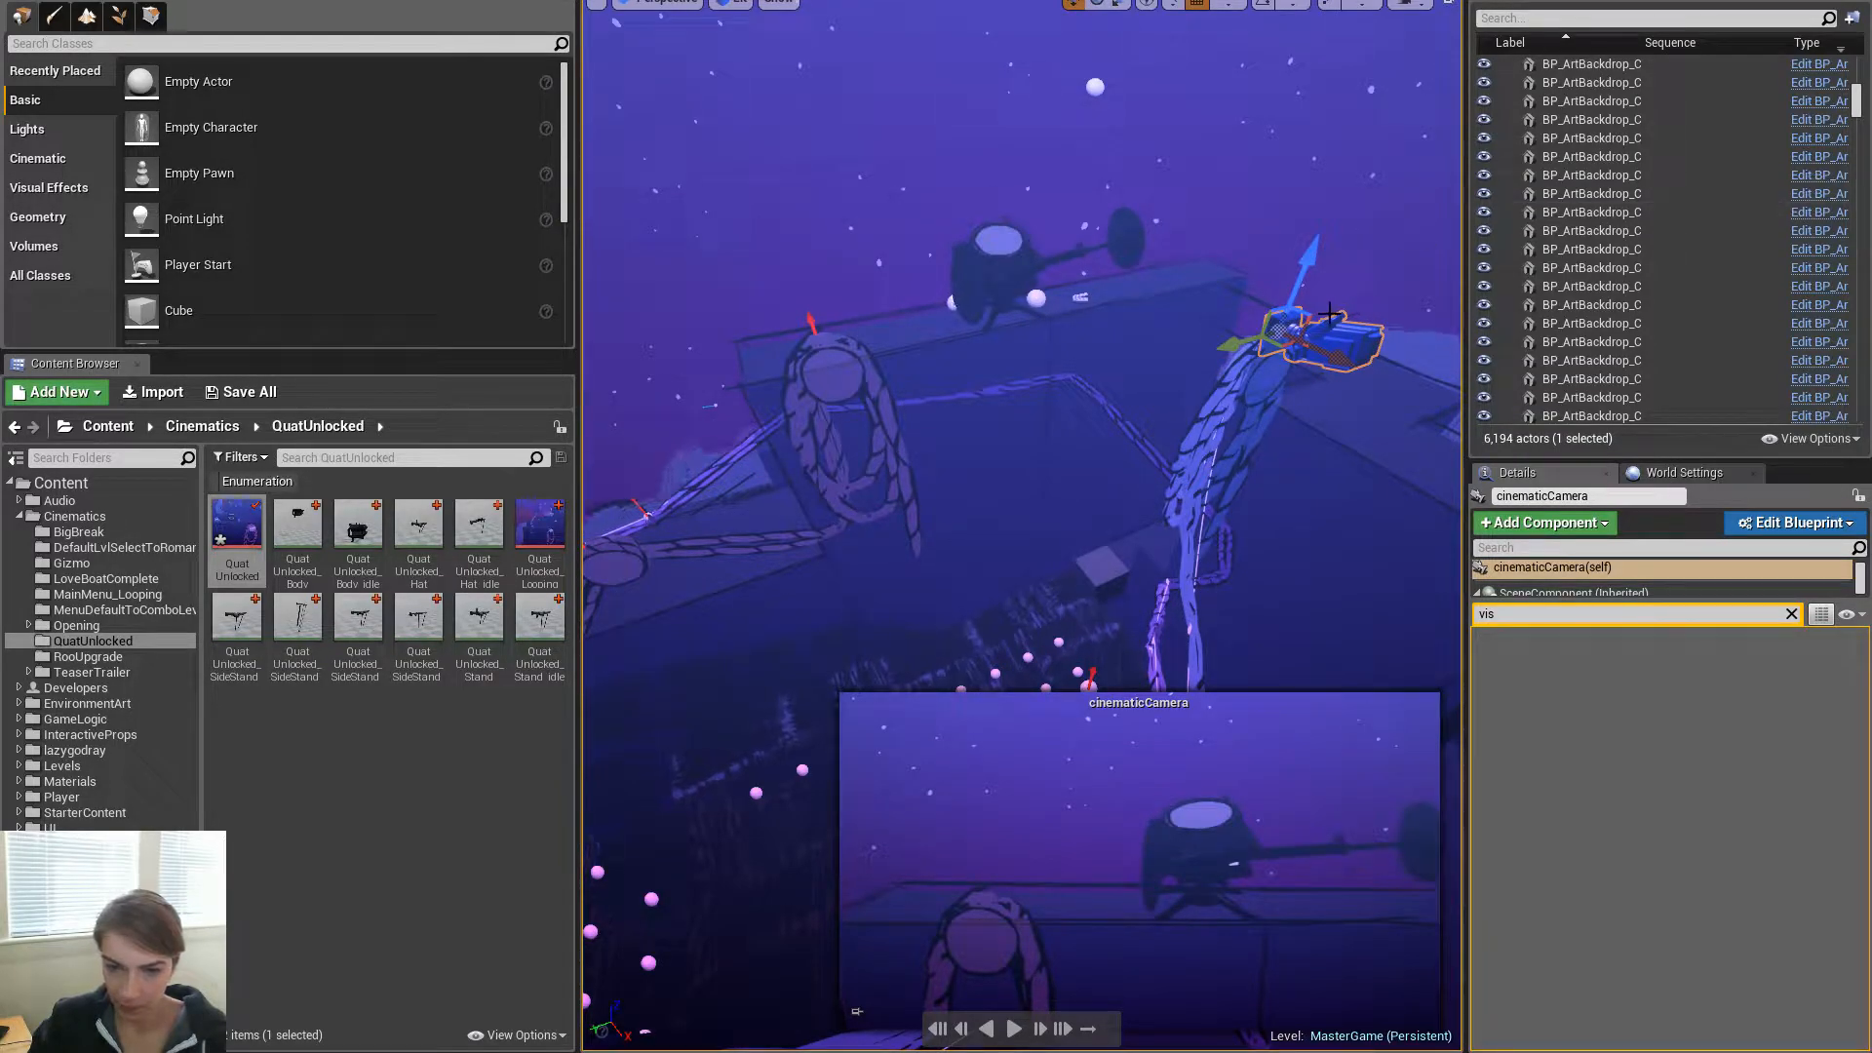
left_click_drag(1258, 341, 1185, 363)
key("s")
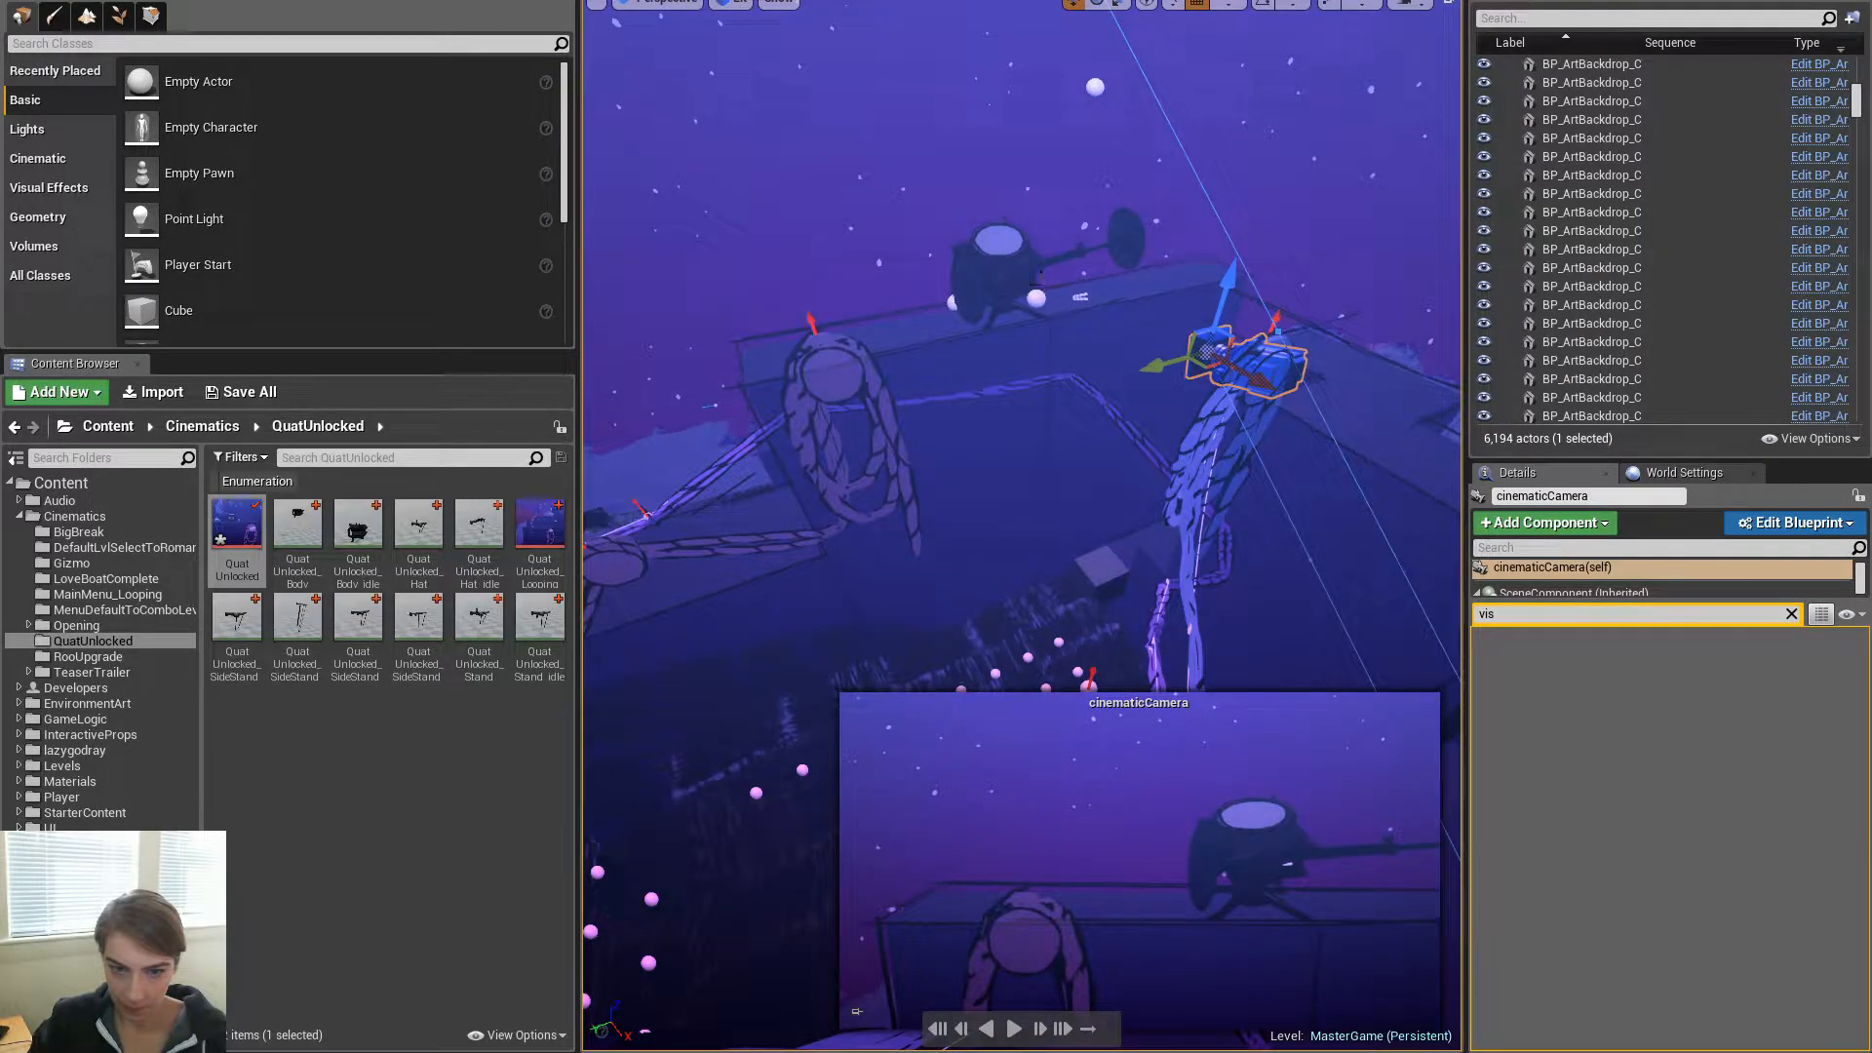
Select the QuatUnlocked_Quat body actor and shift the character sideways along its platform
left_click(956, 274)
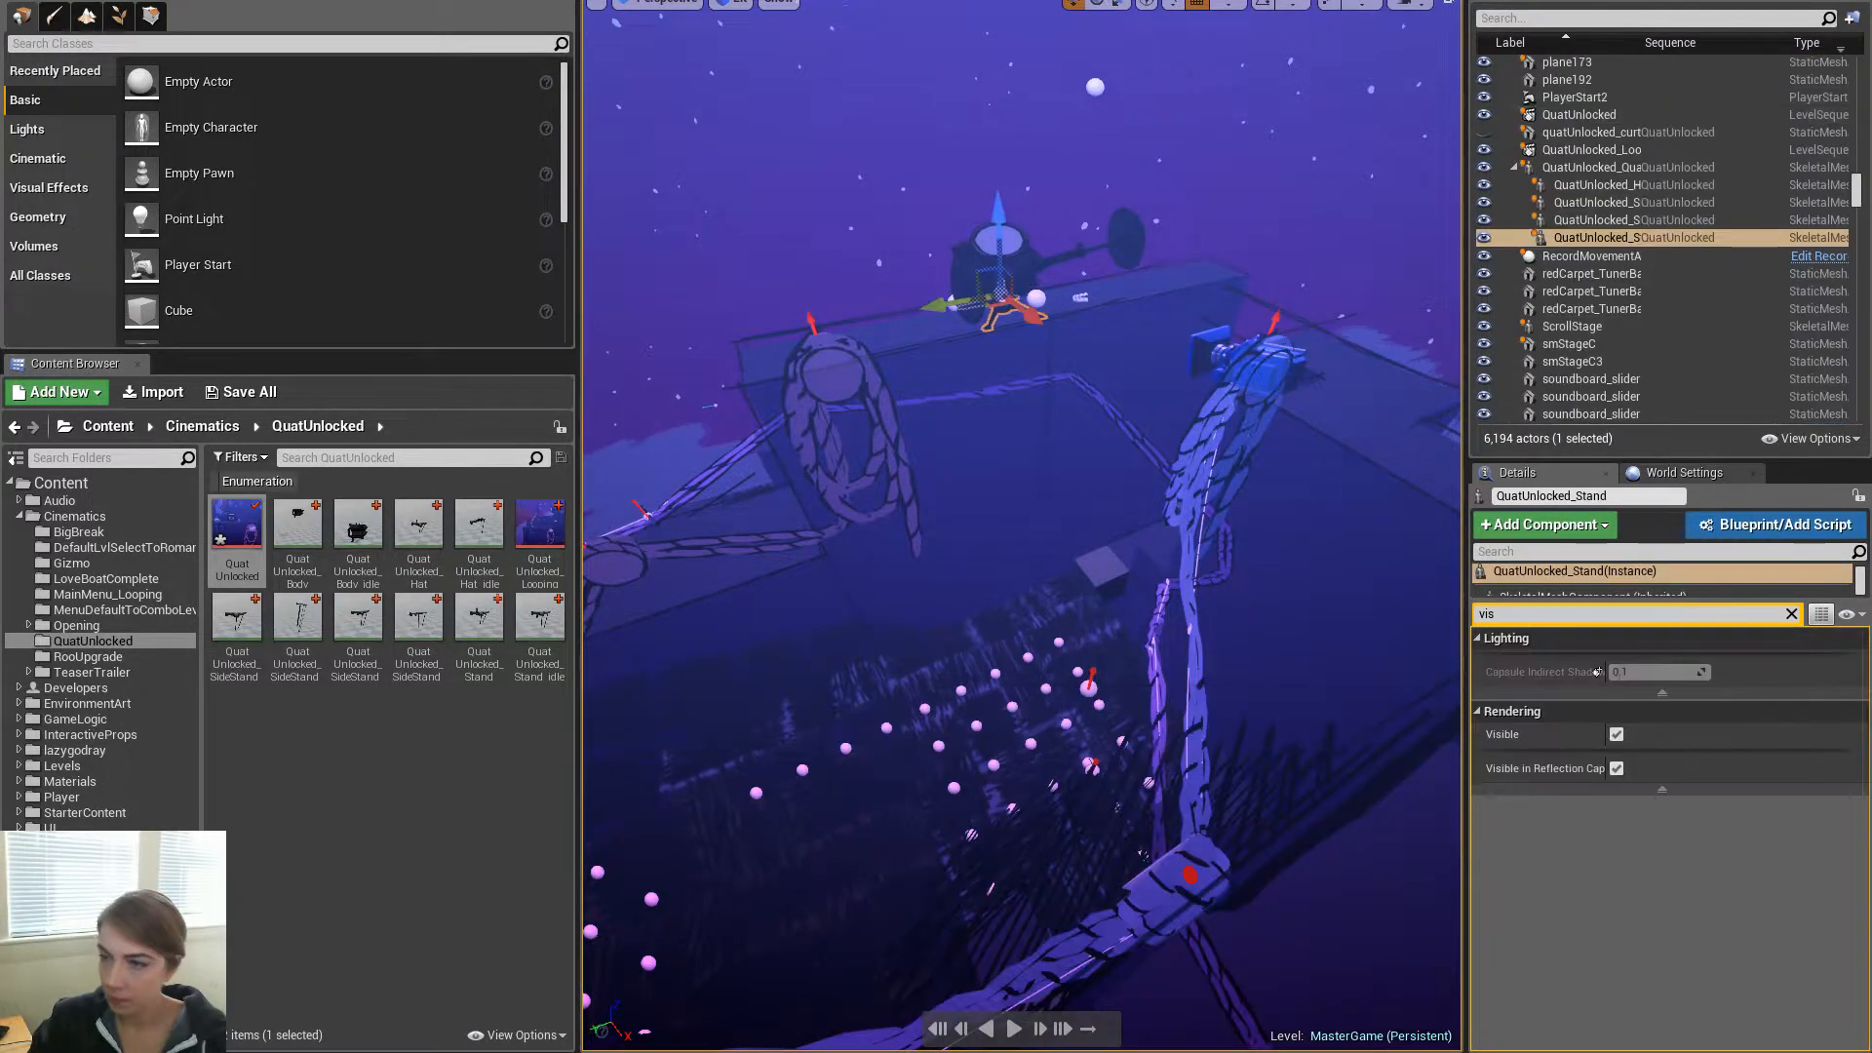
left_click(1028, 279)
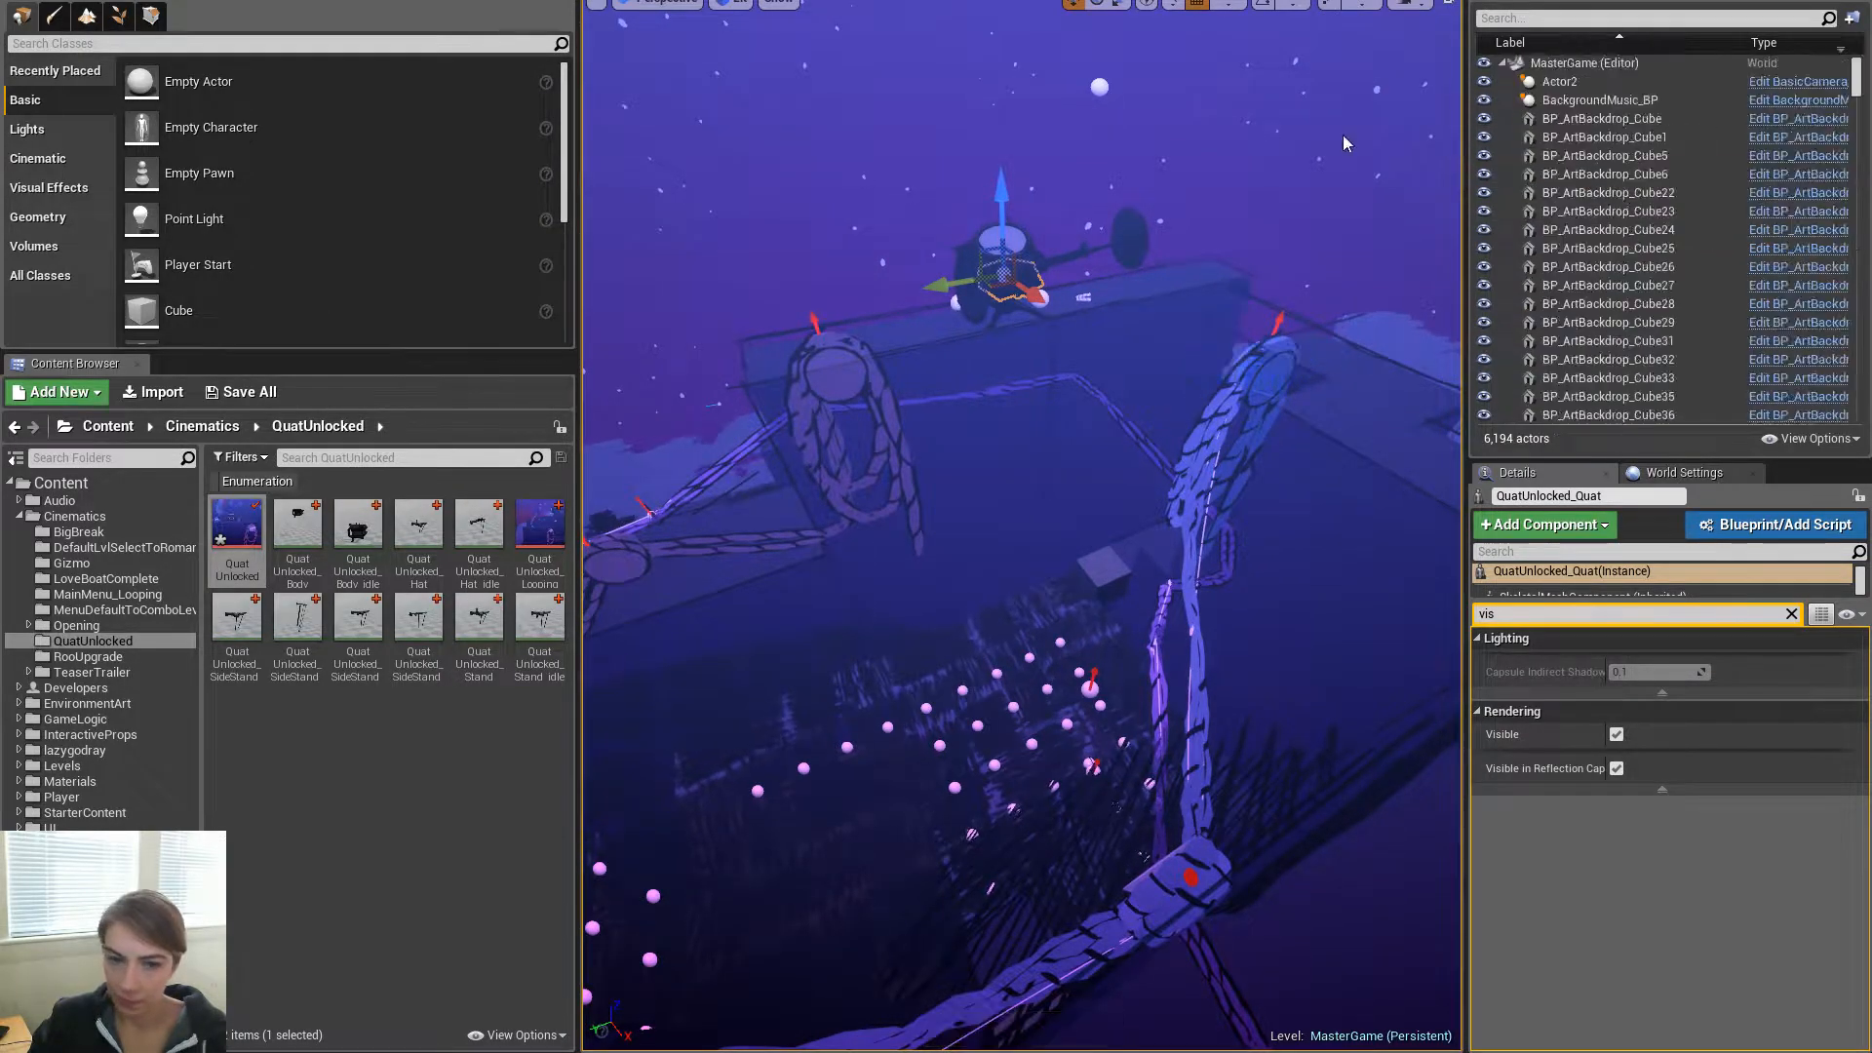
left_click(1051, 366)
left_click(1040, 283)
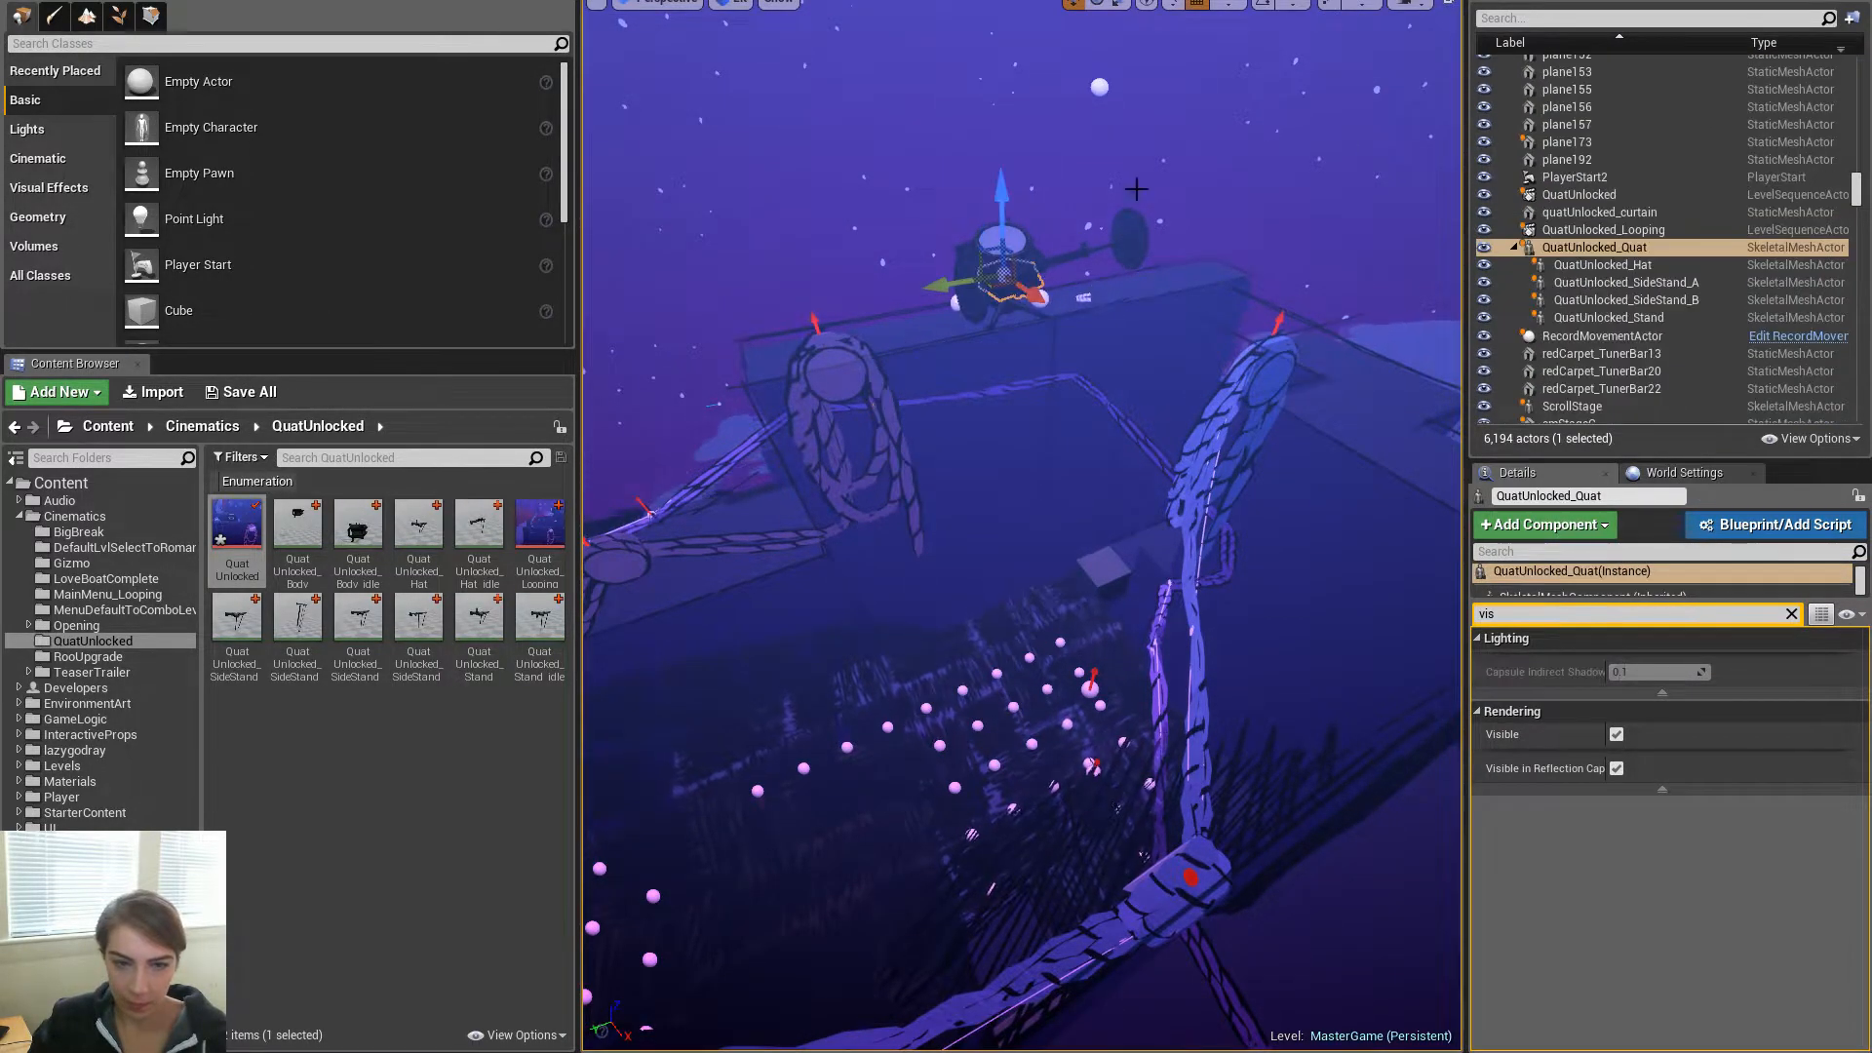
left_click_drag(944, 286, 871, 294)
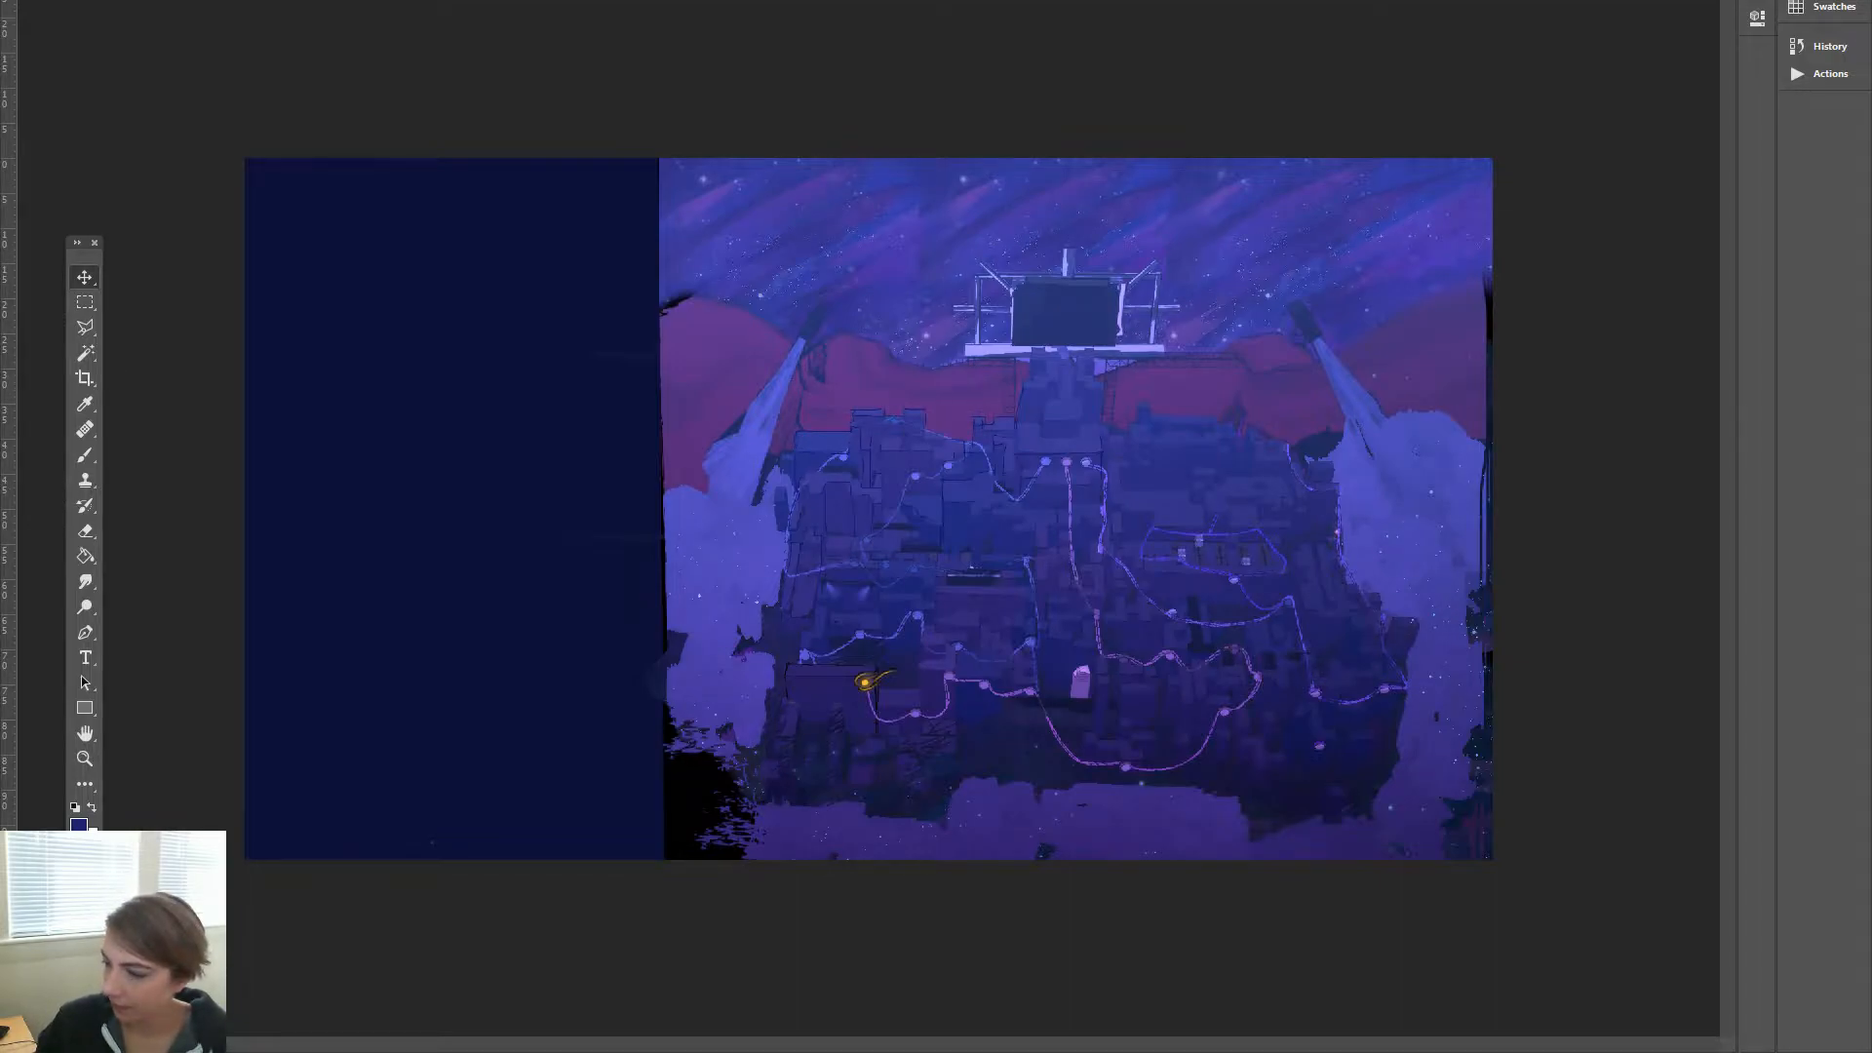
Switch from Photoshop to the Unreal Editor and open the QuatUnlocked level sequence in a maximized Sequencer window
key("alt+Tab")
right_click_drag(1022, 526, 985, 445)
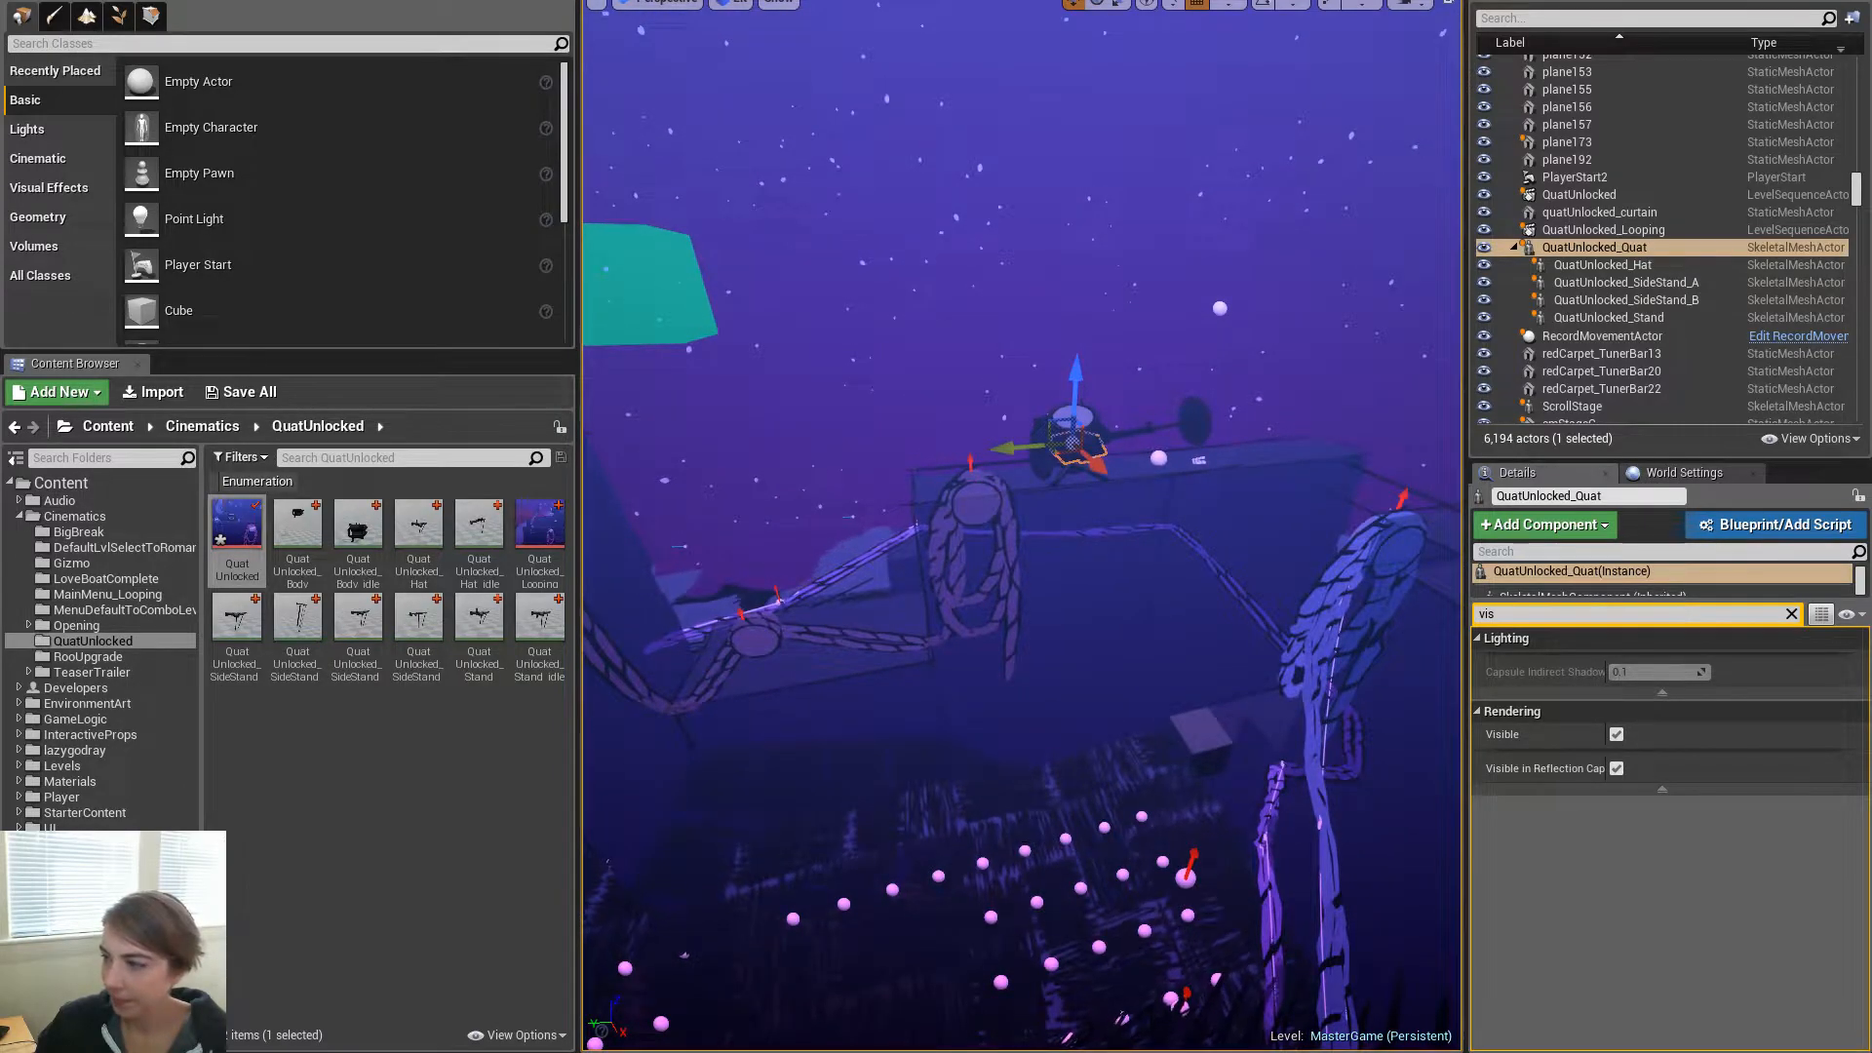
left_click(266, 1)
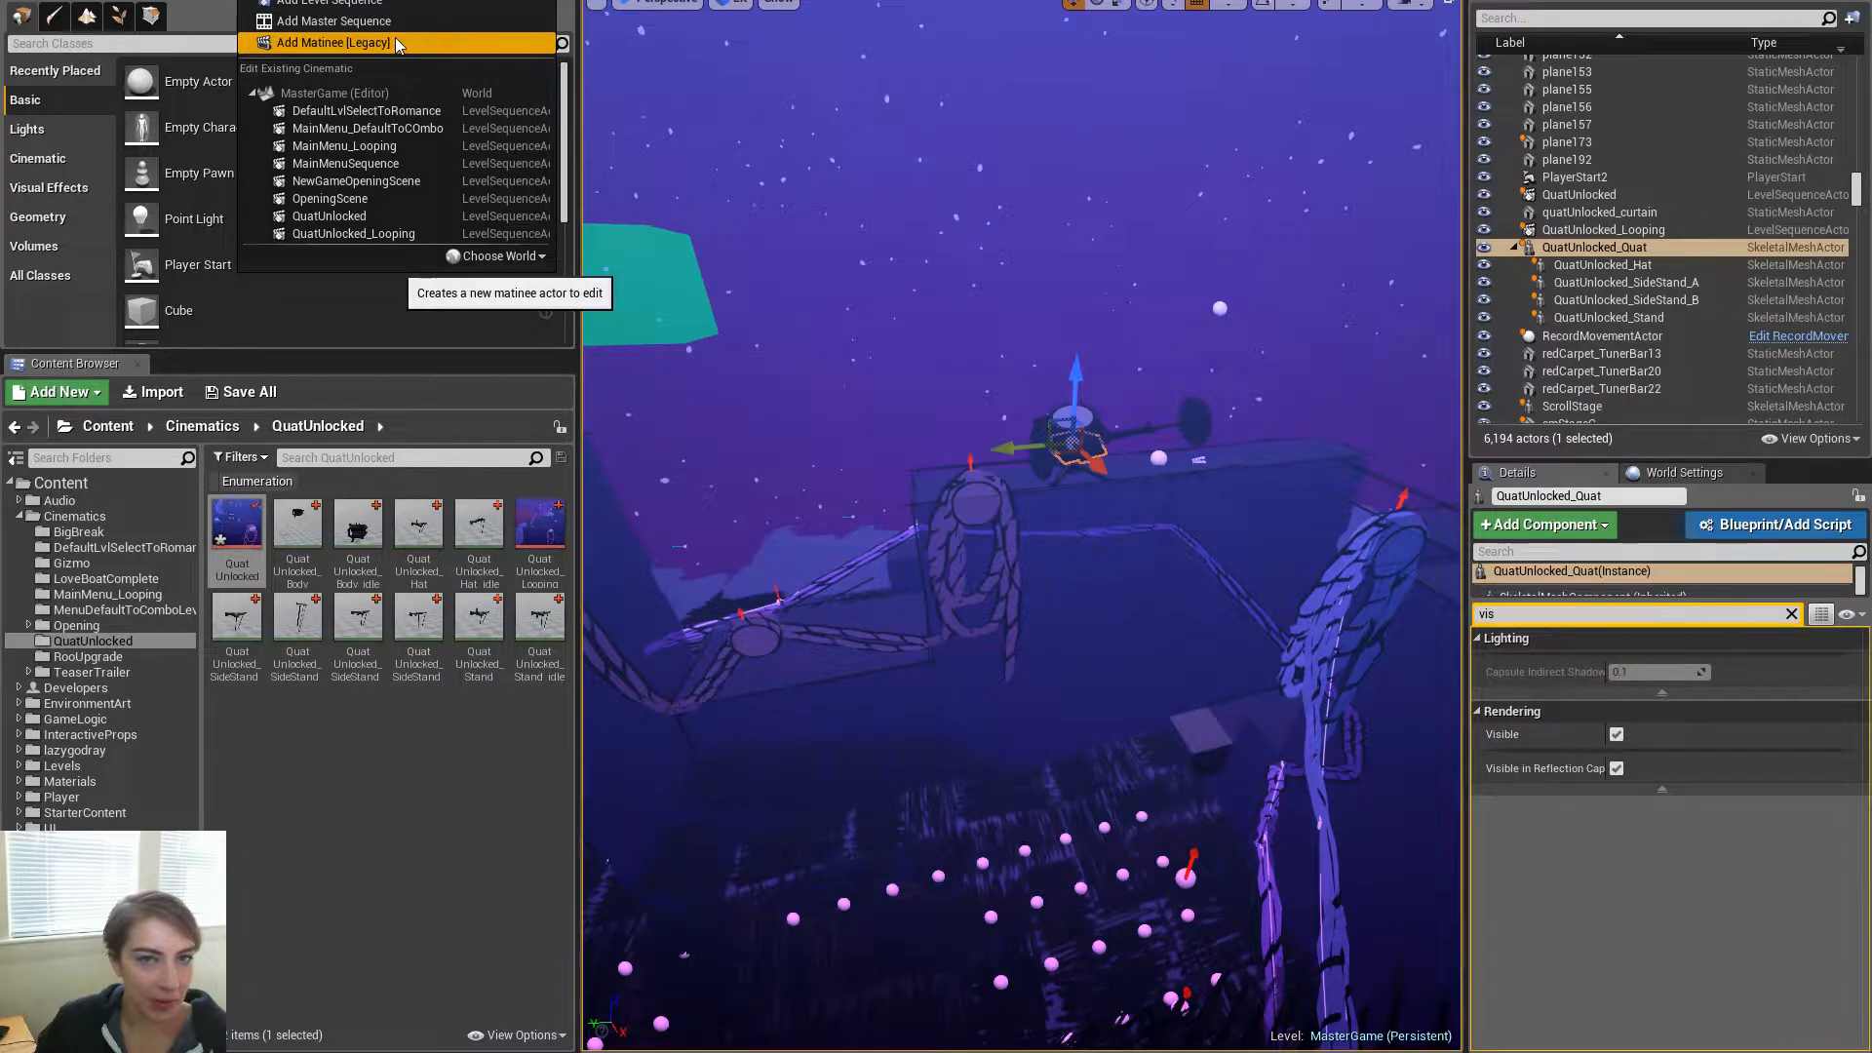
key("Escape")
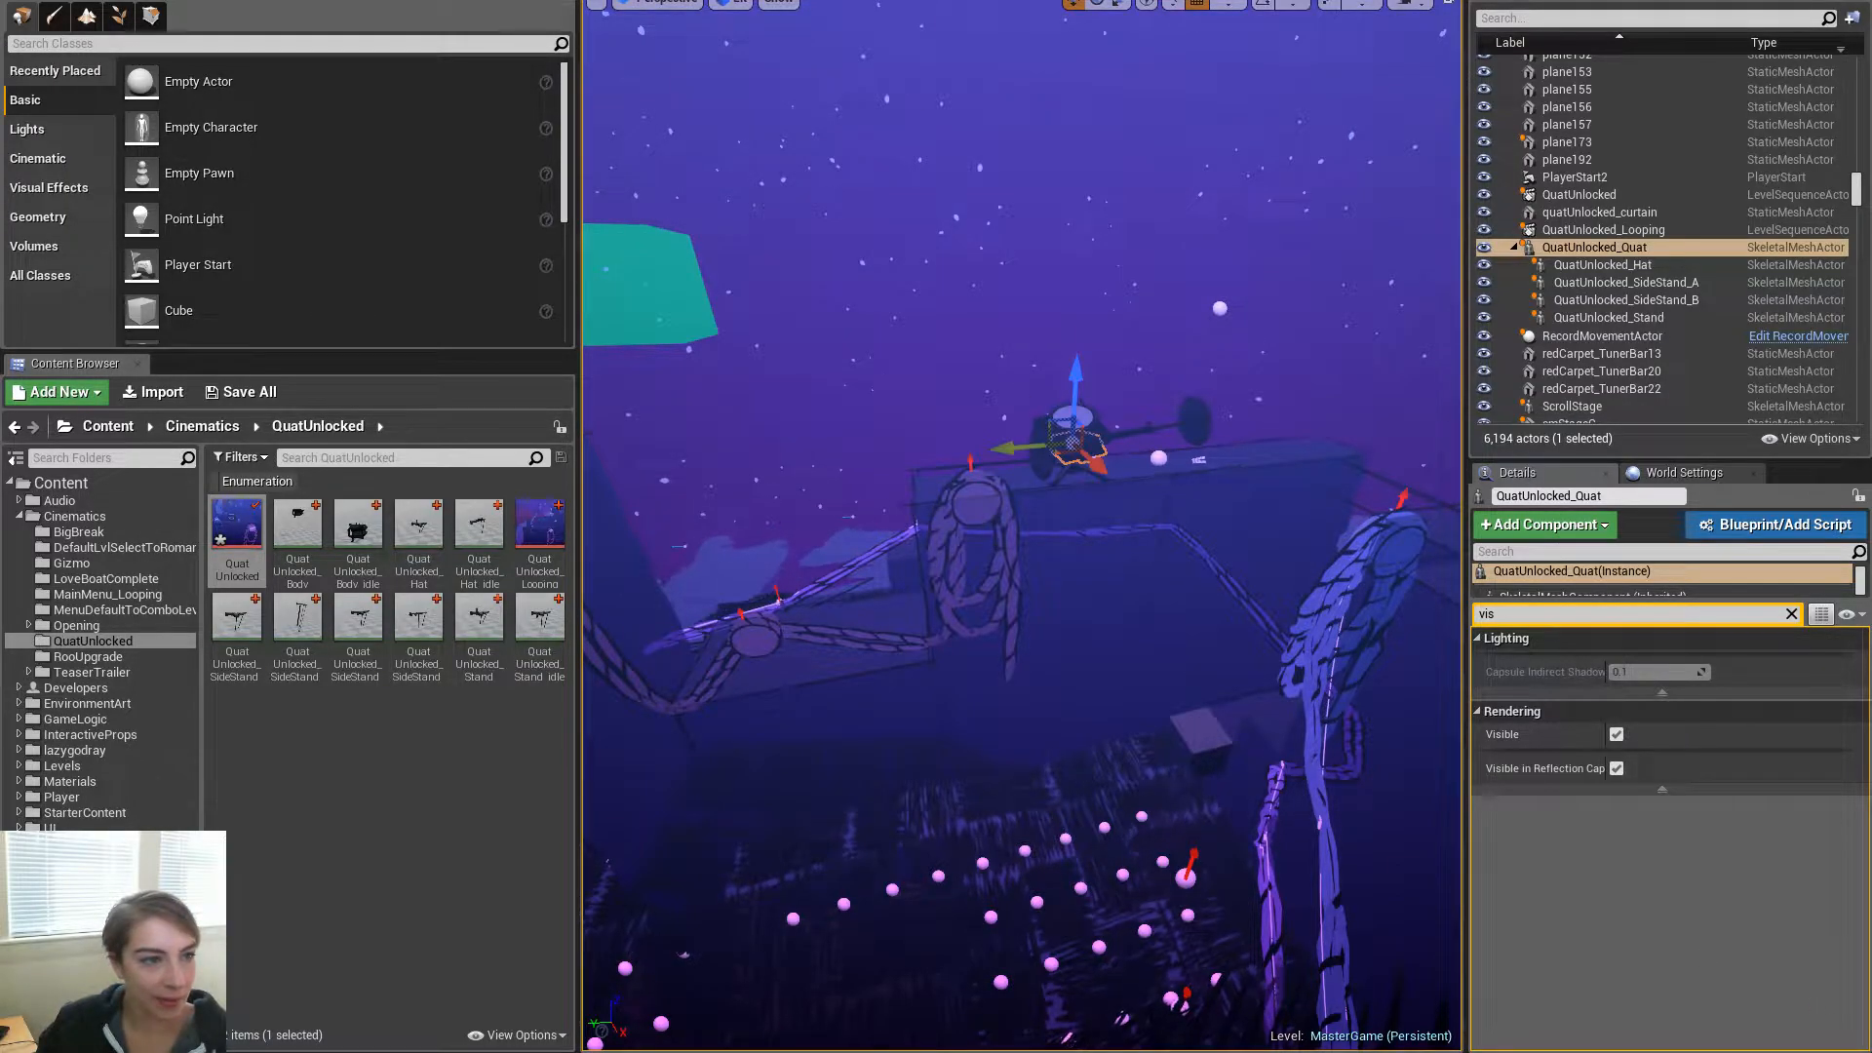
left_click(263, 1)
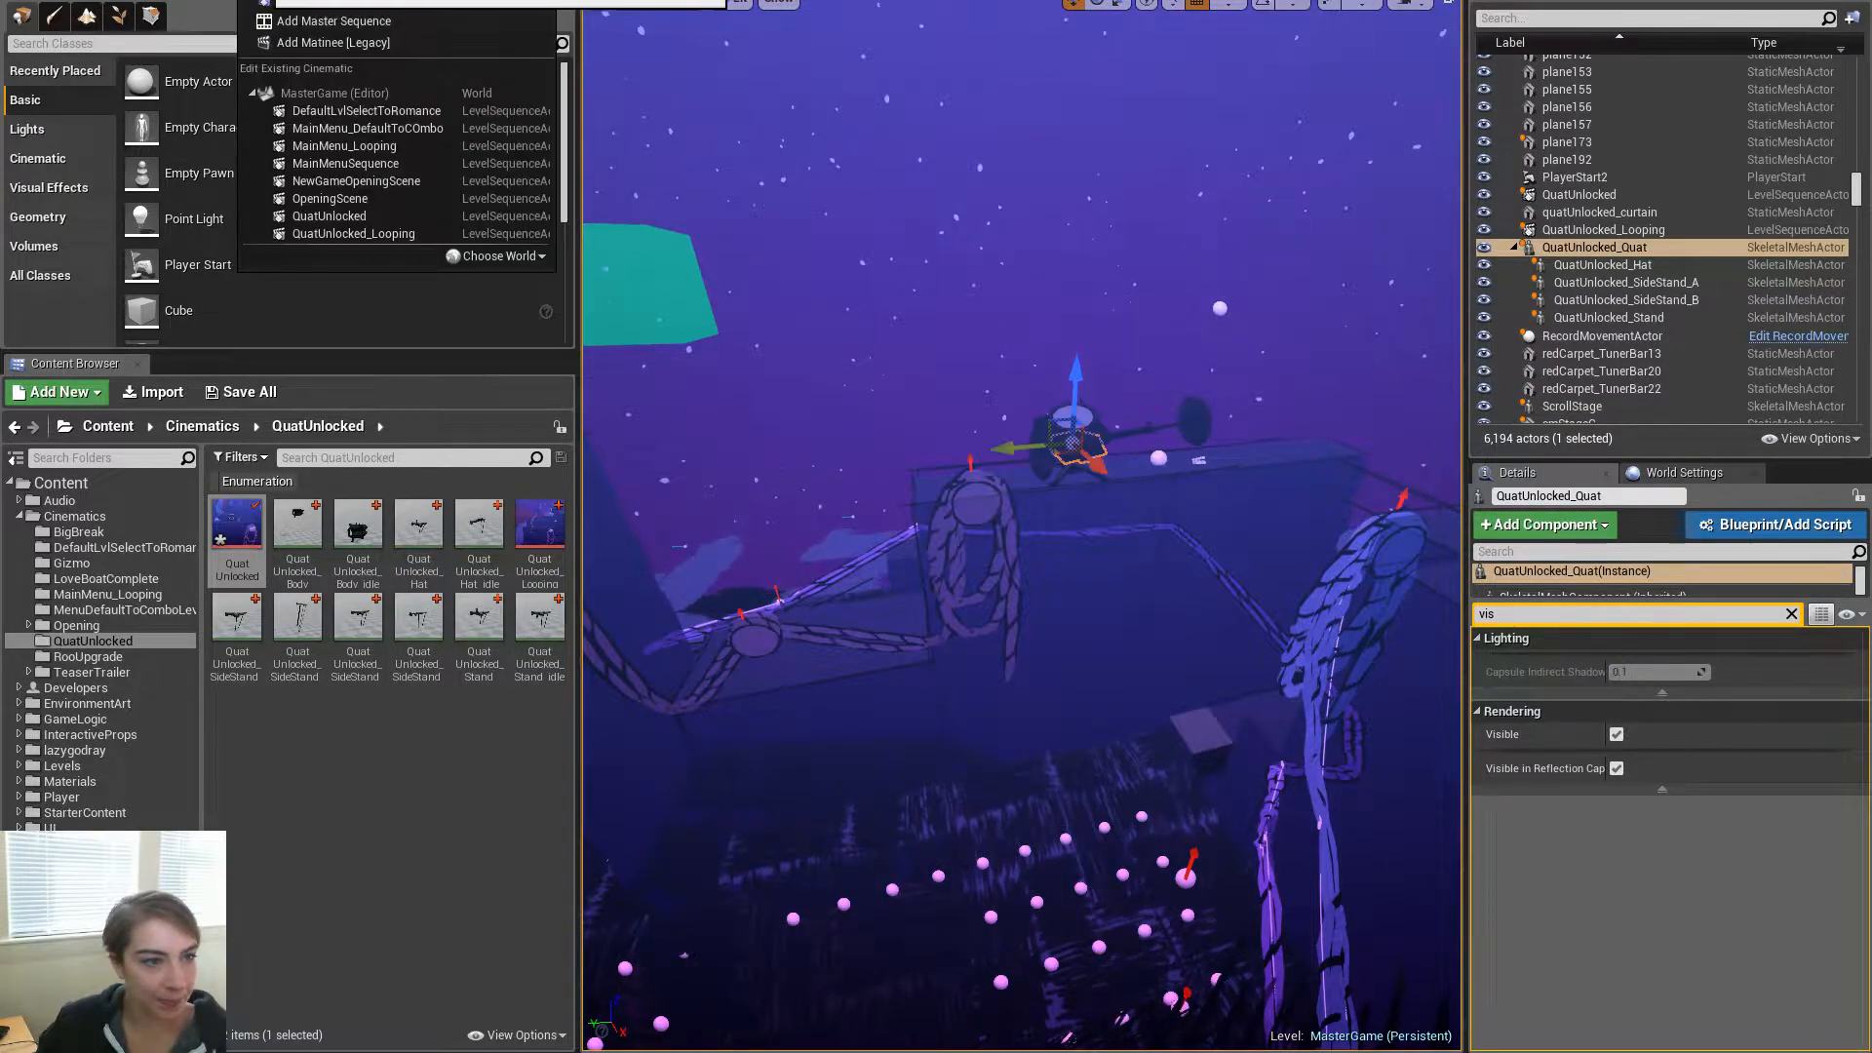
double_click(237, 539)
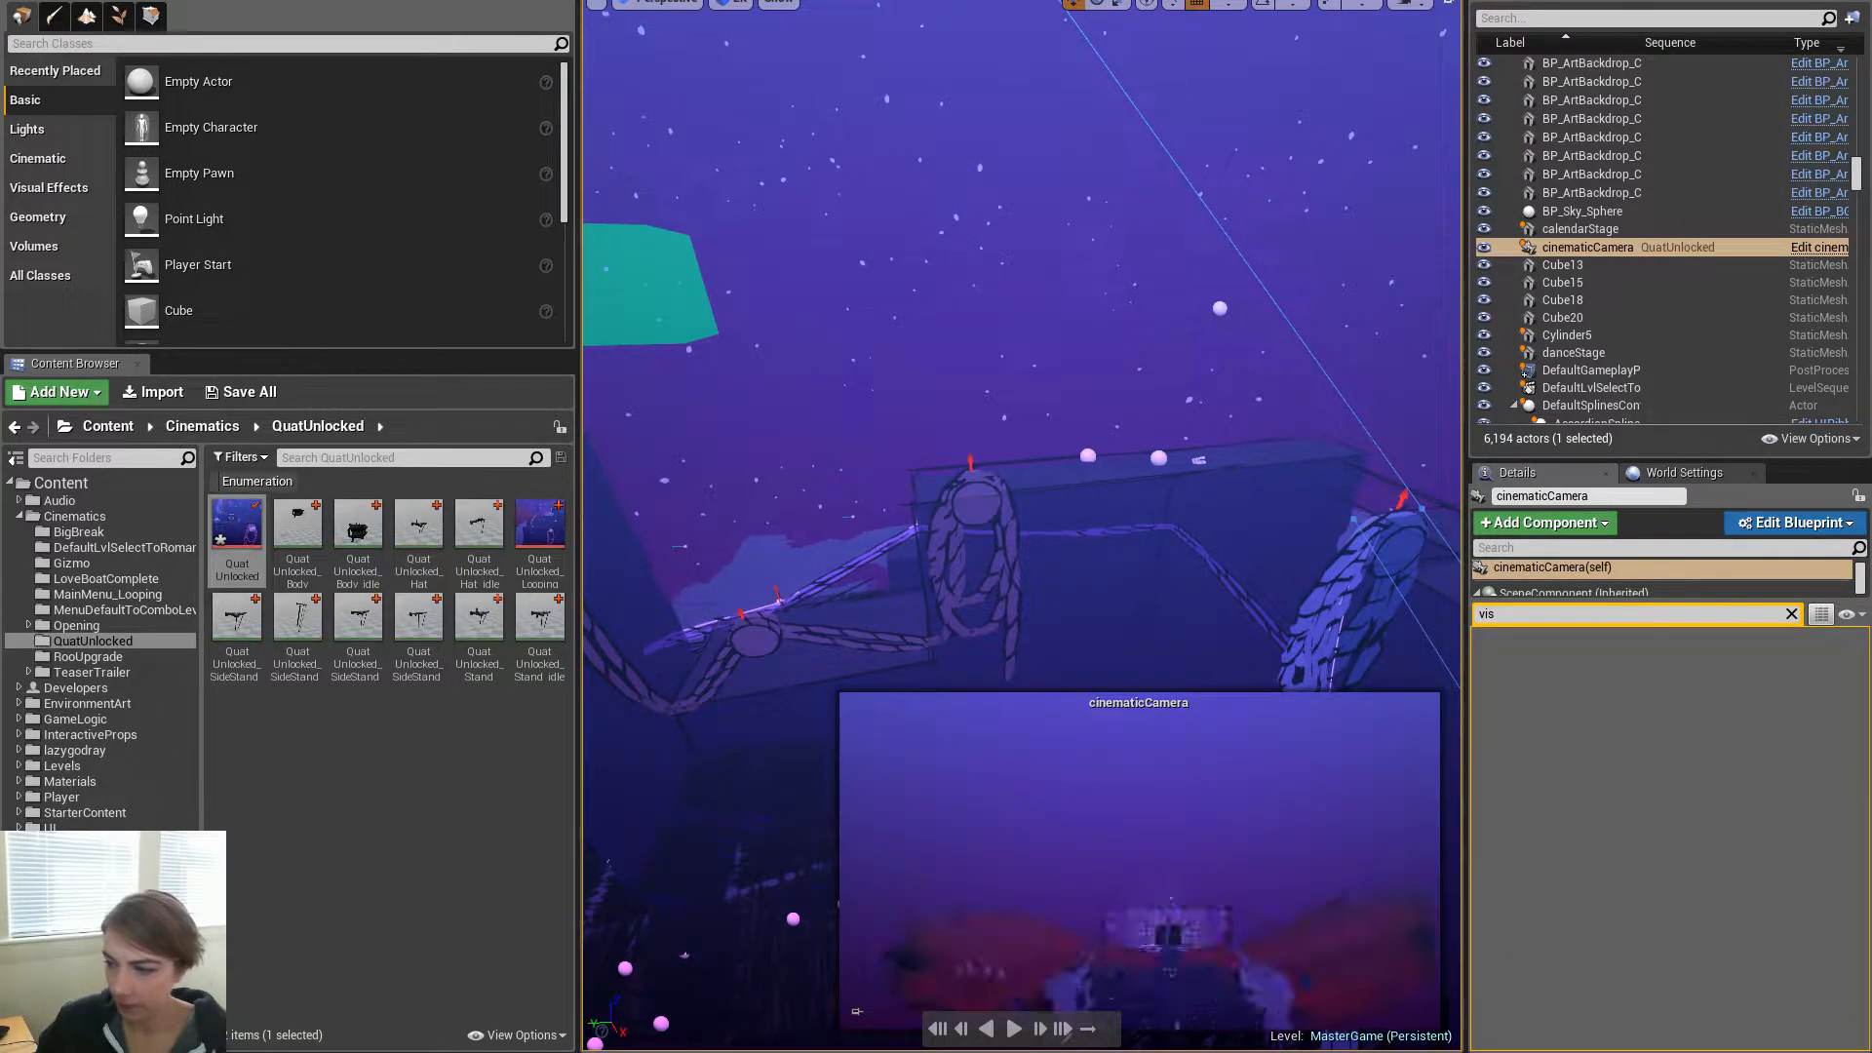
left_click_drag(1015, 0, 1014, 2)
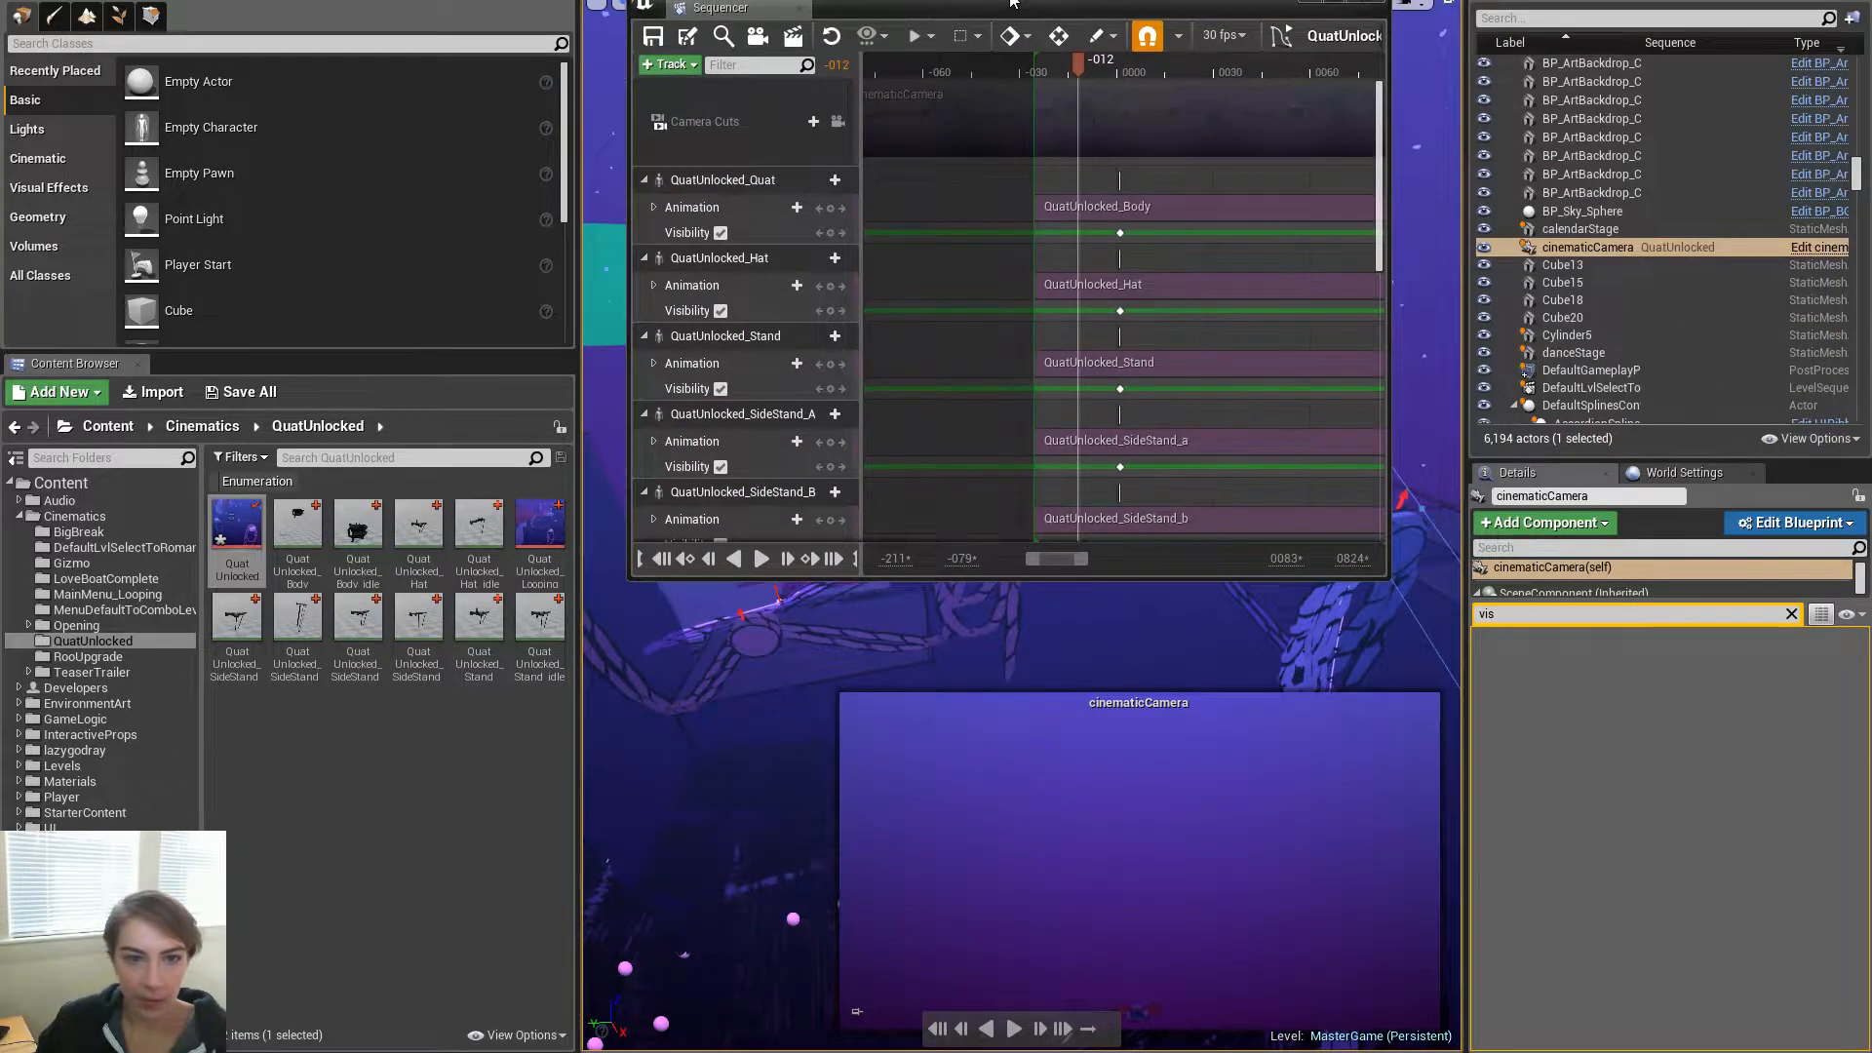
double_click(1014, 3)
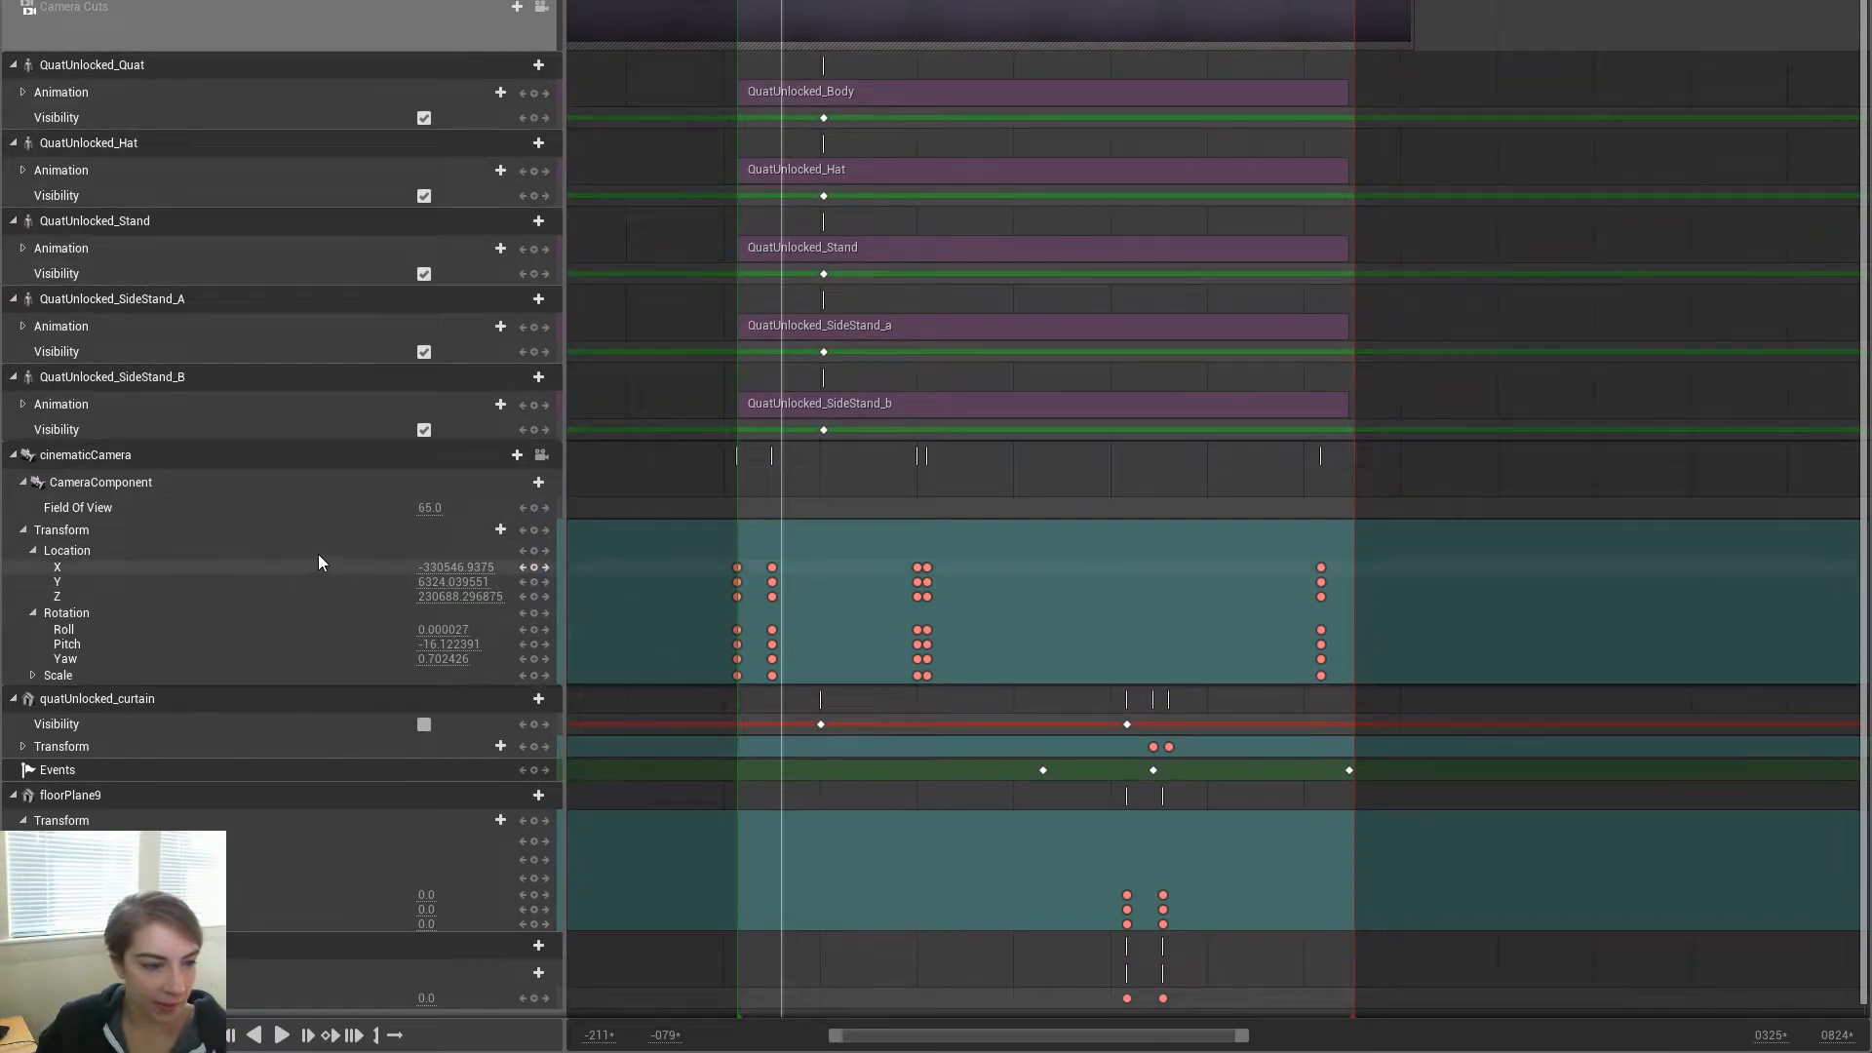
Set the high and low location keys on the cinematicCamera's transform curves to linear interpolation
left_click(371, 531)
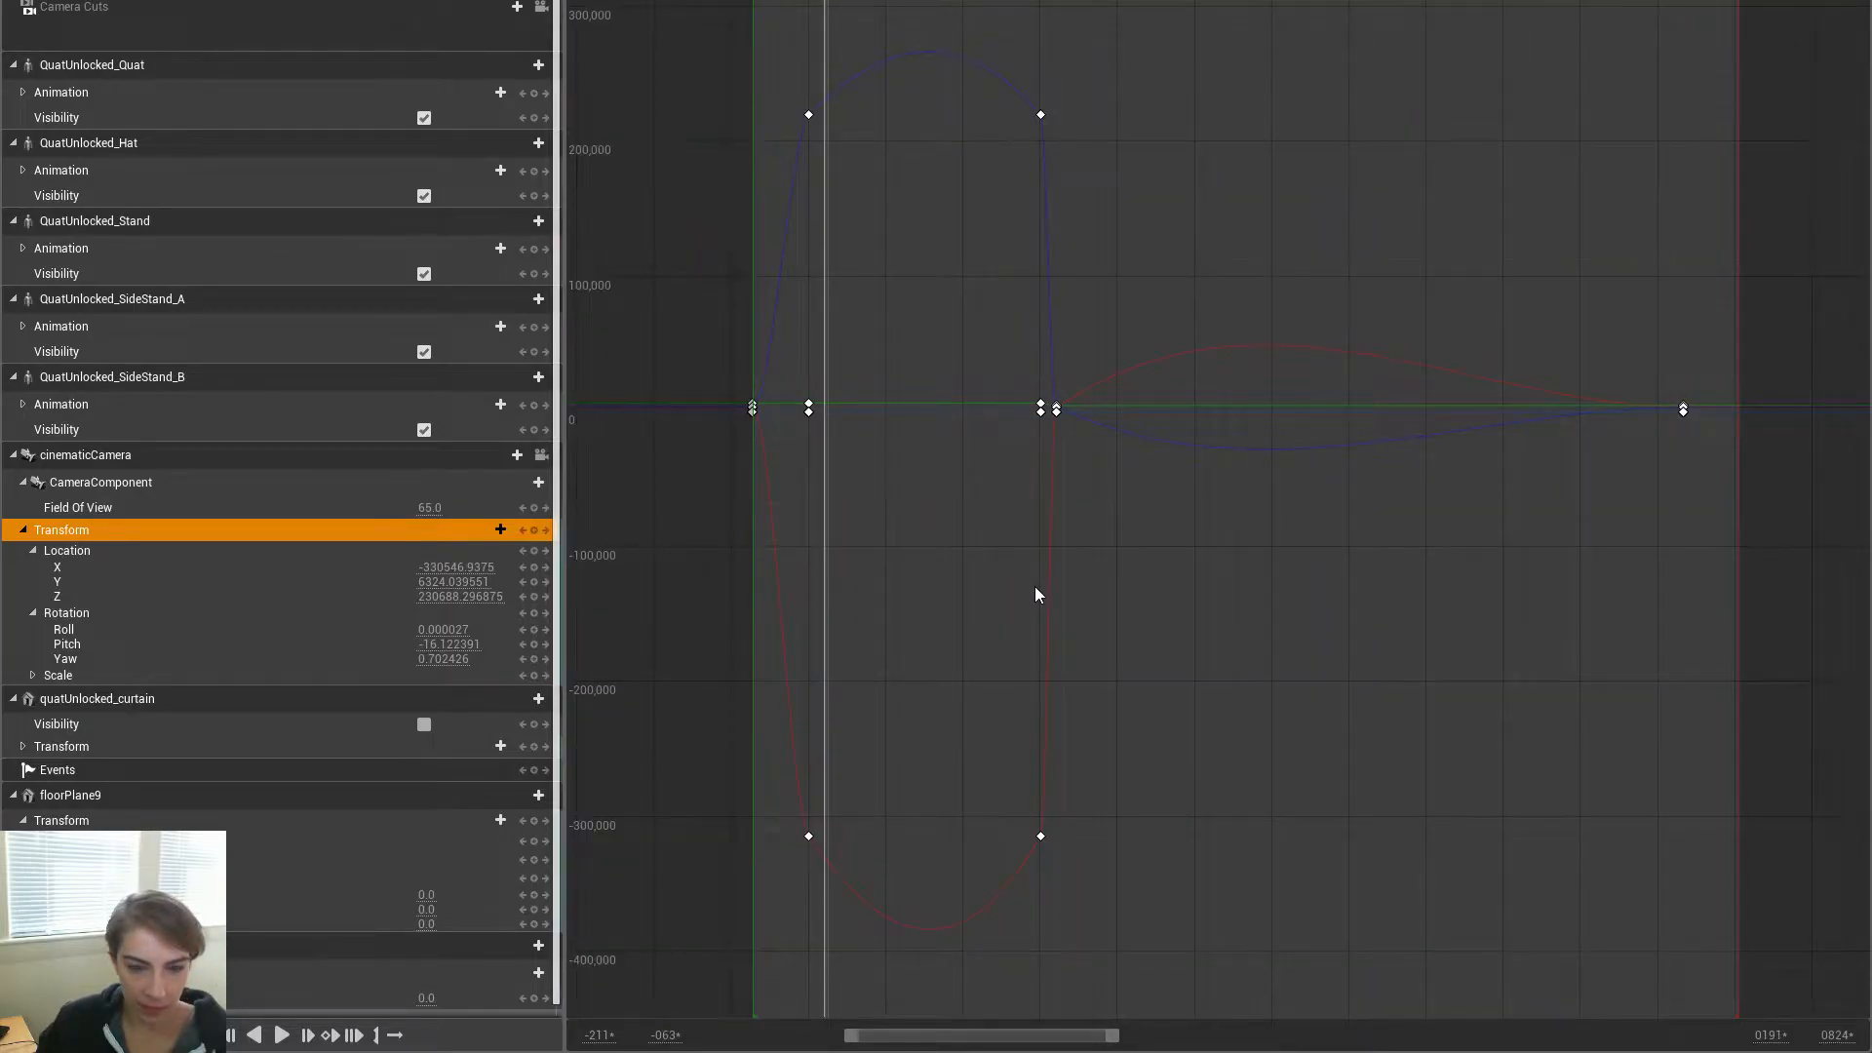
left_click_drag(898, 961, 712, 717)
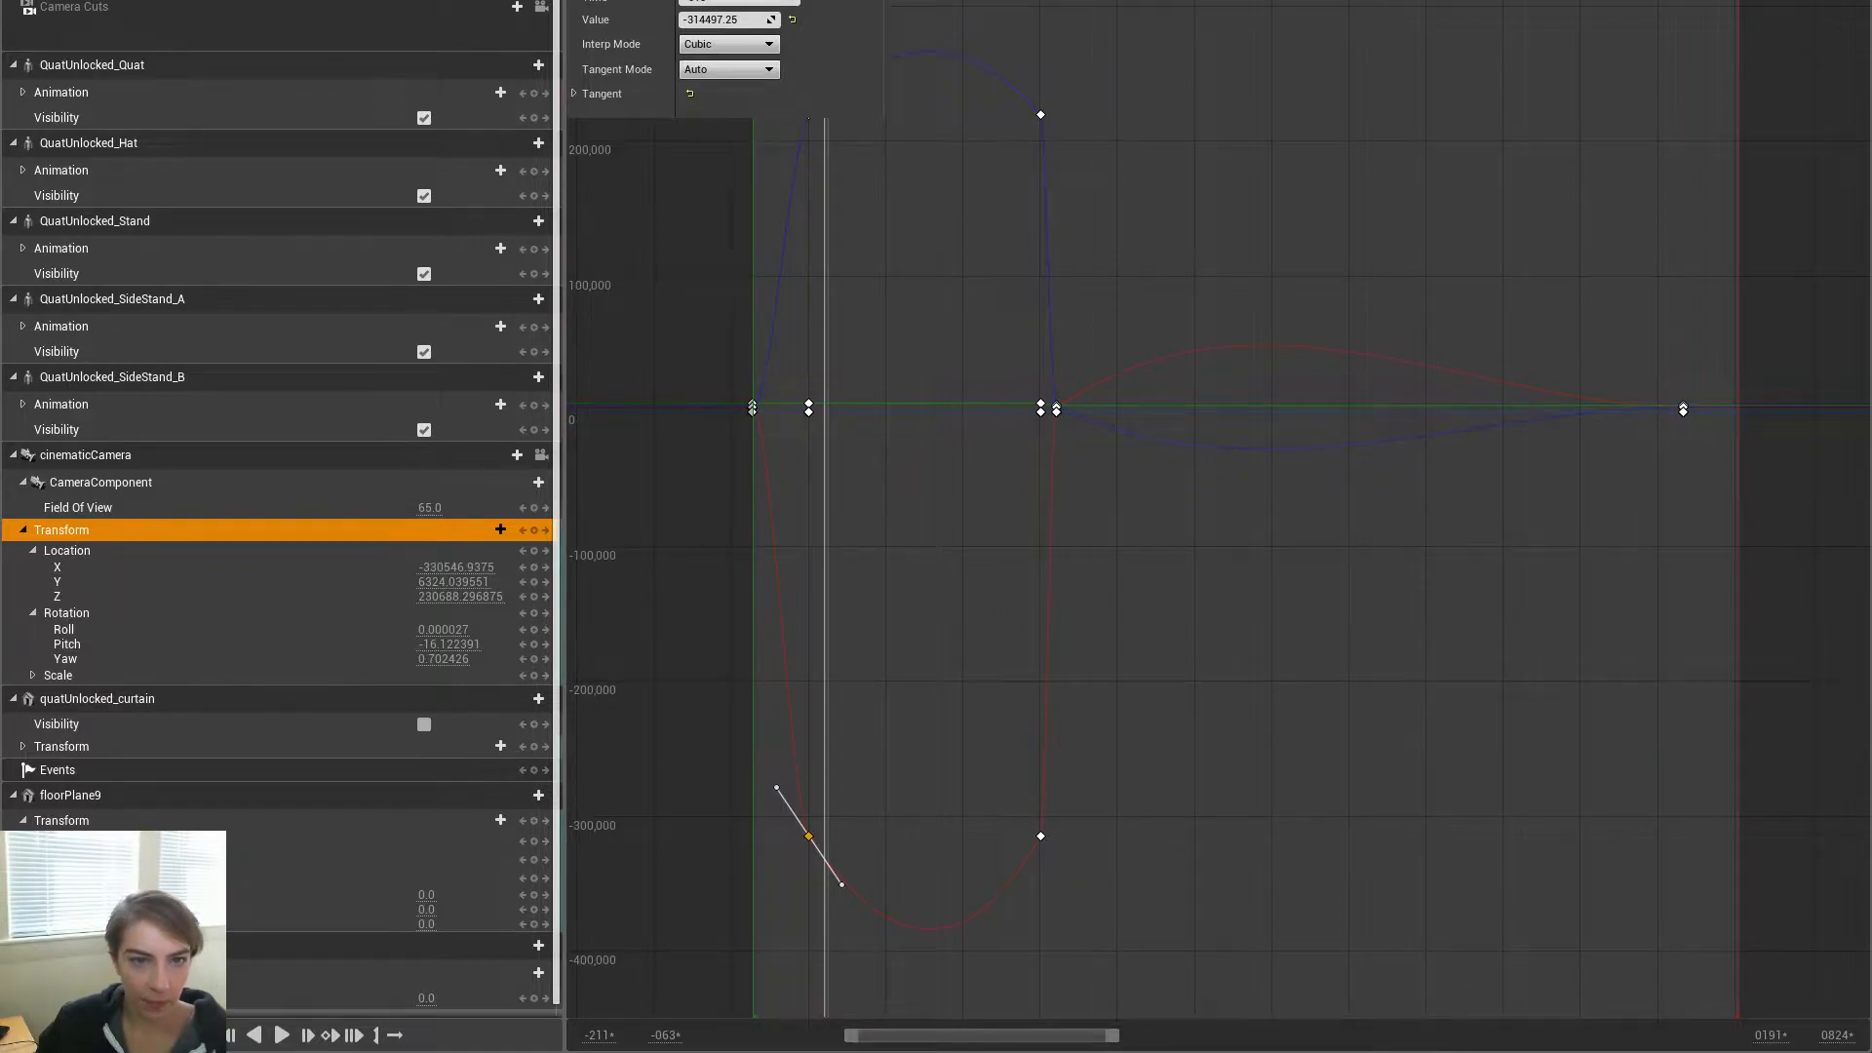
left_click(966, 494)
scroll(966, 494, "down", 5)
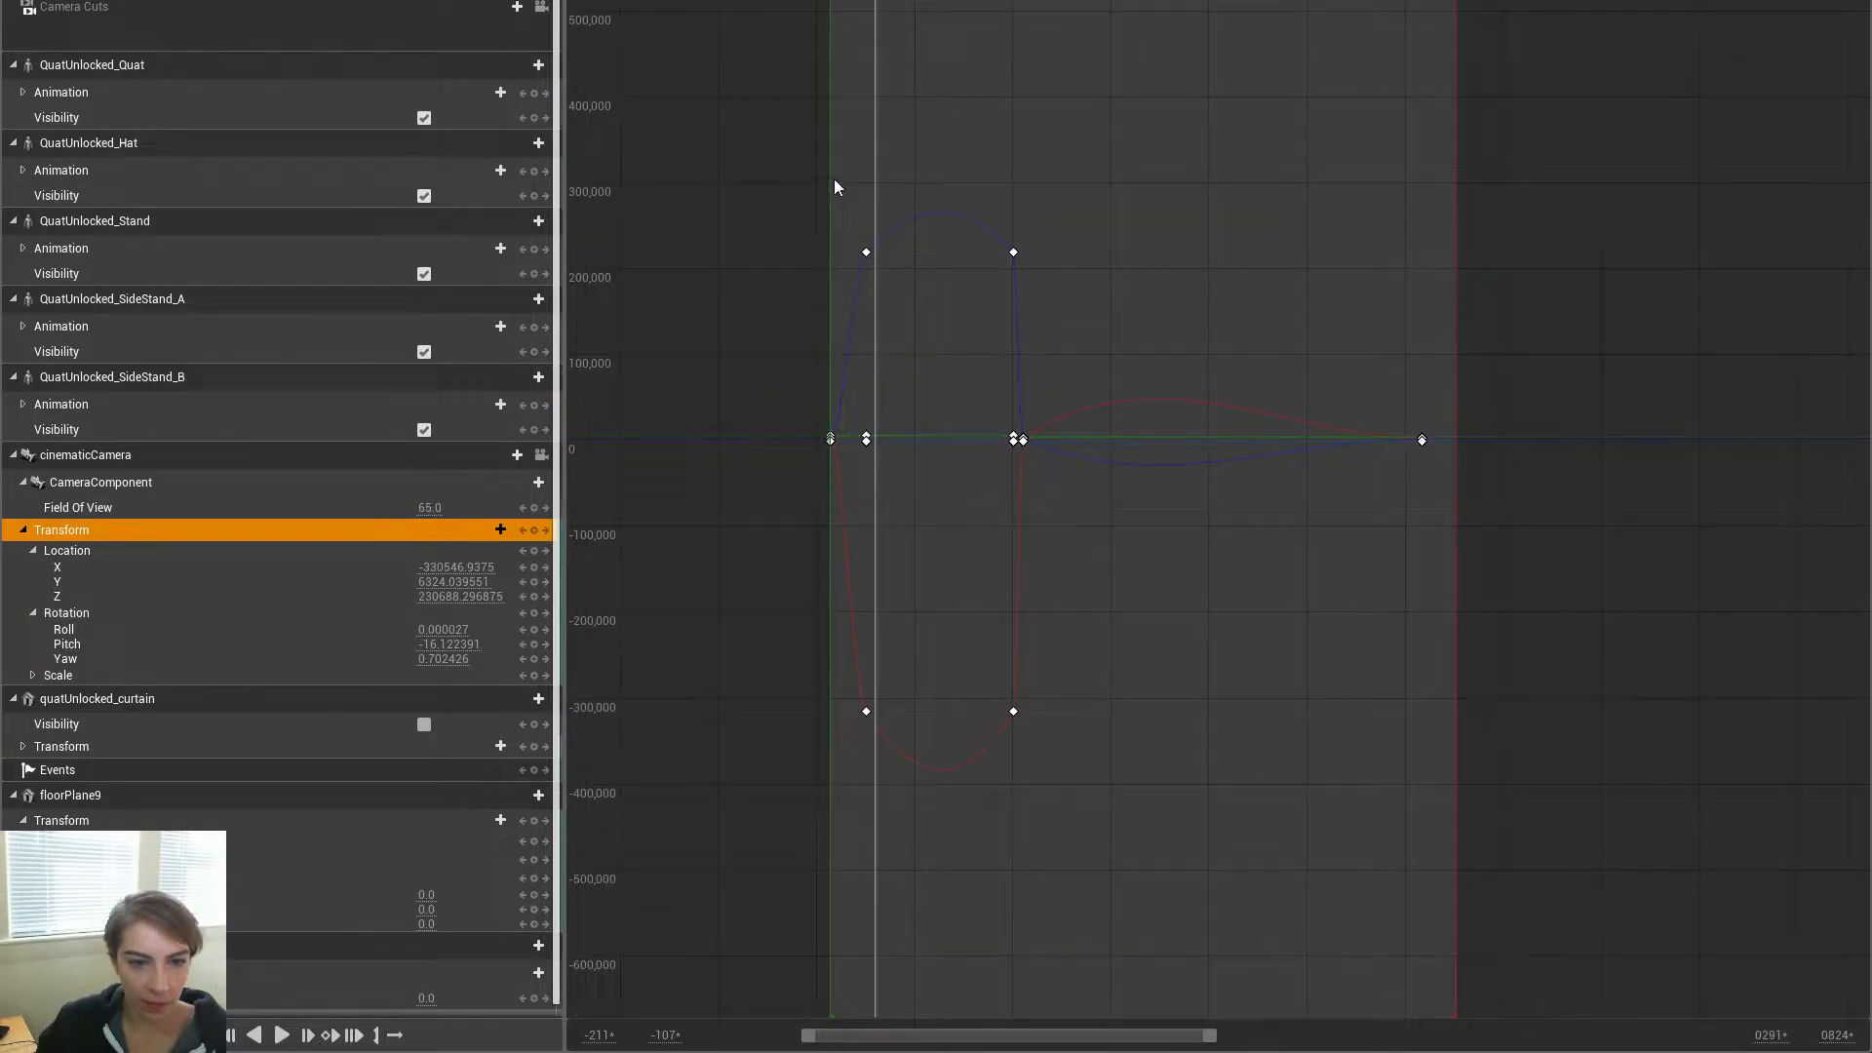
left_click_drag(1020, 278, 1059, 280)
left_click(1063, 244)
left_click_drag(915, 277, 1018, 294)
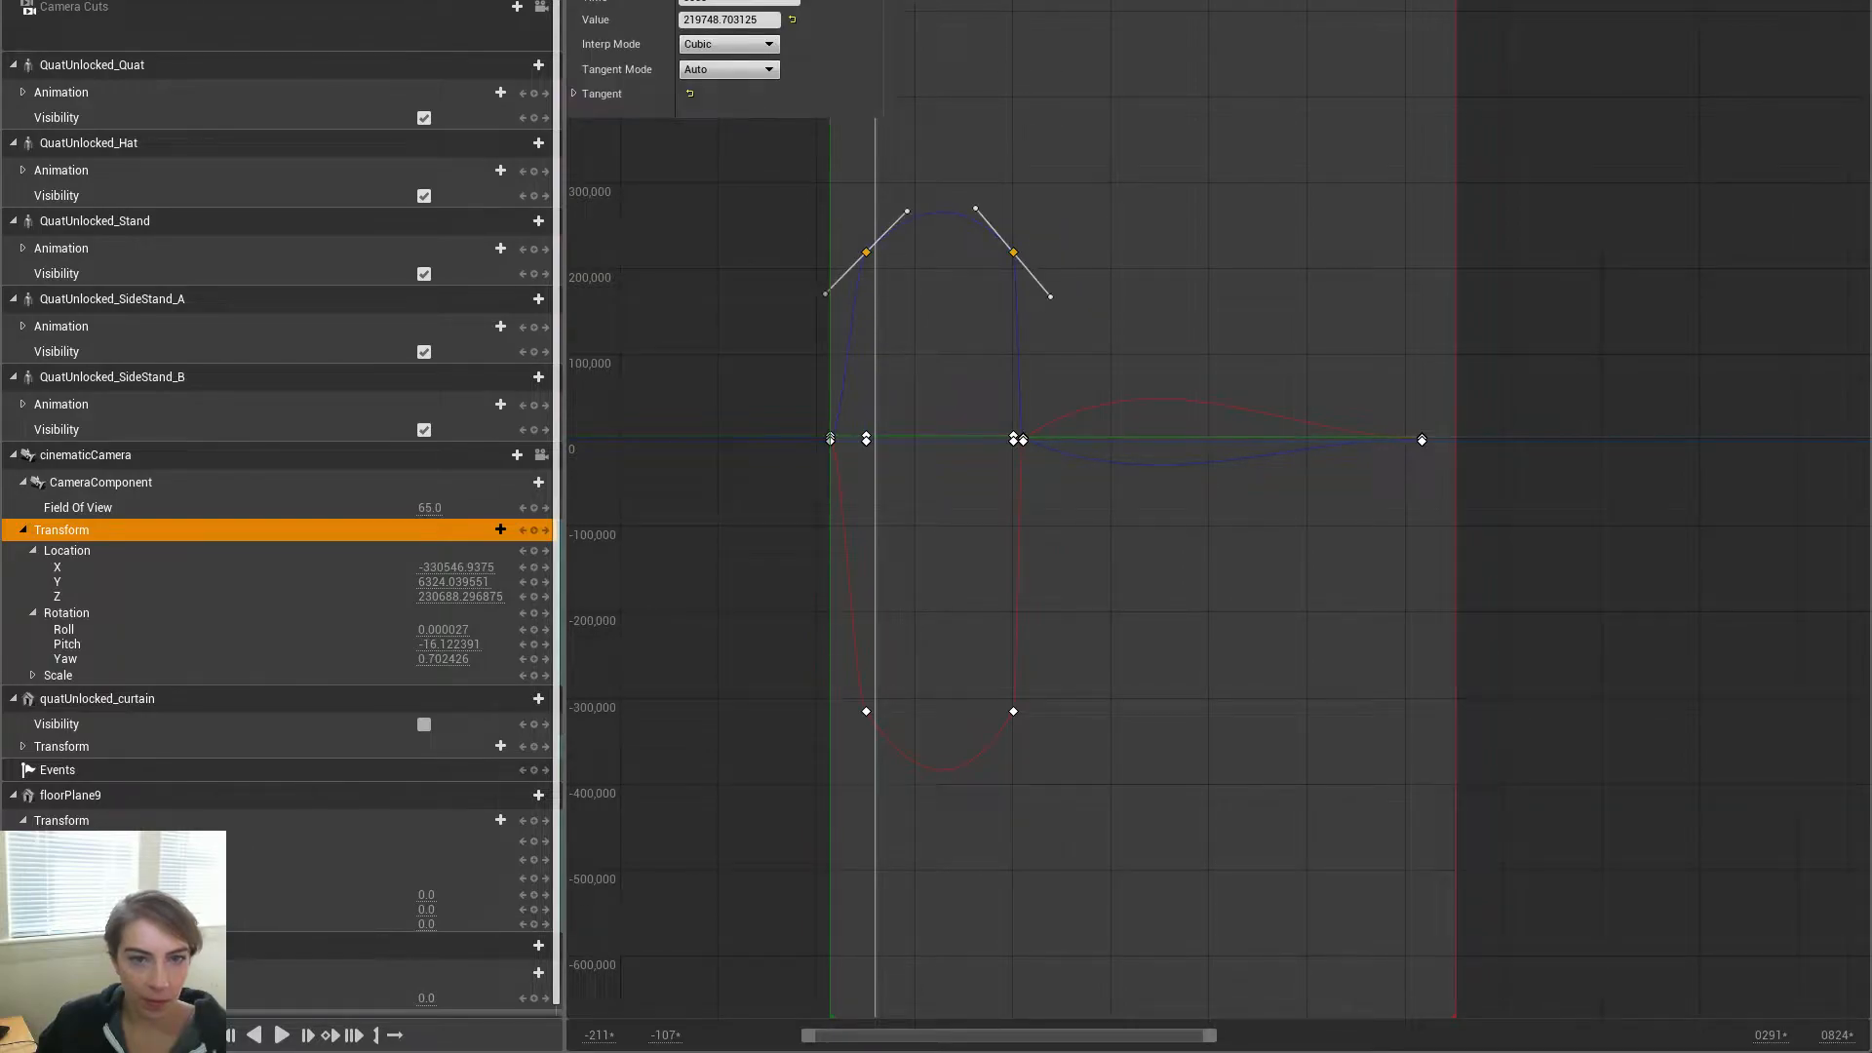
key("4")
left_click_drag(1118, 858, 775, 612)
key("4")
left_click(1273, 700)
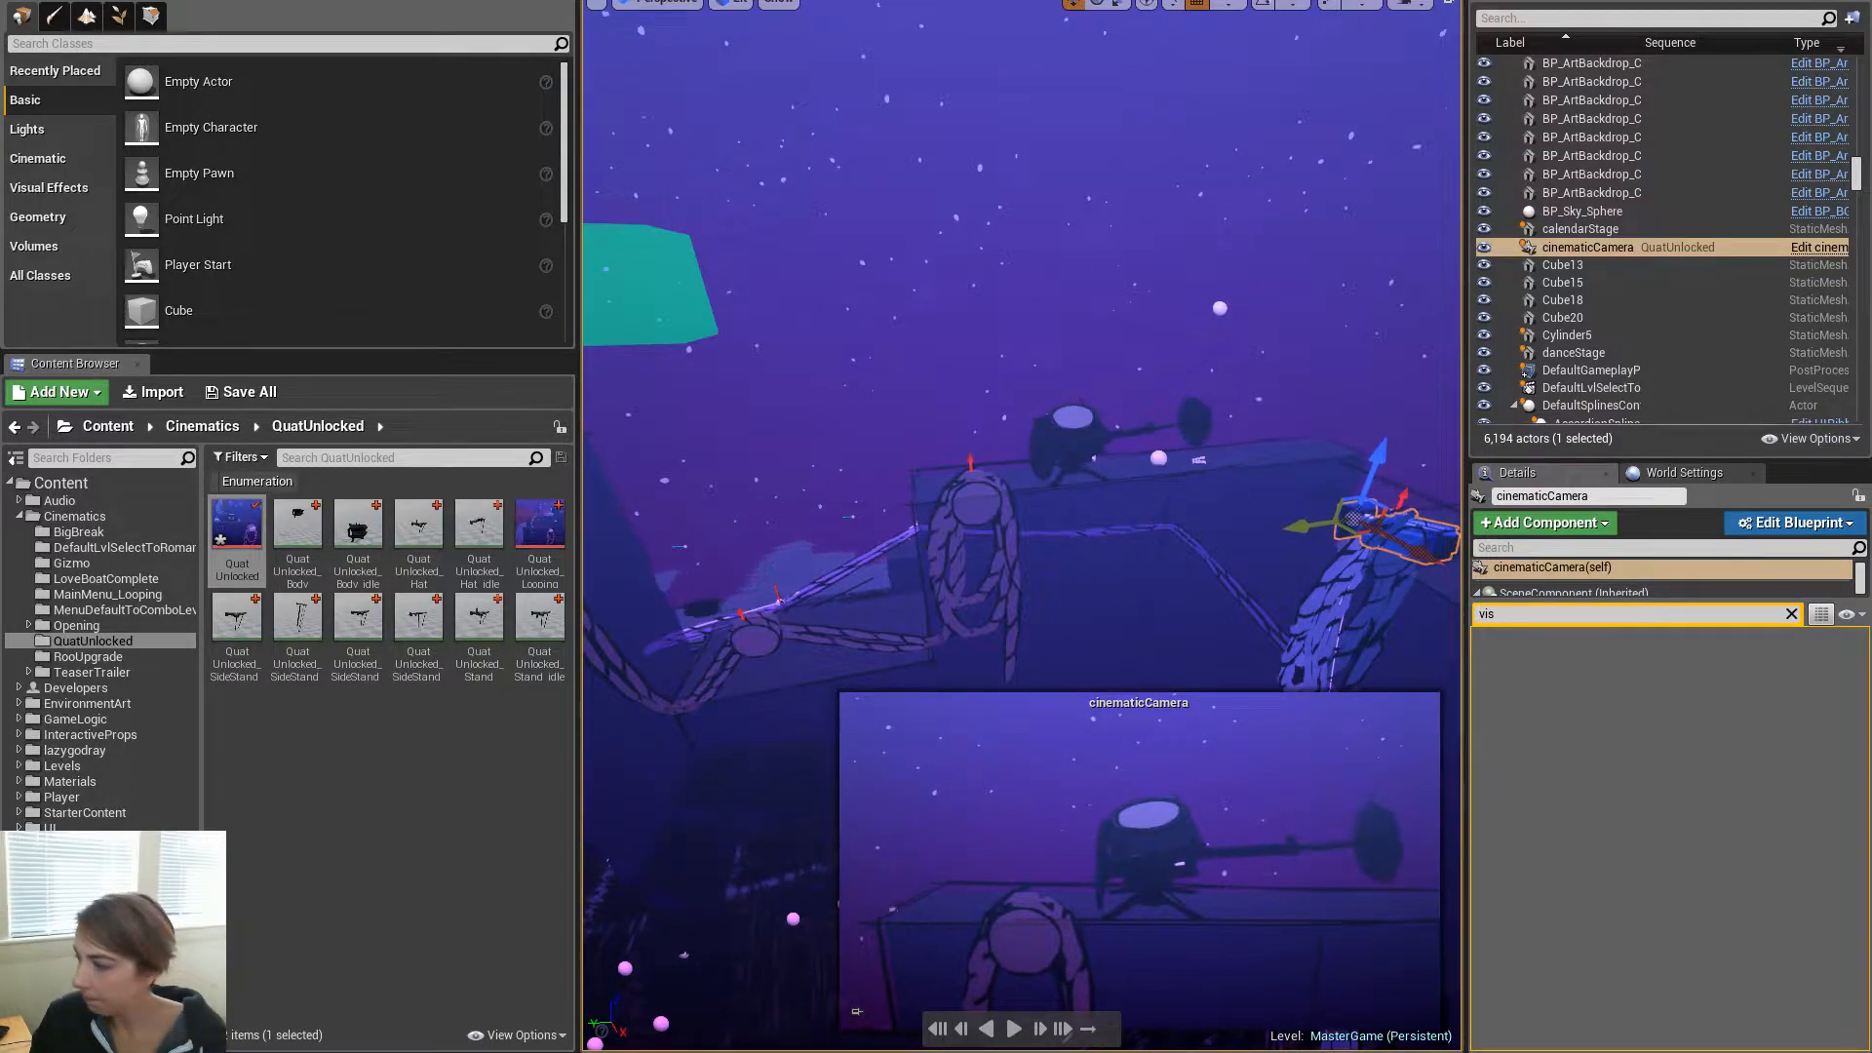
Shift the cinematicCamera sideways along the stage to reframe the character, checking the camera preview
key("s")
right_click_drag(1170, 439, 1170, 478)
mouse_move(854, 438)
right_mouse_down()
mouse_move(829, 440)
mouse_move(898, 451)
mouse_move(854, 438)
right_mouse_up()
key("d")
left_click_drag(685, 562, 737, 557)
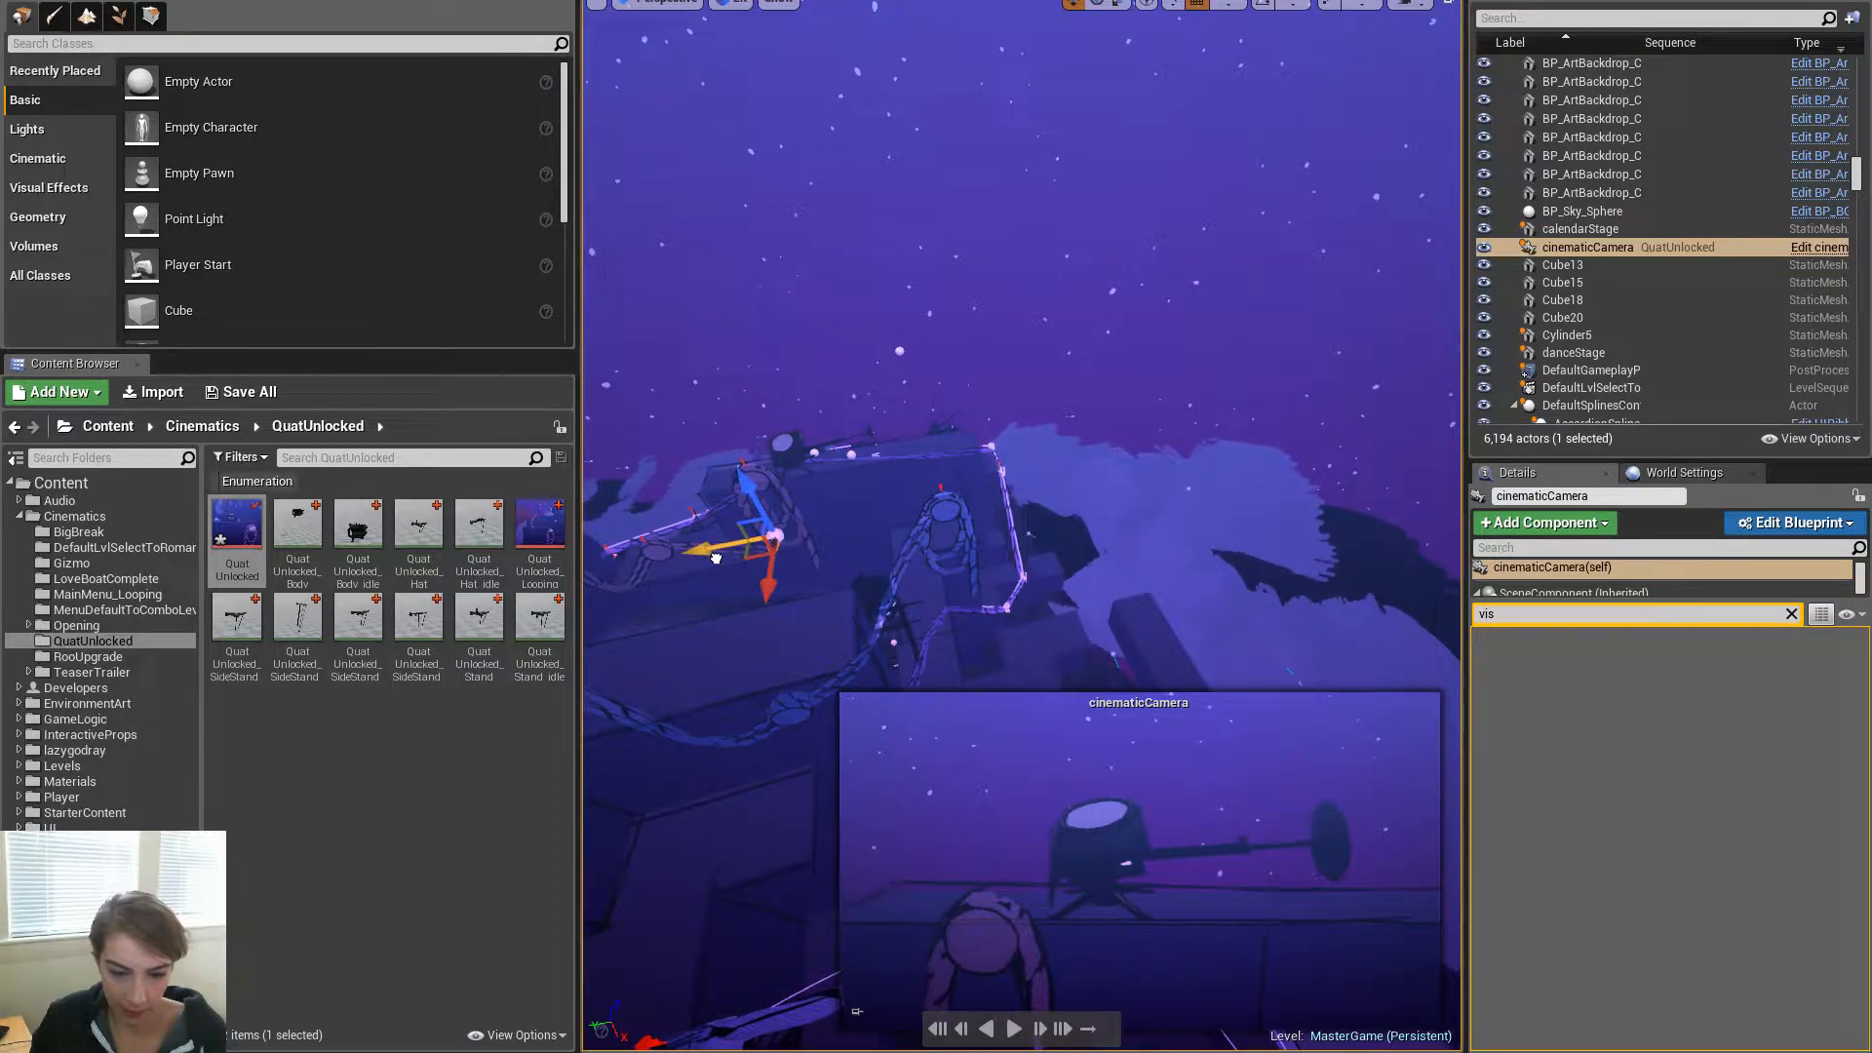
key("a")
mouse_move(1100, 485)
right_mouse_down()
mouse_move(1209, 478)
mouse_move(1100, 485)
right_mouse_up()
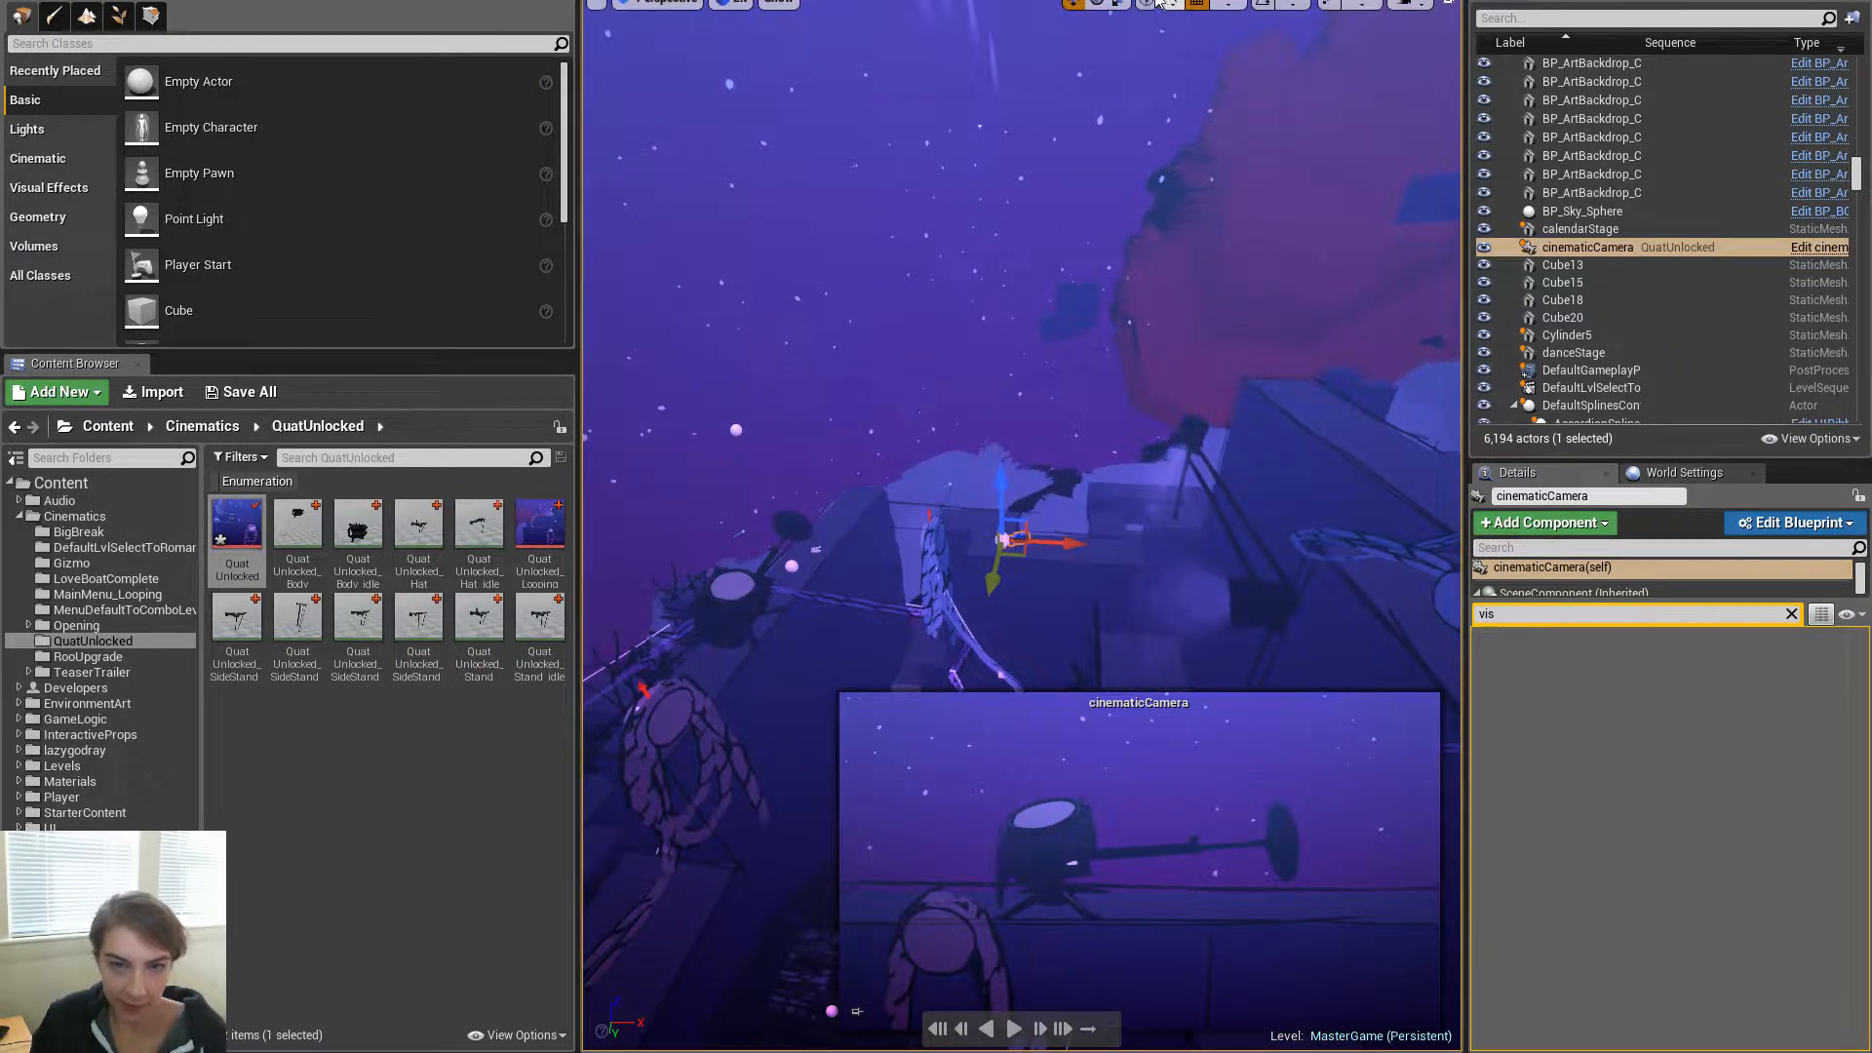
Switch the gizmo's coordinate space and fine-tune the cinematicCamera's sideways position in front of the character
left_click(1147, 4)
left_click_drag(954, 533, 1062, 537)
key("d")
mouse_move(1091, 604)
right_mouse_down()
mouse_move(1004, 605)
mouse_move(1091, 605)
right_mouse_up()
left_click_drag(1014, 625, 961, 631)
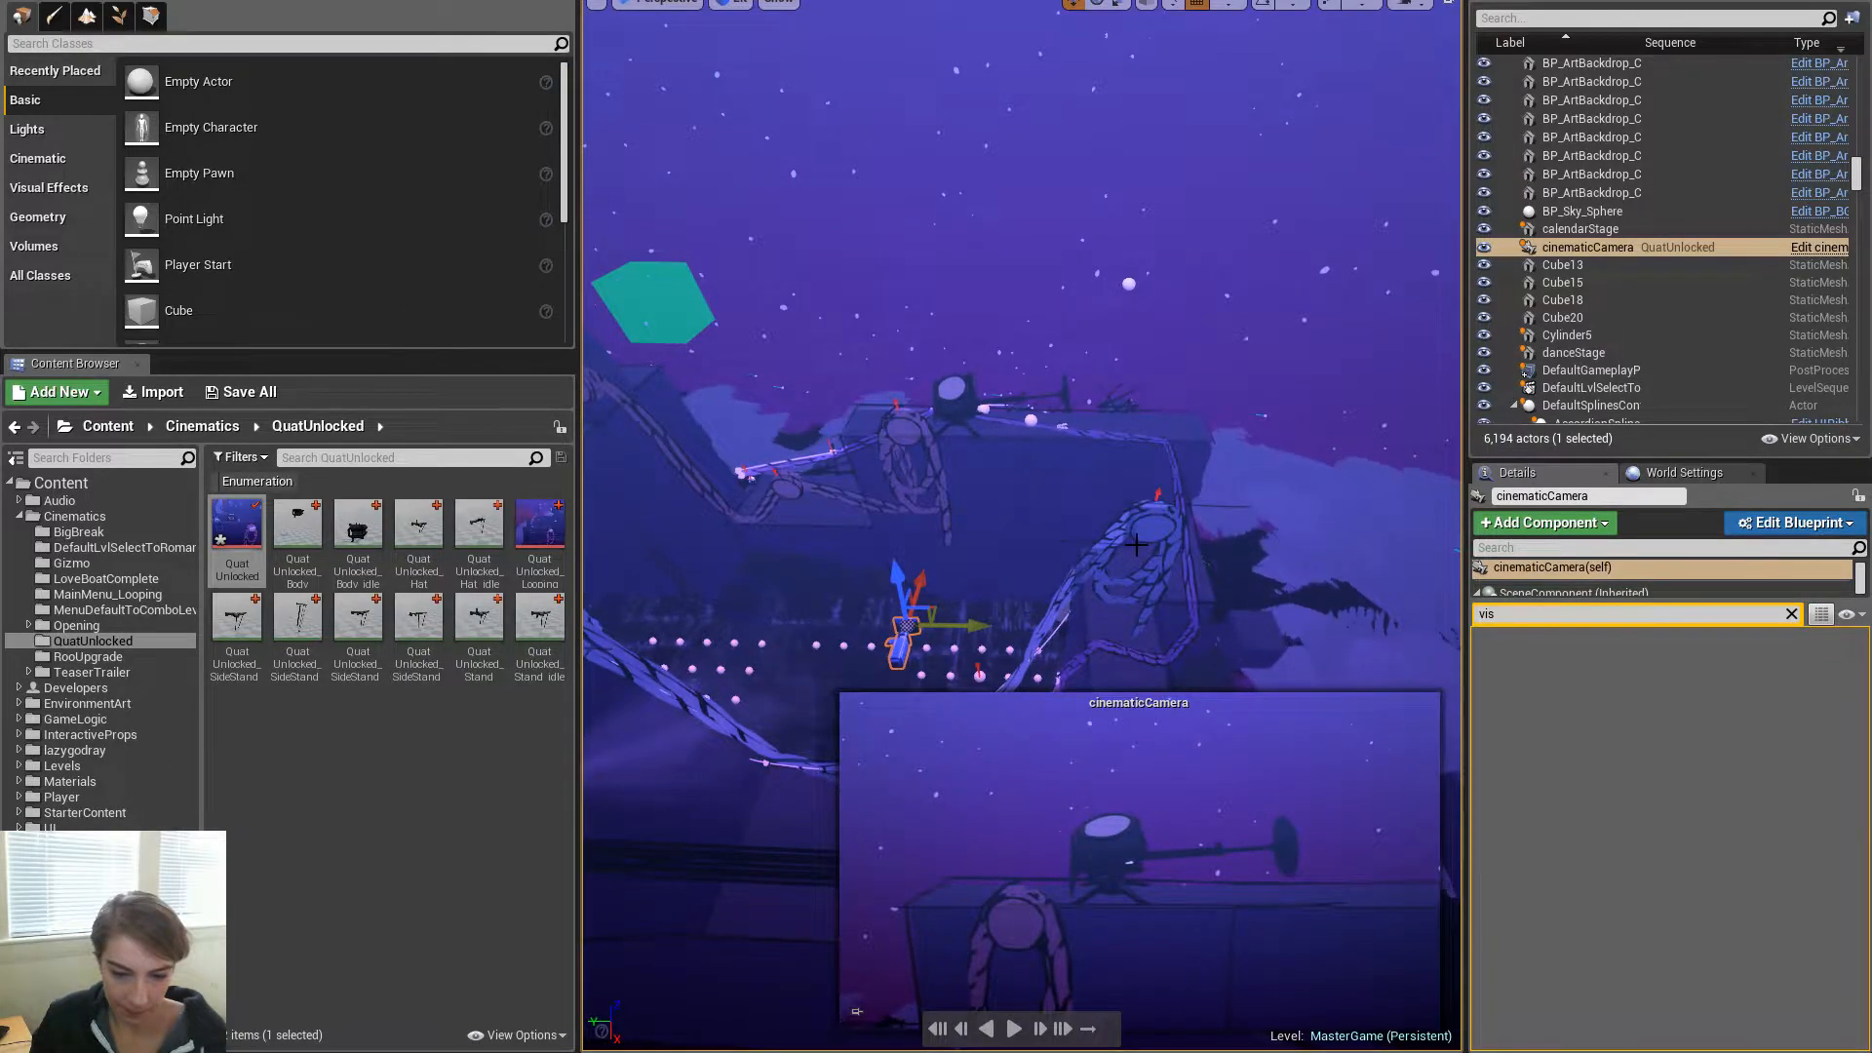
left_click_drag(977, 635, 889, 625)
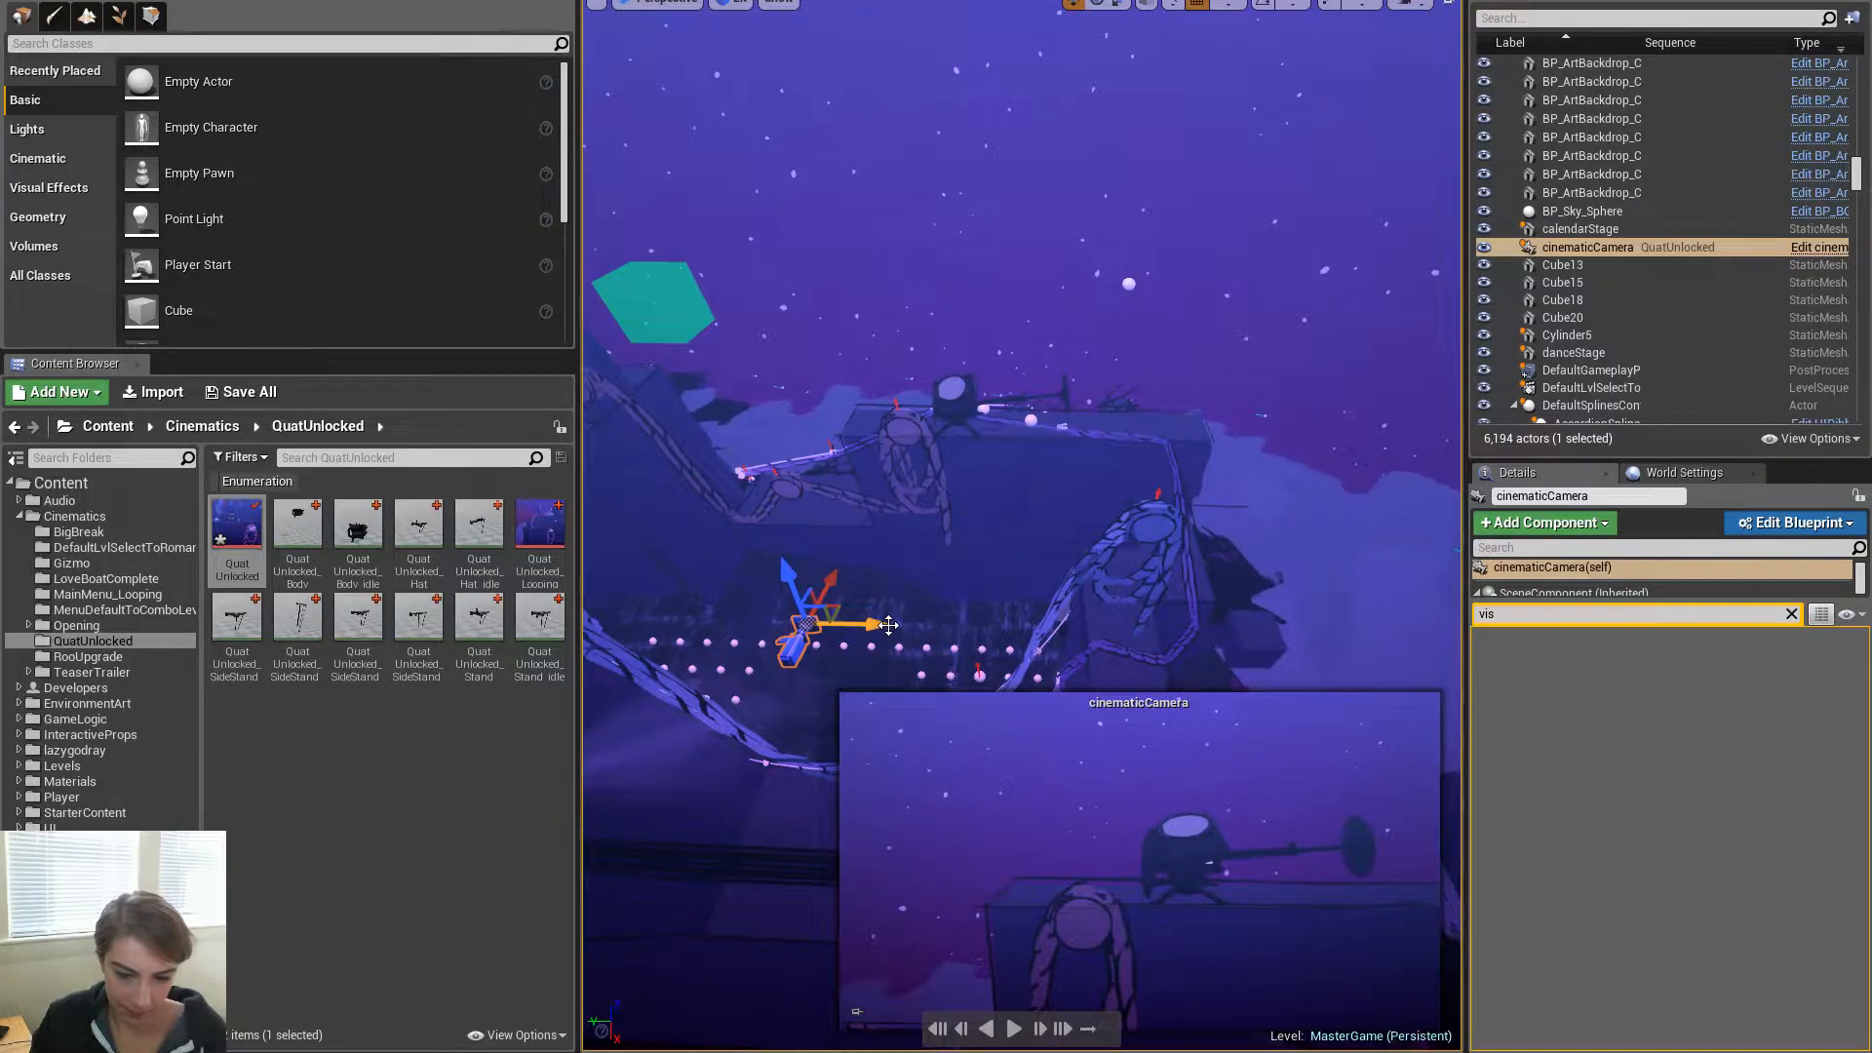
left_click_drag(889, 625, 1016, 646)
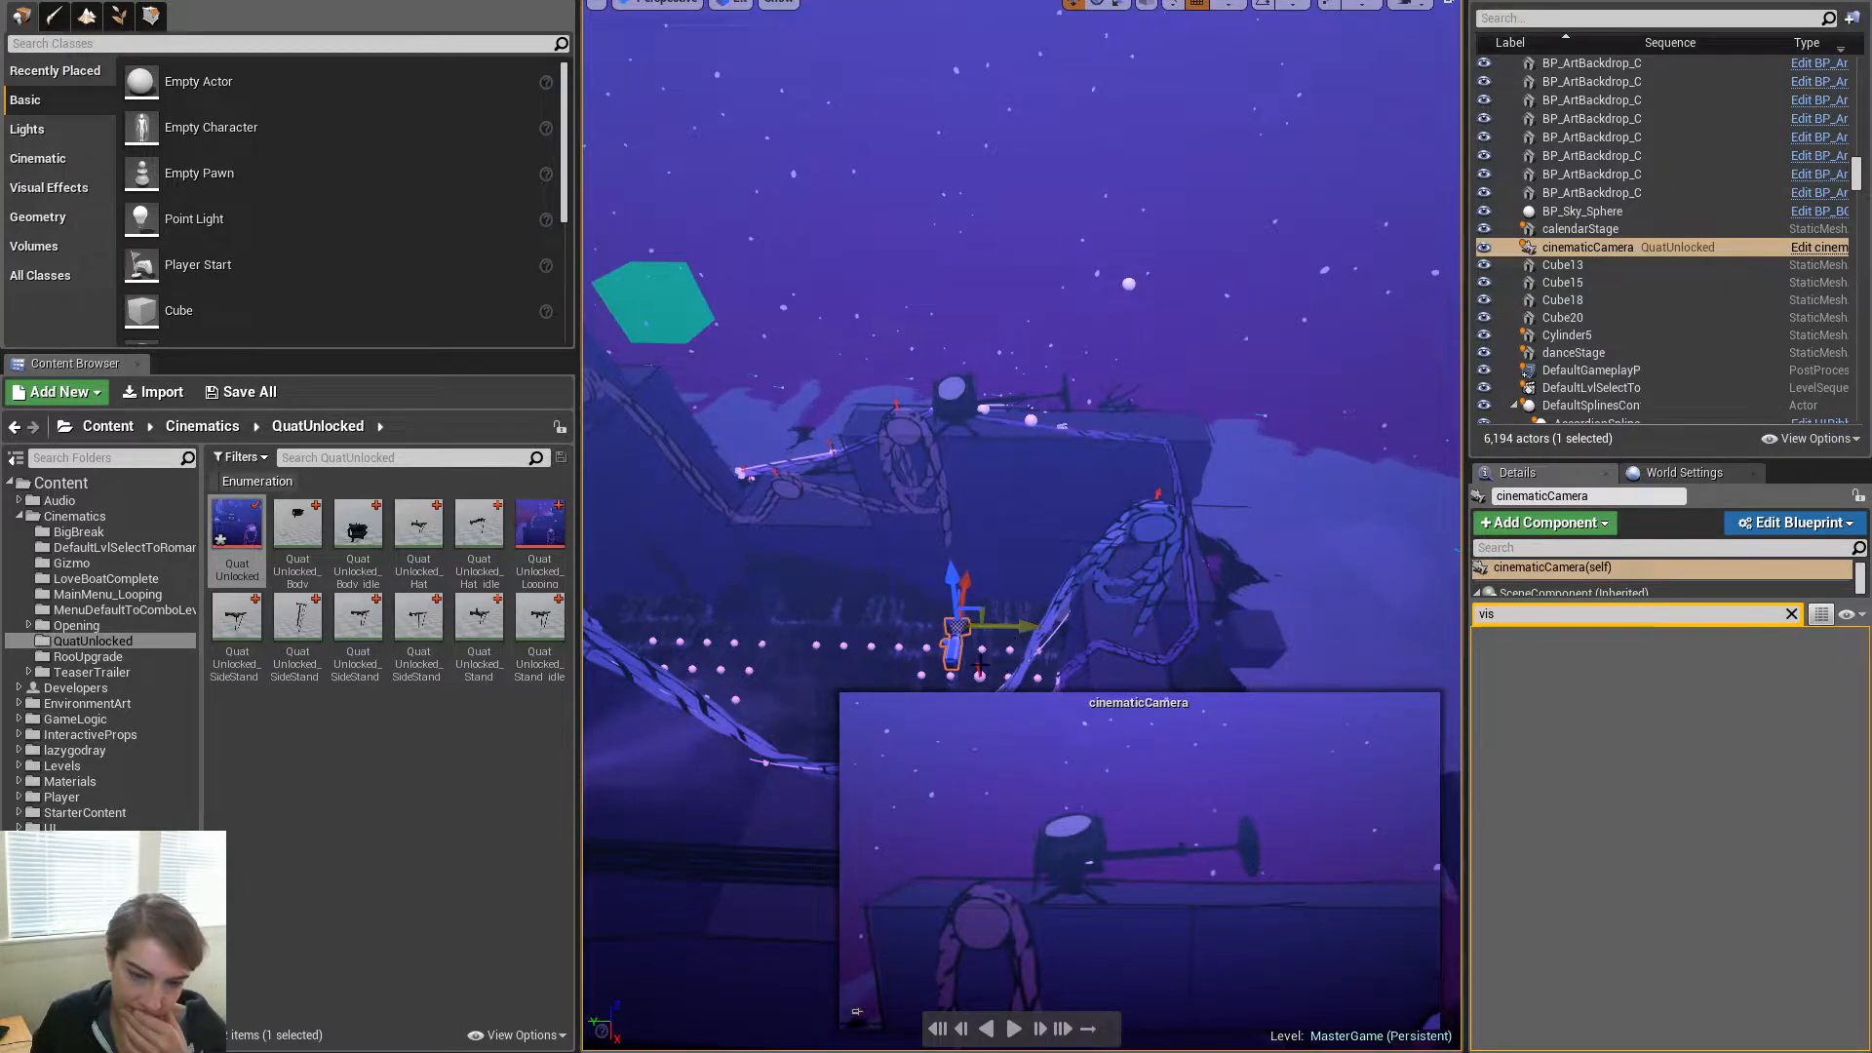
Turn off grid snapping and fine-tune the cinematicCamera's distance and height relative to the character
left_click_drag(969, 579, 1011, 592)
left_click(1196, 4)
right_click_drag(1022, 582, 979, 571)
left_click_drag(977, 547, 975, 538)
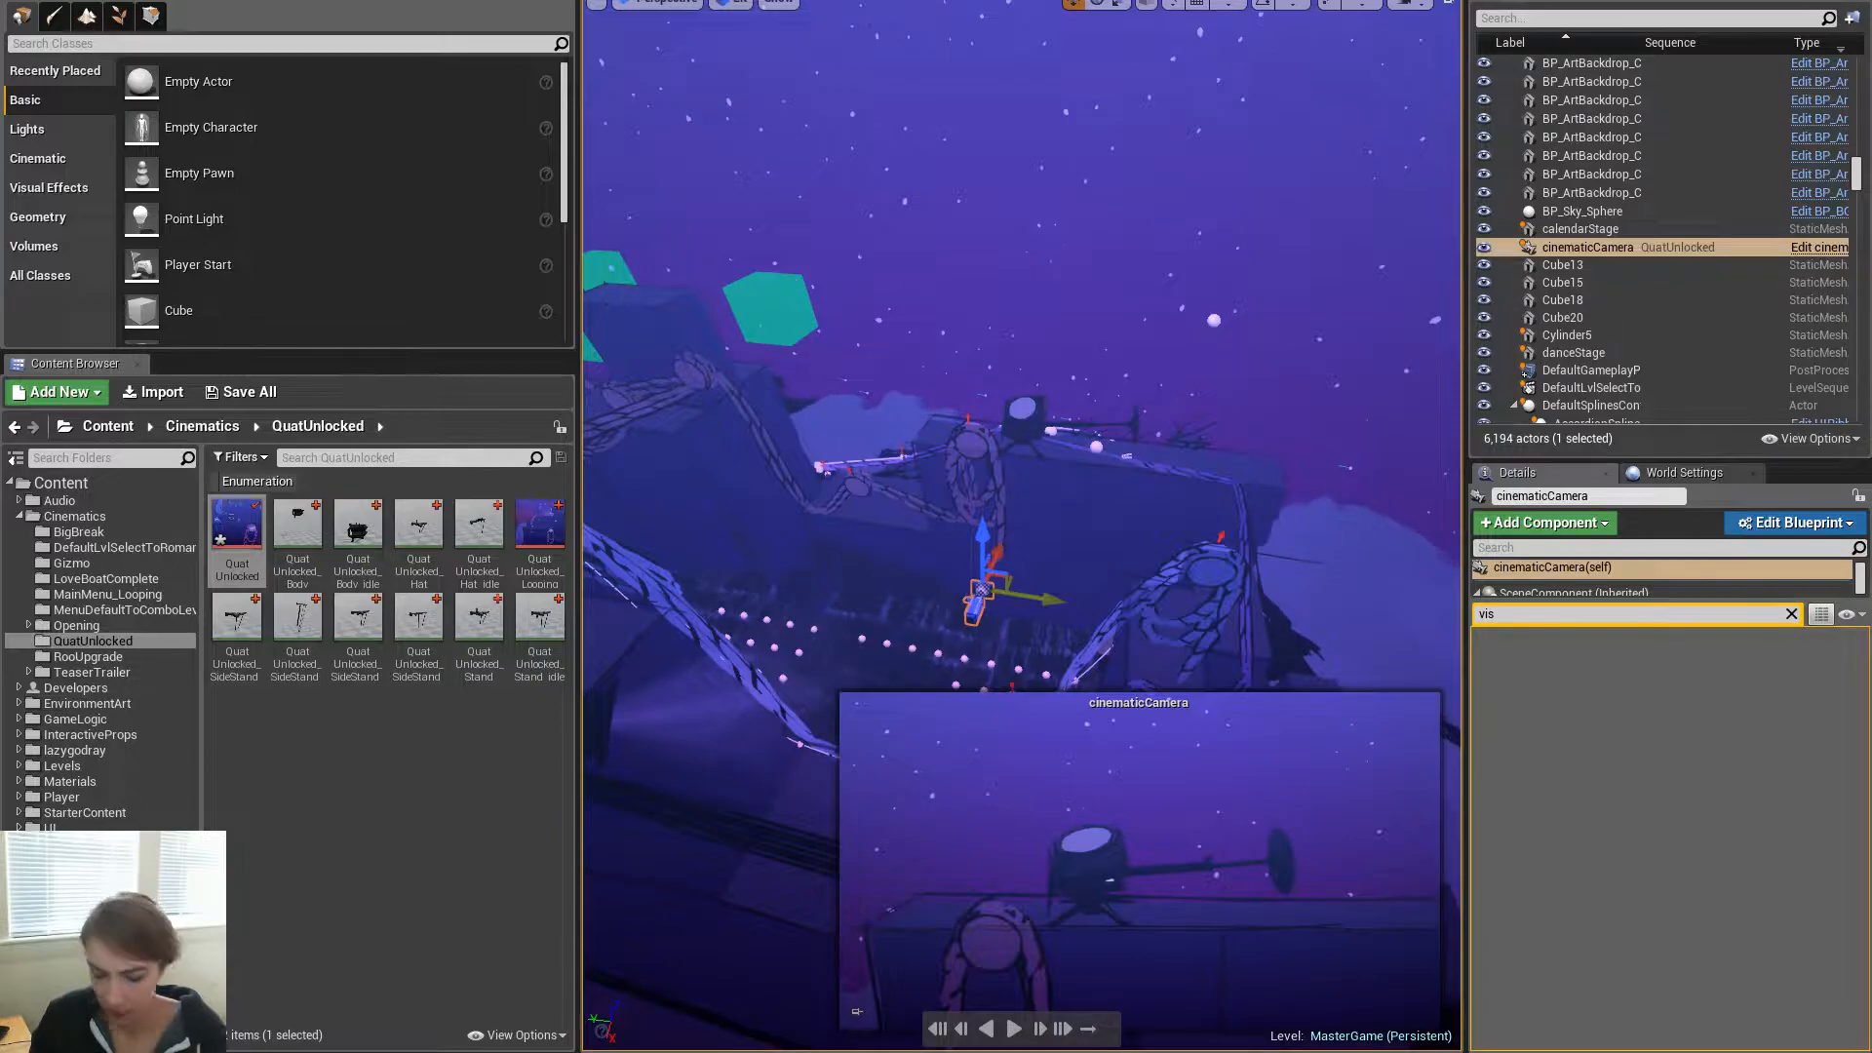
Maximize Sequencer again and set the cinematicCamera's last curve keys to linear interpolation
left_click_drag(1871, 296, 1160, 296)
double_click(1161, 296)
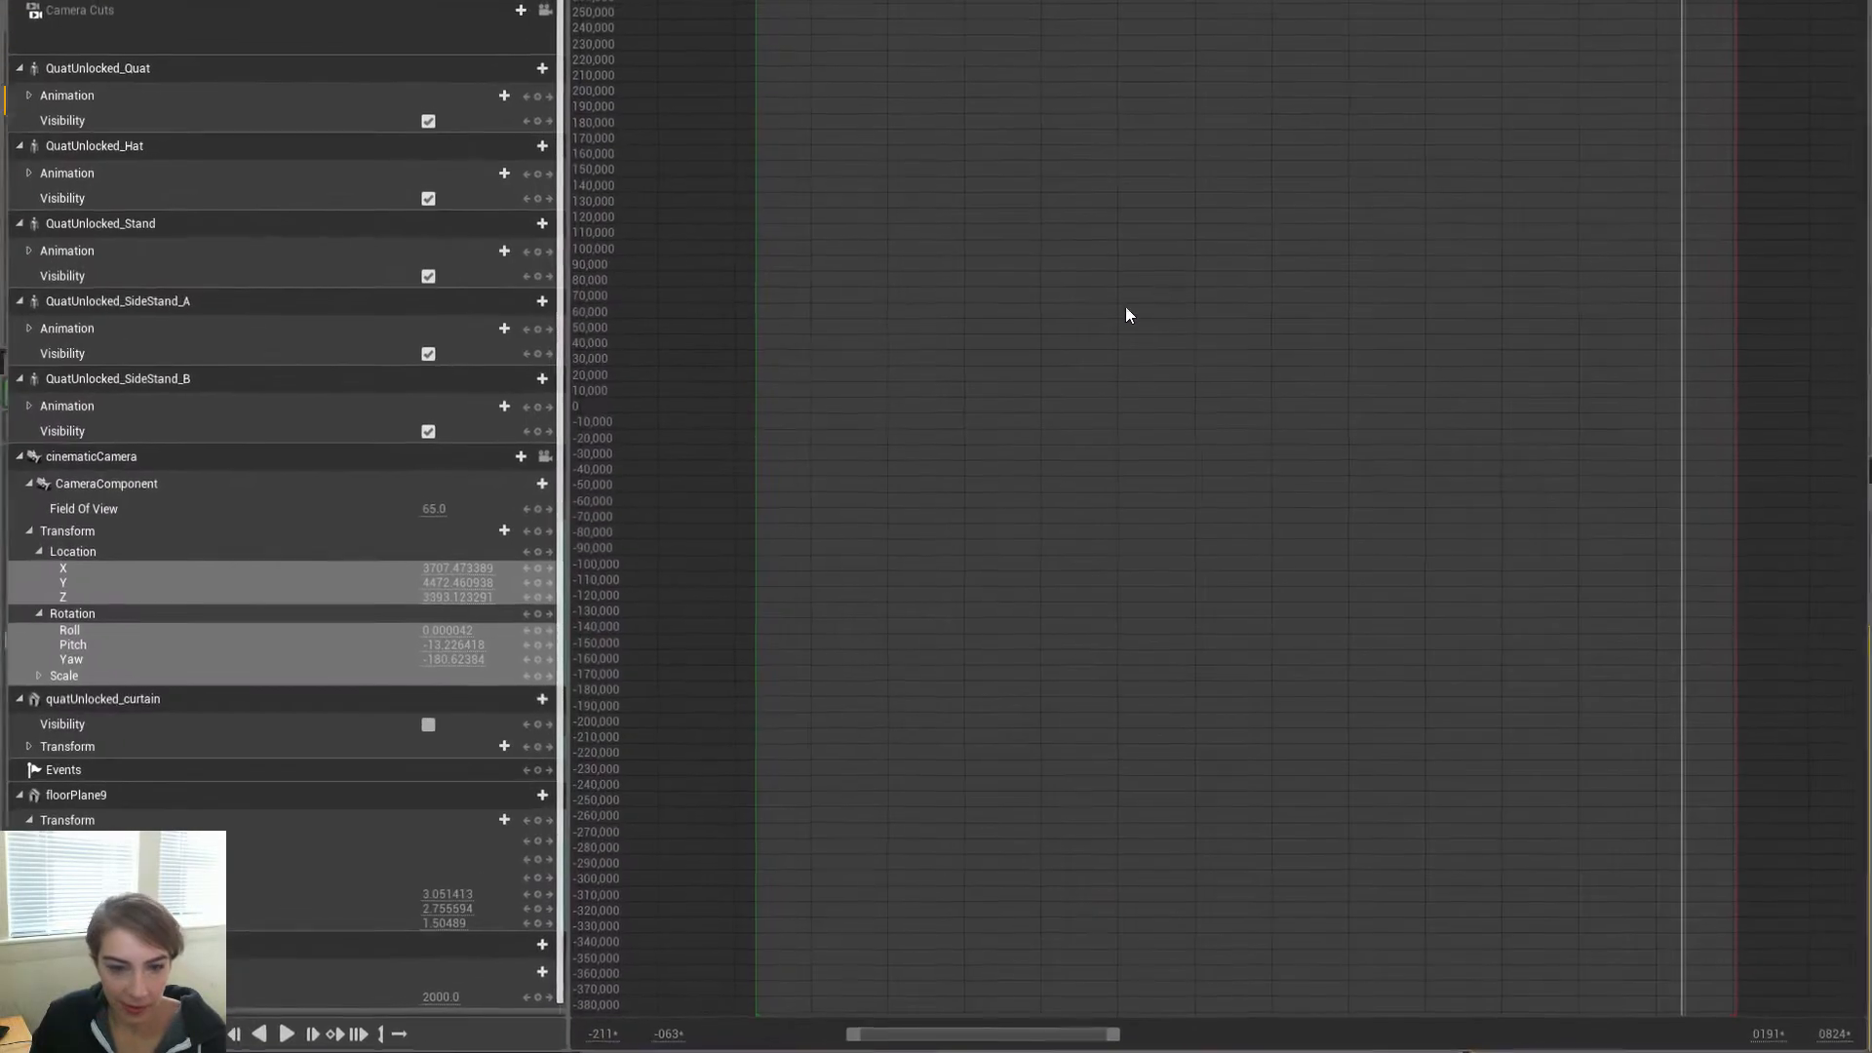
left_click(93, 455)
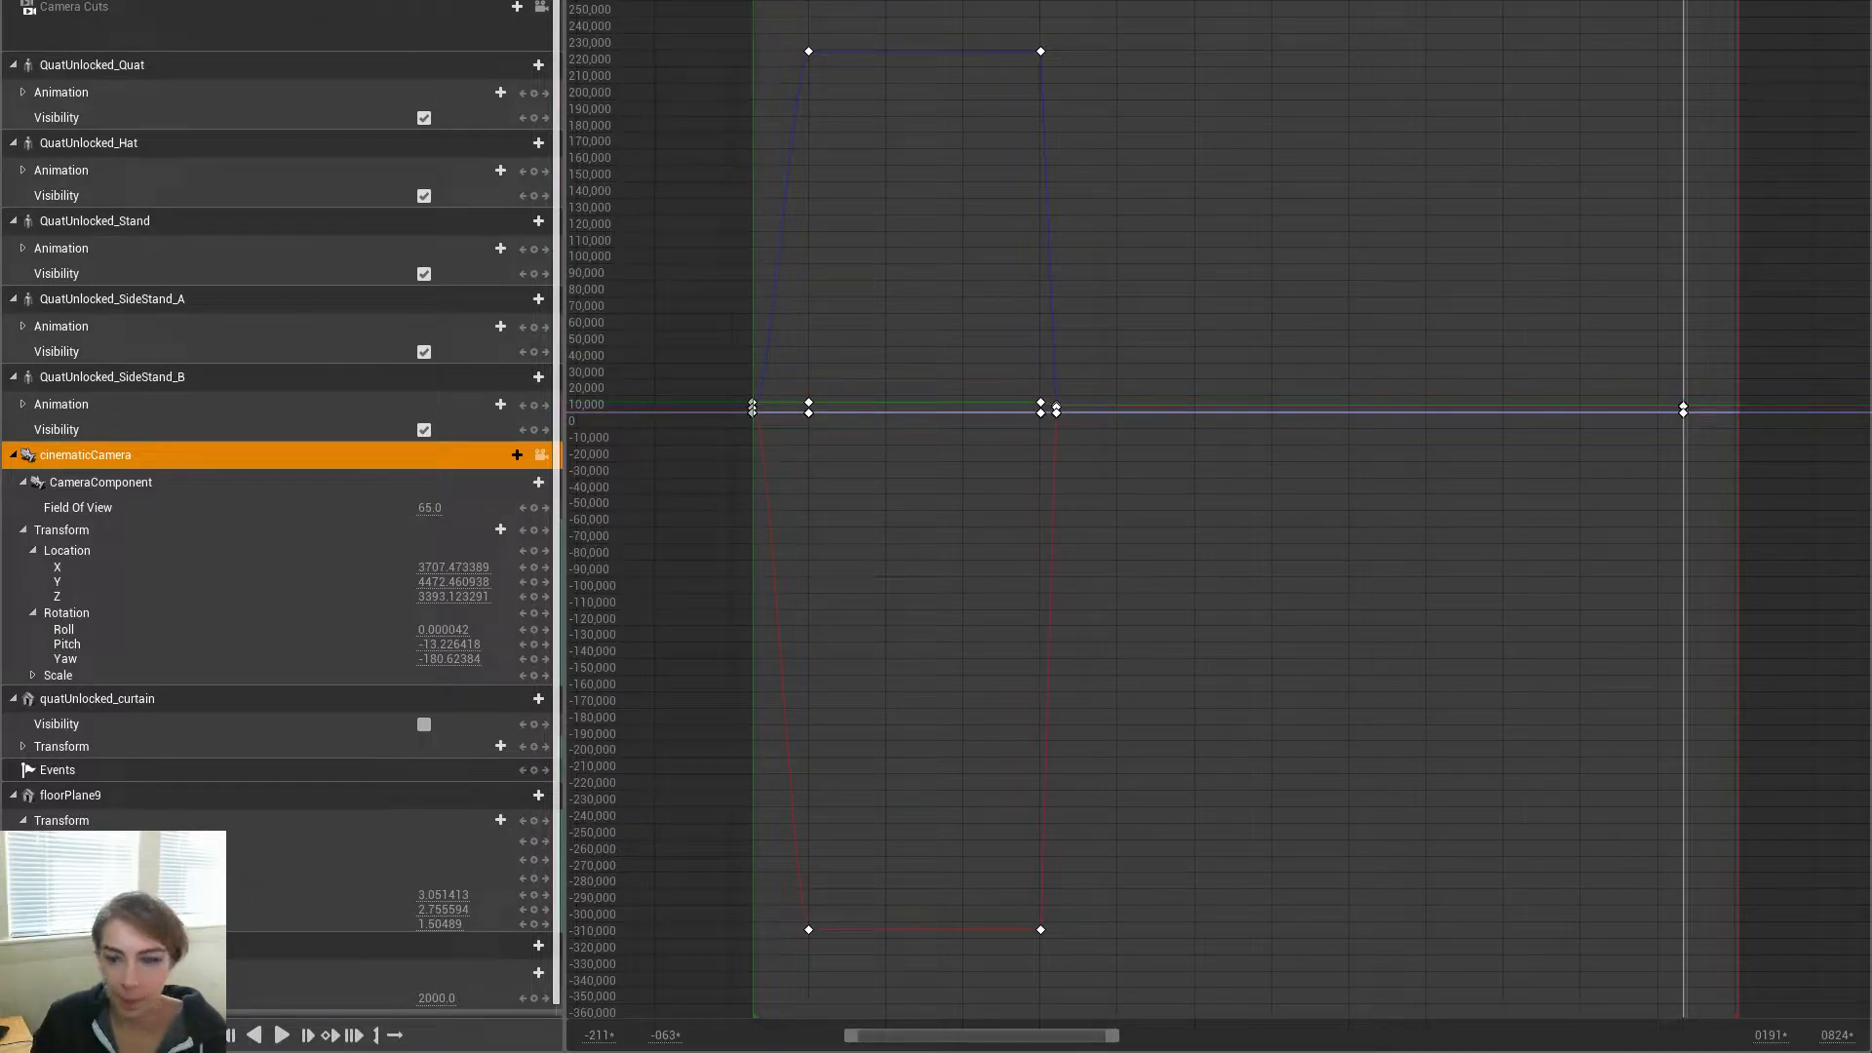
left_click_drag(1551, 225, 1761, 626)
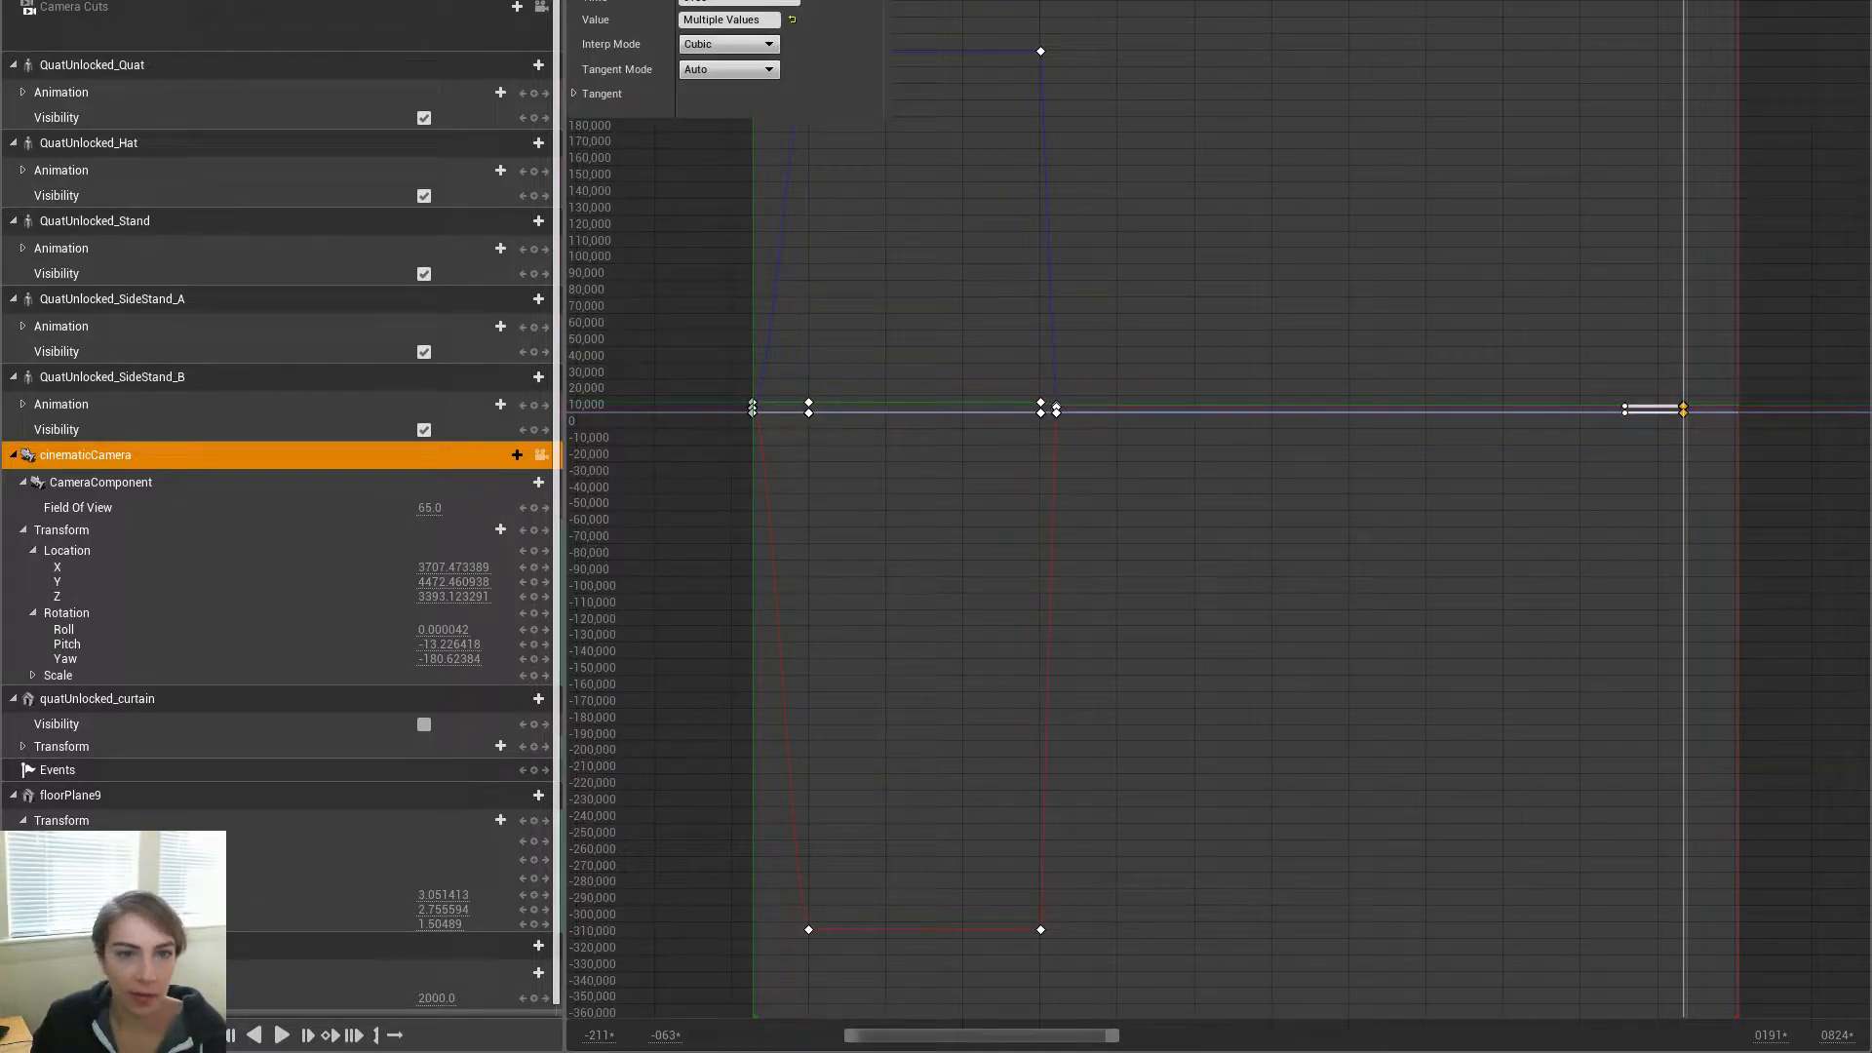
scroll(1389, 597, "down", 3)
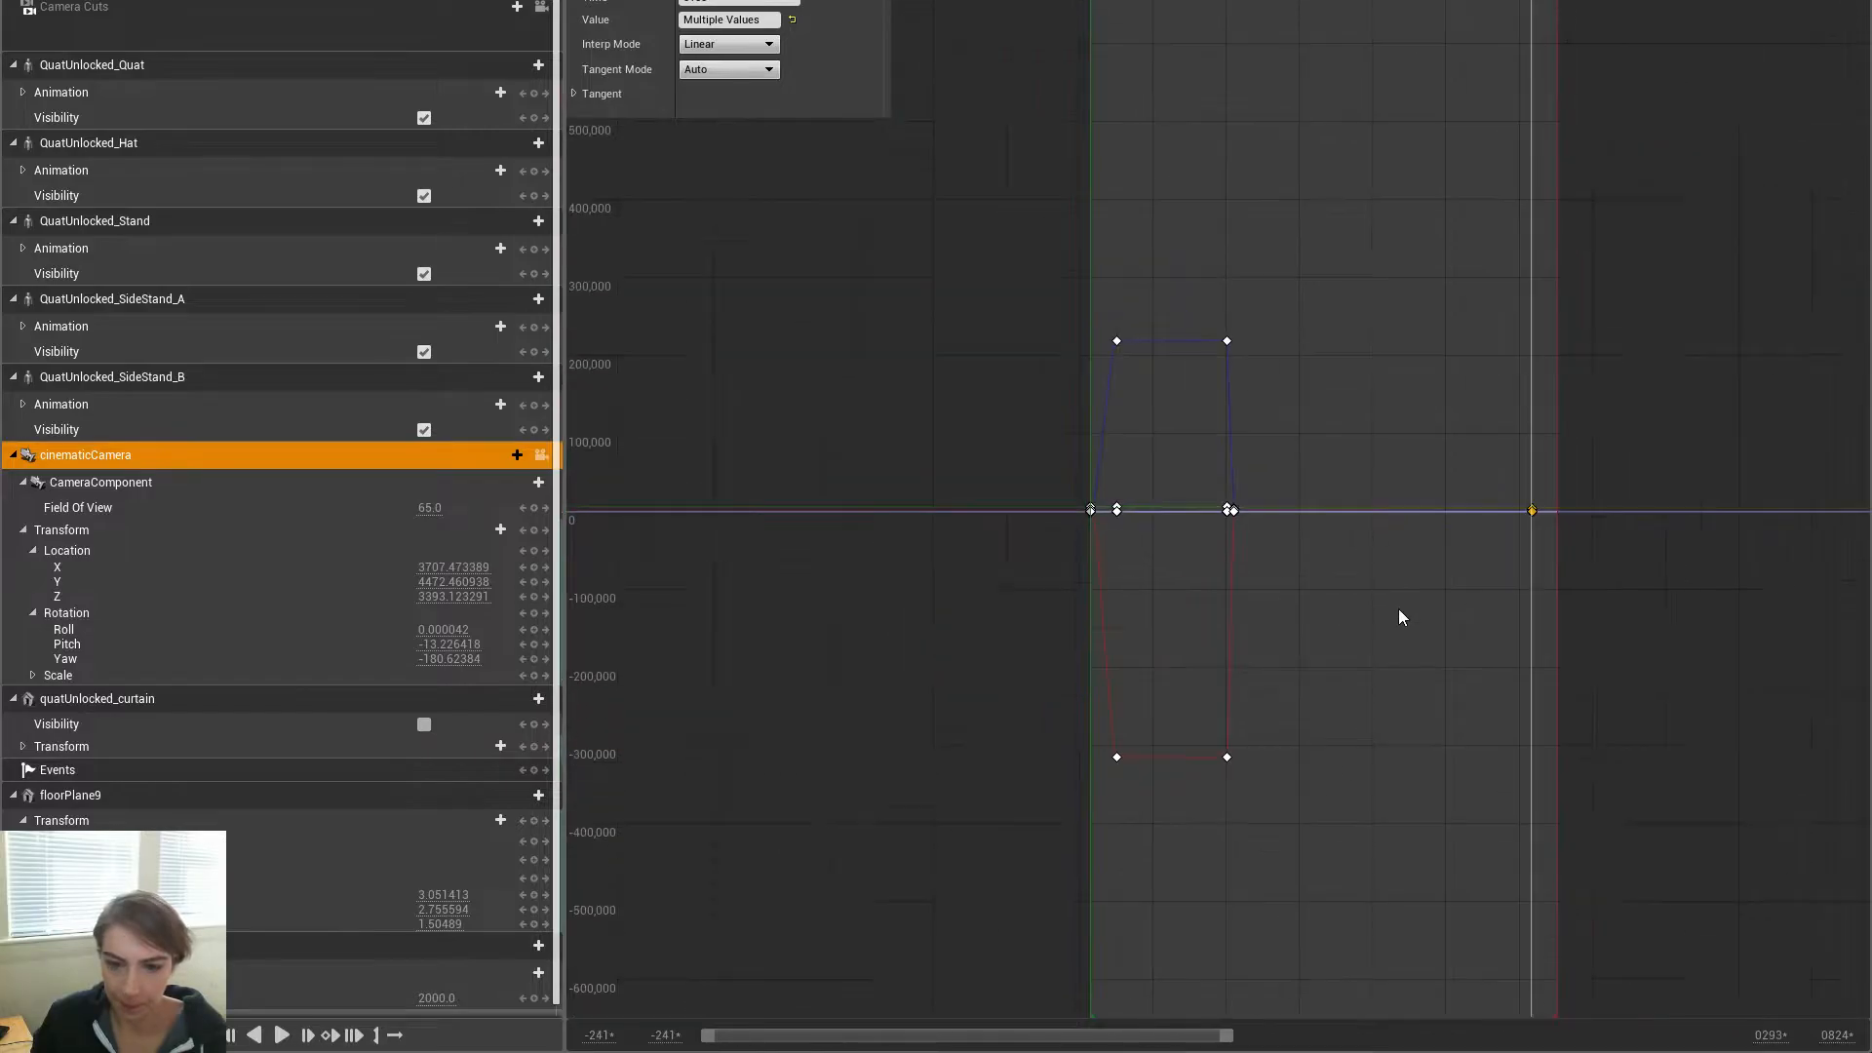
left_click(817, 2)
Try pasting the cinematicCamera's last transform keys beside the keys where the close shot begins, undoing the paste
left_click_drag(1670, 558, 1712, 689)
left_click_drag(1053, 2, 1061, 2)
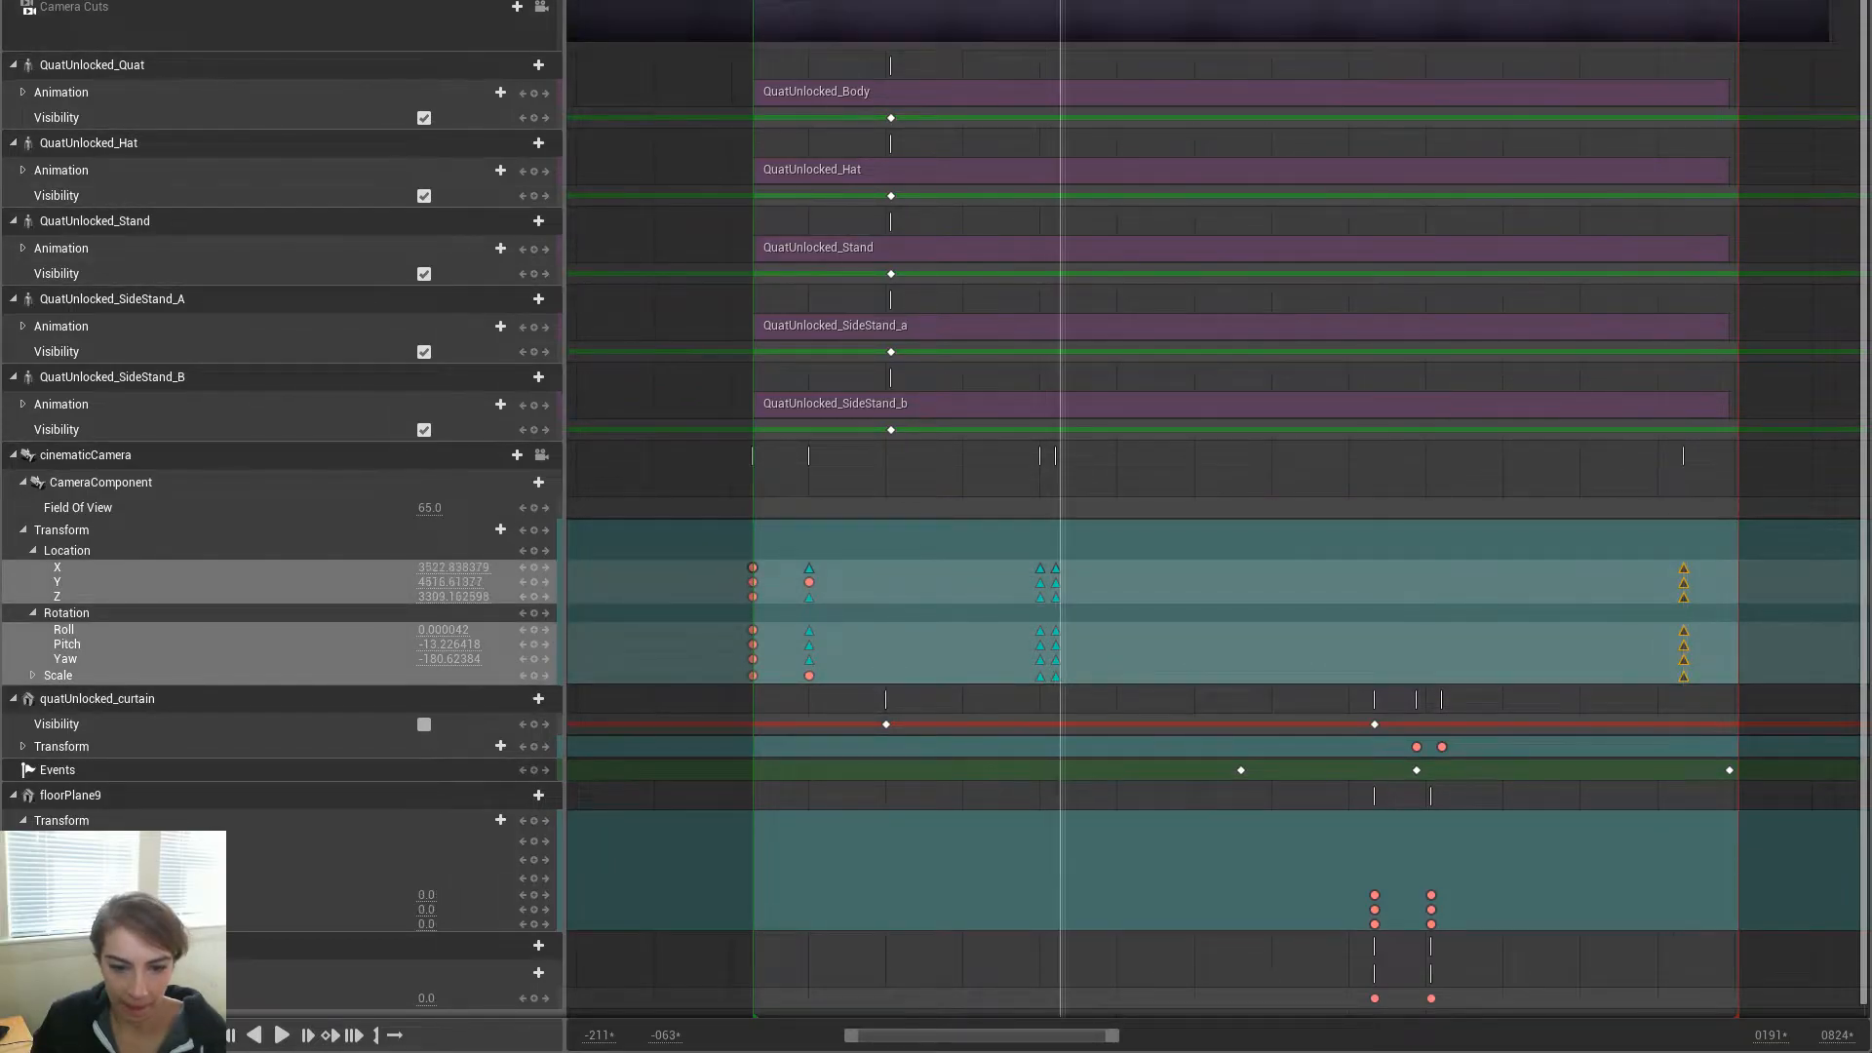
left_click(1149, 483)
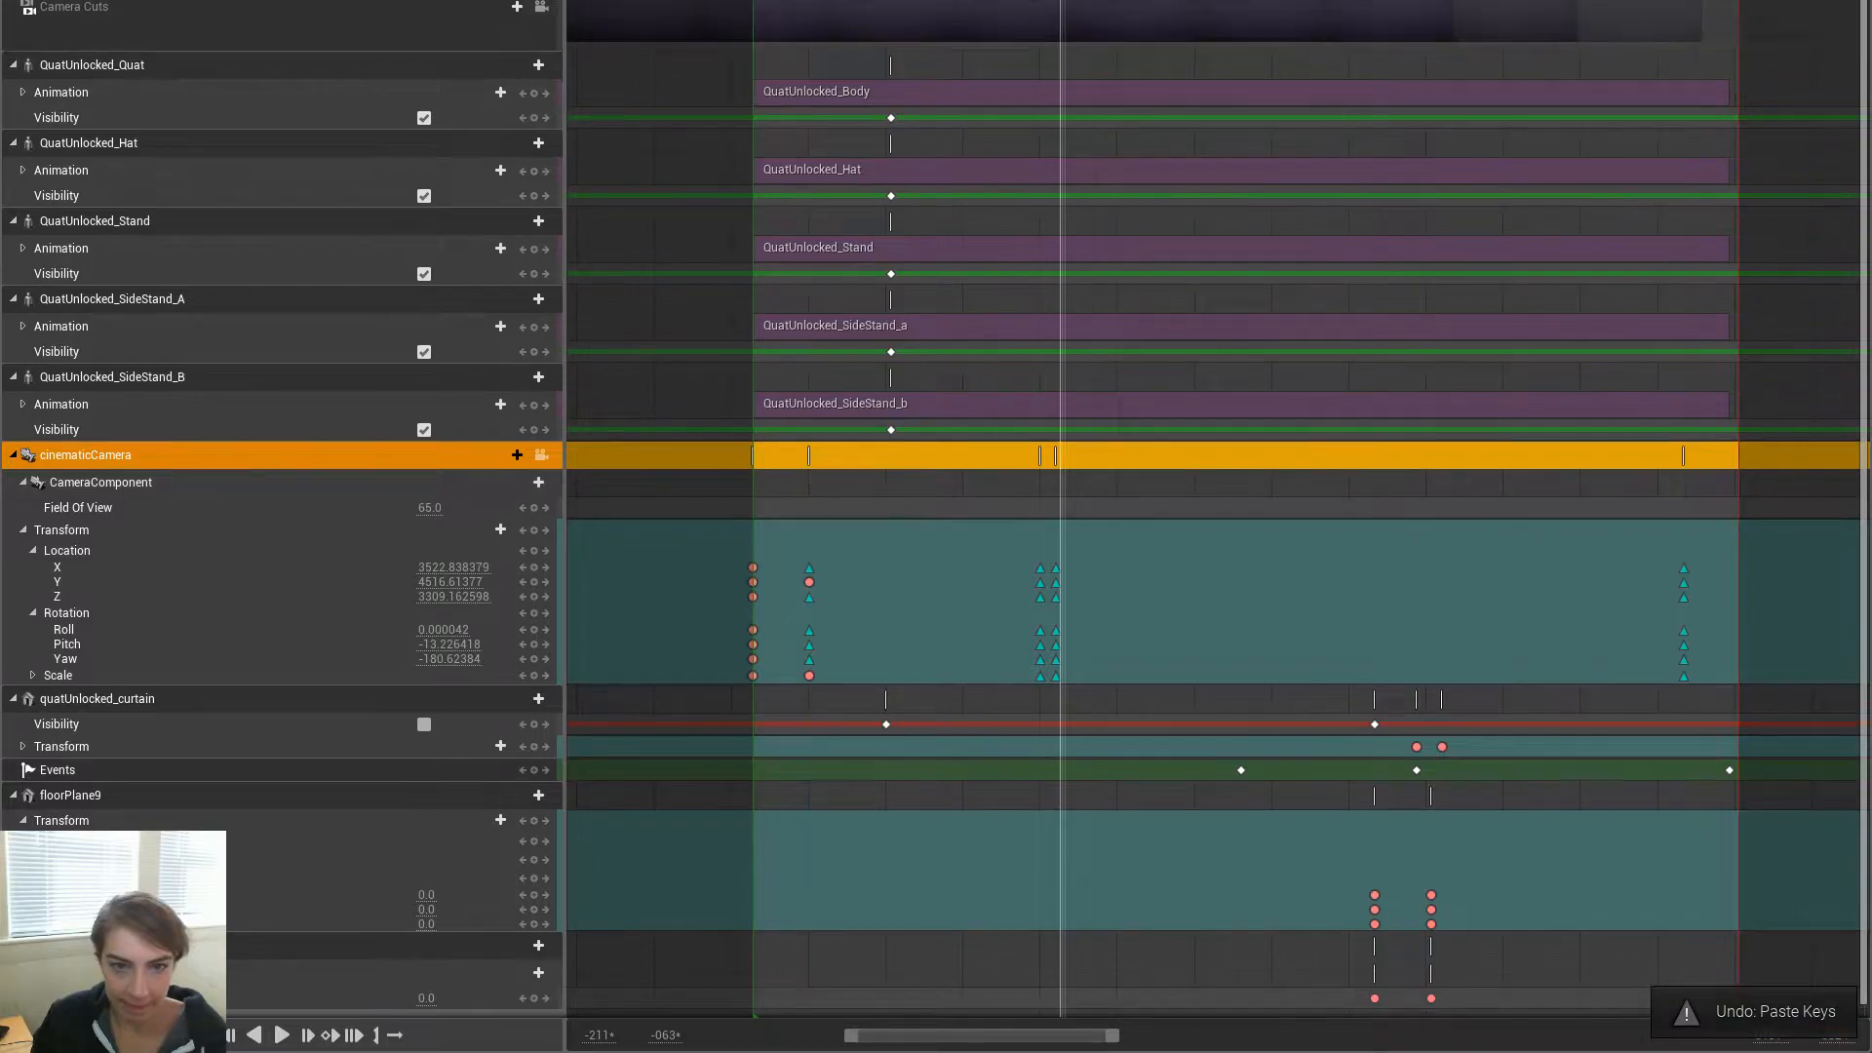
Place the playhead on the cinematicCamera keys that begin the close shot and move those keys earlier, nearer the preceding keys
left_click(1041, 2)
left_click_drag(1041, 2, 1047, 2)
left_click_drag(1089, 700, 1050, 570)
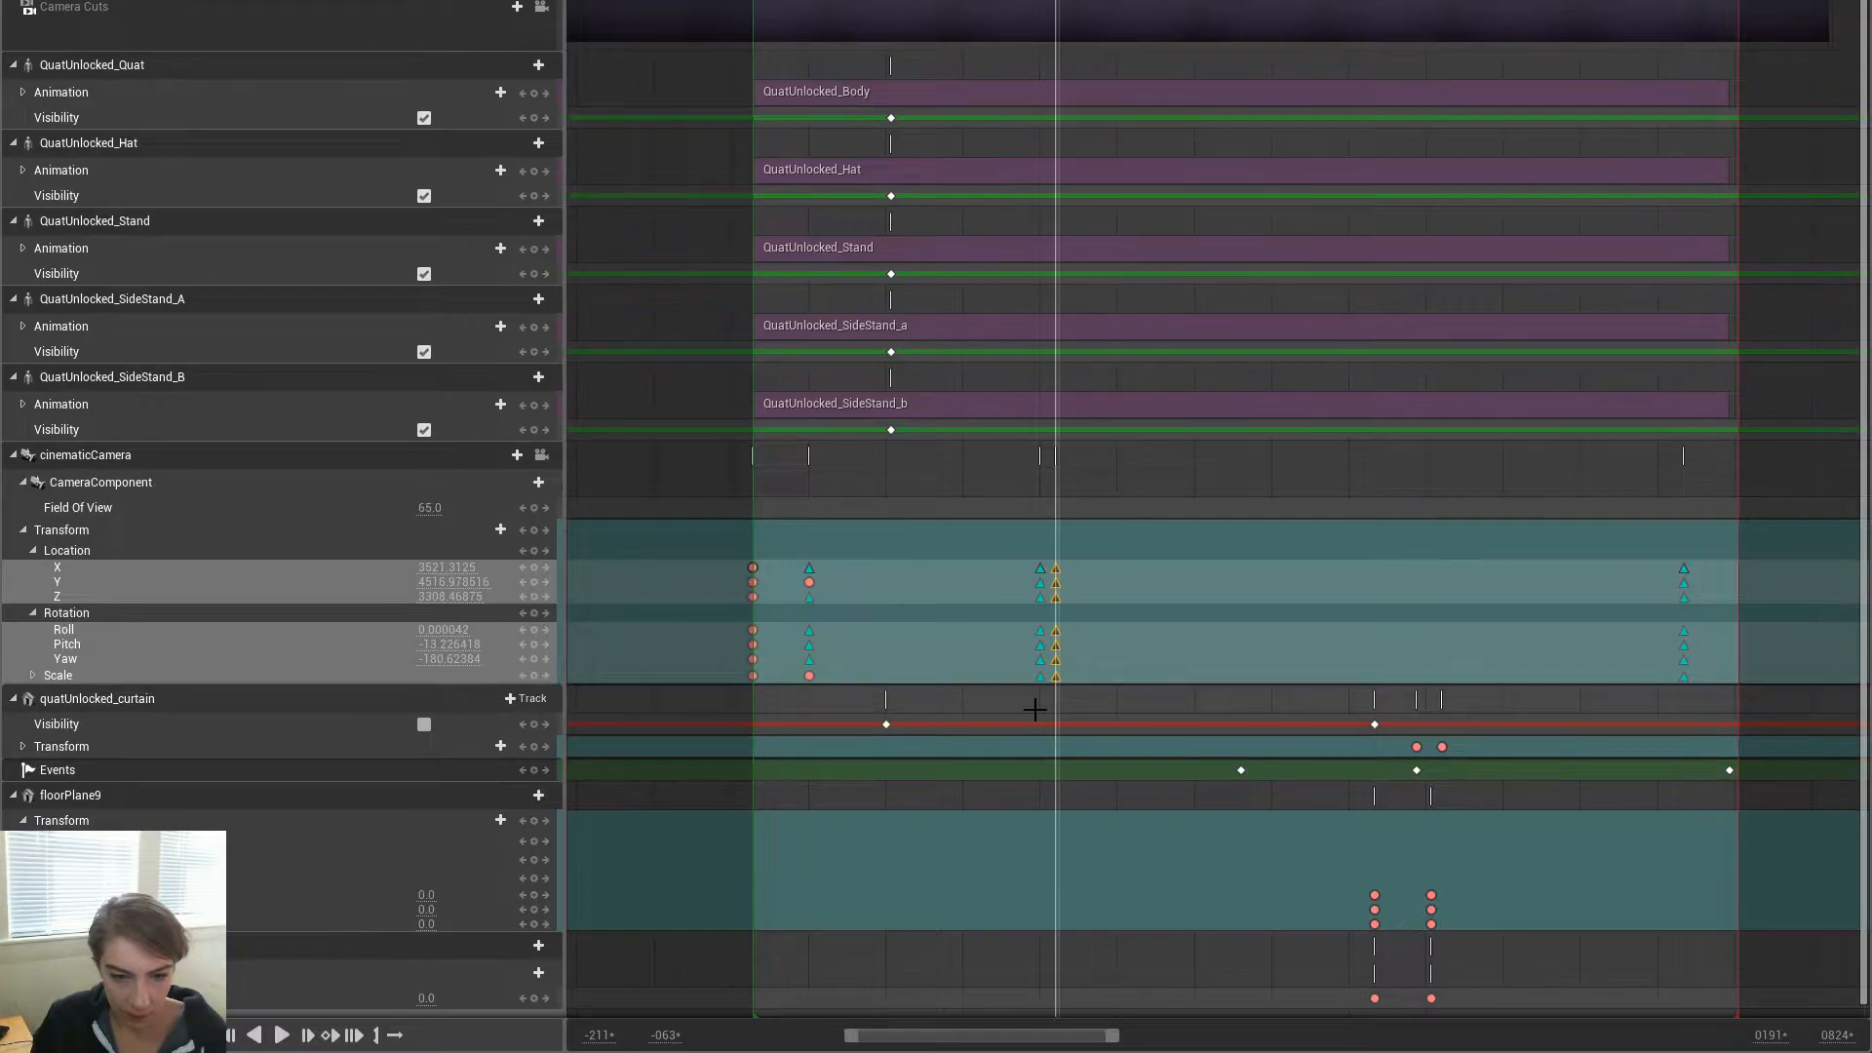
scroll(1065, 731, "up", 7, "ctrl")
scroll(1058, 547, "up", 5, "ctrl")
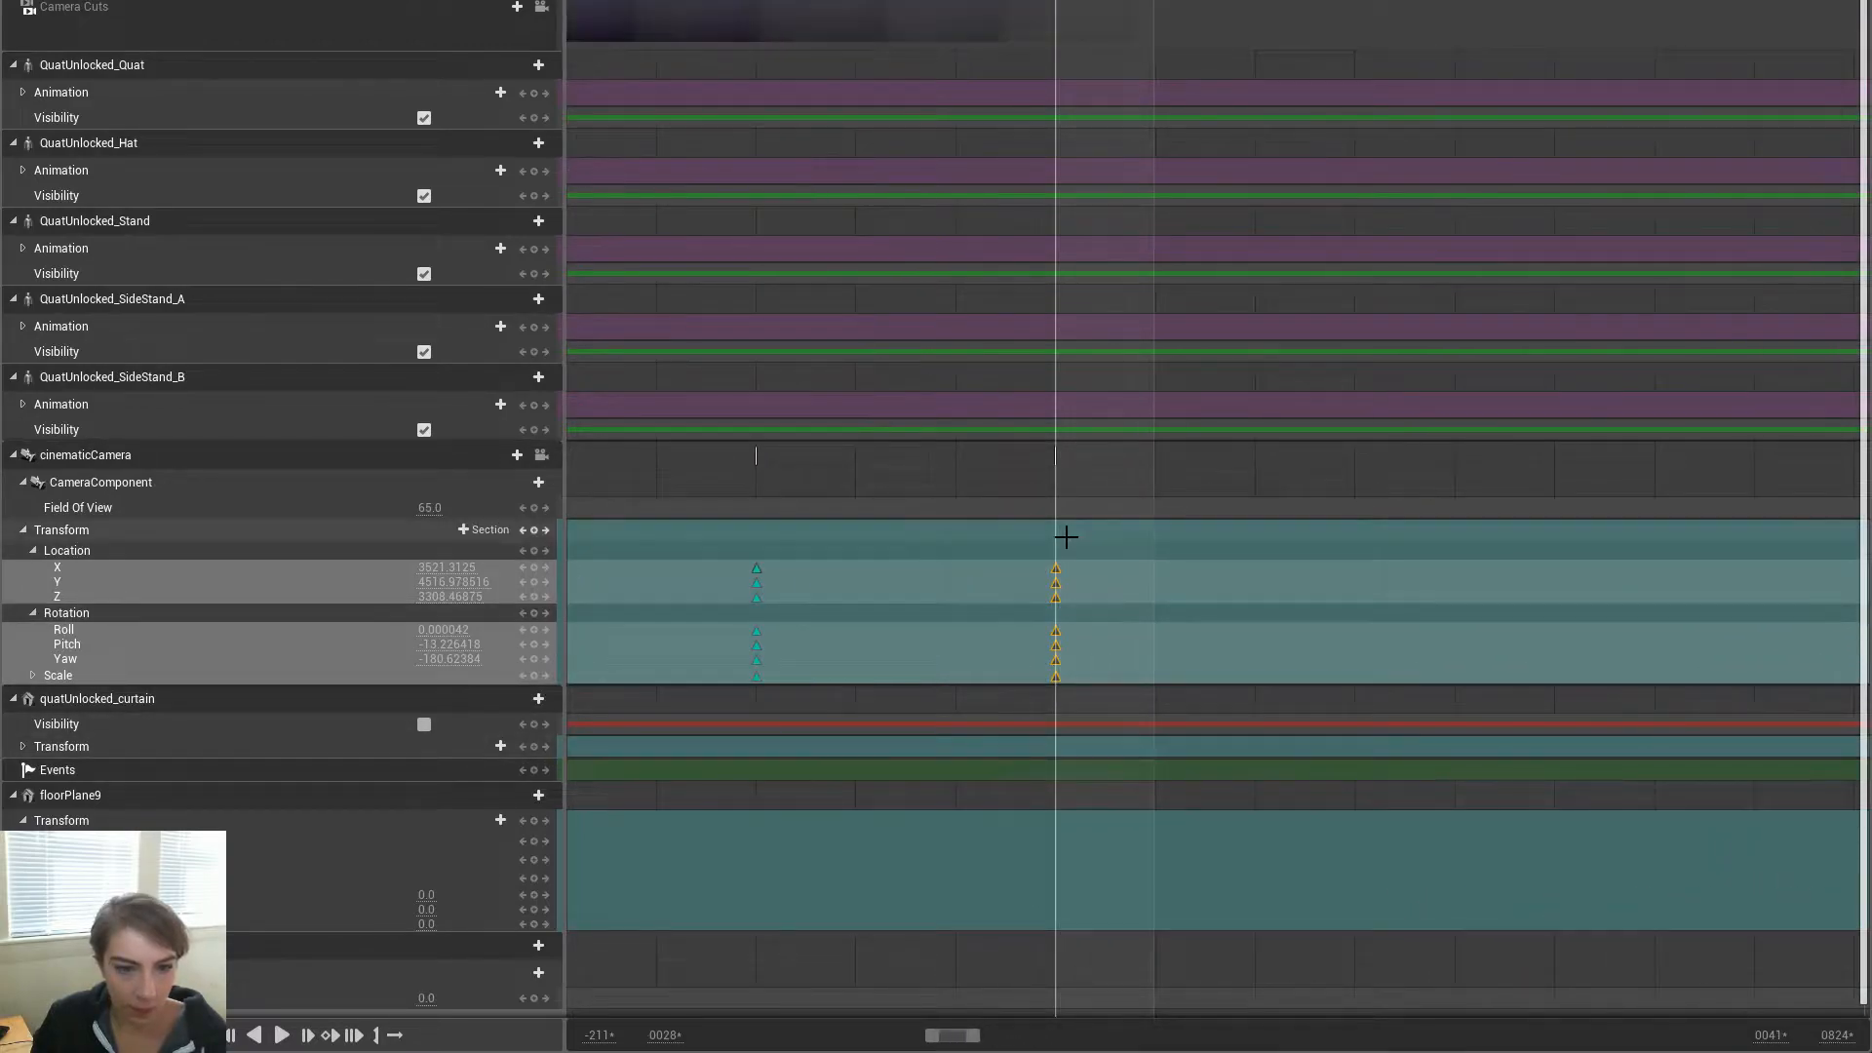
left_click_drag(1054, 572, 873, 569)
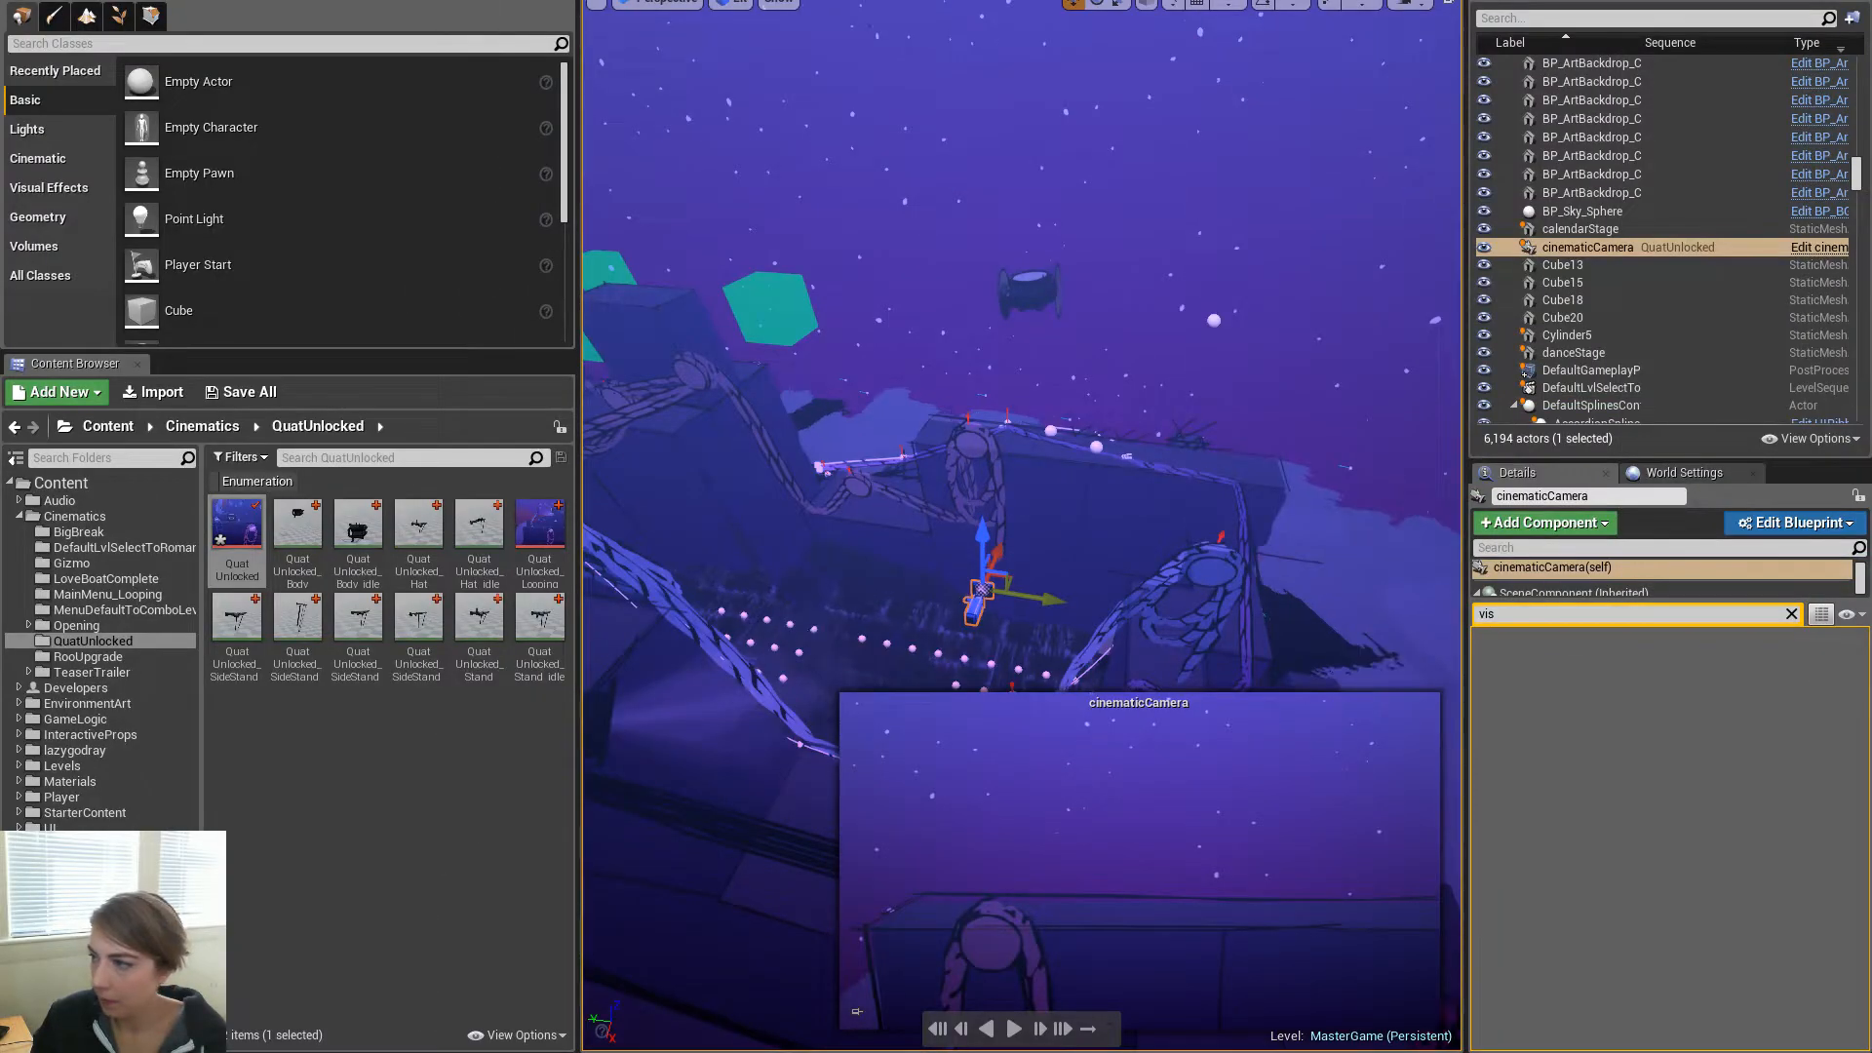
Play the sequence with the cinematicCamera selected and review its framing in the camera preview
key("Escape")
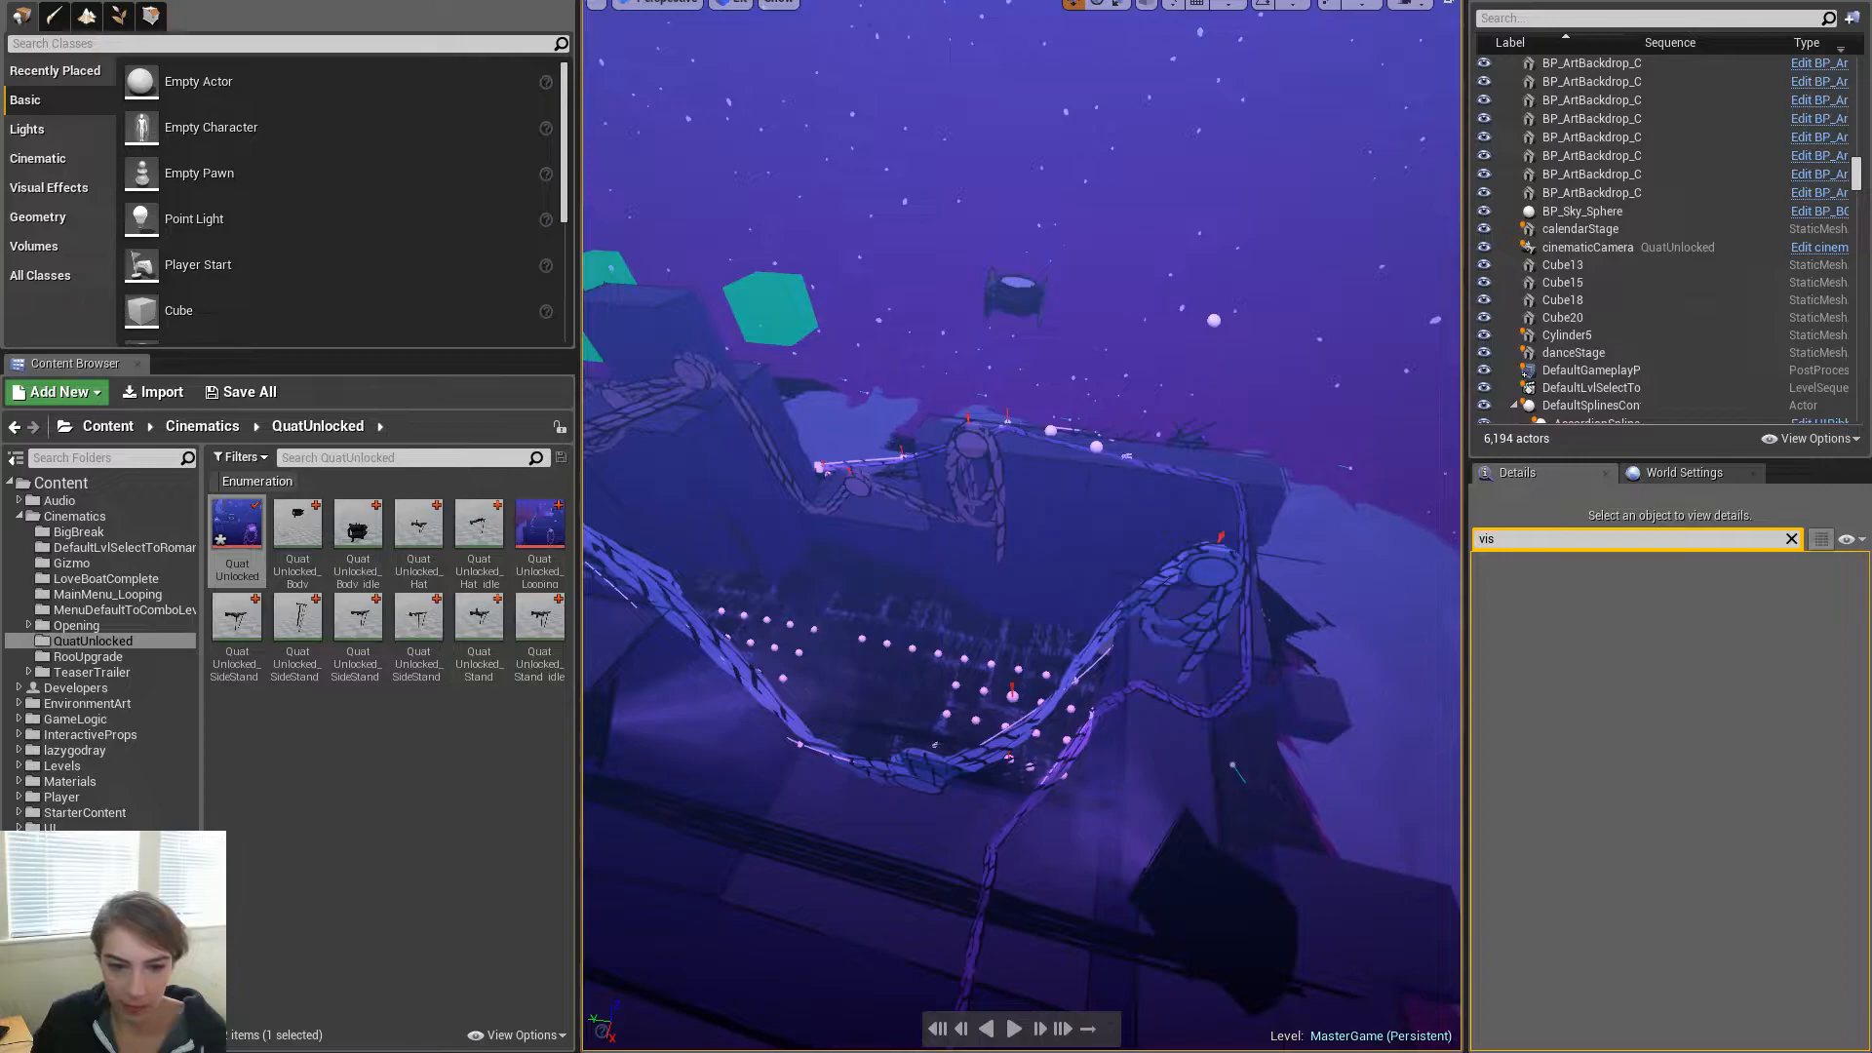
left_click(1587, 248)
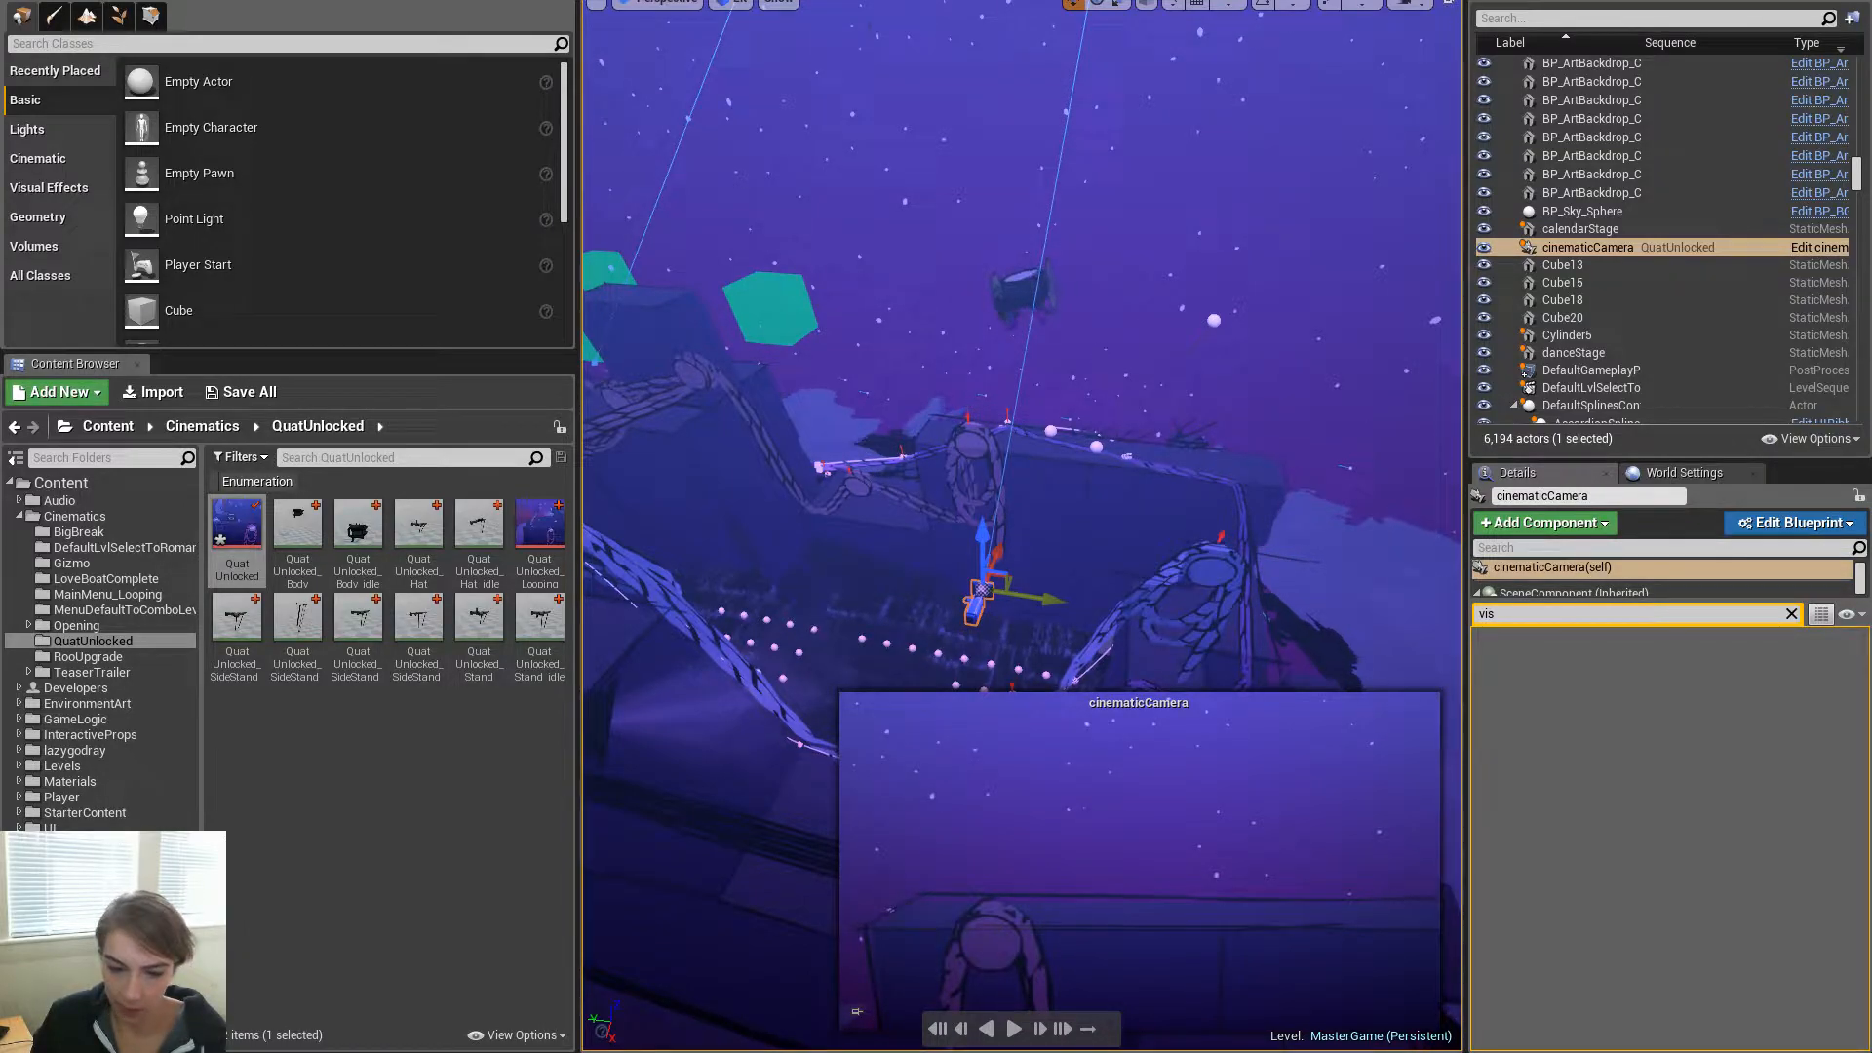
key("space")
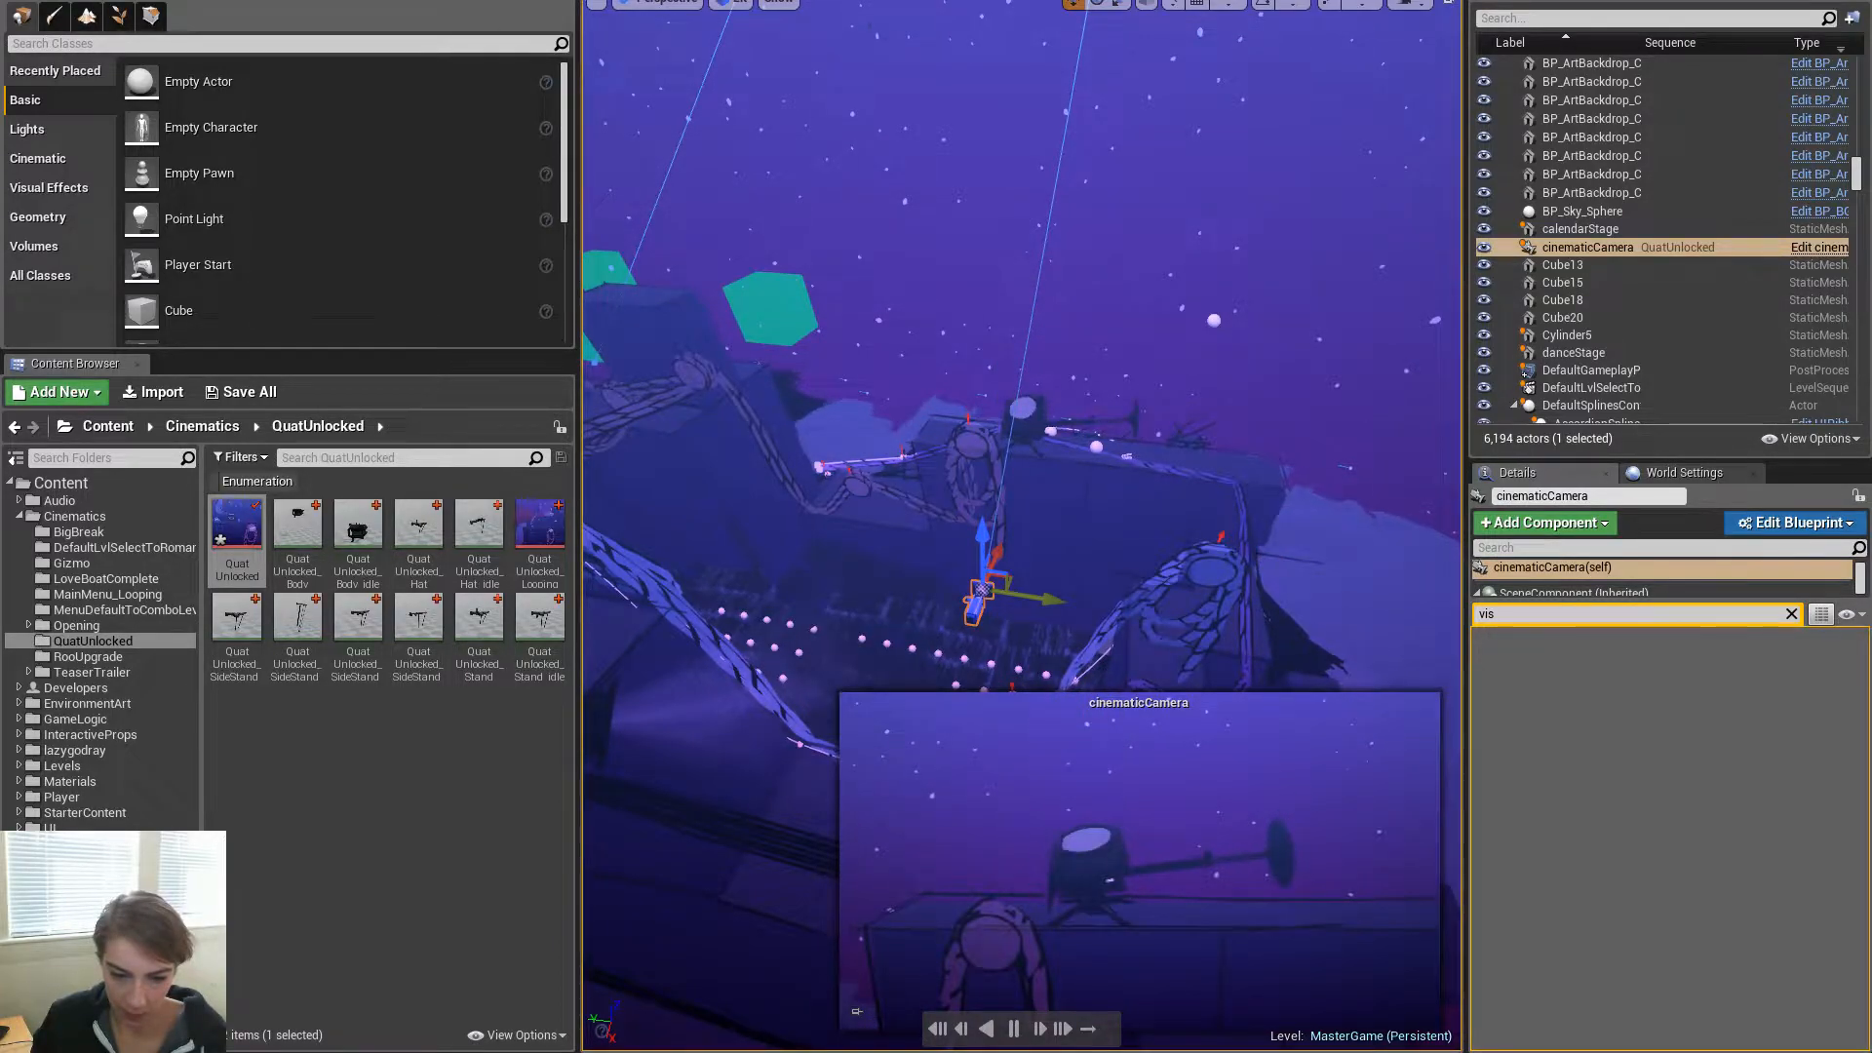
key("space")
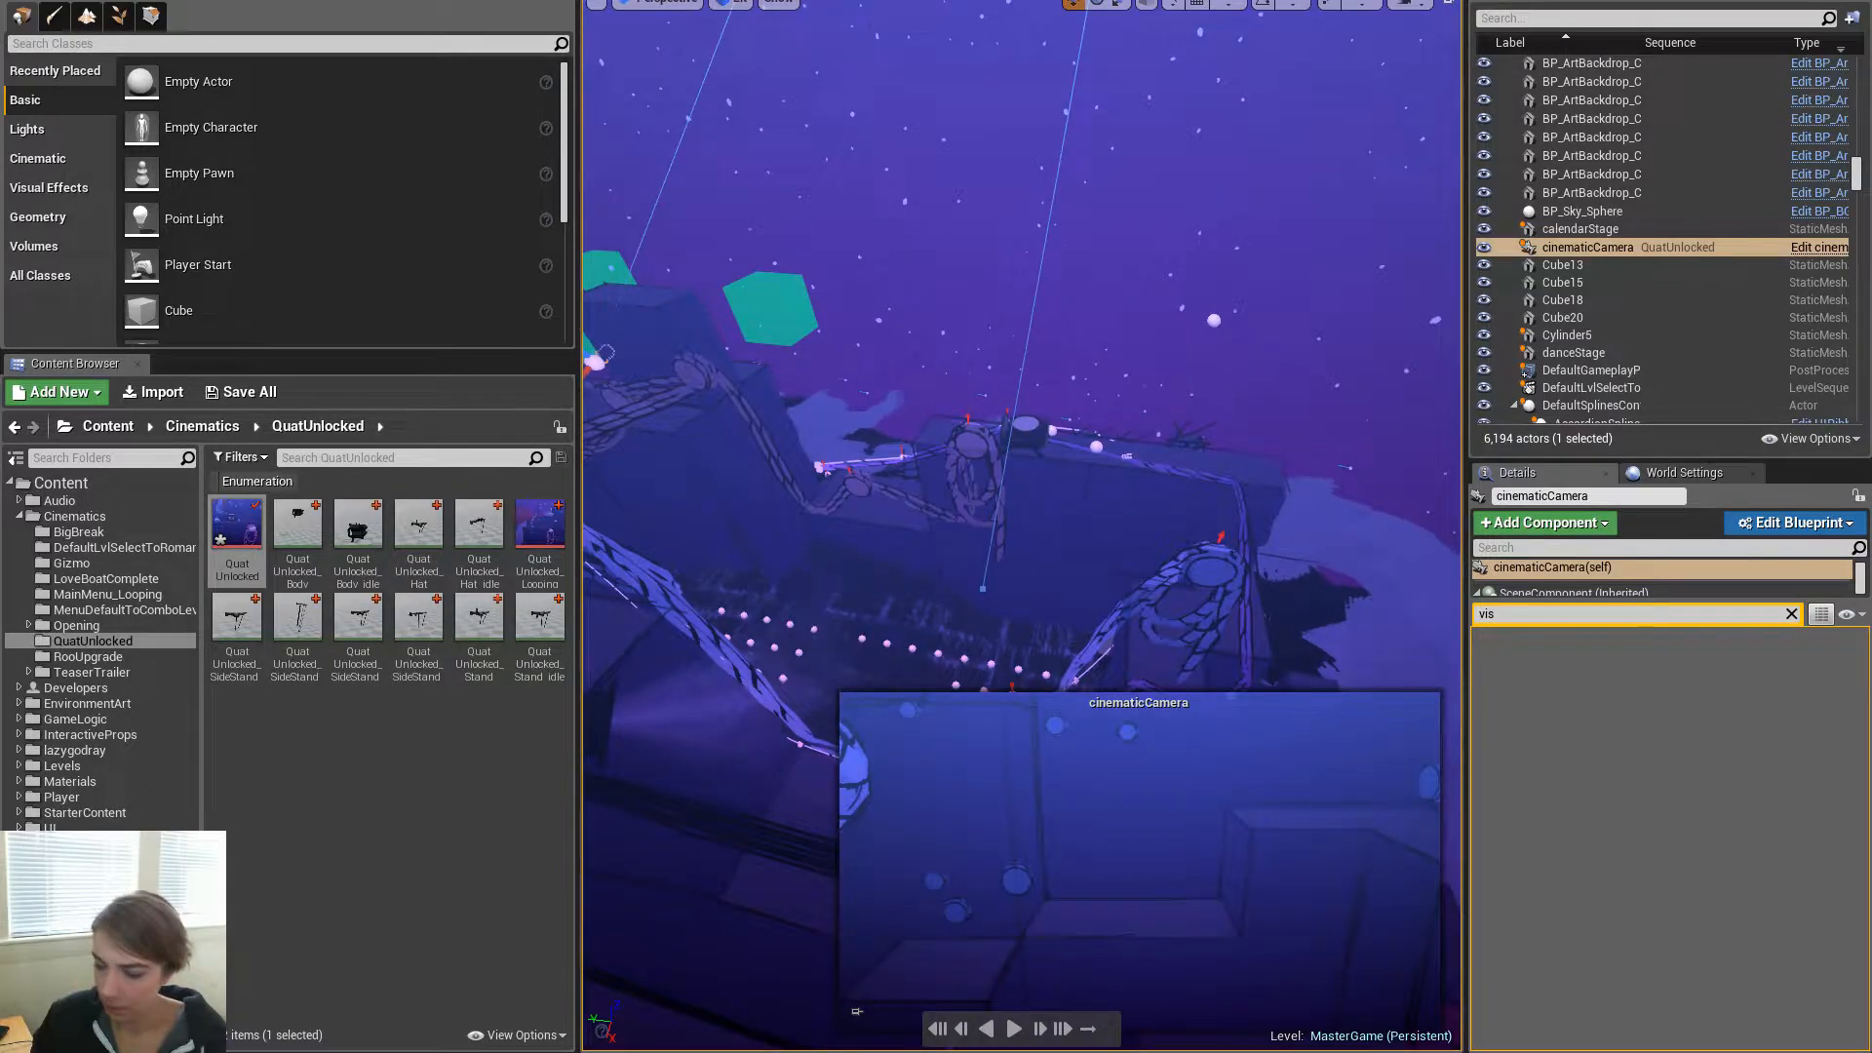
Play and pause the sequence repeatedly to check when the close shot starts relative to the character's drop onto the stage
key("space")
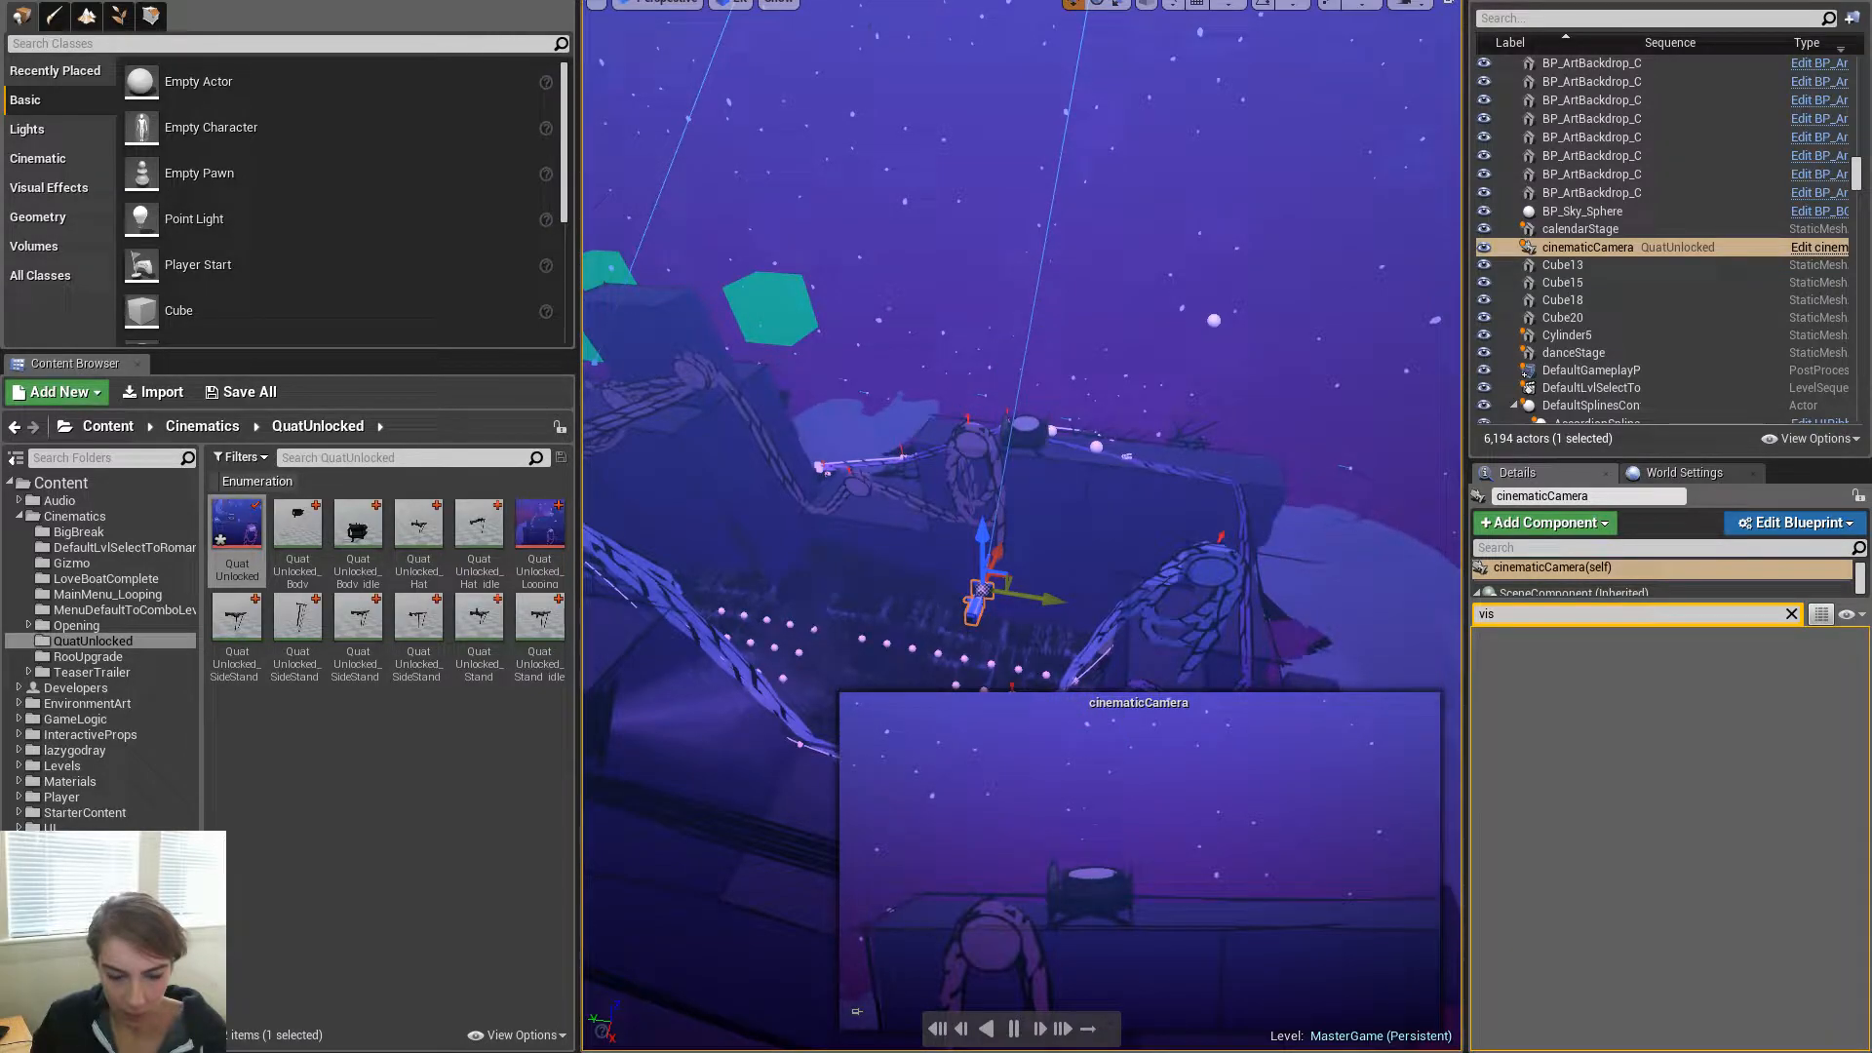
key("space")
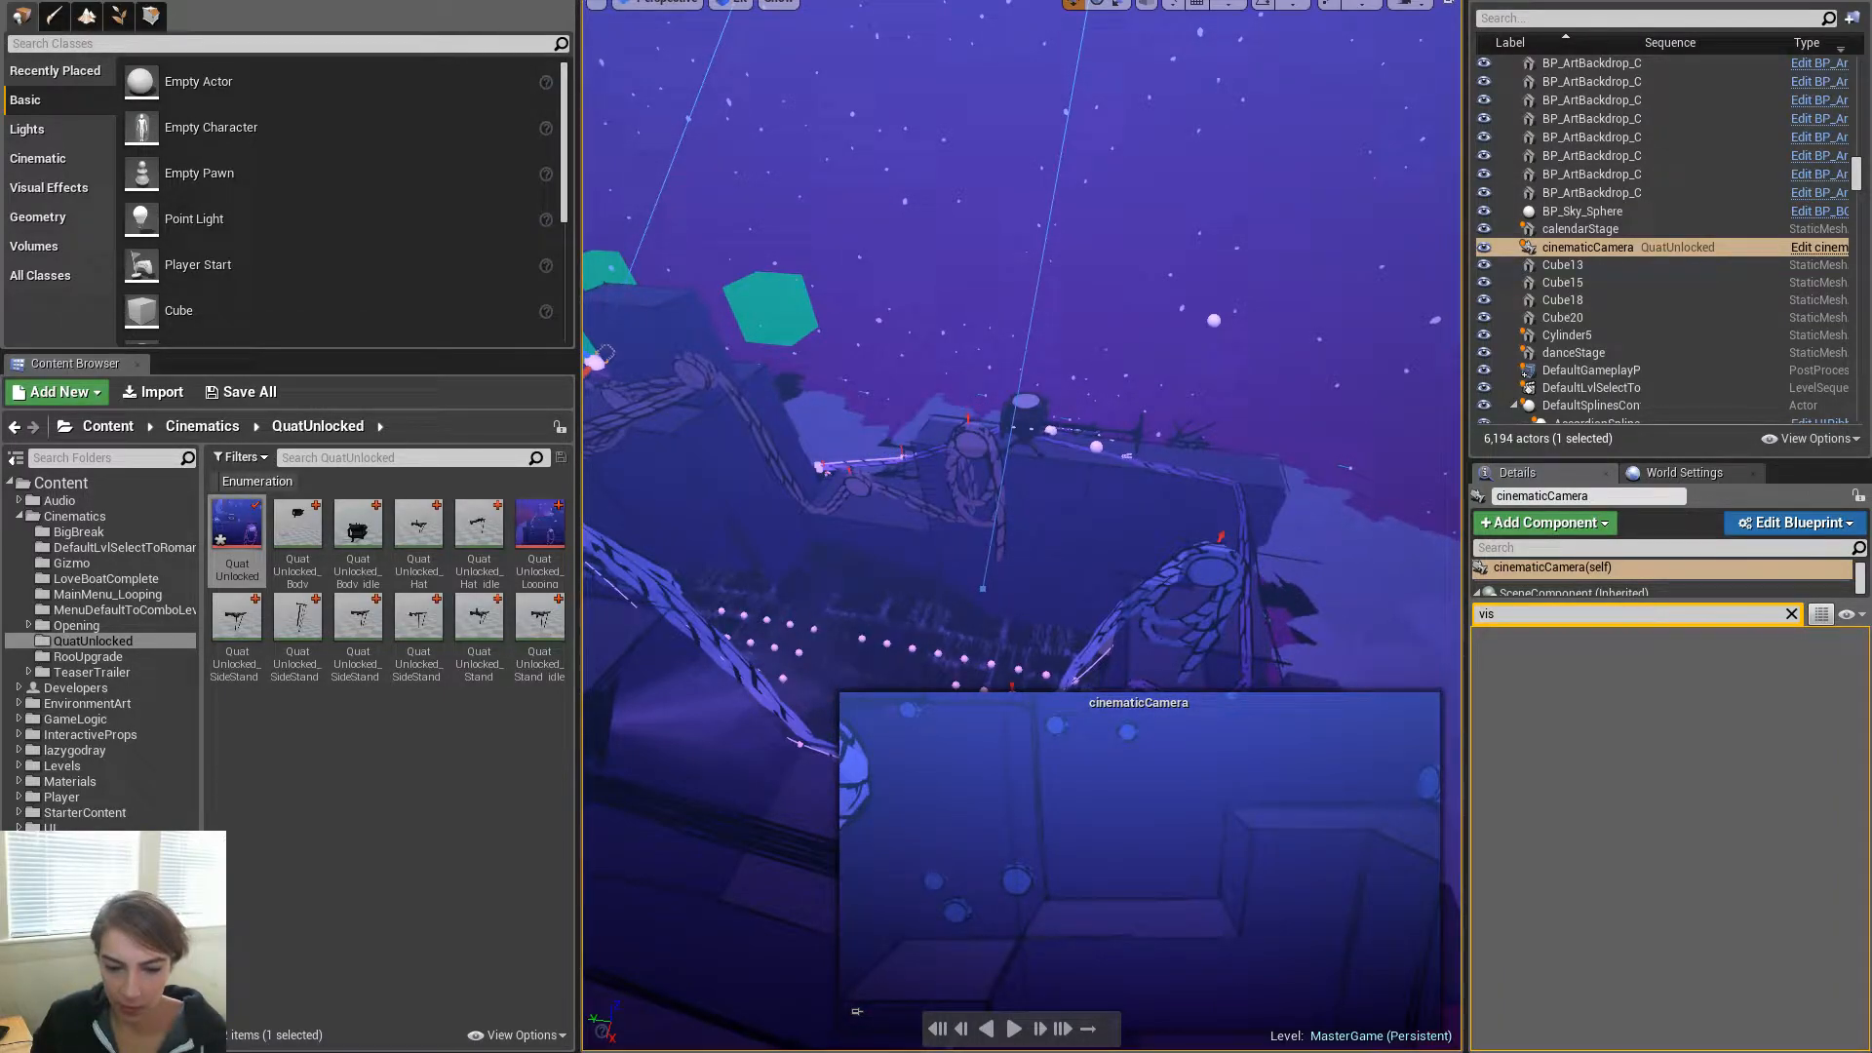
key("space")
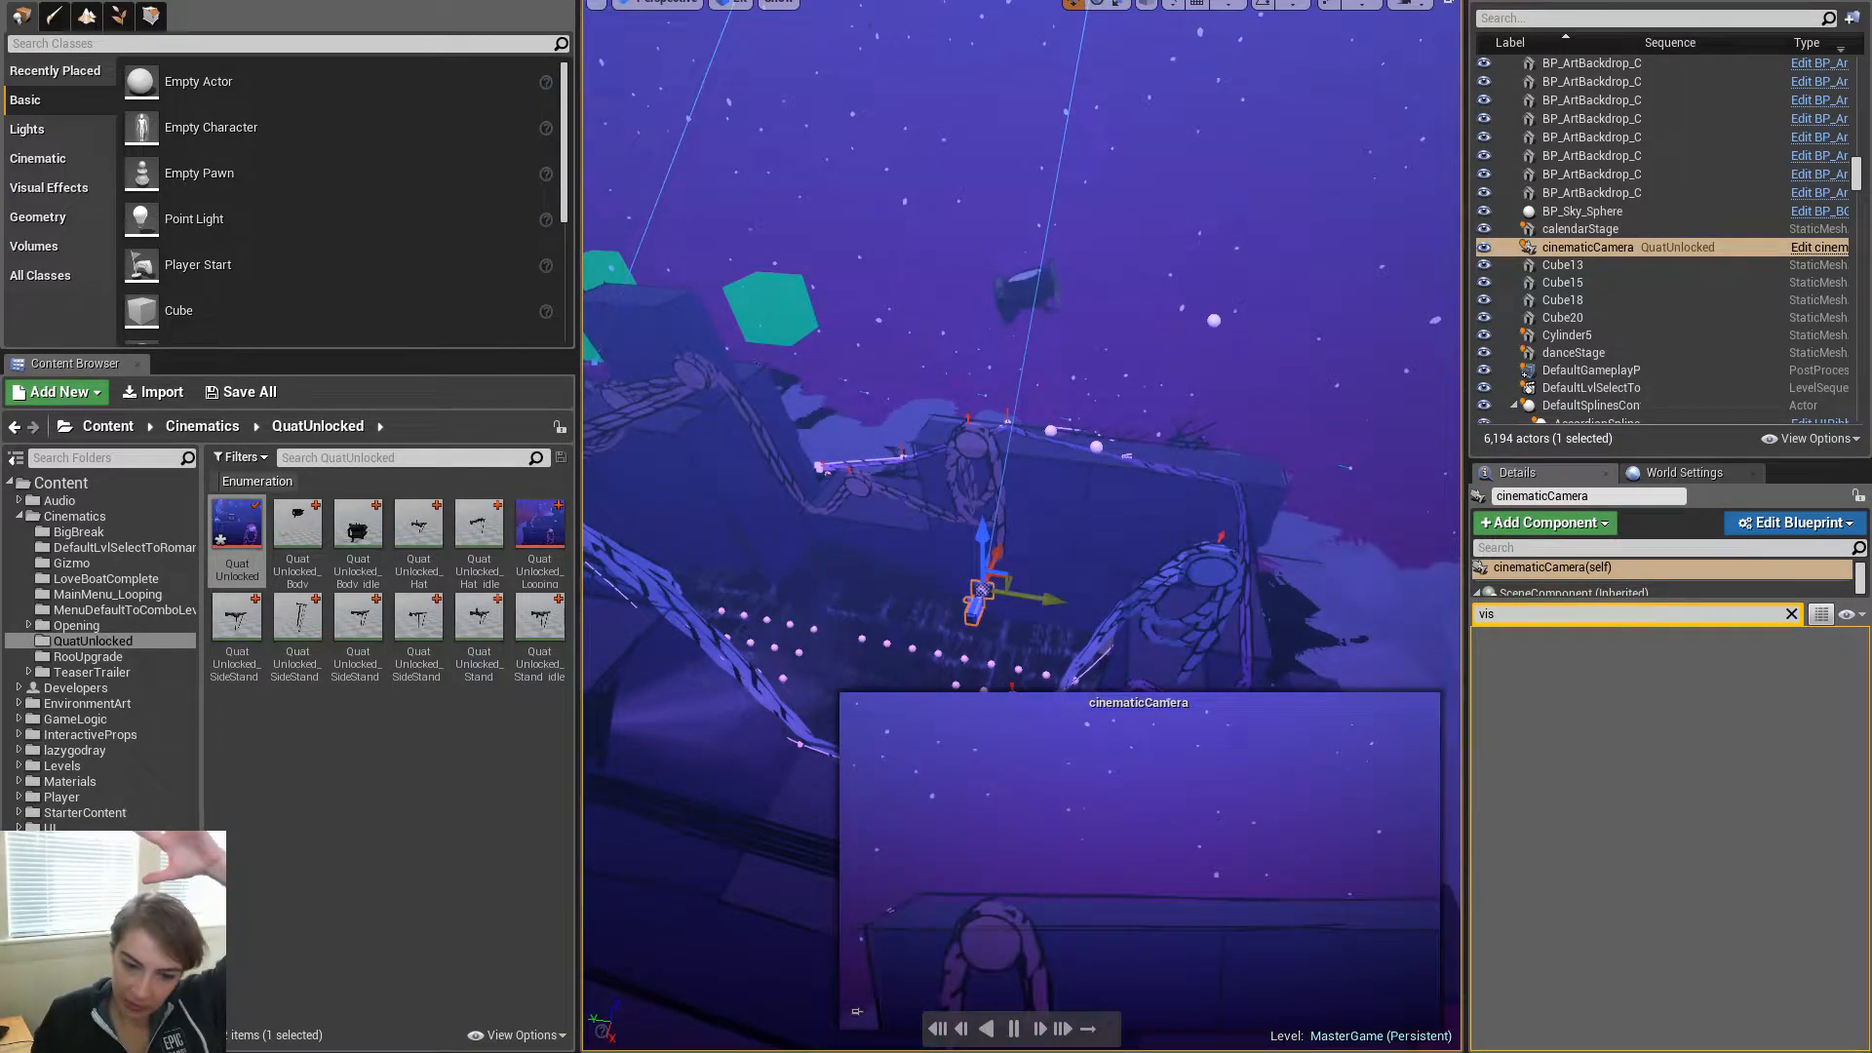
key("space")
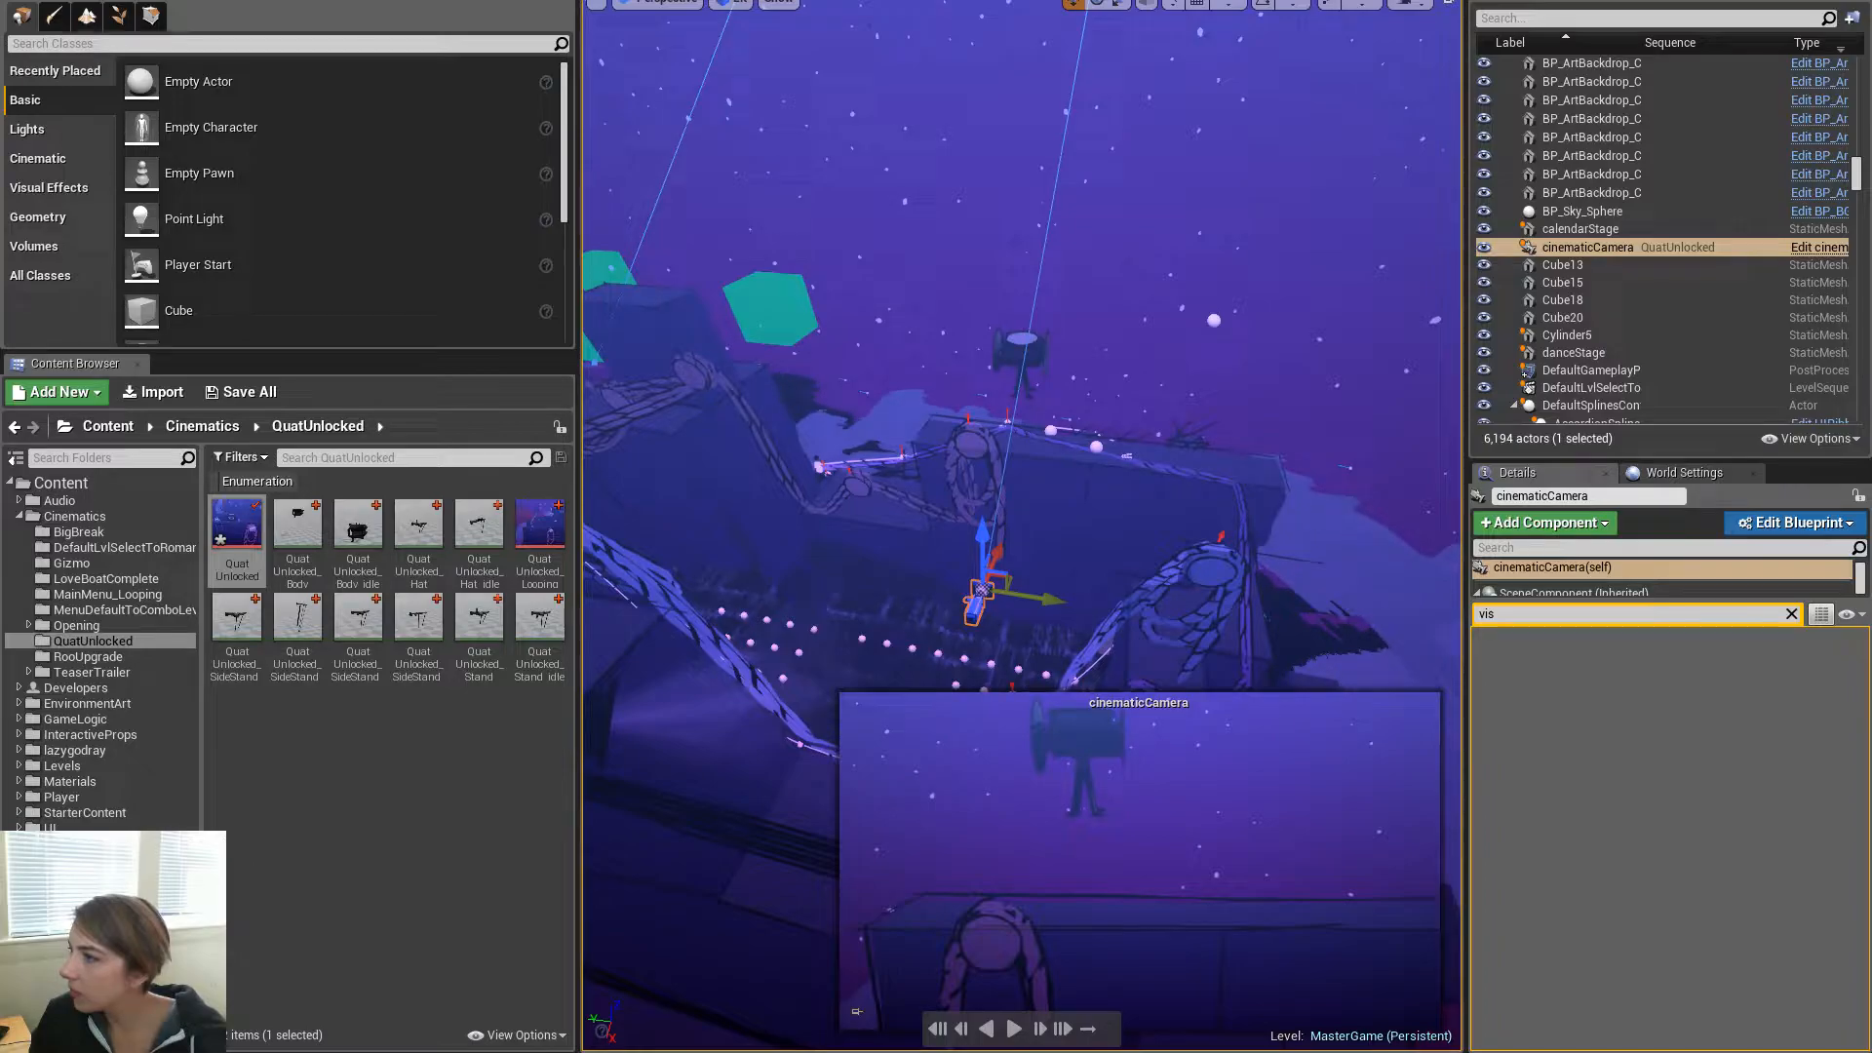
Move all cinematicCamera transform keys except the last group earlier, start the playback range at the first keys, and put the playhead on the close-shot keys
left_click_drag(1871, 117, 1303, 126)
double_click(1303, 127)
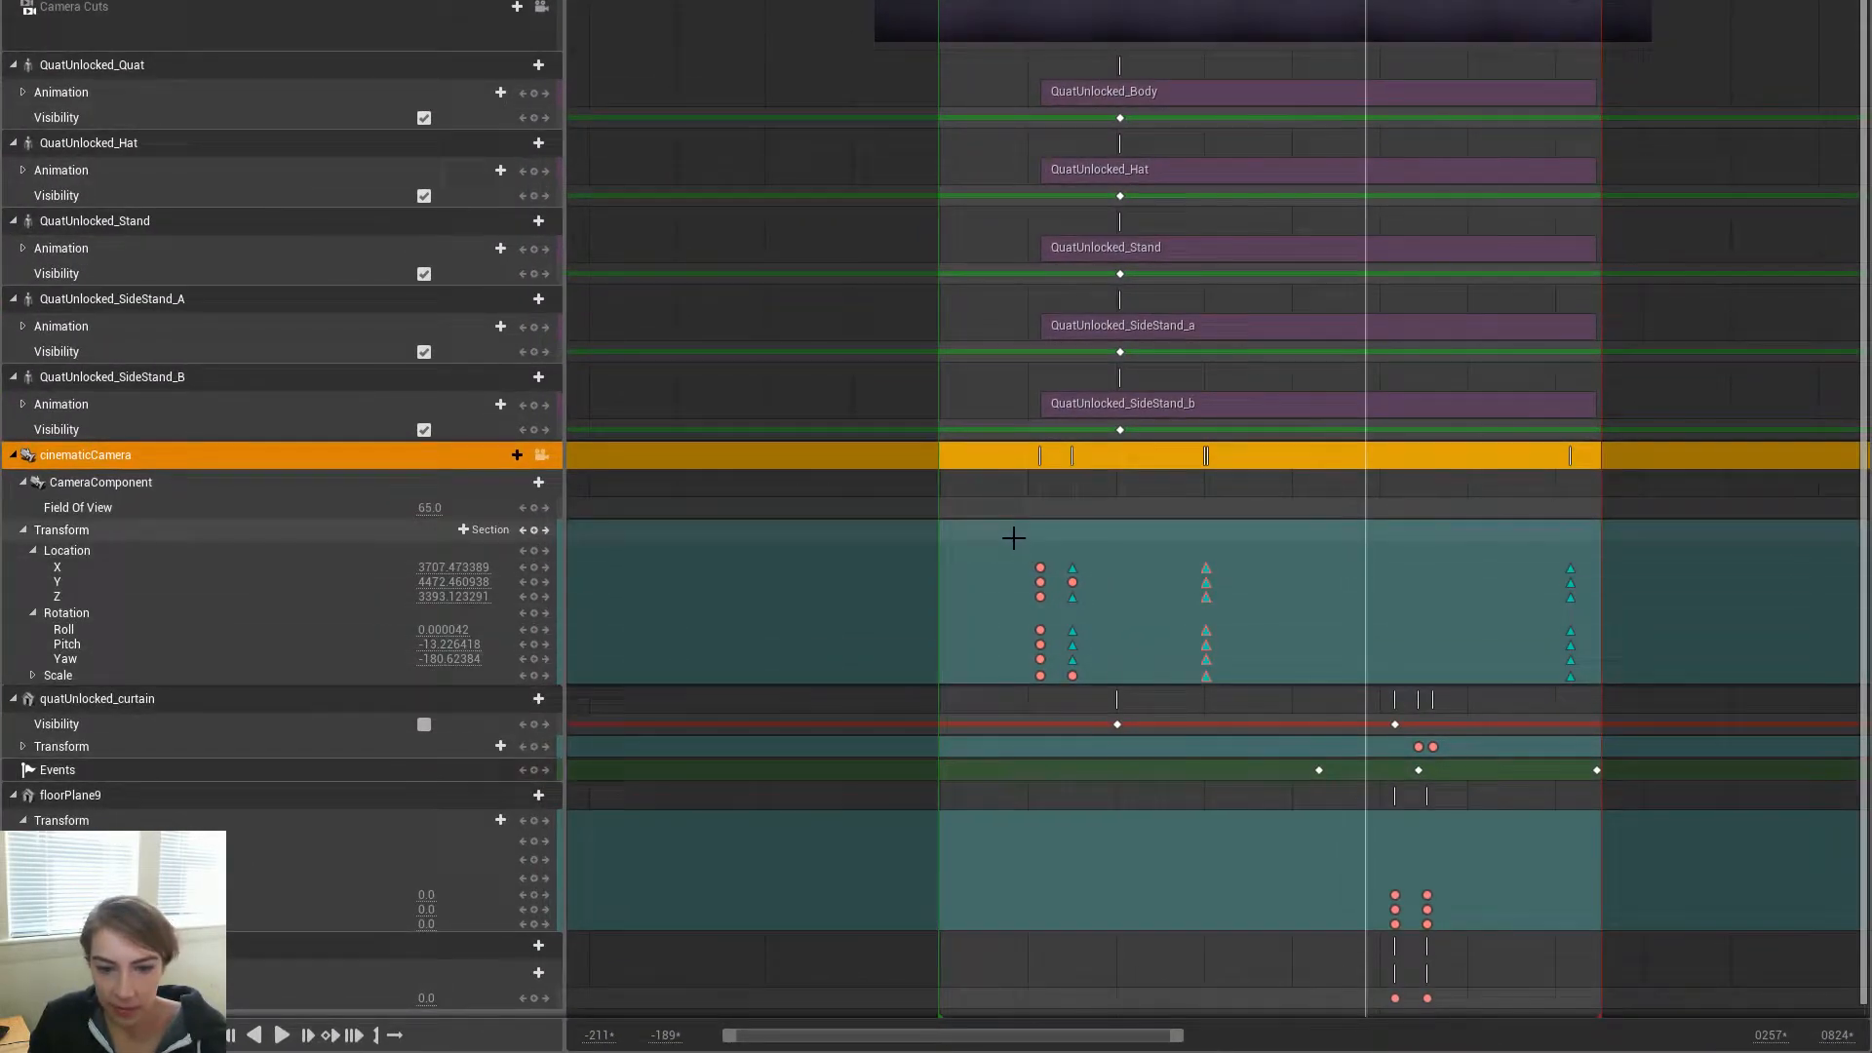
left_click_drag(1015, 537, 1241, 692)
left_click_drag(1071, 569, 875, 581)
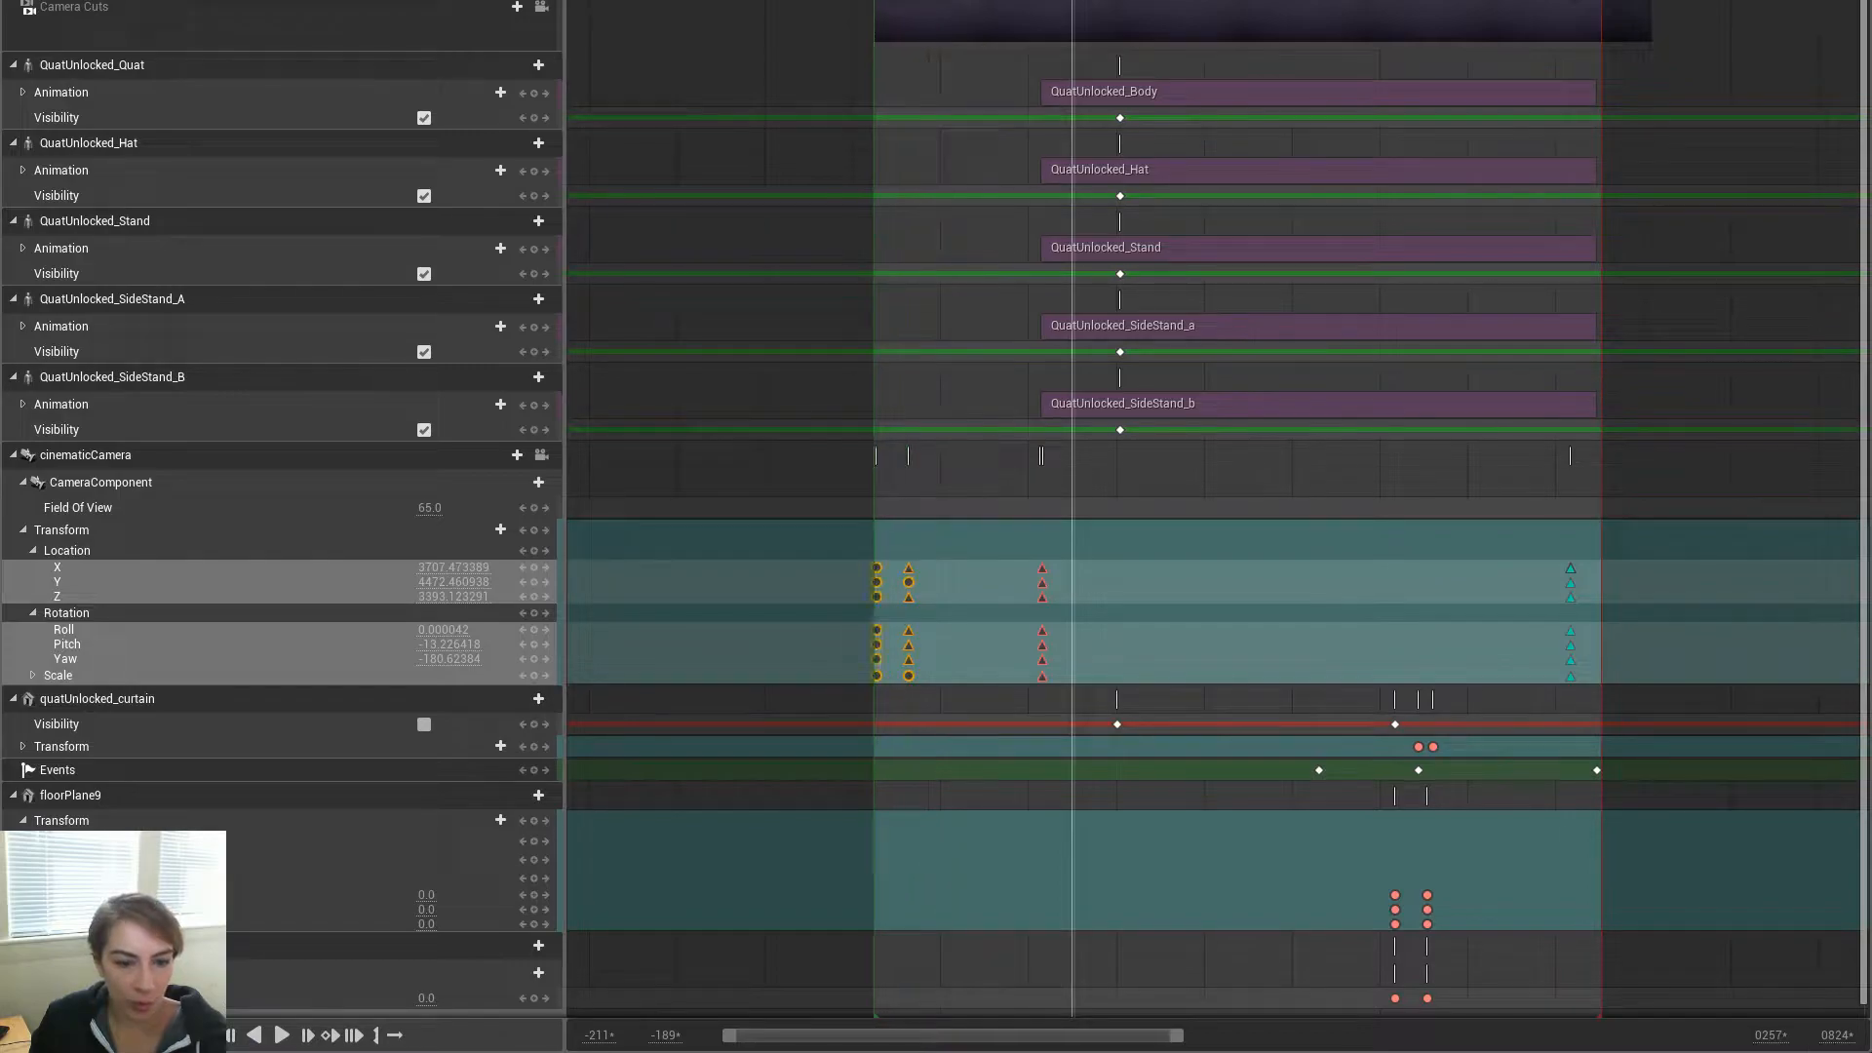
left_click_drag(874, 2, 878, 2)
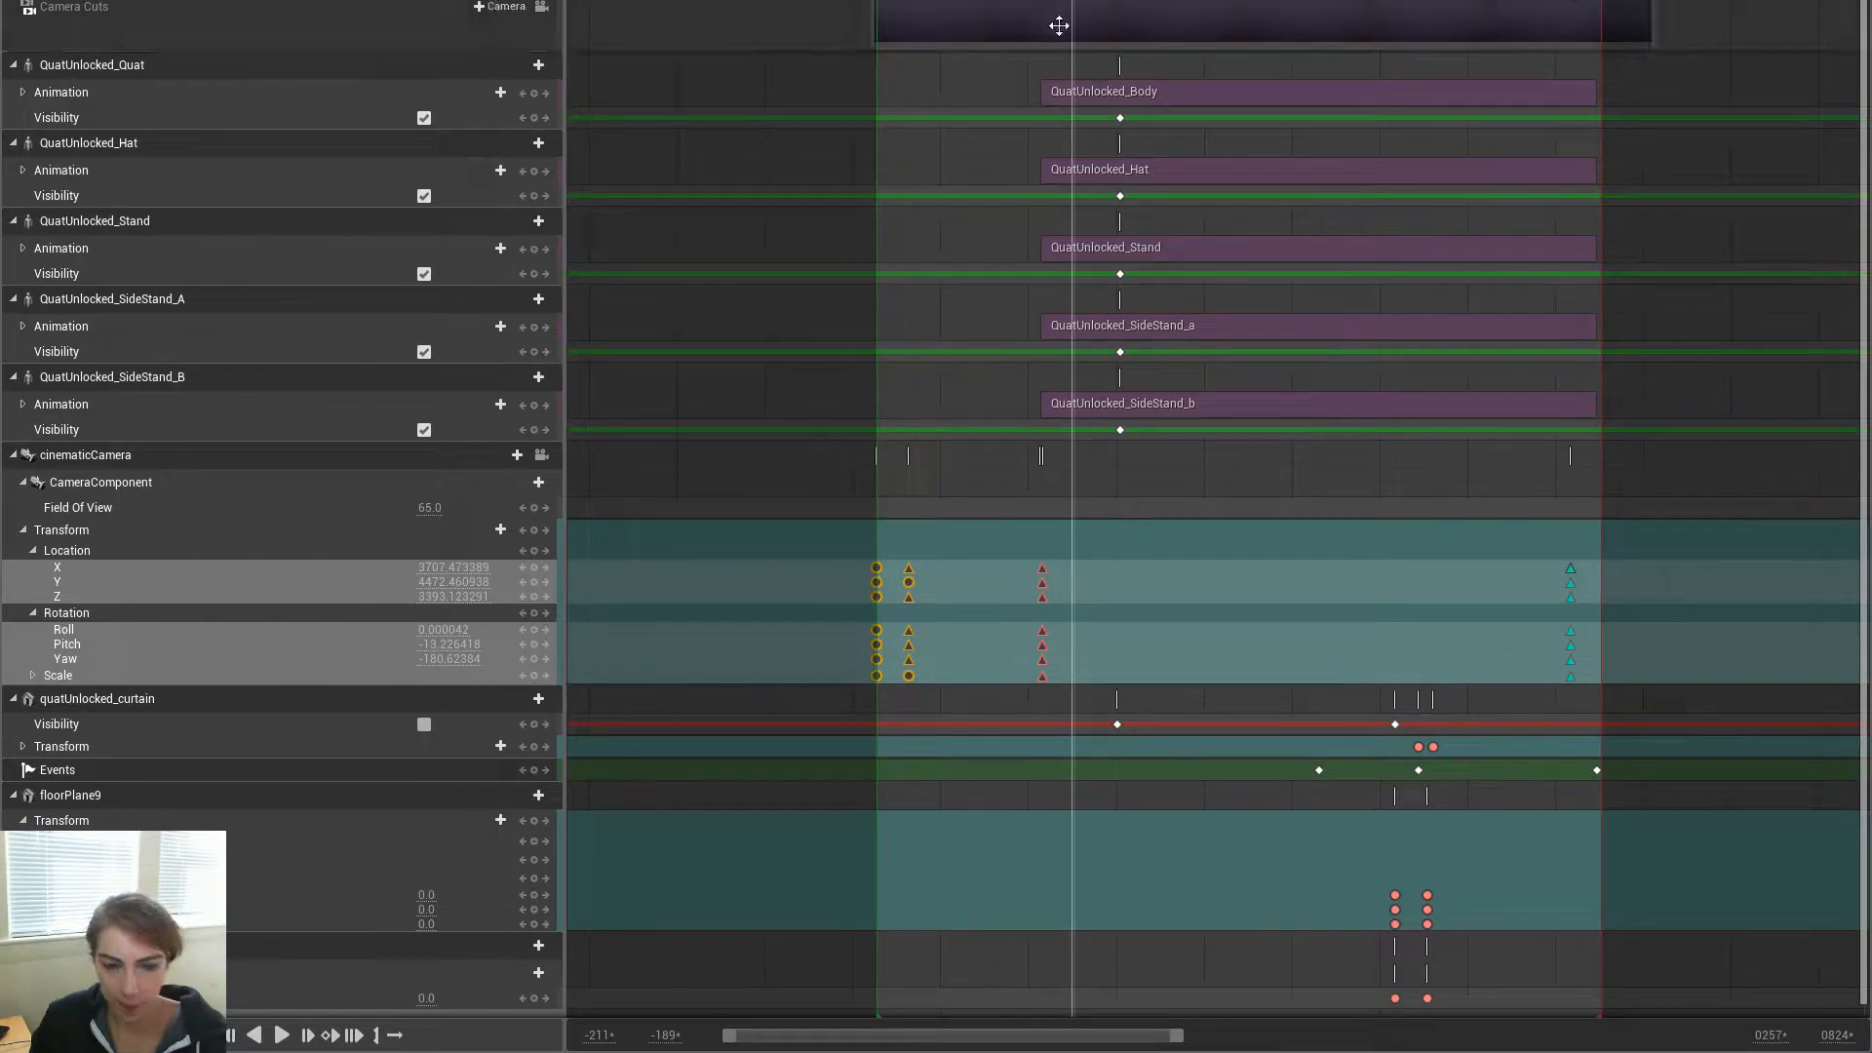
mouse_move(1073, 2)
left_mouse_down()
mouse_move(830, 2)
mouse_move(1043, 2)
left_mouse_up()
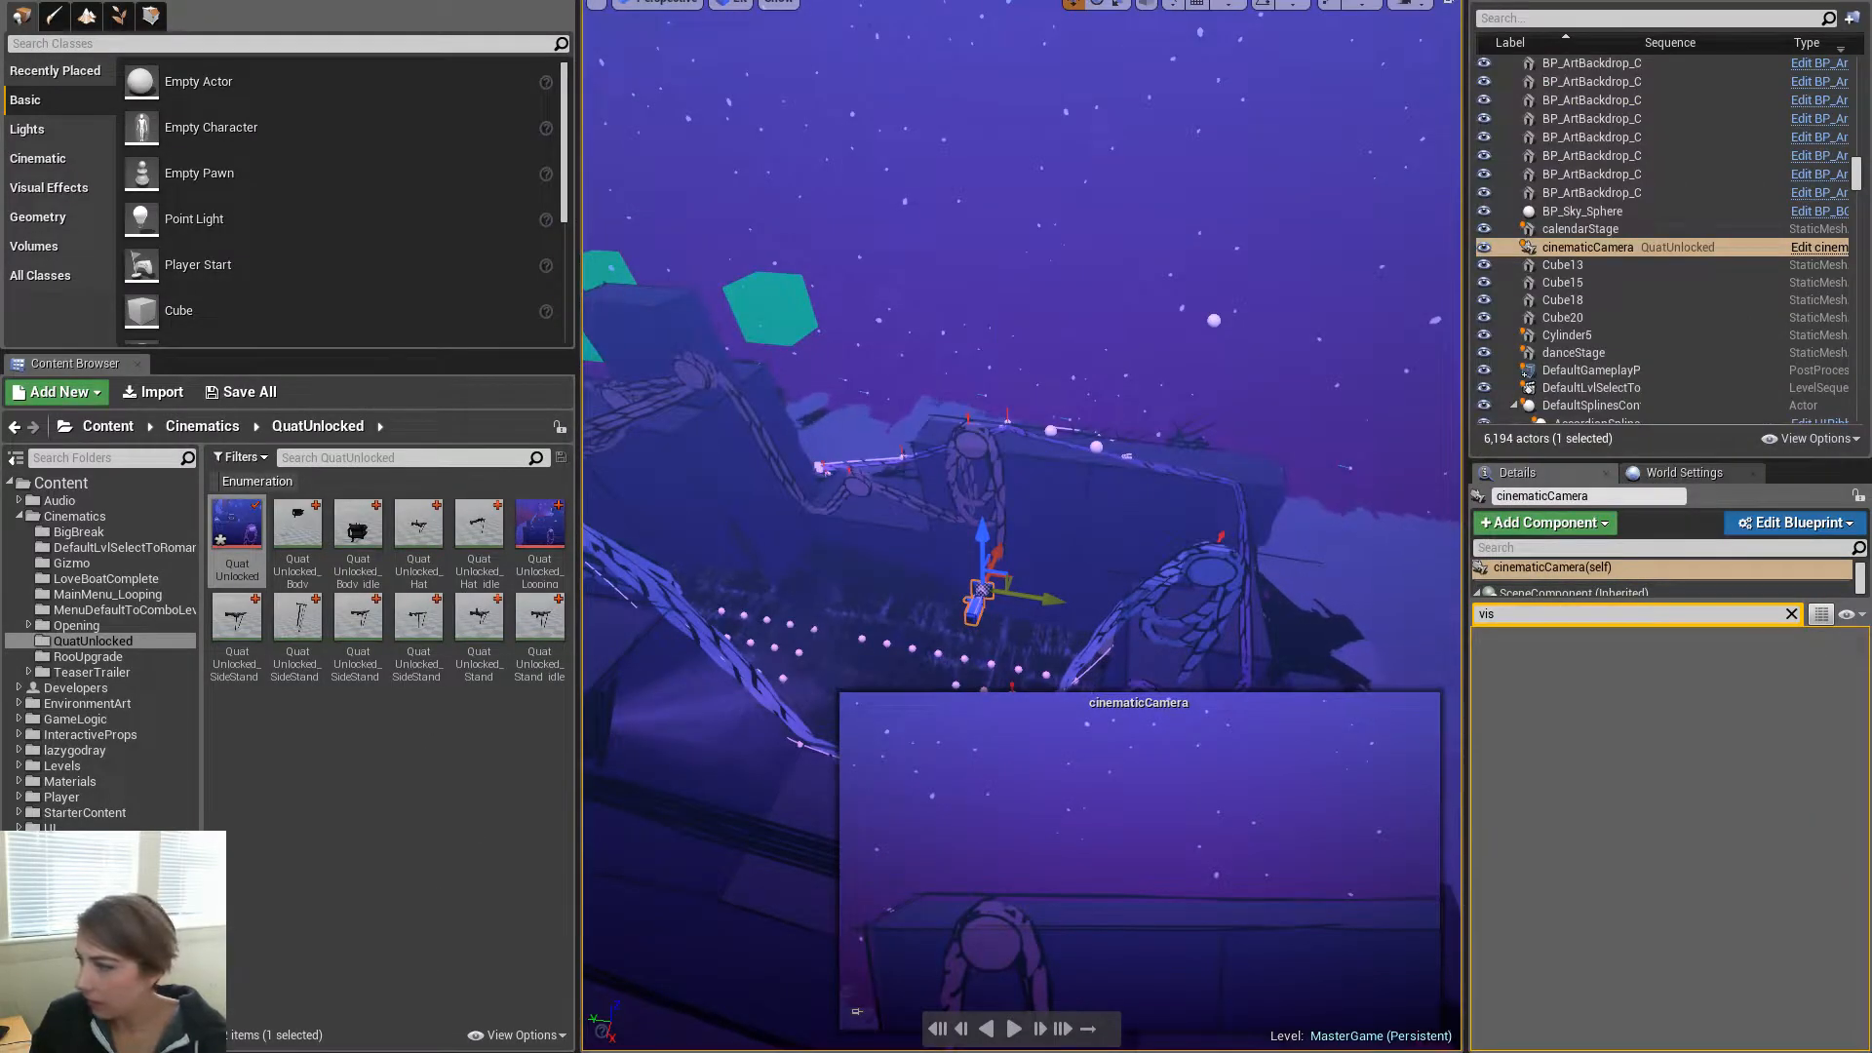
Play the retimed sequence with the cinematicCamera selected and pause it while the character is falling
key("space")
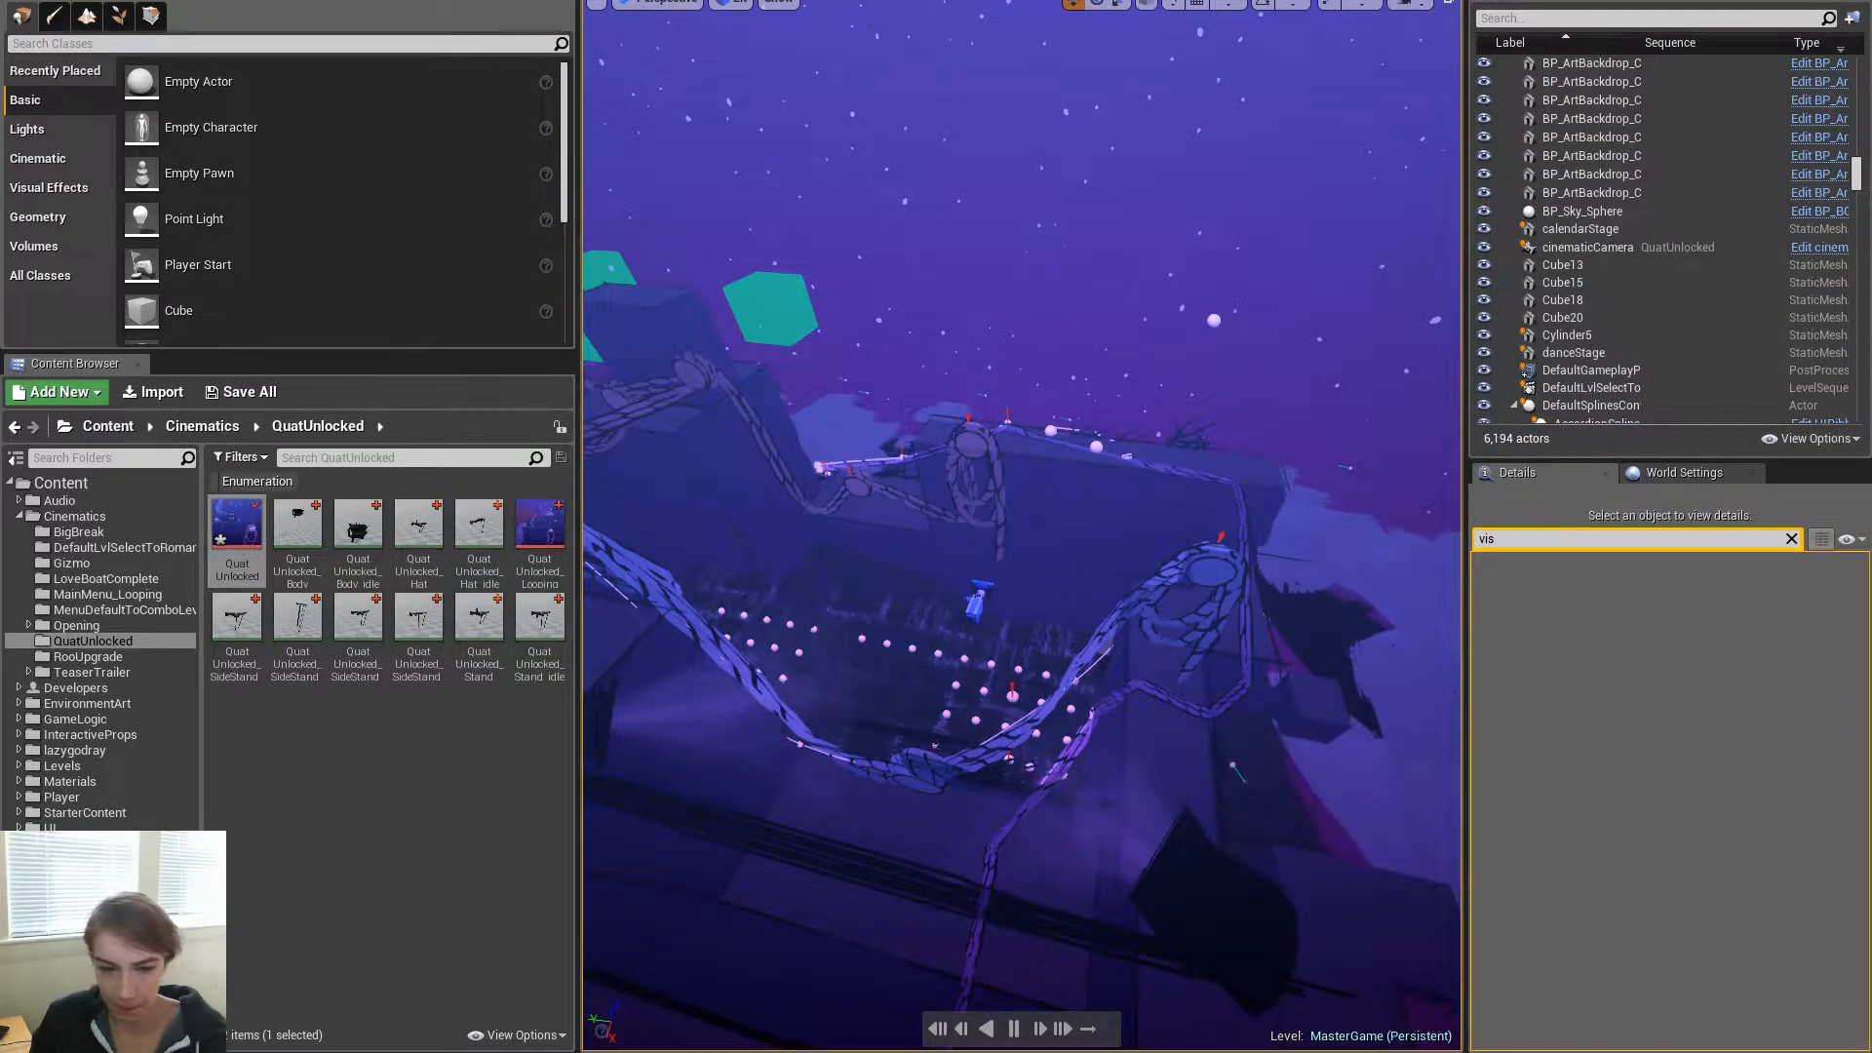
left_click(976, 605)
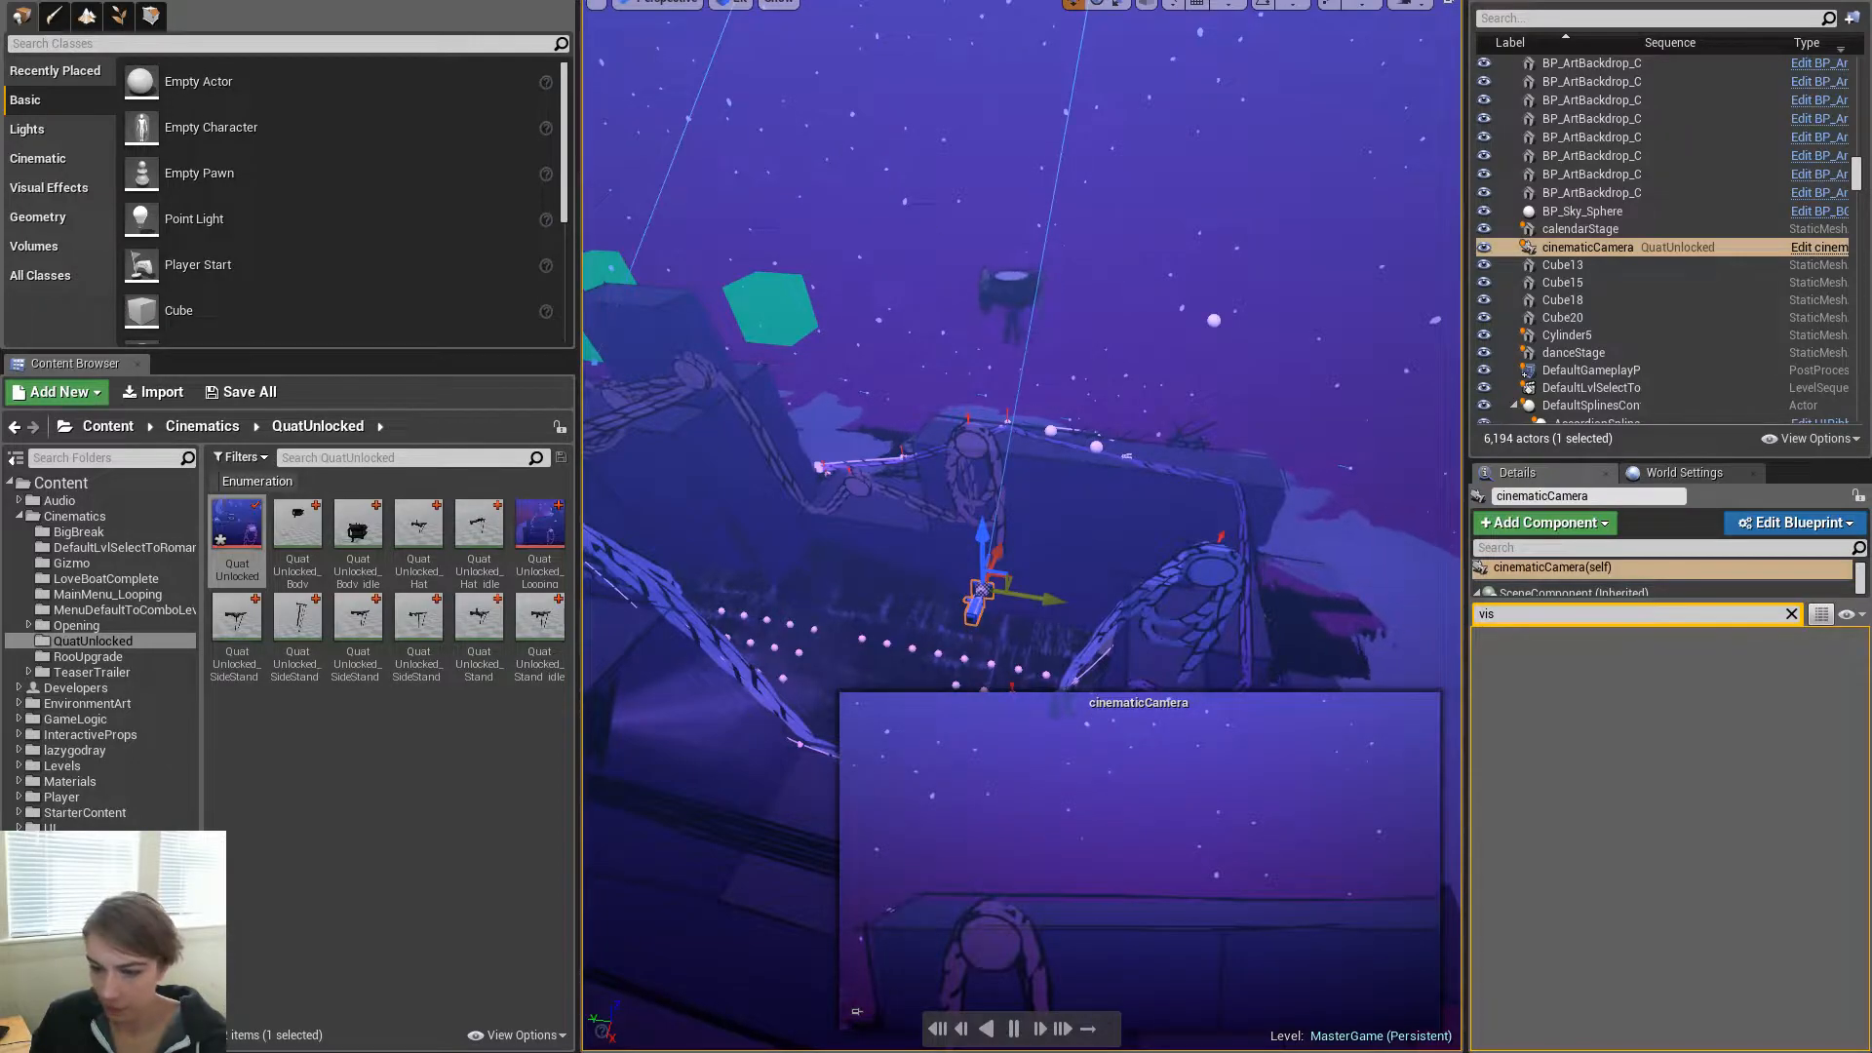
key("space")
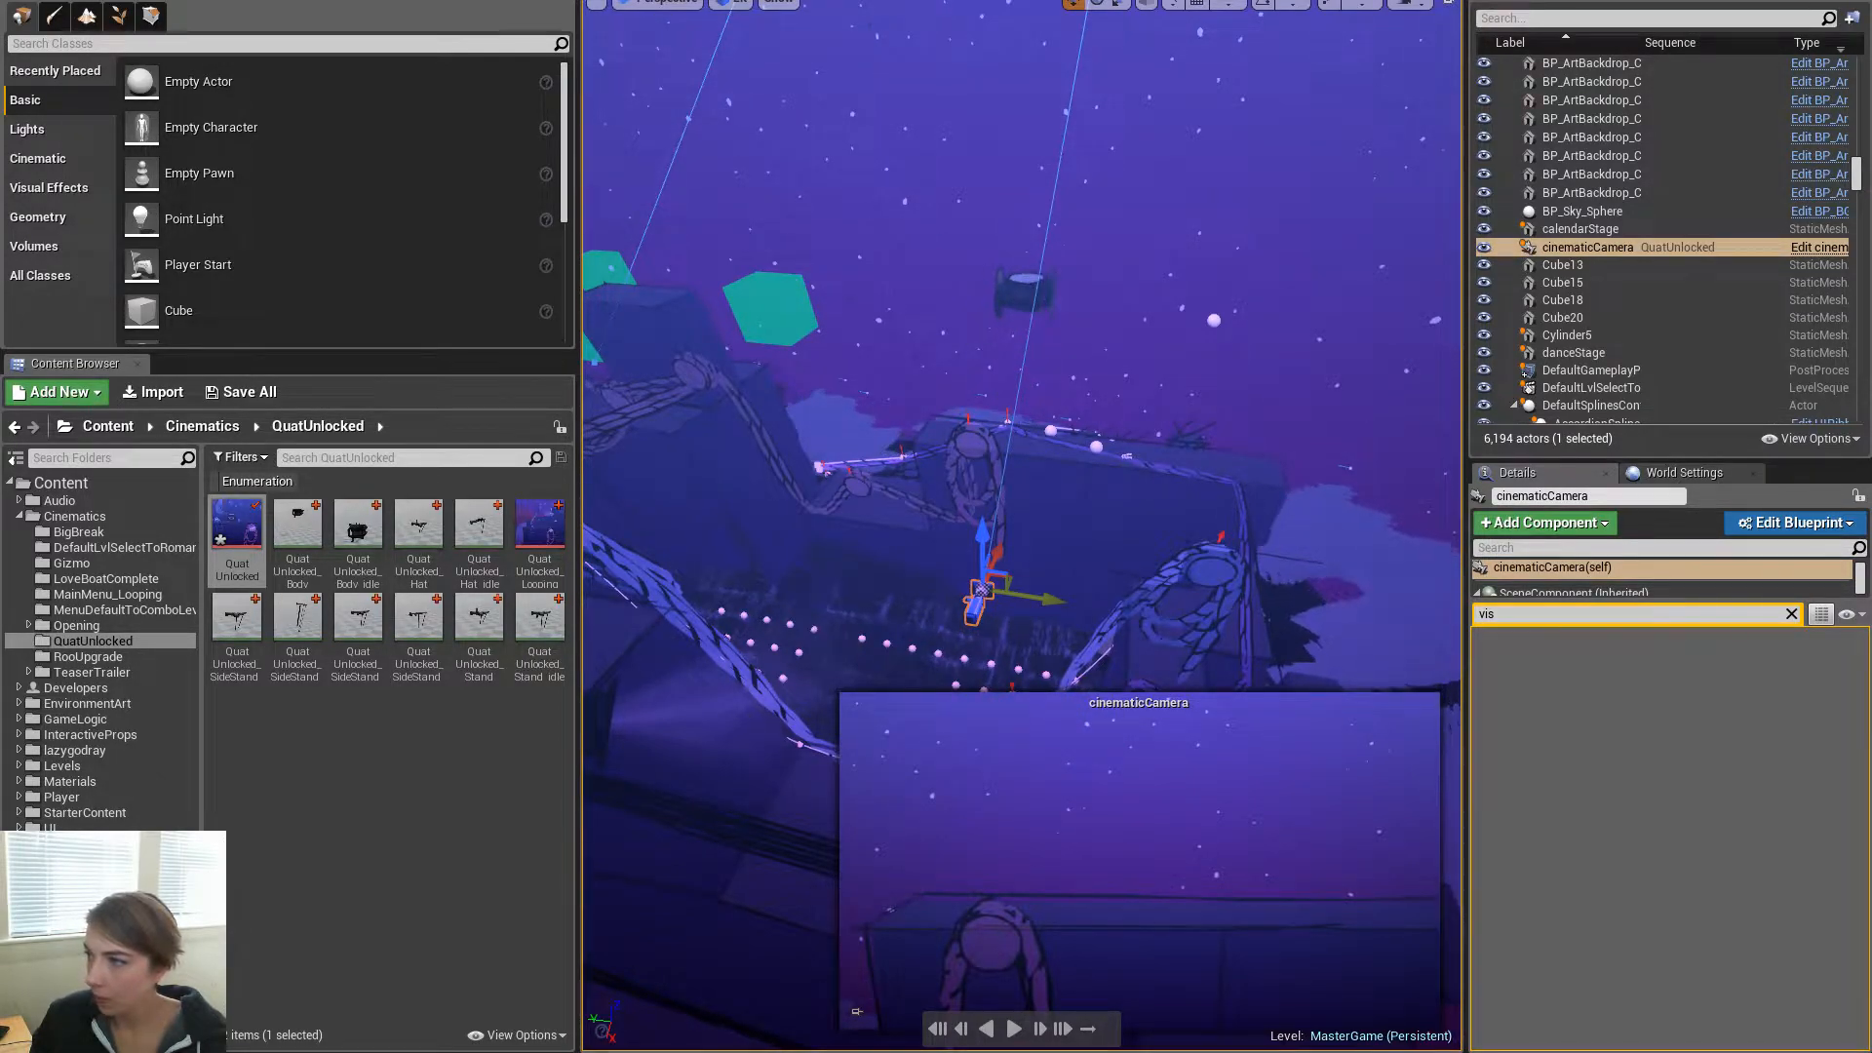
Try tilting the cinematicCamera up to frame the falling character, then undo the rotation
right_click_drag(1379, 410, 1410, 410)
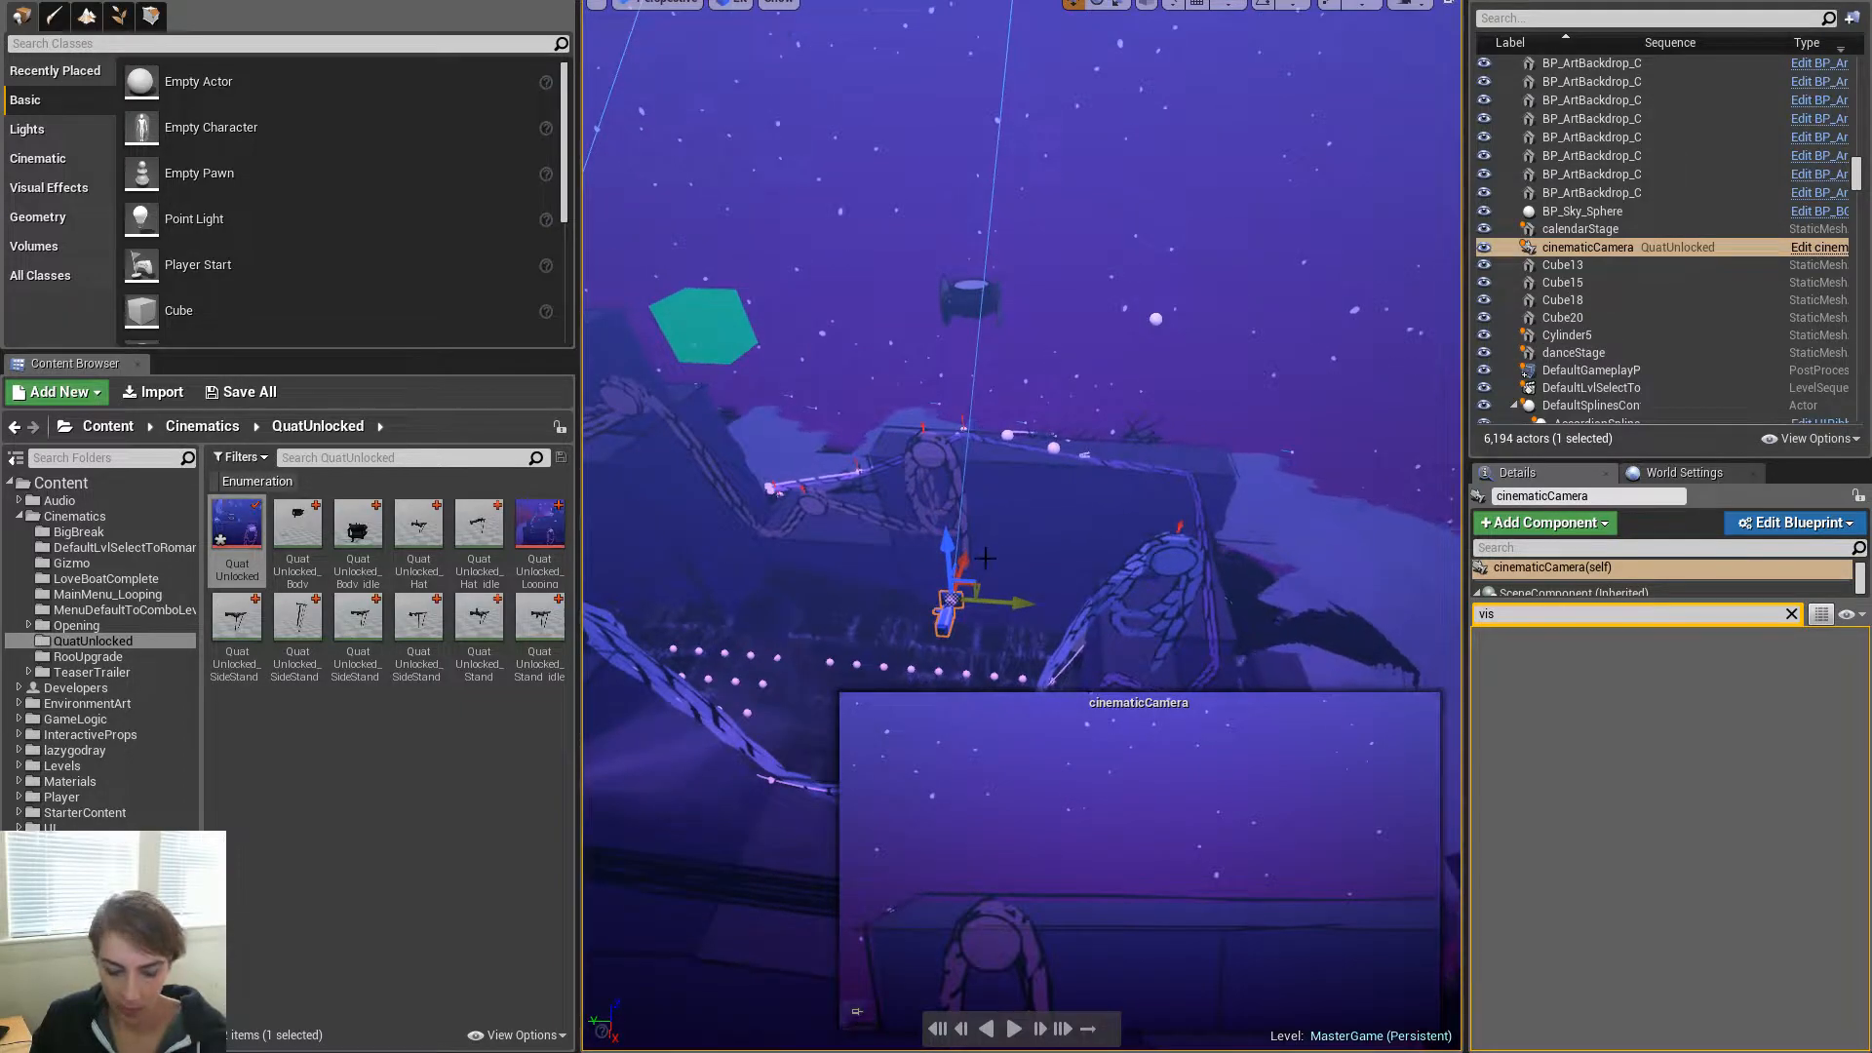
left_click(1096, 4)
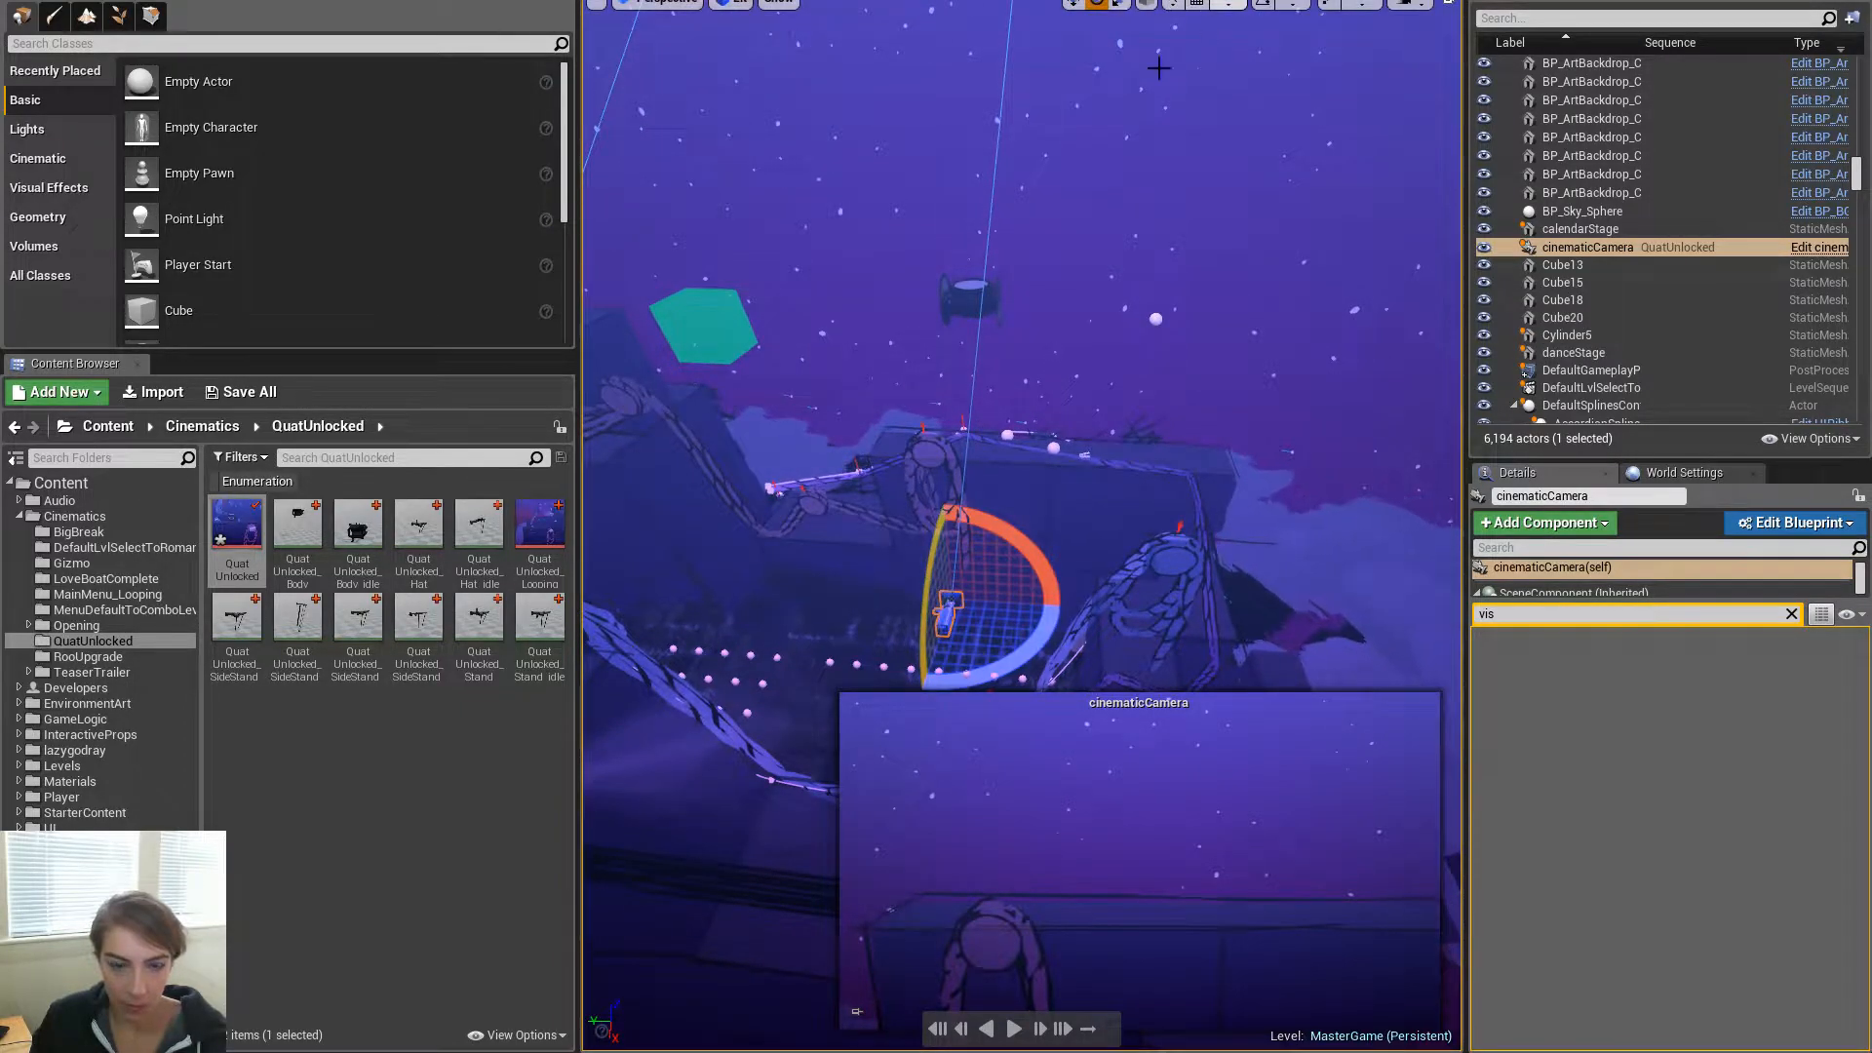
left_click_drag(924, 575, 921, 624)
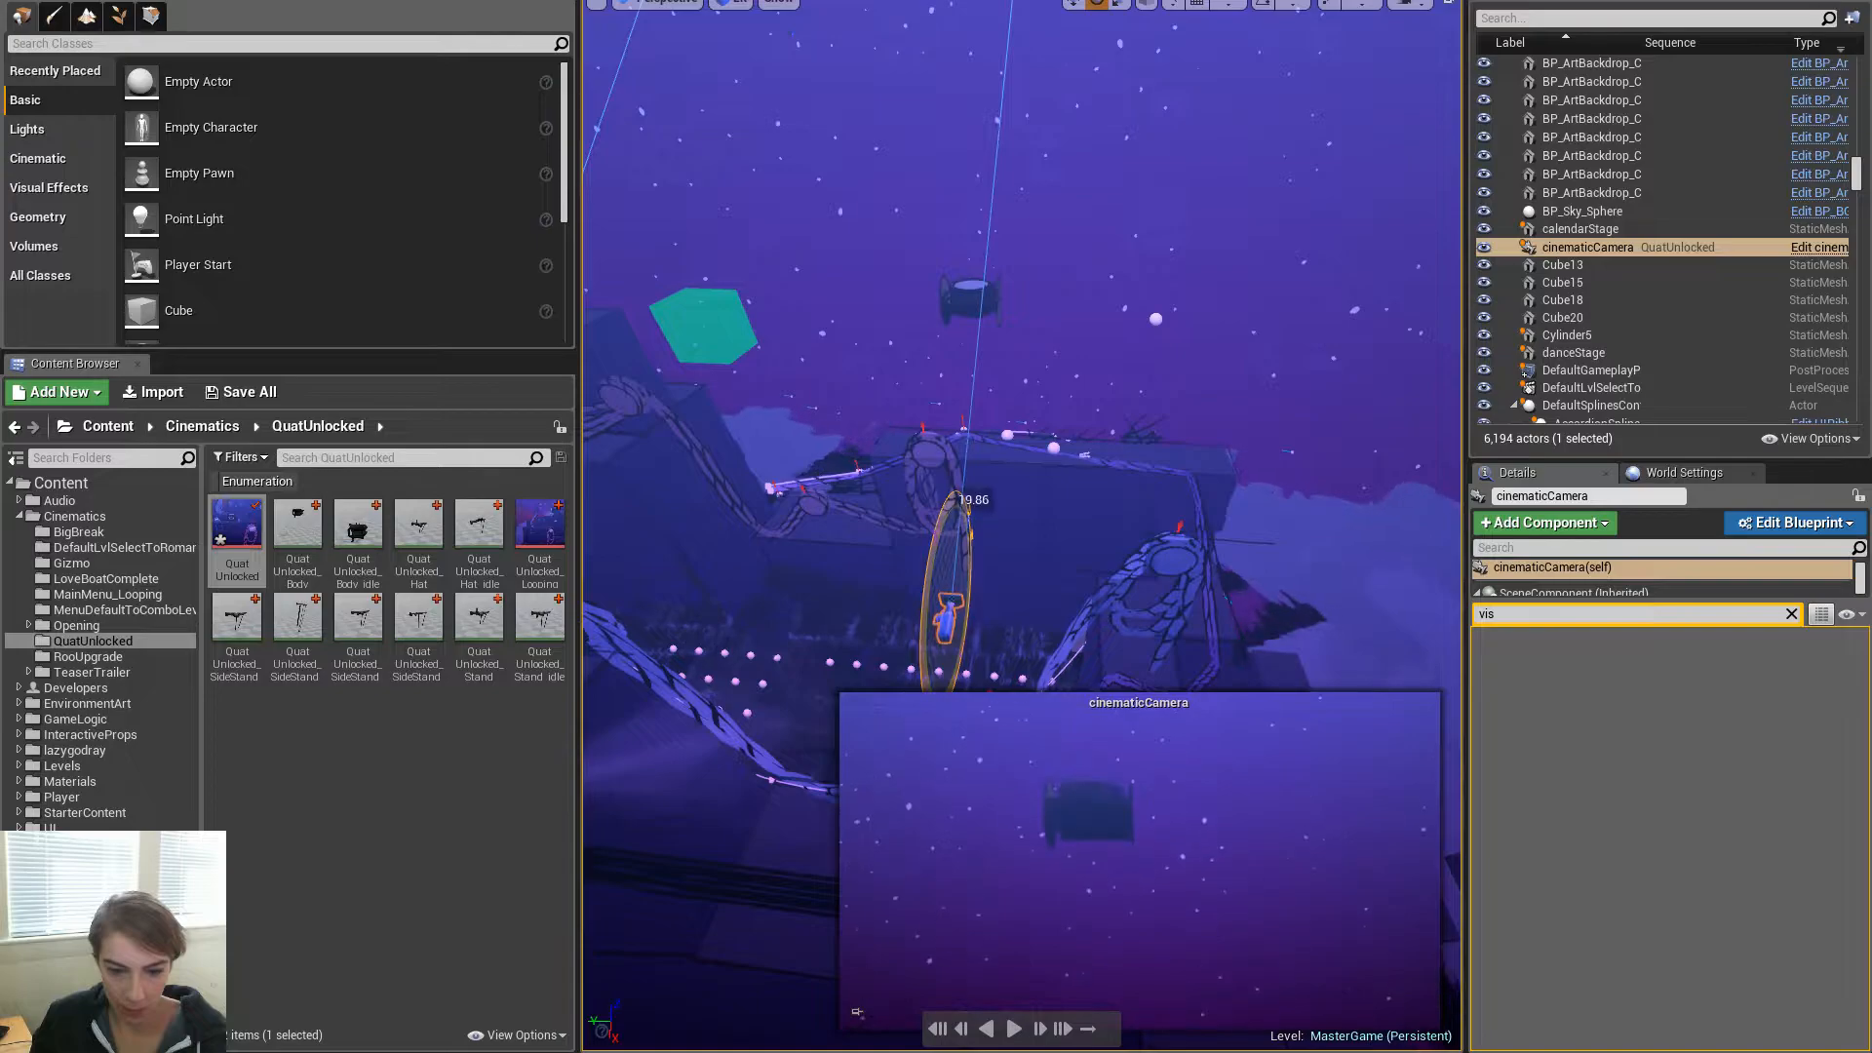
right_click_drag(921, 624, 629, 634)
key("w")
left_click(1147, 4)
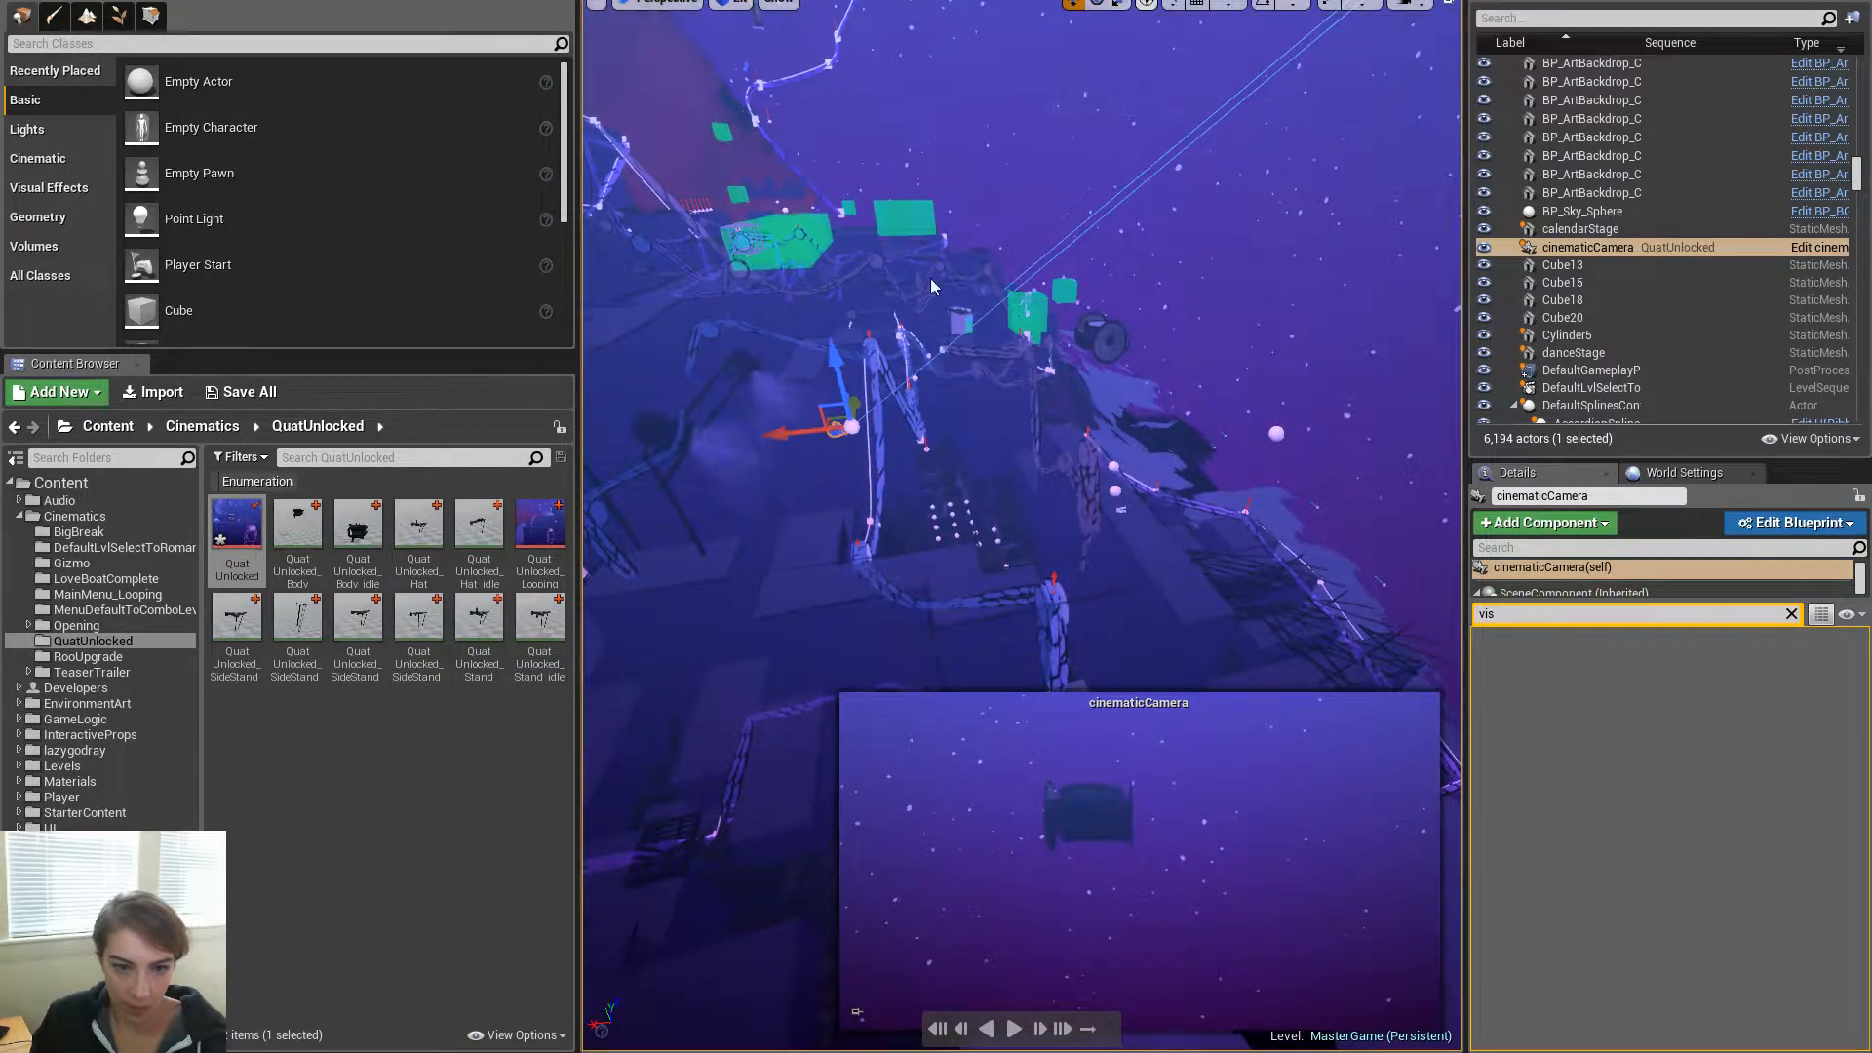
left_click(1146, 4)
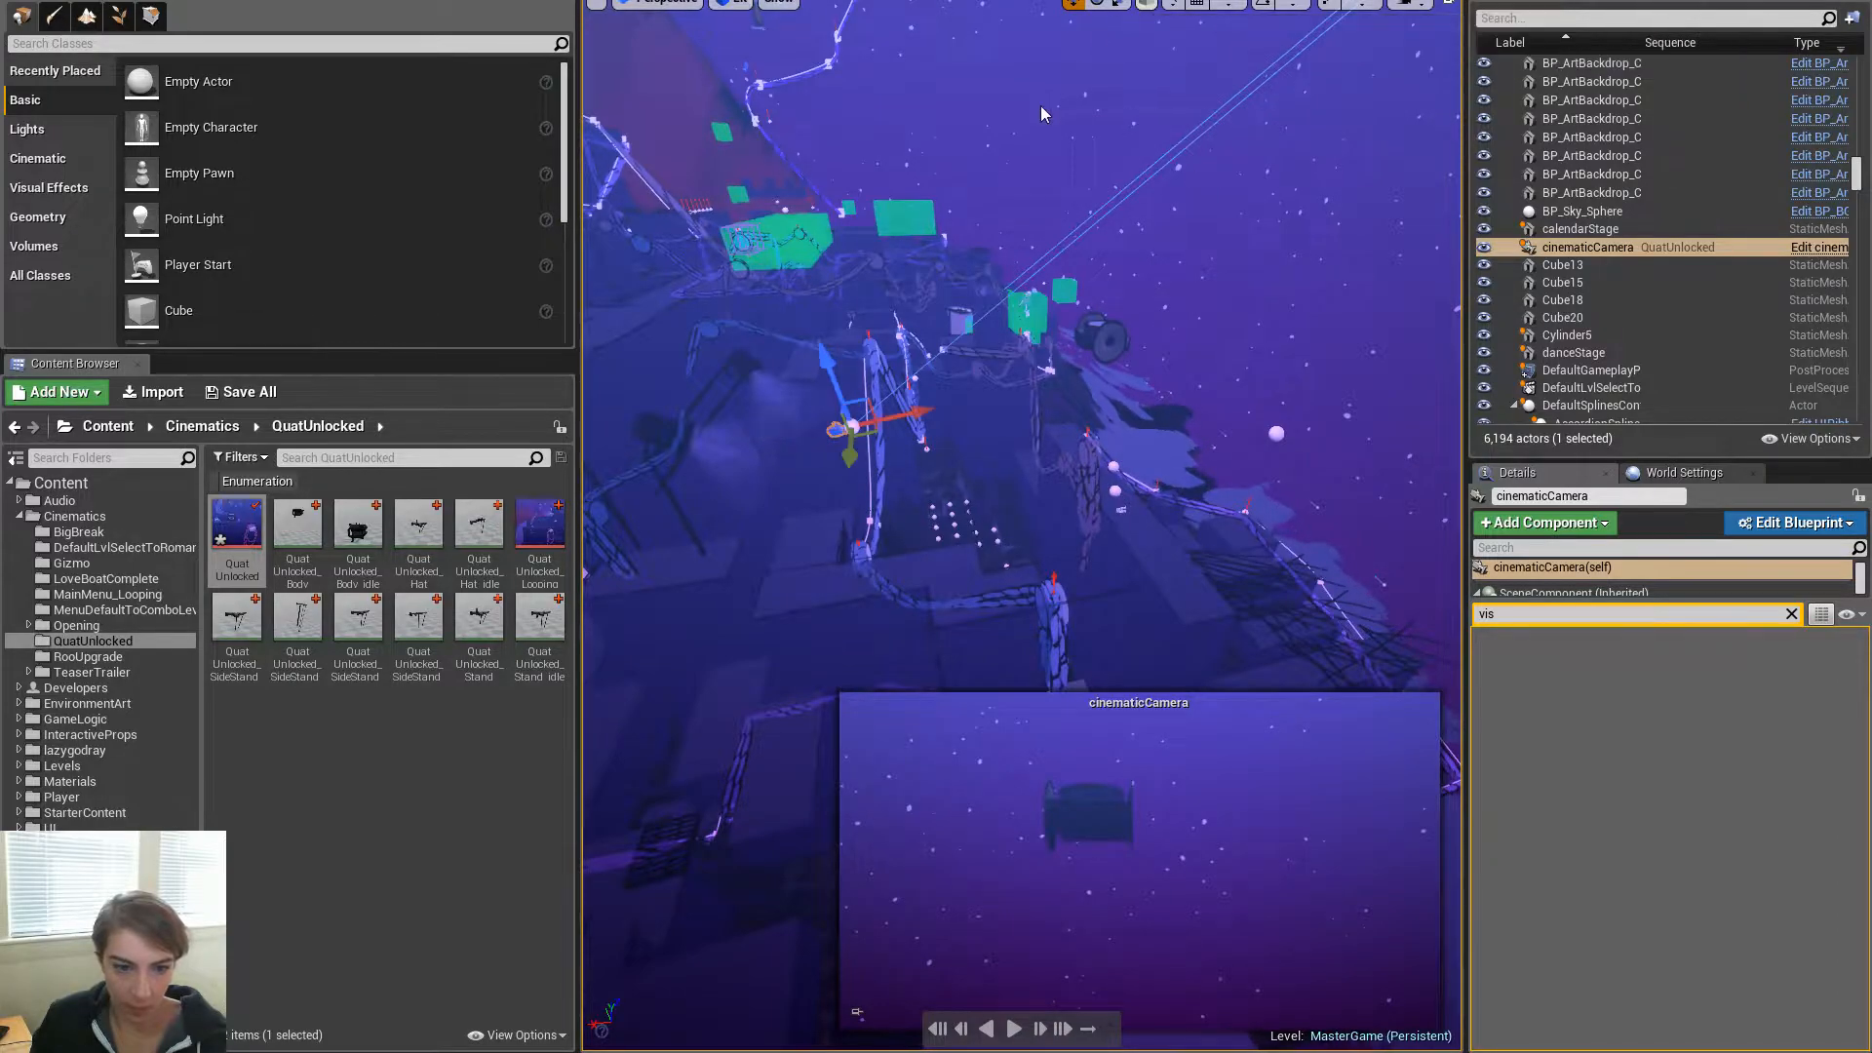
key("w")
right_click_drag(1112, 395, 983, 349)
key("a")
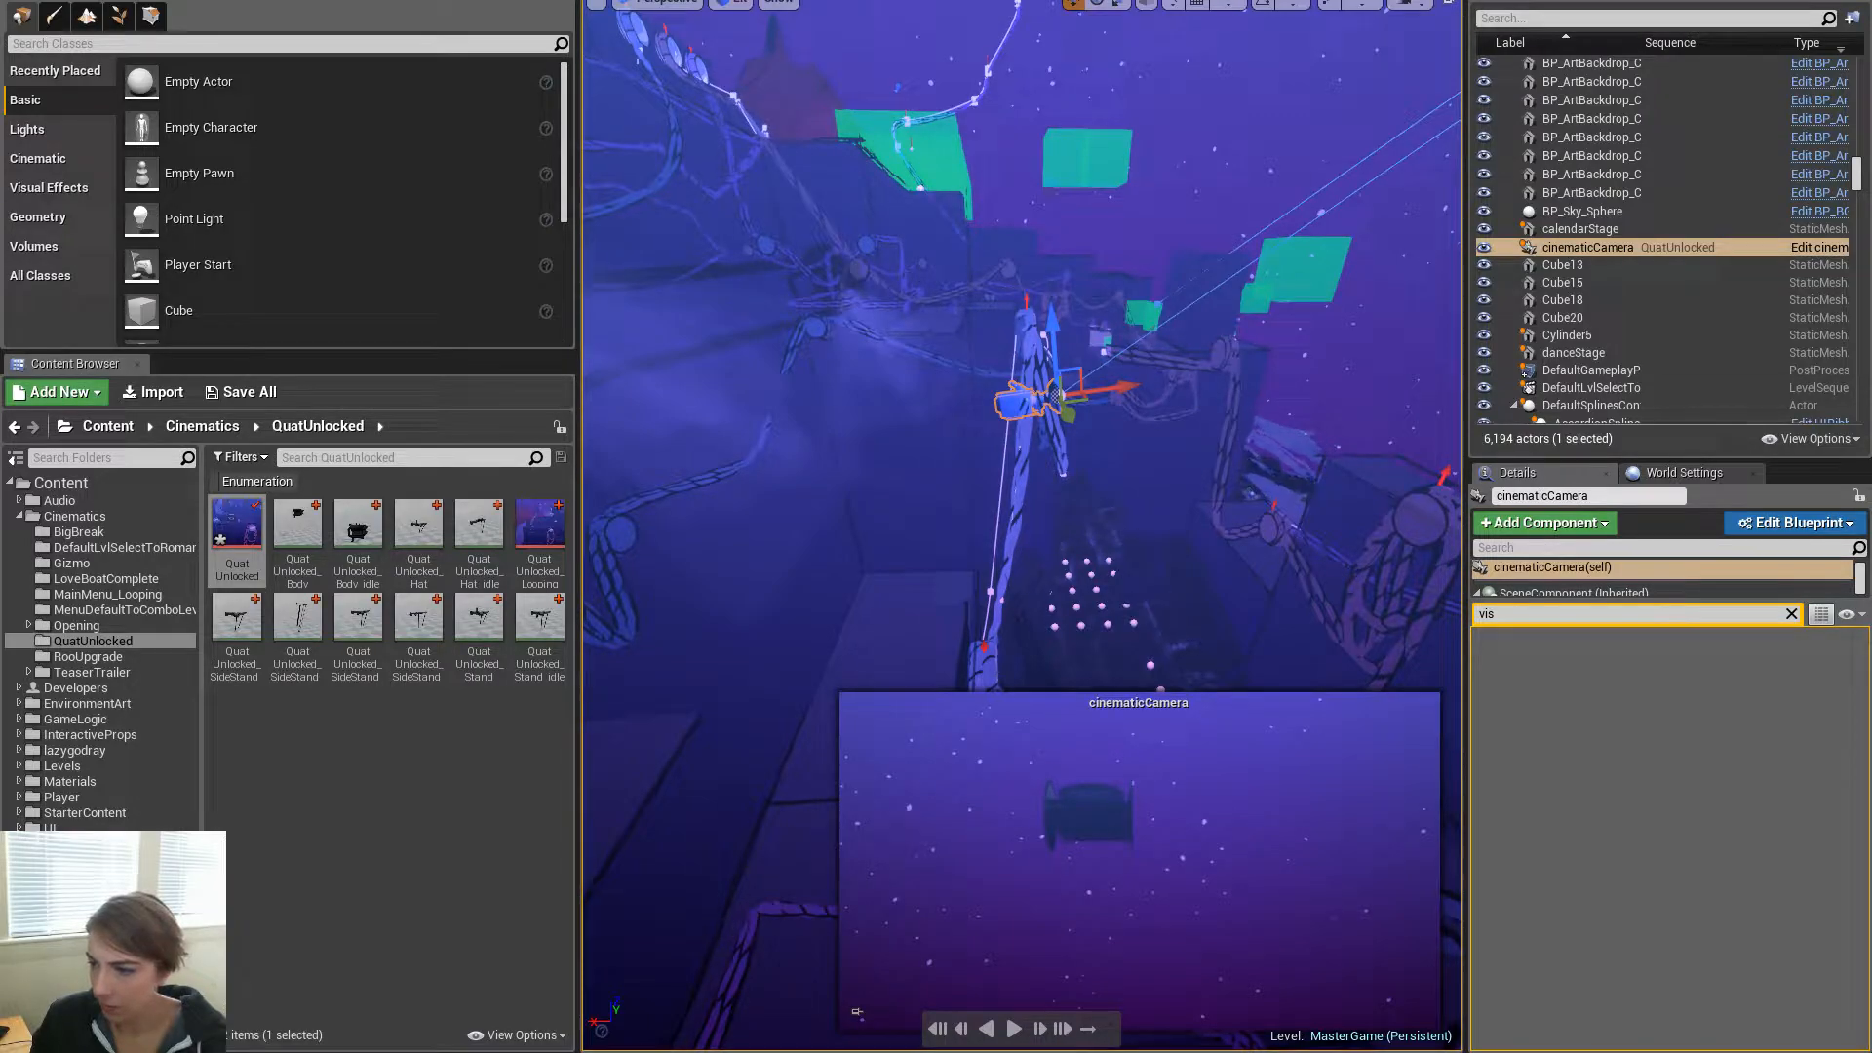
right_click_drag(1176, 380, 1178, 409)
key("ctrl+z")
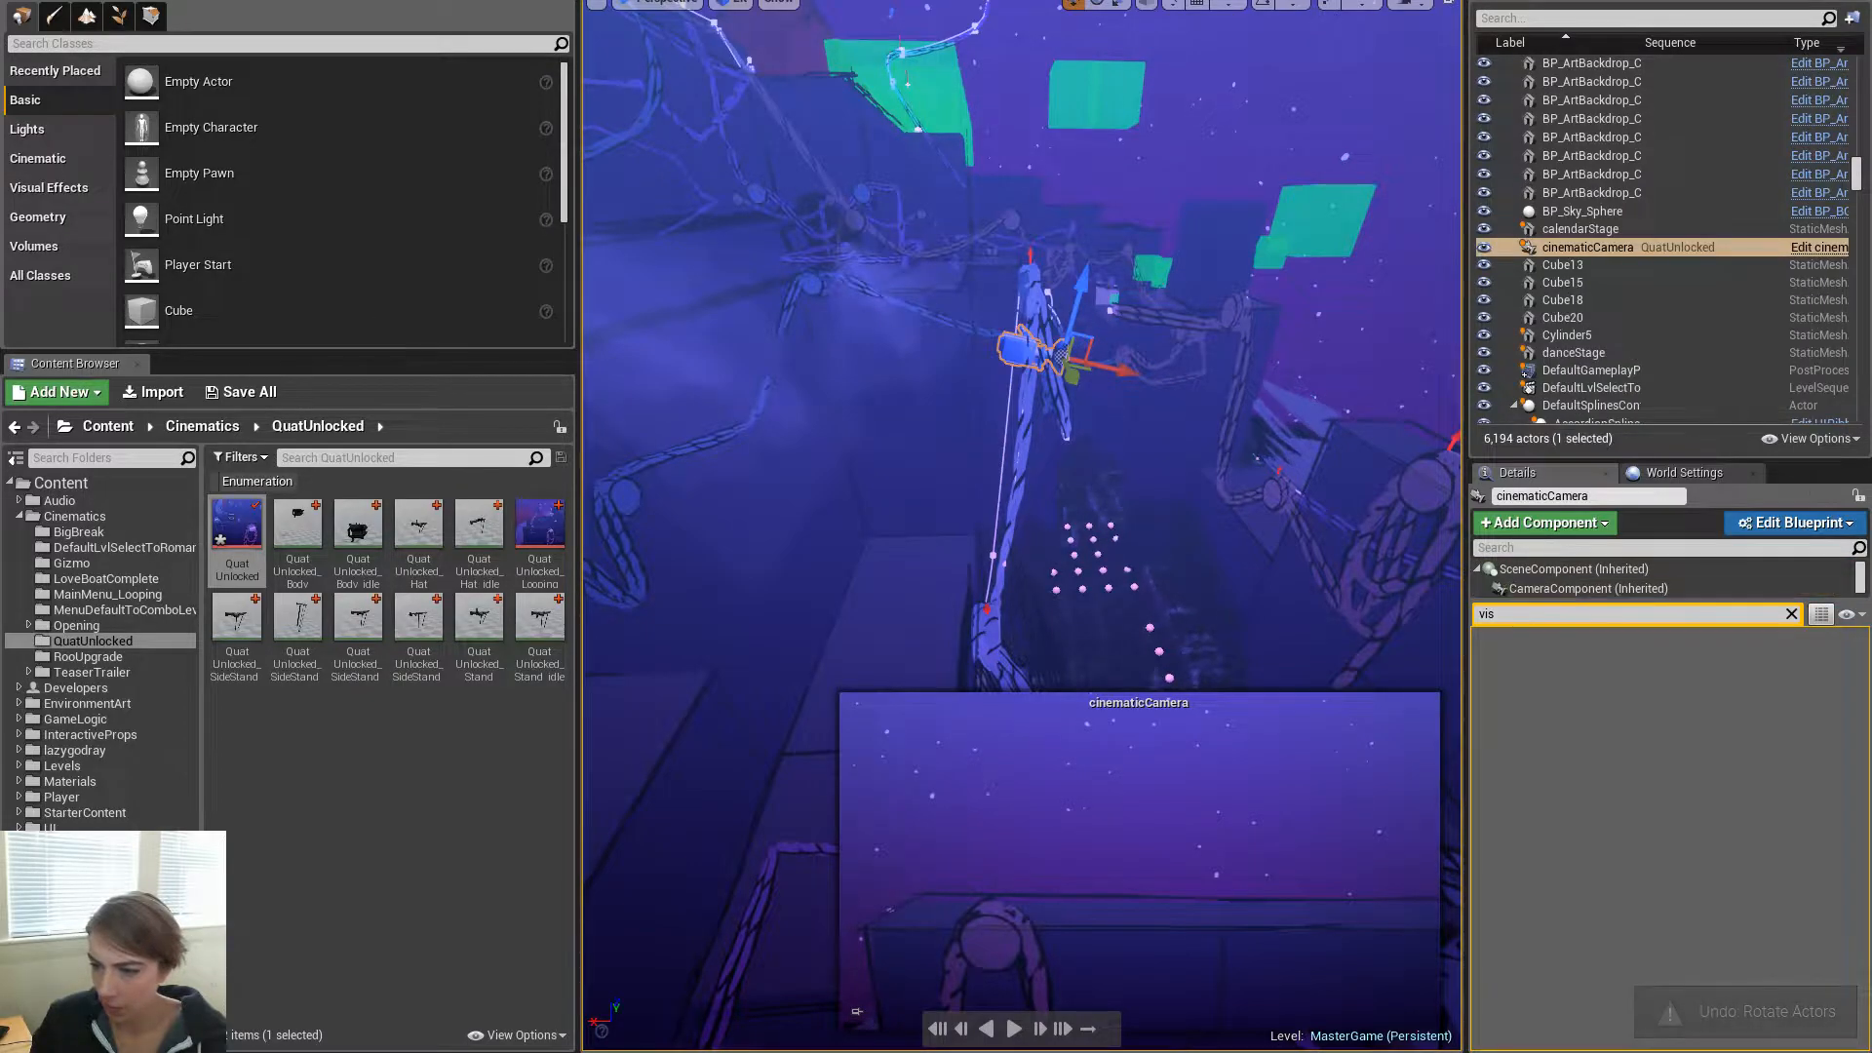
Tilt the cinematicCamera up toward the falling character and move it lower and farther back from the stage
mouse_move(1252, 459)
right_mouse_down()
mouse_move(1252, 477)
mouse_move(1244, 463)
right_mouse_up()
key("e")
left_click_drag(1011, 229, 966, 269)
key("w")
left_click_drag(1123, 320, 858, 366)
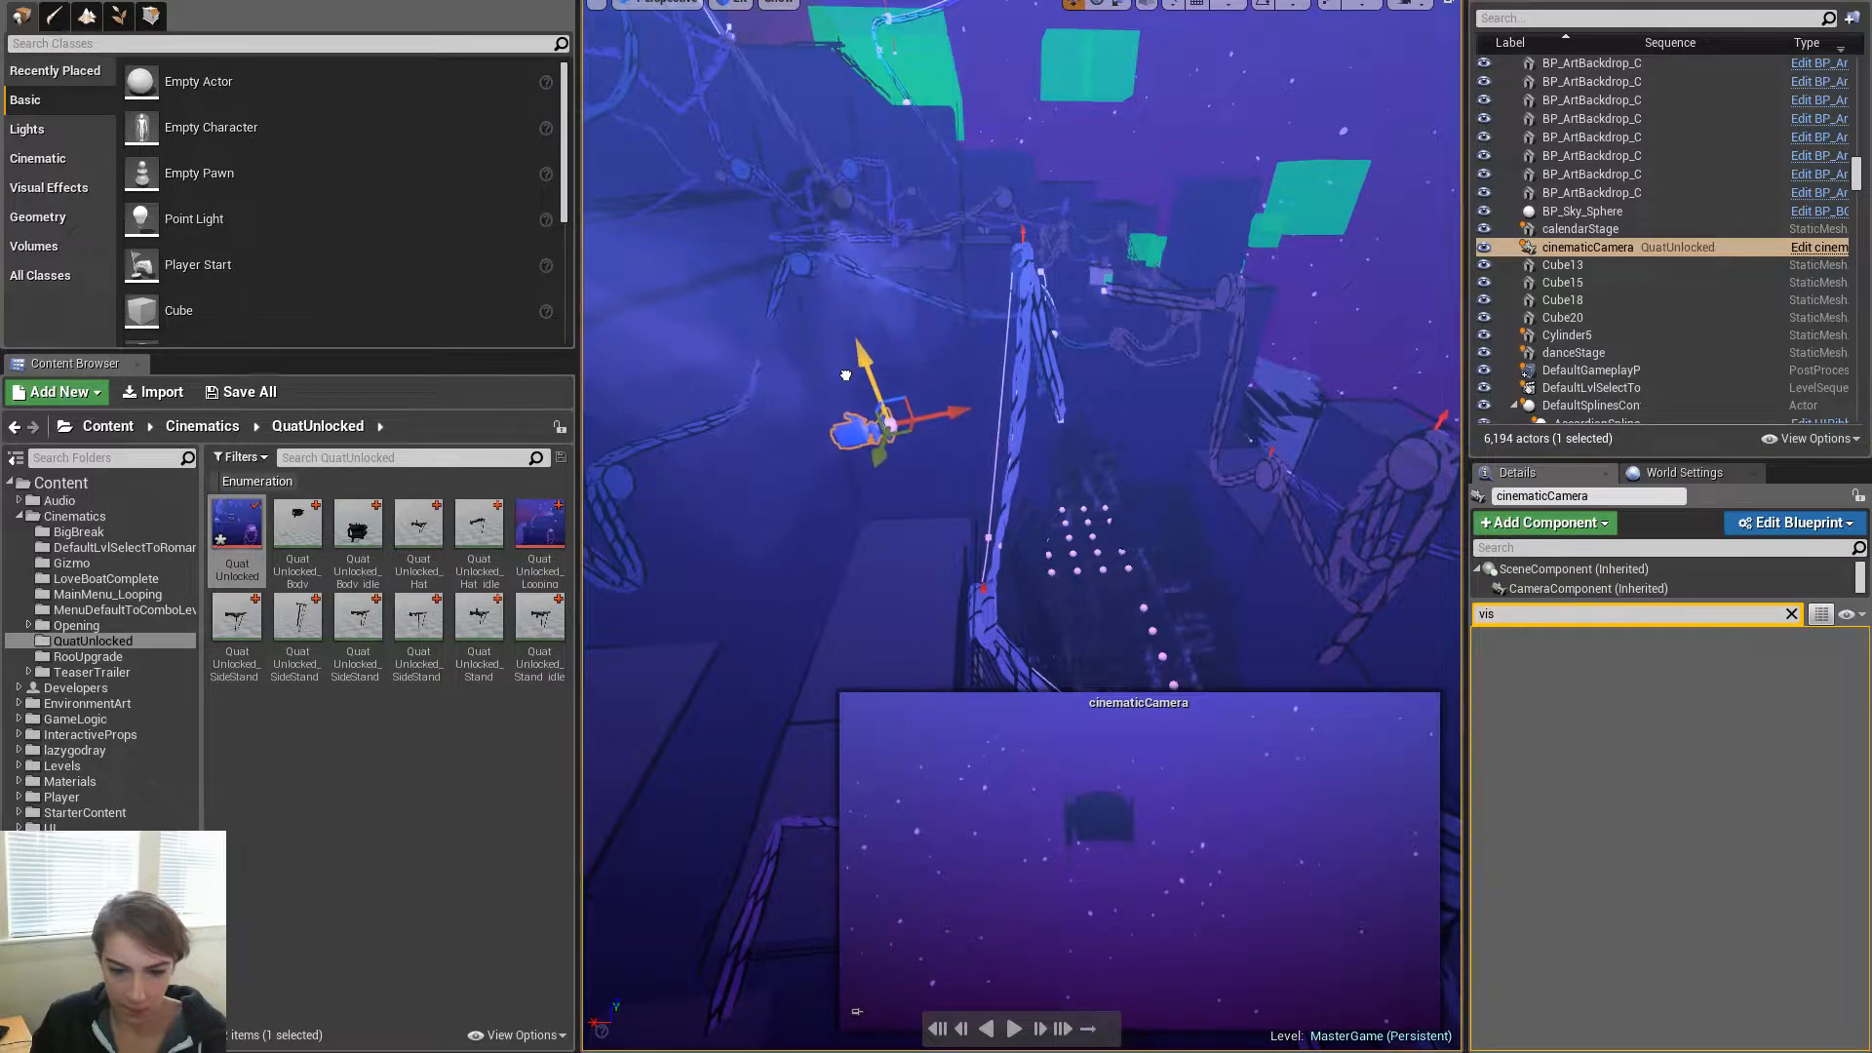
right_click_drag(1051, 359, 1183, 324)
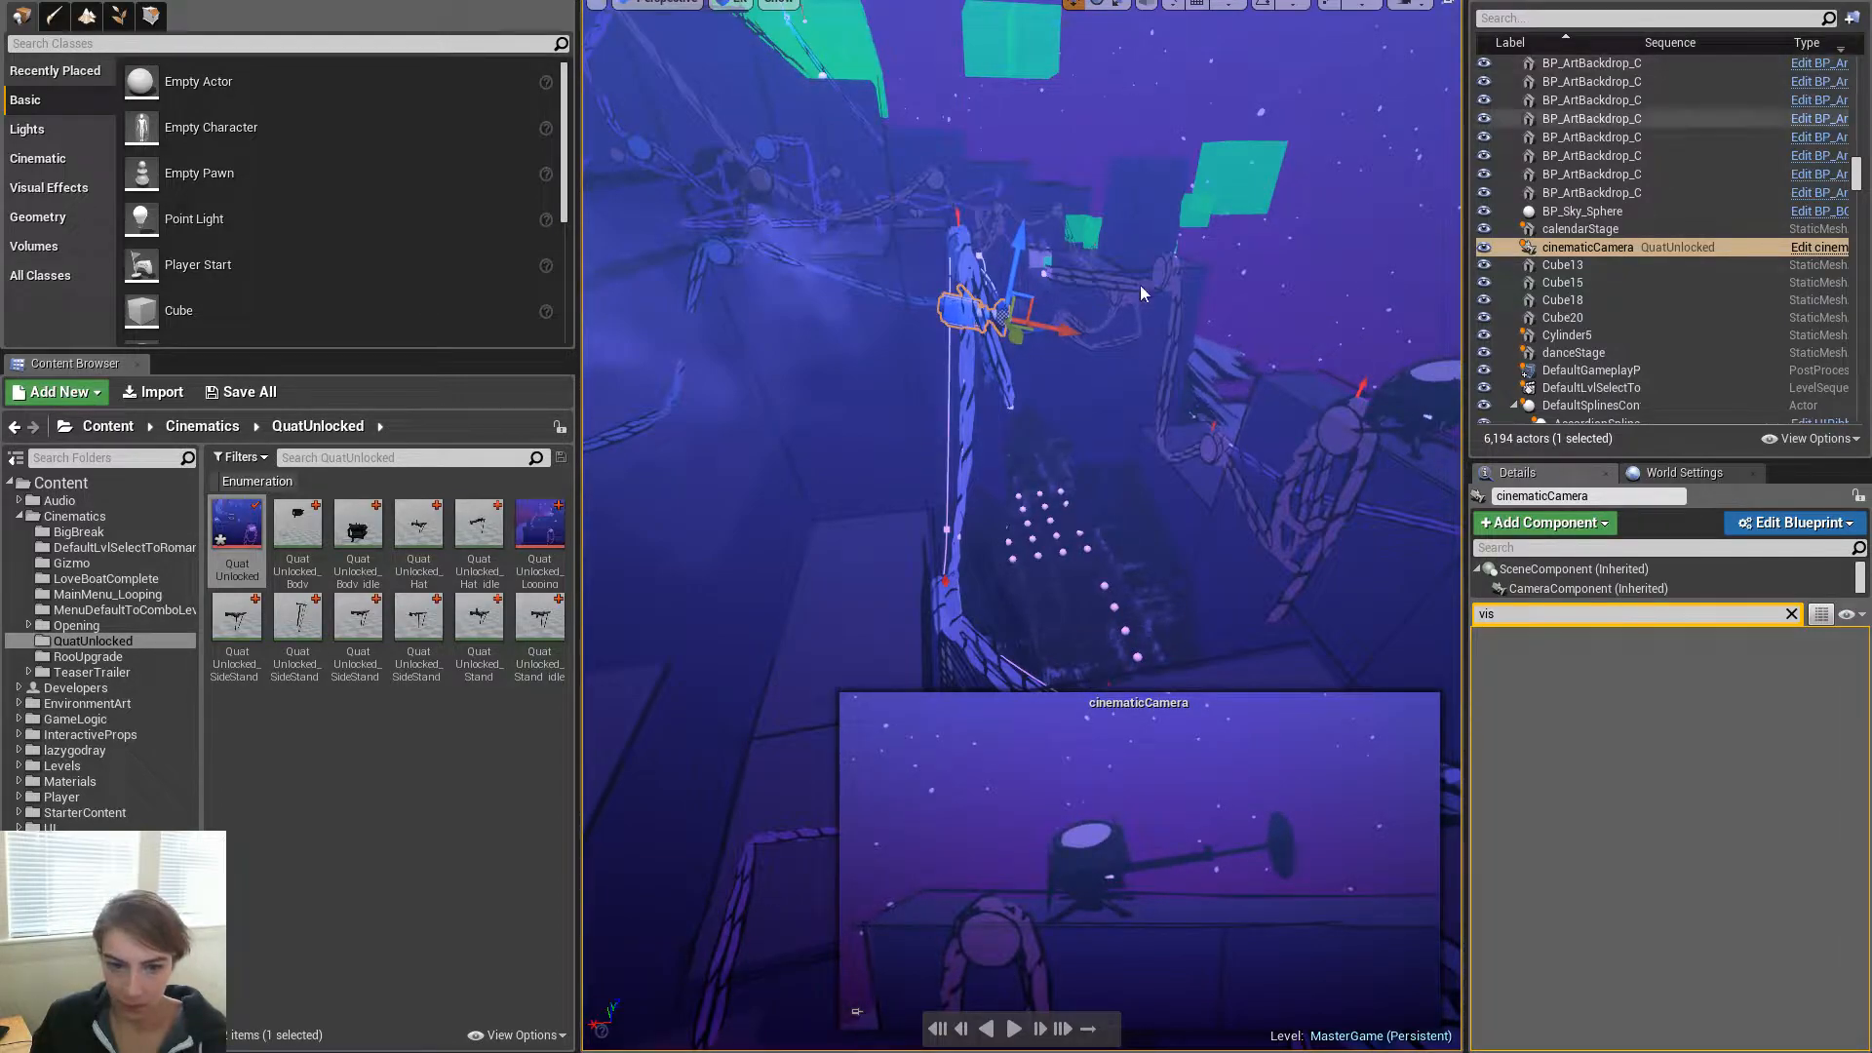
Try pulling the cinematicCamera back from its landing view, and replay the shot to check the framing
left_click_drag(1063, 330, 722, 284)
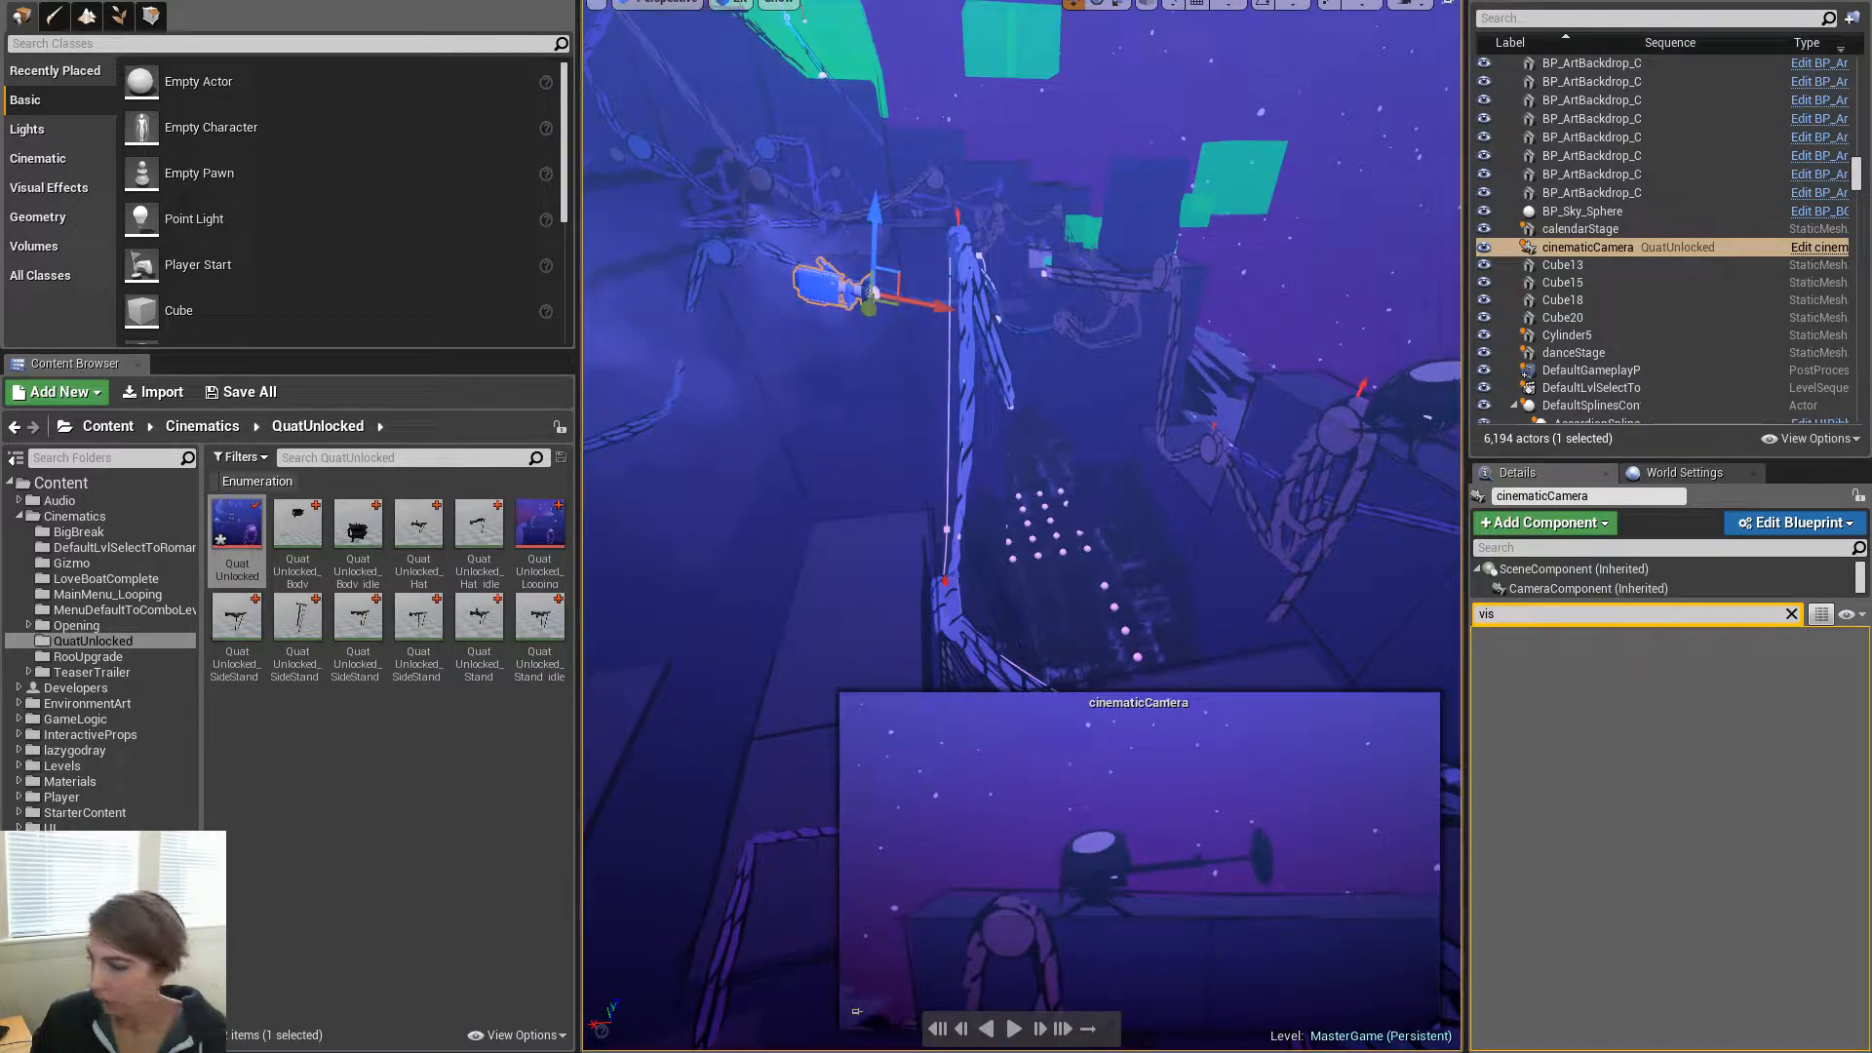
key("Escape")
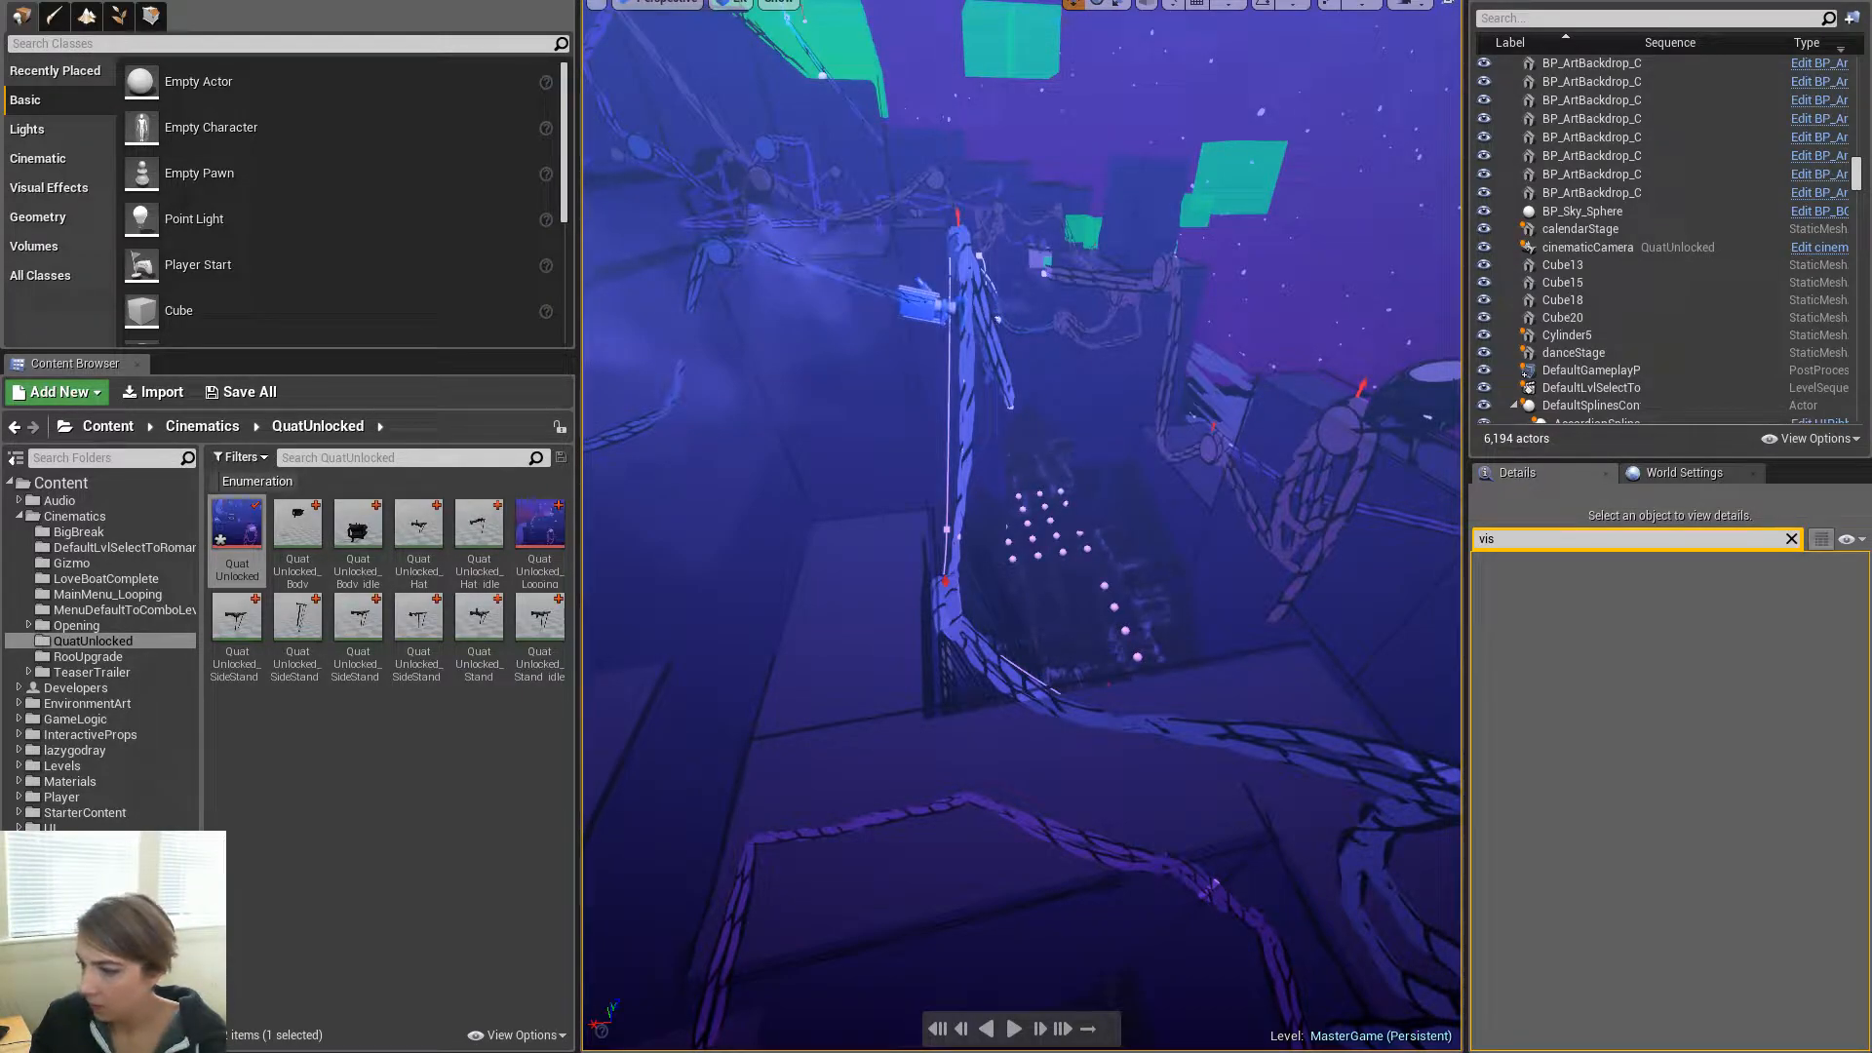
left_click(1588, 247)
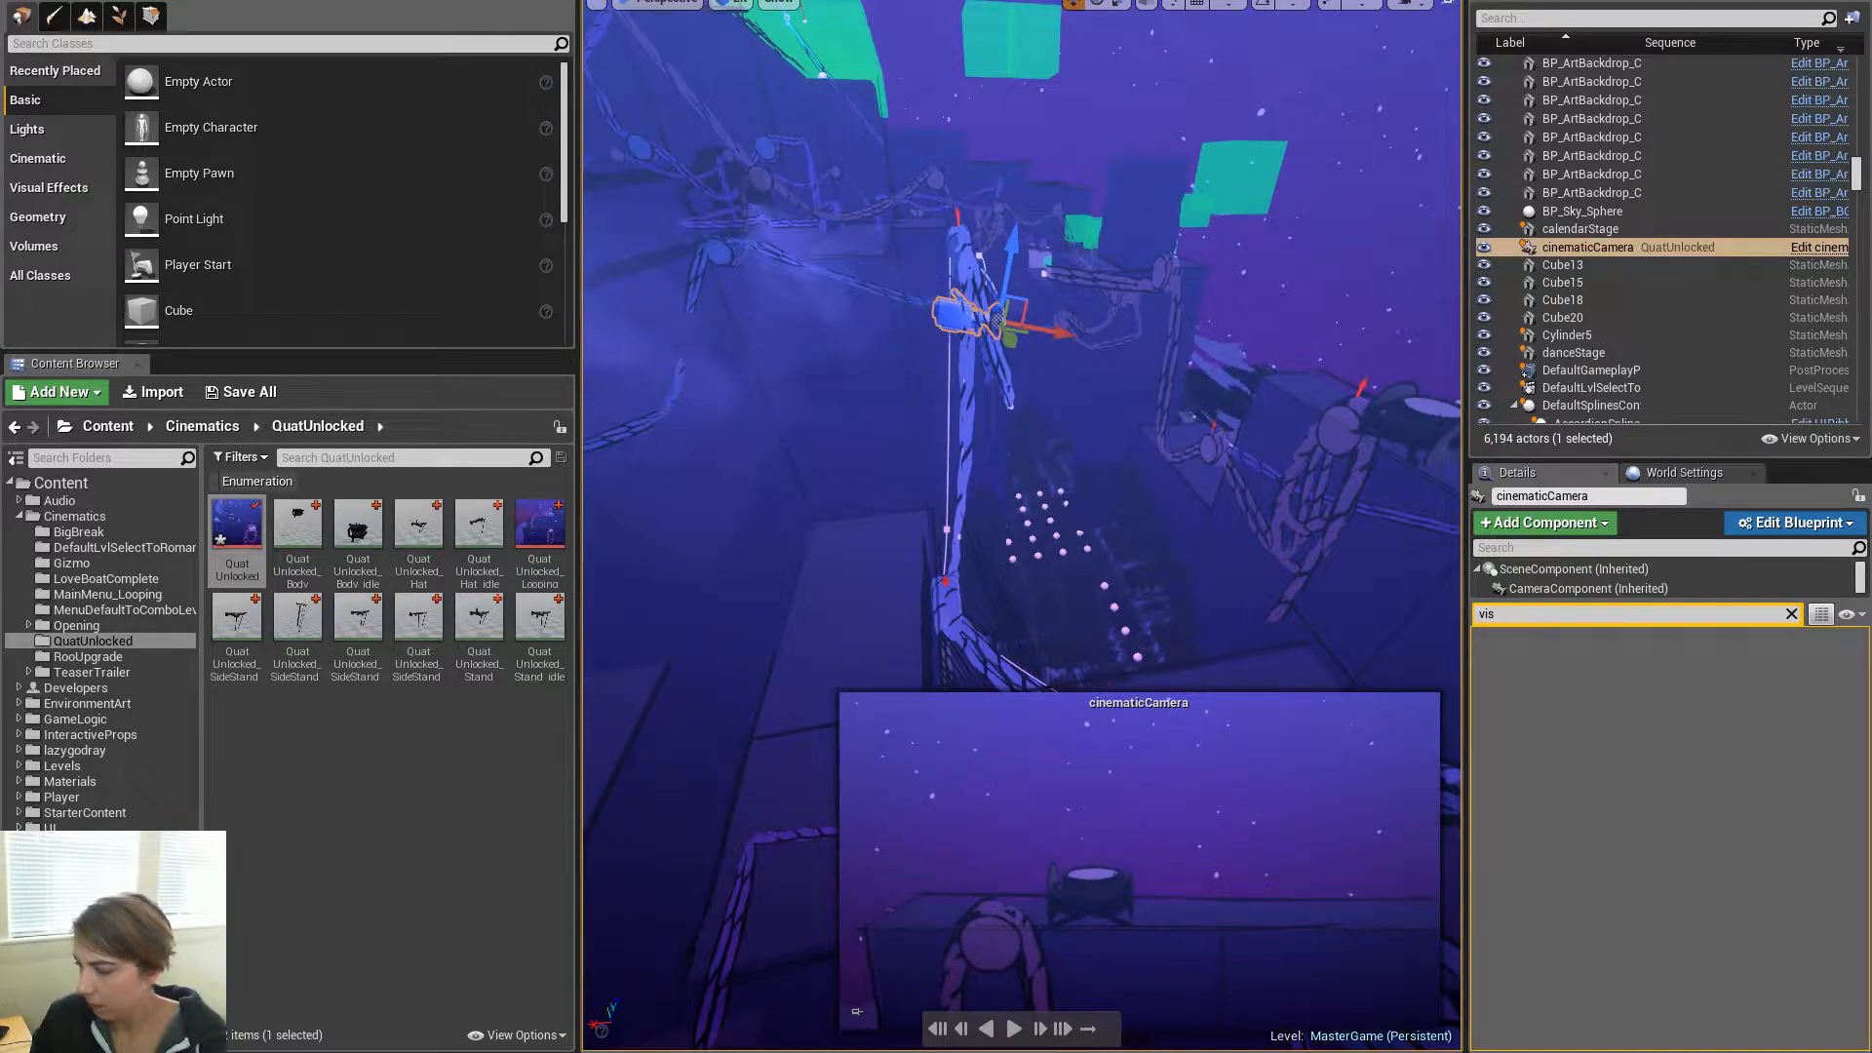
key("Escape")
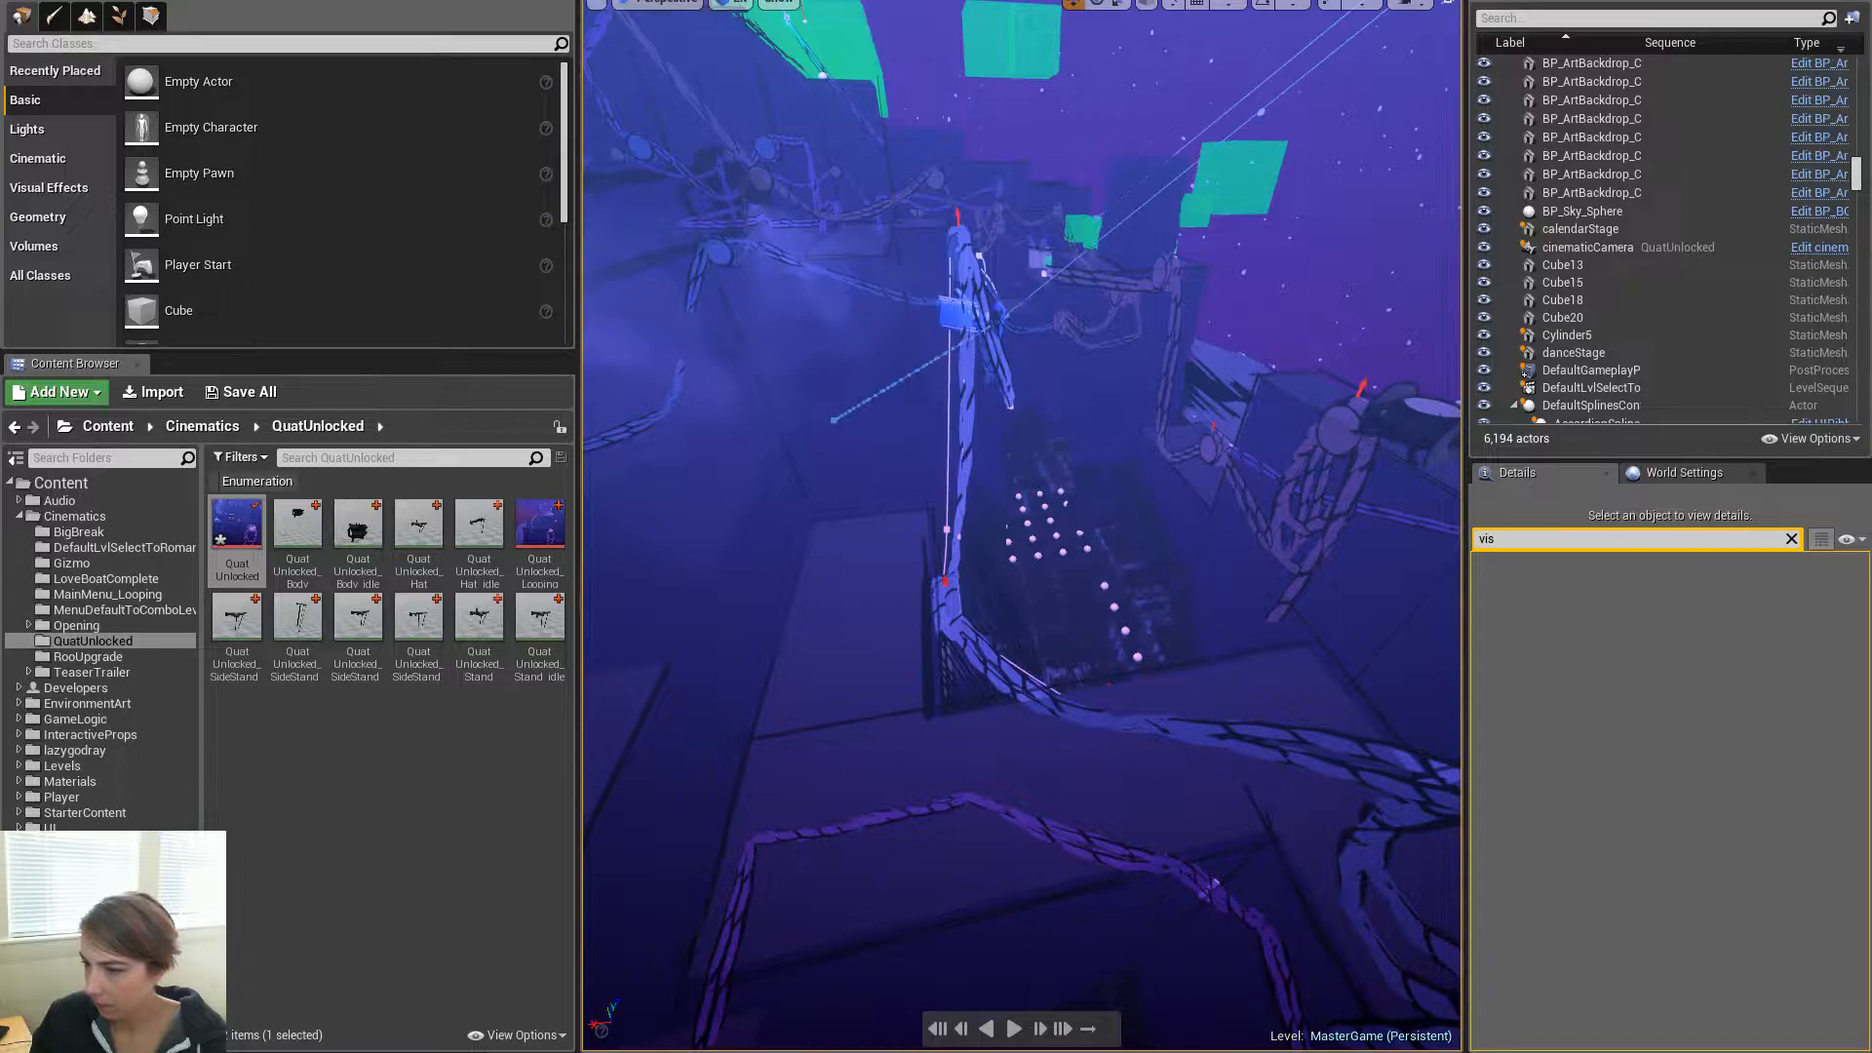
left_click(1587, 248)
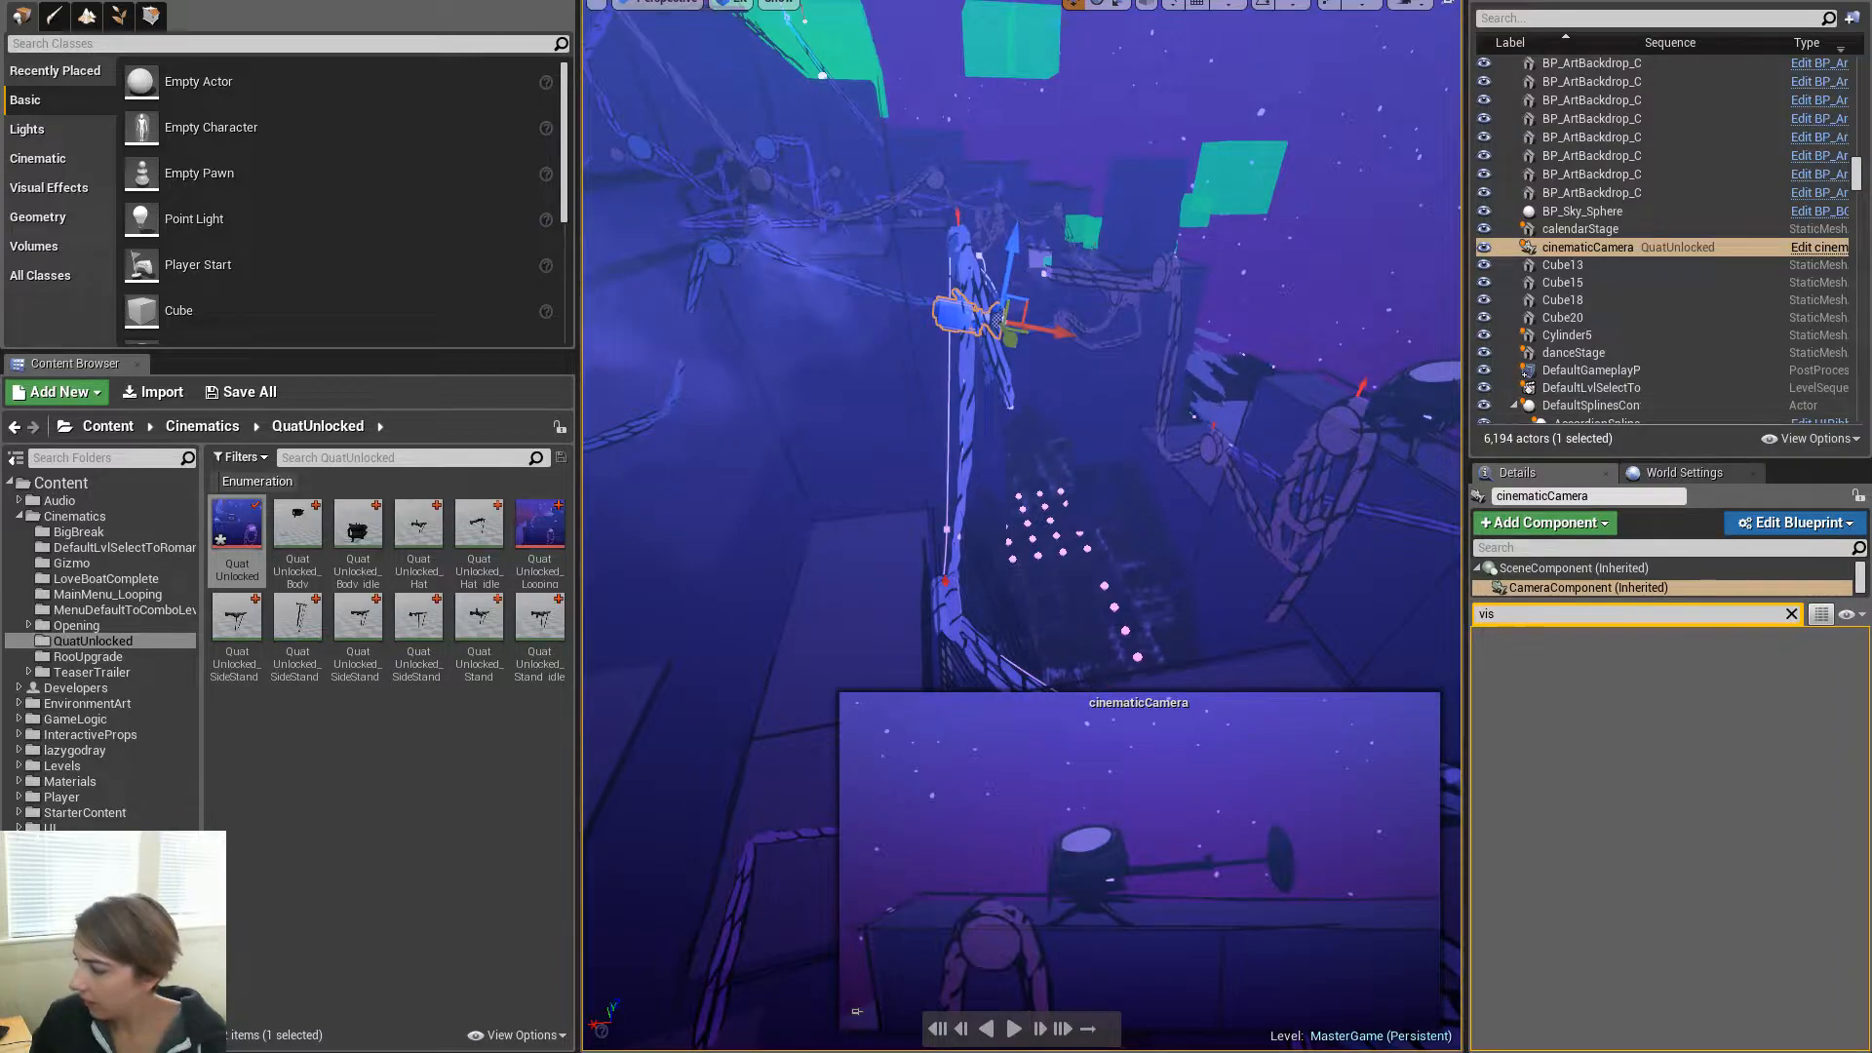
key("Escape")
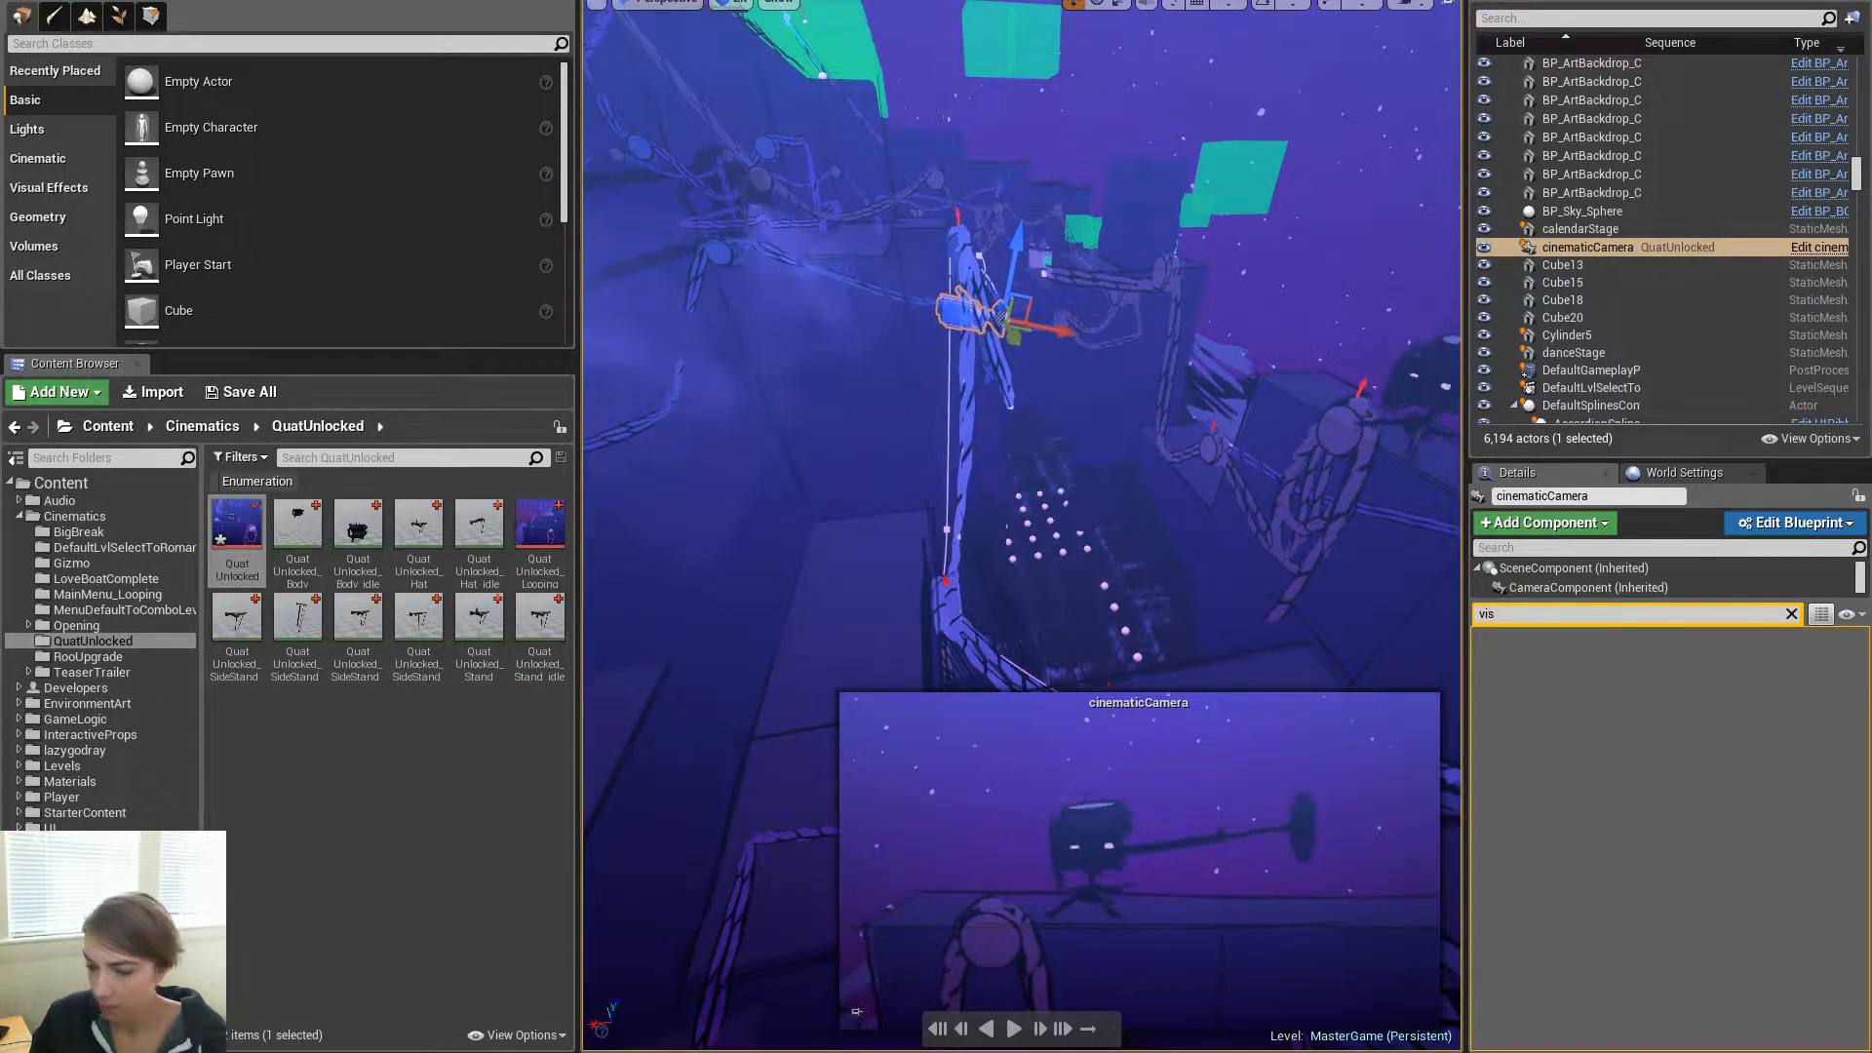
Push the cinematicCamera closer to the stage, centre the character in its view, and replay the shot
left_click_drag(1042, 336, 1265, 324)
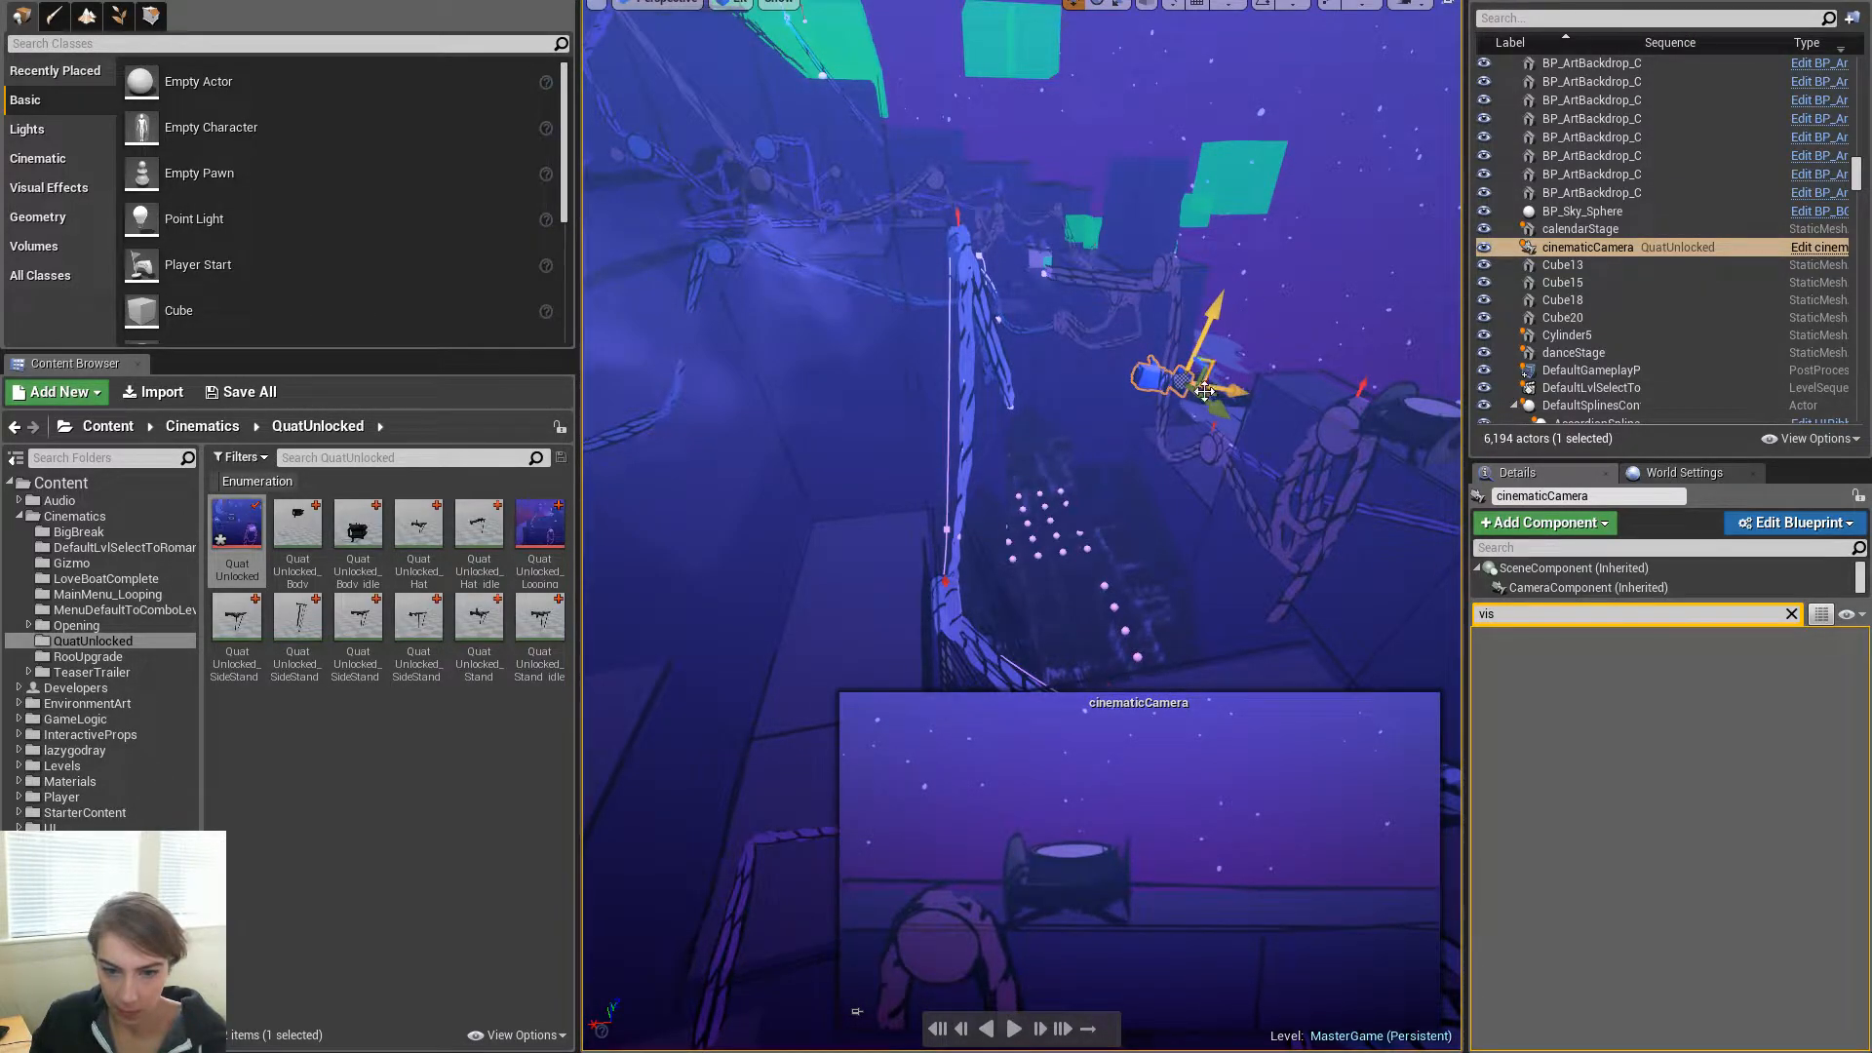
left_click_drag(1198, 395, 1175, 381)
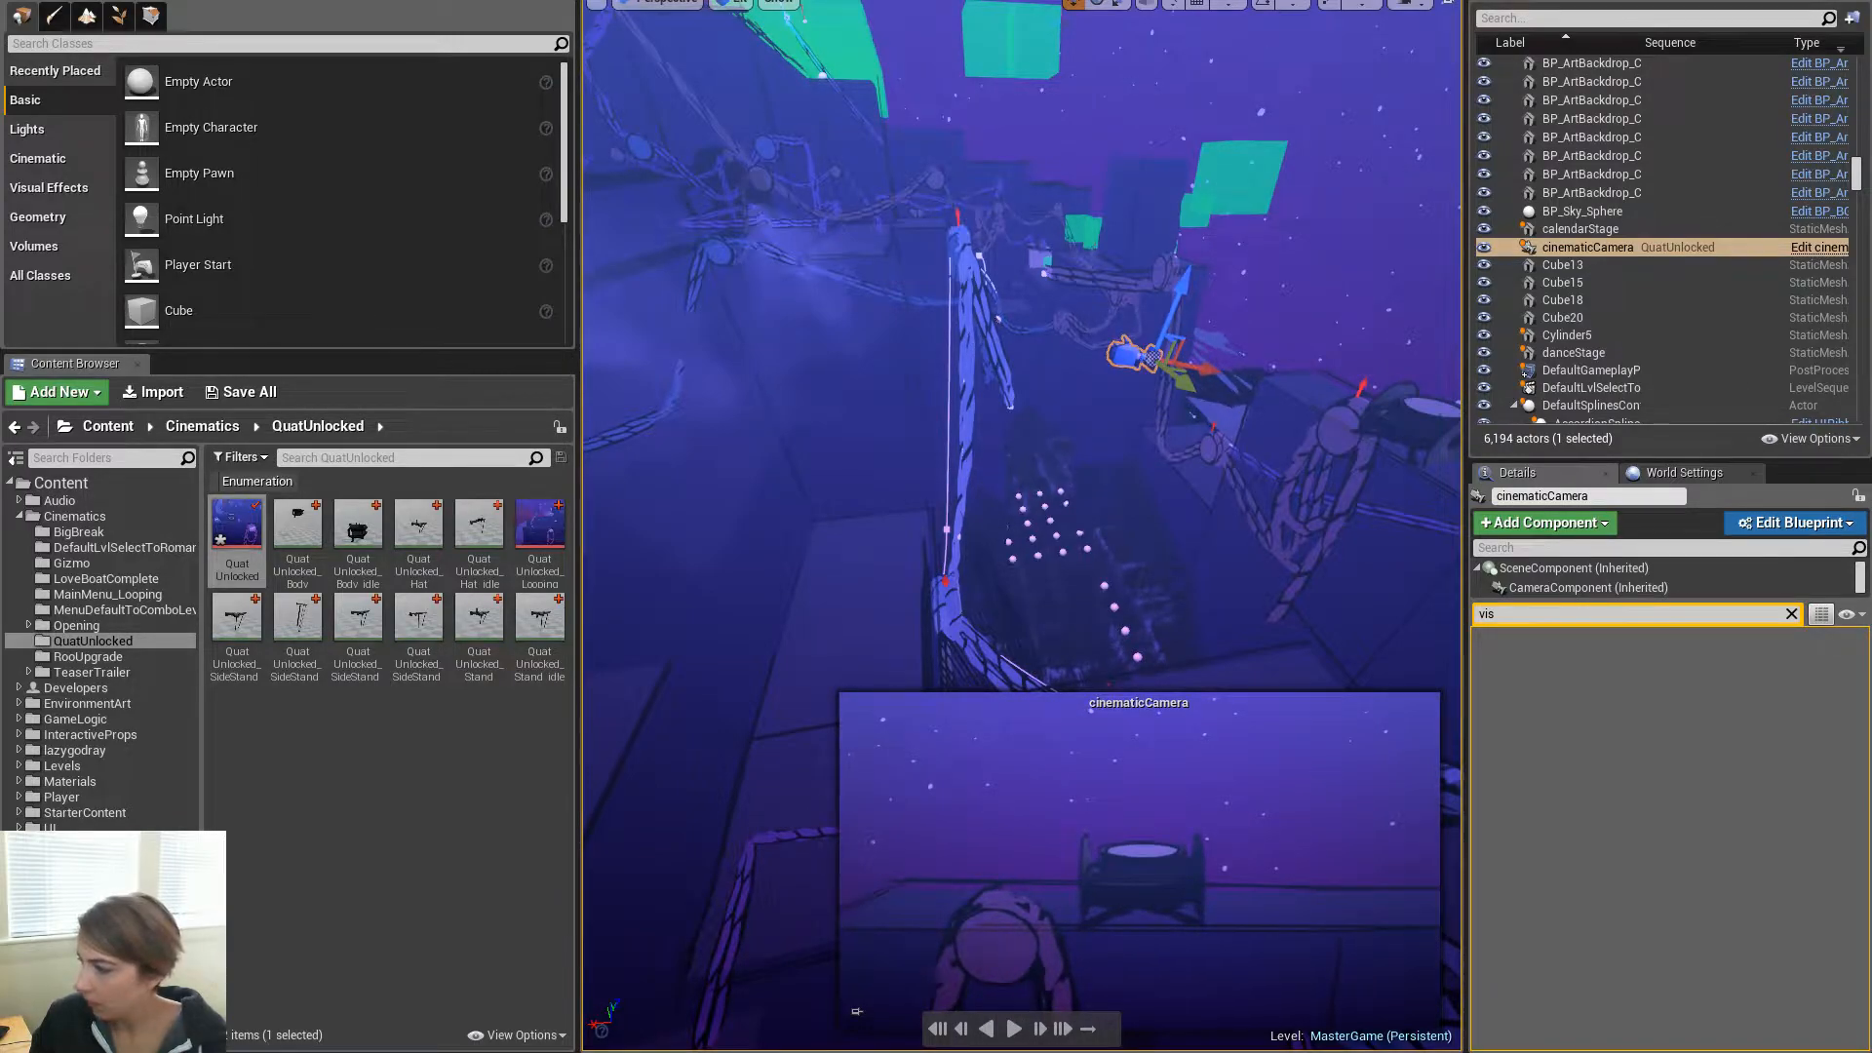
key("Escape")
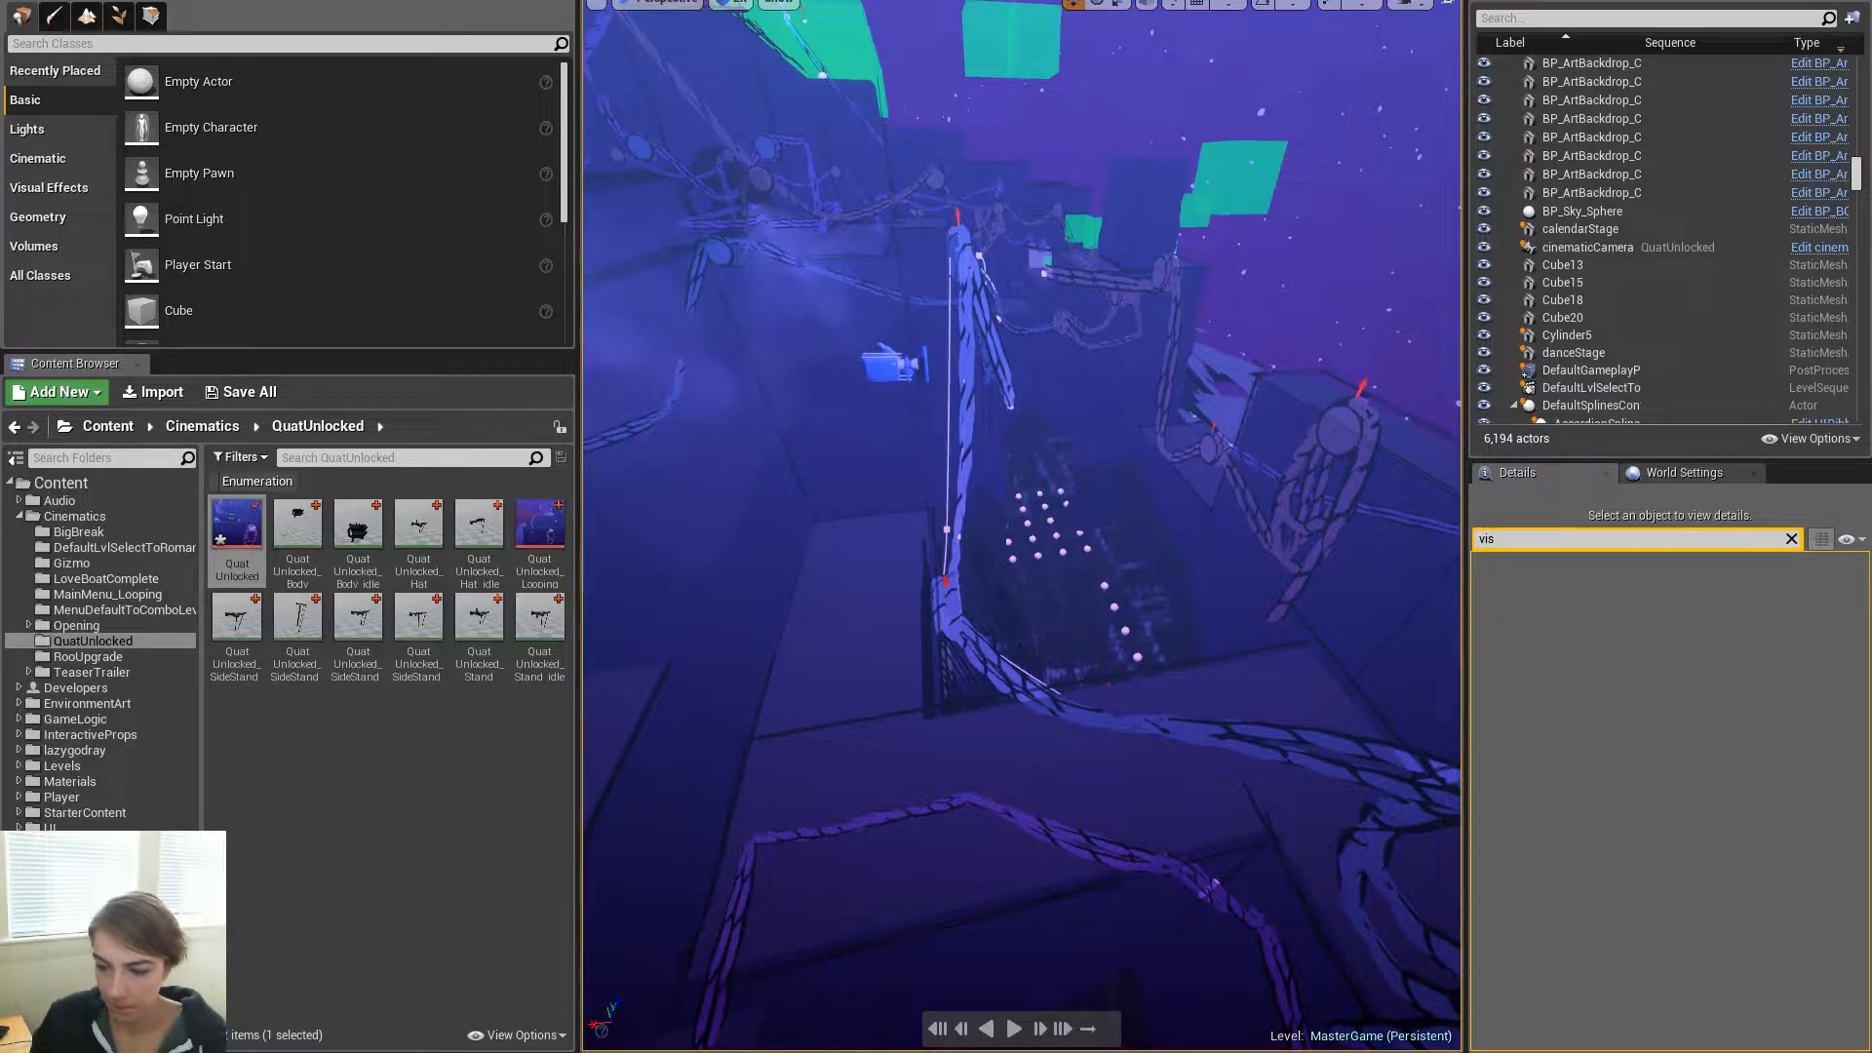
left_click(890, 364)
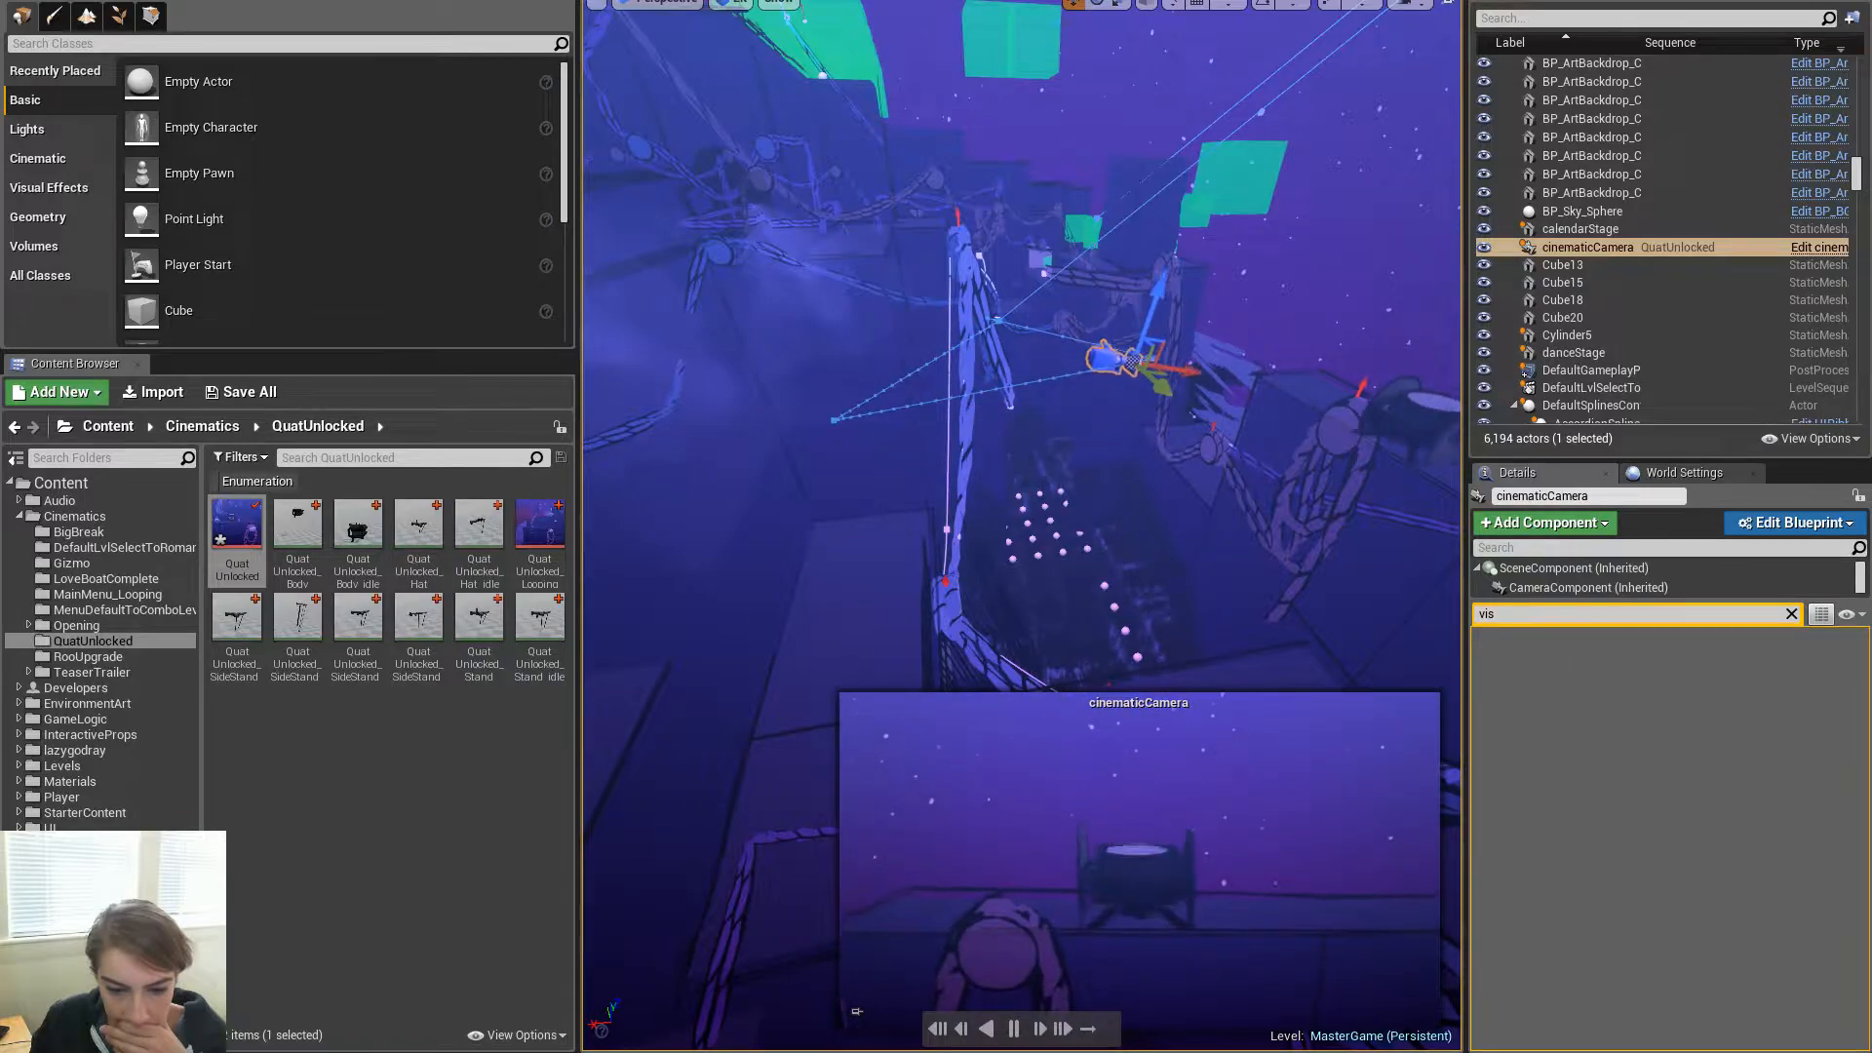
key("space")
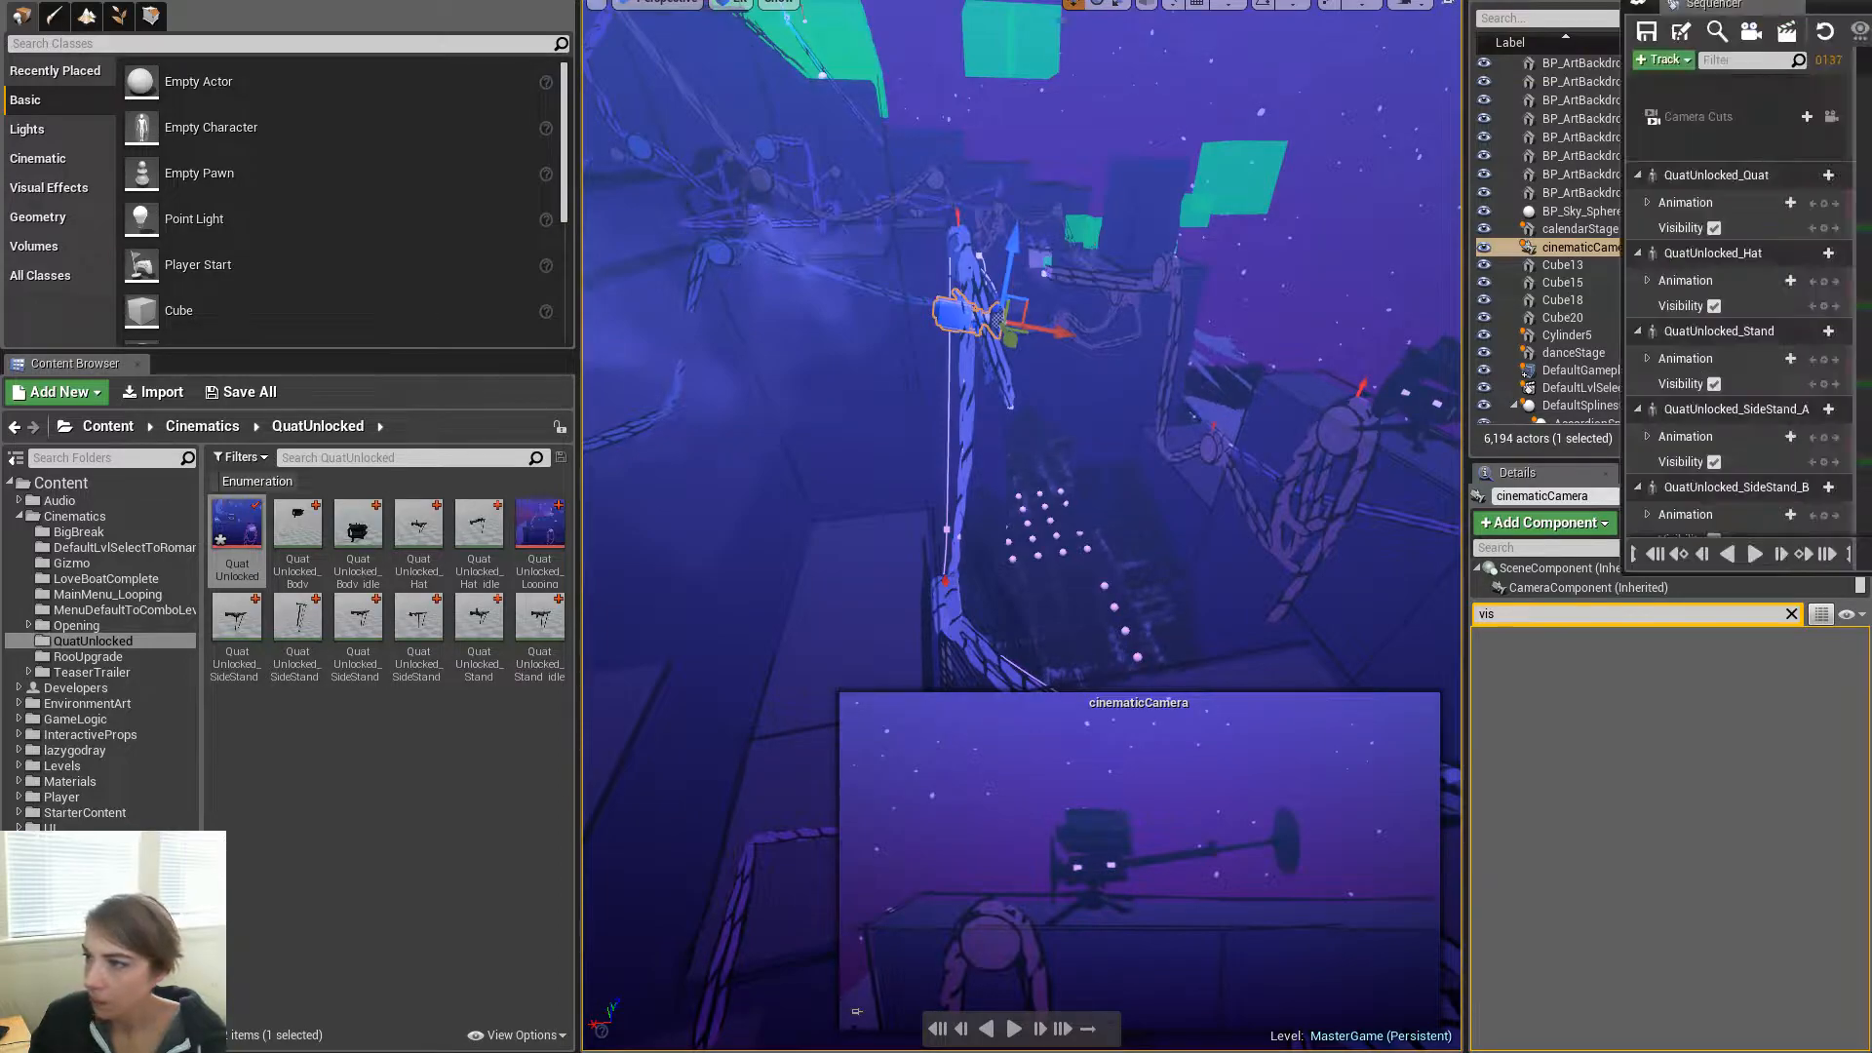
Inspect the cinematicCamera's transform keys in Sequencer's curve editor and replay the shot in the camera preview
left_click_drag(1871, 0, 811, 209)
double_click(811, 209)
left_click(824, 2)
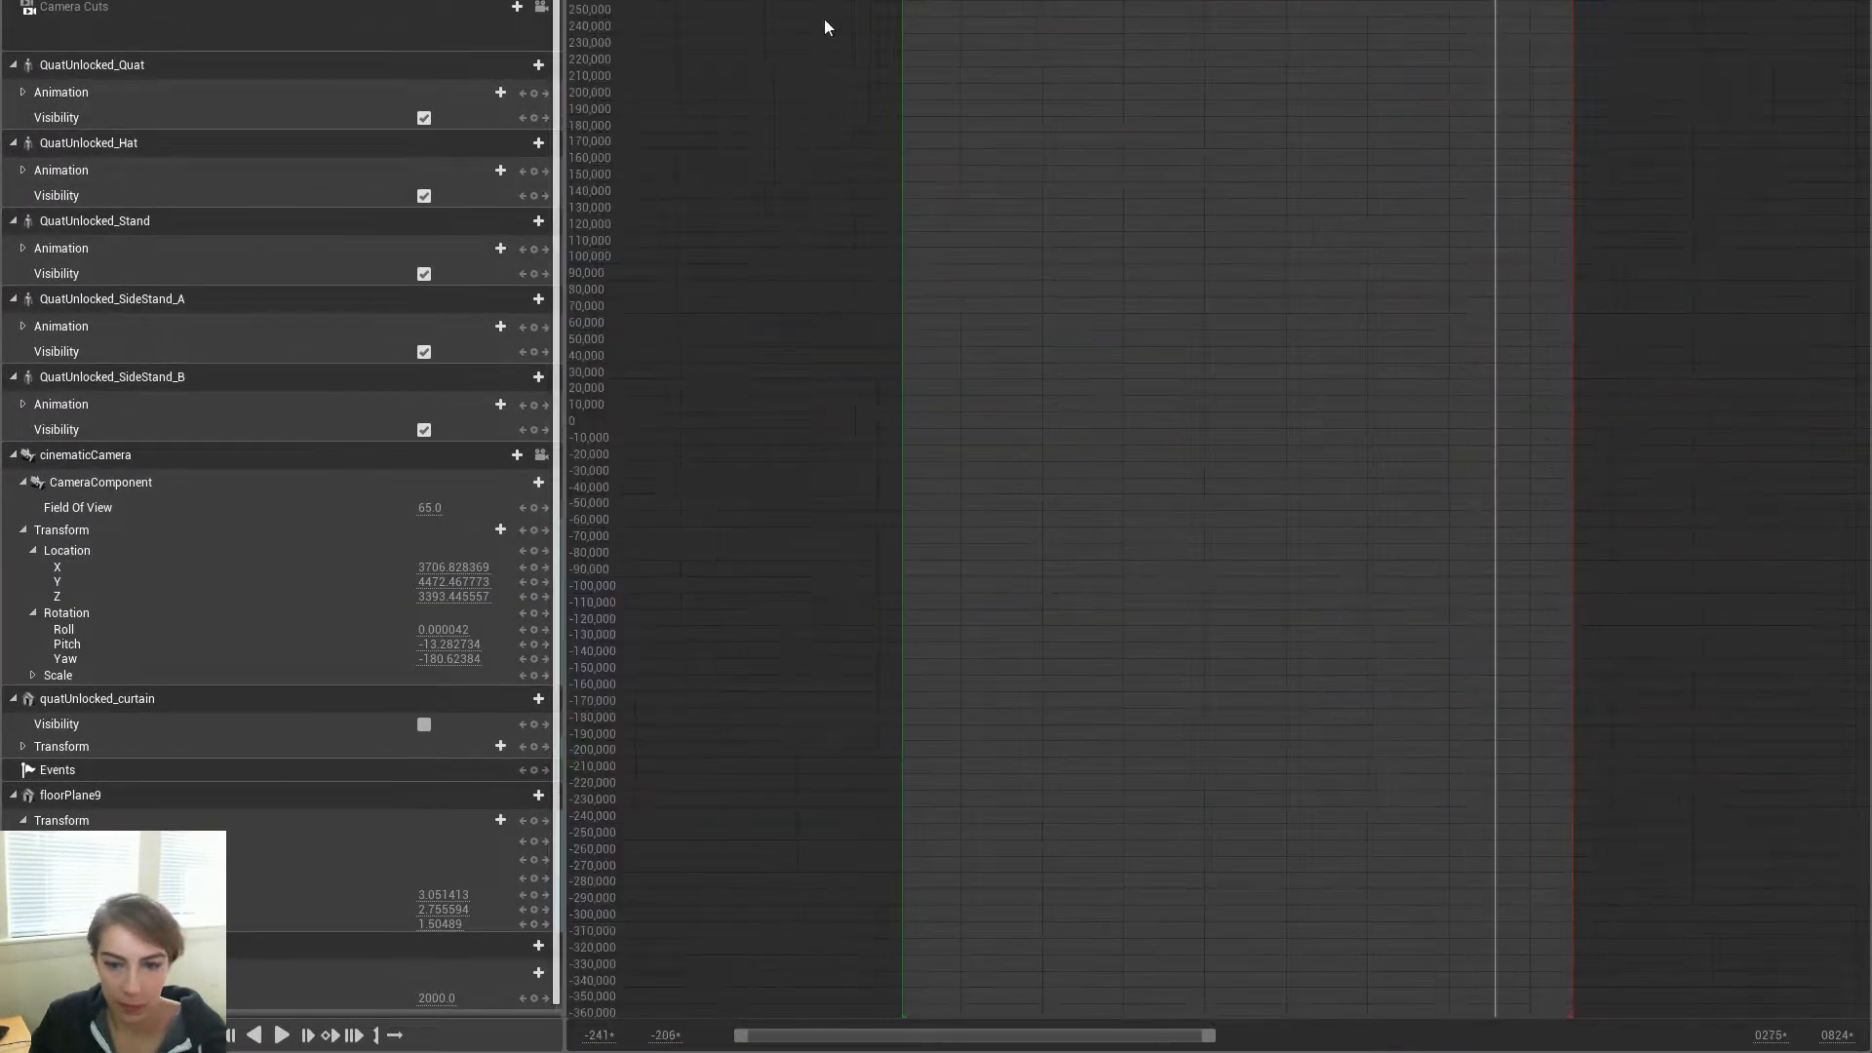
left_click(212, 454)
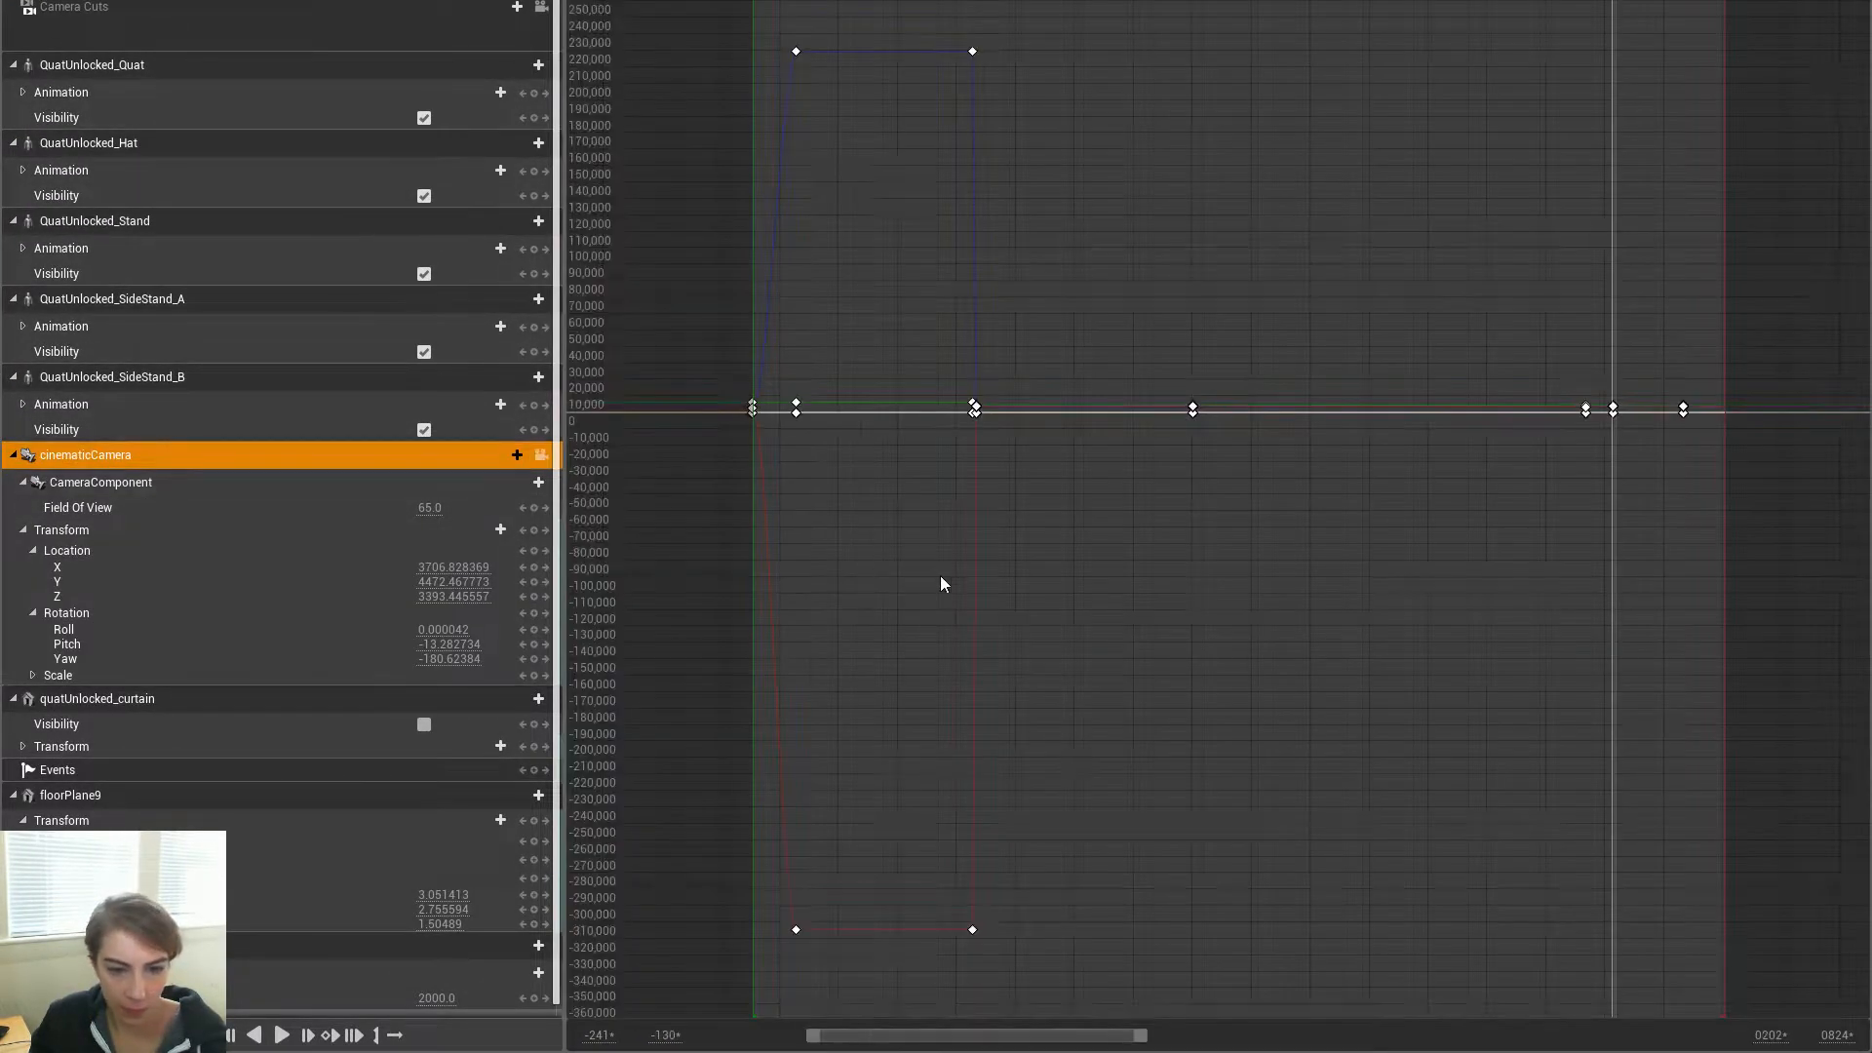
left_click_drag(1625, 476, 1624, 477)
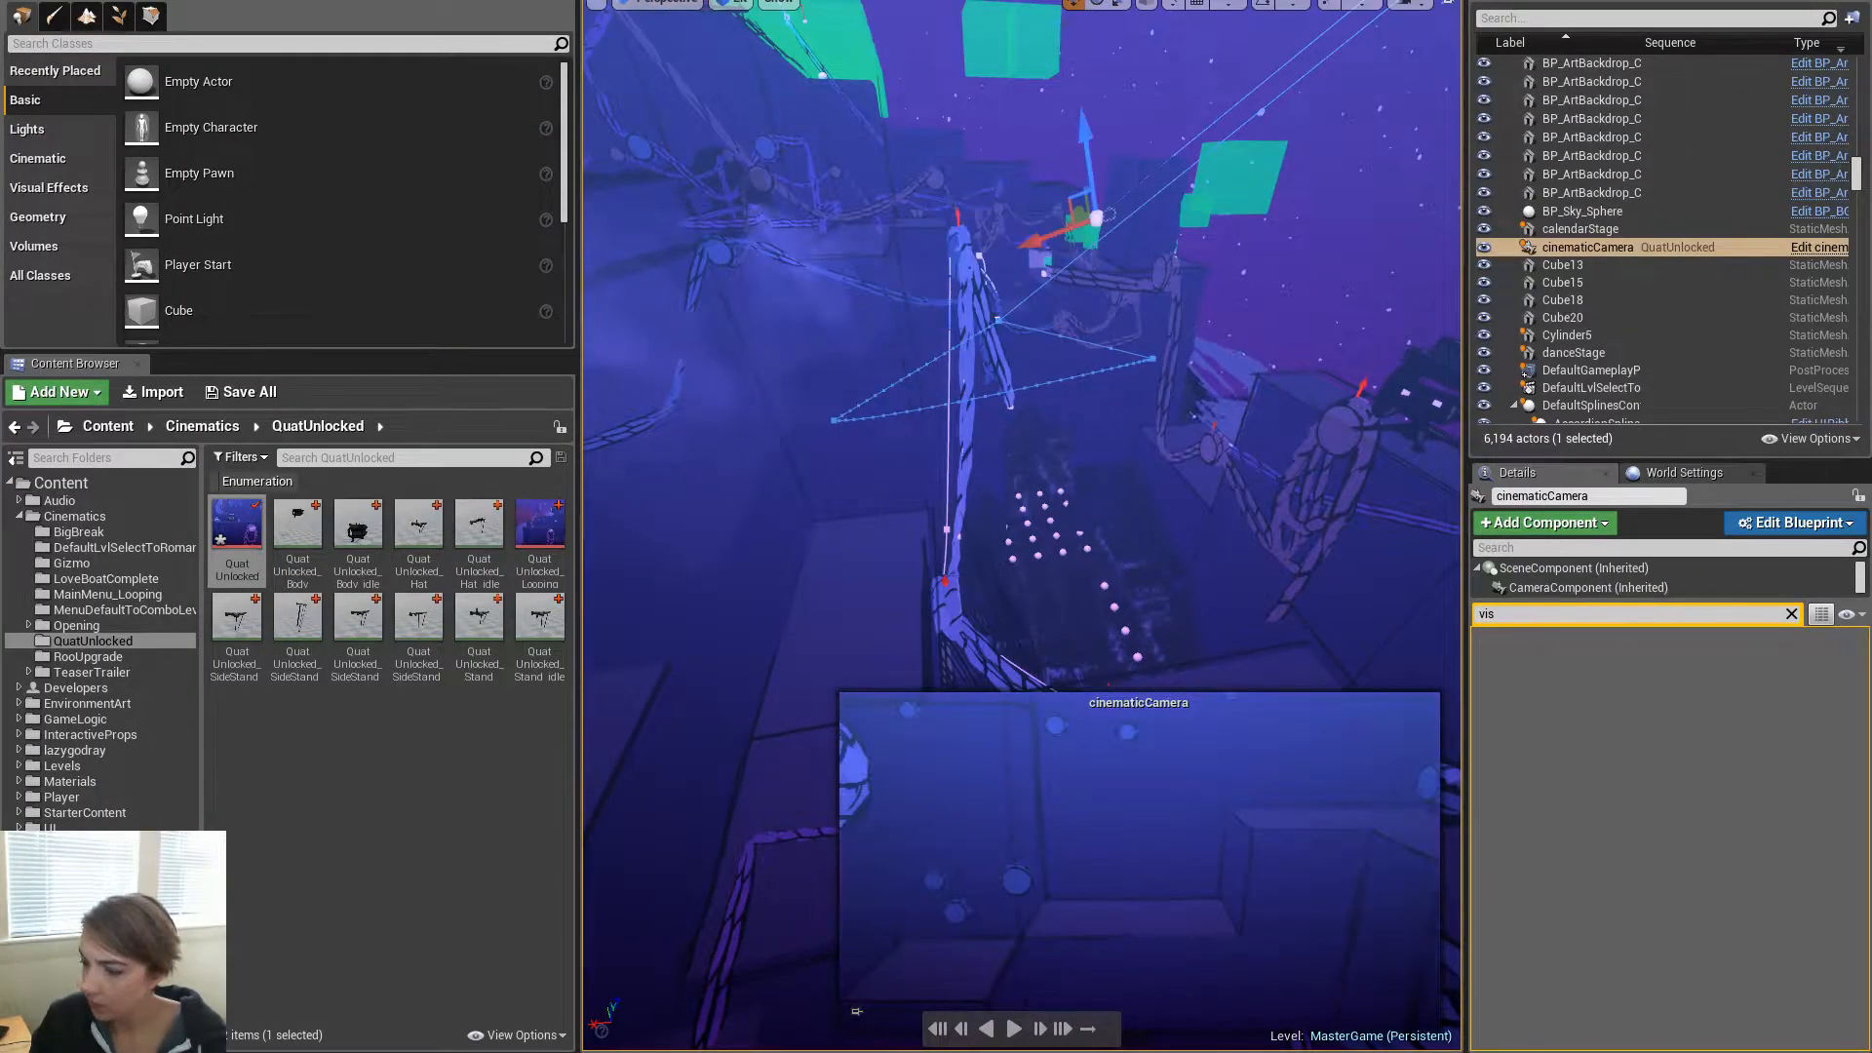
key("space")
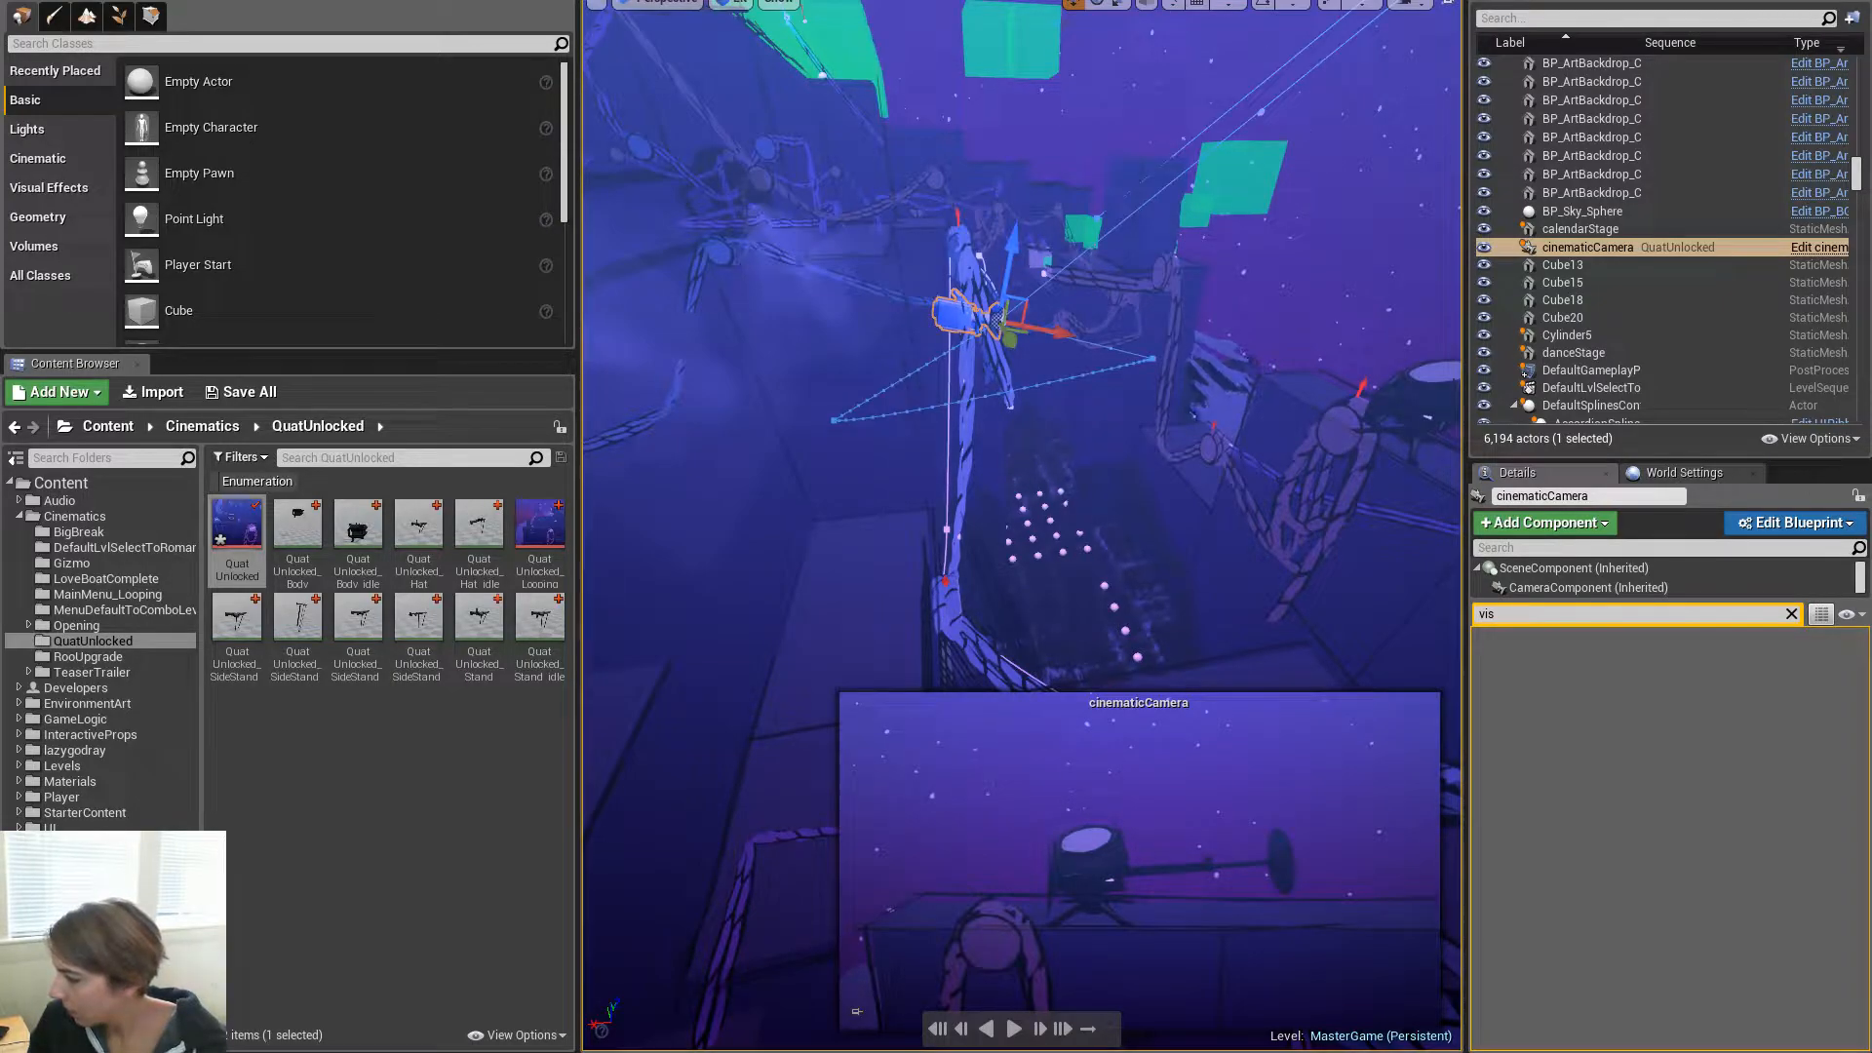
Replay the shot repeatedly in the cinematicCamera preview to judge its movement through the character's fall and landing
key("Escape")
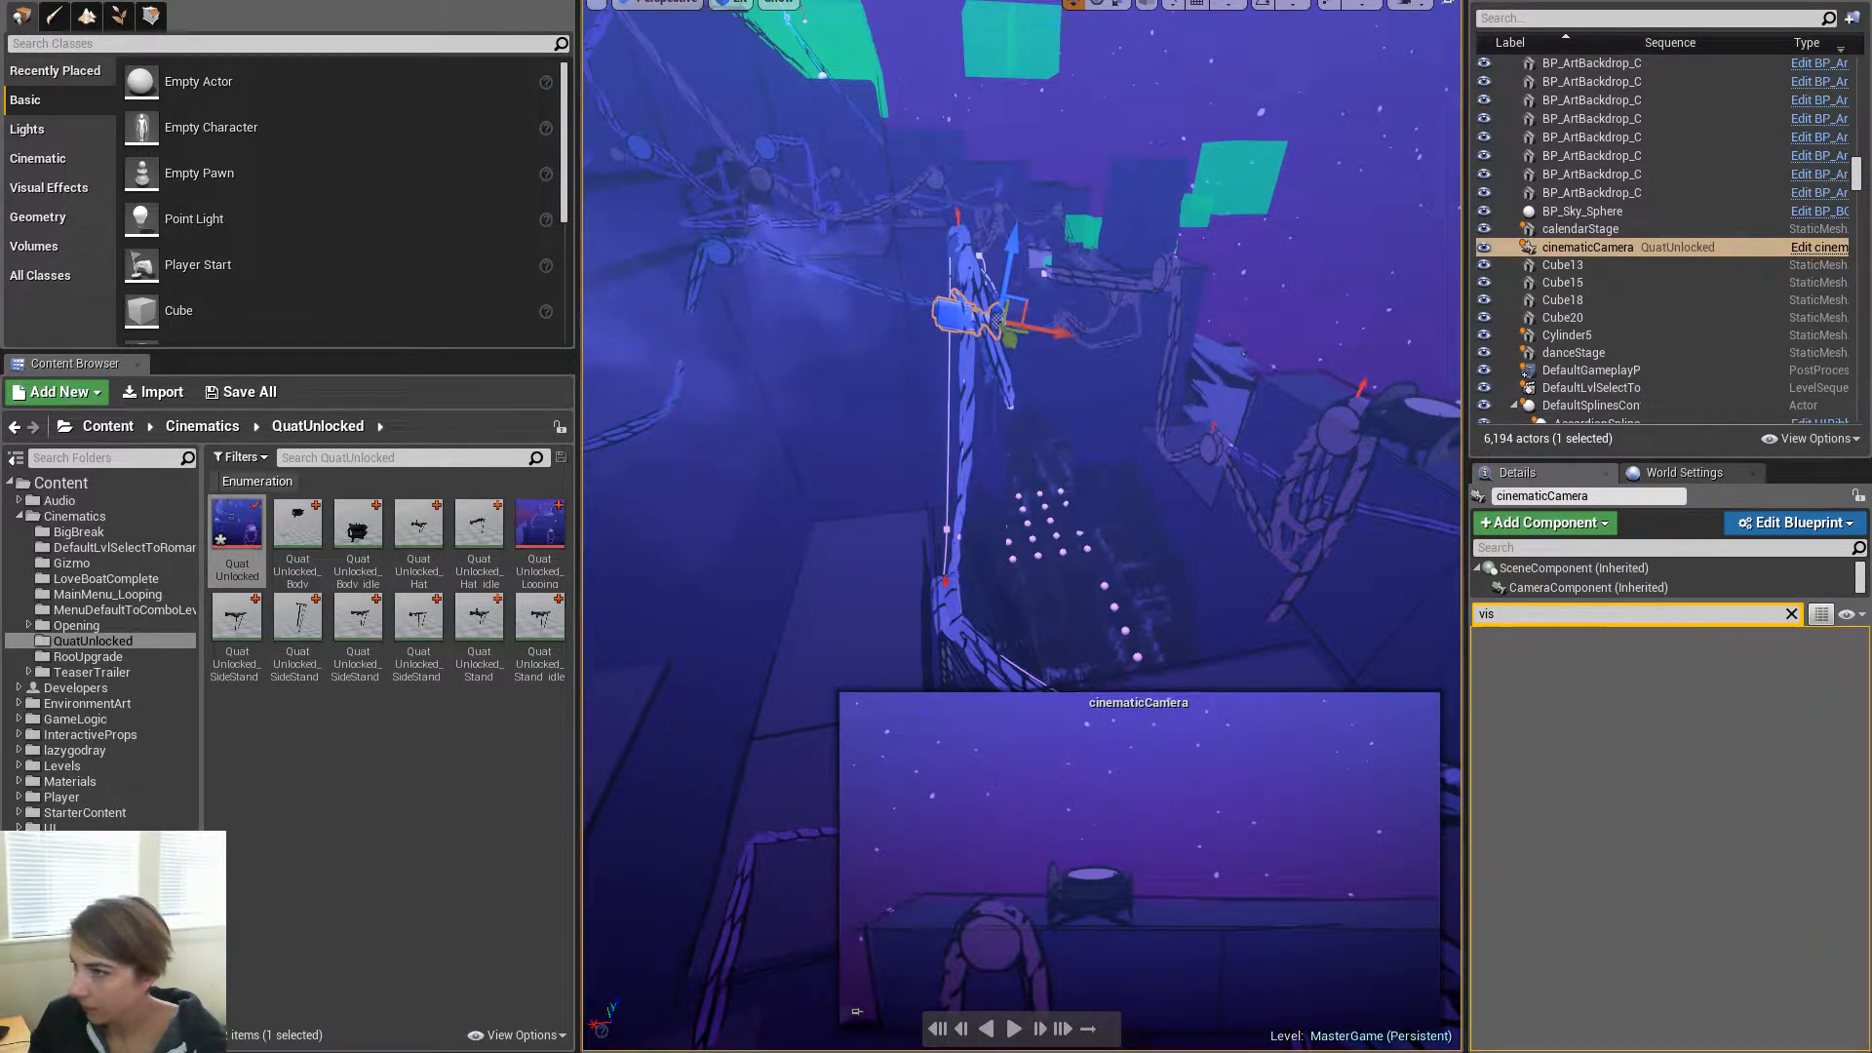
key("space")
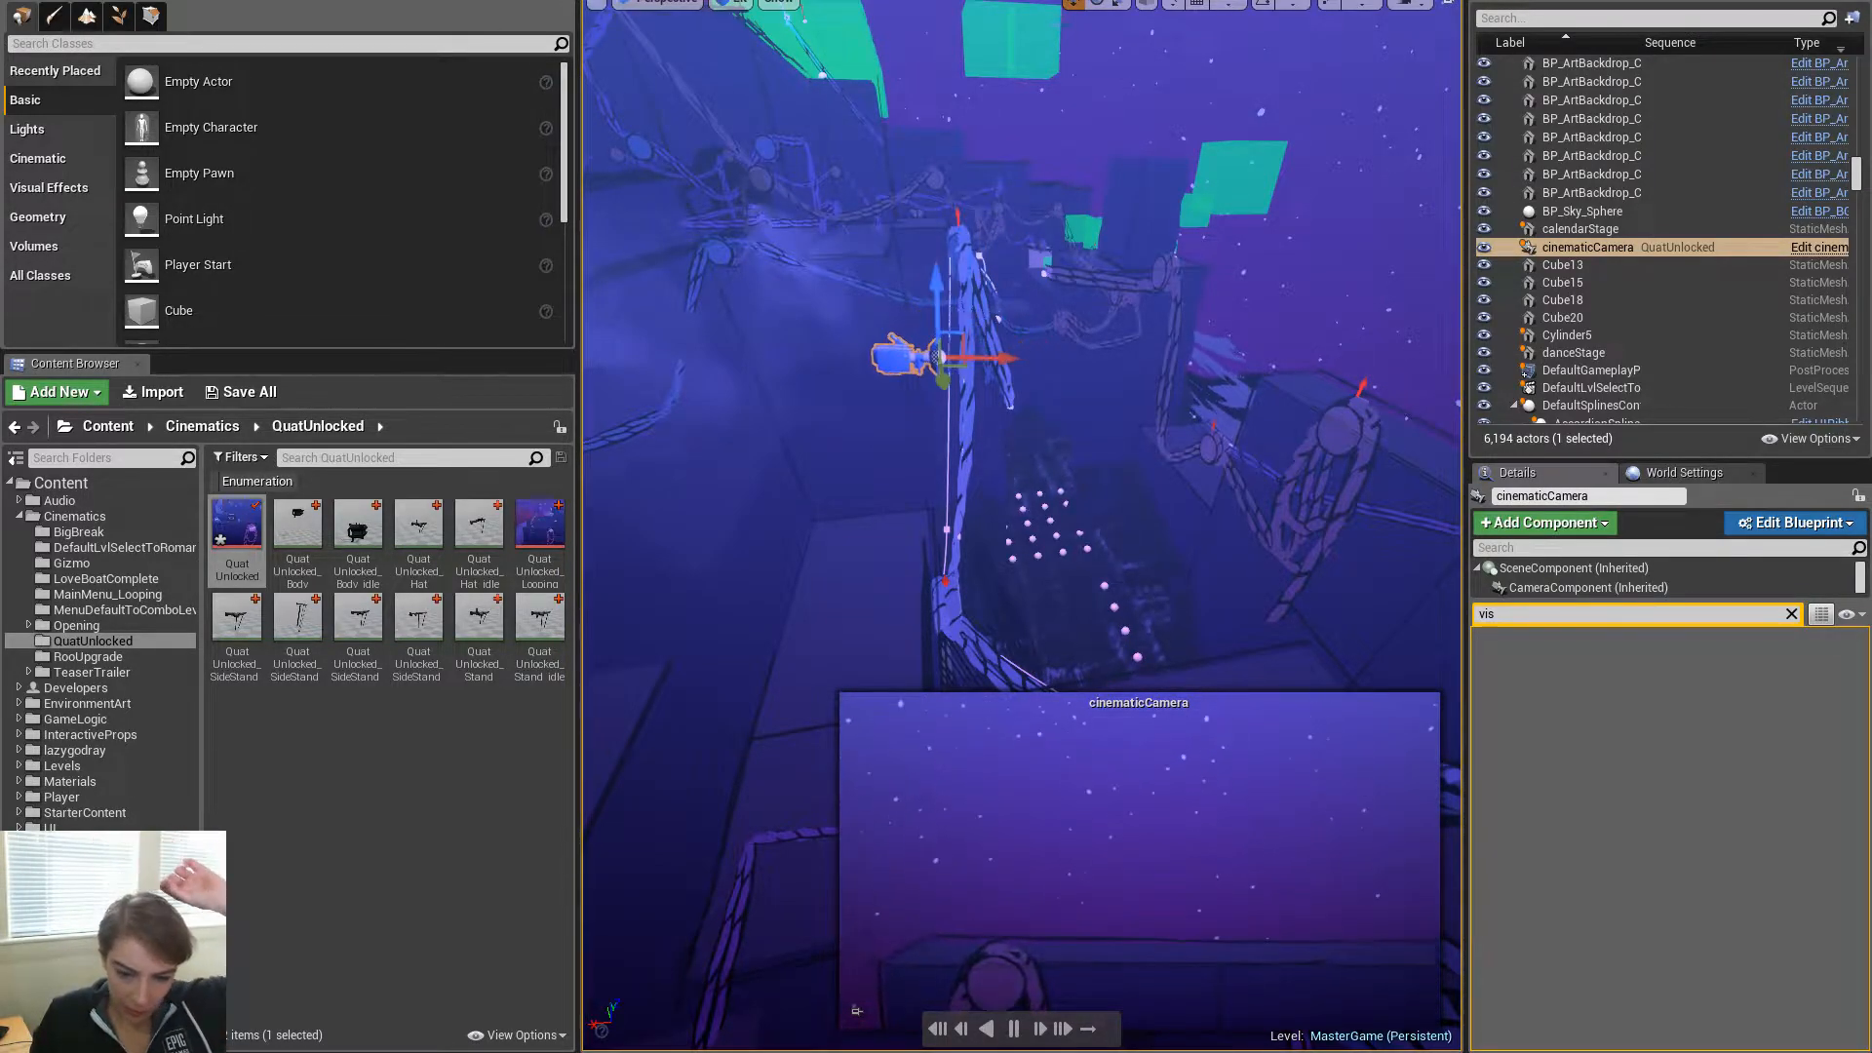
key("space")
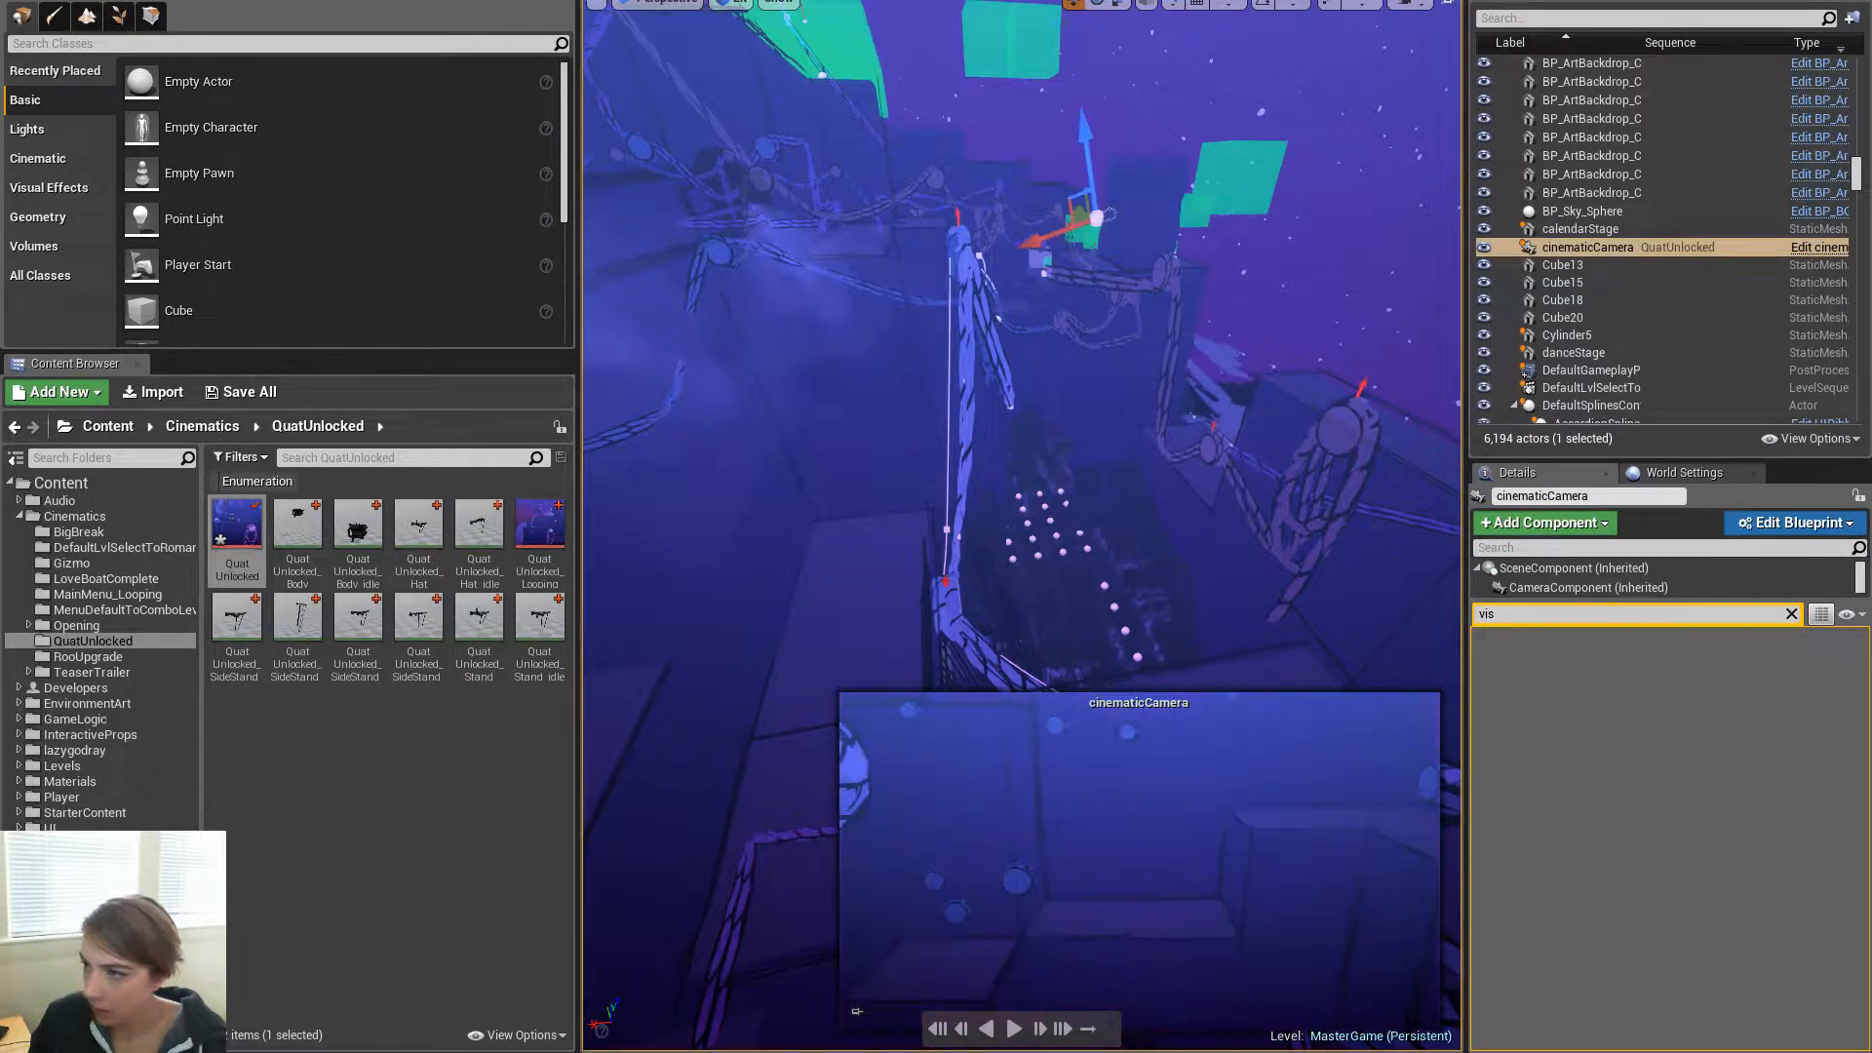
key("space")
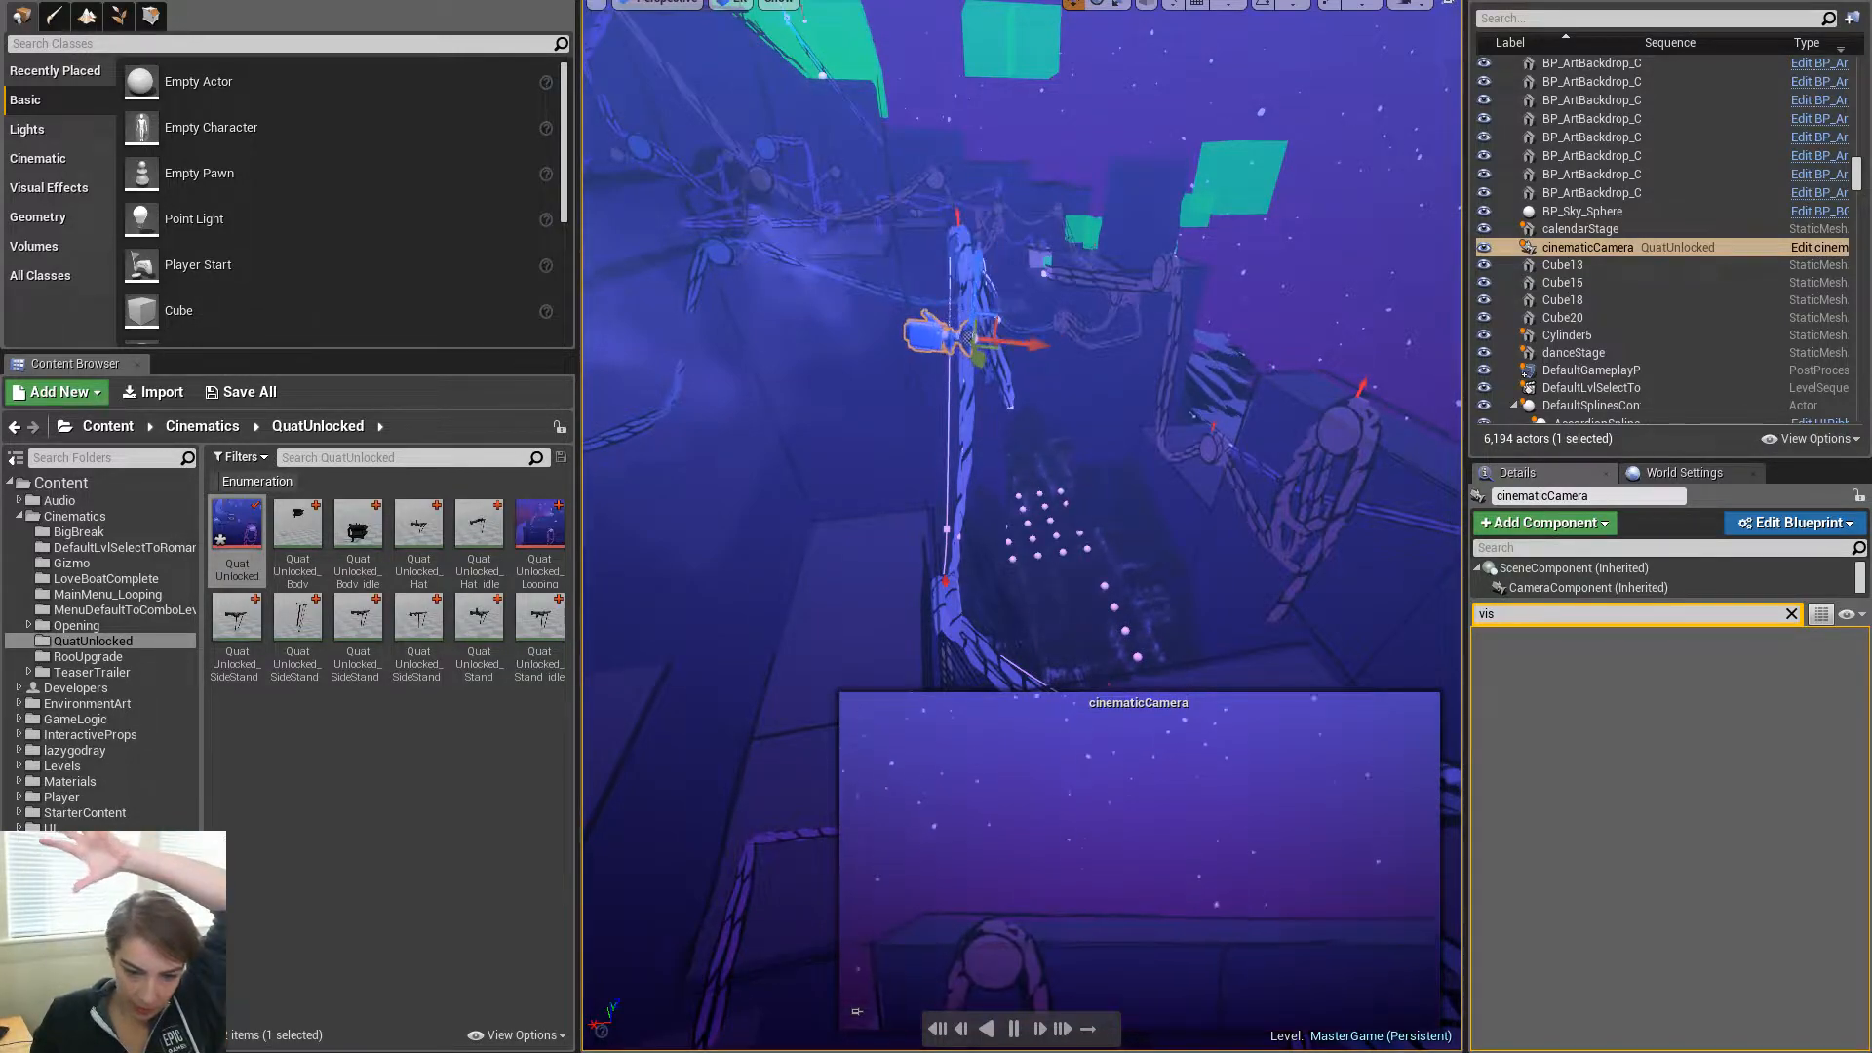
key("space")
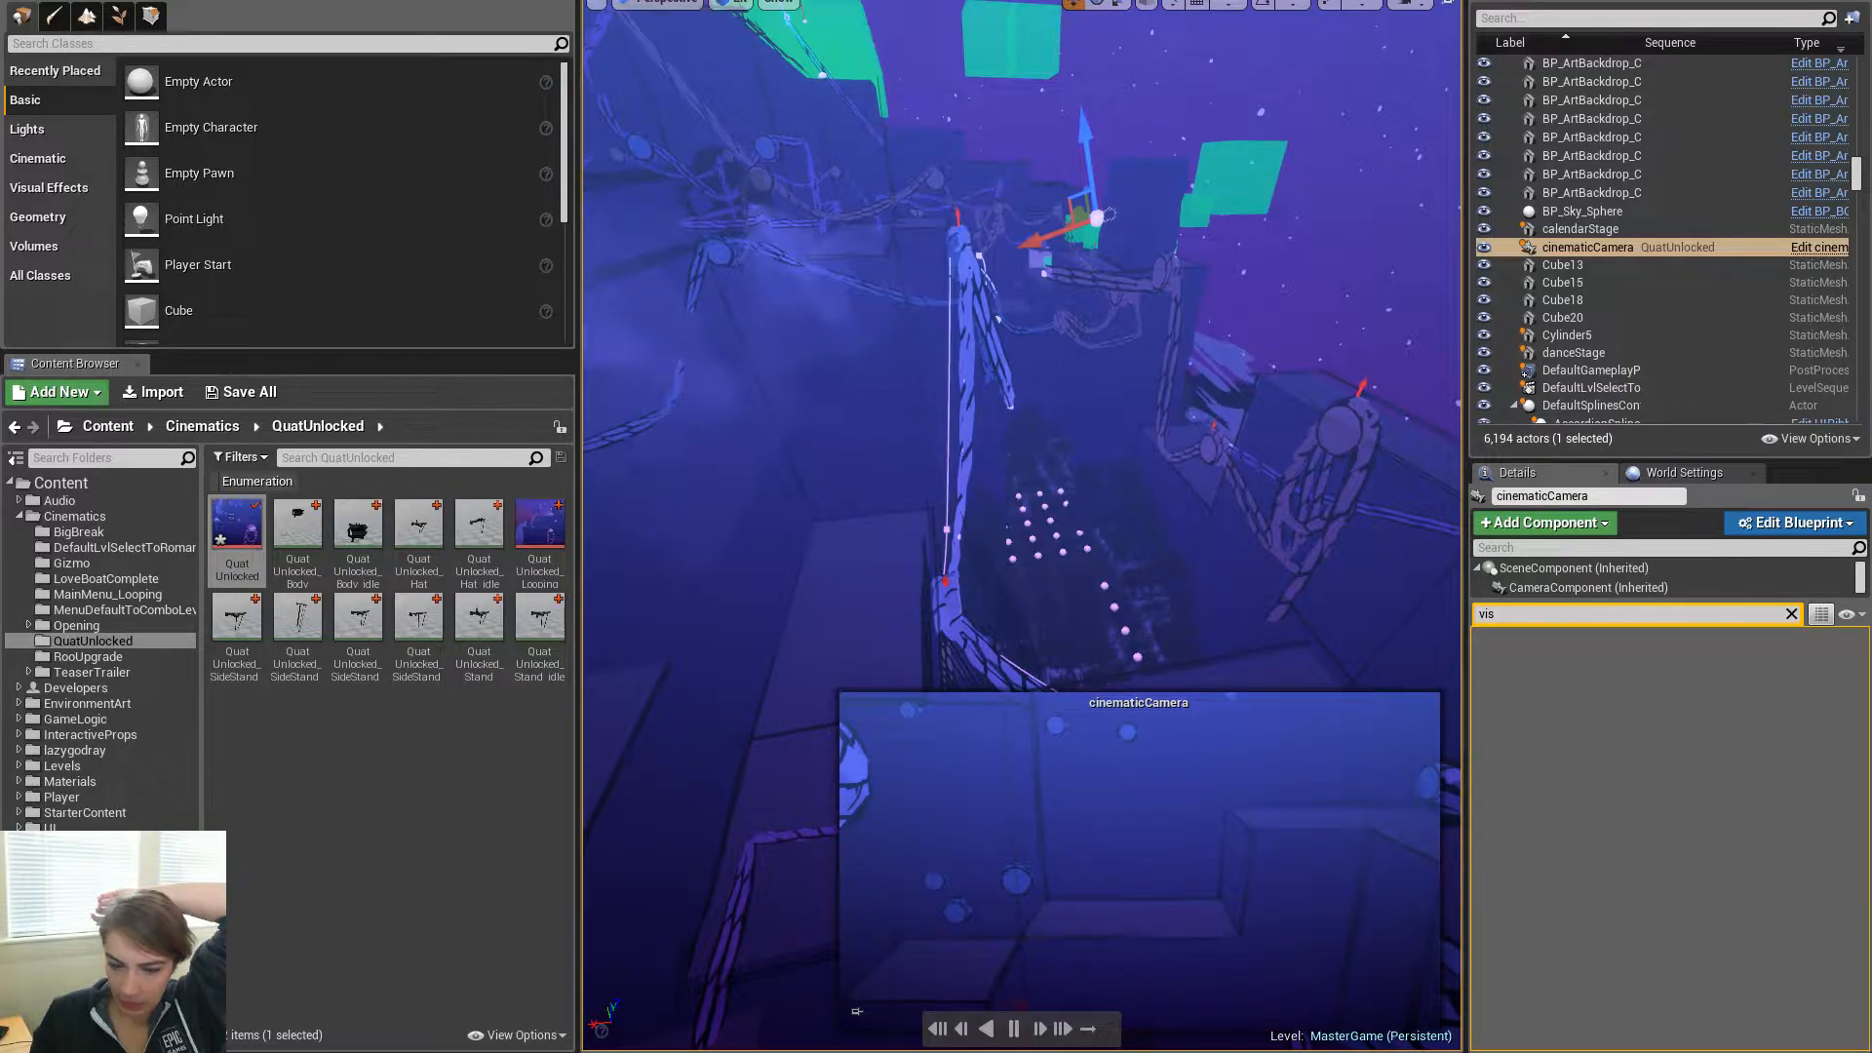
key("space")
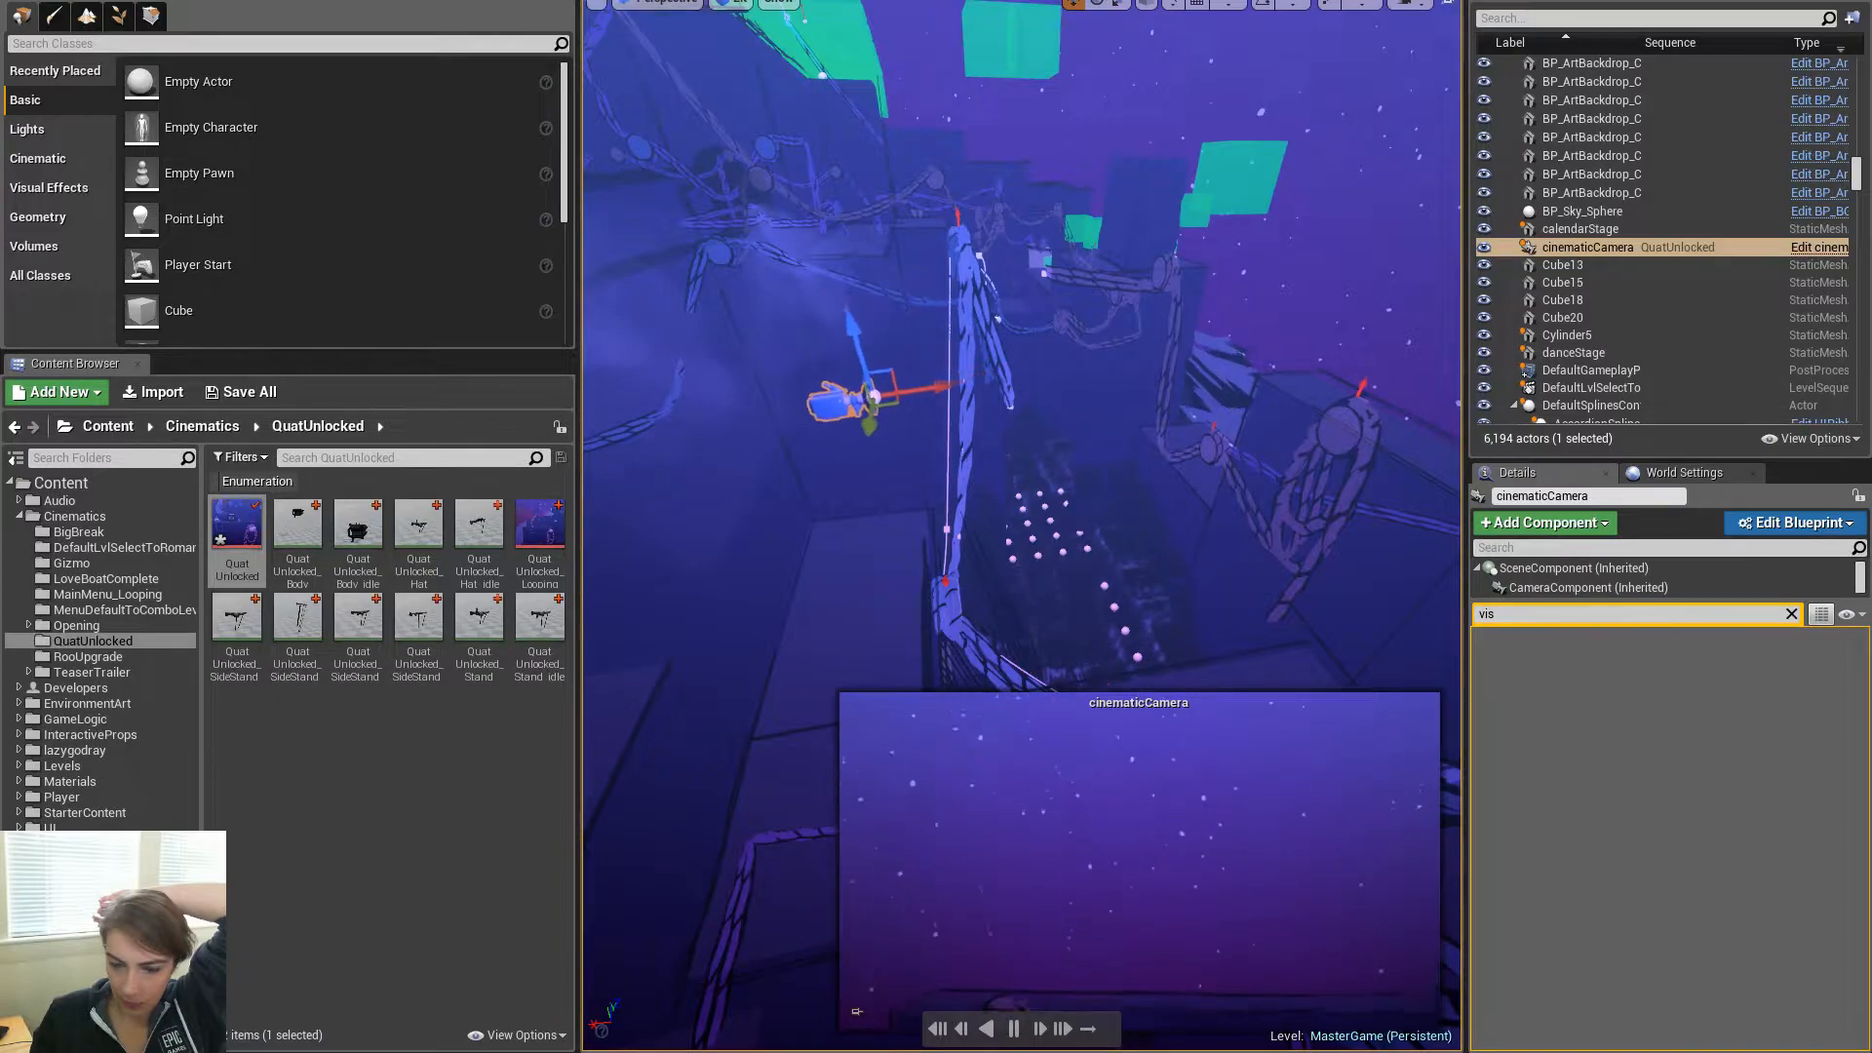
key("space")
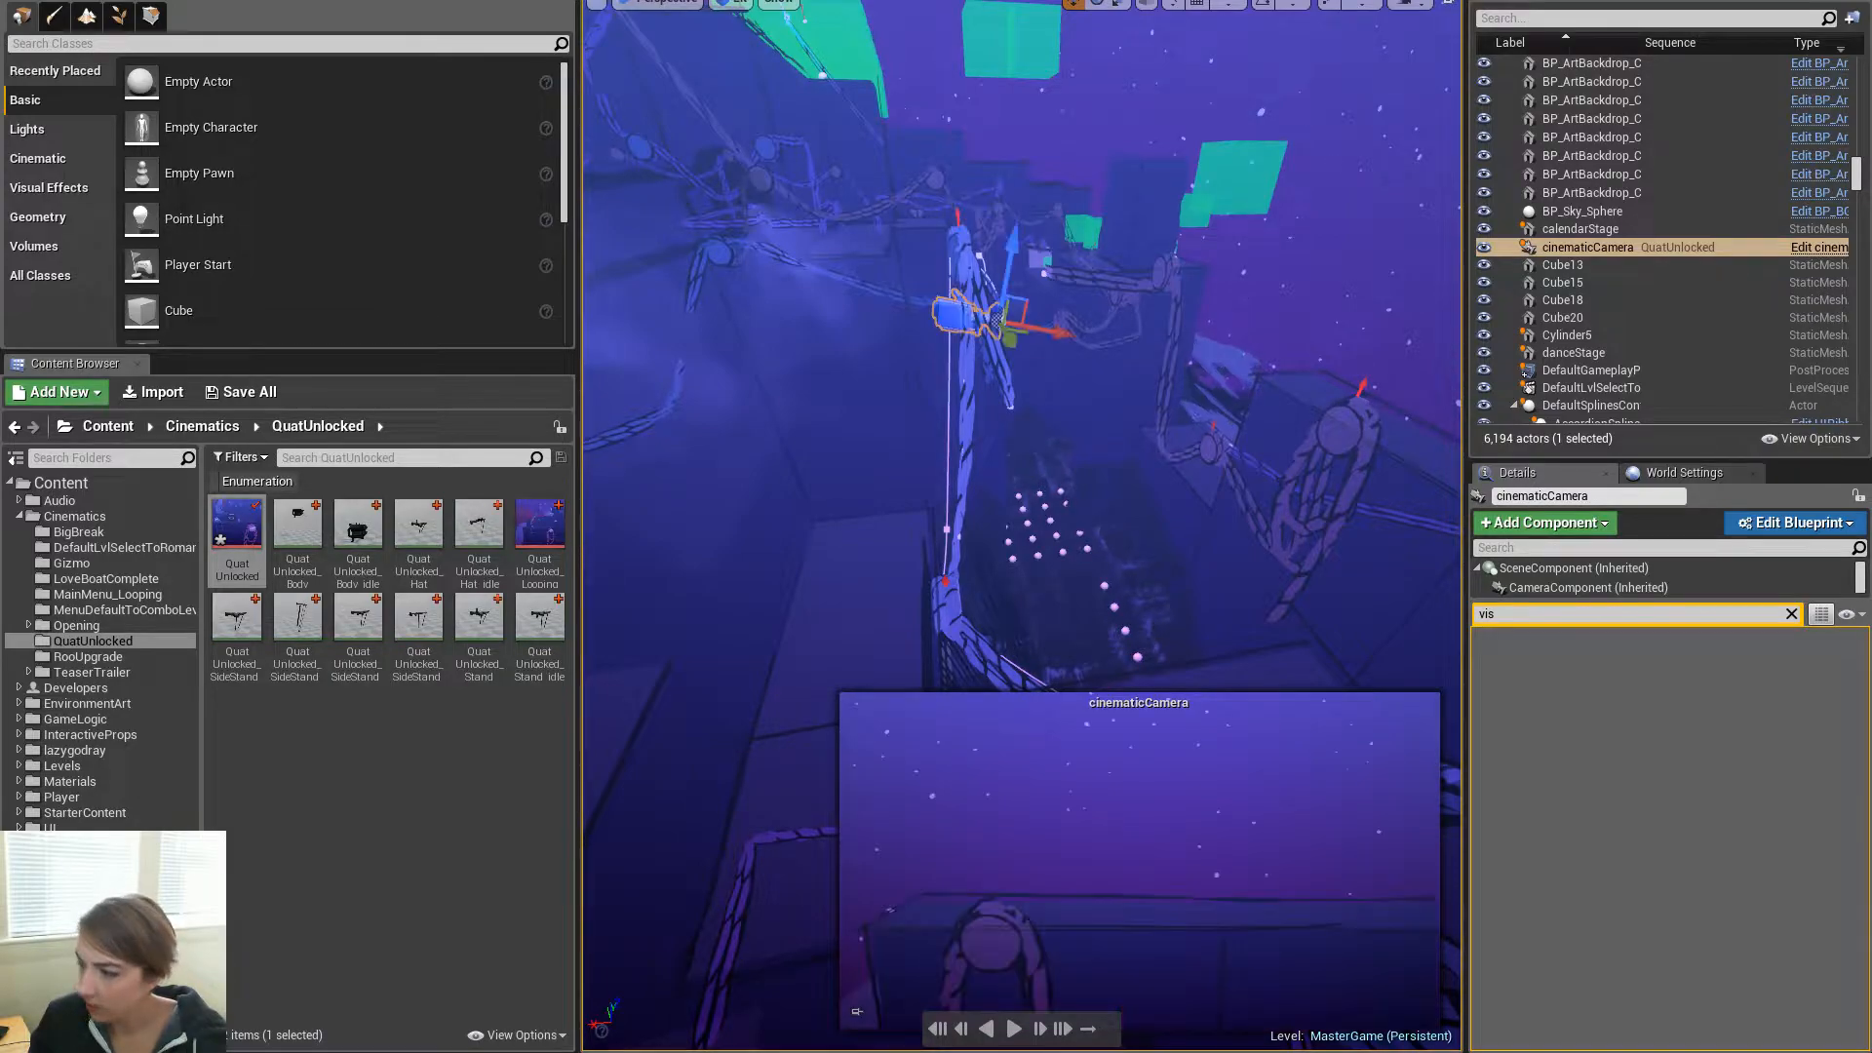
Rotate the cinematicCamera upward by about 24° toward the sky and move it lower in the scene
right_click_drag(1305, 533, 1287, 463)
key("e")
left_click_drag(941, 249, 892, 278)
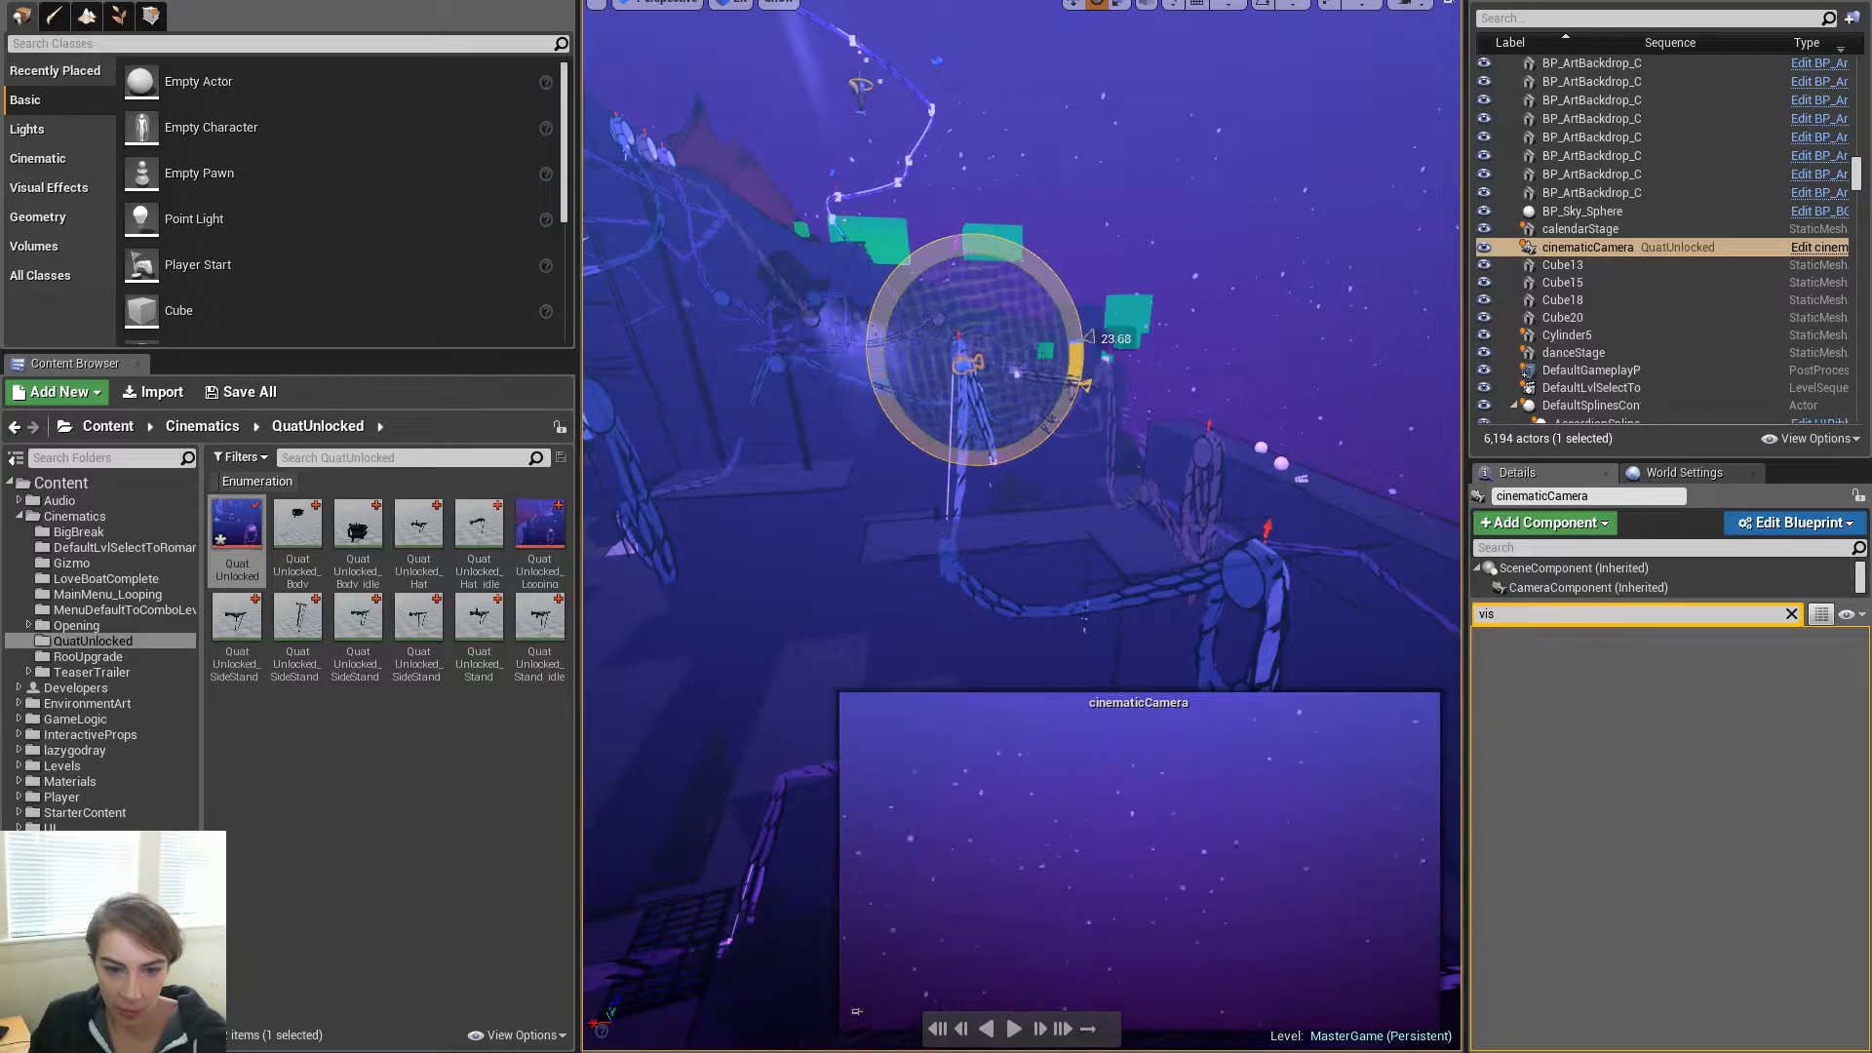
key("w")
left_click_drag(944, 300, 898, 452)
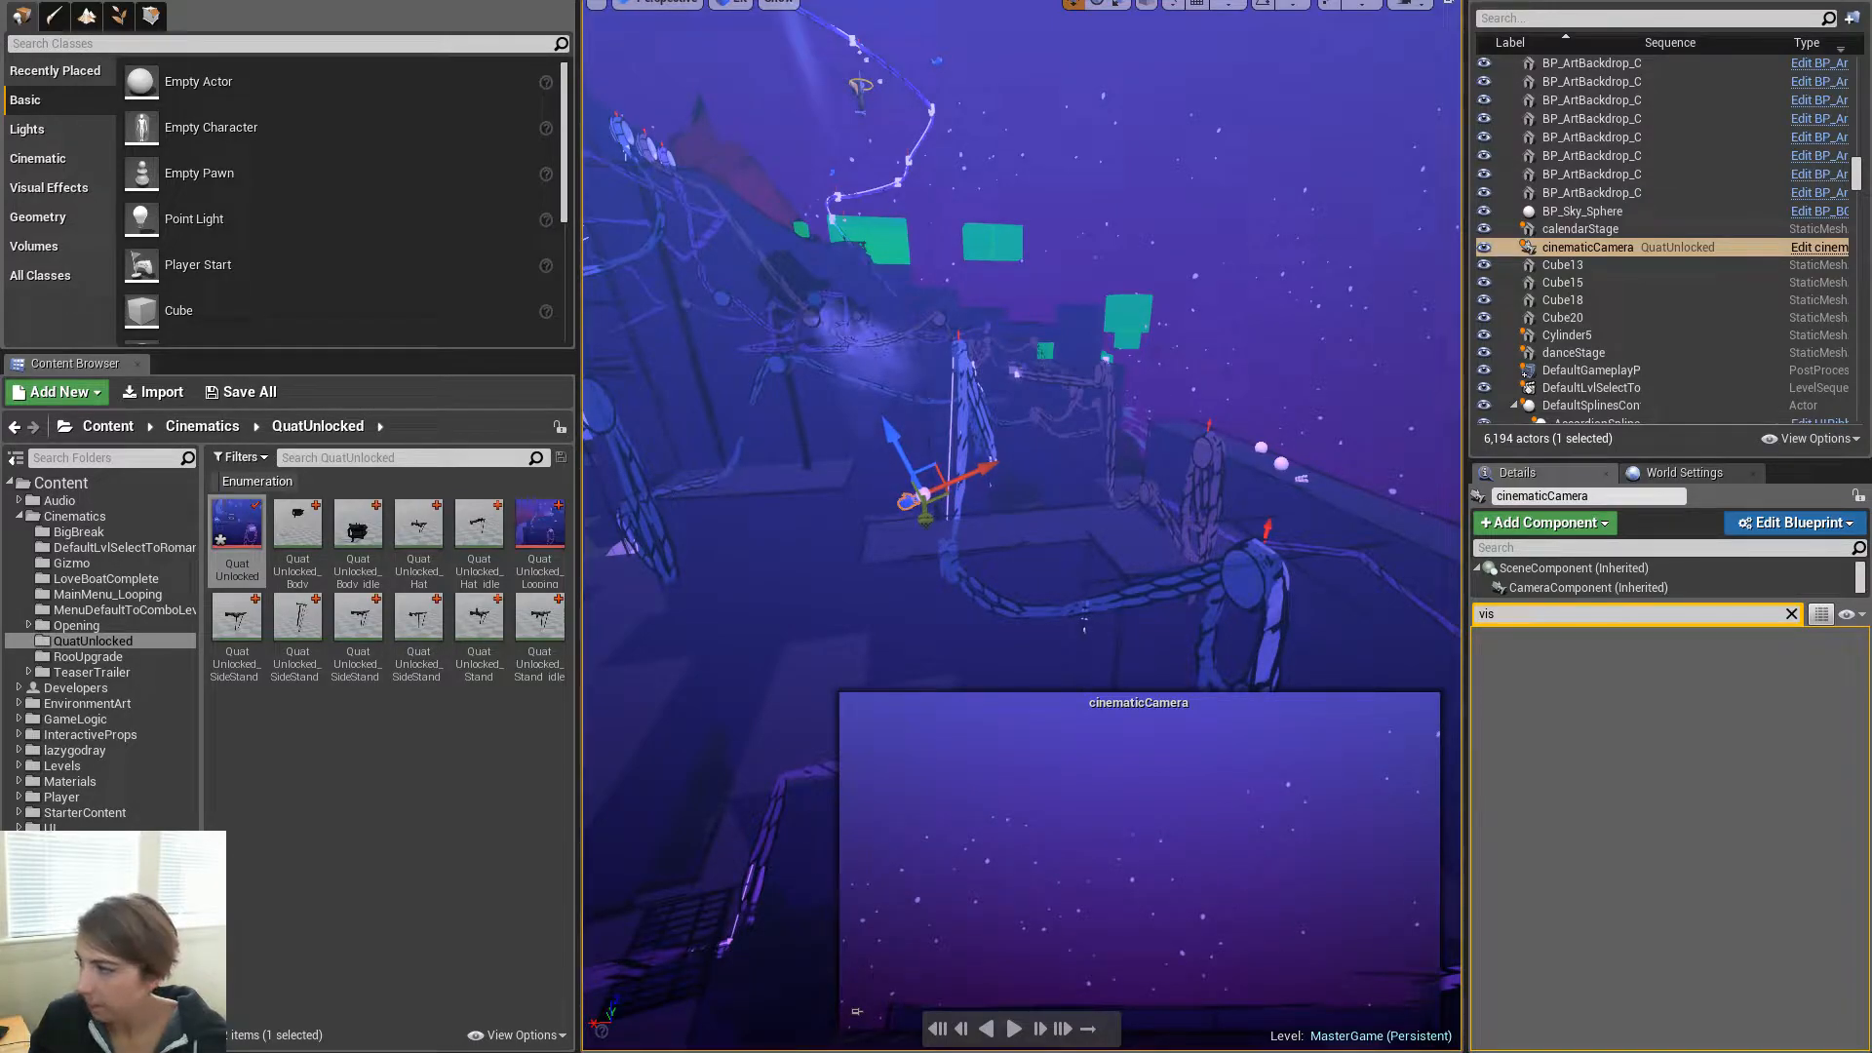
Fine-tune the tilt and roll of the lowered cinematicCamera in its upward view of the sky
right_click_drag(1021, 487, 1179, 288)
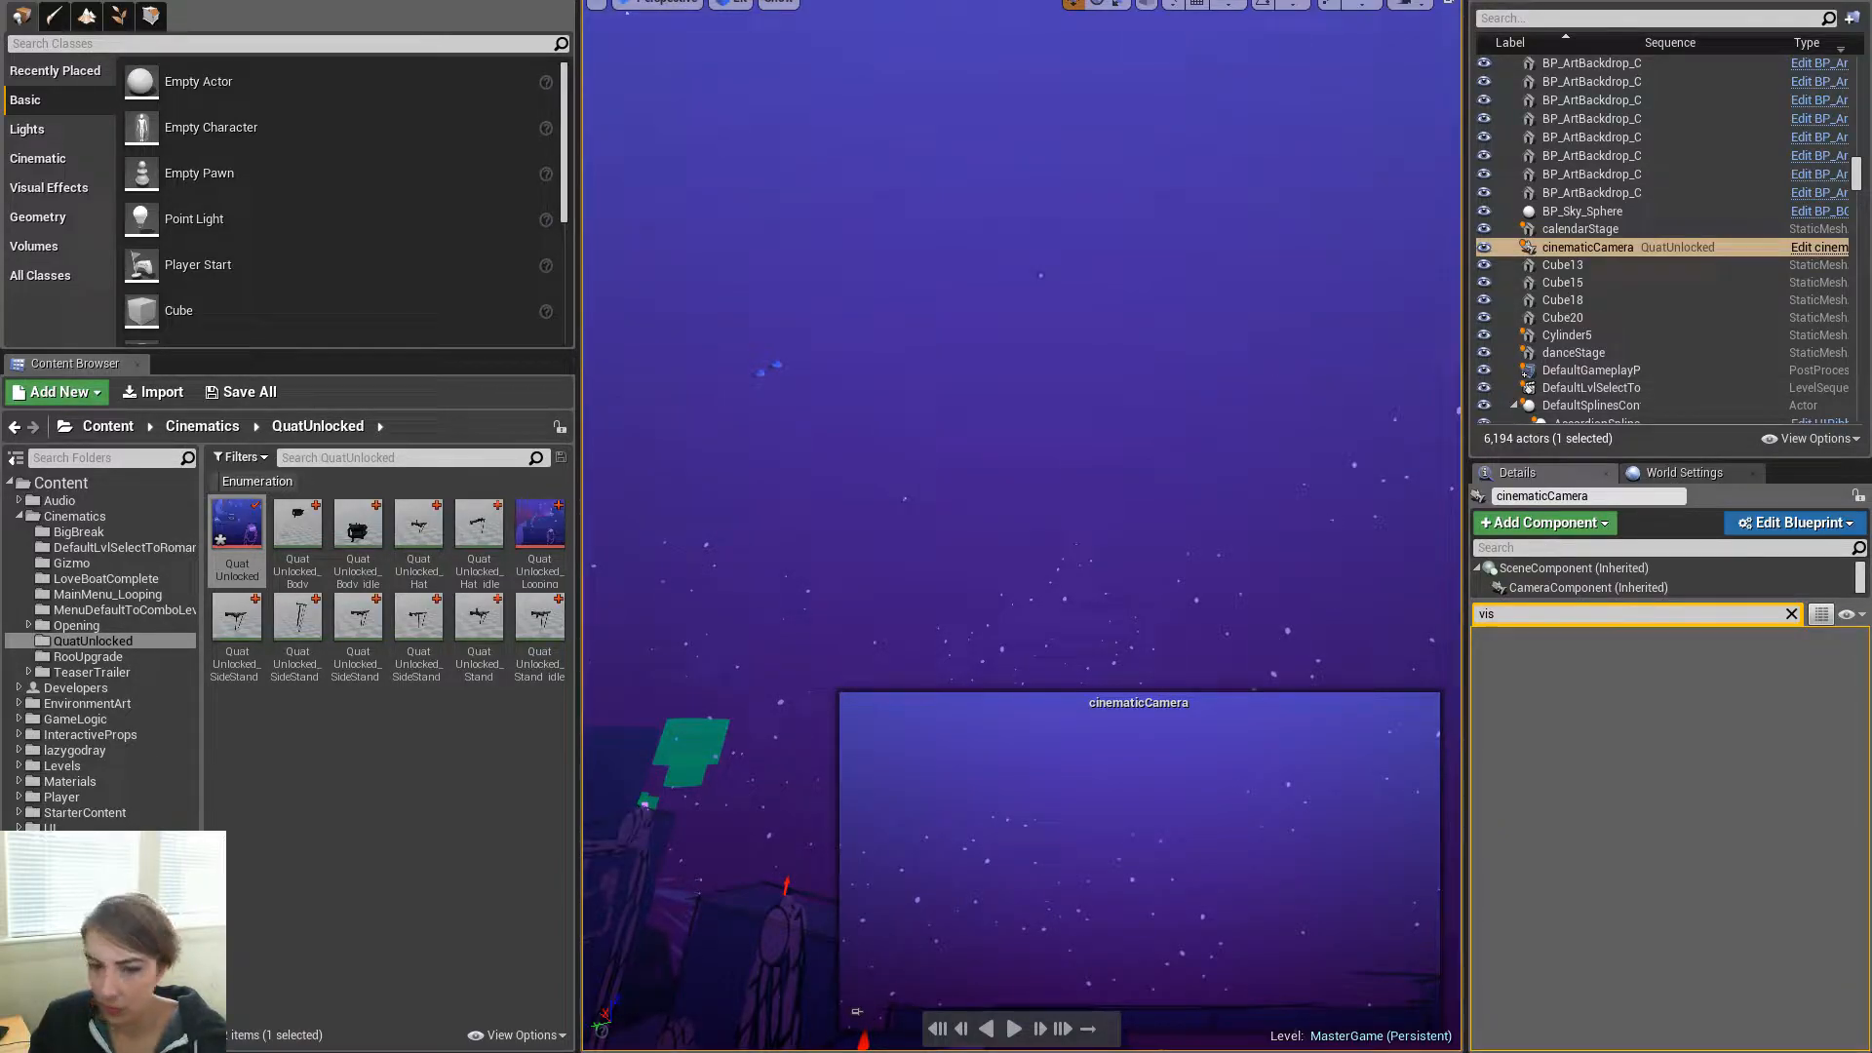
right_click_drag(1052, 276, 1029, 276)
right_click_drag(1314, 449, 1203, 551)
key("e")
left_click_drag(919, 554, 940, 577)
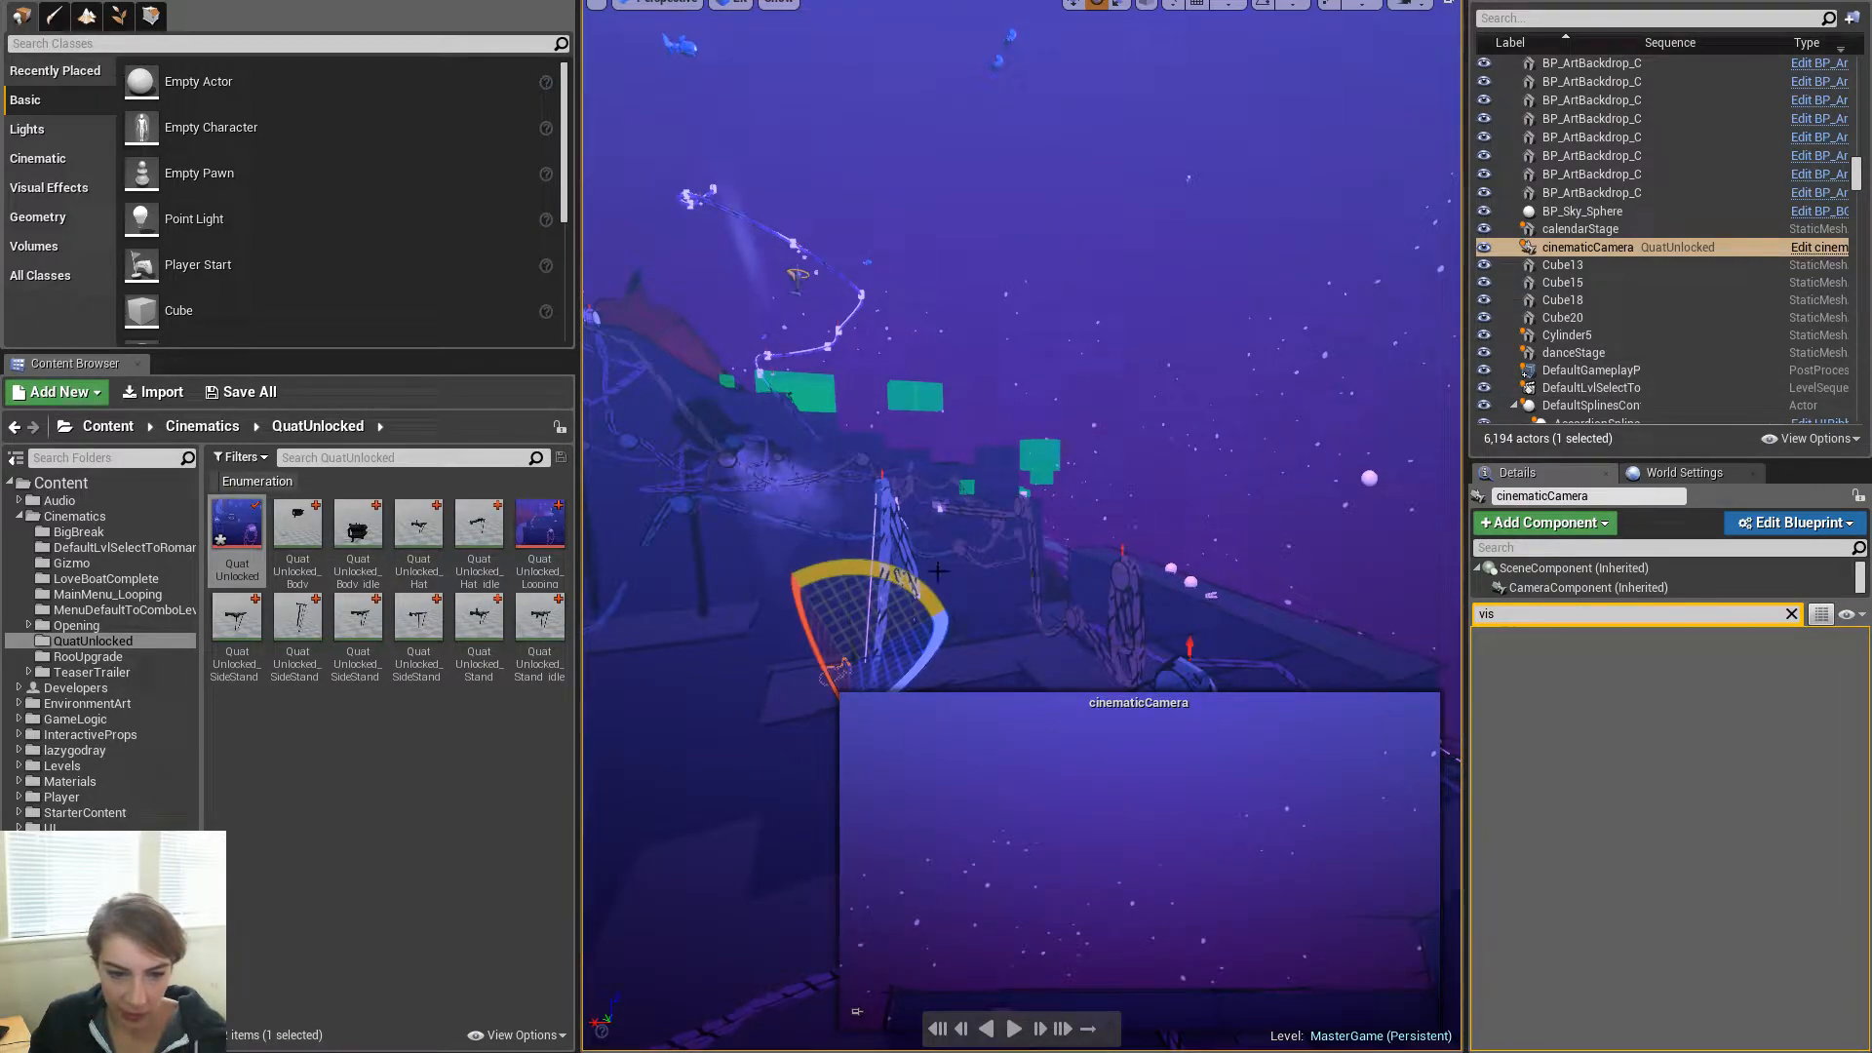
left_click_drag(914, 590, 944, 601)
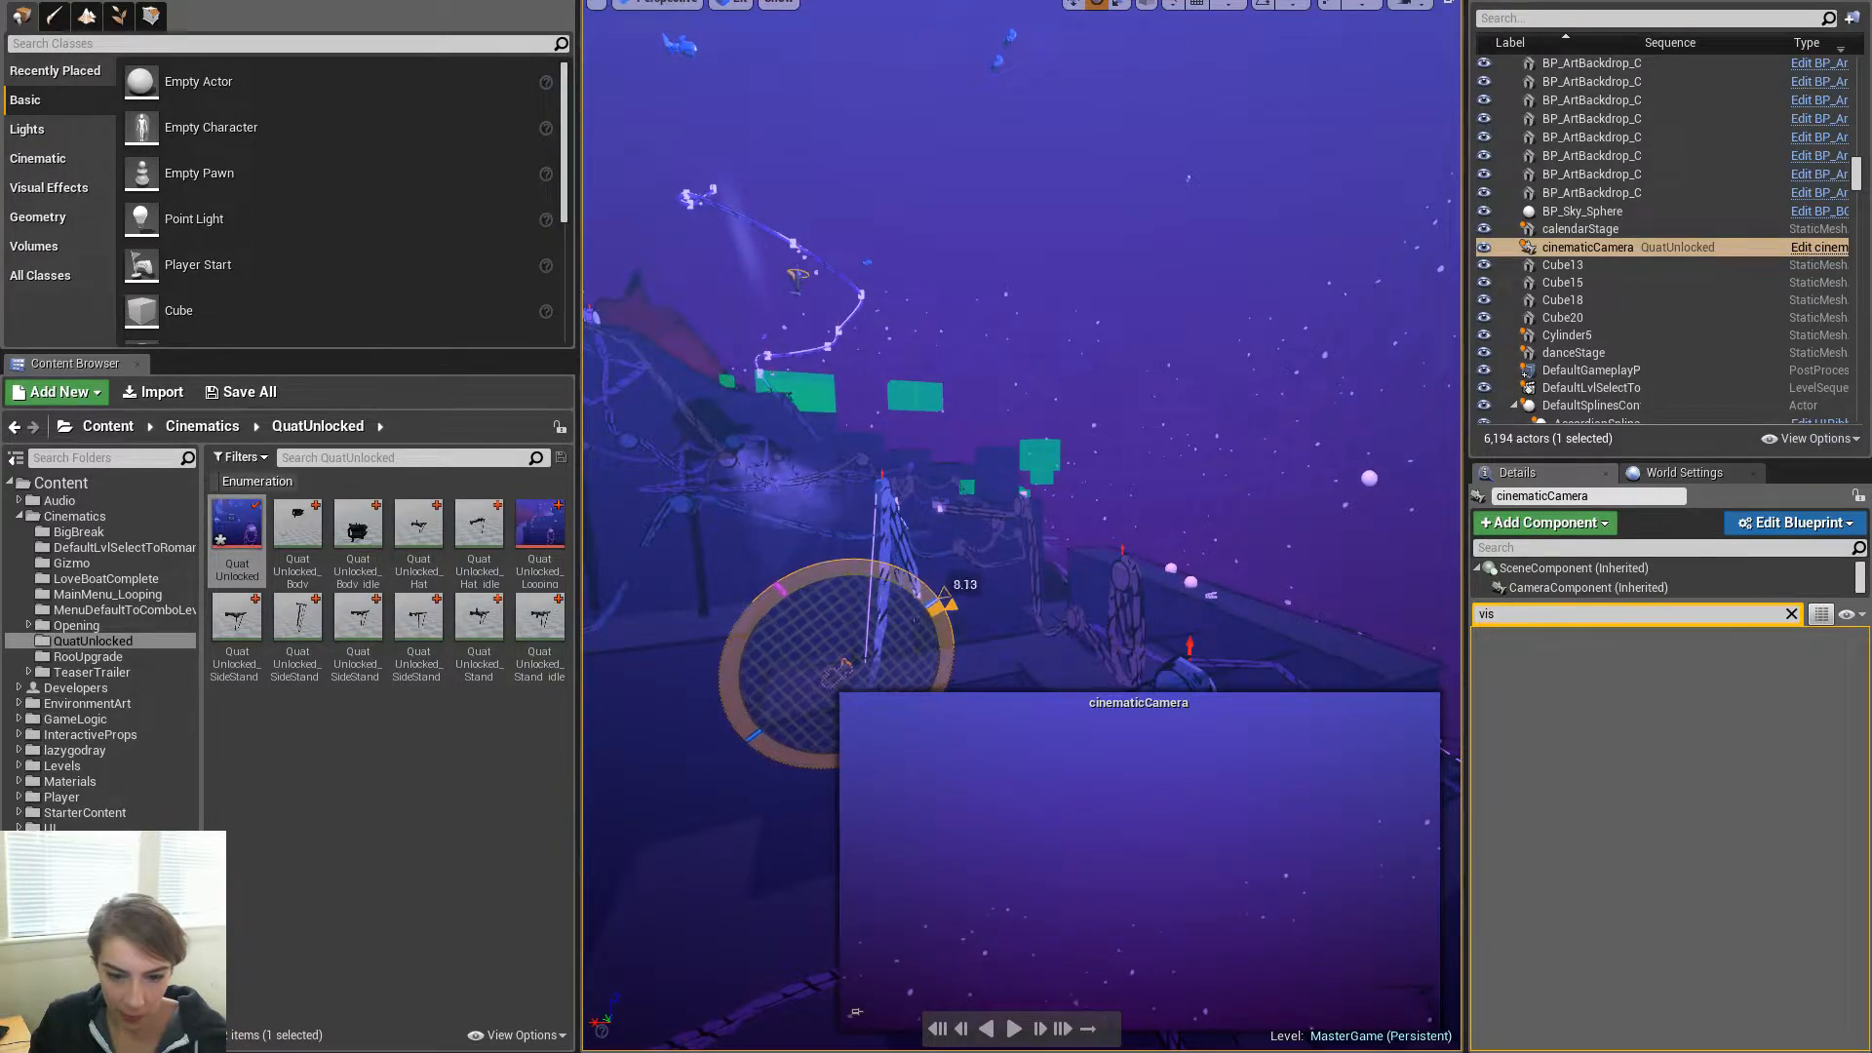
left_click_drag(942, 598, 908, 562)
Replay the shot through the character's landing and cancel the pending autosave
key("w")
right_click_drag(1173, 328, 1317, 371)
key("w")
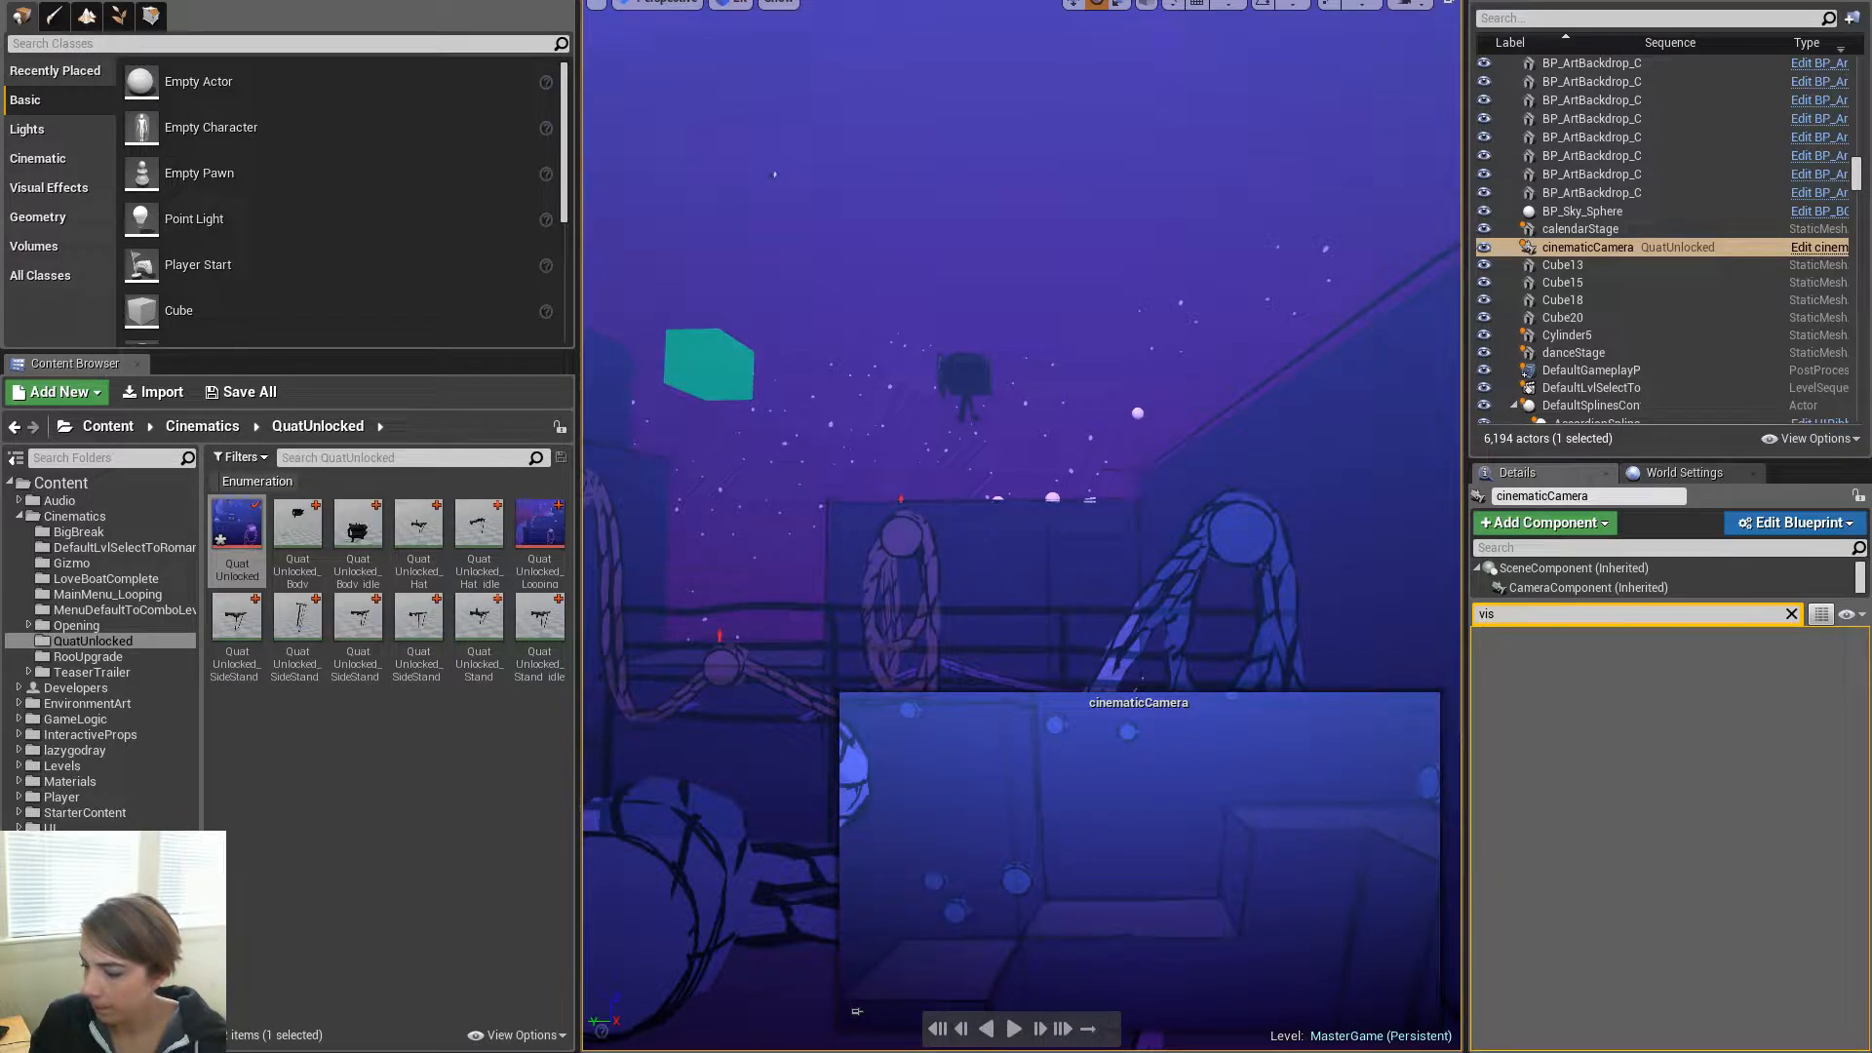
key("space")
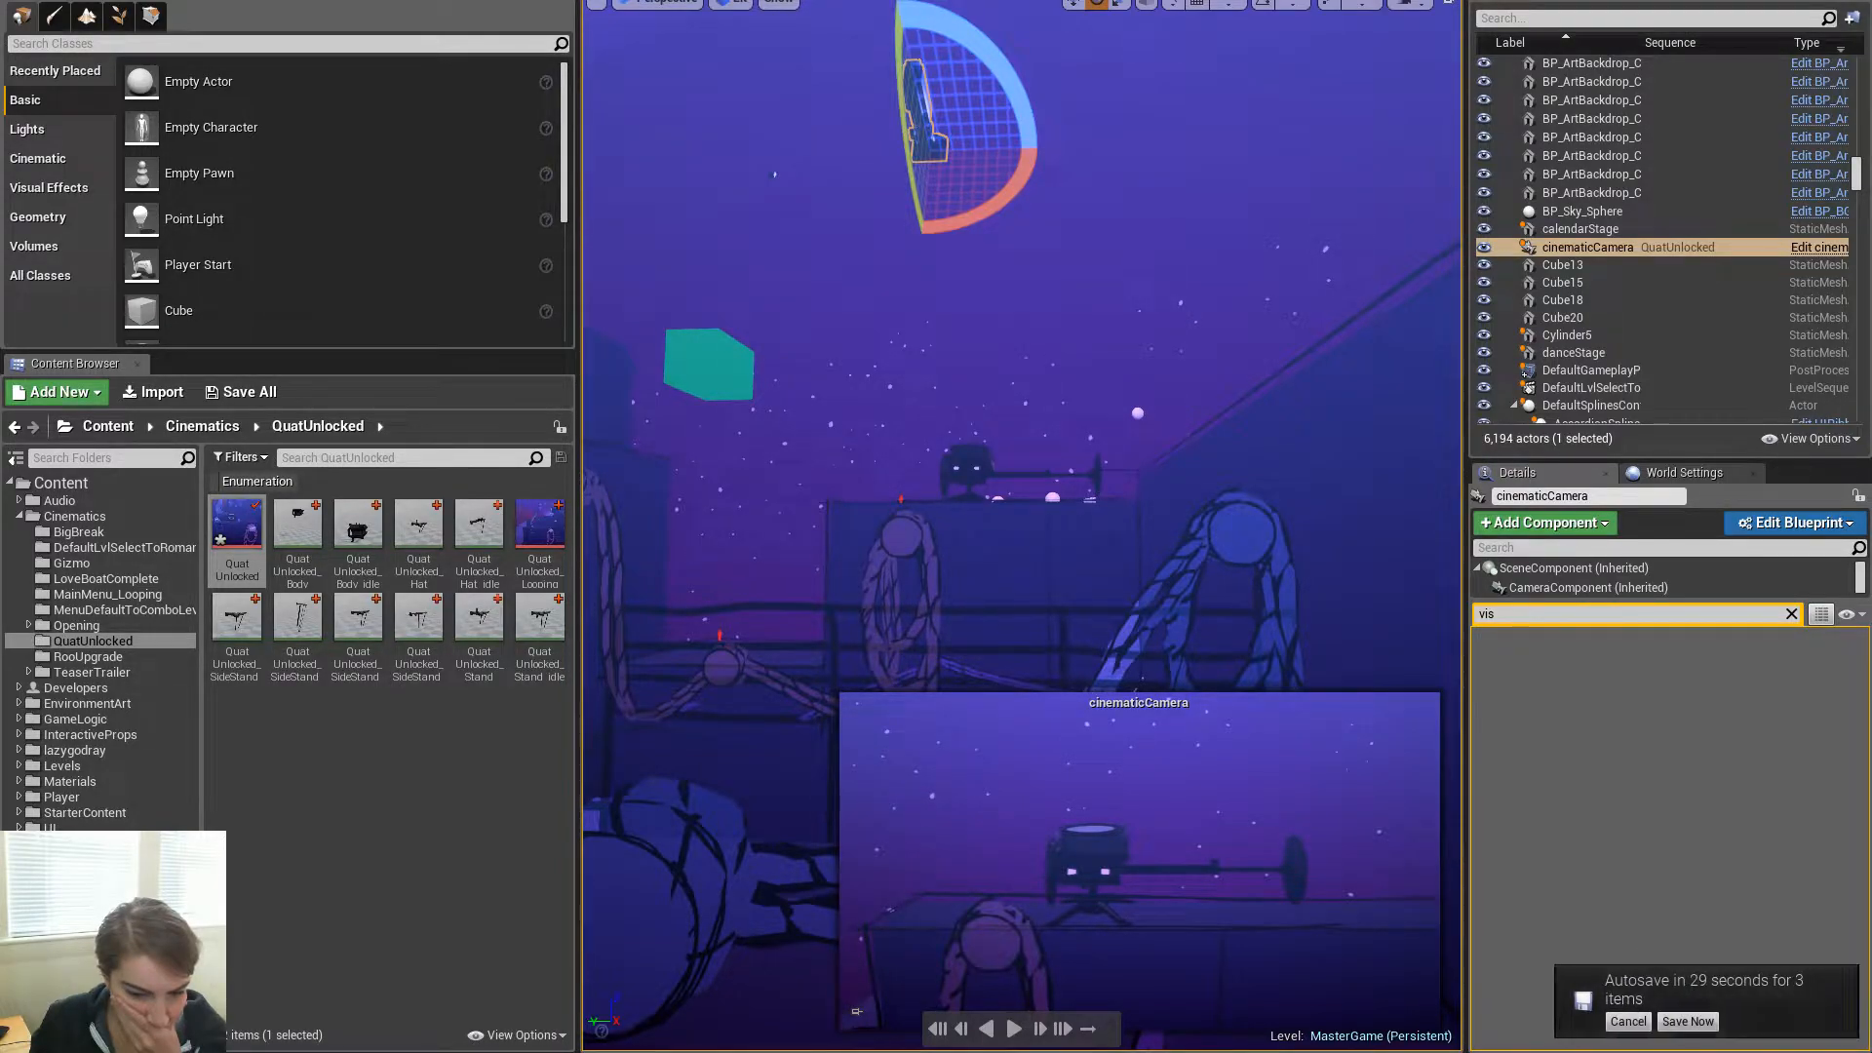
left_click(1641, 1025)
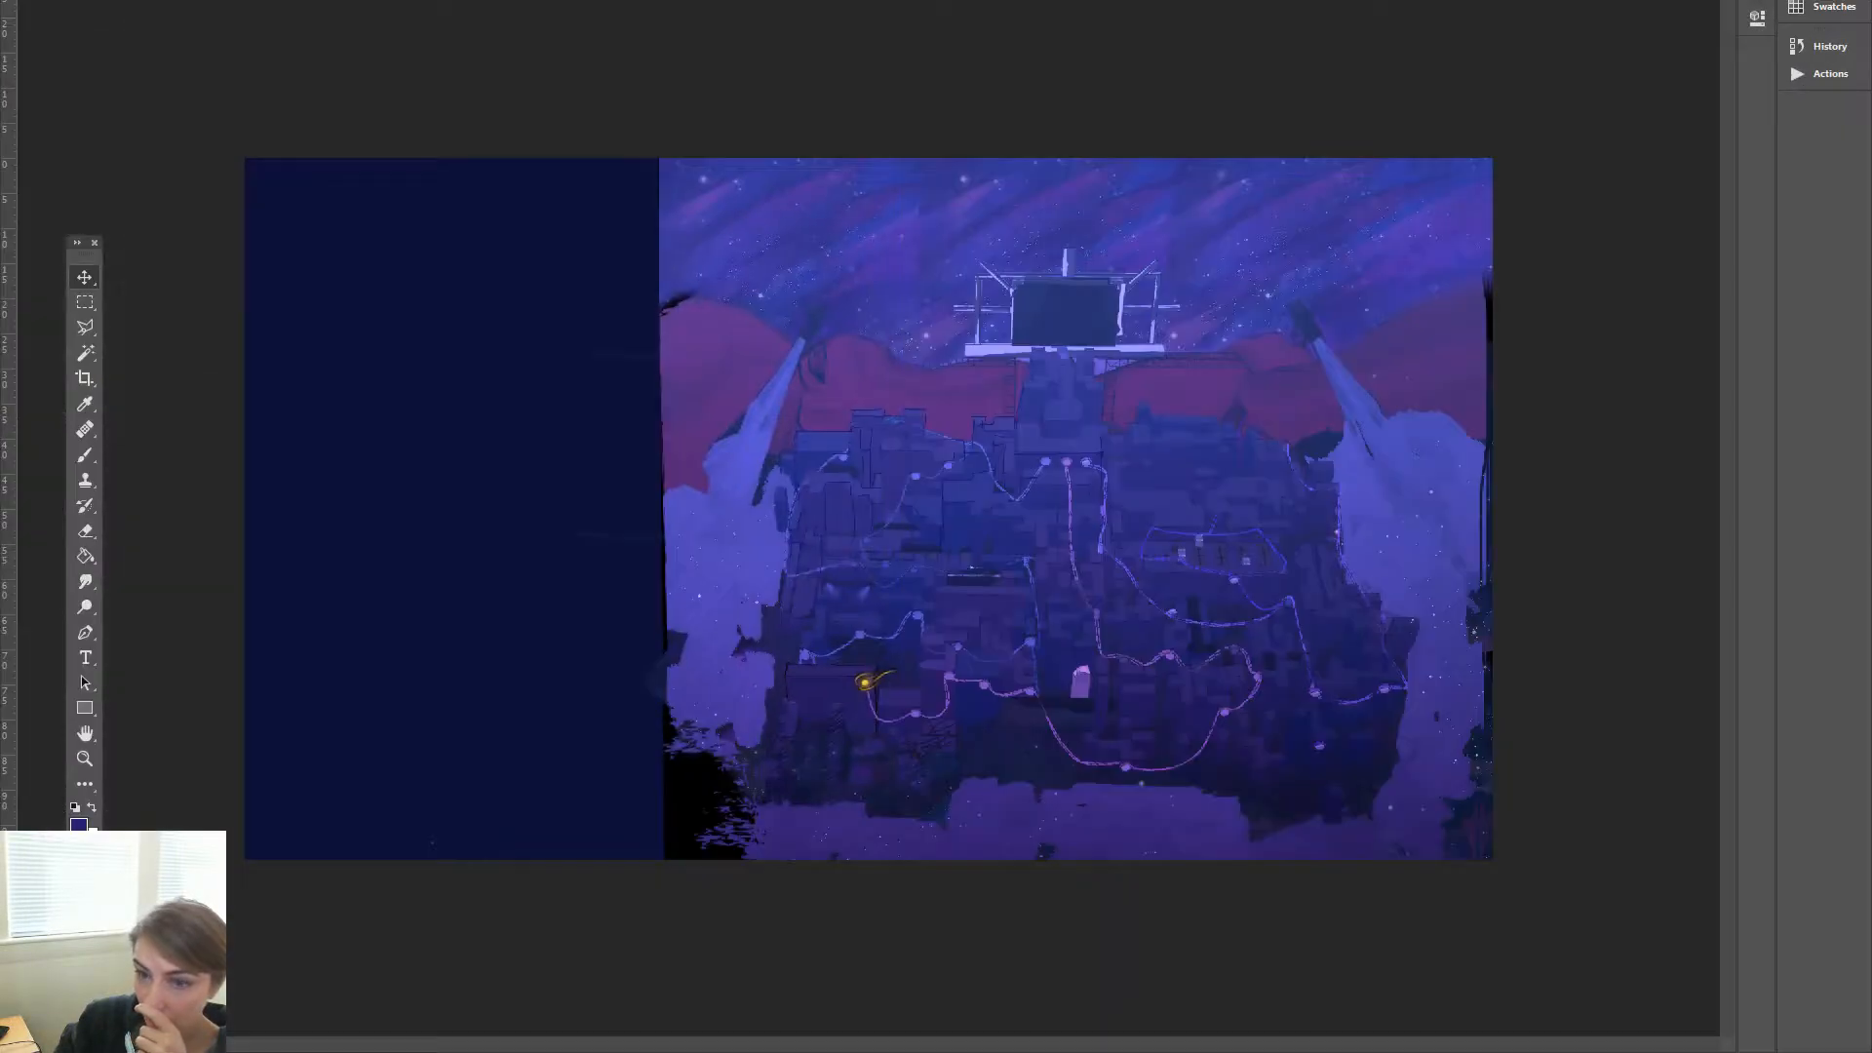
Switch to Photoshop and create a new blank document for a quick sketch
left_click(50, 0)
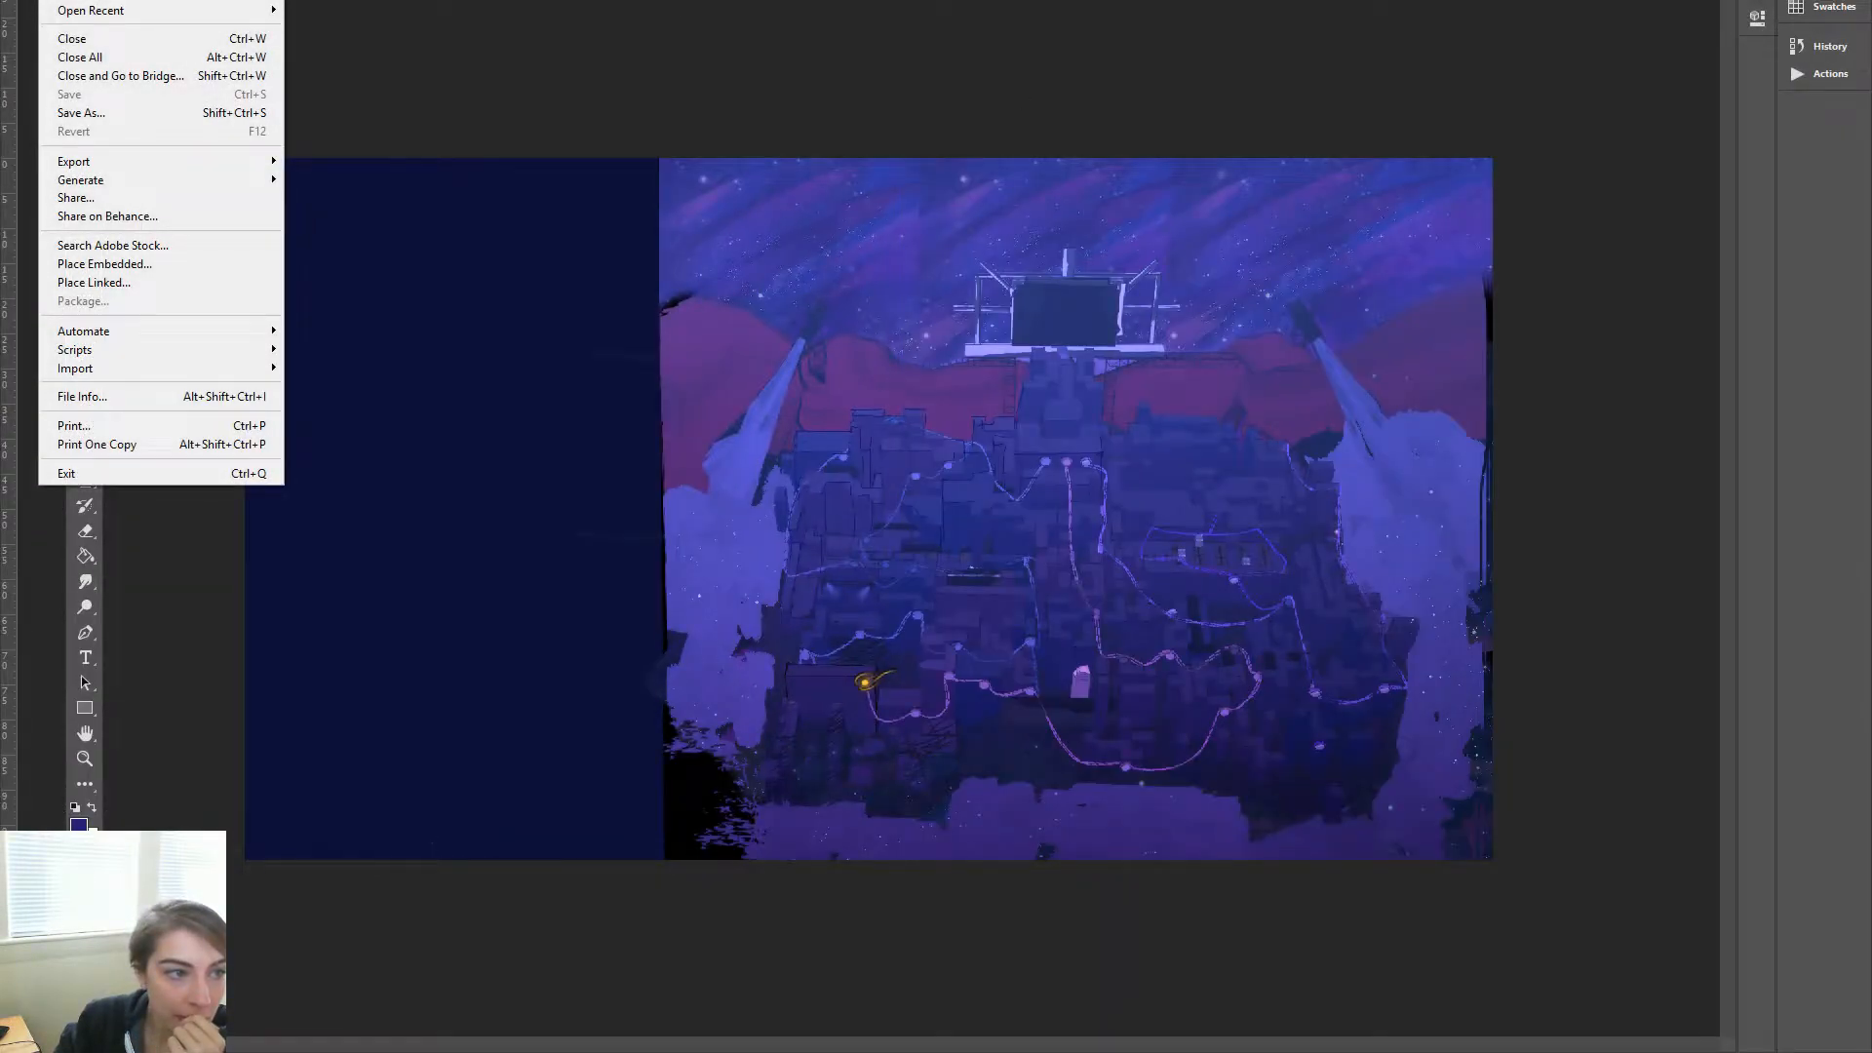
left_click(78, 0)
left_click(1560, 173)
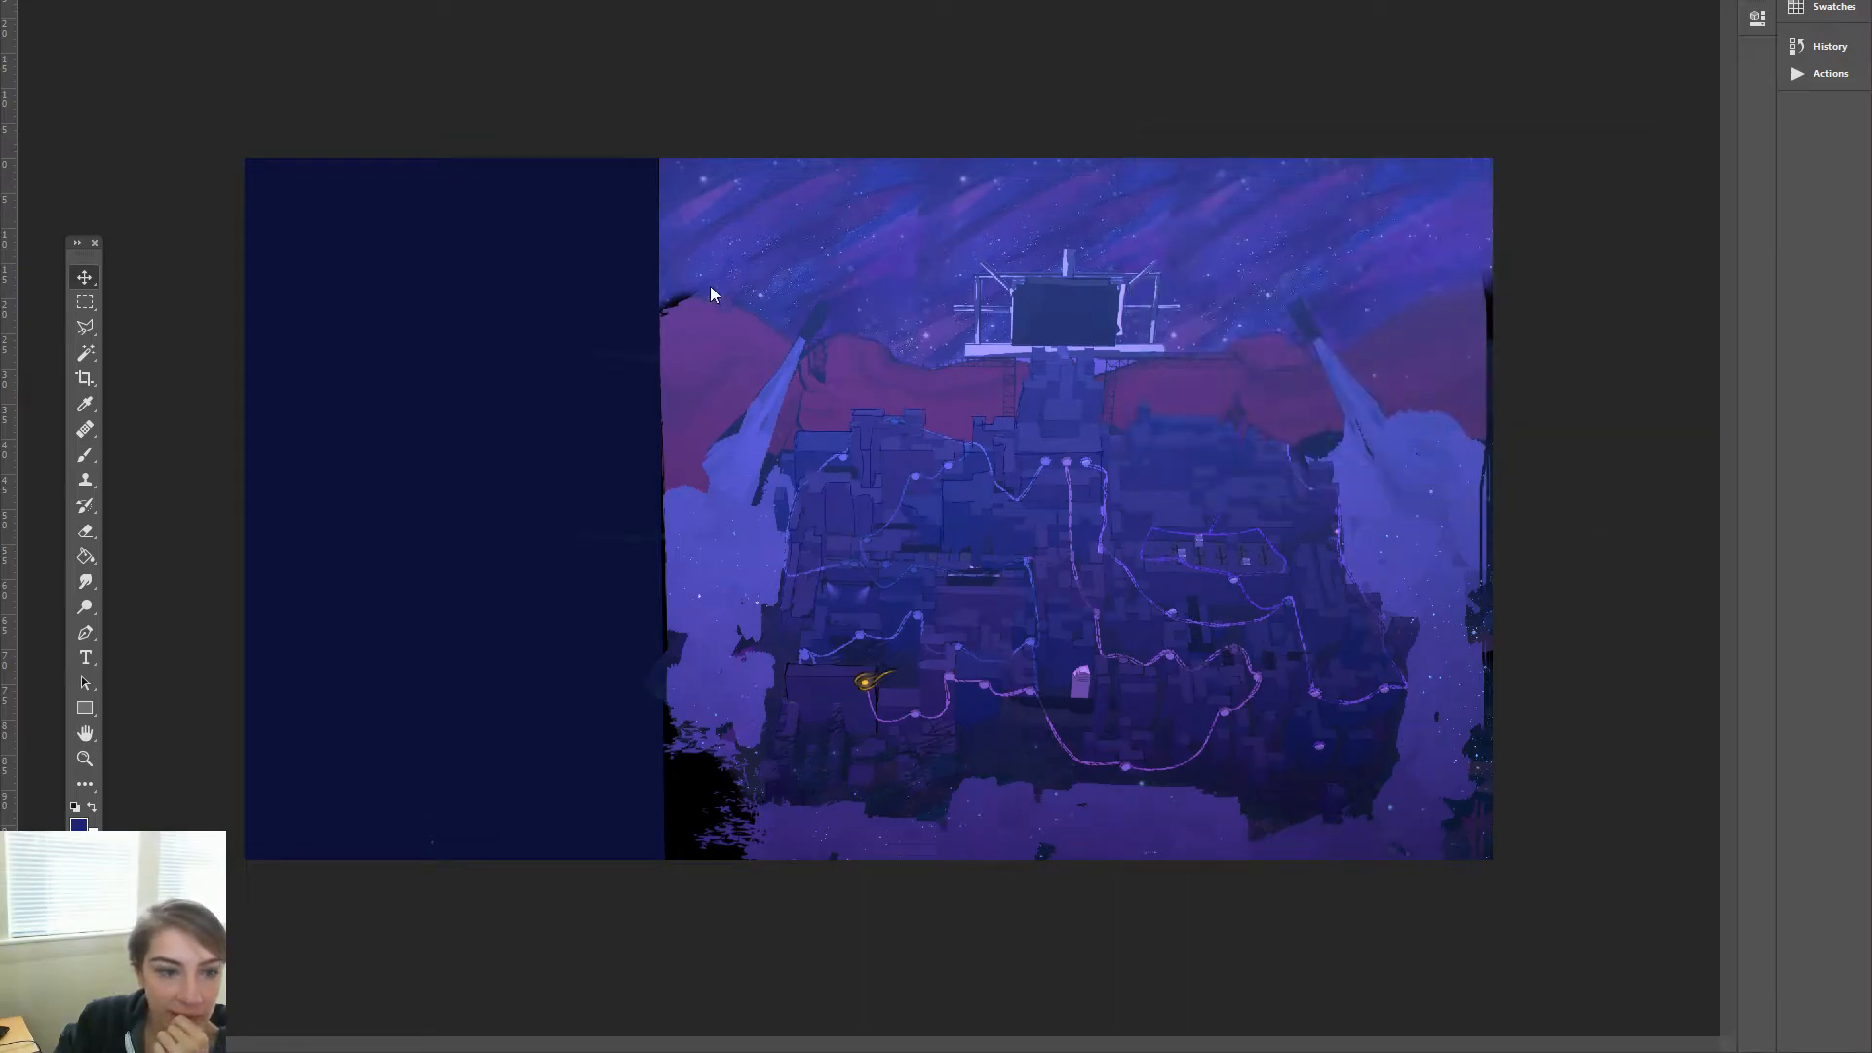
Fill the canvas with white and set up a black brush for sketching
left_click(87, 455)
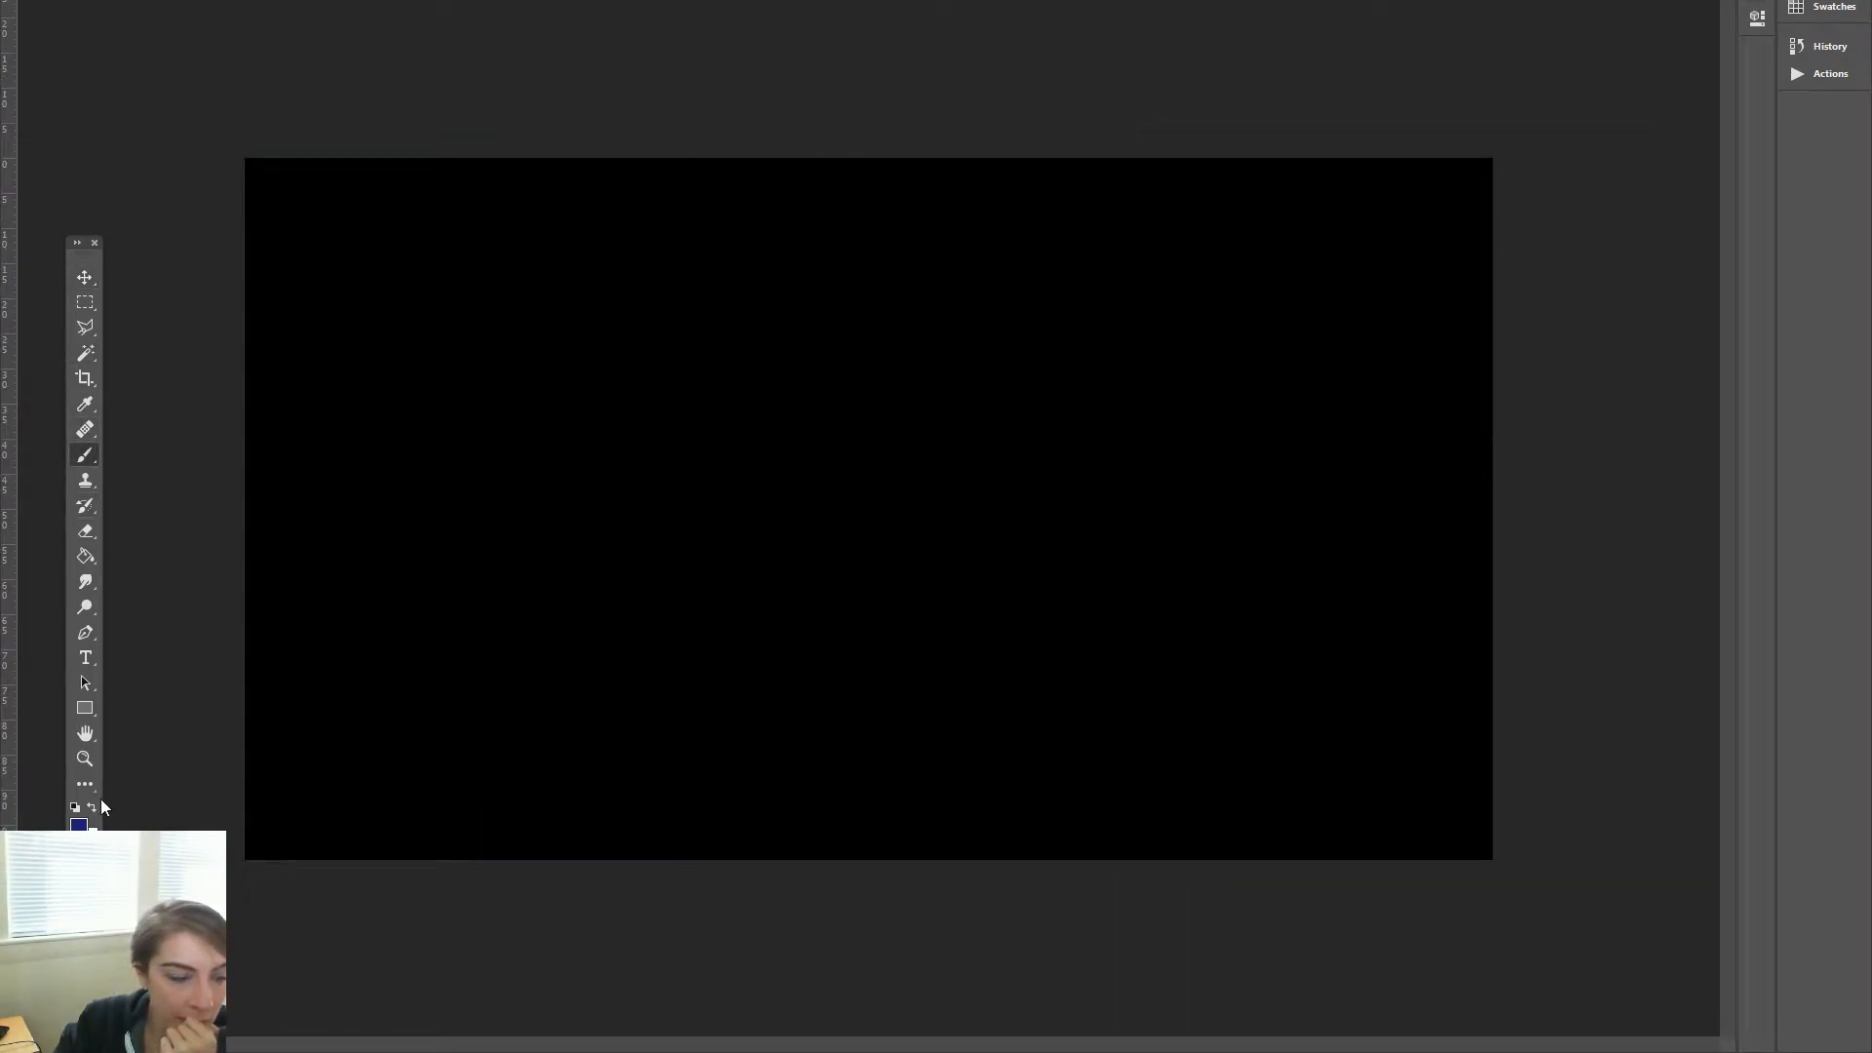
left_click(85, 552)
left_click(92, 807)
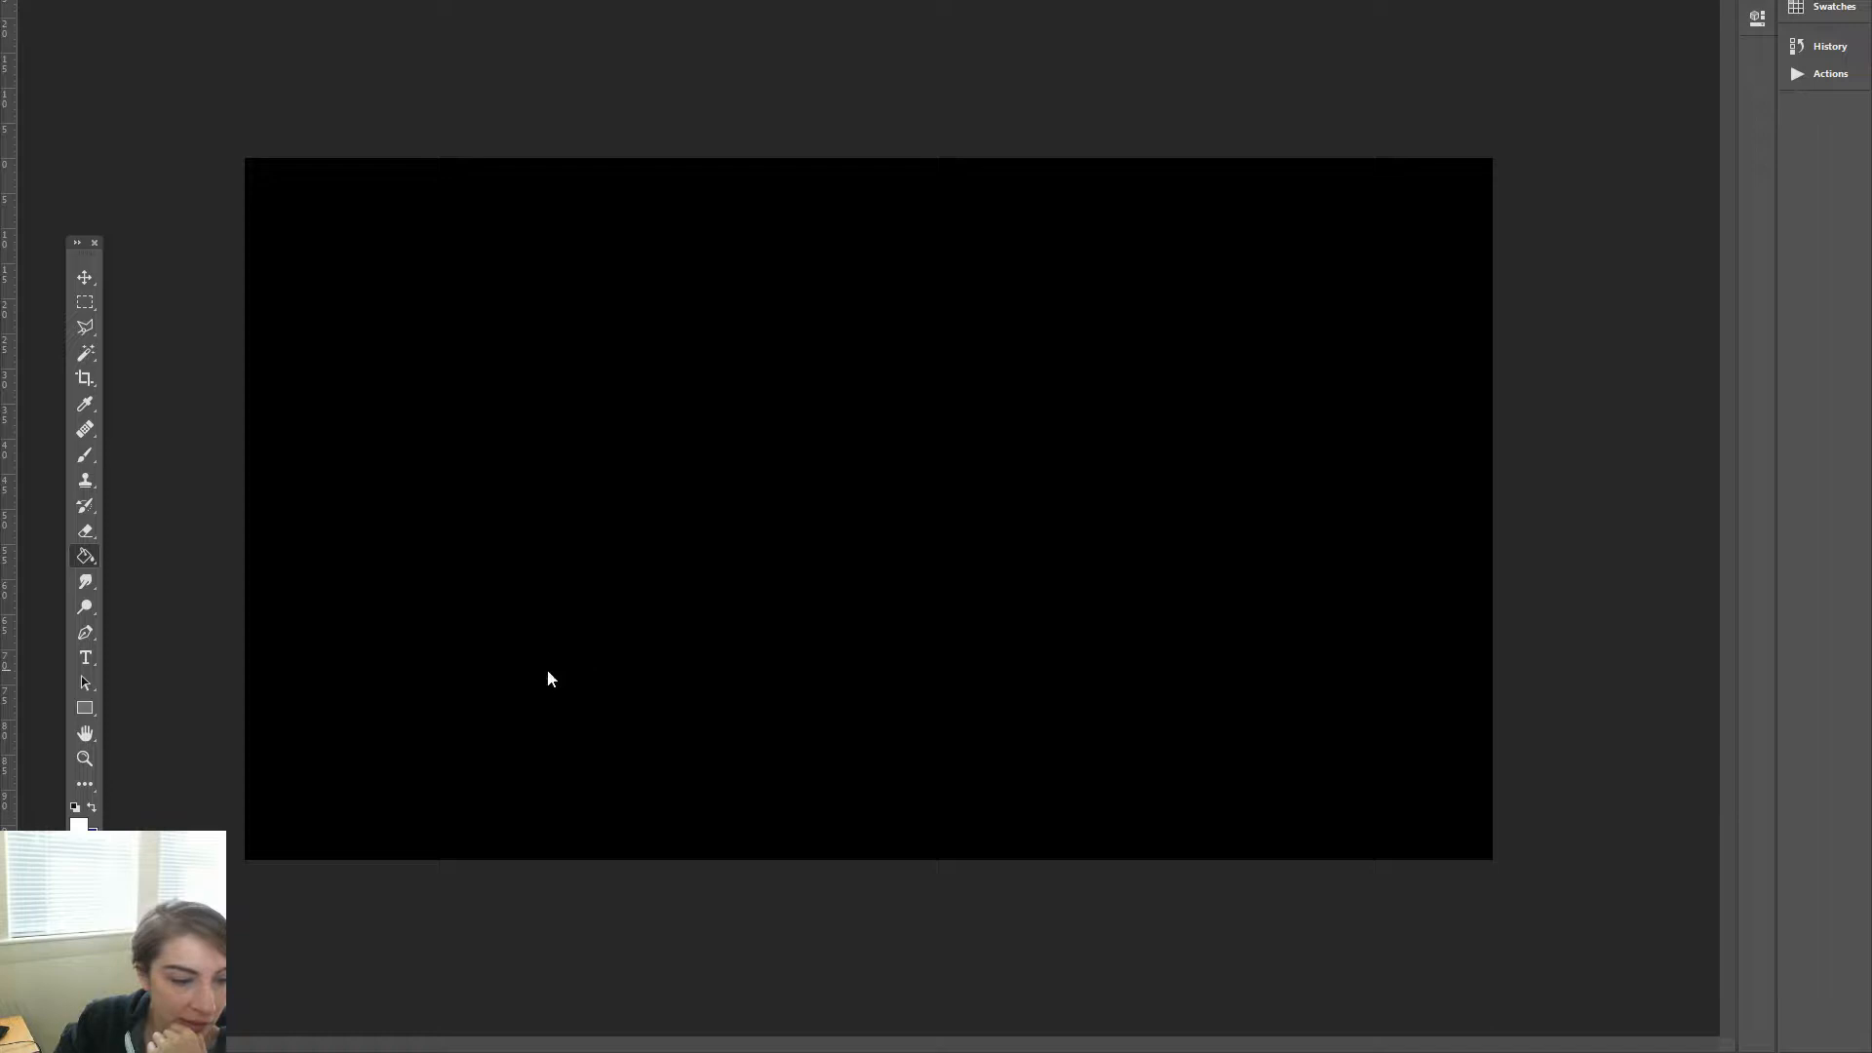
left_click(548, 673)
left_click(85, 456)
left_click(74, 807)
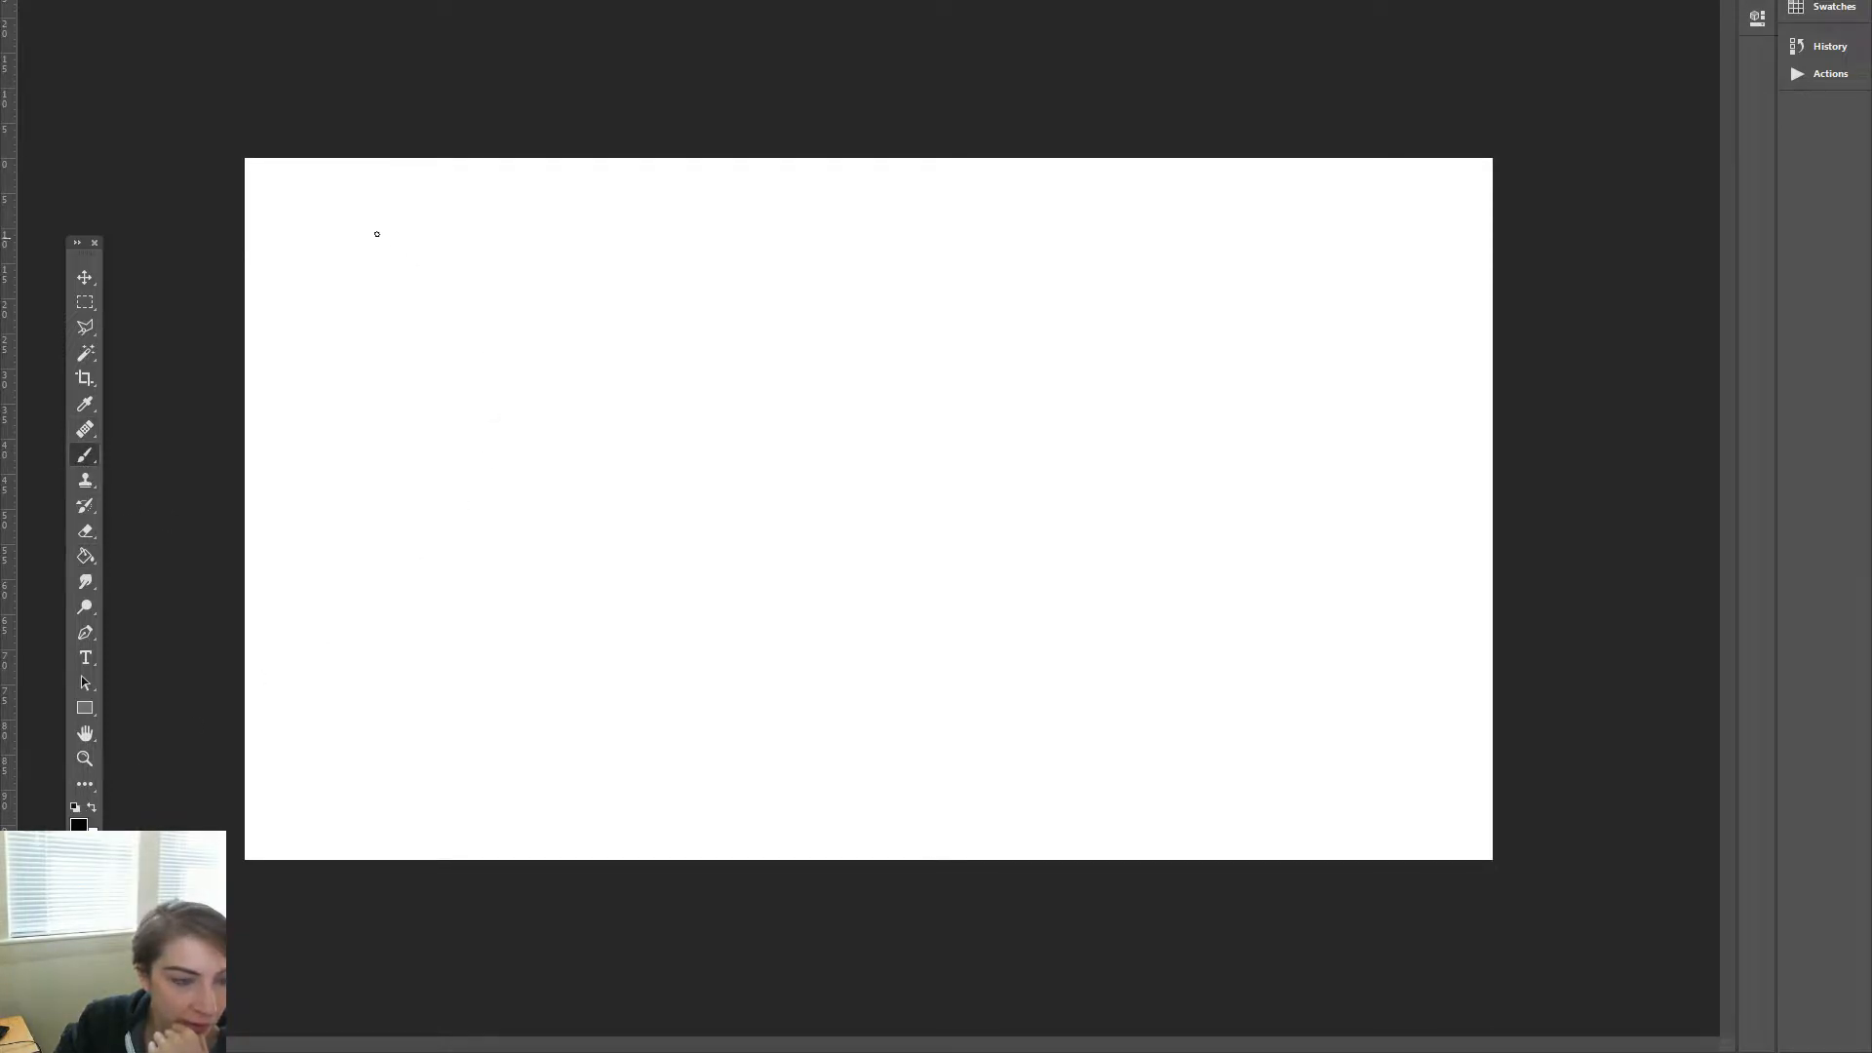
Try outlining a panel in the canvas's upper-left corner, and undo both strokes
left_click_drag(279, 202, 259, 361)
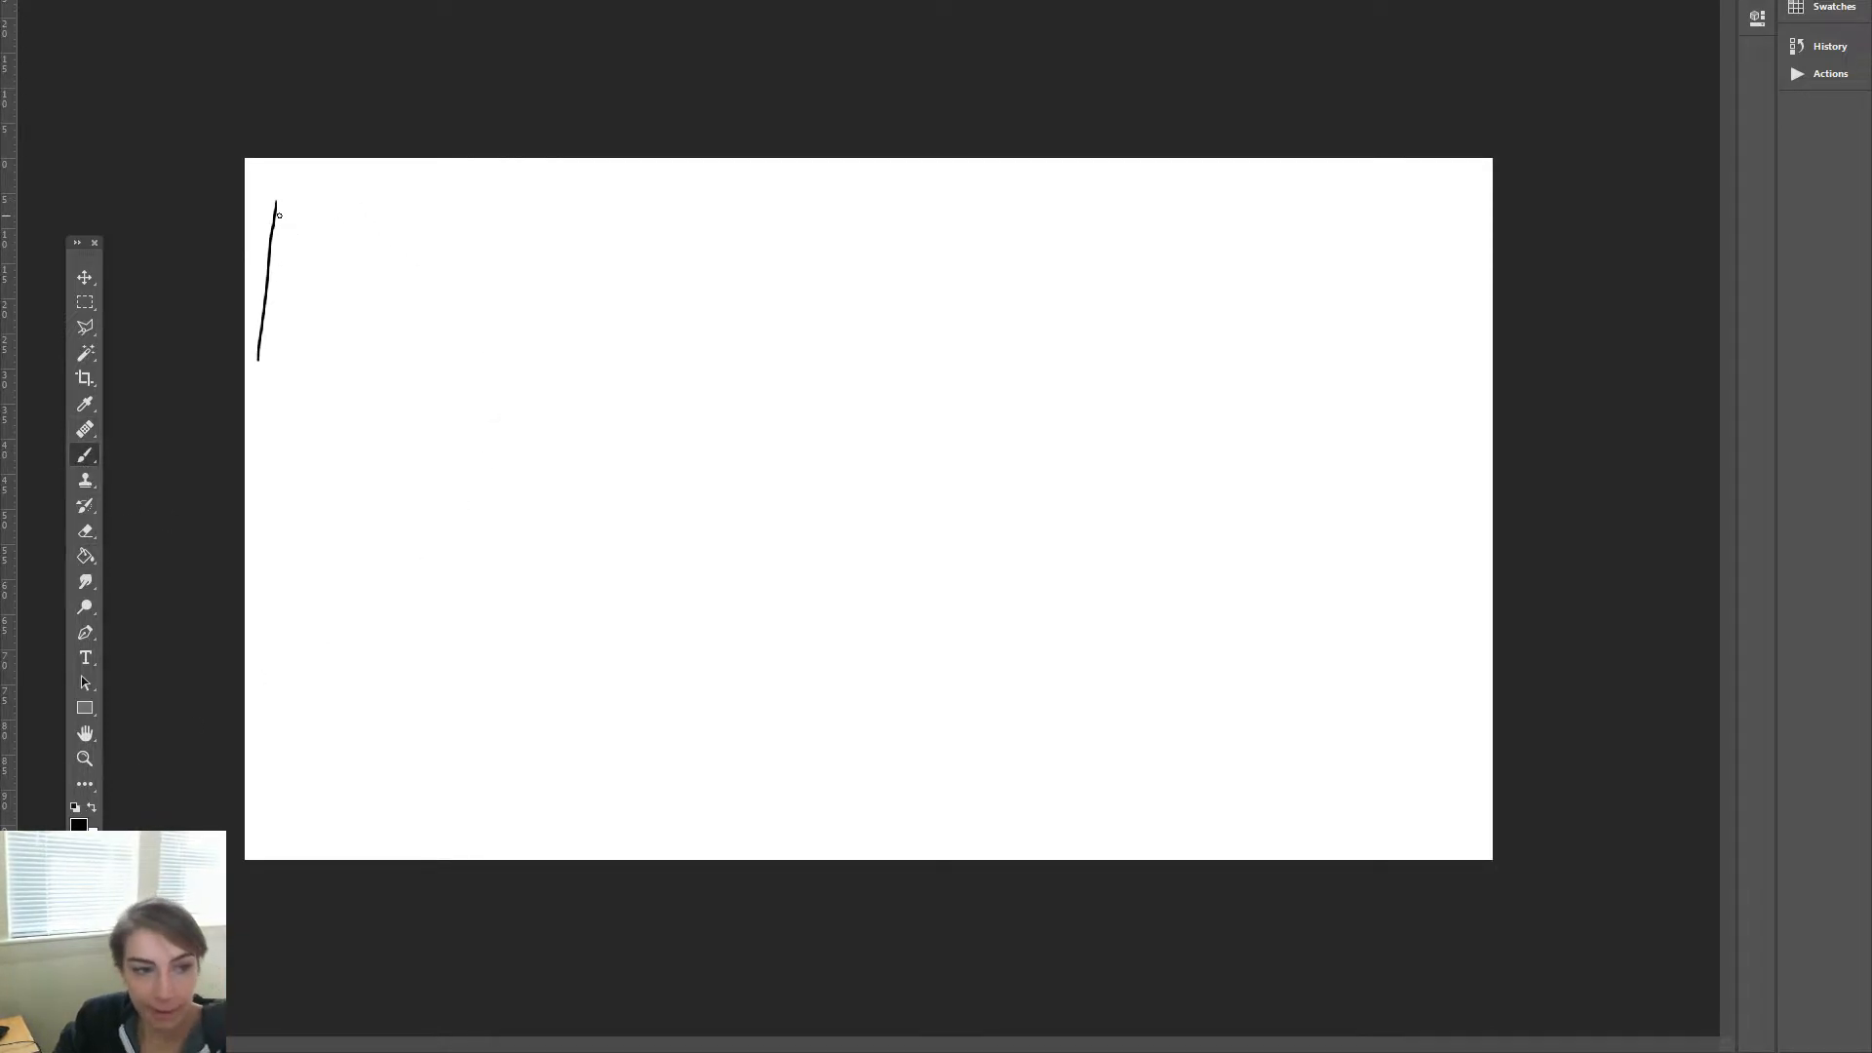
left_click_drag(278, 202, 695, 198)
key("ctrl+z")
key("ctrl+z")
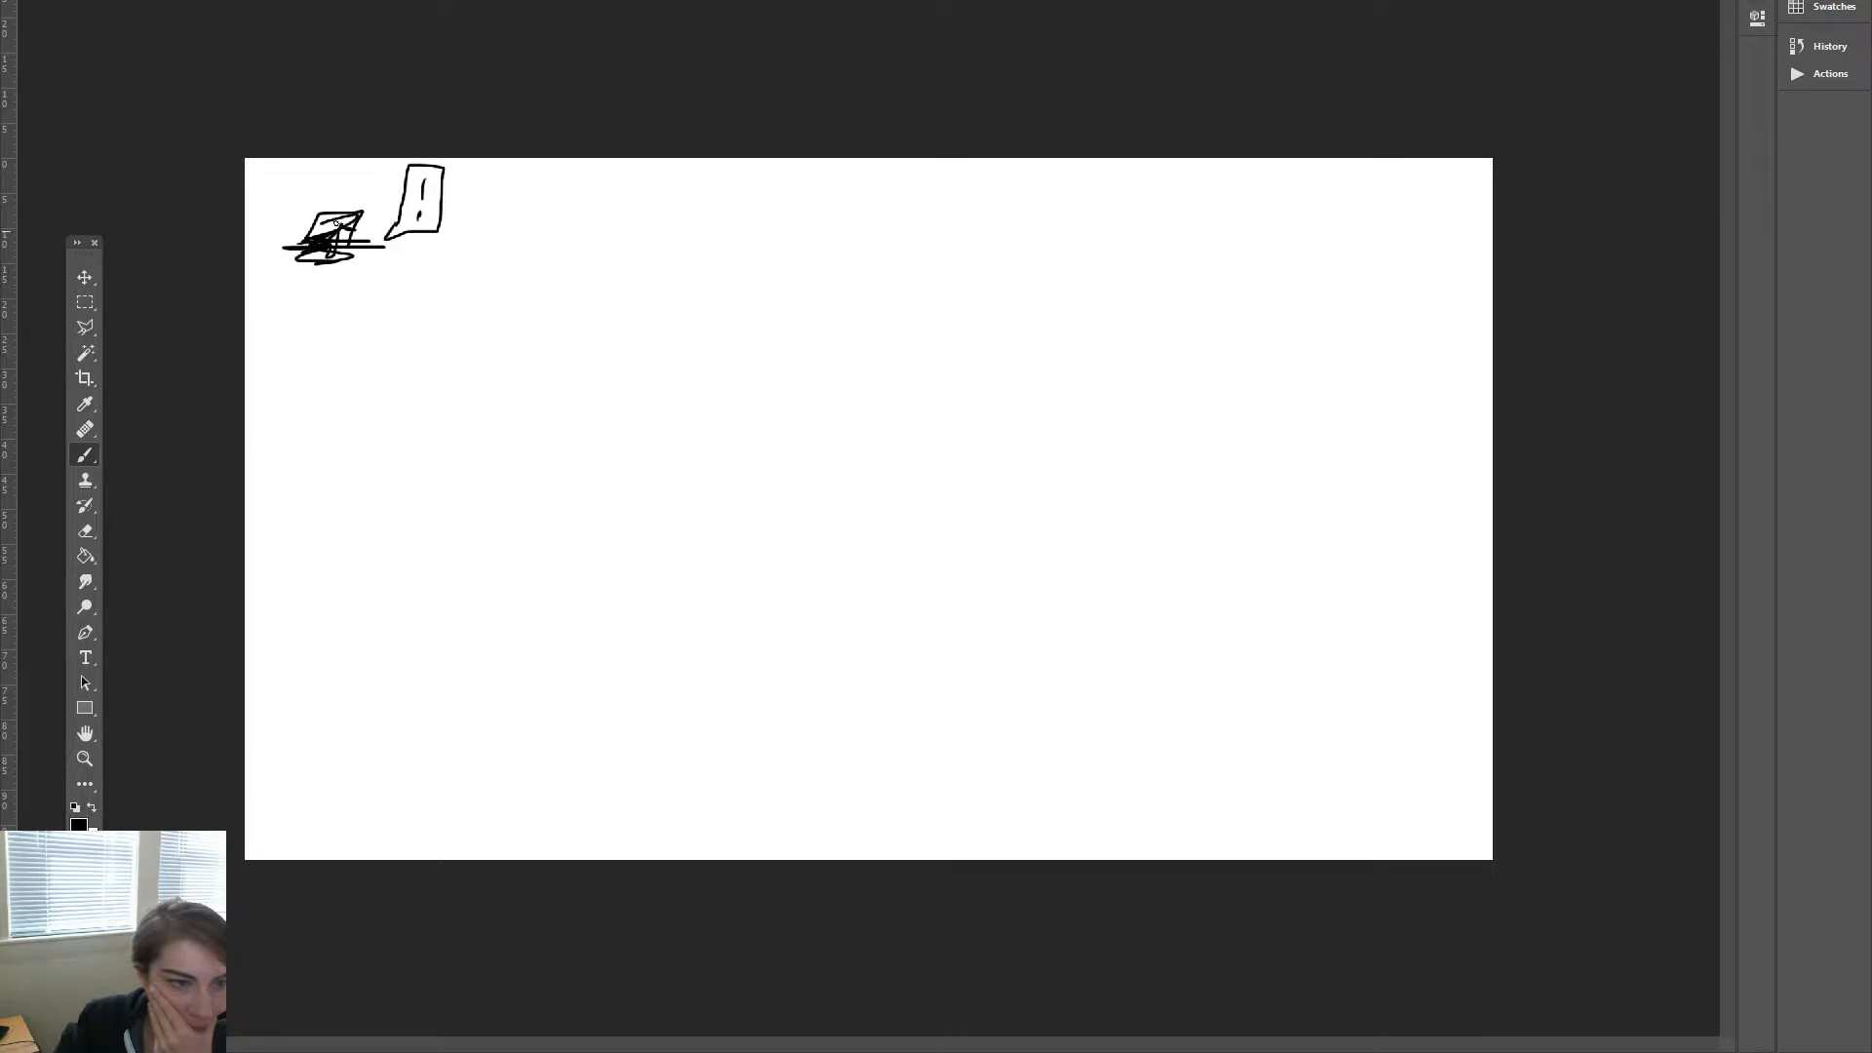
Try framing the character and speech-bubble sketch with a panel border, and undo the sketch strokes
left_click_drag(444, 323, 517, 145)
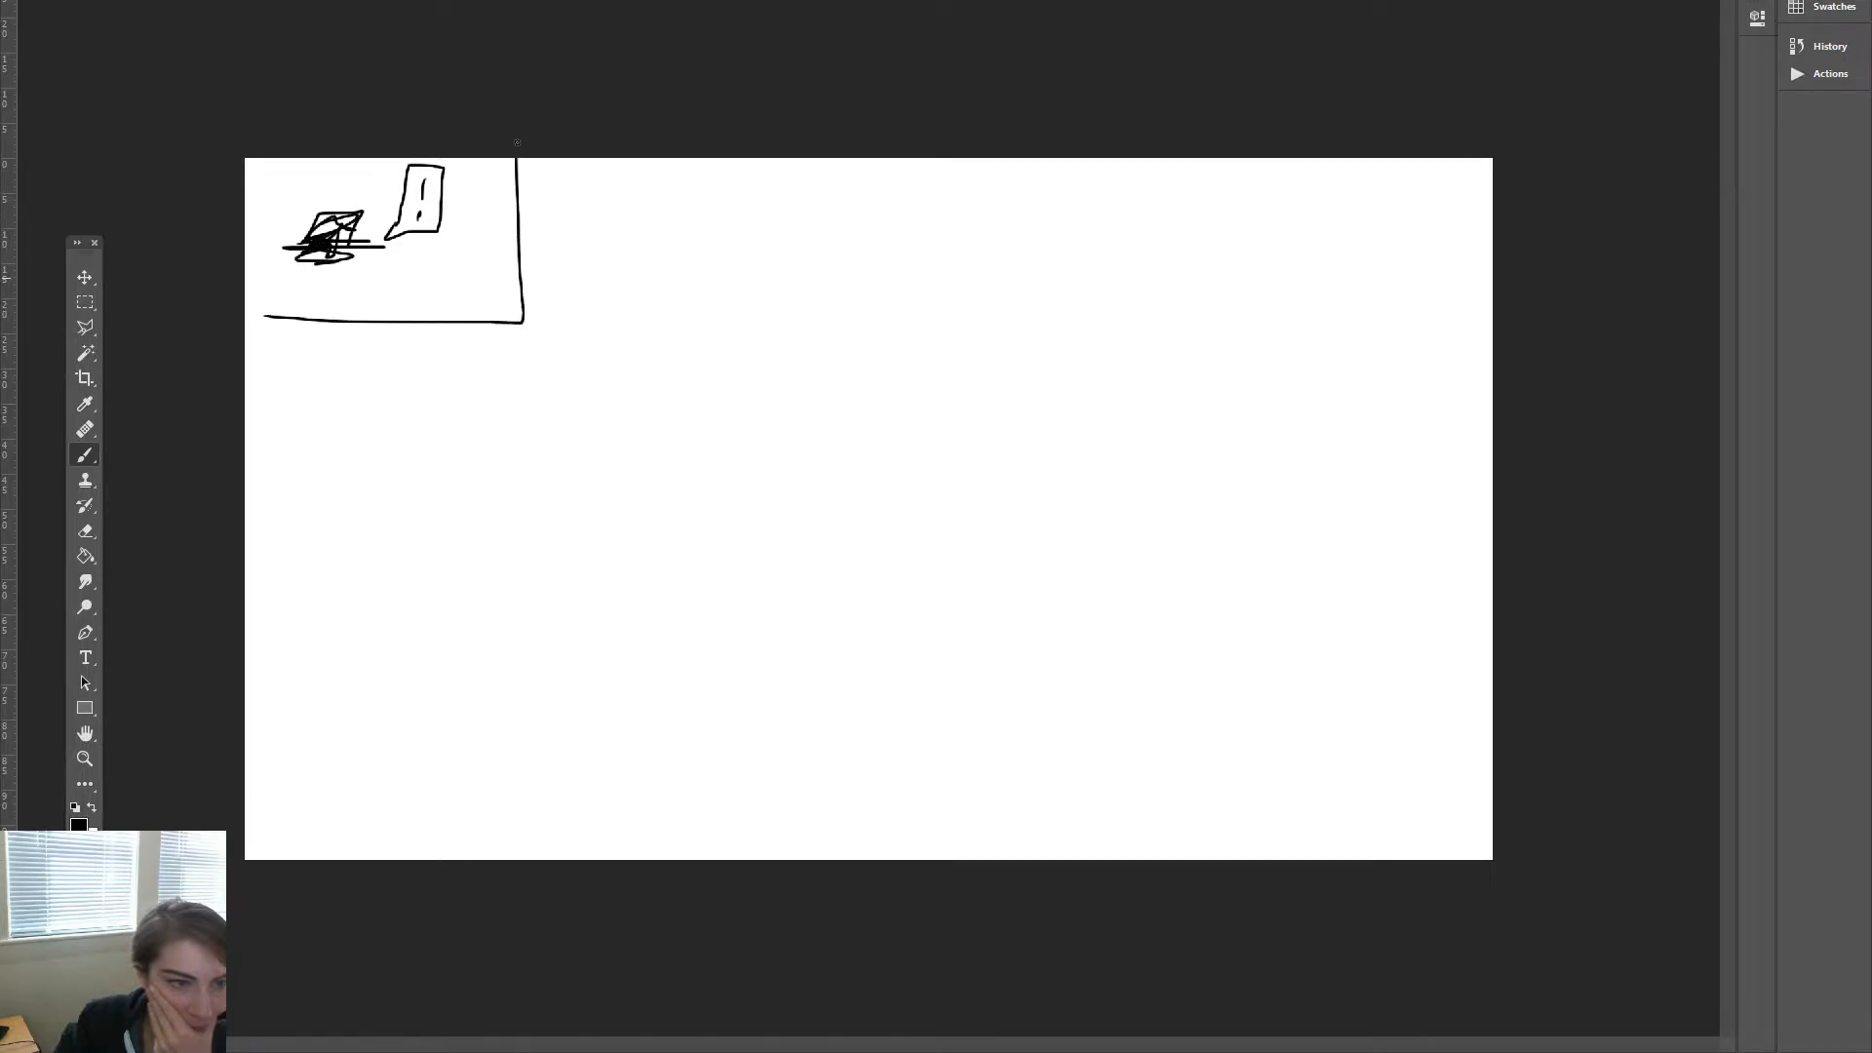
left_click_drag(283, 319, 185, 312)
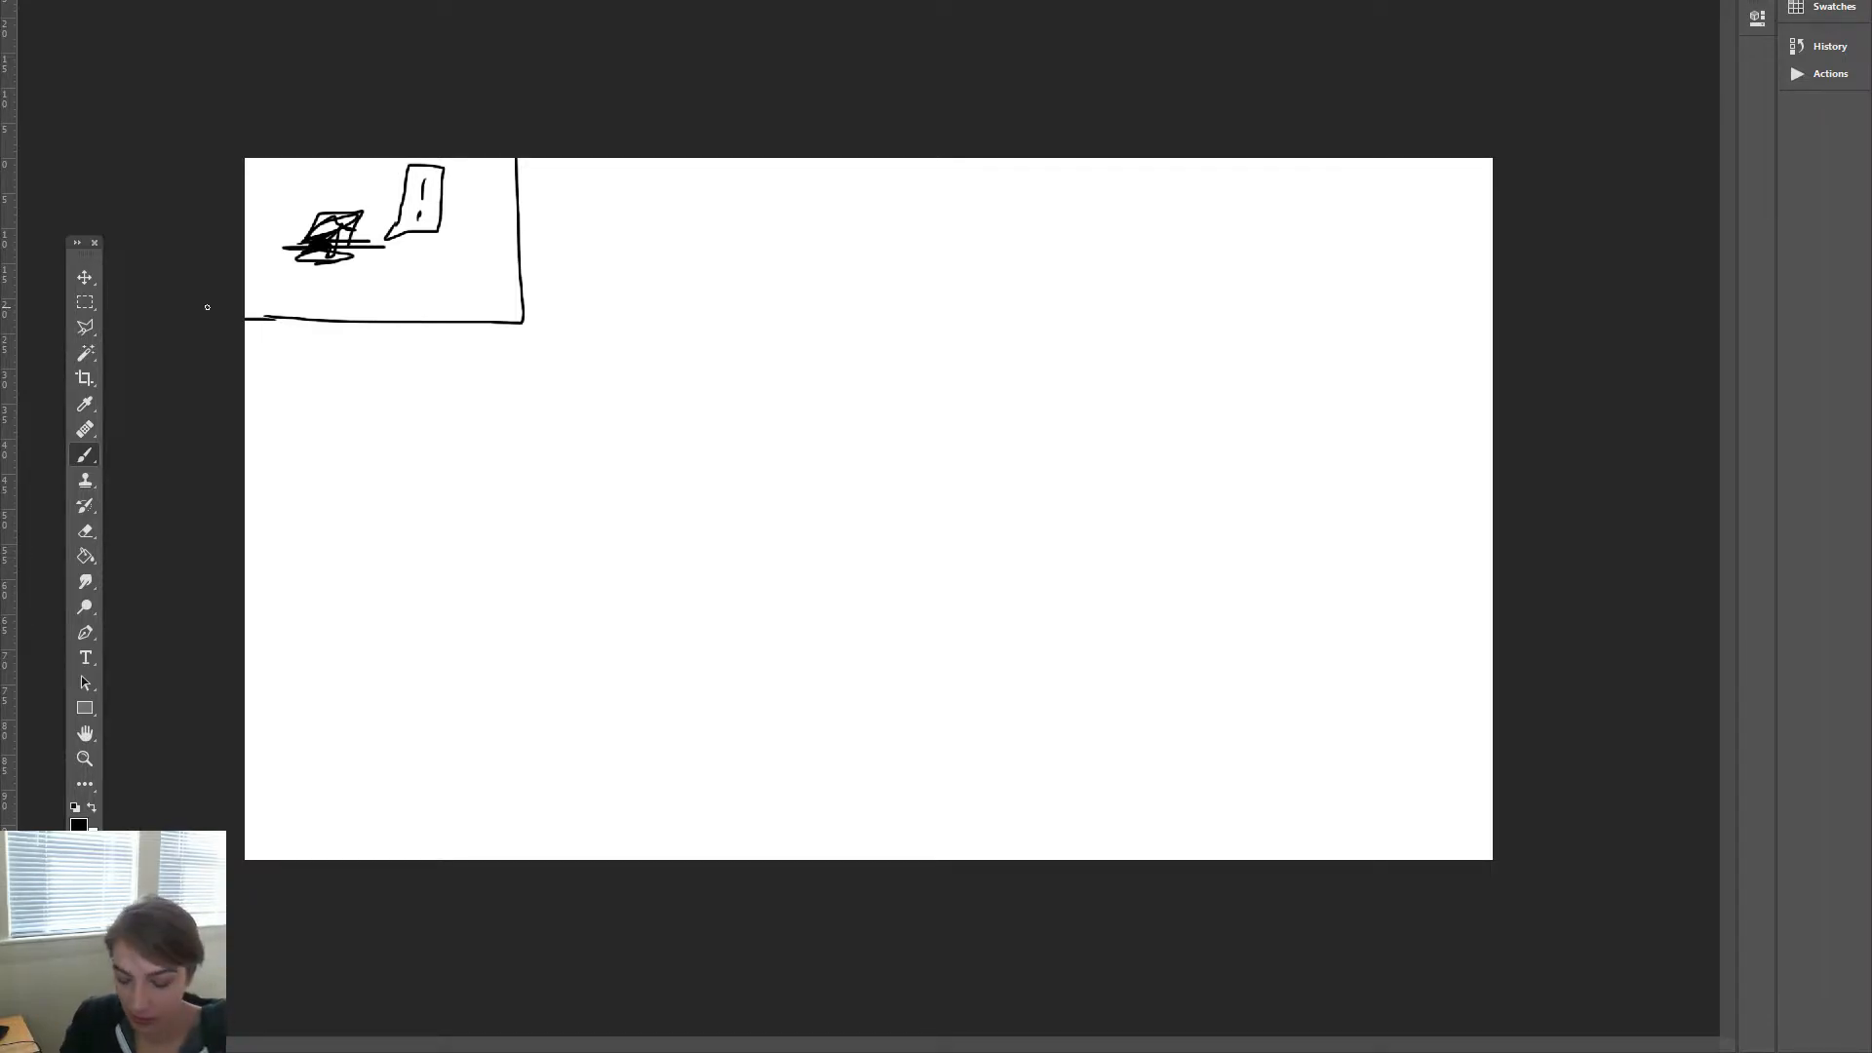
key("ctrl+z")
key("ctrl+z")
key("ctrl+z")
key("ctrl+z")
key("ctrl+z")
key("ctrl+z")
key("ctrl+z")
key("ctrl+z")
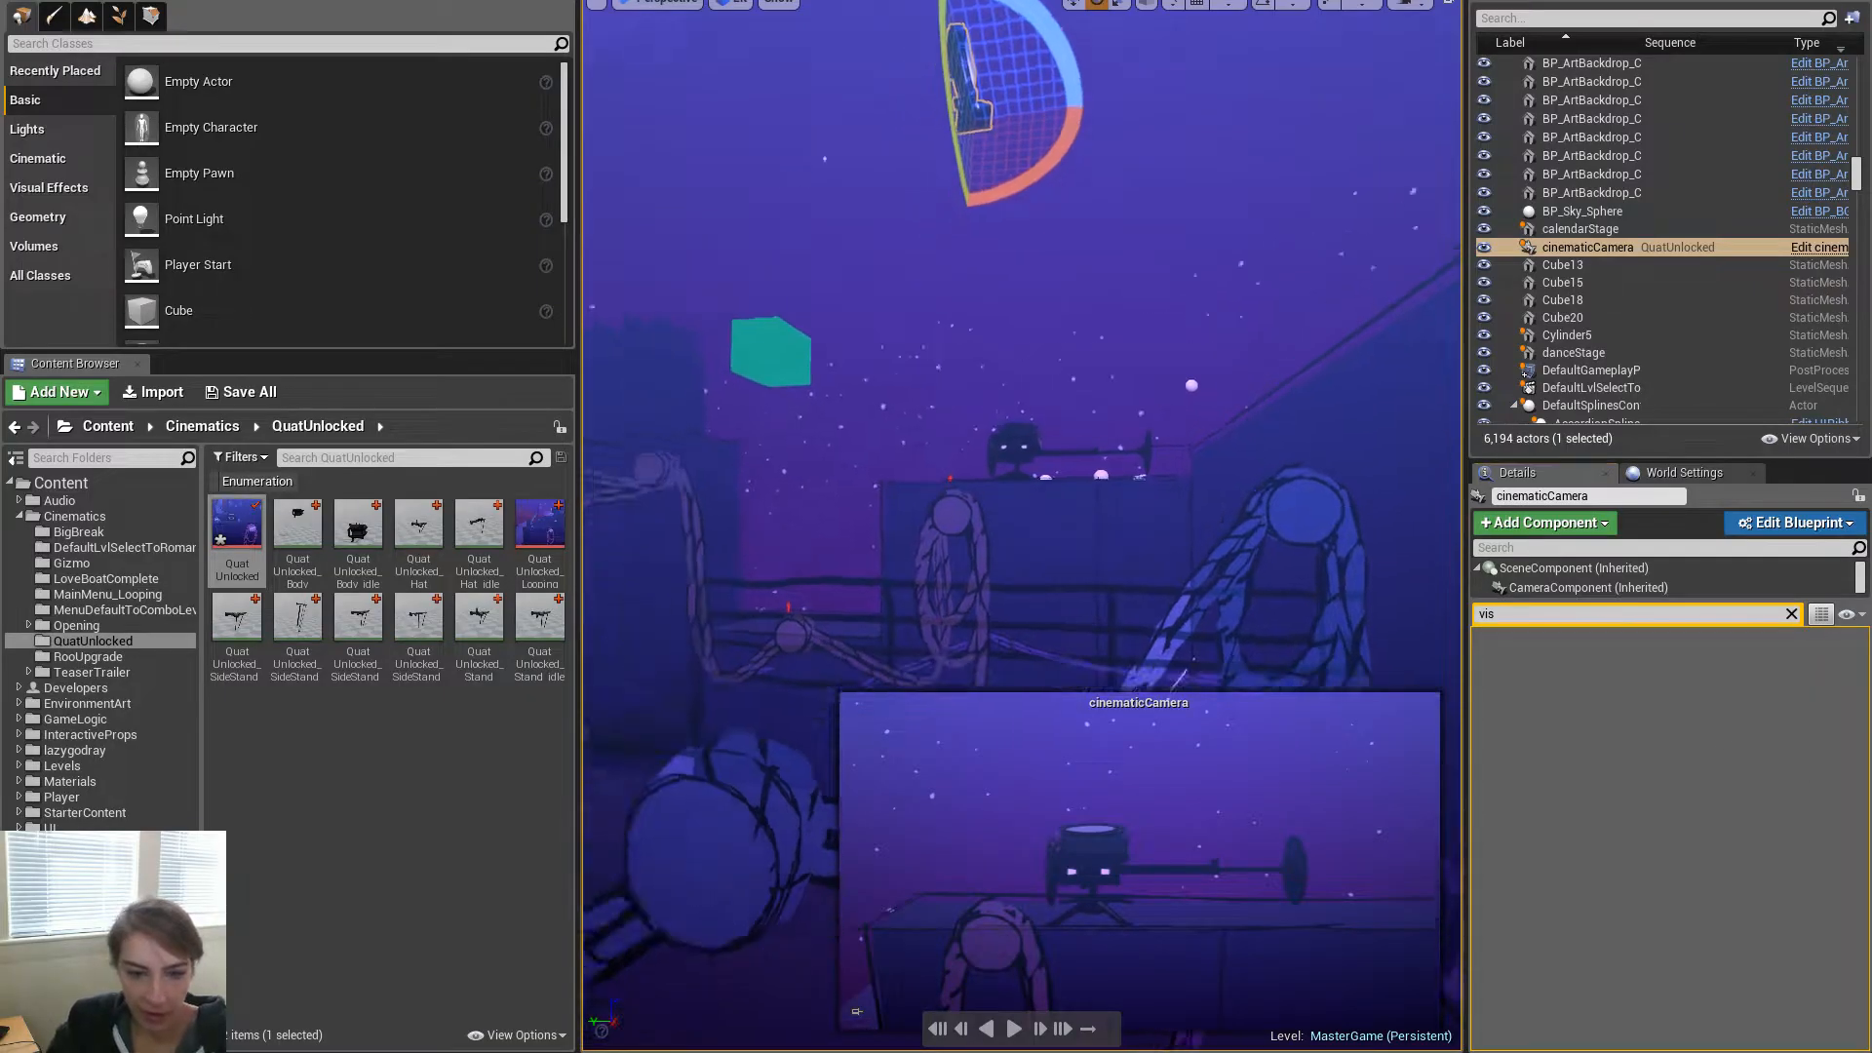
Return to Unreal and rotate the cinematicCamera so the stage comes into its view
right_click_drag(1022, 526, 810, 478)
right_click_drag(1241, 468, 1282, 446)
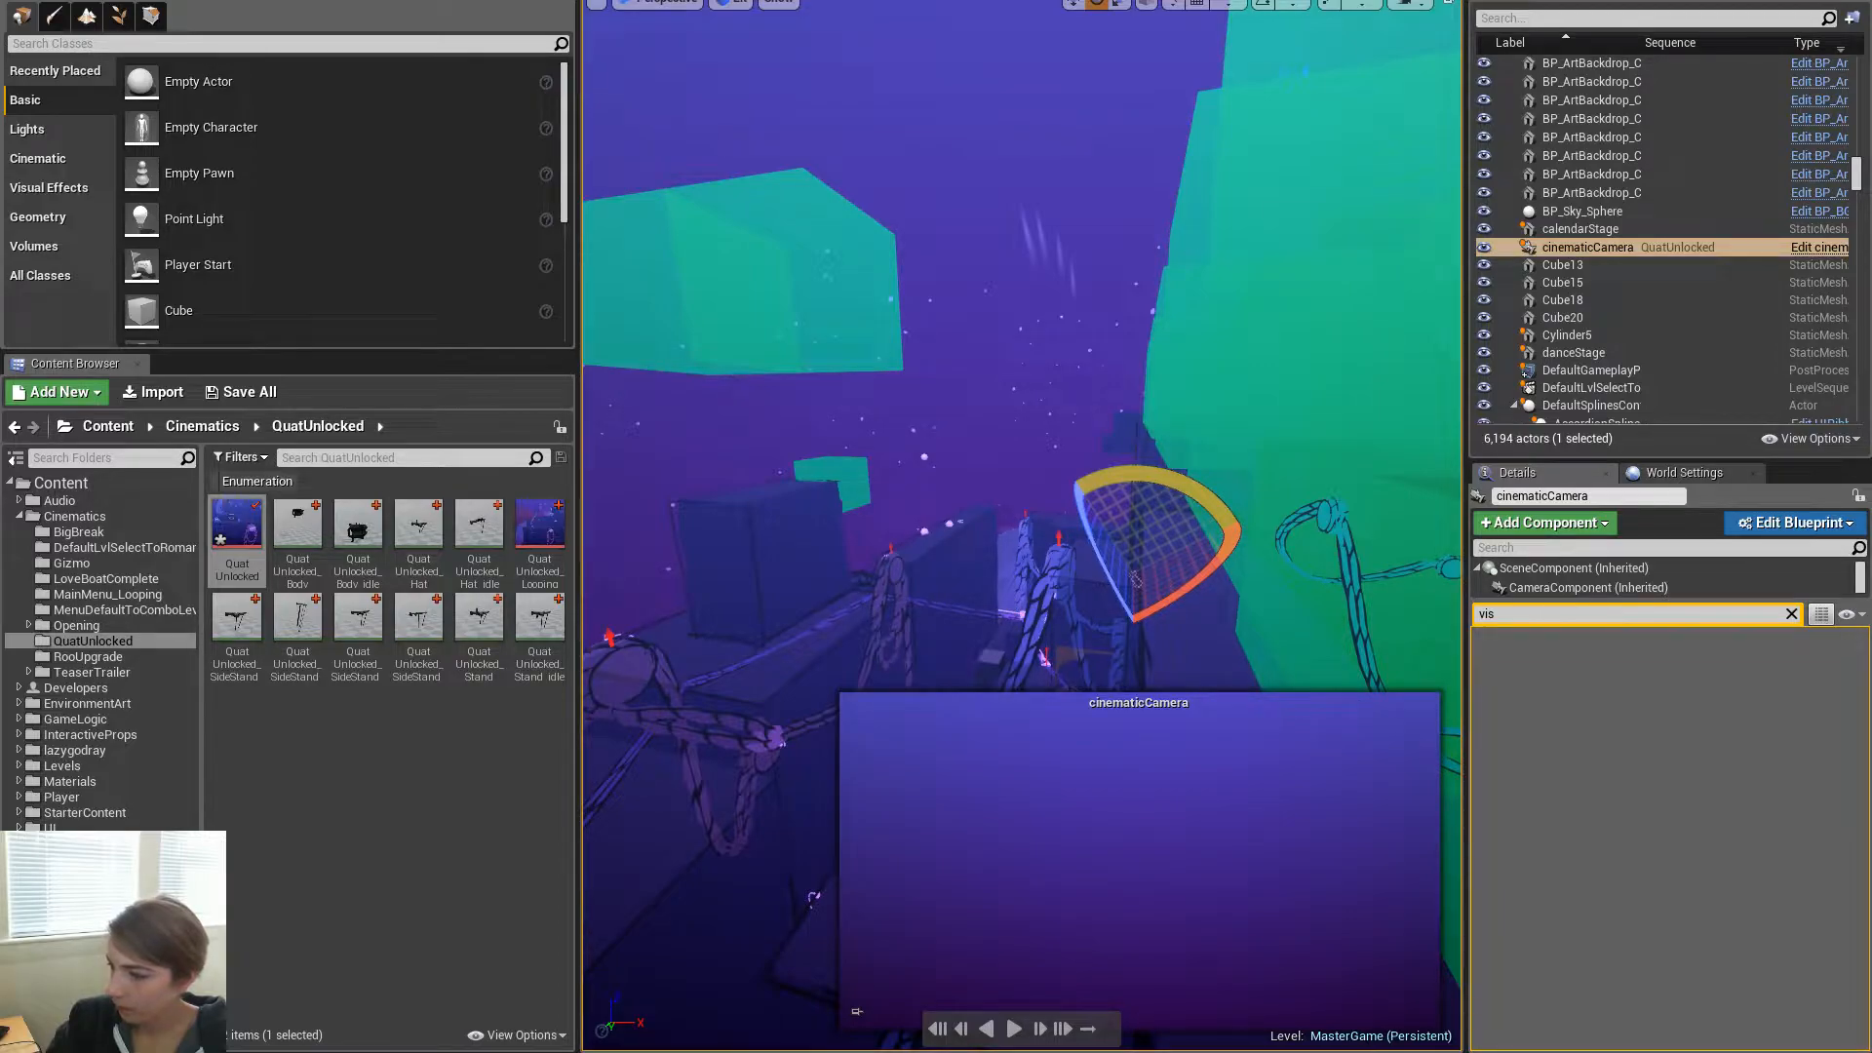
right_click_drag(1024, 390, 1306, 390)
right_click_drag(1024, 468, 1004, 522)
left_click_drag(969, 489, 1002, 449)
right_click_drag(1005, 453, 1360, 443)
Move the cinematicCamera across the scene and closer to the stage
key("w")
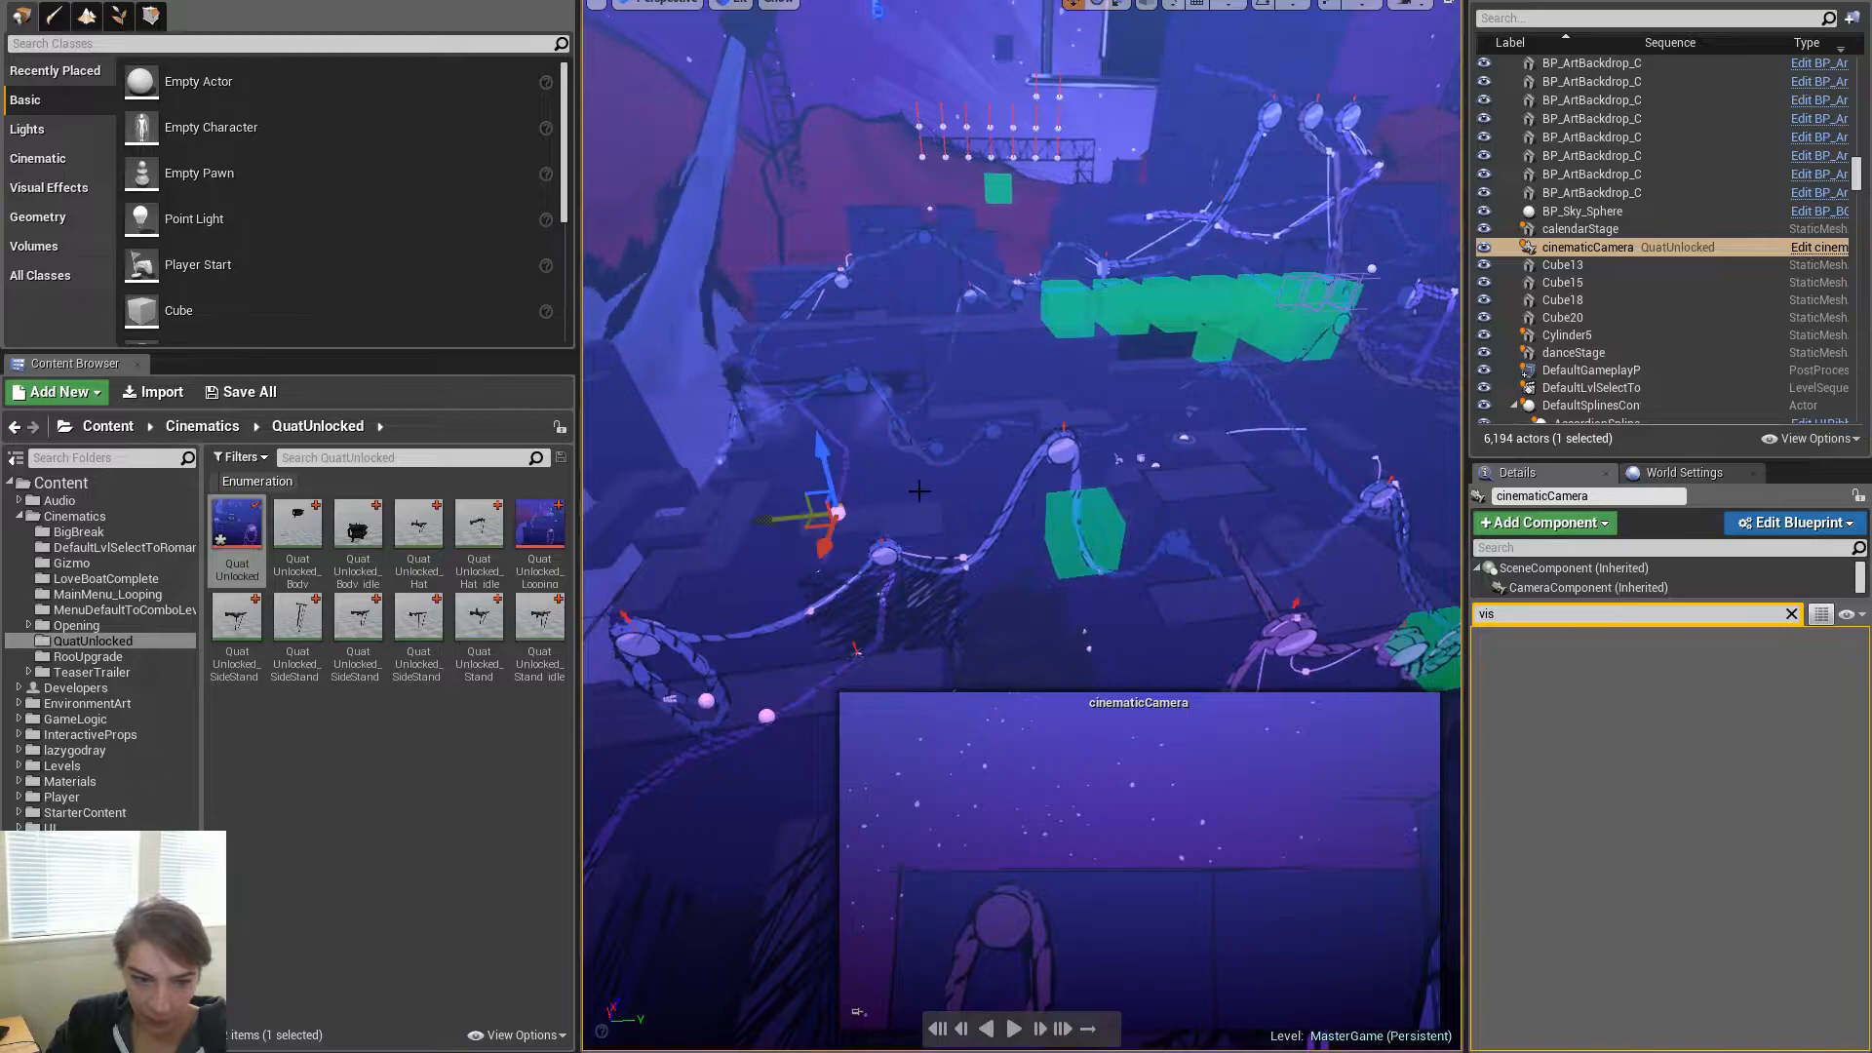
left_click_drag(786, 514, 1145, 386)
right_click_drag(1145, 387, 761, 405)
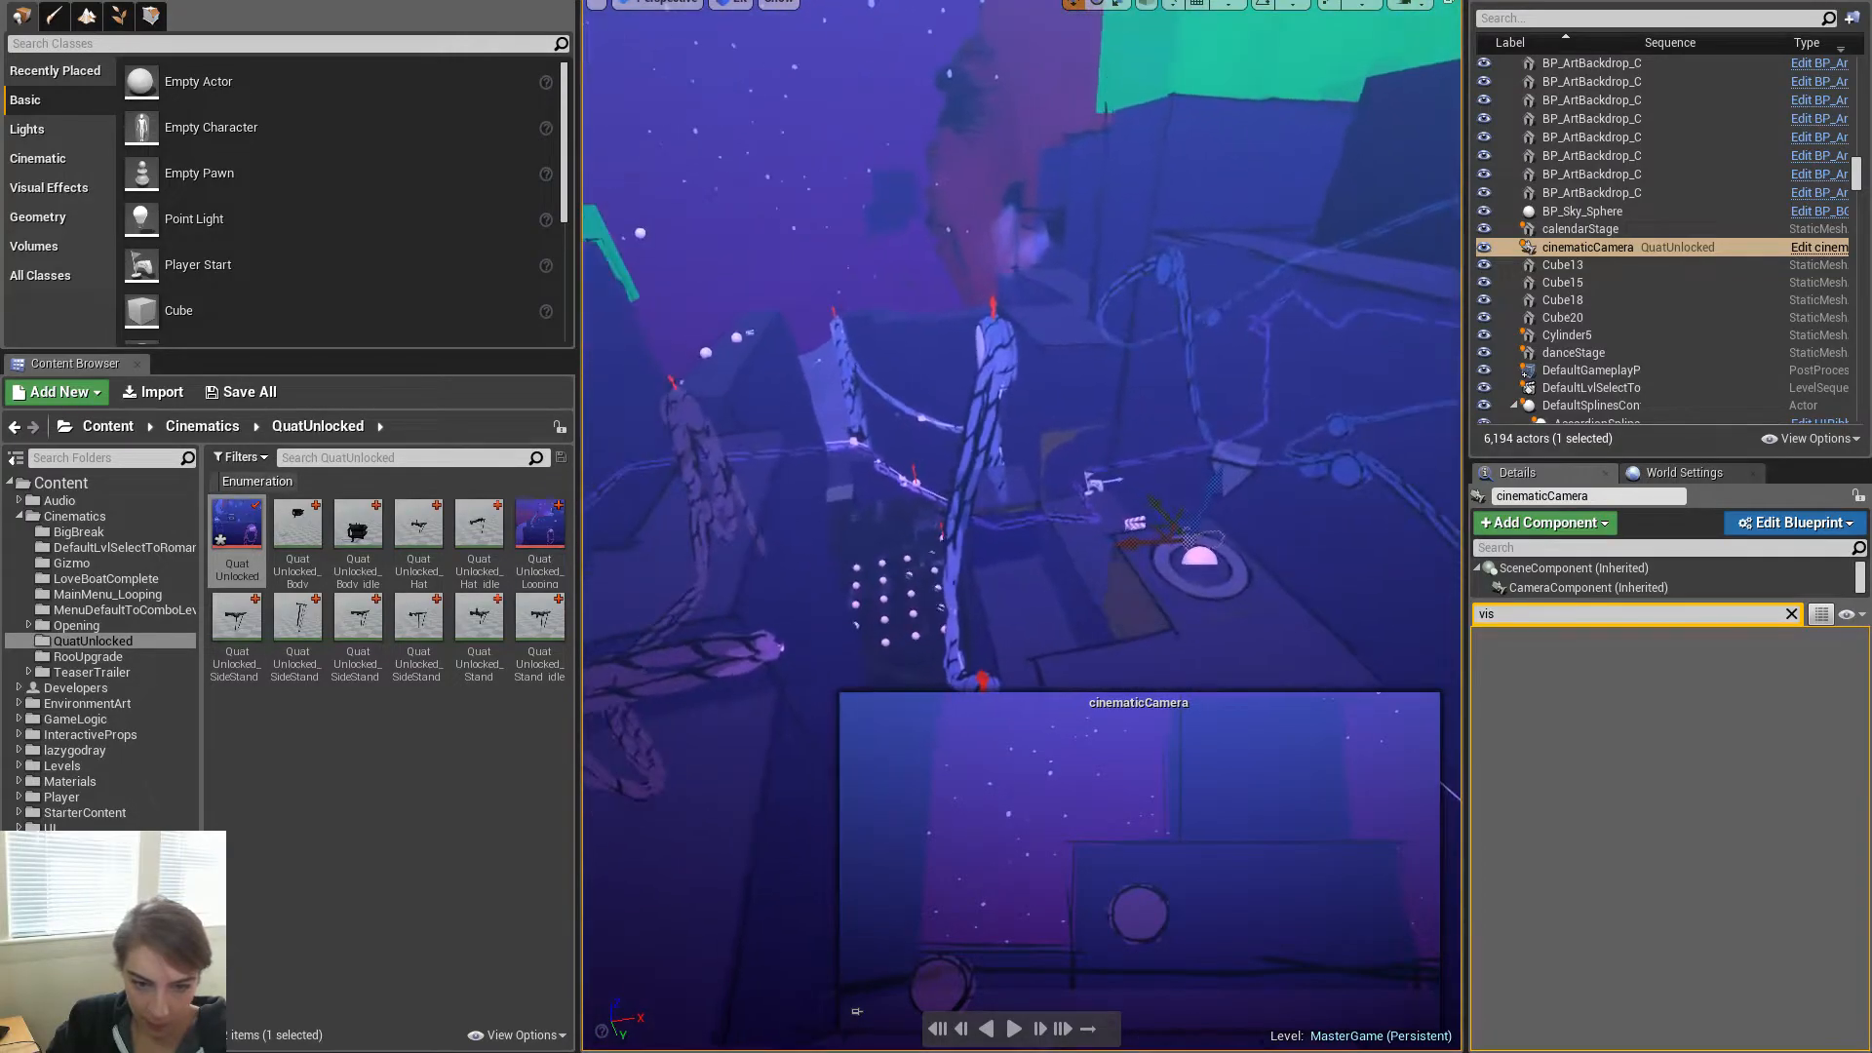
left_click_drag(1215, 491, 1167, 451)
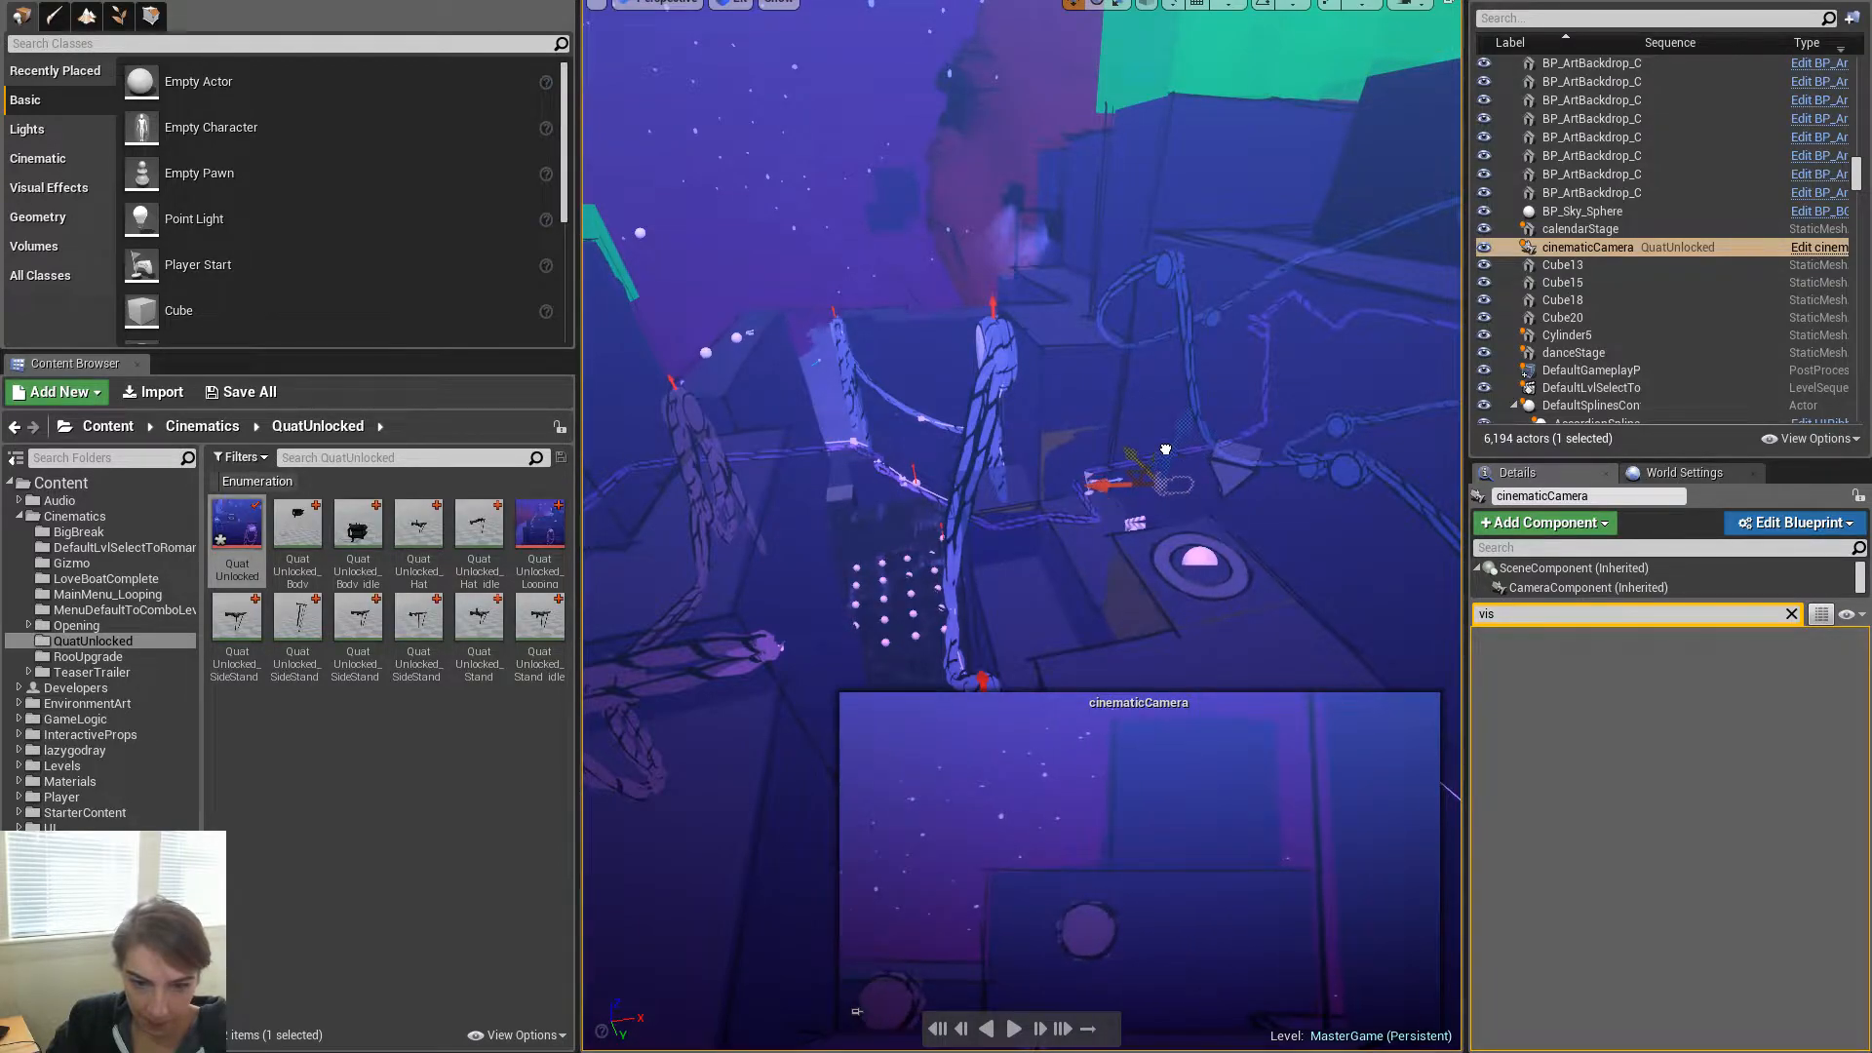
Turn the cinematicCamera and raise it so the stage block sits along the bottom of its view
key("e")
left_click_drag(1154, 531, 1142, 520)
key("w")
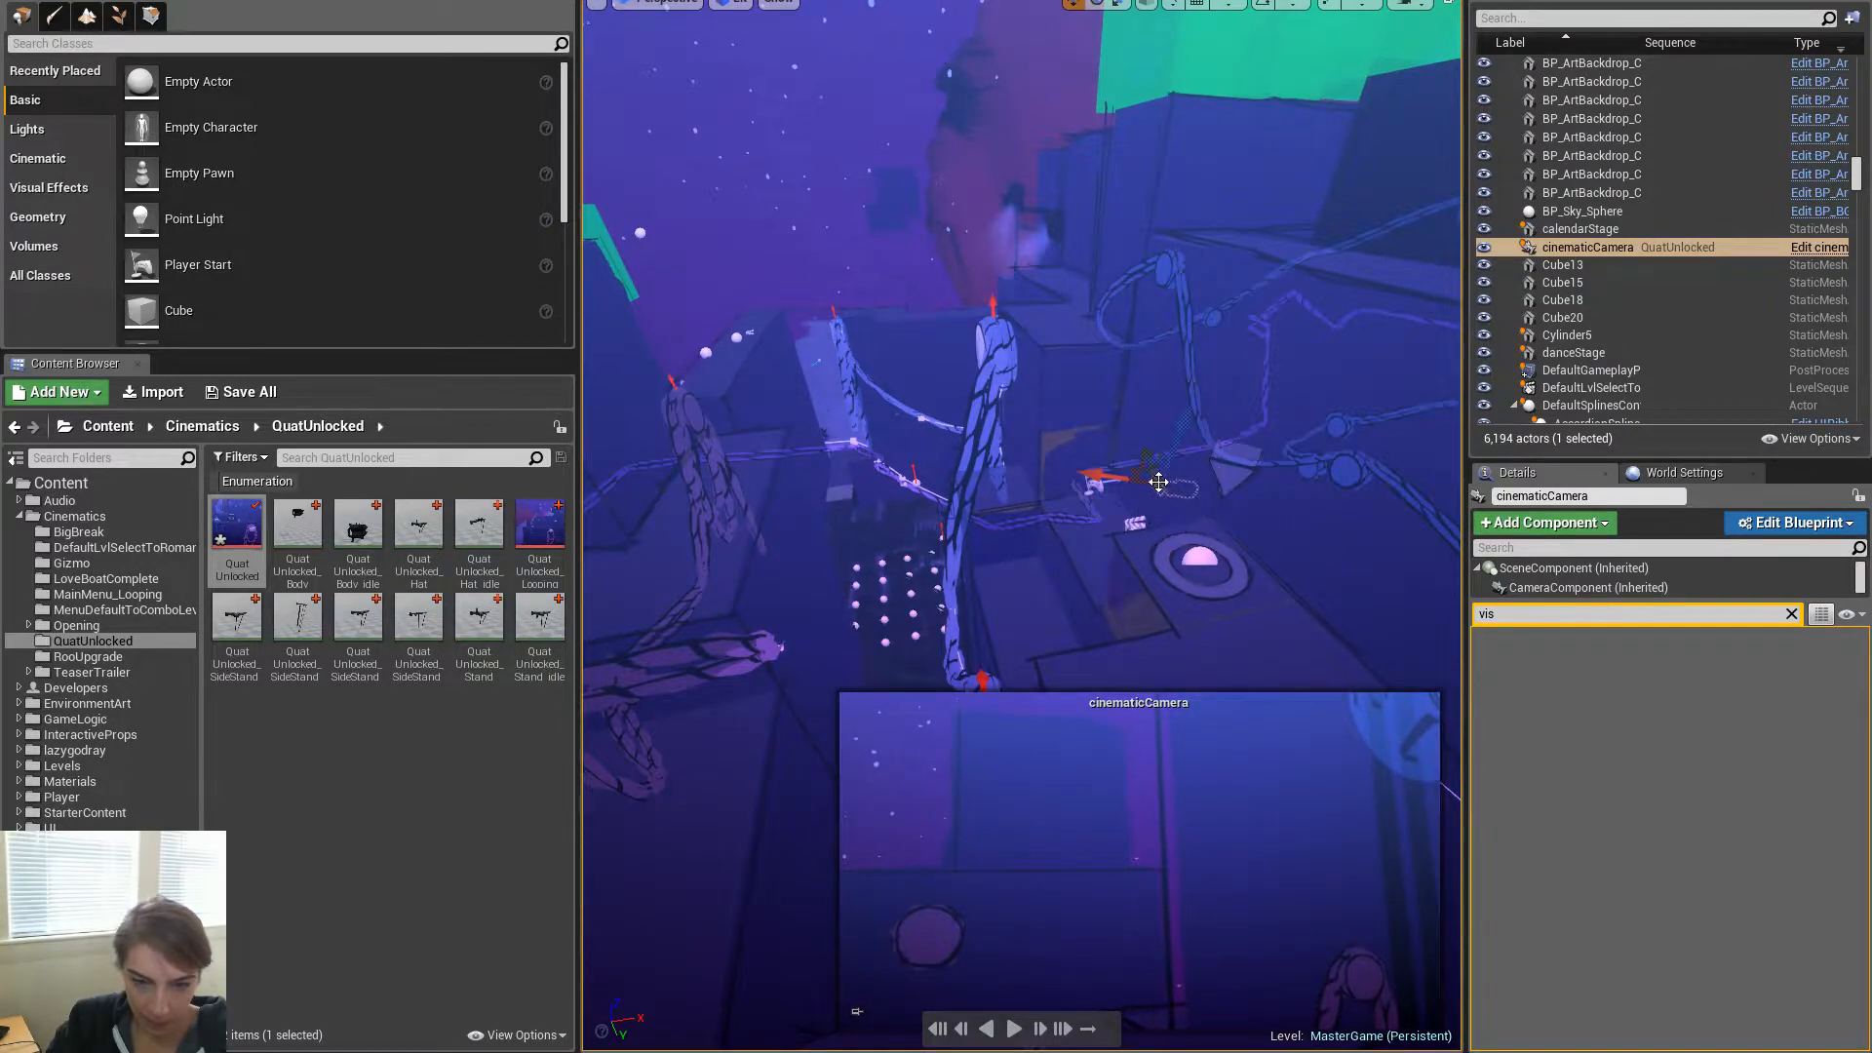
left_click_drag(1110, 442, 1172, 383)
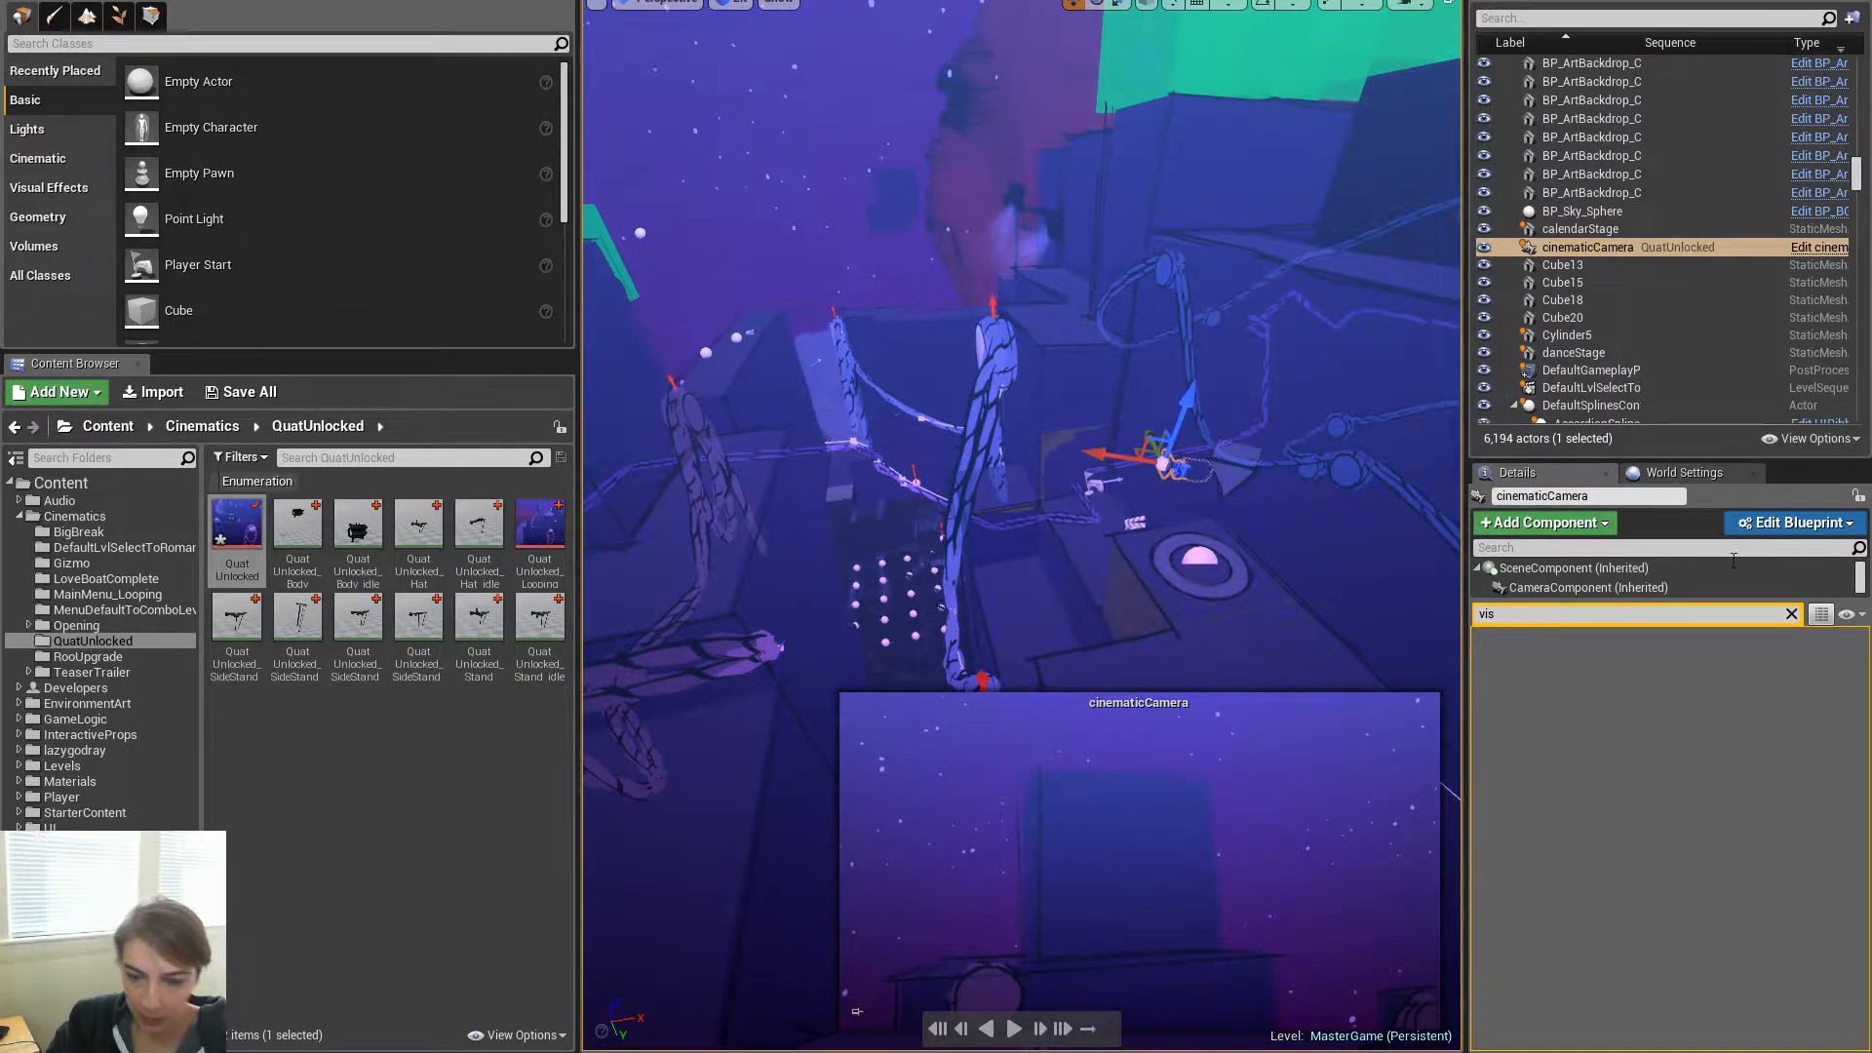
Clear the property search and set the cinematicCamera's X and Y rotation to 0
left_click(1794, 614)
left_click(1716, 683)
type("0")
key("Return")
left_click(1658, 682)
type("0")
key("Return")
left_click(1781, 683)
Turn the cinematicCamera to a Z rotation of about -139° and tilt it up about 12°
right_click_drag(1257, 576, 1395, 570)
key("e")
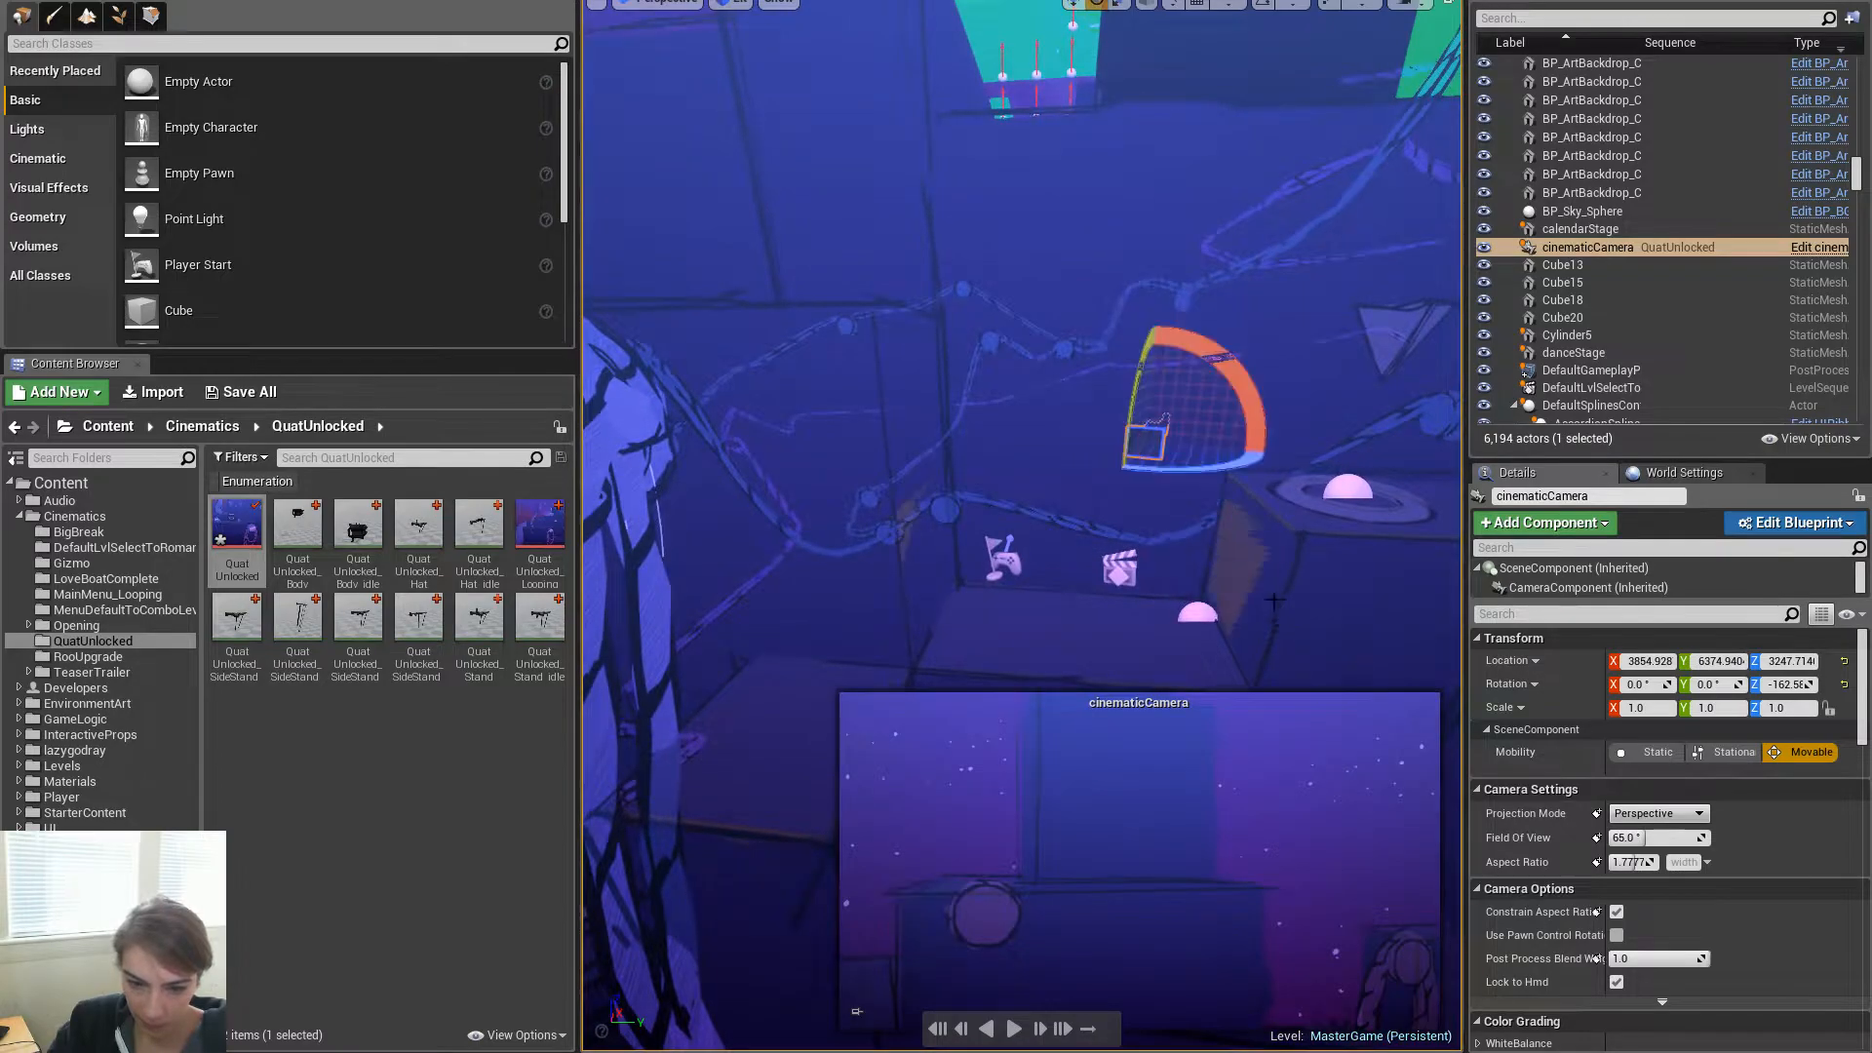
left_click_drag(1205, 472, 1071, 434)
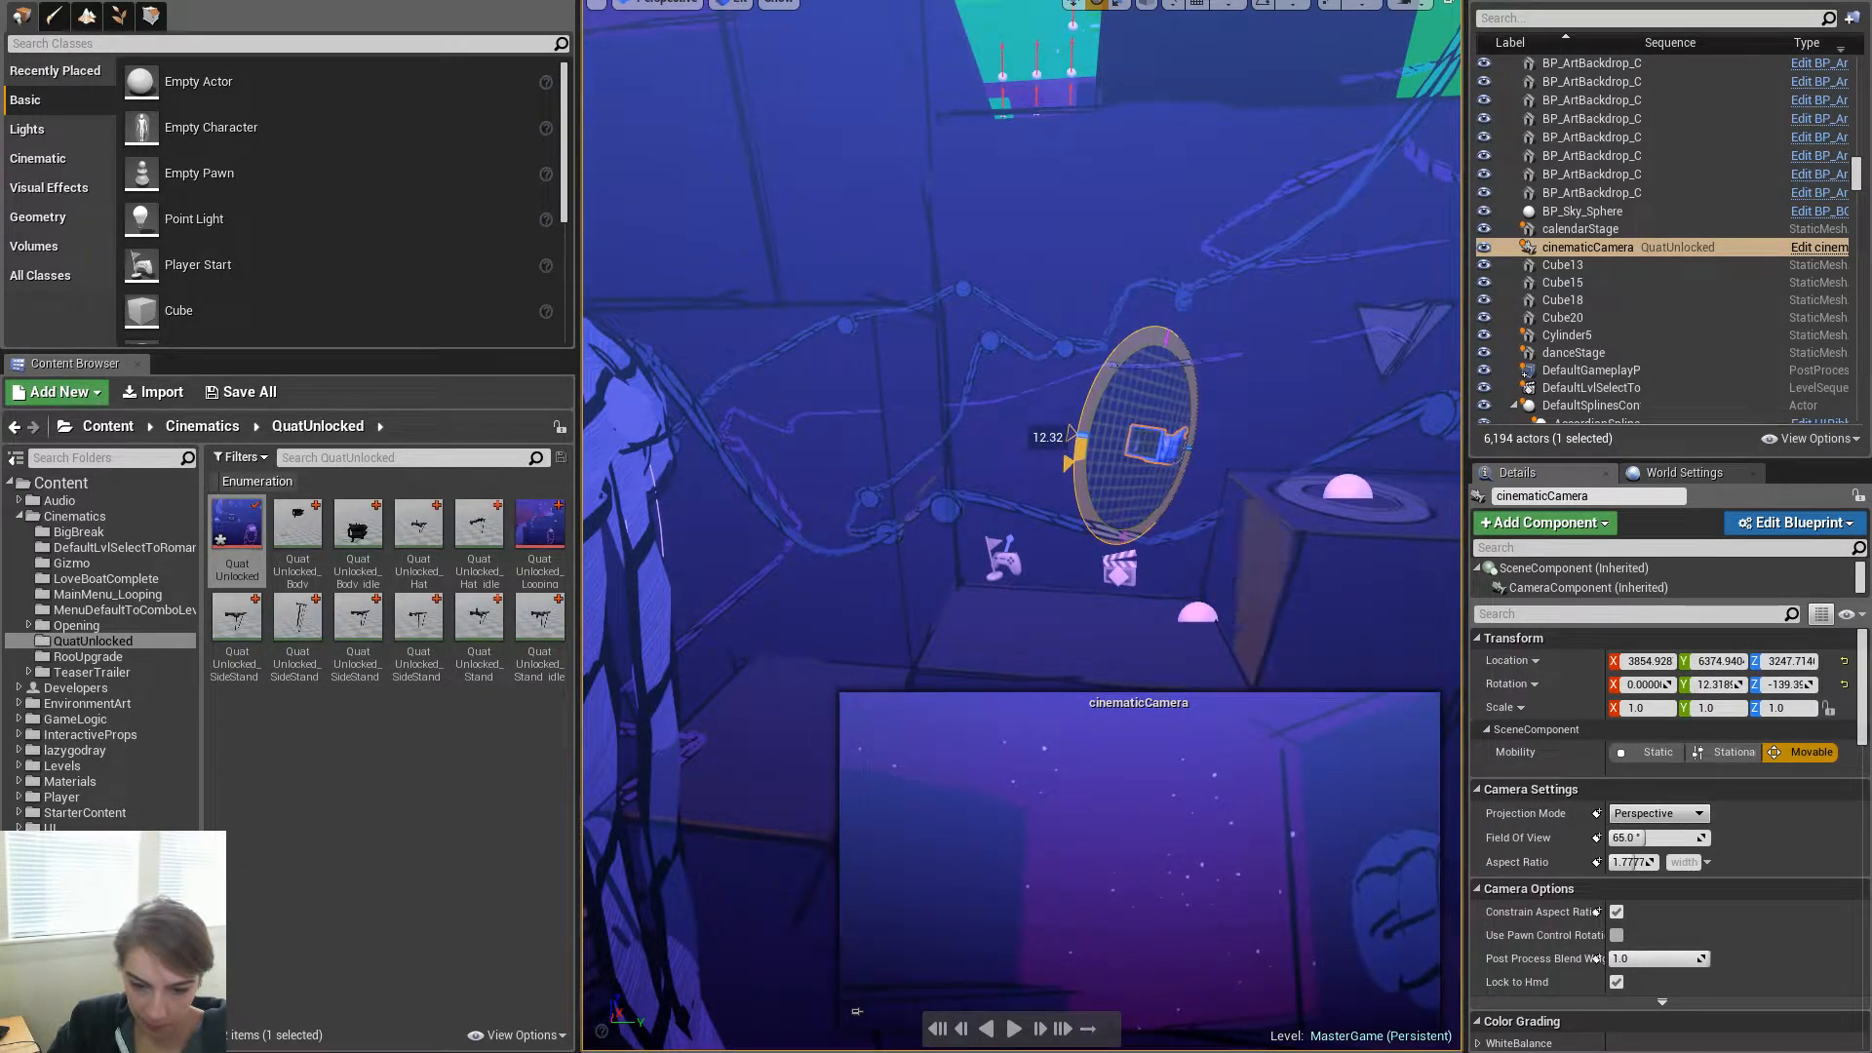
Lower the cinematicCamera to a Z location of about 3053 and tilt it up to about 15.6°
key("w")
left_click_drag(1170, 381, 1111, 641)
right_click_drag(1112, 640, 924, 850)
left_click_drag(1036, 404, 1083, 345)
key("e")
key("w")
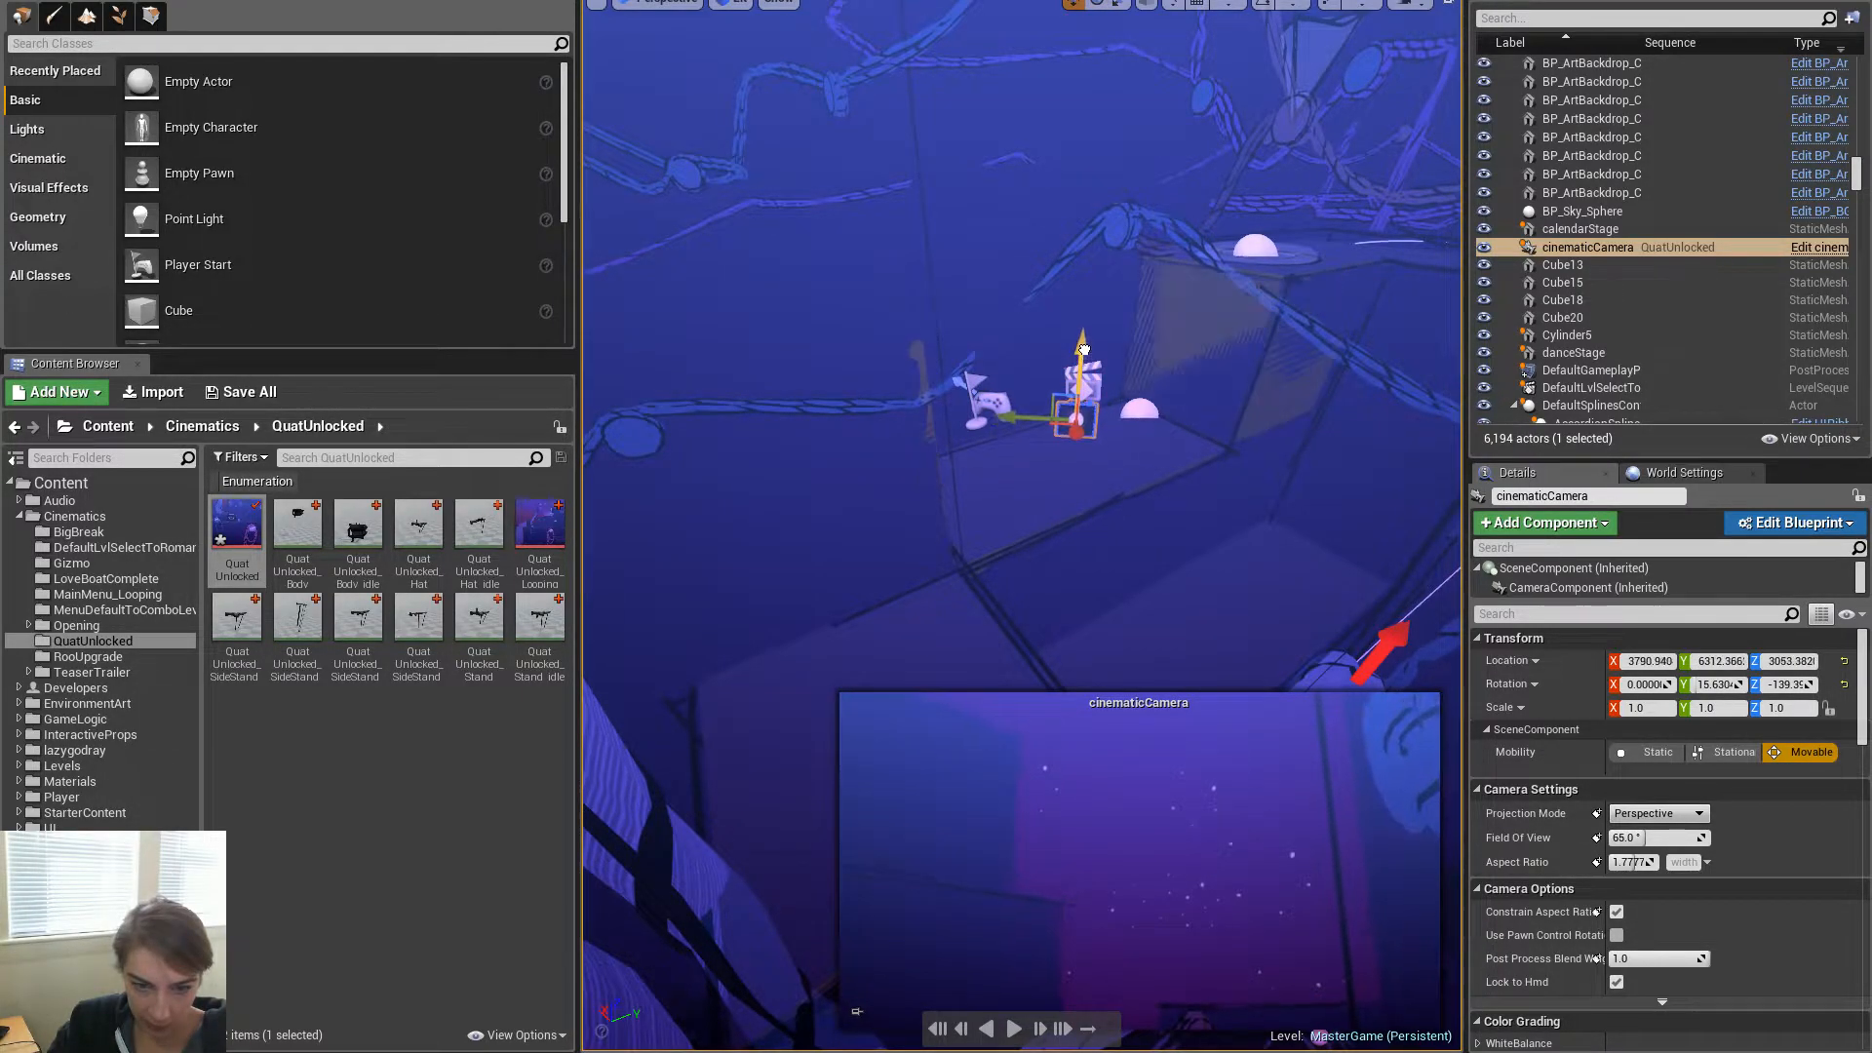
Nudge the cinematicCamera sideways and fine-tune its rotation with small adjustments
left_click_drag(1013, 410, 1017, 411)
right_click_drag(1017, 419, 993, 443)
key("e")
left_click_drag(1128, 311, 1128, 314)
left_click_drag(1064, 391, 1064, 391)
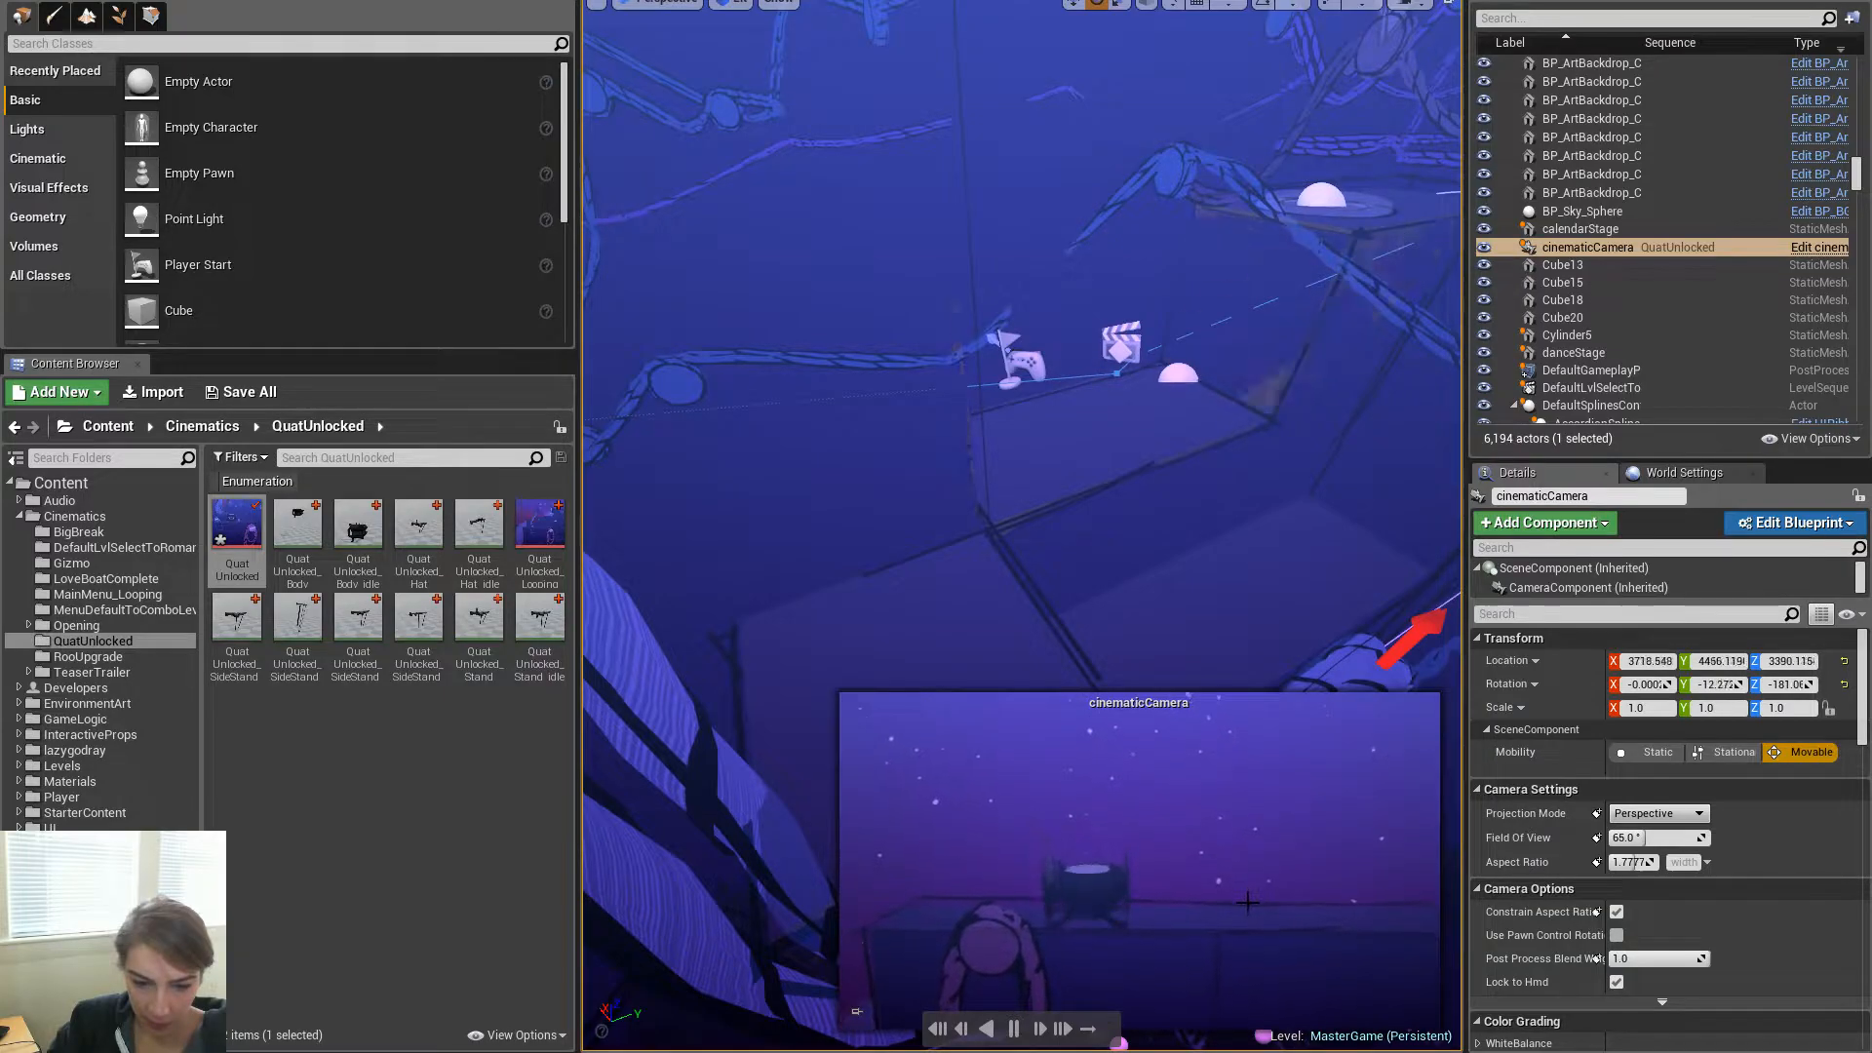
Play back the QuatUnlocked sequence several times, examining the cinematicCamera's movement and framing through the shot
key("space")
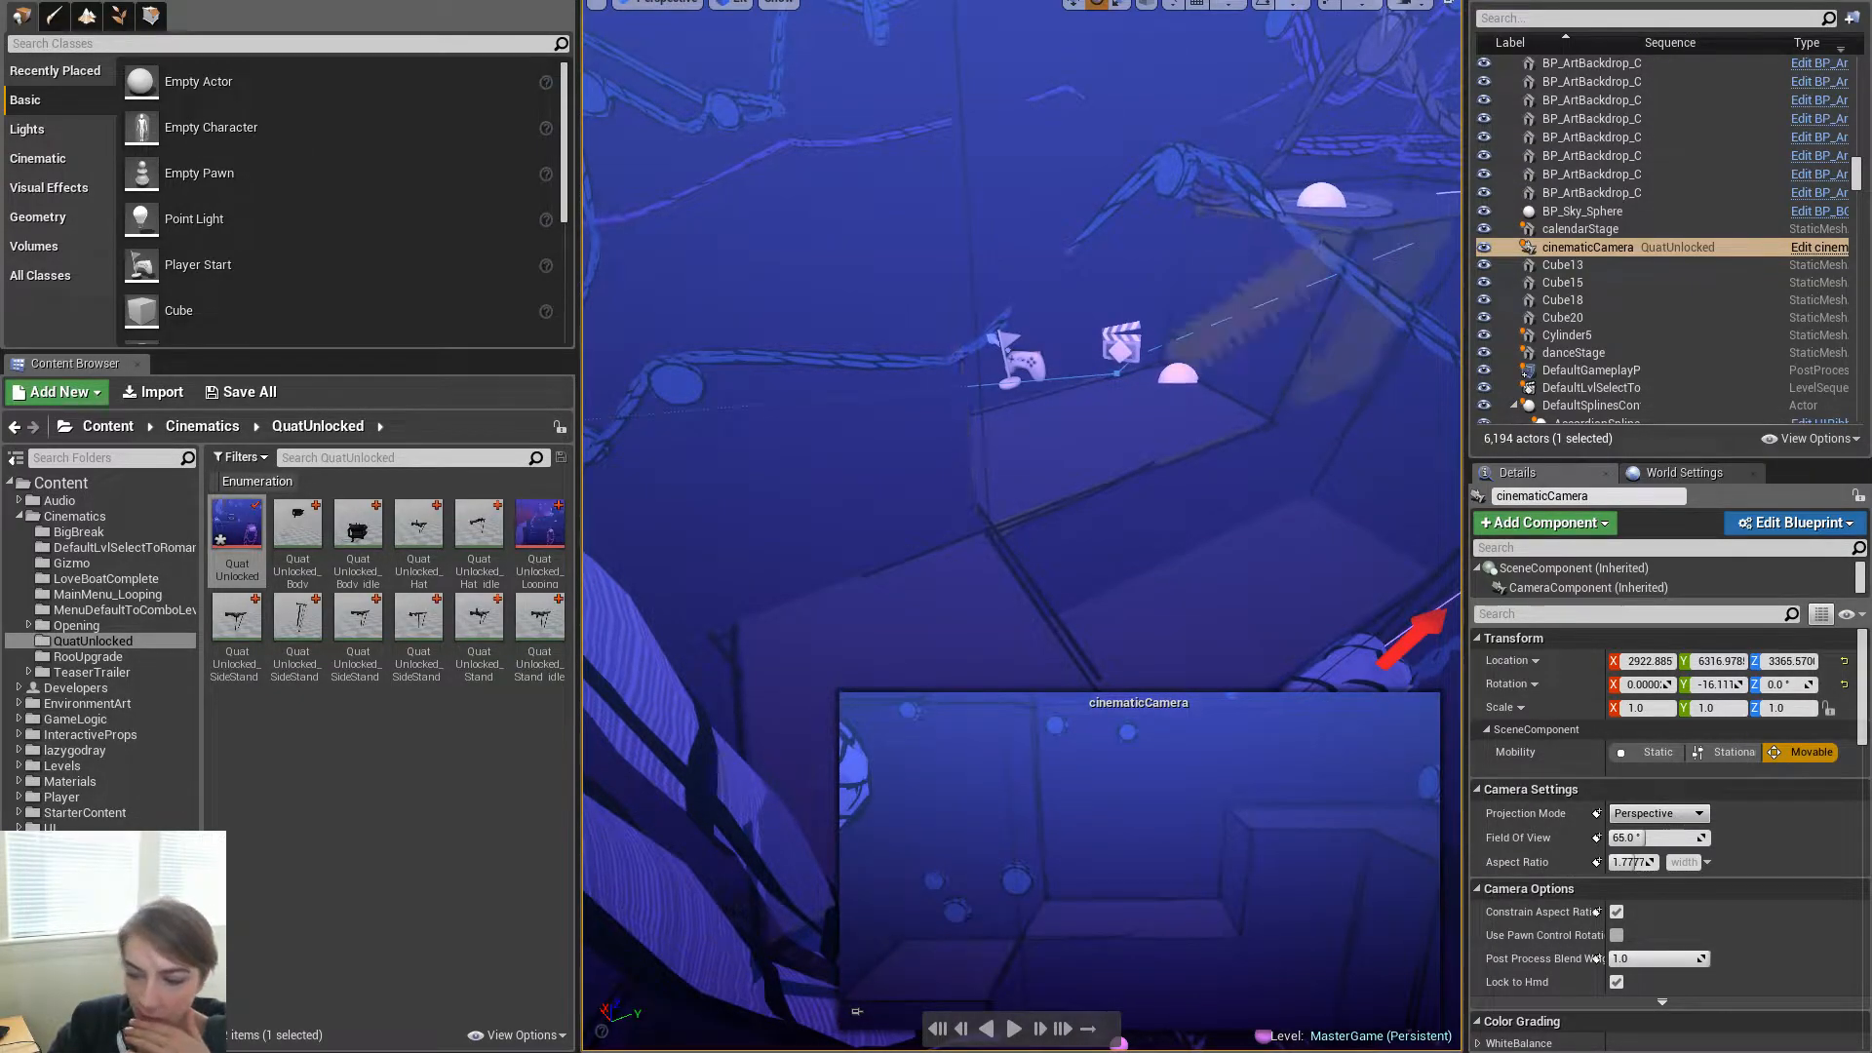
key("space")
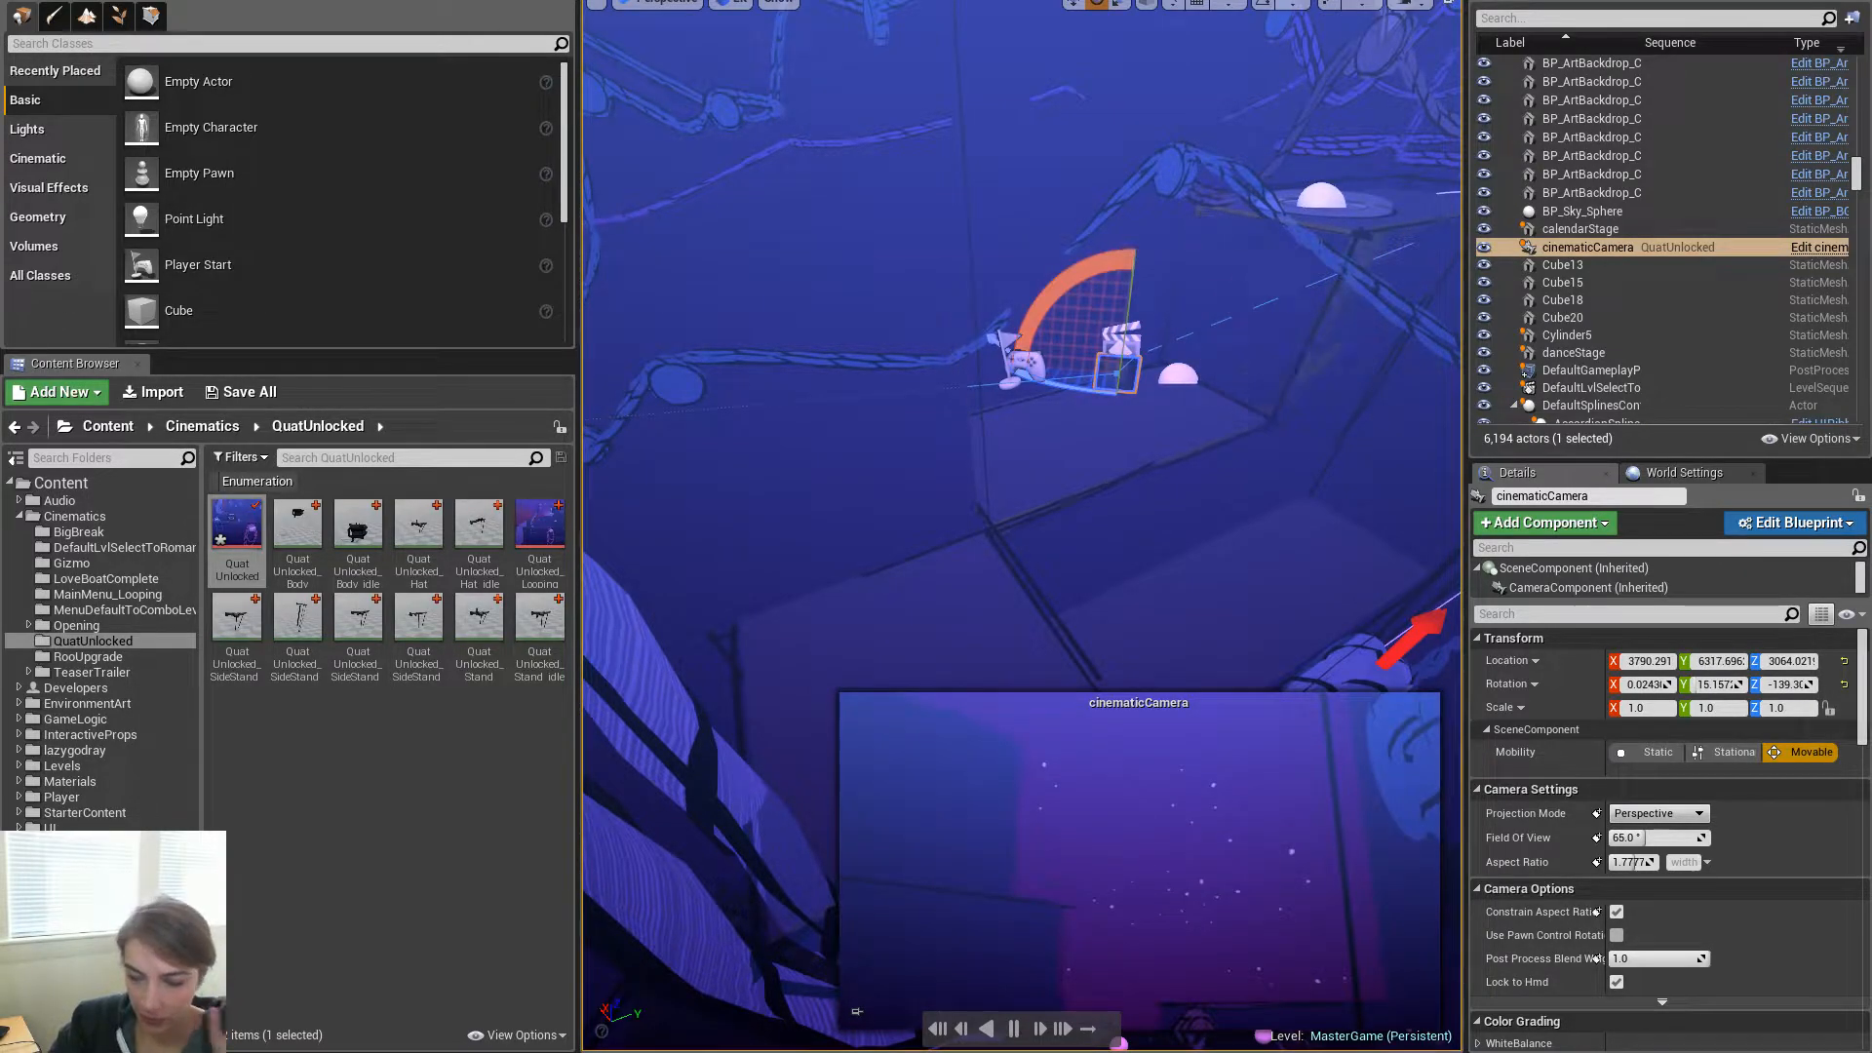
key("space")
key("Up")
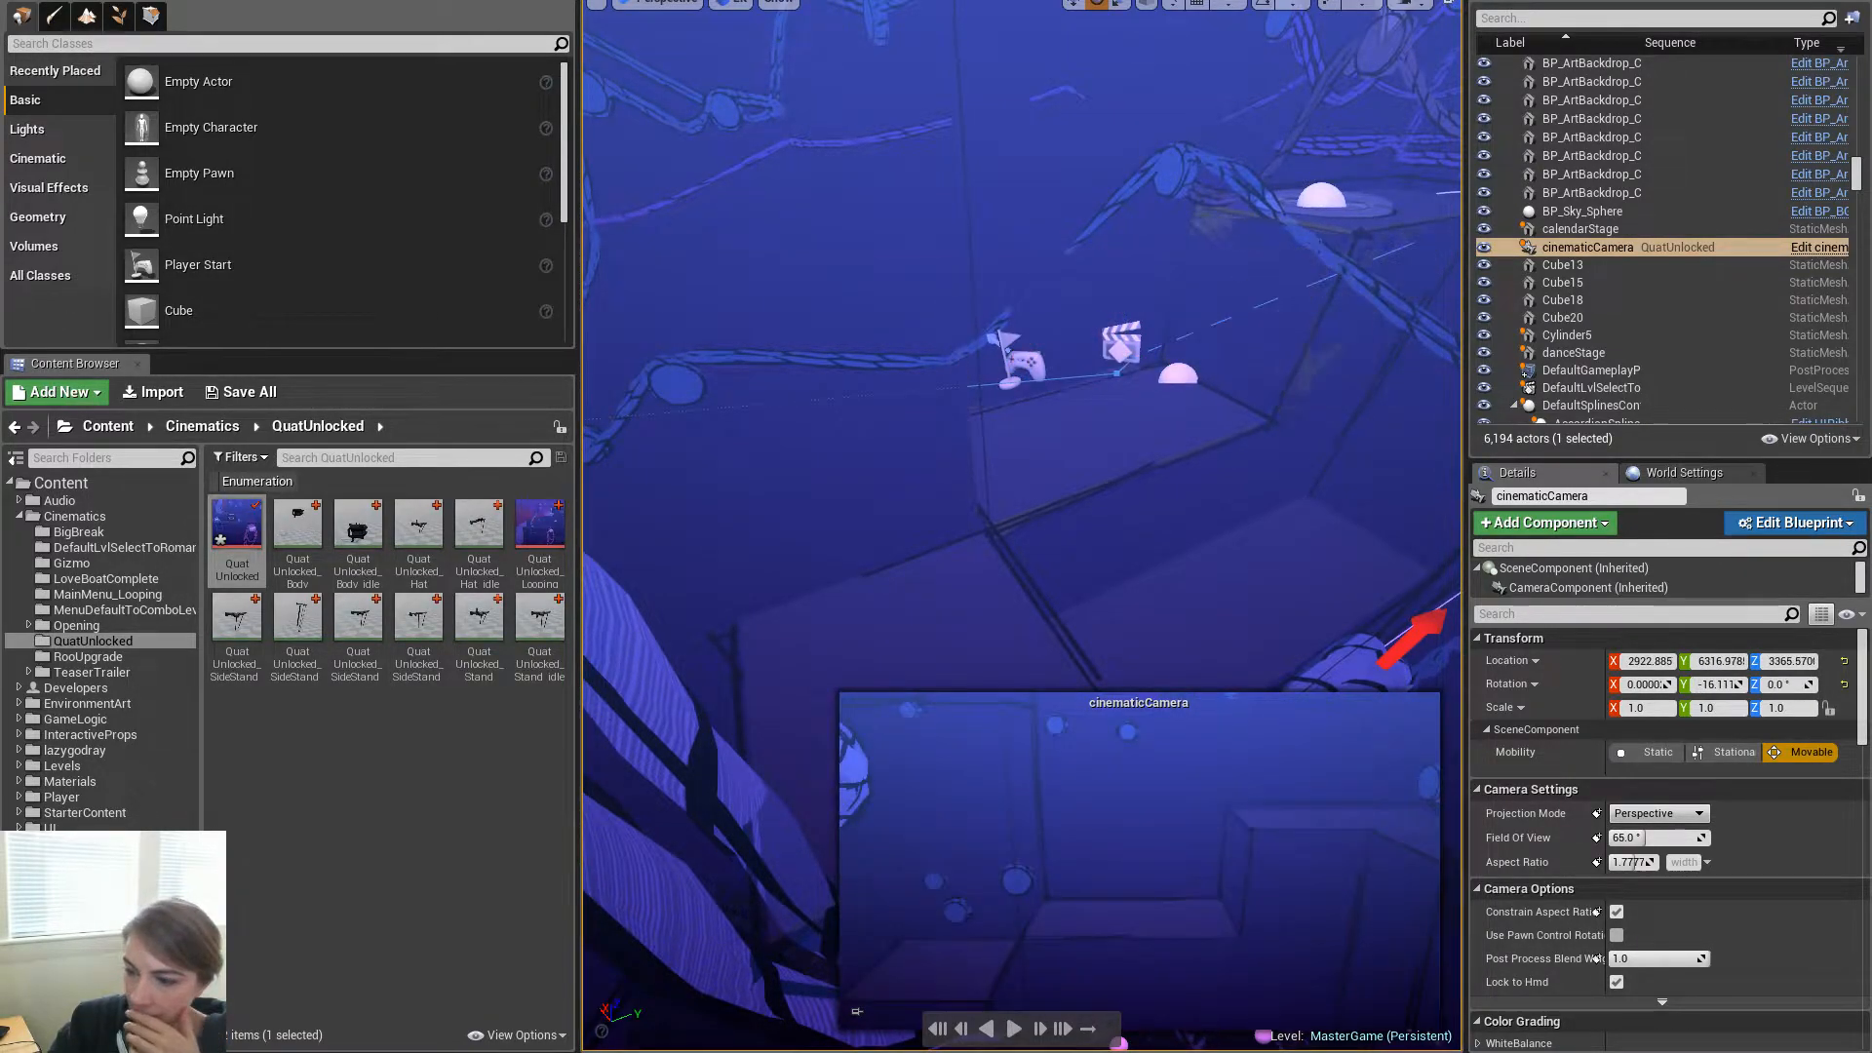
key("space")
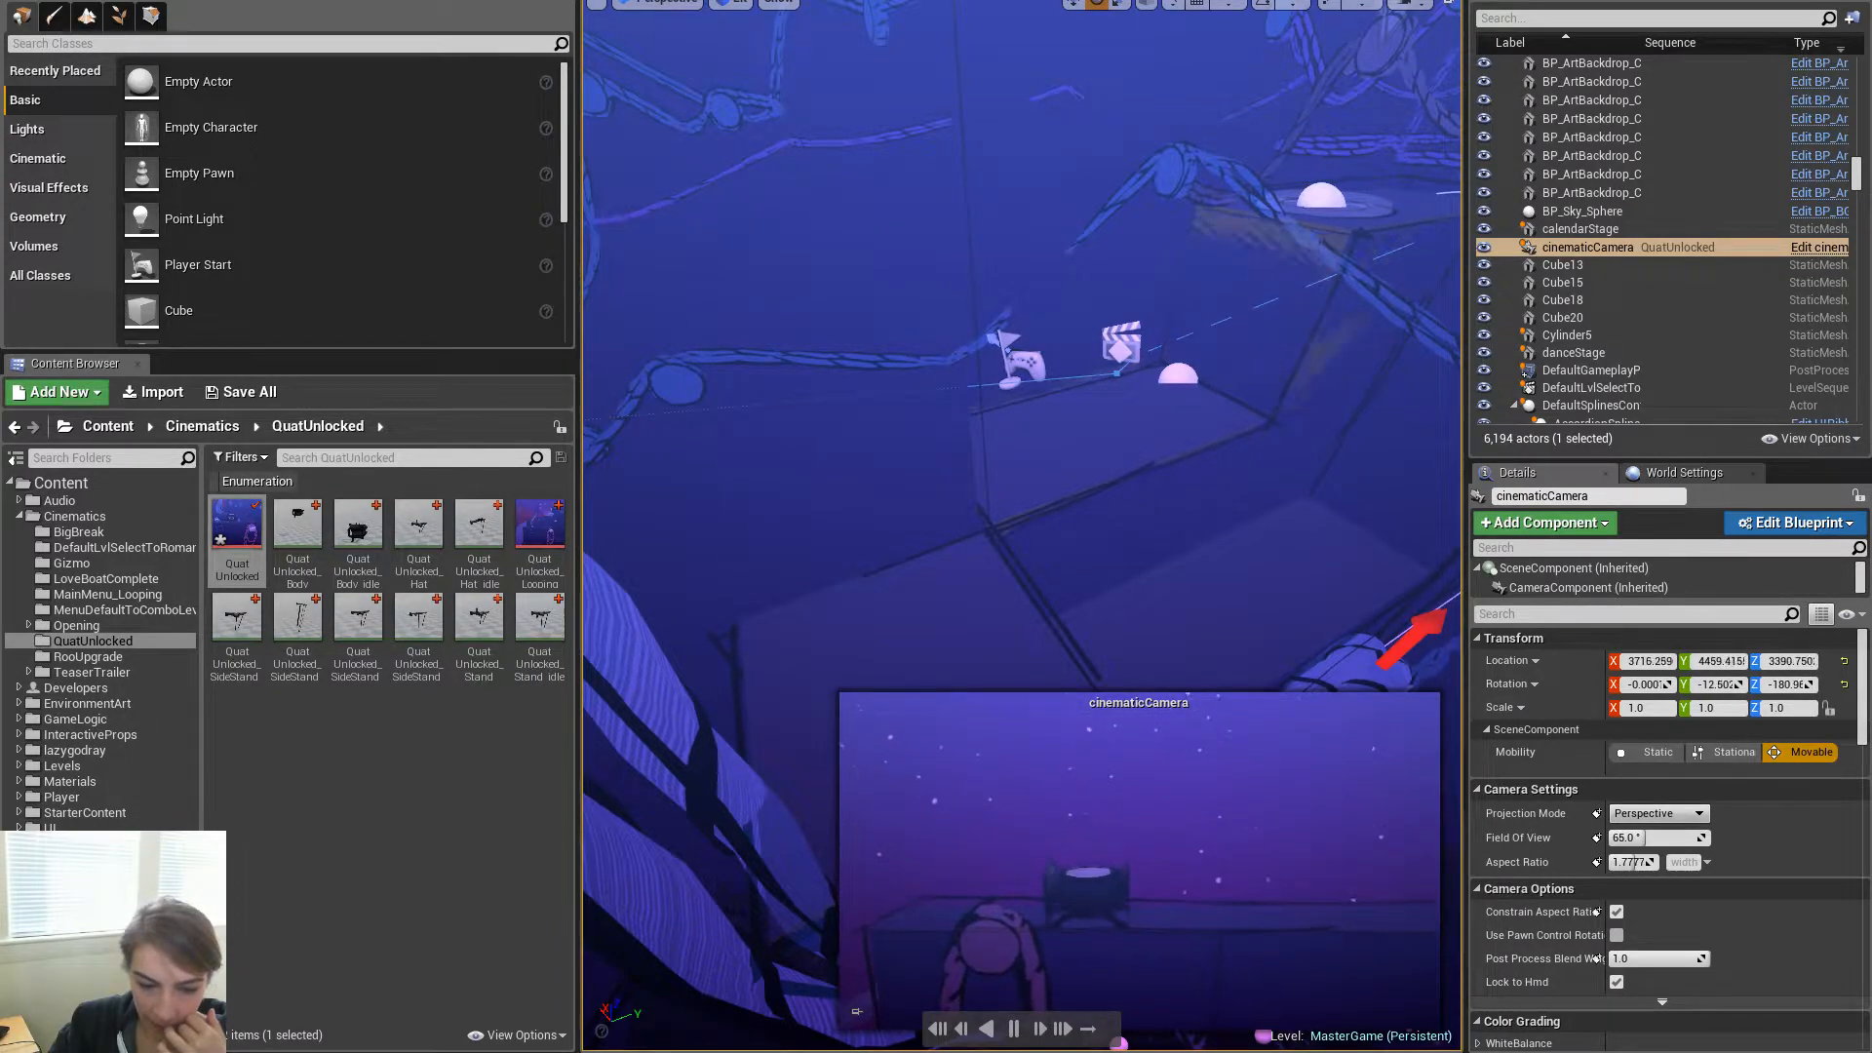
key("space")
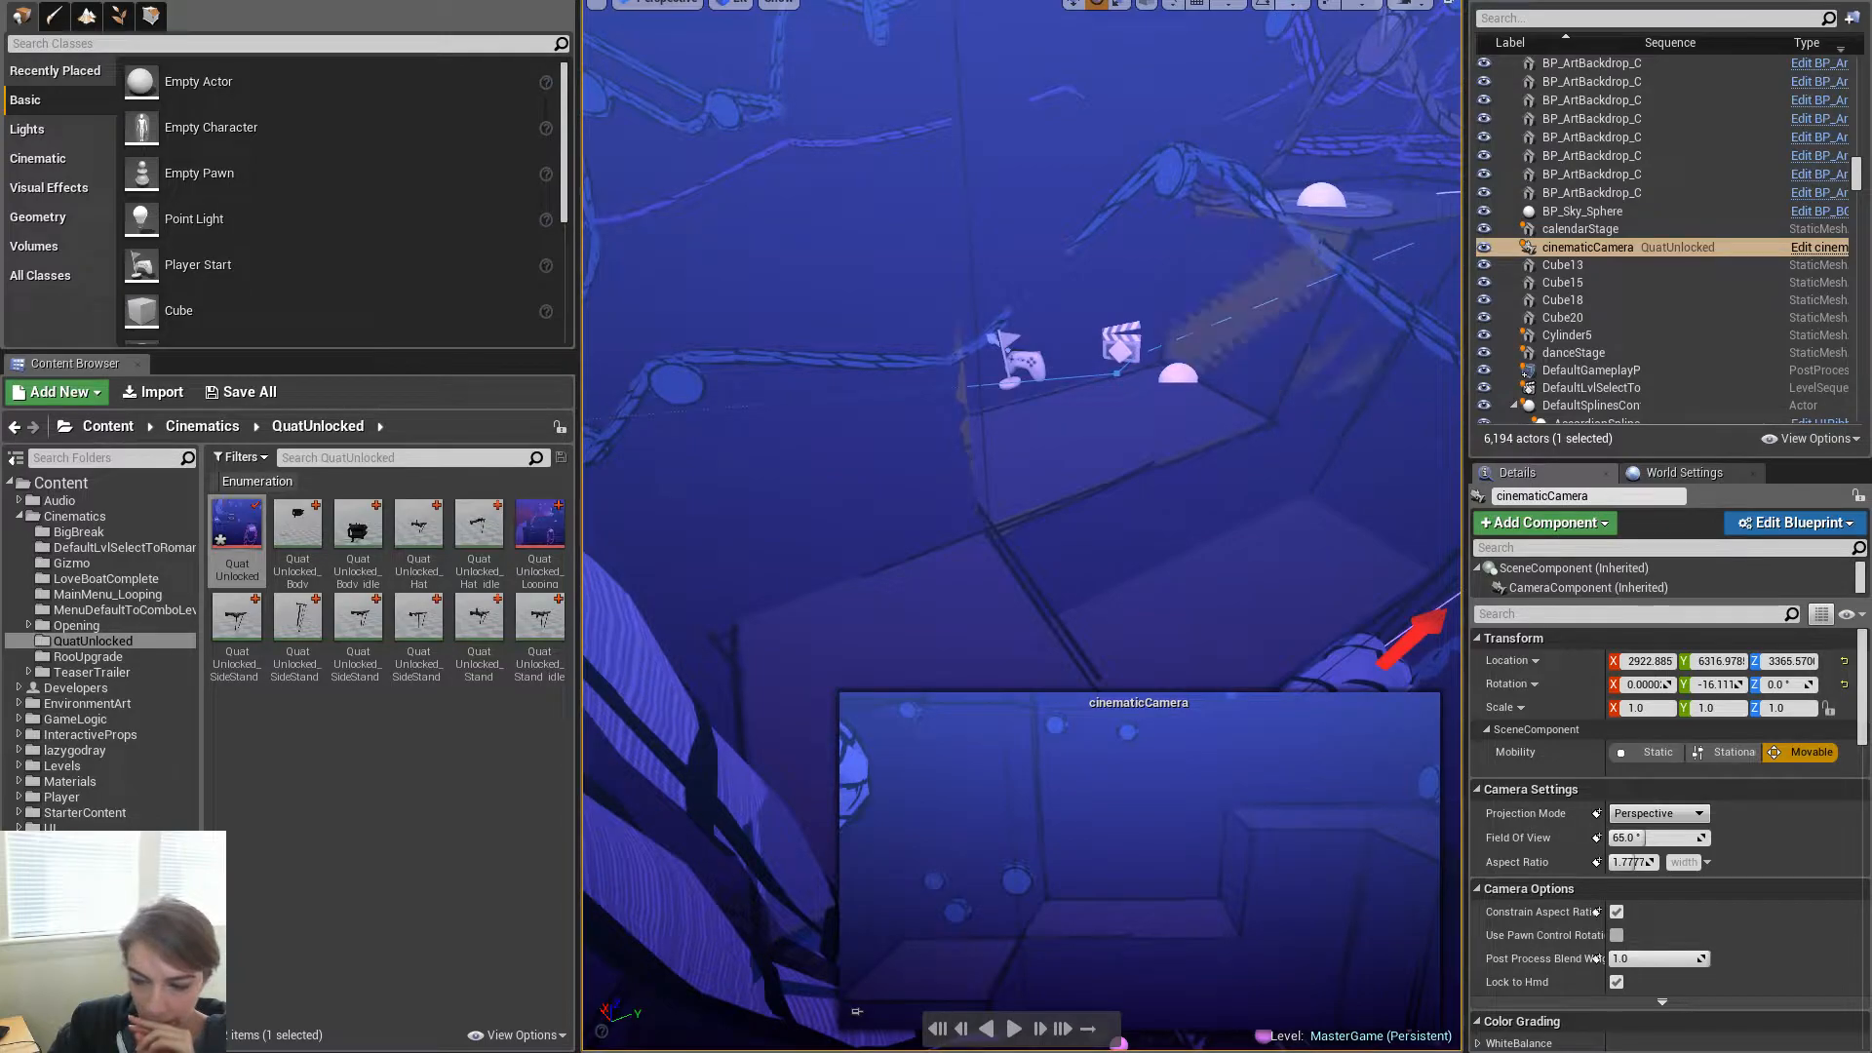
key("space")
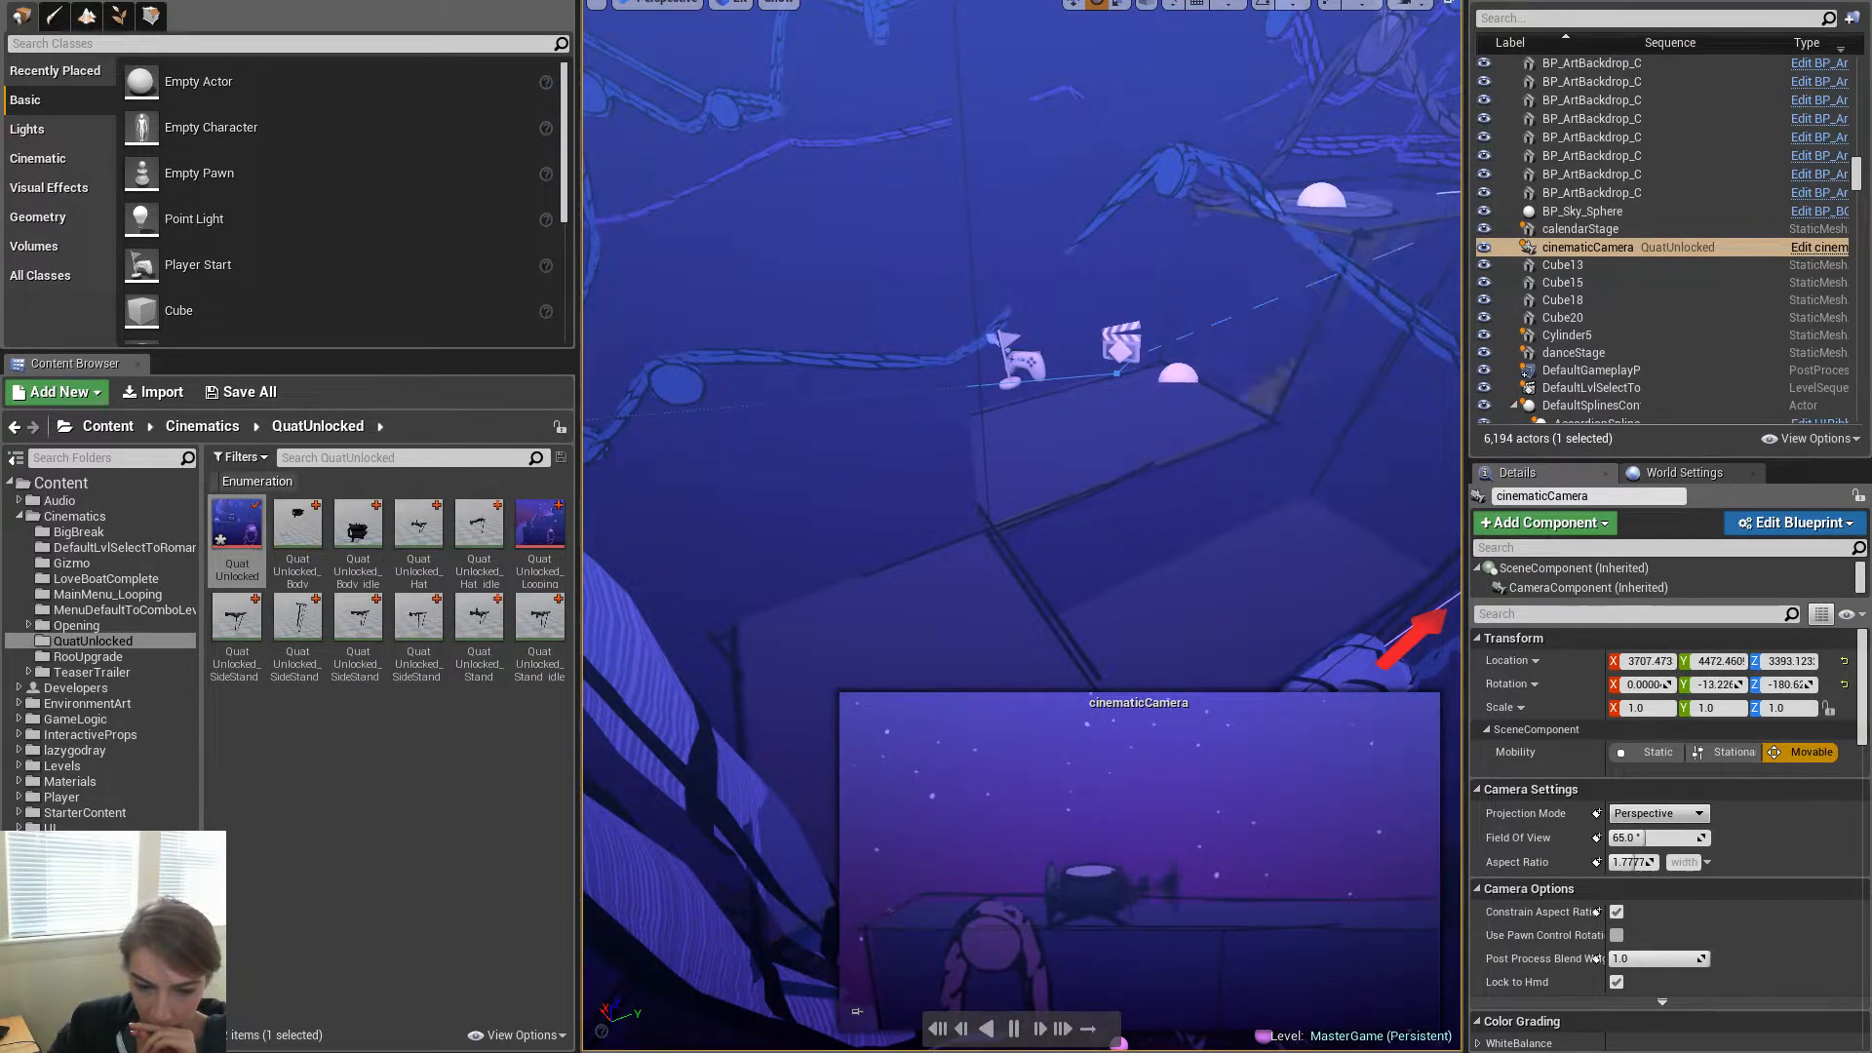
key("space")
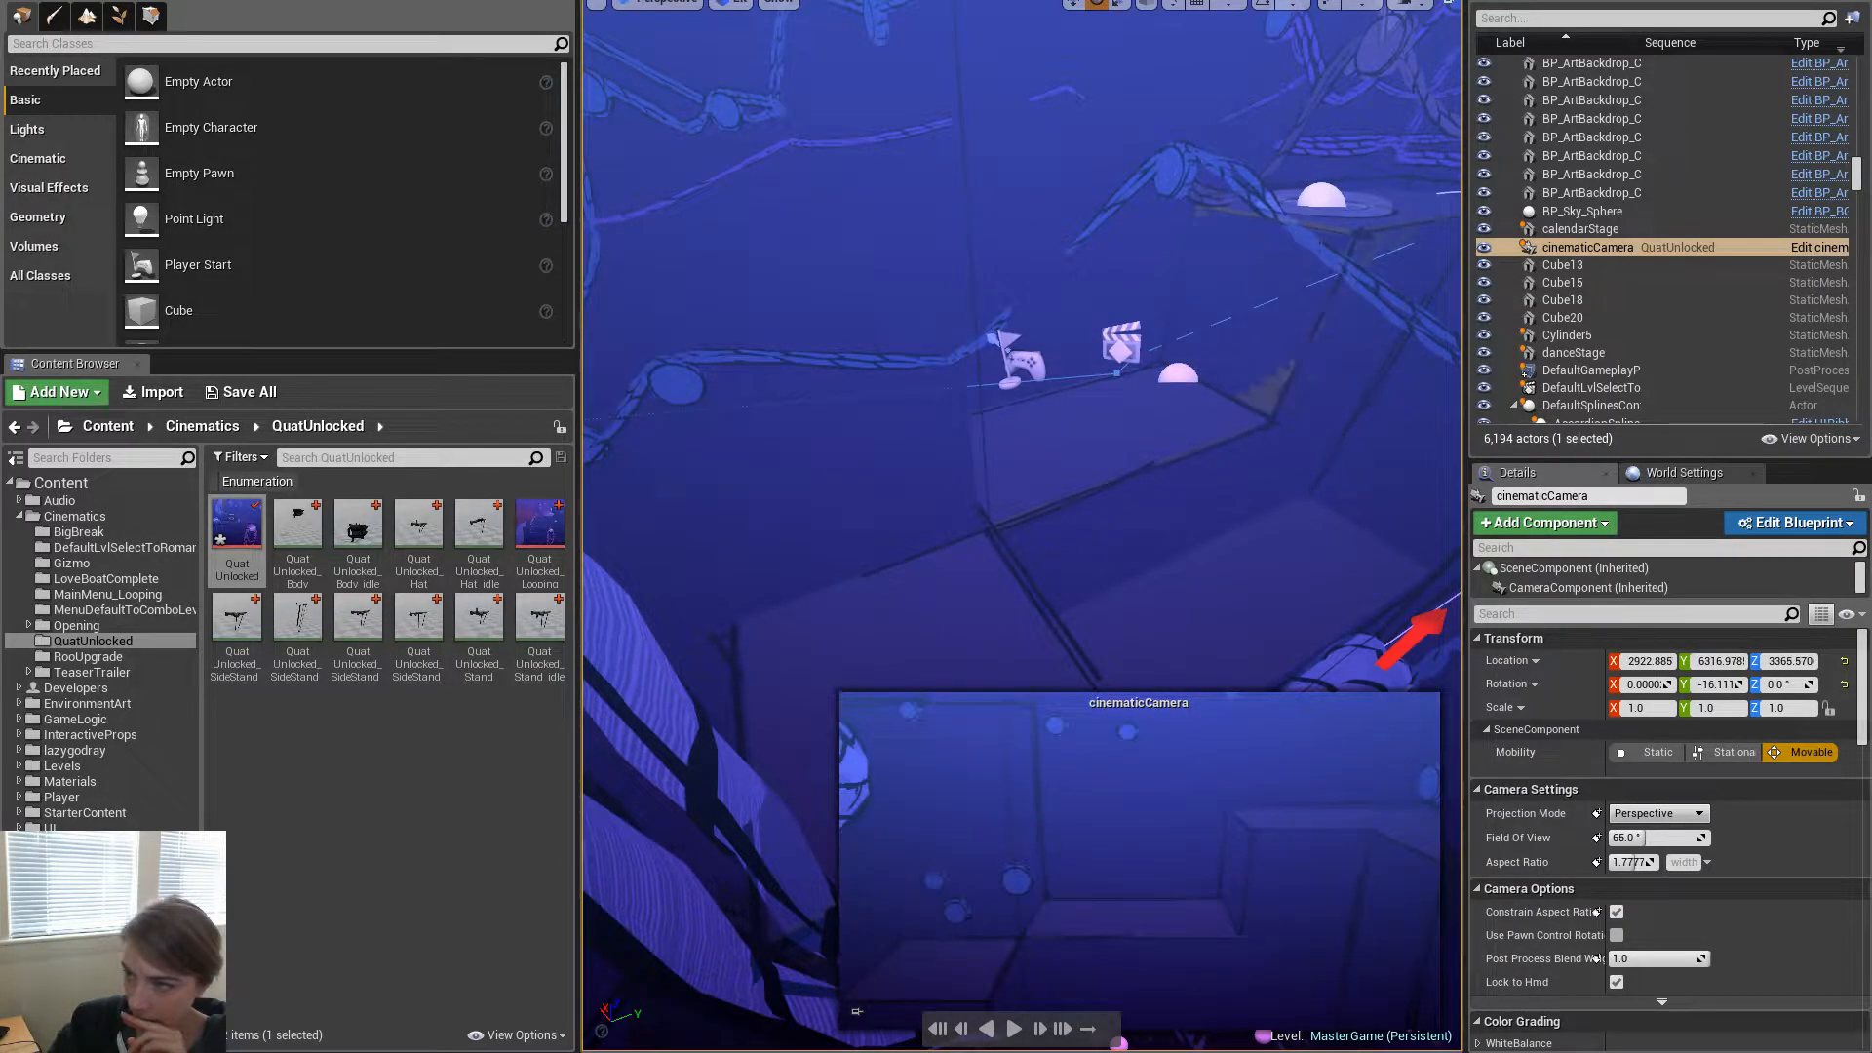
key("space")
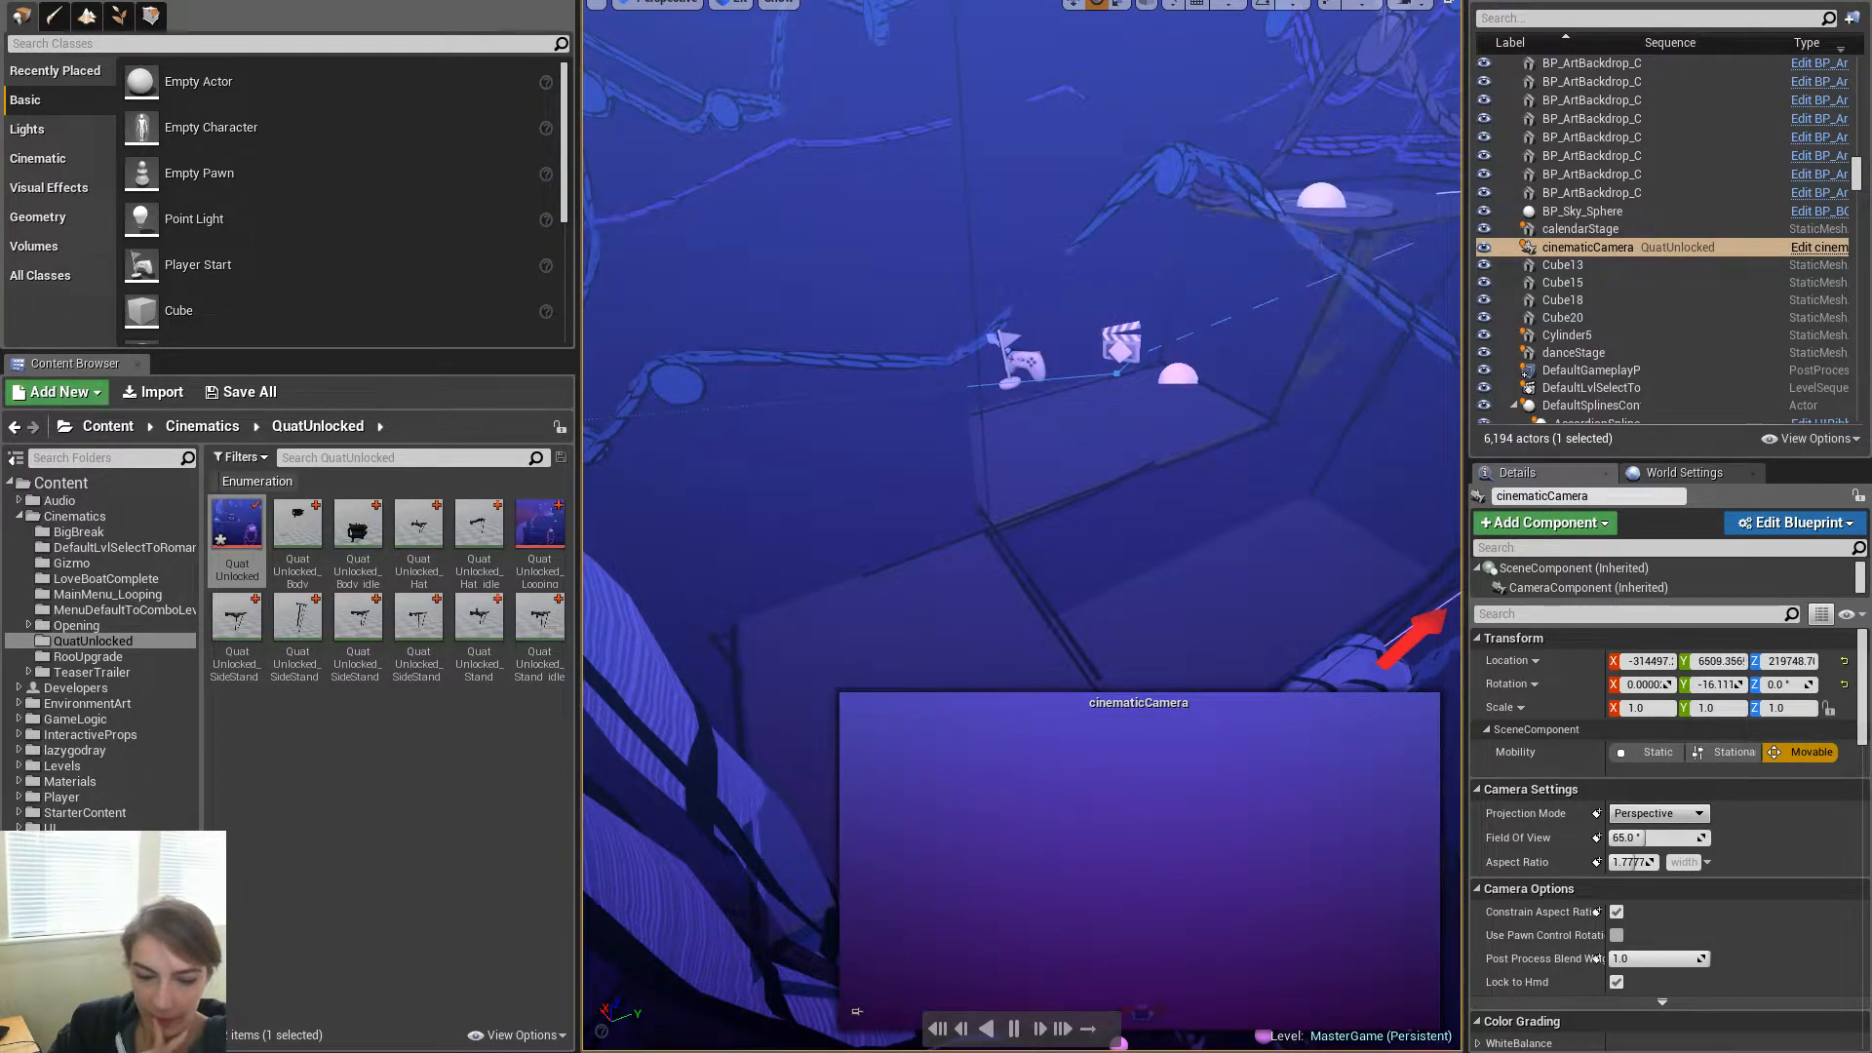
Pause the QuatUnlocked cinematic and inspect the level around the cinematicCamera from a new viewpoint
key("space")
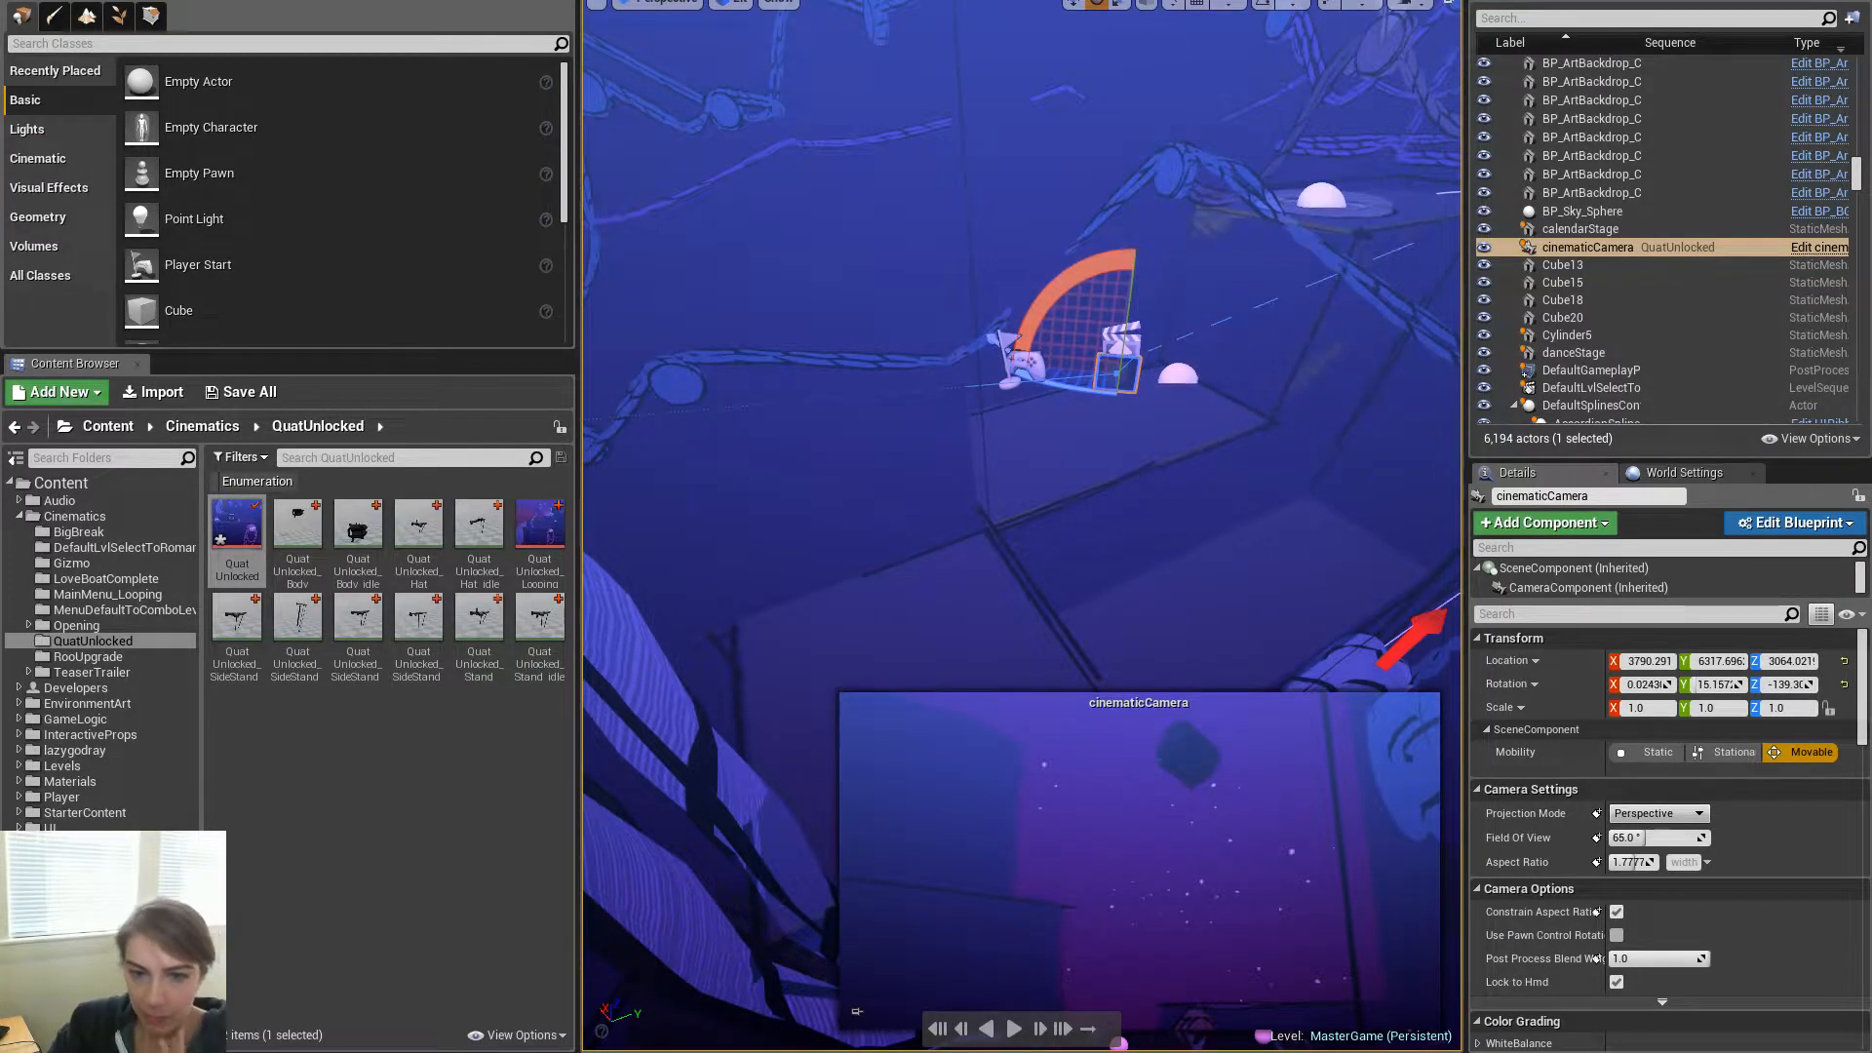
right_click_drag(1022, 526, 834, 407)
key("w")
key("w")
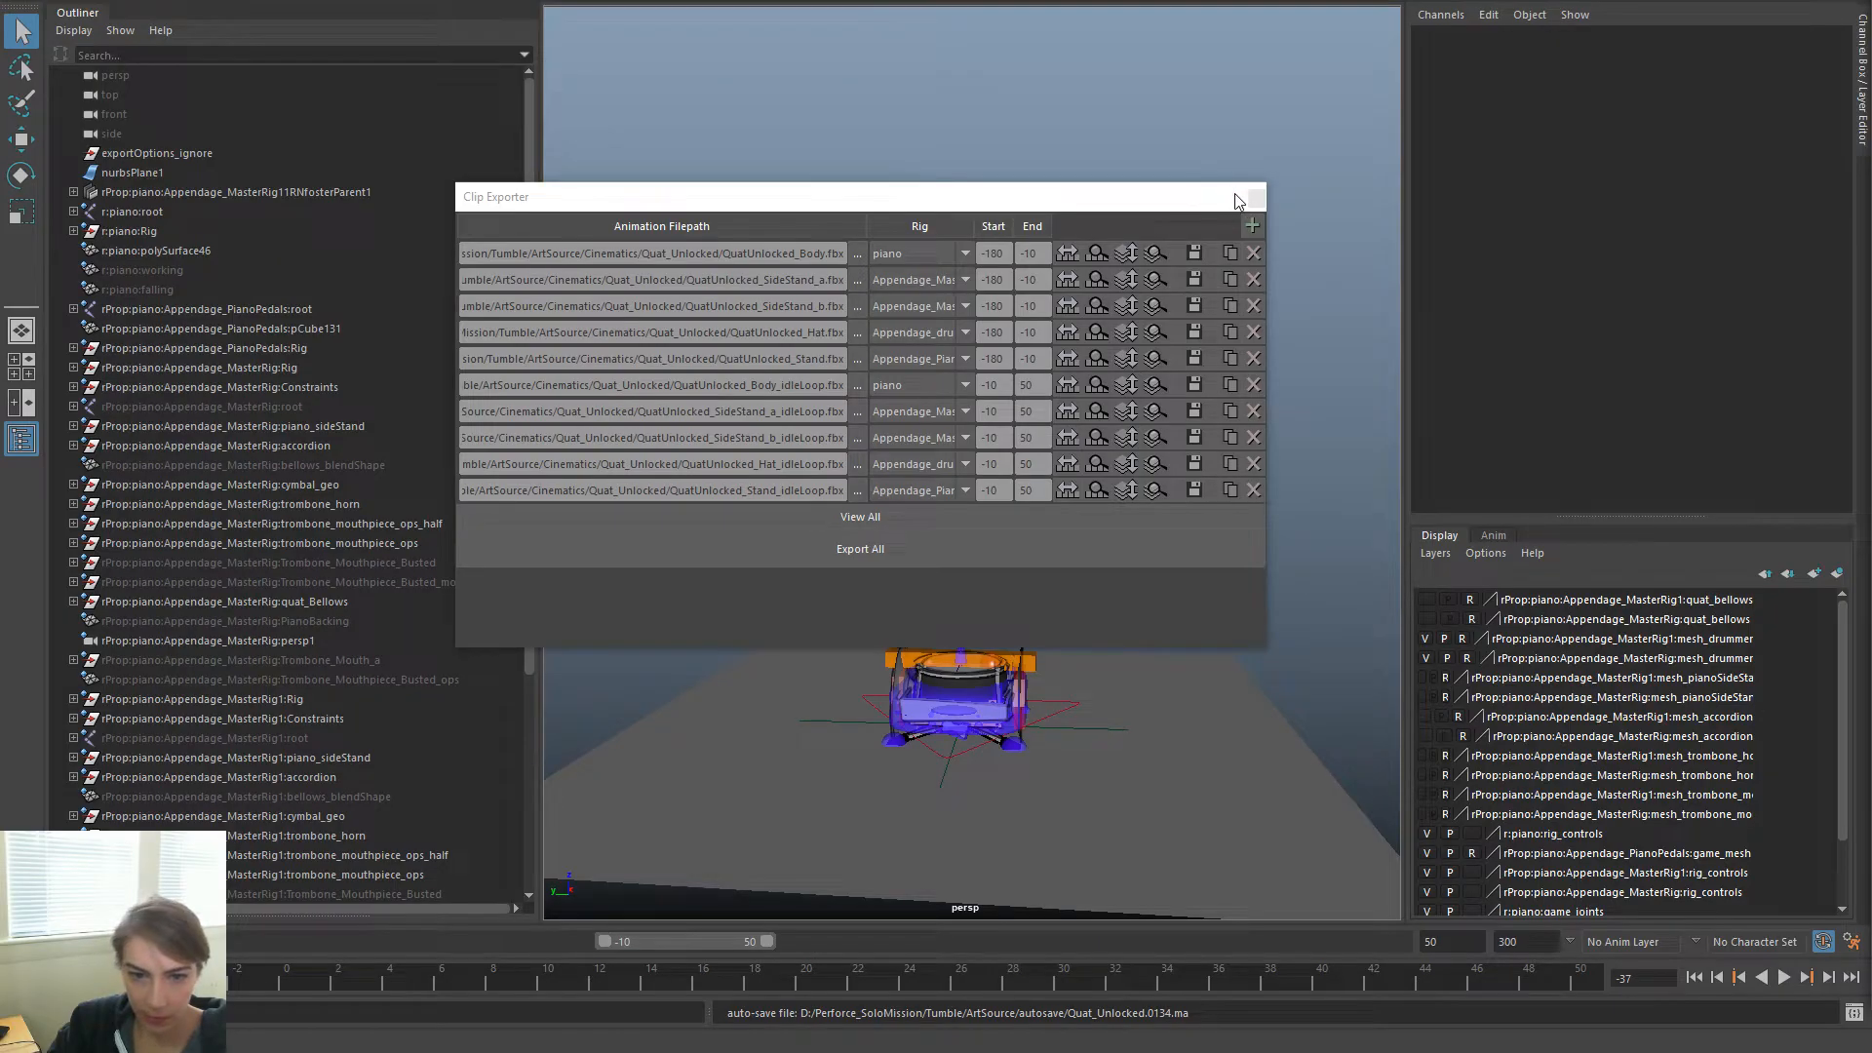
Switch to Maya, close the Clip Exporter and examine the piano rig's pose at frame -10
left_click(1241, 196)
left_click_drag(1256, 602, 1191, 689, "alt")
right_click_drag(1191, 689, 1007, 657, "alt")
left_click_drag(1007, 656, 1097, 658, "alt")
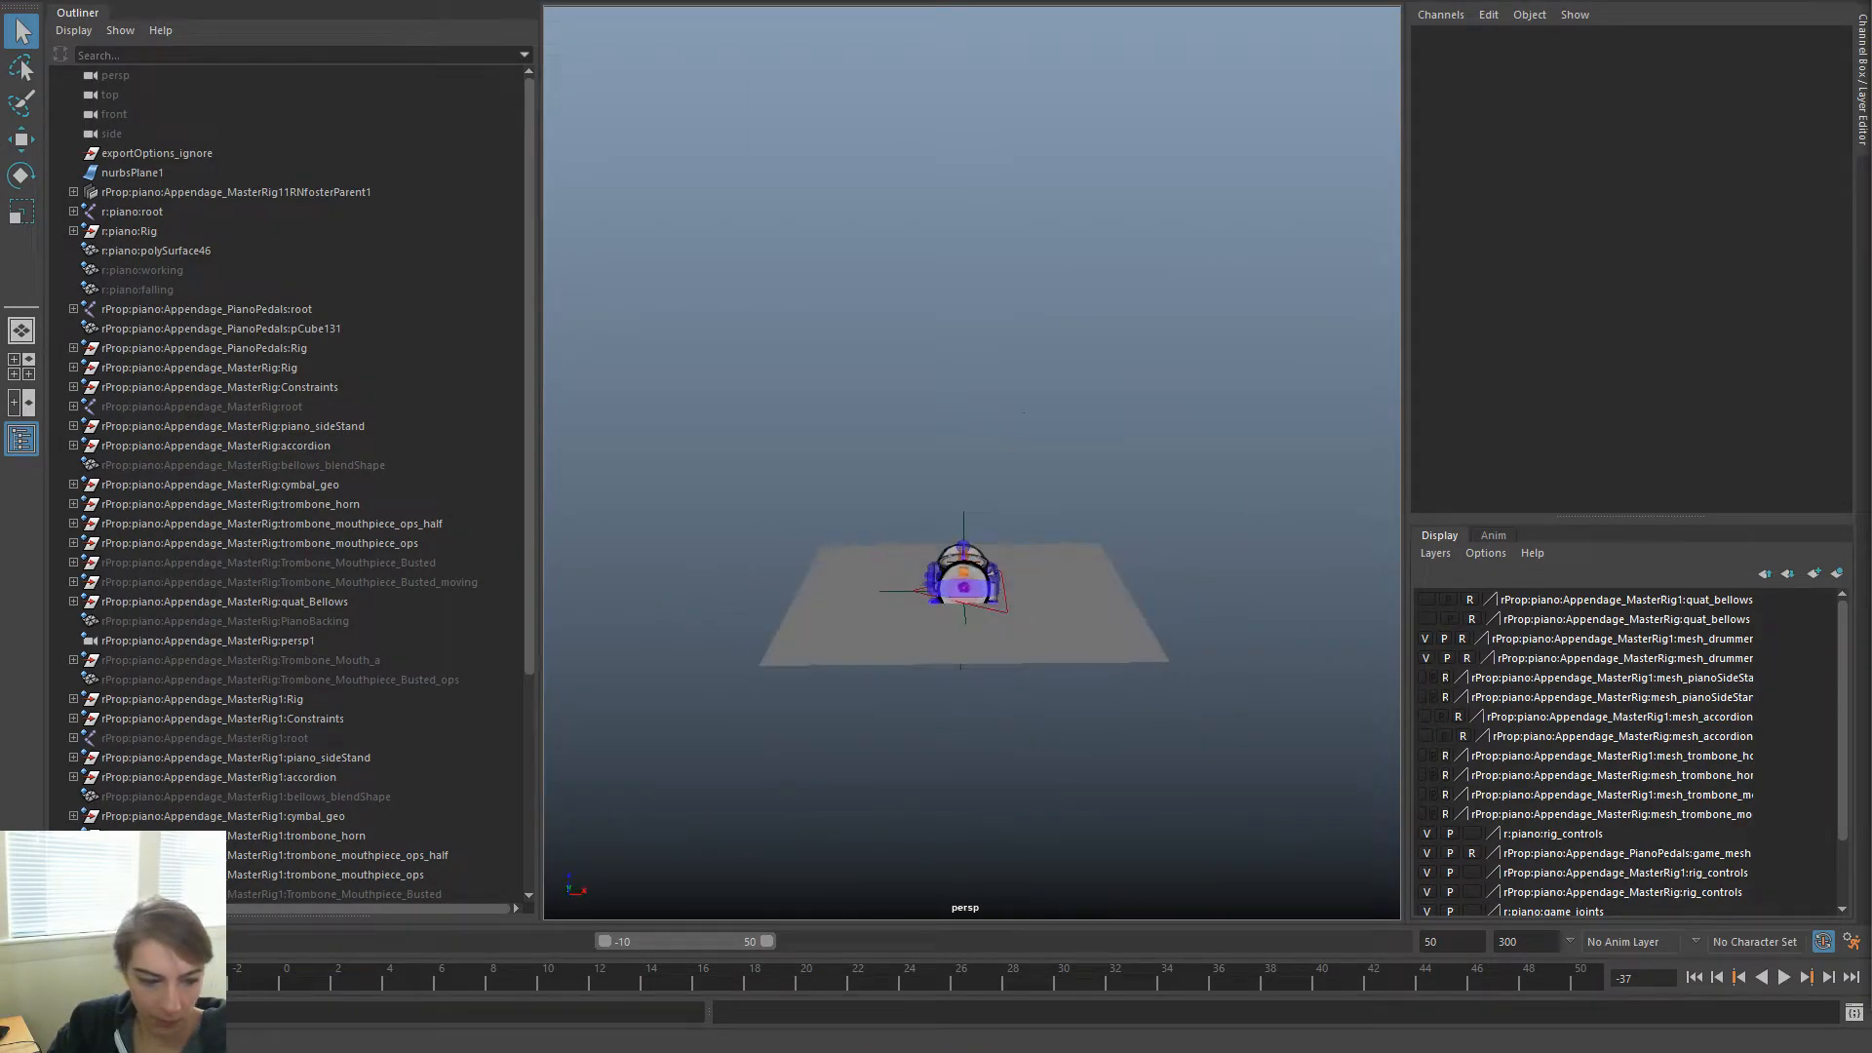
left_click_drag(848, 719, 891, 781, "alt")
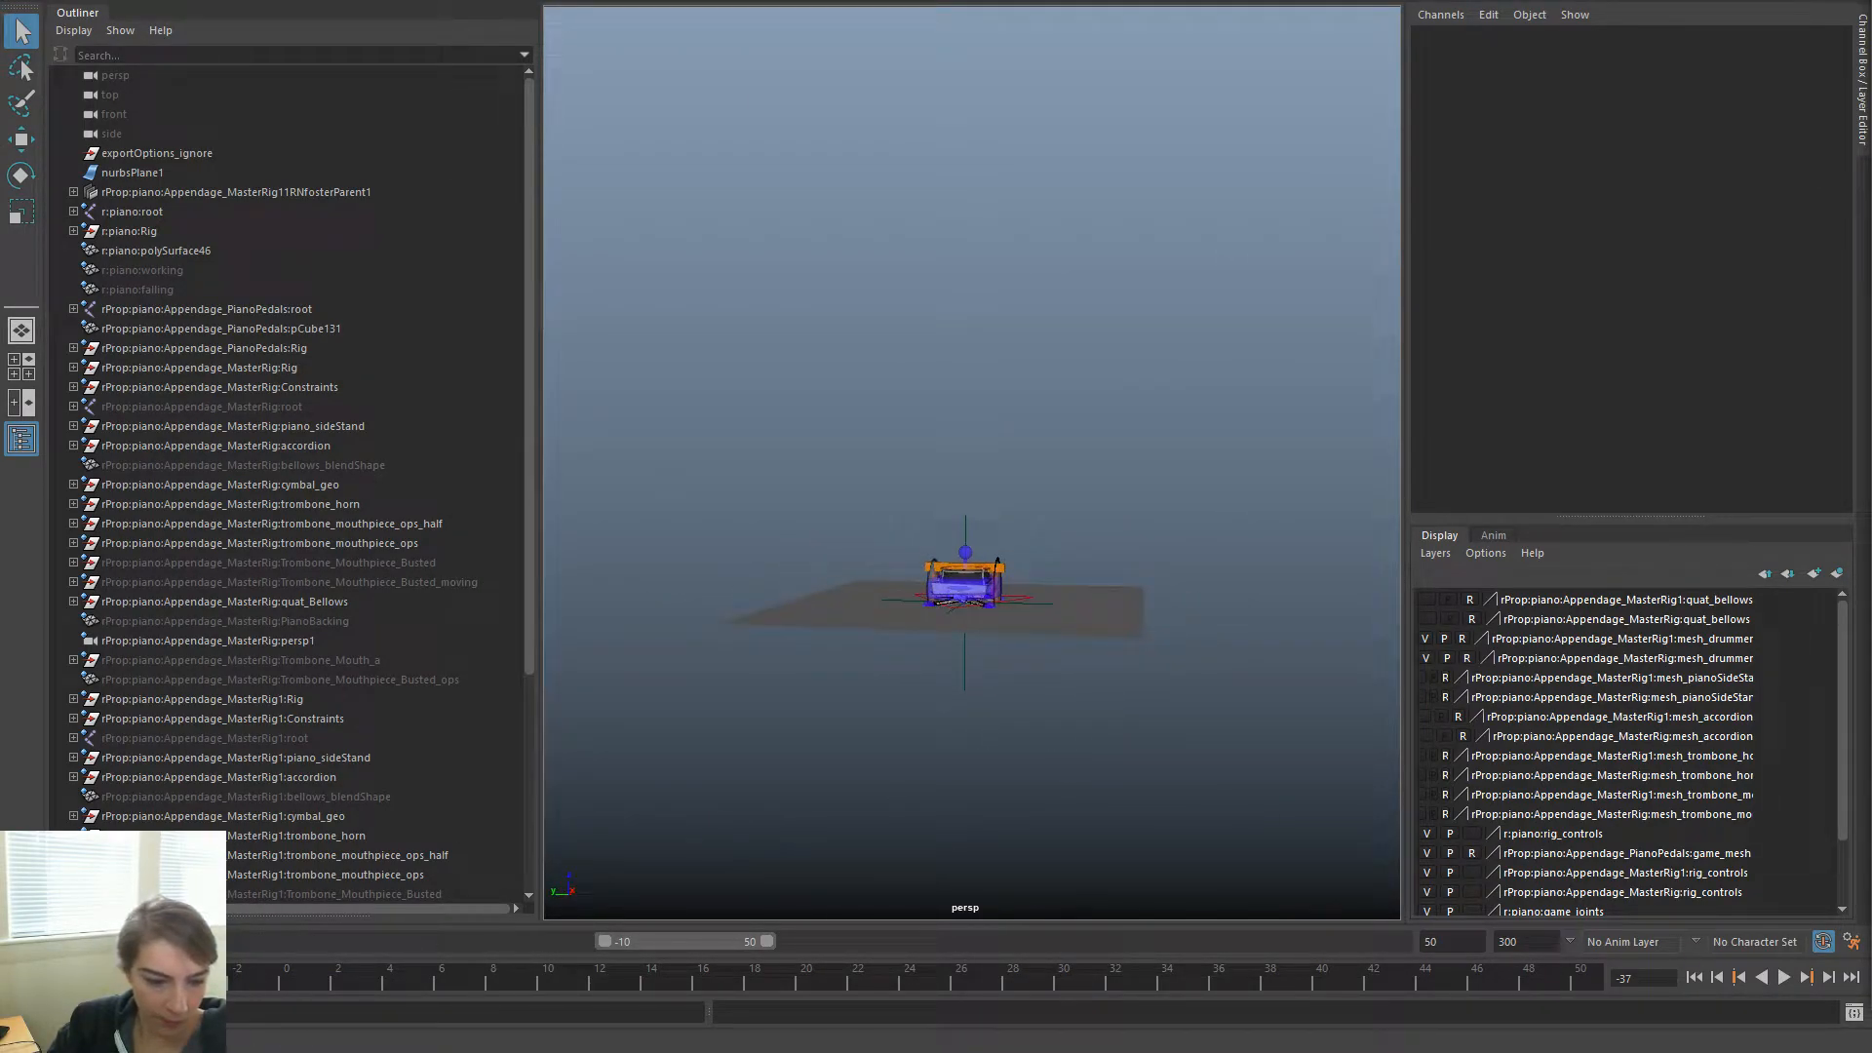
mouse_move(223, 973)
left_mouse_down()
mouse_move(1510, 974)
mouse_move(226, 972)
left_mouse_up()
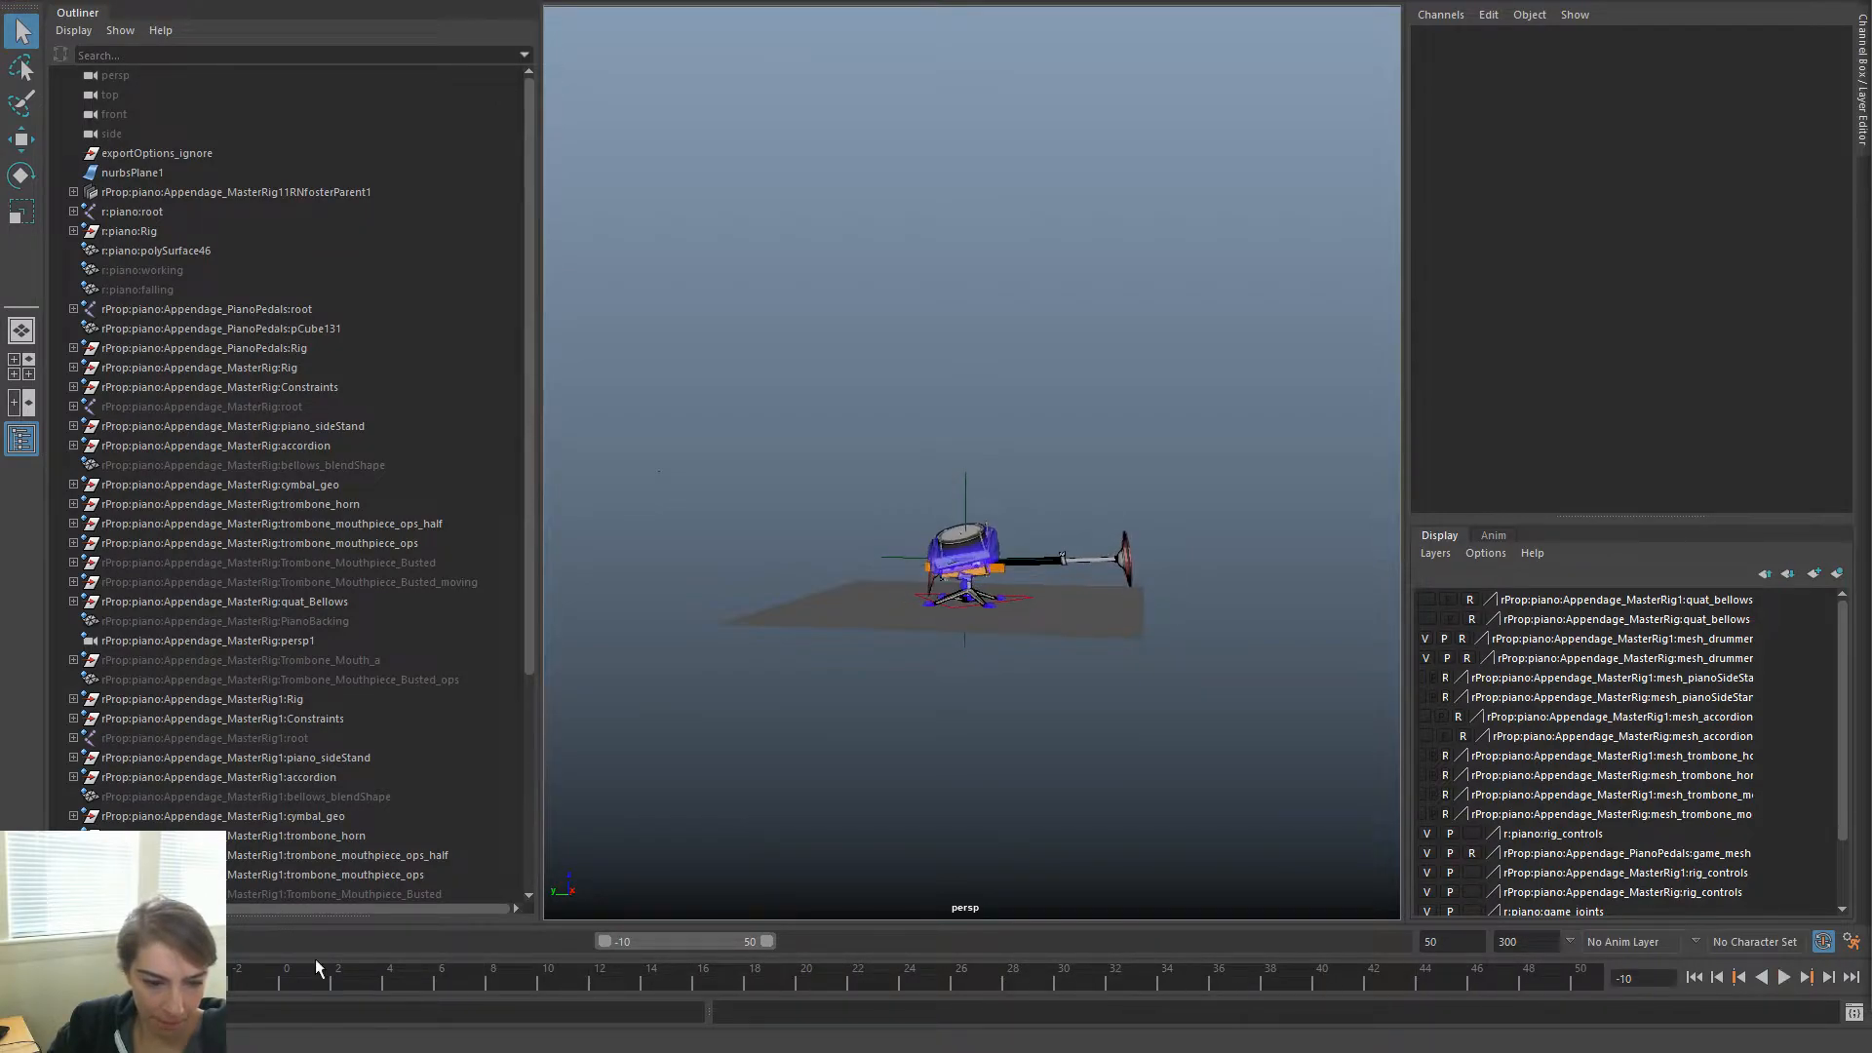
Extend the playback range back to the earlier negative frames and select the airborne piano rig's cog control at frame -138
left_click_drag(603, 941, 210, 942)
left_click_drag(1188, 987, 308, 915)
left_click_drag(899, 211, 605, 171, "alt")
right_click_drag(606, 172, 794, 178, "alt")
left_click(879, 106)
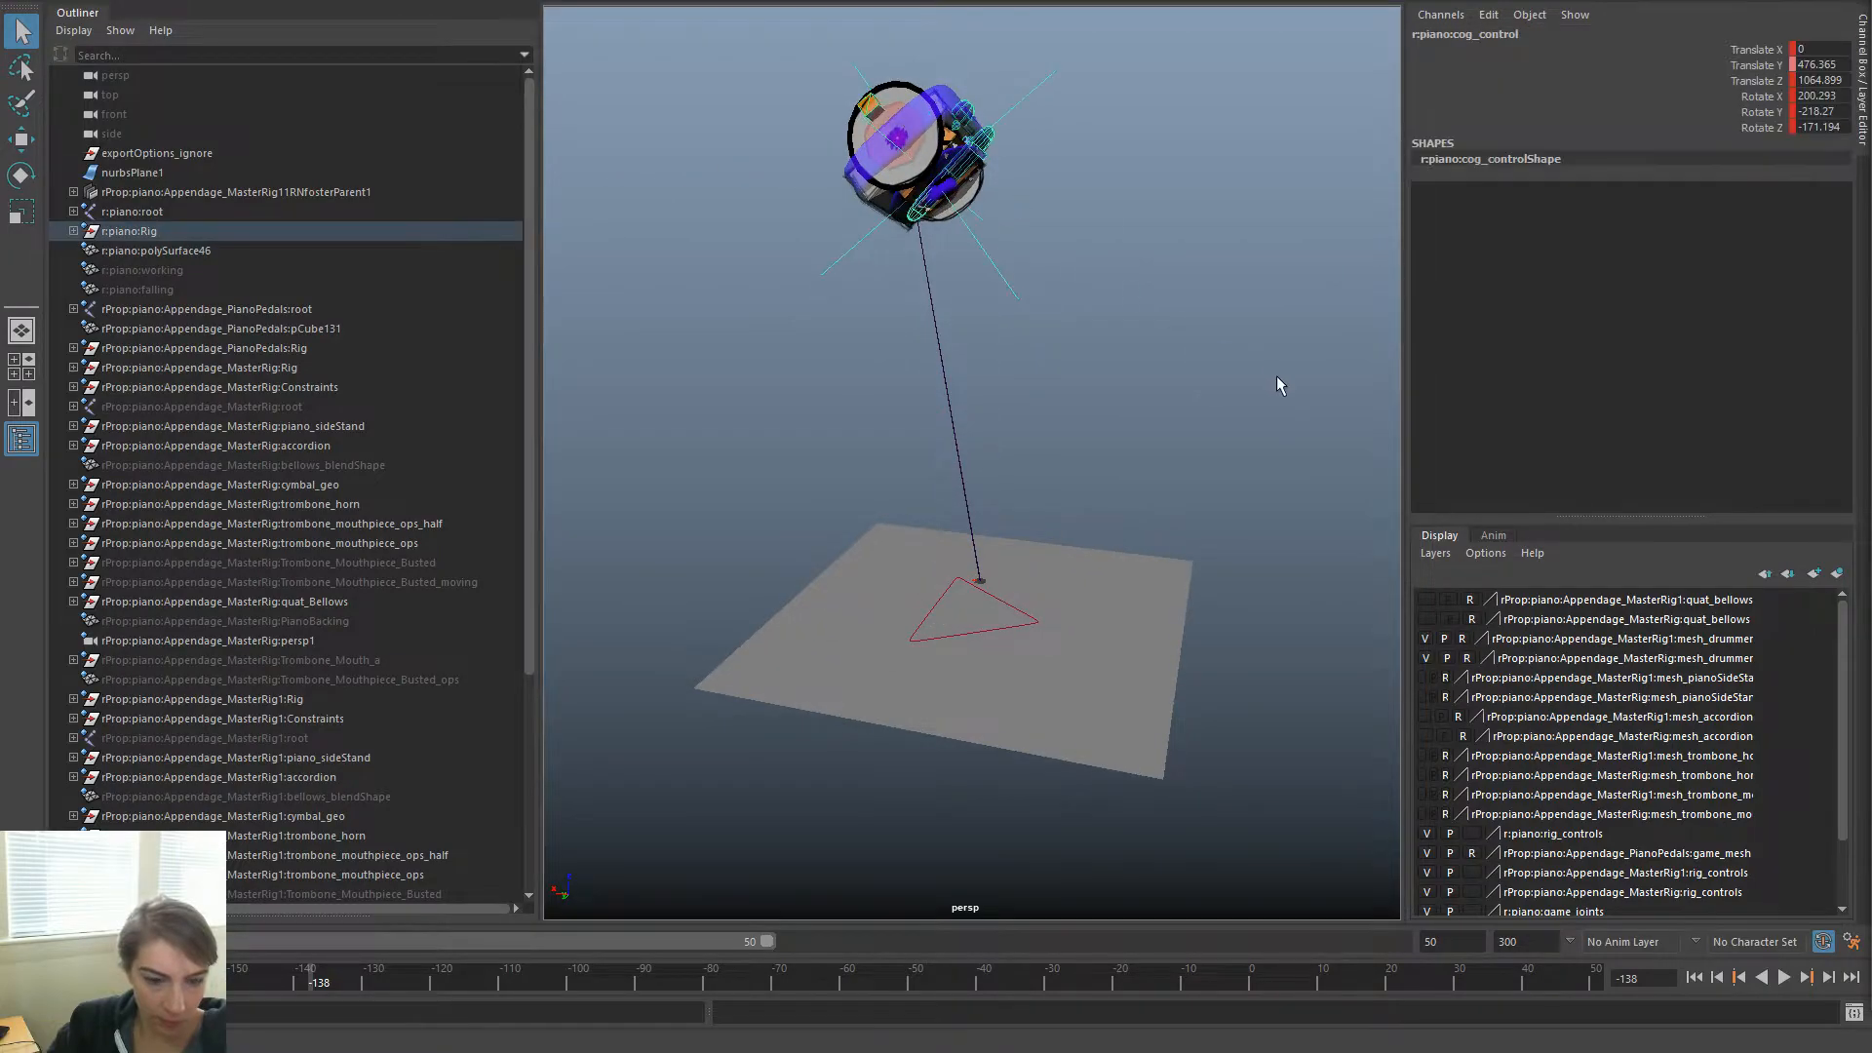
Scale the cog control's Translate Z animation to about 1498 at frame -141
right_click_drag(1278, 376, 965, 324, "alt")
left_click_drag(965, 324, 1121, 468, "alt")
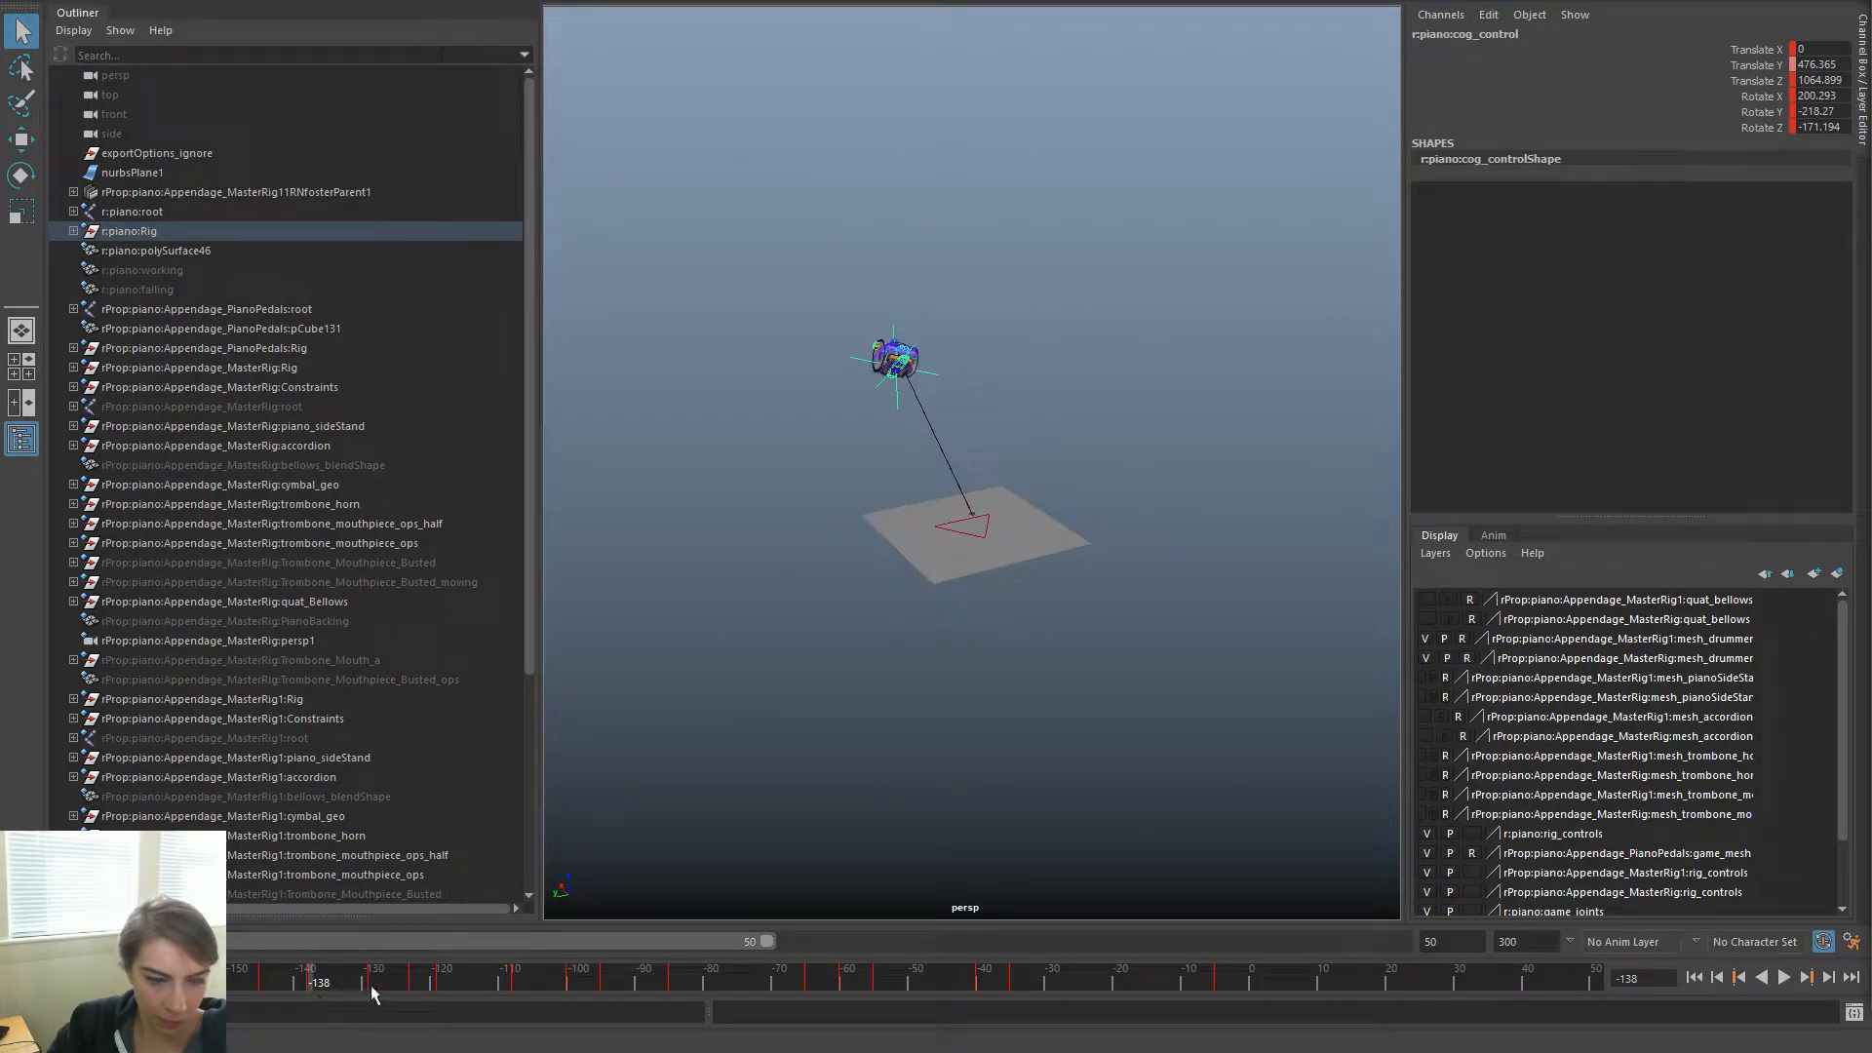
left_click_drag(376, 987, 292, 982)
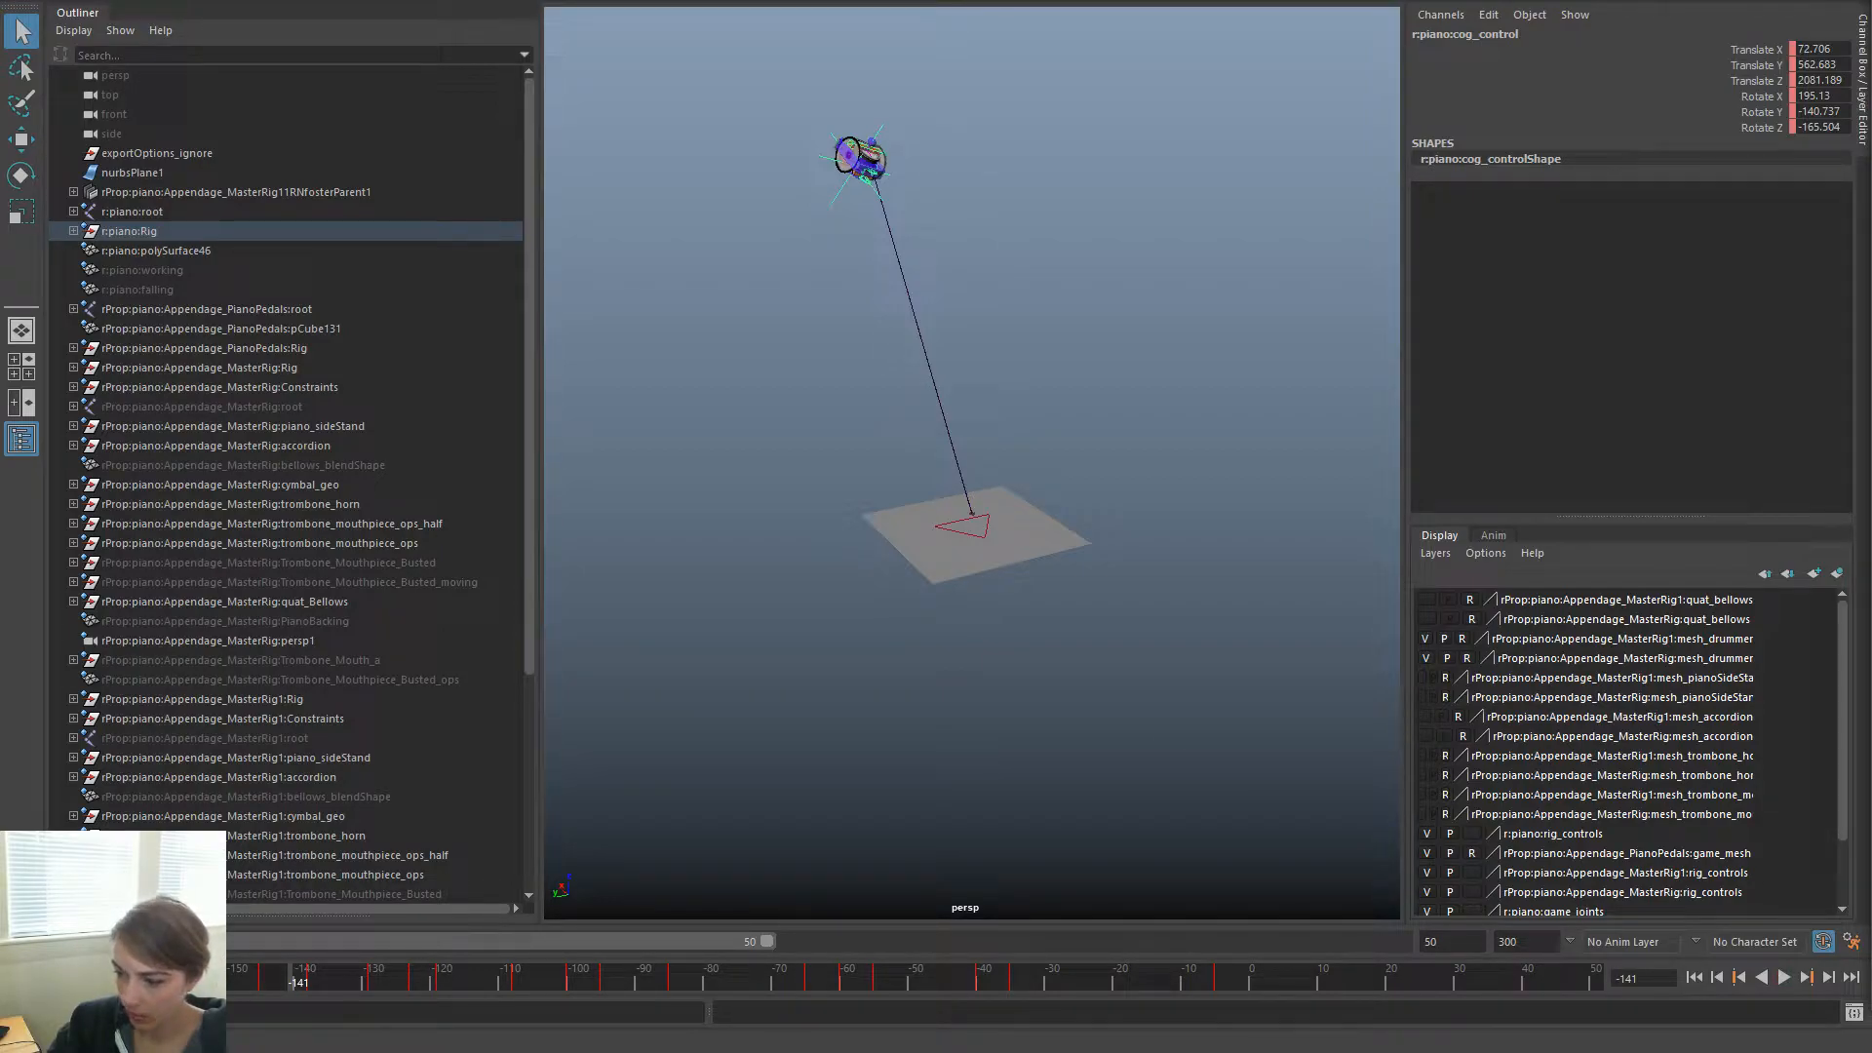
key("r")
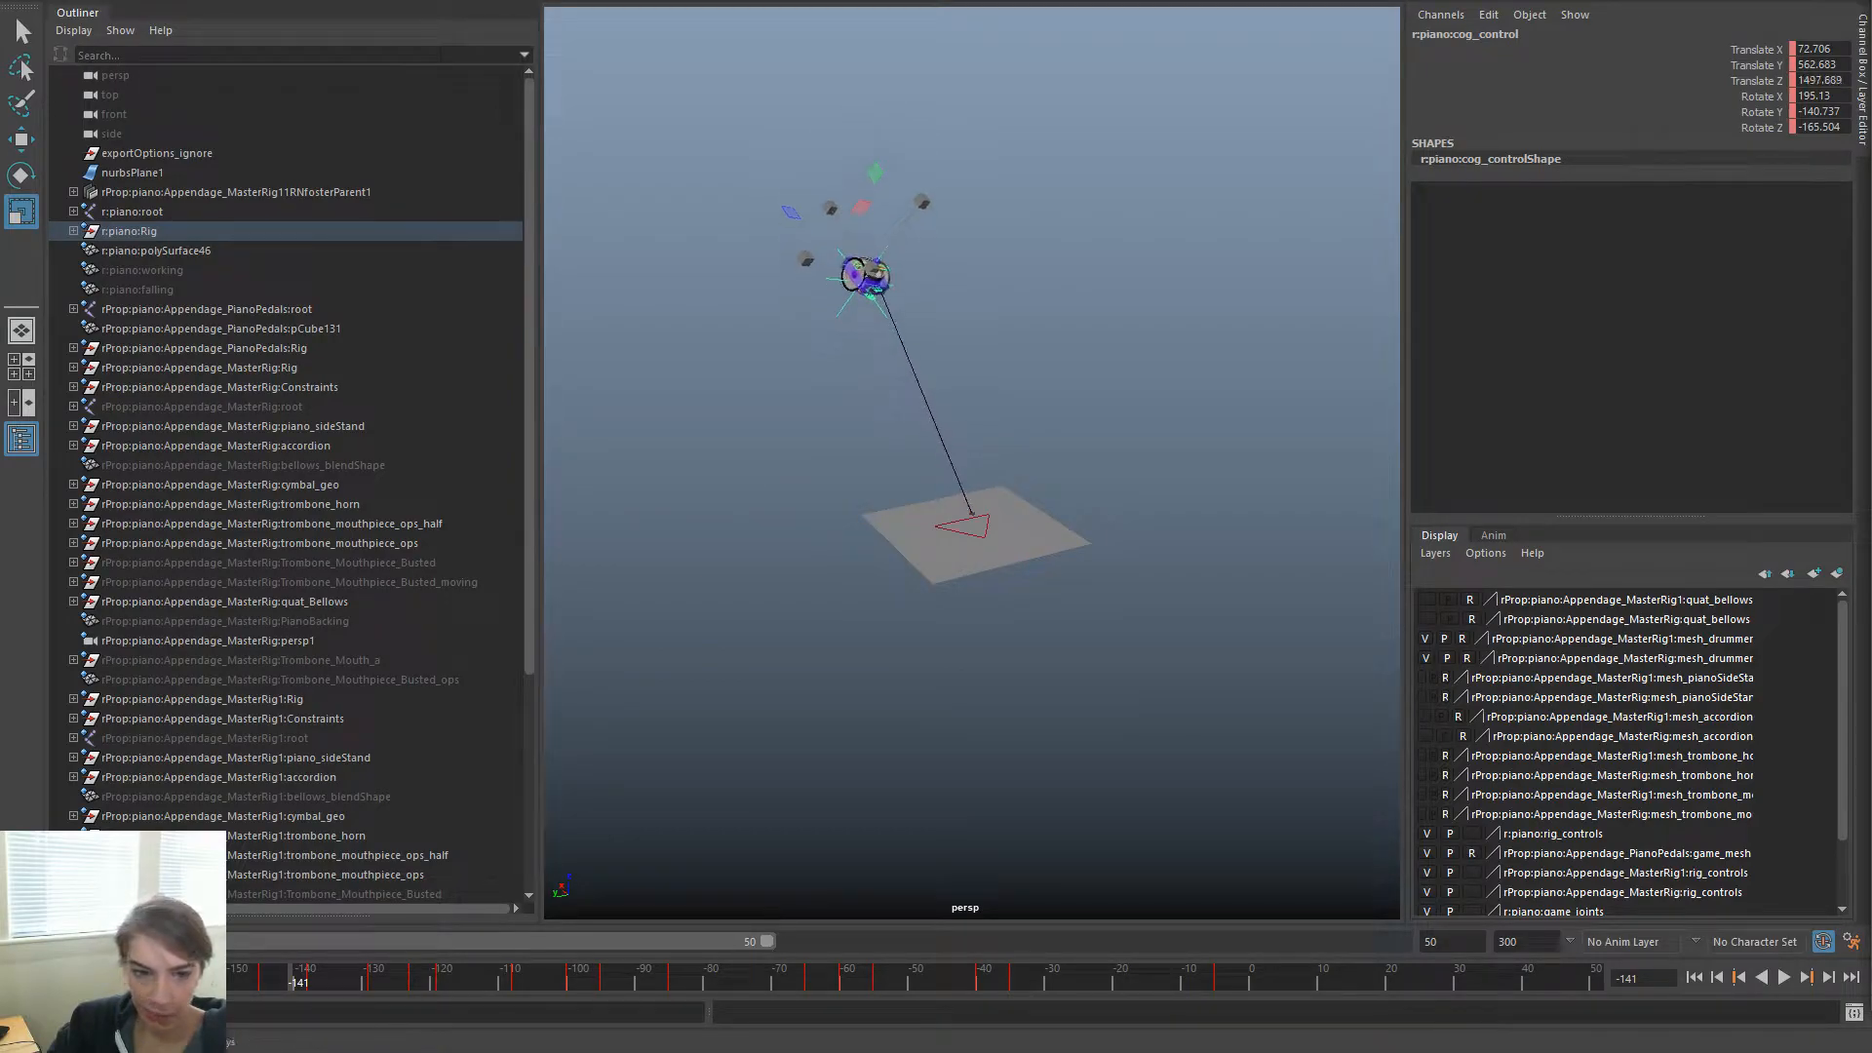
Try to shift the cog control's Translate X to about 12644 at frame -150, and undo the keyframe edits
key("w")
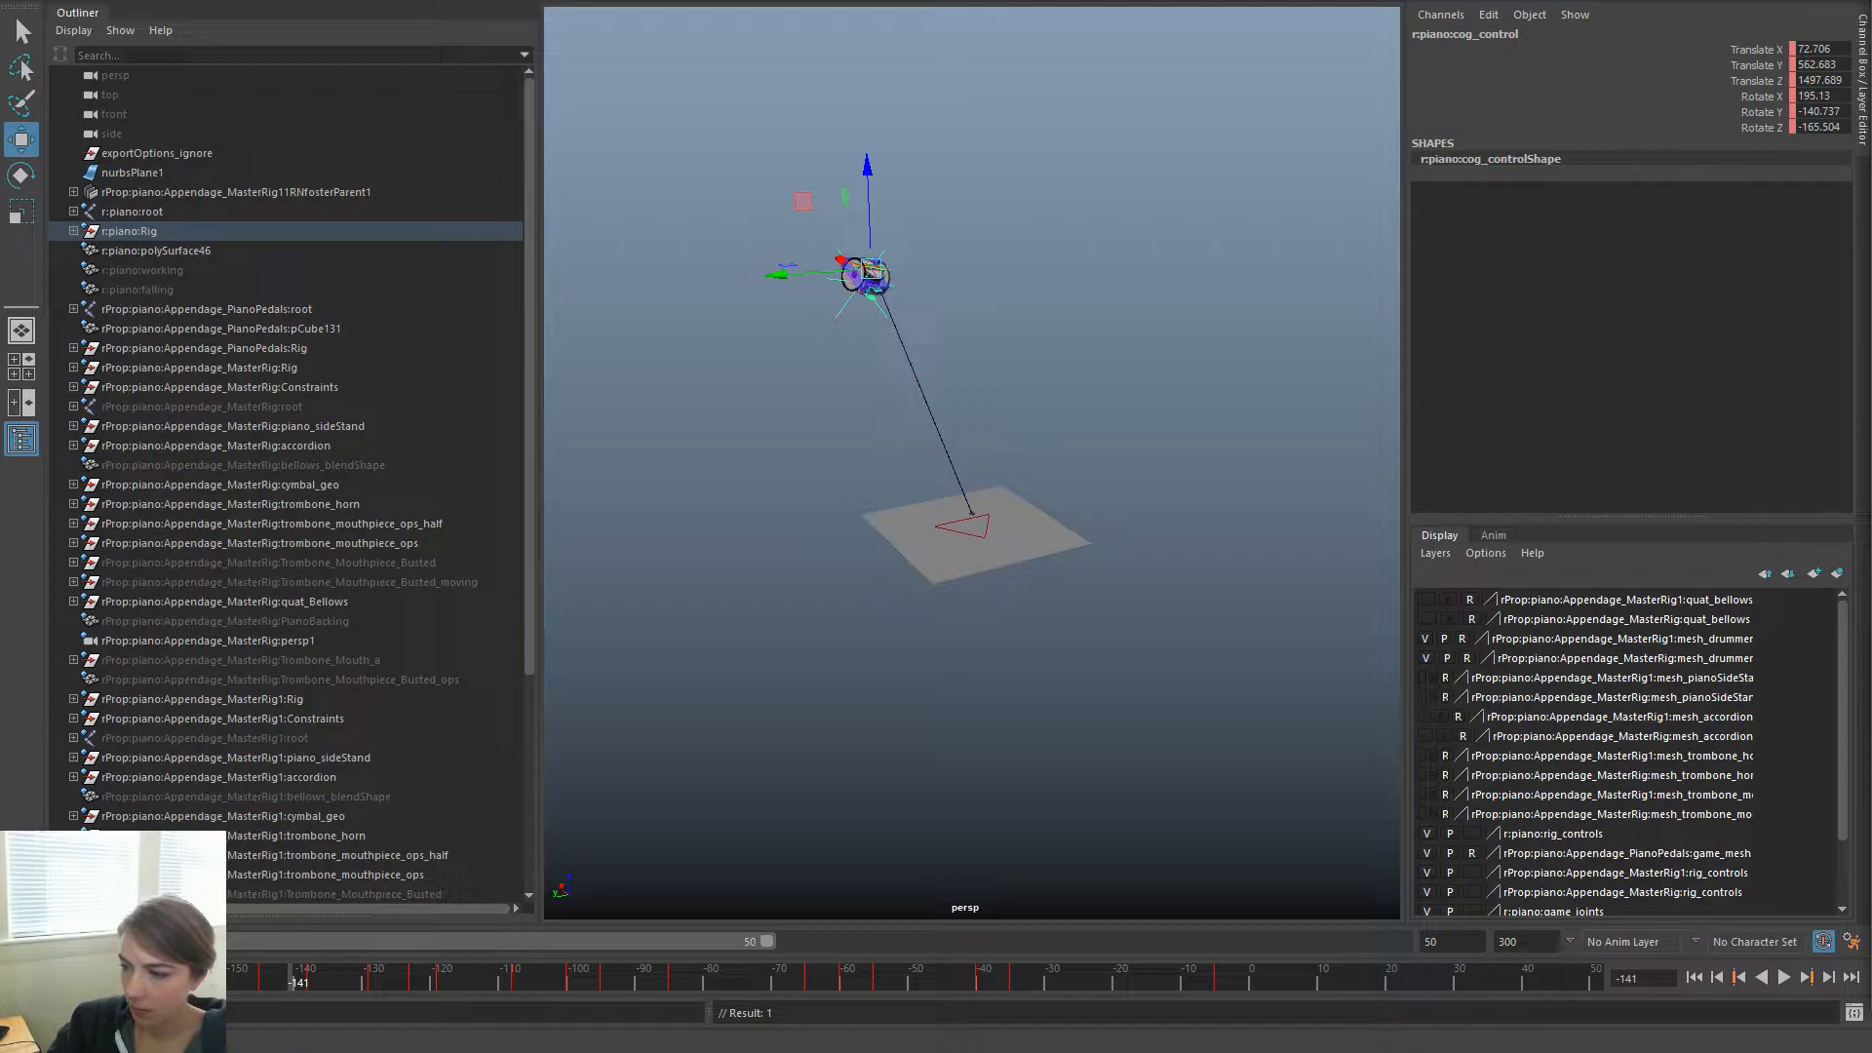
key("alt+v")
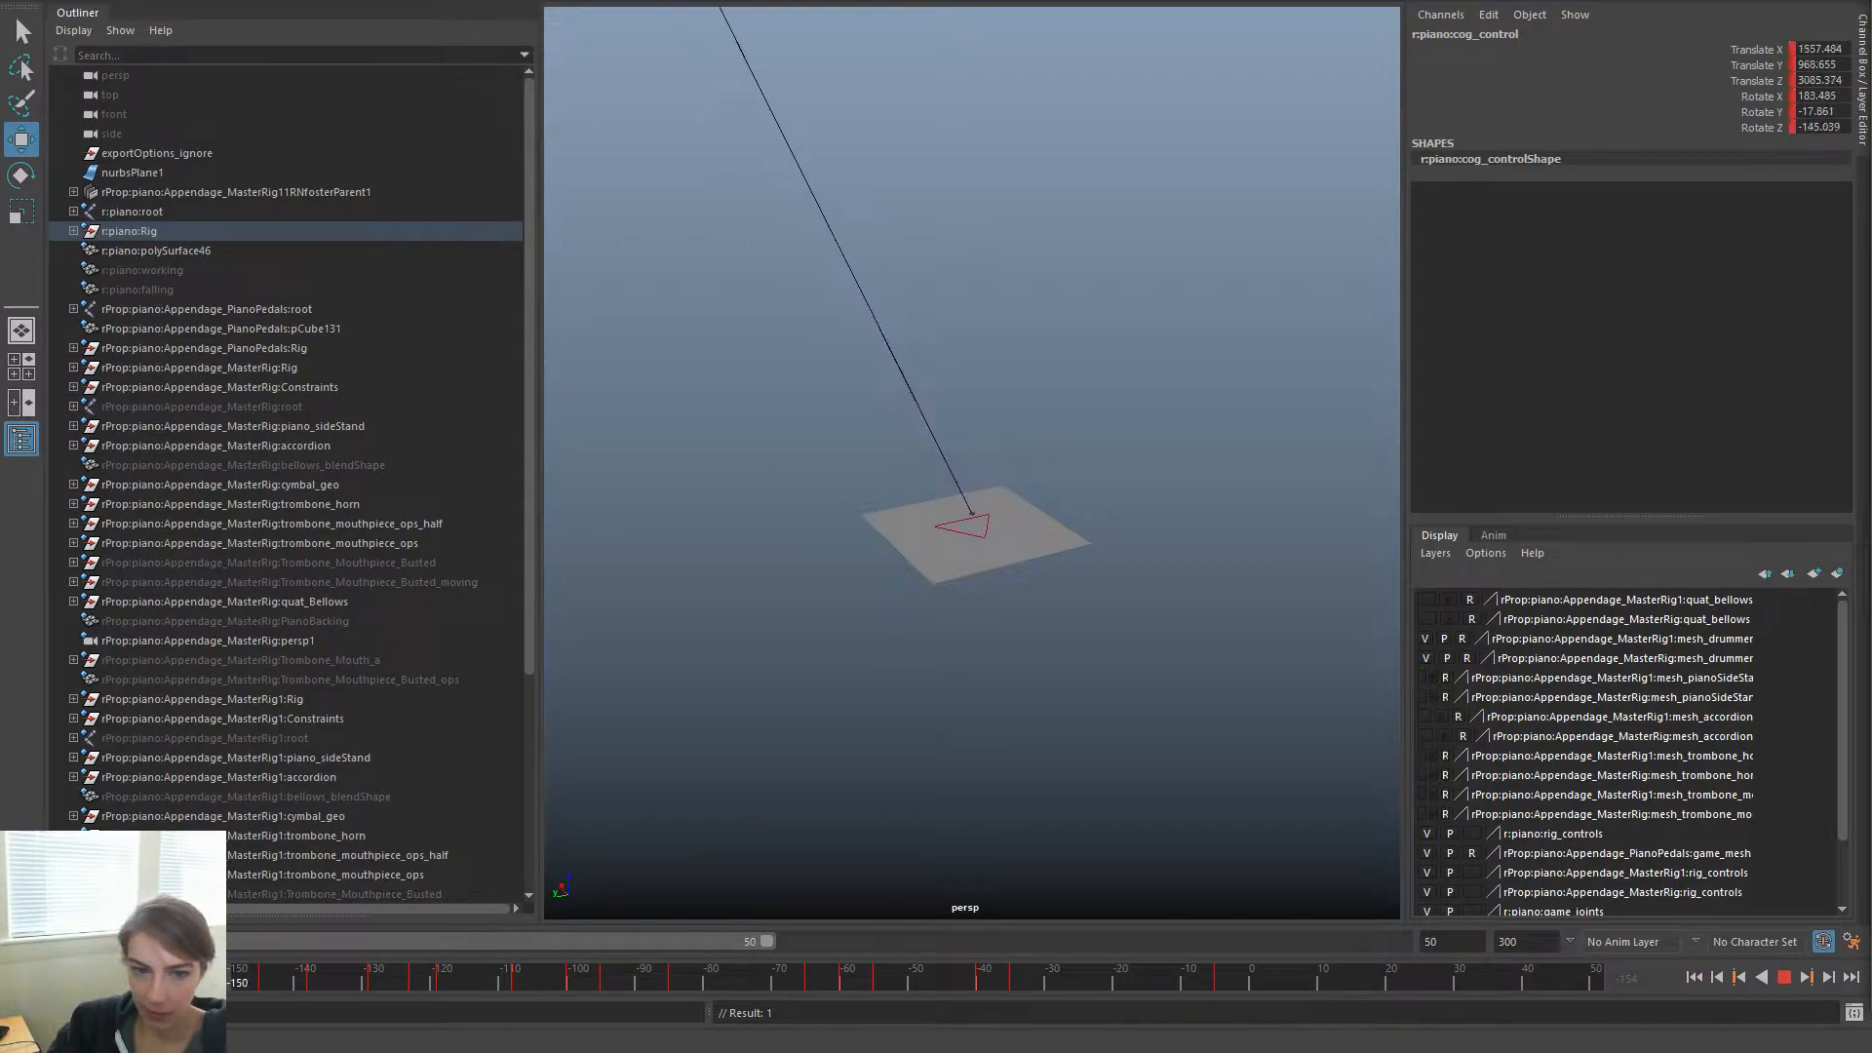
right_click_drag(1283, 353, 1188, 499)
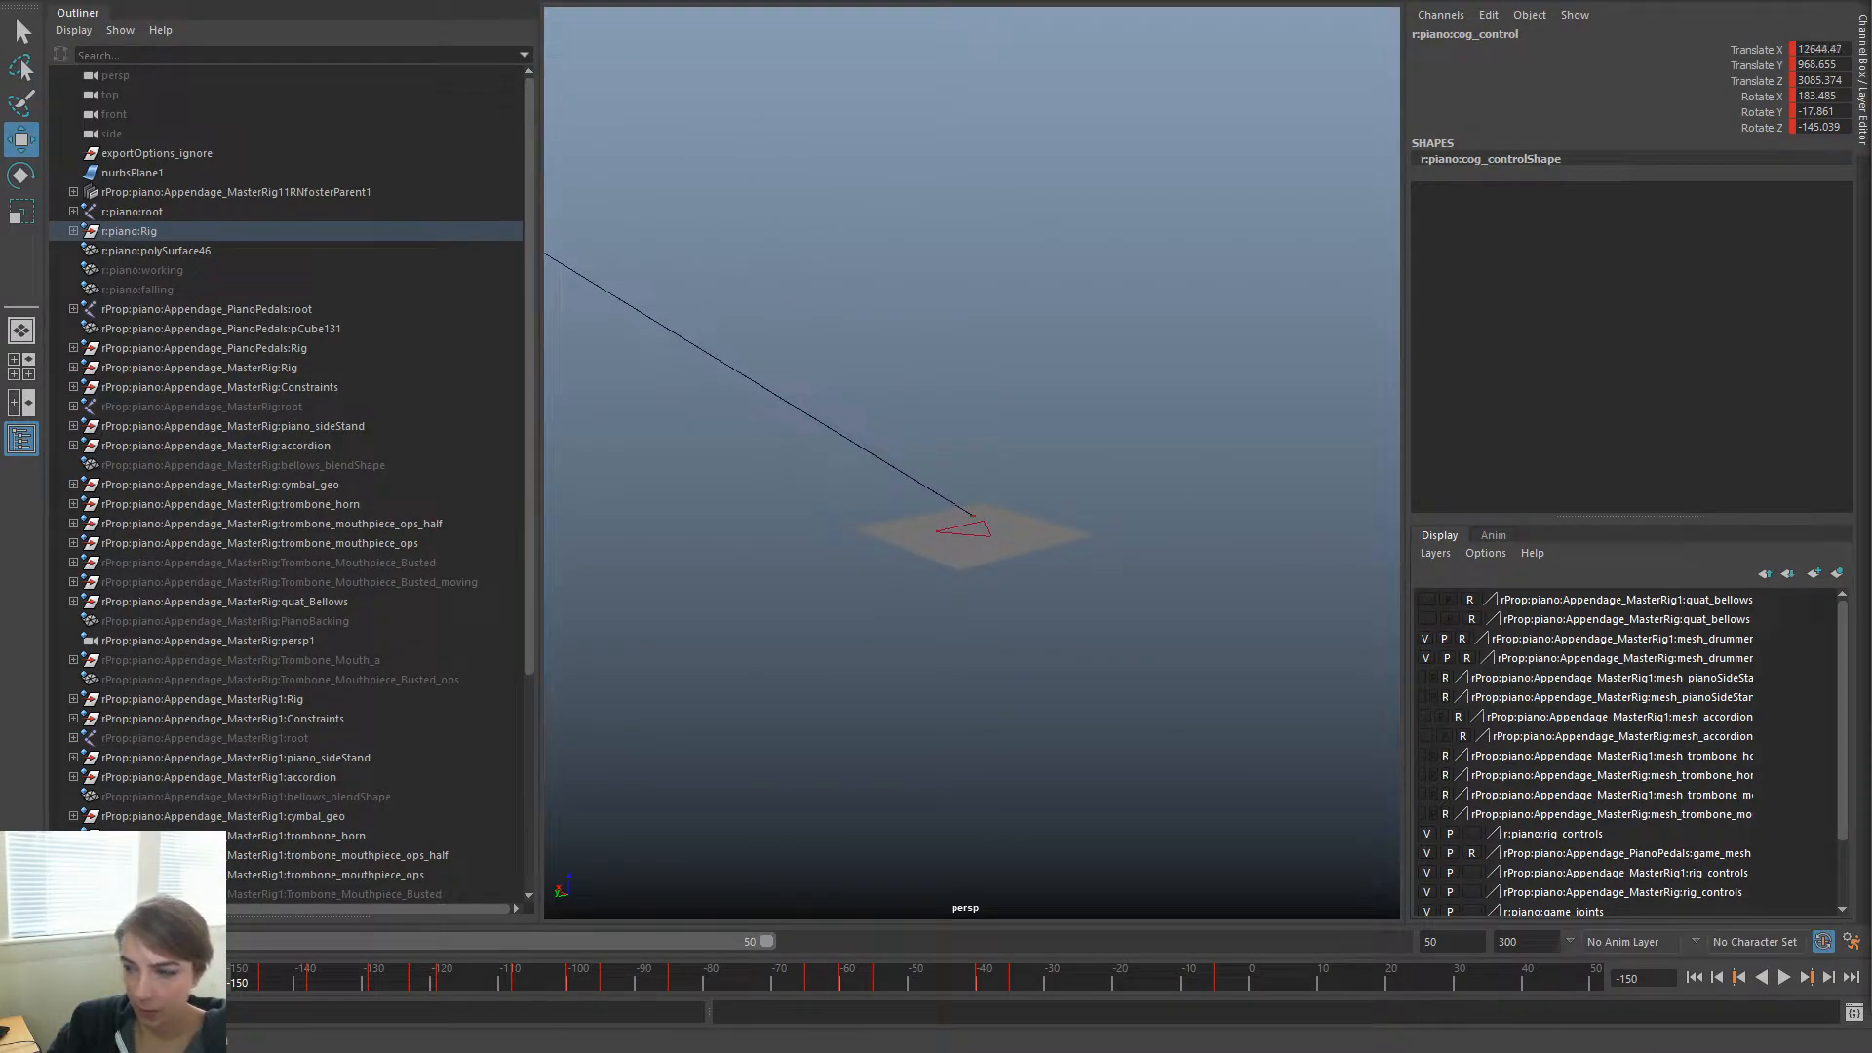
left_click_drag(1287, 589, 1227, 609, "alt")
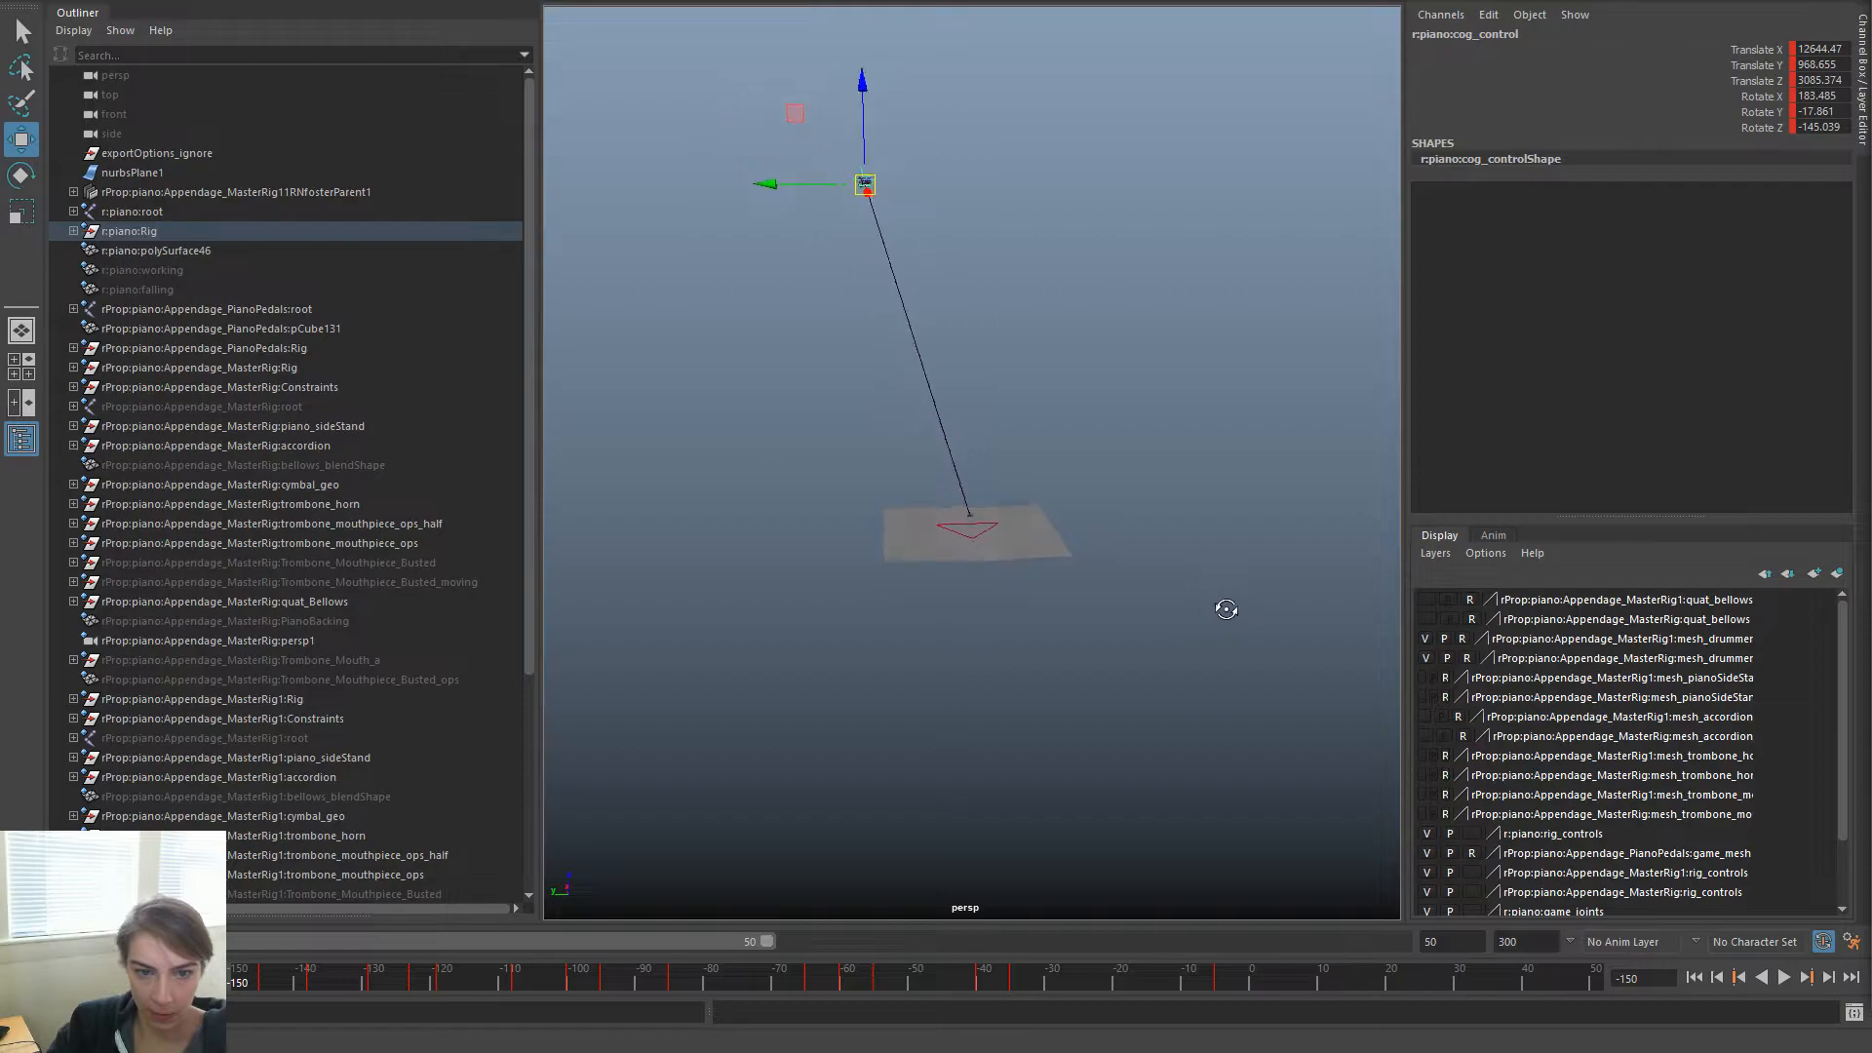
key("ctrl+z")
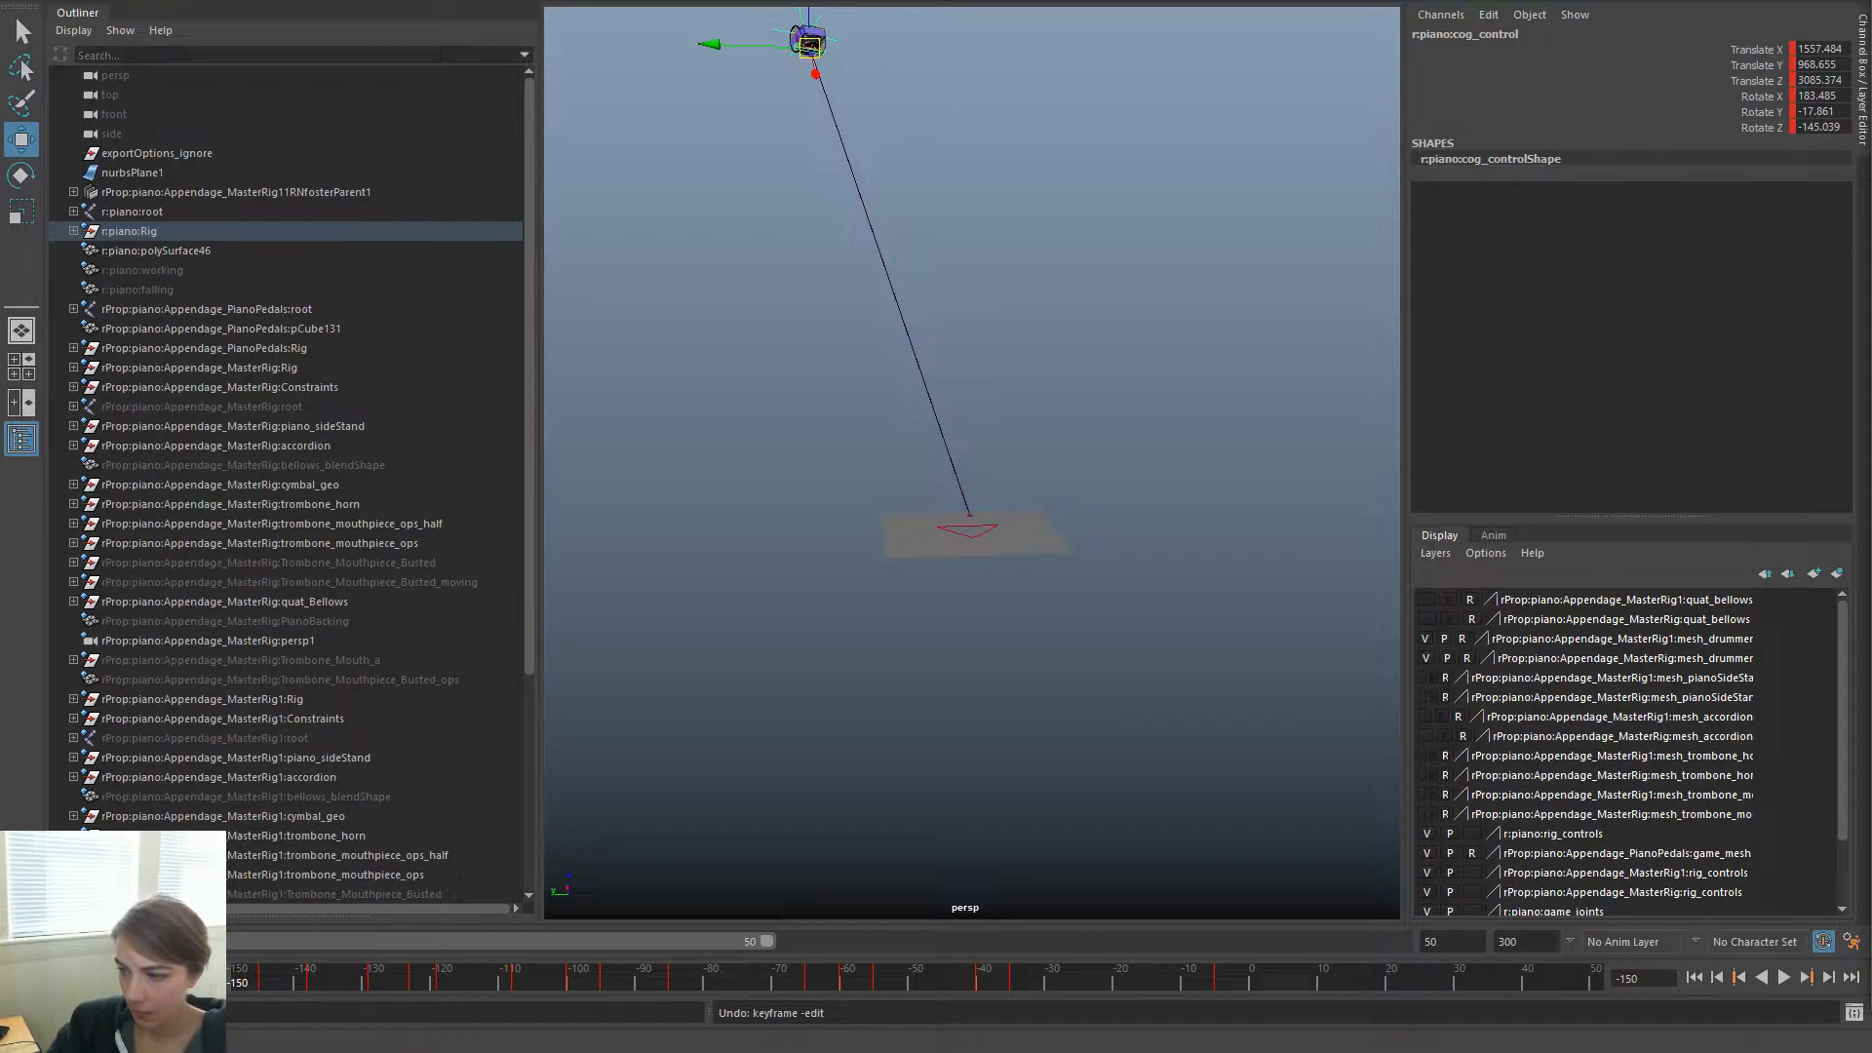
key("ctrl+z")
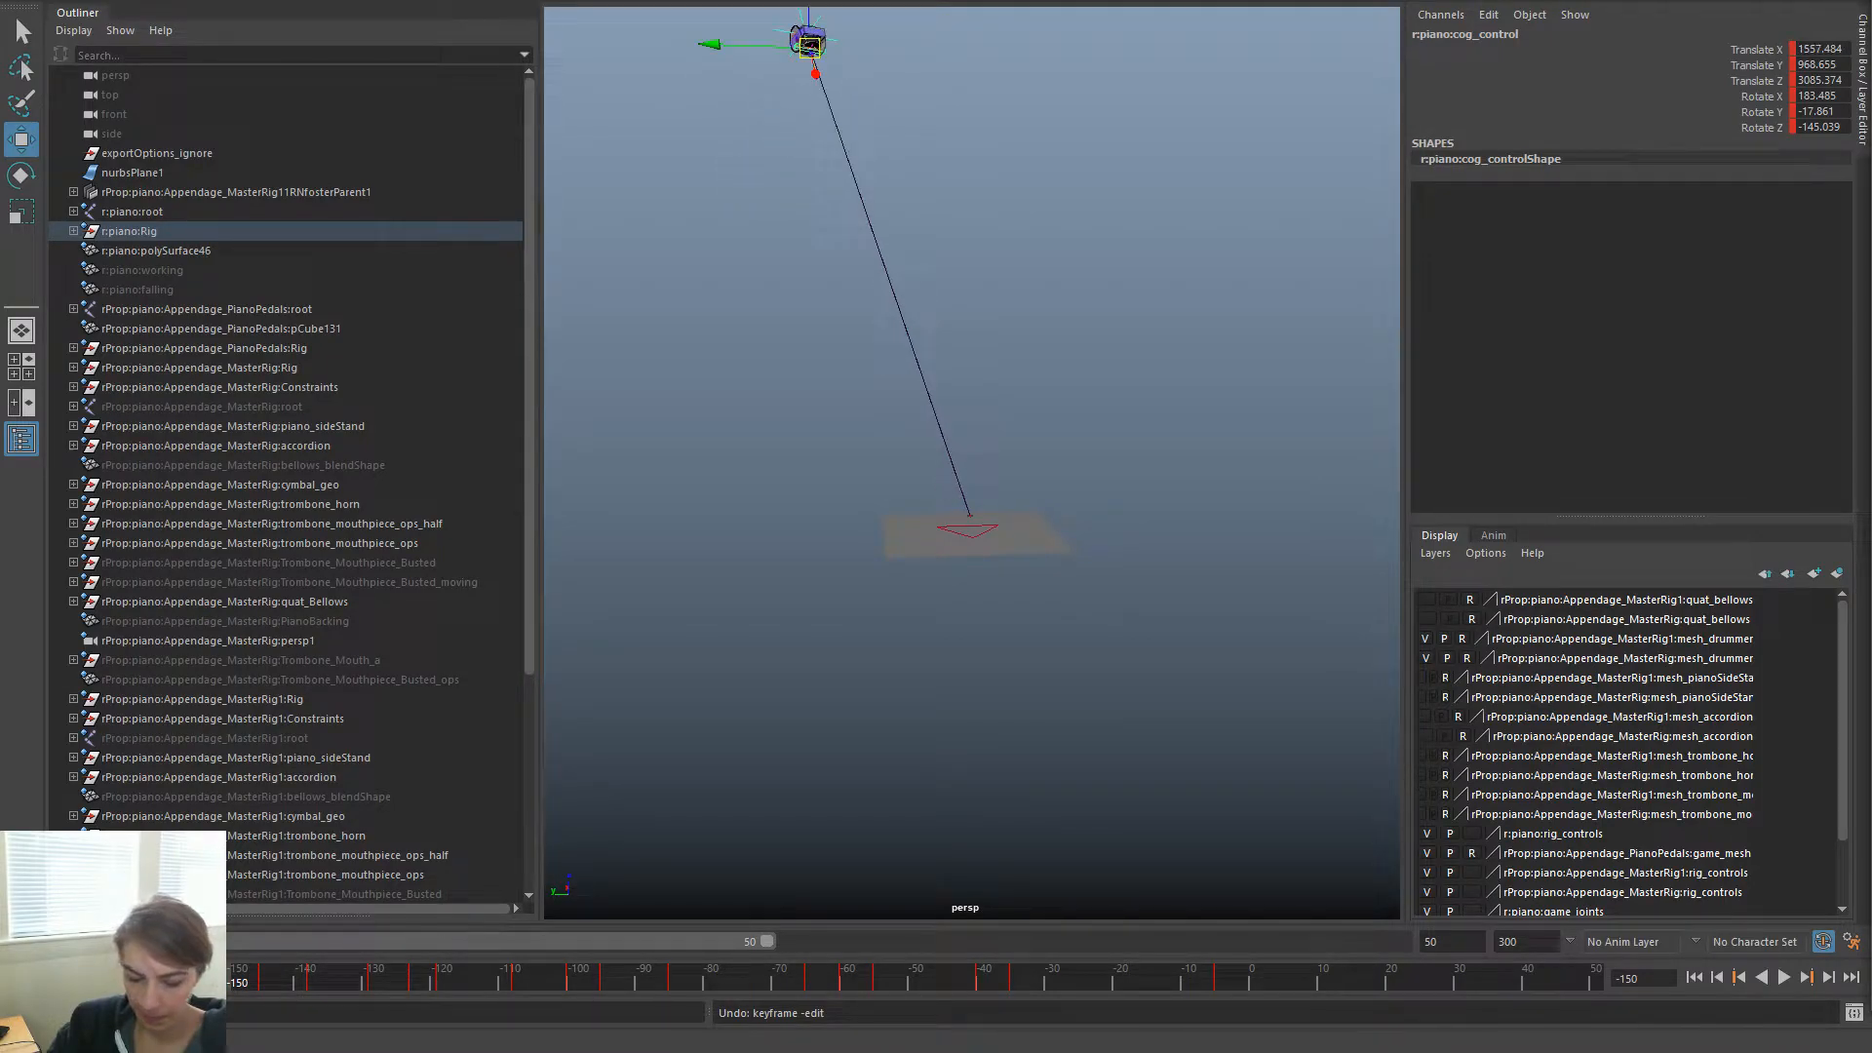
Scale the cog control's early Translate X animation to about 17598 at frame -150 and preview it in playback
key("r")
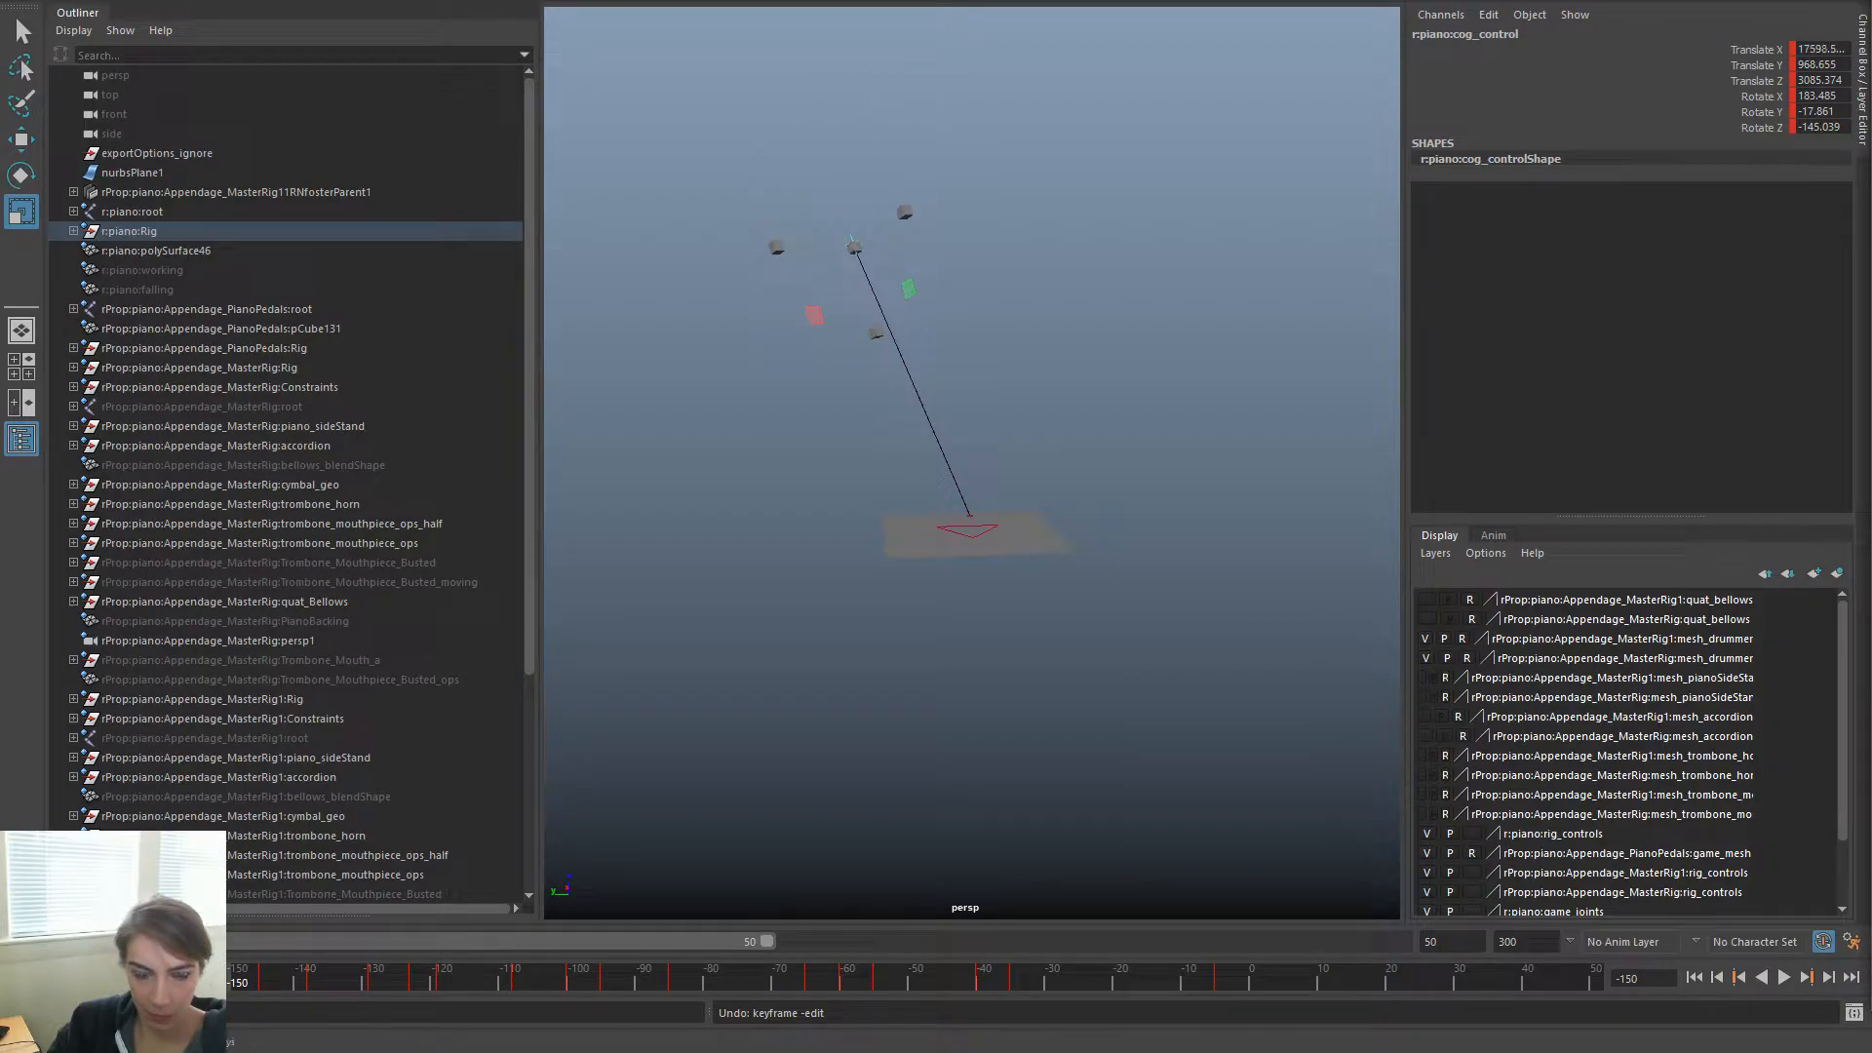
key("alt+v")
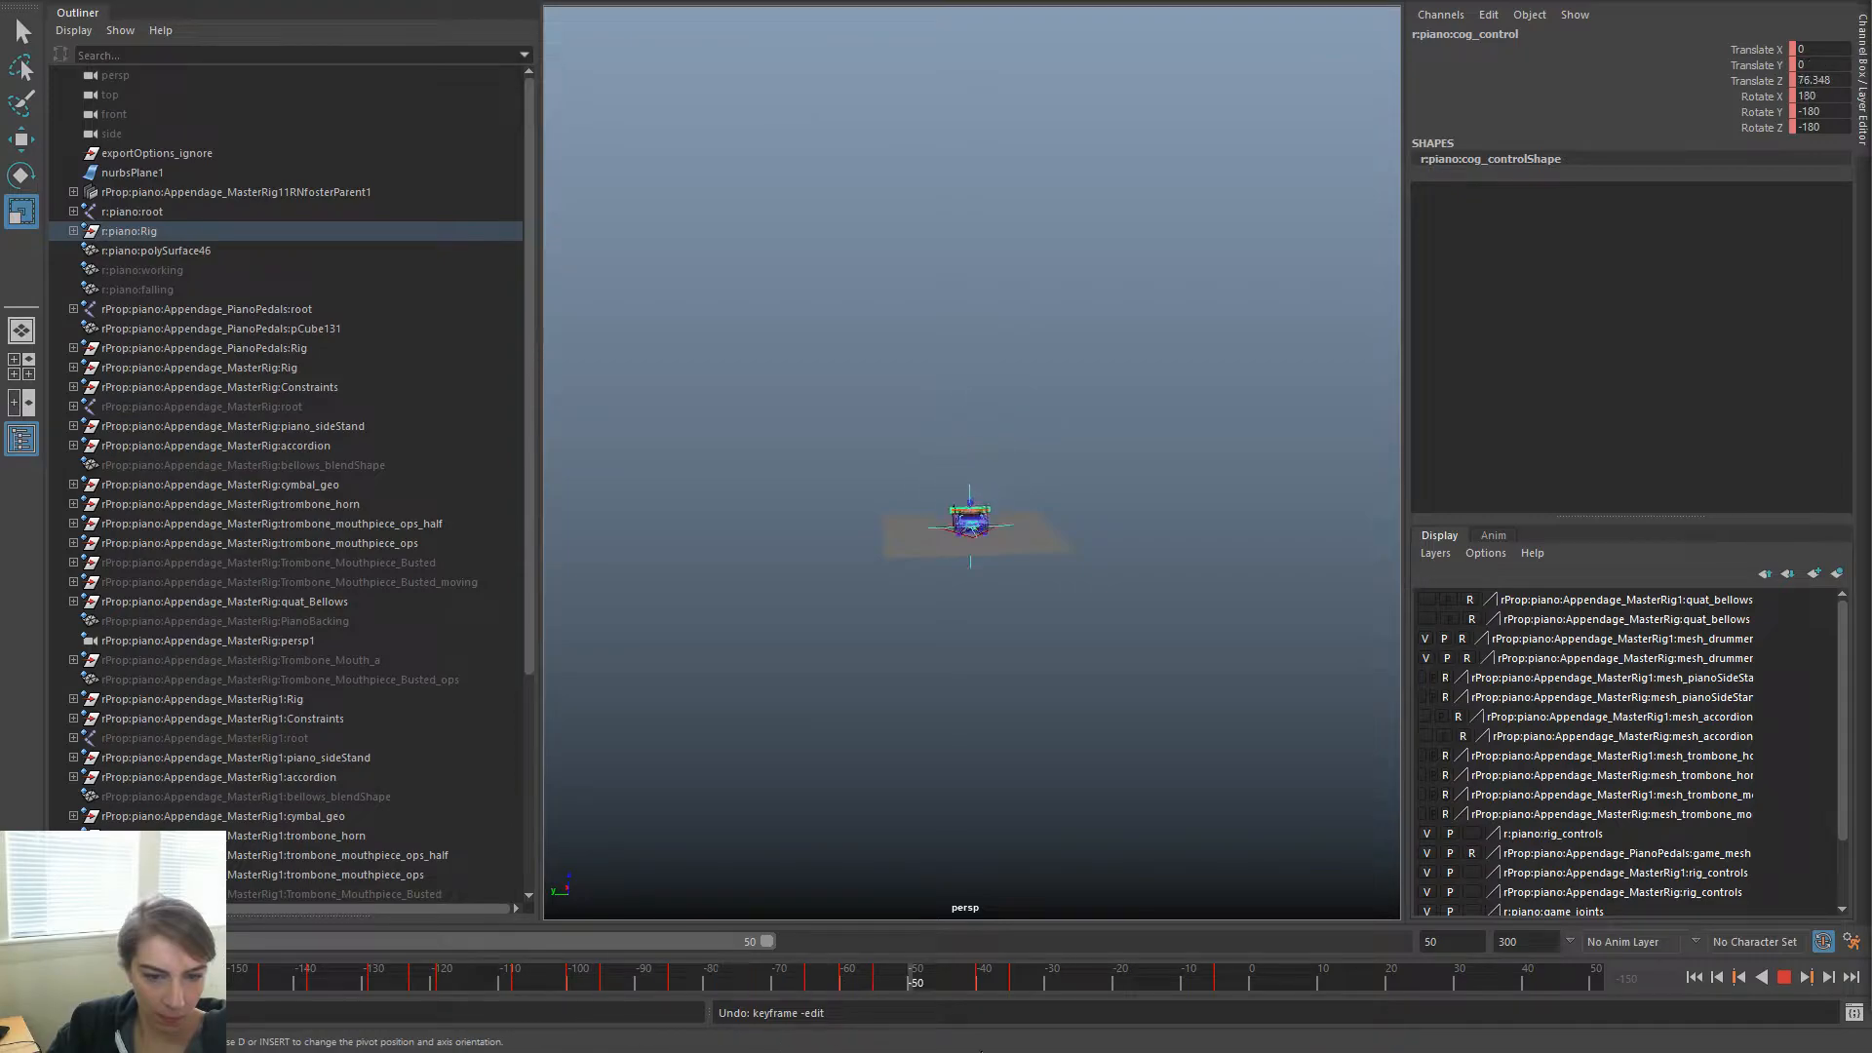
key("alt+v")
key("w")
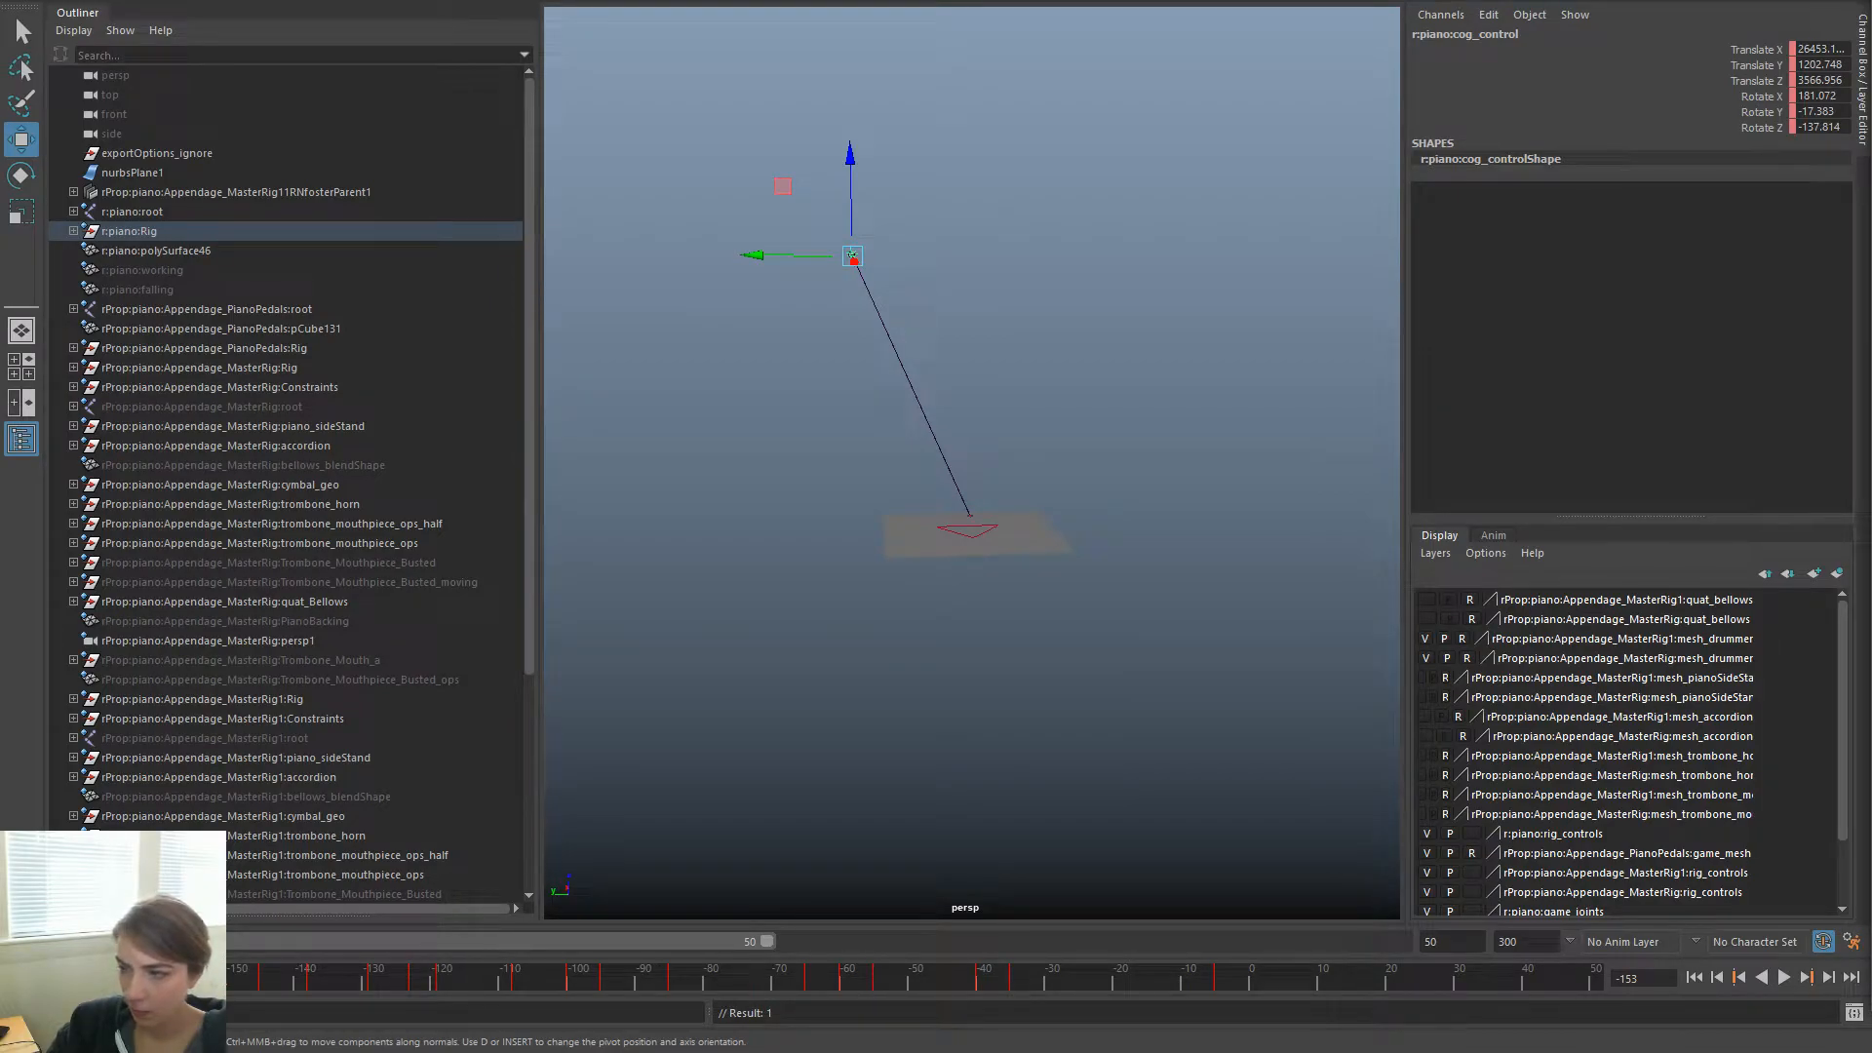
Play back the piano's fall and export all clips with the Clip Exporter
key("alt+v")
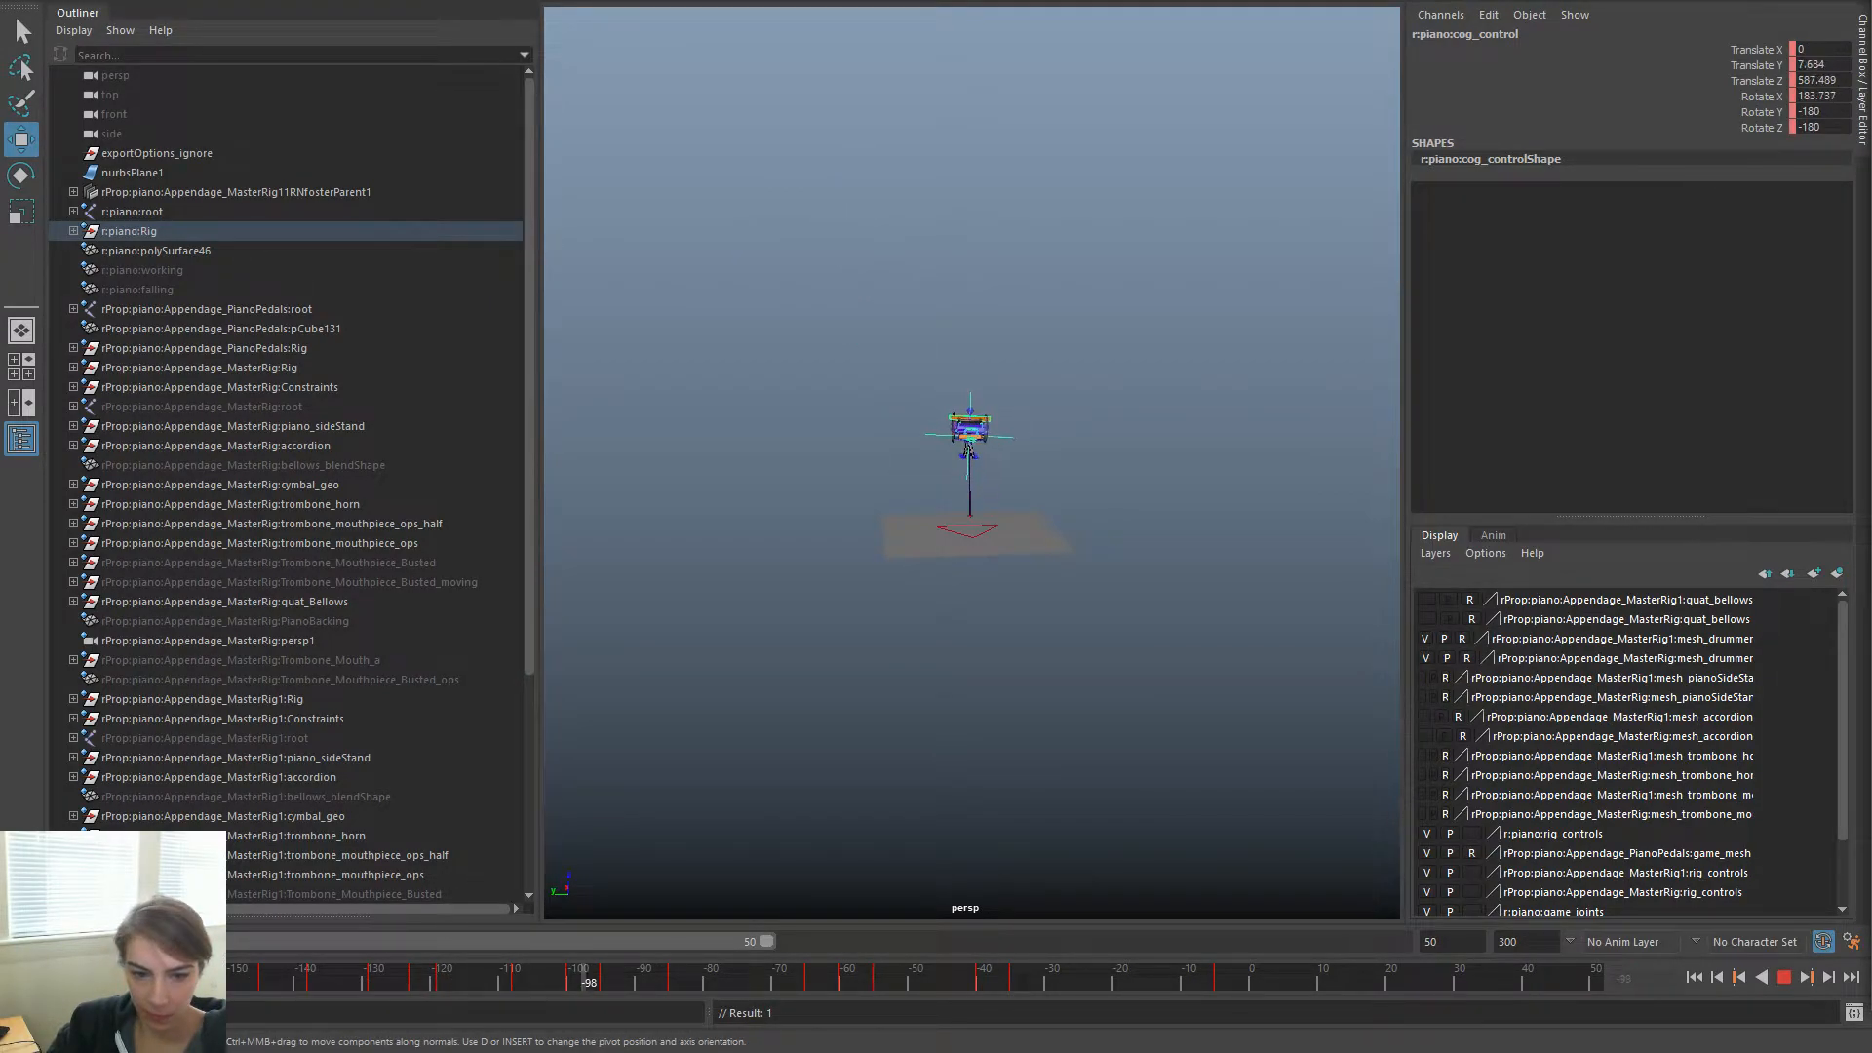
key("alt+v")
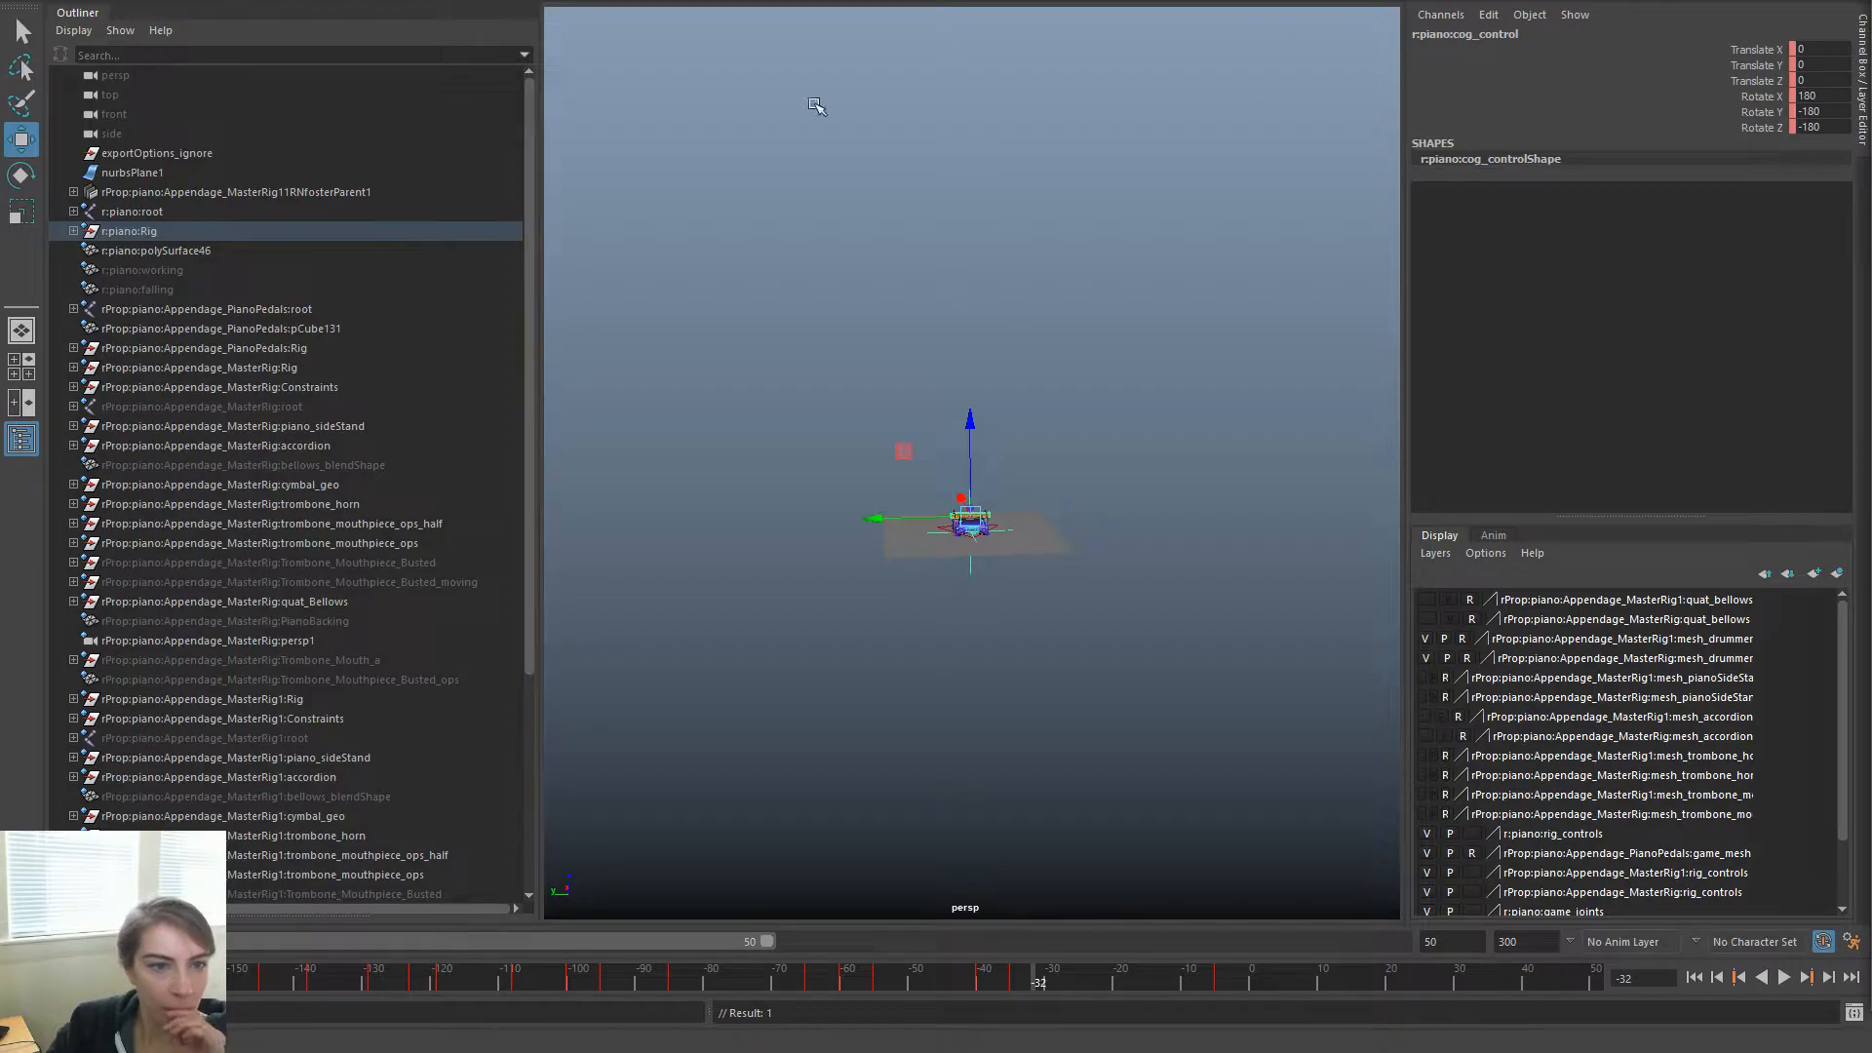
left_click(863, 547)
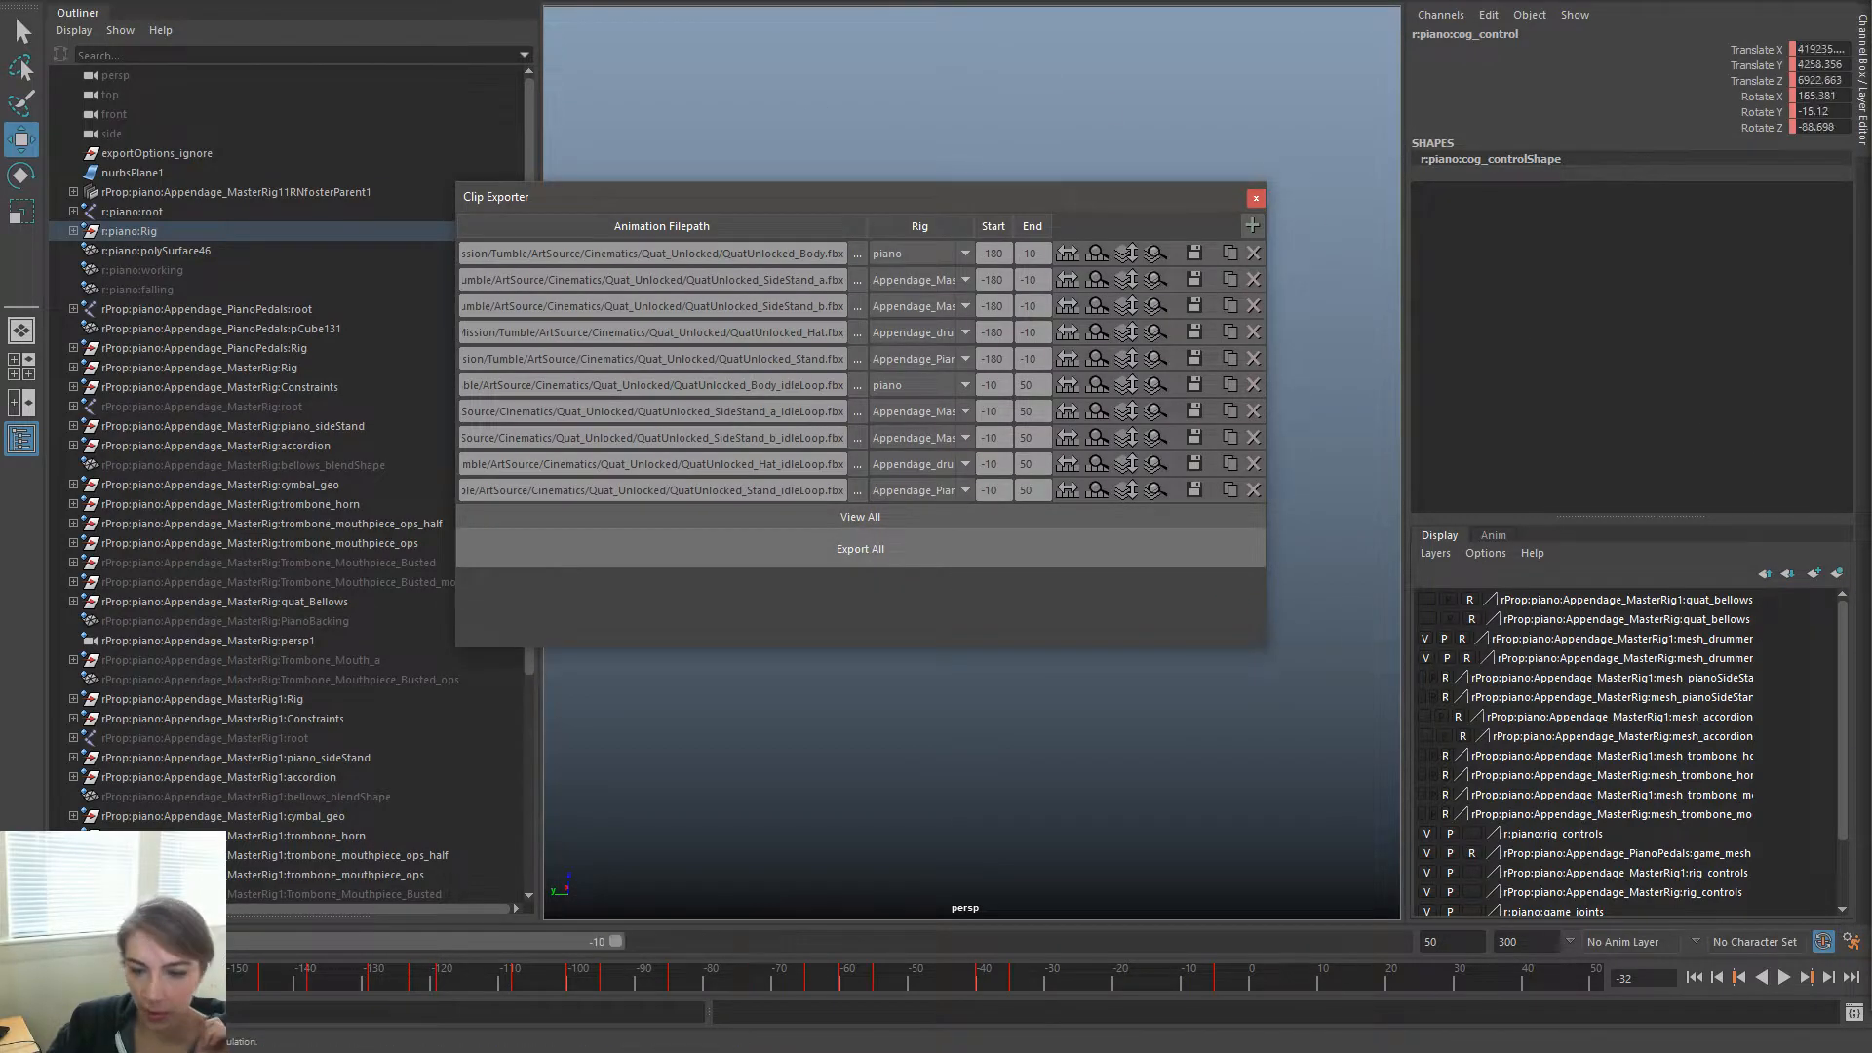
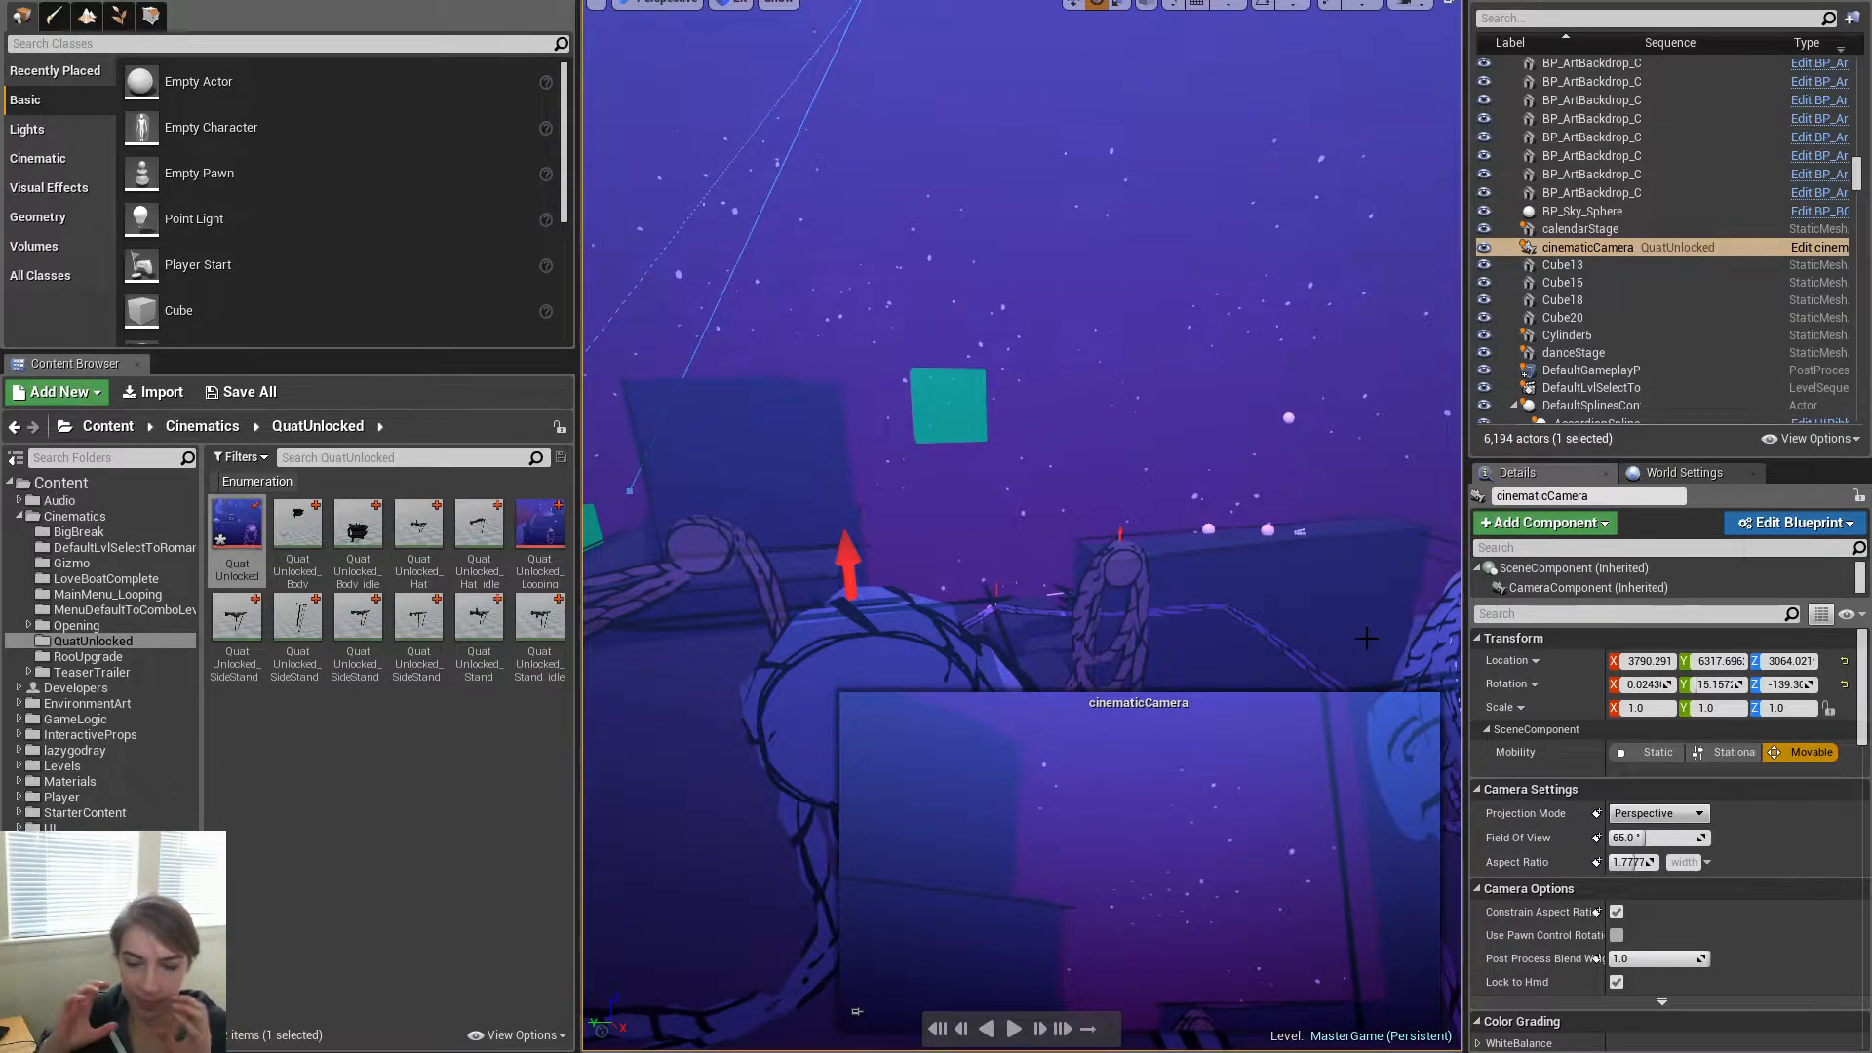
left_click(258, 775)
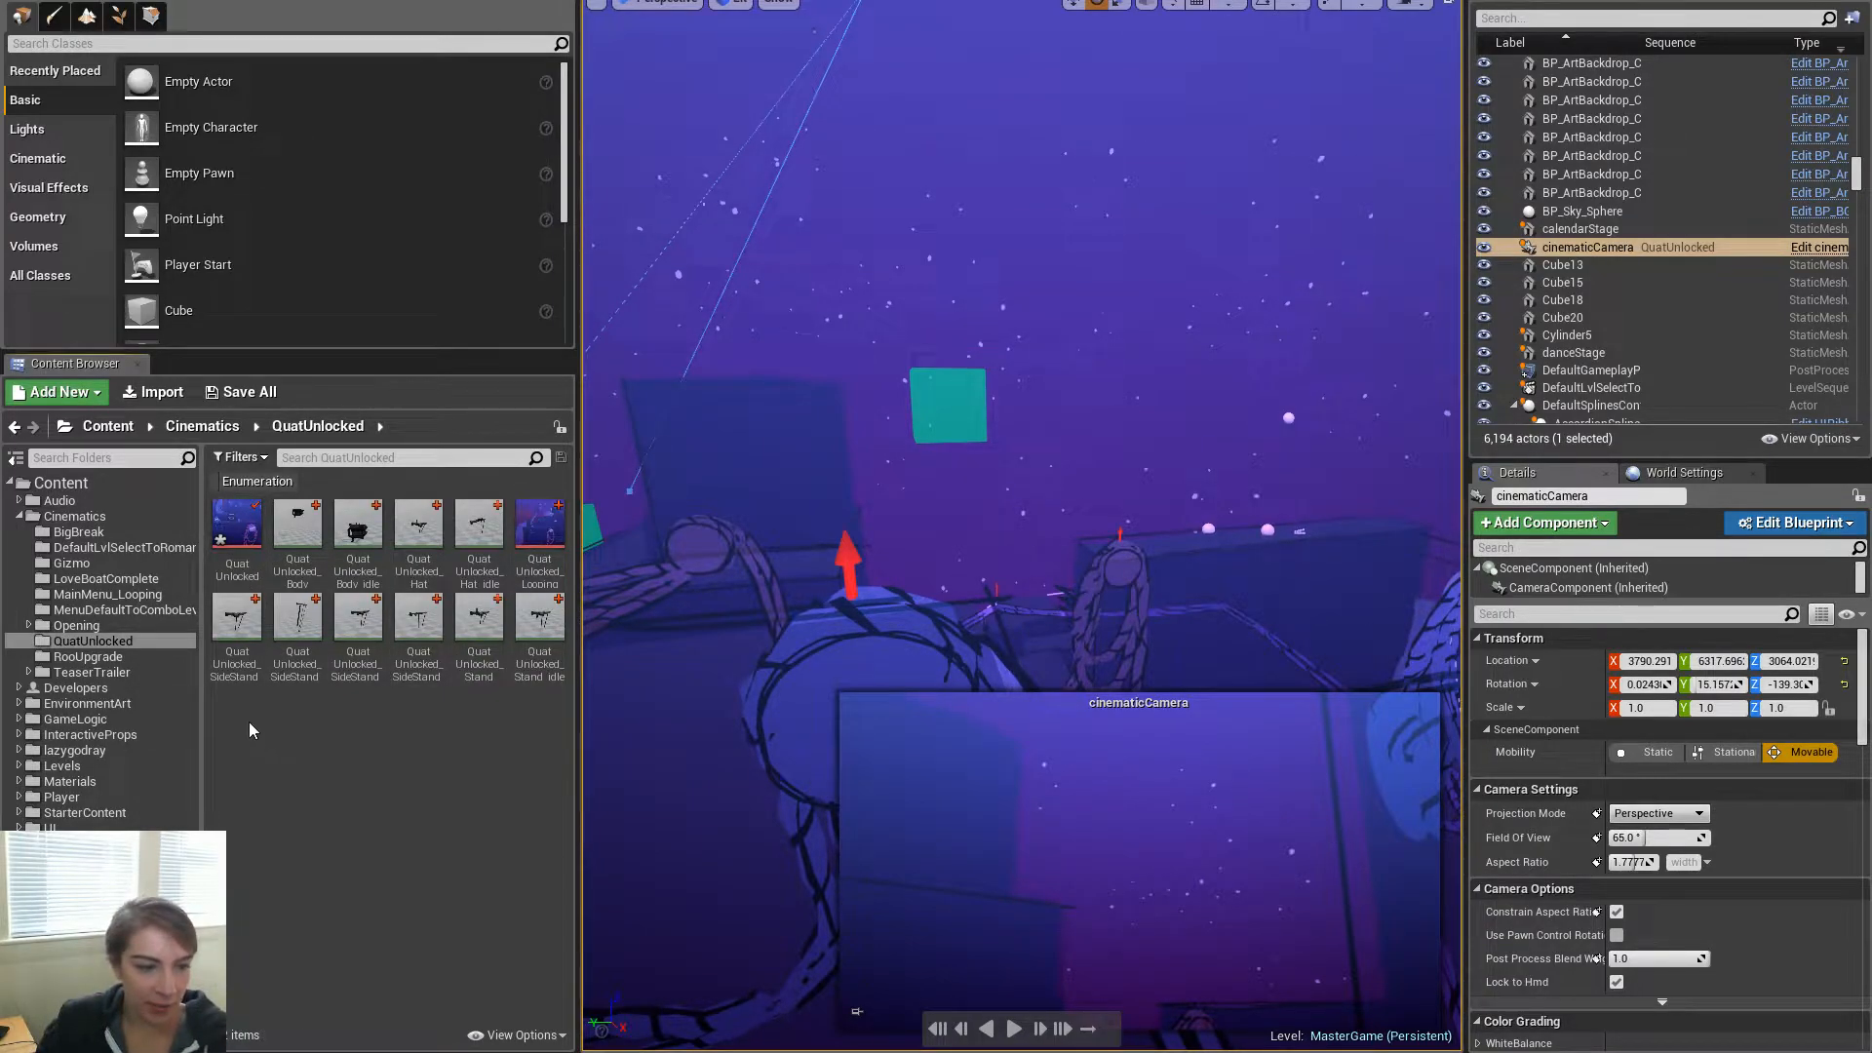
left_click(297, 531)
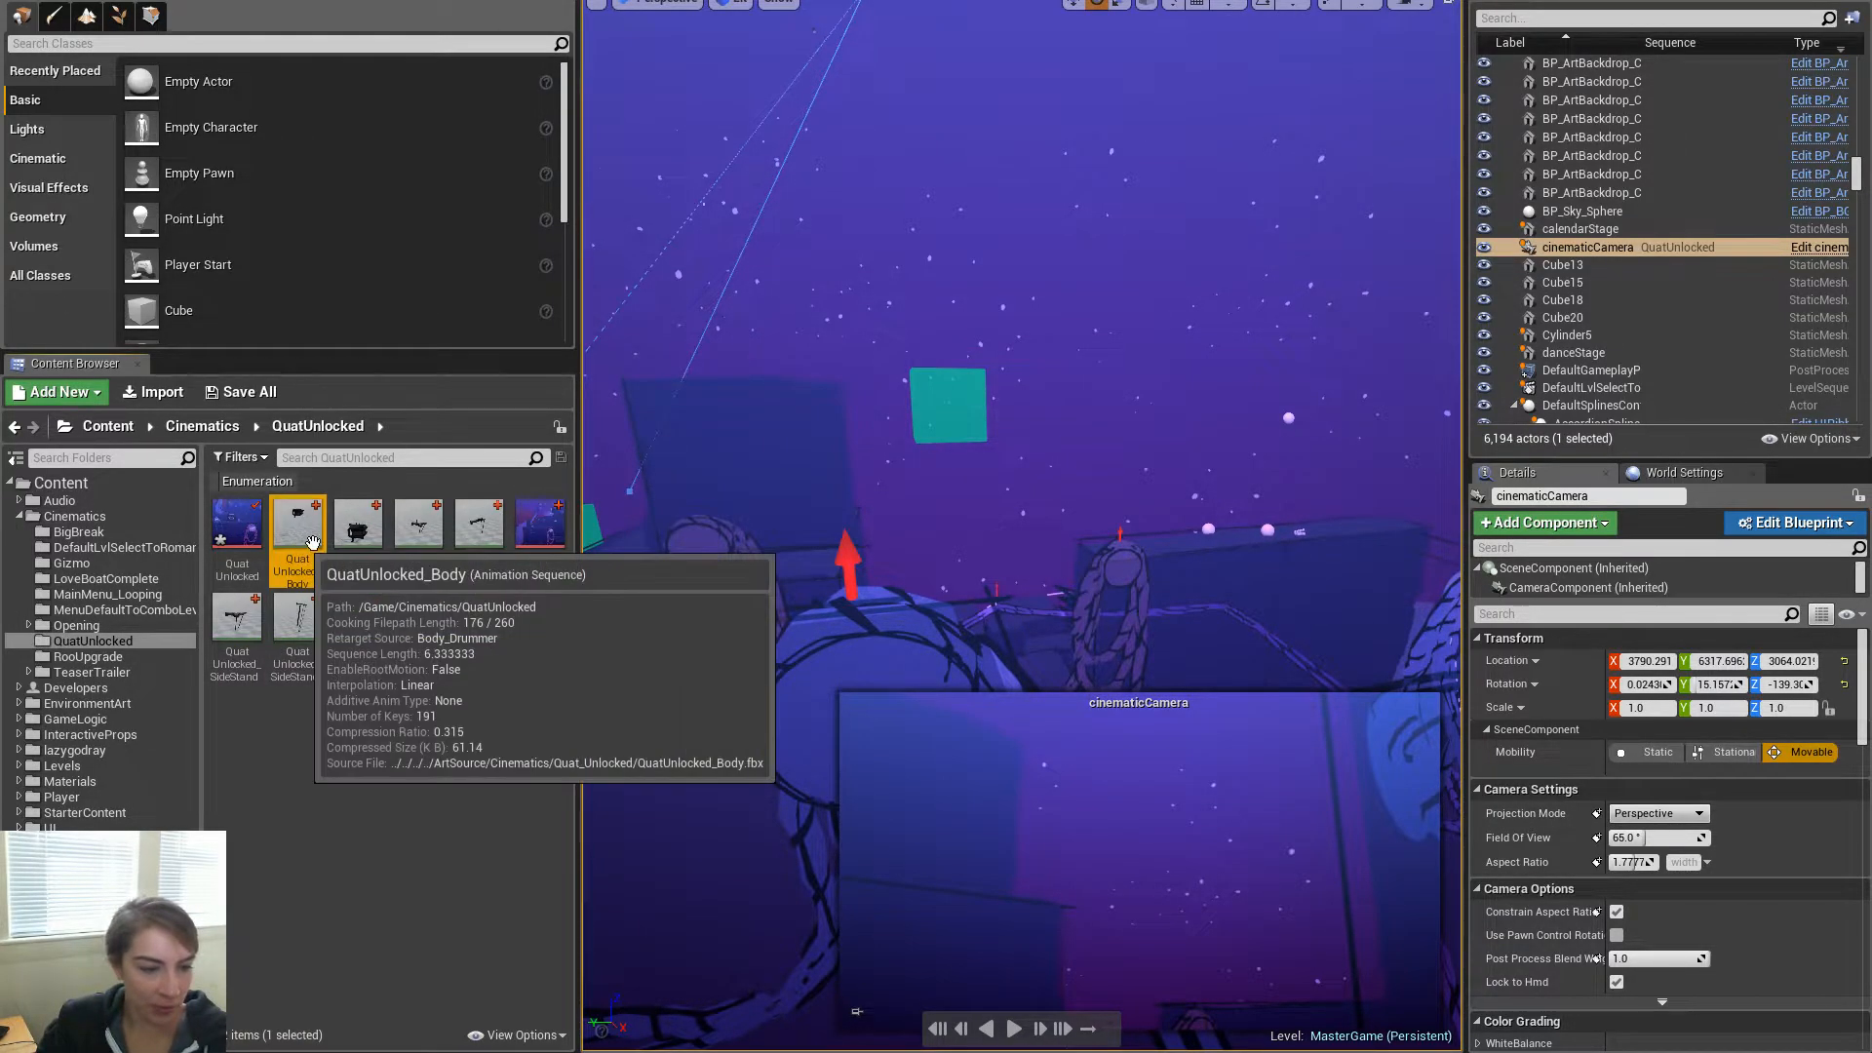
left_click(477, 532, "shift")
left_click(241, 629, "ctrl")
left_click(304, 627, "ctrl")
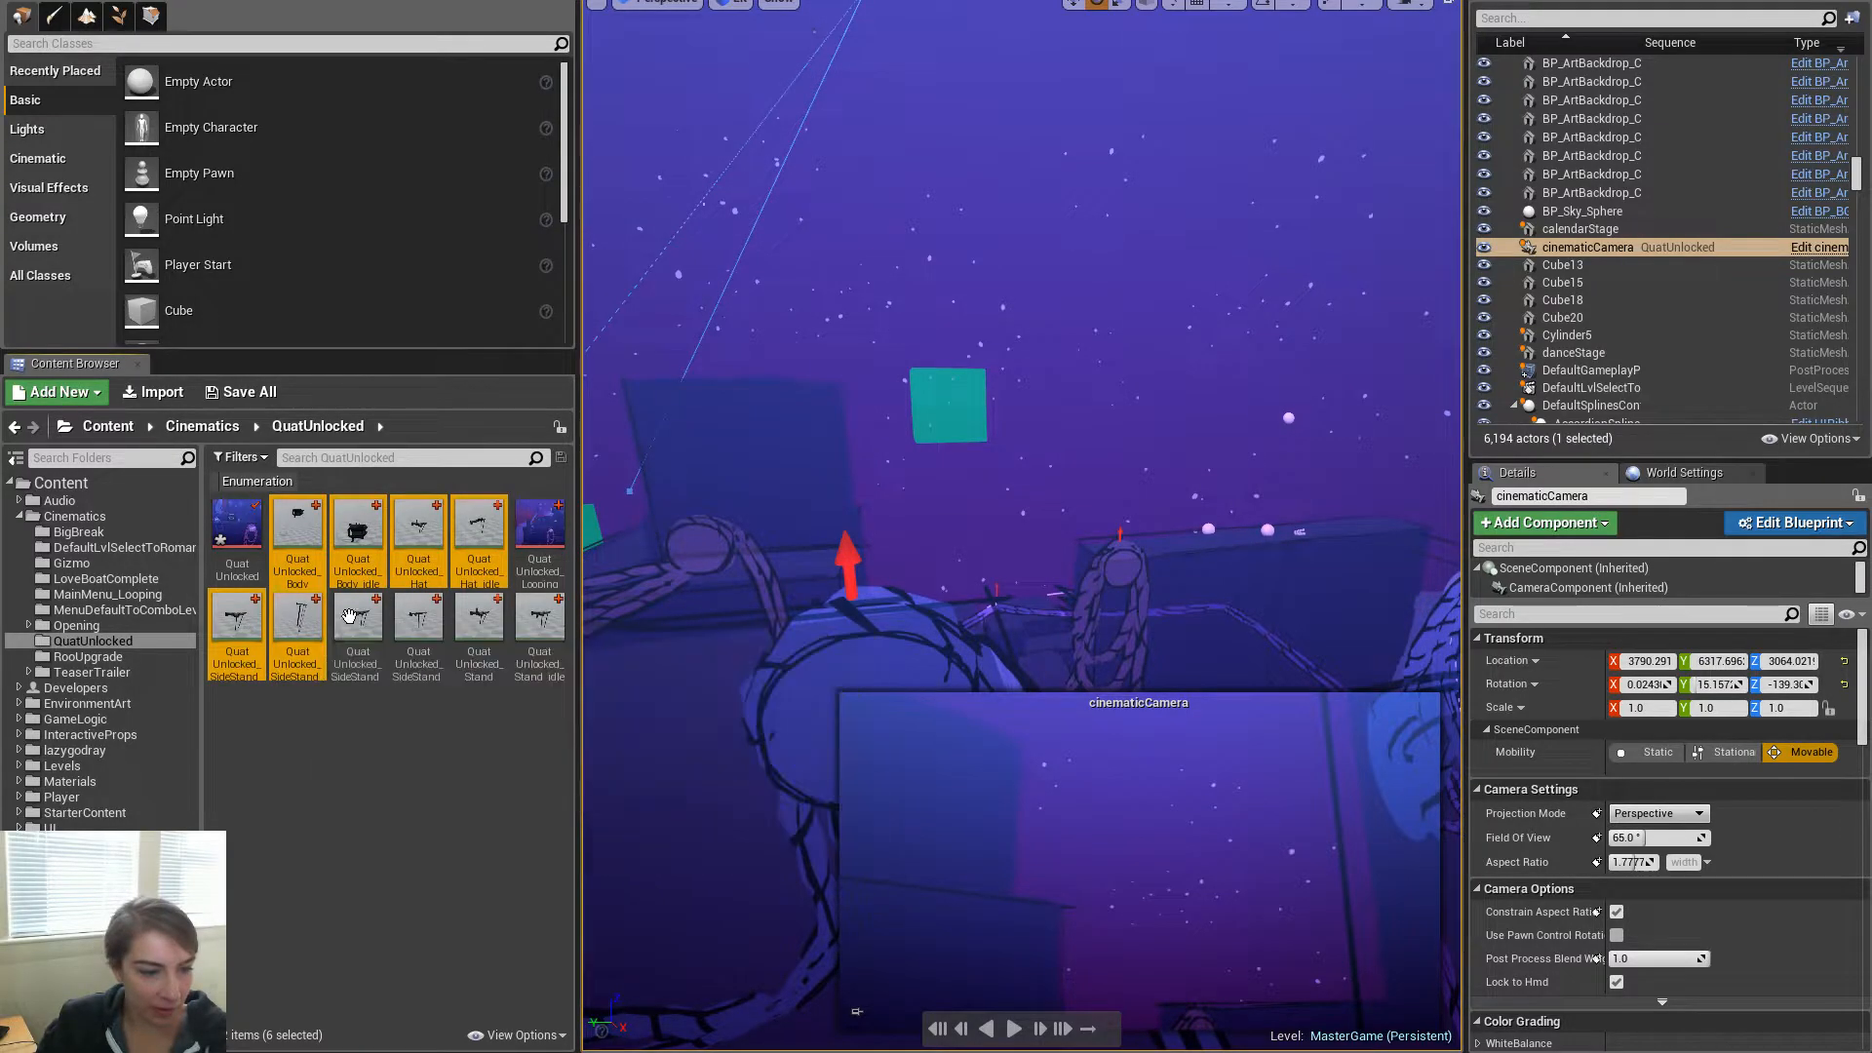
left_click_drag(361, 622, 405, 615, "ctrl")
left_click(426, 757)
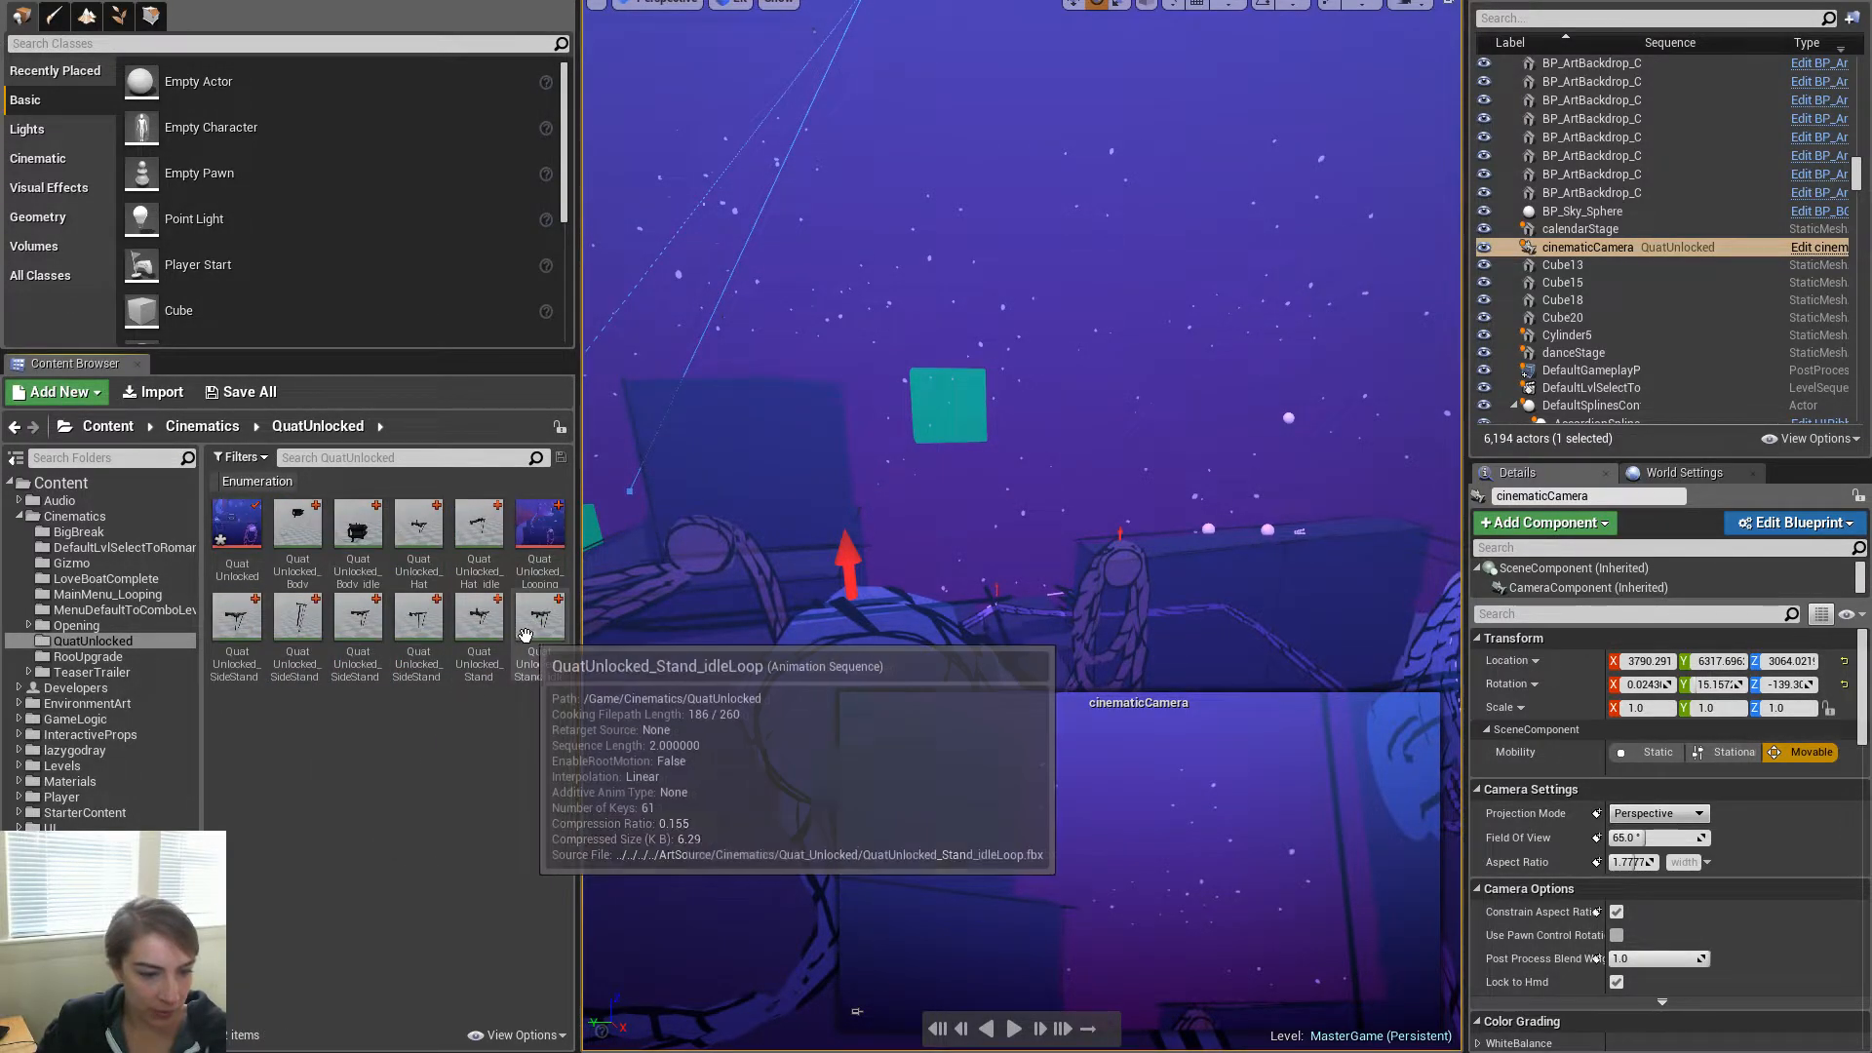
In Unreal Editor, reimport the six QuatUnlocked SideStand and Stand animations, including their idle loops
left_click(246, 615)
left_click(539, 624, "shift")
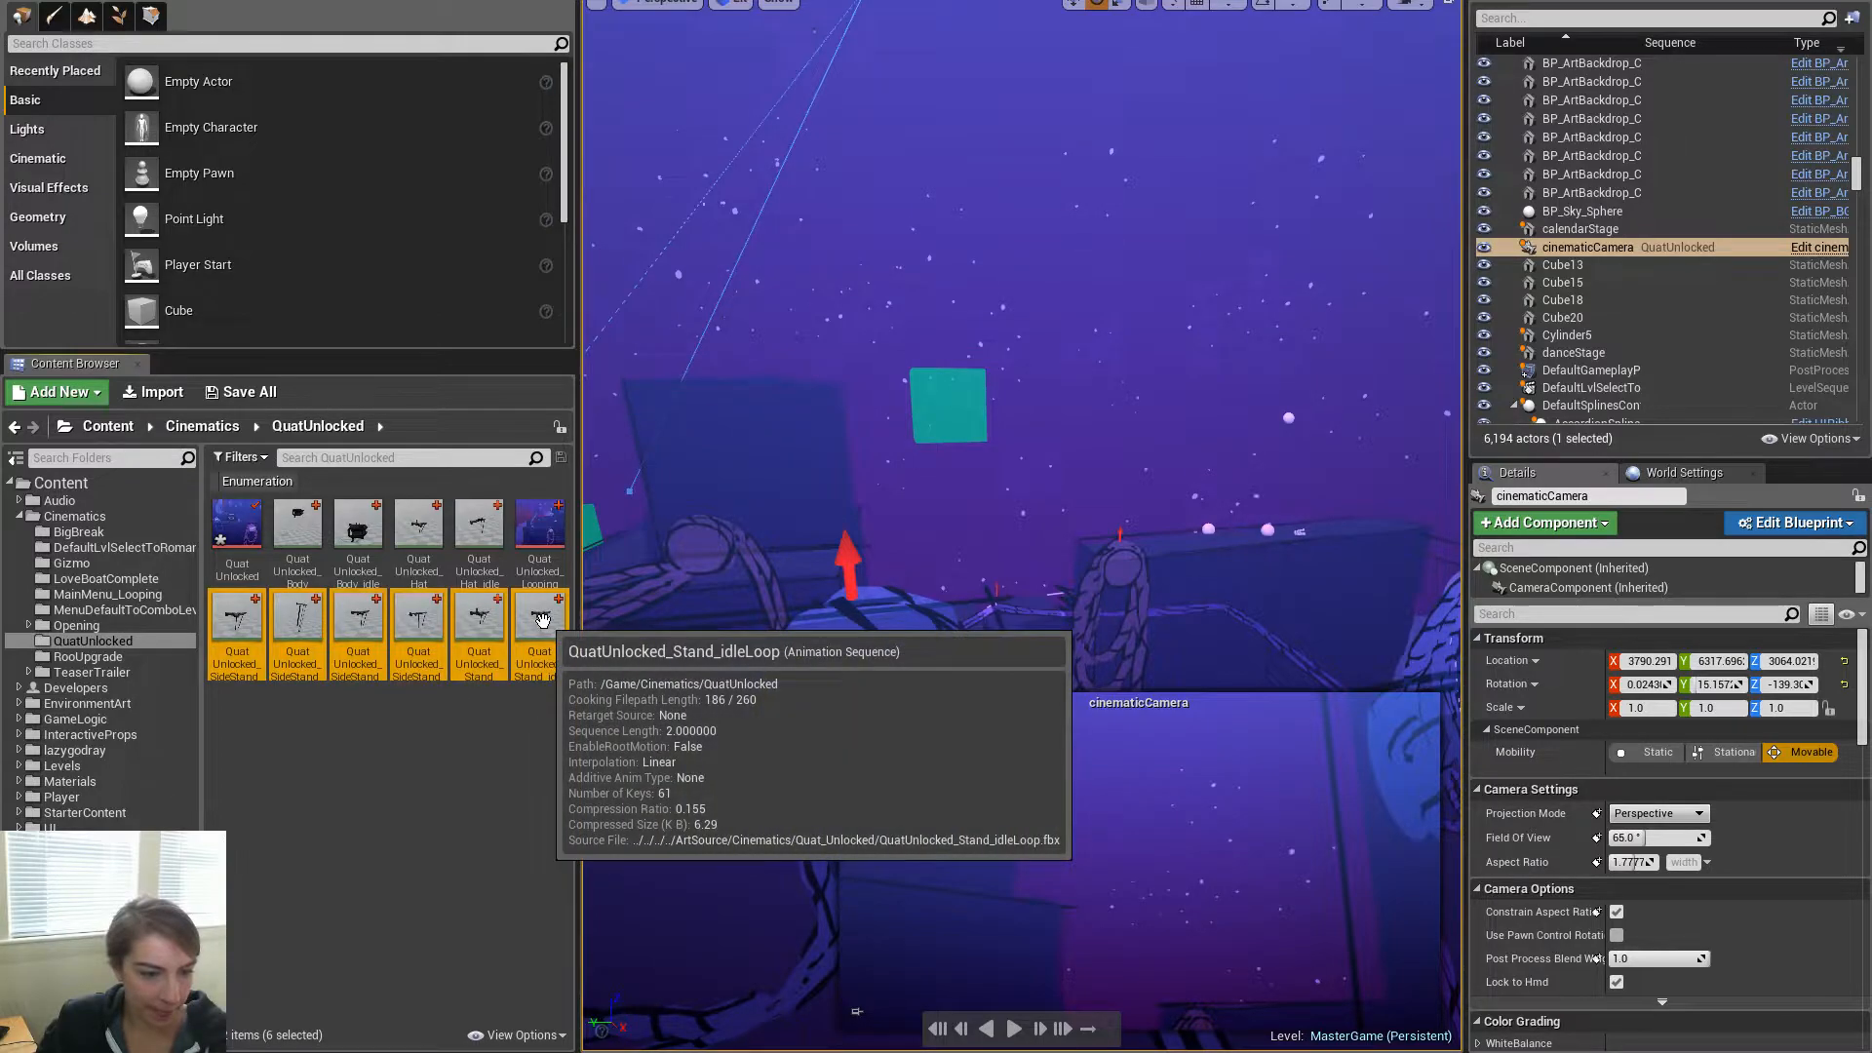
right_click(544, 624)
left_click(651, 159)
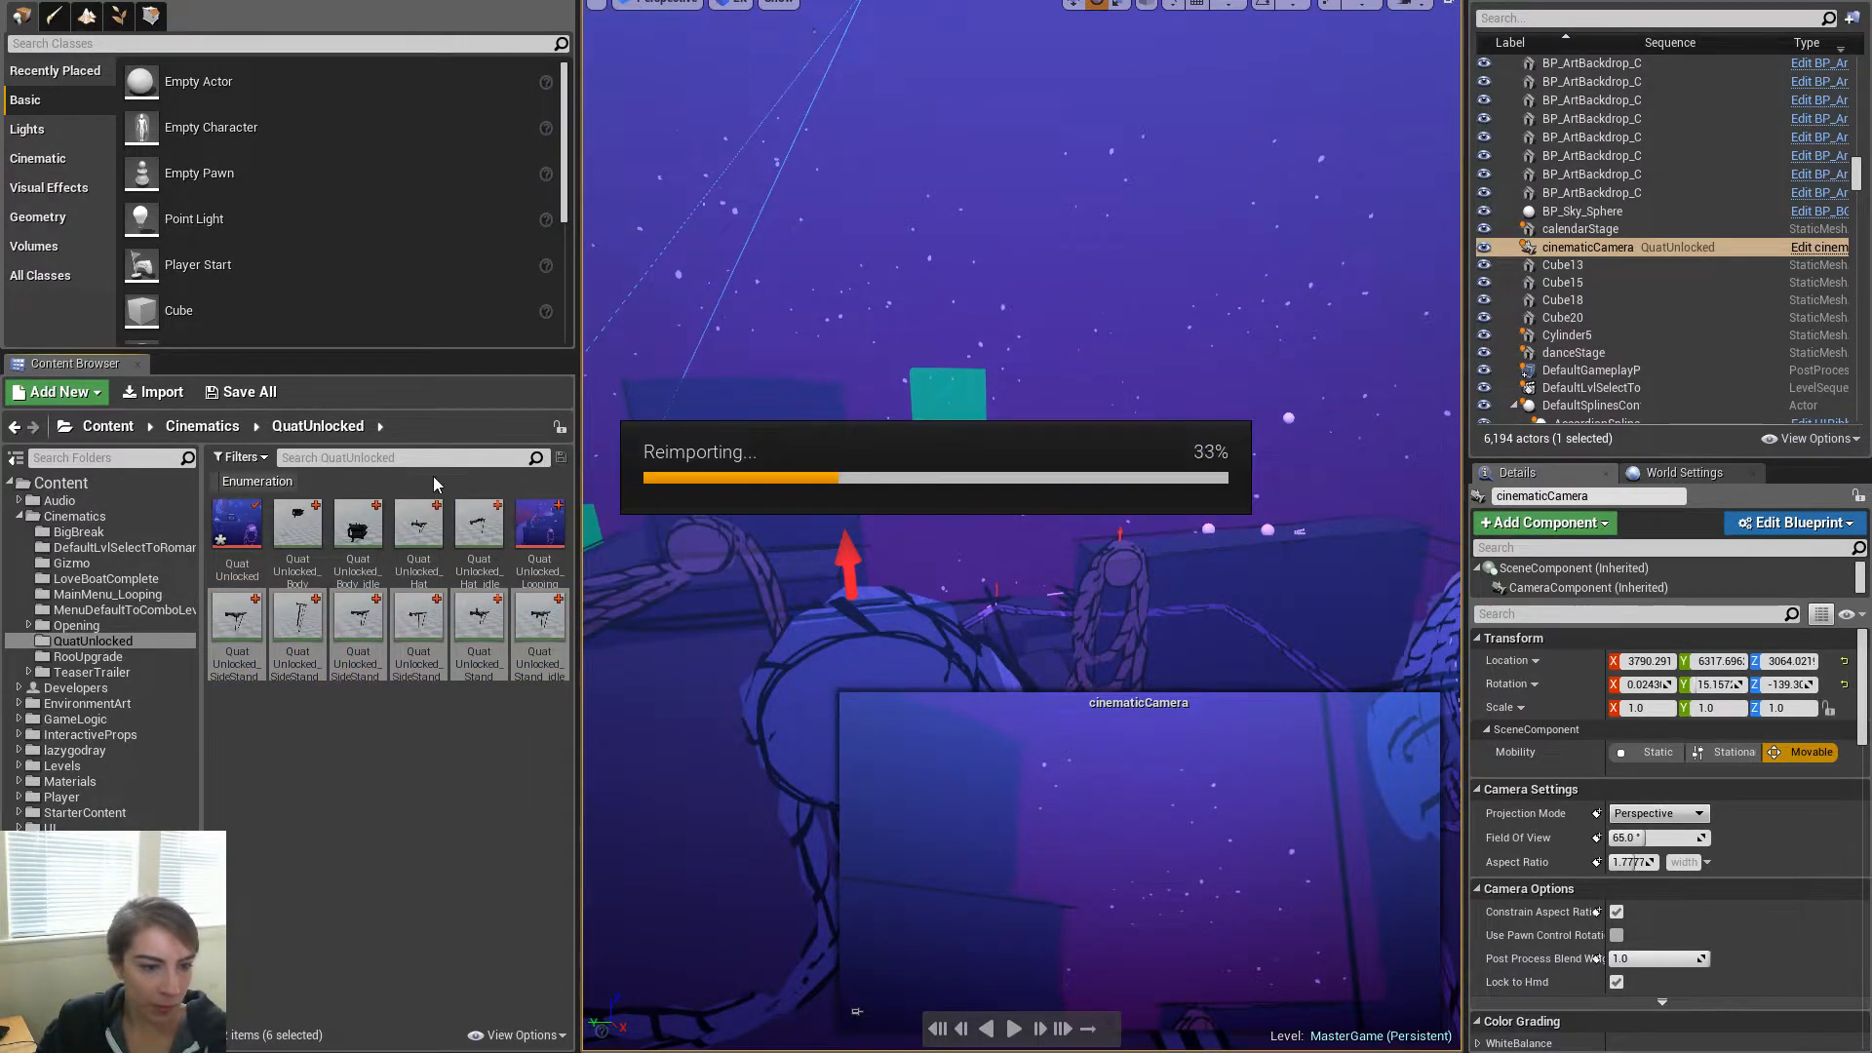
Reimport the four QuatUnlocked Body and Hat animations, including their idle loops
left_click(468, 540)
left_click(299, 538, "shift")
right_click(299, 537)
left_click(390, 78)
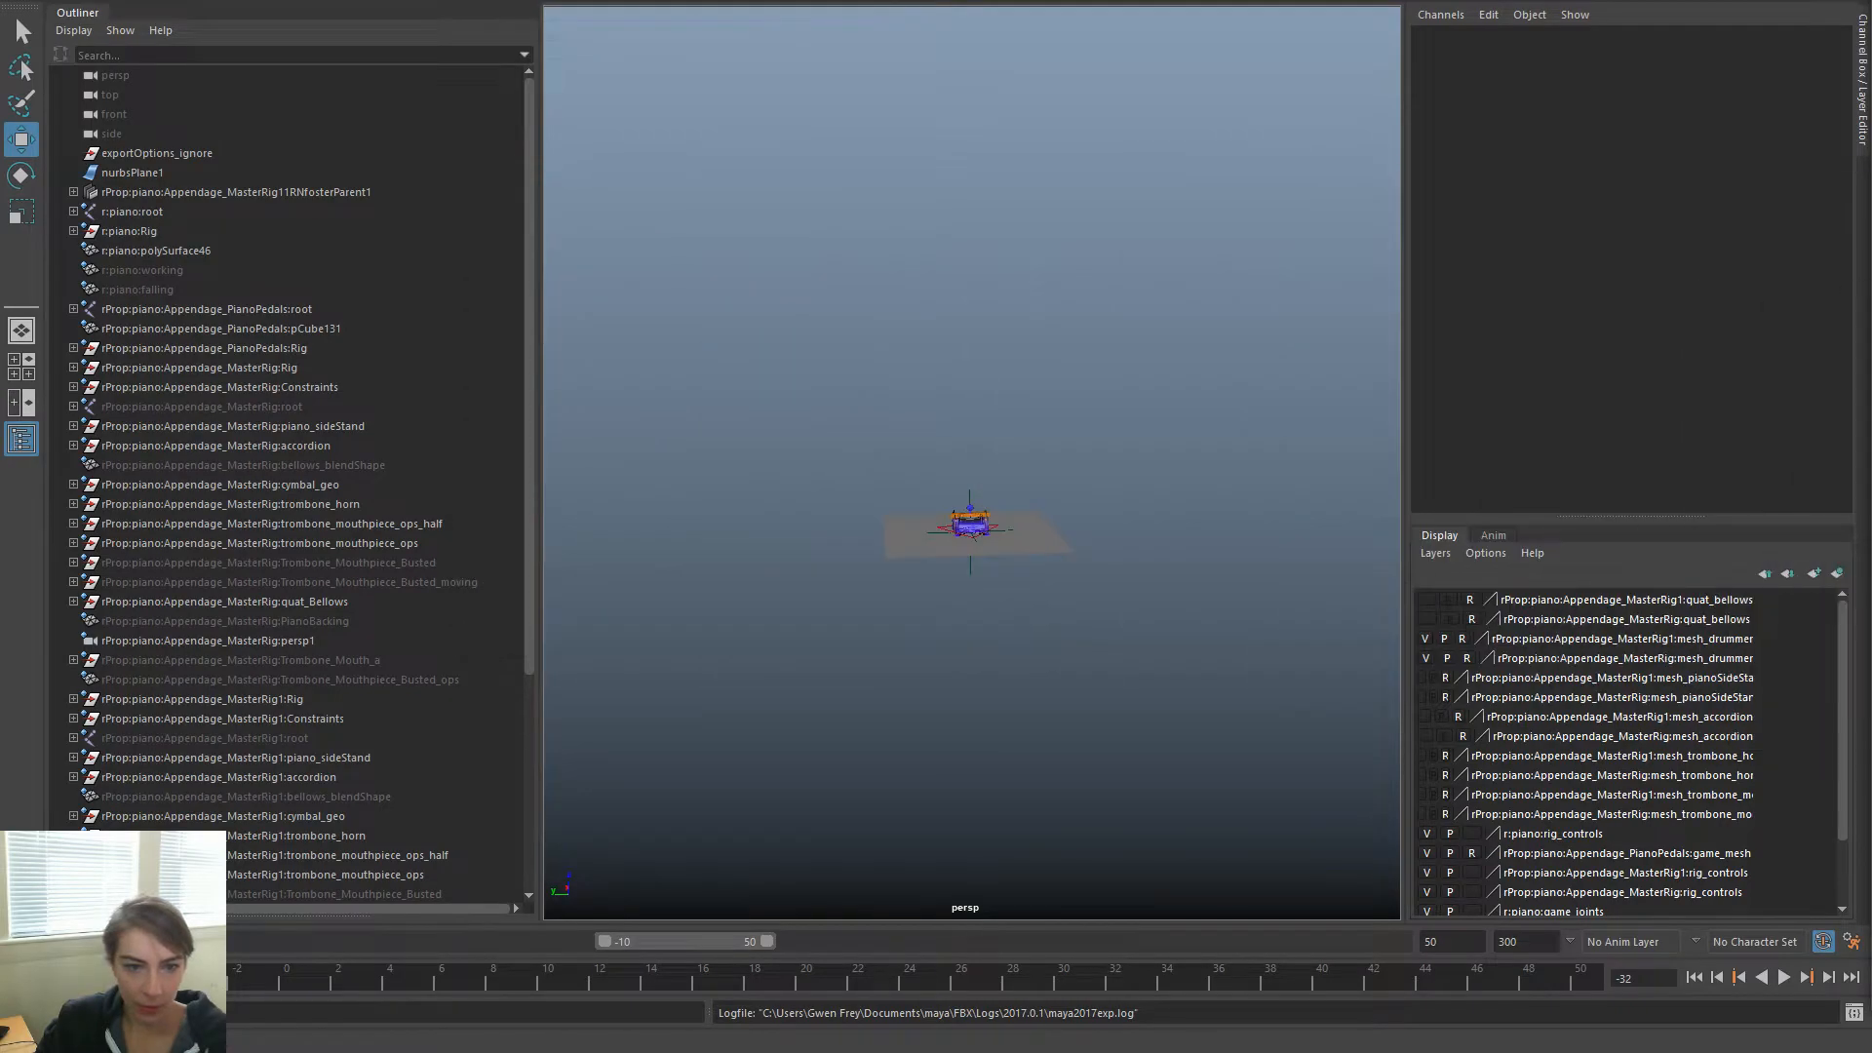
Switch back to Maya, select the piano rig's cog control and extend the playback range back over the fall animation
right_click_drag(811, 466, 1137, 643, "alt")
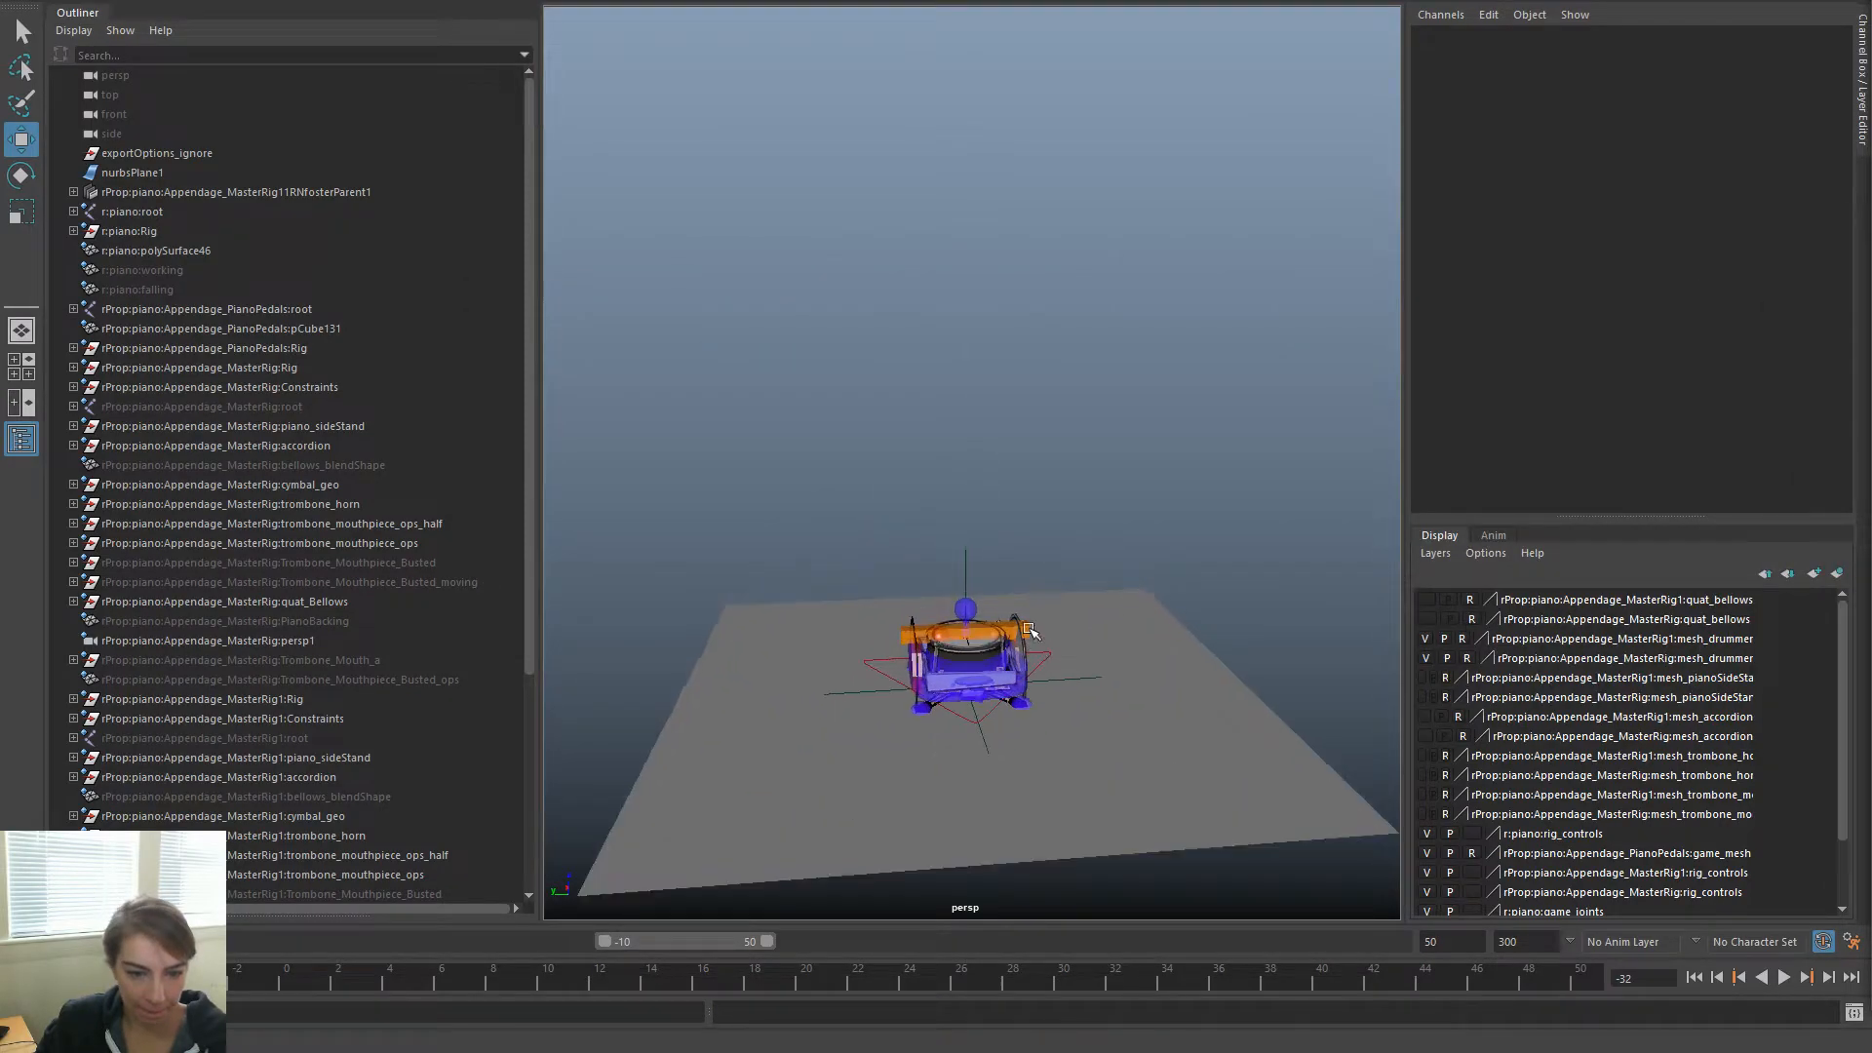
left_click(1029, 632)
left_click_drag(378, 979, 599, 965)
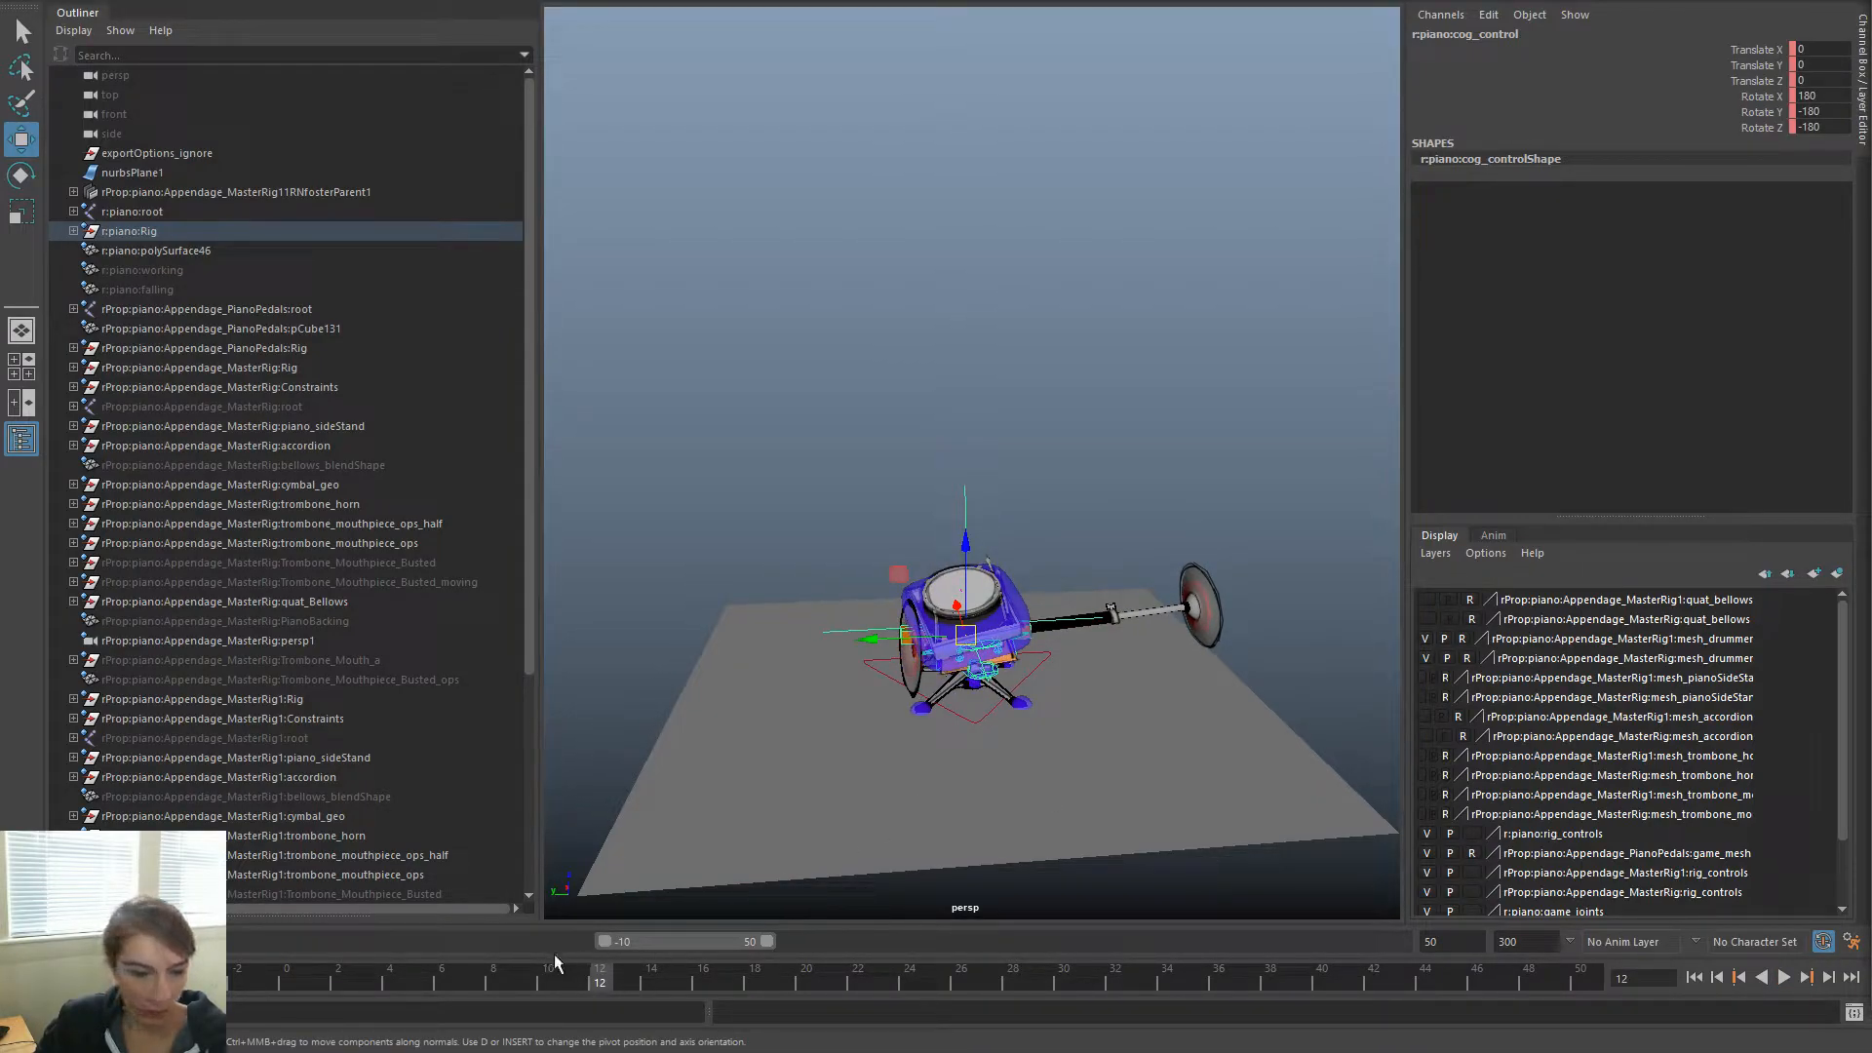
left_click_drag(605, 941, 232, 941)
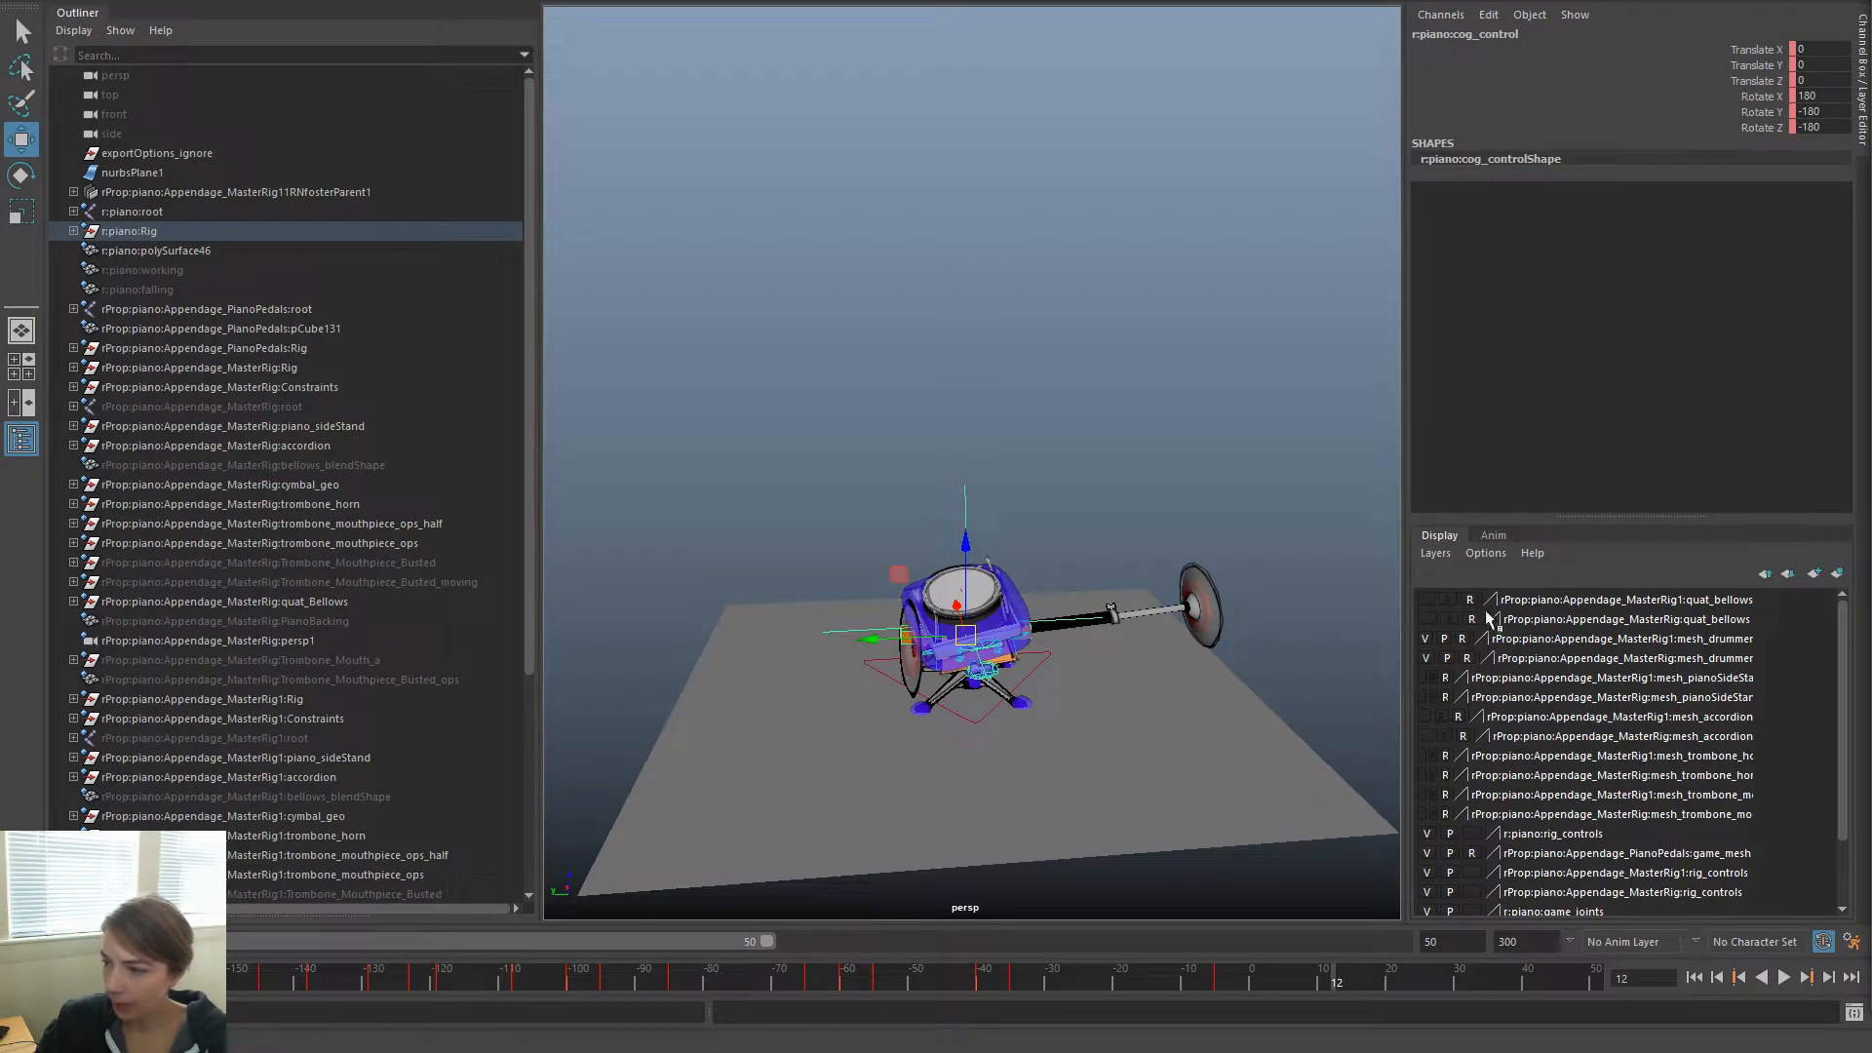
Play back the fall and scale the cog control's Translate Y animation to about -98 at frame -132
key("alt+v")
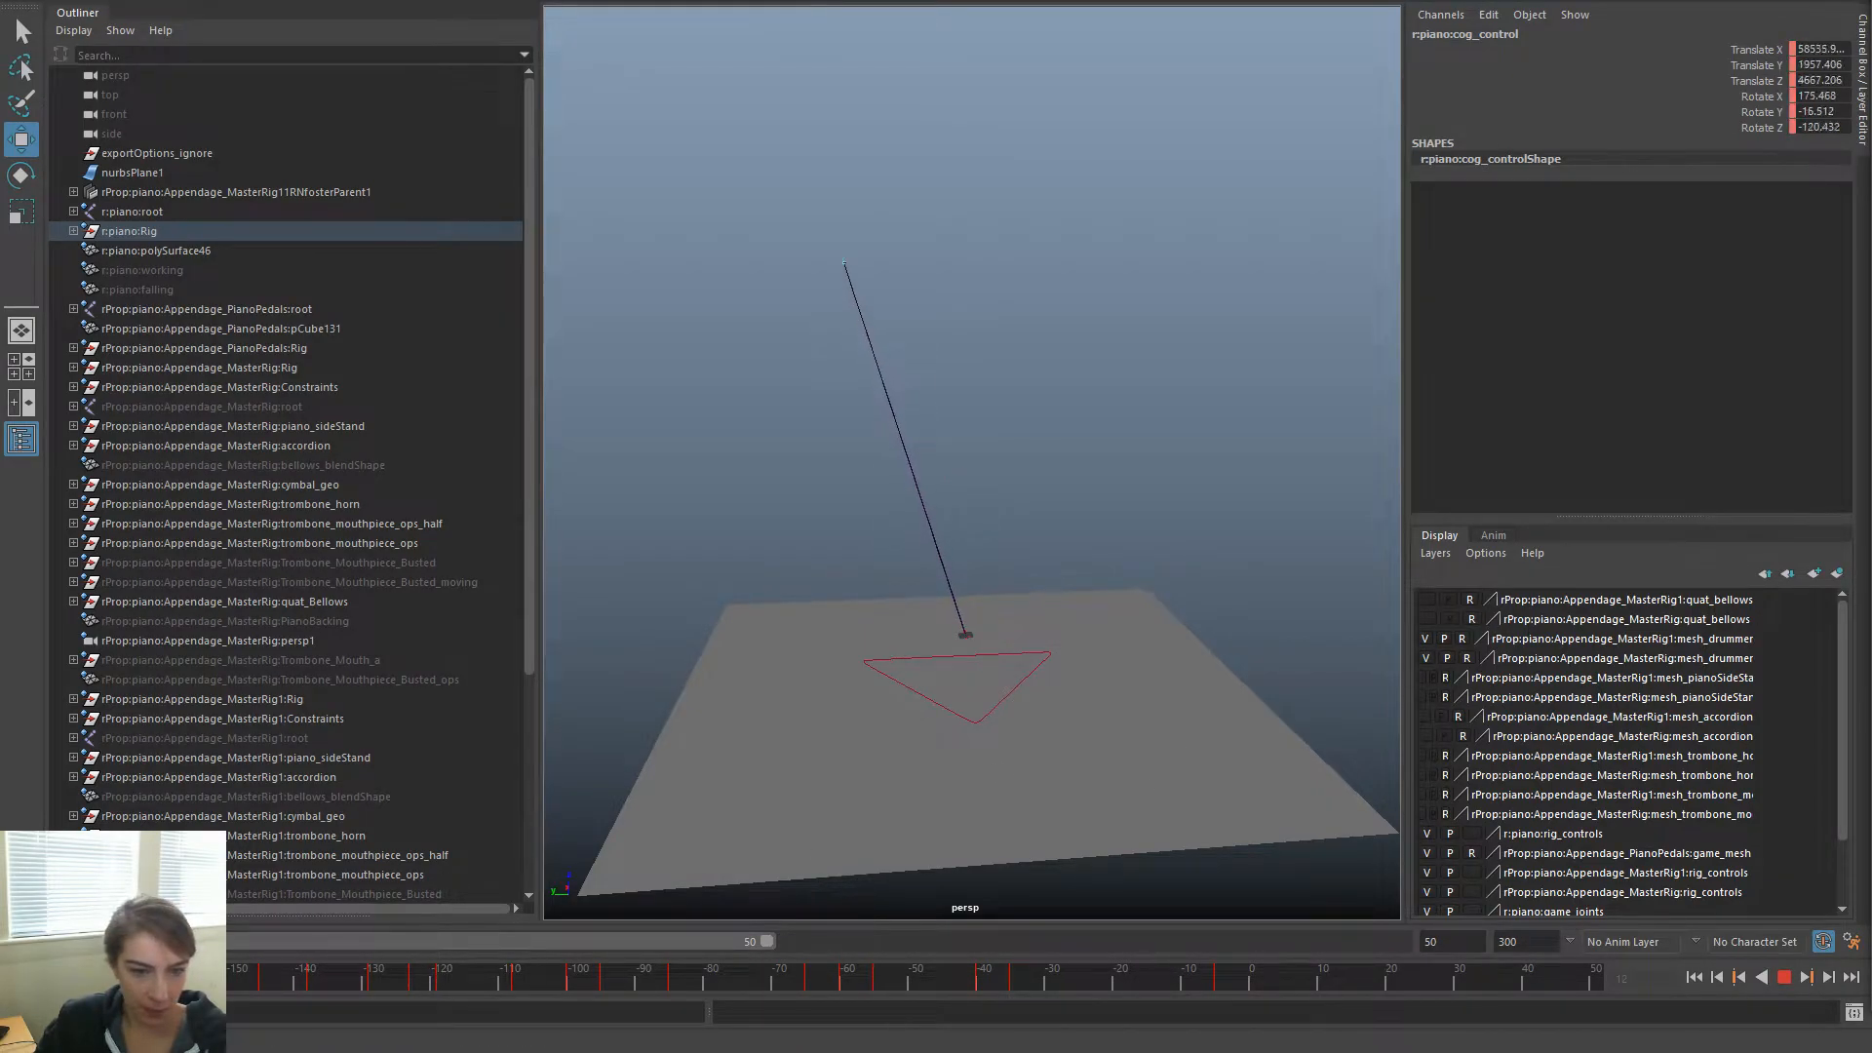
key("alt+v")
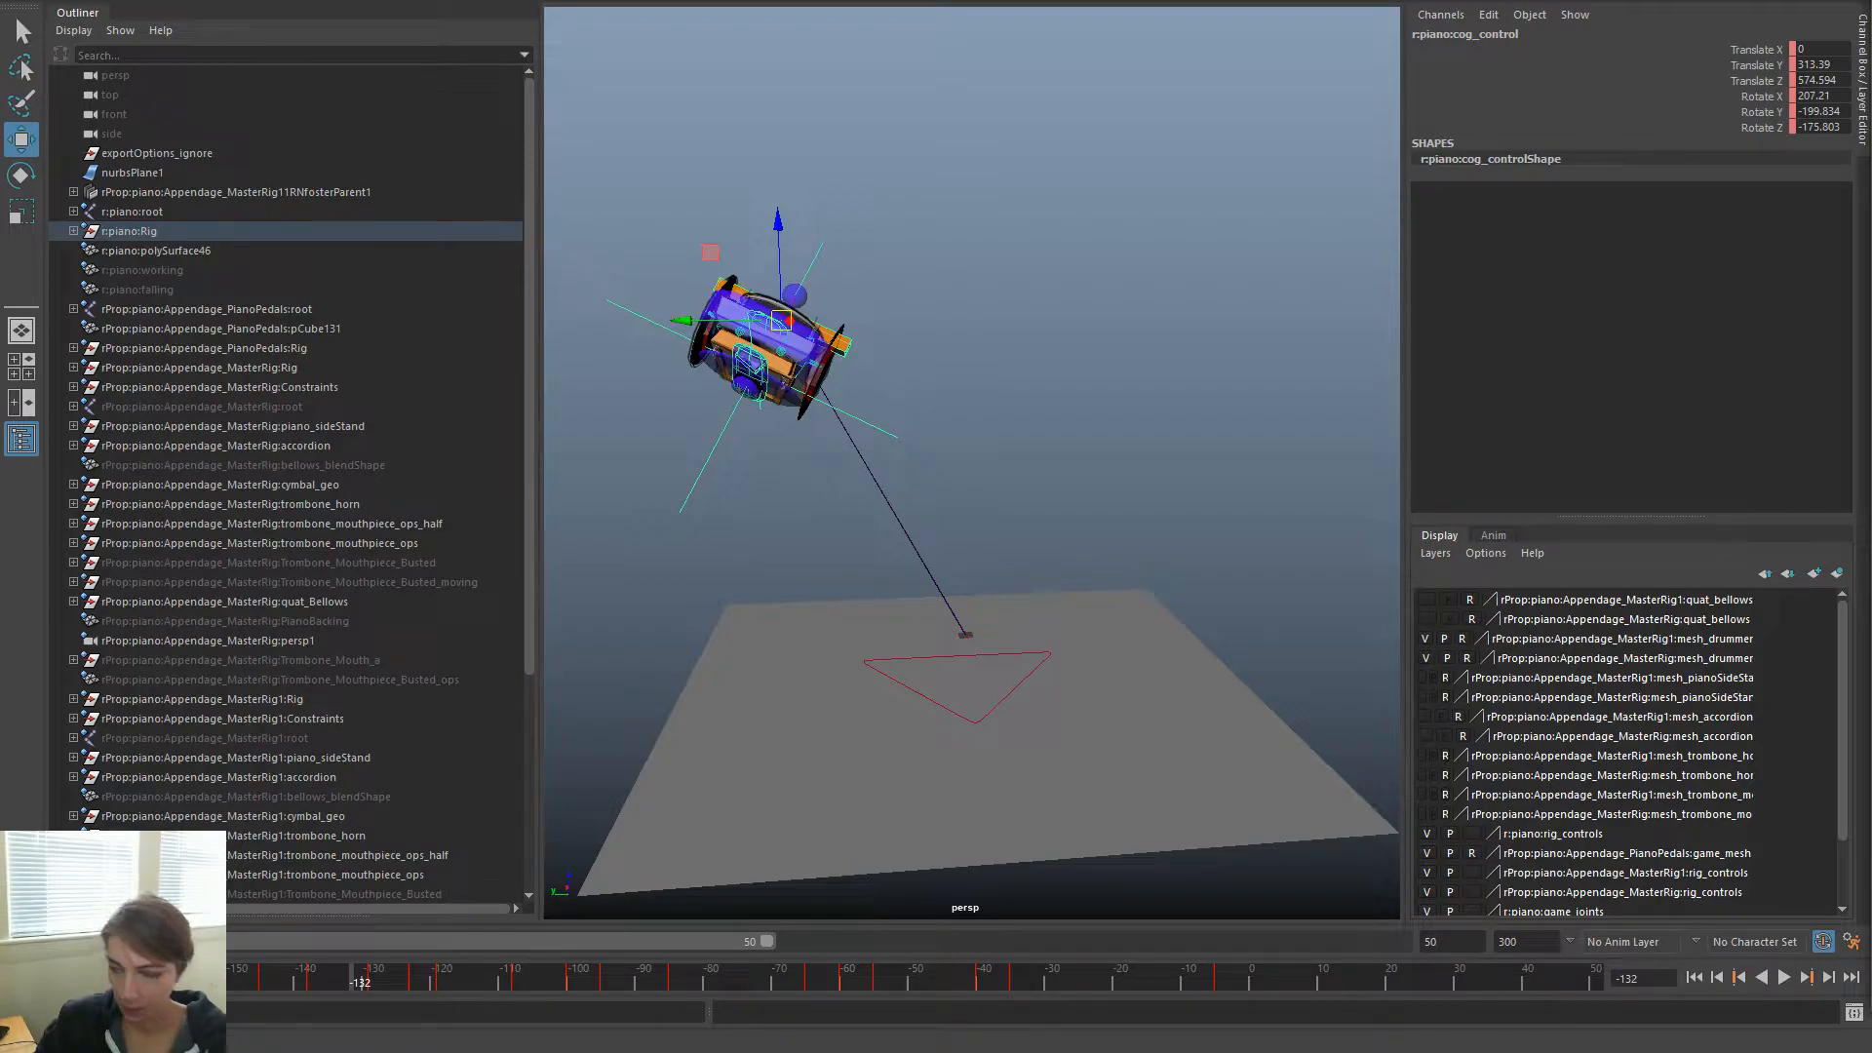
key("r")
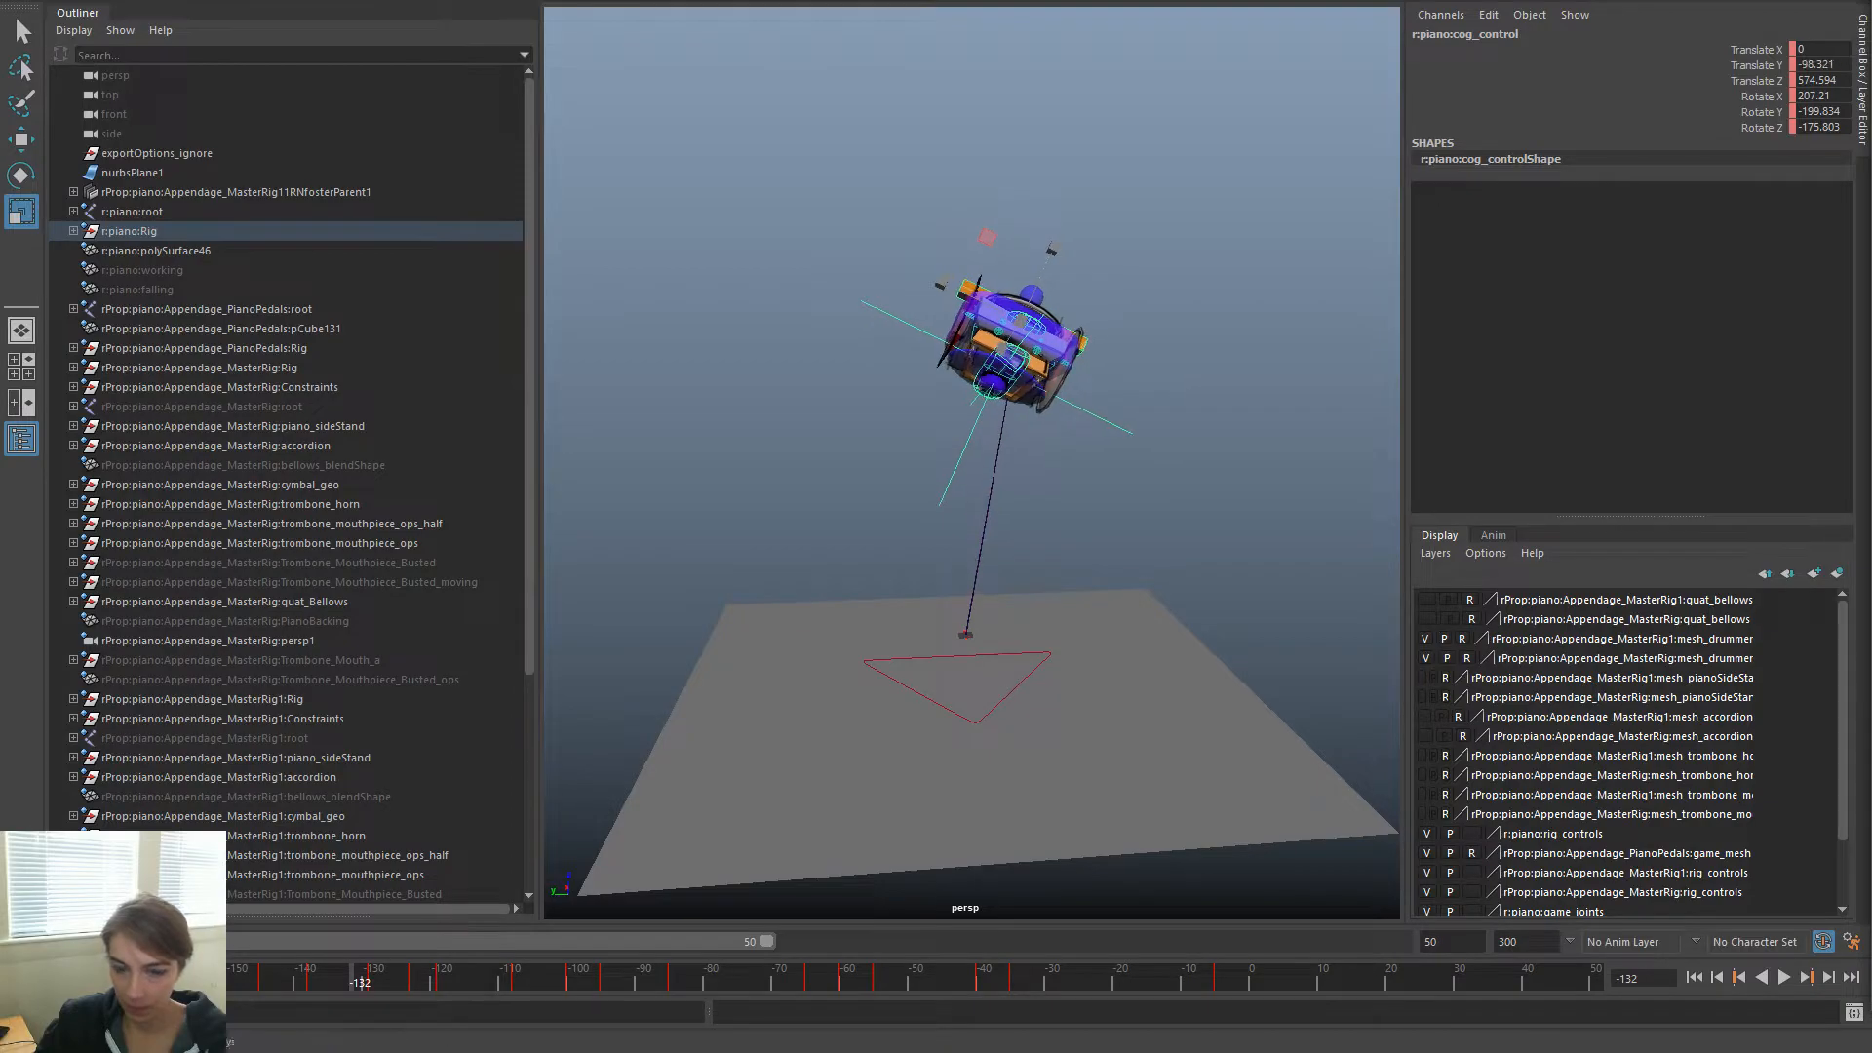
Play back the fall, review it around frame -132, and undo the recent scaling of the cog control's Translate Y keys
key("alt+v")
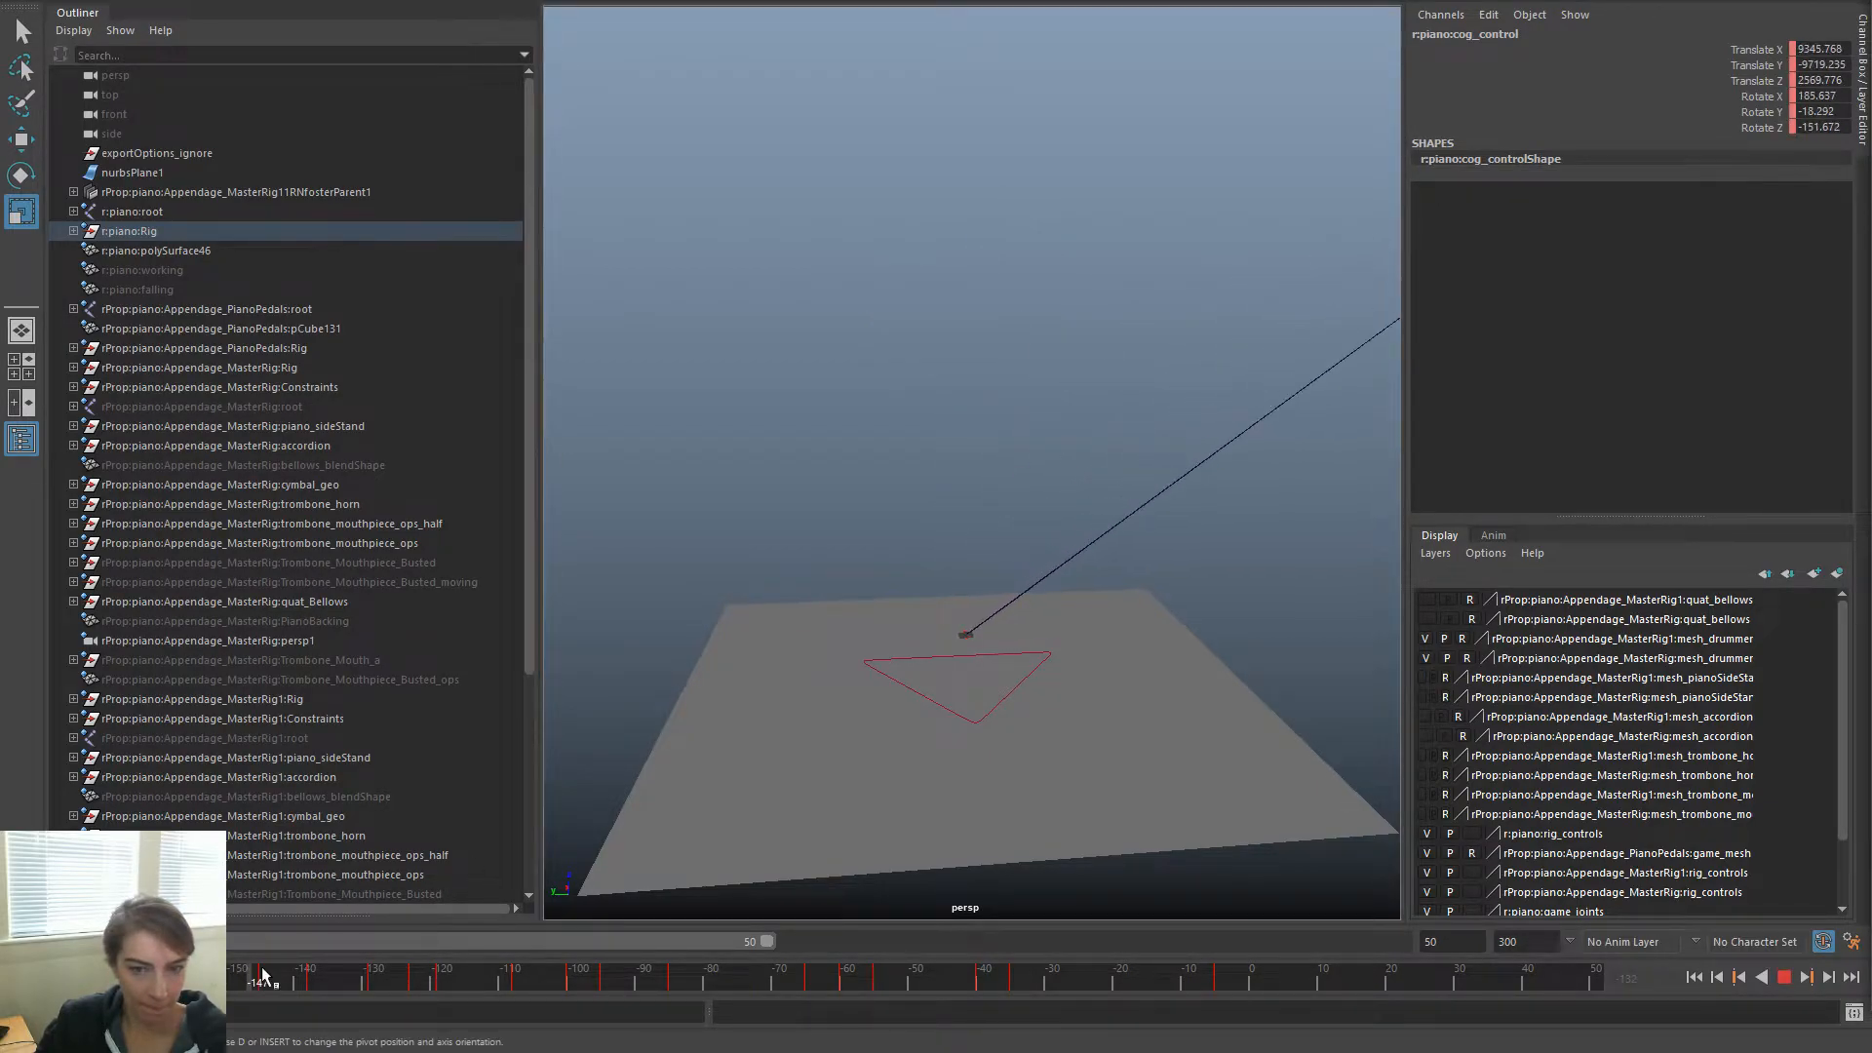
mouse_move(411, 976)
left_mouse_down()
mouse_move(326, 985)
mouse_move(354, 985)
left_mouse_up()
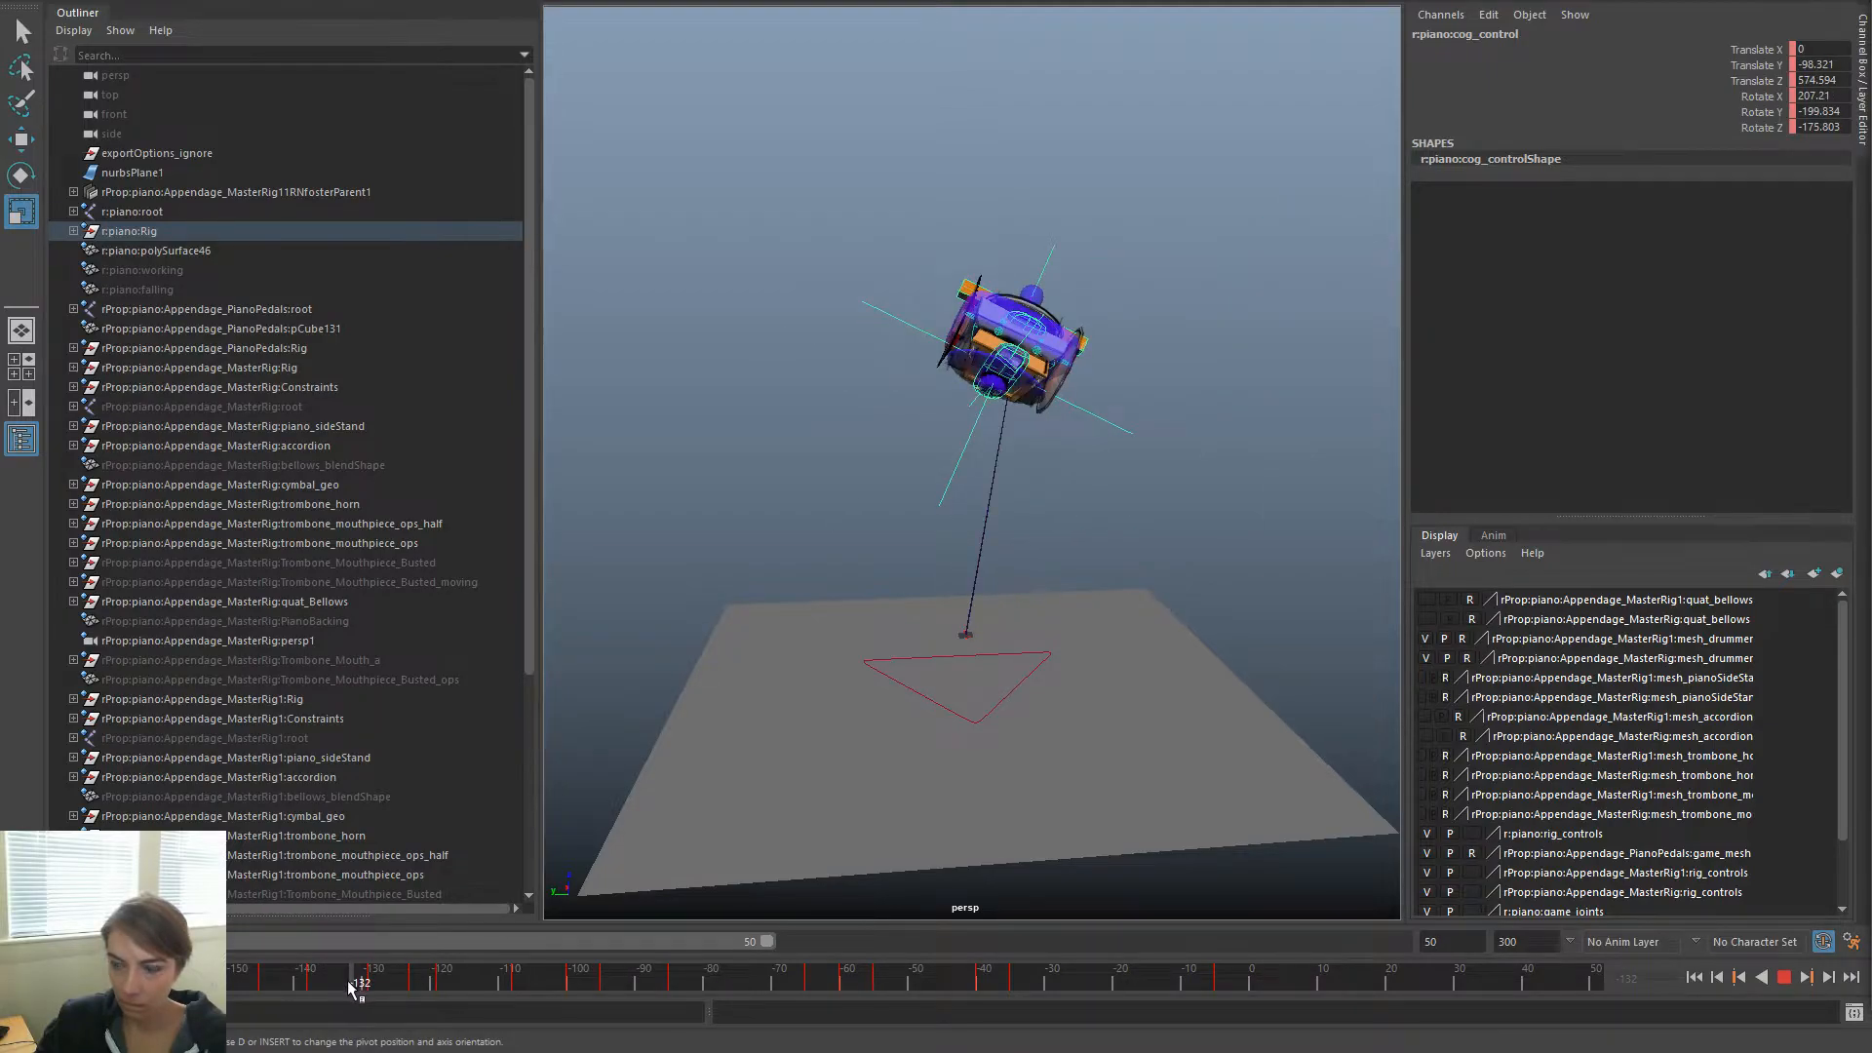
key("ctrl+z")
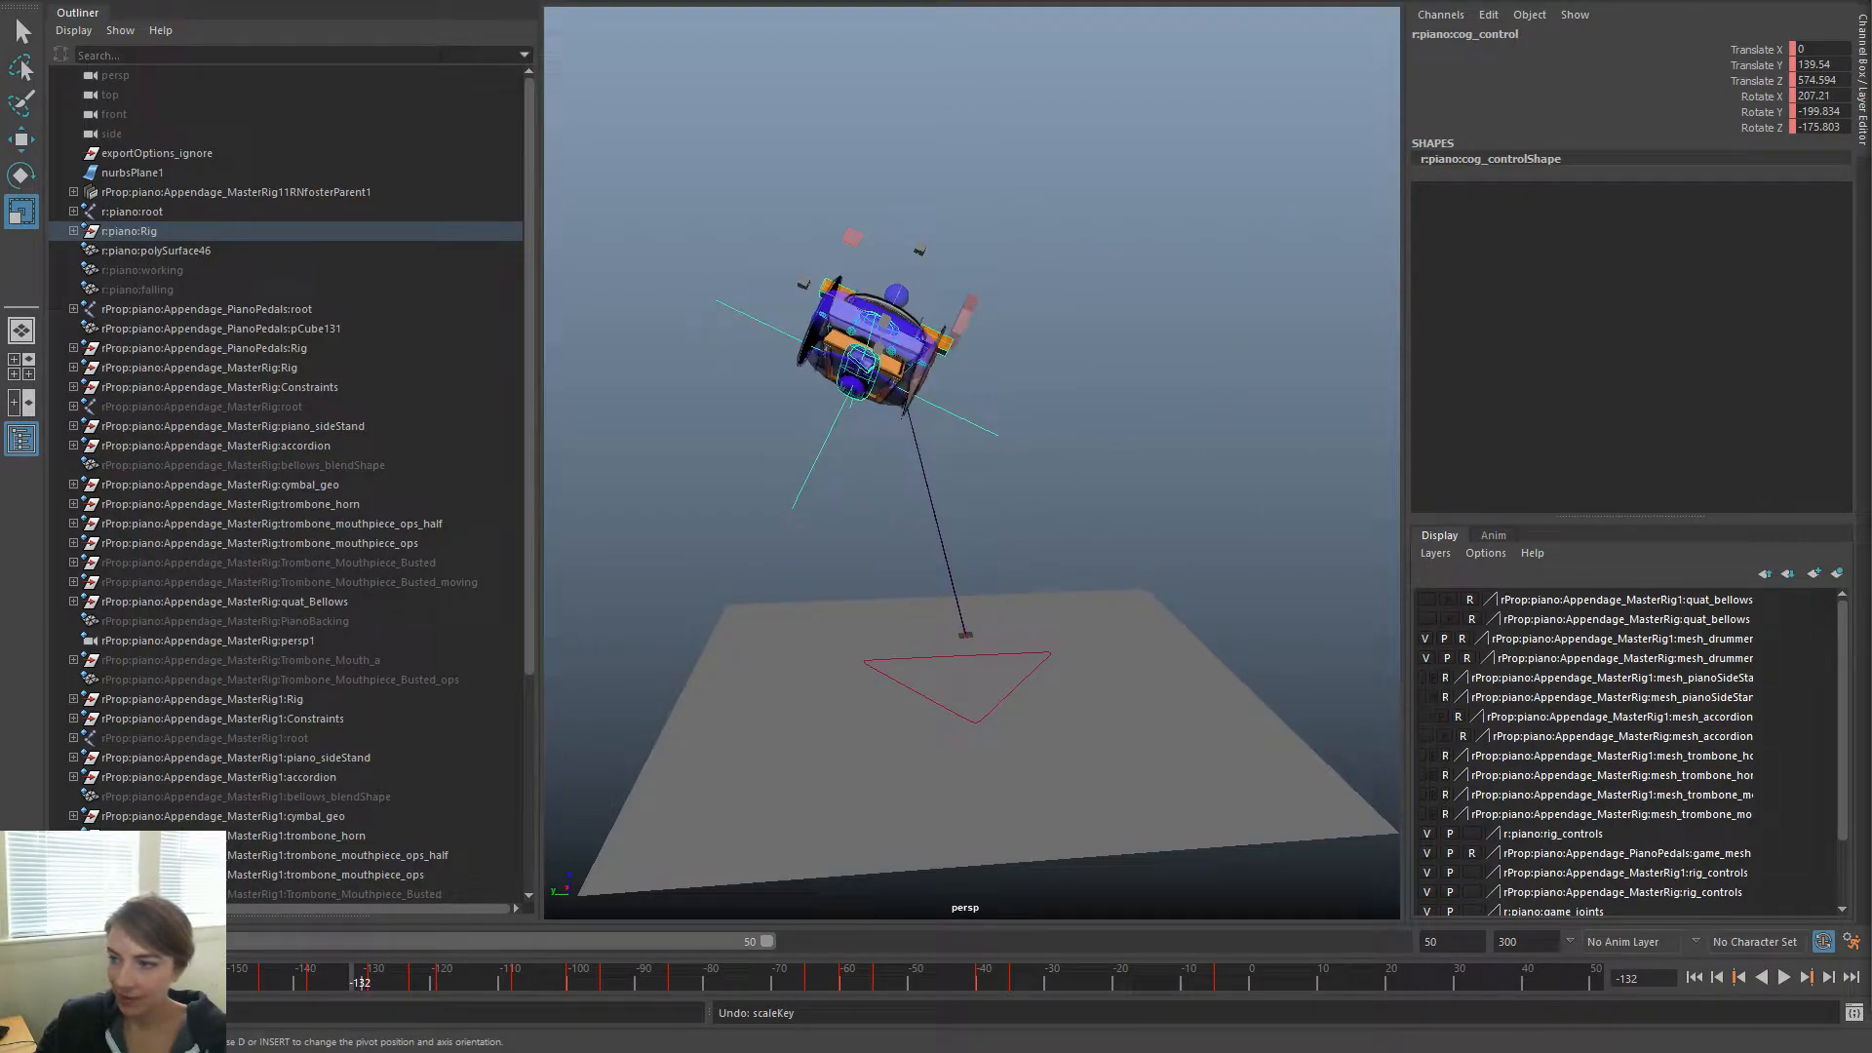
key("ctrl+z")
Review the early fall between frames -165 and -139 and undo the latest scaling of the cog control's keys
left_click_drag(352, 980, 231, 980)
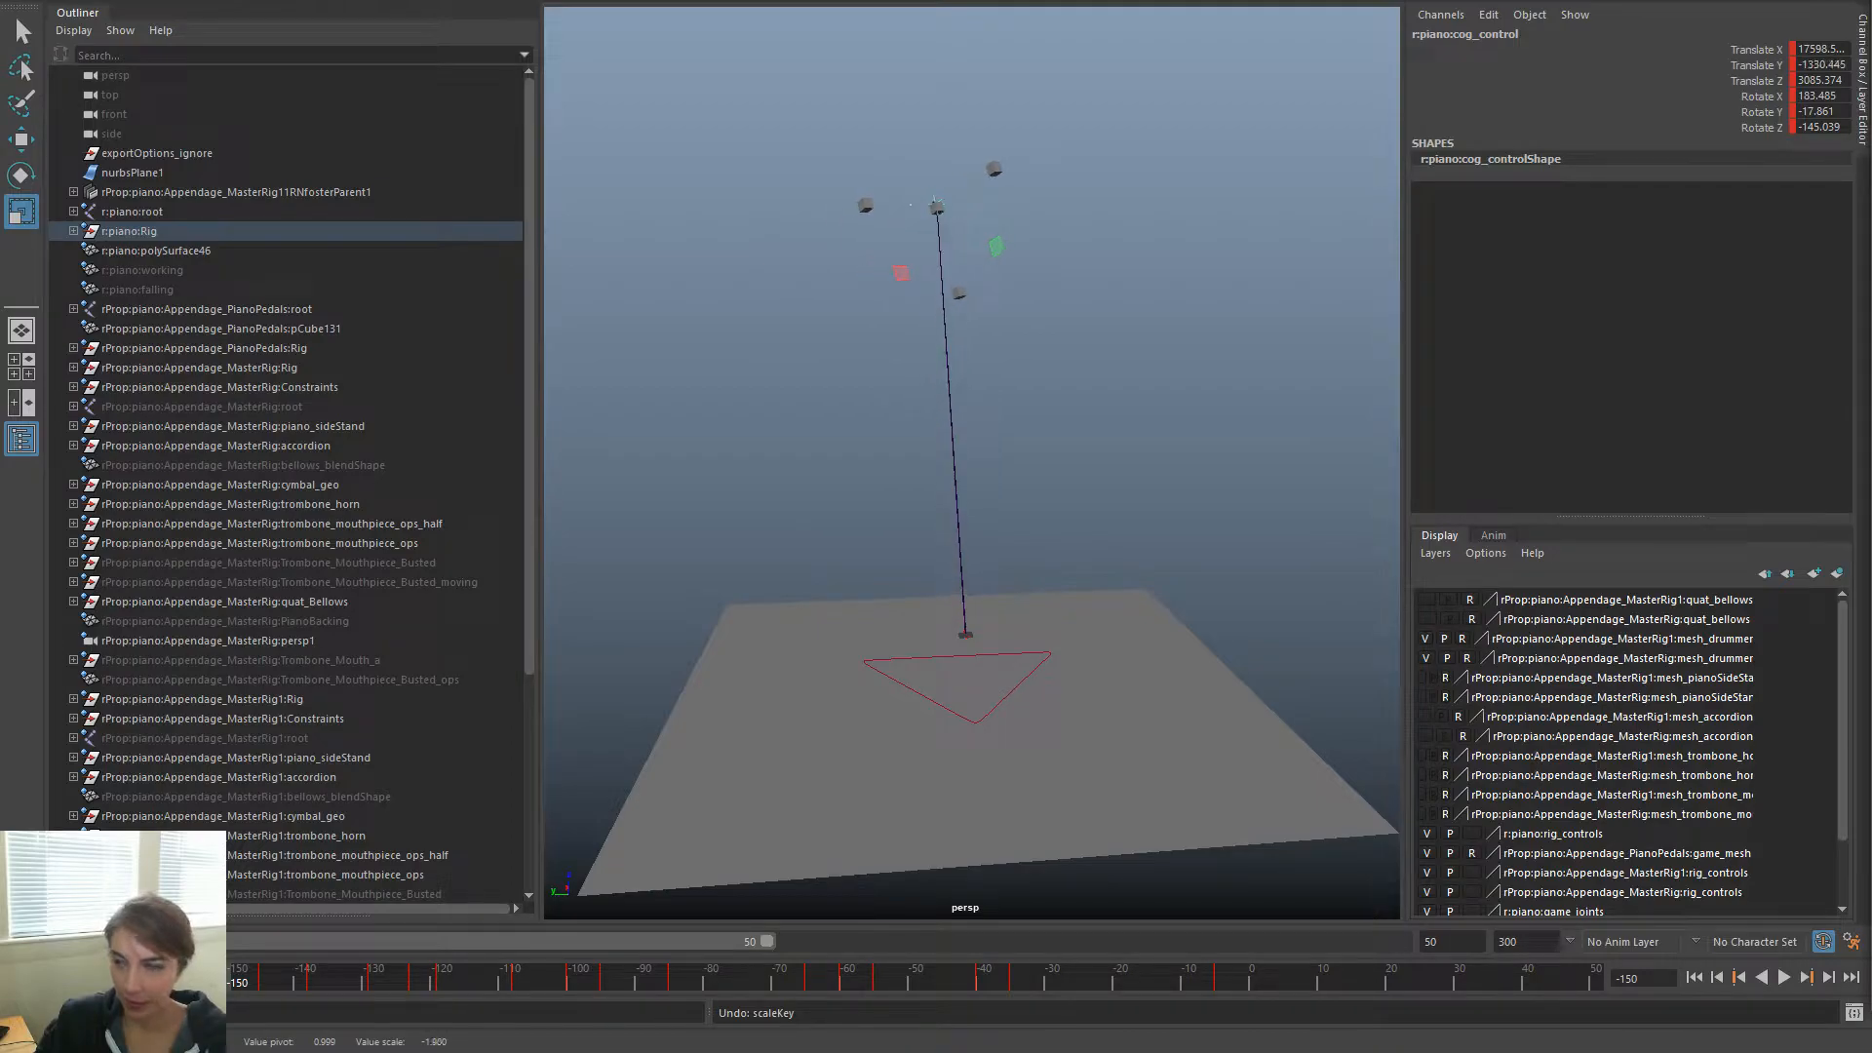
key("alt+v")
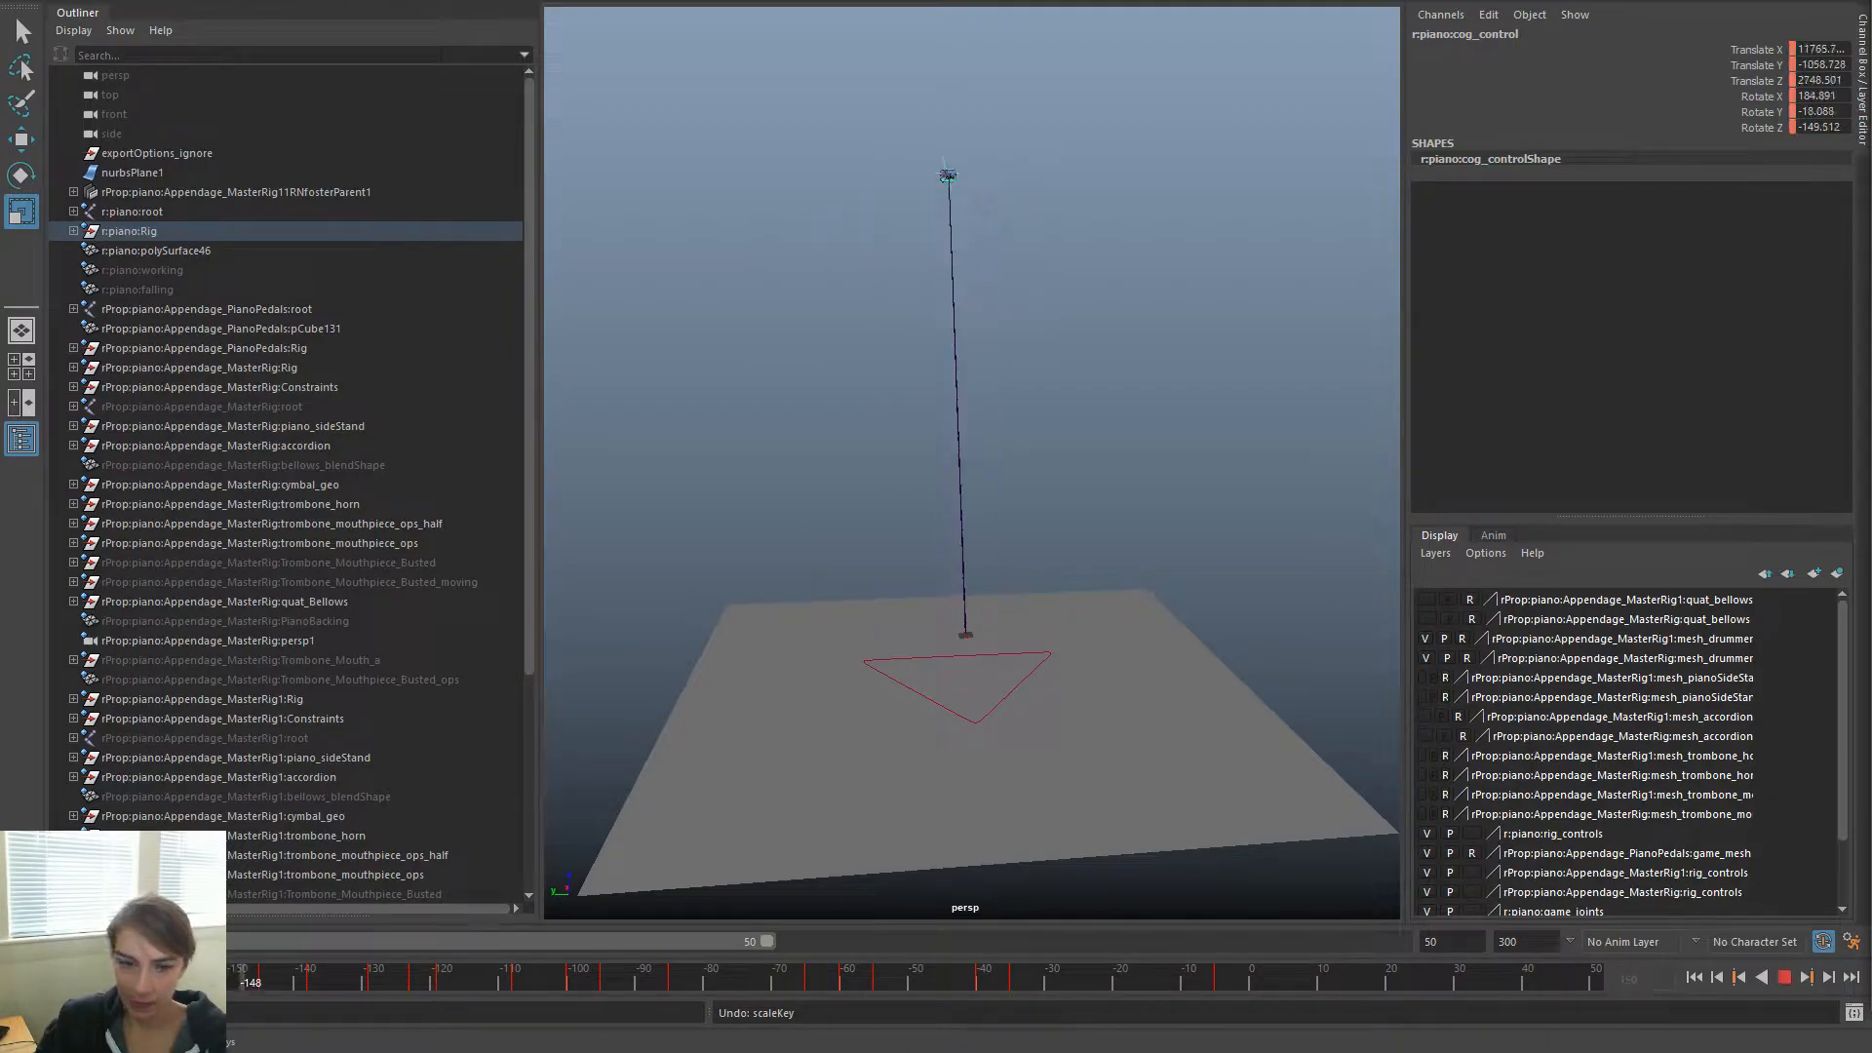
key("alt+v")
left_click_drag(1277, 447, 1358, 480, "alt")
right_click_drag(1359, 480, 1062, 367, "alt")
left_click_drag(1062, 368, 1006, 533, "alt")
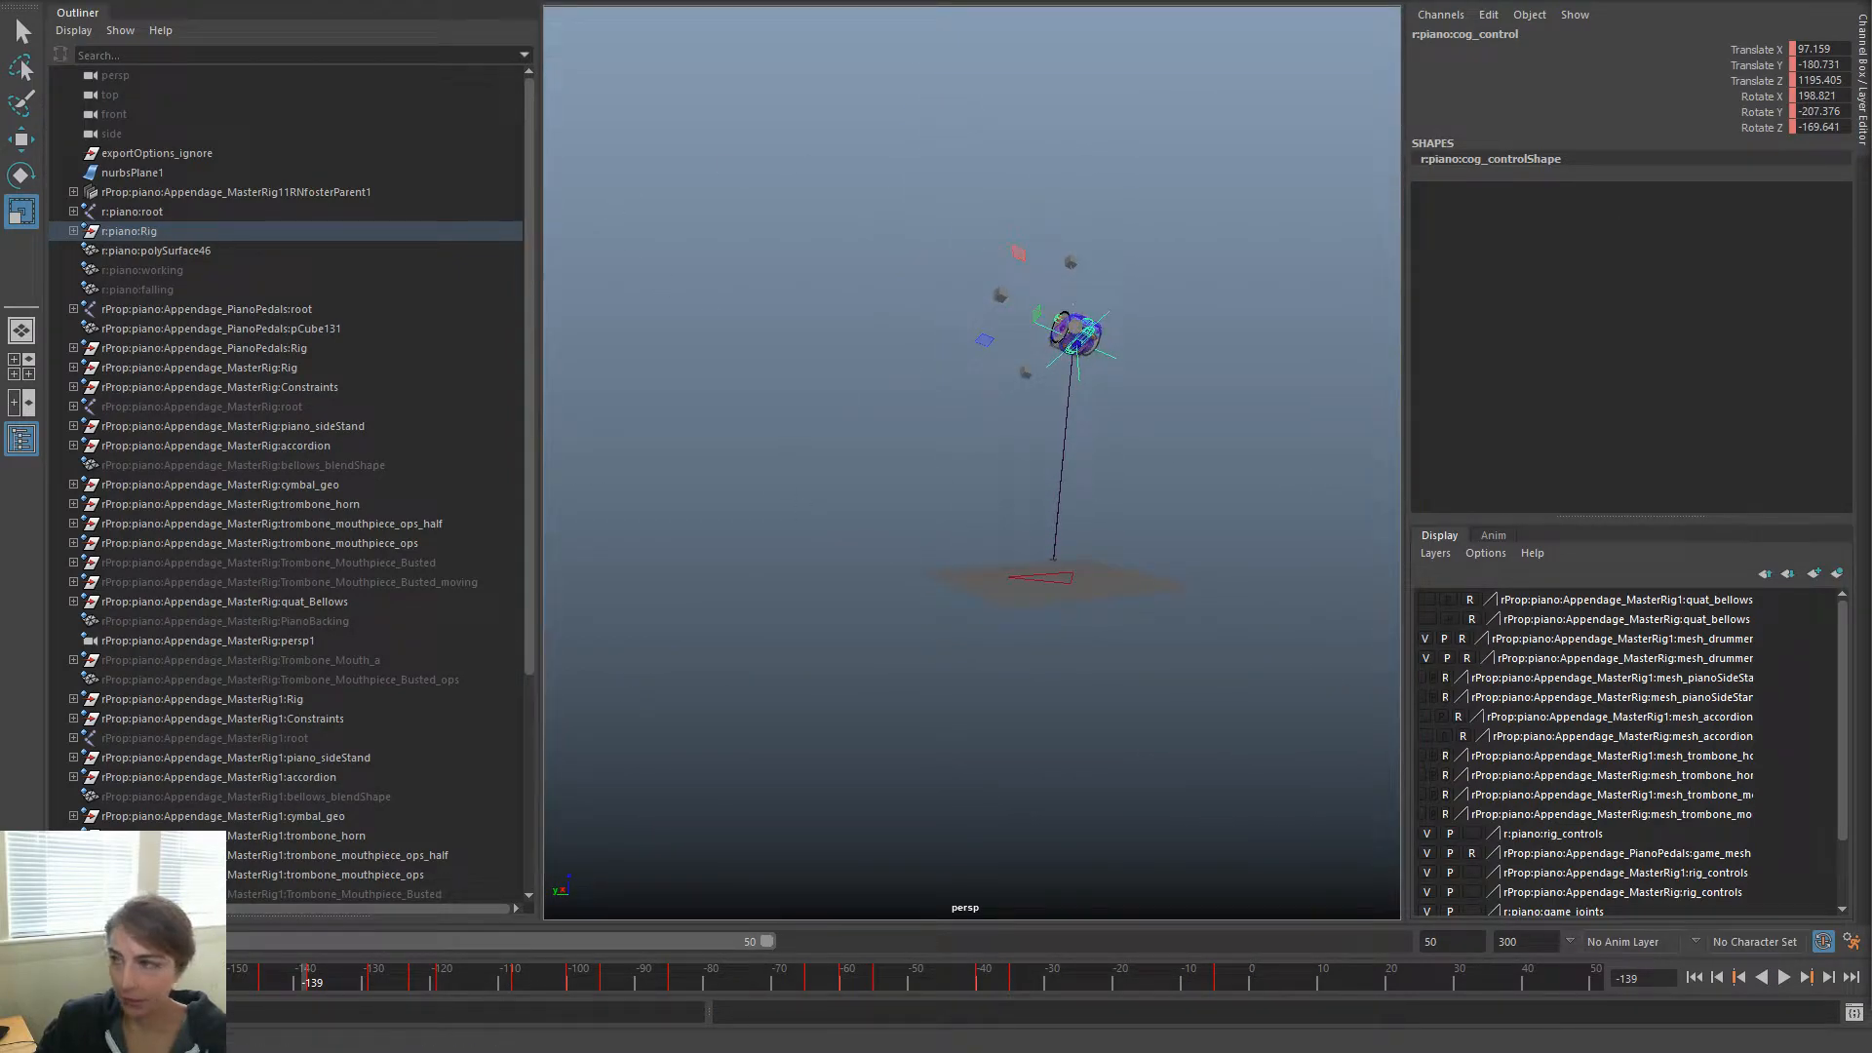
key("alt+v")
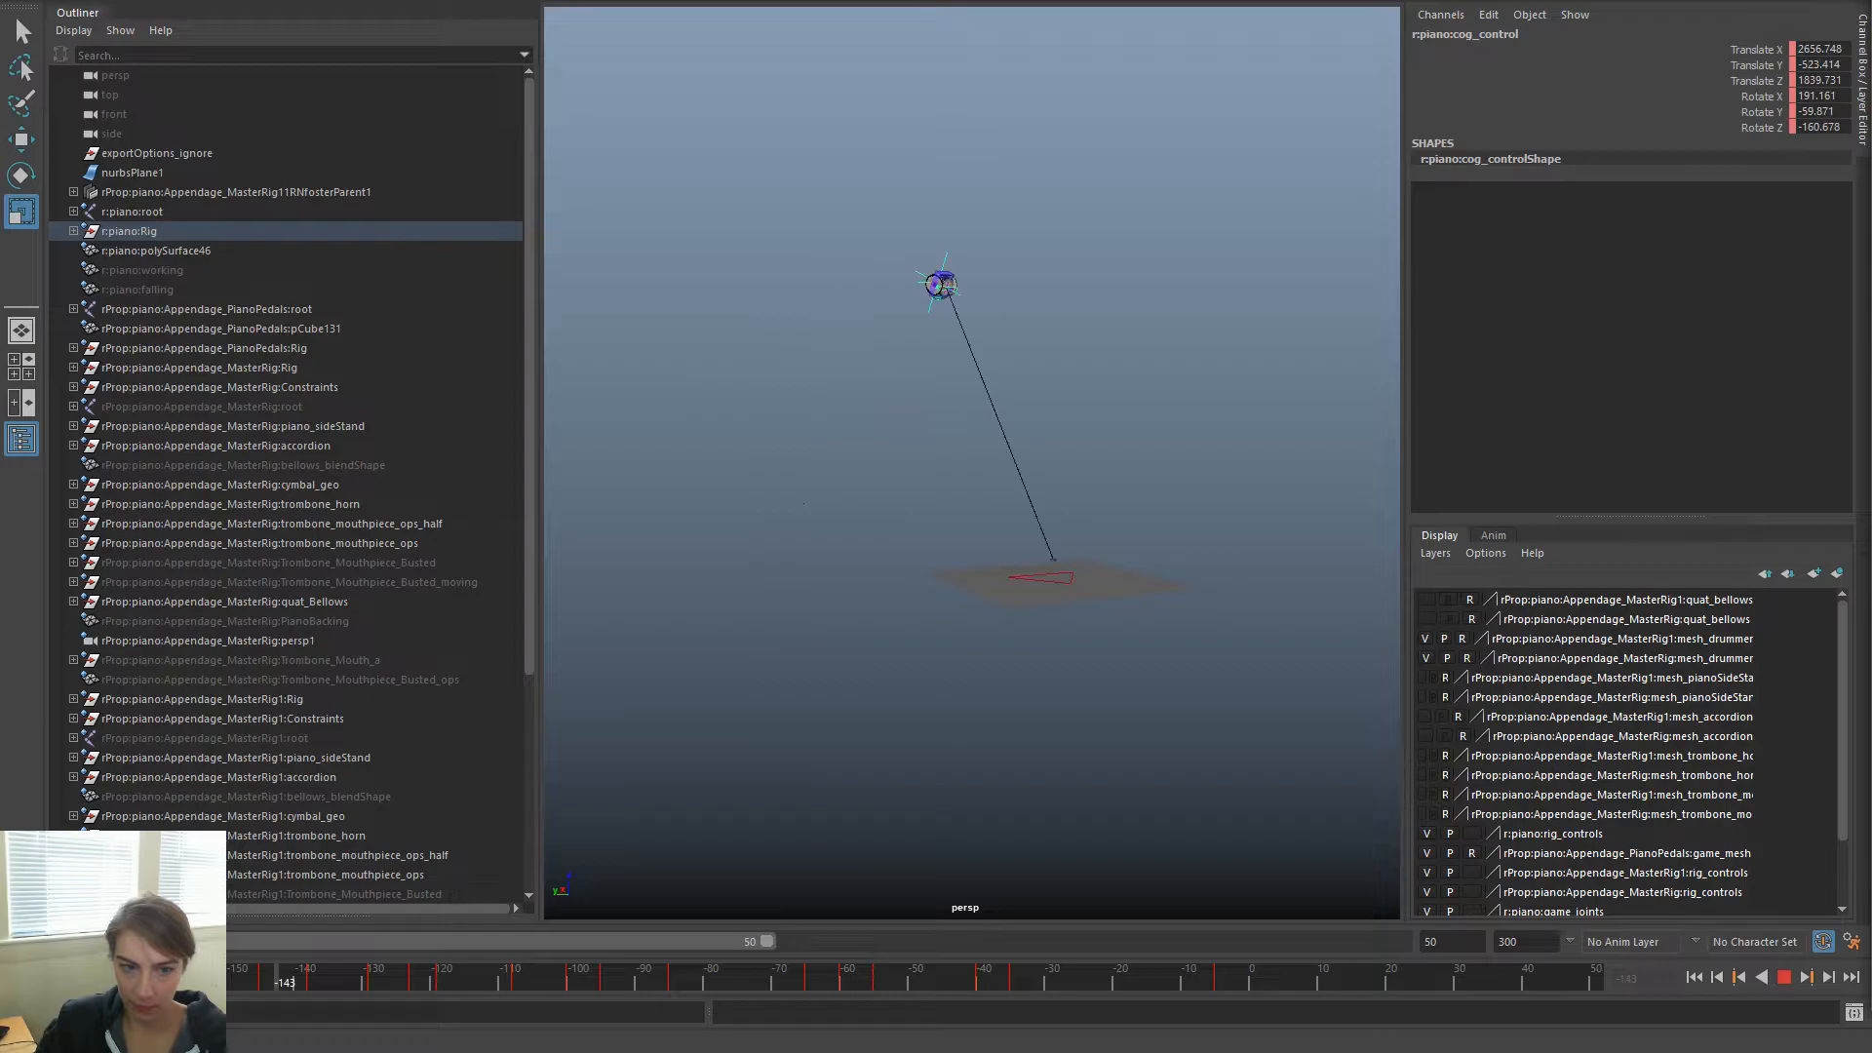
key("alt+v")
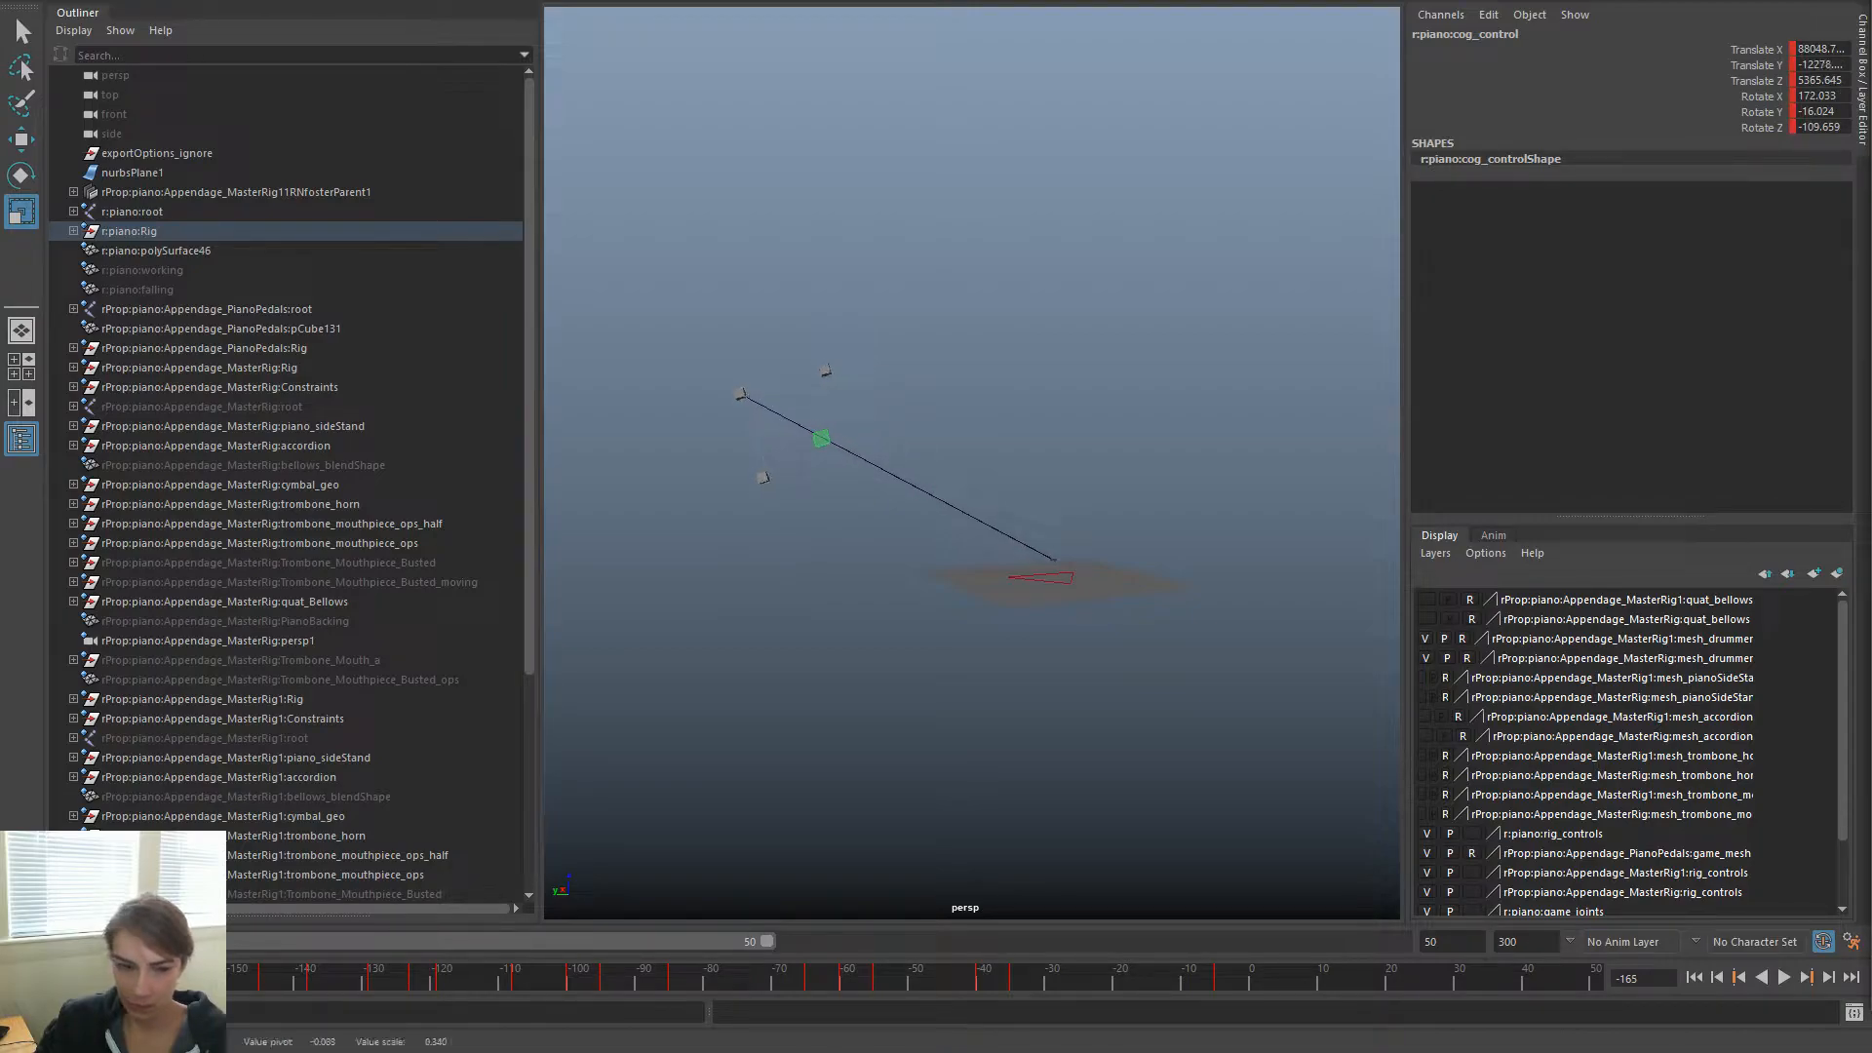
key("ctrl+z")
Move the cog control along Y to about -29832 at frame -165 and play back the start of the fall
key("w")
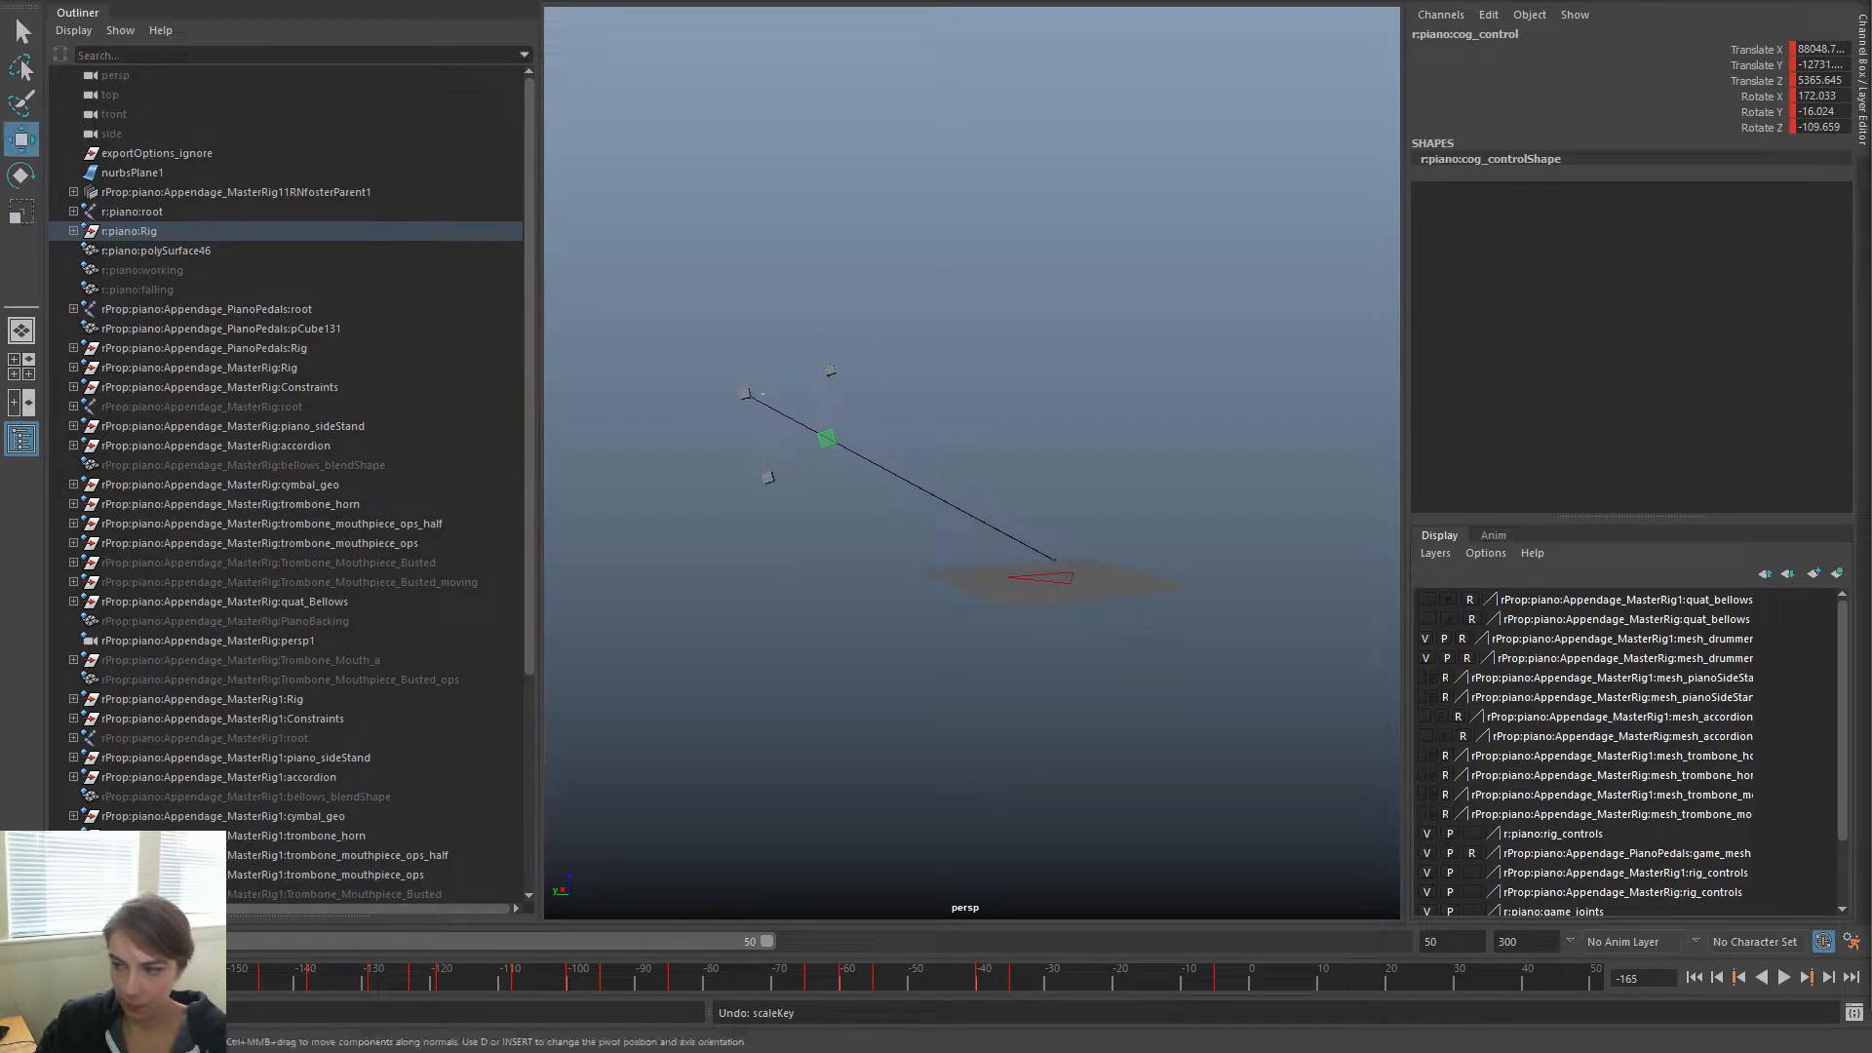
middle_click_drag(748, 395, 896, 397, "shift")
key("alt+v")
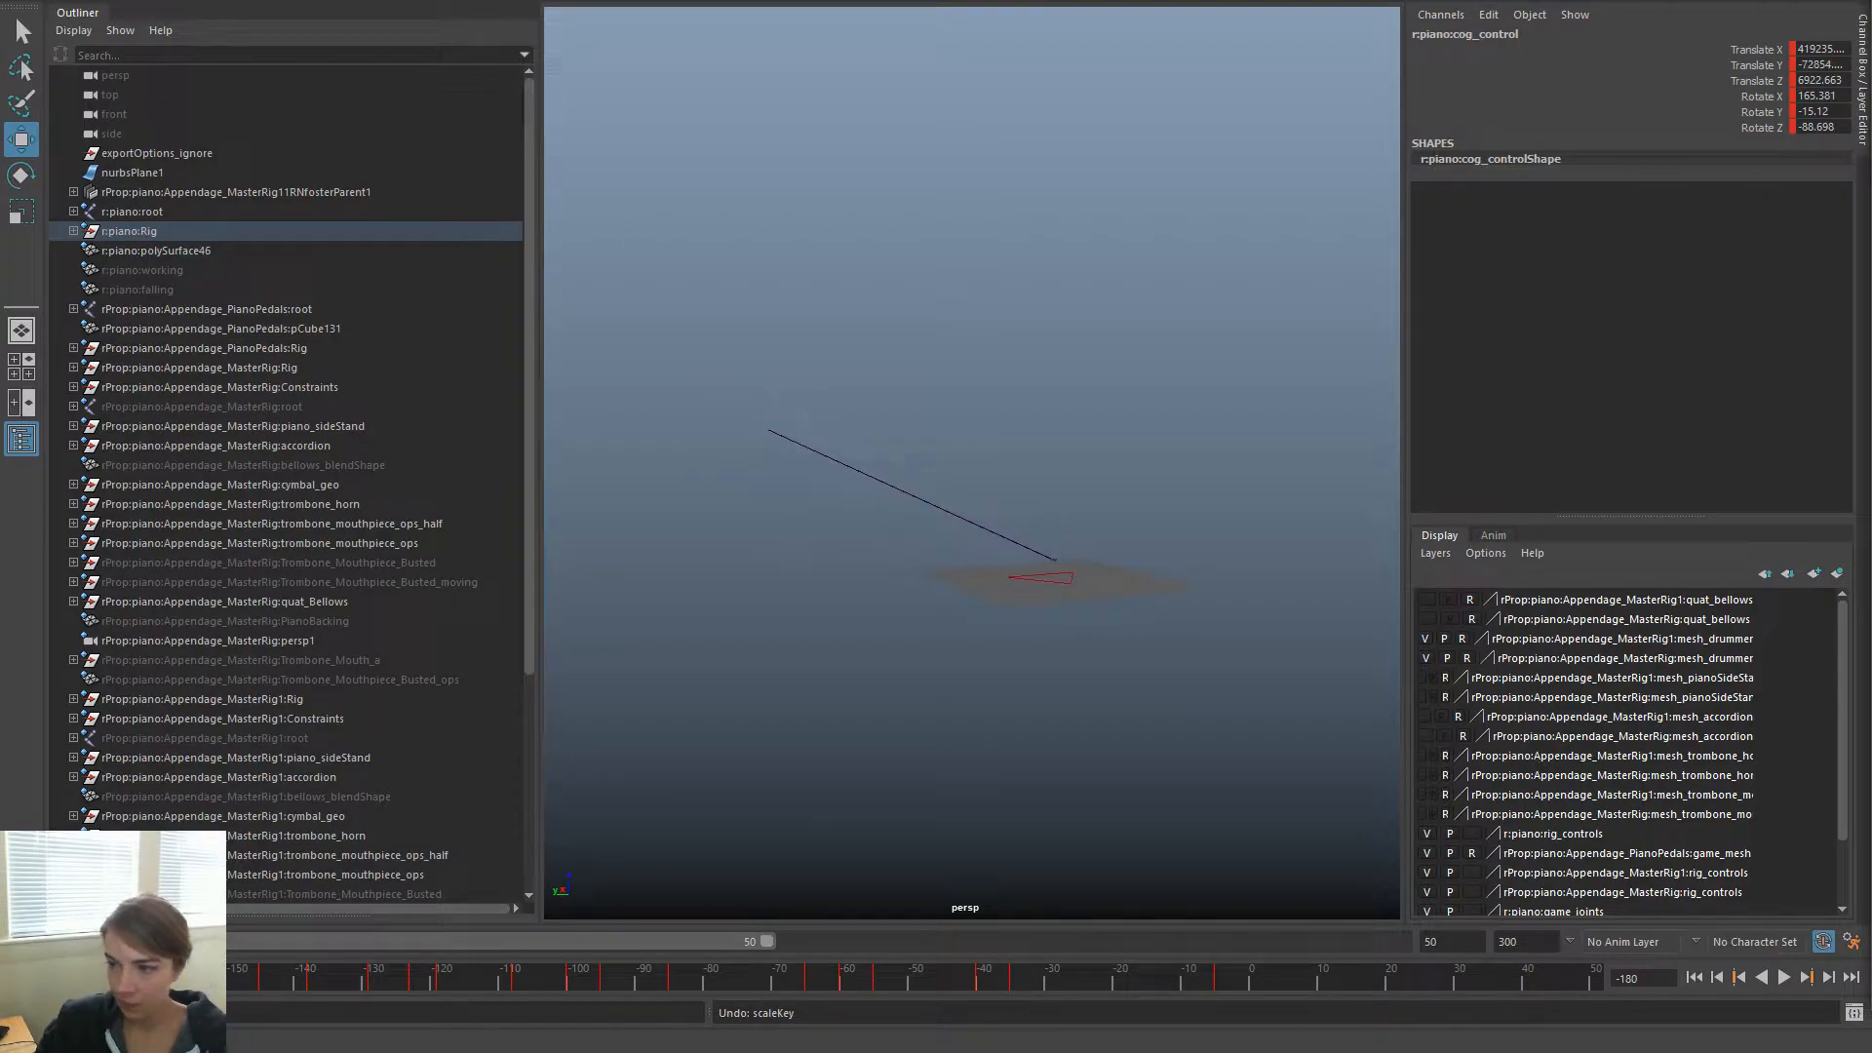
key("alt+v")
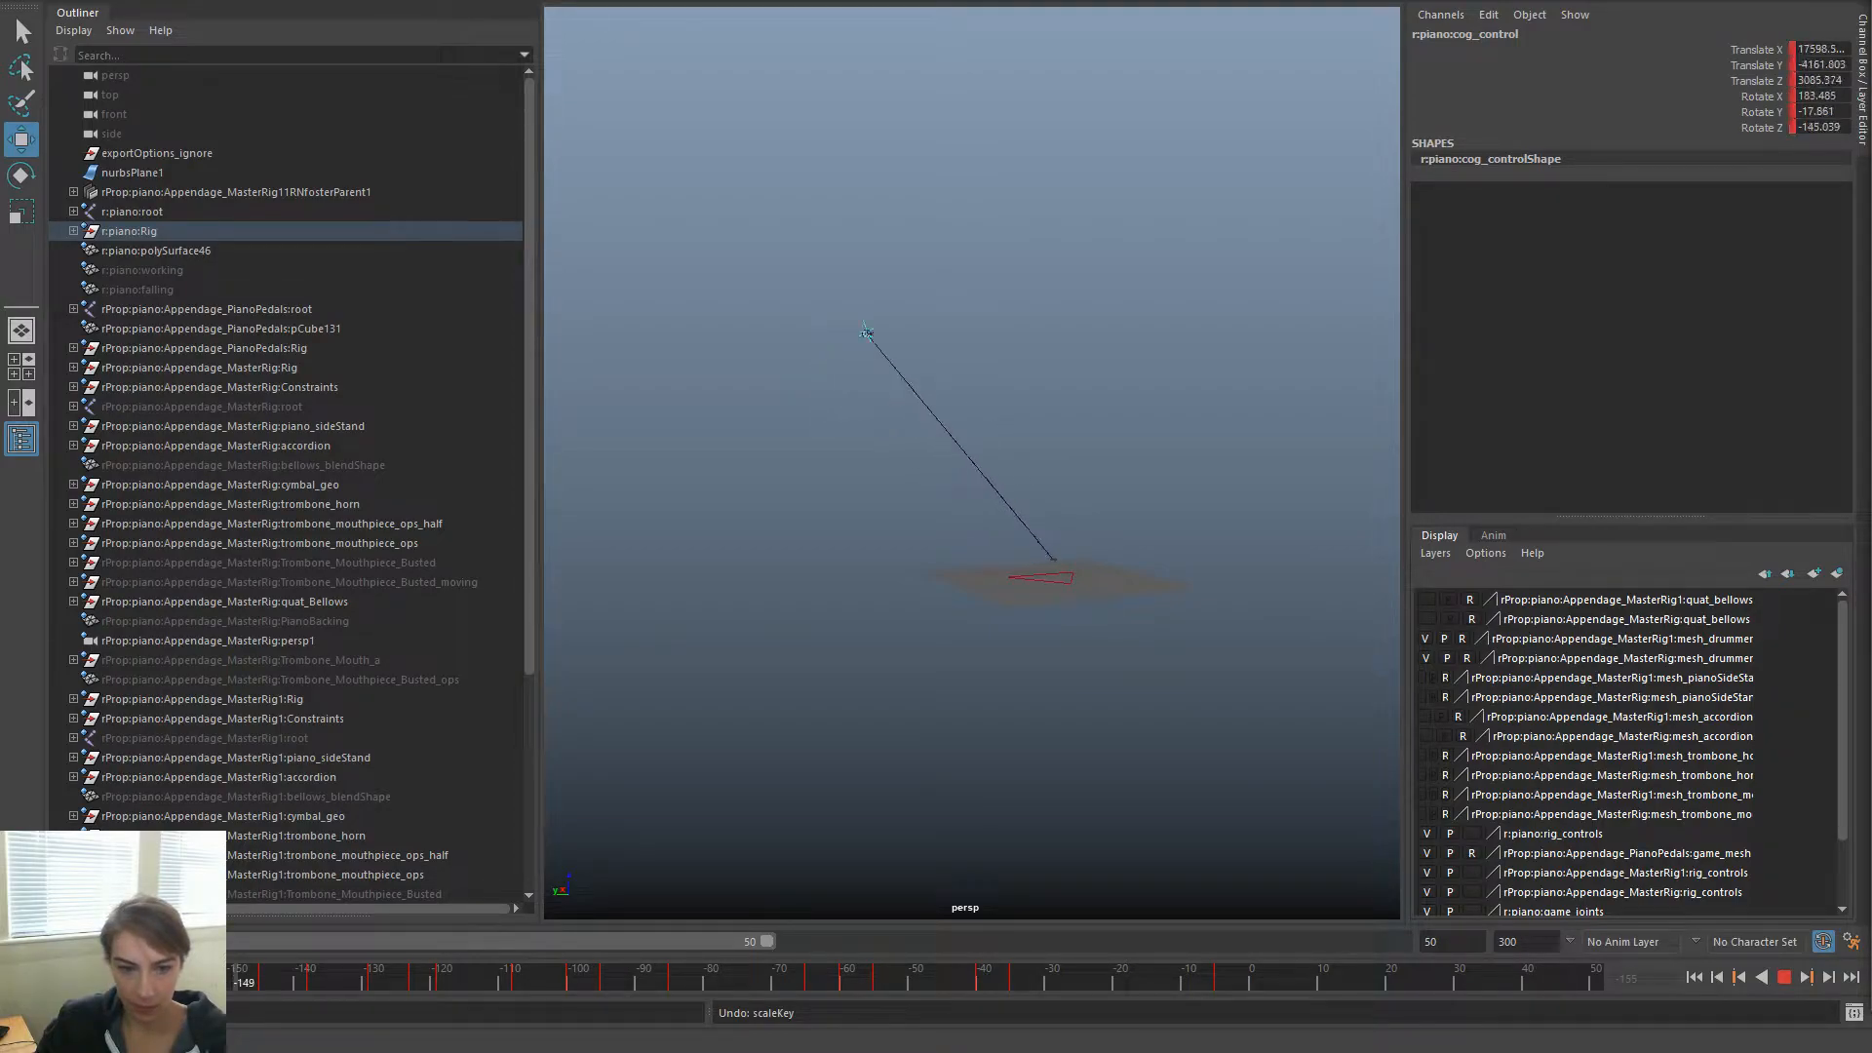
key("alt+v")
key("alt+v")
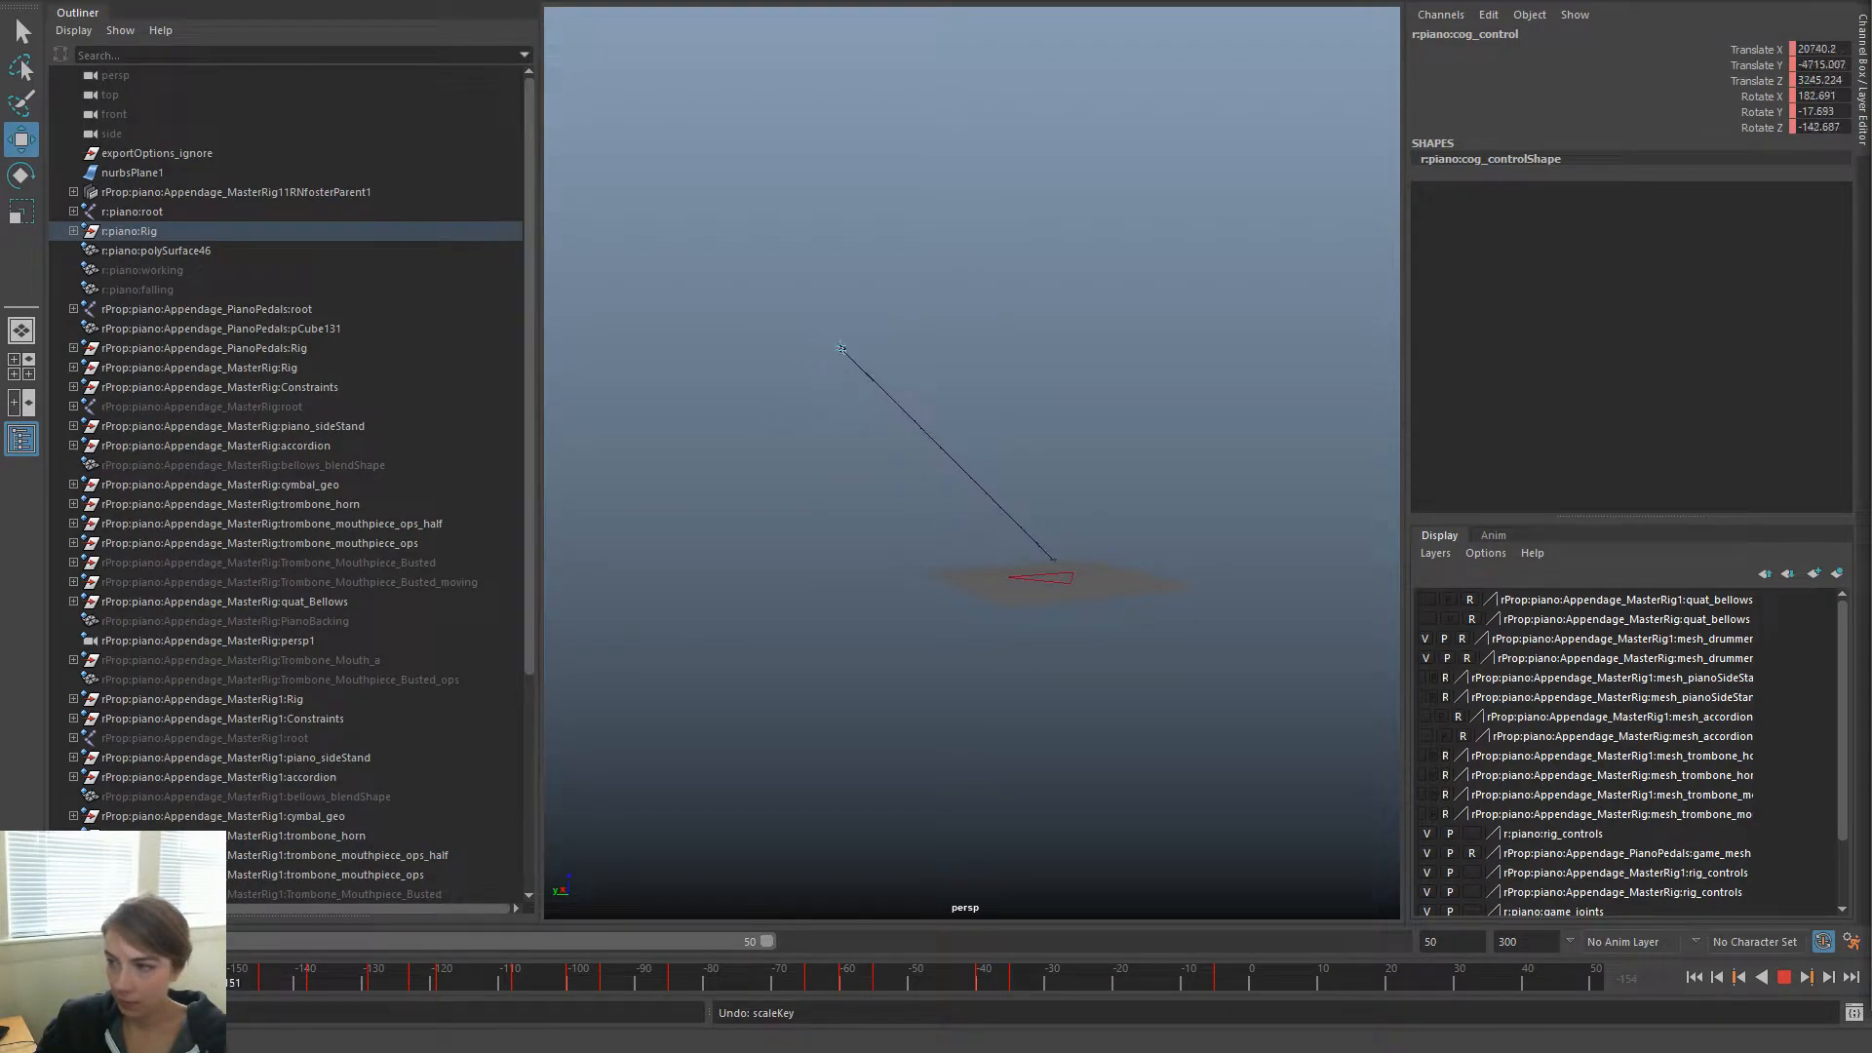
key("alt+v")
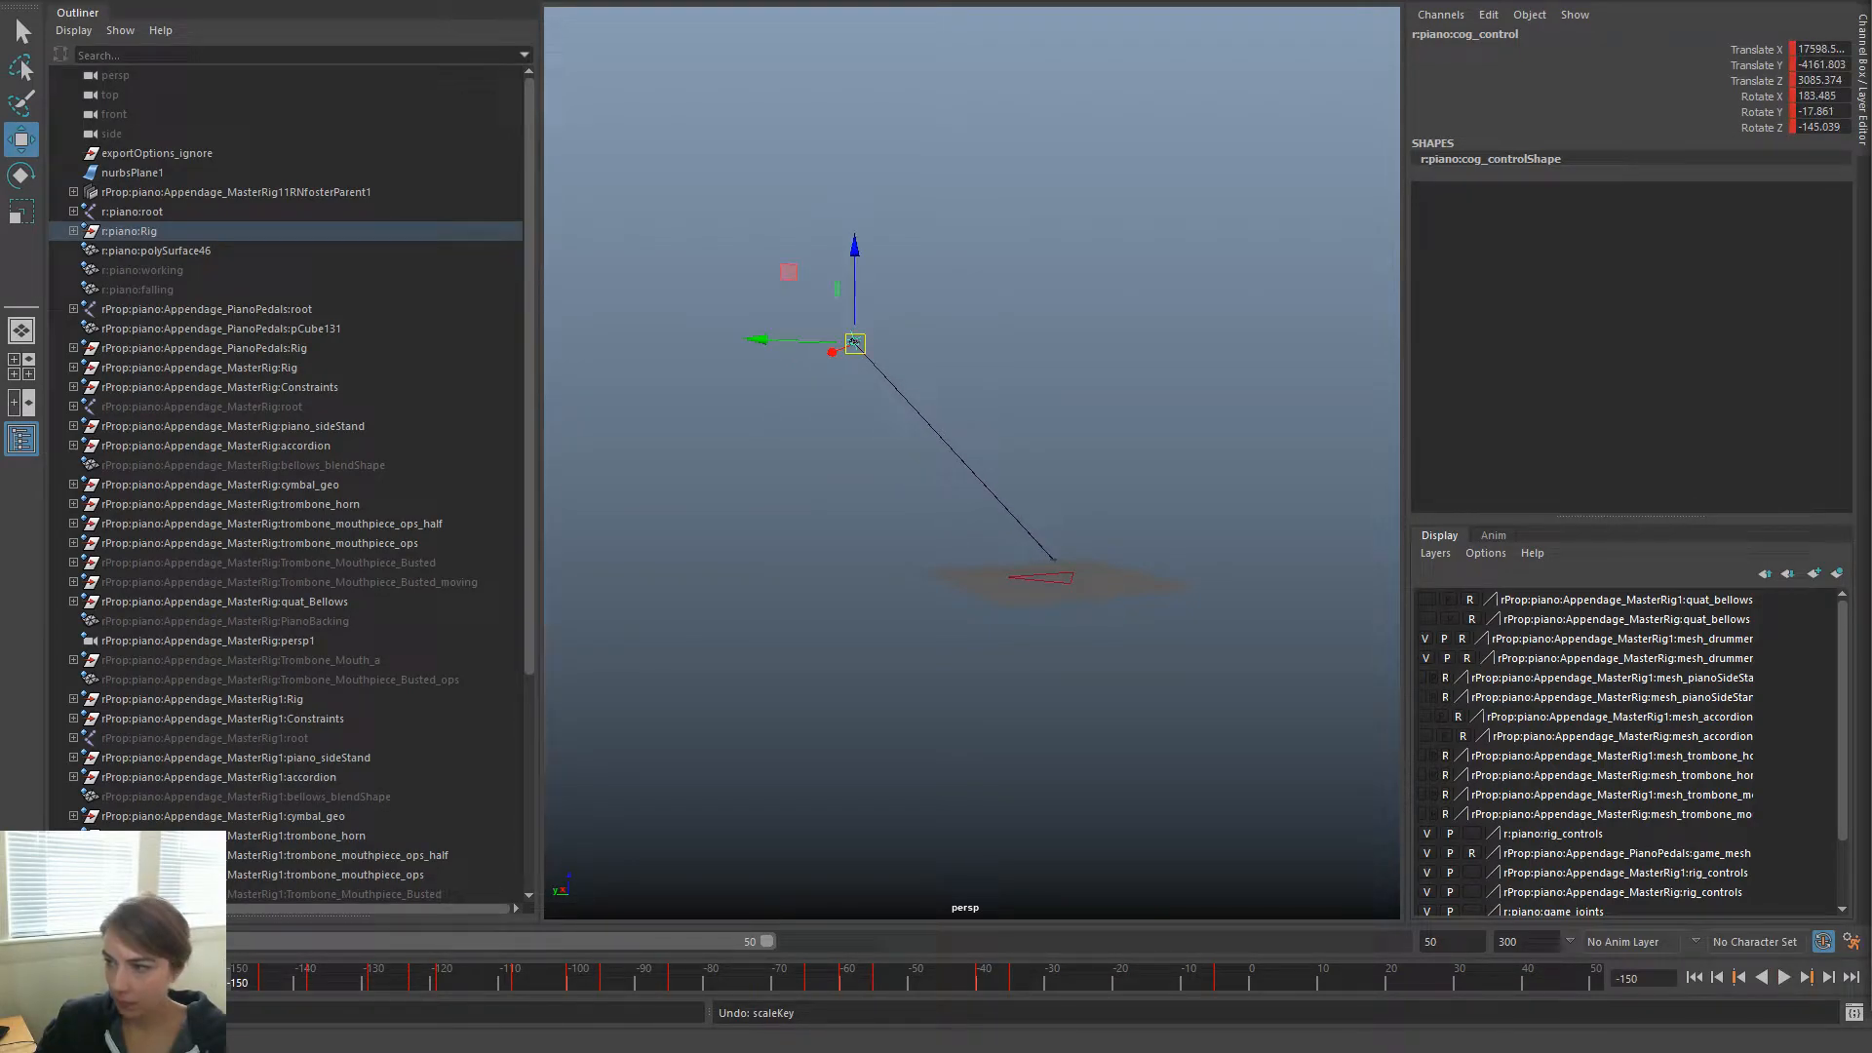
Move the cog control to a Translate Y of about -6986 at frame -150 and play back the fall
left_click_drag(854, 343, 954, 348)
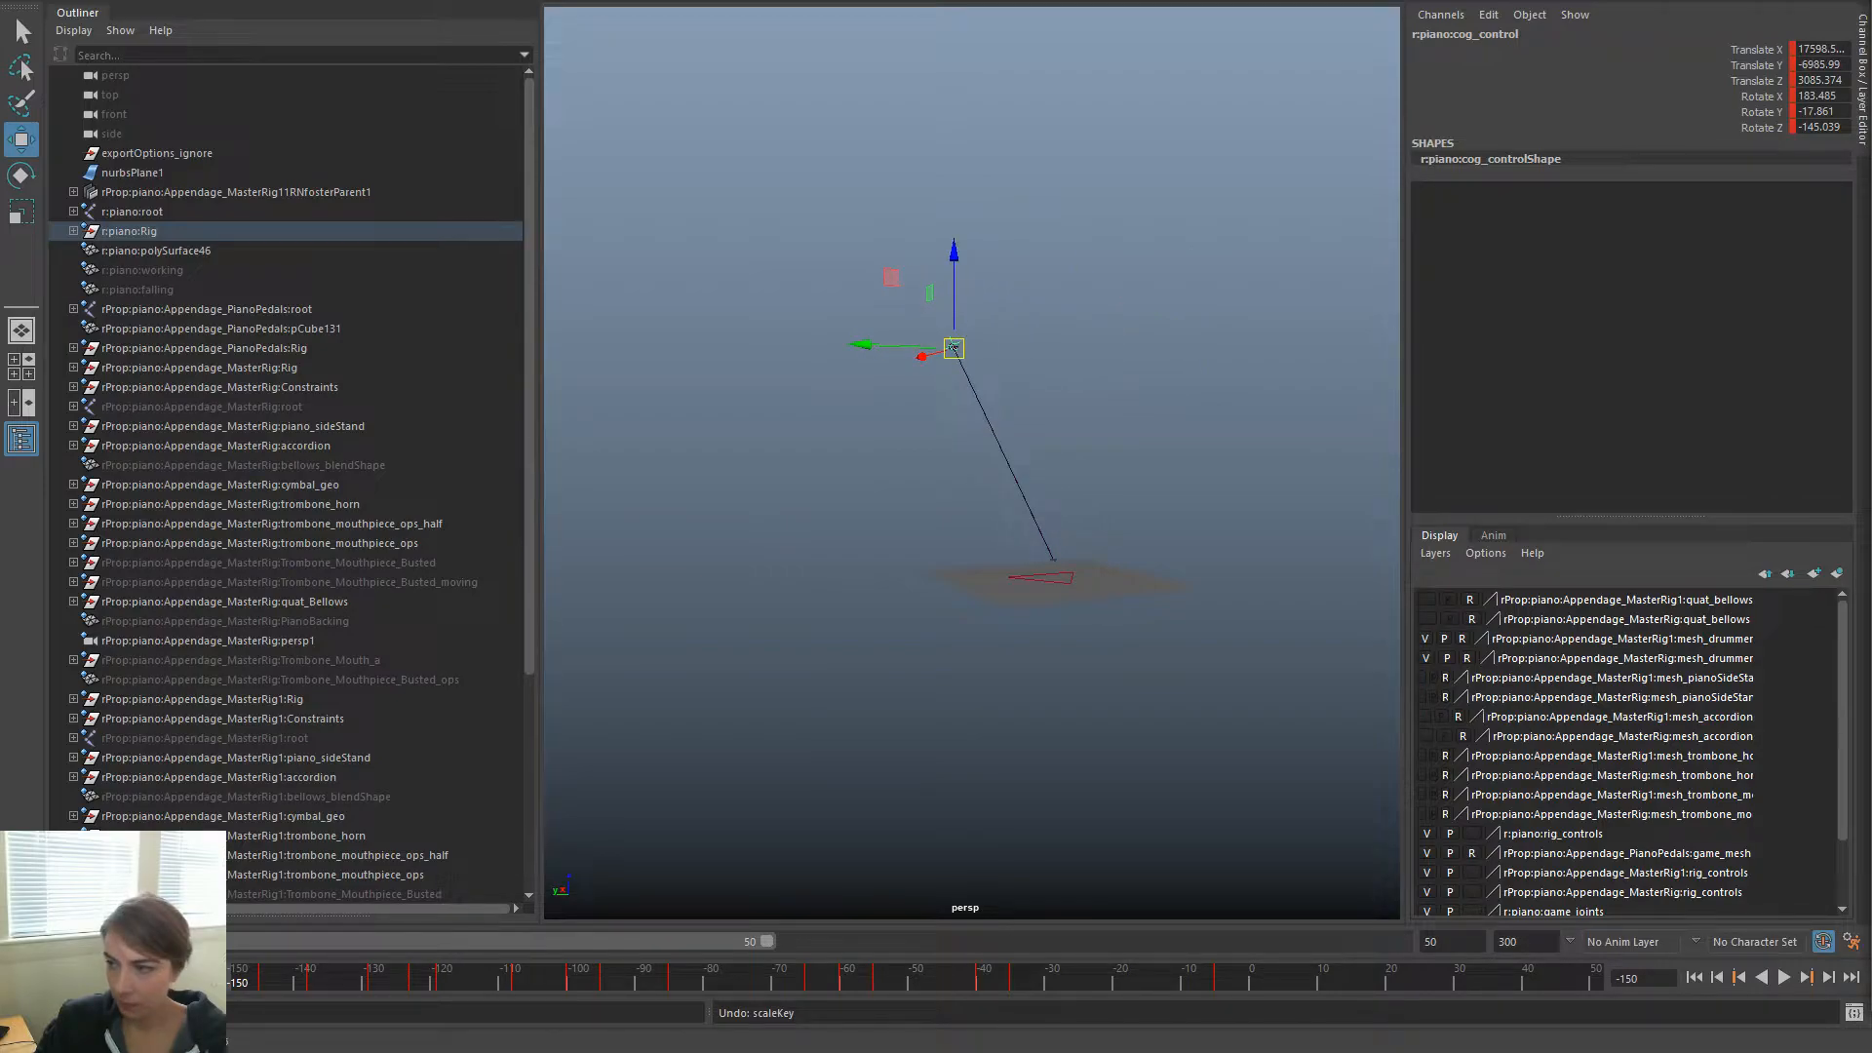
key("alt+v")
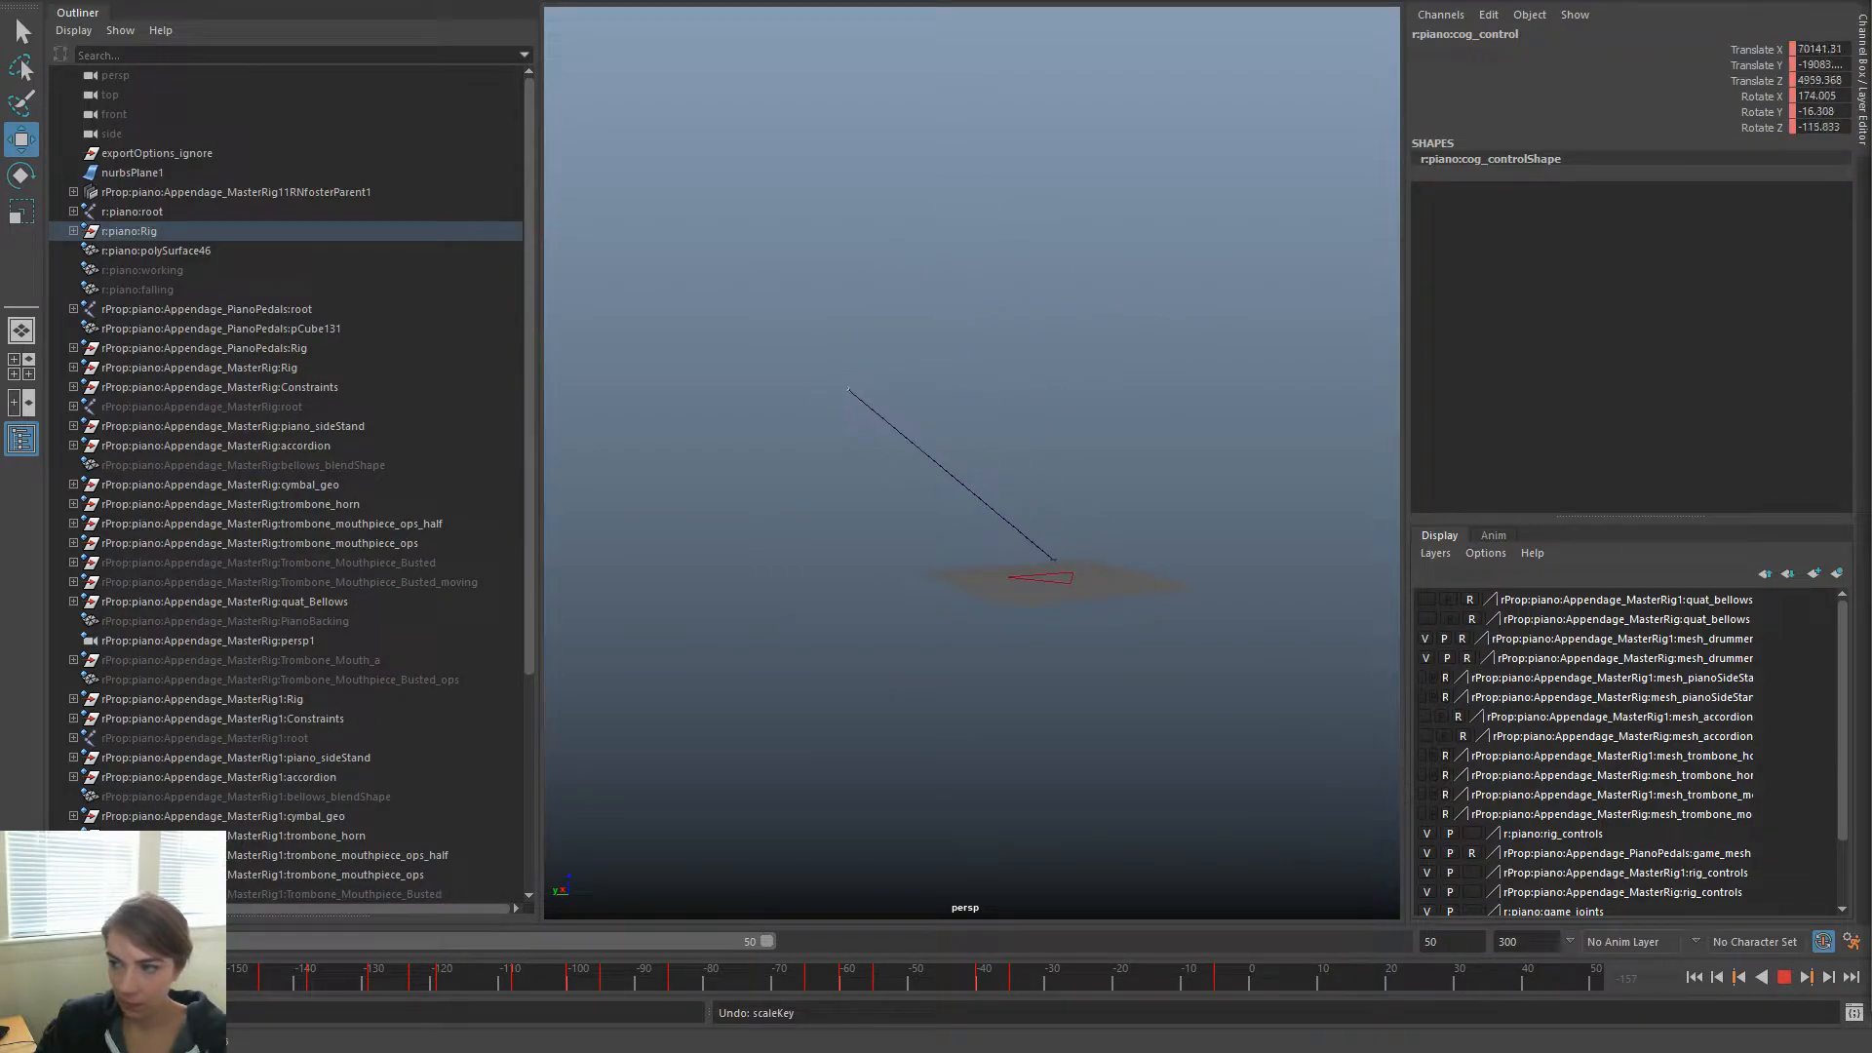
key("alt+v")
Undo the key cut at frame -165, move the cog control further along negative Y there, and play back the fall
left_click_drag(837, 395, 1100, 403)
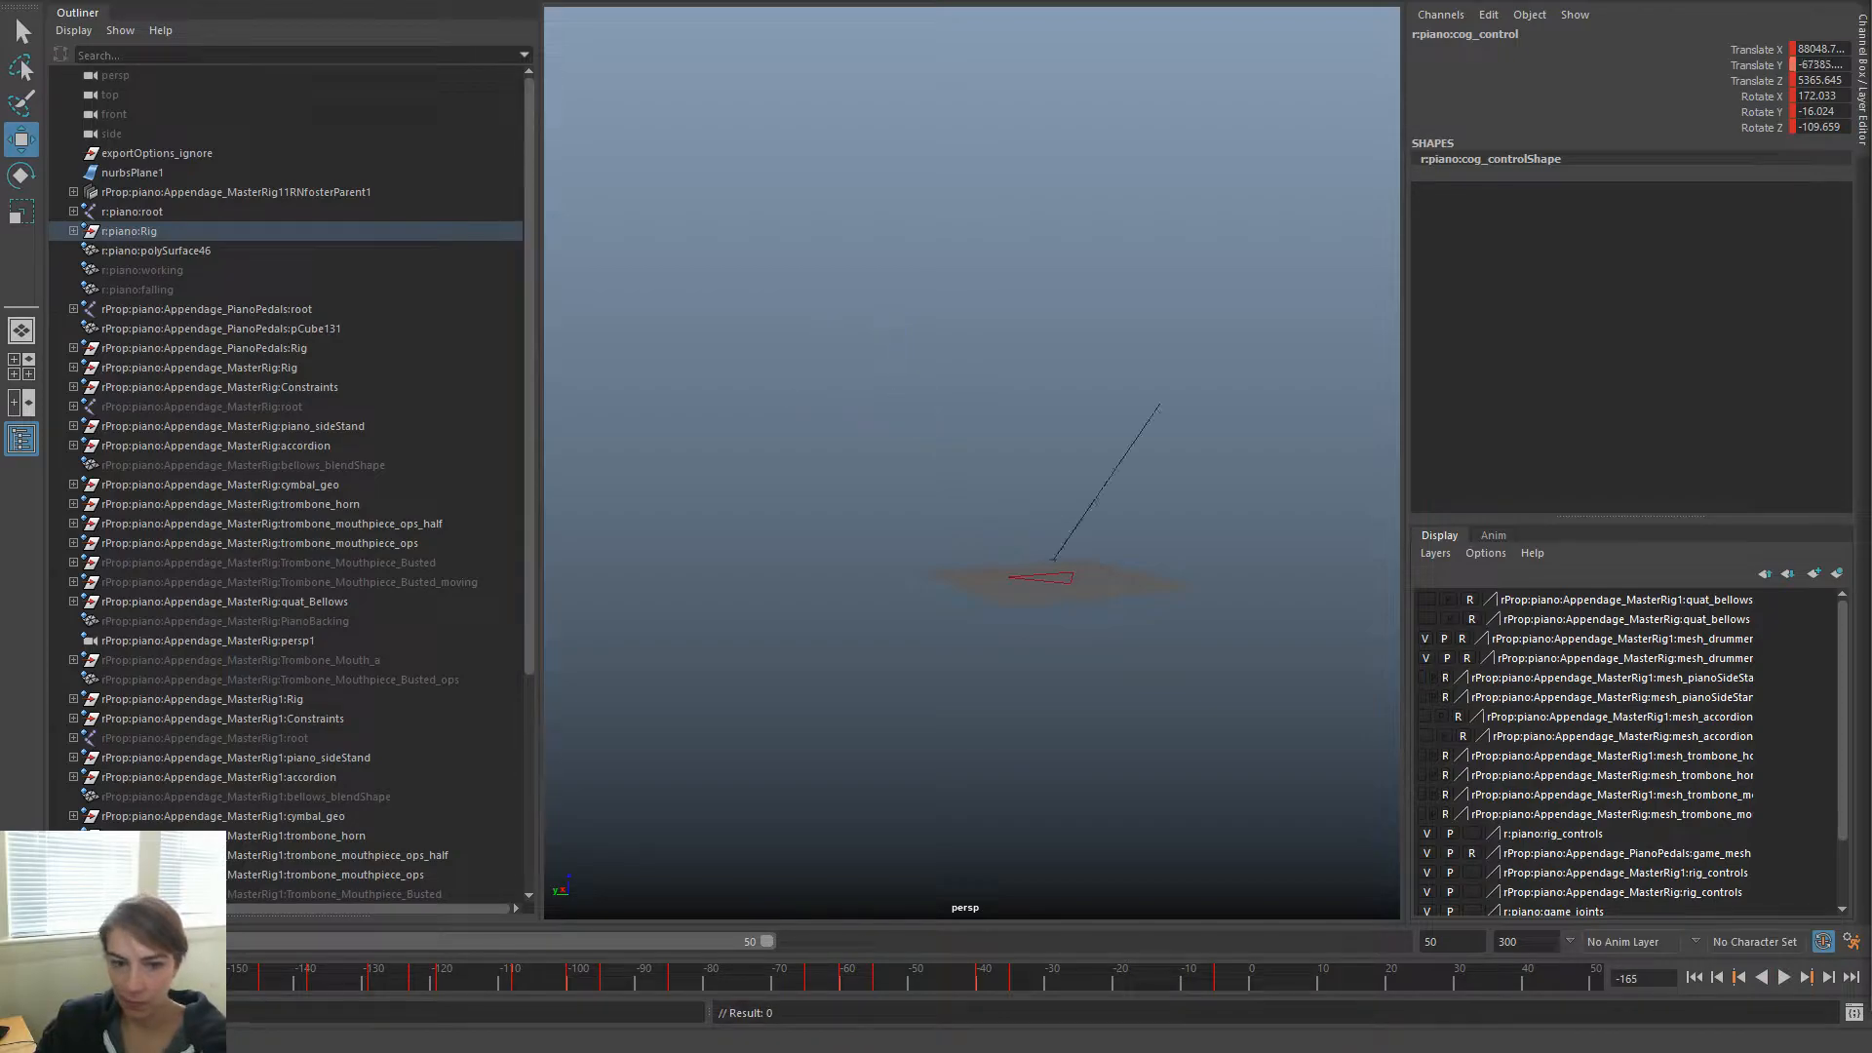
key("ctrl+z")
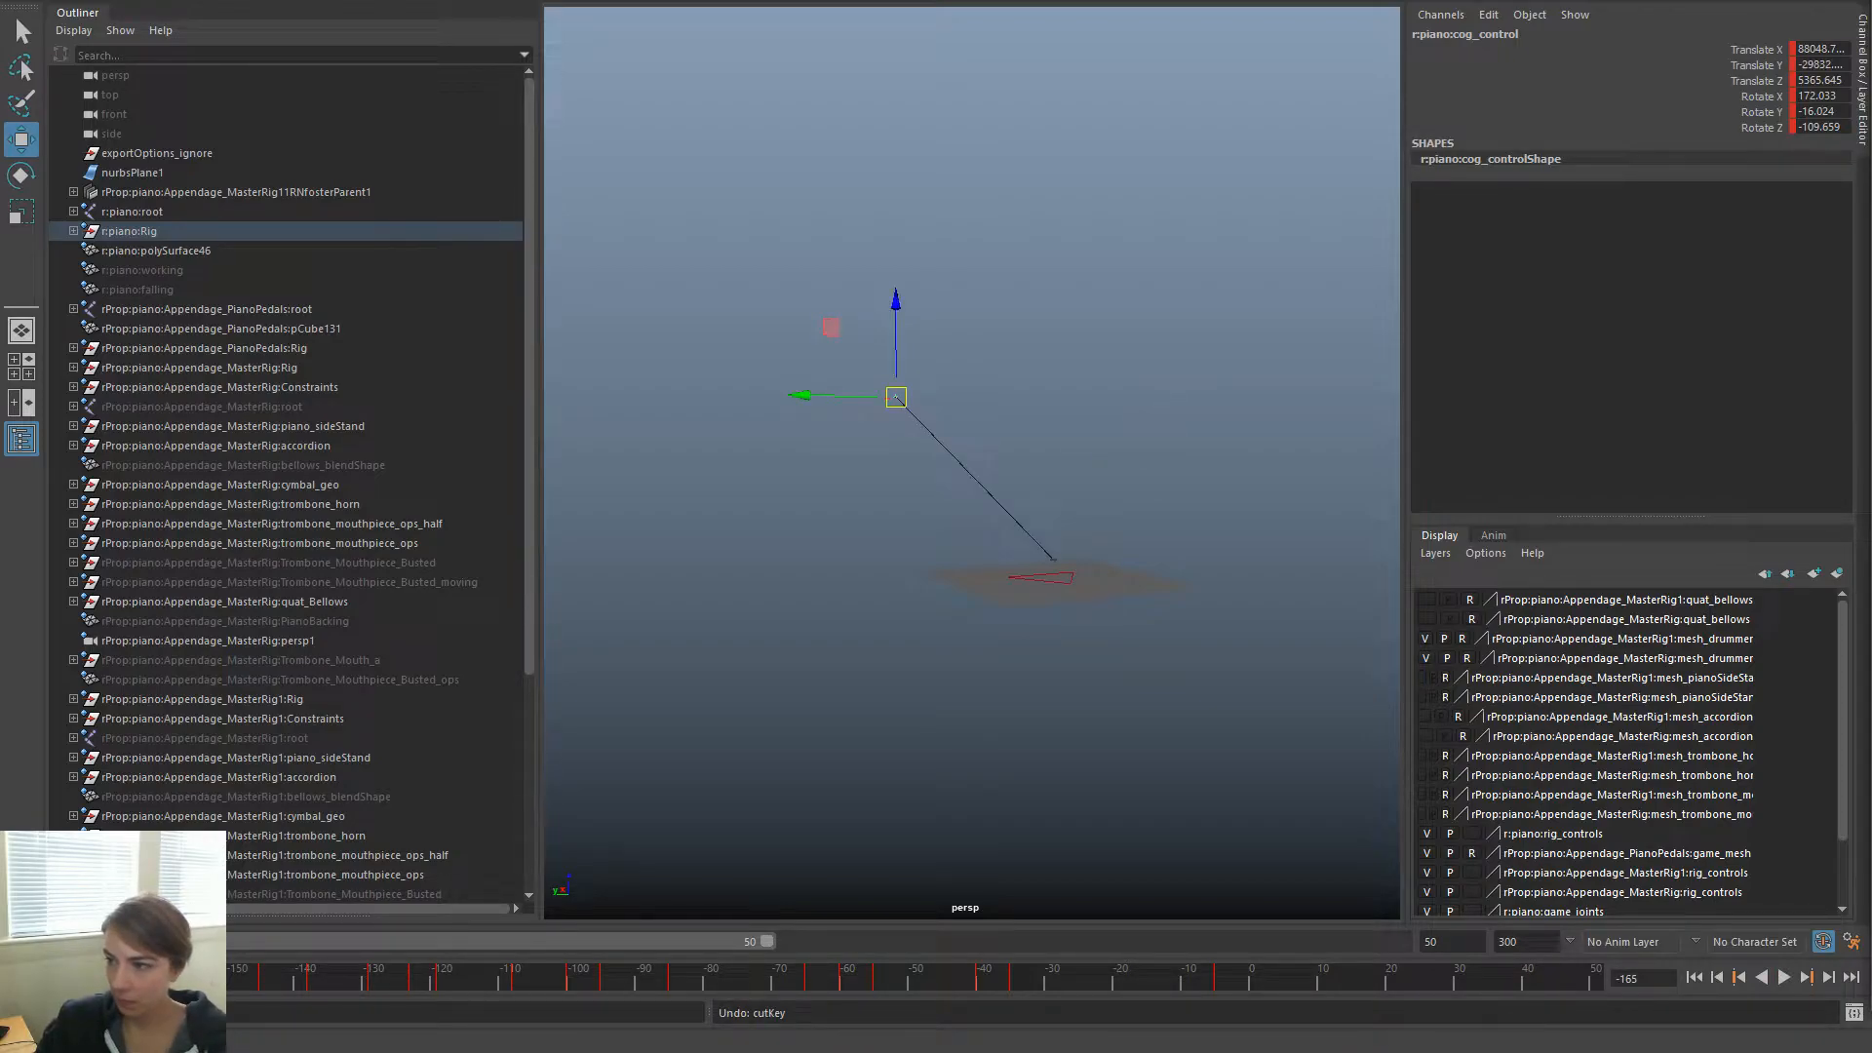
left_click_drag(802, 395, 971, 398)
key("alt+v")
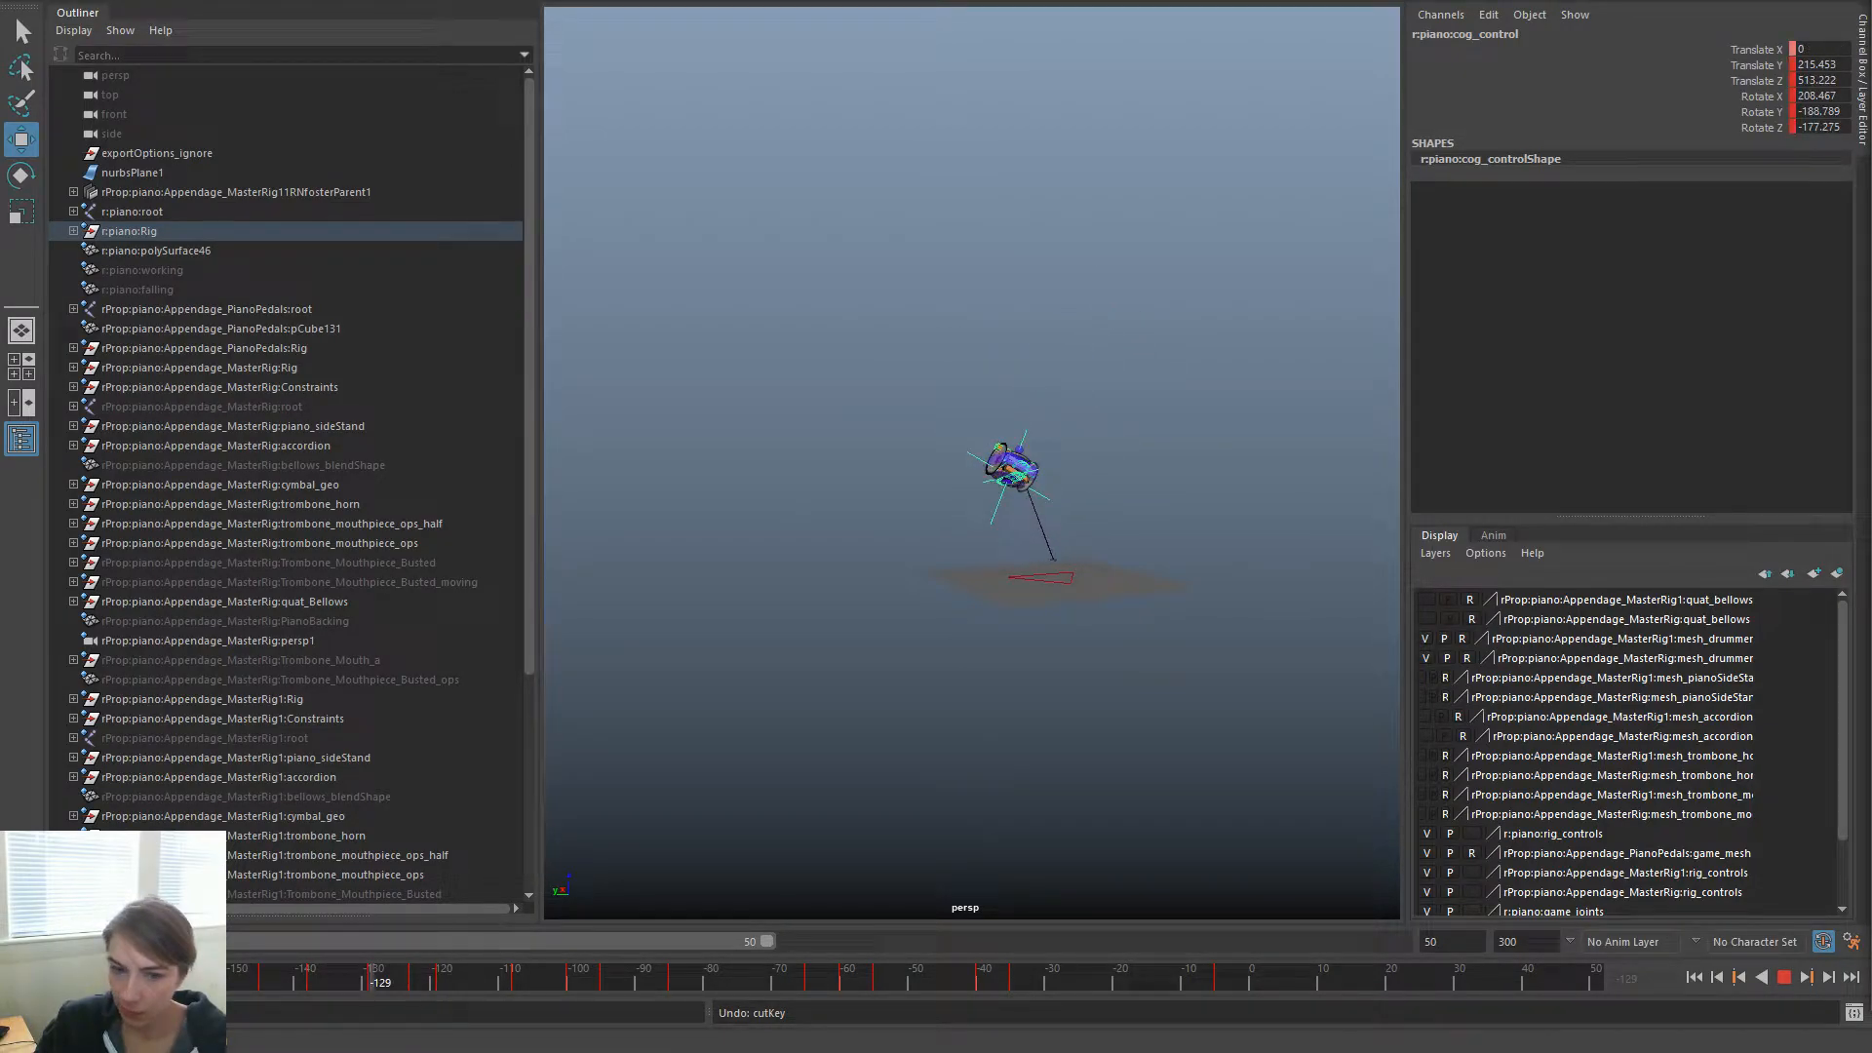
key("Escape")
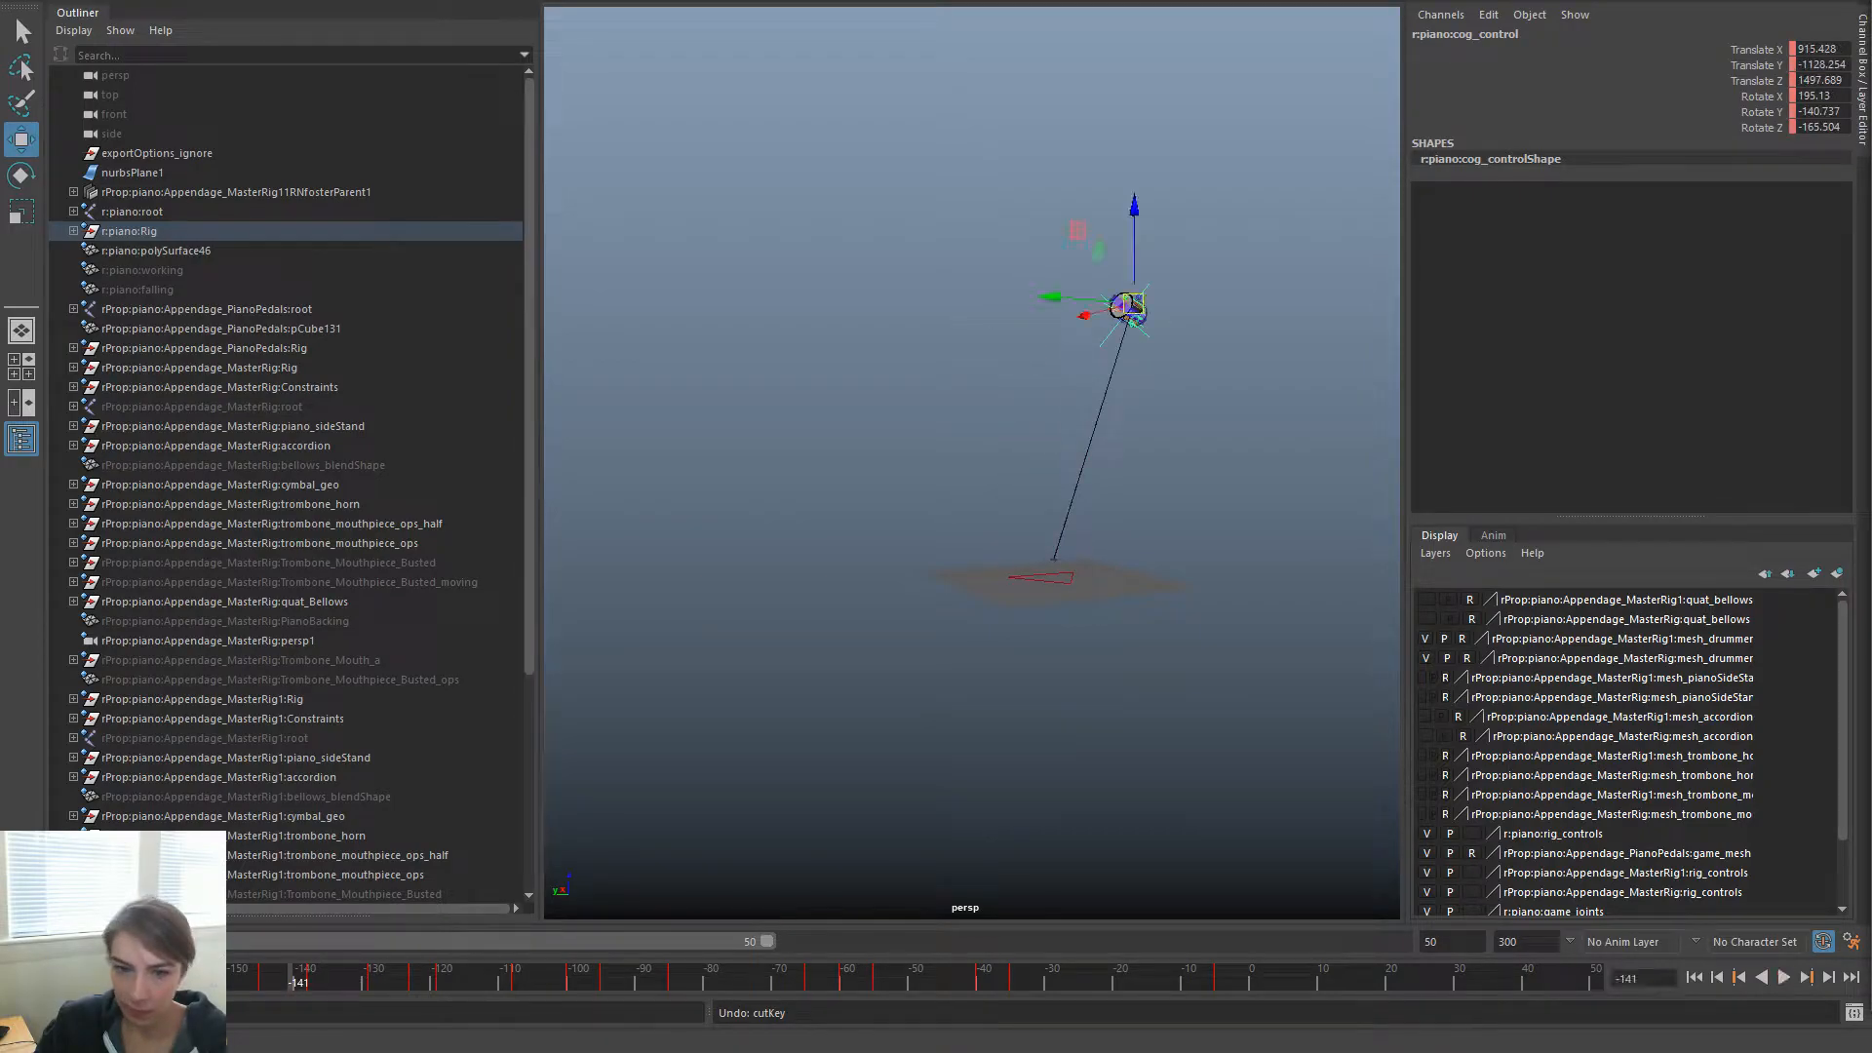
Move the cog control to a Translate Y of about -260 at frame -141 and play back the fall
left_click_drag(1053, 297, 947, 293)
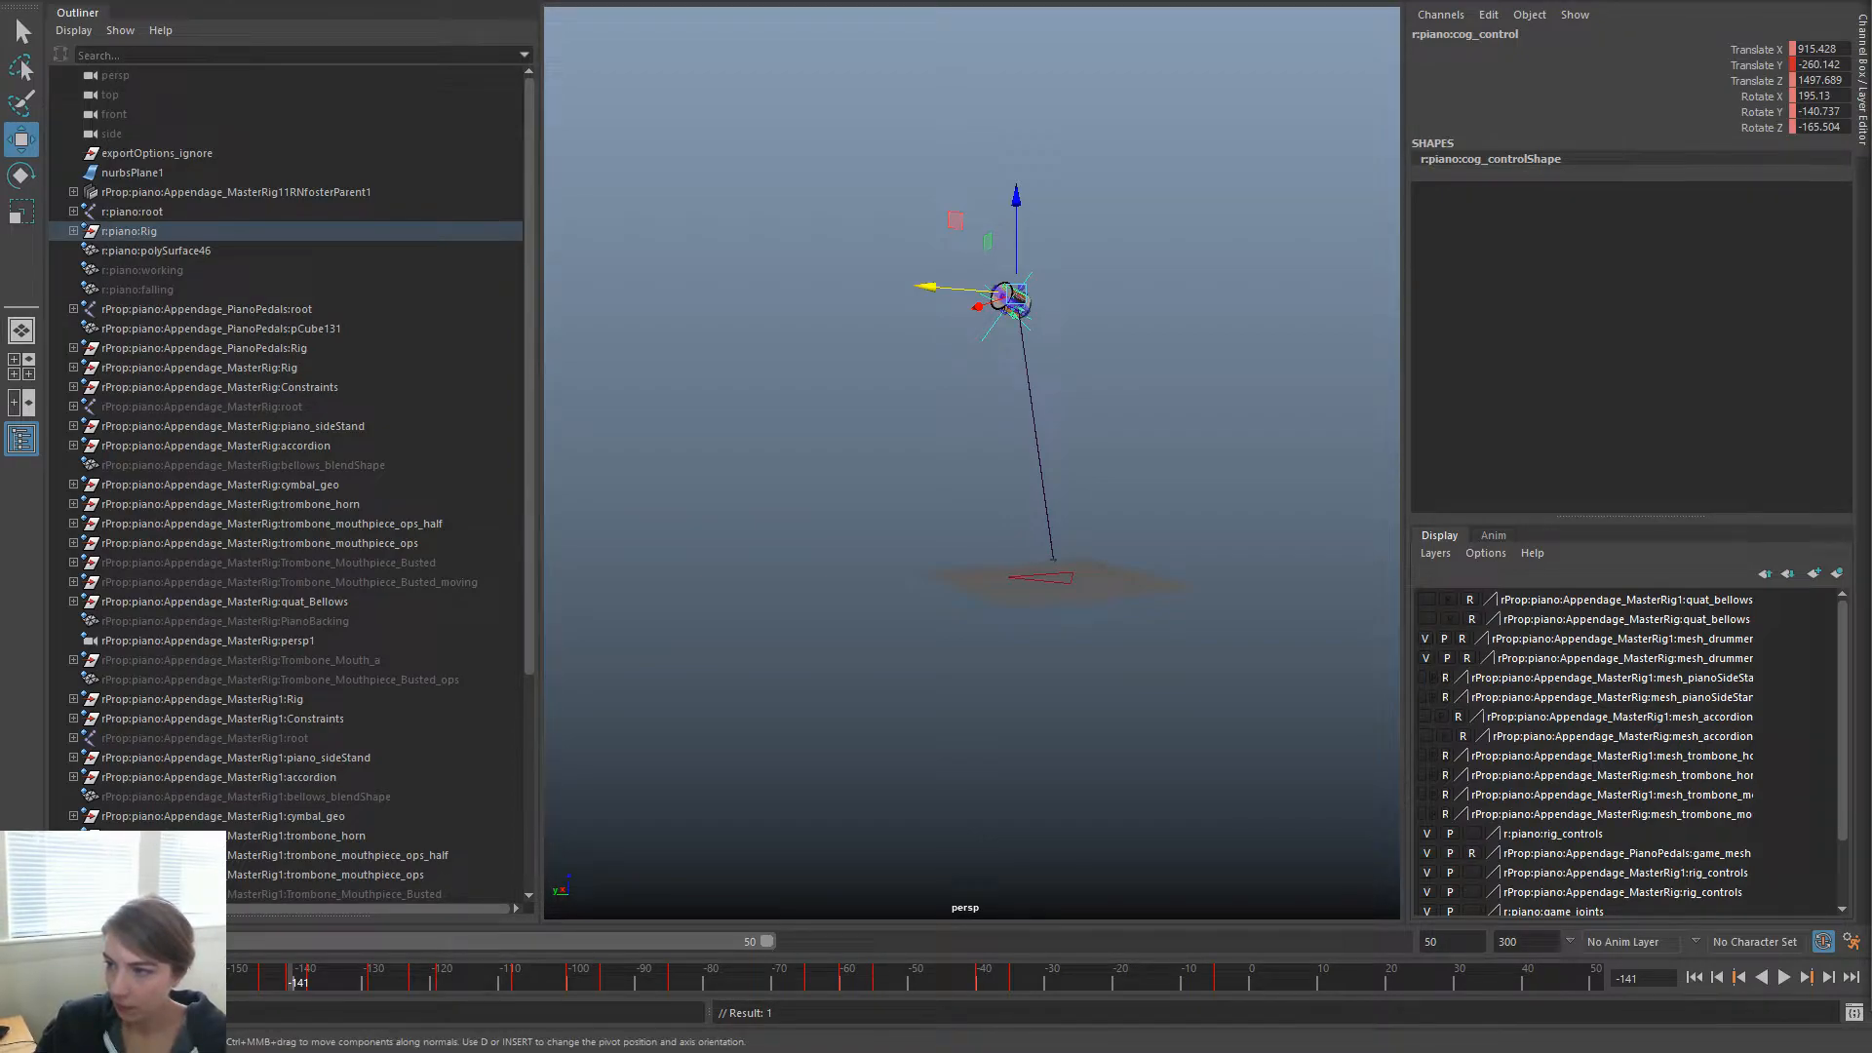
key("alt+v")
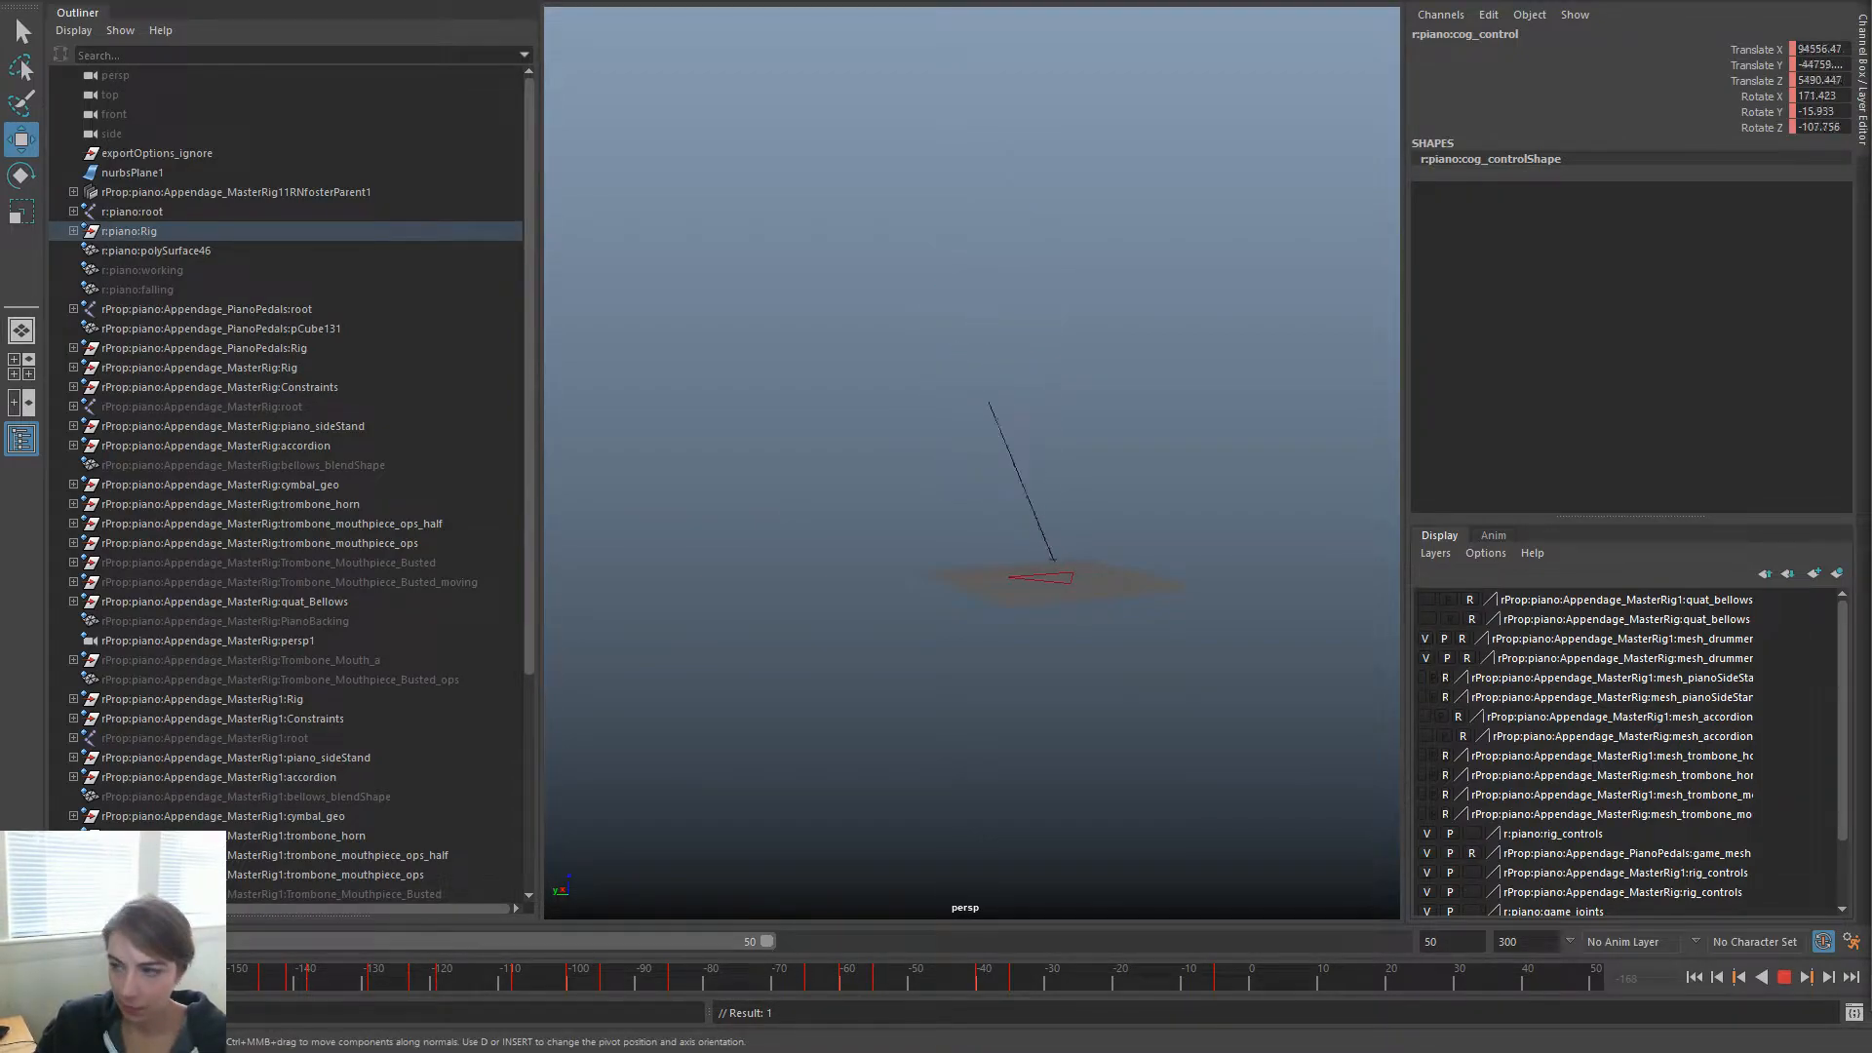
key("alt+v")
key("alt+v")
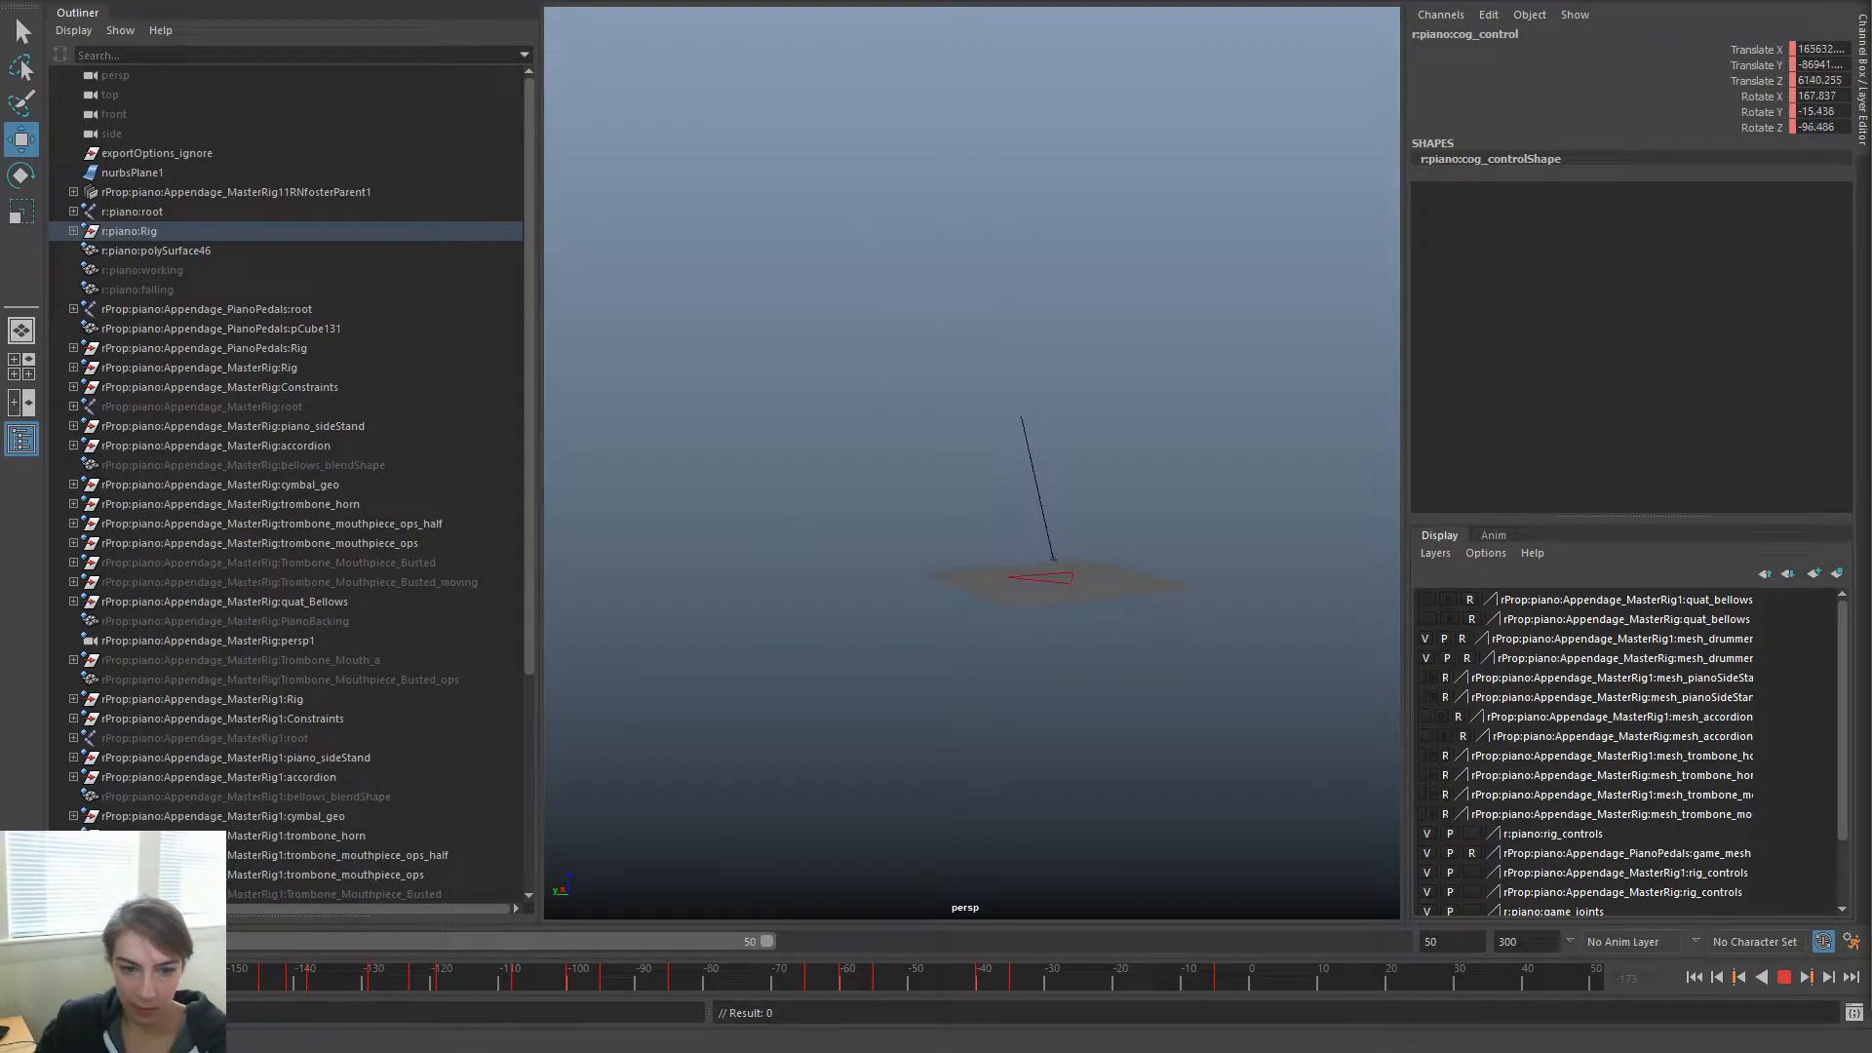
key("alt+v")
Move the cog control further along negative Y at frame -155 and review the motion between frames -161 and -137
left_click_drag(906, 367, 1278, 382)
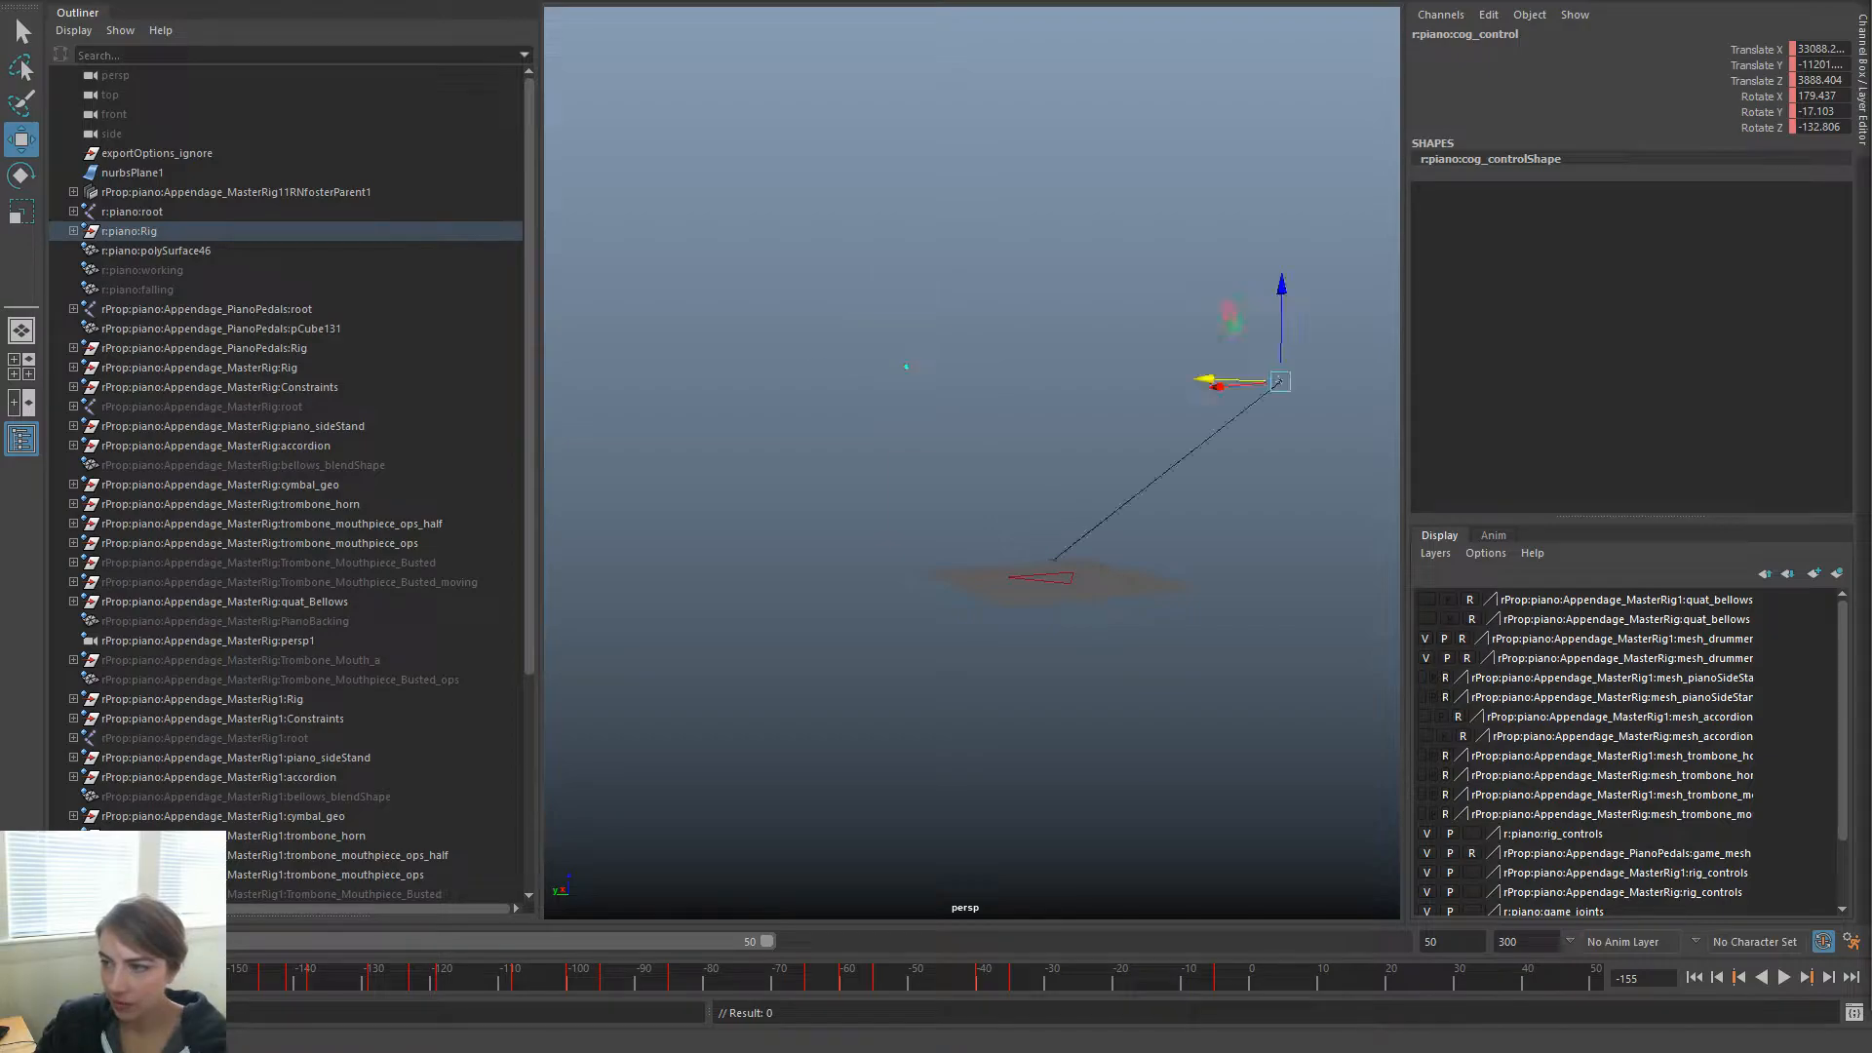
key("alt+v")
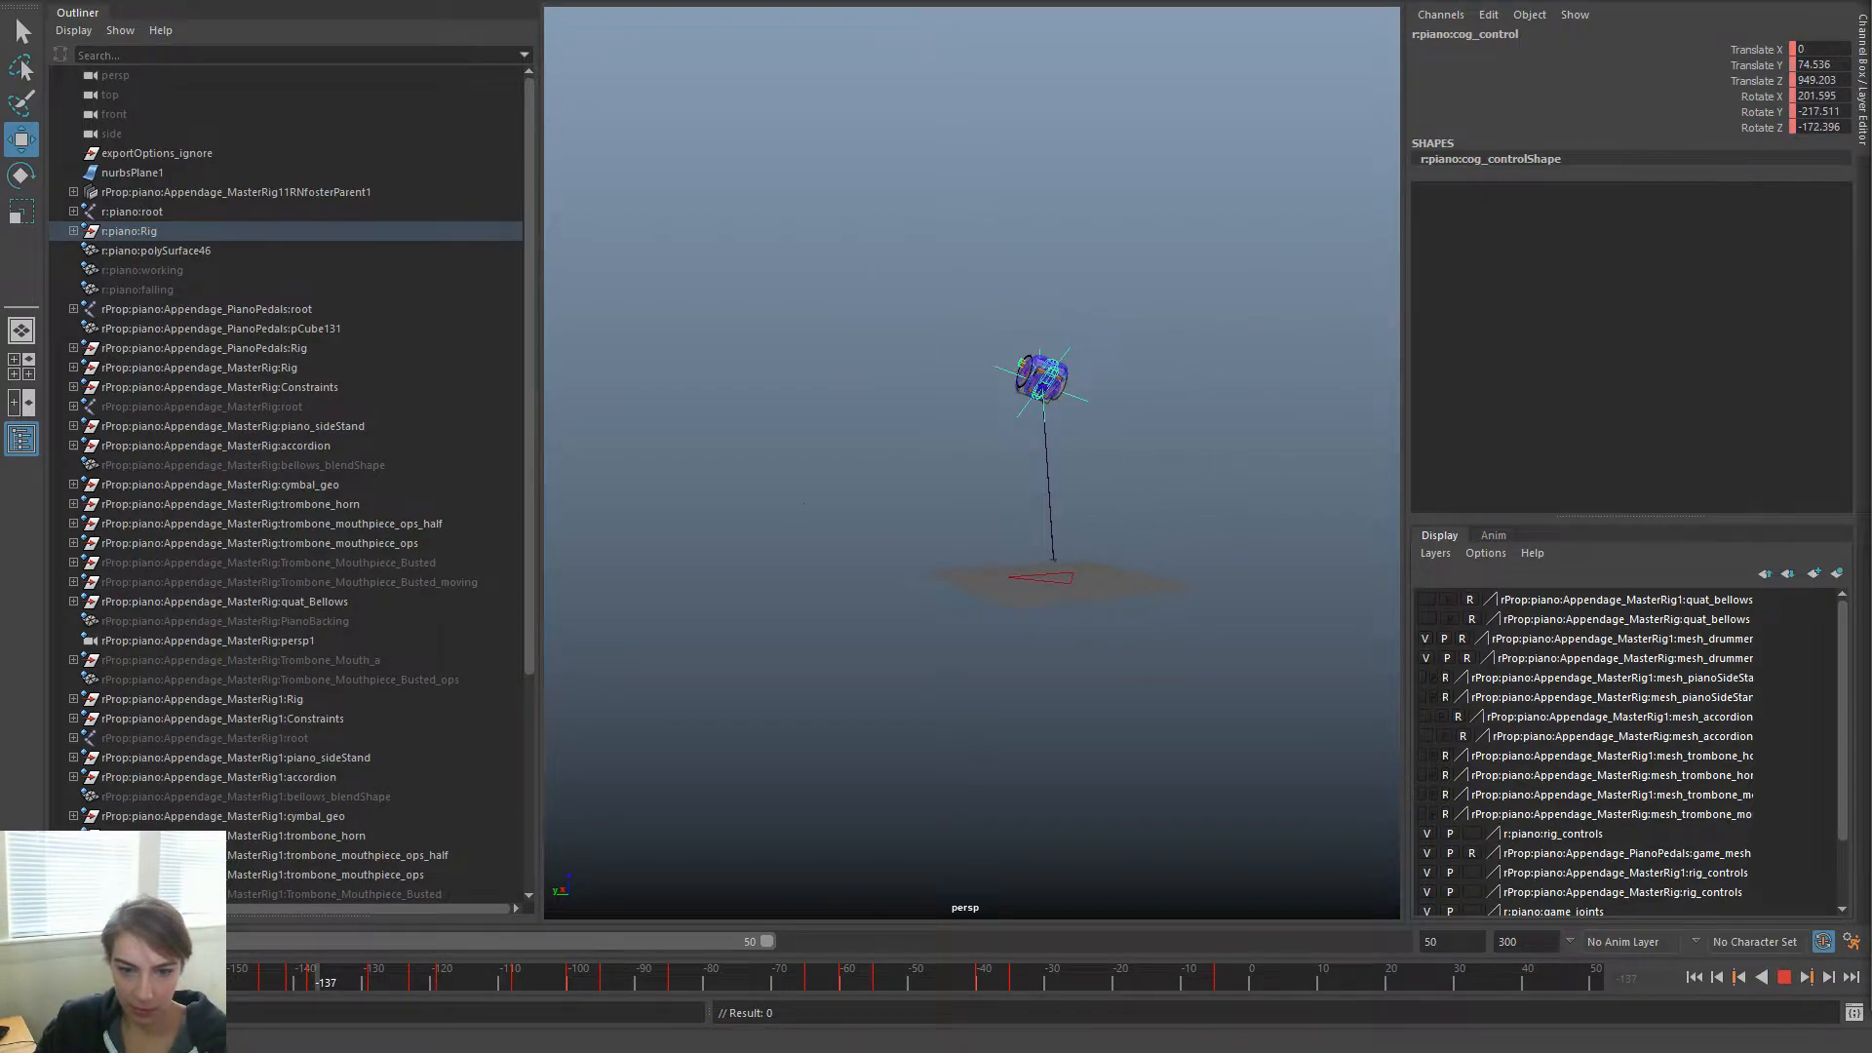
key("alt+v")
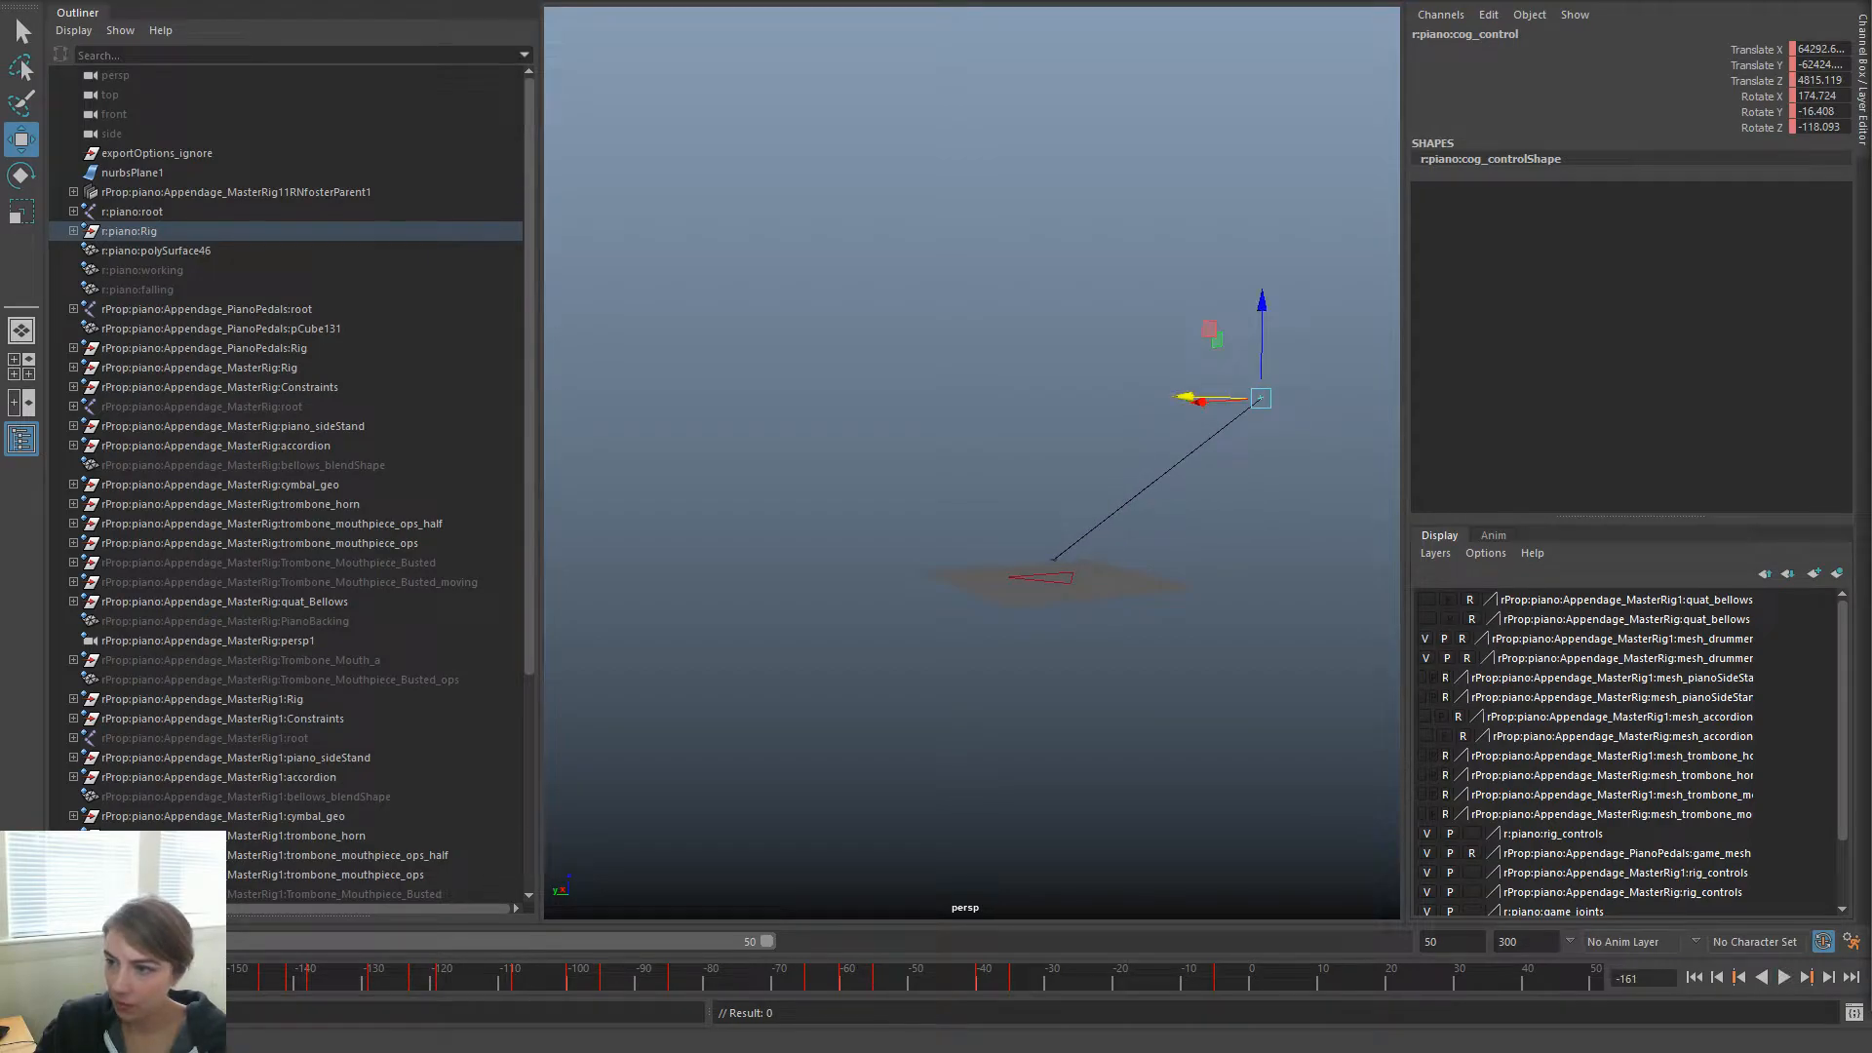
key("alt+v")
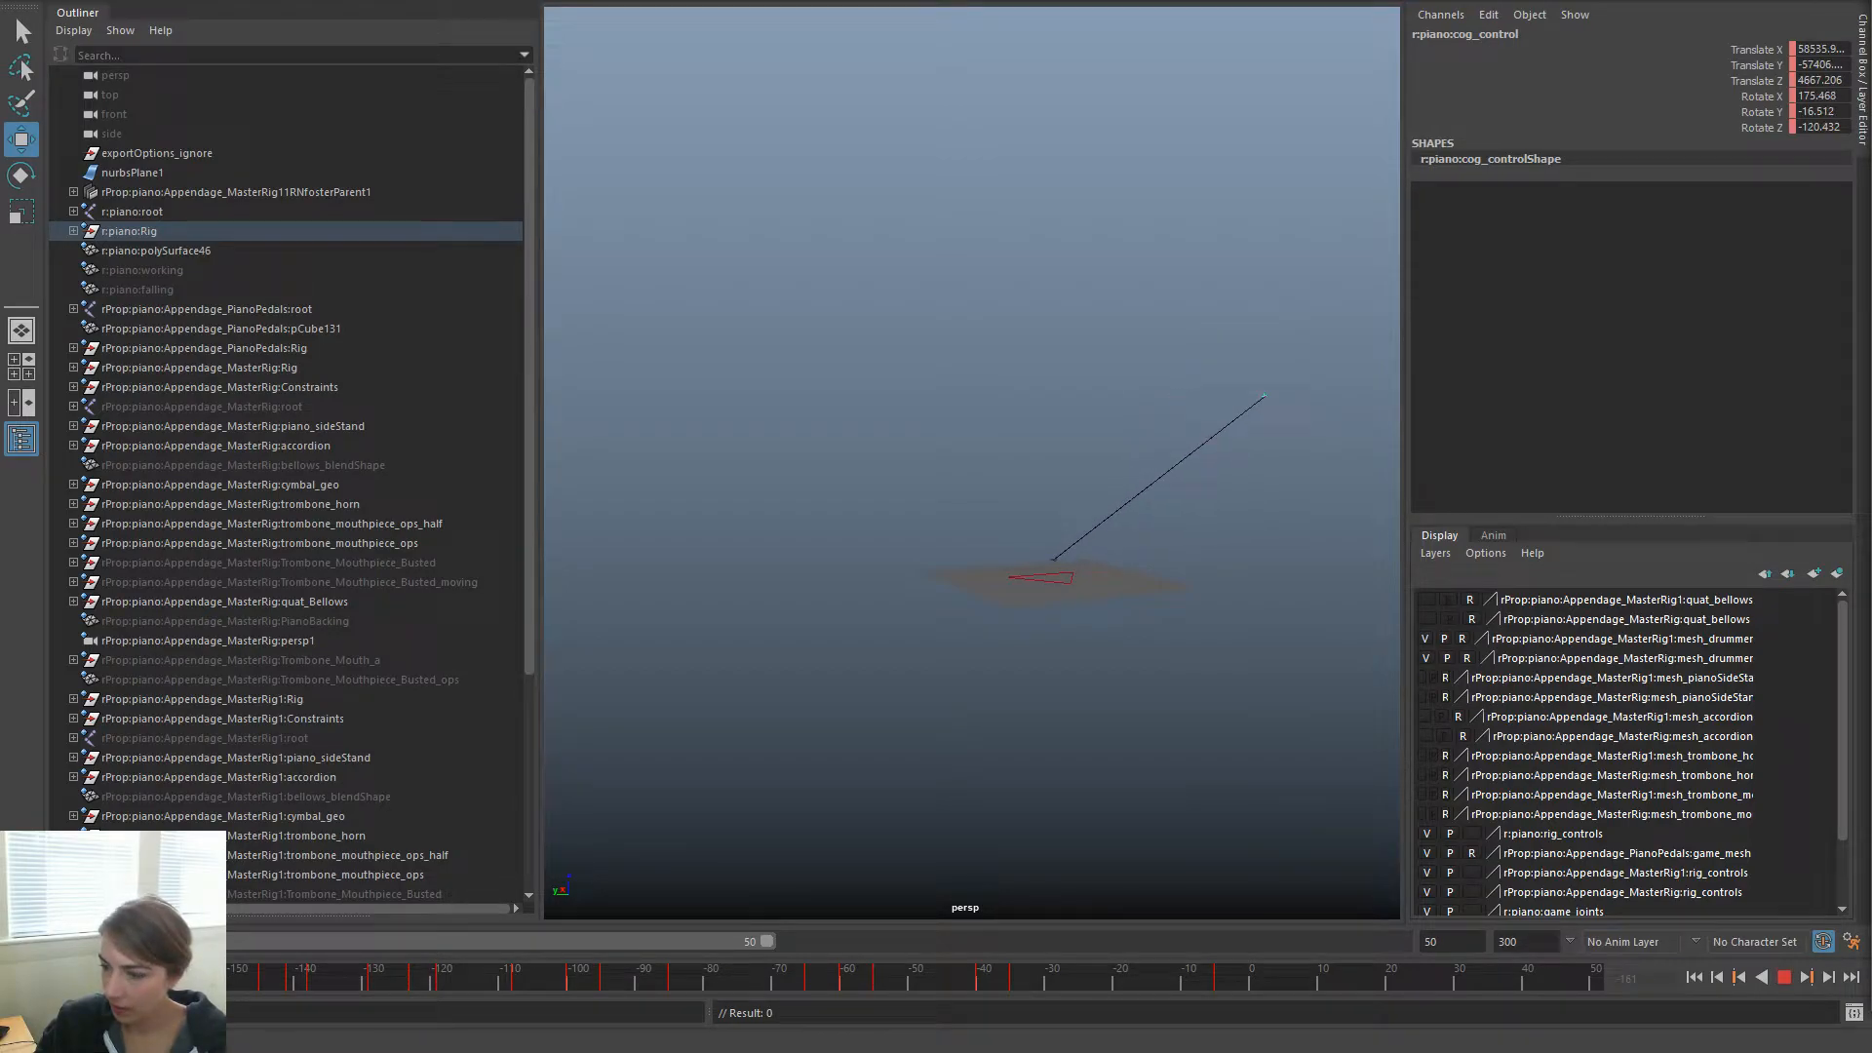
key("alt+v")
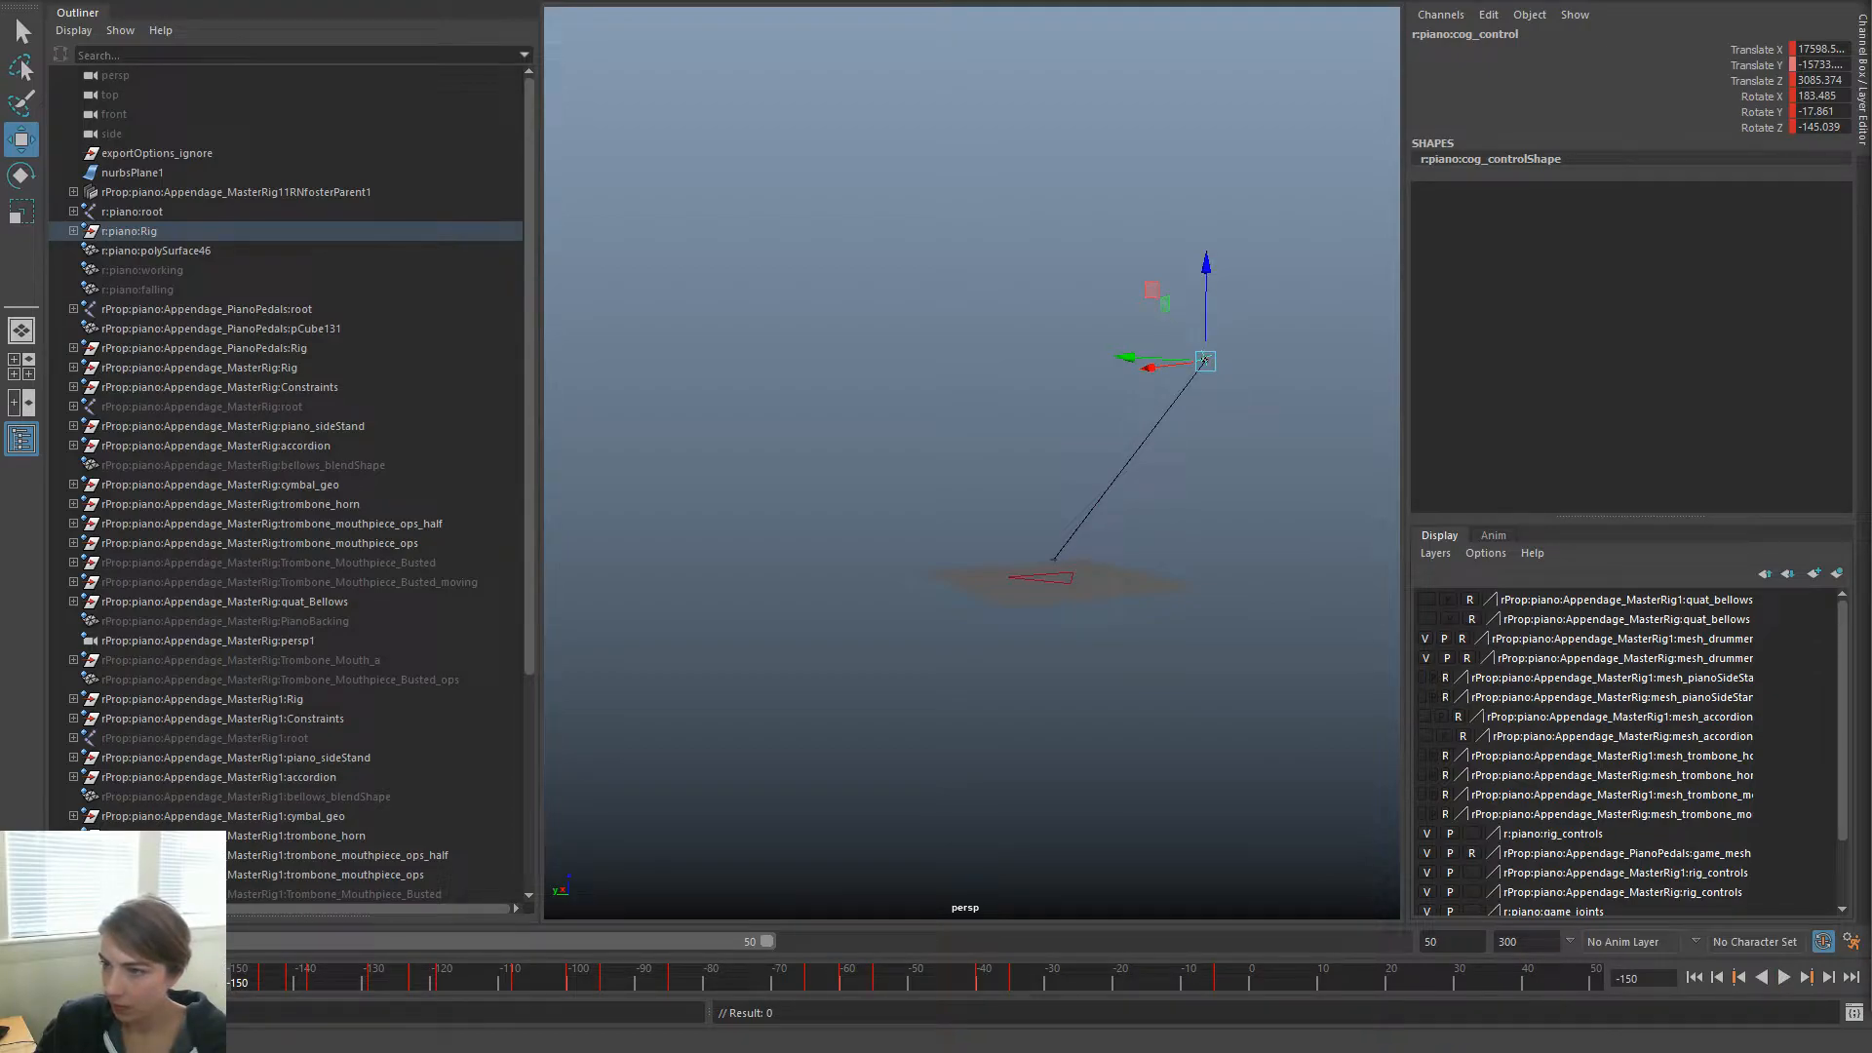
key("alt+v")
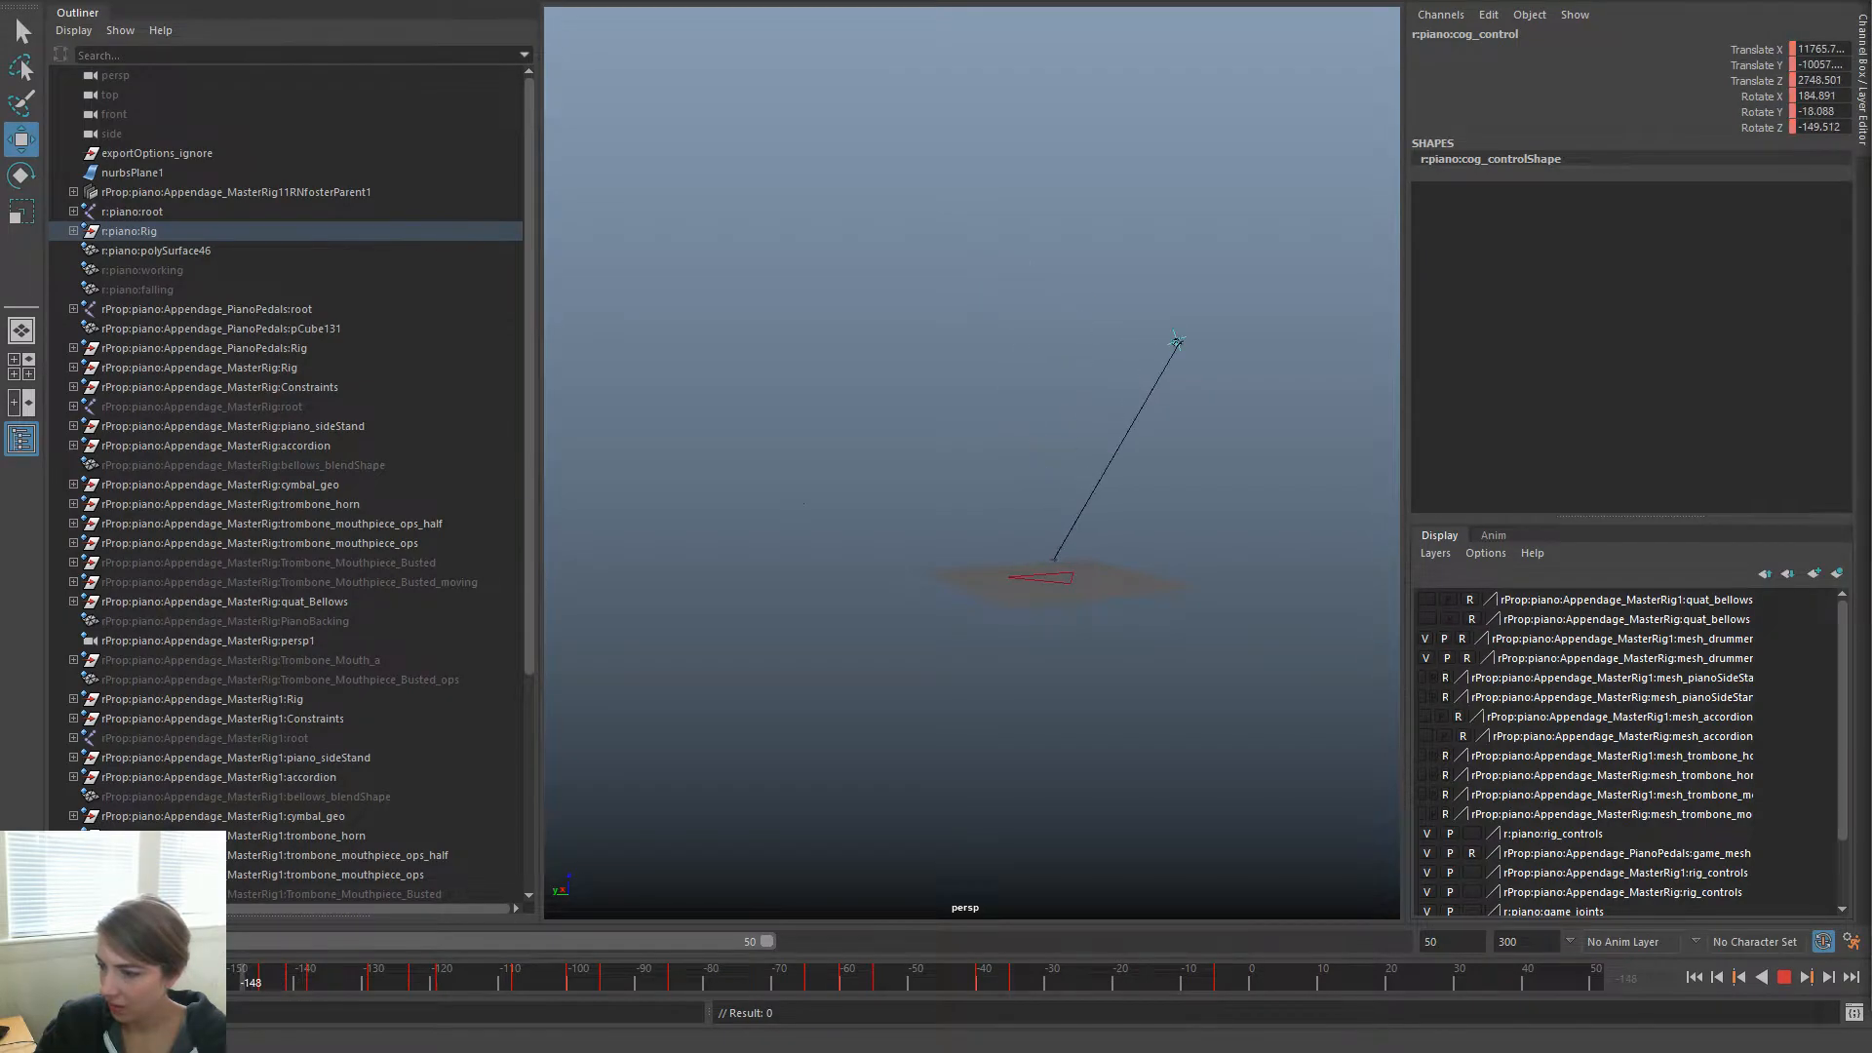
key("alt+v")
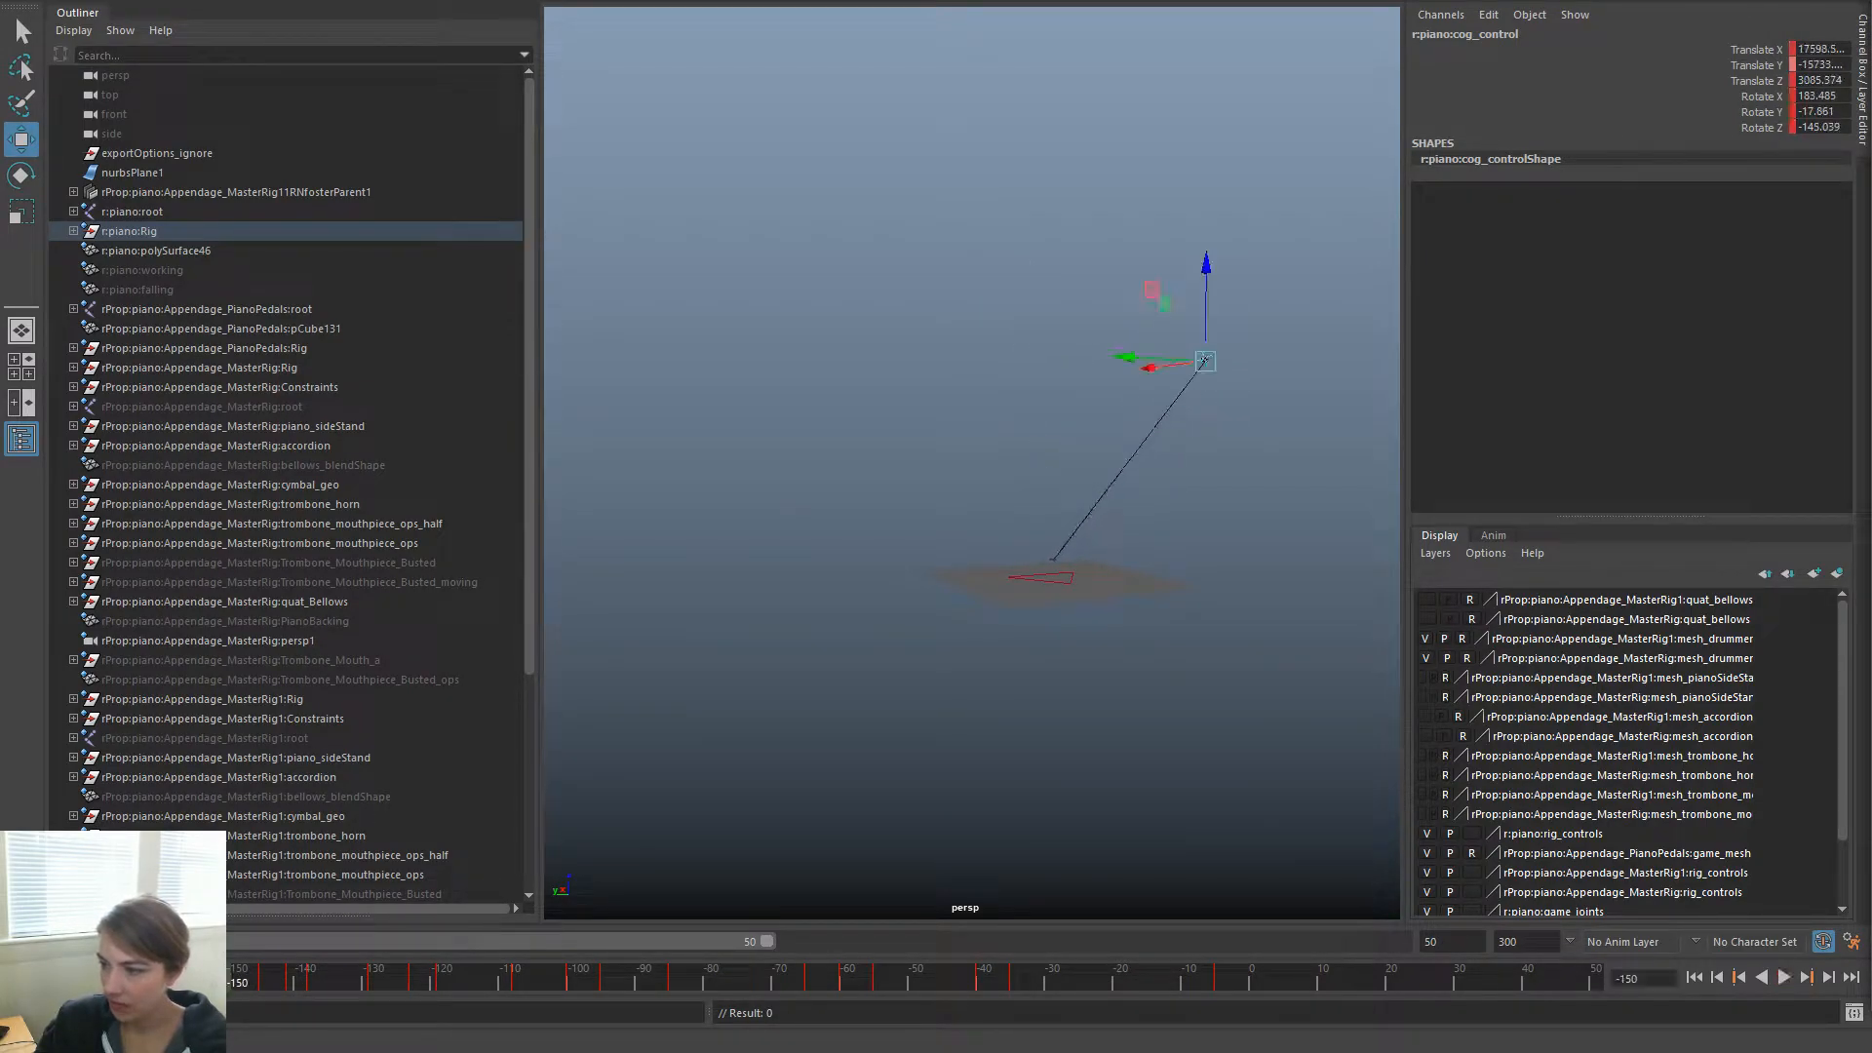
Reposition the cog control at frame -150, move it to Translate Y about -260 at frame -138, and play back the fall
left_click_drag(1204, 361, 848, 412)
left_click_drag(228, 977, 317, 977)
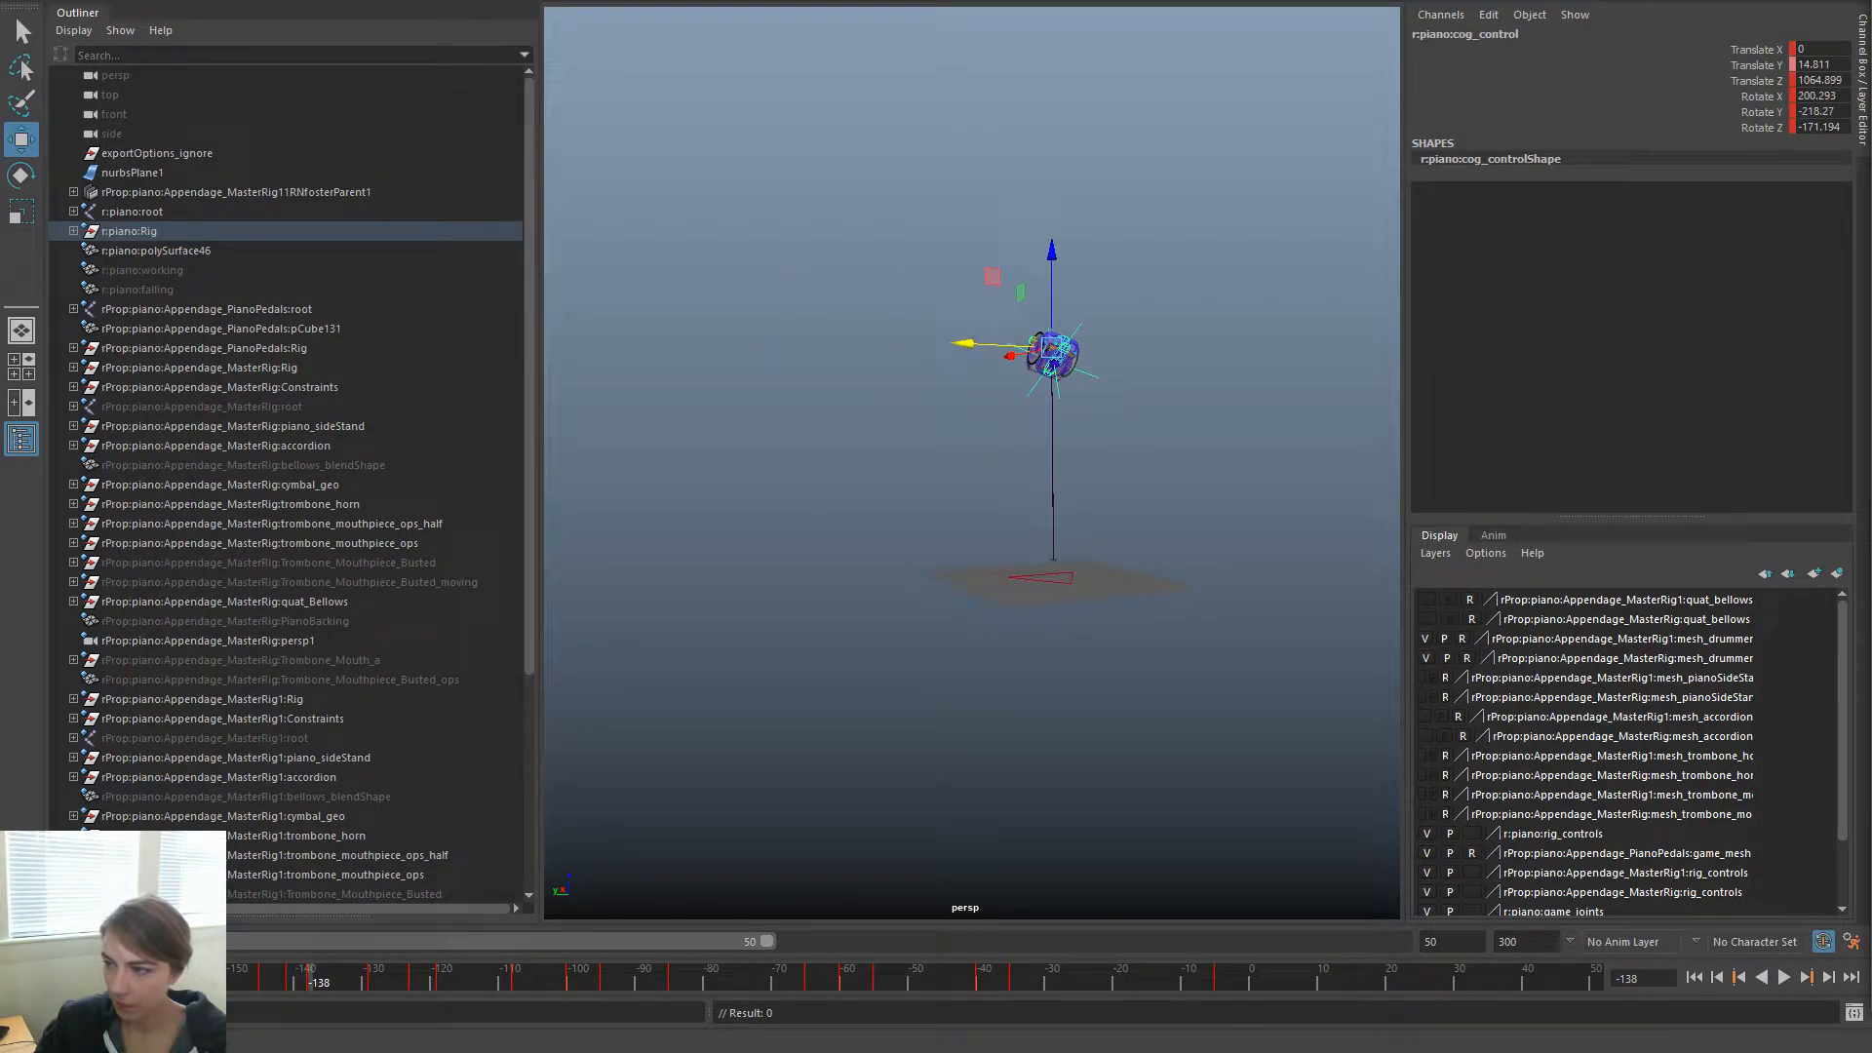
left_click_drag(963, 344, 1013, 346)
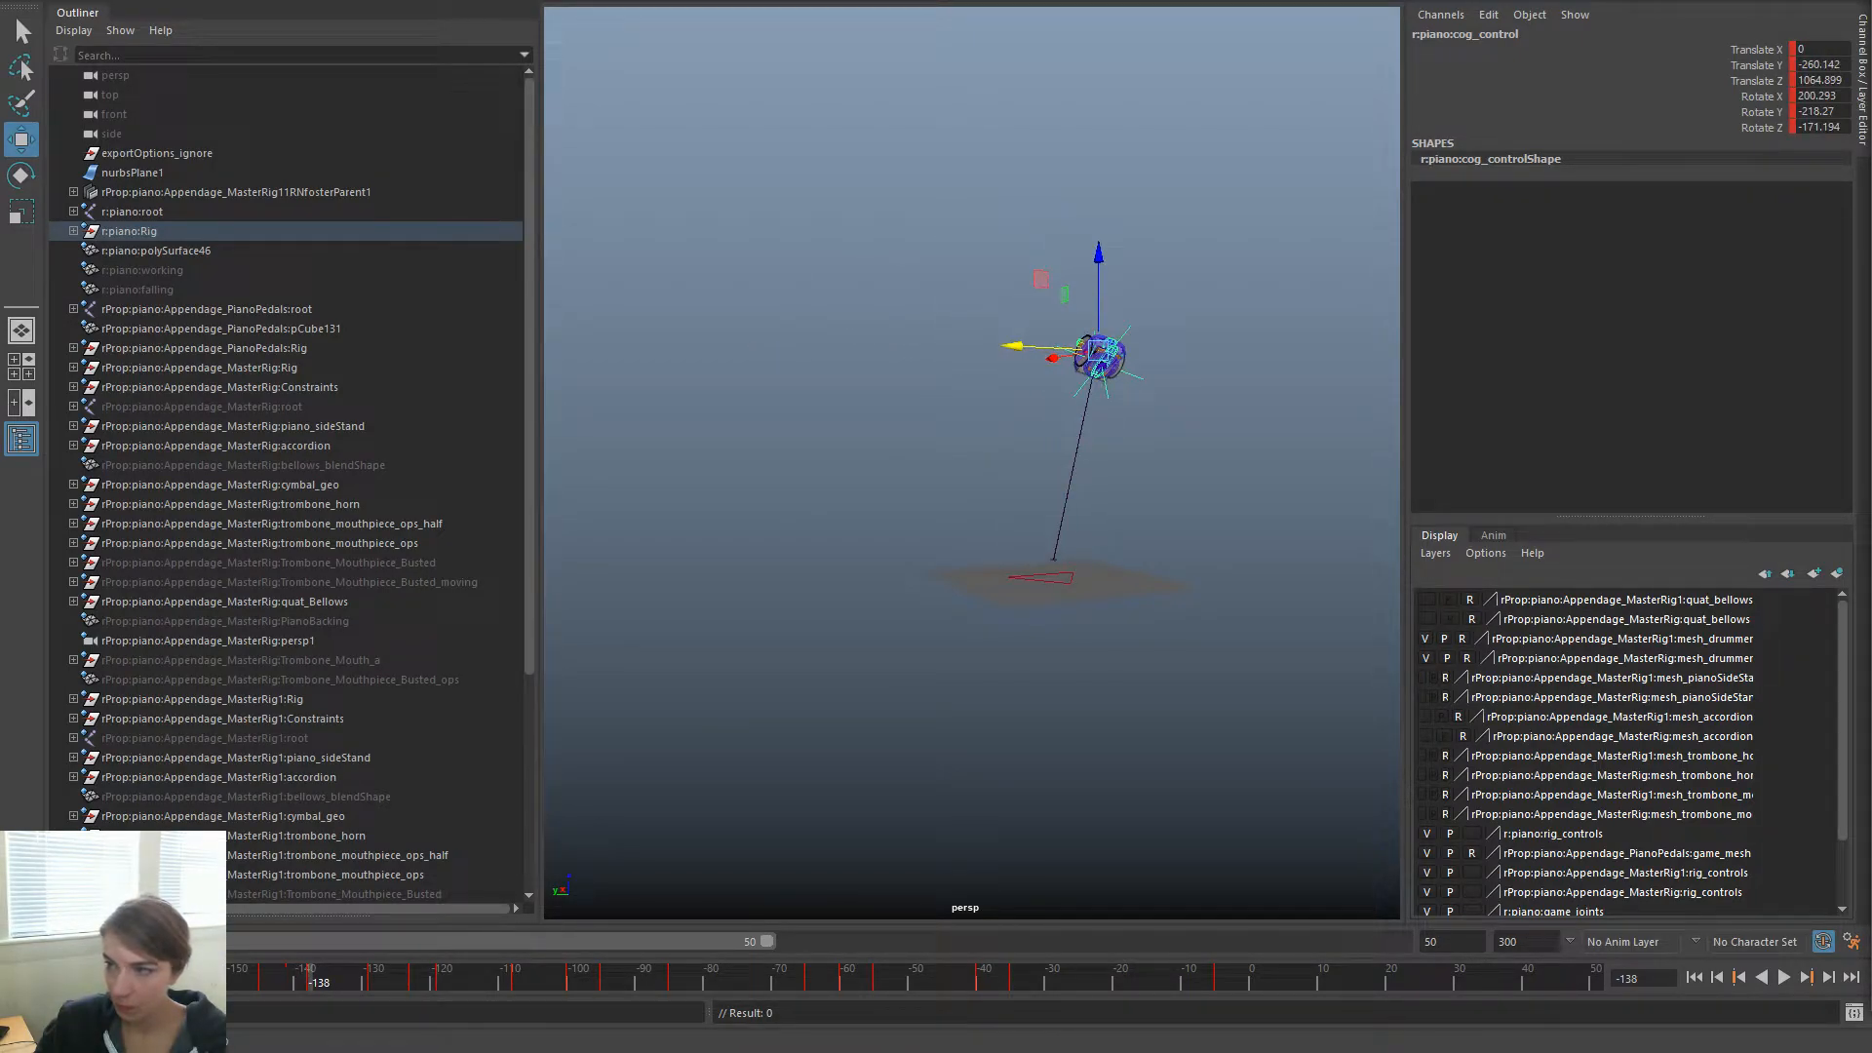
key("alt+v")
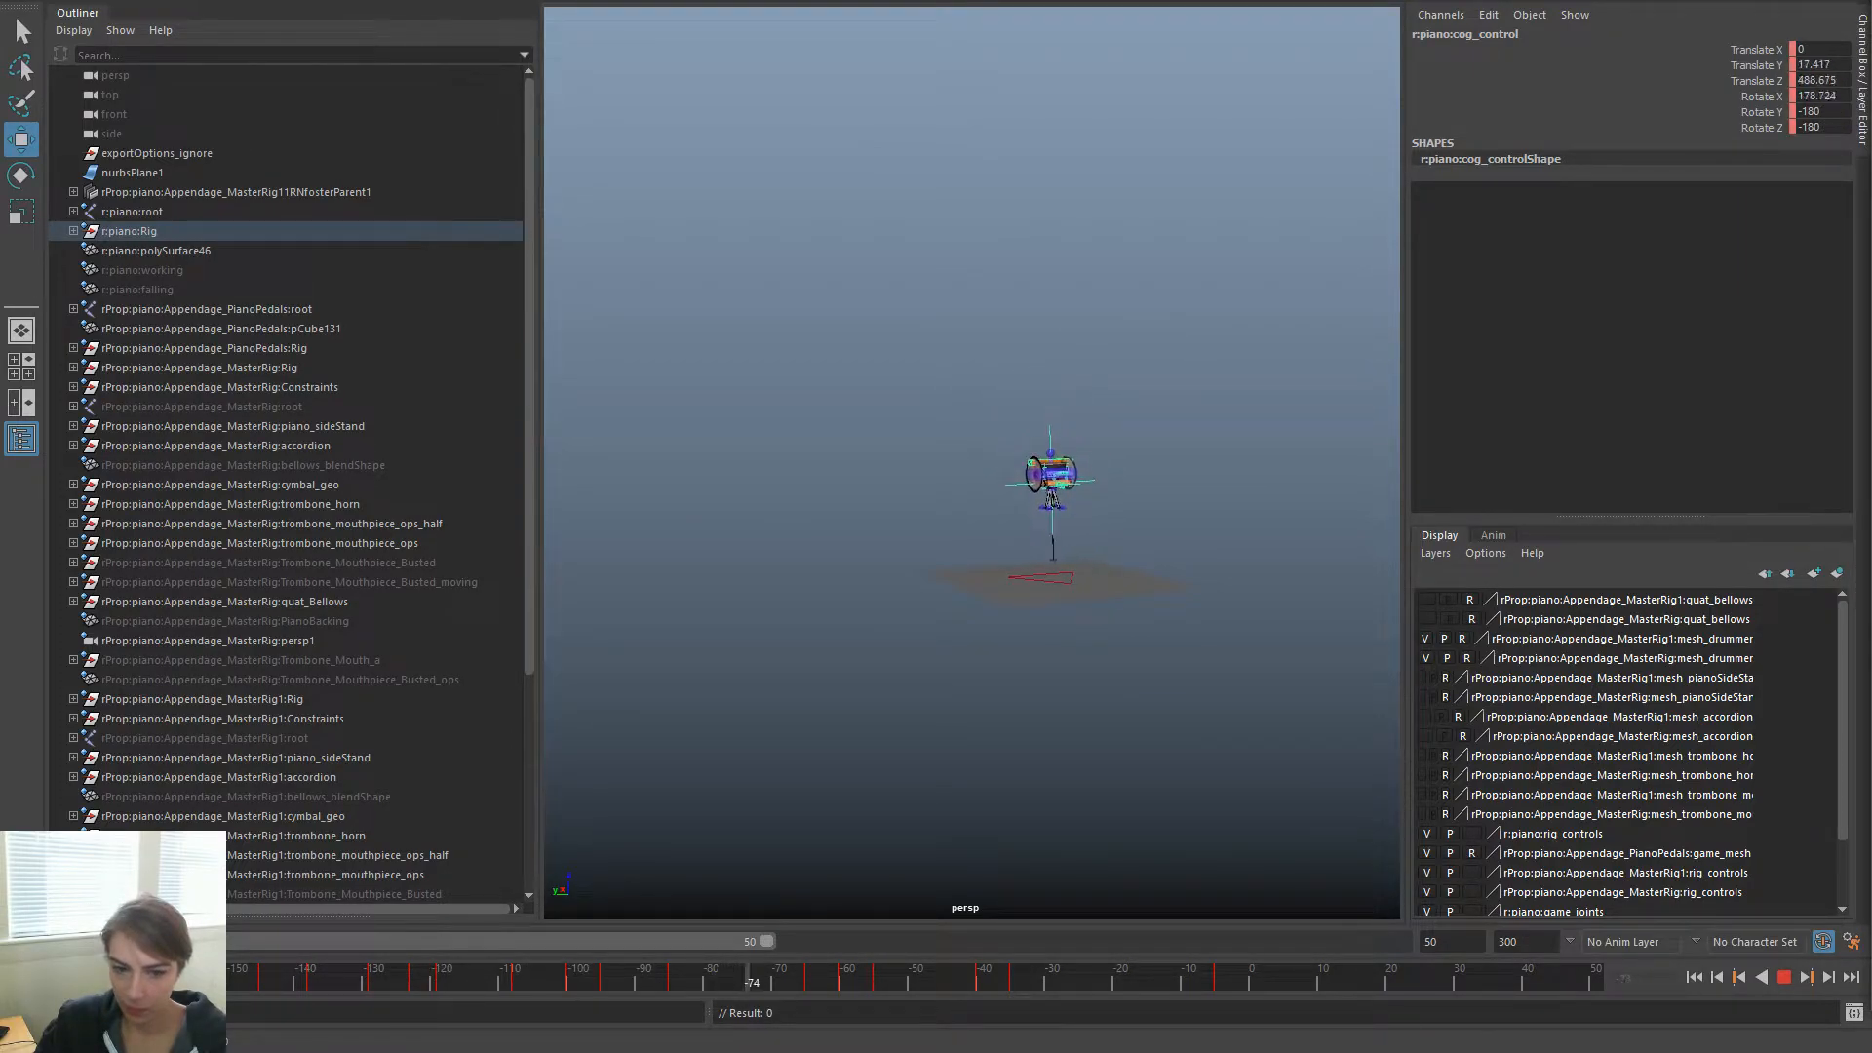
key("alt+v")
Raise the cog control along Z at frame -142 and review the fall through to frame -44
right_click_drag(1132, 406, 1263, 554, "alt")
left_click_drag(1263, 555, 1279, 542, "alt")
key("alt+v")
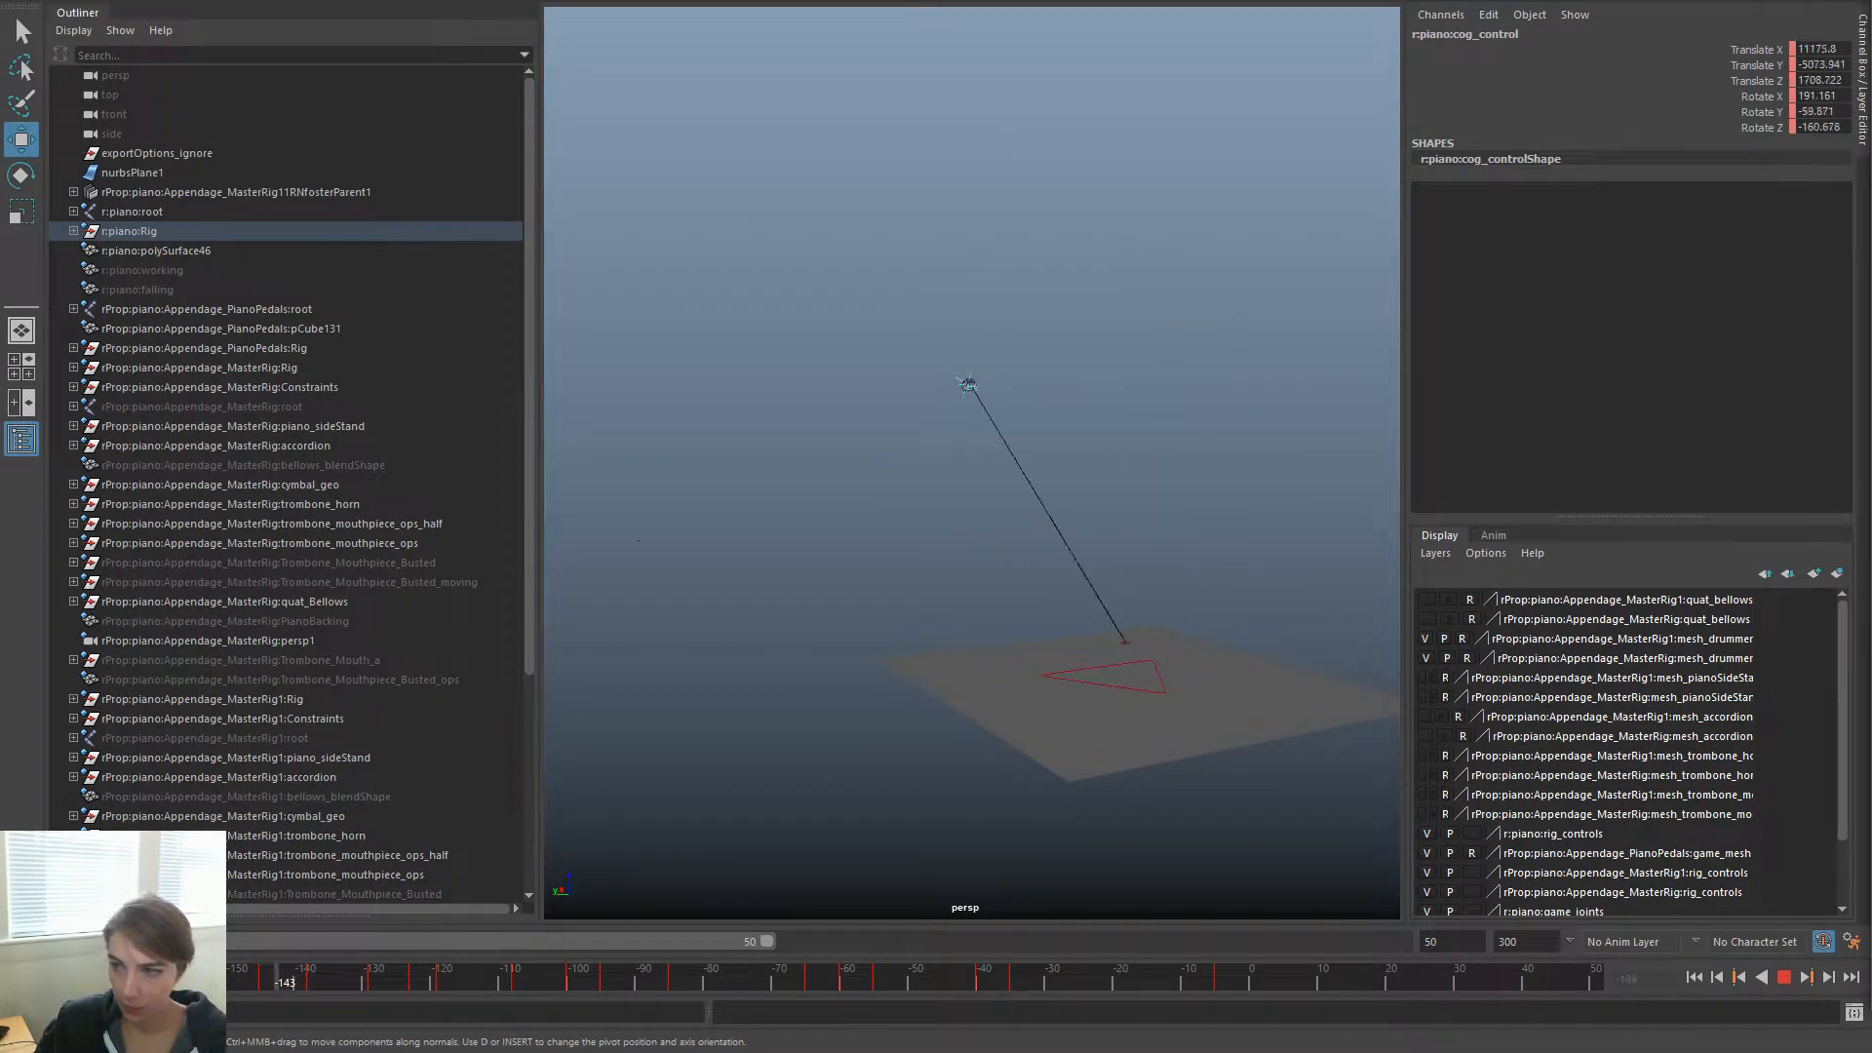
key("alt+v")
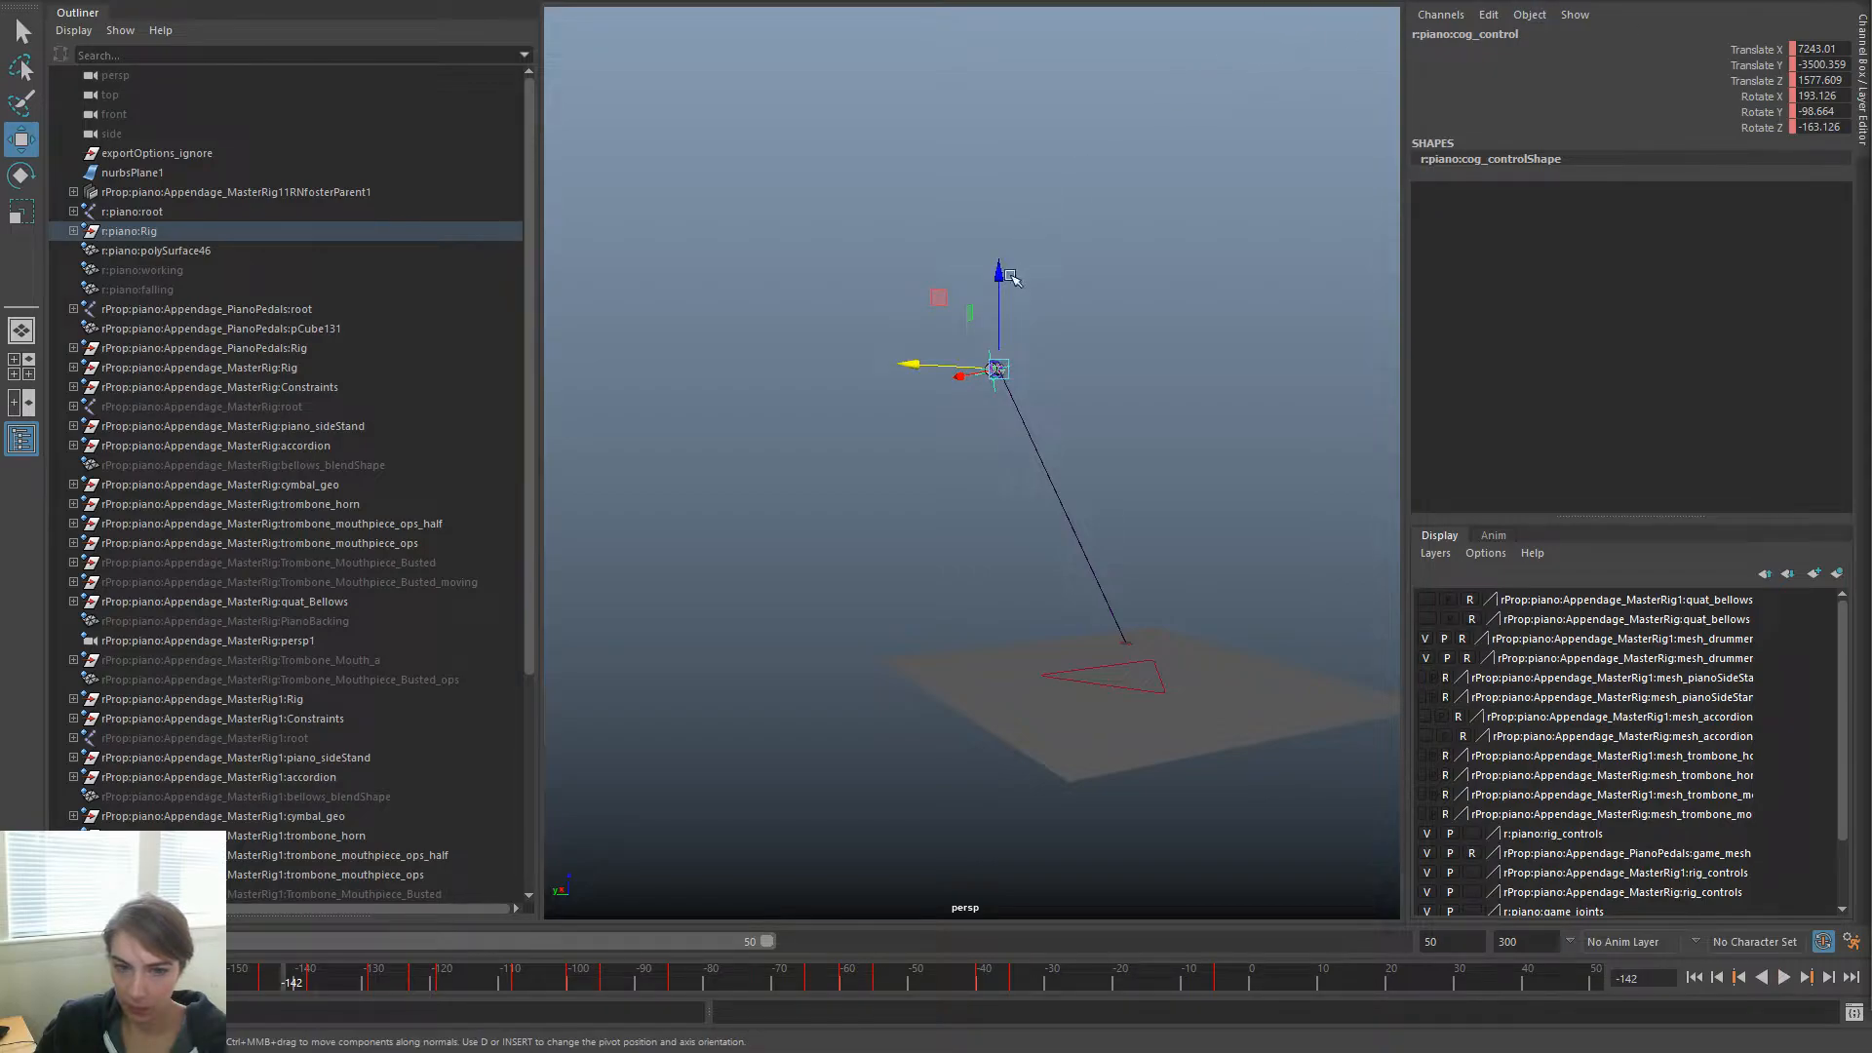
left_click_drag(996, 280, 998, 197)
left_click_drag(293, 979, 958, 978)
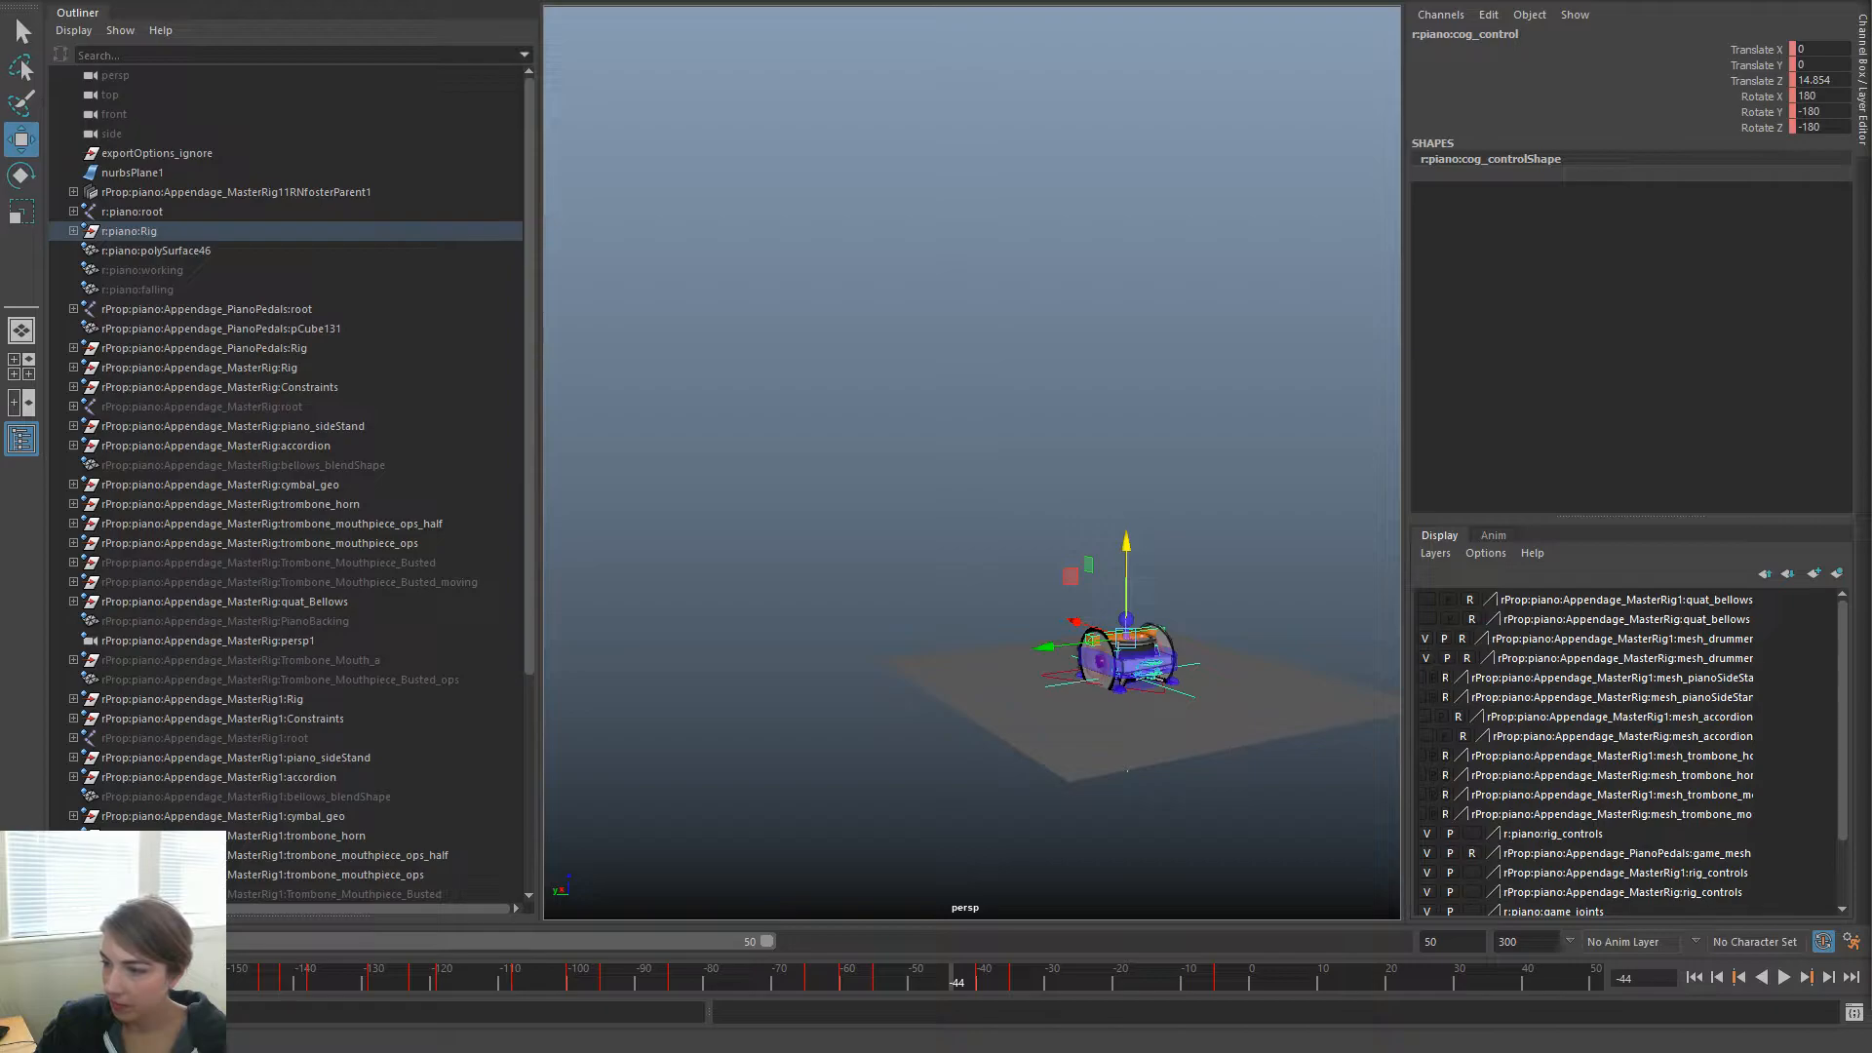
Set the playback range to end at frame -10, export the falling animation to FBX and clear the selection
left_click_drag(766, 942, 615, 942)
key("alt+v")
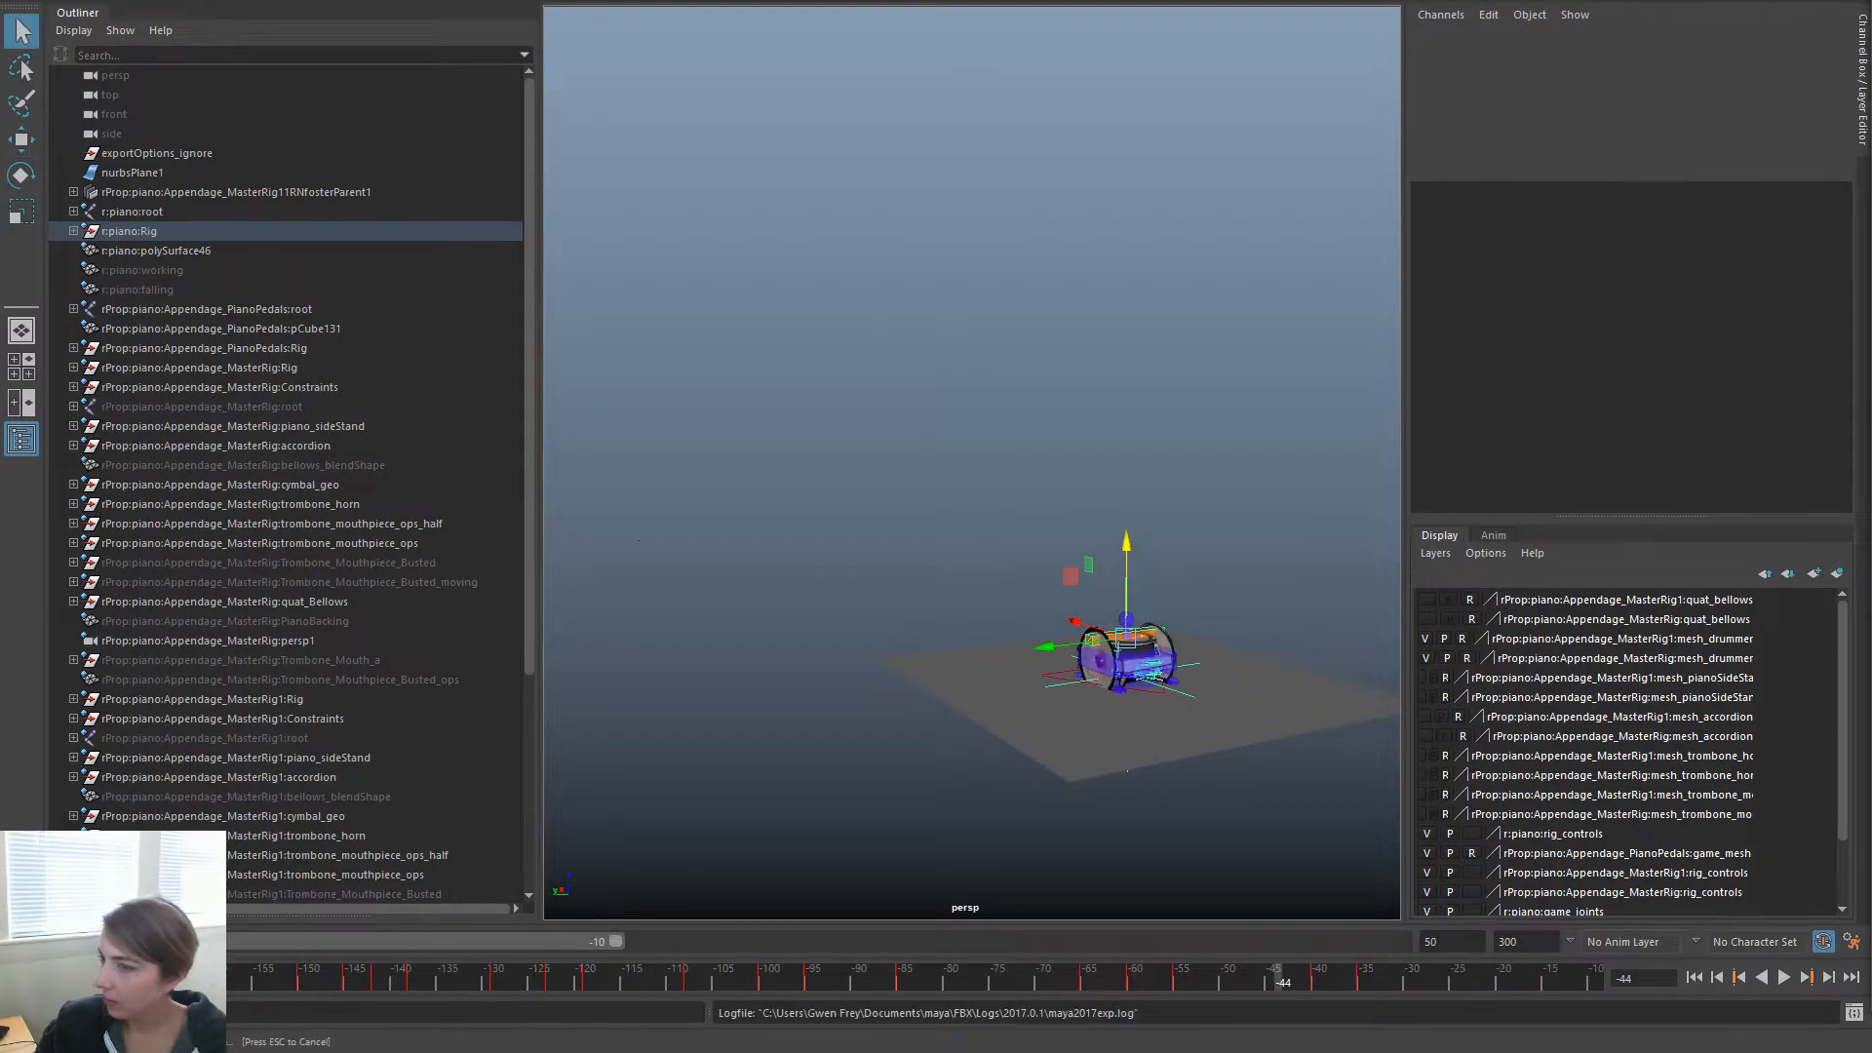
left_click(1094, 515)
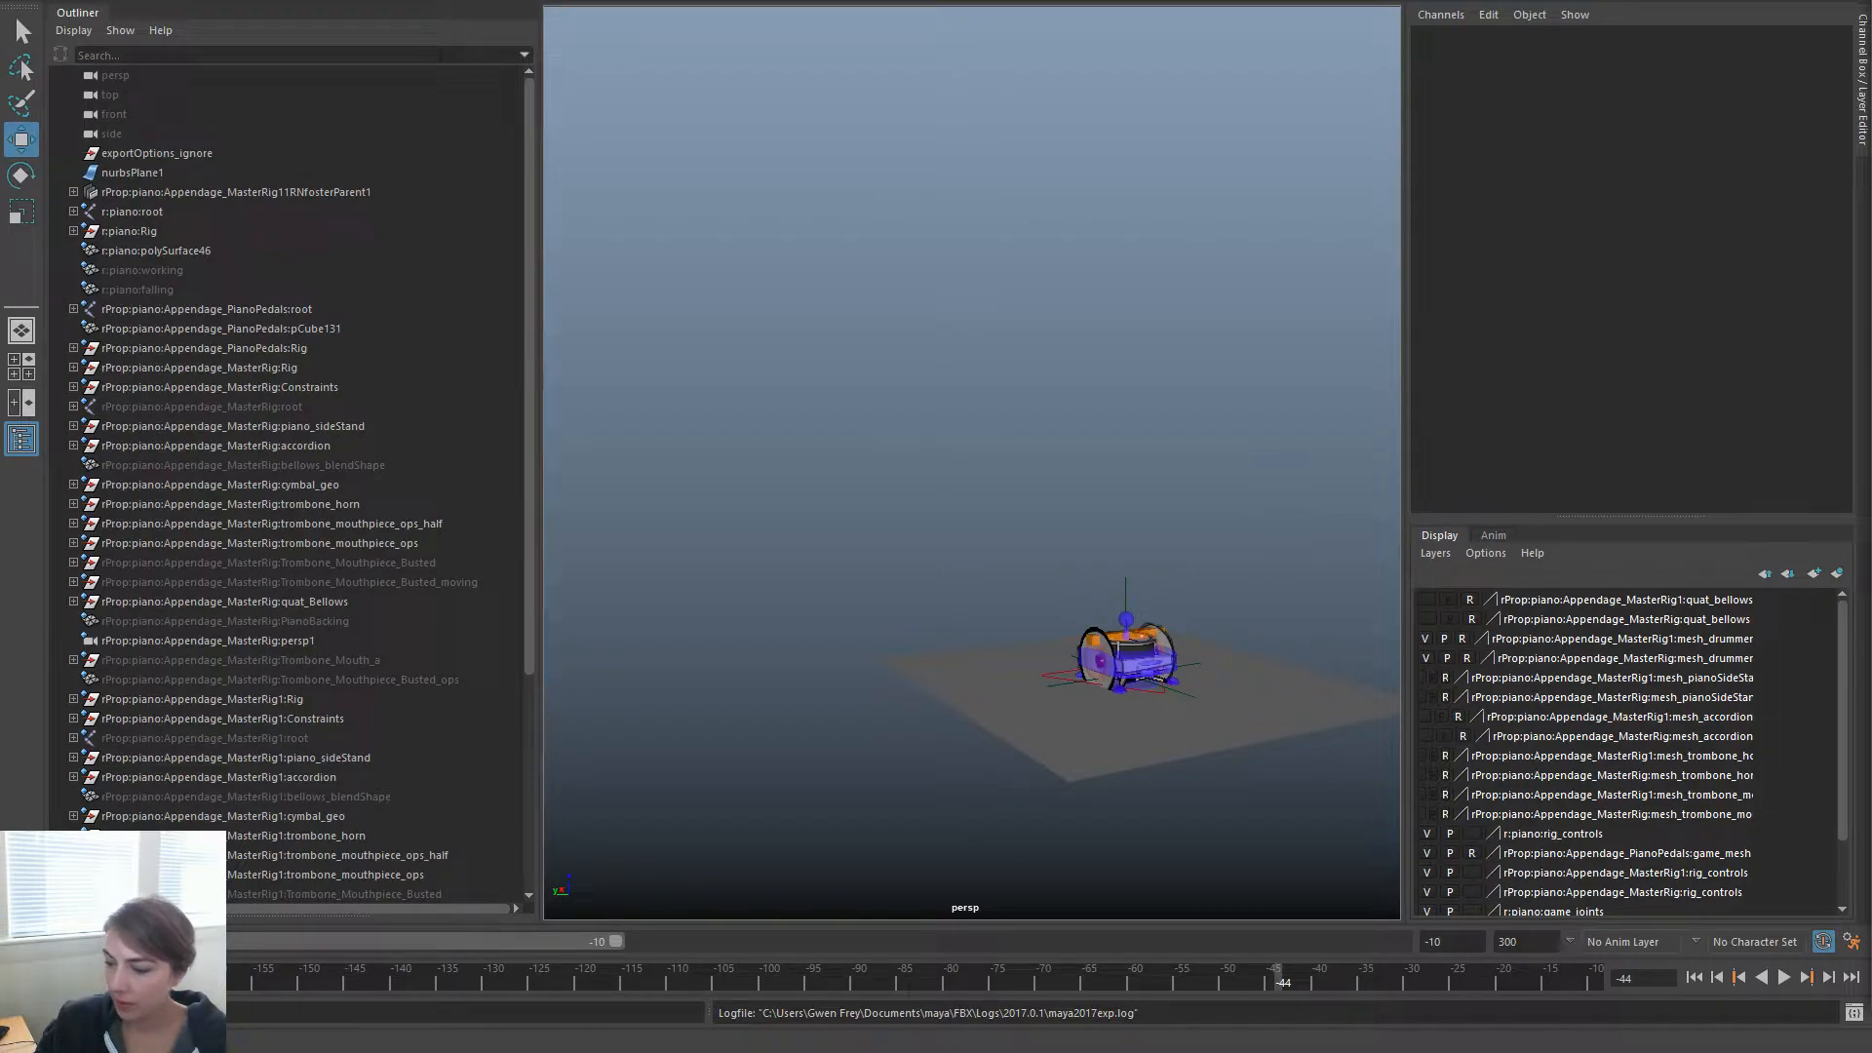
Switch to Unreal Editor and reimport the QuatUnlocked_Body_idleLoop and QuatUnlocked_Body animation sequences
key("alt+Tab")
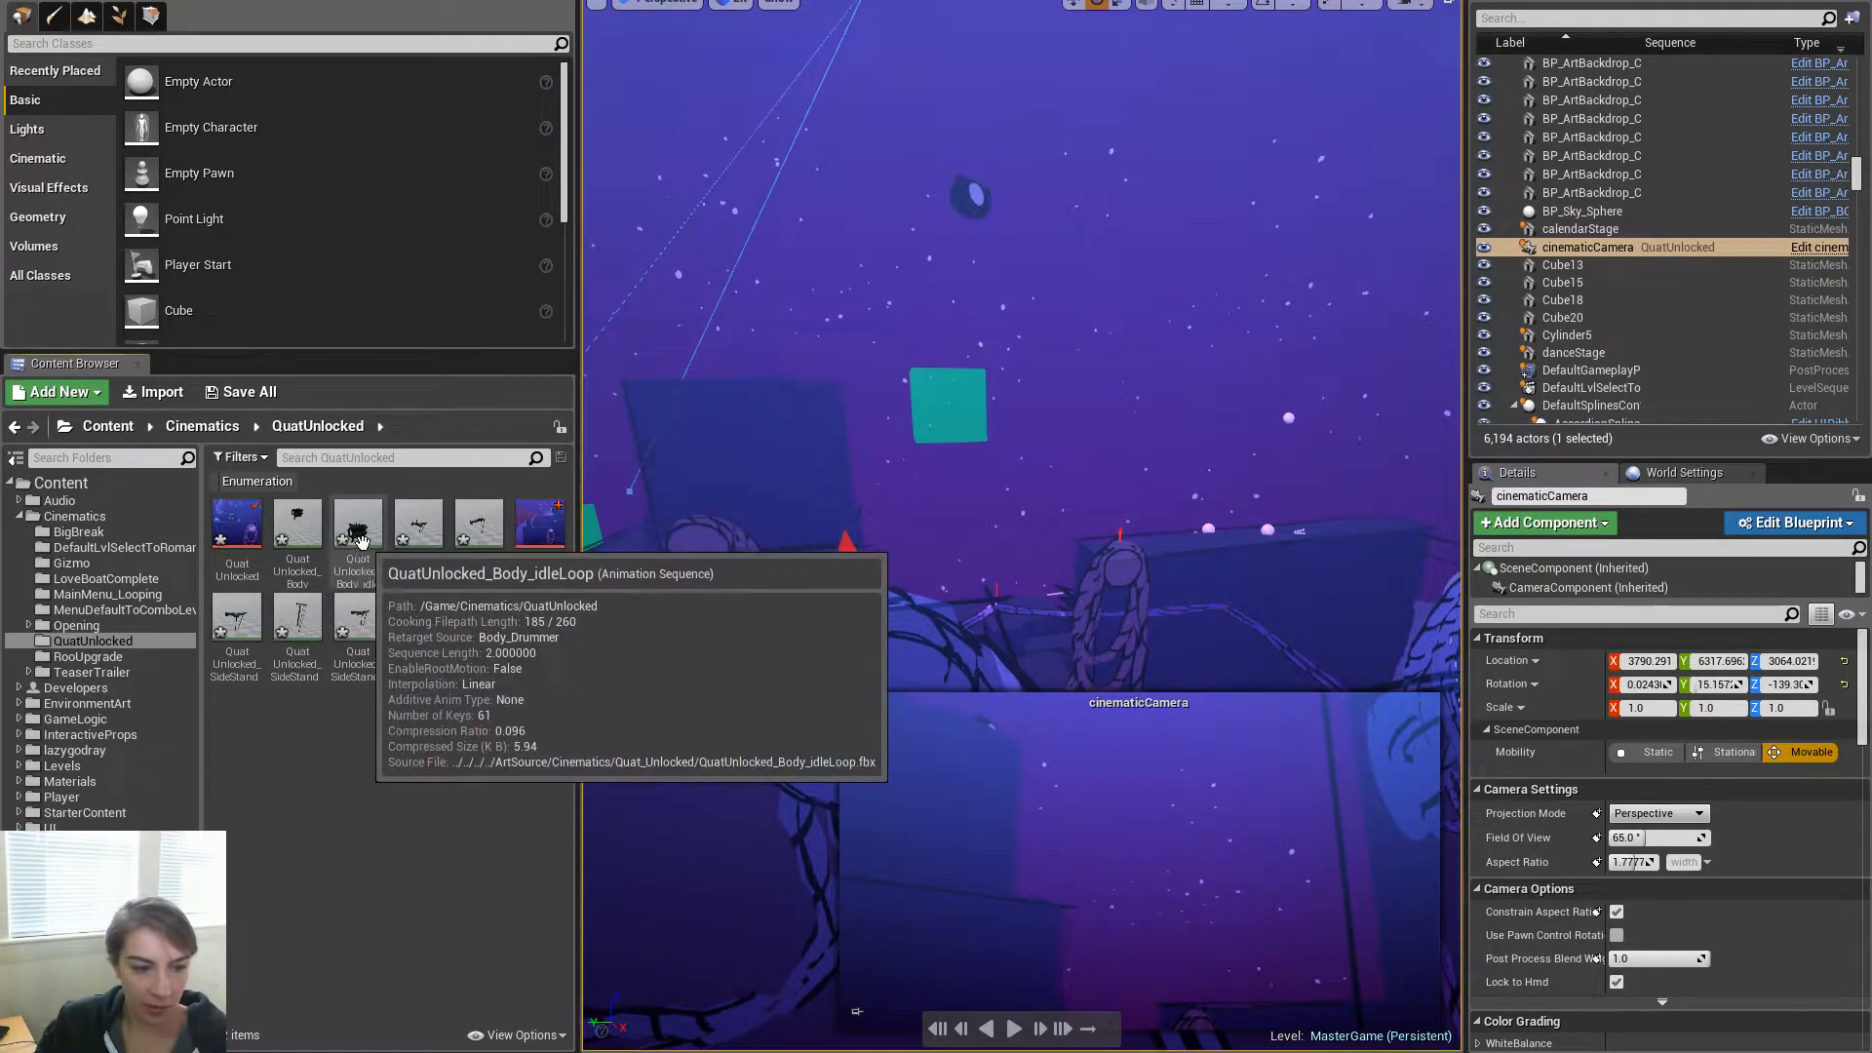
right_click(360, 540)
left_click(437, 100)
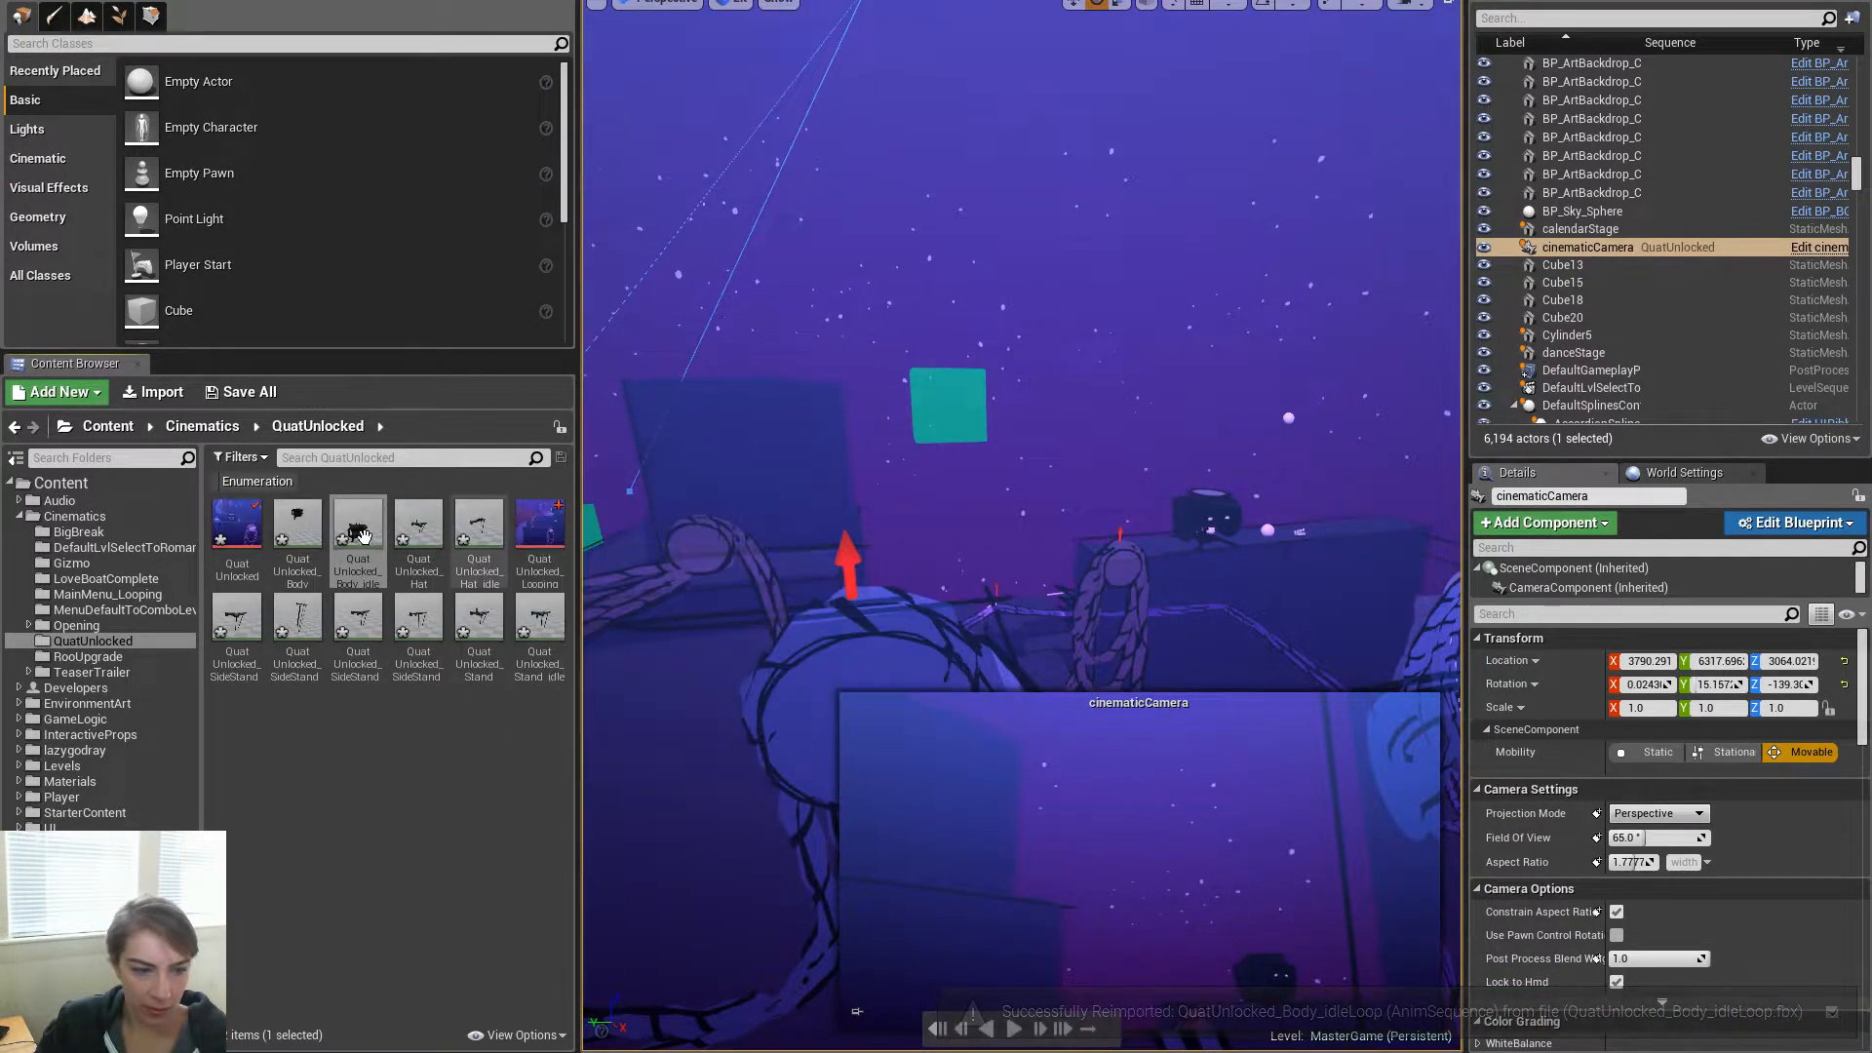
right_click(297, 527)
left_click(420, 79)
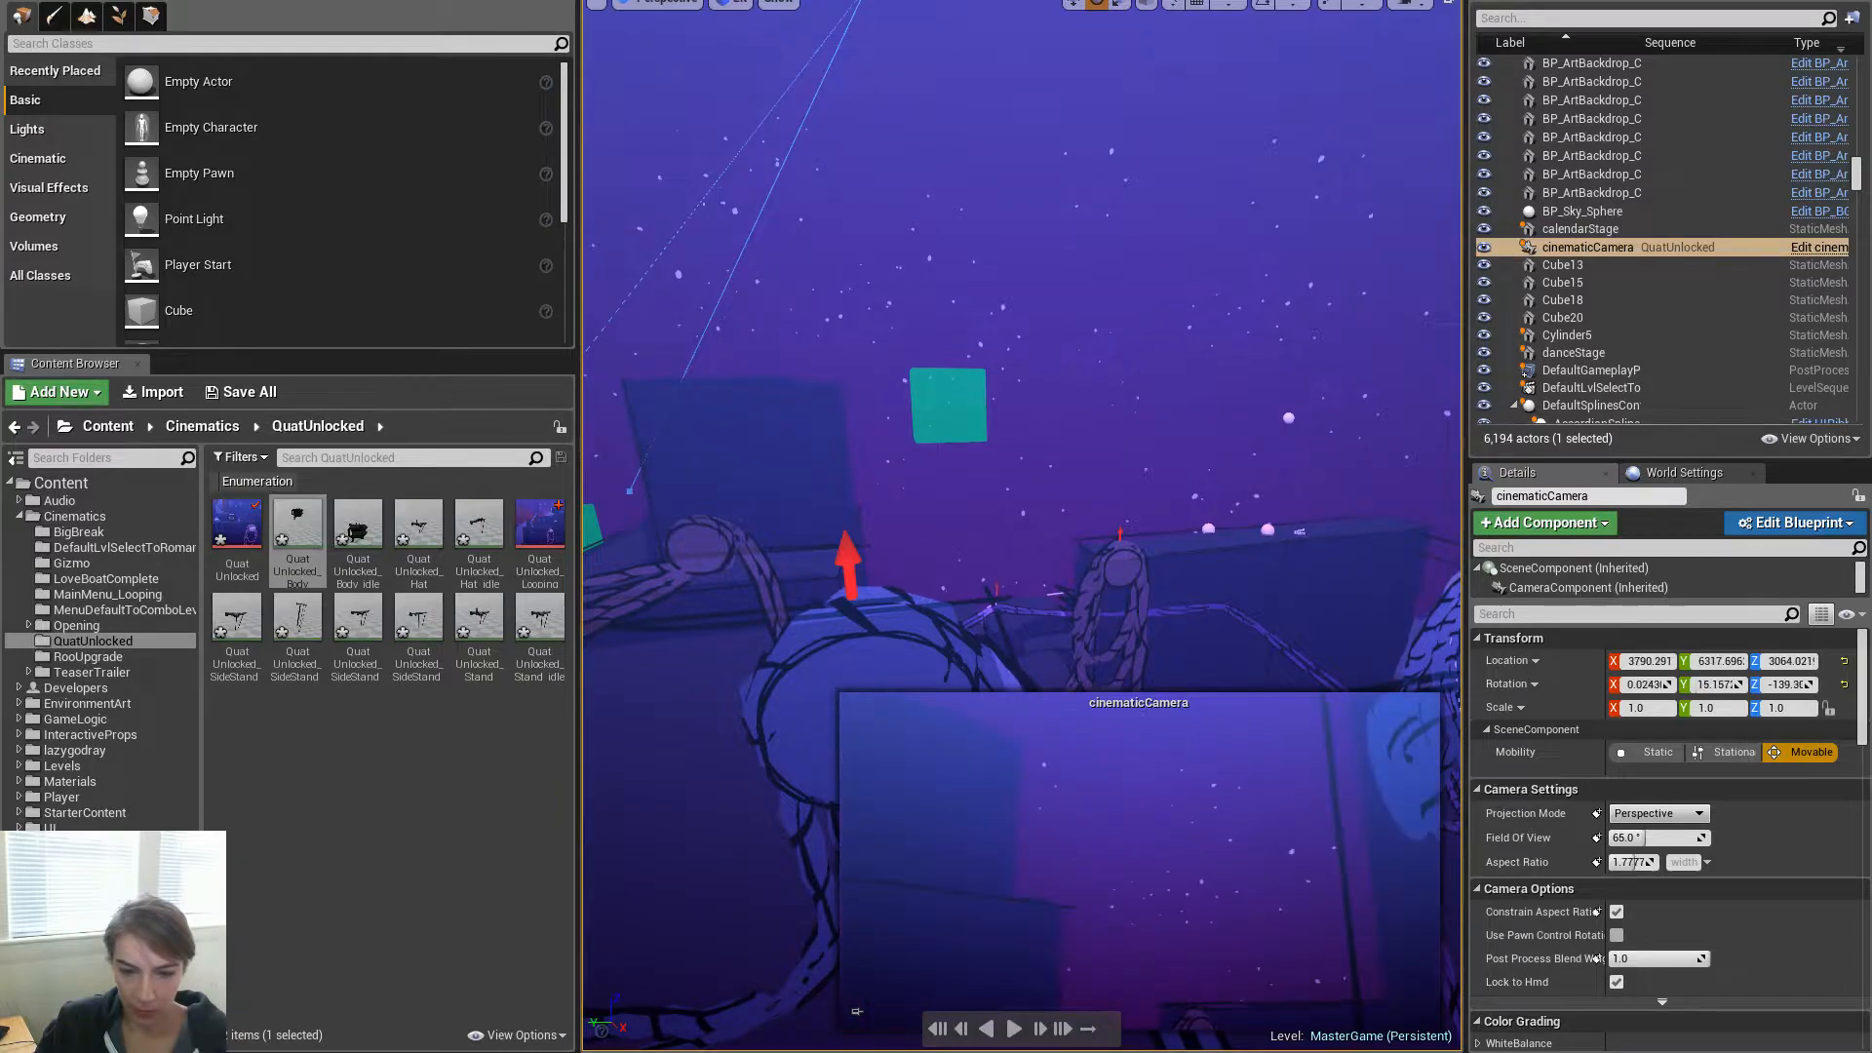
Play the QuatUnlocked cinematic and inspect the falling body from different angles in the level viewport
key("space")
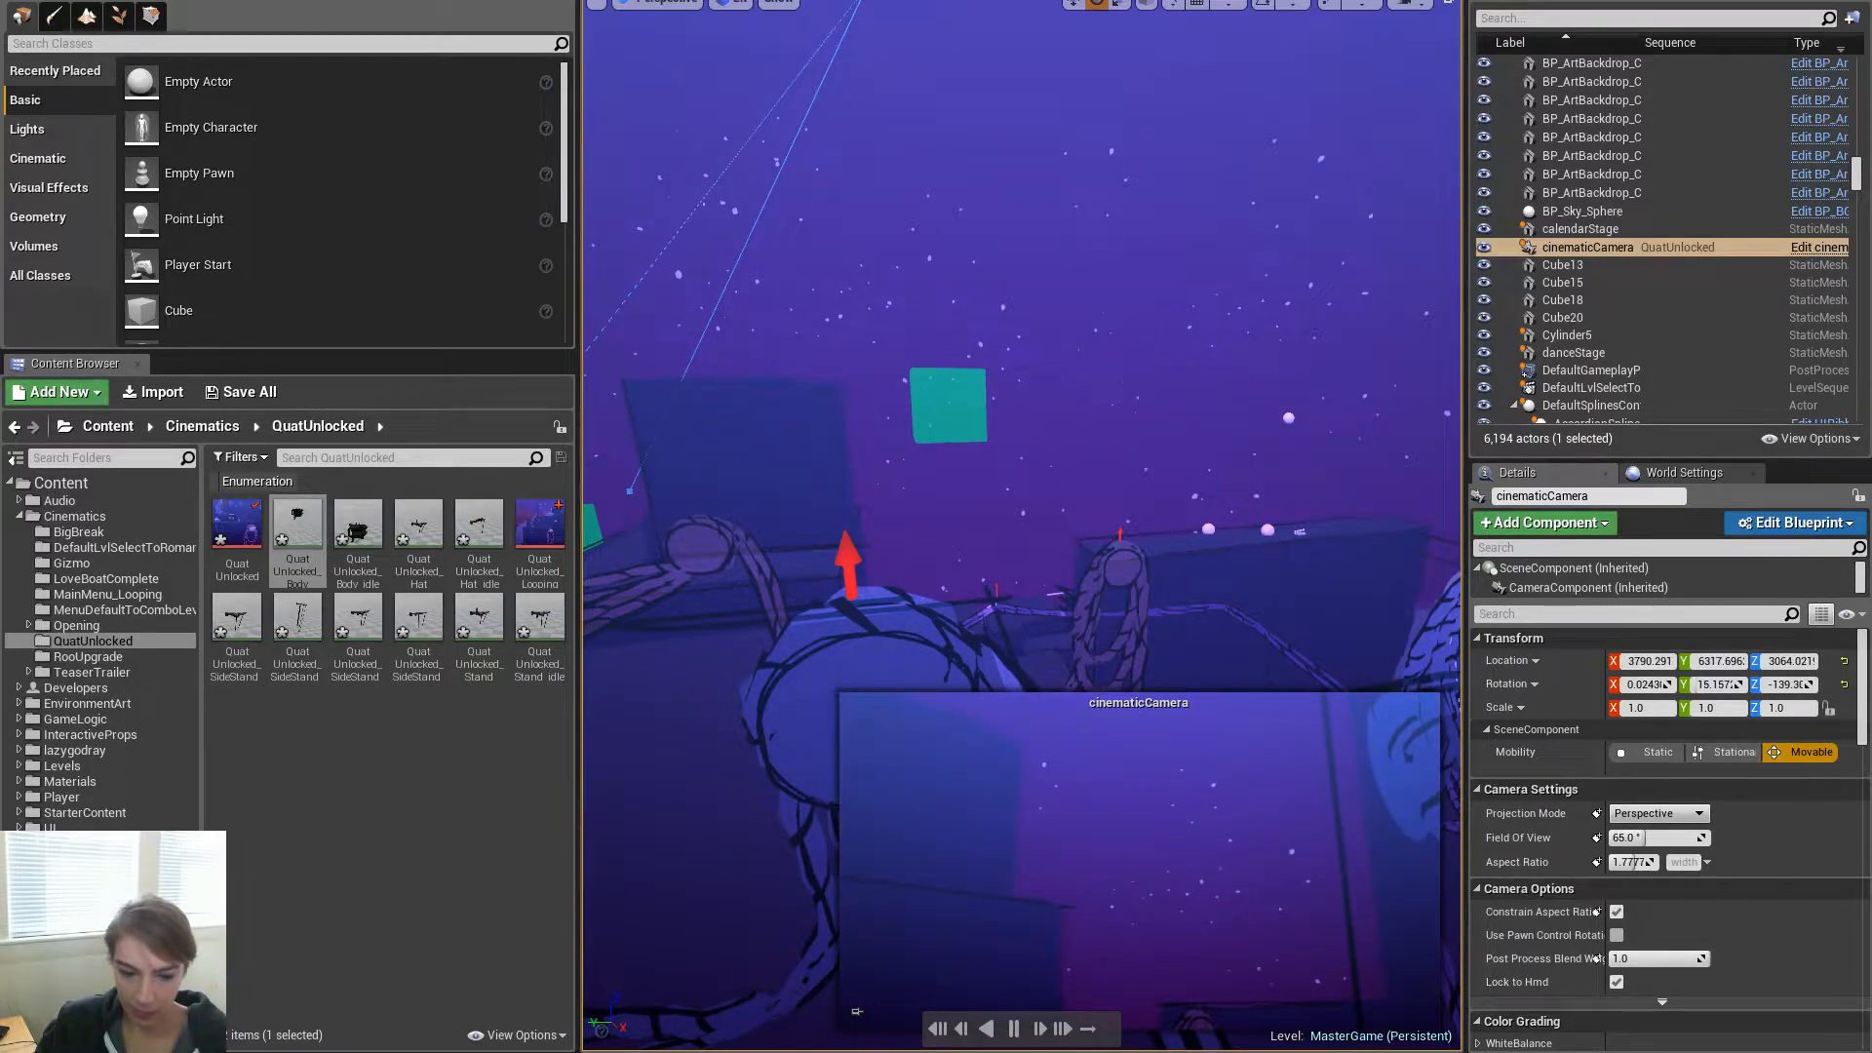
key("space")
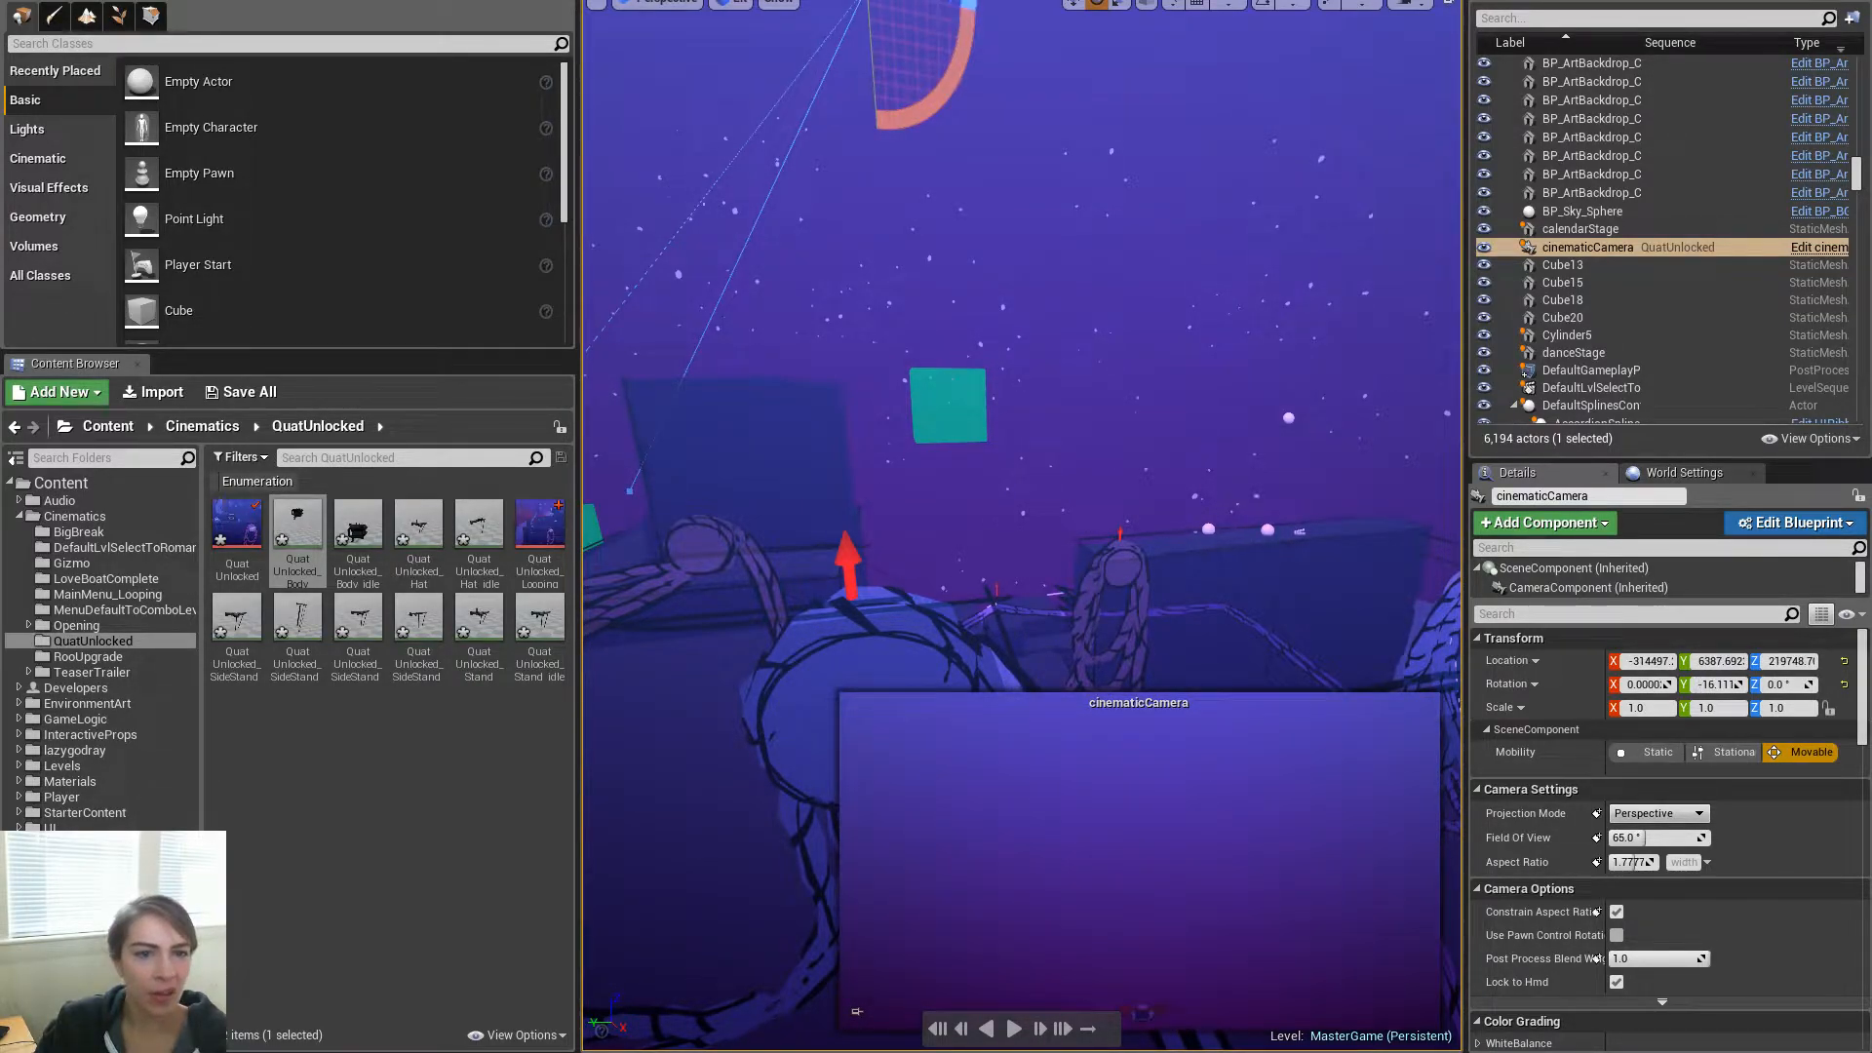
right_click_drag(918, 112, 927, 37)
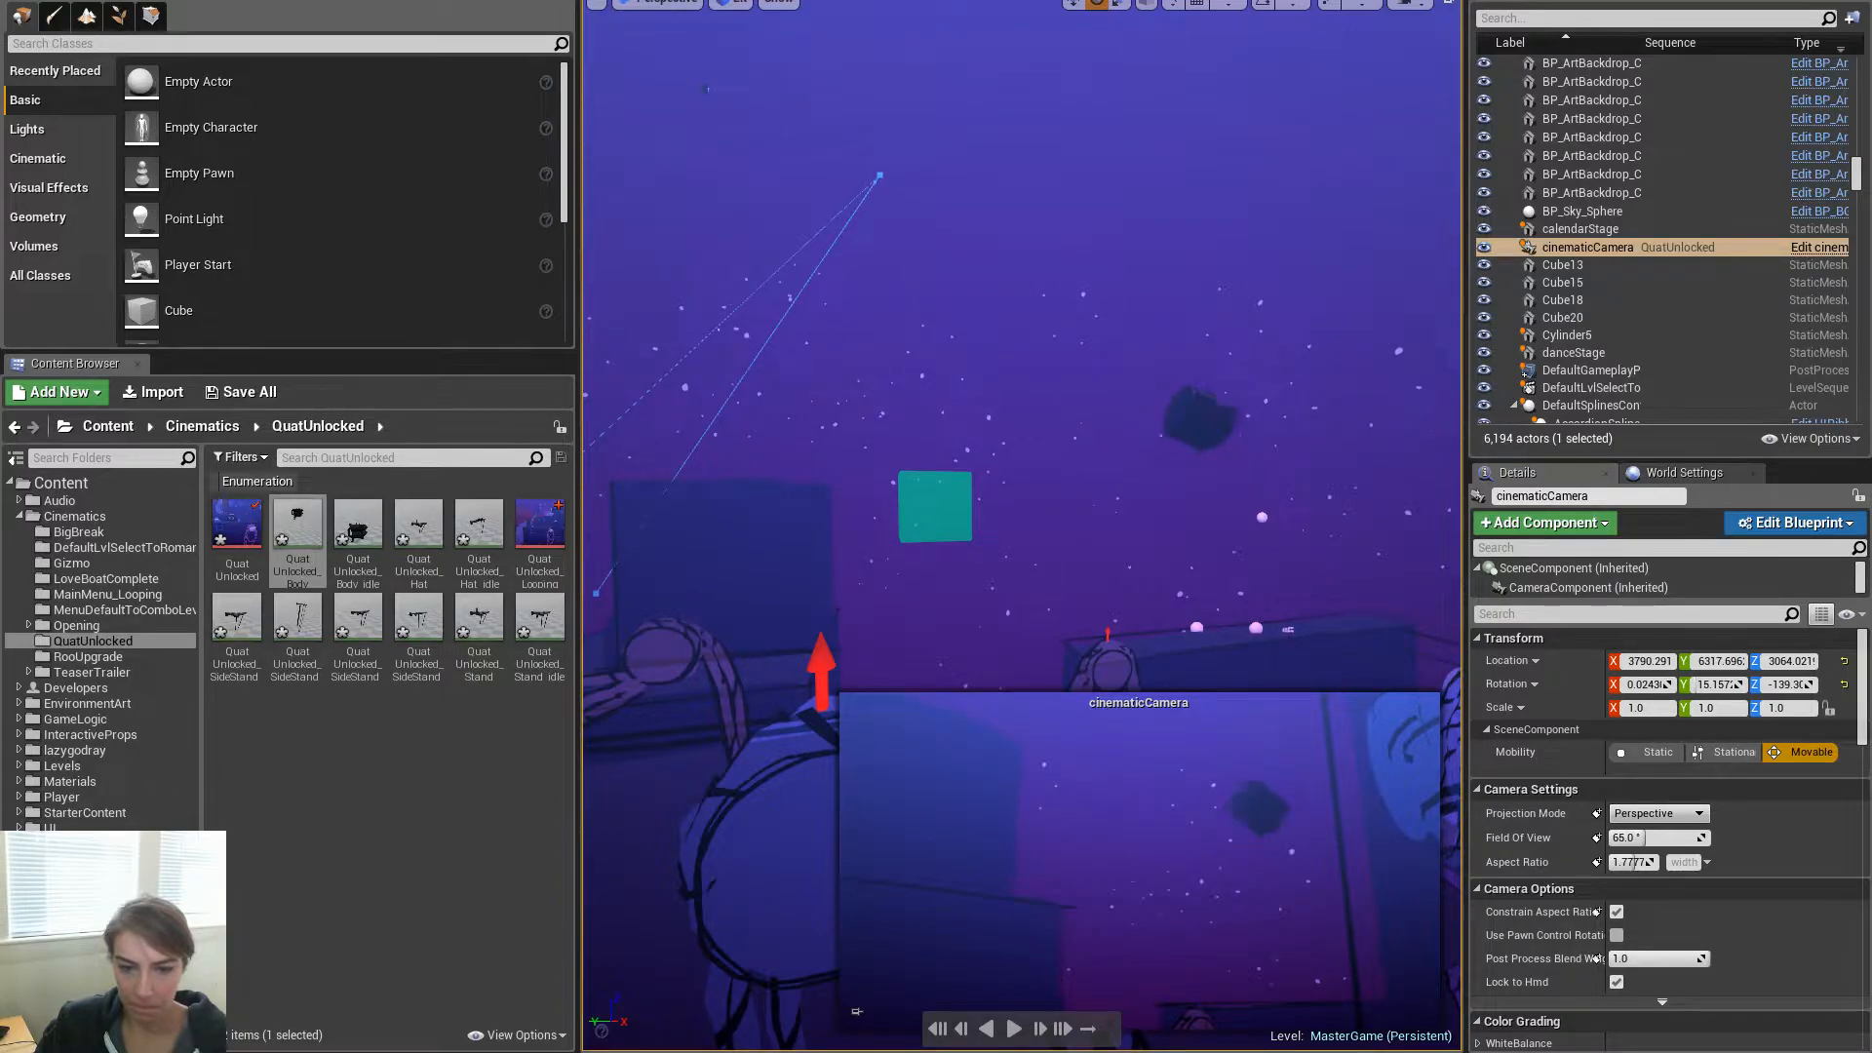
right_click_drag(1022, 390, 1248, 390)
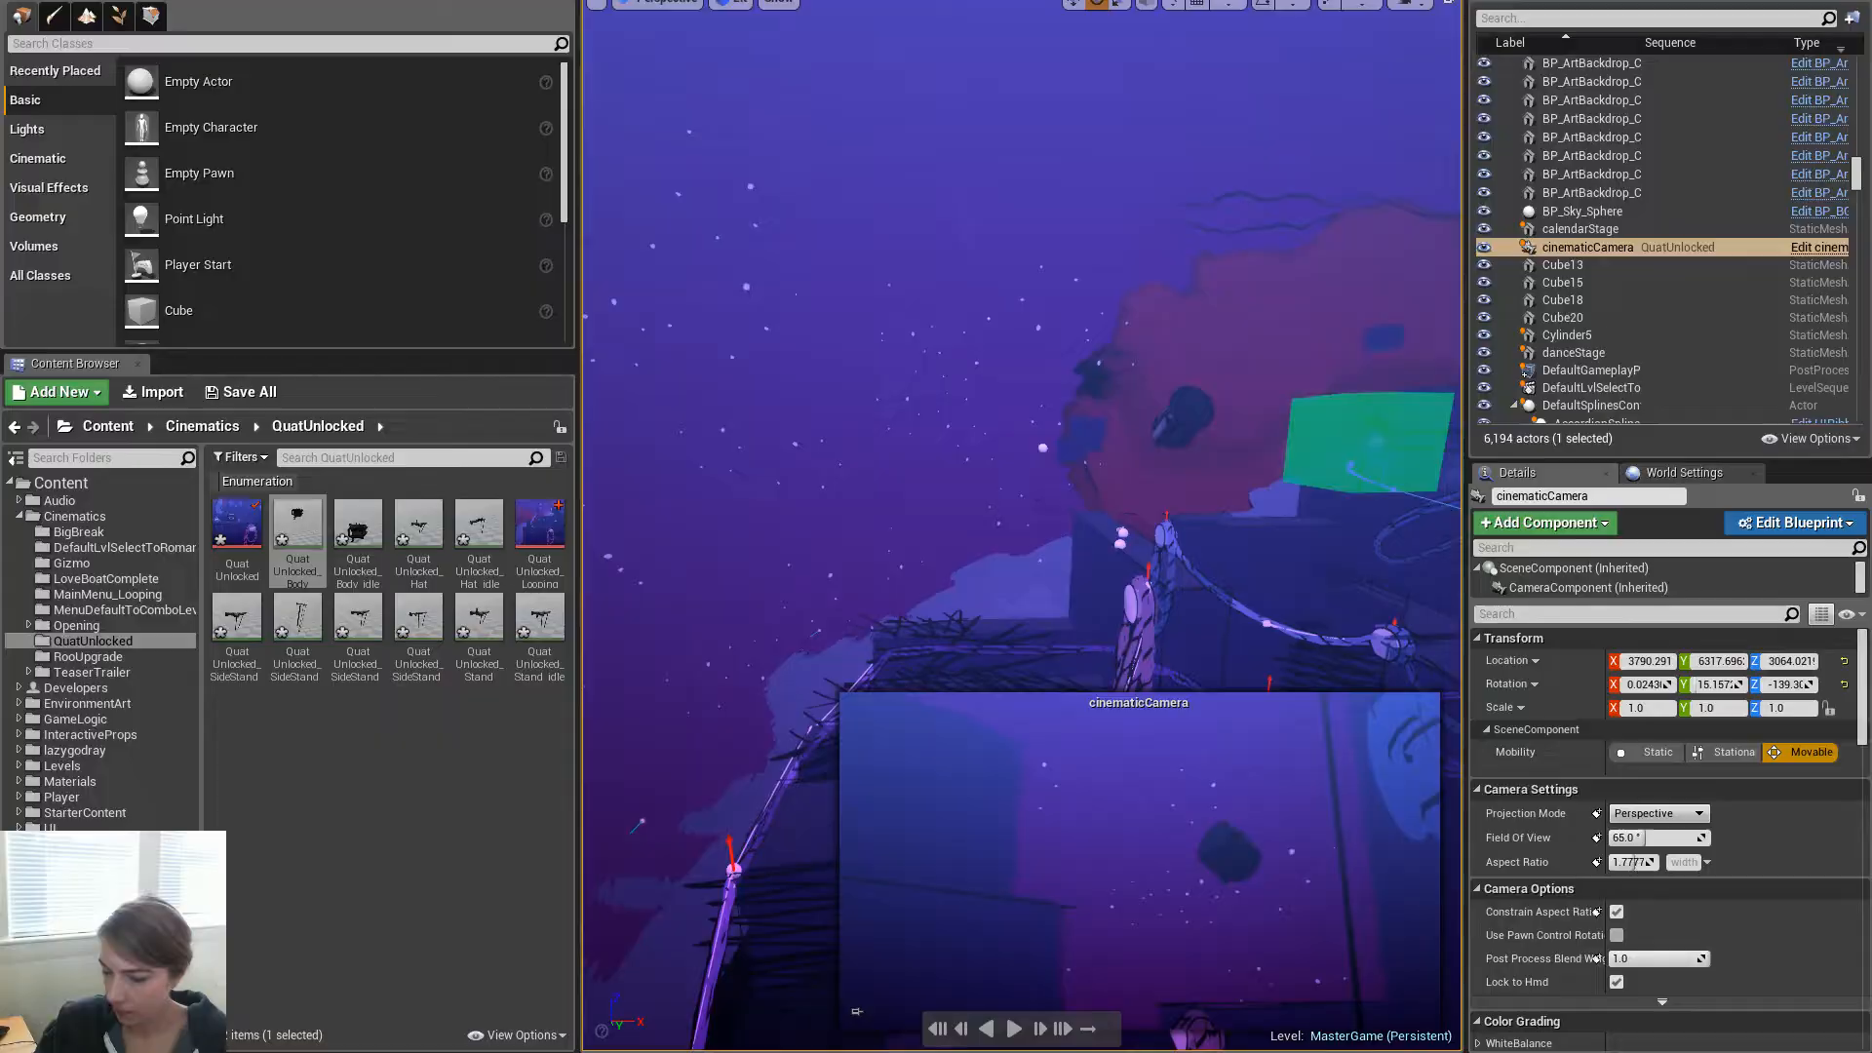
Switch to Maya, move the cog control to a Translate Y of about -418039 at frame -180, and review the fall
key("alt+Tab")
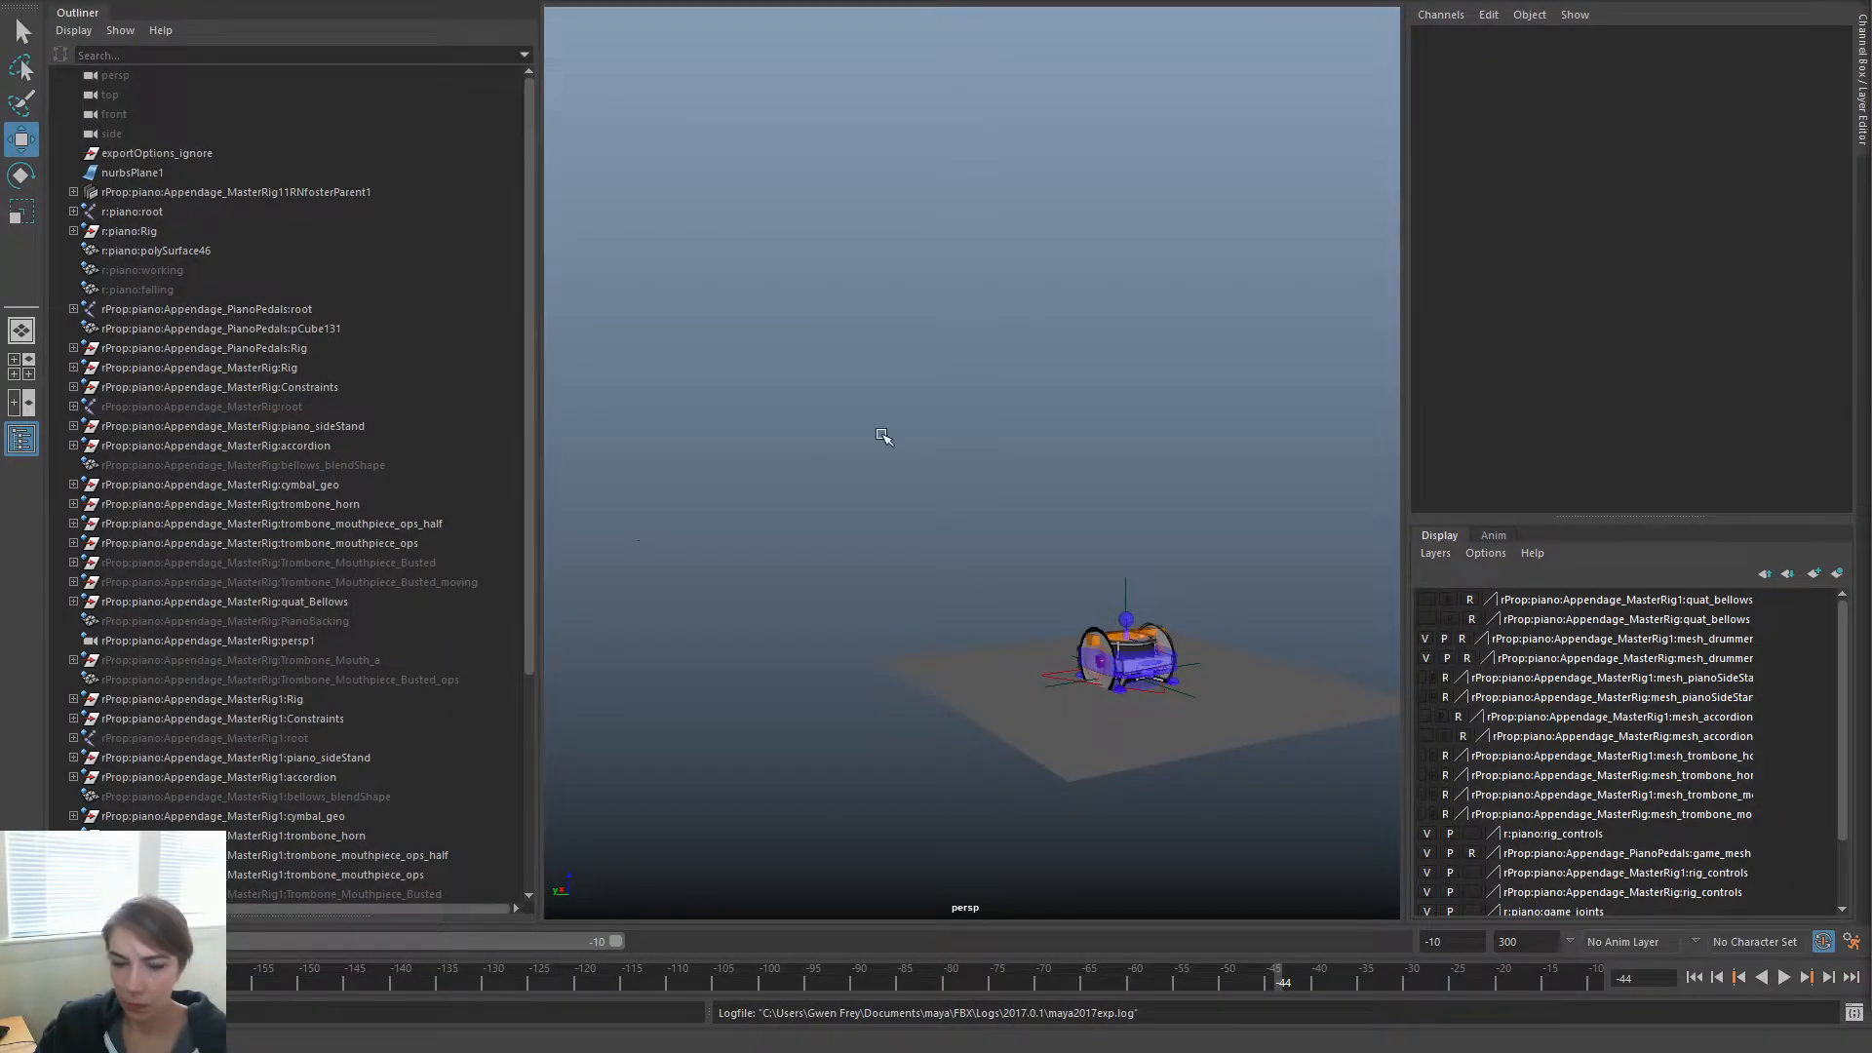
scroll(1085, 646, "up", 3)
left_click(1128, 693)
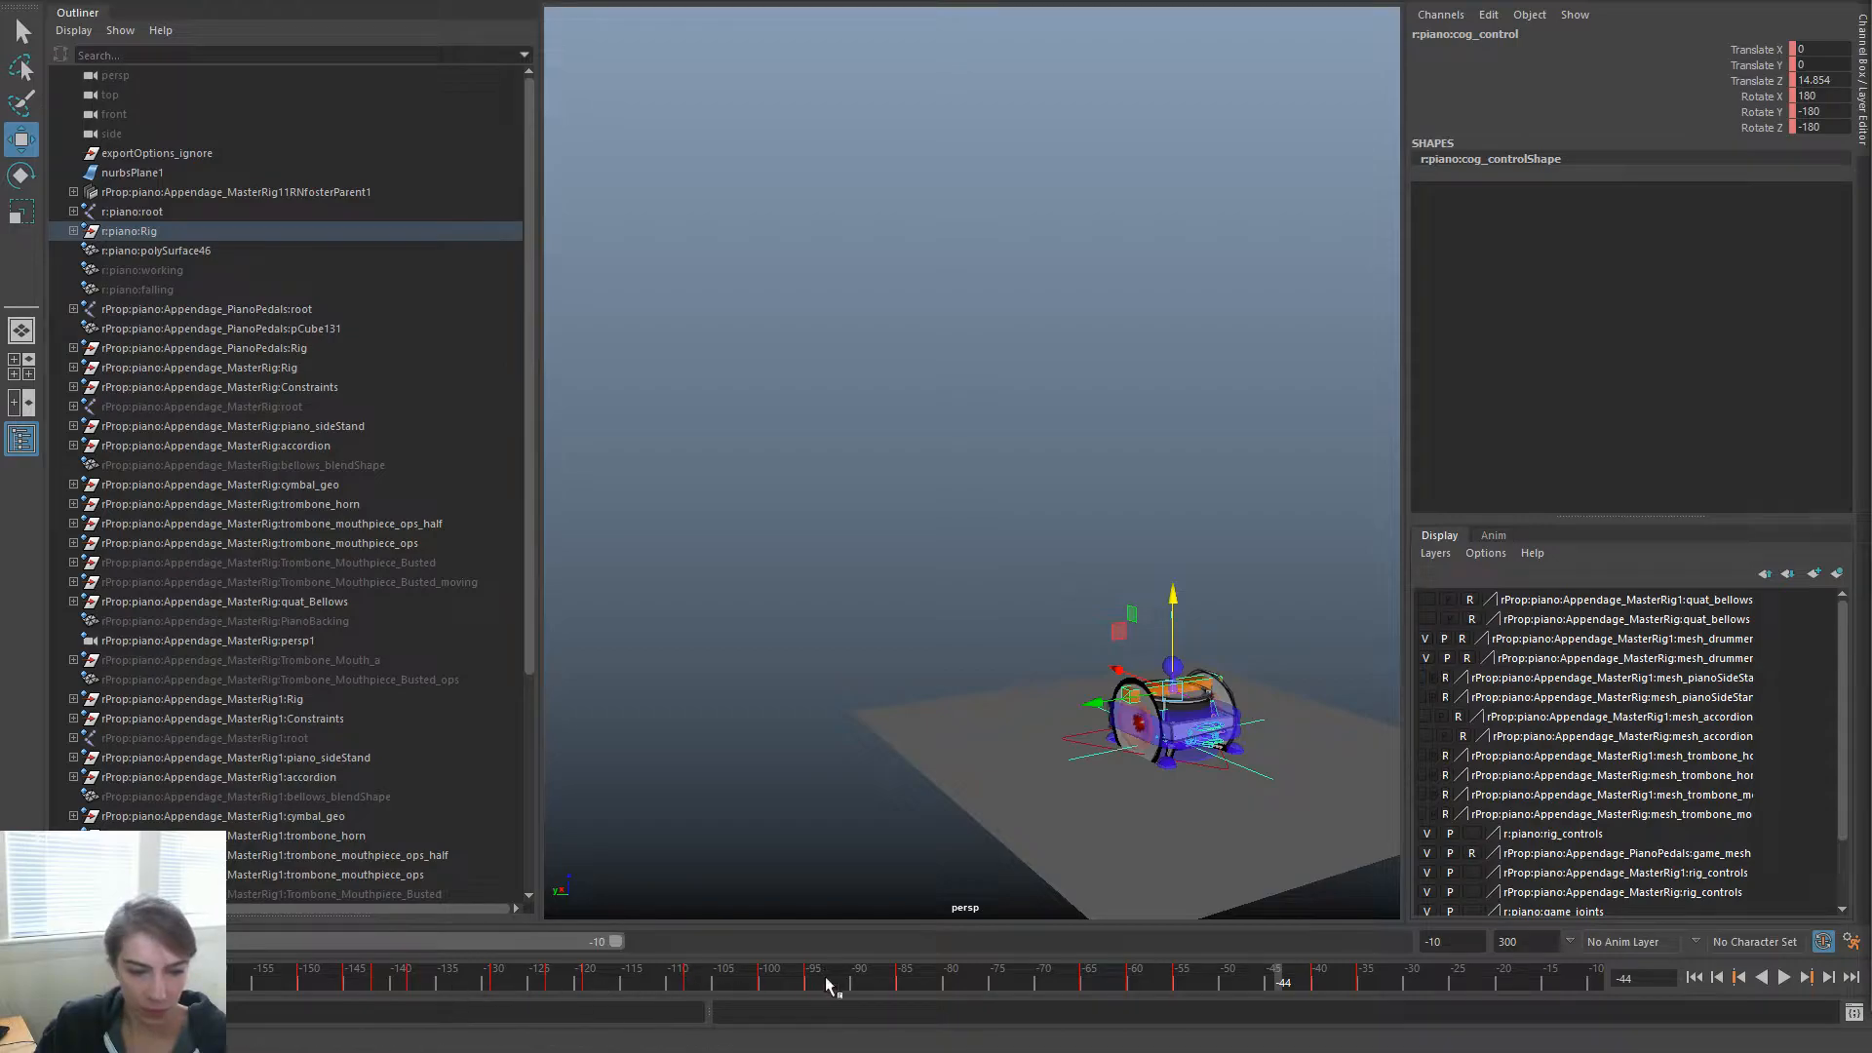
left_click(694, 971)
mouse_move(695, 971)
left_mouse_down()
mouse_move(343, 939)
mouse_move(417, 946)
mouse_move(413, 966)
mouse_move(27, 967)
left_mouse_up()
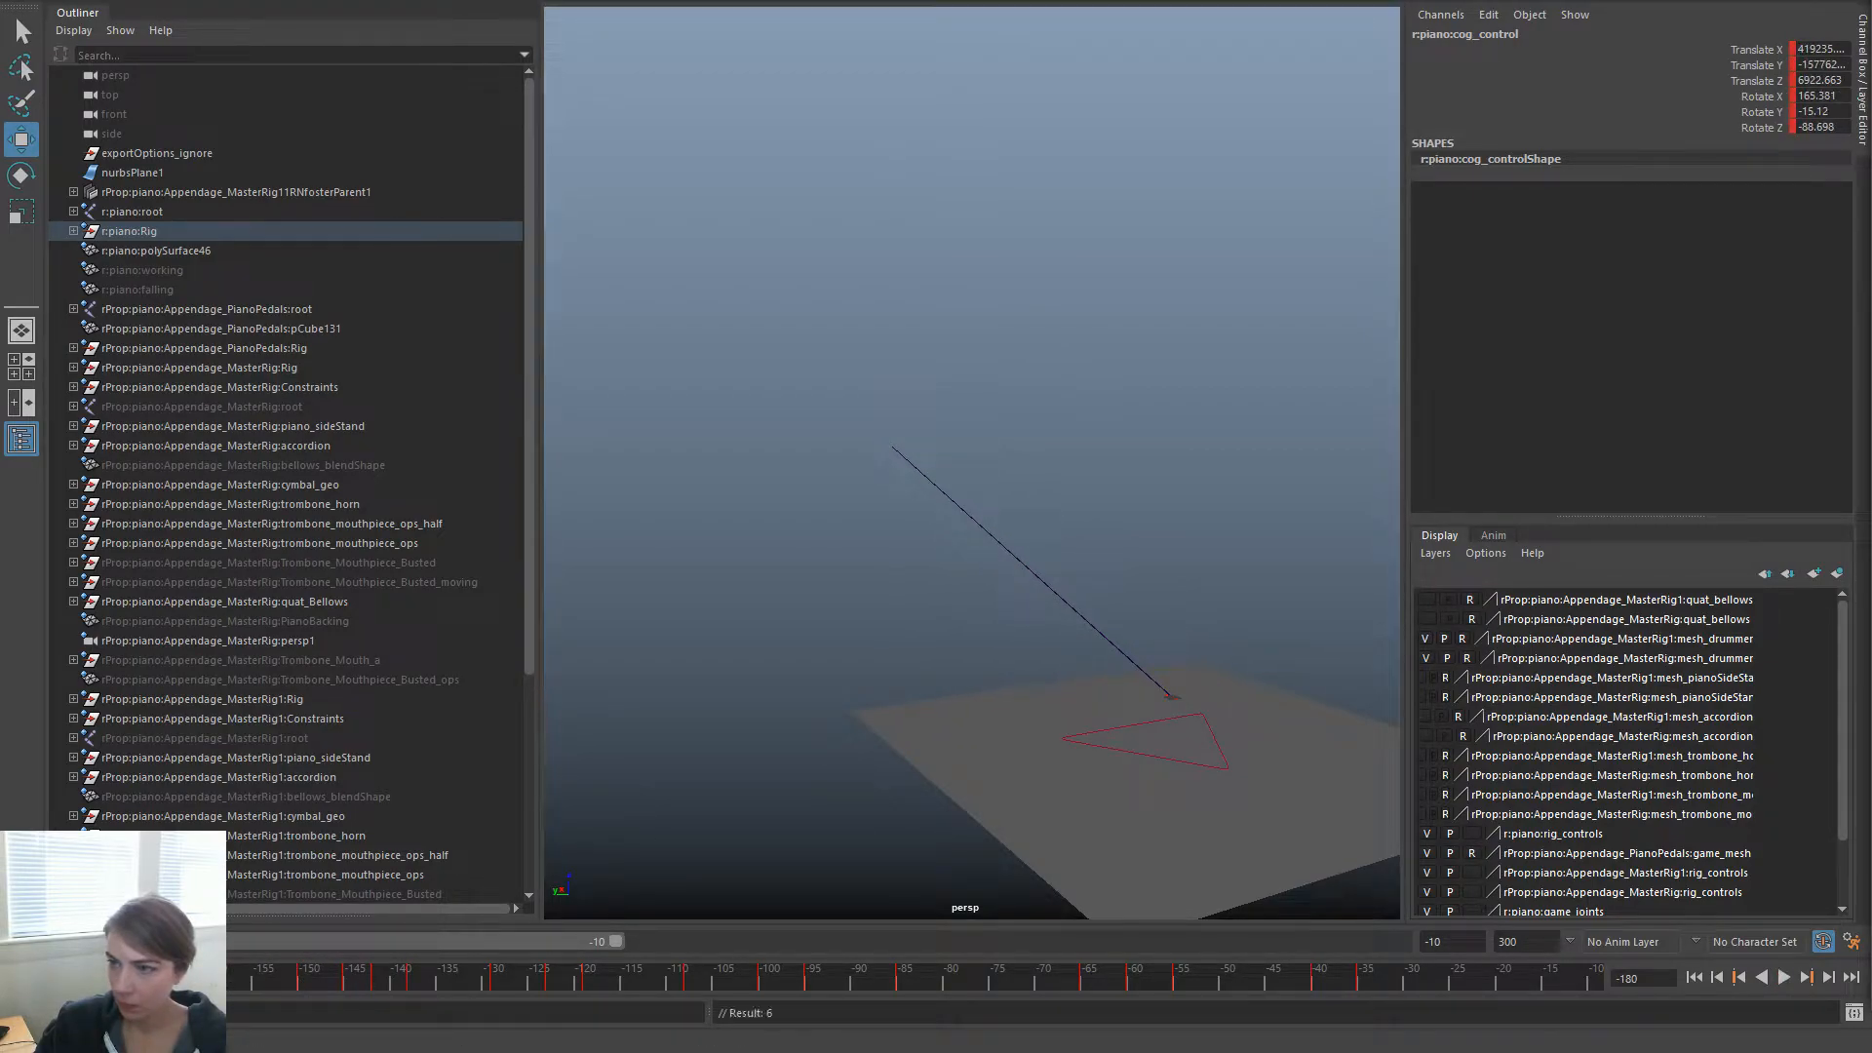
left_click_drag(1086, 514, 1150, 489, "alt")
right_click_drag(1150, 488, 959, 371, "alt")
middle_click_drag(1079, 406, 969, 498, "alt")
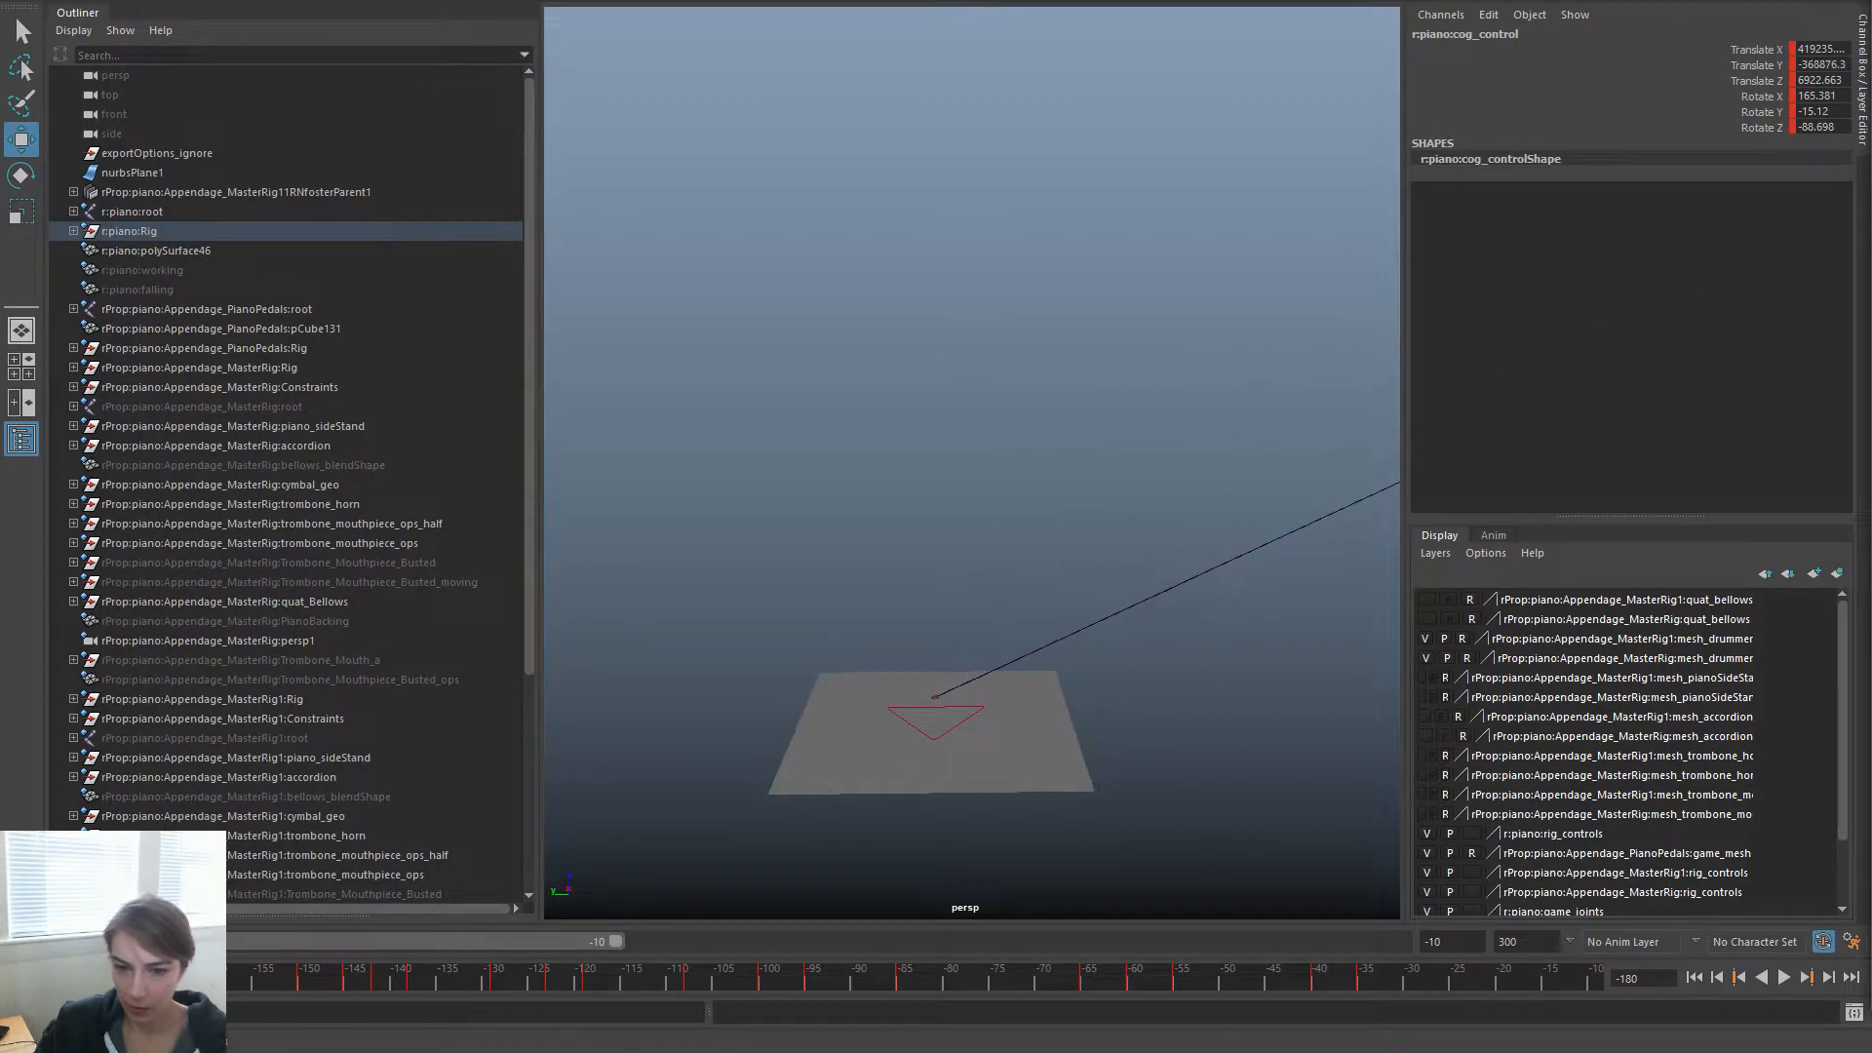
left_click_drag(1074, 690, 1139, 658, "alt")
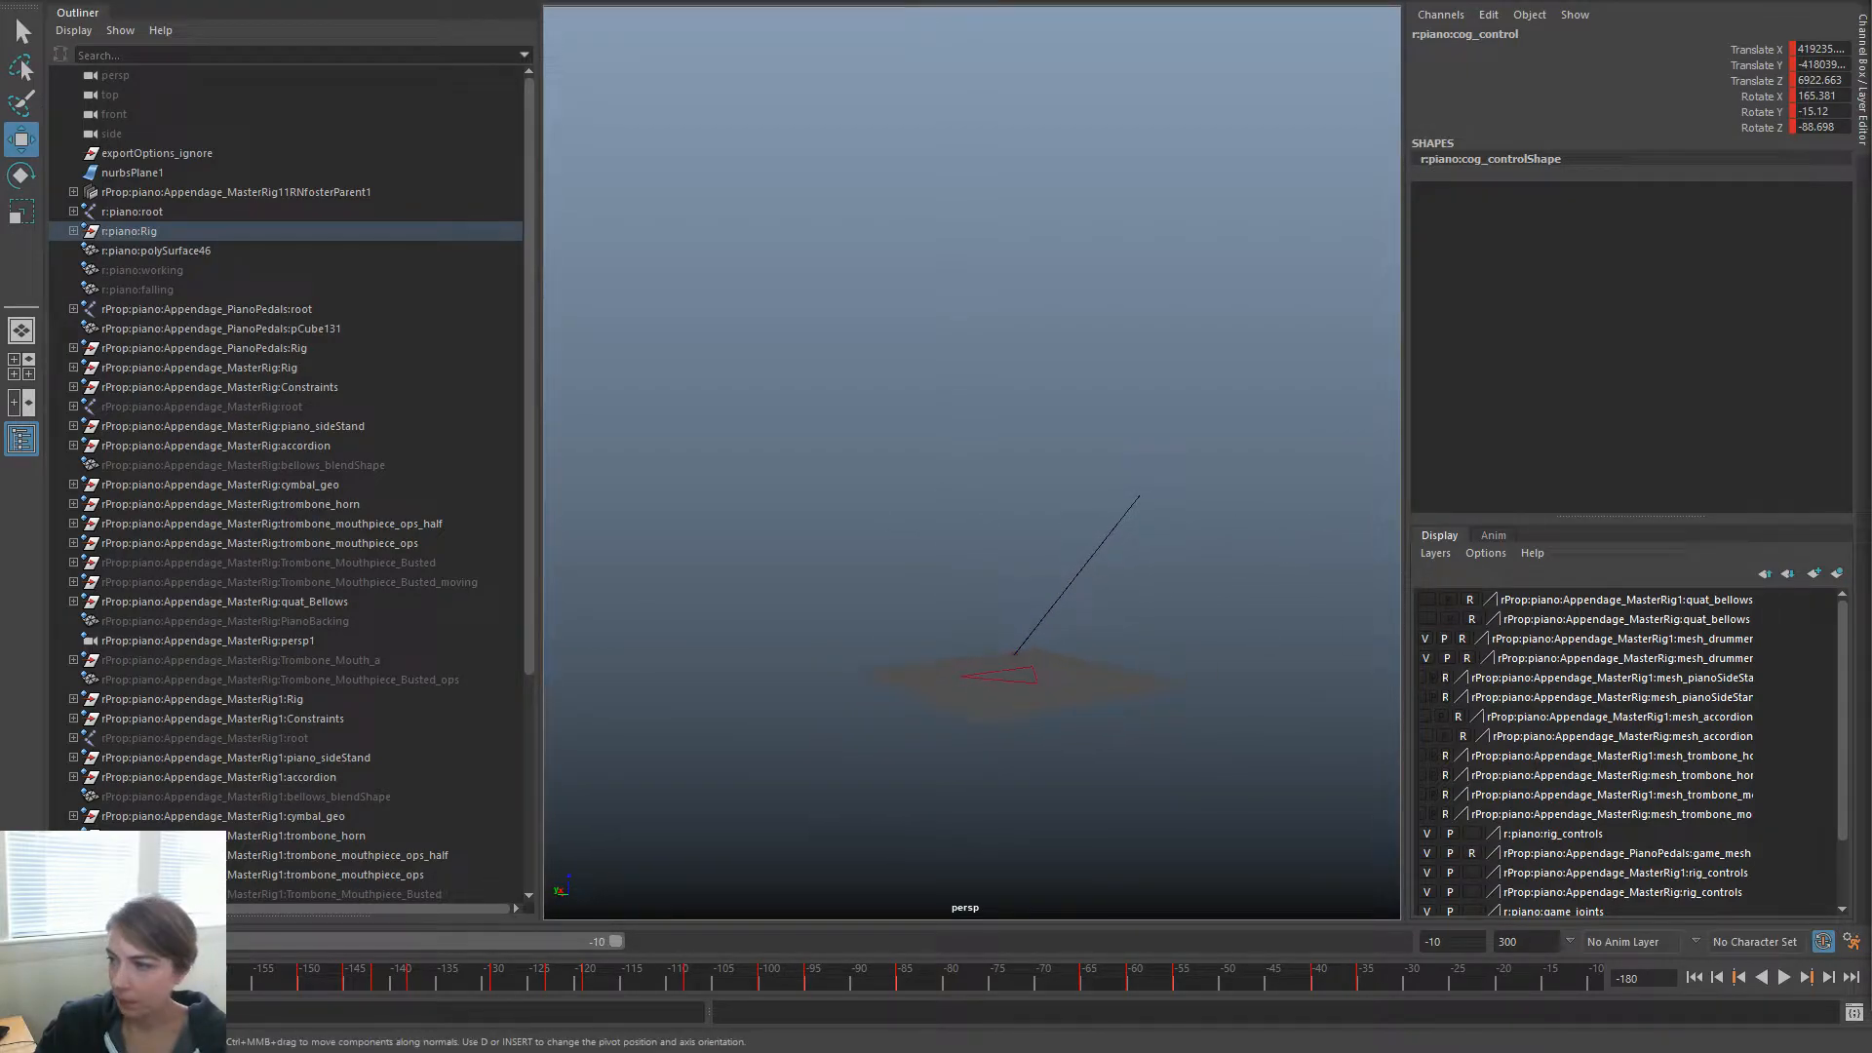
key("alt+v")
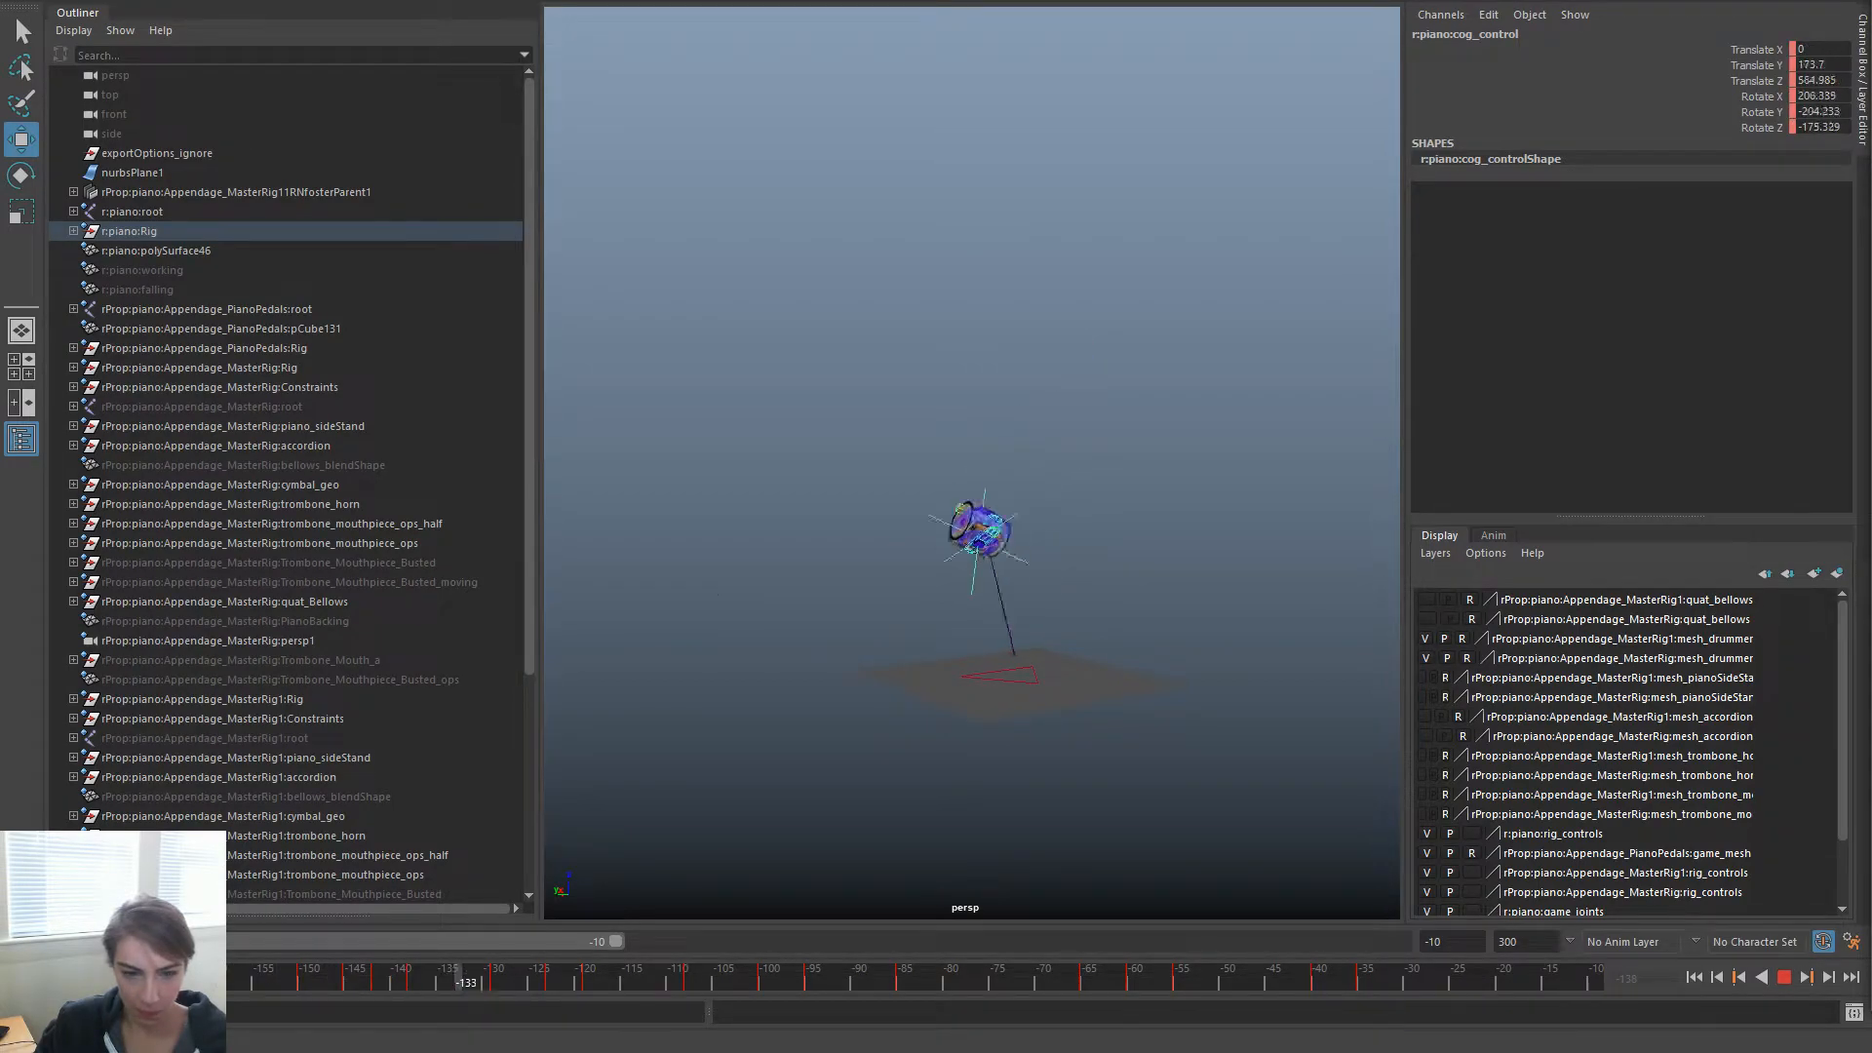
key("Escape")
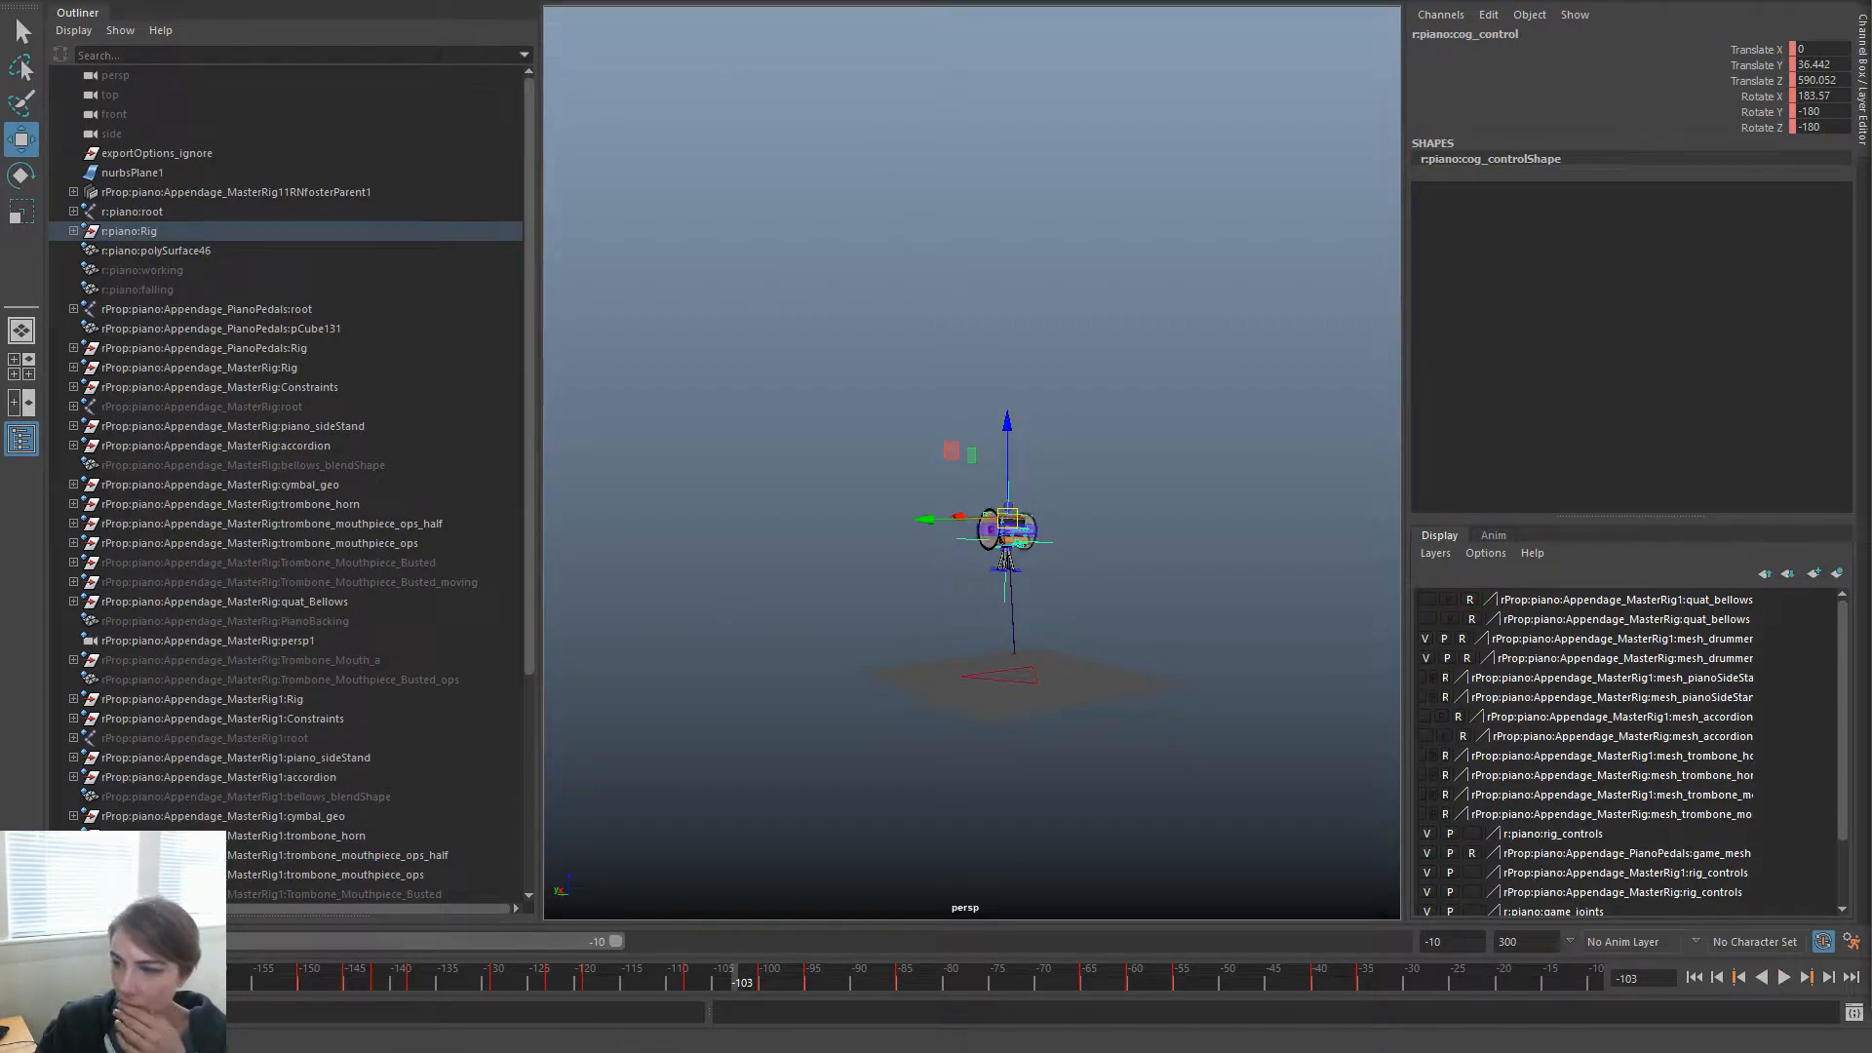
left_click_drag(256, 977, 1281, 977)
Switch to Unreal Editor and reimport the QuatUnlocked_Body animation sequence
key("alt+Tab")
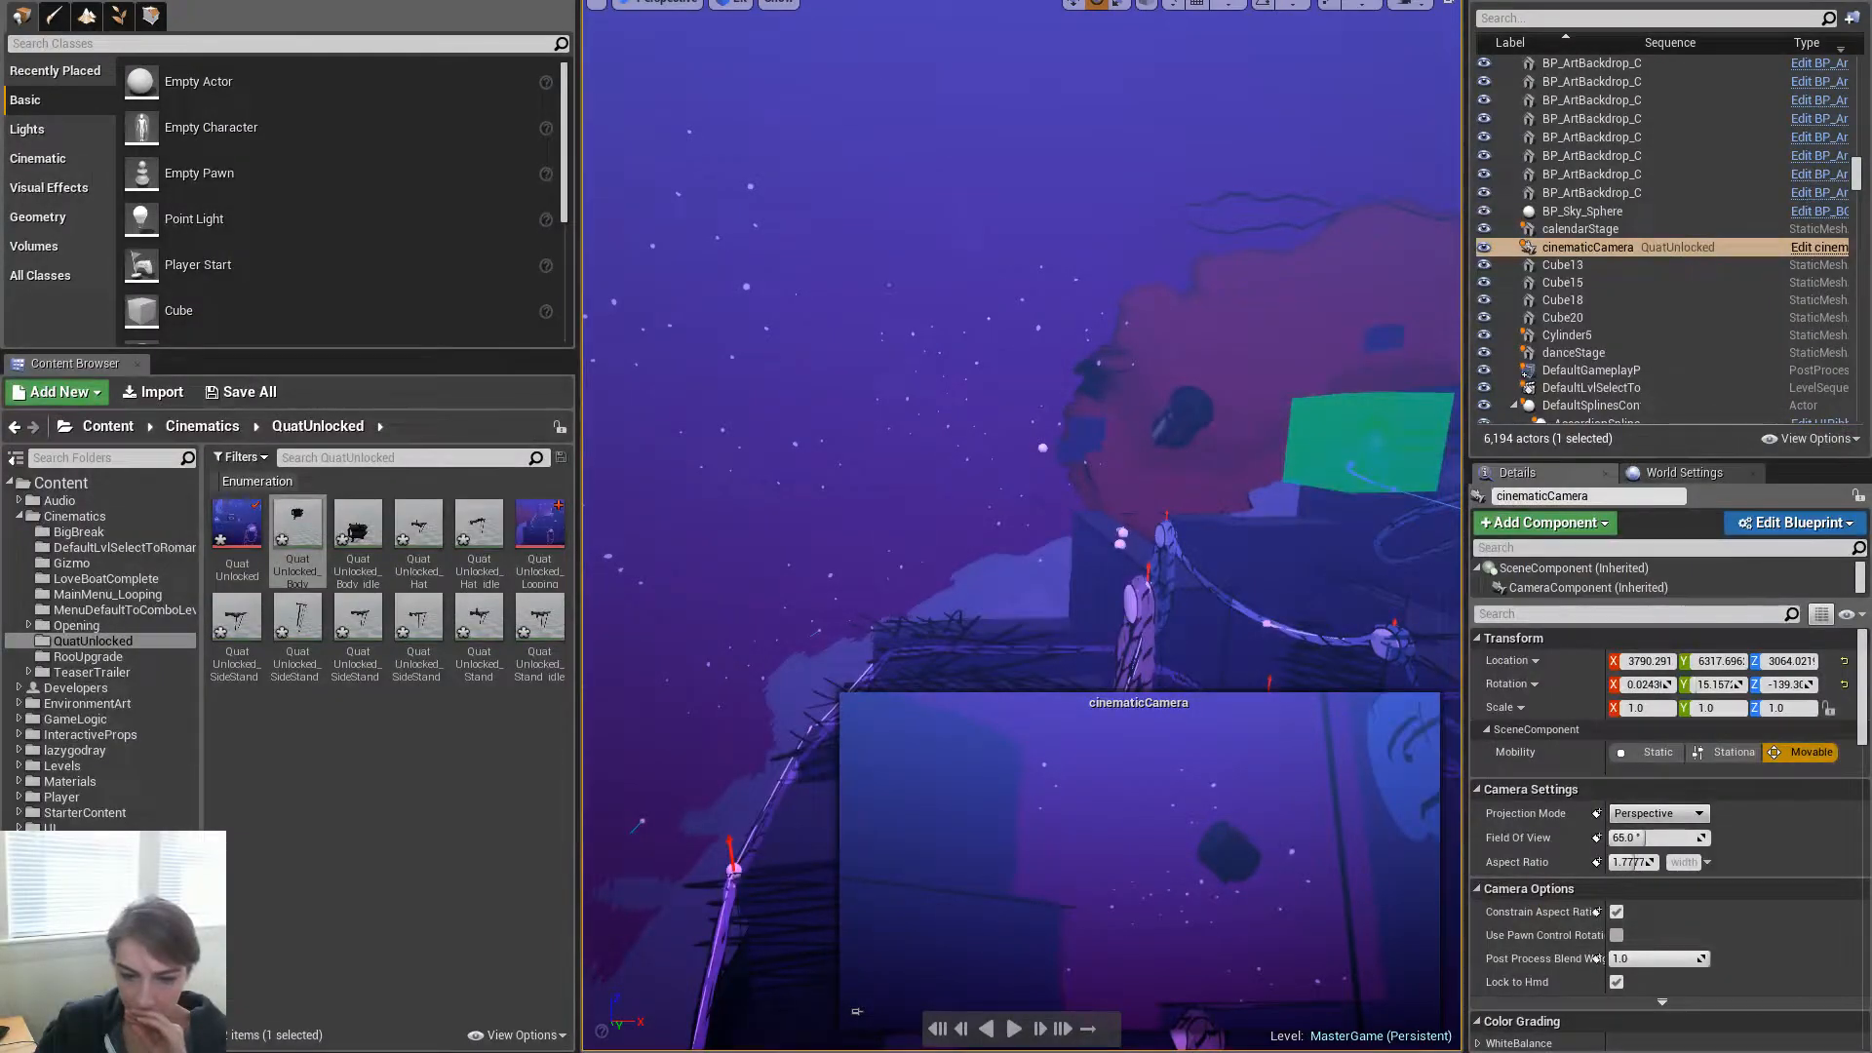
right_click(310, 544)
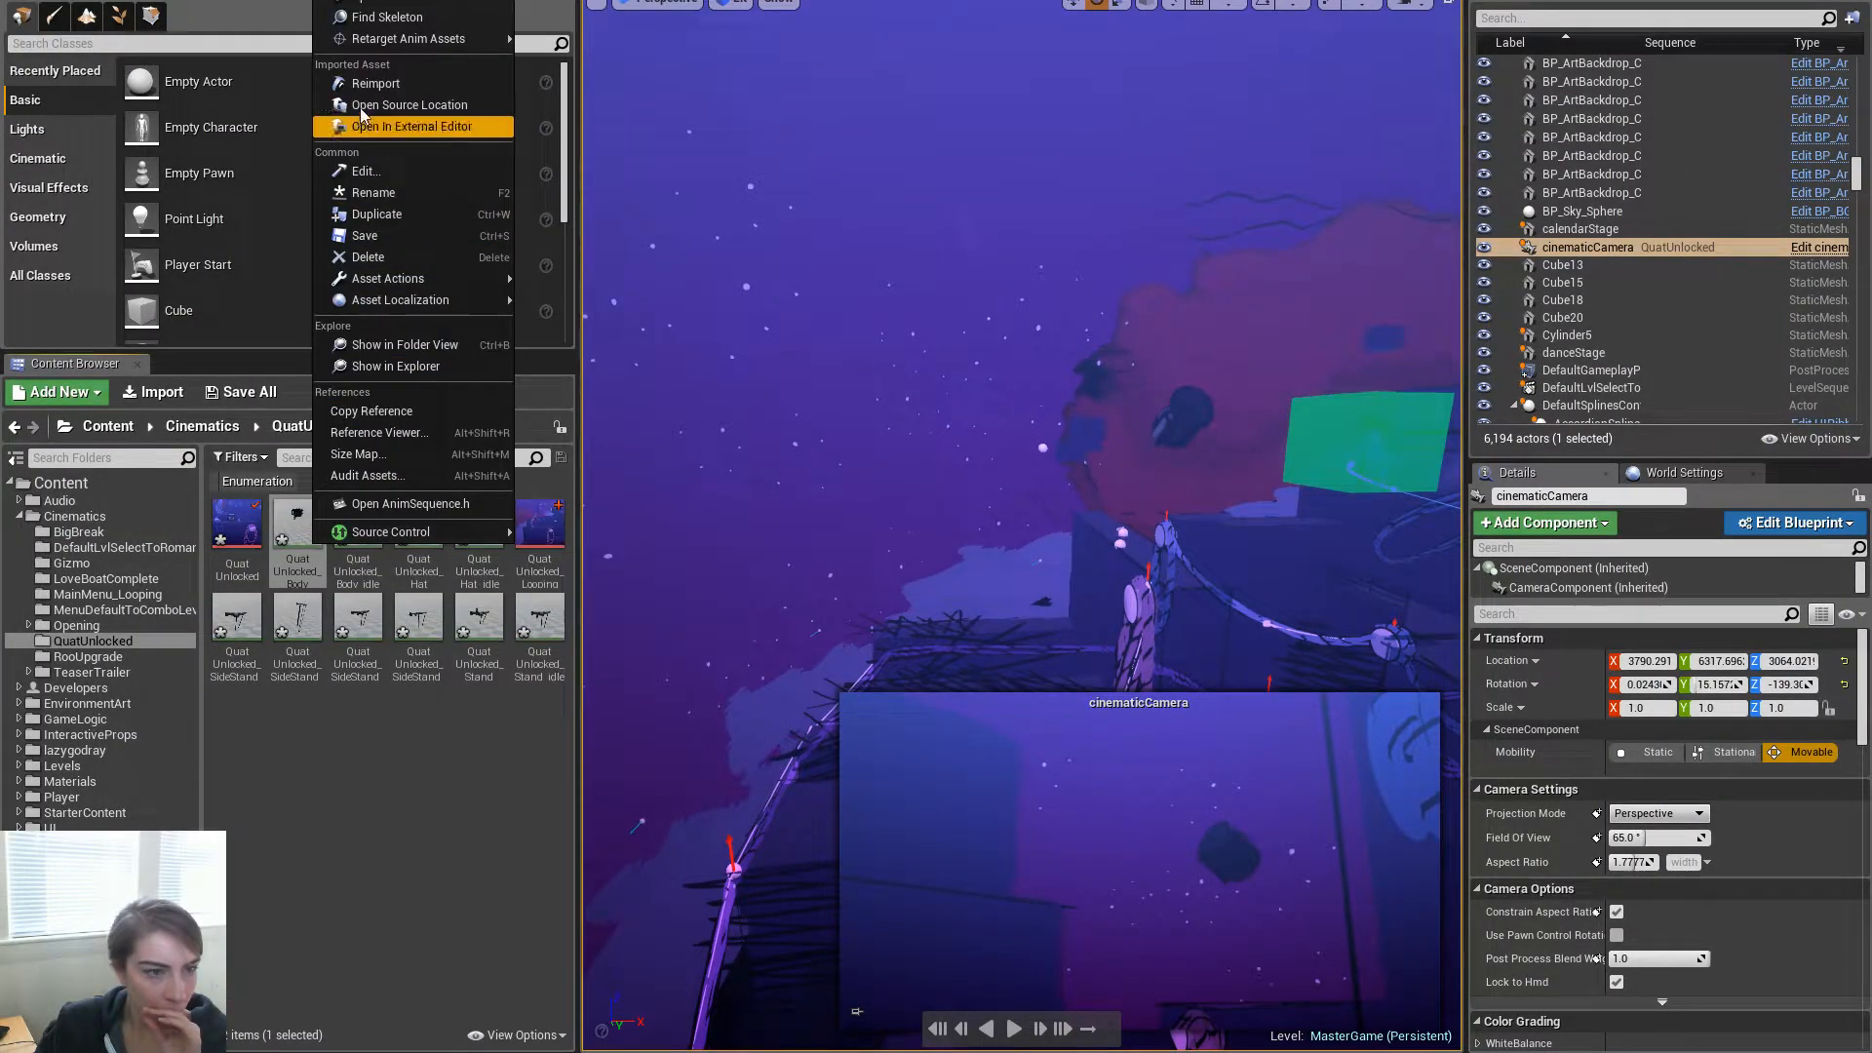
left_click(375, 83)
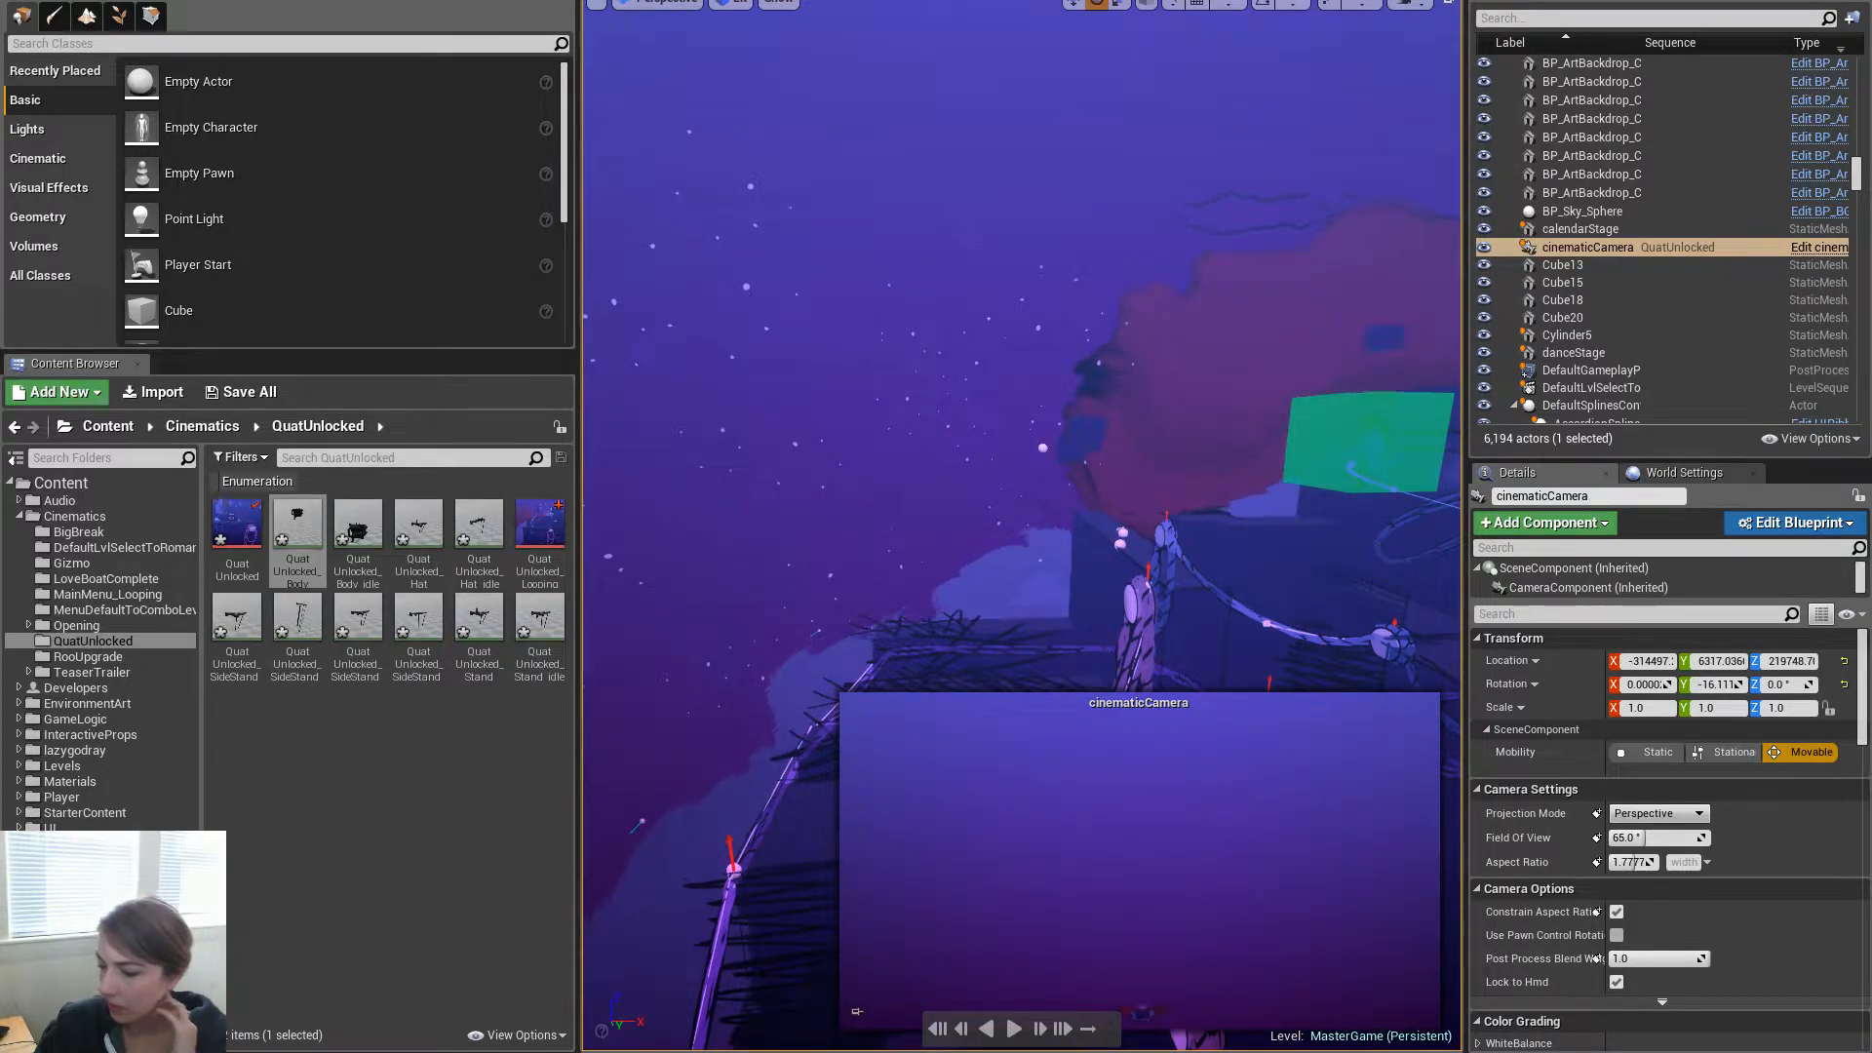
Switch to Maya and examine the cog control's path from frame -180 to -133, stopping at frame -150
key("alt+Tab")
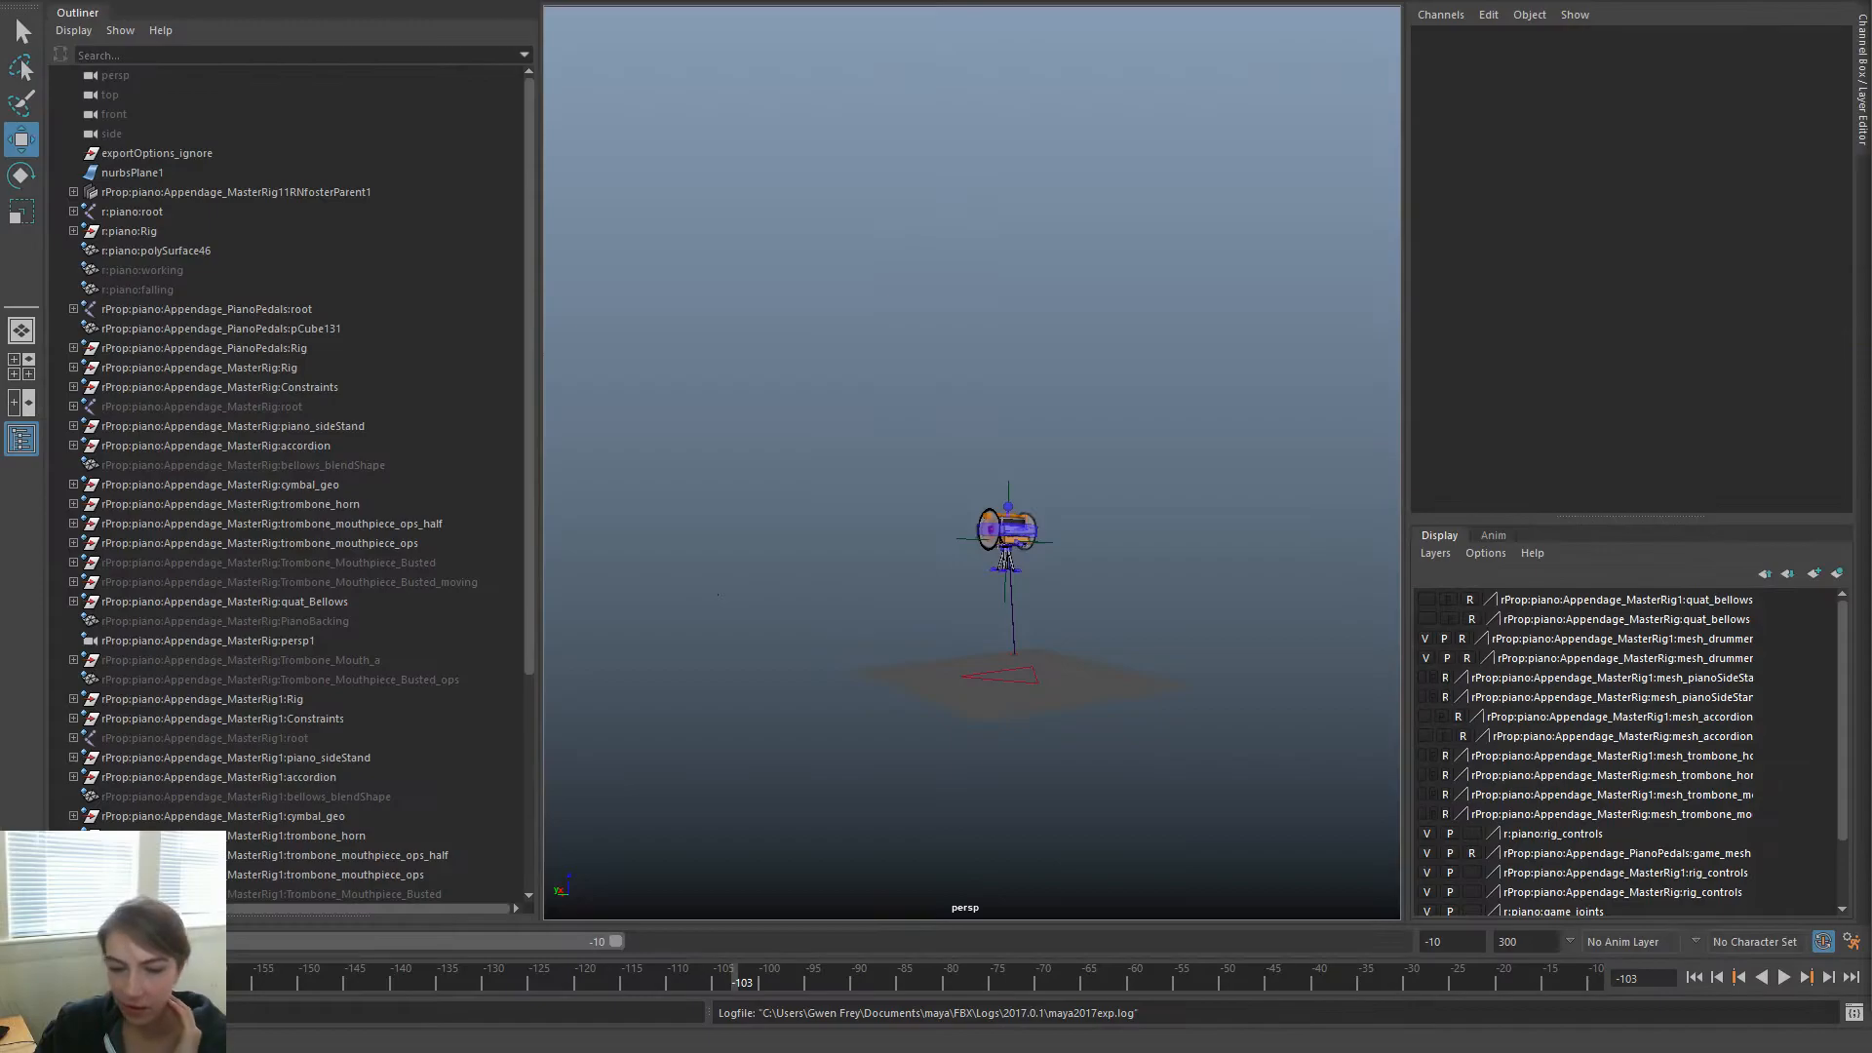
key("alt+v")
key("alt+shift+v")
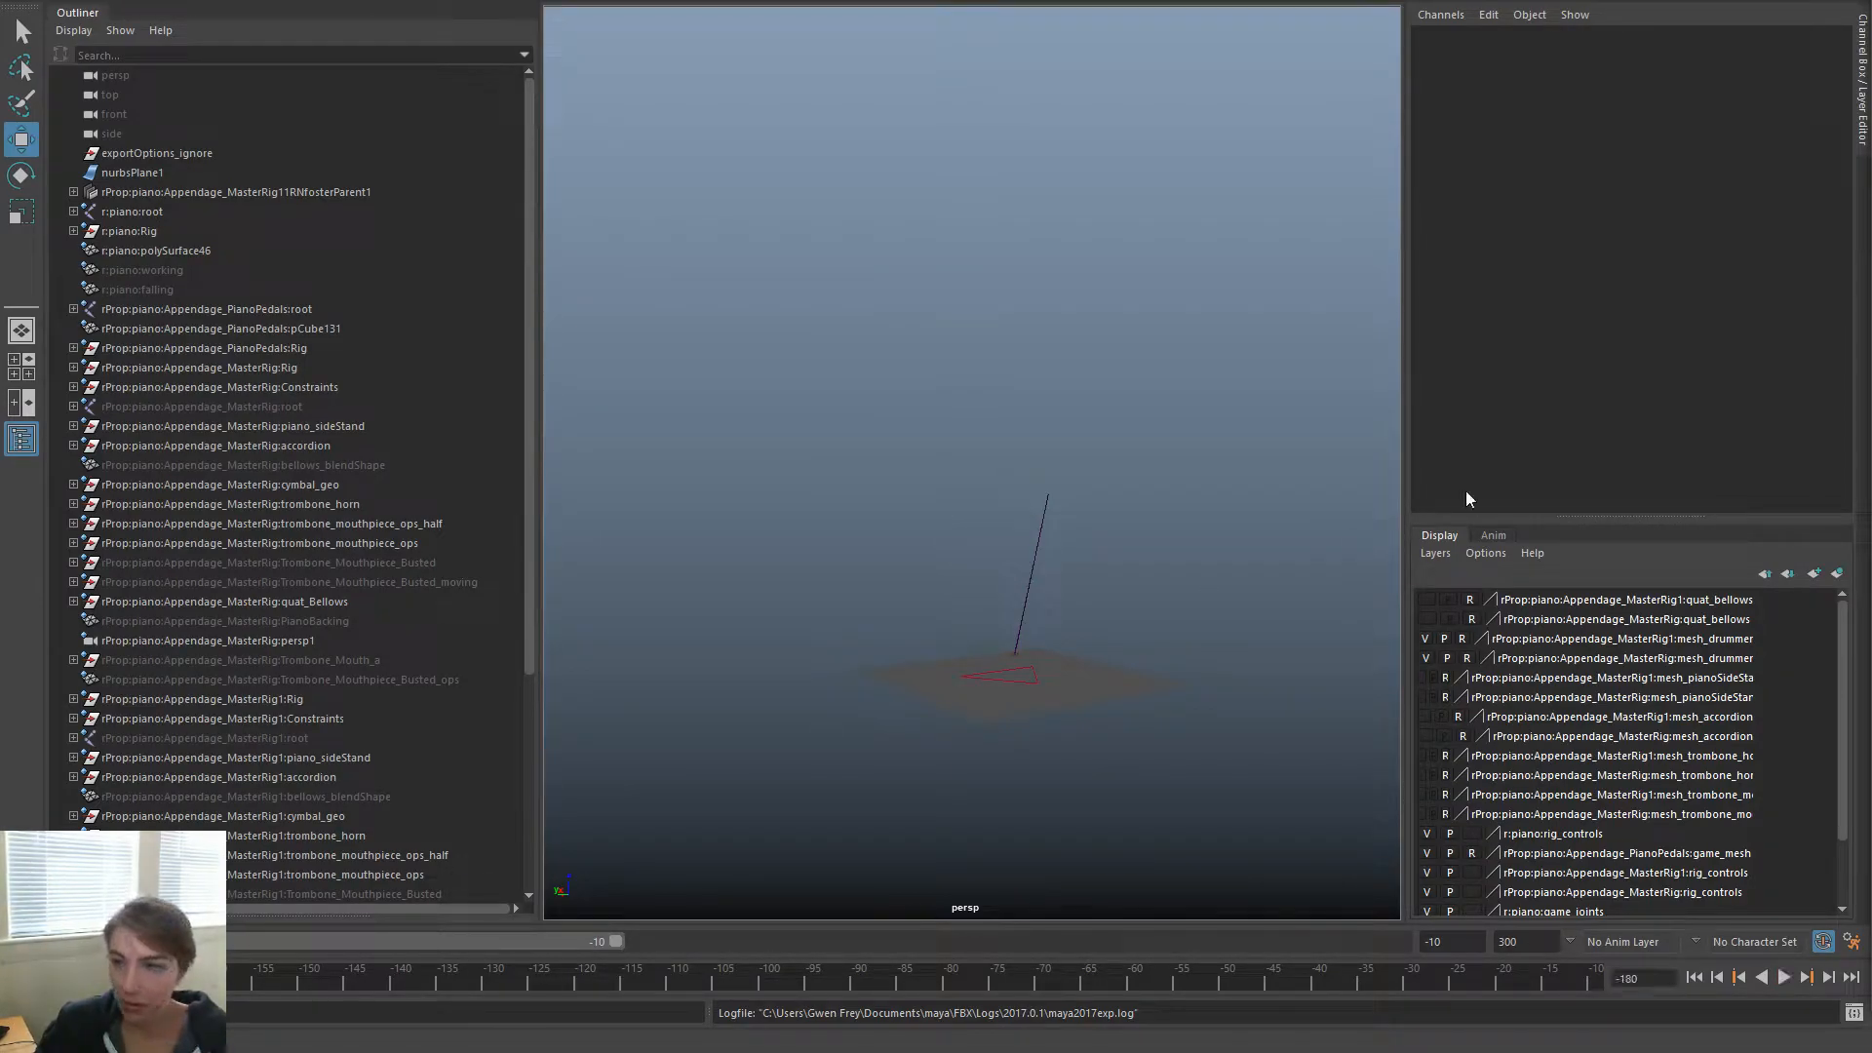
key("alt+v")
right_click_drag(779, 565, 1006, 659, "alt")
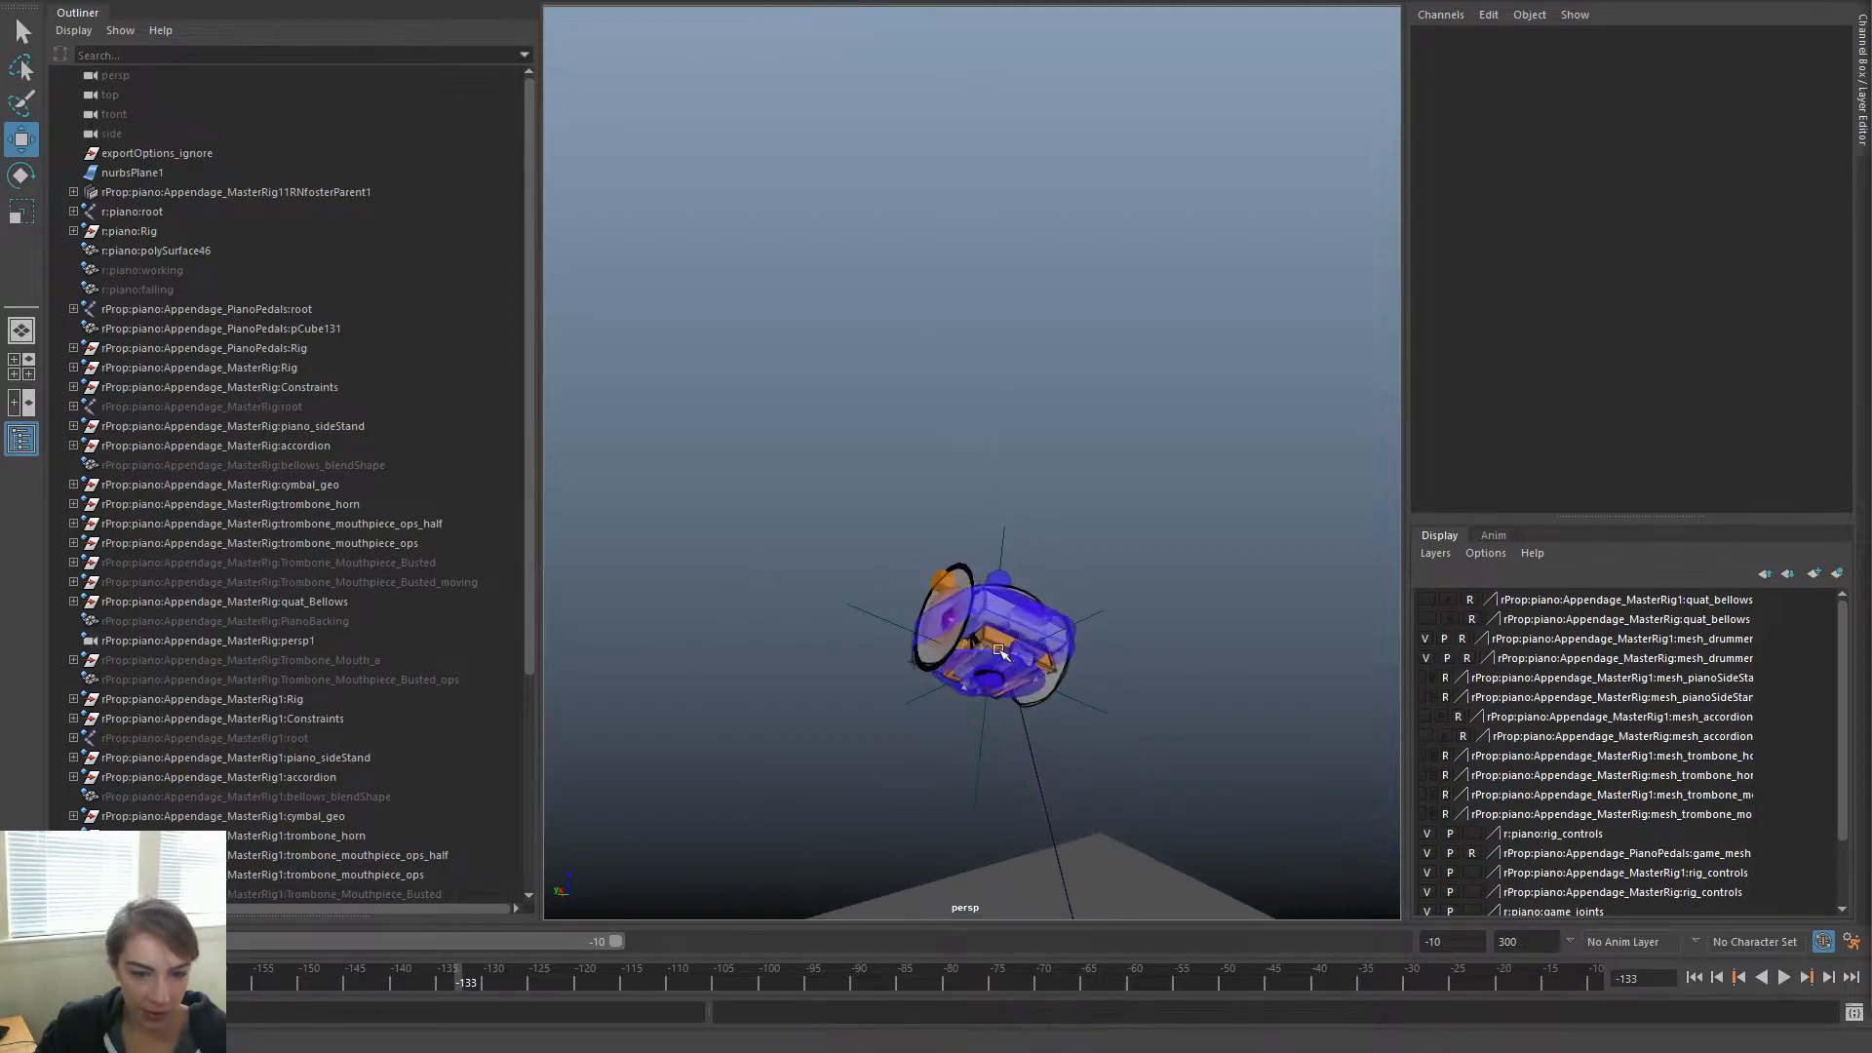
left_click(936, 578)
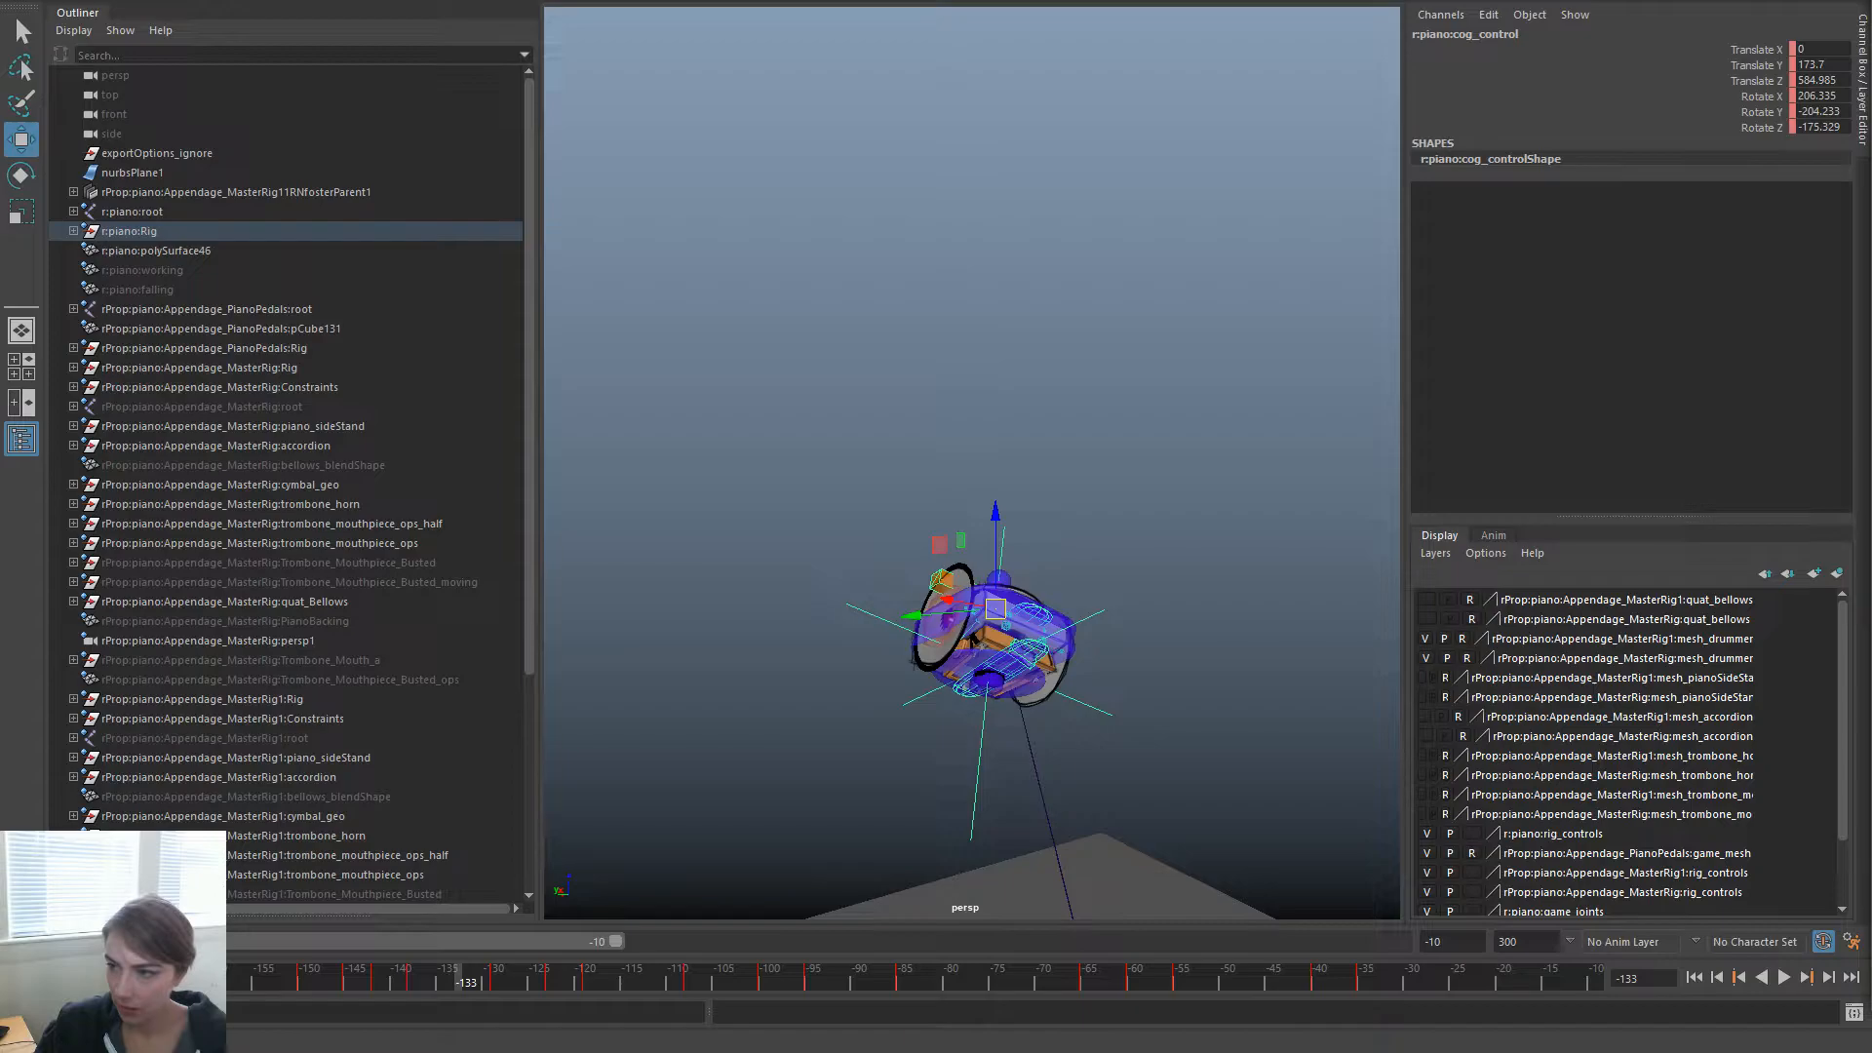
key("alt+v")
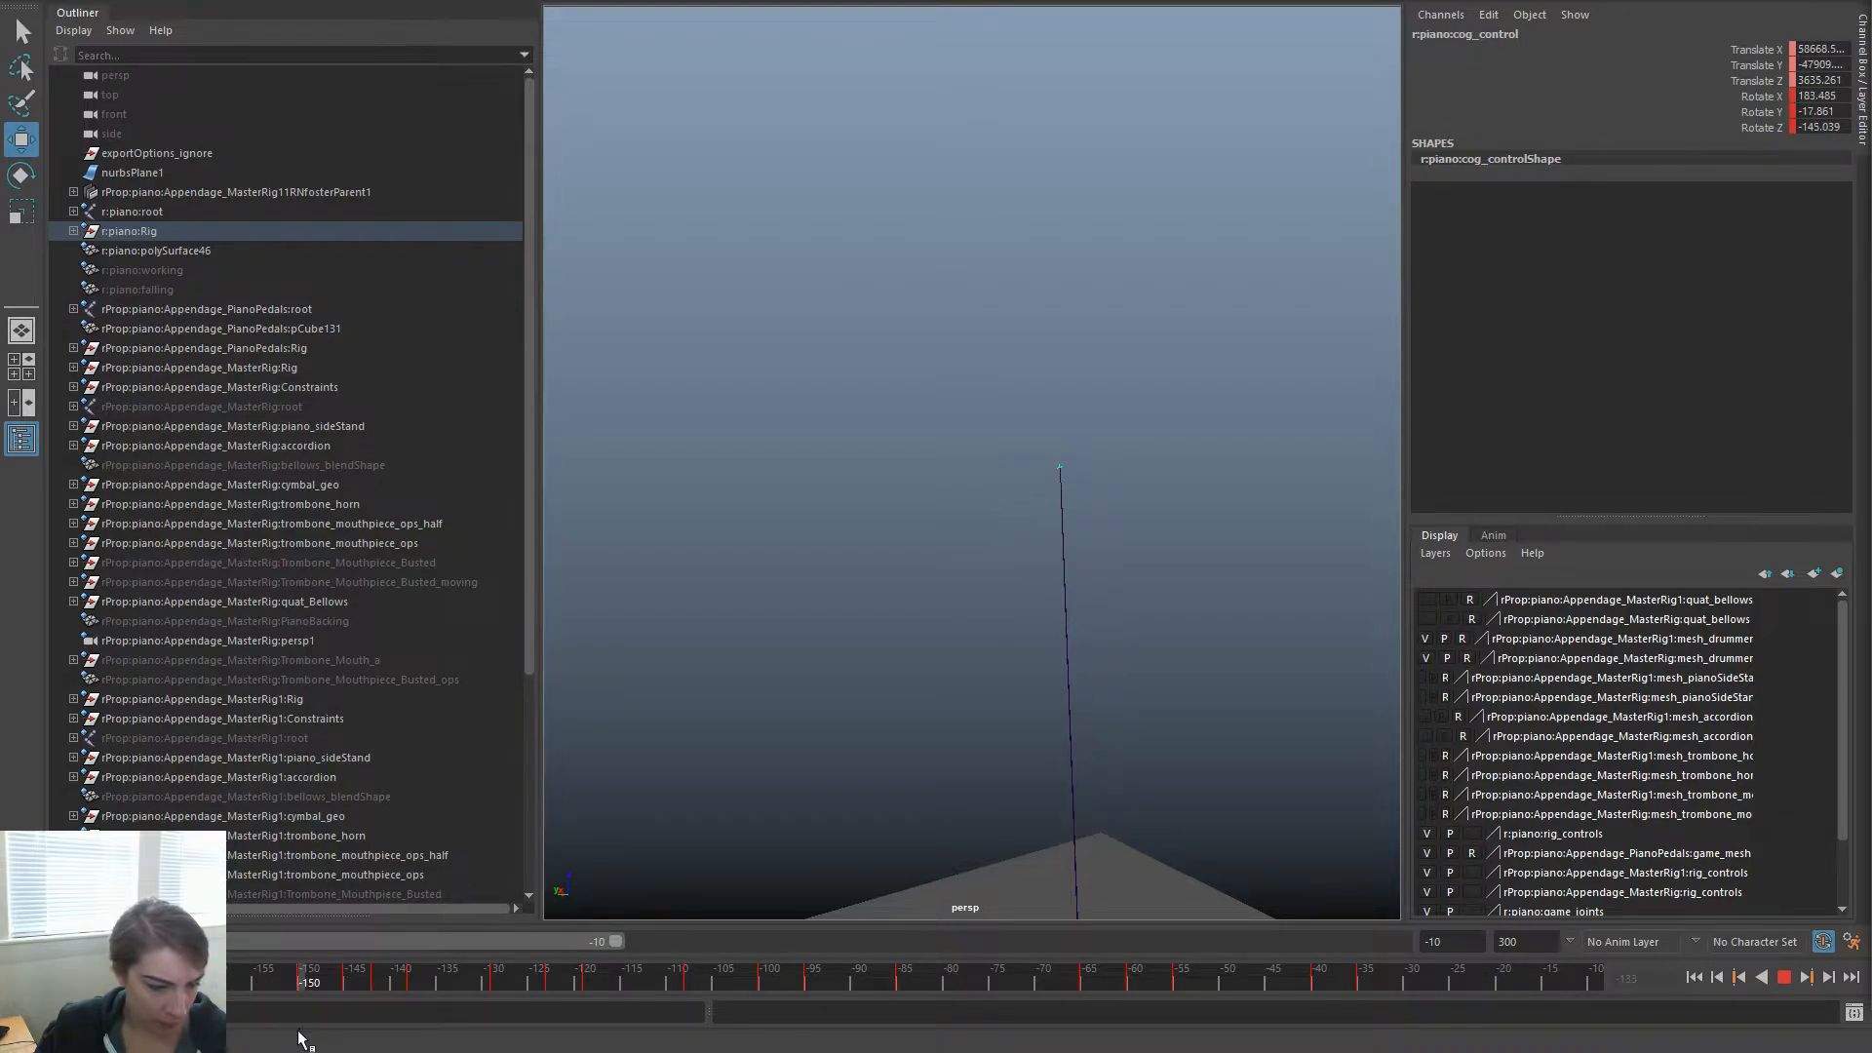
key("Escape")
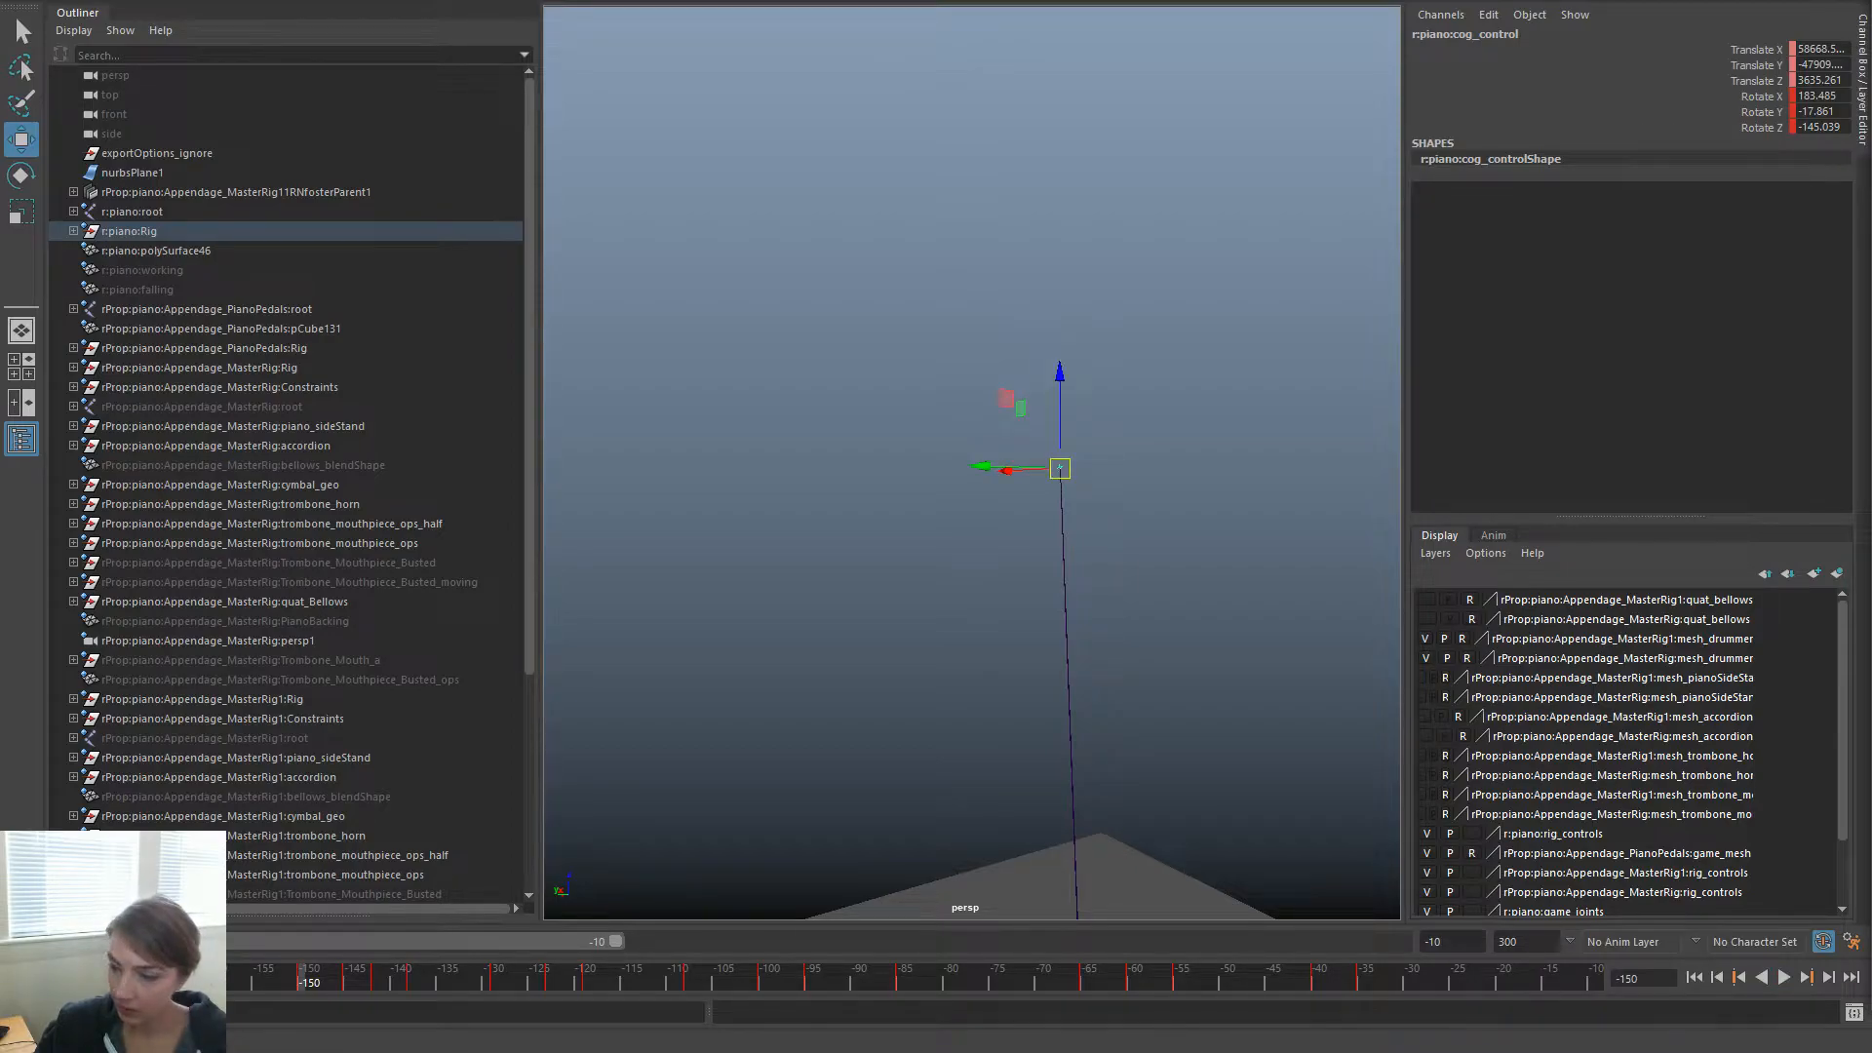
Rework the cog control's keying at frame -150 to about 8210, -7899, 2984 in Translate X, Y, Z and play back the fall
right_click_drag(842, 633, 852, 634, "alt")
key("s")
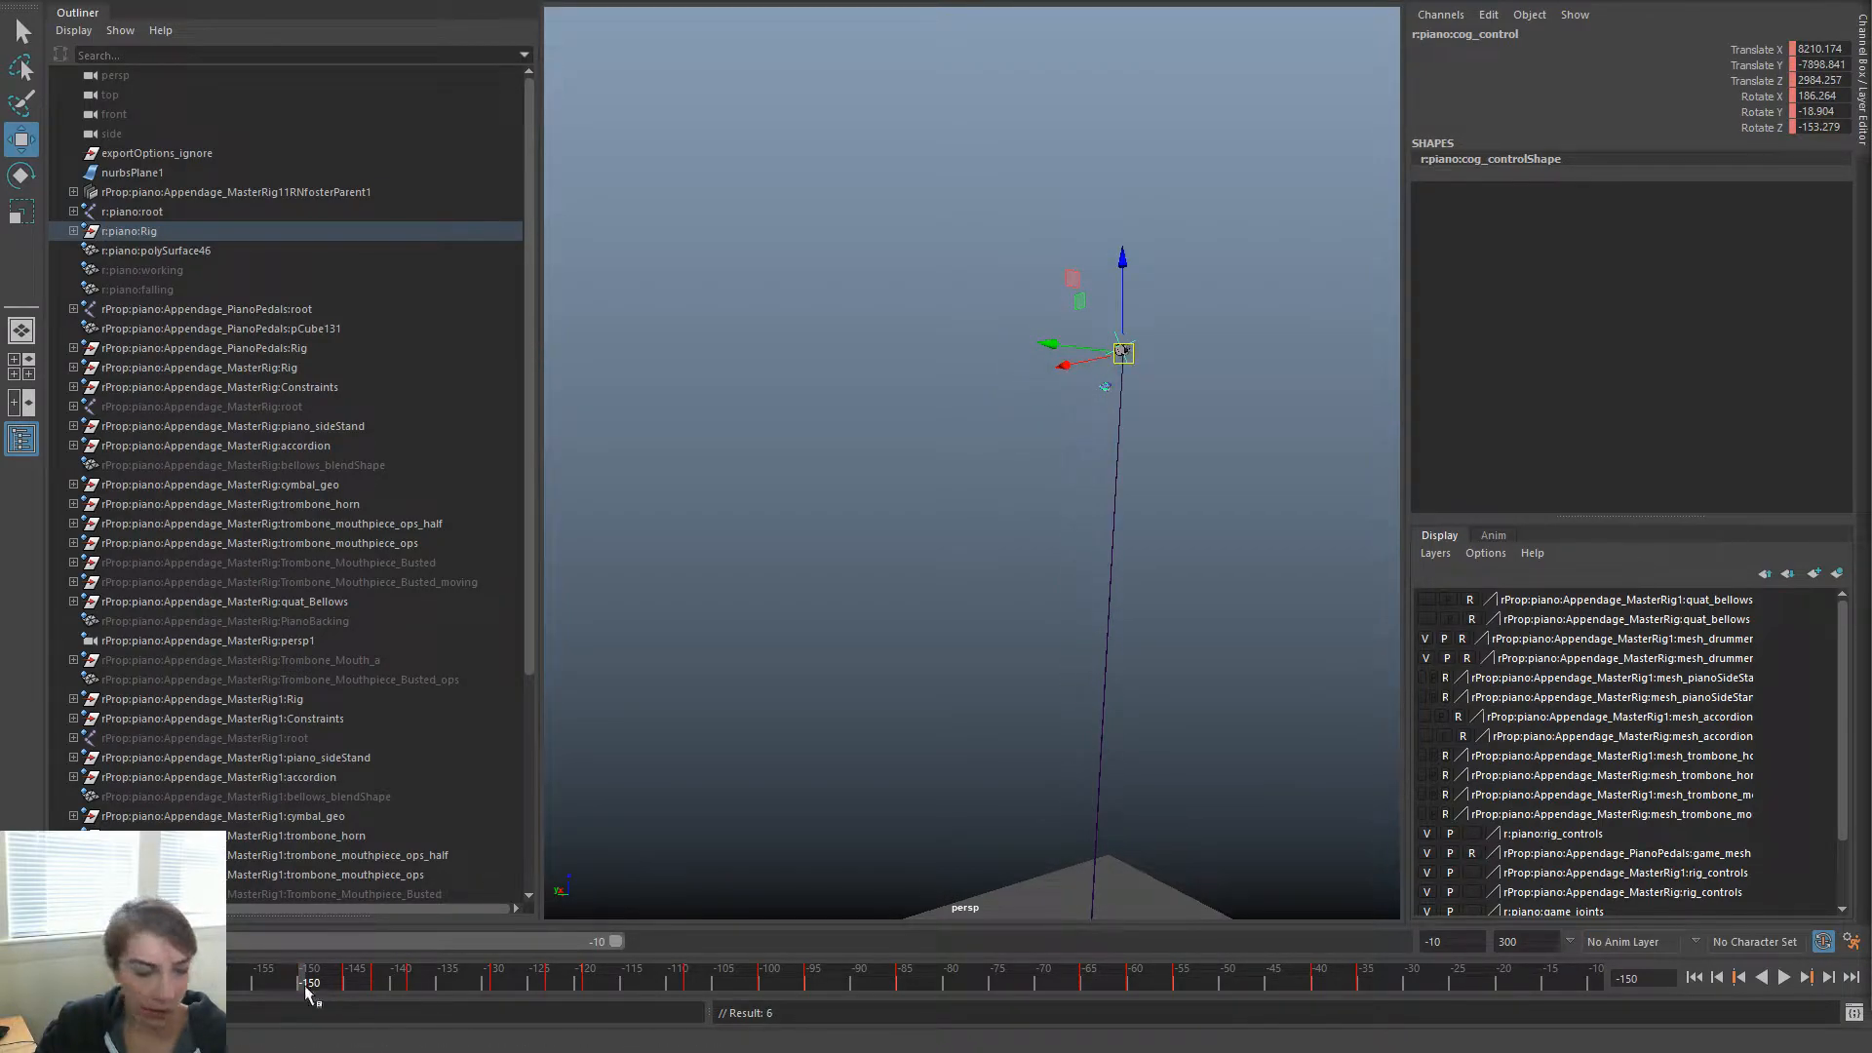
key("alt+v")
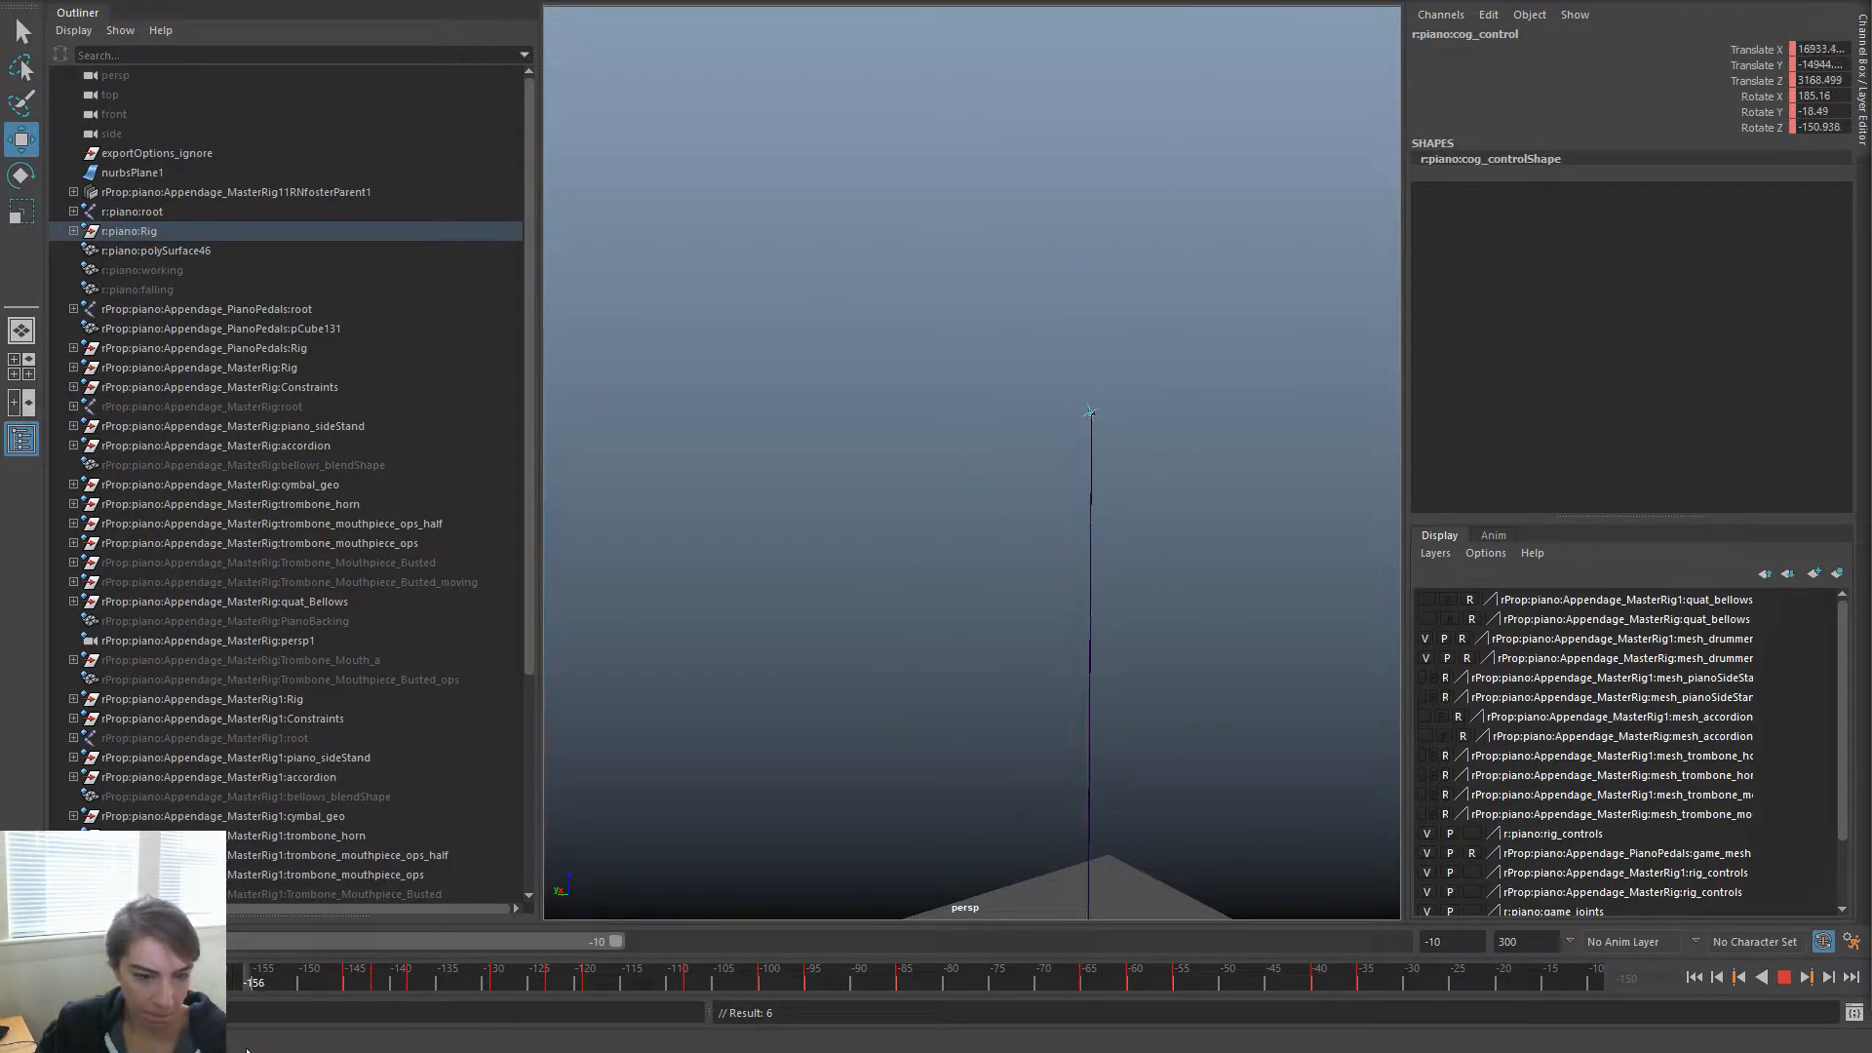
key("alt+v")
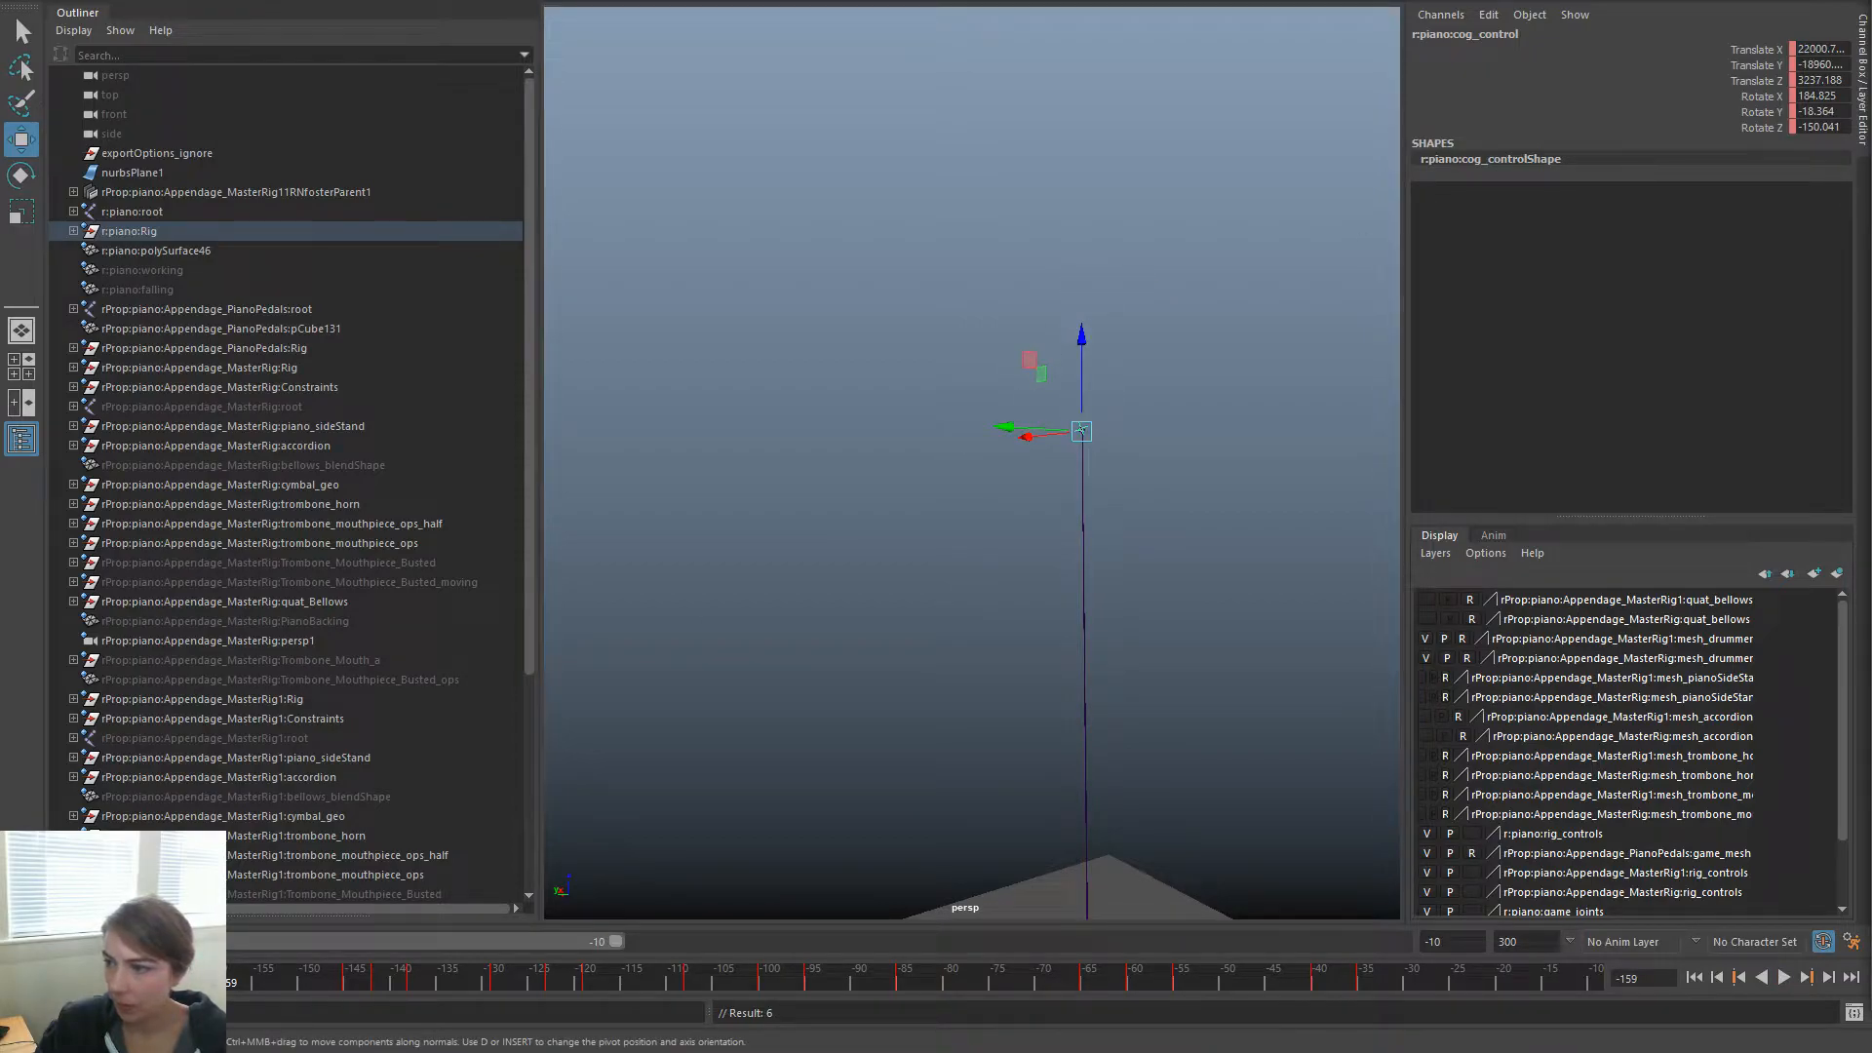
Raise the cog control to a Translate Z of about 15877 at frame -159 and play back the fall
left_click_drag(894, 618, 841, 530, "alt")
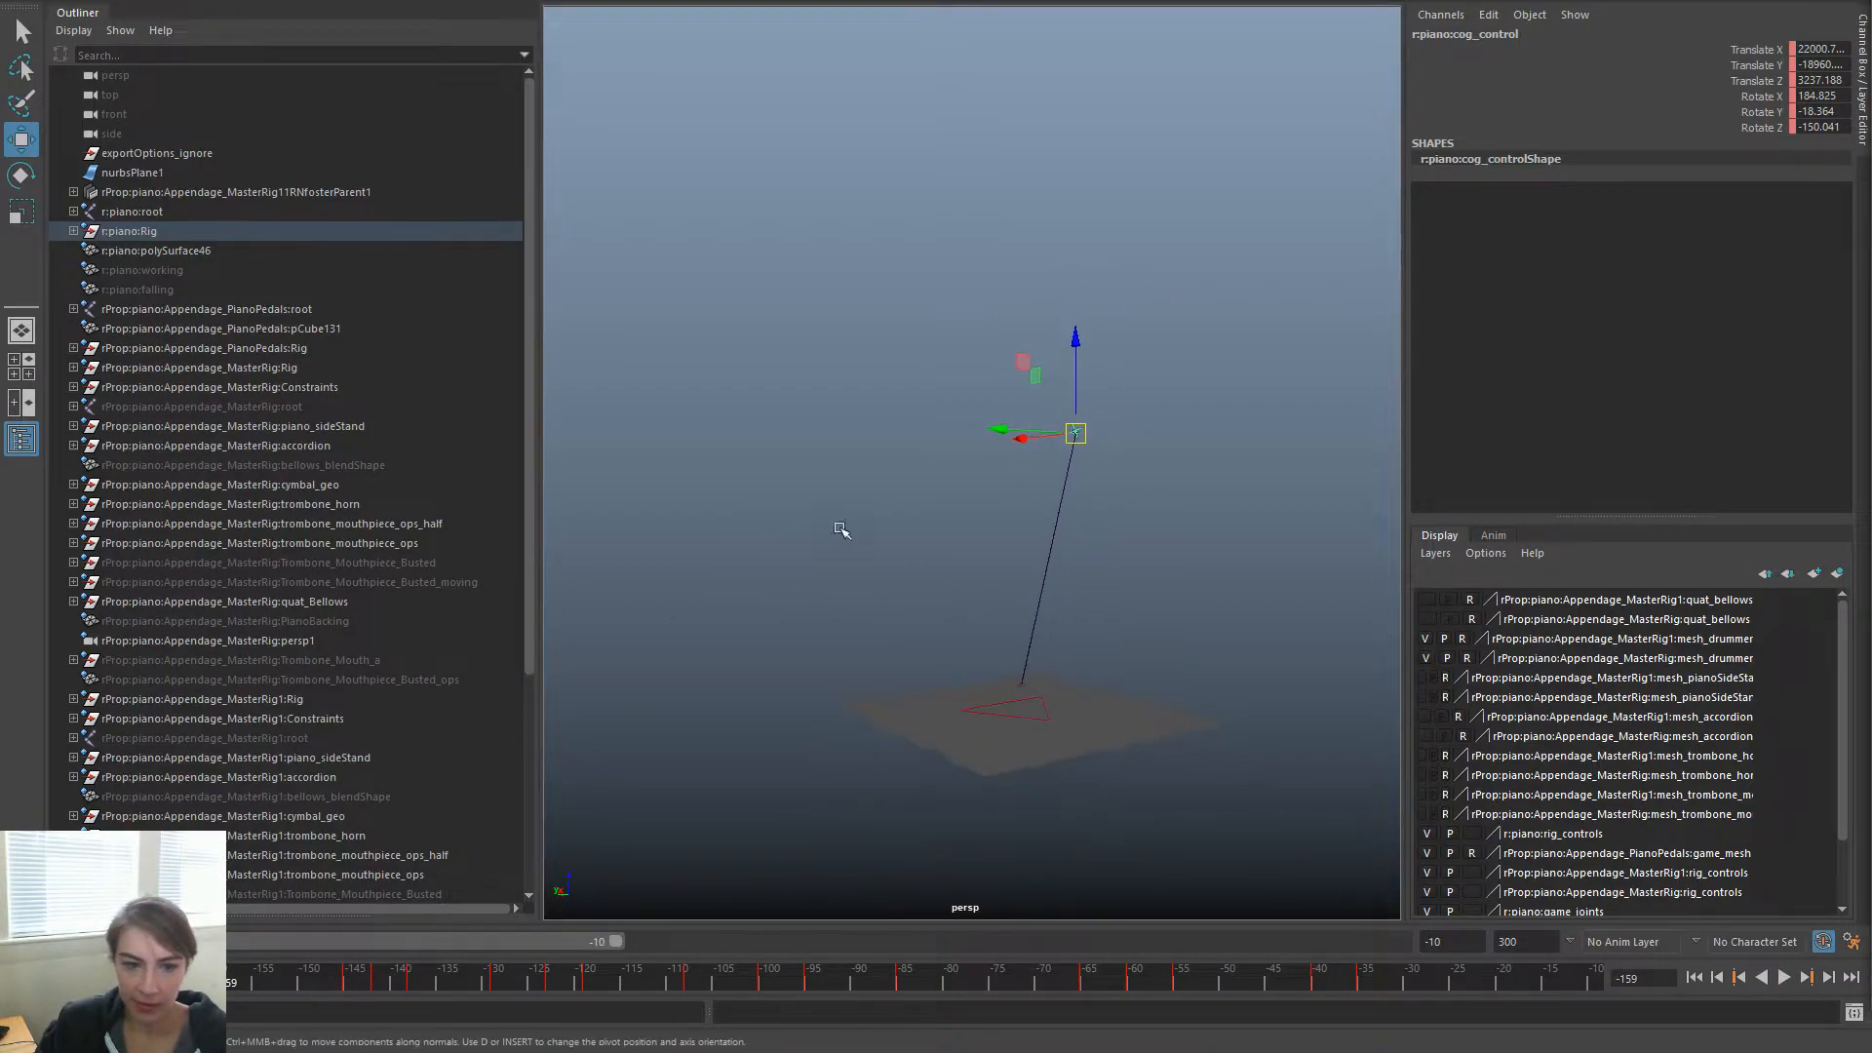
left_click_drag(1076, 348, 1067, 29)
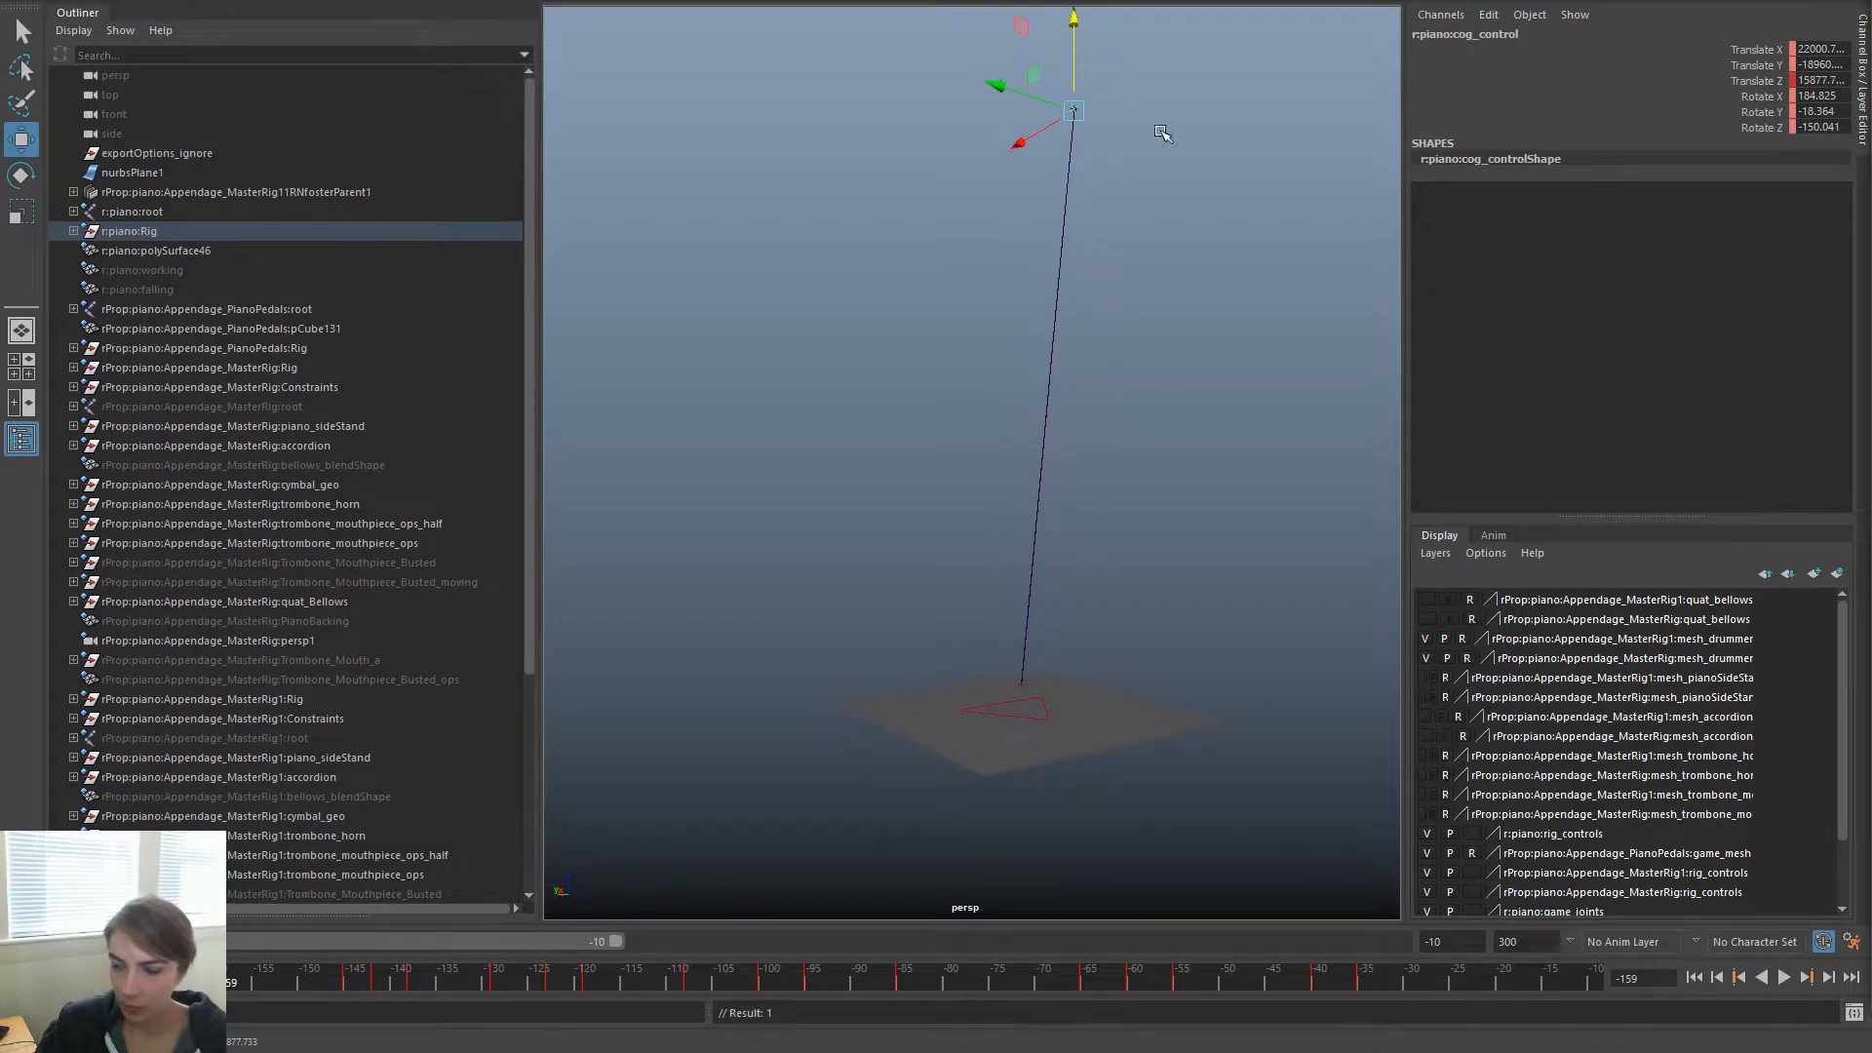
key("alt+v")
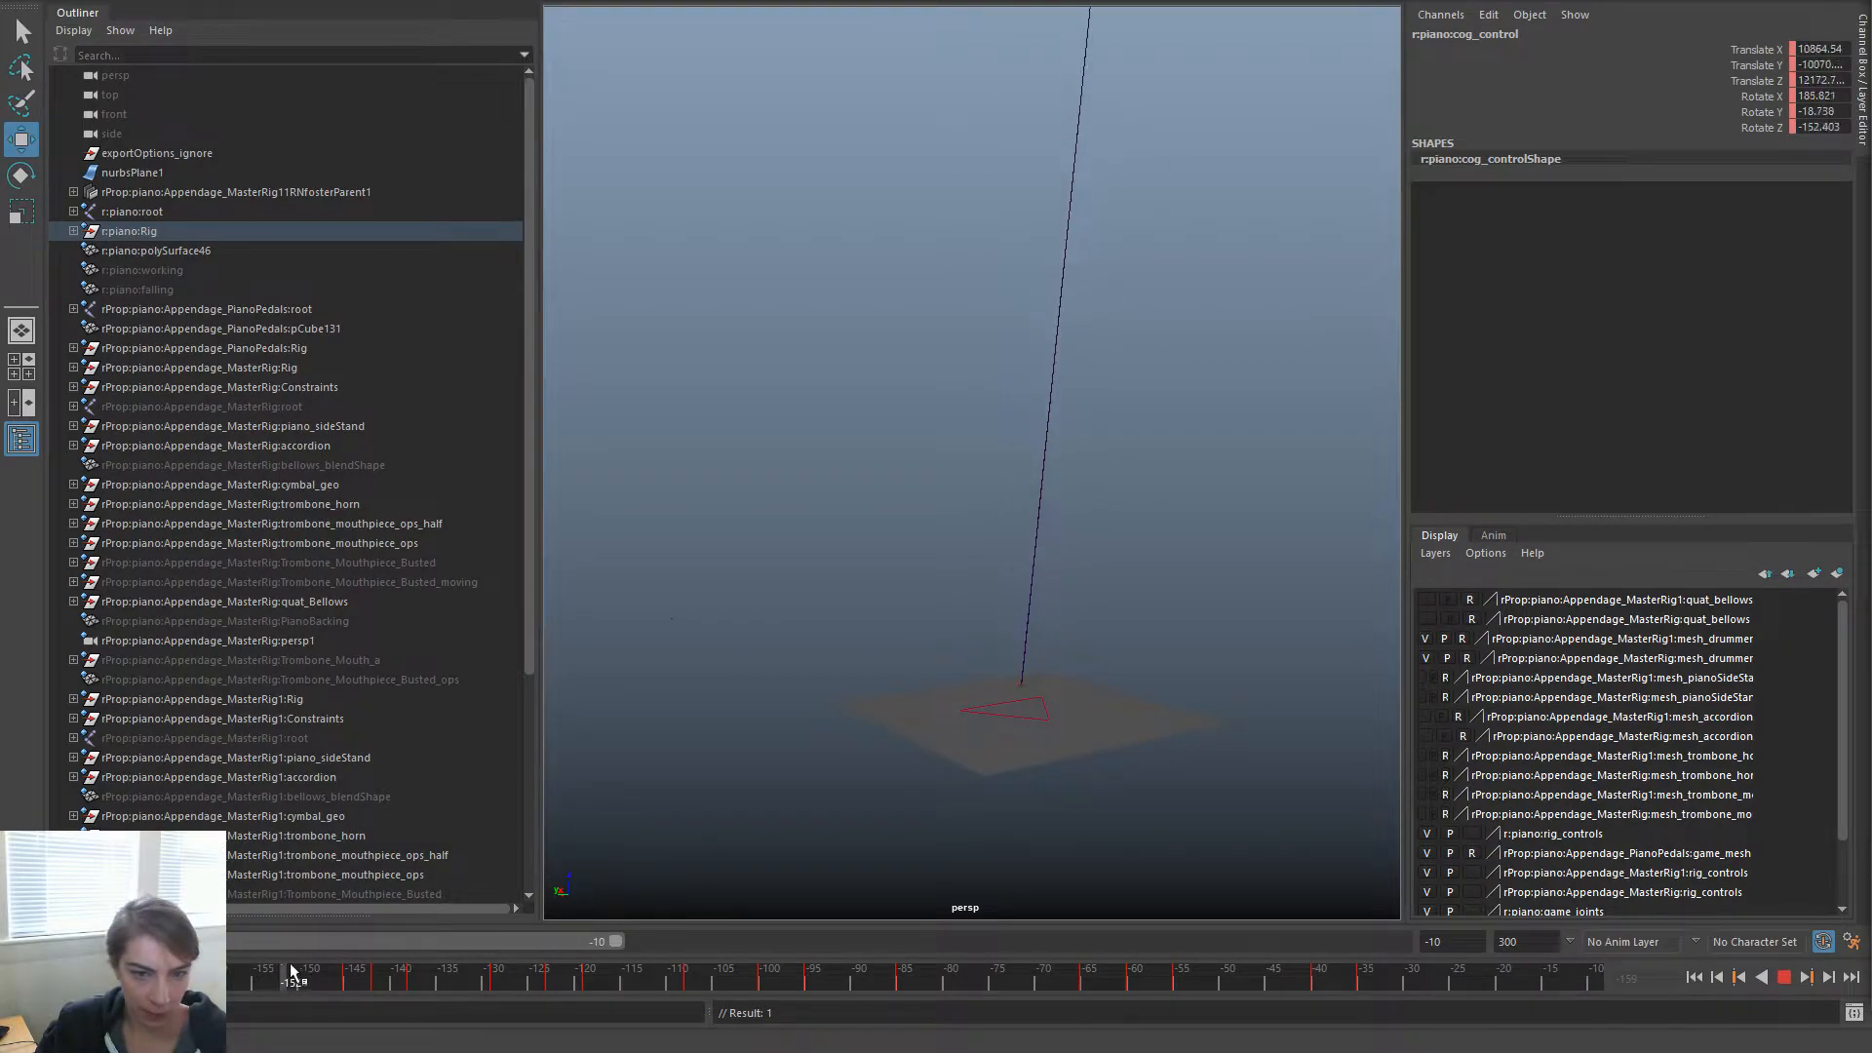
key("alt+v")
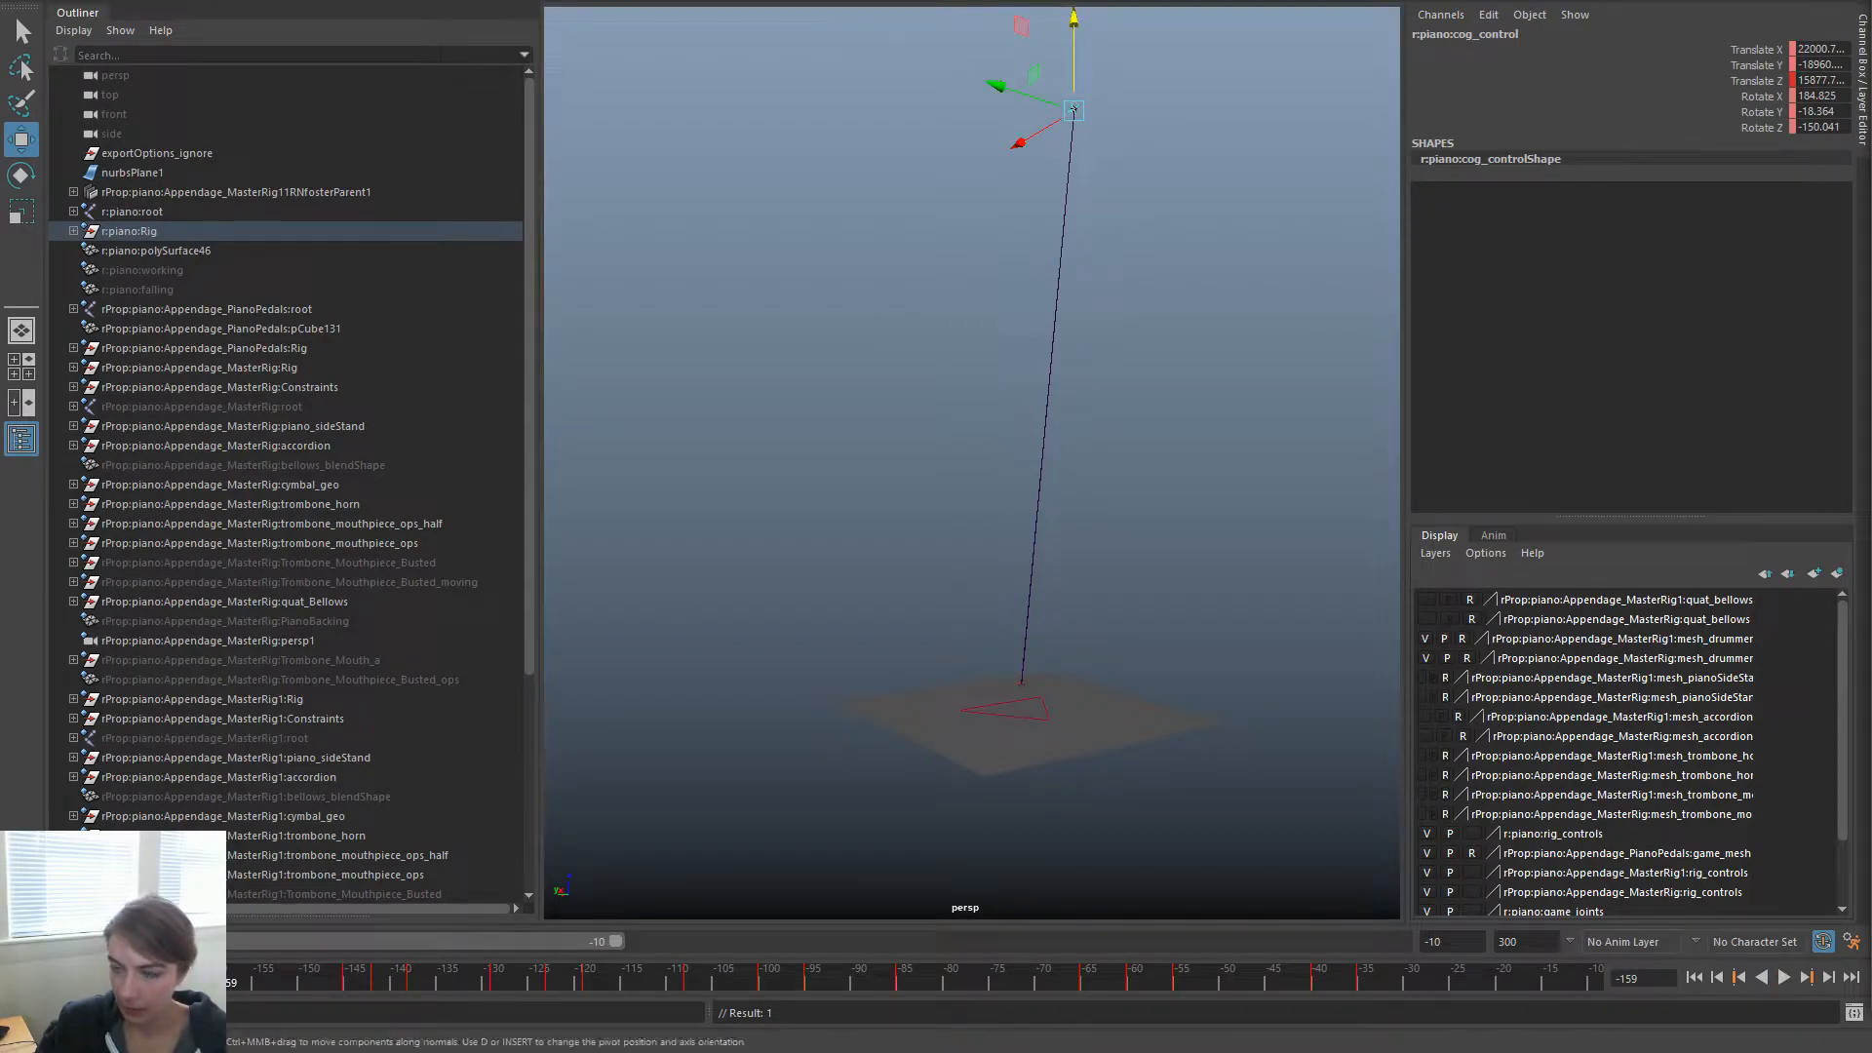
Lower the cog control along Z at frame -159 and review the fall through frame -136
left_click_drag(1073, 110, 1074, 289)
key("alt+v")
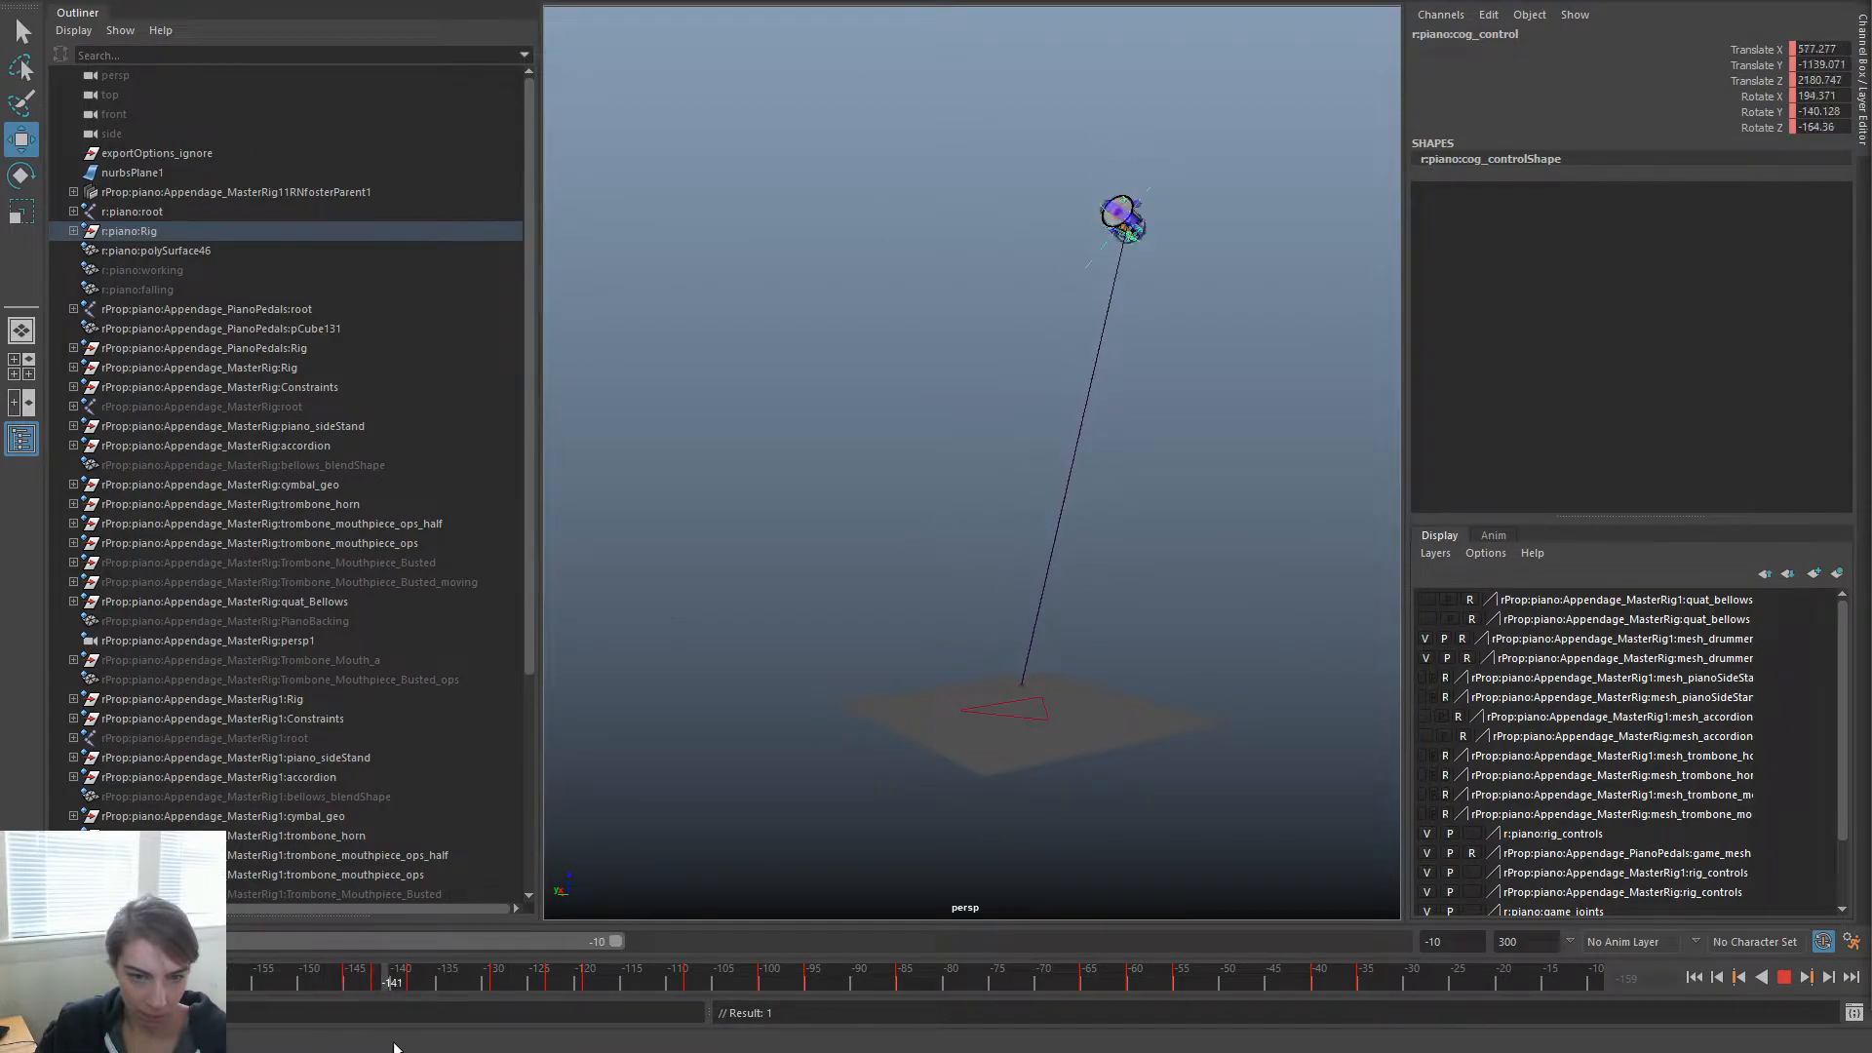
key("Escape")
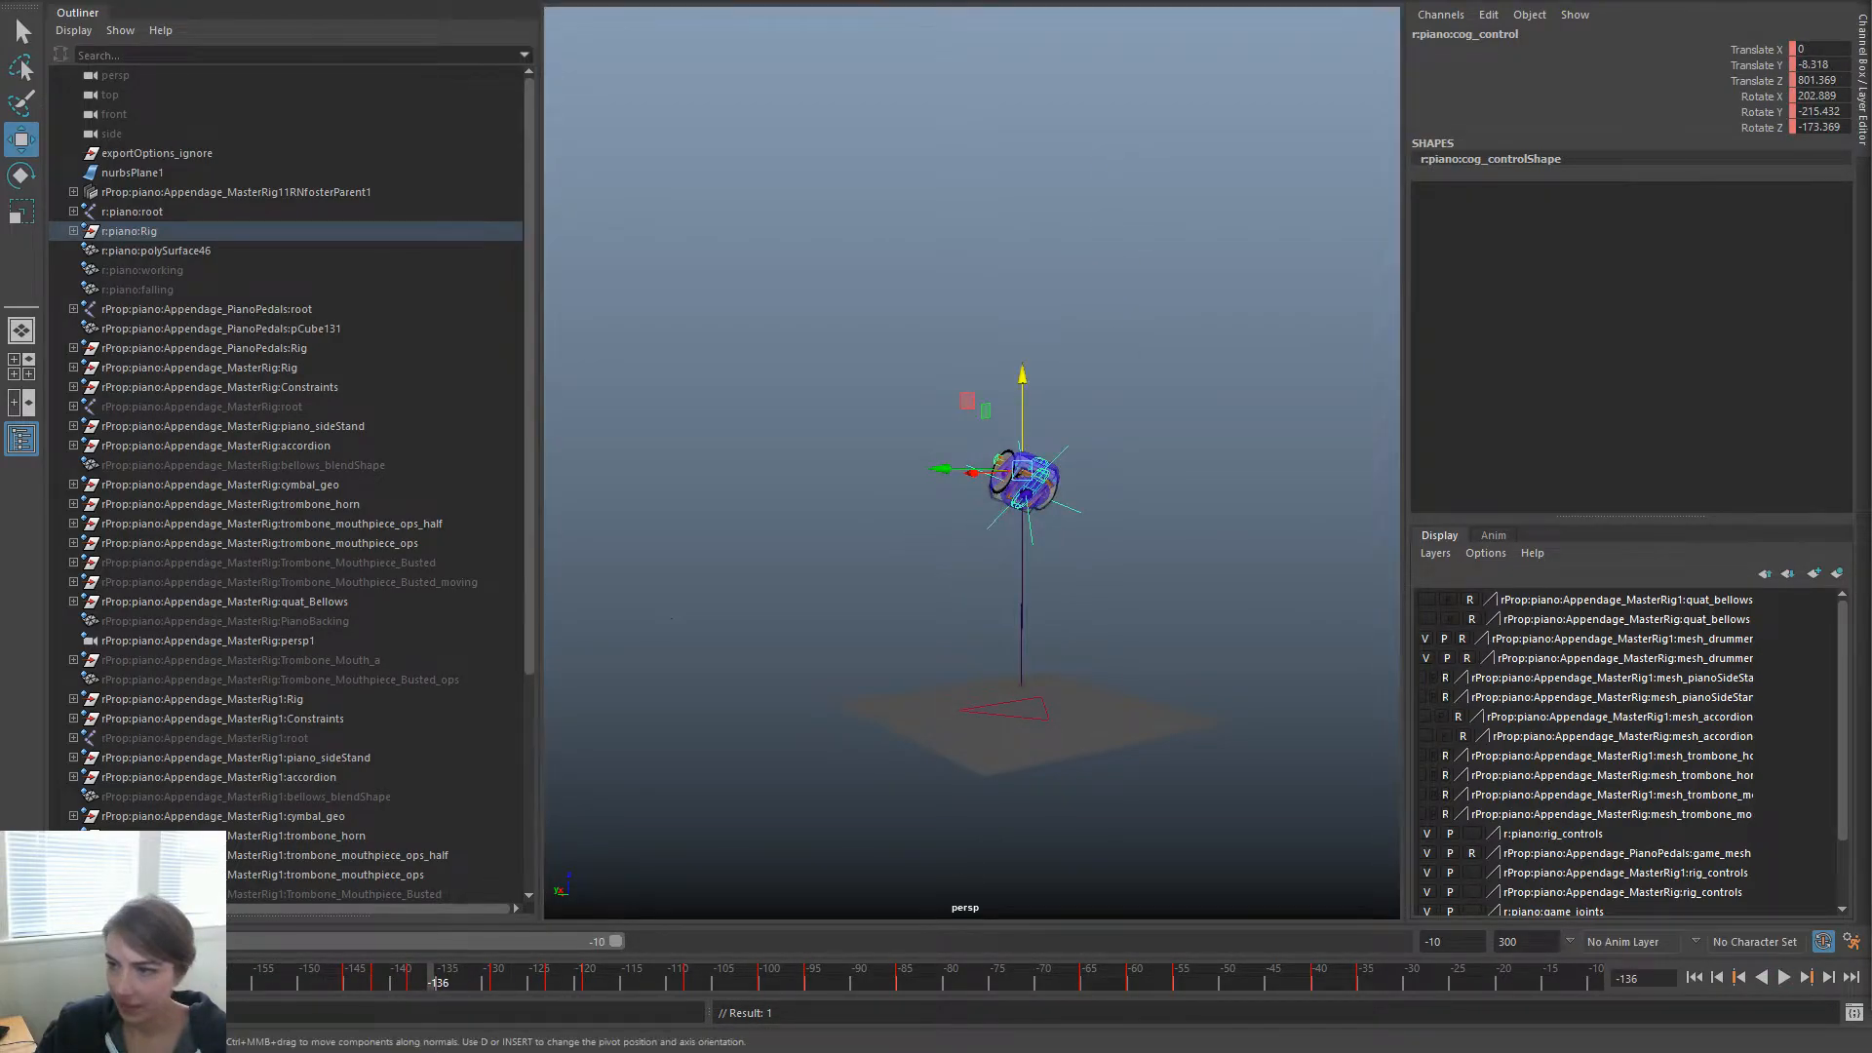
key("alt+v")
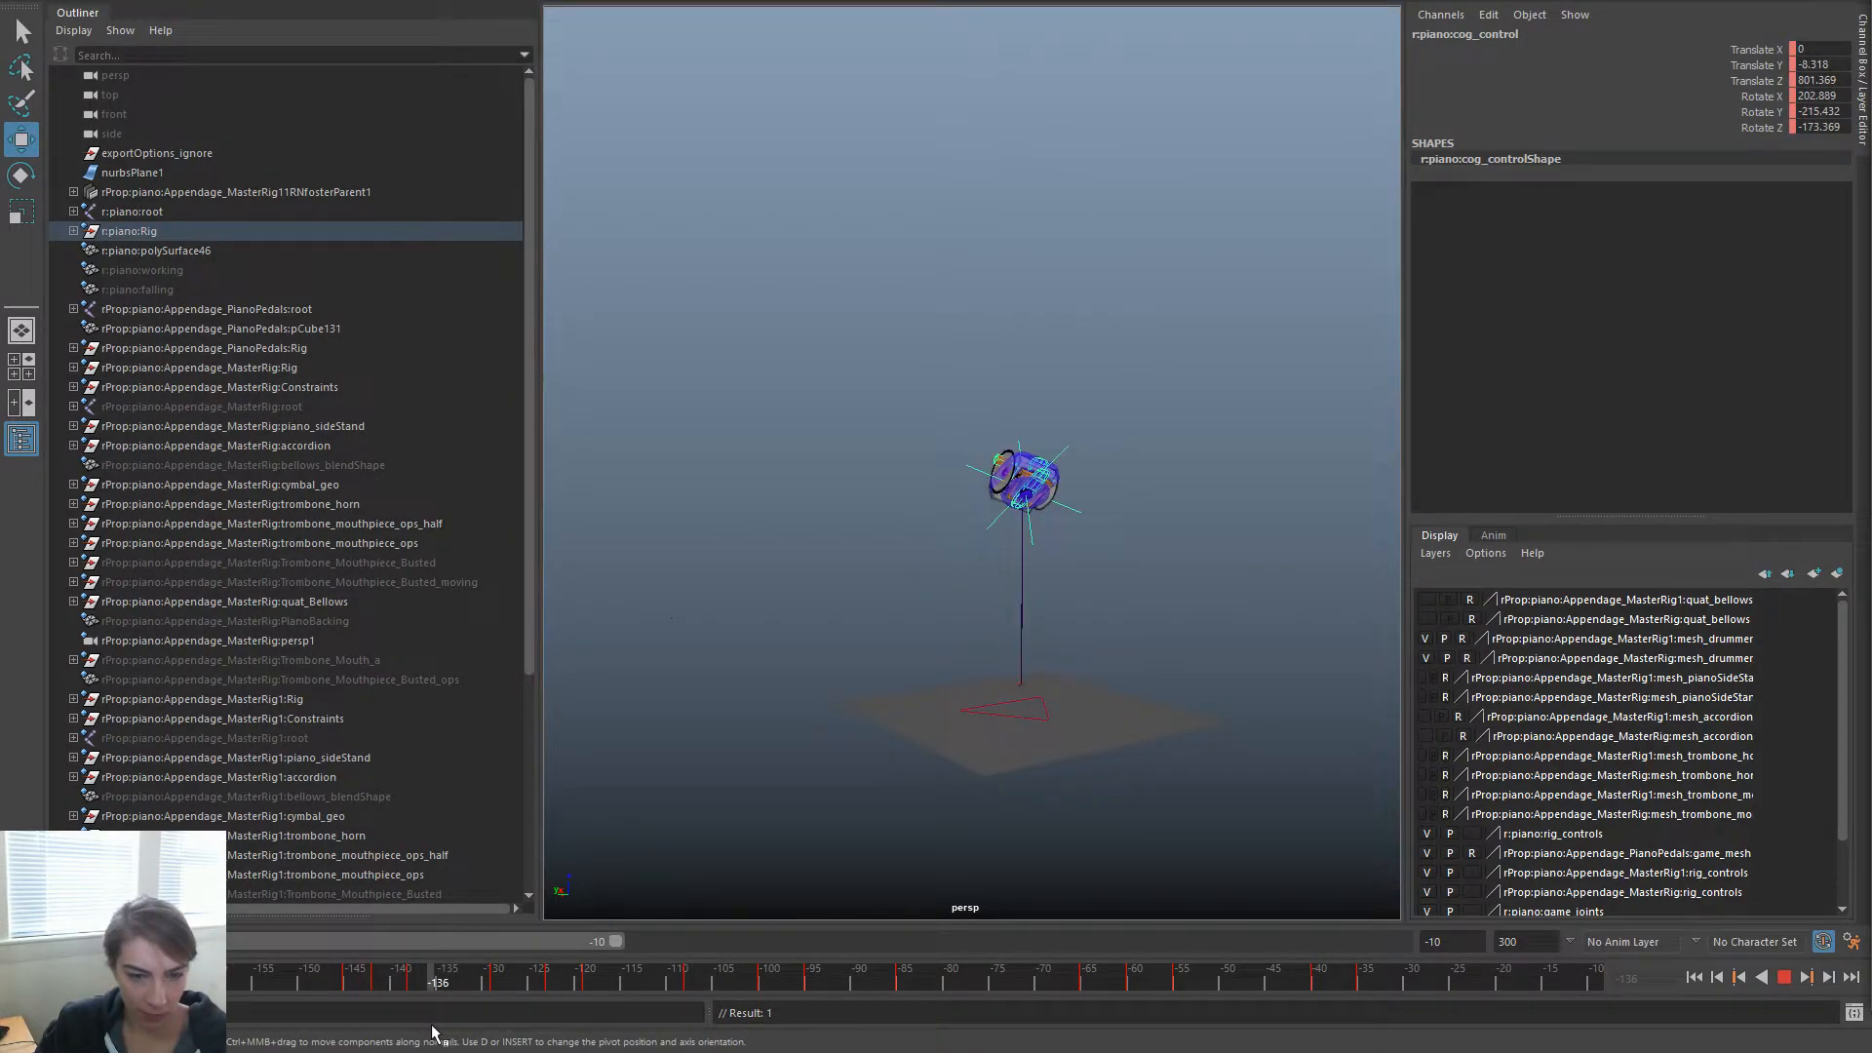
Play back the cog control's fall several times, pausing to check frames -130 and -138
key("alt+v")
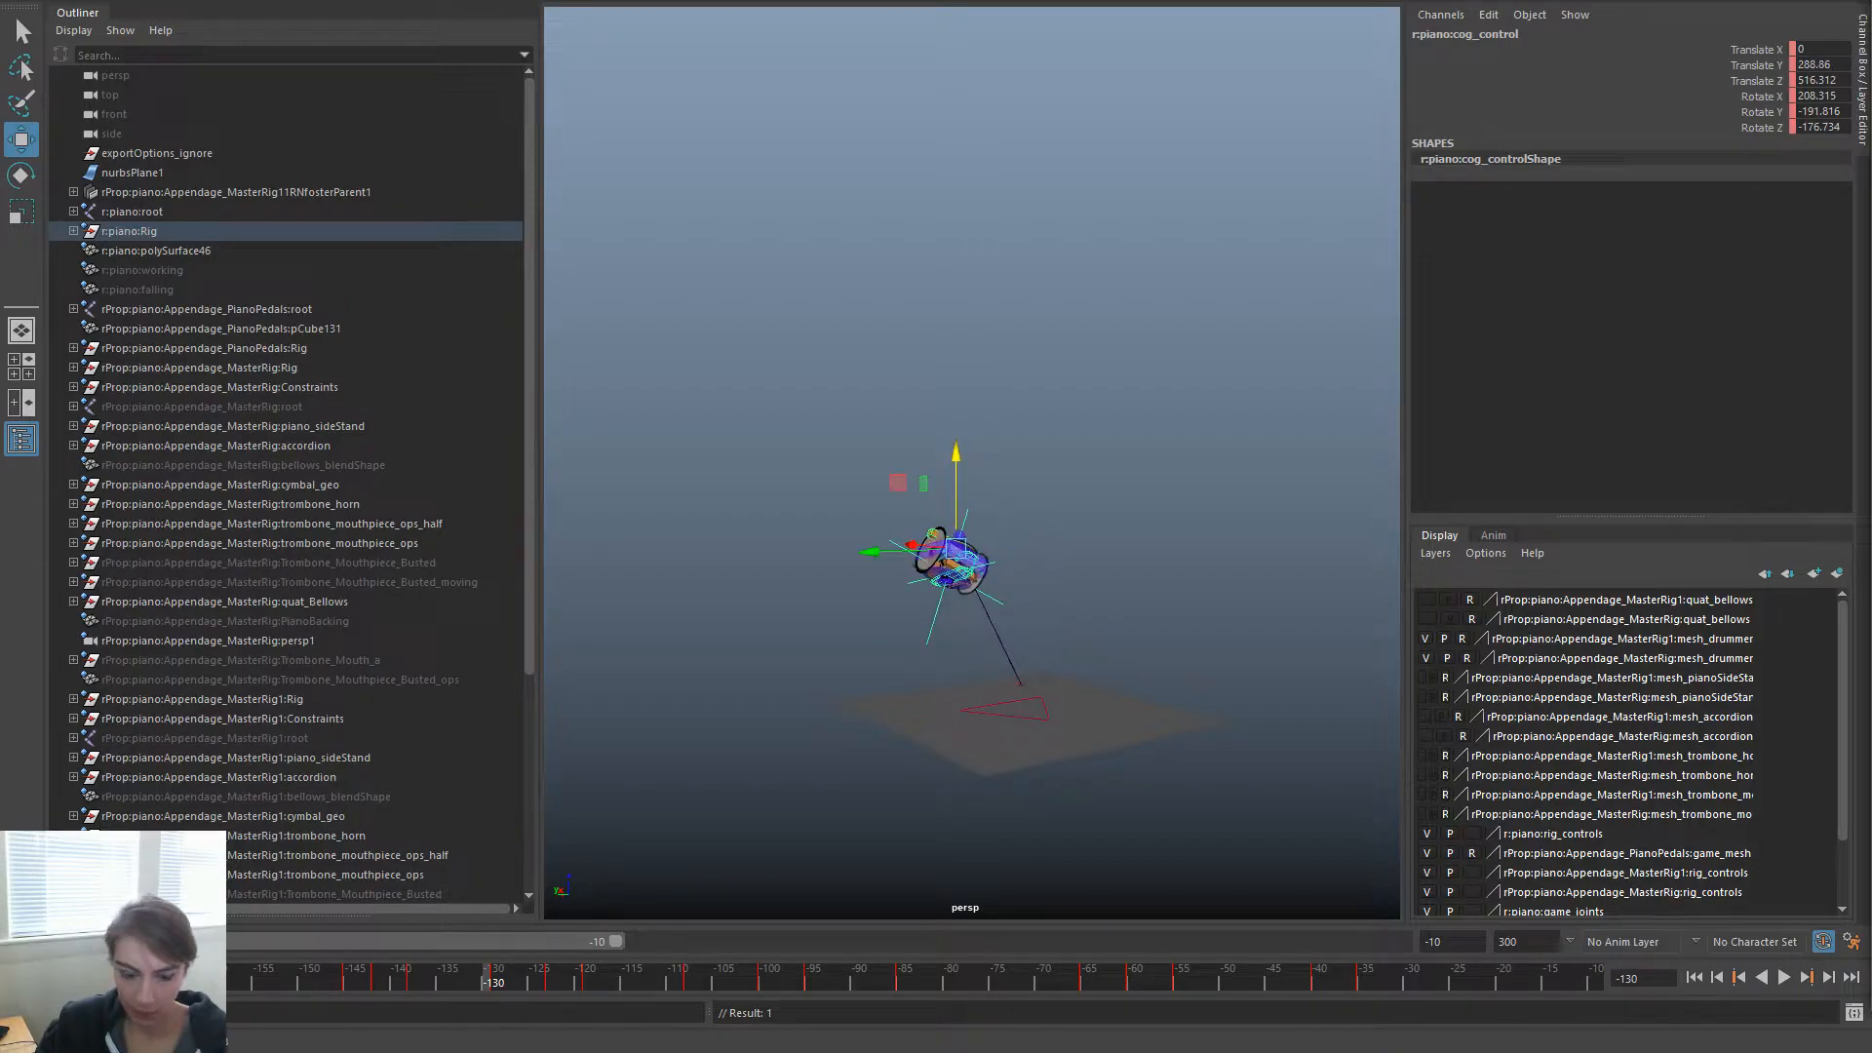
left_click_drag(456, 978, 414, 1044)
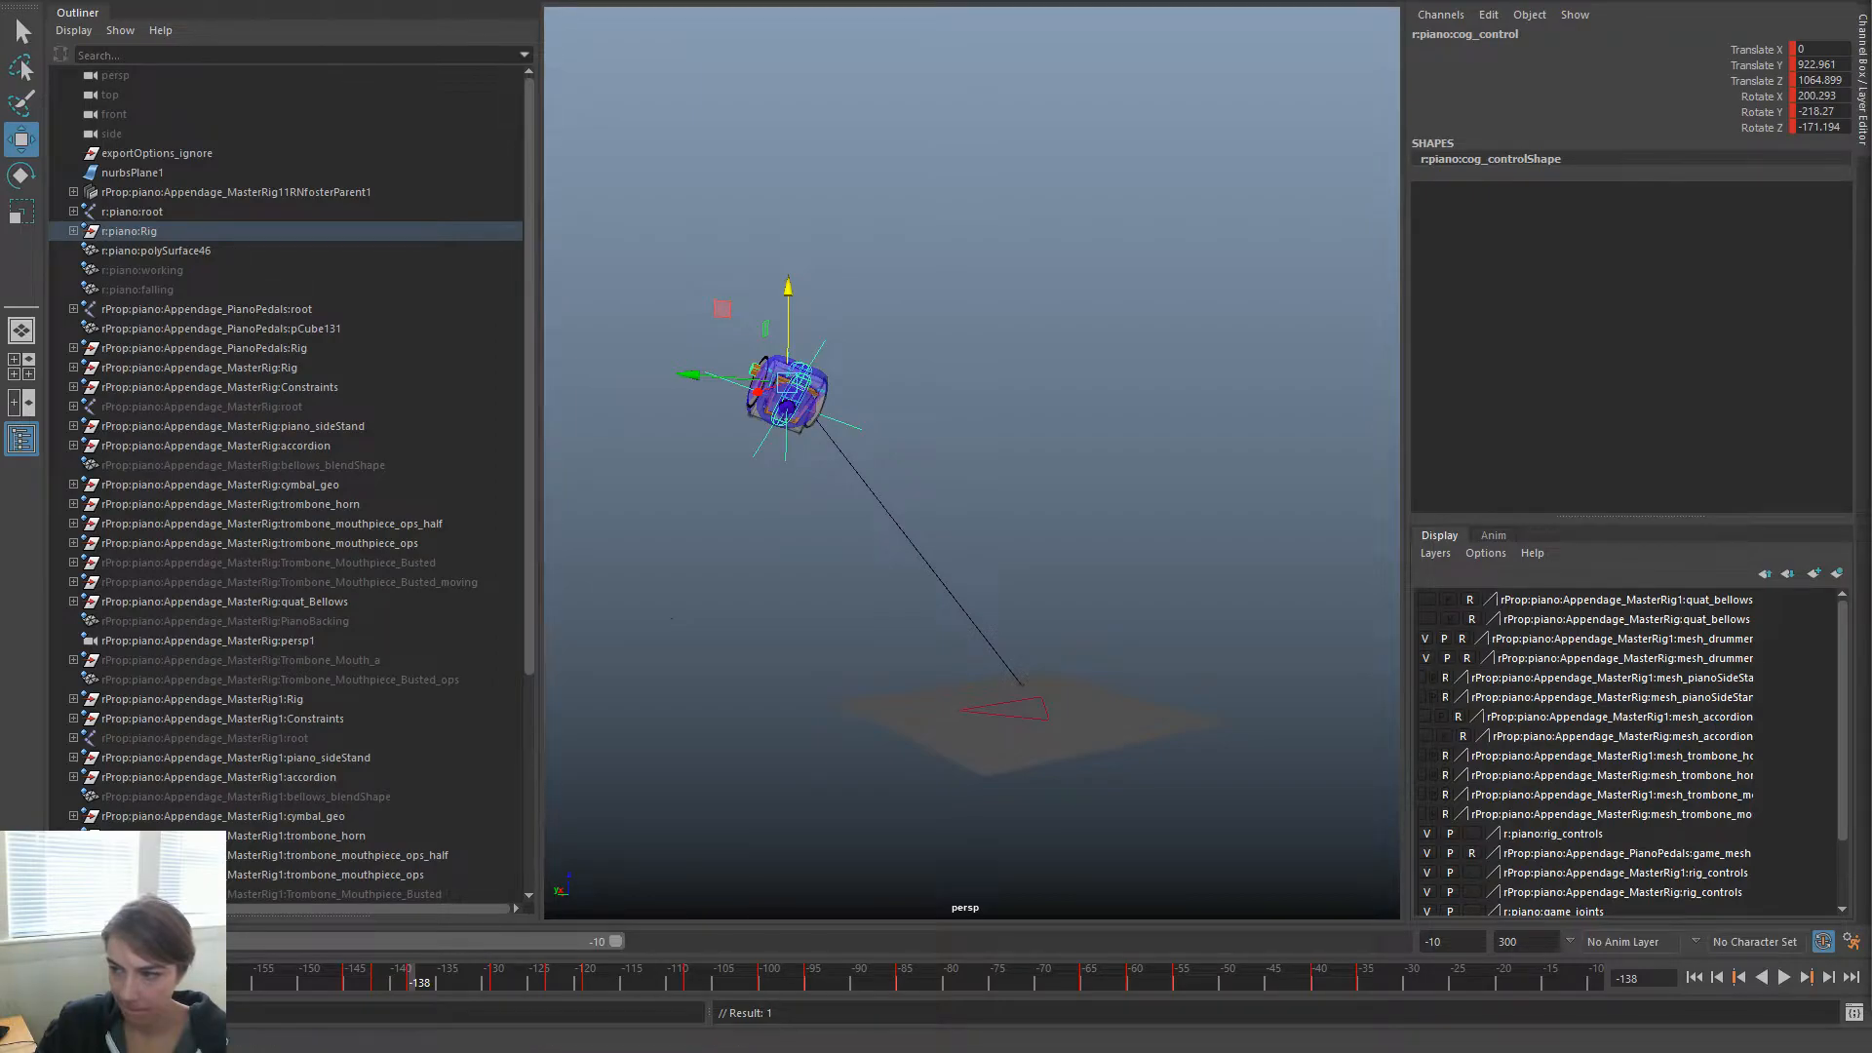
key("alt+v")
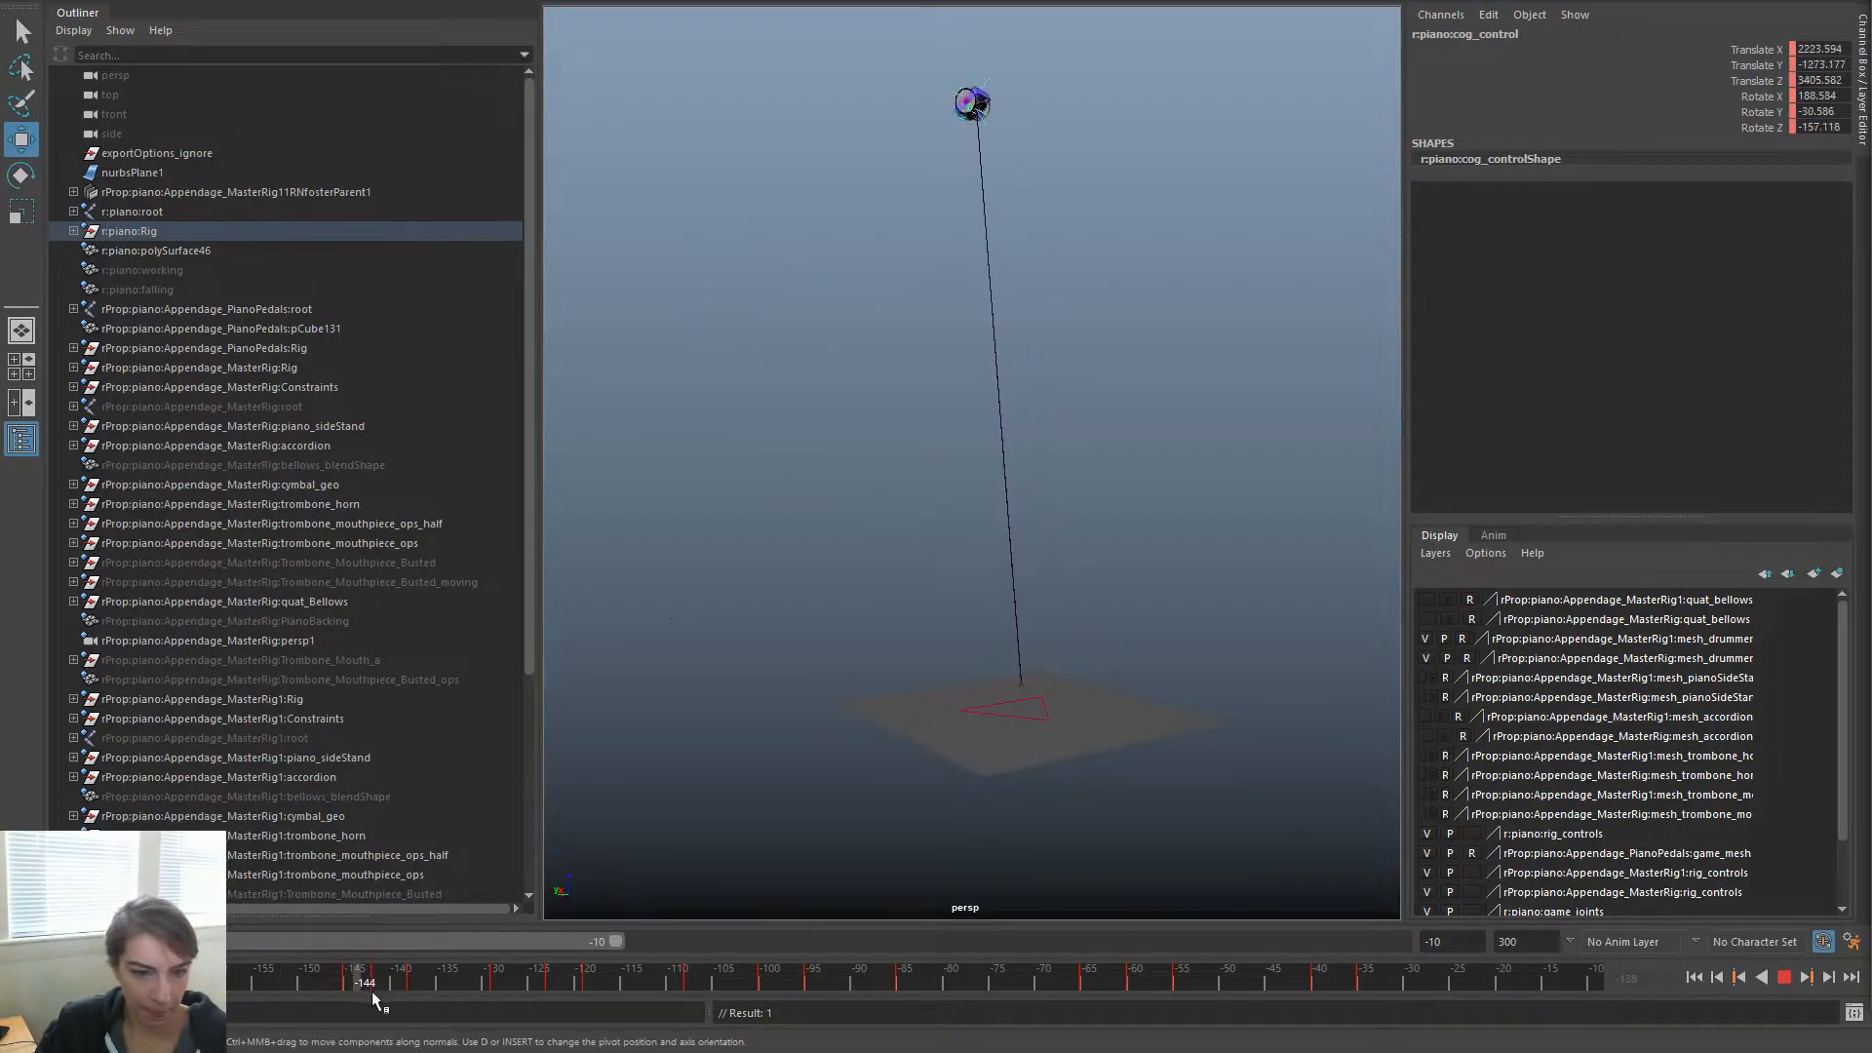
key("alt+shift+v")
left_click(1784, 978)
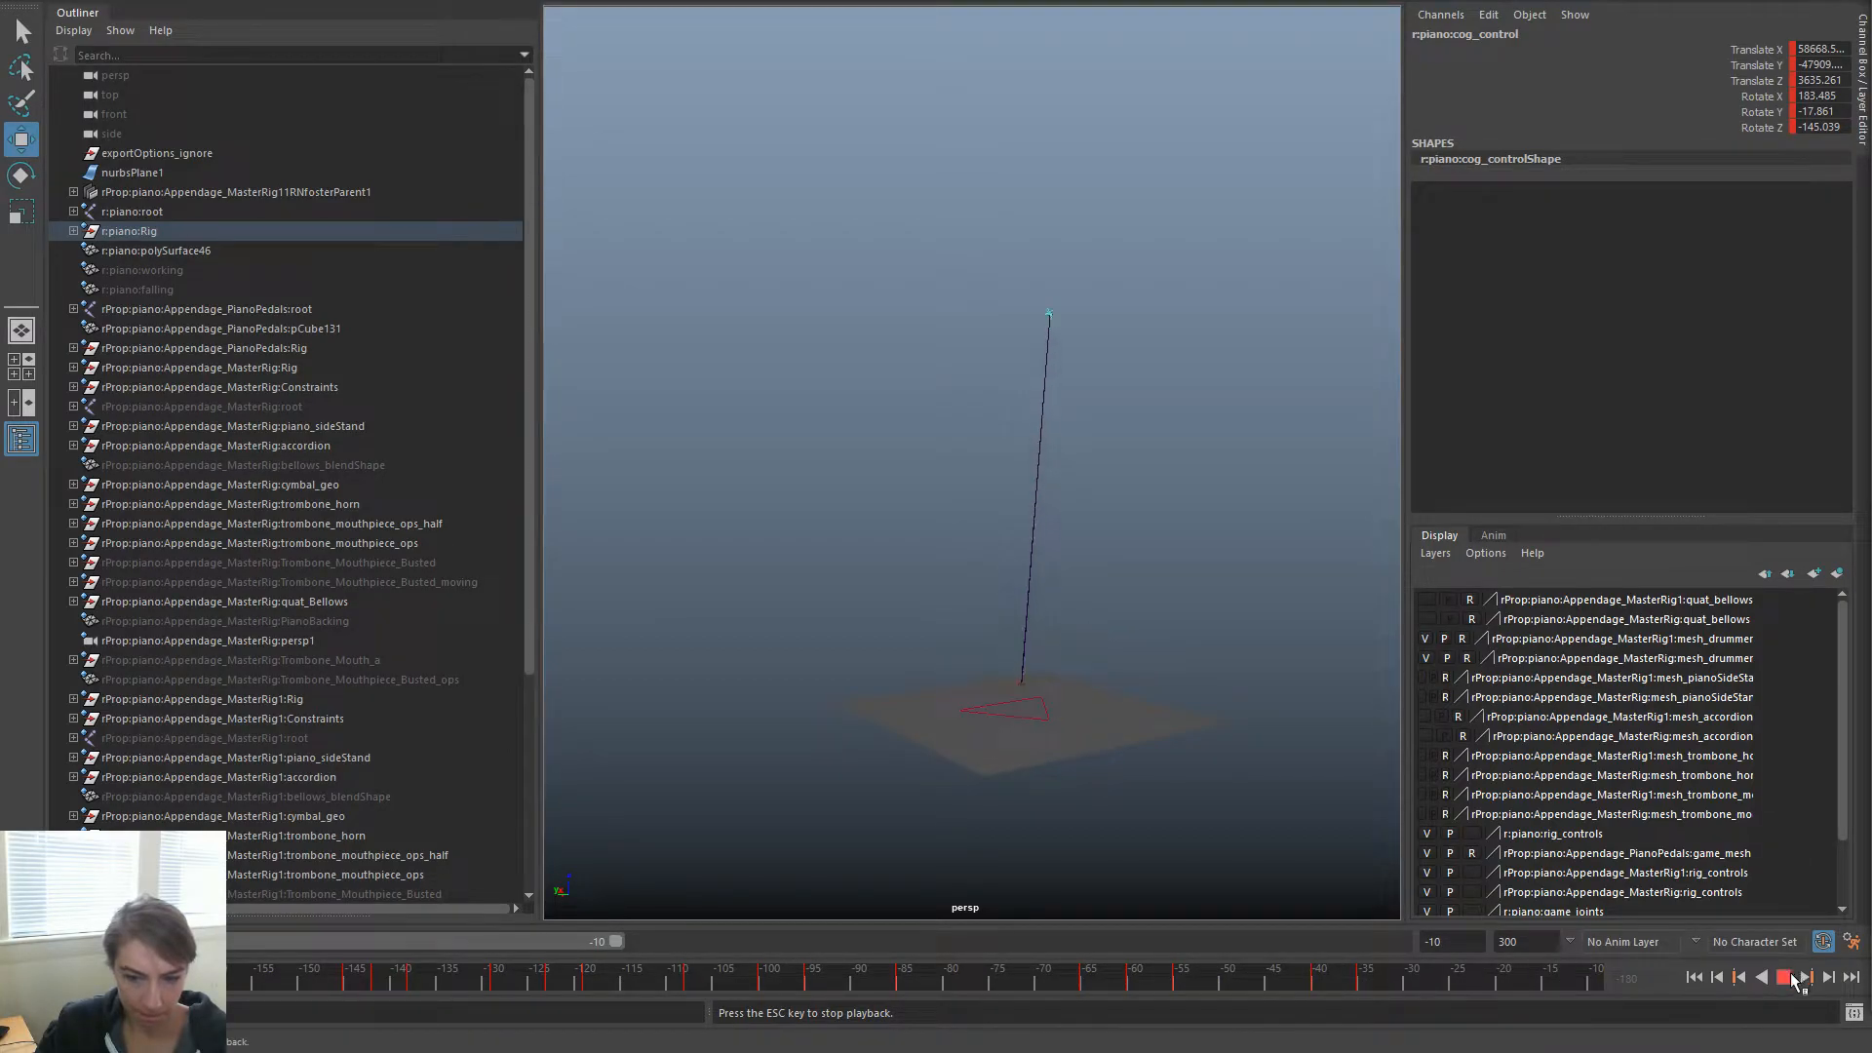
left_click(1794, 980)
Clear the cog control from the selection, select the MasterRig trombone_horn, and watch the fall play back
left_click(777, 469)
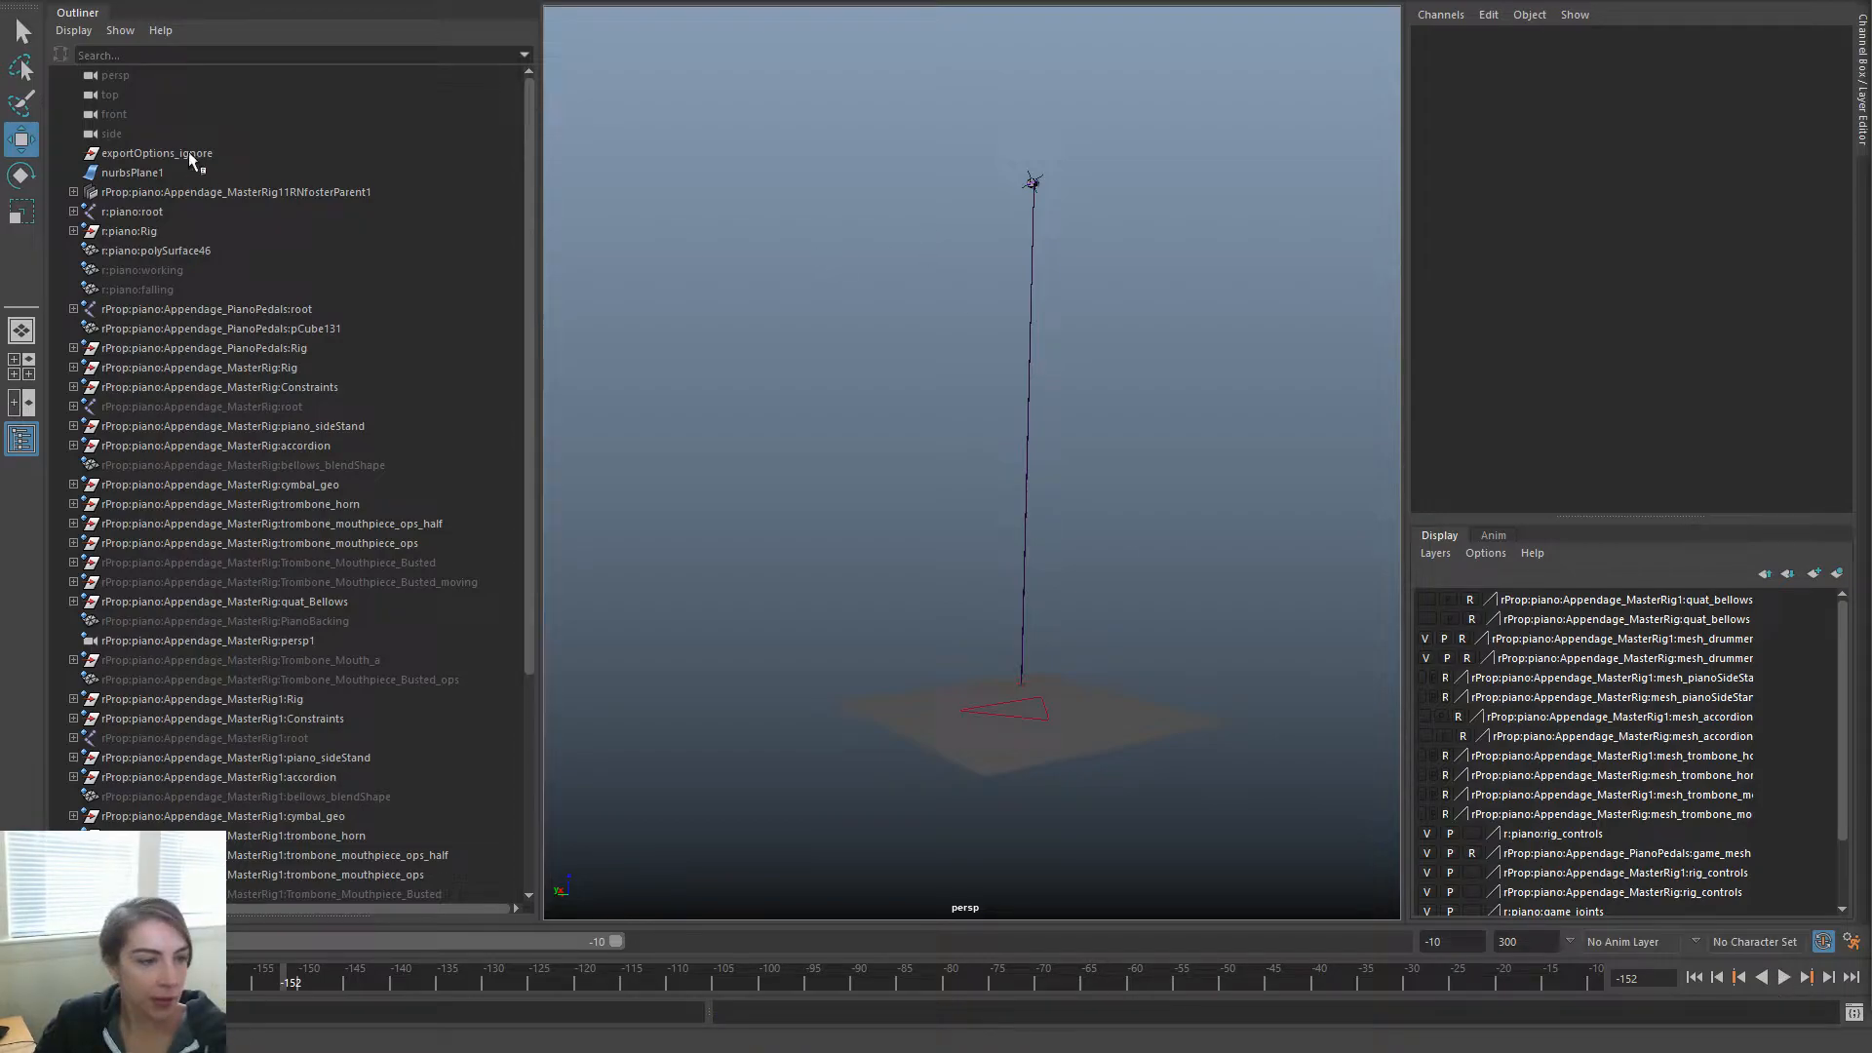
left_click(161, 504)
key("alt+v")
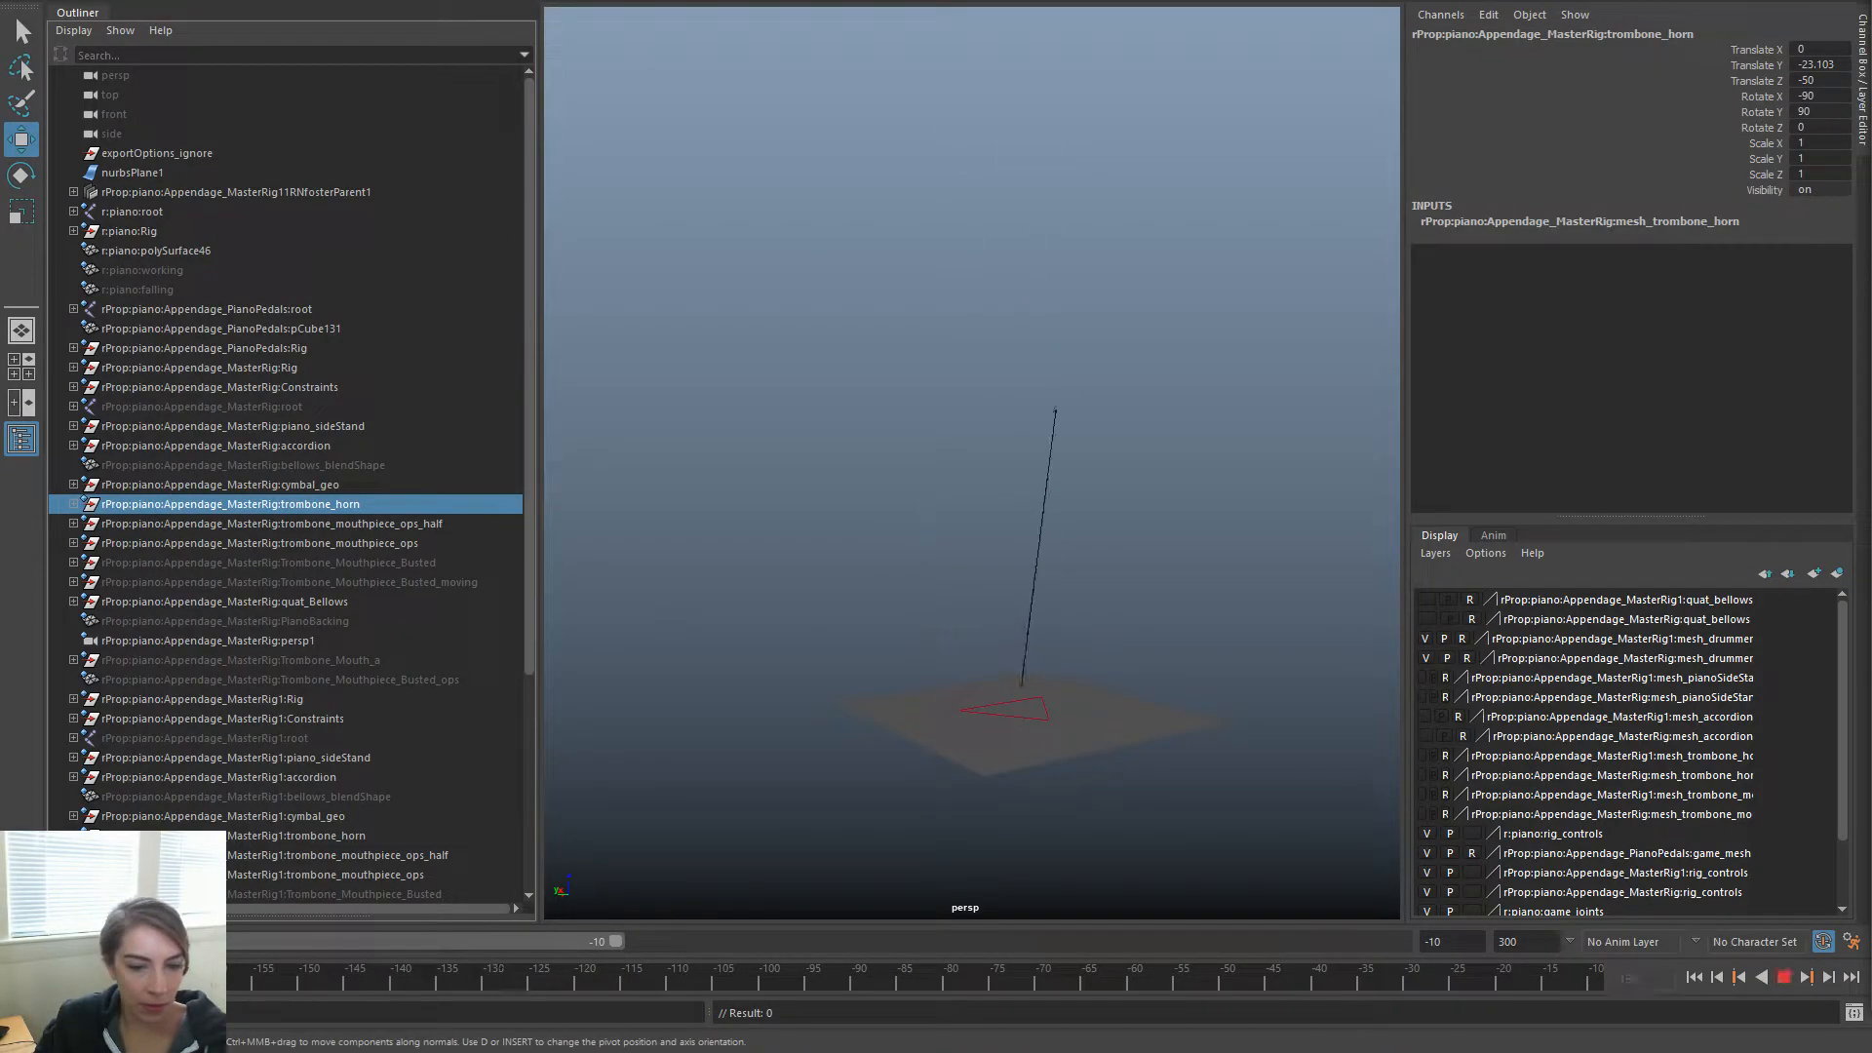
key("alt+v")
right_click_drag(811, 542, 868, 595, "alt")
left_click(905, 558)
key("space")
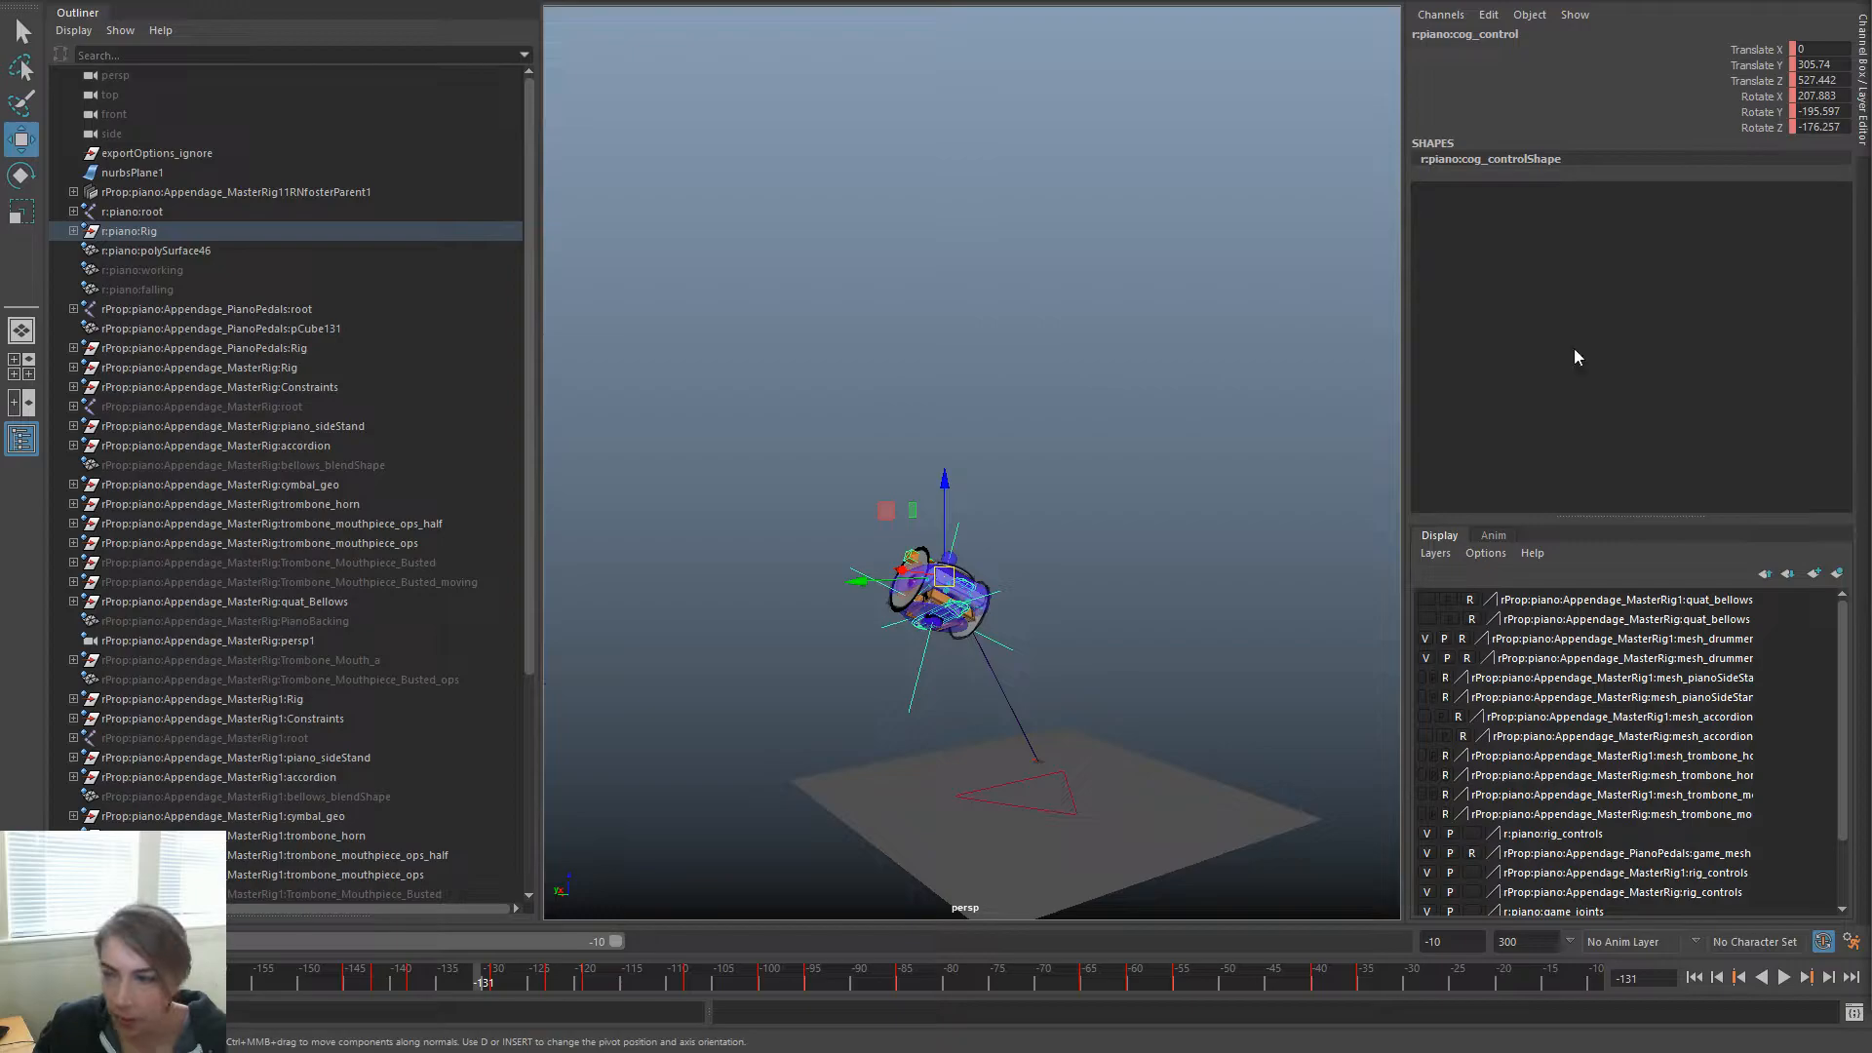
key("space")
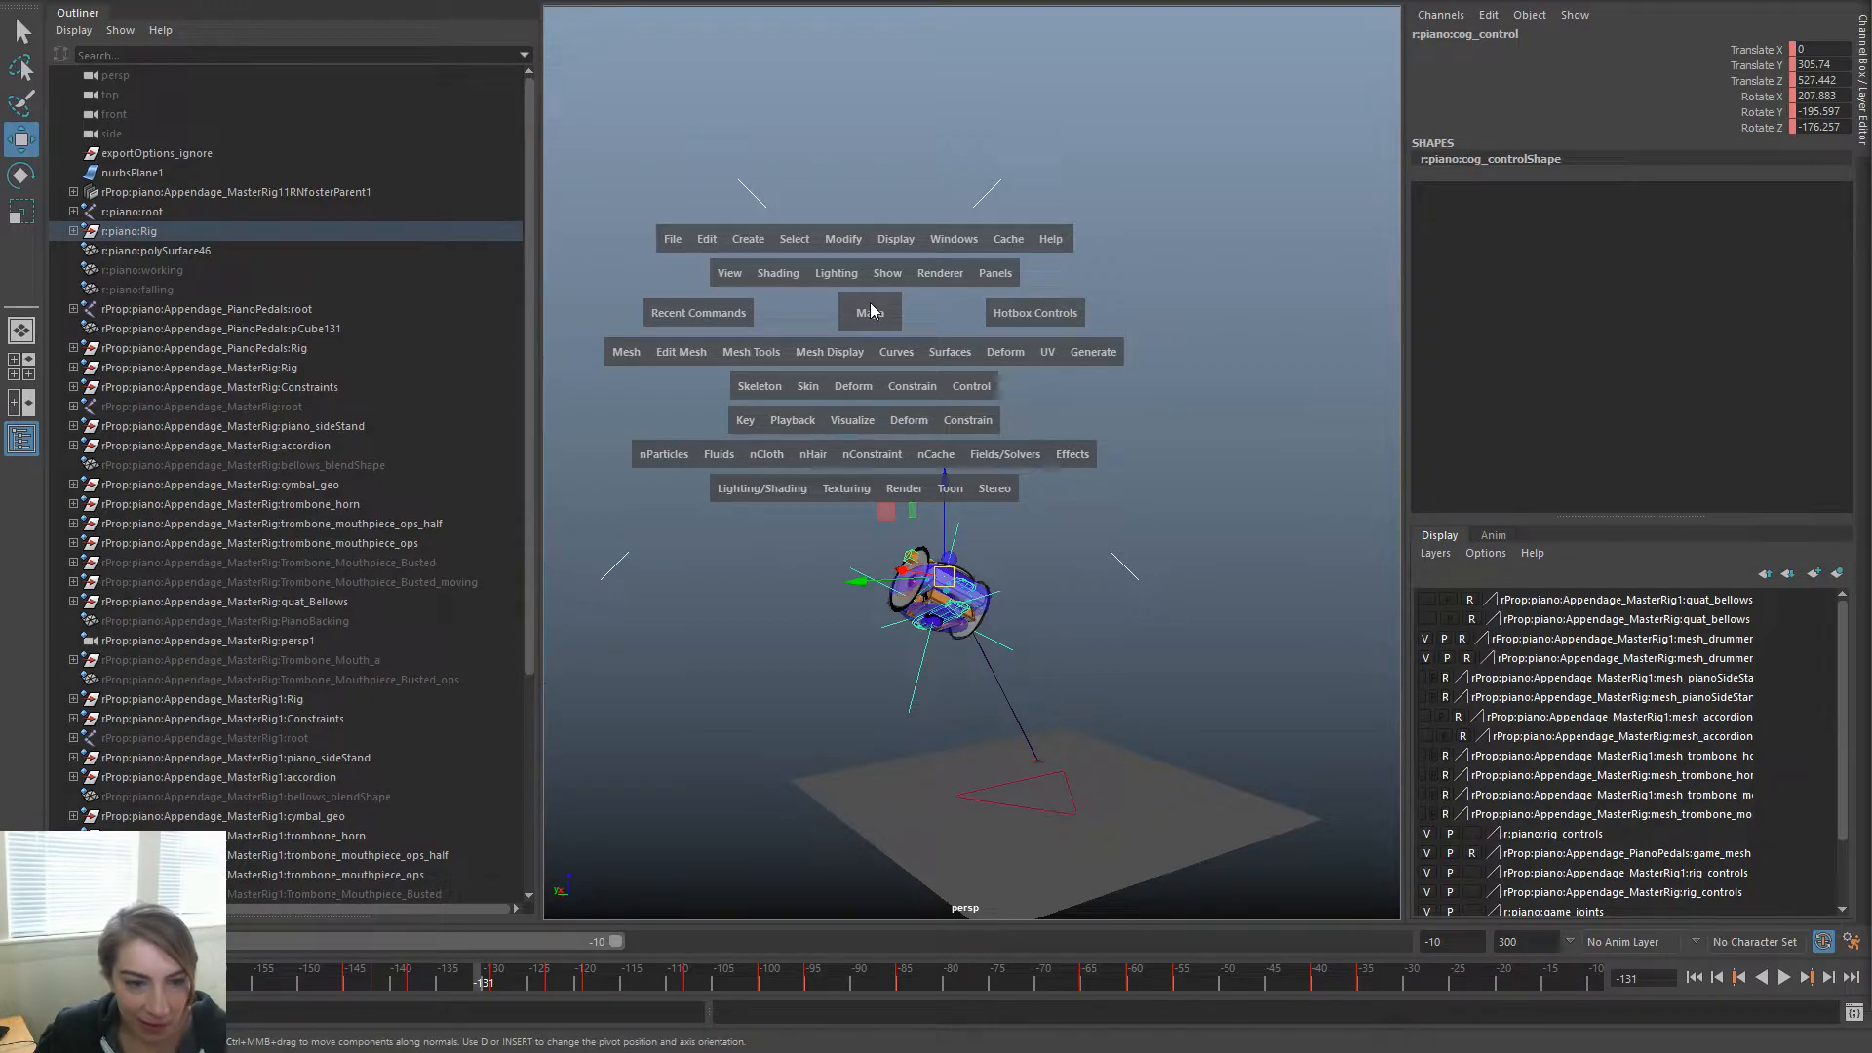
left_click(815, 346)
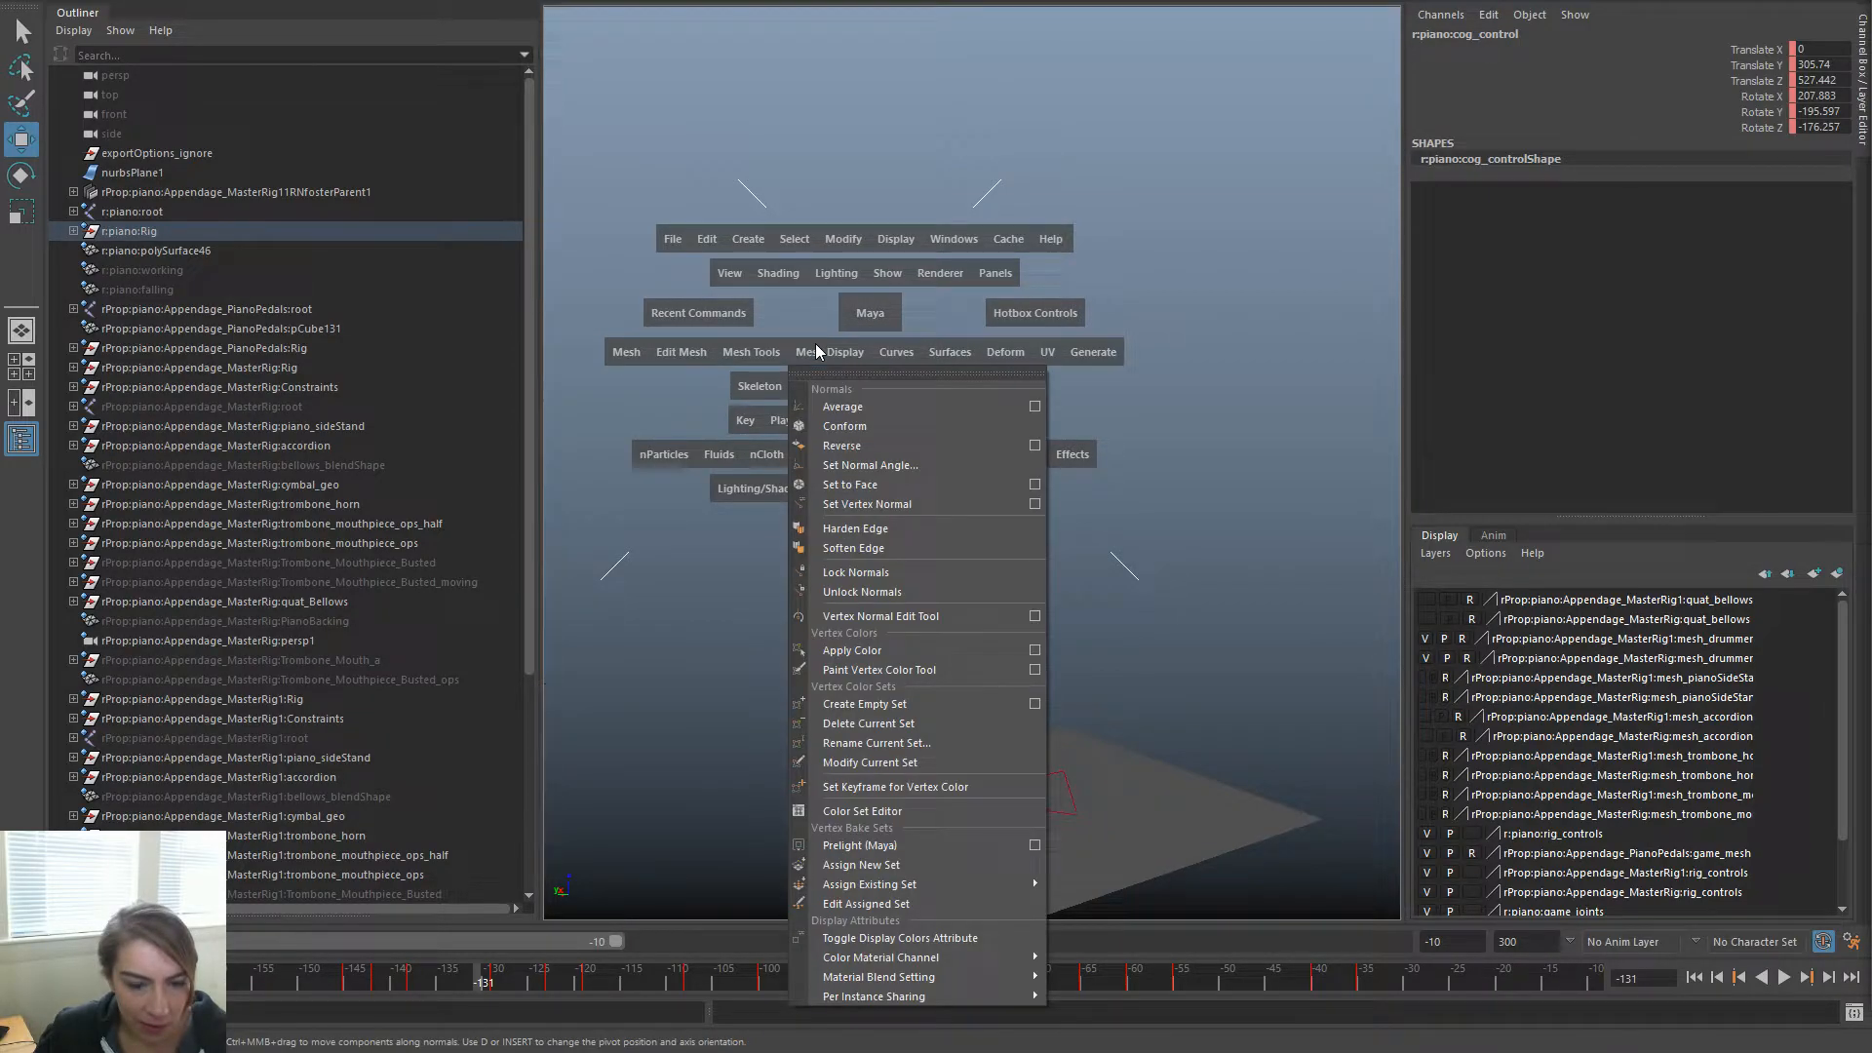
left_click(815, 344)
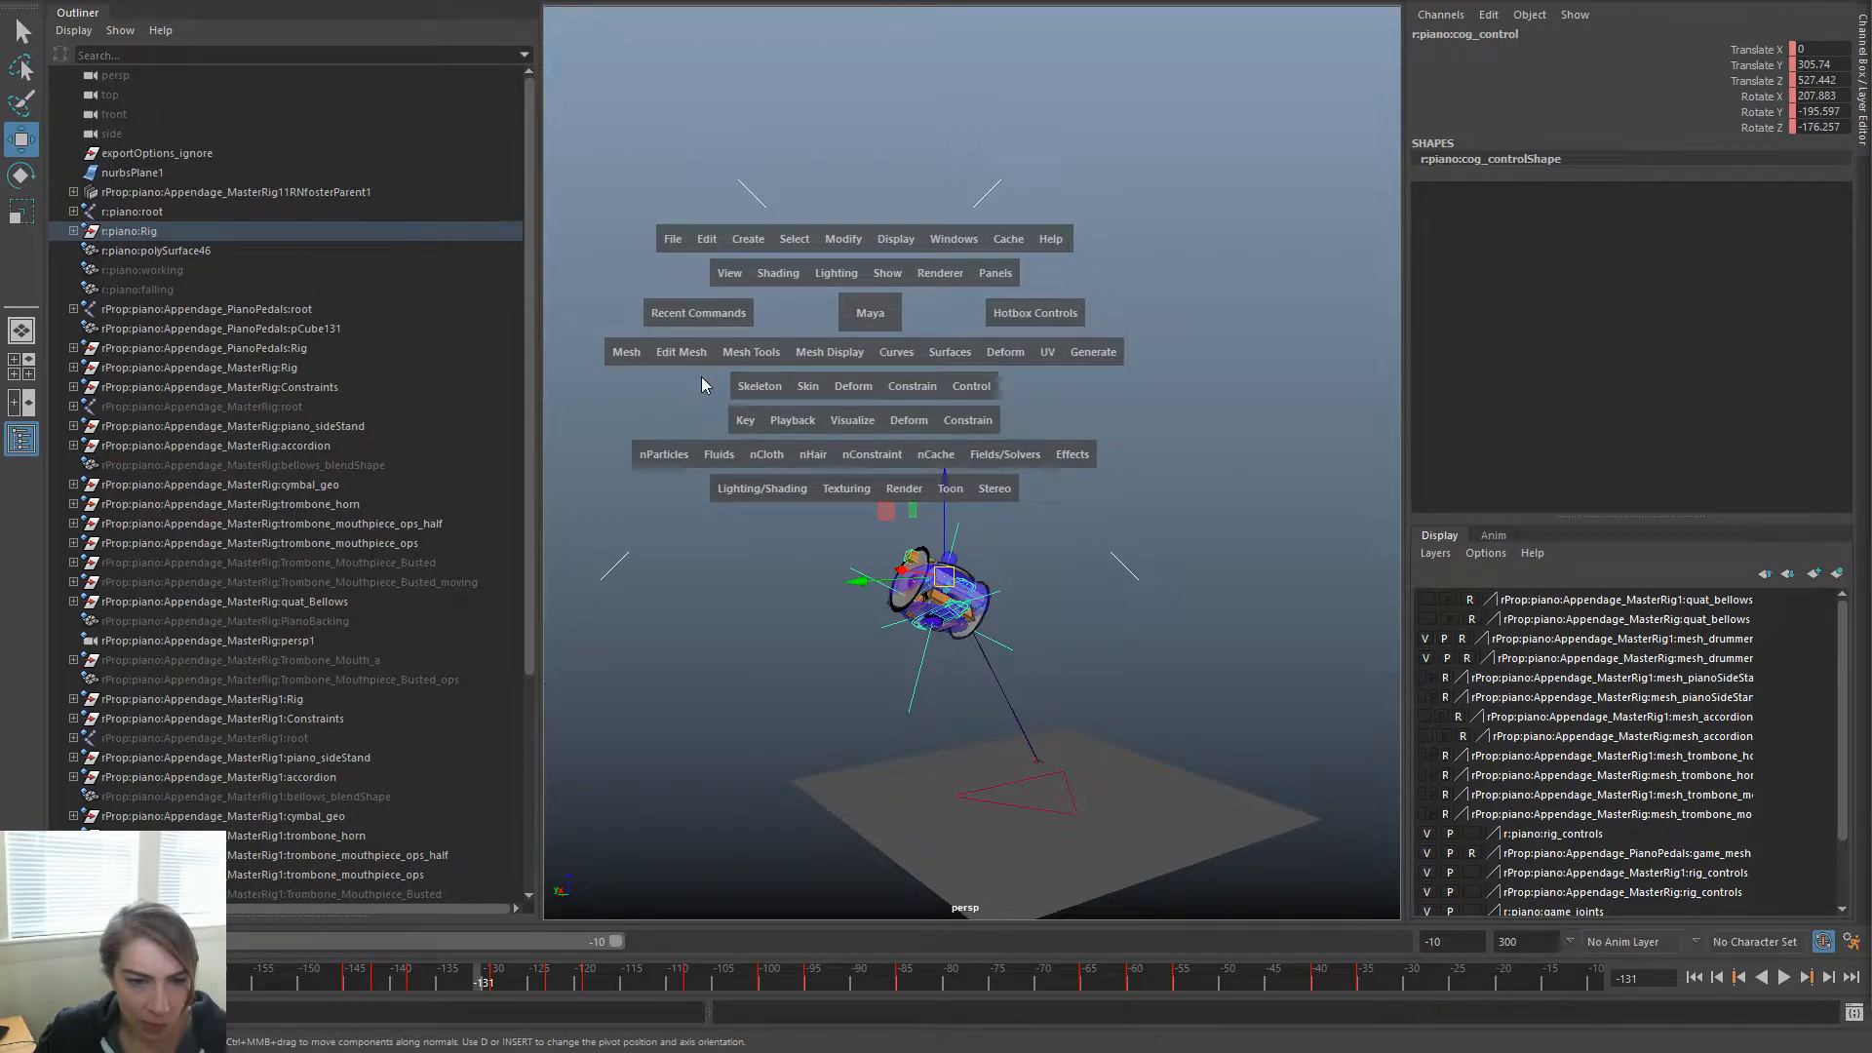
key("space")
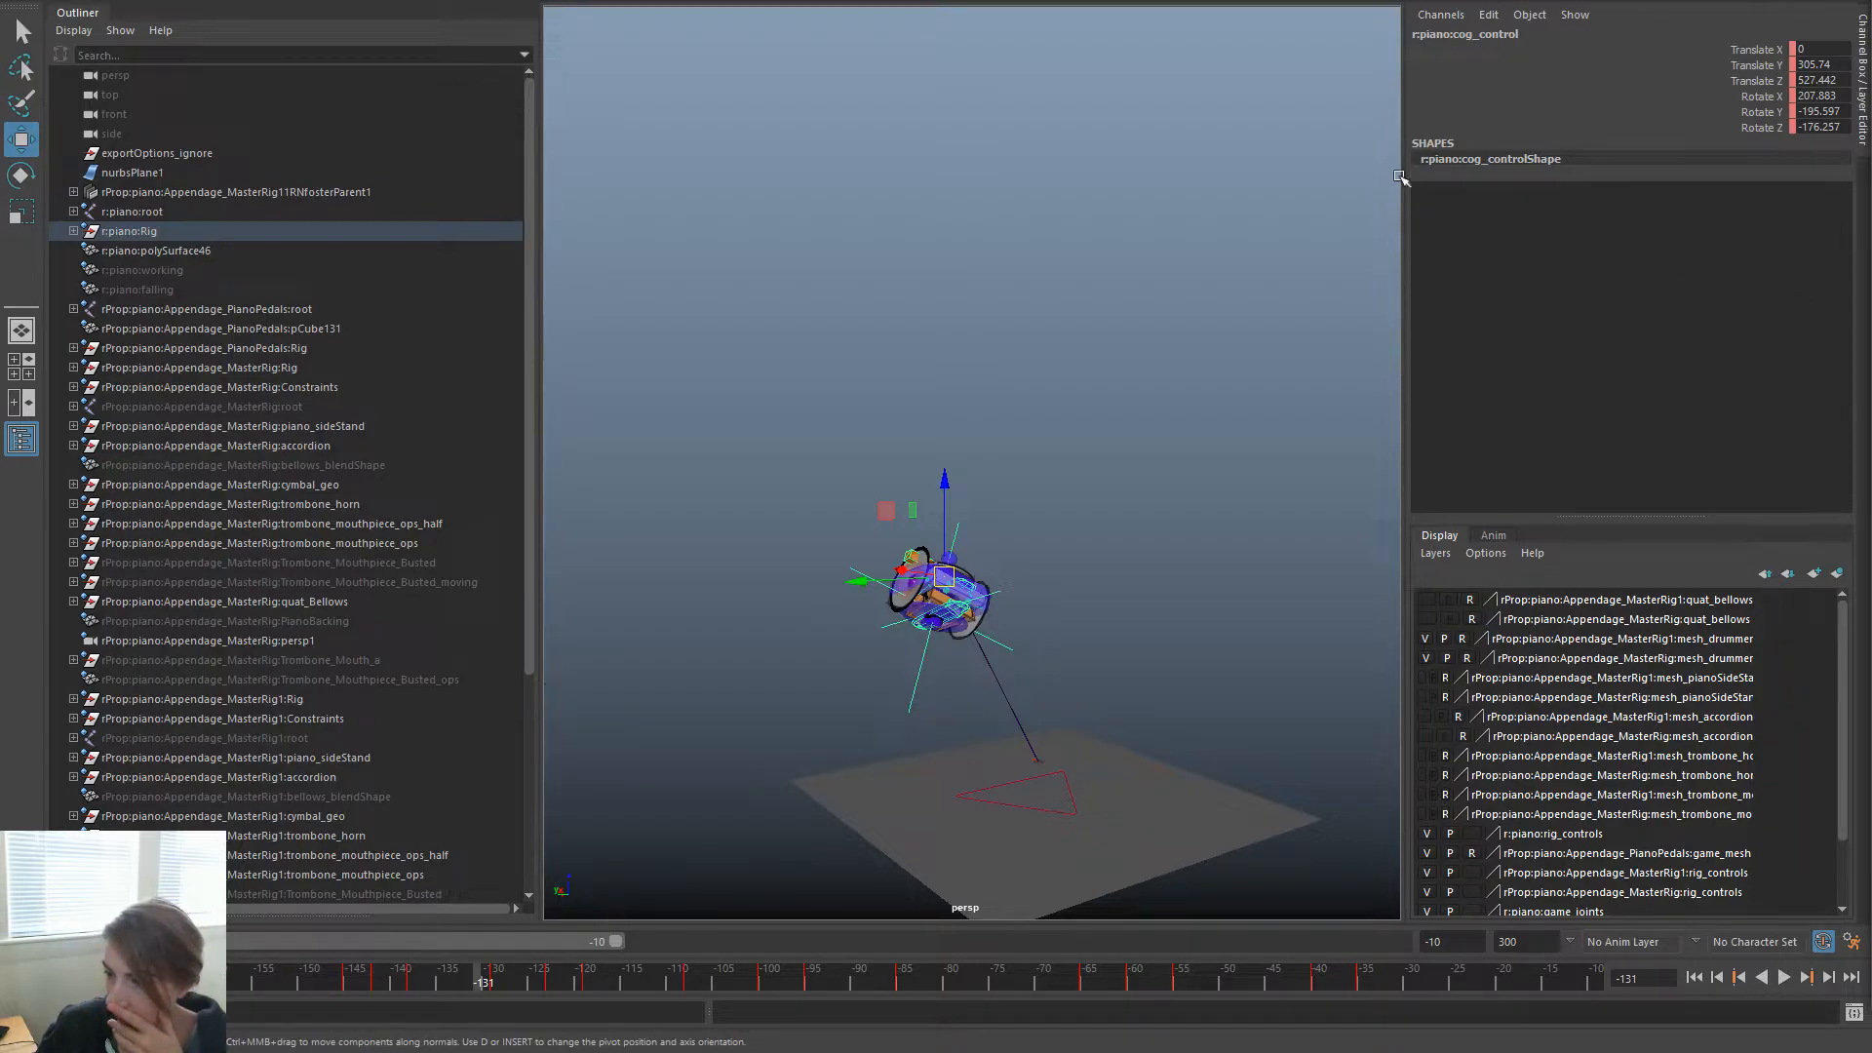
key("space")
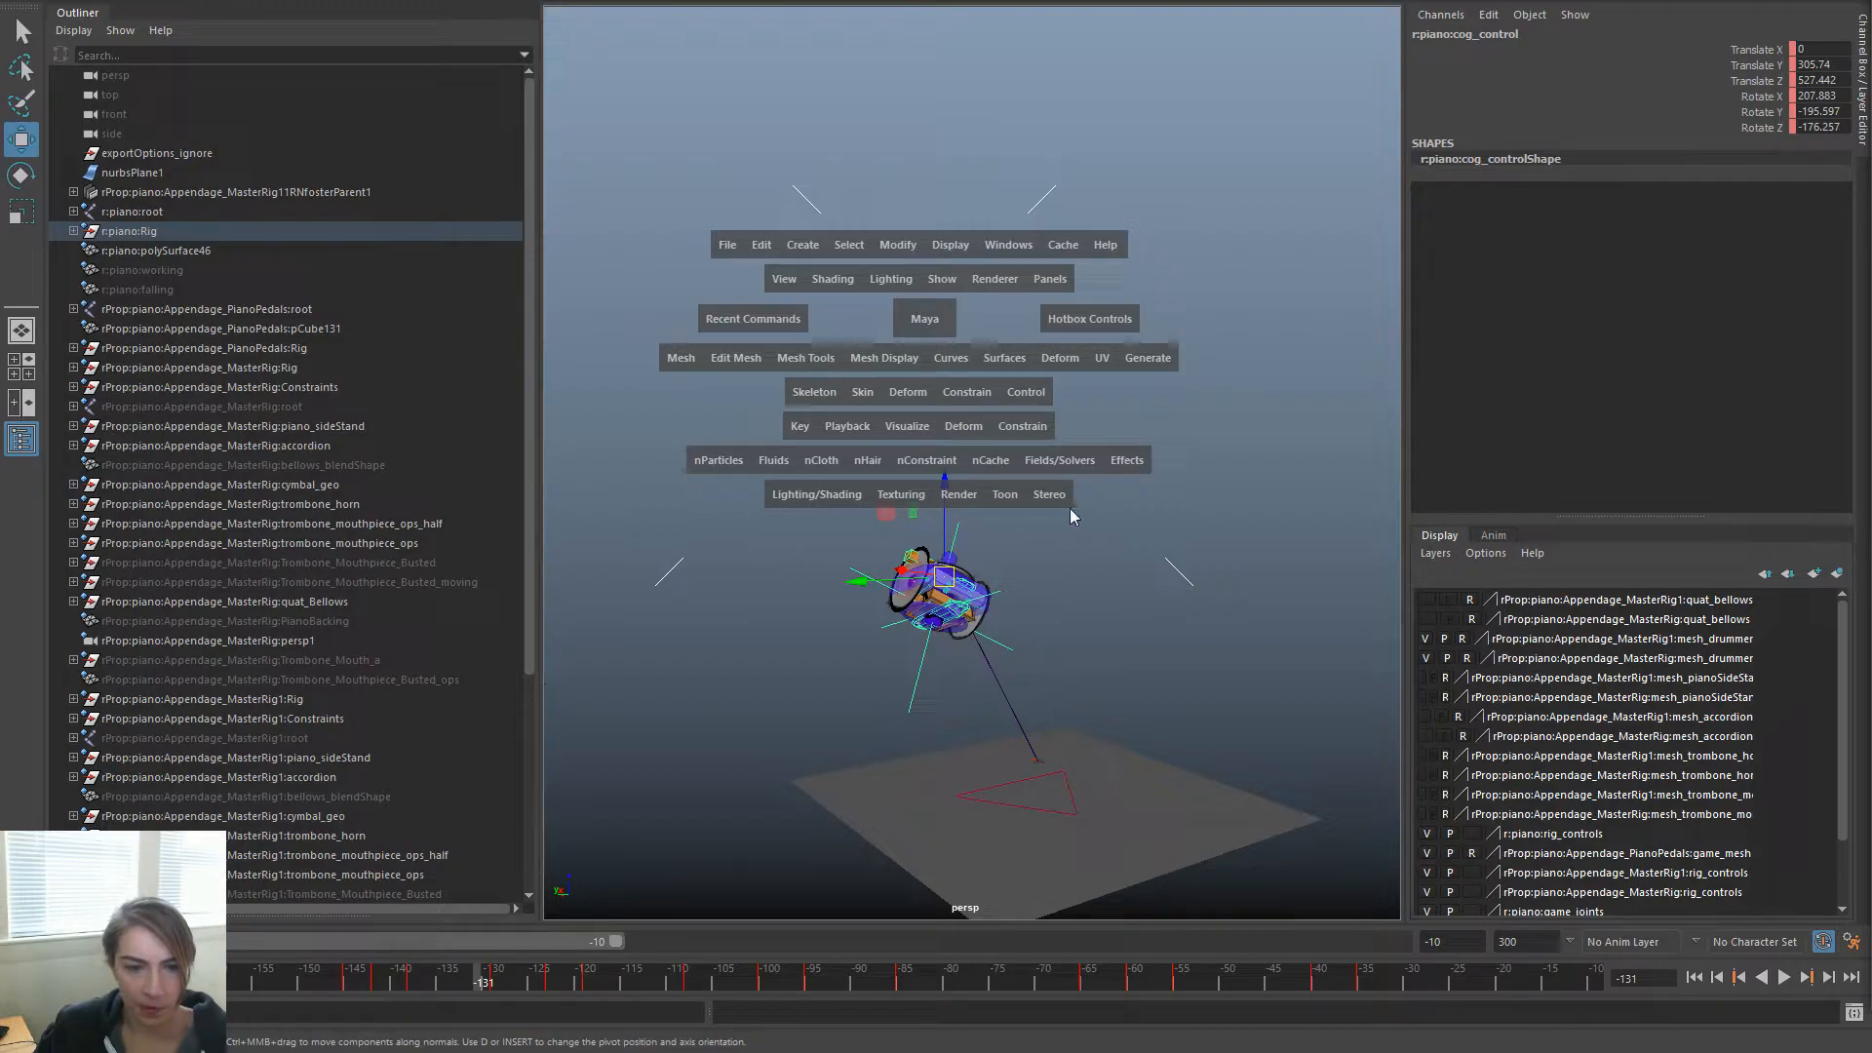
left_click(761, 248)
key("Escape")
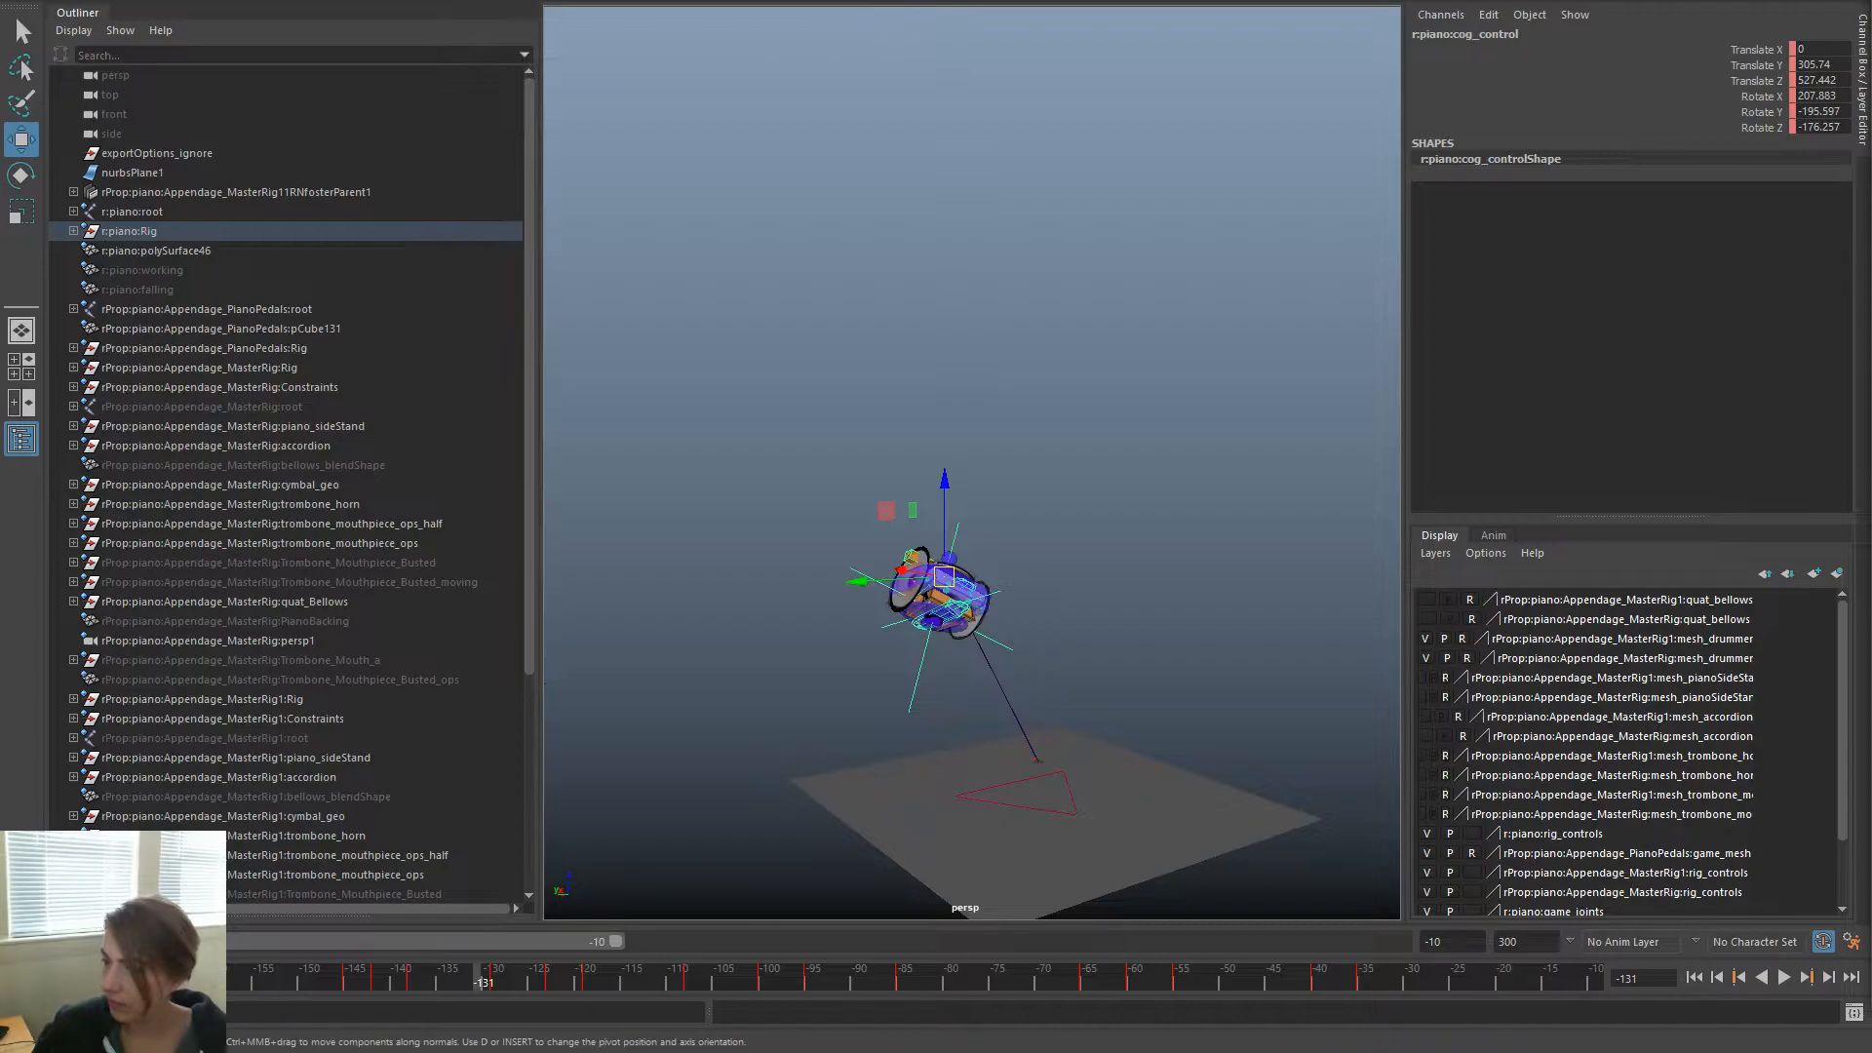
key("space")
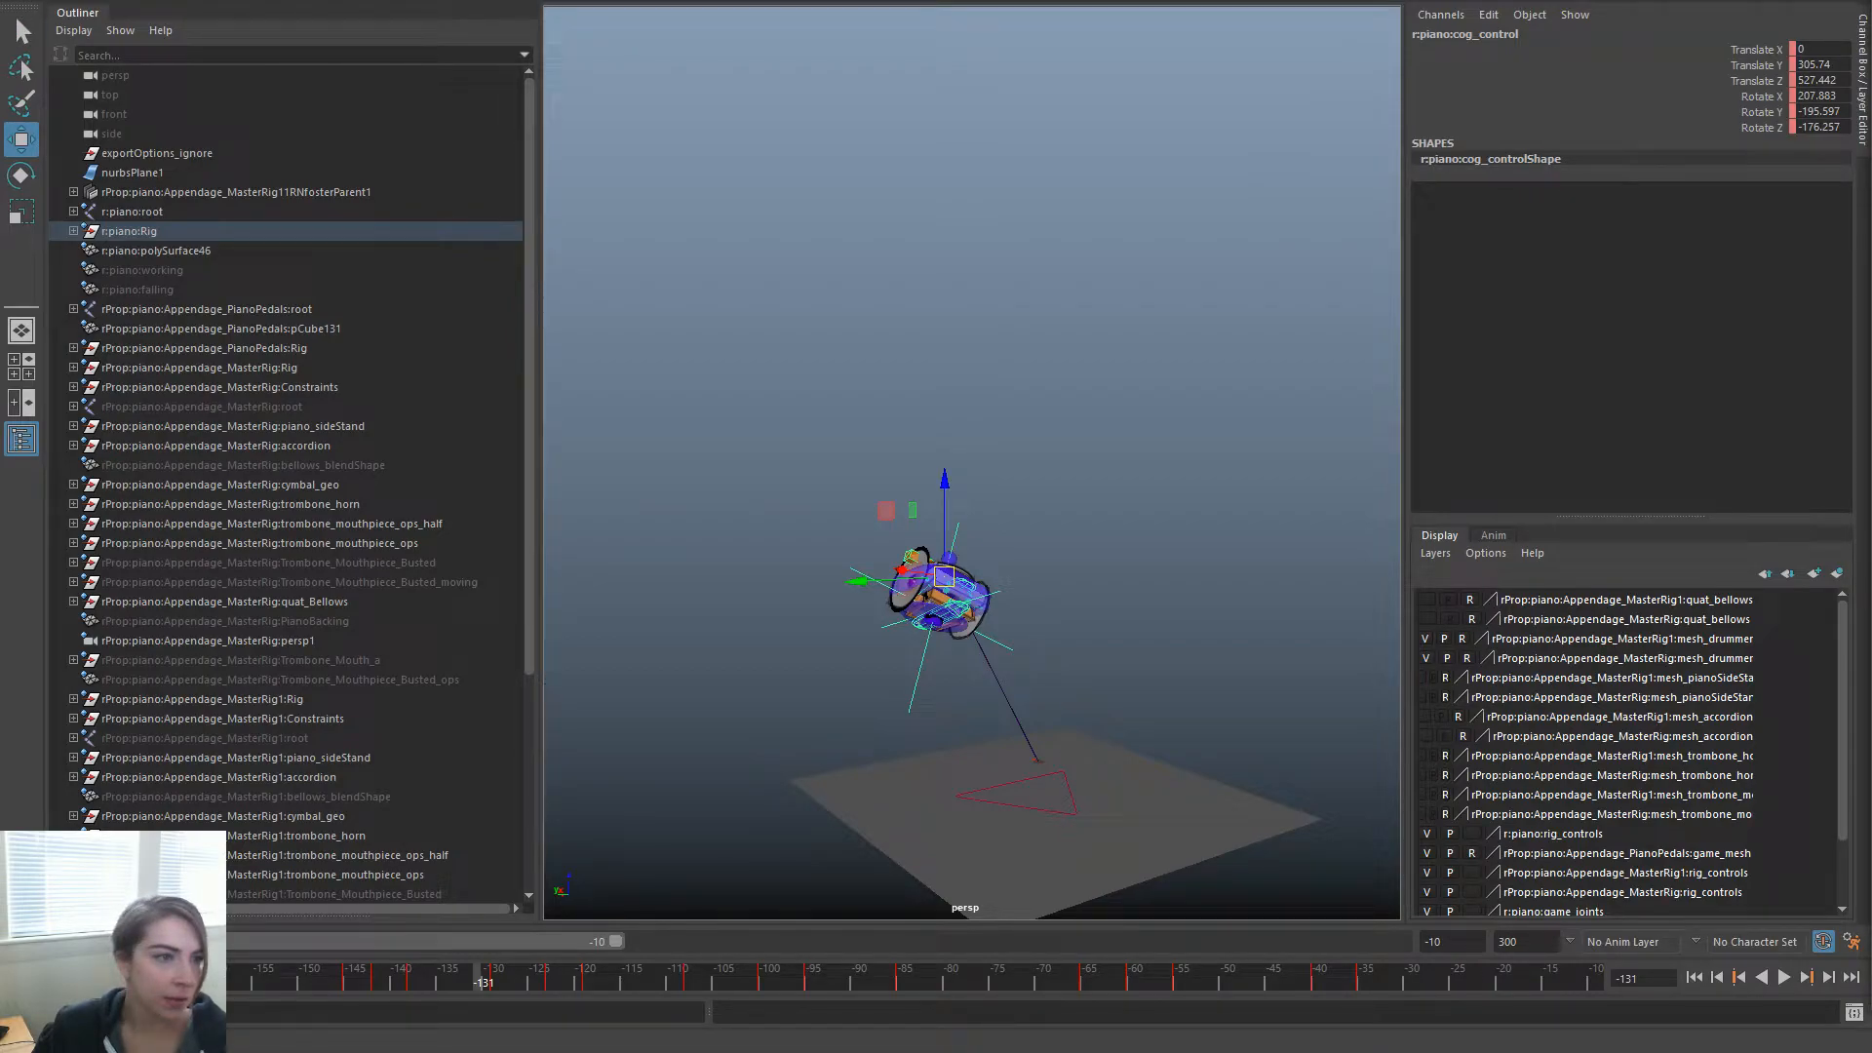
left_click(59, 2)
left_click(49, 1)
key("space")
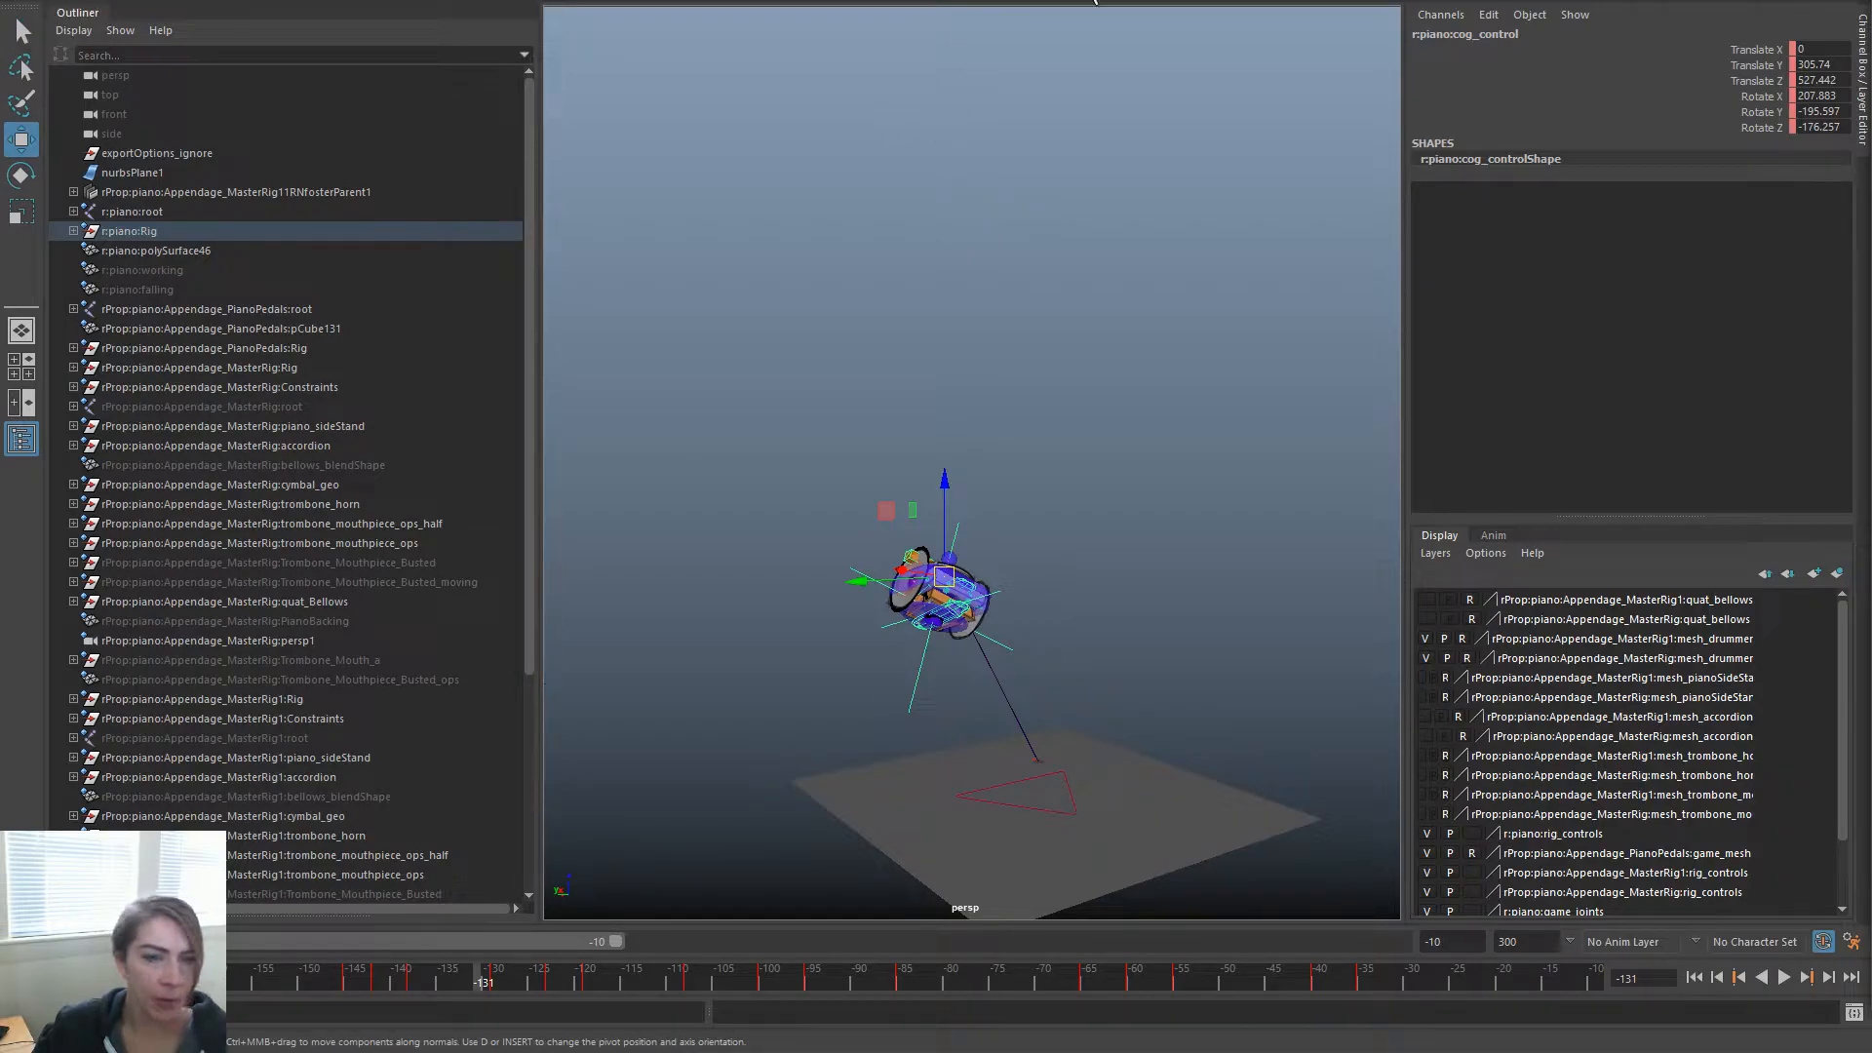
mouse_move(1033, 206)
right_mouse_down()
mouse_move(1002, 260)
mouse_move(1044, 209)
right_mouse_up()
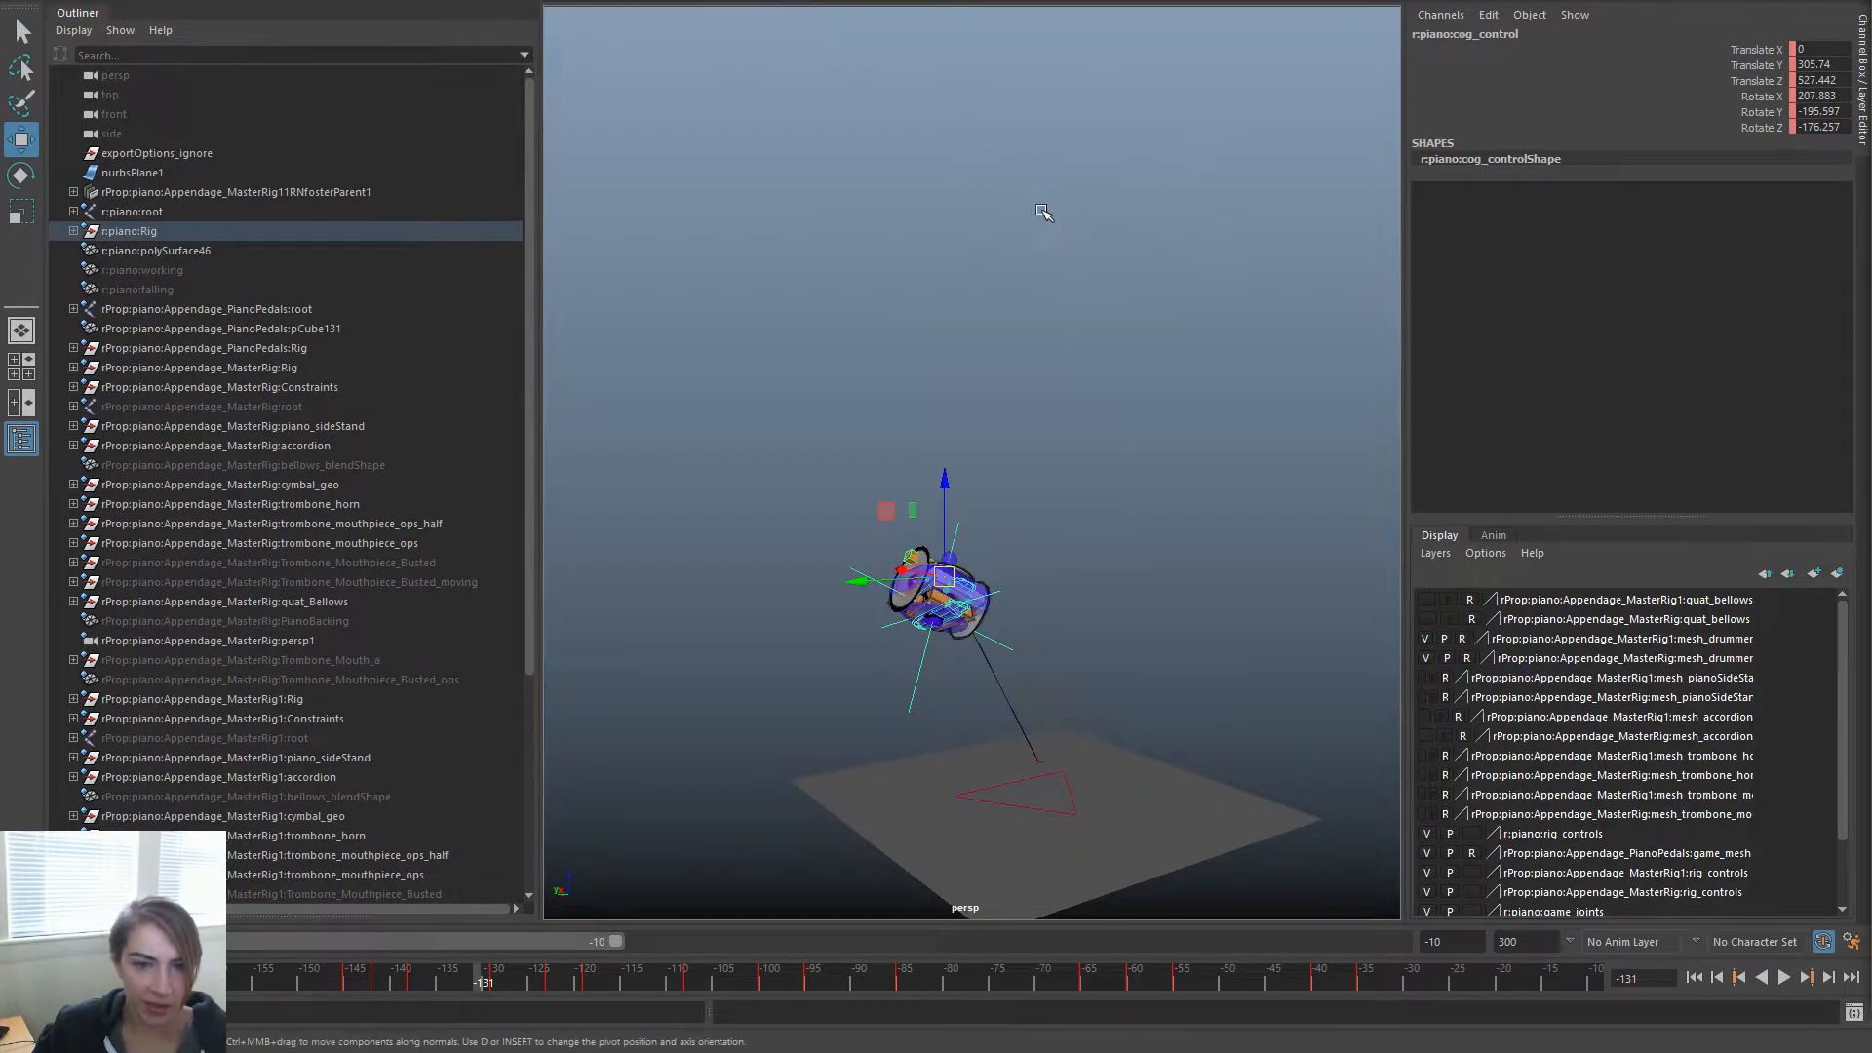
key("space")
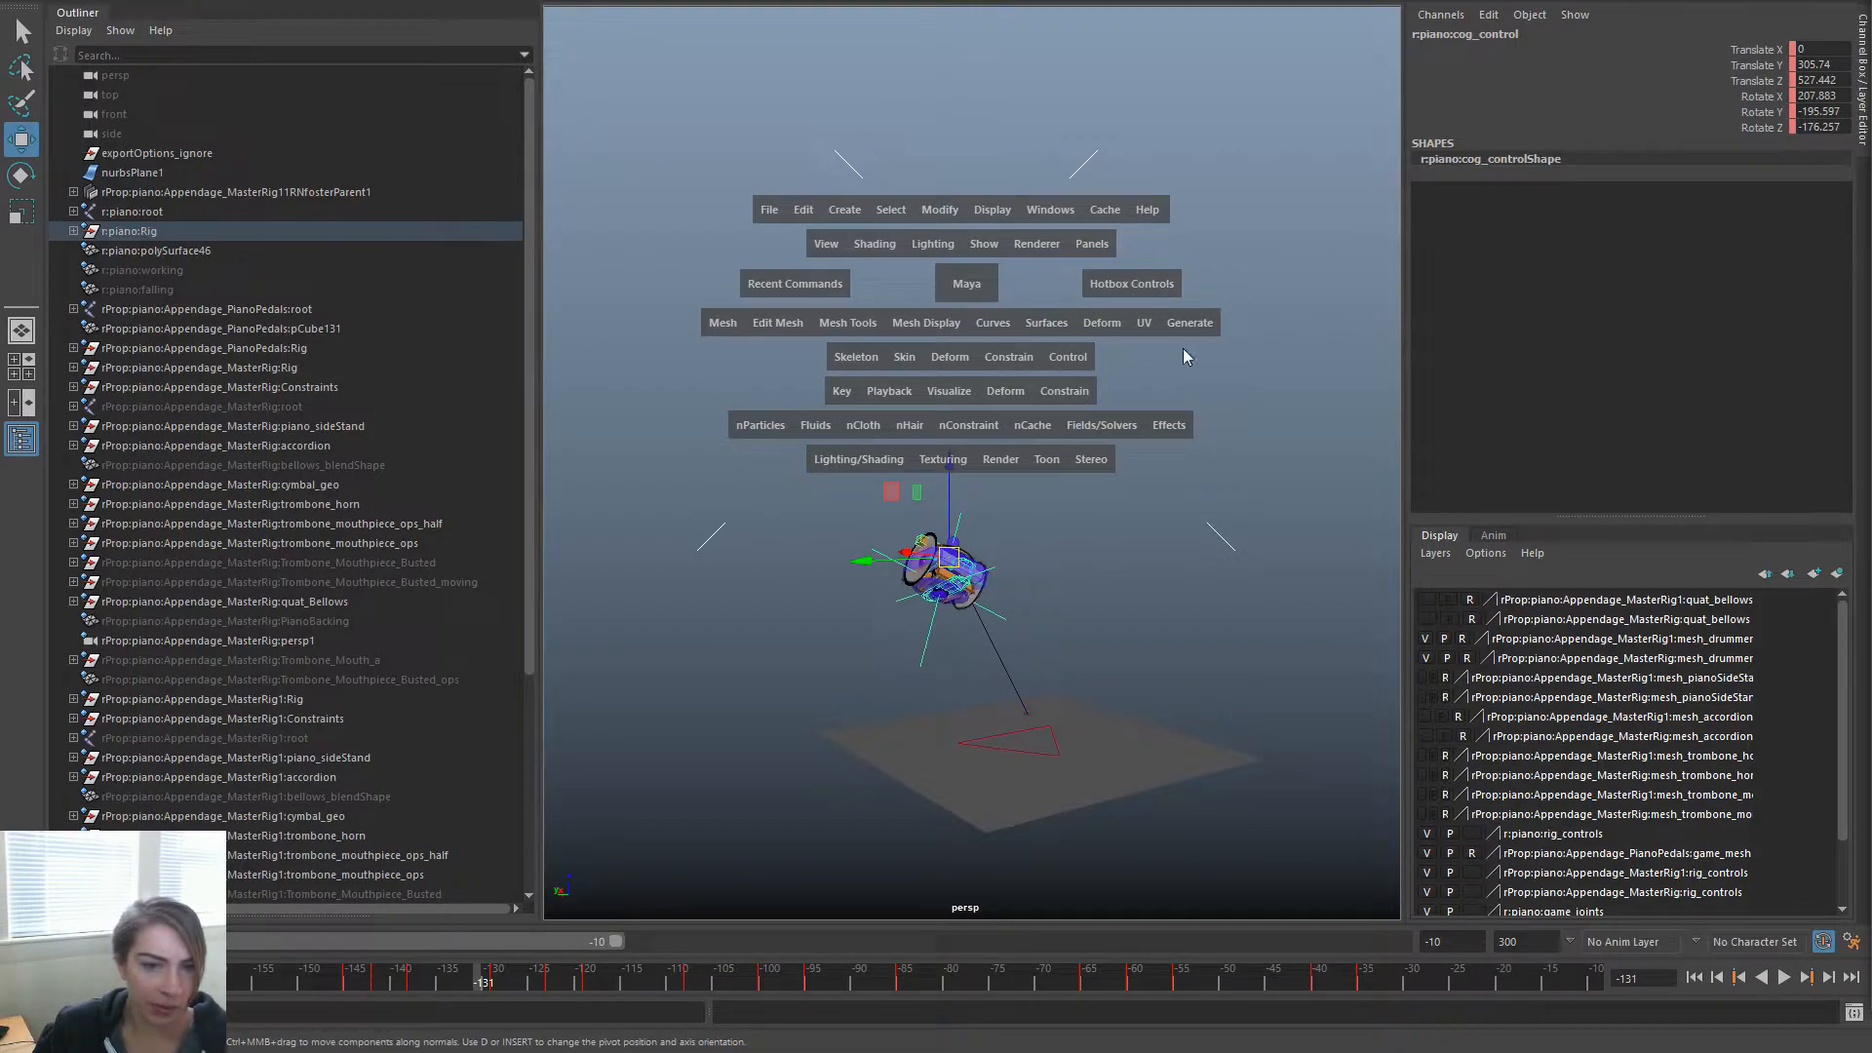
key("space")
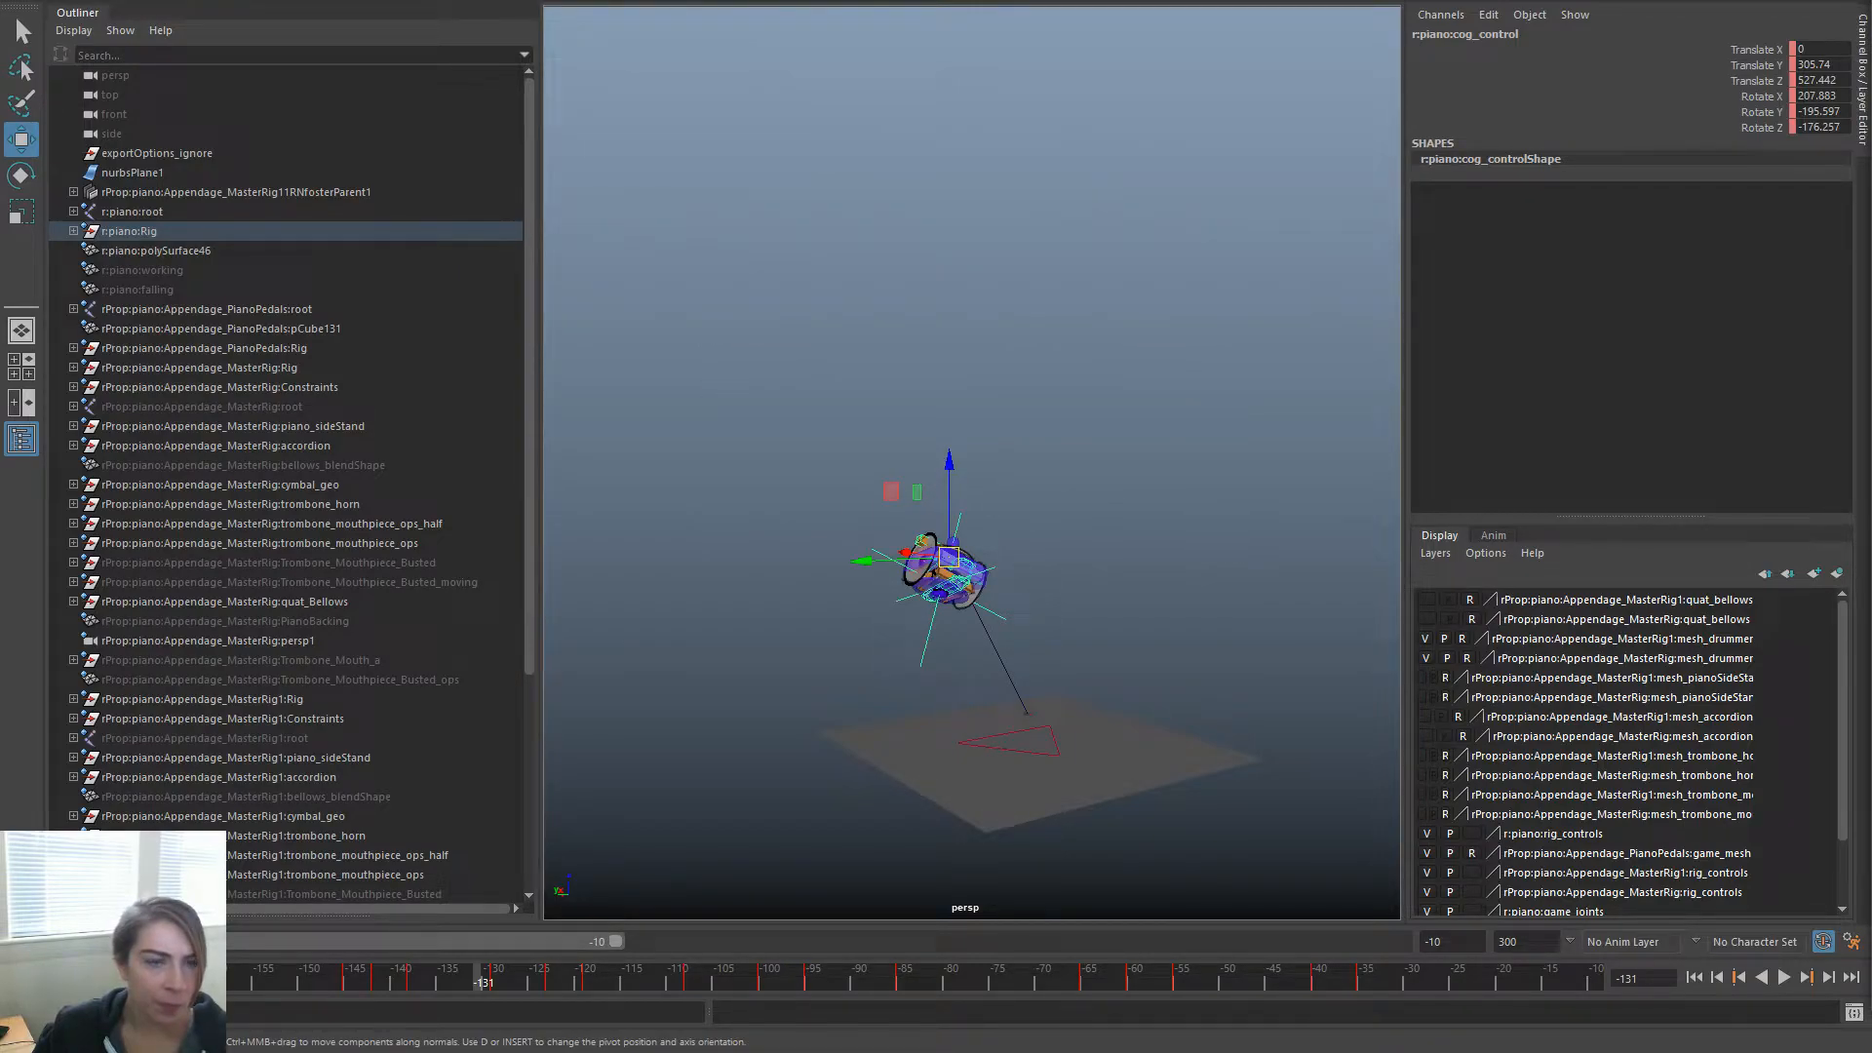
Try to open the Shelf Editor
left_click(48, 1)
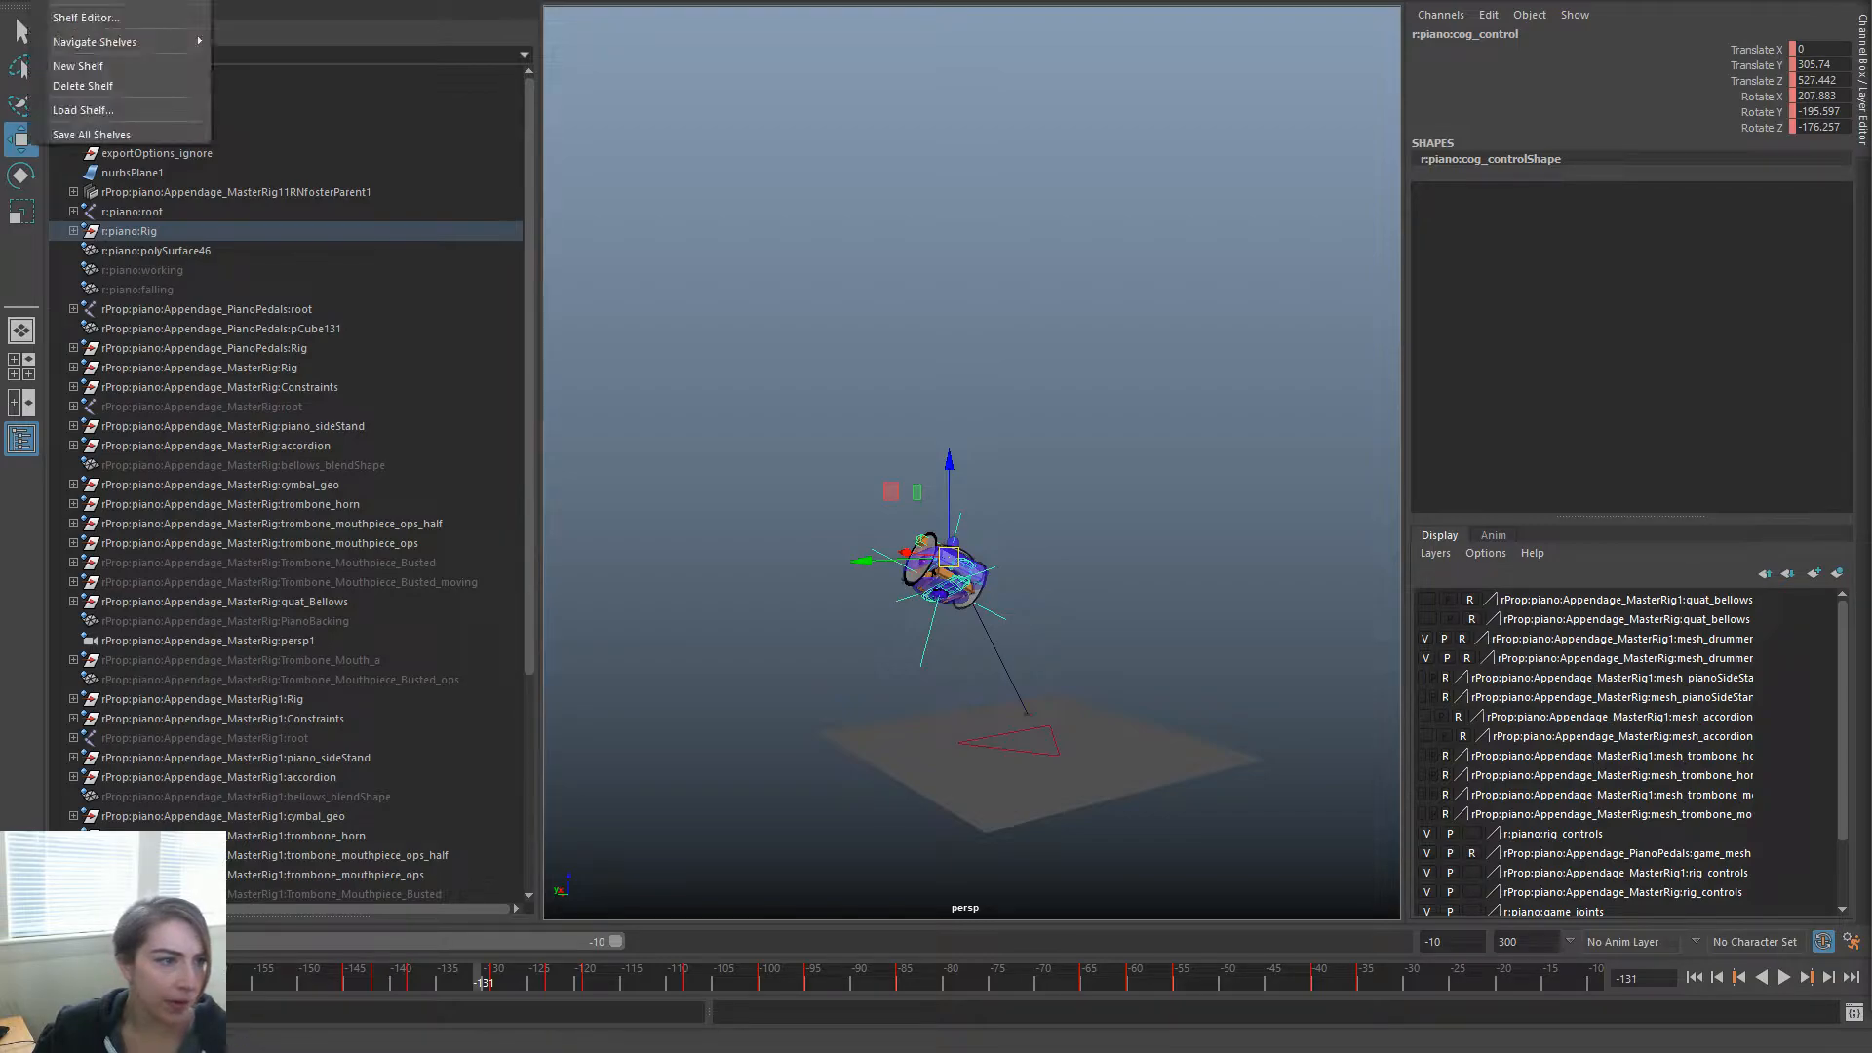
left_click(146, 18)
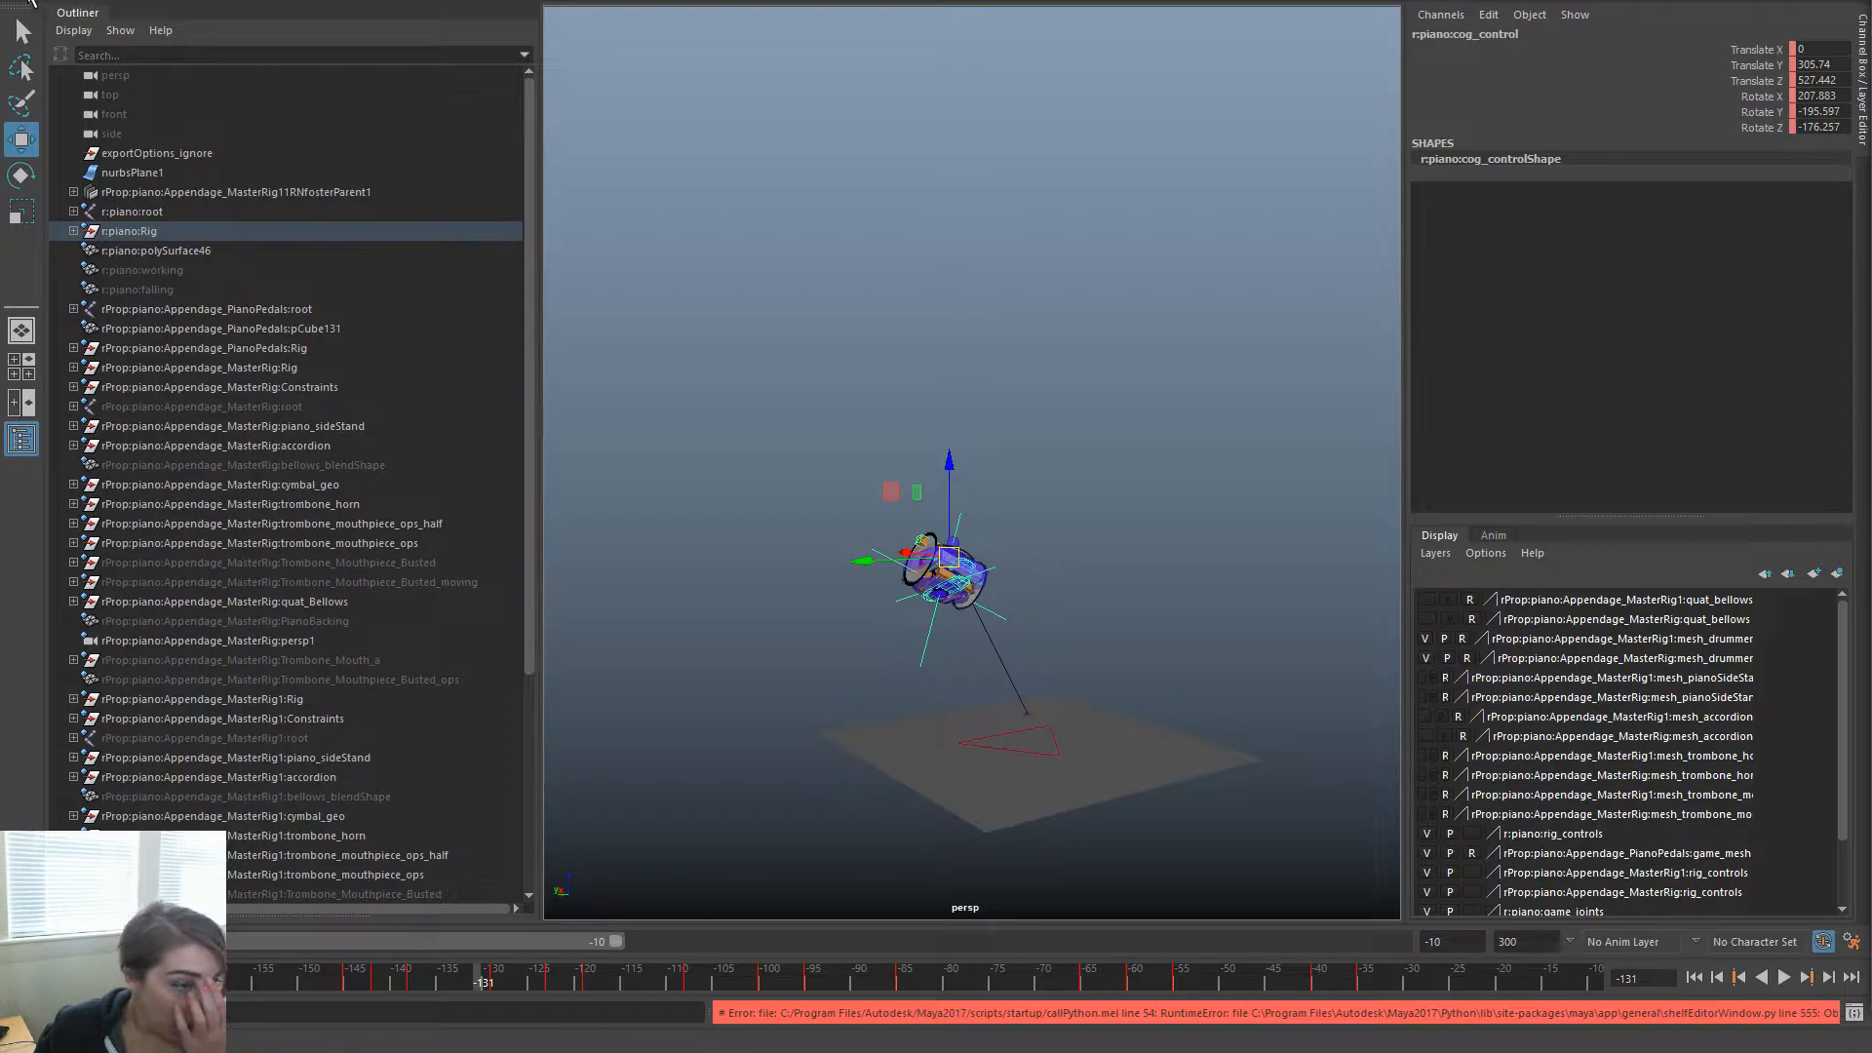
left_click(34, 3)
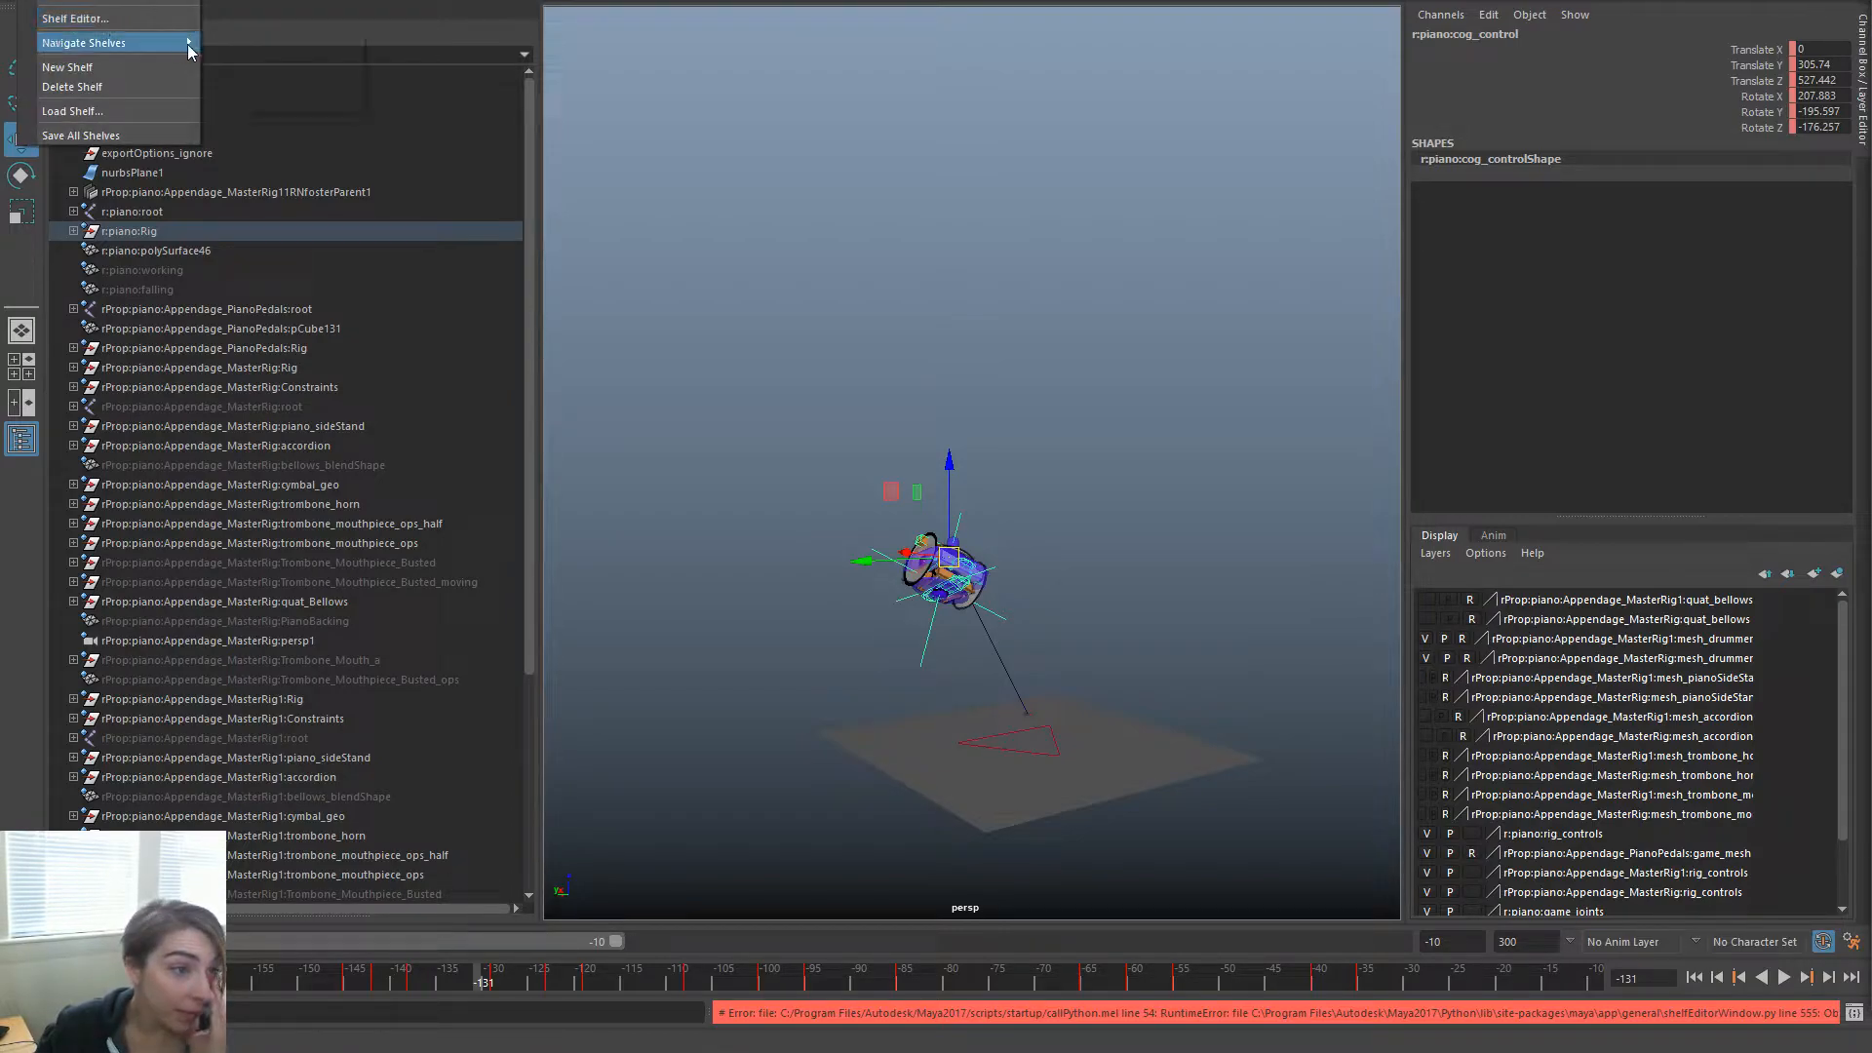
left_click(1053, 166)
left_click(1054, 165)
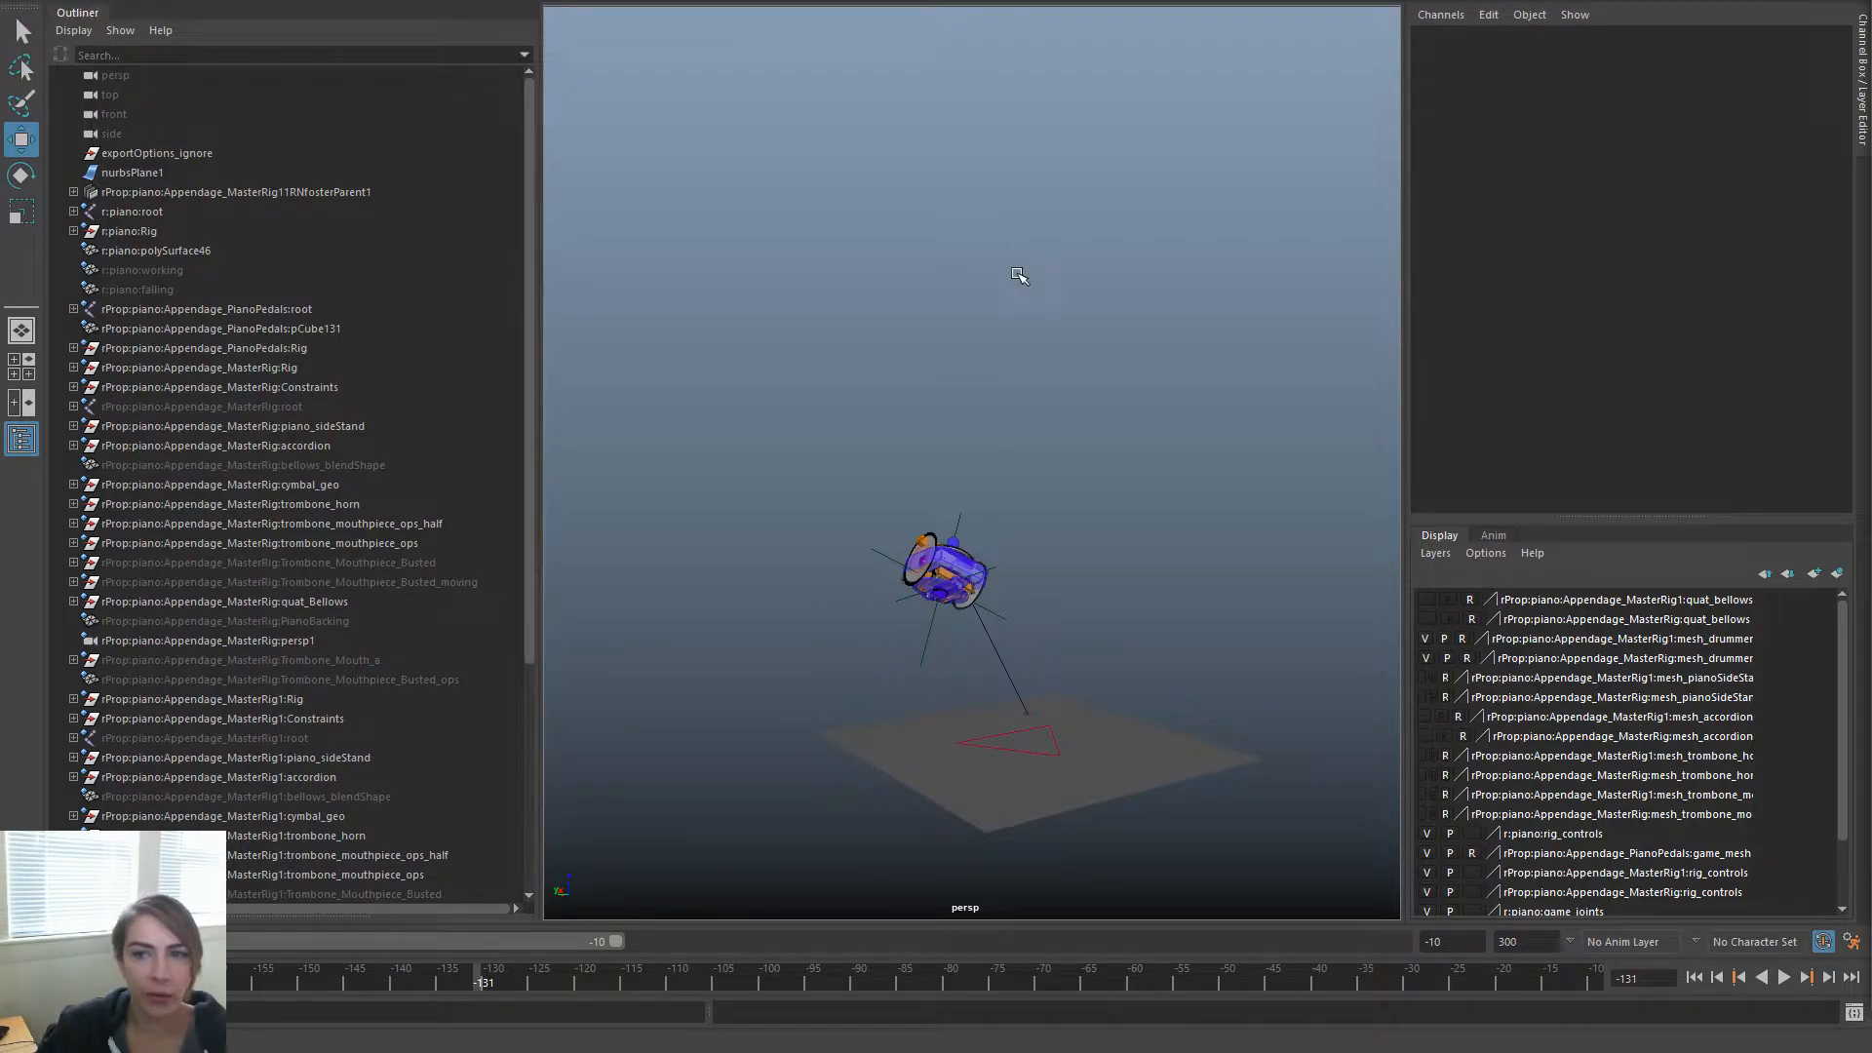
Turn on ghosting for the piano's cog control with Ghost Selected and scrub to frame -137
key("space")
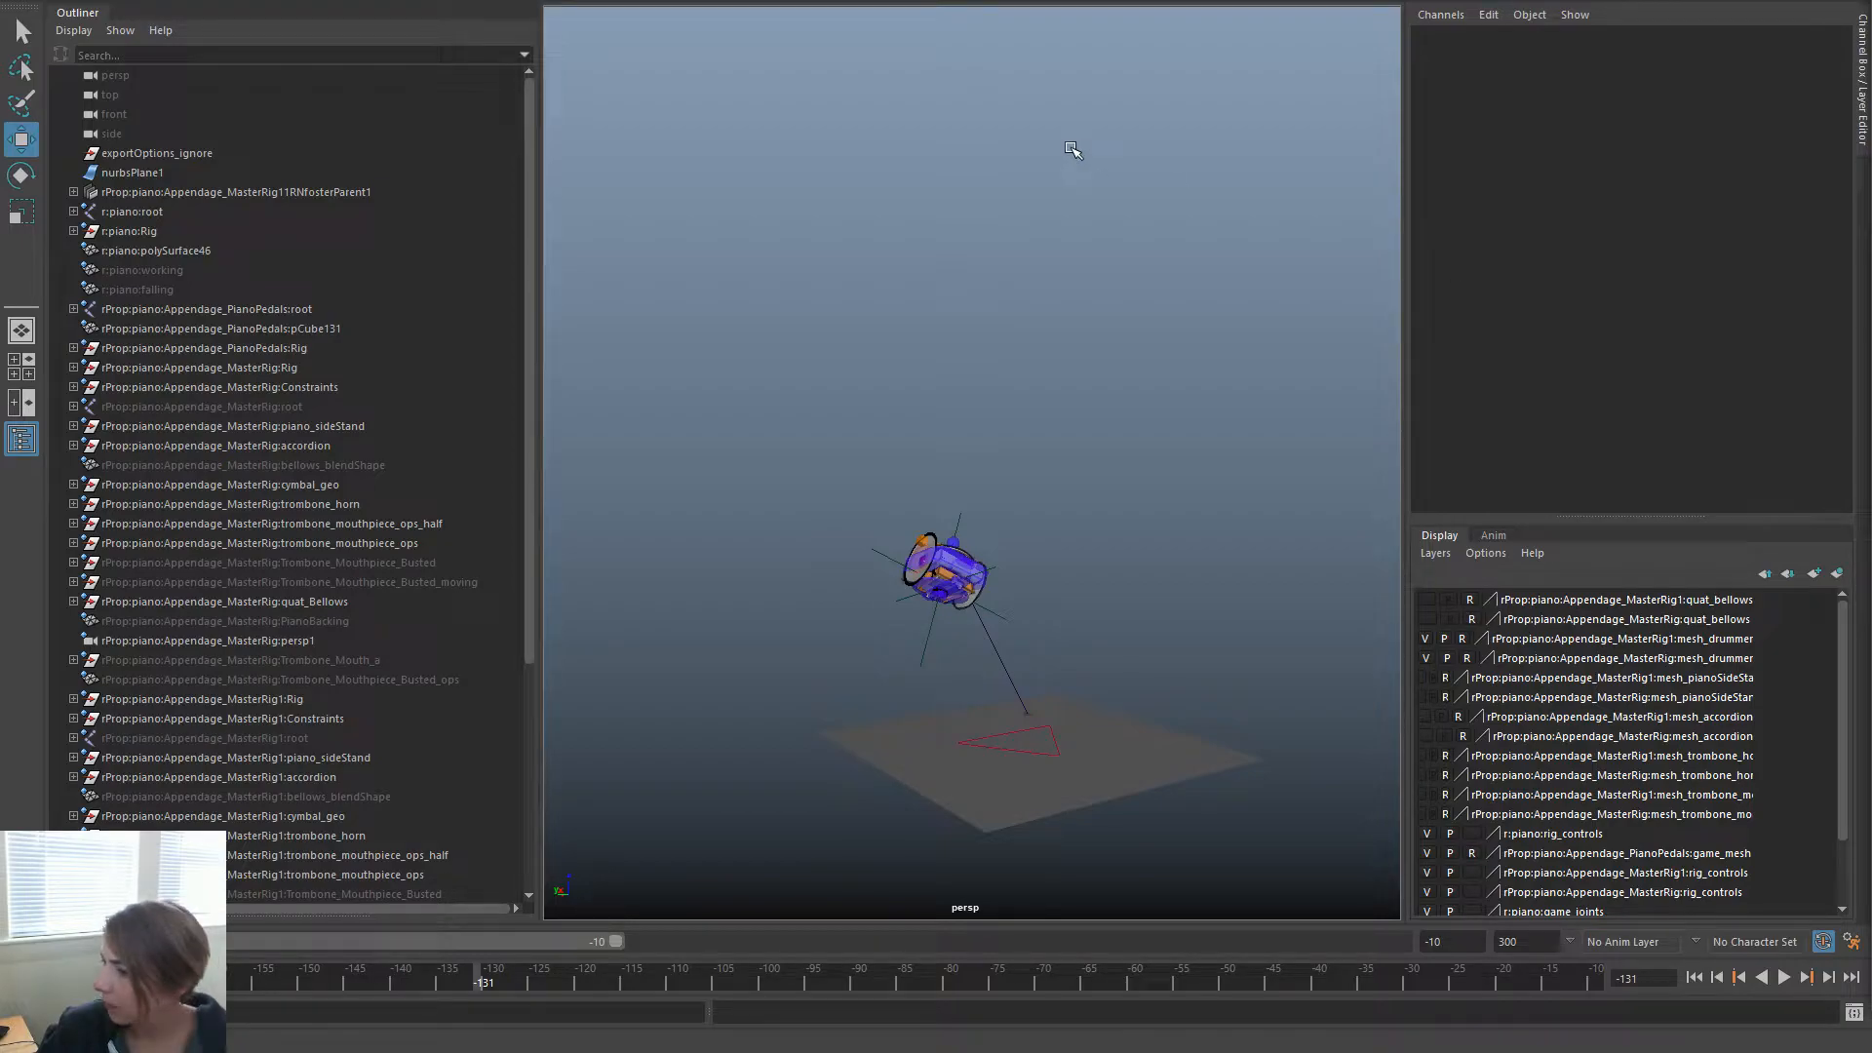
key("space")
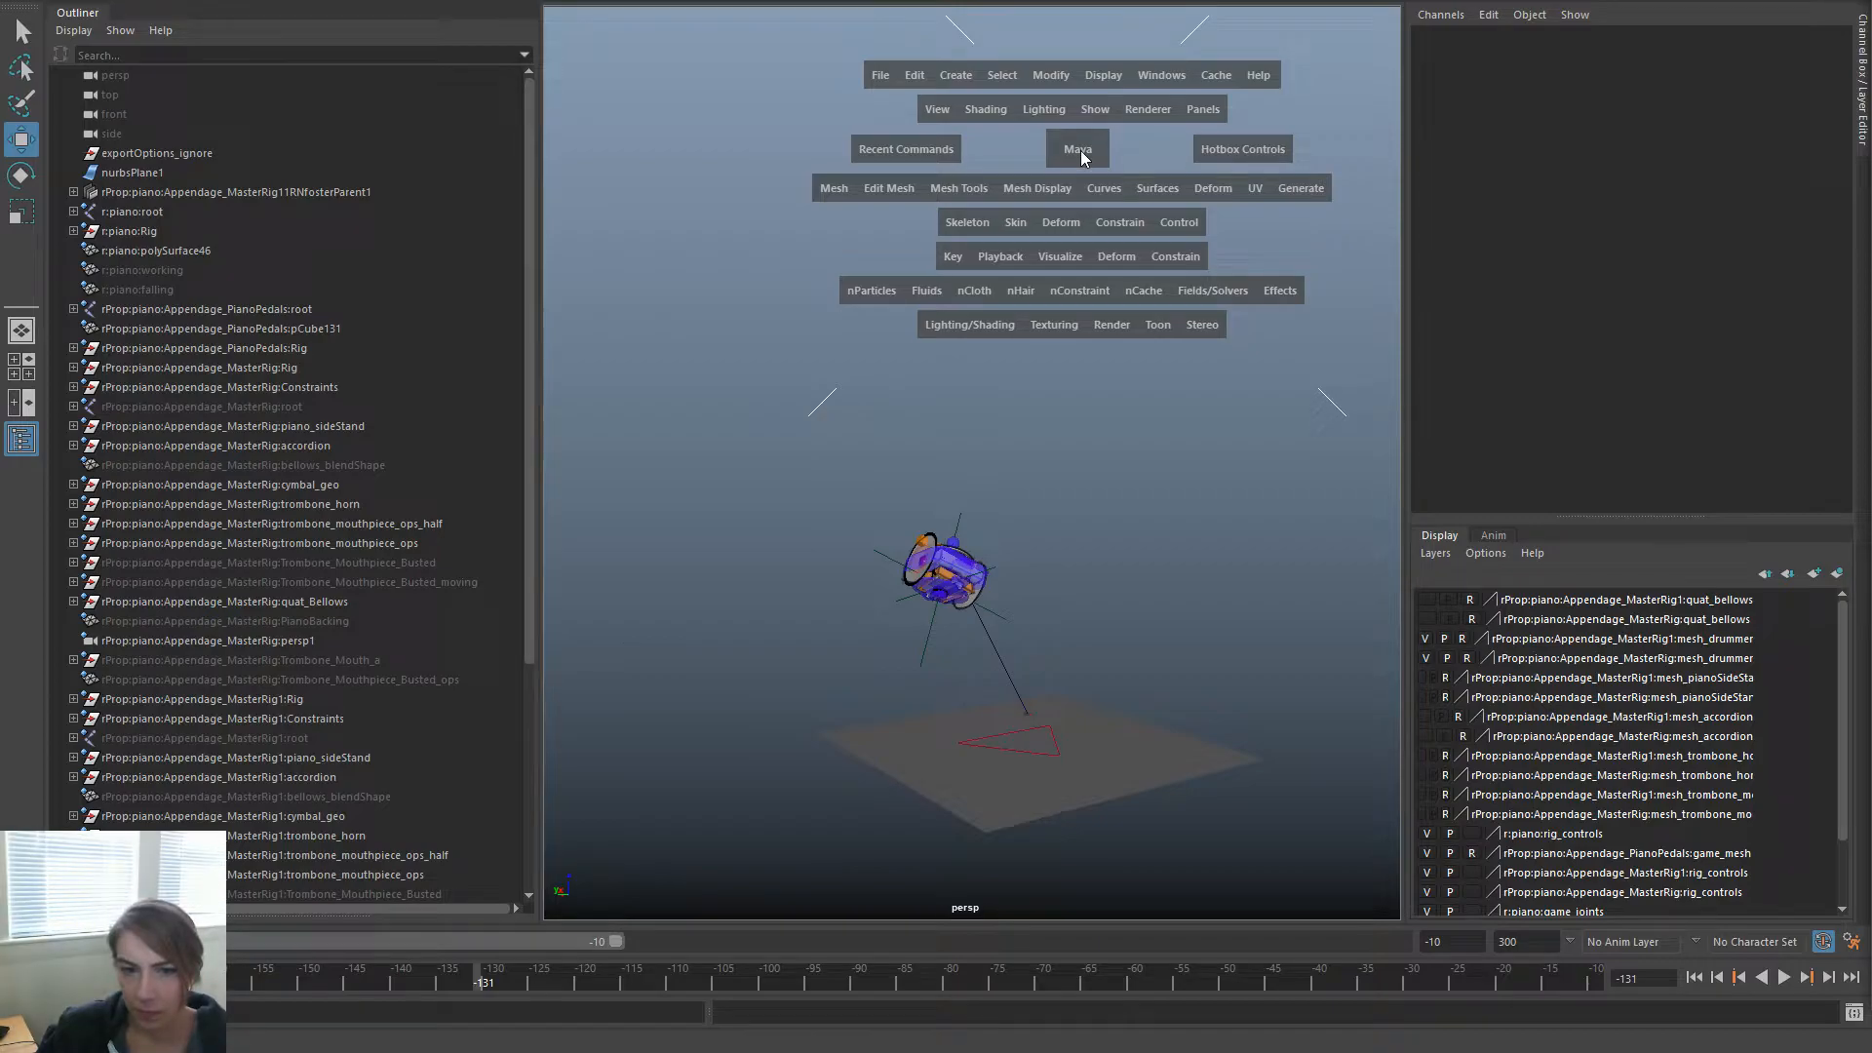
left_click(1062, 253)
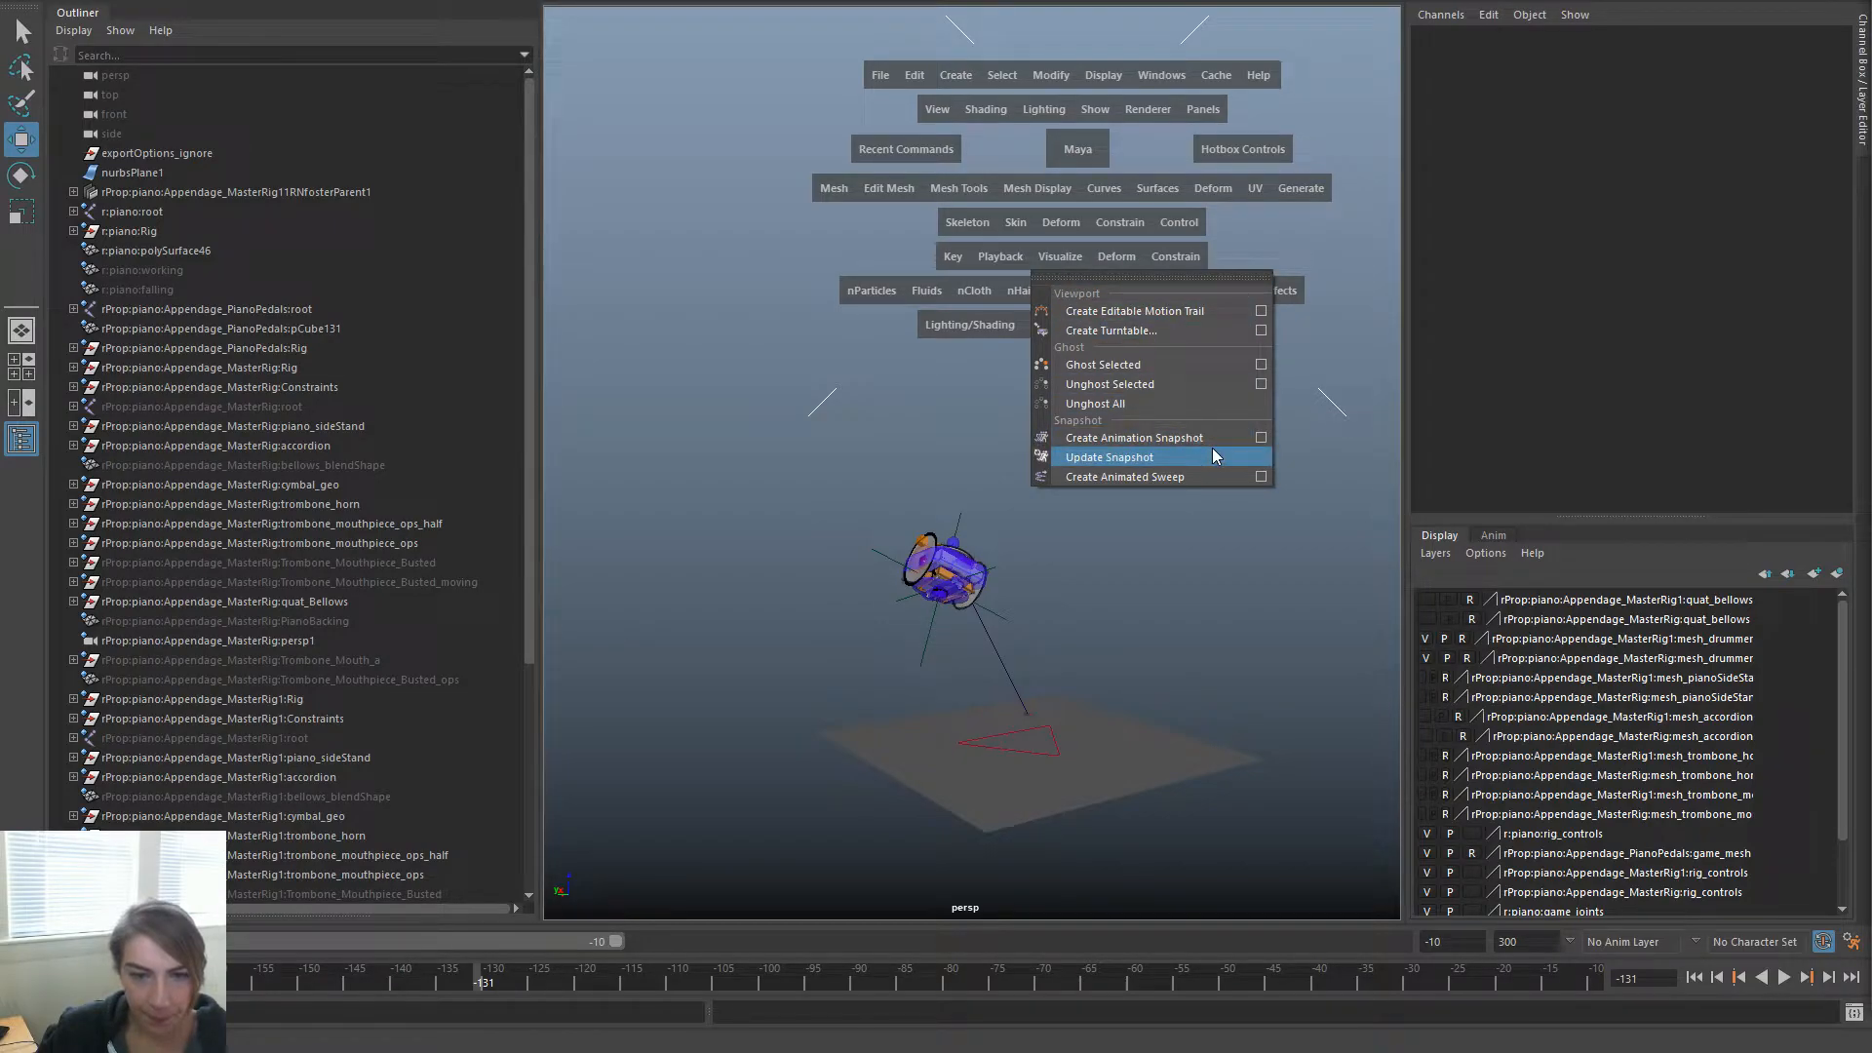
left_click(970, 441)
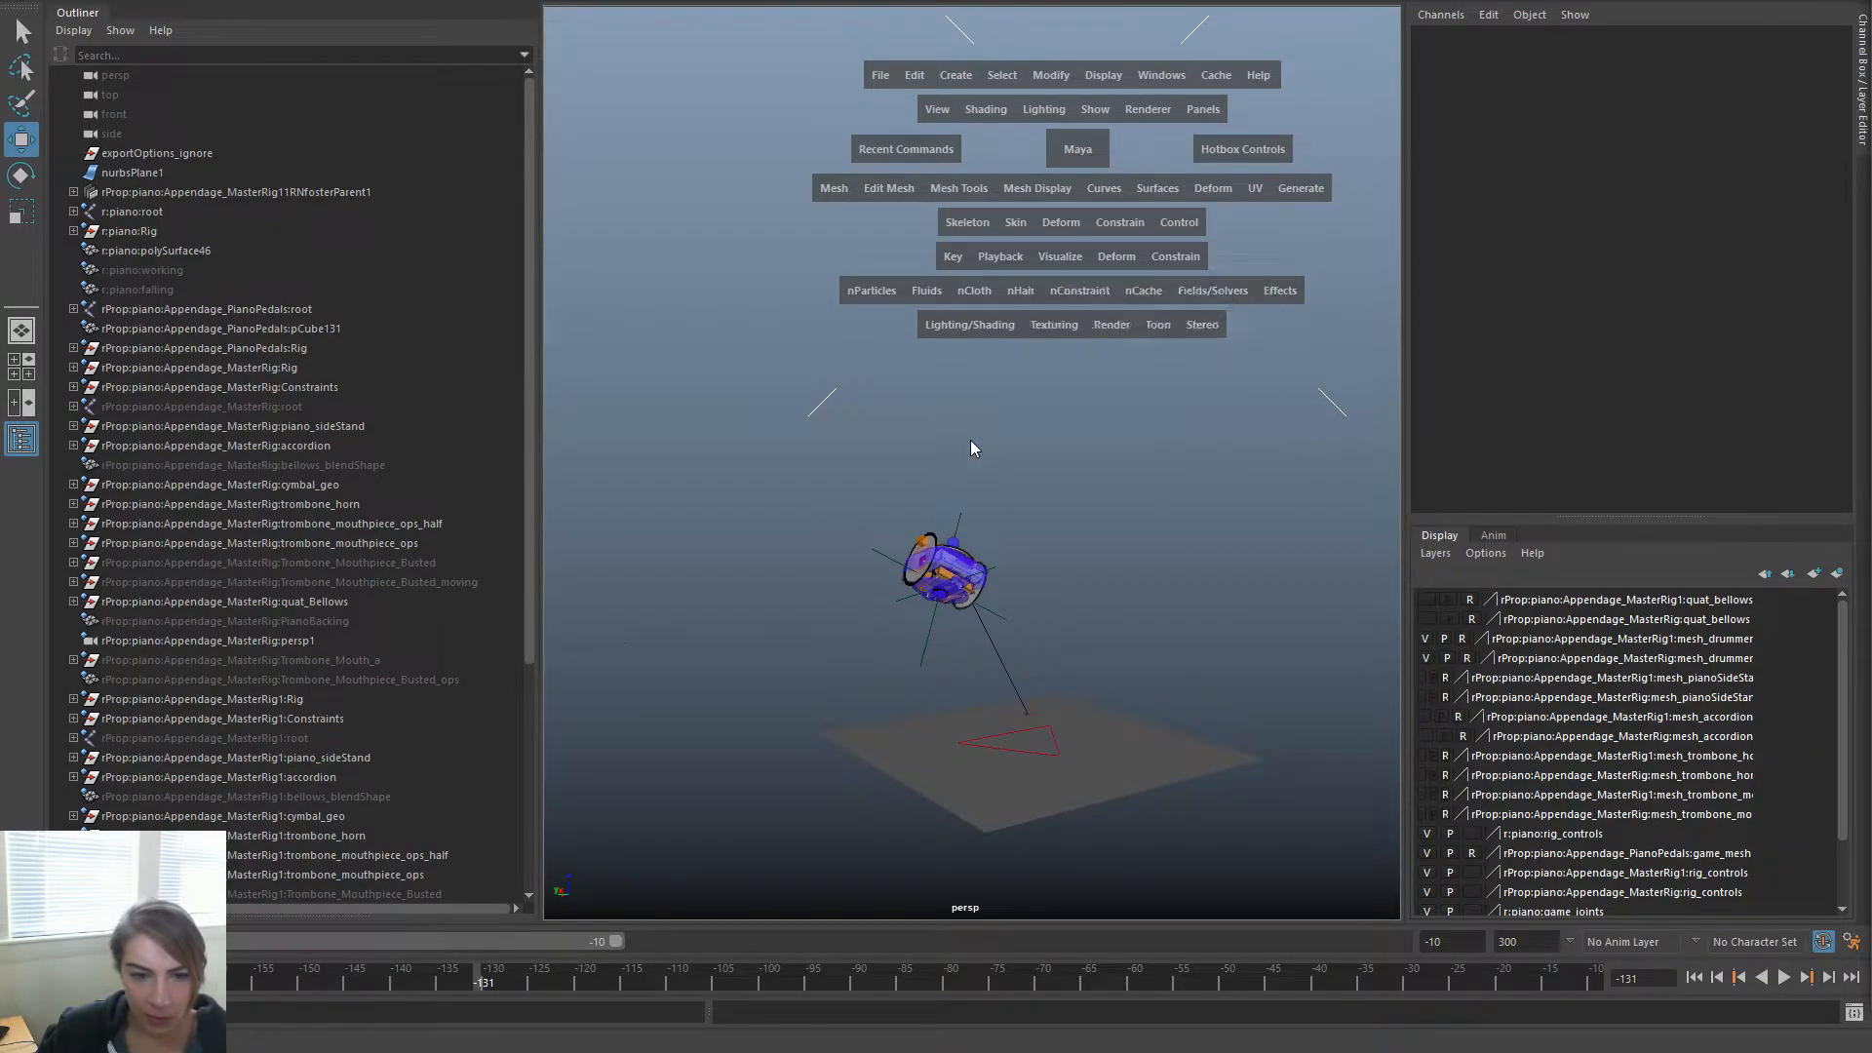
left_click(917, 542)
key("space")
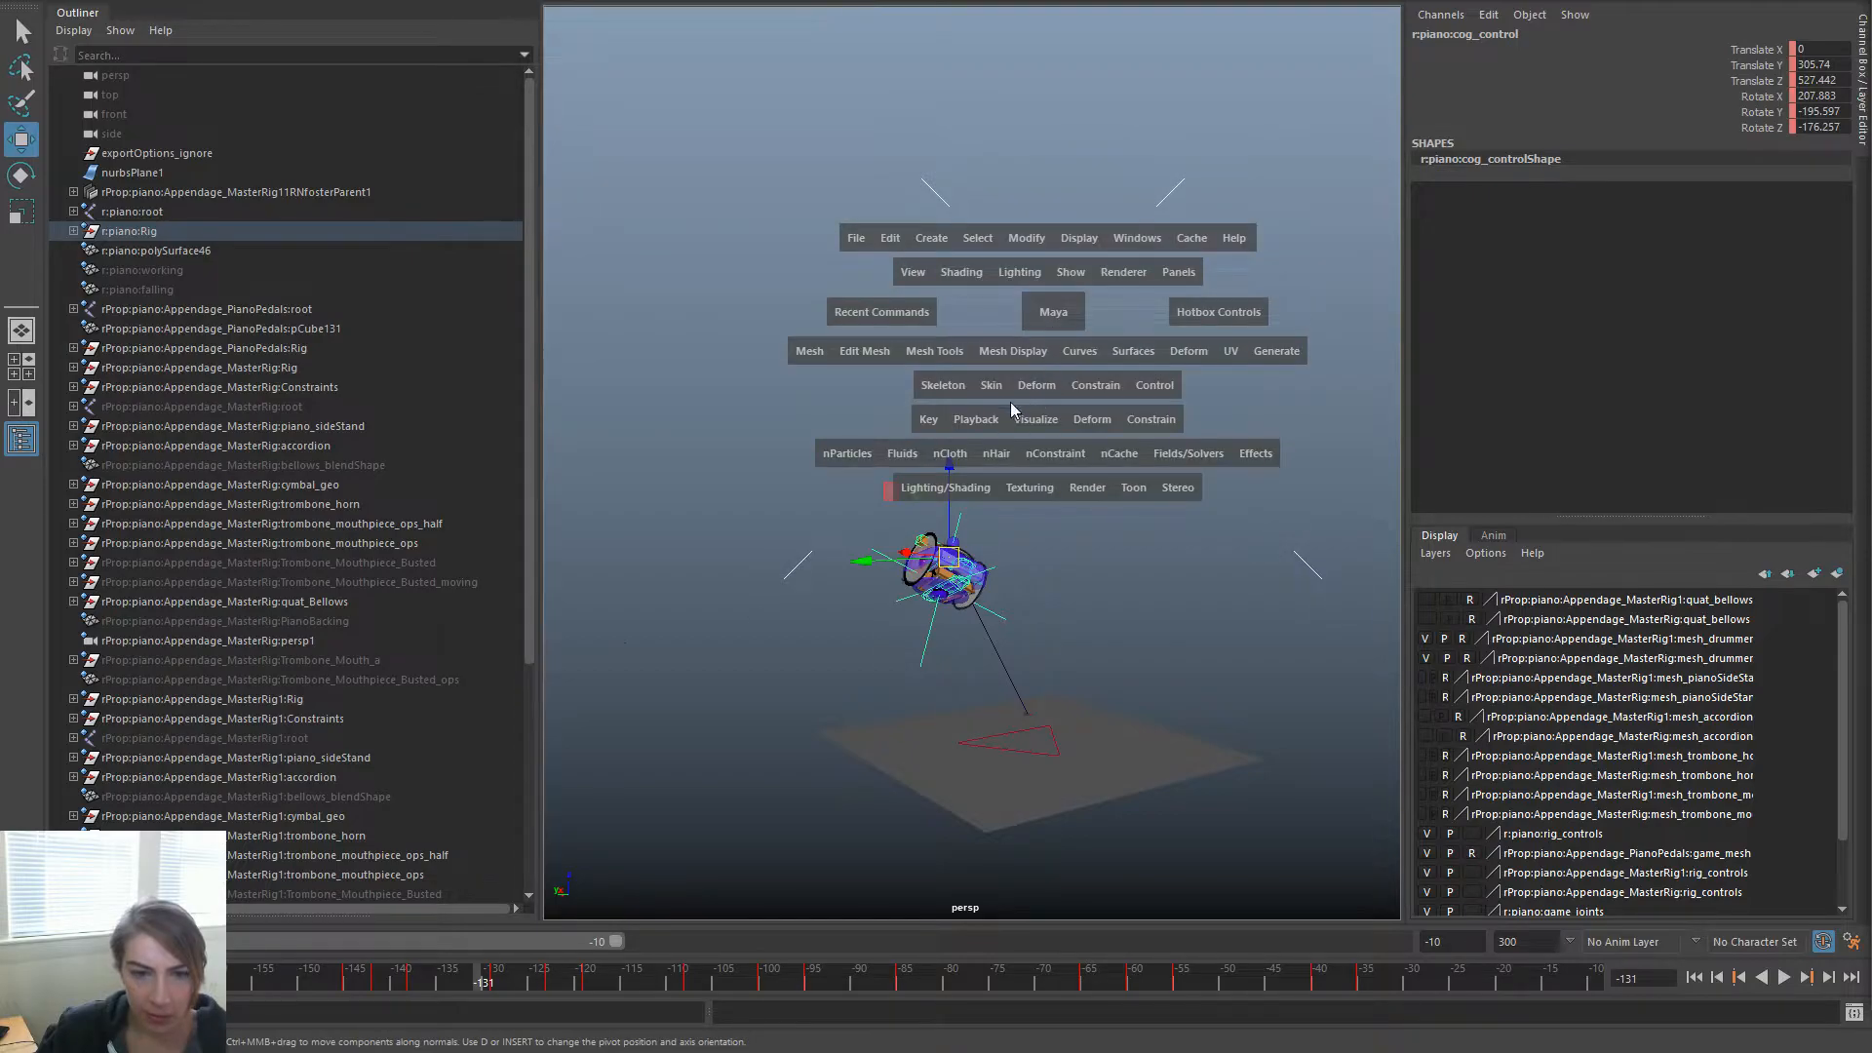
left_click(1033, 420)
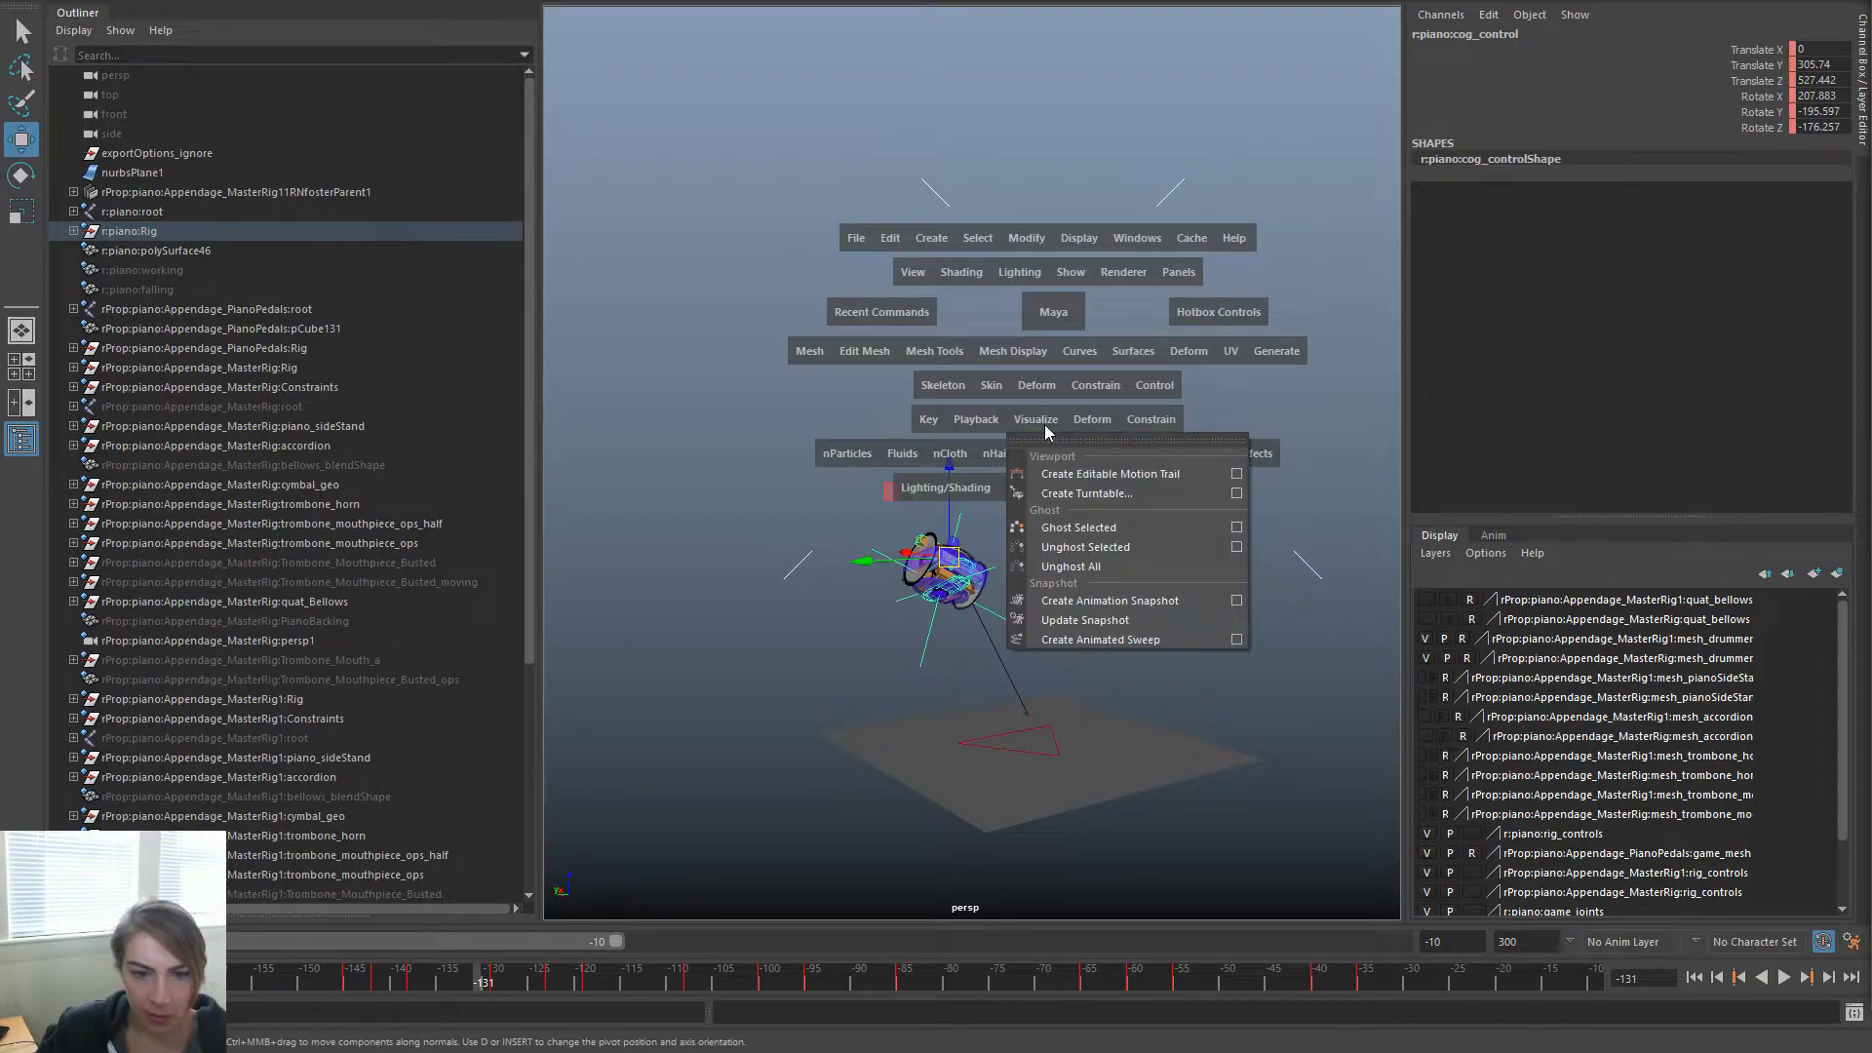
left_click(1235, 529)
left_click(1327, 333)
mouse_move(415, 985)
left_mouse_down()
mouse_move(351, 985)
mouse_move(432, 985)
mouse_move(407, 985)
left_mouse_up()
left_click(1578, 5)
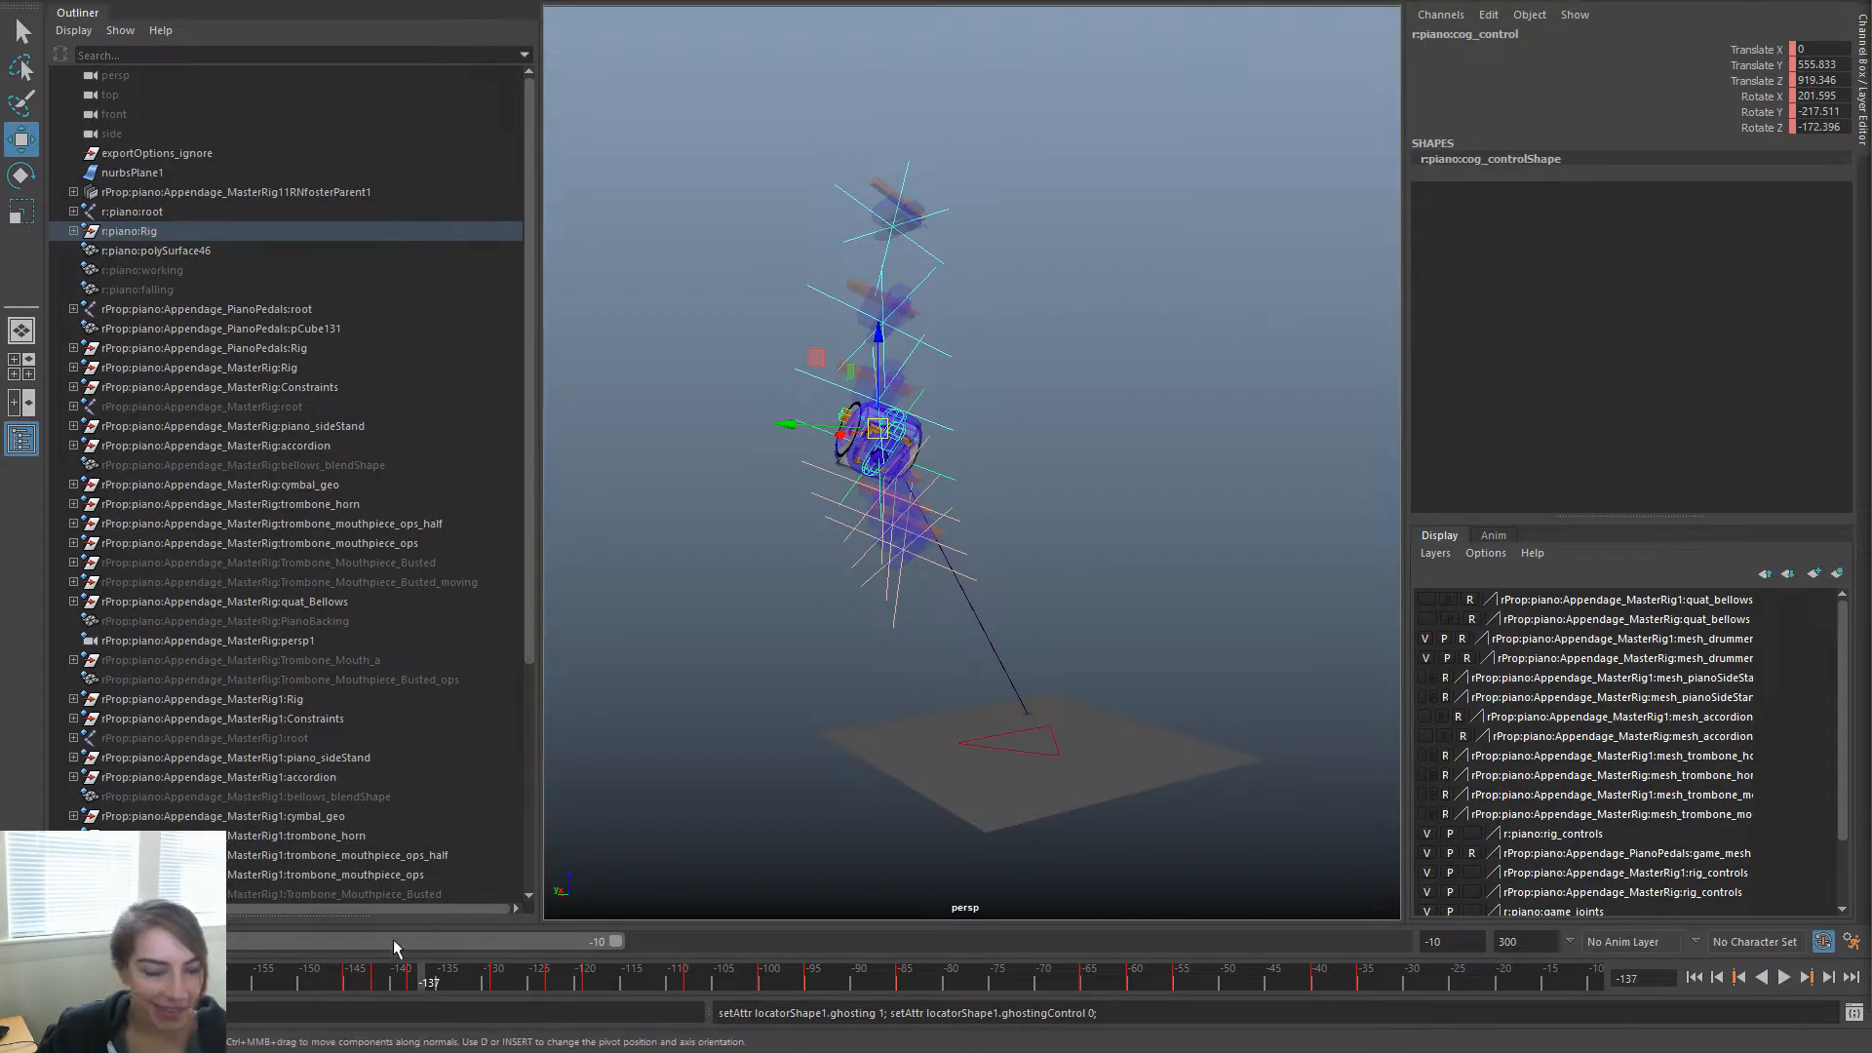
Review the ghosted fall in playback and at frame -140, then deselect the cog control and play it again
key("alt+v")
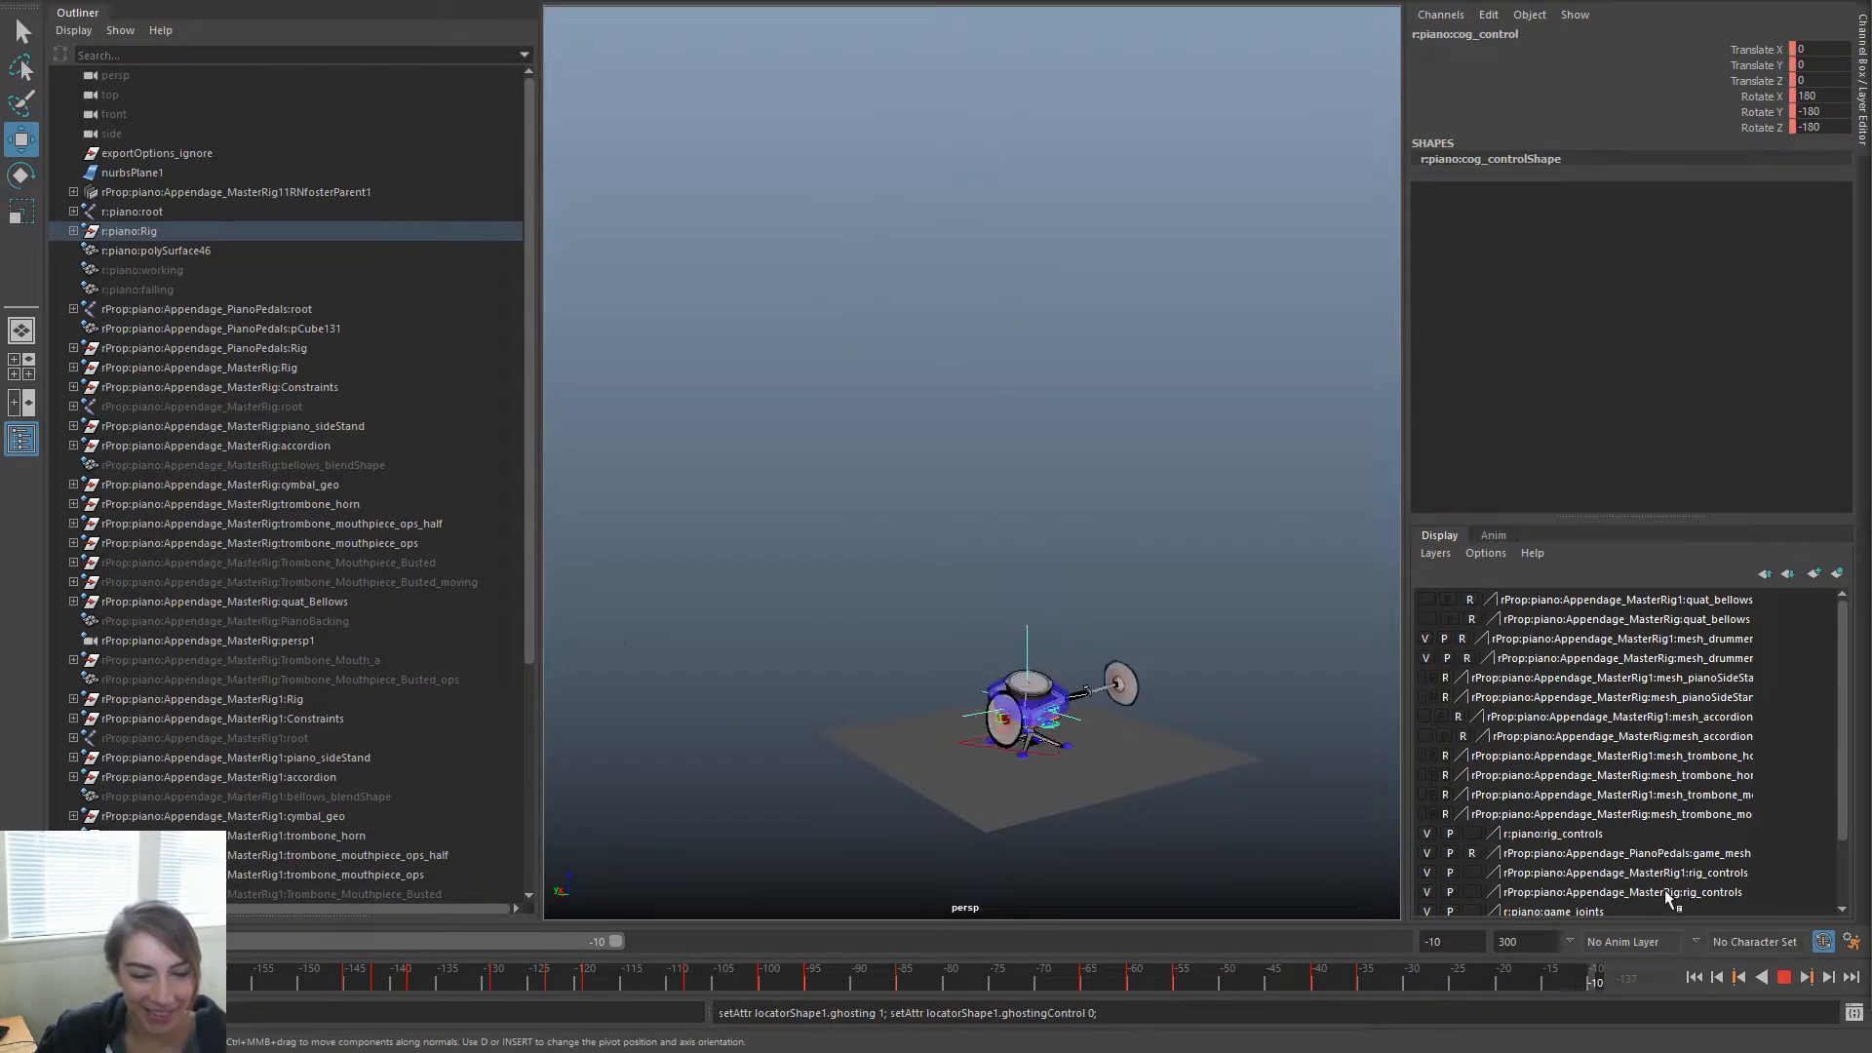
mouse_move(405, 975)
left_mouse_down()
mouse_move(270, 899)
mouse_move(397, 868)
left_mouse_up()
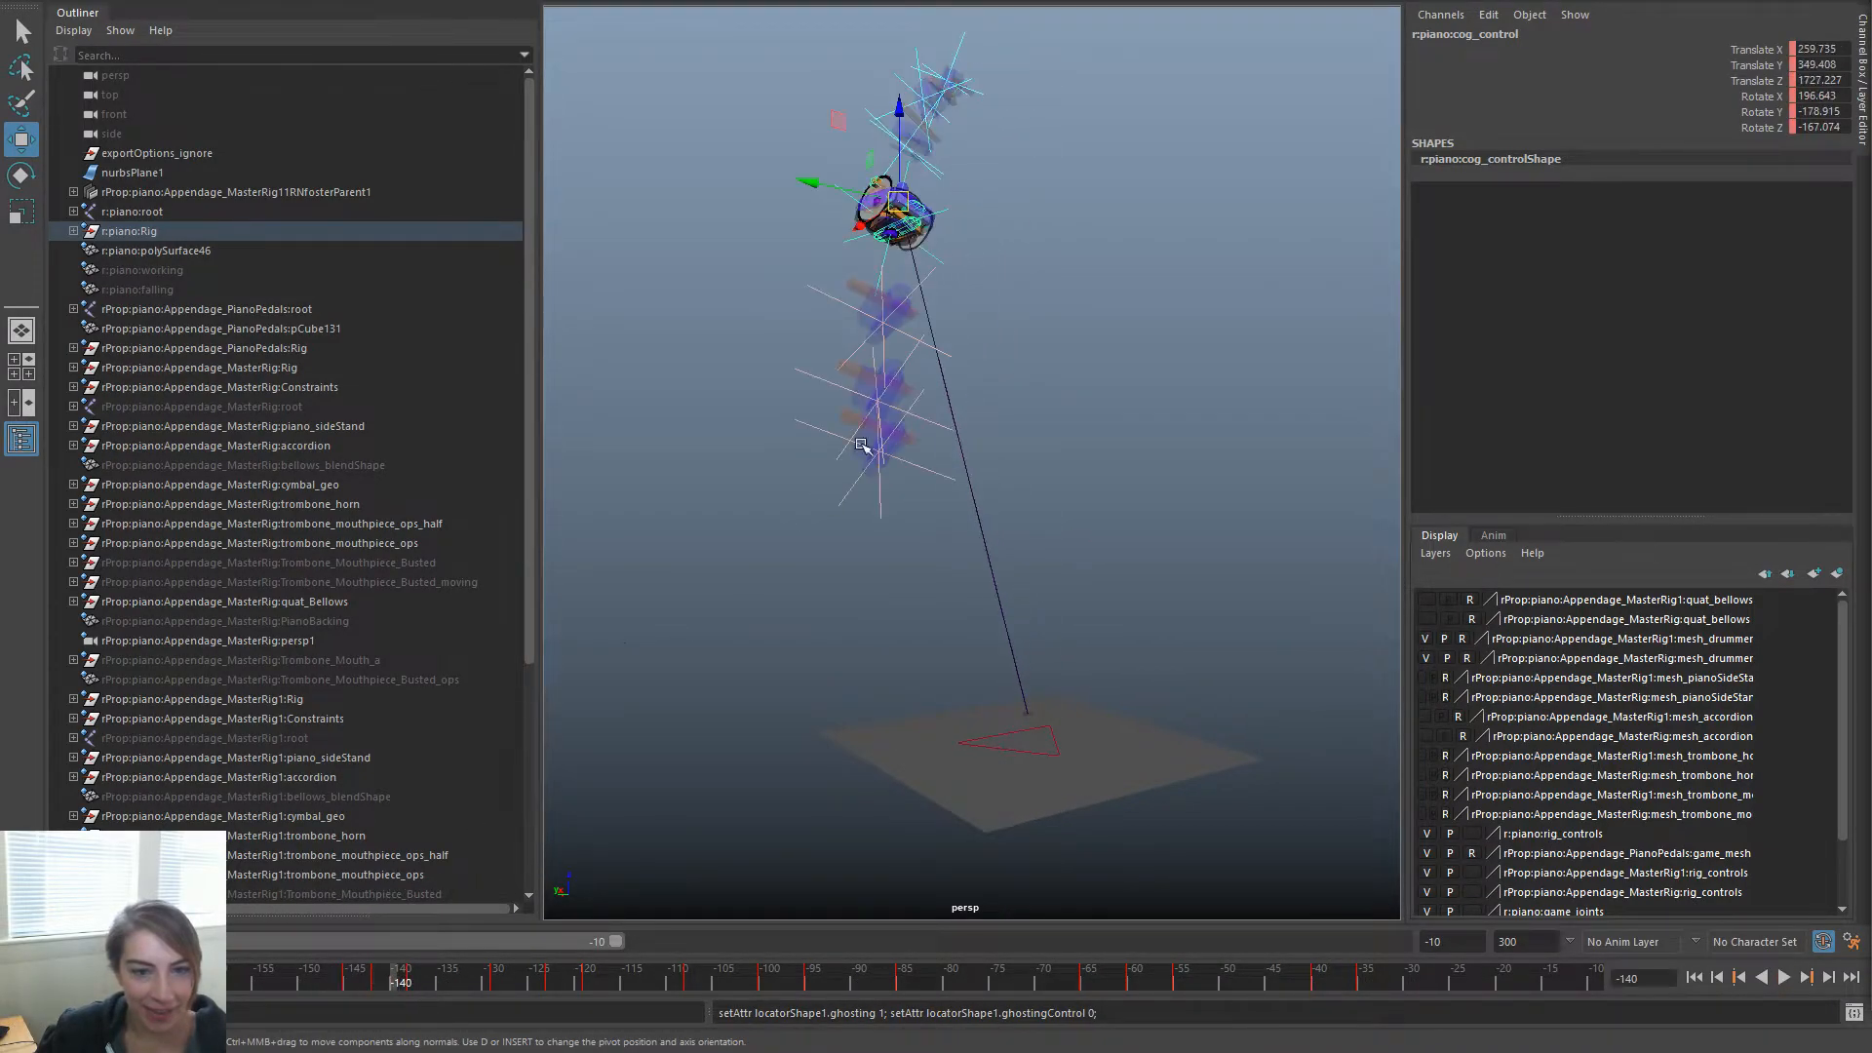
left_click(821, 281)
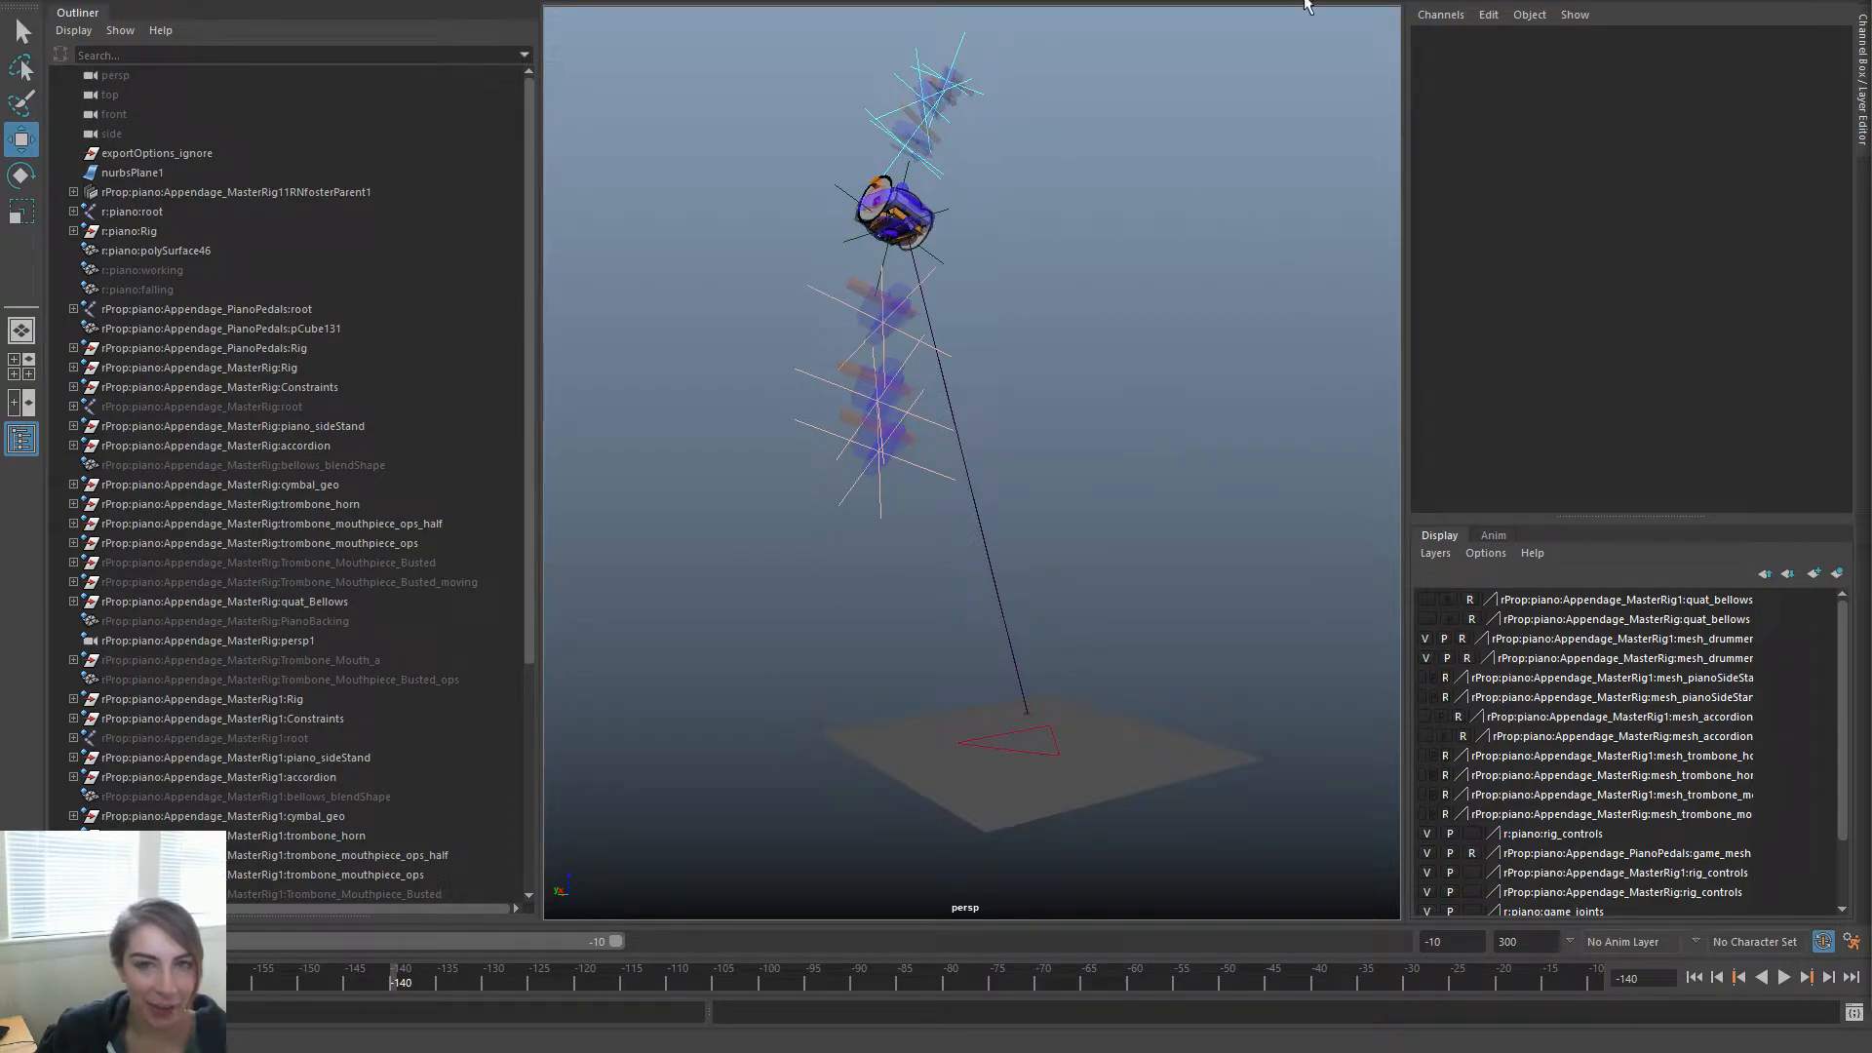
key("alt+v")
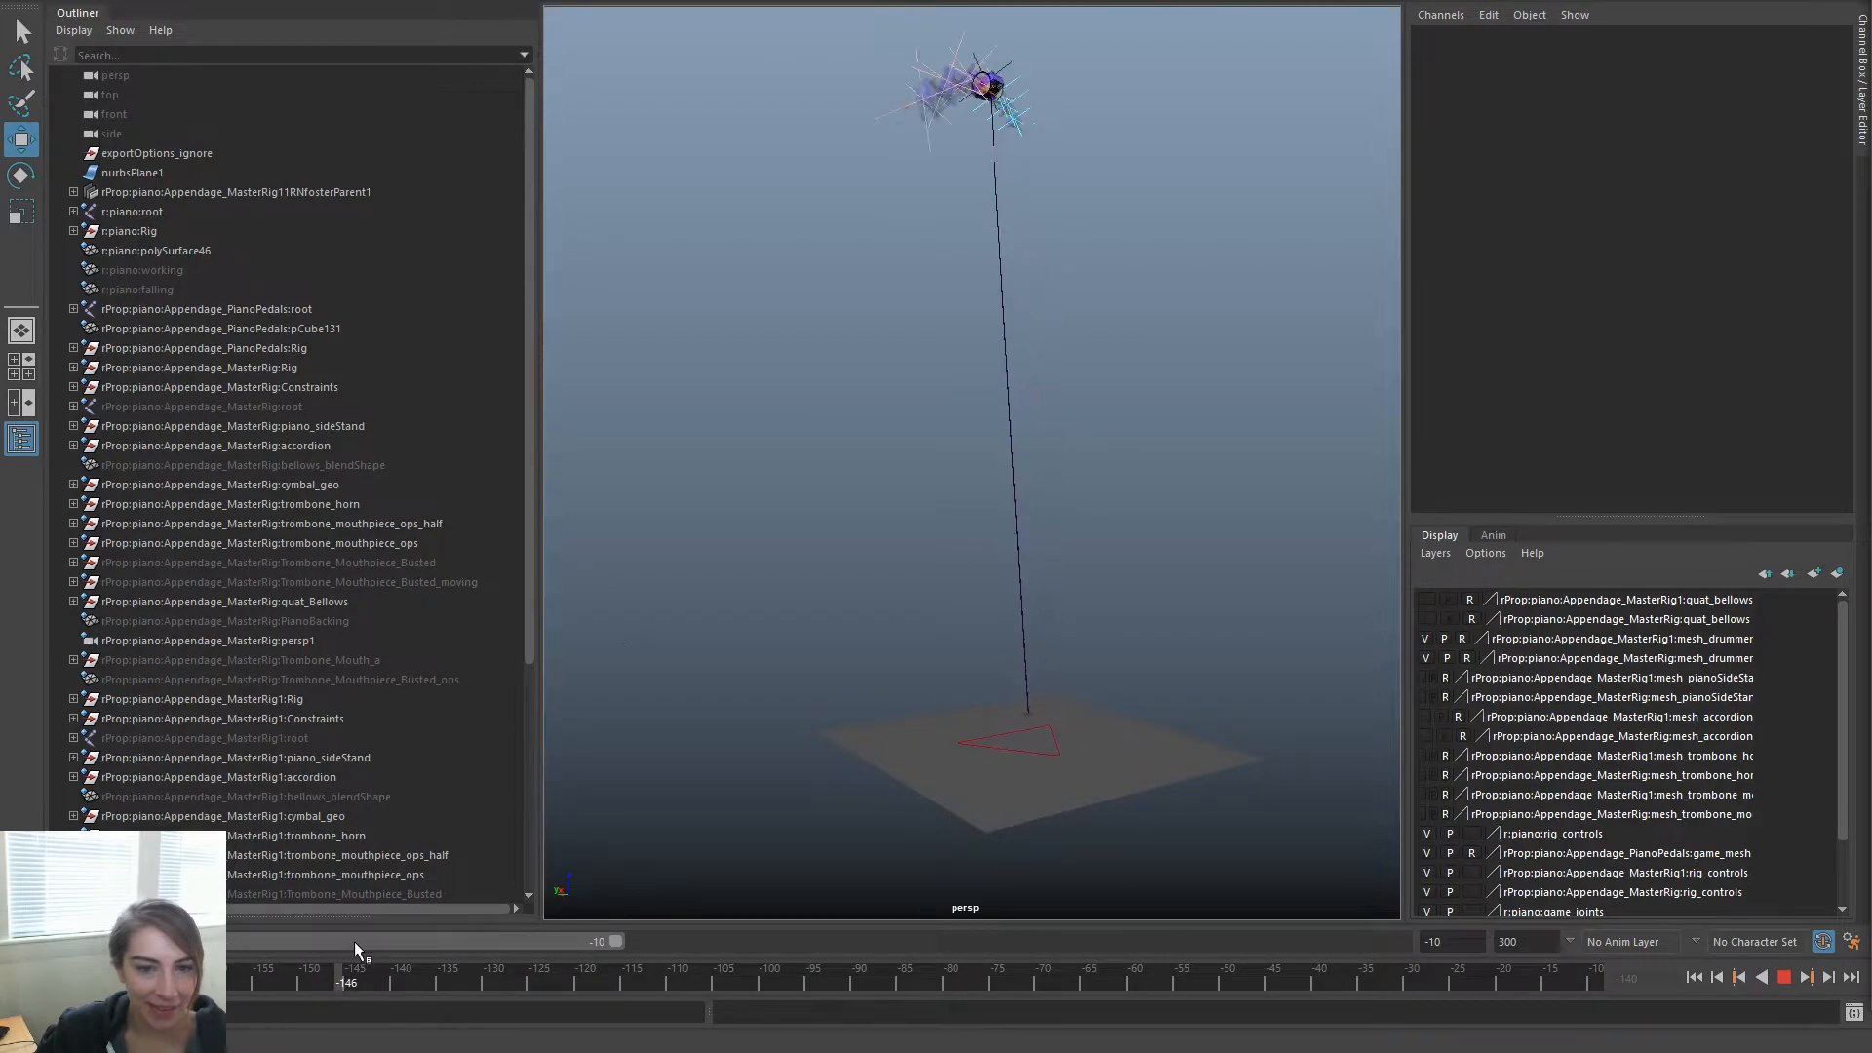
Return to frame -180 and save the Quat_Unlocked.ma scene
mouse_move(747, 963)
left_mouse_down()
mouse_move(1074, 934)
mouse_move(1533, 960)
mouse_move(58, 878)
left_mouse_up()
key("ctrl+s")
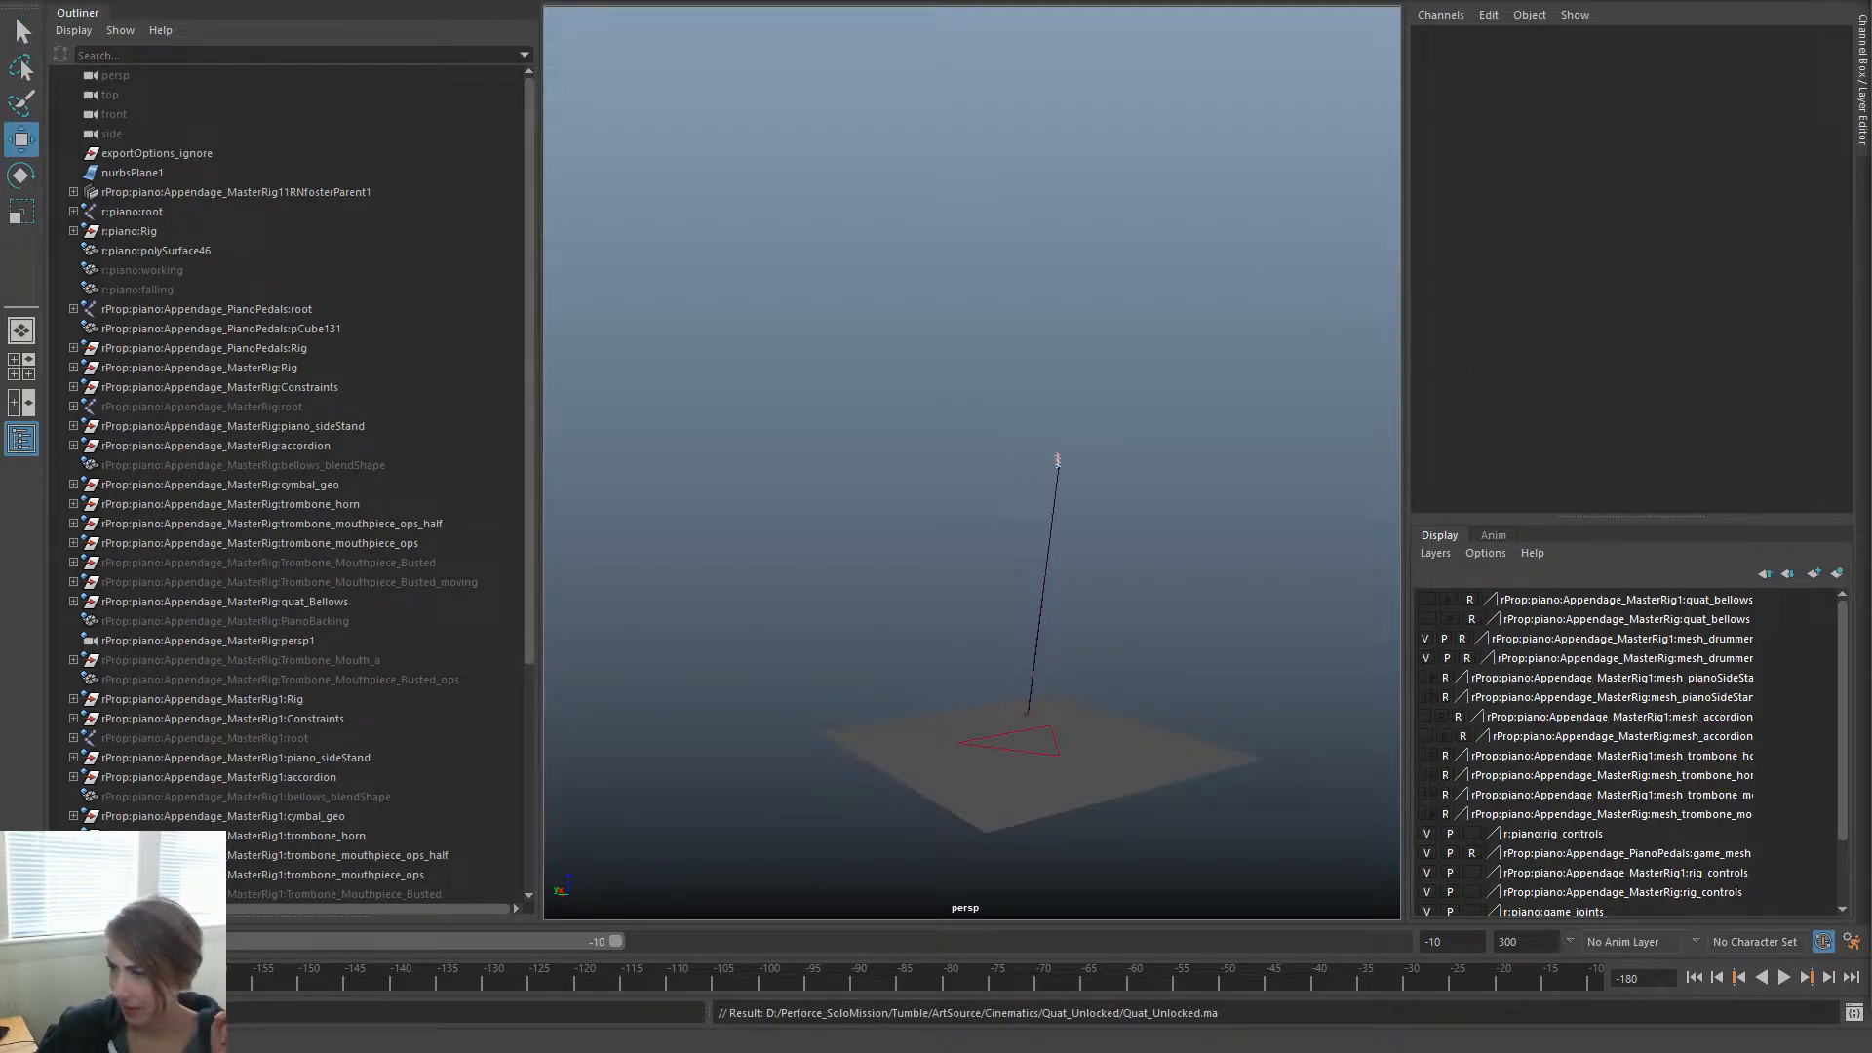
left_click_drag(34, 975, 1312, 975)
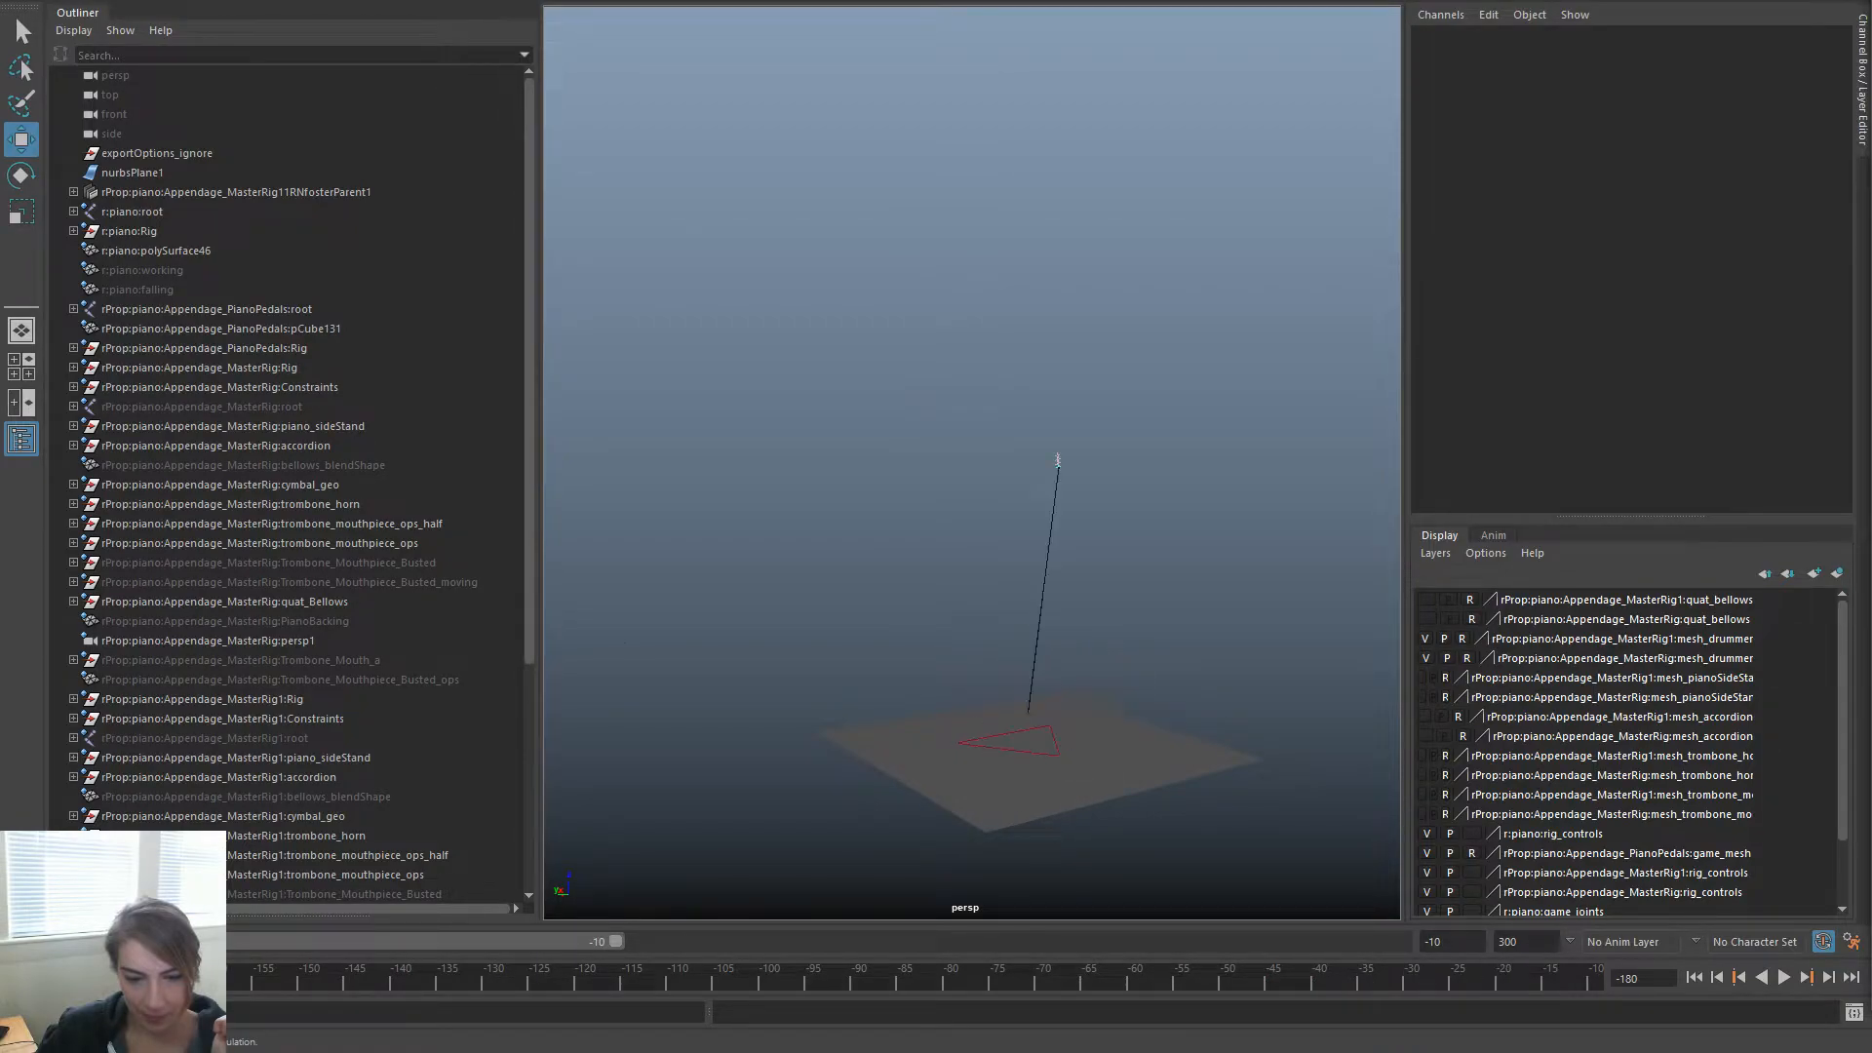
Switch to Unreal Editor, reimport the QuatUnlocked_Body animation and play the cinematic
key("w")
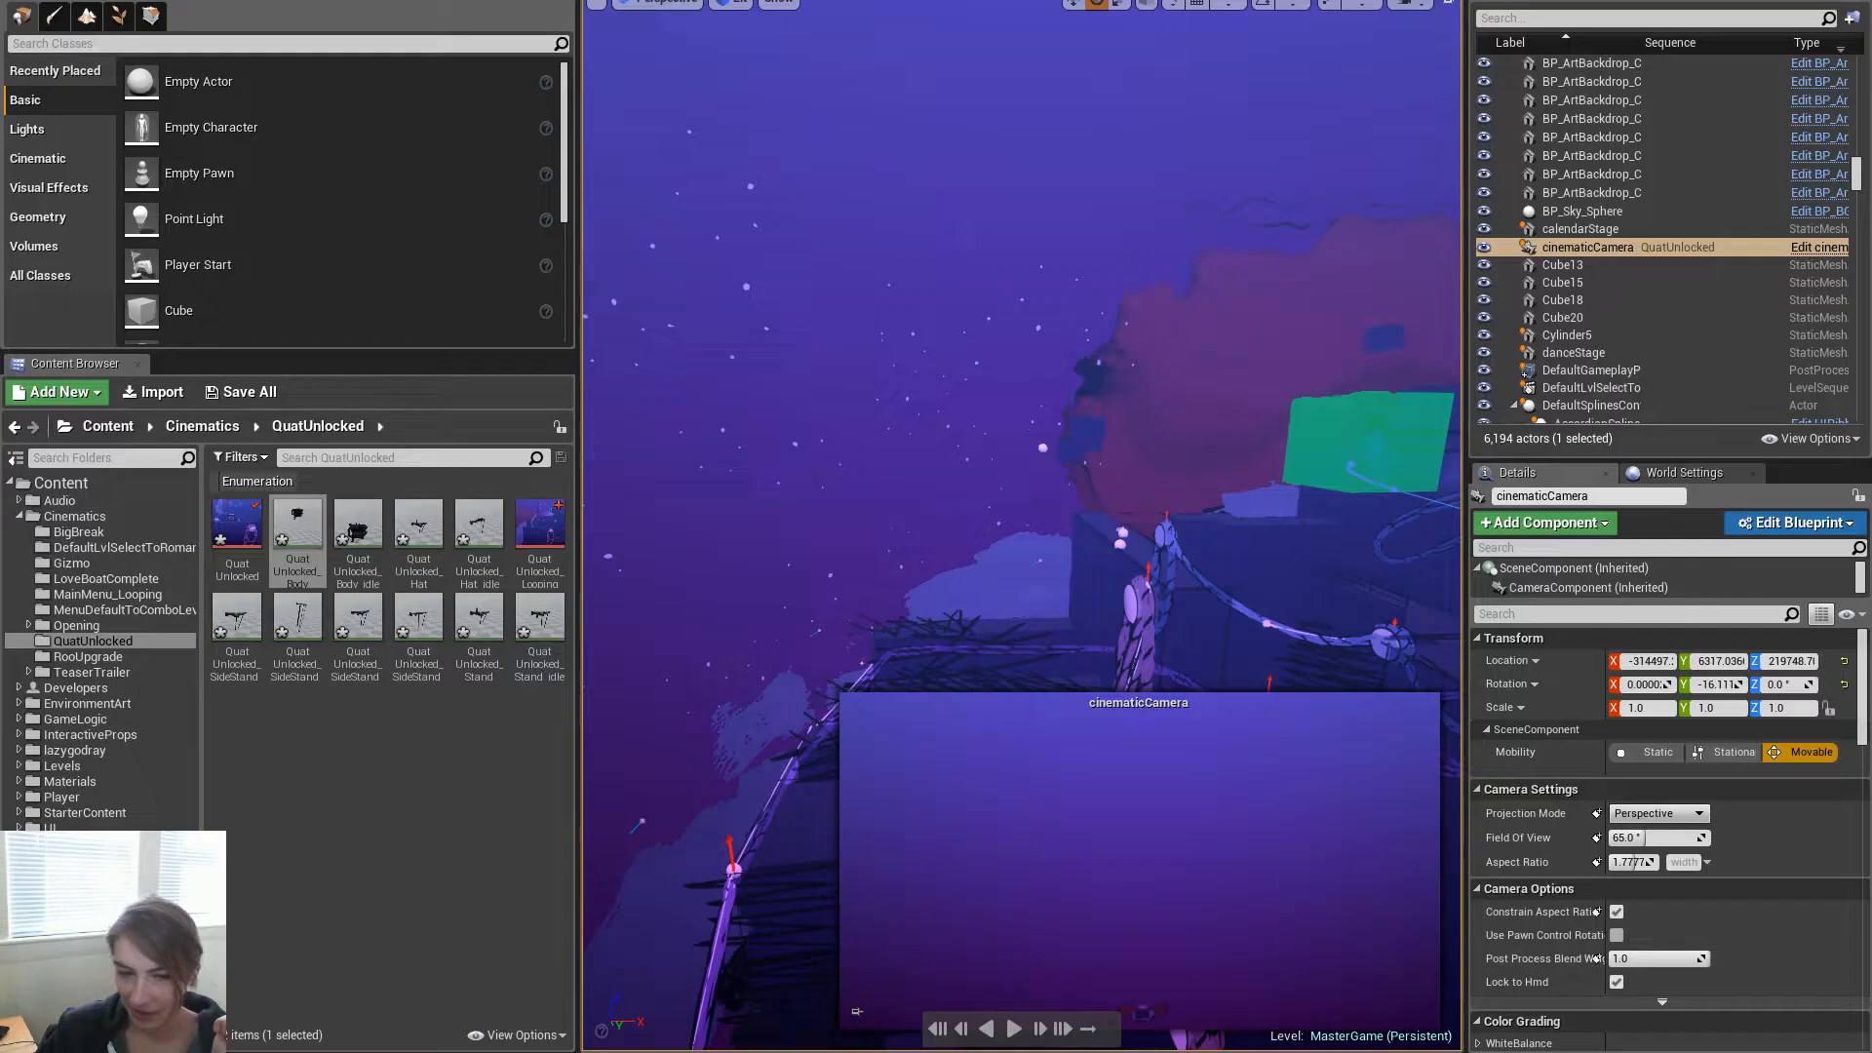
right_click(273, 555)
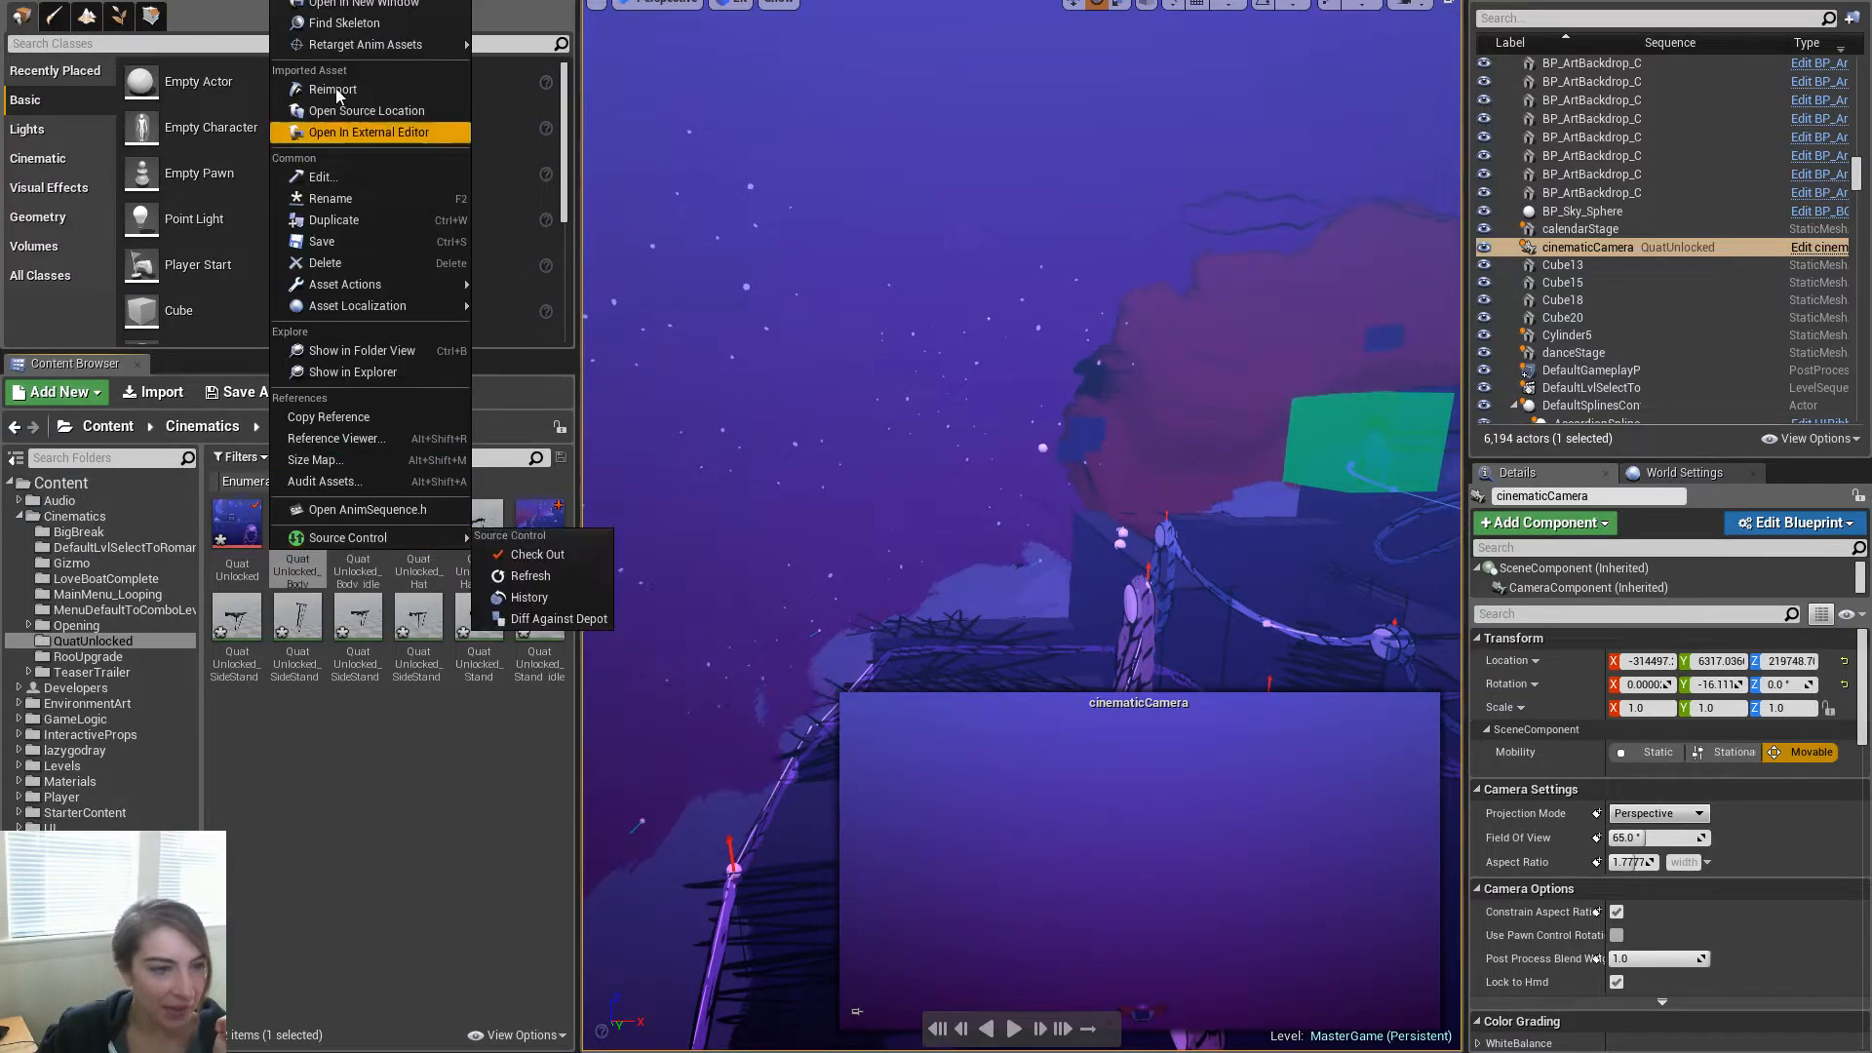
left_click(360, 86)
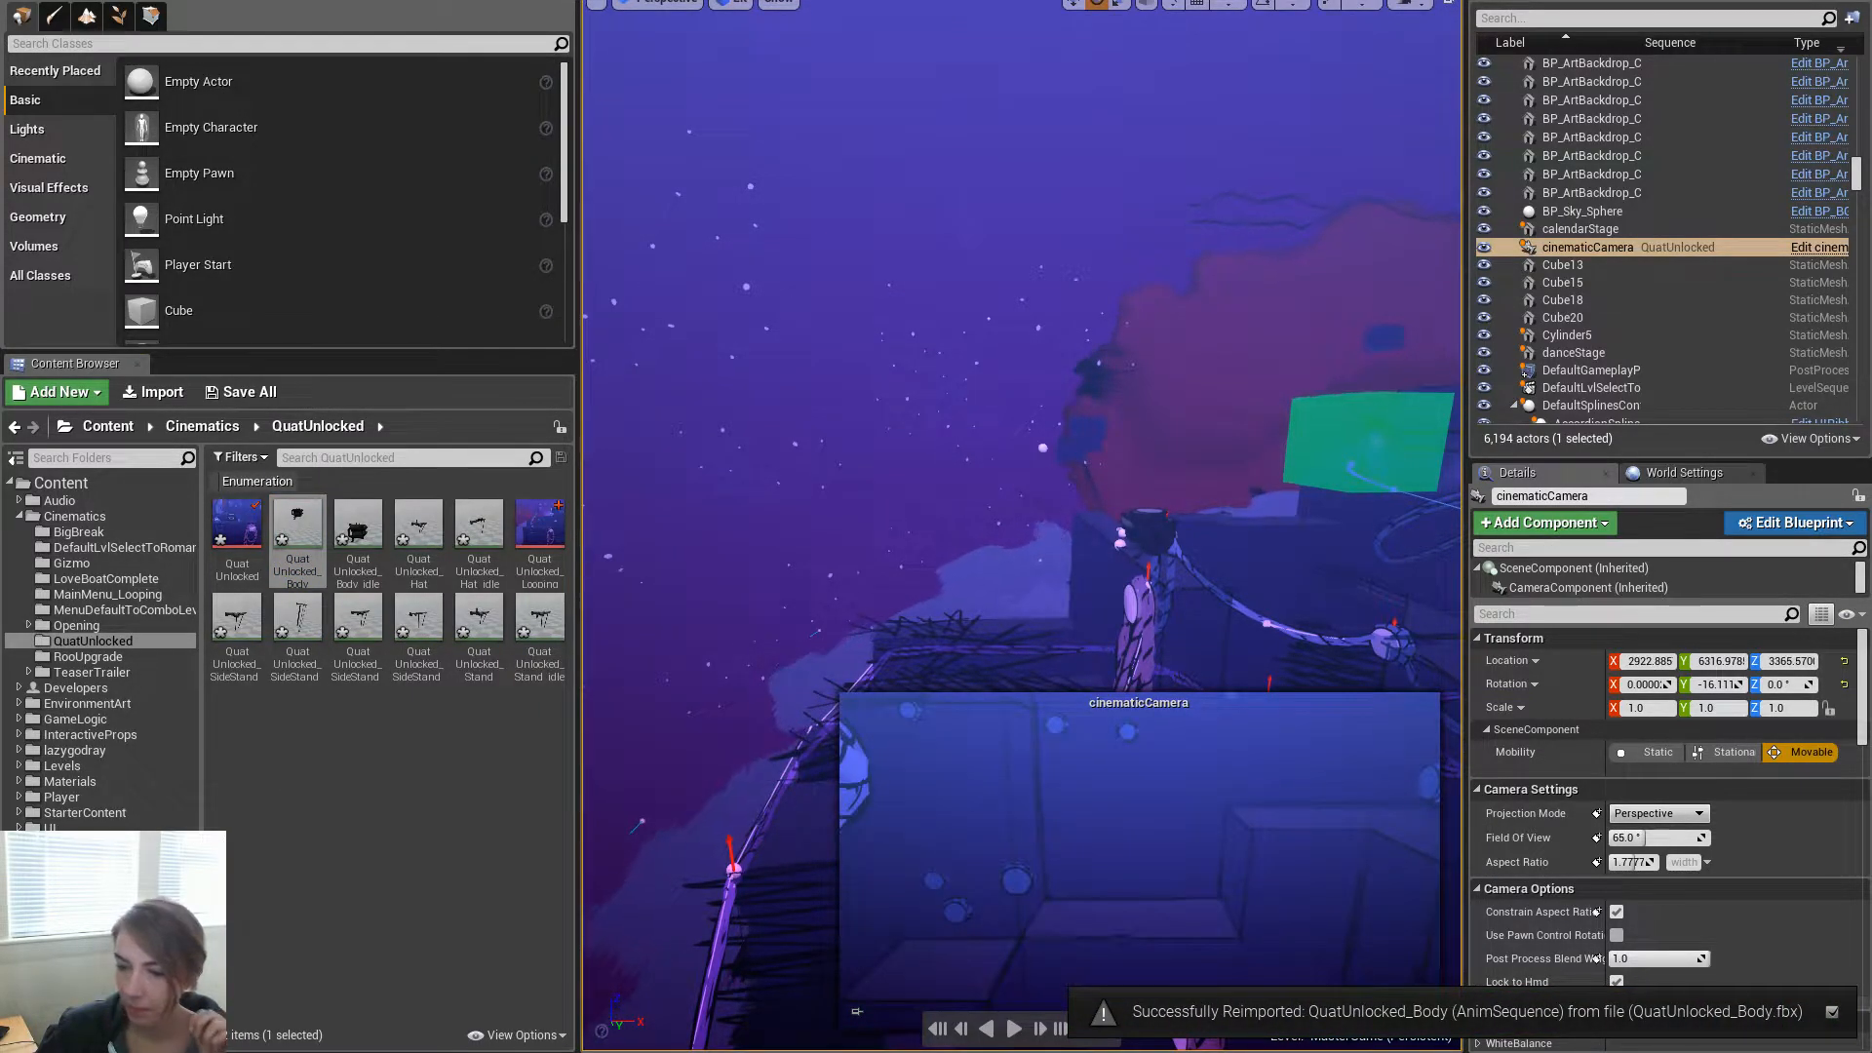
key("space")
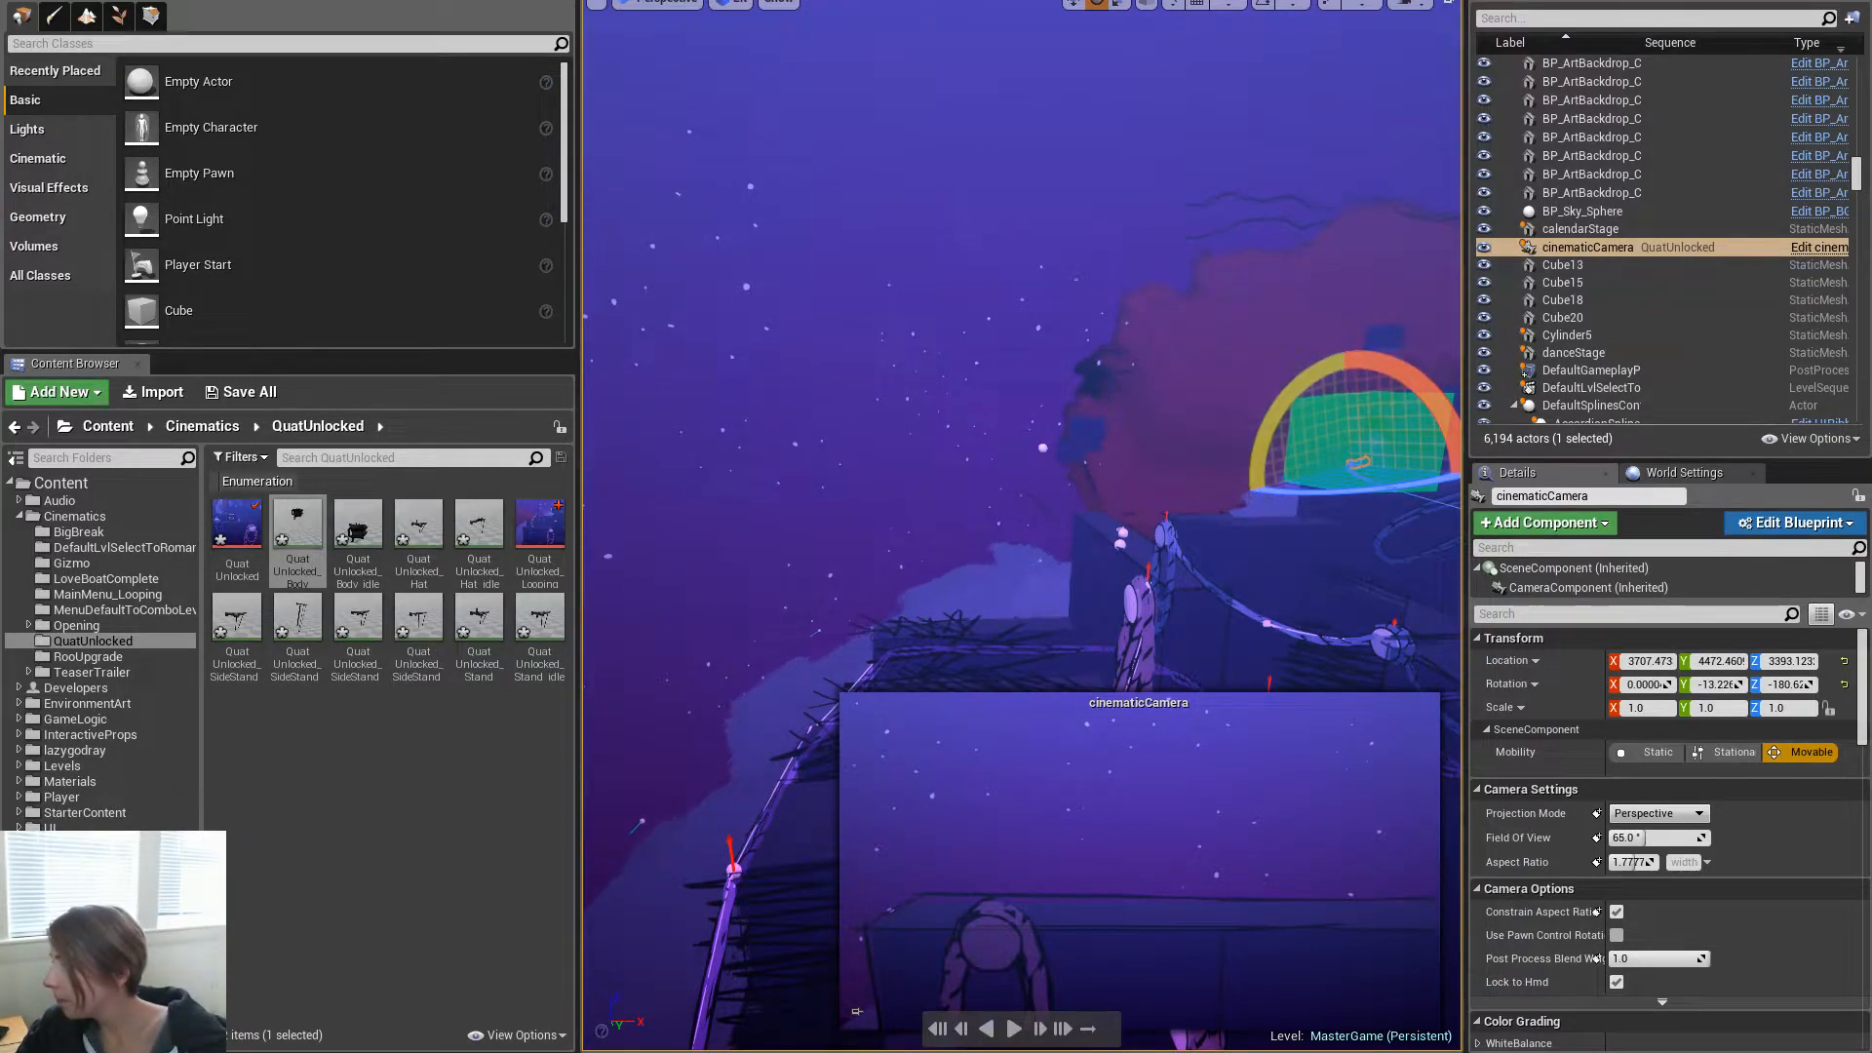
Select the five QuatUnlocked skeletal meshes and bring up their animation tracks in a full-size Sequencer
left_click(1597, 243)
left_click(1597, 225, "ctrl")
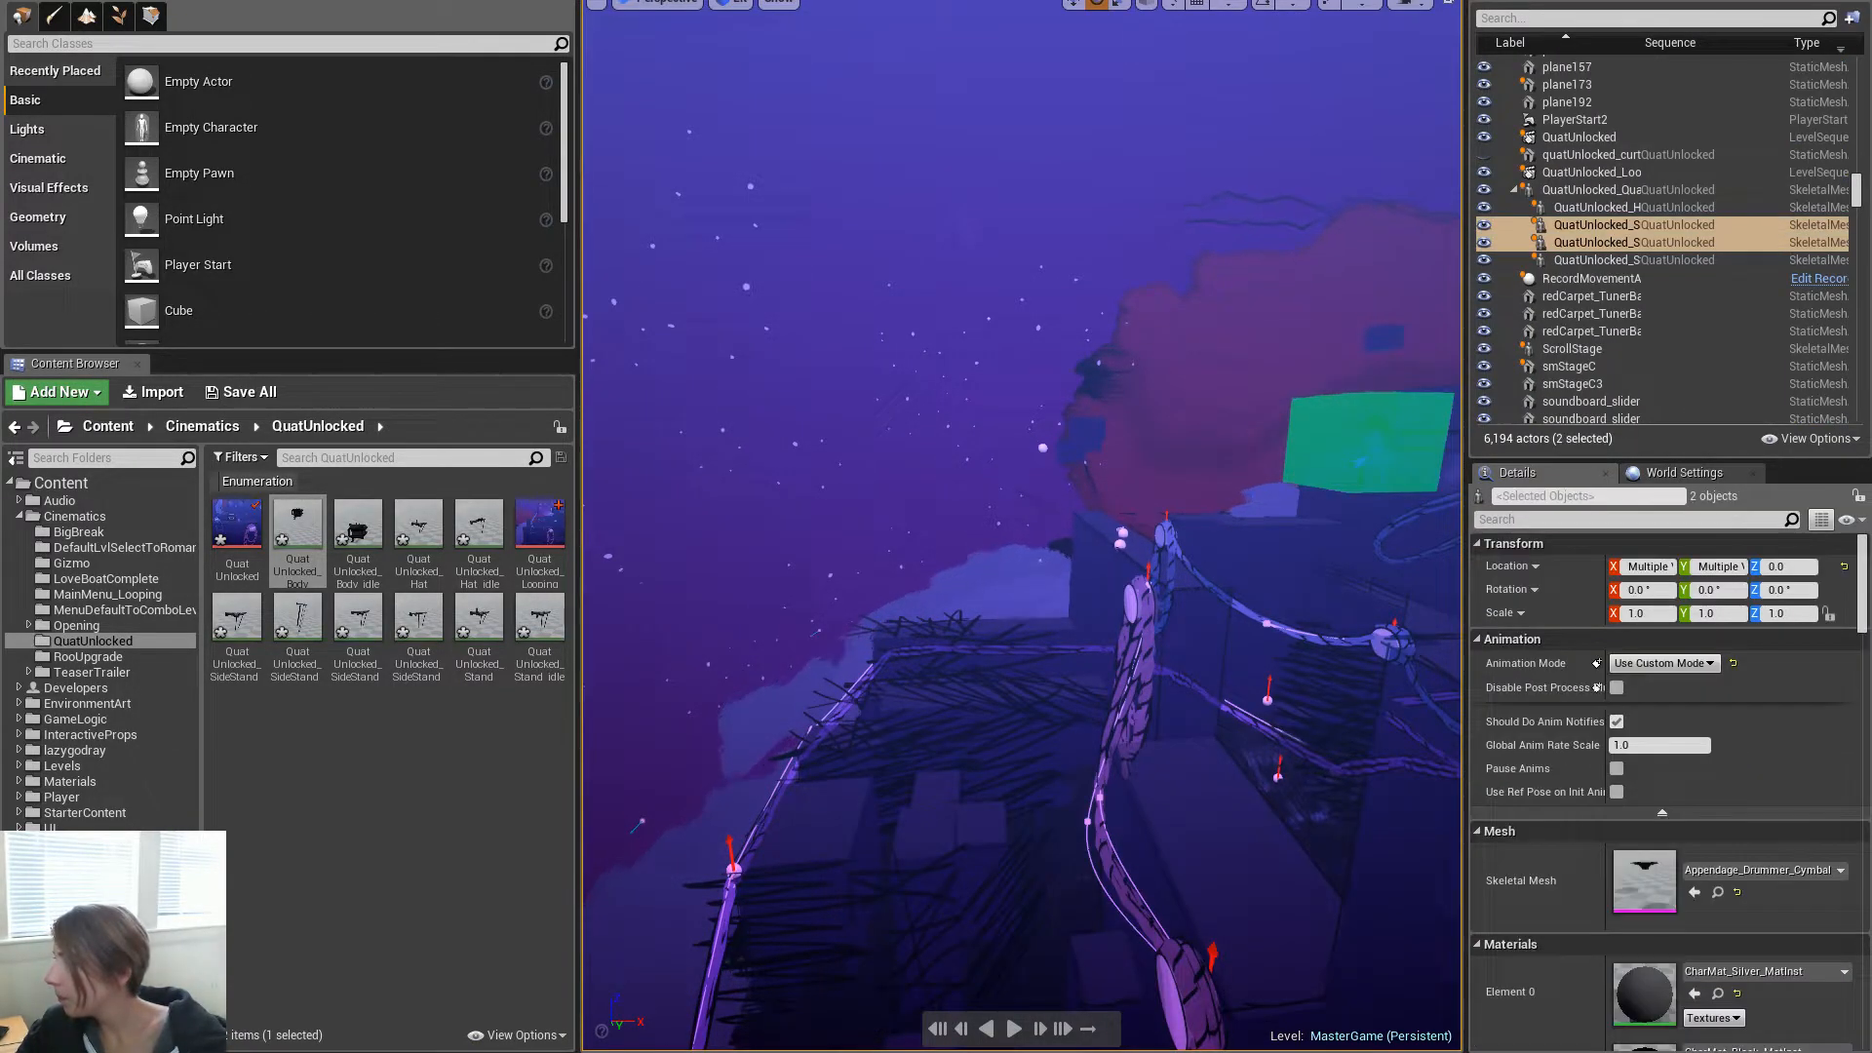
left_click(1597, 260, "ctrl")
left_click(1597, 207, "ctrl")
left_click(1597, 190, "ctrl")
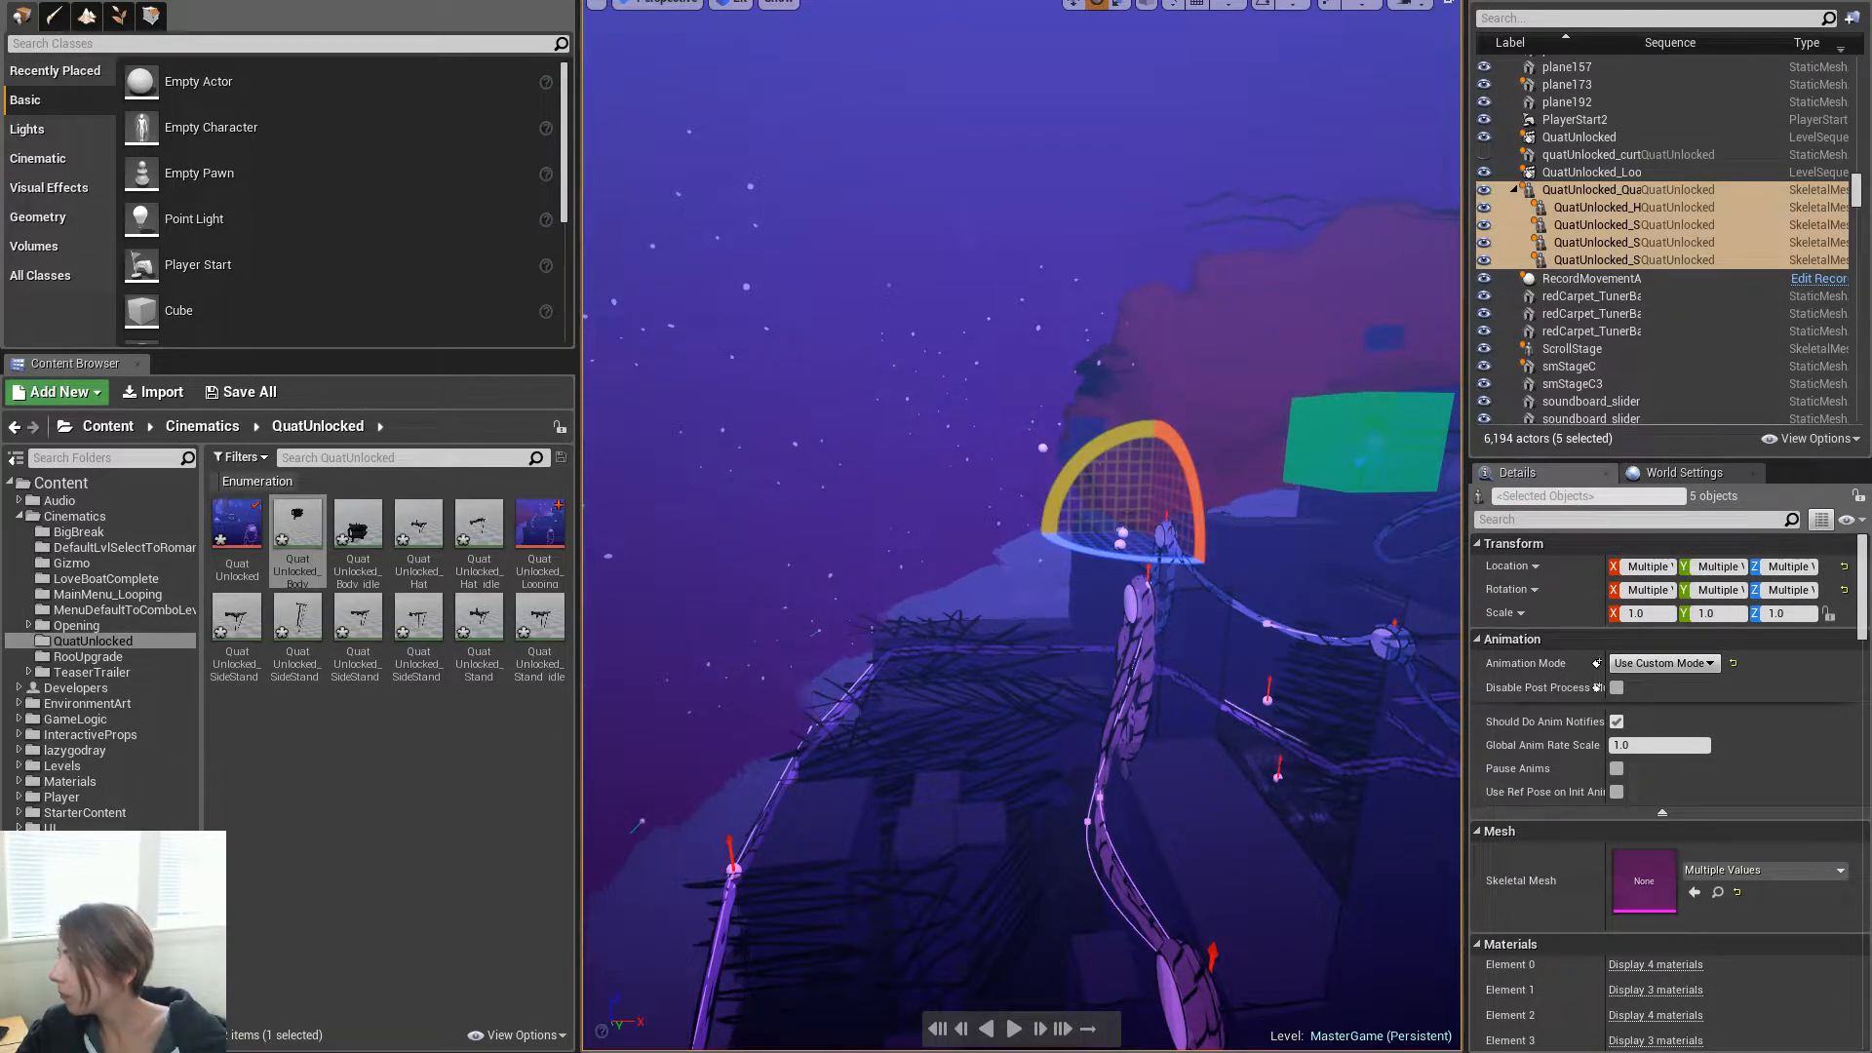
left_click_drag(1871, 219, 1028, 187)
double_click(1028, 188)
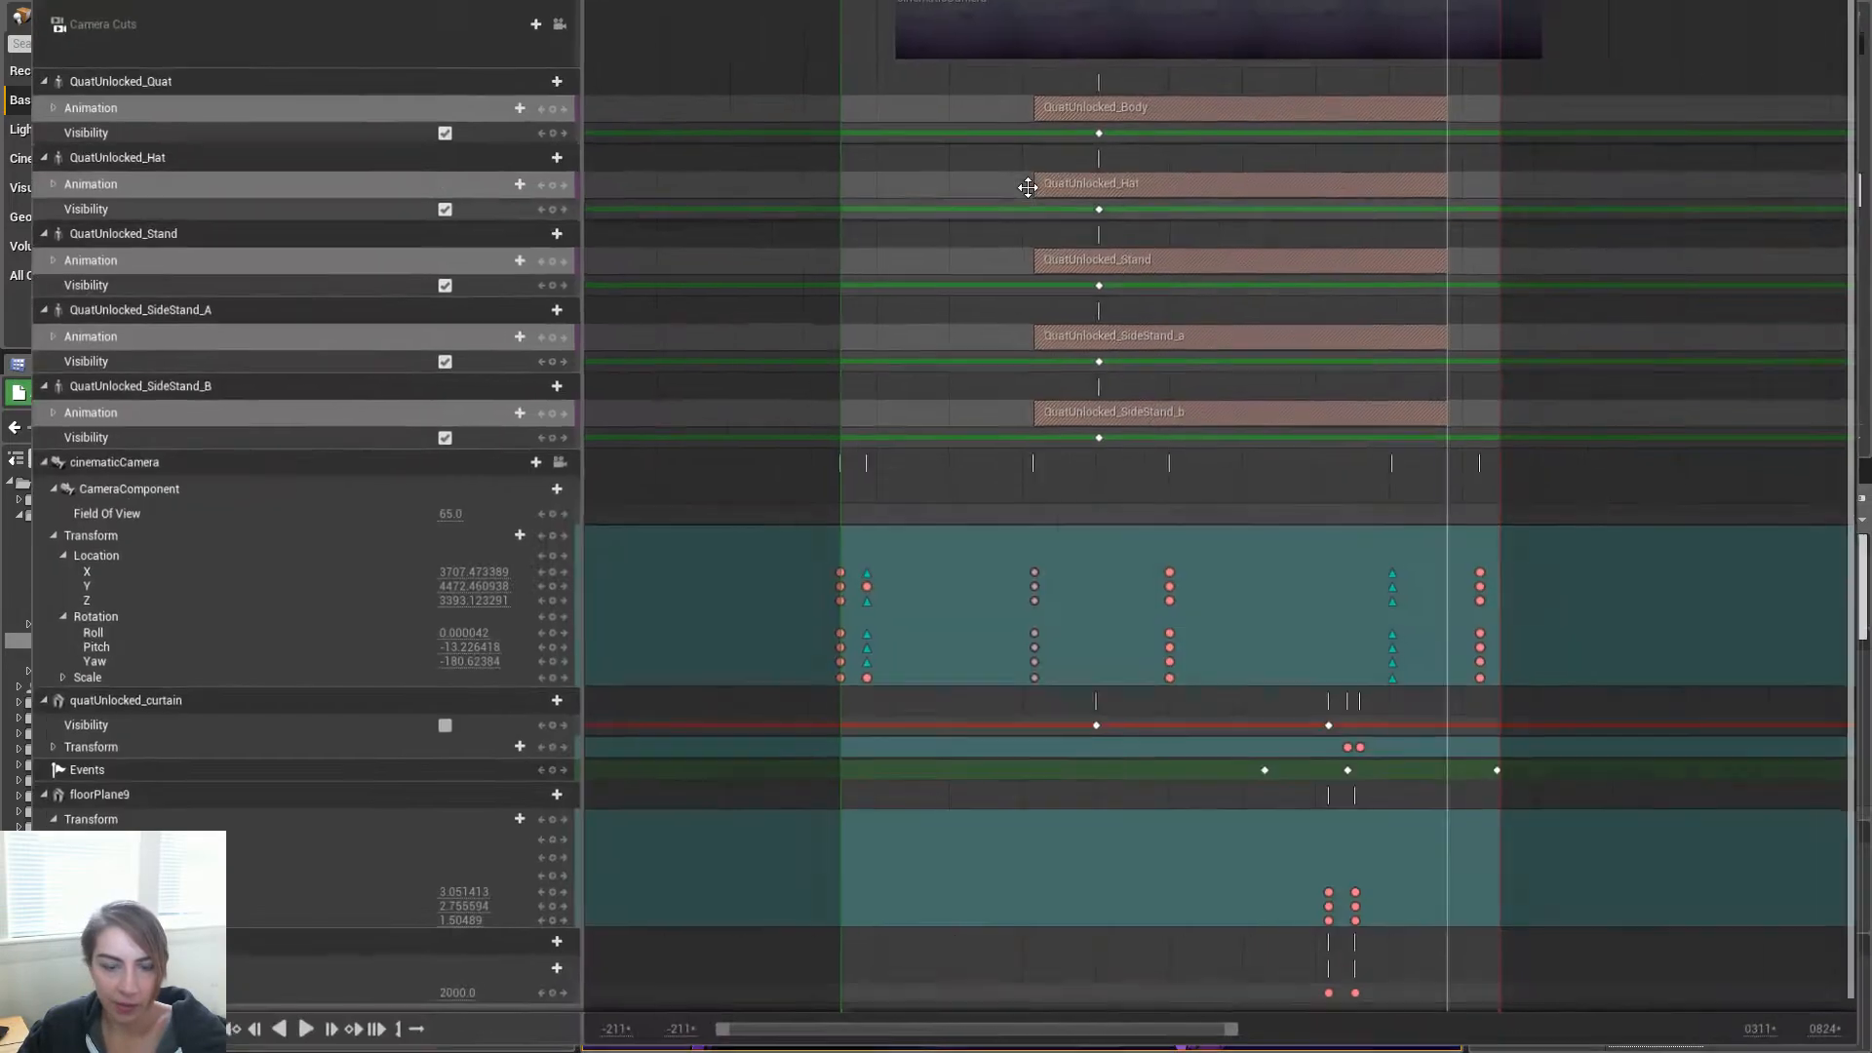
Delete the last transform keys of cinematicCamera and shorten the playback range to the end of the animation clips
left_click_drag(1457, 555, 1492, 671)
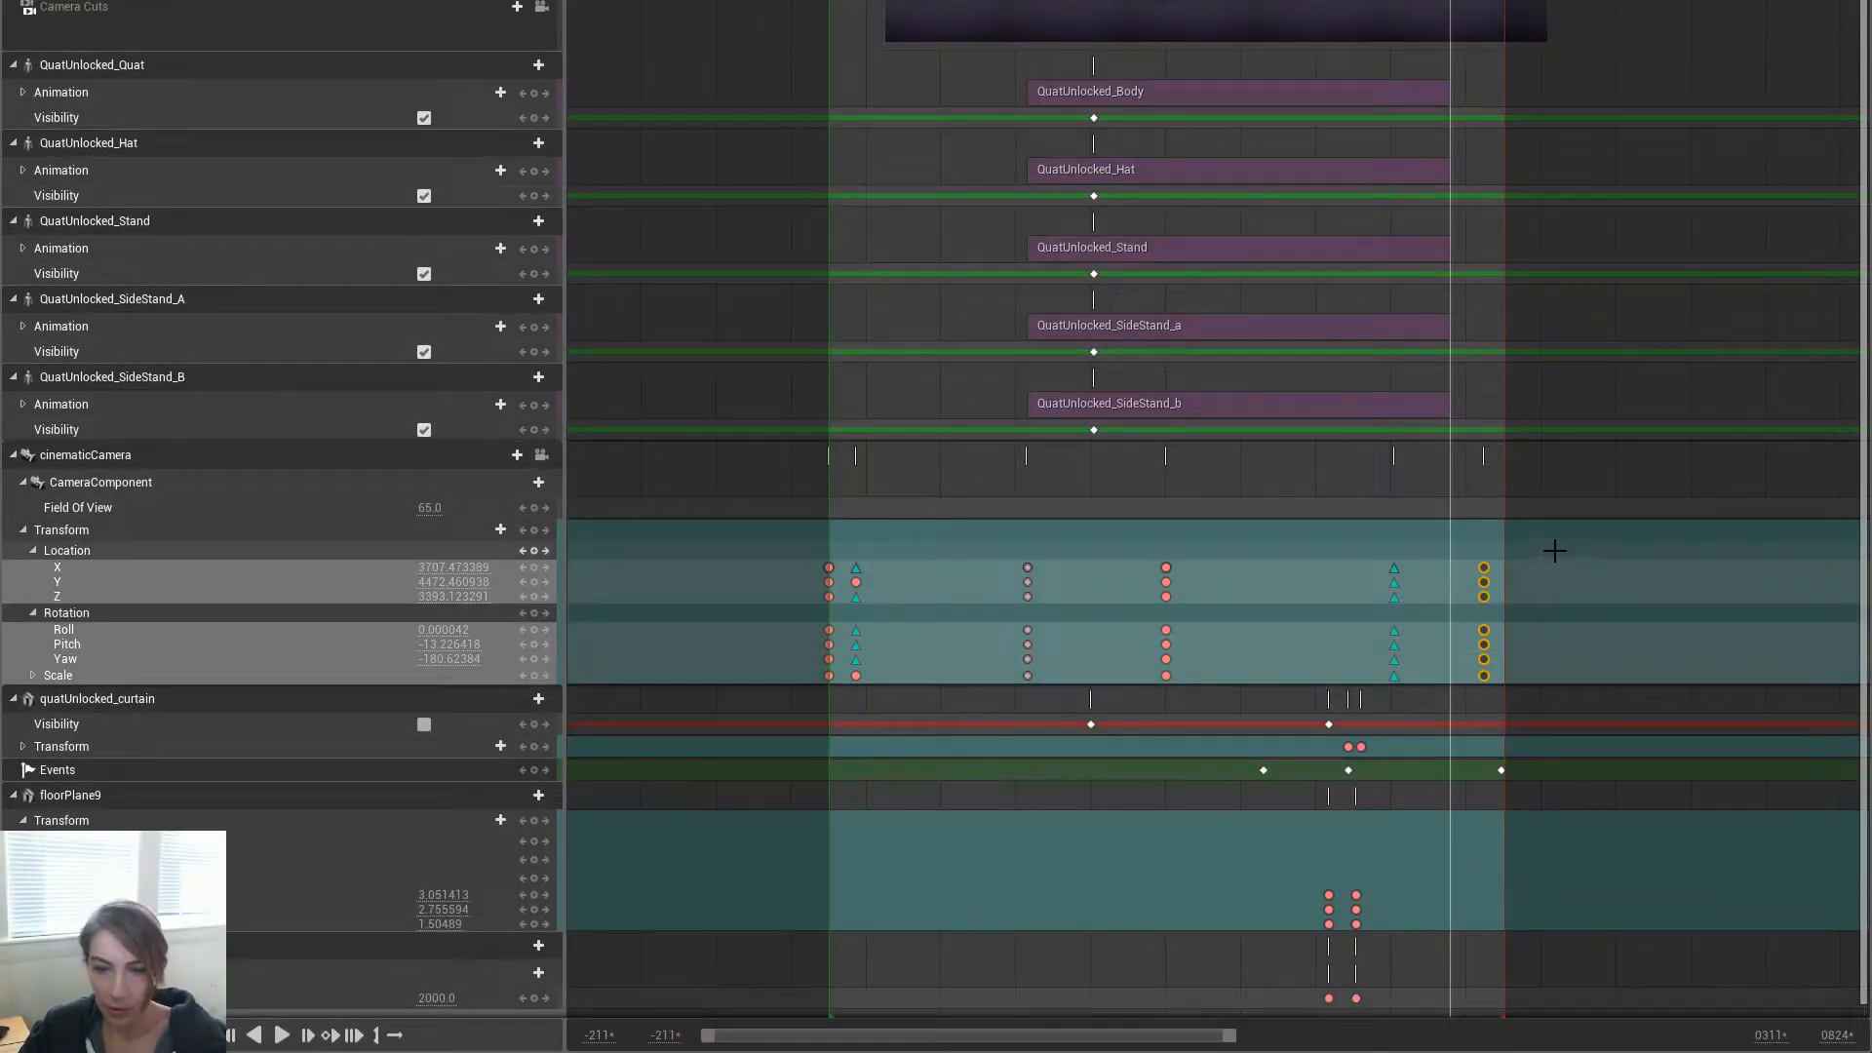
key("Delete")
left_click_drag(1505, 2, 1451, 3)
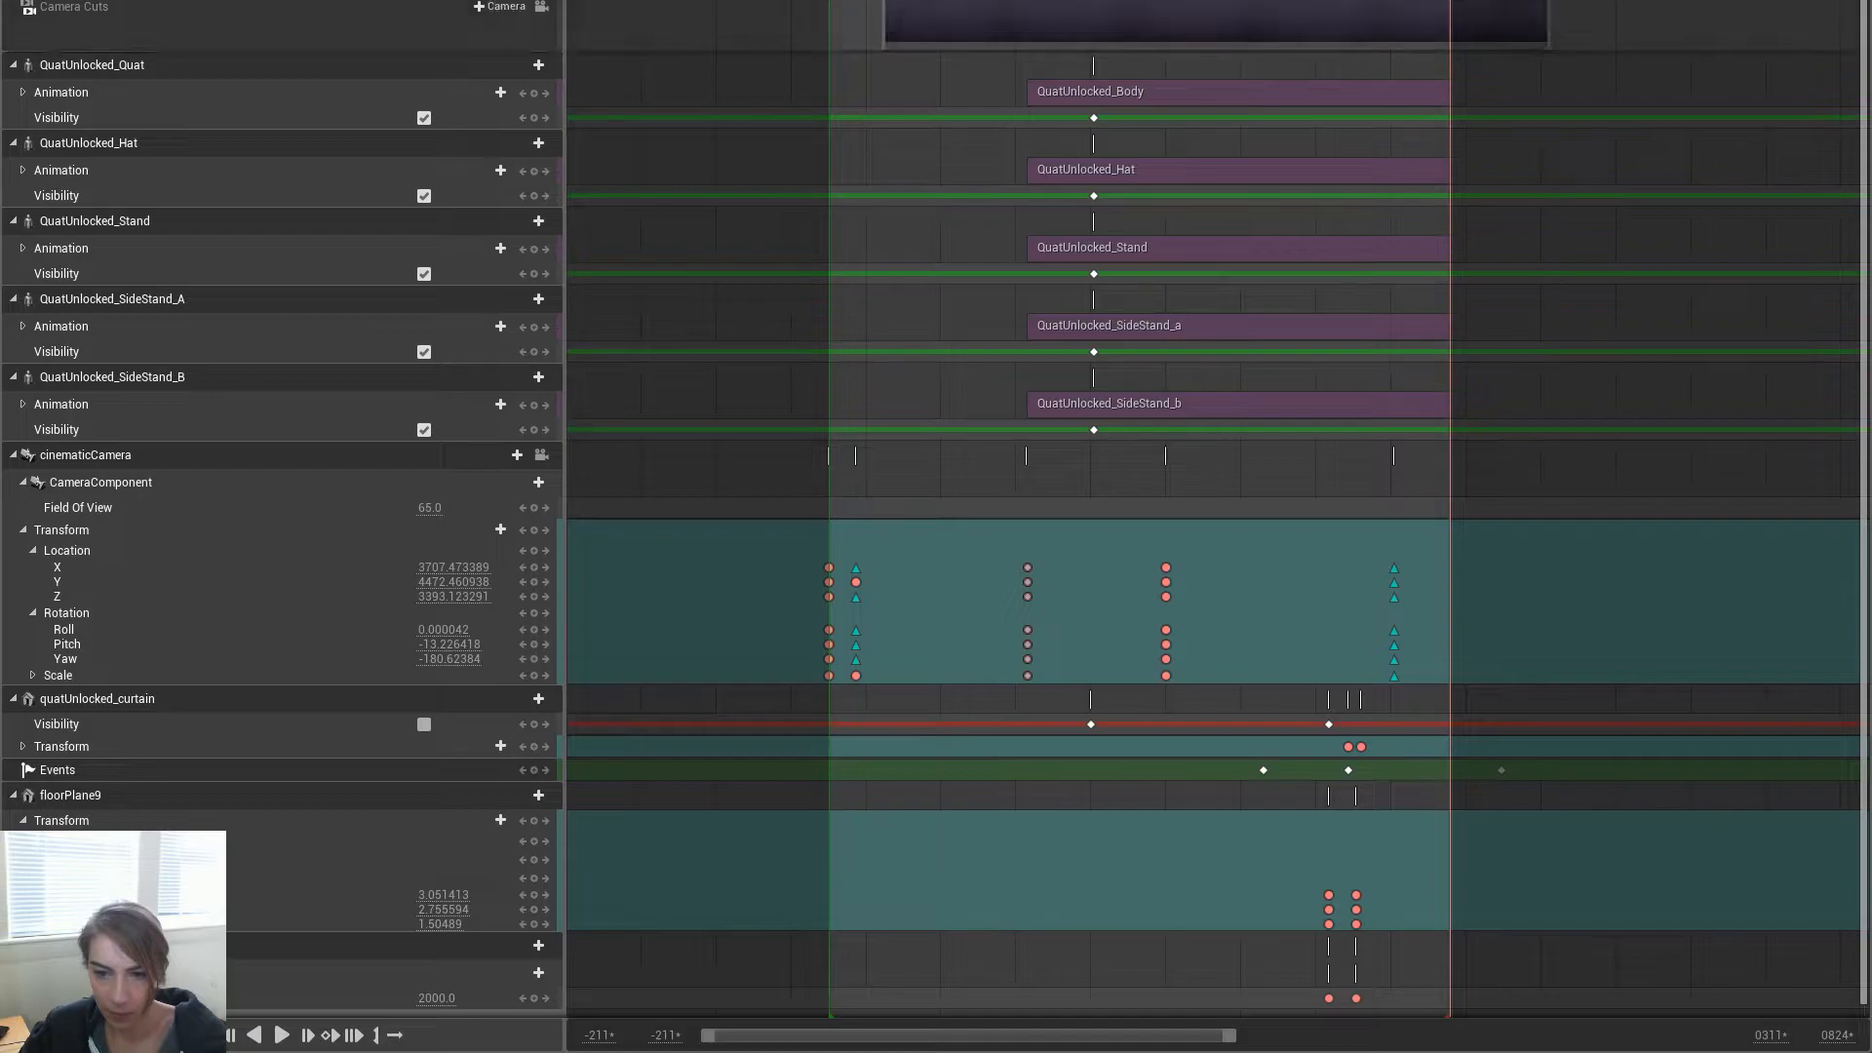
Move the last key of the Events track to just before the end of the playback range
left_click_drag(1499, 767, 1448, 771)
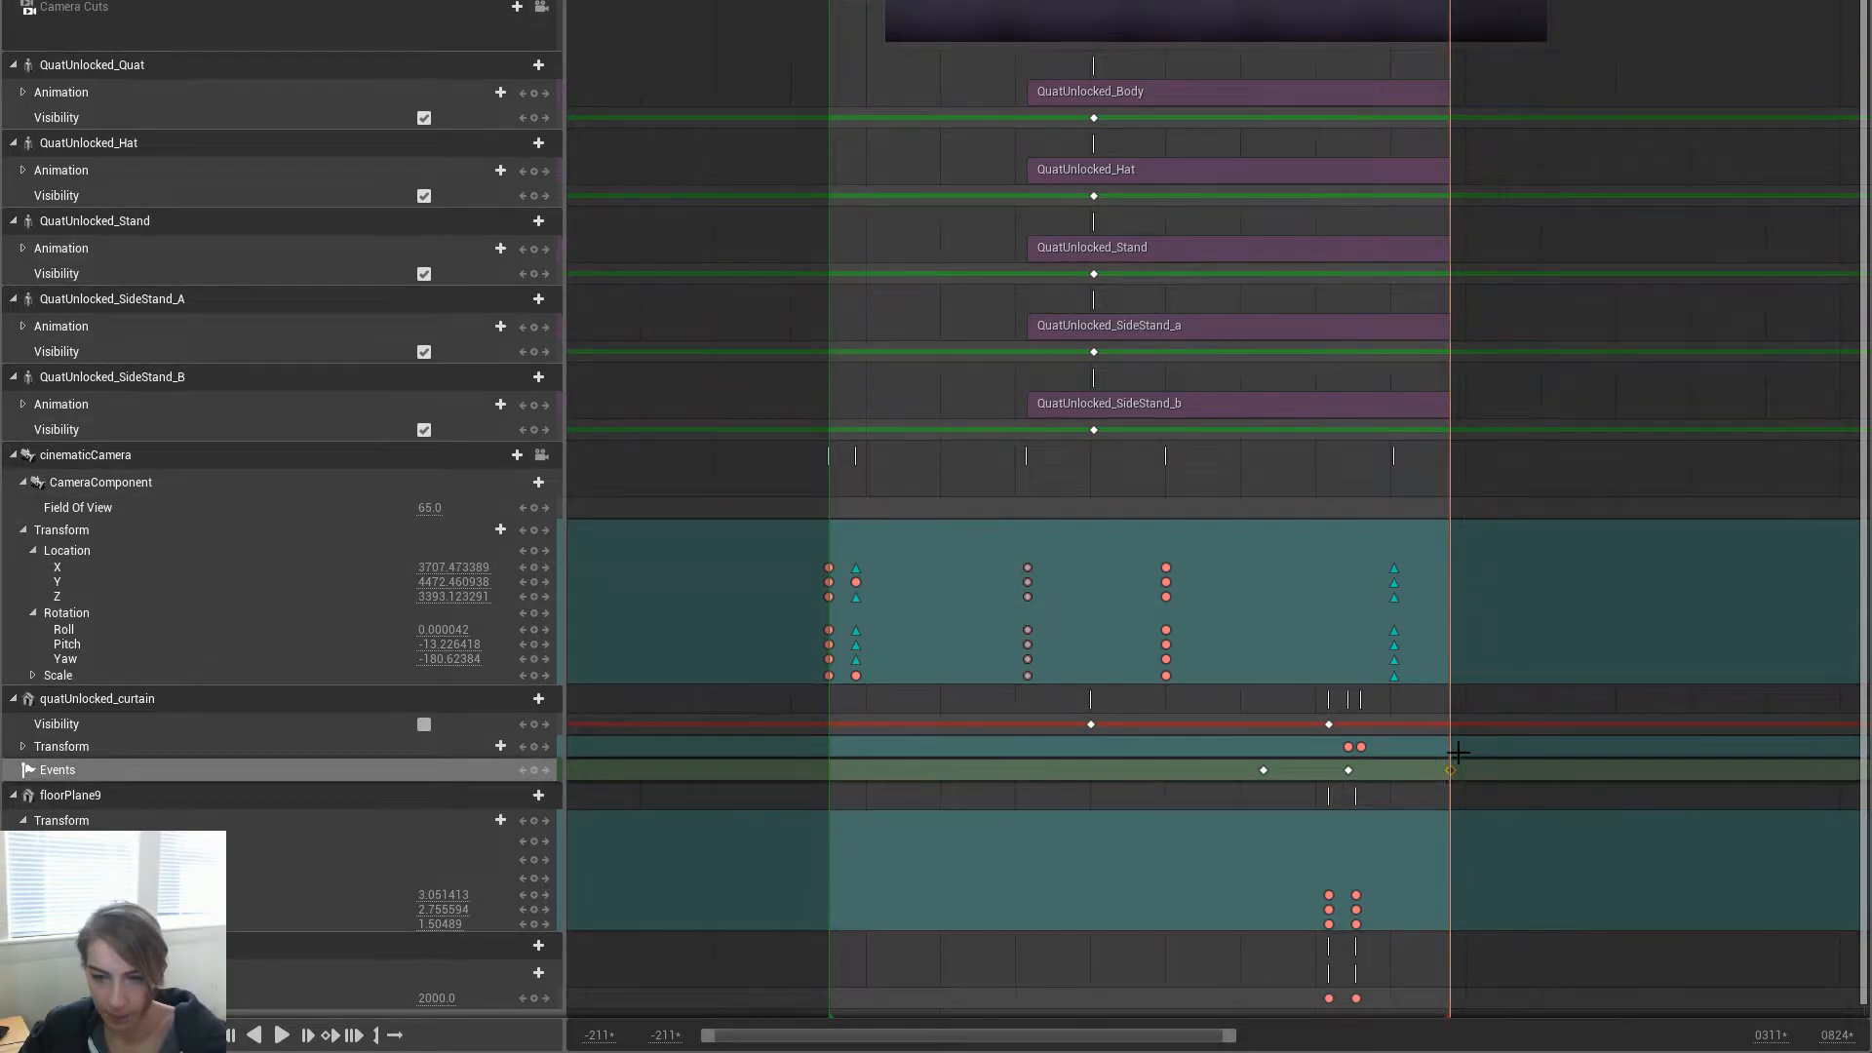
scroll(1473, 819, "up", 8)
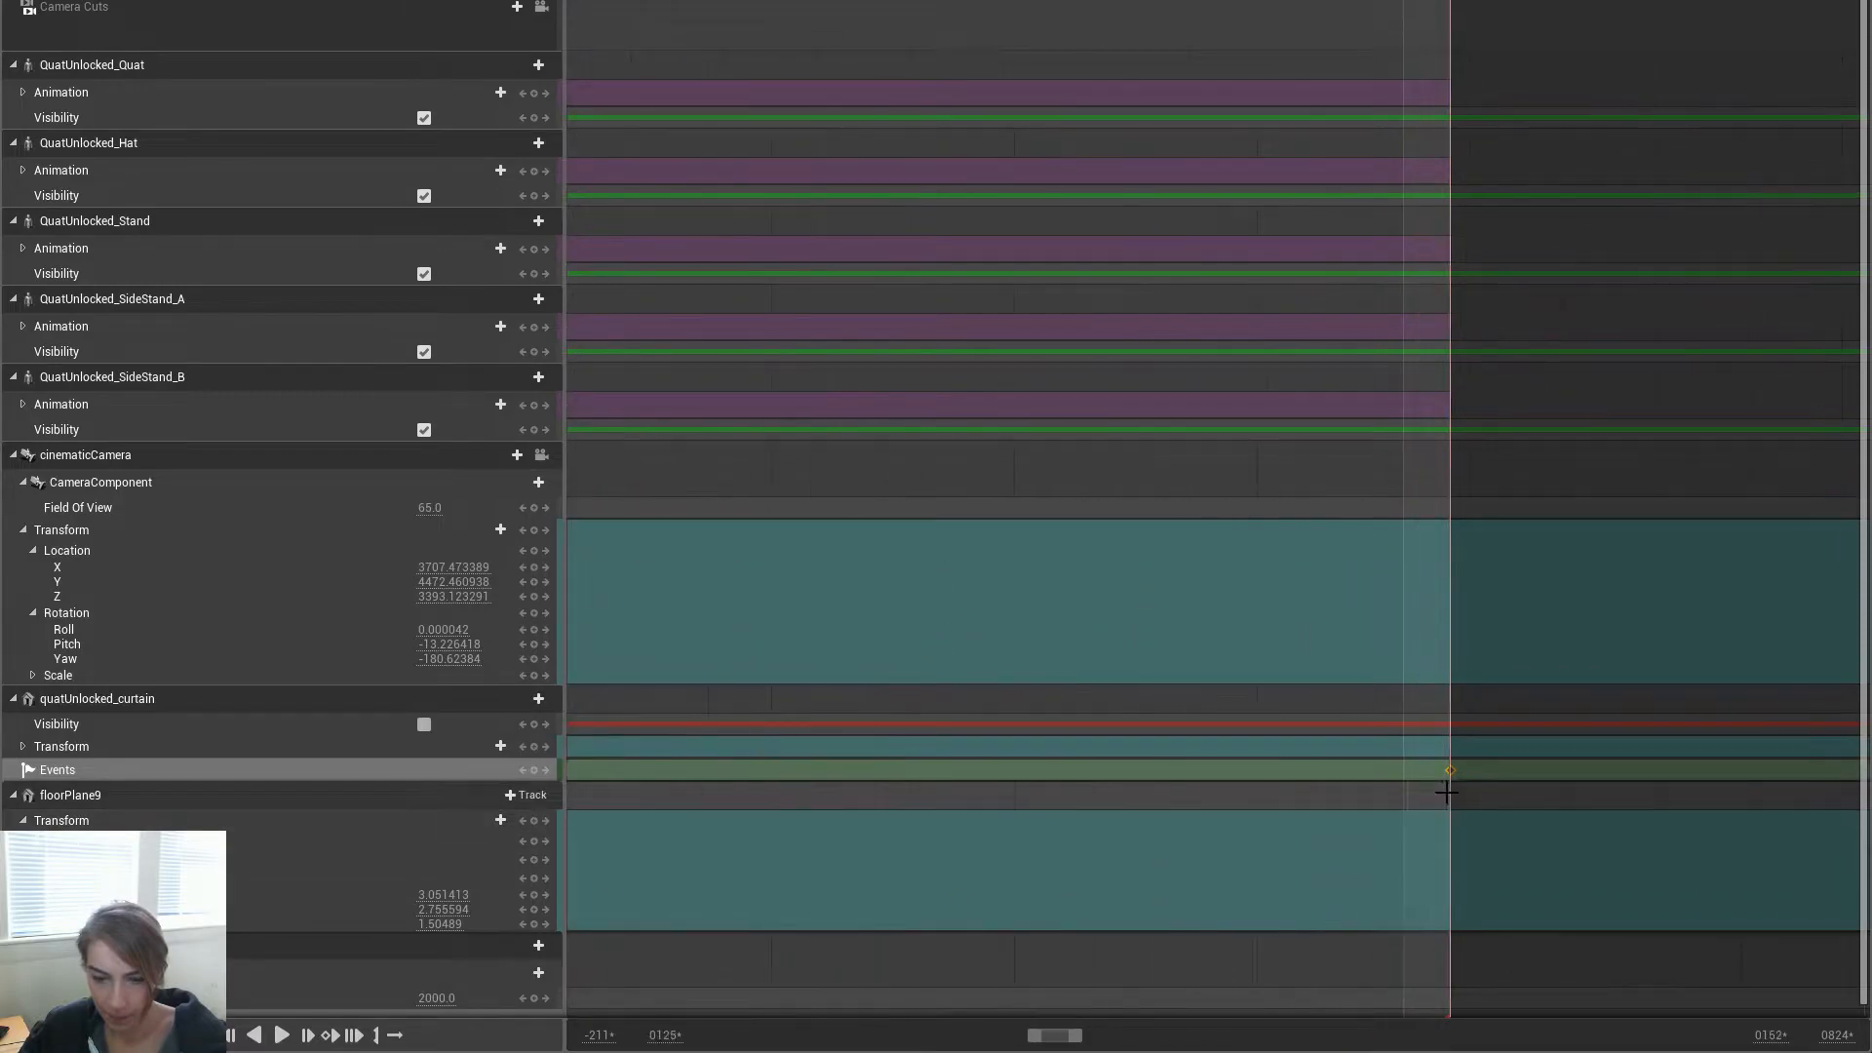
left_click(1458, 772)
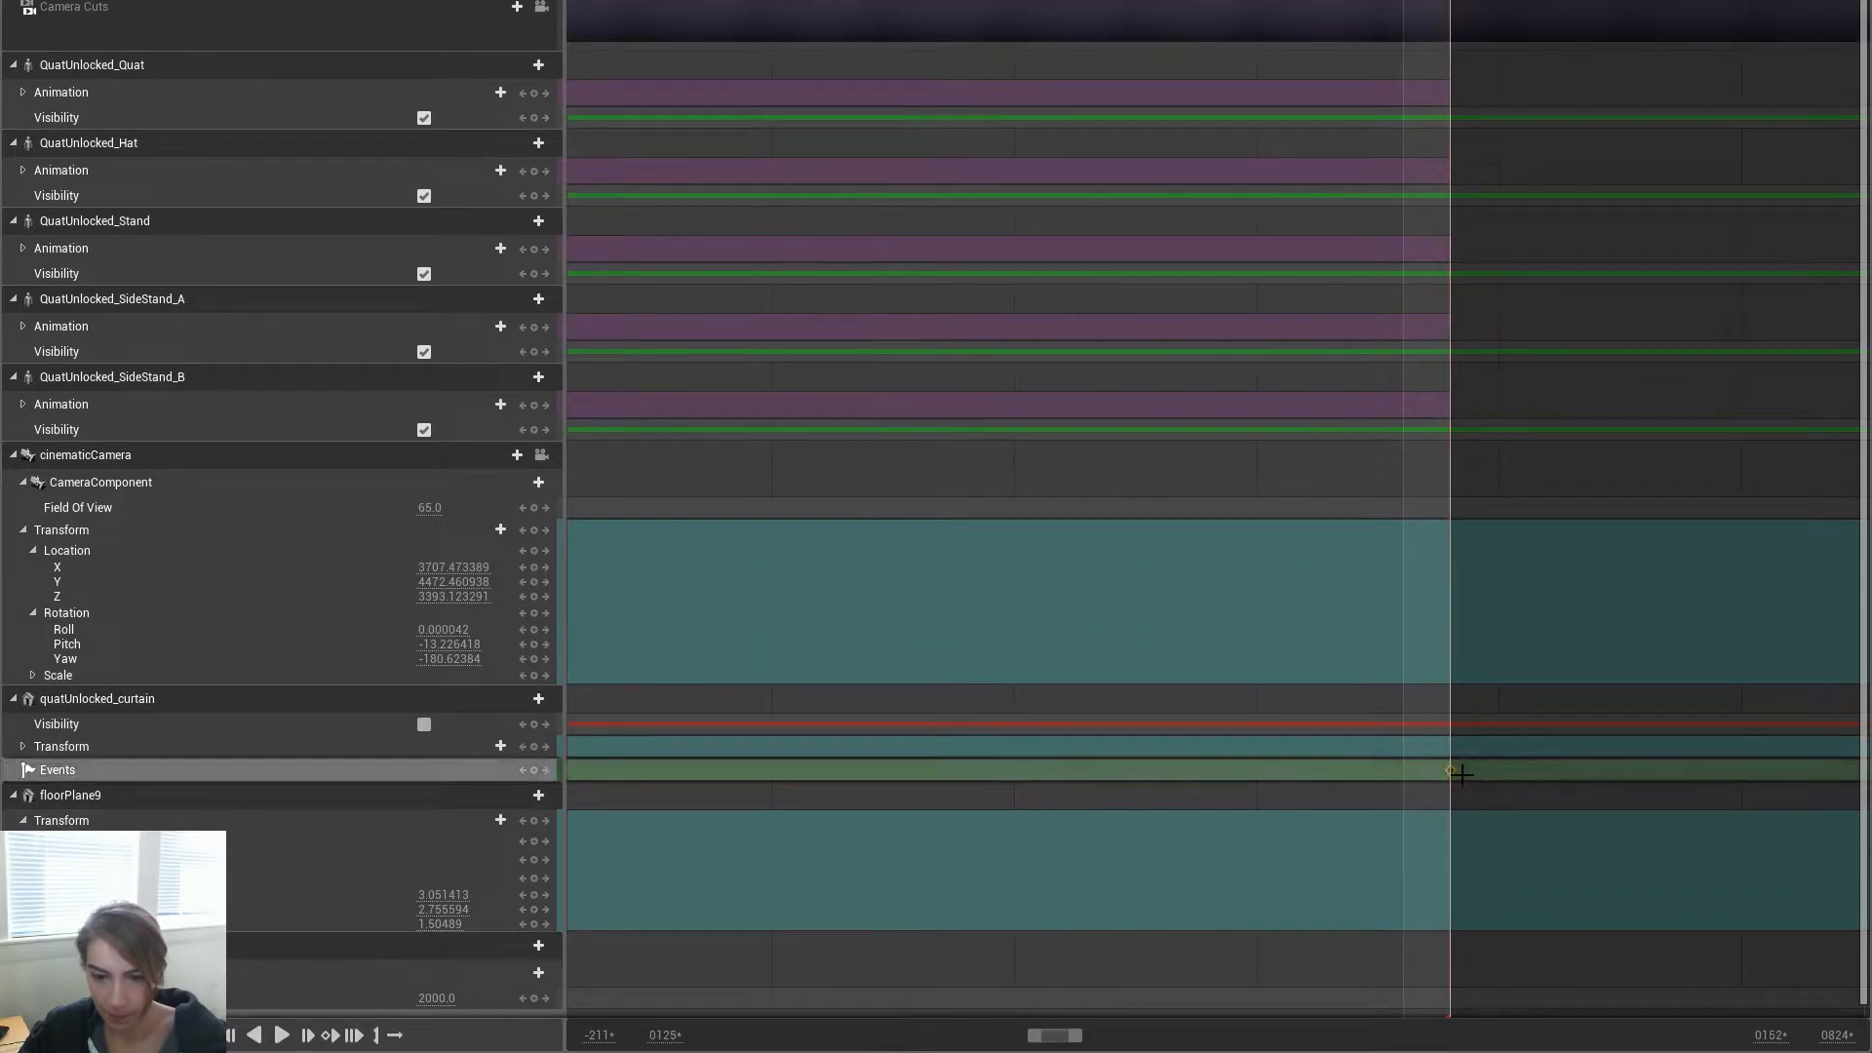
left_click_drag(1452, 771, 1411, 773)
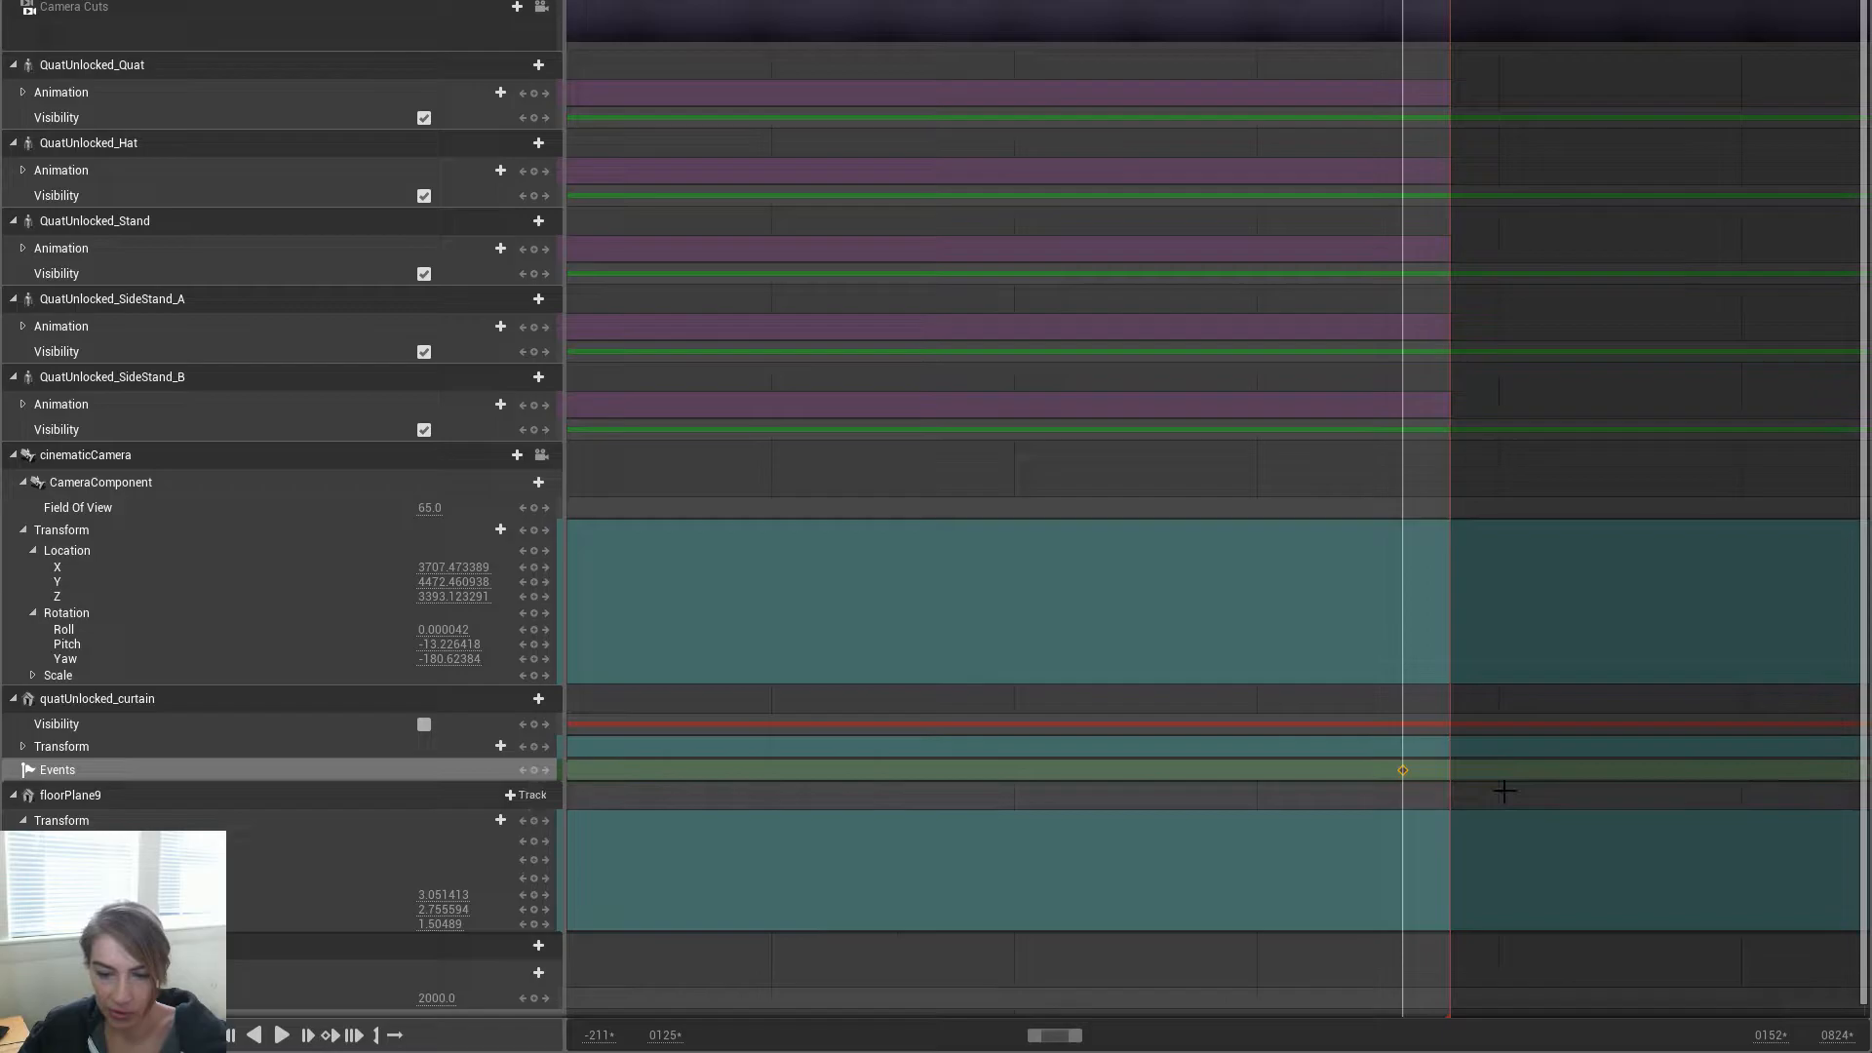
left_click(1413, 786)
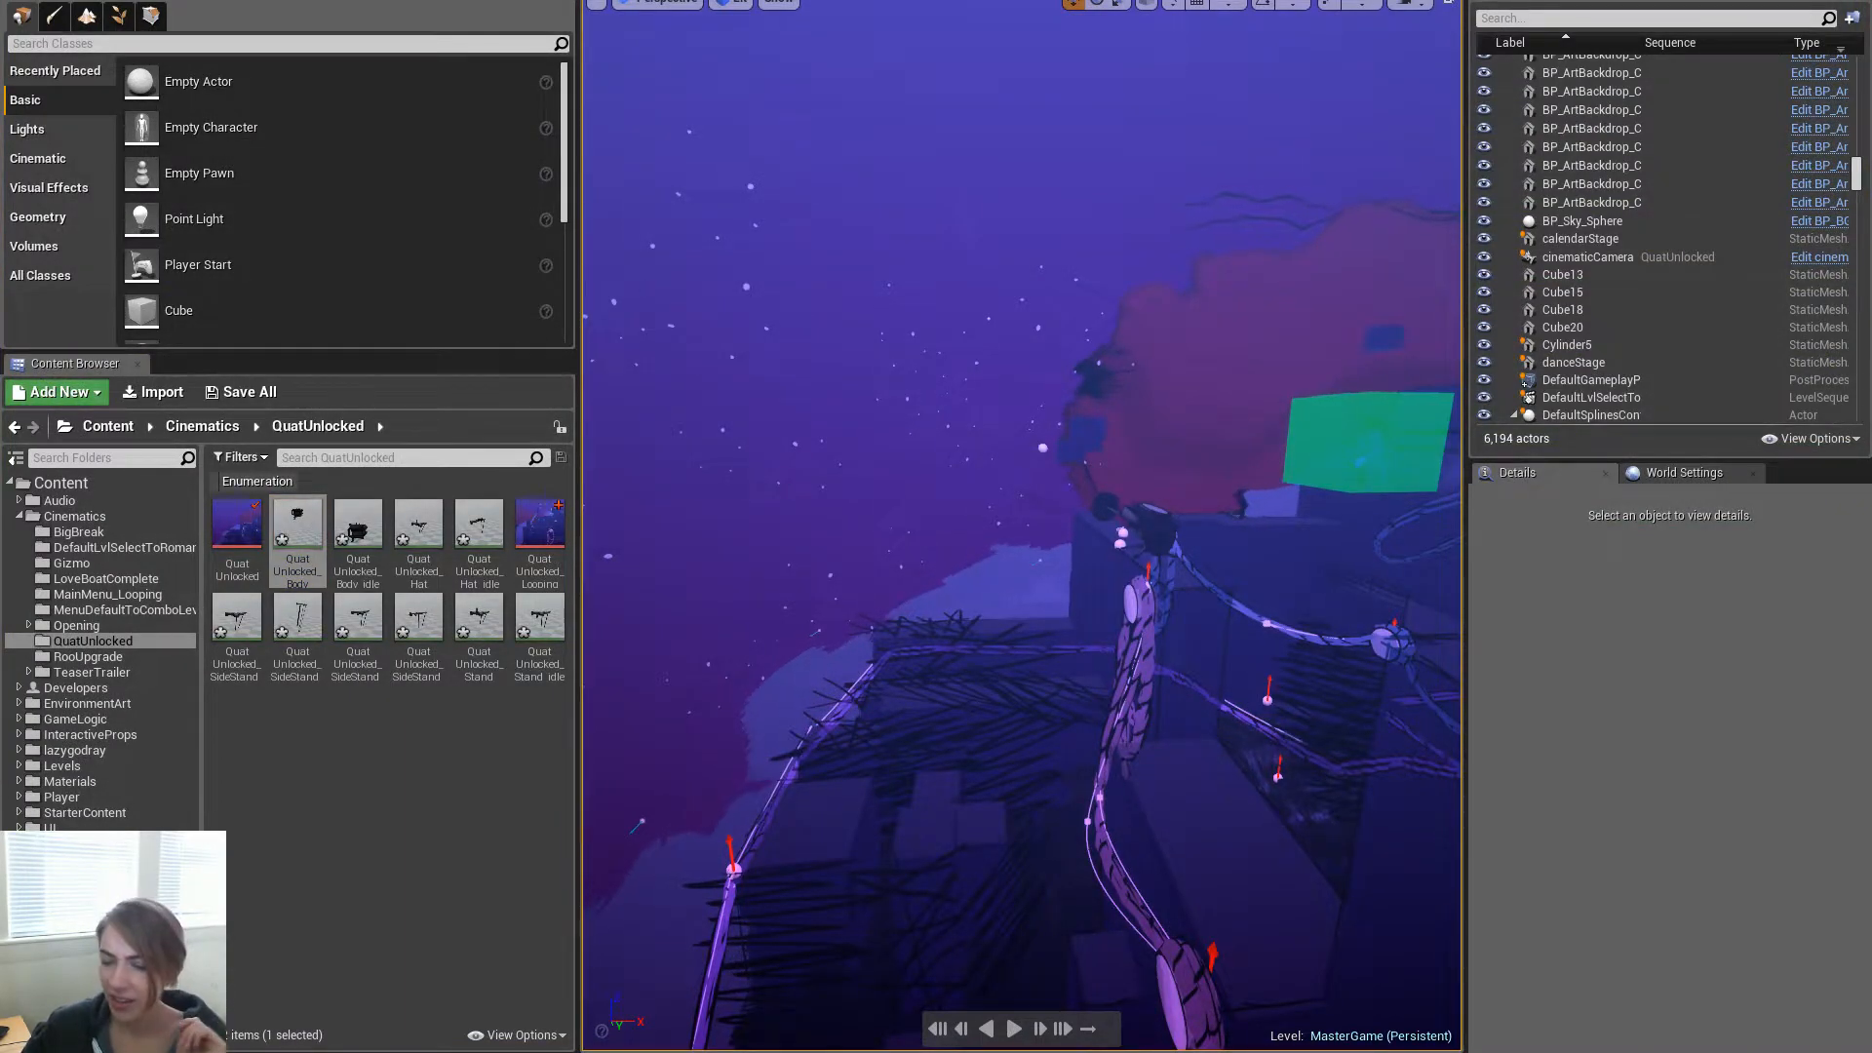
Playtest the Introducing Roo level full screen through the Quat unlock cinematic, then exit the play session
key("alt+Tab")
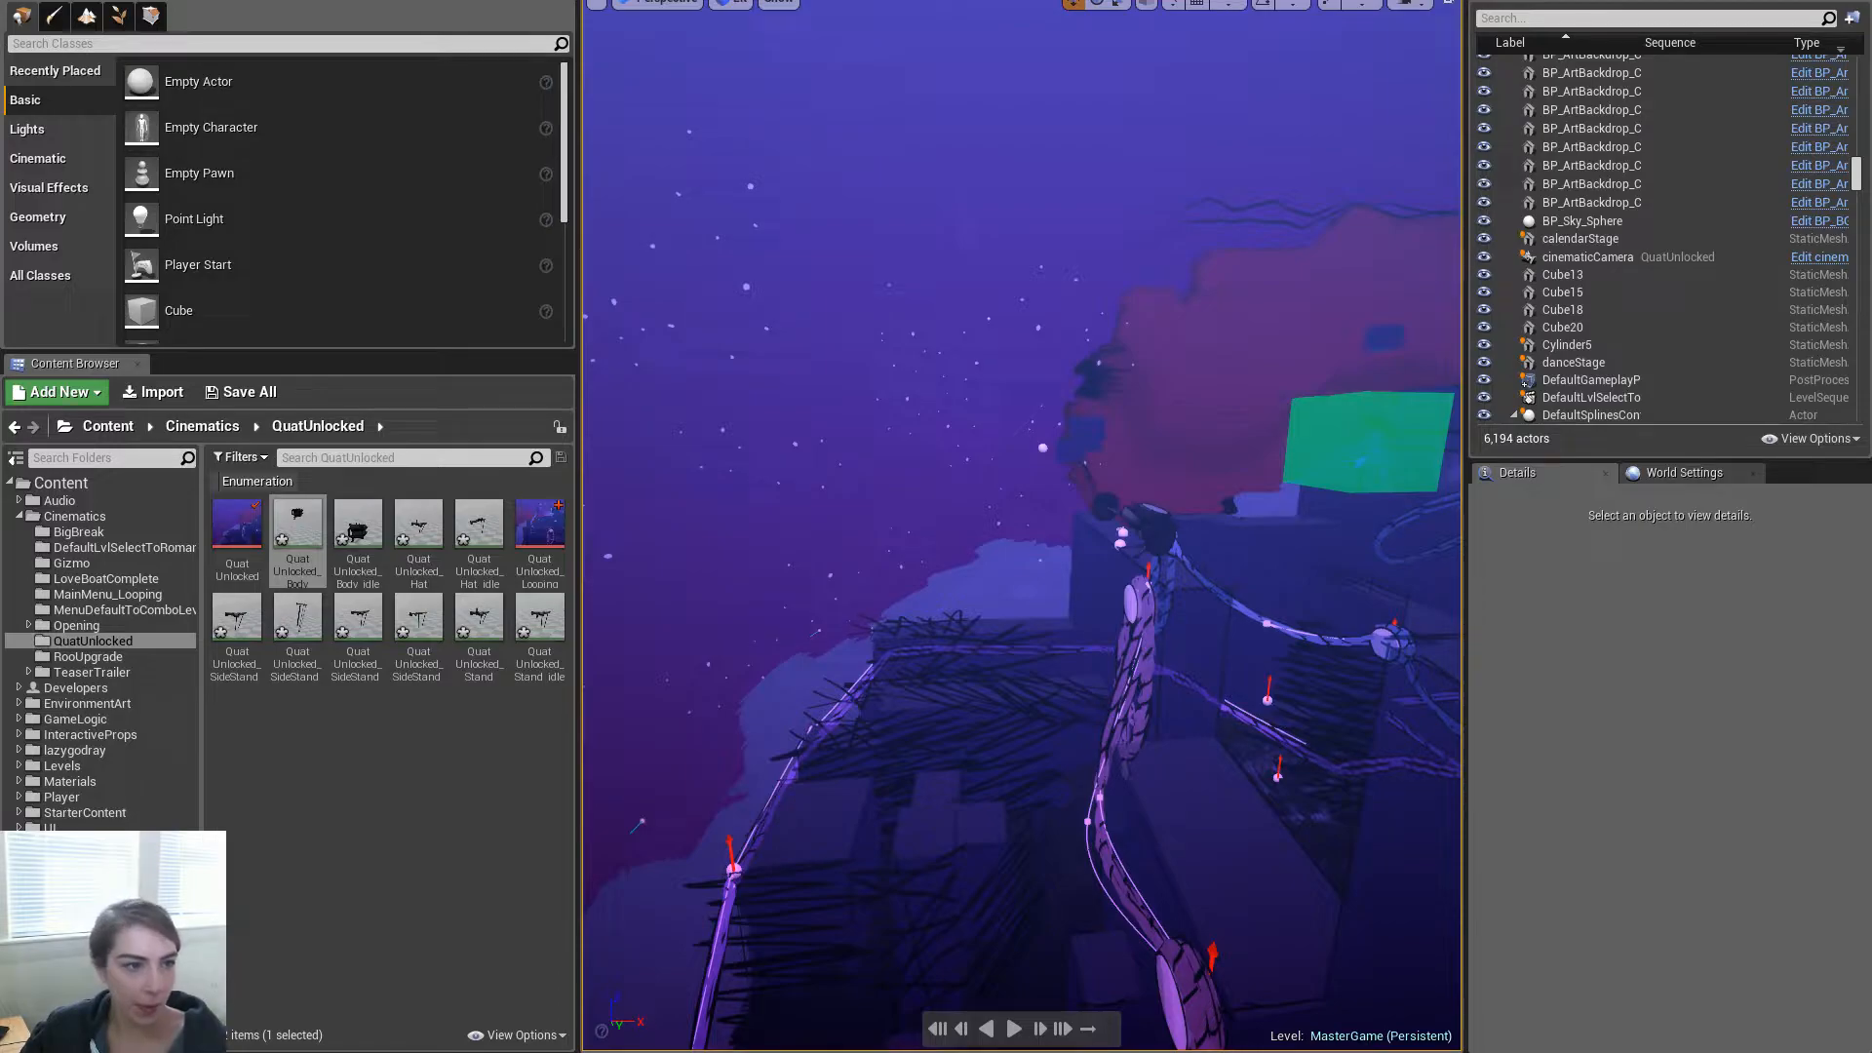
key("alt+p")
left_click(1085, 540)
key("F11")
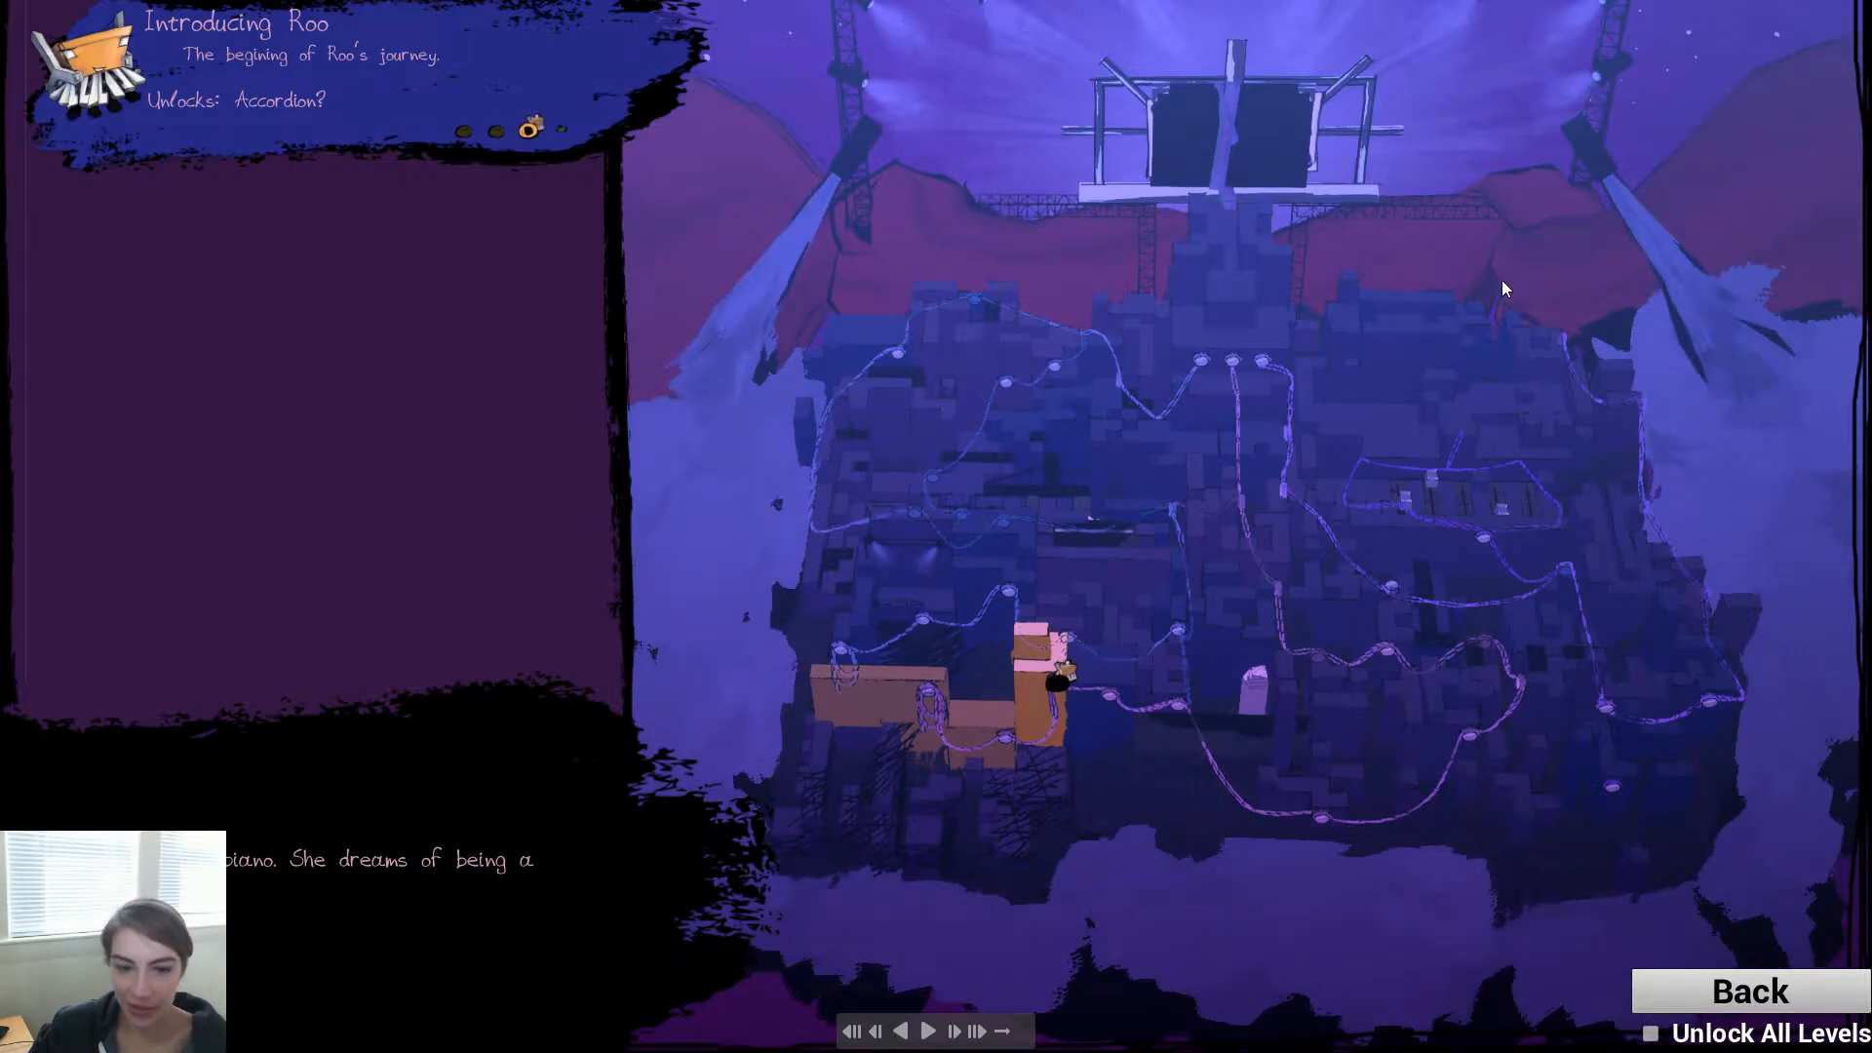
left_click(535, 133)
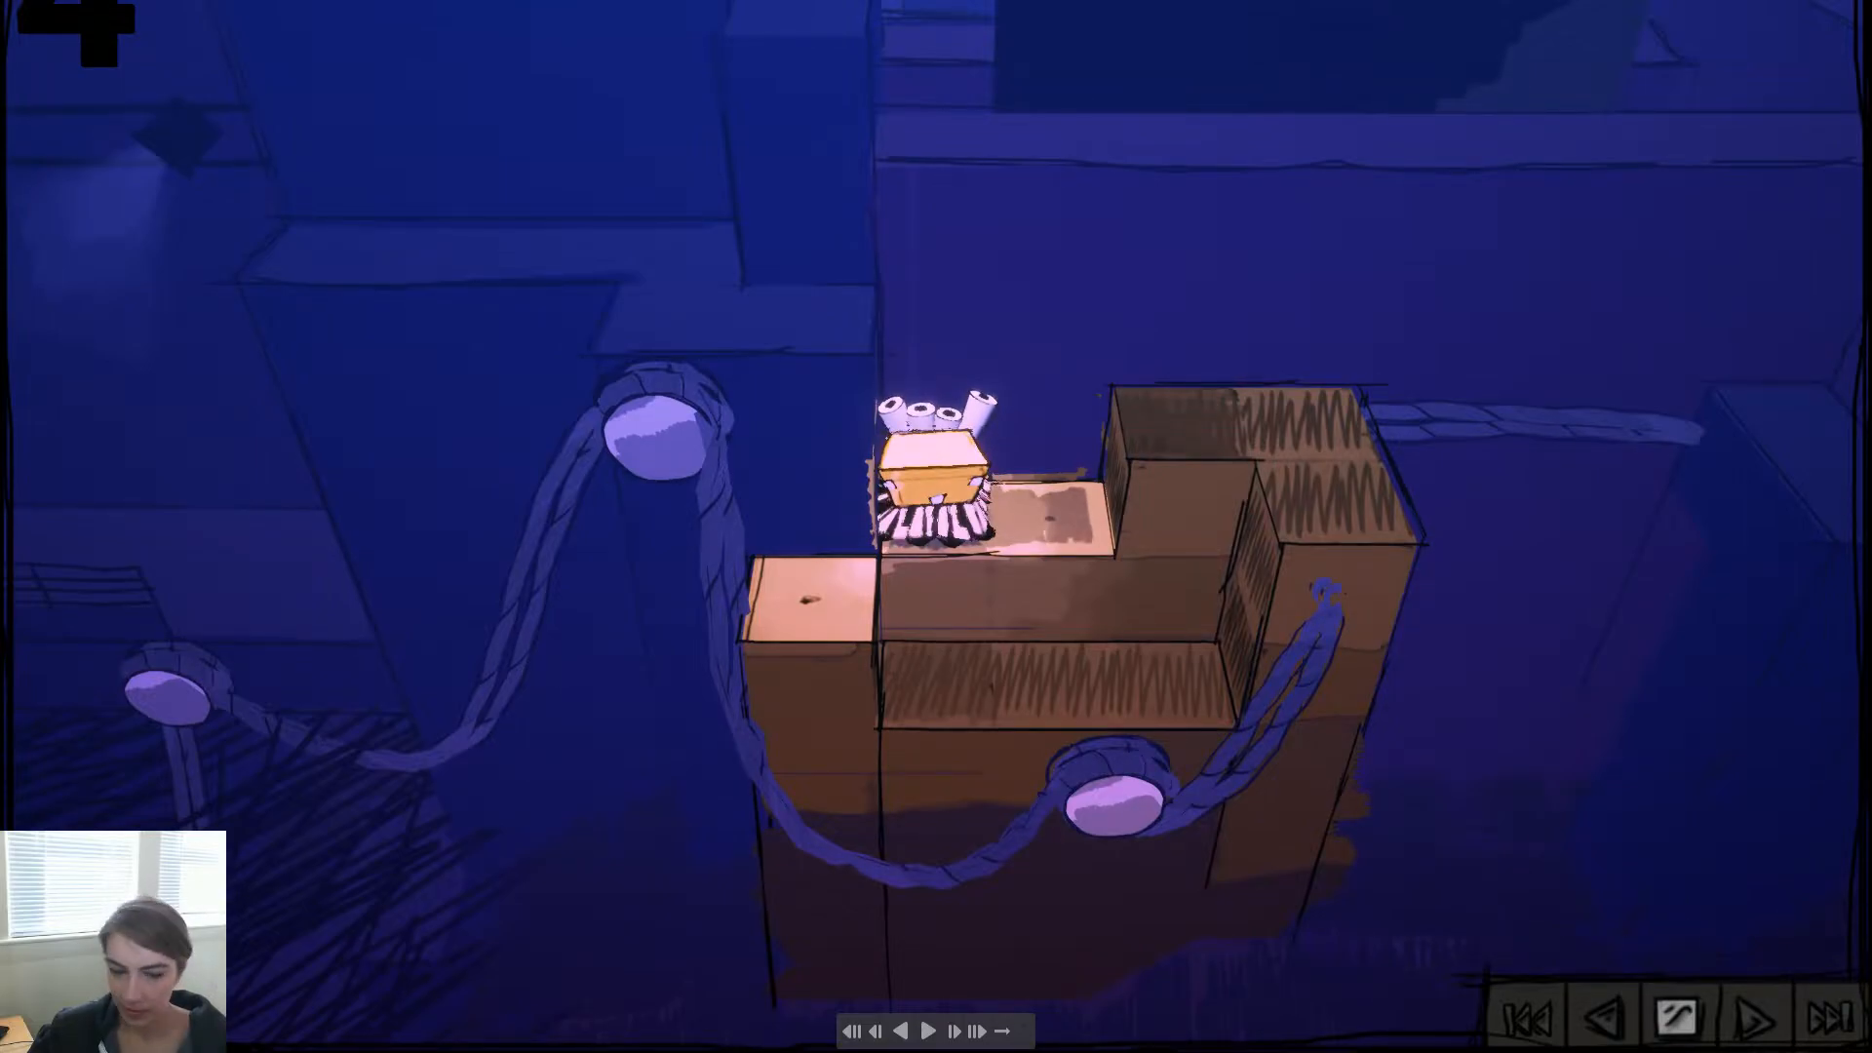
key("Right")
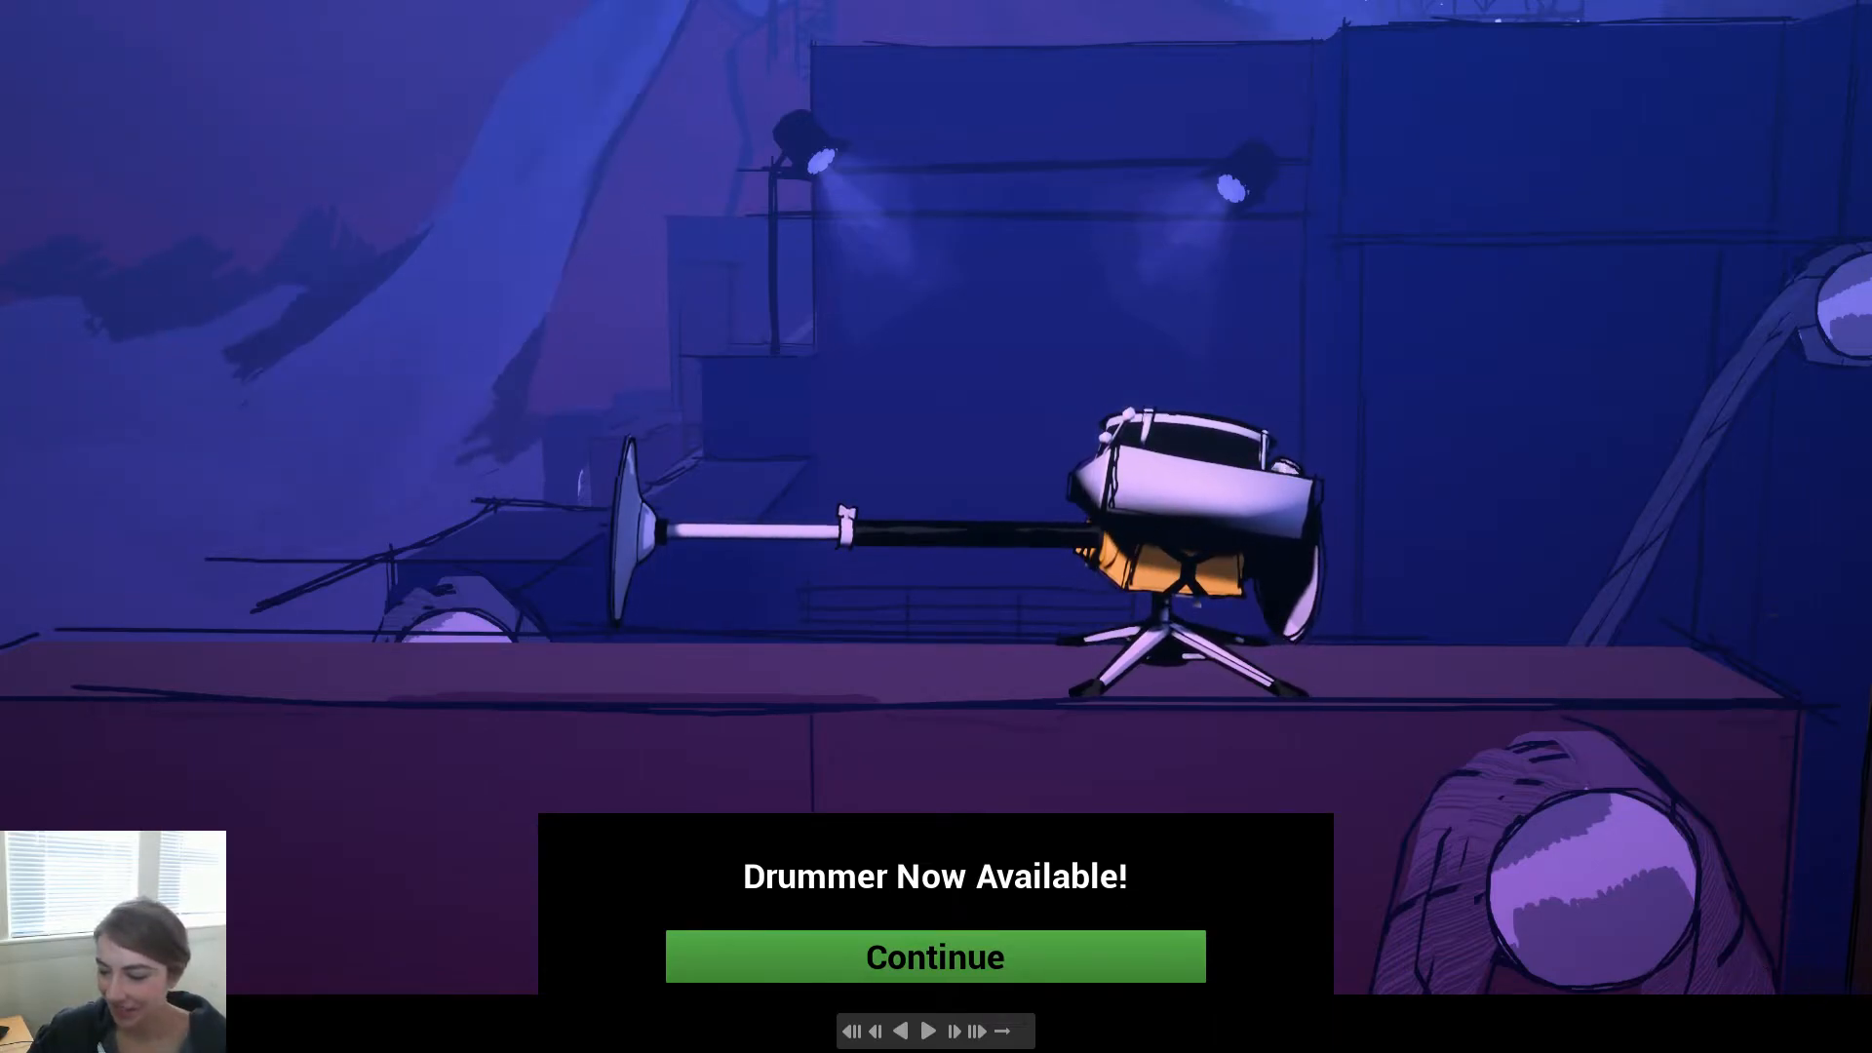
key("Escape")
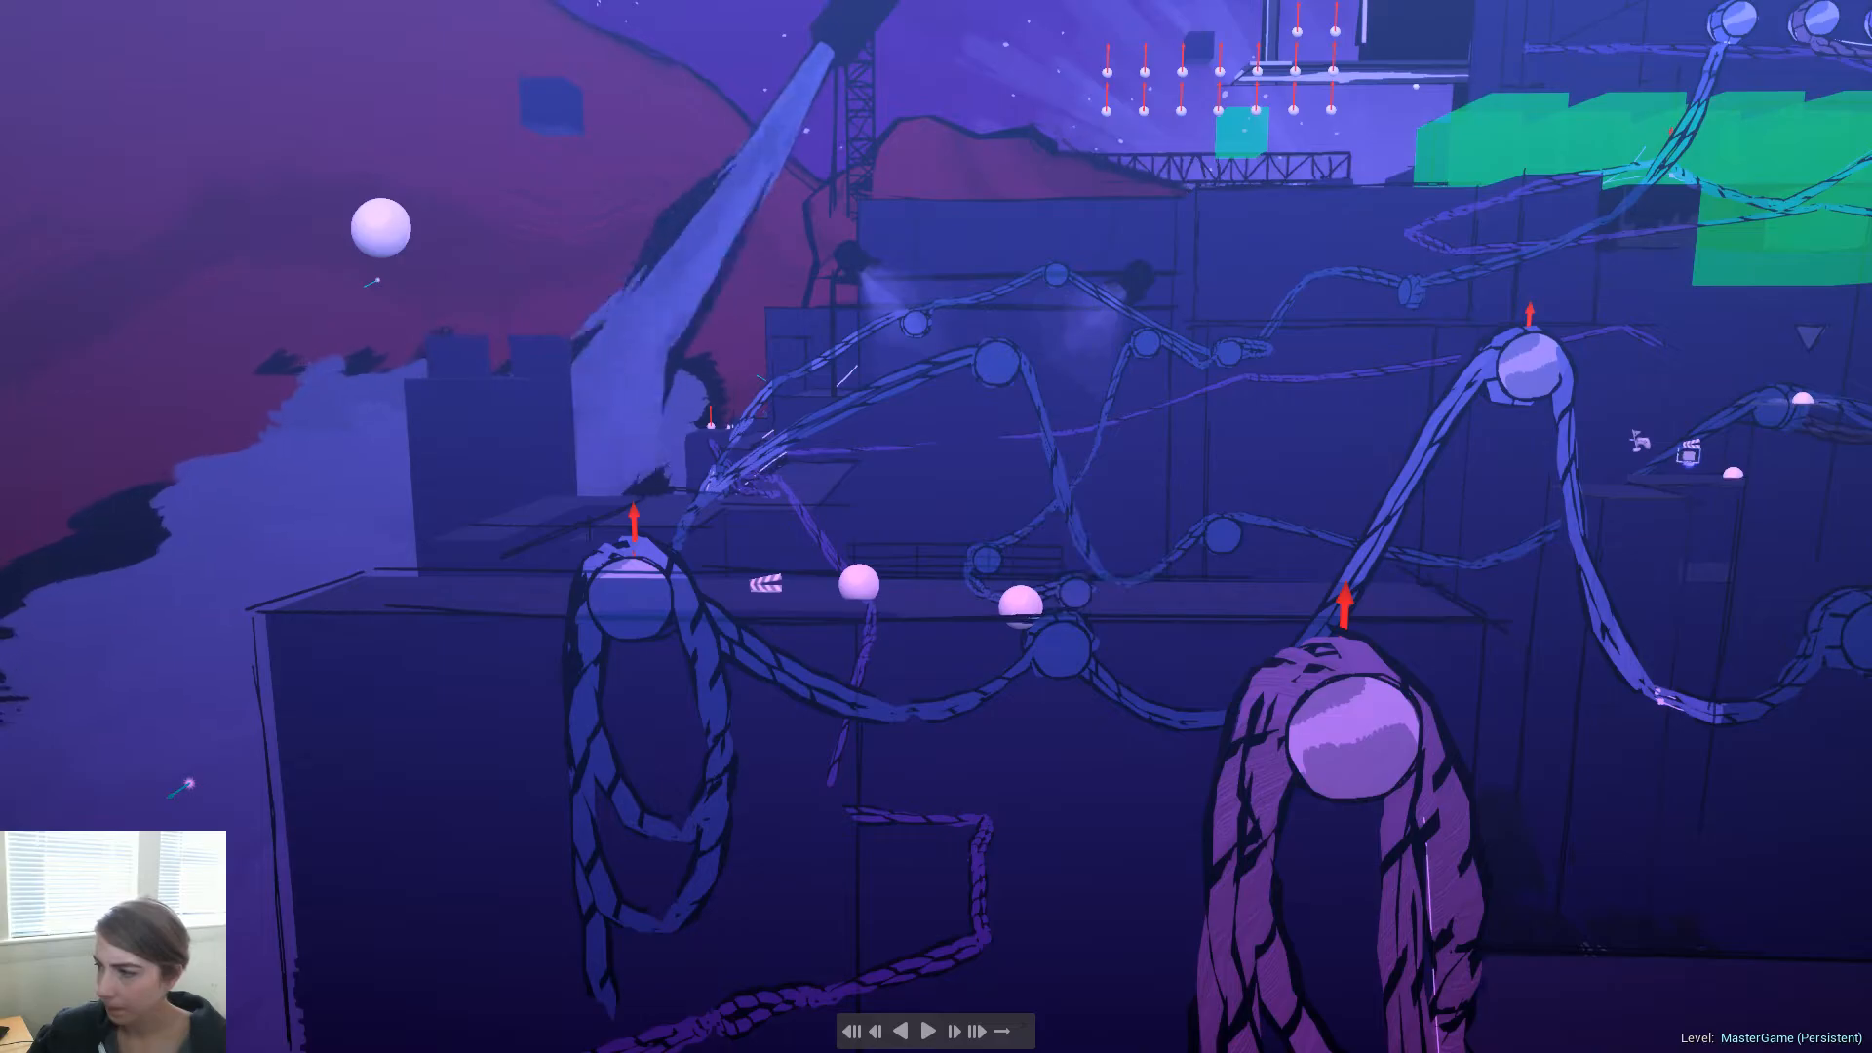
Select cinematicCamera in the level and slide it along the X axis to reframe the shot
left_click(1689, 452)
right_click_drag(1197, 420, 980, 476)
key("s")
key("w")
key("d")
key("a")
key("w")
key("e")
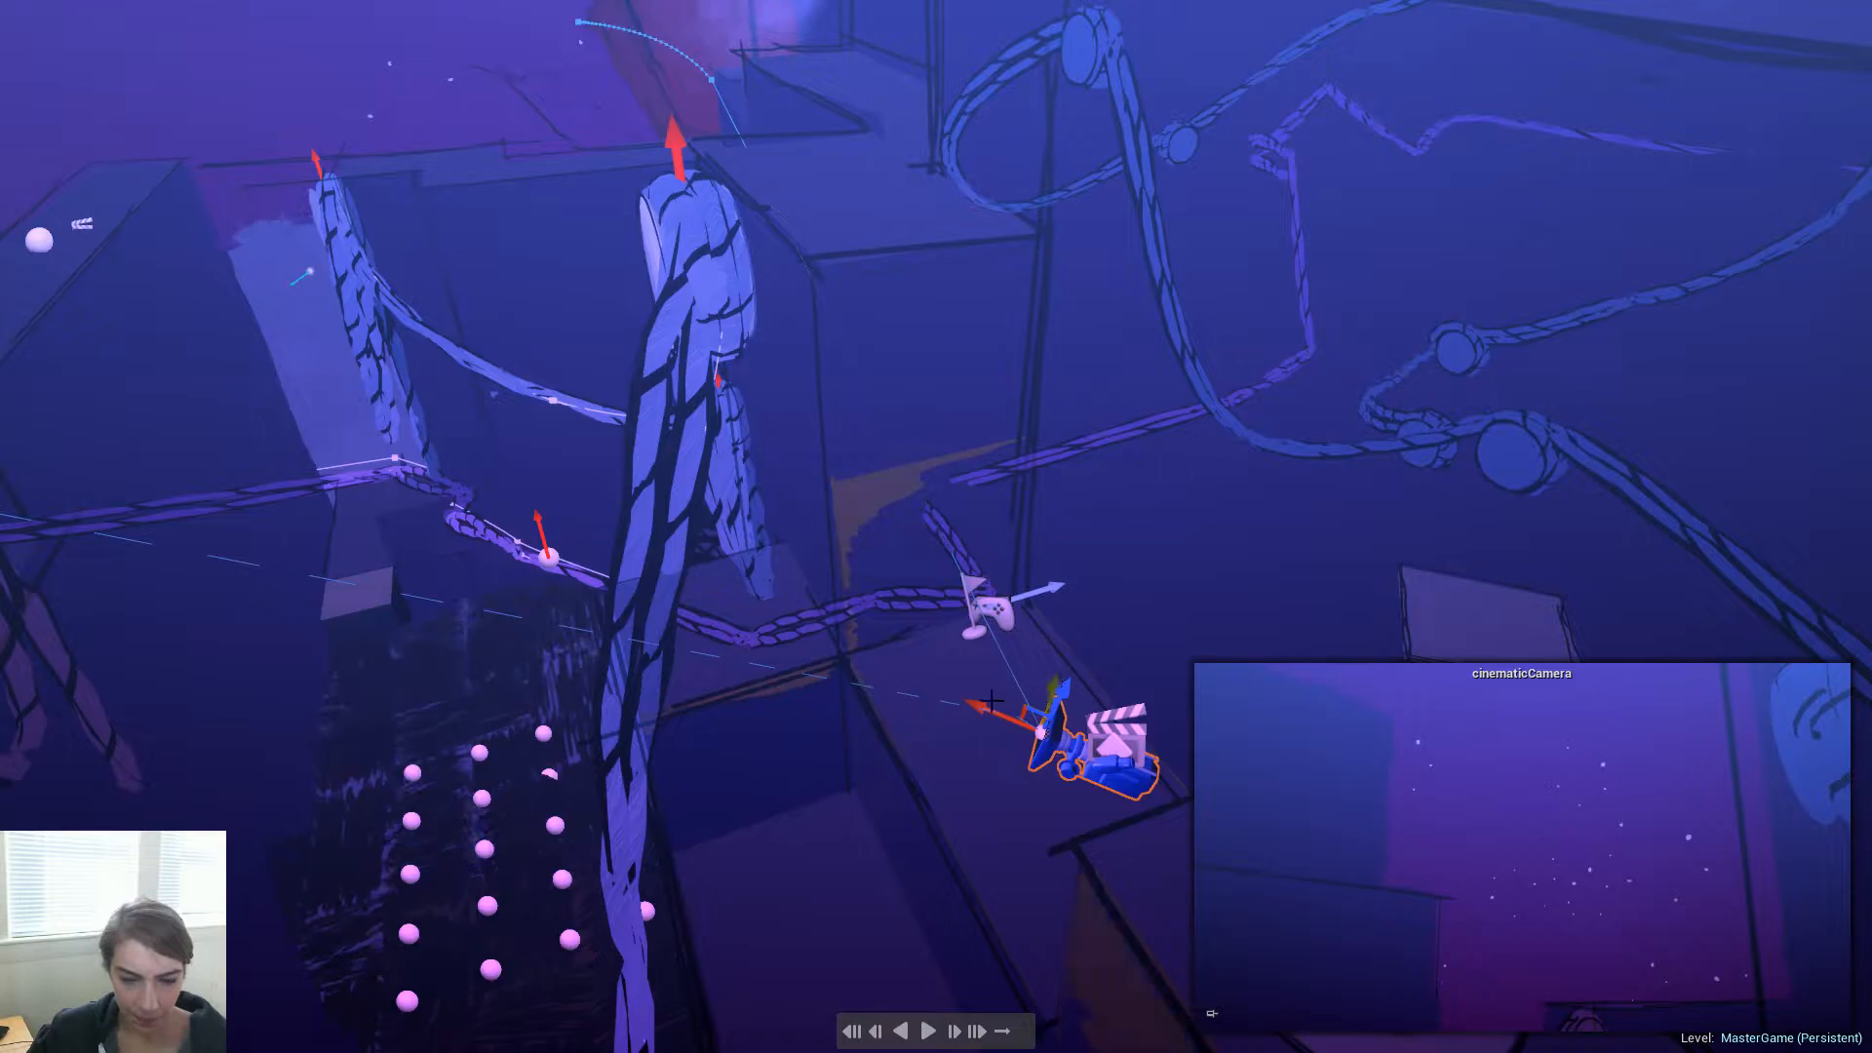
left_click_drag(1004, 717, 1268, 797)
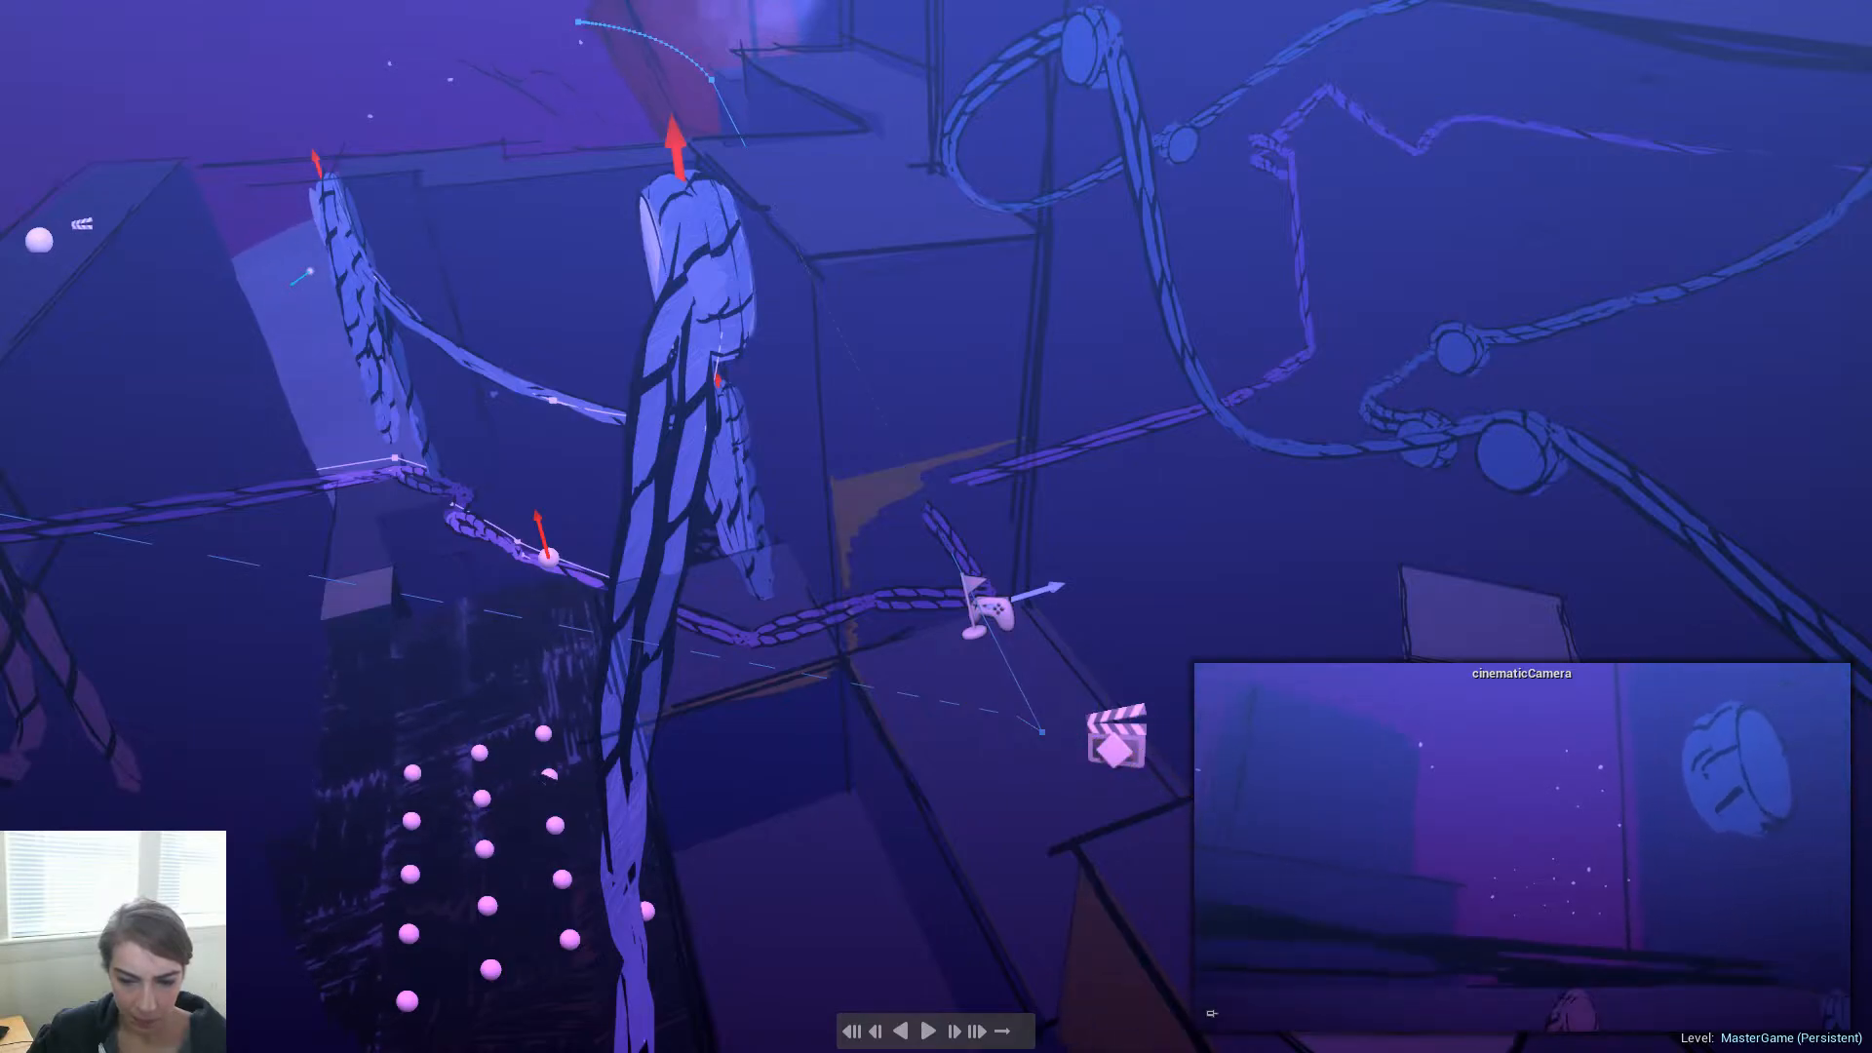
key("f")
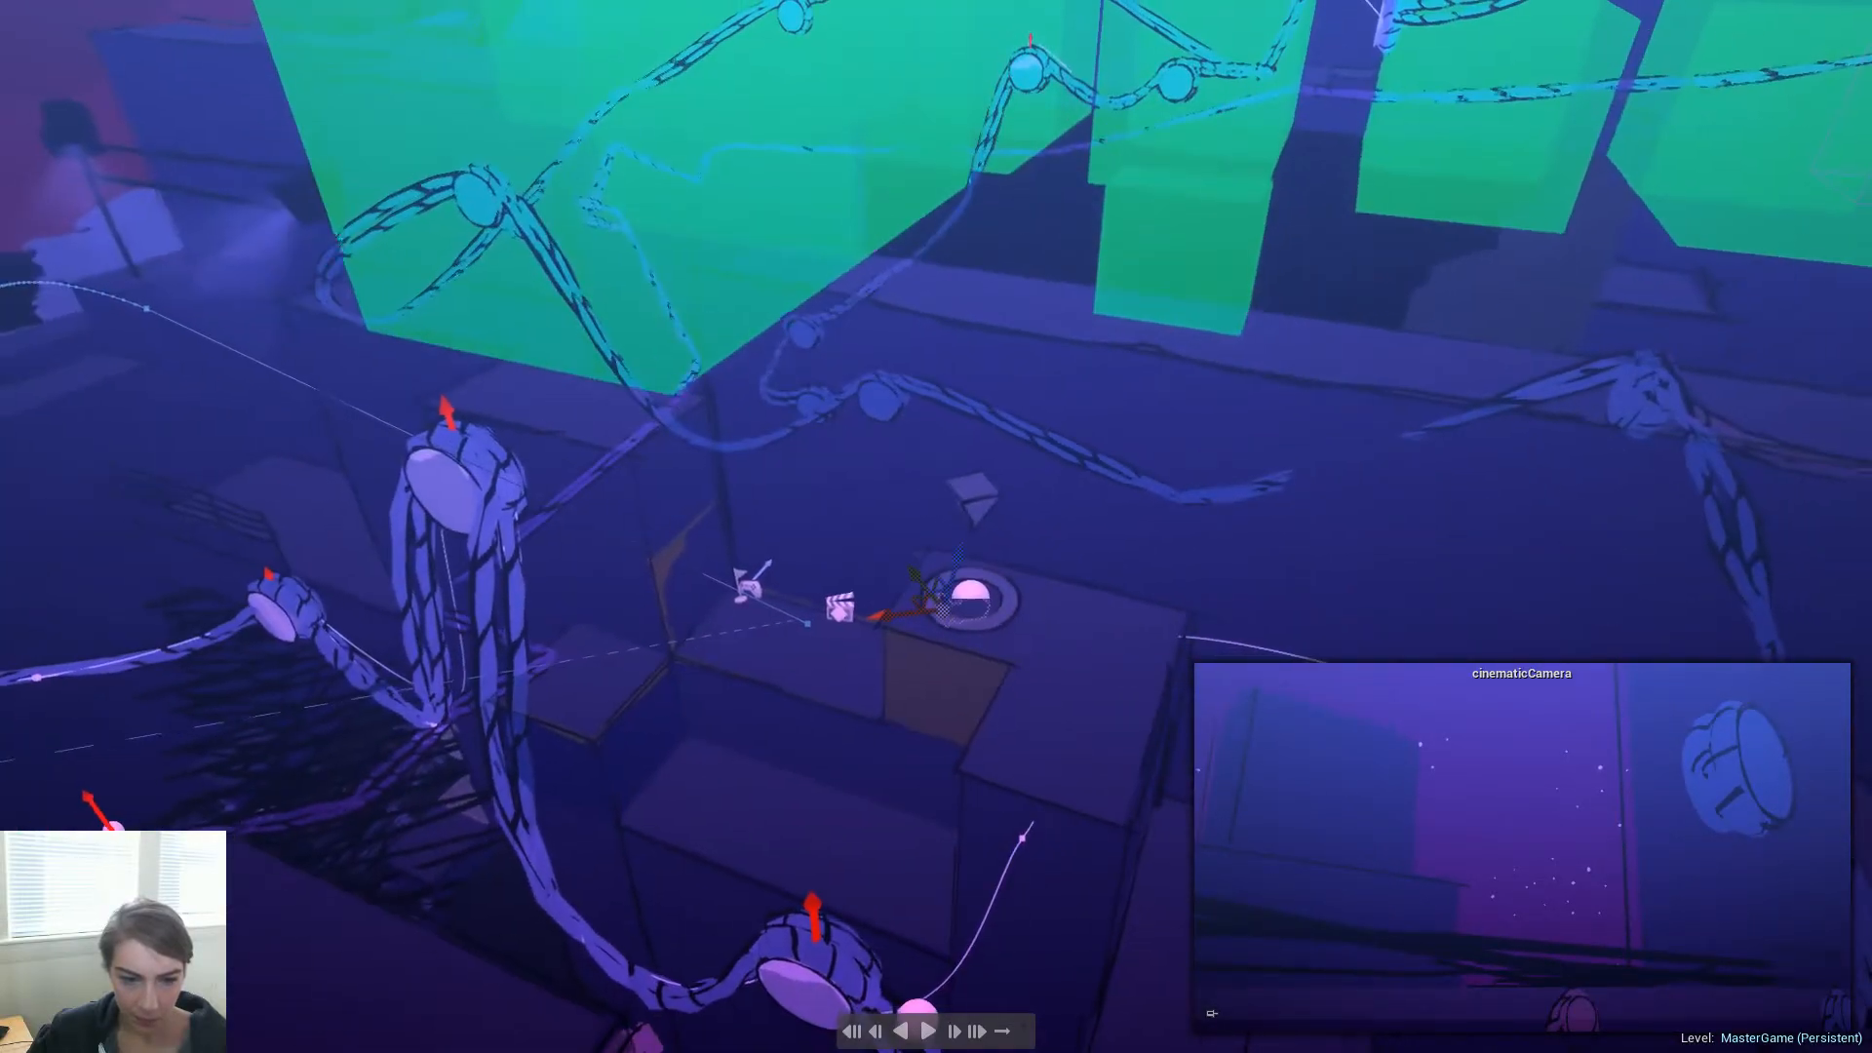
Raise and rotate cinematicCamera to about X 3938.6, Y 6486.5, Z 3137.9 with pitch 8.1 and yaw -133.6
left_click_drag(962, 554, 973, 535)
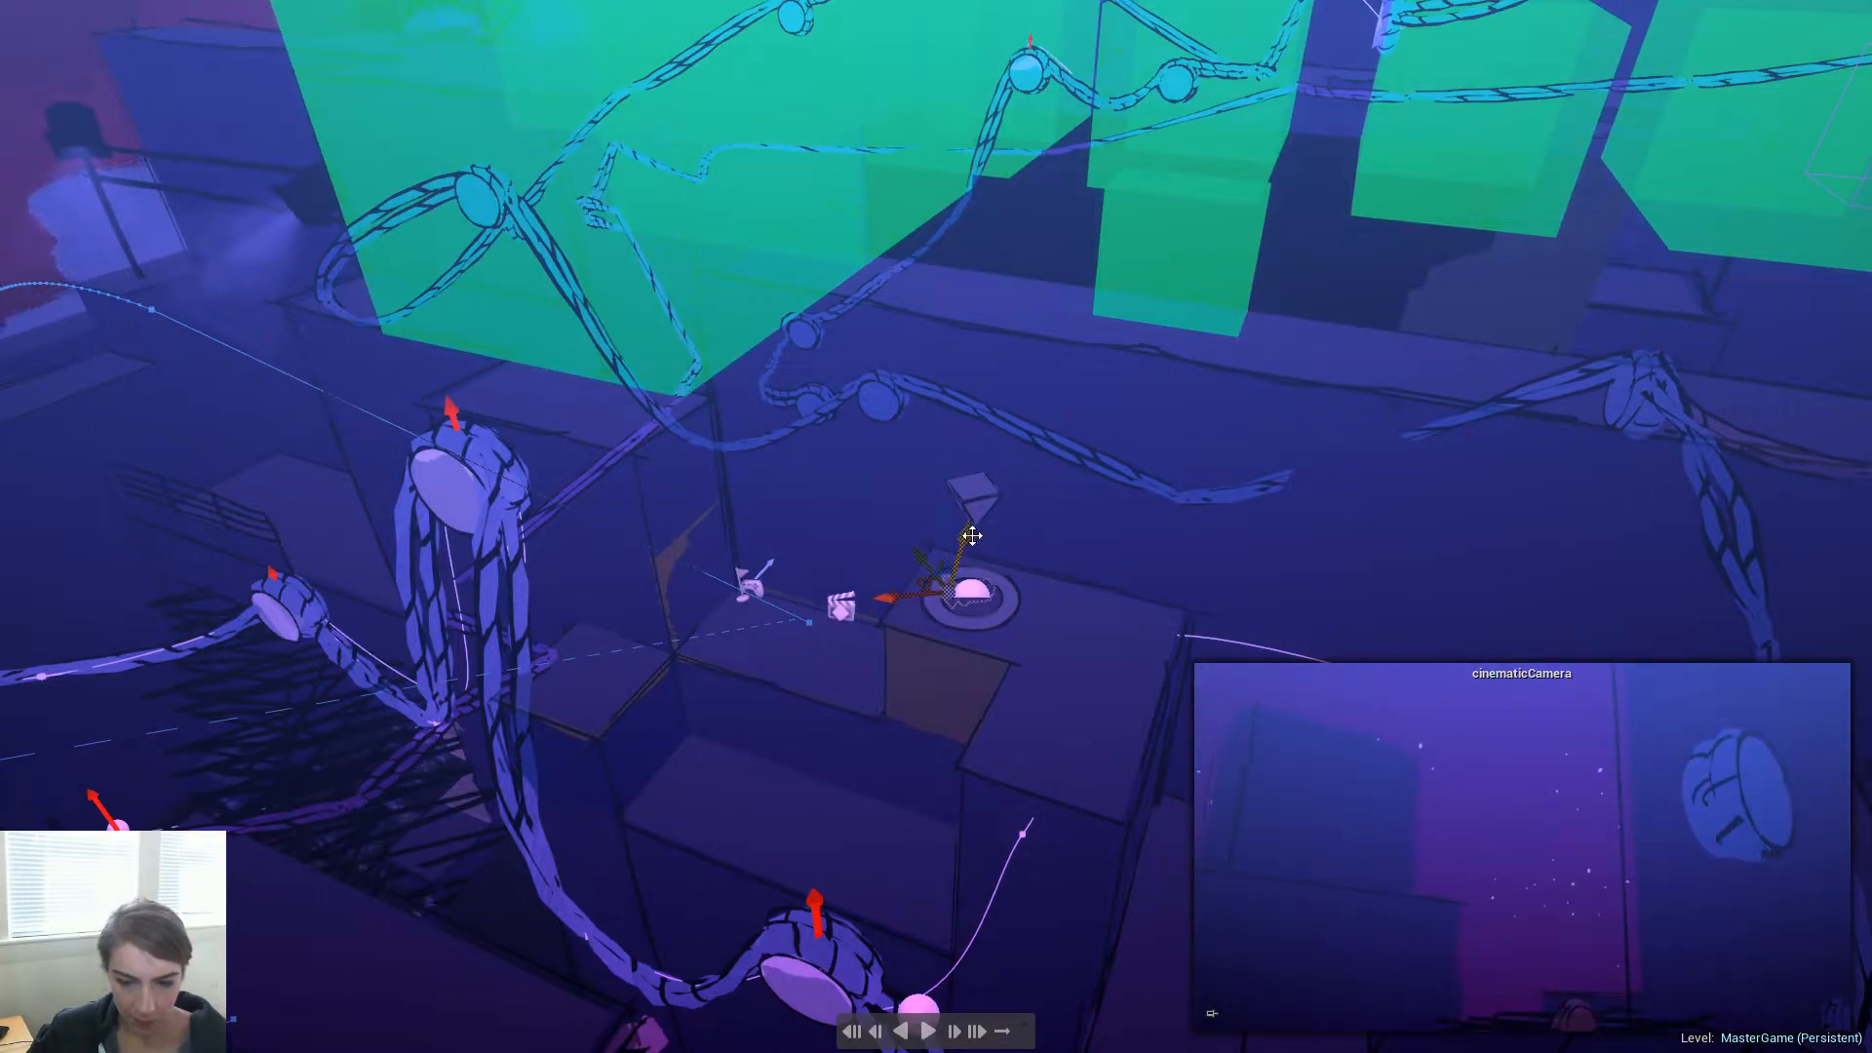
key("e")
left_click_drag(973, 536, 960, 550)
key("w")
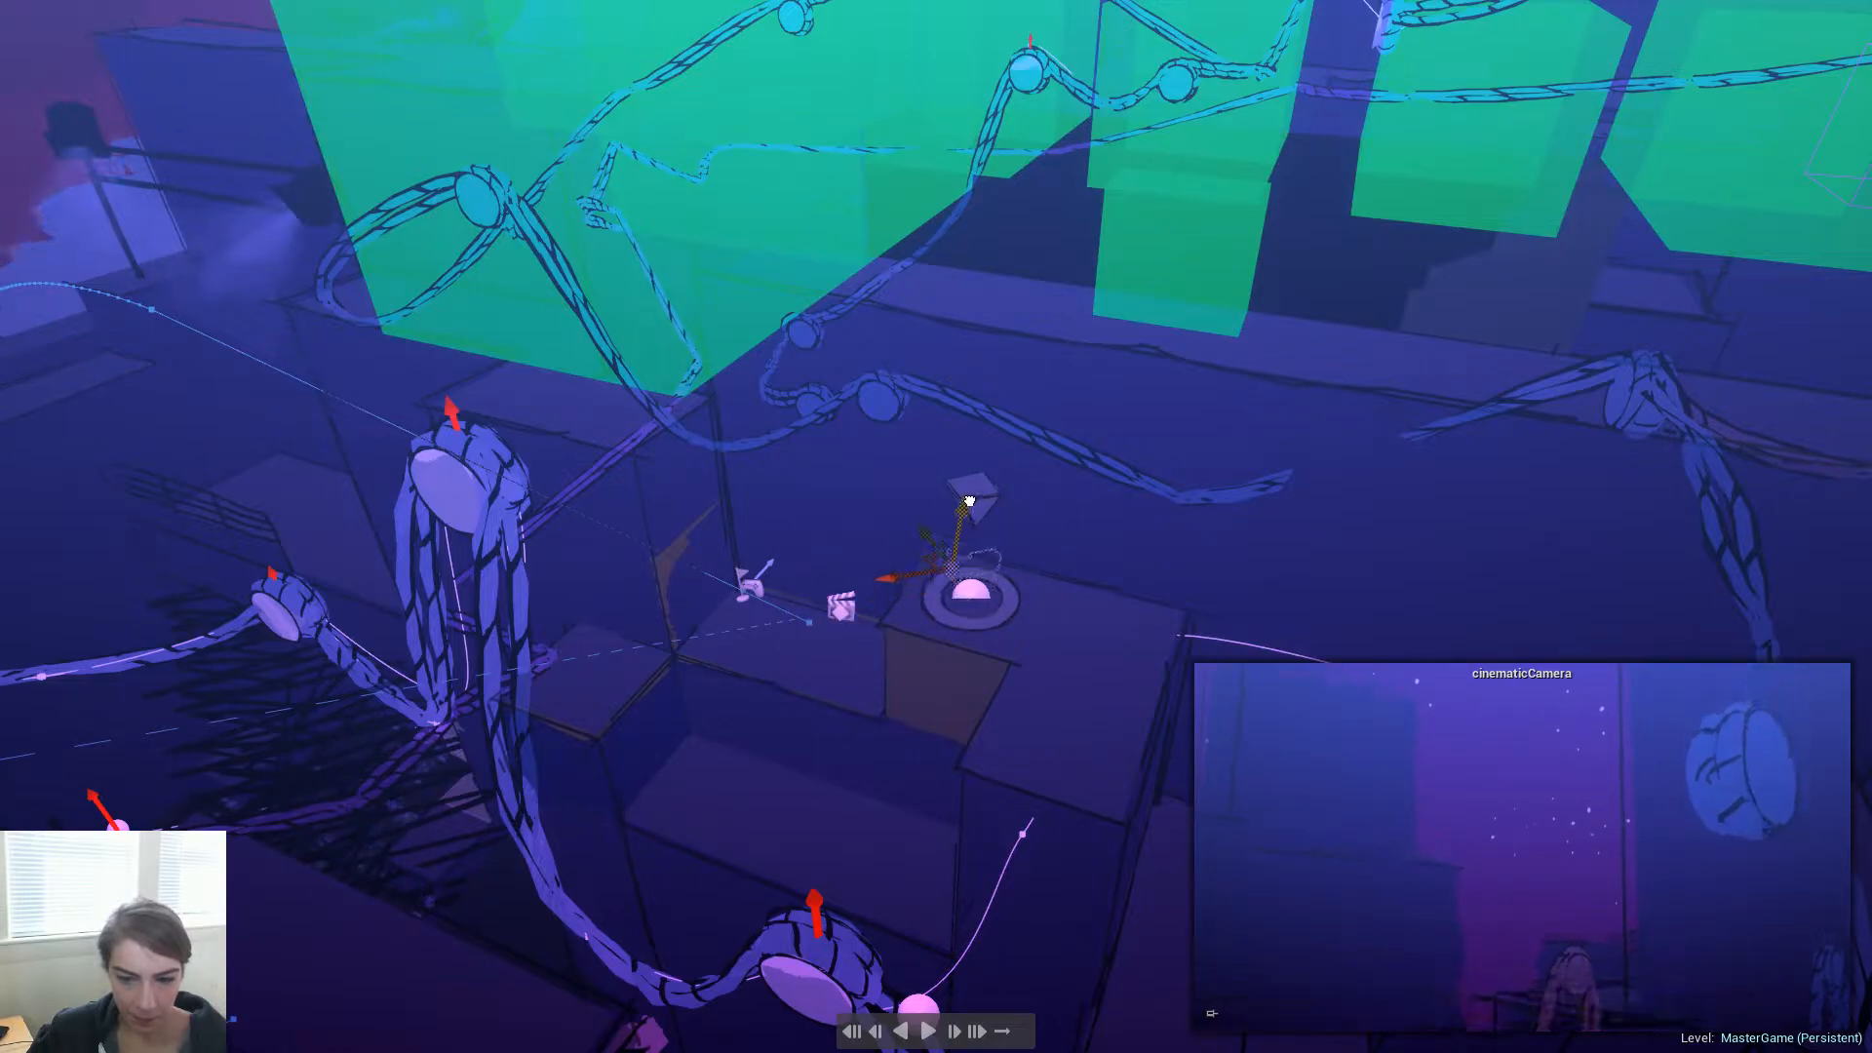
left_click_drag(966, 499, 1114, 616)
key("e")
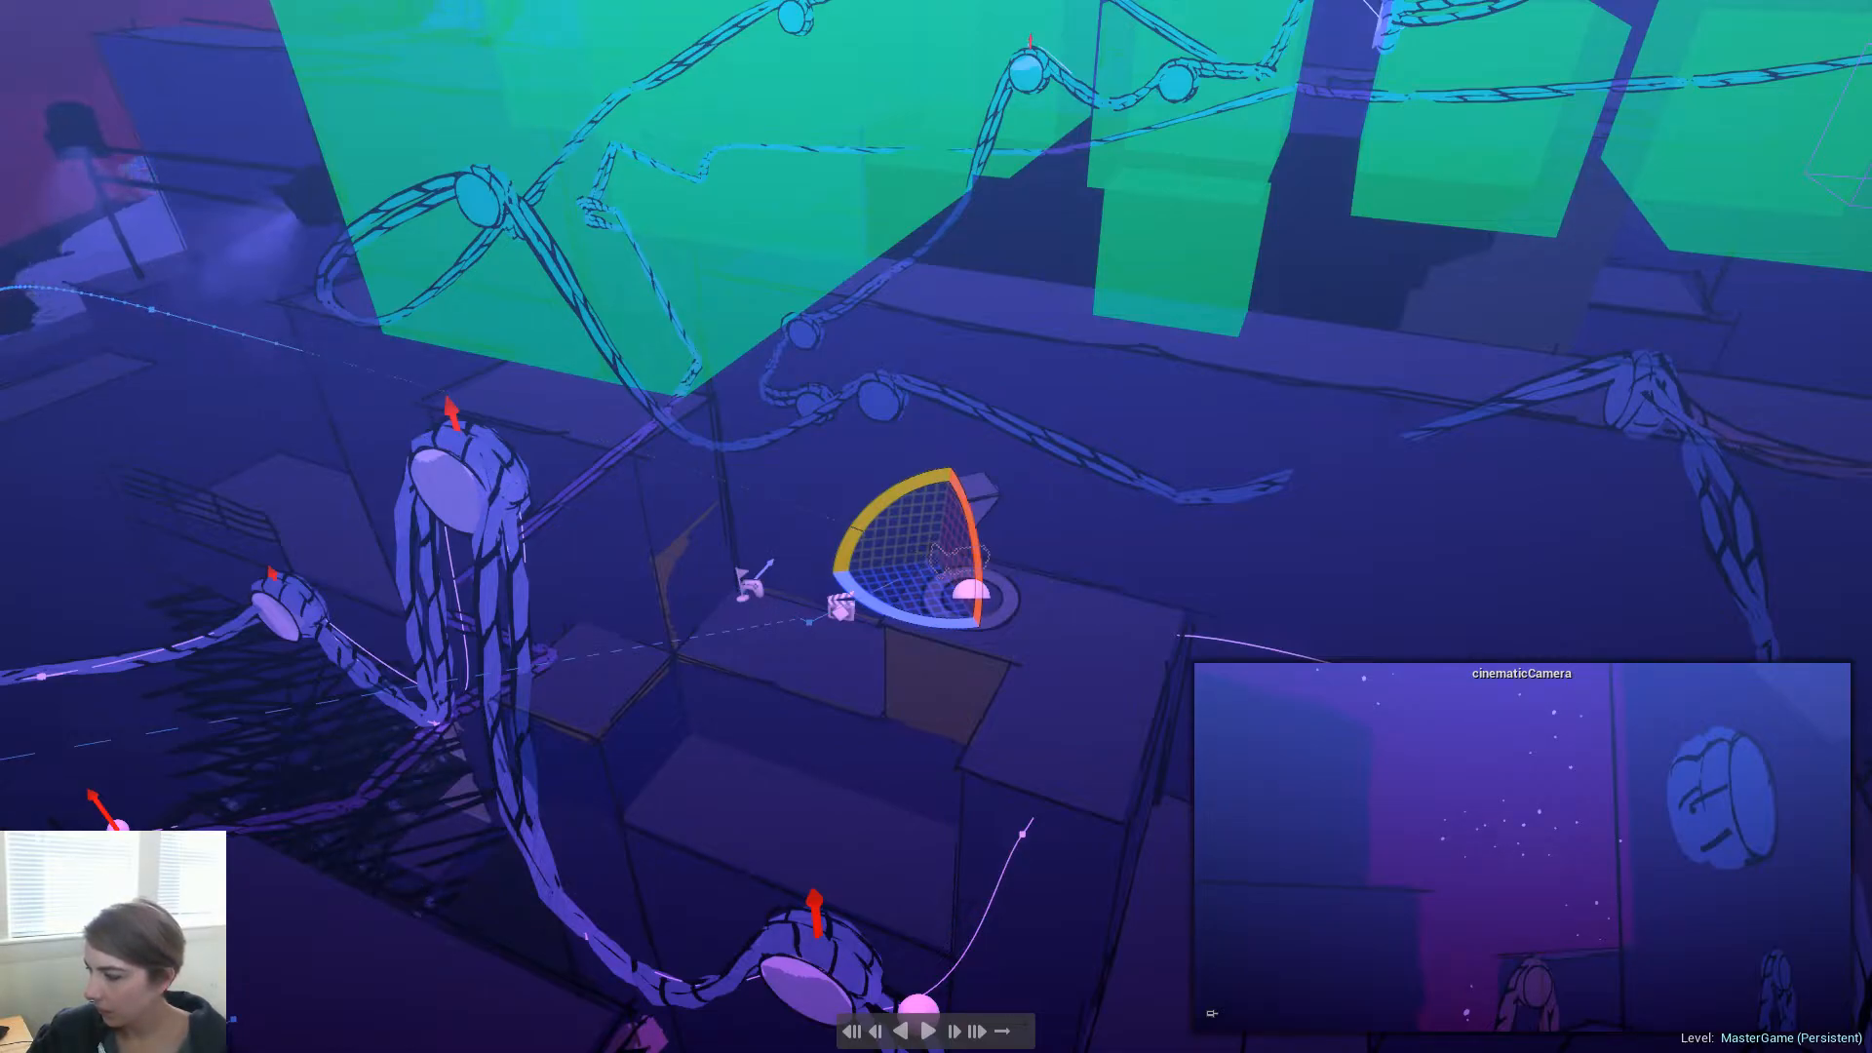
key("Escape")
key("ctrl+z")
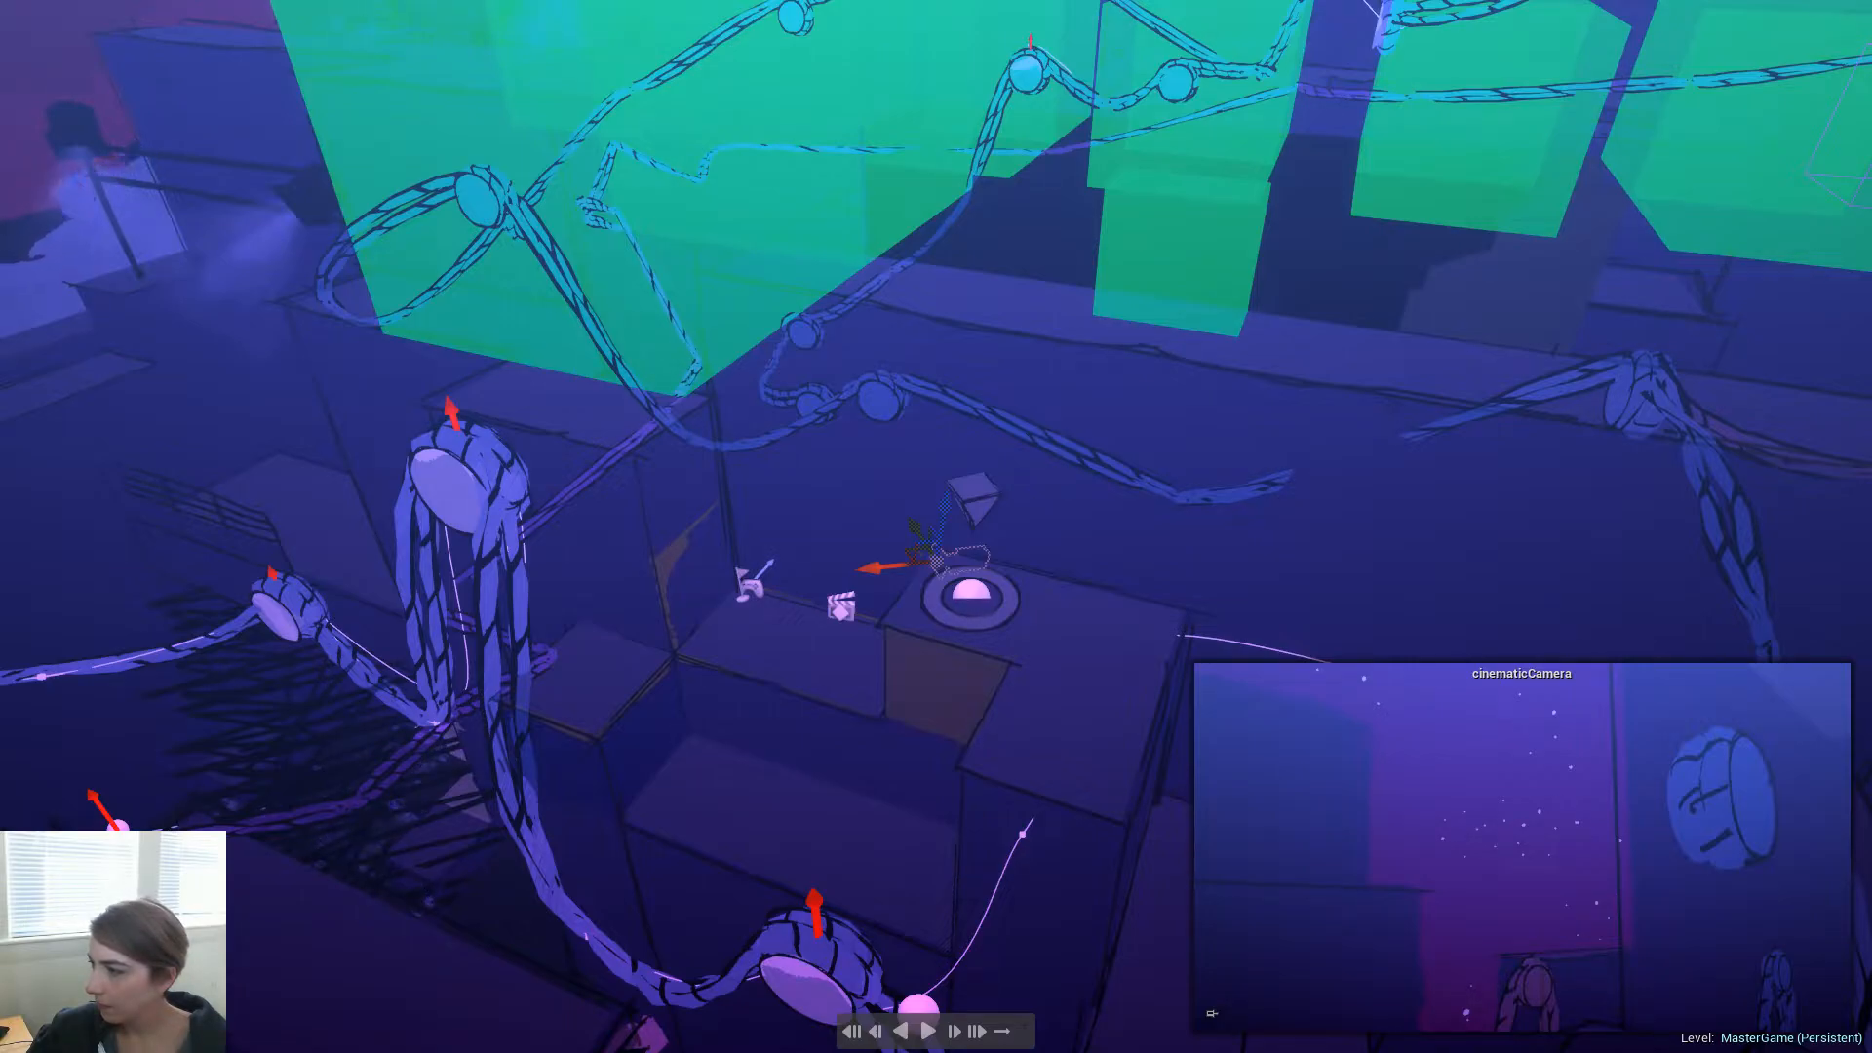
In the camera's Location curves, set the new keys at the playhead to Constant interpolation and delete the keys just before them
left_click_drag(1871, 5, 816, 52)
double_click(815, 53)
left_click(1105, 243)
scroll(1121, 290, "up", 12)
scroll(1174, 409, "up", 4)
left_click_drag(1178, 533, 1064, 319)
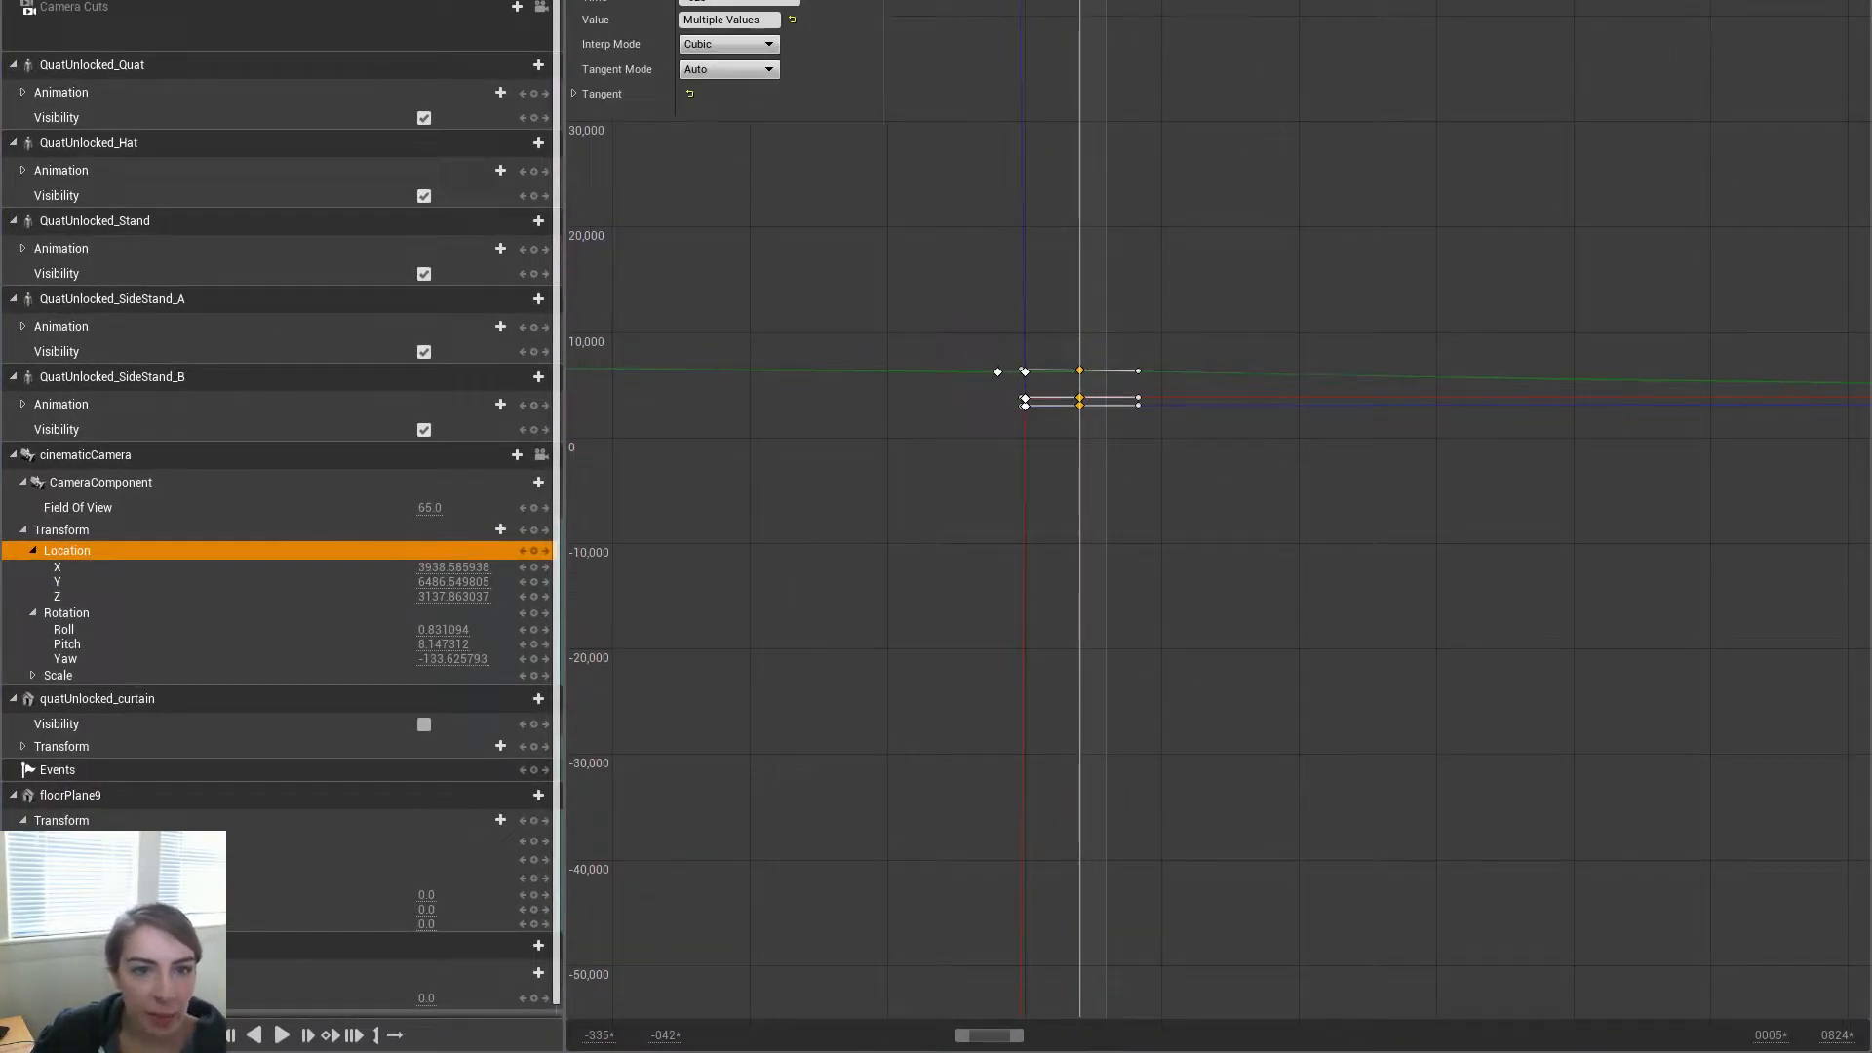
key("5")
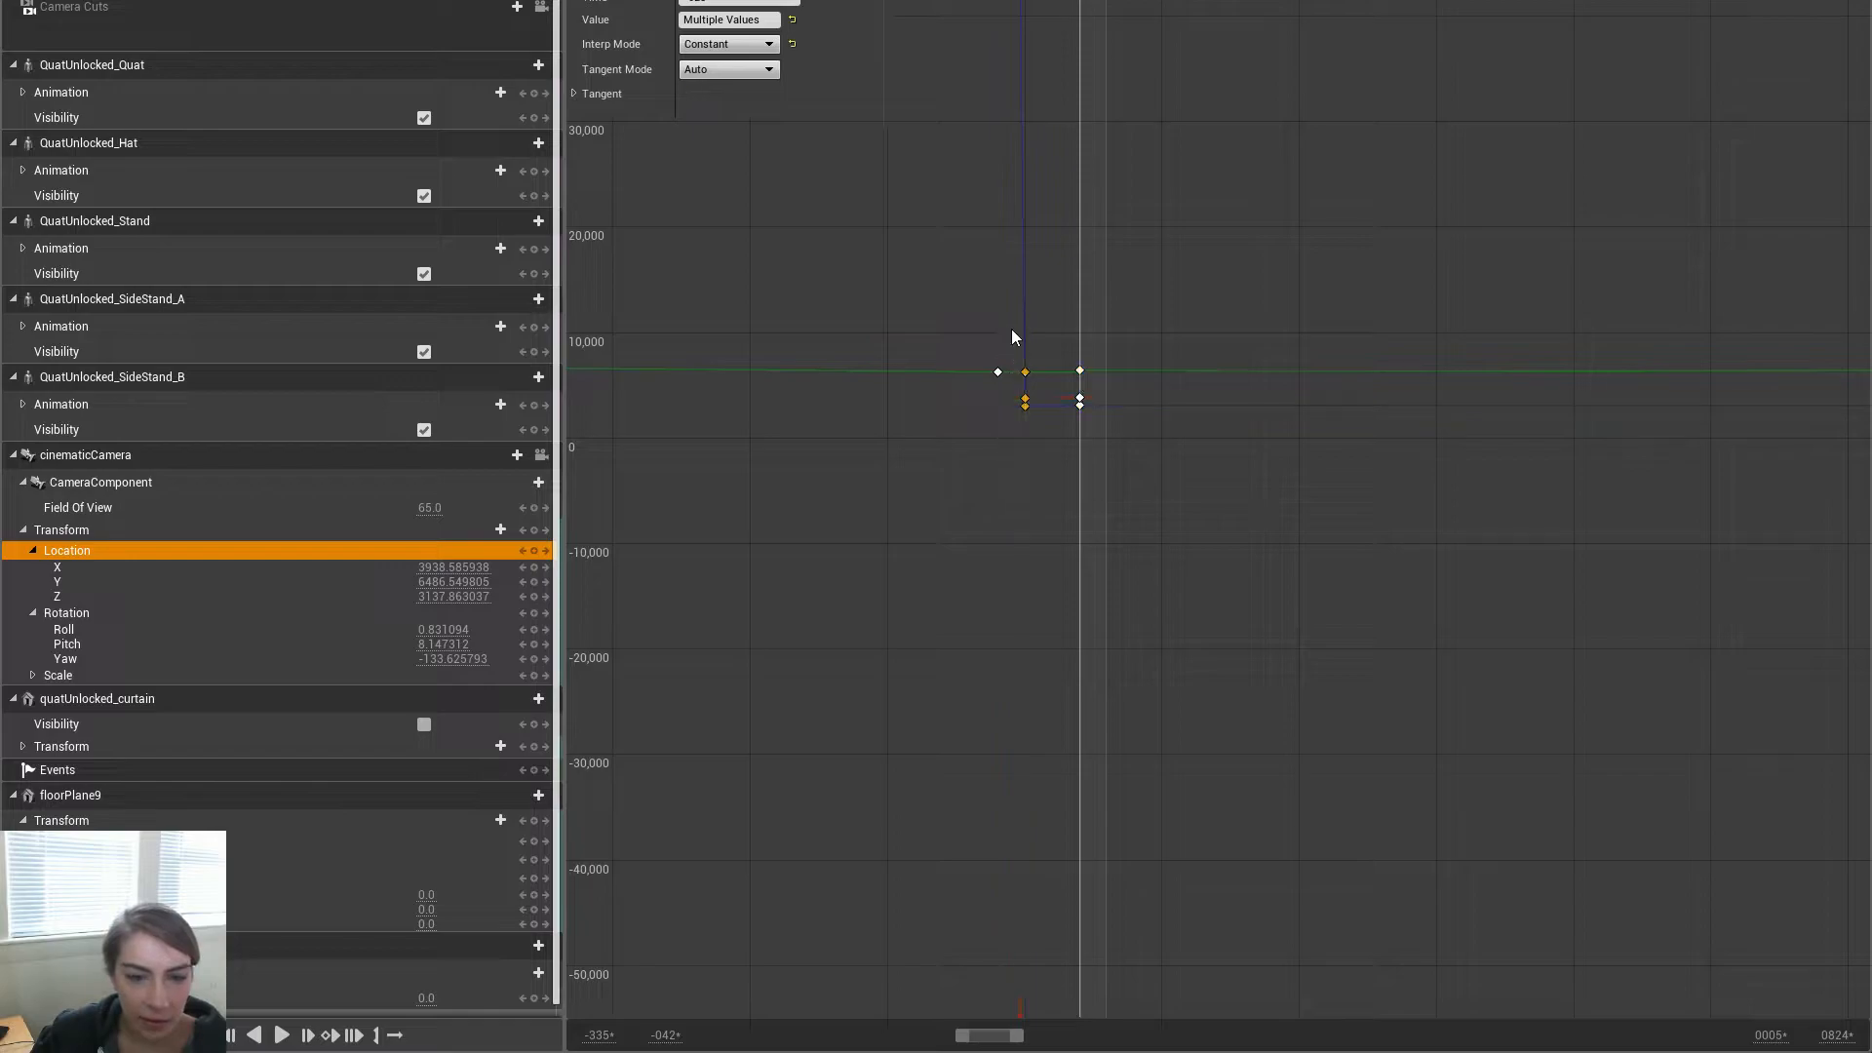
key("Delete")
left_click_drag(1110, 466, 1047, 353)
middle_click_drag(1078, 372, 1035, 376)
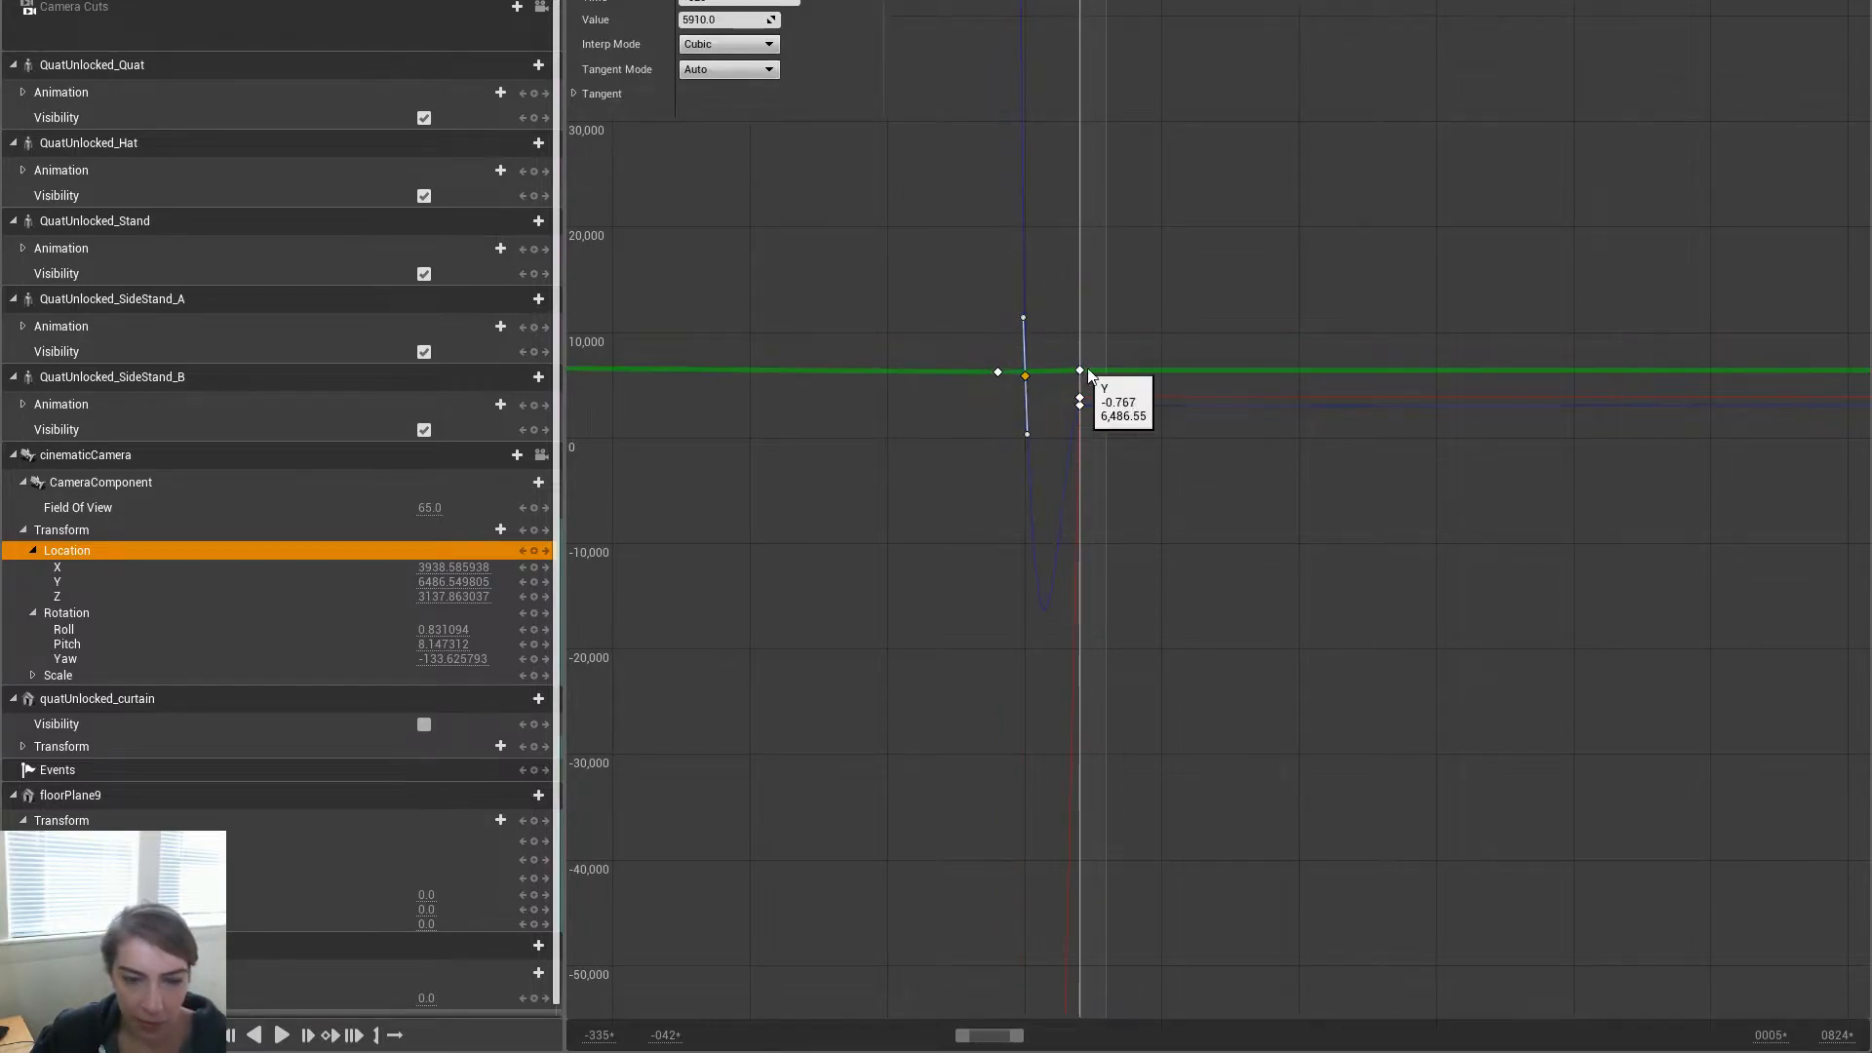
key("ctrl+z")
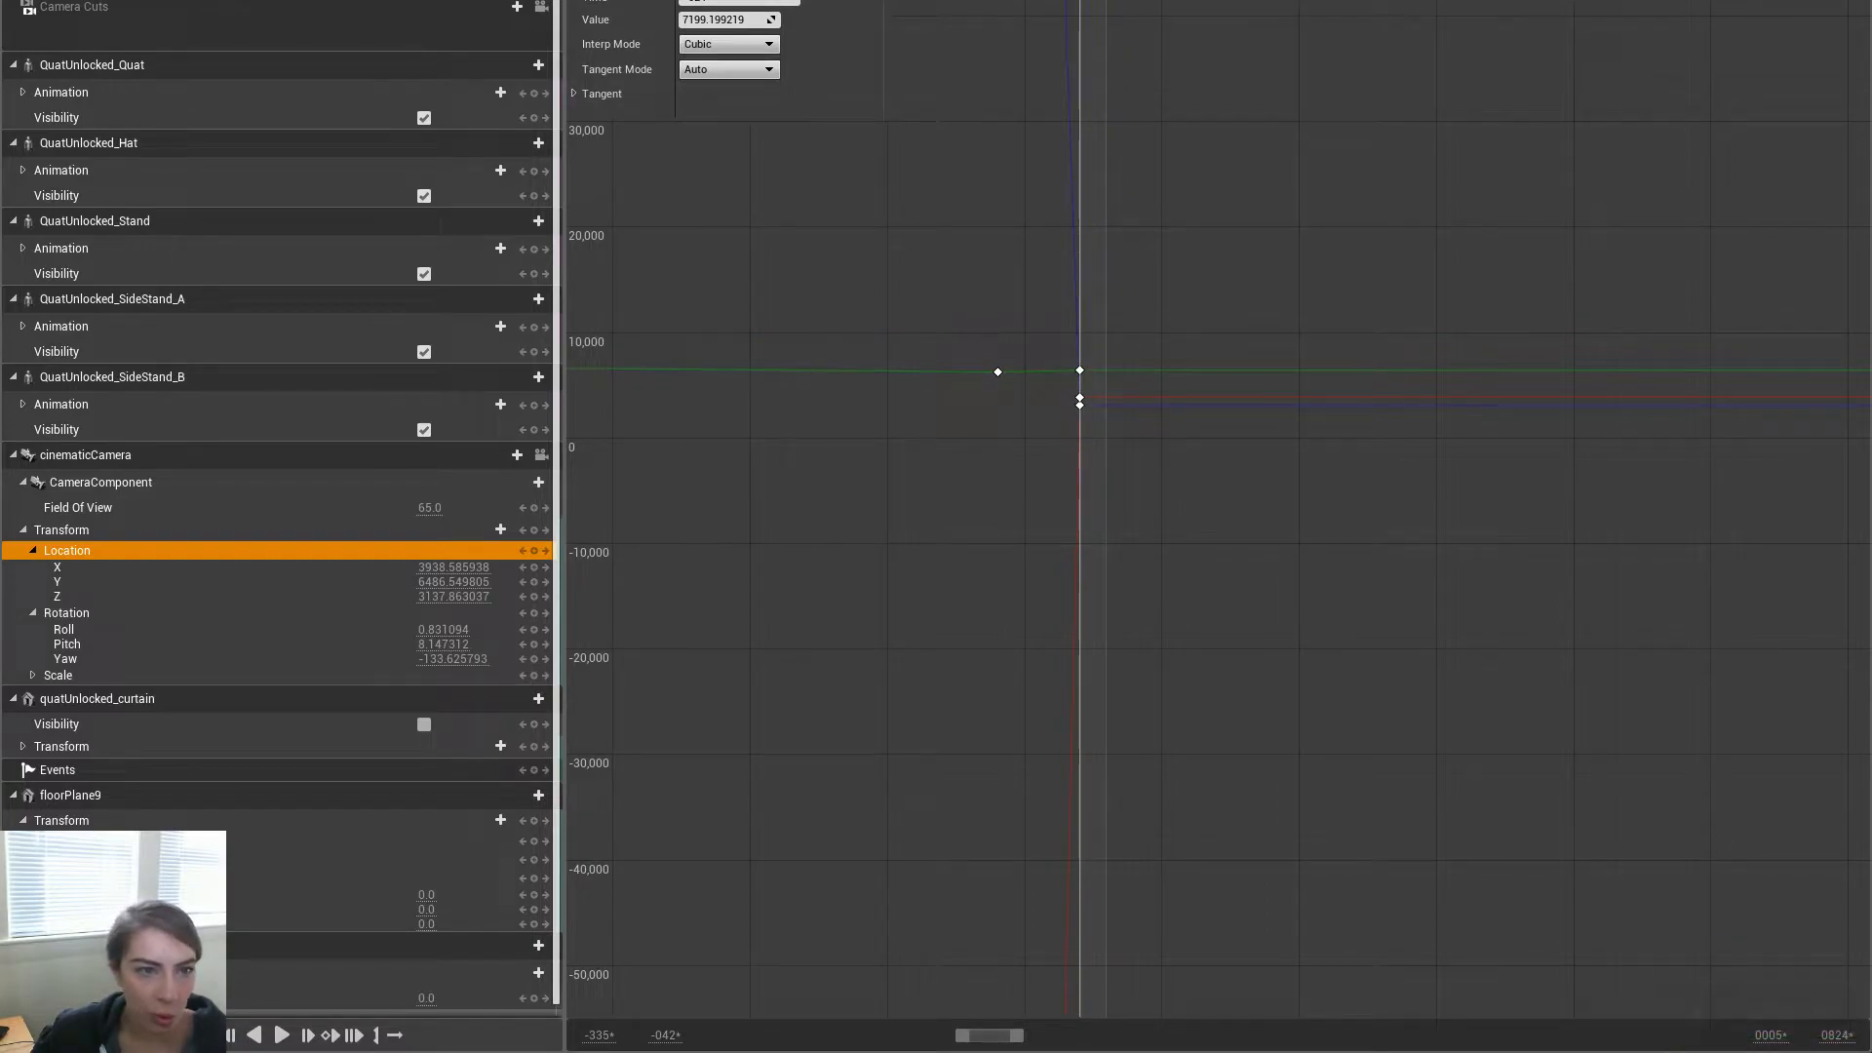
Move the camera's new Location, Rotation and Scale keys to one frame after the clips start, replacing the old rotation and scale keys
left_click(468, 0)
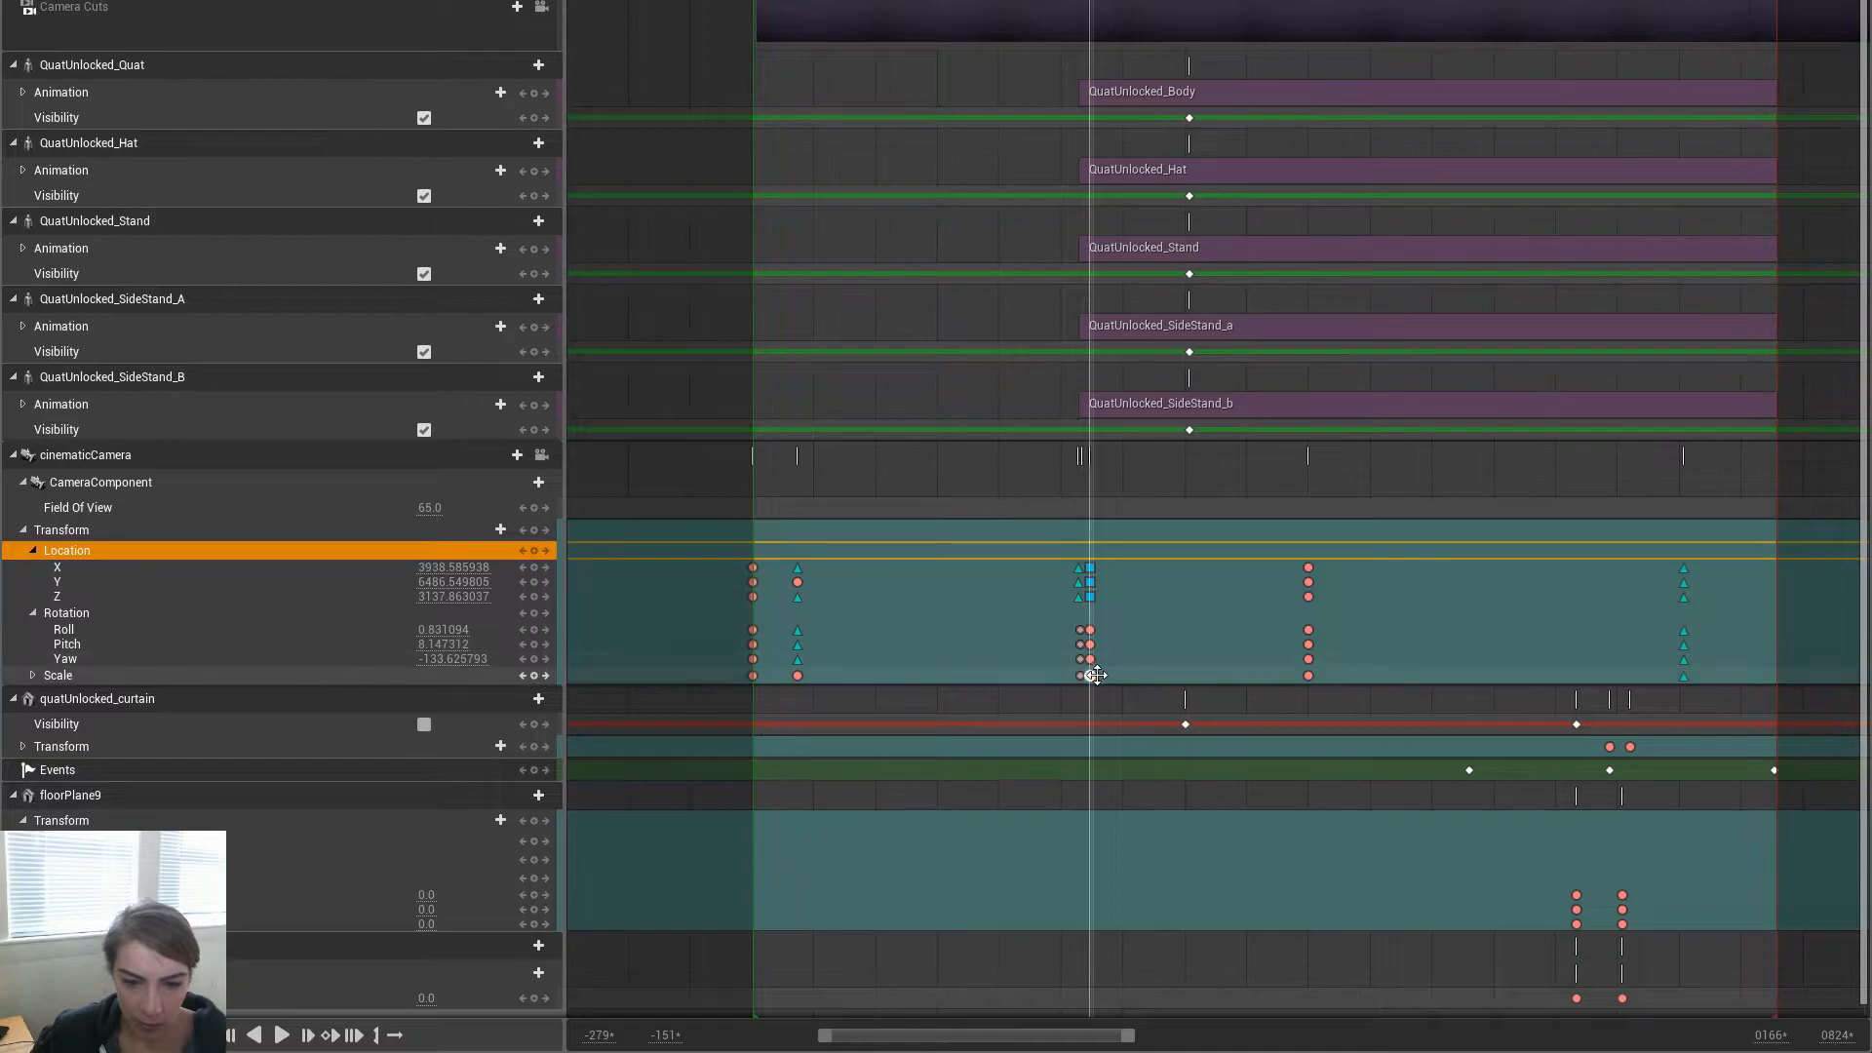
scroll(1096, 675, "up", 10)
left_click_drag(1126, 605, 954, 582)
left_click_drag(1002, 704, 942, 612)
left_click_drag(1120, 702, 954, 639)
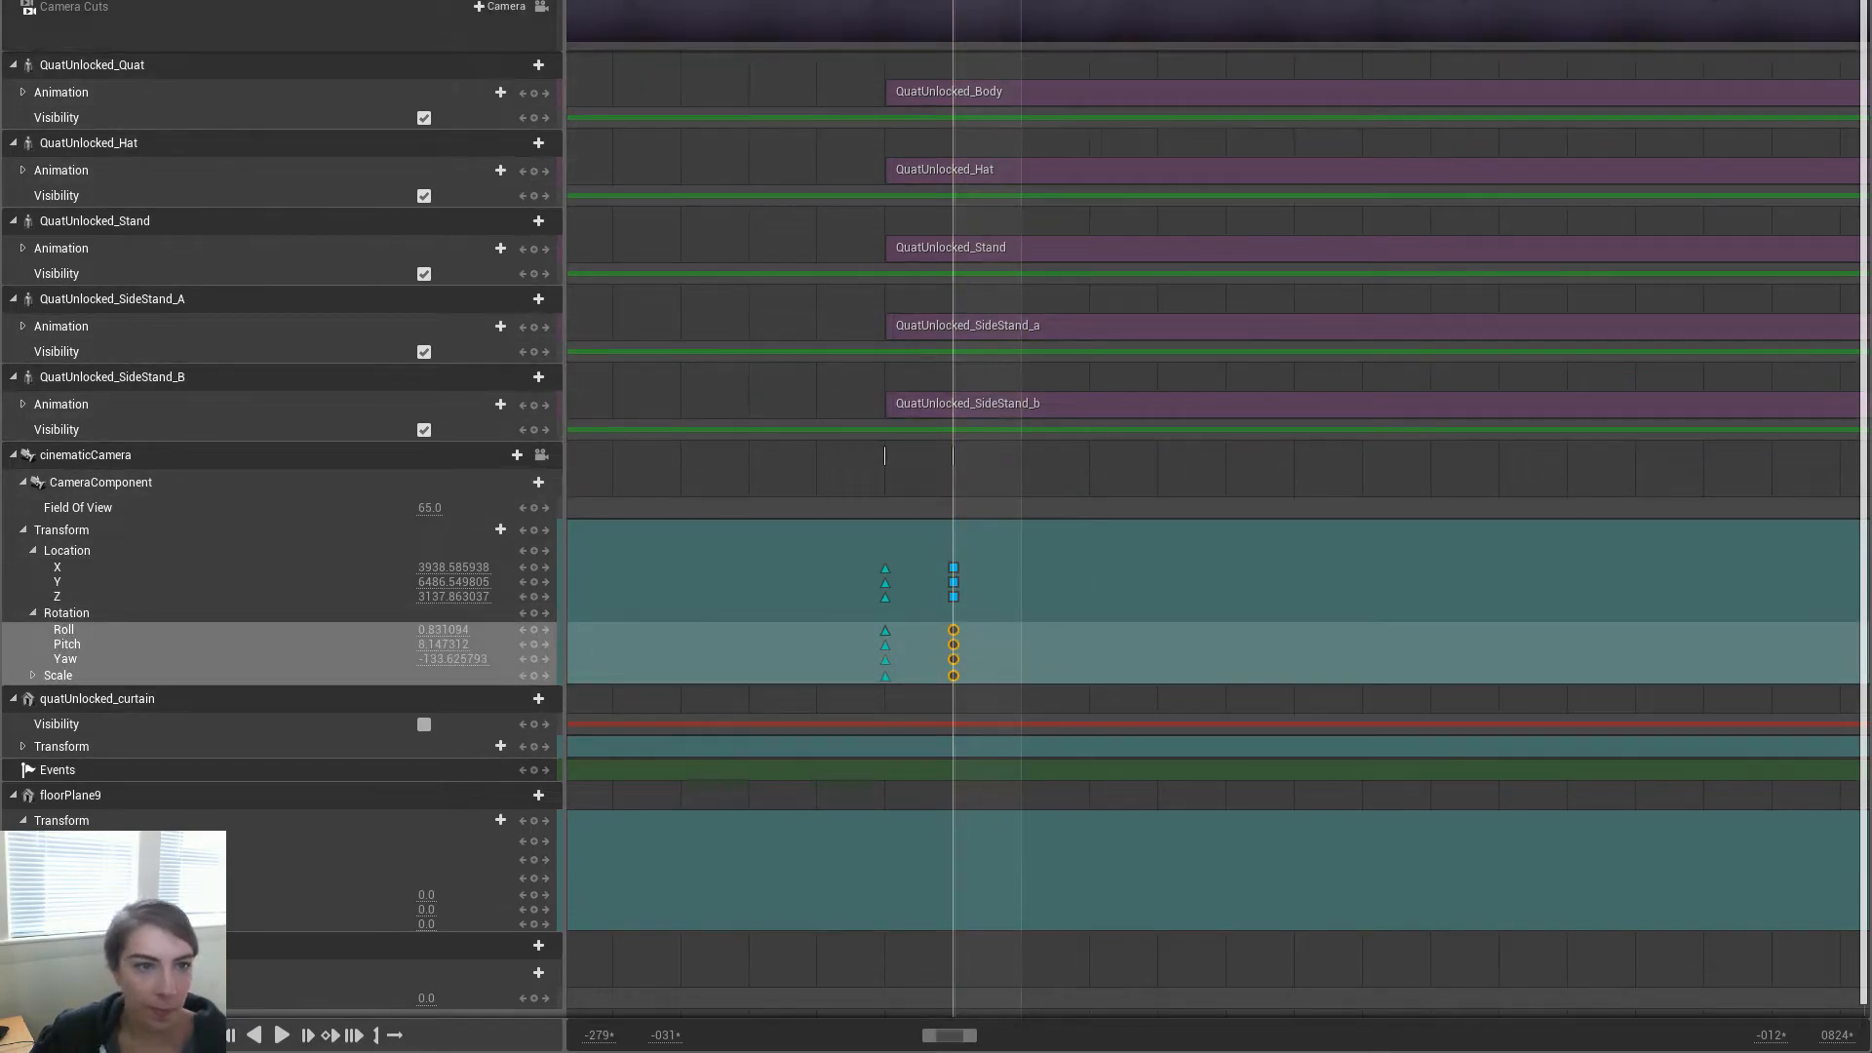
In cinematicCamera's Rotation curves, set the keys at the playhead to Constant interpolation
left_click(863, 2)
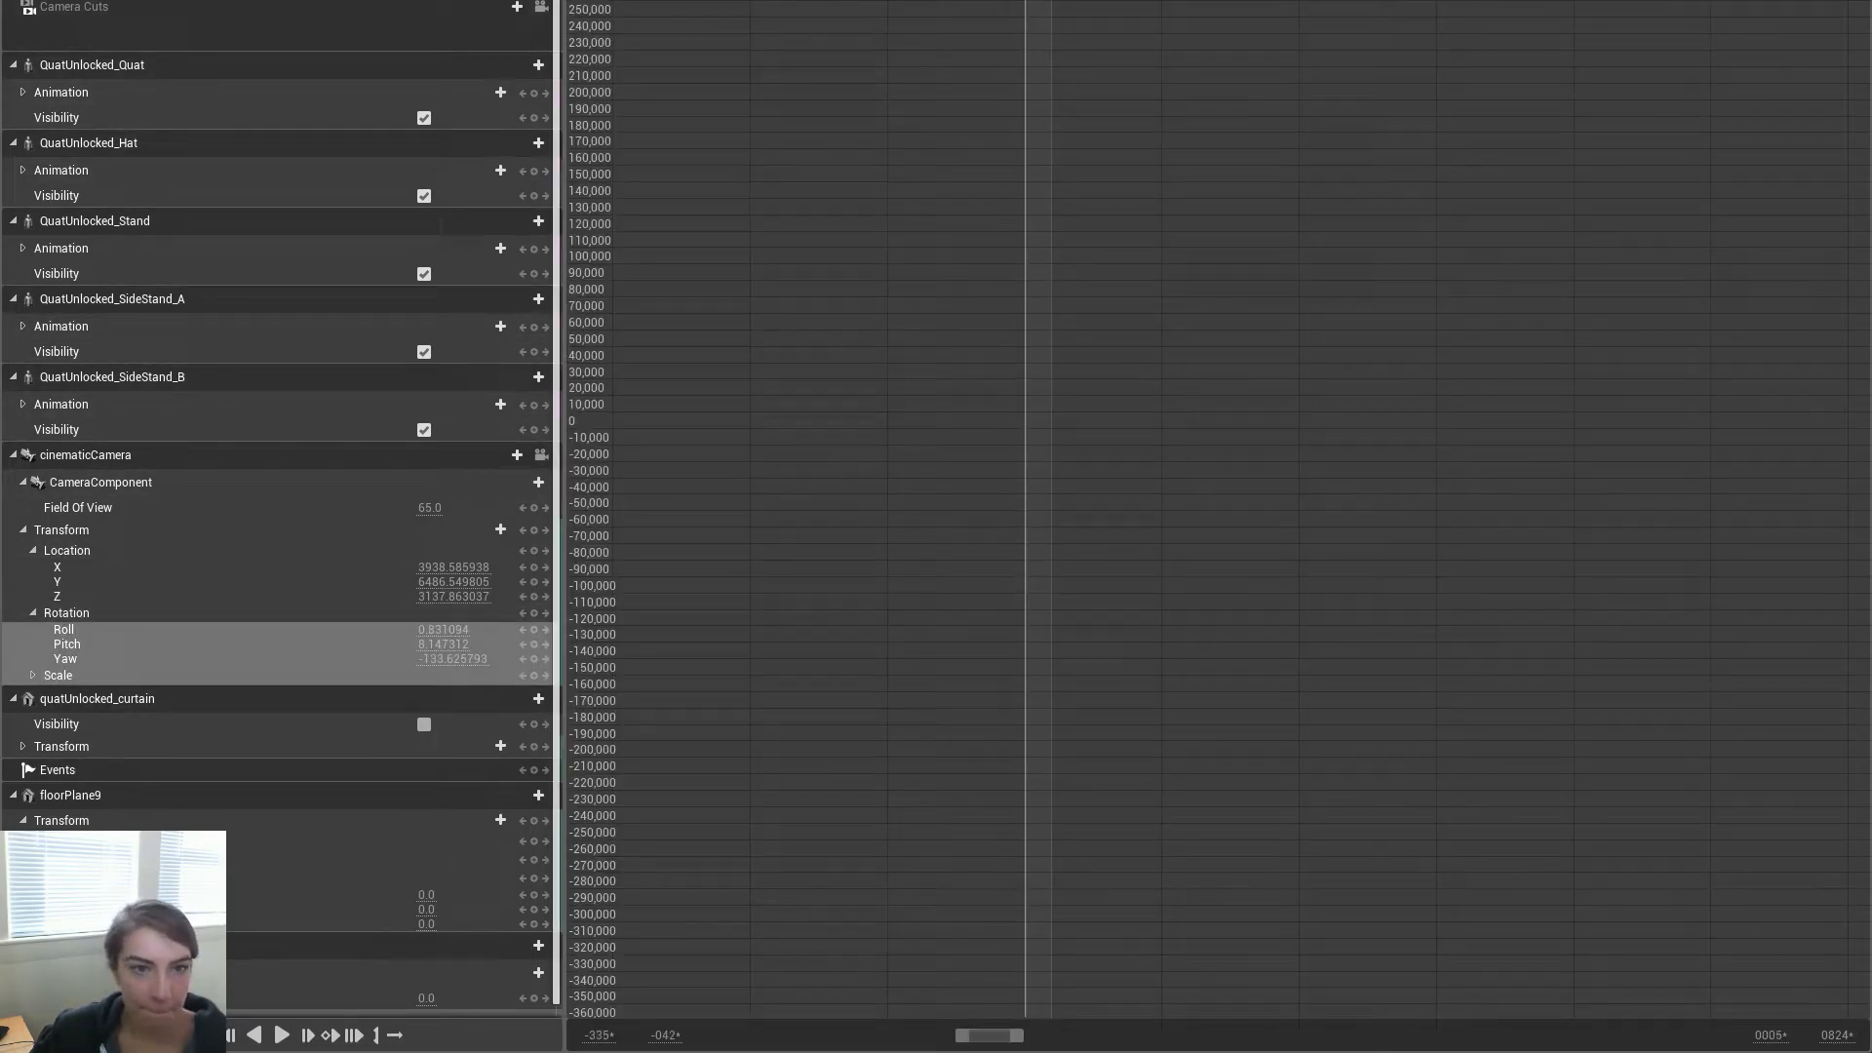
scroll(1053, 468, "down", 4)
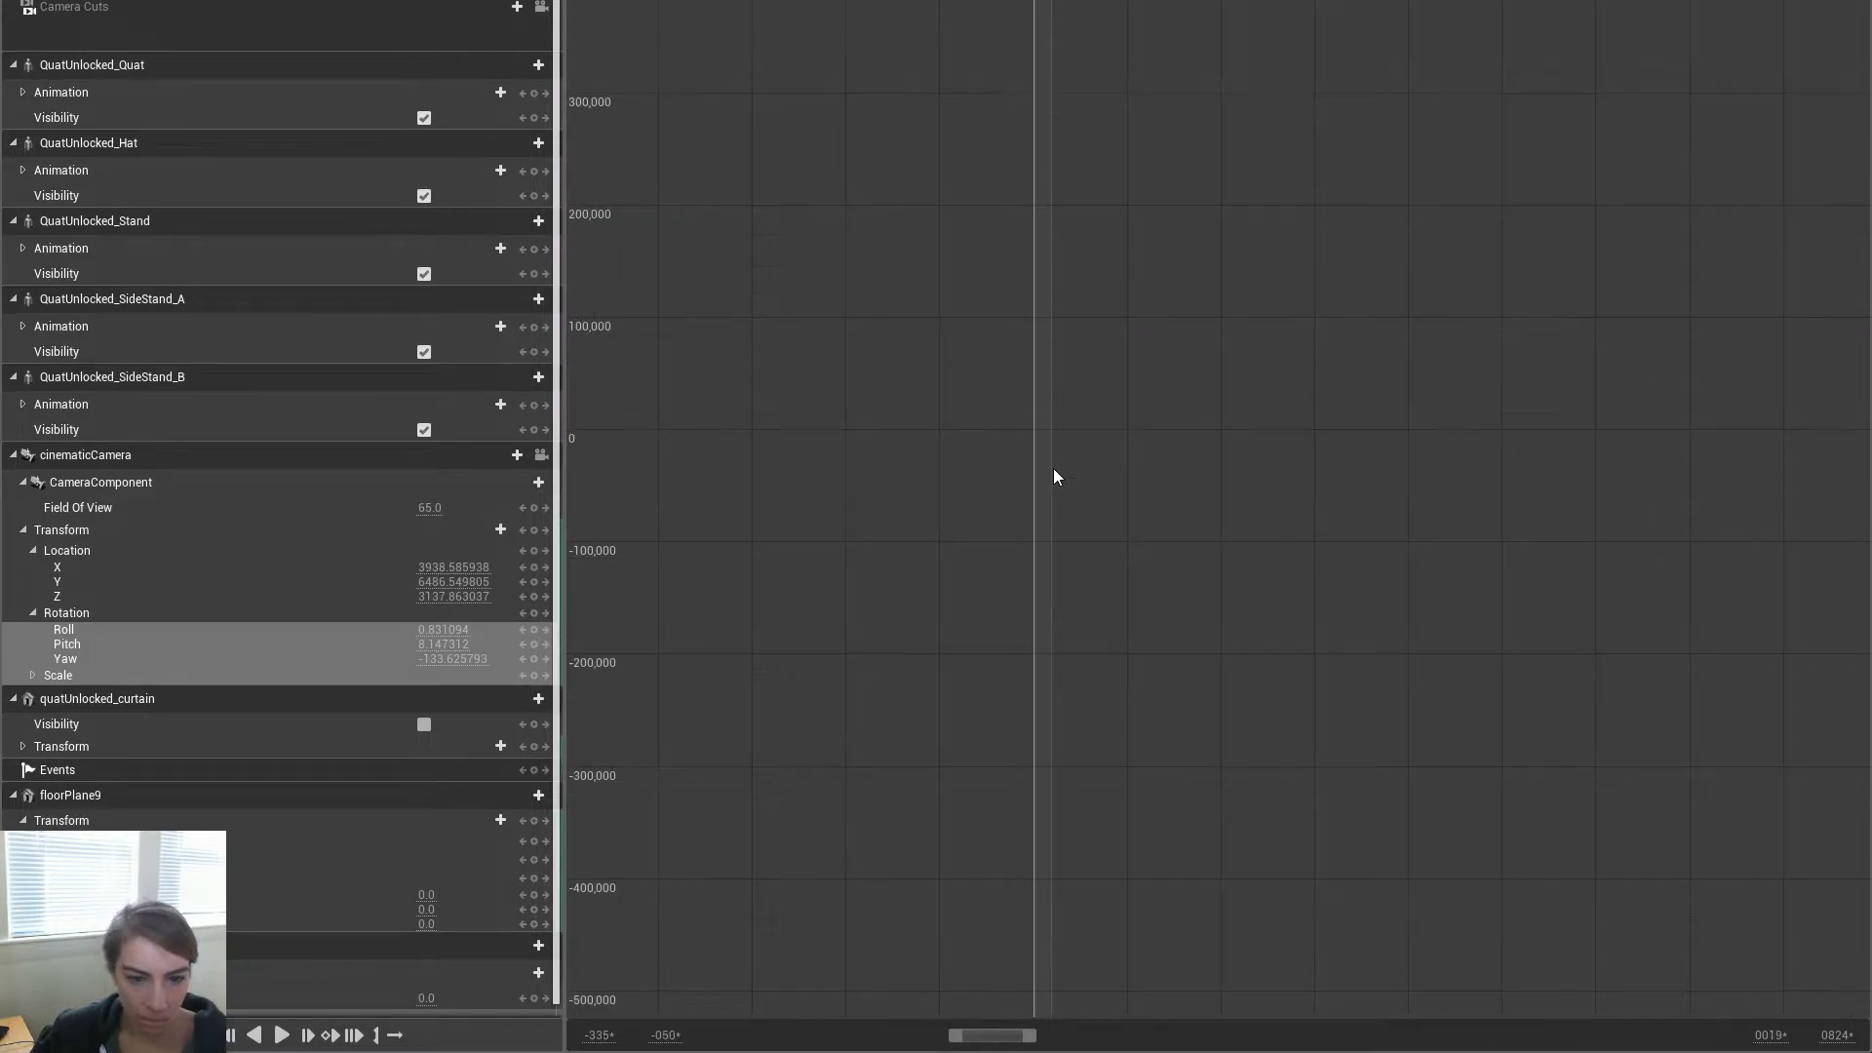
left_click(211, 613)
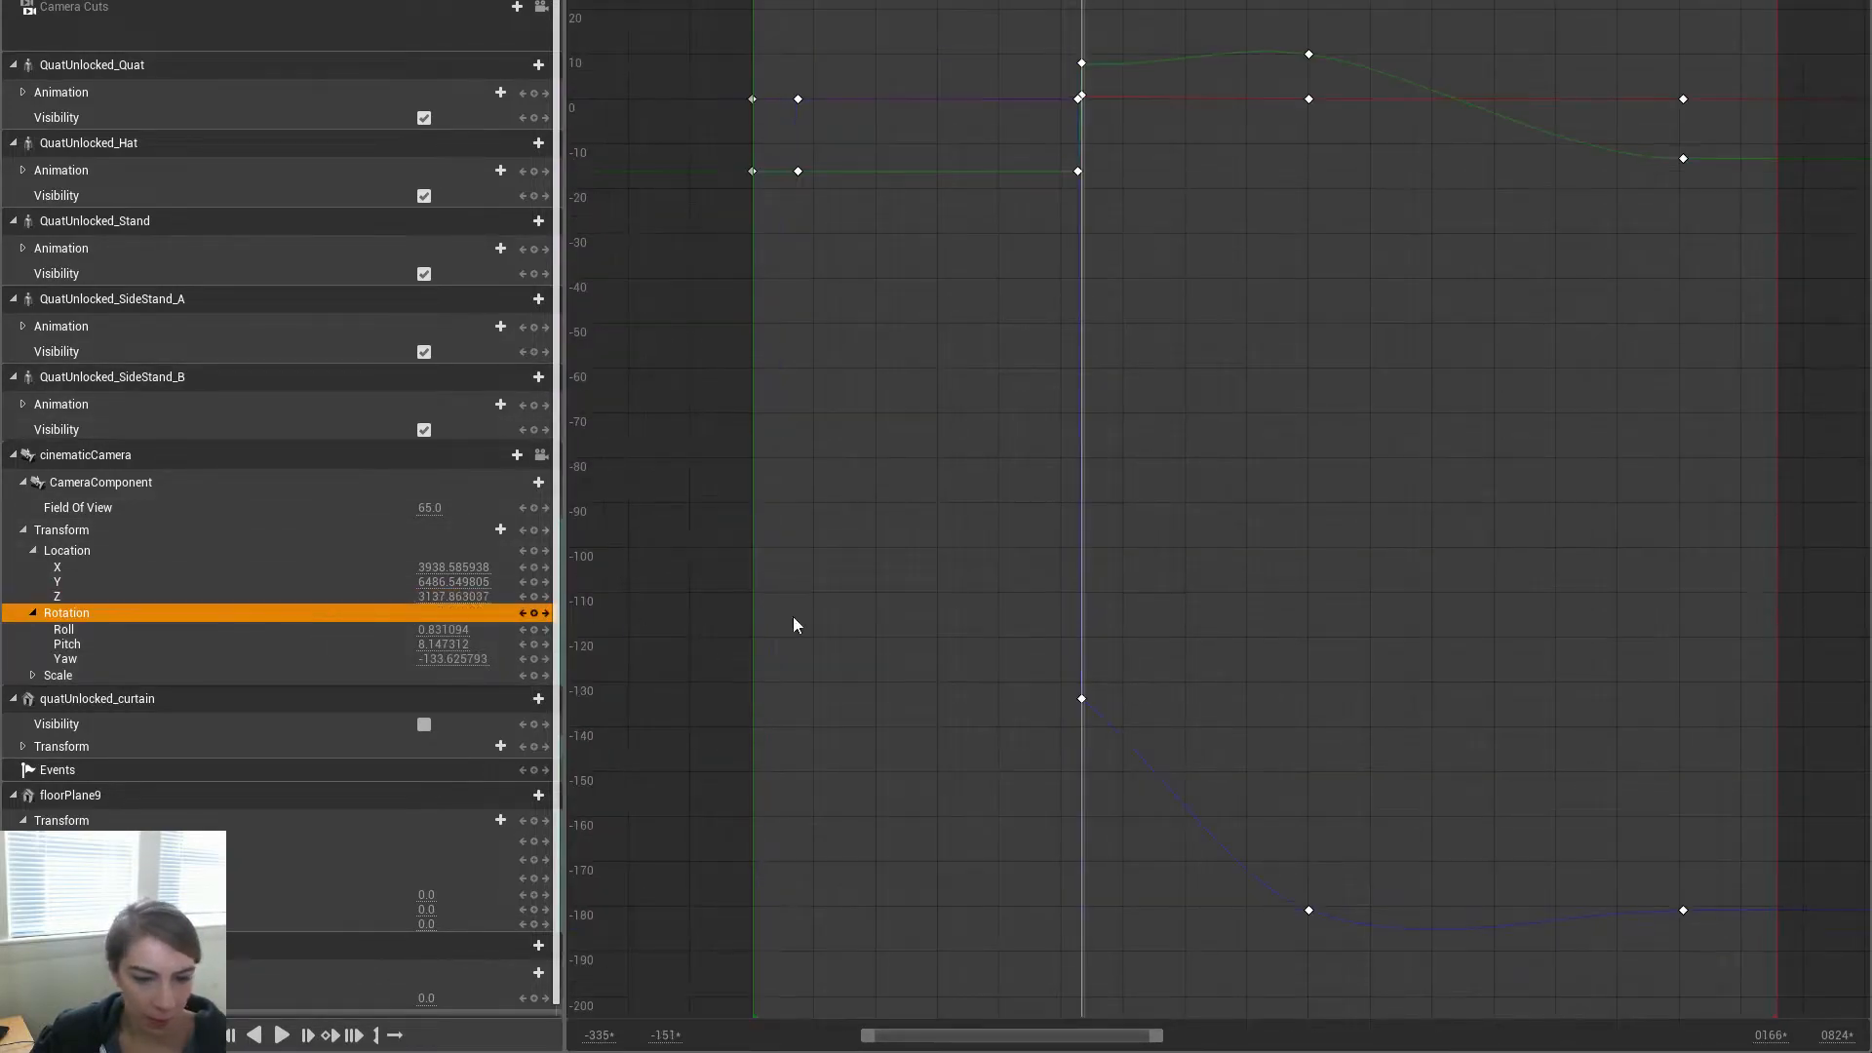
left_click_drag(1074, 80, 1137, 827)
left_click_drag(1074, 50, 1082, 20)
key("5")
left_click(1265, 531)
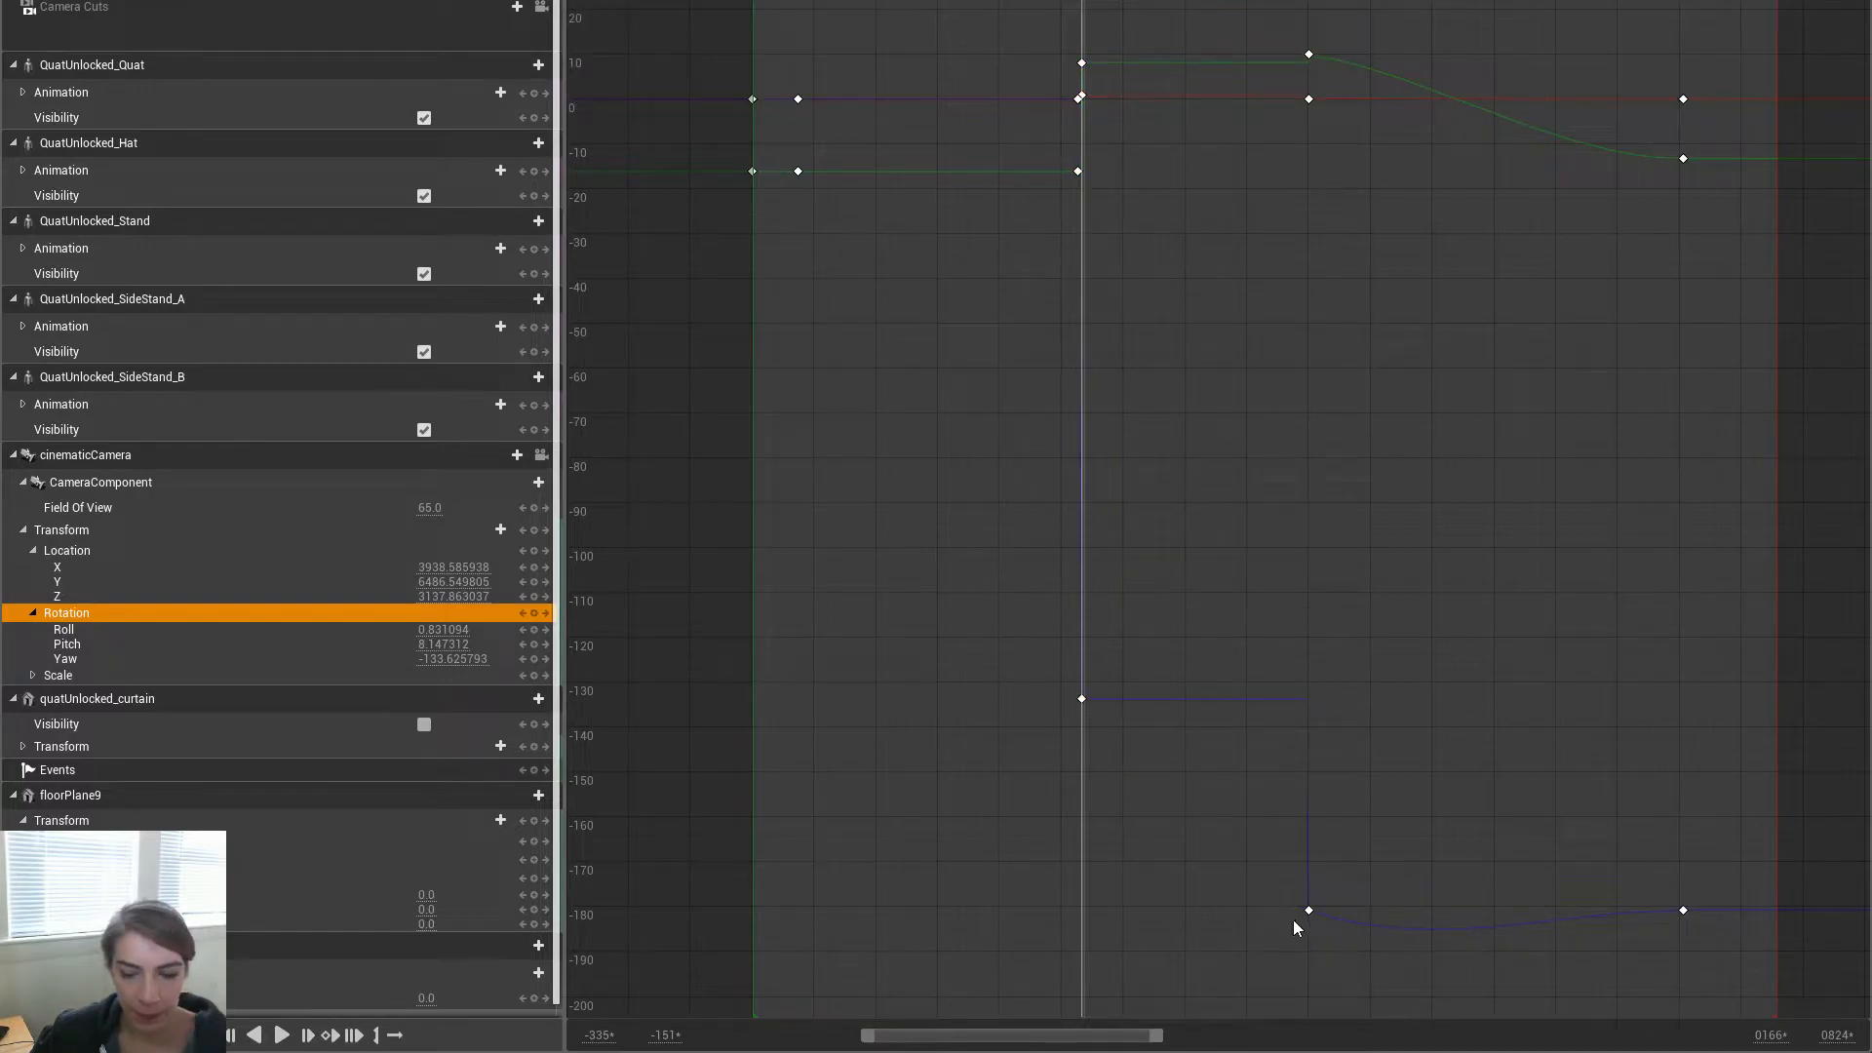
Set the camera's next group of Rotation keys after the playhead to Linear interpolation
left_click_drag(1395, 983, 1234, 2)
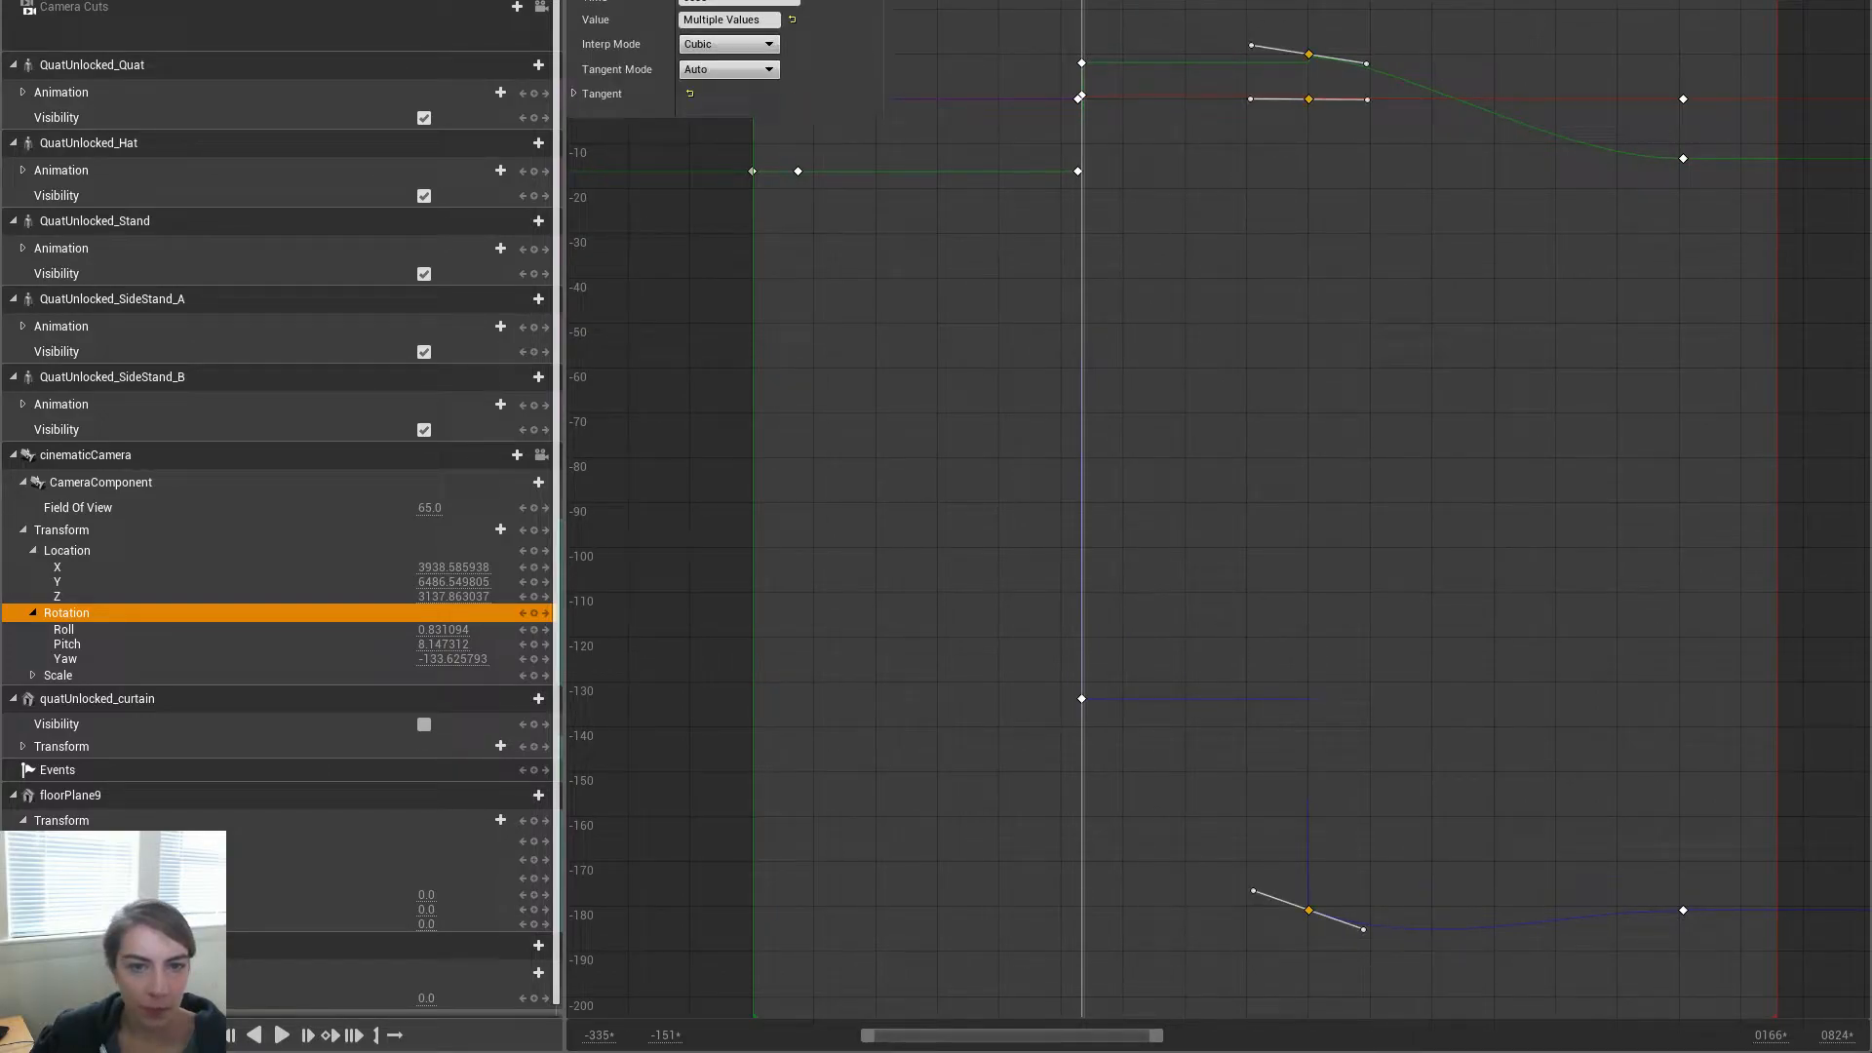
key("4")
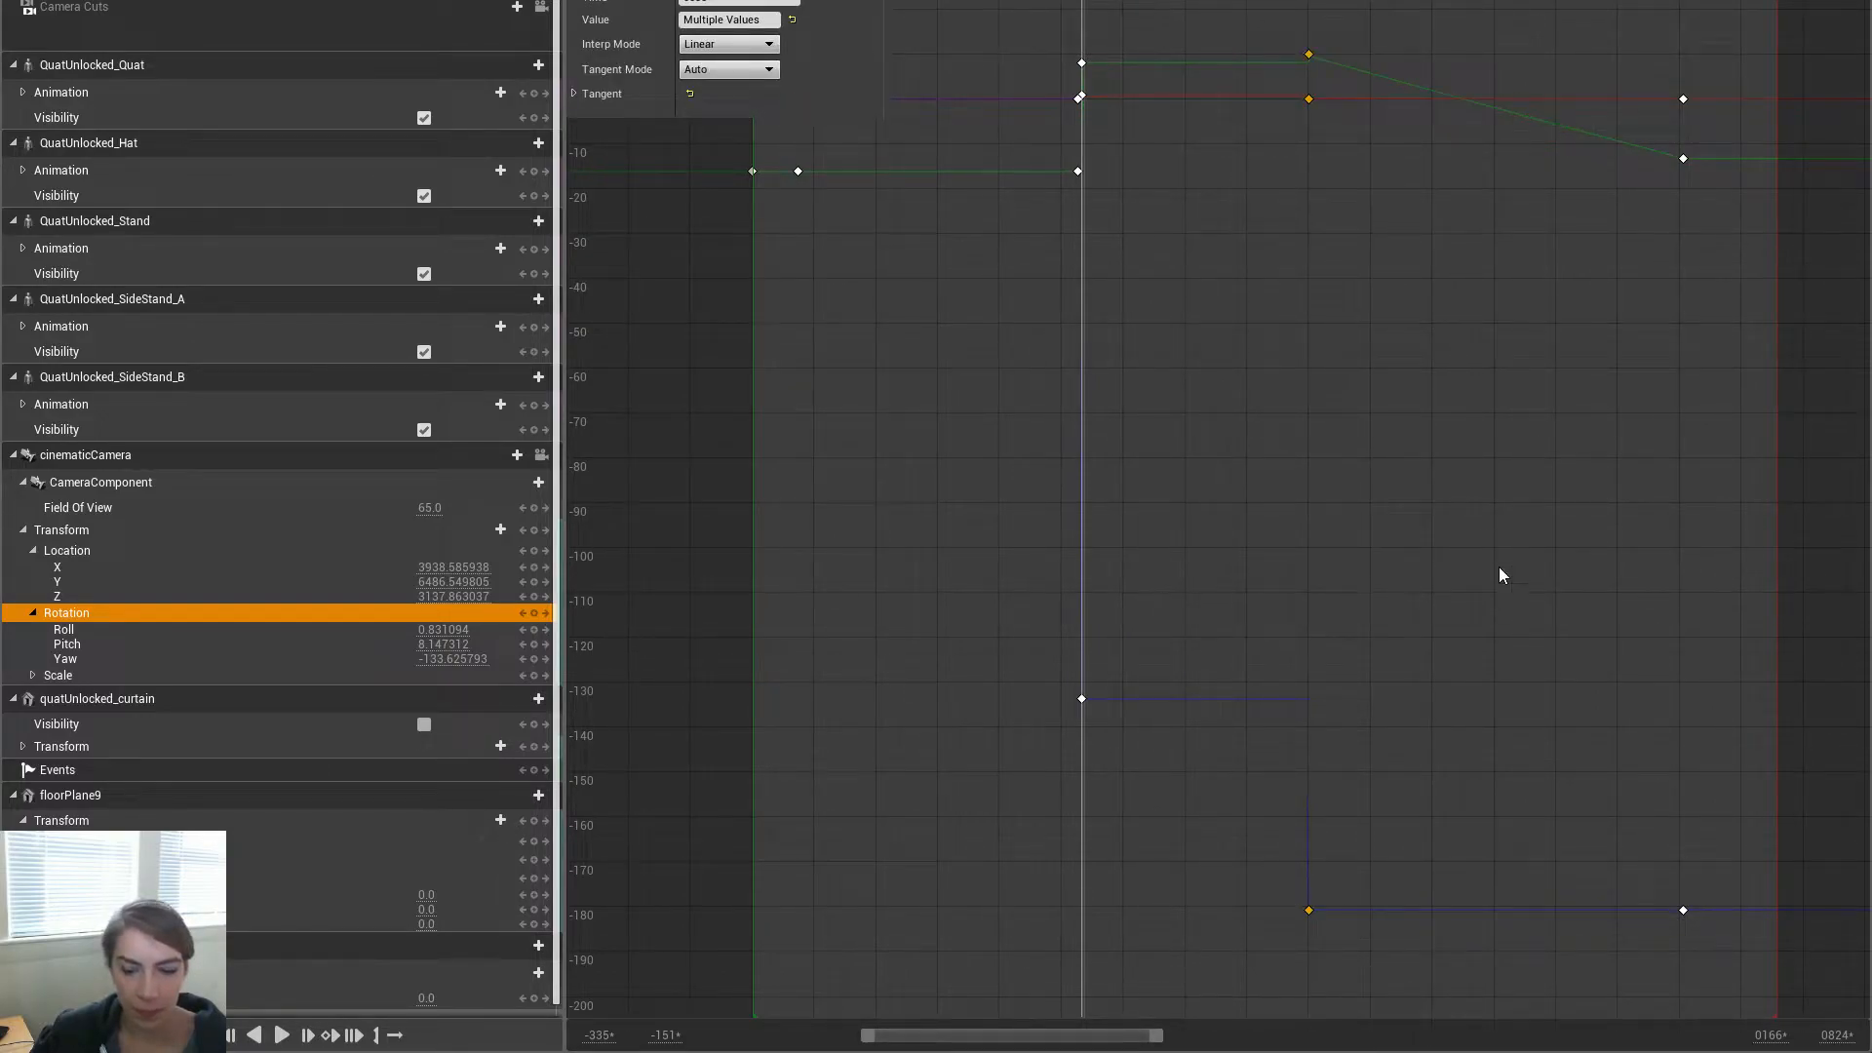
left_click(1495, 590)
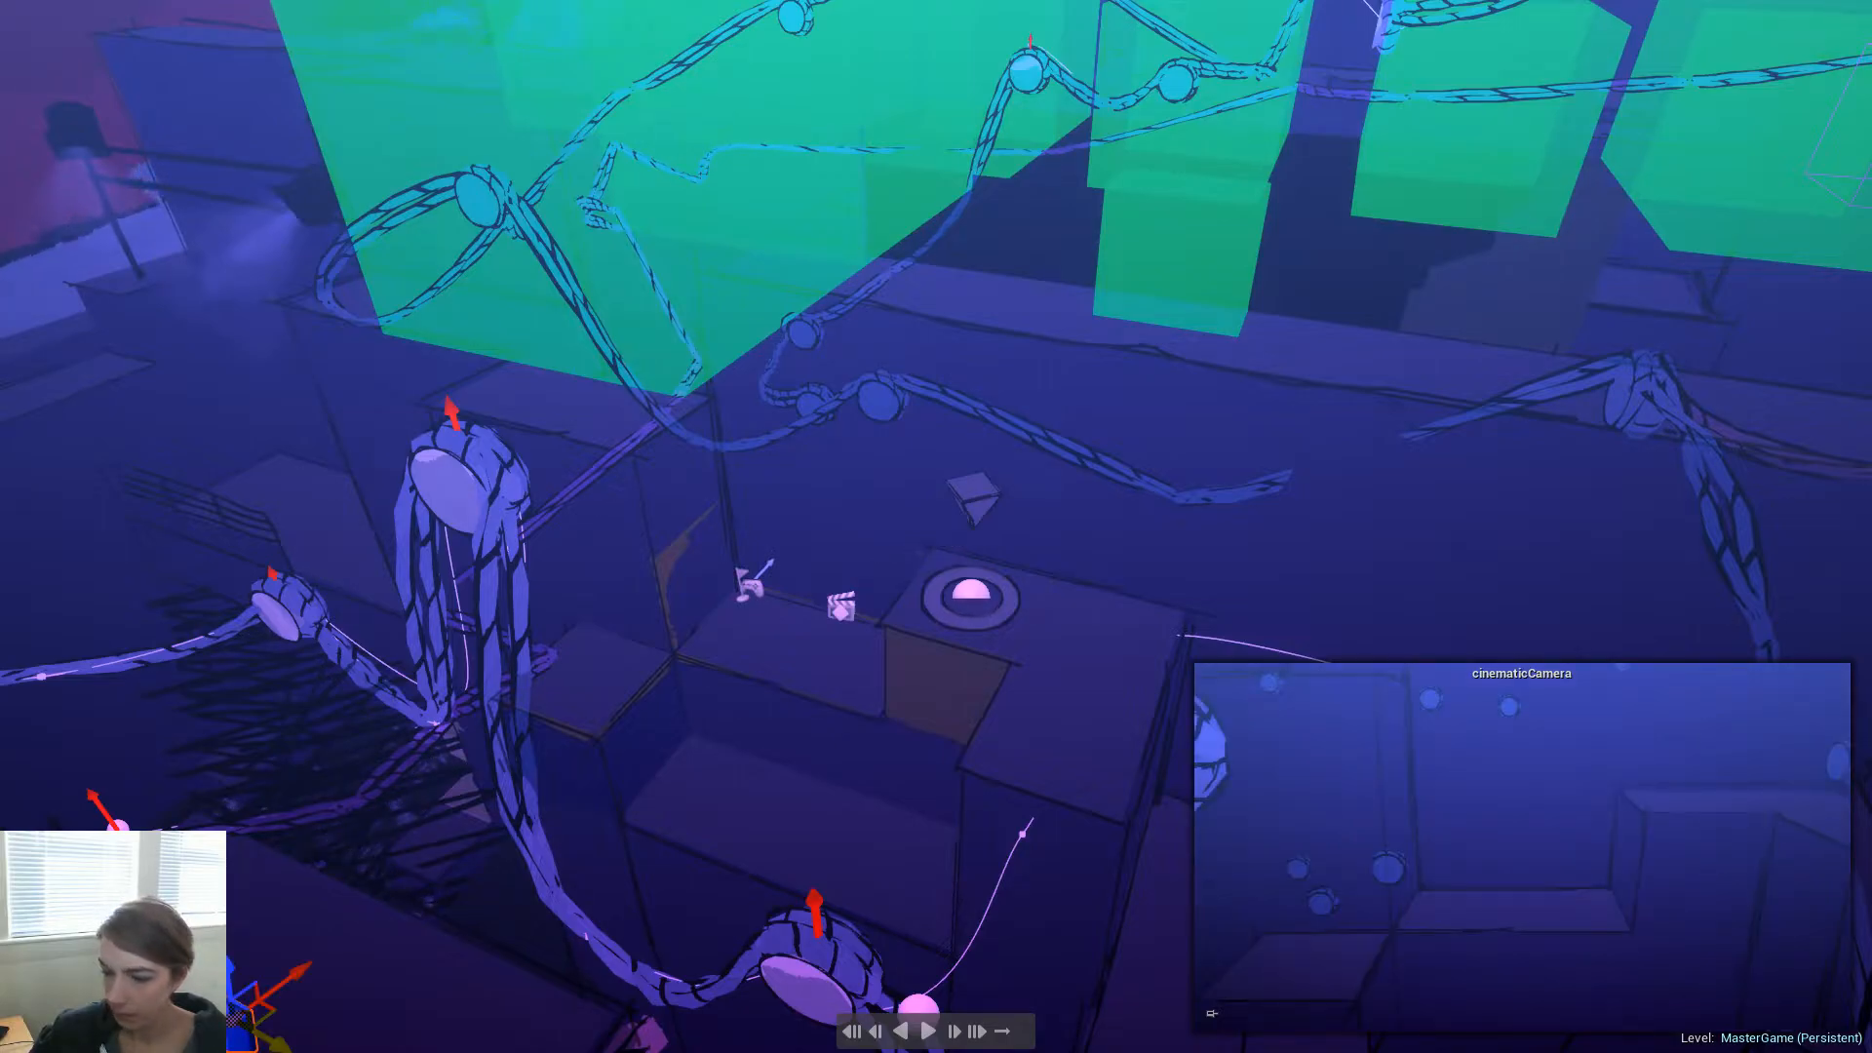
Play back the cinematic in the viewport and check cinematicCamera's framing against the surrounding level
key("space")
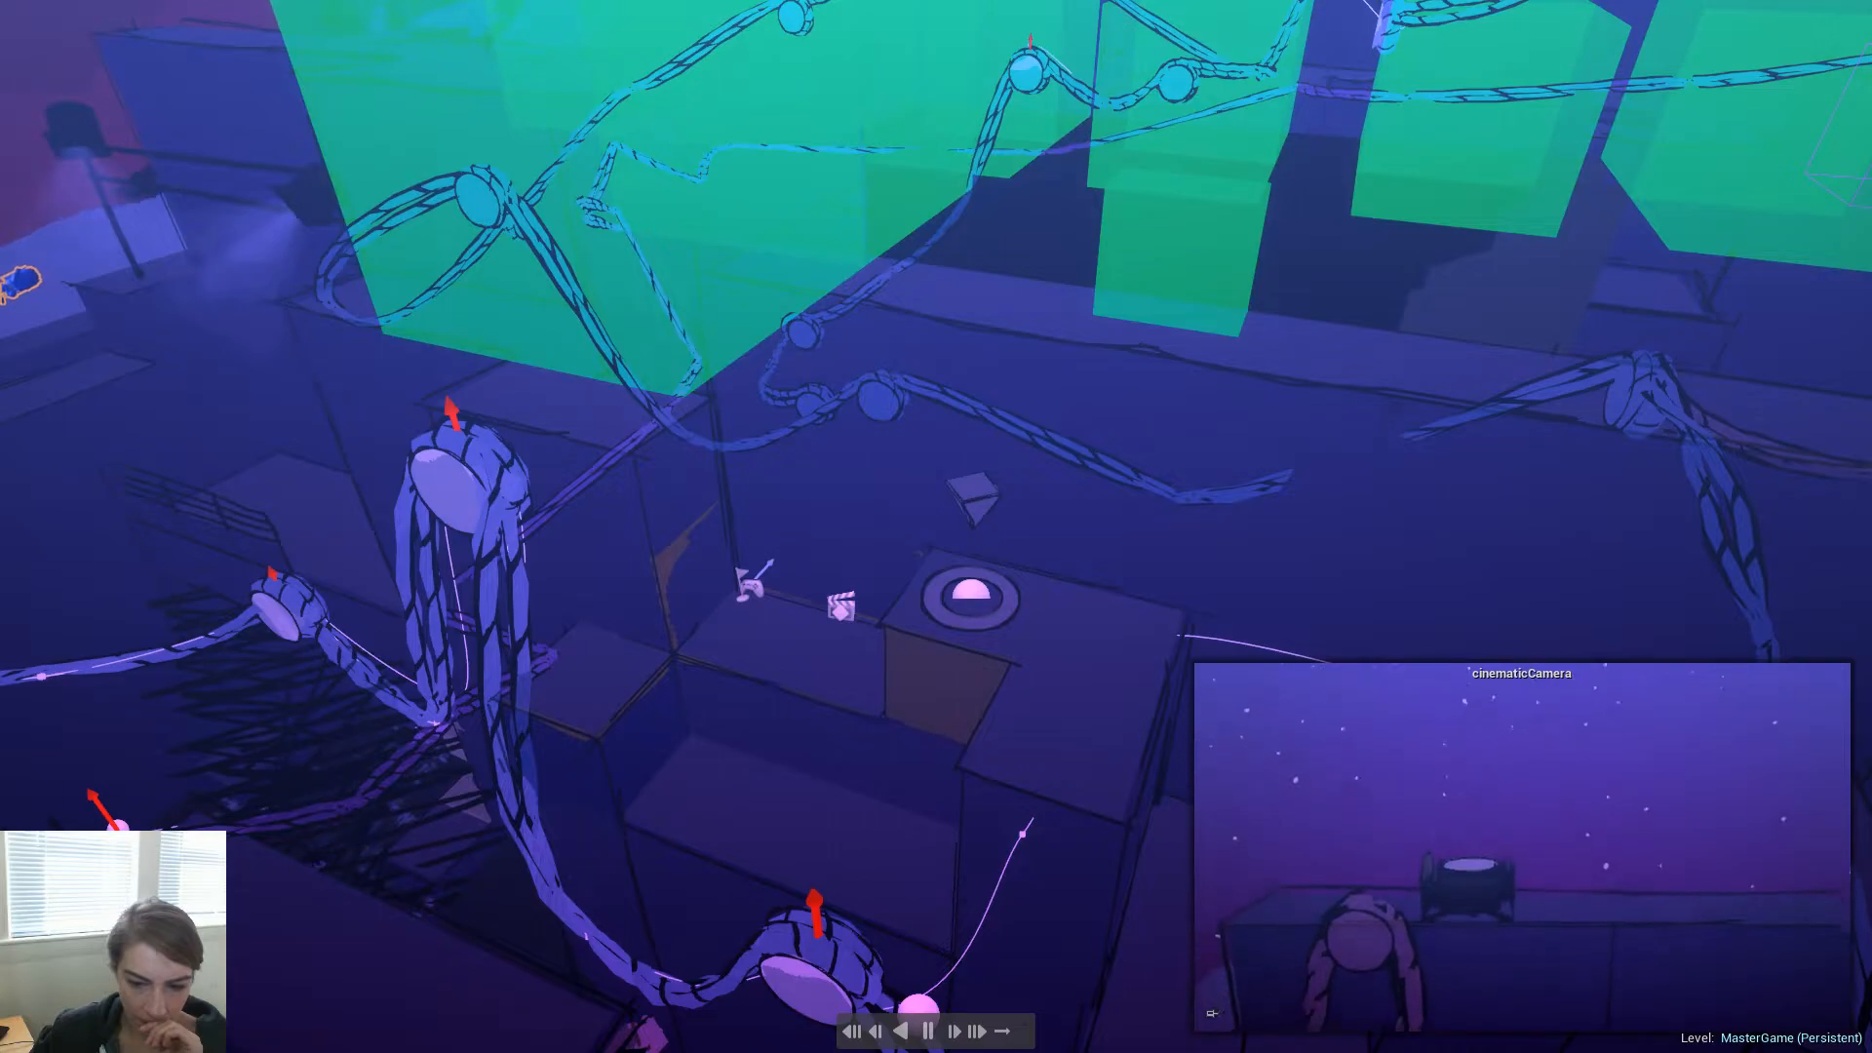
key("space")
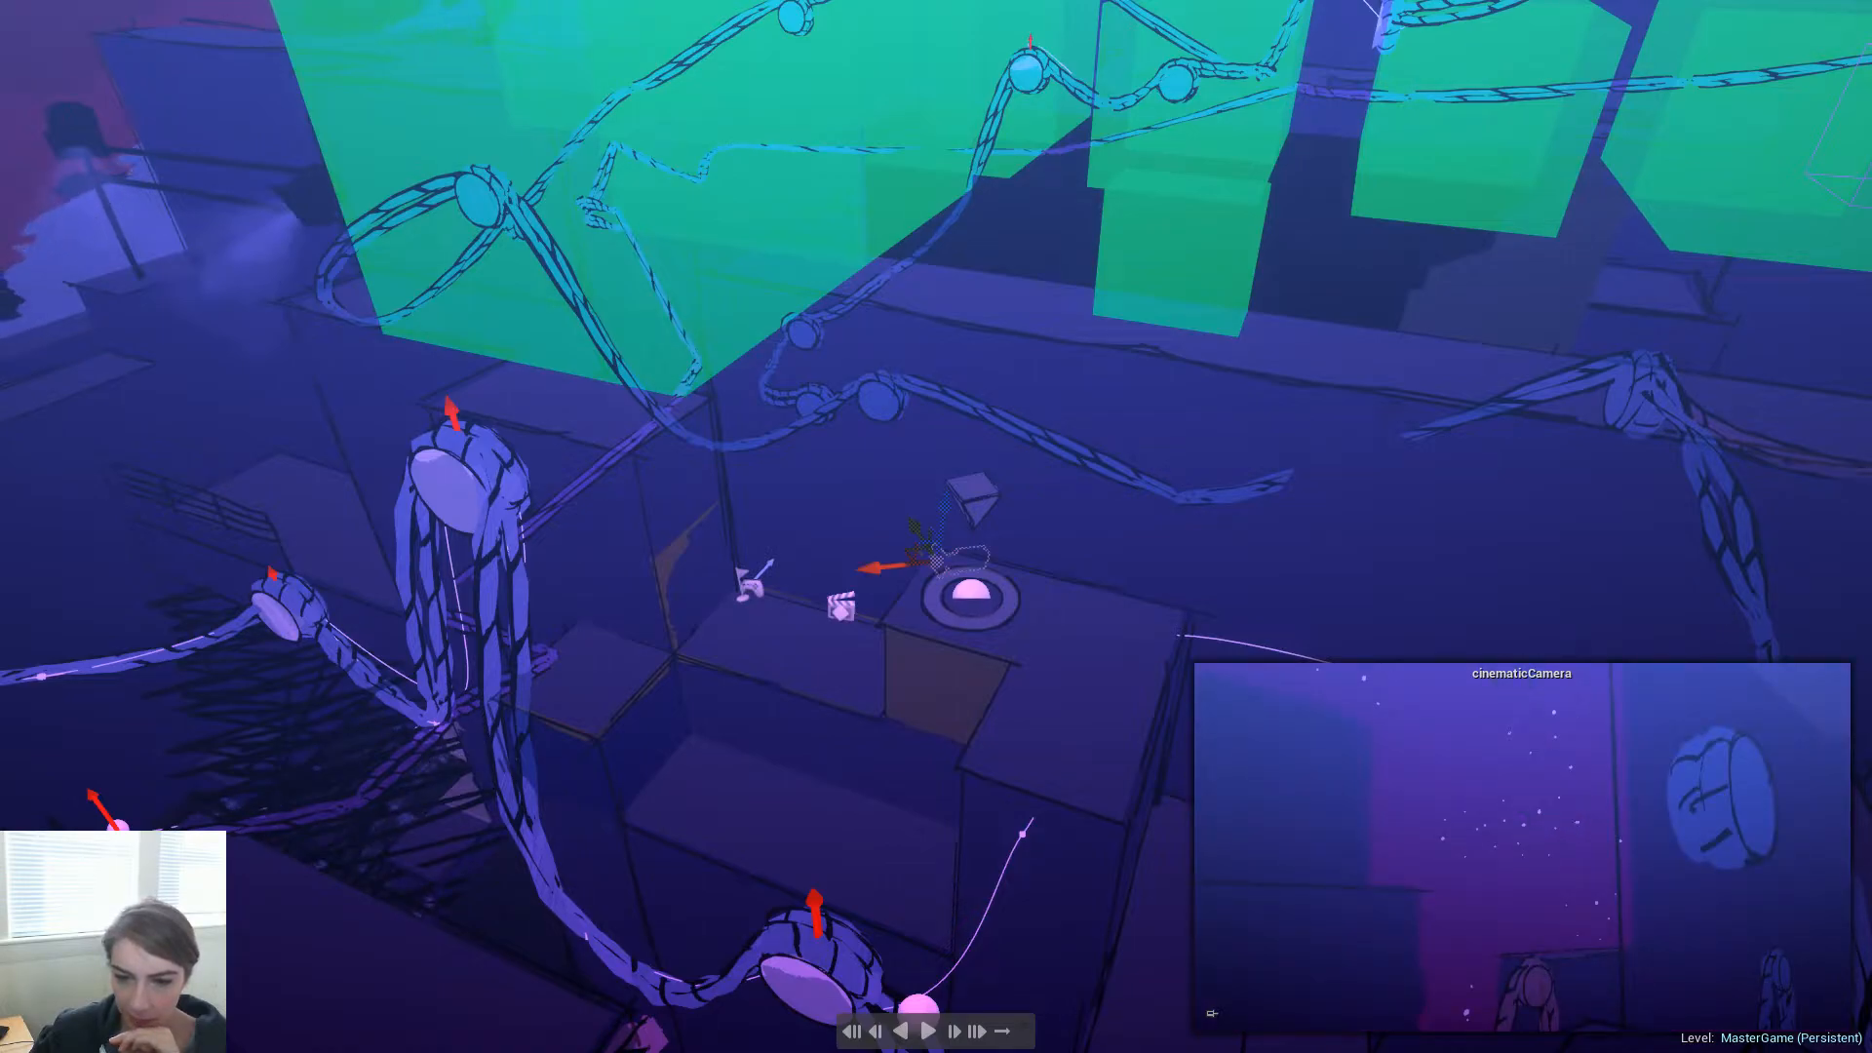
key("s")
right_click_drag(937, 527, 887, 507)
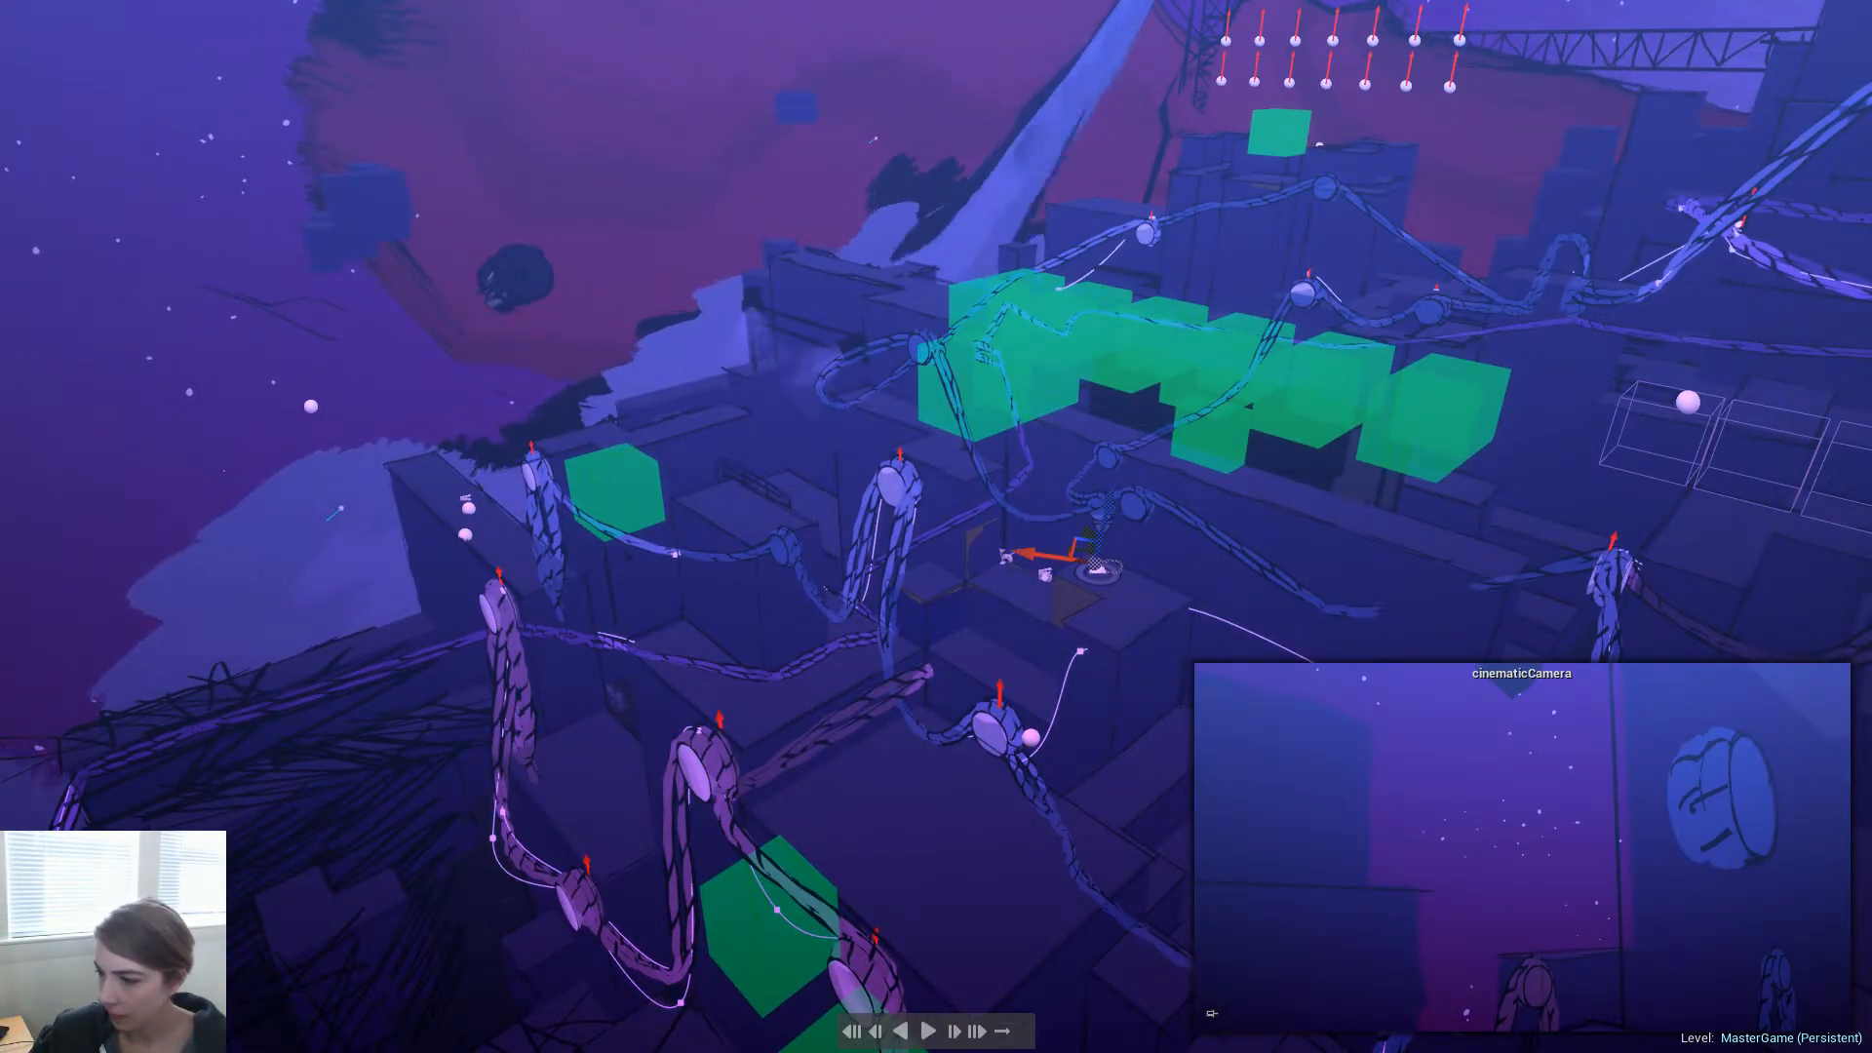
right_click_drag(1560, 398, 1487, 459)
key("e")
left_click_drag(1076, 452, 1114, 429)
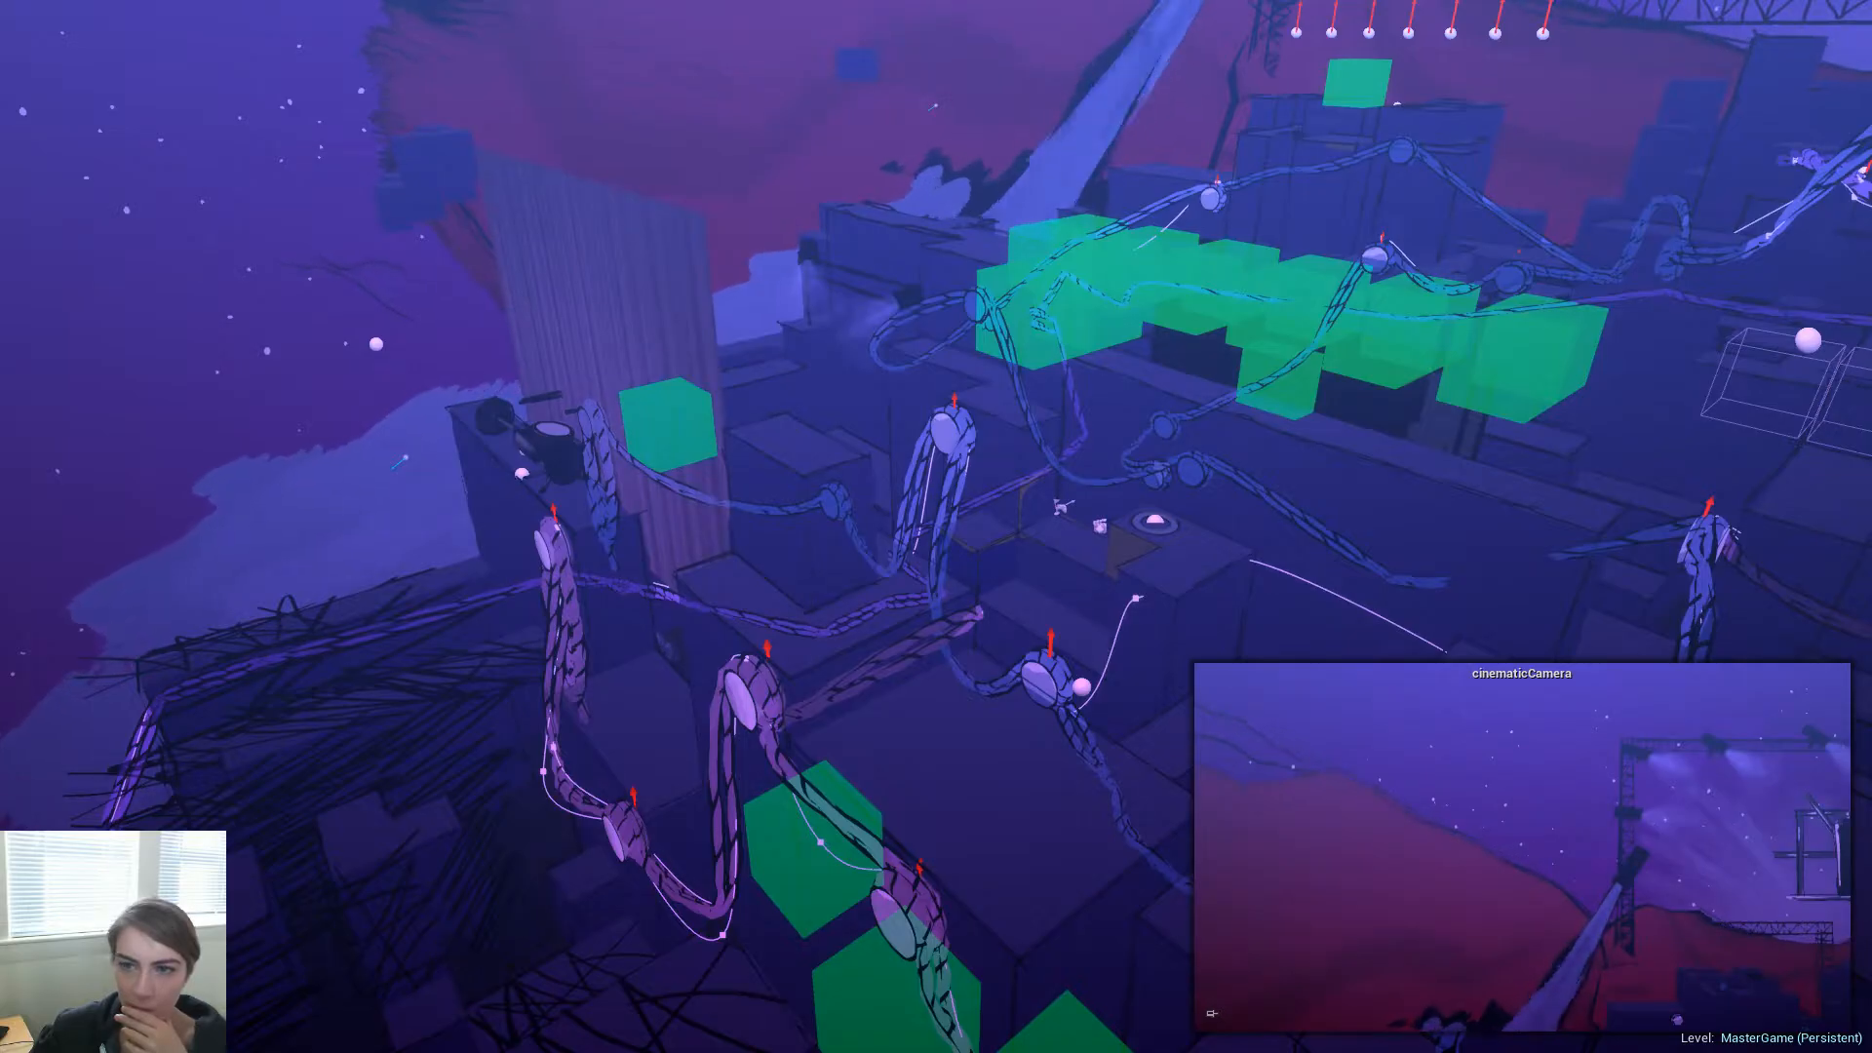
Leave the full-screen viewport and start a play session in the editor despite the MasterGame blueprint compiler error
key("F11")
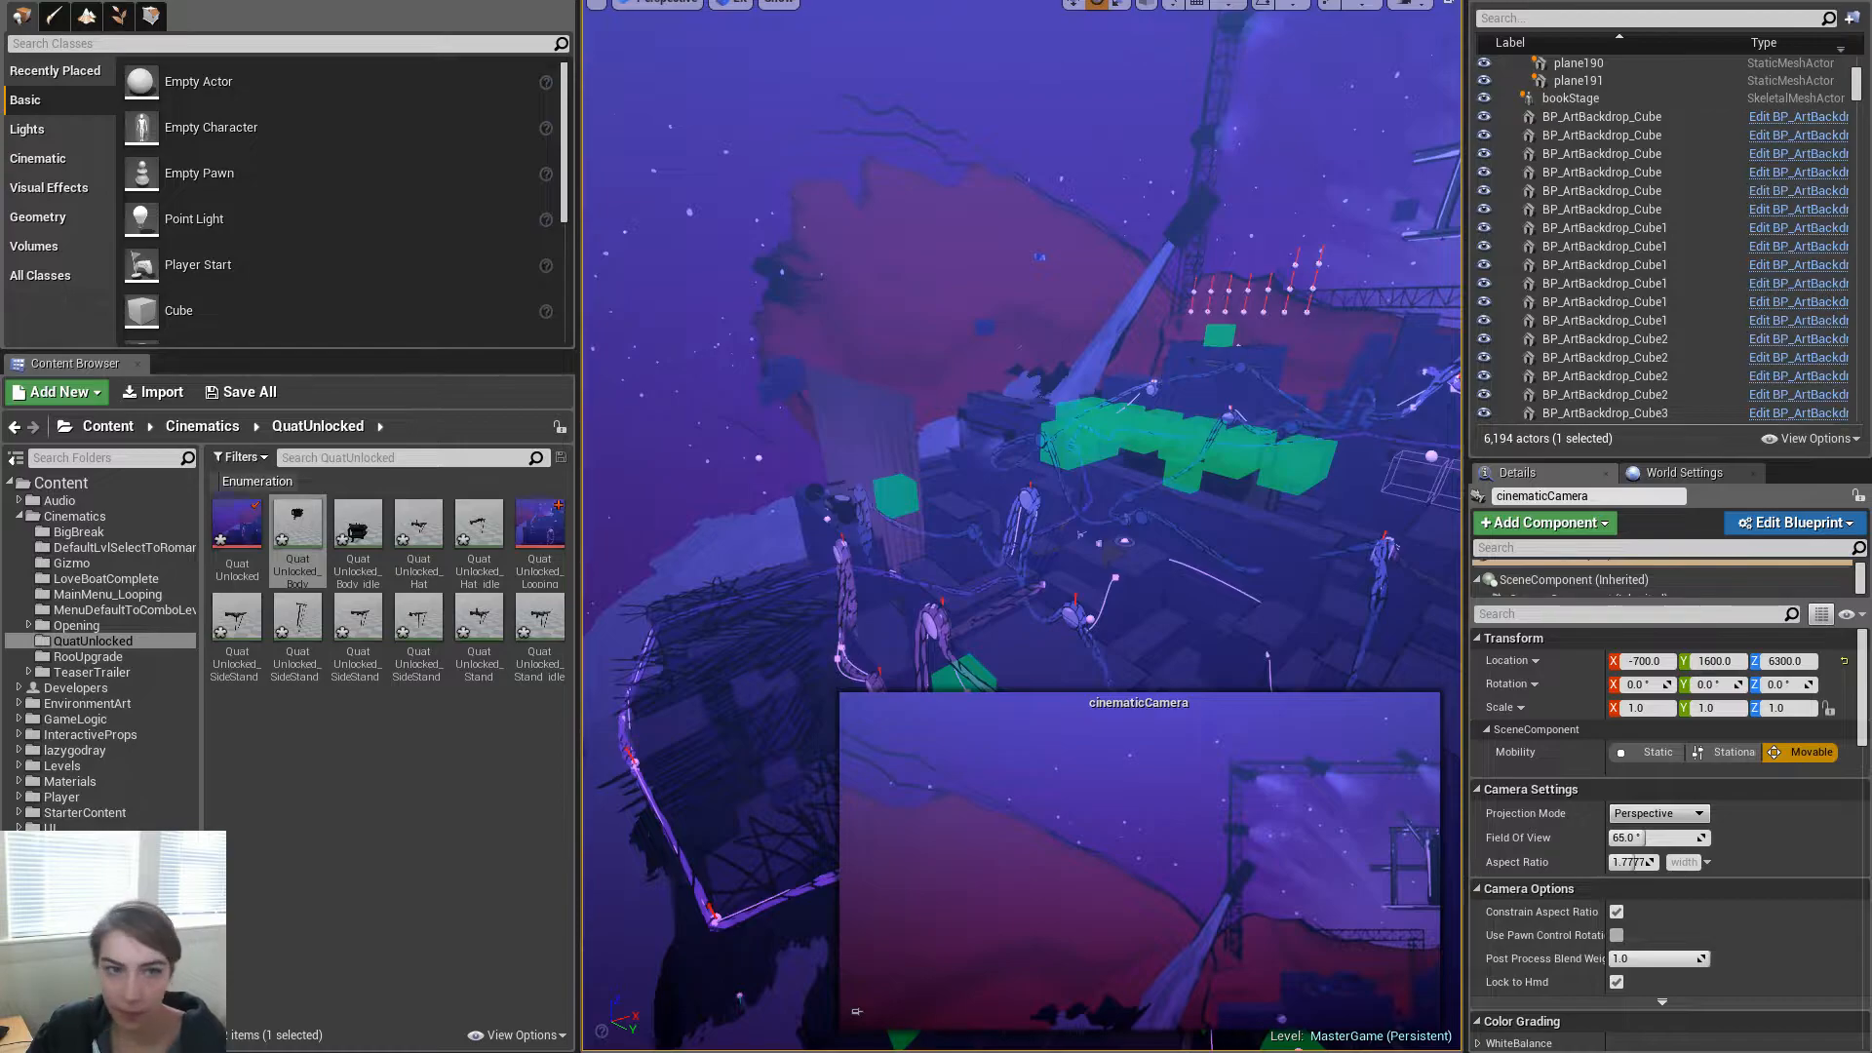
left_click(359, 0)
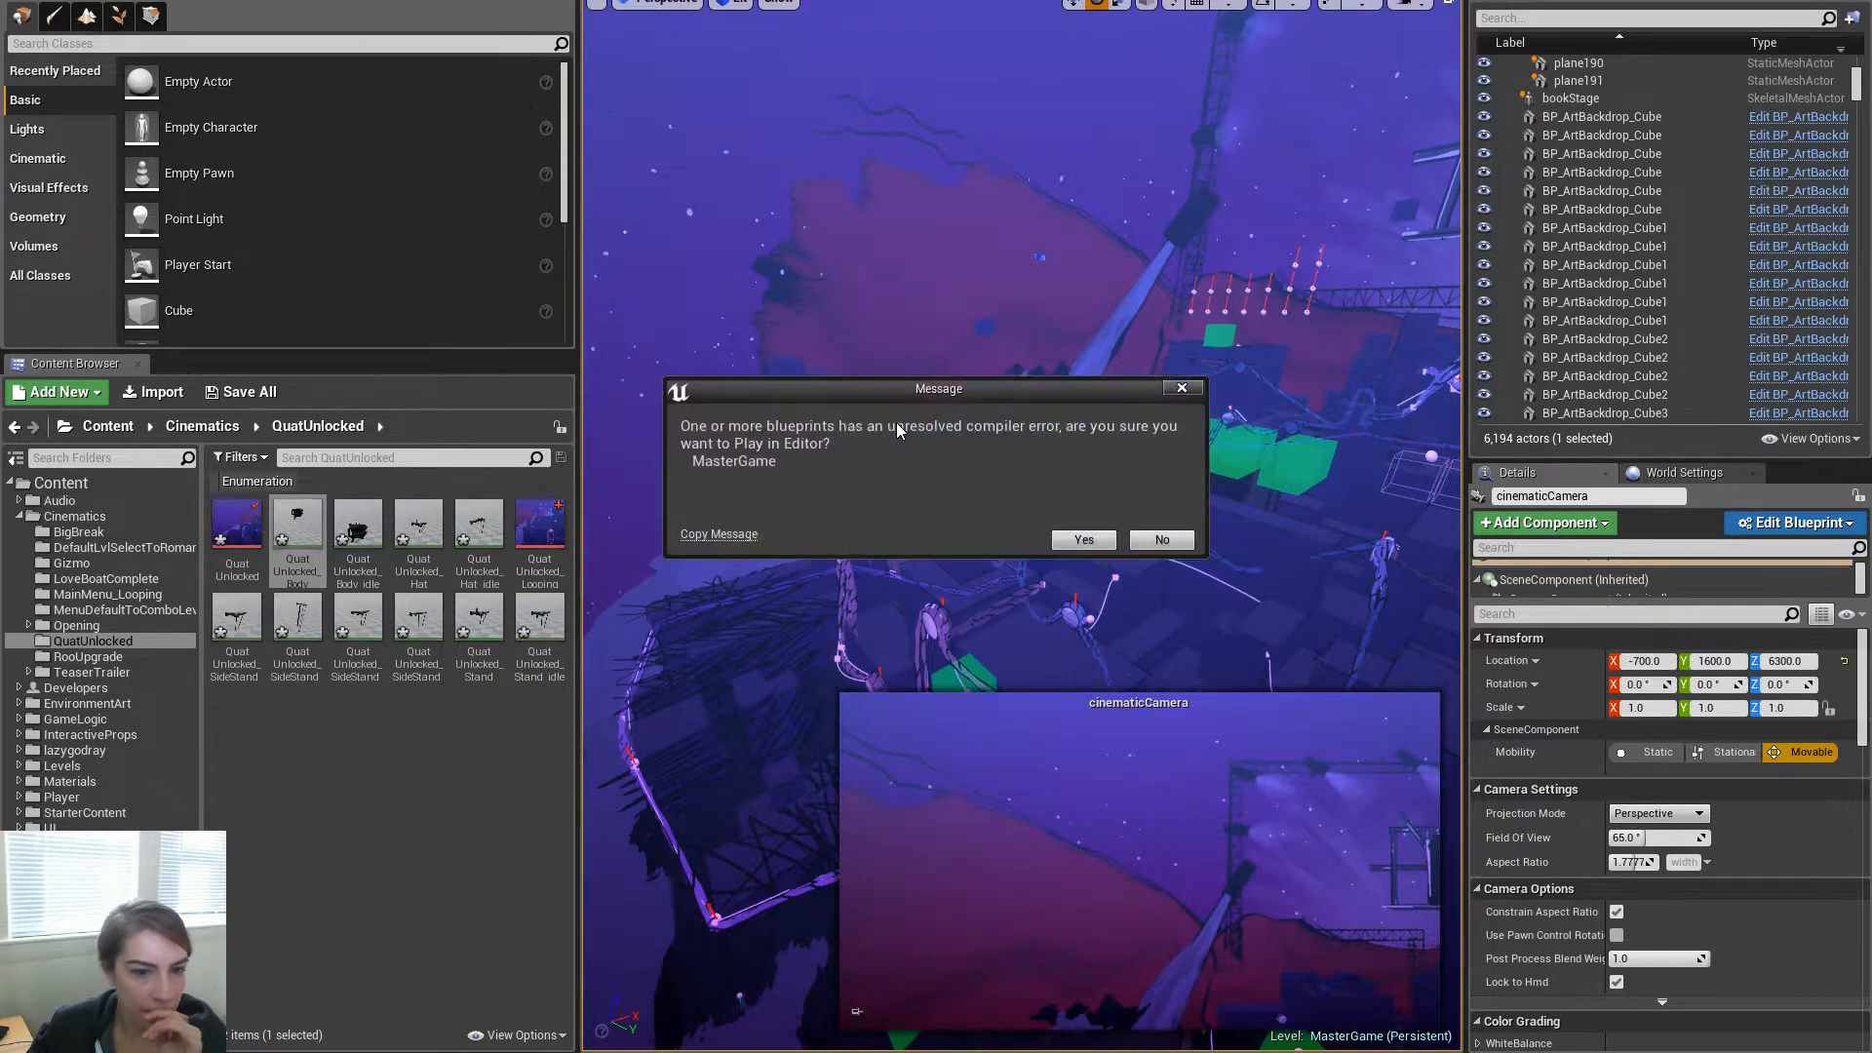
left_click(1080, 540)
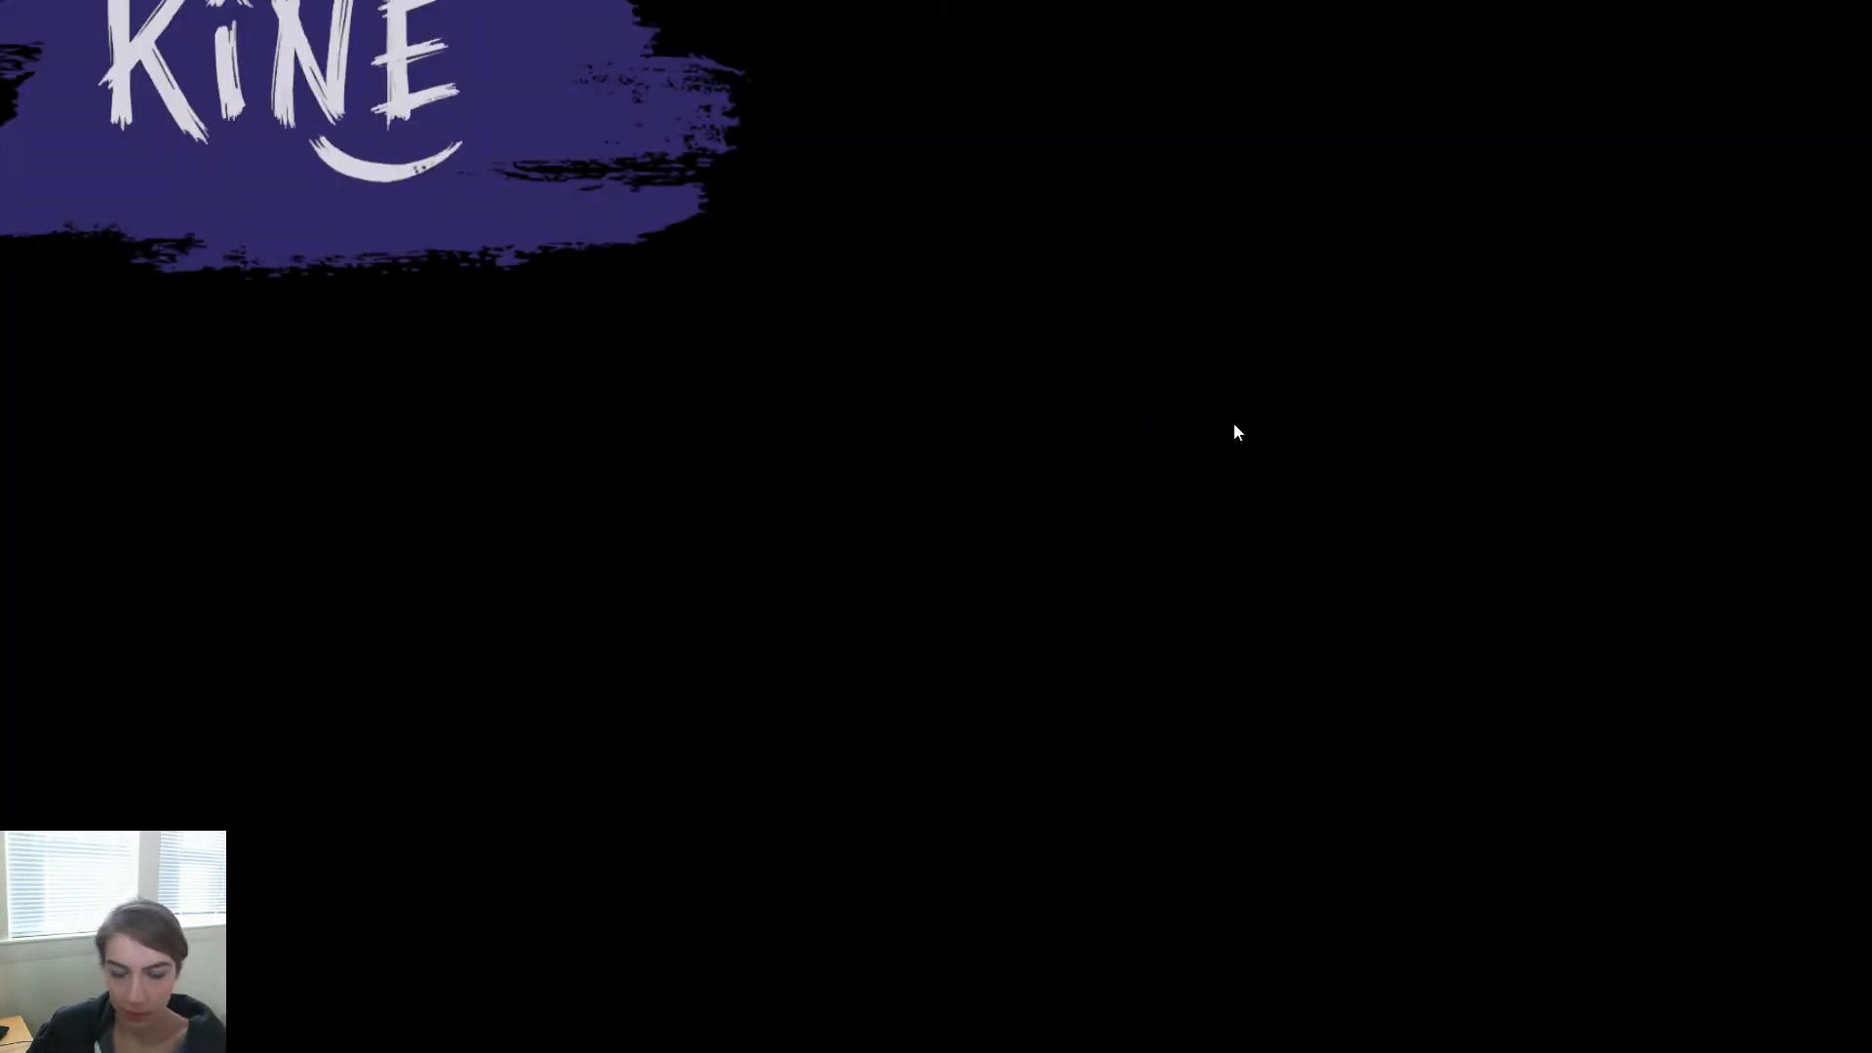
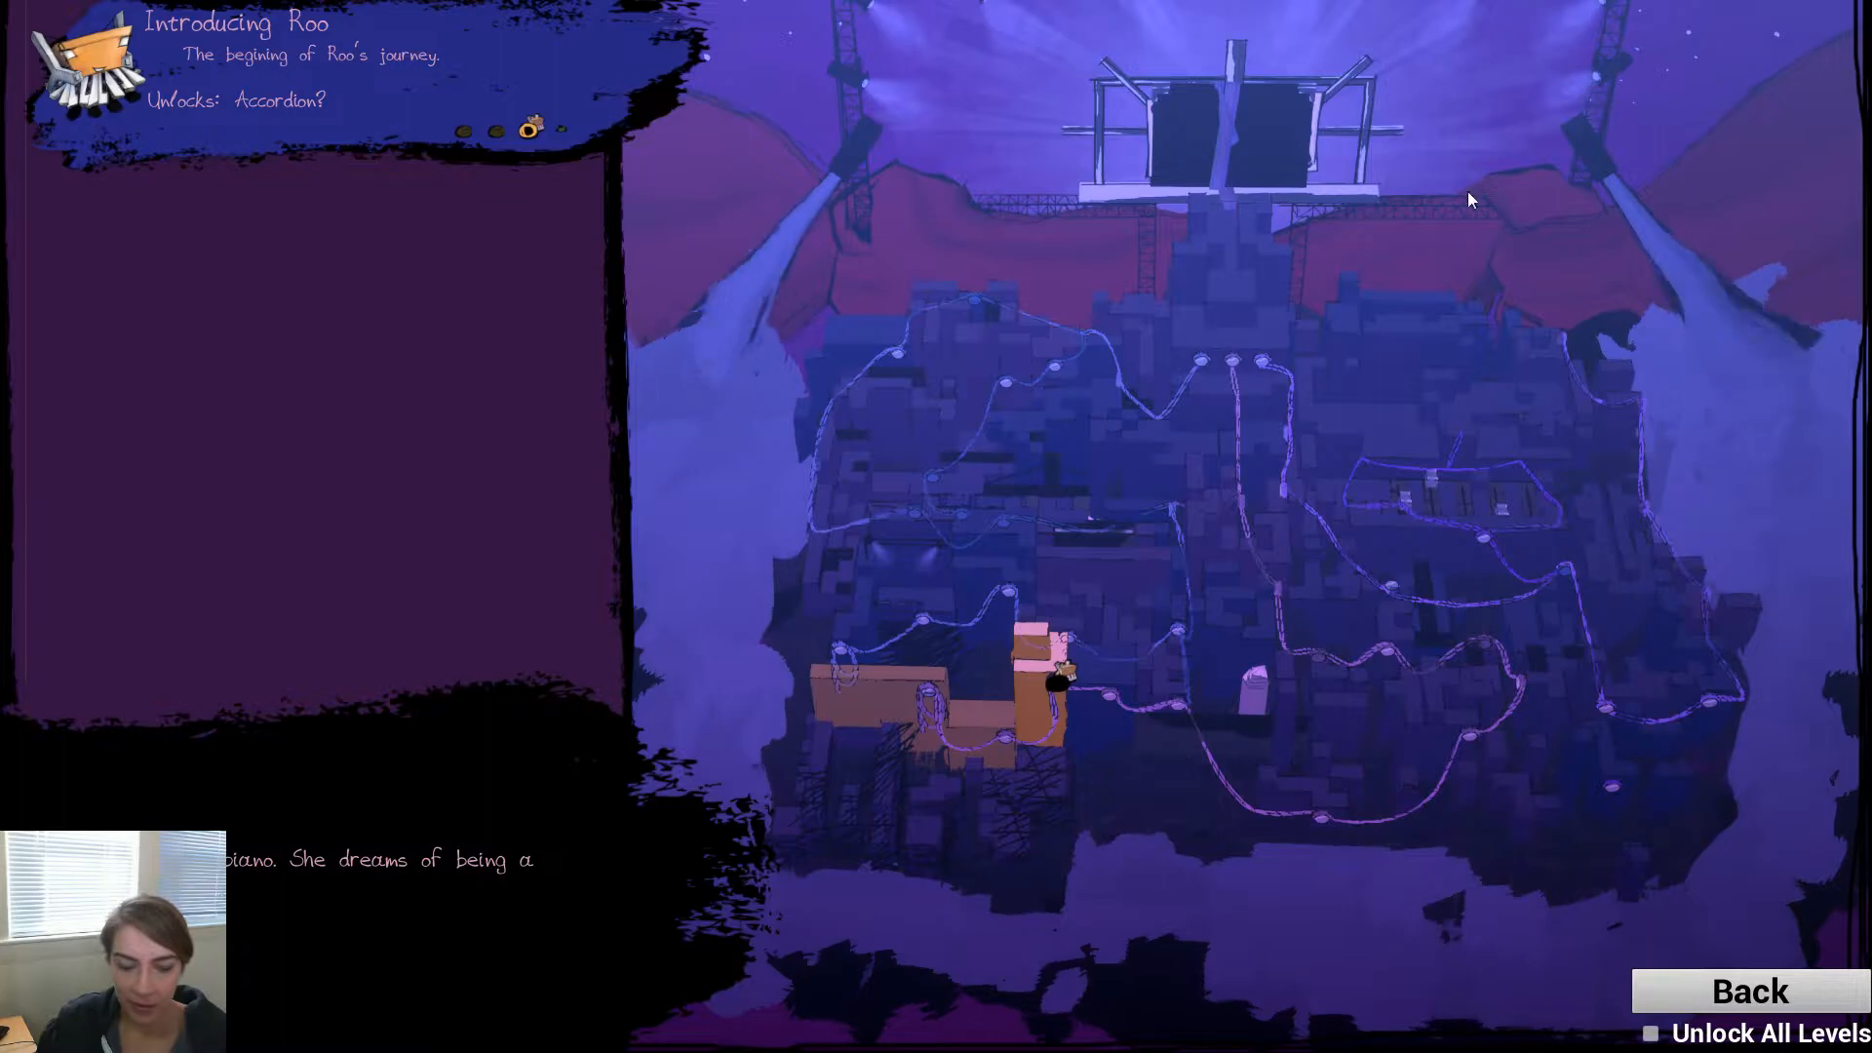
Play an Introducing Roo level to its end, watch the drummer unlock cinematic, continue to level select and stop the play session
left_click(530, 127)
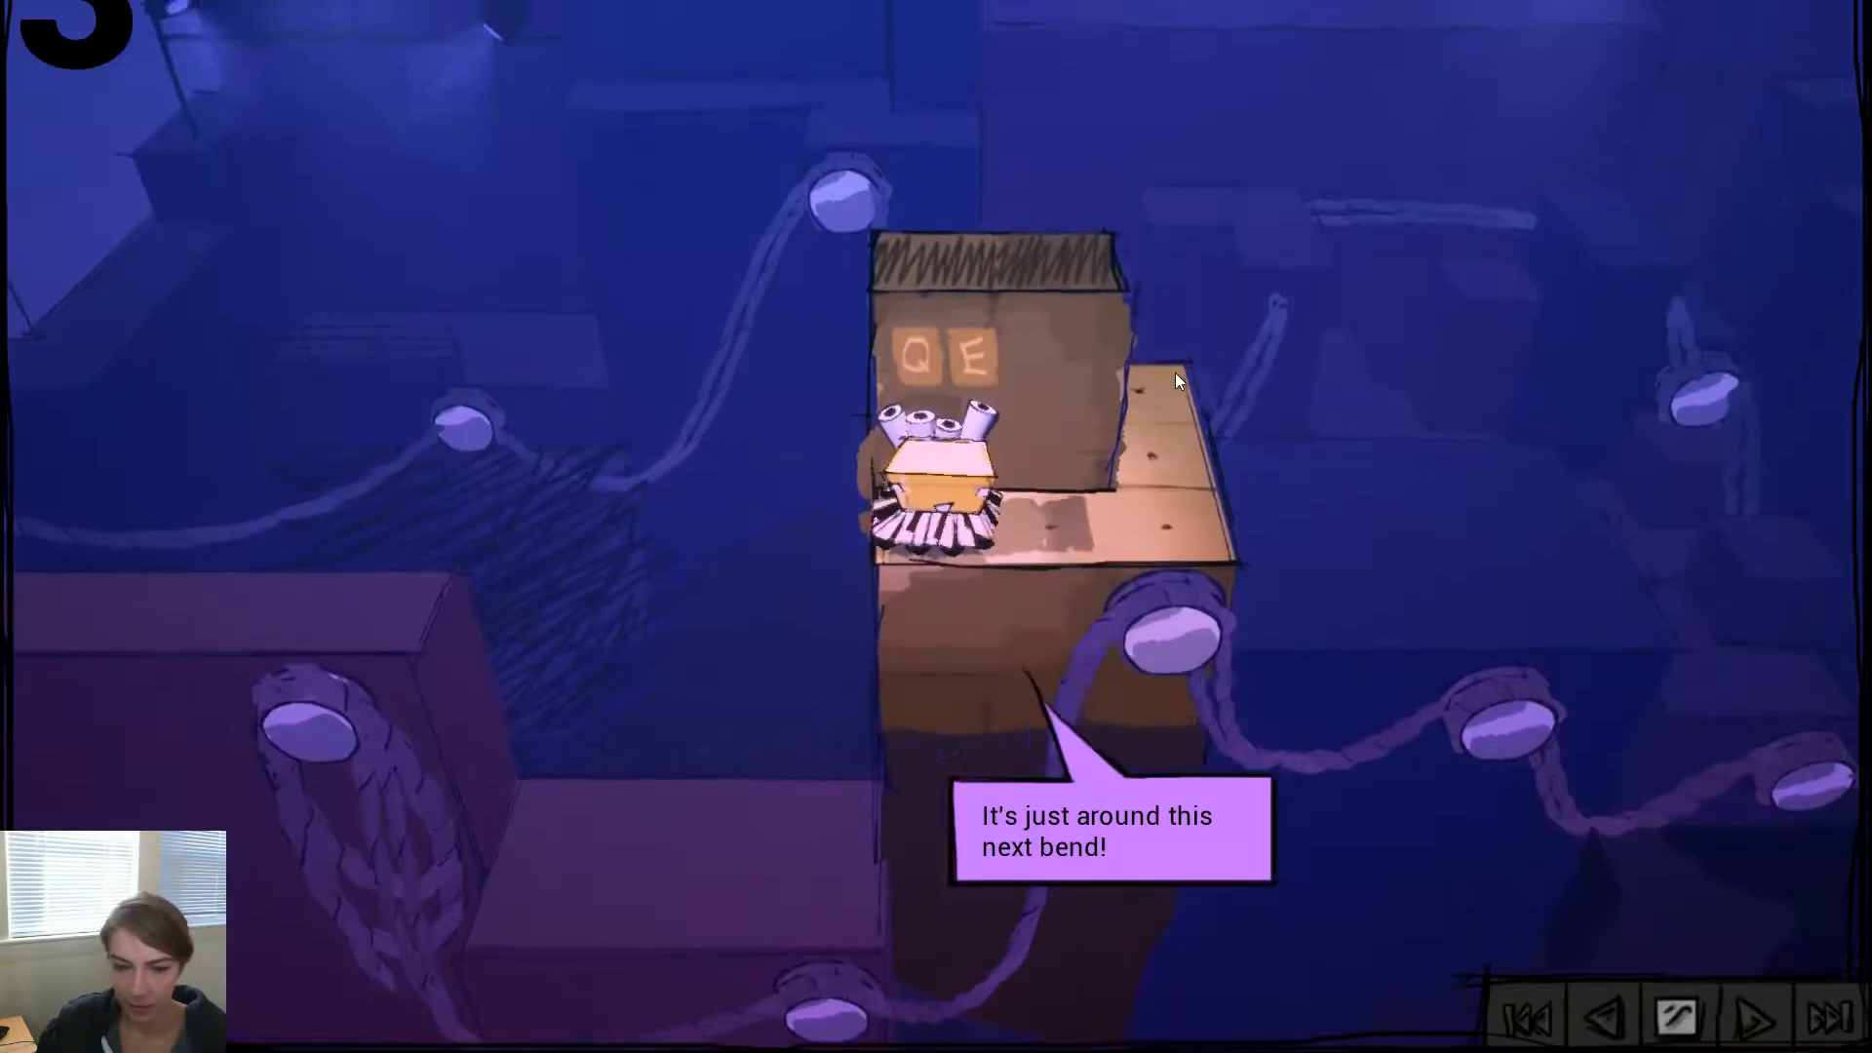
key("w")
key("w")
key("a")
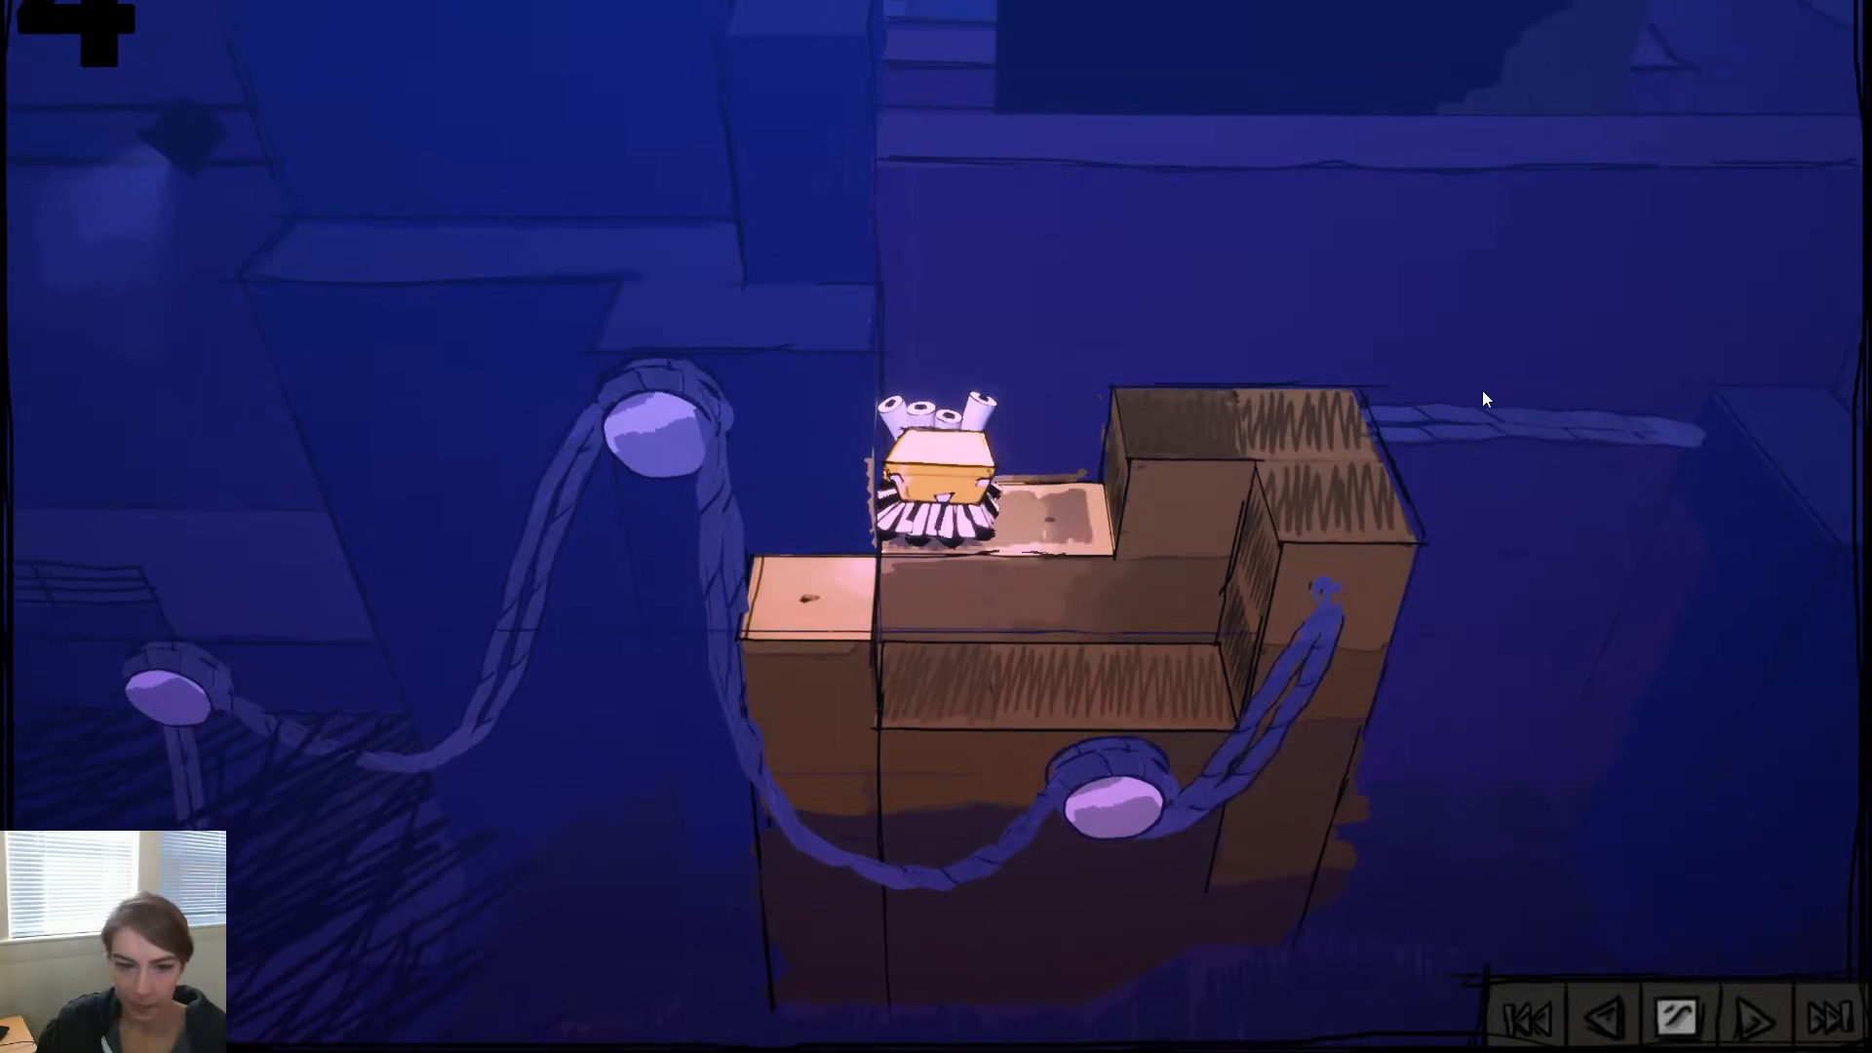
key("d")
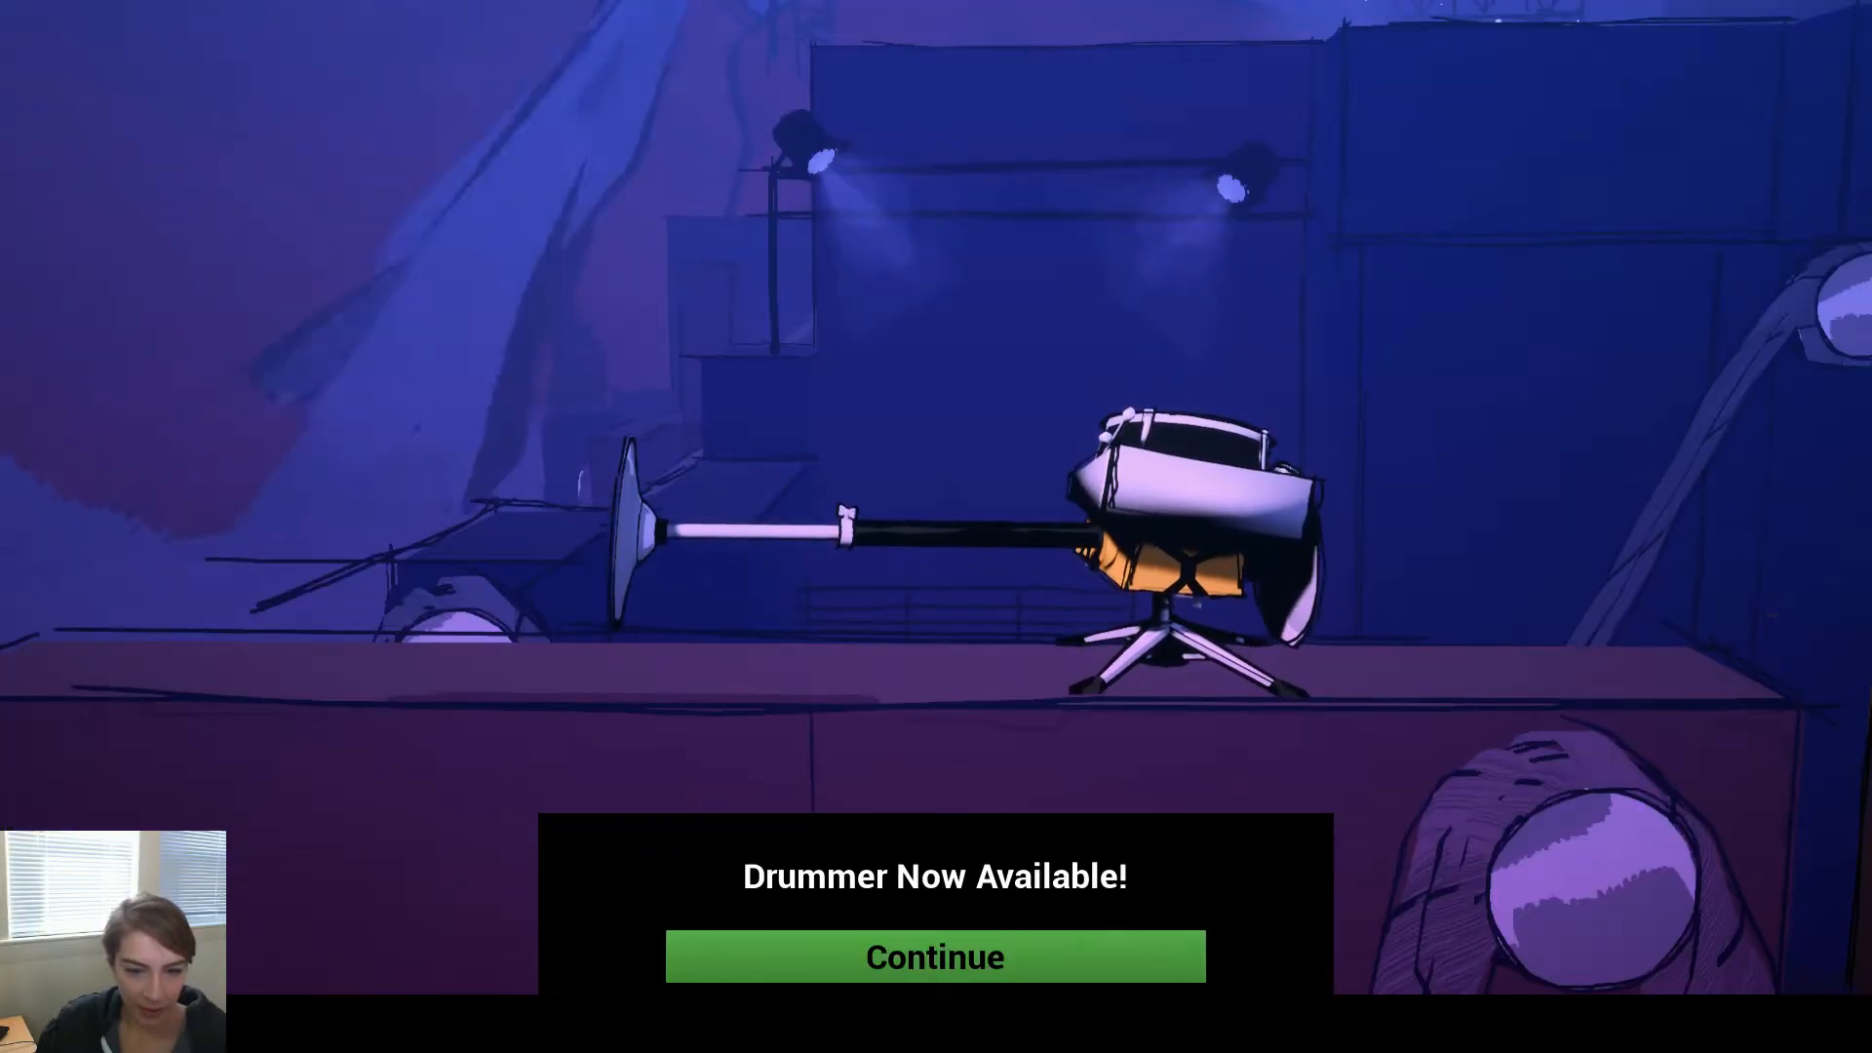
left_click(1066, 946)
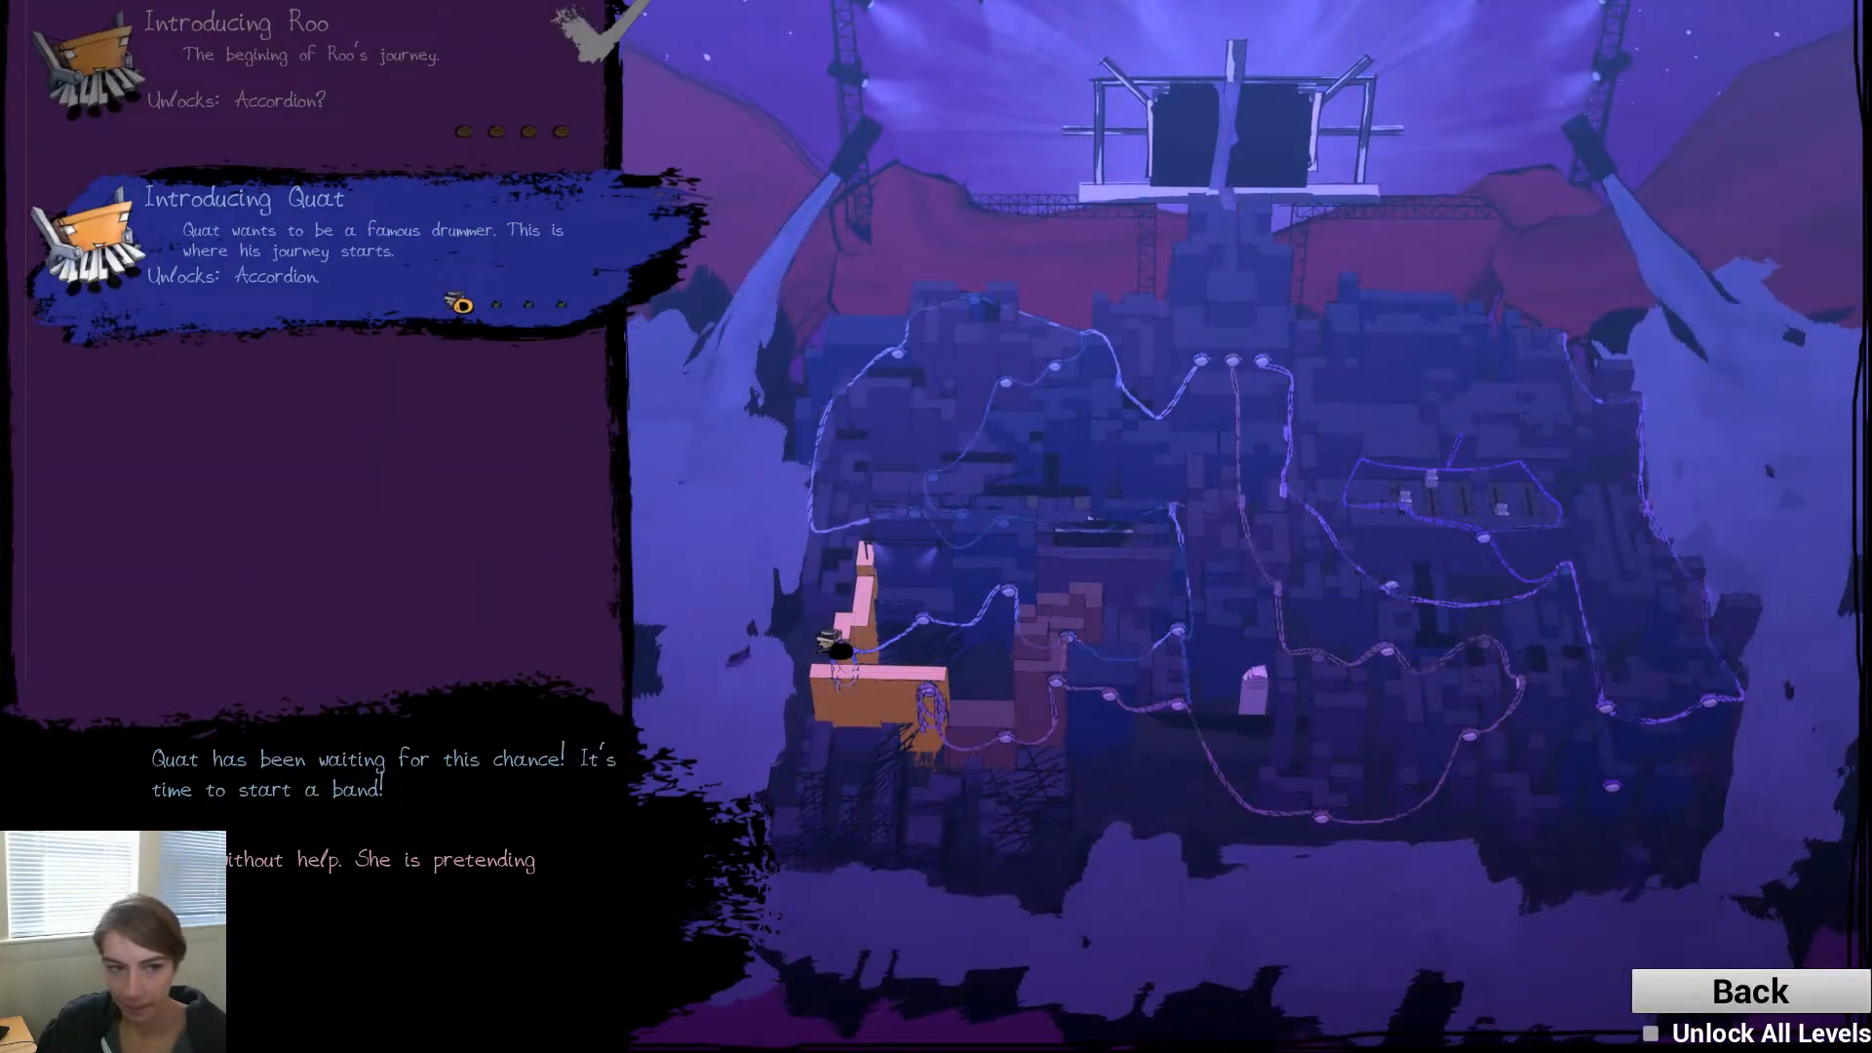
key("Escape")
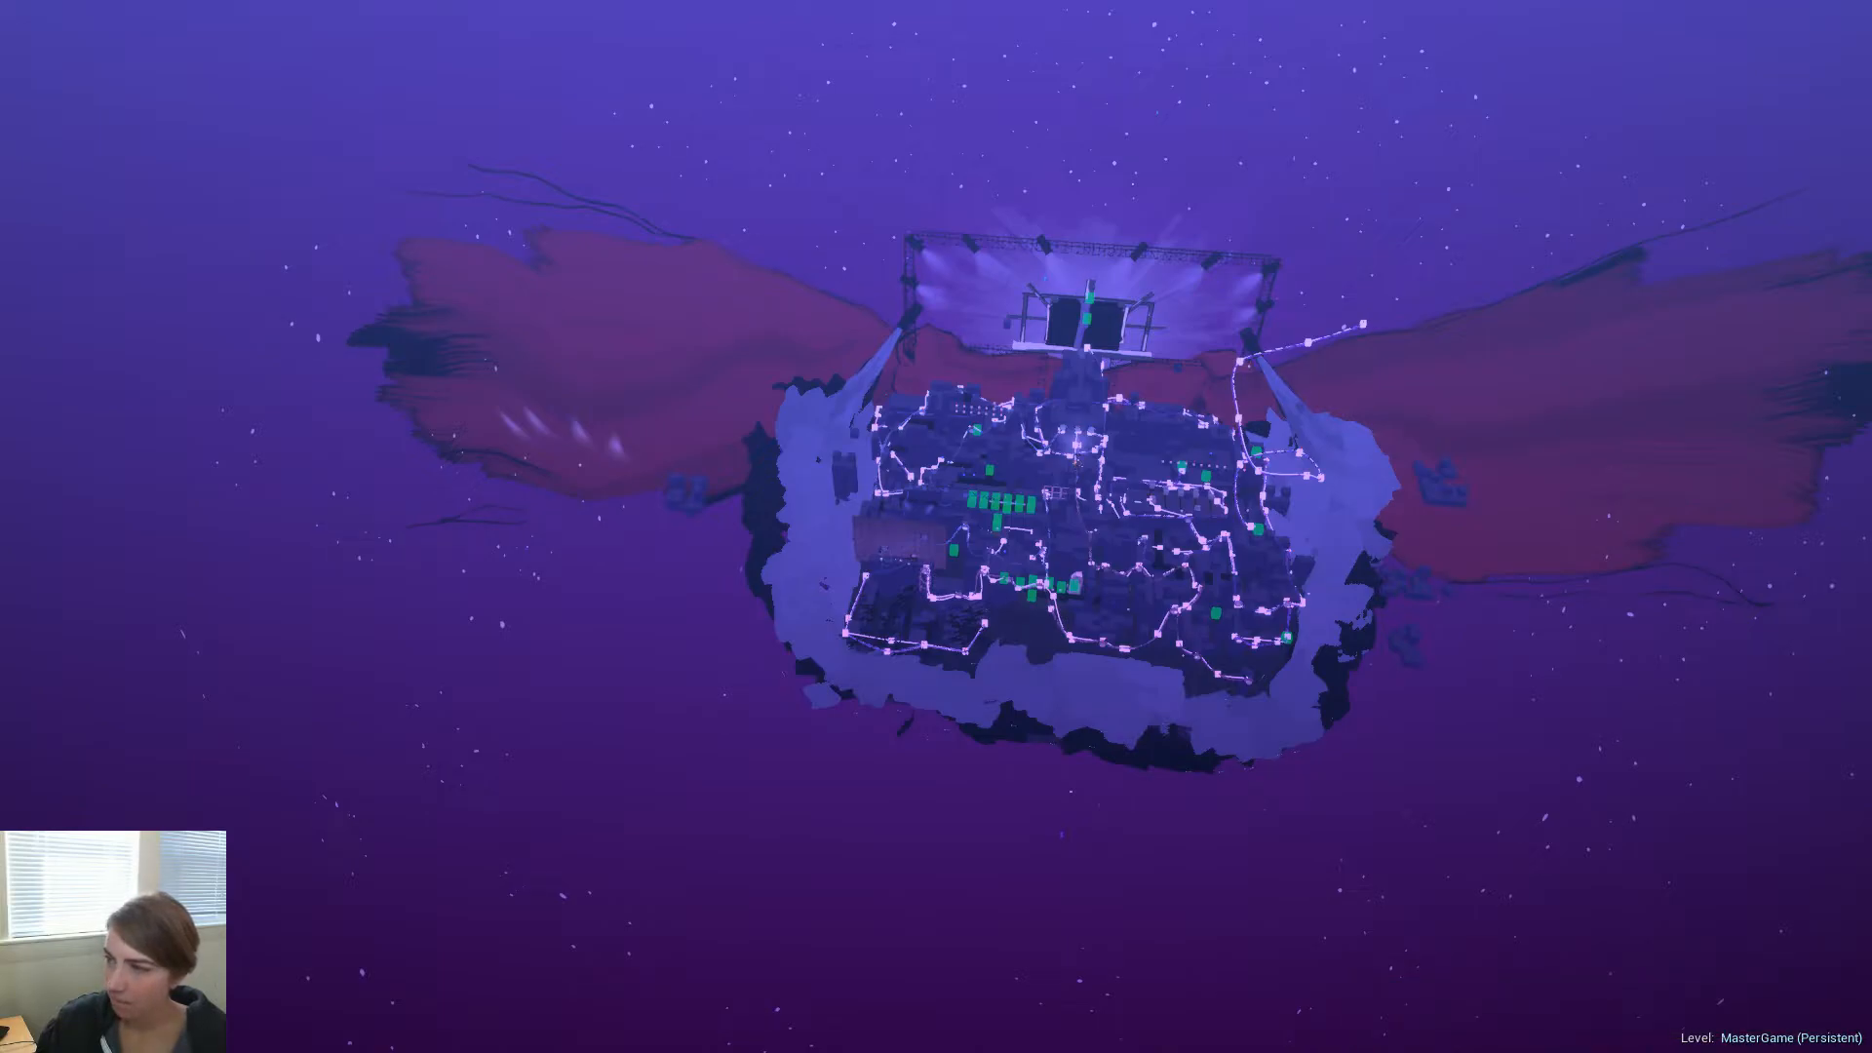
Review the 20-second gameplay recording around its 4-second mark, then move the player window out of the way
left_click_drag(1871, 507, 1396, 468)
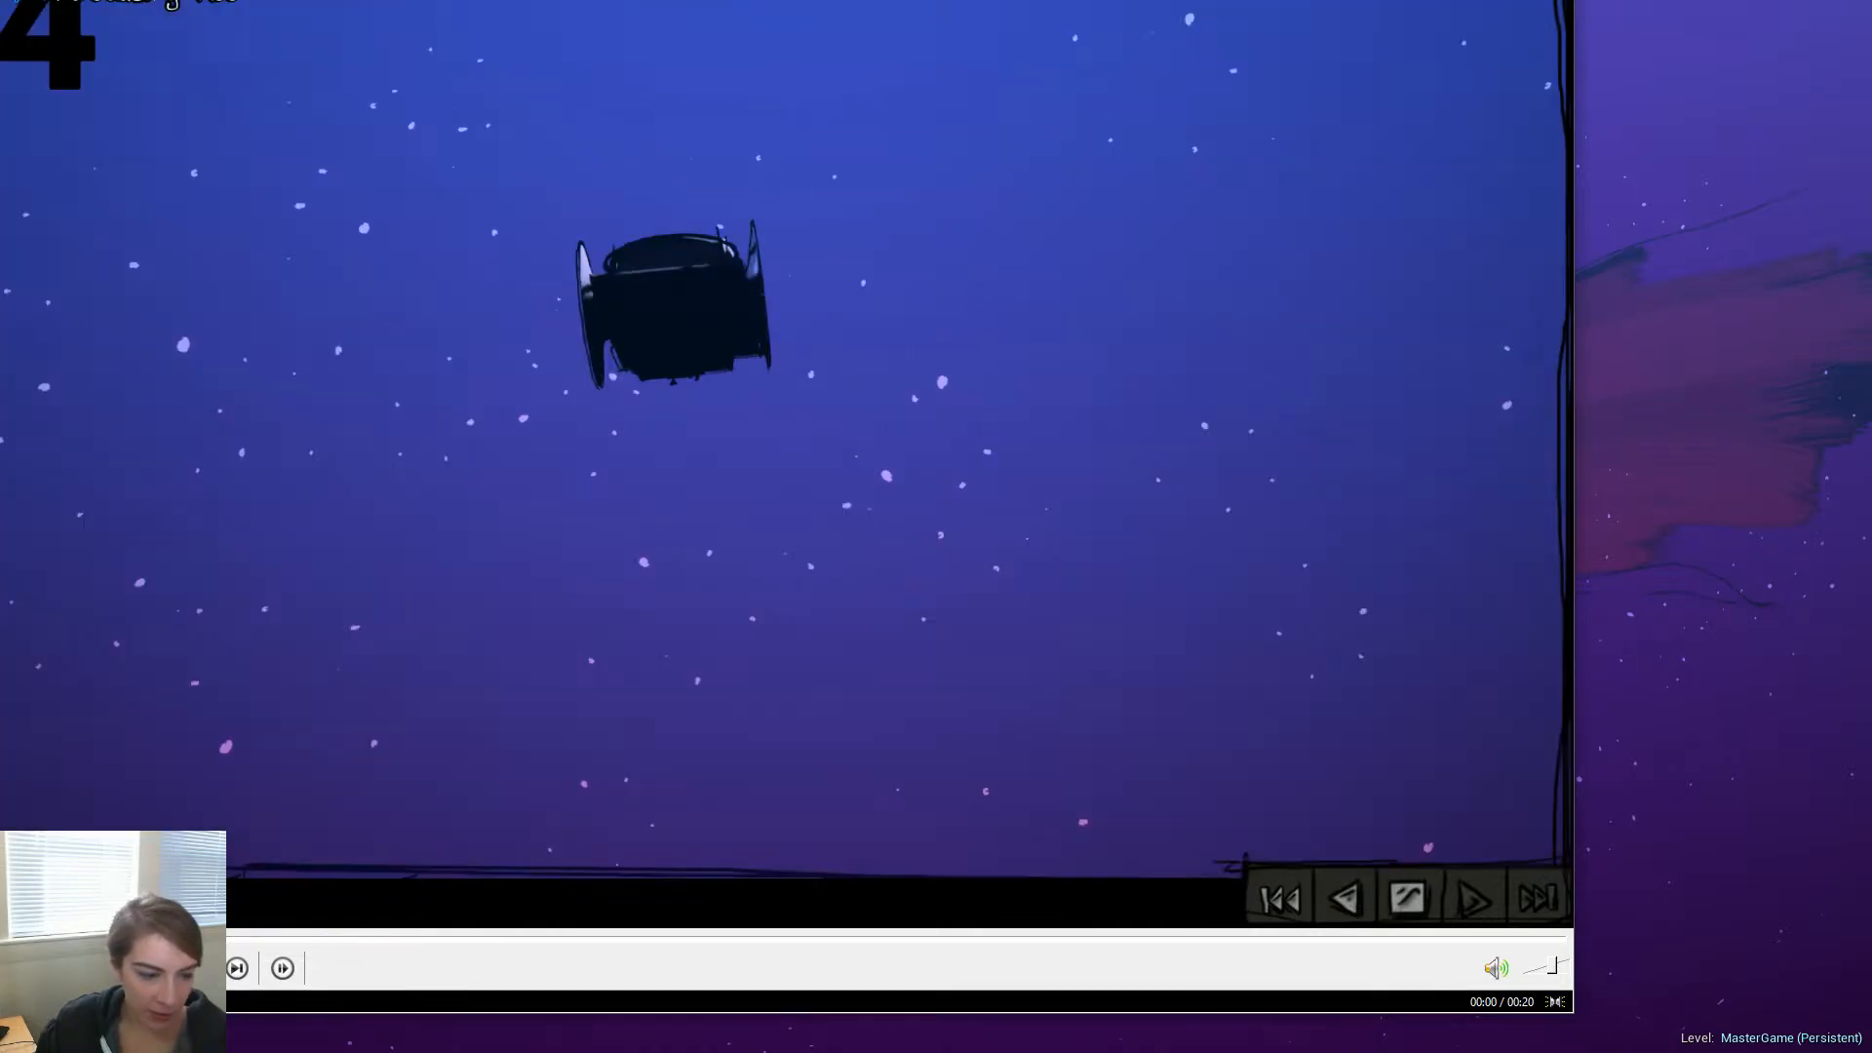
left_click(29, 939)
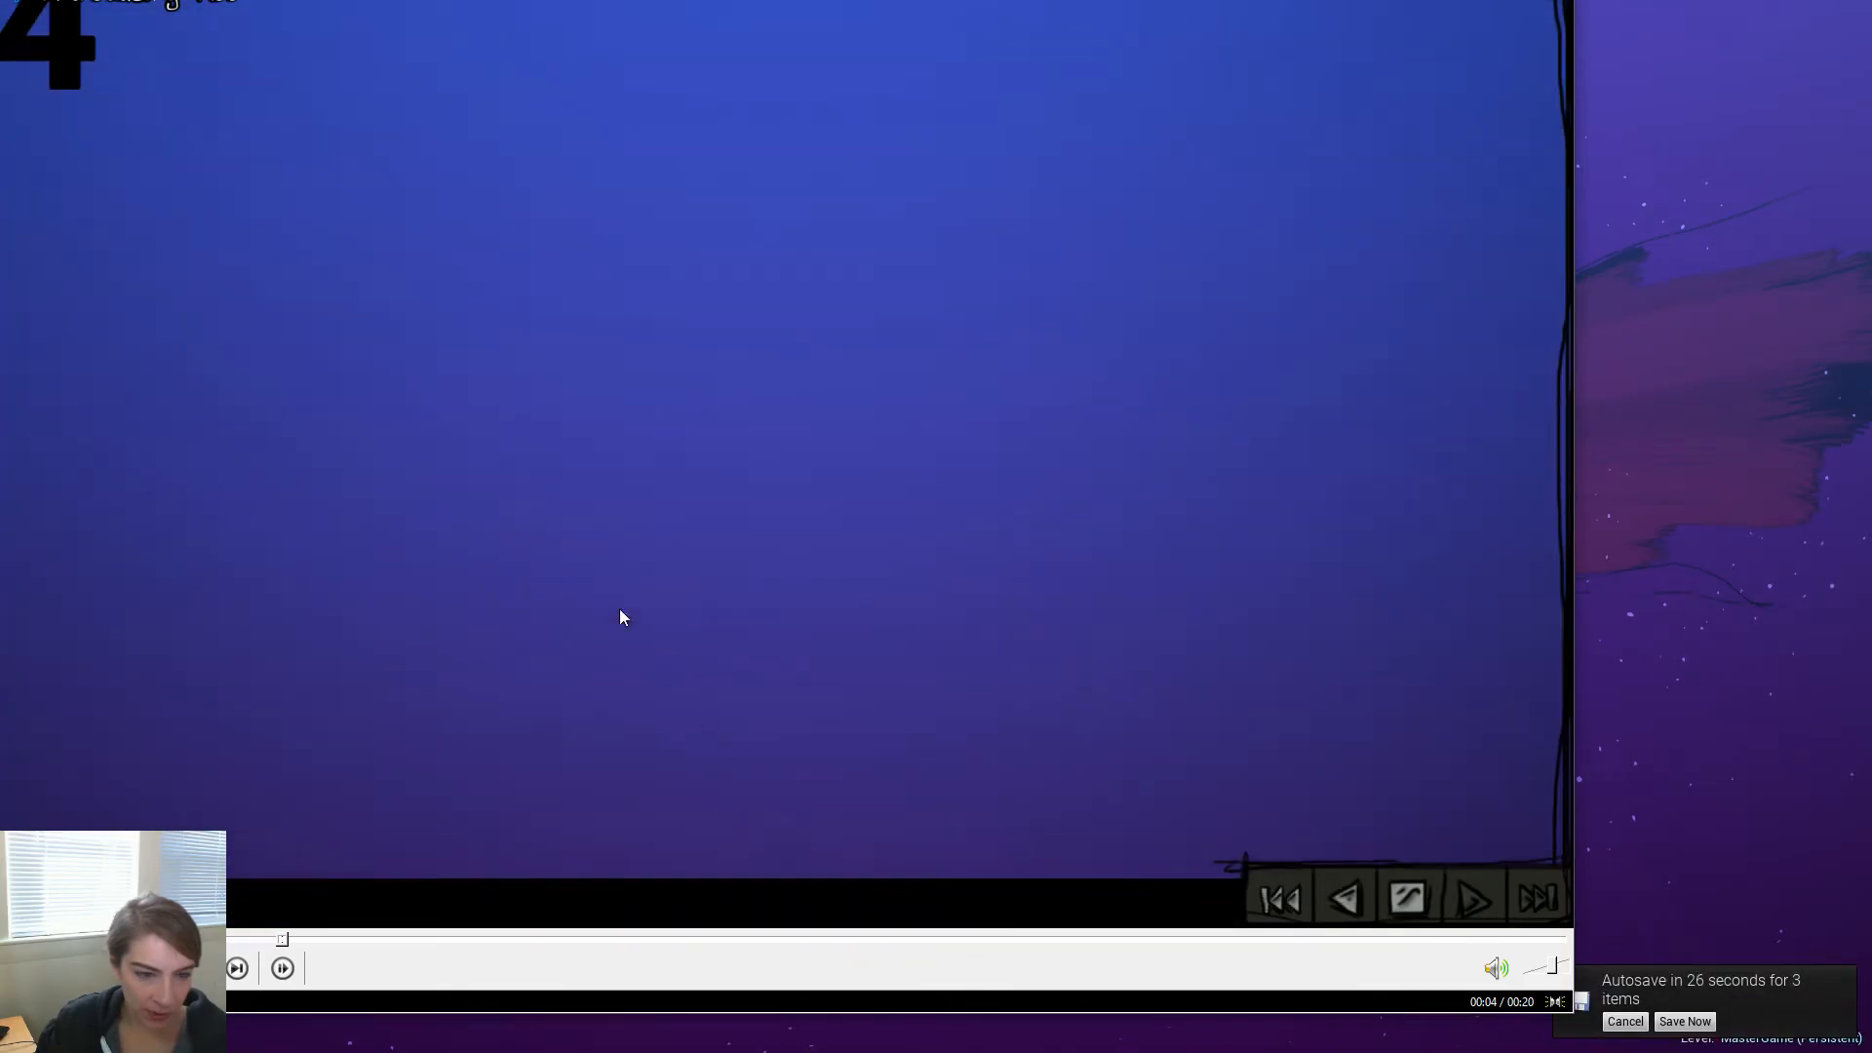
key("Left")
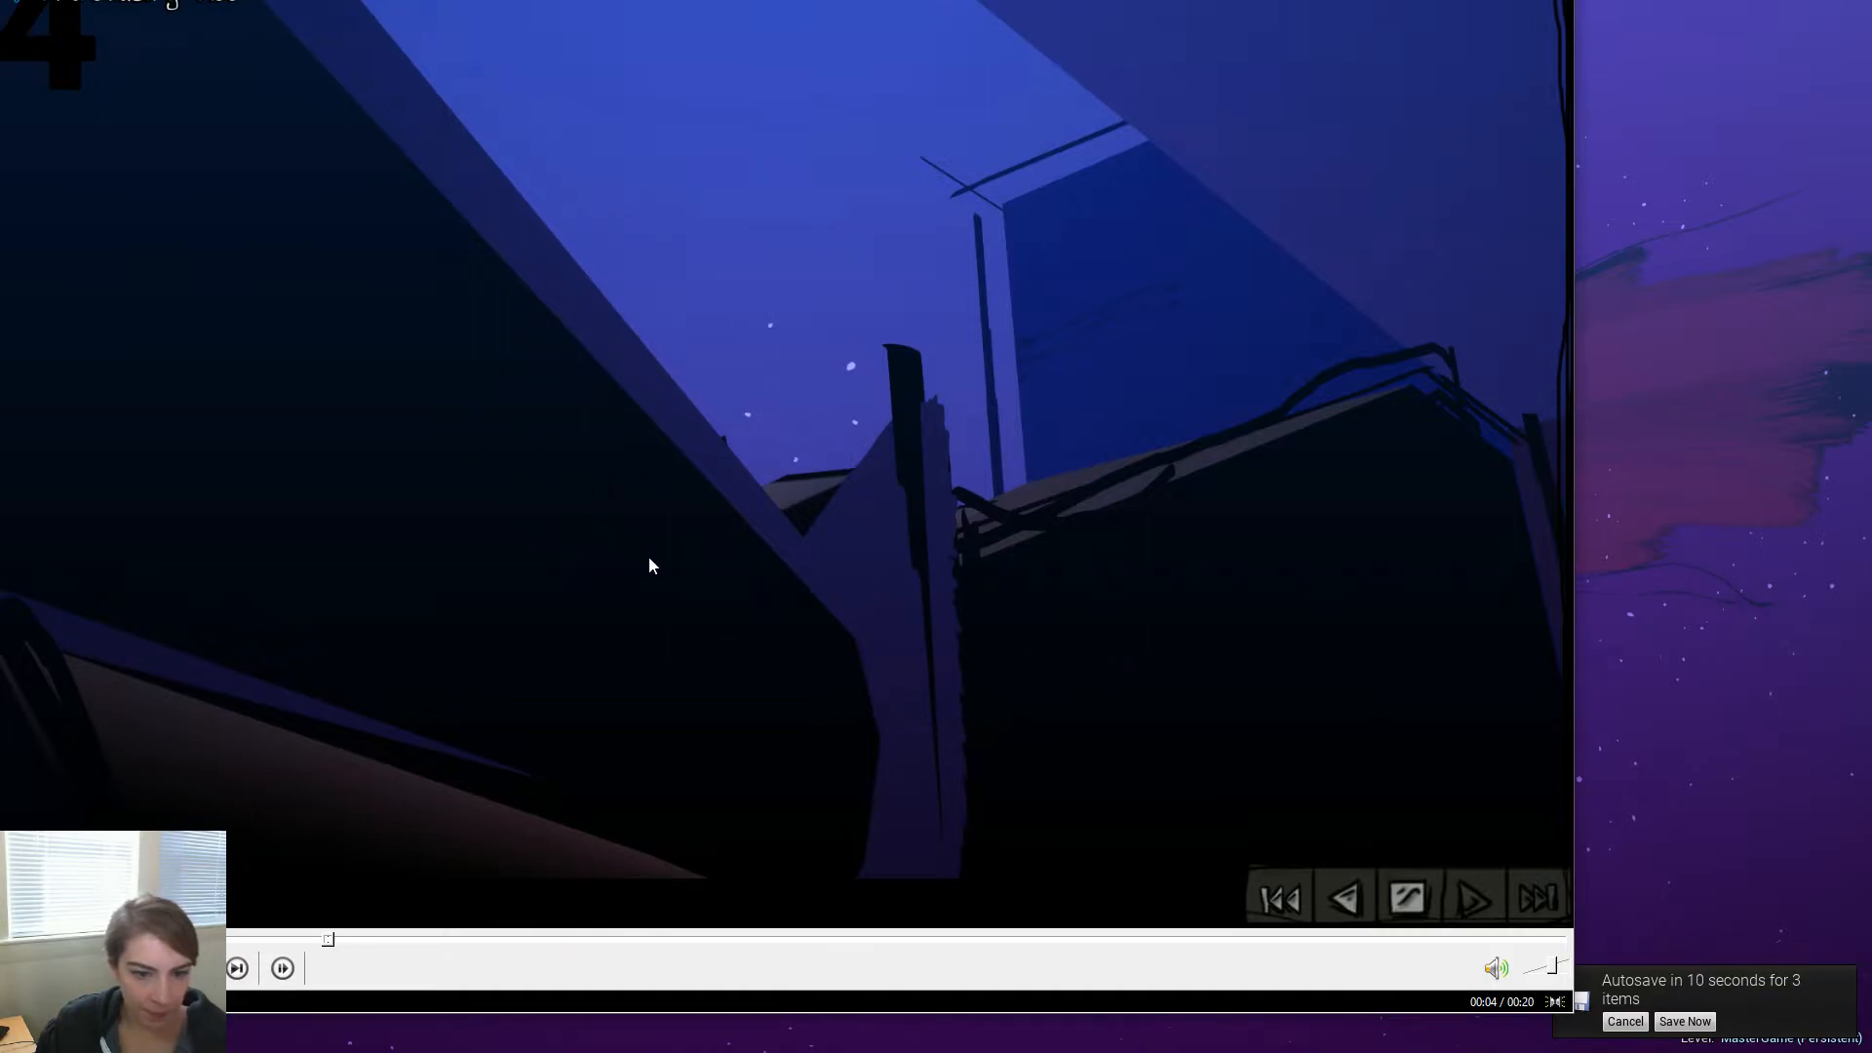
left_click_drag(1092, 0, 1807, 13)
left_click_drag(1198, 12, 1871, 12)
Select the floating backdrop cube above the round stage platform in the level
right_click_drag(936, 527, 1004, 576)
key("w")
key("w")
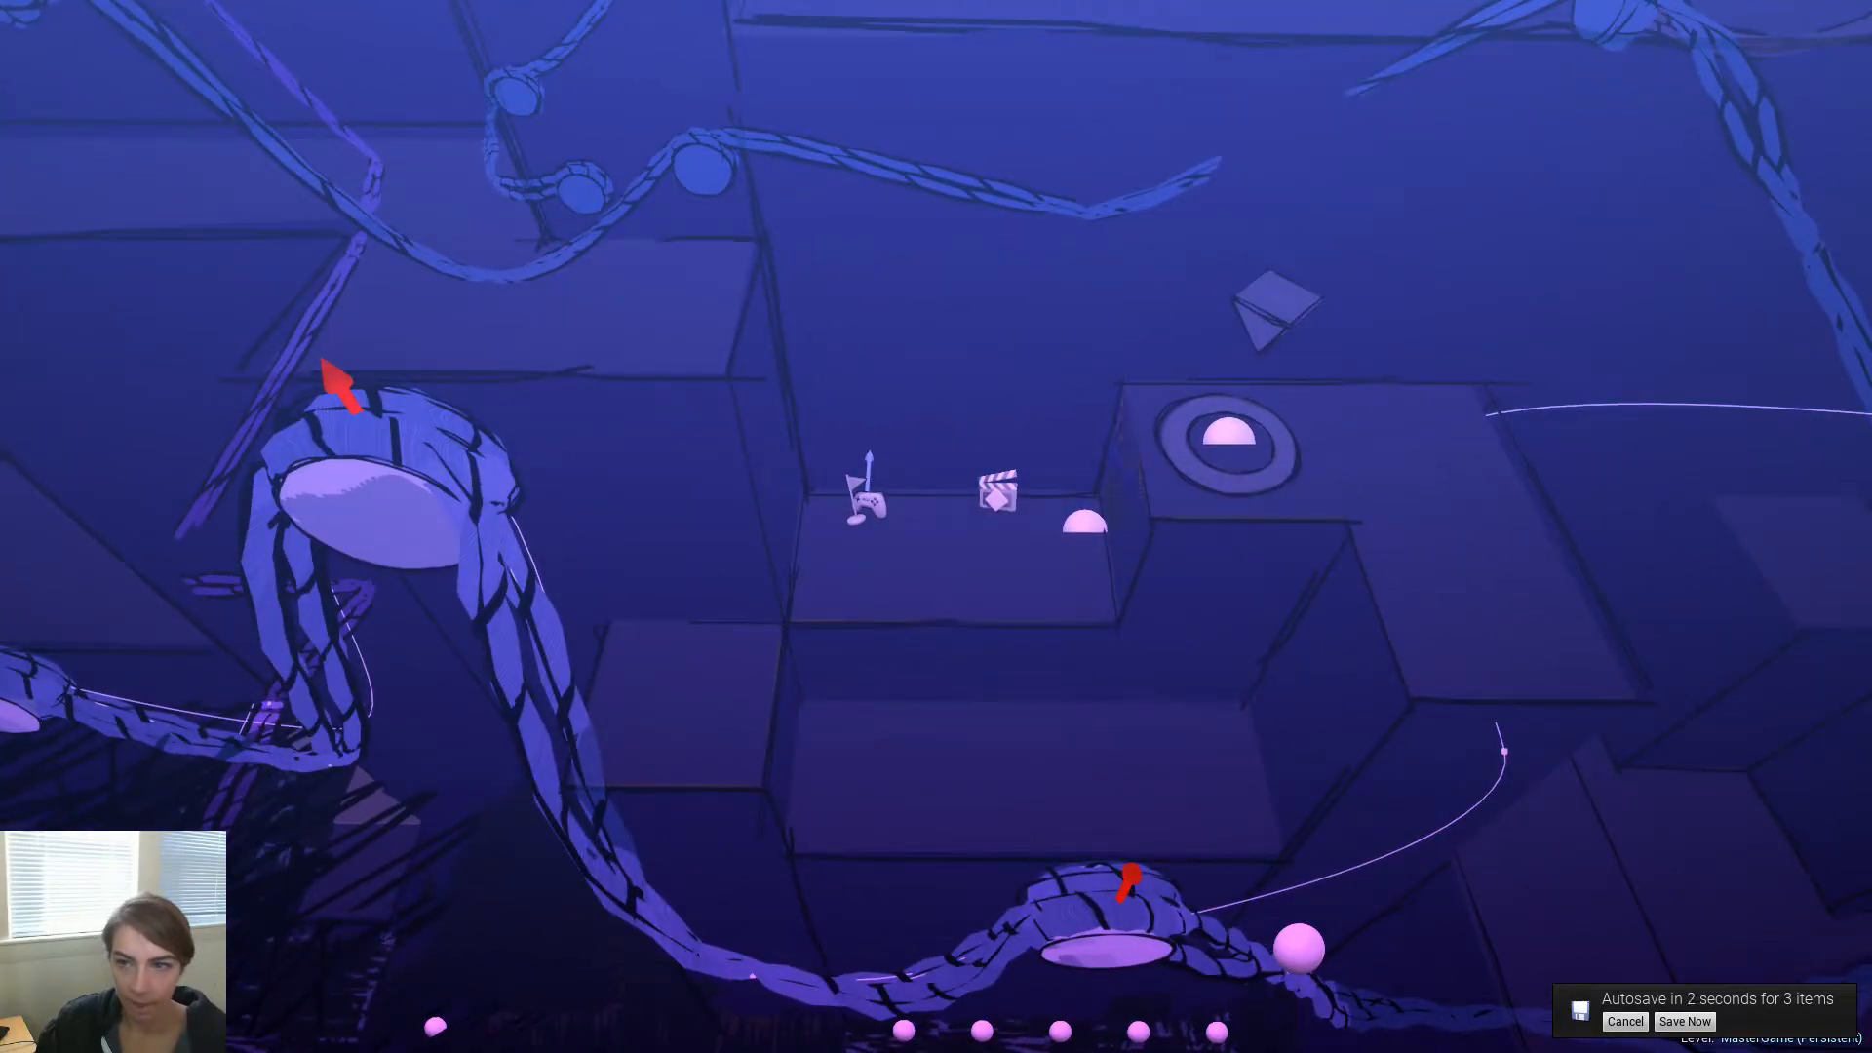
key("F11")
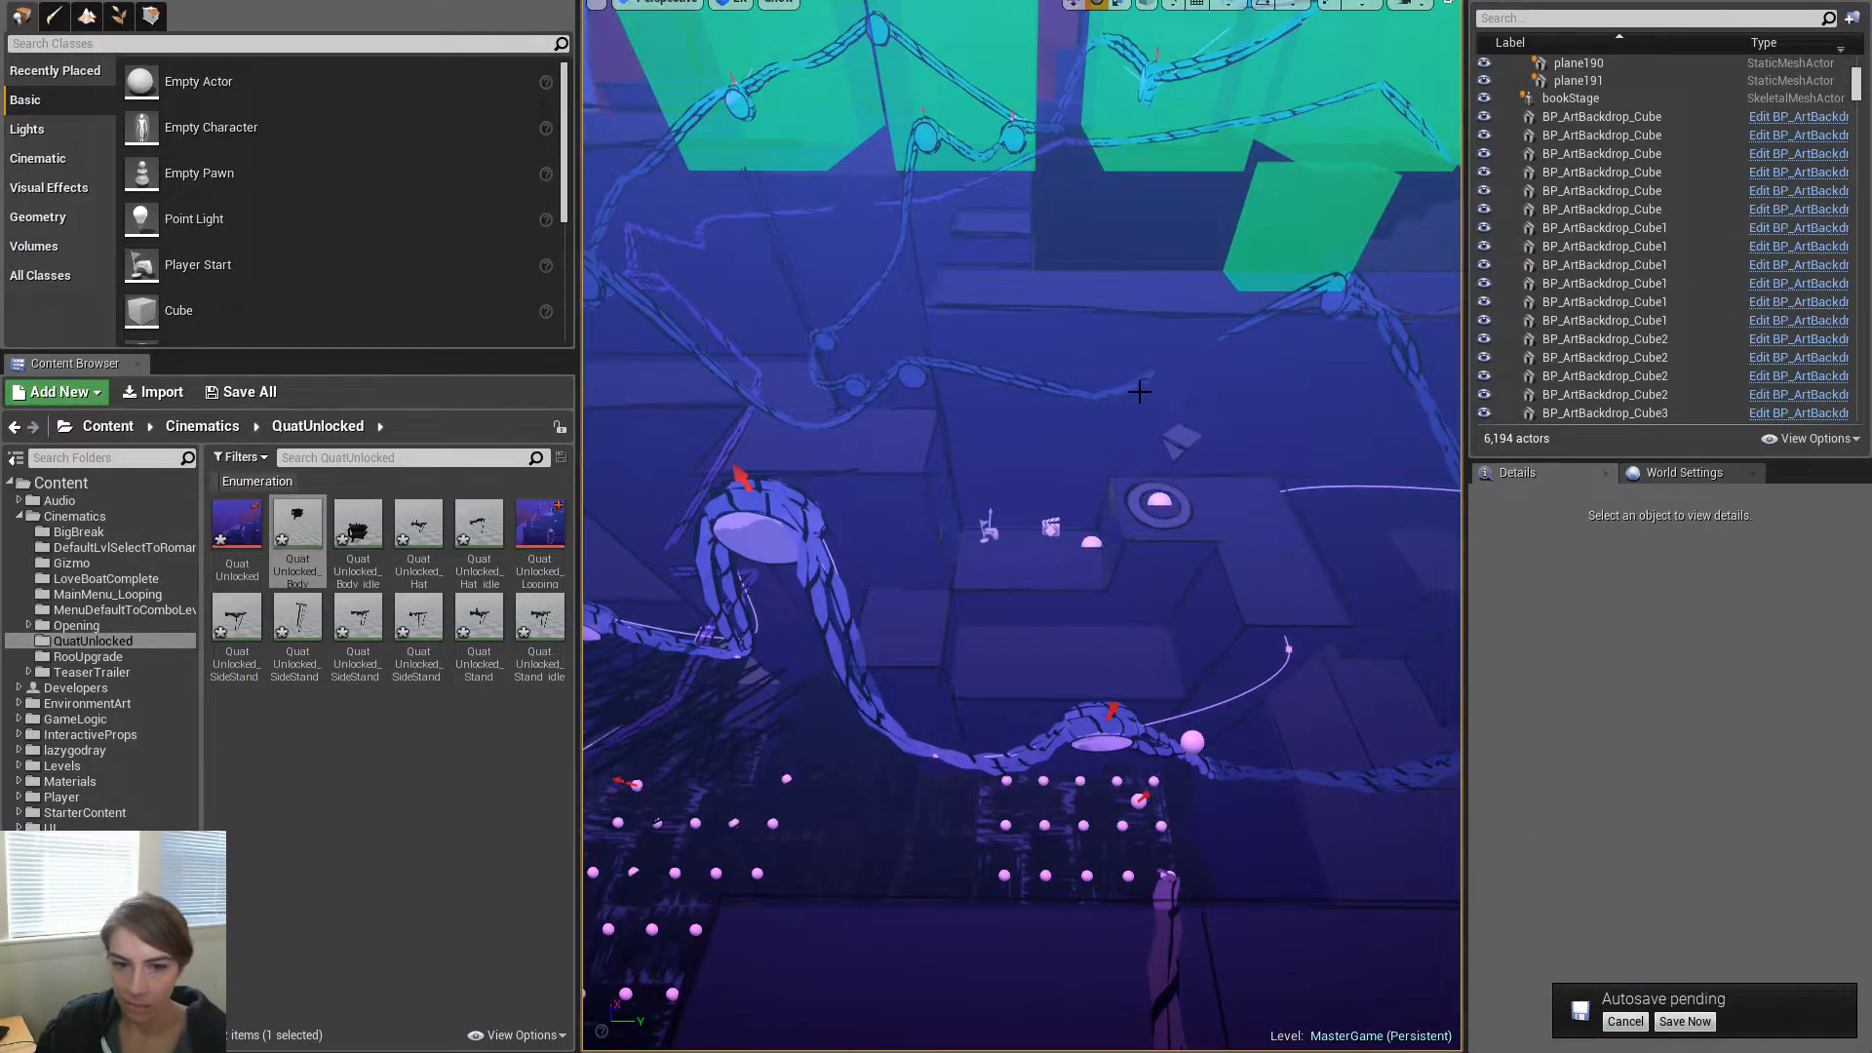
left_click(1162, 450)
Filter the selected backdrop cube's details by "tags" and copy its tag value
left_click(1546, 614)
type("t")
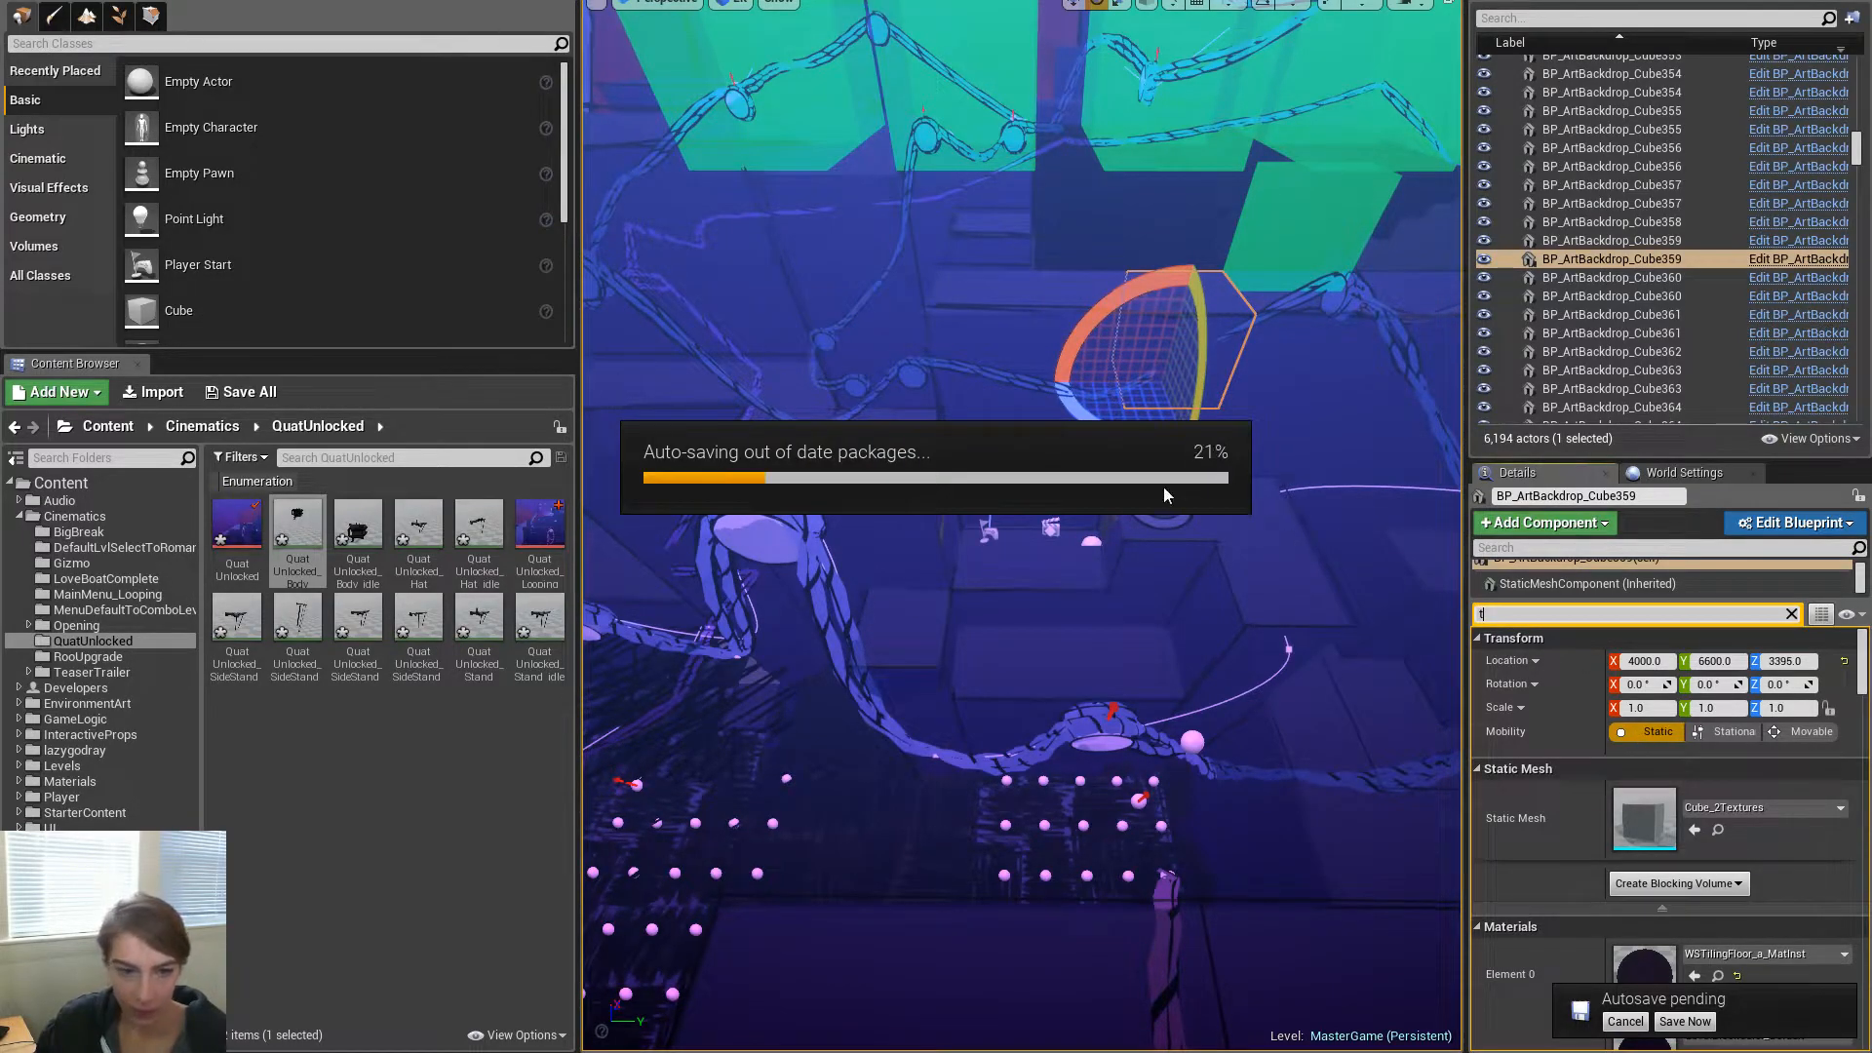
type("a")
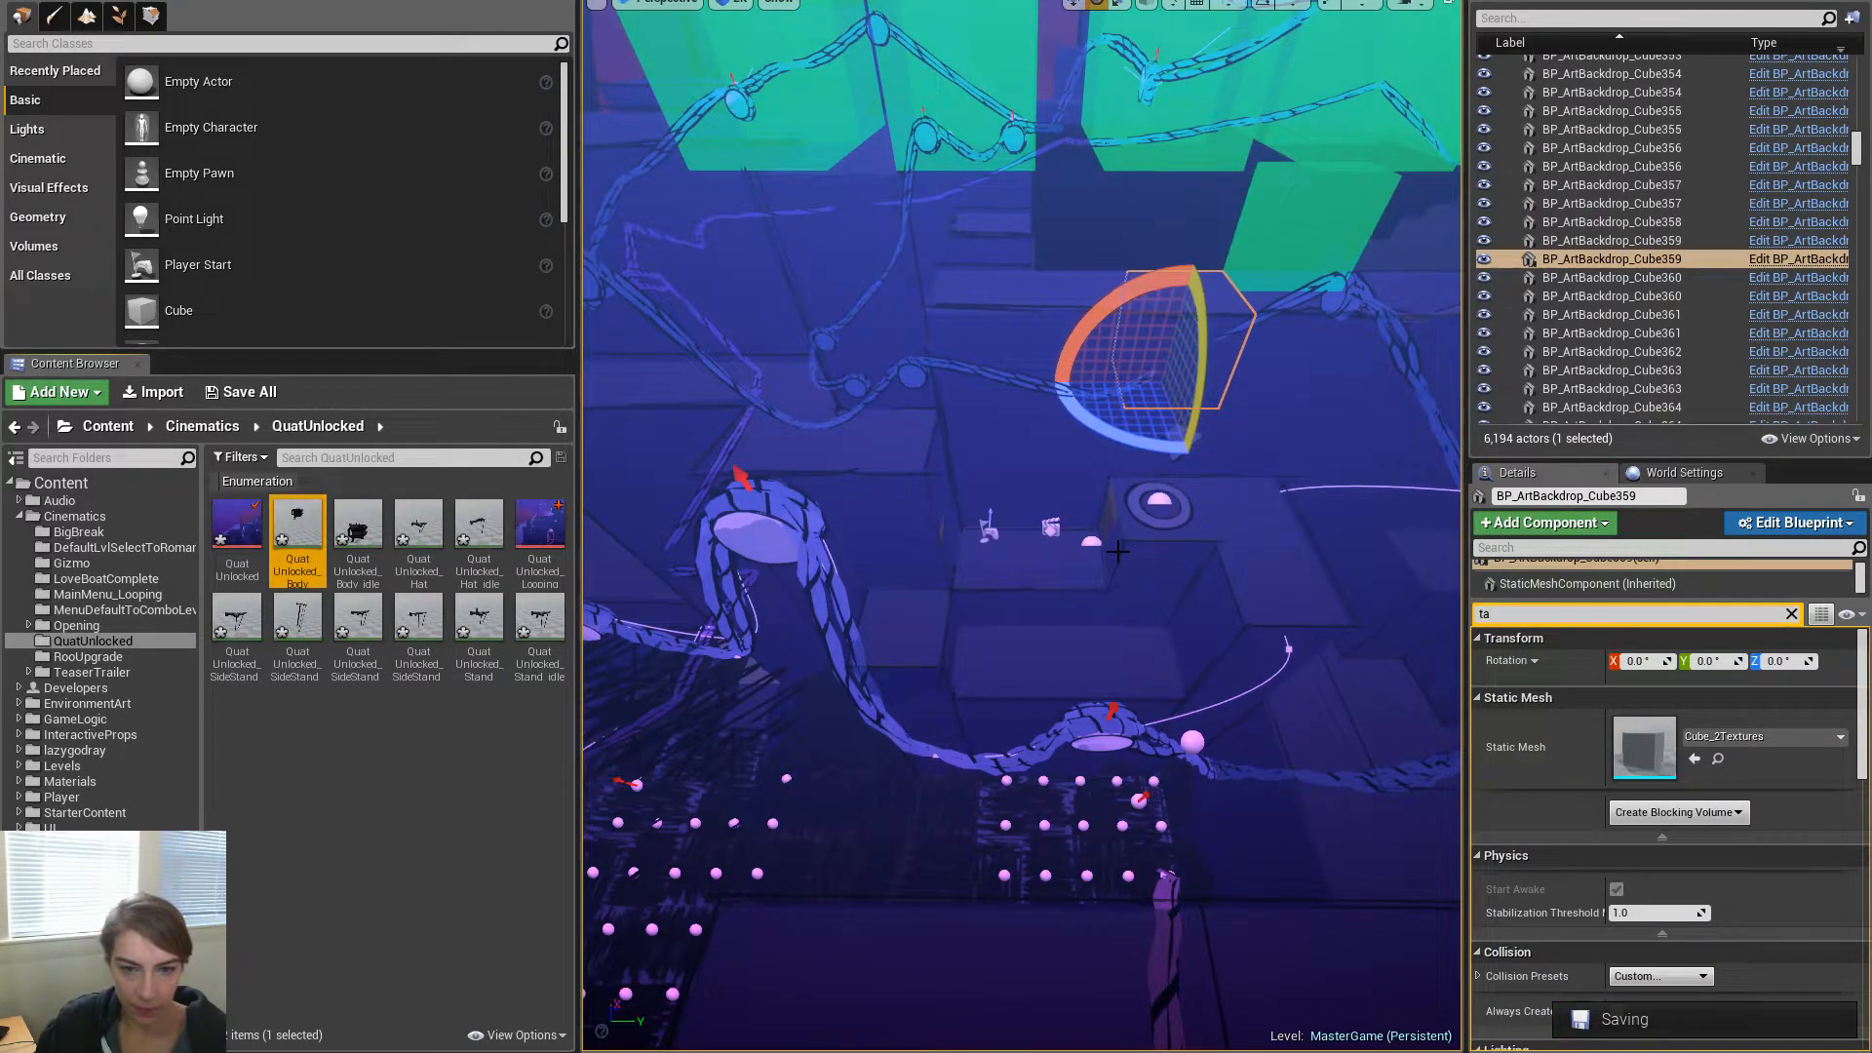
type("gs")
left_click_drag(1614, 763, 1723, 783)
double_click(1676, 764)
key("ctrl+c")
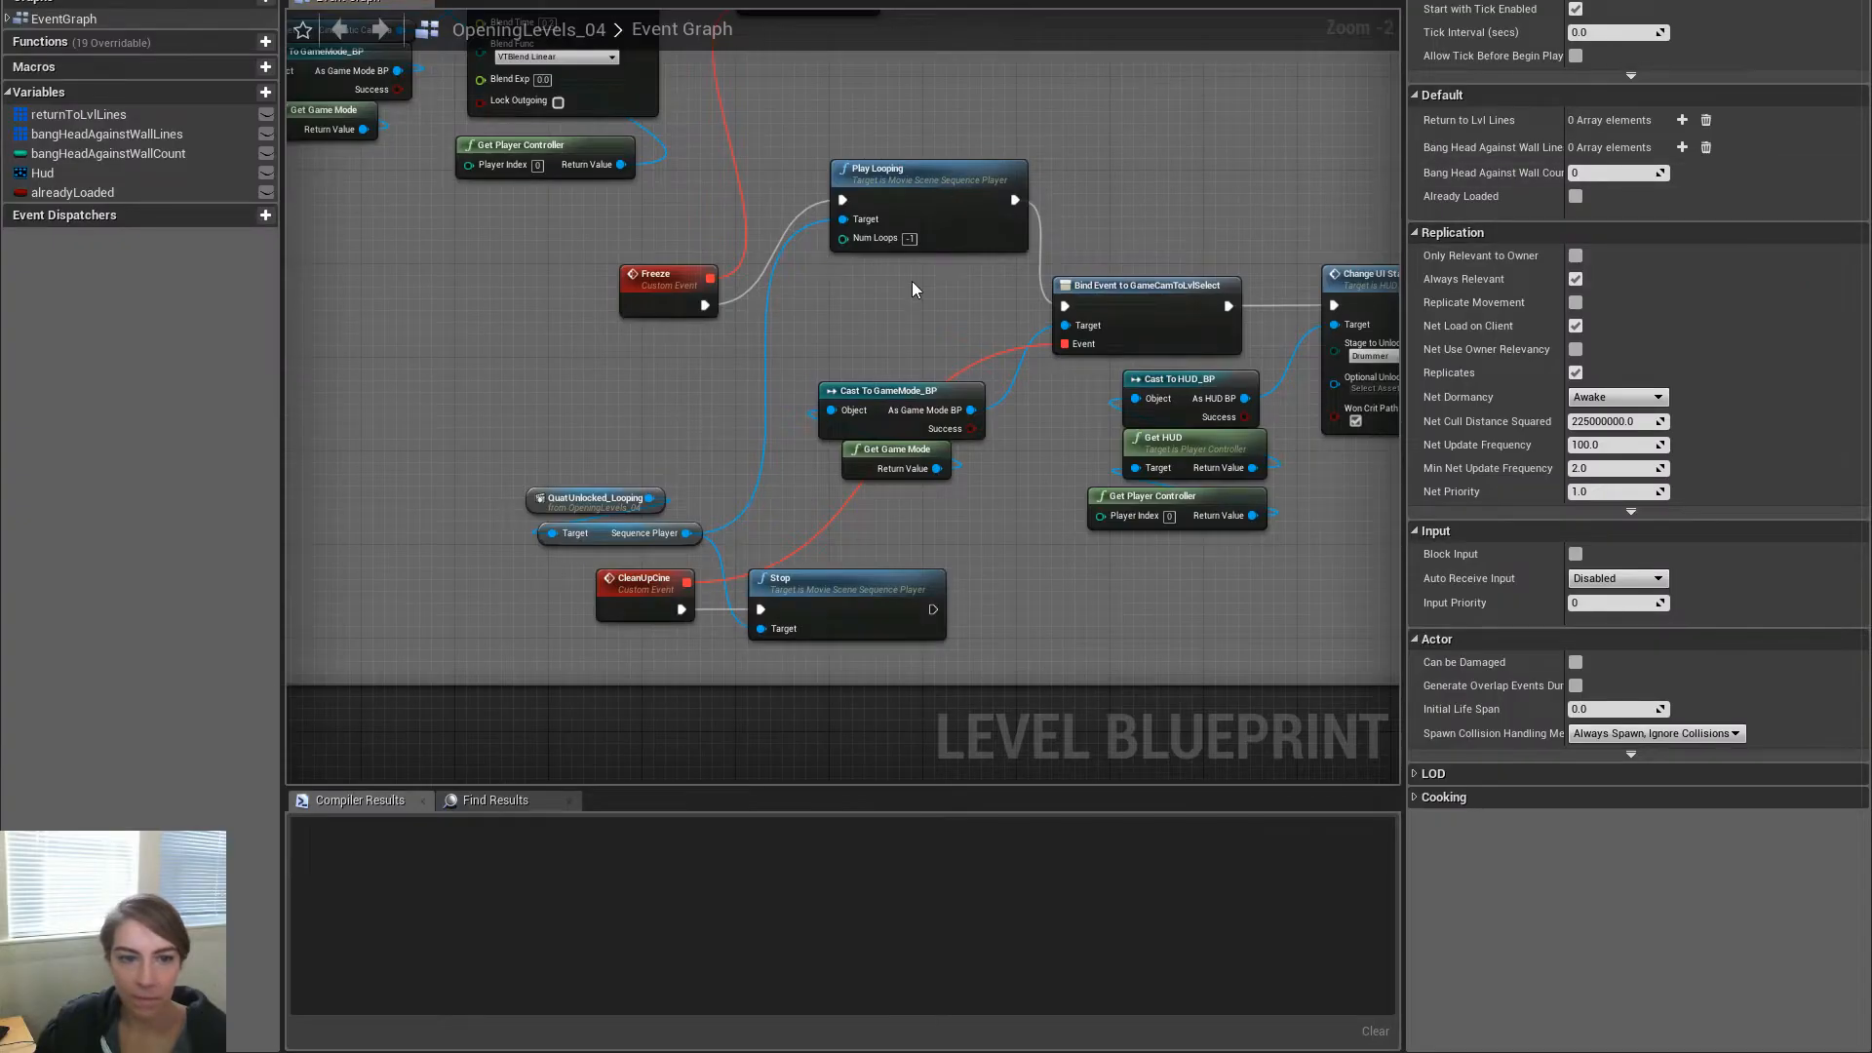
In the OpeningLevels_04 level blueprint, set the Blend Time of the Set View Target with Blend node to 0.001
right_click_drag(908, 284, 771, 592)
scroll(771, 592, "down", 3)
right_click_drag(636, 593, 703, 460)
scroll(819, 454, "up", 3)
right_click_drag(806, 535, 1254, 681)
scroll(848, 535, "down", 3)
right_click_drag(645, 444, 823, 484)
scroll(1073, 536, "down", 2)
scroll(1107, 563, "up", 4)
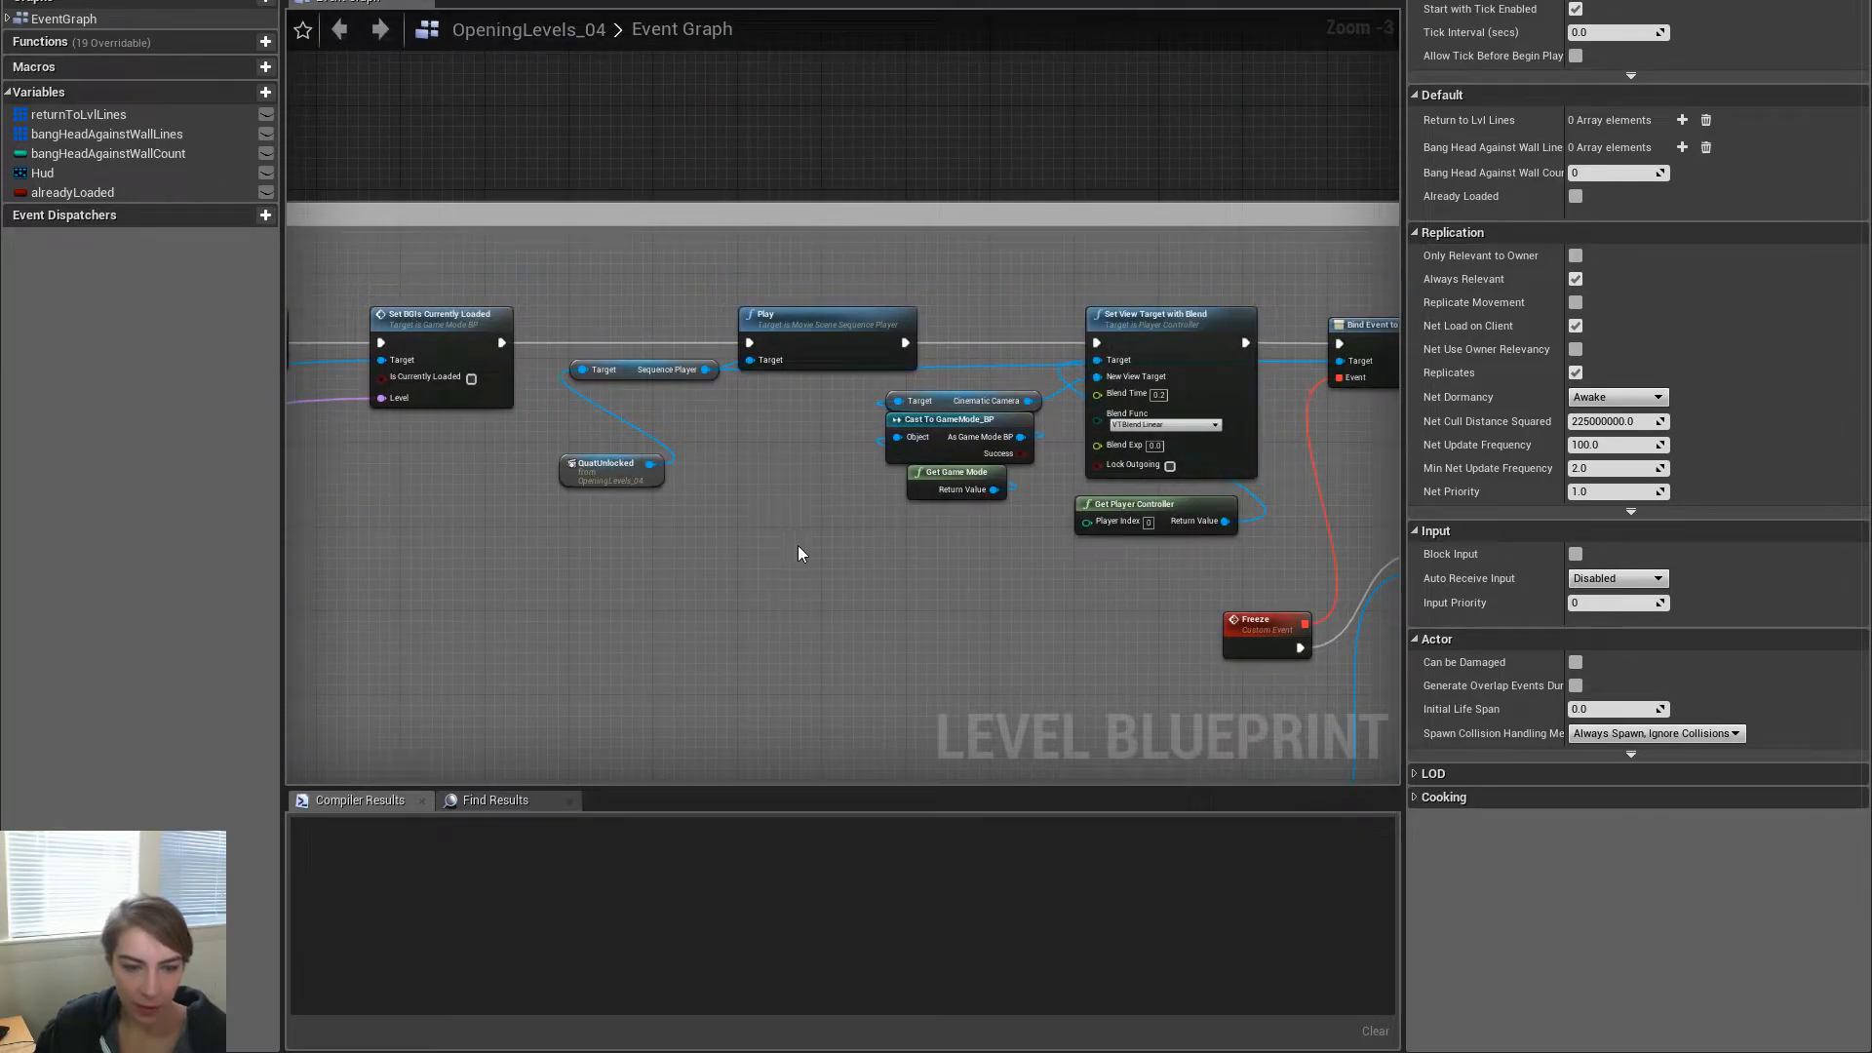
left_click_drag(1021, 436, 961, 620)
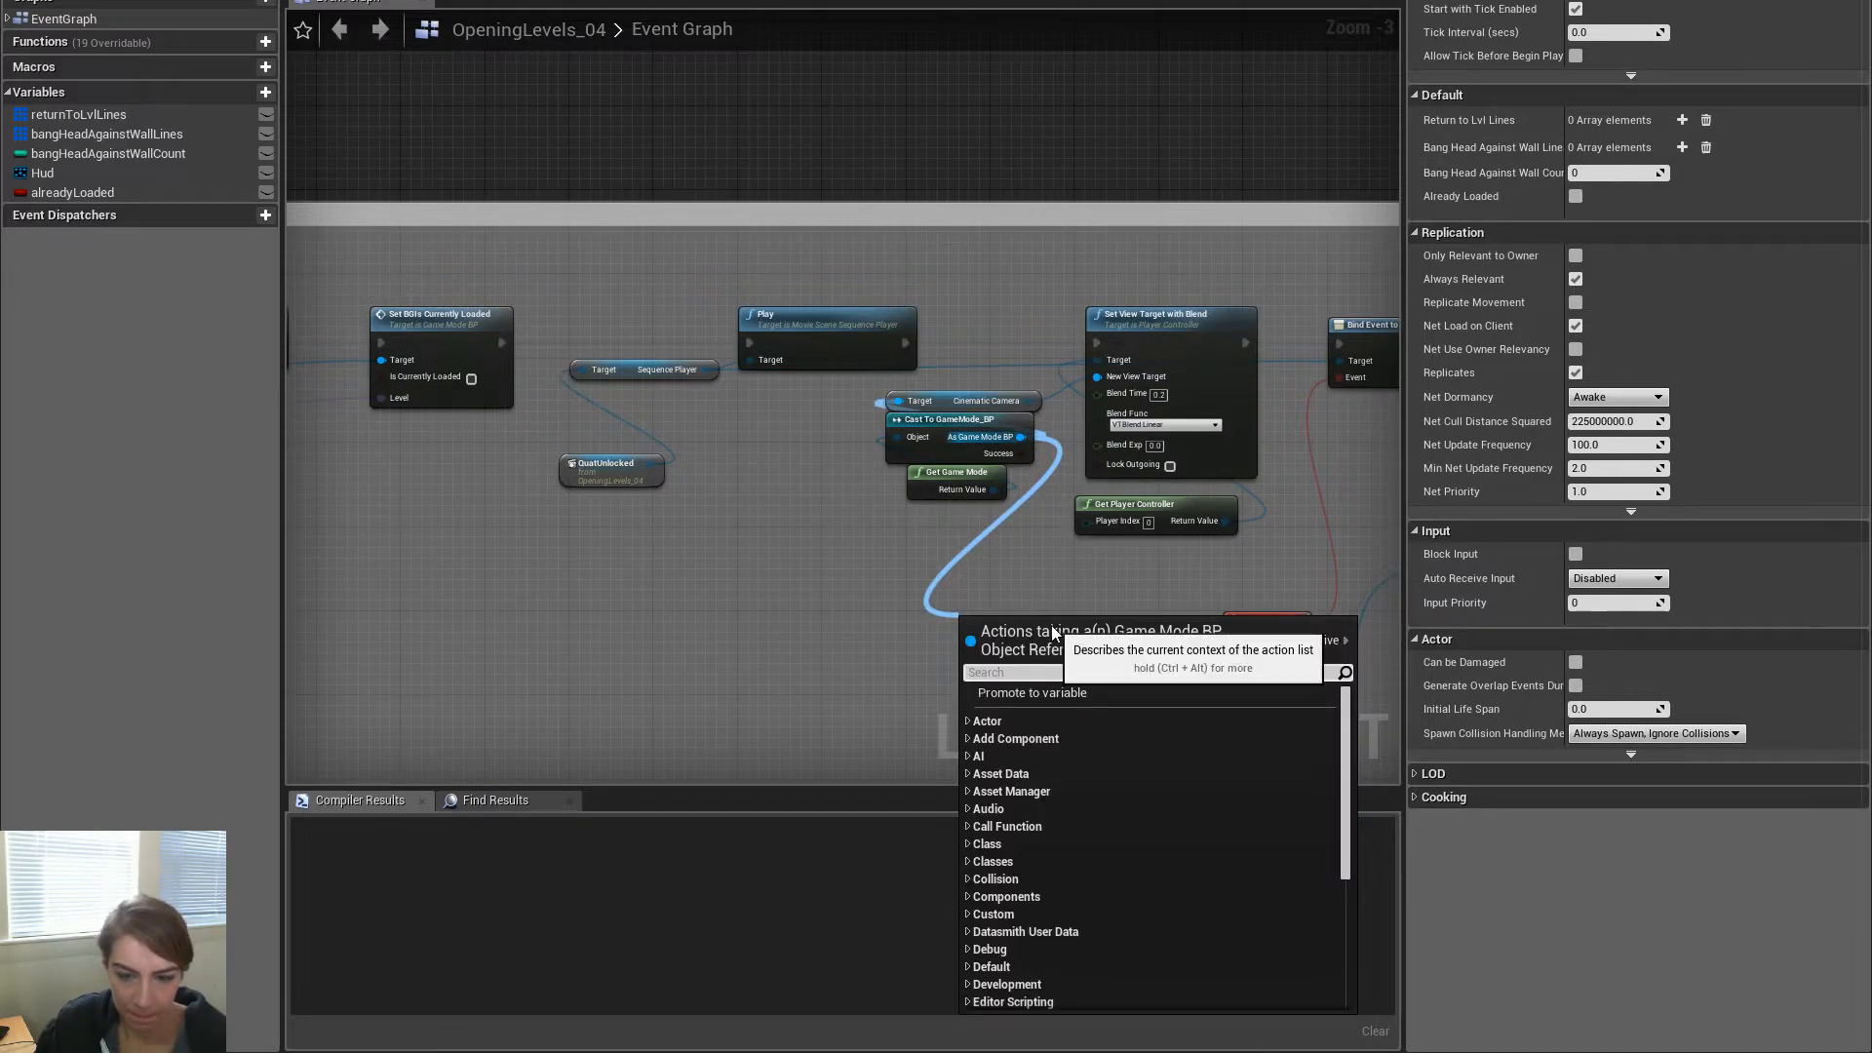
left_click(1001, 594)
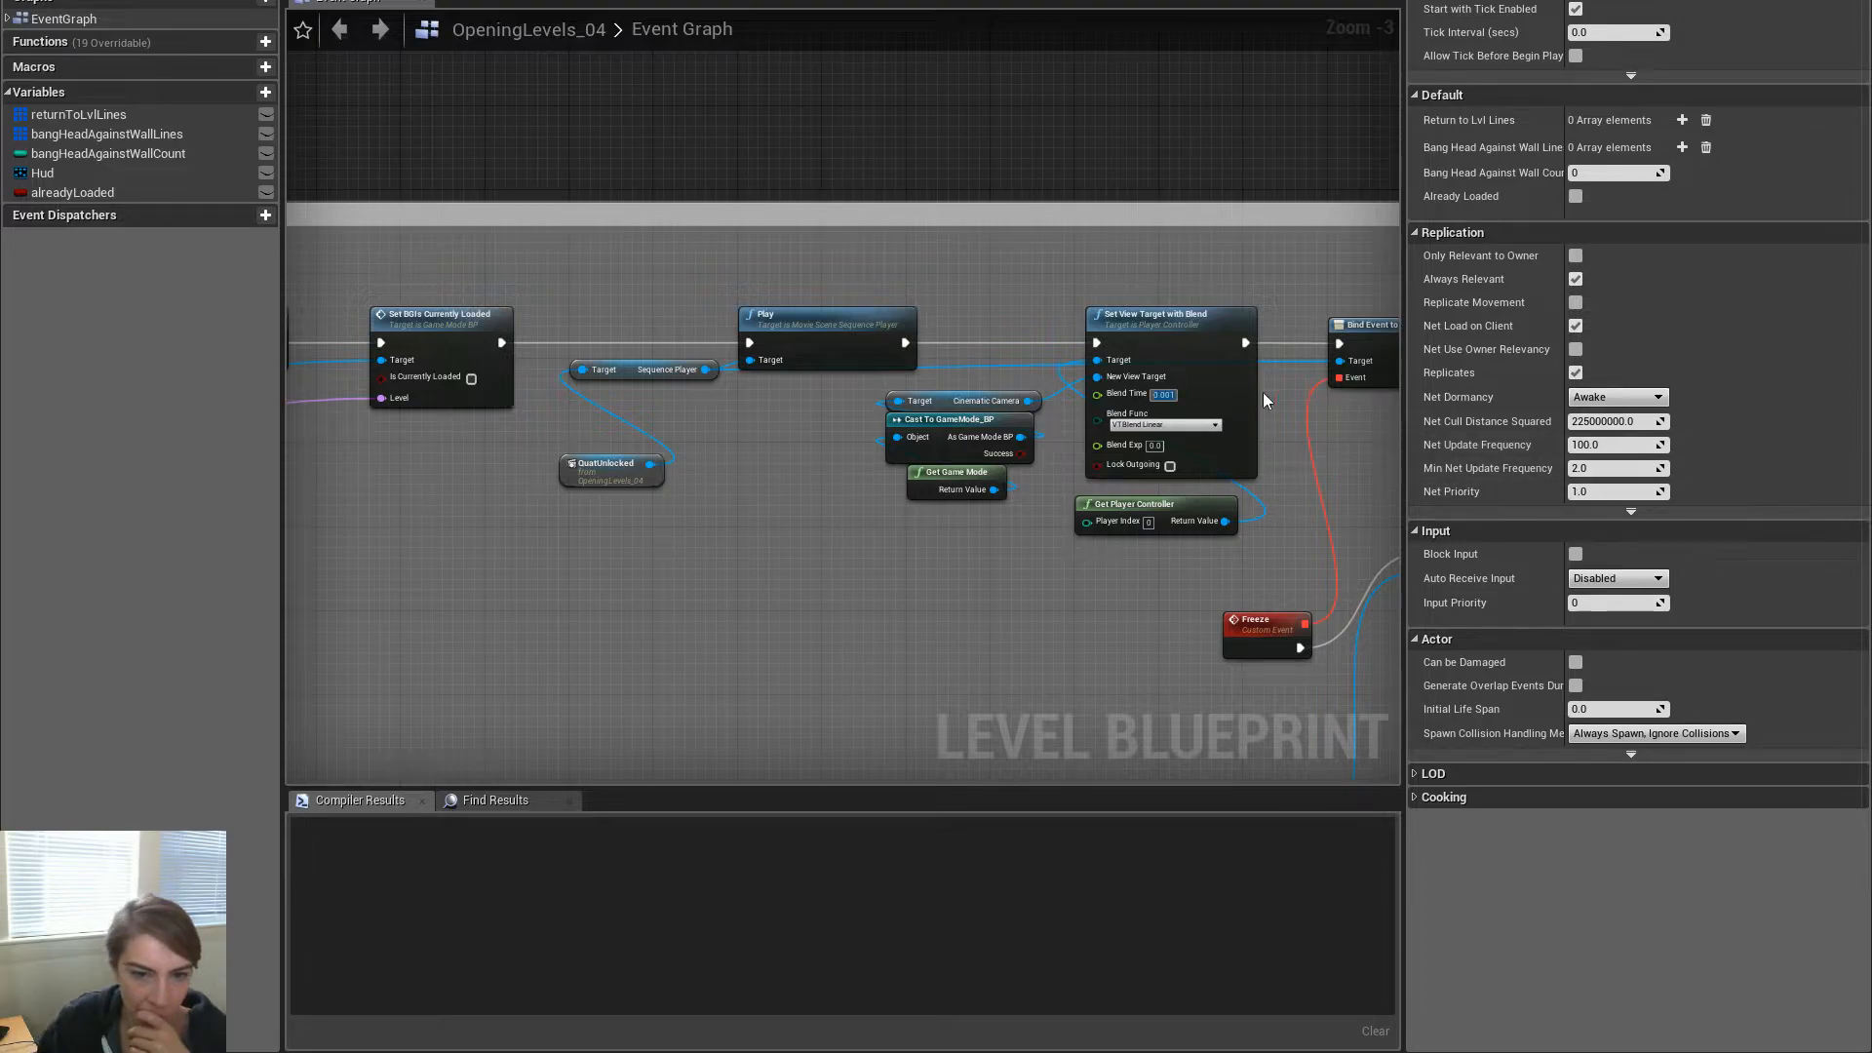
Add a Call Test for Levels Obstucting Camera After Delay node from the Cast To GameMode_BP output and place it below the cast
right_click_drag(1043, 540, 890, 539)
left_click_drag(867, 435, 892, 610)
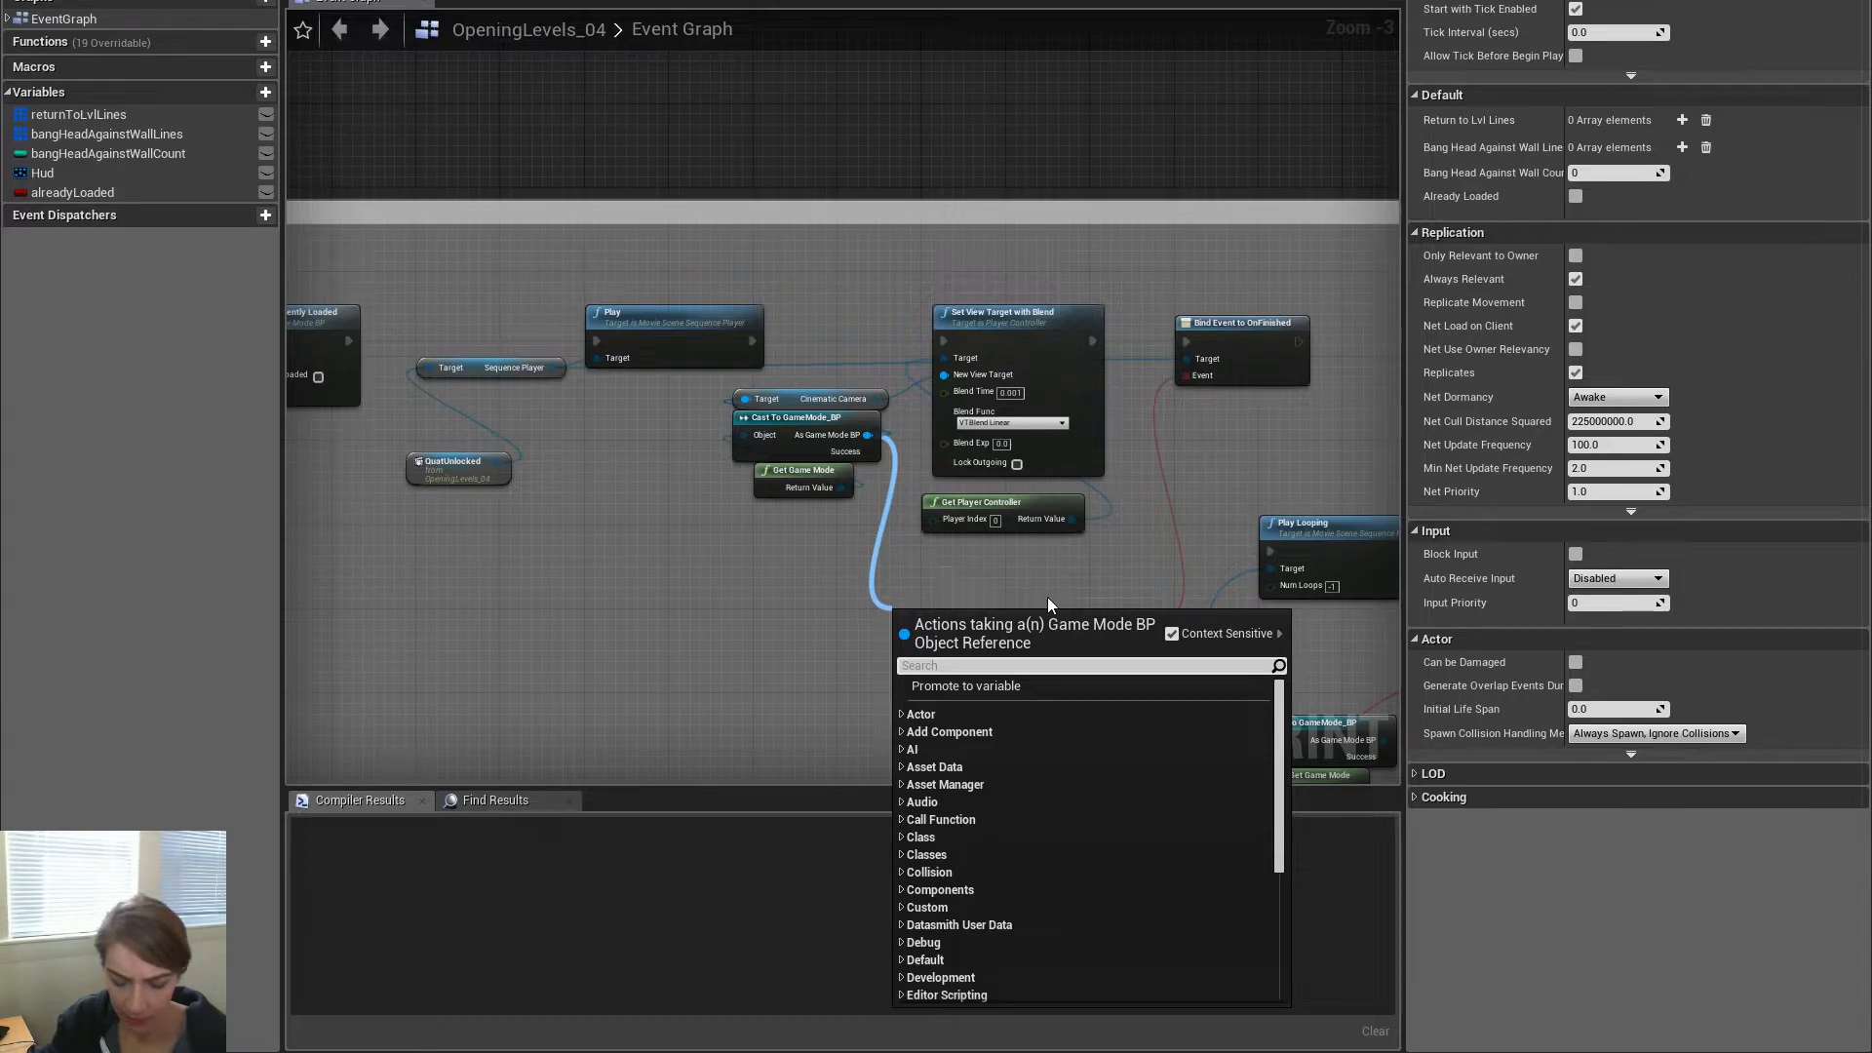
type("levels ob")
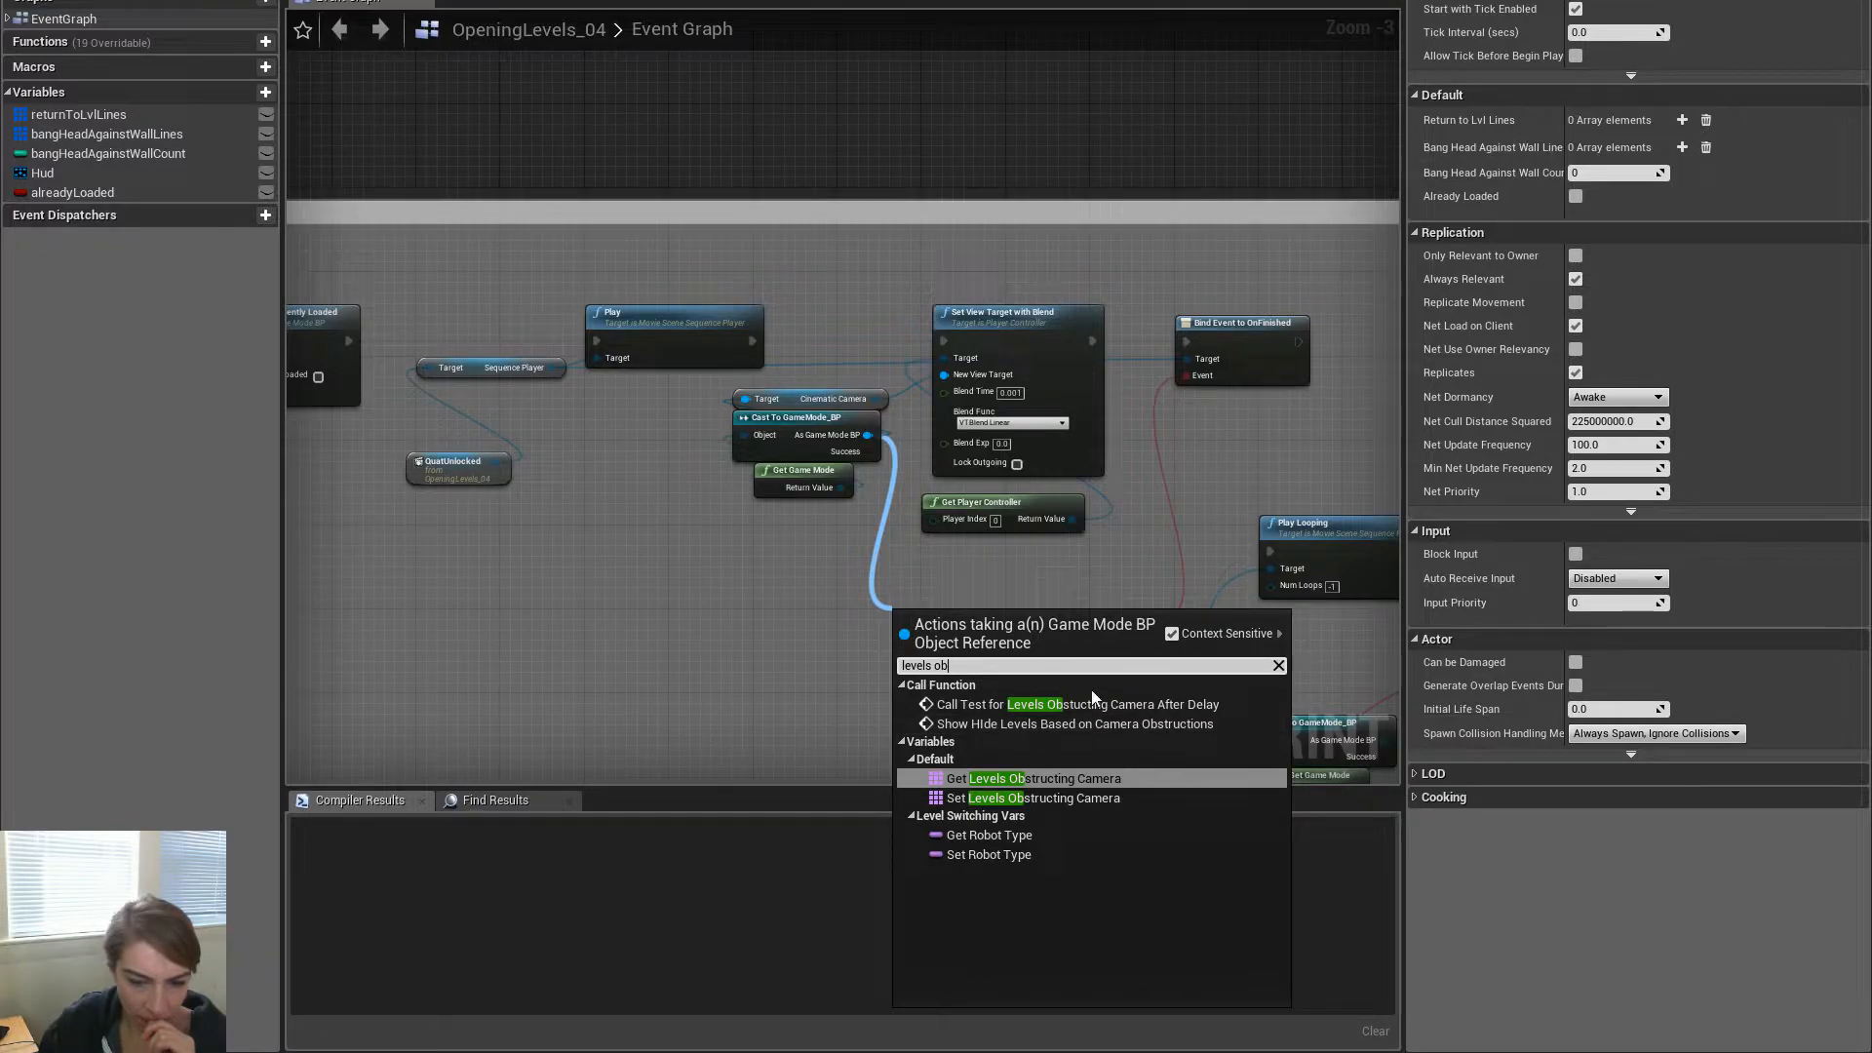
left_click(1160, 704)
right_click_drag(1098, 678, 954, 544)
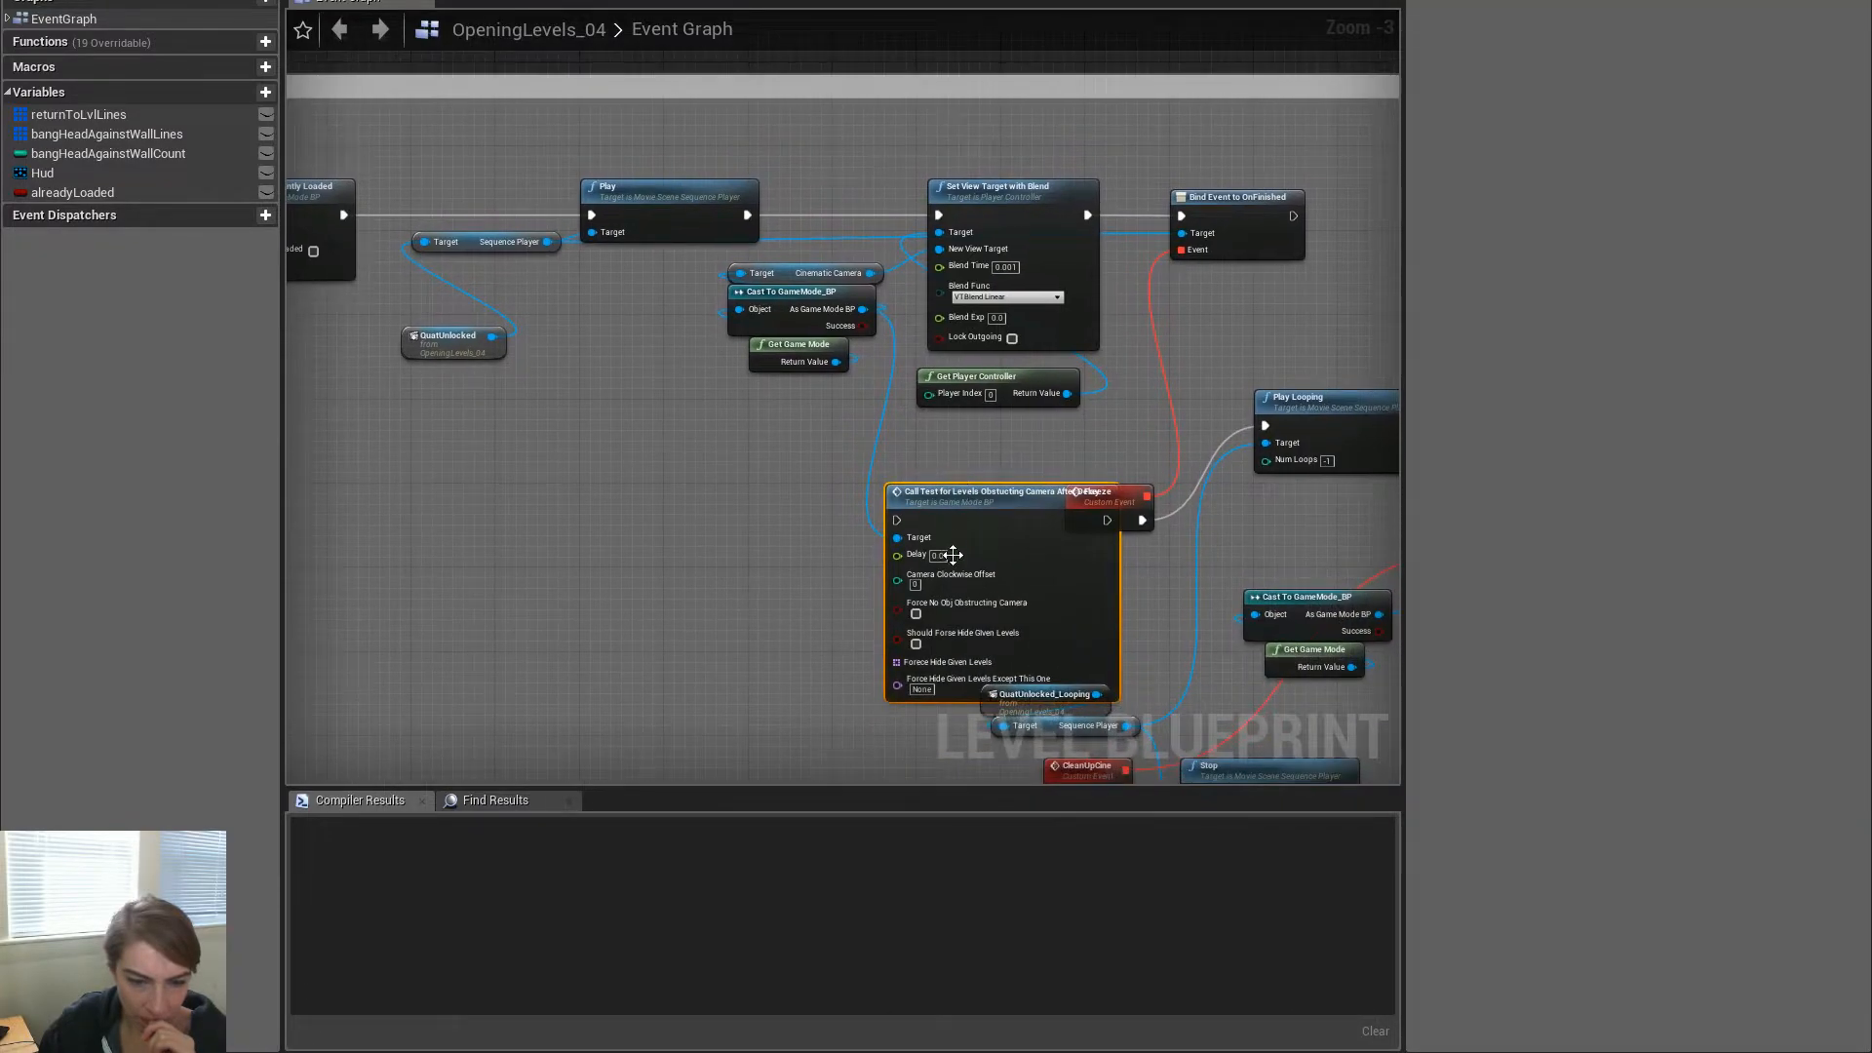
left_click_drag(982, 526, 870, 510)
scroll(786, 577, "up", 3)
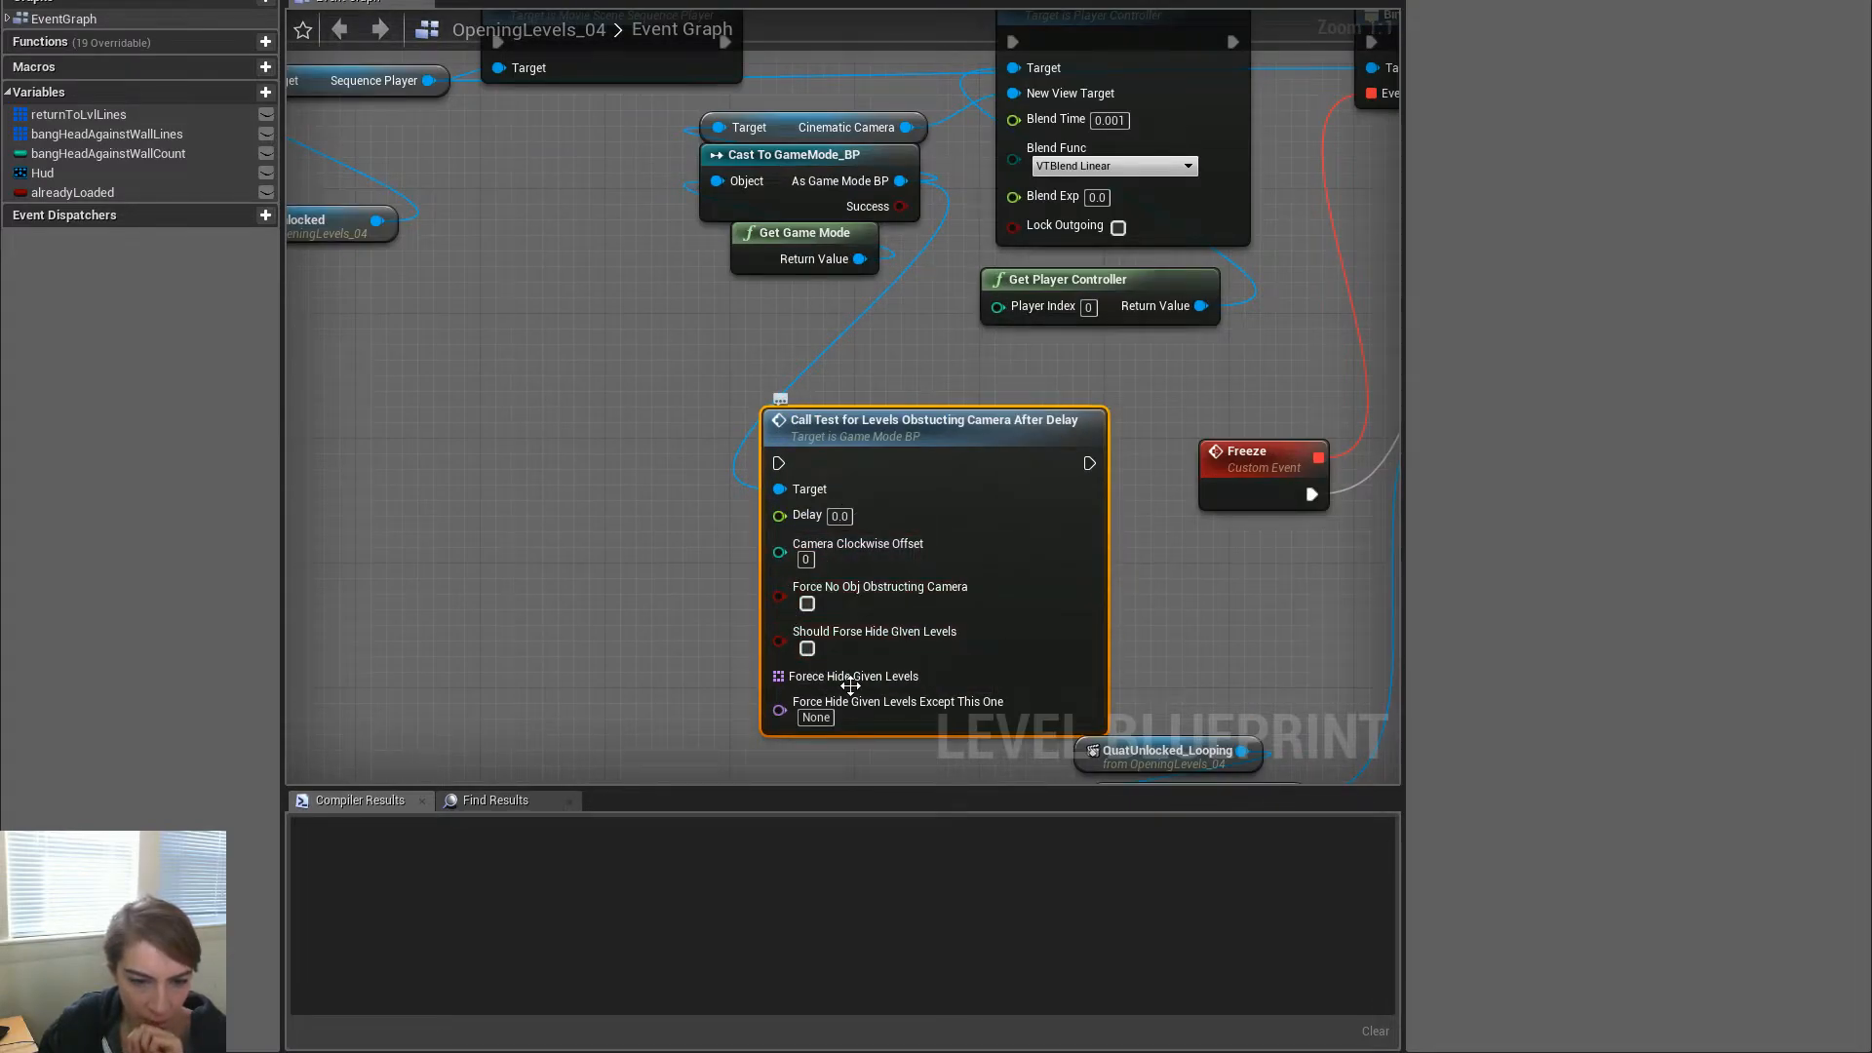
Enable Should Forse Hide Given Levels on the call node and feed its Forece Hide Given Levels input from a Make Array containing TBot_11_Combo
left_click(807, 648)
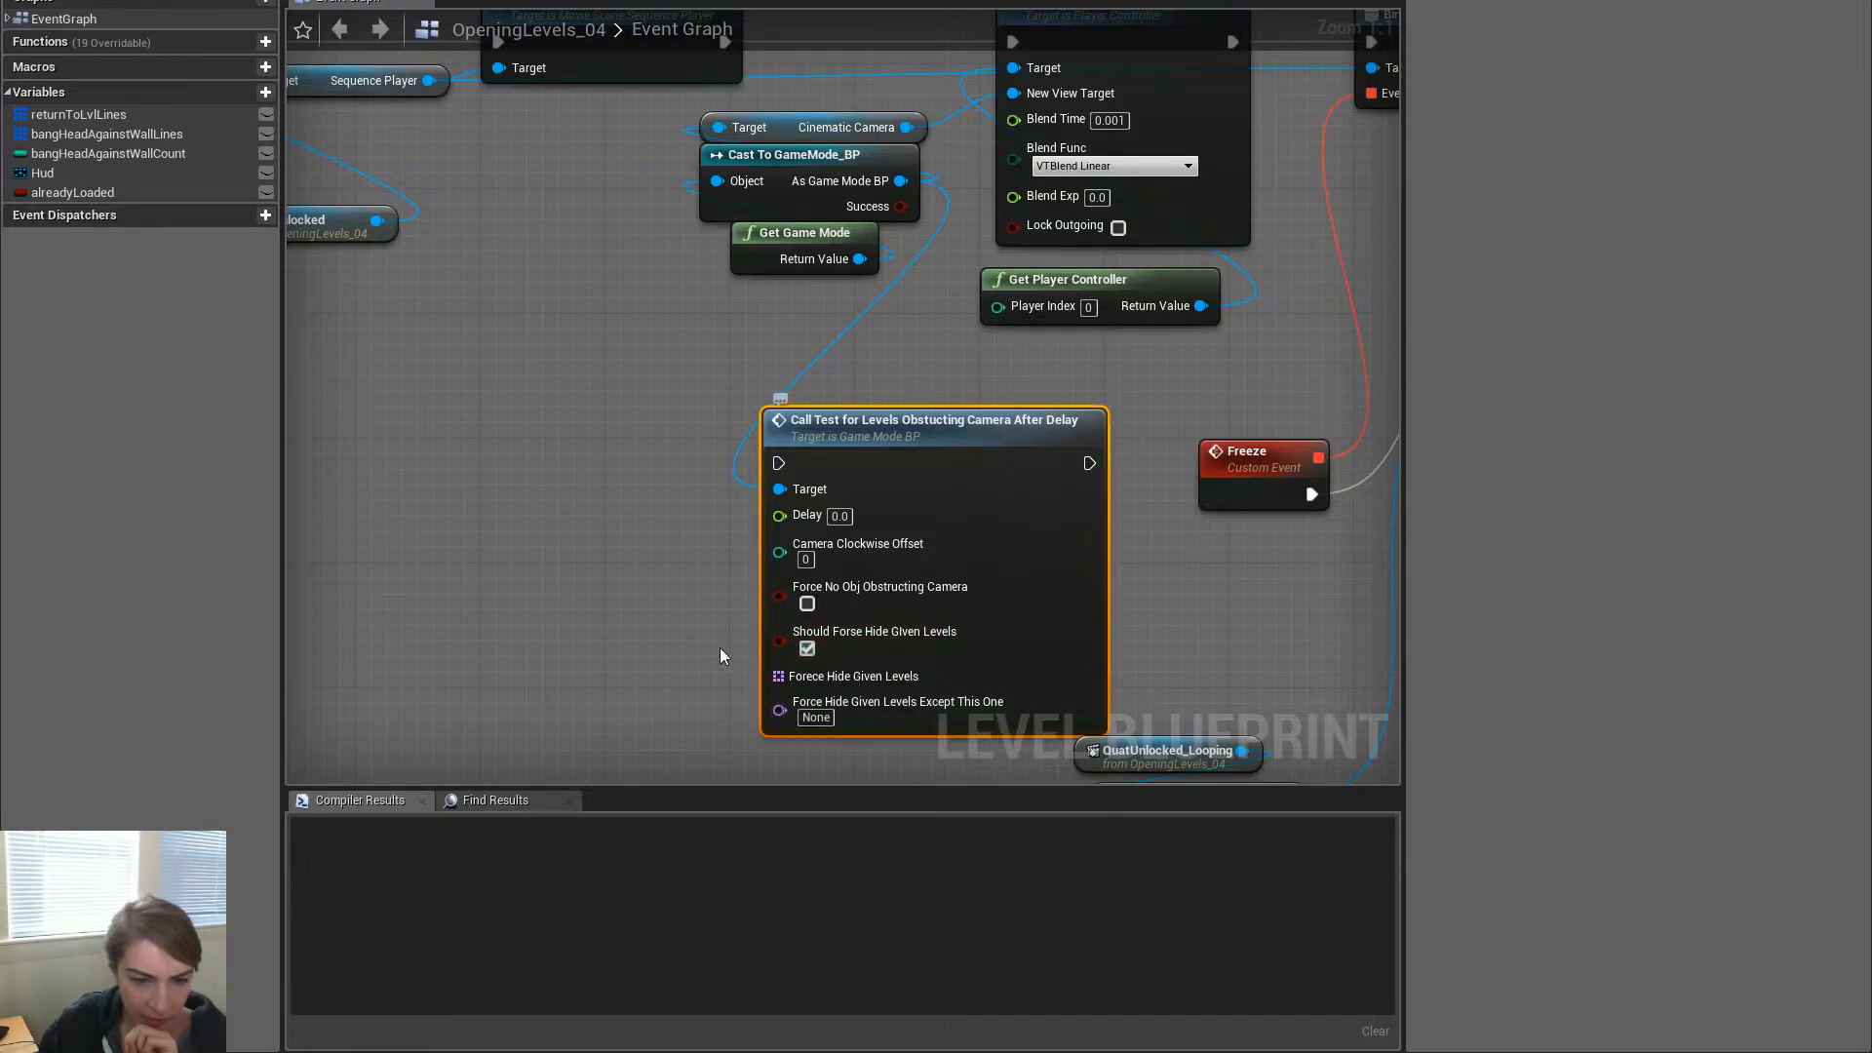
right_click_drag(730, 658, 716, 606)
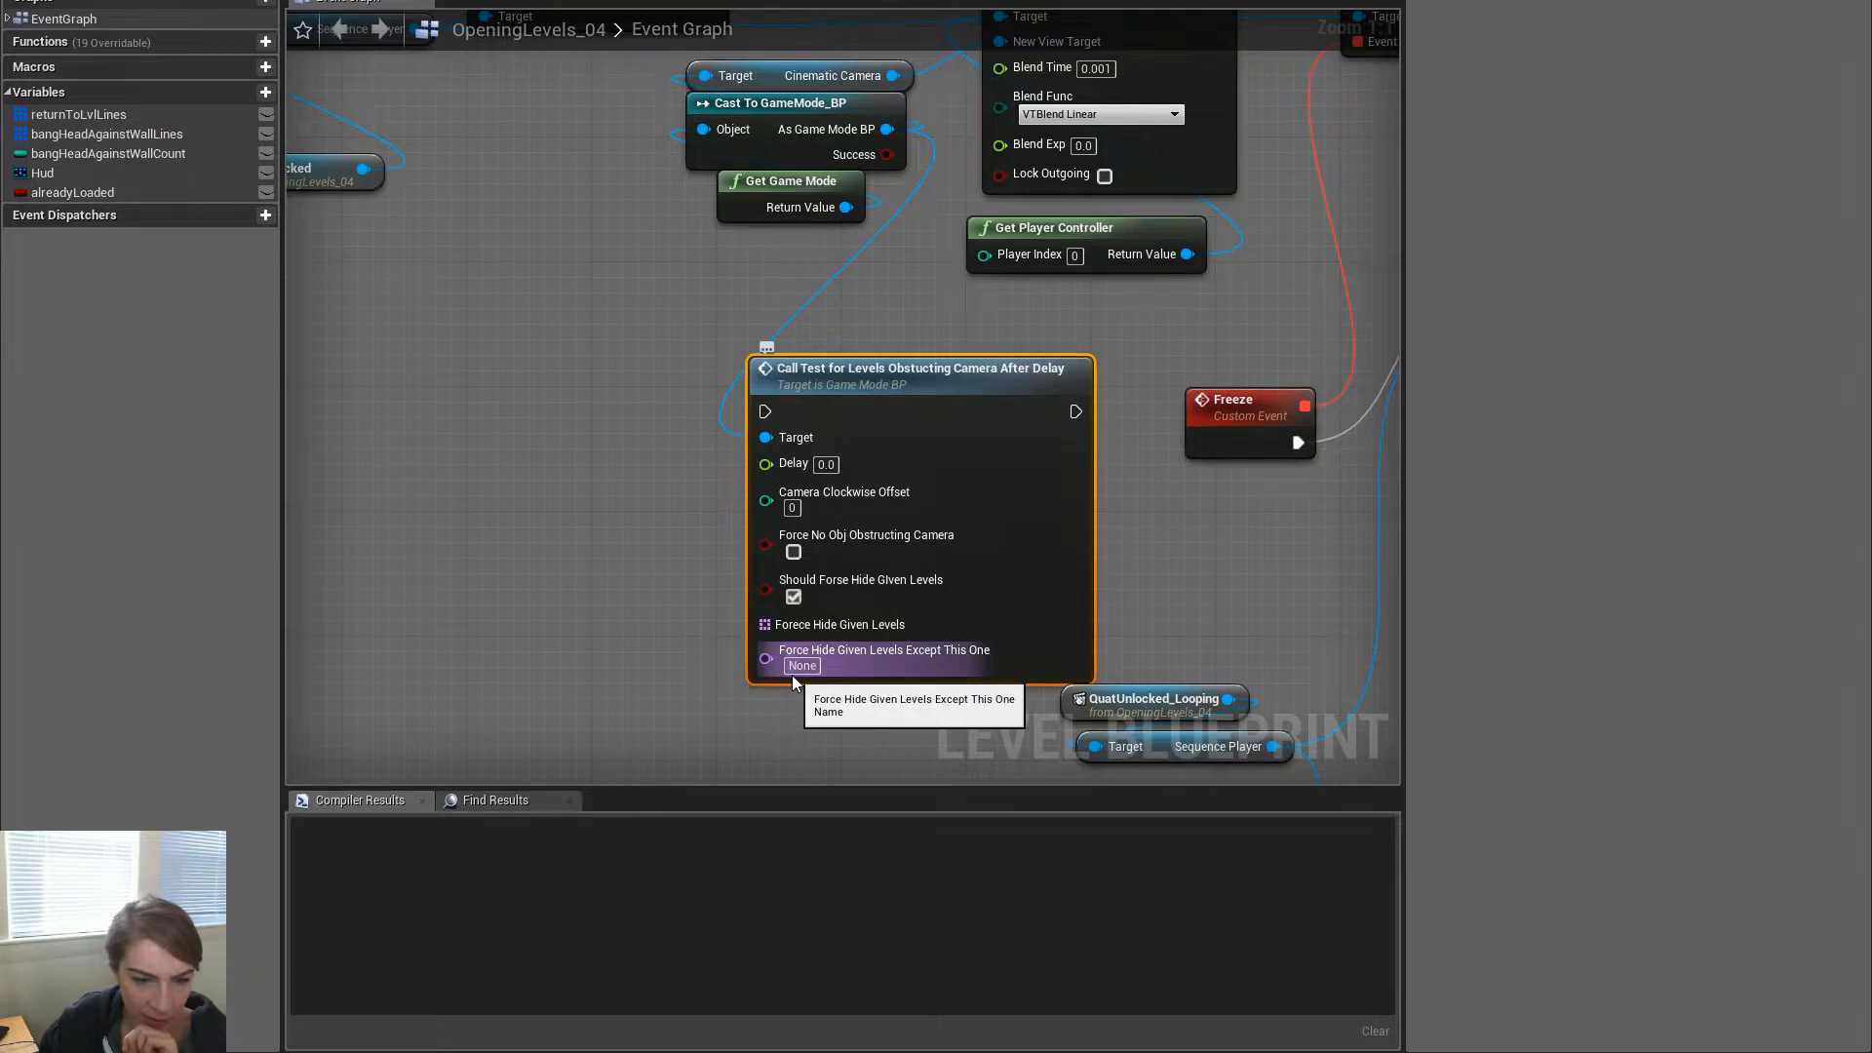
left_click_drag(775, 629, 659, 637)
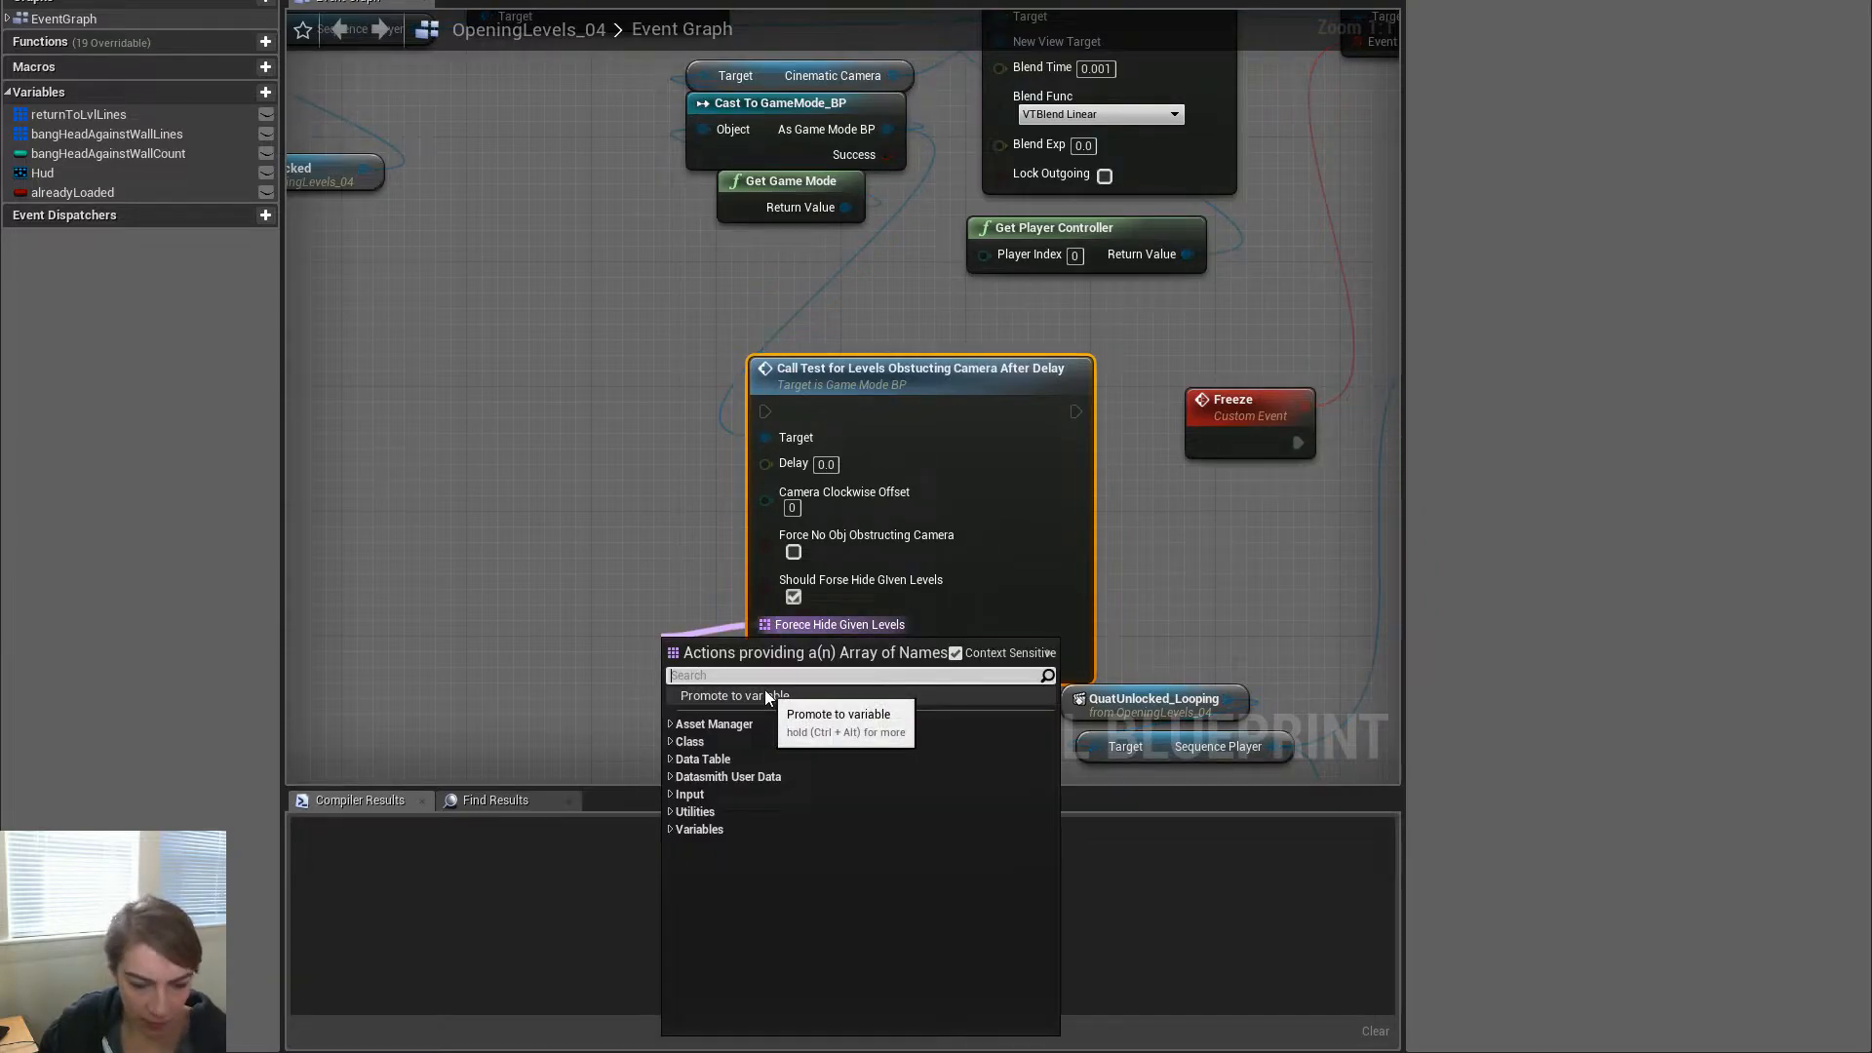
type("make a")
key("Return")
left_click(724, 677)
key("ctrl+v")
left_click(645, 518)
left_click_drag(737, 647, 533, 475)
scroll(641, 589, "down", 5)
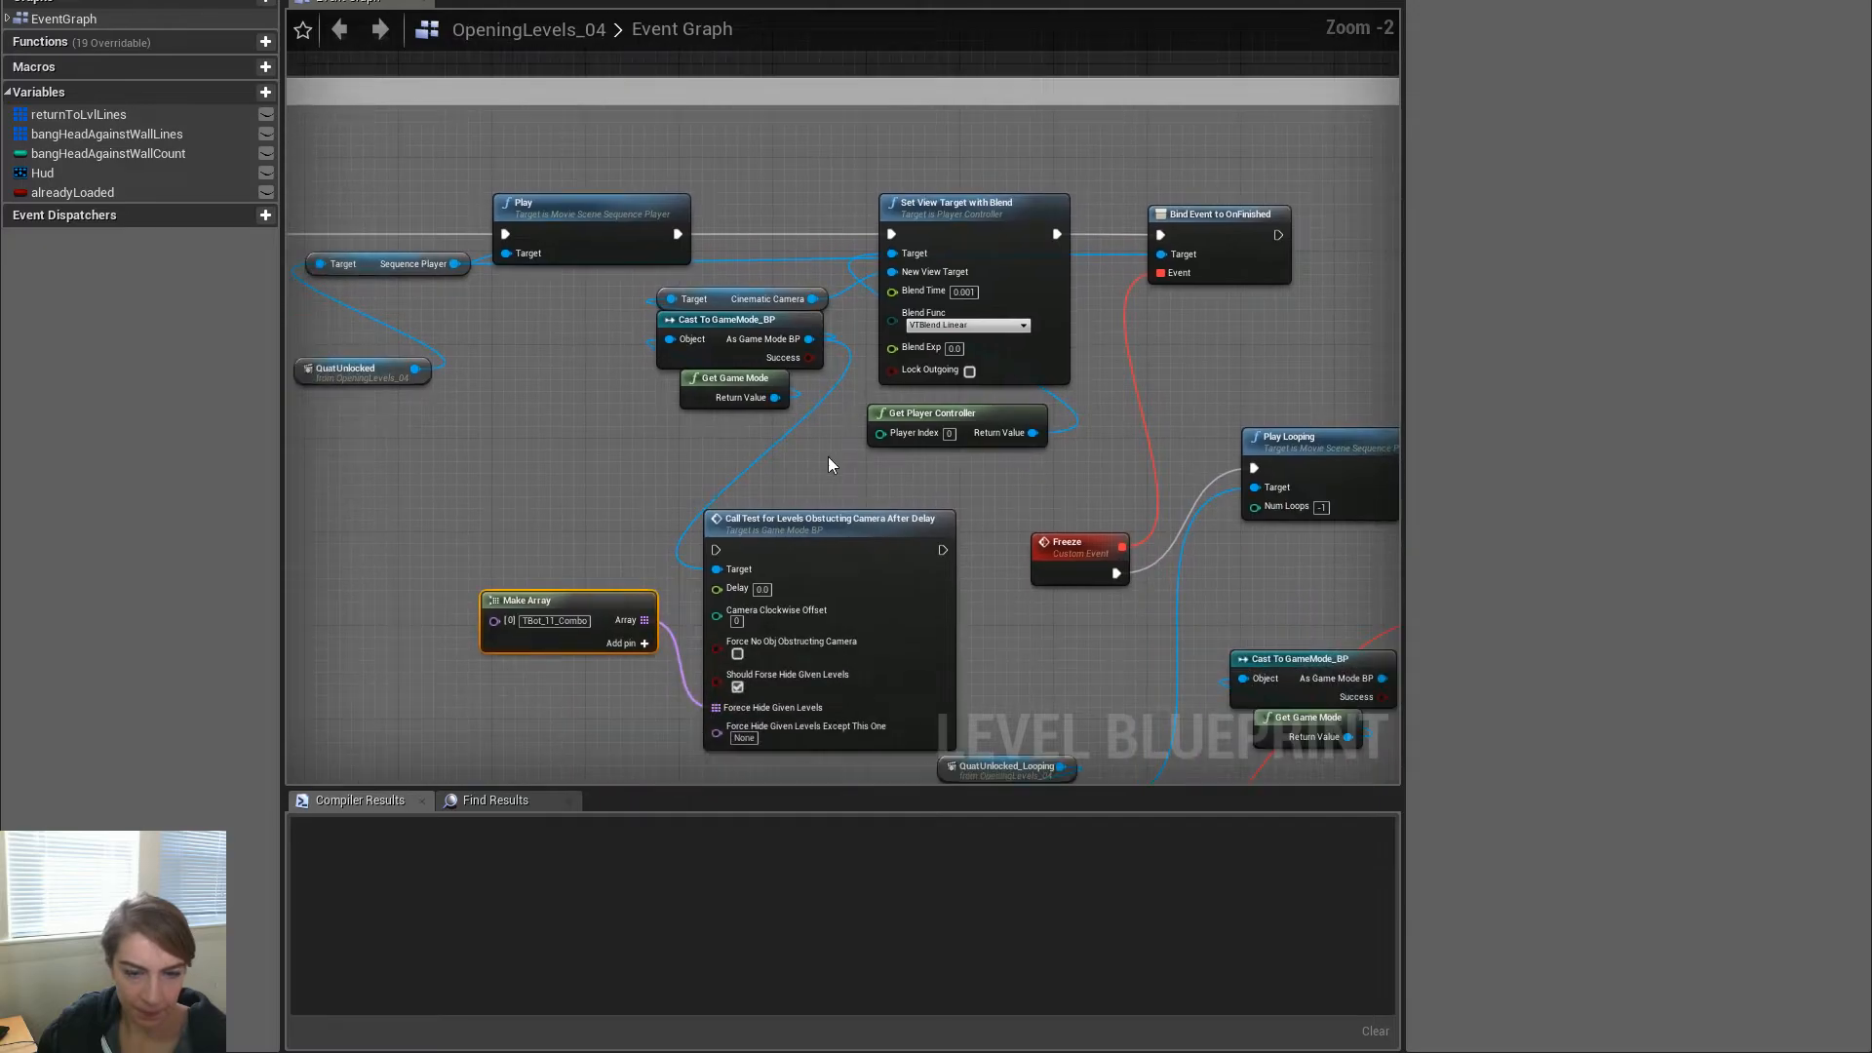
Connect Play's execution output to the Call Test for Levels Obstucting Camera After Delay node
left_click_drag(958, 375, 919, 505)
left_click_drag(773, 346, 797, 505)
right_click_drag(742, 449, 1062, 460)
right_click_drag(492, 411, 729, 411)
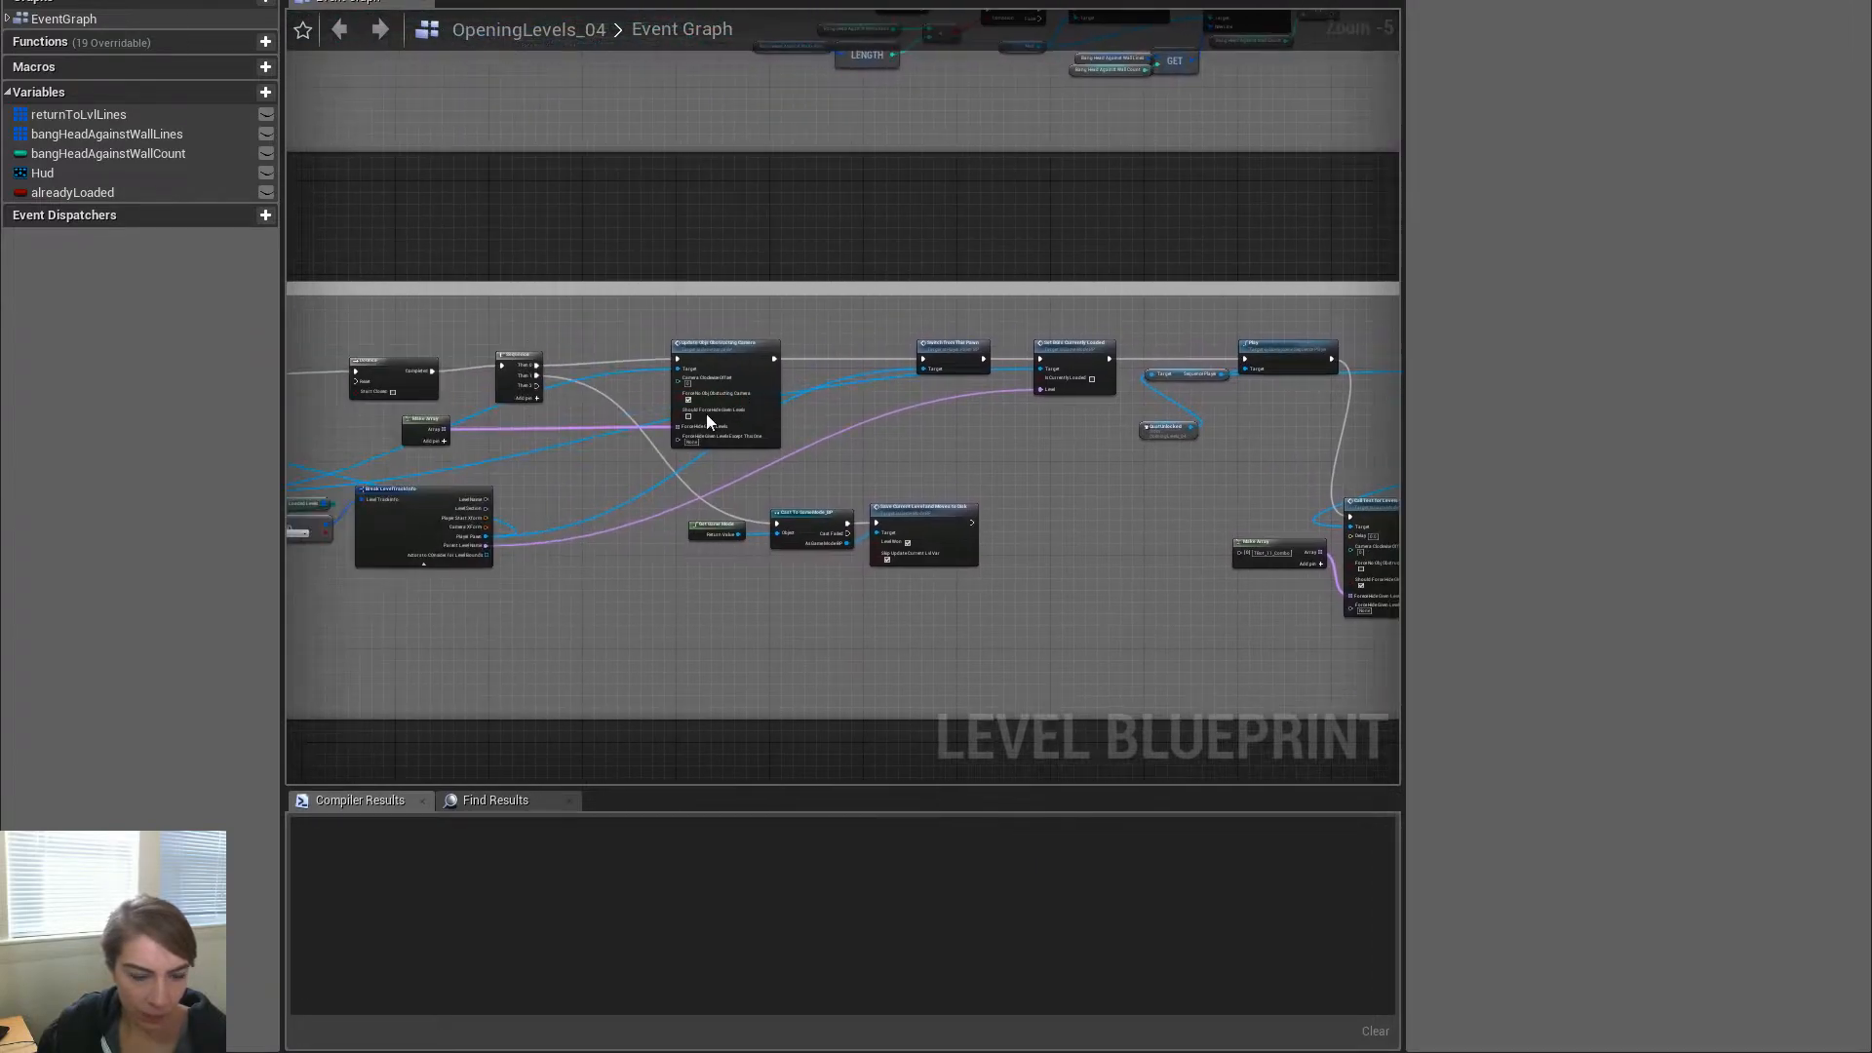
scroll(598, 404, "up", 4)
scroll(710, 388, "down", 4)
right_click_drag(1098, 534, 994, 448)
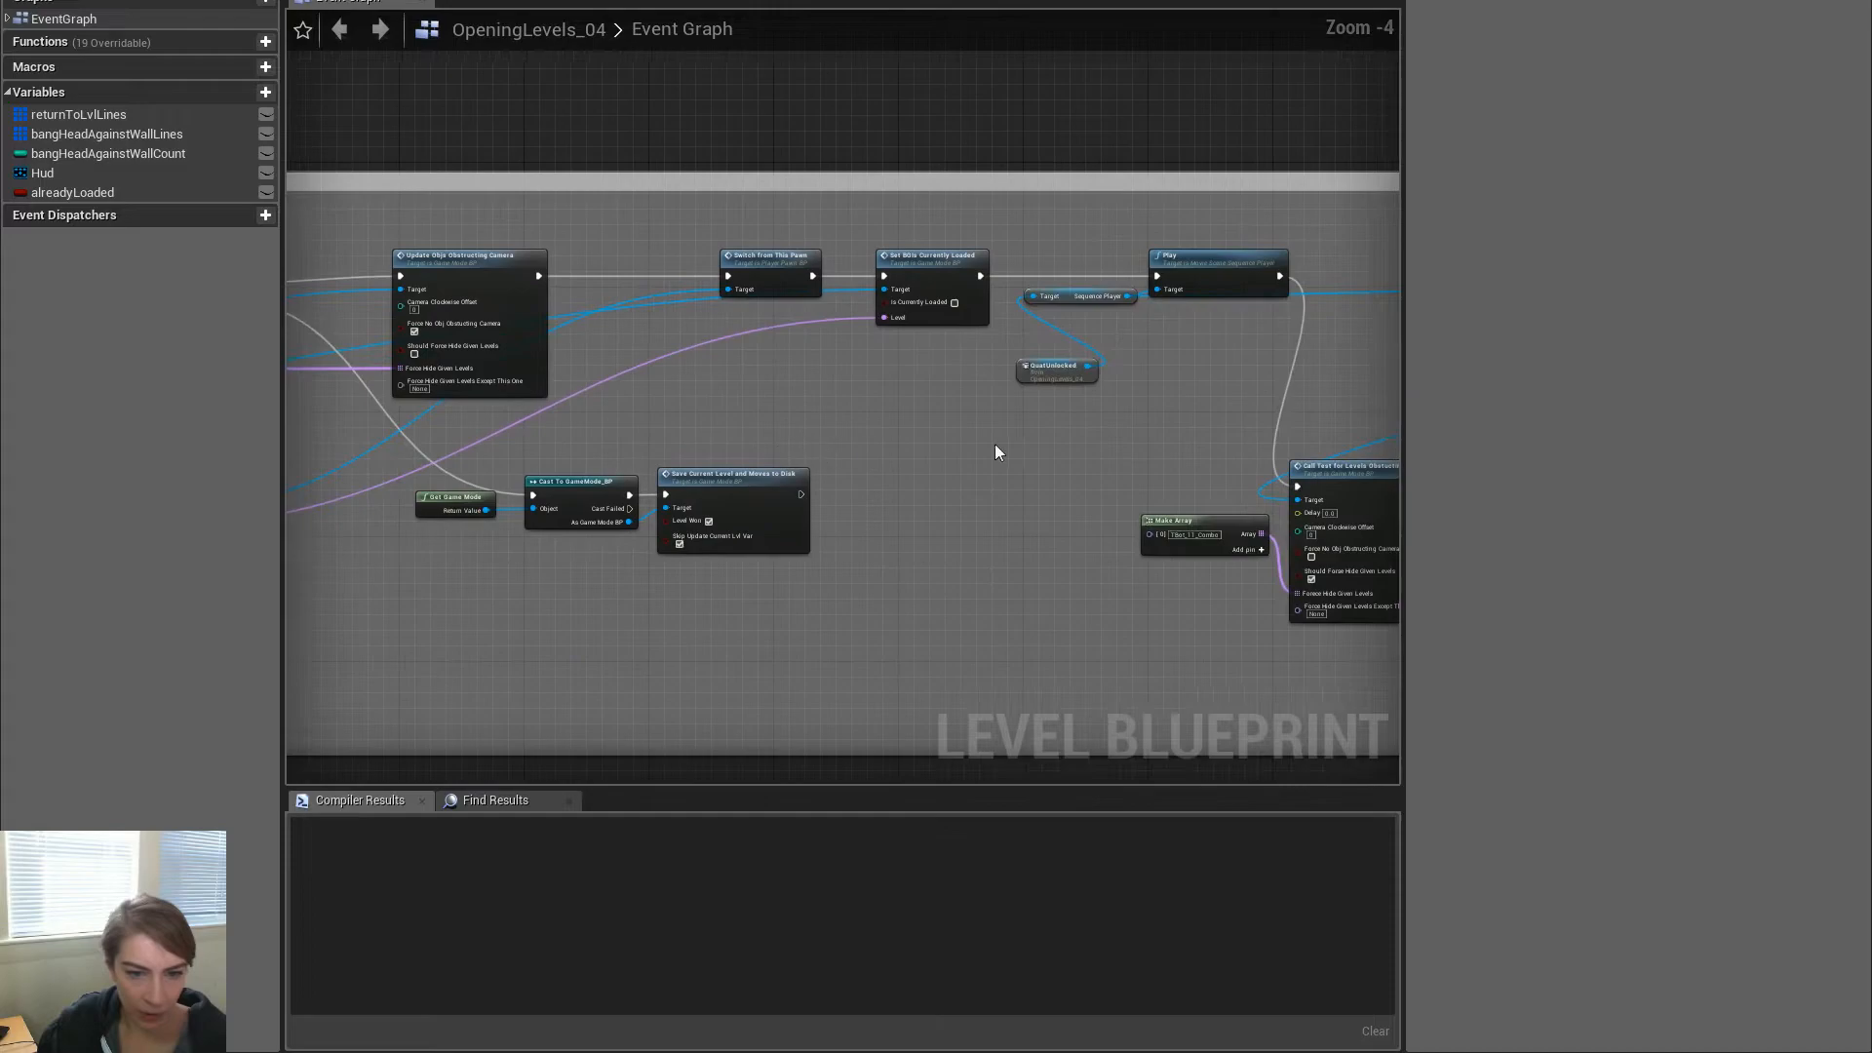
Connect Play directly to Set View Target with Blend and delete the Call Test for Levels Obstucting Camera After Delay node
scroll(886, 412, "up", 1)
left_click_drag(916, 271, 1280, 269)
left_click(1005, 478)
key("Delete")
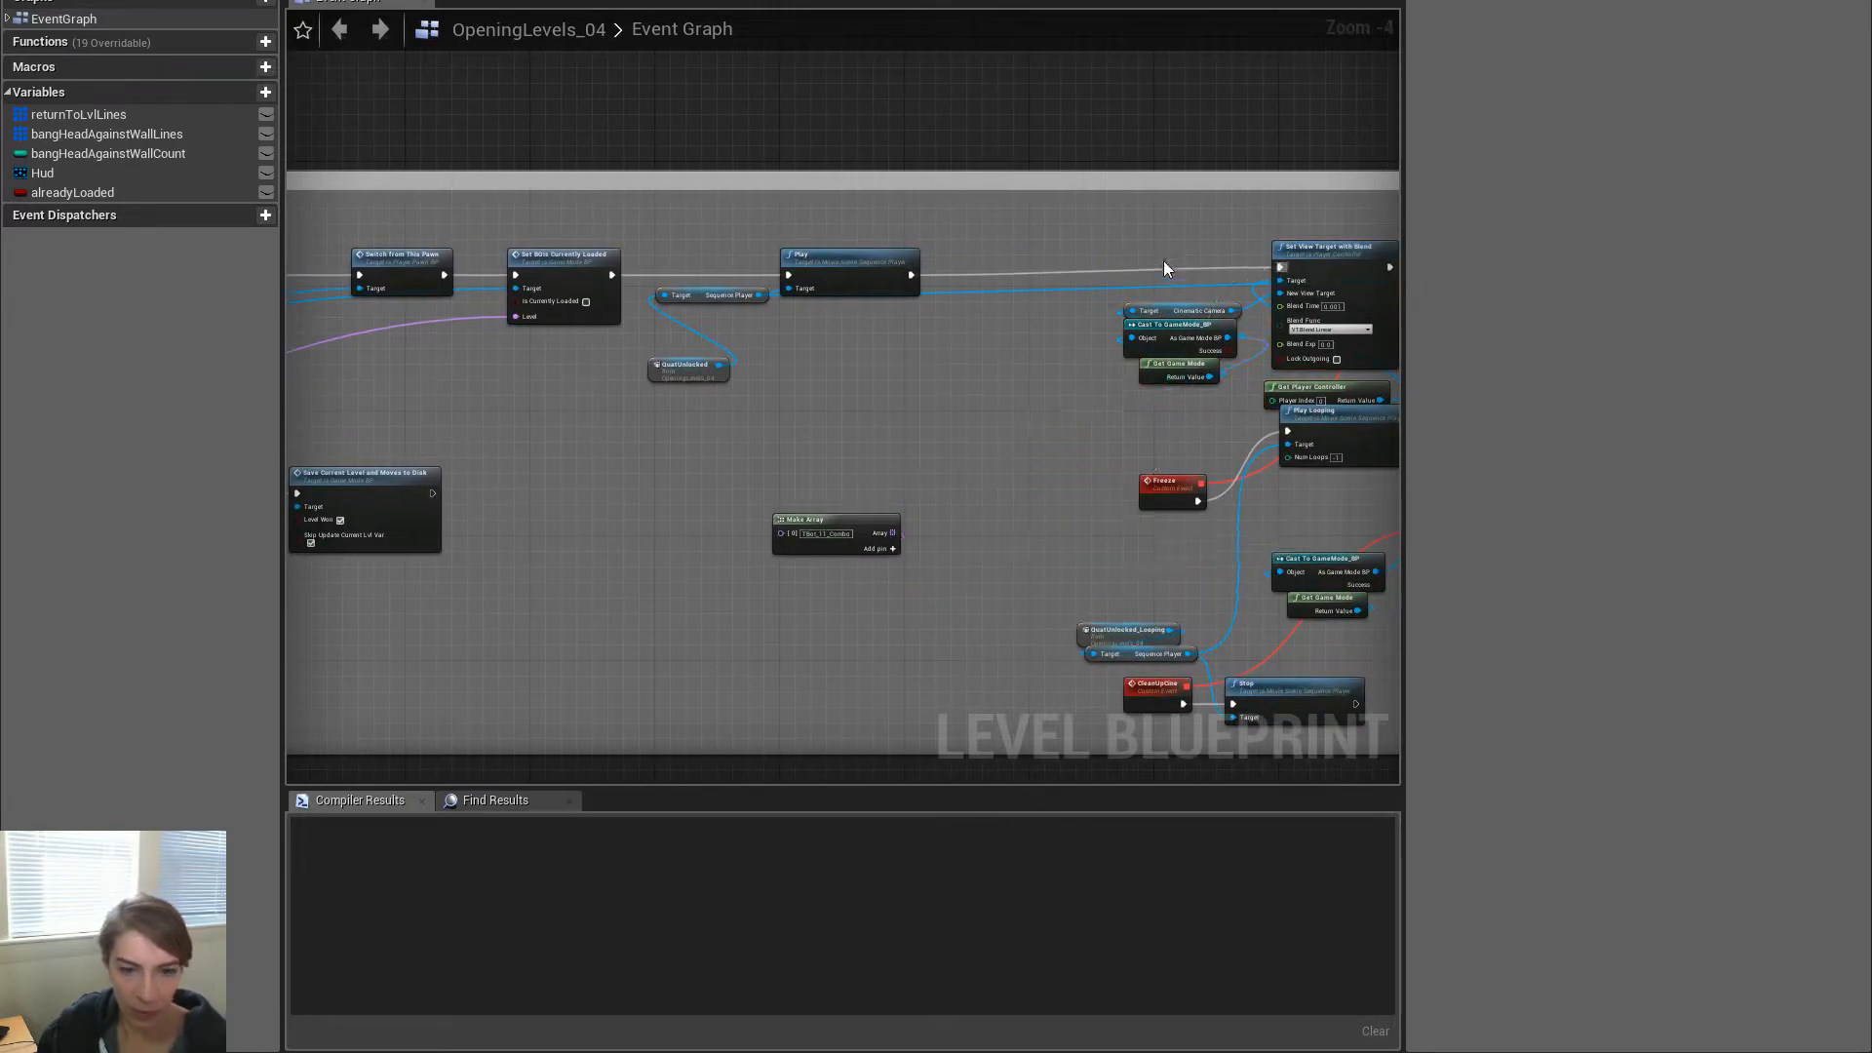
left_click_drag(1334, 247, 1119, 257)
Move the TBot_11_Combo Make Array node between the Sequence and Update Objs Obstructing Camera nodes
right_click_drag(806, 531, 1139, 552)
left_click_drag(1139, 552, 556, 420)
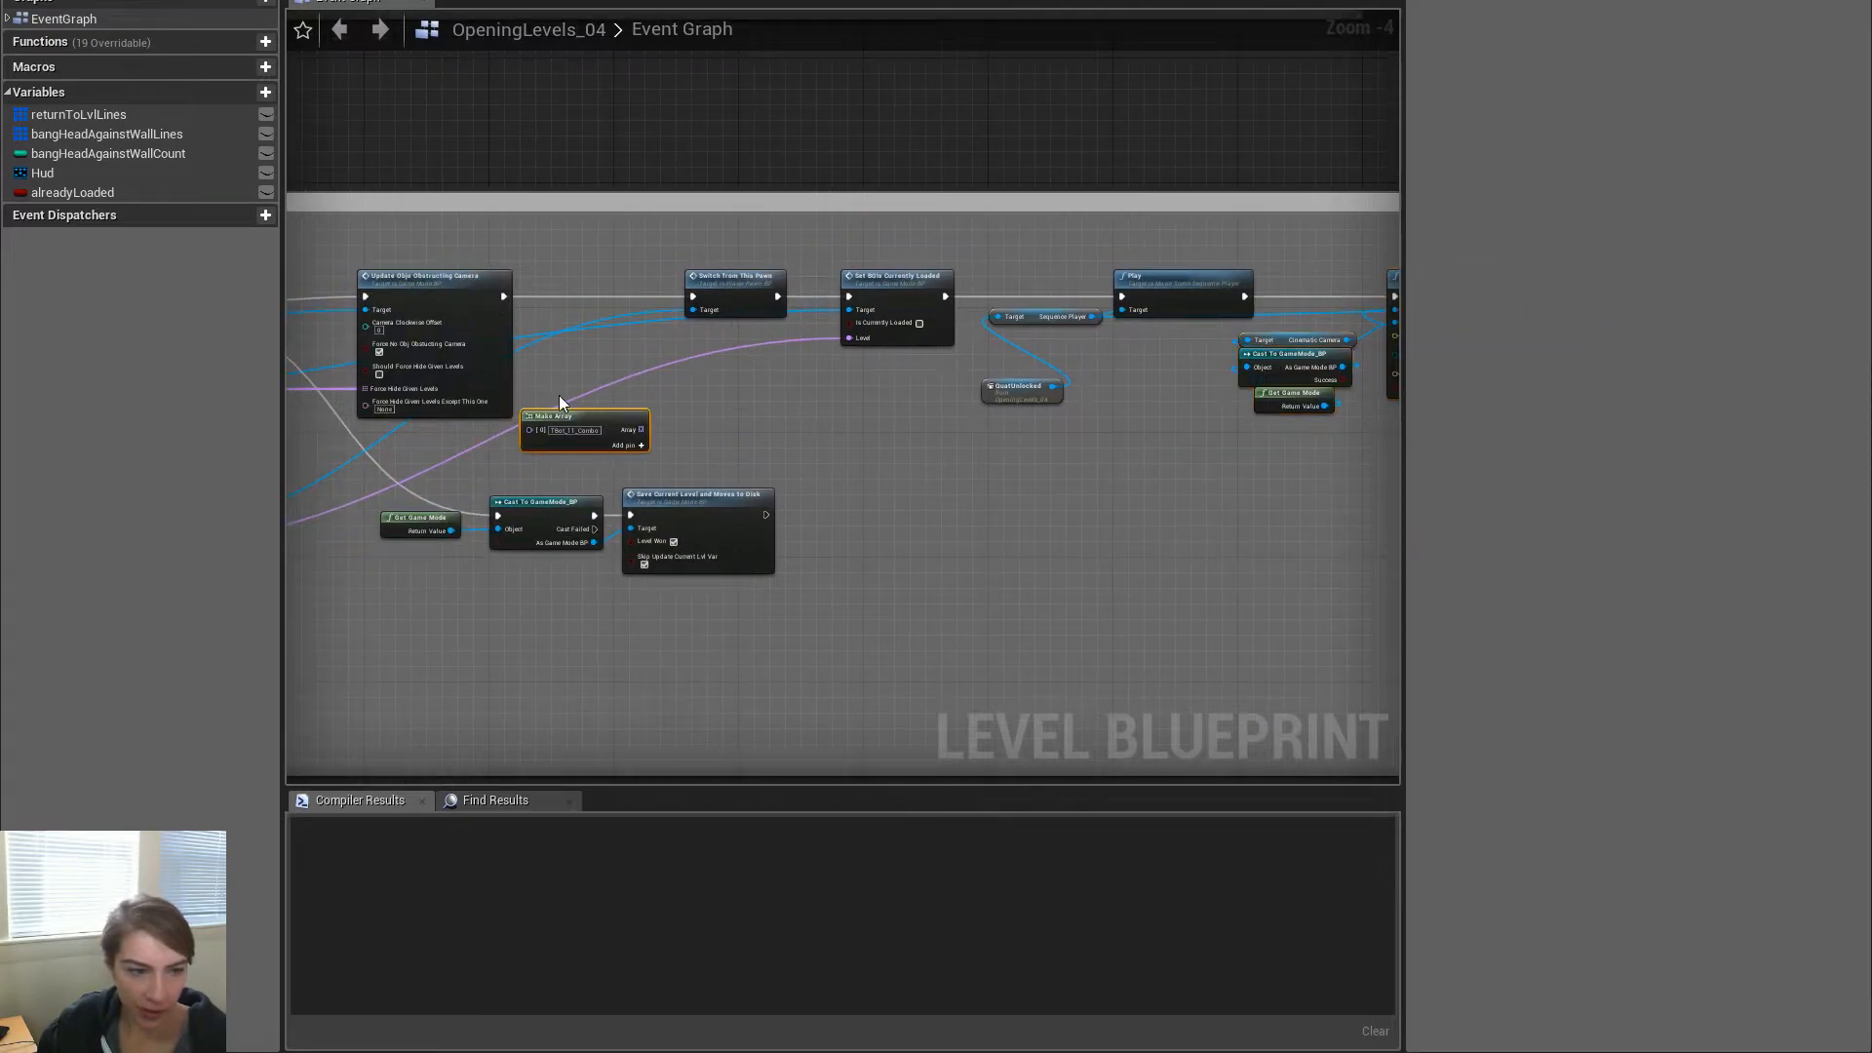
scroll(556, 420, "up", 3)
left_click_drag(1100, 478, 541, 479)
right_click_drag(782, 344, 1002, 373)
scroll(961, 486, "up", 1)
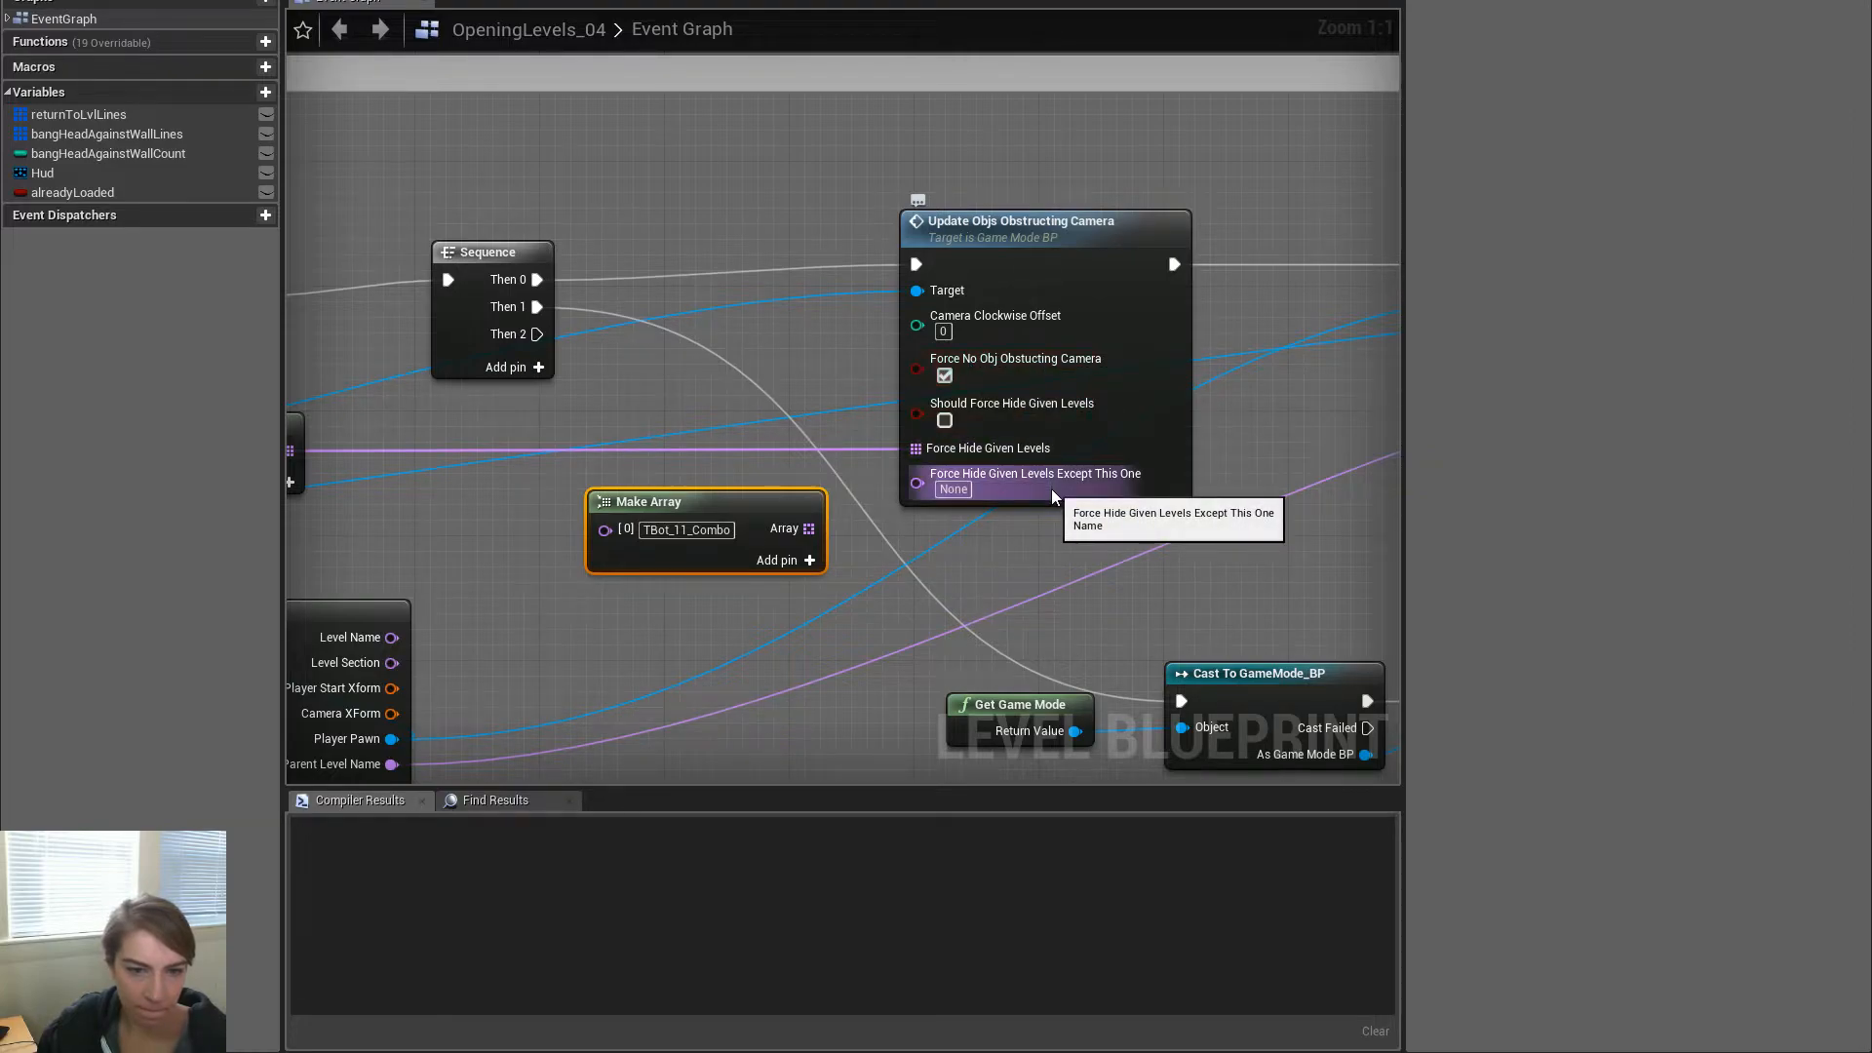
left_click(1049, 246)
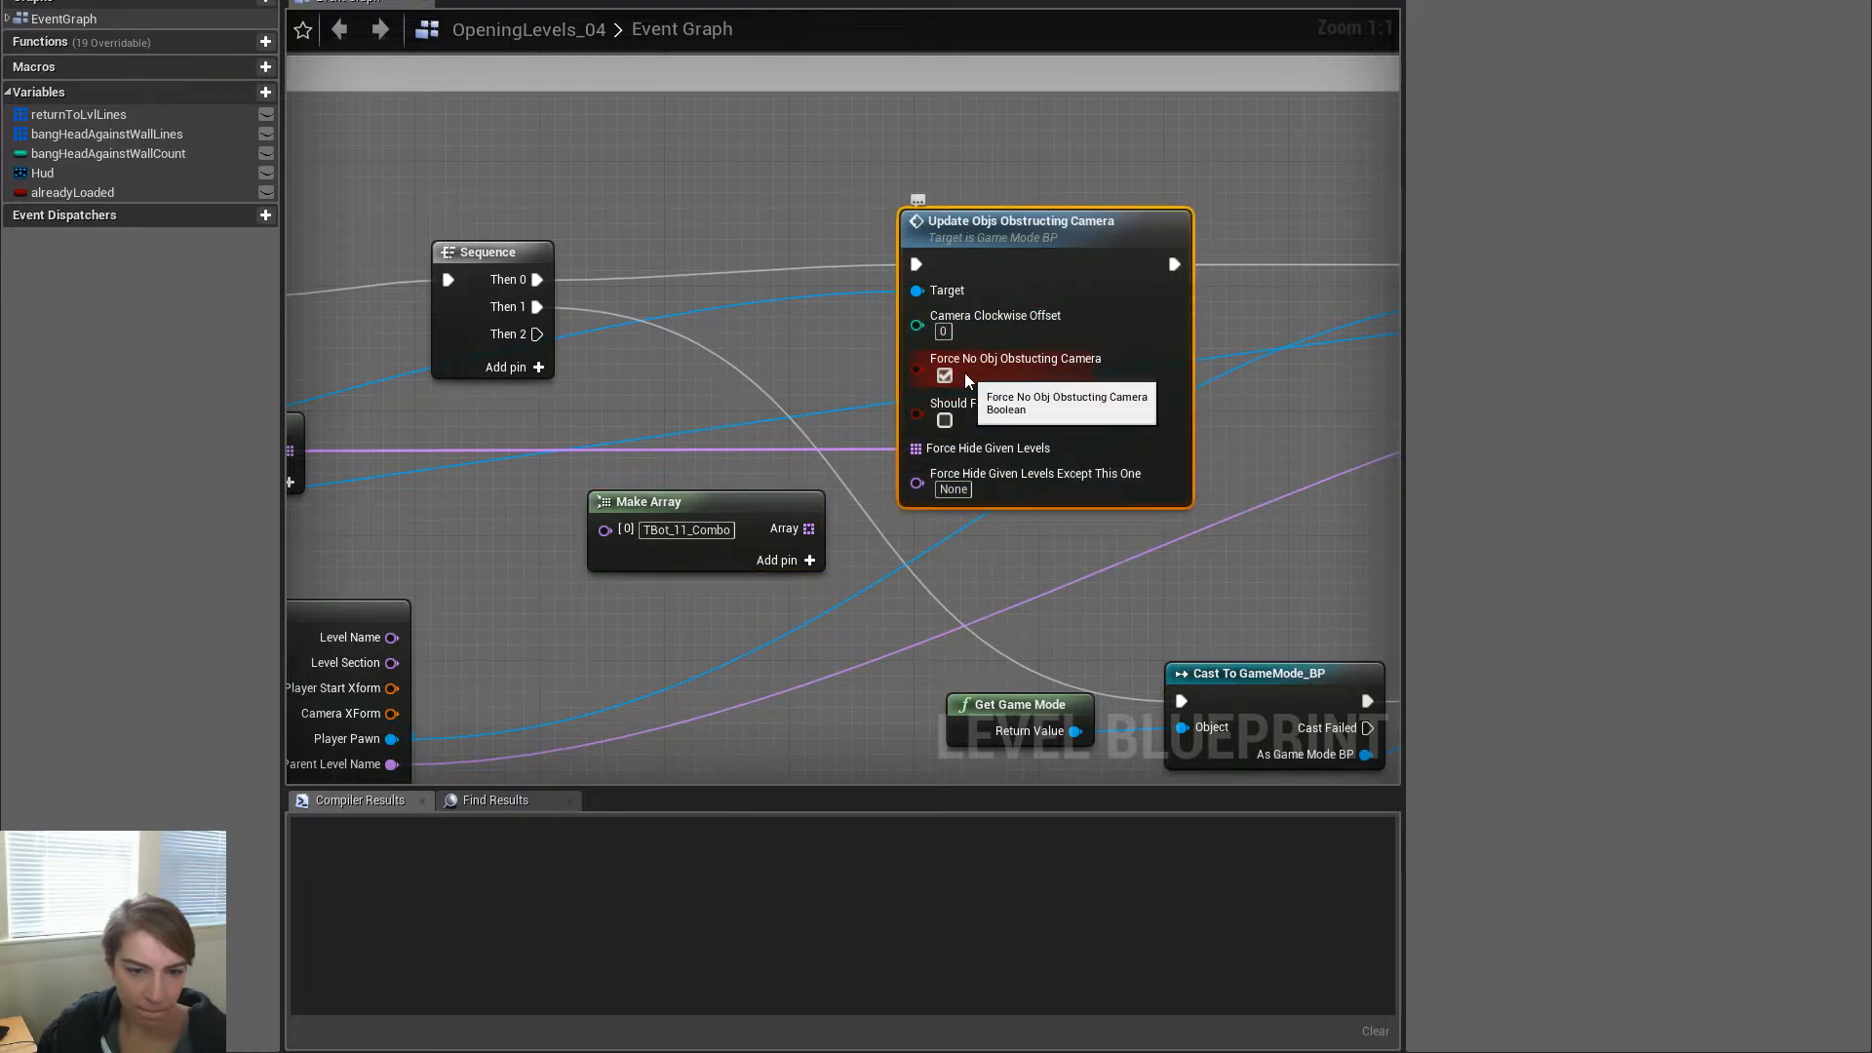
Replace the empty array on Update Objs Obstructing Camera's Force Hide Given Levels input with the TBot_11_Combo Make Array and align it
right_click_drag(830, 581, 906, 504)
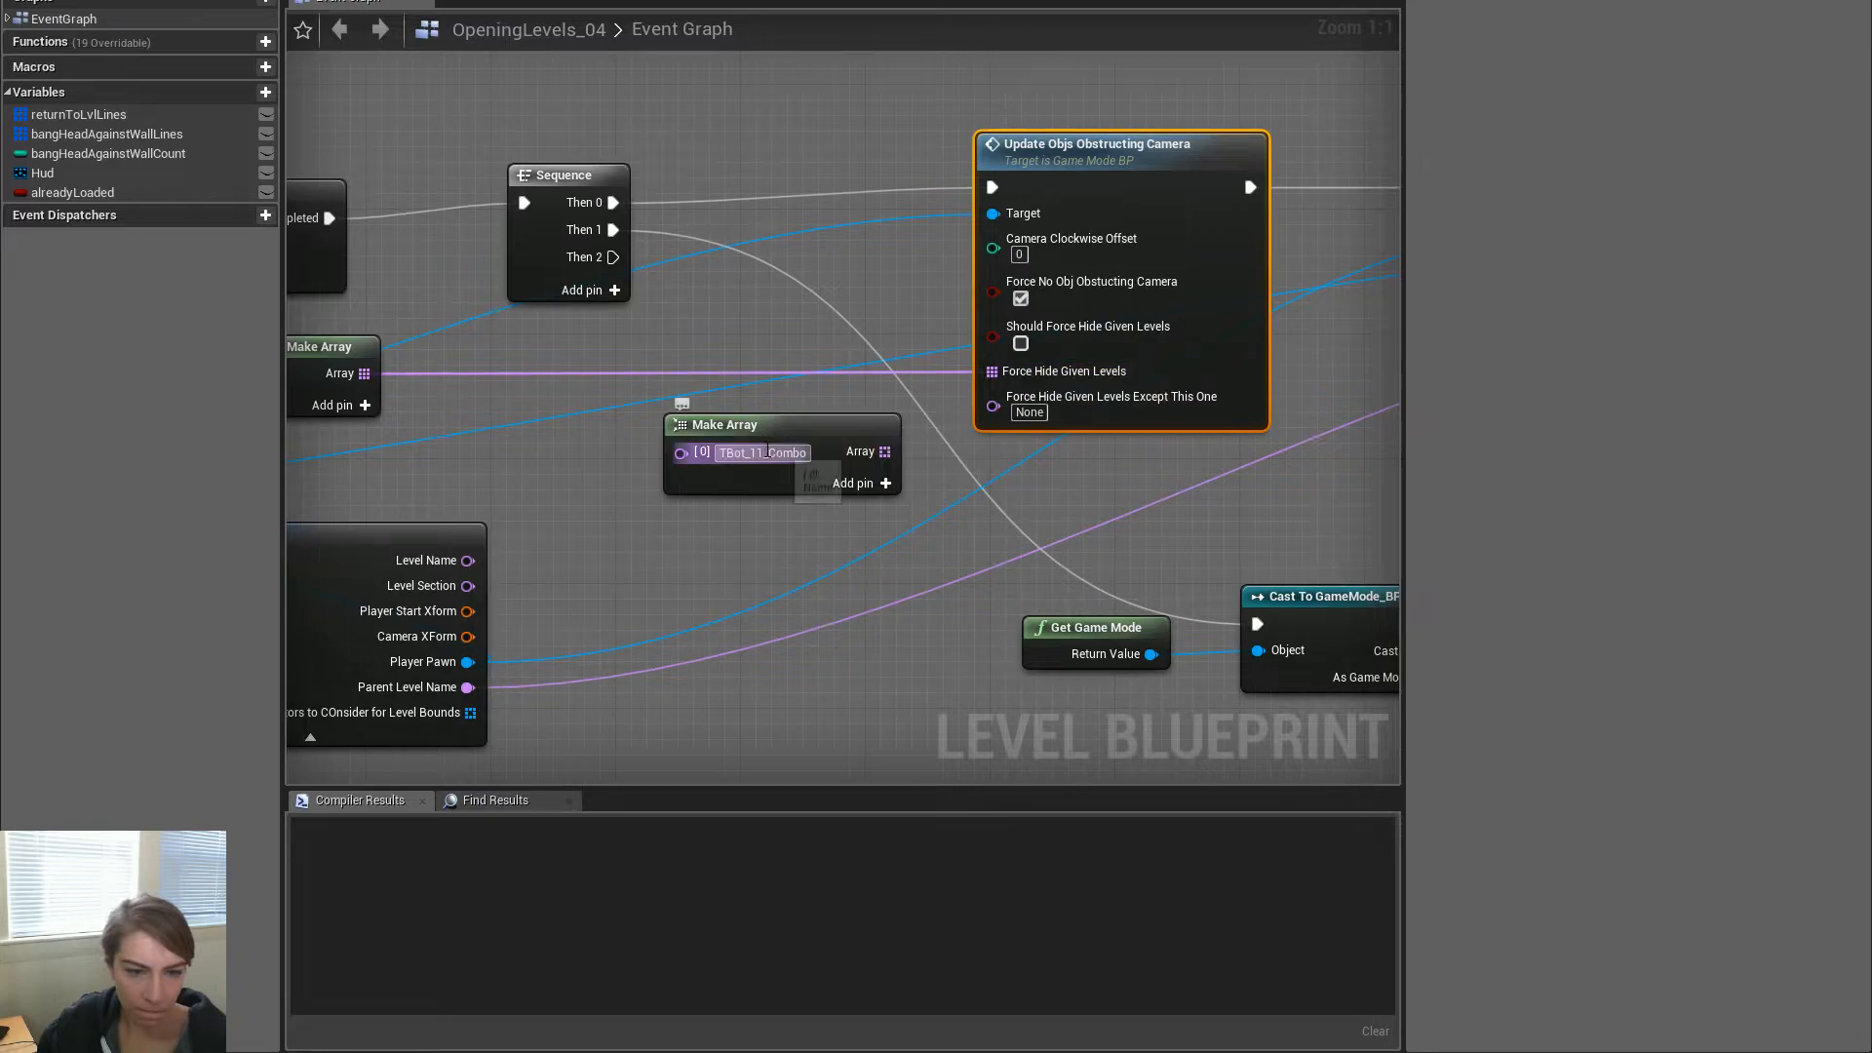
left_click_drag(992, 371, 885, 452)
right_click_drag(949, 472, 1138, 505)
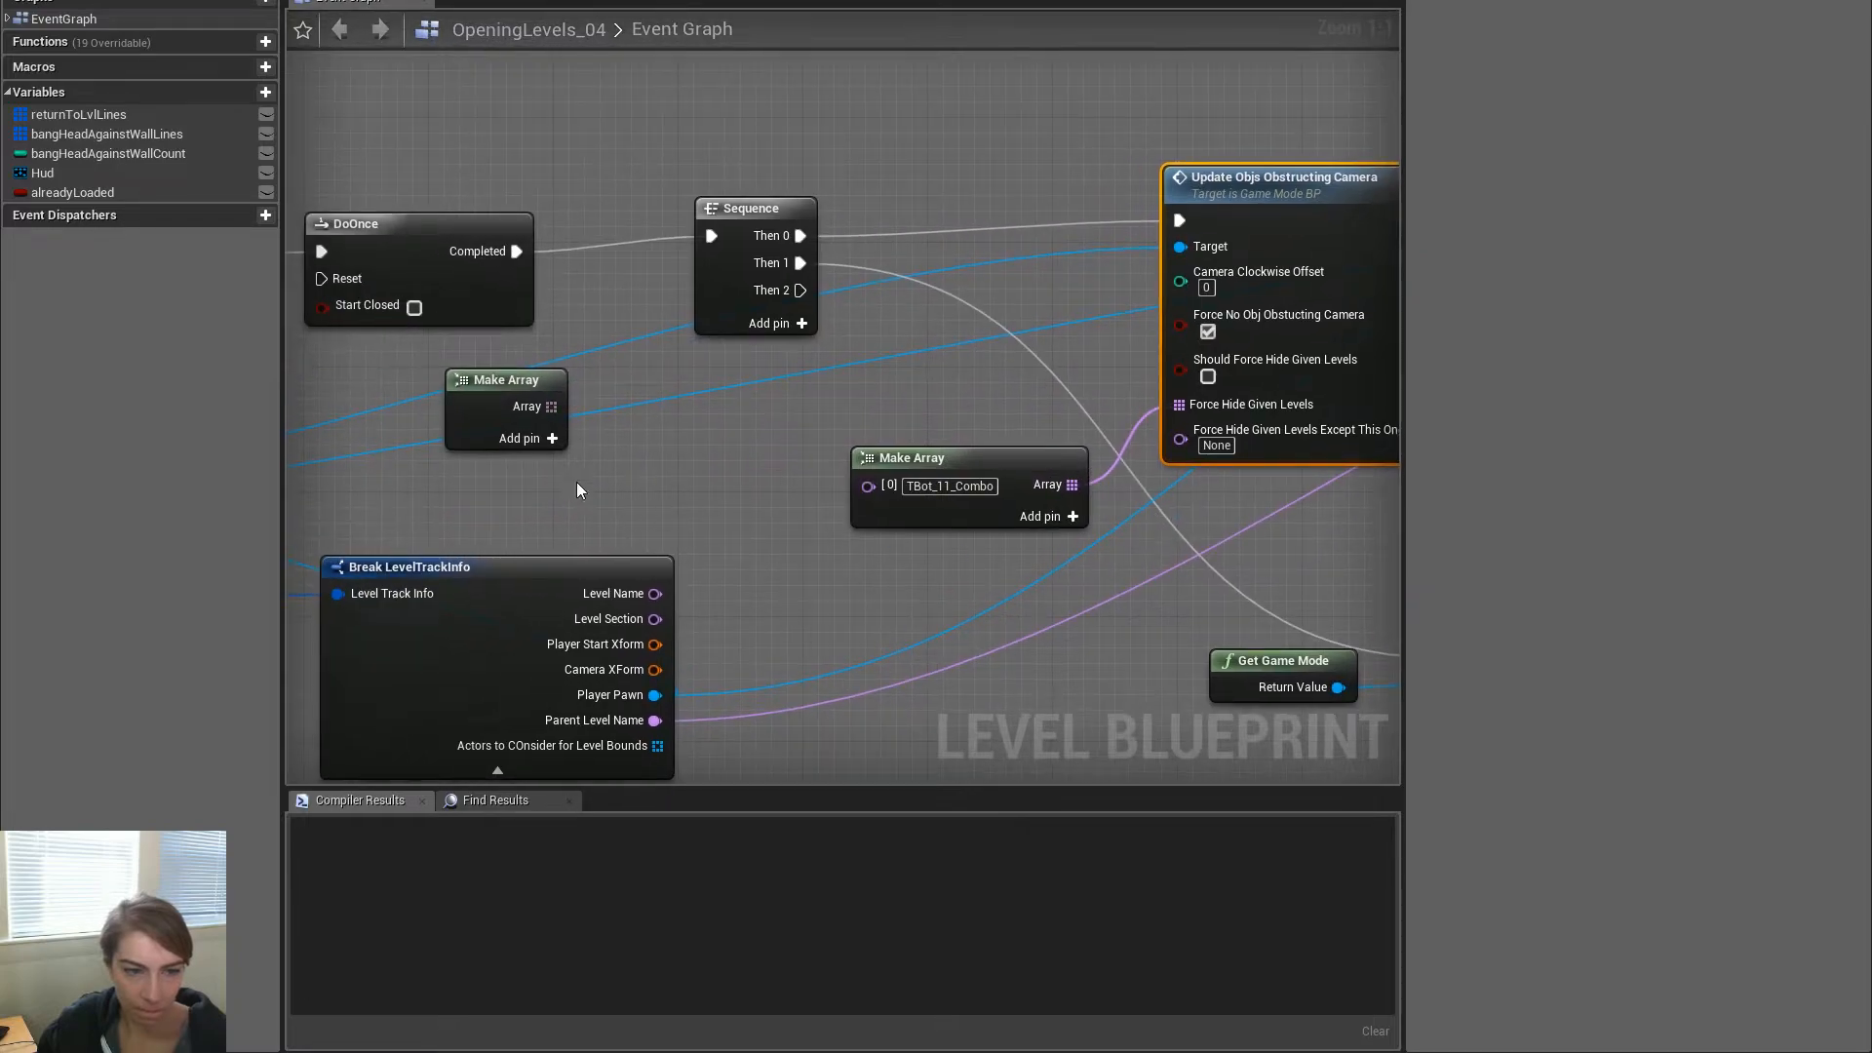
left_click_drag(1022, 466, 1037, 383)
right_click_drag(1059, 546, 981, 511)
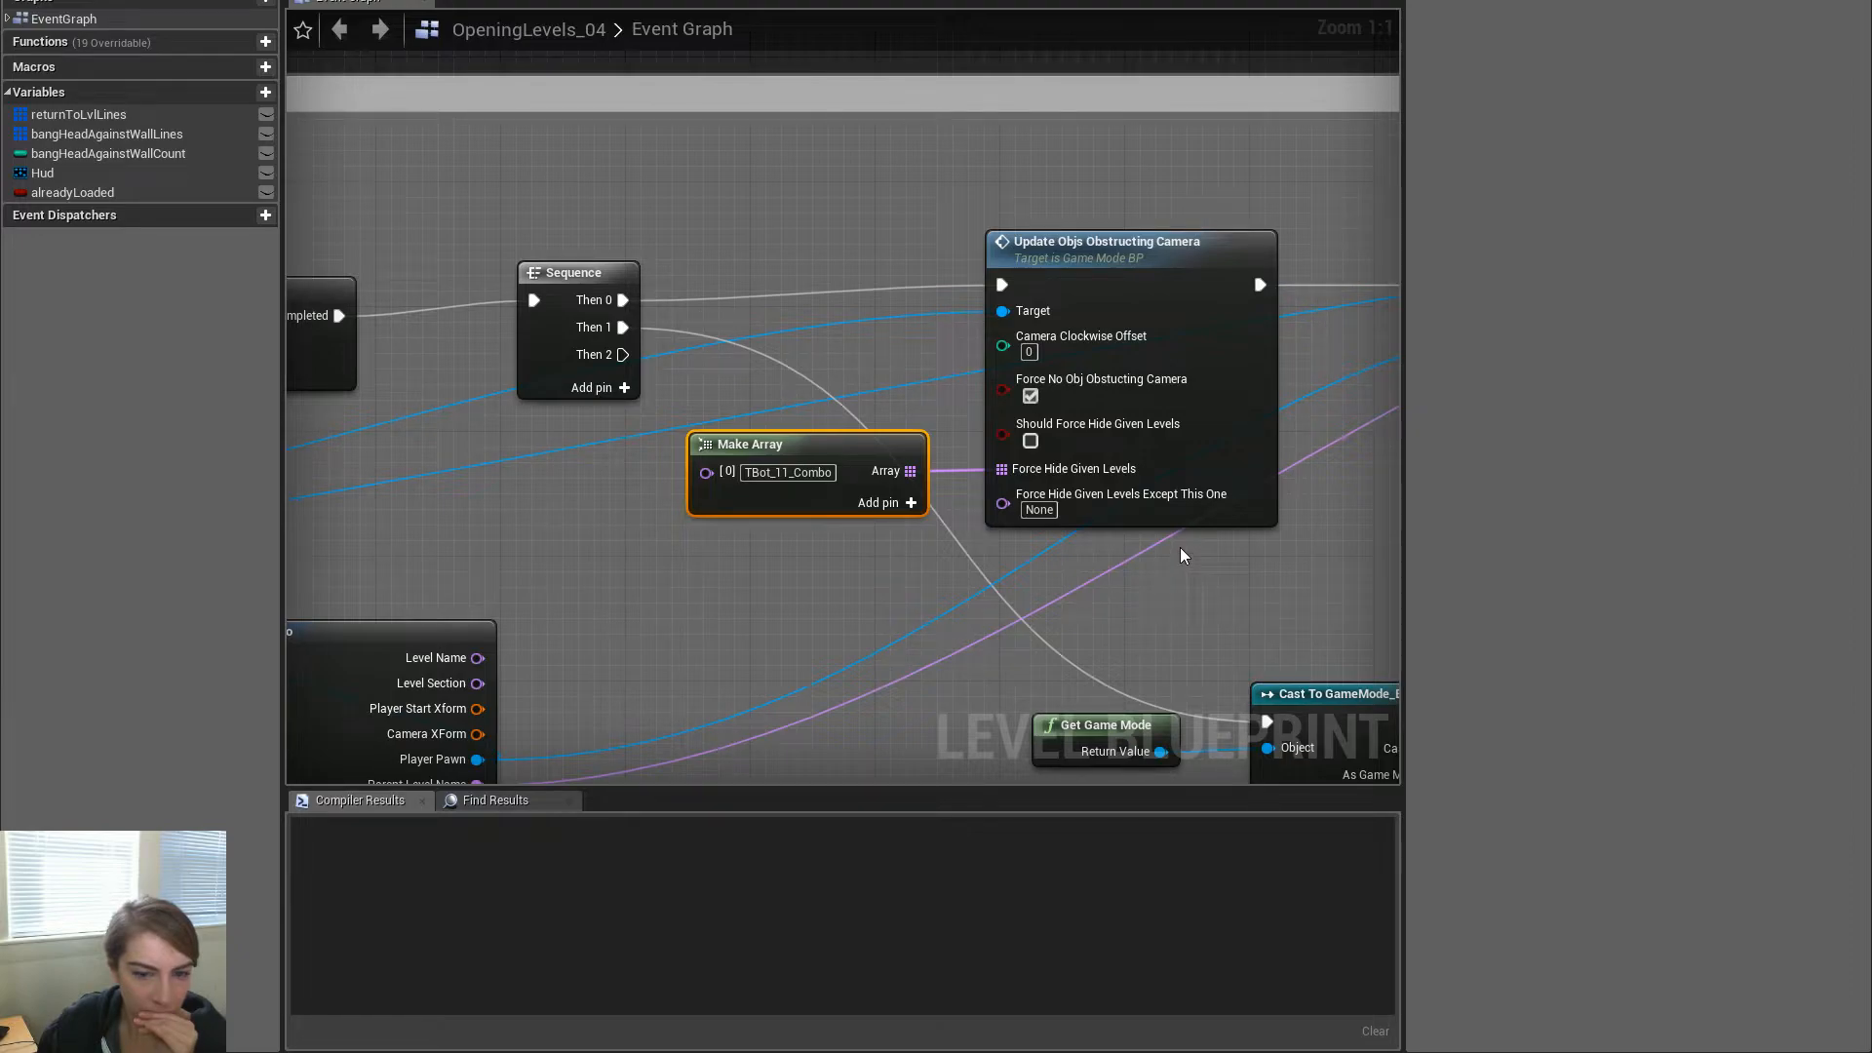
Duplicate the Update Objs Obstructing Camera node and add a Make Array to the copy's Force Hide Given Levels input
right_click_drag(1180, 555, 846, 547)
left_click(833, 451)
key("ctrl+c")
key("ctrl+v")
left_click_drag(975, 524, 1187, 393)
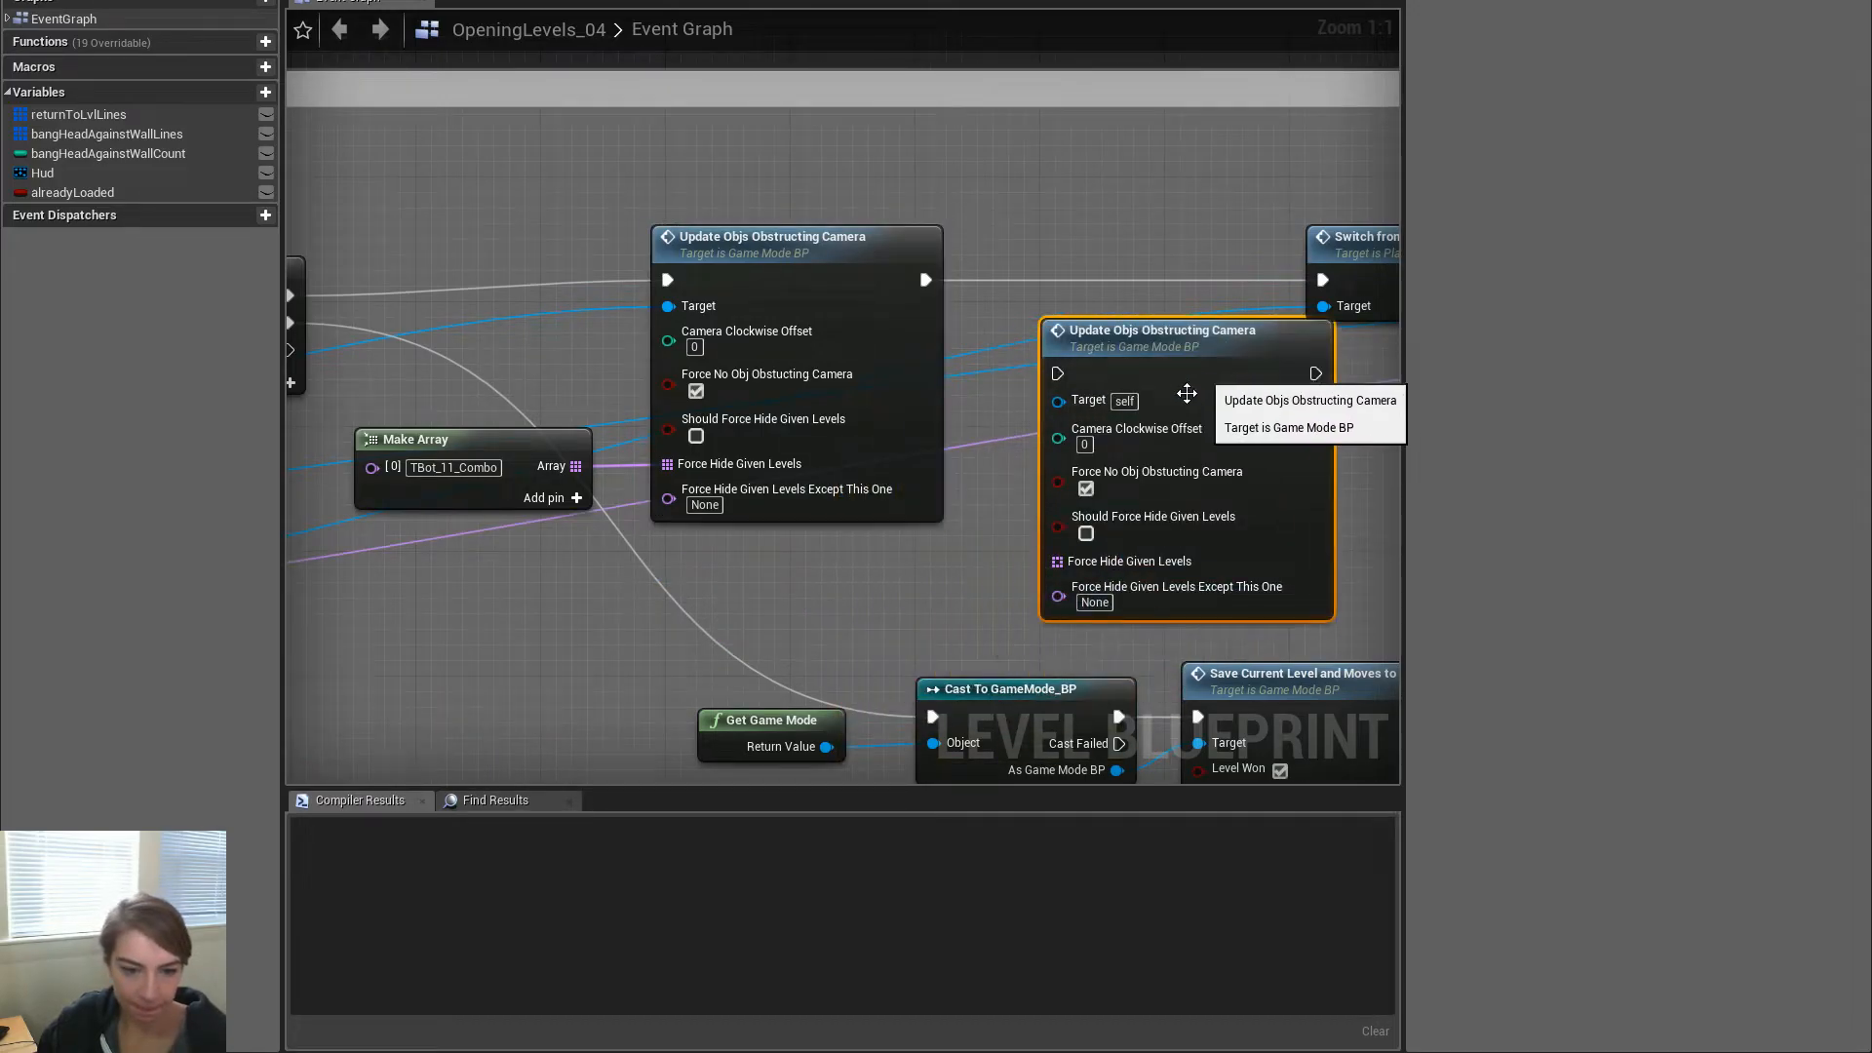
left_click_drag(1057, 561, 958, 579)
type("make ar")
key("Return")
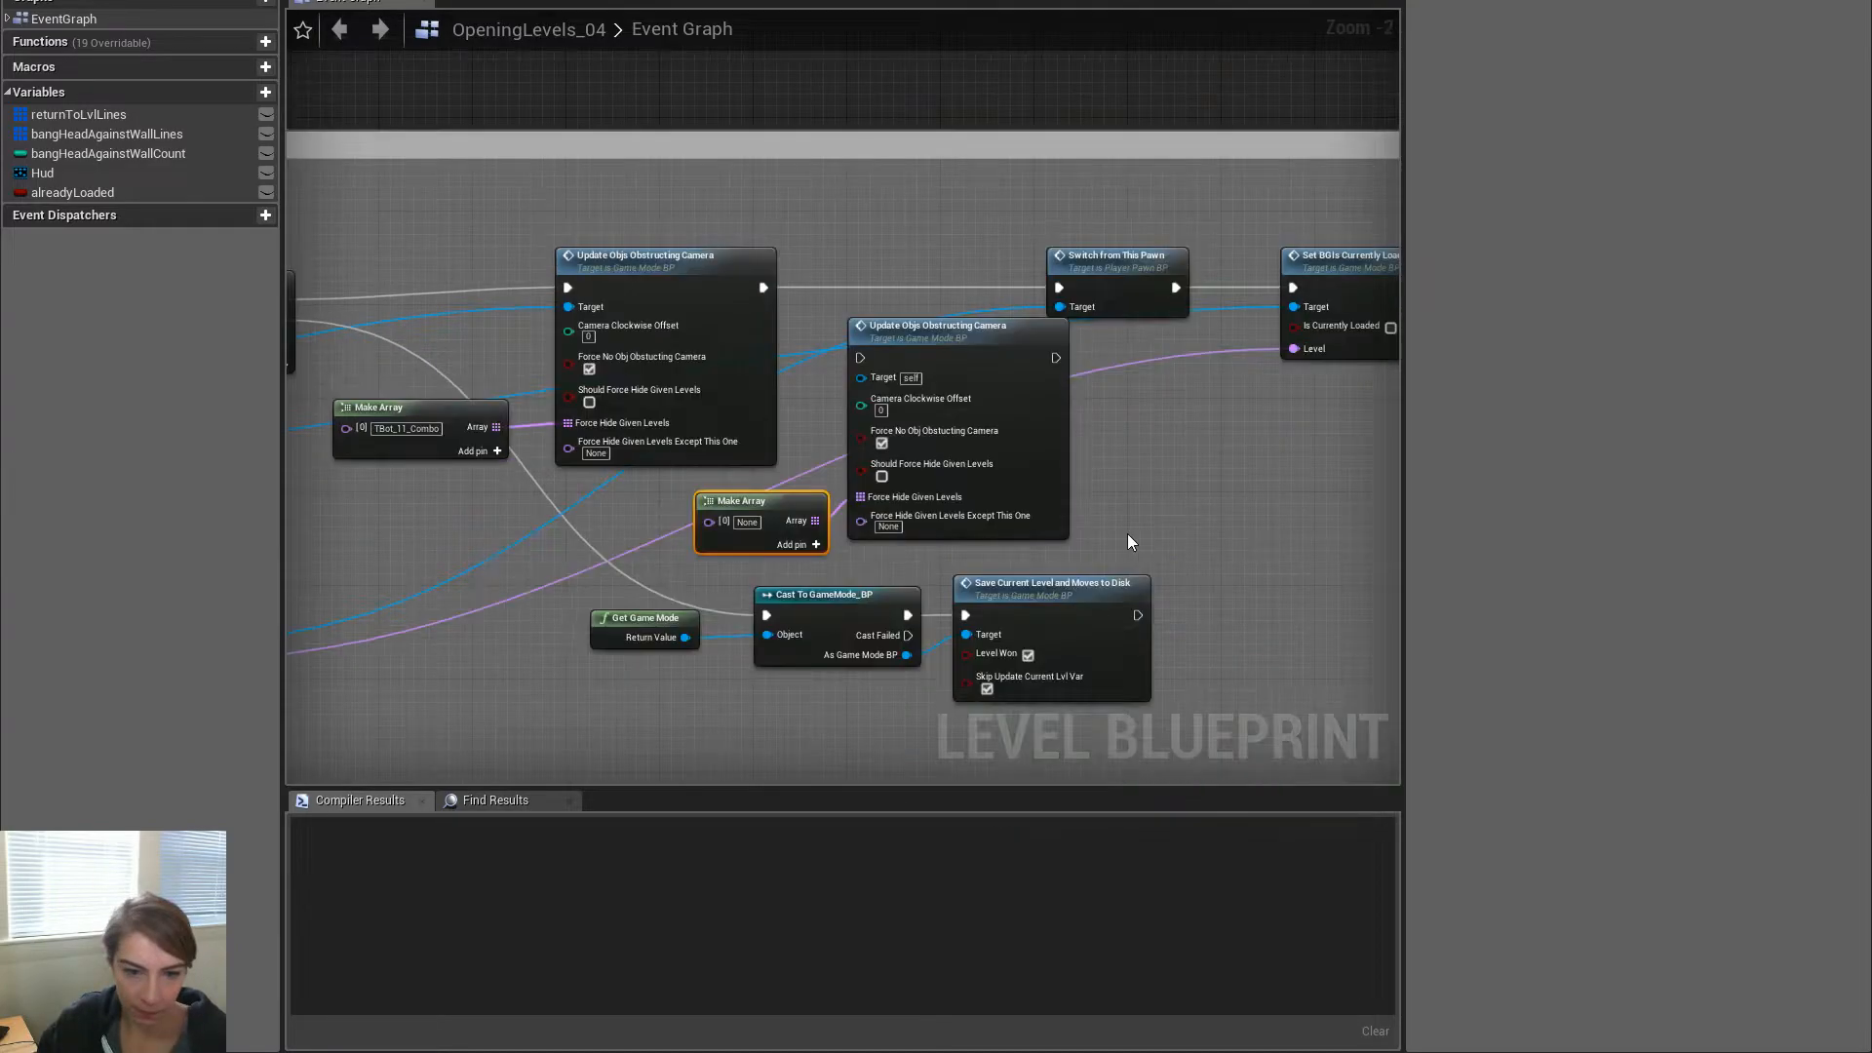
On the original Update Objs Obstructing Camera node, enable Should Force Hide Given Levels and disable Force No Obj Obstucting Camera
left_click_drag(1127, 535, 800, 478)
left_click(590, 401)
left_click(589, 369)
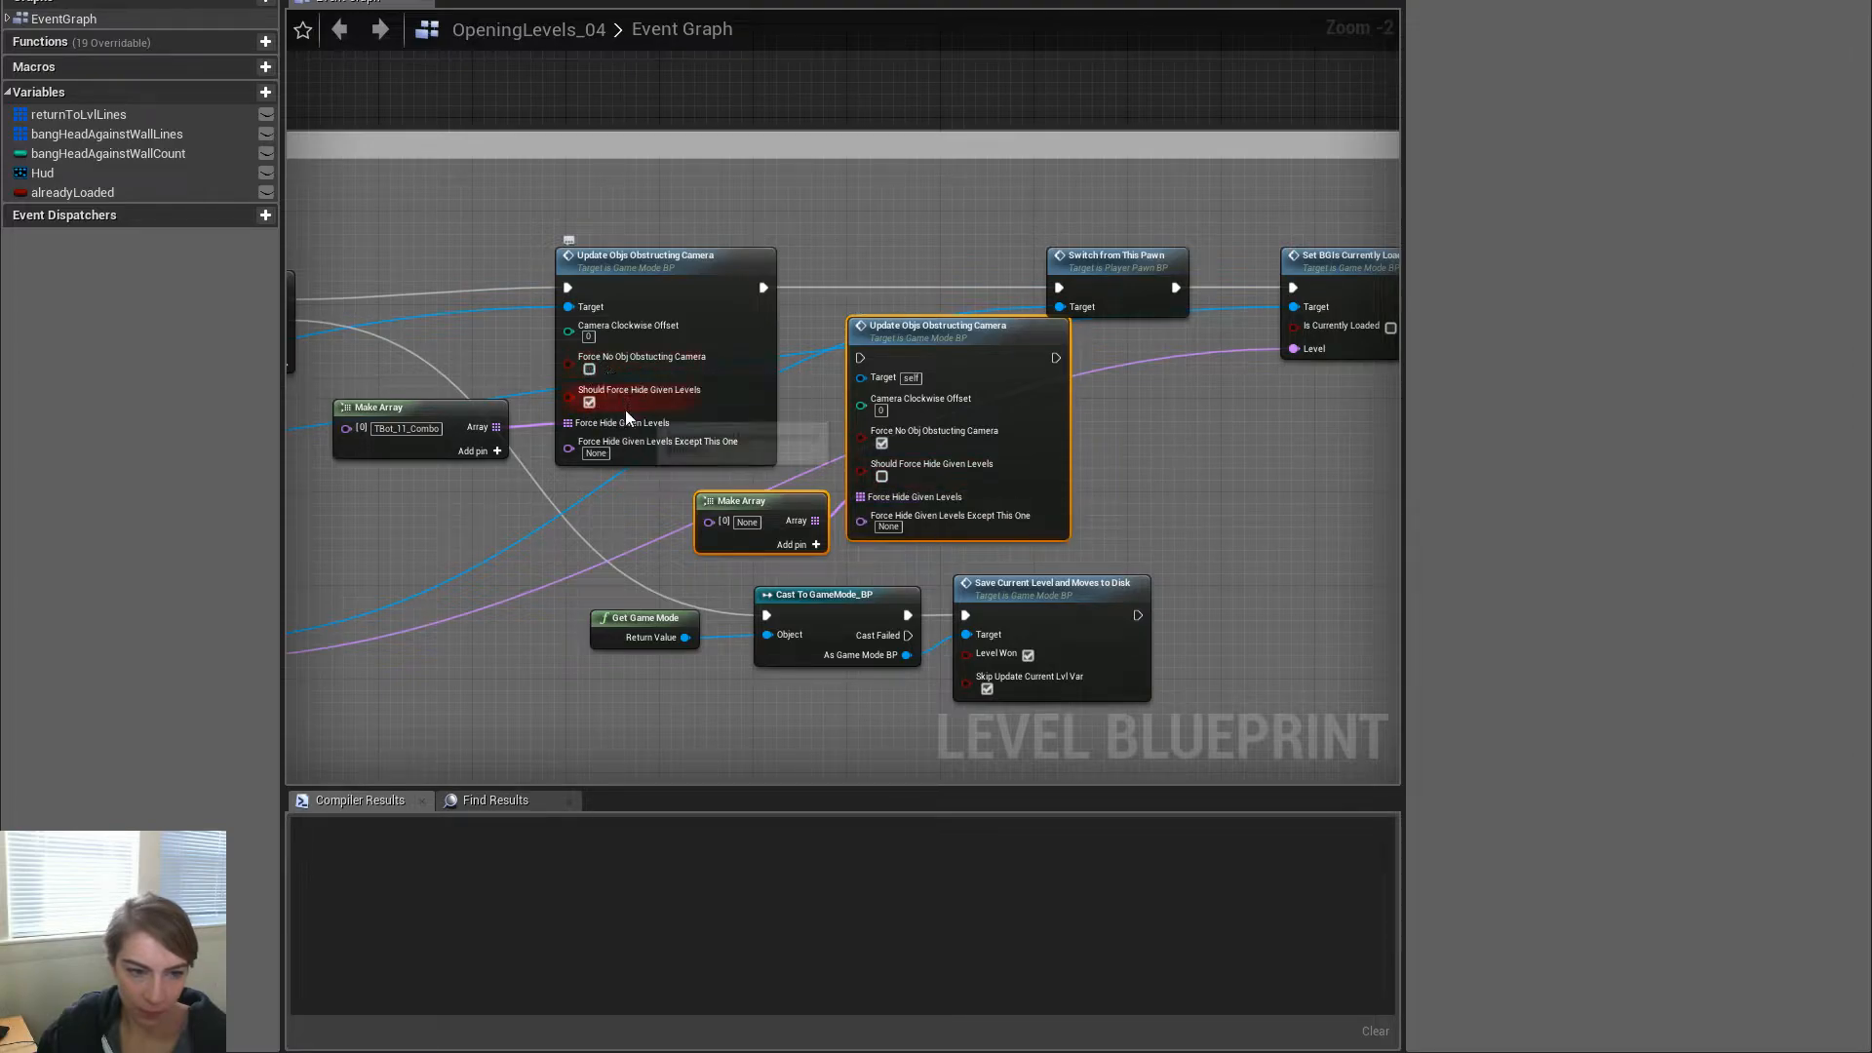
Move the duplicated update node and its array beside the Freeze event and wire the node between Freeze and Play Looping
left_click_drag(1126, 542, 1175, 636)
scroll(825, 498, "down", 4)
right_click_drag(1216, 561, 858, 518)
scroll(862, 537, "up", 3)
left_click_drag(735, 589, 716, 361)
left_click_drag(941, 400, 588, 396)
left_click_drag(760, 395, 1126, 393)
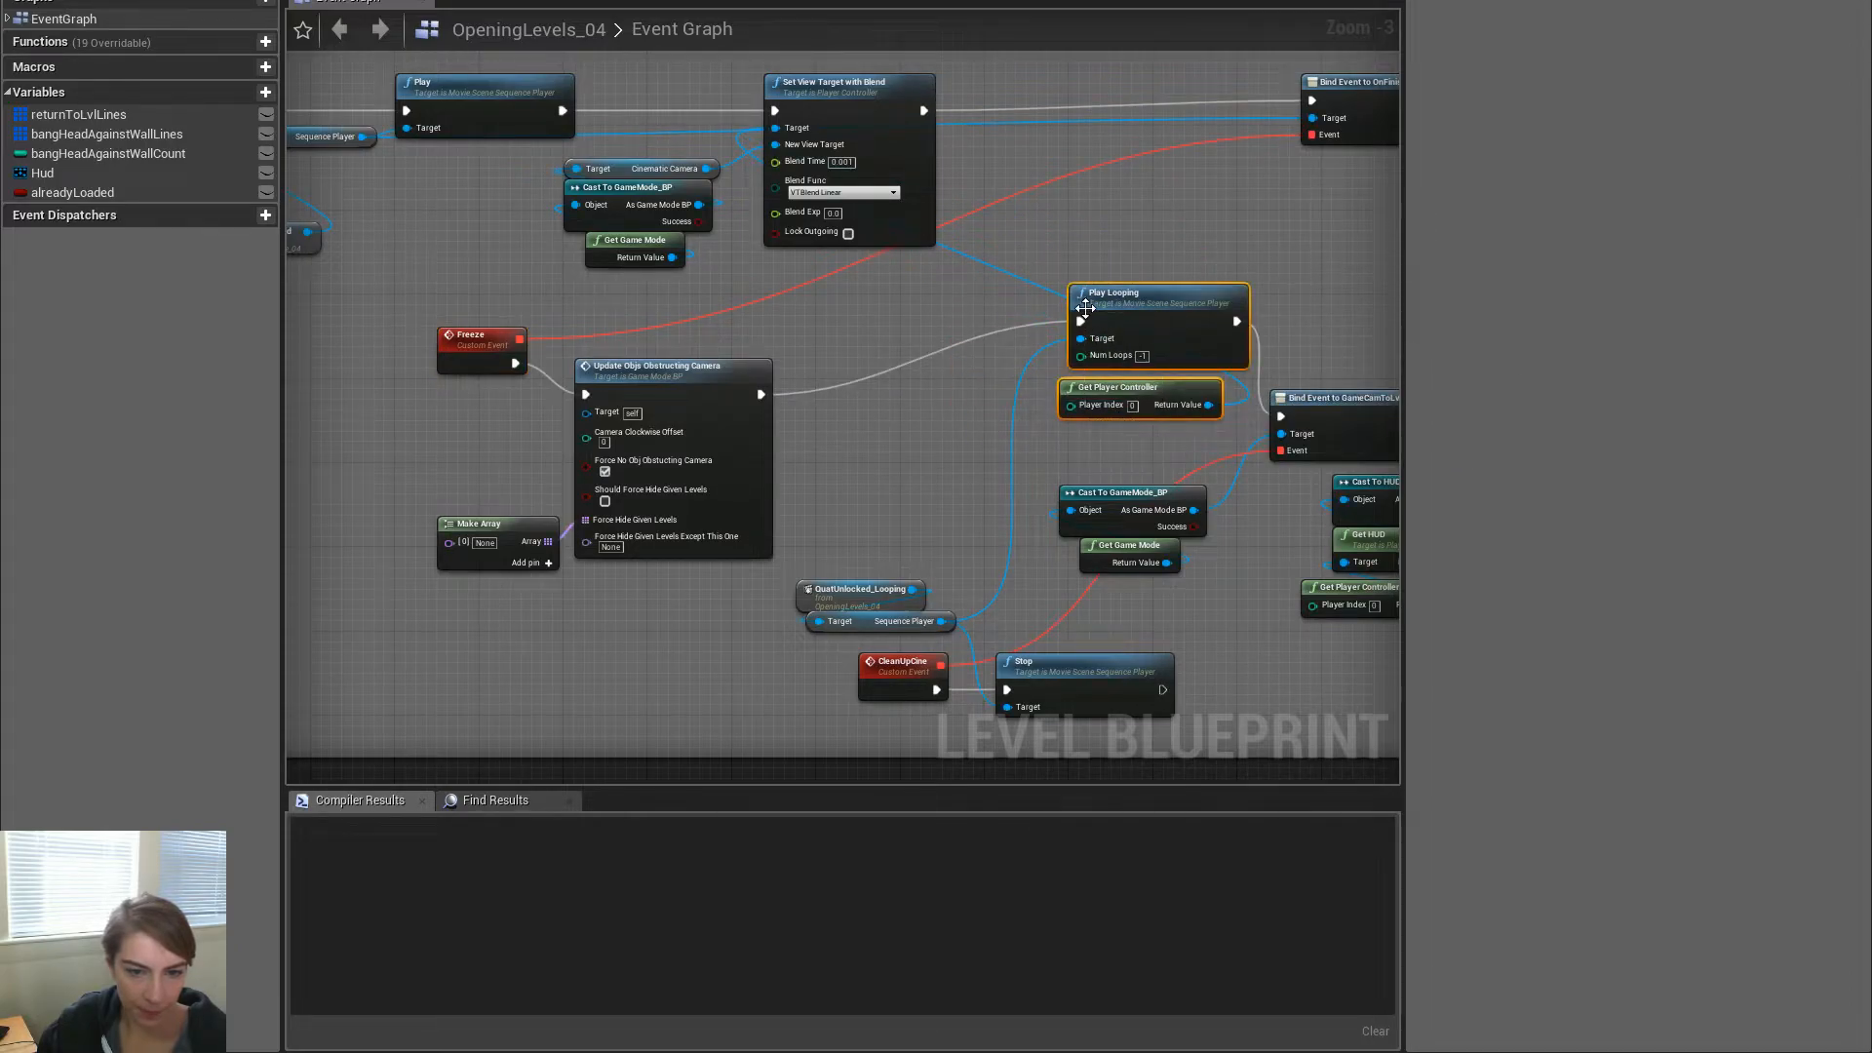
Group Get Player Controller with the cast nodes beside Set View Target with Blend and bring Play Looping closer to the update node
left_click_drag(1137, 330, 659, 130)
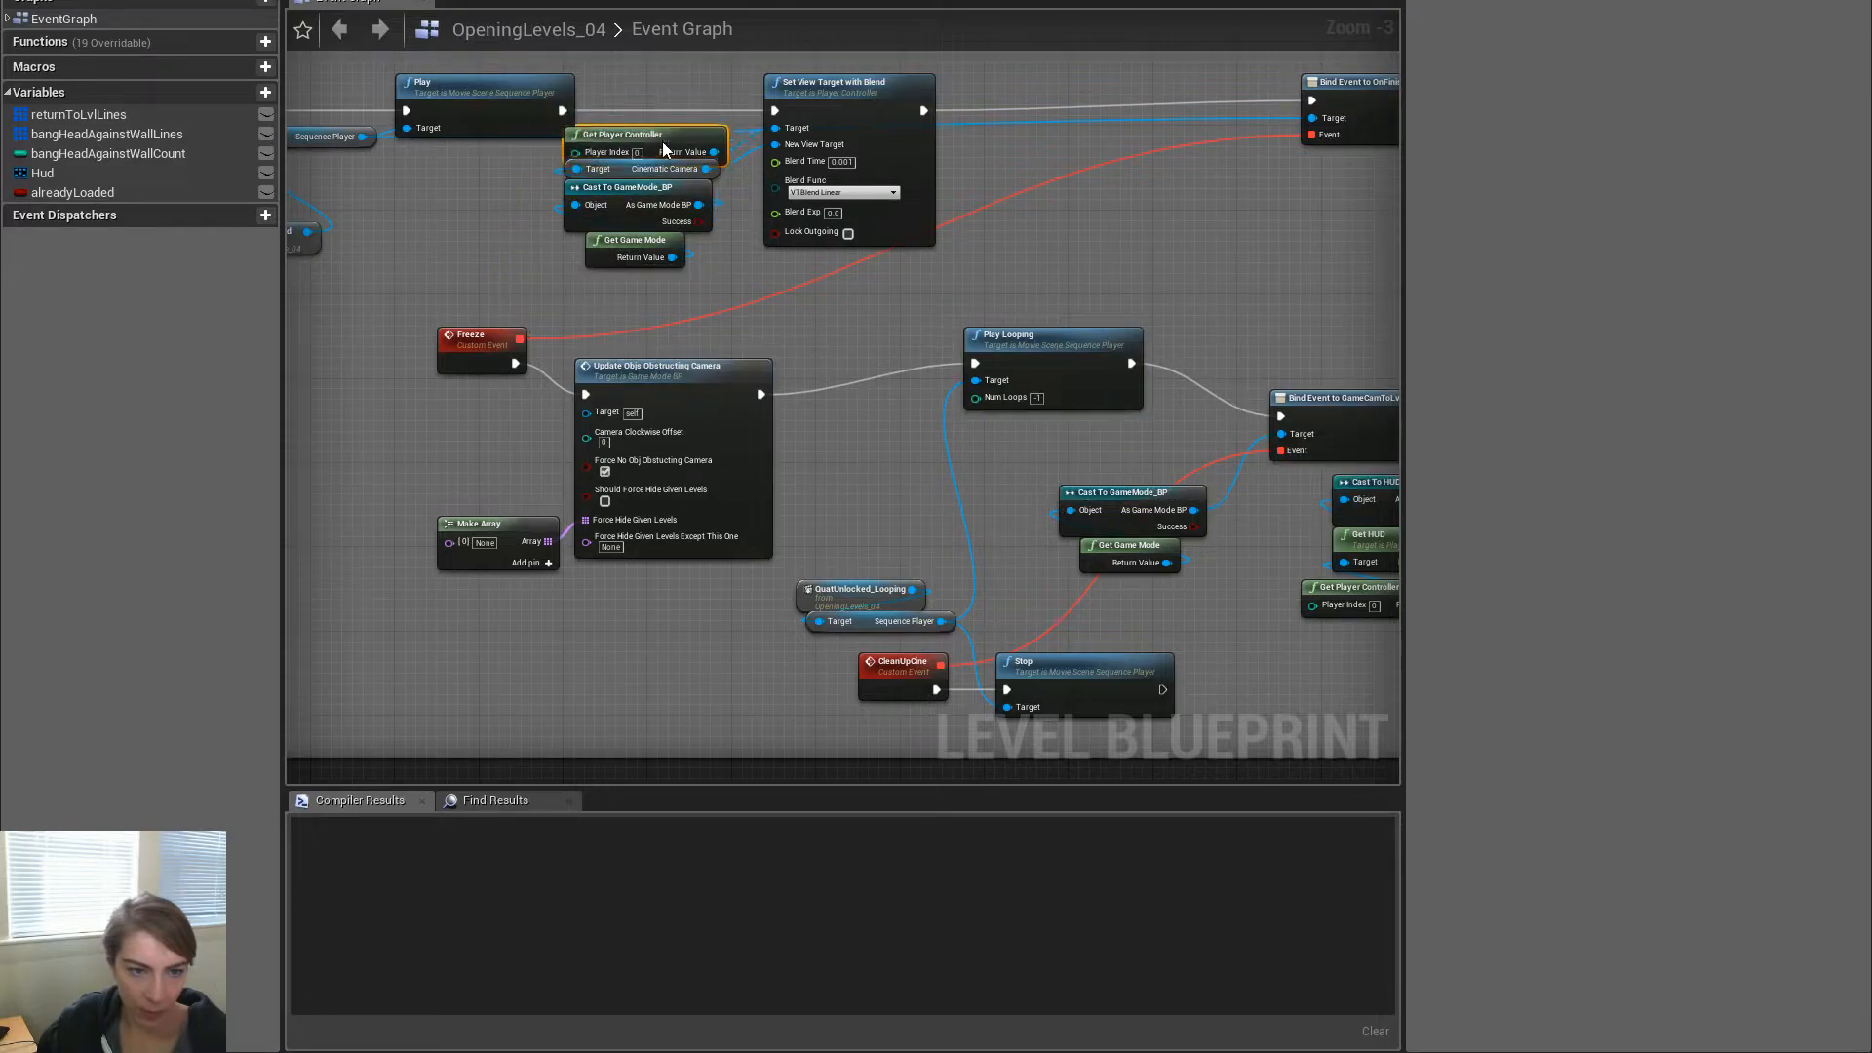
left_click_drag(698, 301, 663, 159)
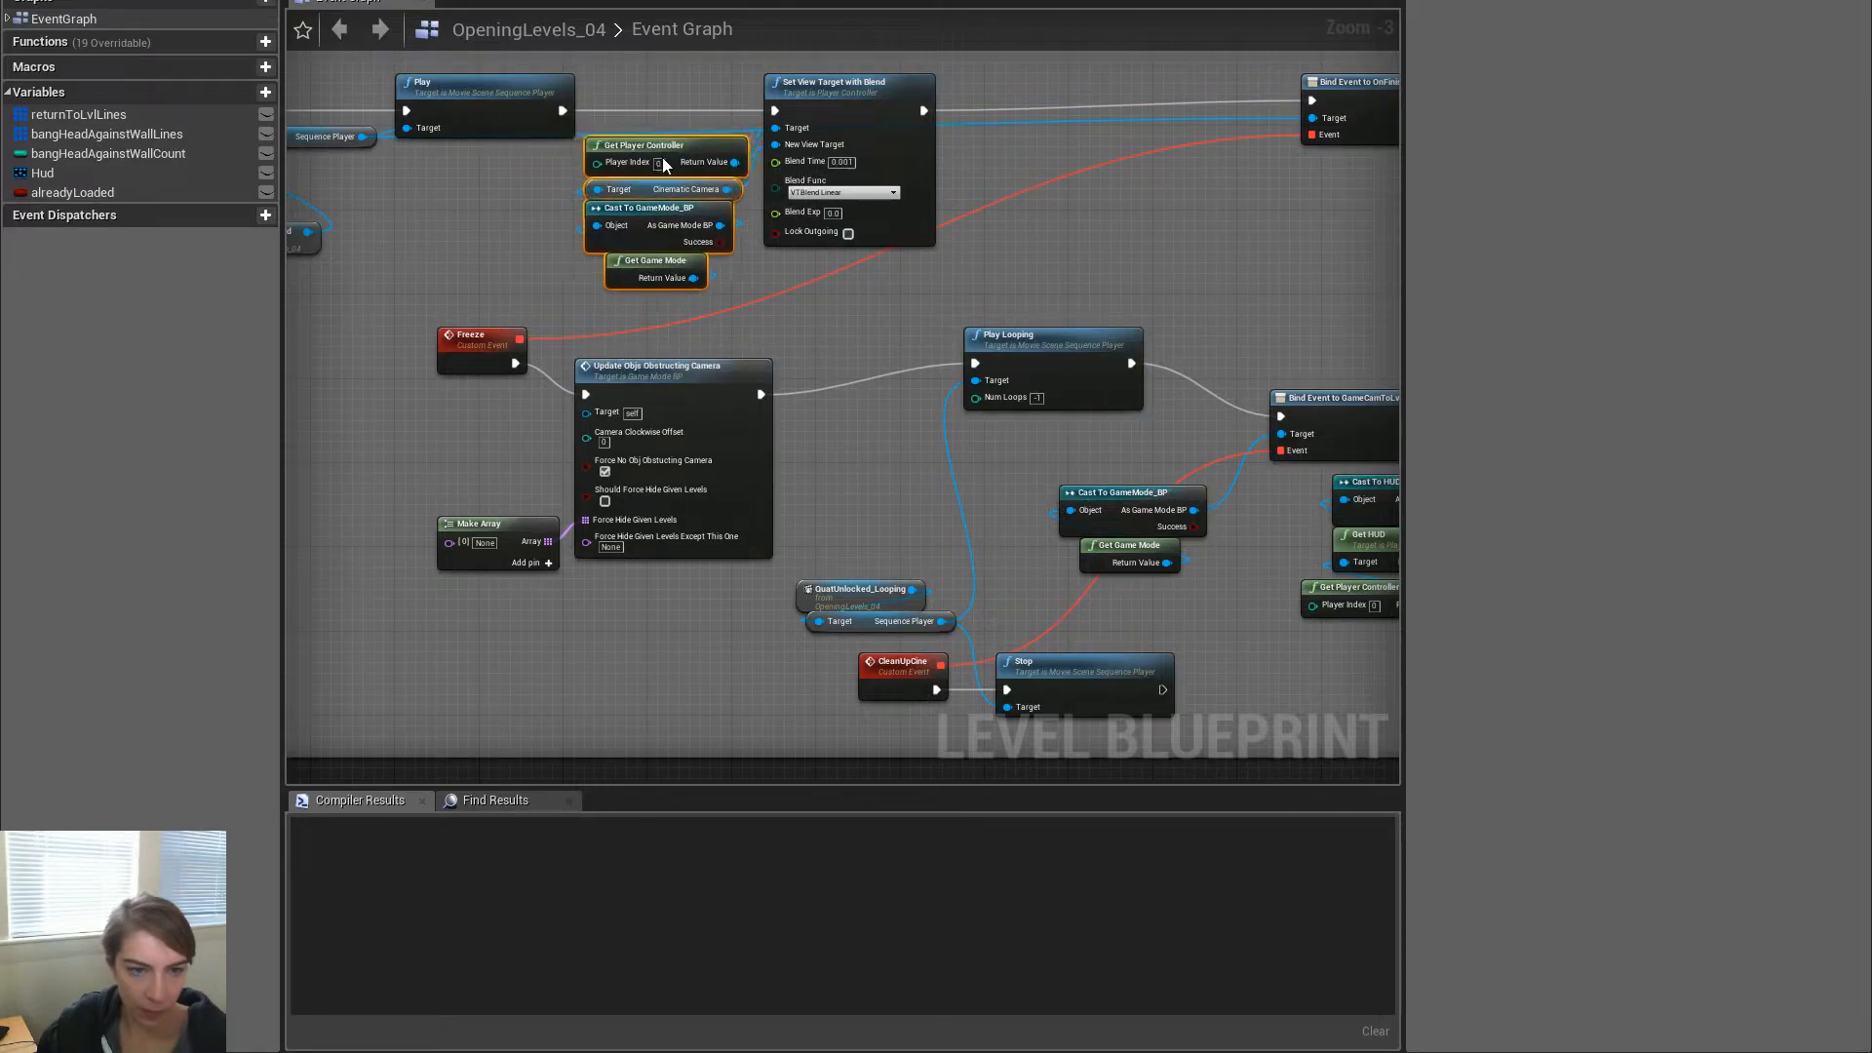
left_click_drag(995, 337, 847, 367)
Reorder the Freeze chain so Play Looping runs first, followed by Update Objs Obstructing Camera and the Bind Event node
left_click_drag(646, 583, 475, 487)
left_click_drag(630, 400, 723, 364)
left_click_drag(515, 363, 671, 392)
left_click_drag(1038, 333, 1111, 236)
left_click_drag(1040, 295, 1129, 414)
left_click_drag(1198, 205, 1019, 342)
left_click_drag(1283, 418, 1109, 375)
Tidy the Freeze chain by aligning its event, Play Looping, update, Make Array and game mode cast nodes
left_click_drag(1183, 606, 1185, 563)
mouse_move(1031, 353)
left_mouse_down()
mouse_move(1040, 392)
mouse_move(1063, 372)
left_mouse_up()
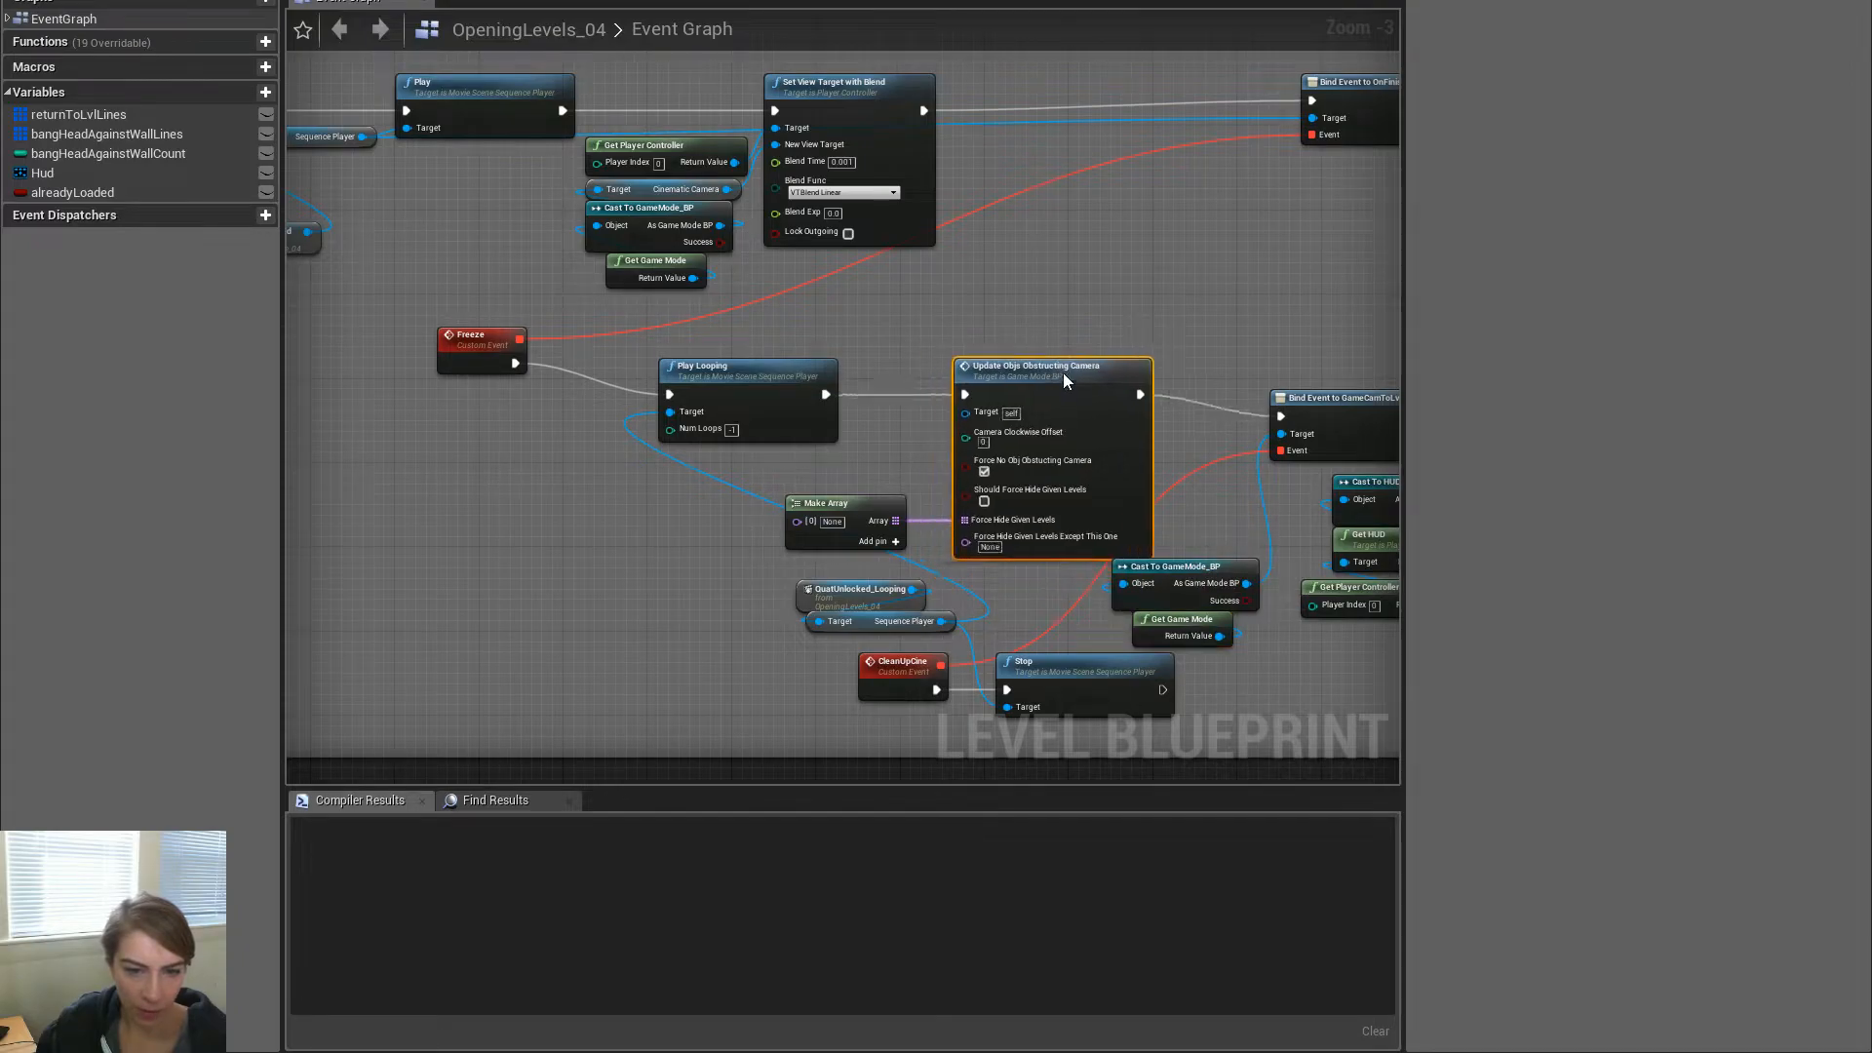
left_click_drag(852, 503, 872, 482)
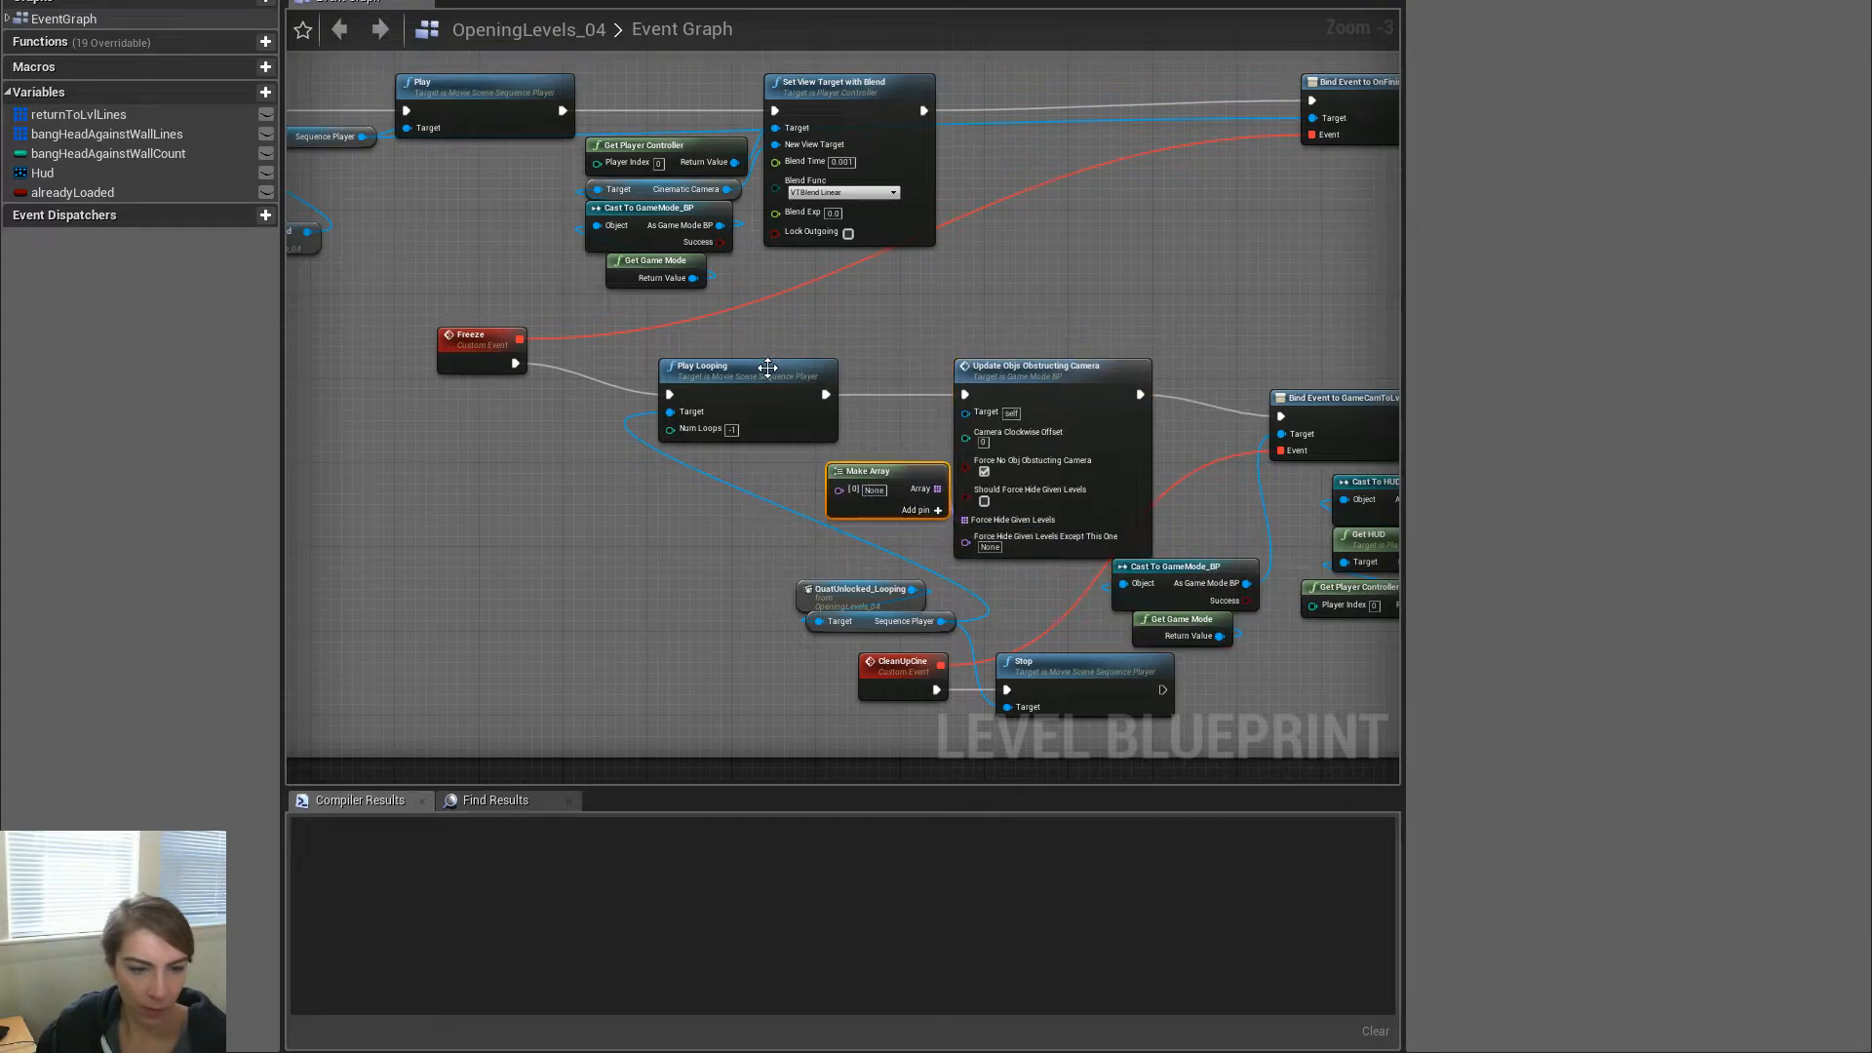
left_click_drag(768, 366, 769, 377)
left_click_drag(478, 337, 478, 378)
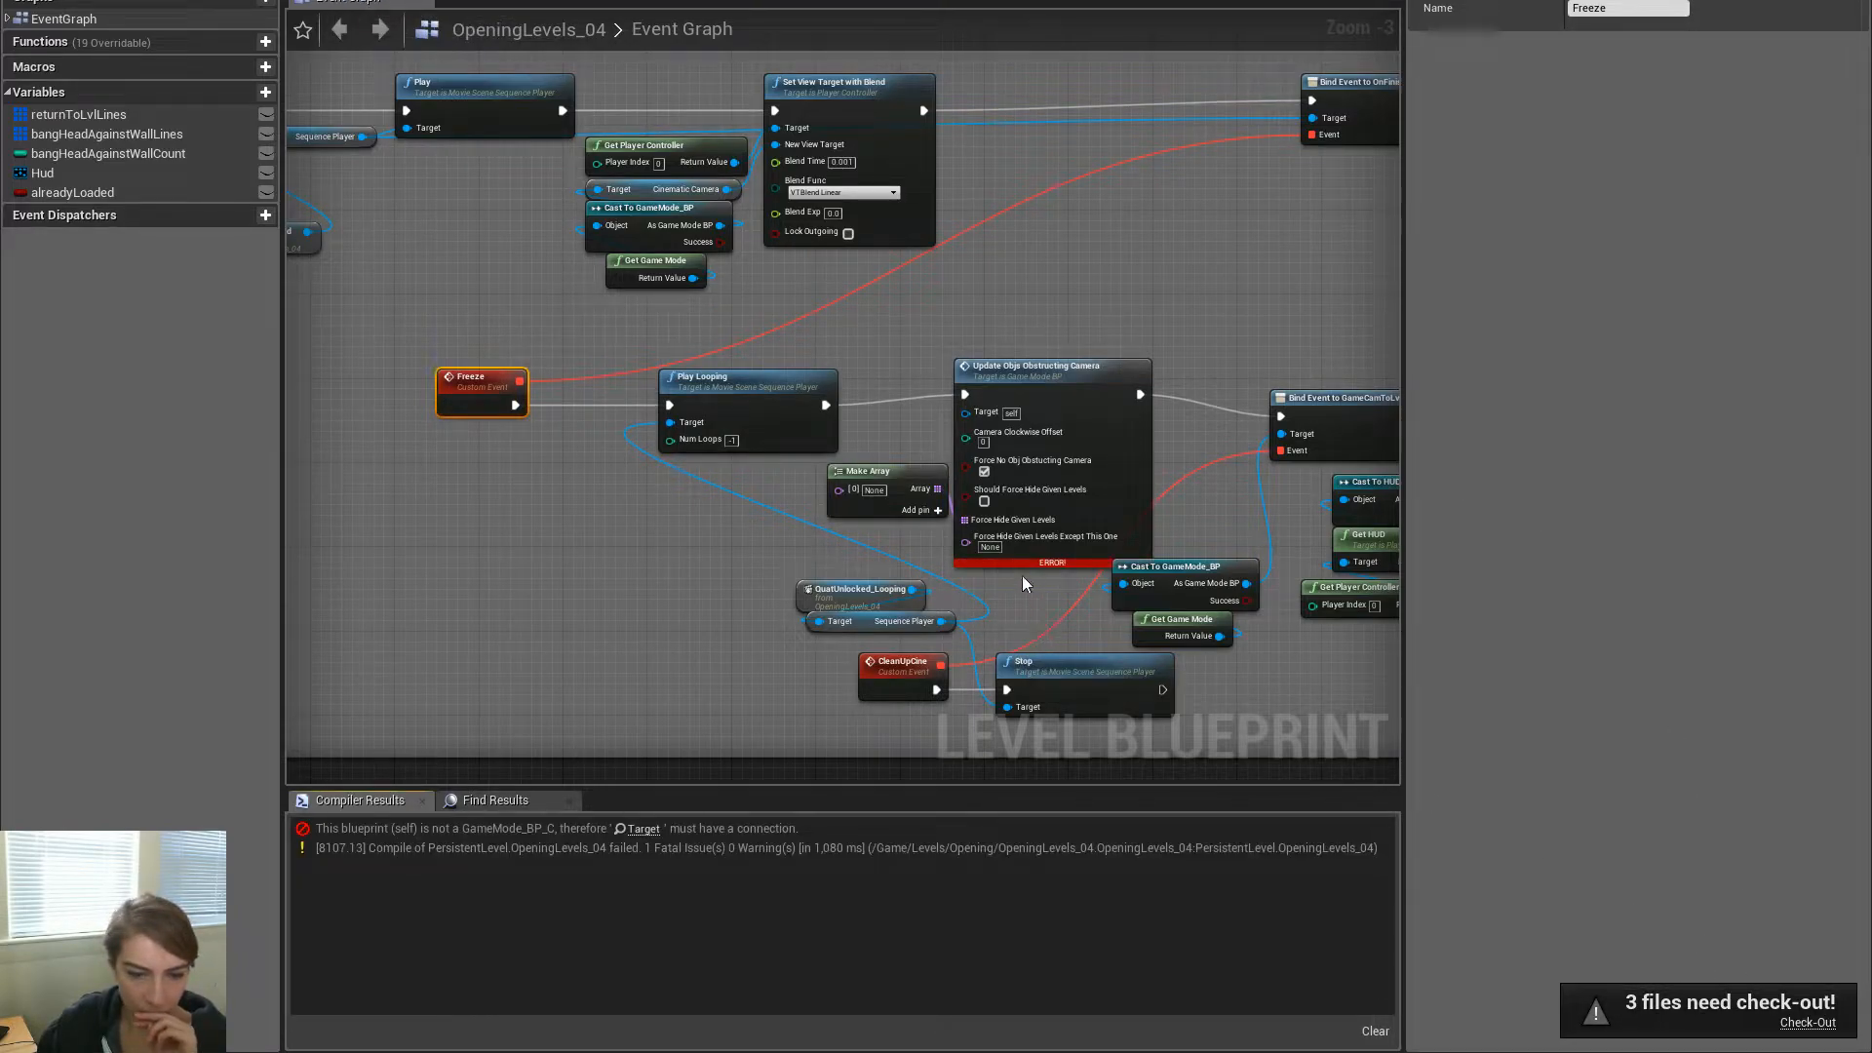
left_click_drag(1036, 370, 1098, 359)
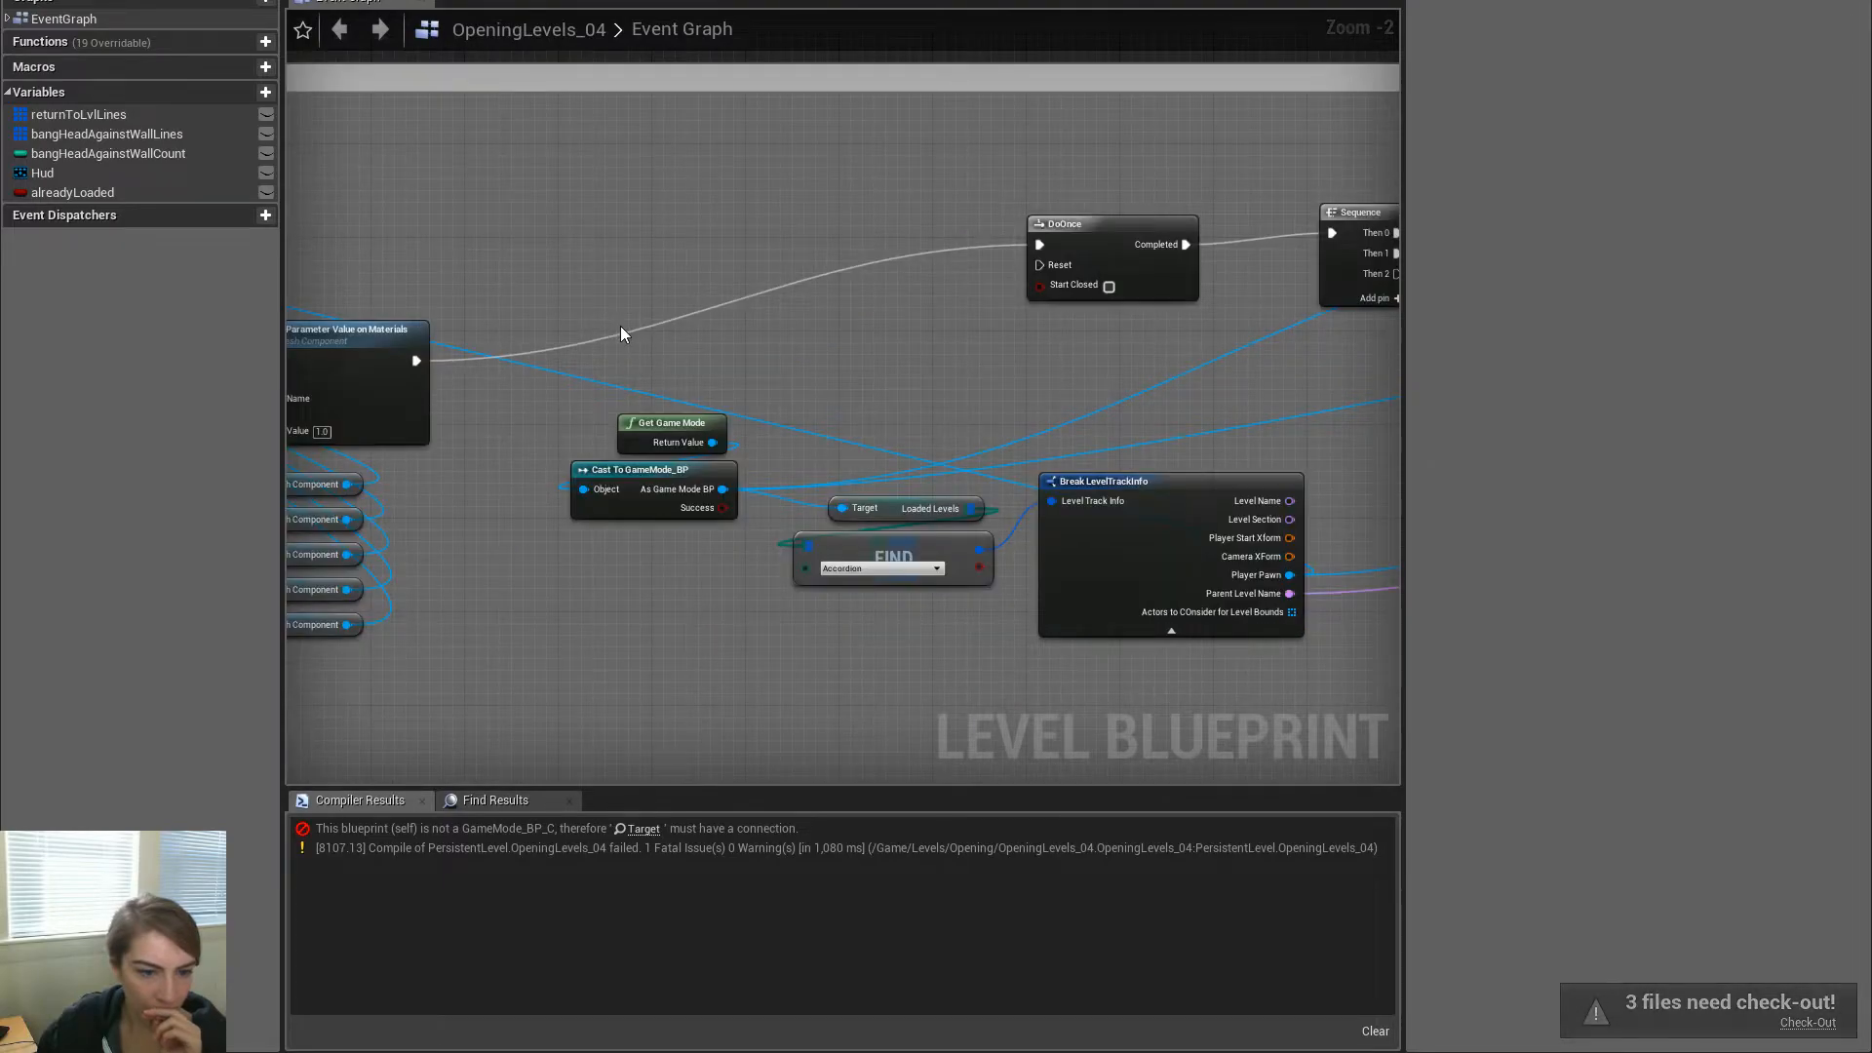
Promote the As Game Mode BP output of Event BeginPlay's cast to a variable named gameModel
left_click_drag(621, 326, 655, 482)
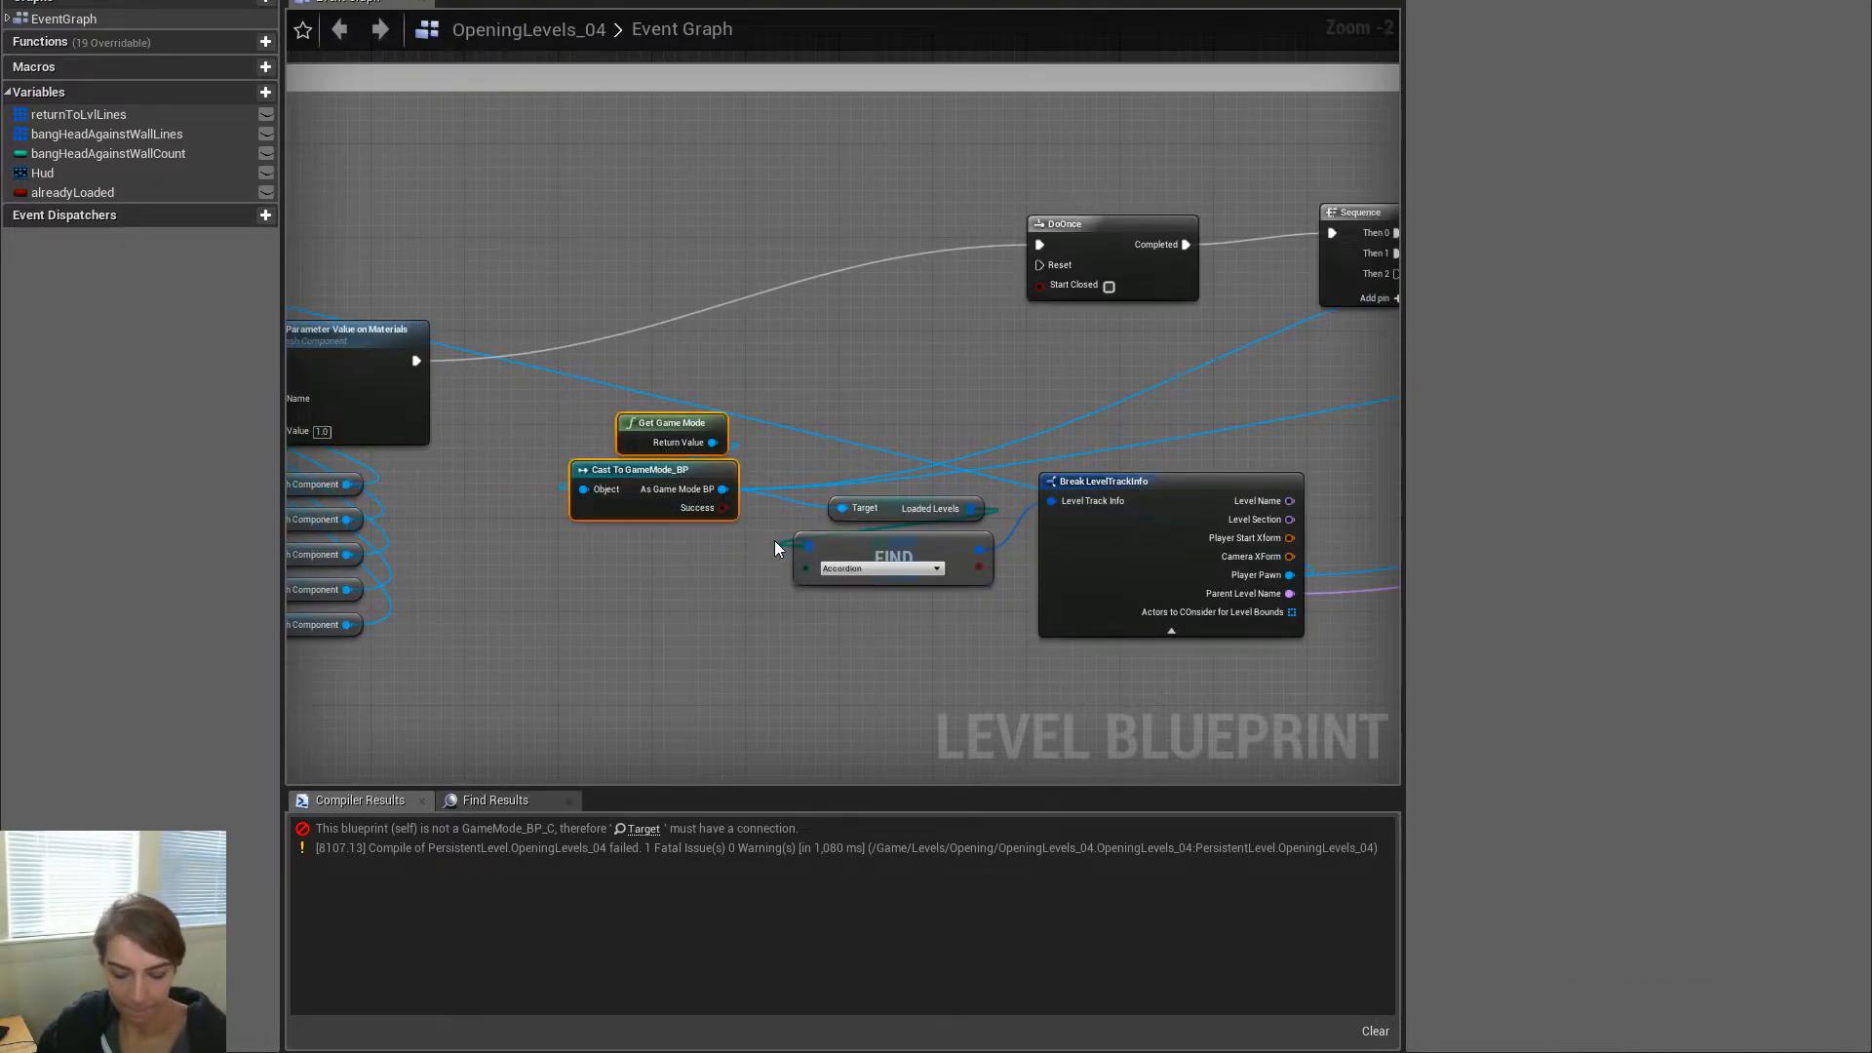
scroll(774, 540, "down", 4)
right_click_drag(852, 357, 1641, 576)
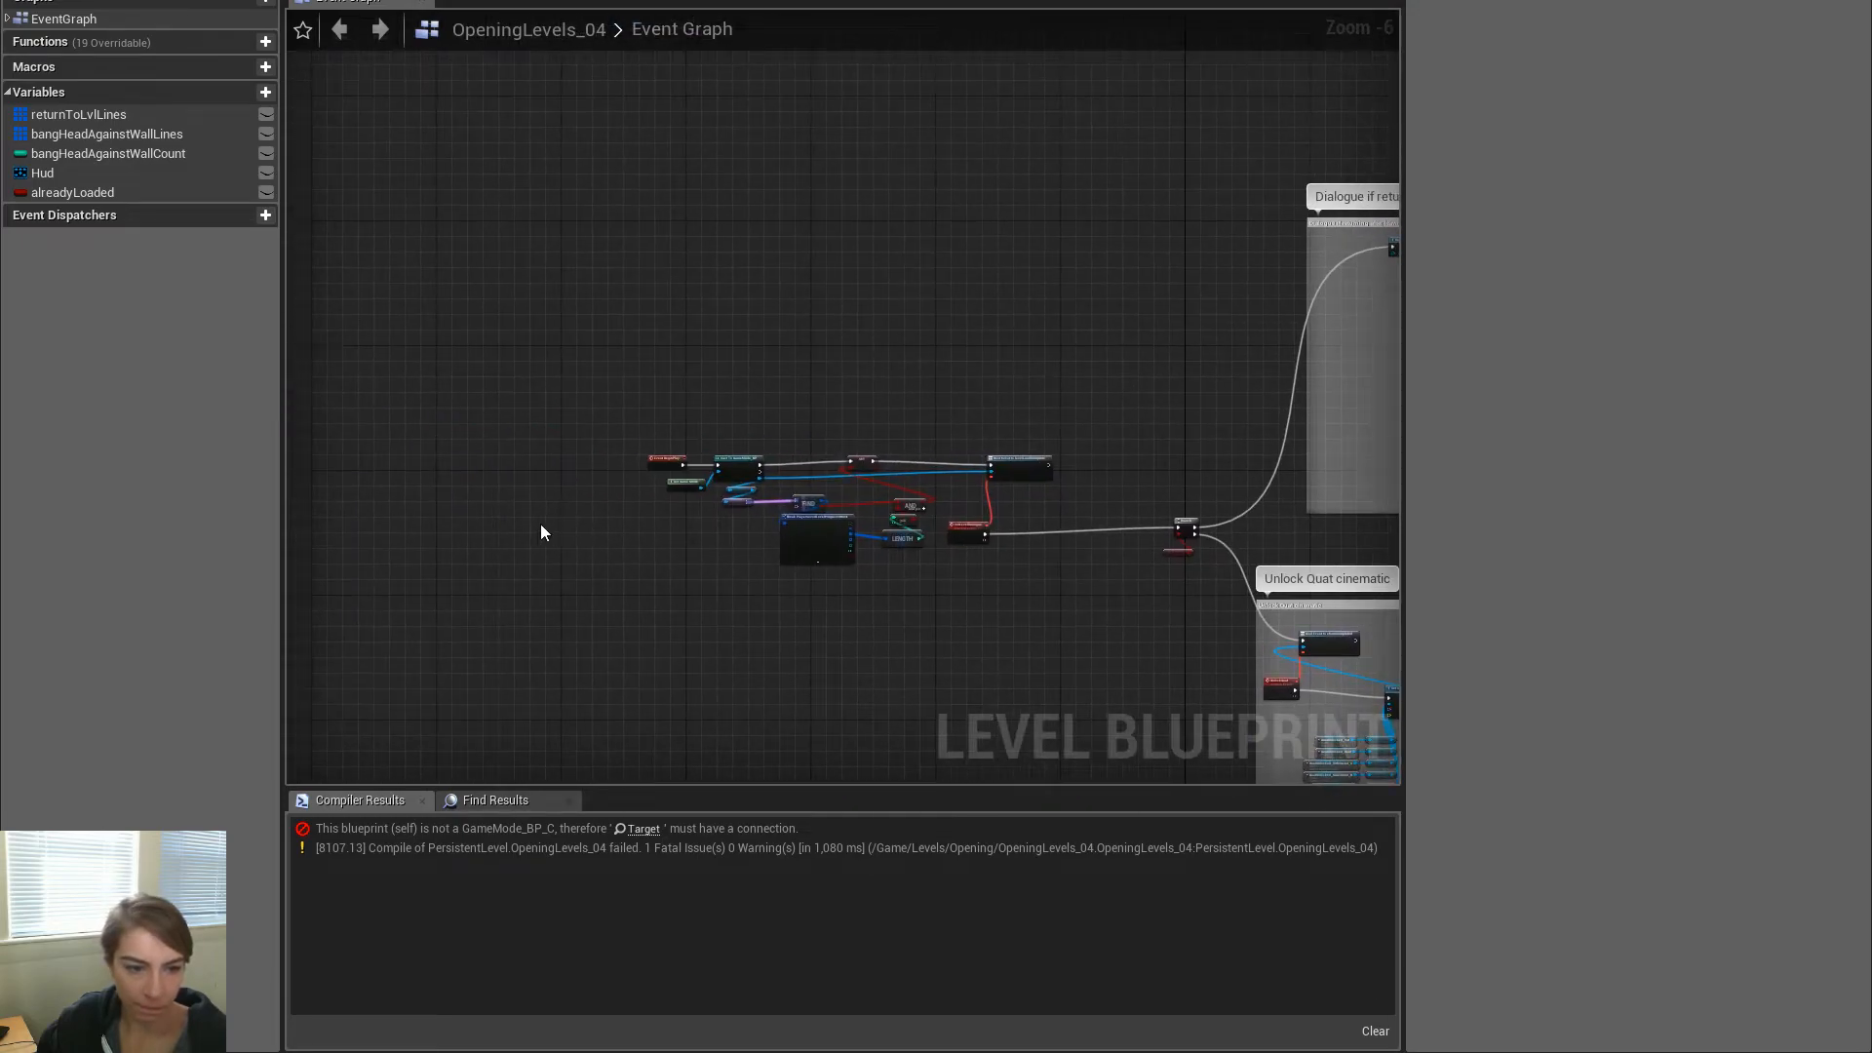
scroll(540, 524, "up", 4)
right_click_drag(970, 467, 476, 433)
left_click_drag(720, 357, 791, 302)
left_click(909, 384)
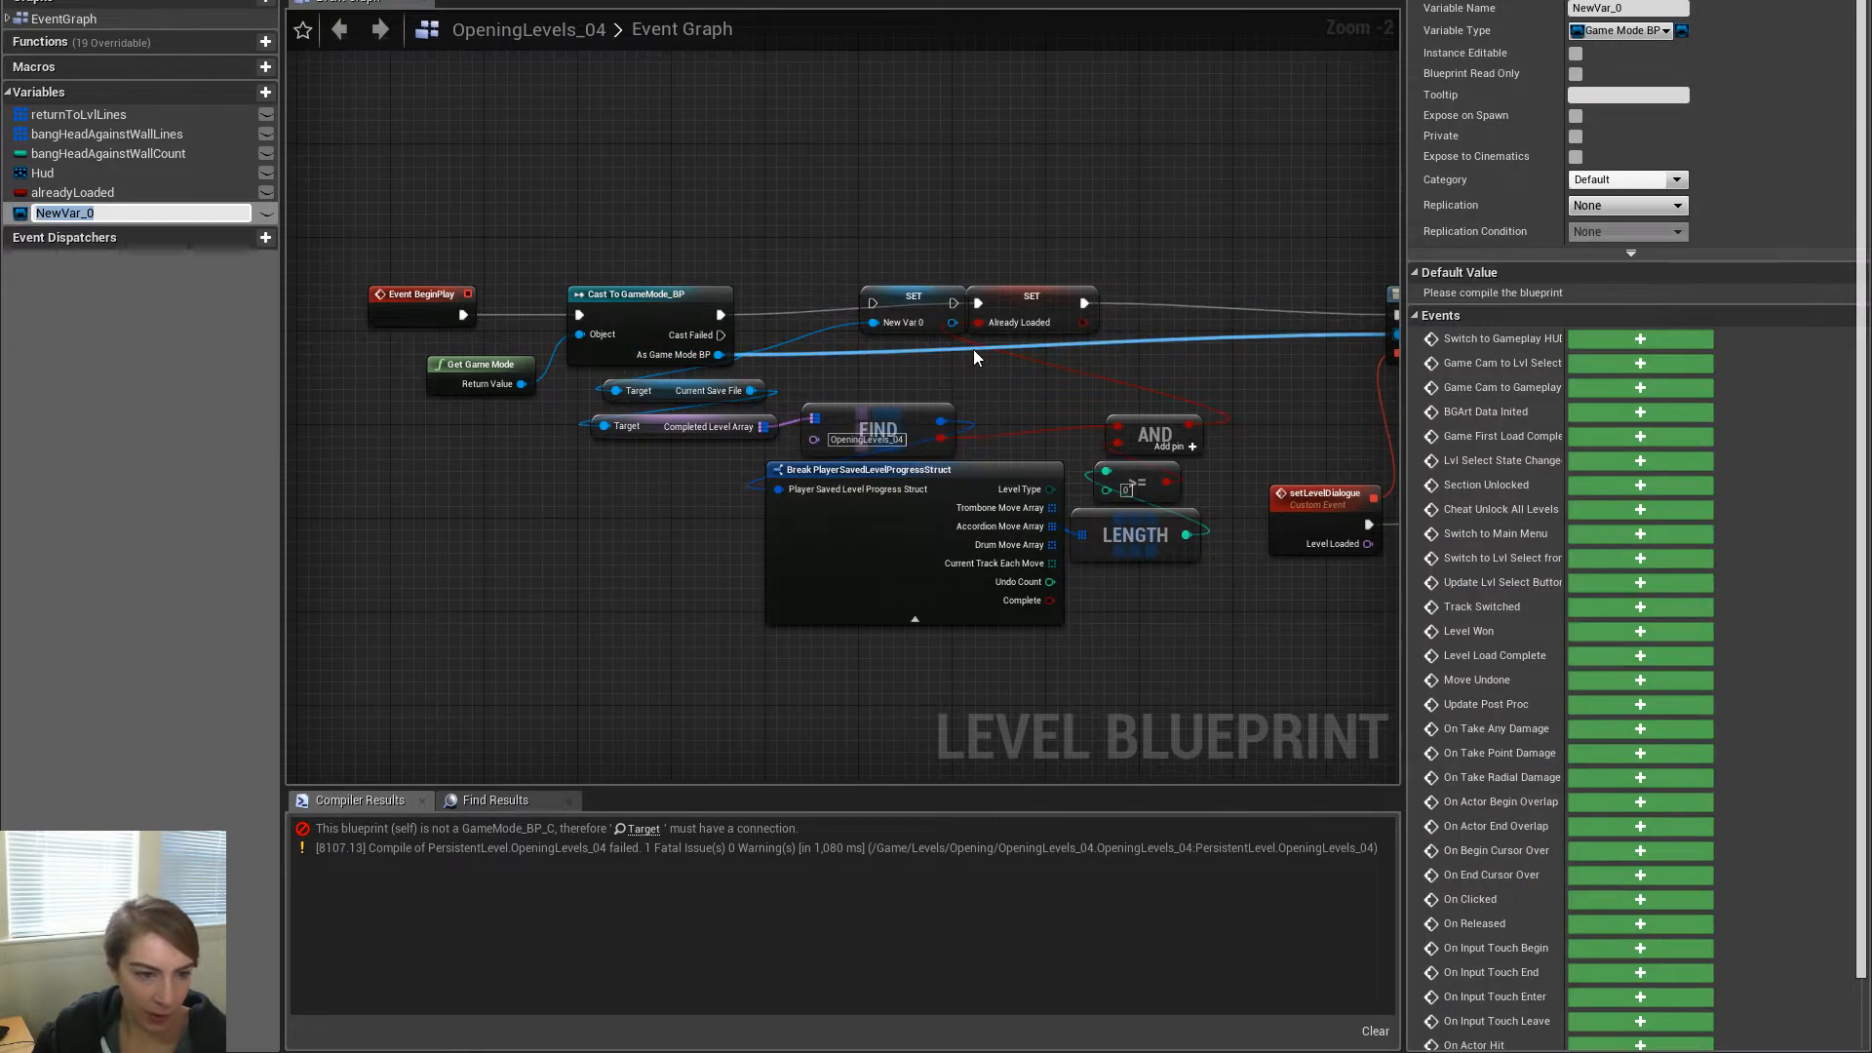
type("gameModel")
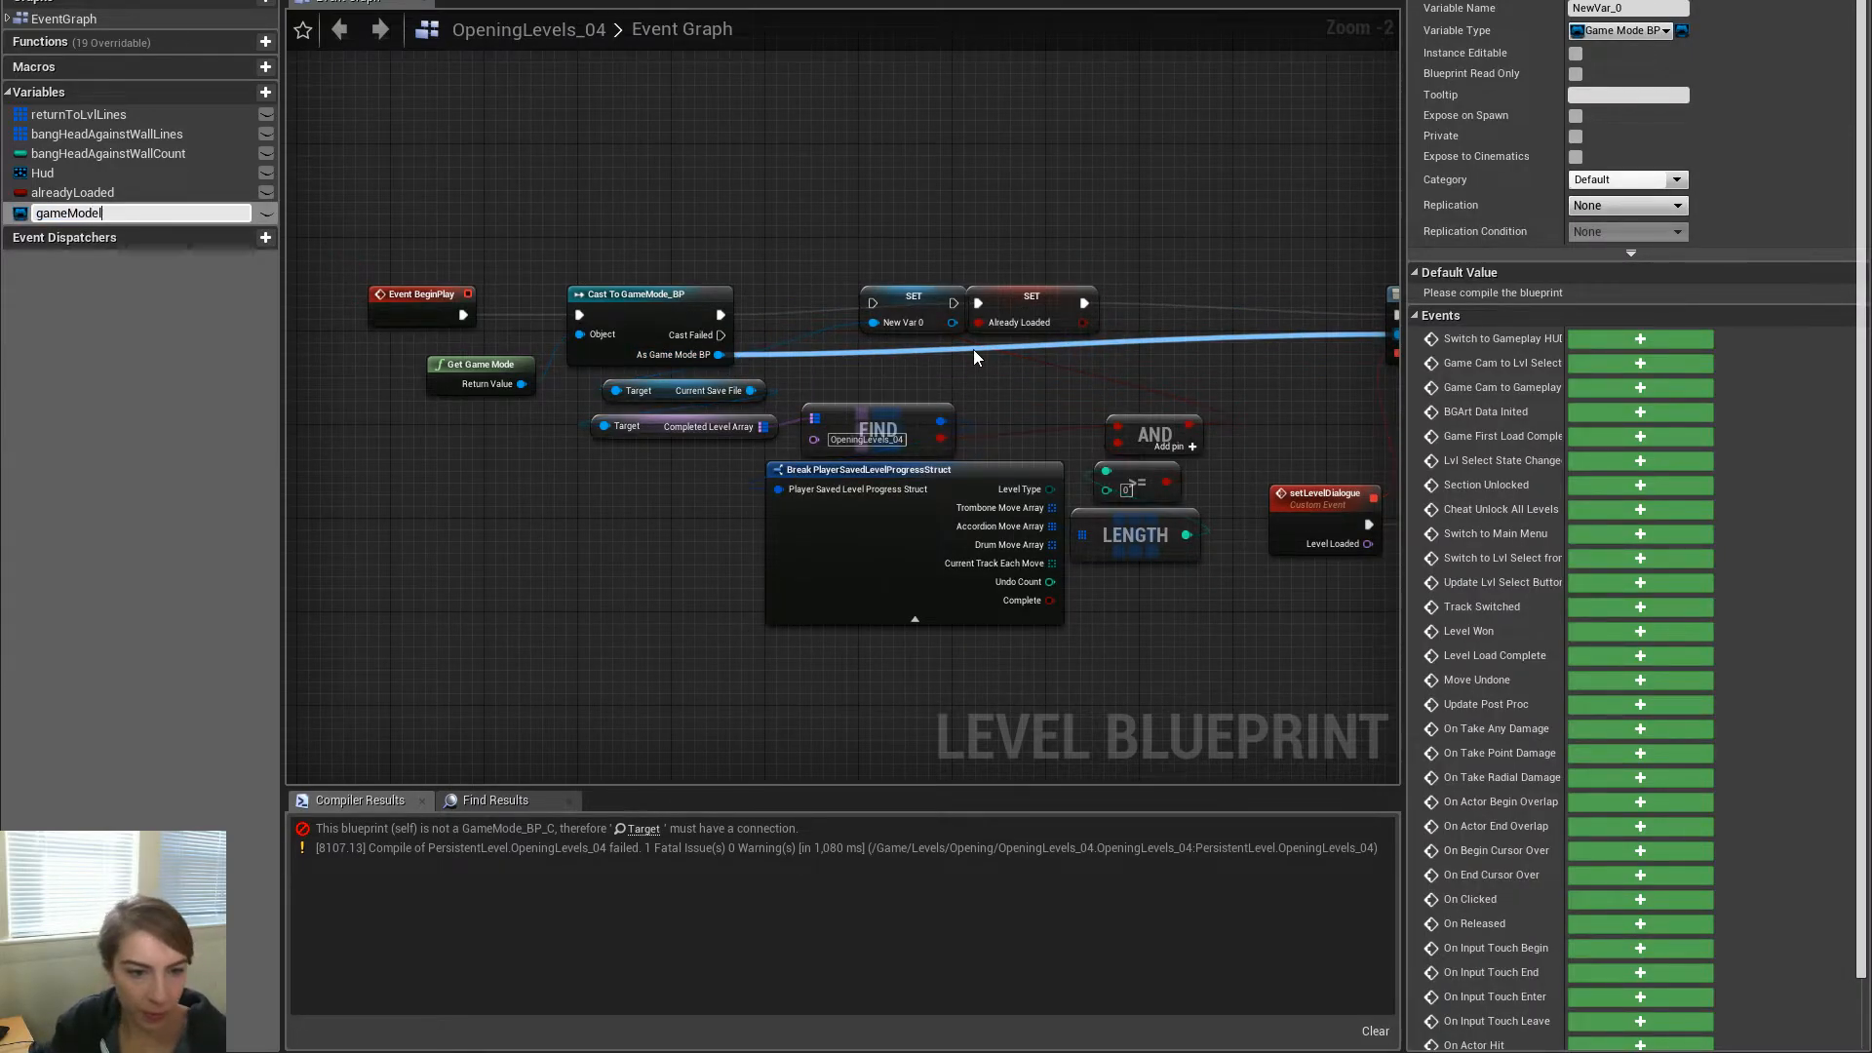
key("Return")
Rename the new variable to gameMode and wire its SET node between Cast To GameMode_BP and the Already Loaded SET node
left_click_drag(889, 303, 819, 302)
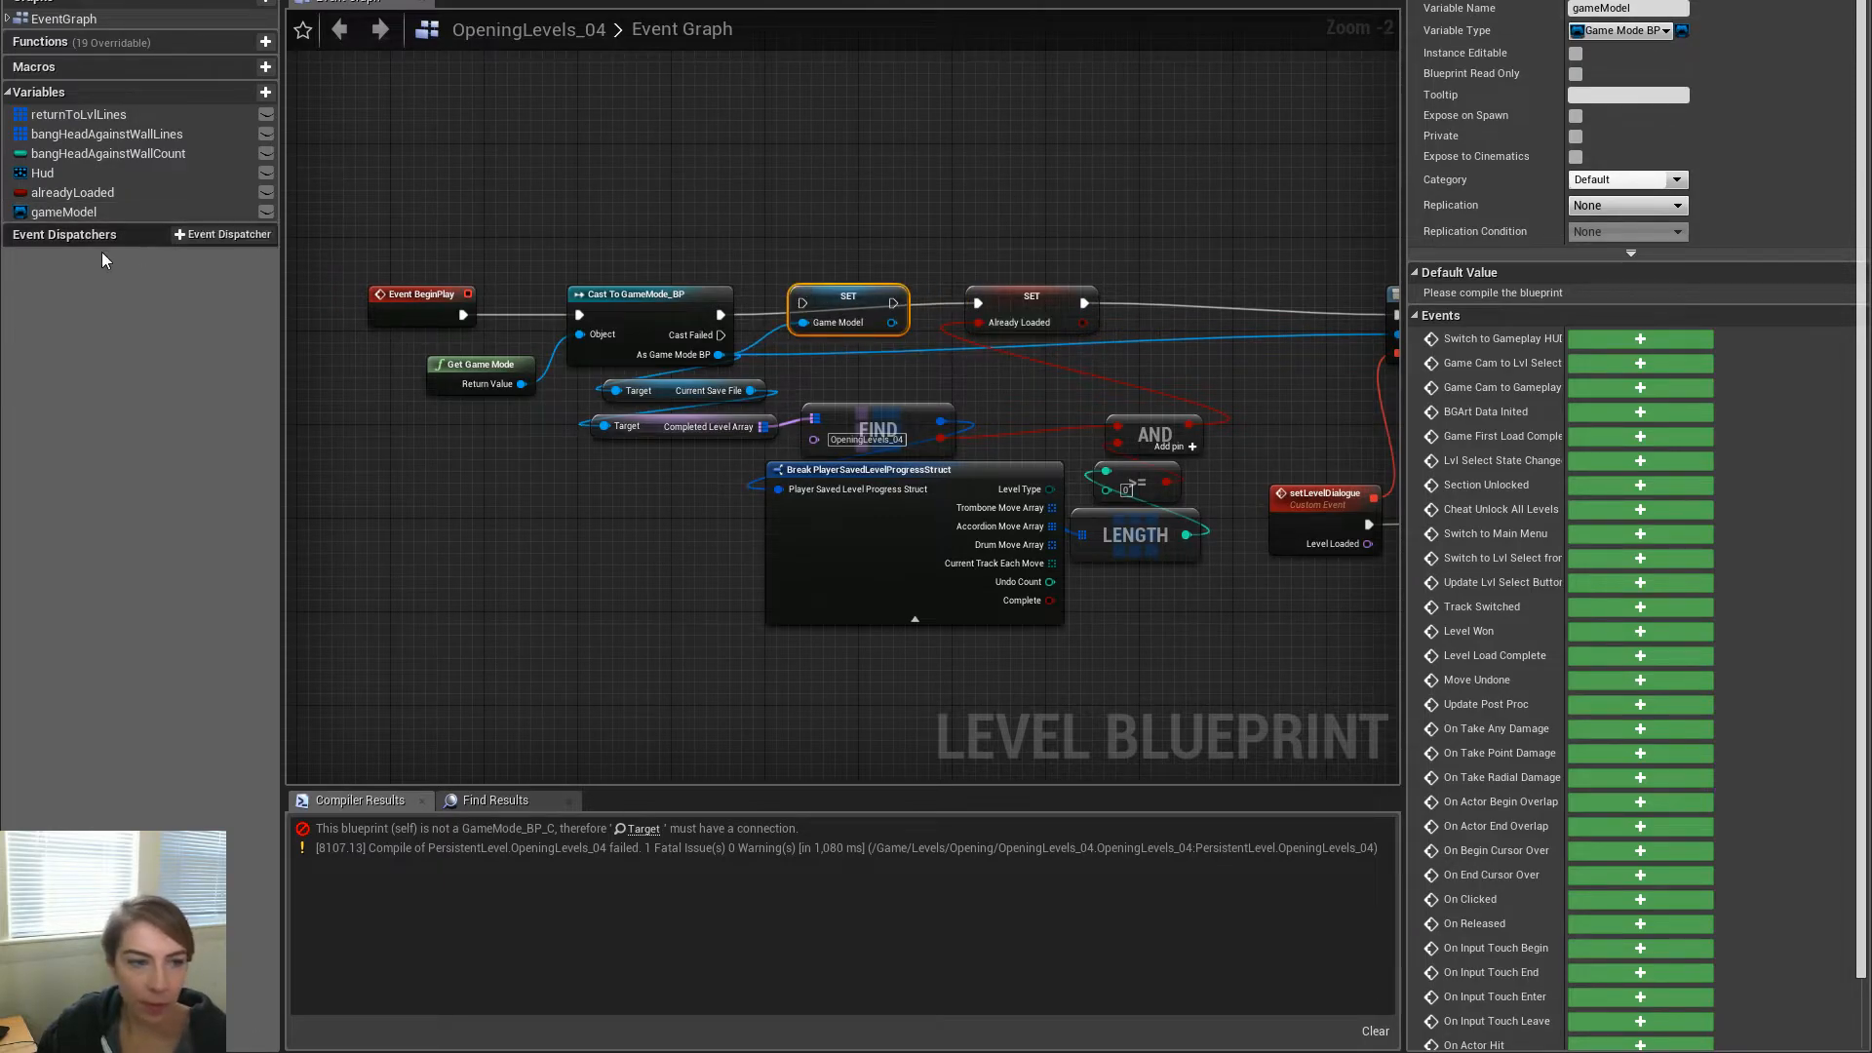
left_click(73, 212)
left_click(1661, 8)
key("BackSpace")
key("Return")
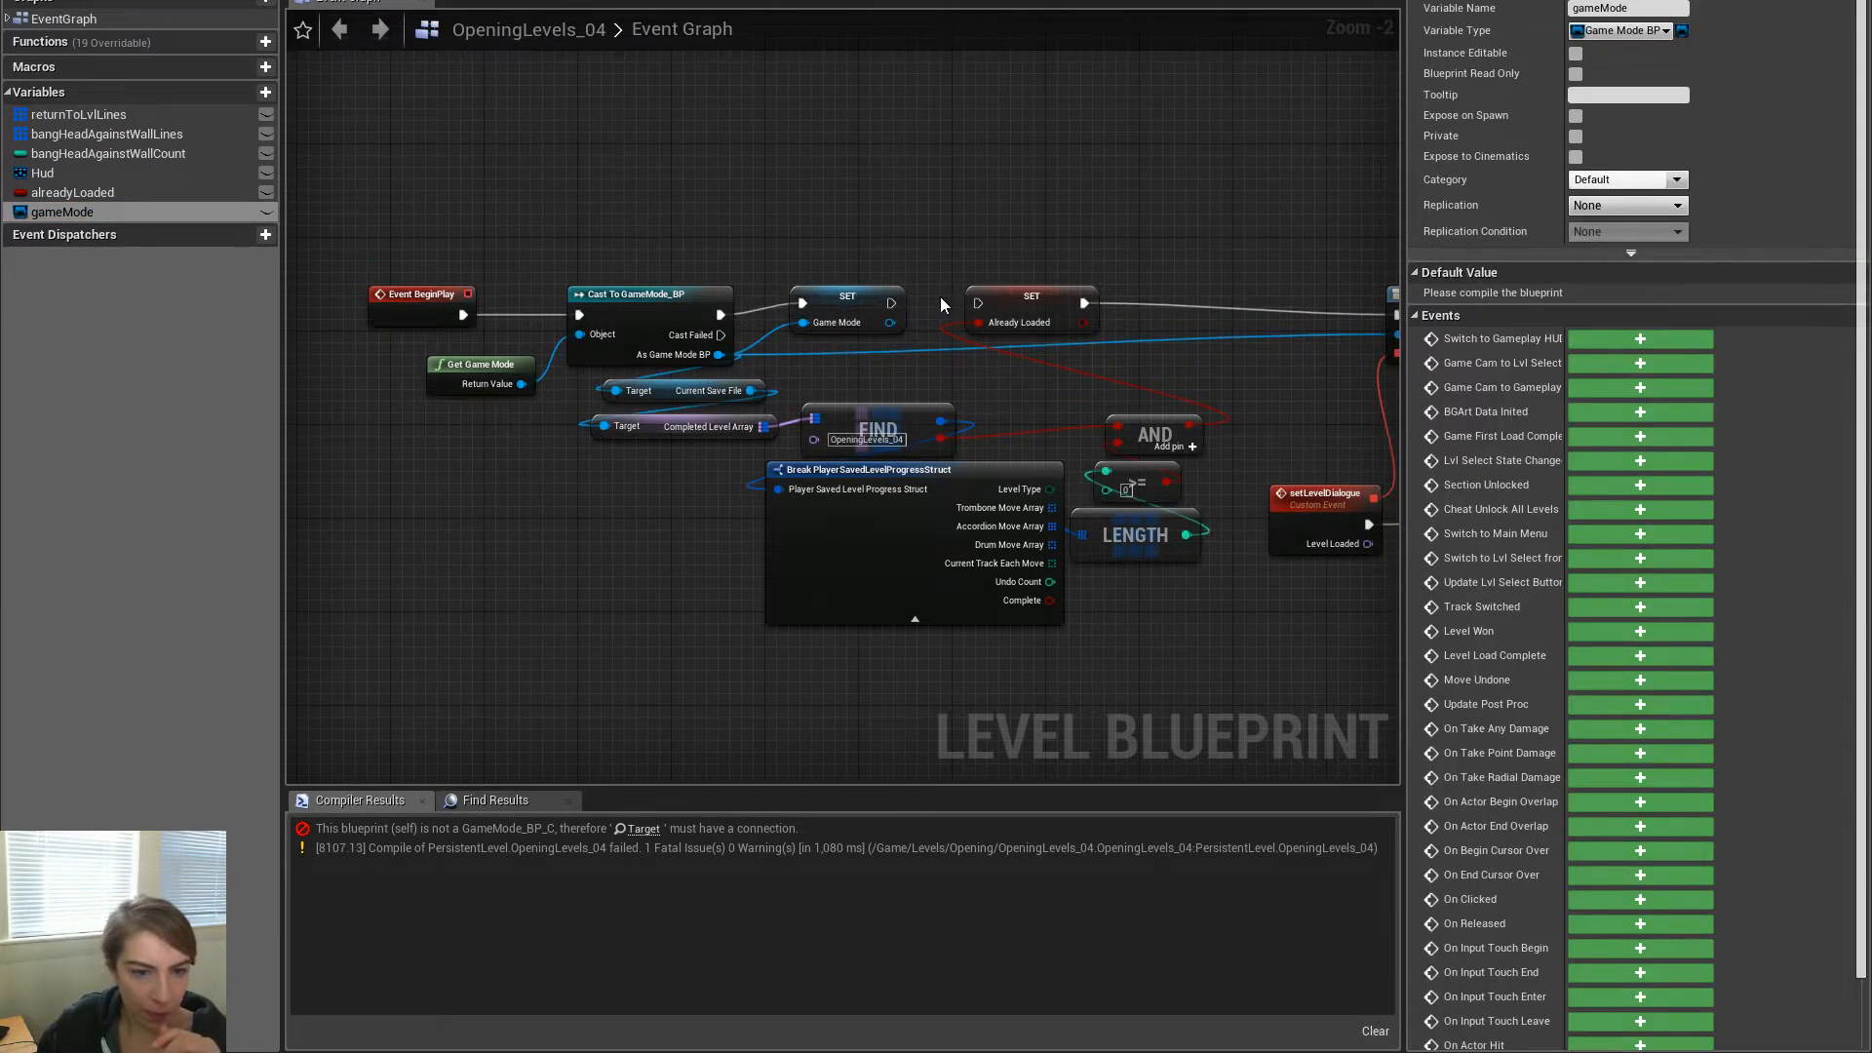
left_click_drag(891, 303, 976, 304)
Add a gameMode getter for the Target of the Update Objs Obstructing Camera node after Sequence, and place it above the Make Array
scroll(994, 434, "down", 3)
right_click_drag(1199, 321, 342, 162)
scroll(507, 439, "up", 3)
scroll(1124, 426, "down", 4)
right_click_drag(1124, 426, 394, 448)
scroll(770, 452, "up", 3)
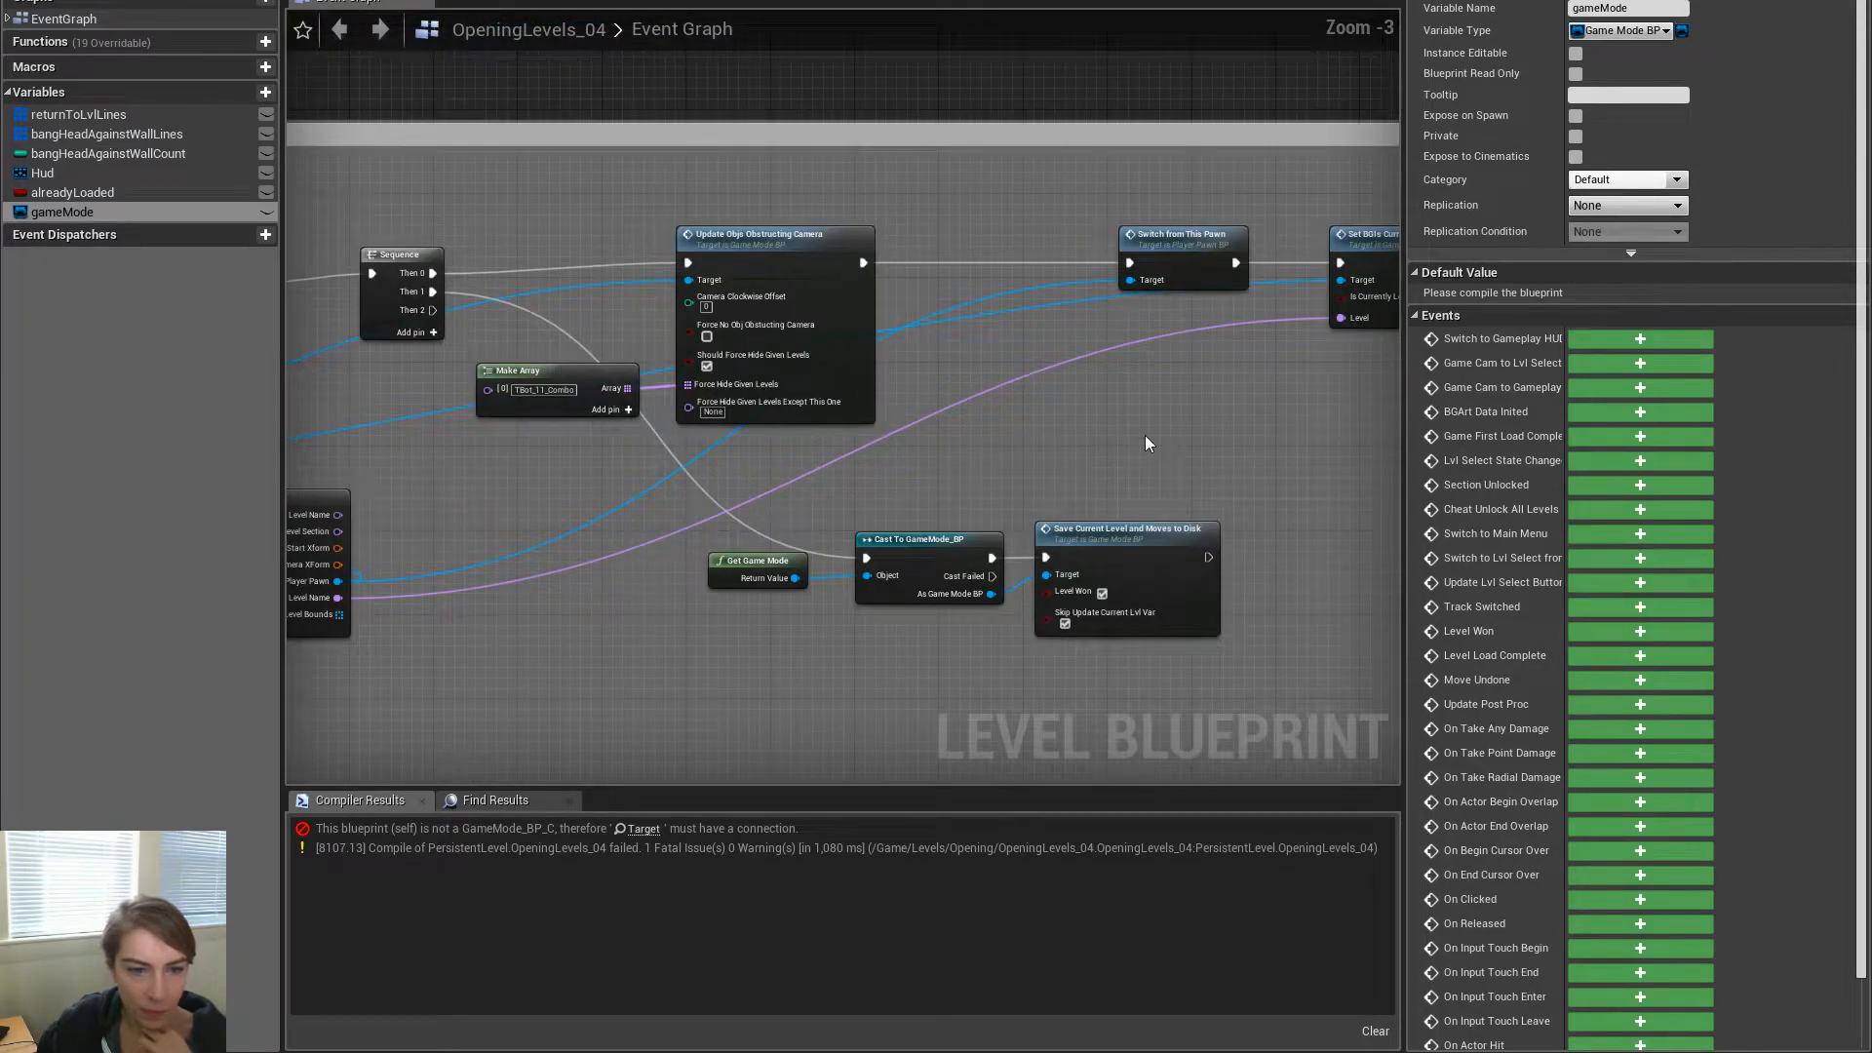
right_click_drag(631, 338, 977, 352)
left_click_drag(1210, 288, 1156, 323)
type("get game mod")
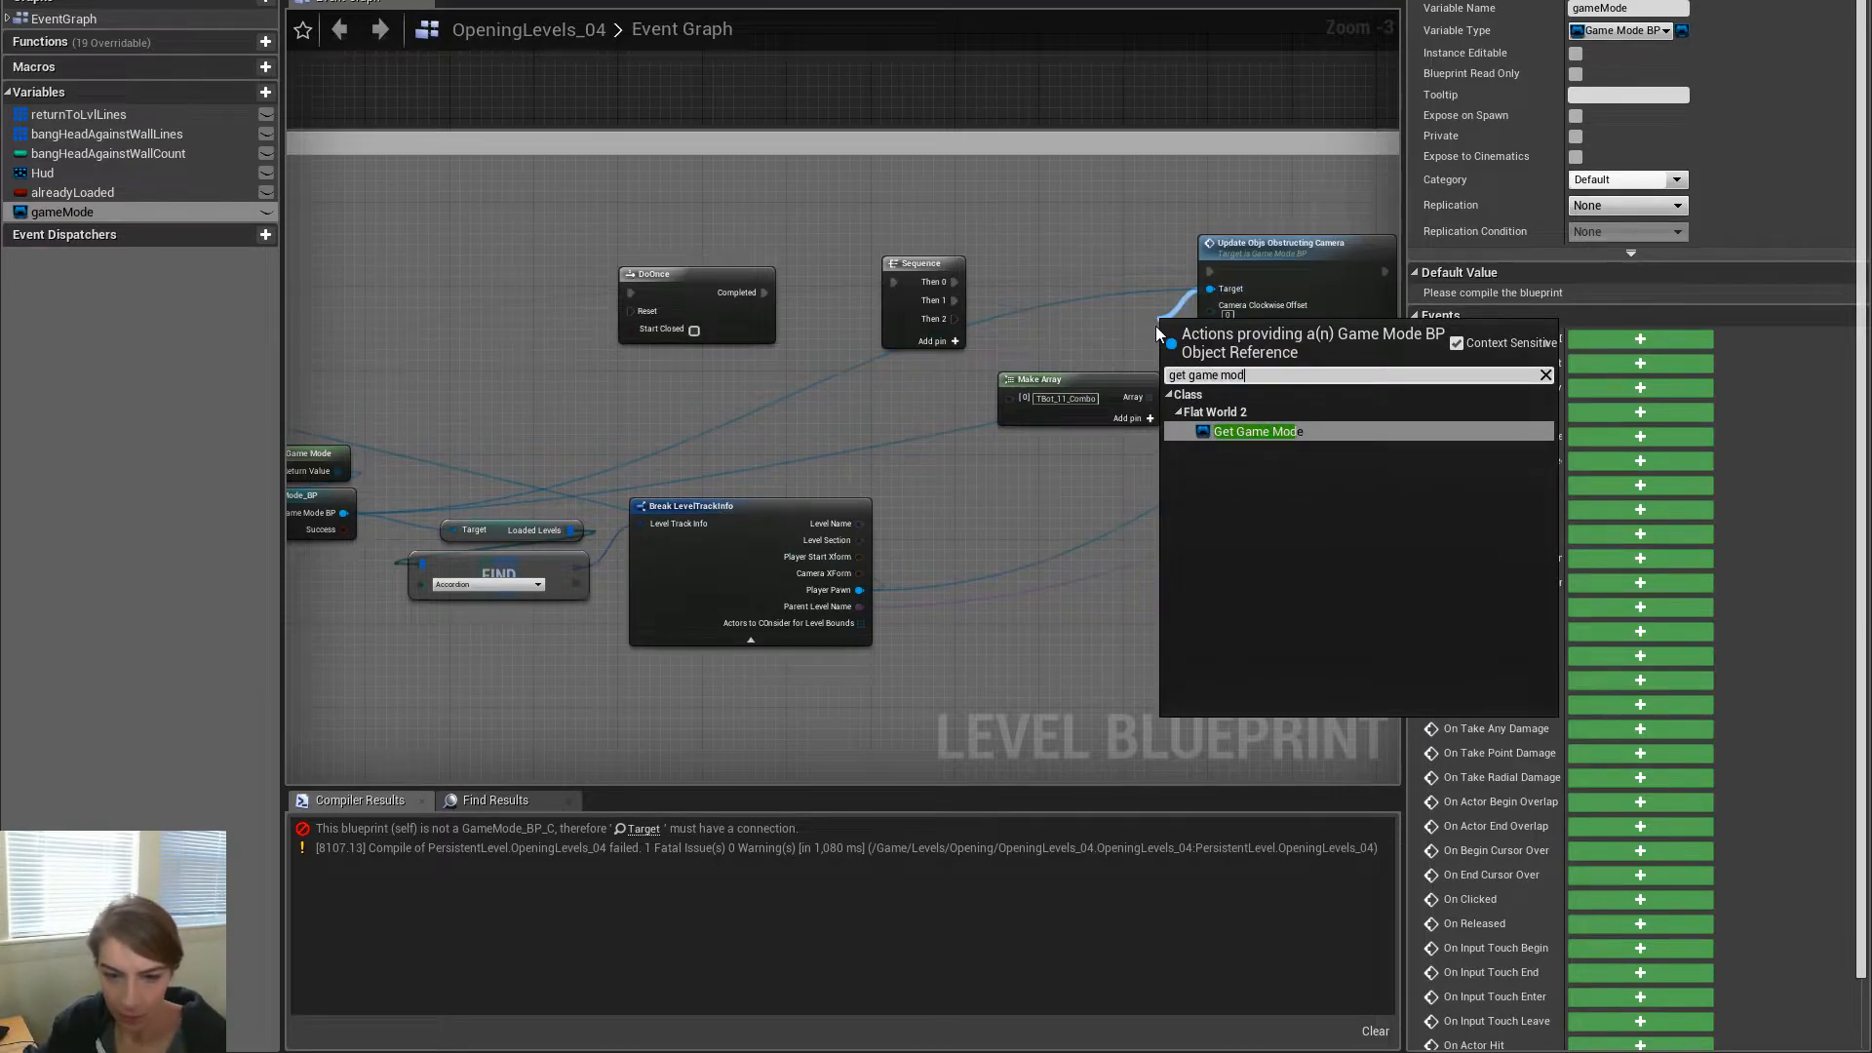
key("Return")
left_click_drag(1181, 320, 1075, 329)
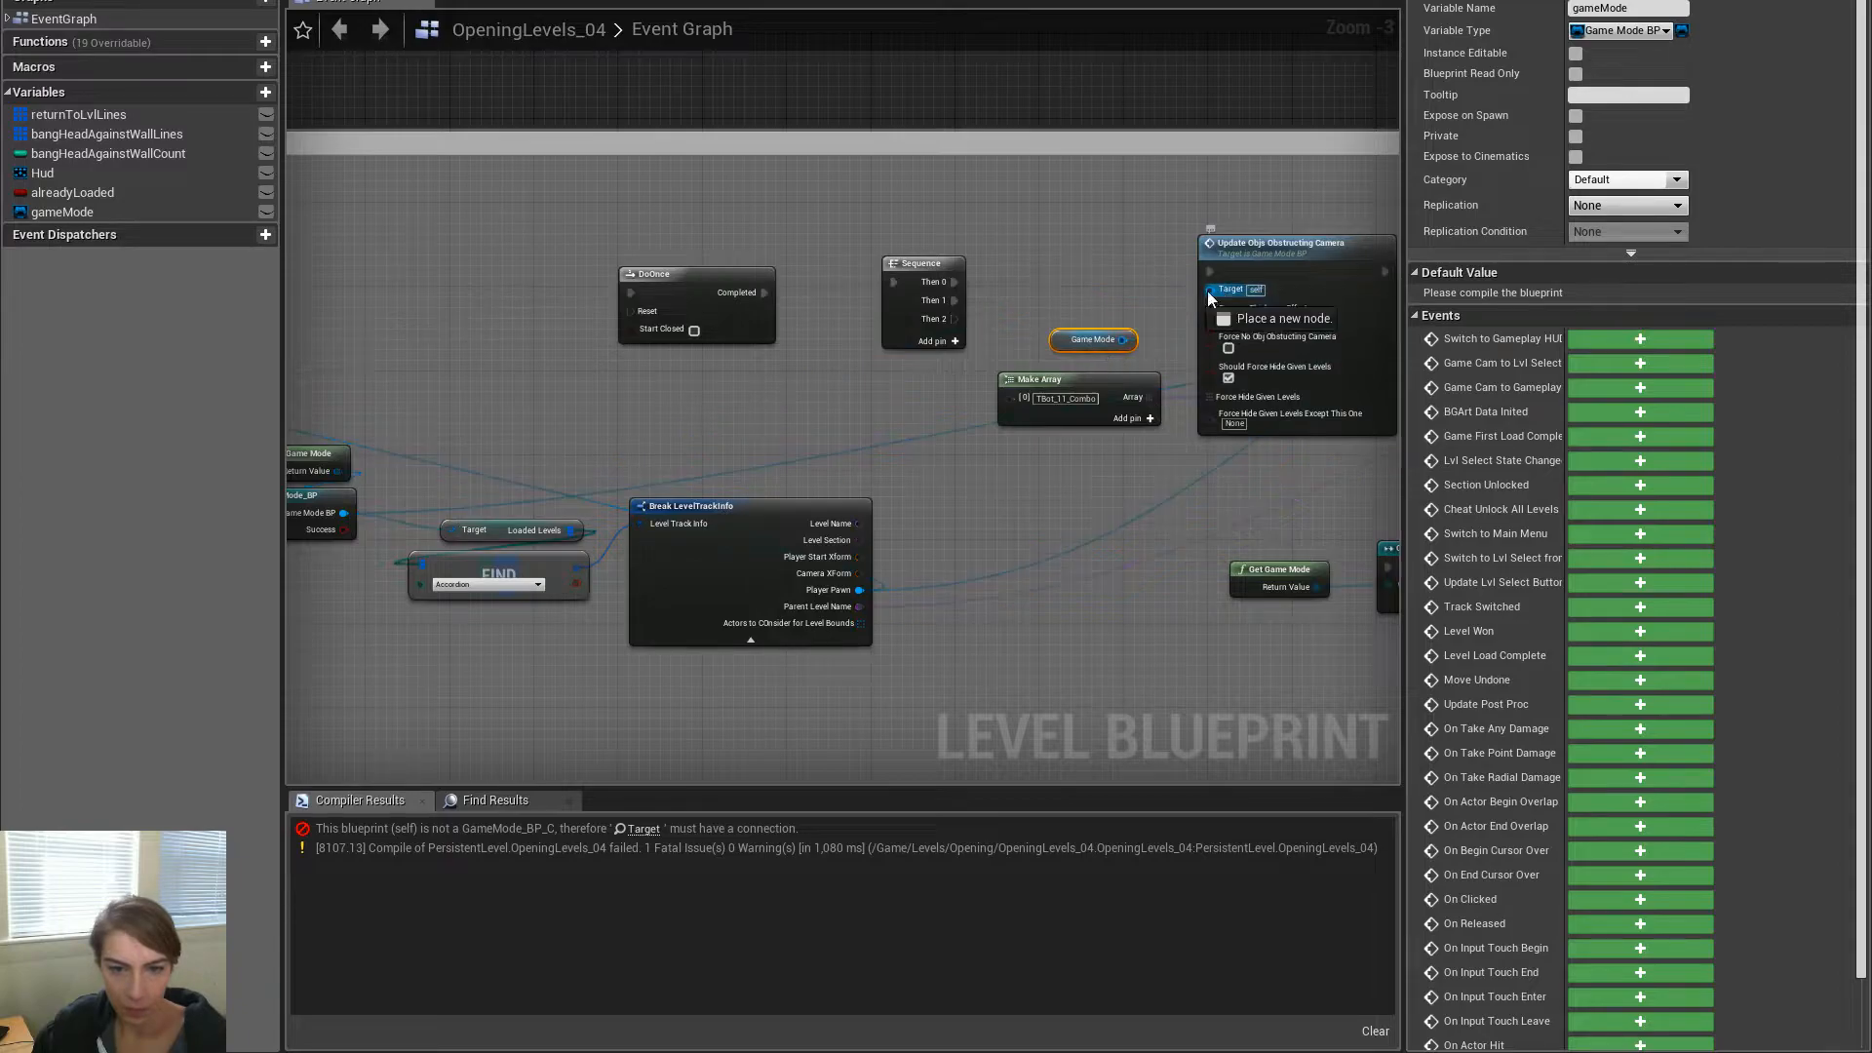
Feed the Target of the Freeze chain's Update Objs Obstructing Camera node from a gameMode getter and arrange it with the Make Array
scroll(1237, 454, "down", 3)
right_click_drag(1215, 528, 302, 385)
scroll(748, 477, "up", 4)
right_click_drag(1200, 390, 1069, 428)
left_click_drag(1083, 248, 991, 279)
type("game mode")
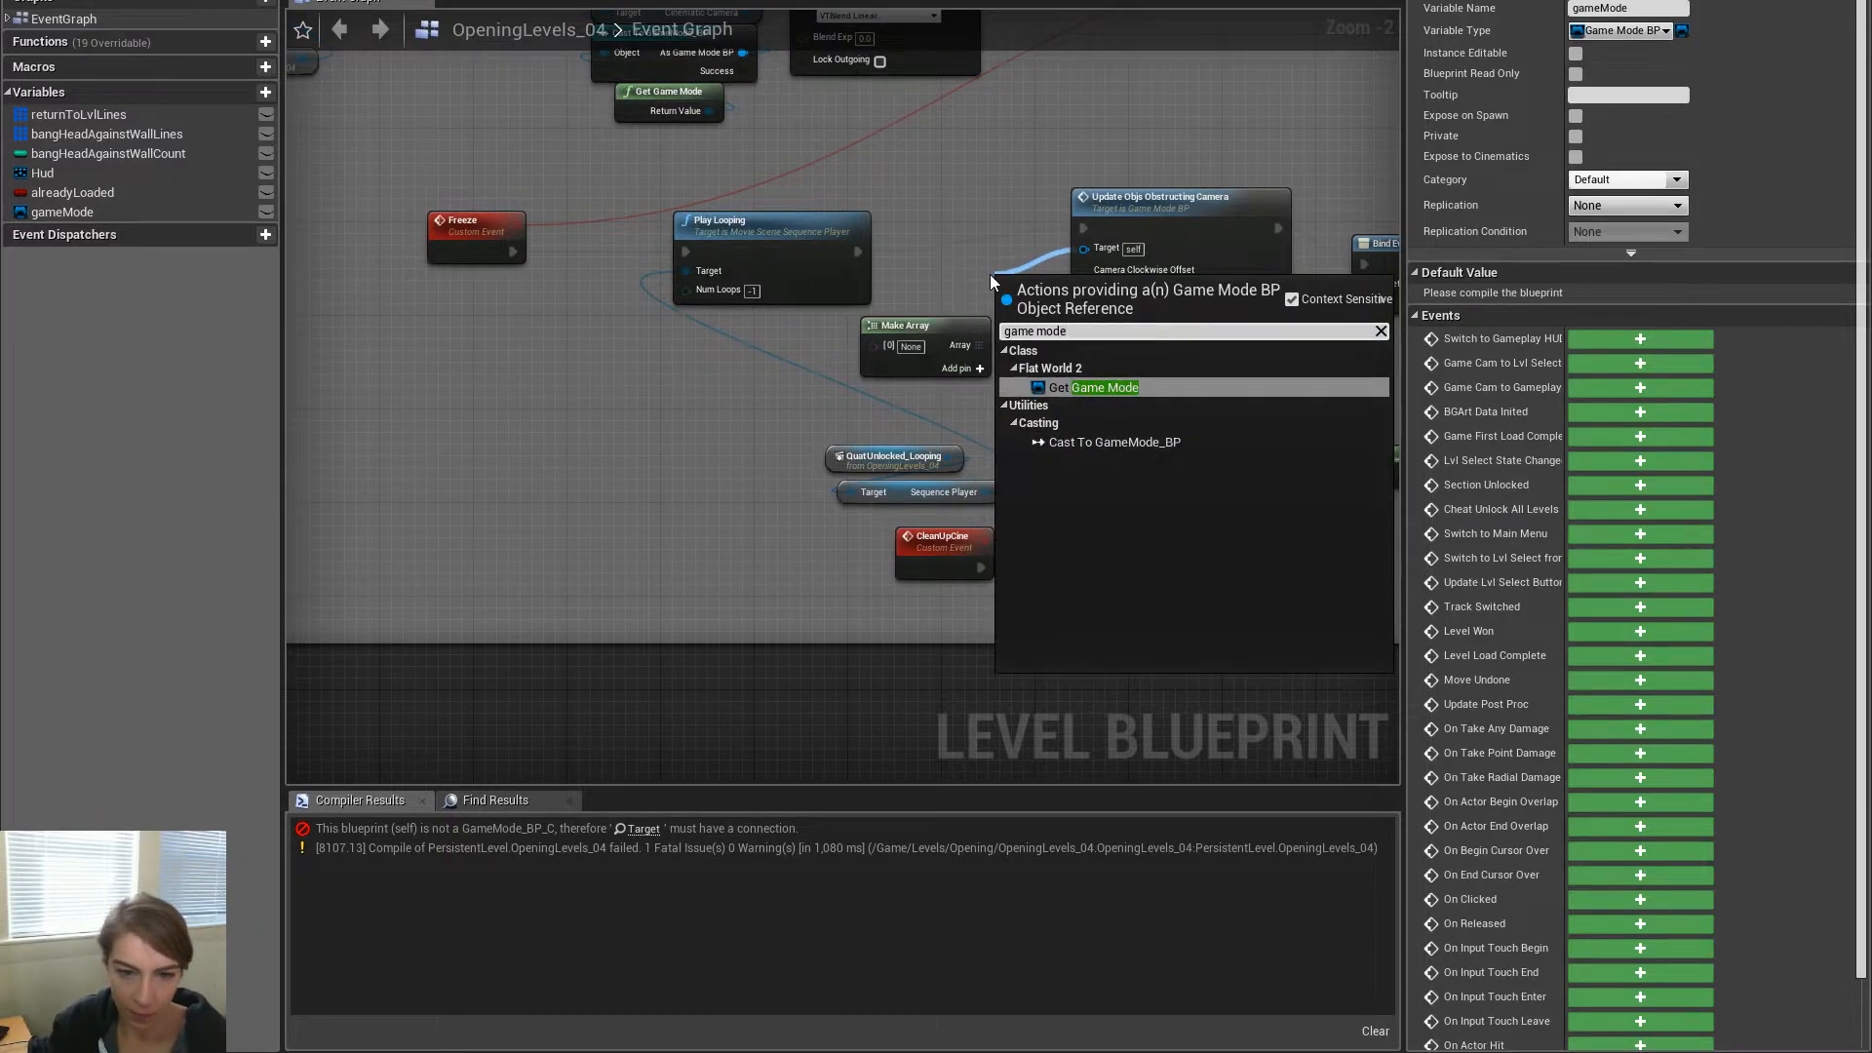
left_click(1083, 389)
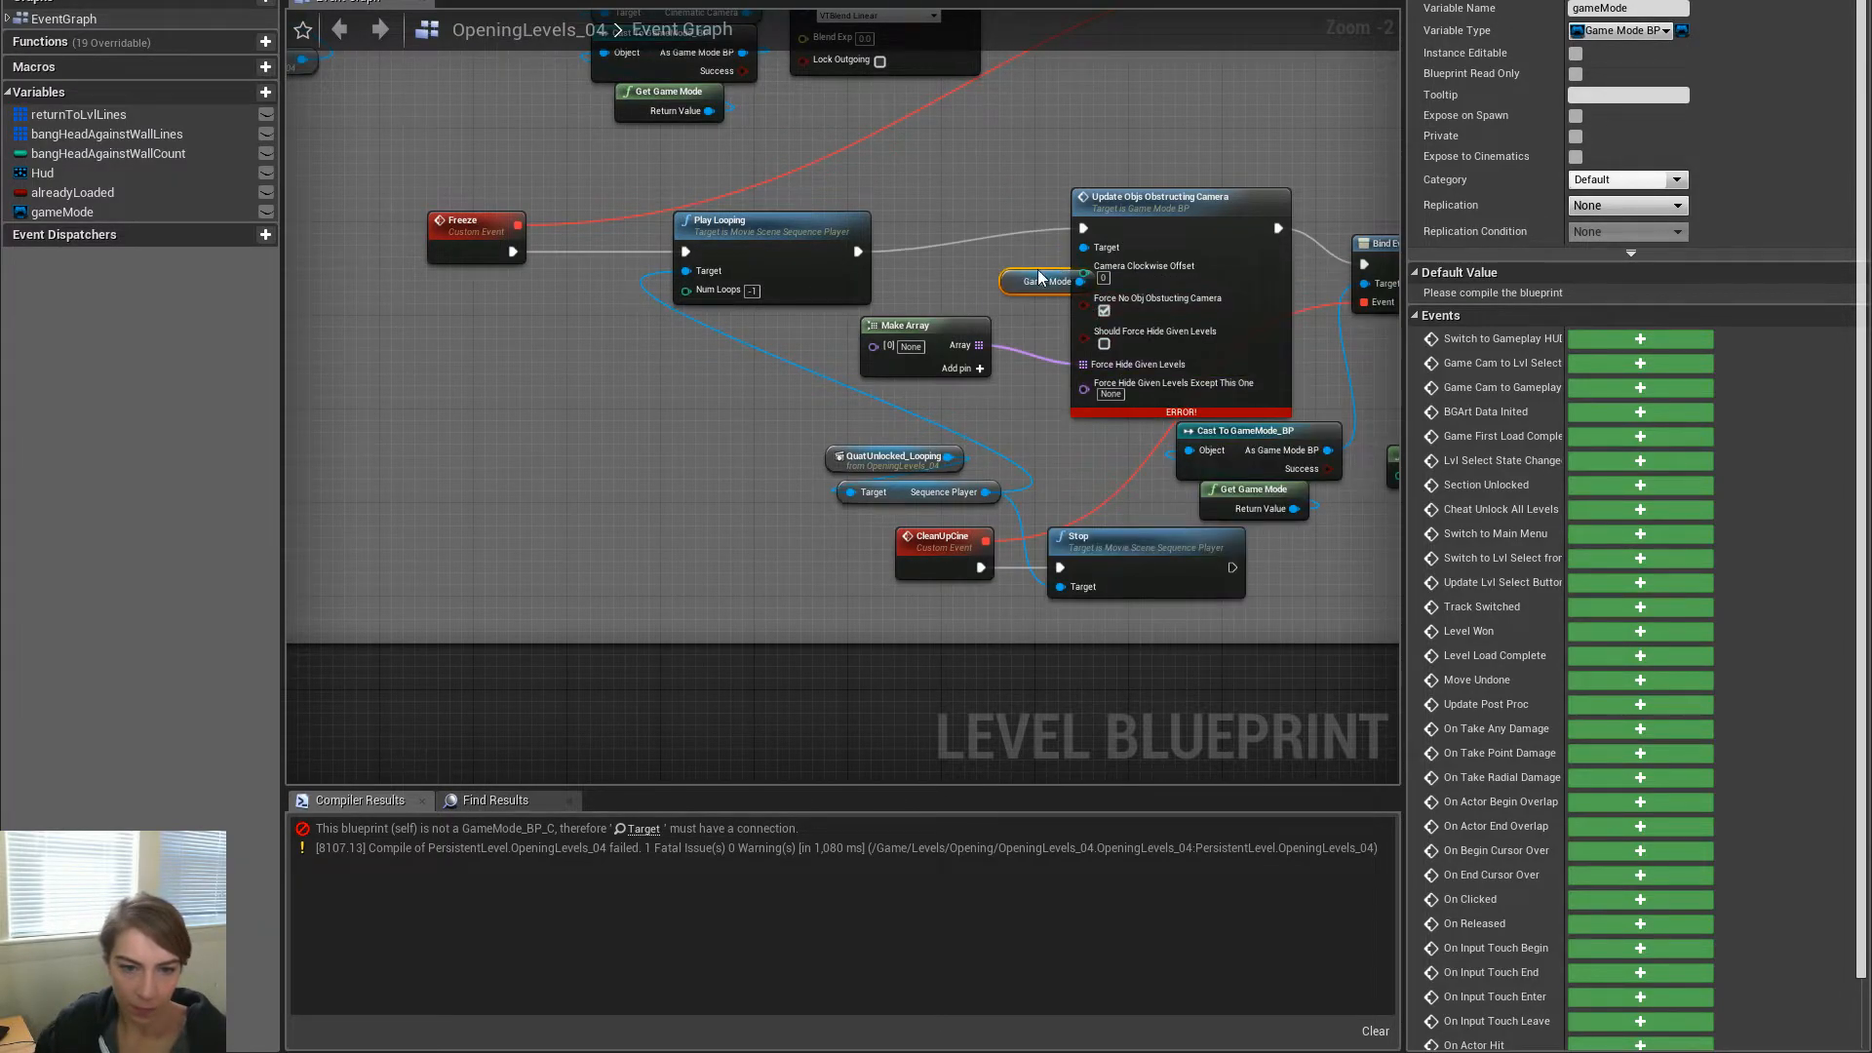
left_click_drag(1030, 280, 956, 340)
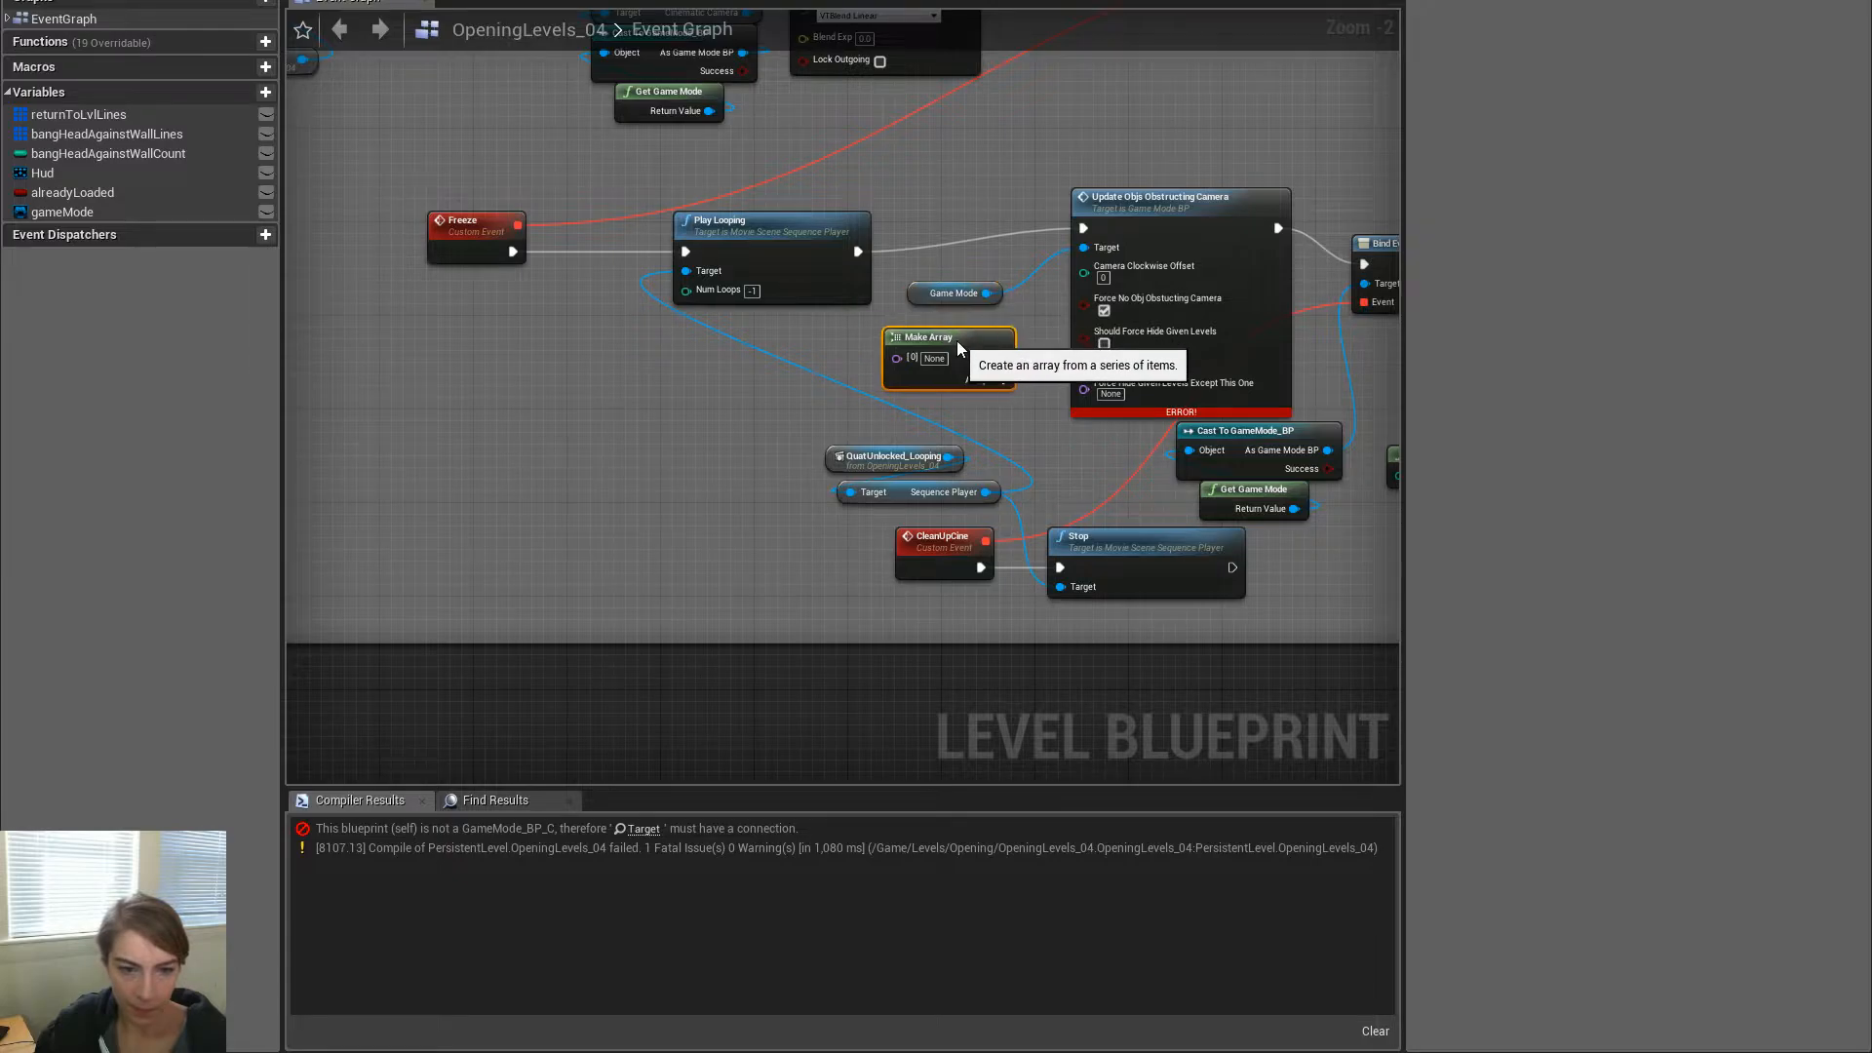
Move the QuatUnlocked_Looping reference and its Sequence Player getter below the Freeze event, and compile and save the OpeningLevels_04 blueprint
left_click_drag(1008, 509, 537, 432)
left_click(853, 479)
key("F7")
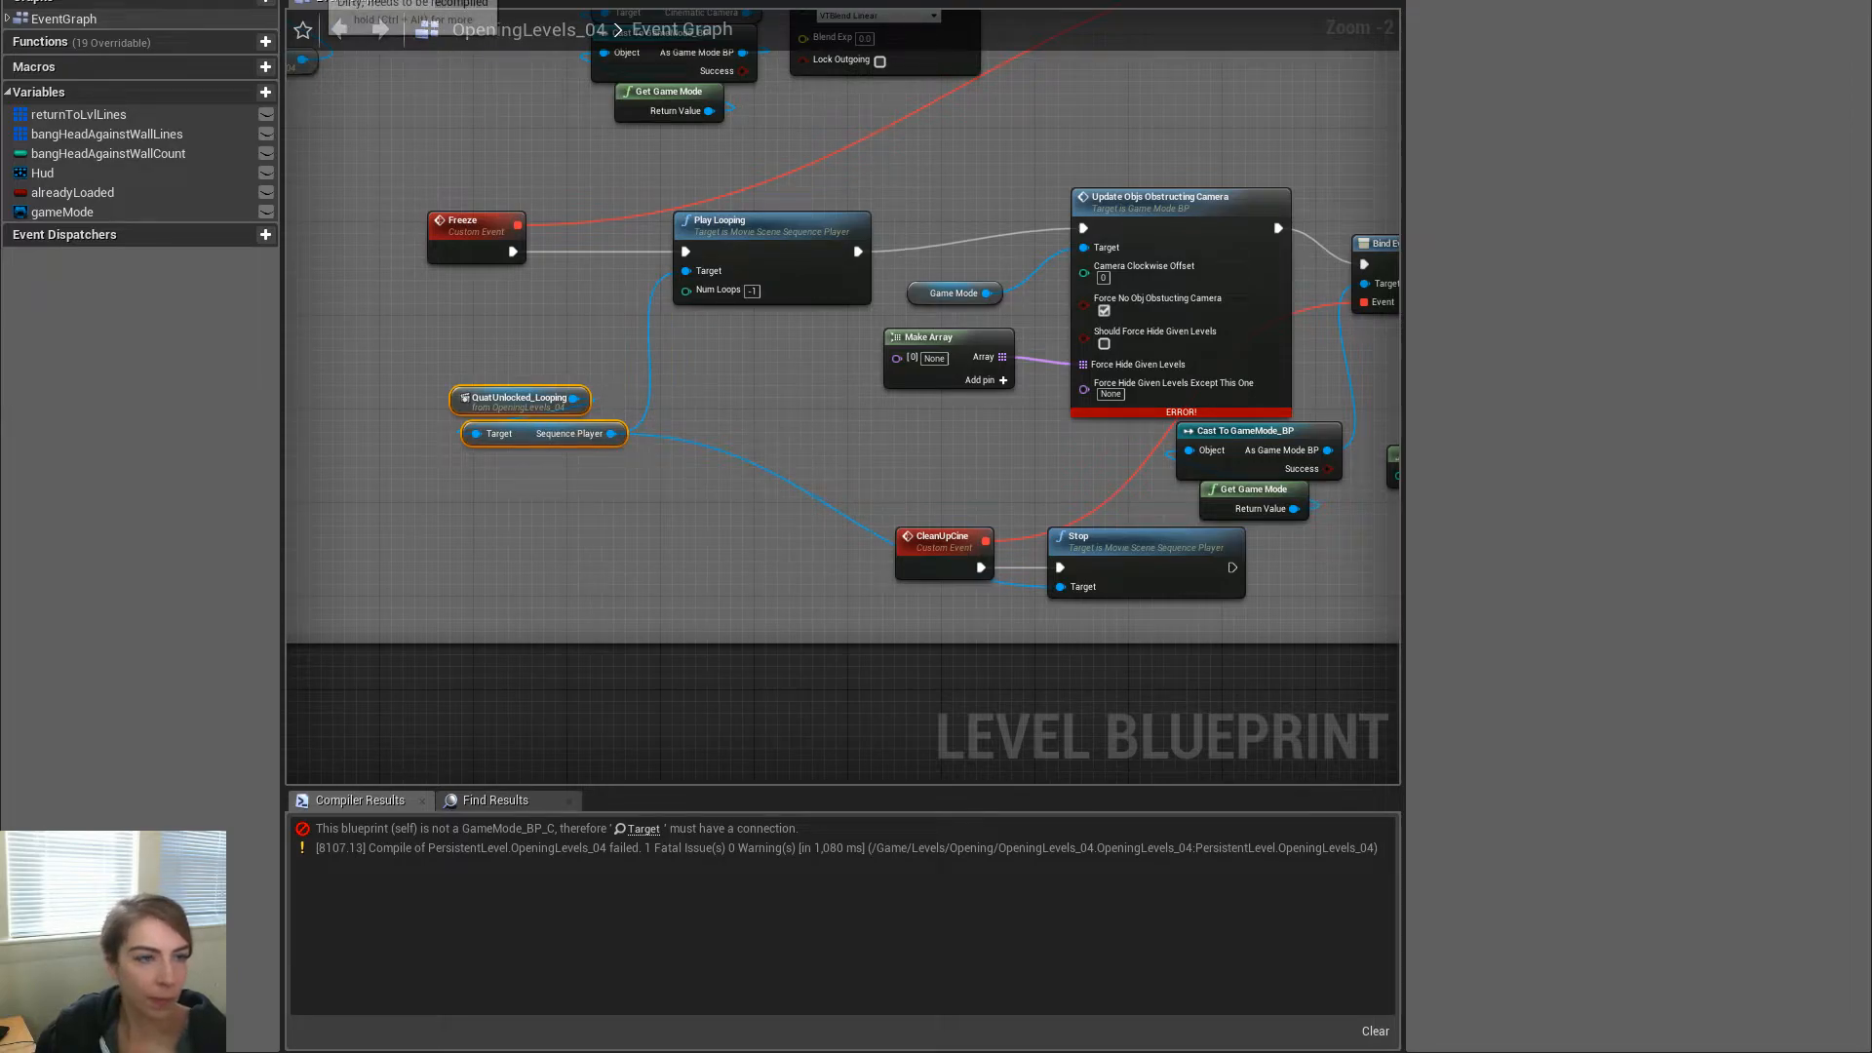
key("ctrl+s")
left_click(1069, 657)
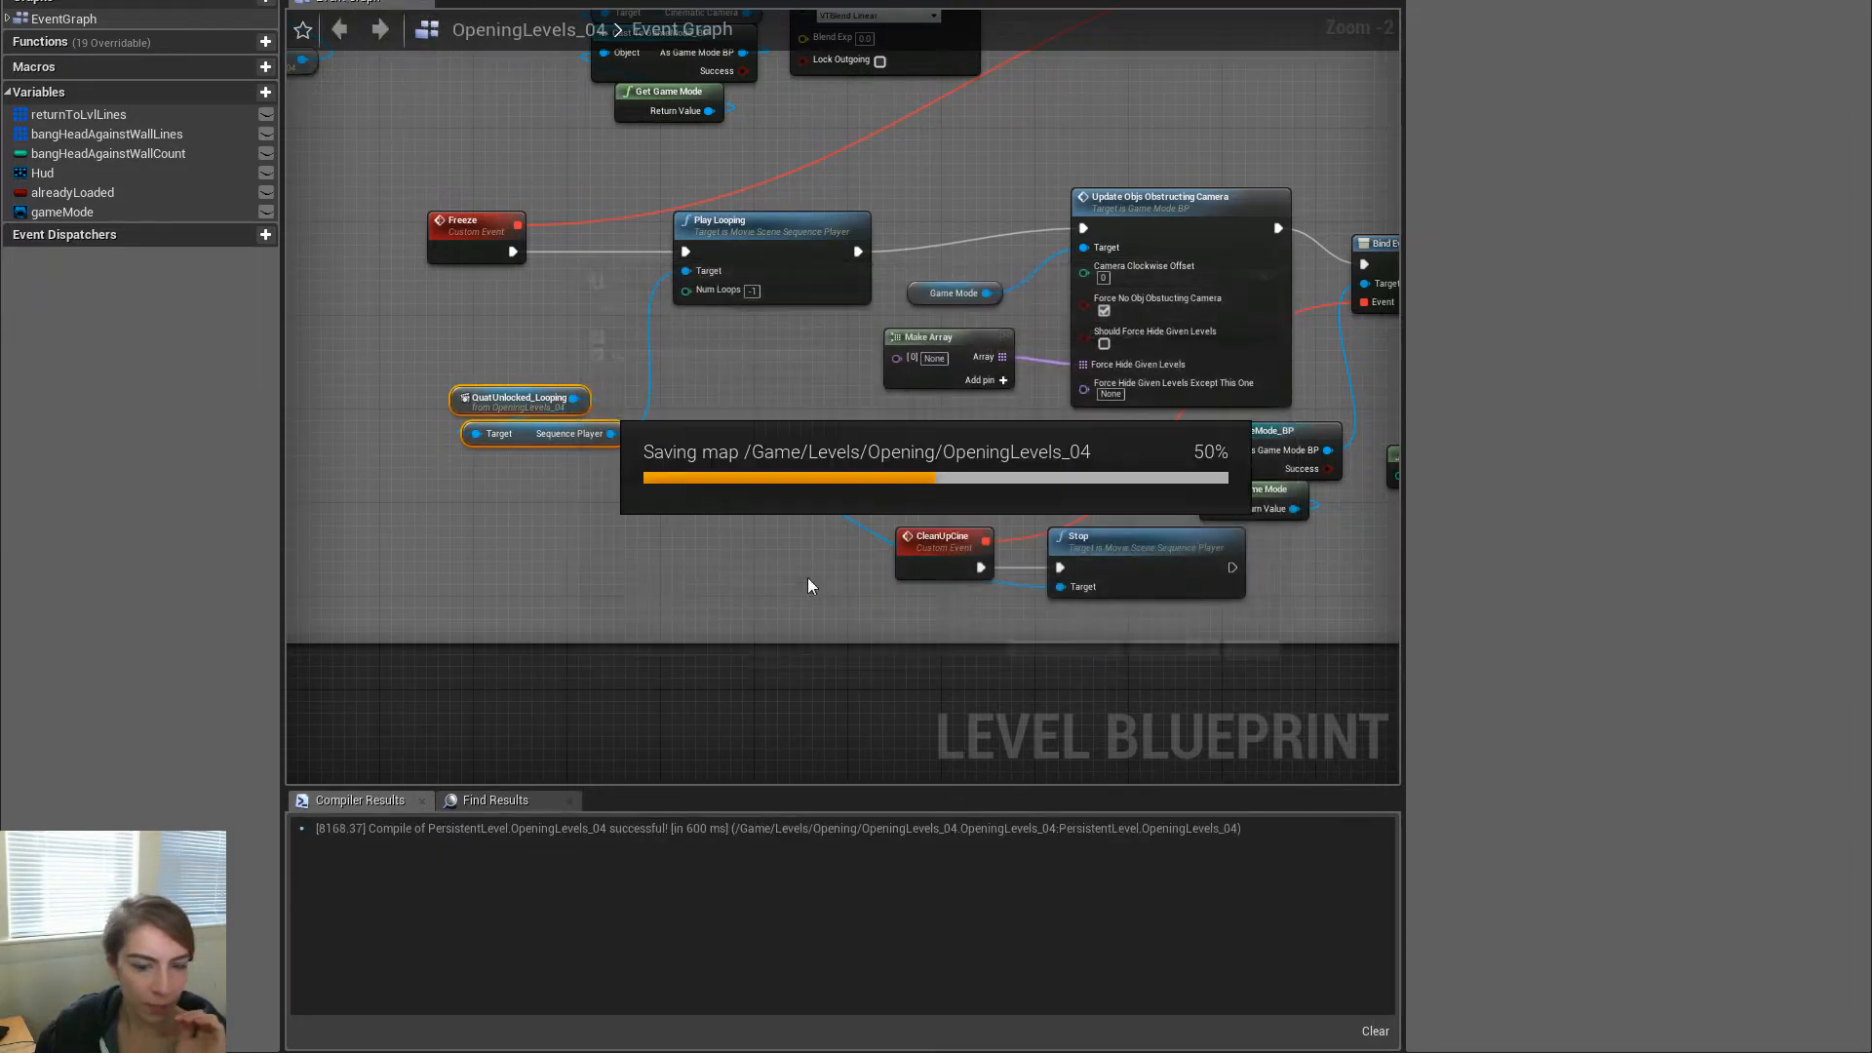
Check the actor tags of the blocks and grid props around the cinematic's platform in the level viewport
left_click(664, 692)
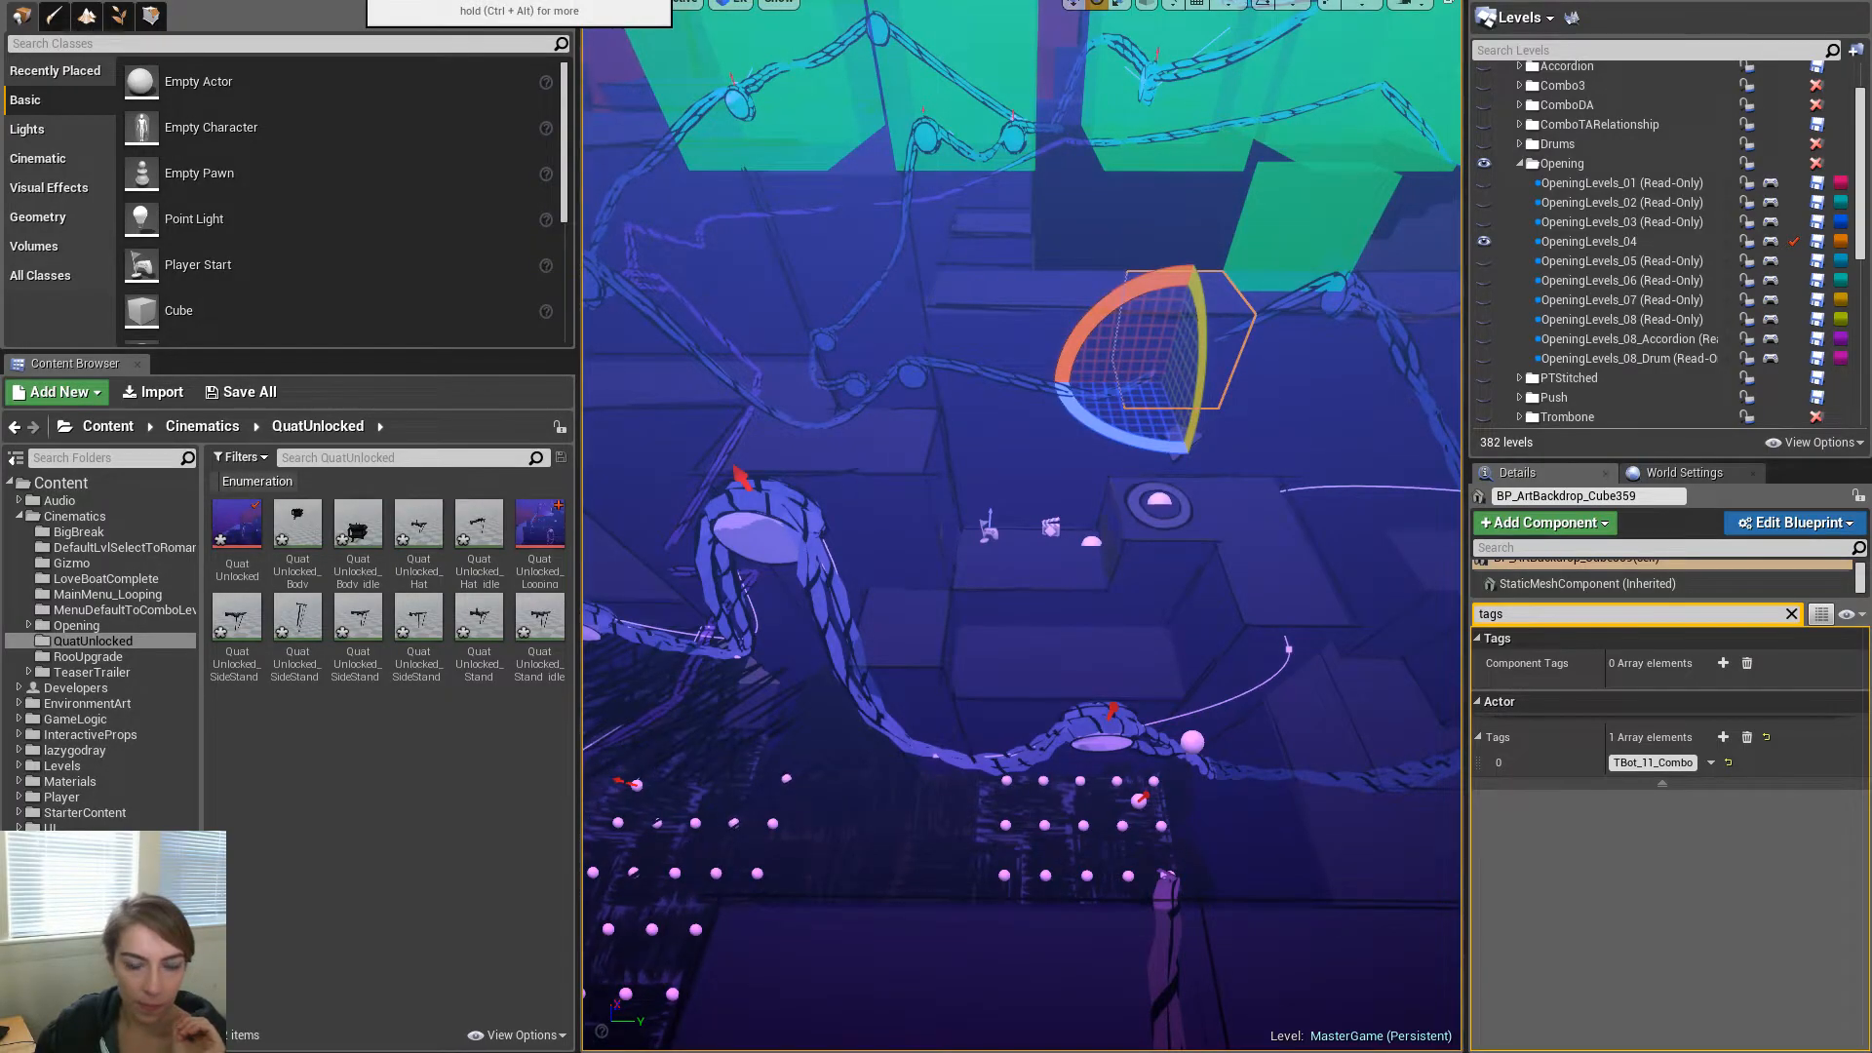
left_click(1209, 566)
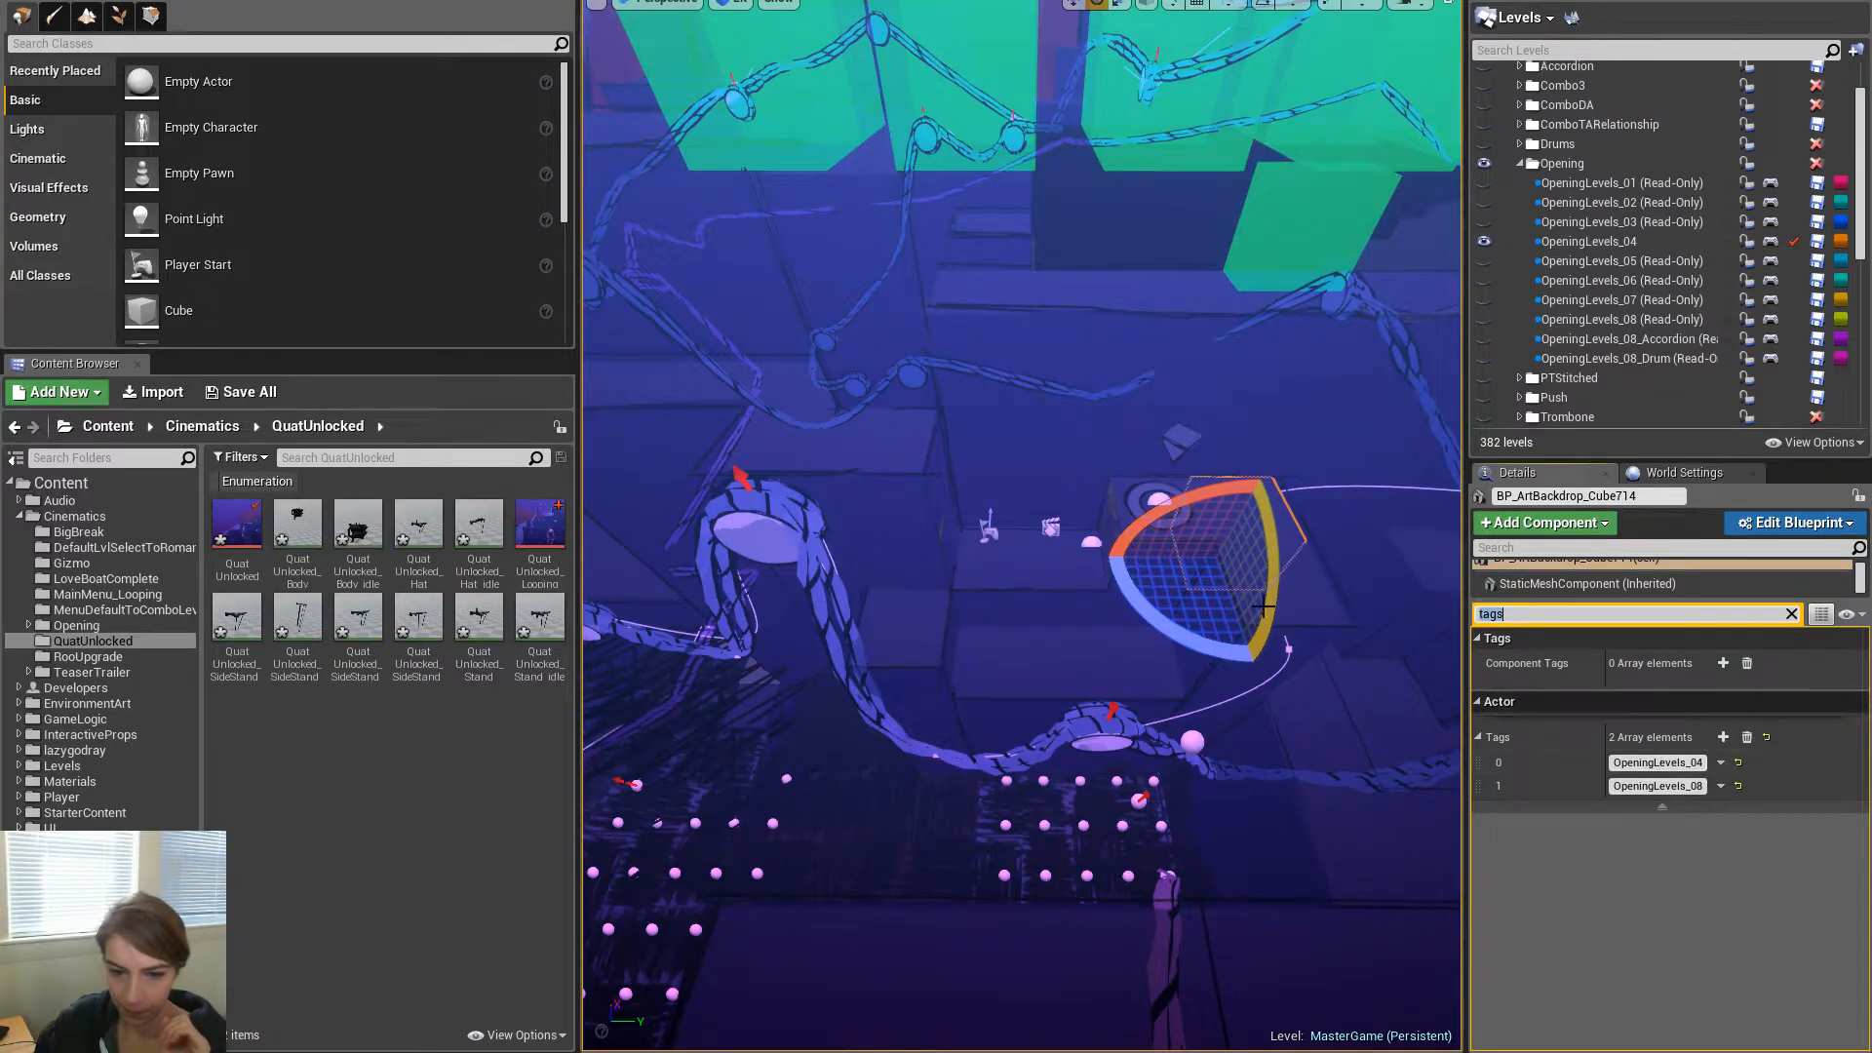
left_click(1058, 569)
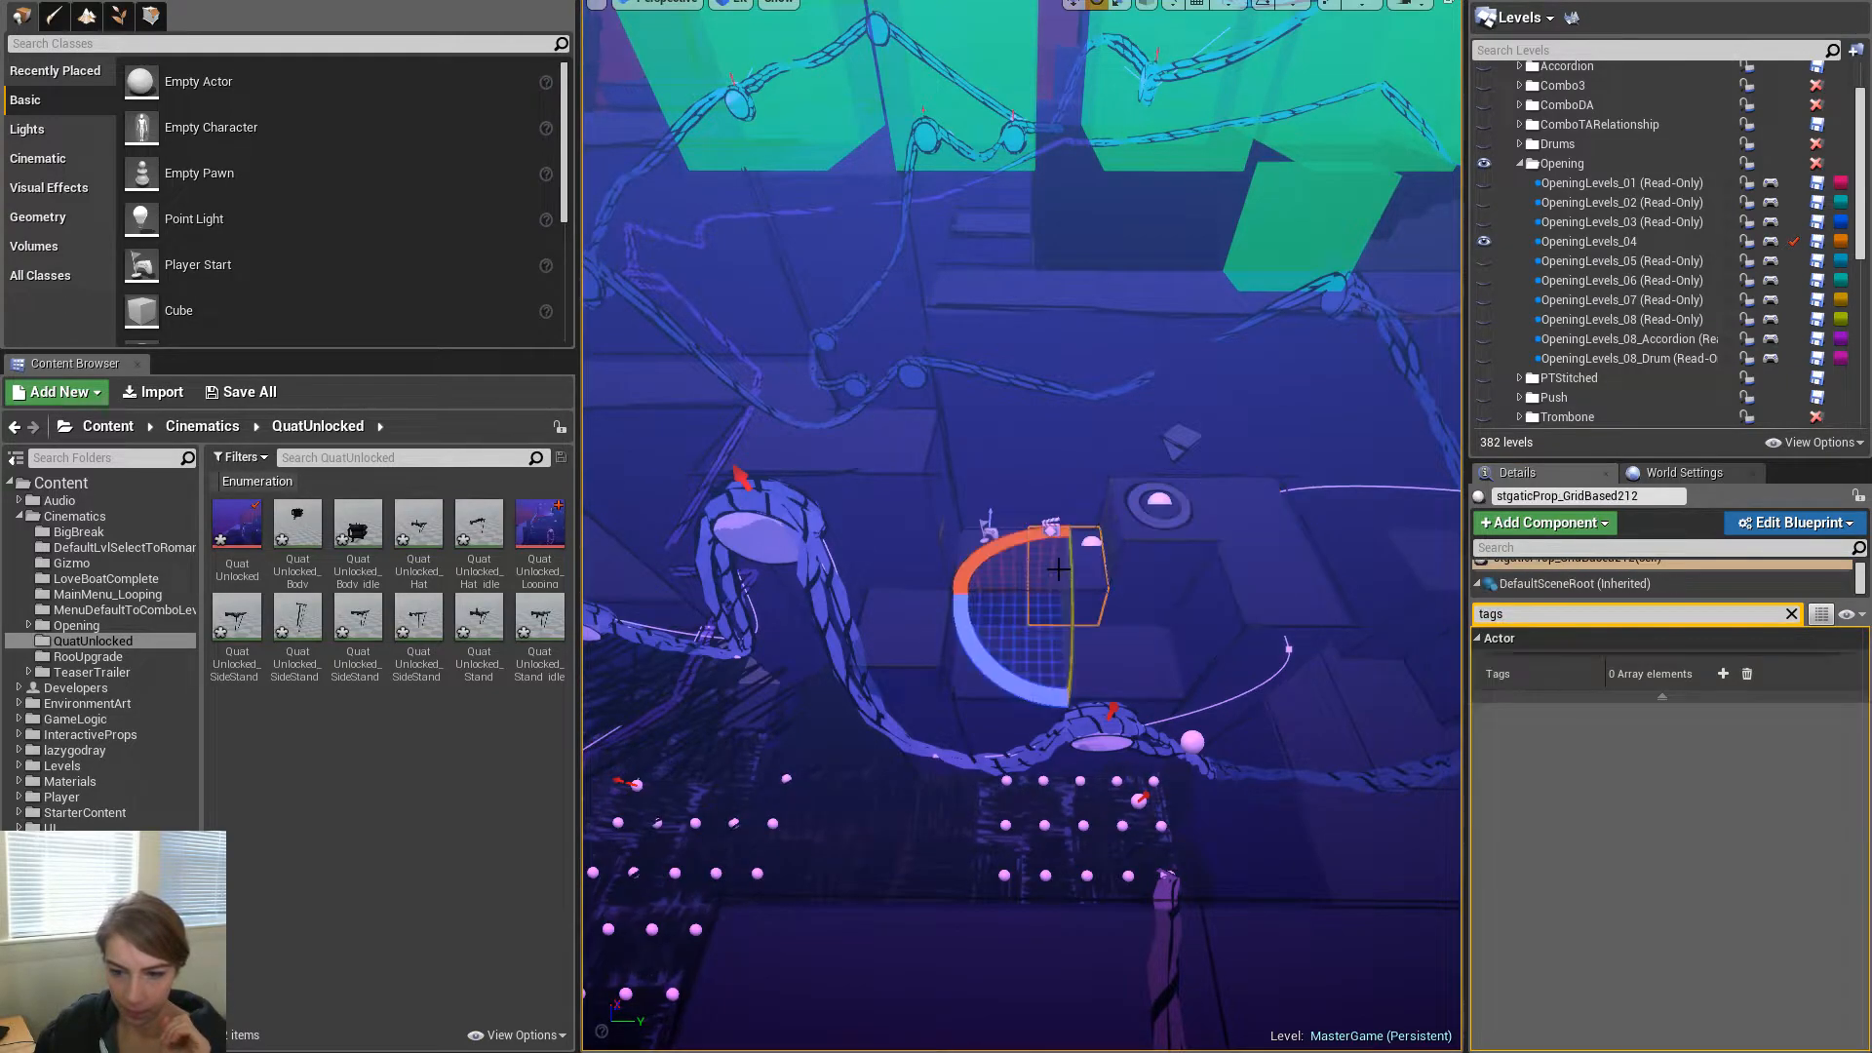
left_click(1144, 659)
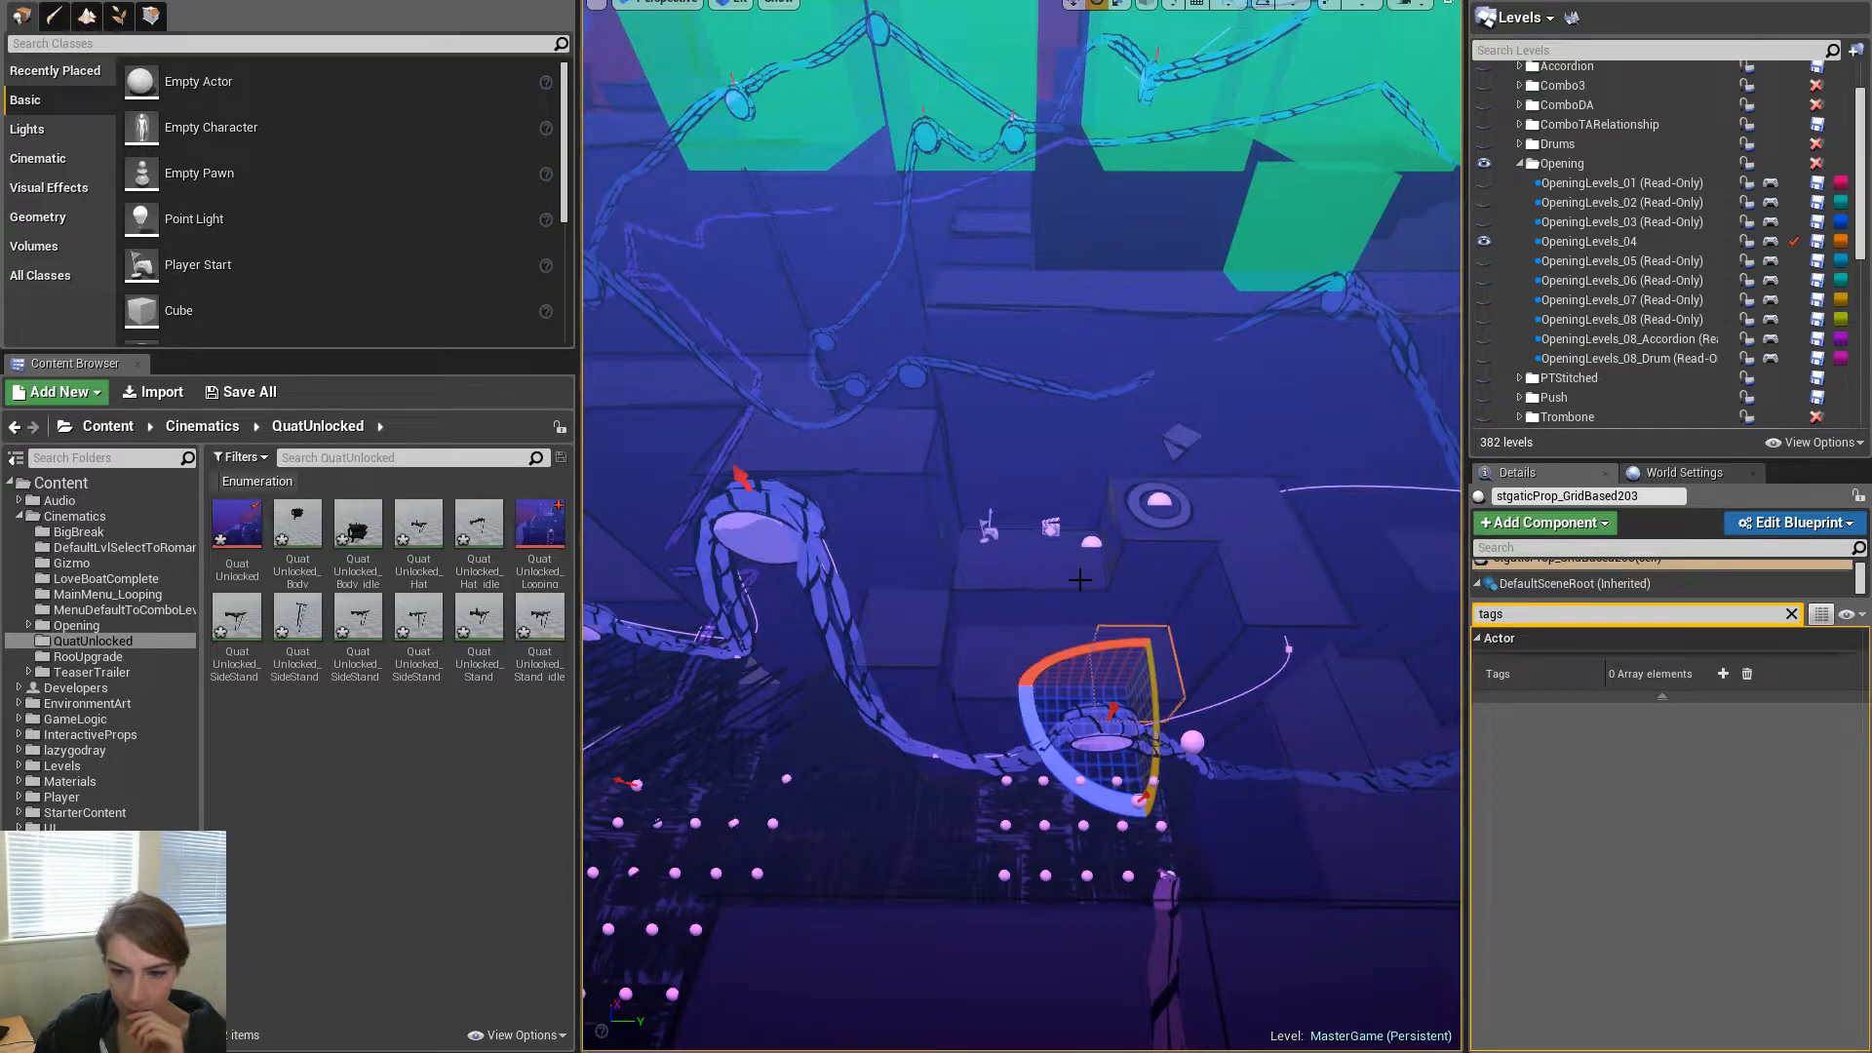
Hide the OpeningLevels_04 level and inspect the tags of the backdrop cubes that its props covered
left_click(1483, 241)
left_click(1050, 567)
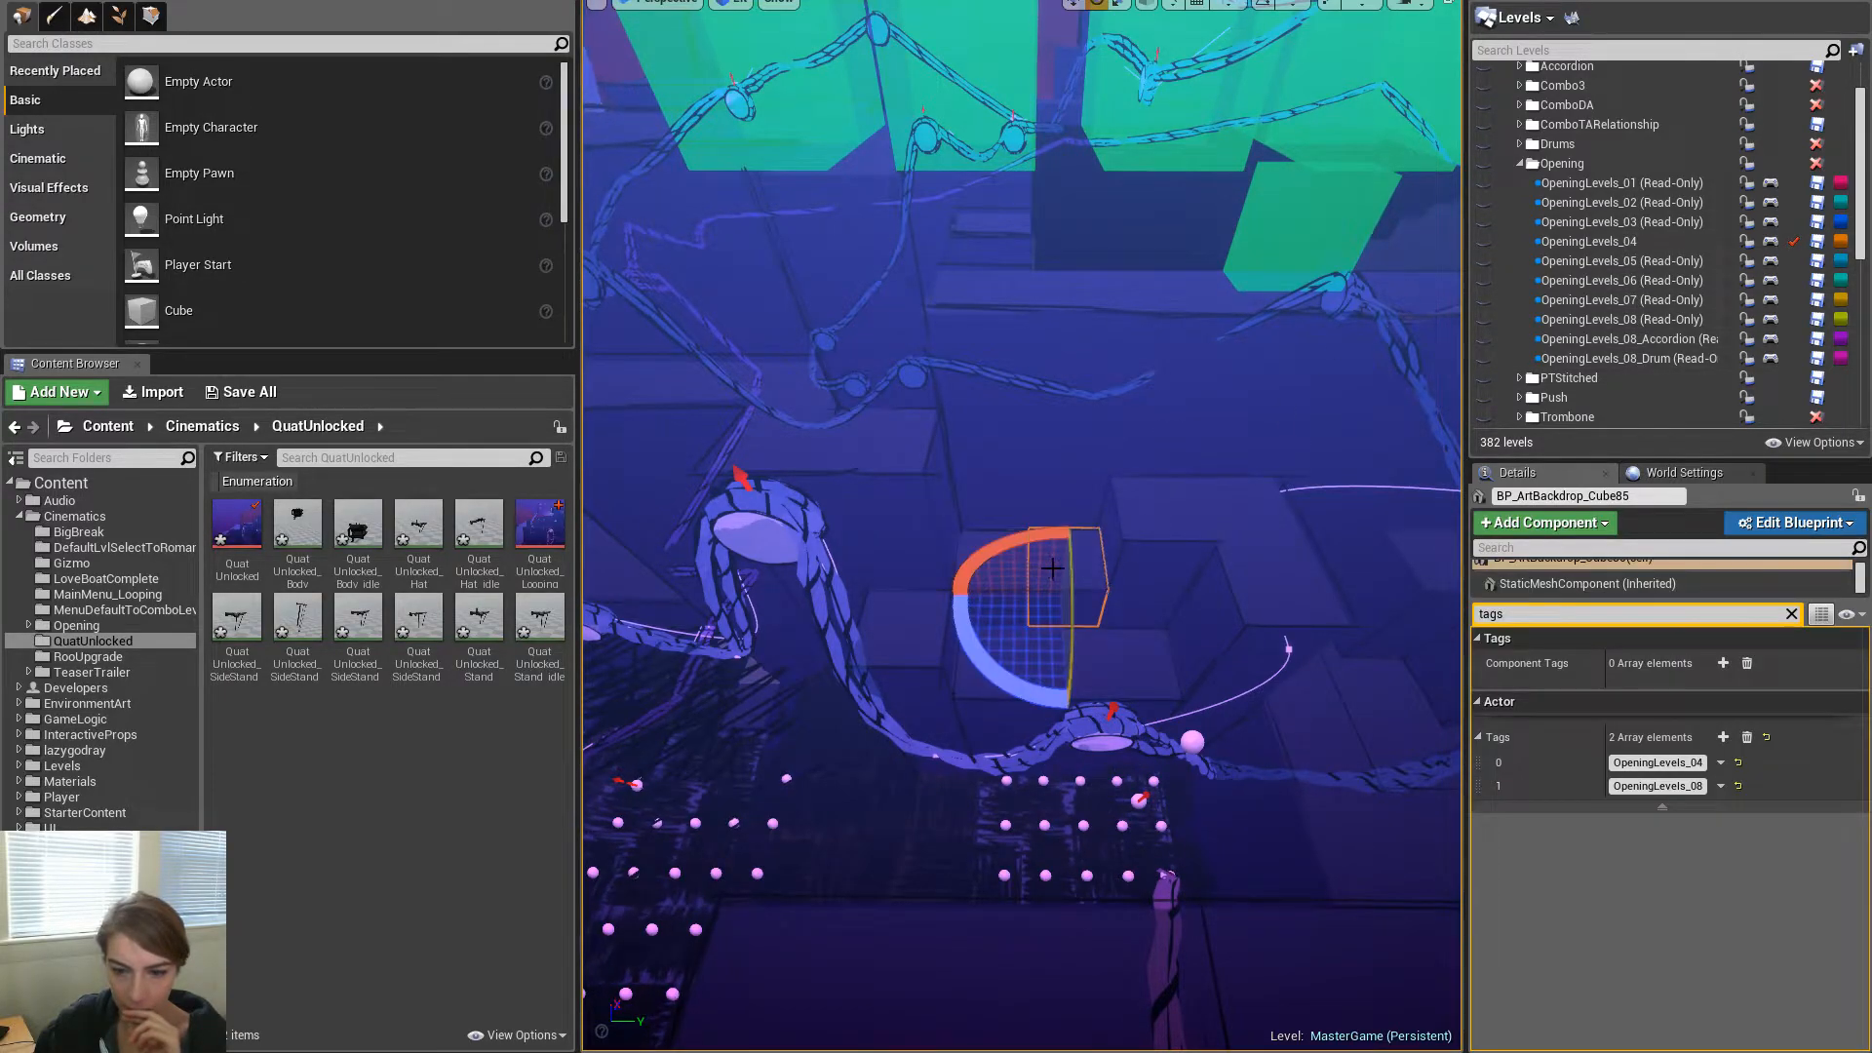
left_click(1130, 655)
left_click(1154, 526)
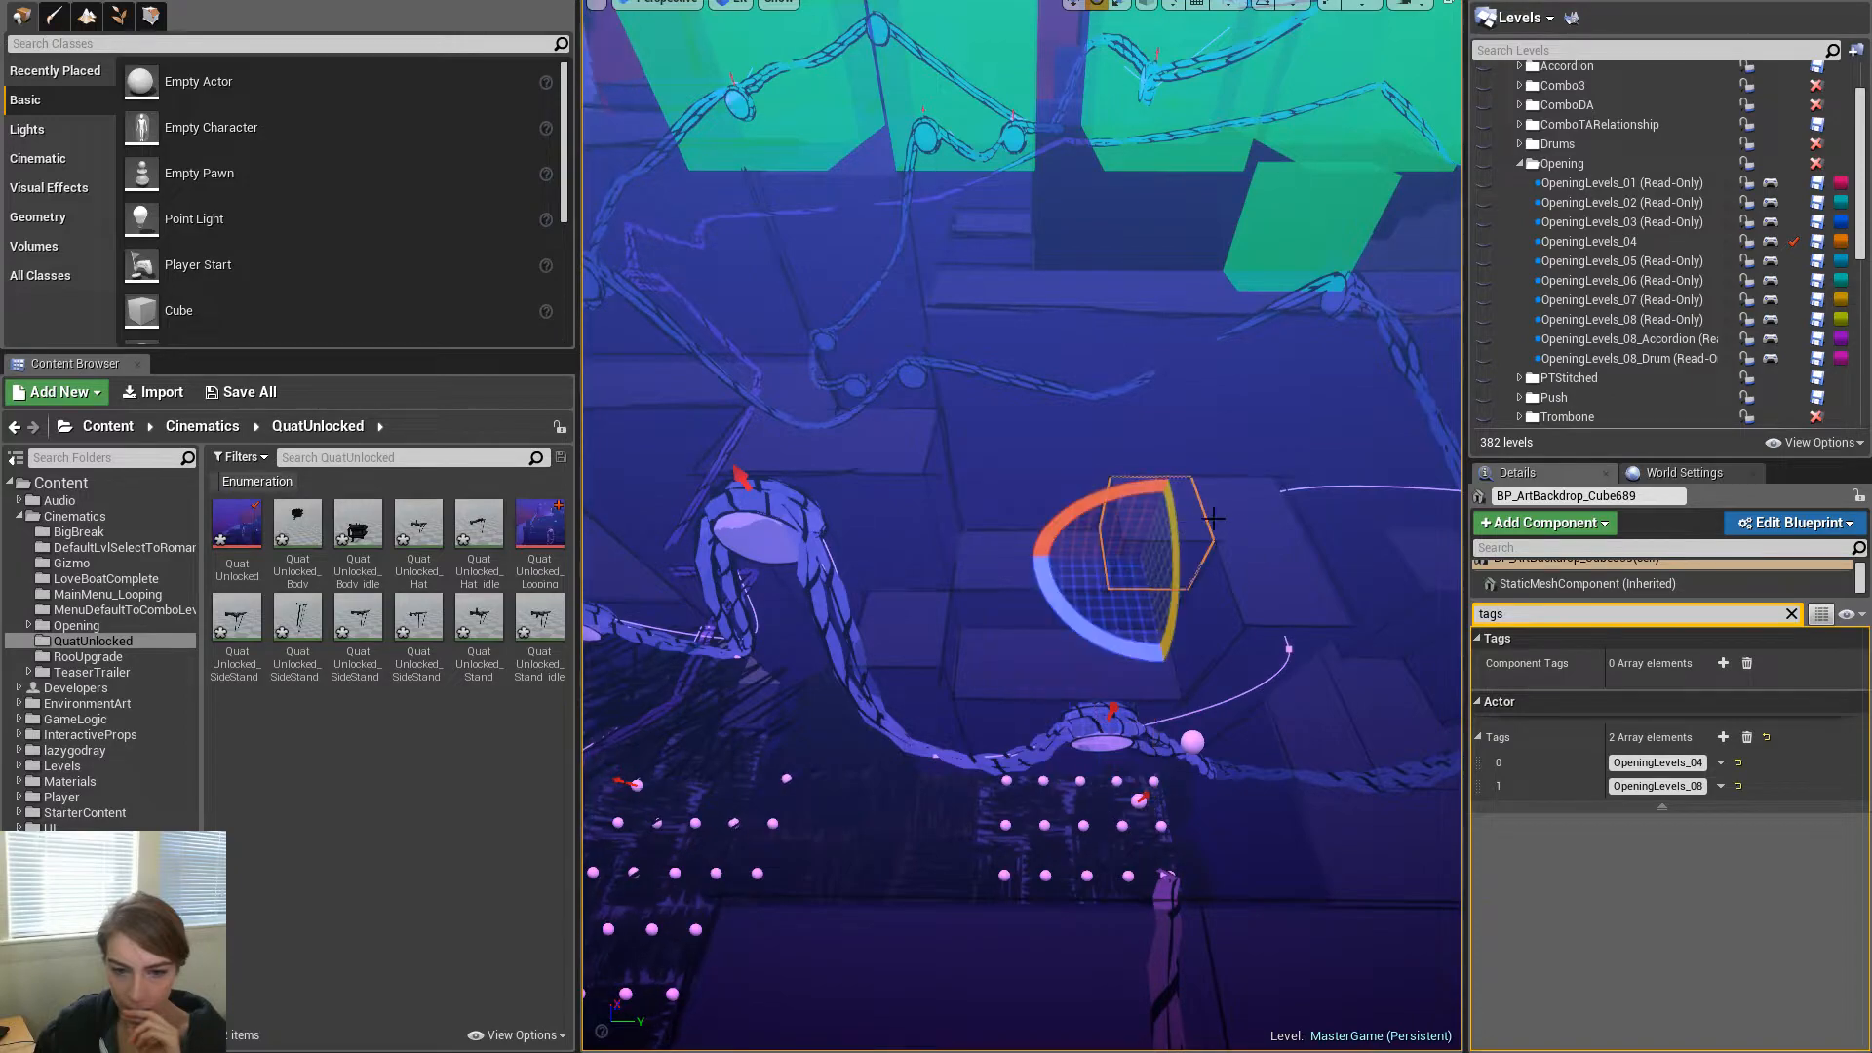
left_click(1274, 523)
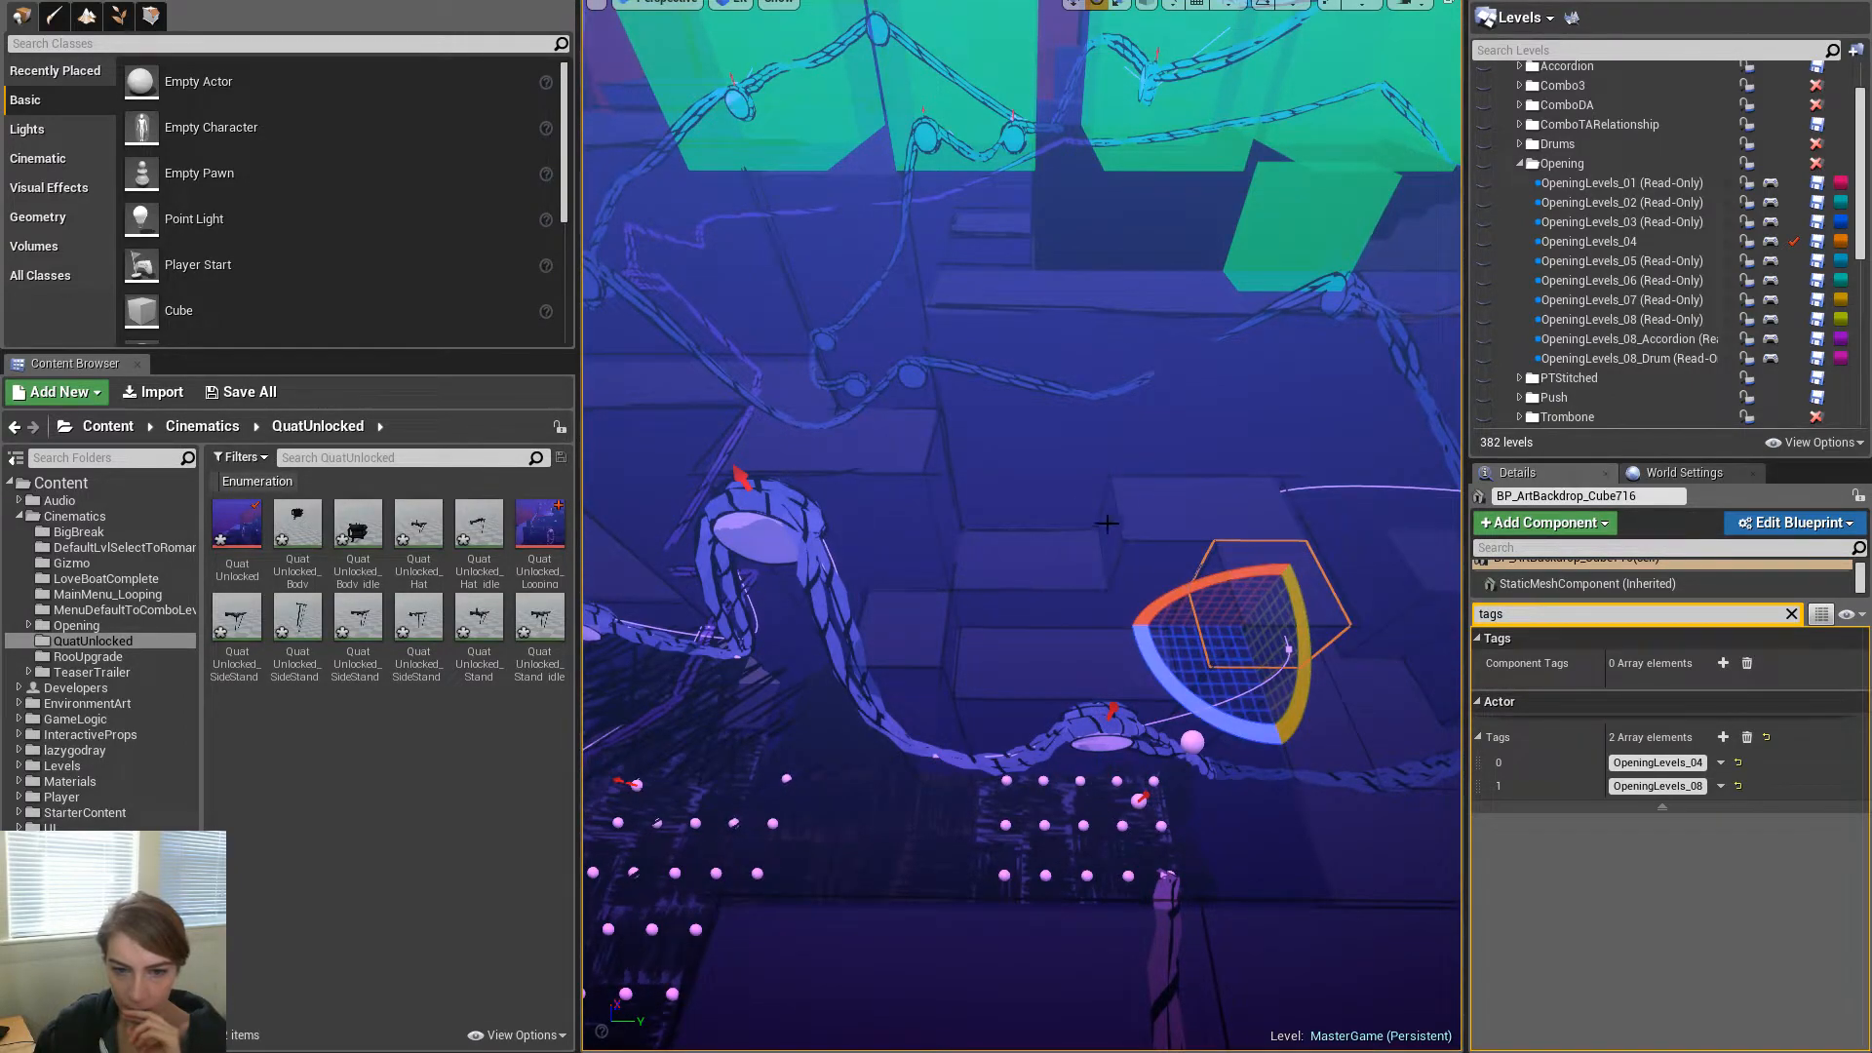
Play MasterGame in the editor despite the compiler error, view it full screen, and stop at the level select map
key("alt+Tab")
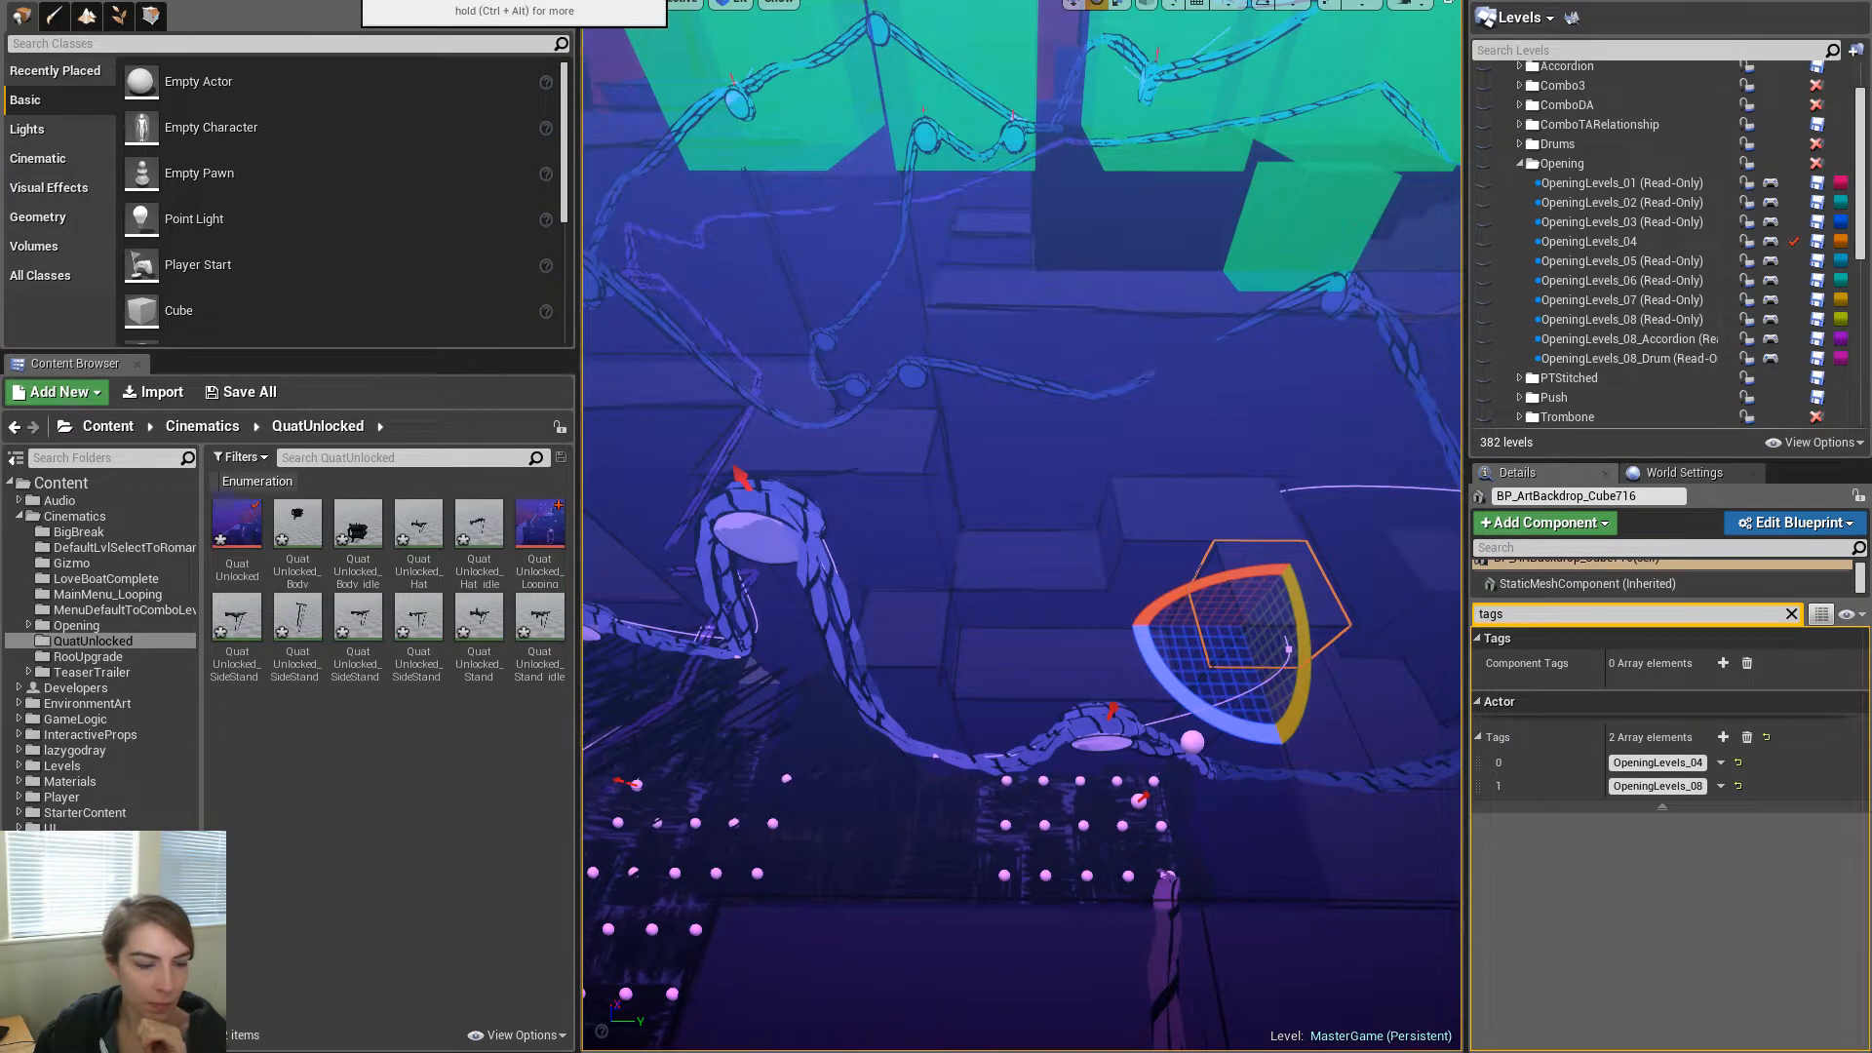
key("alt+p")
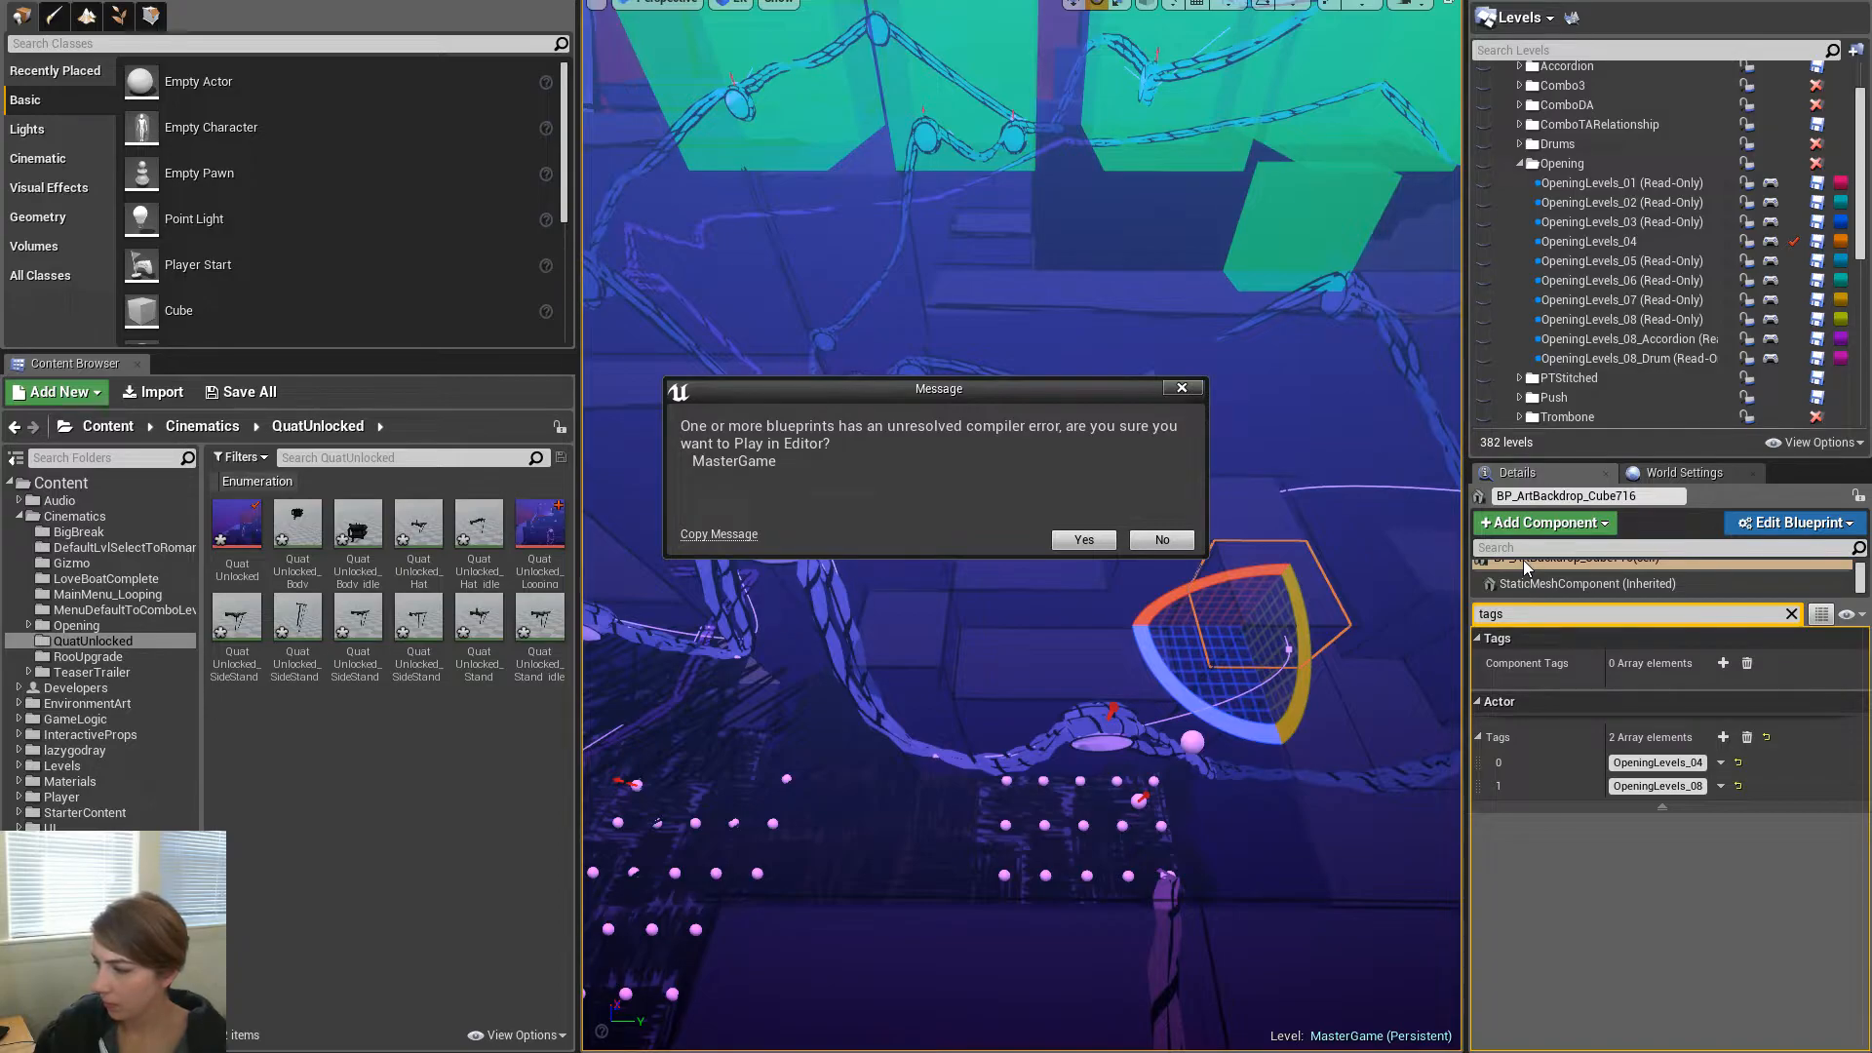
left_click(1099, 534)
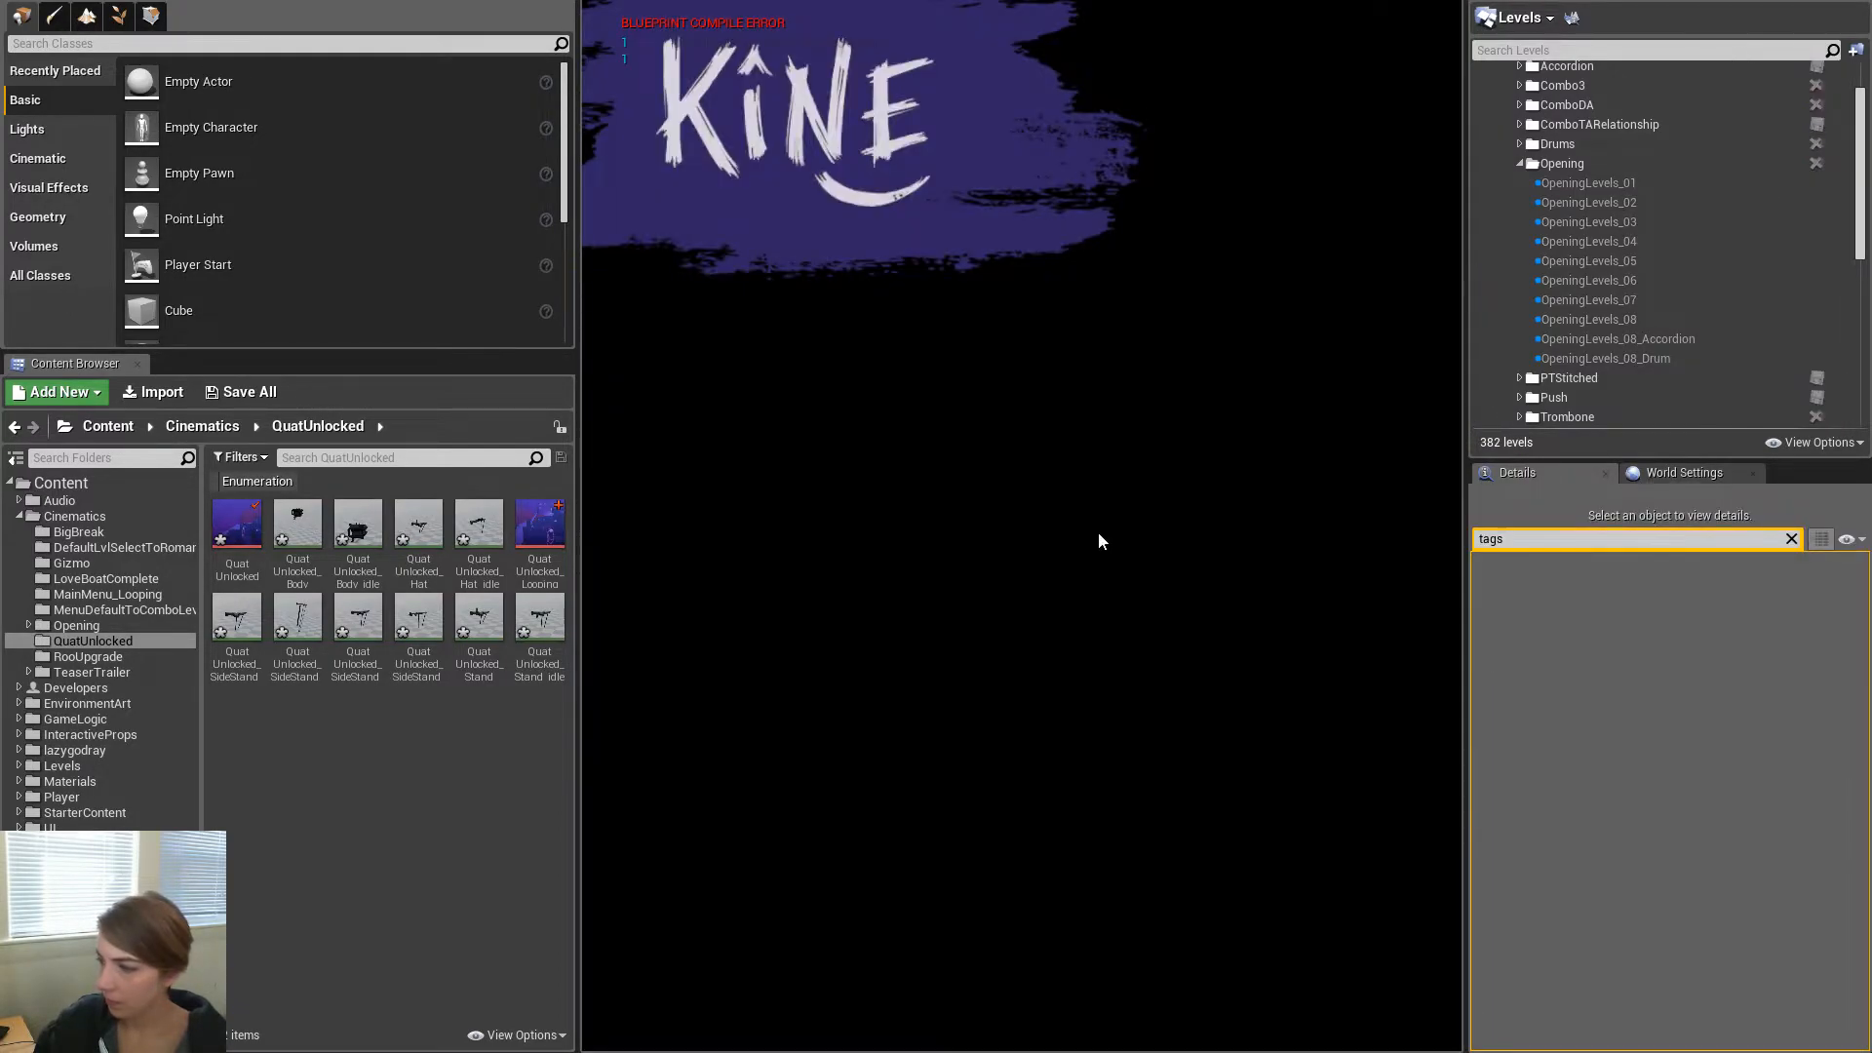
key("F11")
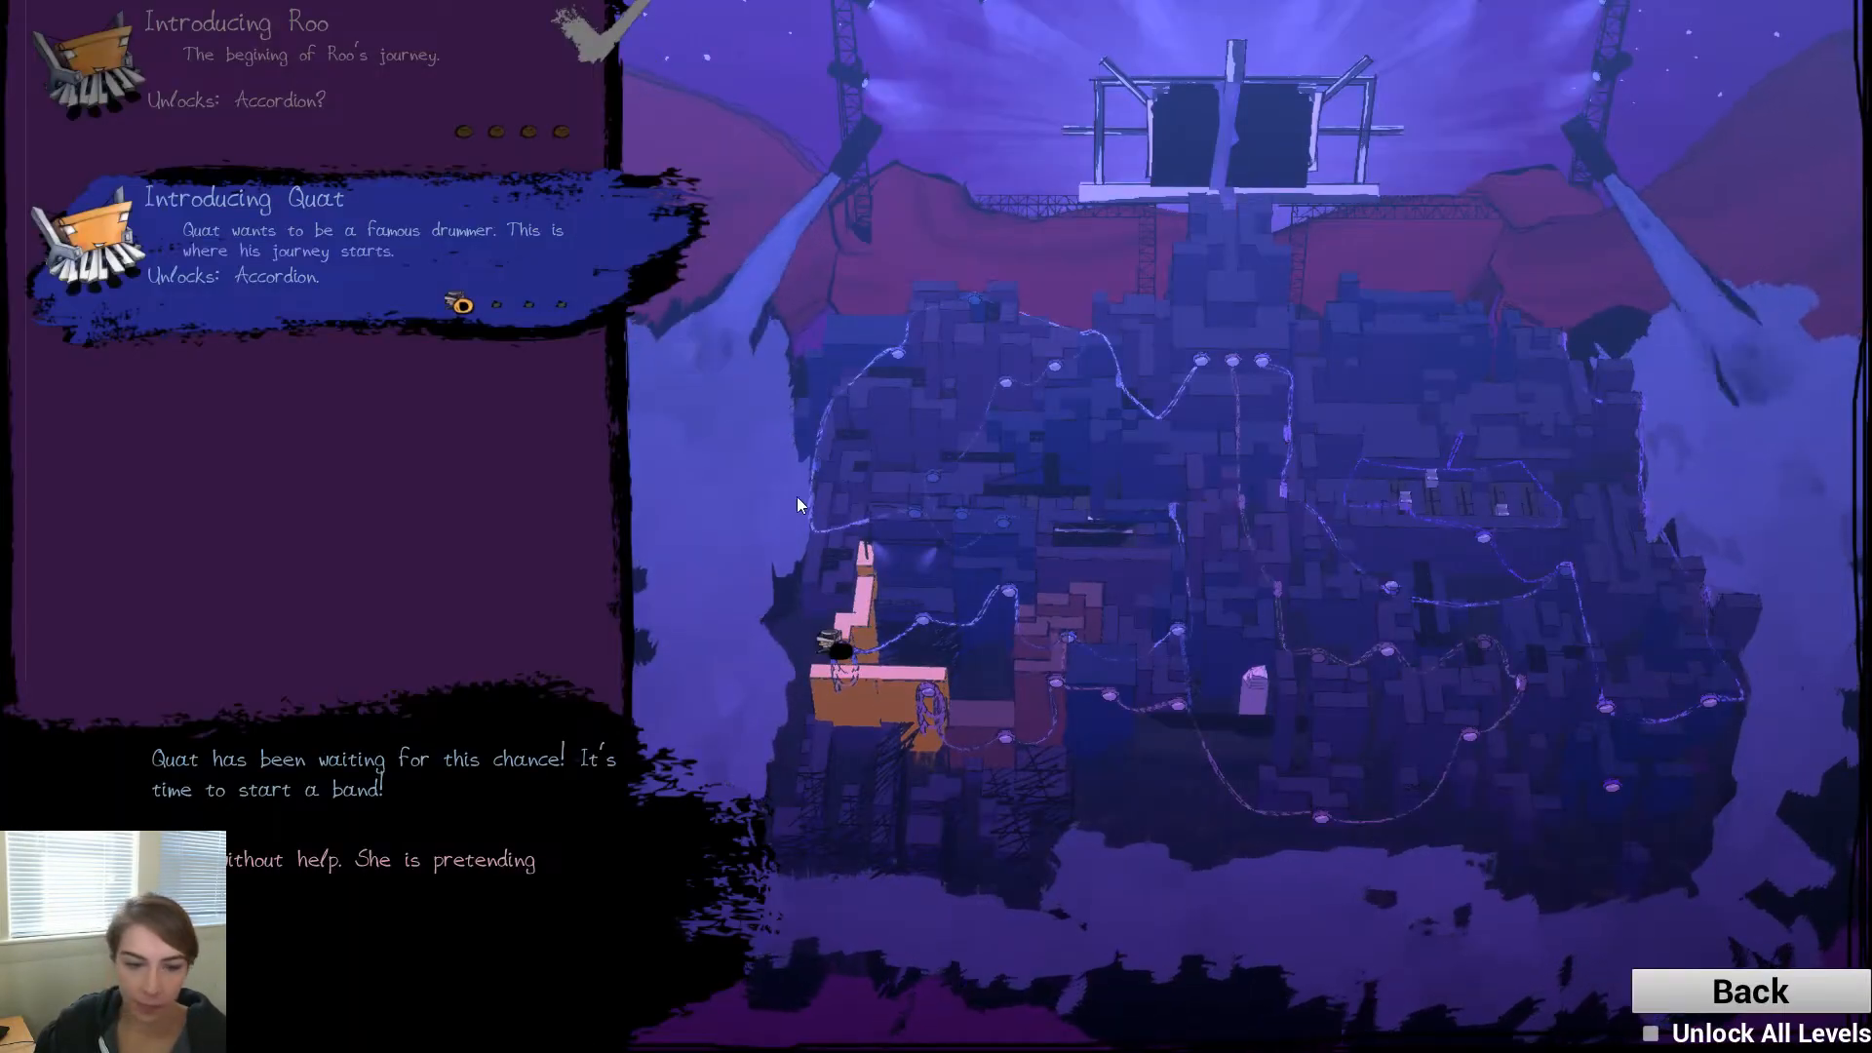
key("Escape")
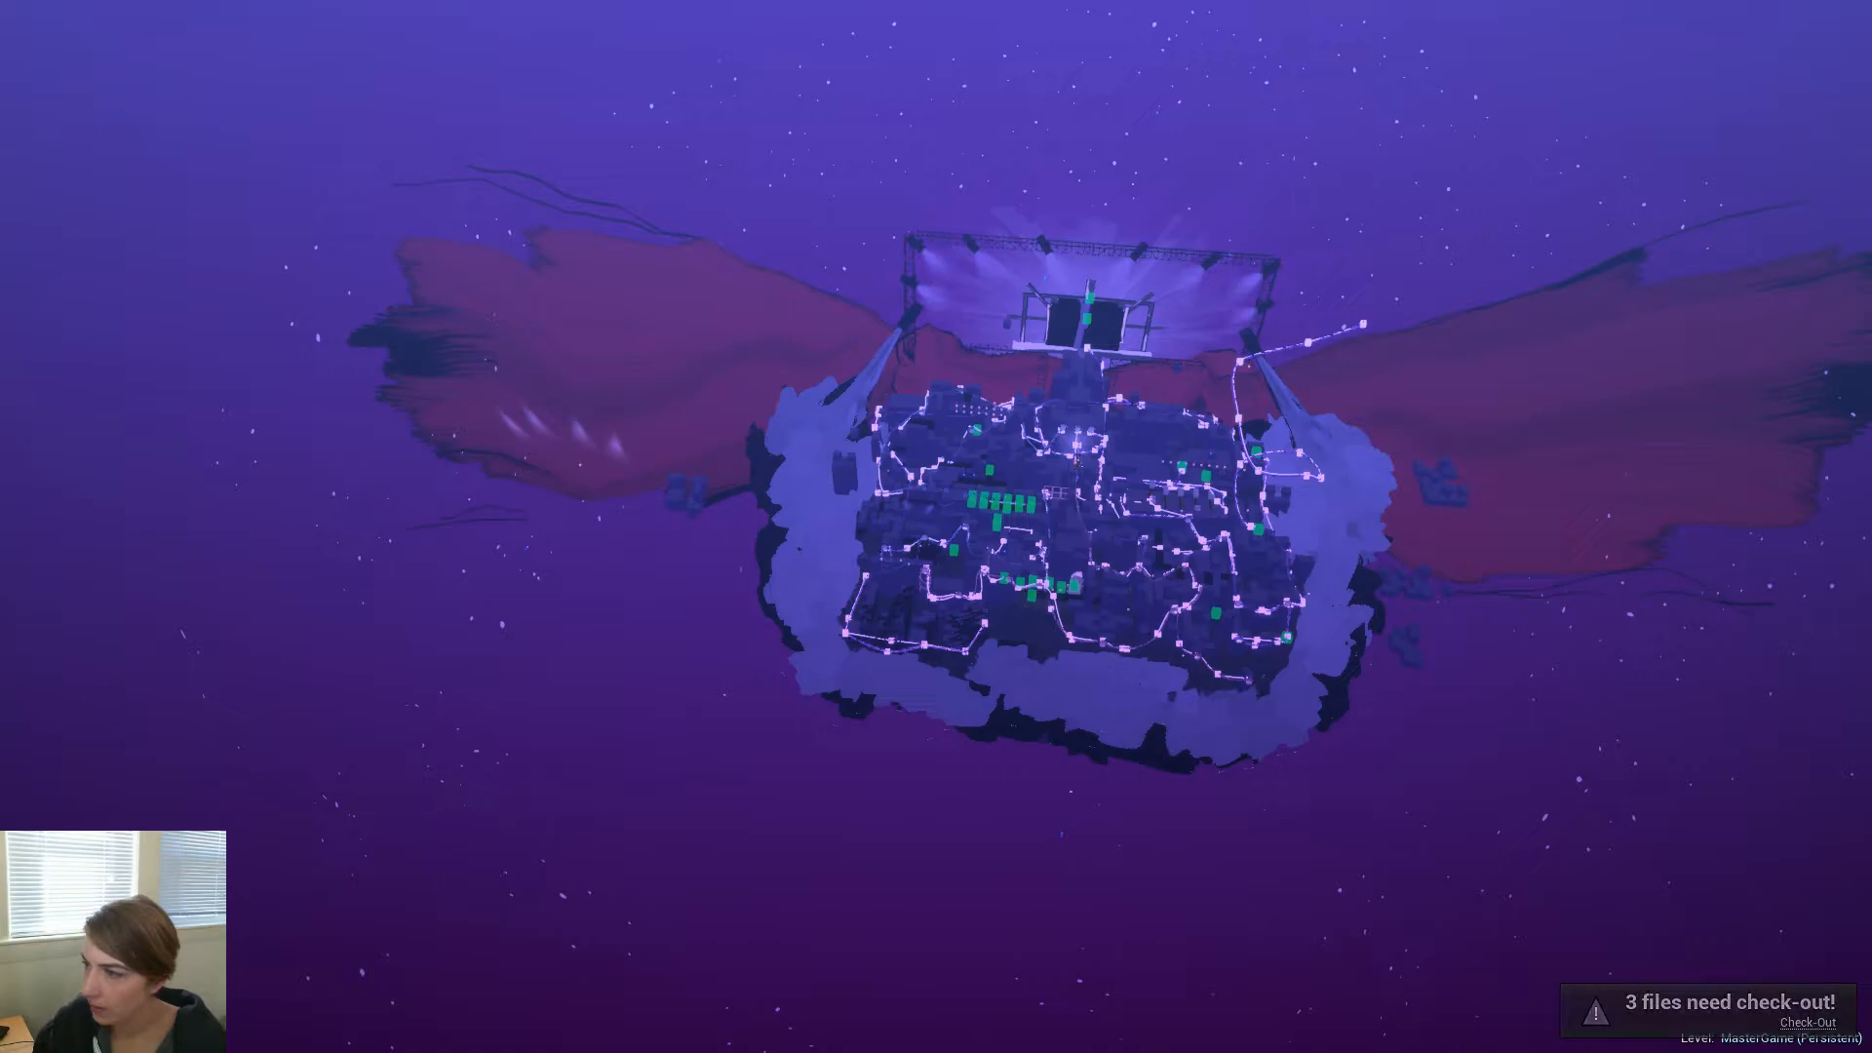
Play MasterGame again, launch the last Introducing Roo level, watch the drummer unlock cinematic, and stop the session
mouse_move(1291, 308)
right_mouse_down()
mouse_move(1154, 296)
mouse_move(1291, 308)
right_mouse_up()
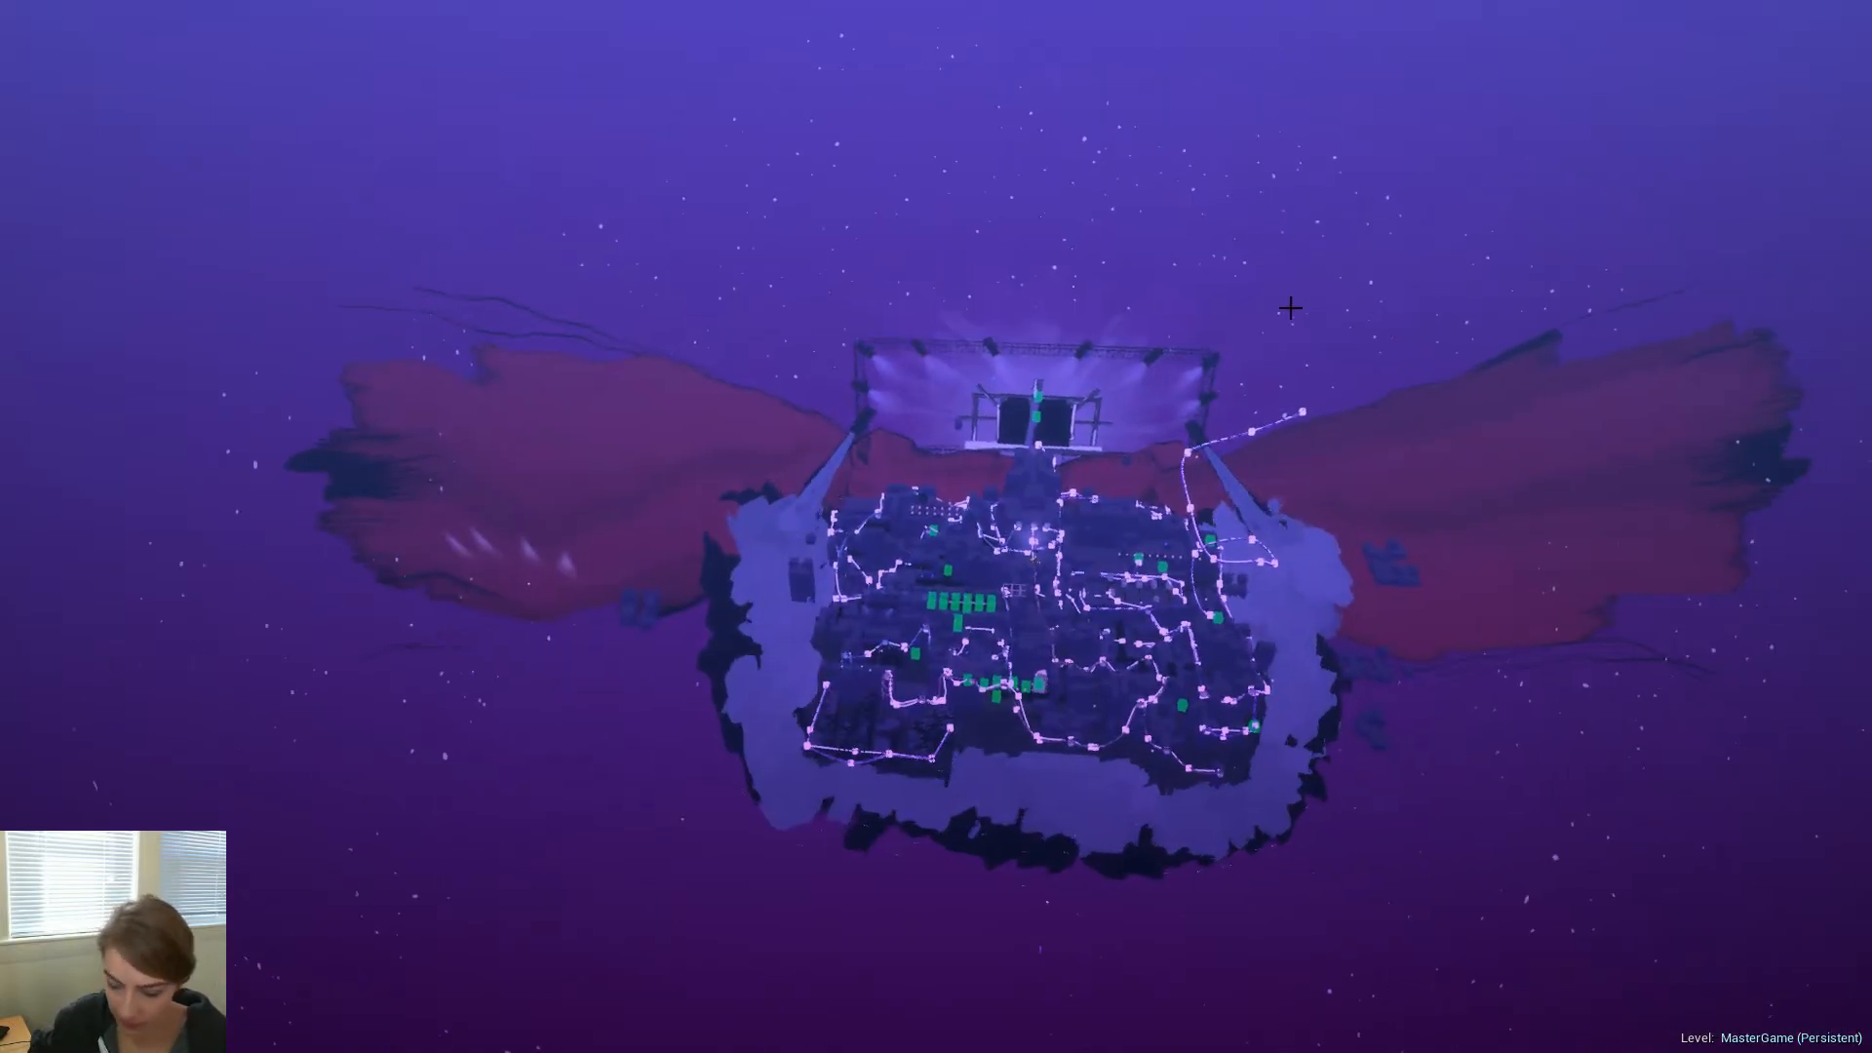
key("alt+p")
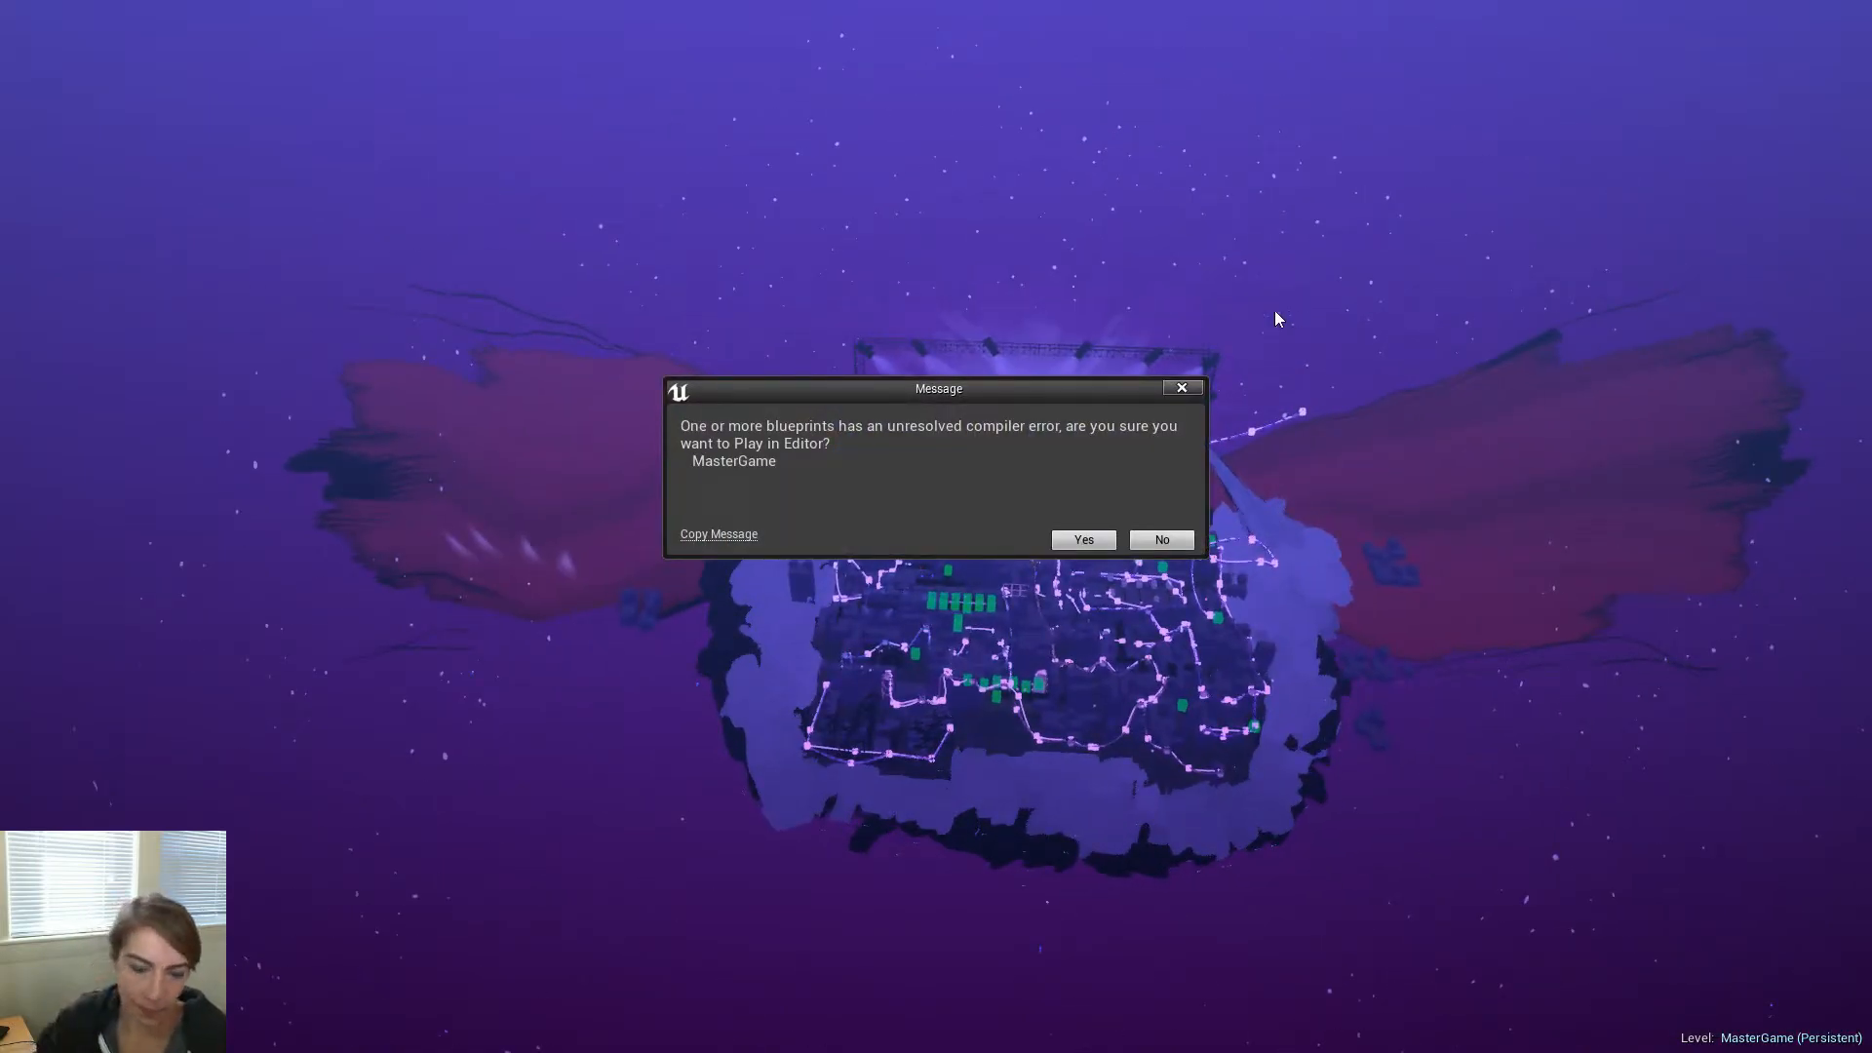
left_click(1061, 542)
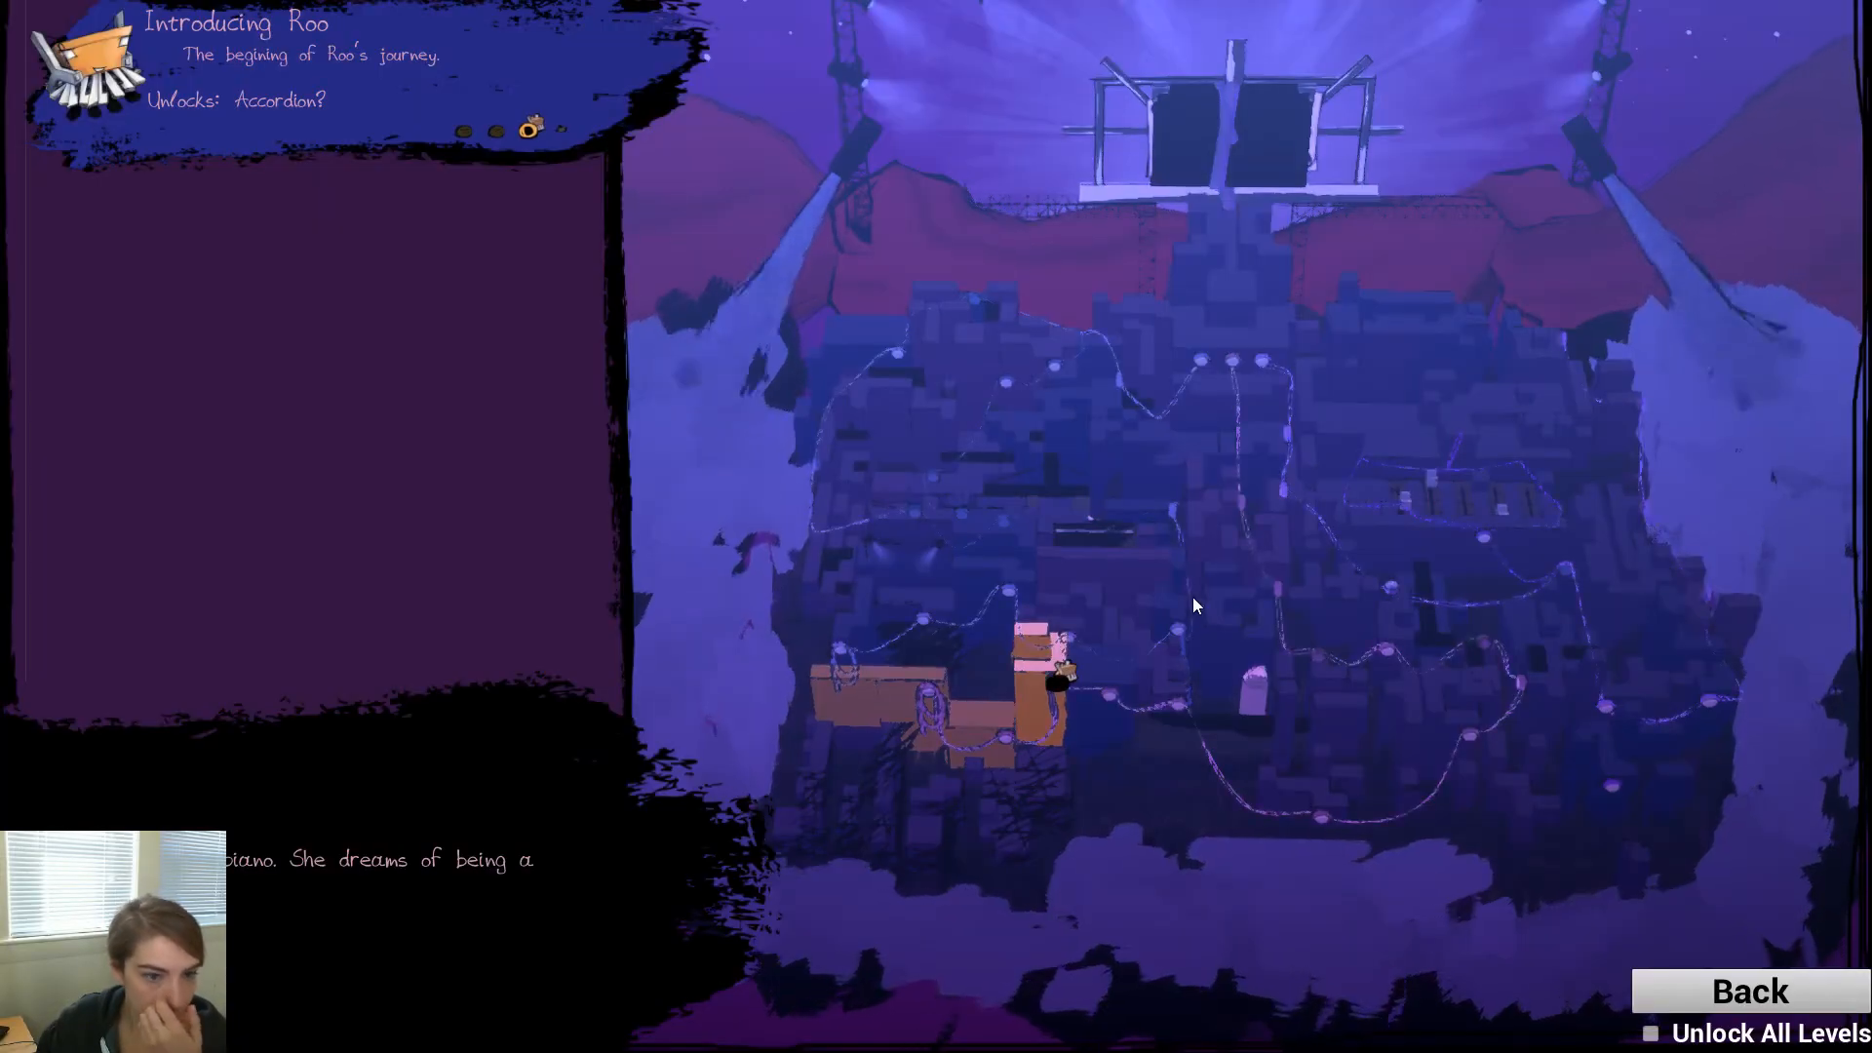
left_click(536, 129)
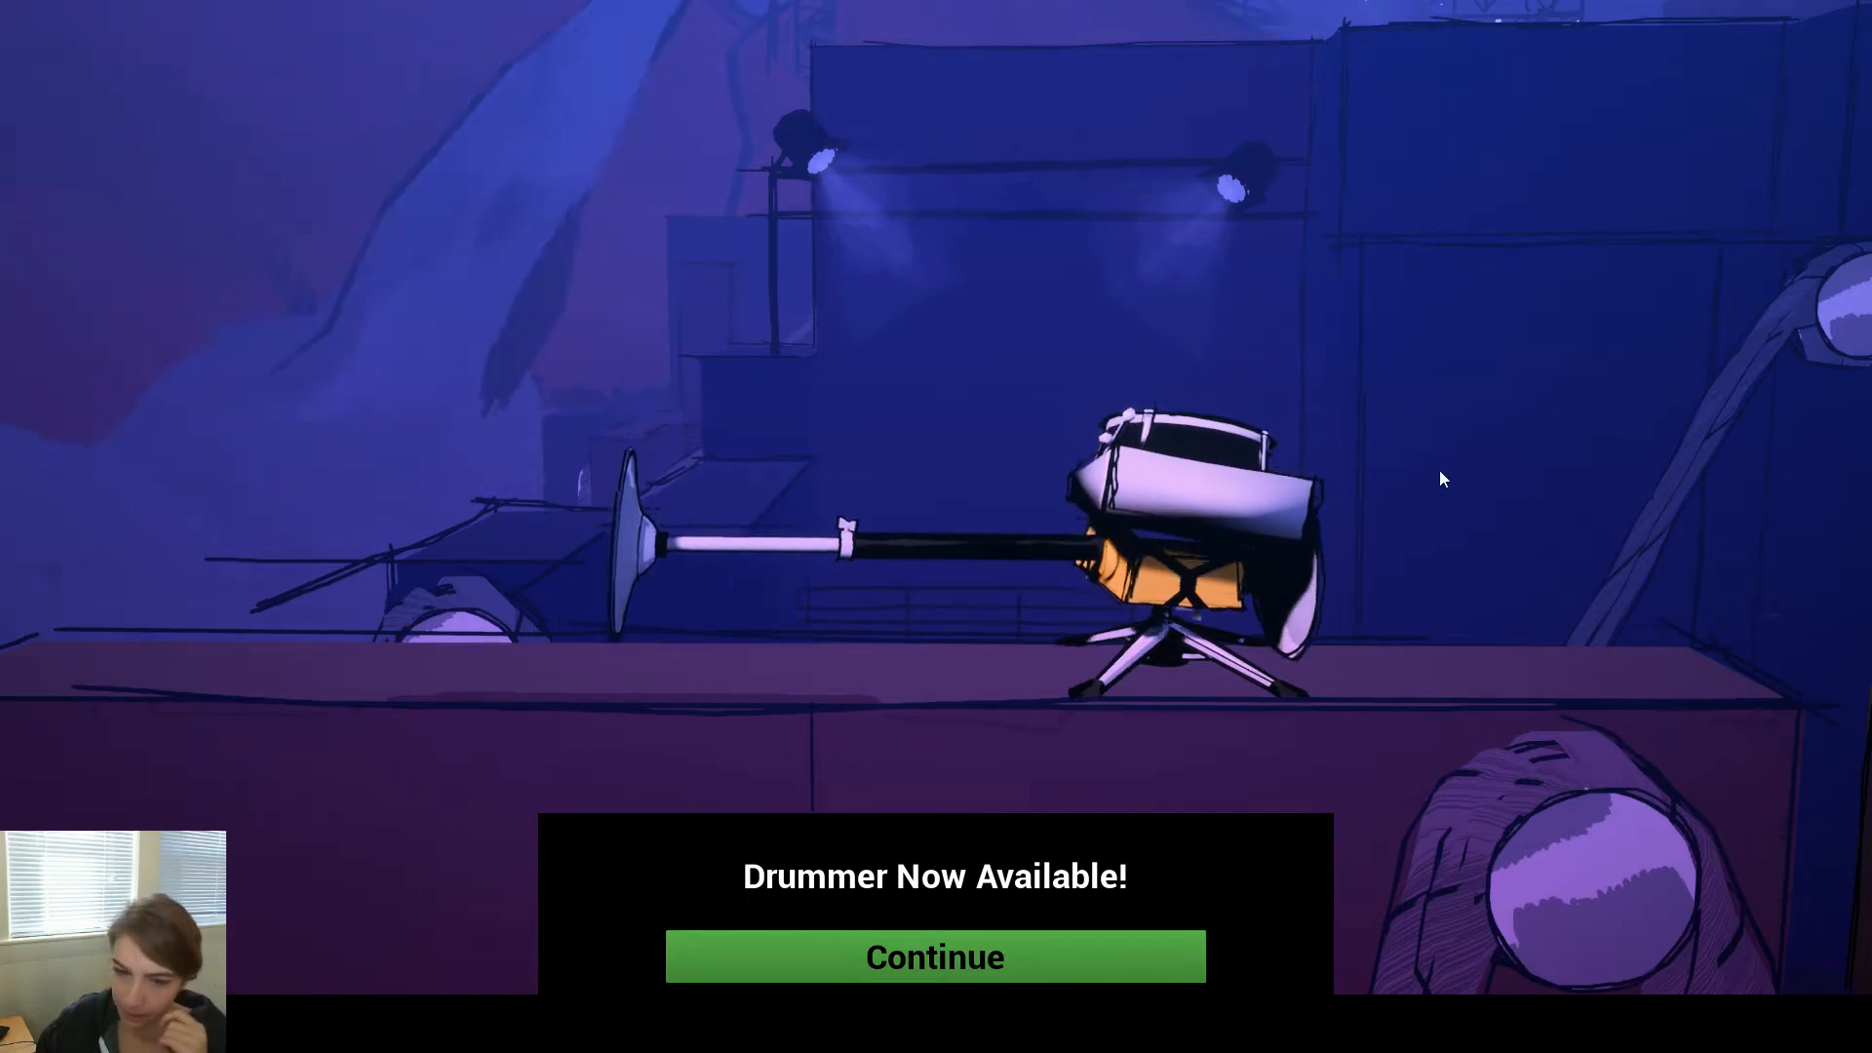
key("Escape")
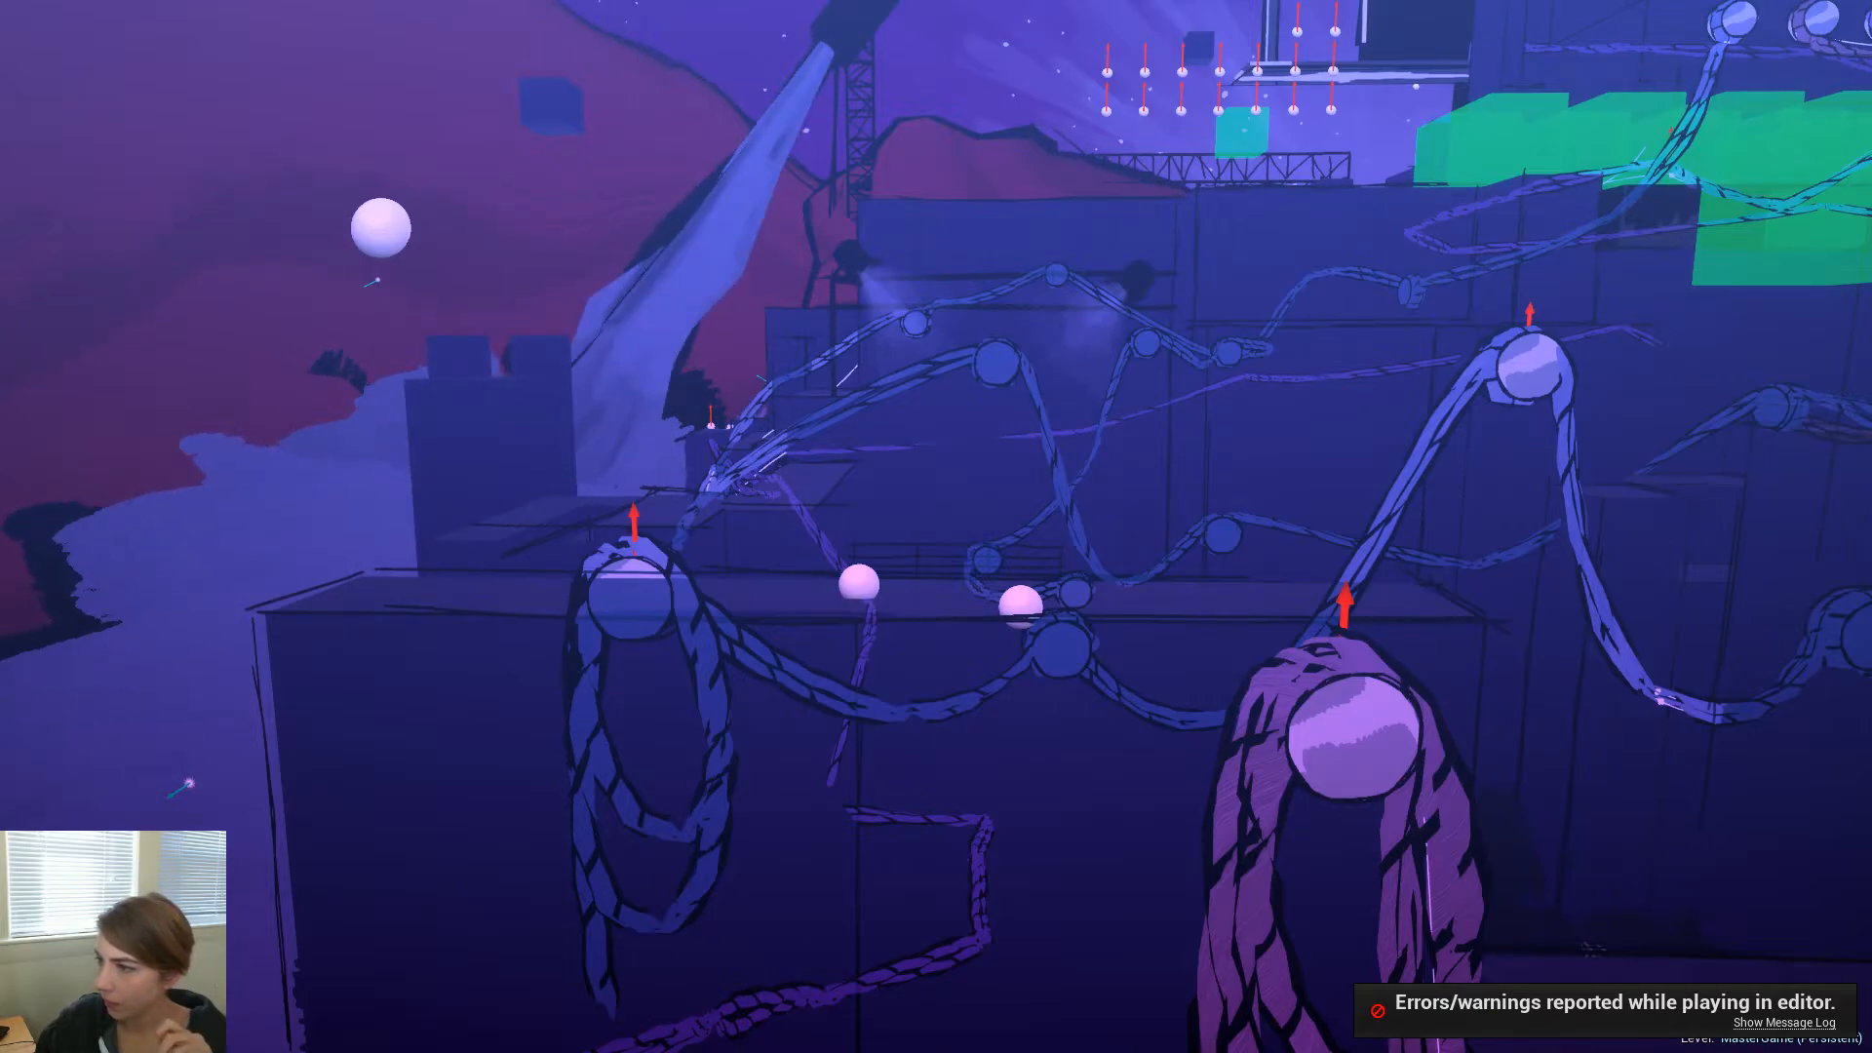
Review the recorded Introducing Roo clip in the video player, pausing it and scrubbing back to about 00:04
left_click_drag(1871, 975, 544, 836)
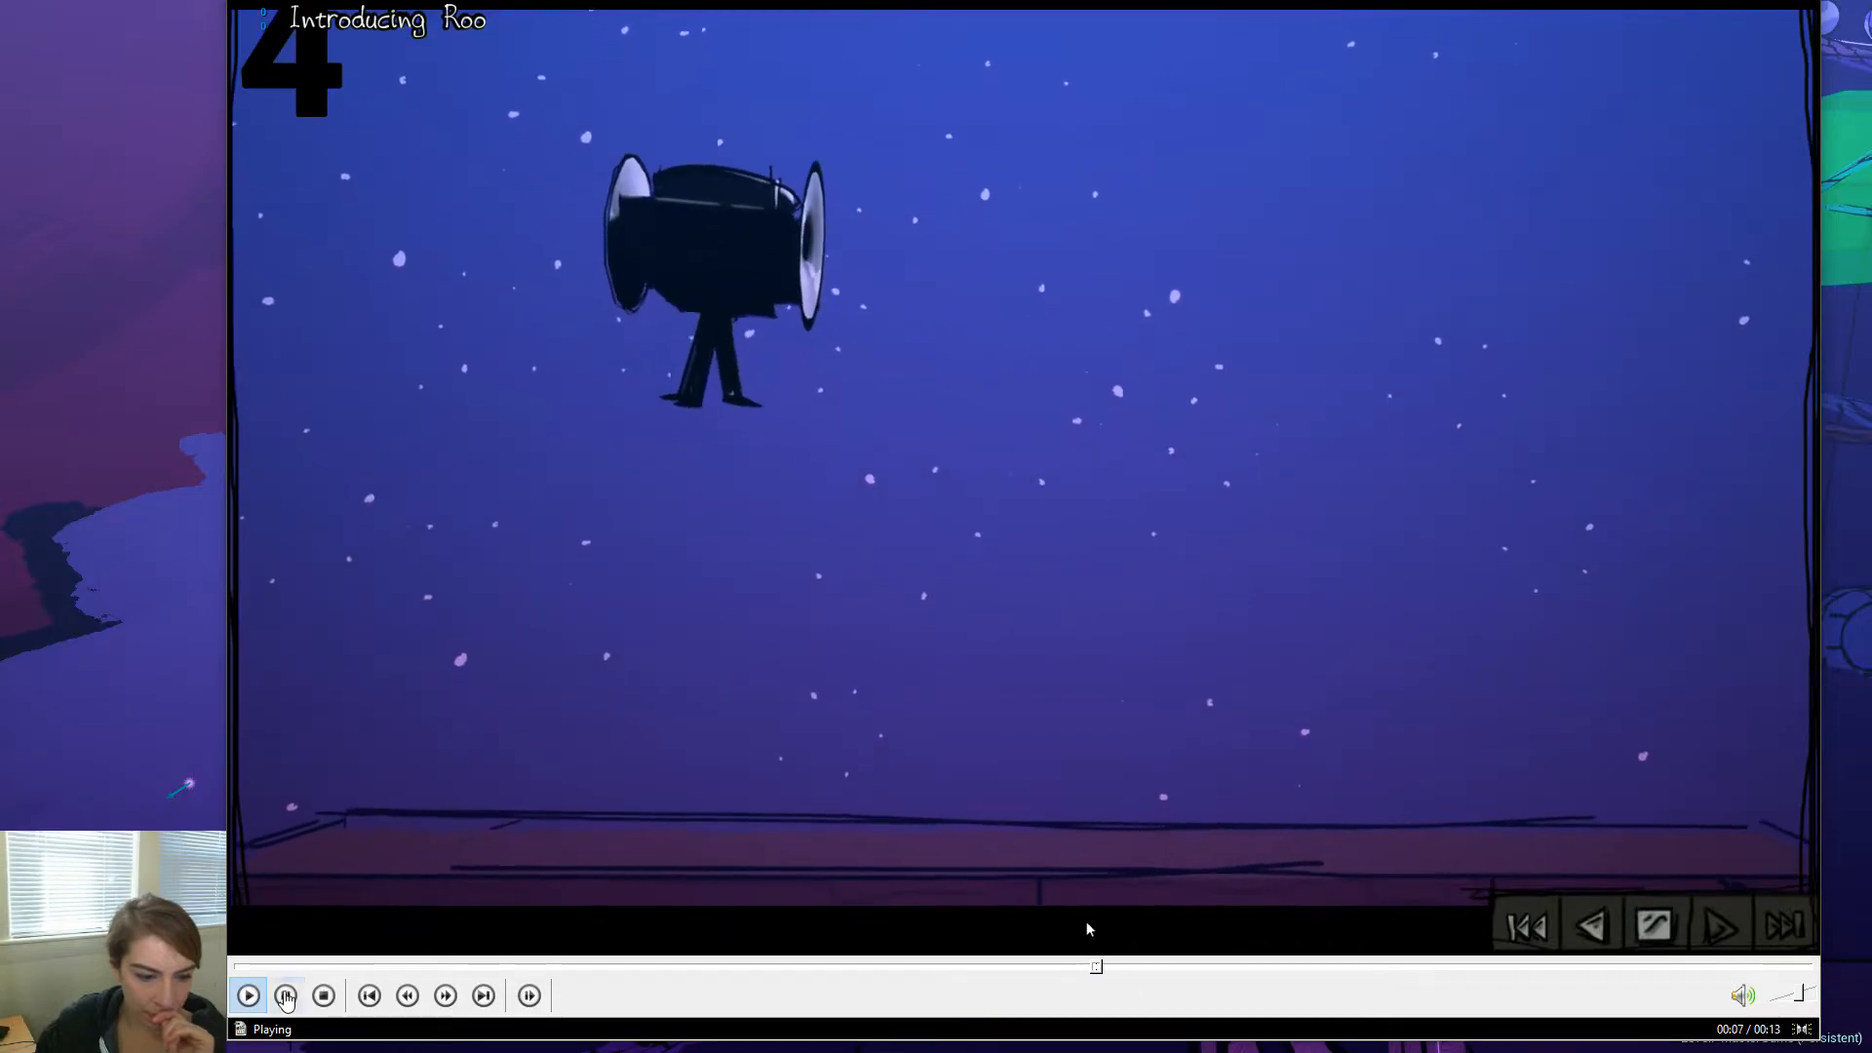
key("space")
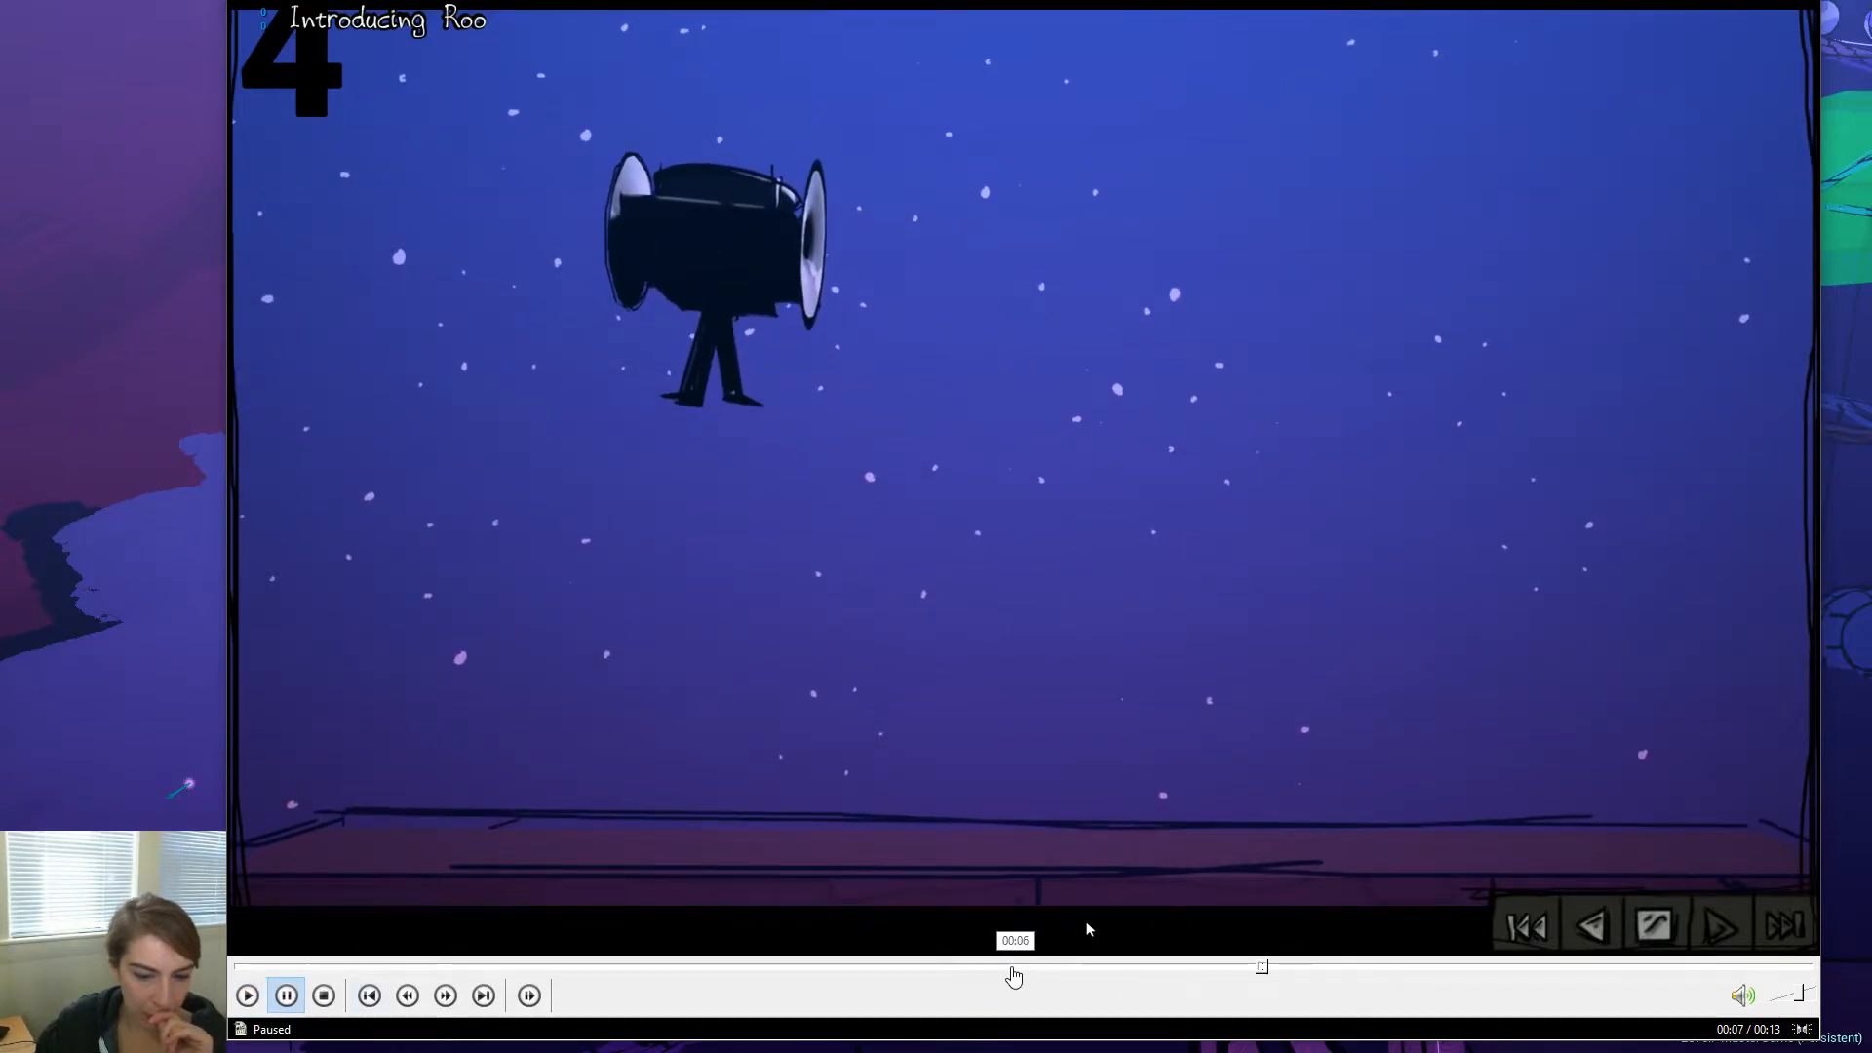
left_click_drag(1015, 966, 748, 966)
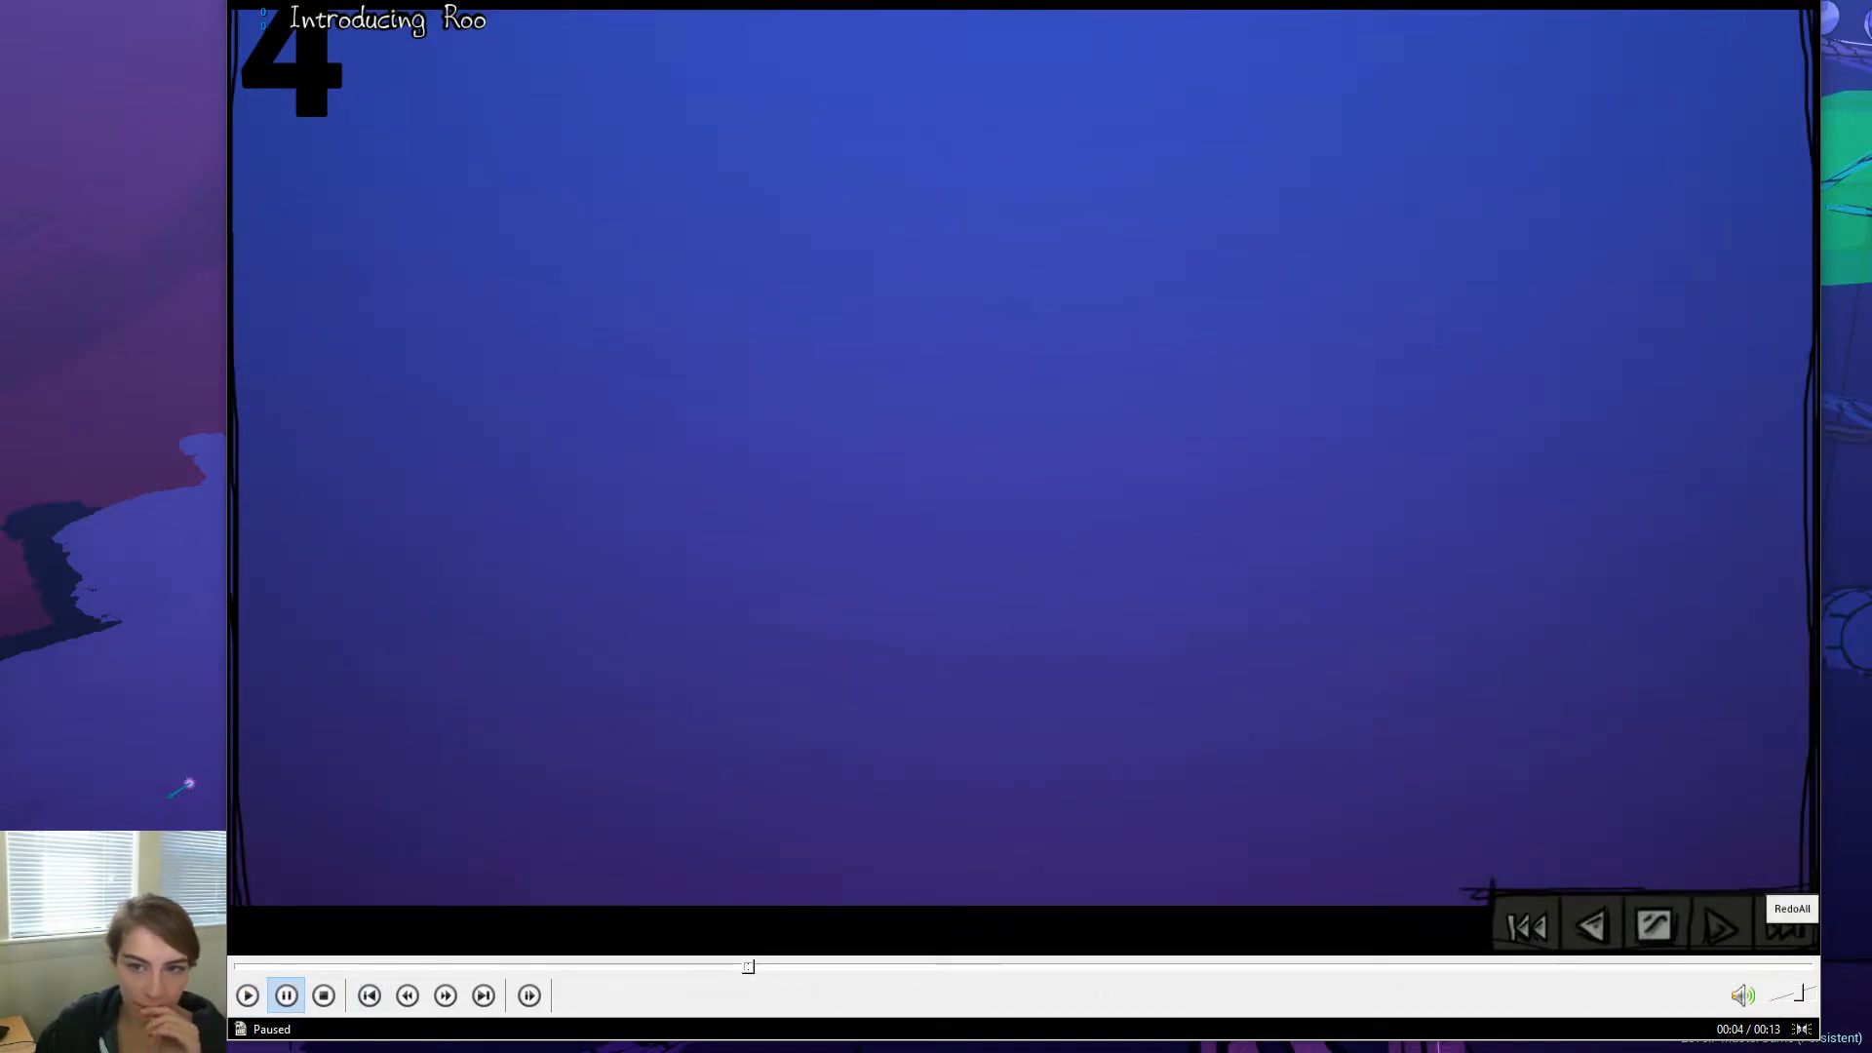
key("alt+Tab")
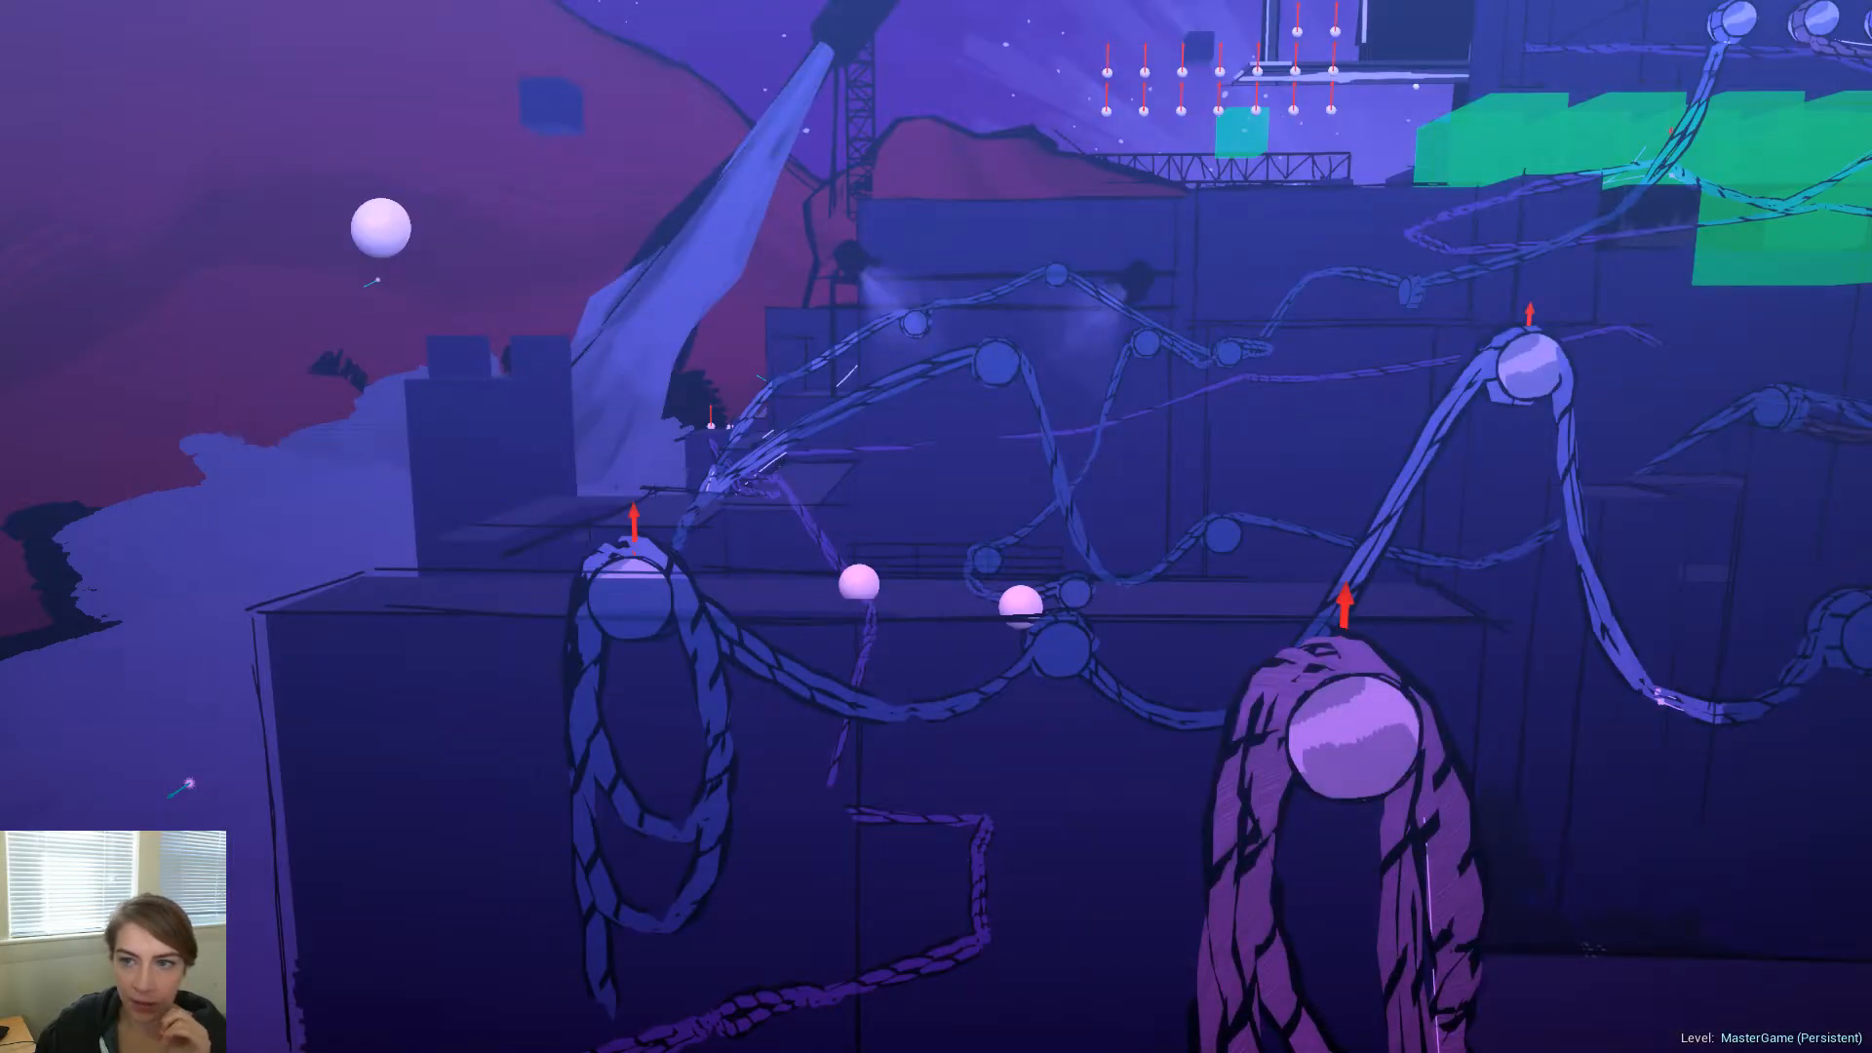
In the OpeningLevels_04 level blueprint, add two more pins to the Make Array holding TBot_11_Combo
key("F11")
left_click(575, 2)
right_click_drag(969, 464, 722, 685)
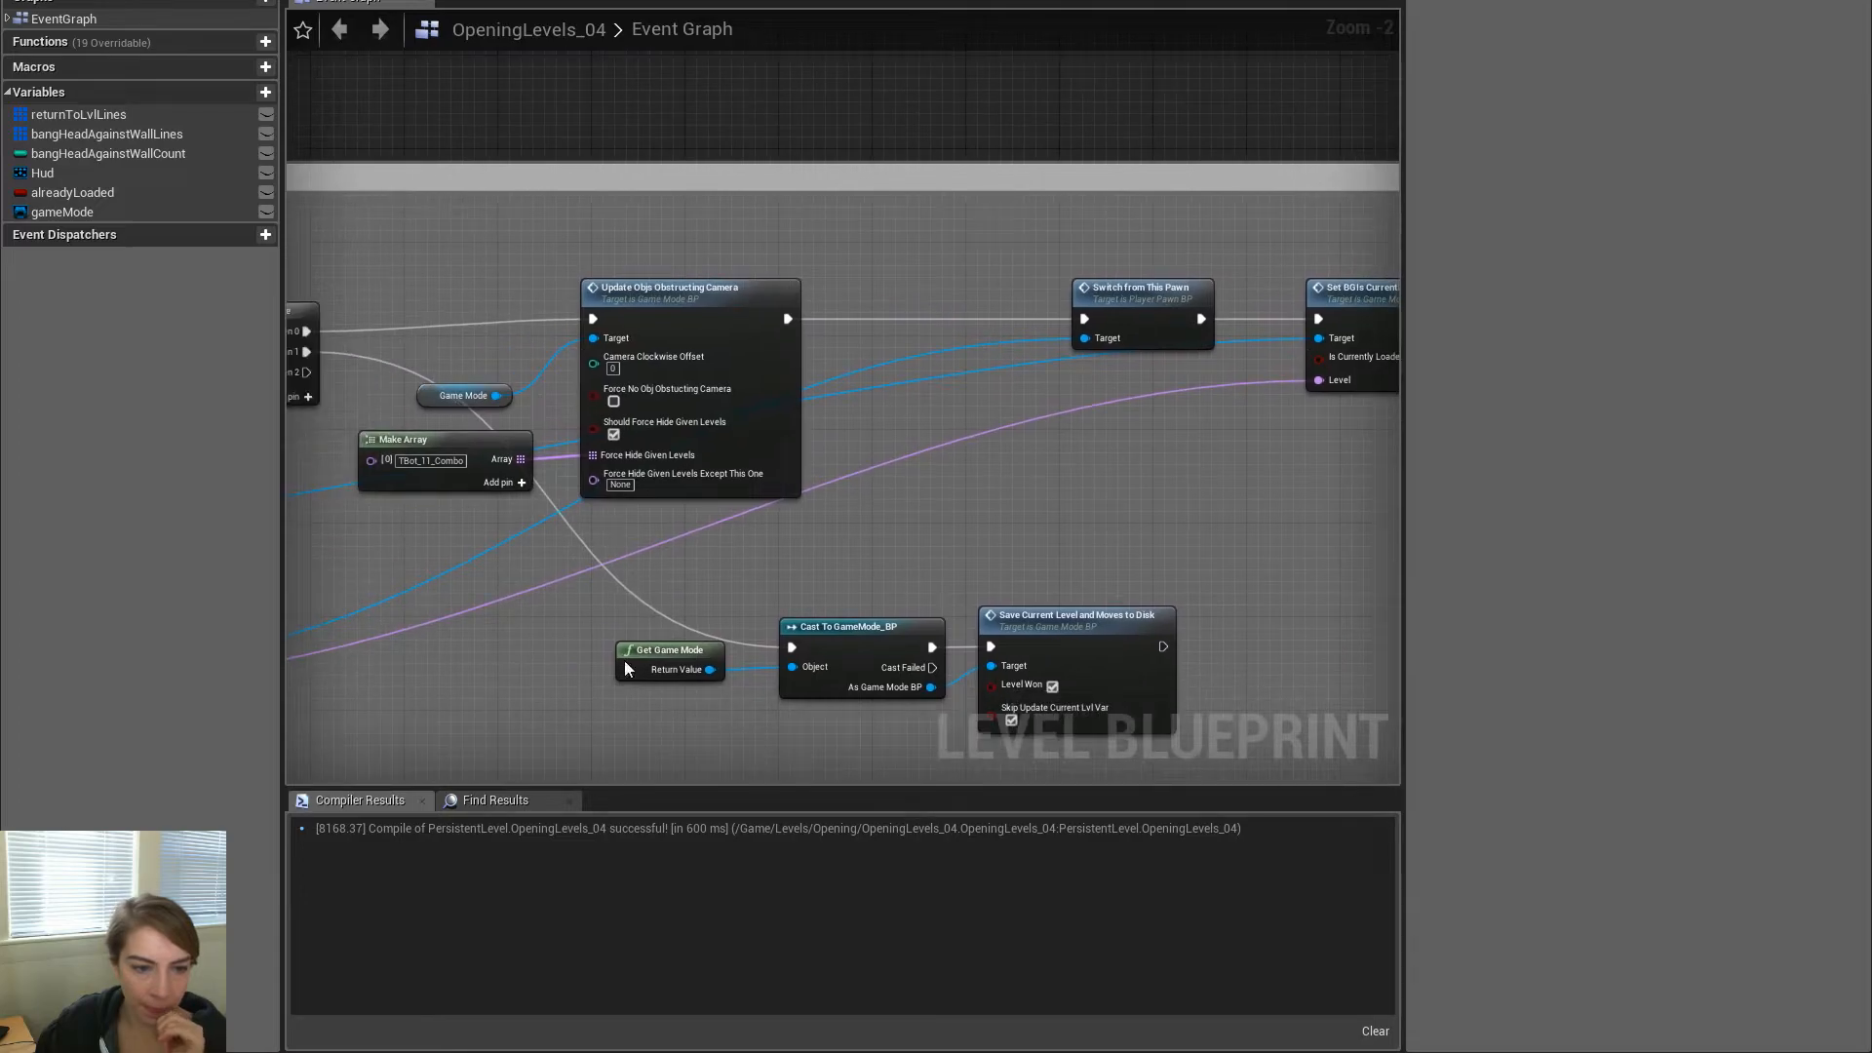
scroll(373, 531, "up", 2)
right_click_drag(518, 509, 753, 509)
left_click(807, 468)
left_click(807, 467)
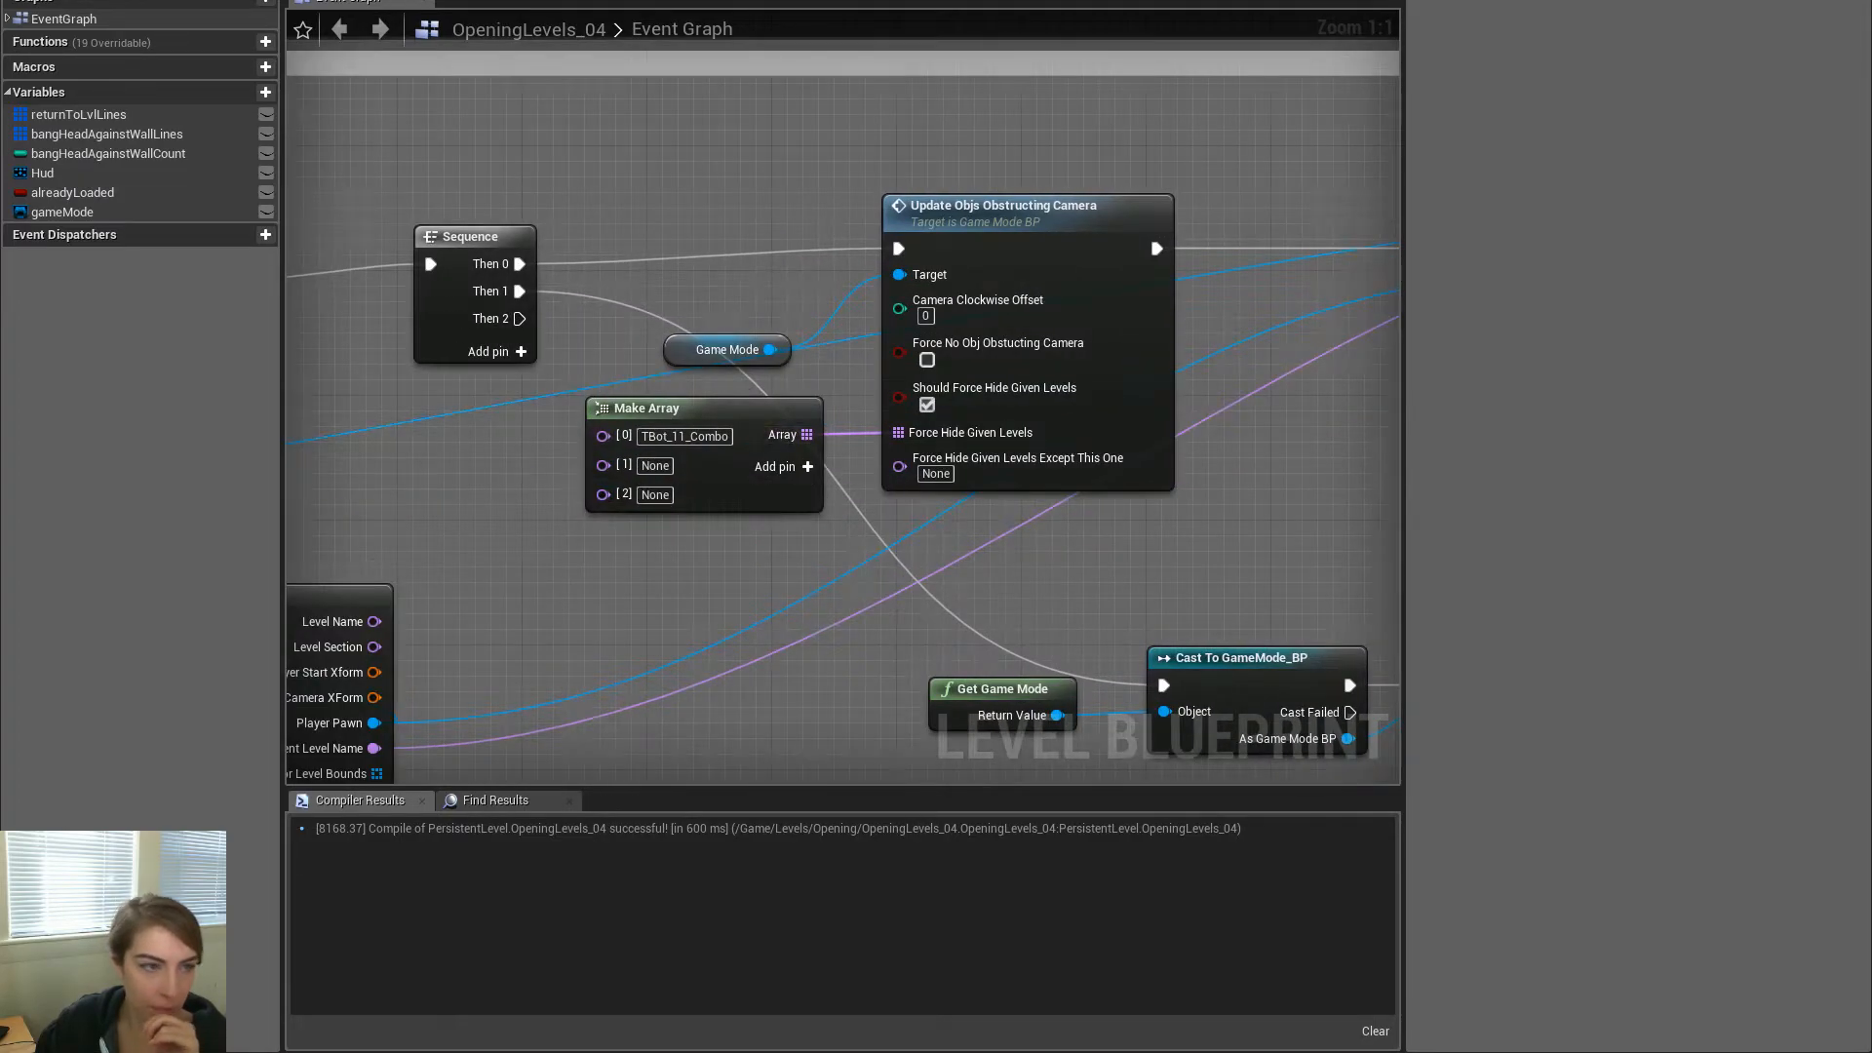
In the level viewport, select the small backdrop cube on the stepped blocks and highlight its OpeningLevels_04 tag name
key("alt+Tab")
right_click_drag(807, 468, 1034, 458)
mouse_move(999, 545)
right_mouse_down()
mouse_move(926, 561)
mouse_move(917, 610)
mouse_move(999, 545)
right_mouse_up()
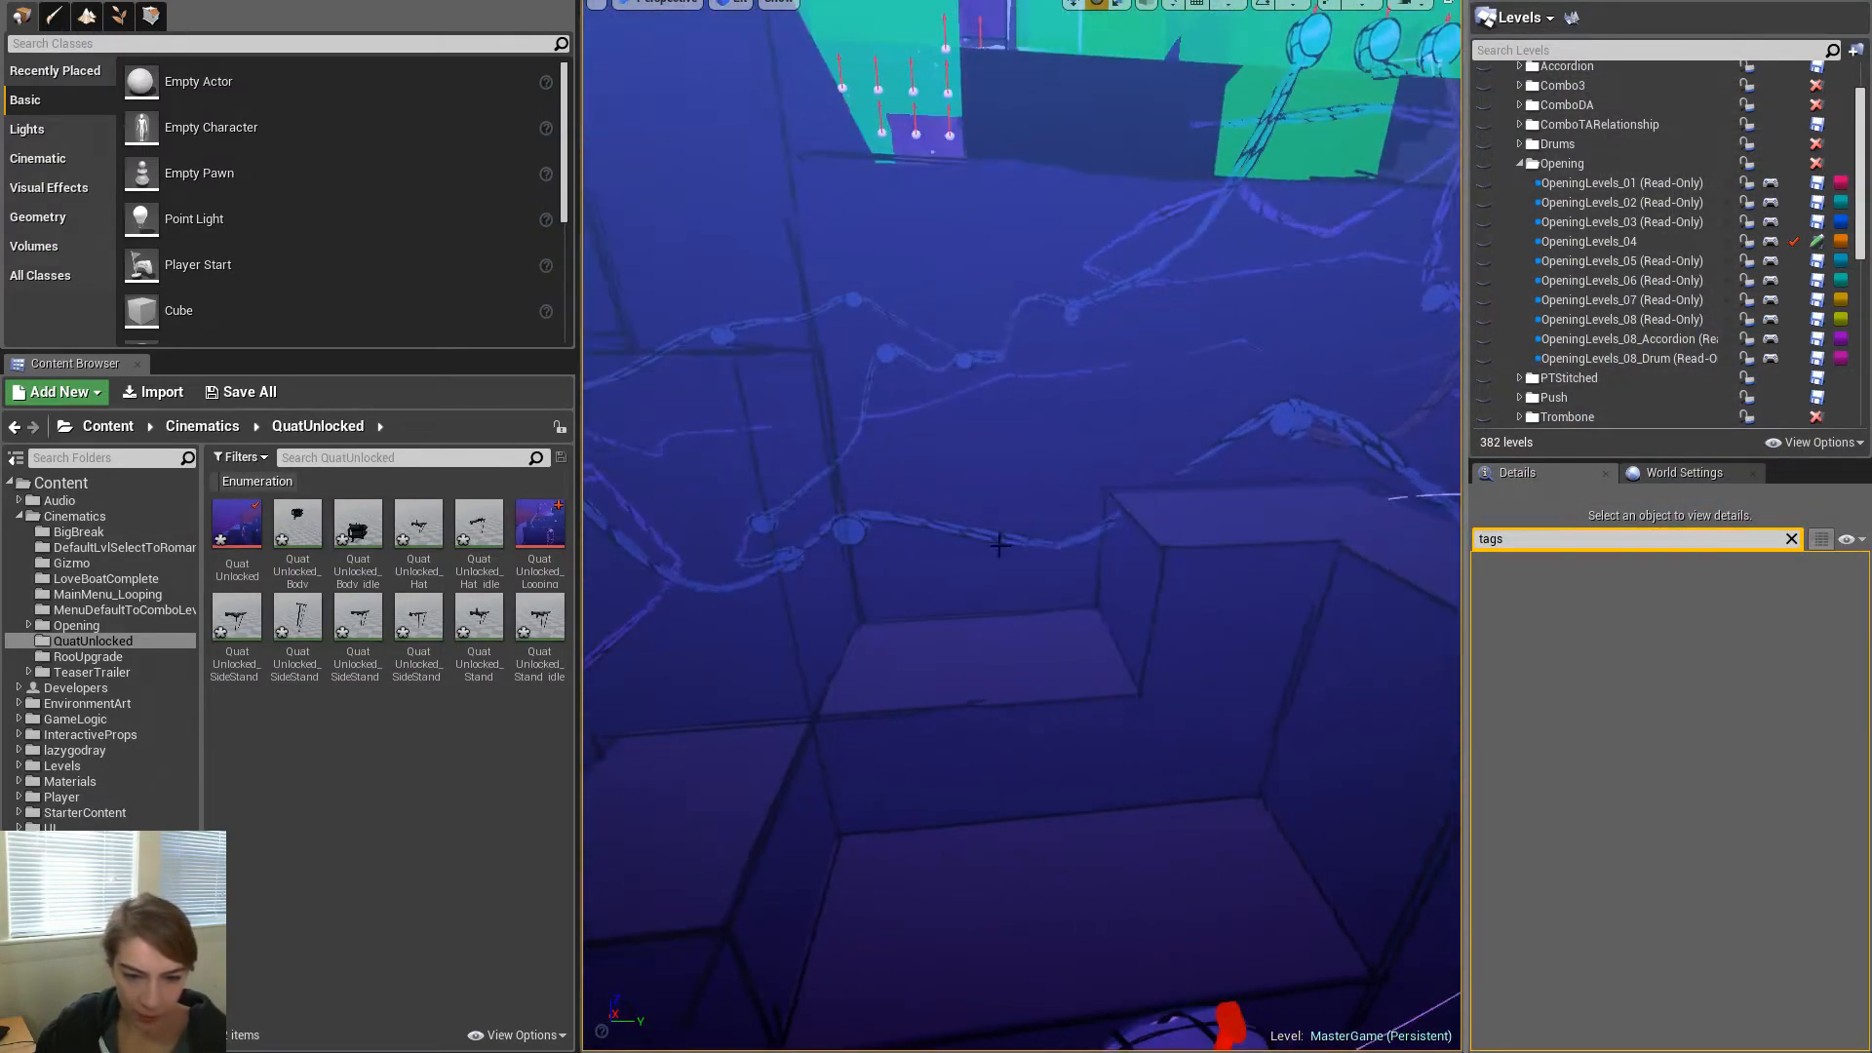
left_click(1034, 666)
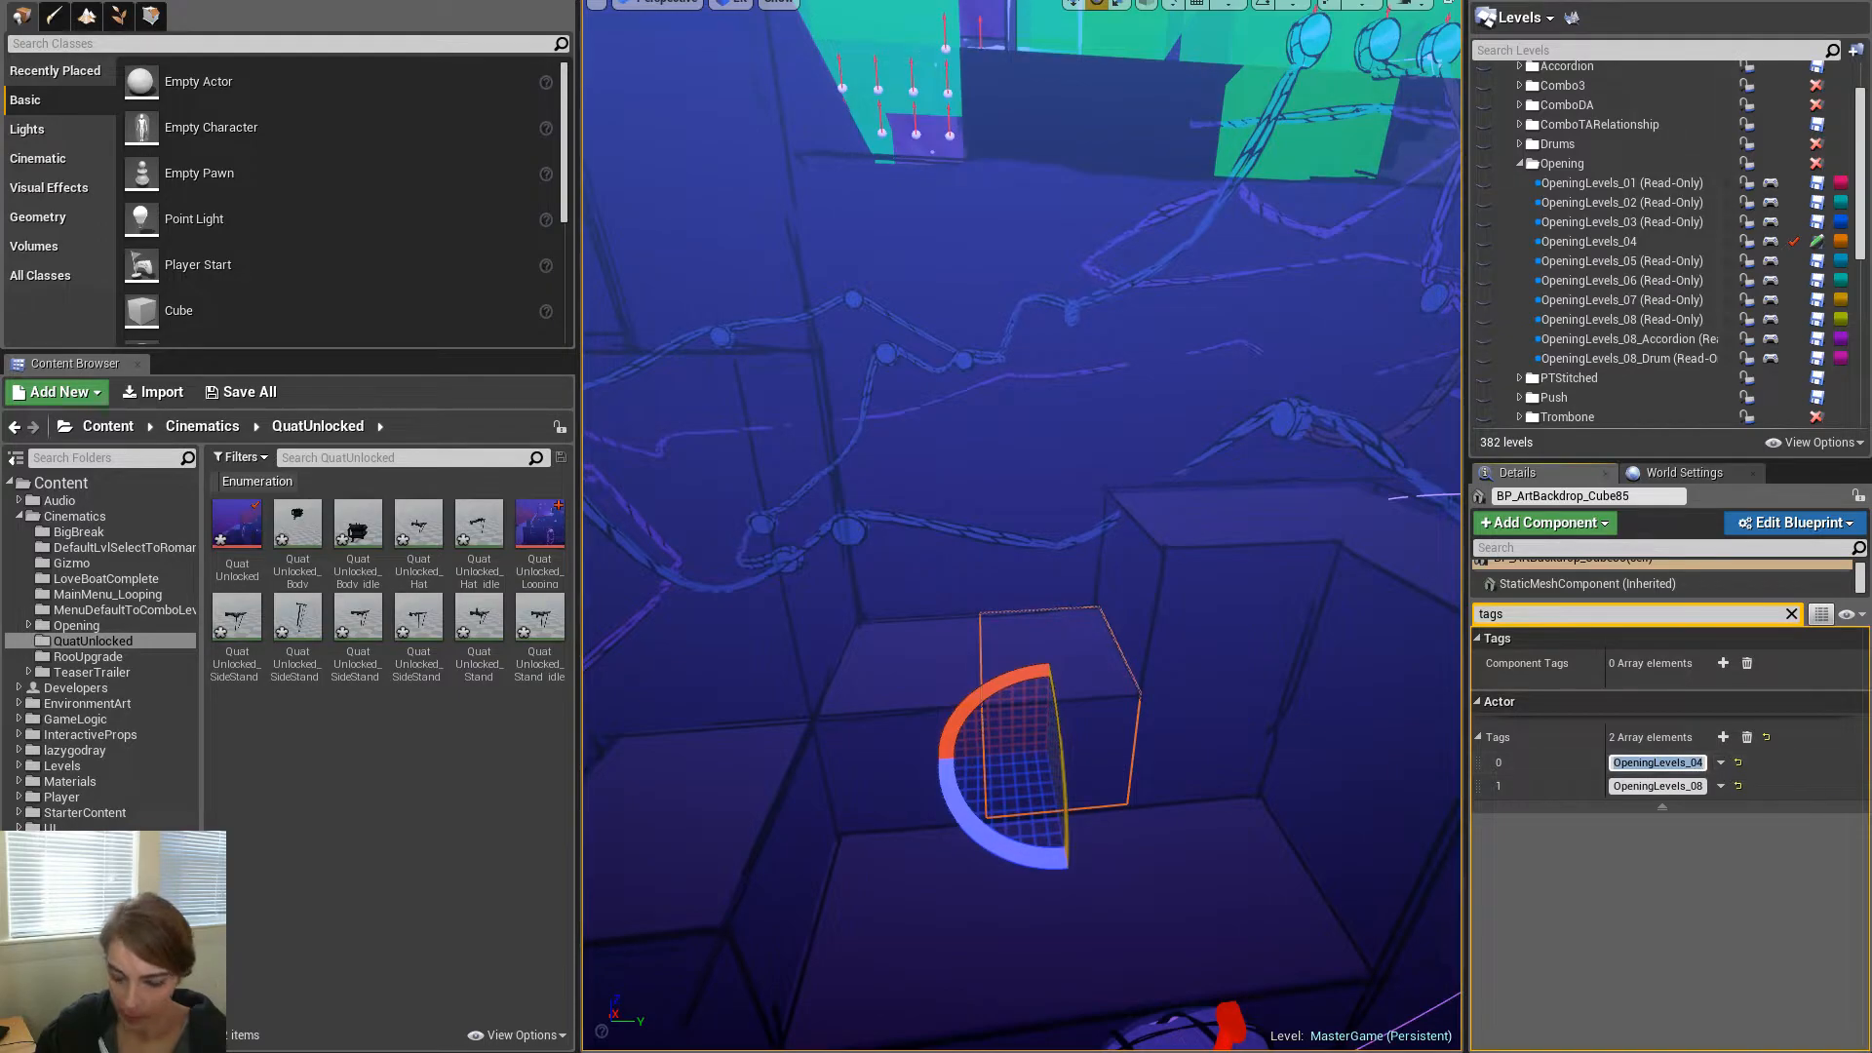
left_click_drag(1705, 762, 1691, 762)
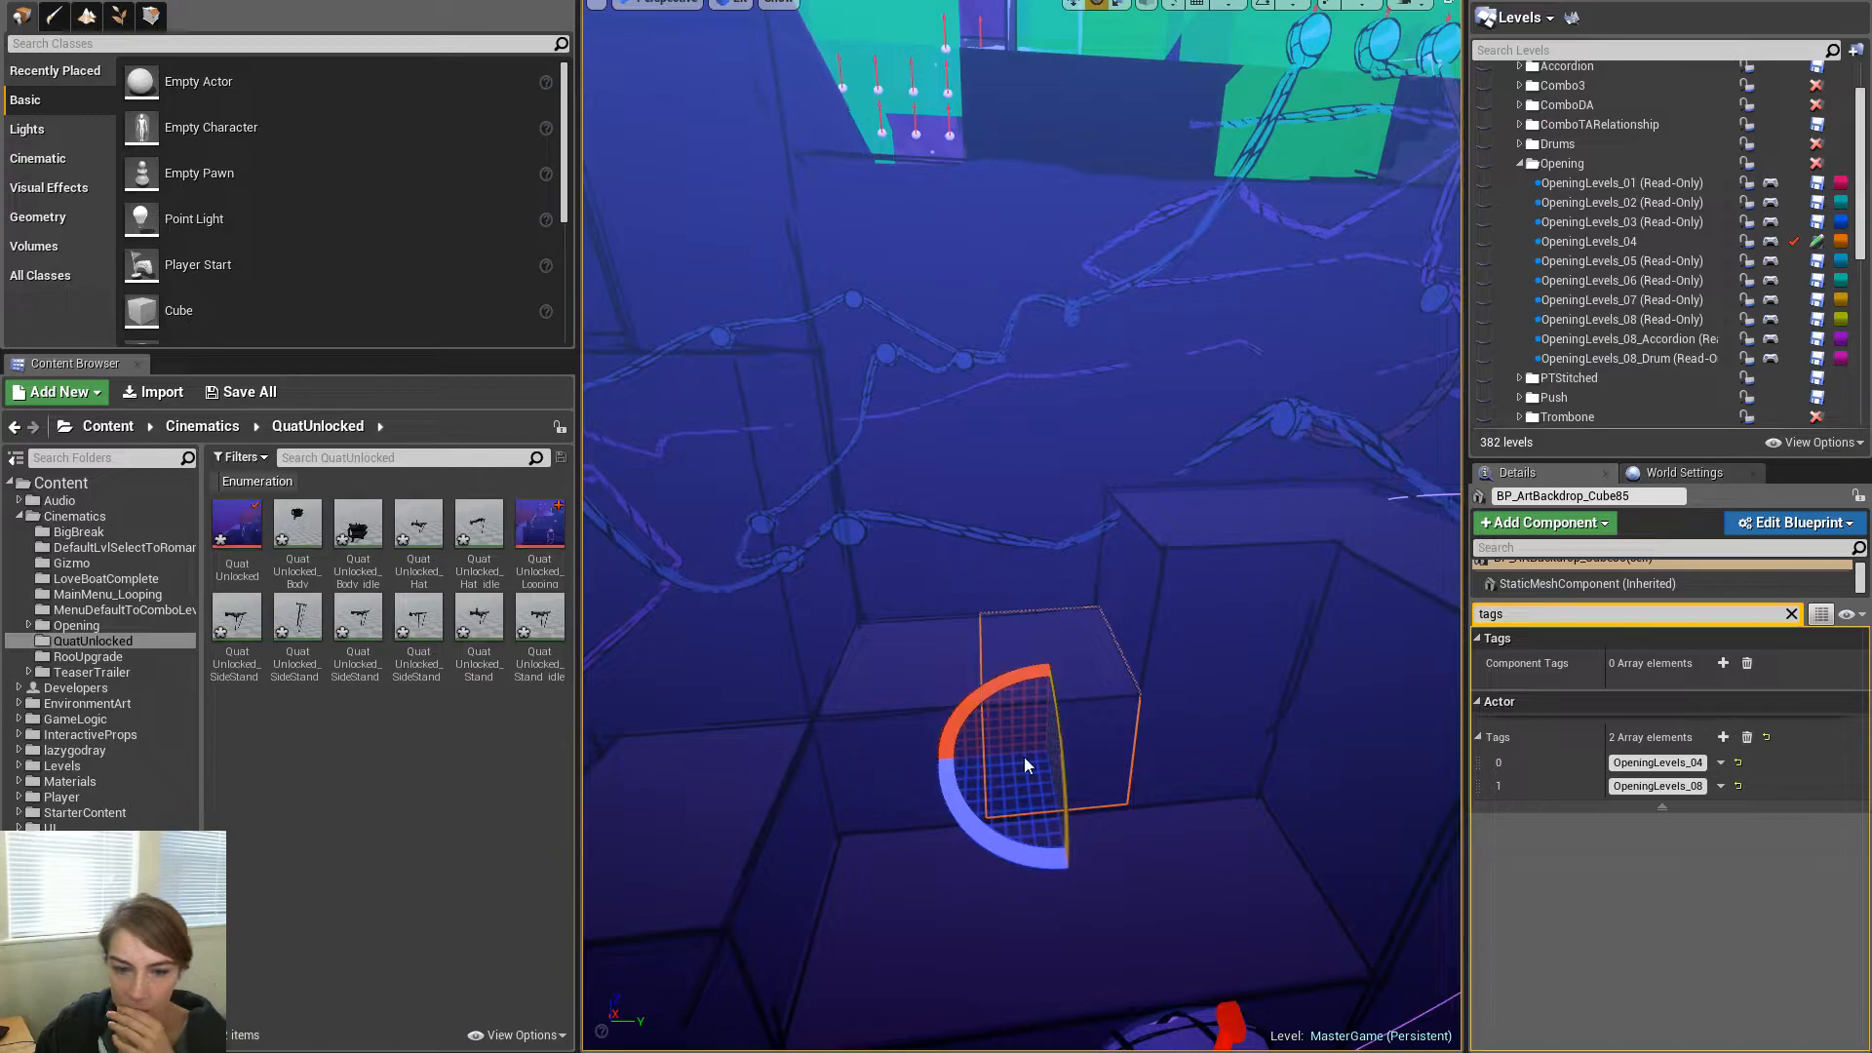
Inspect the tags of the large backdrop wall mesh and the stepped cubes beside and below it
left_click(1092, 527)
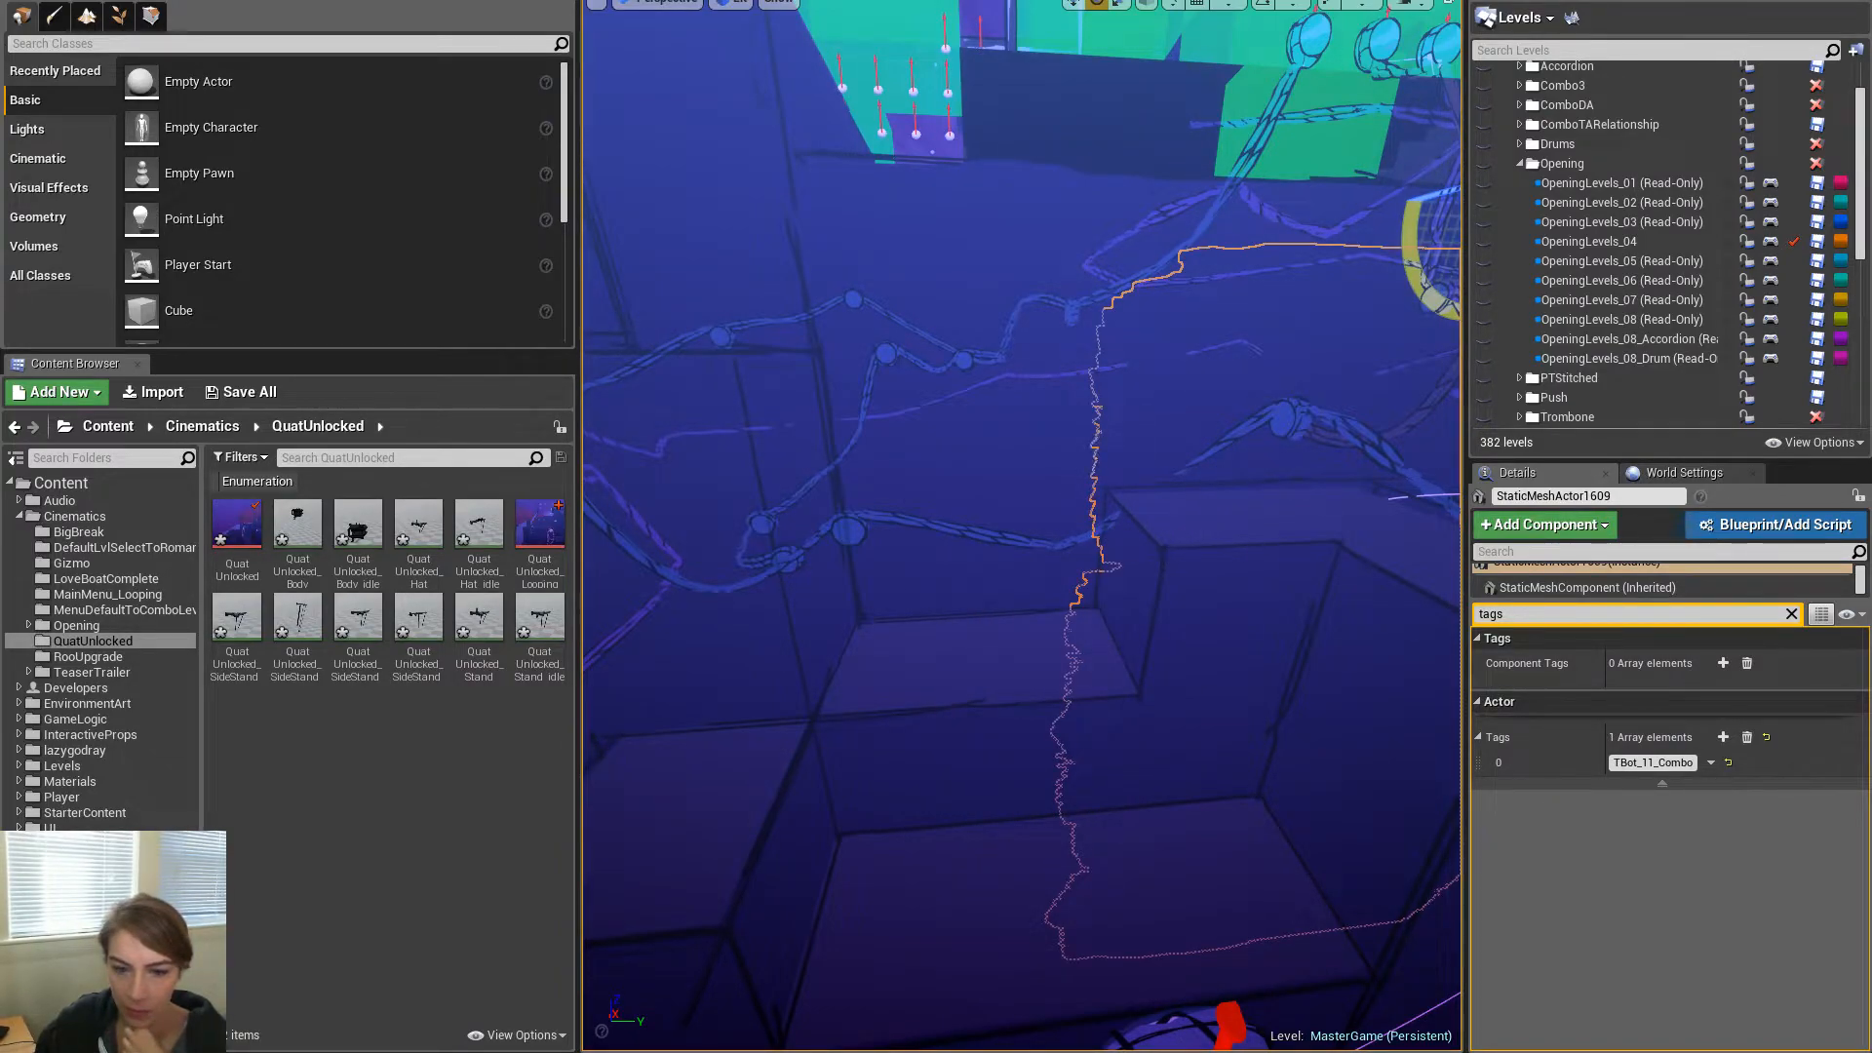
left_click(1311, 600)
left_click(1286, 732)
left_click(1232, 878)
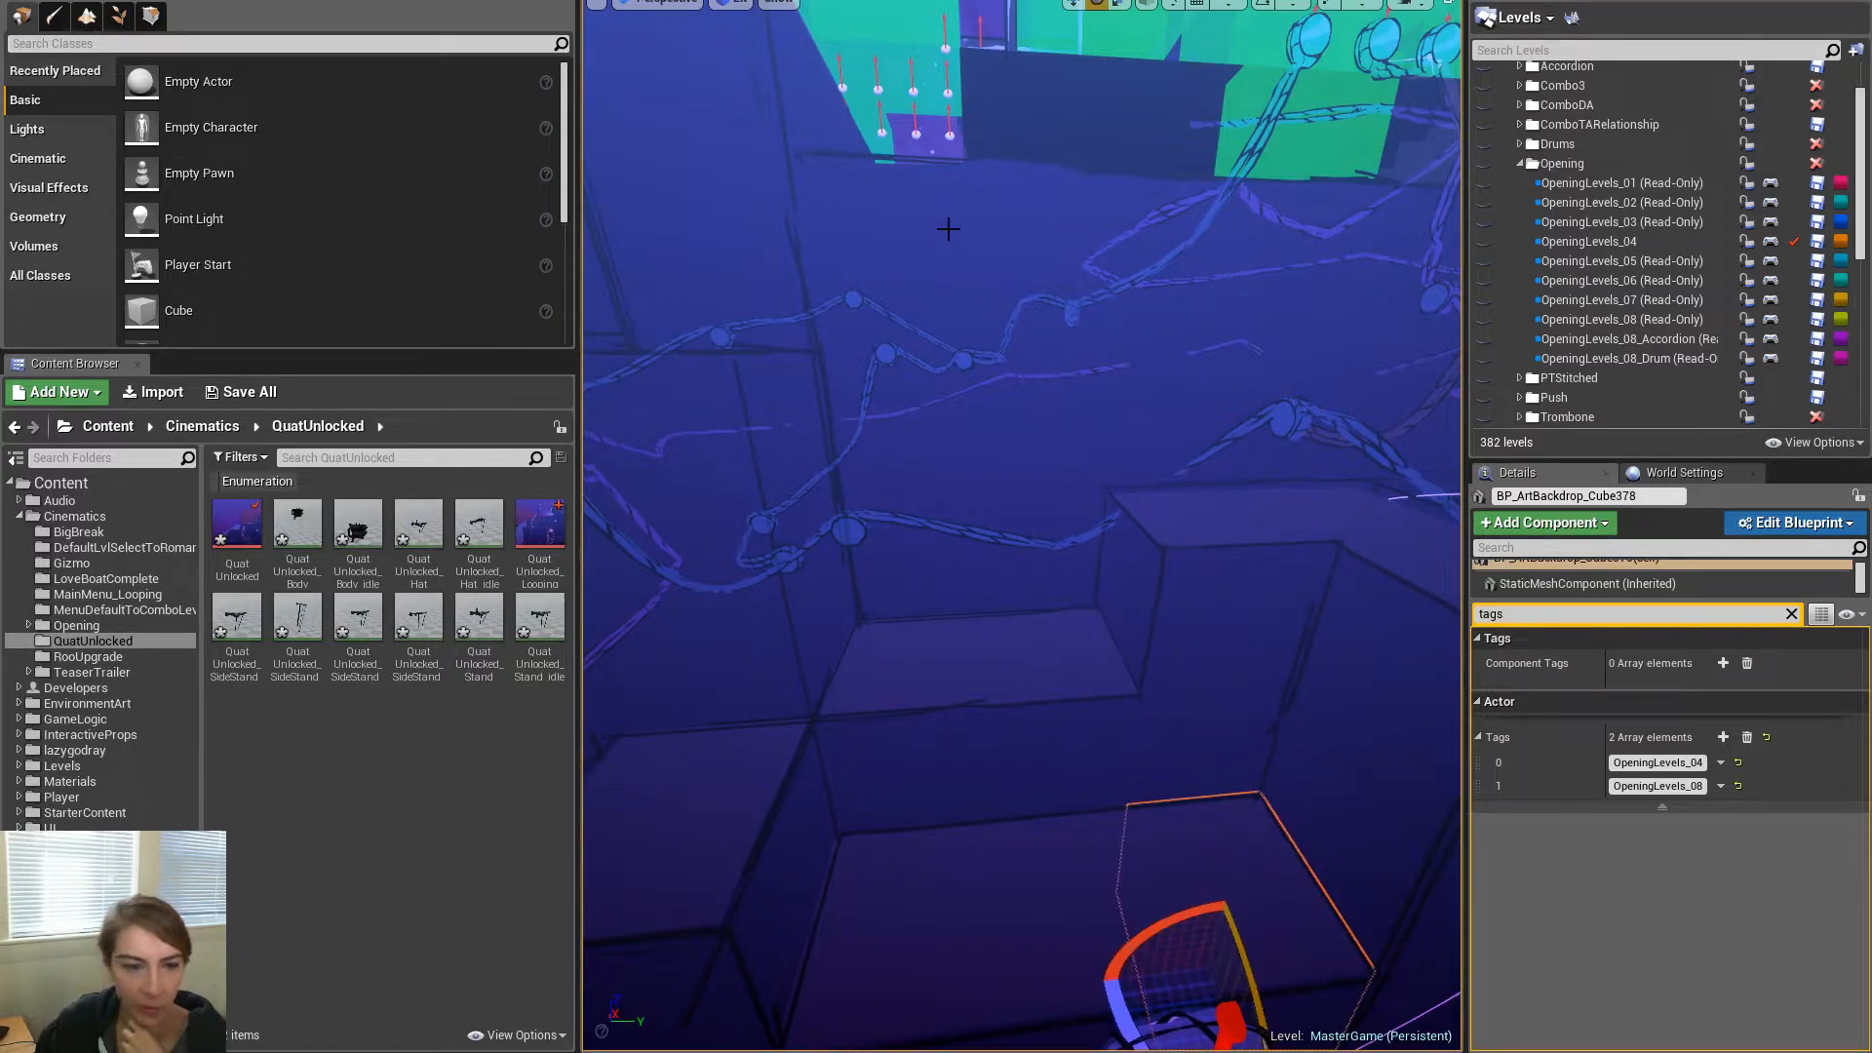
Run MasterGame in the editor once more despite the compiler error and stop at the Introducing Quat level selection
key("alt+p")
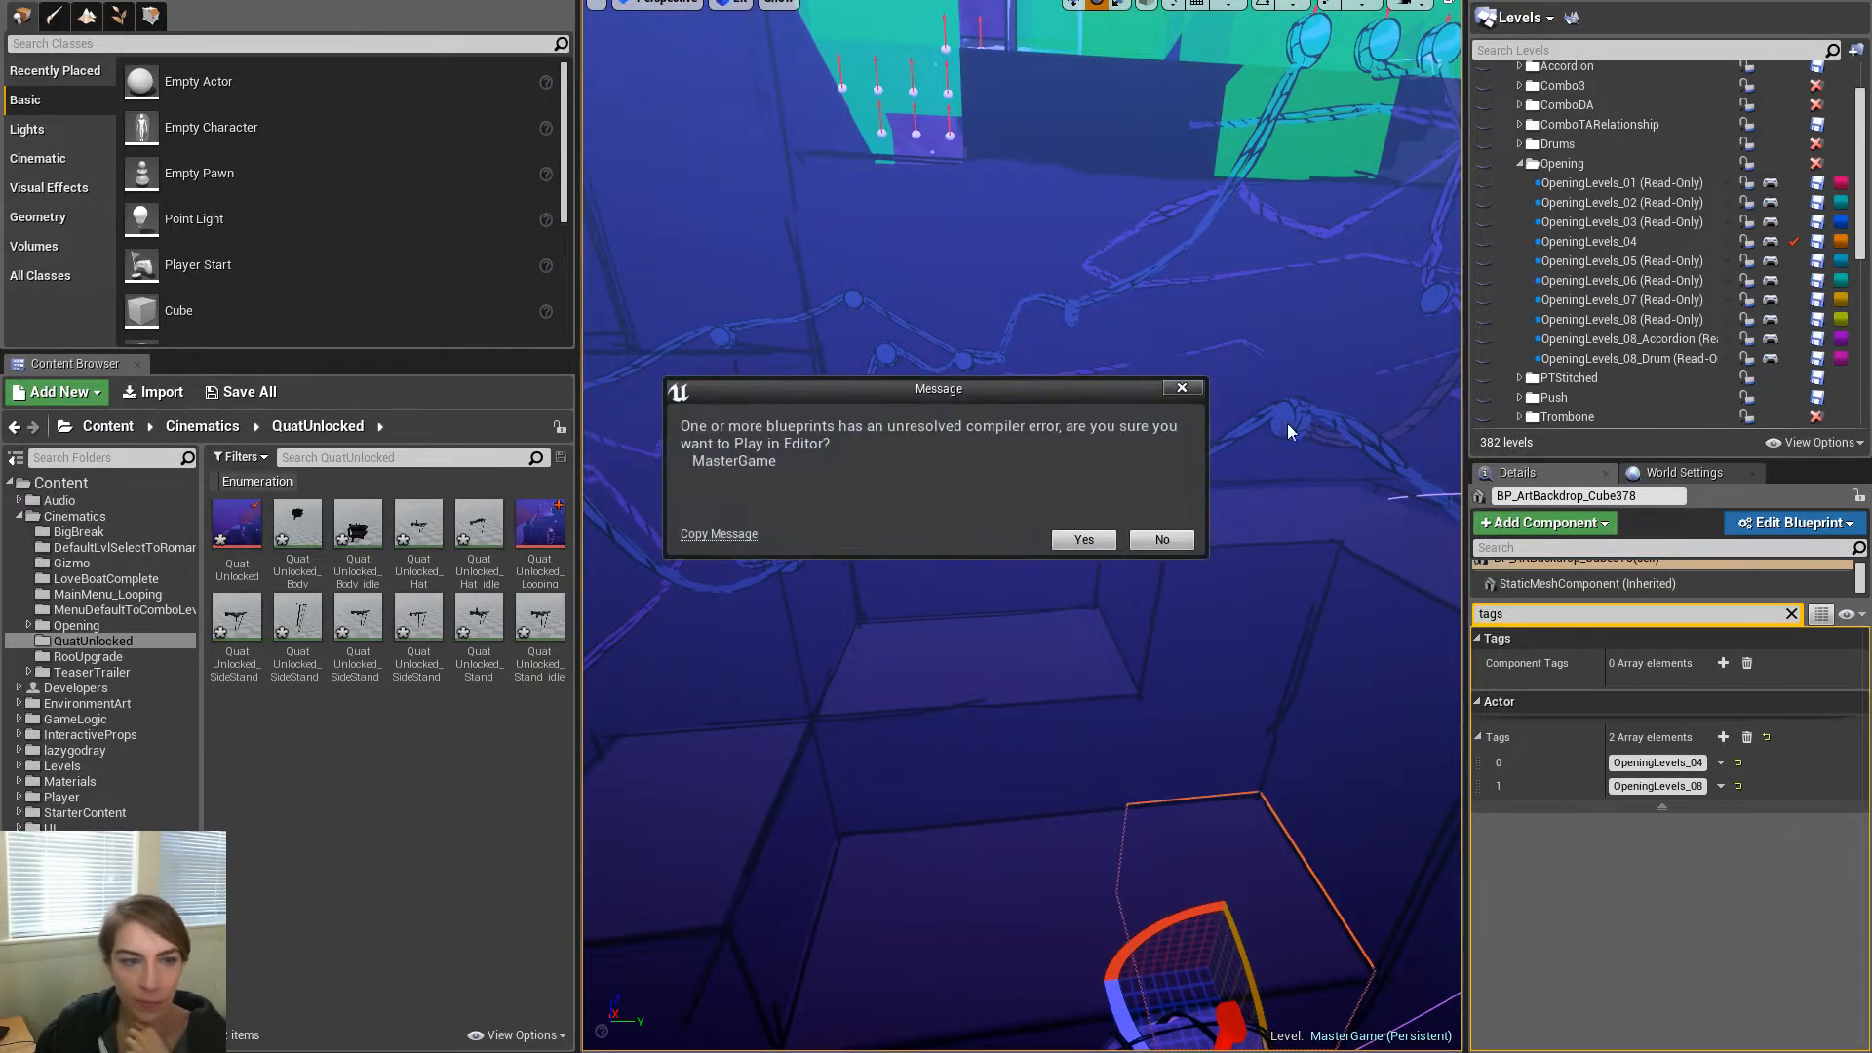
left_click(1083, 539)
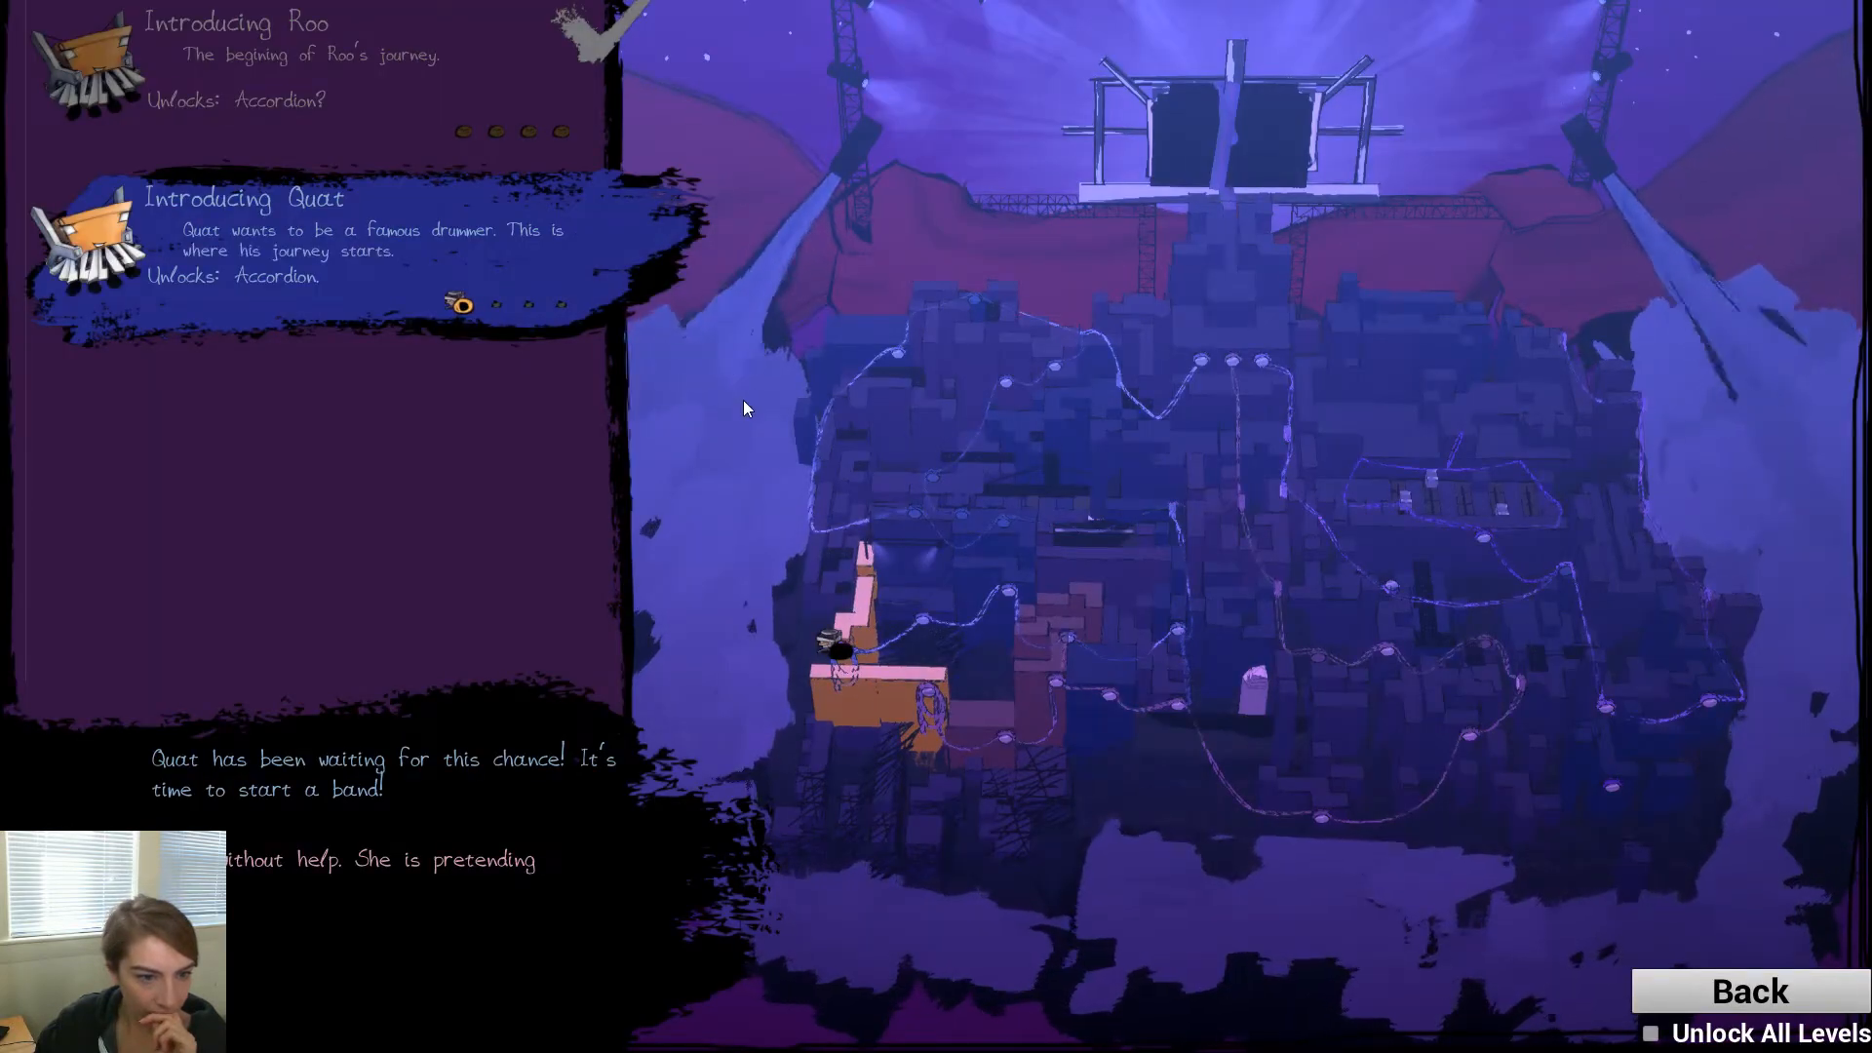
key("Escape")
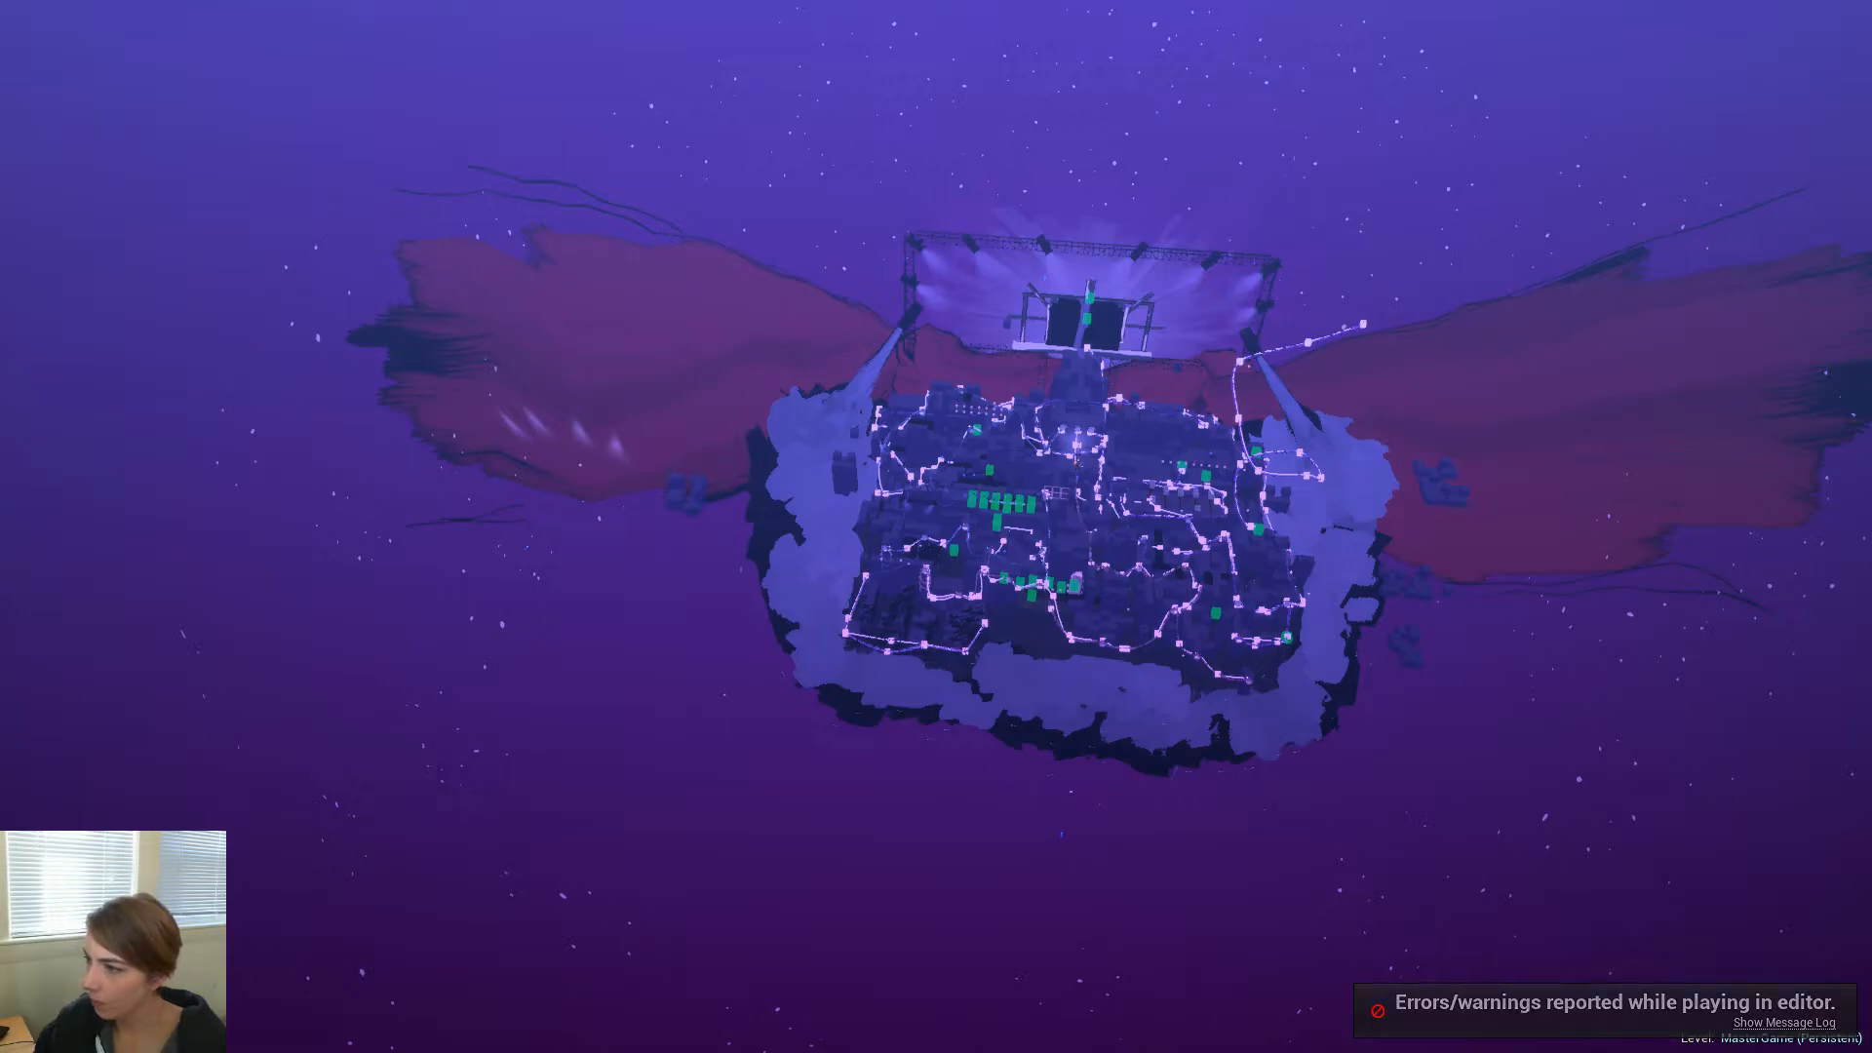
Run MasterGame despite the compiler error and complete the third Introducing Roo level to play the Quat cinematic
right_click_drag(1664, 389, 1387, 258)
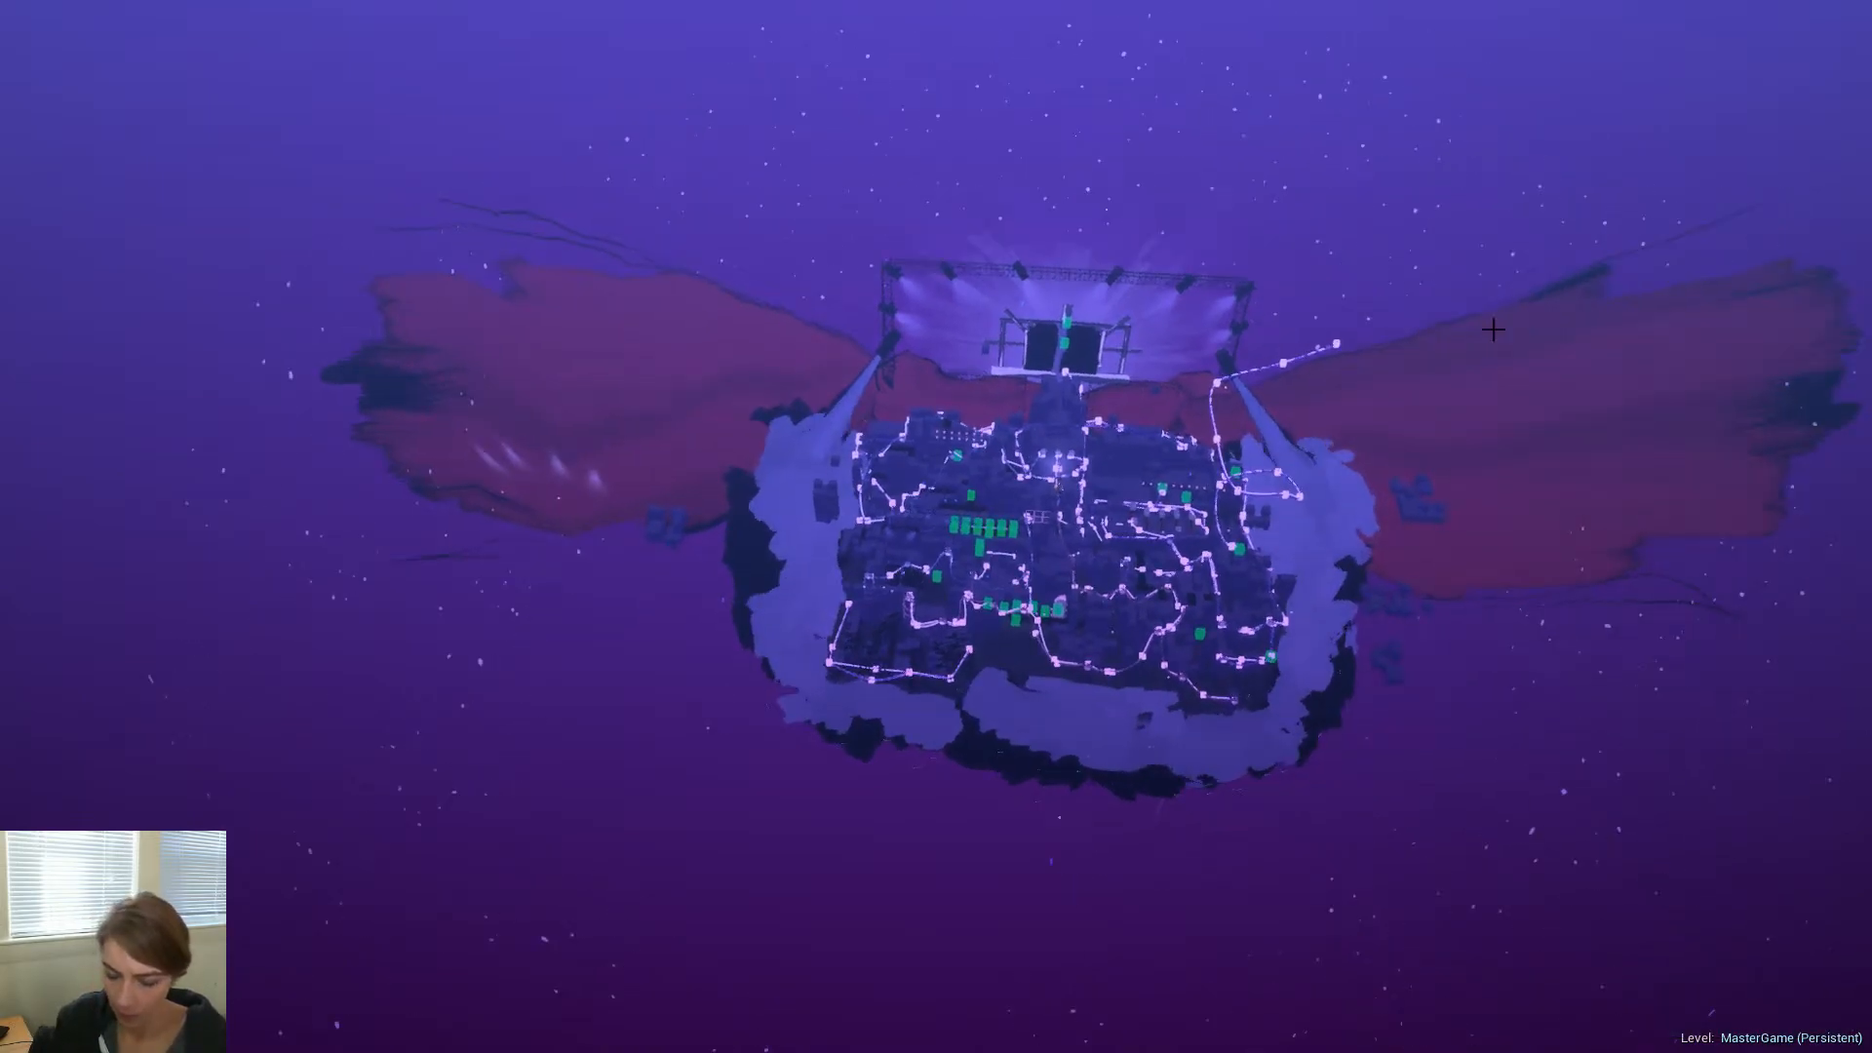
key("alt+p")
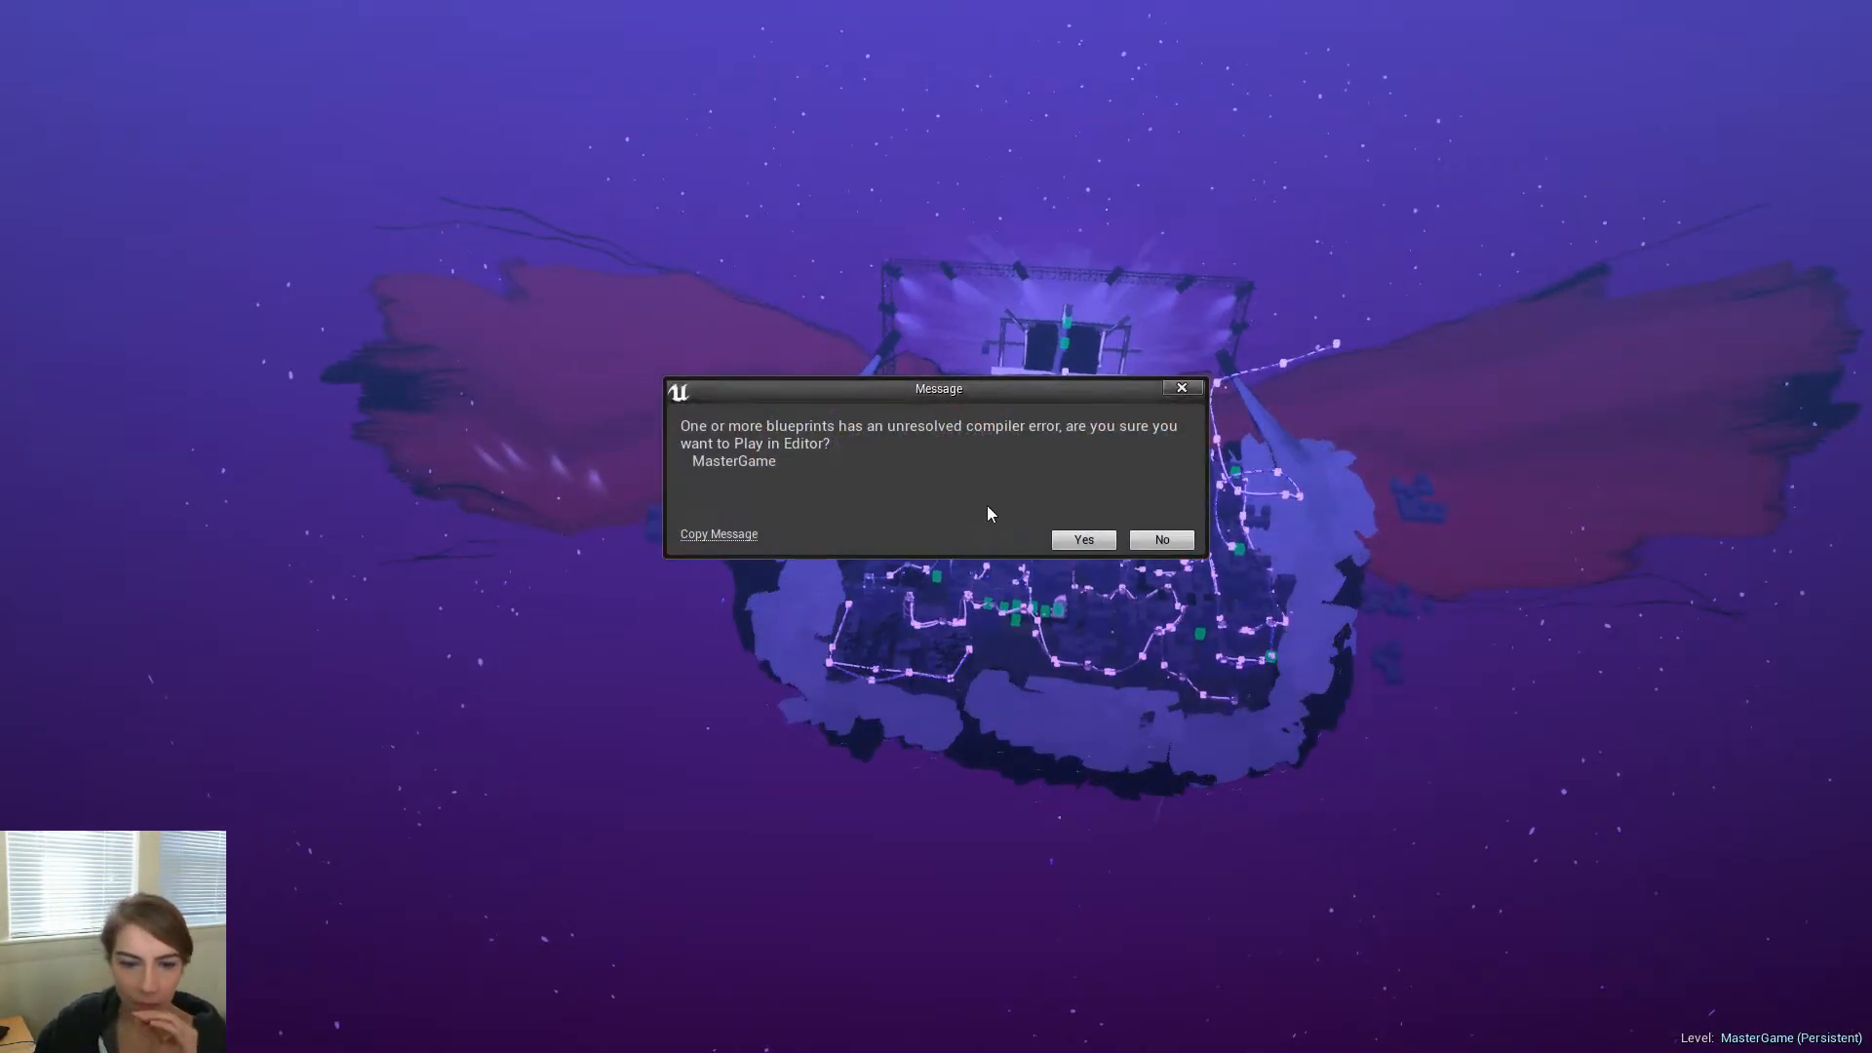
left_click(1081, 539)
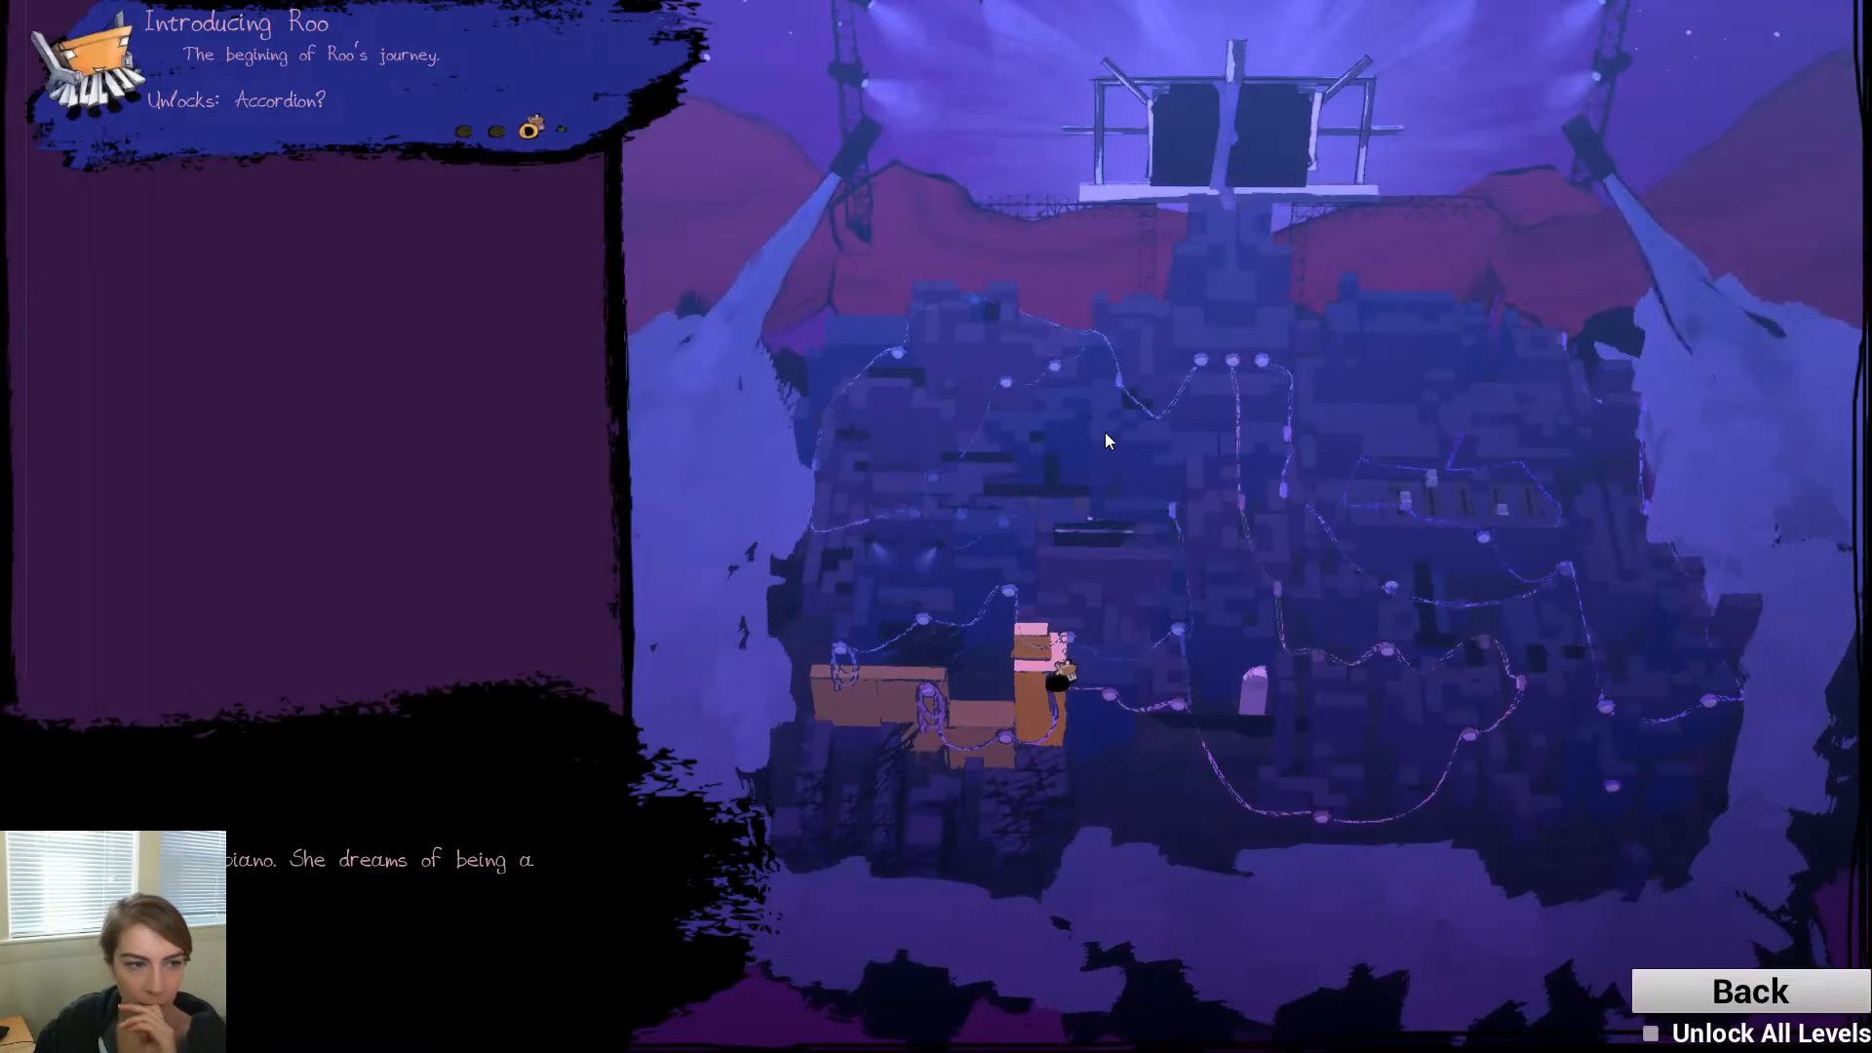
left_click(523, 126)
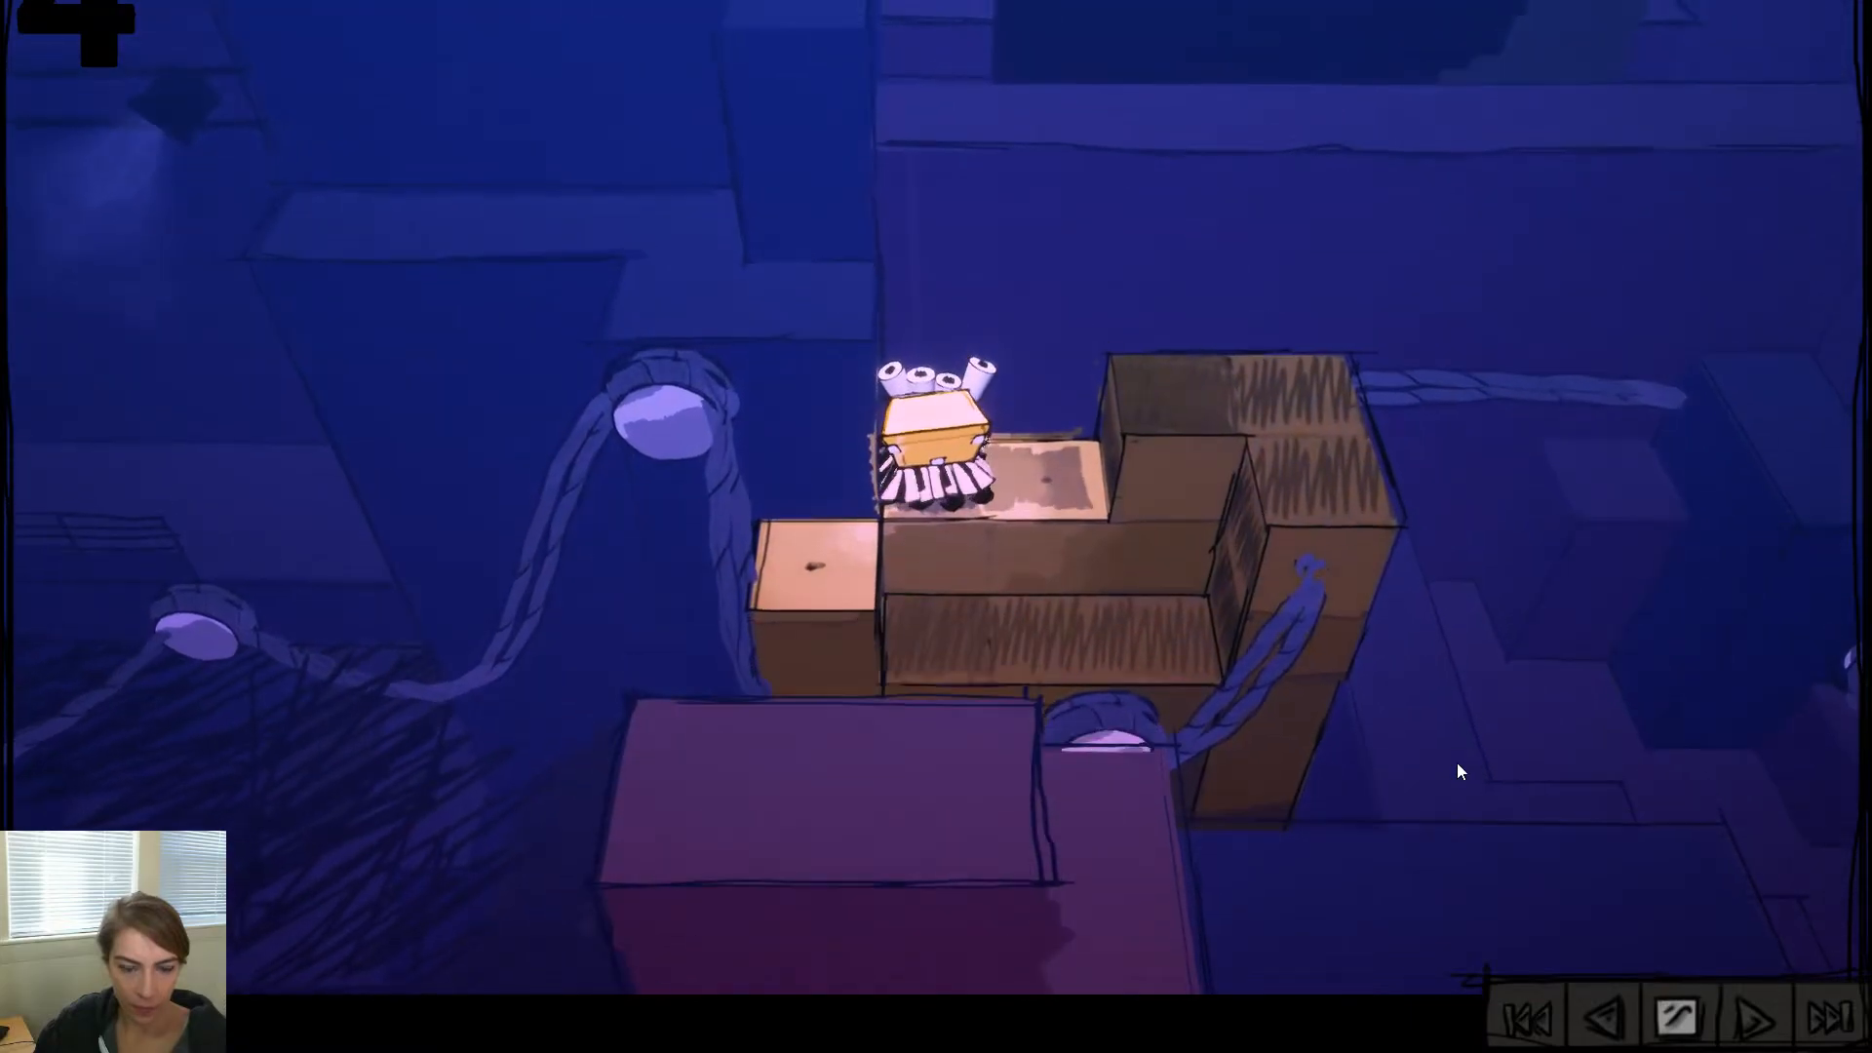
mouse_move(1505, 933)
left_mouse_down()
mouse_move(651, 855)
mouse_move(1508, 933)
left_mouse_up()
key("d")
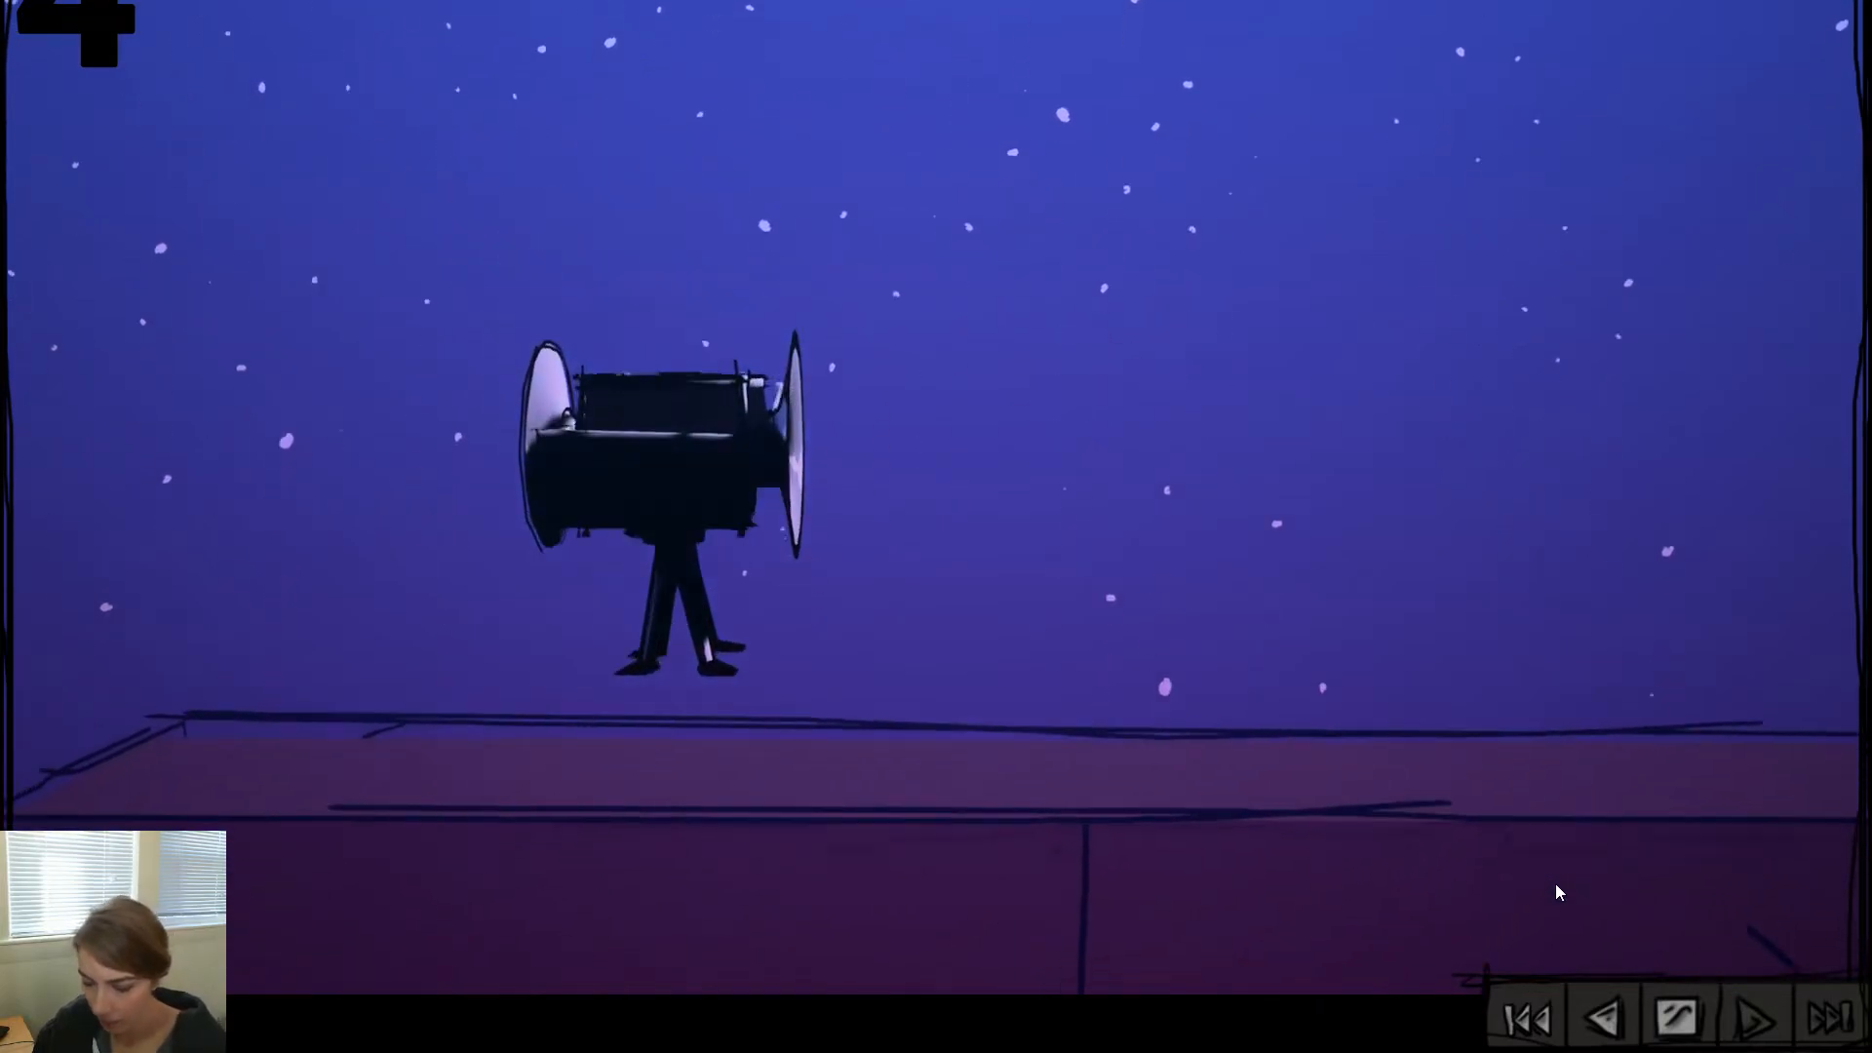
key("F11")
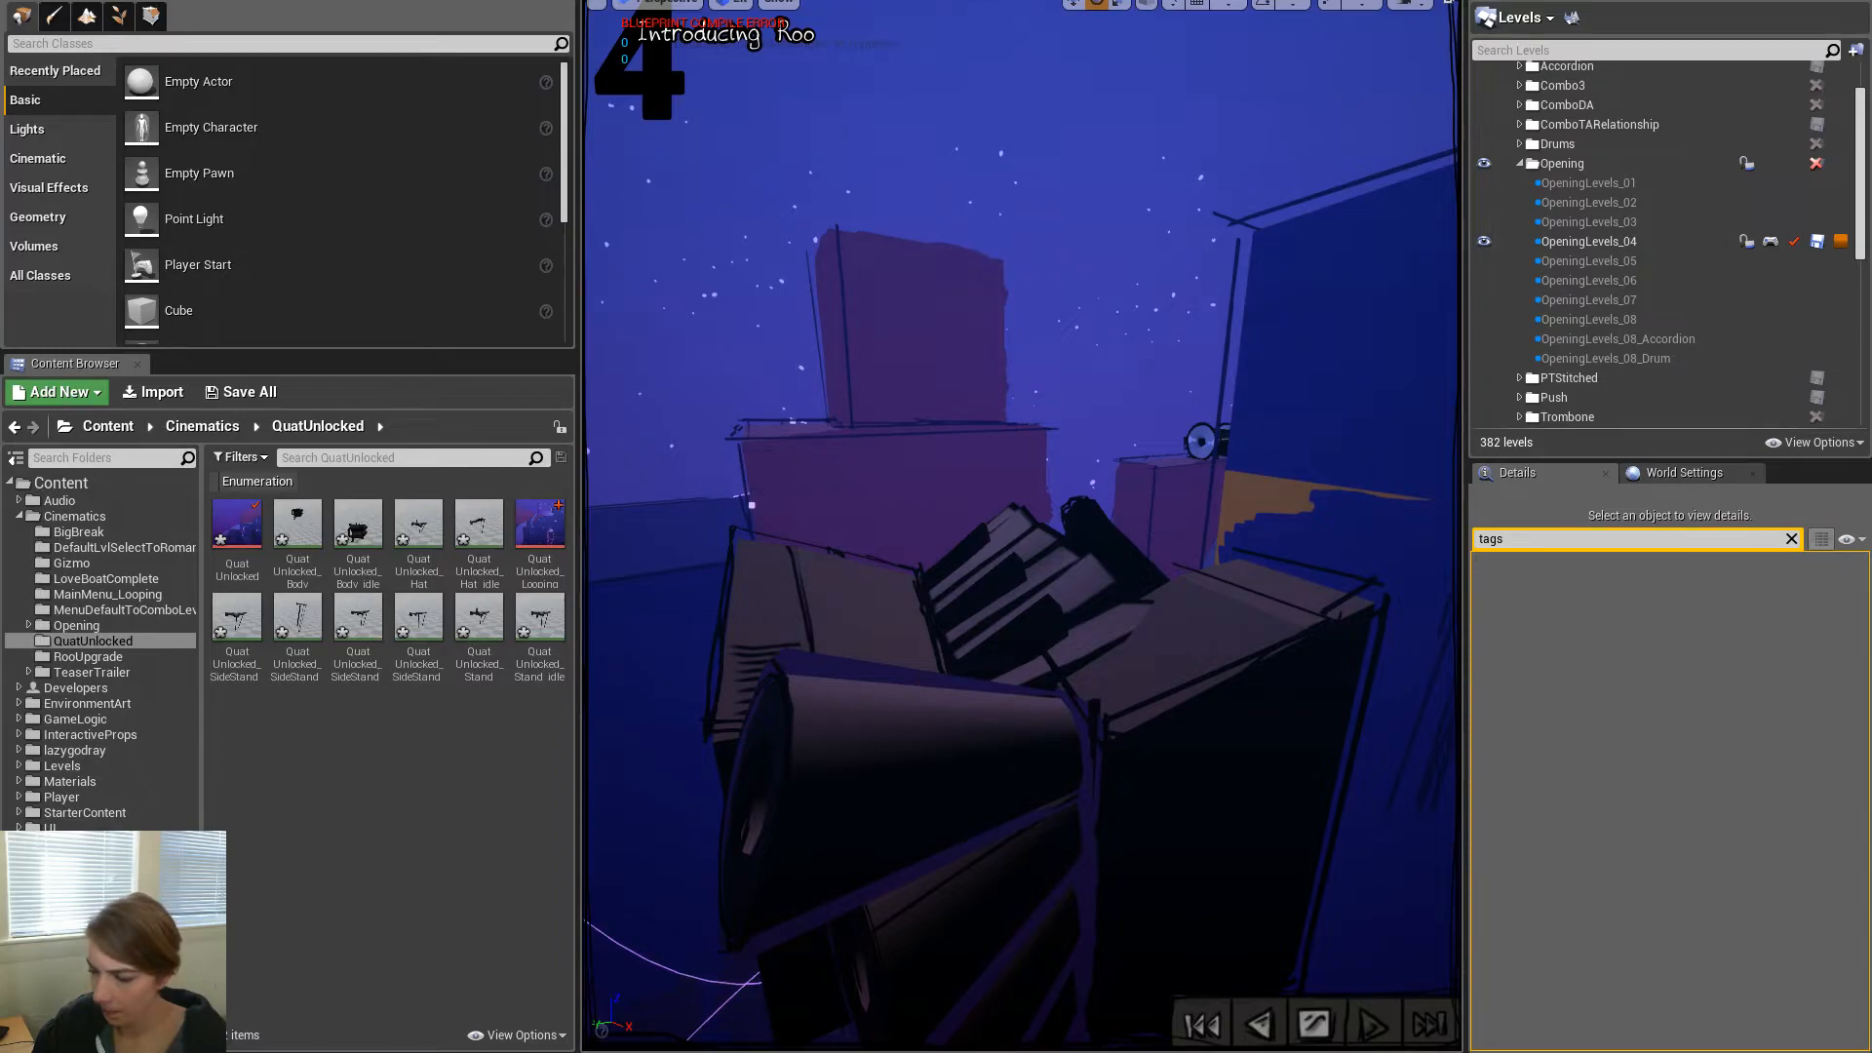
Switch to the media player and review the recorded Introducing Roo cinematic, pausing at 00:05, before returning to Unreal Editor
key("alt+Tab")
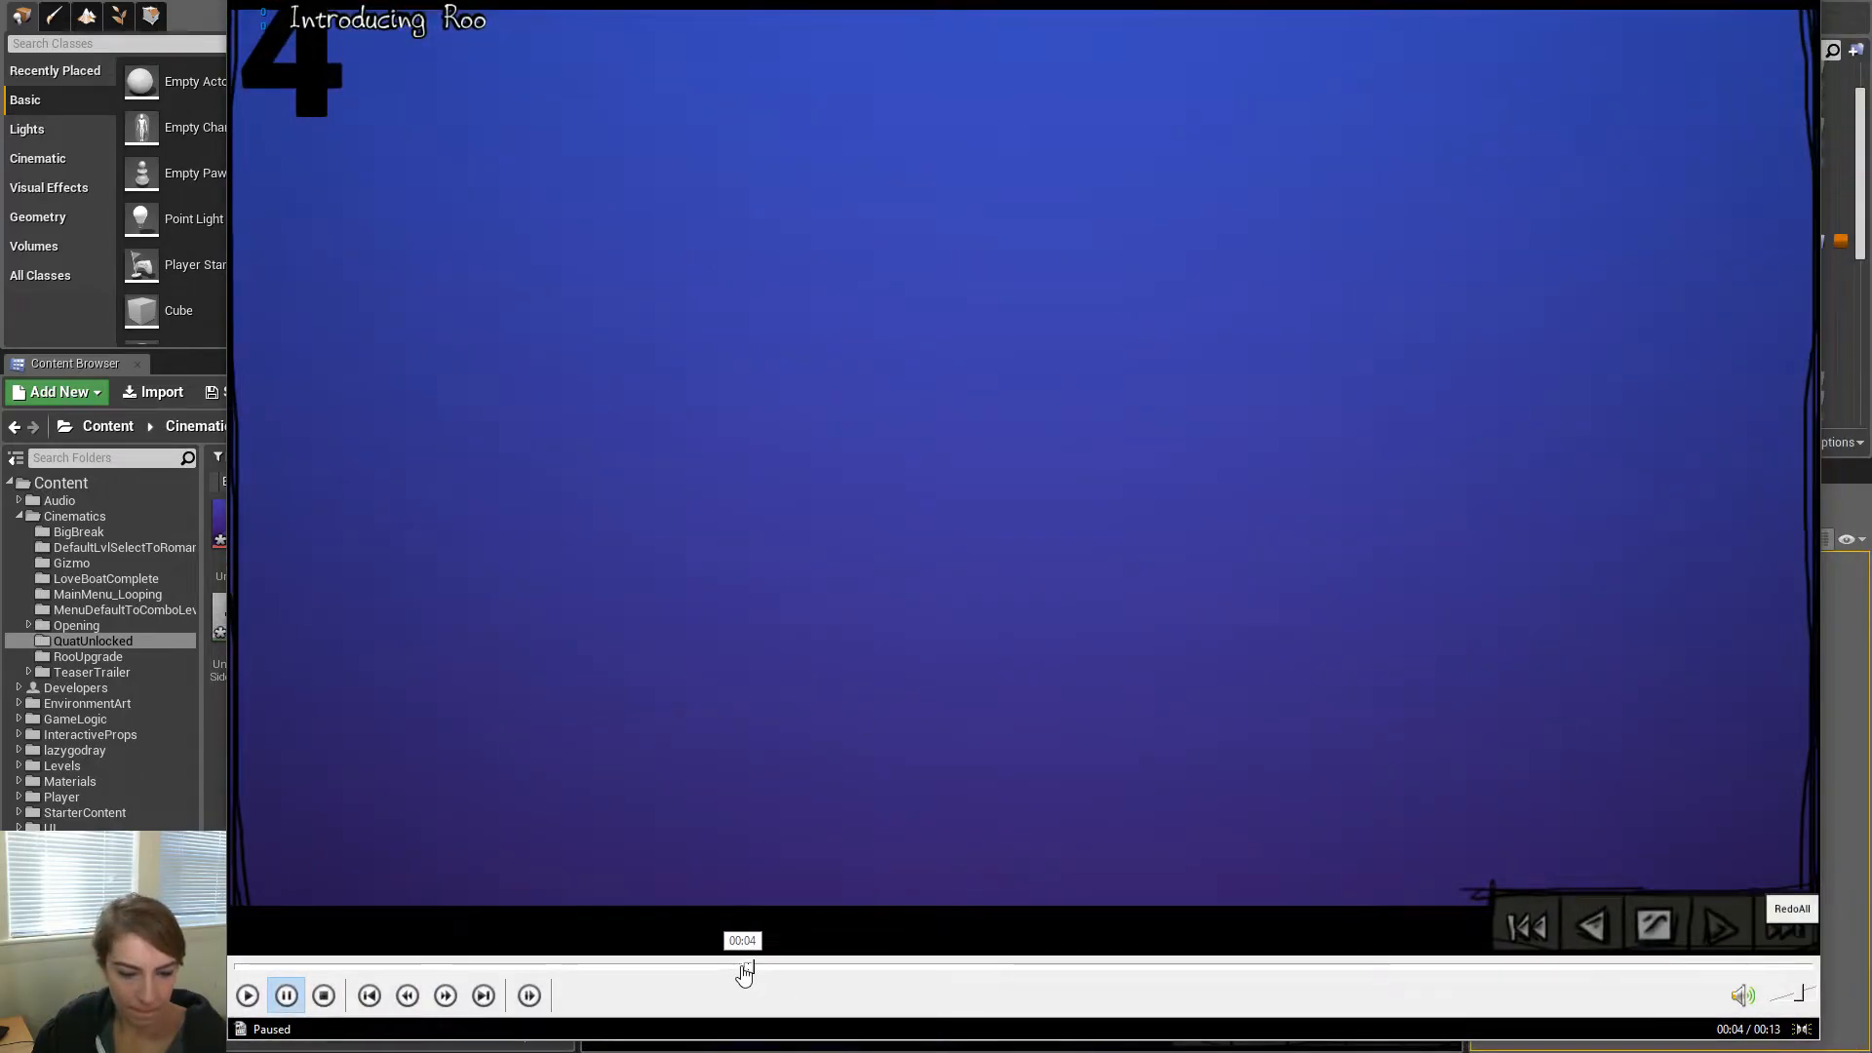
left_click(248, 994)
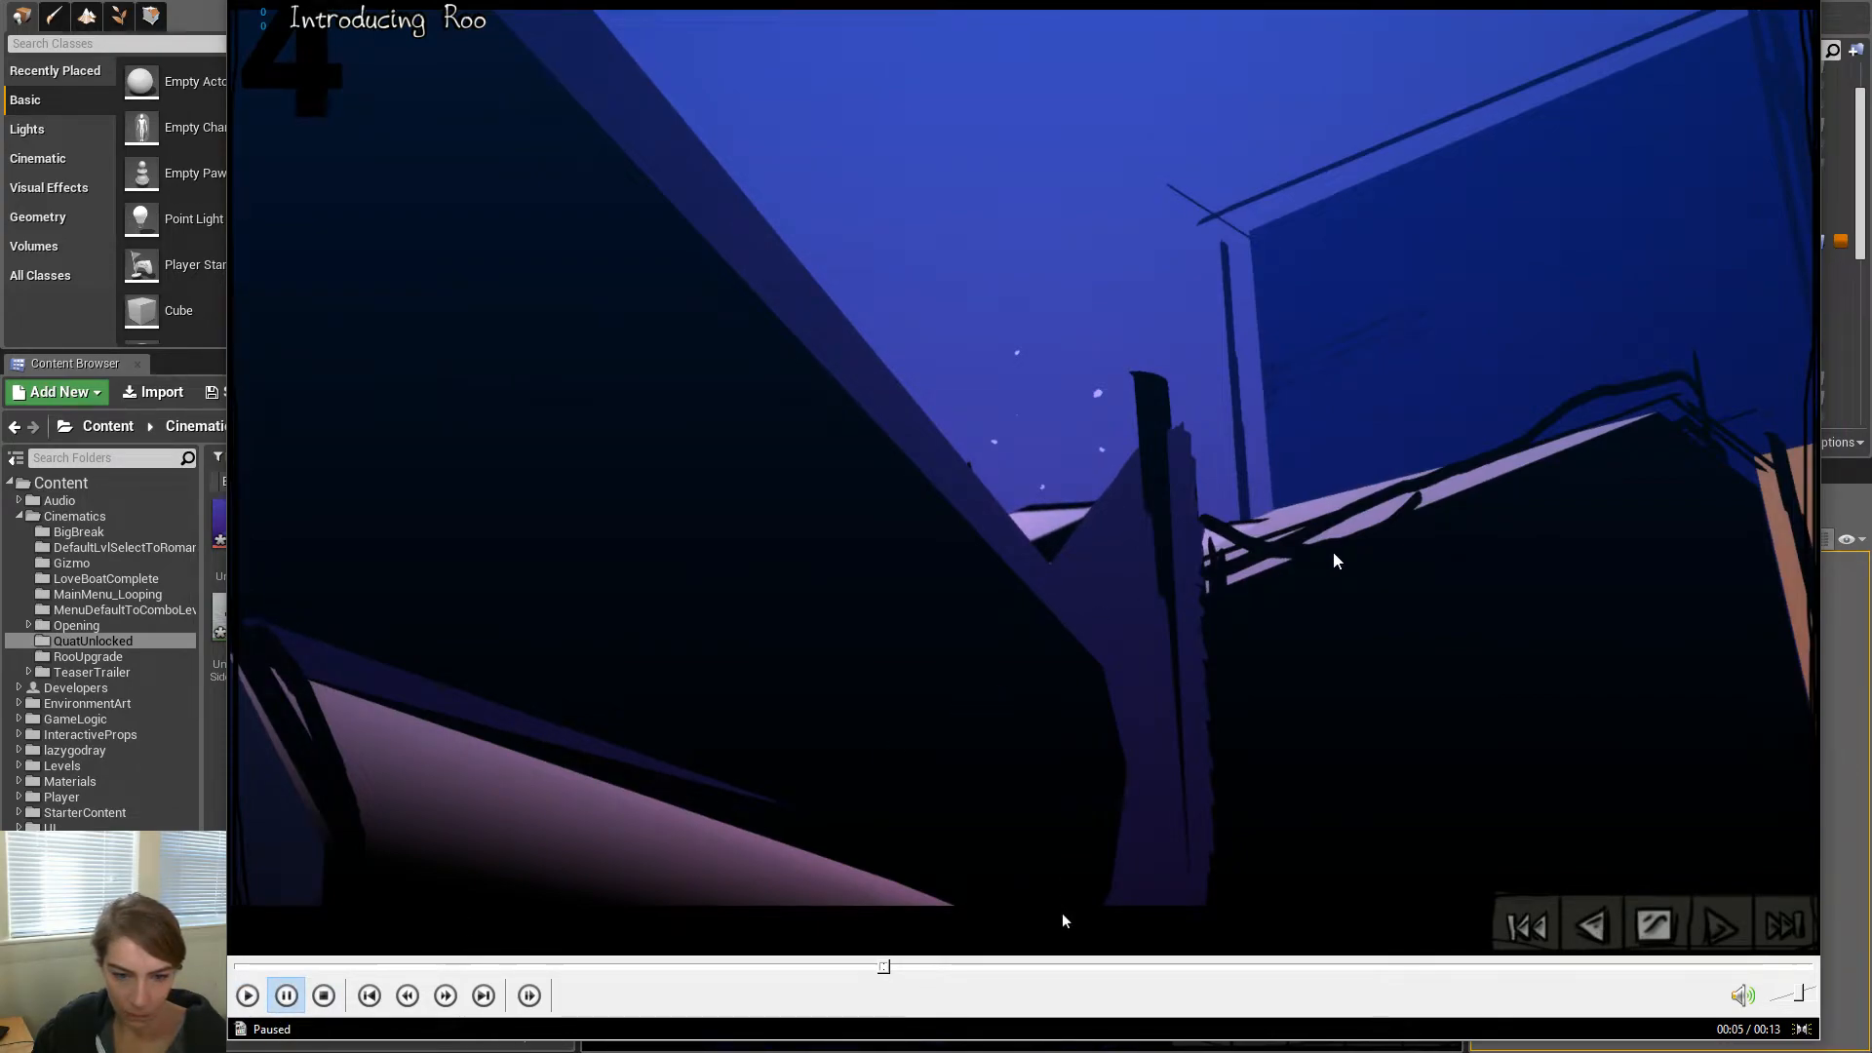
left_click_drag(1062, 912, 1871, 926)
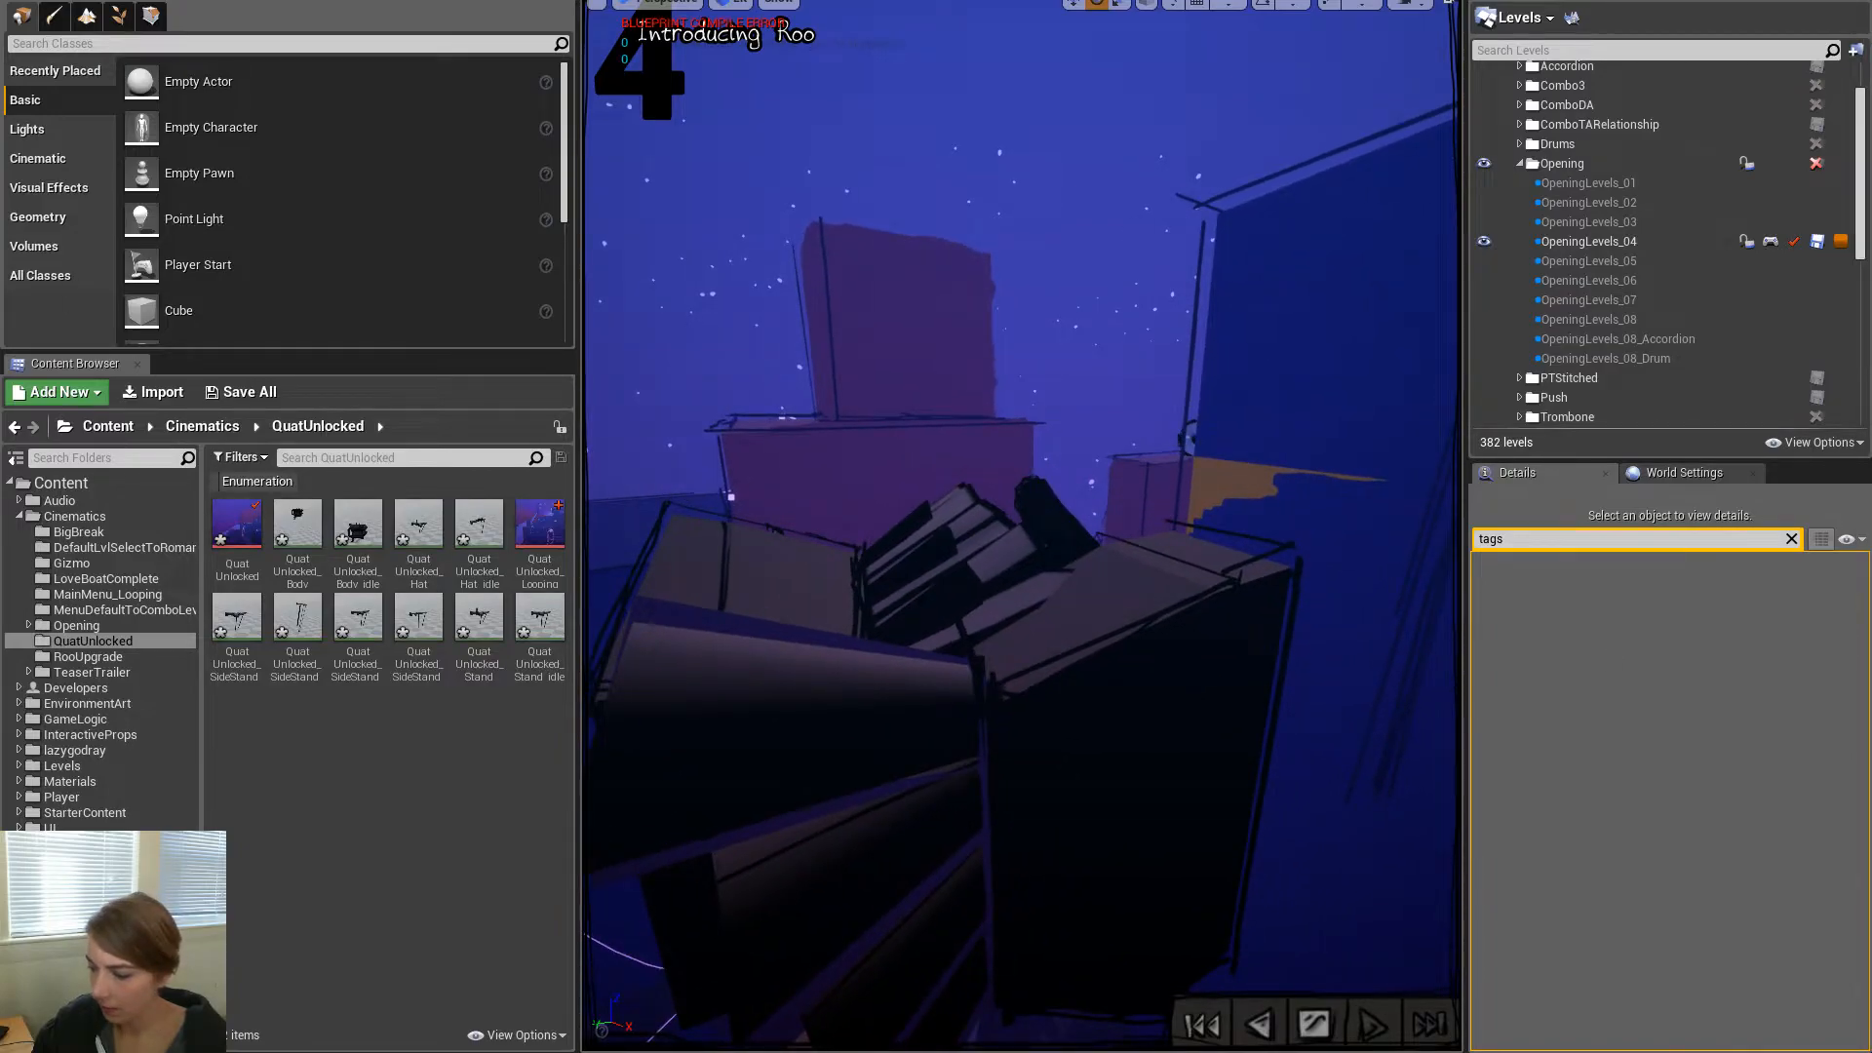
left_click_drag(1871, 944, 1871, 1011)
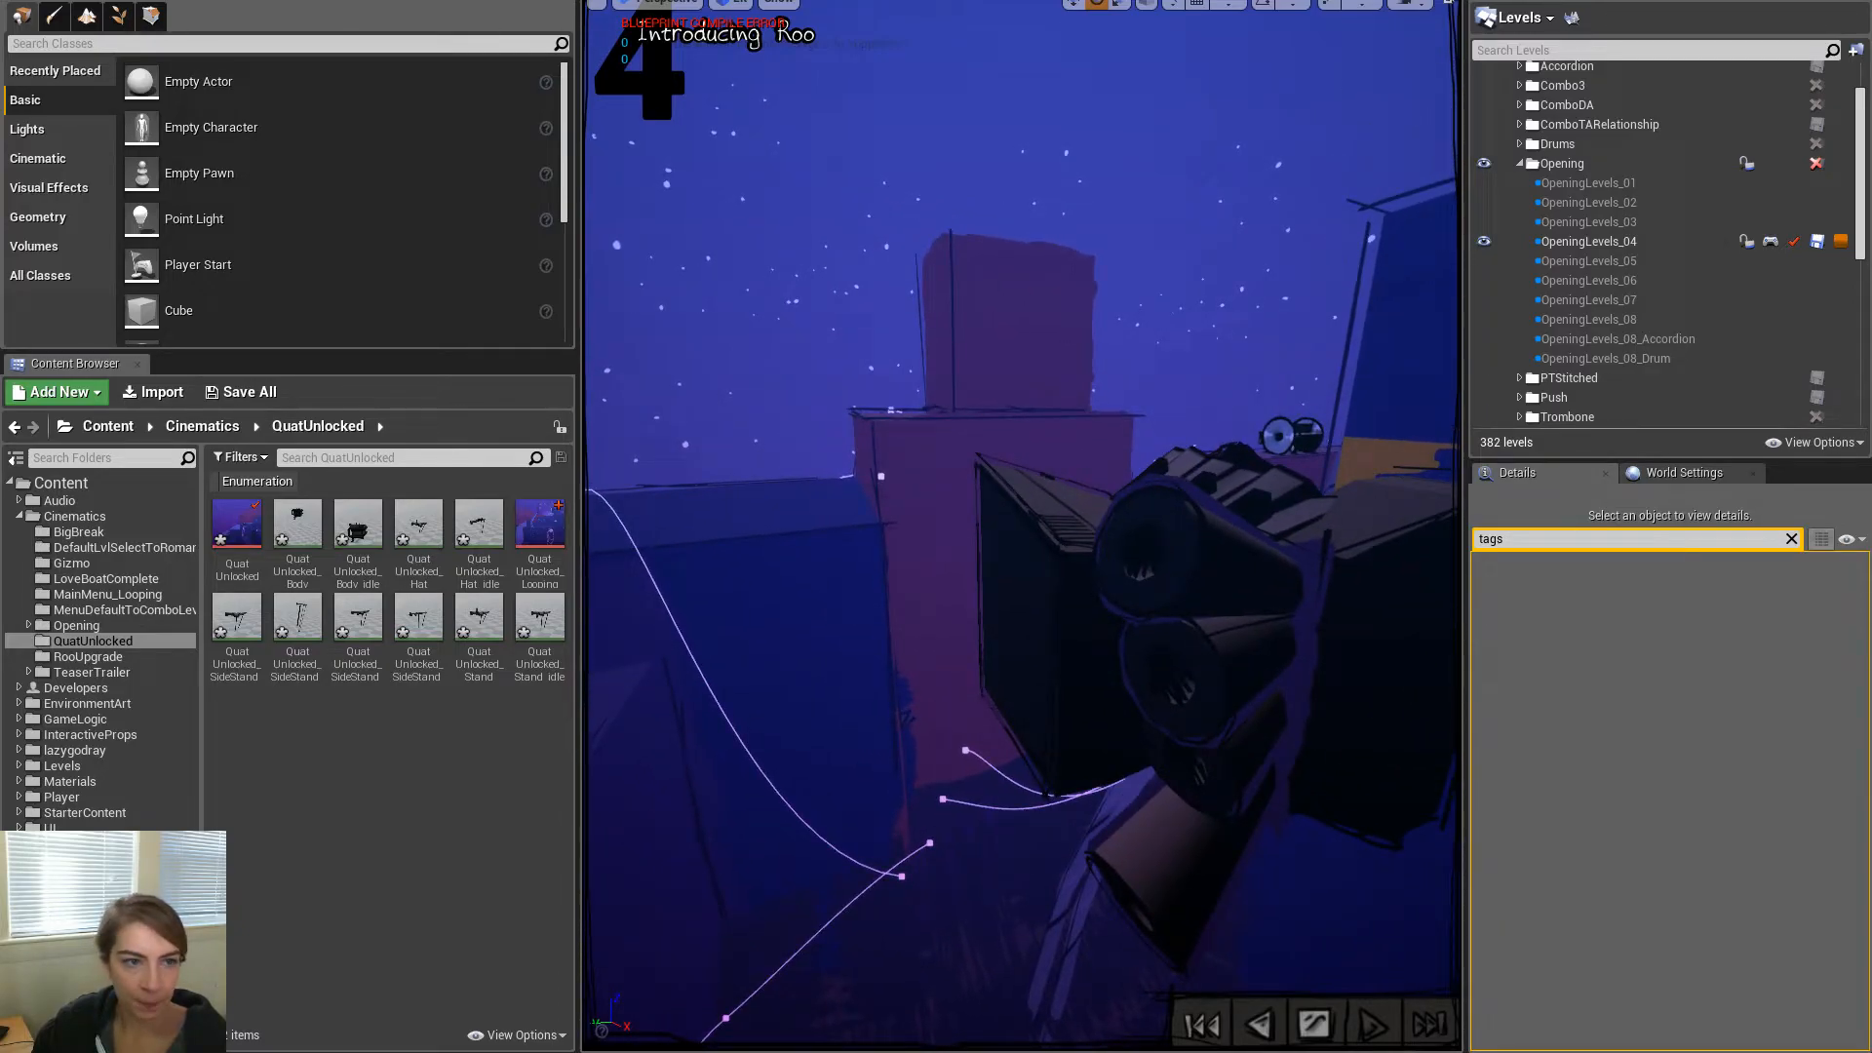
End the play session and open the QuatUnlocked level sequence for editing
left_click(407, 0)
left_click(270, 0)
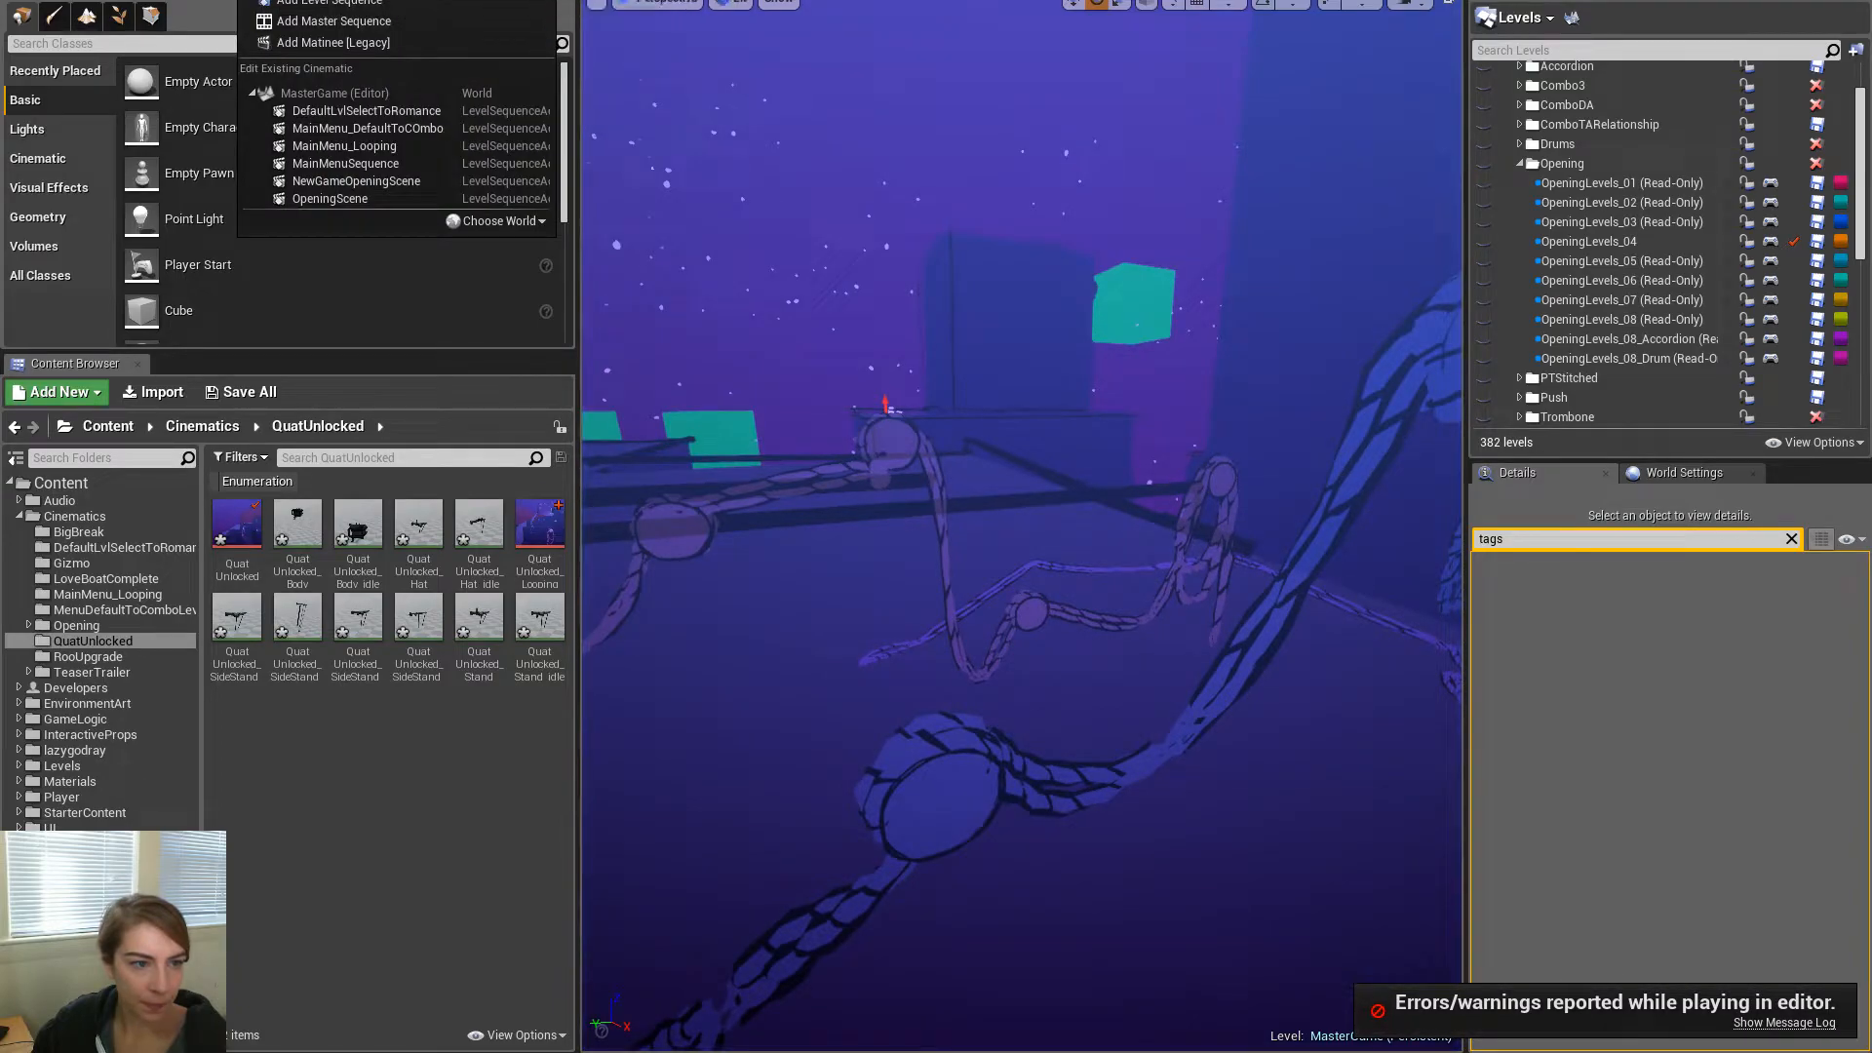
left_click(267, 612)
double_click(237, 523)
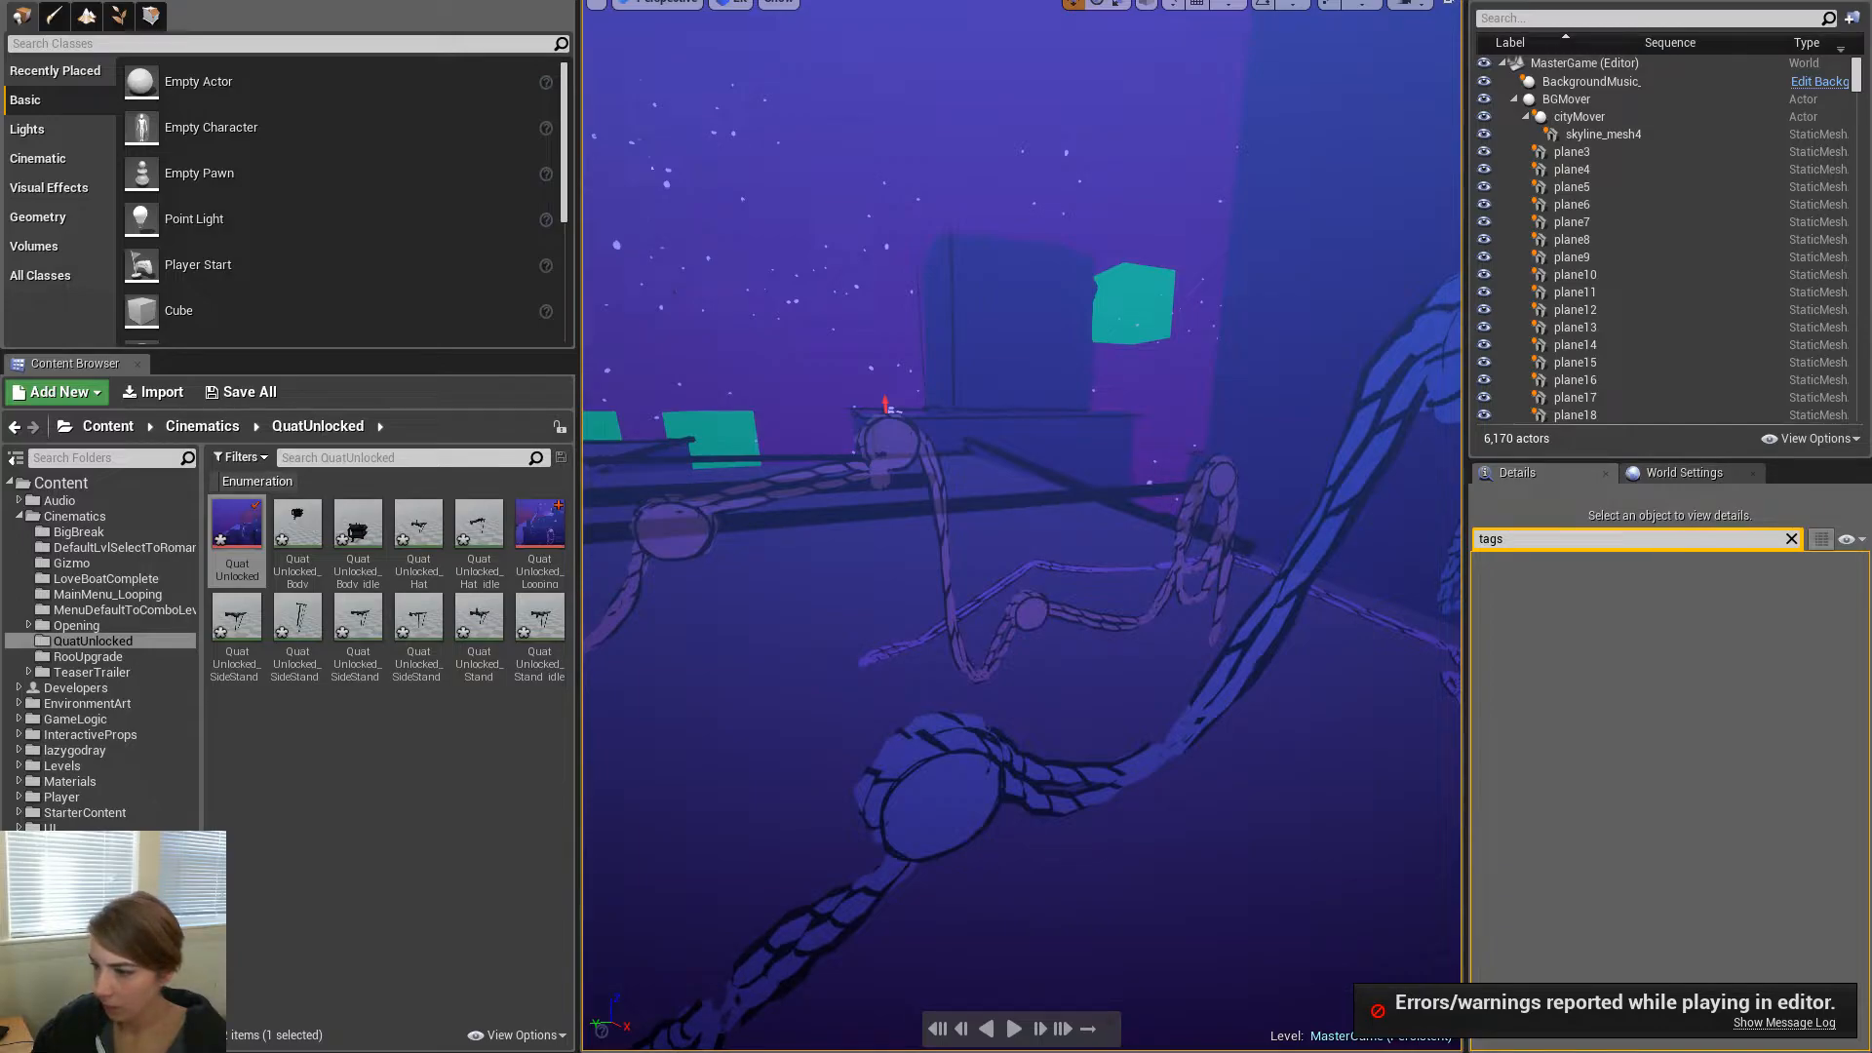
Select the QuatUnlocked cinematicCamera and shift it along its X axis in the level viewport
left_click(1587, 258)
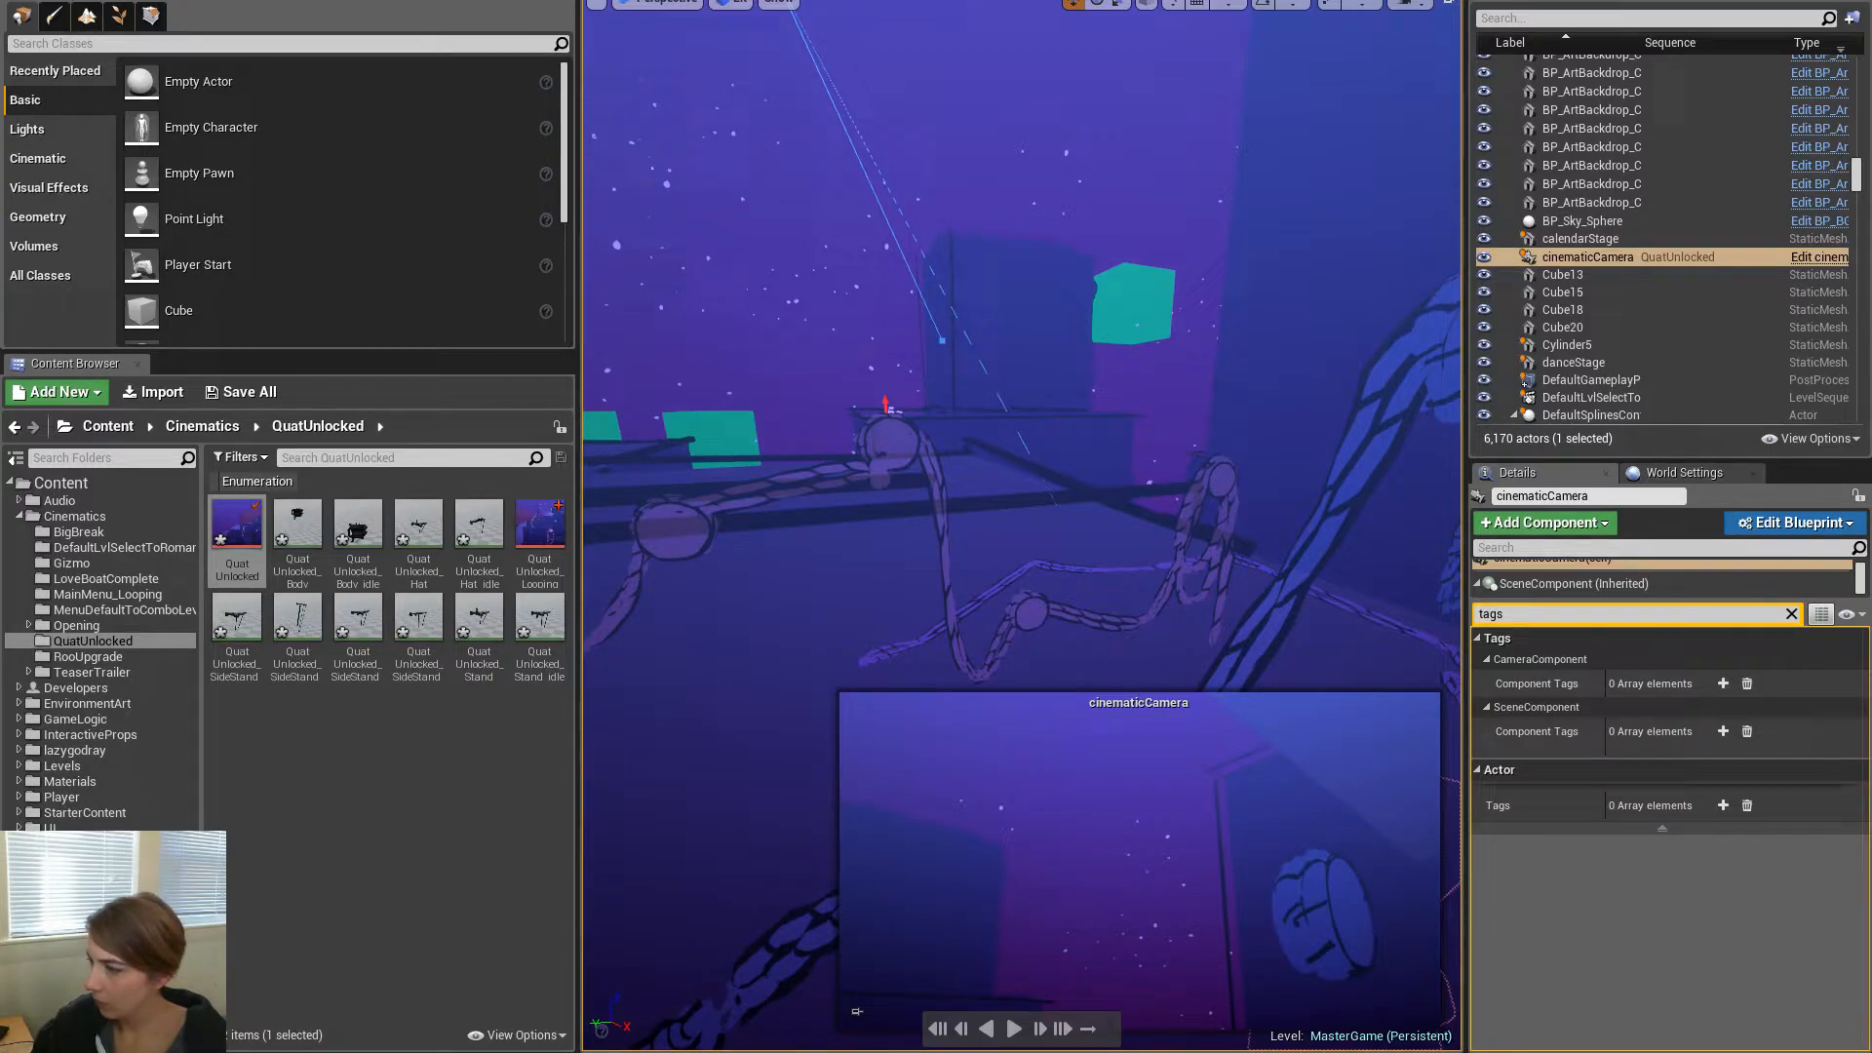
right_click_drag(1021, 409, 1024, 454)
key("w")
key("s")
left_click_drag(1062, 497, 1167, 495)
right_click_drag(1100, 371, 1316, 454)
key("a")
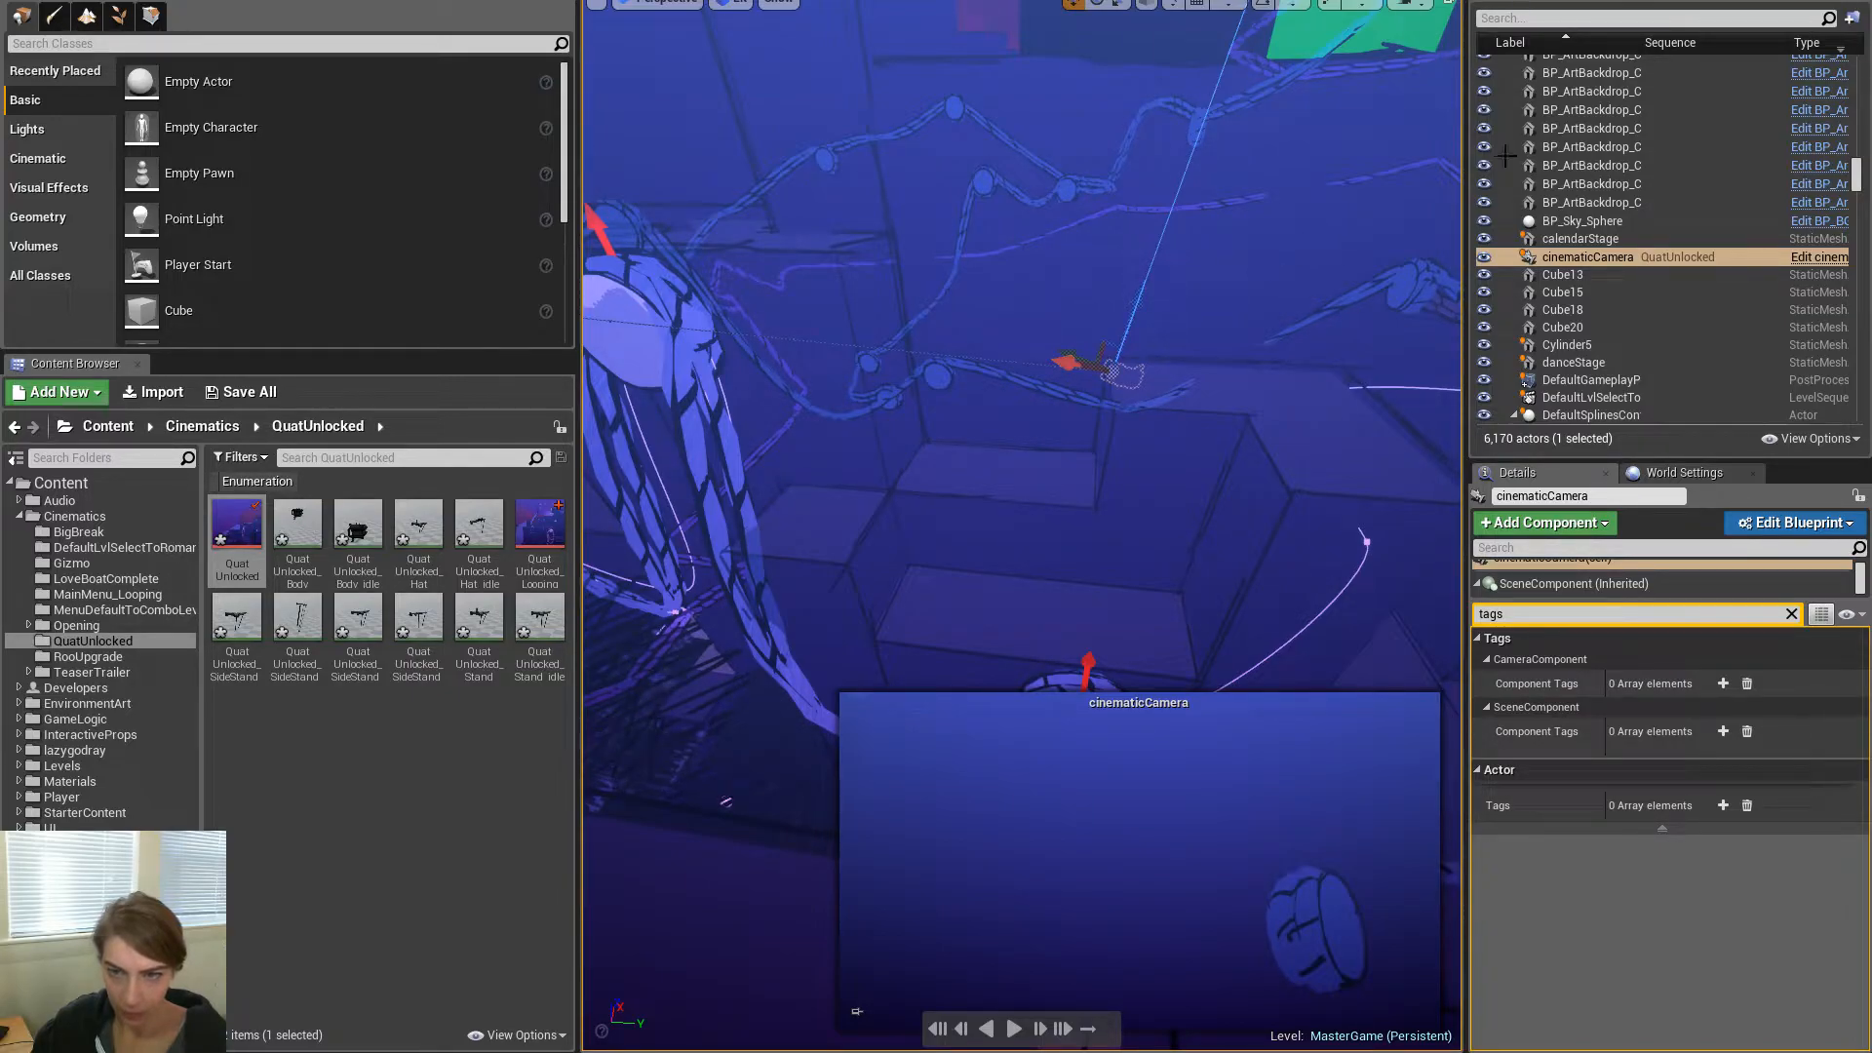
Filter the levels by "opening" and hide the OpeningLevels_AllGeo art level
left_click(1705, 1)
left_click(1603, 52)
type("o")
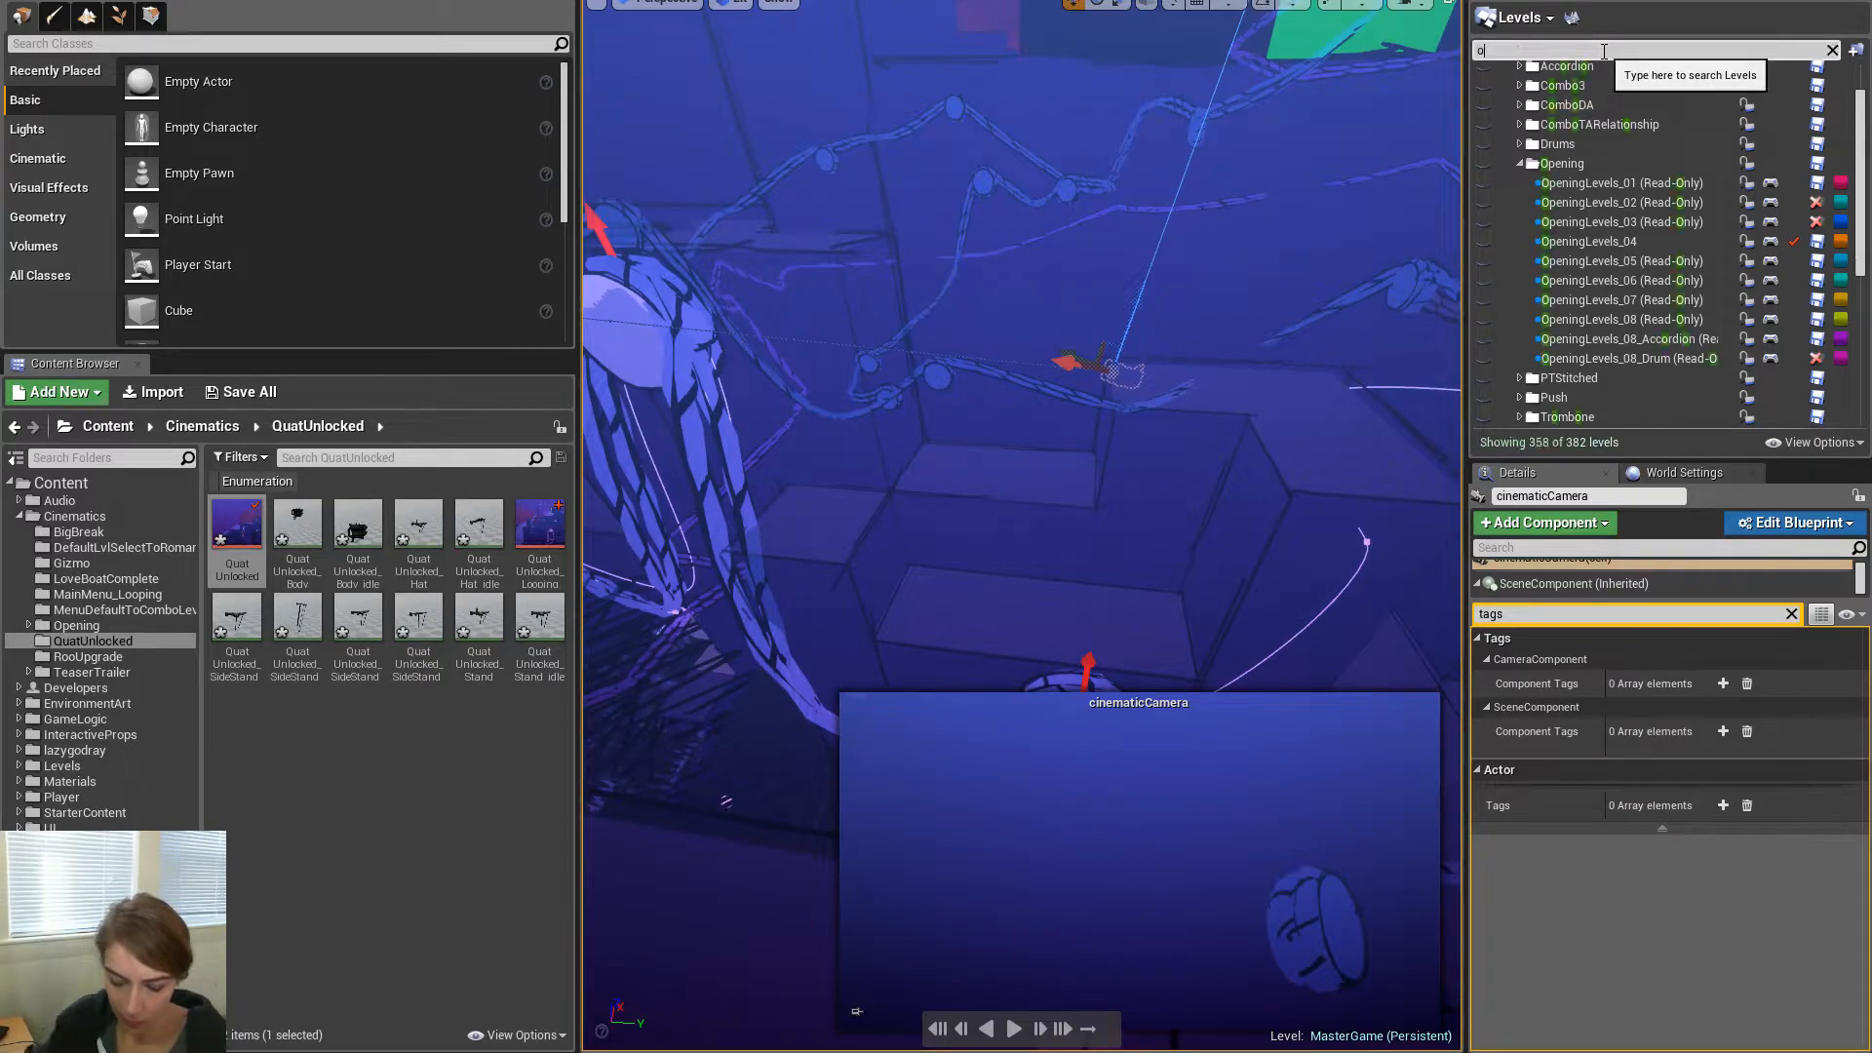
type("pening")
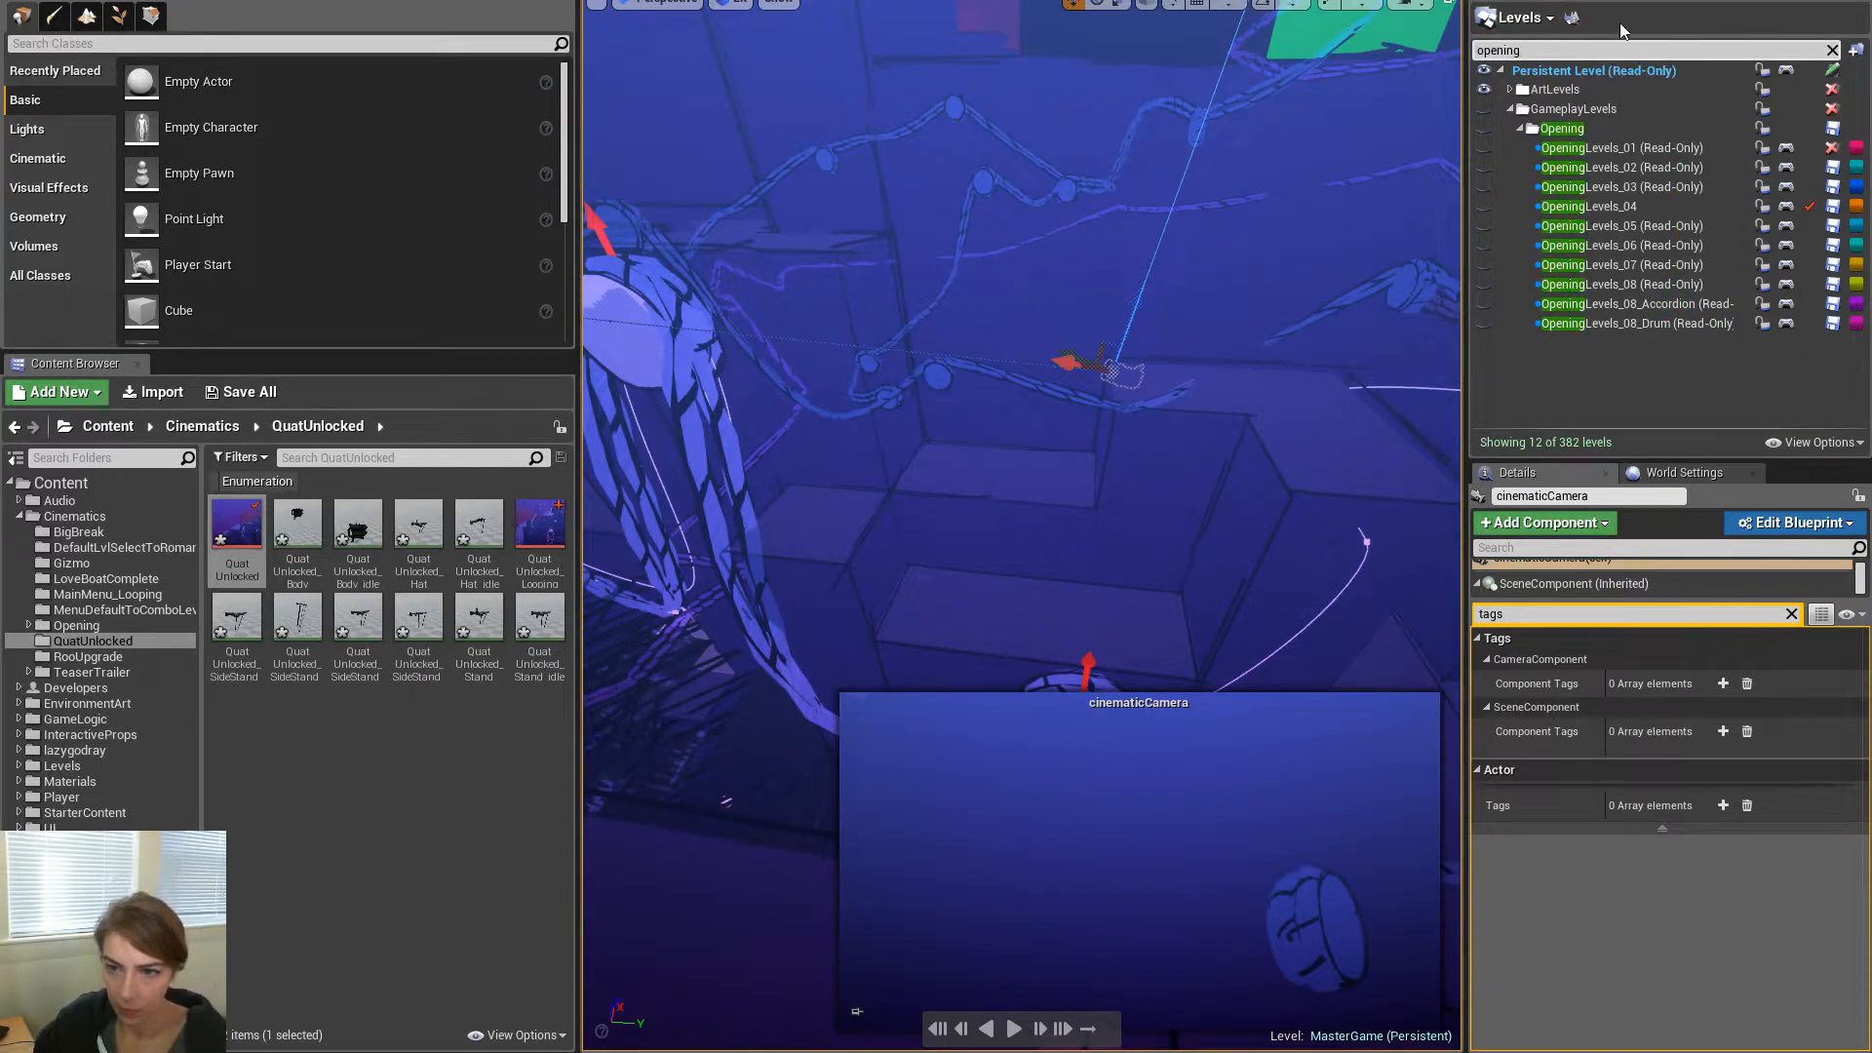
left_click(1511, 91)
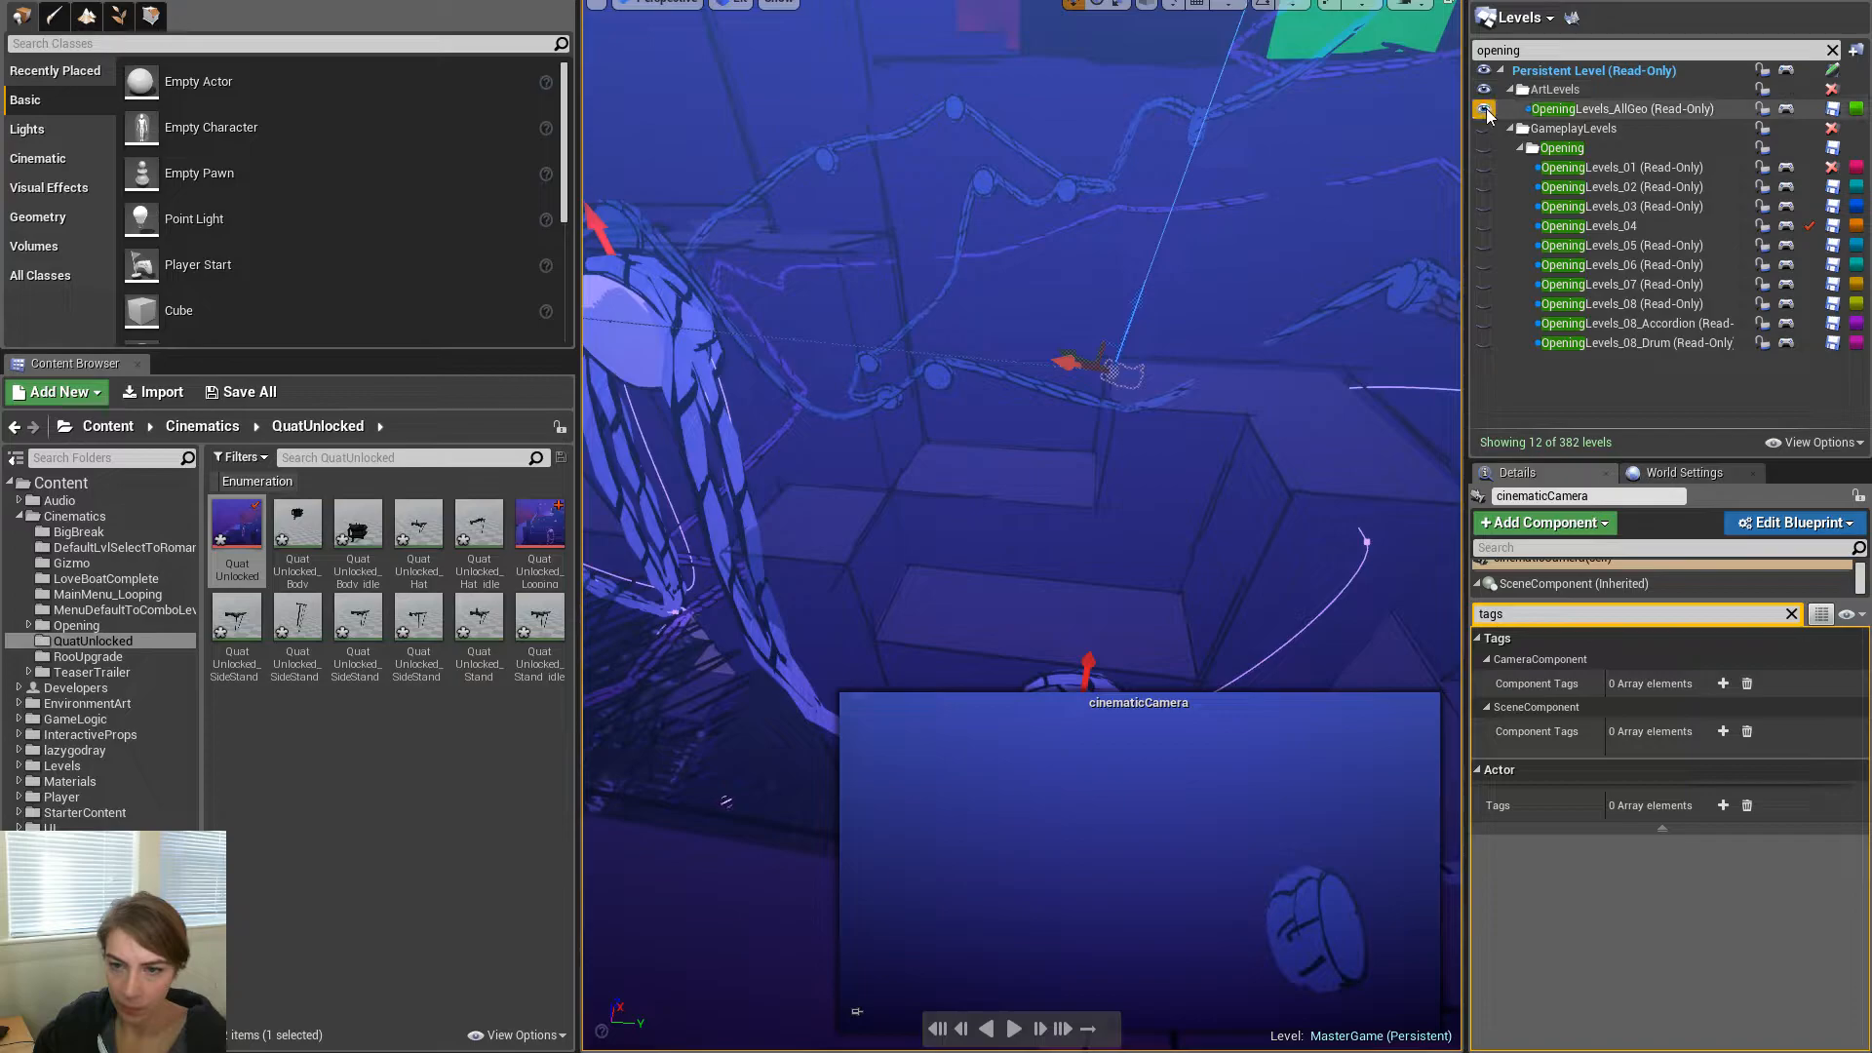
left_click(1483, 108)
right_click_drag(1254, 376, 1209, 360)
key("s")
key("a")
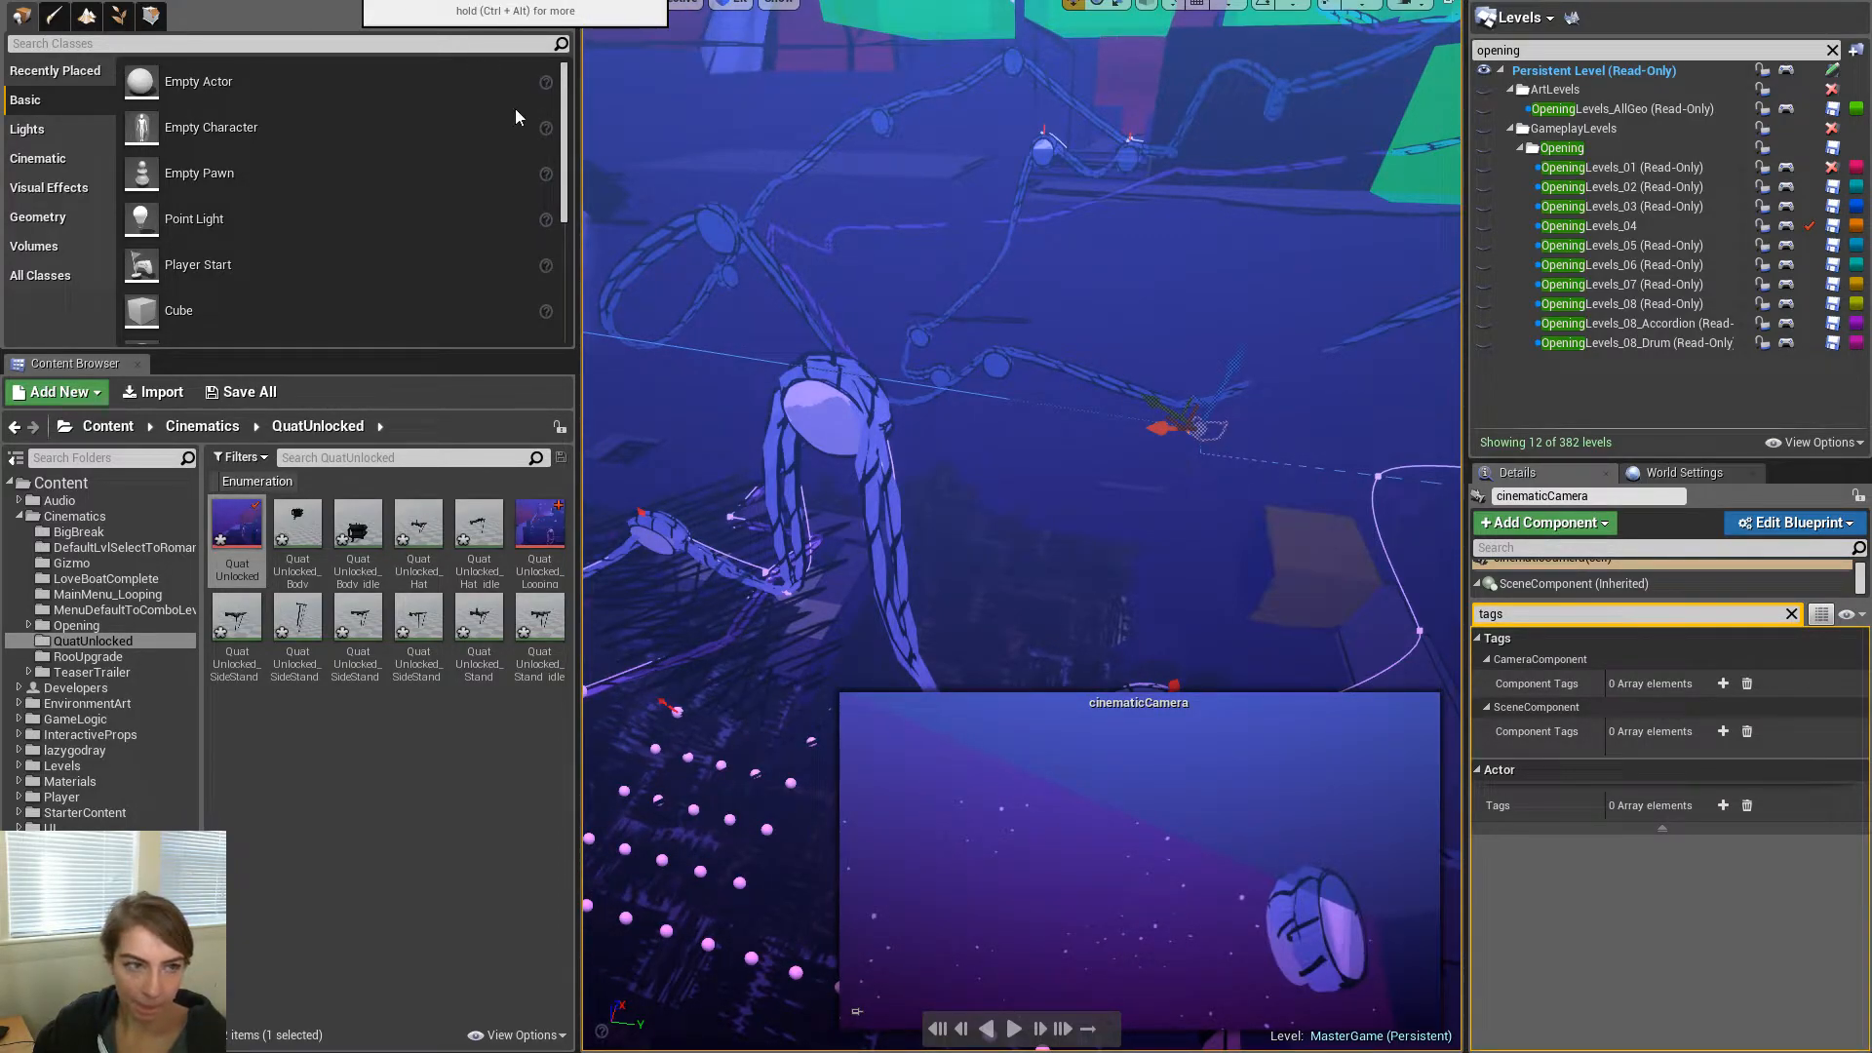
Run MasterGame with OpeningLevels_AllGeo hidden in the editor and stop at the Introducing Quat level selection
key("alt+p")
left_click(1084, 540)
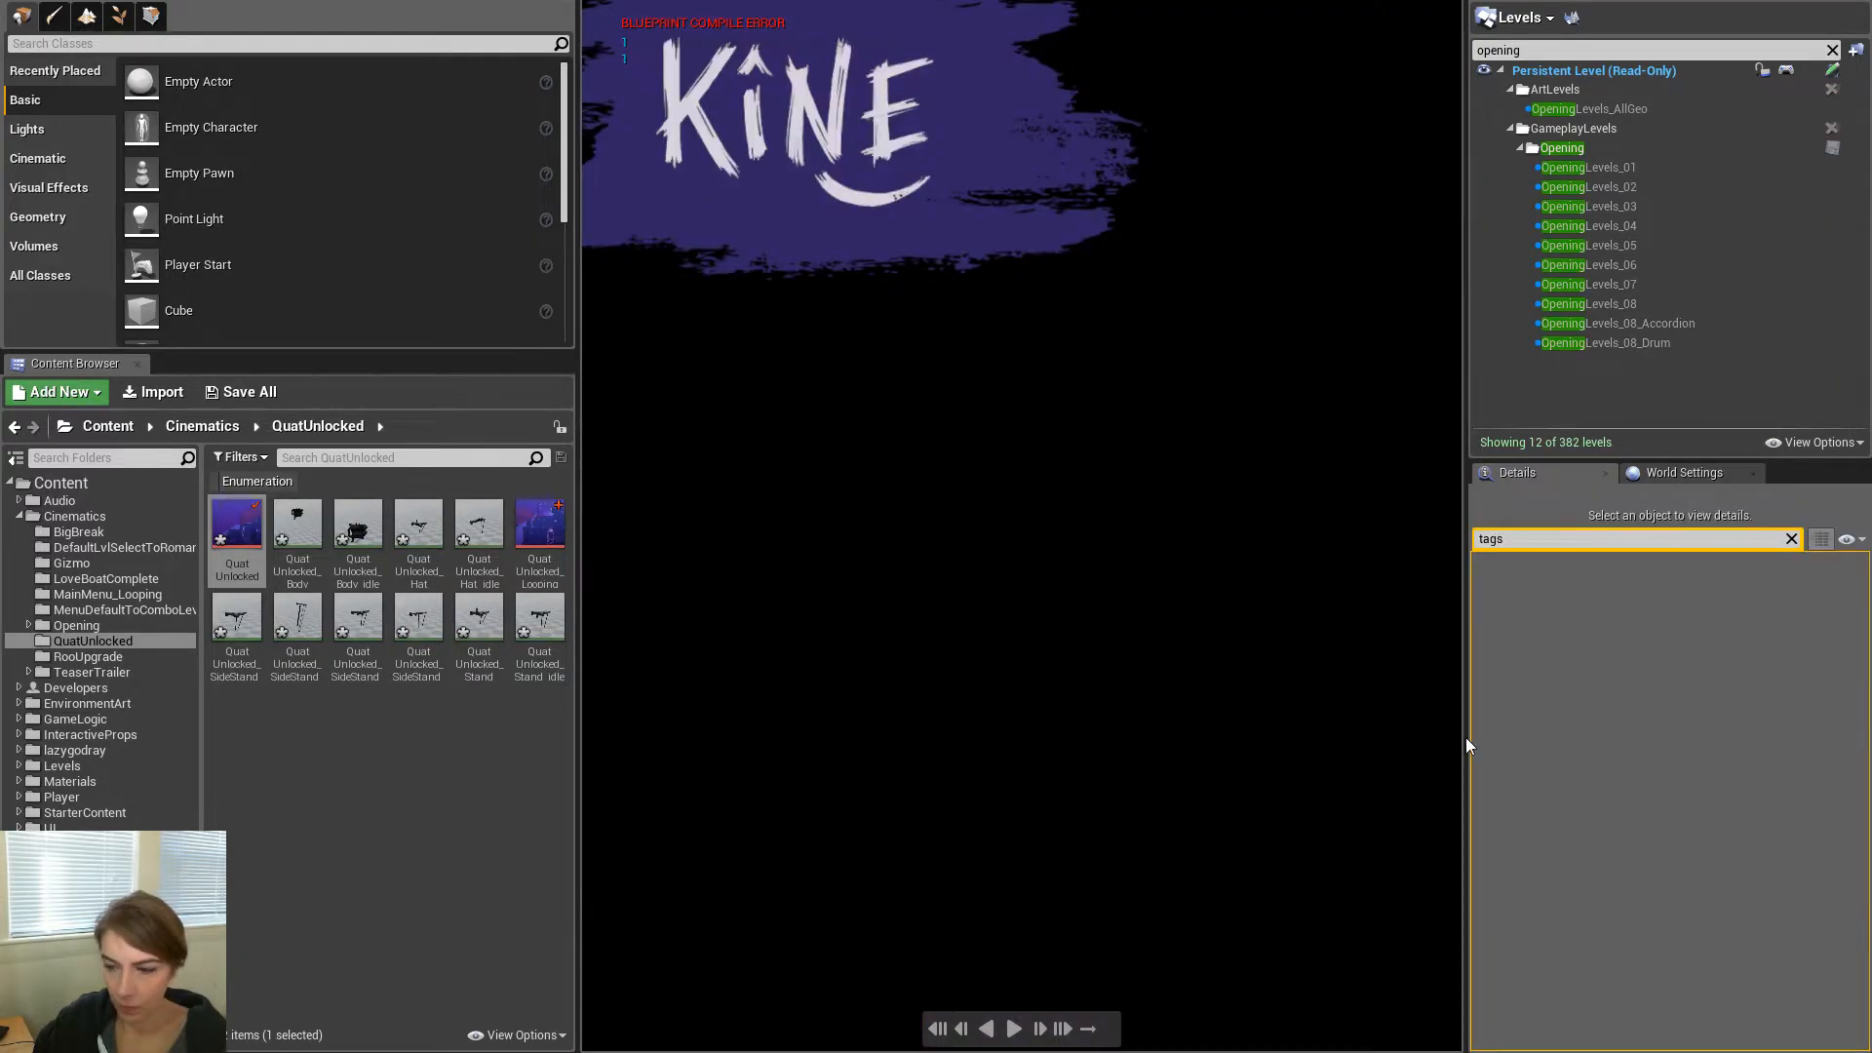
key("F11")
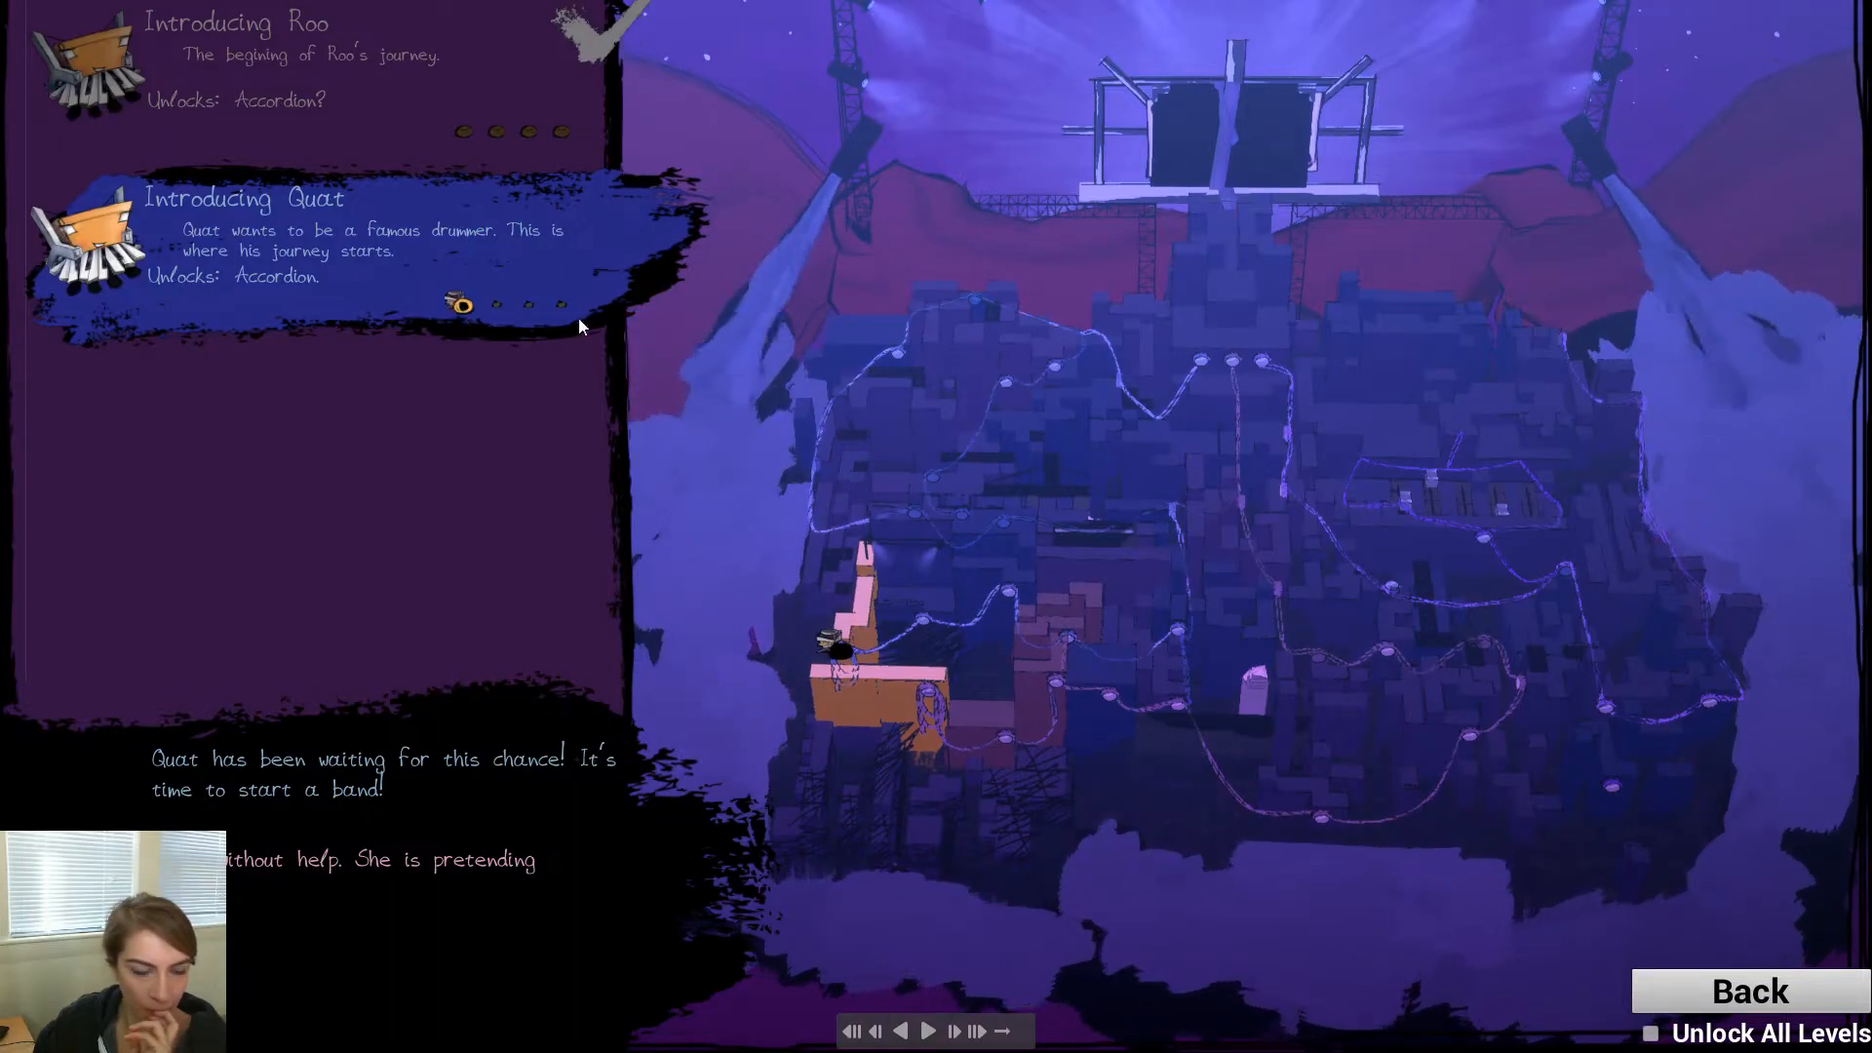
key("Escape")
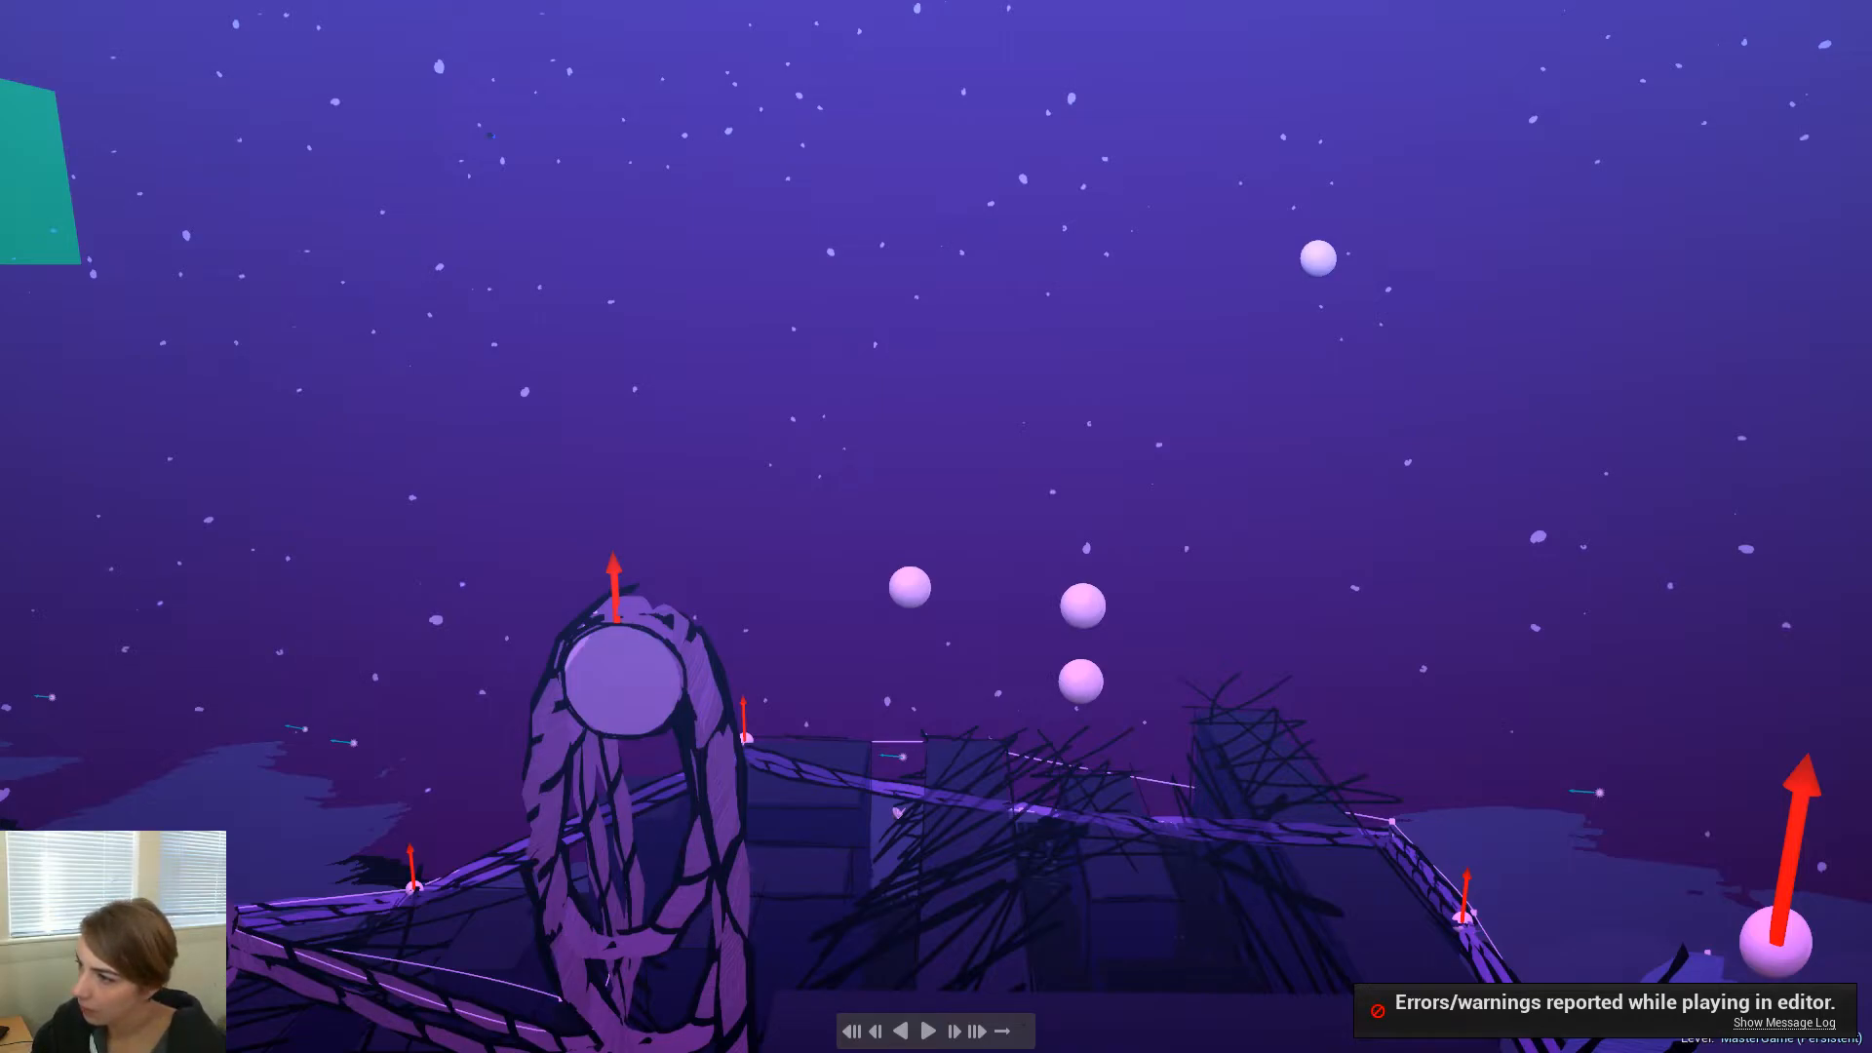
Run MasterGame again despite the compiler error and start the third Introducing Roo level
right_click_drag(1378, 358, 1436, 384)
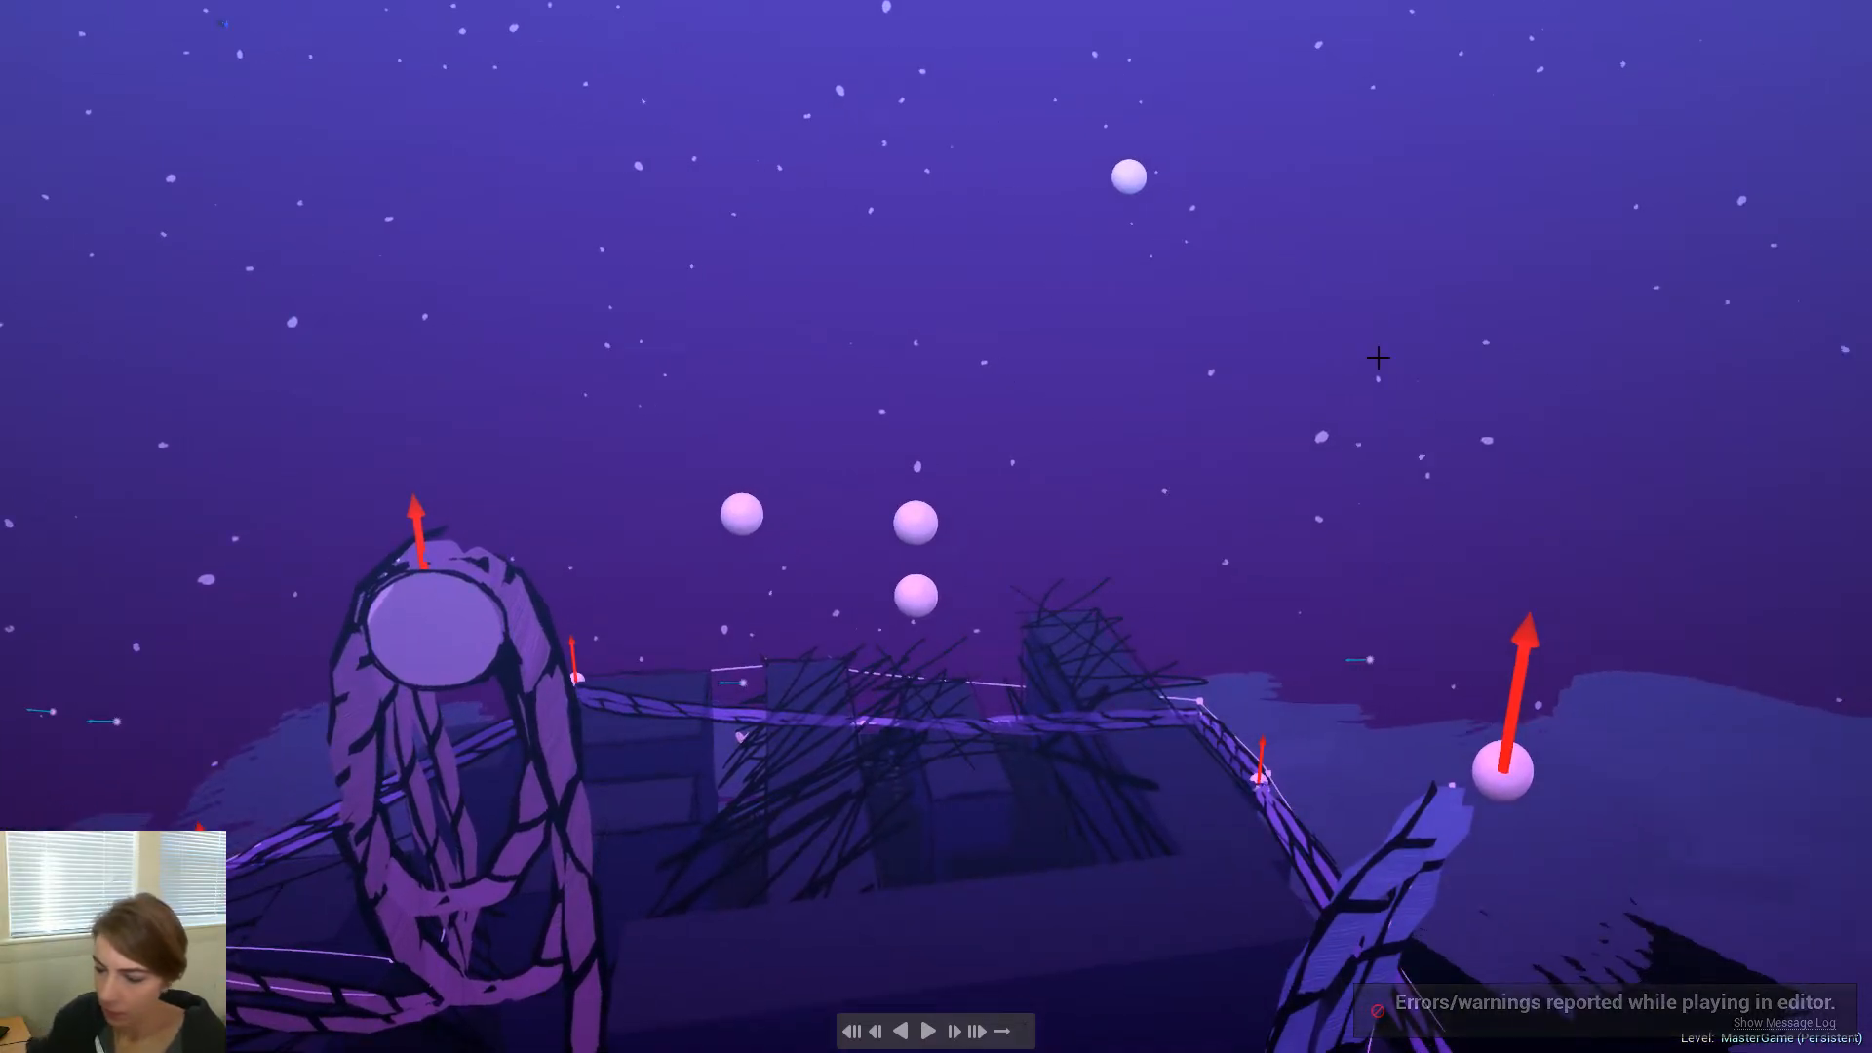
key("alt+p")
left_click(1085, 539)
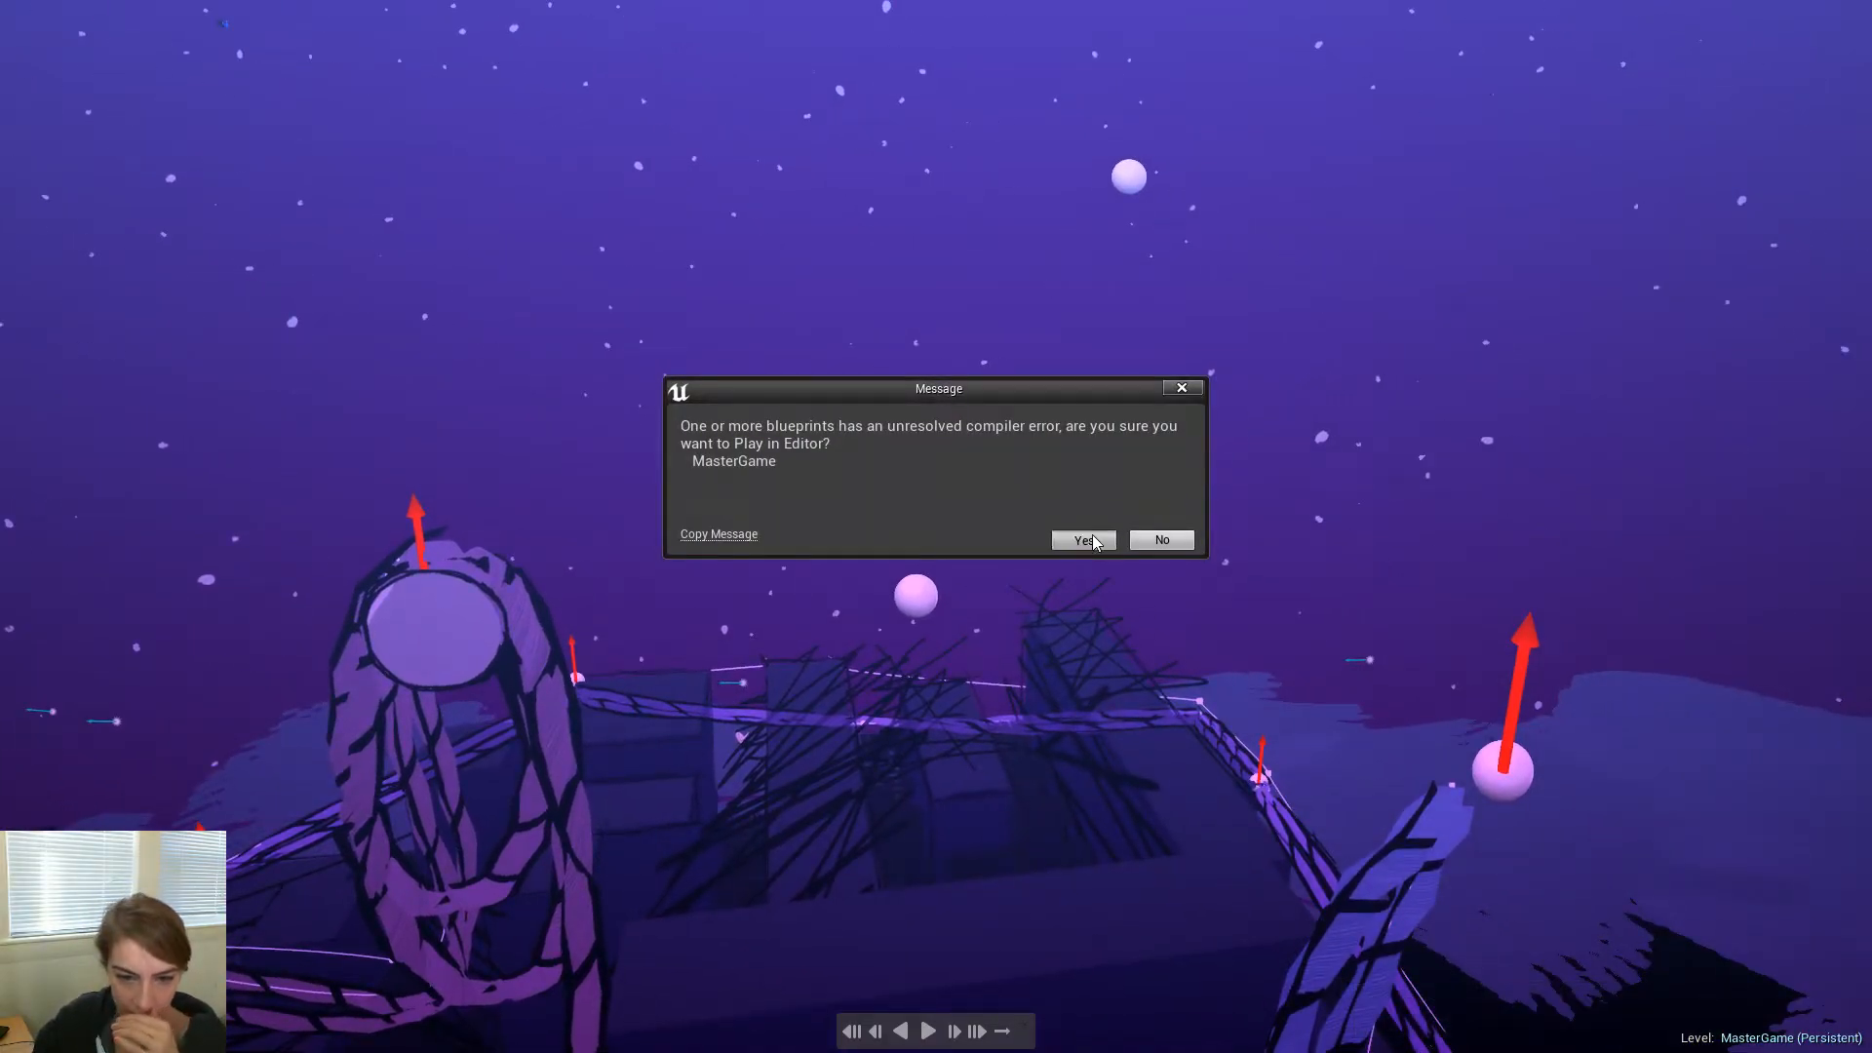
key("F11")
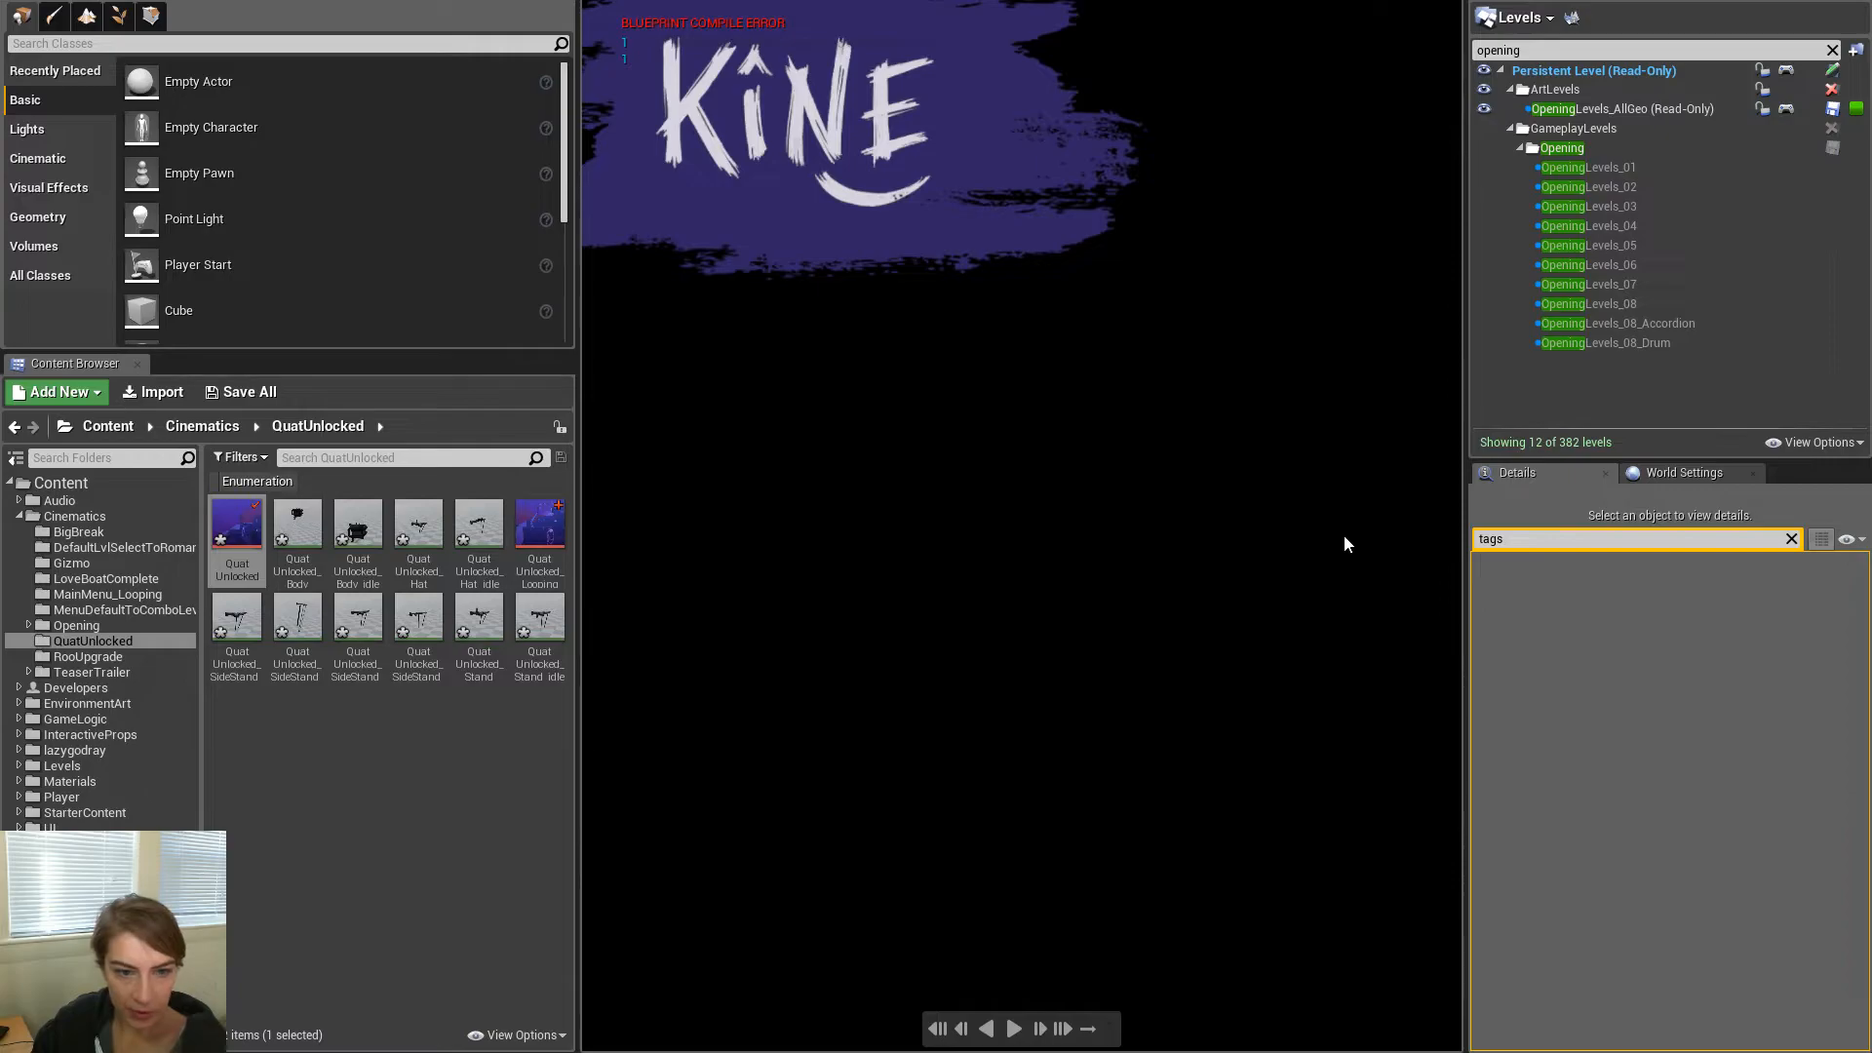
key("F11")
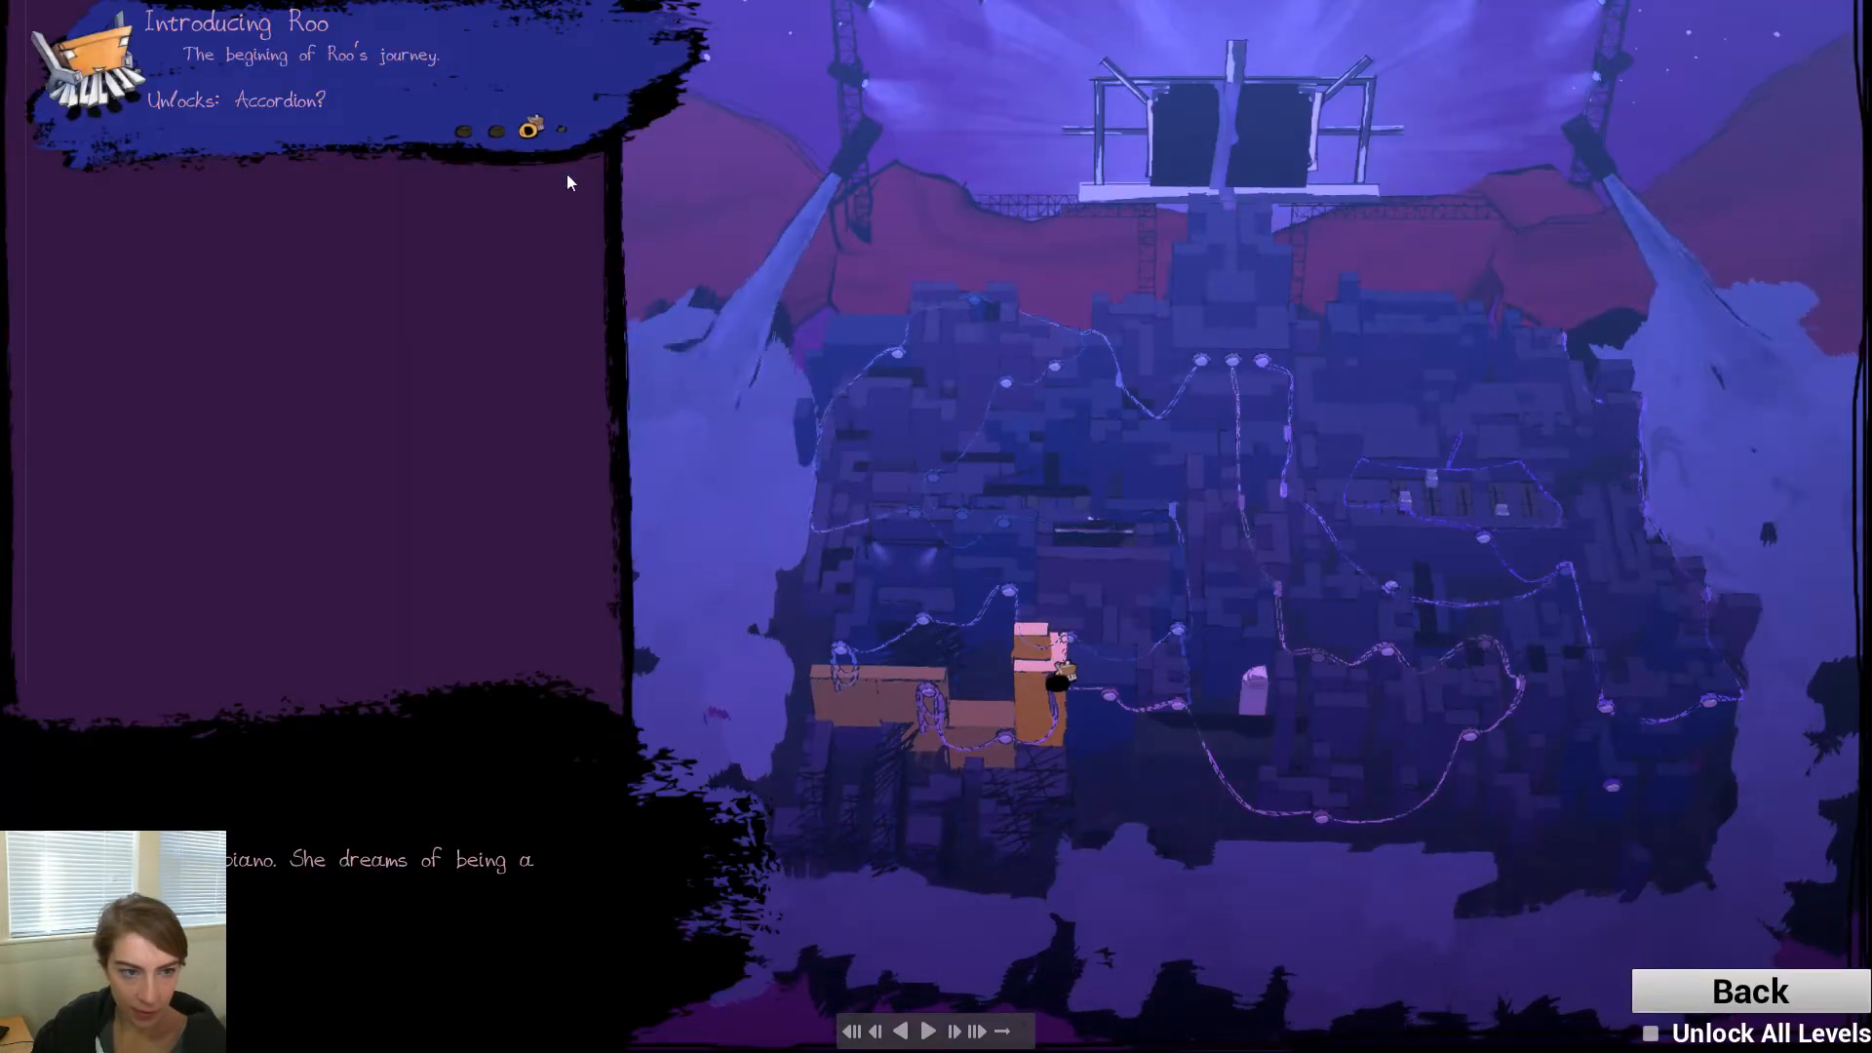
left_click(530, 131)
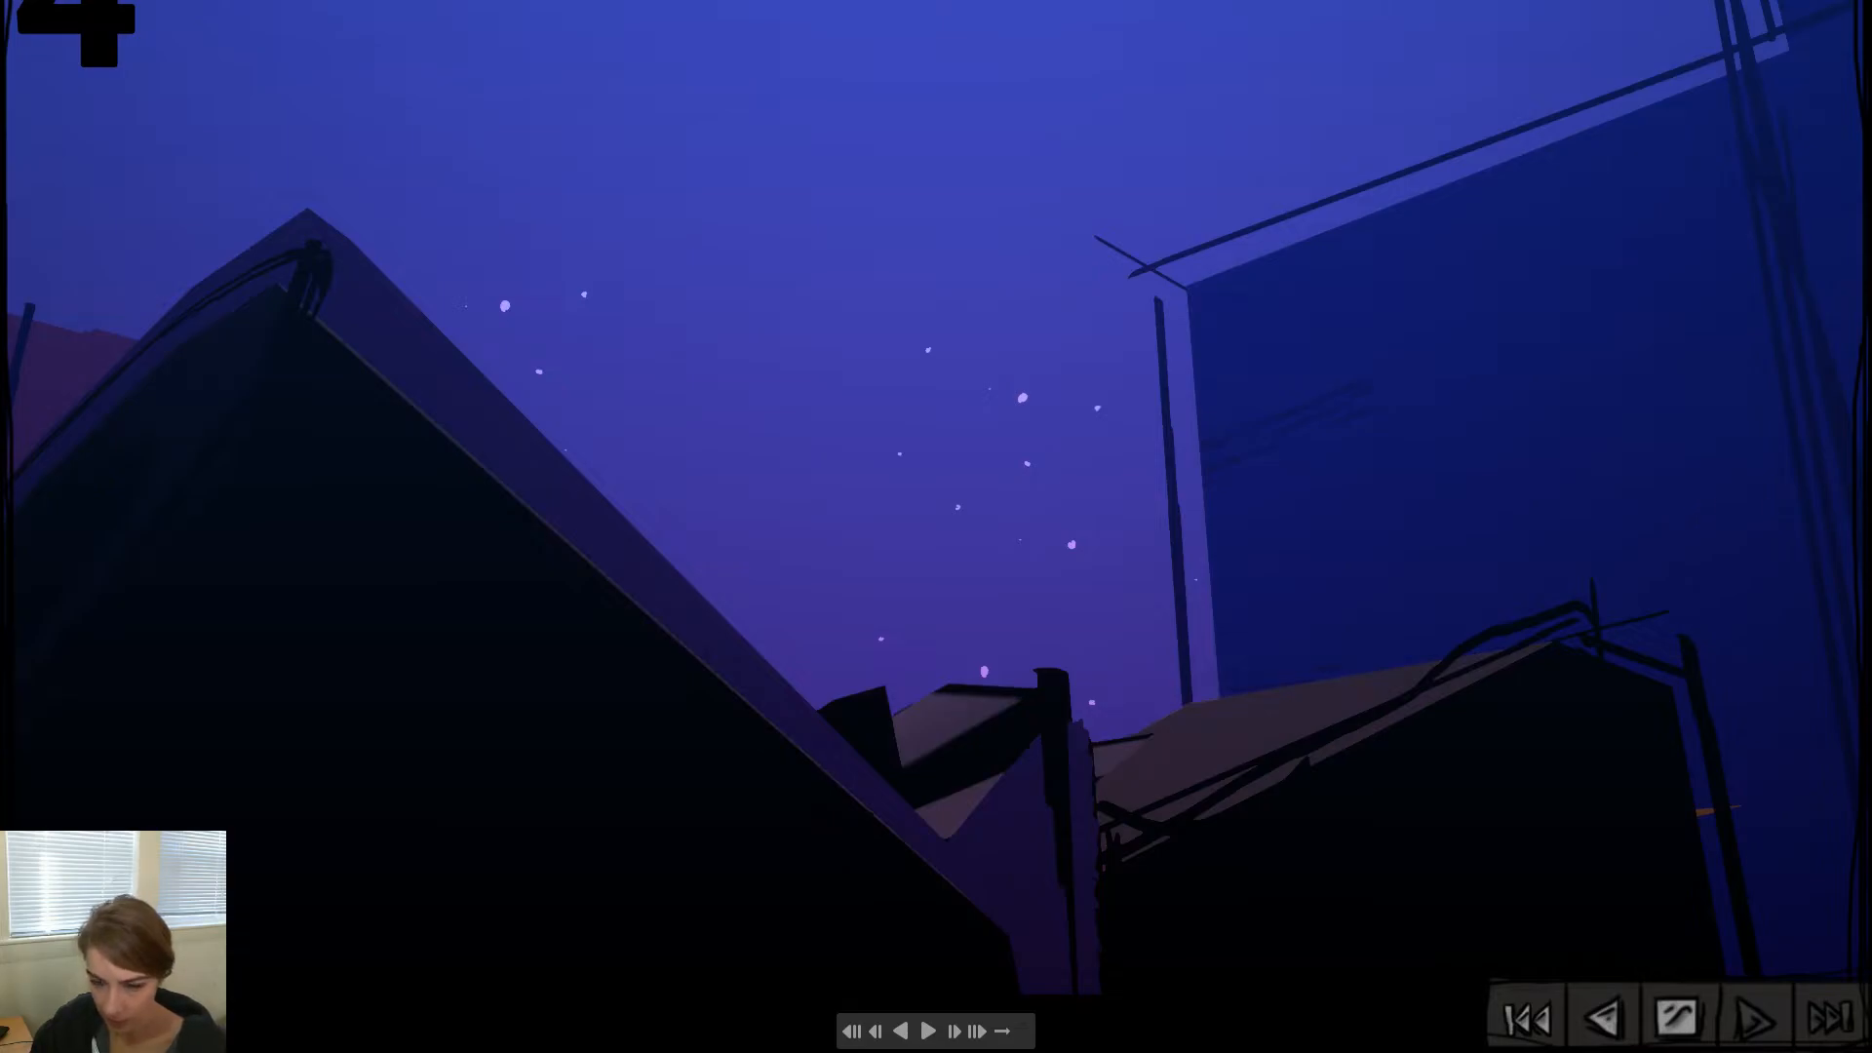
Examine the Quat cinematic in both the docked and full-screen viewport, and end the play session
key("F11")
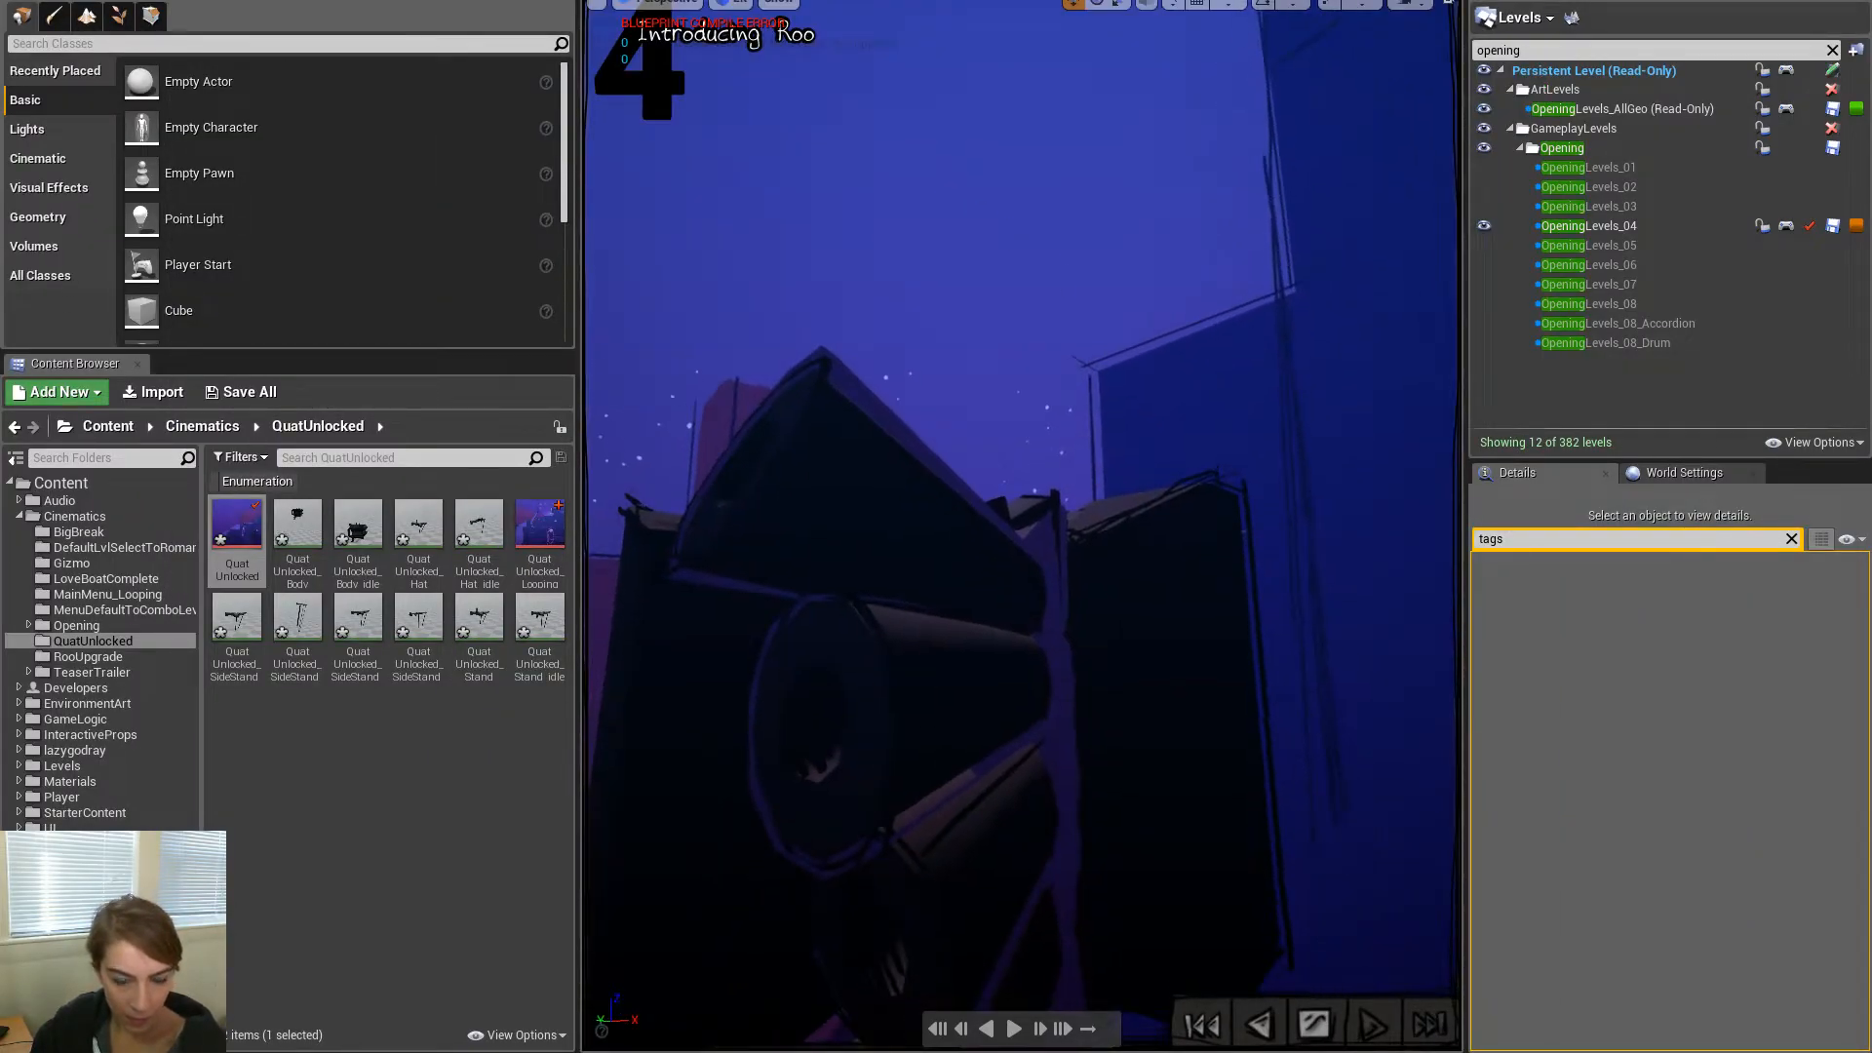
key("F11")
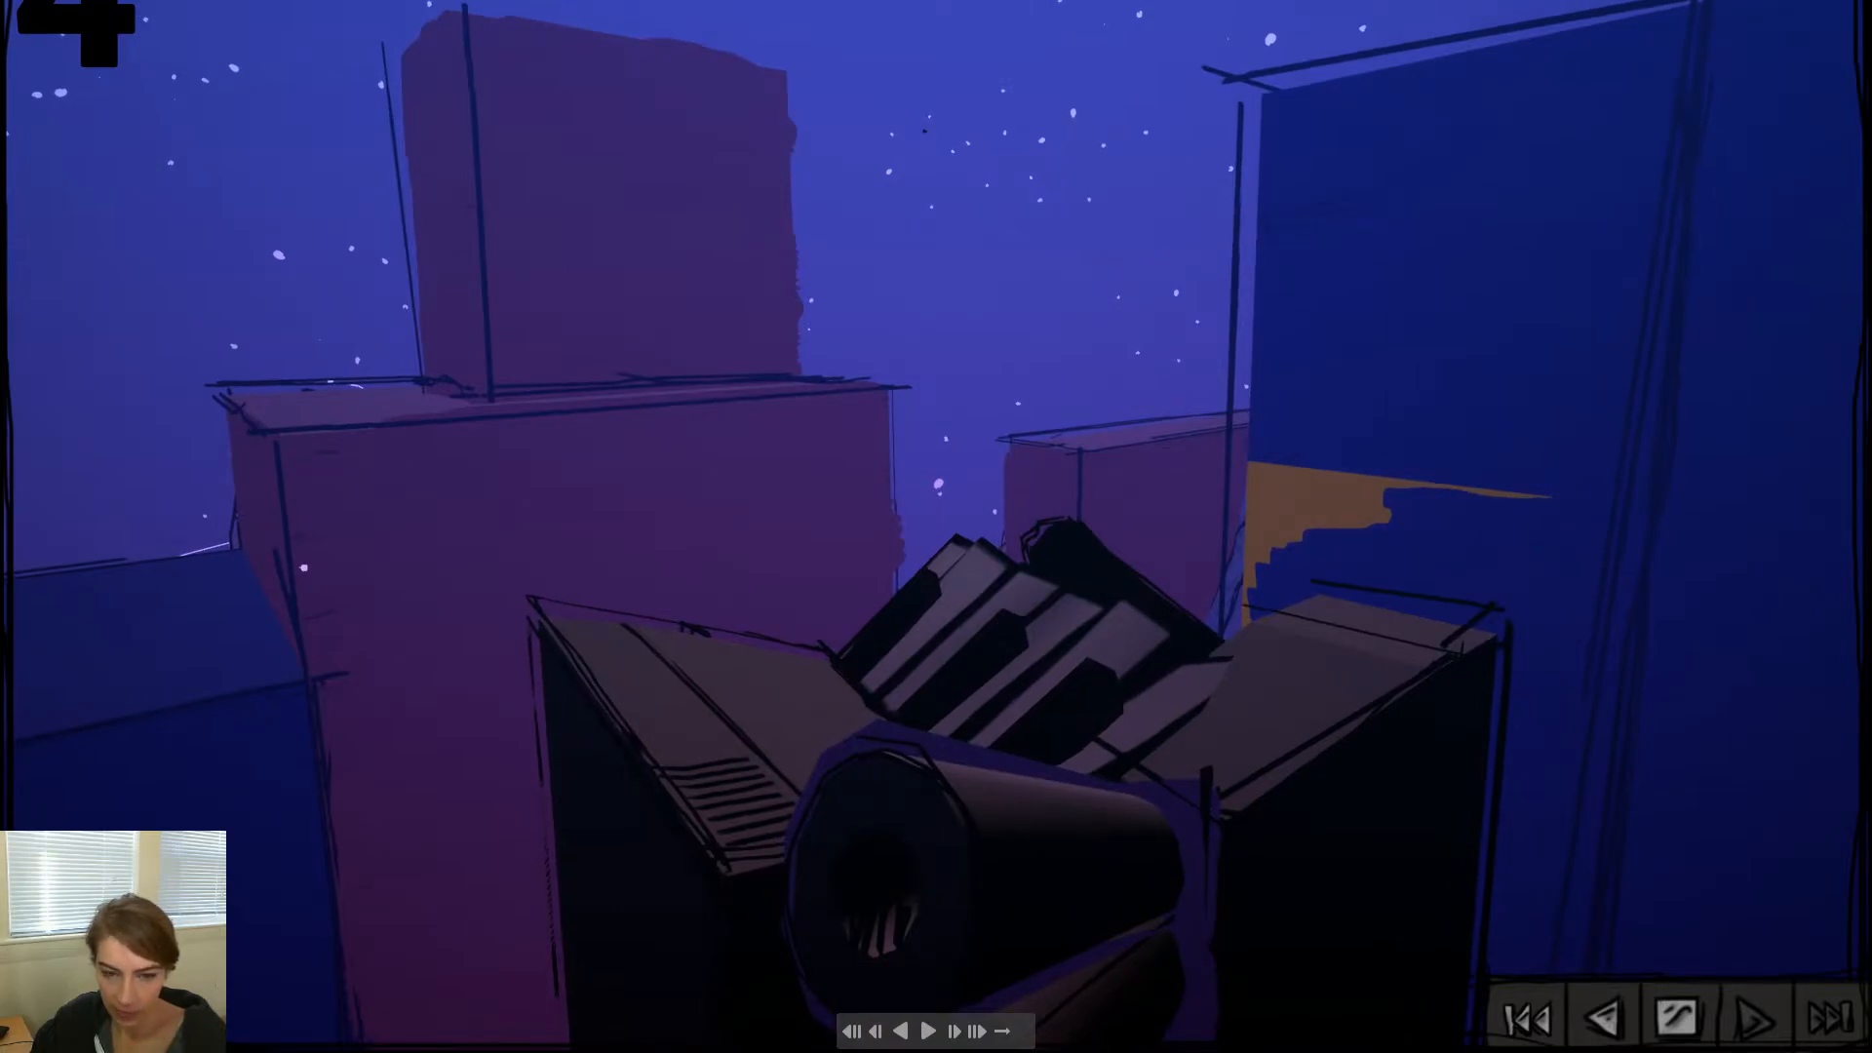
key("F11")
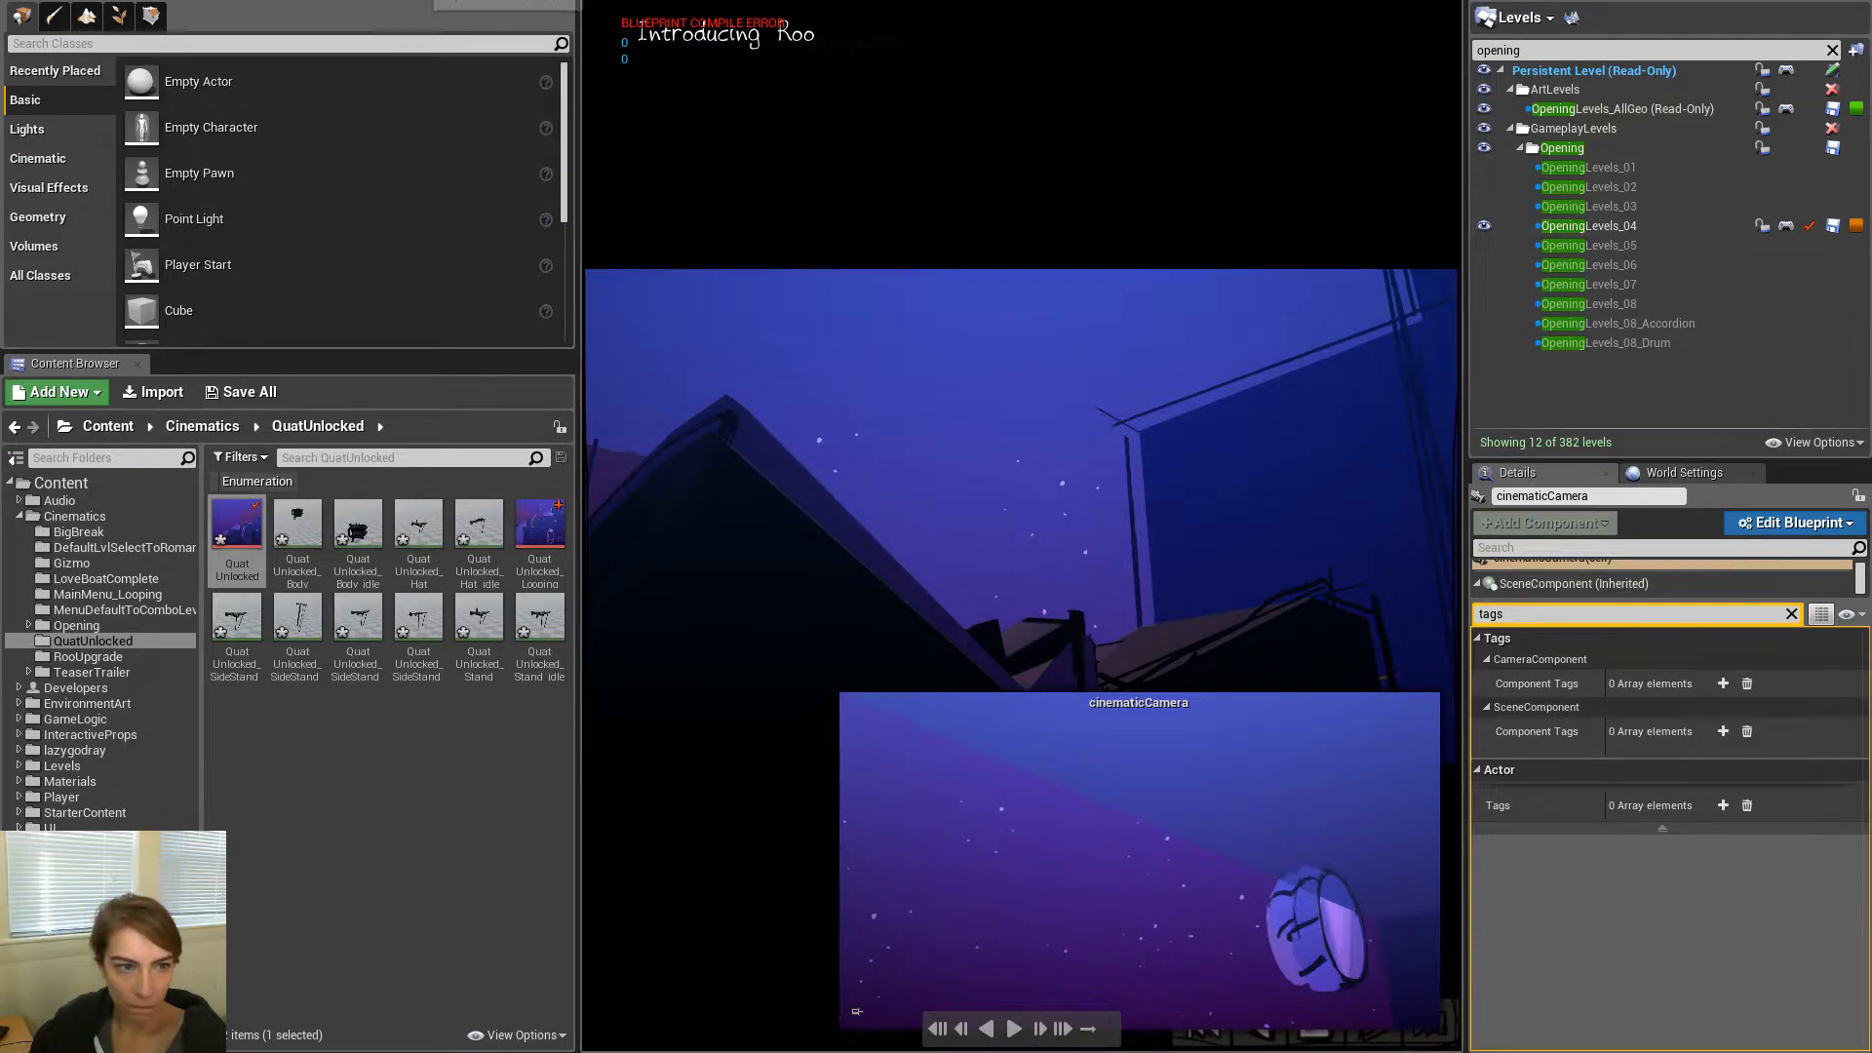
key("Escape")
Try shifting the cinematicCamera further along its X axis in the level viewport, and undo the move
right_click_drag(1022, 527, 1073, 571)
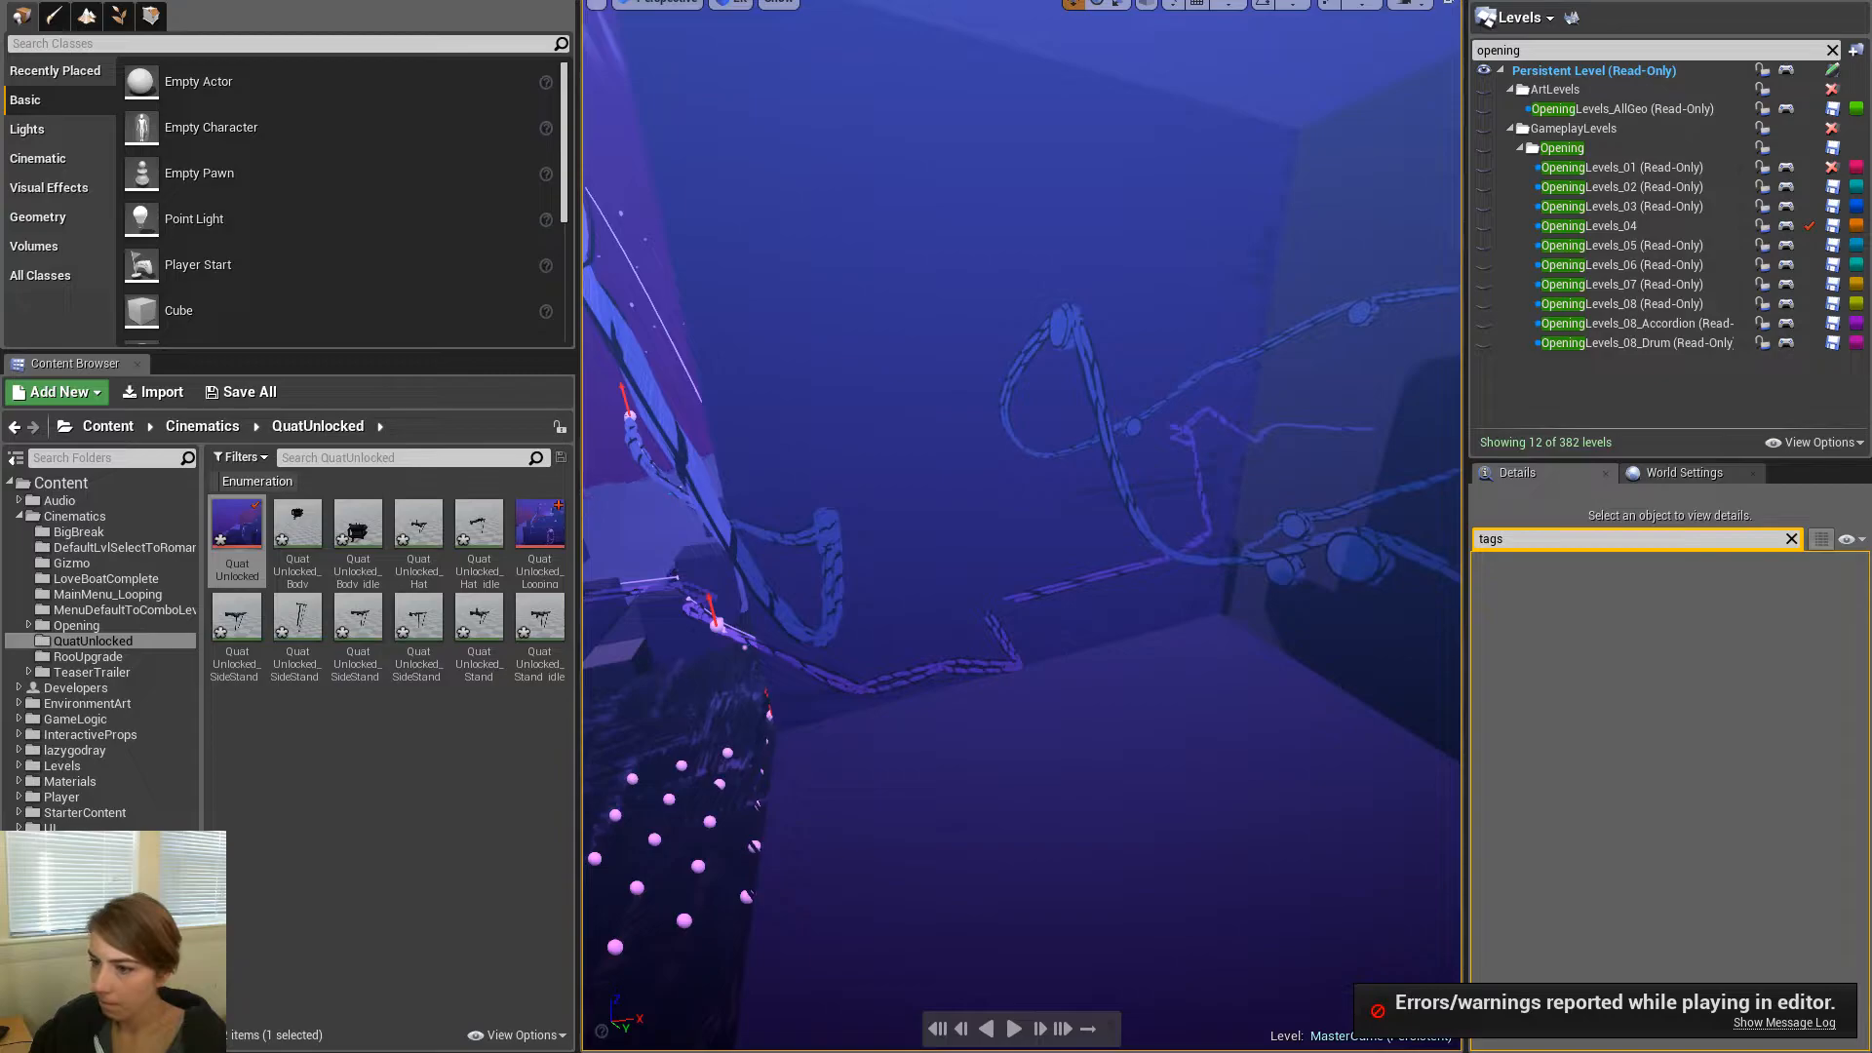
mouse_move(1022, 526)
right_mouse_down()
mouse_move(1004, 532)
mouse_move(1033, 546)
mouse_move(1112, 516)
mouse_move(1008, 542)
right_mouse_up()
left_click_drag(1009, 542, 1176, 494)
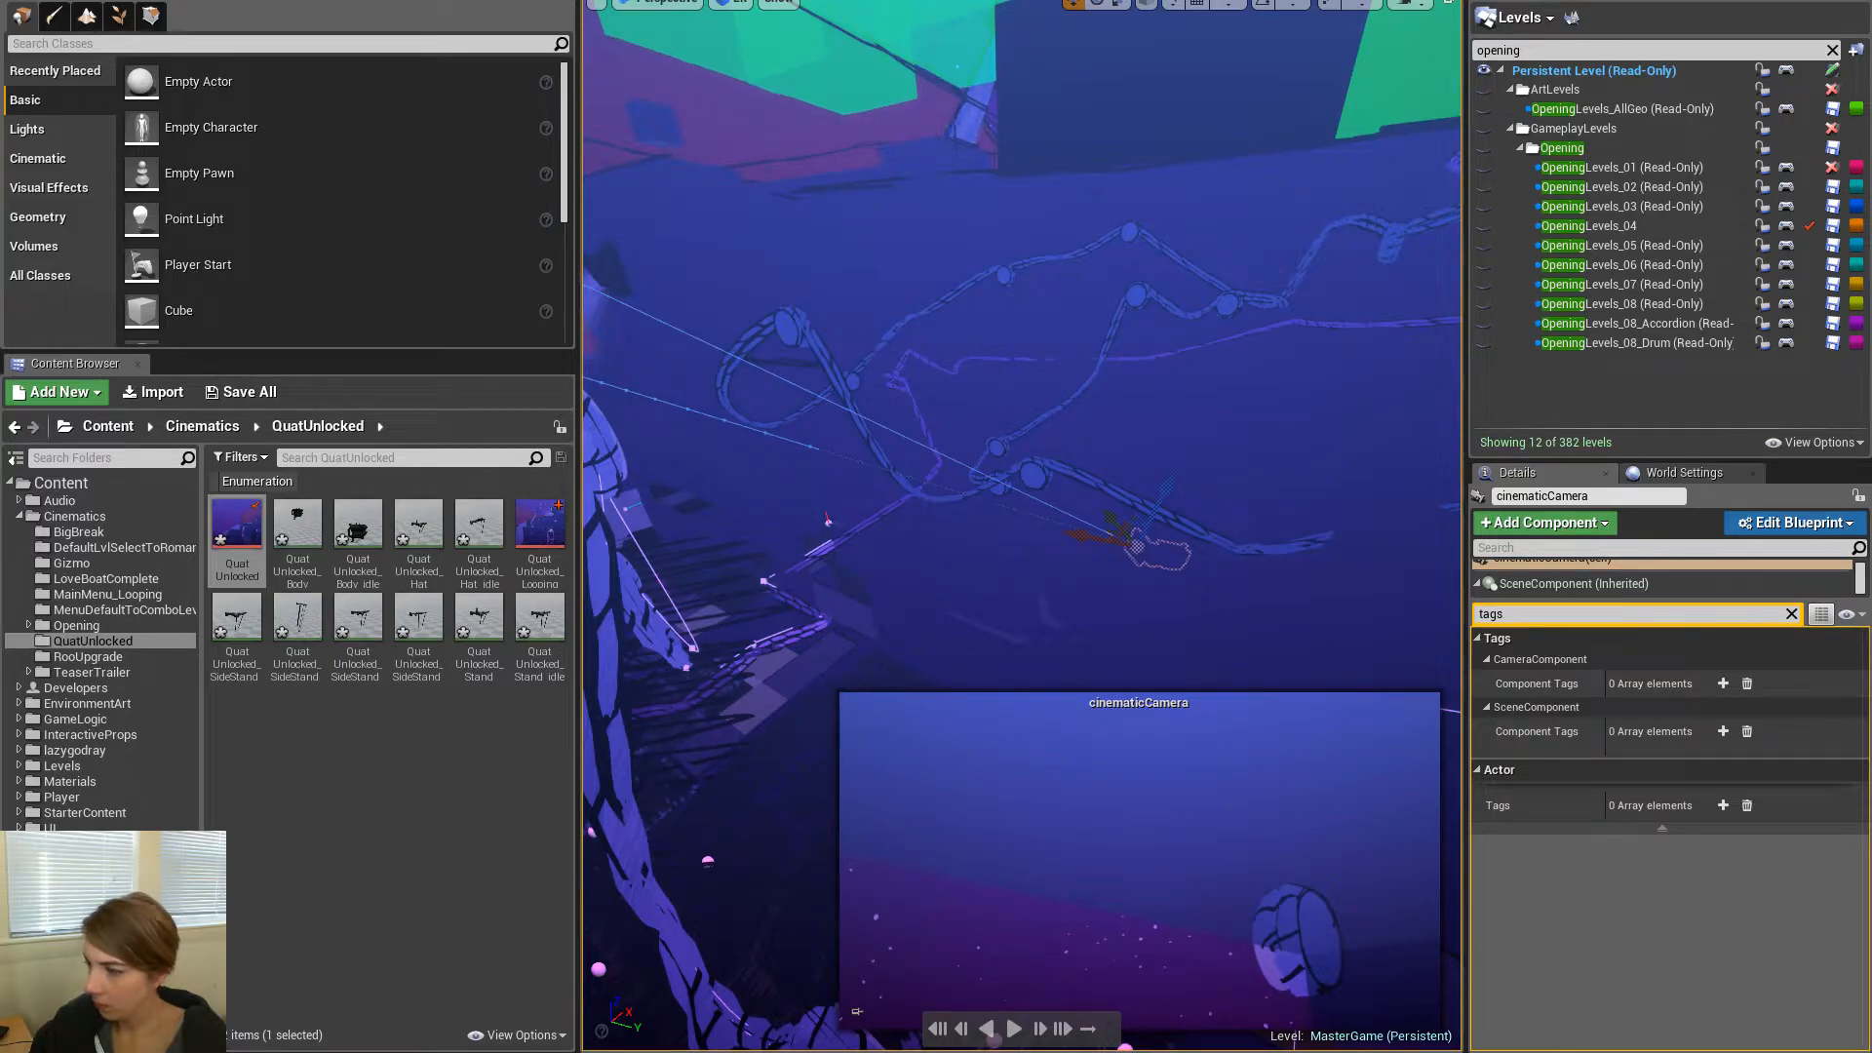
left_click_drag(1099, 532, 1243, 480)
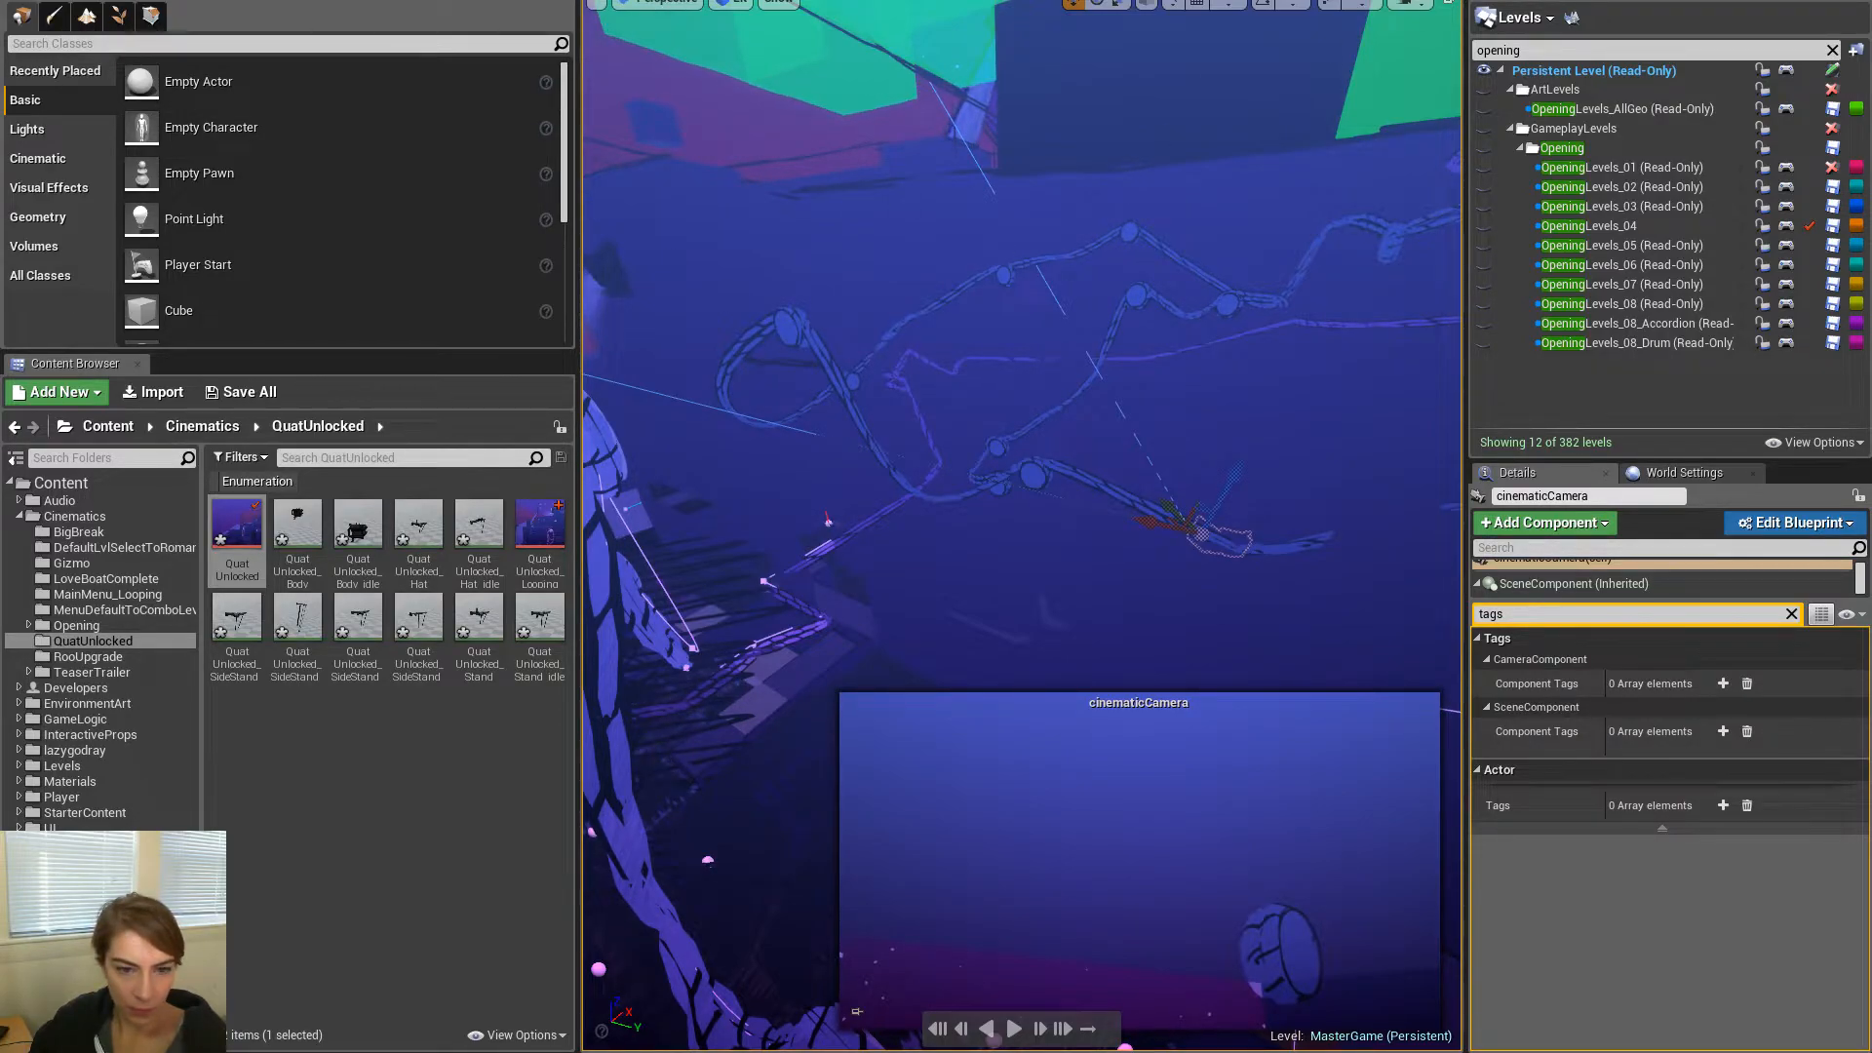
key("ctrl+z")
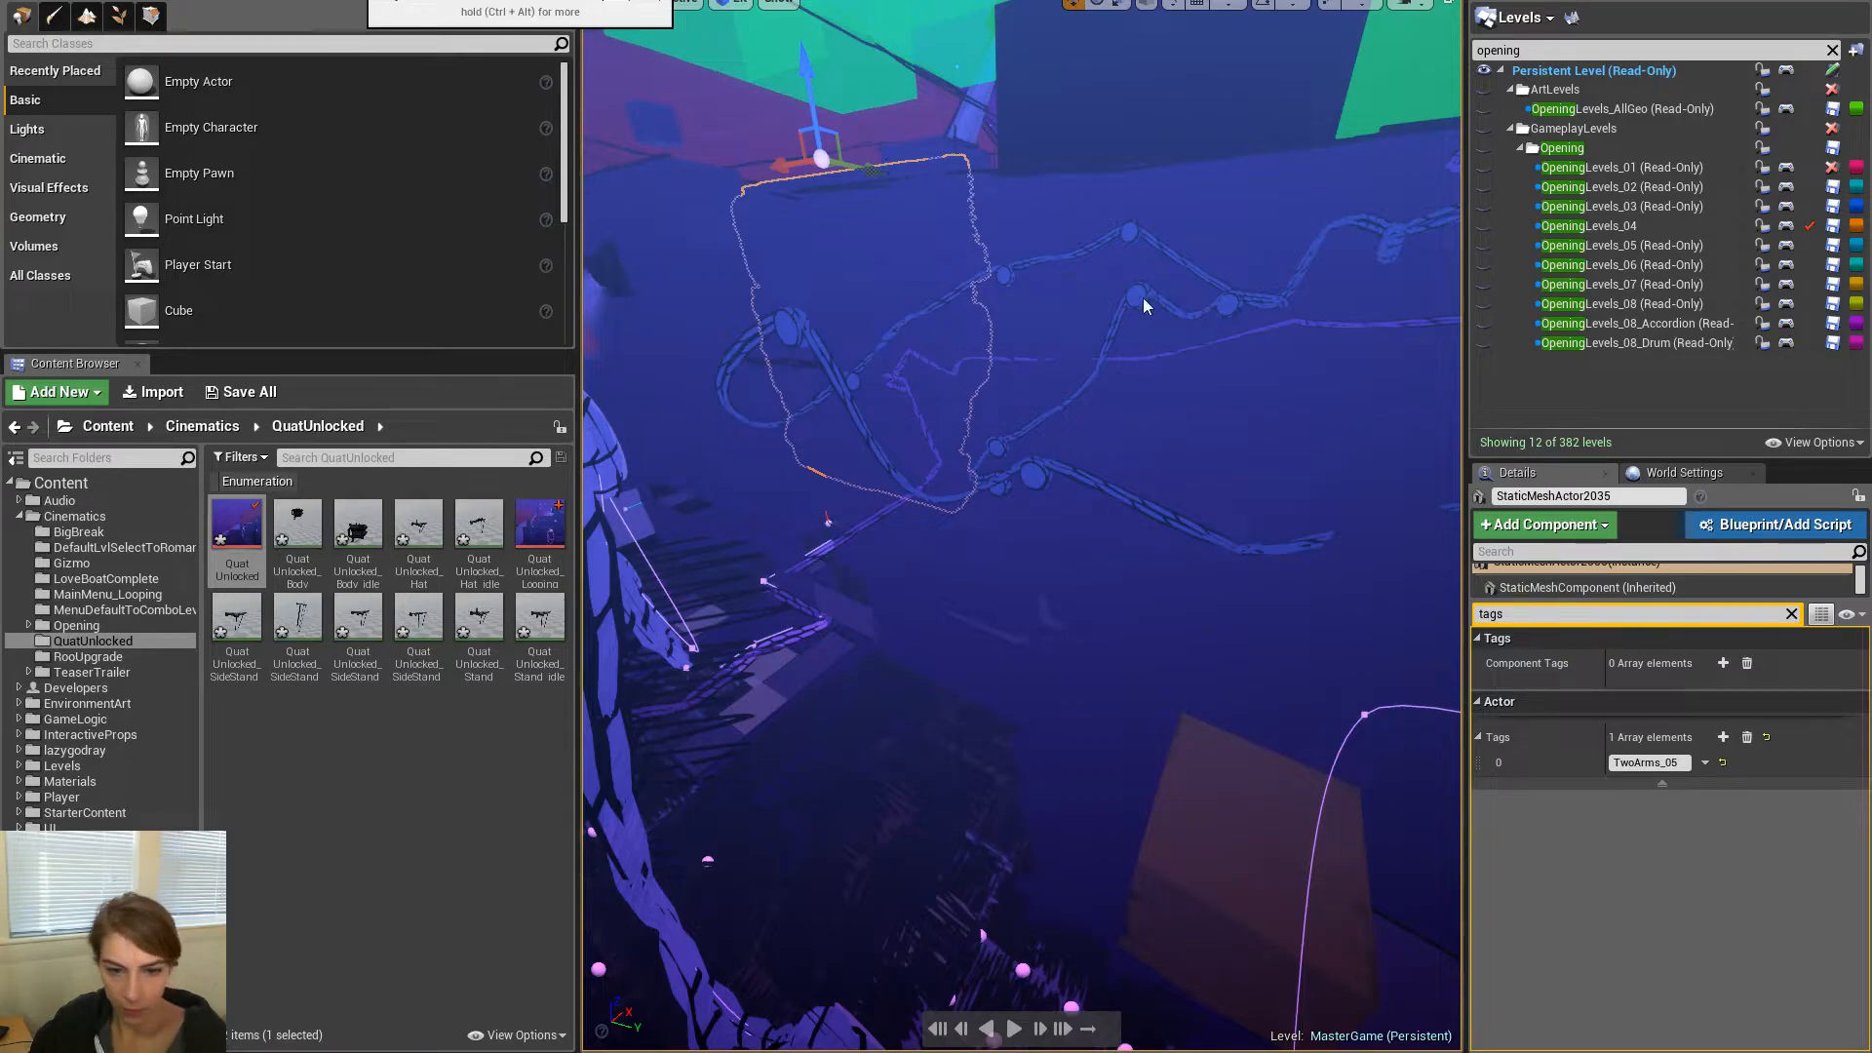
Run MasterGame in the full-screen viewport up to the Introducing Quat level selection and end the play session
key("alt+p")
left_click(1087, 532)
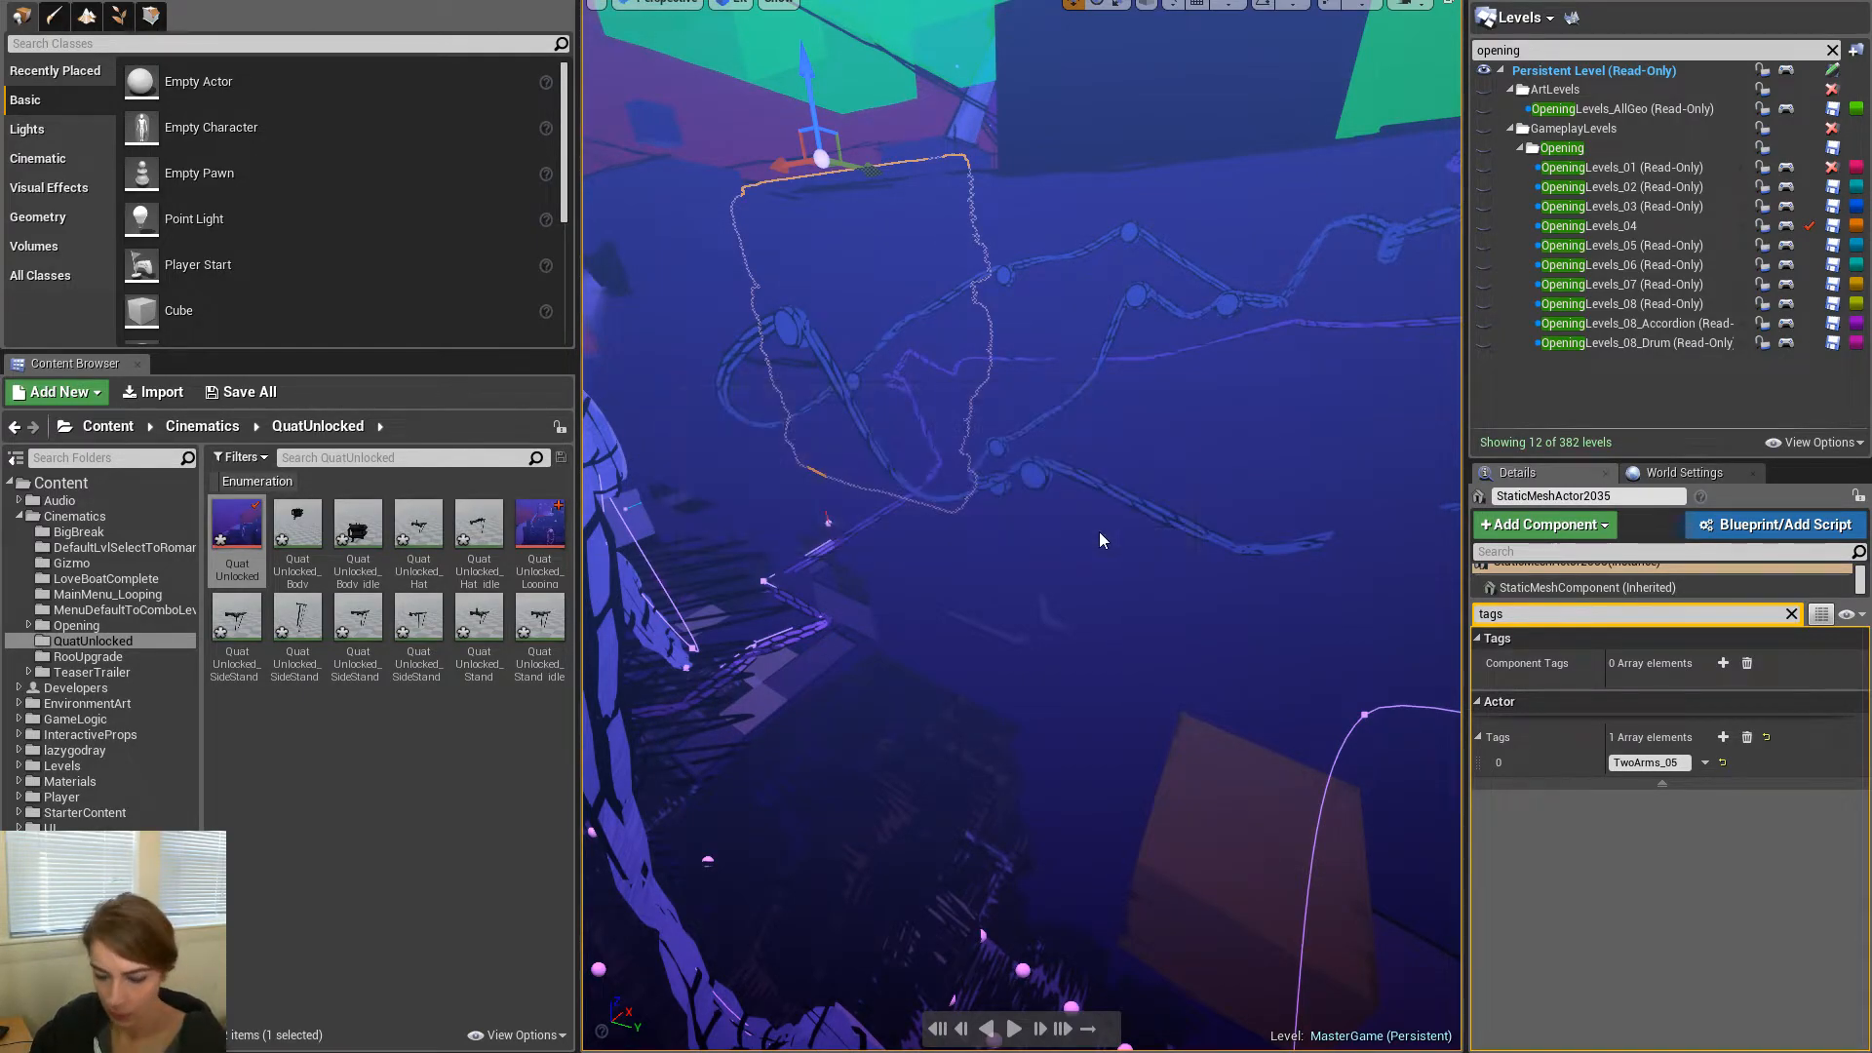
key("F11")
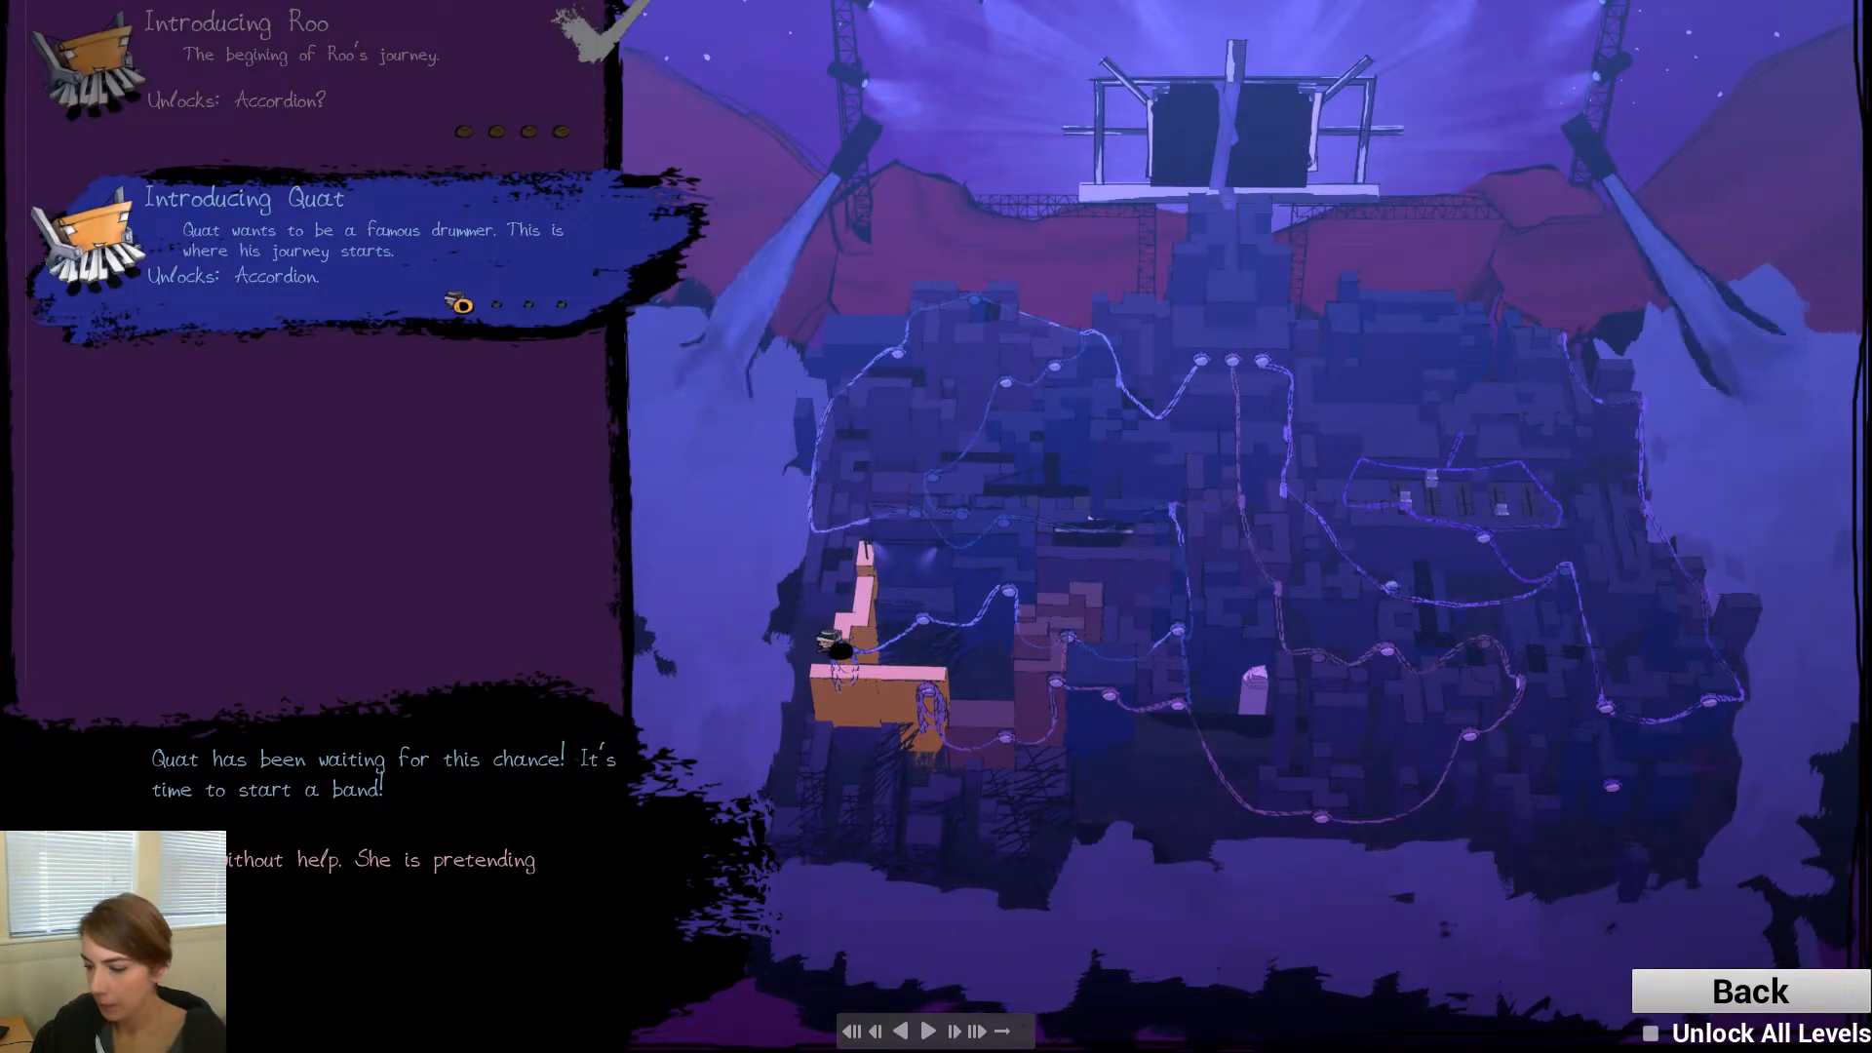
key("Escape")
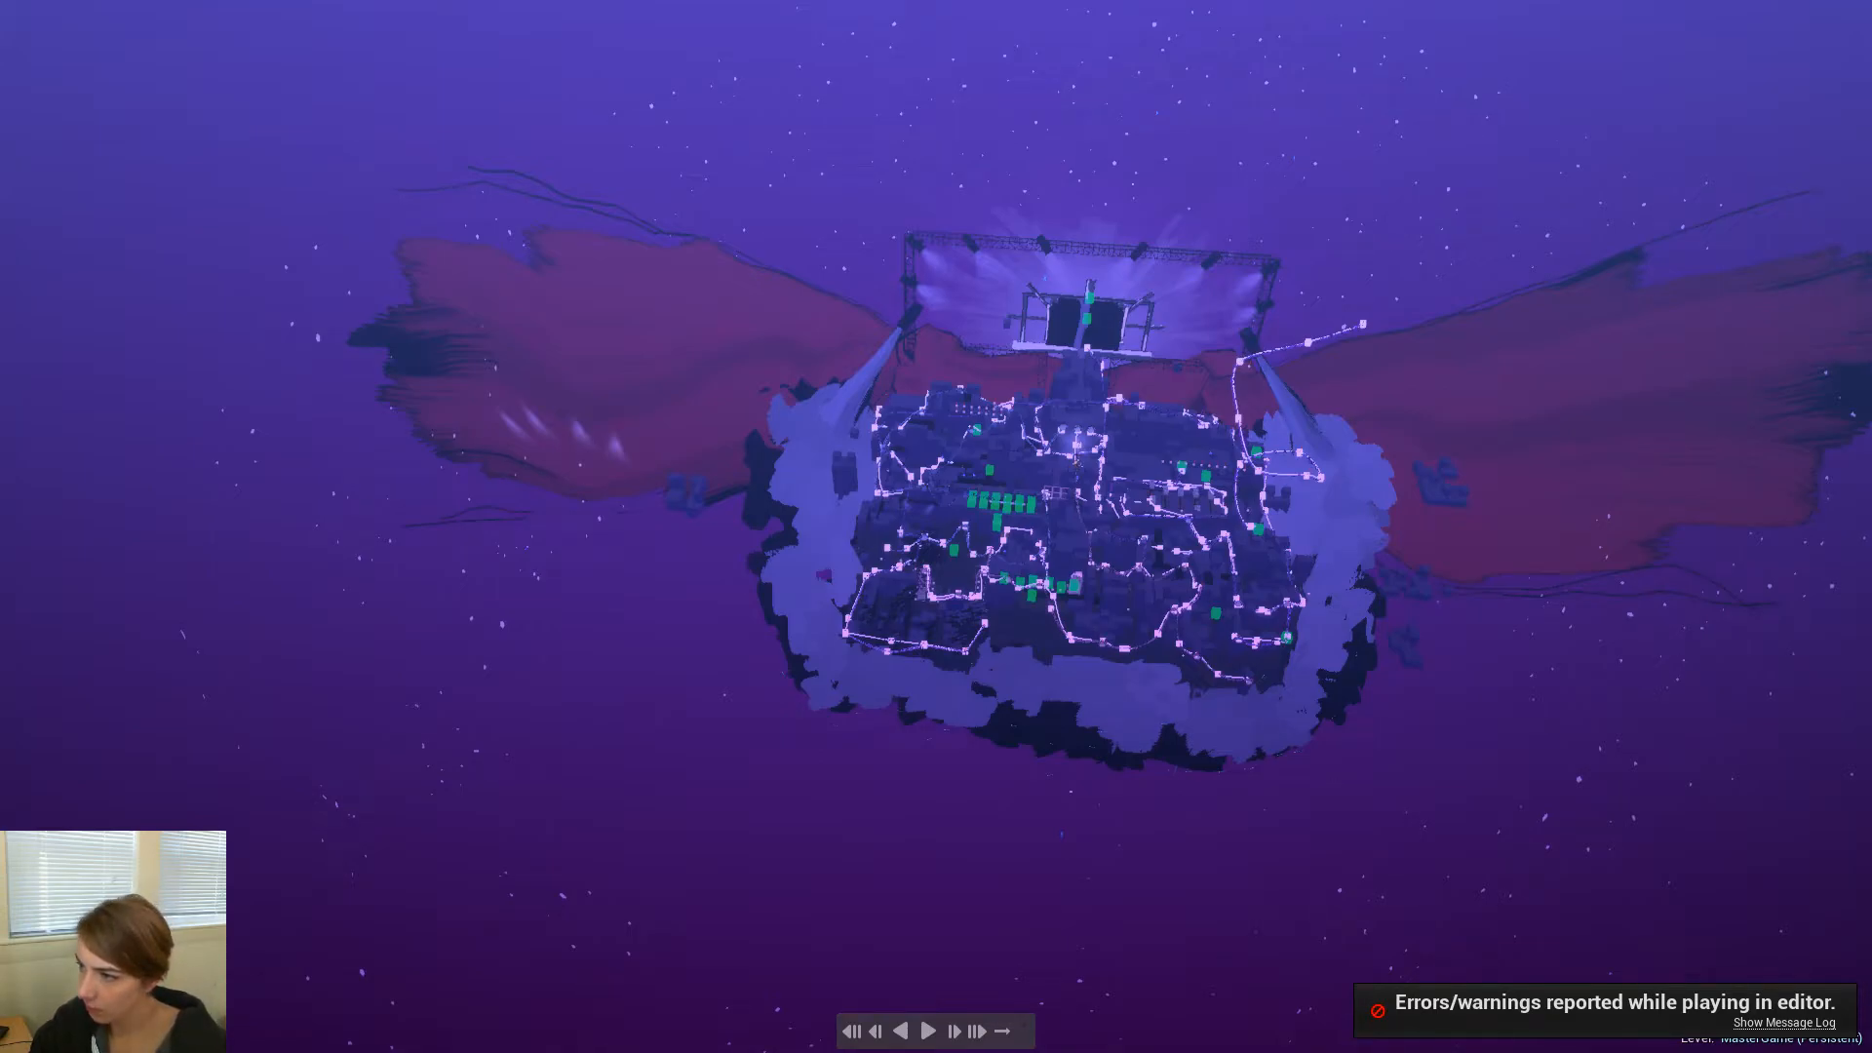
scroll(1566, 342, "up", 3)
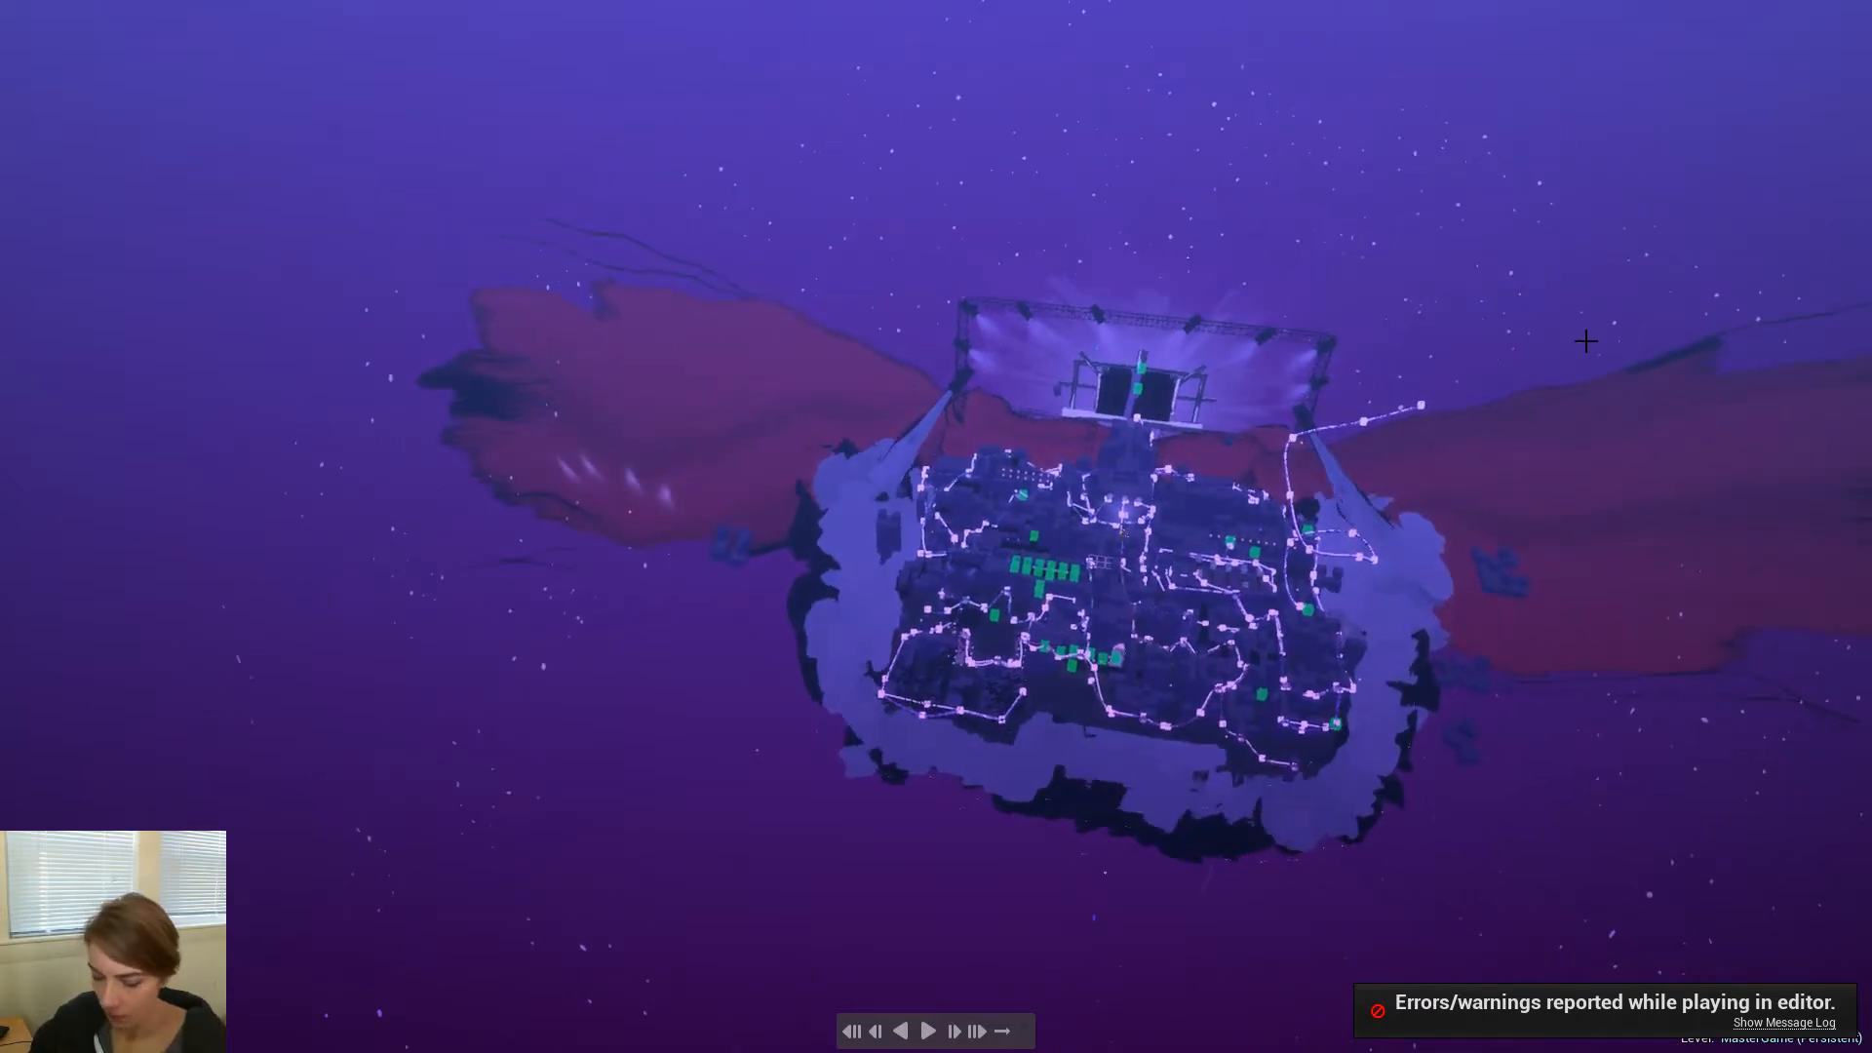
Play MasterGame again from the third Introducing Roo level, watch the Quat unlock cinematic full screen, and end the play session
key("alt+p")
left_click(1082, 538)
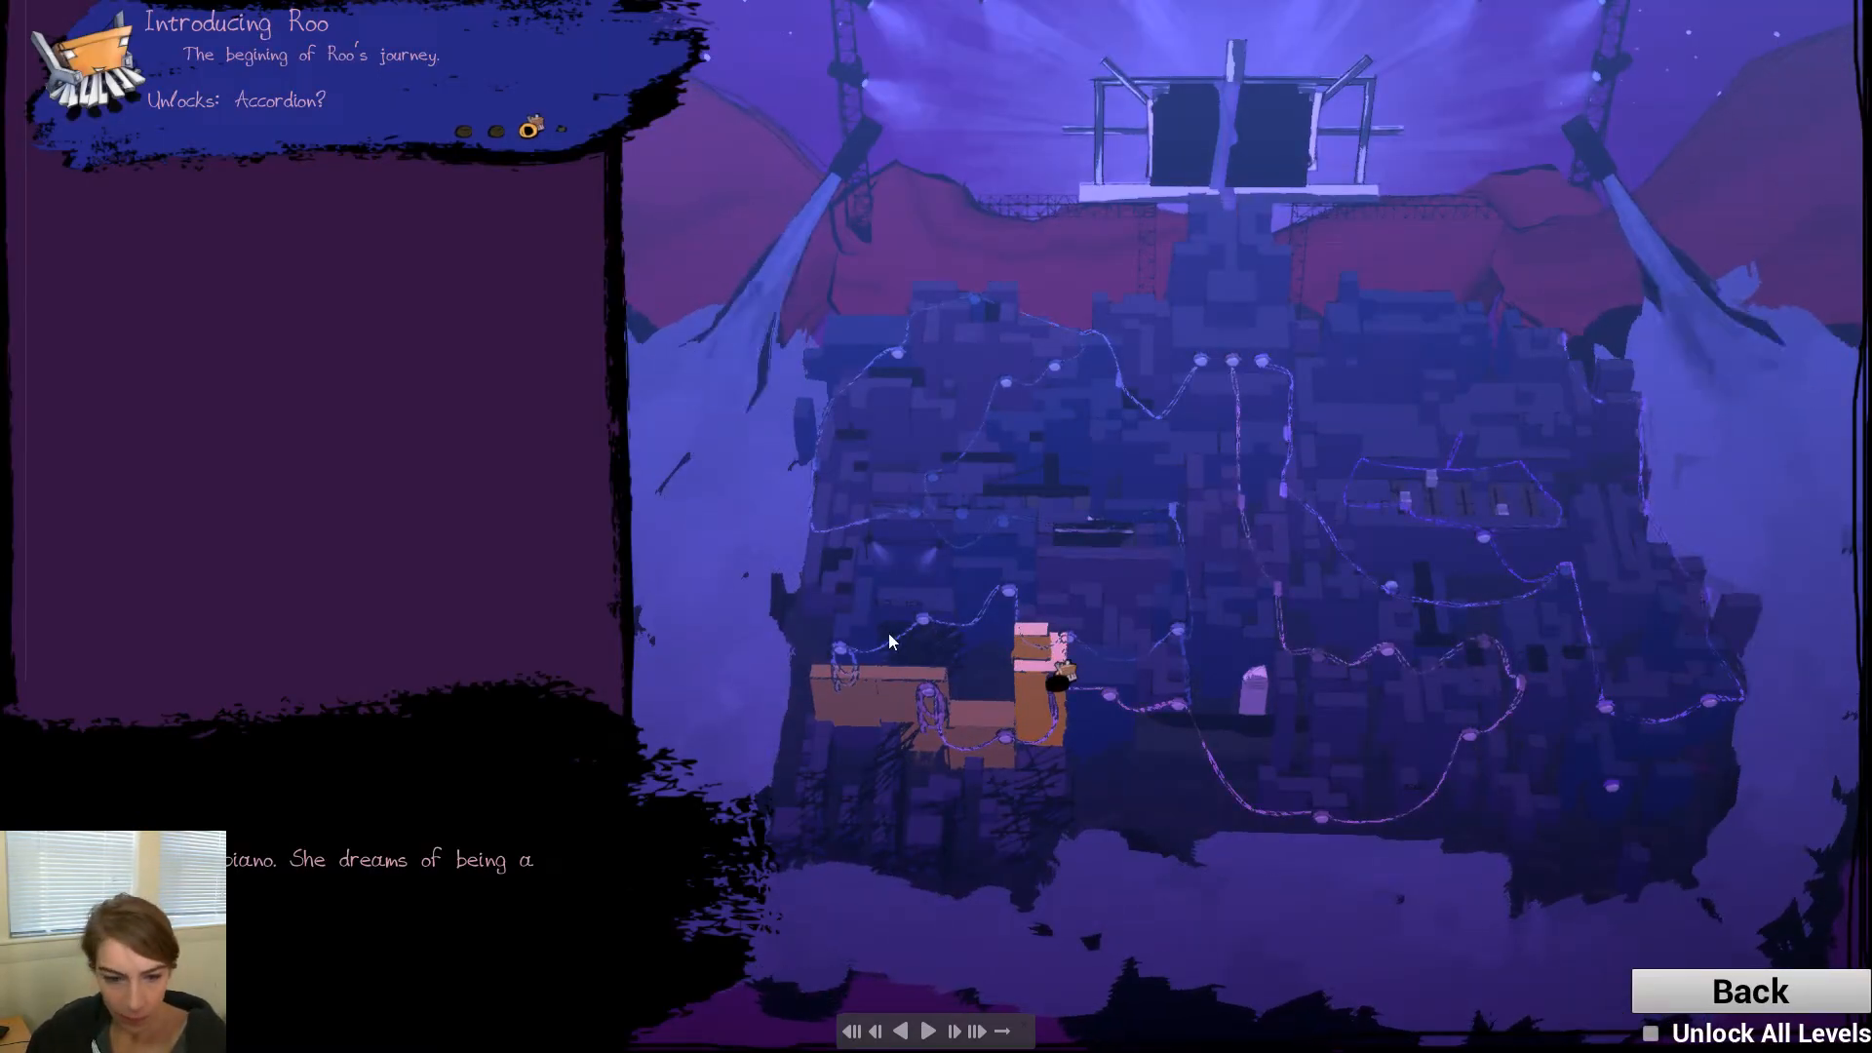
left_click(1303, 651)
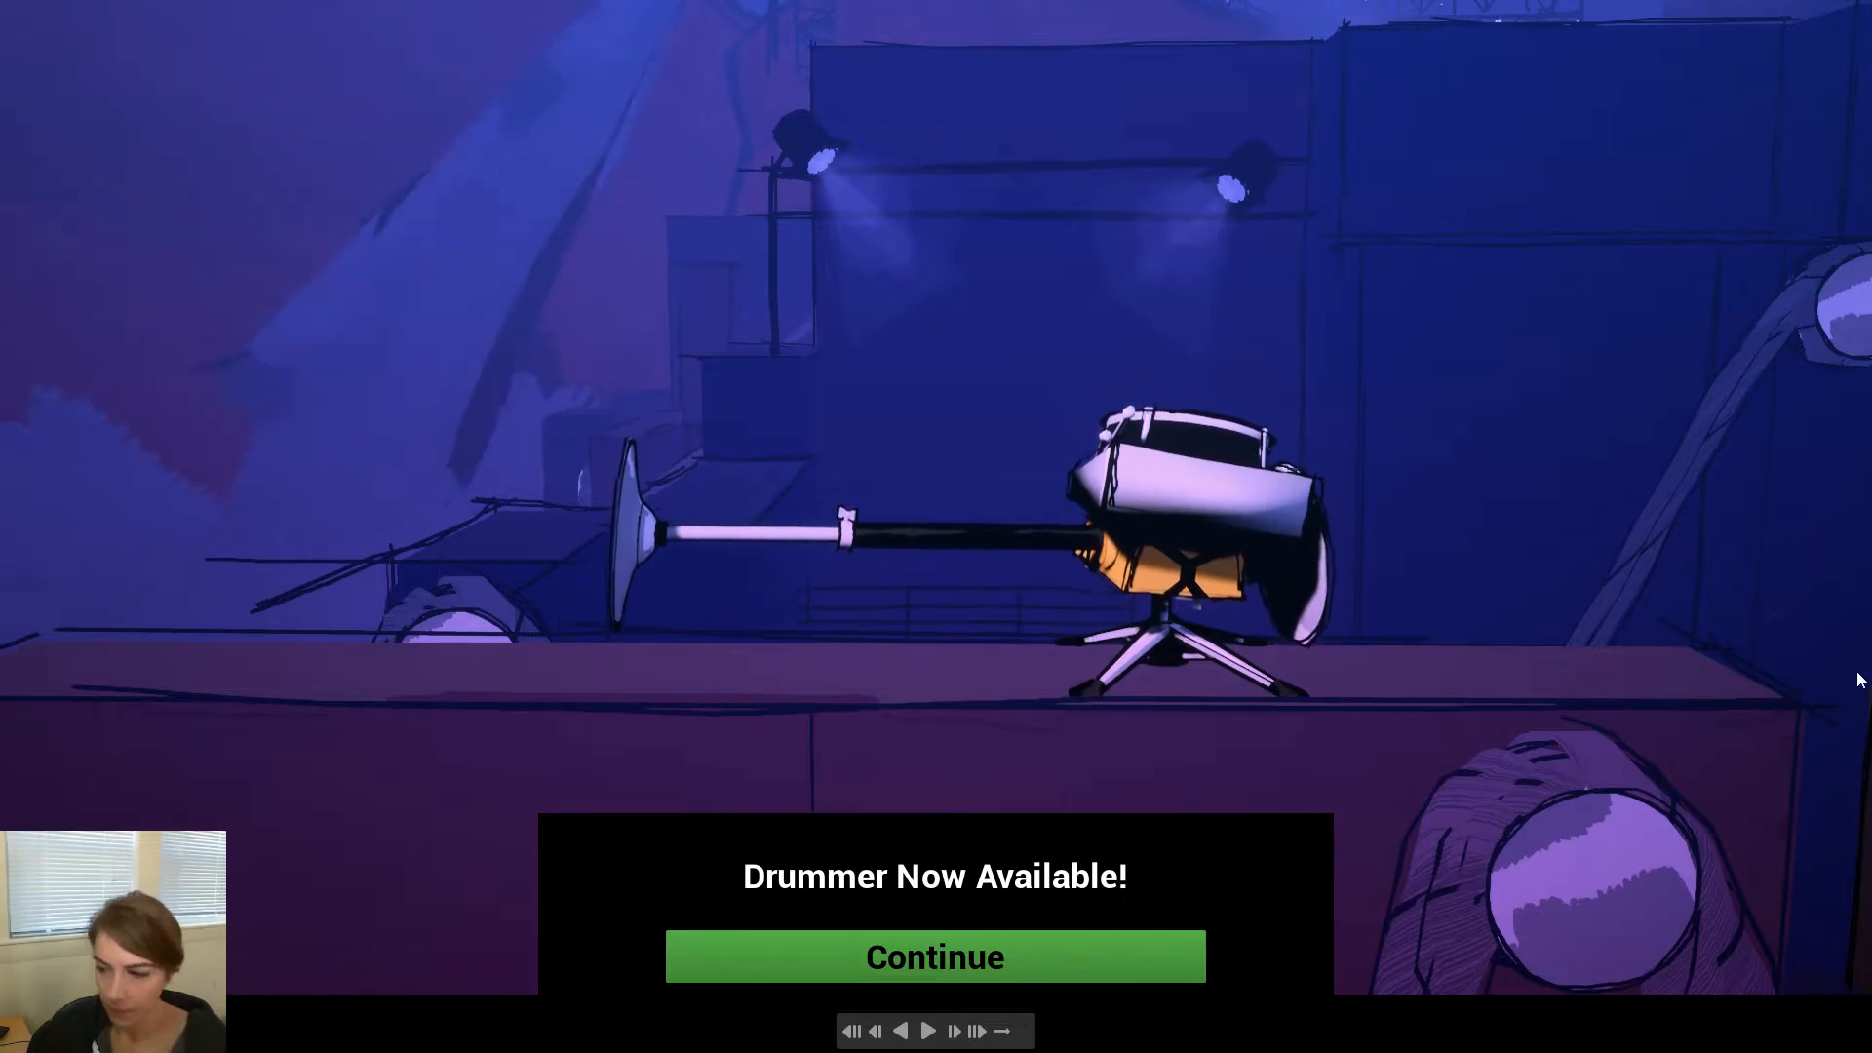
key("Escape")
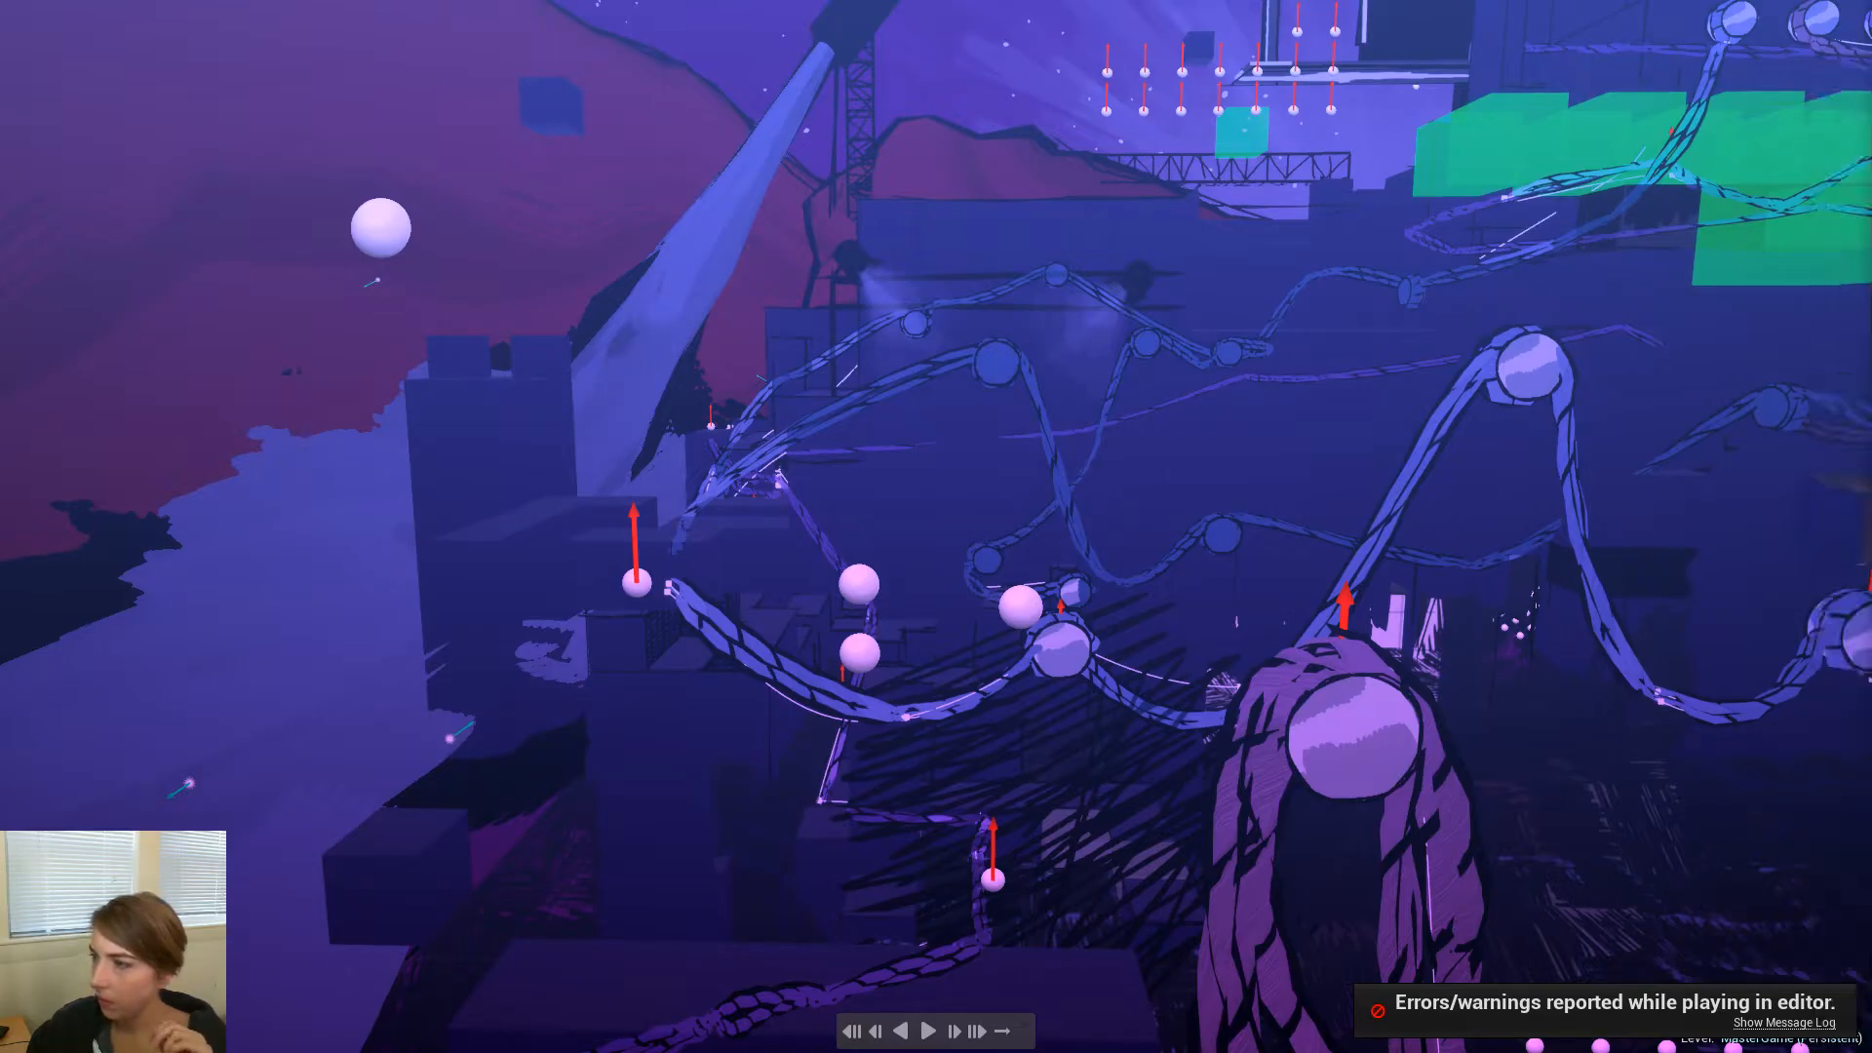
Switch to the video player and shrink the cinematic reference video to a smaller window over the level viewport
left_click_drag(1871, 20, 718, 0)
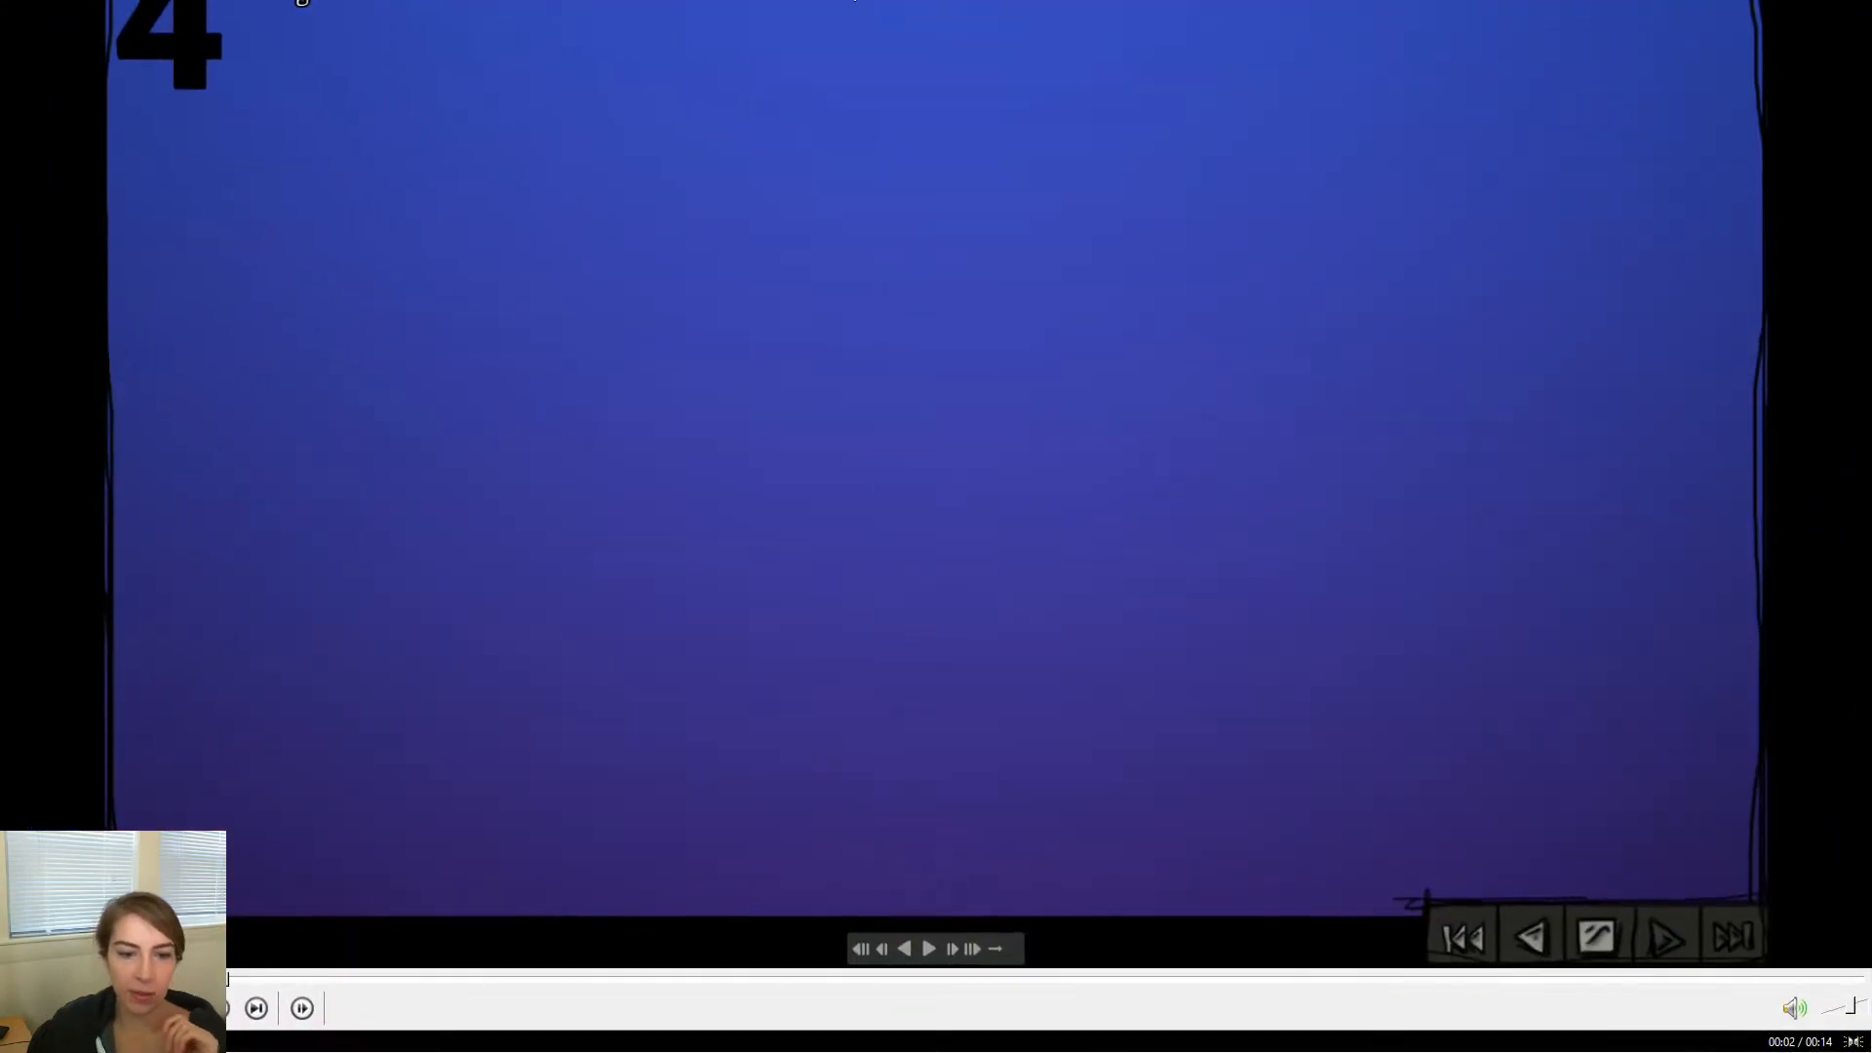
key("super+Down")
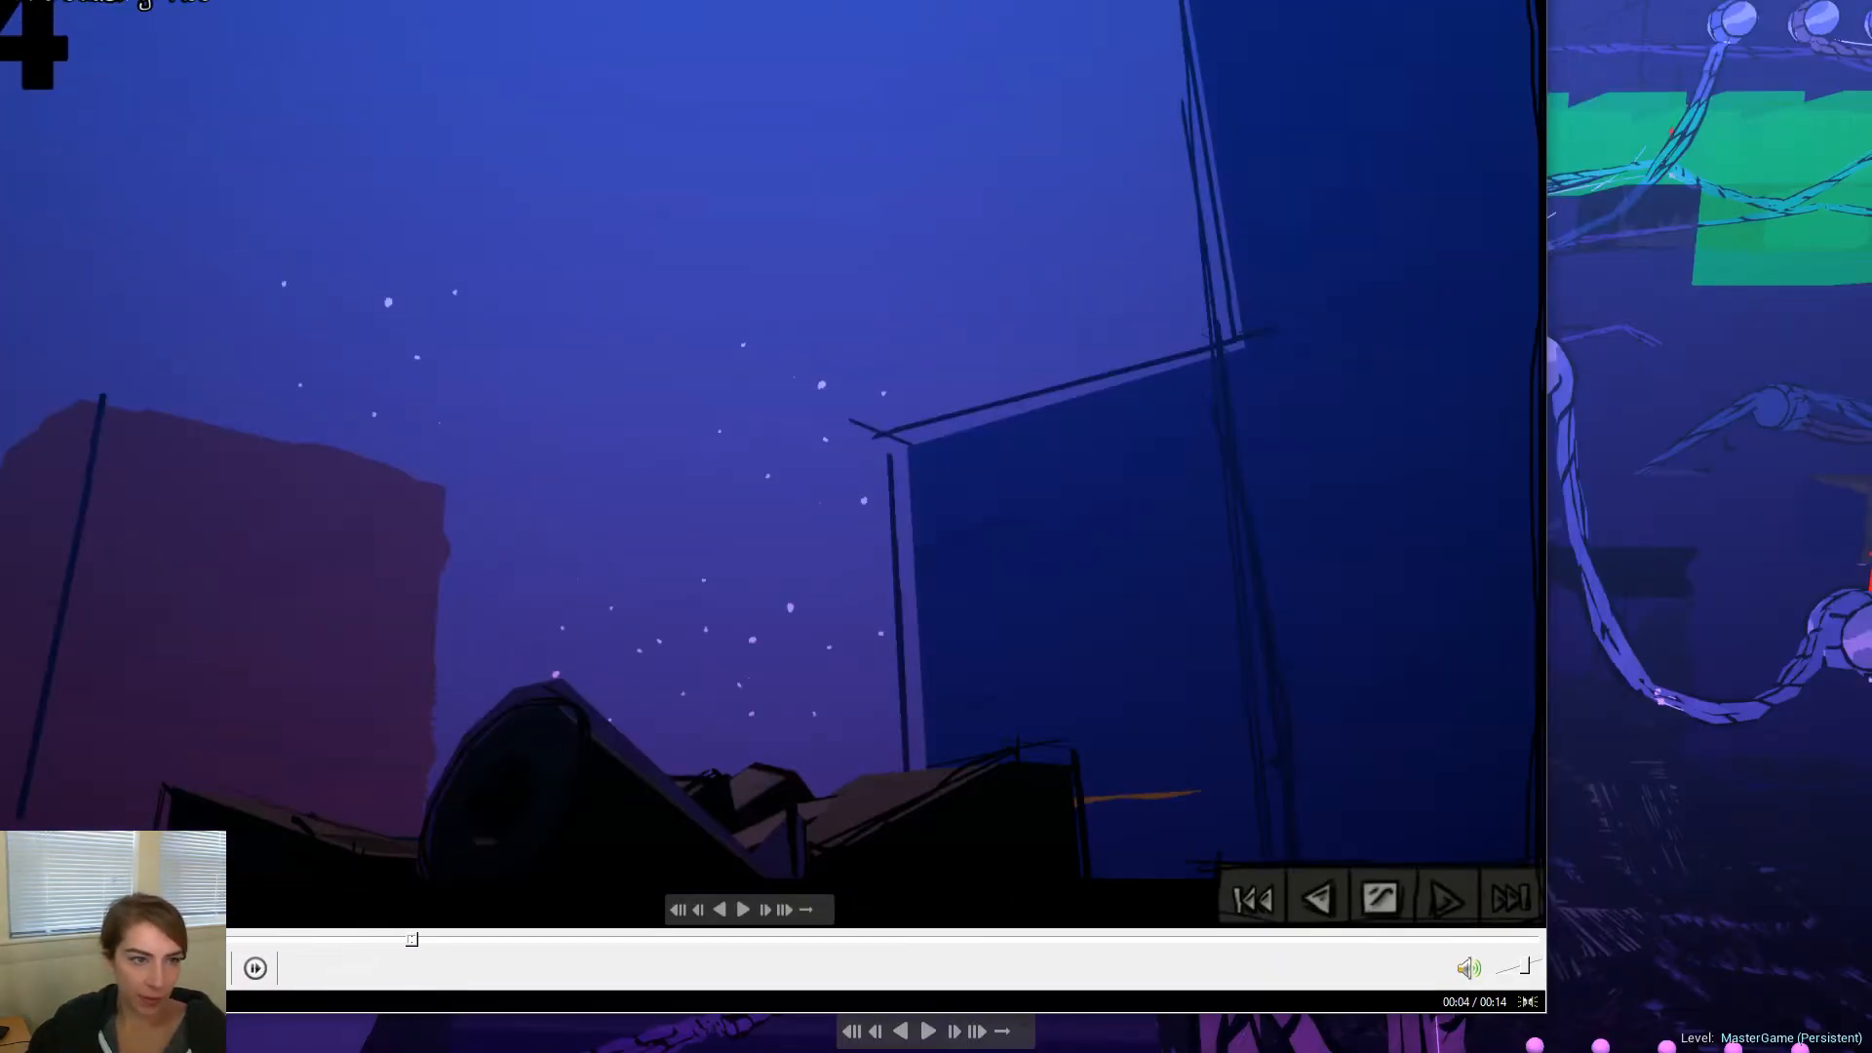
Replay the cinematic recording repeatedly, examining the piano character's fall and landing between 00:04 and 00:07
left_click_drag(587, 0, 914, 0)
left_click(30, 978)
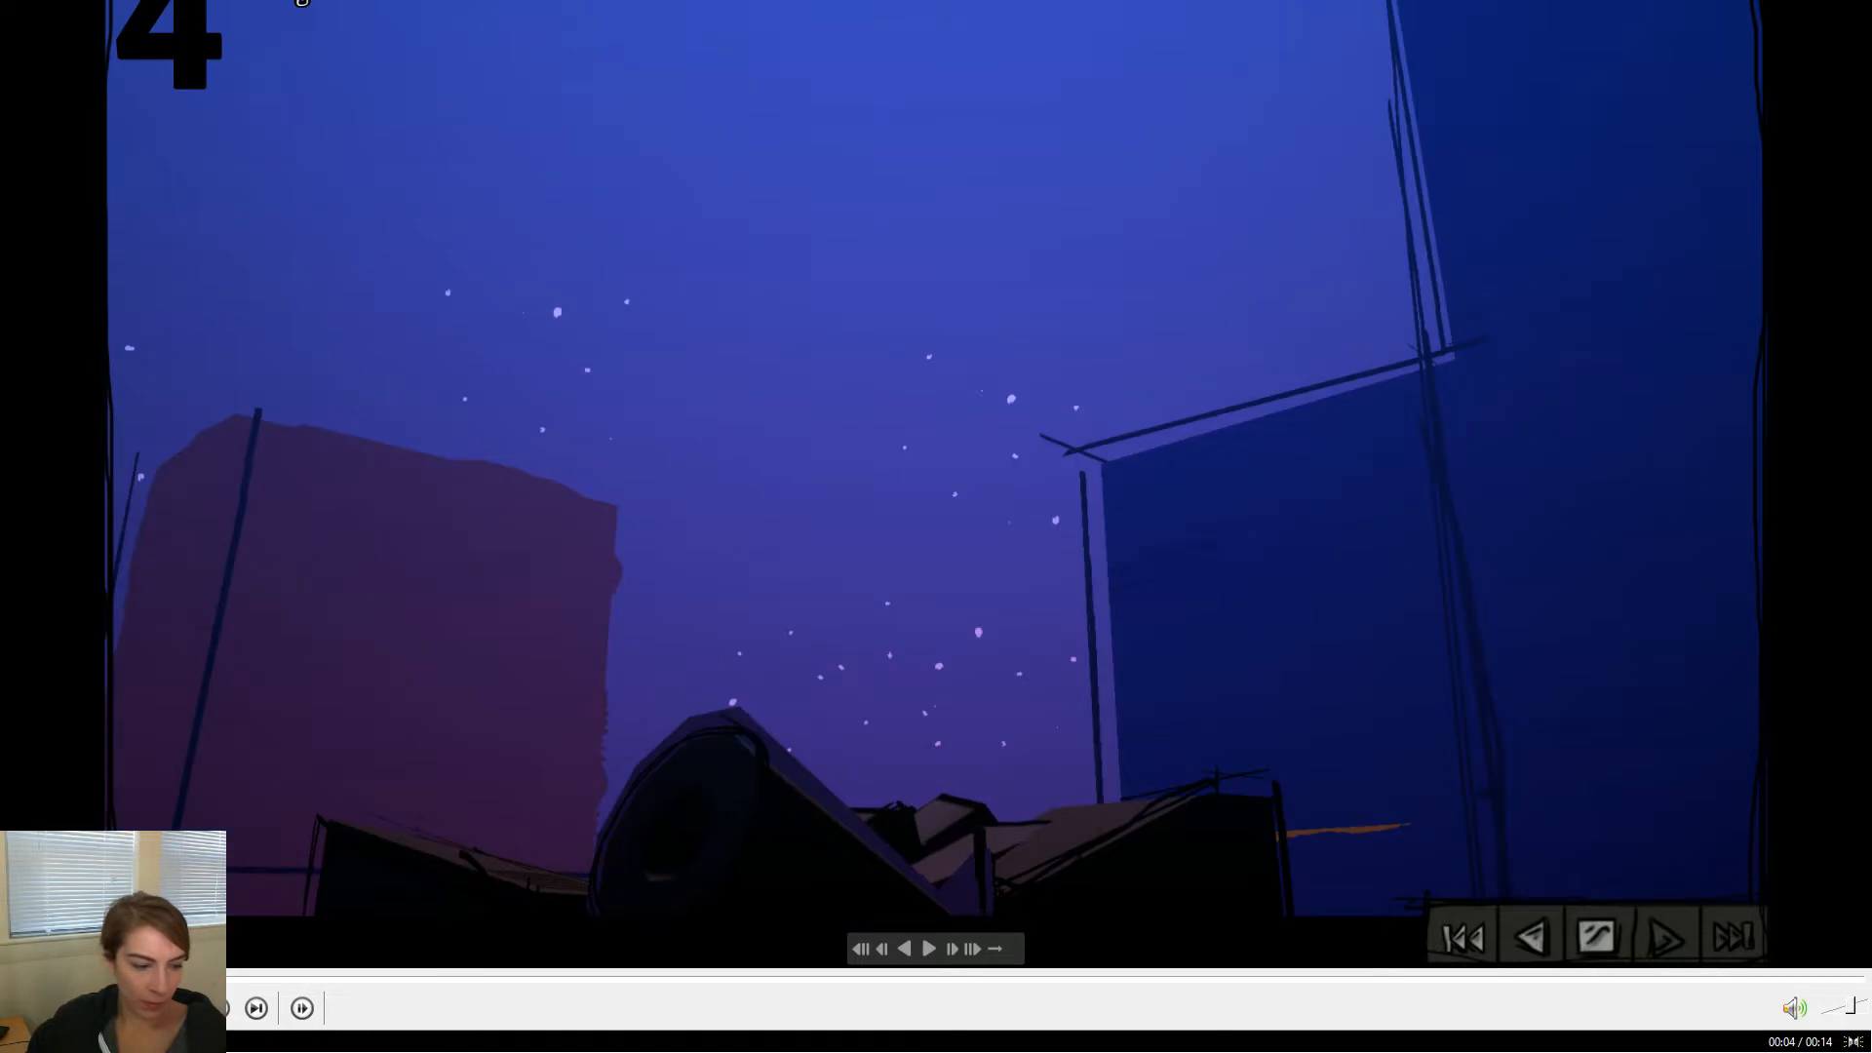
left_click(29, 978)
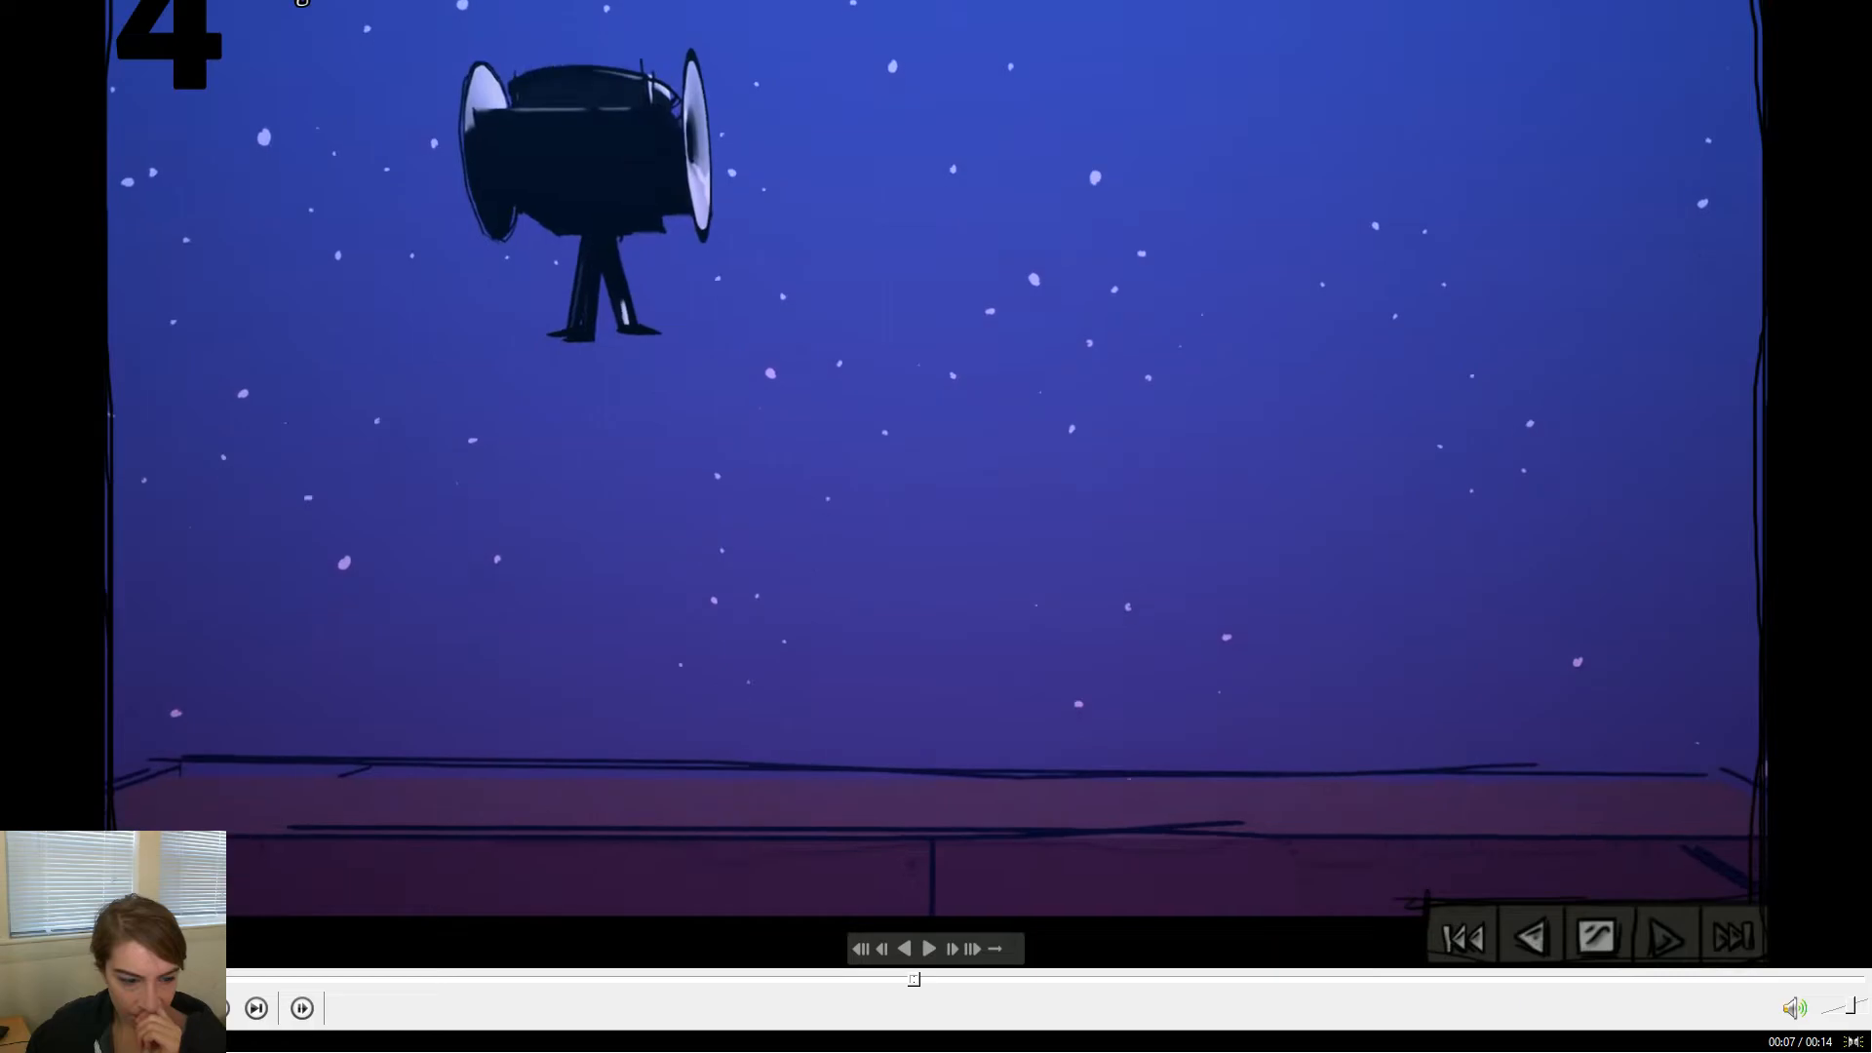
left_click(659, 972)
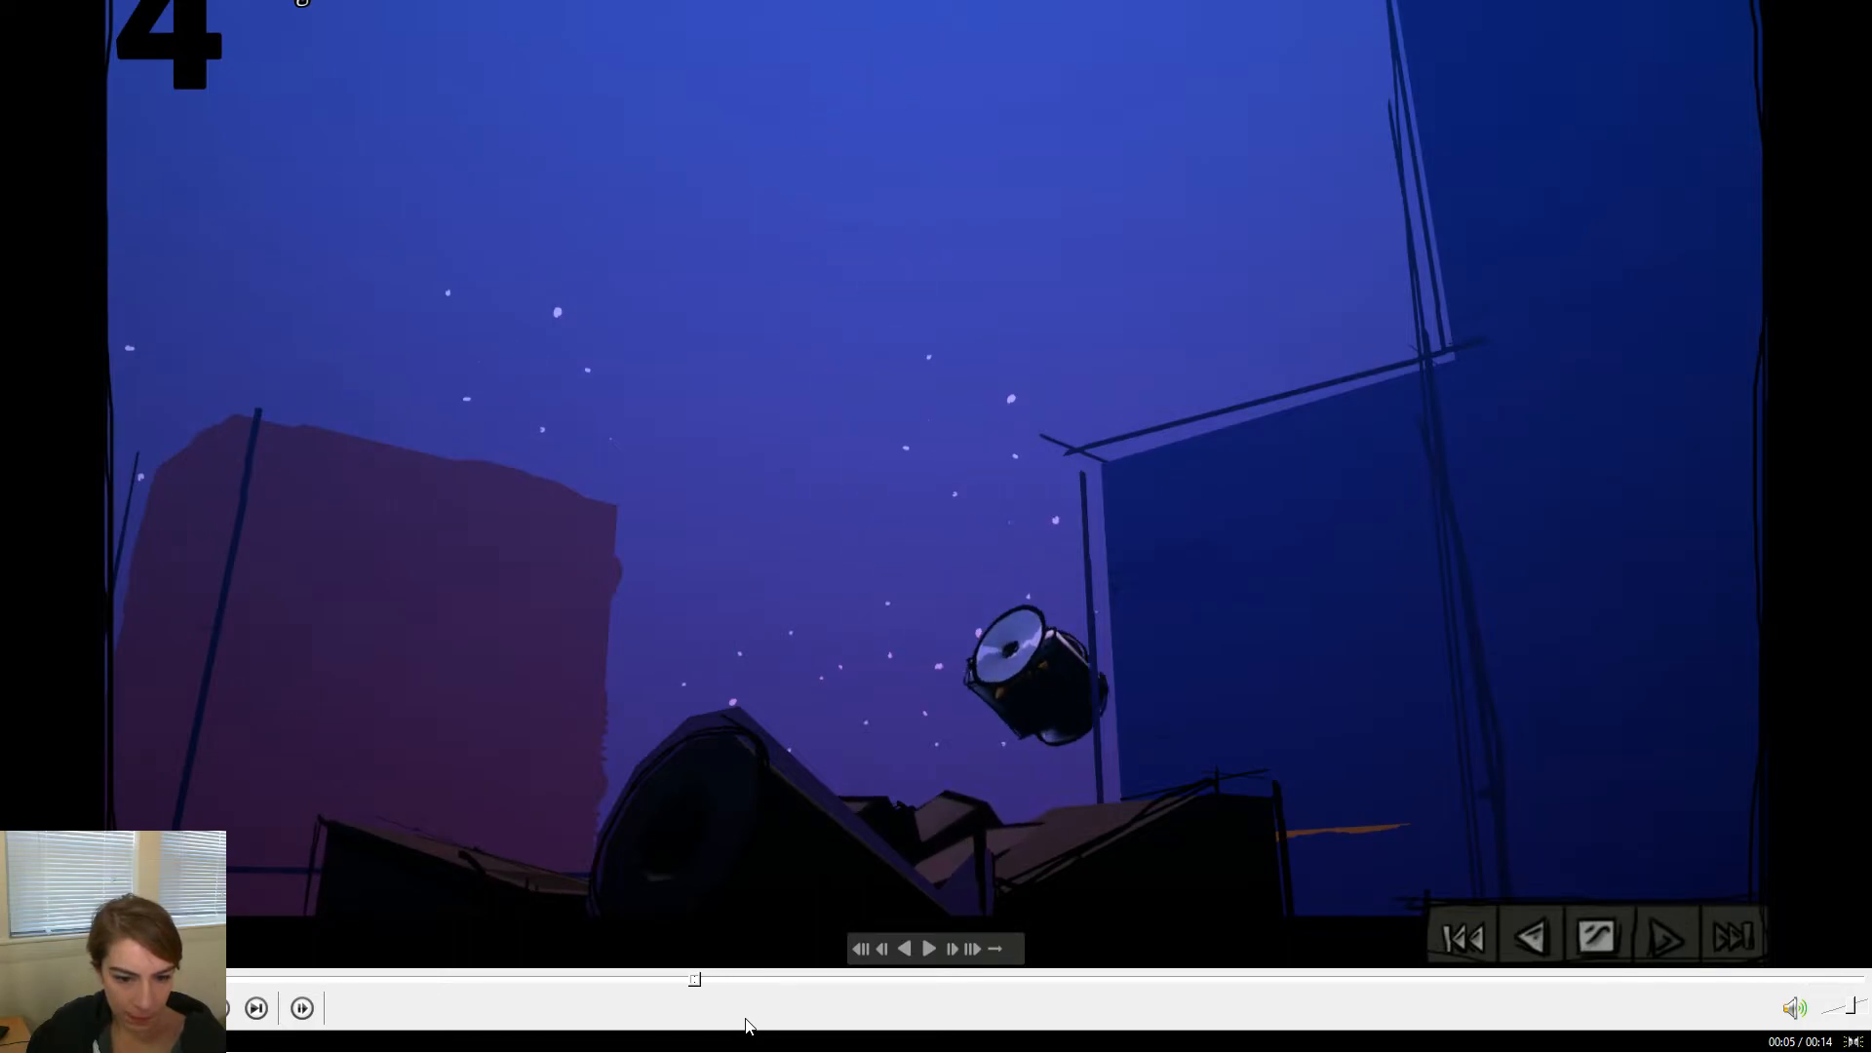
key("ctrl+Left")
key("ctrl+Left")
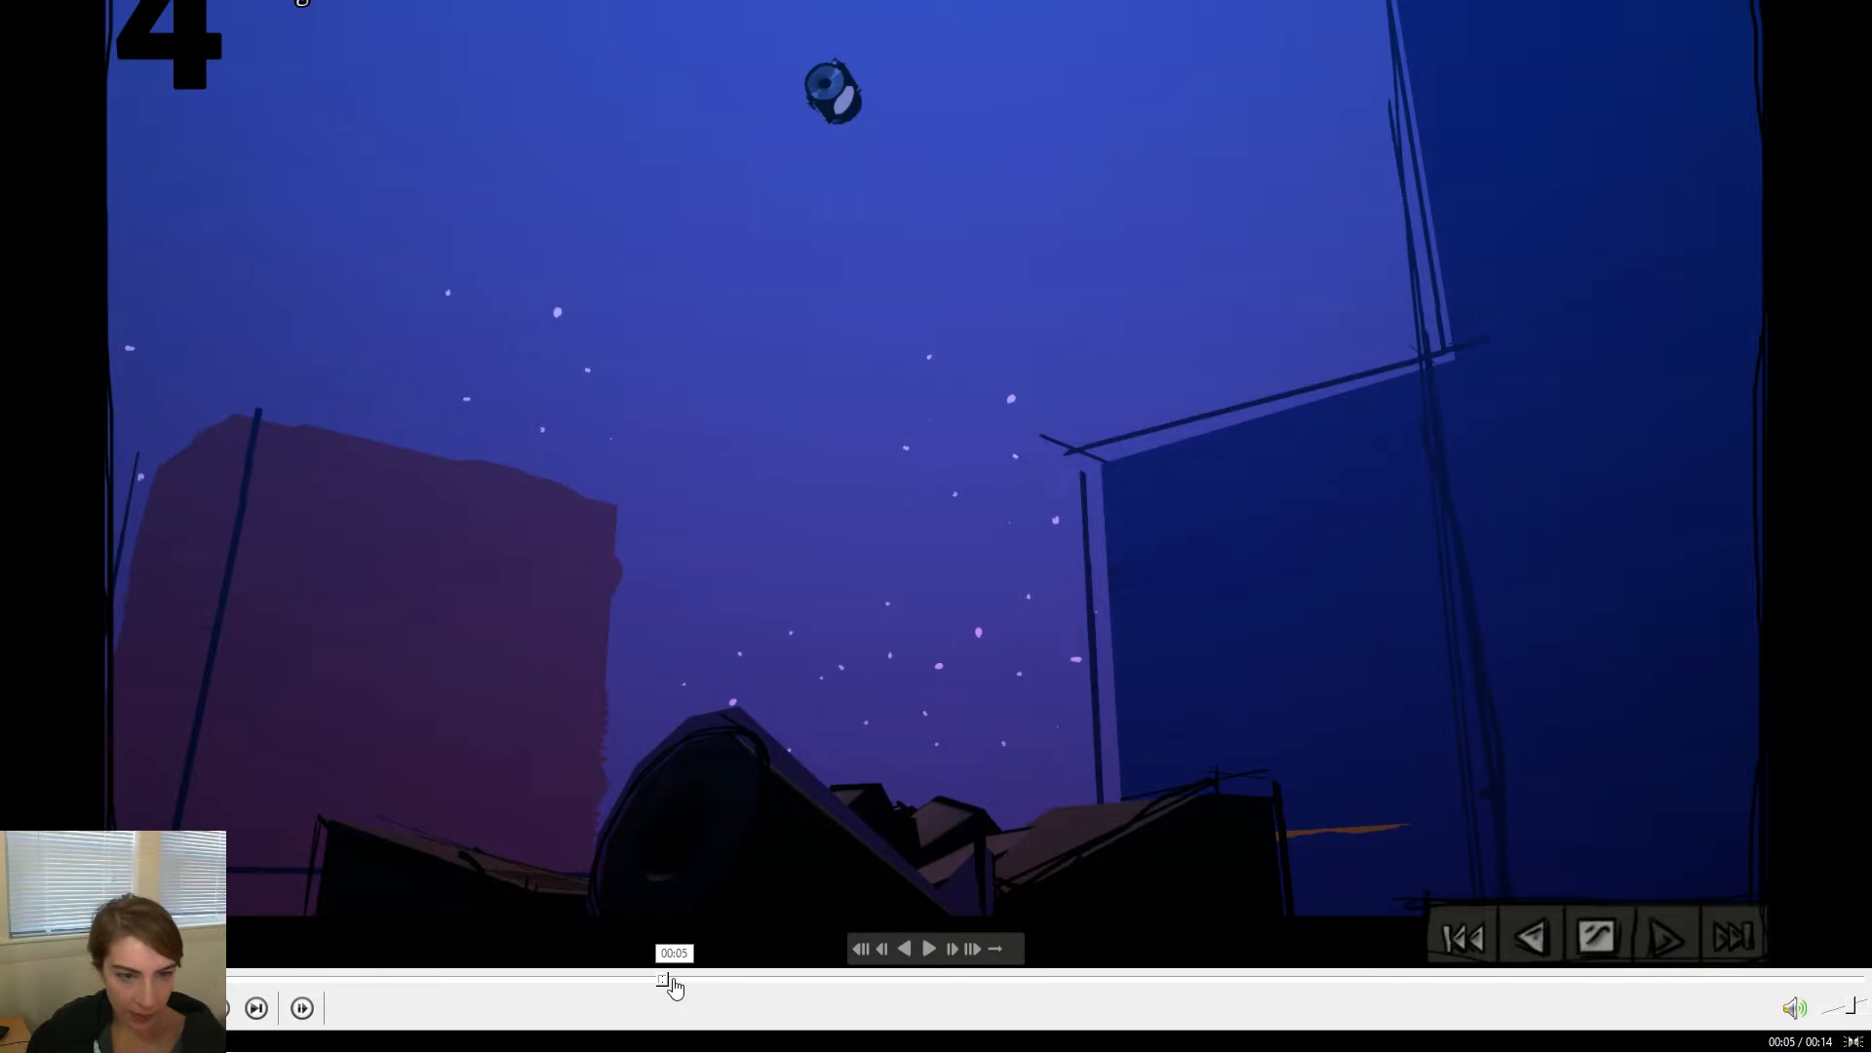
left_click(254, 986)
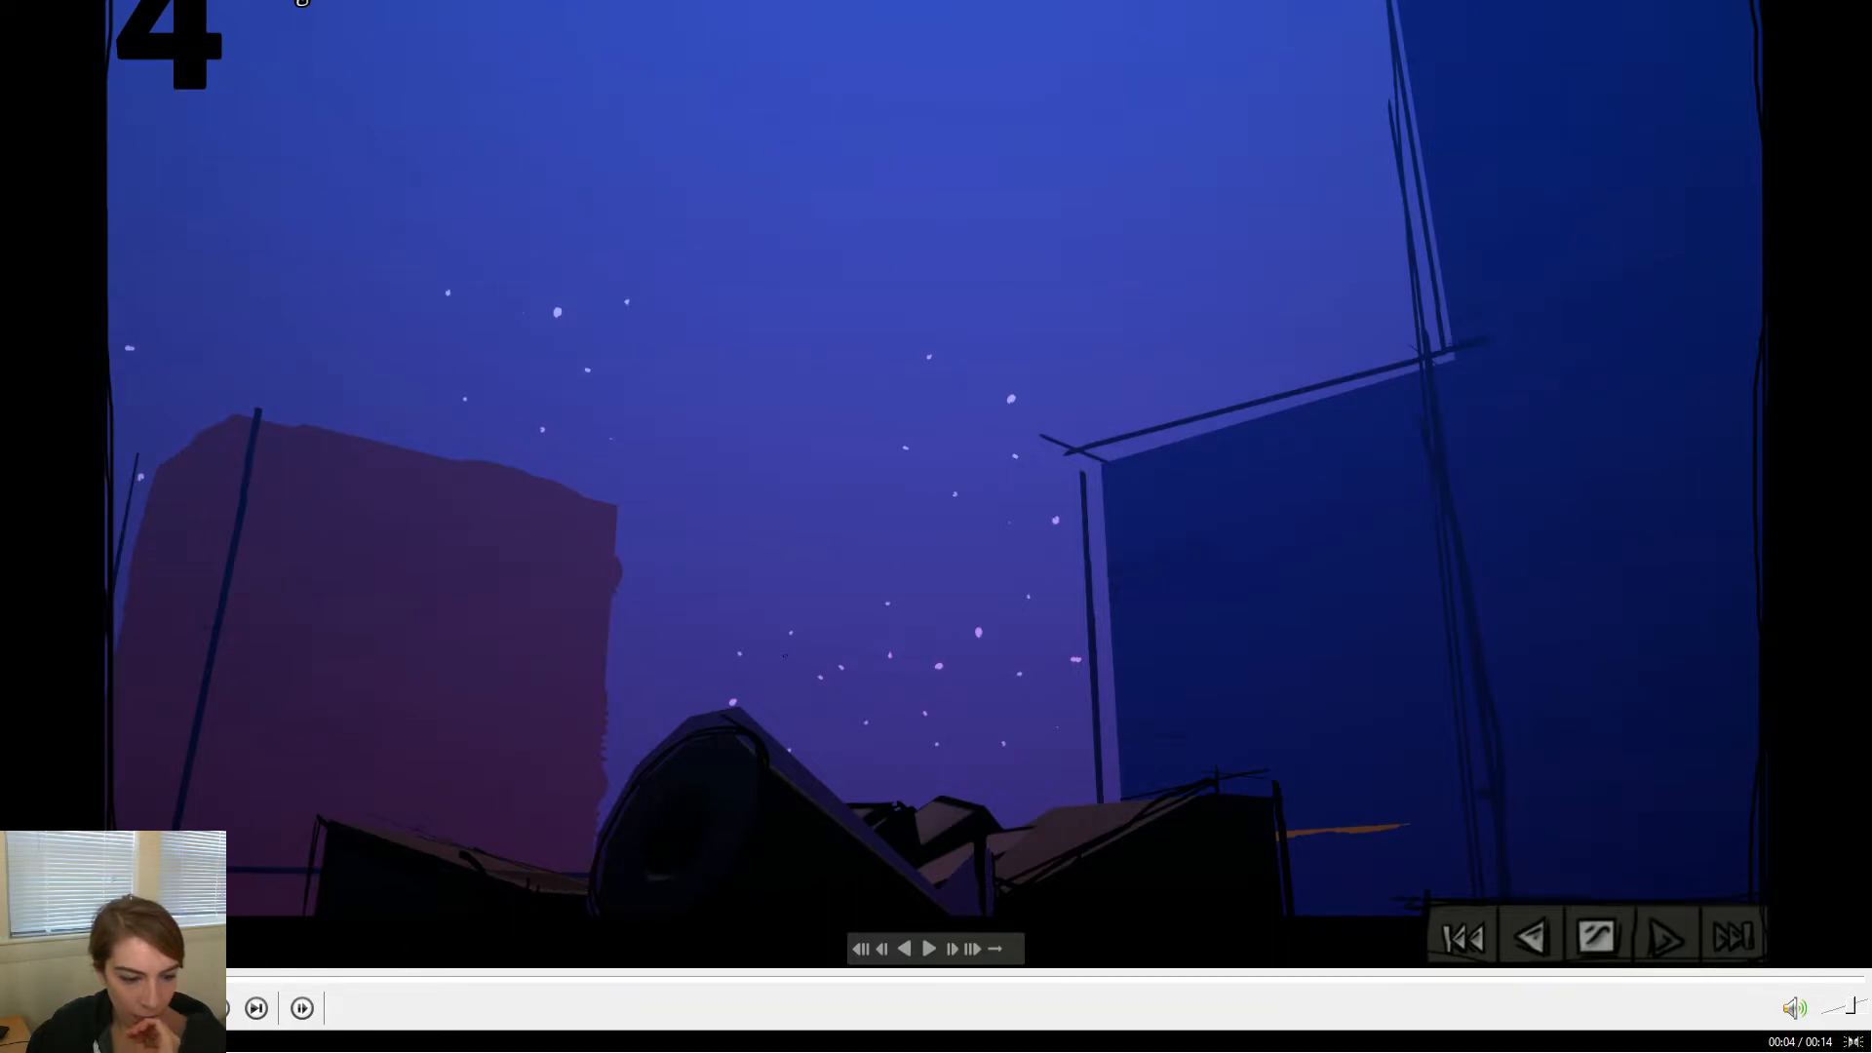
left_click(97, 976)
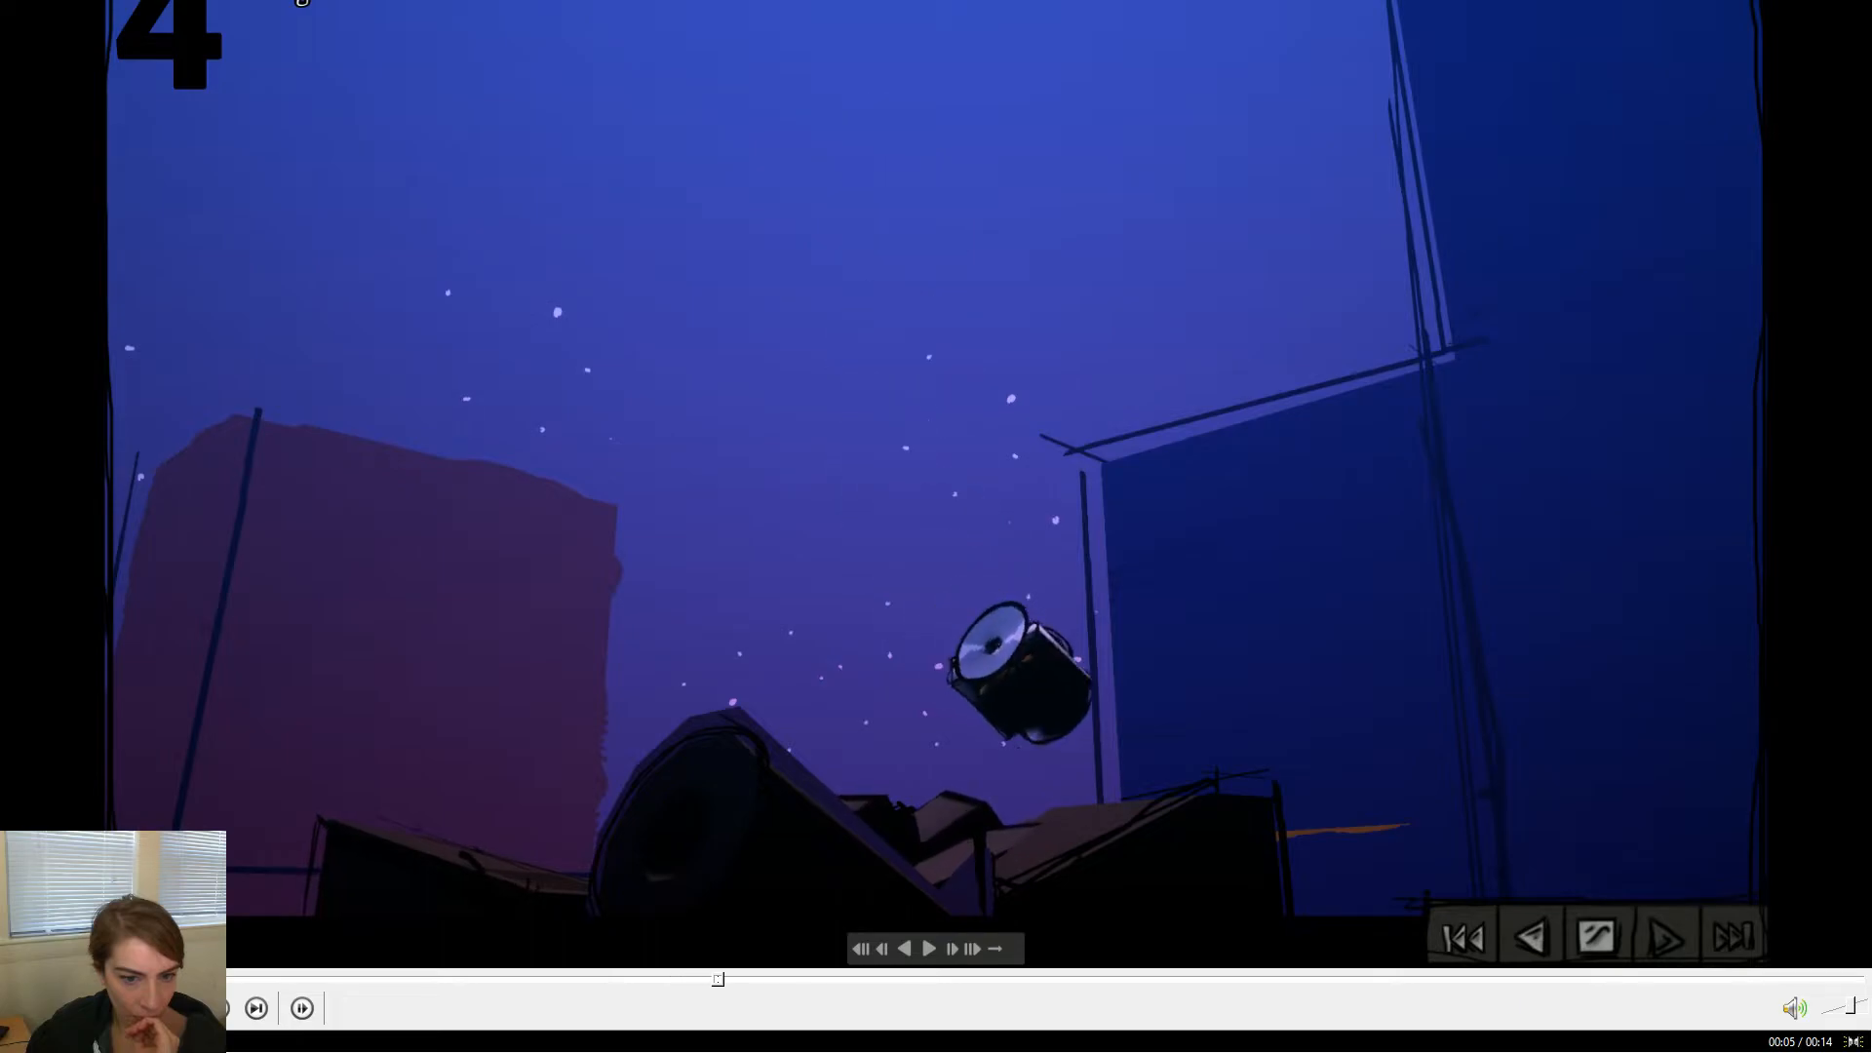
key("Home")
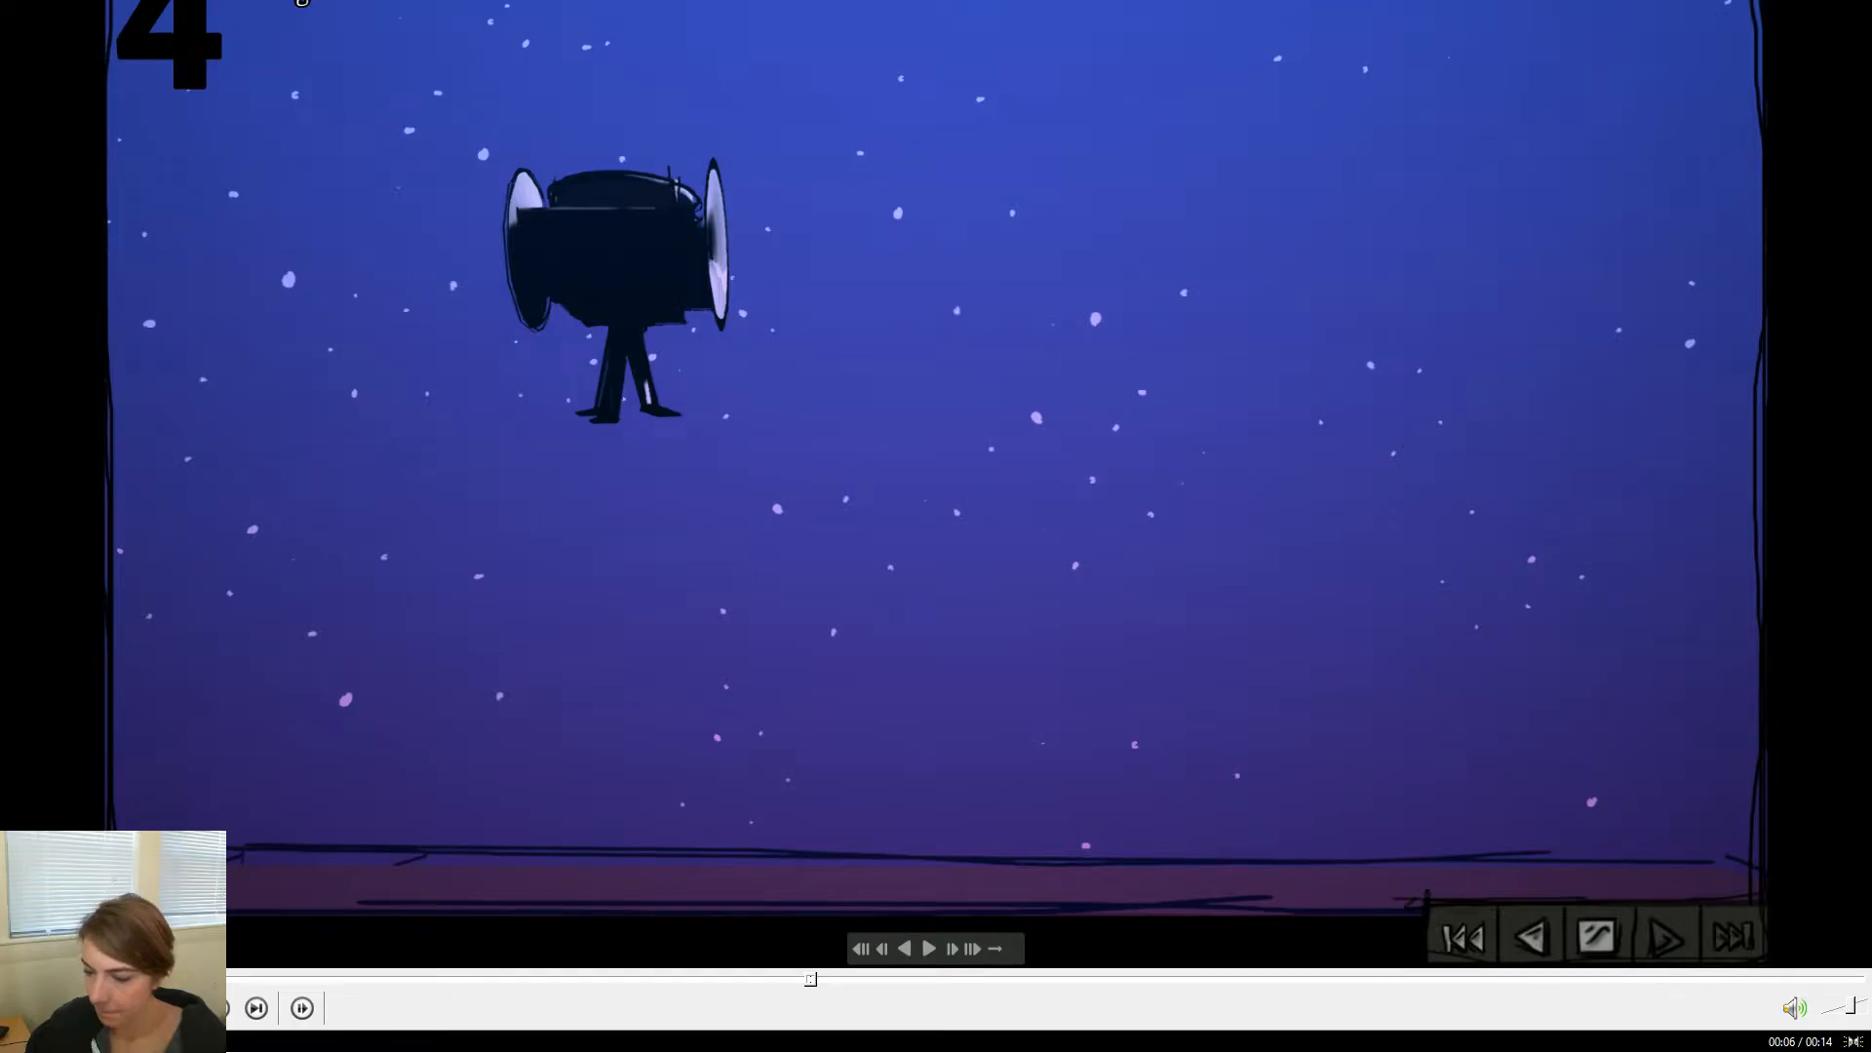
Switch to the Maya scene, go to frame -89 and select the piano rig's cog control
key("alt+Tab")
left_click_drag(1009, 644, 1049, 675, "alt")
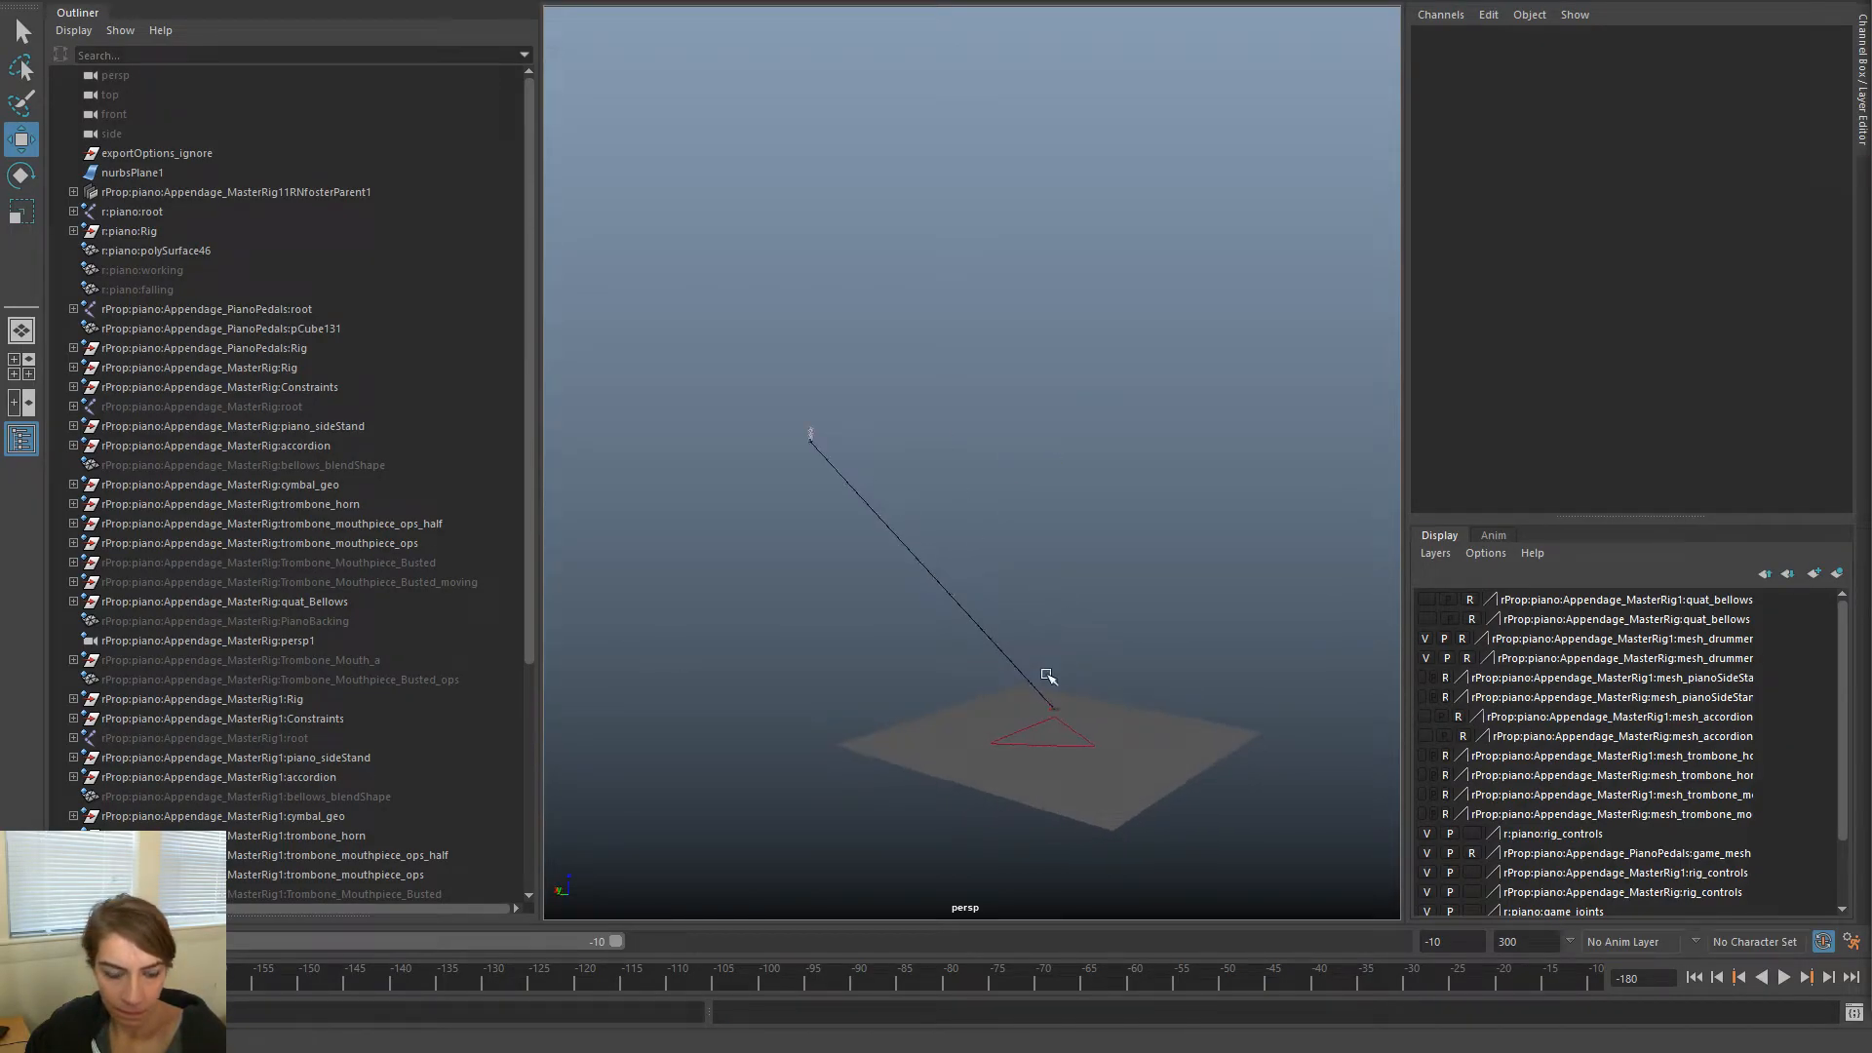
left_click_drag(258, 960, 862, 975)
scroll(939, 577, "up", 5)
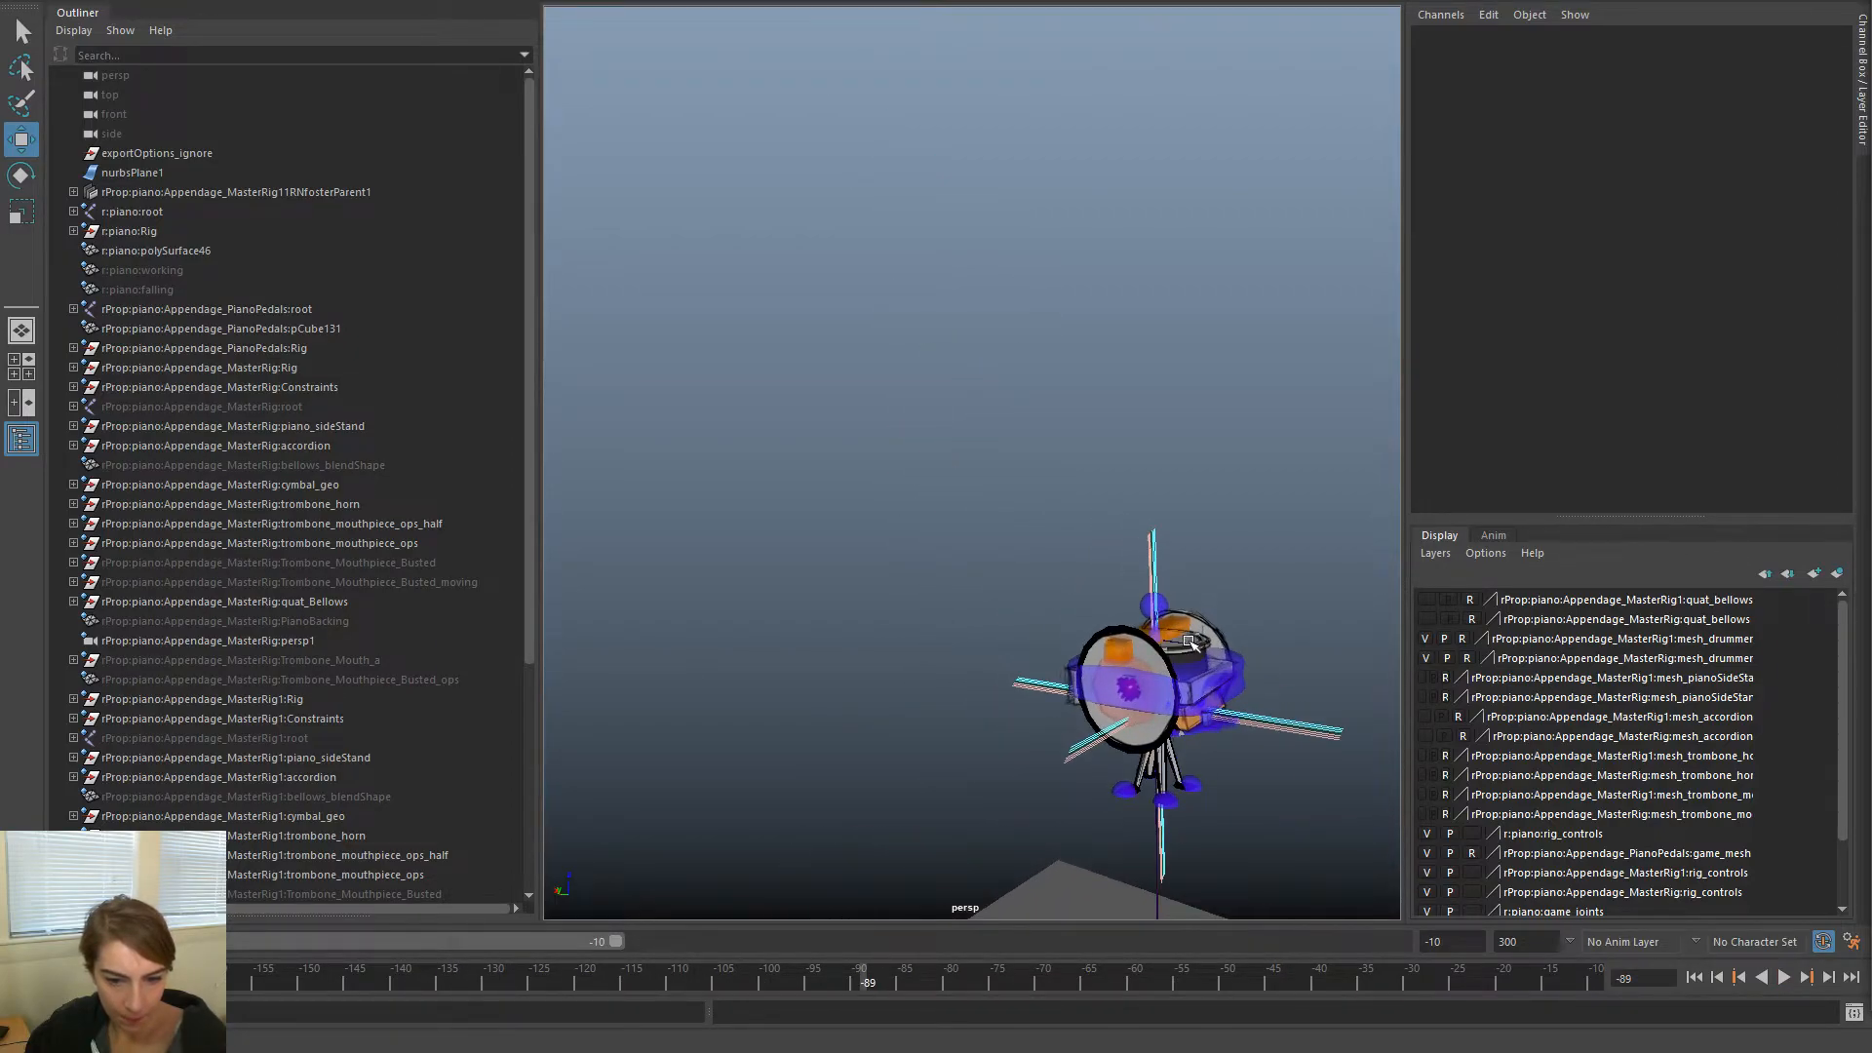
left_click(1206, 631)
left_click(1183, 625)
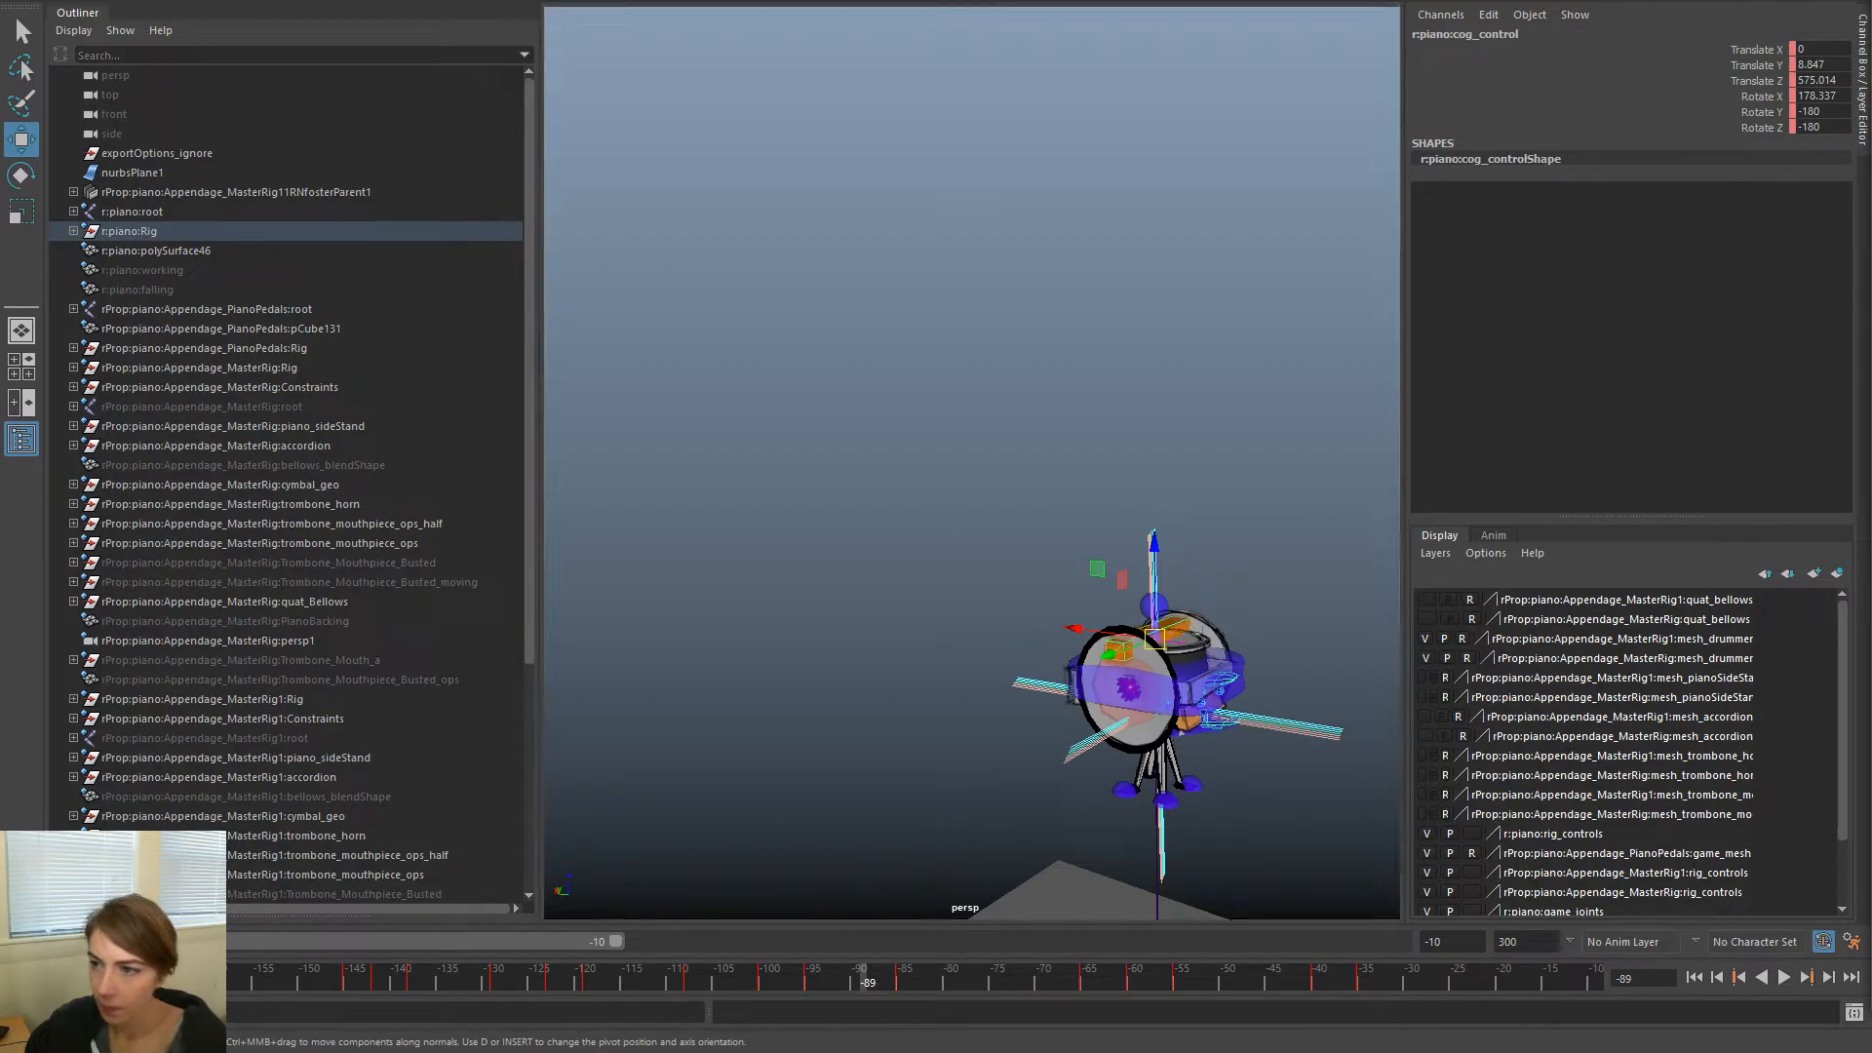
Play back the fall and undo the last keyframe edit on the cog control's Translate X
left_click(293, 978)
key("alt+v")
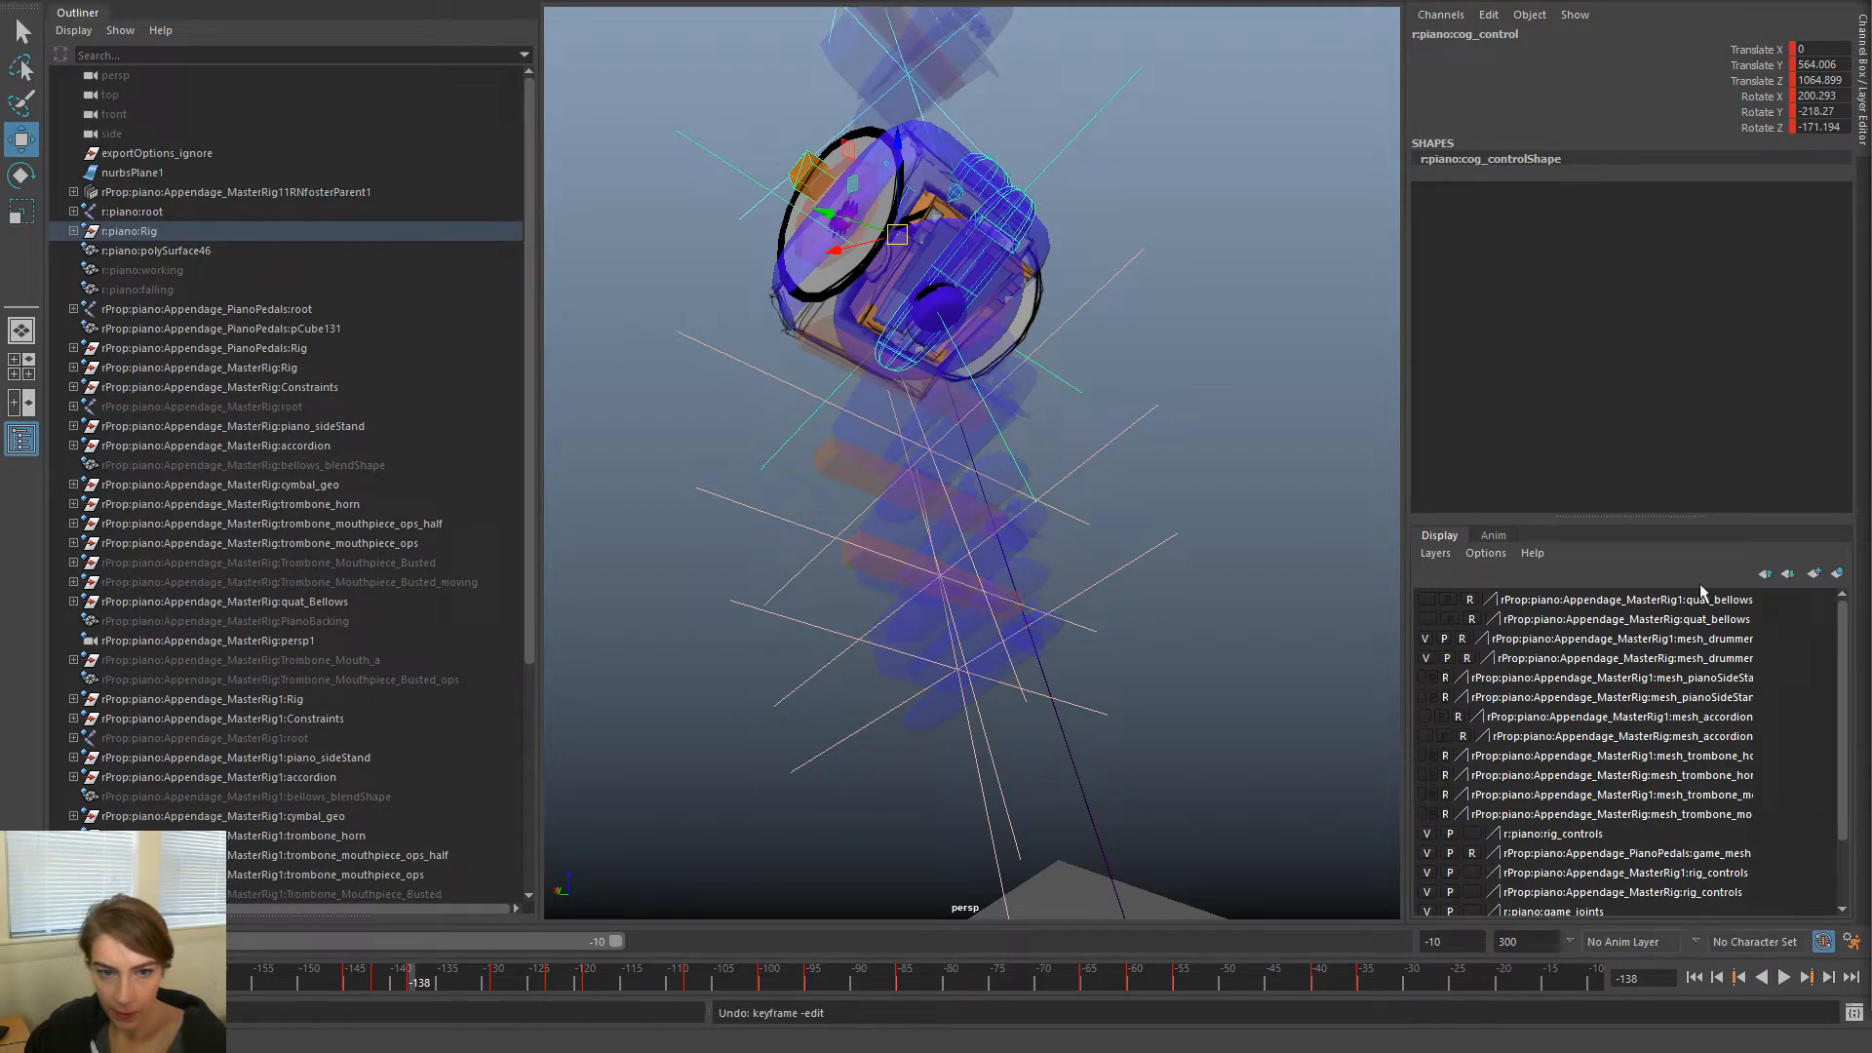
right_click_drag(1053, 459, 909, 461, "alt")
left_click_drag(909, 460, 1083, 480, "alt")
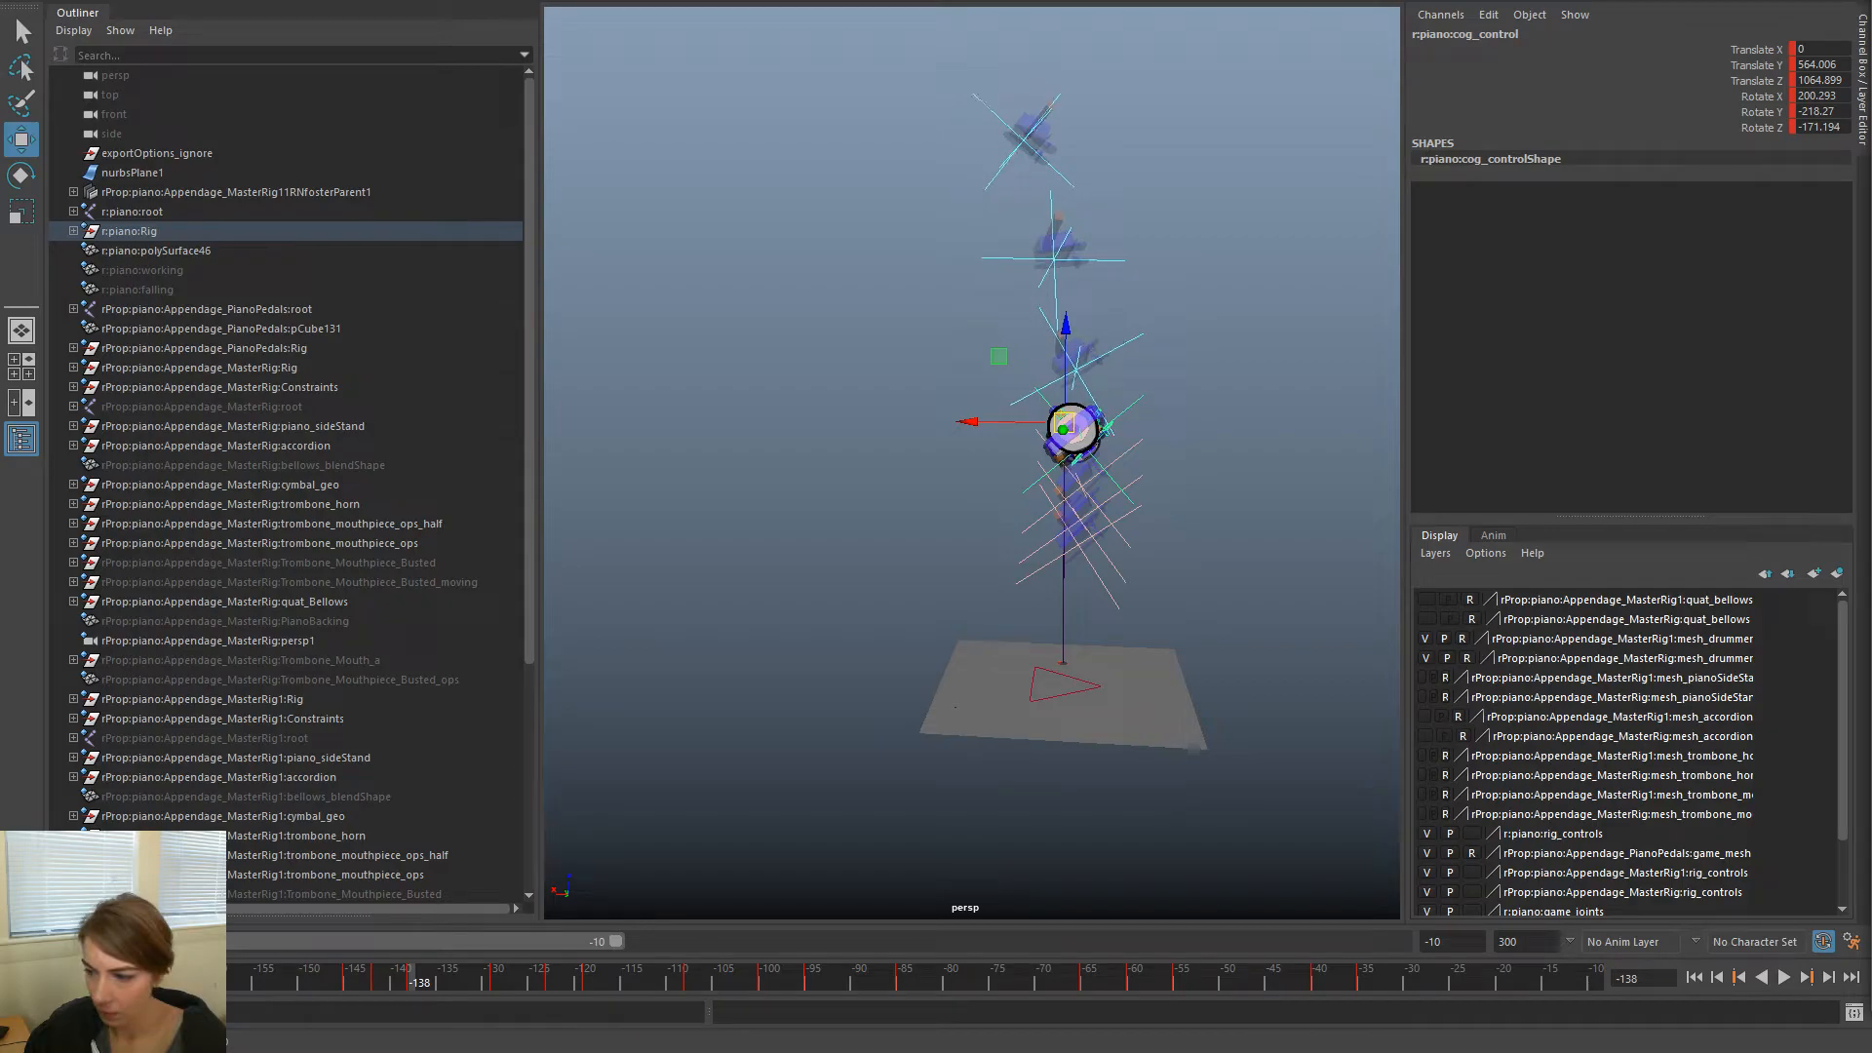
key("ctrl+z")
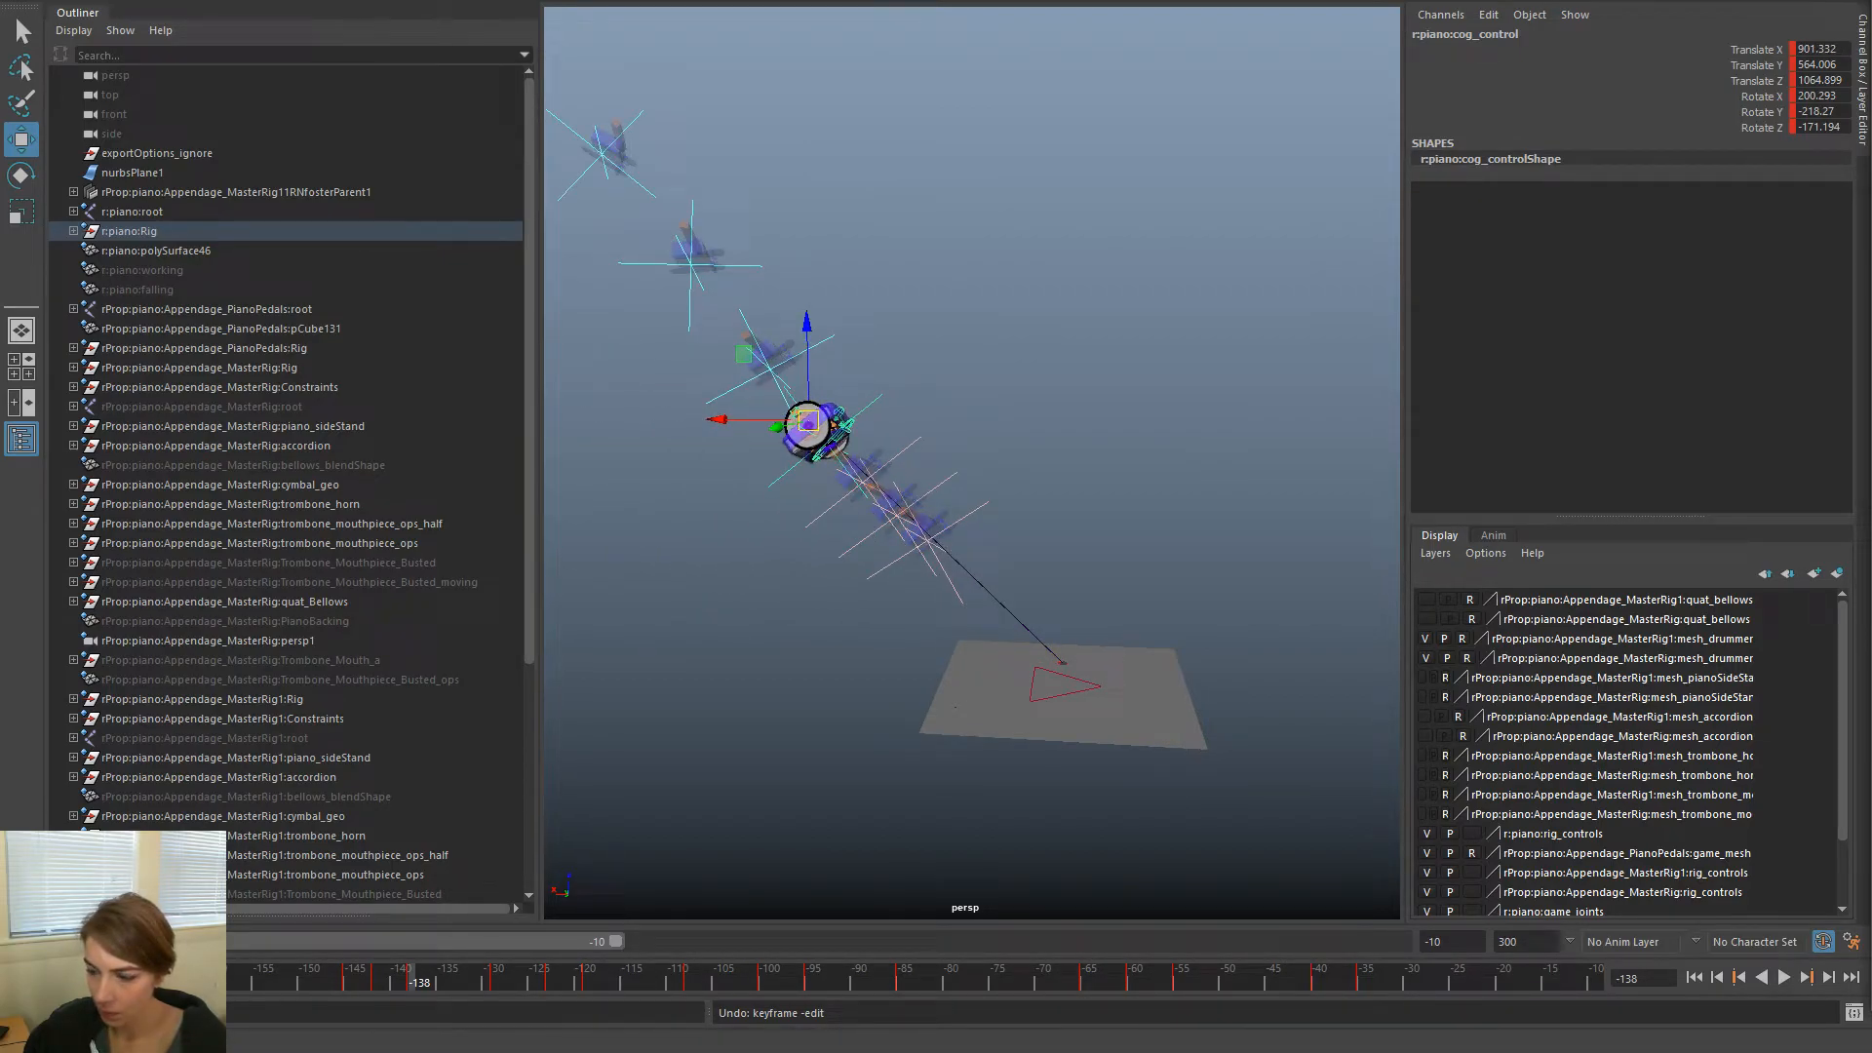
key("alt+v")
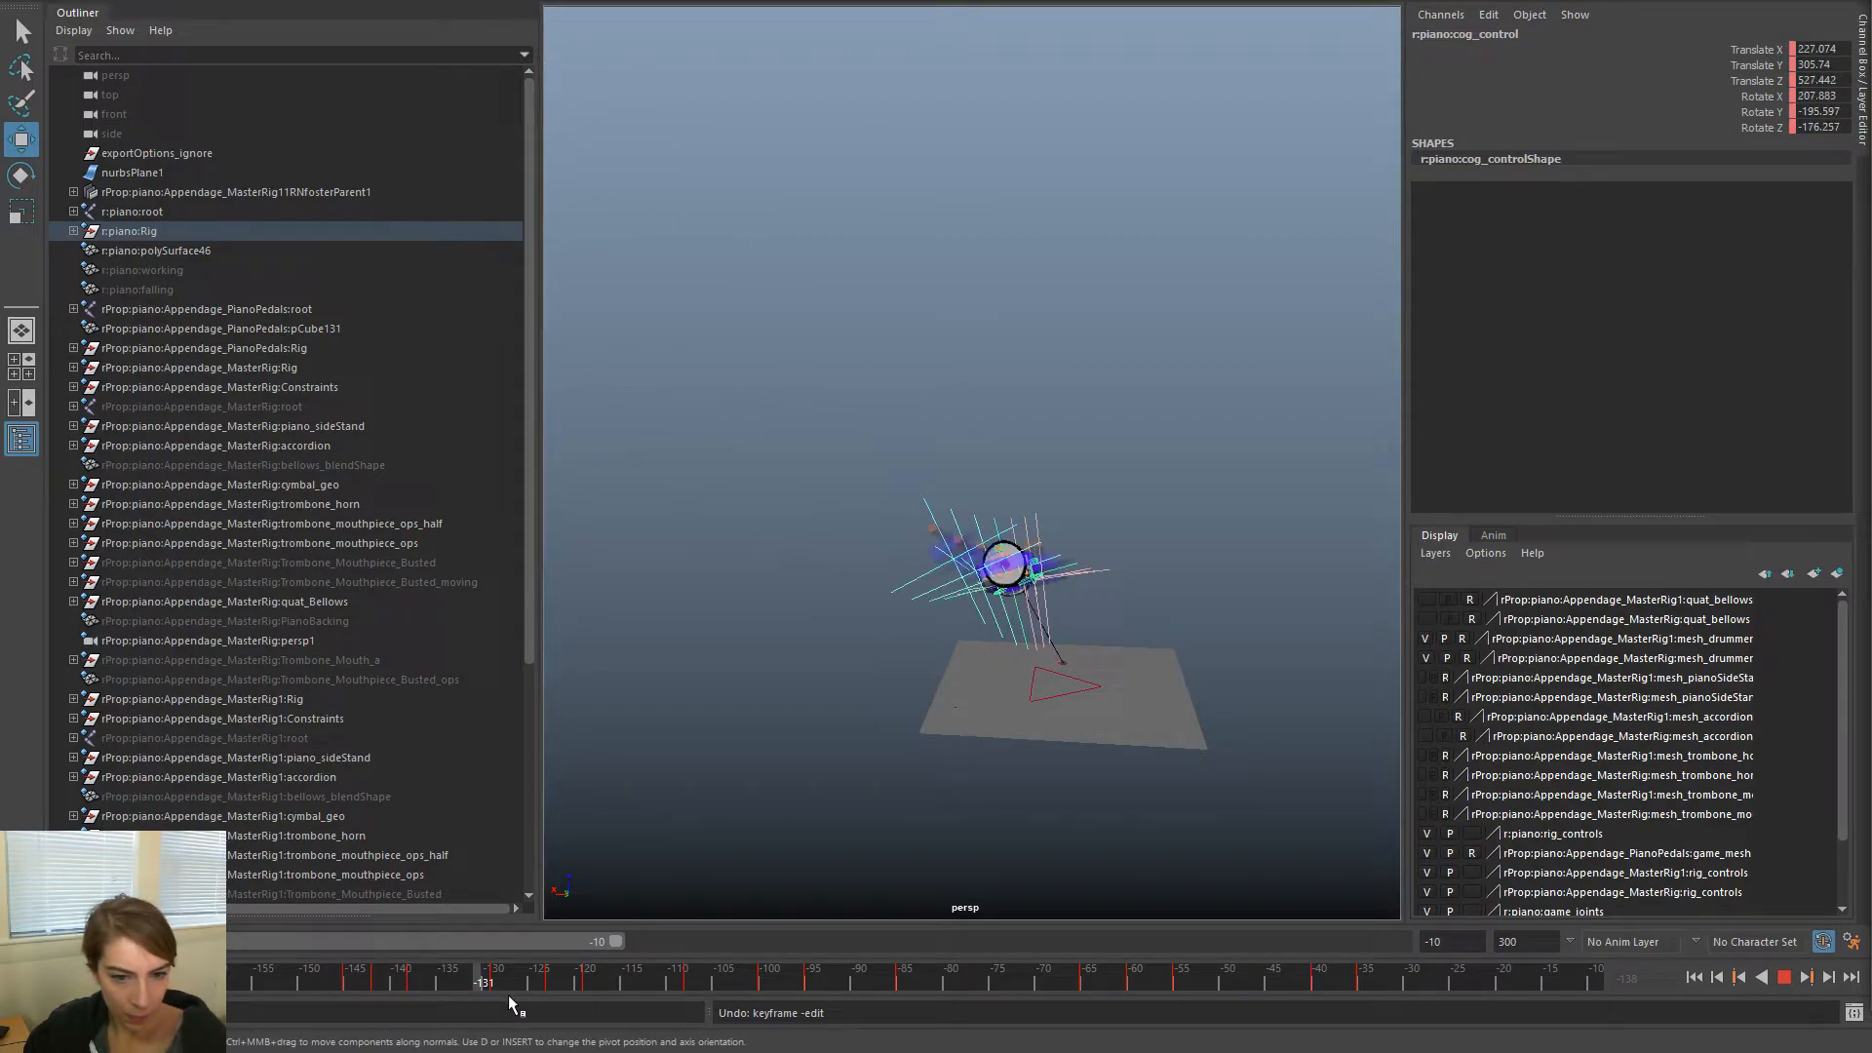
Preview the fall around frame -134 from another angle and undo the preceding Translate X keyframe edit
mouse_move(393, 1007)
left_mouse_down()
mouse_move(602, 999)
mouse_move(417, 985)
mouse_move(560, 1008)
mouse_move(458, 1008)
mouse_move(296, 985)
mouse_move(464, 1014)
mouse_move(450, 1022)
left_mouse_up()
left_click_drag(1005, 691, 891, 682, "alt")
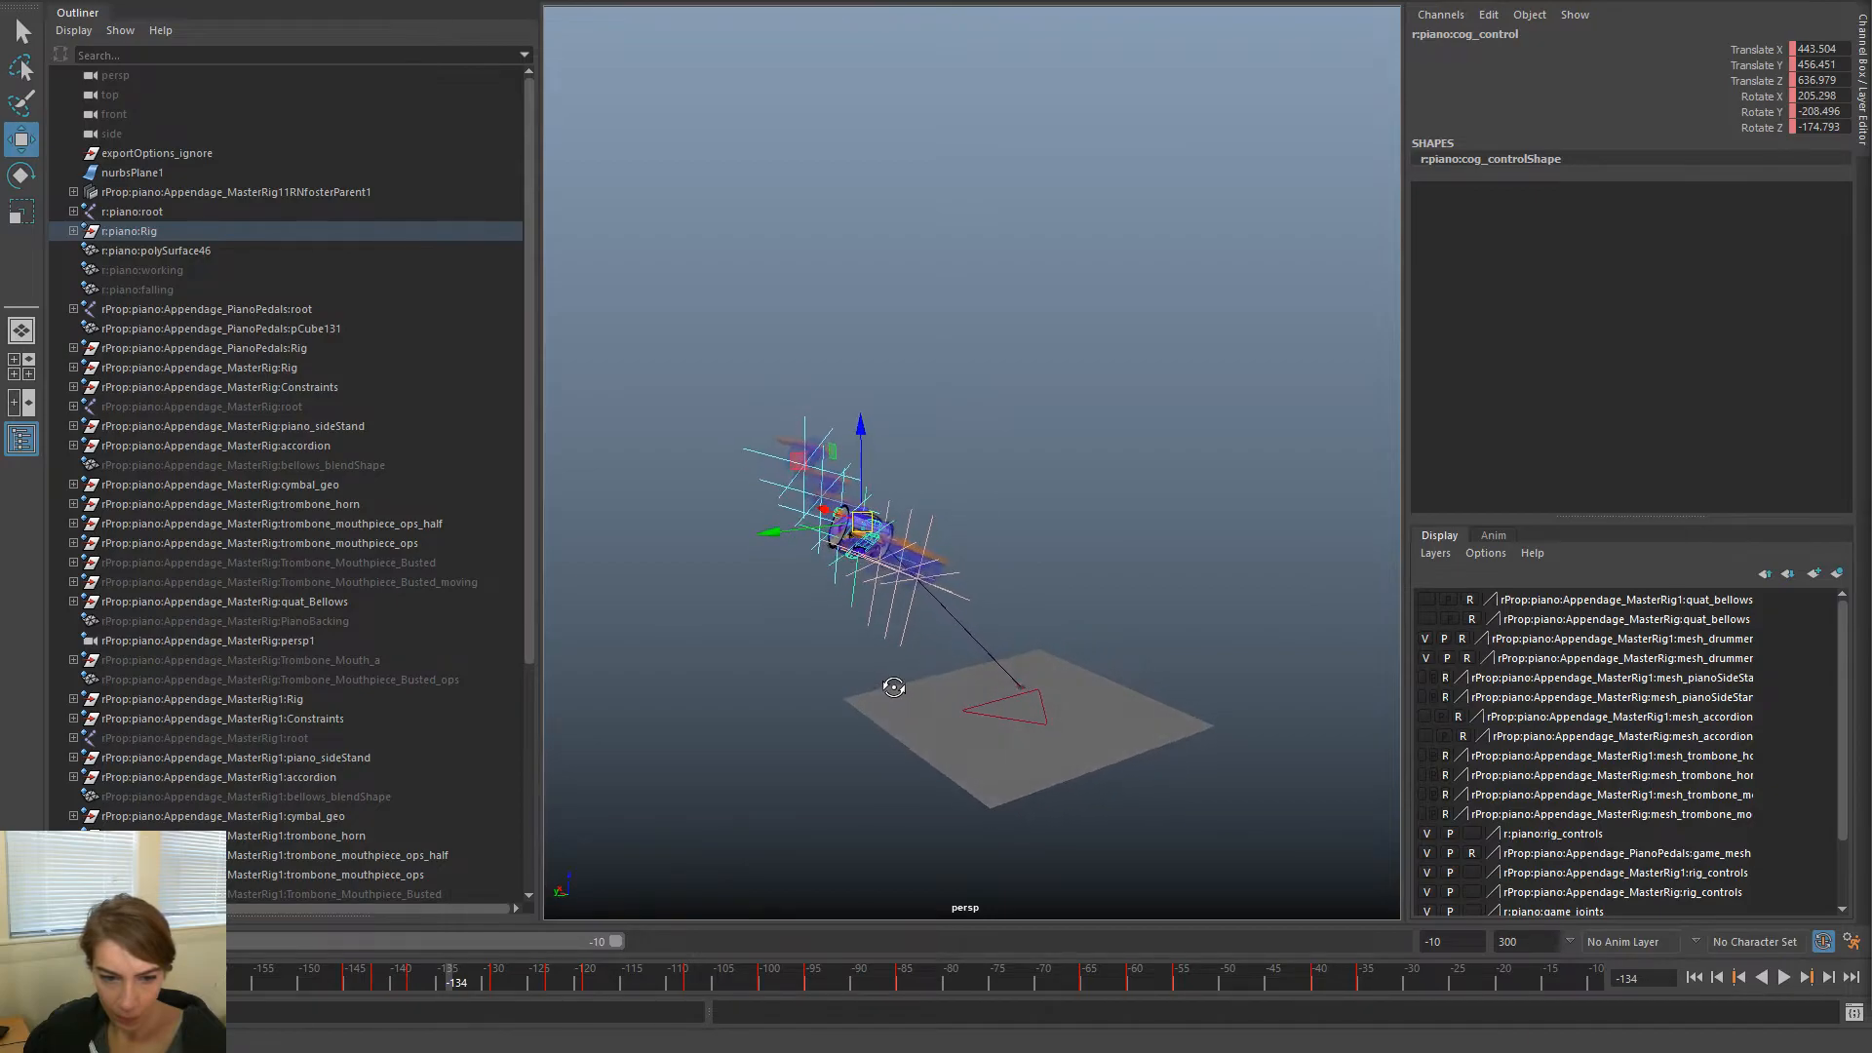
key("alt+v")
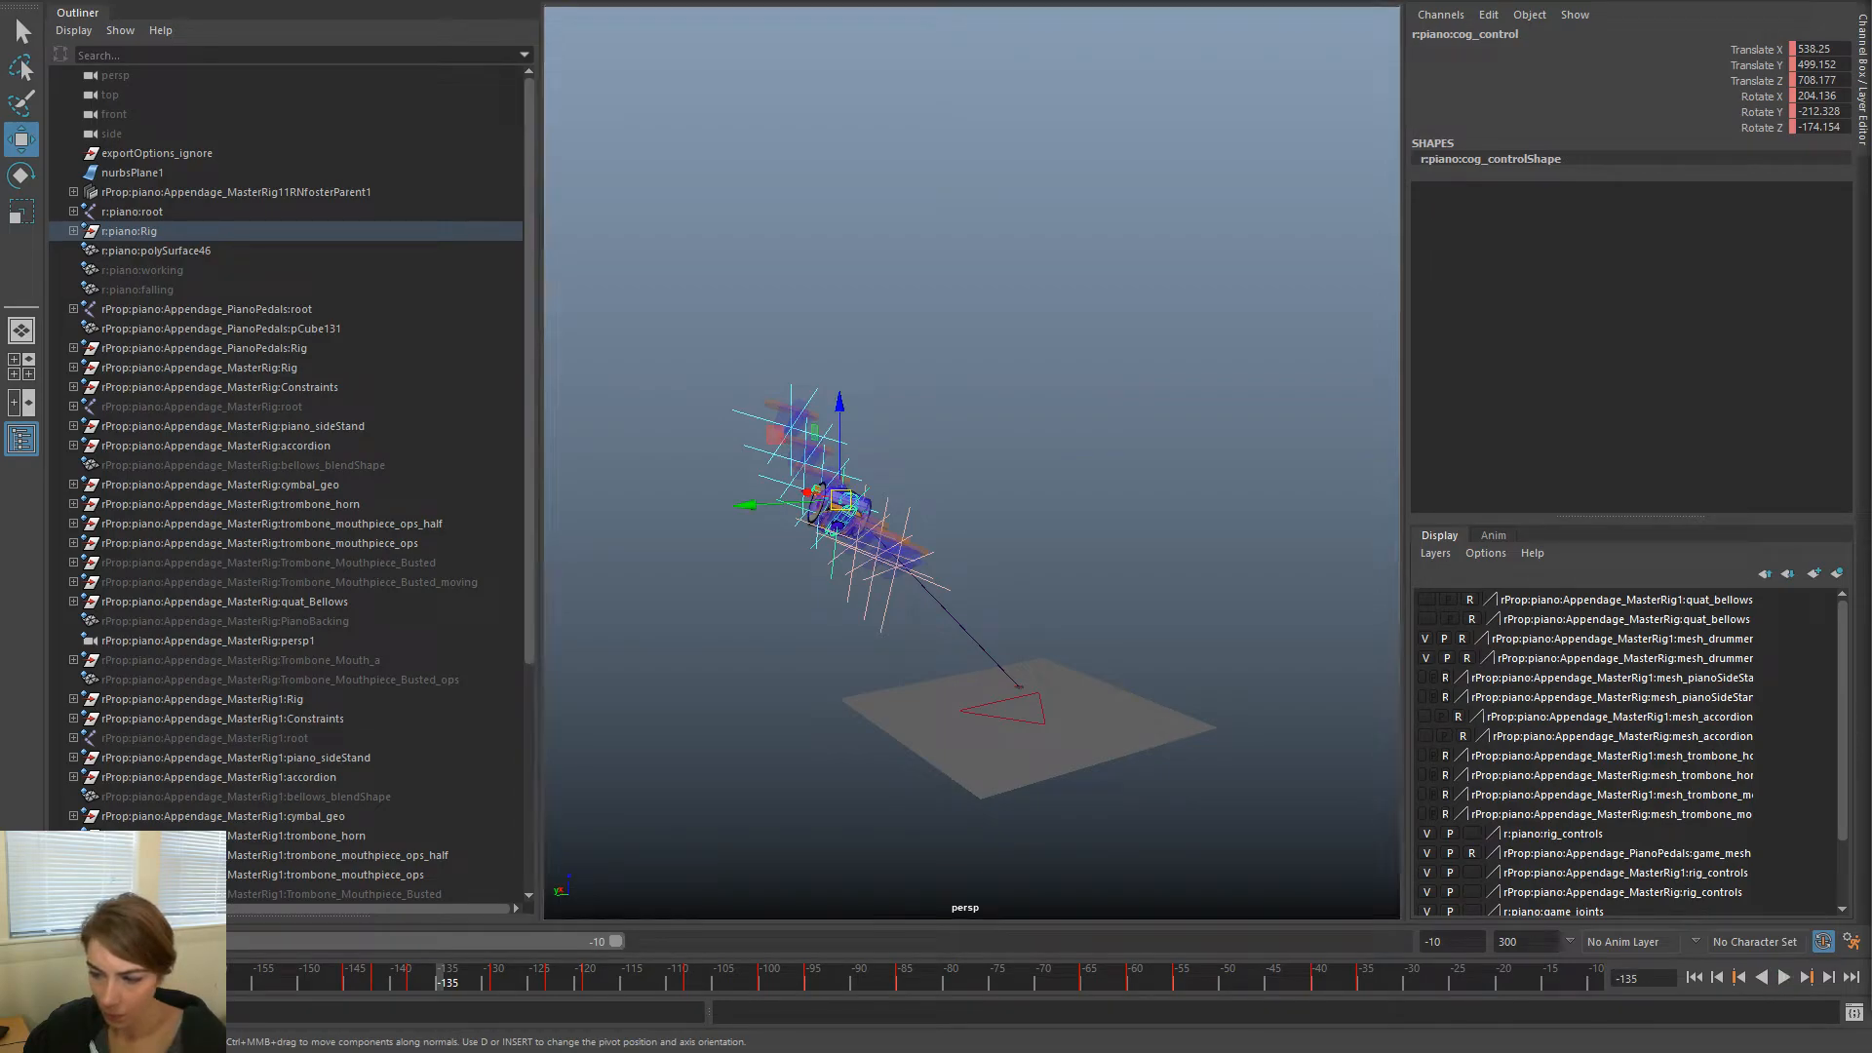
key("ctrl+z")
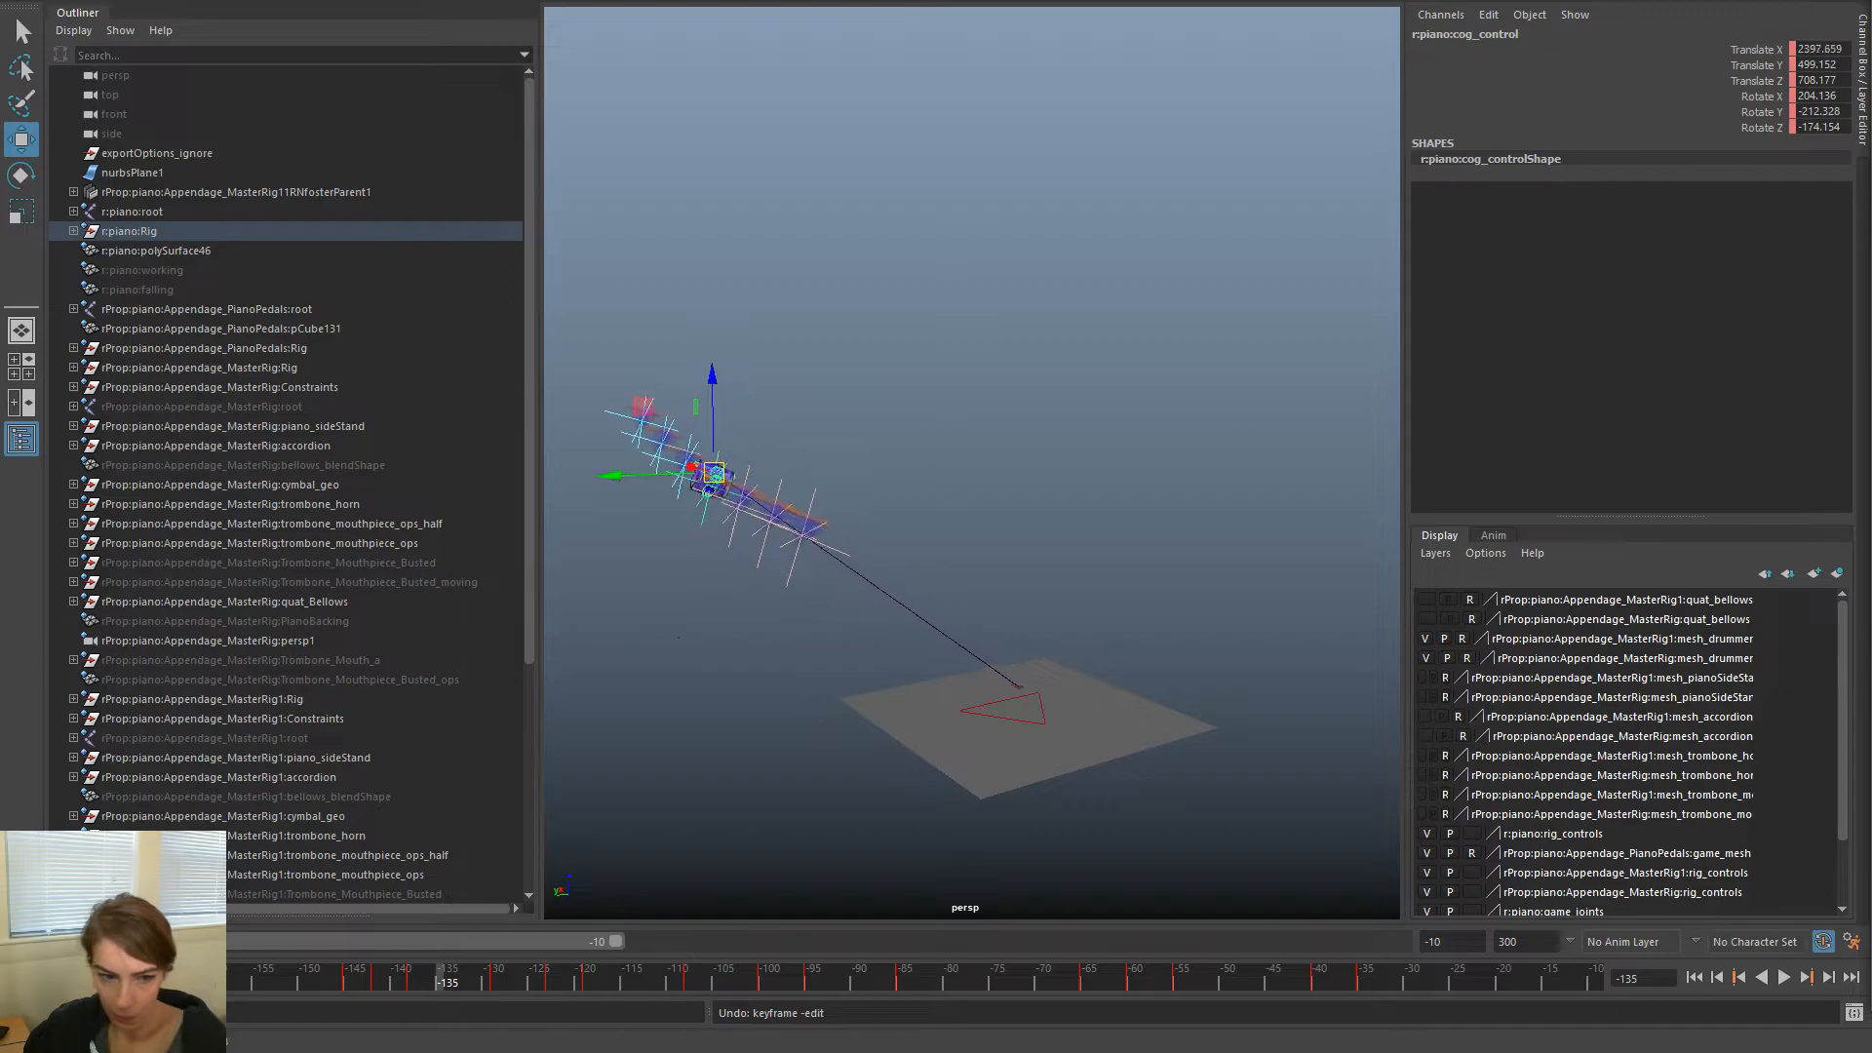
Scrub and play the fall animation from its start, examining the piano's path down to the ground plane
mouse_move(341, 981)
left_mouse_down()
mouse_move(733, 975)
mouse_move(295, 966)
mouse_move(562, 978)
mouse_move(477, 983)
left_mouse_up()
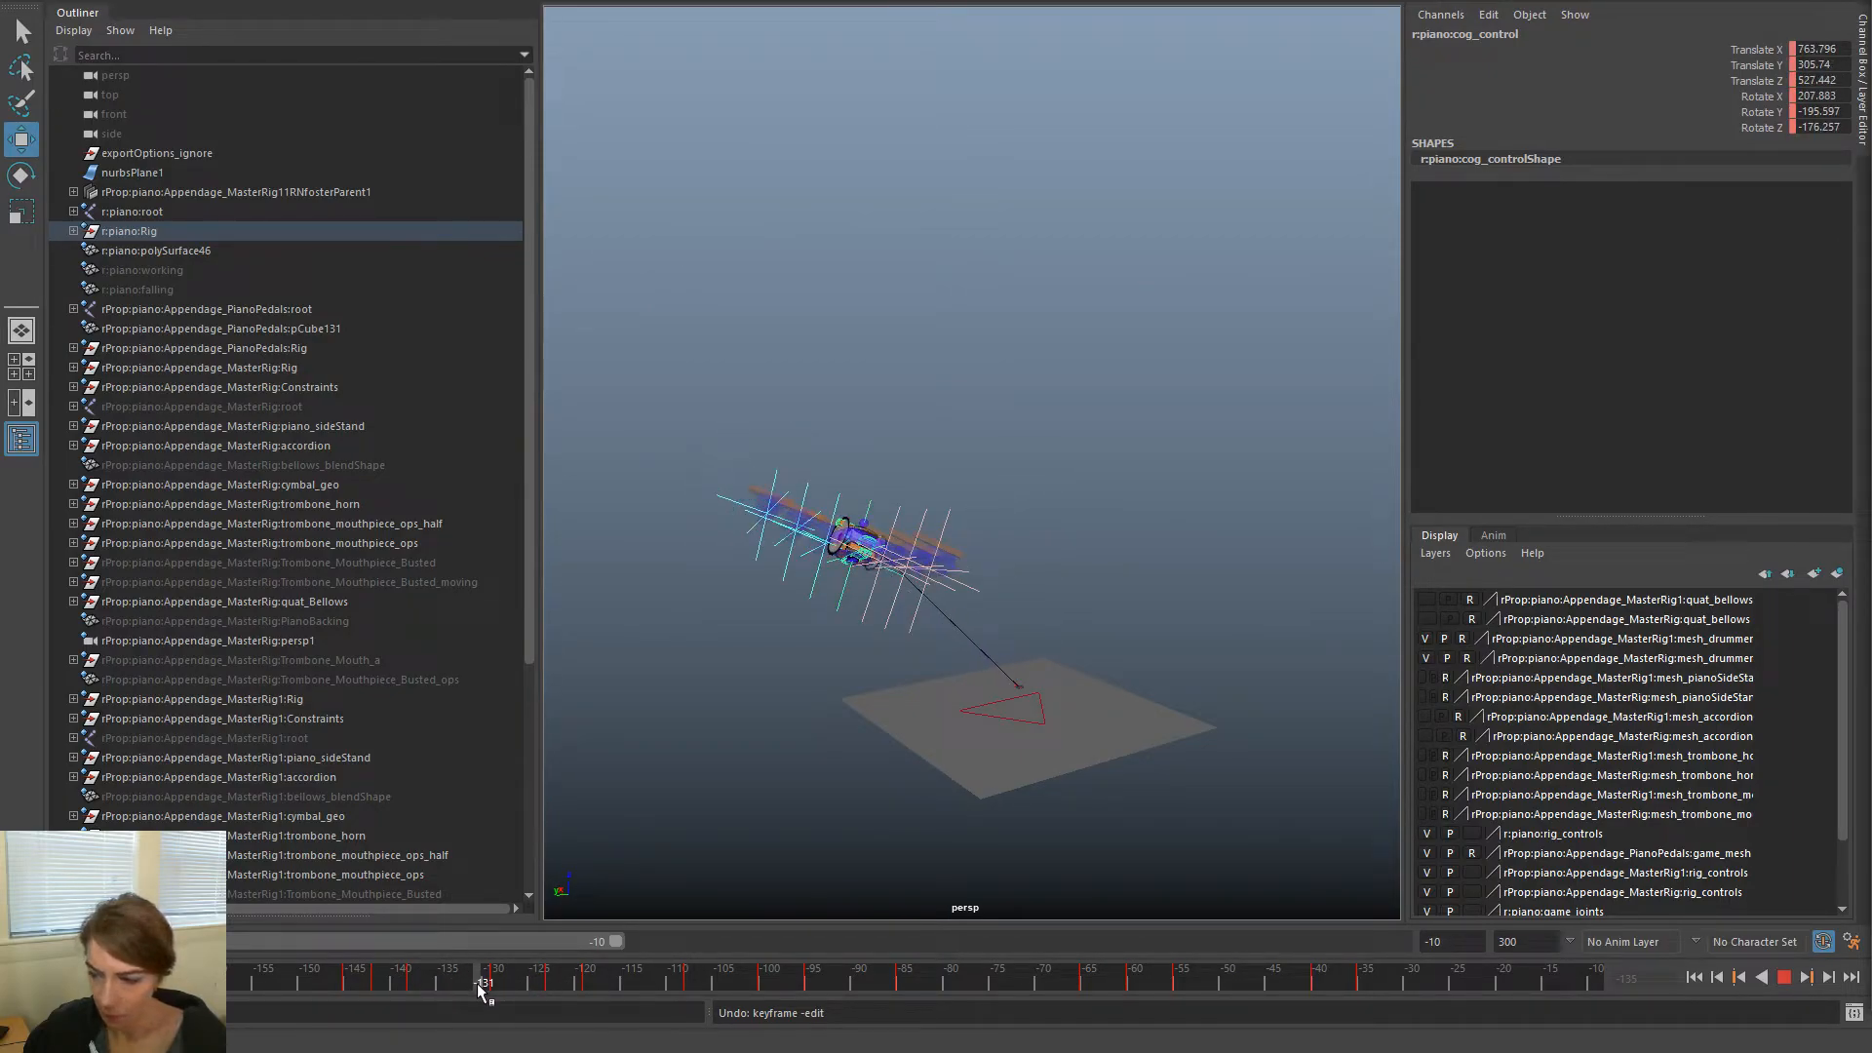
key("alt+v")
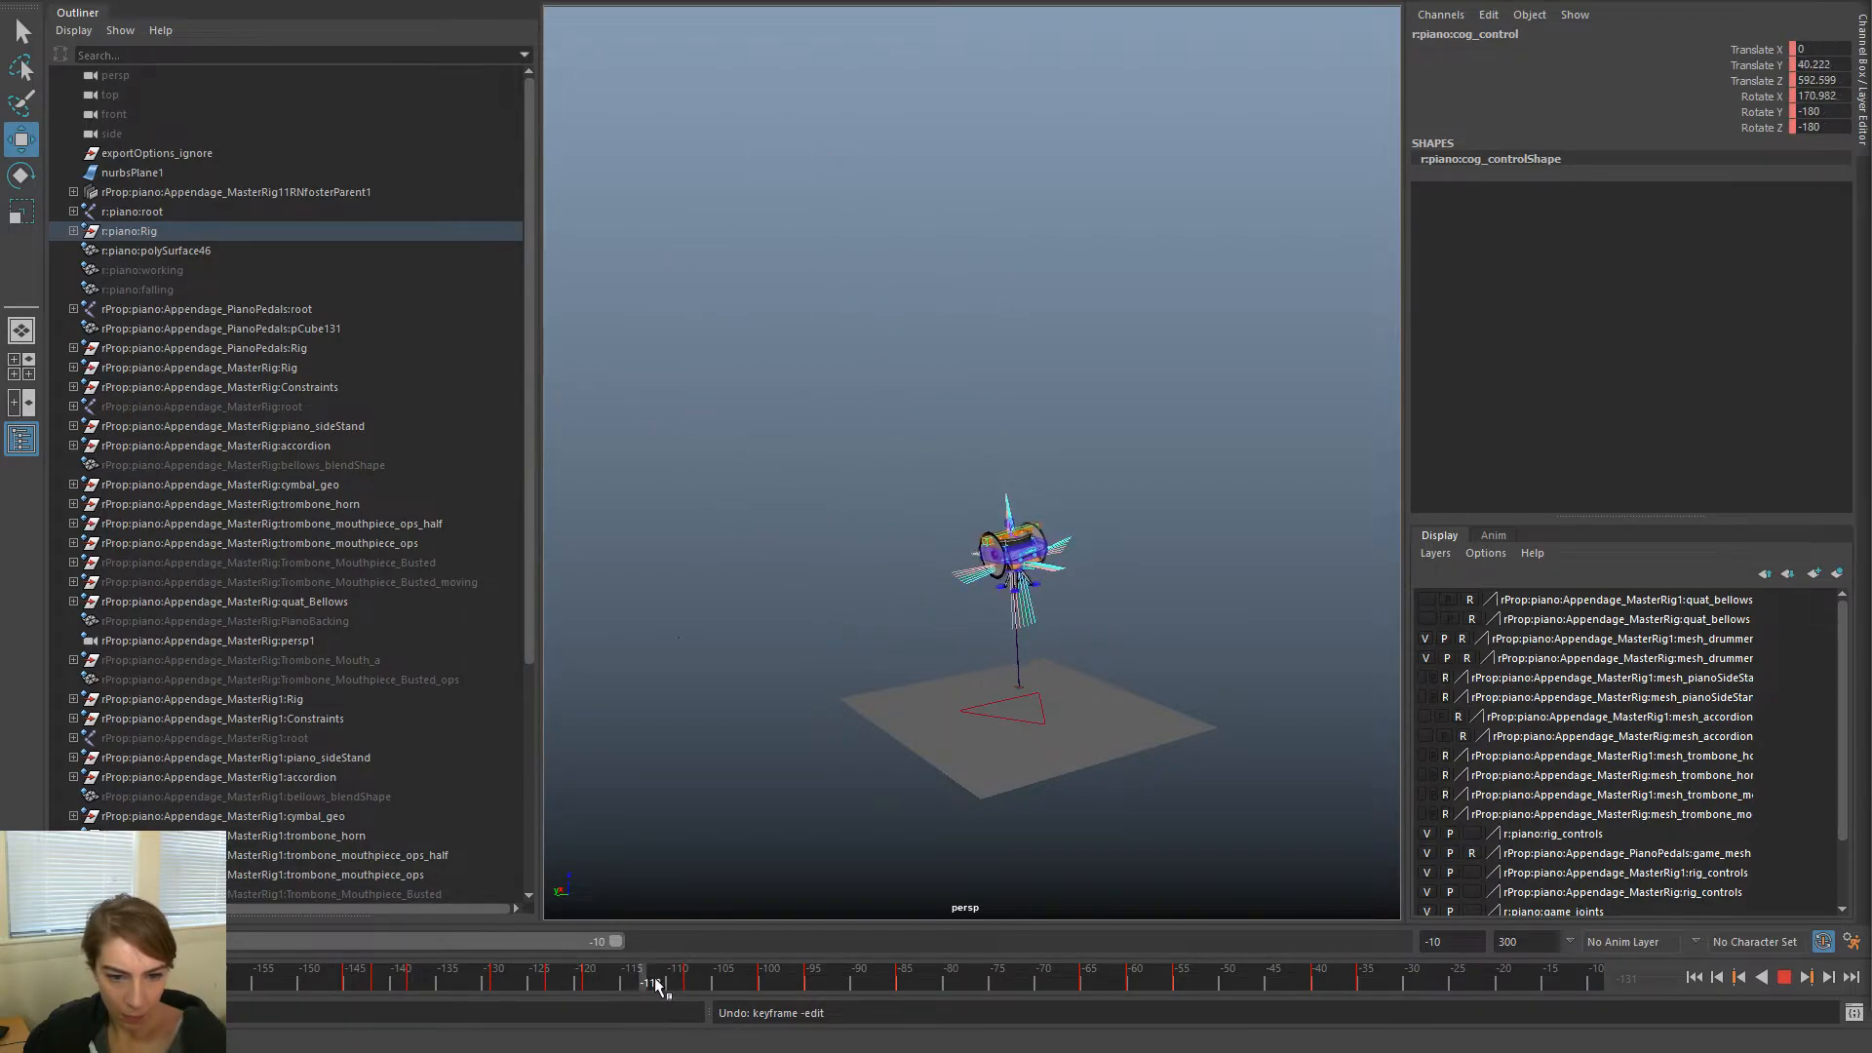
left_click_drag(625, 978, 239, 917)
middle_click_drag(860, 725, 985, 720, "alt")
right_click_drag(986, 719, 1012, 718, "alt")
left_click_drag(381, 978, 240, 977)
key("alt+v")
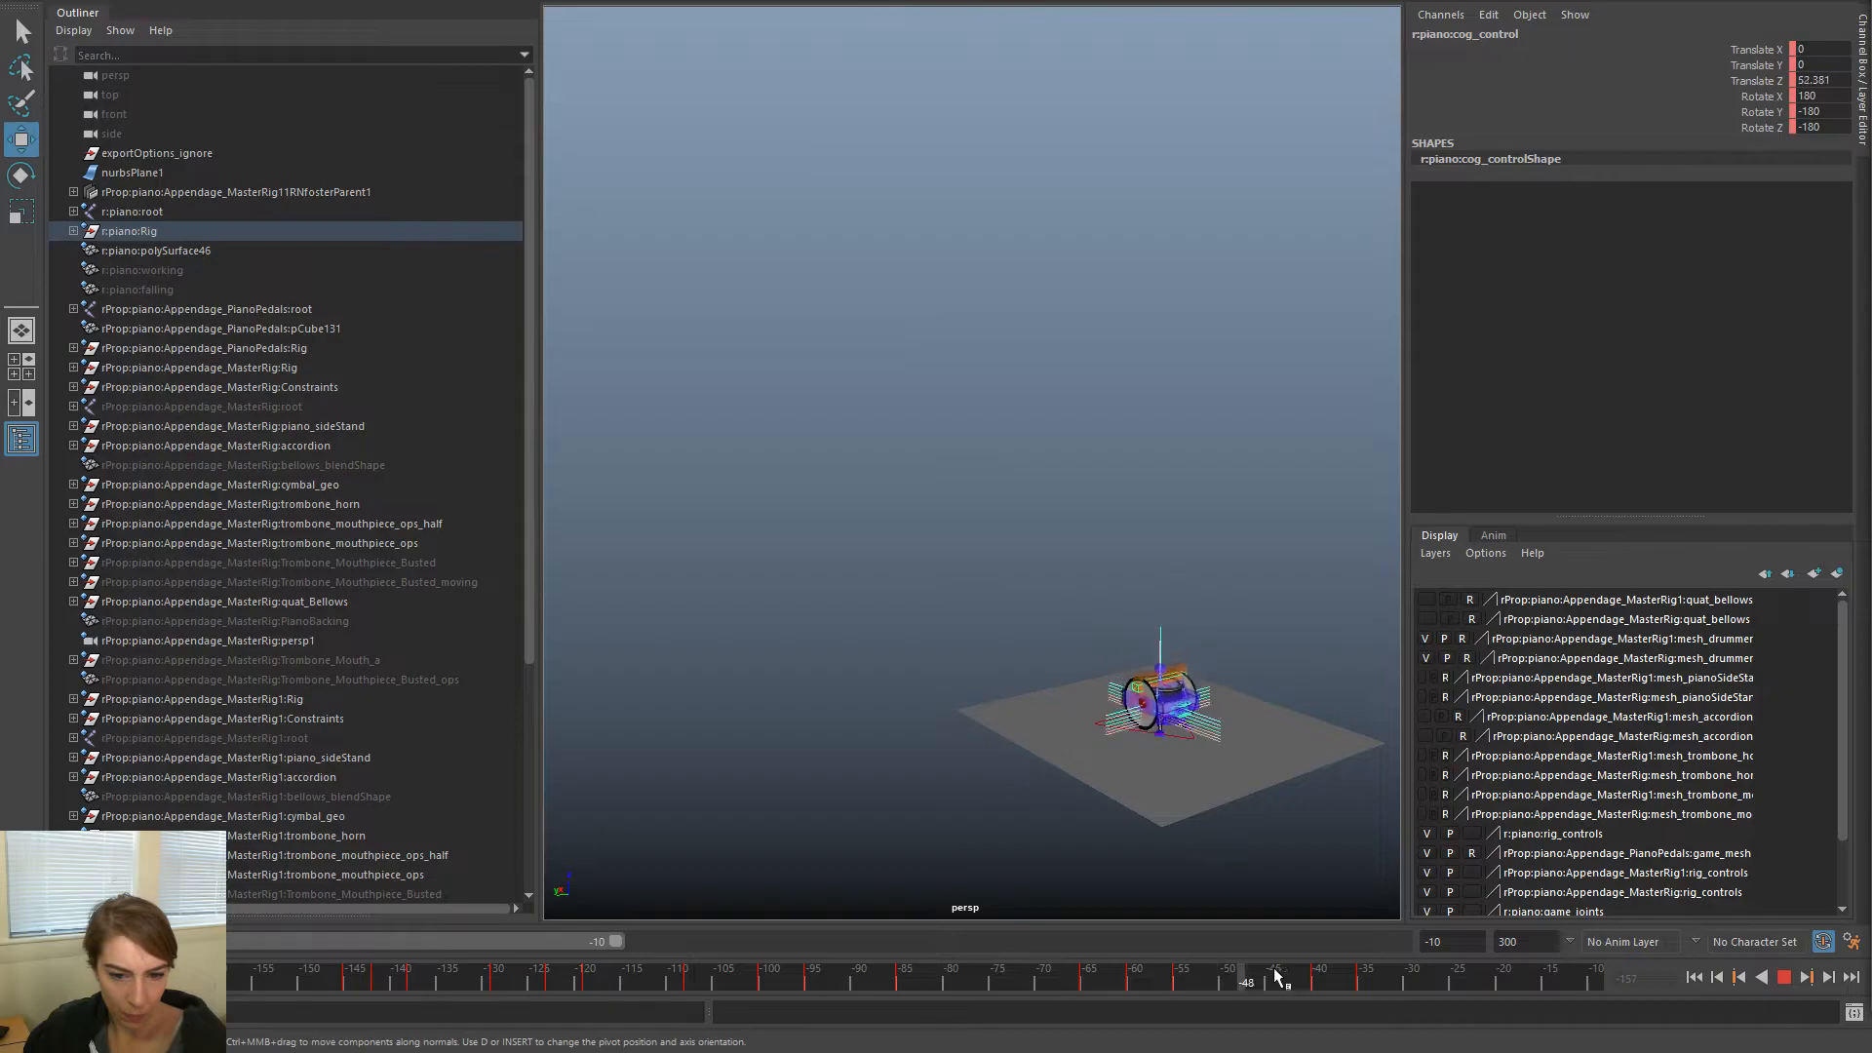
left_click(1146, 294)
Save the Maya scene, switch to Unreal Editor and reimport the QuatUnlocked_Body animation sequence
key("ctrl+s")
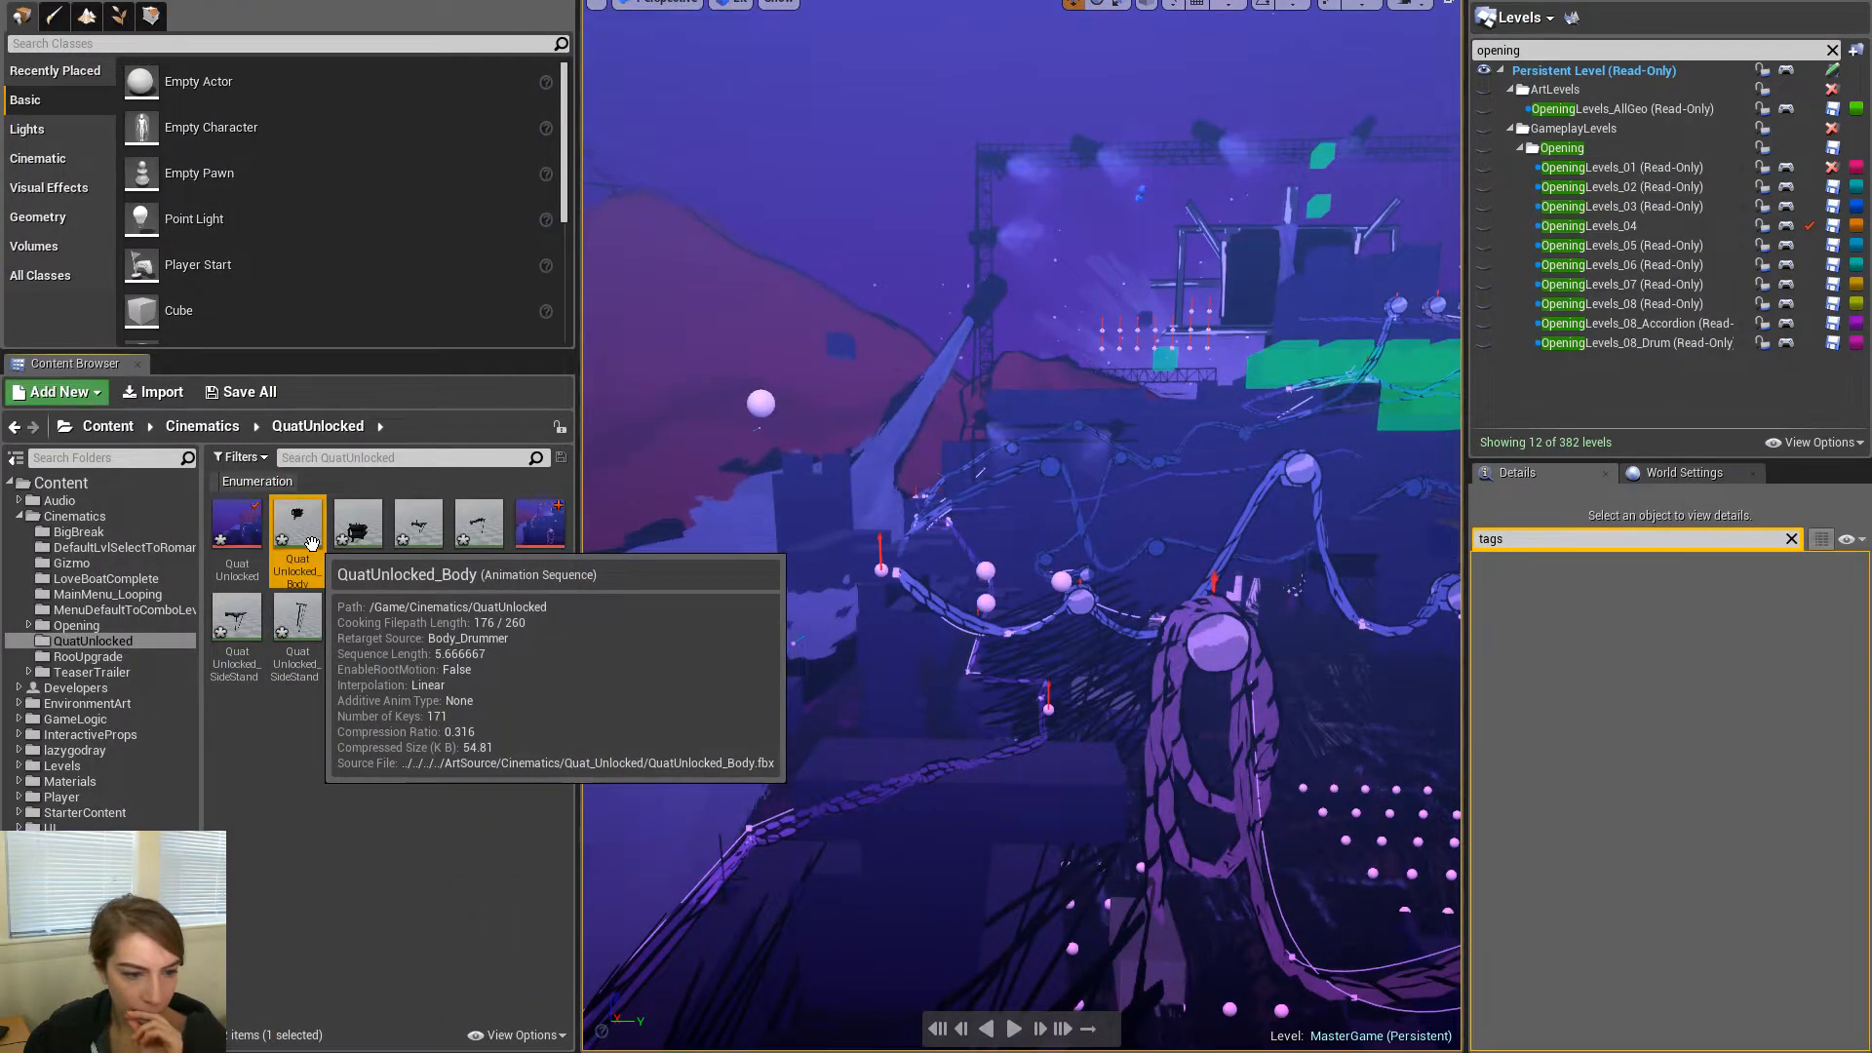
right_click(311, 543)
left_click(405, 86)
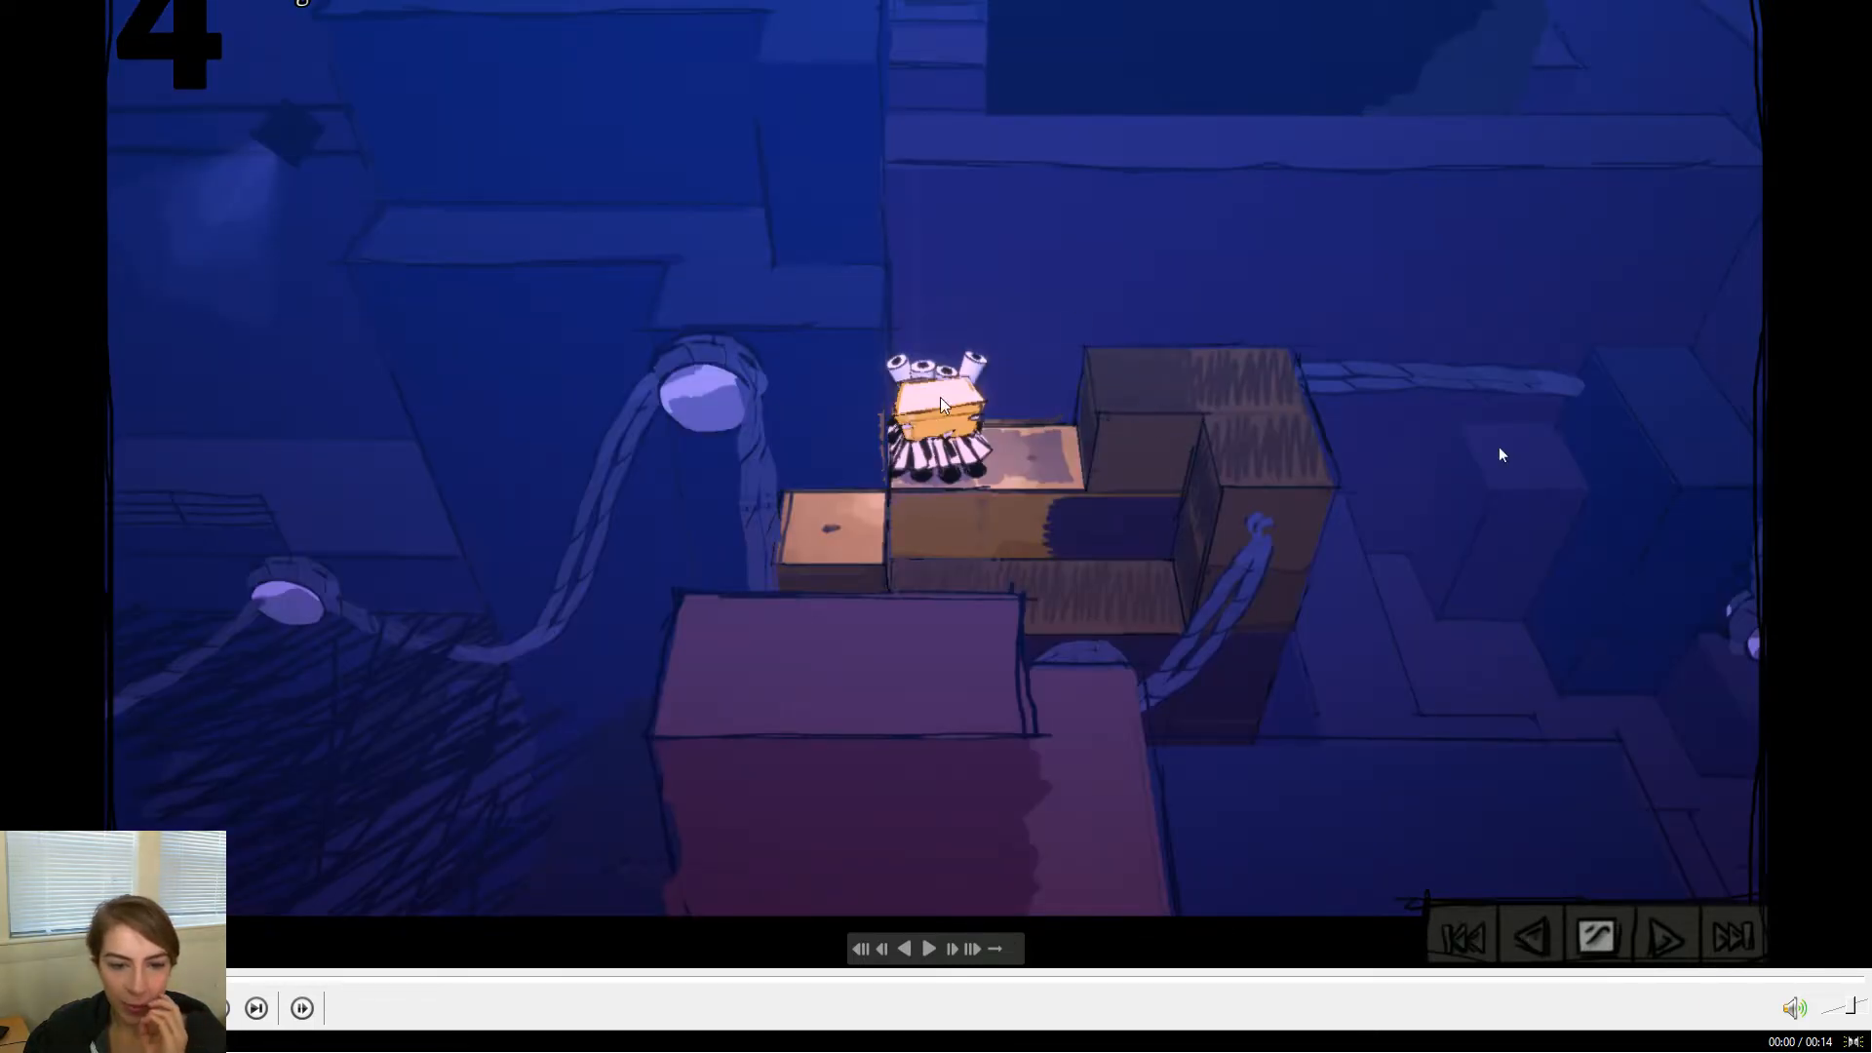
Examine the OpeningLevels_04 event graph, from the Event BeginPlay setup to the Unlock Quat cinematic section
key("w")
right_click_drag(1007, 64, 1188, 110)
key("w")
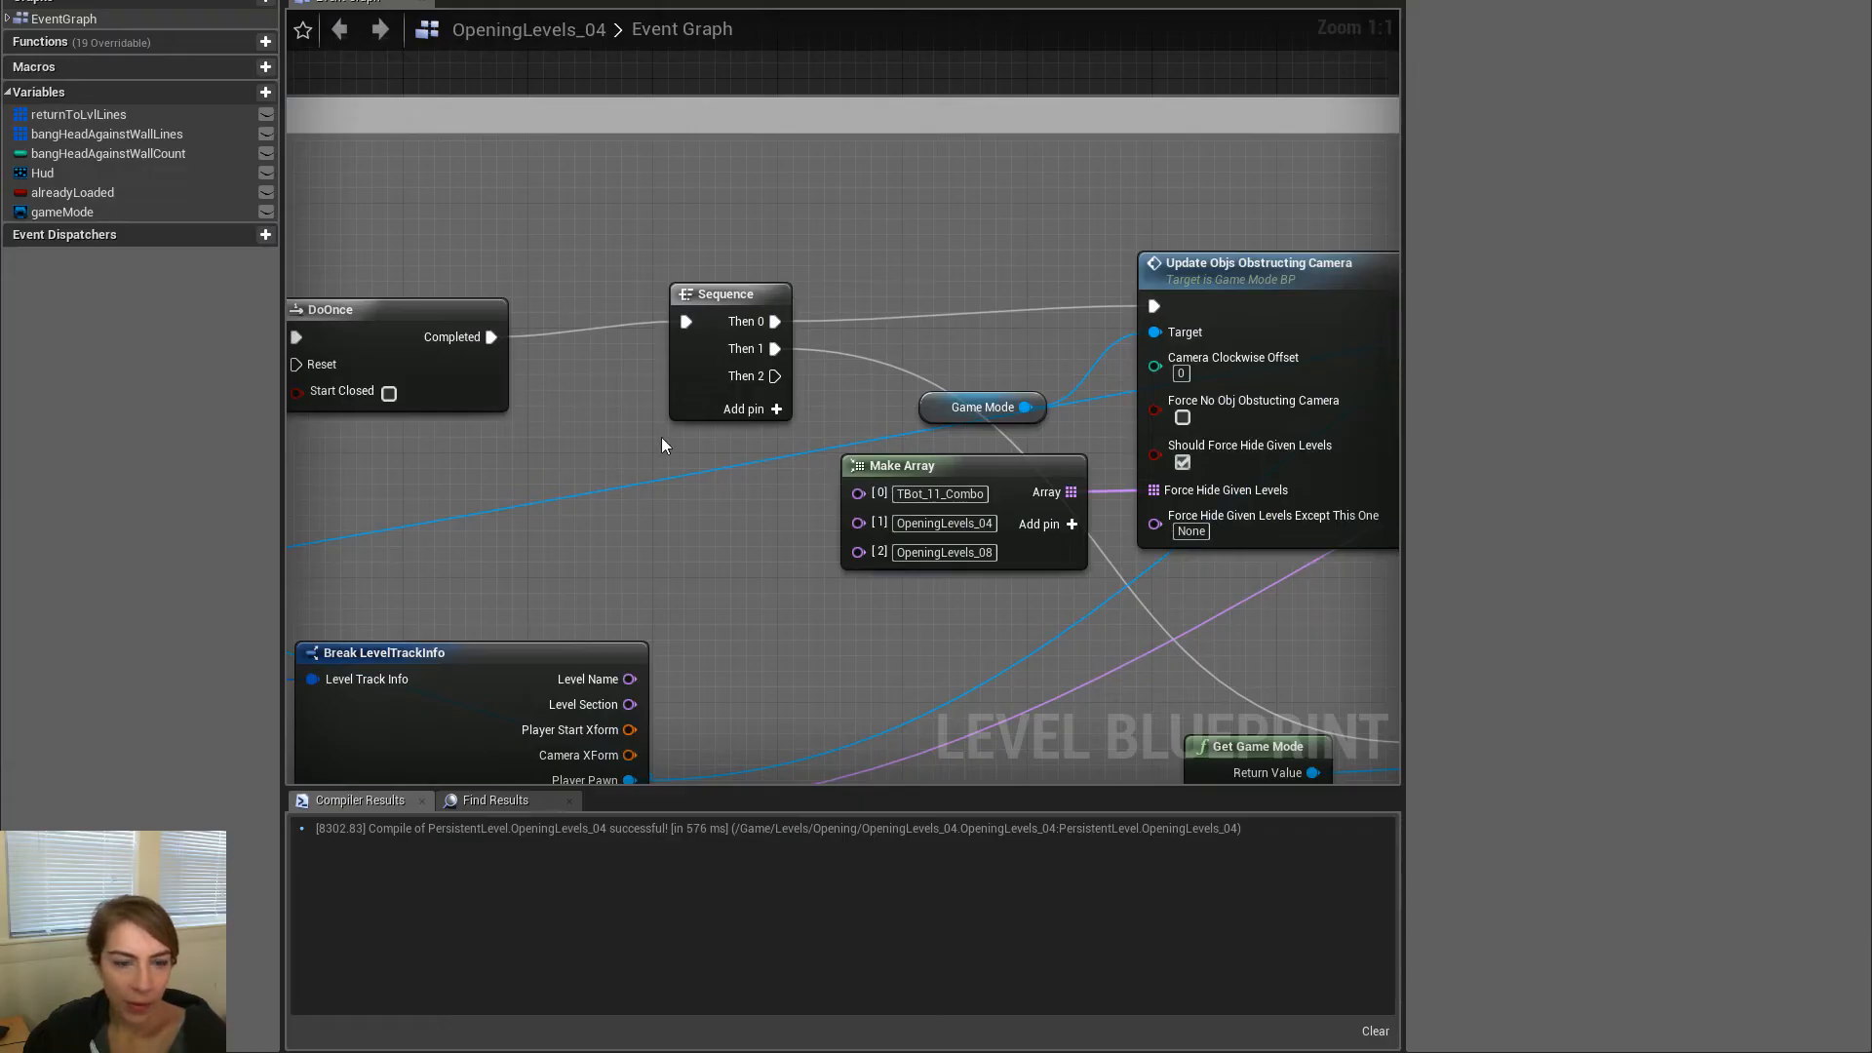
scroll(660, 452, "down", 12)
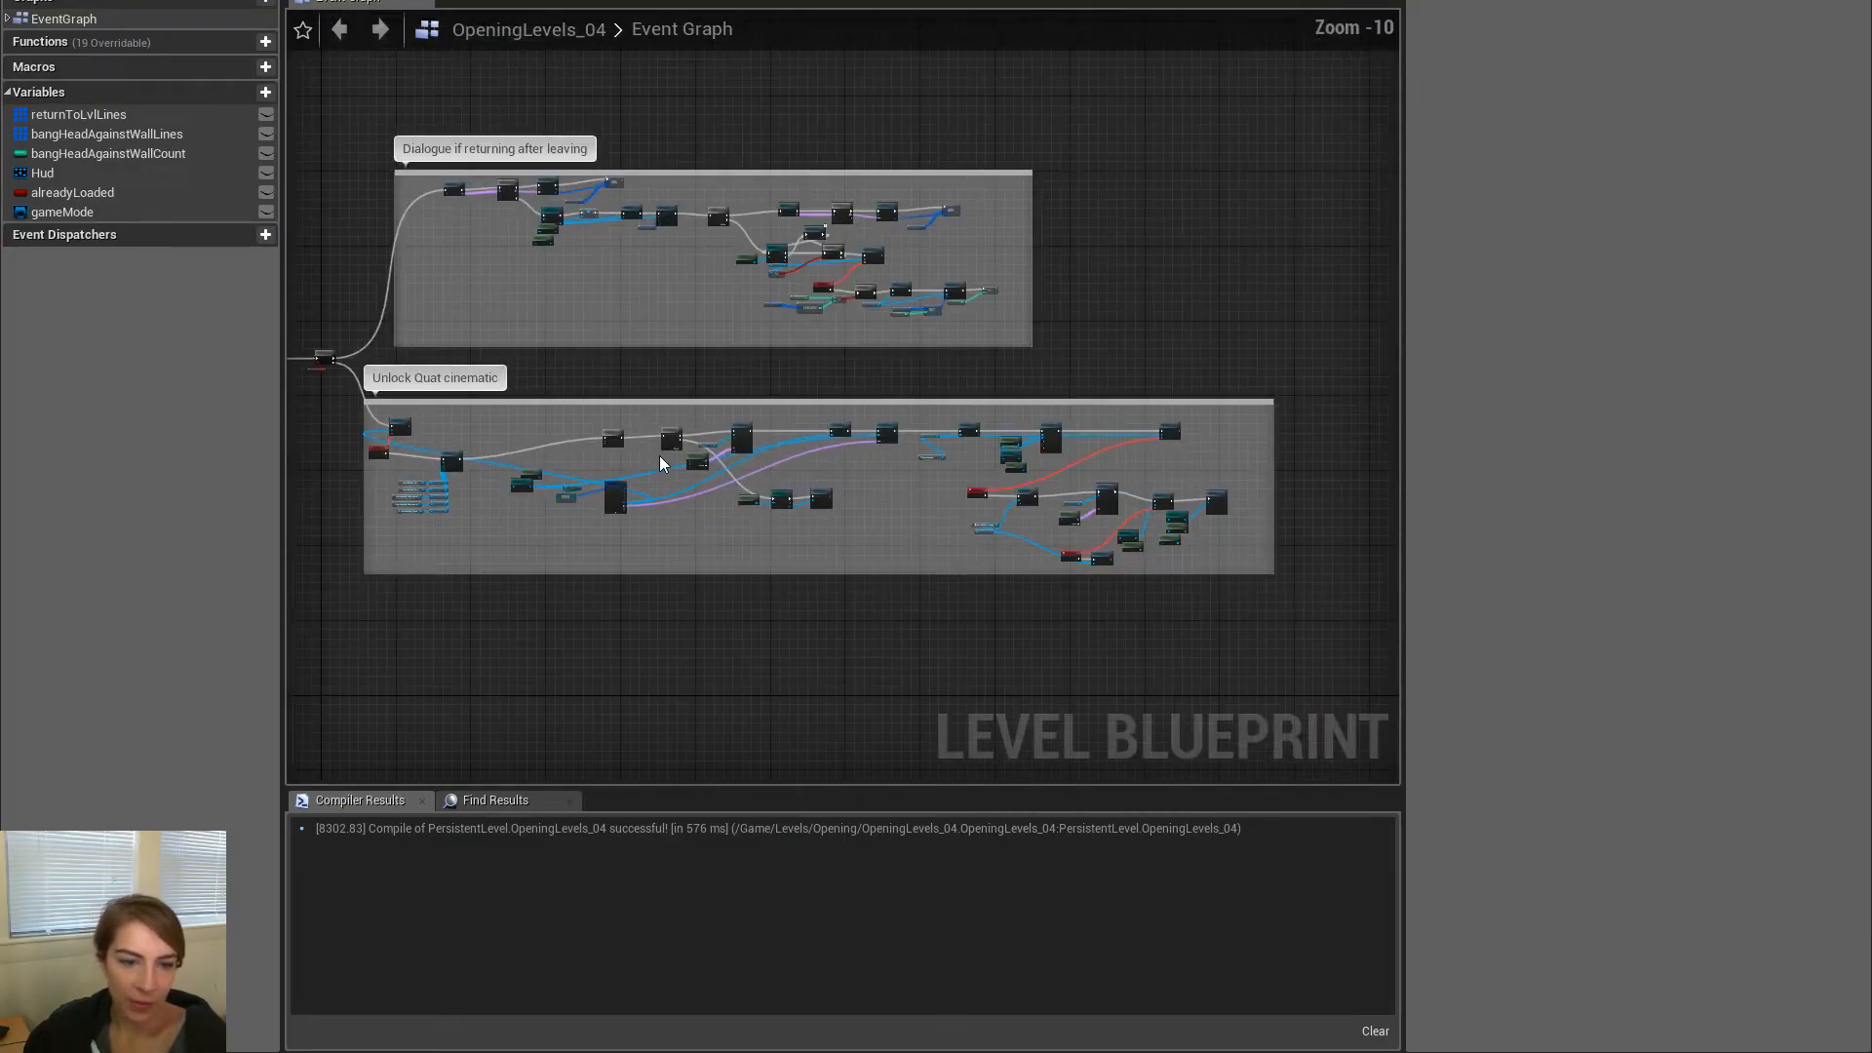
right_click_drag(670, 400, 1051, 429)
scroll(553, 411, "up", 4)
scroll(837, 385, "up", 4)
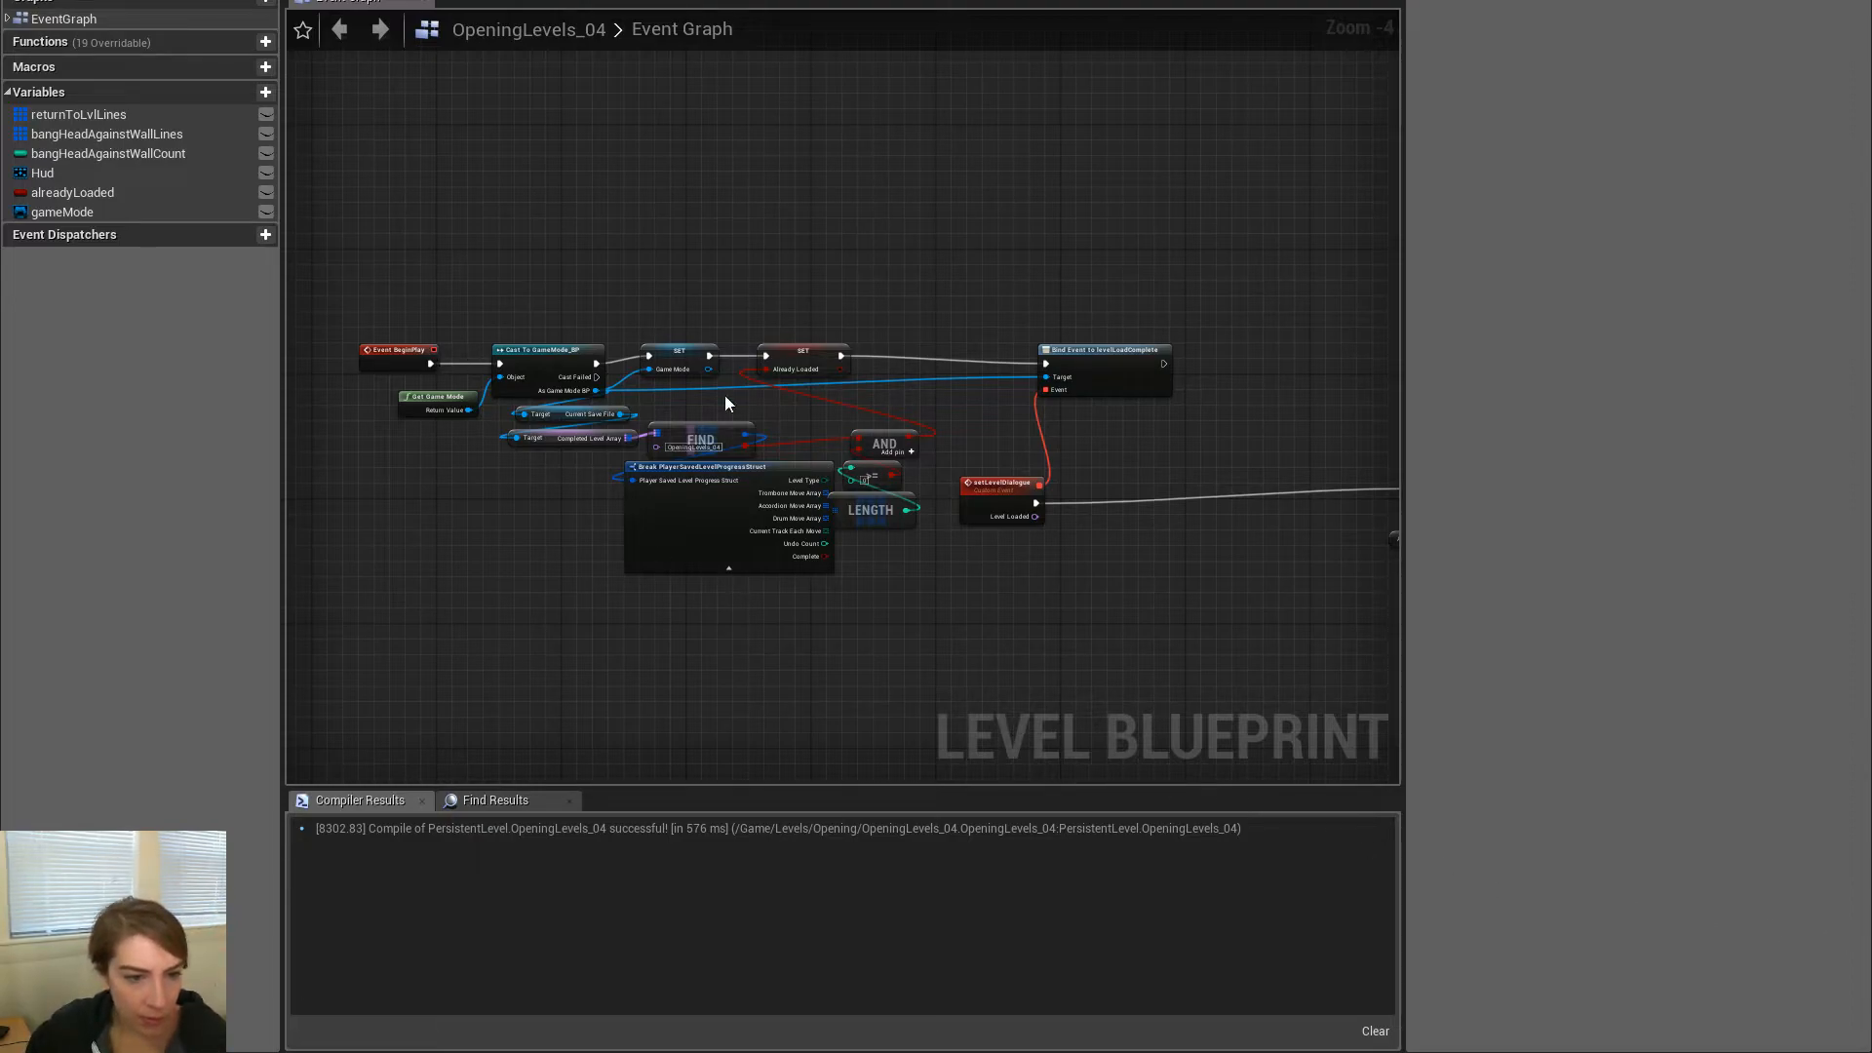
scroll(727, 403, "up", 2)
scroll(797, 415, "down", 4)
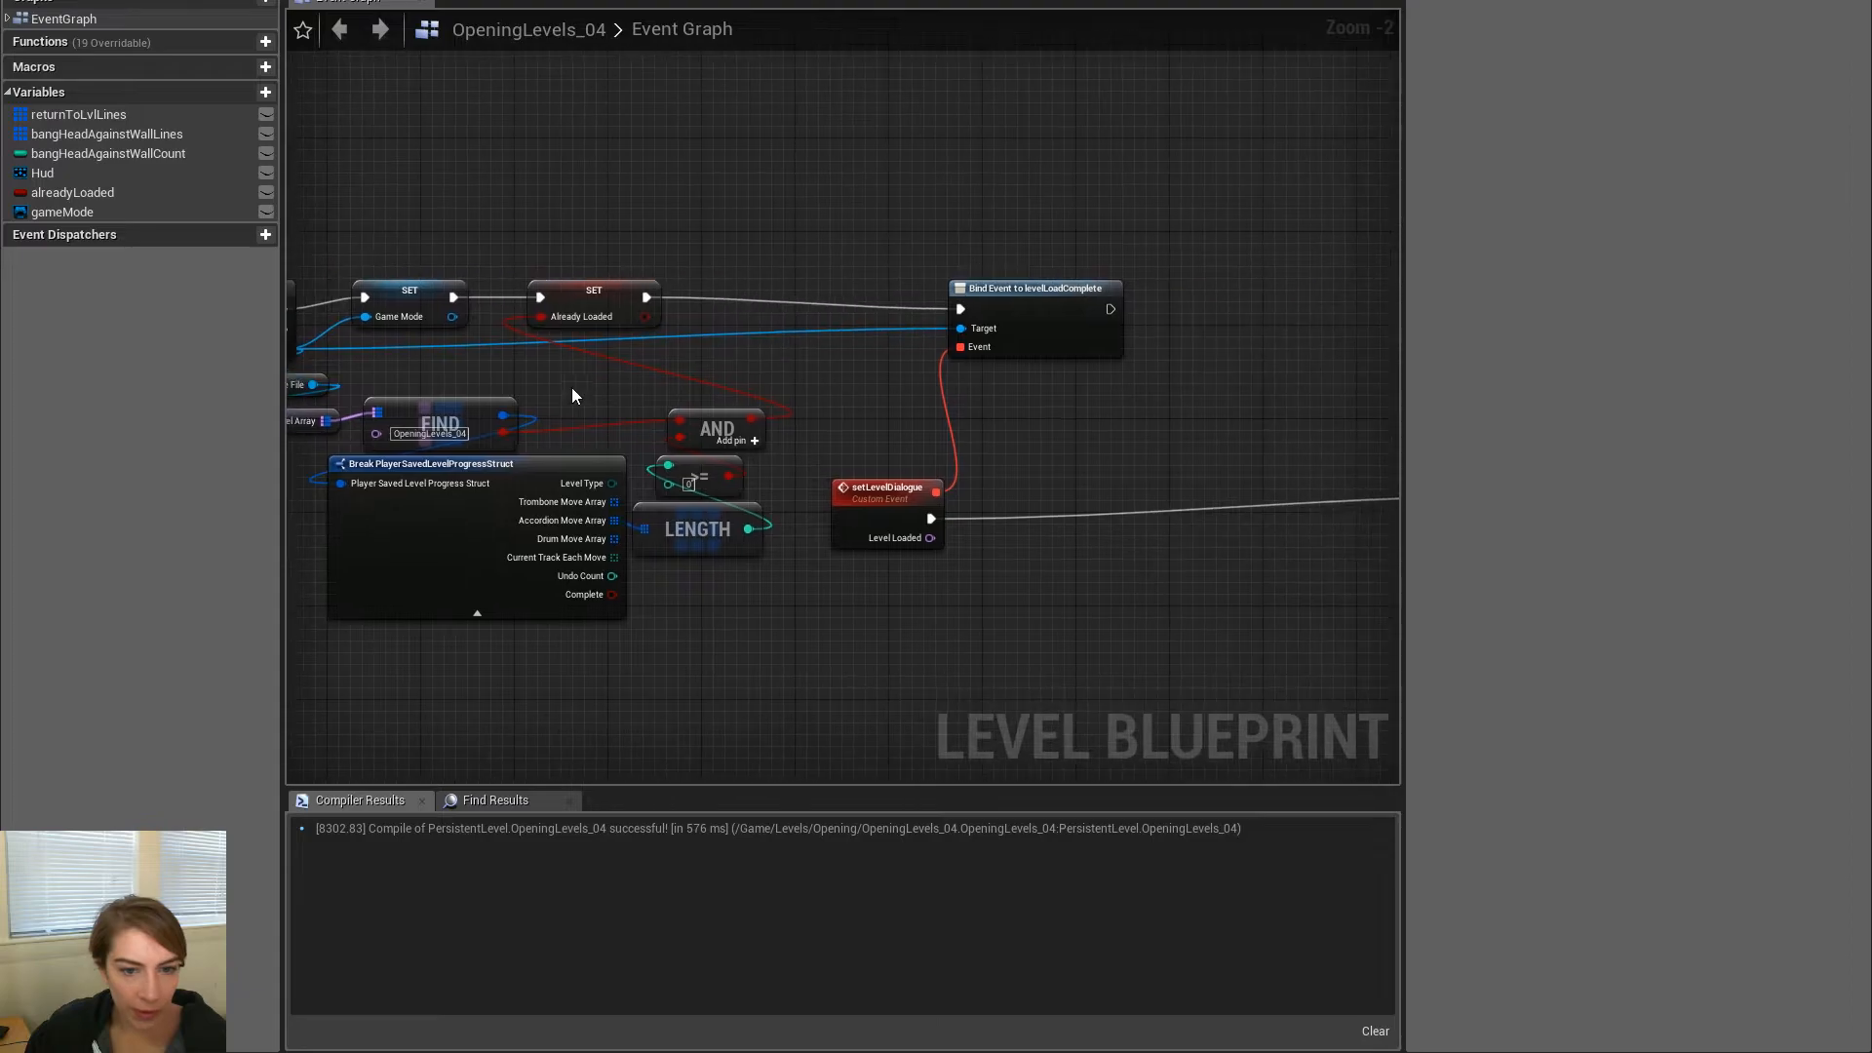
scroll(1158, 476, "up", 4)
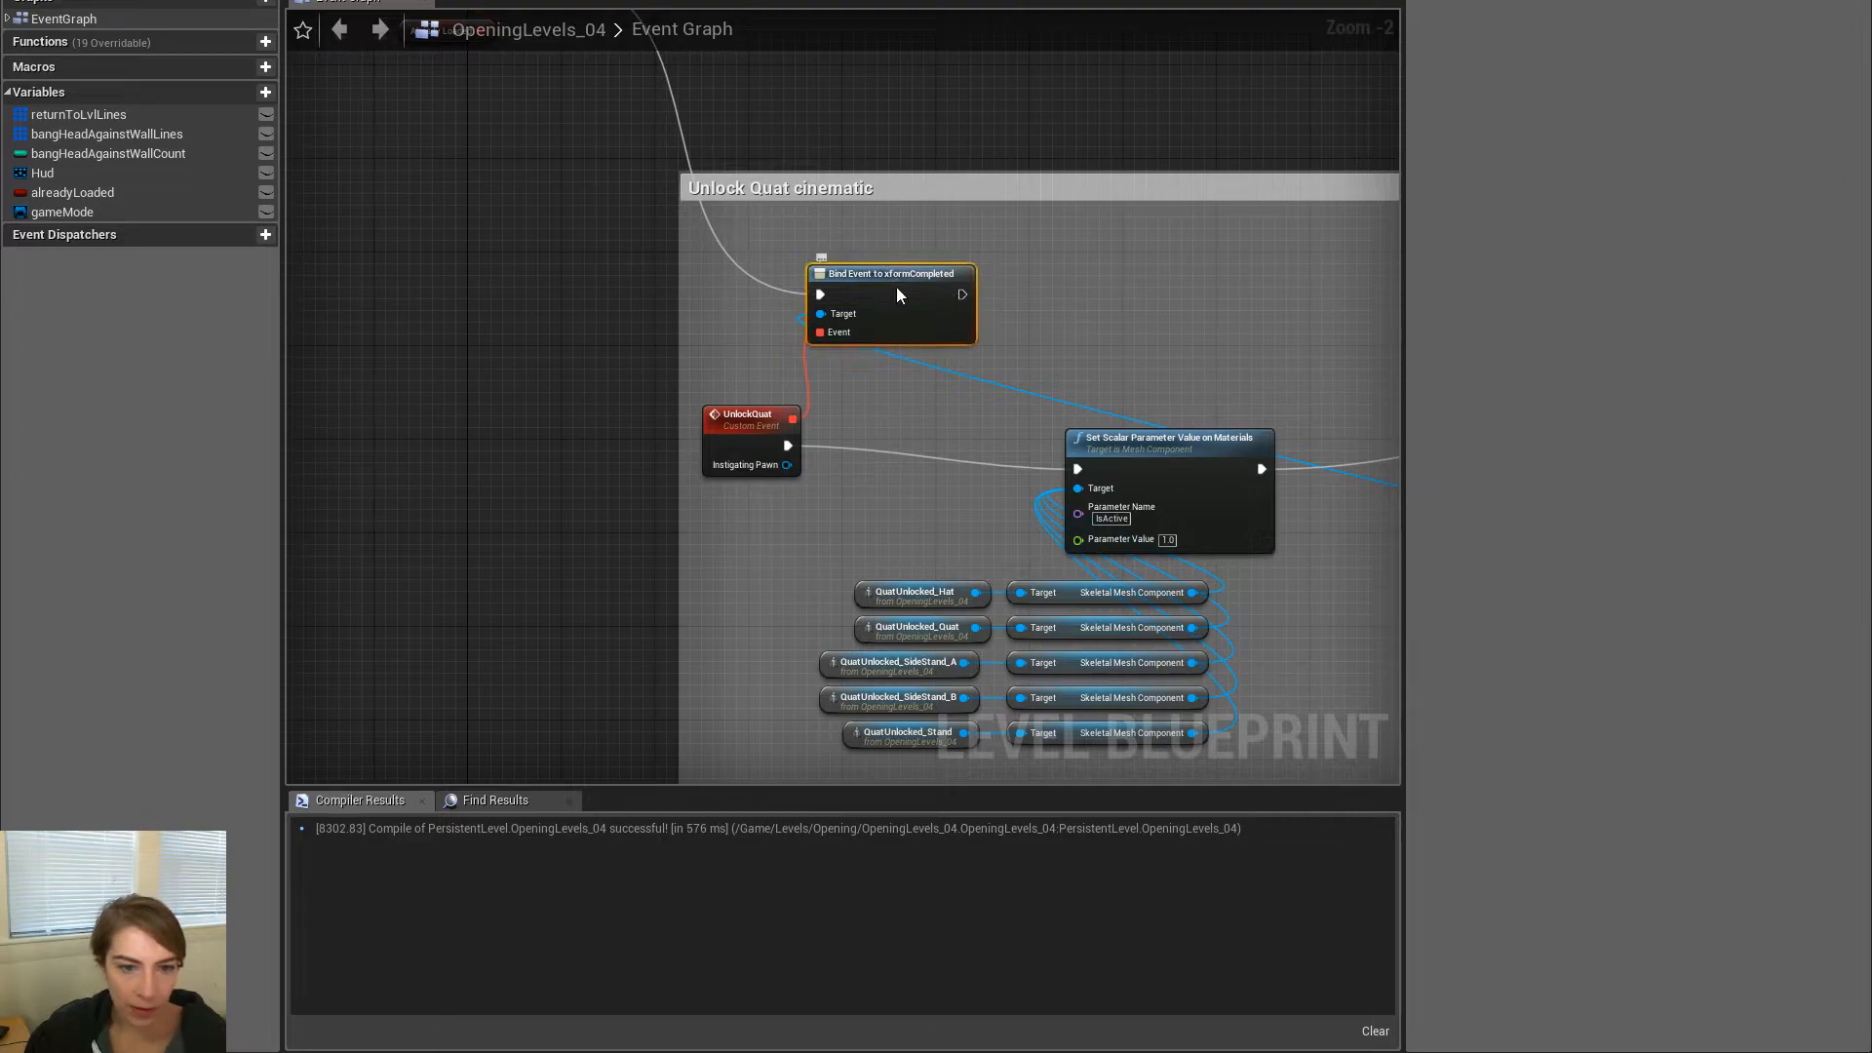
Reposition the xformCompleted binding and UnlockQuat event nodes, and rename the custom event as TryUnlockQuat
left_click_drag(897, 287, 861, 277)
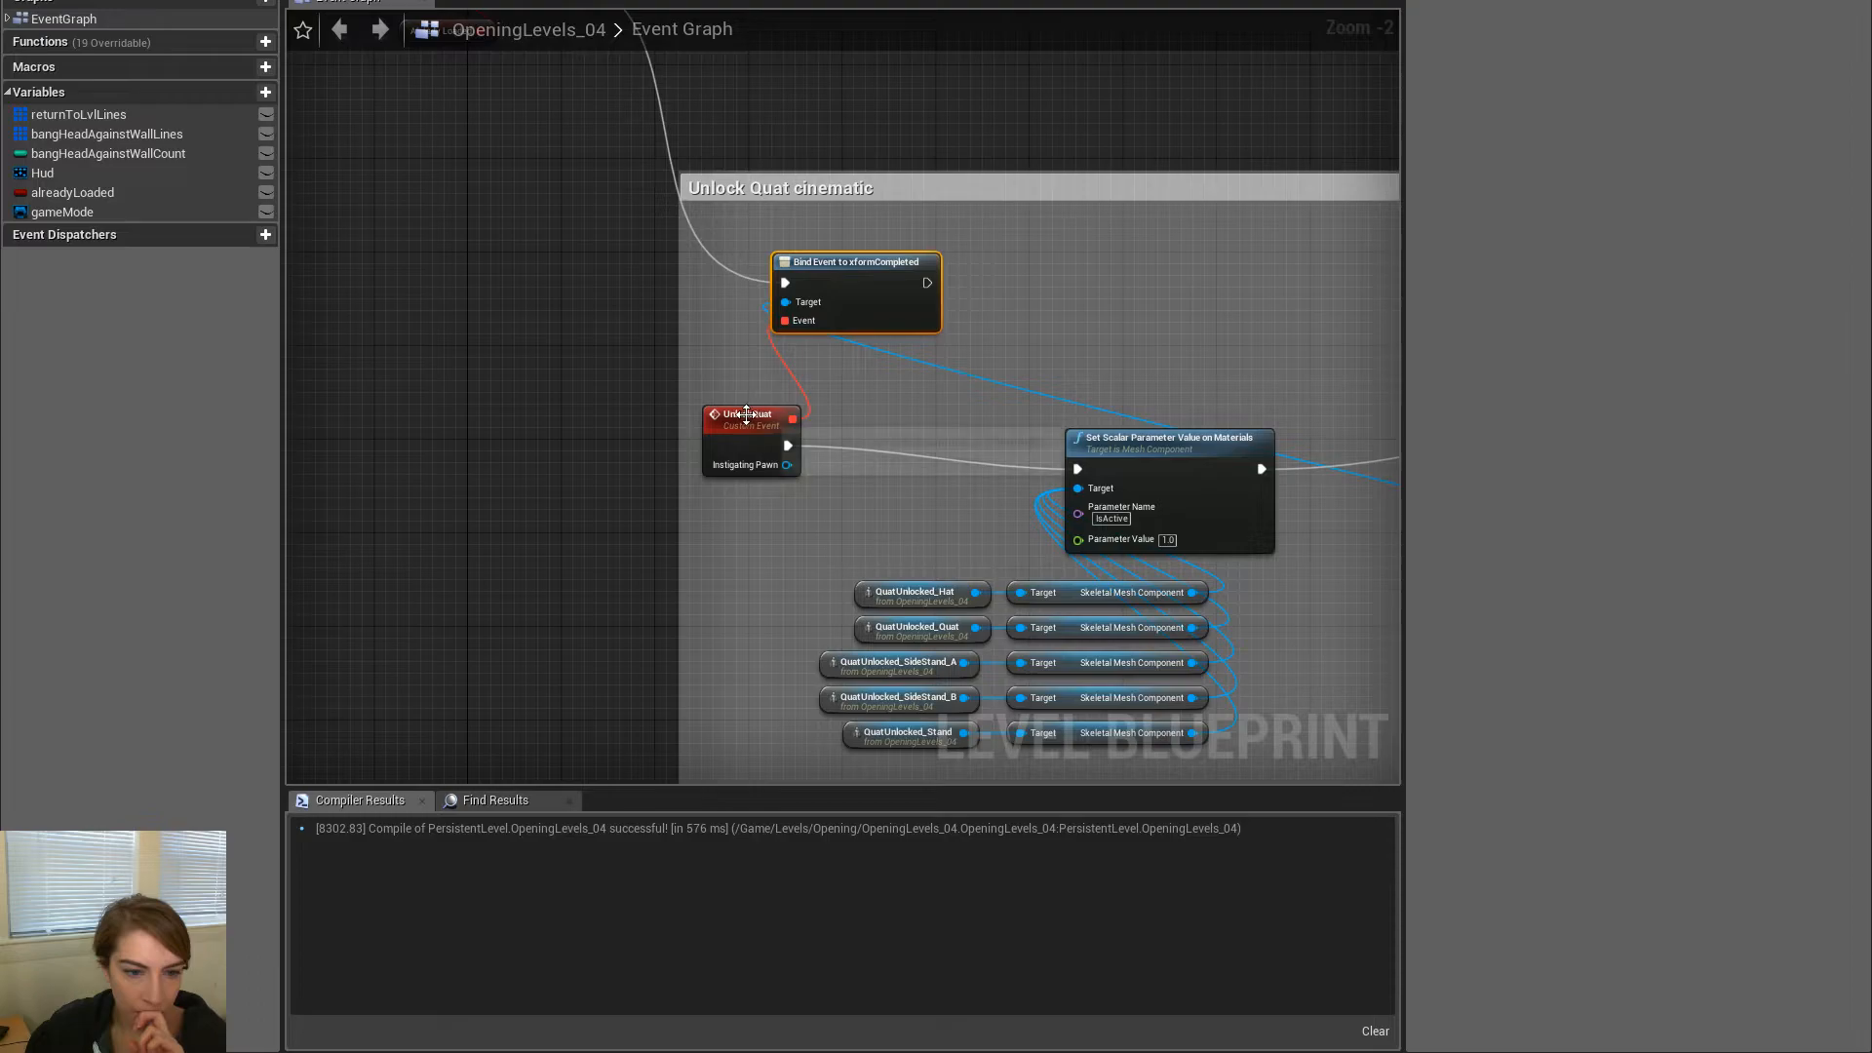
left_click_drag(737, 420, 735, 431)
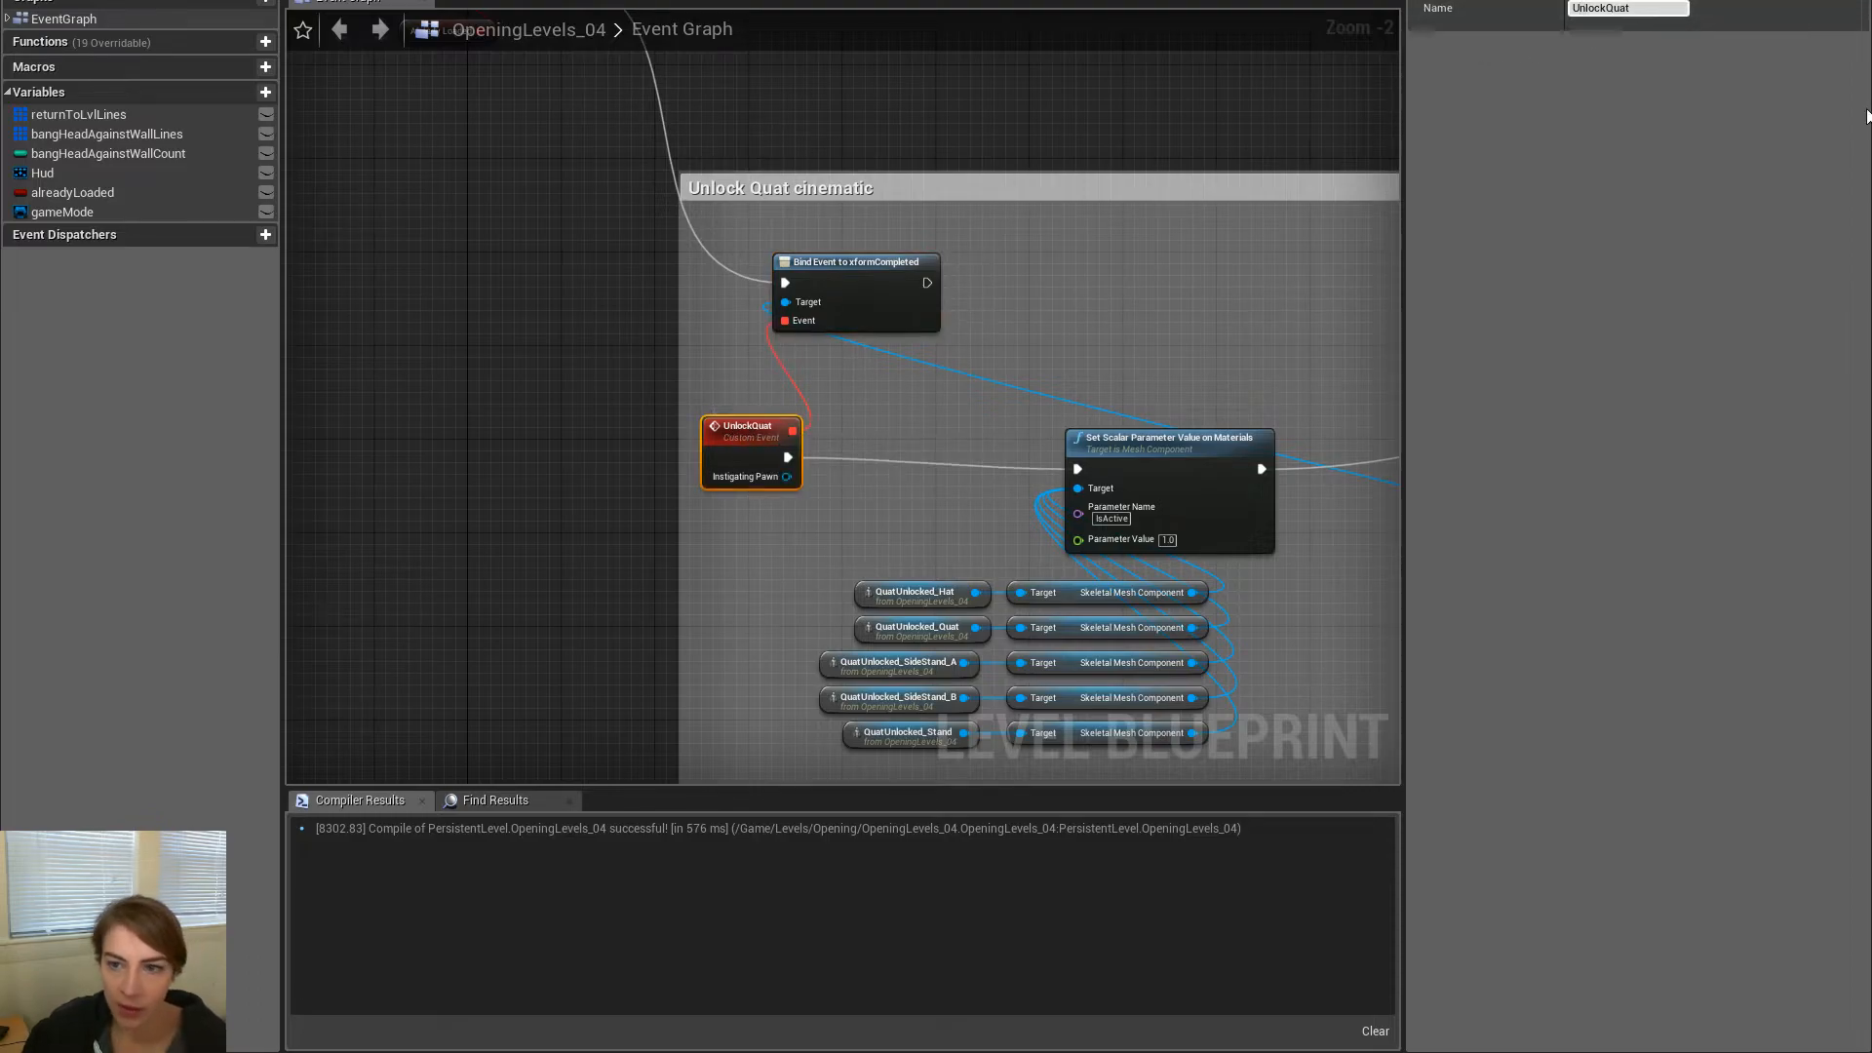
key("Return")
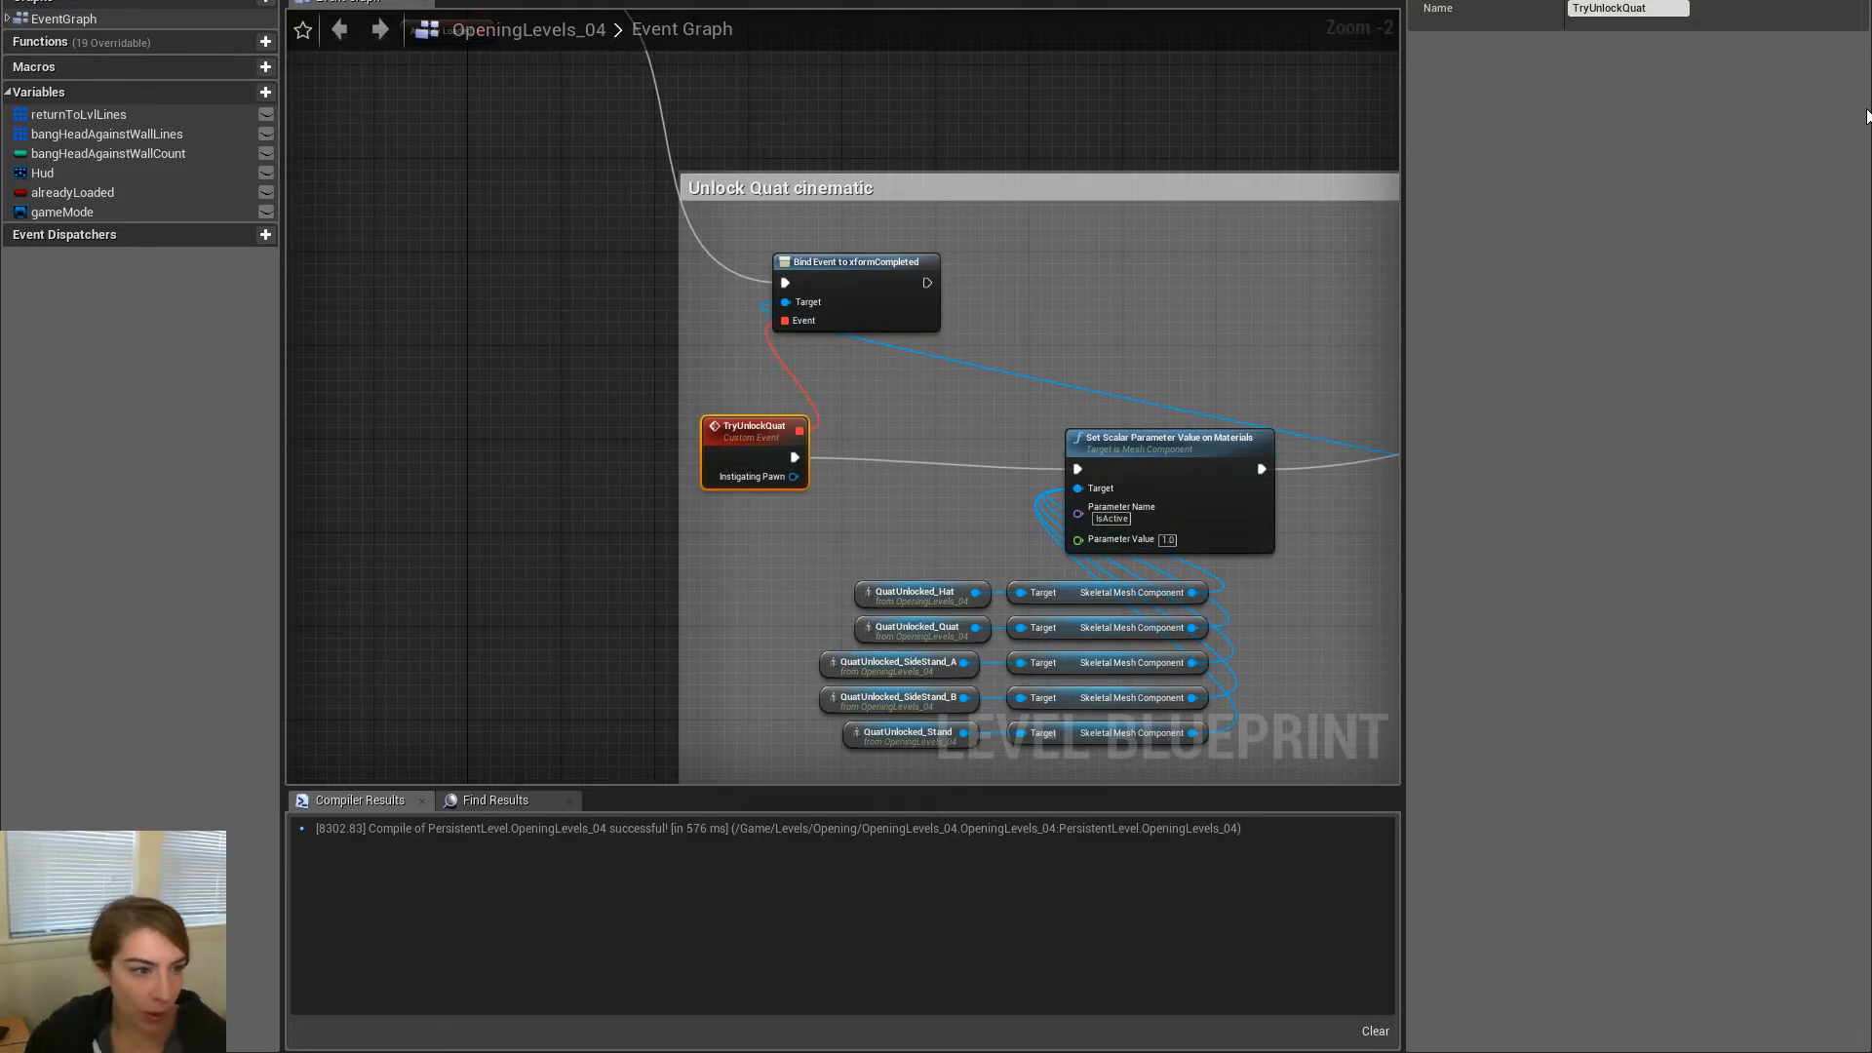
Add an instance-editable Integer variable named xFormCount to the level blueprint
left_click(266, 92)
type("xFormCount")
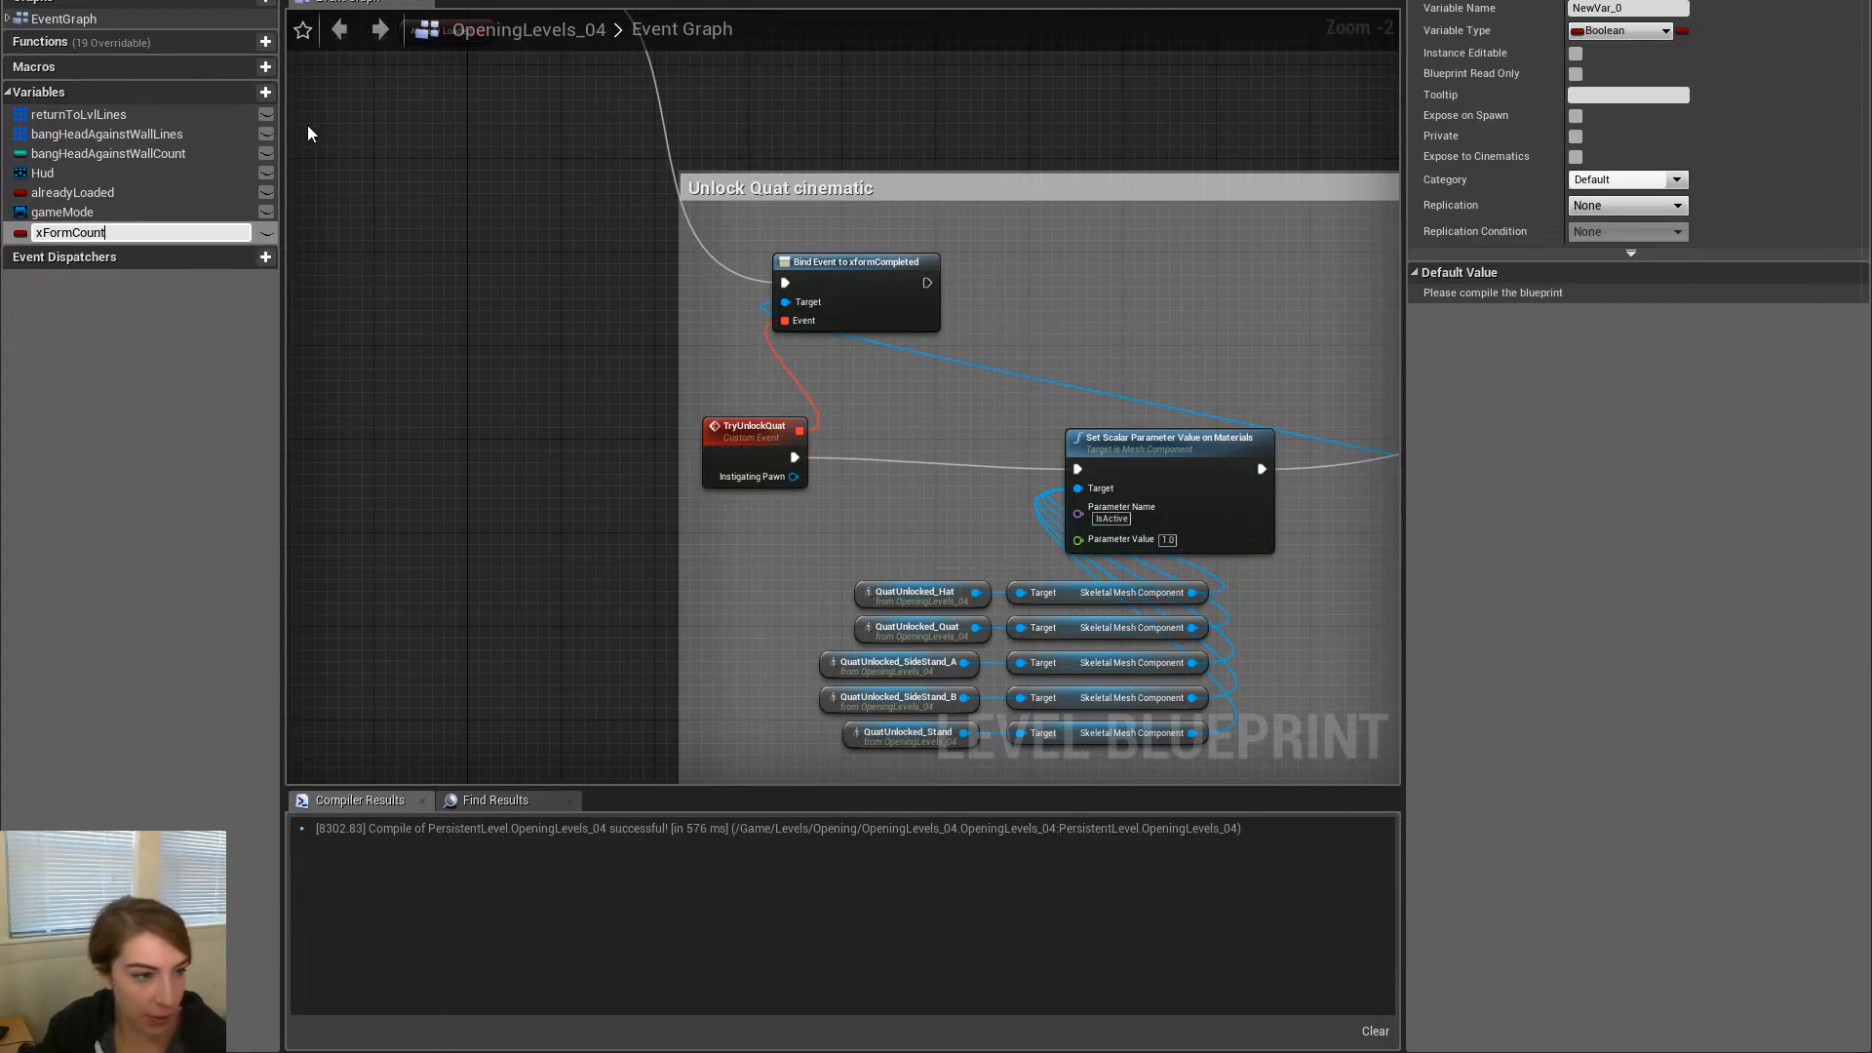
key("Return")
left_click(1575, 53)
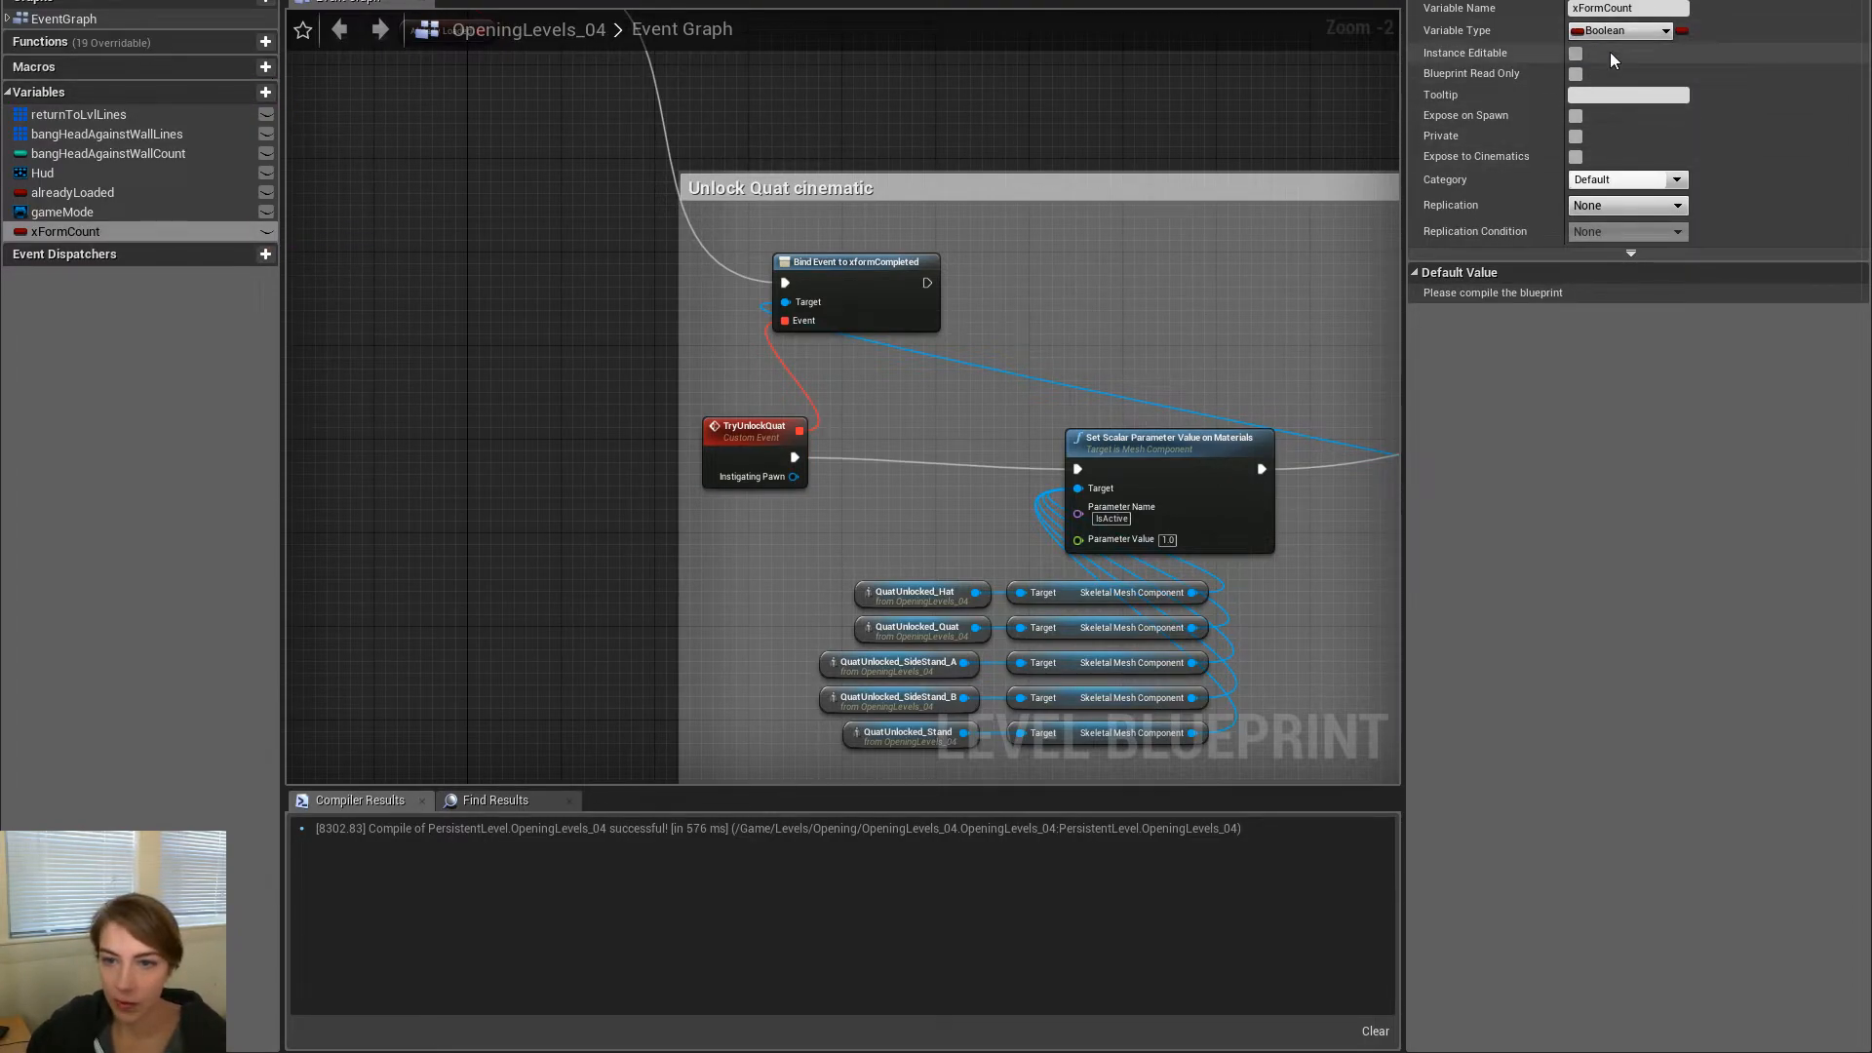
left_click(1621, 30)
left_click(1472, 113)
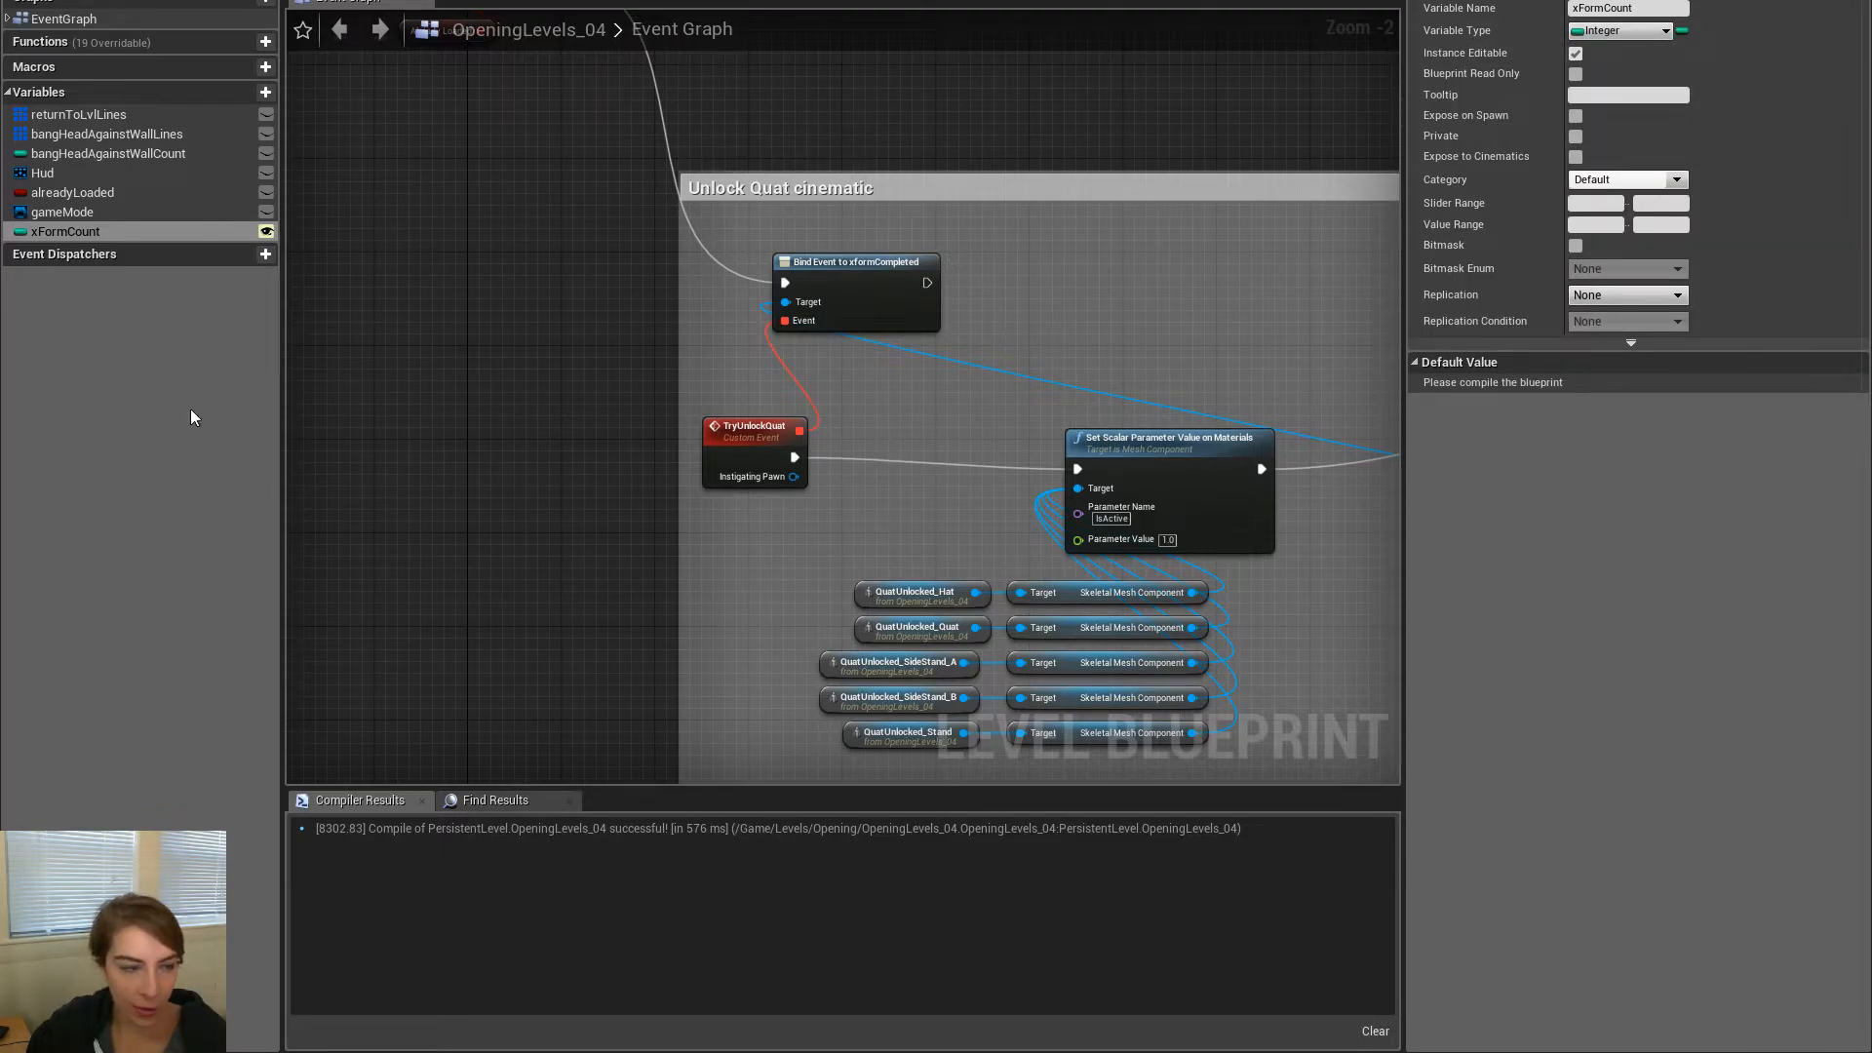
Place an xFormCount getter below TryUnlockQuat and connect it to a new integer < integer comparison node
left_click_drag(58, 237, 866, 513, "ctrl")
type("<")
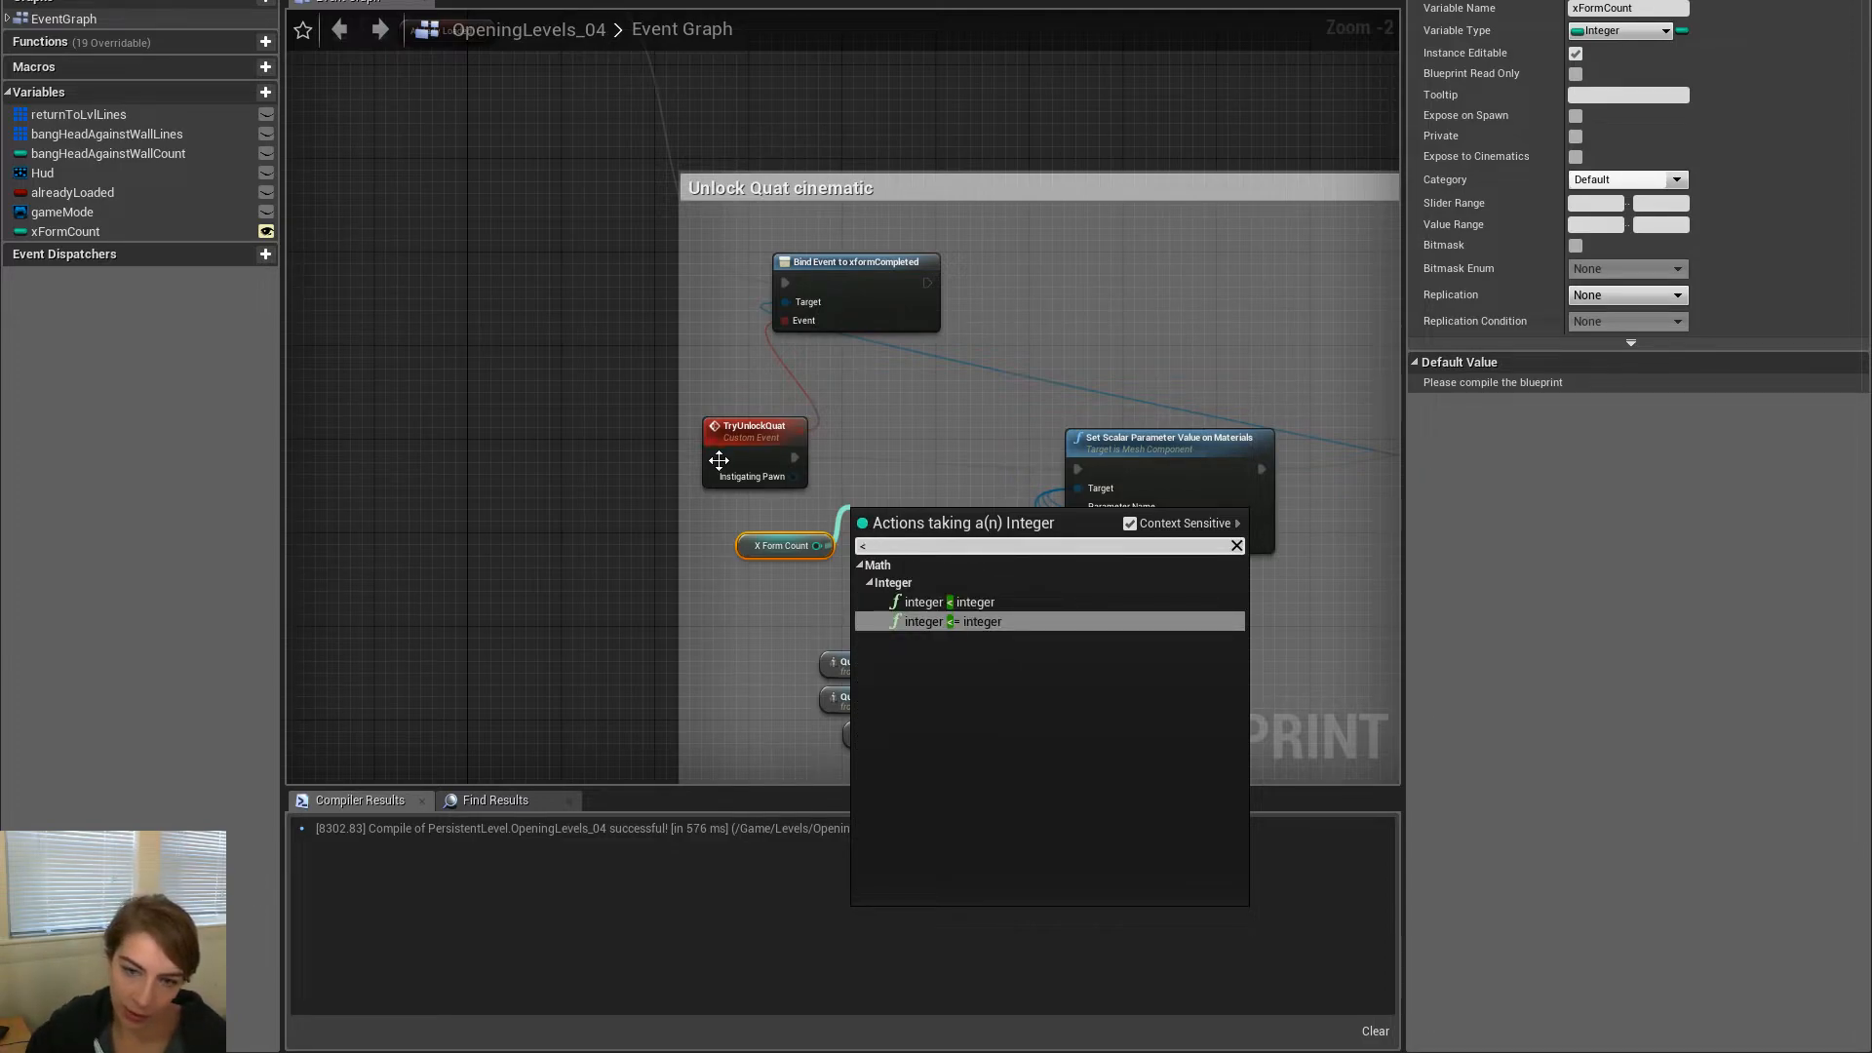
type("2")
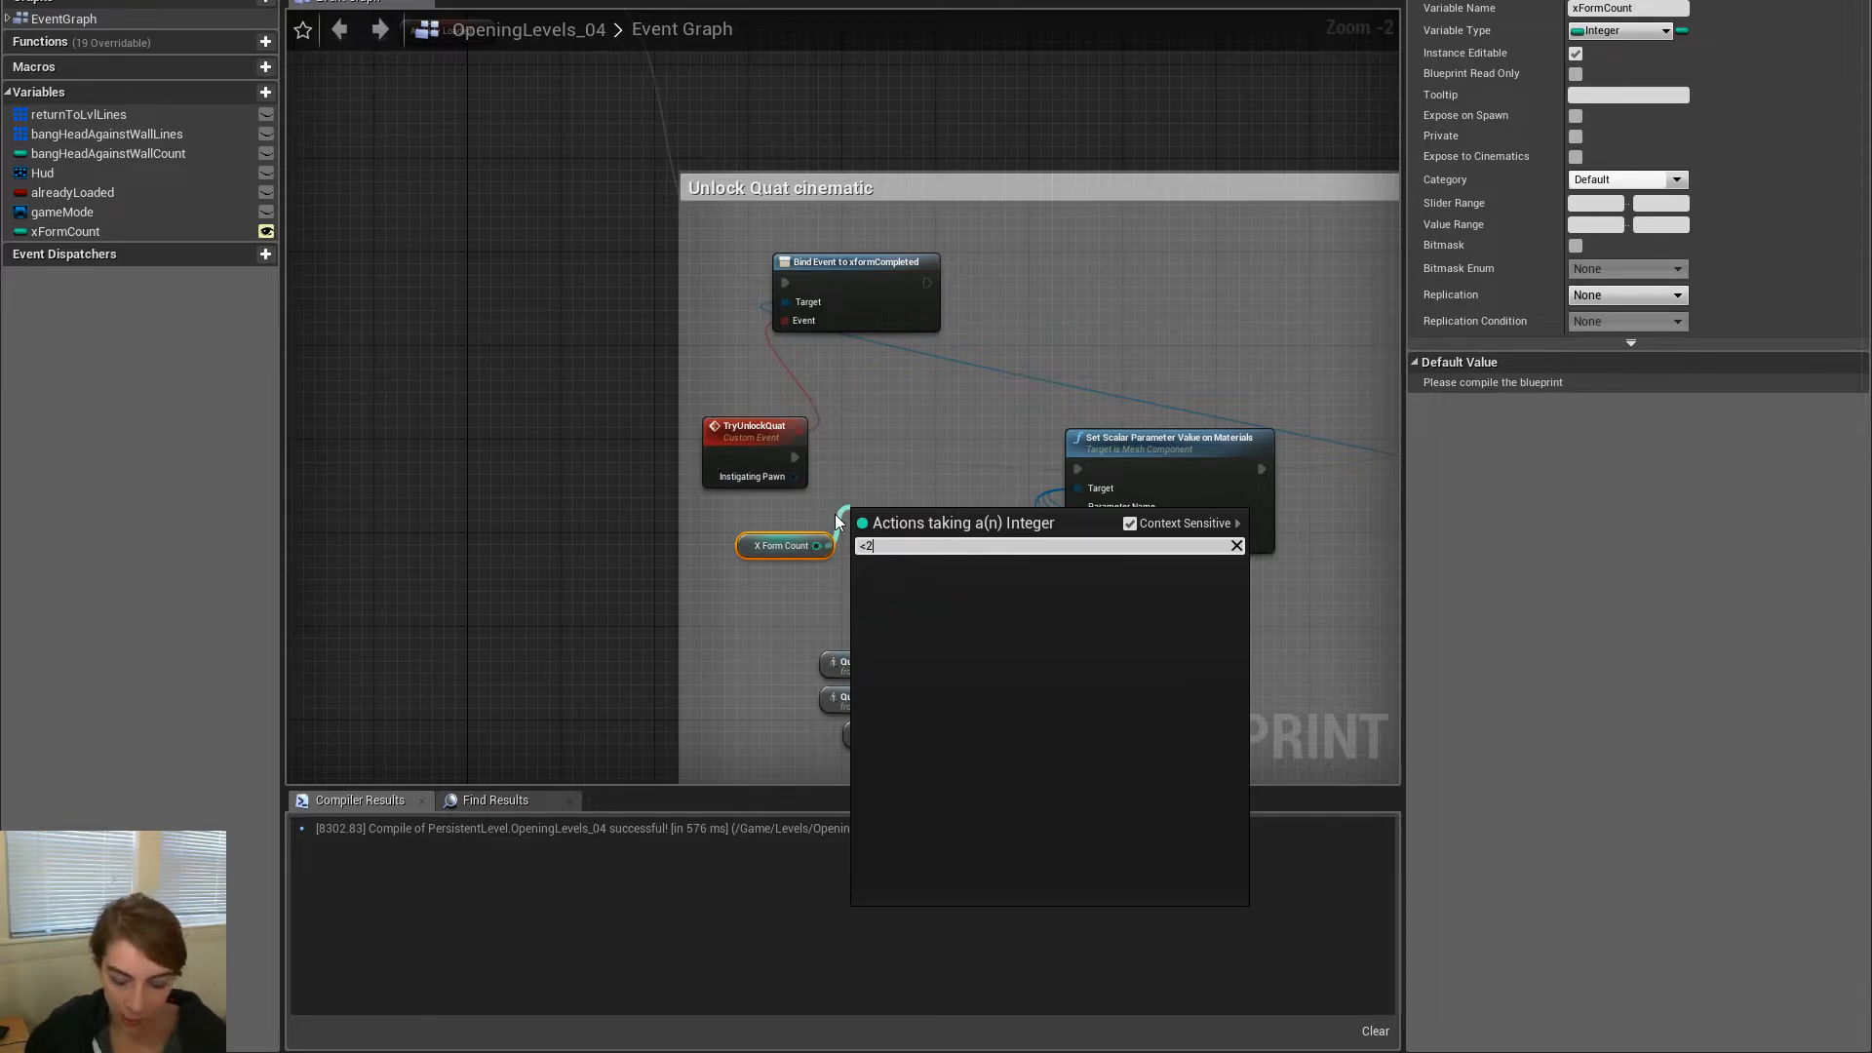
key("BackSpace")
key("Return")
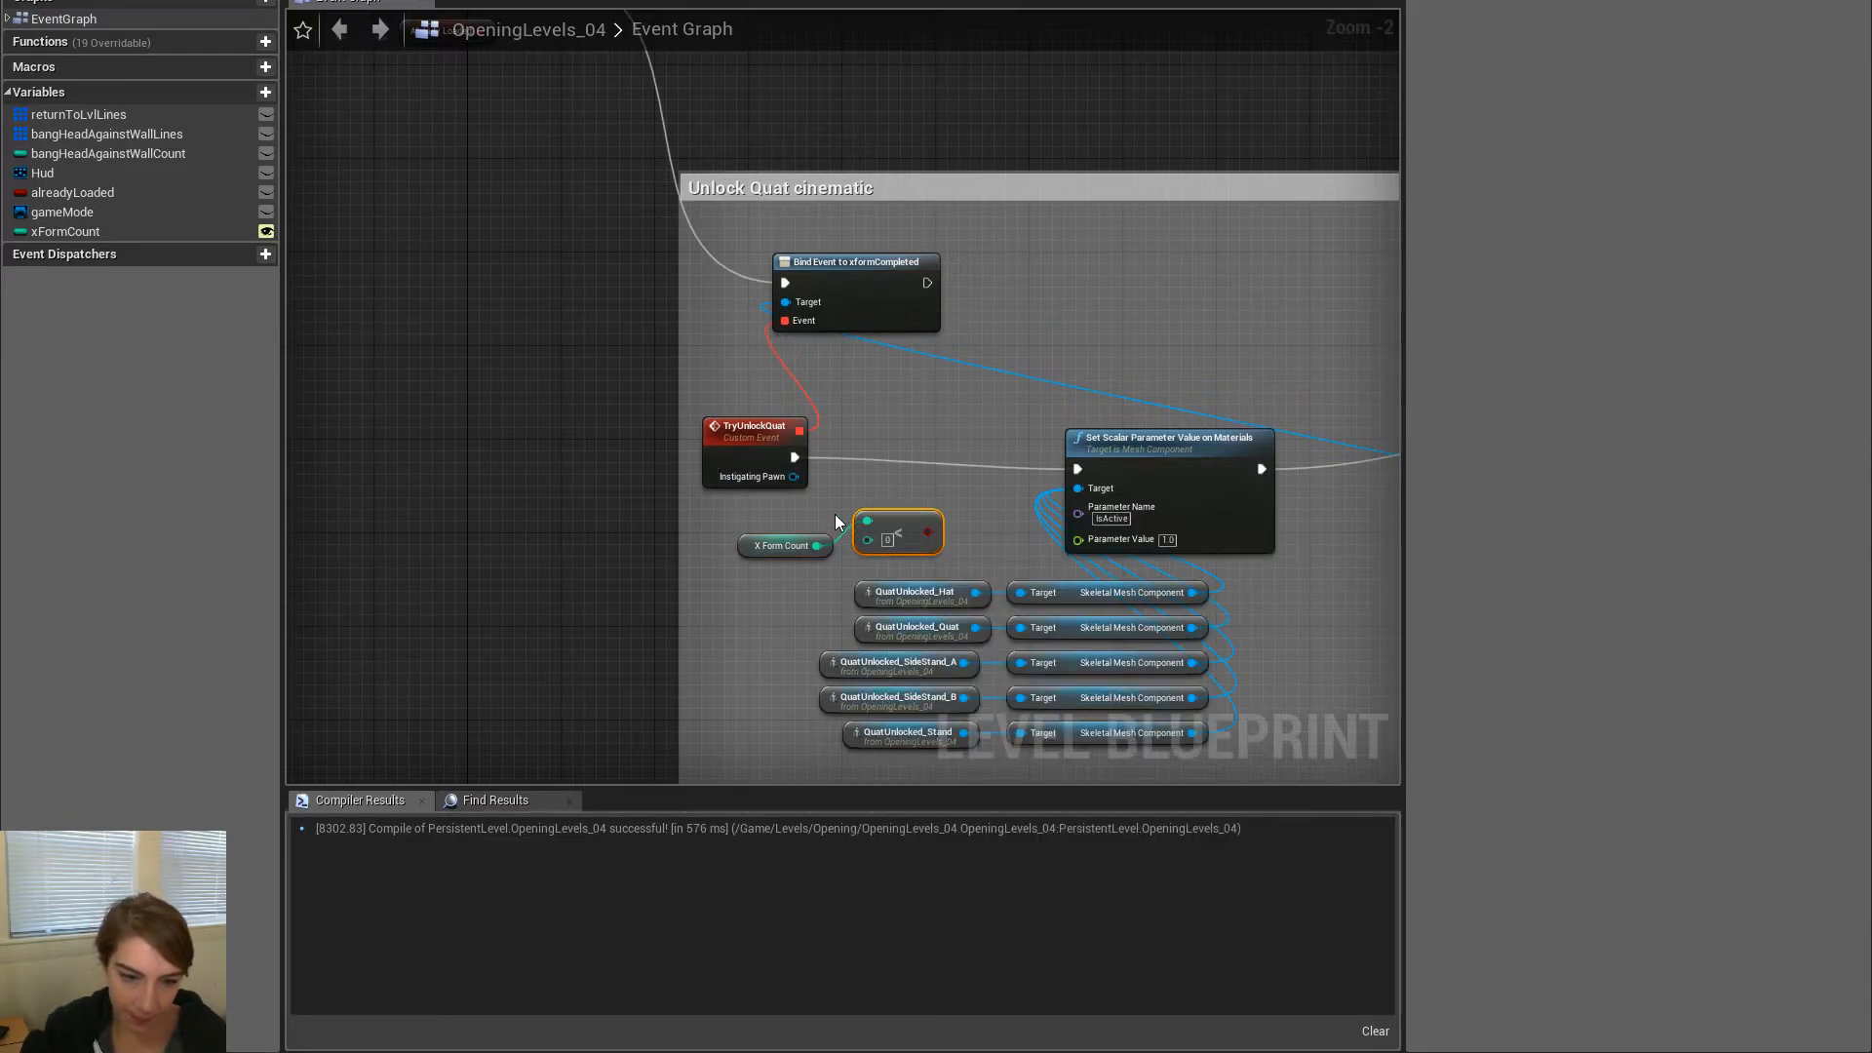
Add a Branch after TryUnlockQuat, conditioned on the less-than comparison, and wire its False output to Set Scalar Parameter Value on Materials
left_click_drag(926, 536, 944, 458)
type("branch")
key("Return")
left_click_drag(1083, 438, 990, 446)
left_click_drag(1159, 456, 1014, 483)
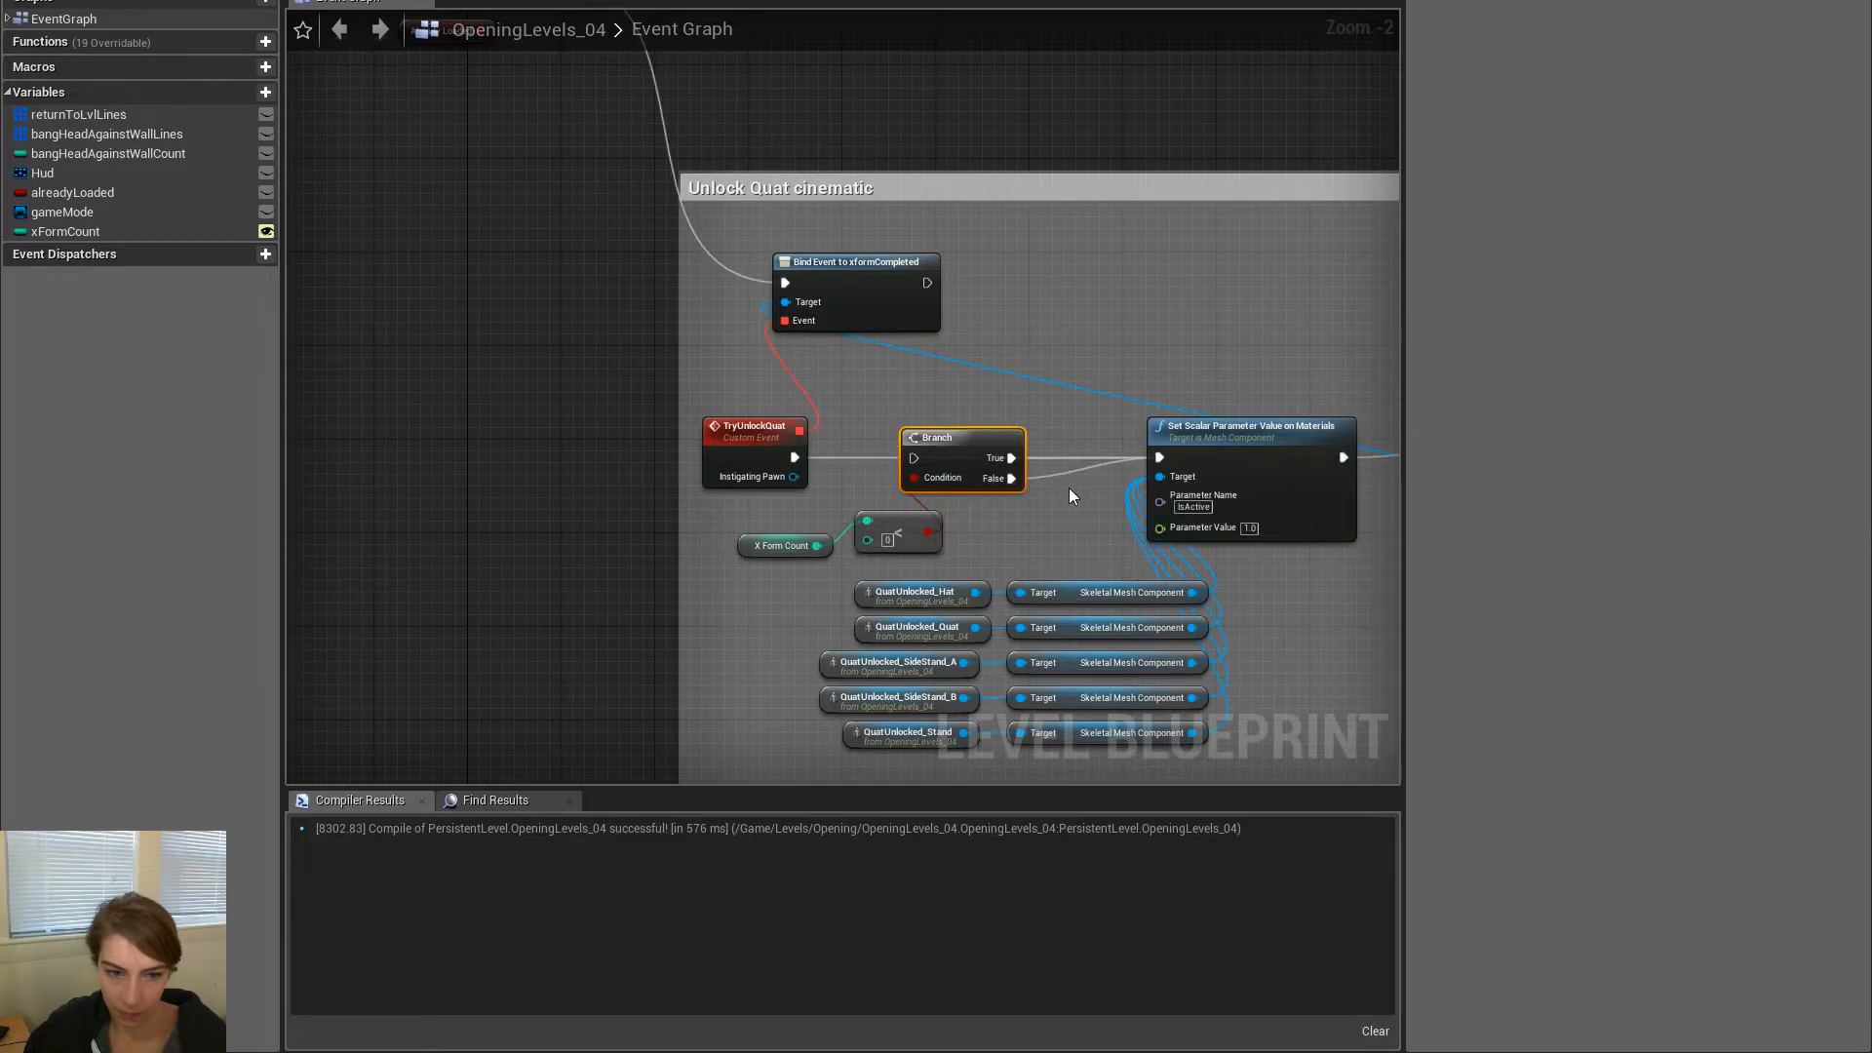
Rearrange the Unlock Quat cinematic nodes so DoOnce sits between the Branch and Set Scalar Parameter Value on Materials
scroll(1069, 488, "down", 2)
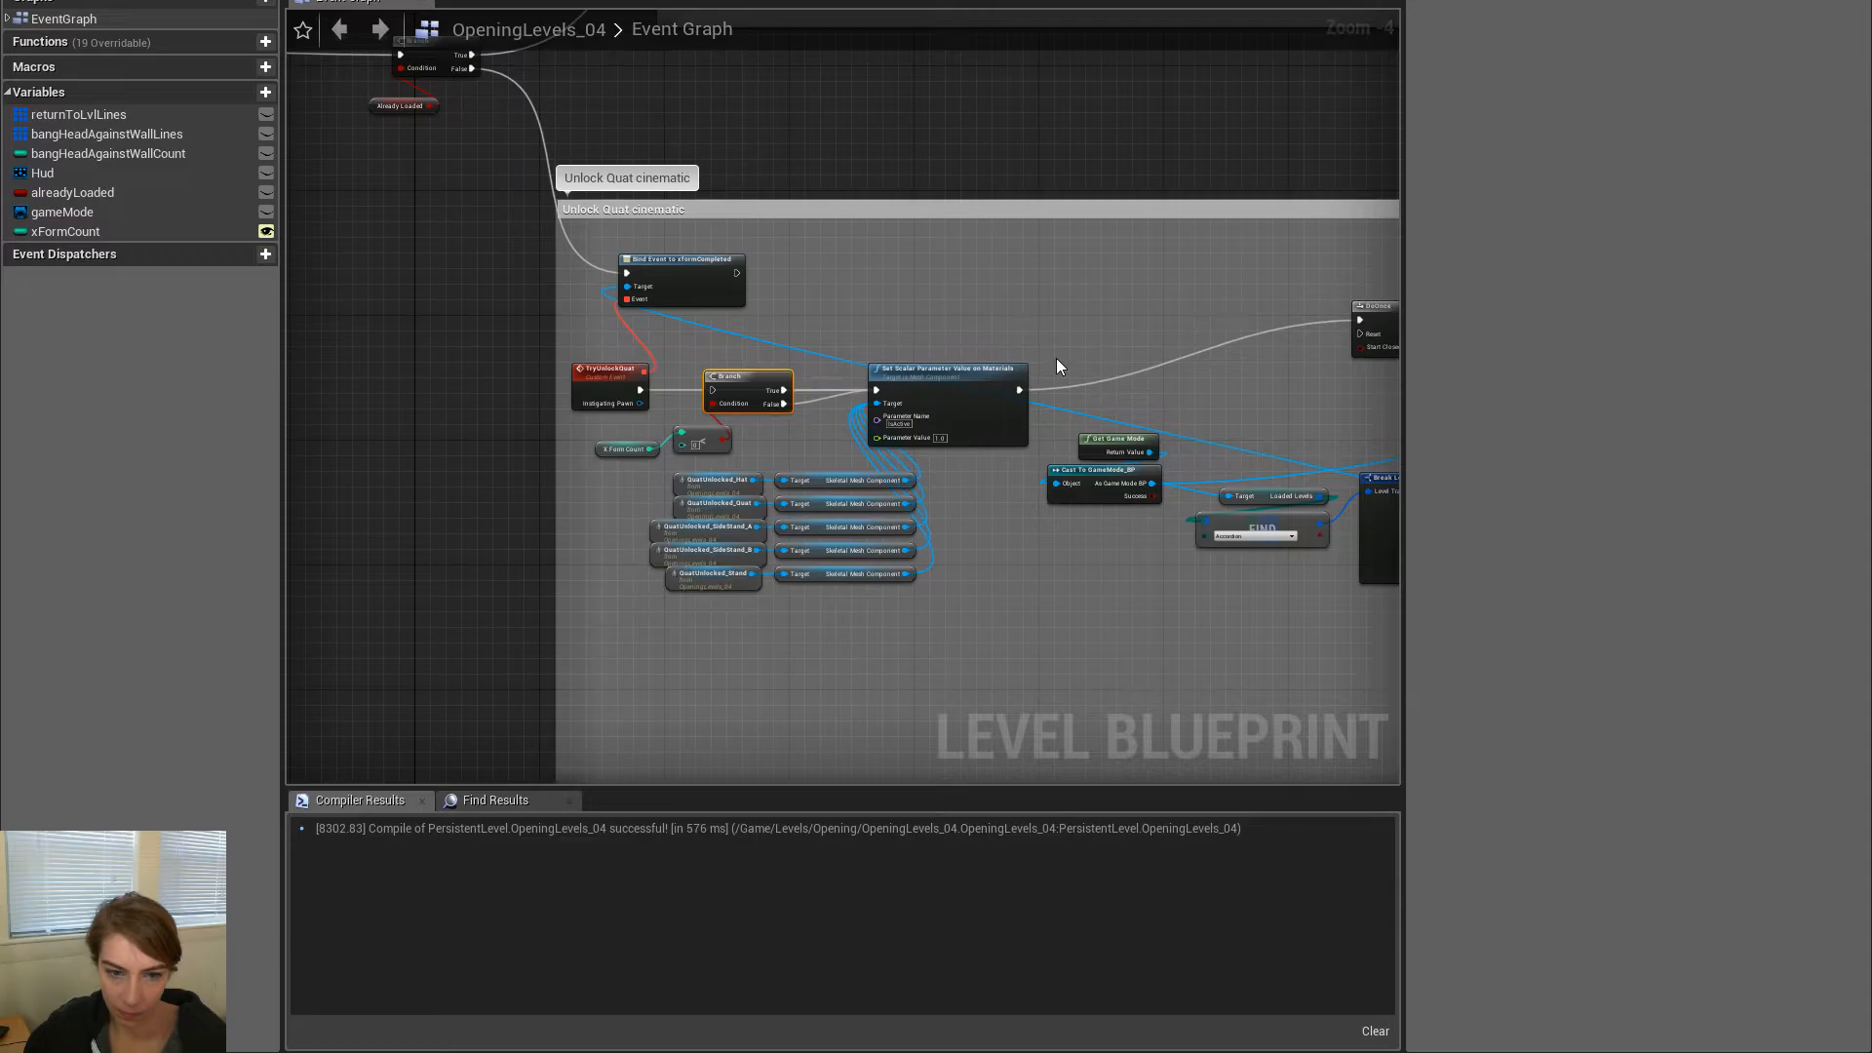
scroll(927, 424, "up", 1)
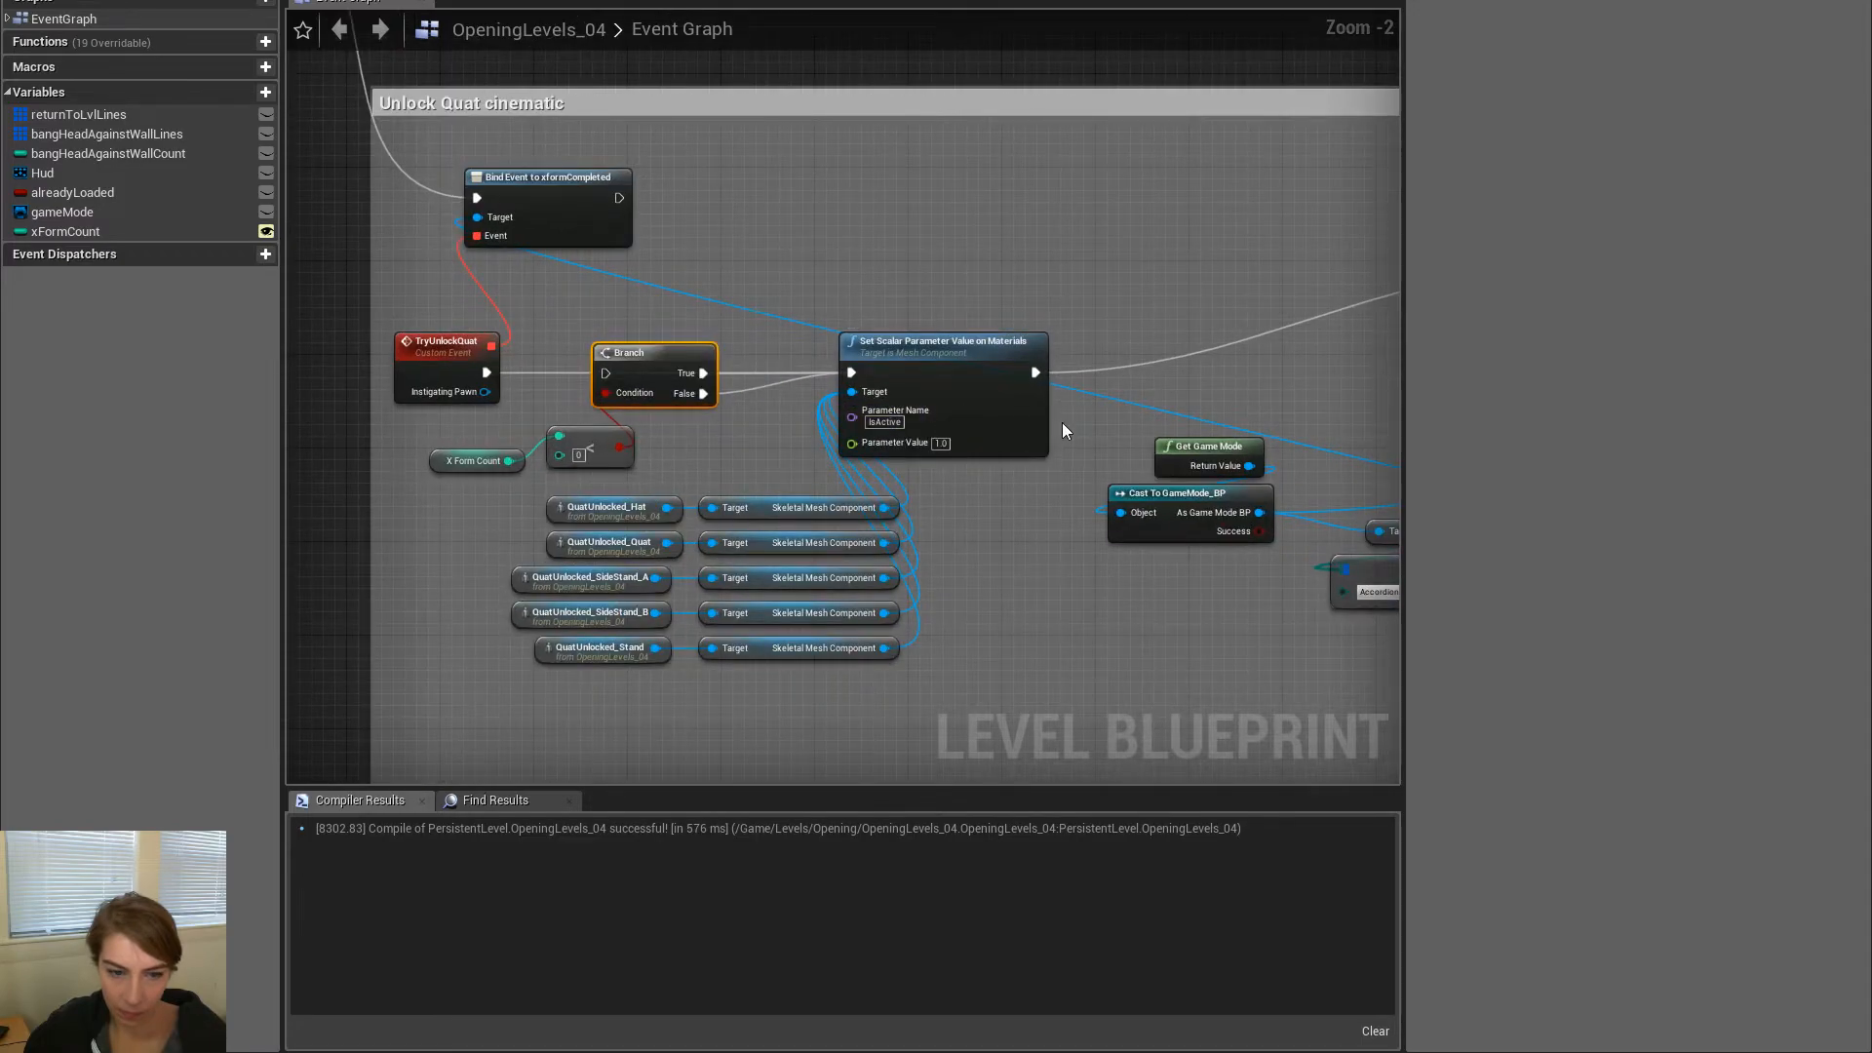
scroll(1020, 373, "up", 1)
scroll(1020, 373, "down", 2)
left_click_drag(1185, 304, 1073, 328)
left_click_drag(790, 283, 751, 383)
scroll(585, 387, "up", 1)
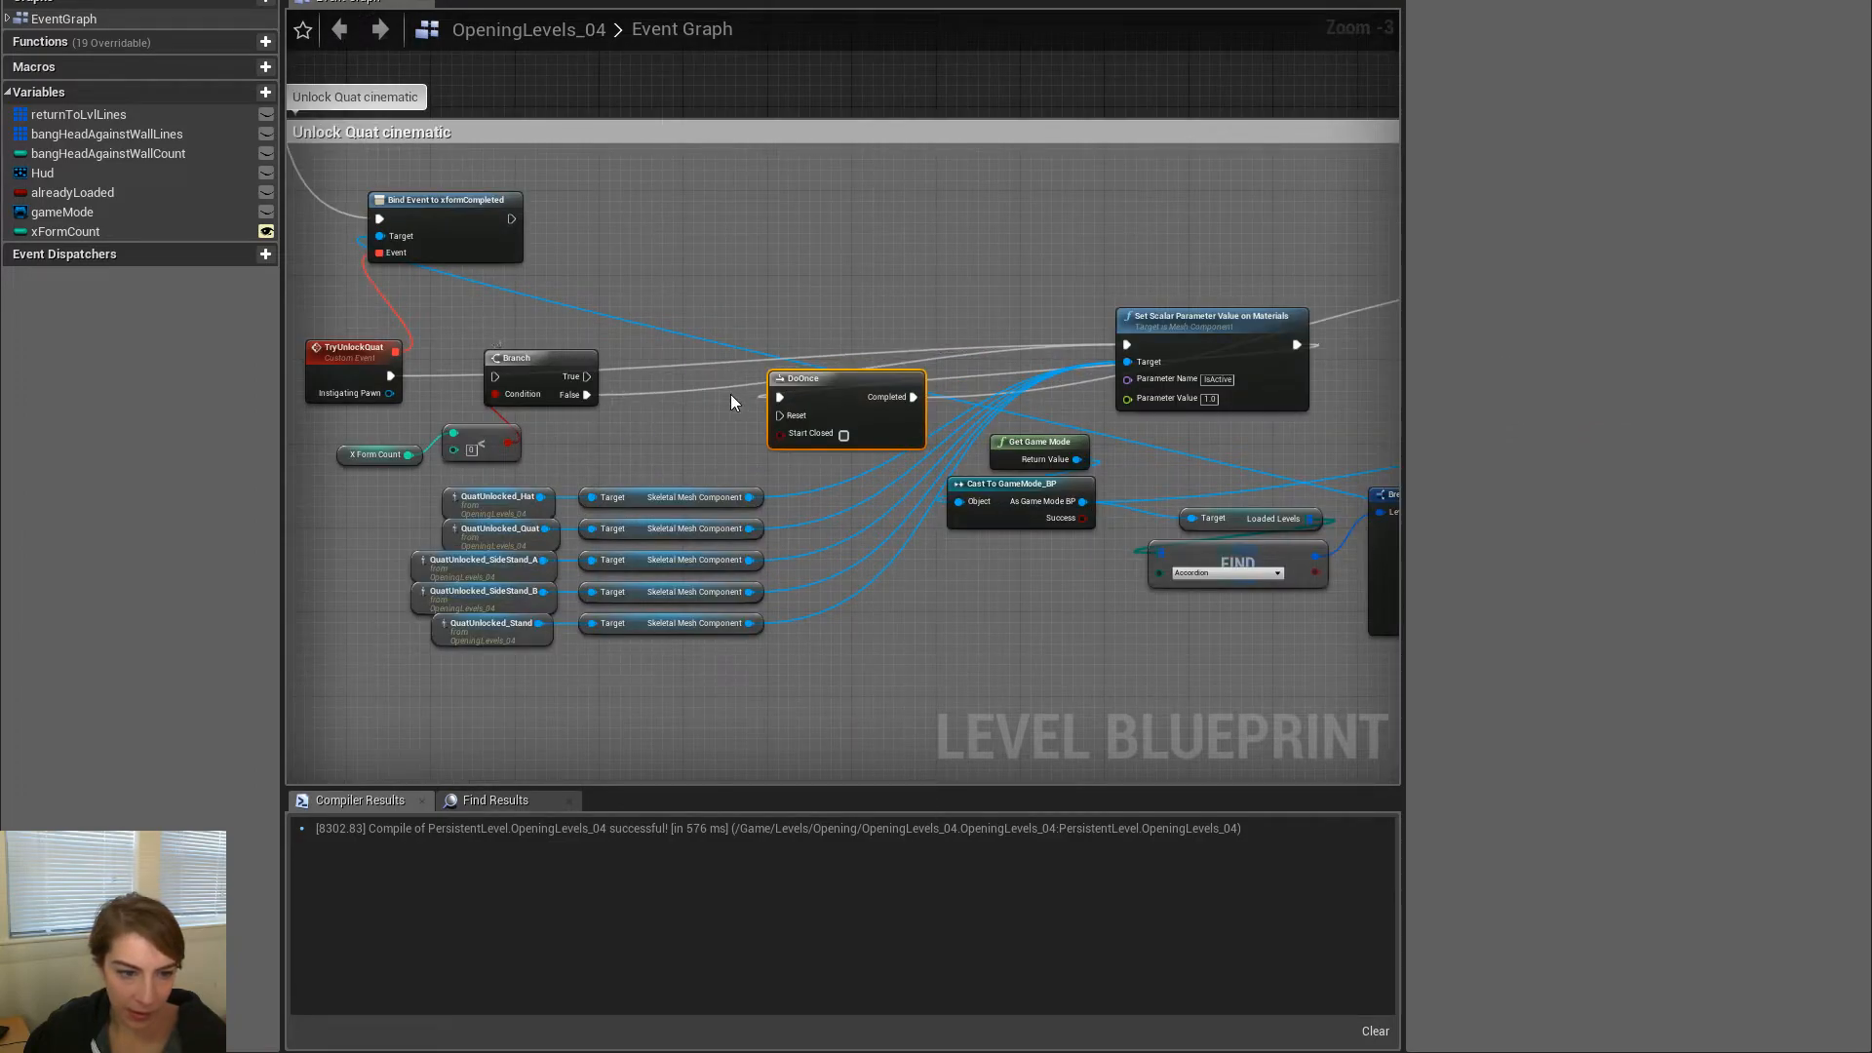
Route the Branch's False output through DoOnce, with its Completed output feeding Set Scalar Parameter Value on Materials
left_click_drag(392, 383, 780, 397)
right_click_drag(985, 260, 623, 267)
left_click_drag(756, 351, 542, 403)
left_click_drag(926, 351, 1261, 278)
right_click_drag(470, 215, 795, 169)
right_click_drag(760, 317, 903, 304)
left_click_drag(894, 332, 854, 341)
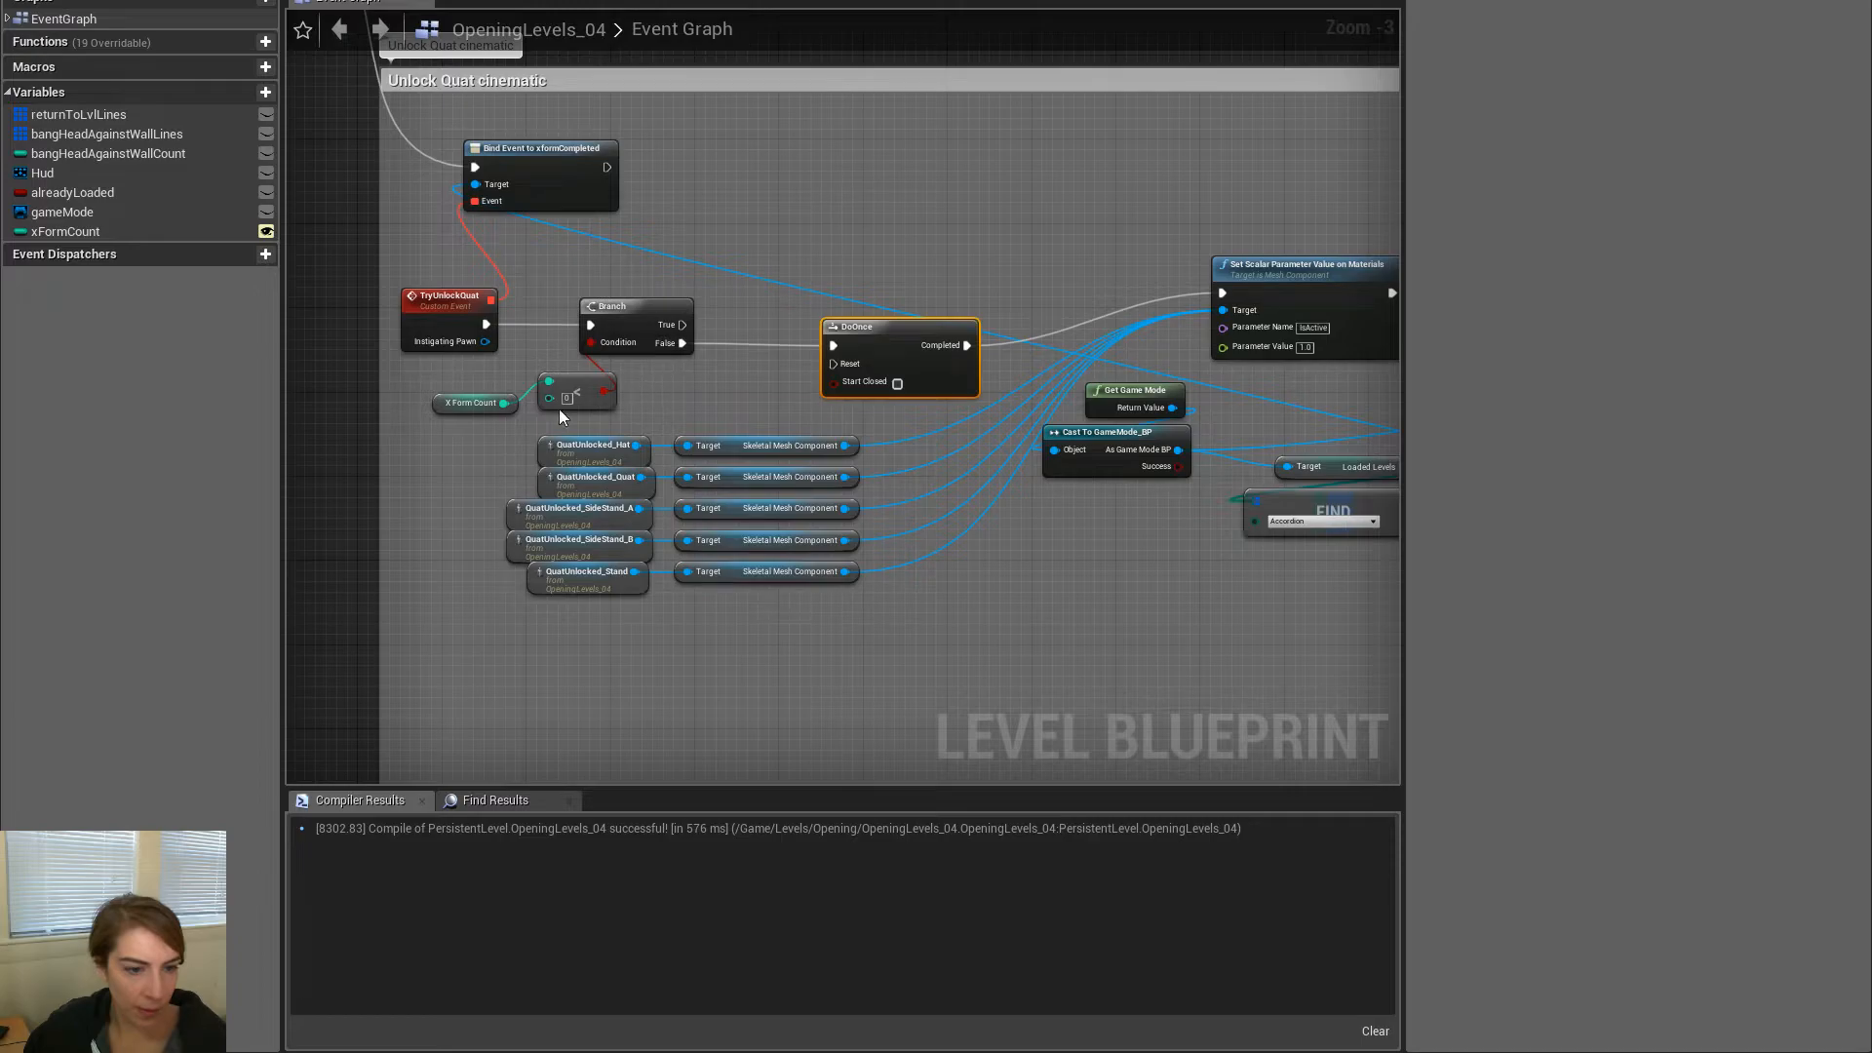
Add another xFormCount getter above DoOnce and connect it to an integer + integer node that adds 1
left_click_drag(83, 232, 852, 256)
left_click(758, 284)
type("+")
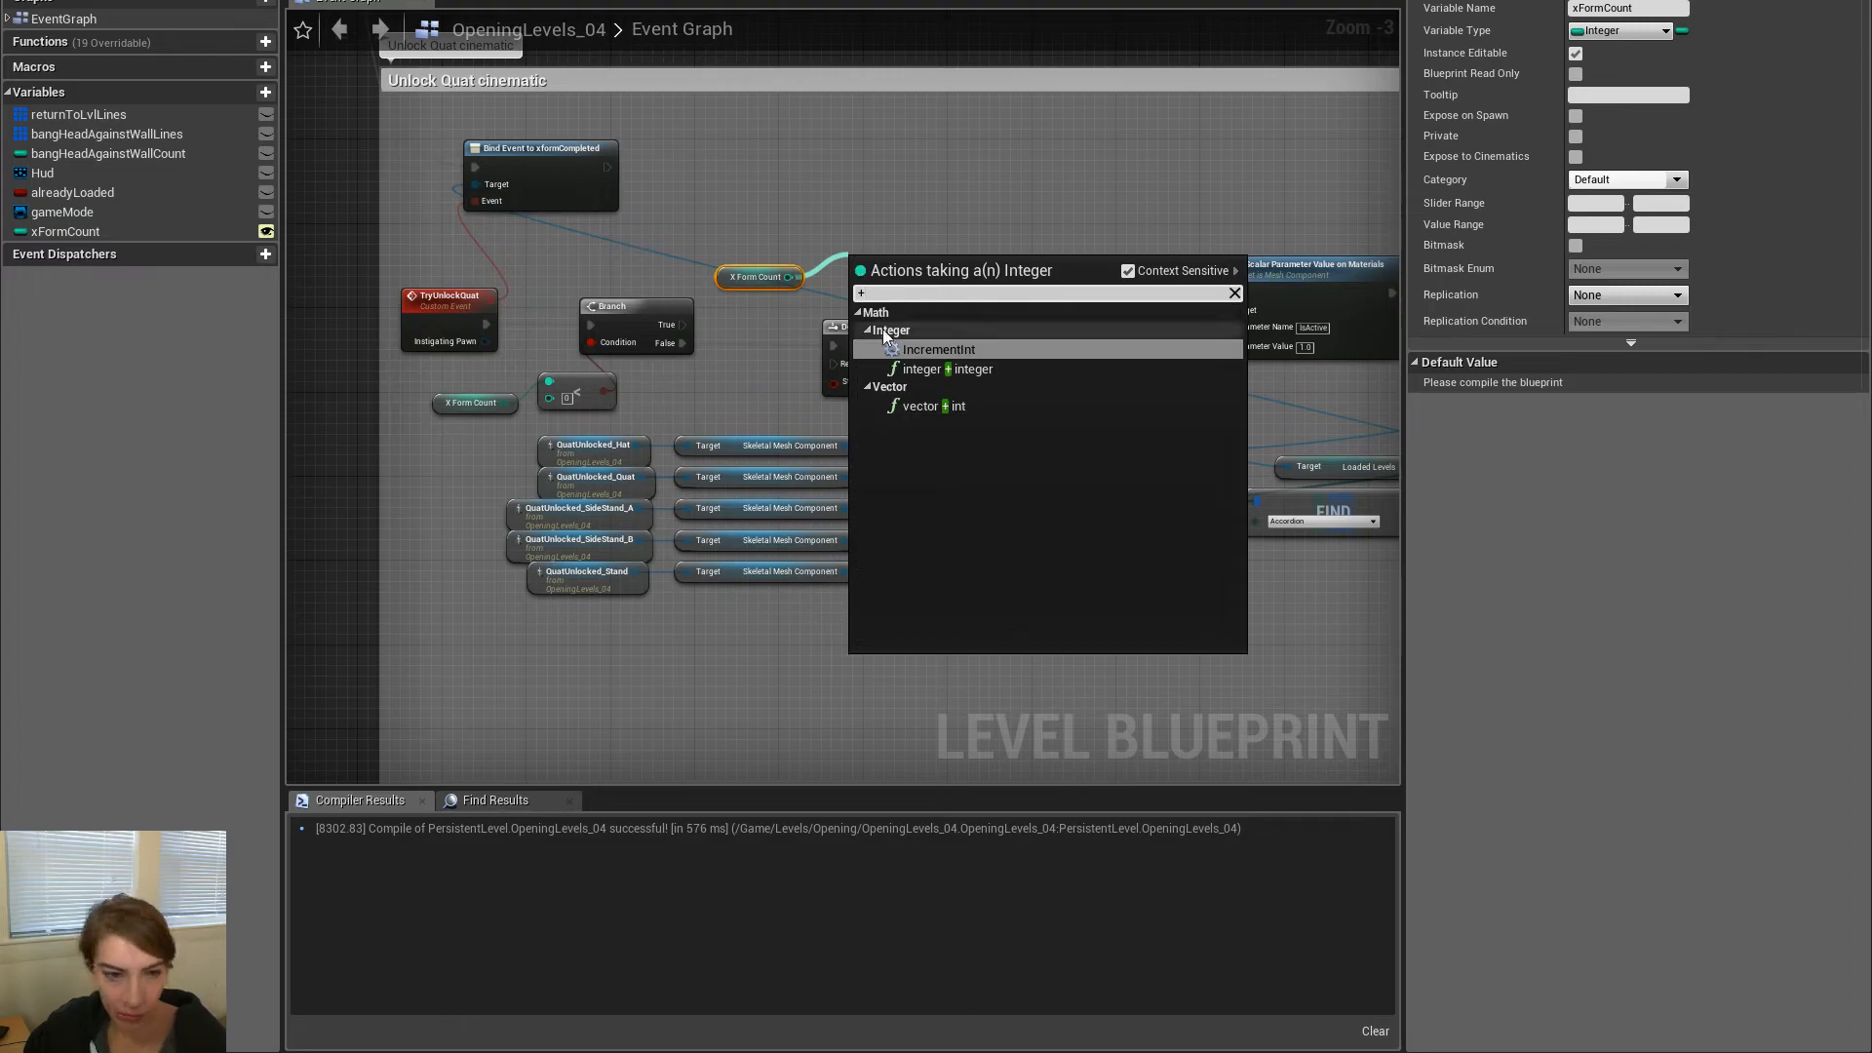
left_click(964, 371)
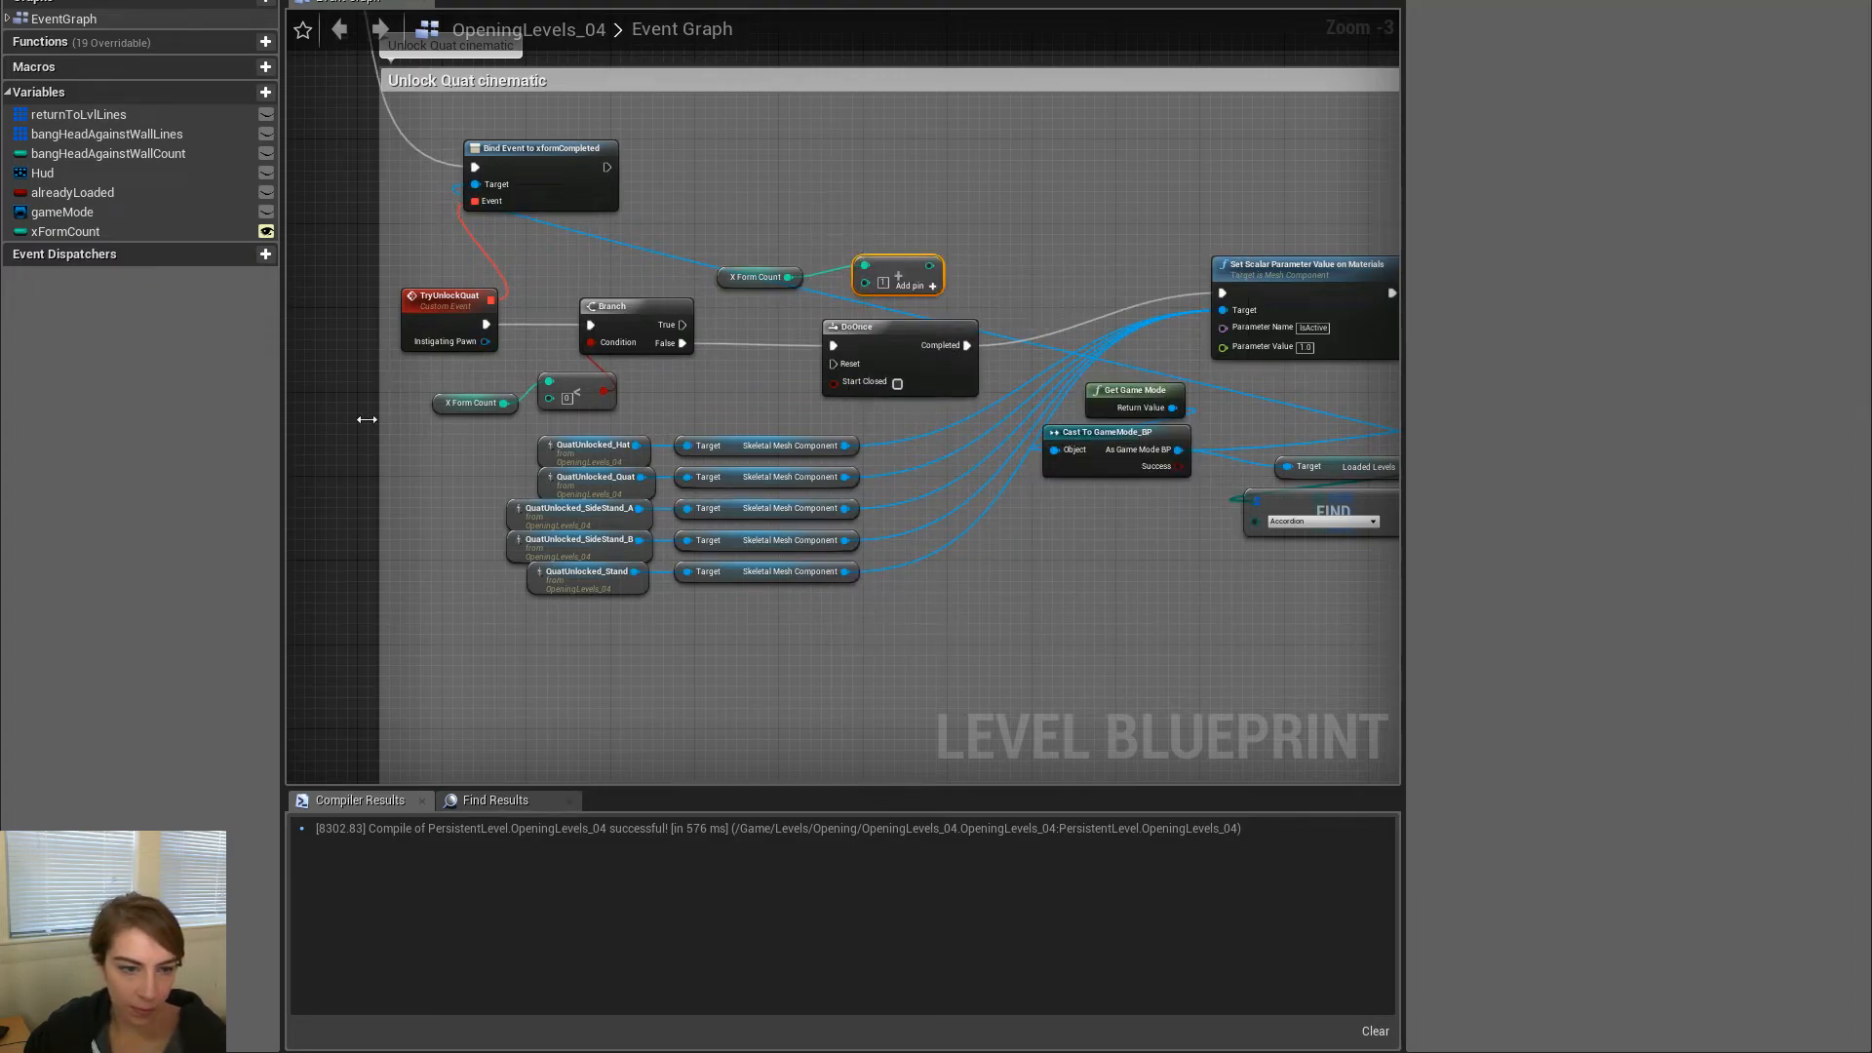
Add a Set xFormCount node on the Branch's True output and group it with the addition and getter nodes
left_click_drag(91, 225, 681, 325)
left_click(952, 243)
left_click_drag(770, 272, 854, 203)
left_click(896, 271, "shift")
left_click(921, 213, "shift")
left_click(950, 225)
Set the less-than comparison's threshold for xFormCount to 2
left_click(567, 399)
type("2")
key("Return")
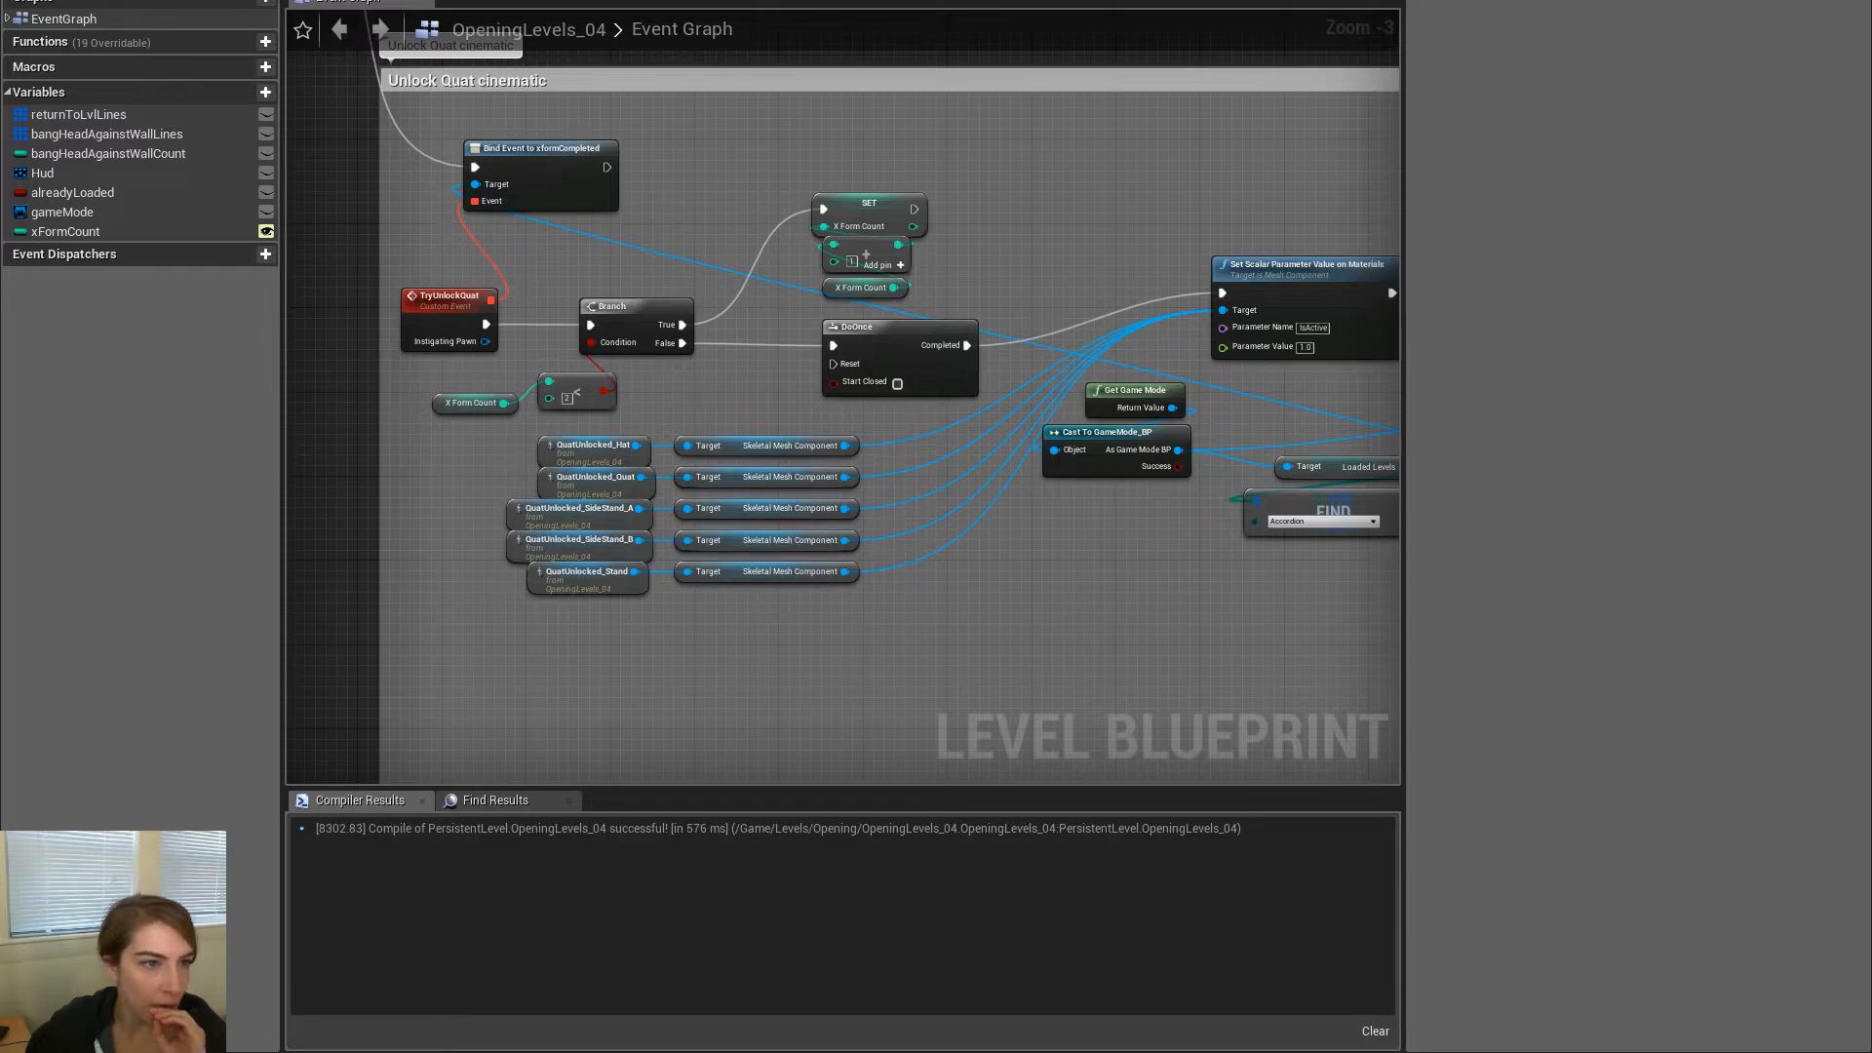
Save the OpeningLevels_04 level blueprint and close its editor window
key("ctrl+s")
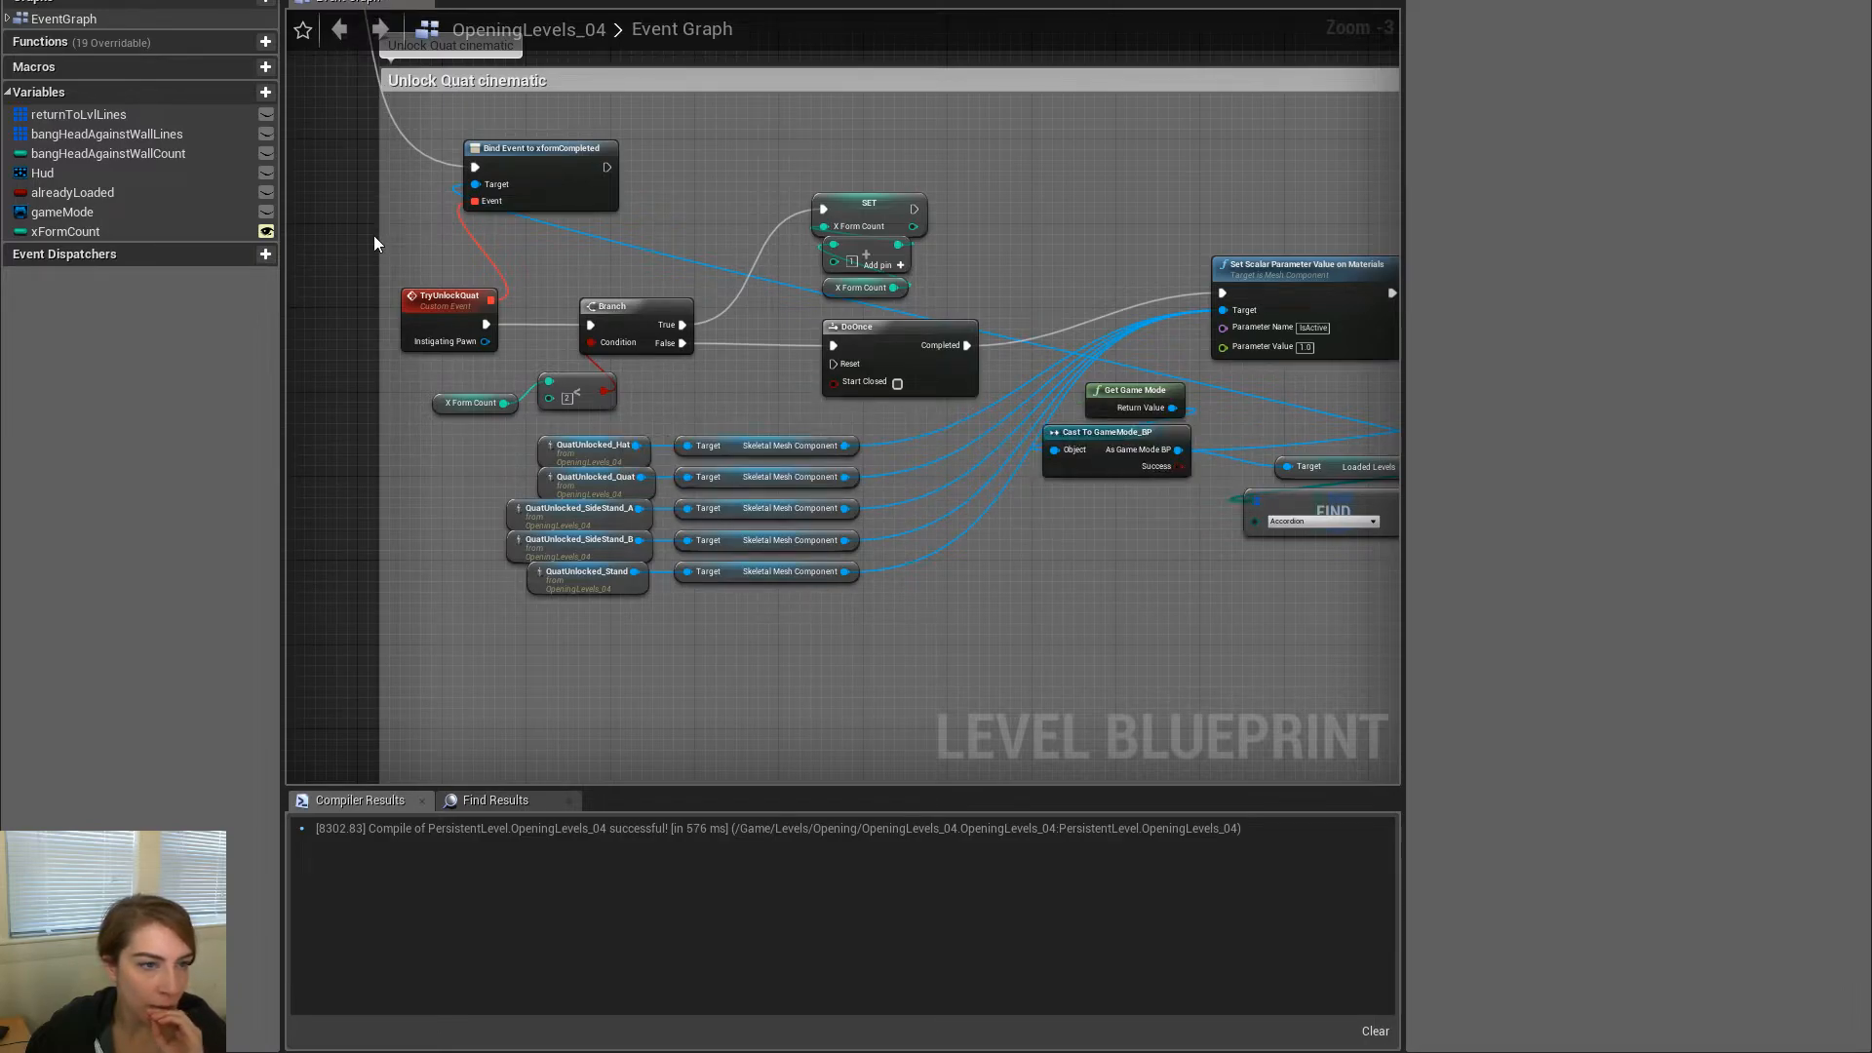
left_click_drag(107, 0, 756, 278)
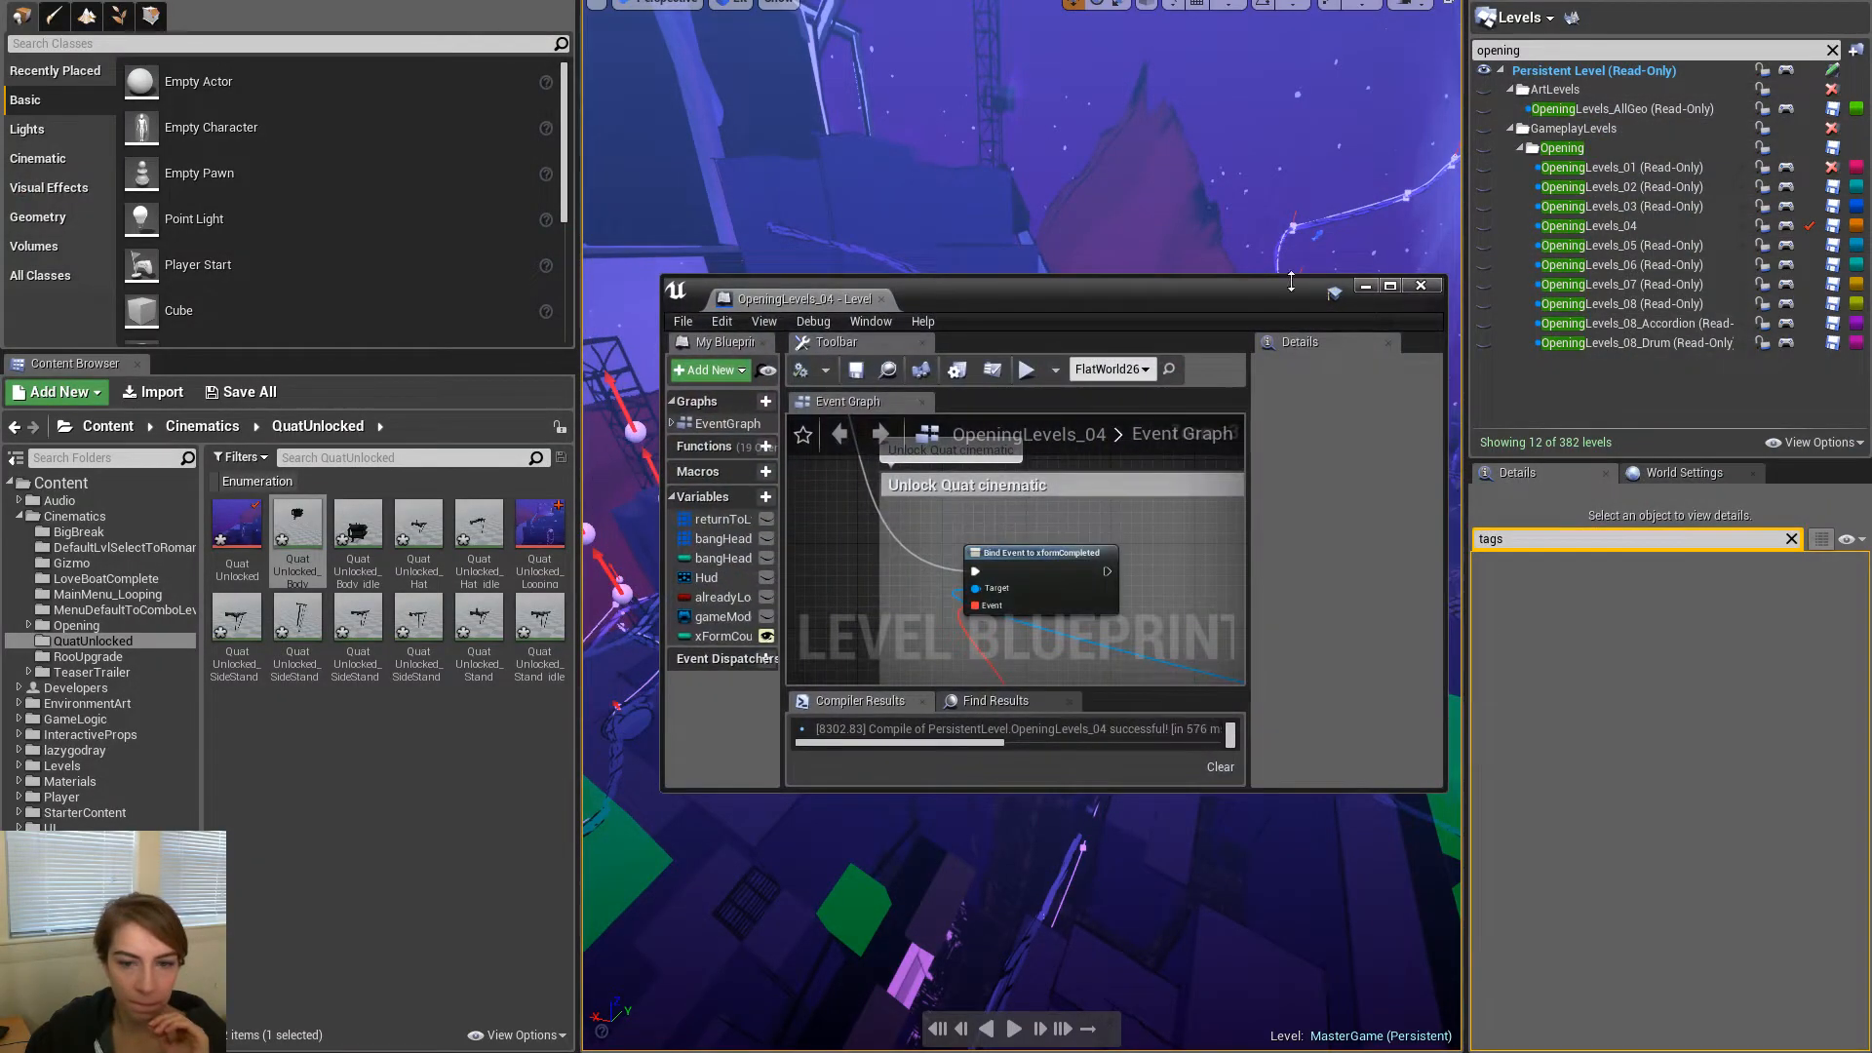
left_click(1431, 285)
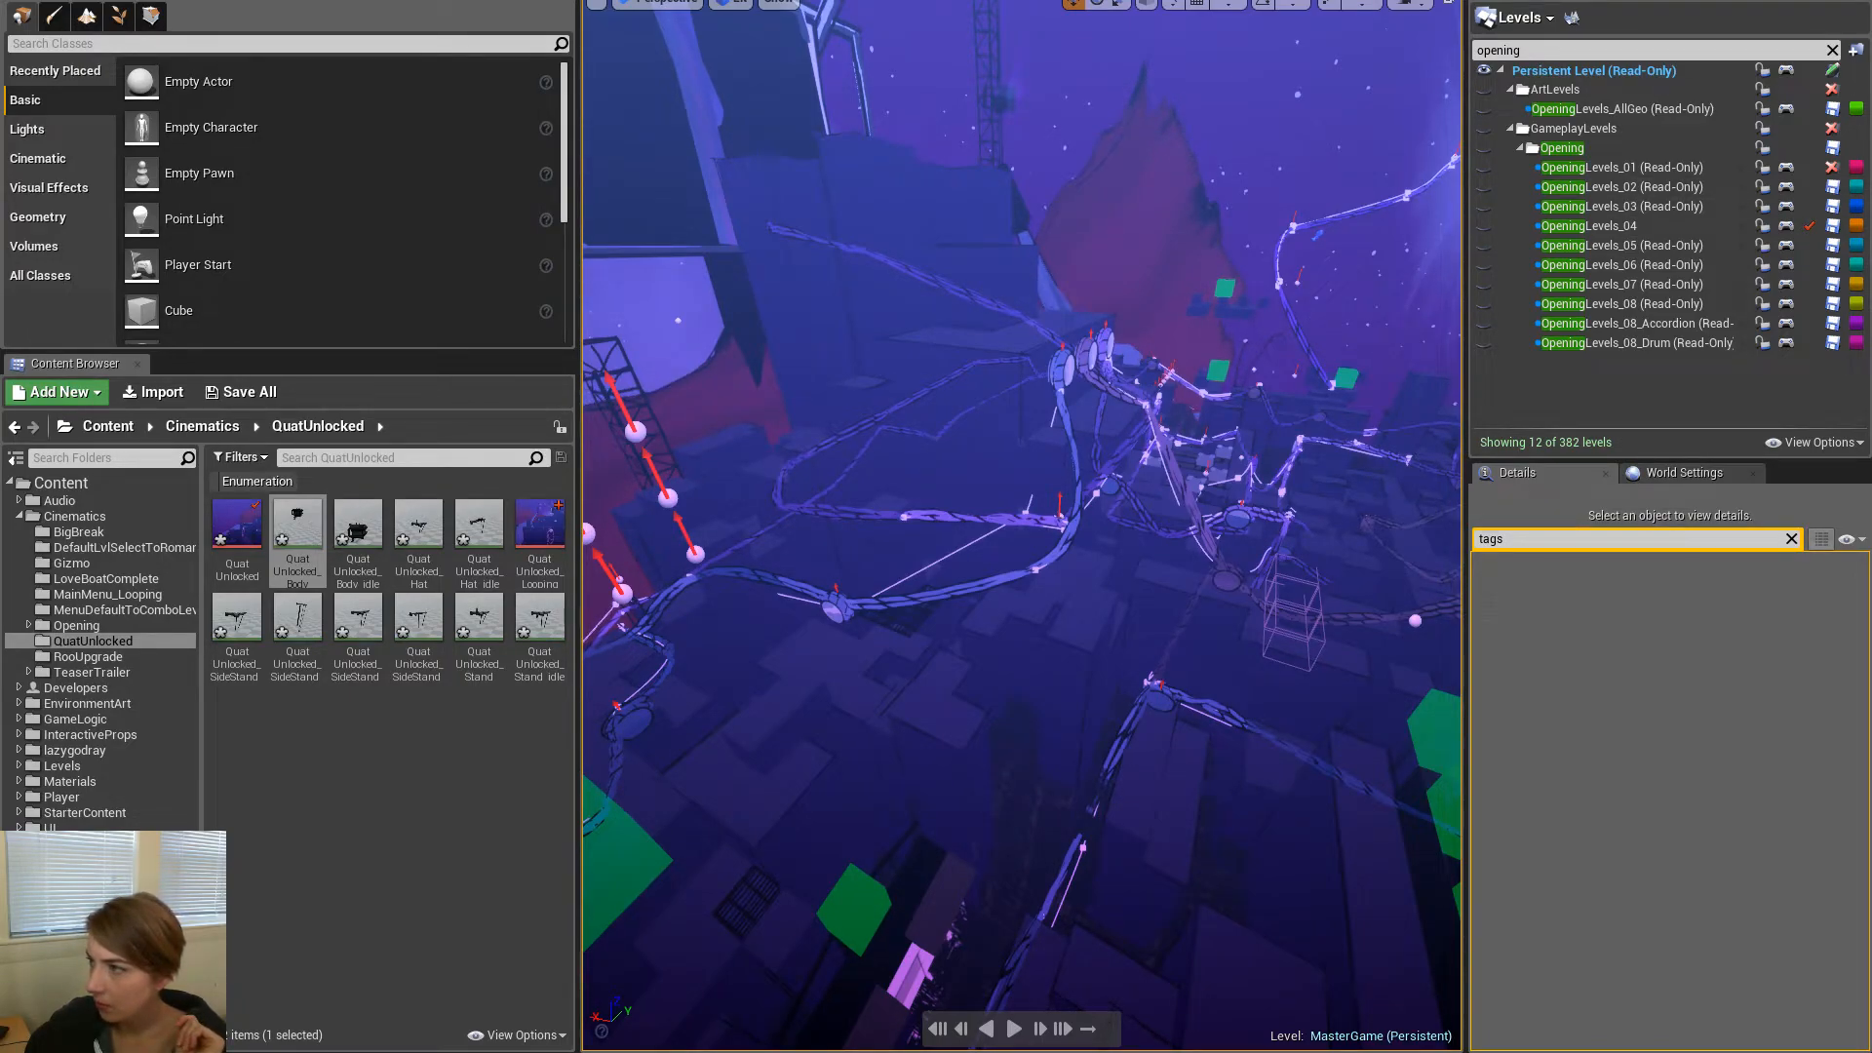
Select the cinematicCamera and inspect the surrounding scene with the OpeningLevels_AllGeo level shown and hidden
left_click(1151, 680)
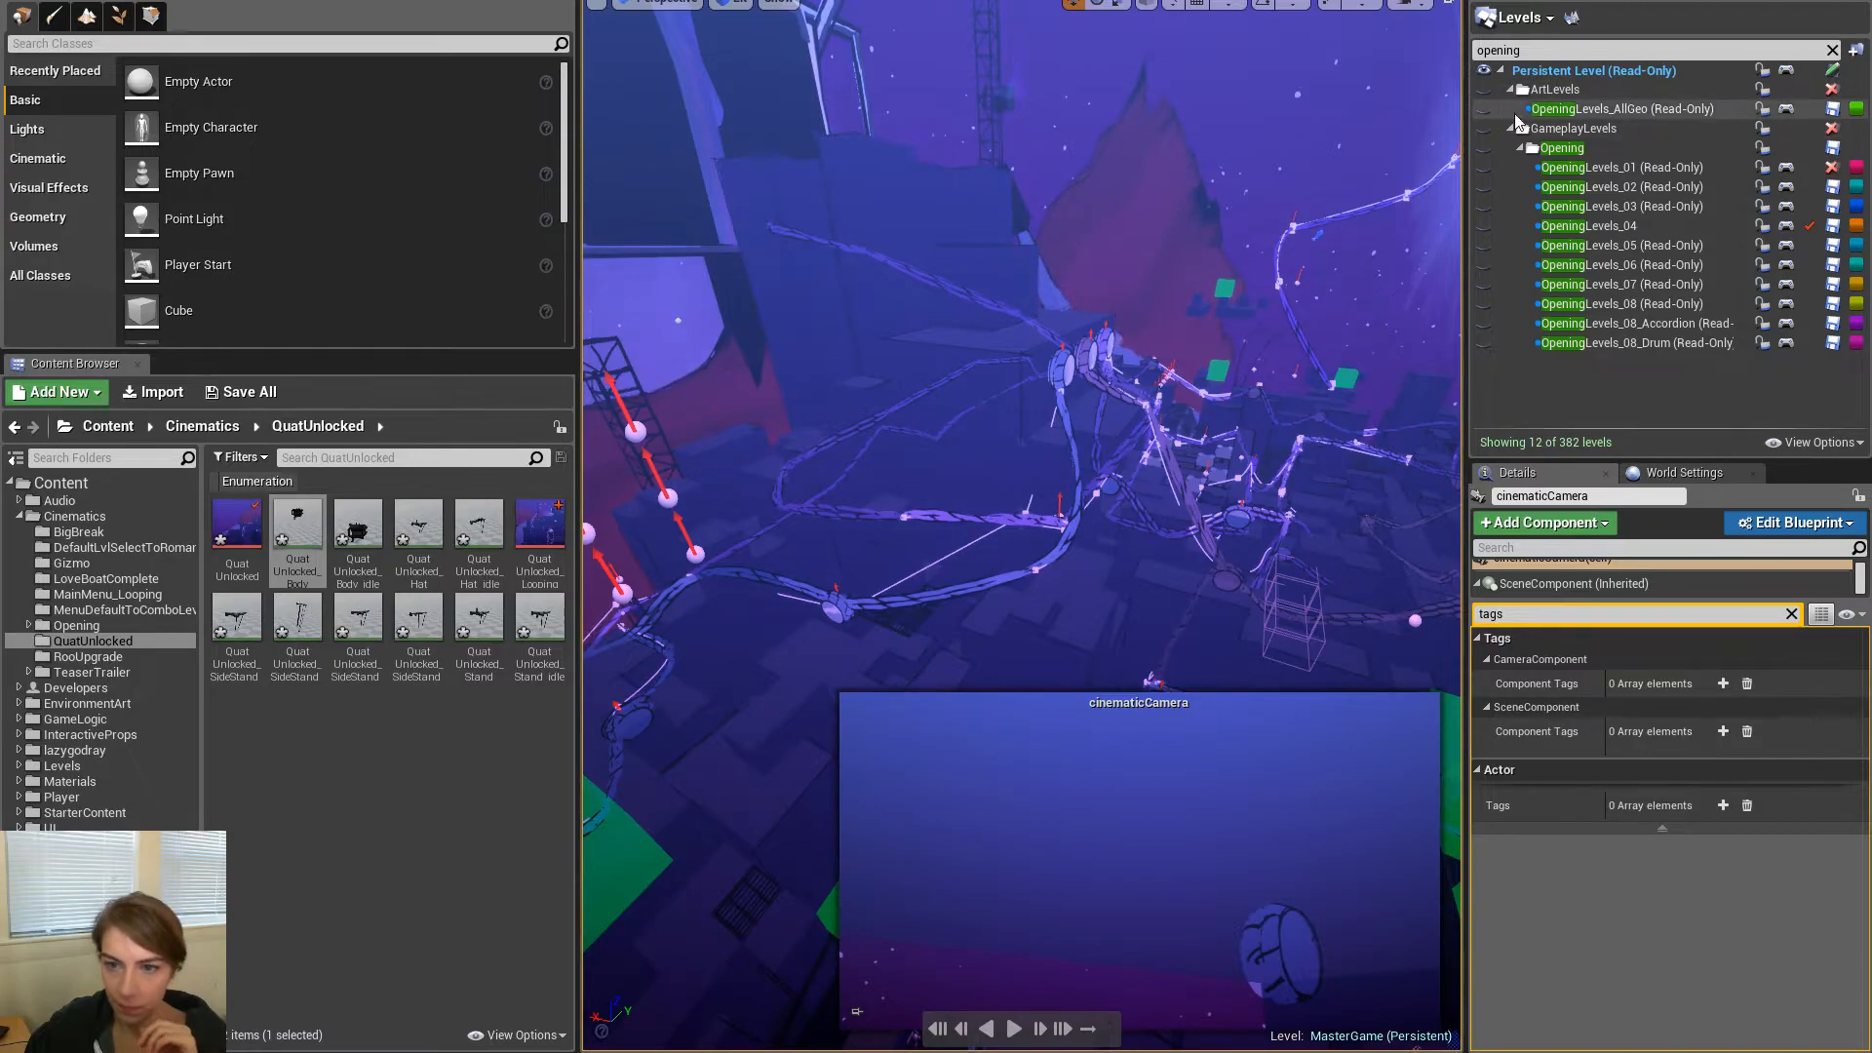
left_click(1483, 111)
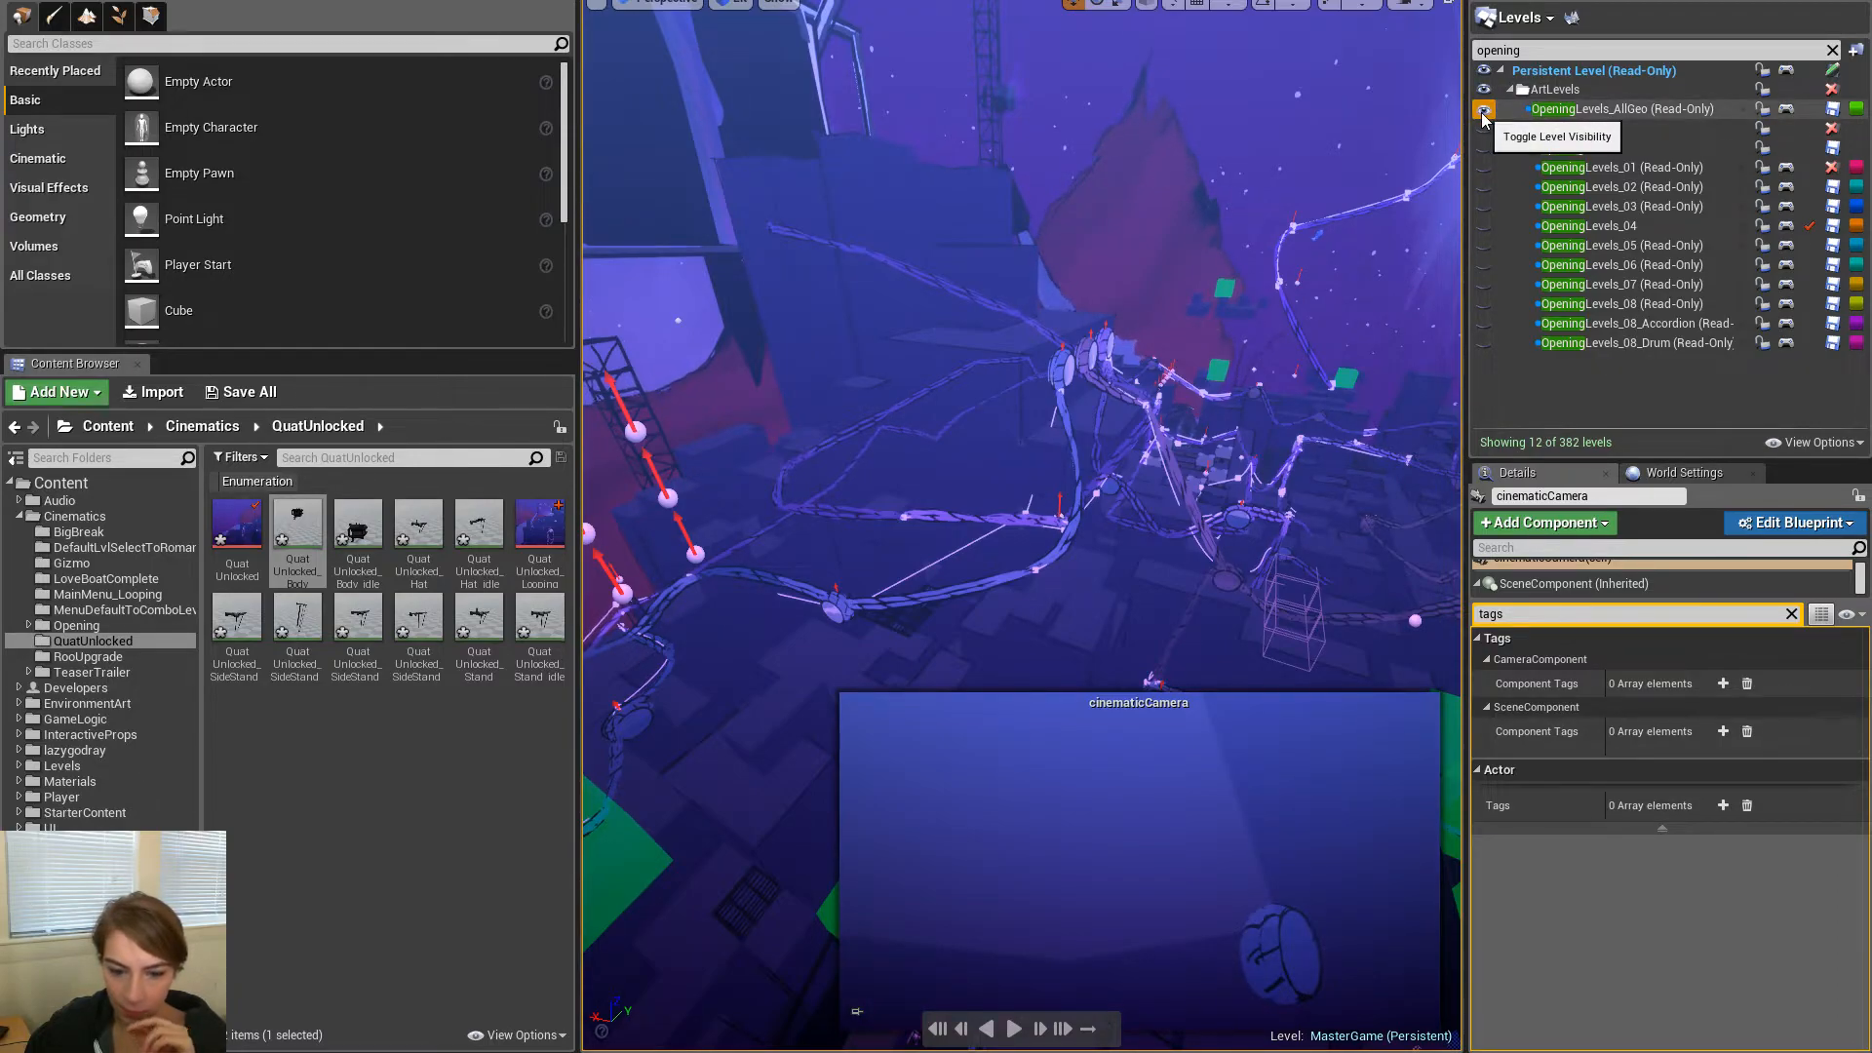
left_click(1483, 112)
key("w")
right_click_drag(1226, 344, 1312, 444)
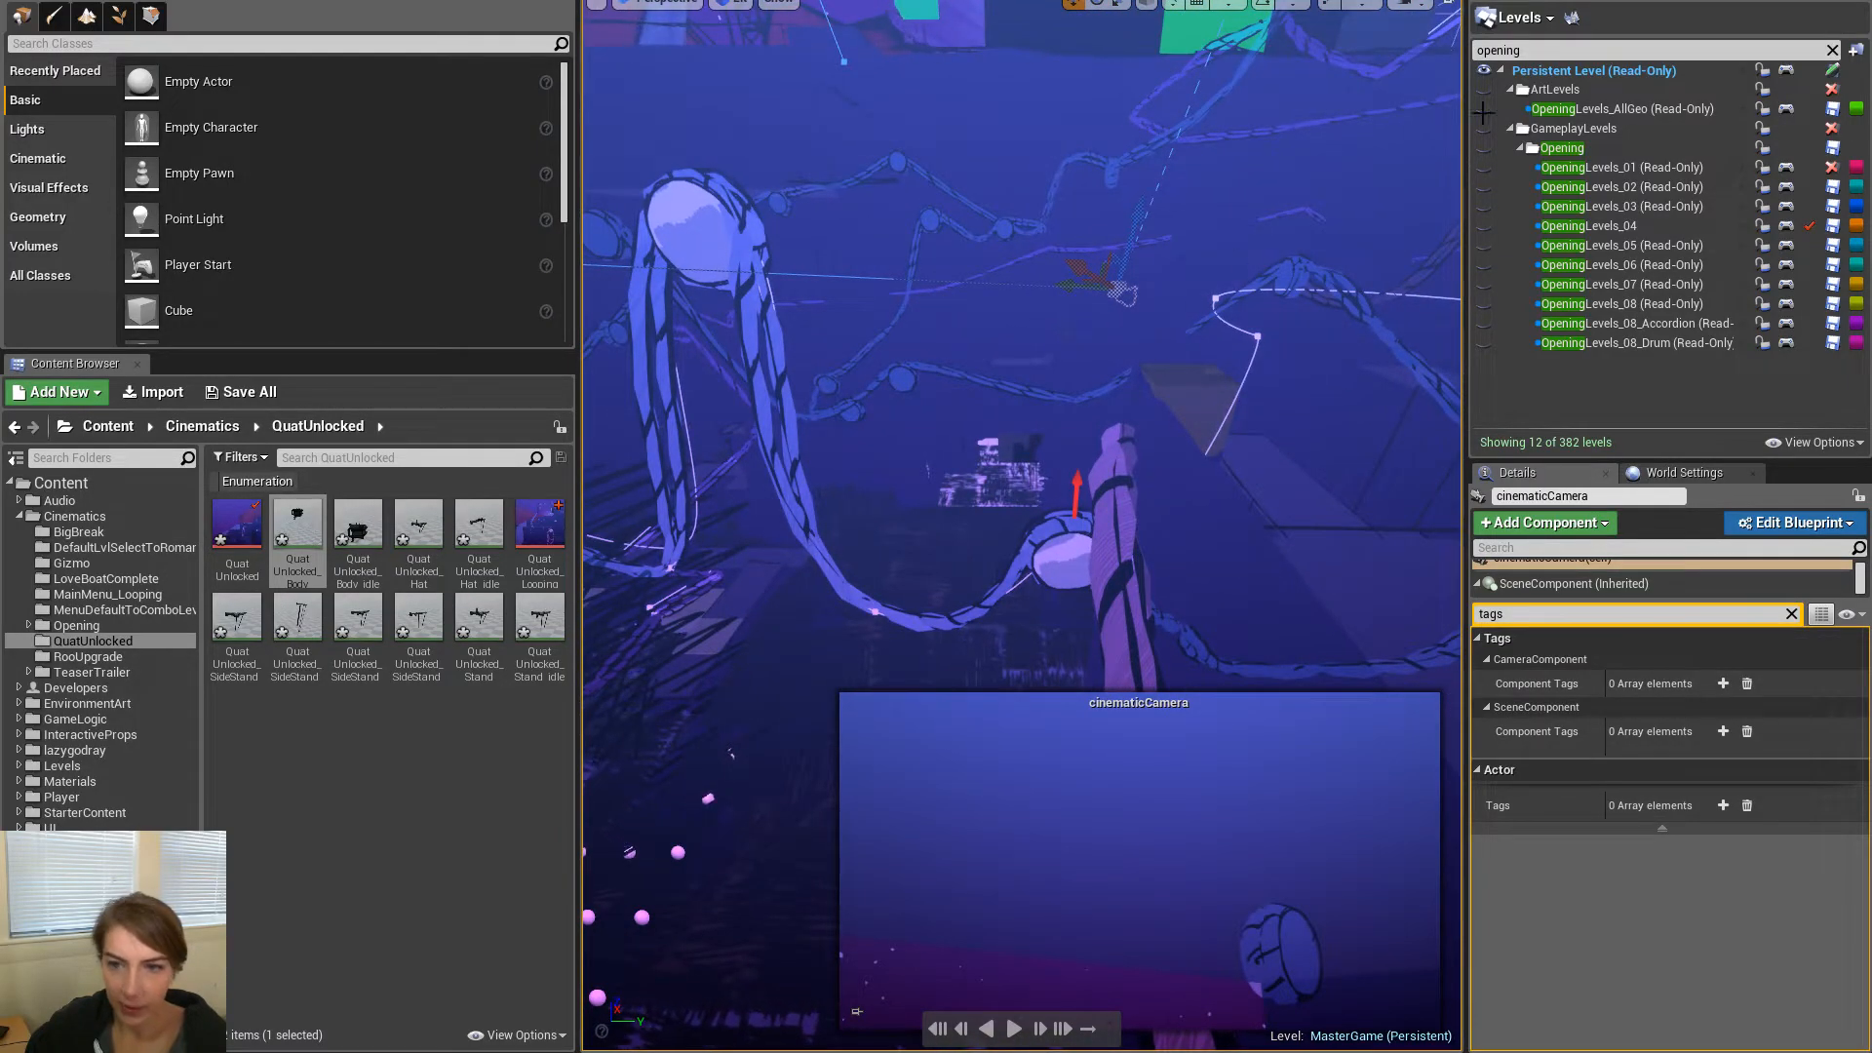
Clear the level search filter, toggle the TwoArms art backdrop visibility and show the OpeningLevels_04 level
left_click(1832, 50)
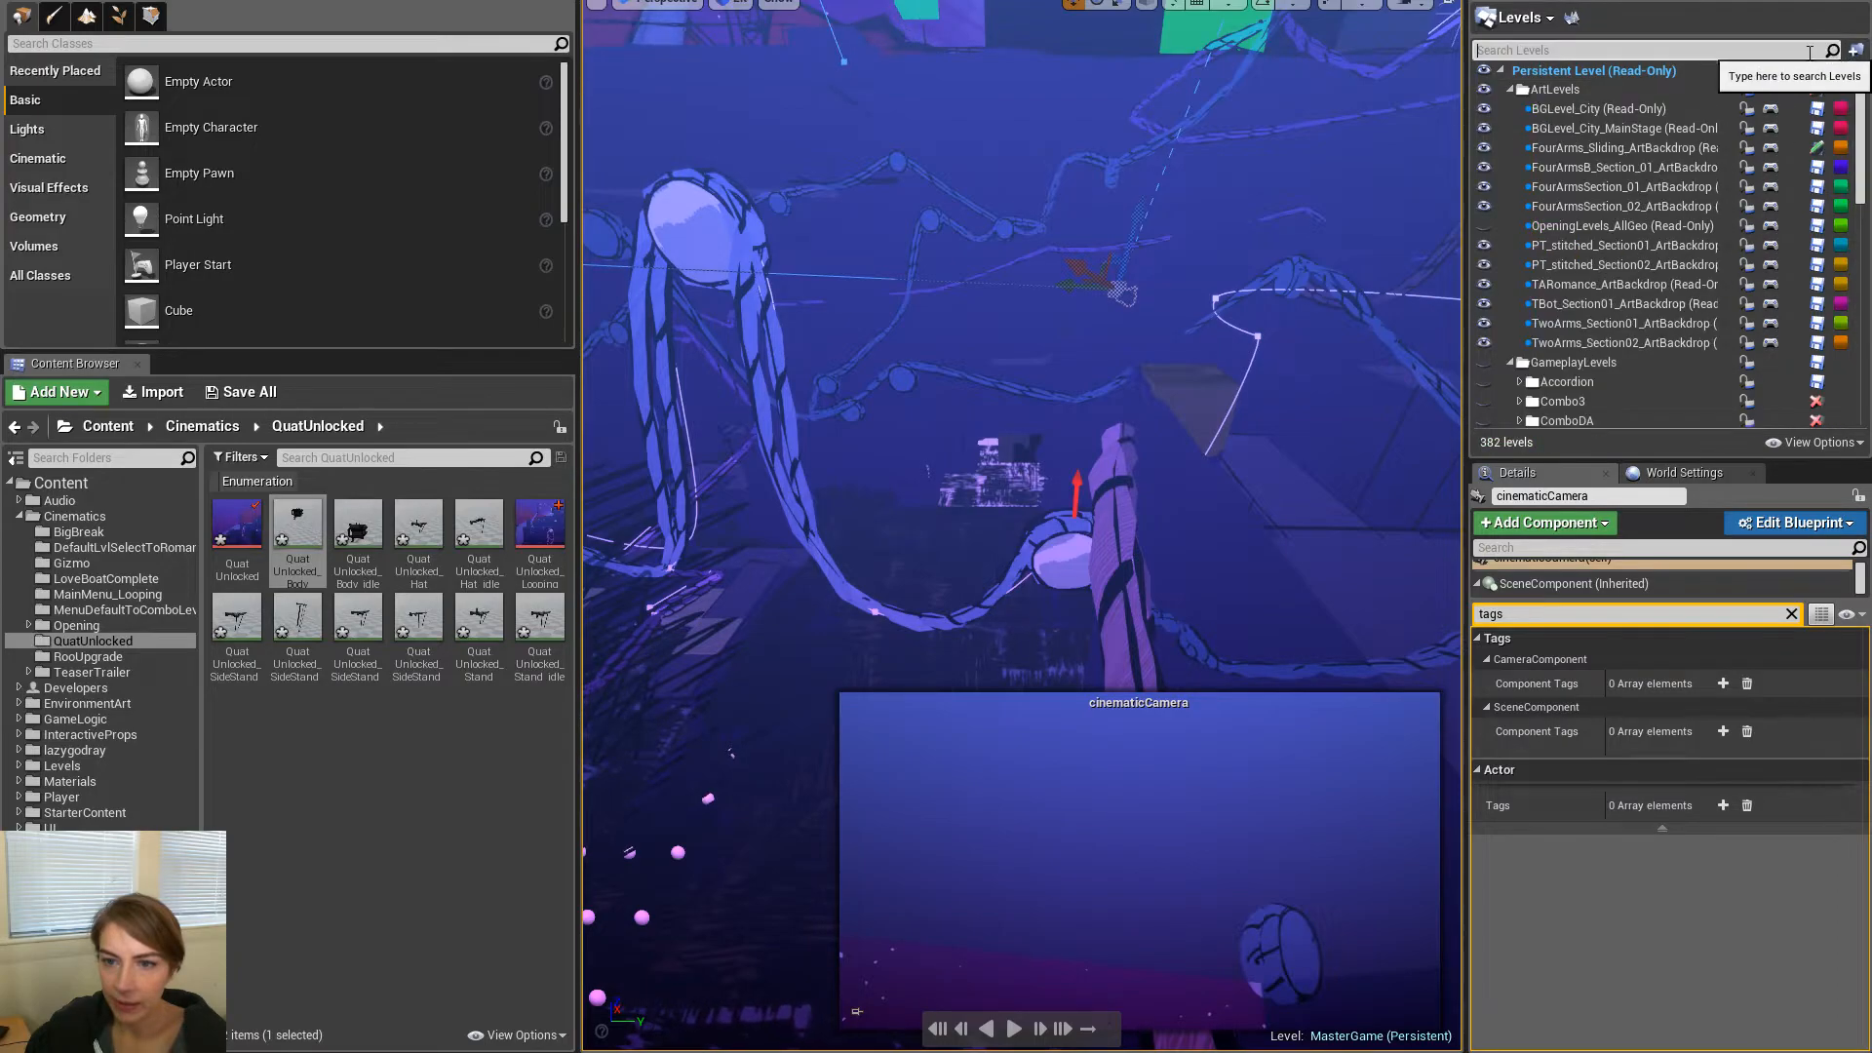
left_click(1483, 341)
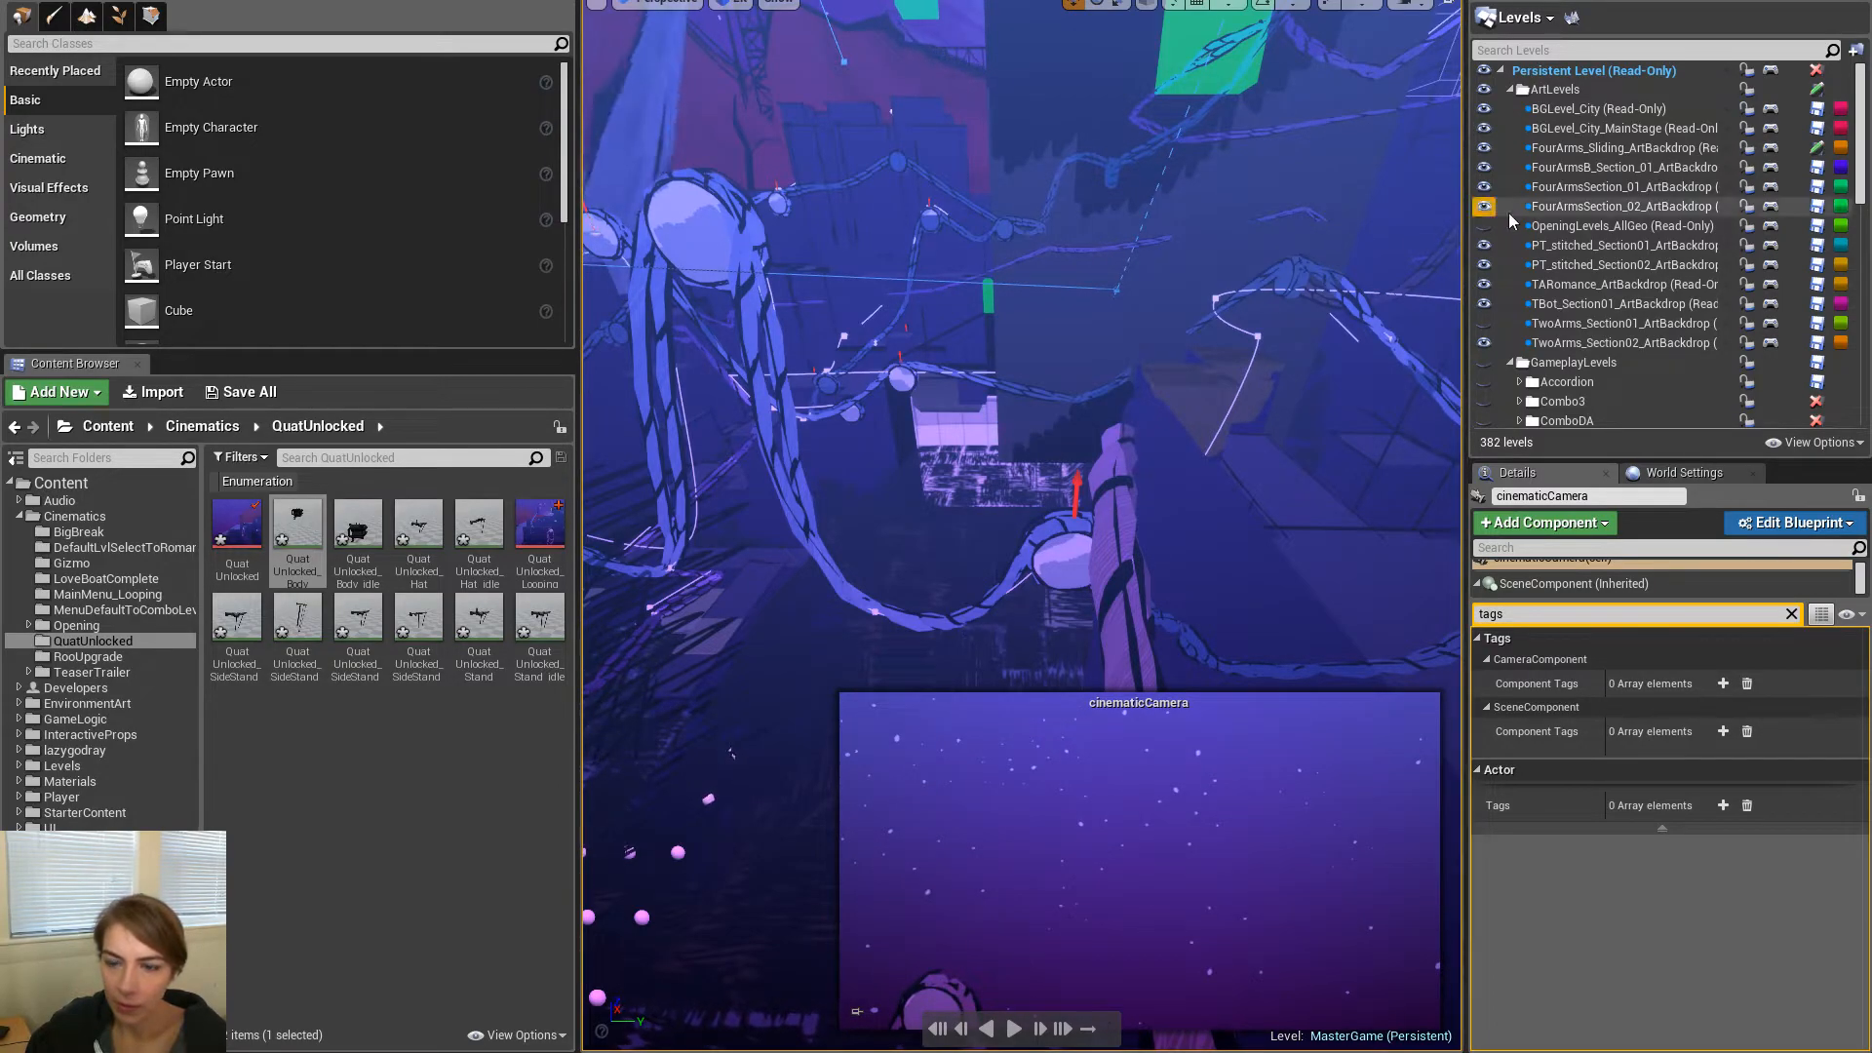
scroll(1563, 292, "down", 5)
left_click(1484, 307)
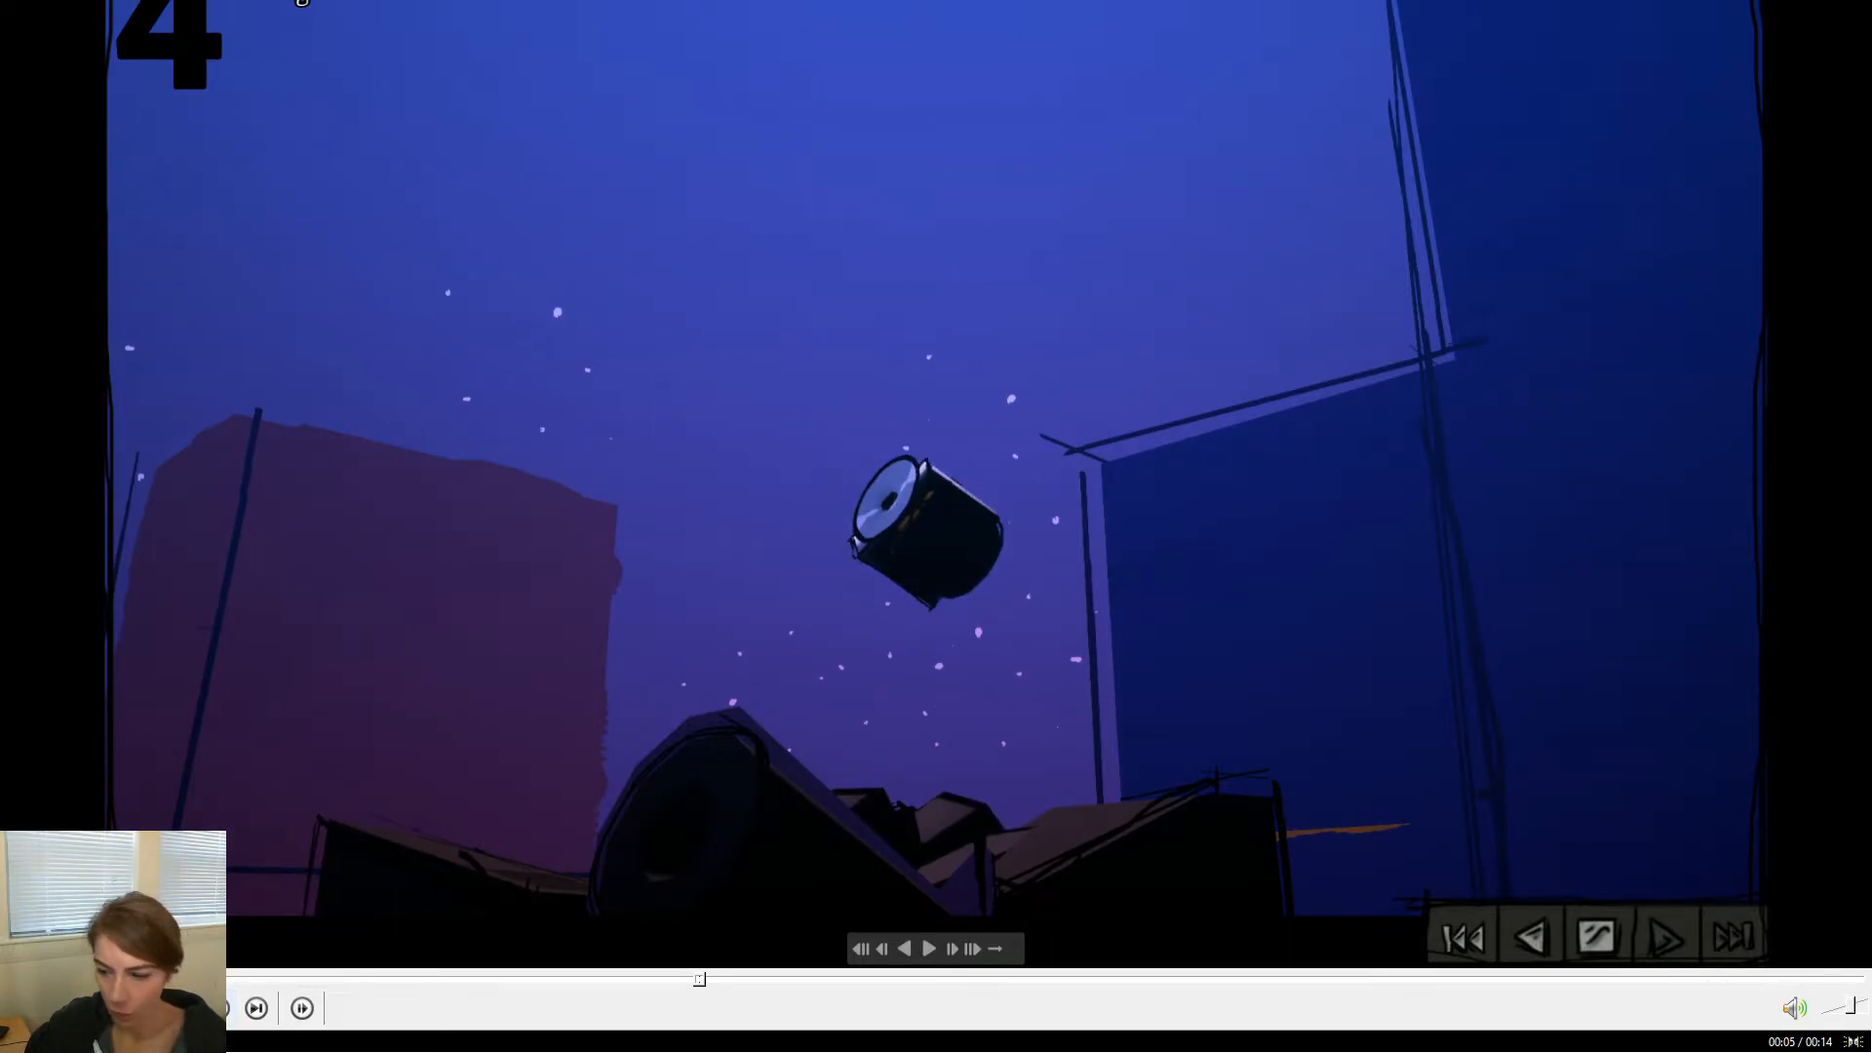
Switch to Maya and move the piano's cog control to about -1670 in Translate Y at frame -138
key("alt+Tab")
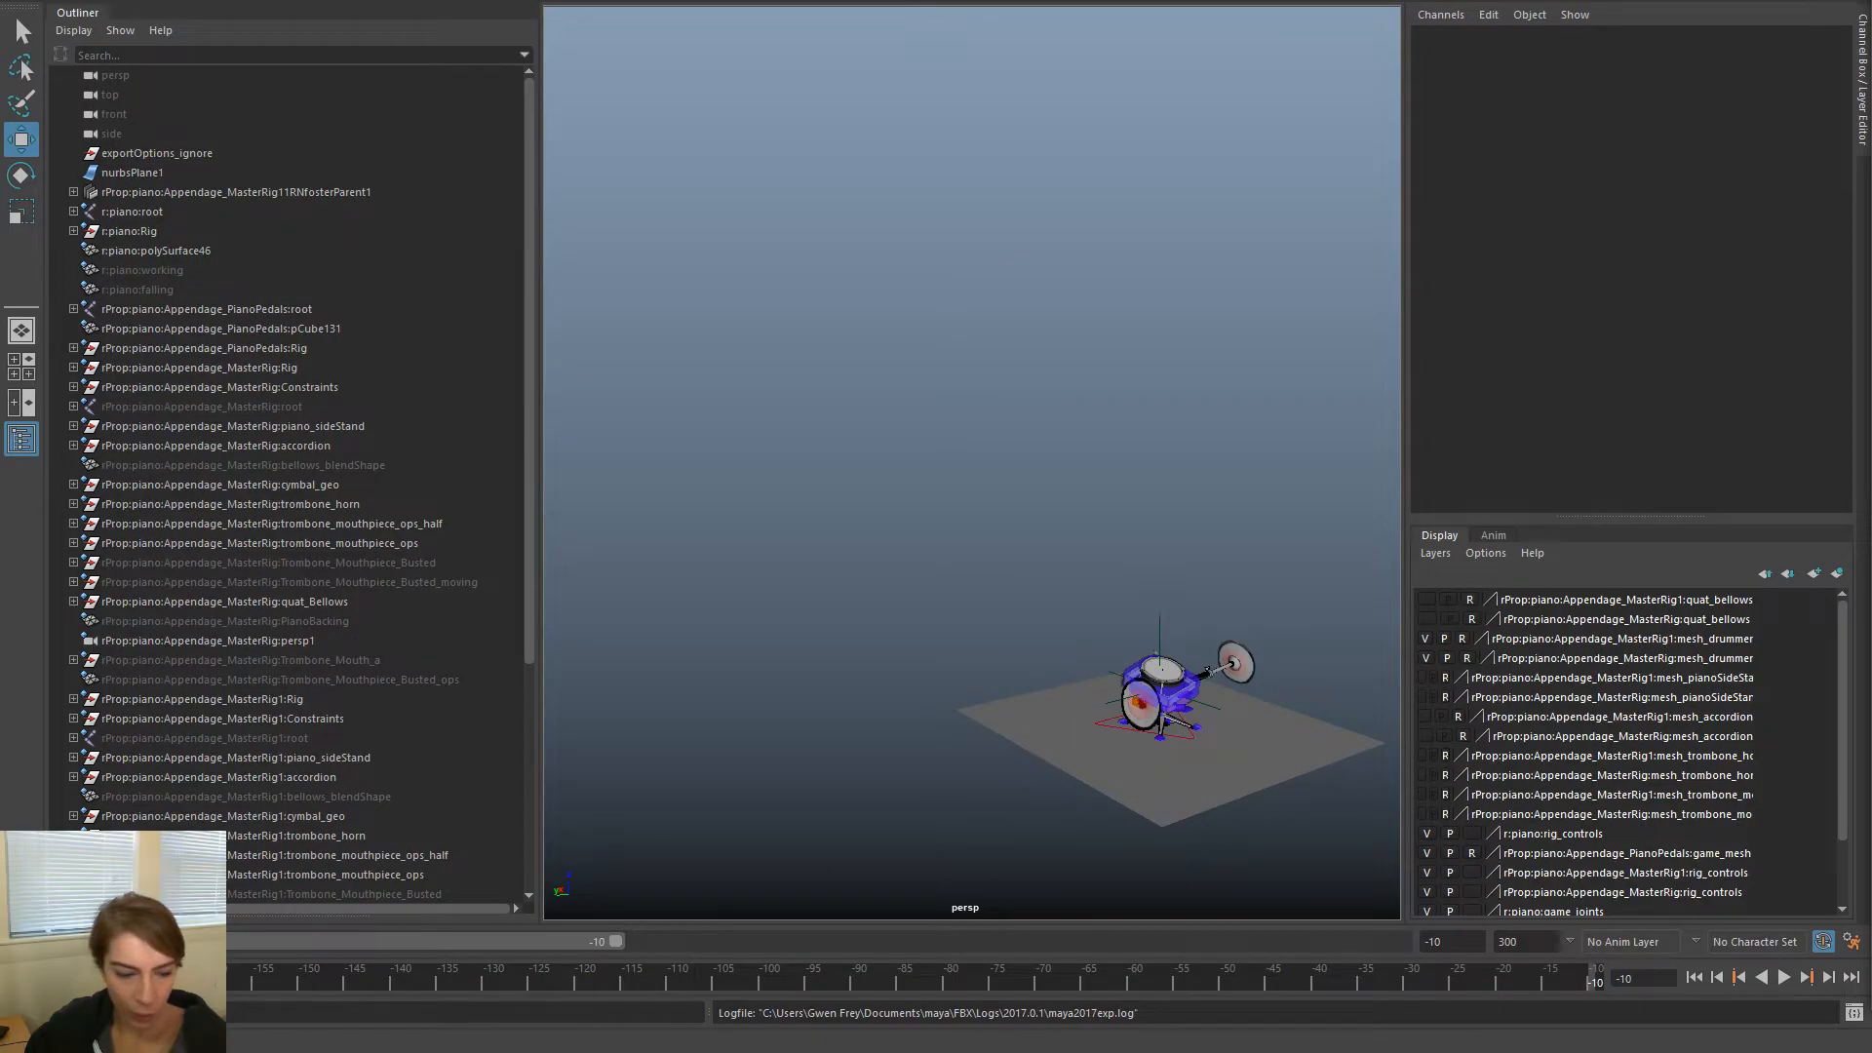
key("alt+v")
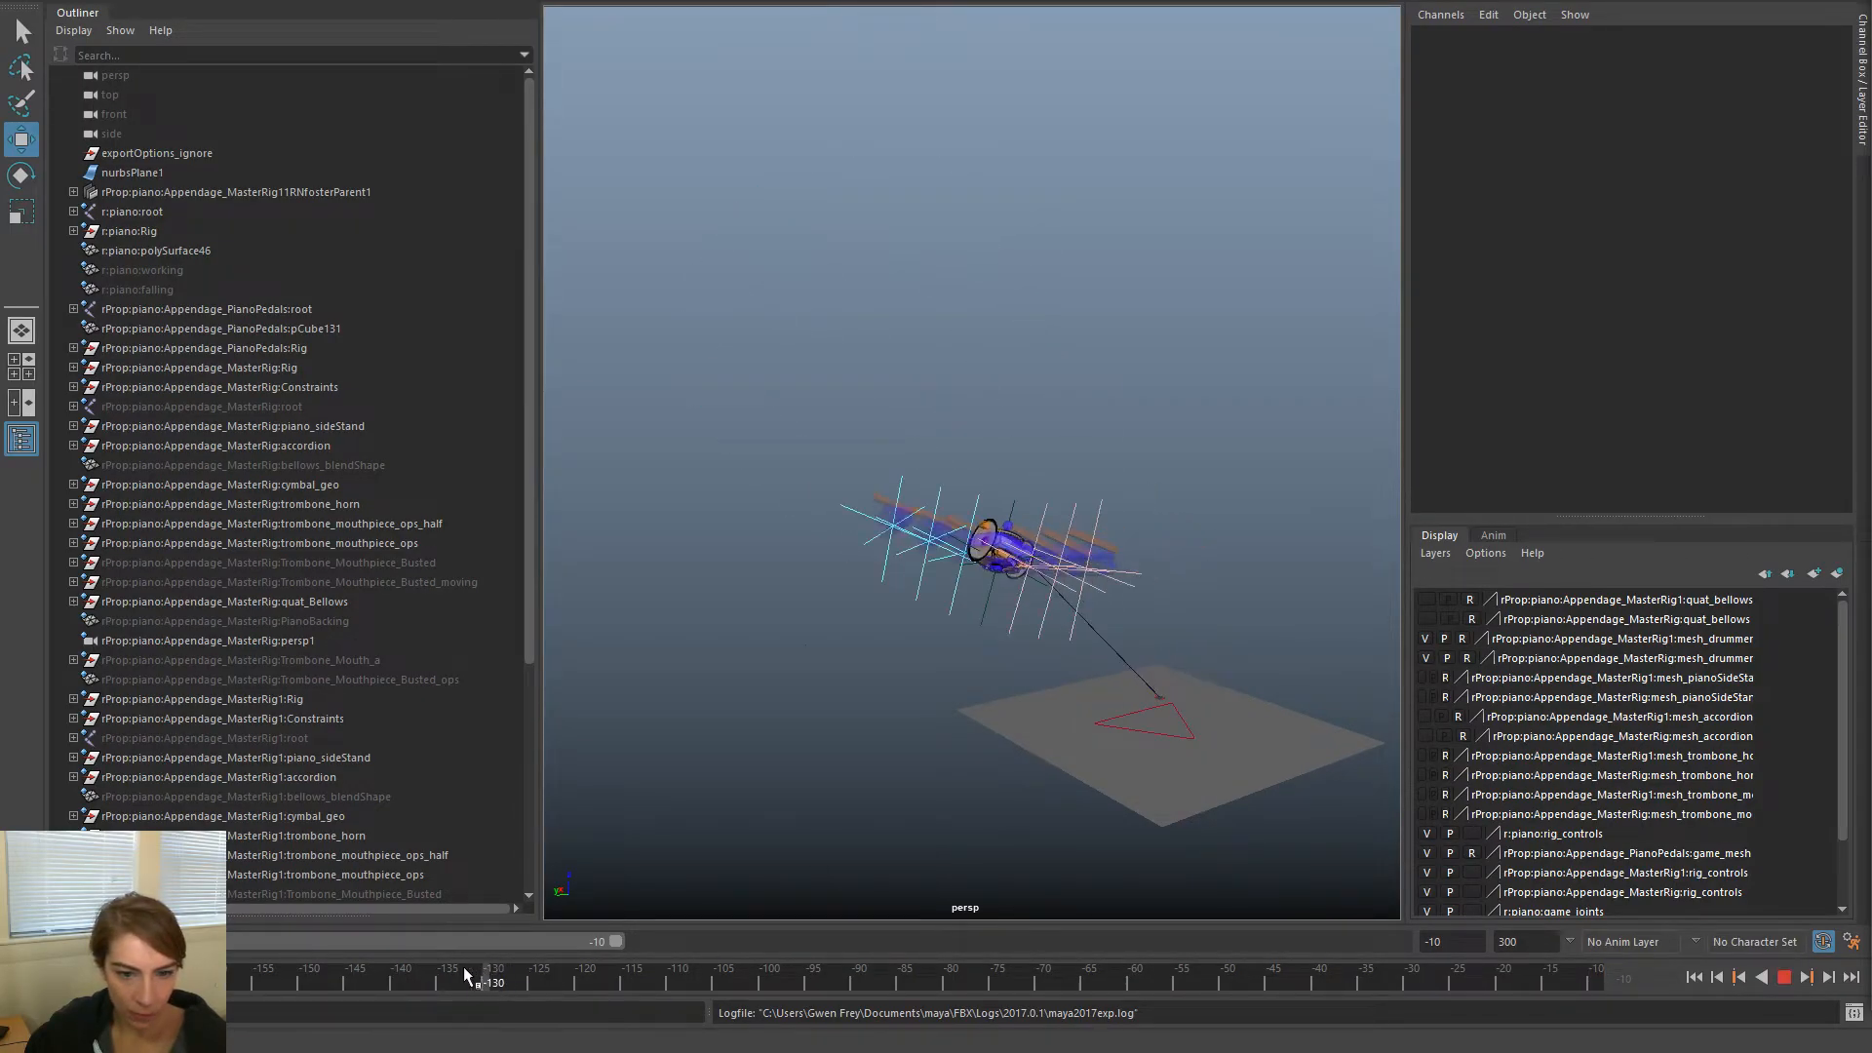
left_click(421, 977)
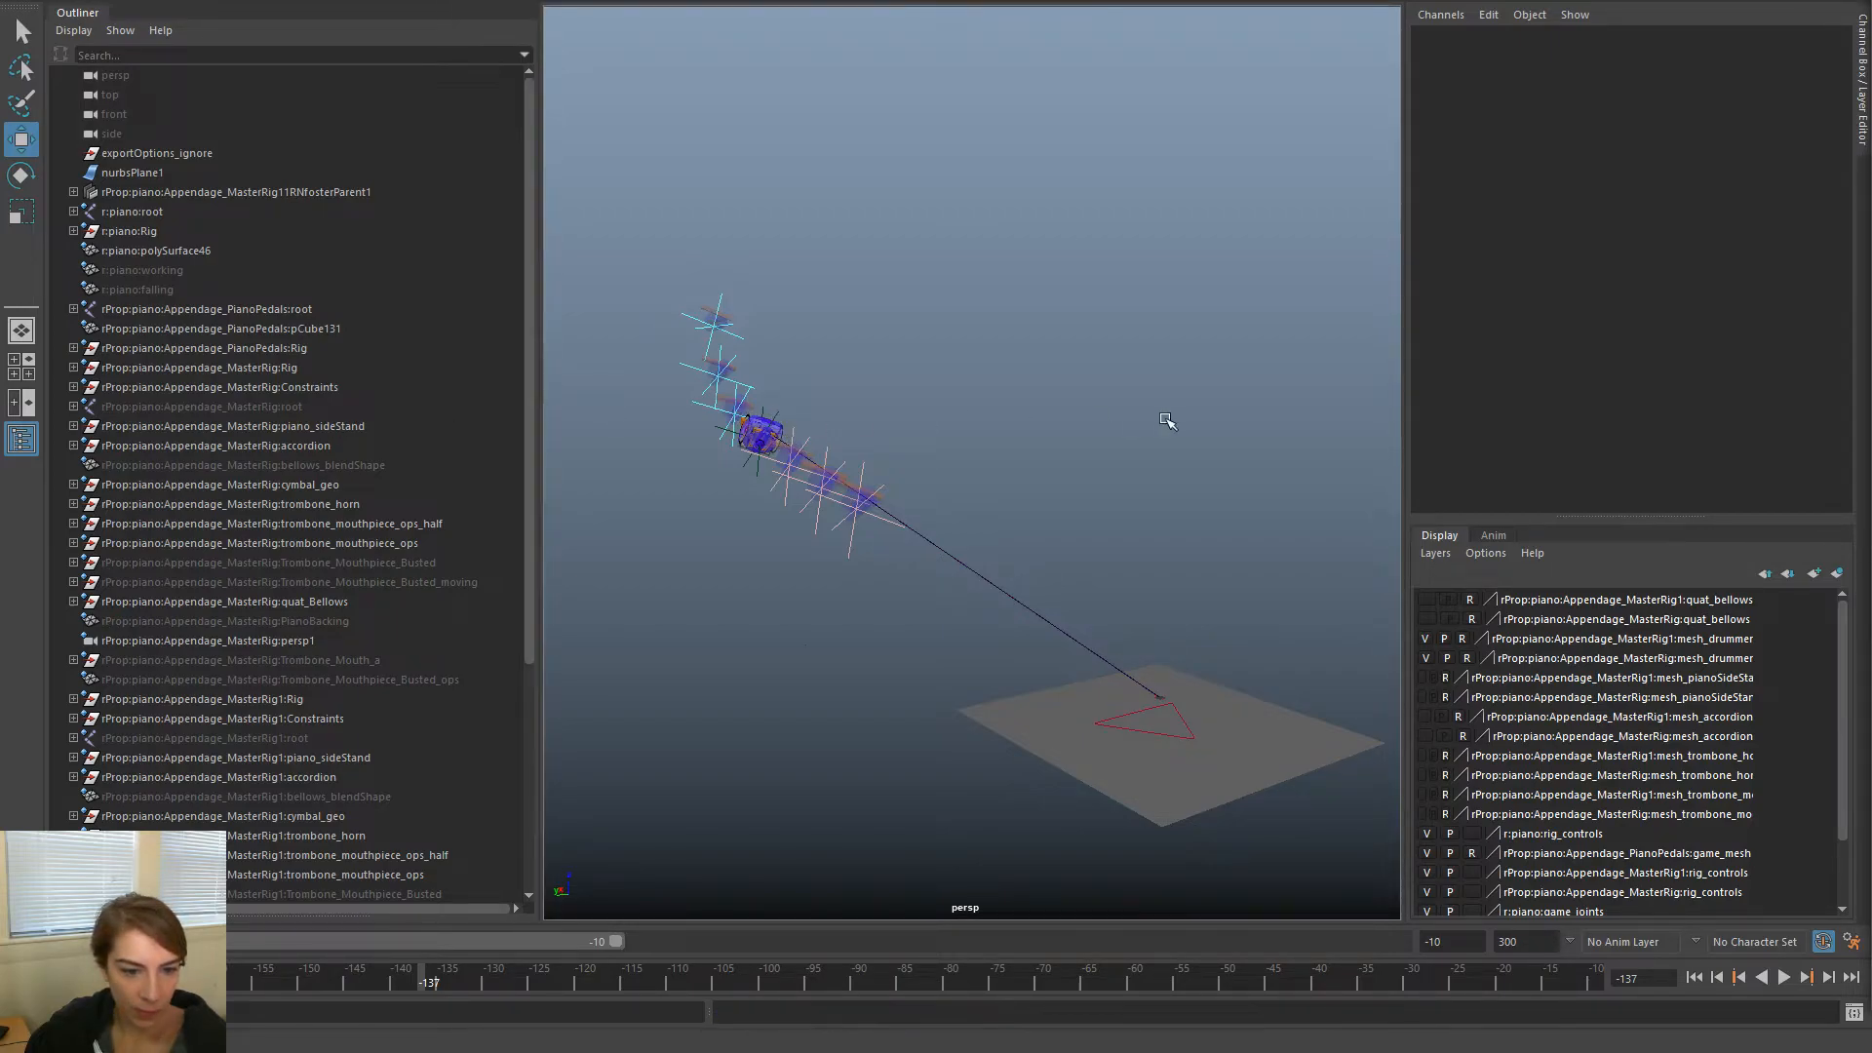
left_click(738, 417)
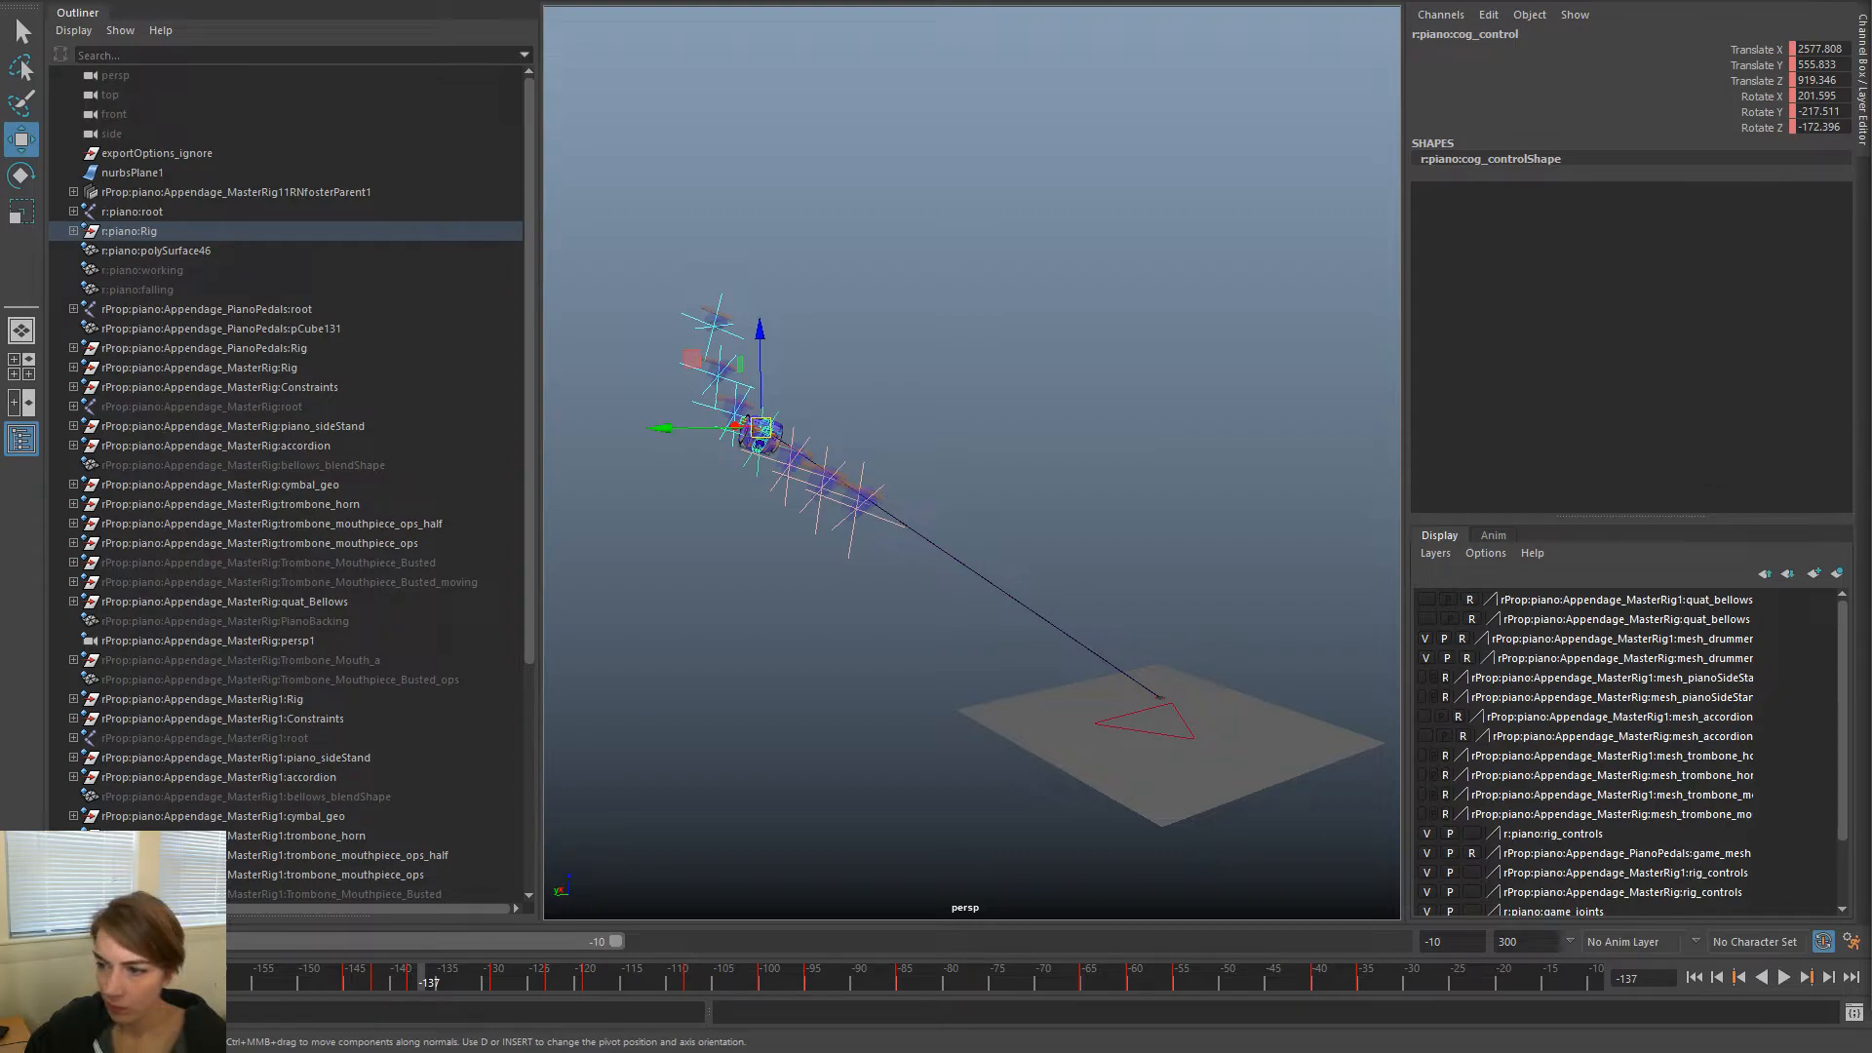
key("alt+v")
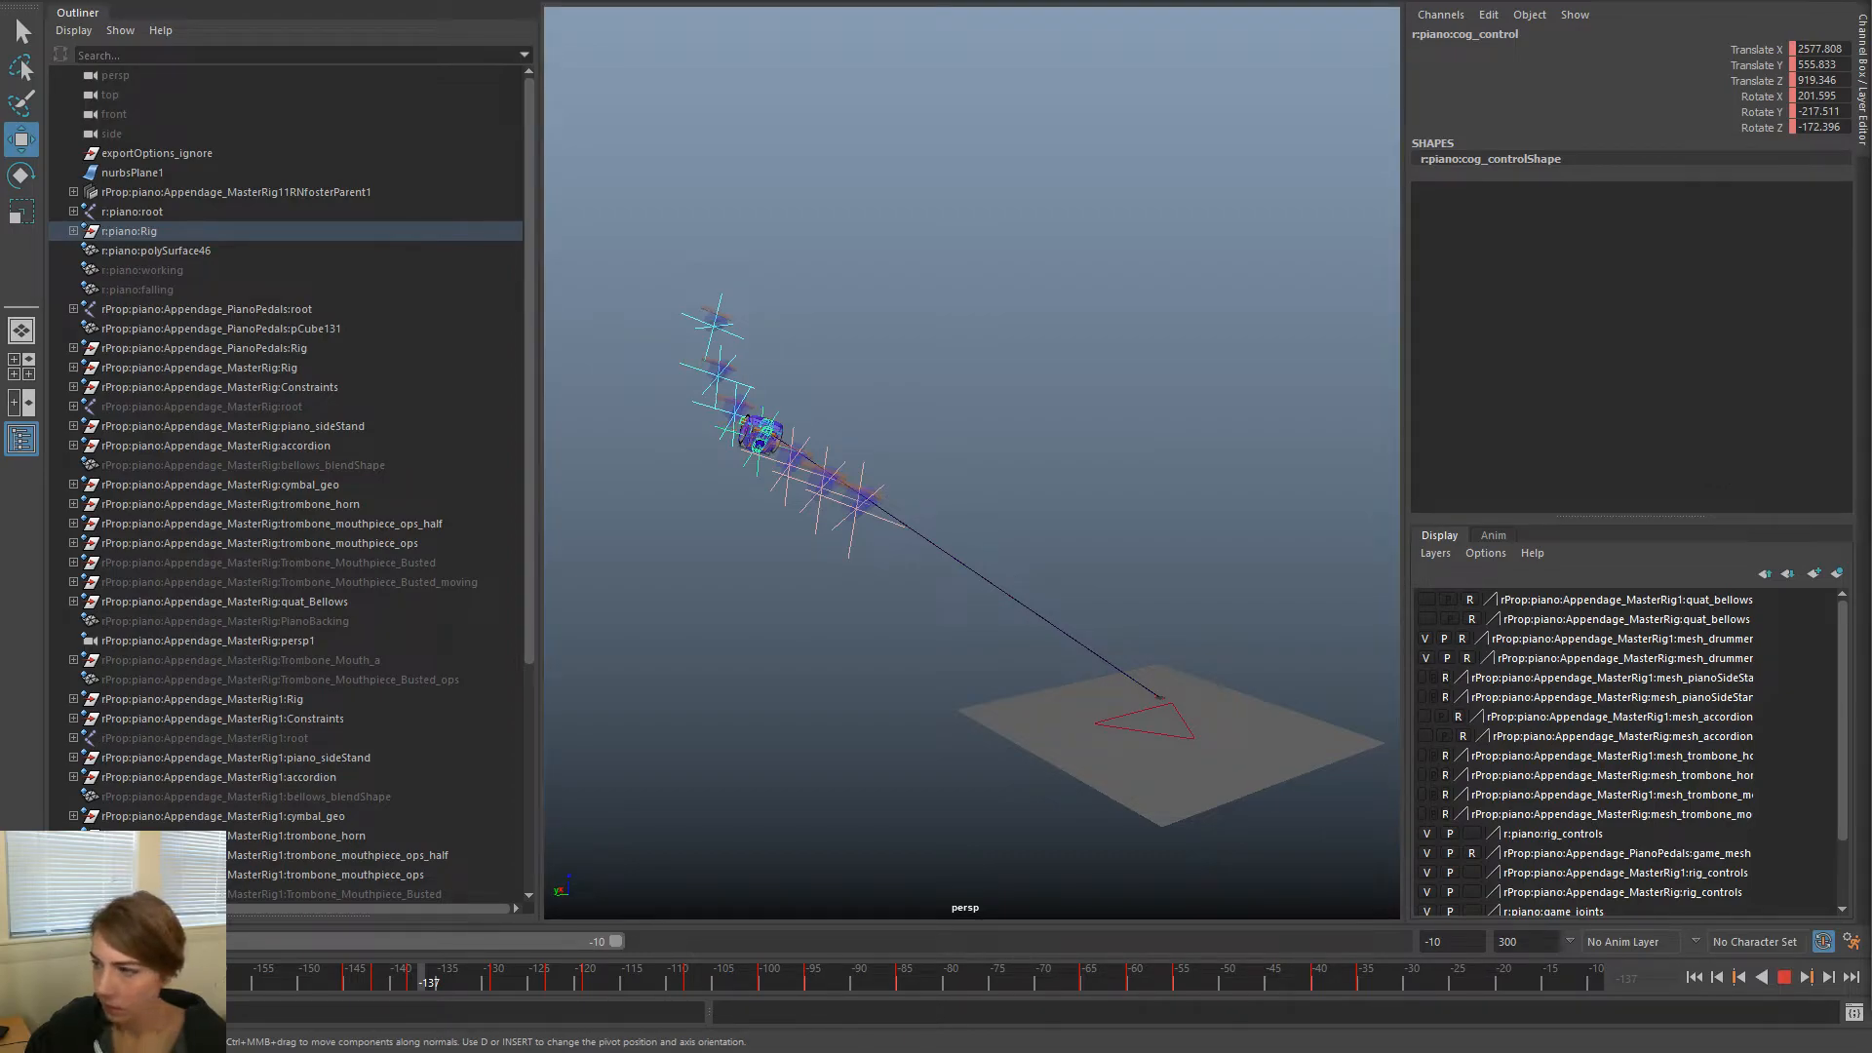
key("alt+v")
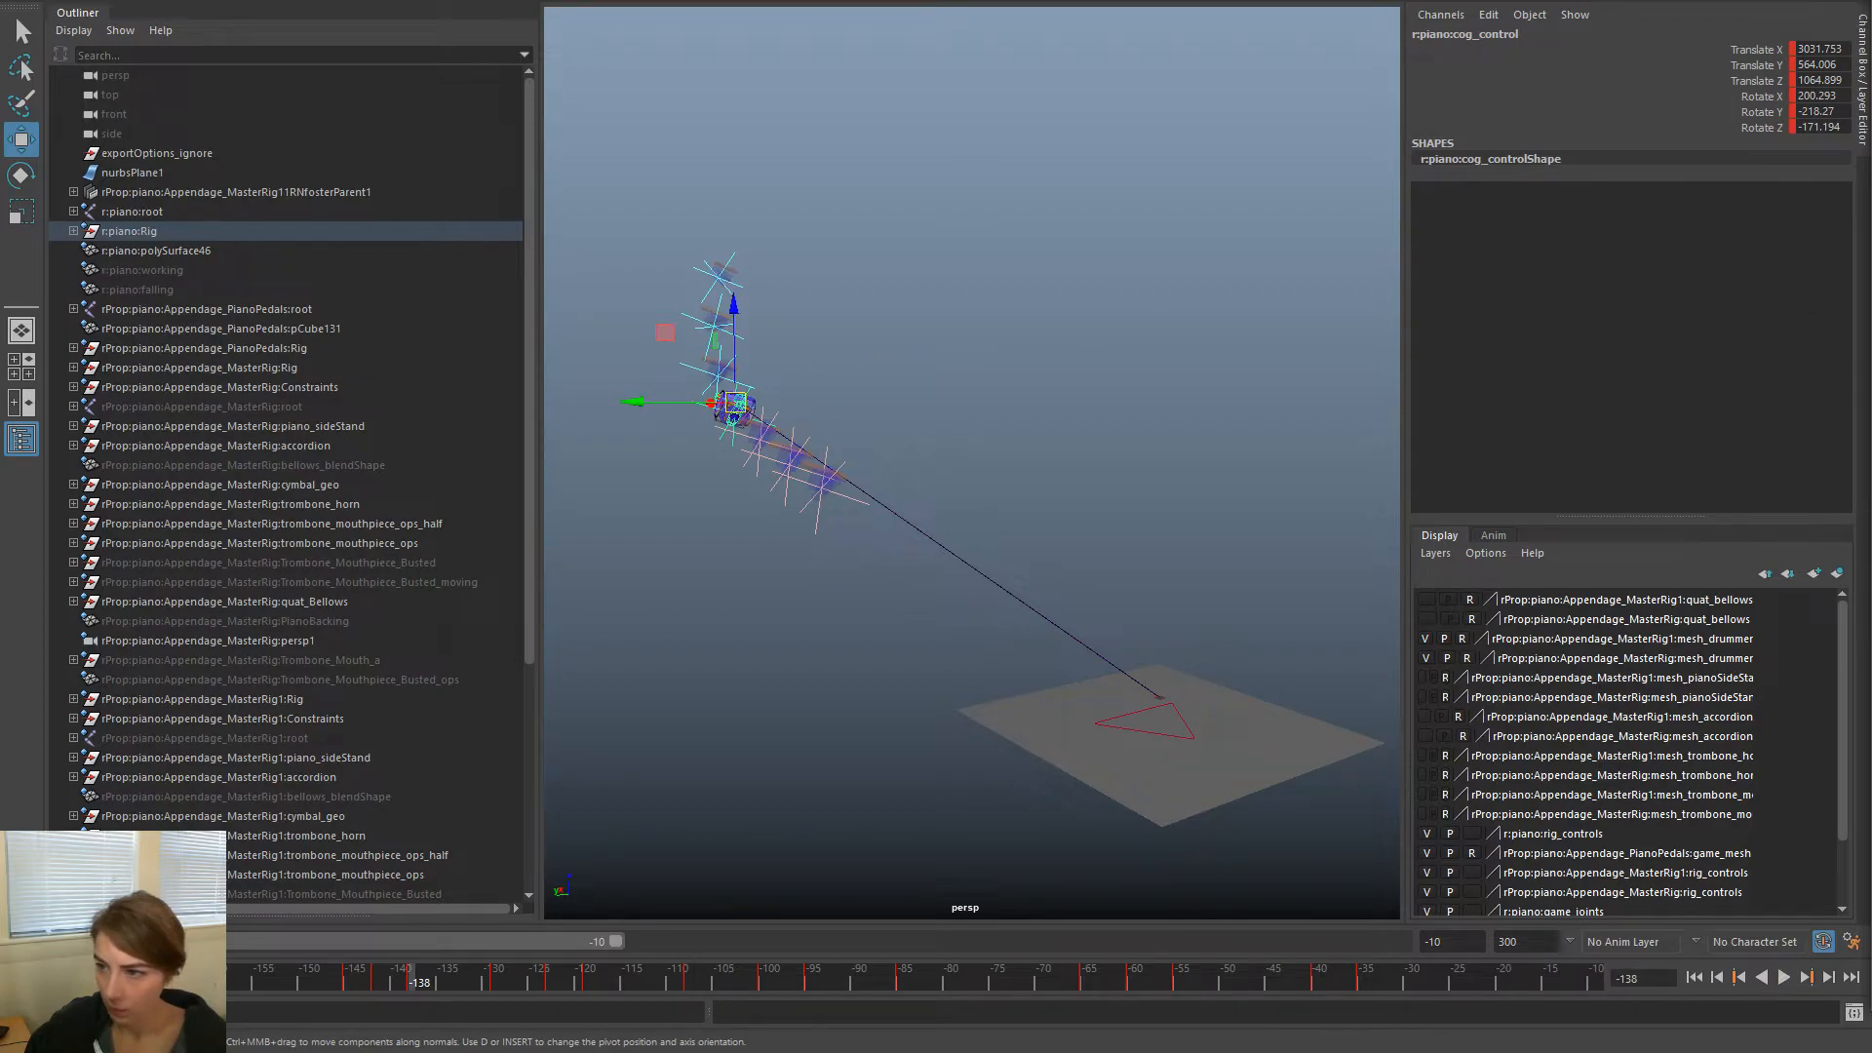
left_click_drag(633, 402, 946, 404)
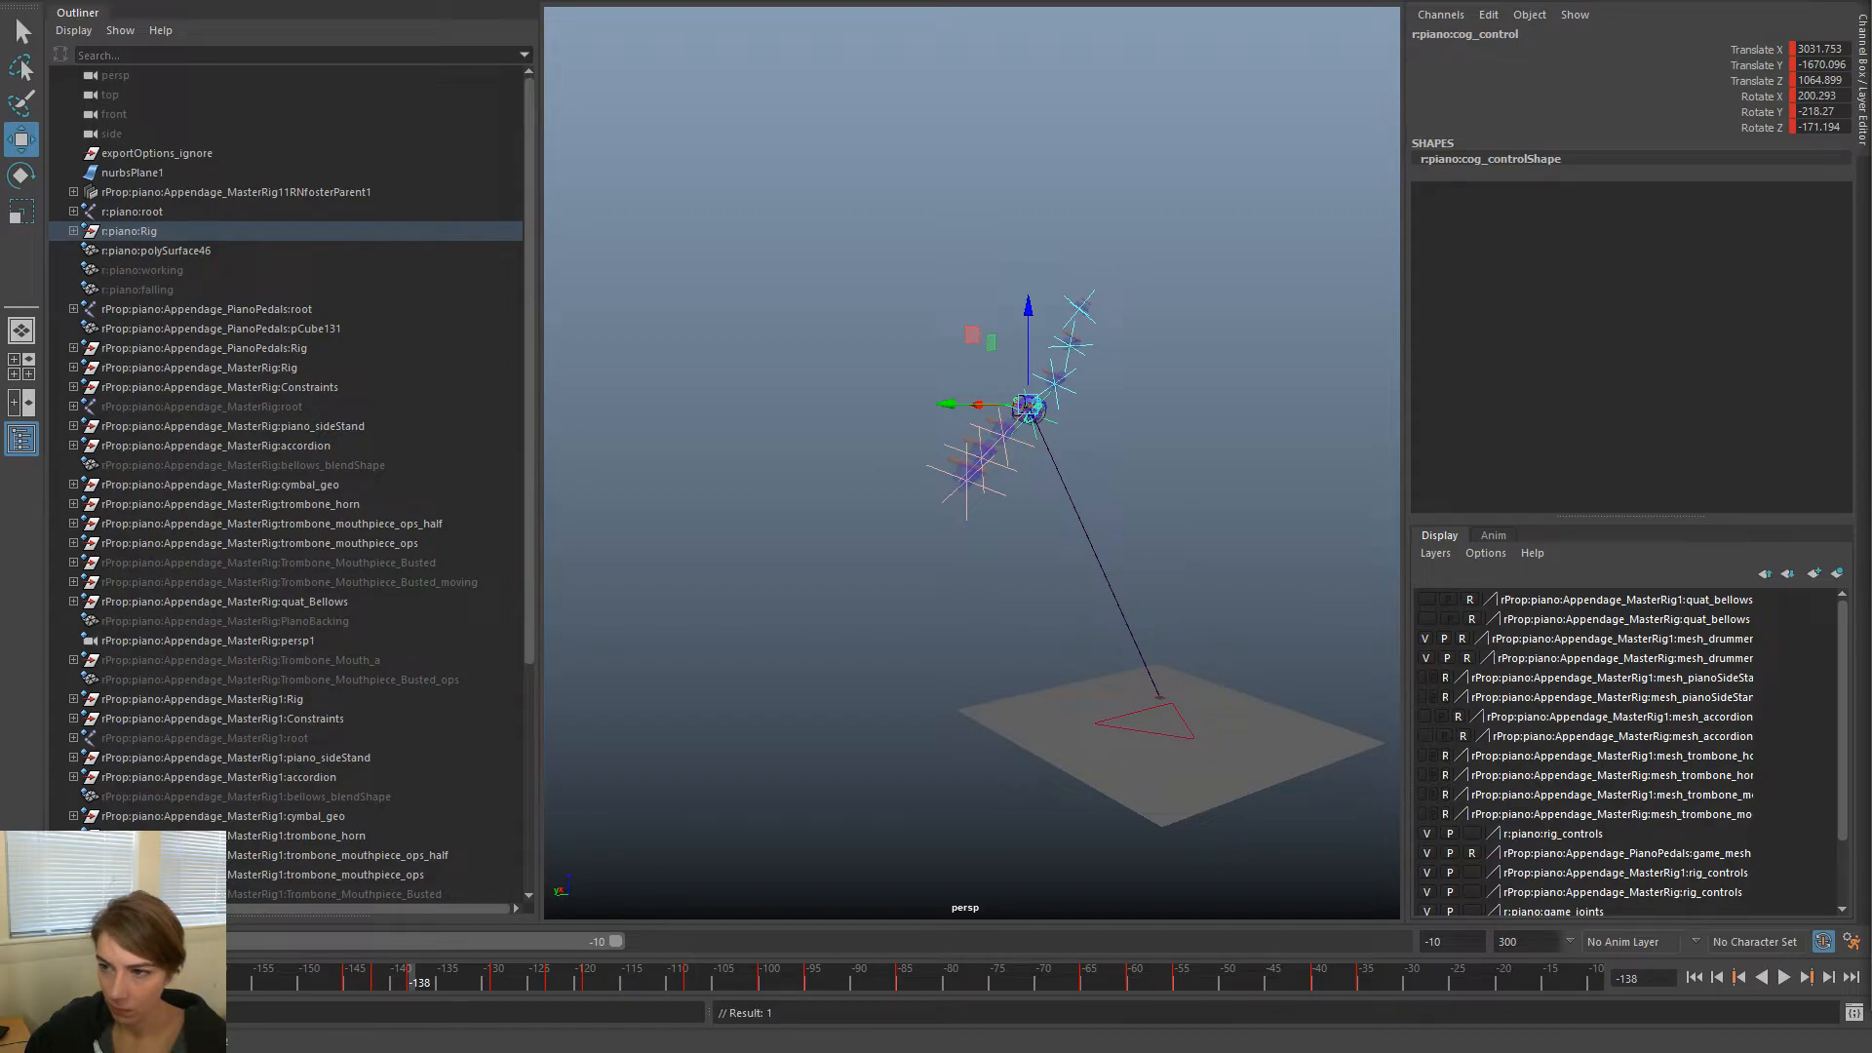
Move the piano's cog control to about -12 in Translate Y at frame -130 and play back the fall
key("alt+v")
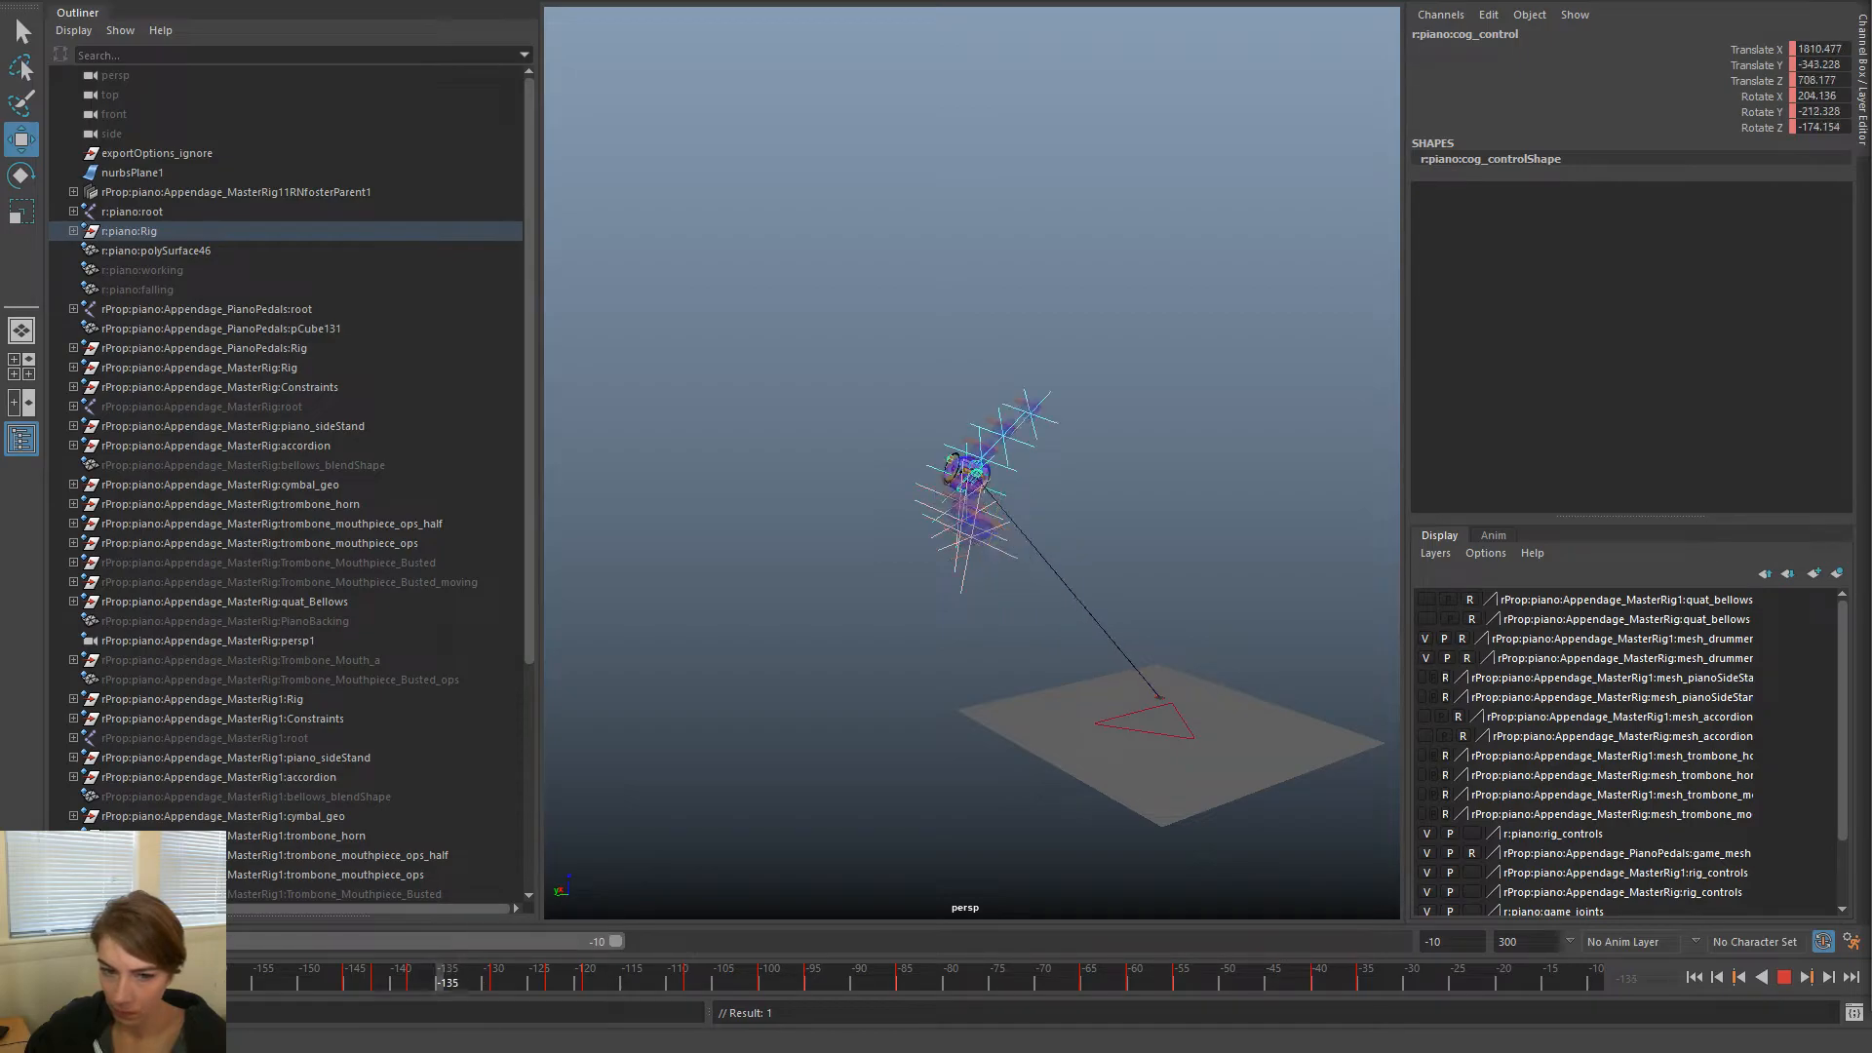
key("Escape")
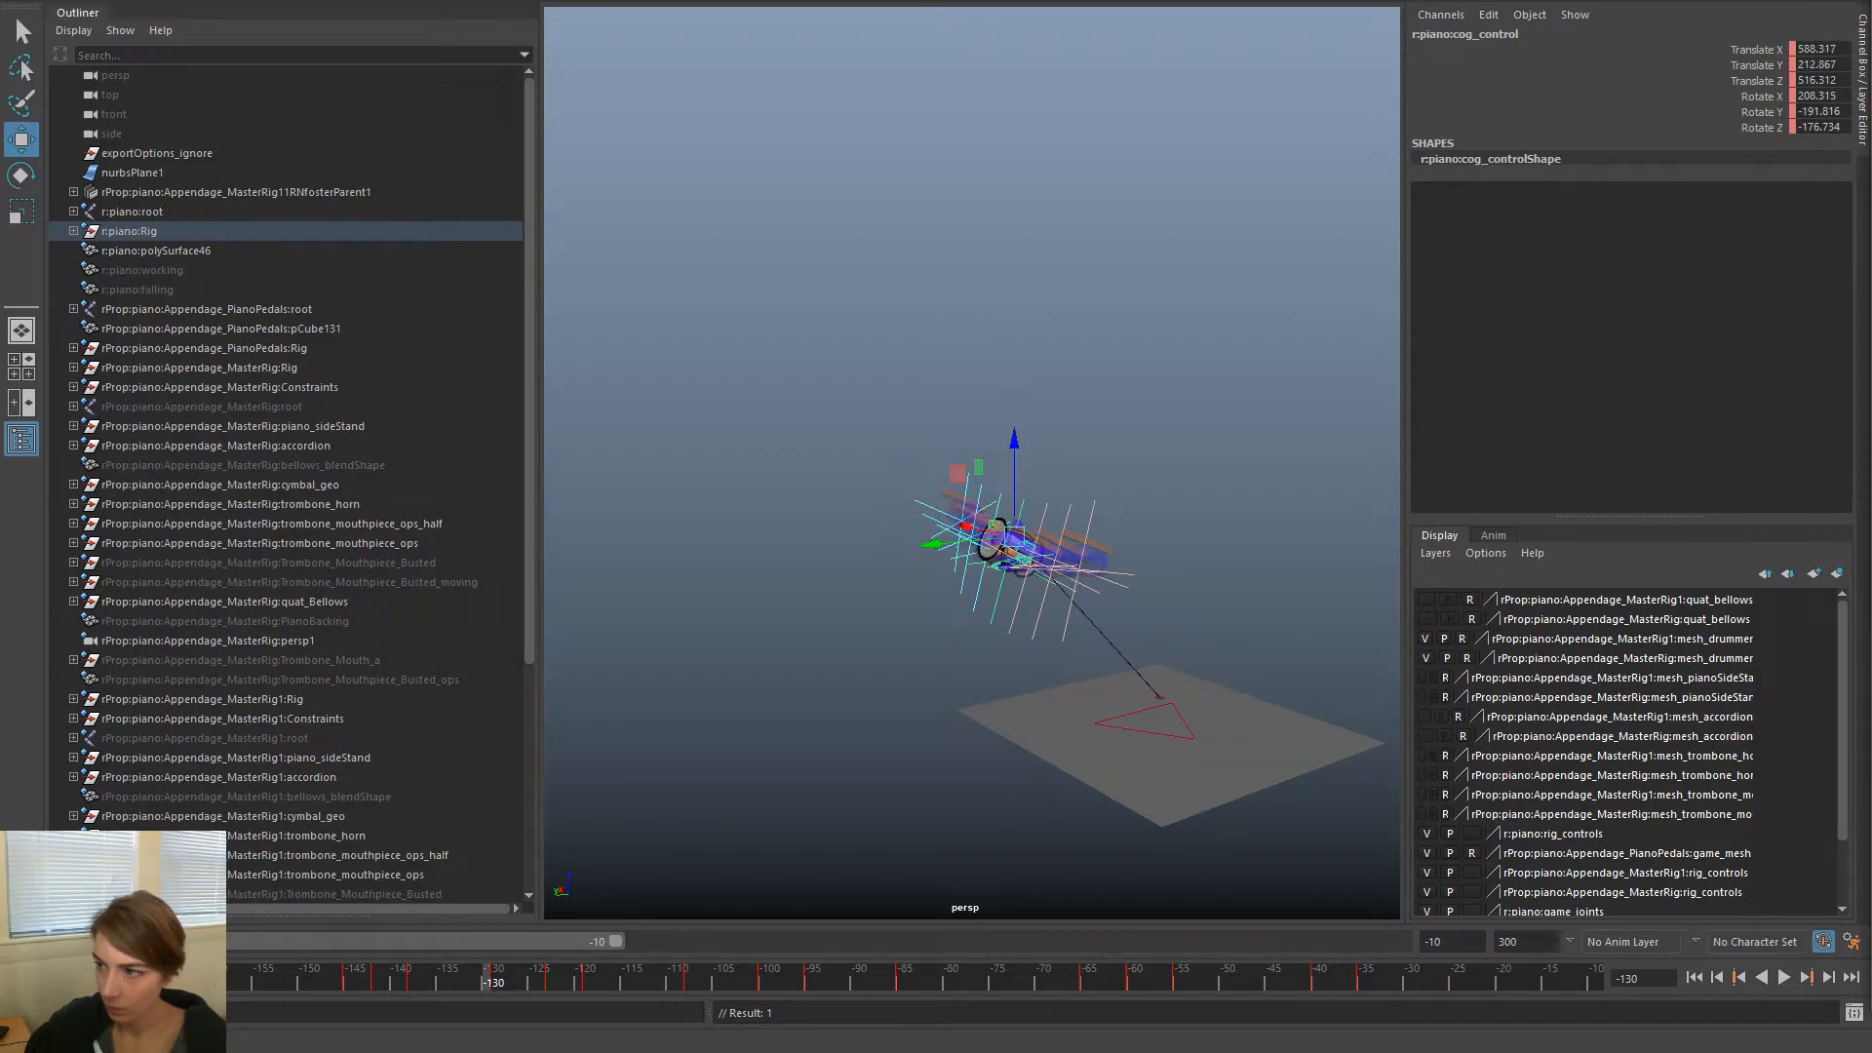
left_click_drag(932, 544, 985, 538)
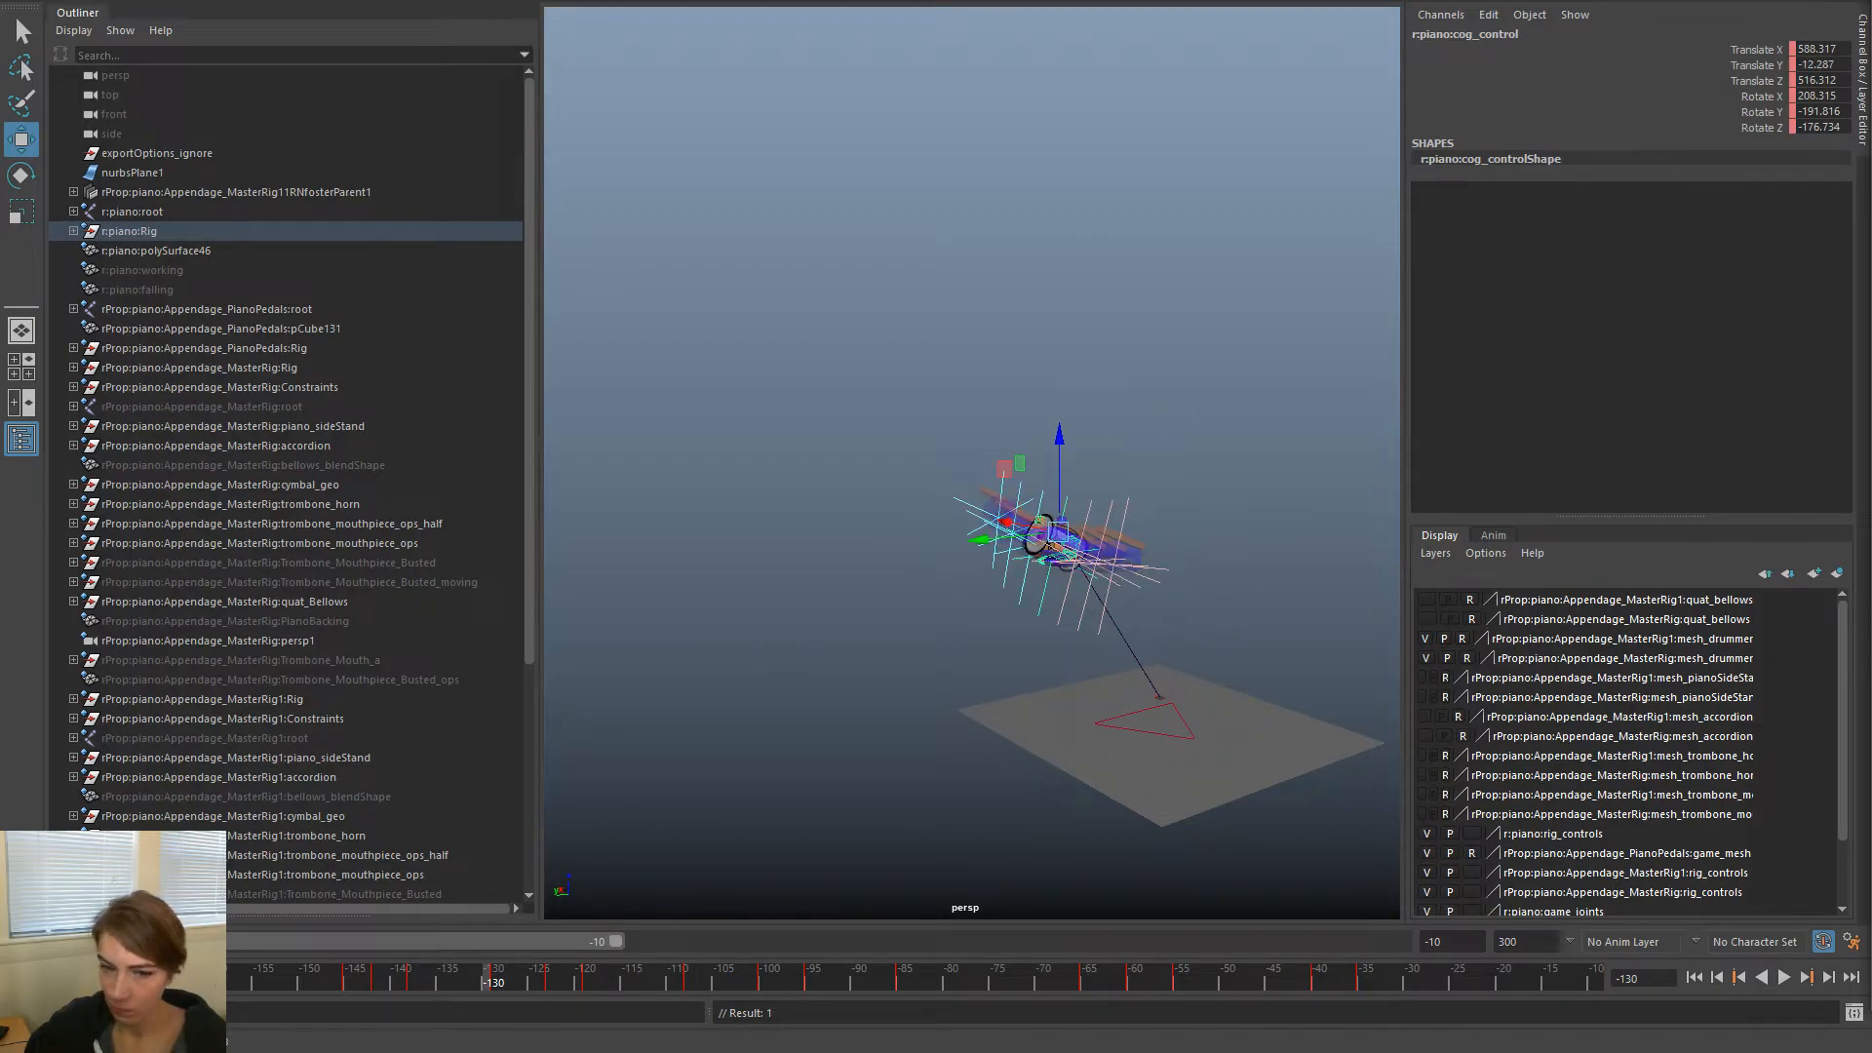
key("alt+v")
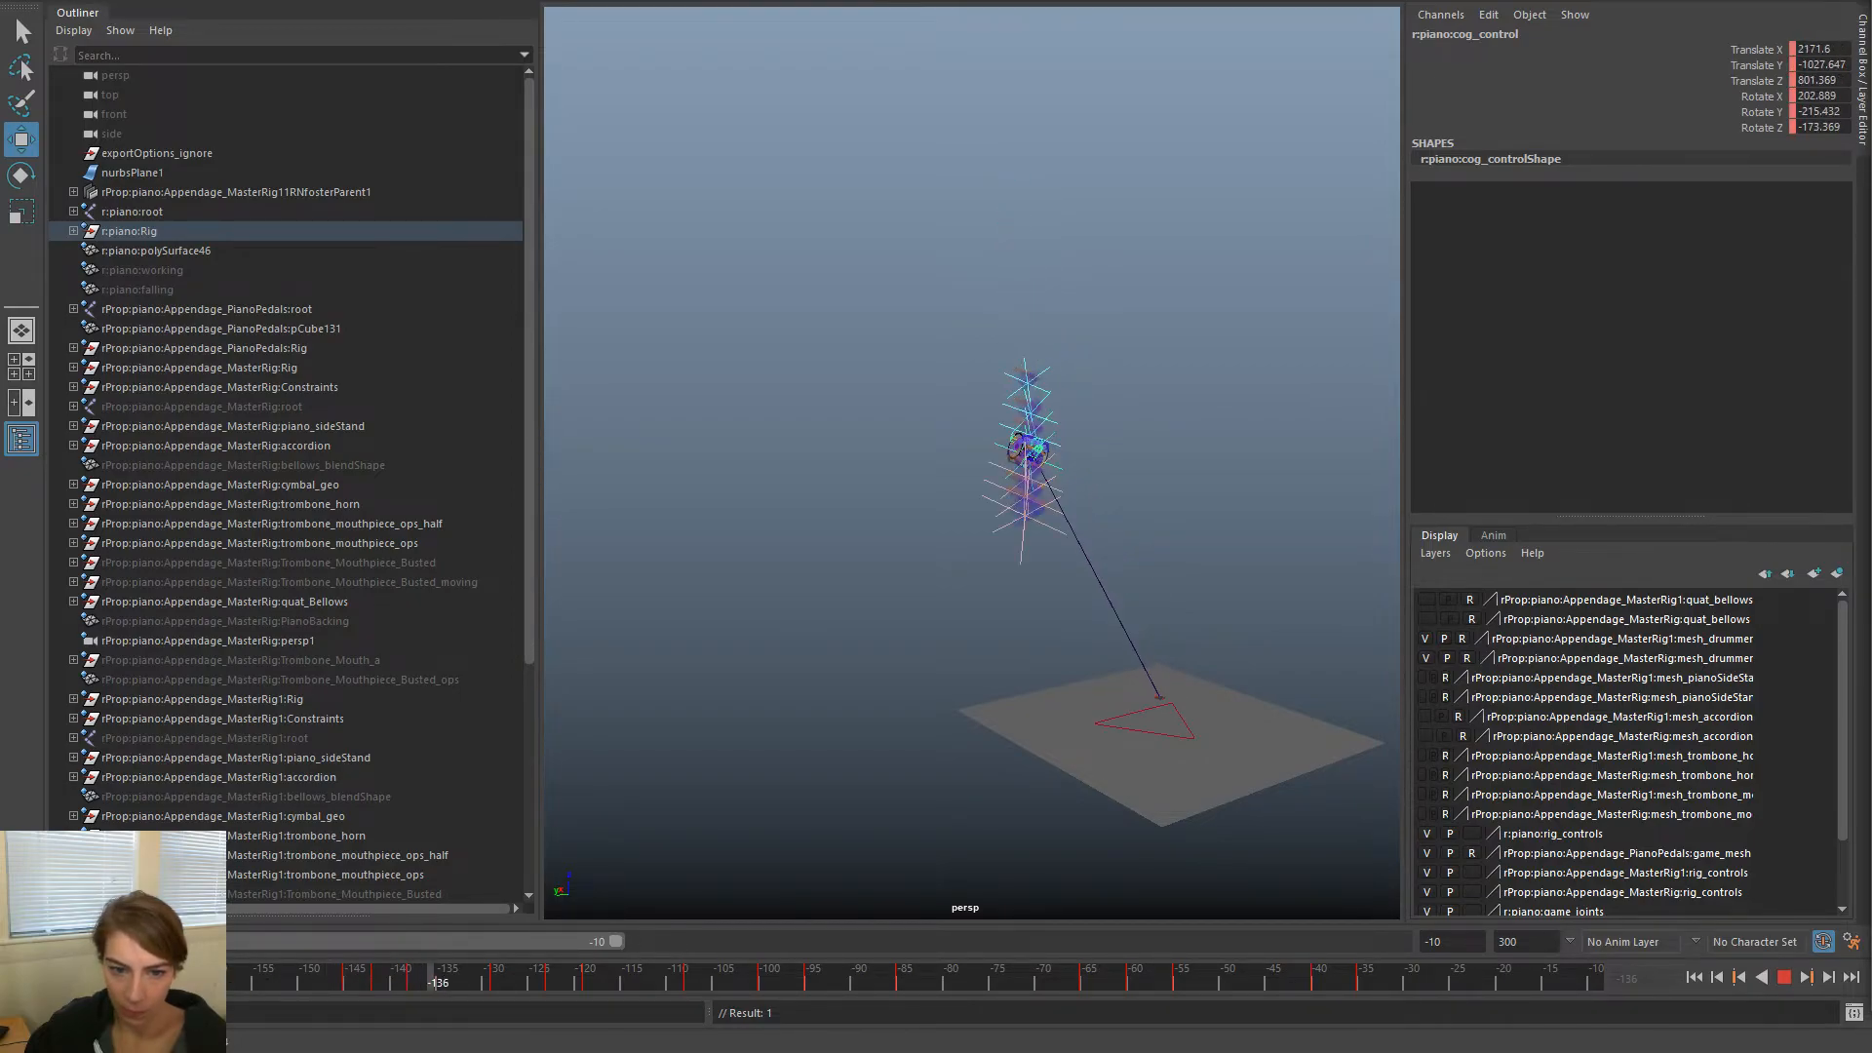
mouse_move(460, 977)
left_mouse_down()
mouse_move(435, 977)
mouse_move(478, 977)
left_mouse_up()
key("alt+v")
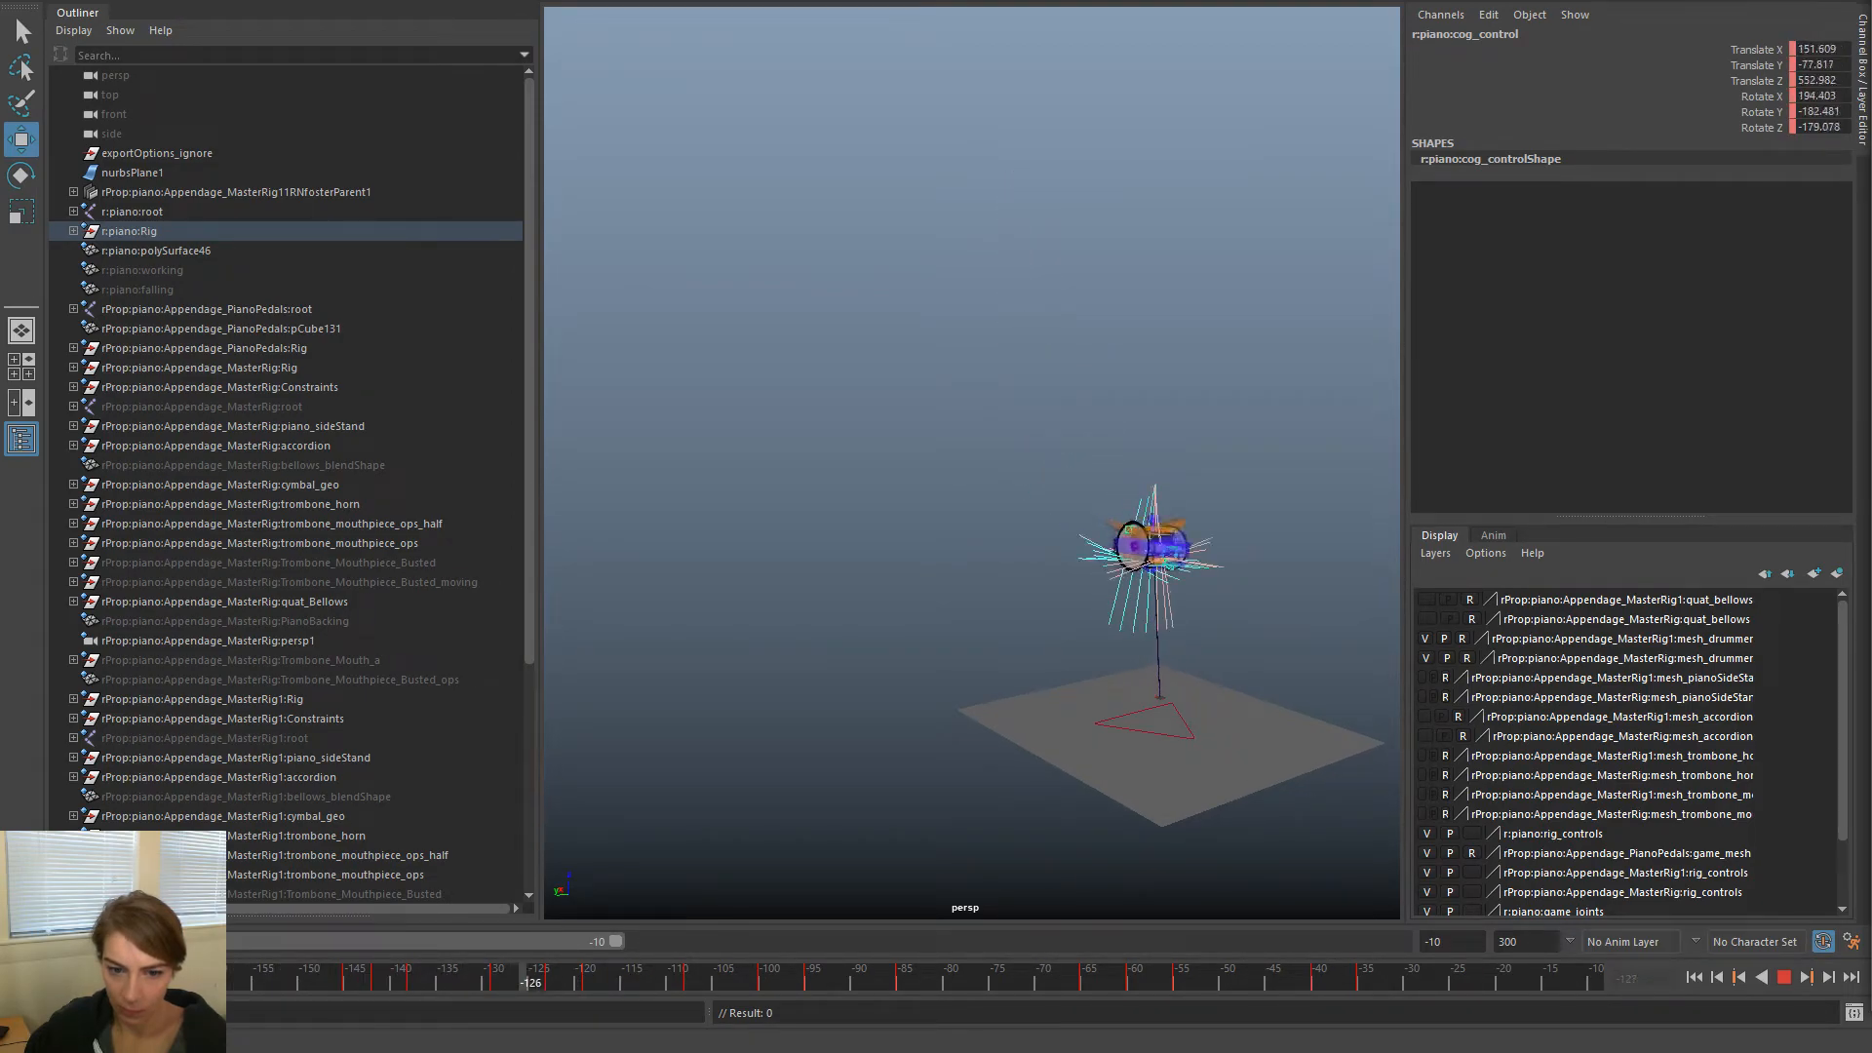
key("Escape")
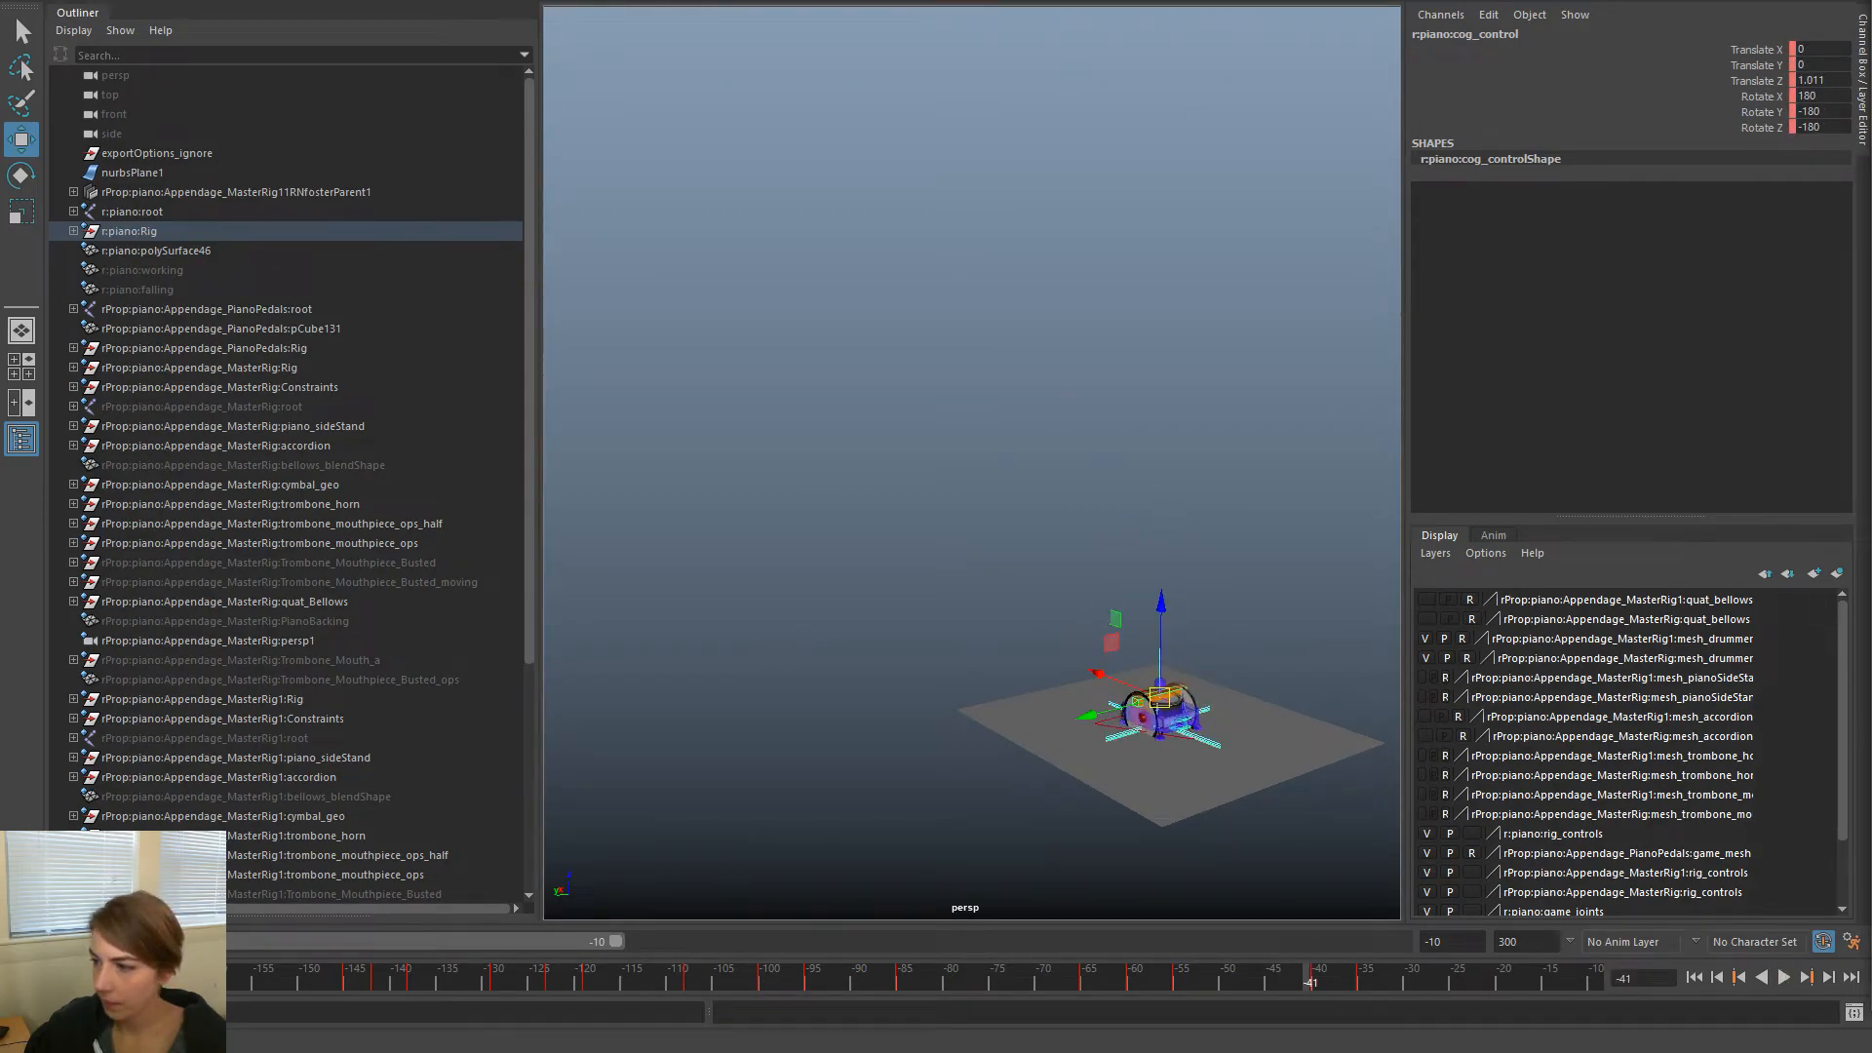
Stop the piano fall playback in Maya, switch to Unreal Editor and reimport the QuatUnlocked_Body animation
key("alt+v")
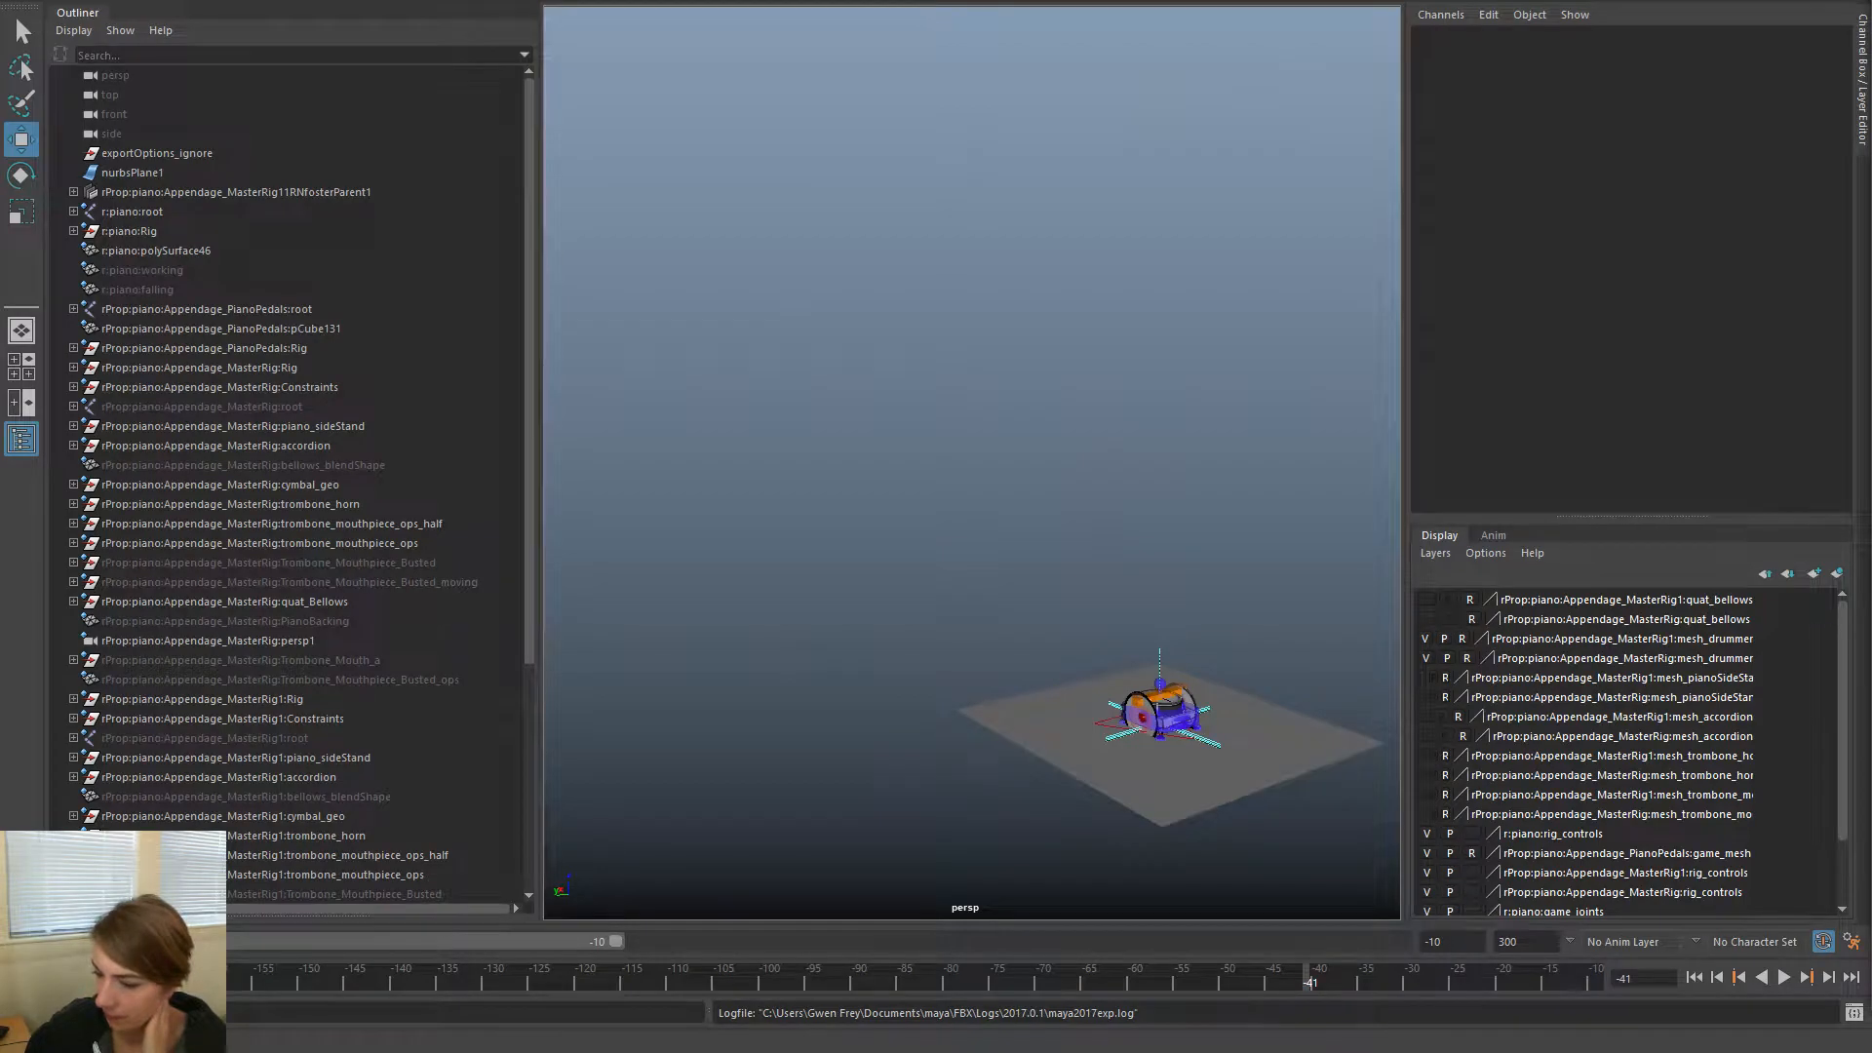
key("alt+Tab")
right_click(289, 527)
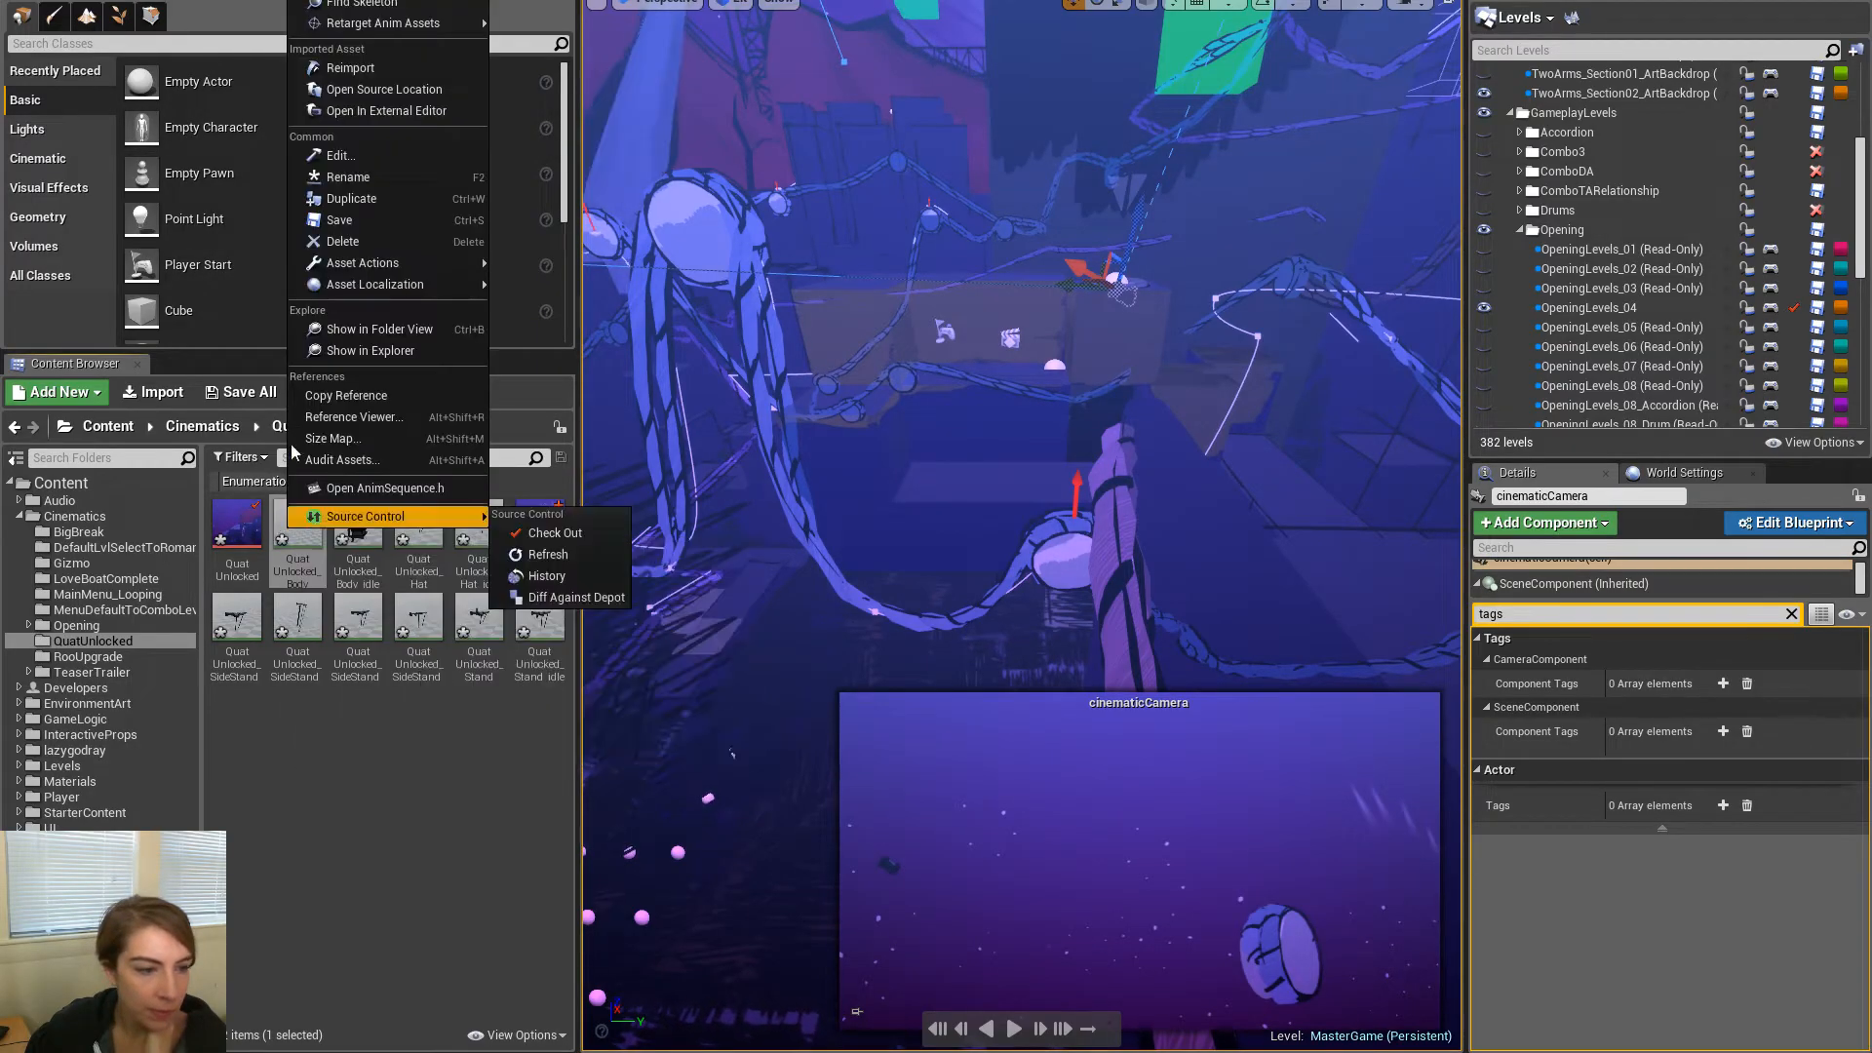
left_click(385, 70)
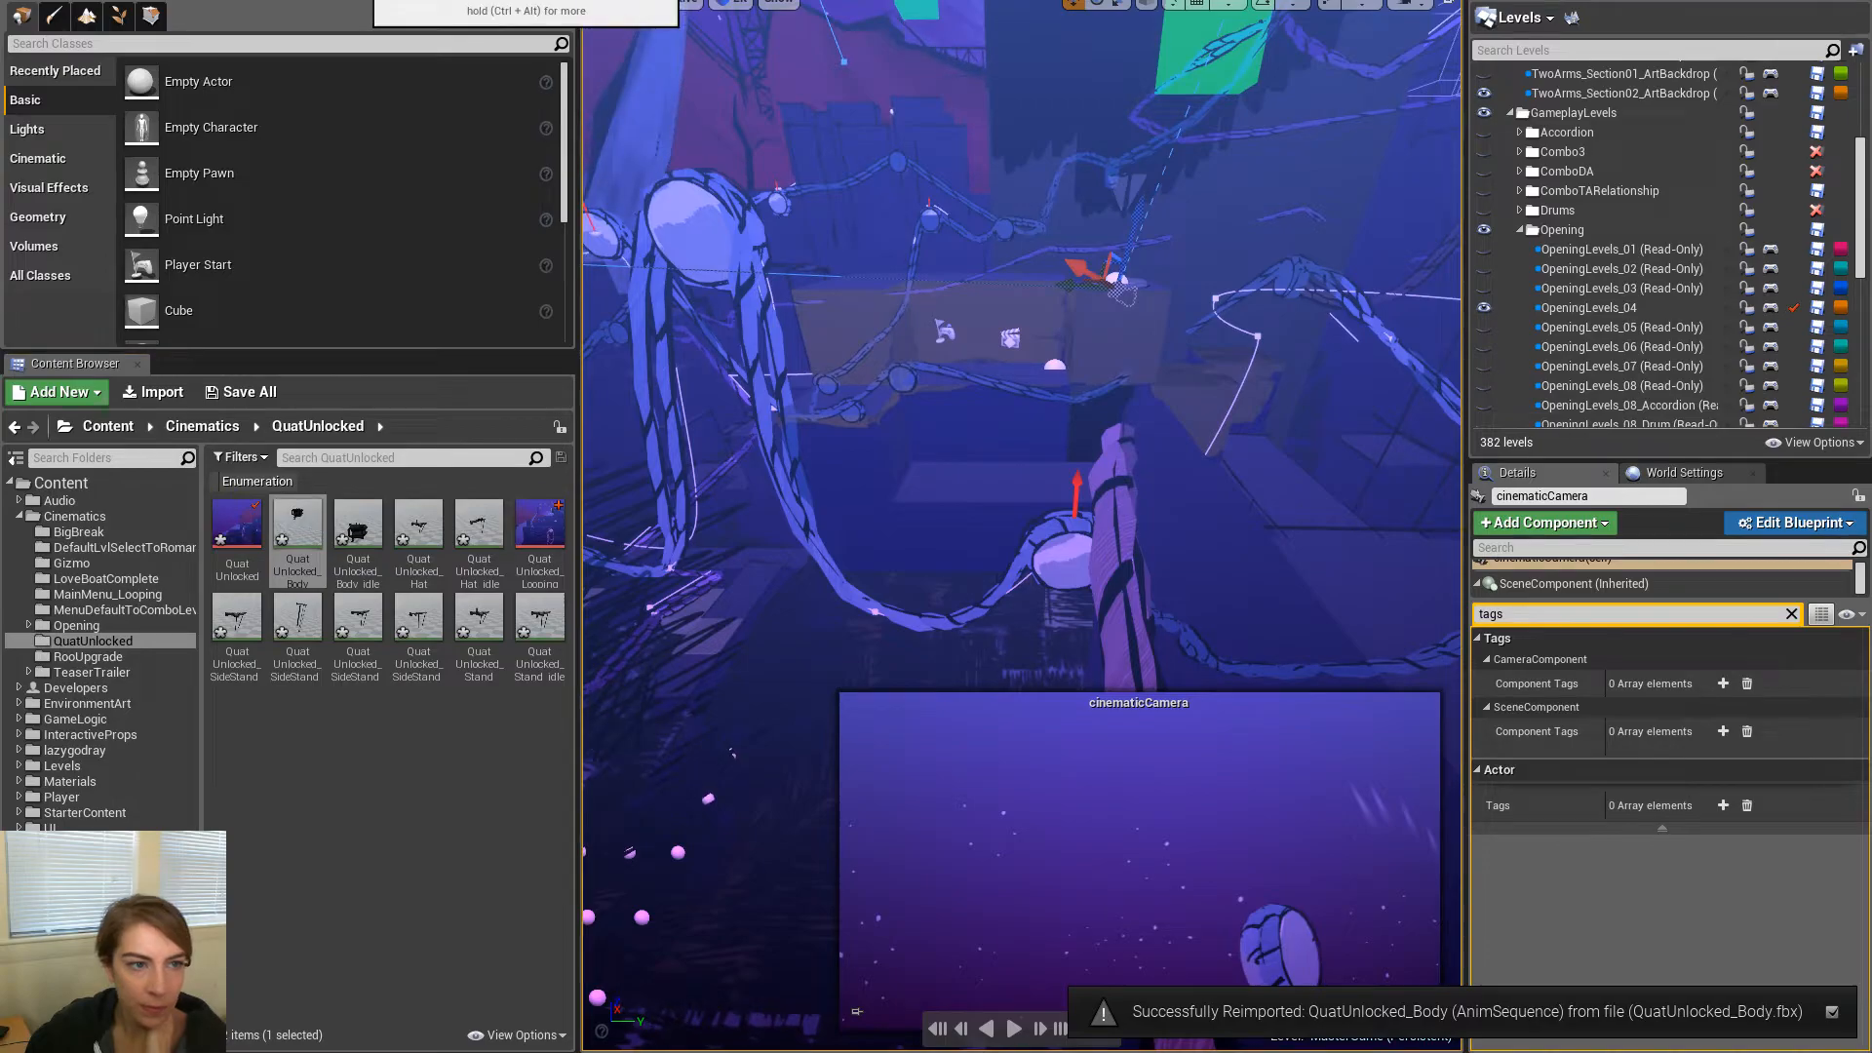
Run the game full-screen in the editor as far as the level selection map and end the session
key("alt+p")
left_click(1084, 541)
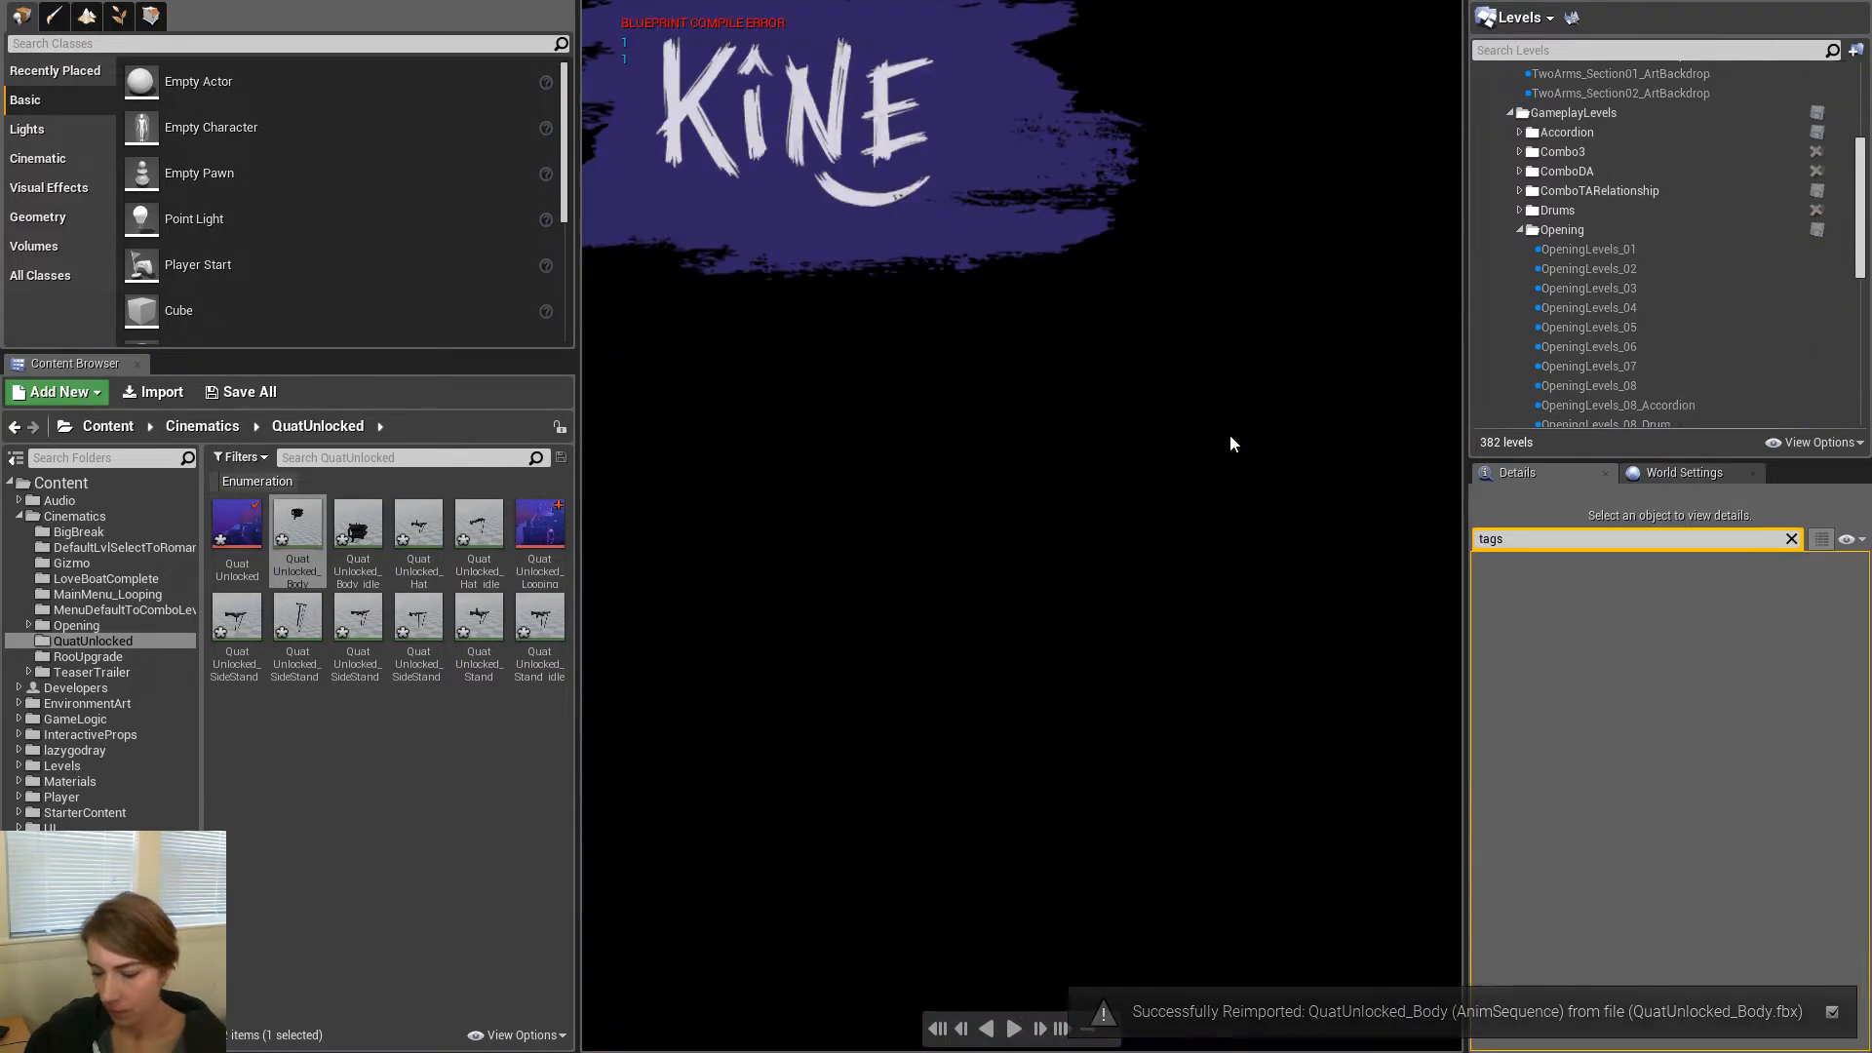
key("F11")
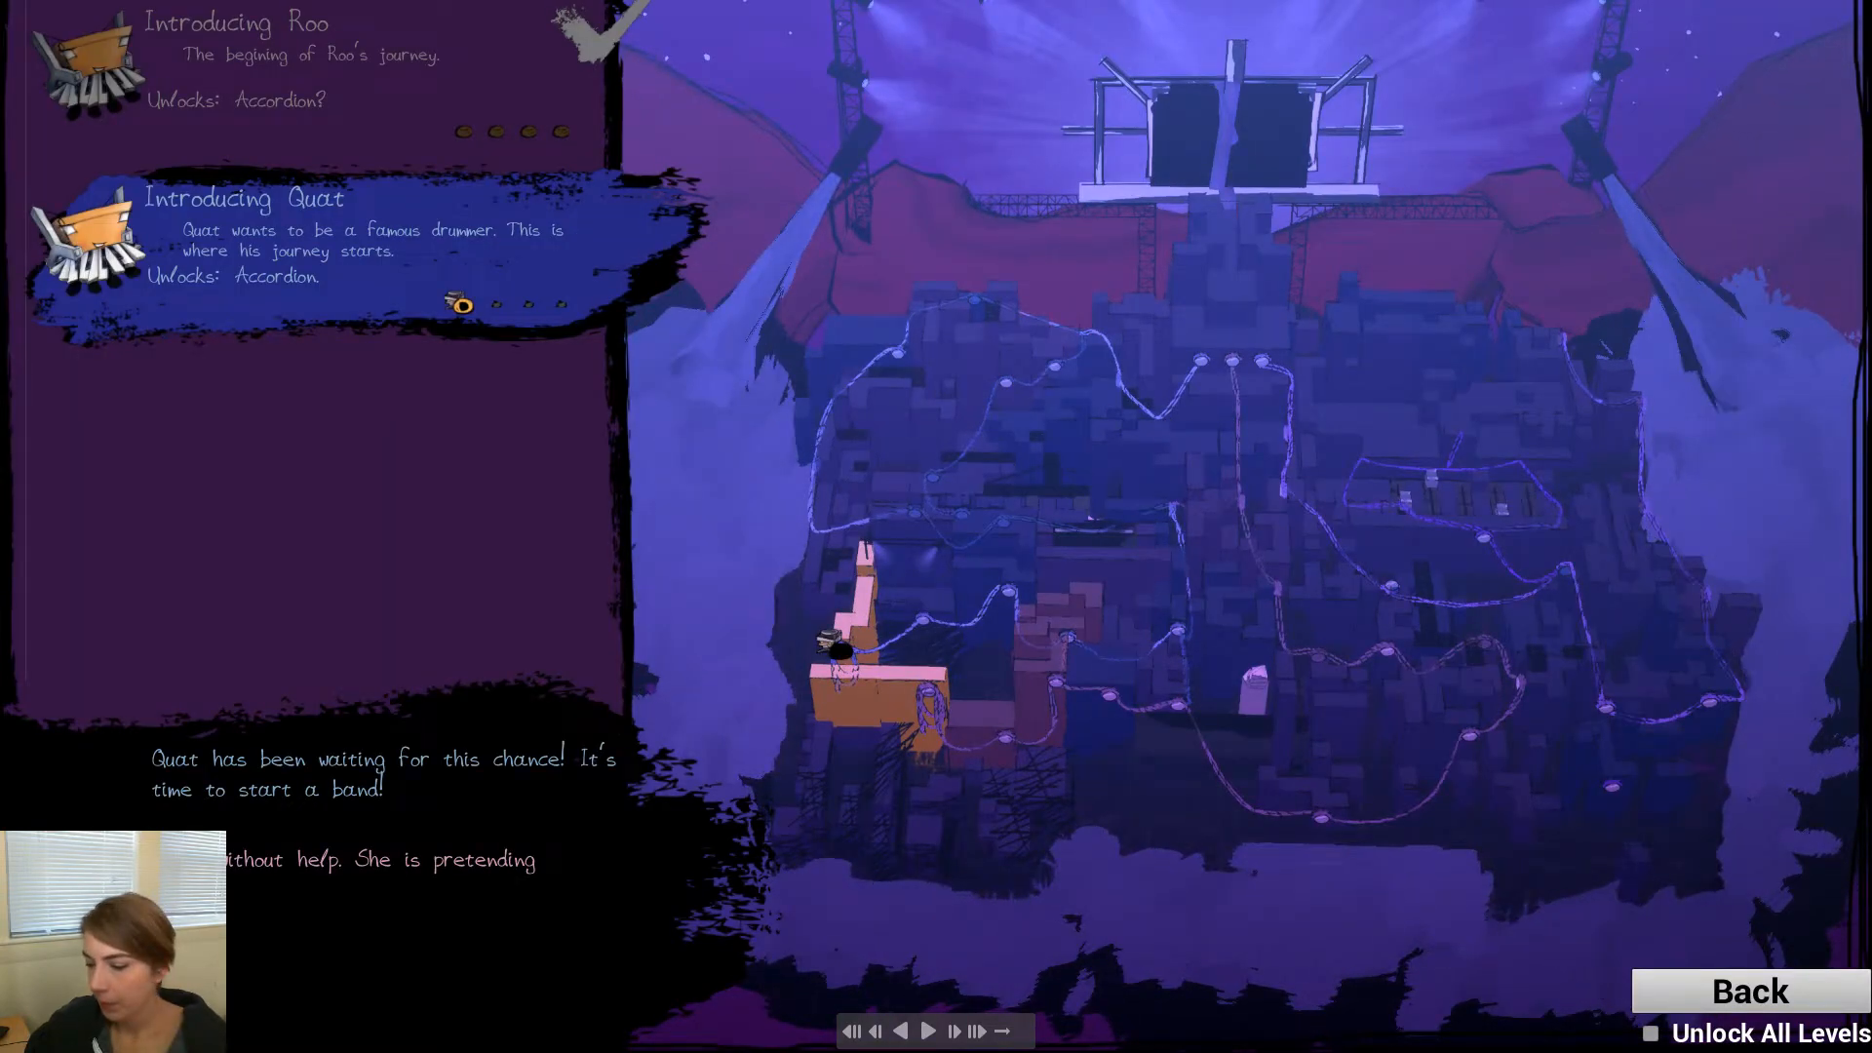
key("Escape")
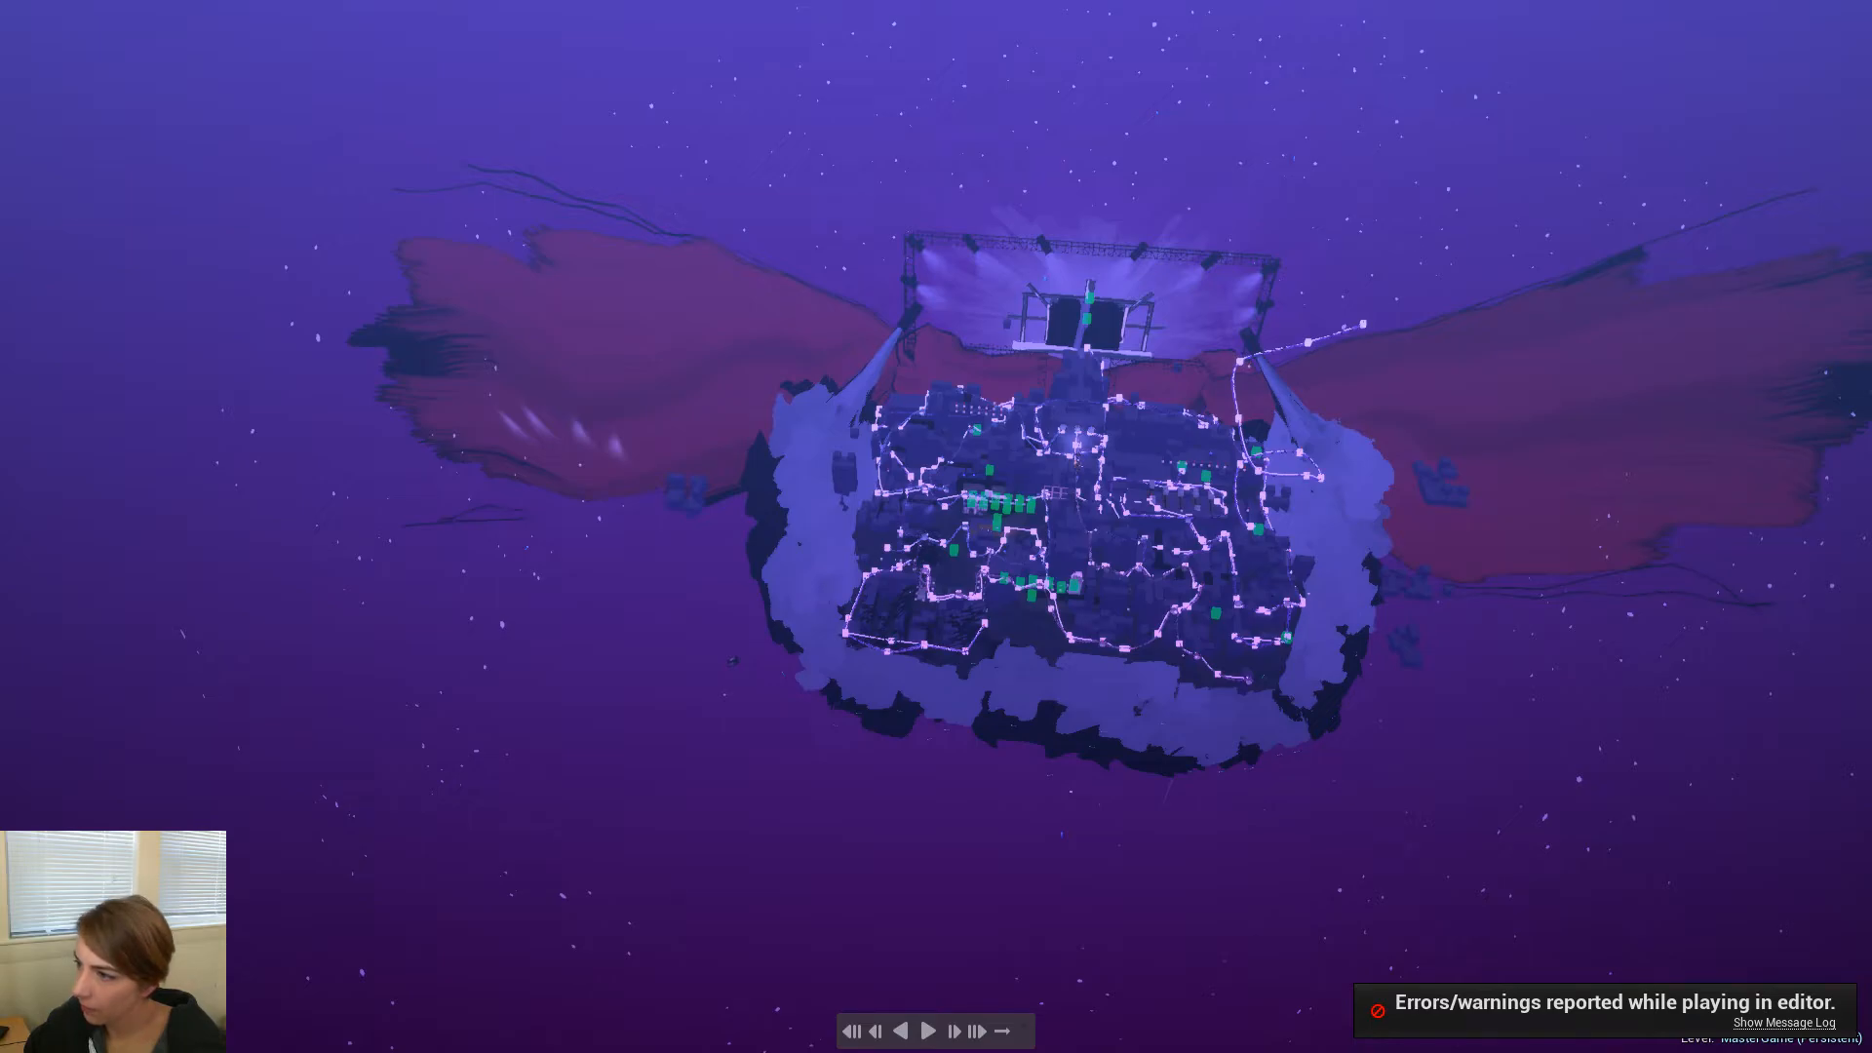
right_click_drag(1479, 387, 1470, 327)
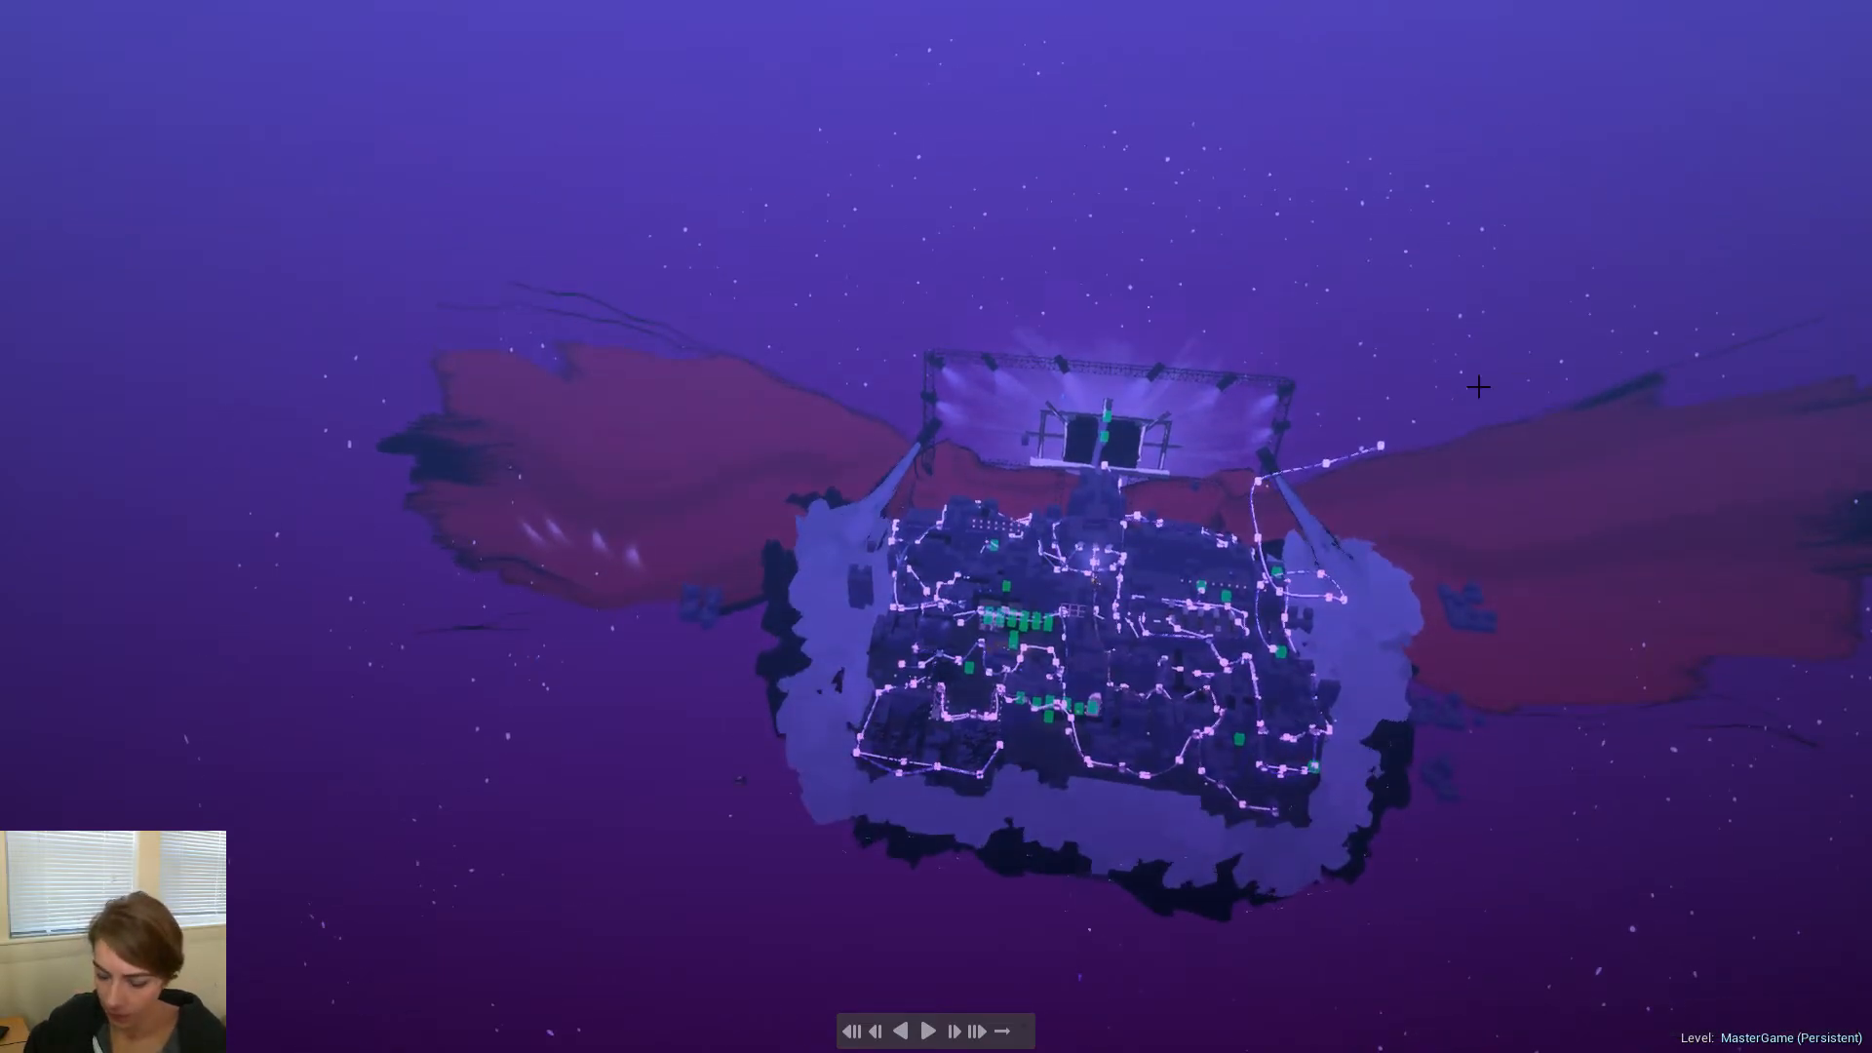
Start the game full-screen again and load the third level under Introducing Roo
key("alt+p")
left_click(1081, 537)
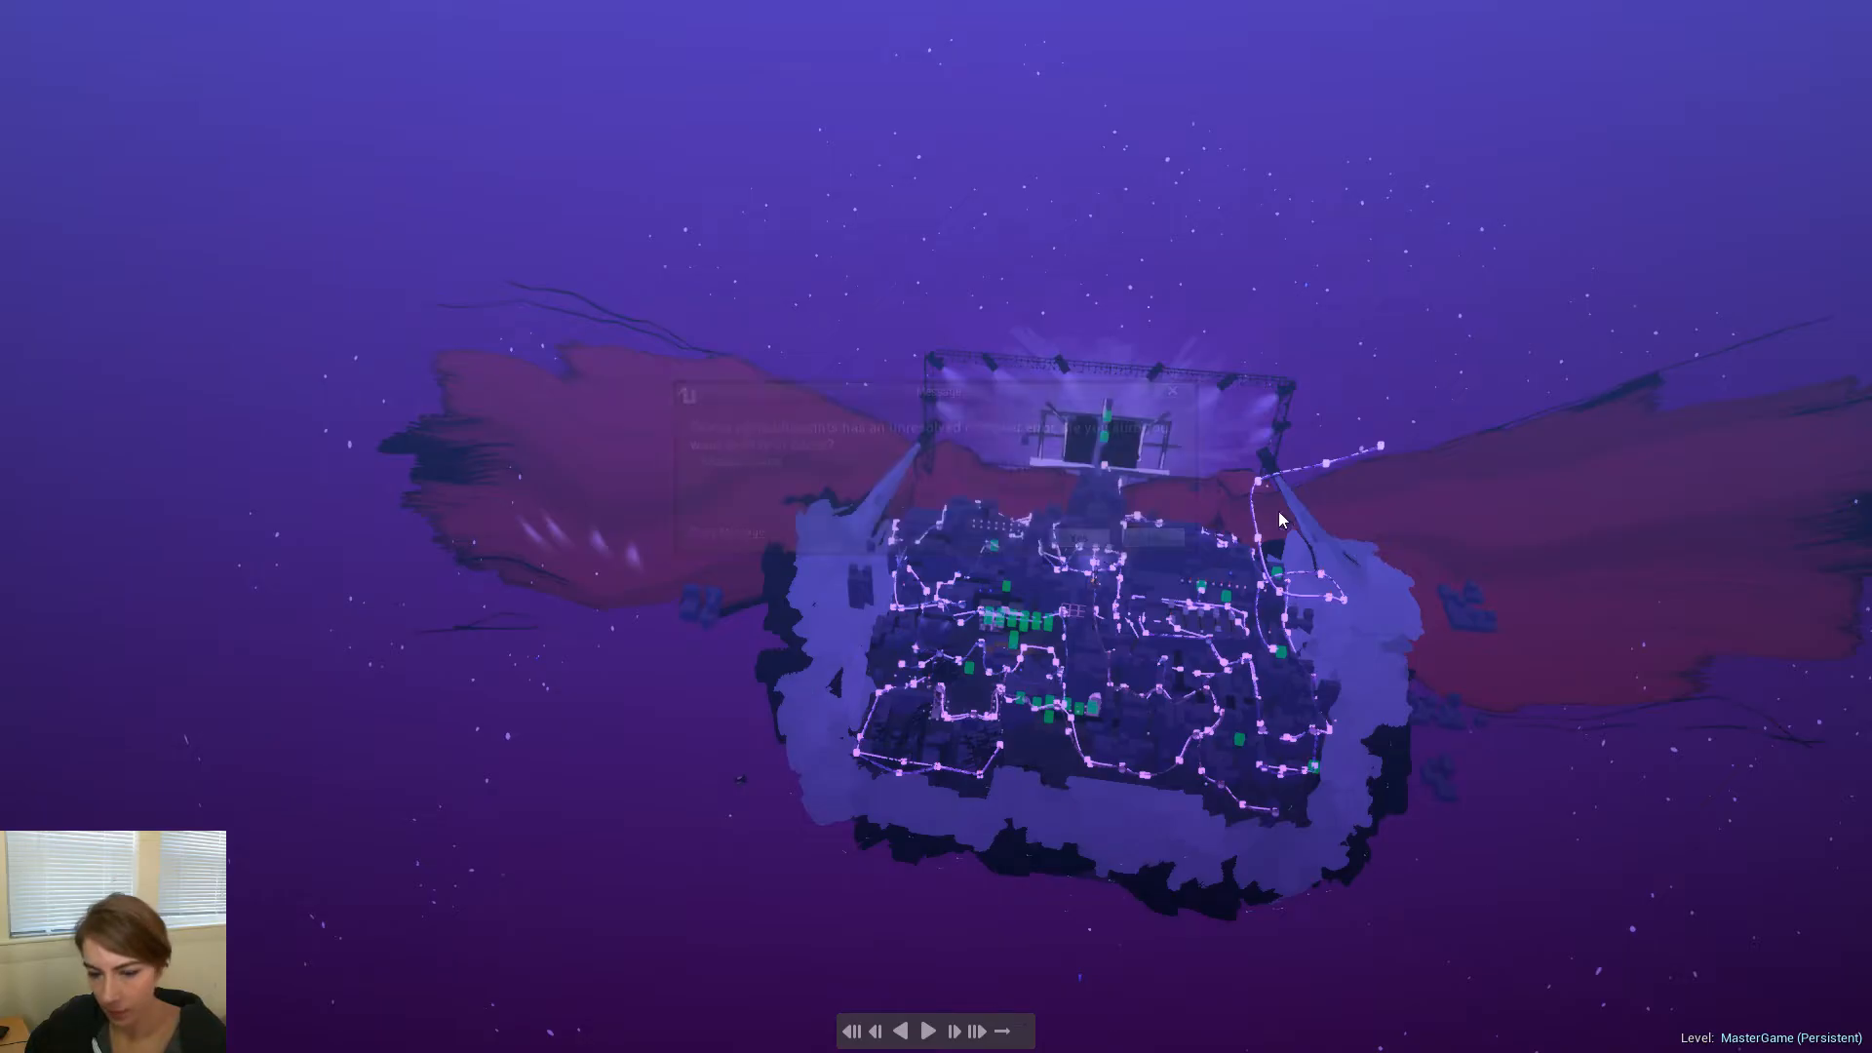
key("F11")
key("F11")
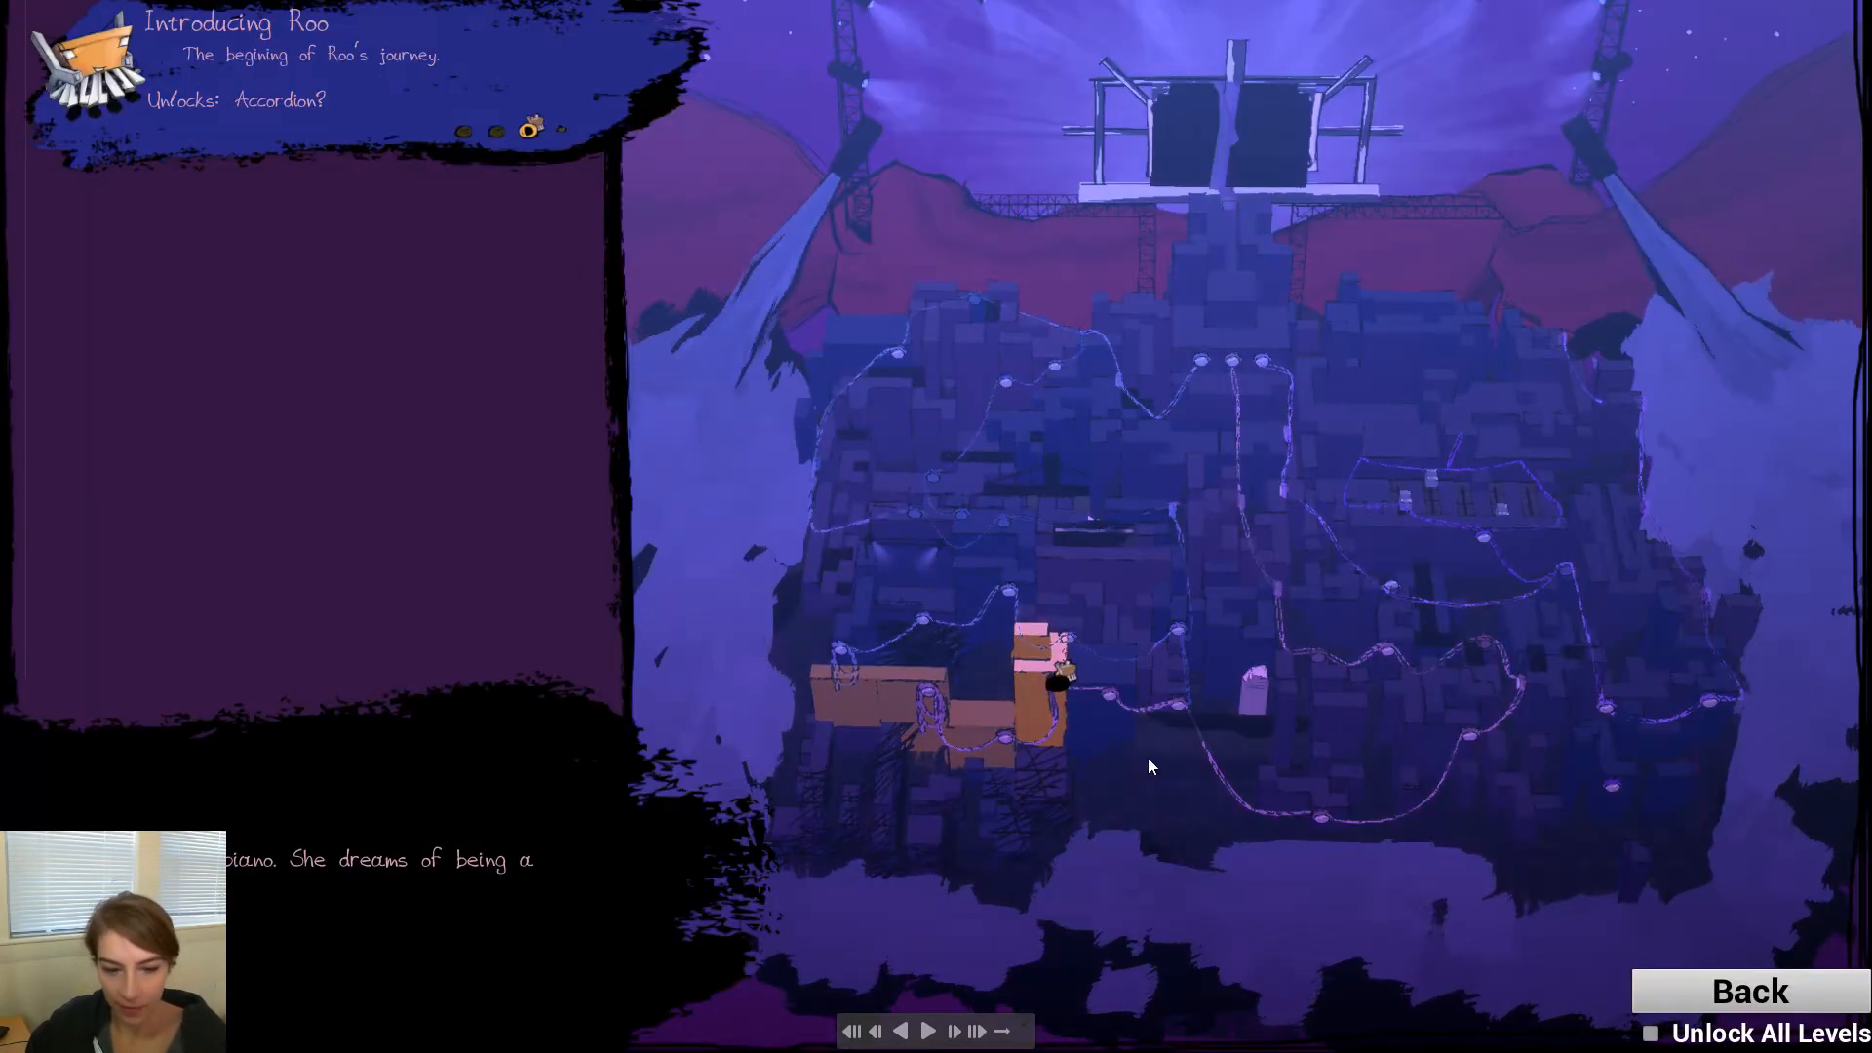
left_click(530, 128)
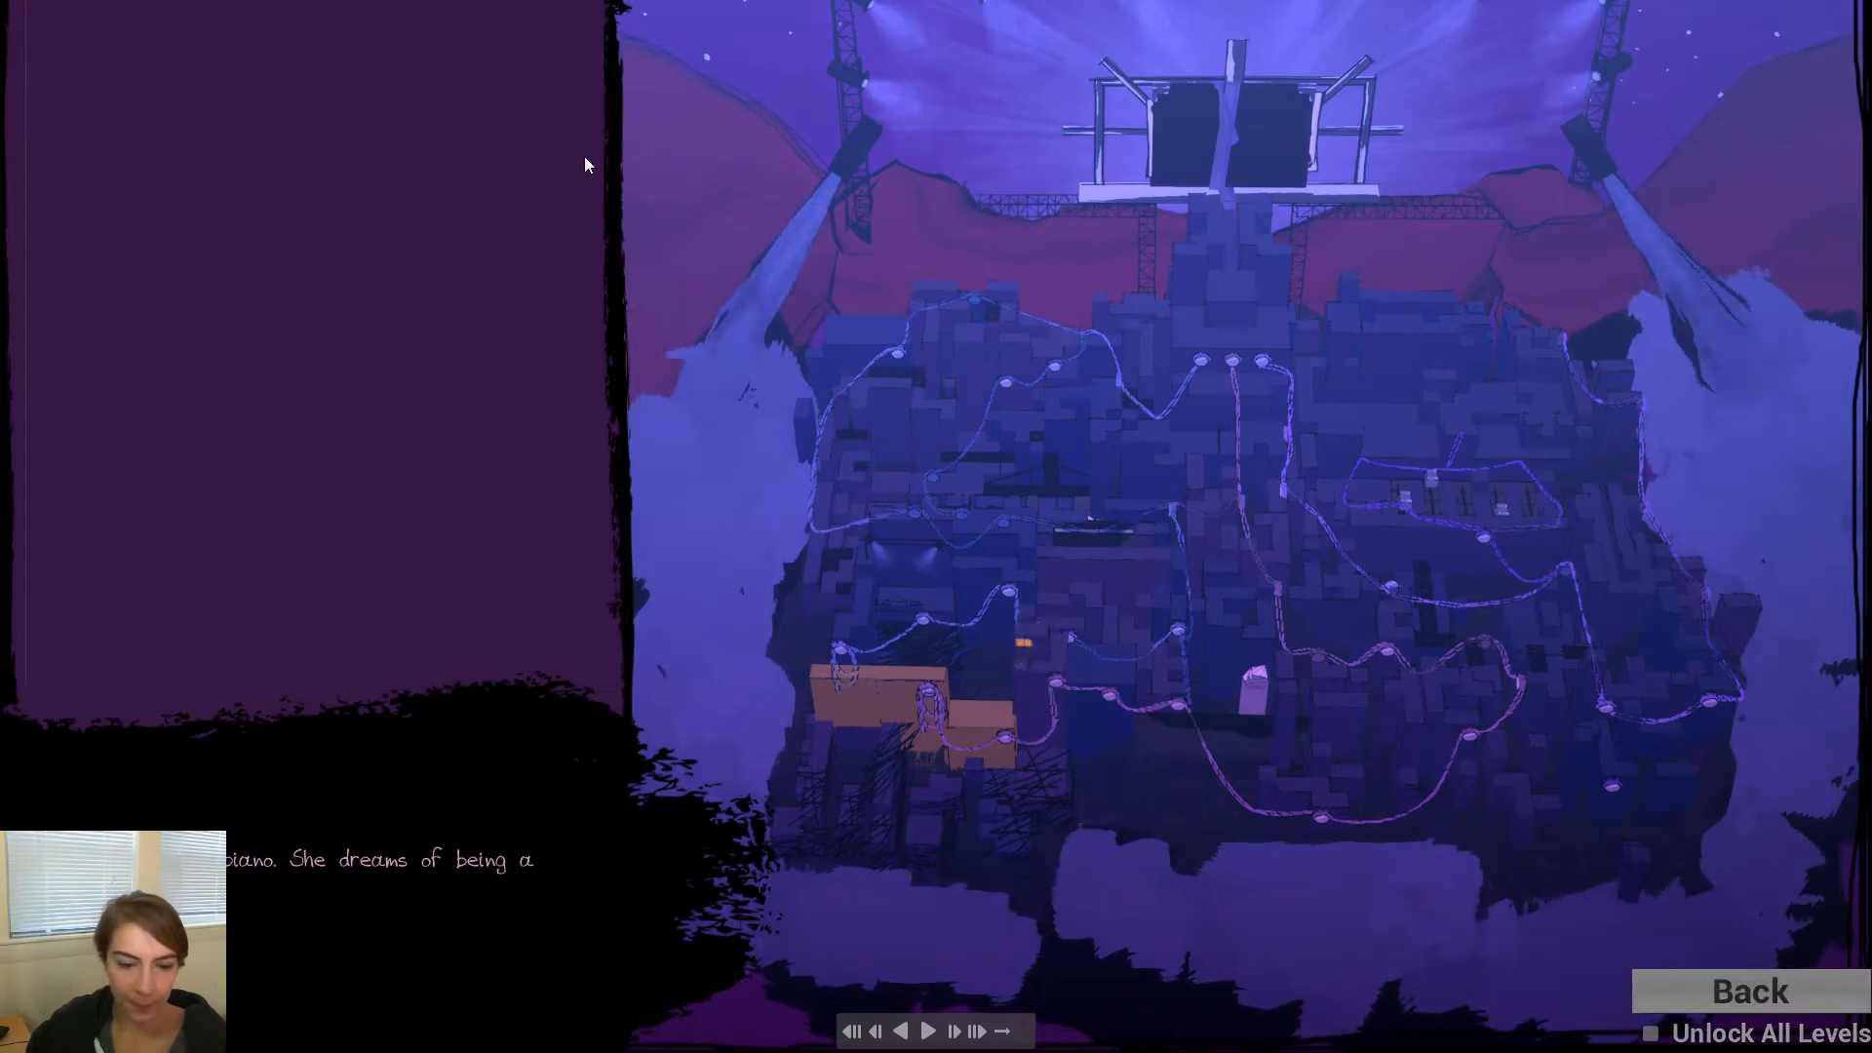
Move the piano through the opening levels to trigger the Quat unlock cinematic, continue past the Drummer notice and end the play session
key("d")
key("d")
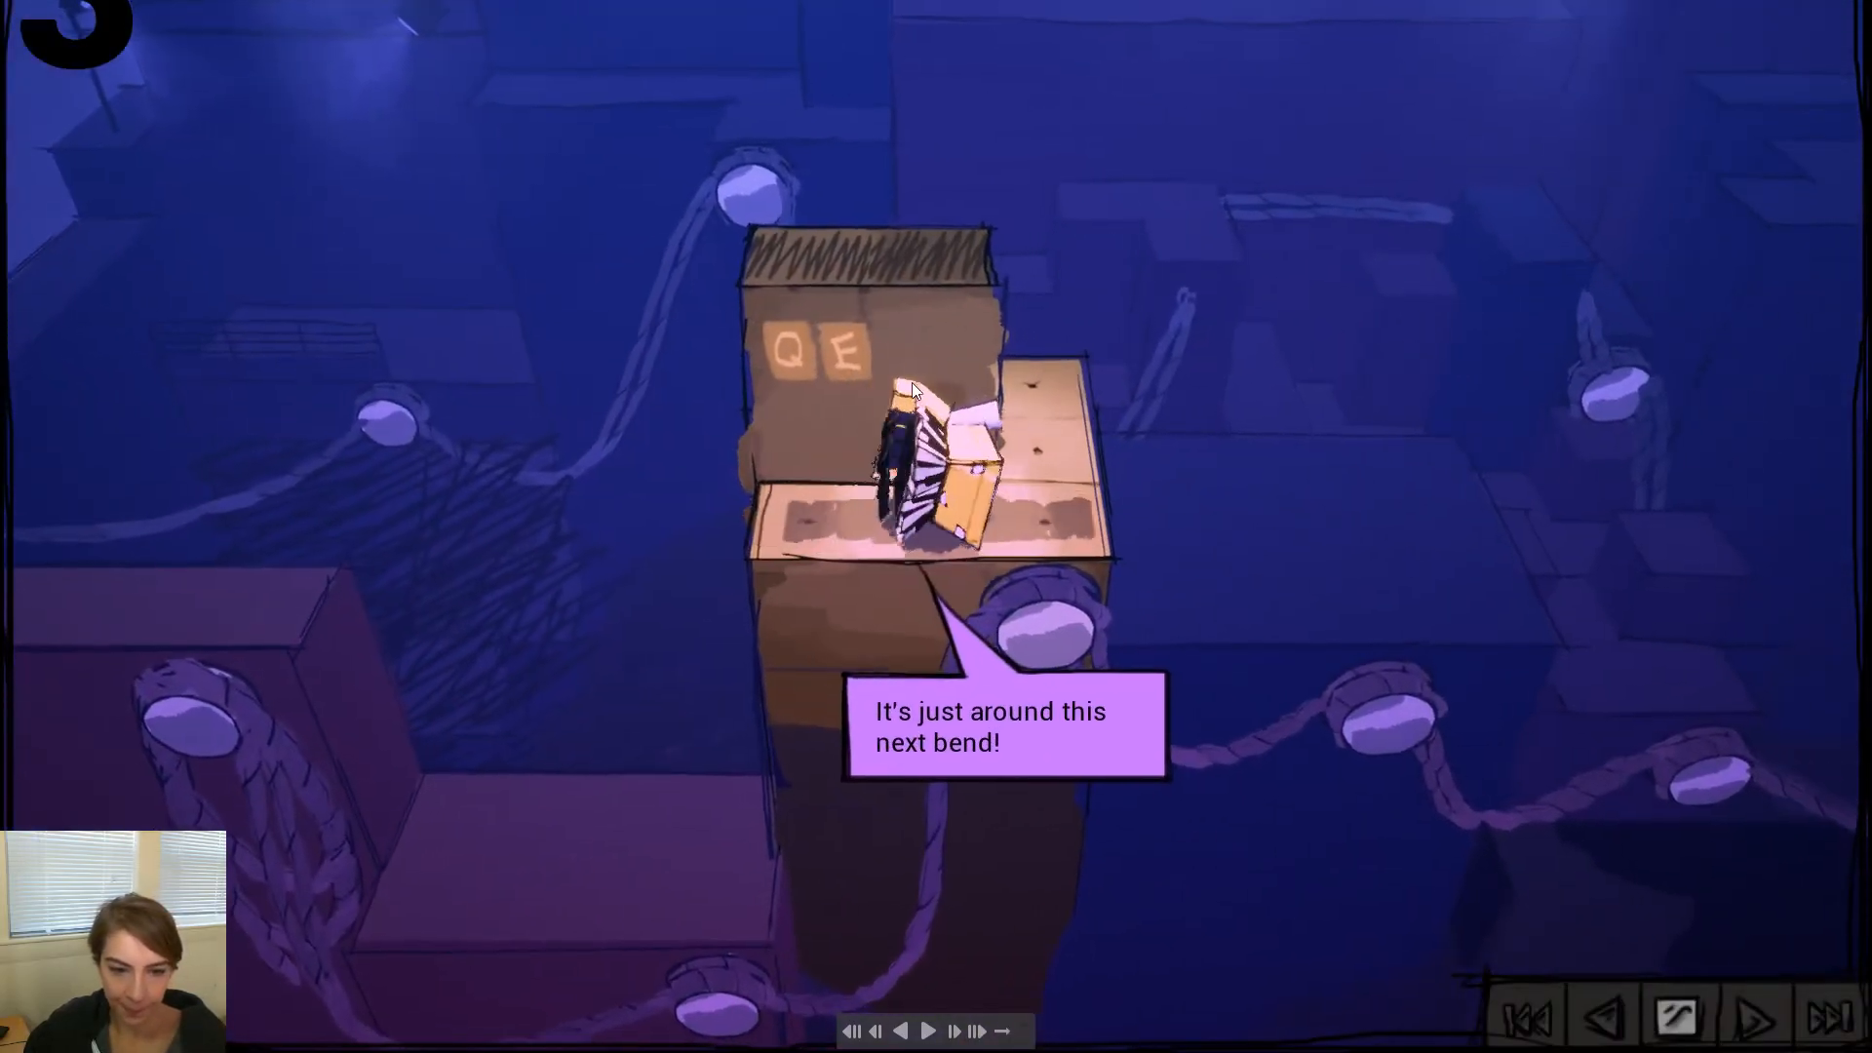
key("w")
key("w")
key("w")
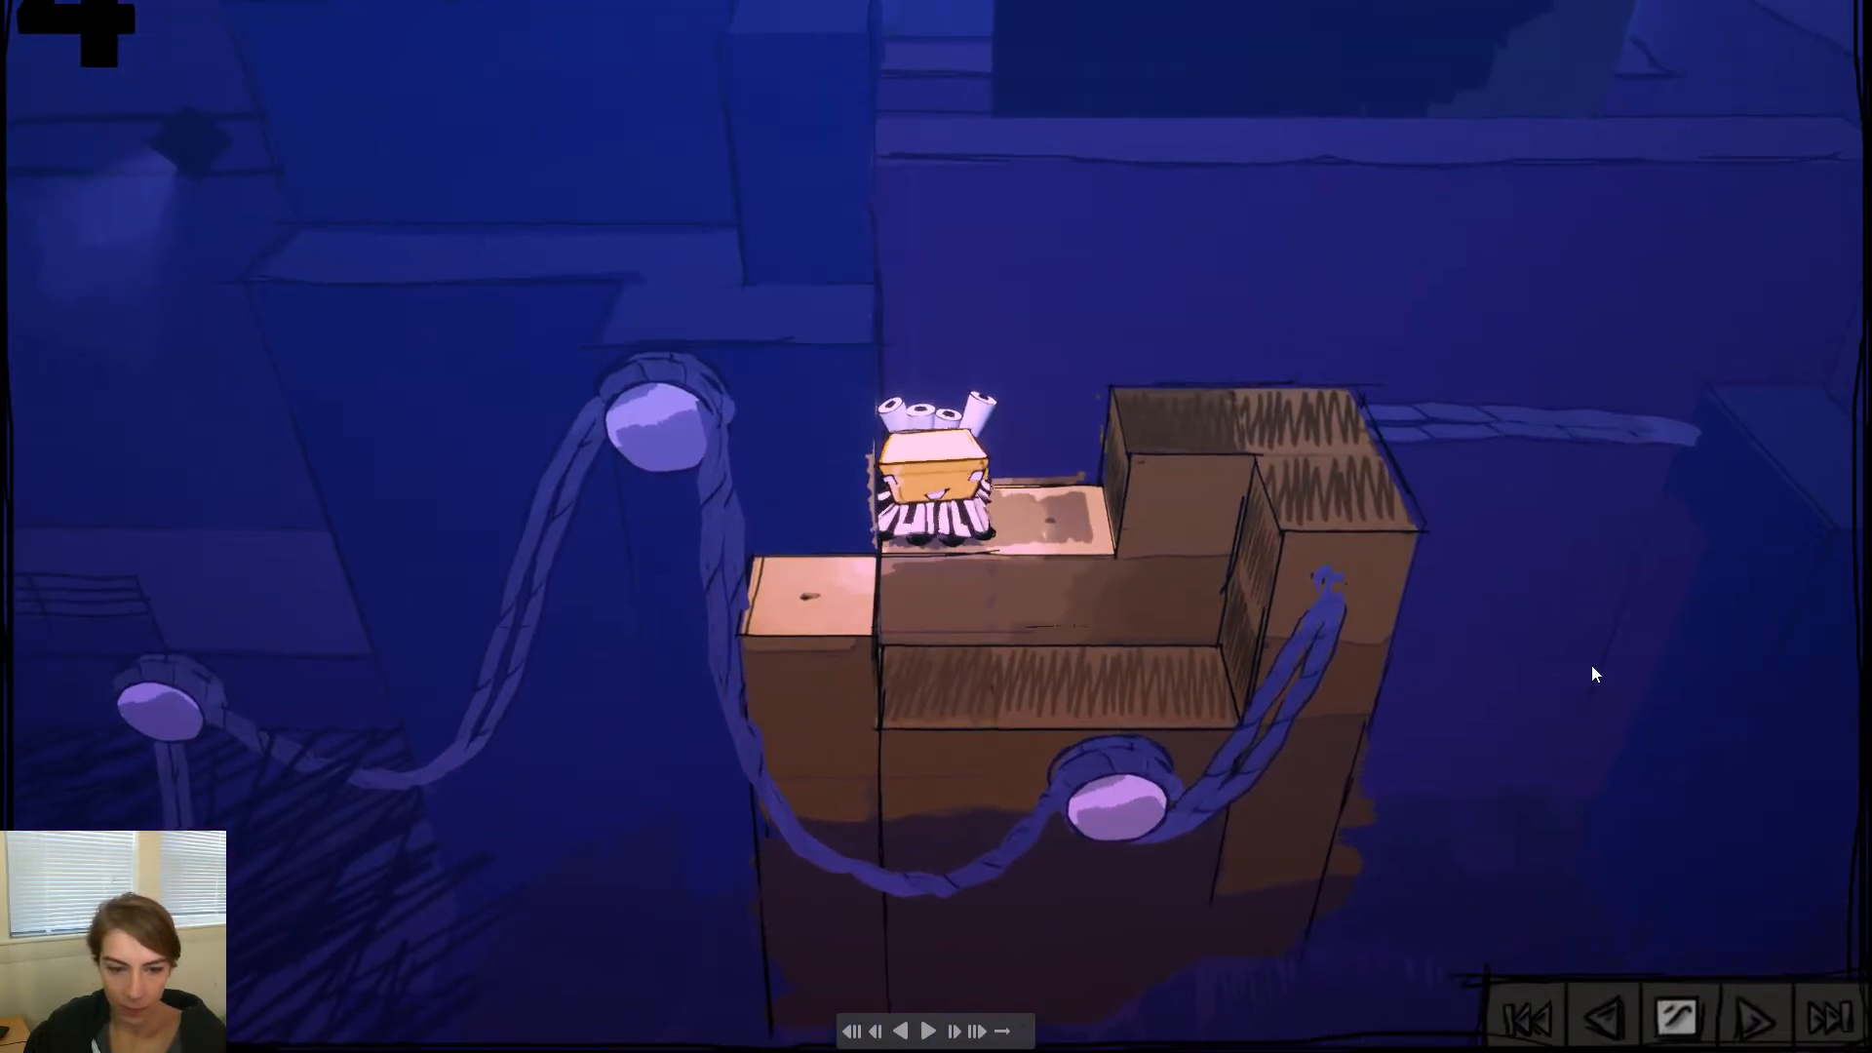
key("d")
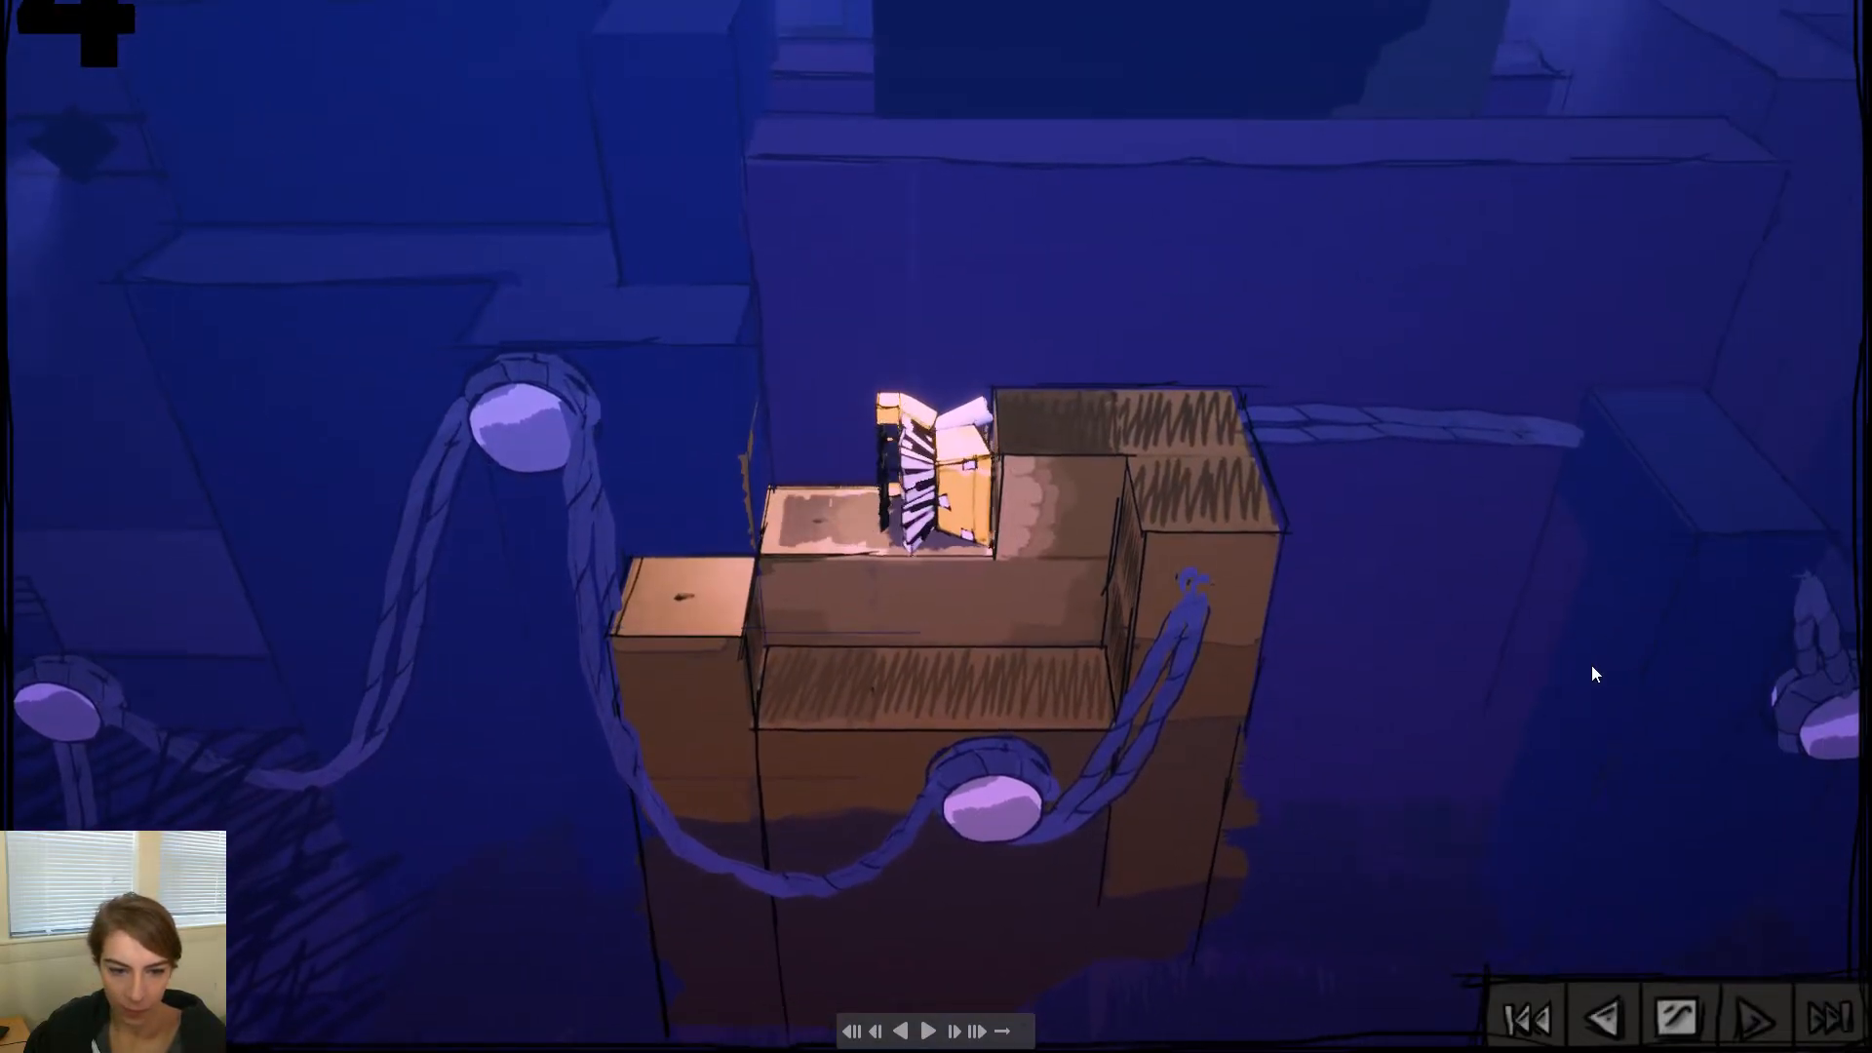
key("a")
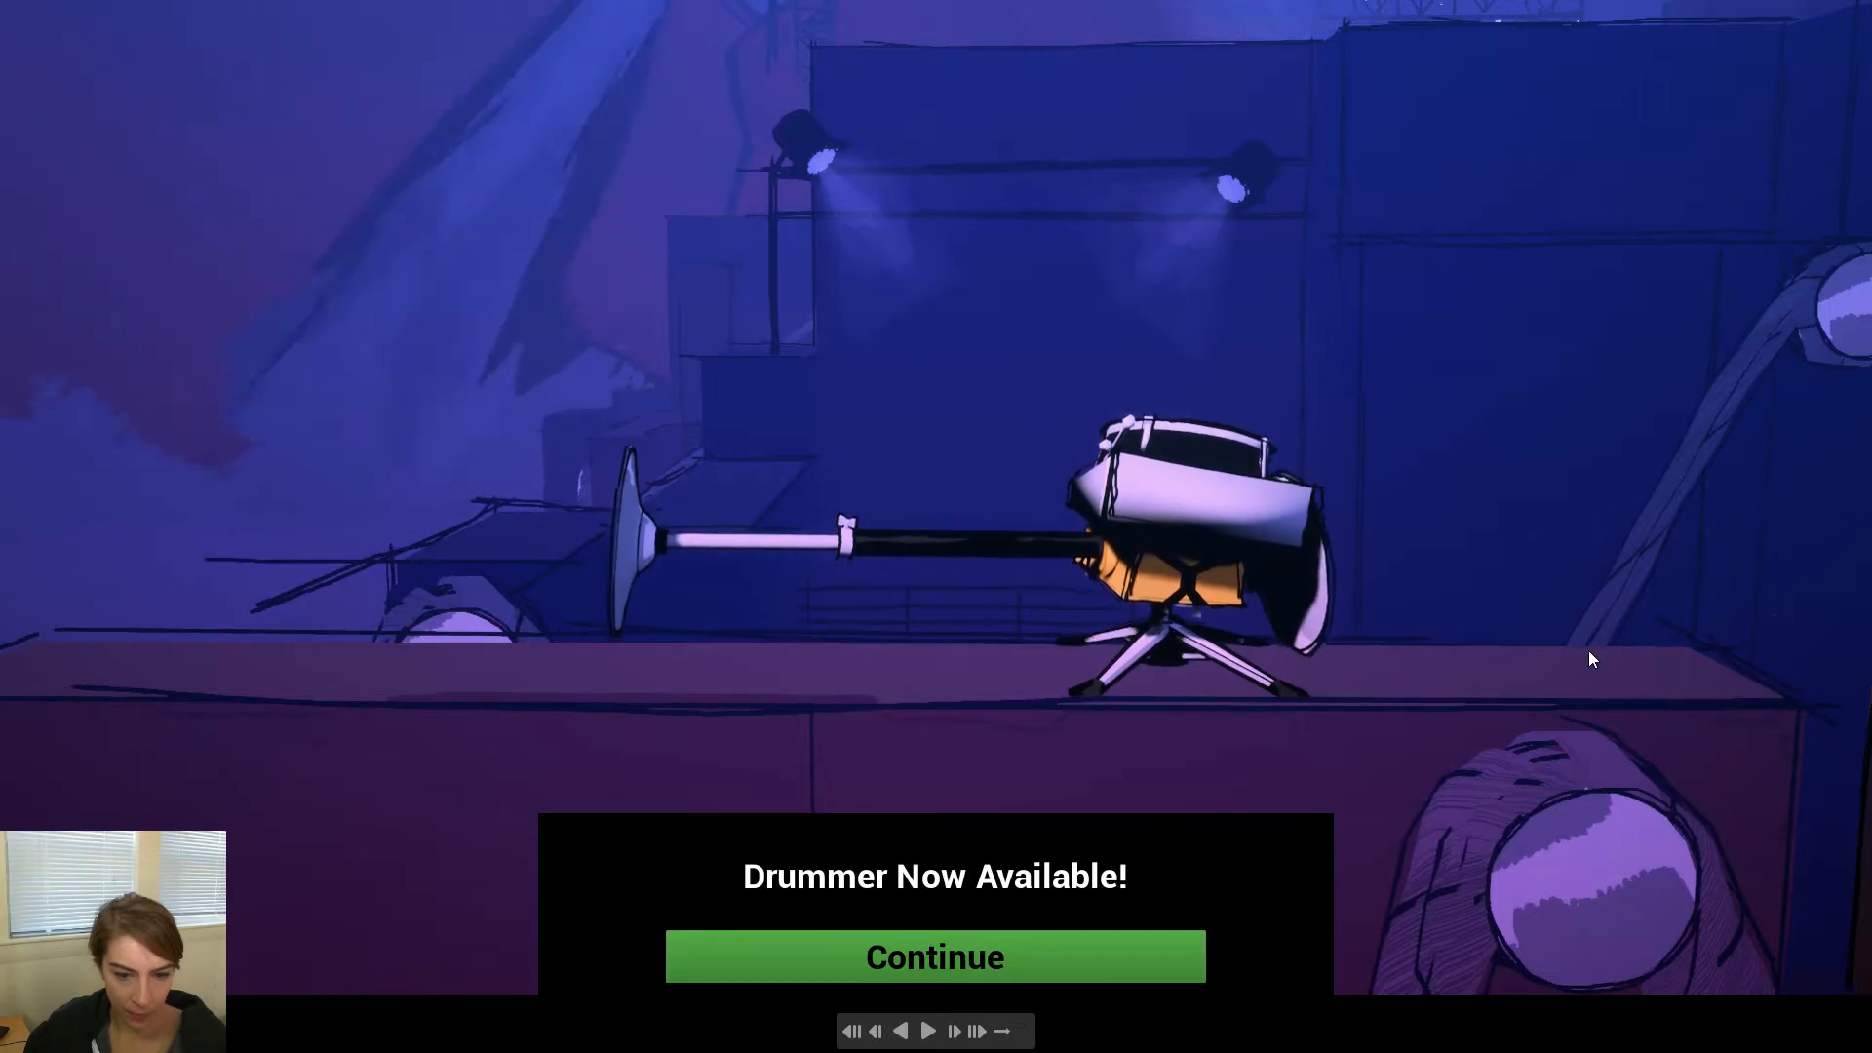
left_click(1156, 949)
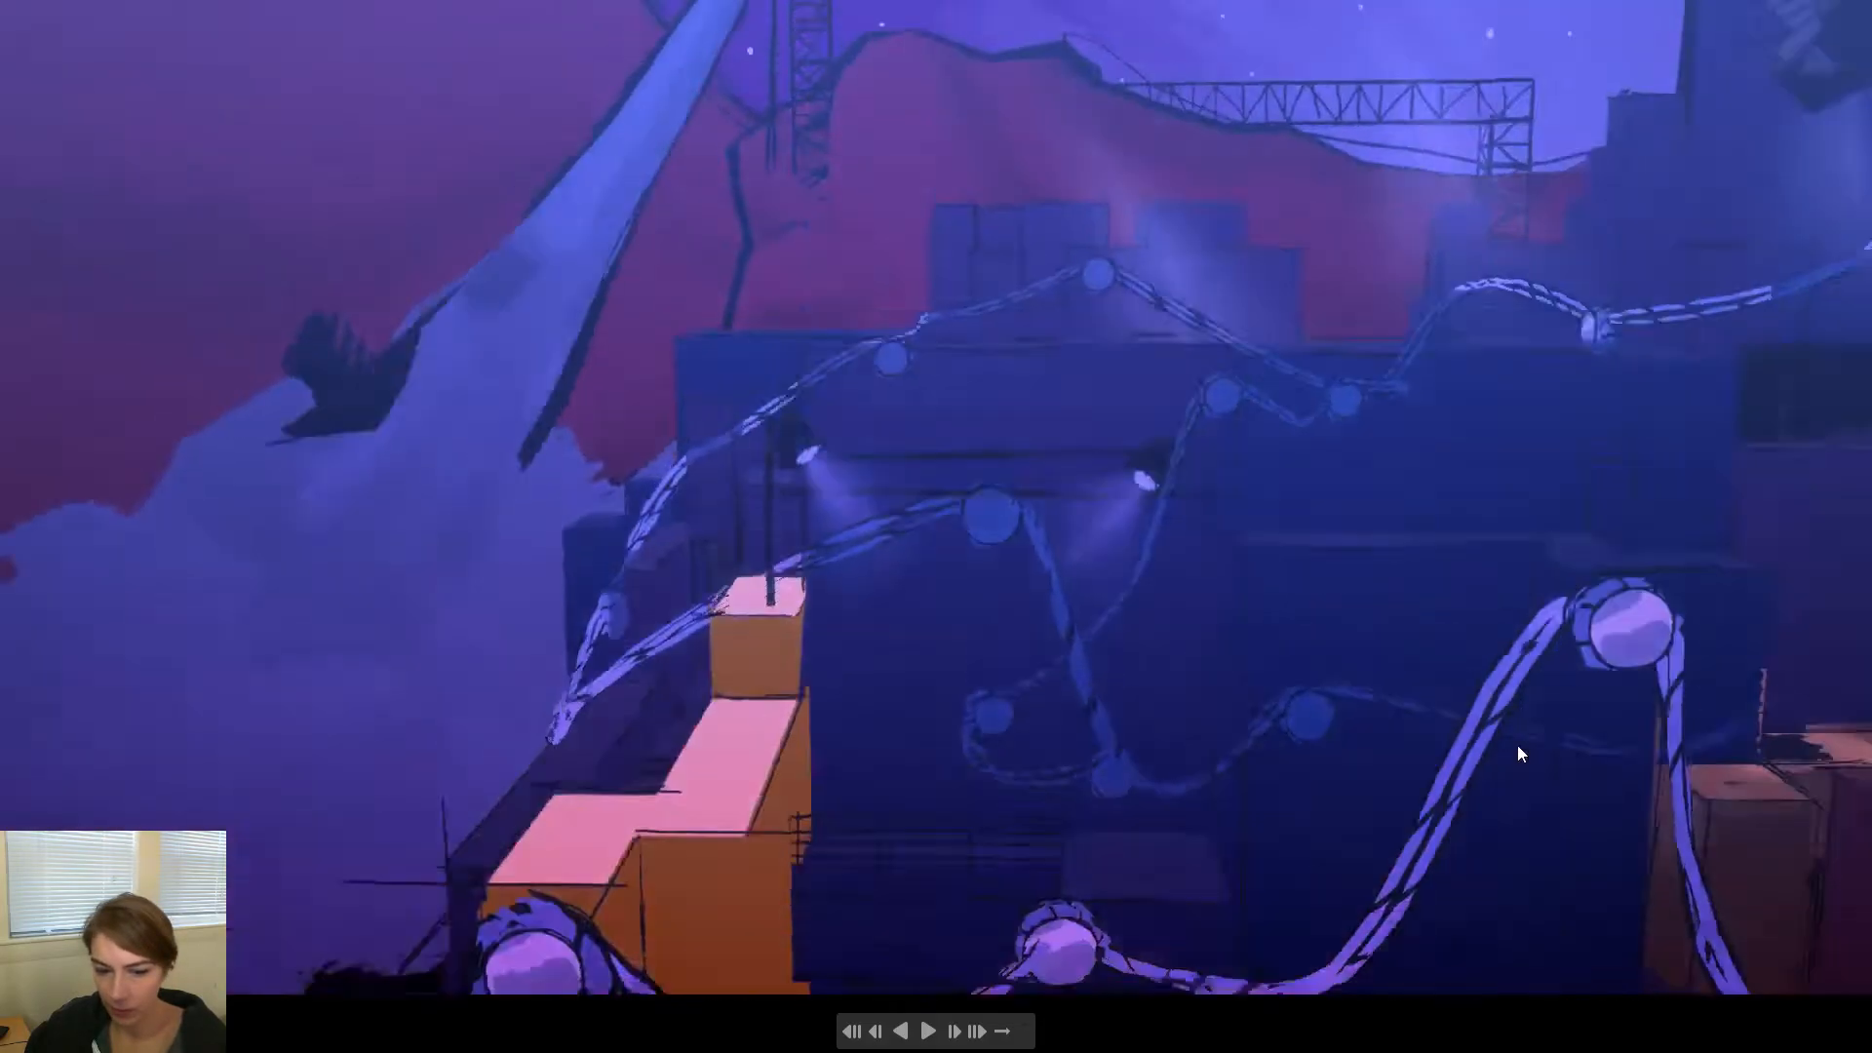
key("Escape")
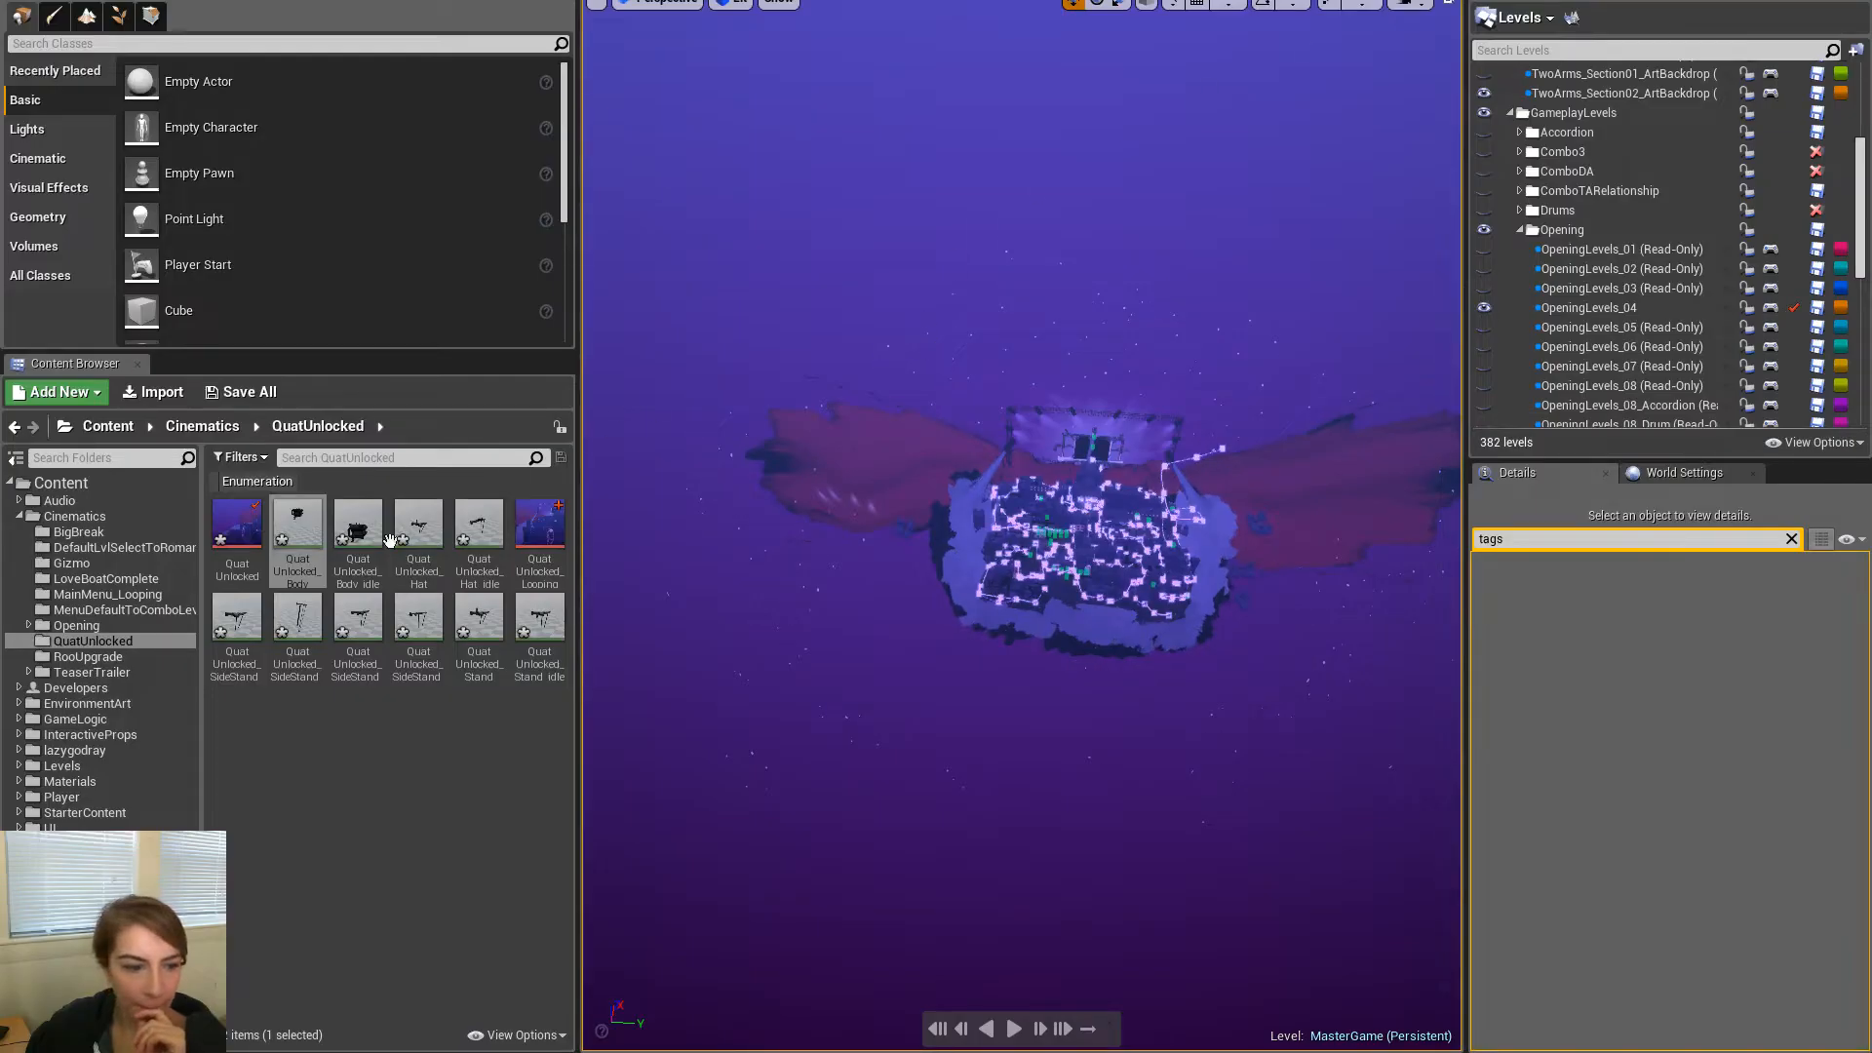
Open the OpeningLevels_04 level blueprint and examine the node chain in the Unlock Quat cinematic section
left_click(435, 887)
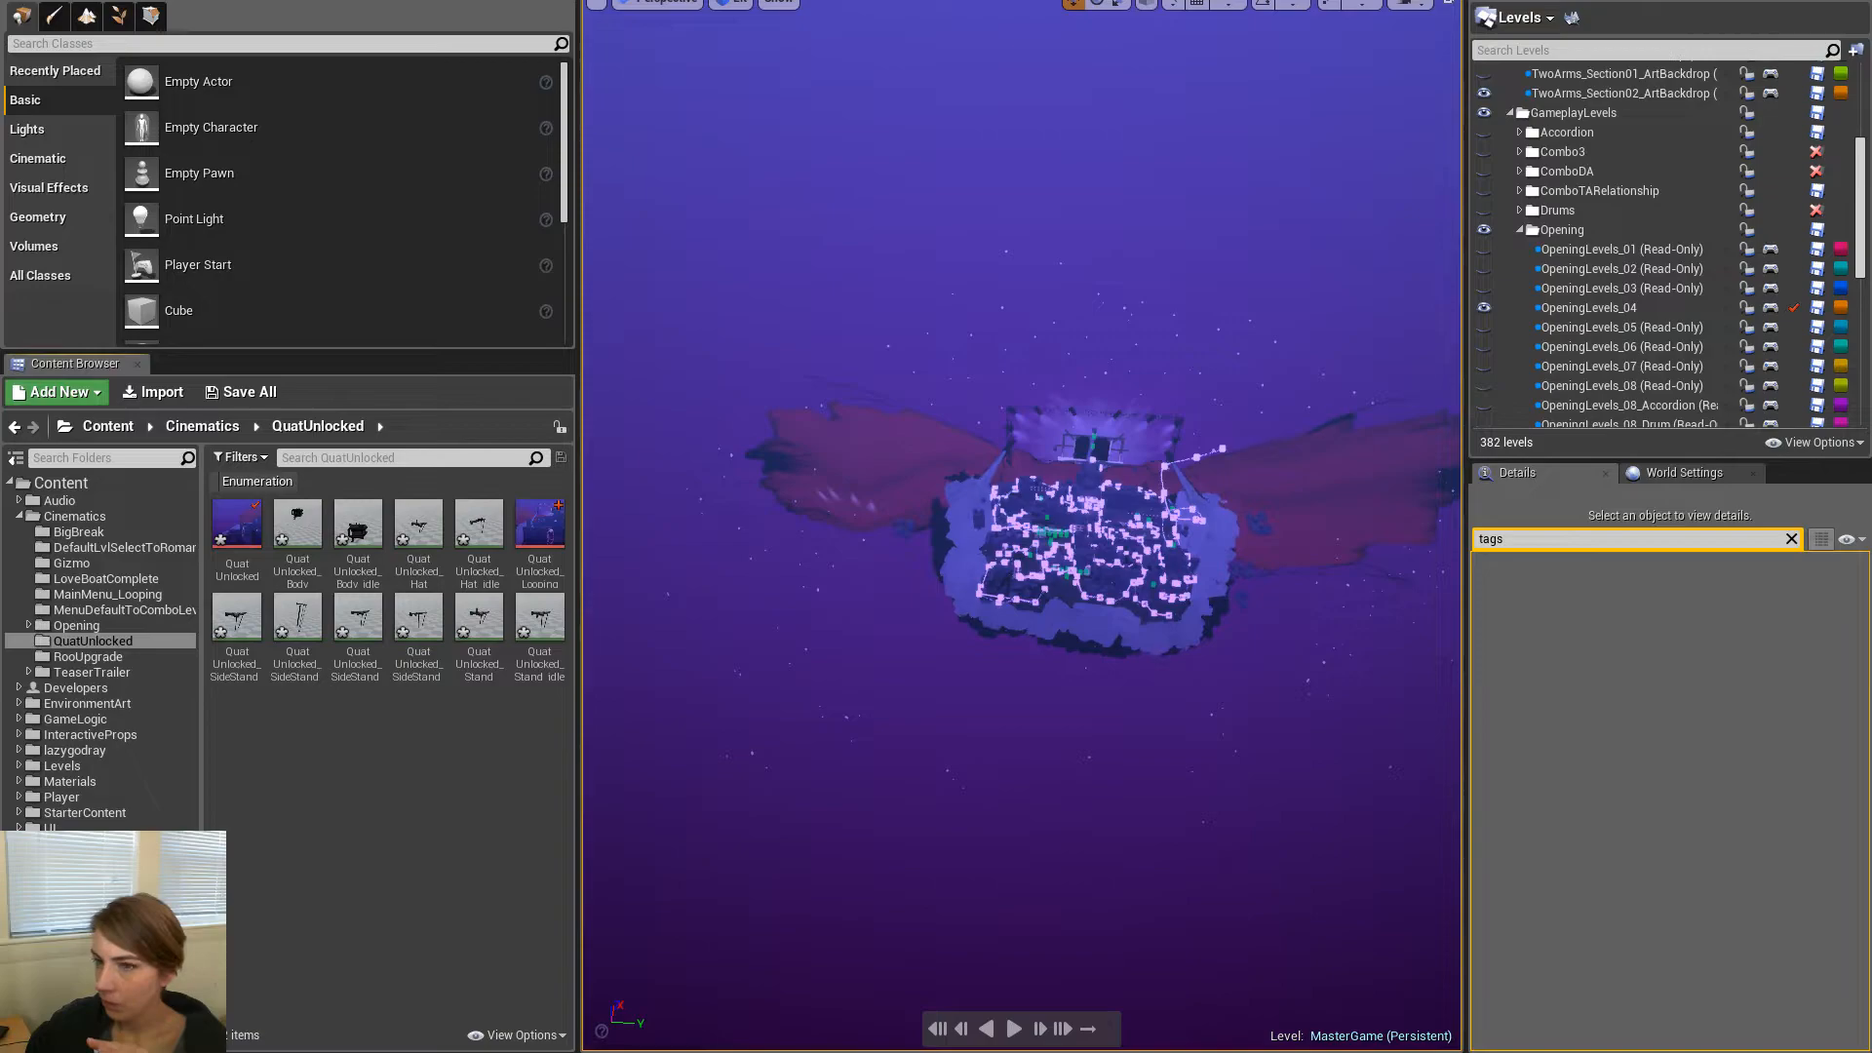
left_click(1771, 310)
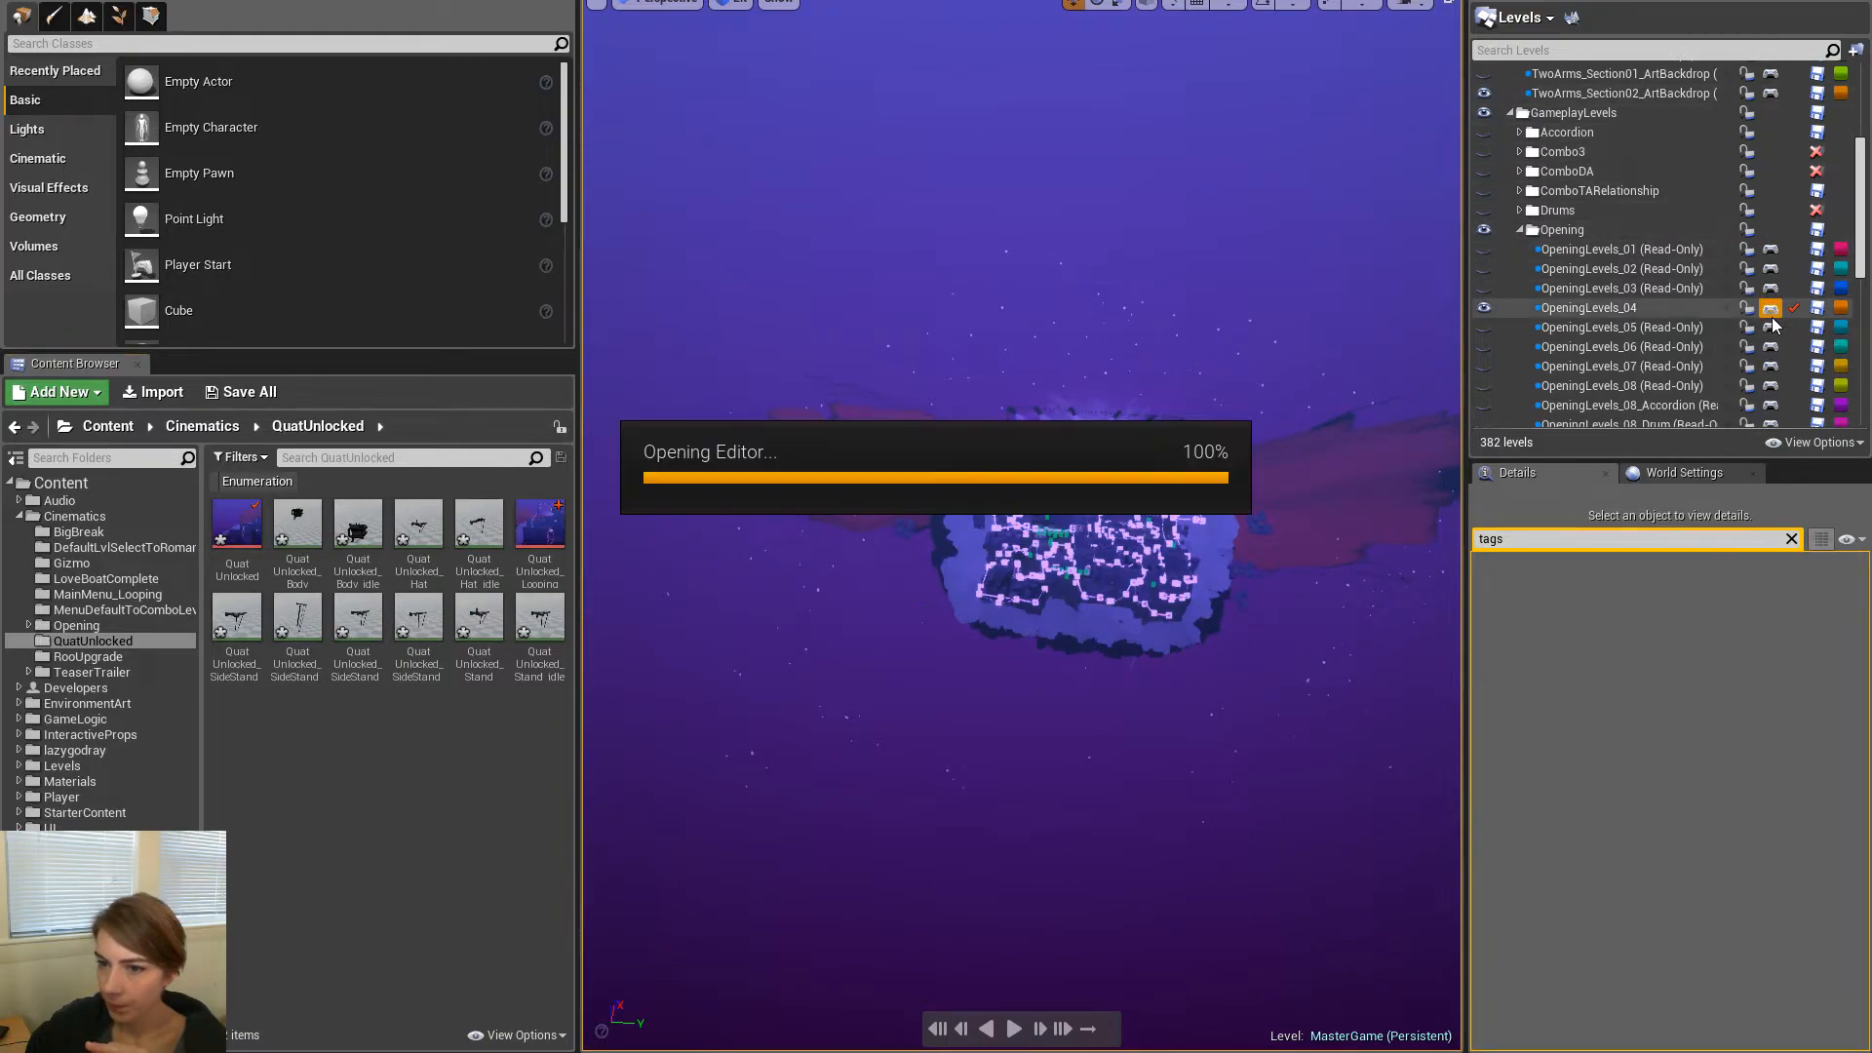
key("alt+Tab")
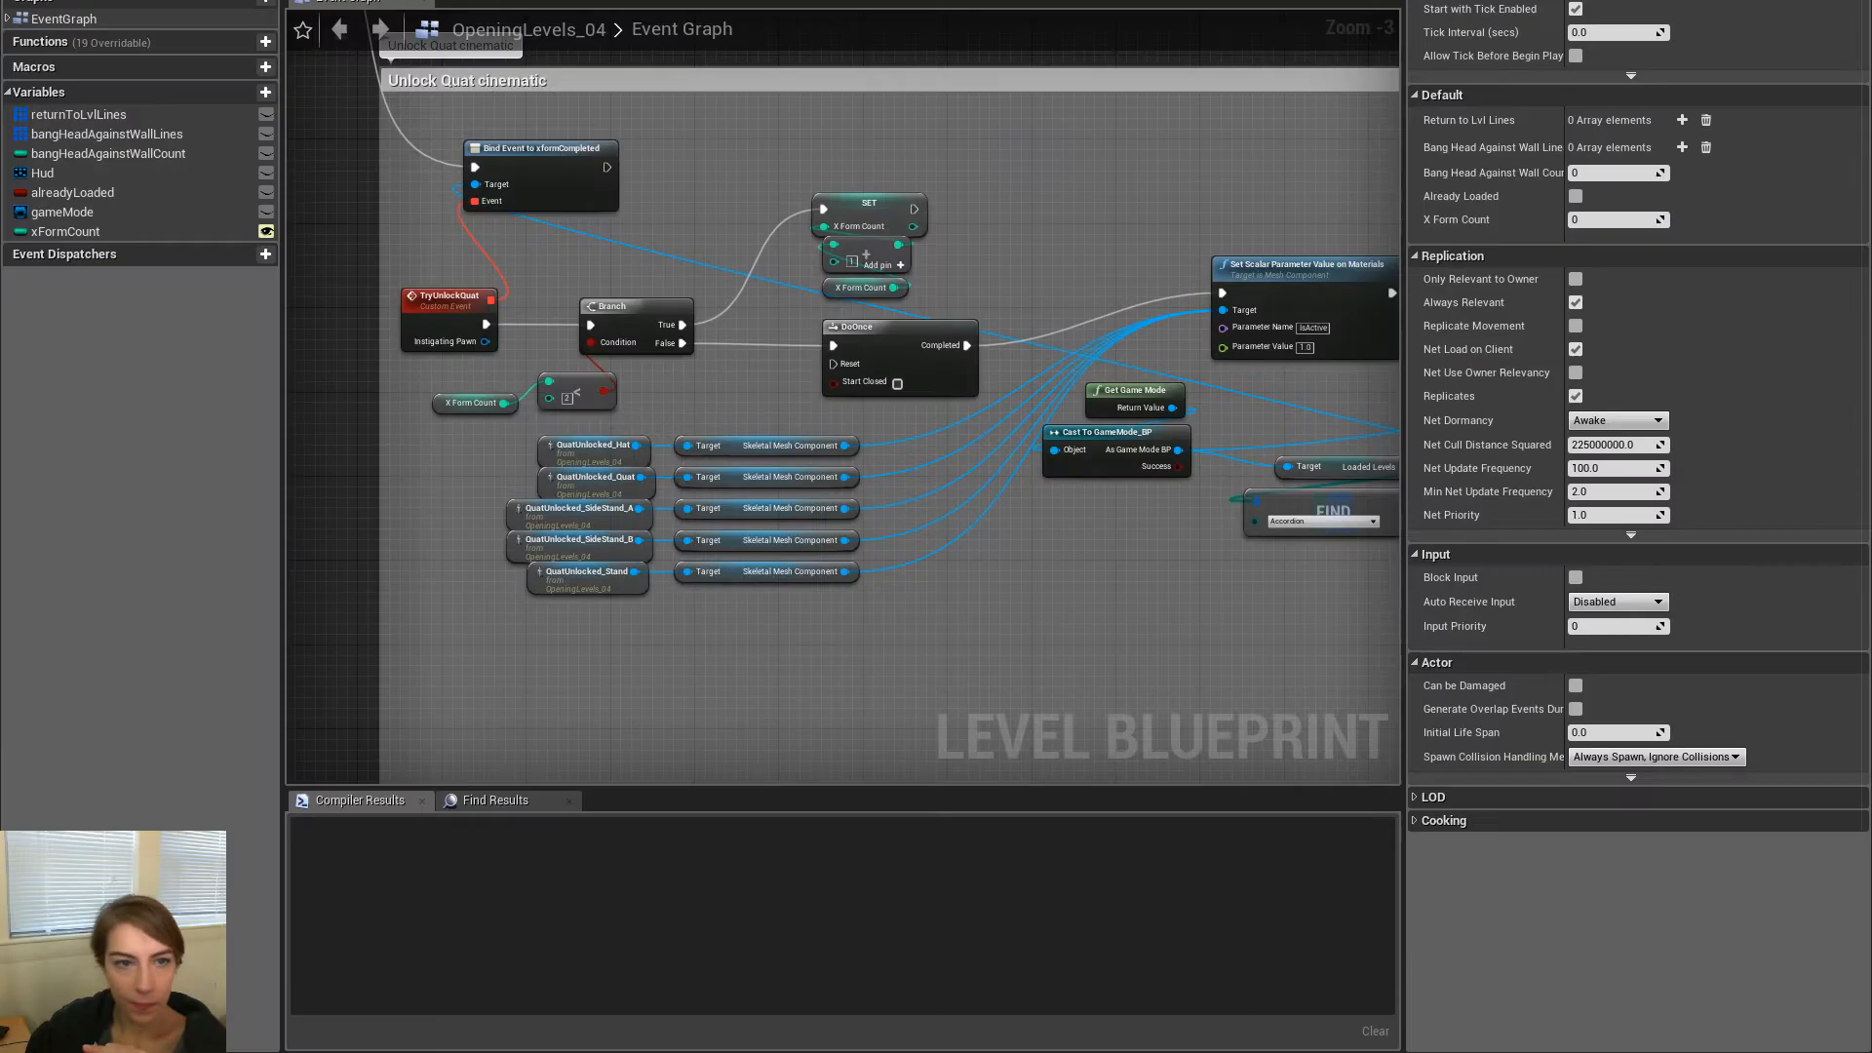
scroll(1131, 101, "down", 8)
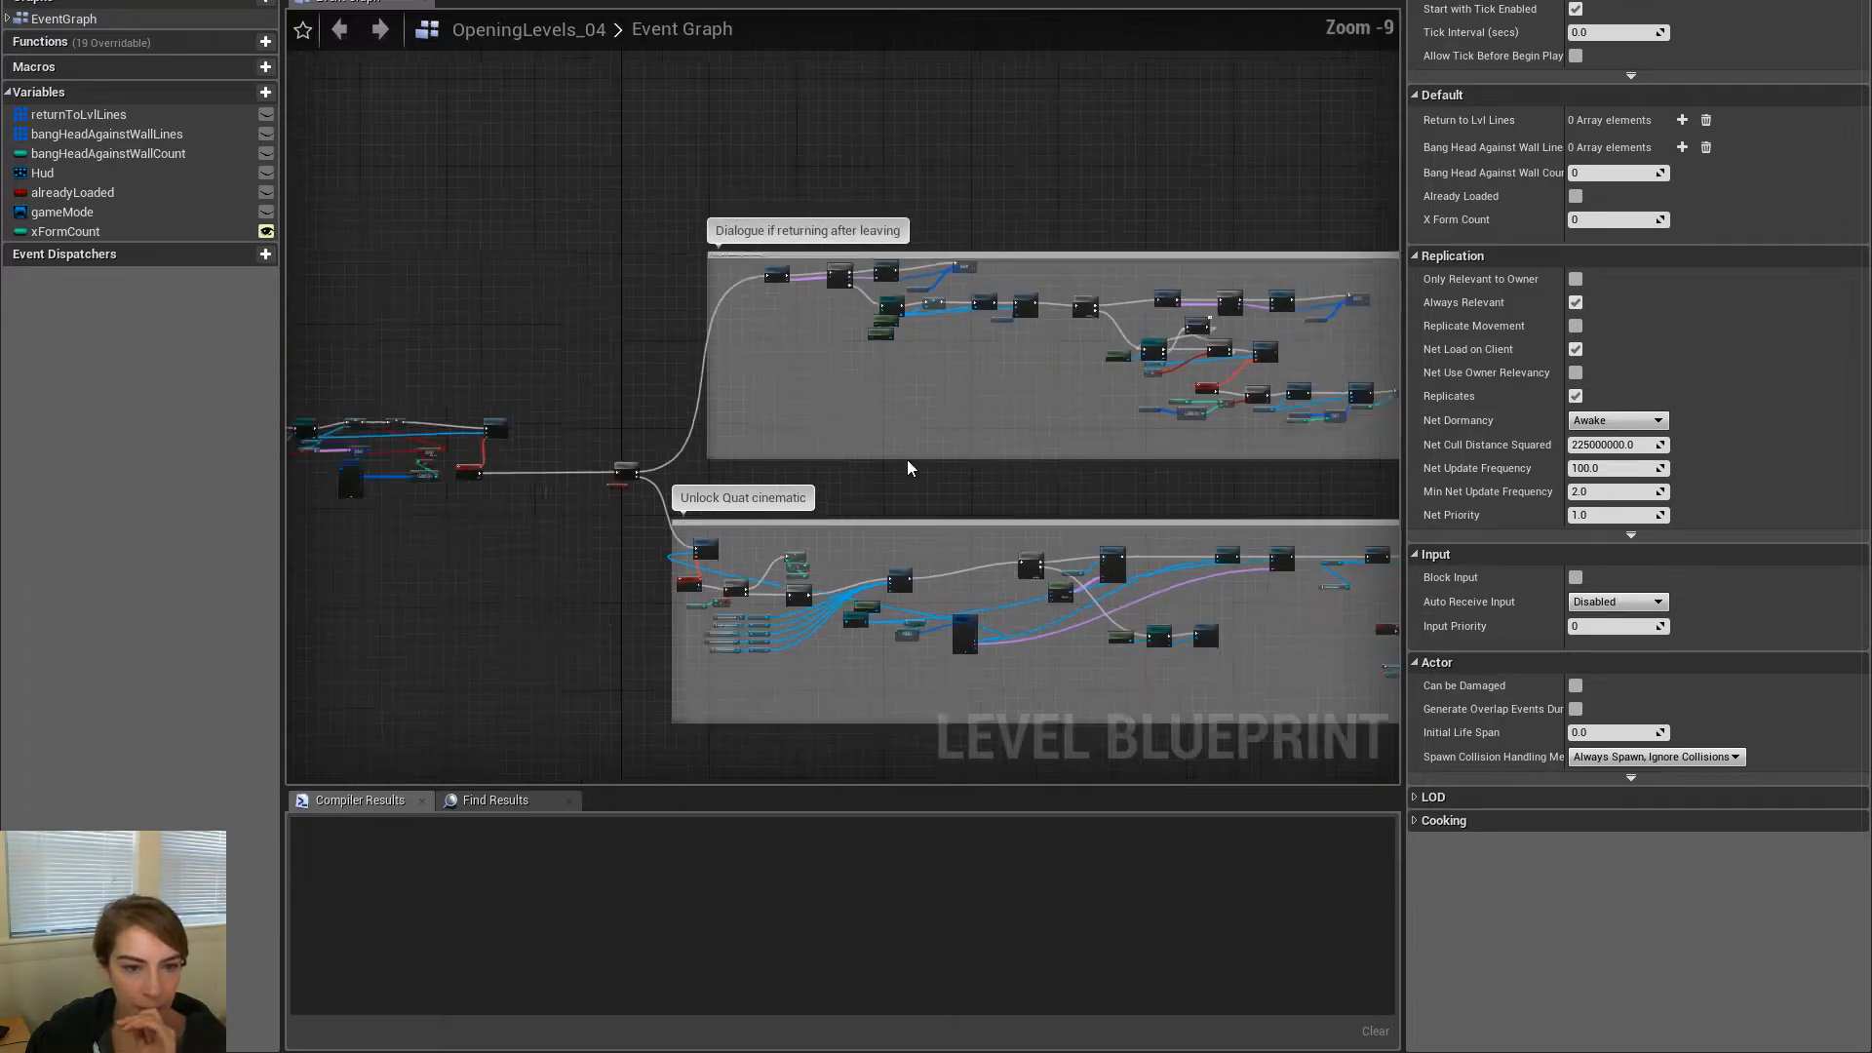
scroll(825, 586, "up", 7)
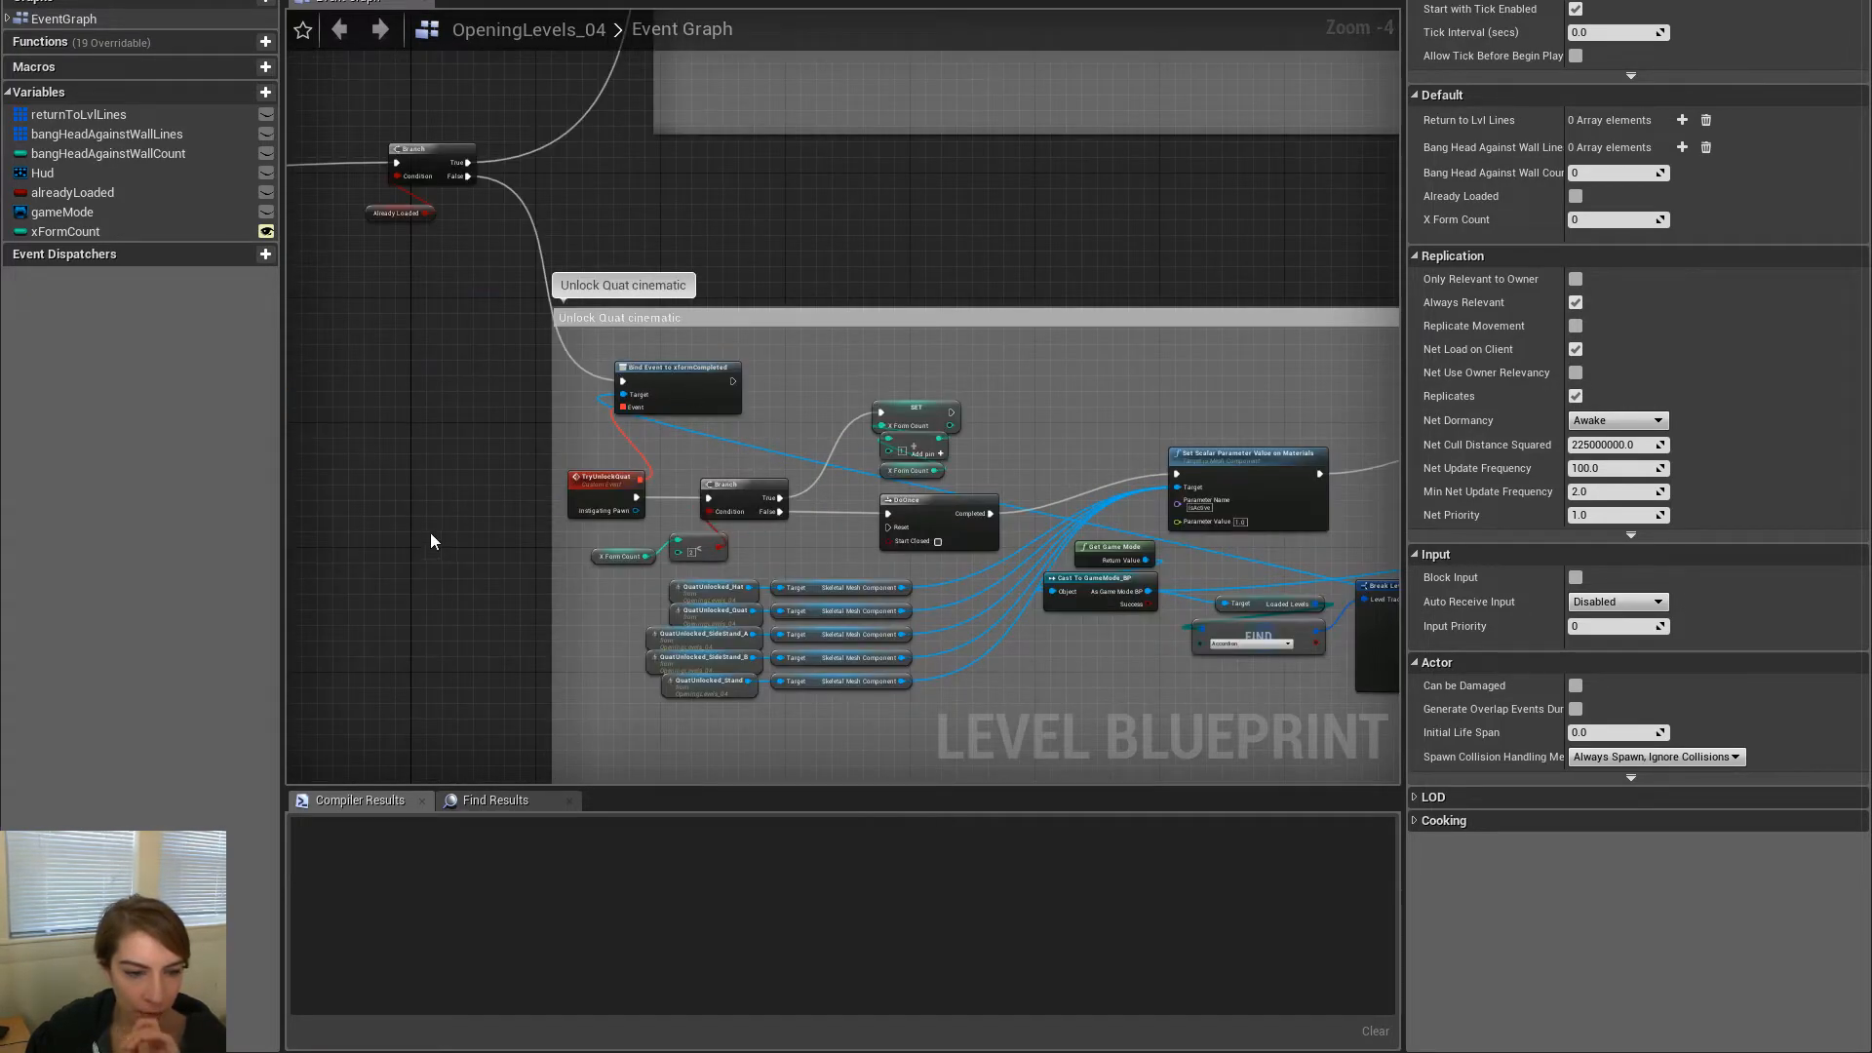
right_click_drag(1134, 495, 796, 352)
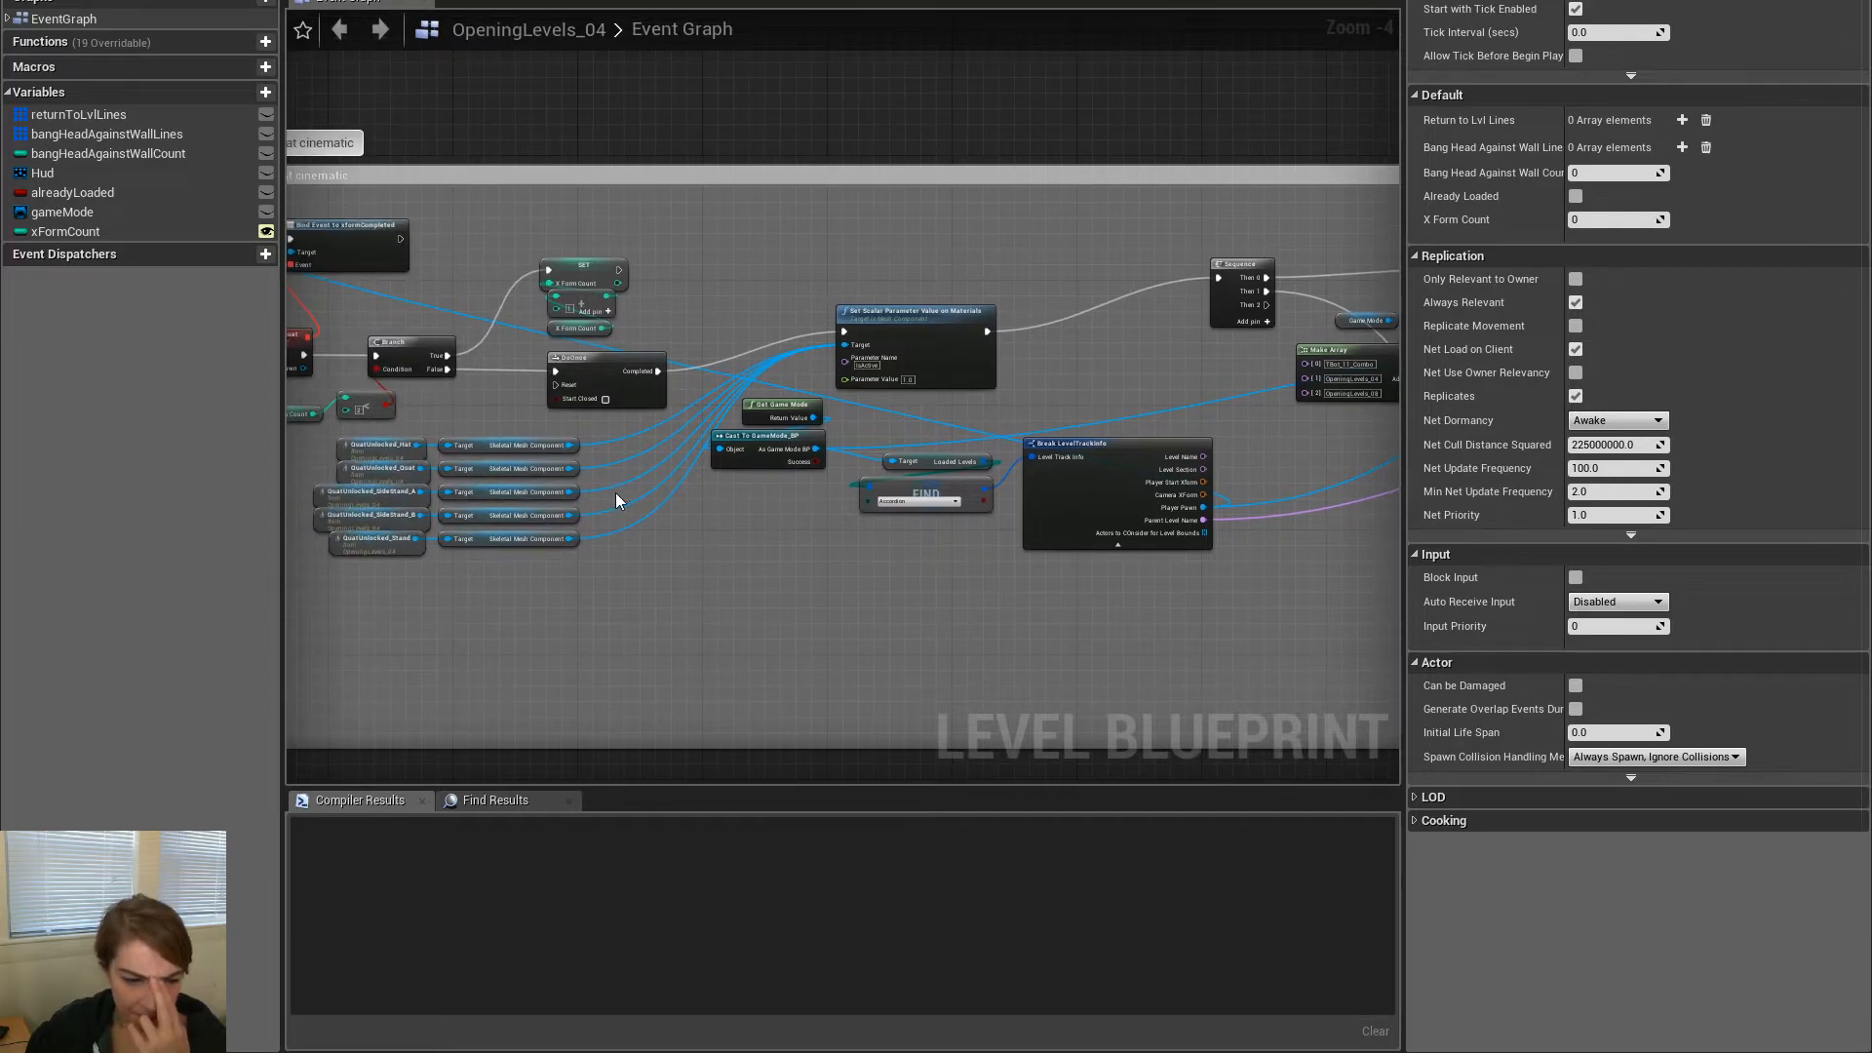
scroll(532, 493, "up", 3)
scroll(651, 519, "down", 2)
right_click_drag(910, 514, 664, 514)
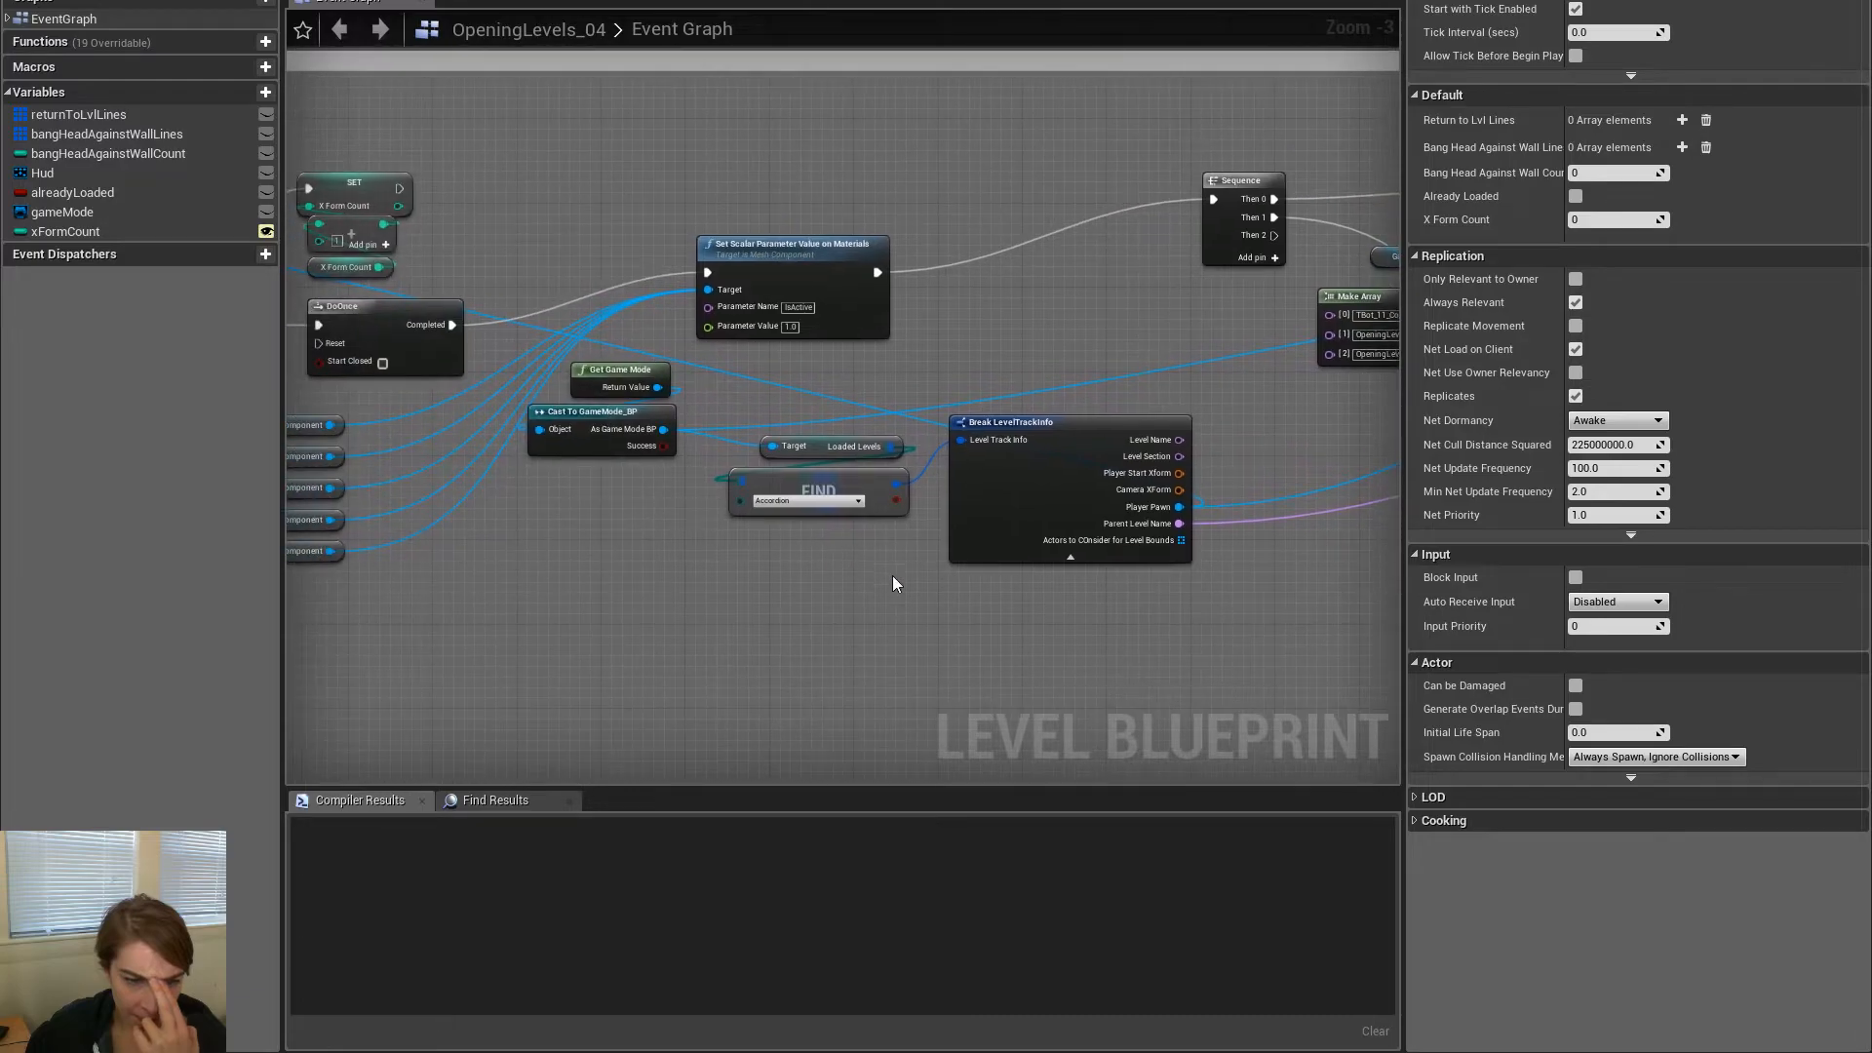
Move the game mode, Loaded Levels, Find and Break LevelTrackInfo nodes lower, and place Set Scalar Parameter Value on Materials beside DoOnce
left_click_drag(619, 521, 852, 344)
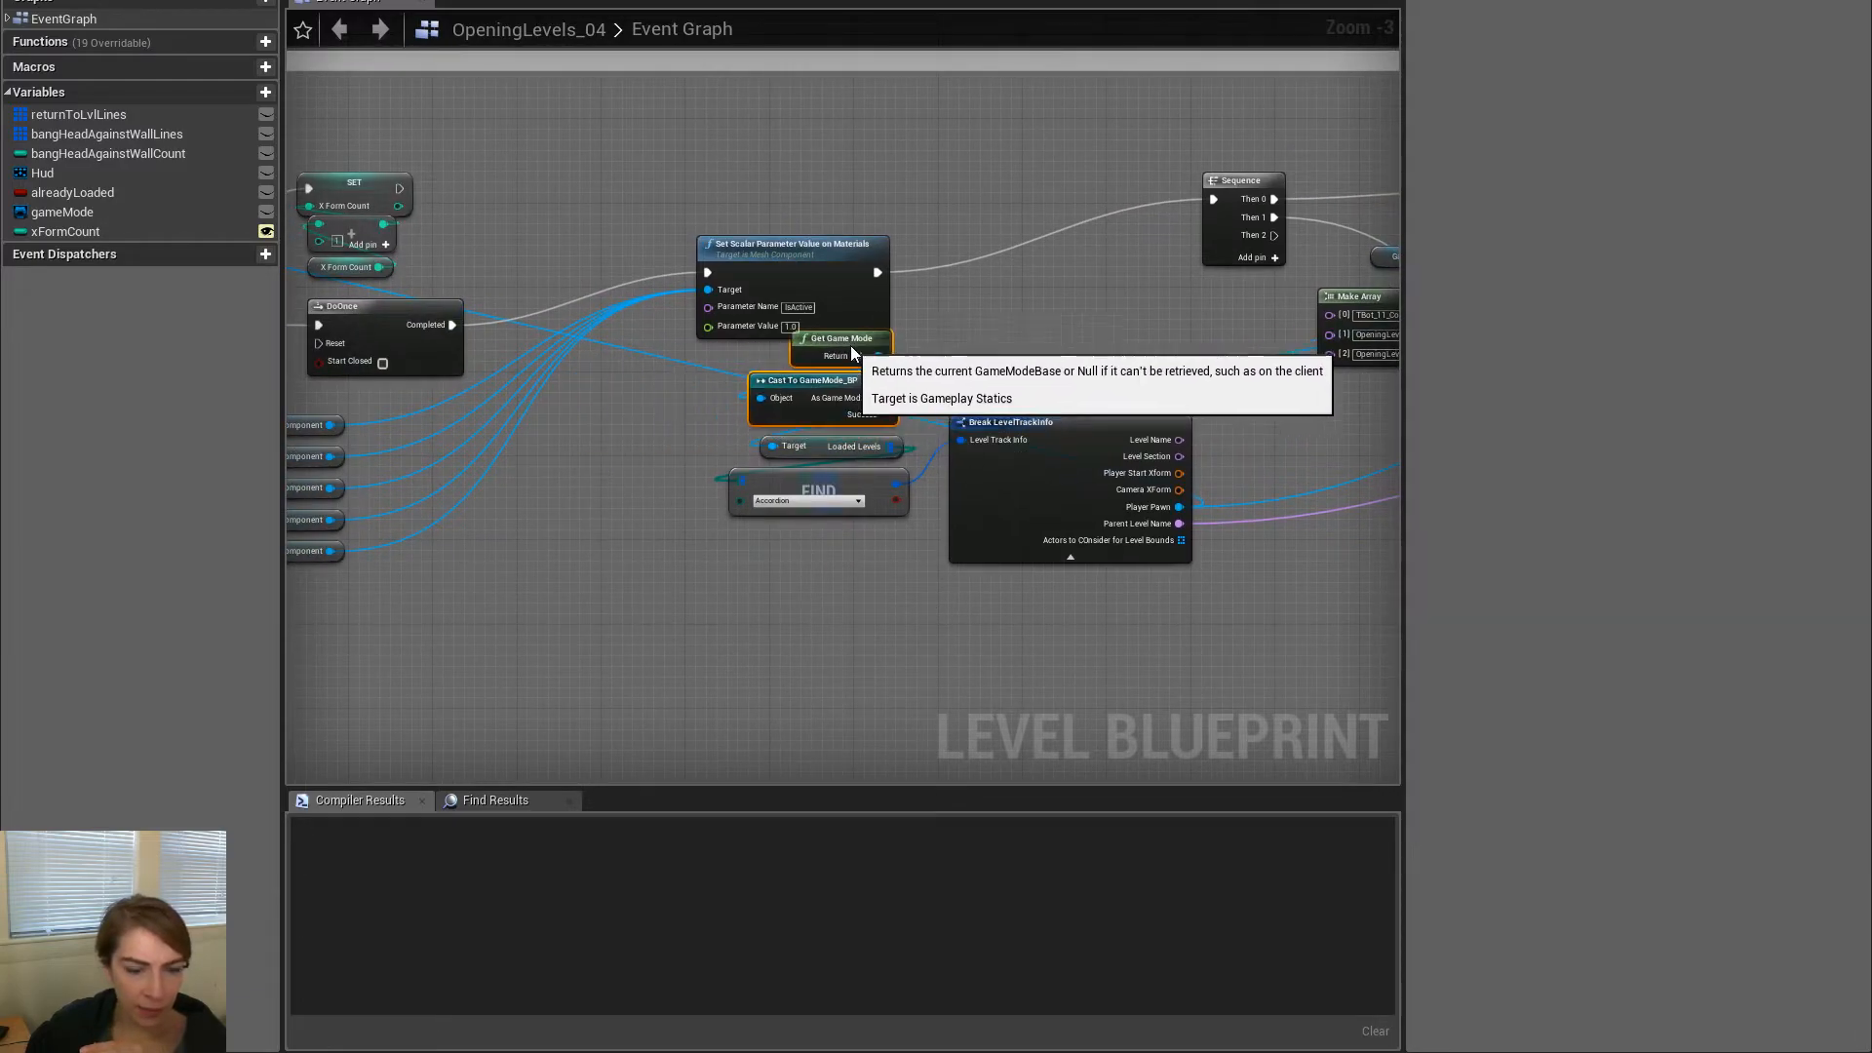
left_click_drag(852, 558, 796, 448)
left_click_drag(983, 601, 712, 407)
left_click_drag(1022, 446, 1162, 521)
right_click_drag(769, 360, 1166, 388)
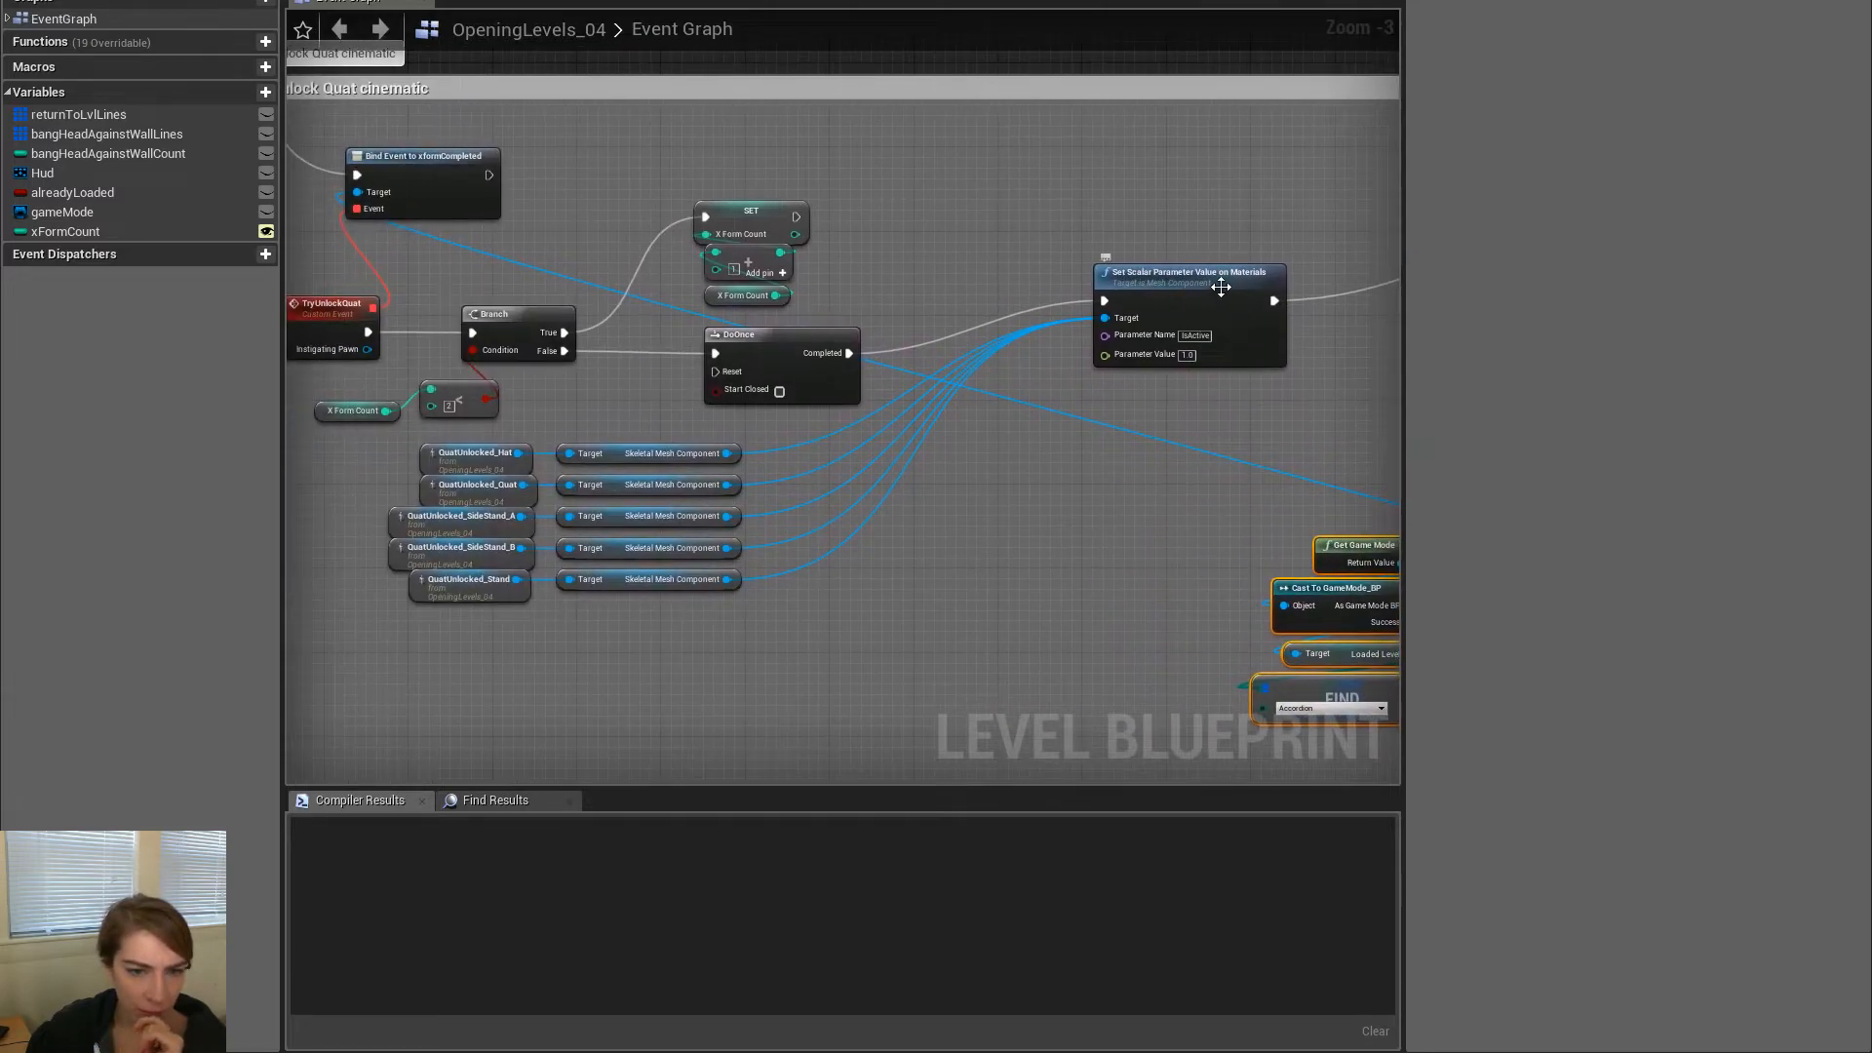
left_click_drag(1223, 287, 1059, 343)
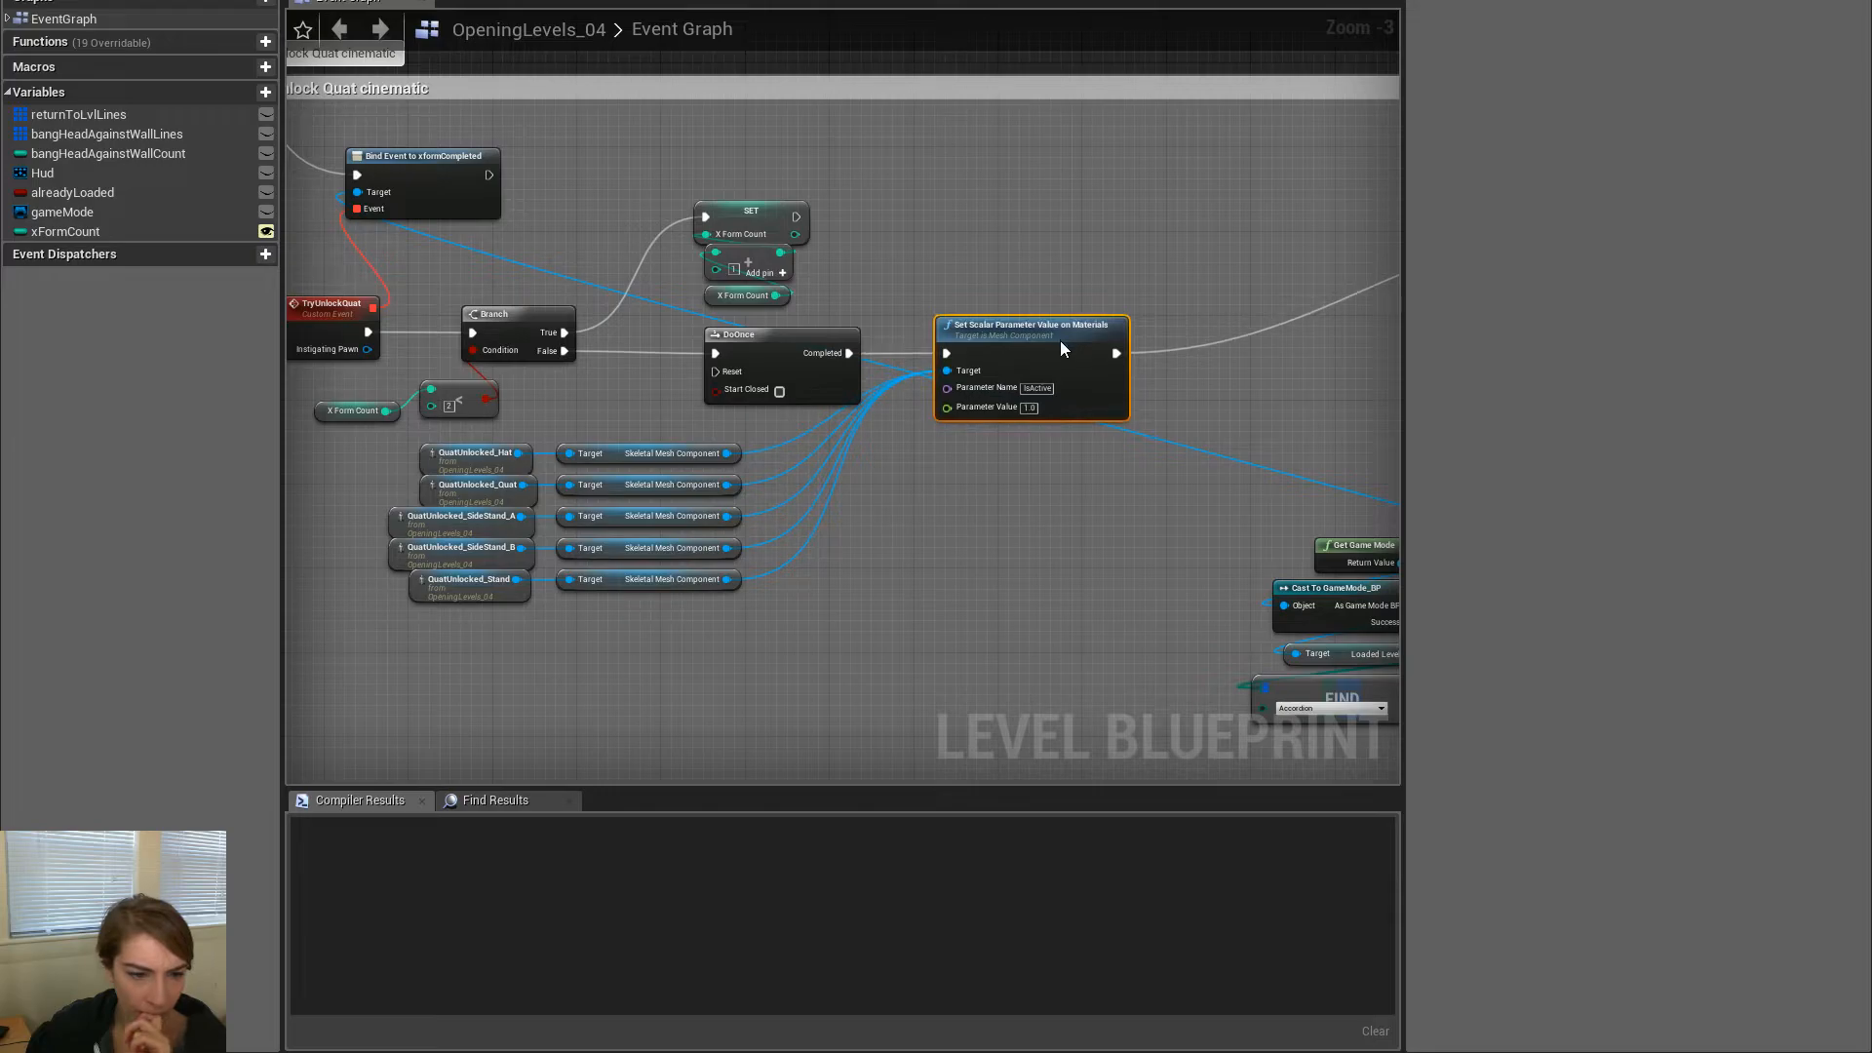
right_click_drag(1060, 505, 731, 506)
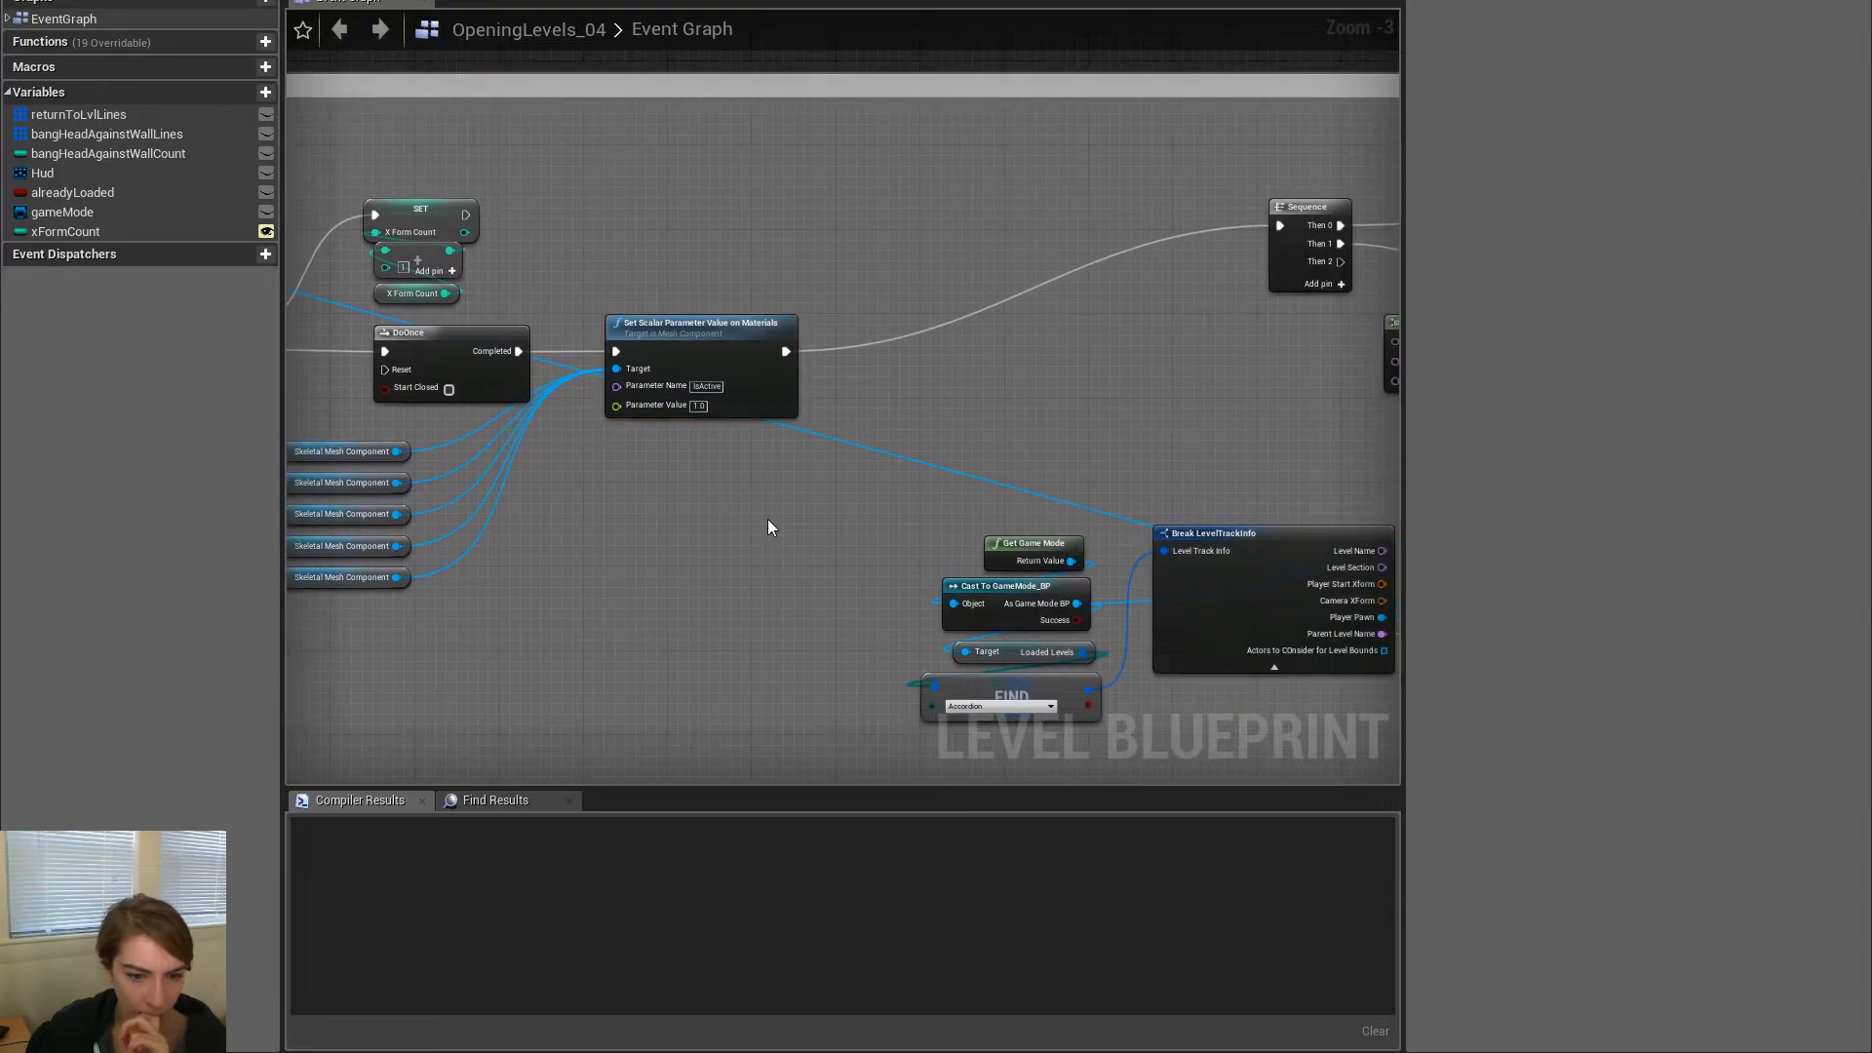
Add a gameMode getter feeding a Get Current Player Pawn node and stack the two below Set Scalar Parameter Value on Materials
right_click_drag(1140, 669, 1098, 661)
left_click_drag(92, 212, 616, 503)
left_click(536, 565)
type("current pawn")
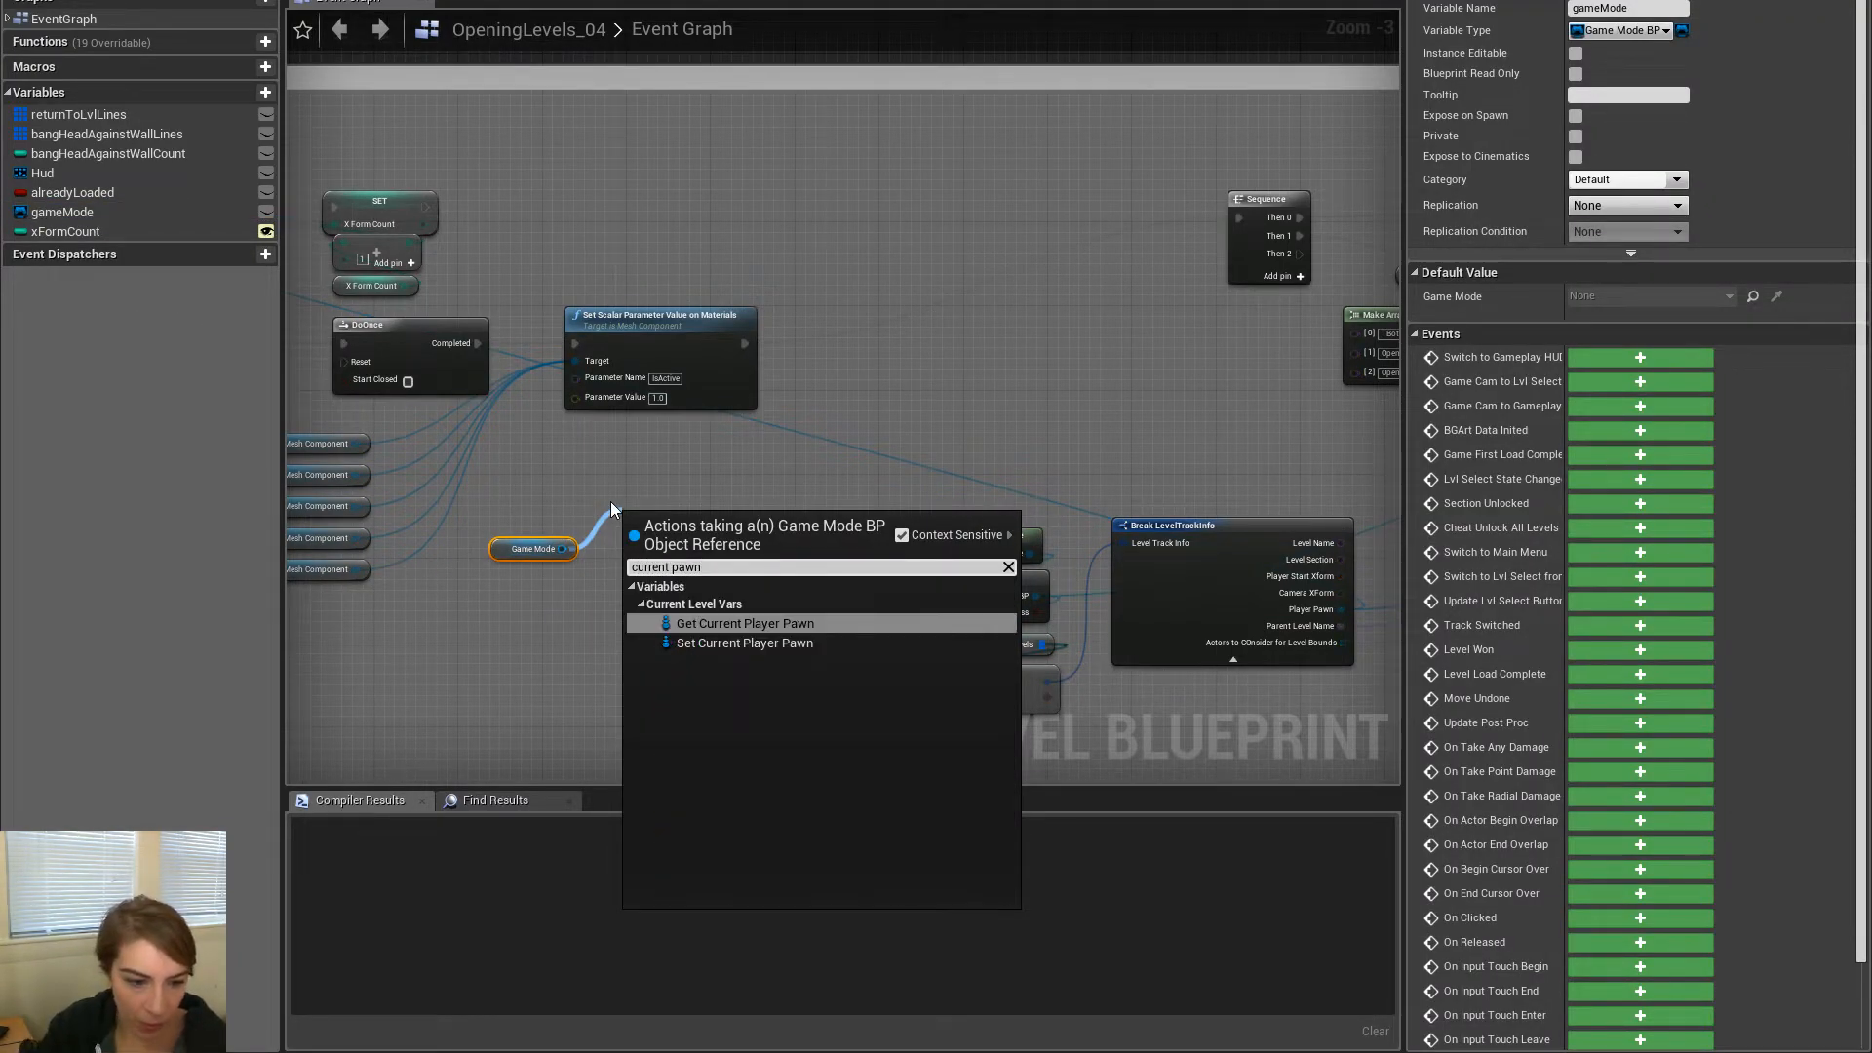
key("Return")
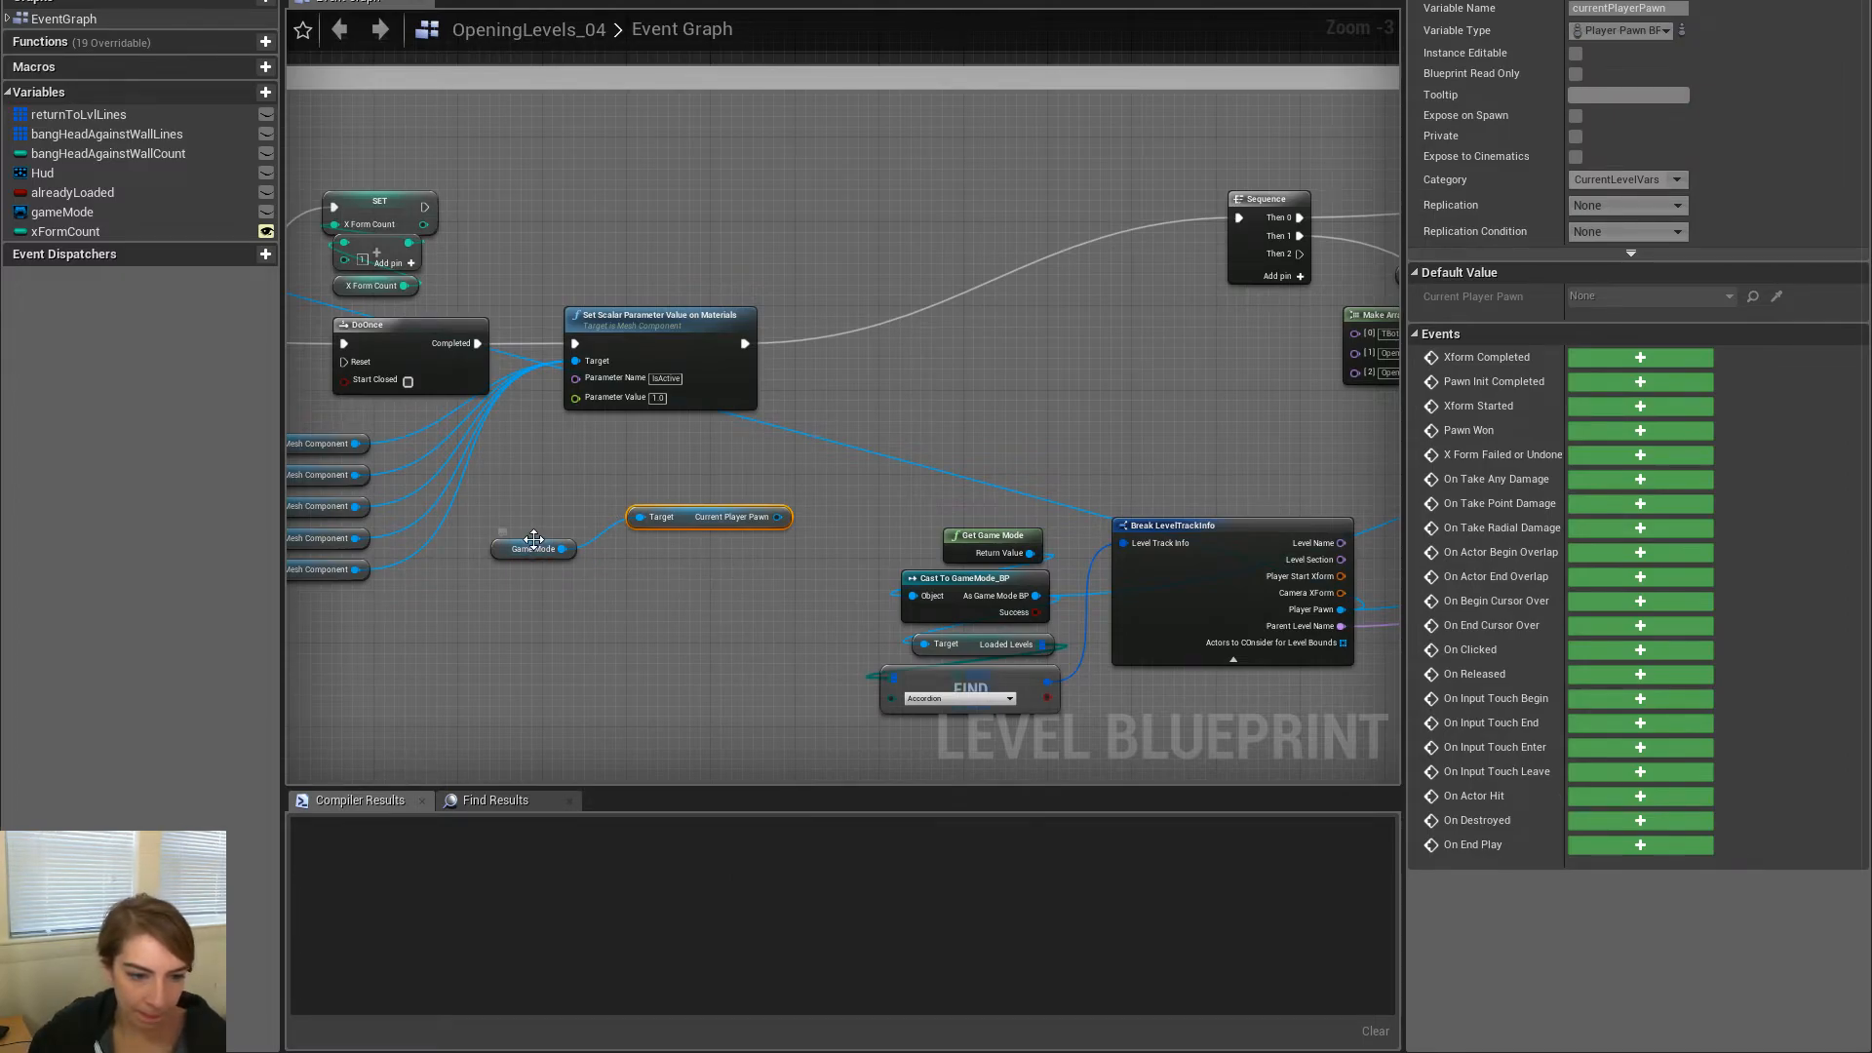
left_click_drag(536, 551, 726, 542)
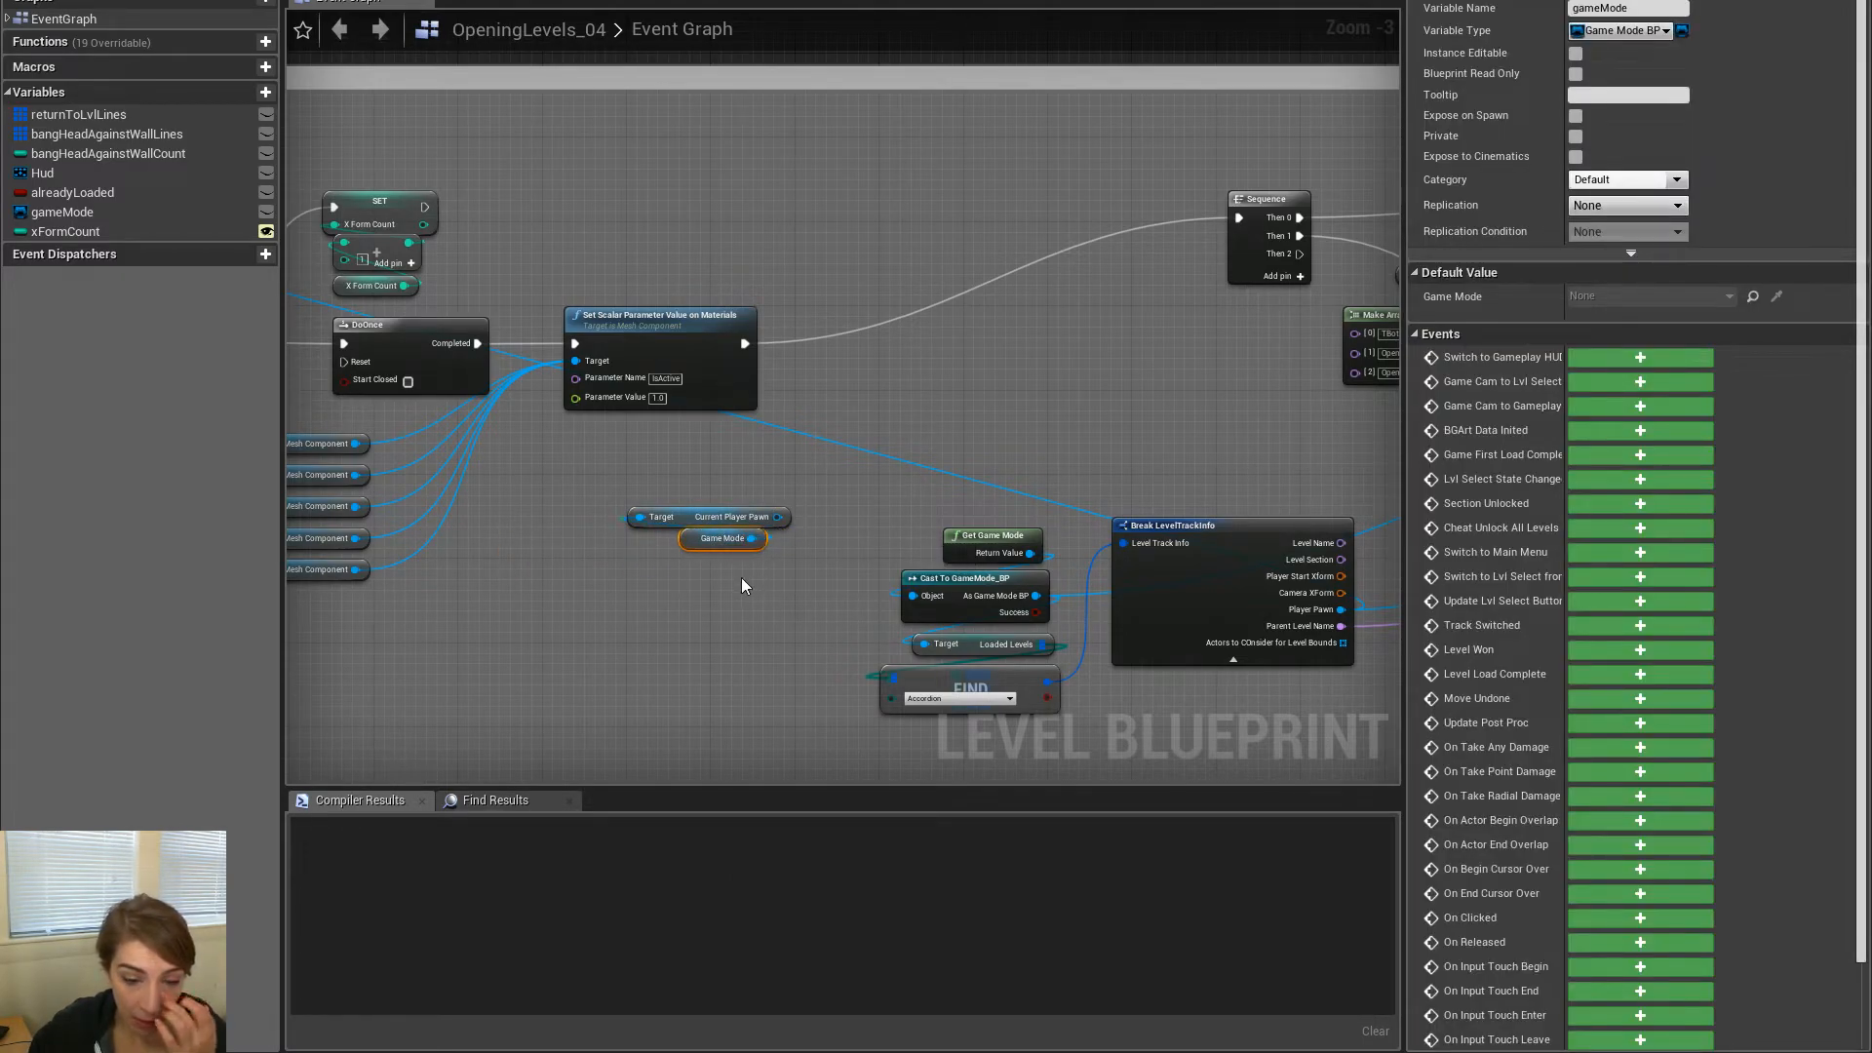
left_click(706, 508, "shift")
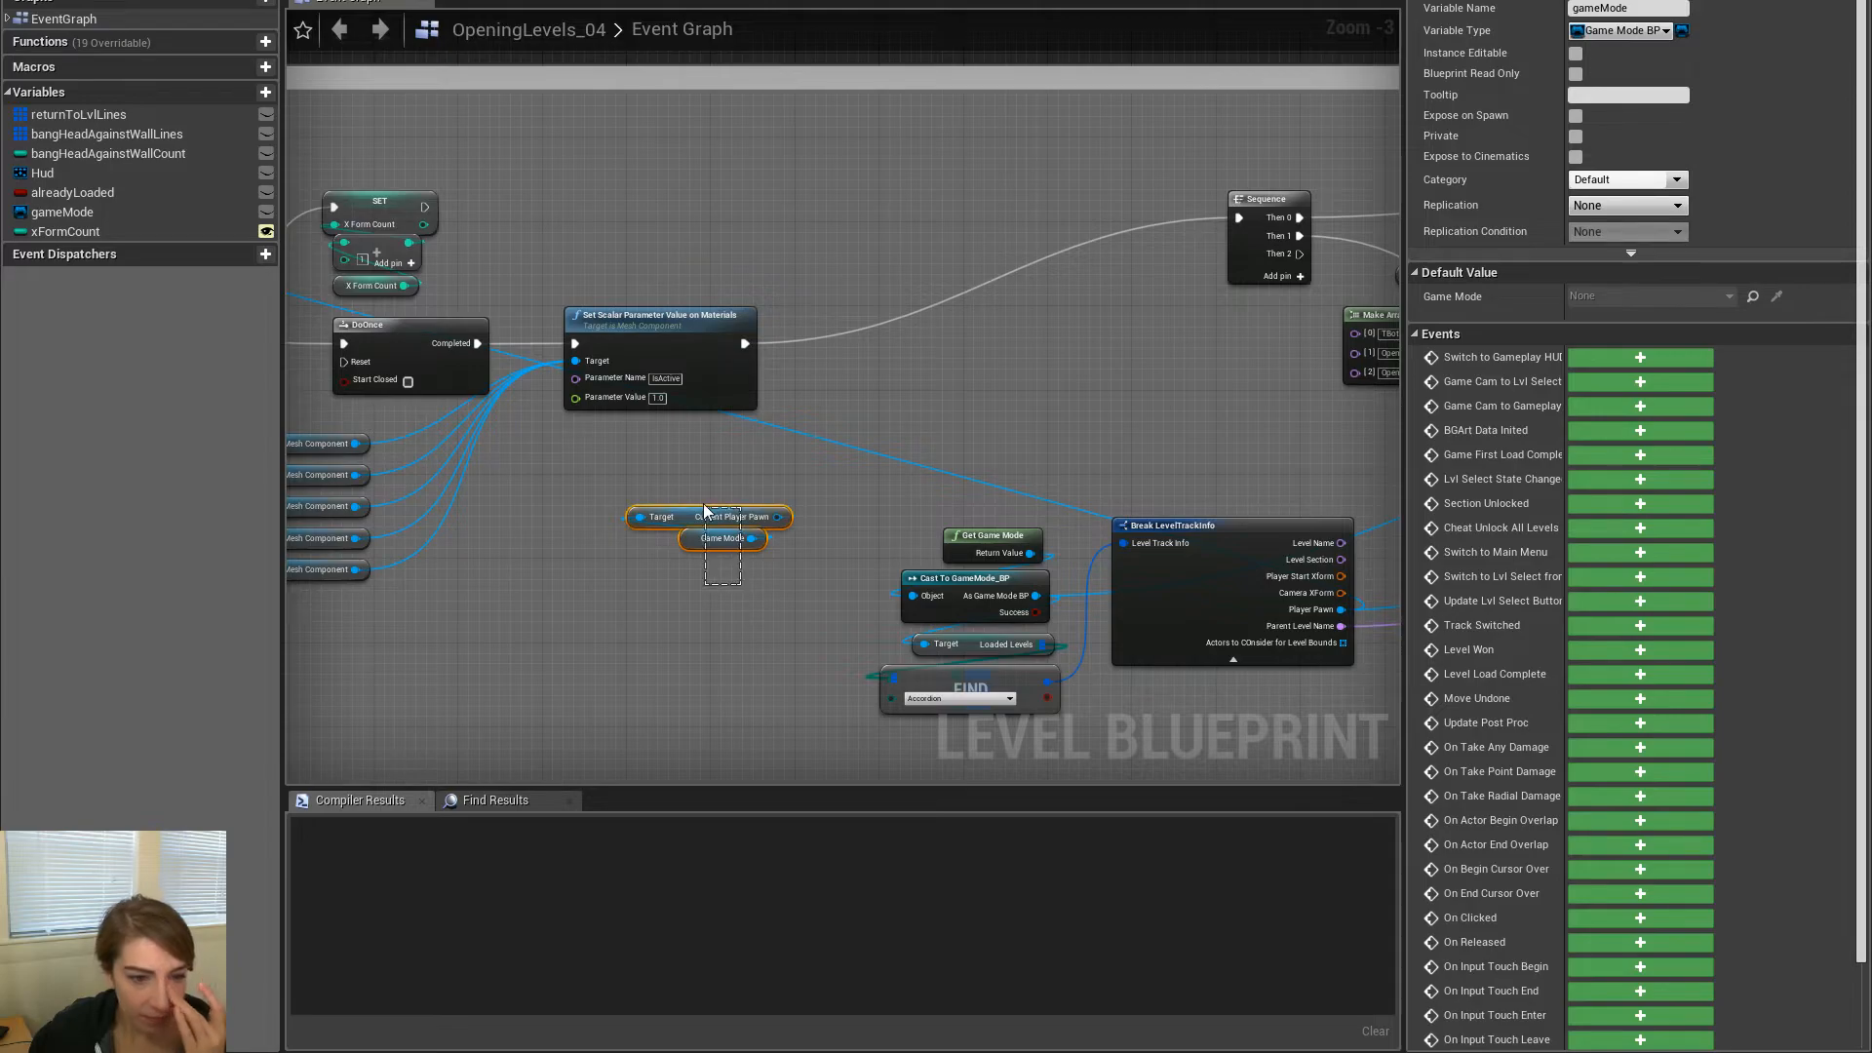
Add a Get Player Controller node beneath the Current Player Pawn and Game Mode nodes
right_click_drag(1237, 527, 451, 619)
scroll(528, 610, "down", 4)
right_click_drag(954, 554, 1401, 513)
scroll(784, 497, "up", 3)
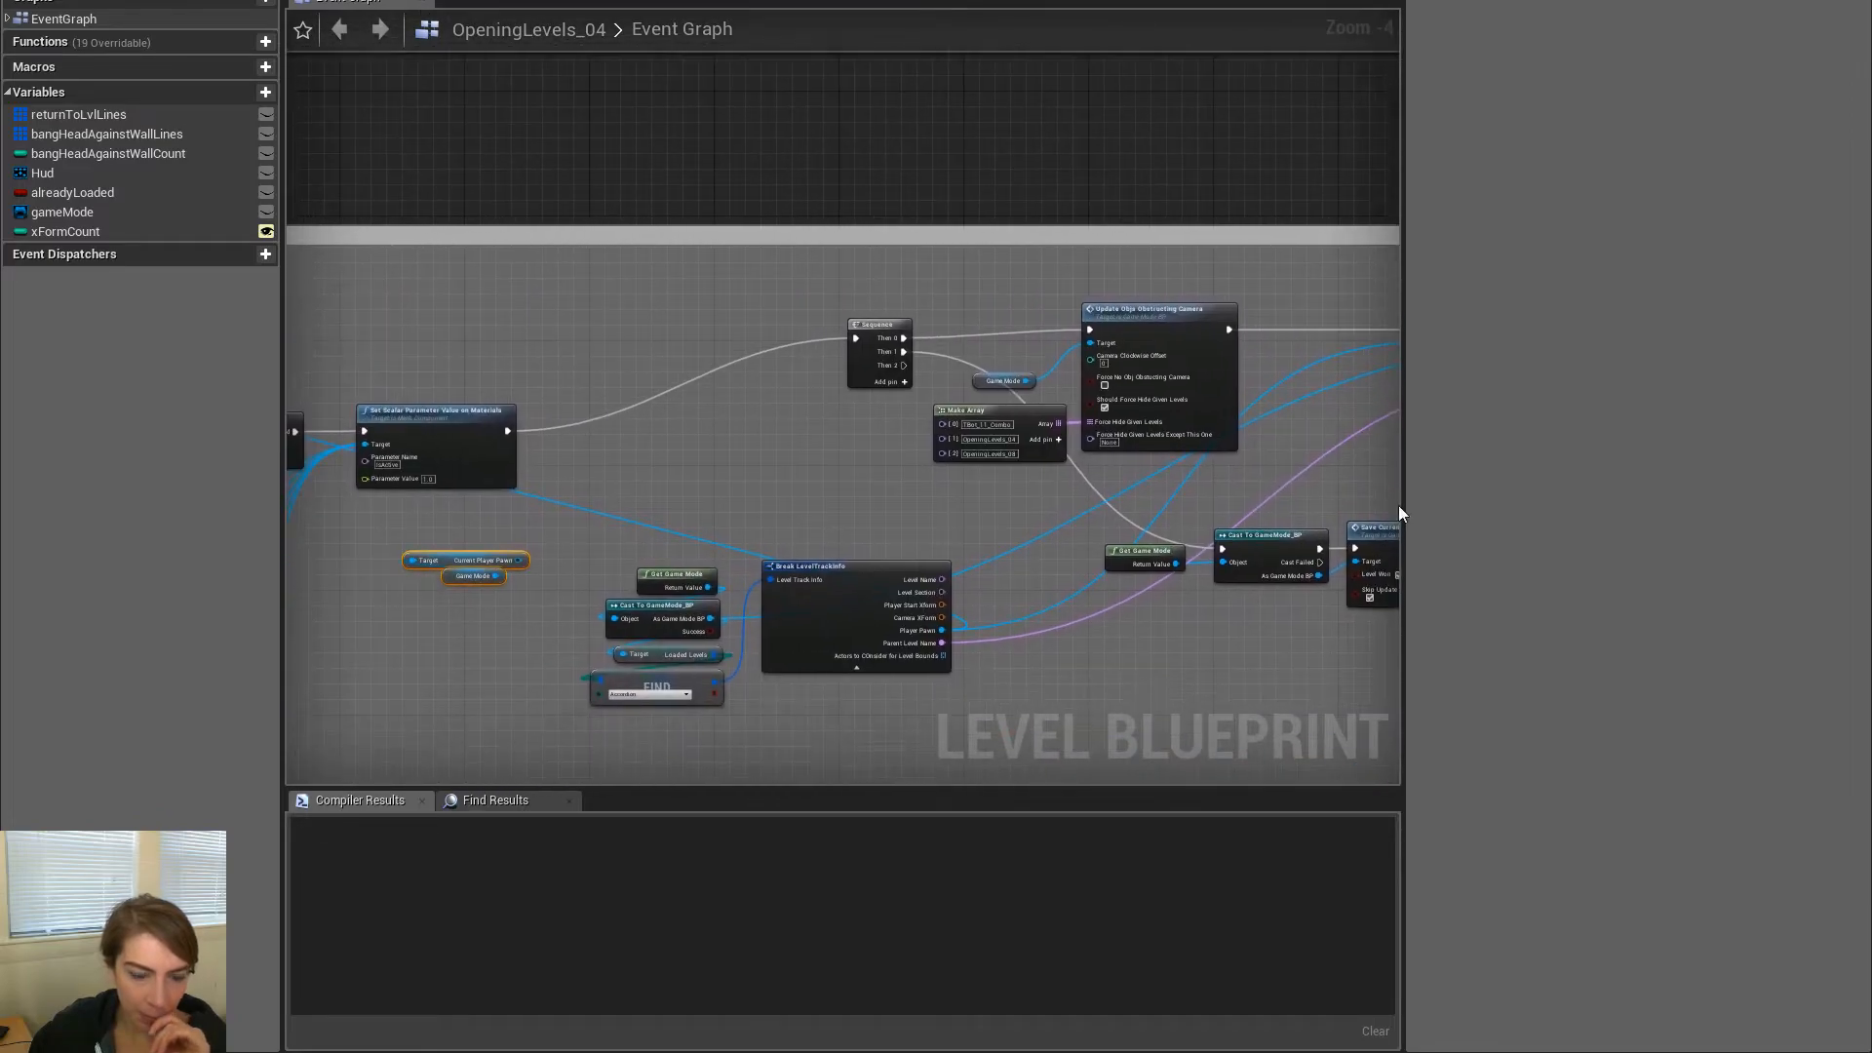
right_click_drag(571, 504, 785, 494)
right_click(641, 623)
type("get ")
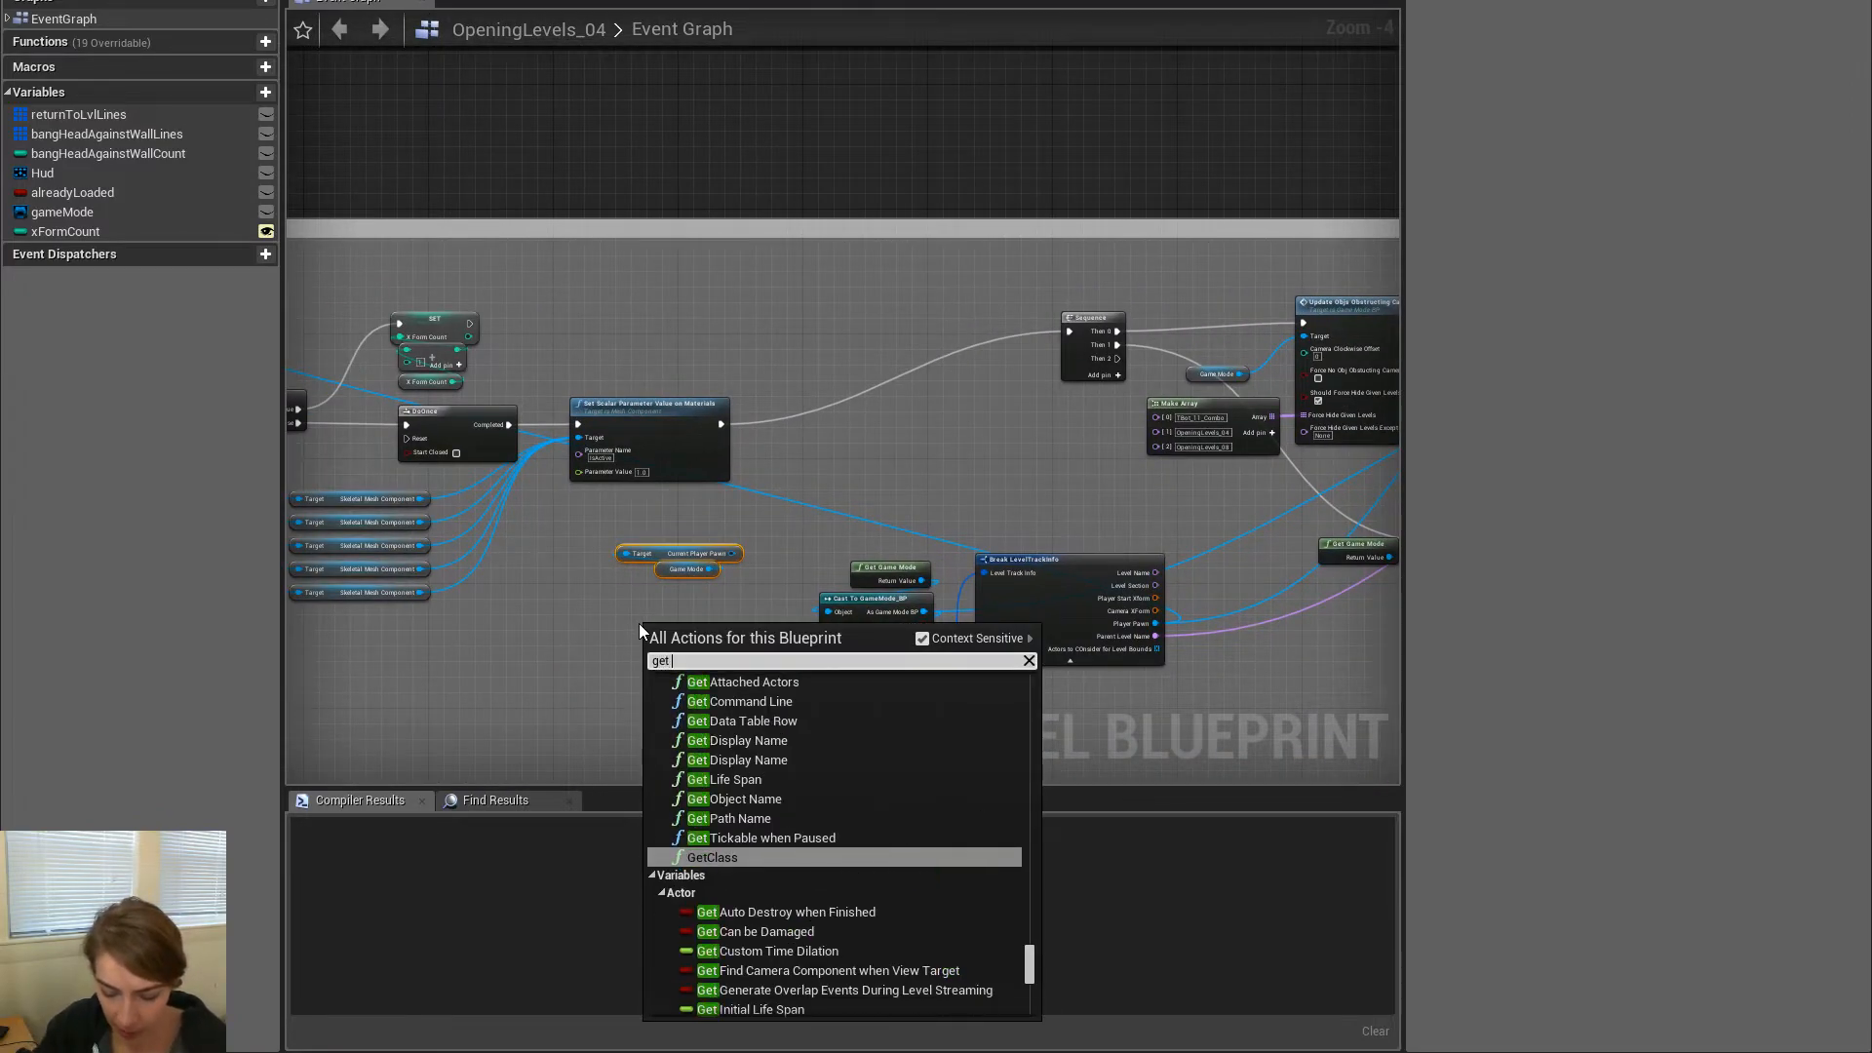
type("player con")
key("Return")
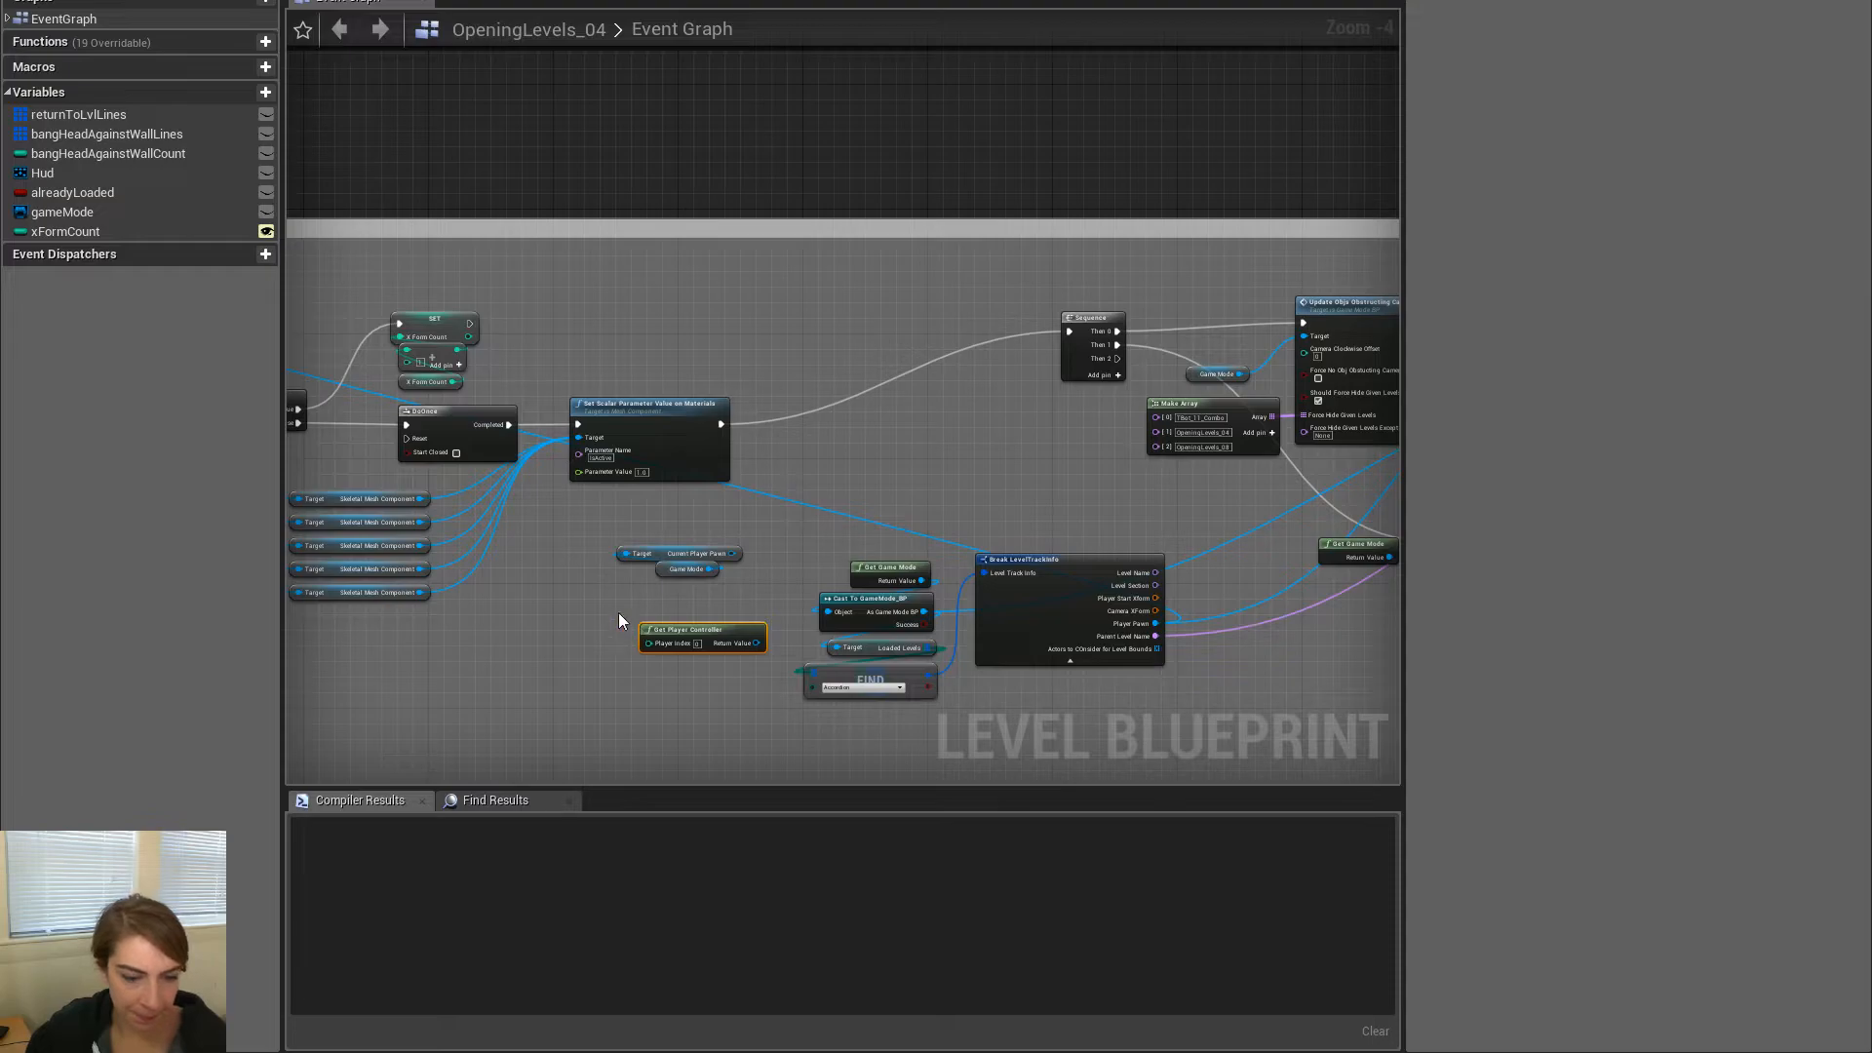
Cast the Get Player Controller output to PlayerController_BP as a pure cast and stack it above Get Player Controller
scroll(634, 622, "up", 1)
left_click_drag(806, 661, 804, 604)
type("cast")
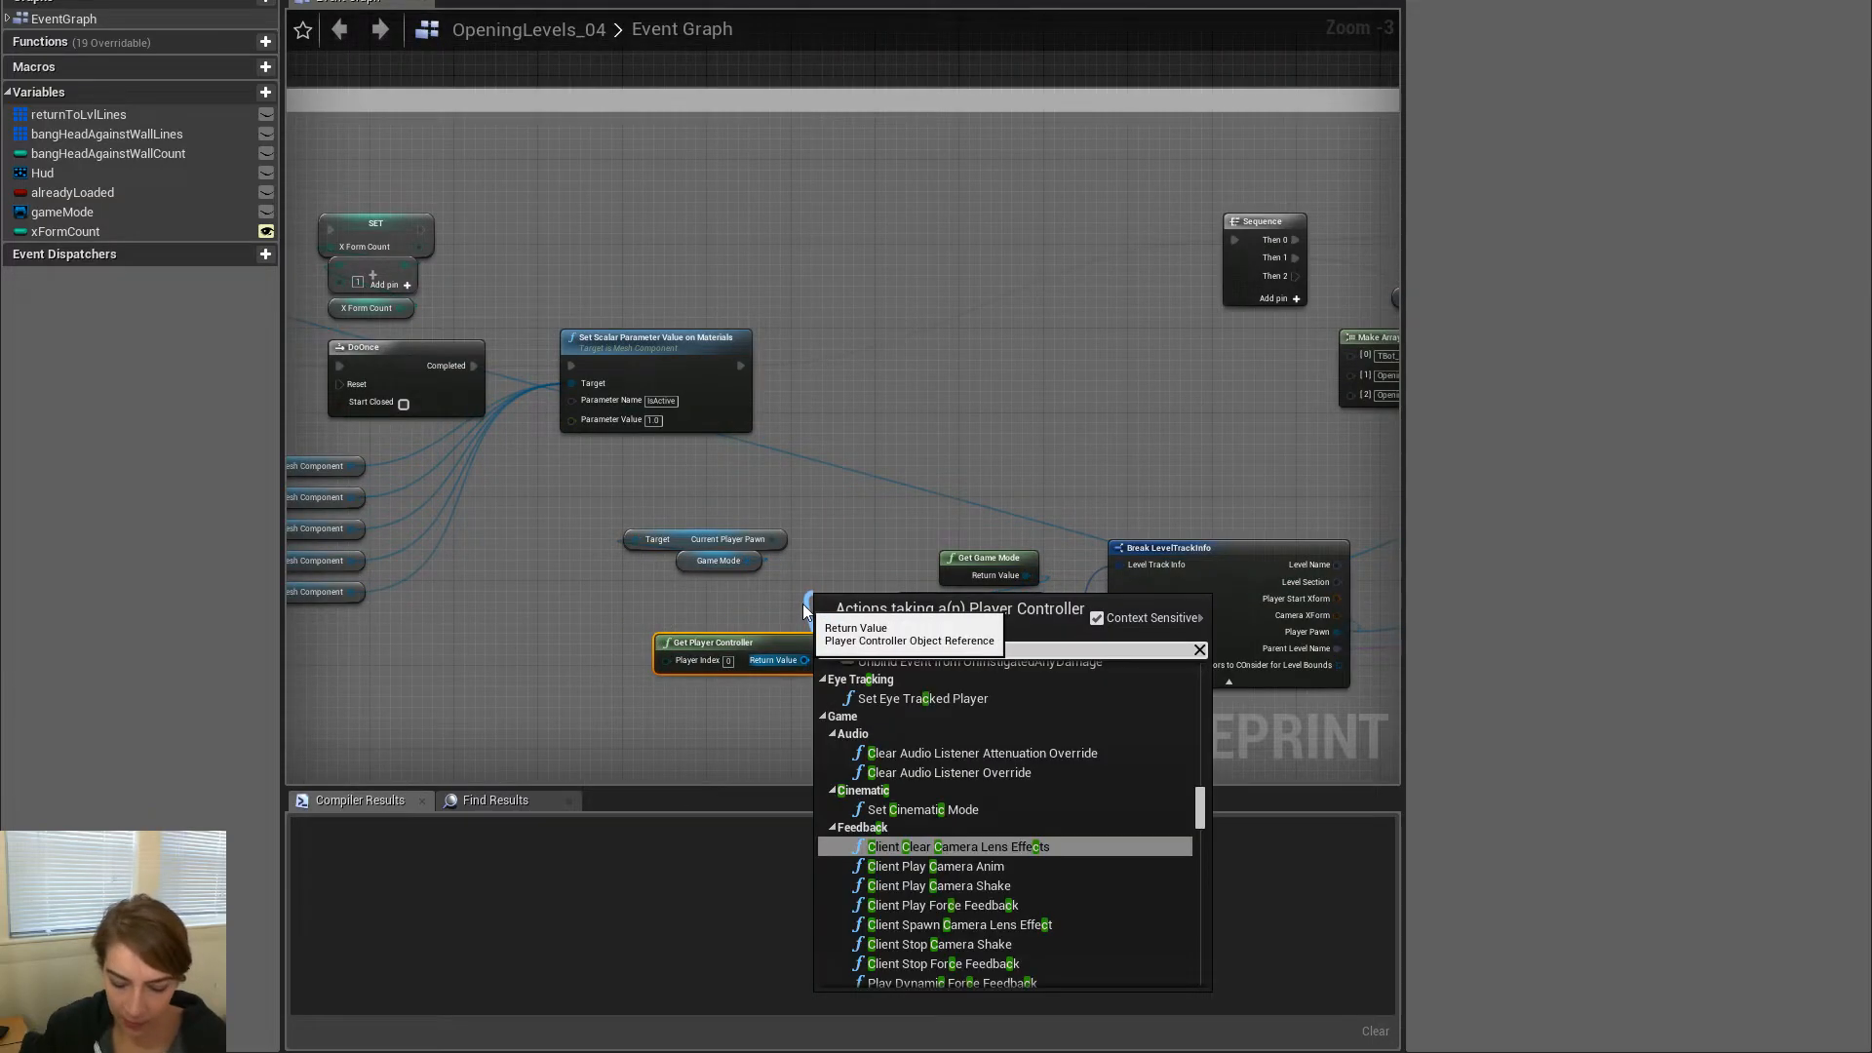
type(" pl")
key("Return")
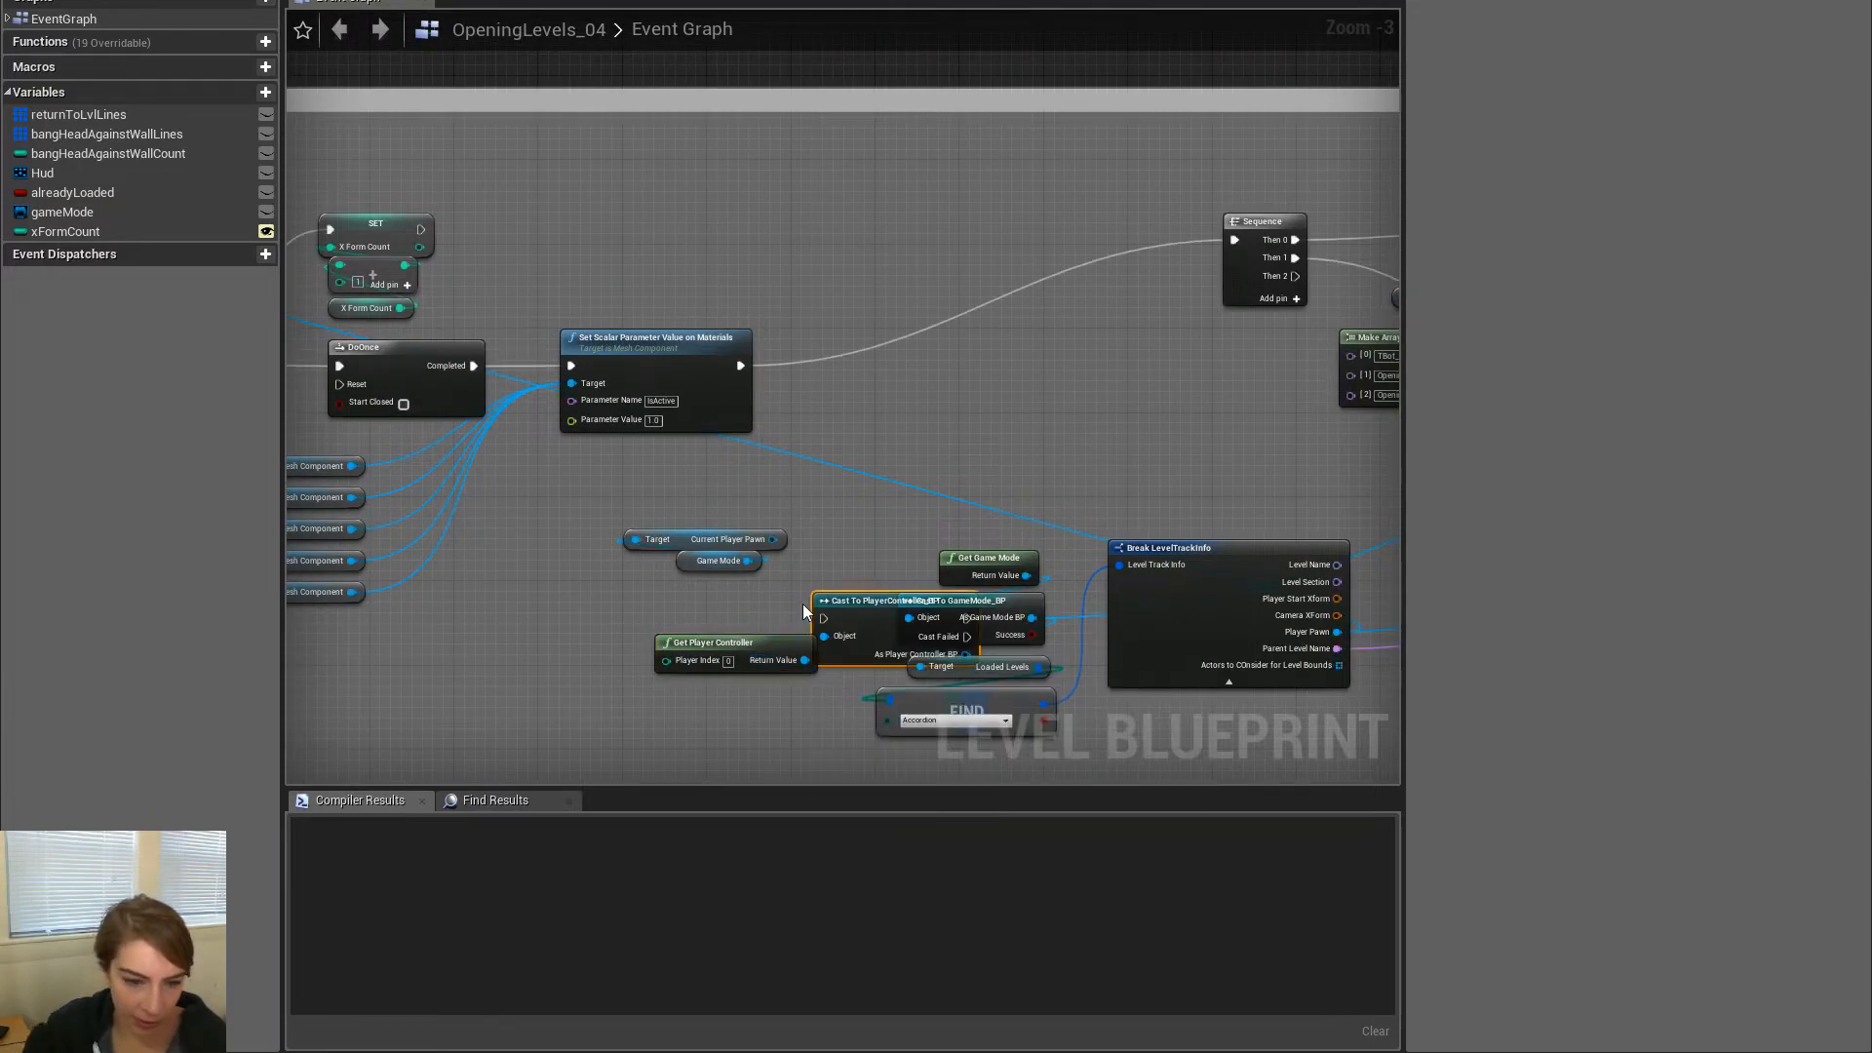
left_click_drag(847, 604, 712, 583)
right_click(711, 584)
left_click(778, 532)
Add a Suppress Movement Input call on the cast controller, place it above the cast and move the Current Player Pawn nodes out of the way
left_click_drag(807, 606, 830, 541)
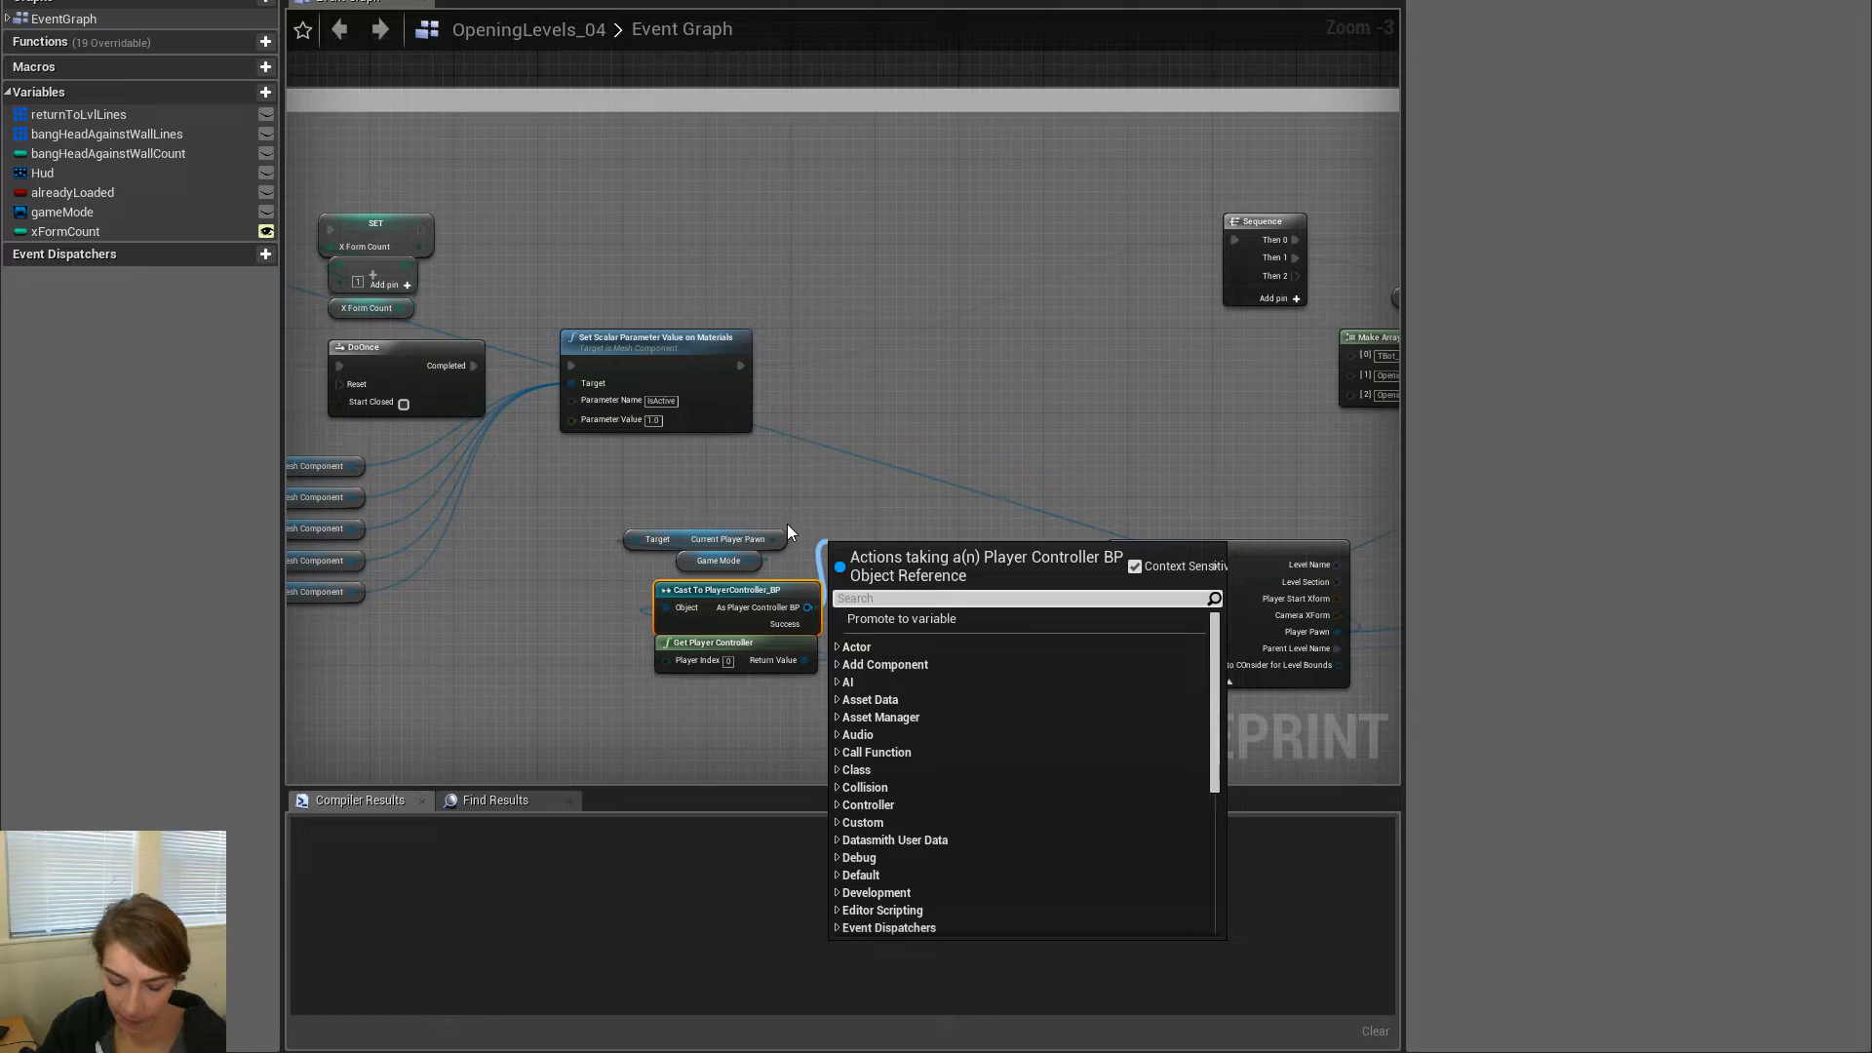
type("input")
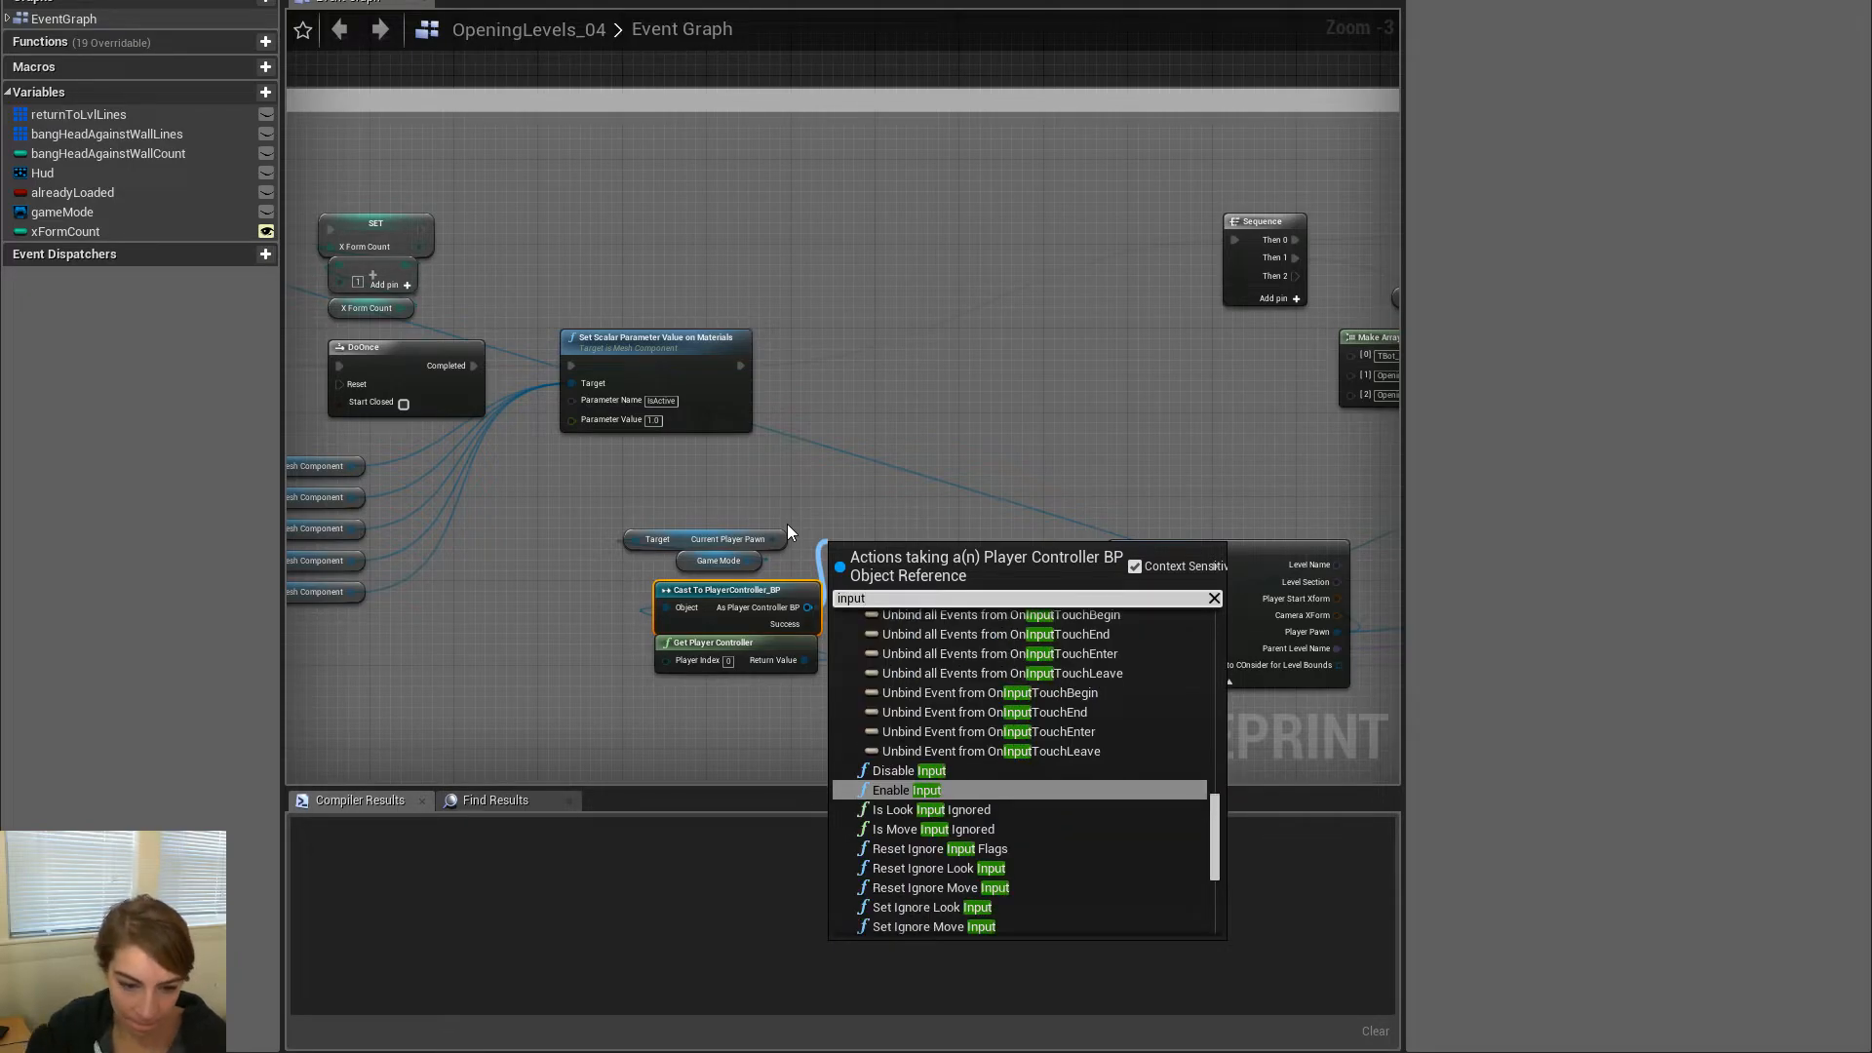
scroll(1026, 792, "down", 1)
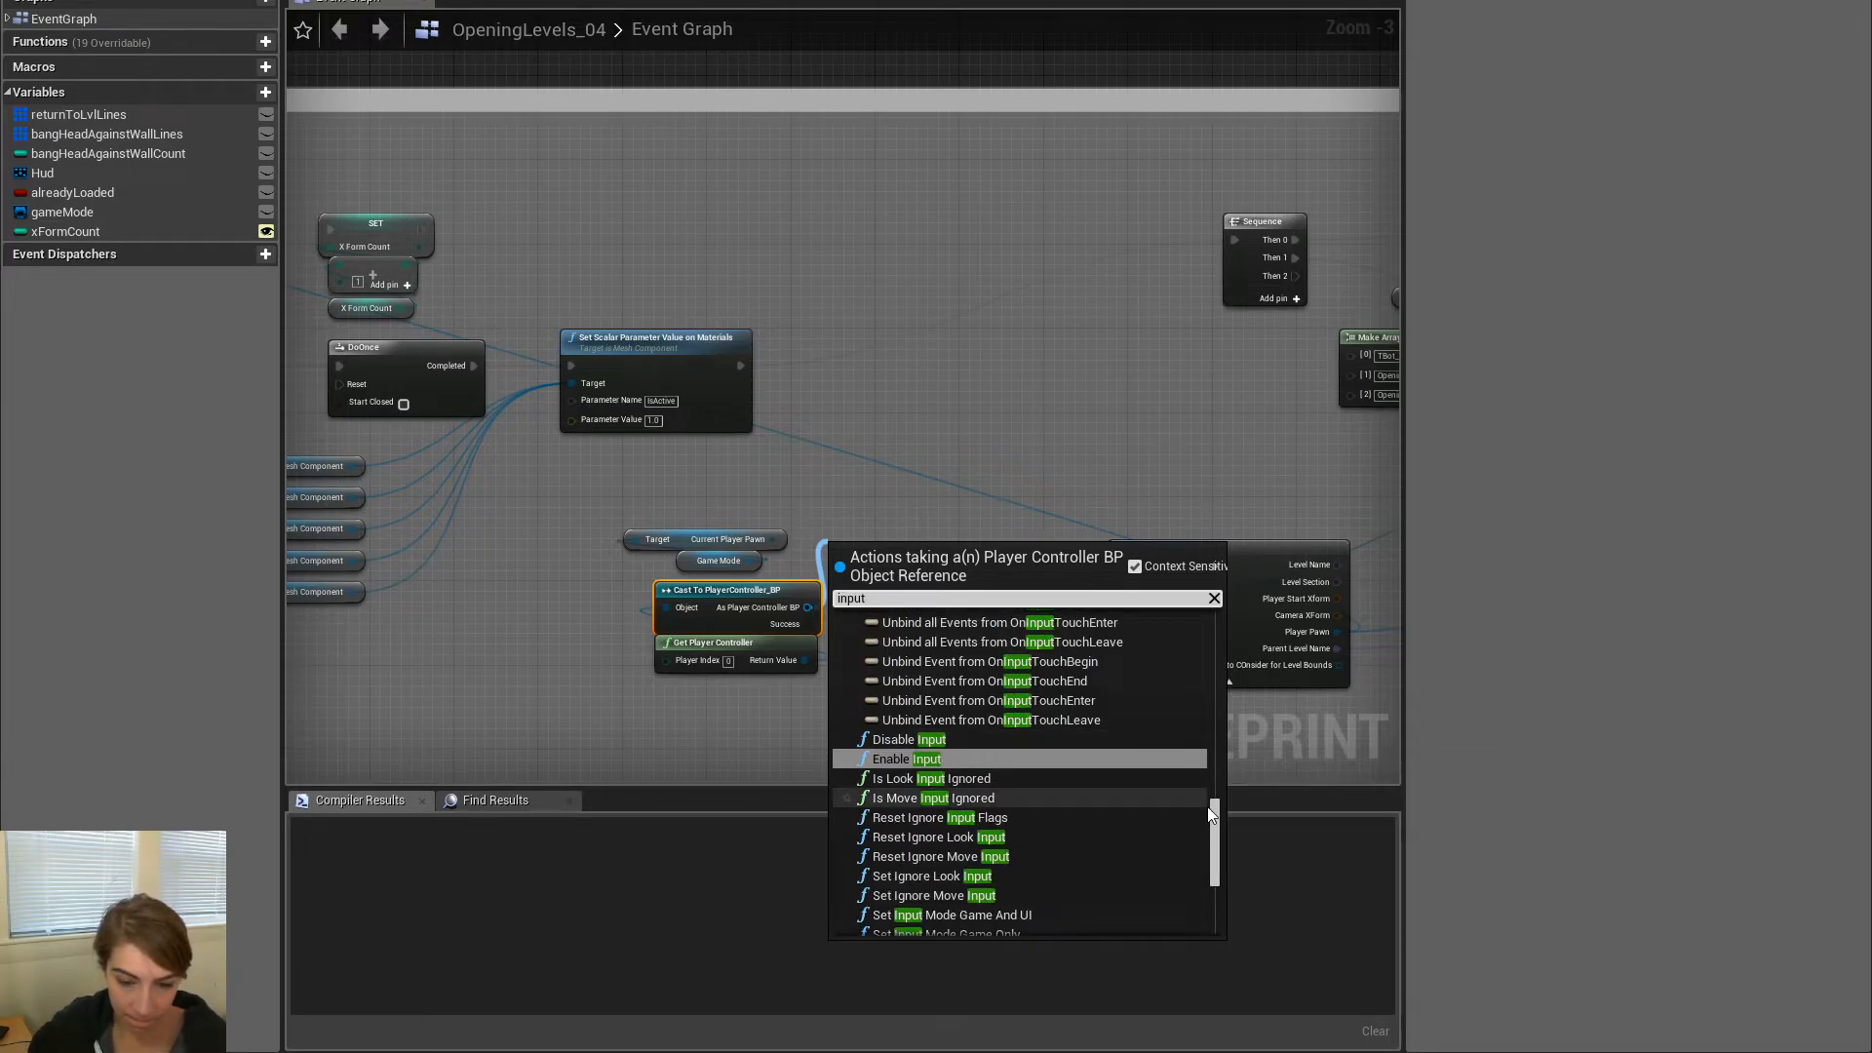
left_click_drag(1214, 858, 1209, 924)
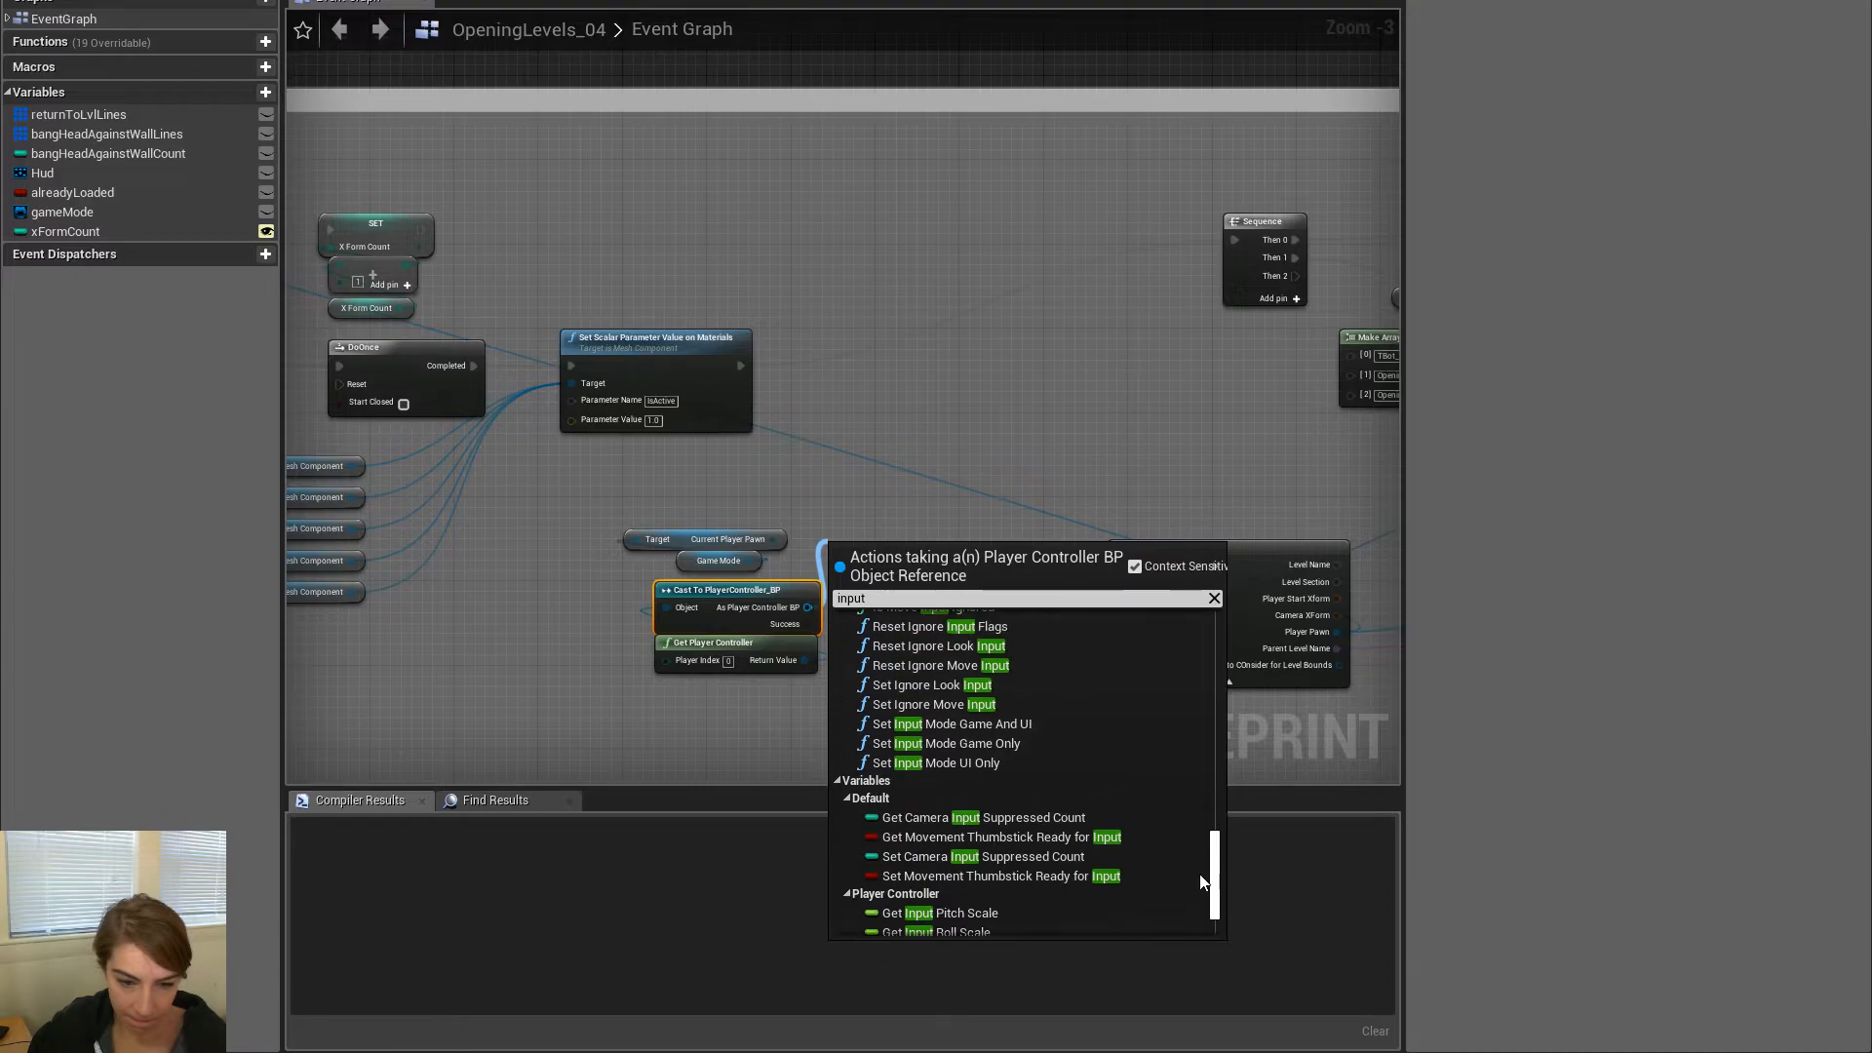
scroll(1038, 682, "up", 10)
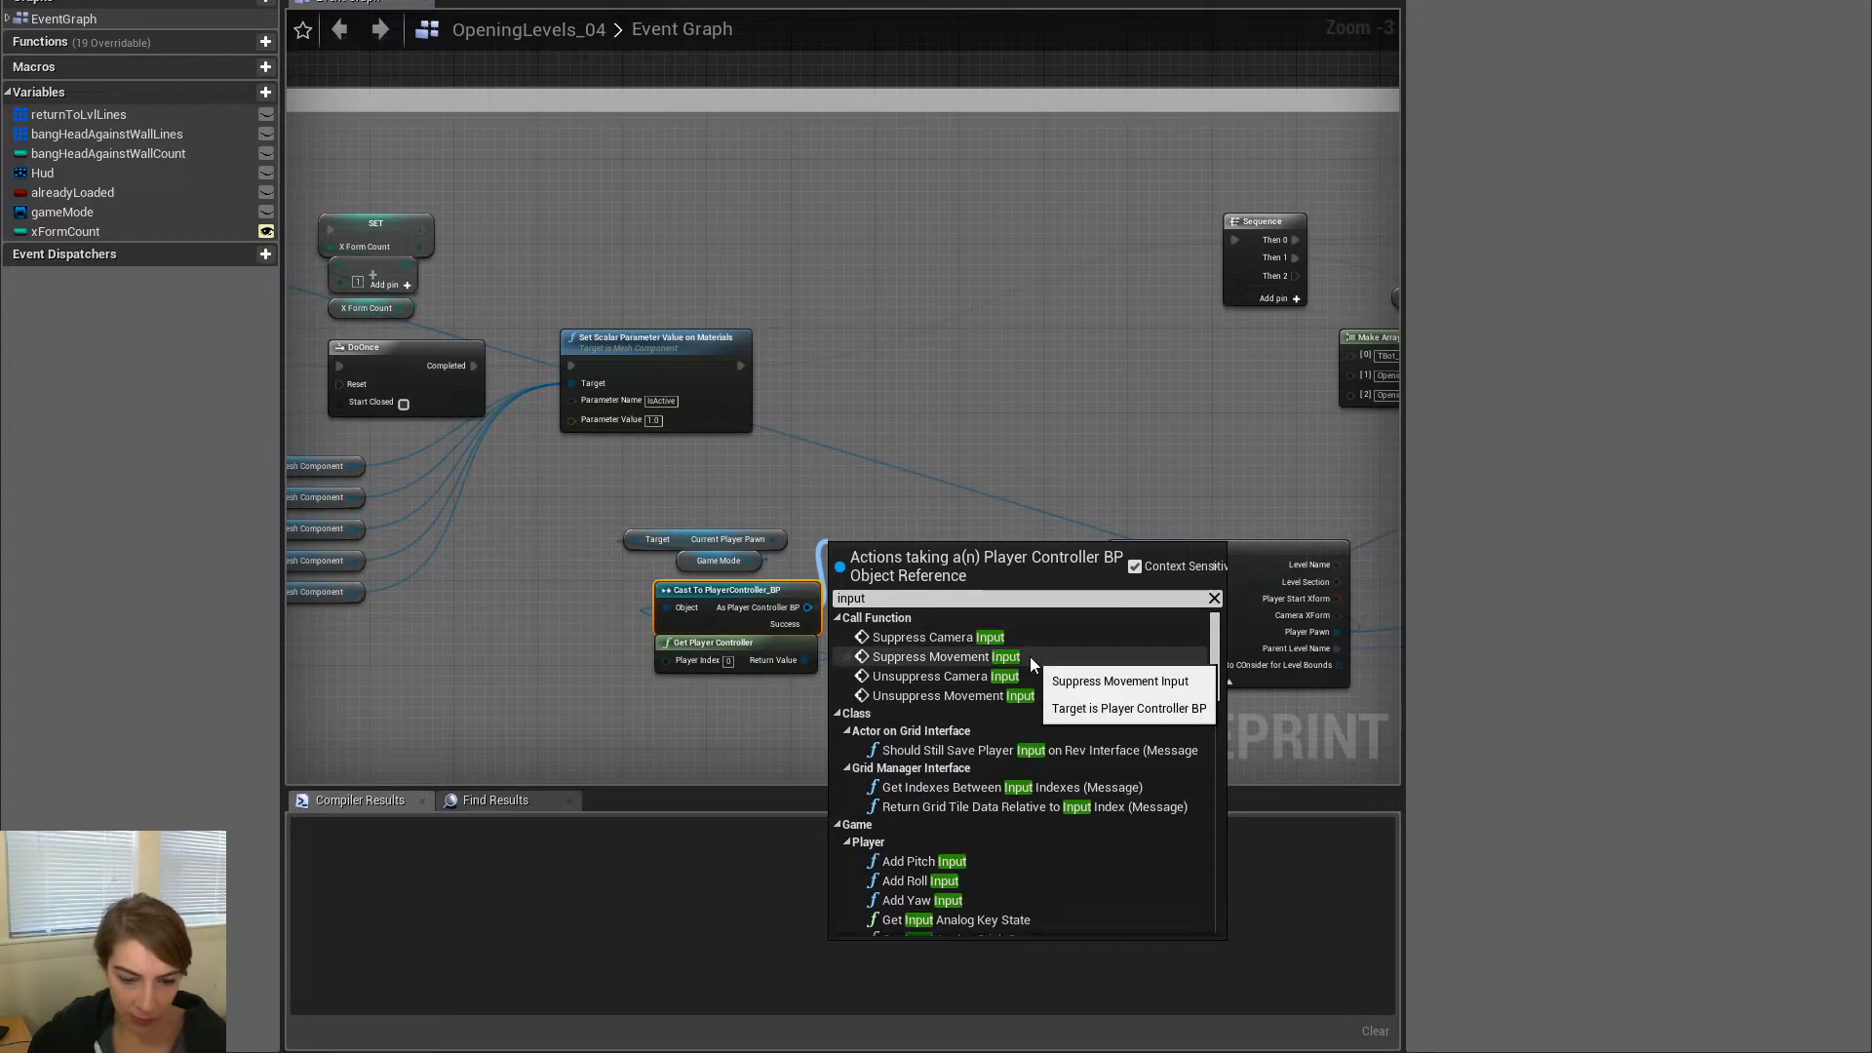
left_click(1030, 657)
left_click_drag(902, 563, 897, 443)
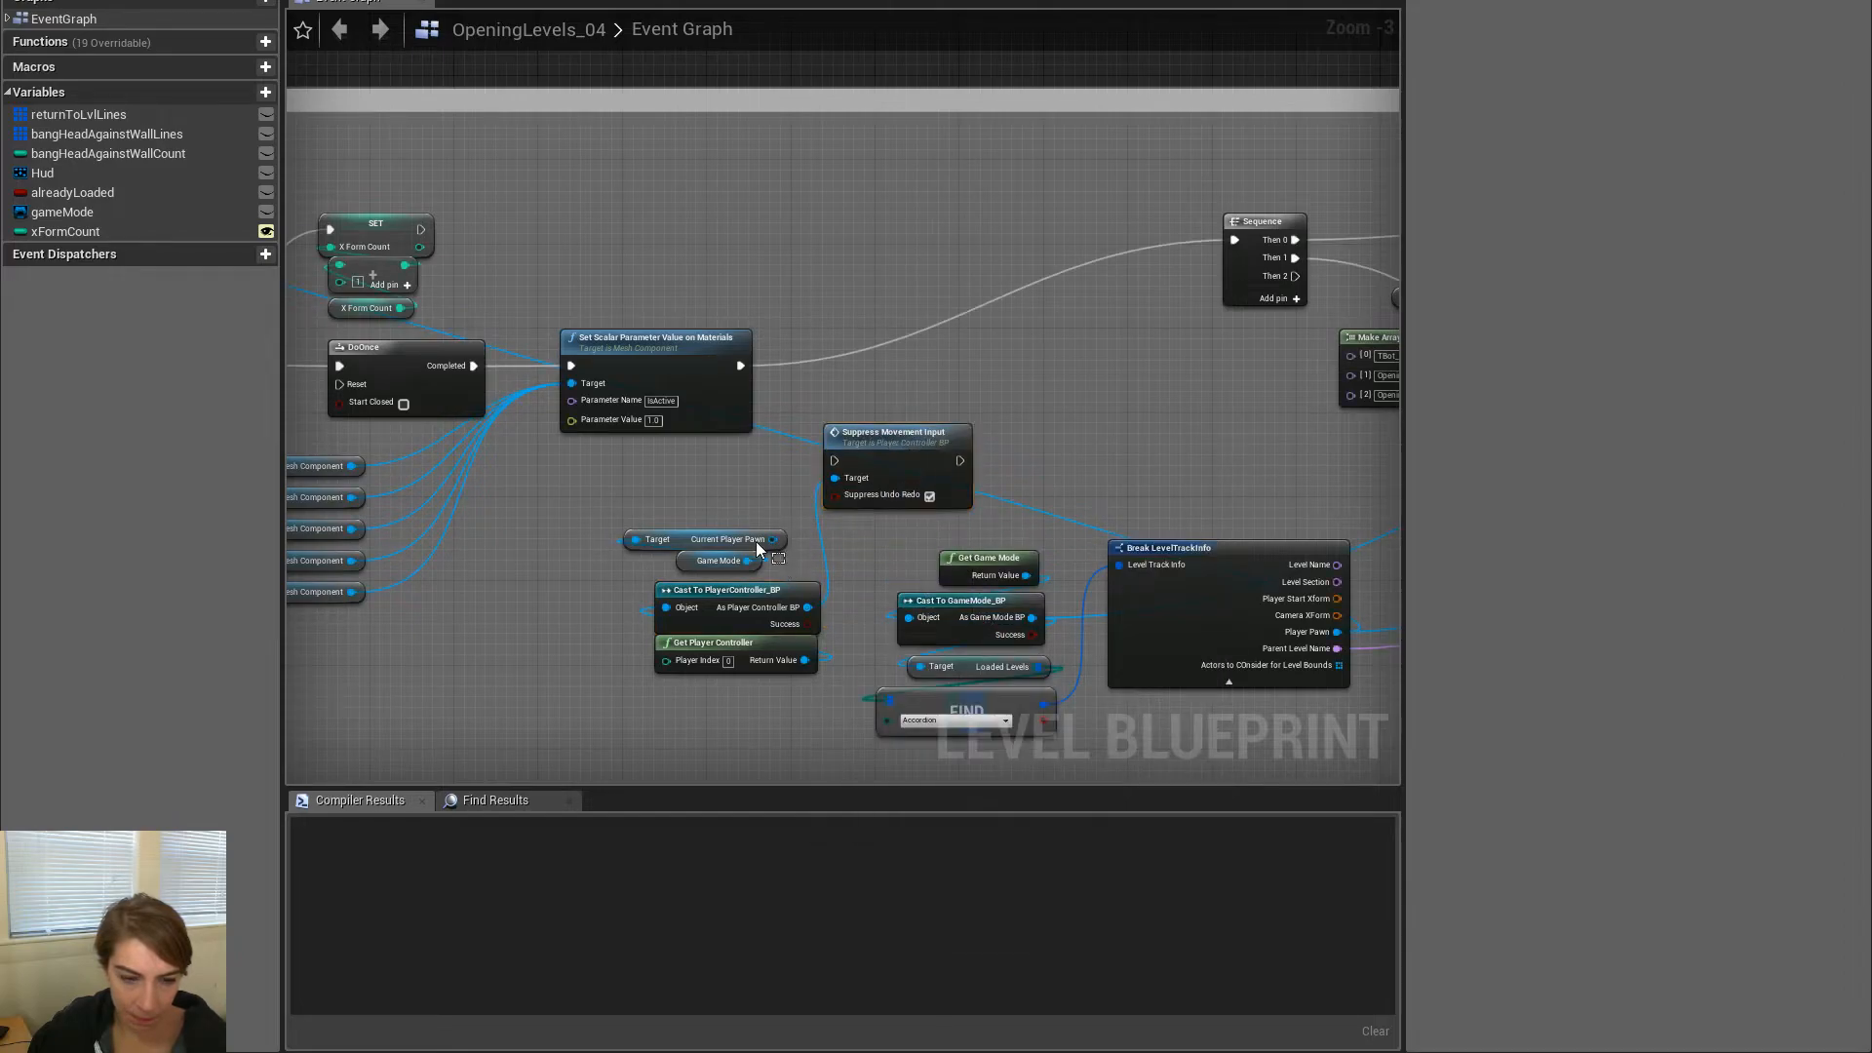
left_click_drag(707, 531, 896, 237)
left_click_drag(885, 432, 718, 496)
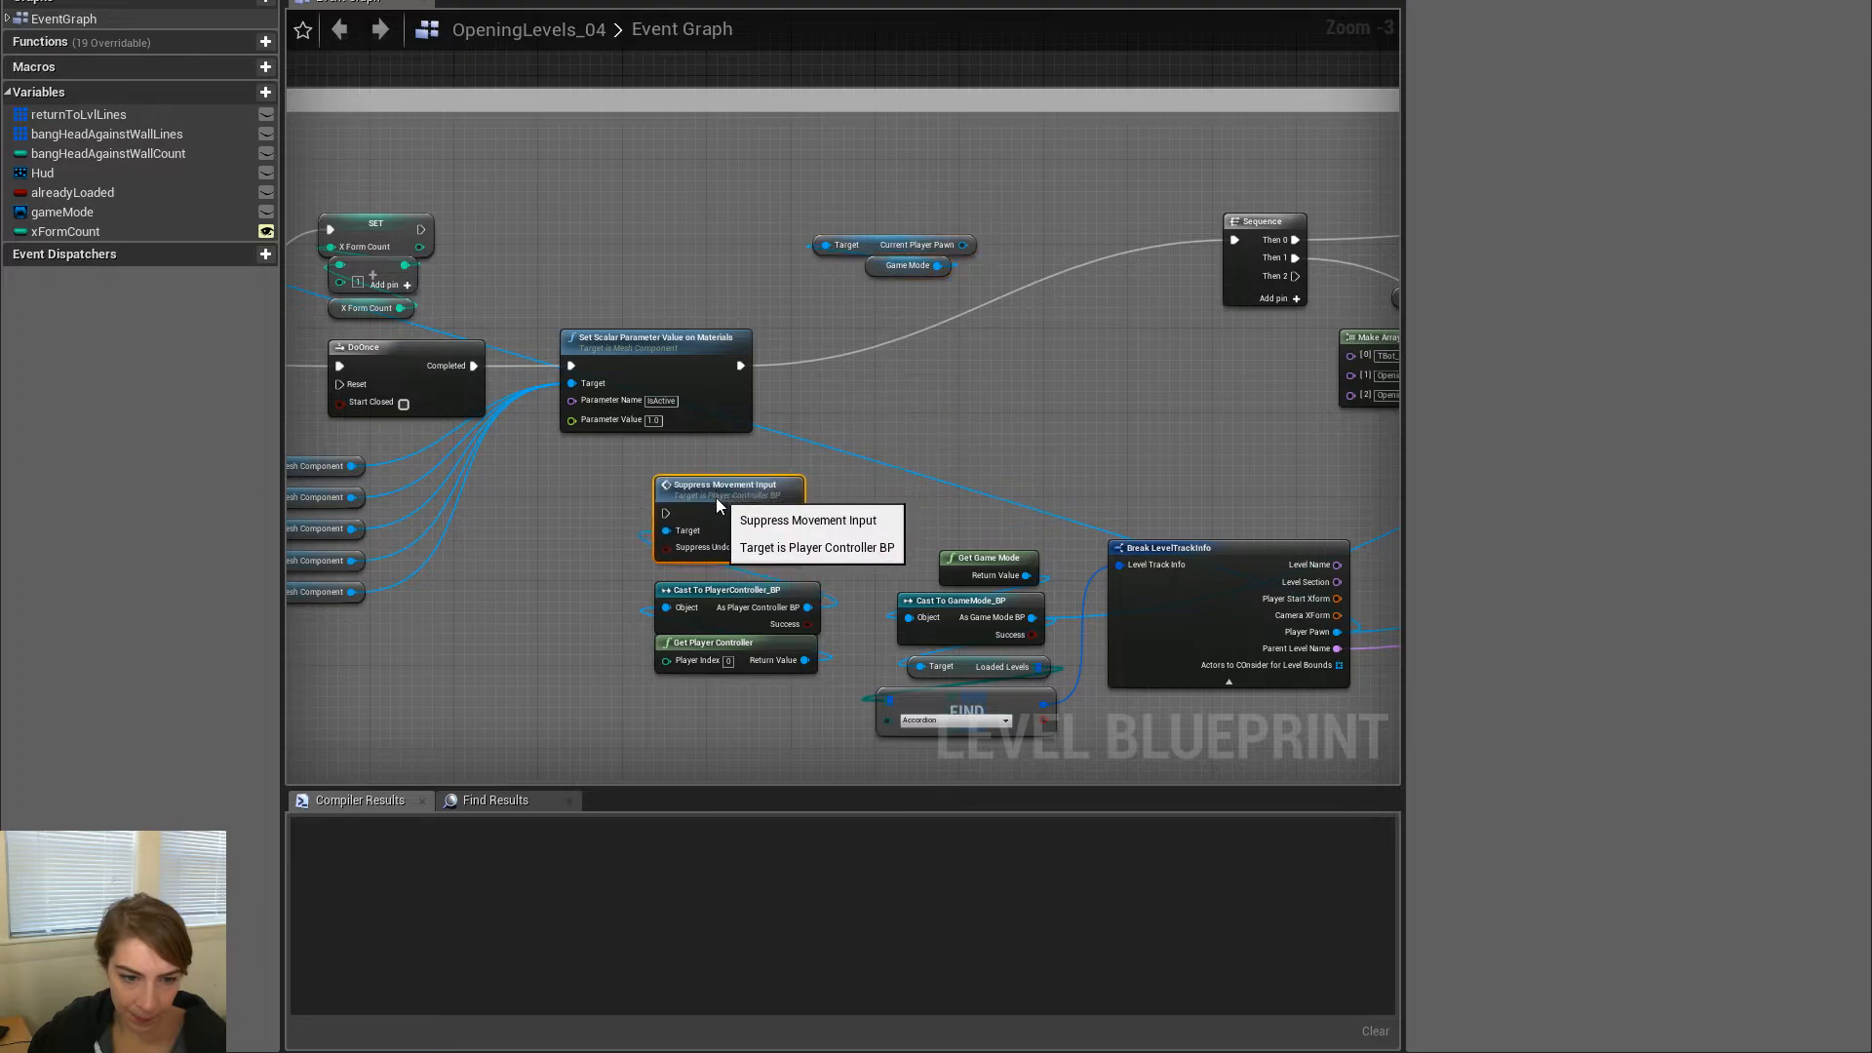
Add a Suppress Camera Input call on the cast controller and place it beside Suppress Movement Input
left_click_drag(808, 608, 835, 515)
type("surp")
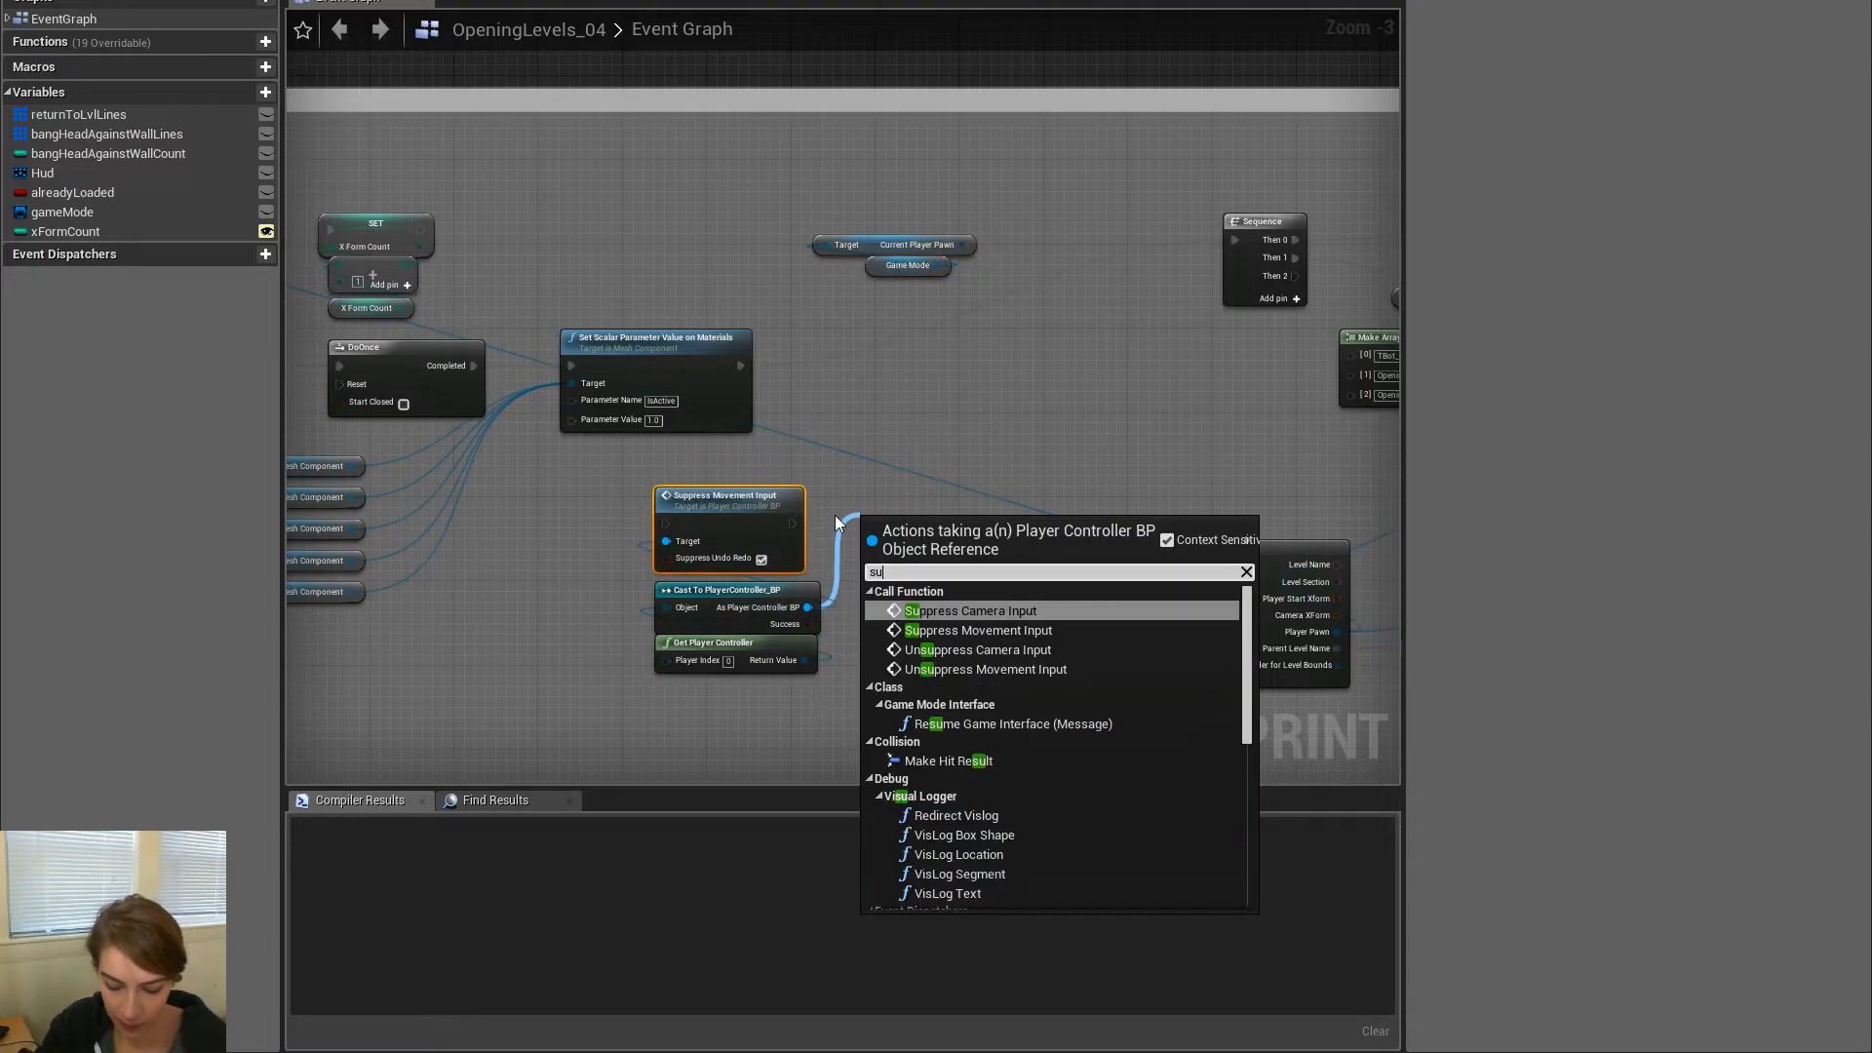
key("BackSpace")
key("BackSpace")
type("pp")
key("Return")
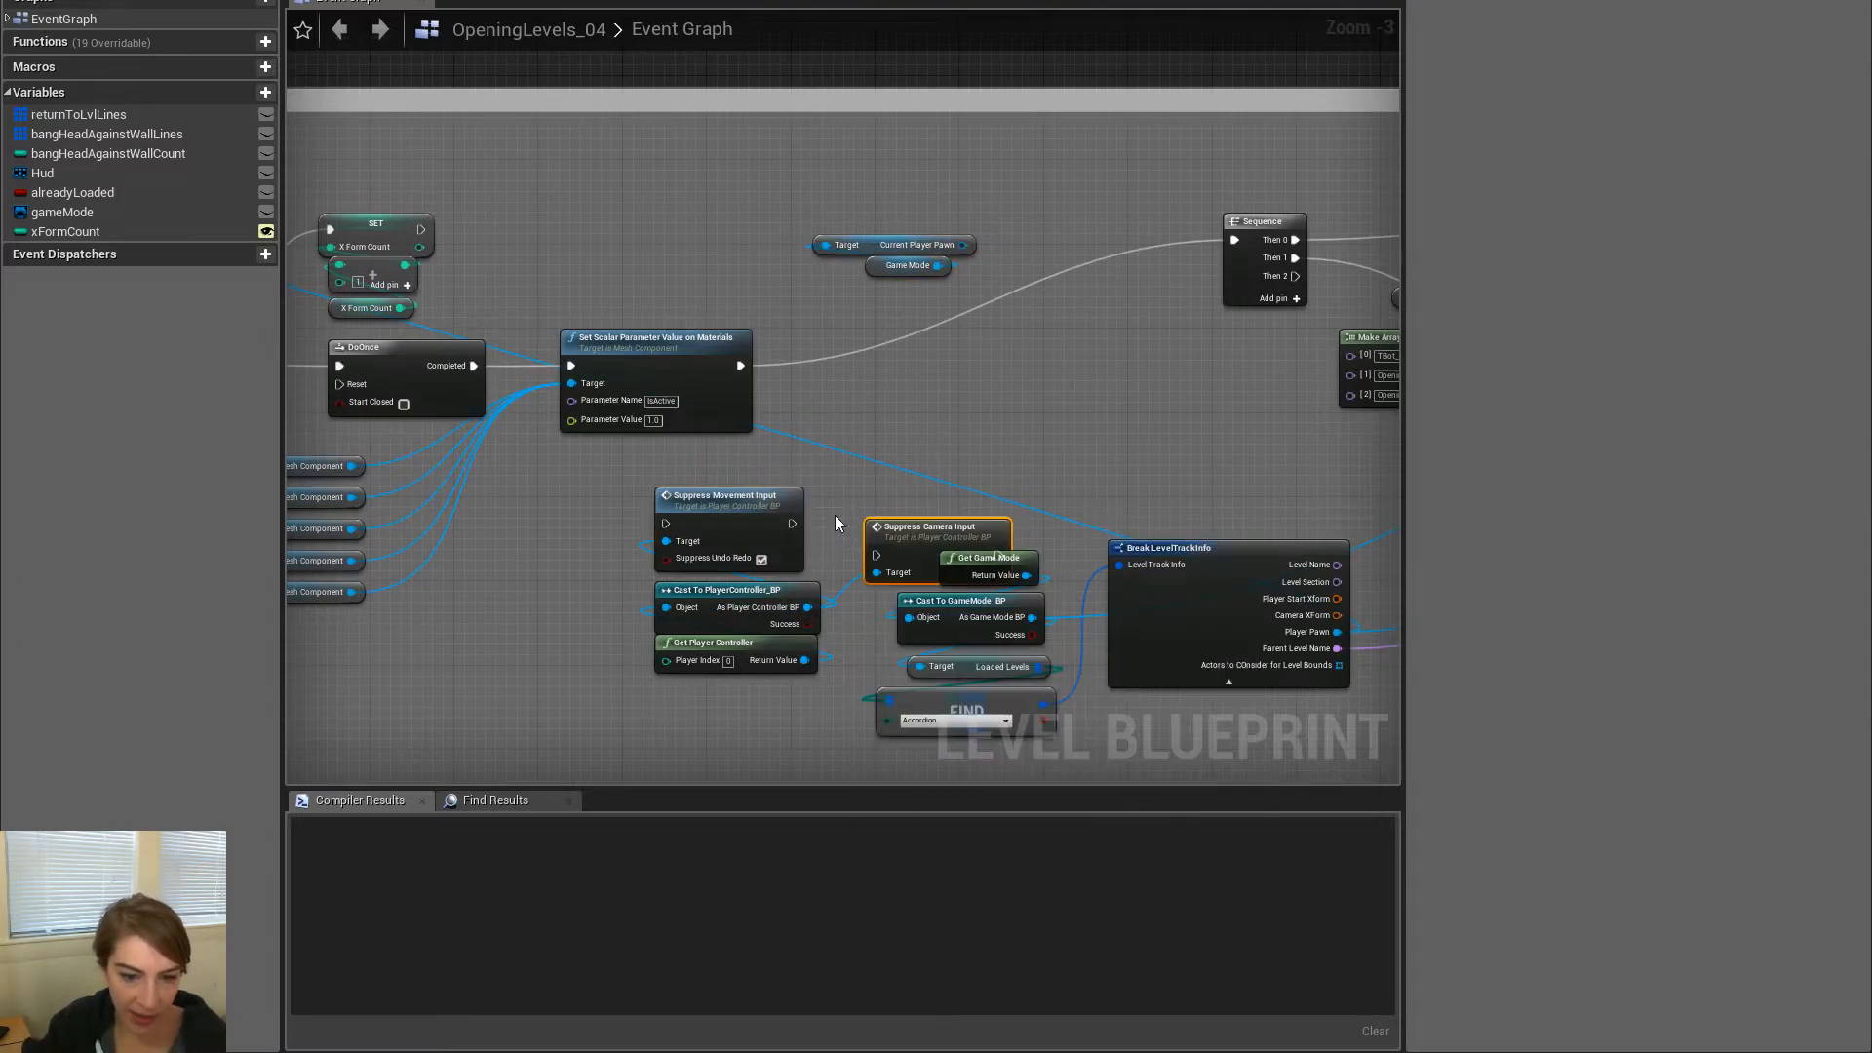
left_click_drag(894, 531, 824, 523)
left_click_drag(835, 696, 648, 479)
left_click_drag(727, 529, 559, 537)
Shift Set Scalar Parameter Value on Materials with its mesh inputs along the chain and wire the two suppress nodes in after DoOnce
left_click_drag(632, 345, 1046, 291)
right_click_drag(713, 421, 1141, 333)
left_click_drag(628, 652, 614, 297)
right_click_drag(490, 298, 859, 303)
left_click_drag(773, 652, 660, 280)
left_click_drag(1032, 230, 520, 285, "ctrl")
right_click_drag(932, 281, 800, 307)
left_click_drag(685, 520, 548, 387)
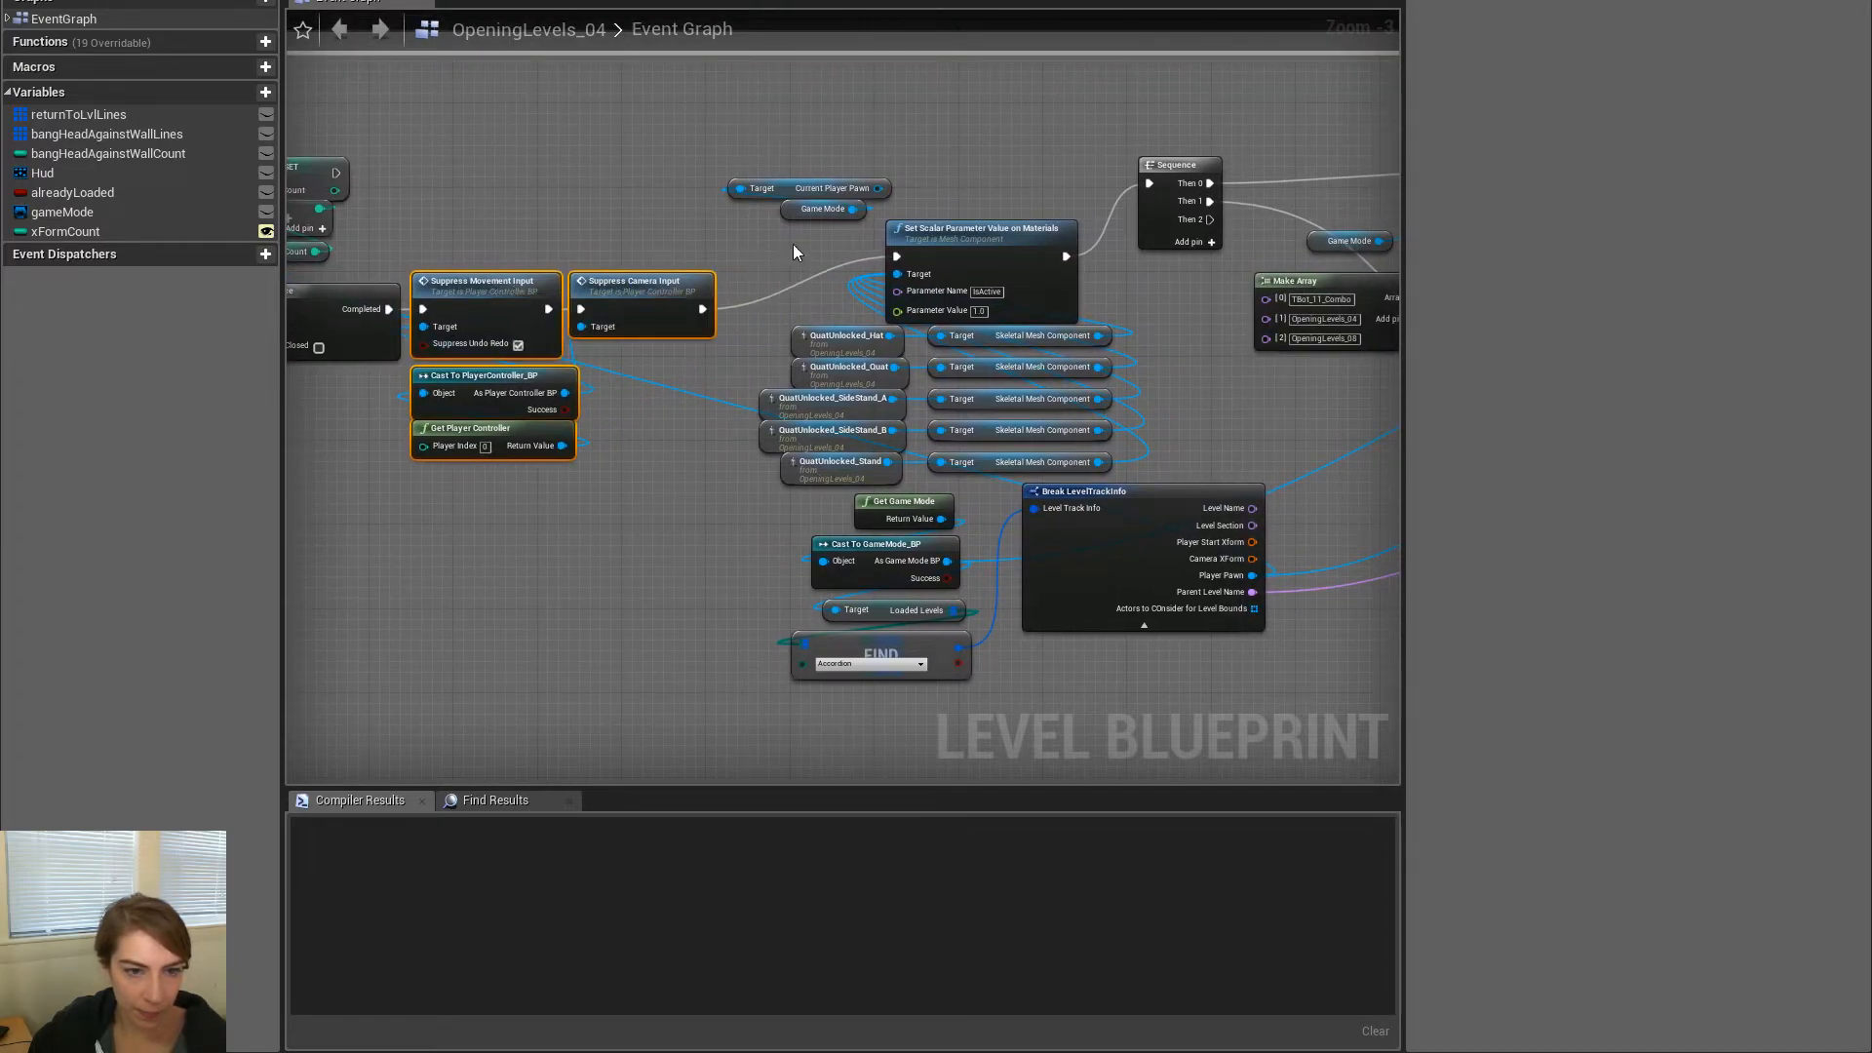
Move the Current Player Pawn and Game Mode nodes below the graph chain and connect Suppress Camera Input directly to the Sequence node
right_click_drag(838, 285, 666, 272)
scroll(618, 297, "down", 3)
scroll(775, 265, "up", 3)
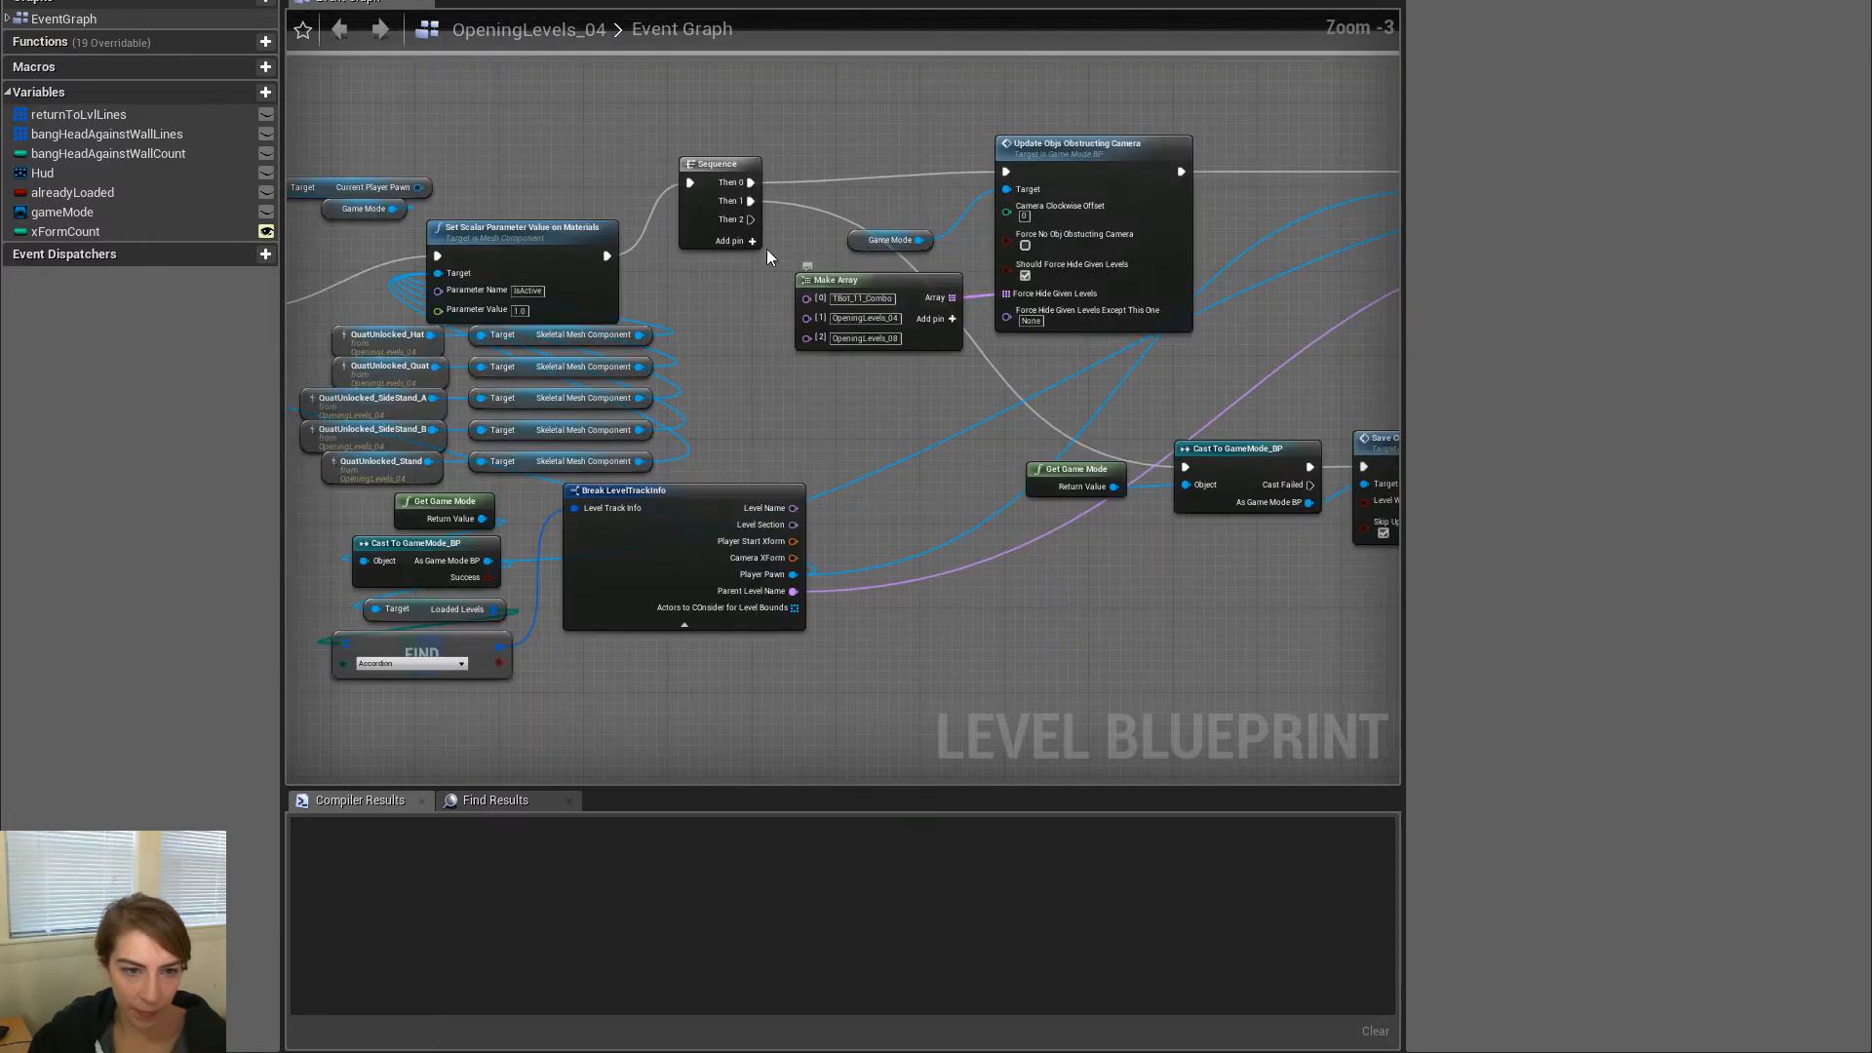
right_click_drag(505, 185, 687, 181)
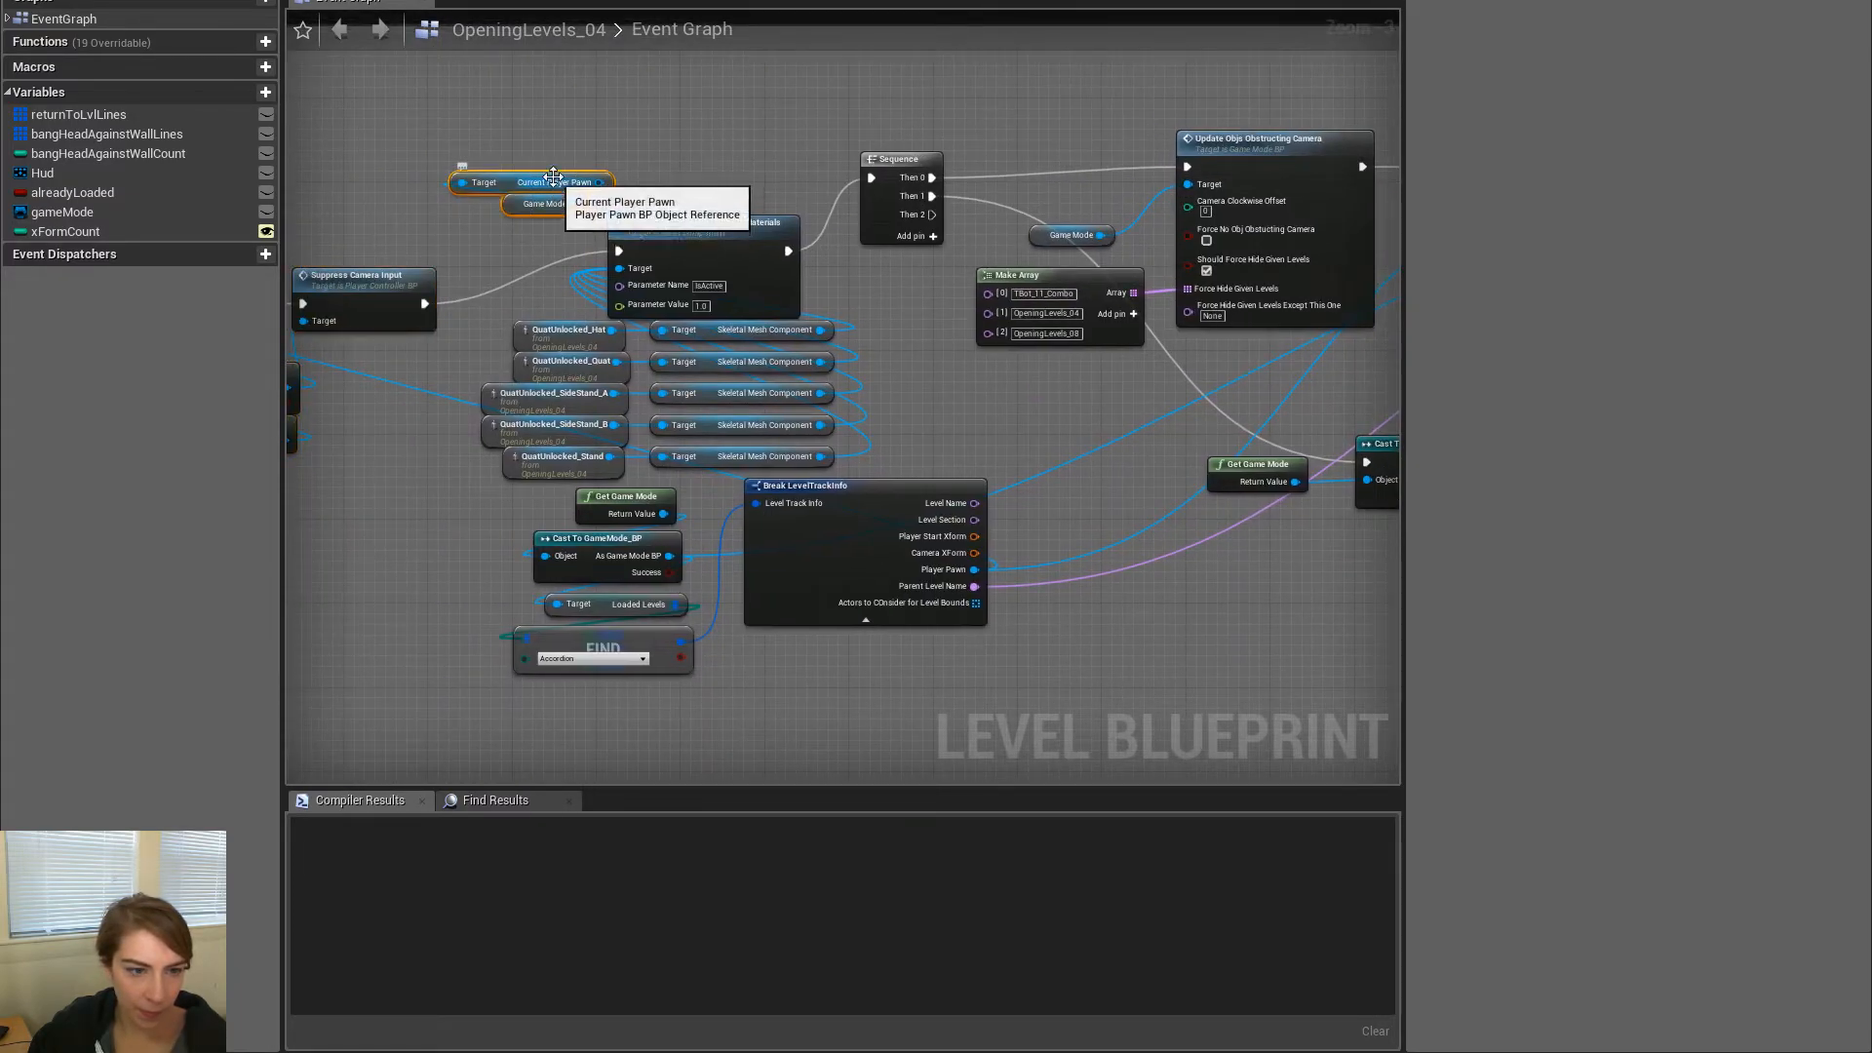
left_click_drag(552, 192, 1225, 677)
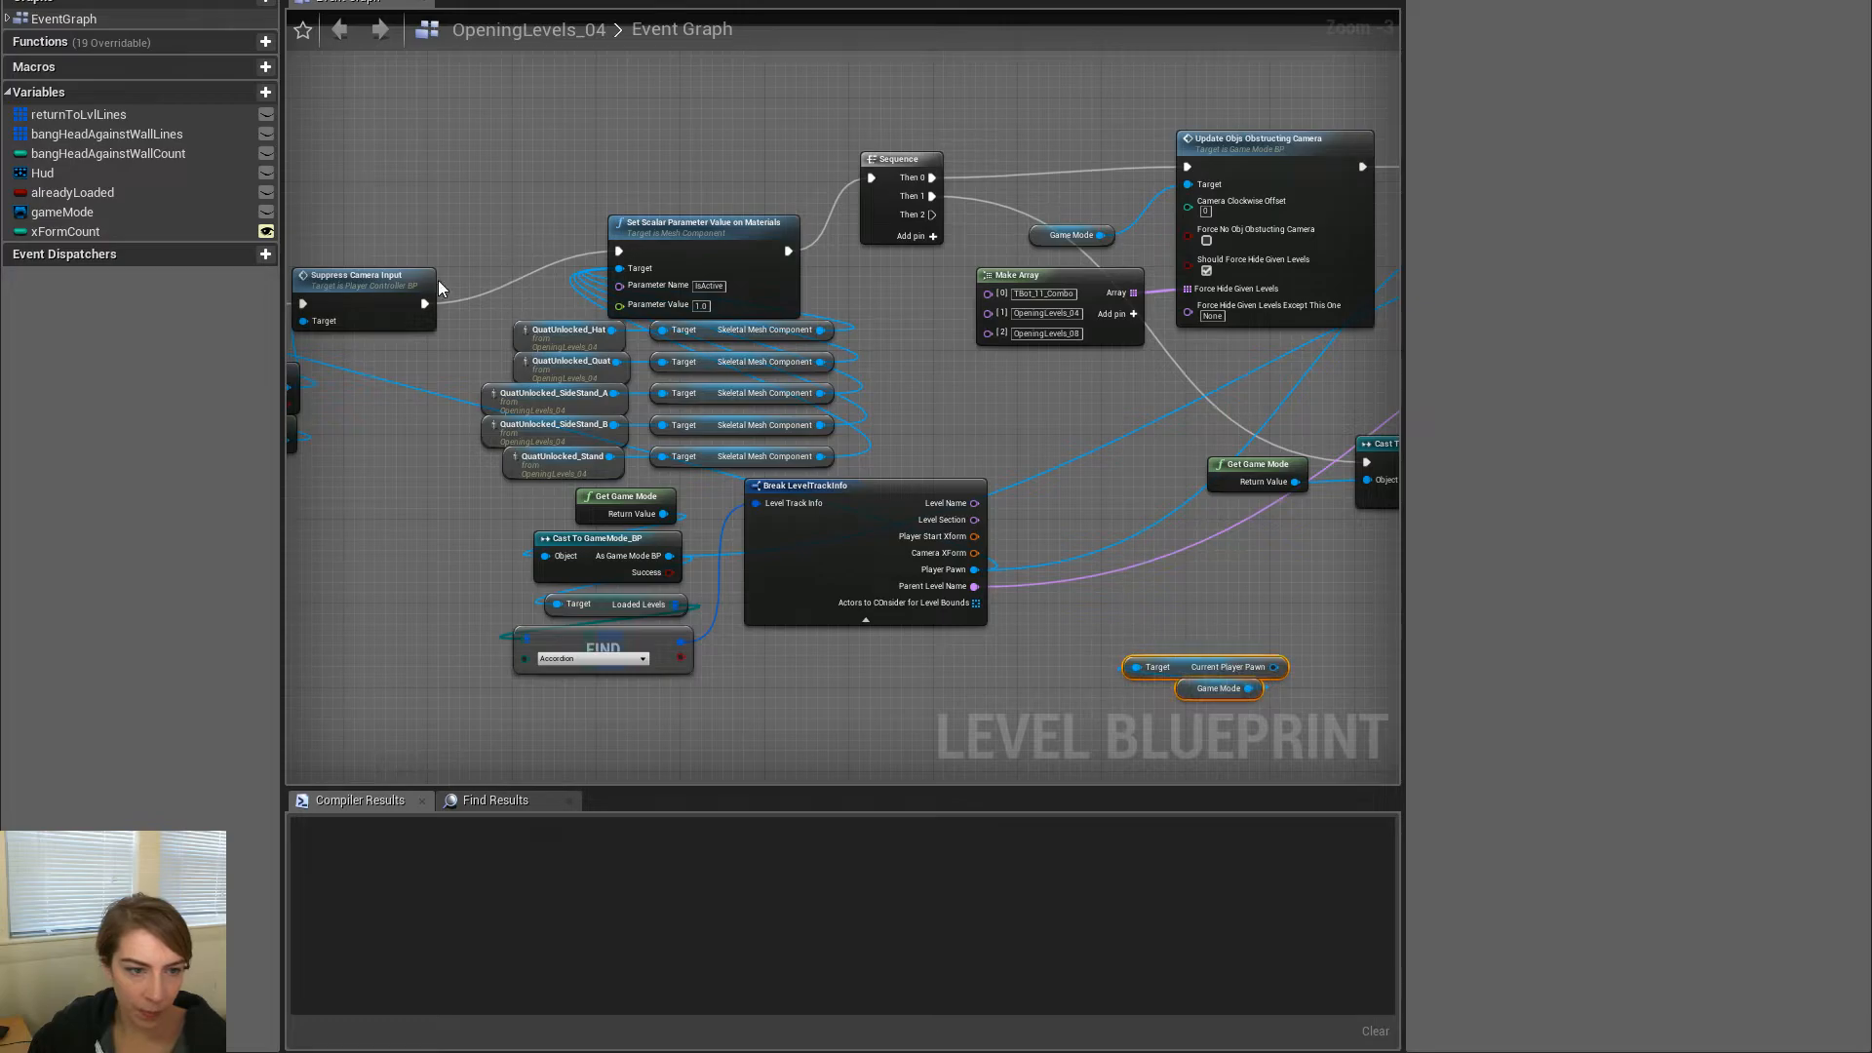
left_click_drag(425, 303, 873, 178)
Move the Set Scalar Parameter group below Save Current Level and Moves to Disk, run it from Sequence Then 2, and place the pawn nodes beside it
left_click_drag(535, 182, 767, 443)
right_click_drag(878, 442, 700, 320)
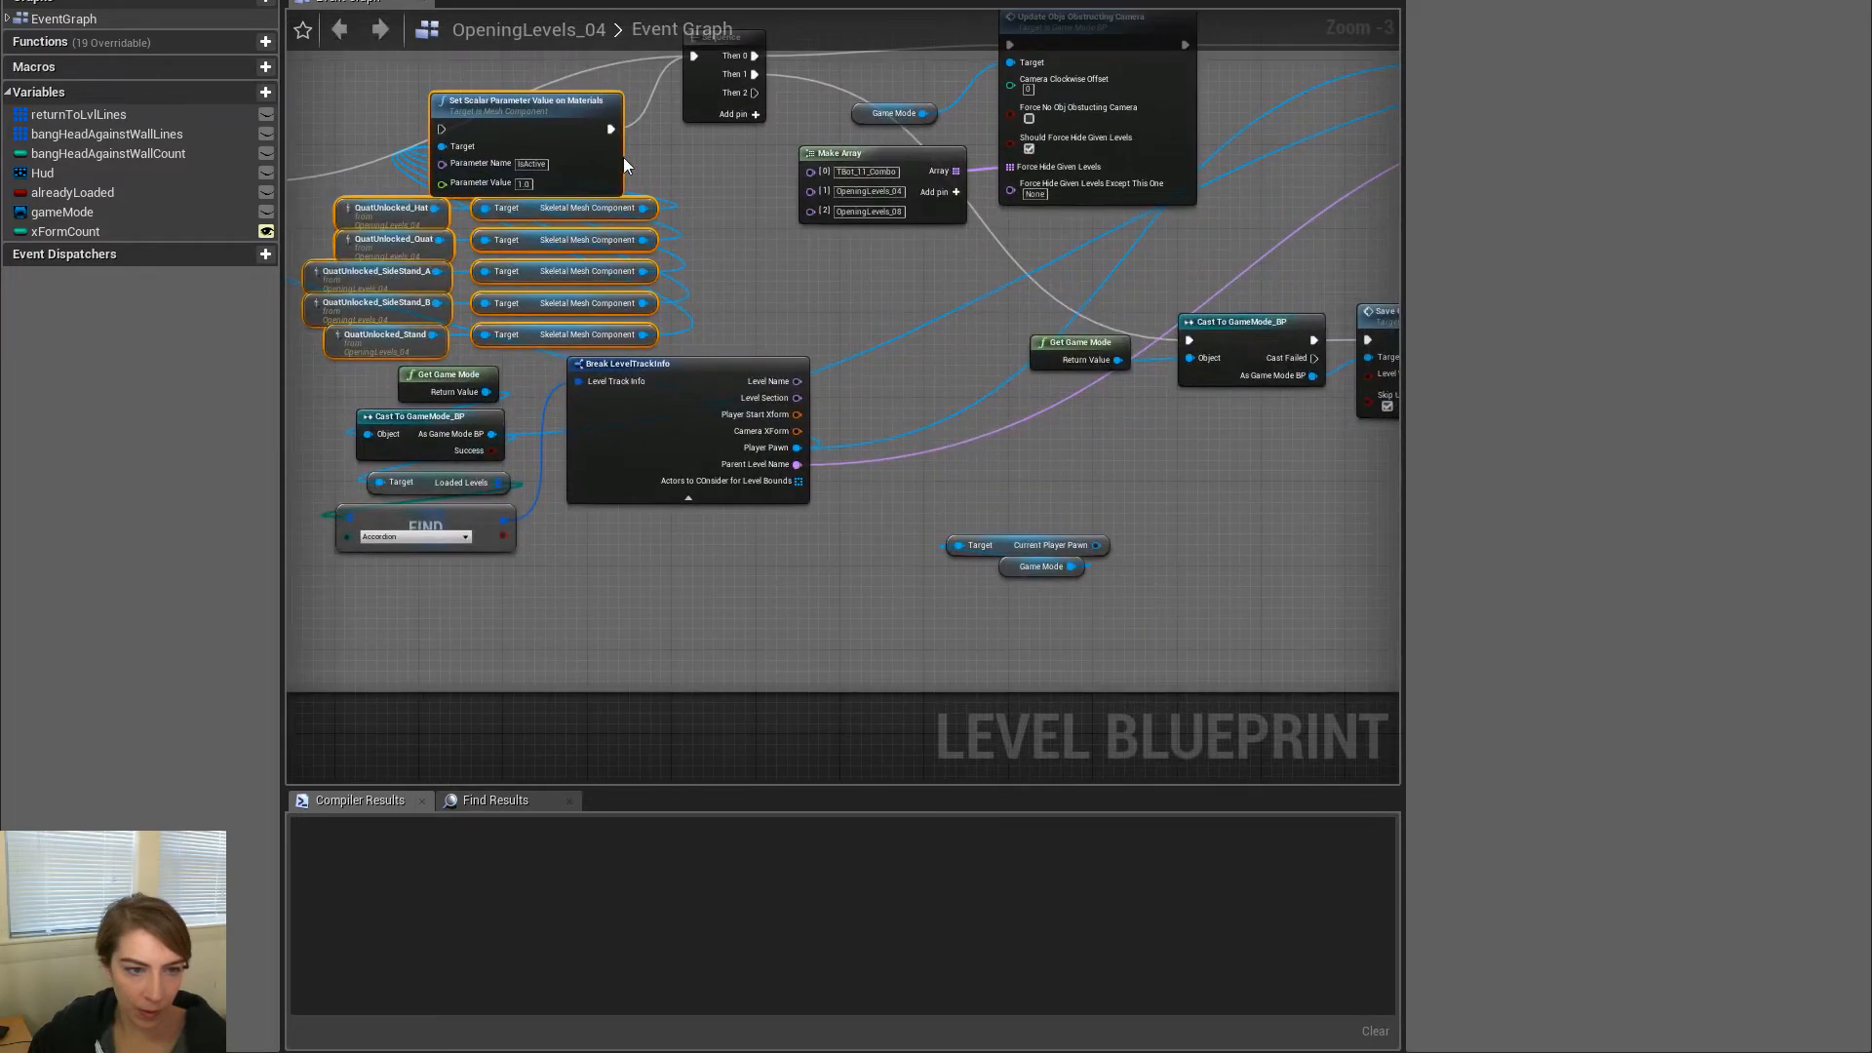
left_click_drag(555, 104, 1219, 540)
right_click_drag(965, 407, 551, 300)
left_click_drag(749, 445, 853, 413)
right_click_drag(574, 275, 756, 361)
left_click_drag(541, 110, 946, 526)
left_click(811, 574)
left_click_drag(811, 575, 1327, 576)
right_click_drag(1138, 557, 930, 395)
Add a Set Actor Hidden In Game node on the Current Player Pawn, above the pawn getter, with New Hidden enabled
left_click_drag(1149, 434, 1088, 373)
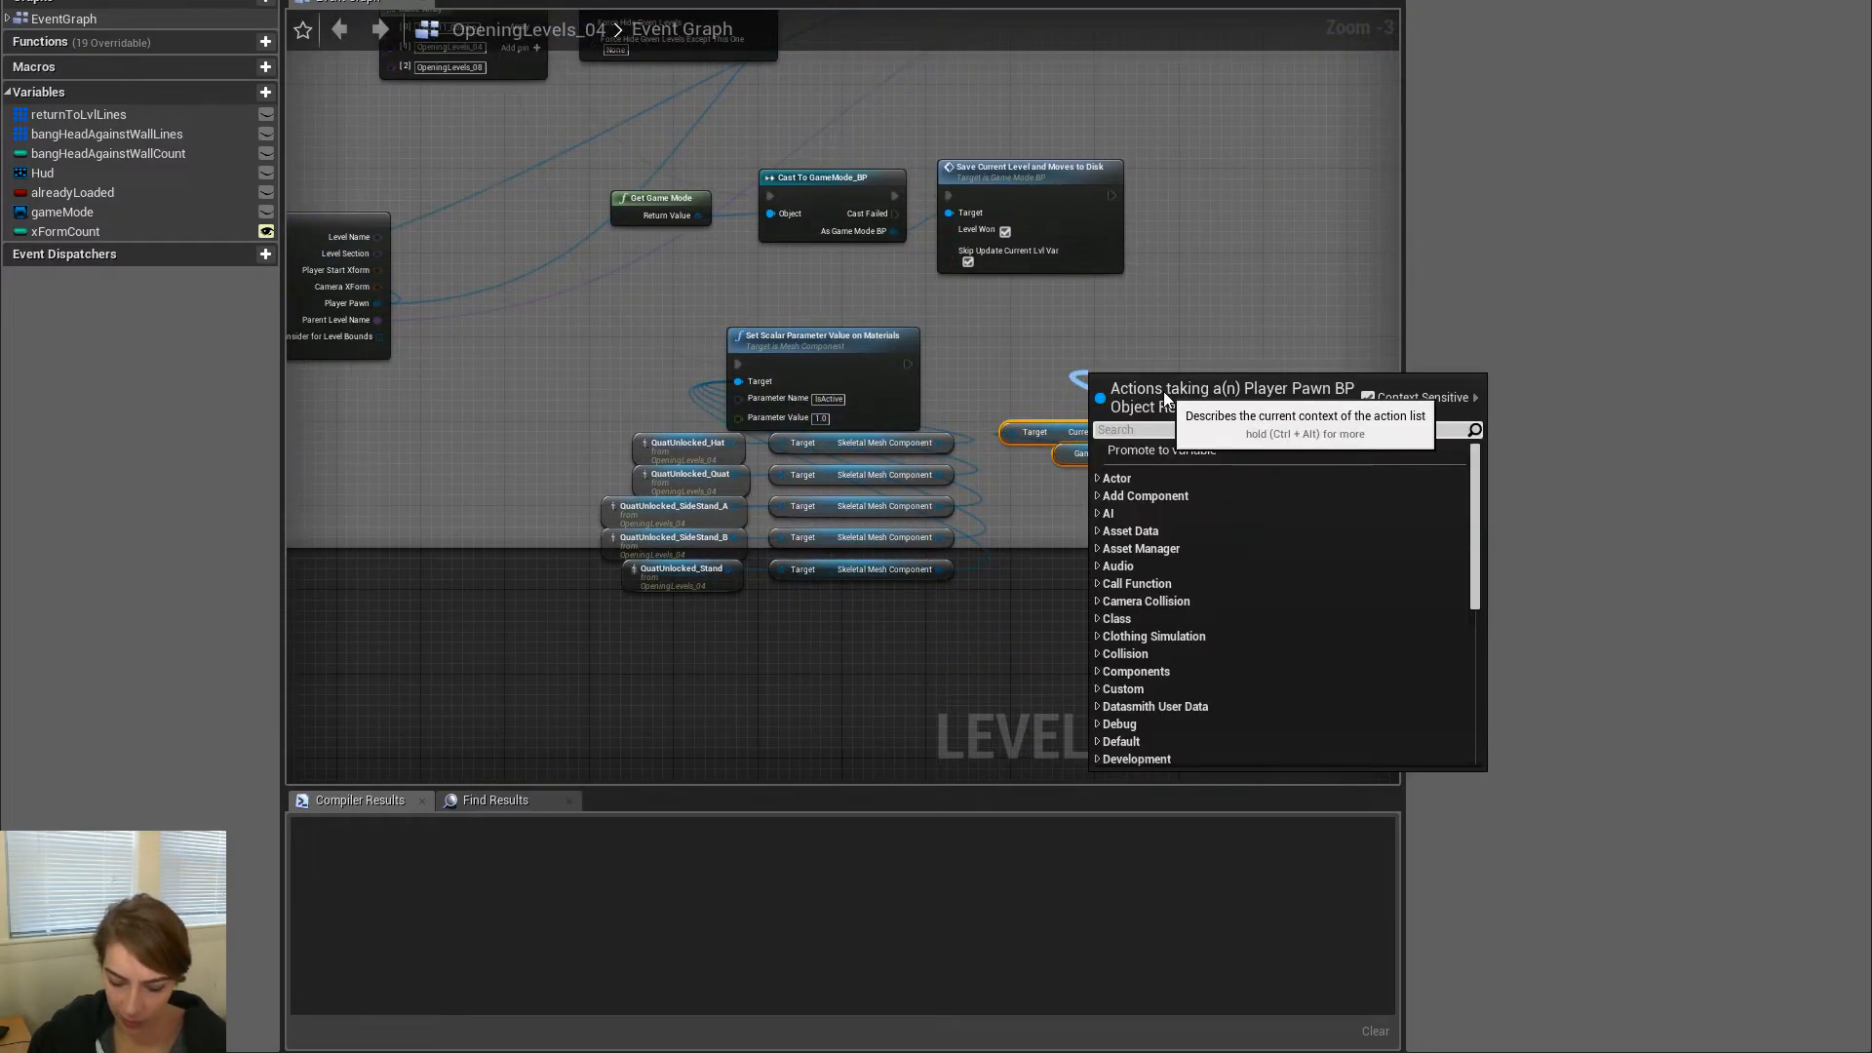
type("visibl")
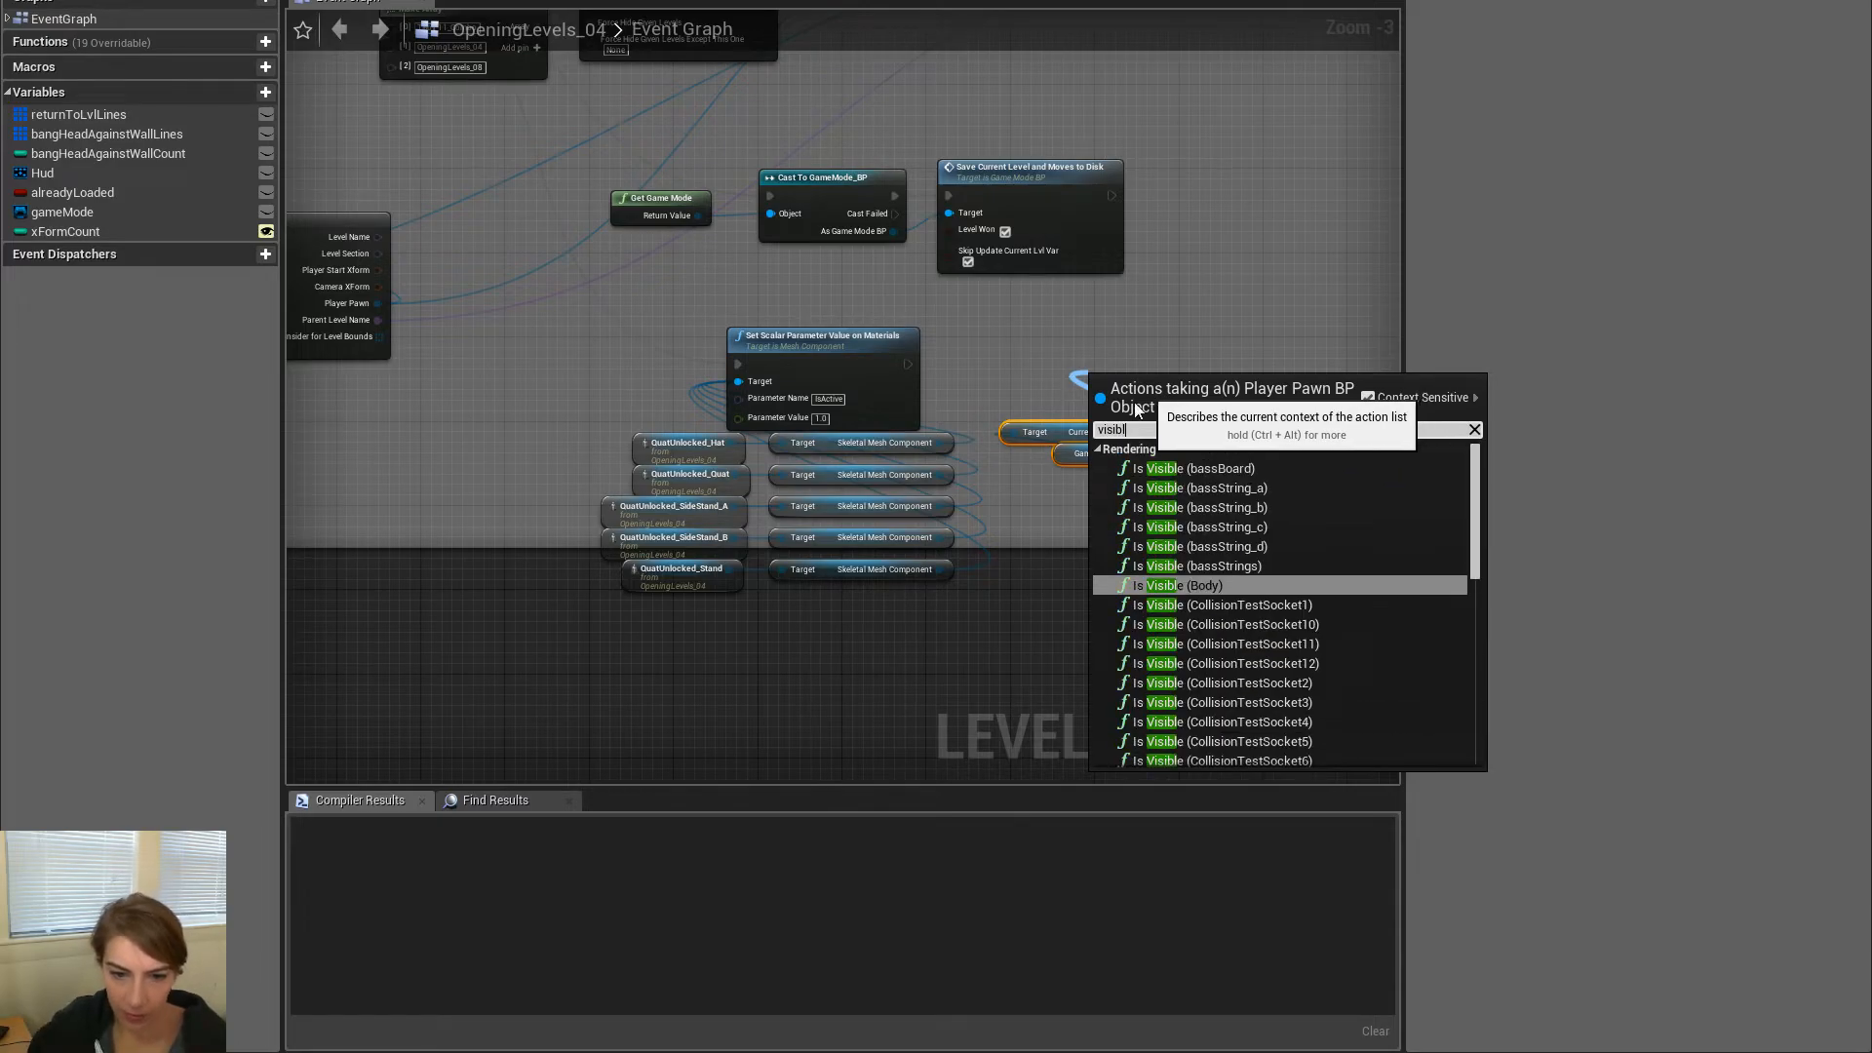
left_click_drag(1475, 512, 1484, 699)
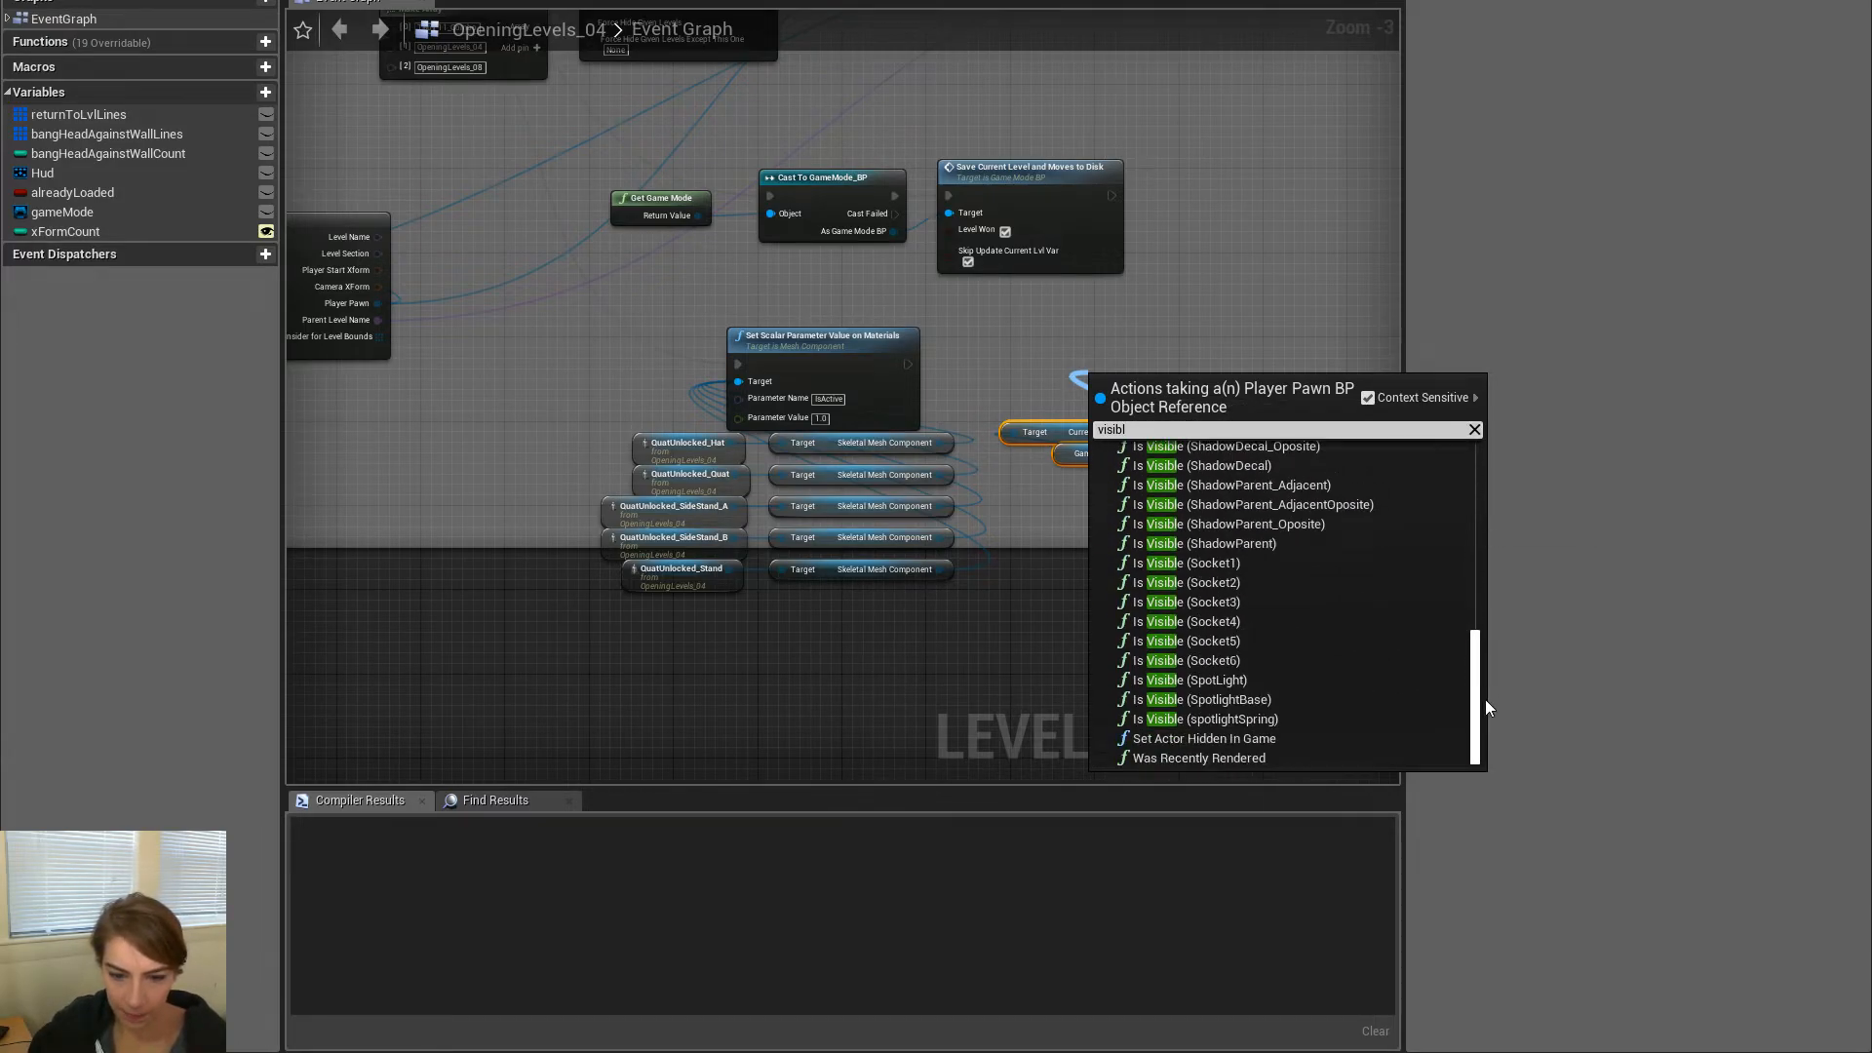
left_click(1303, 739)
left_click_drag(1185, 410, 1131, 366)
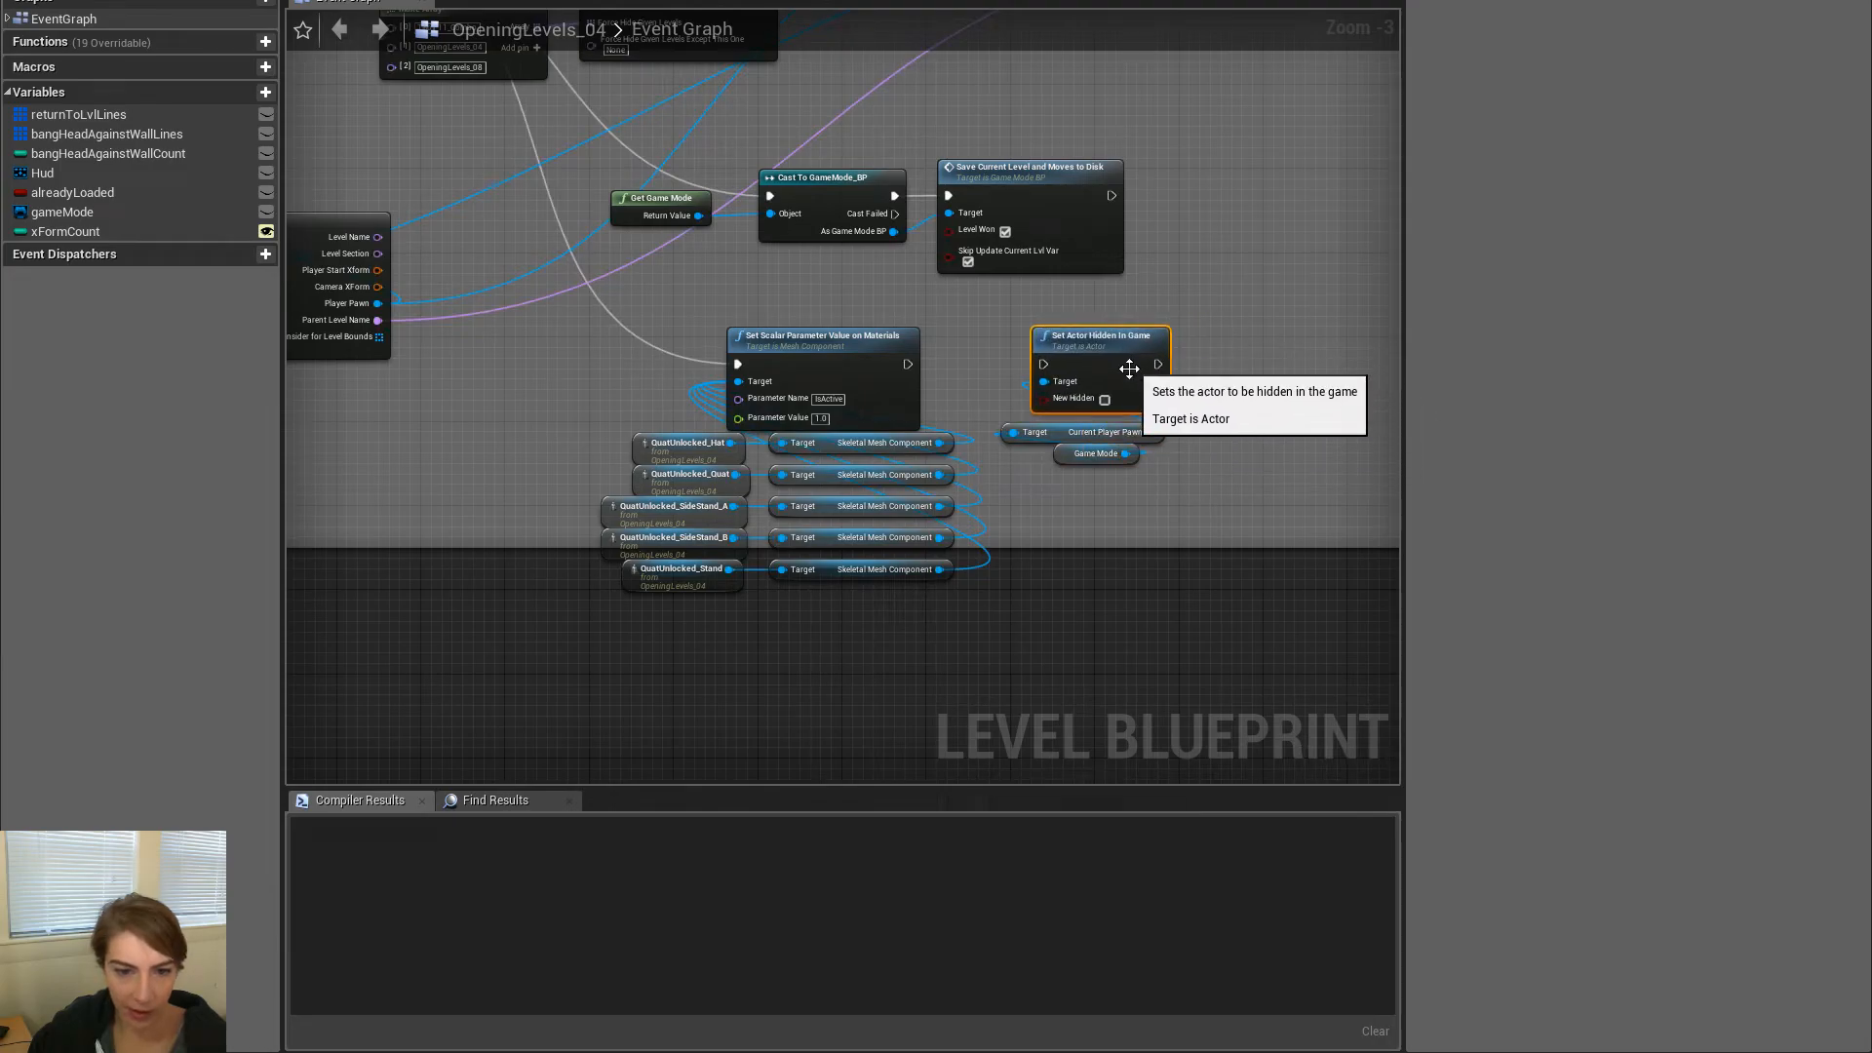
left_click(1105, 400)
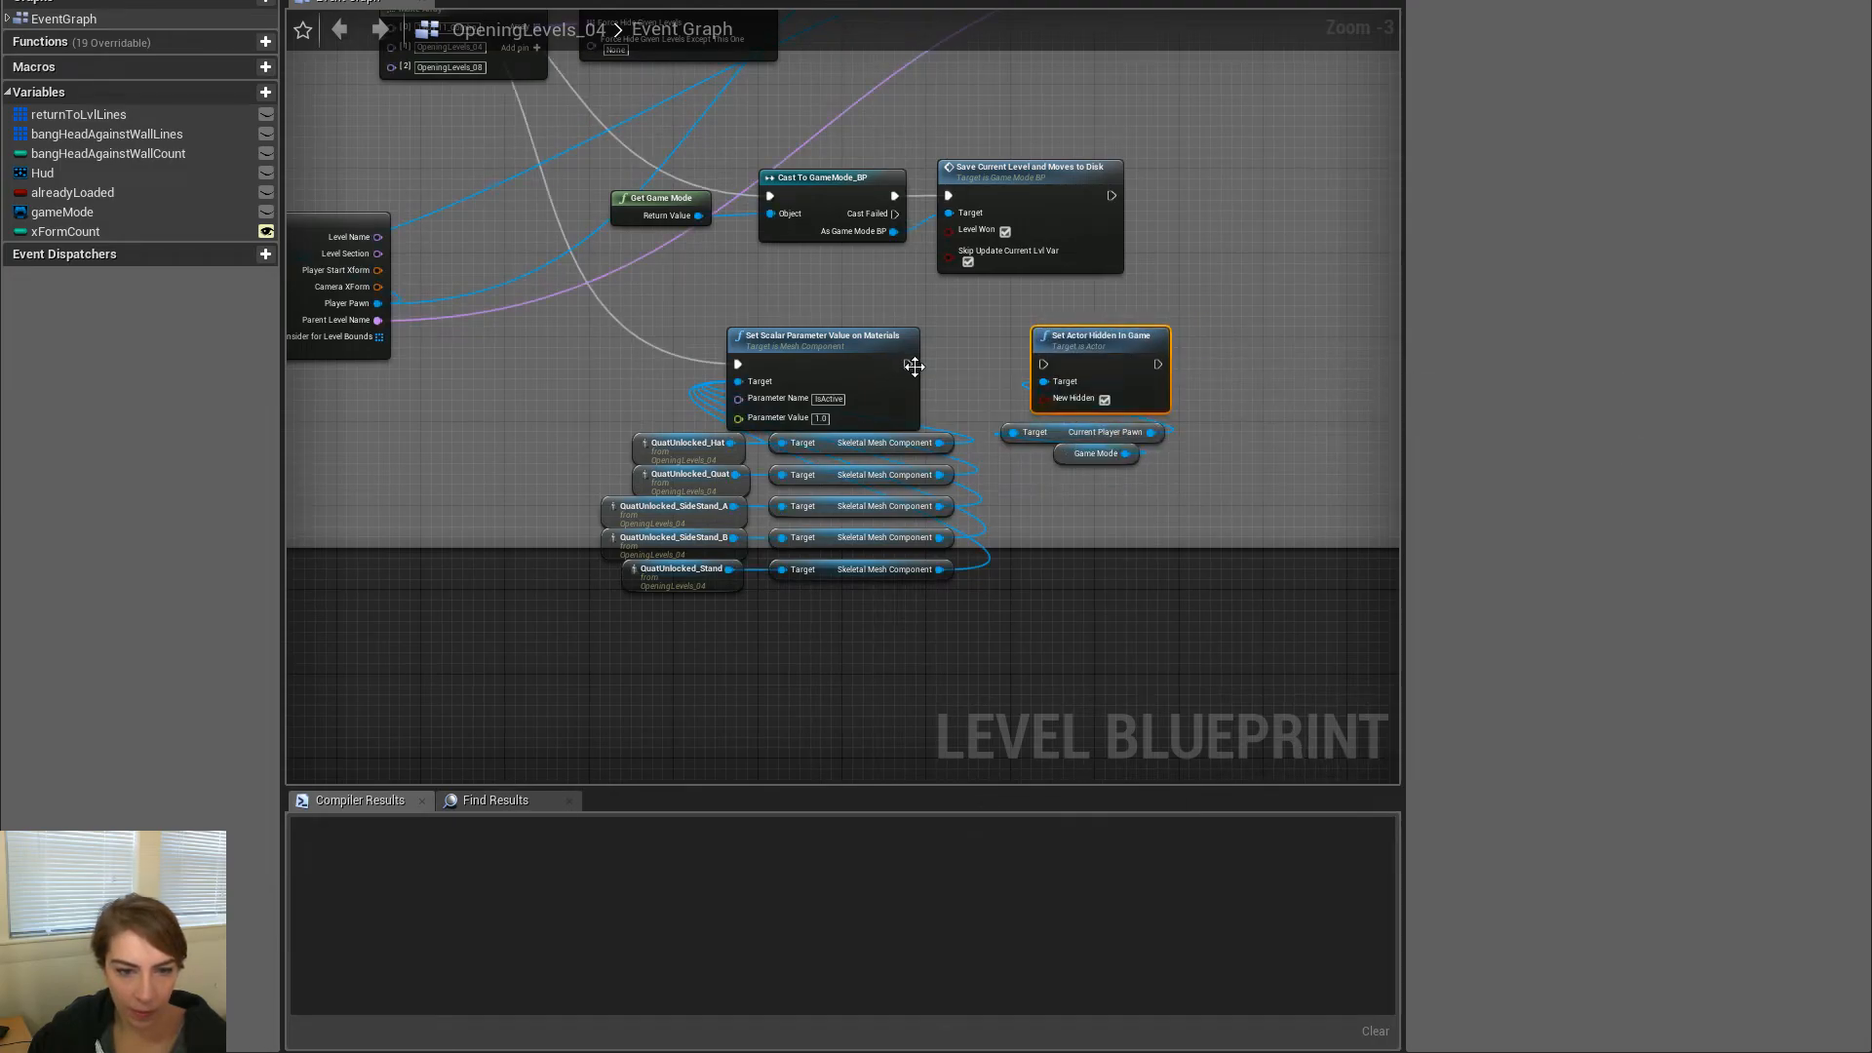
Run Set Actor Hidden In Game after Set Scalar Parameter Value on Materials, align it with its pawn nodes and save OpeningLevels_04
left_click_drag(914, 367, 1044, 364)
left_click_drag(1129, 472, 1080, 349)
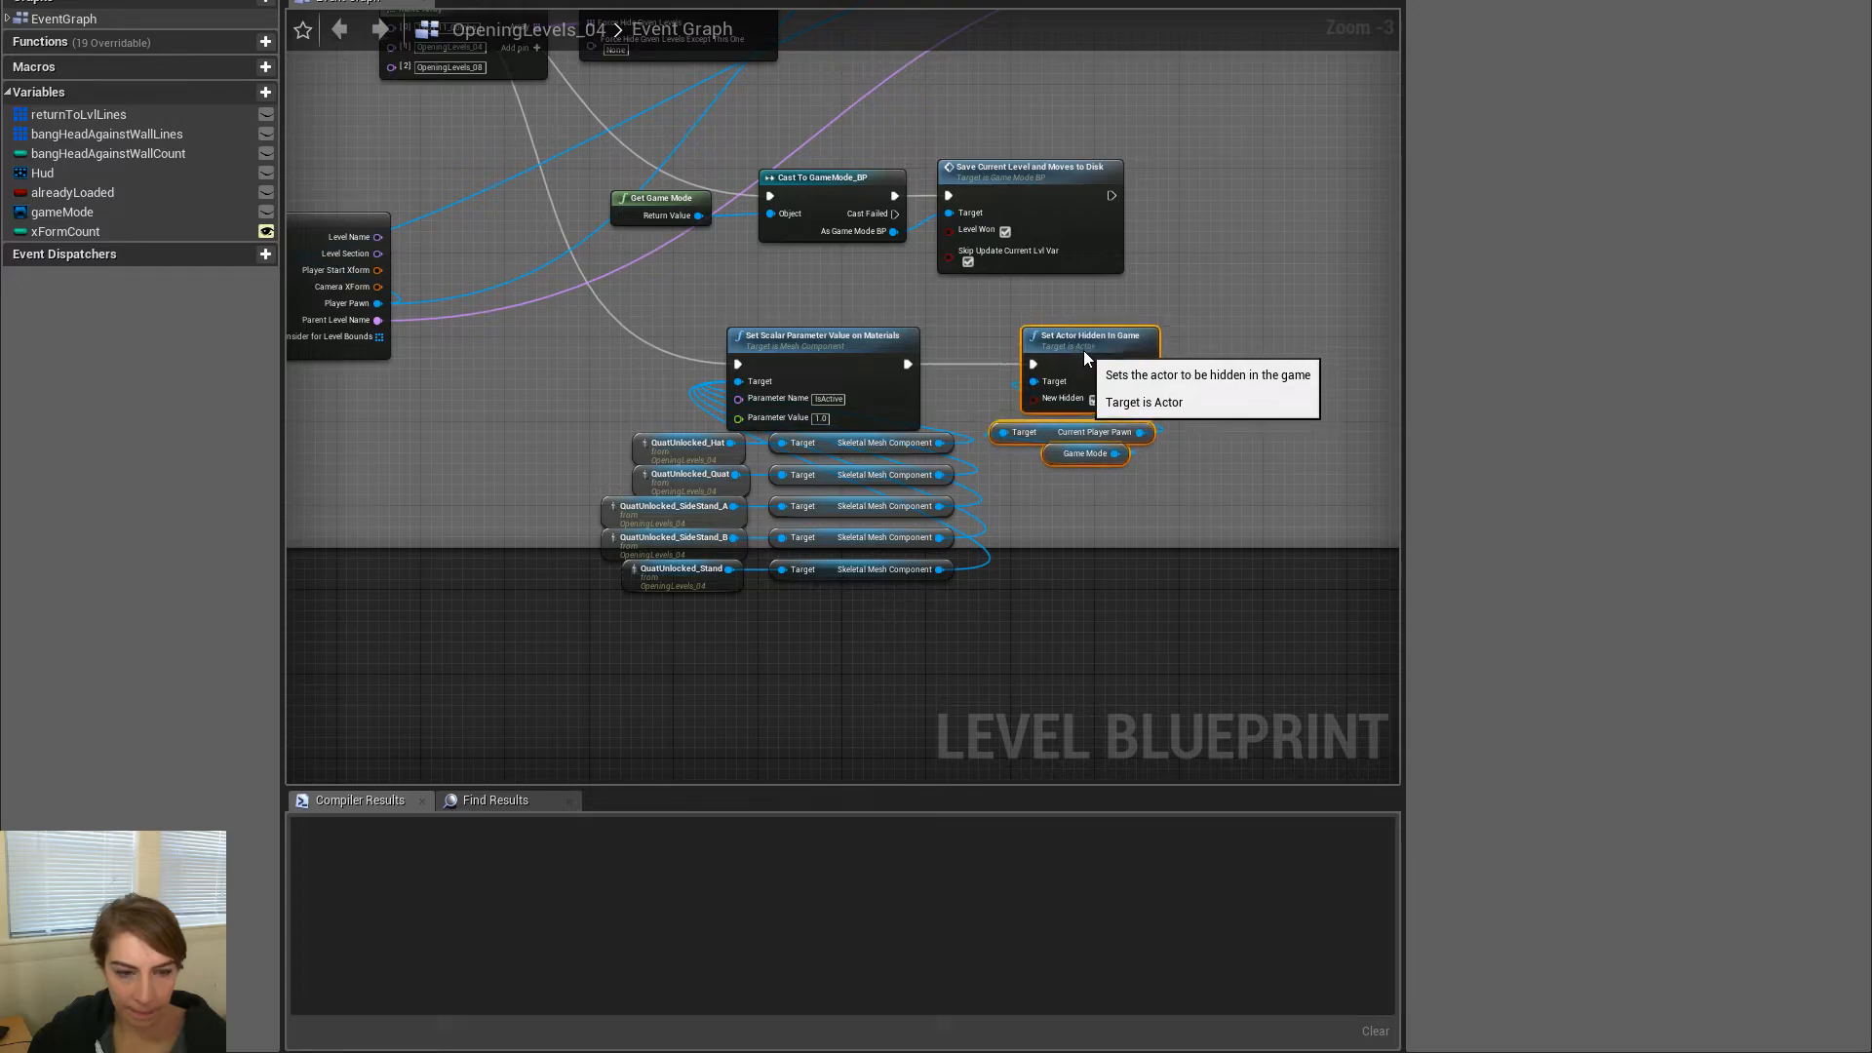
left_click(944, 636)
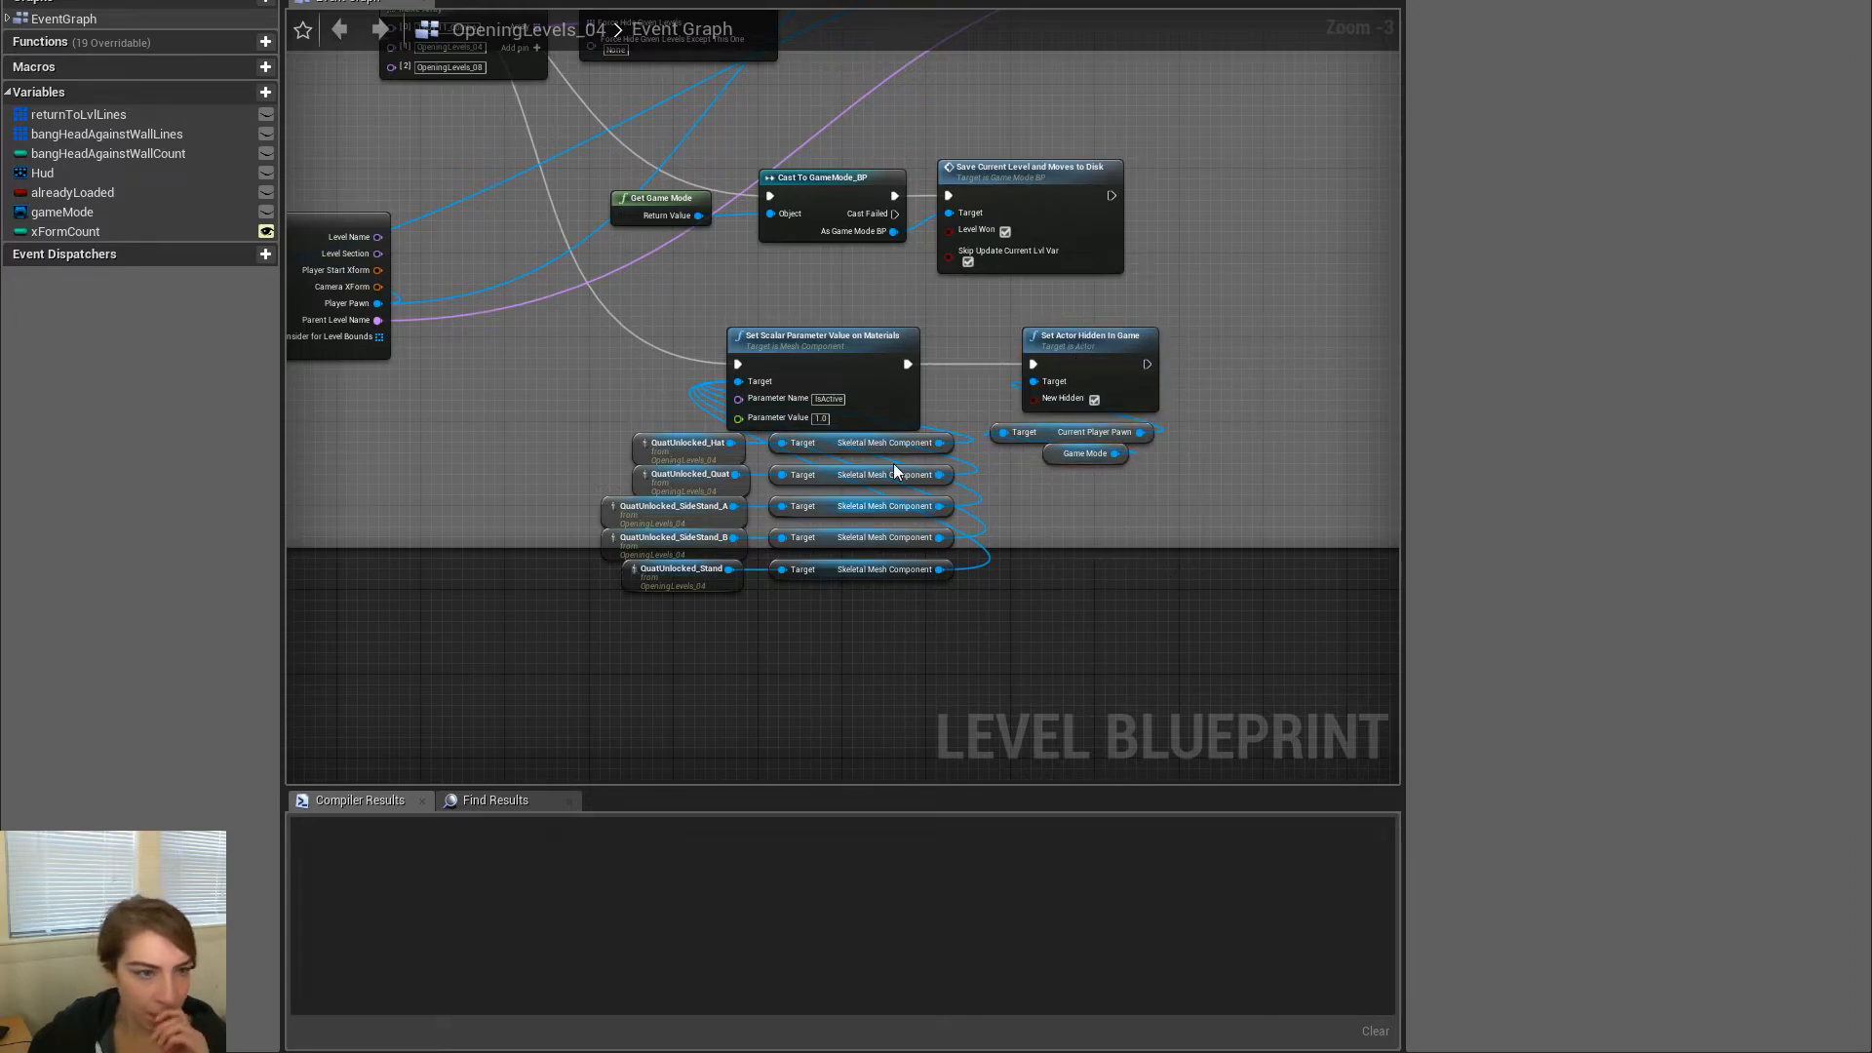
key("ctrl+s")
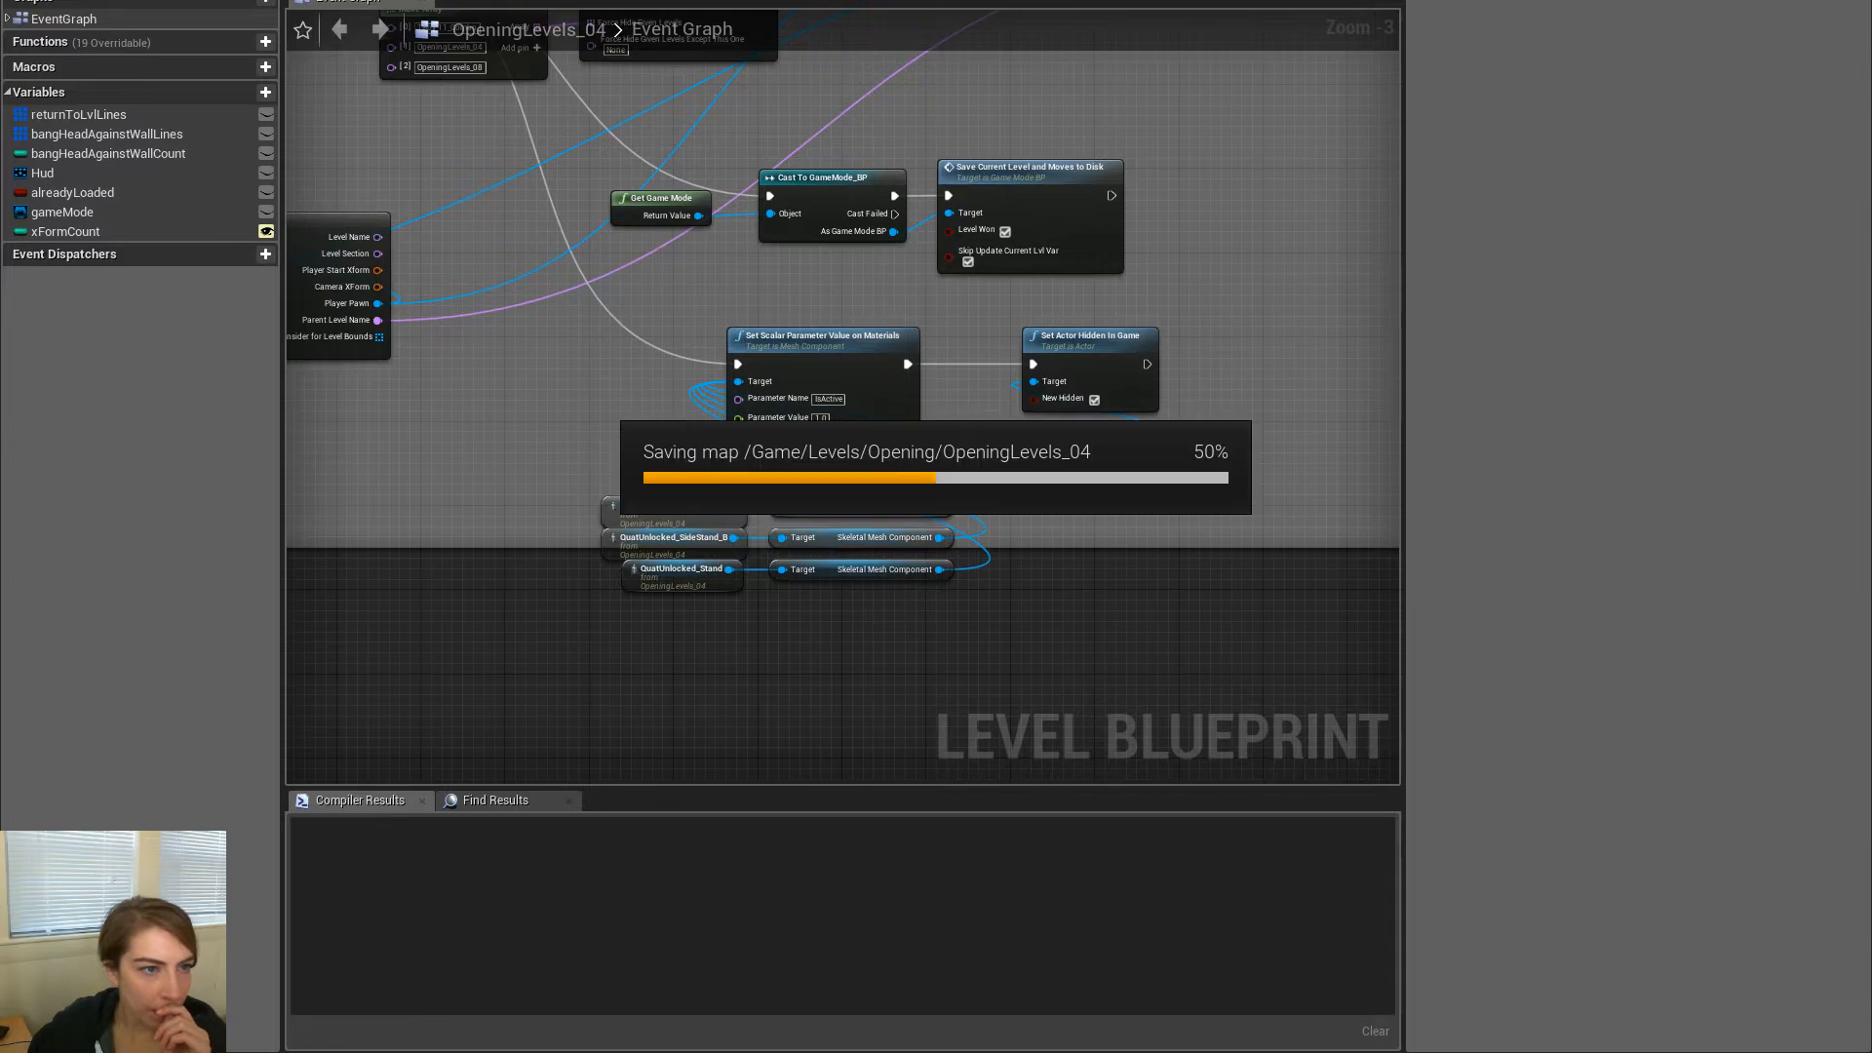
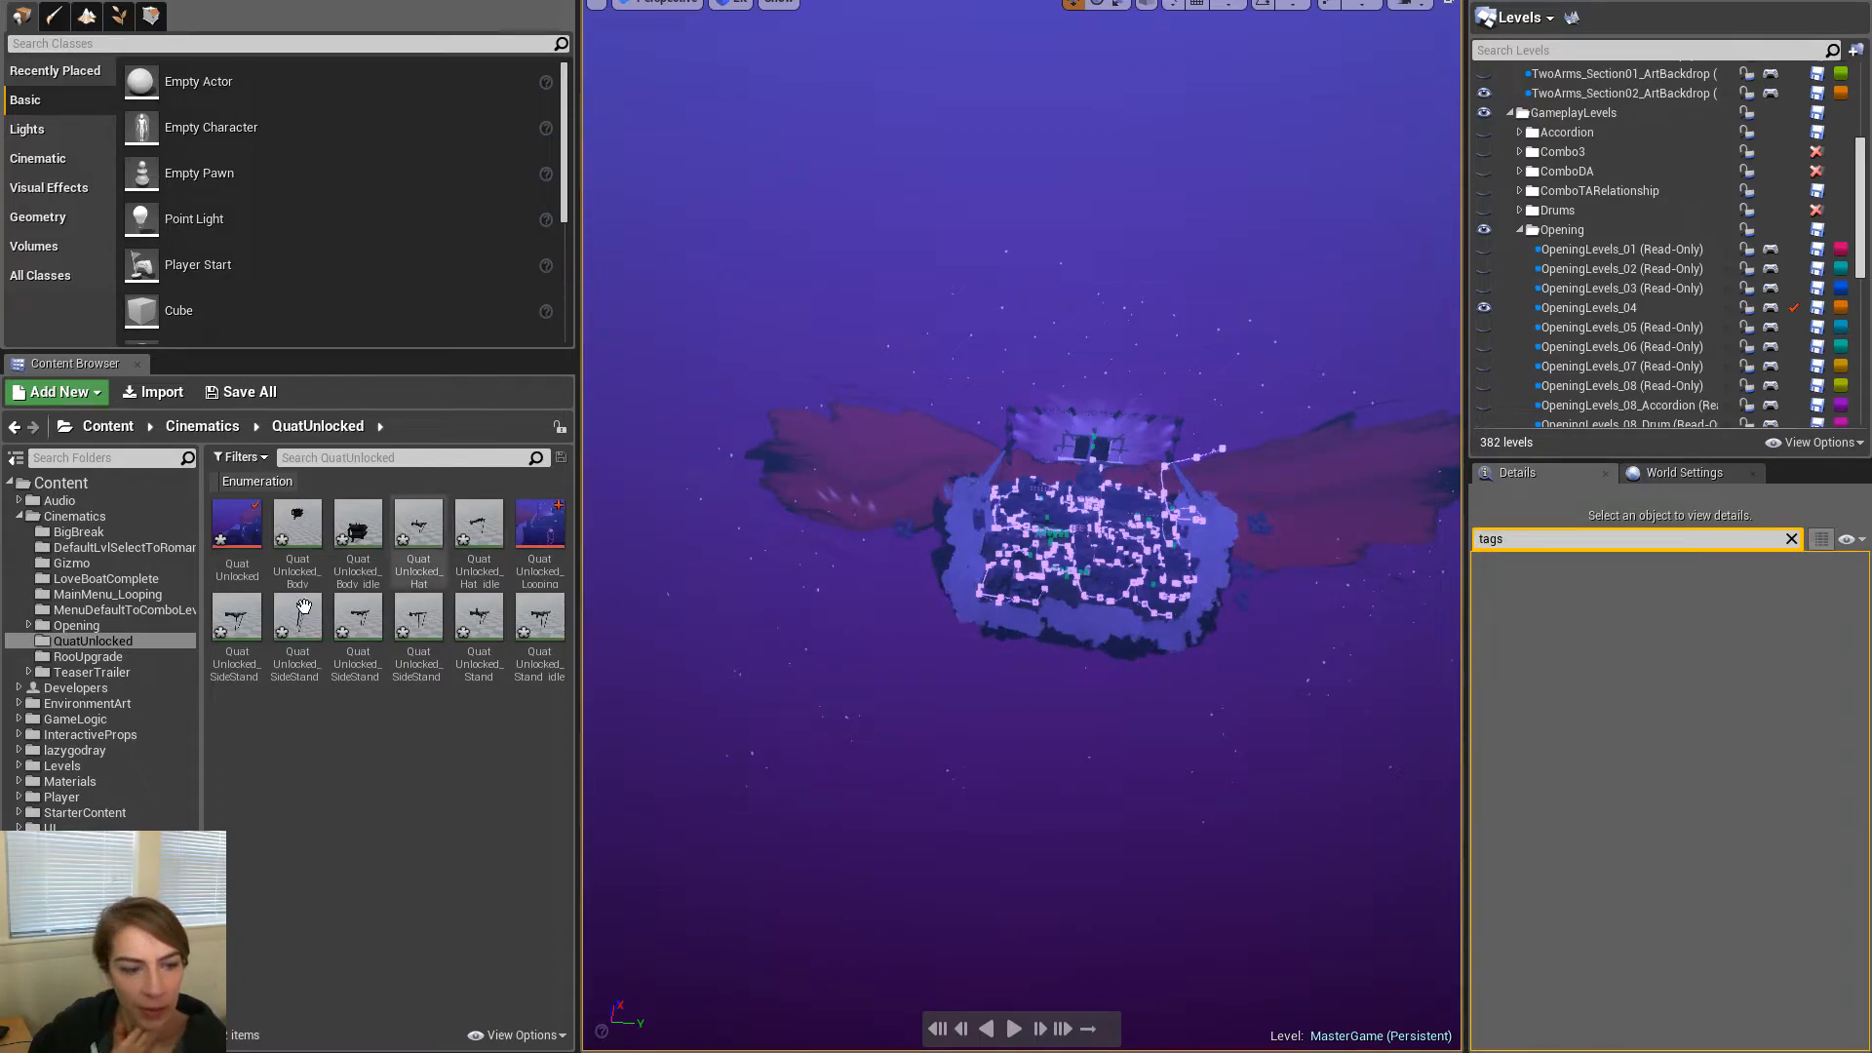
Check out the QuatUnlocked animation sequences from source control, leaving BP_ArtBackdrop_Cube unselected
left_click(298, 531)
left_click(16, 0)
left_click(68, 80)
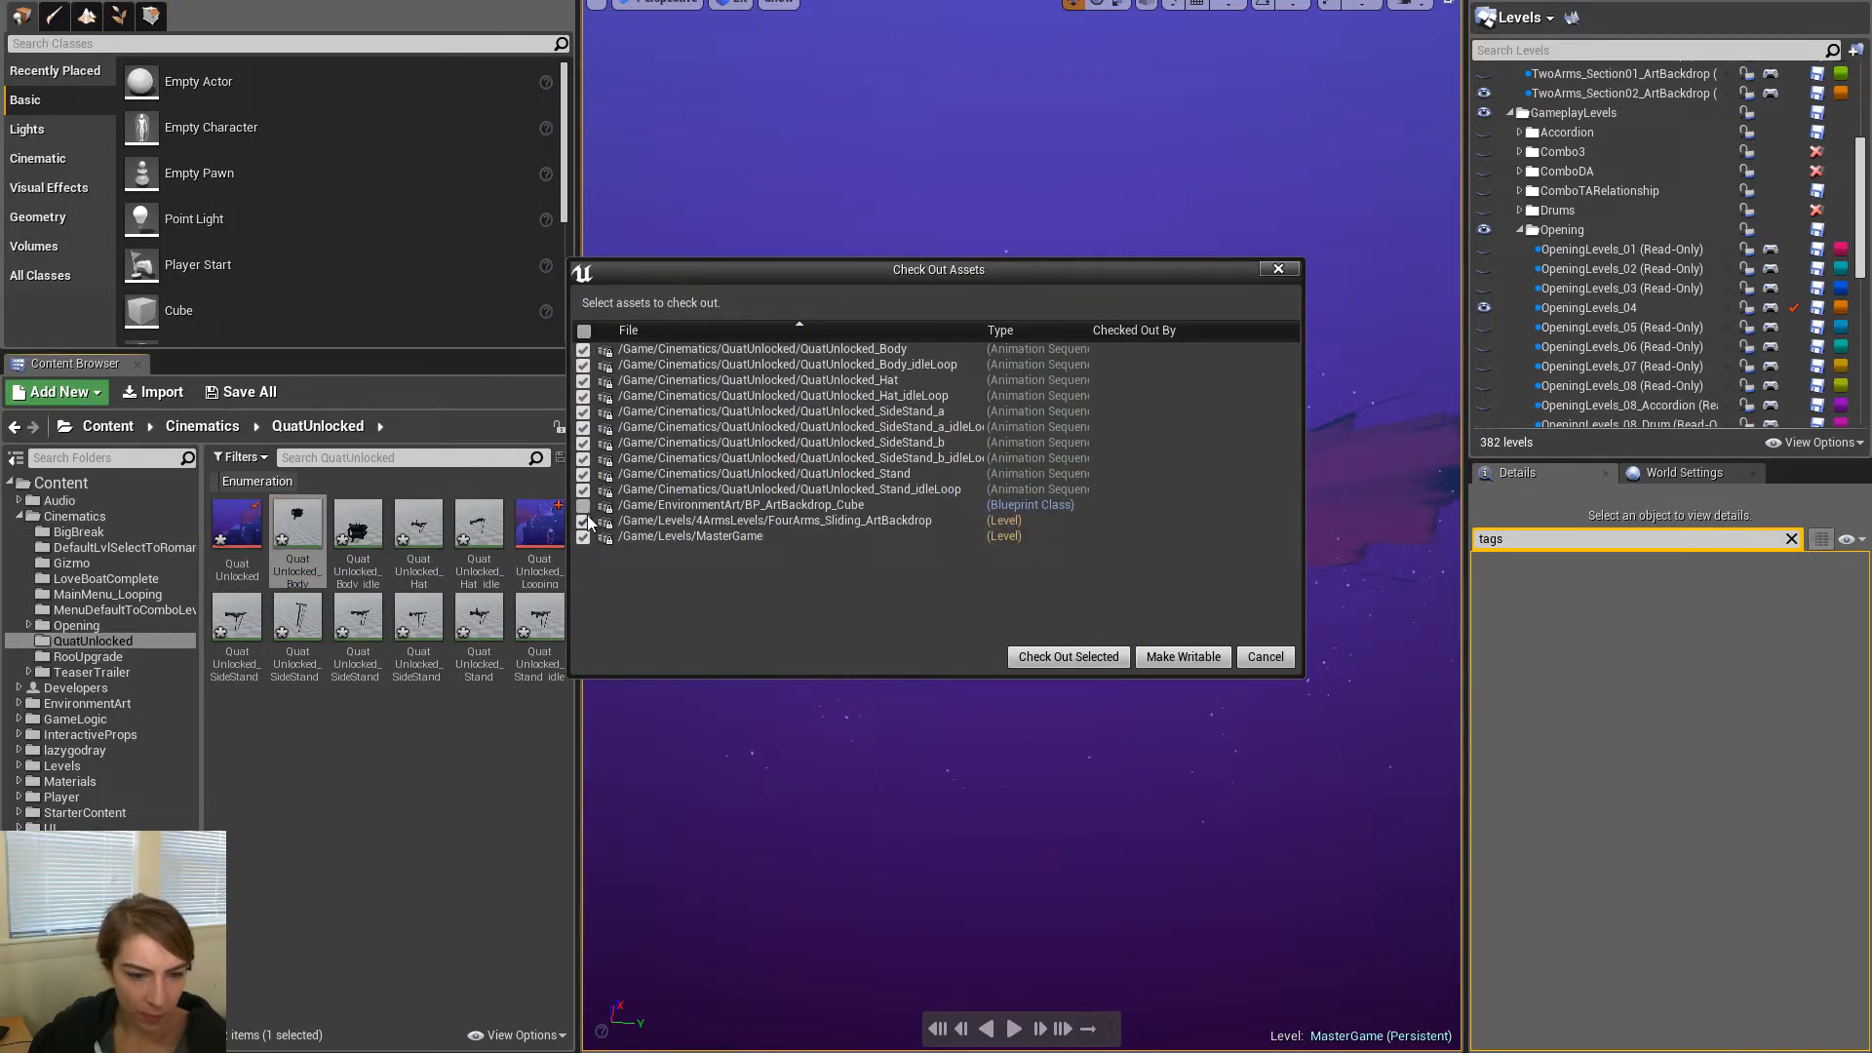
left_click(1022, 656)
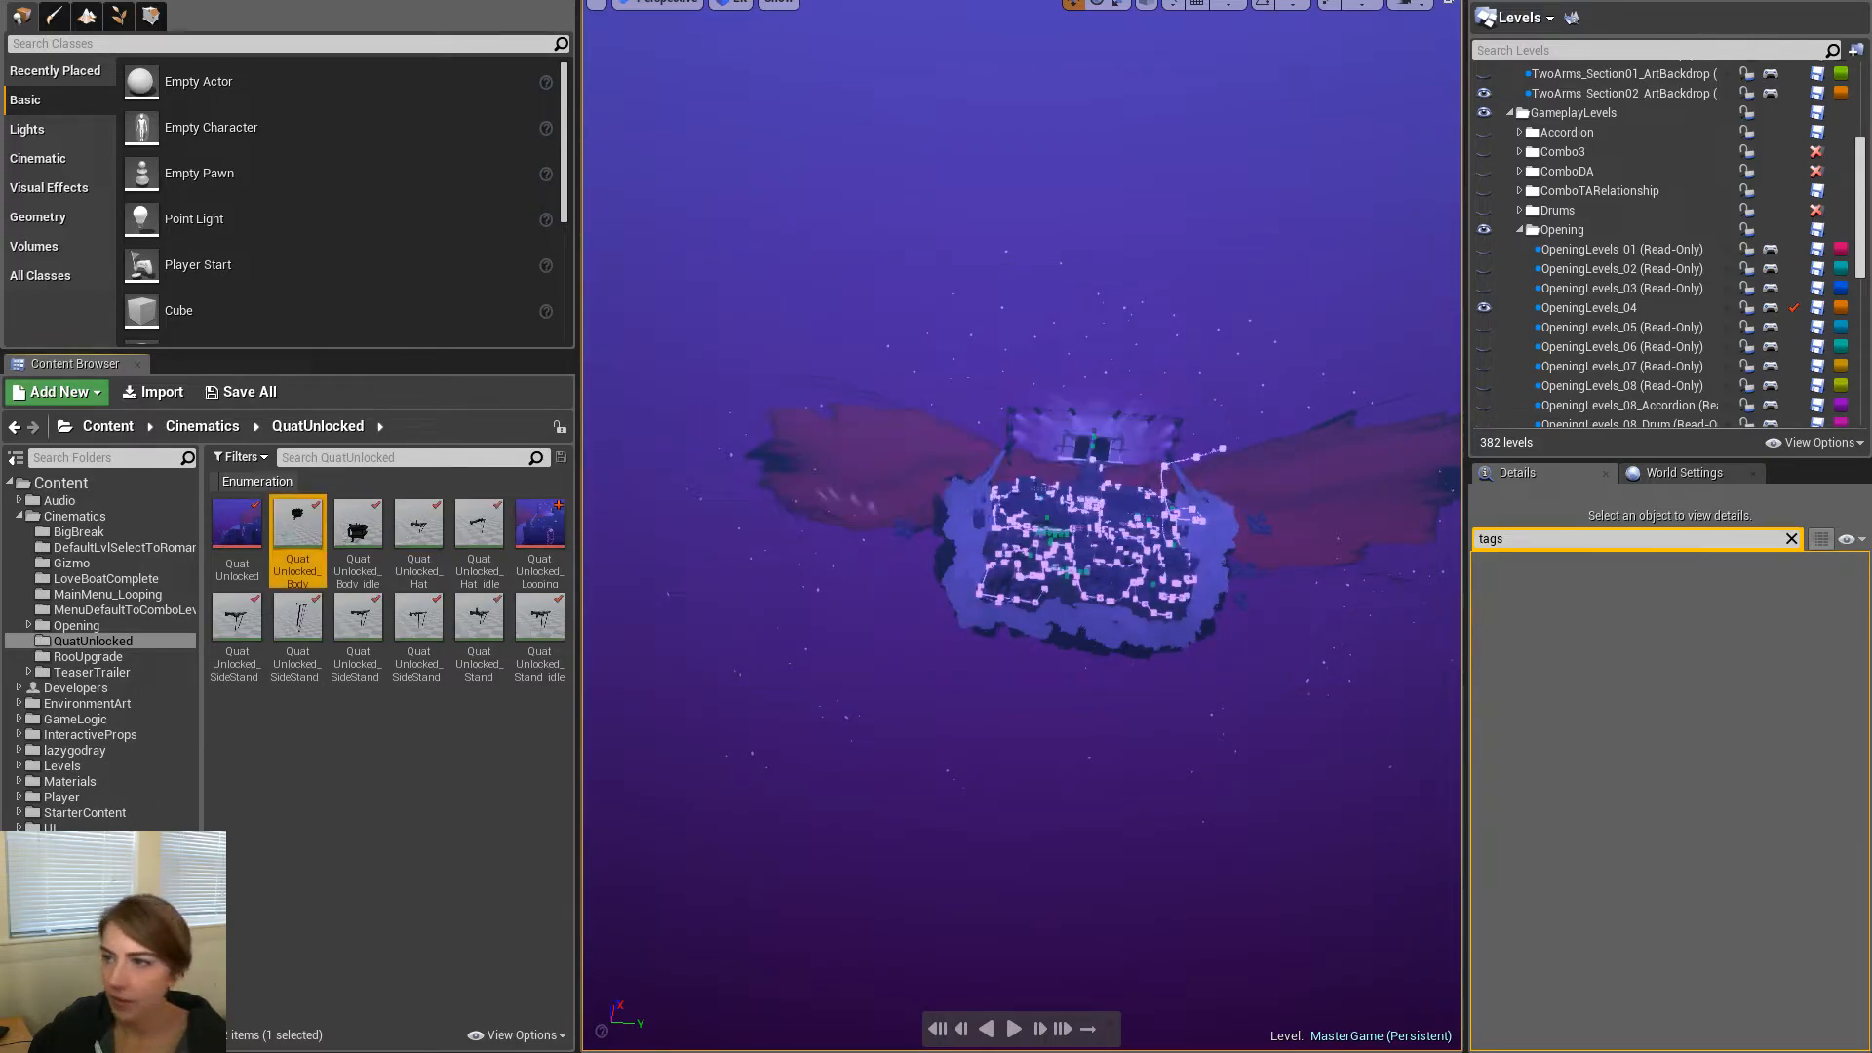
Bring the opening stage area into close view and make the OpeningLevels_08_Accordion level visible
key("w")
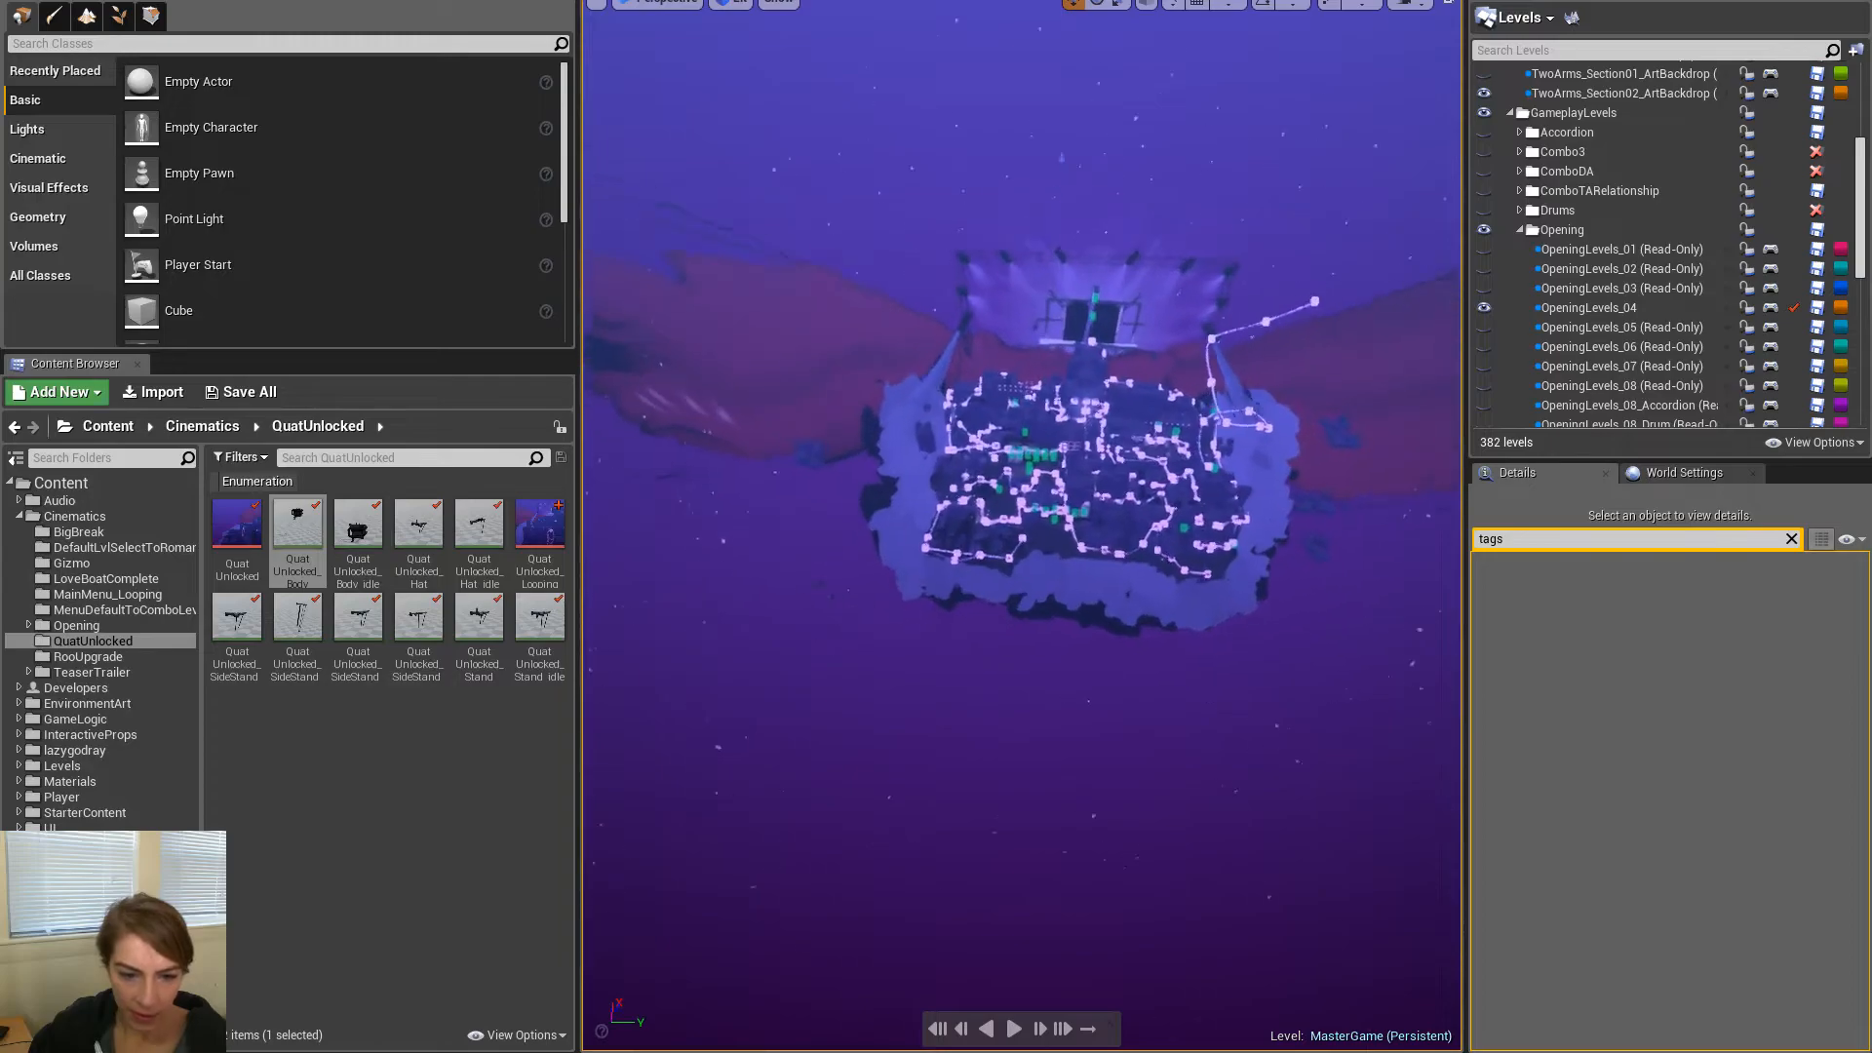
key("w")
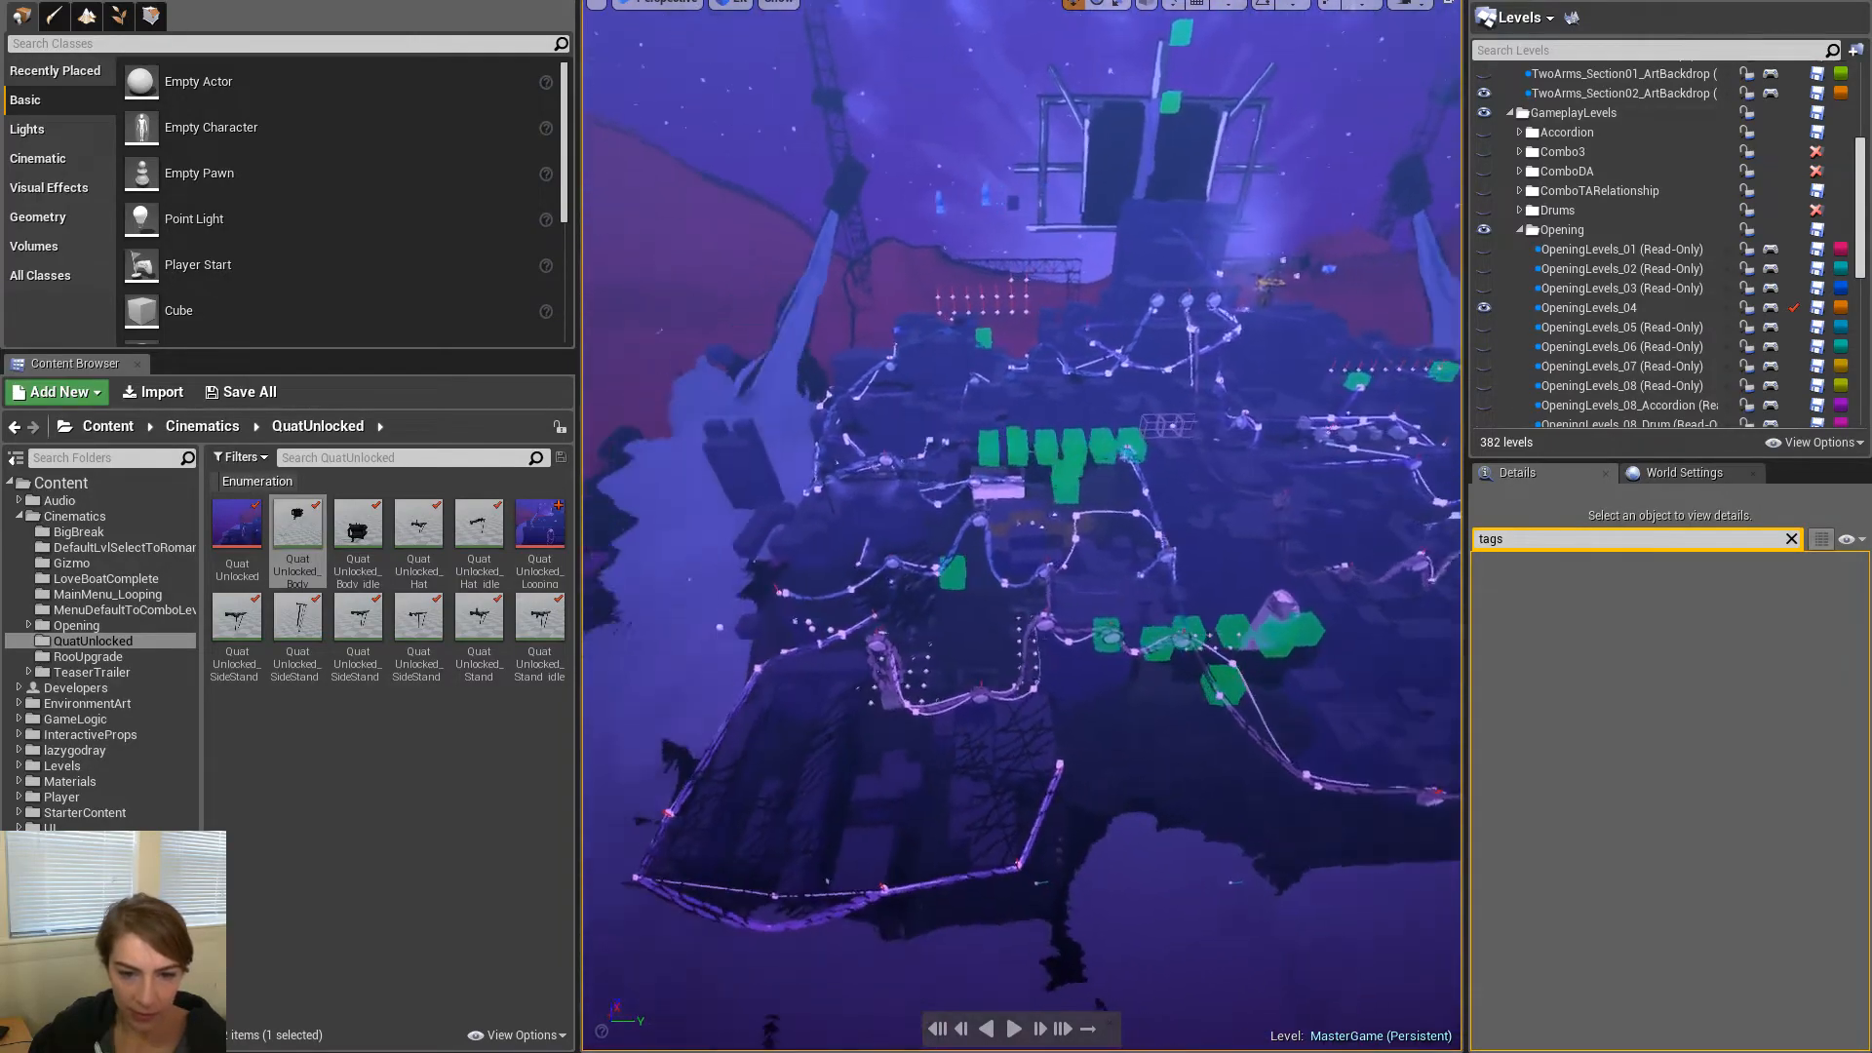
key("s")
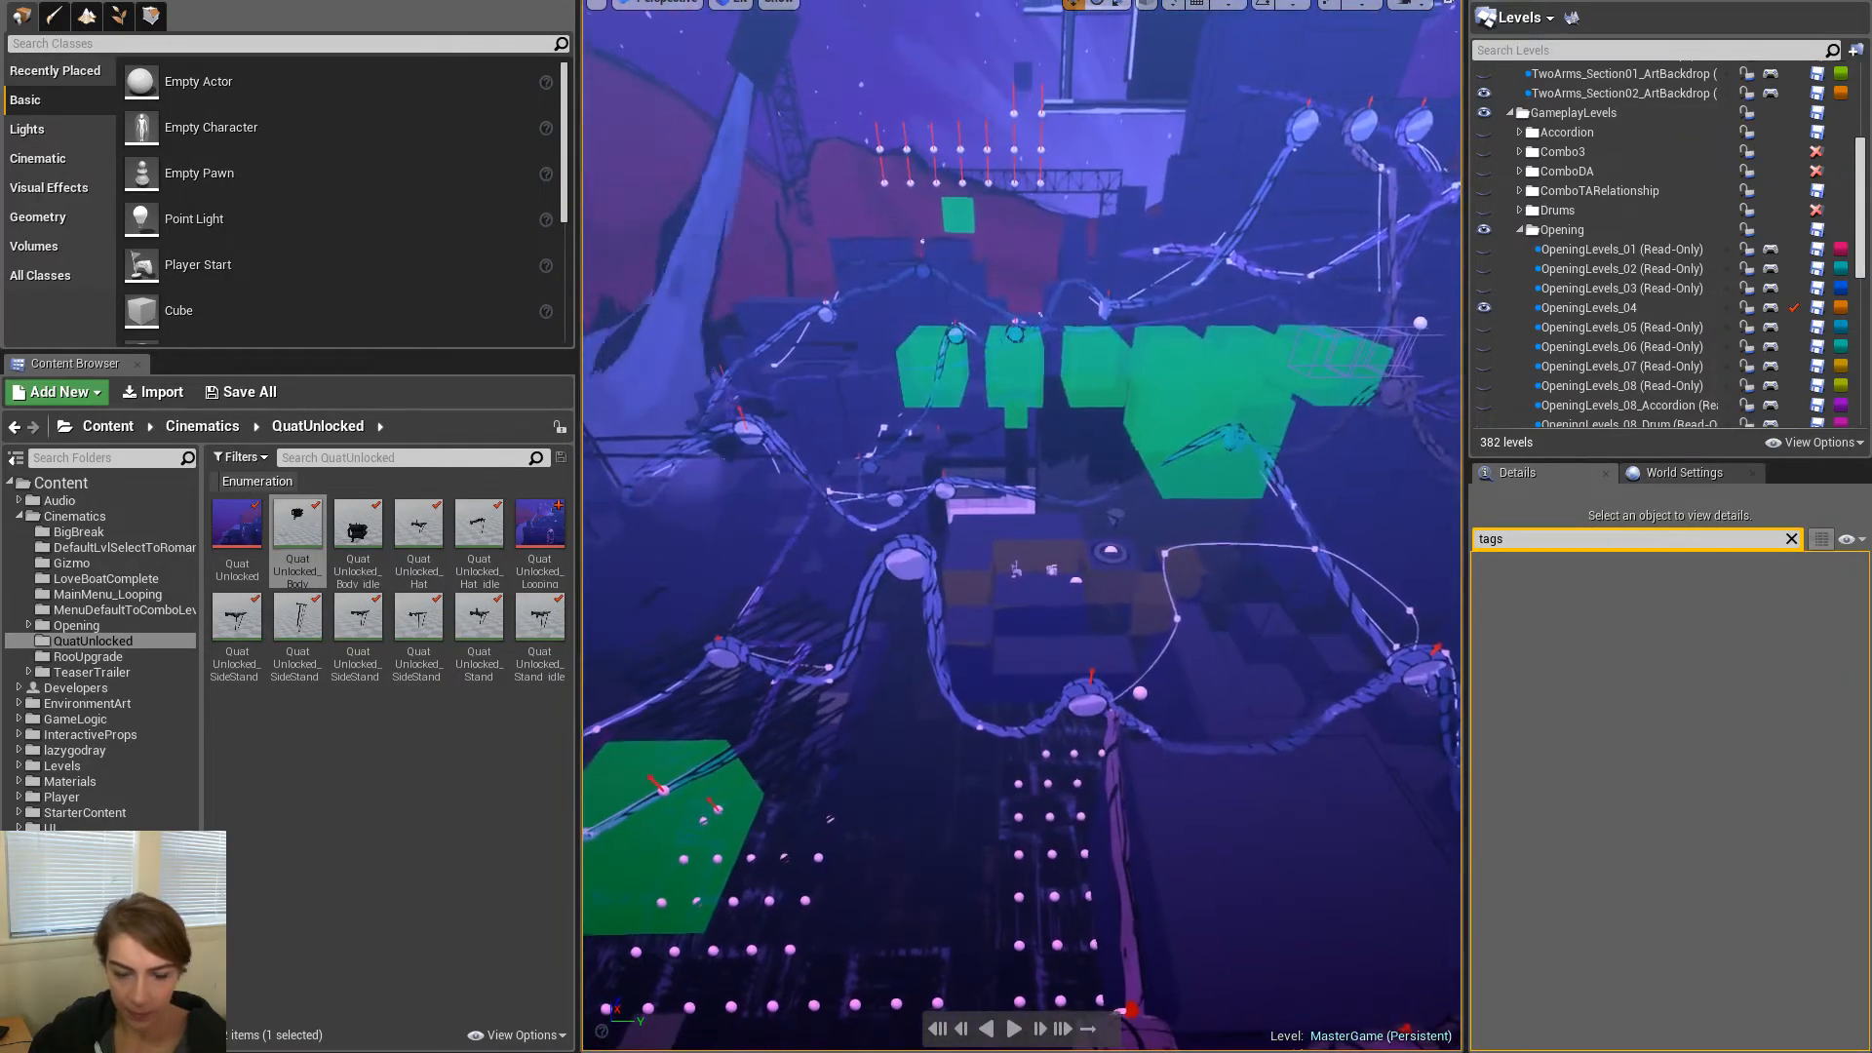
key("w")
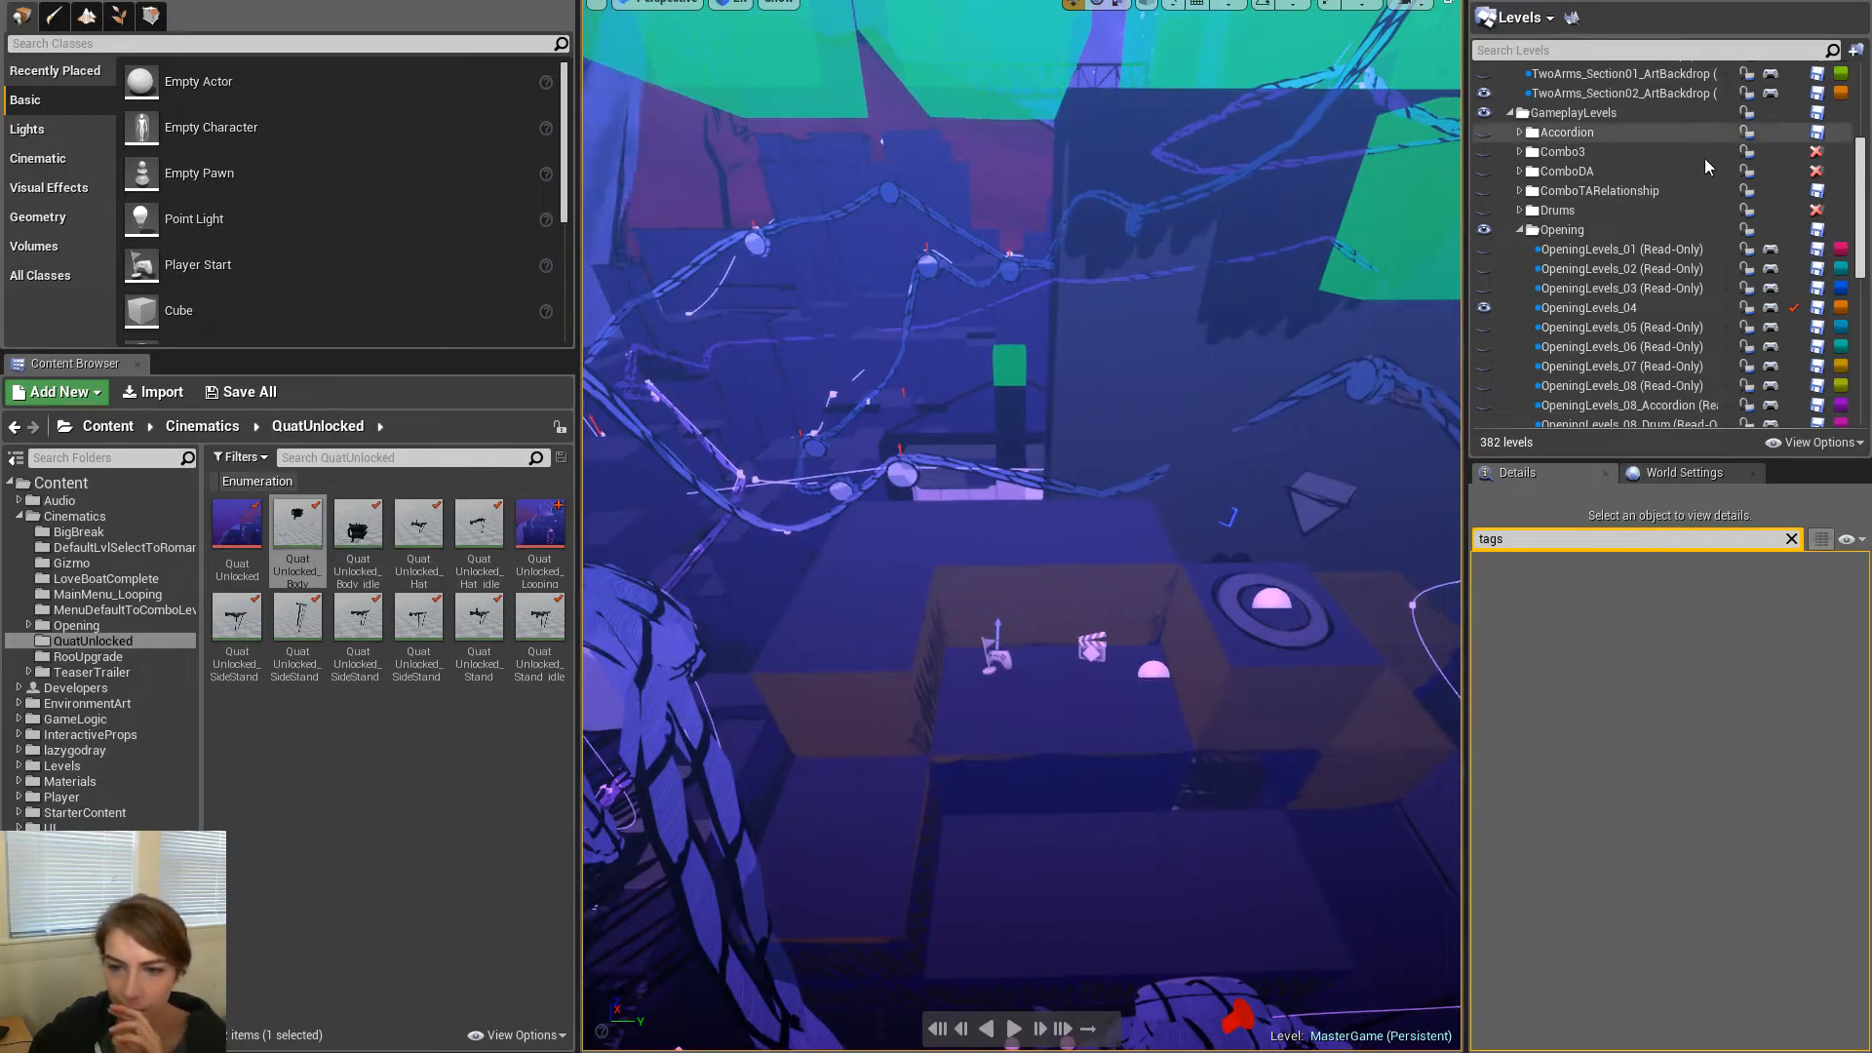
scroll(1527, 381, "down", 1)
left_click(1484, 354)
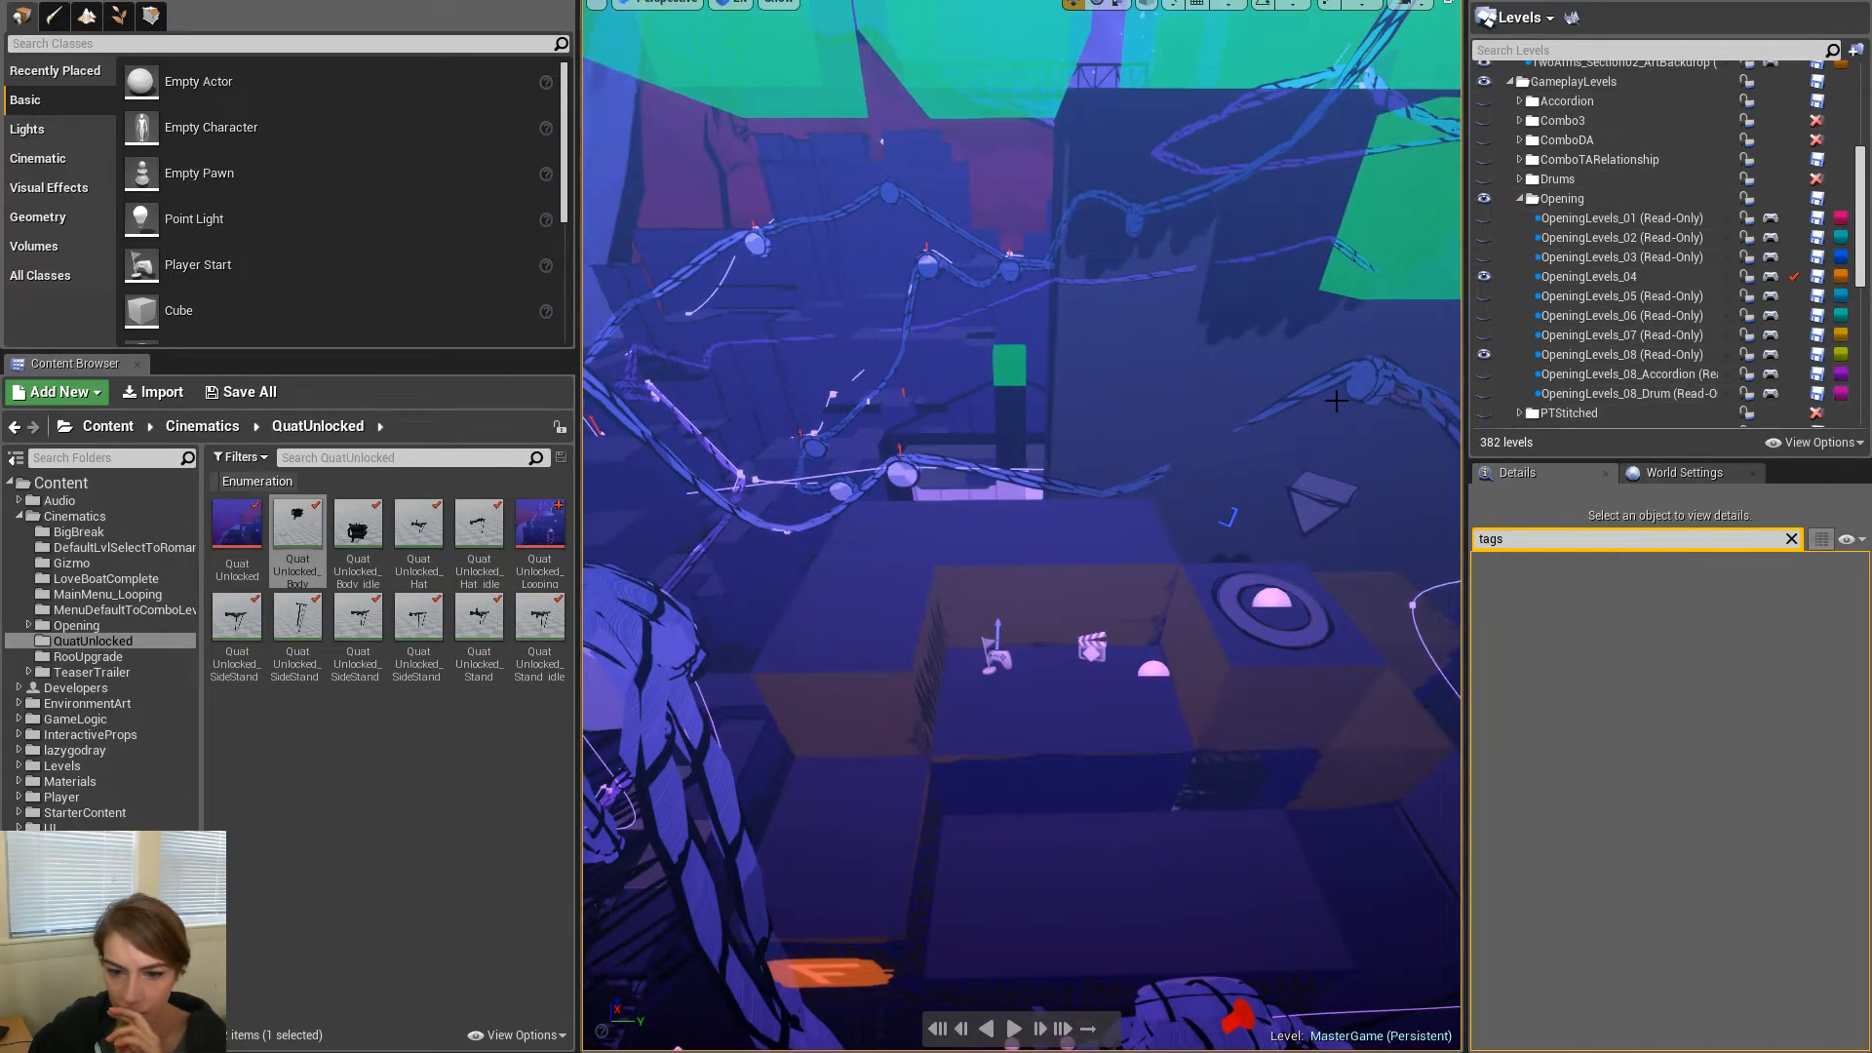
left_click(1484, 354)
left_click(1484, 373)
Select the RooUpgradeToAccordion_Roo mesh, make OpeningLevels_04 the current level and duplicate the mesh beside the original
right_click_drag(1267, 522, 1252, 578)
left_click(1255, 612)
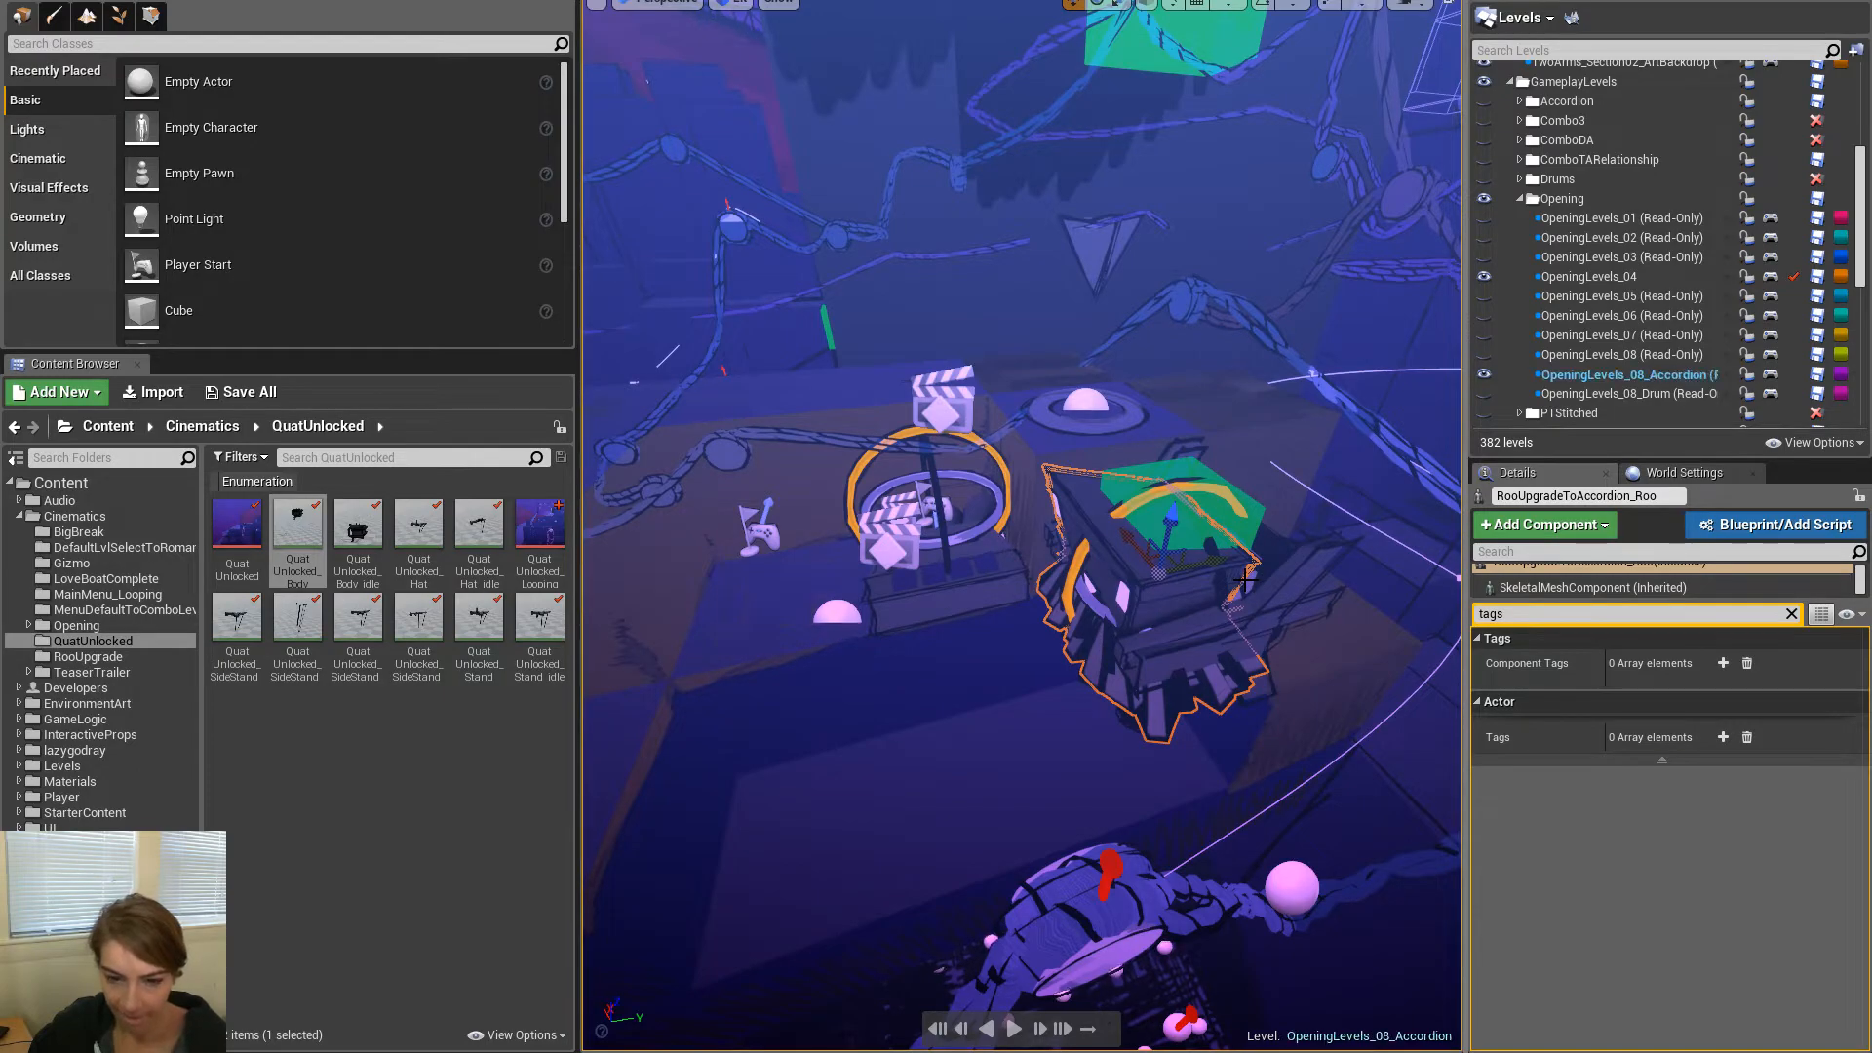
double_click(1600, 277)
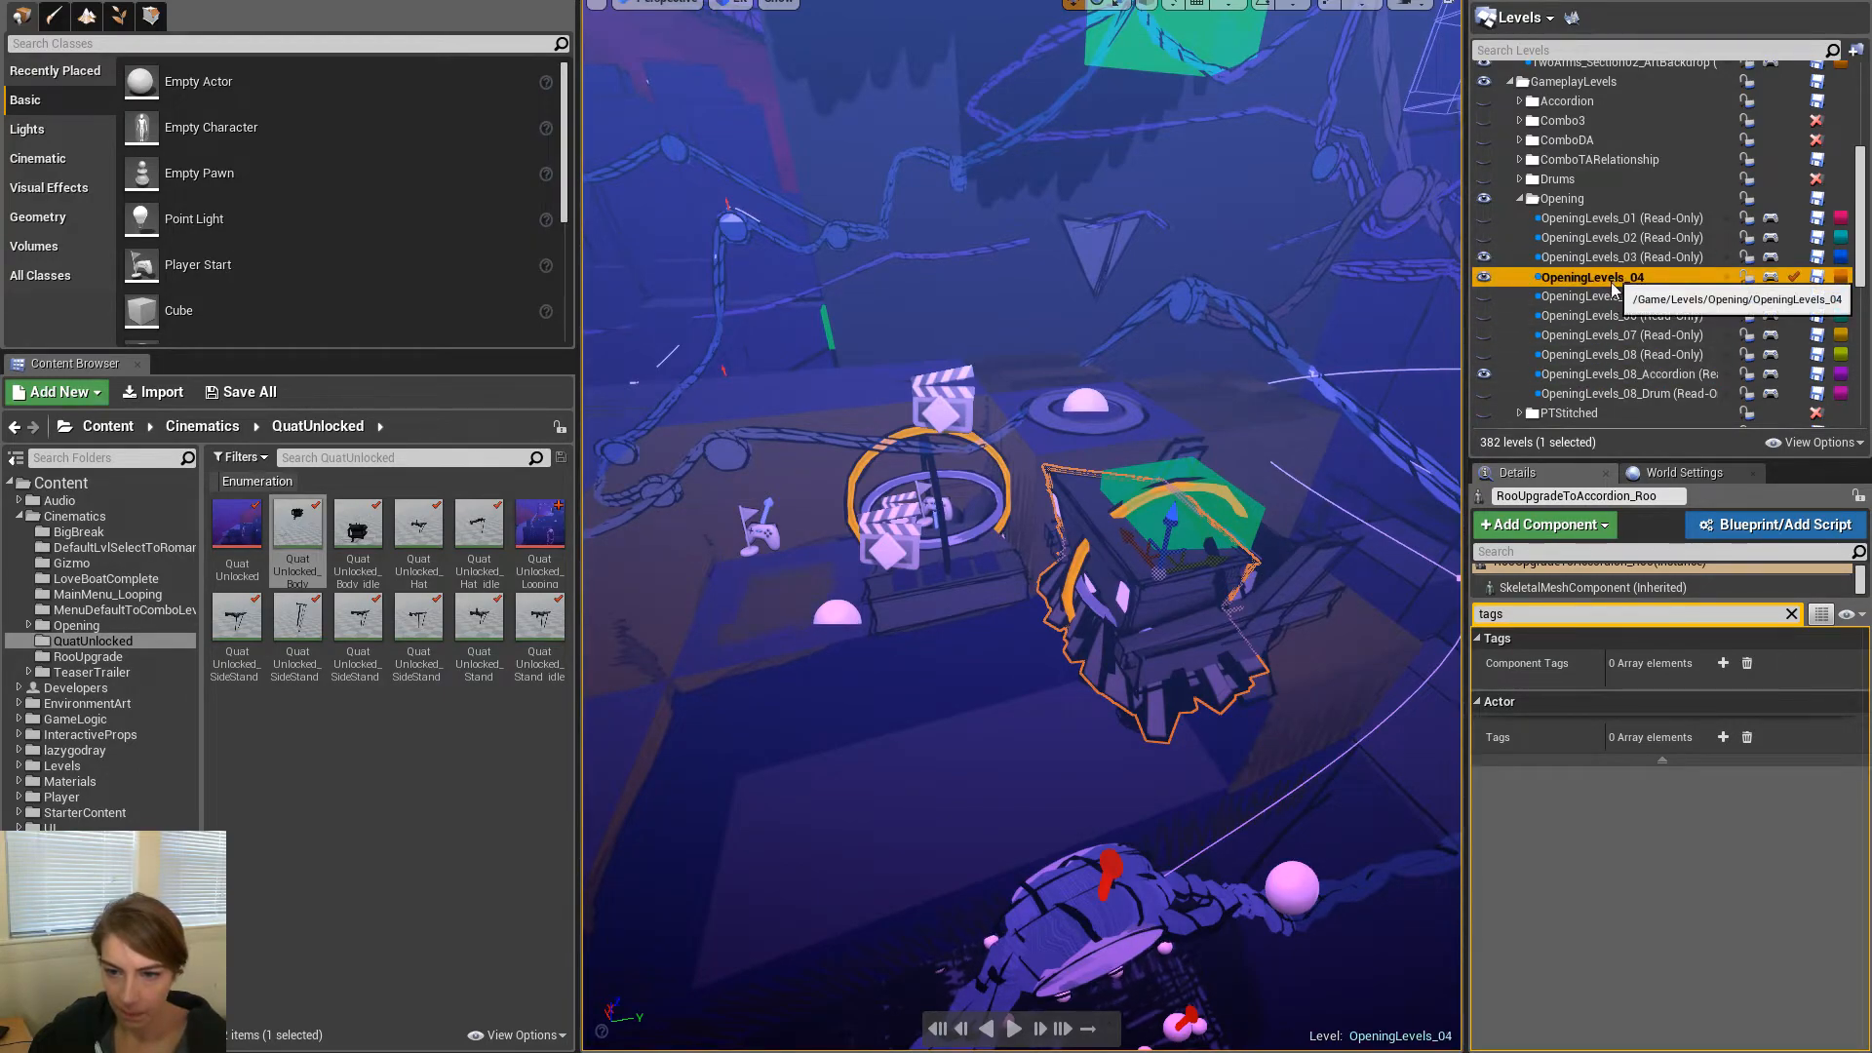
left_click_drag(1234, 557, 1082, 593, "alt")
key("ctrl+z")
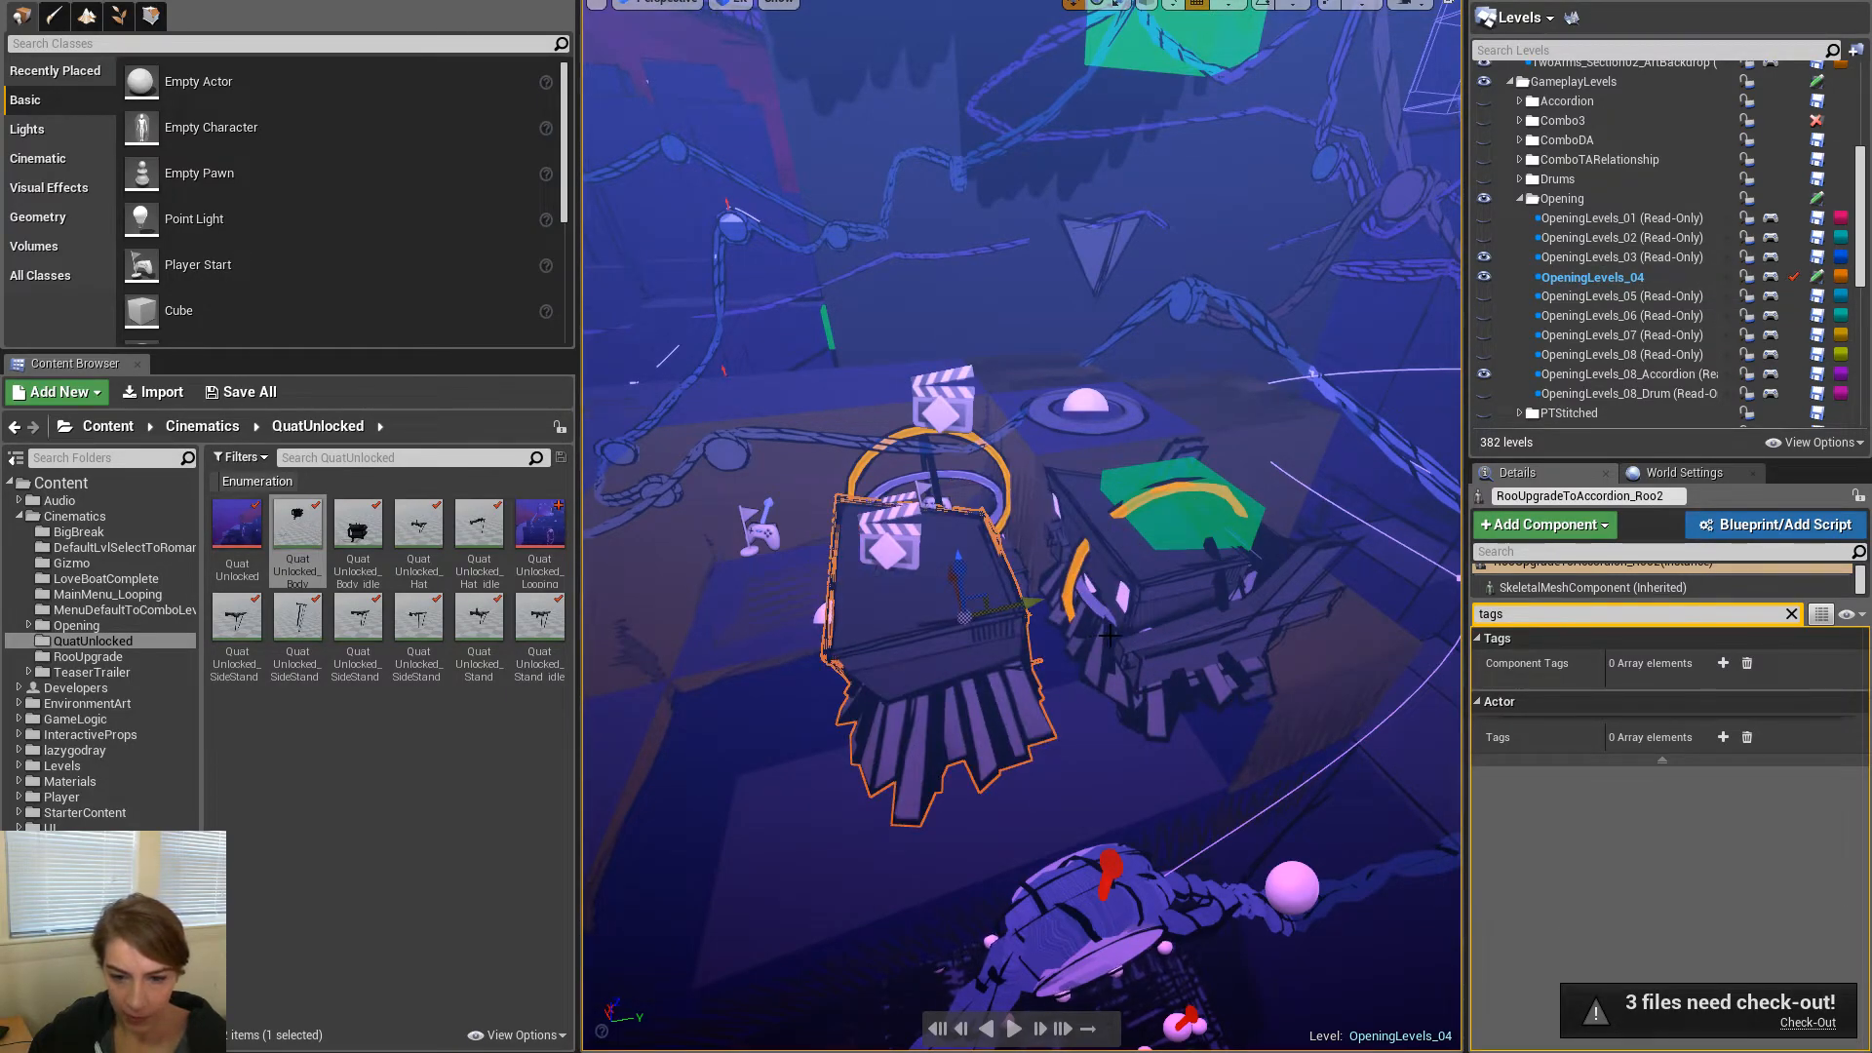
Duplicate the Appendage_PianoBacking mesh in the stage area beside the copied Roo
right_click_drag(1067, 596, 1081, 558)
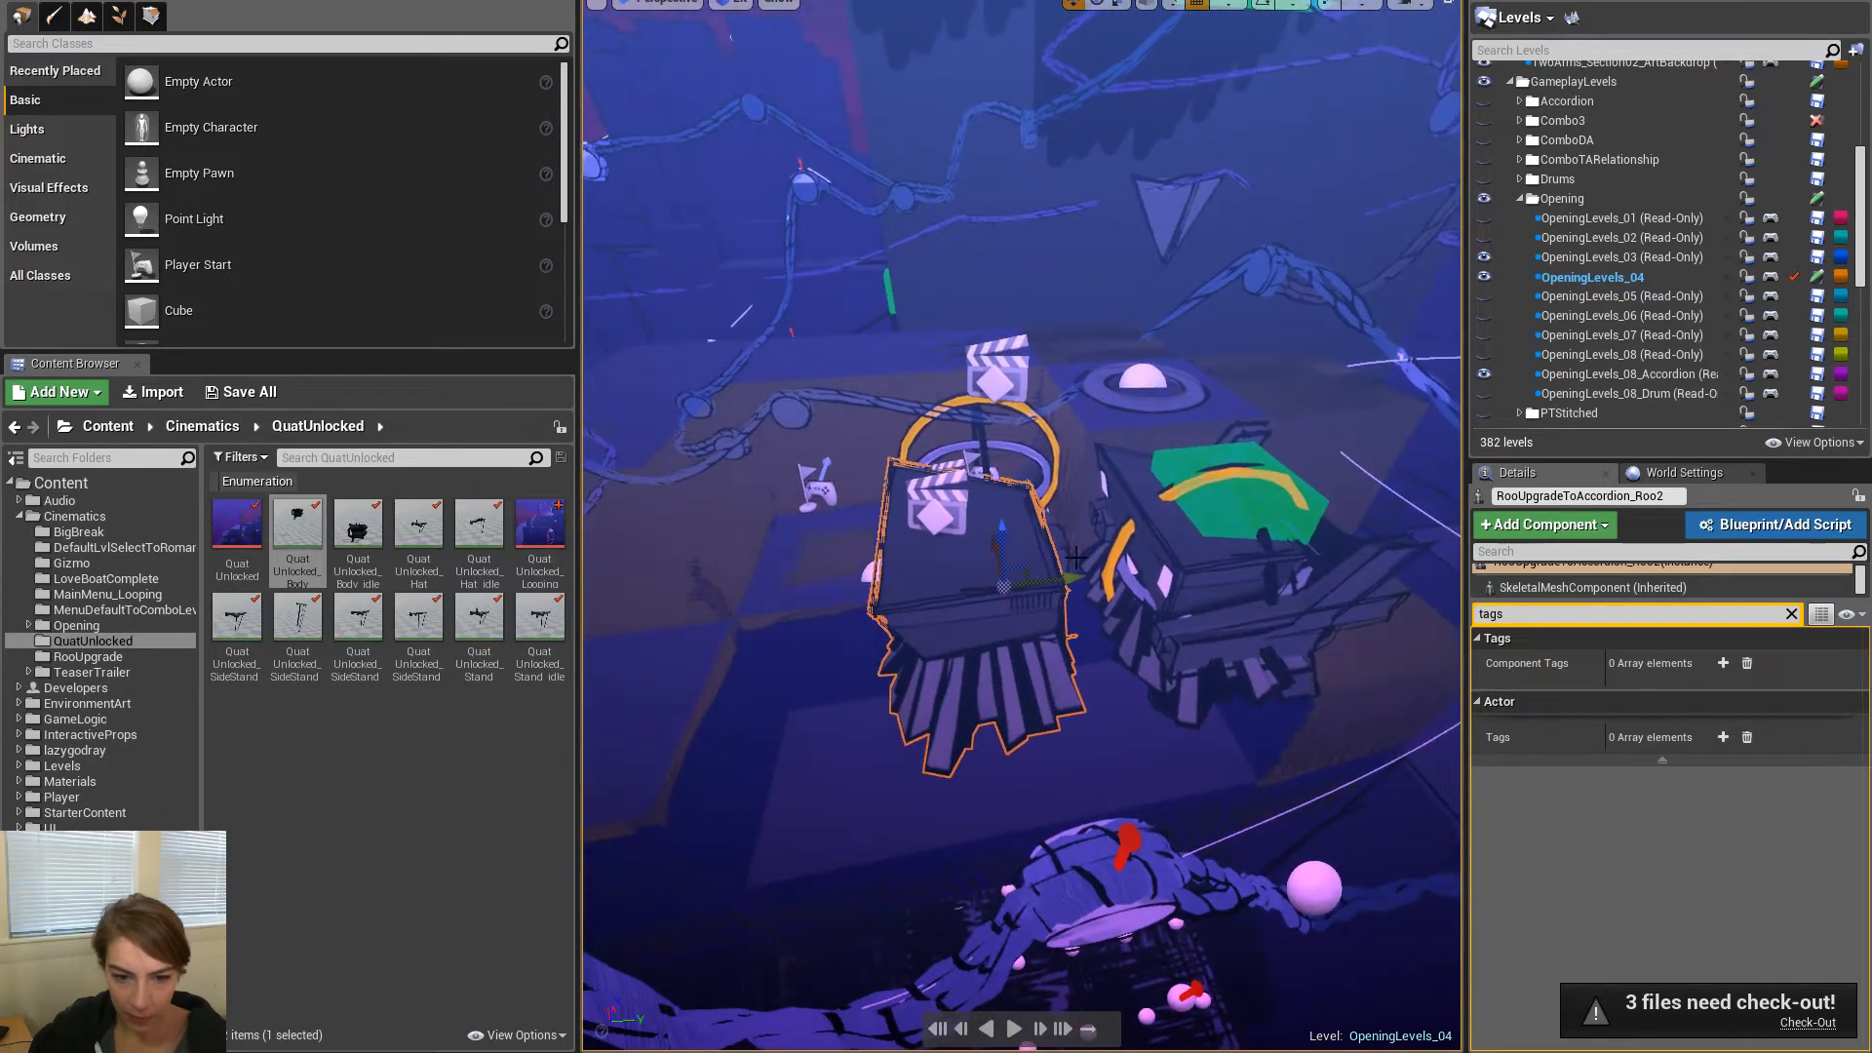
left_click(1063, 575)
left_click_drag(987, 505, 1007, 578, "alt")
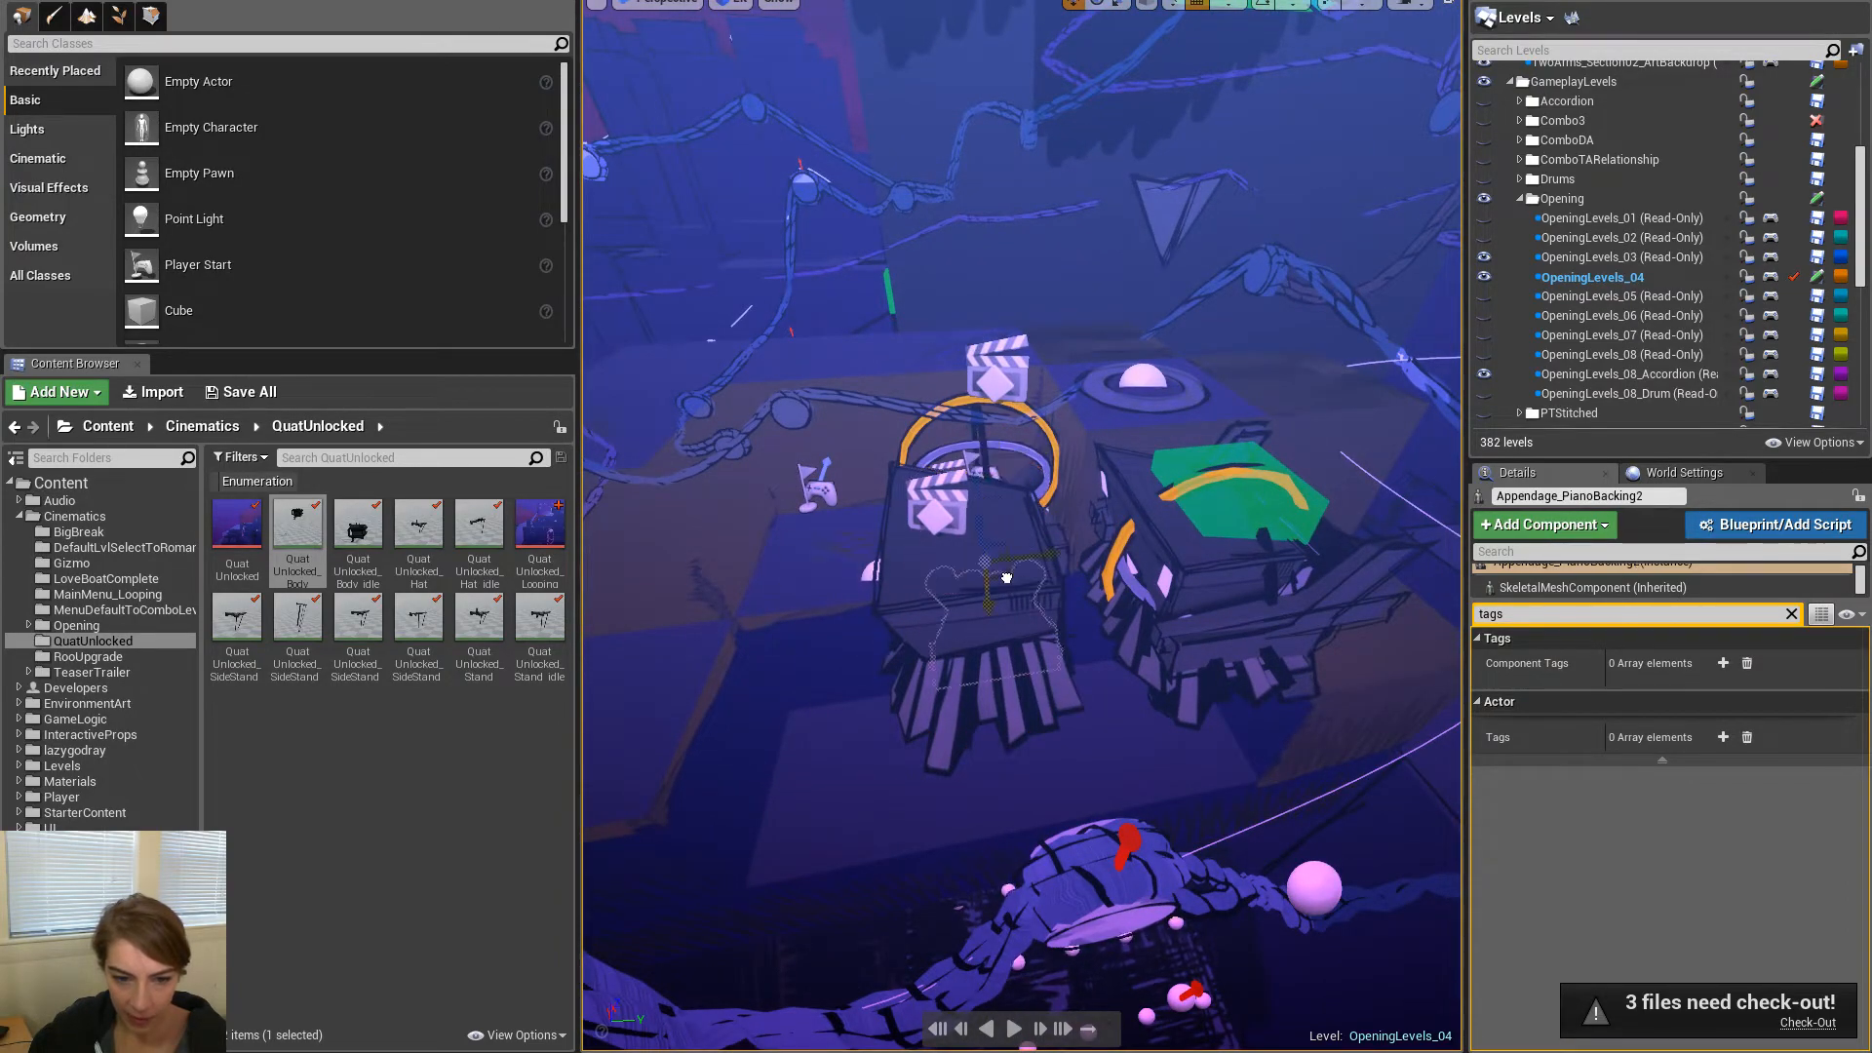
key("f")
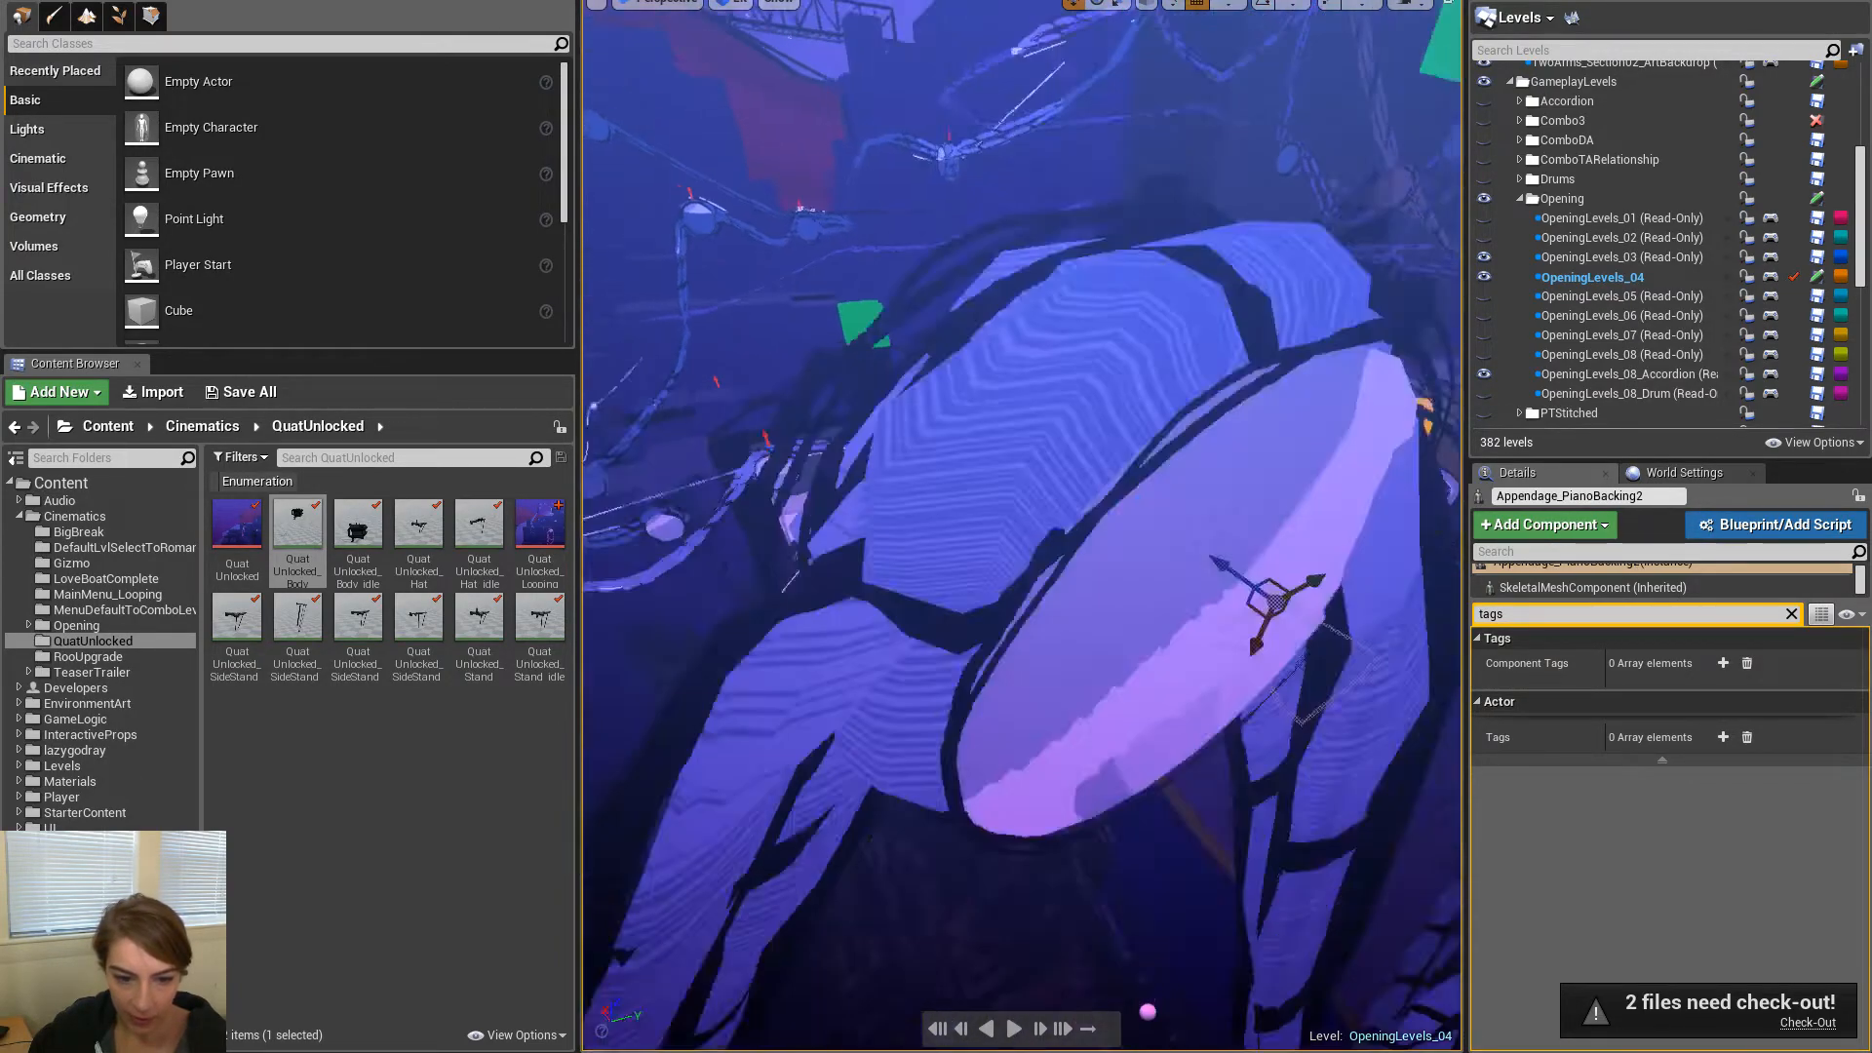
mouse_move(809, 239)
right_mouse_down()
mouse_move(824, 255)
mouse_move(809, 239)
right_mouse_up()
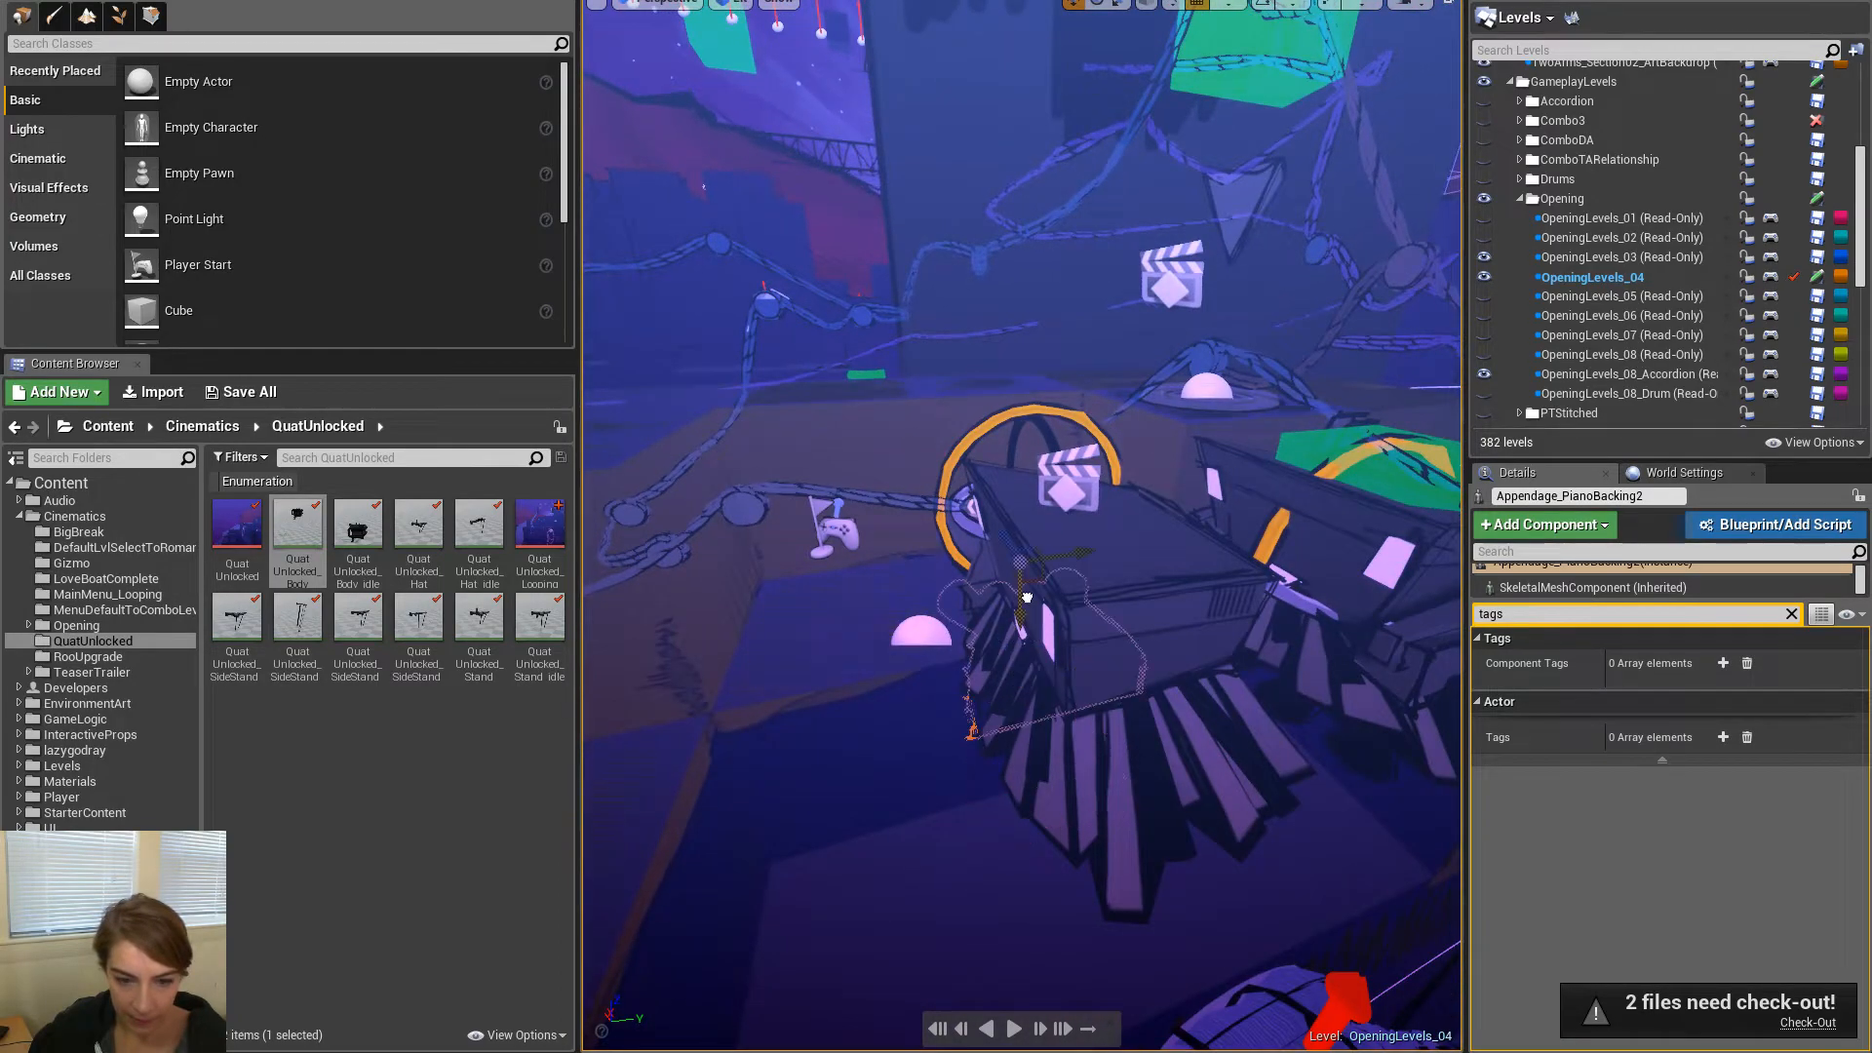
Rotate the copied piano backing to 450° around Z and move it to the copied Roo at X 3650, Y 6400, Z 3200
left_click_drag(1006, 392, 1127, 496)
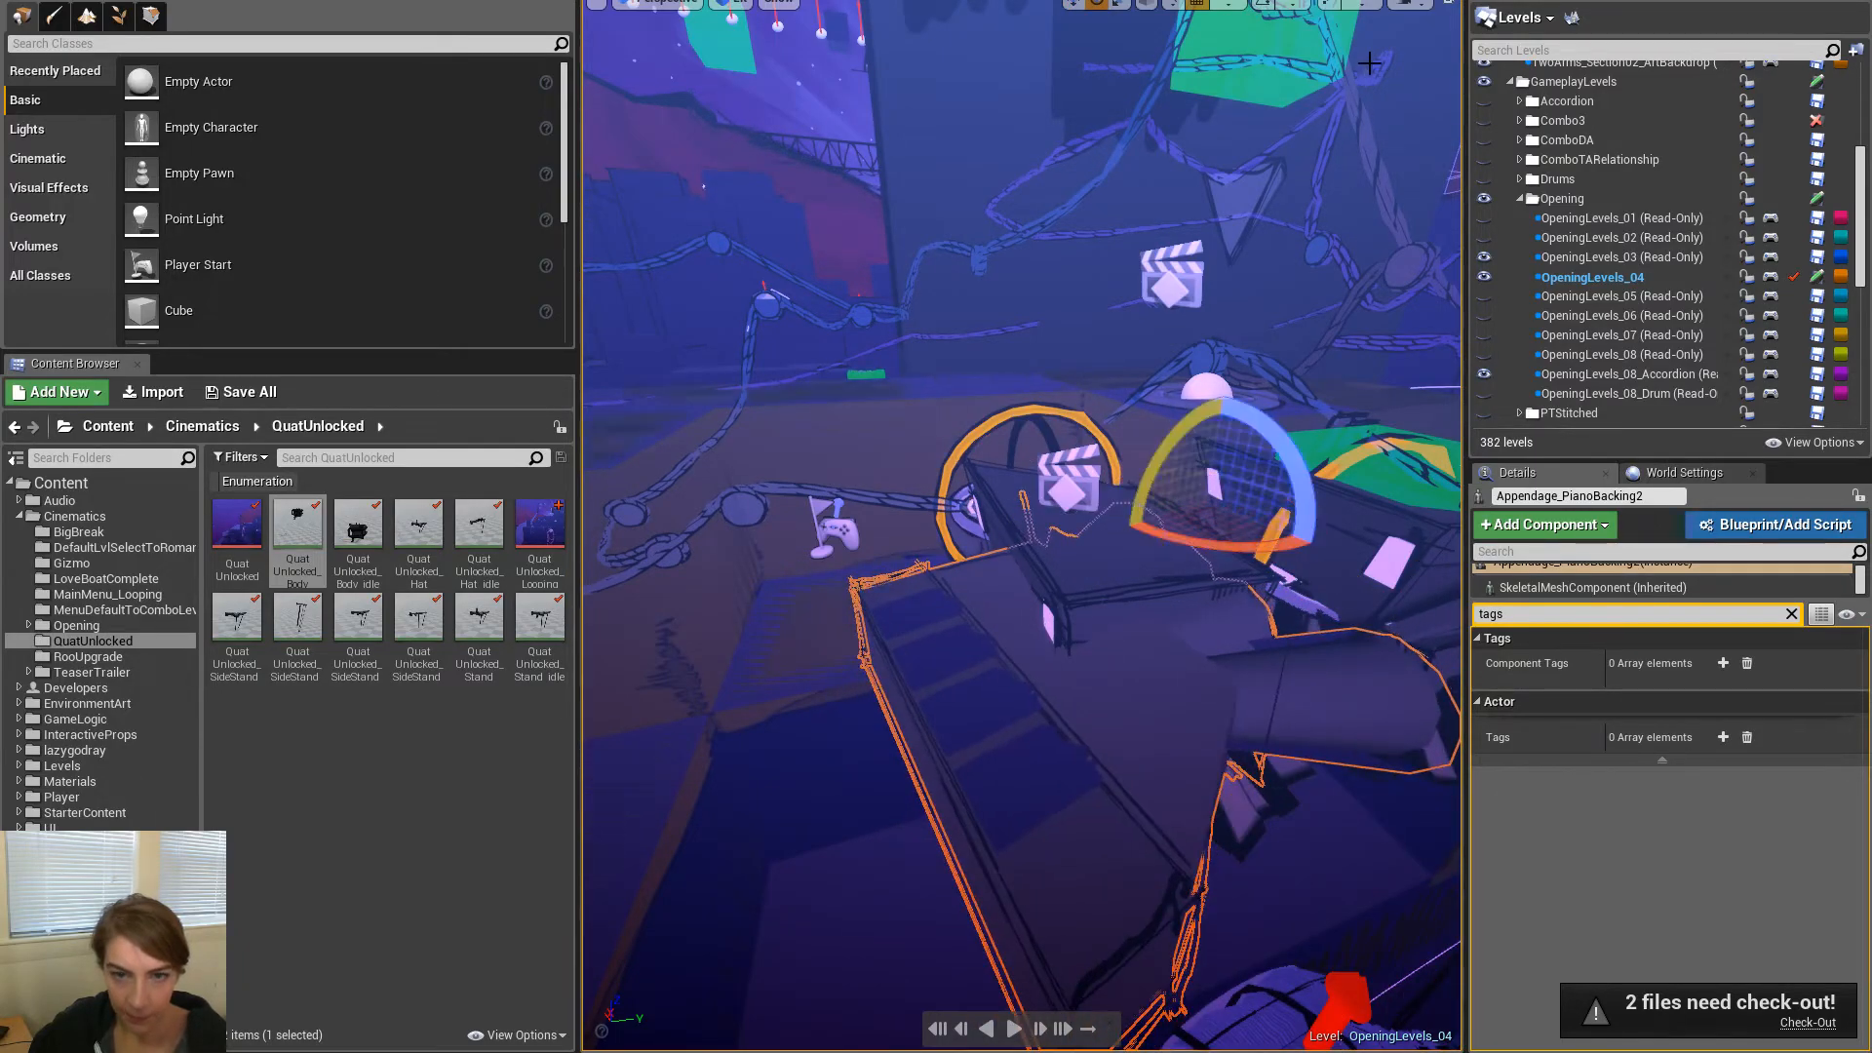
key("ctrl+z")
key("e")
left_click_drag(1122, 478, 1199, 537)
left_click_drag(1276, 443, 1231, 401)
right_click_drag(1071, 570, 1136, 595)
key("w")
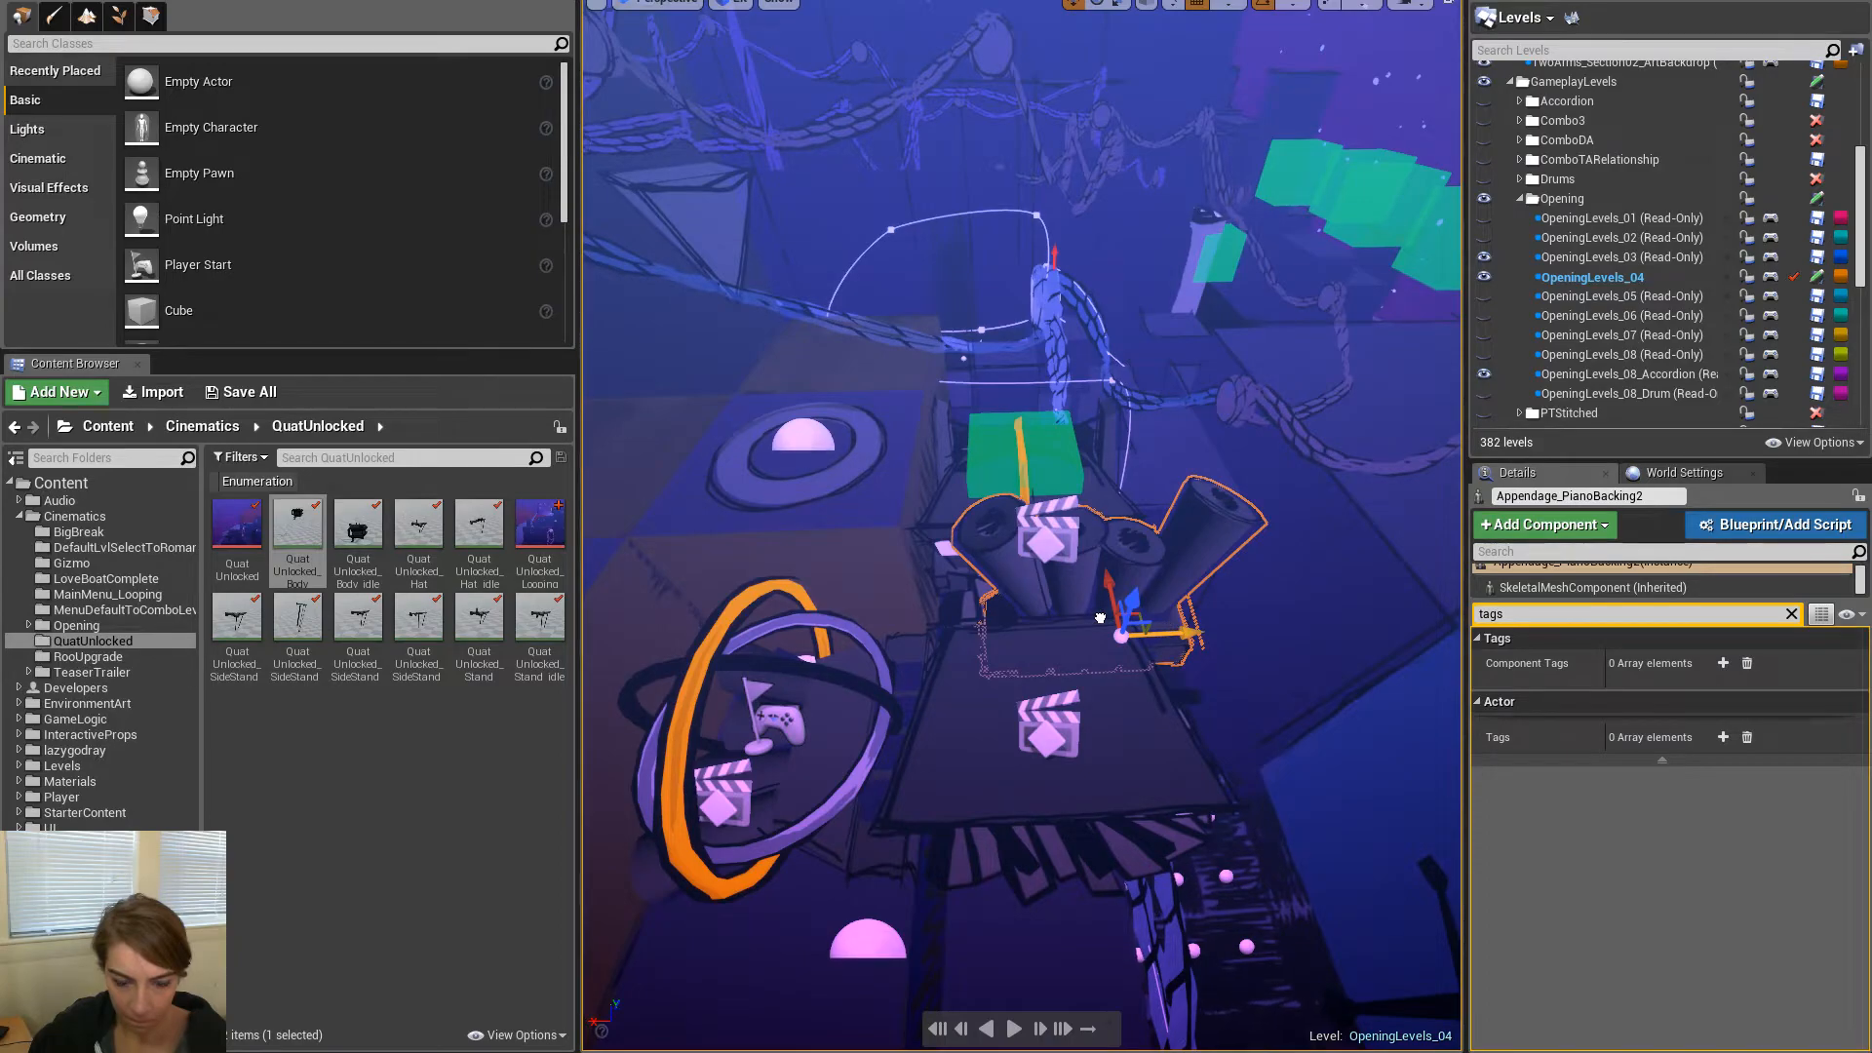
left_click_drag(1102, 631, 1083, 636)
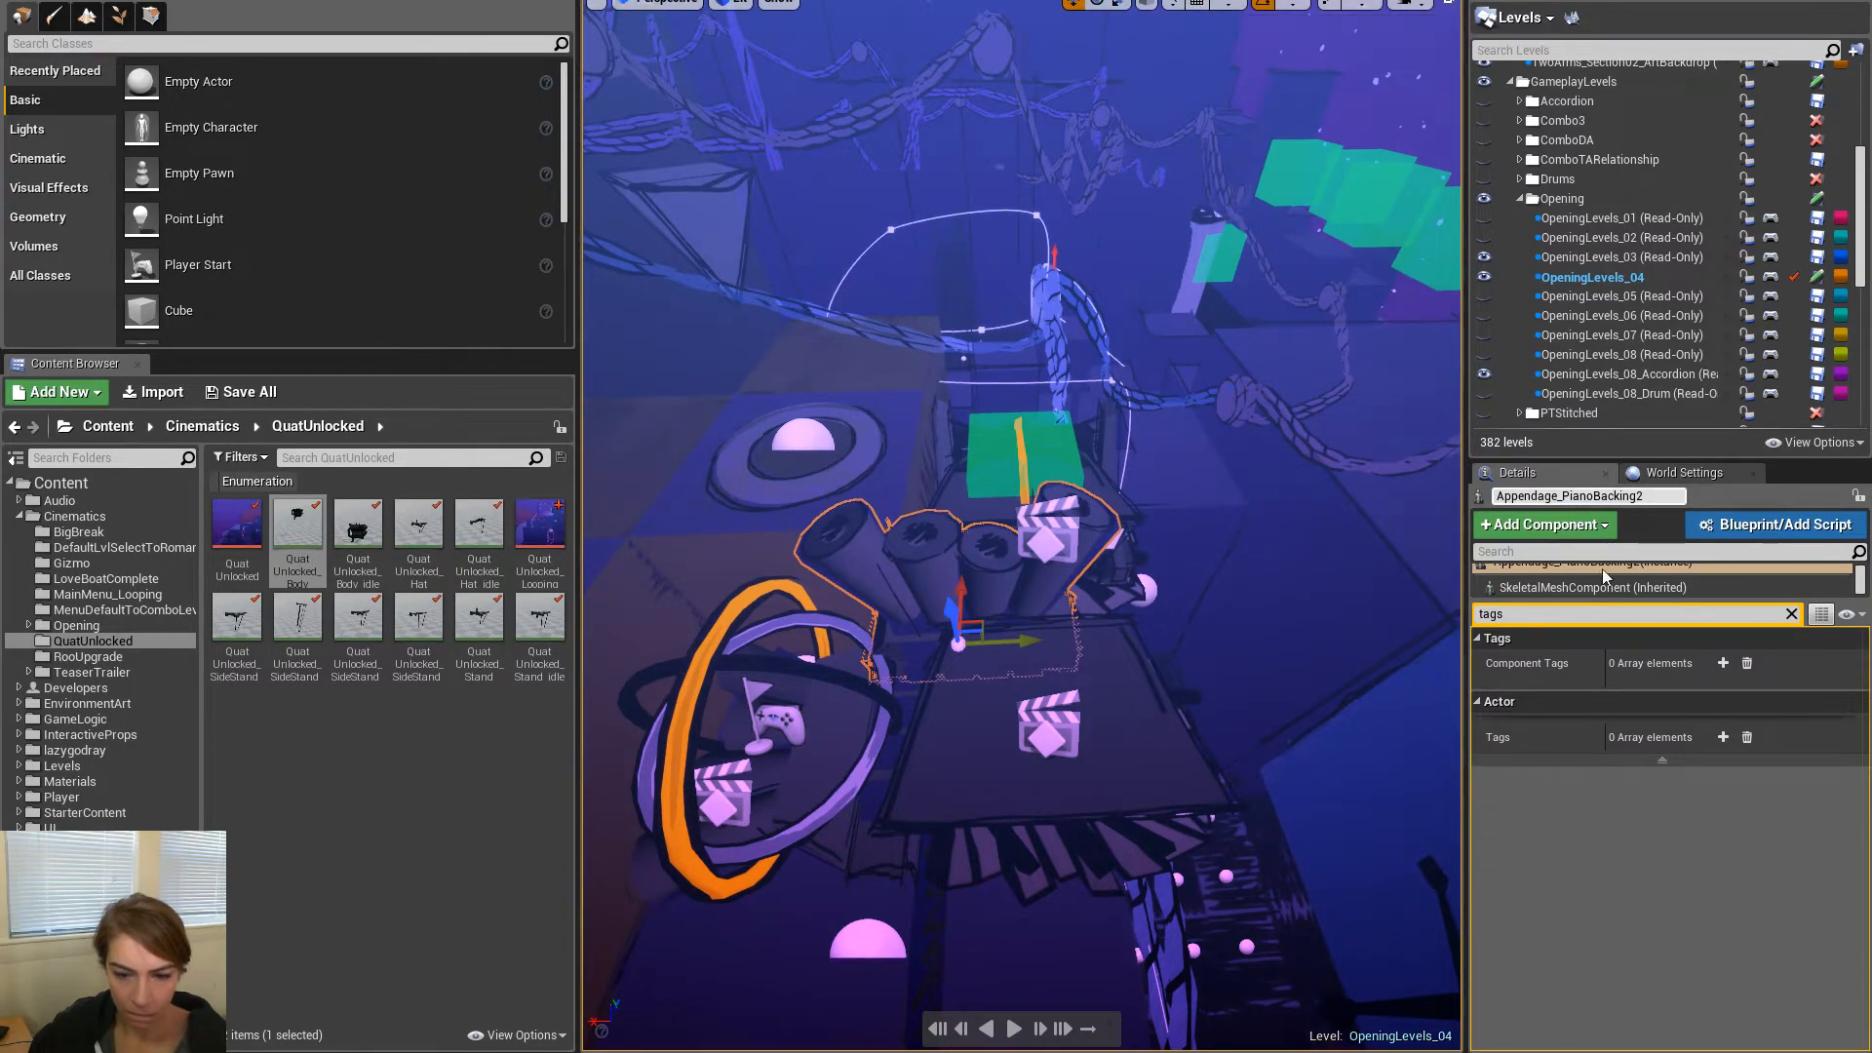
Clear the details filter and move the piano backing along X to 3550
left_click(1791, 614)
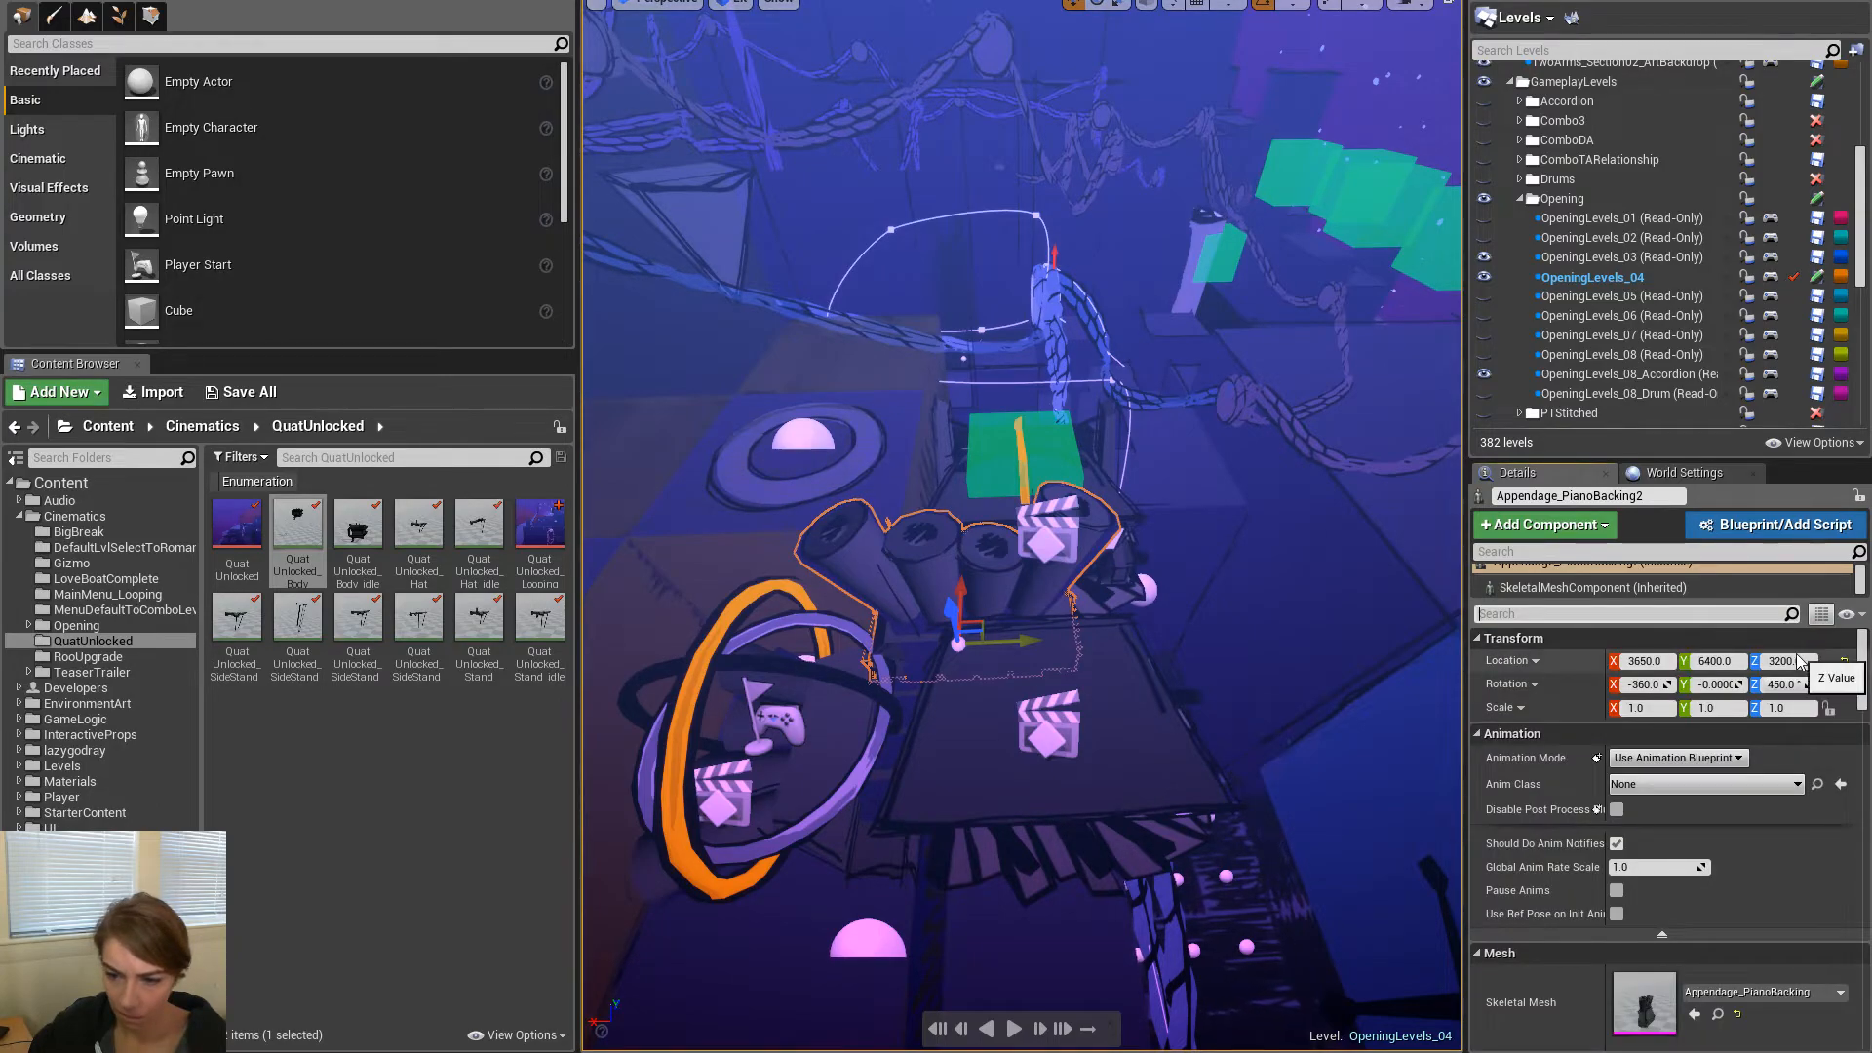
left_click(1197, 5)
right_click_drag(1170, 146, 1414, 191)
mouse_move(1111, 619)
right_mouse_down()
mouse_move(1097, 614)
mouse_move(1111, 619)
right_mouse_up()
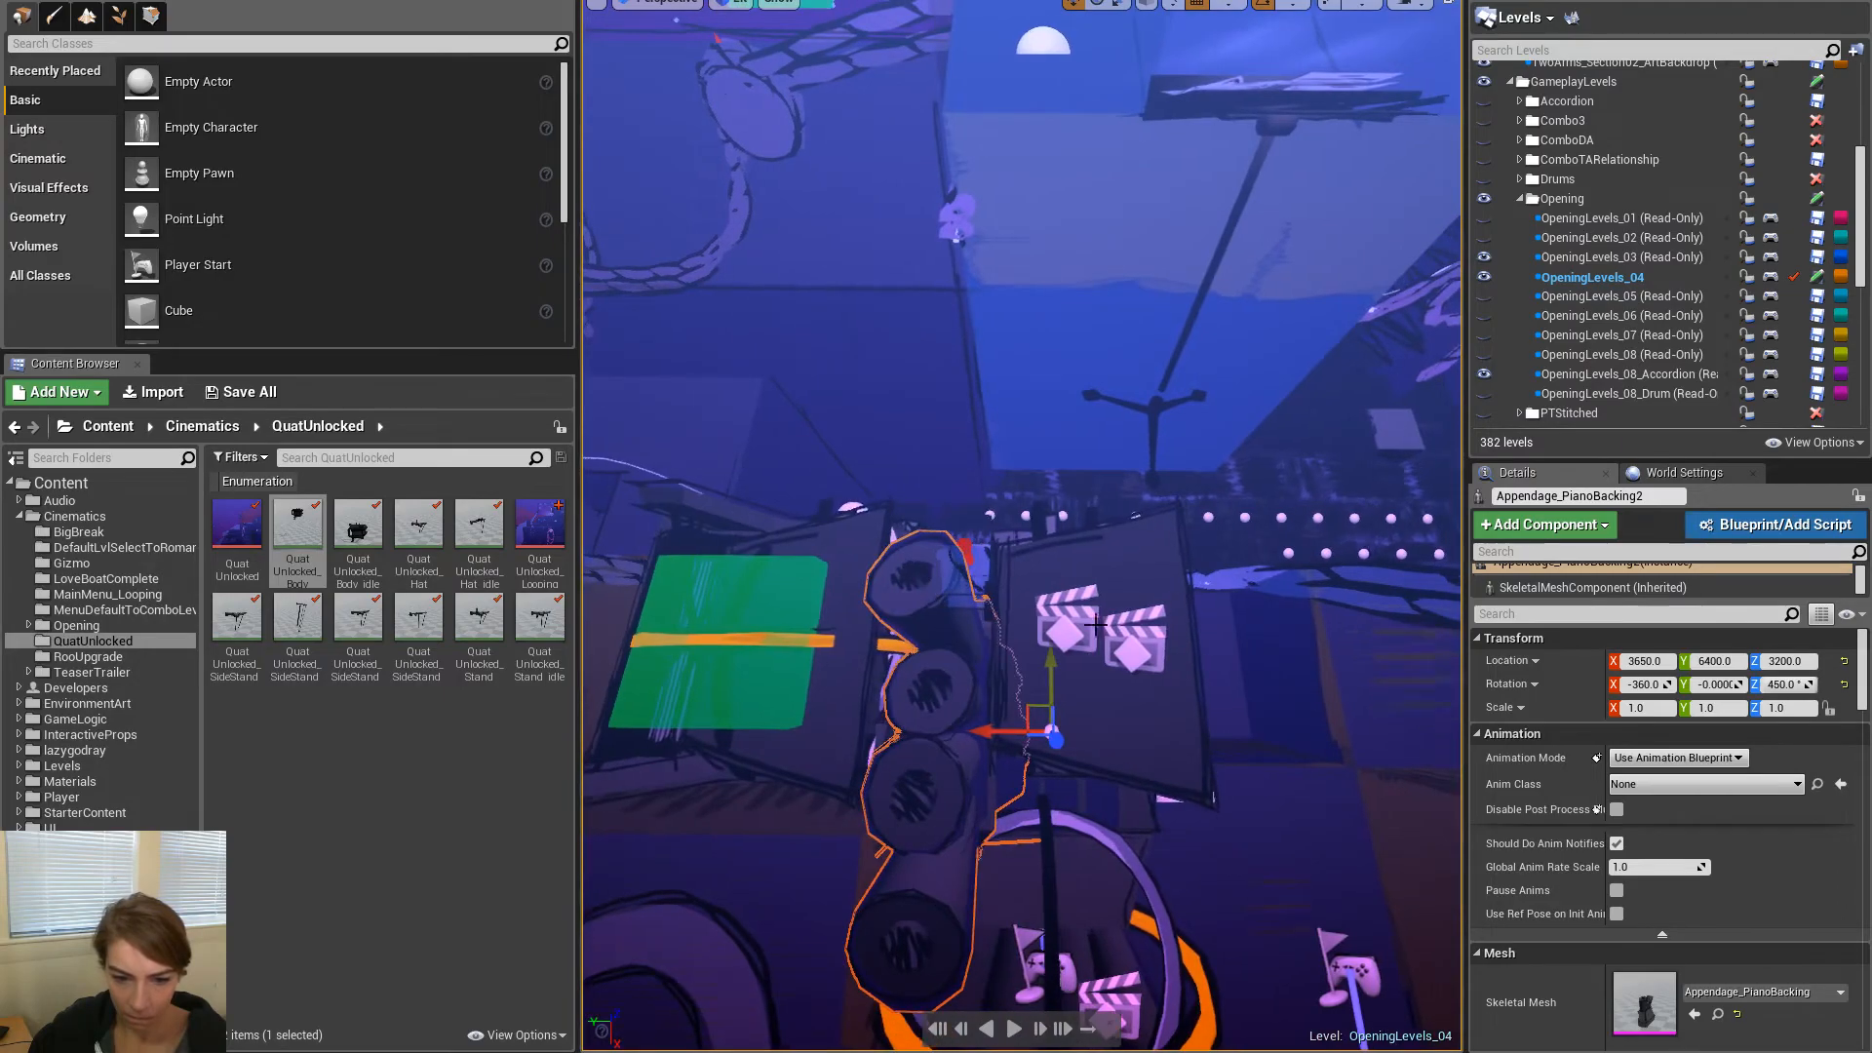
left_click_drag(1064, 590, 1061, 541)
right_click_drag(1061, 542, 1287, 536)
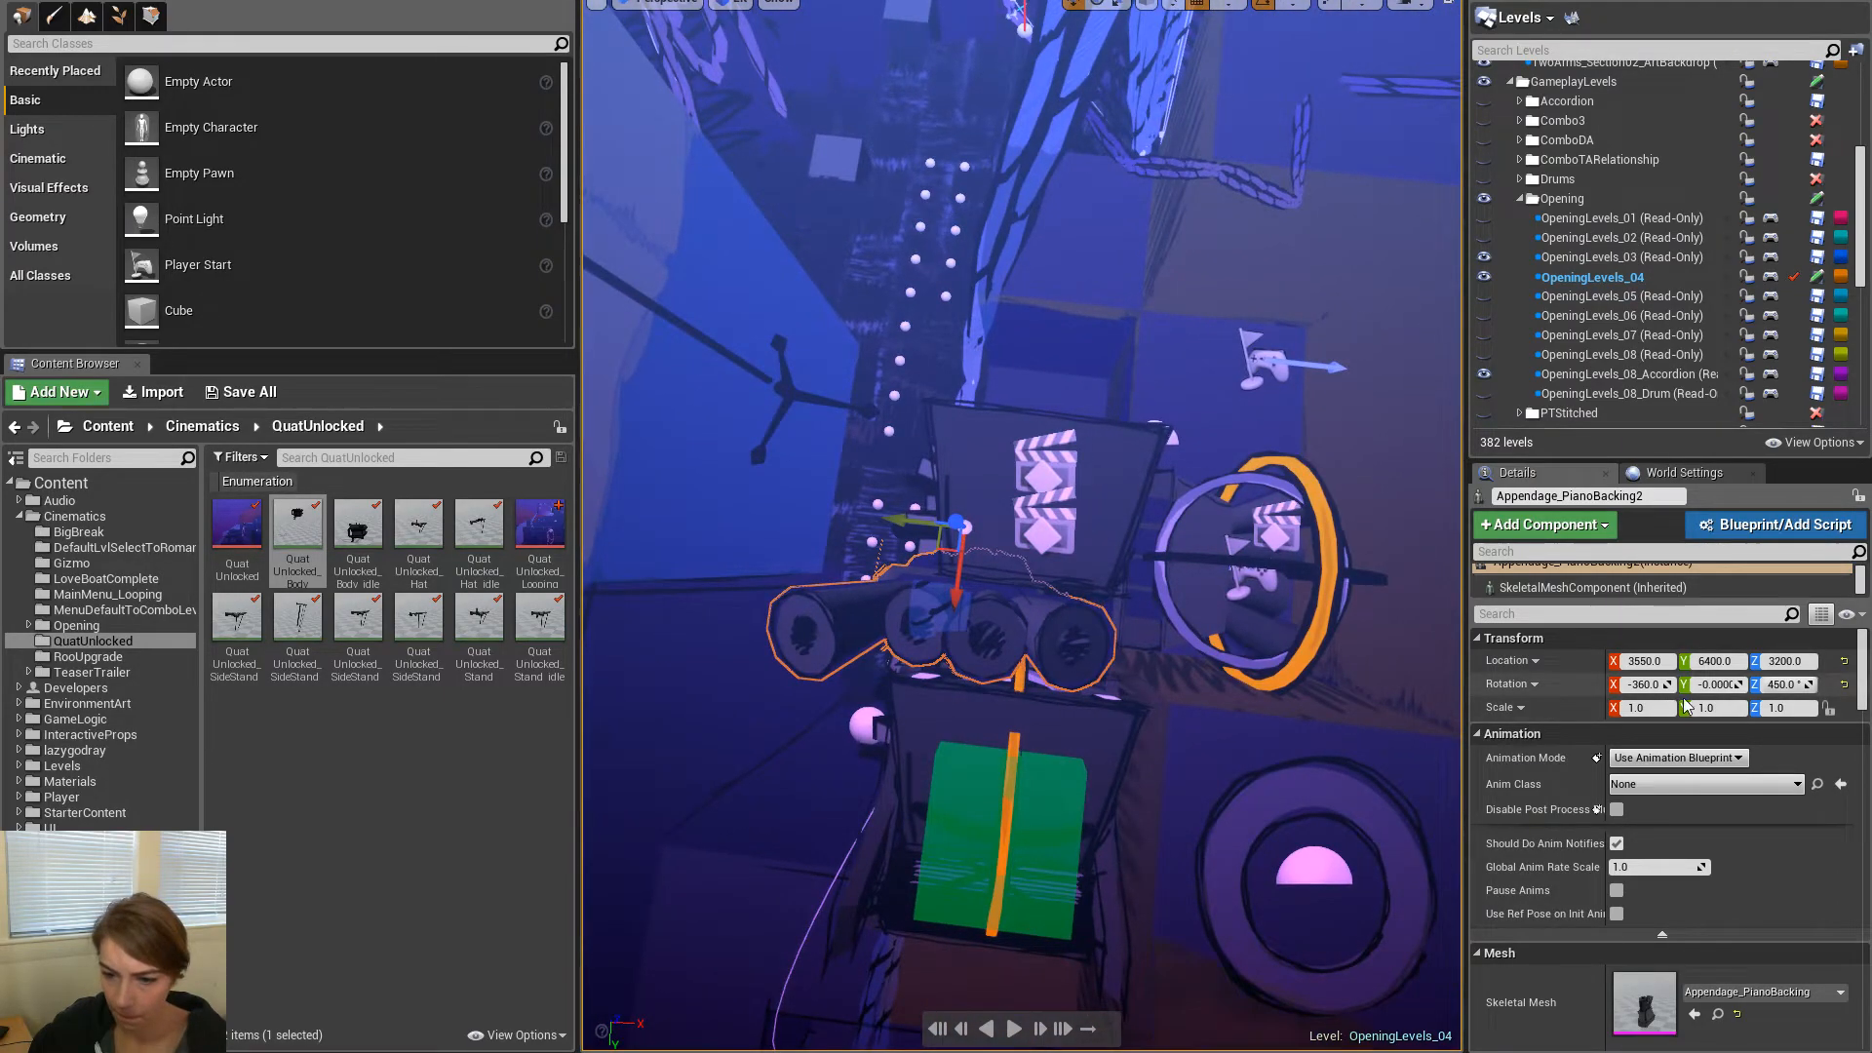
Rotate the piano backing to 360° and the copied Roo mesh to -90° around Z
key("e")
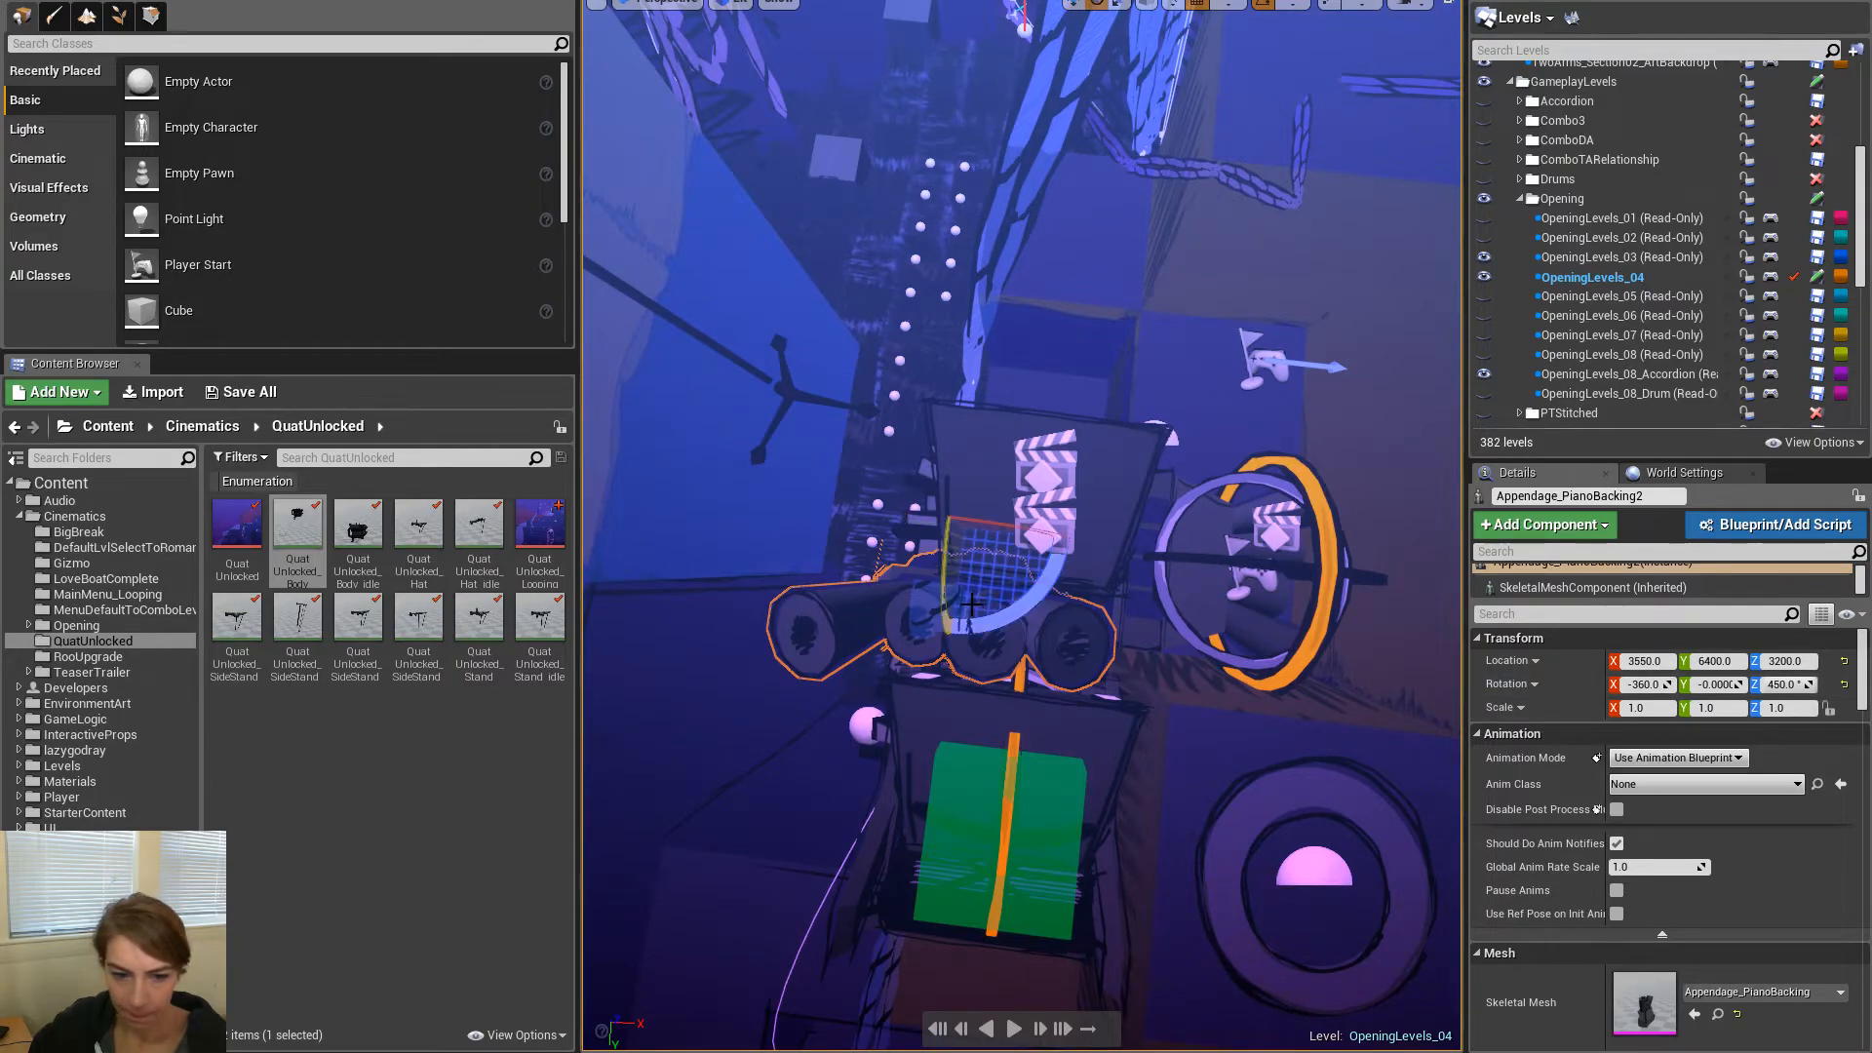
left_click(1133, 498)
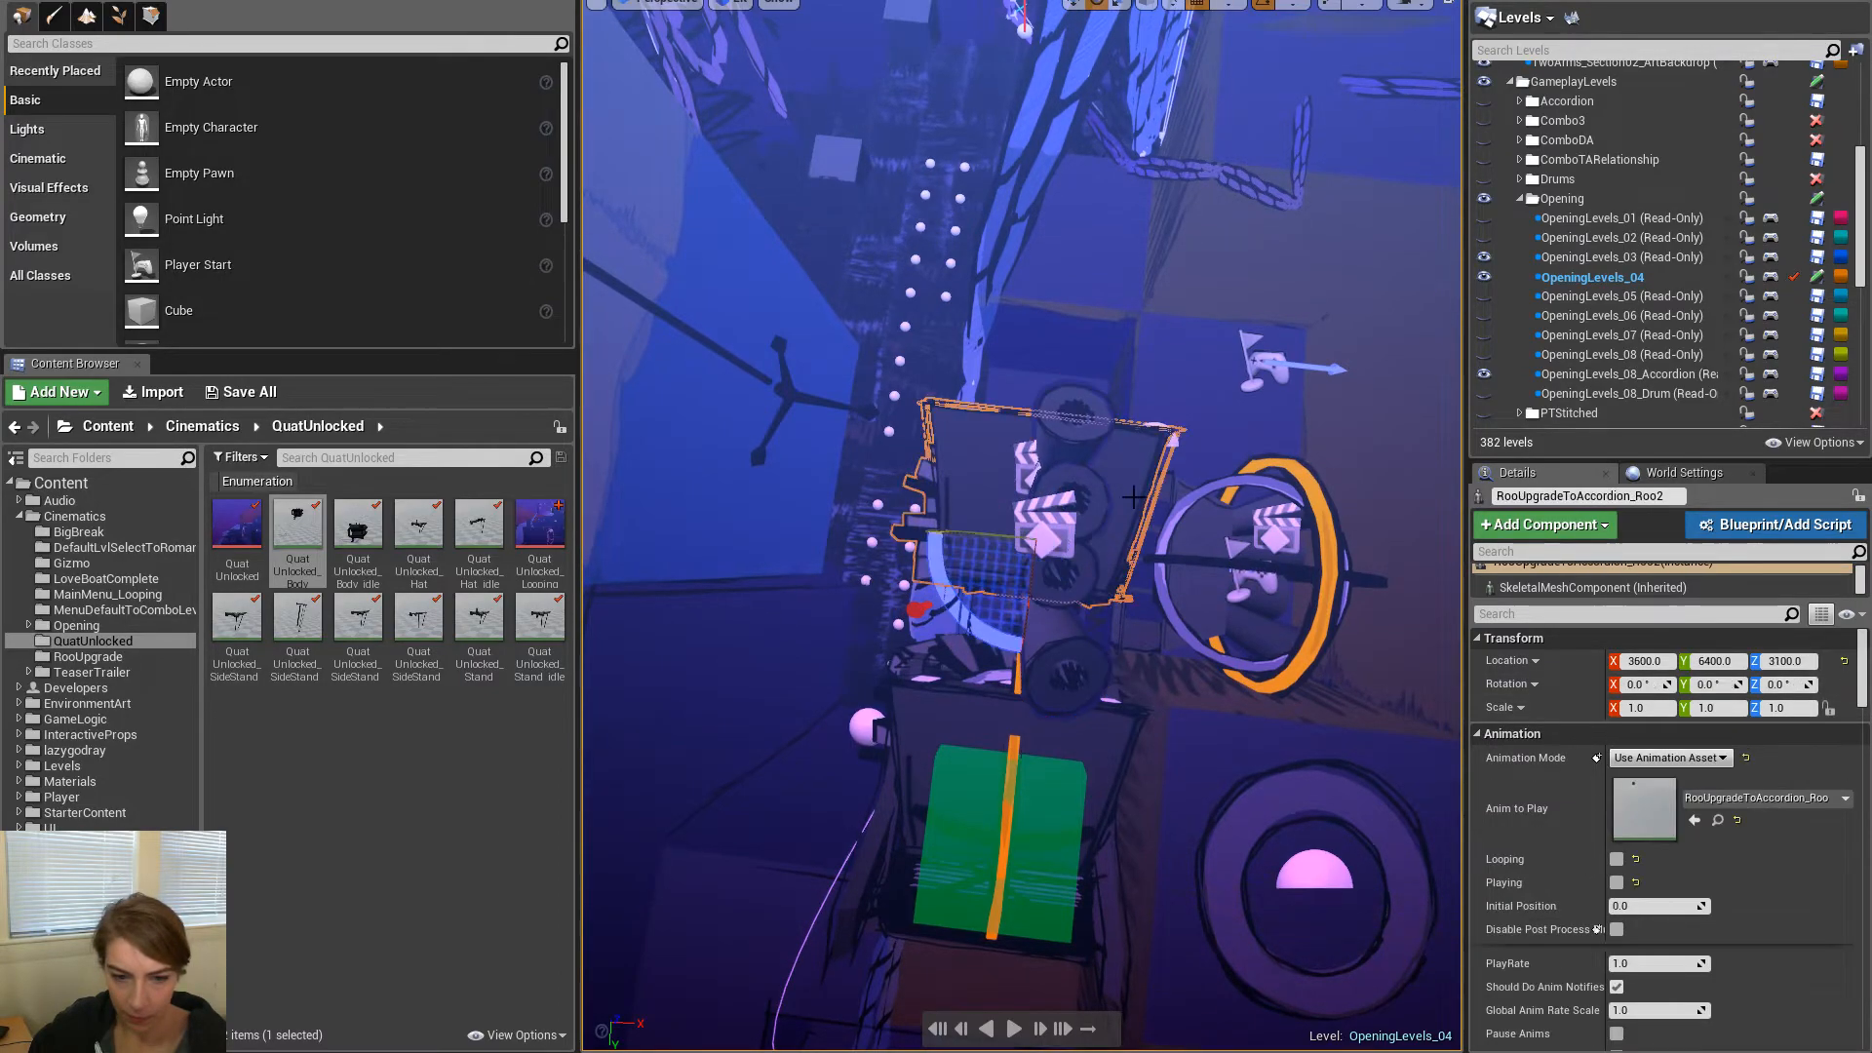
left_click_drag(966, 601, 980, 575)
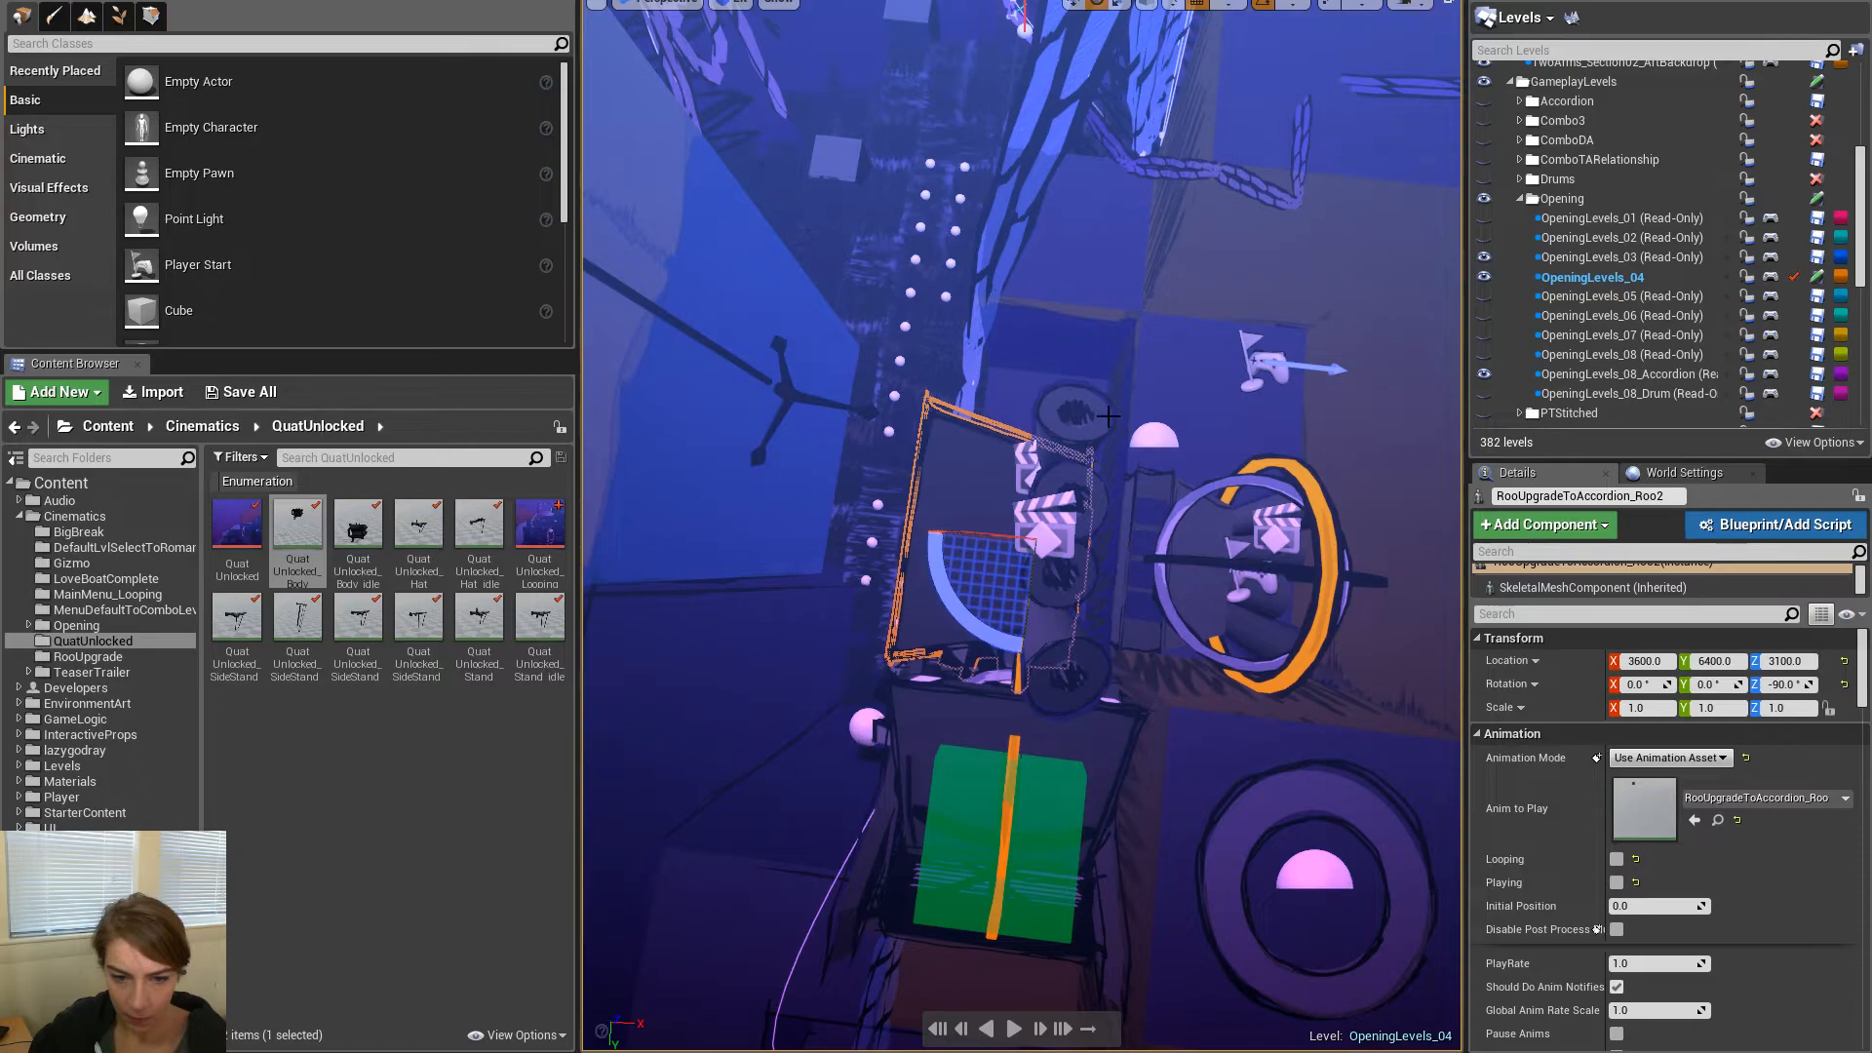
Move the piano backing back along X and set its X location to 3600
left_click(1096, 466)
right_click_drag(1113, 561, 1143, 566)
key("w")
left_click_drag(1080, 525, 1131, 527)
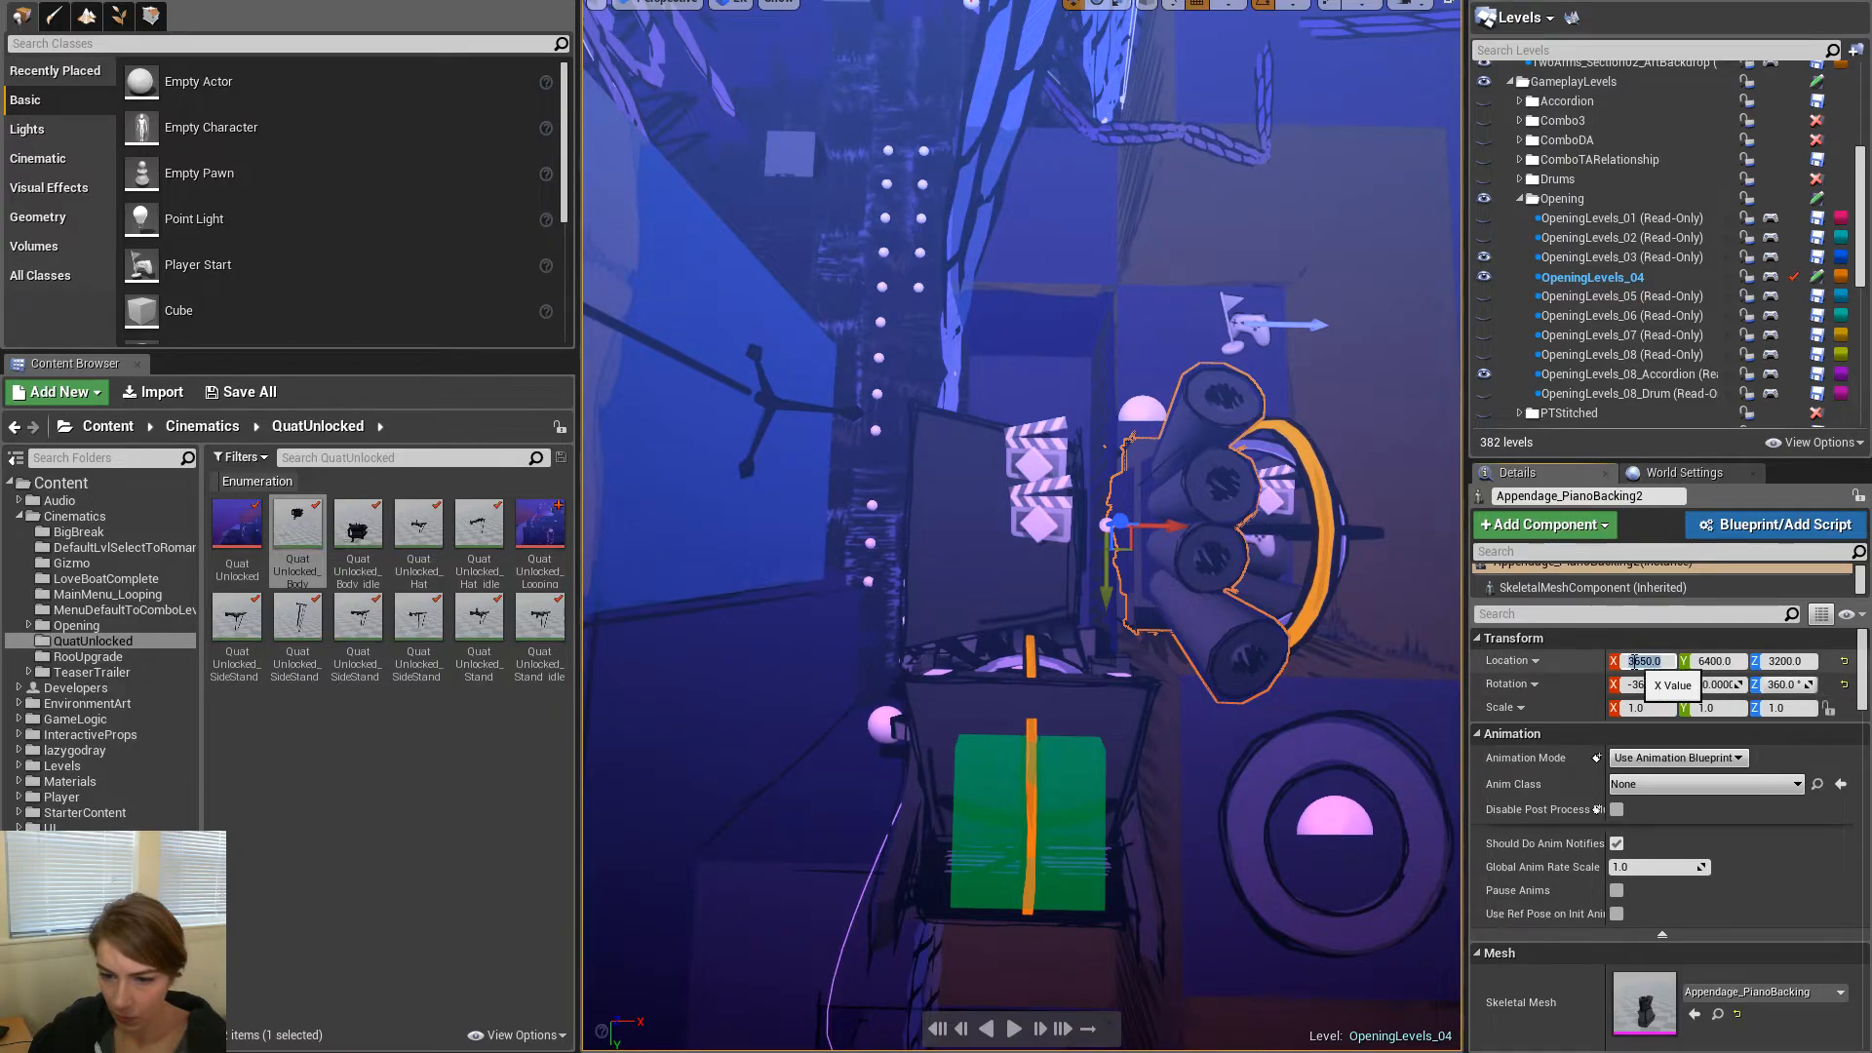
key("Return")
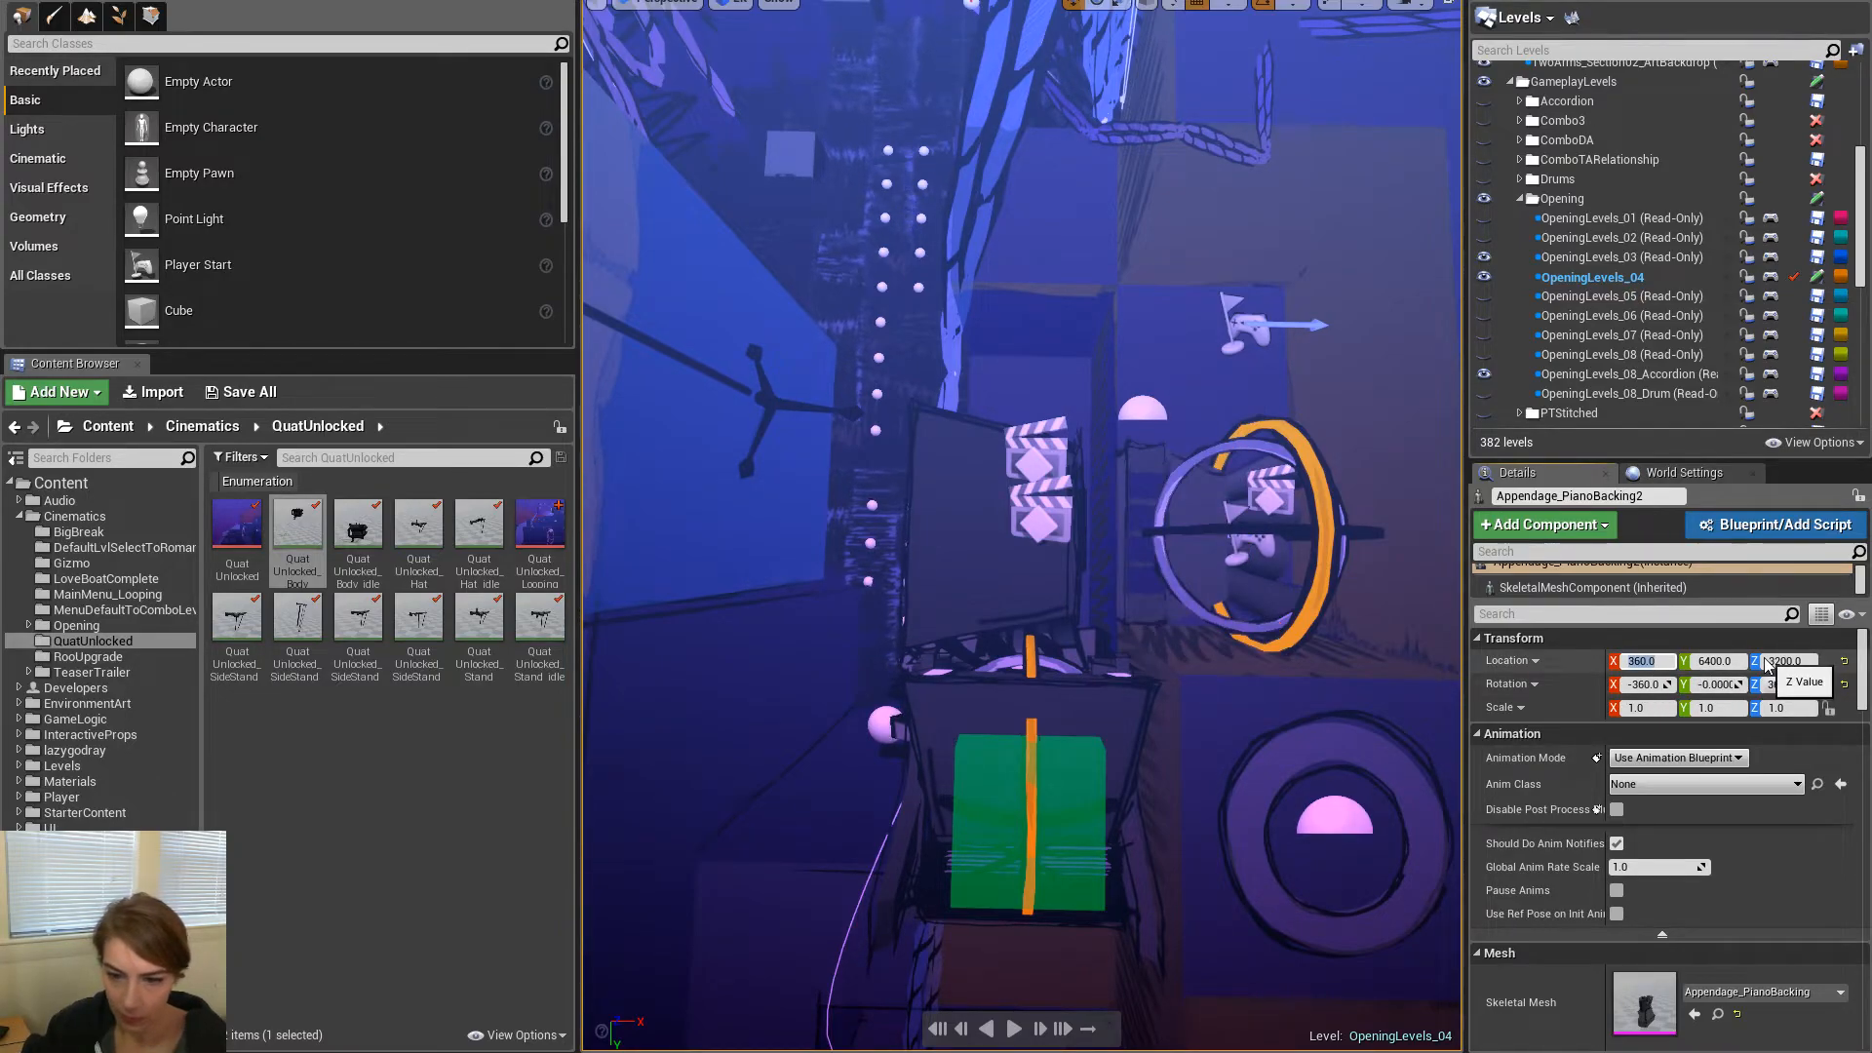
left_click(1642, 663)
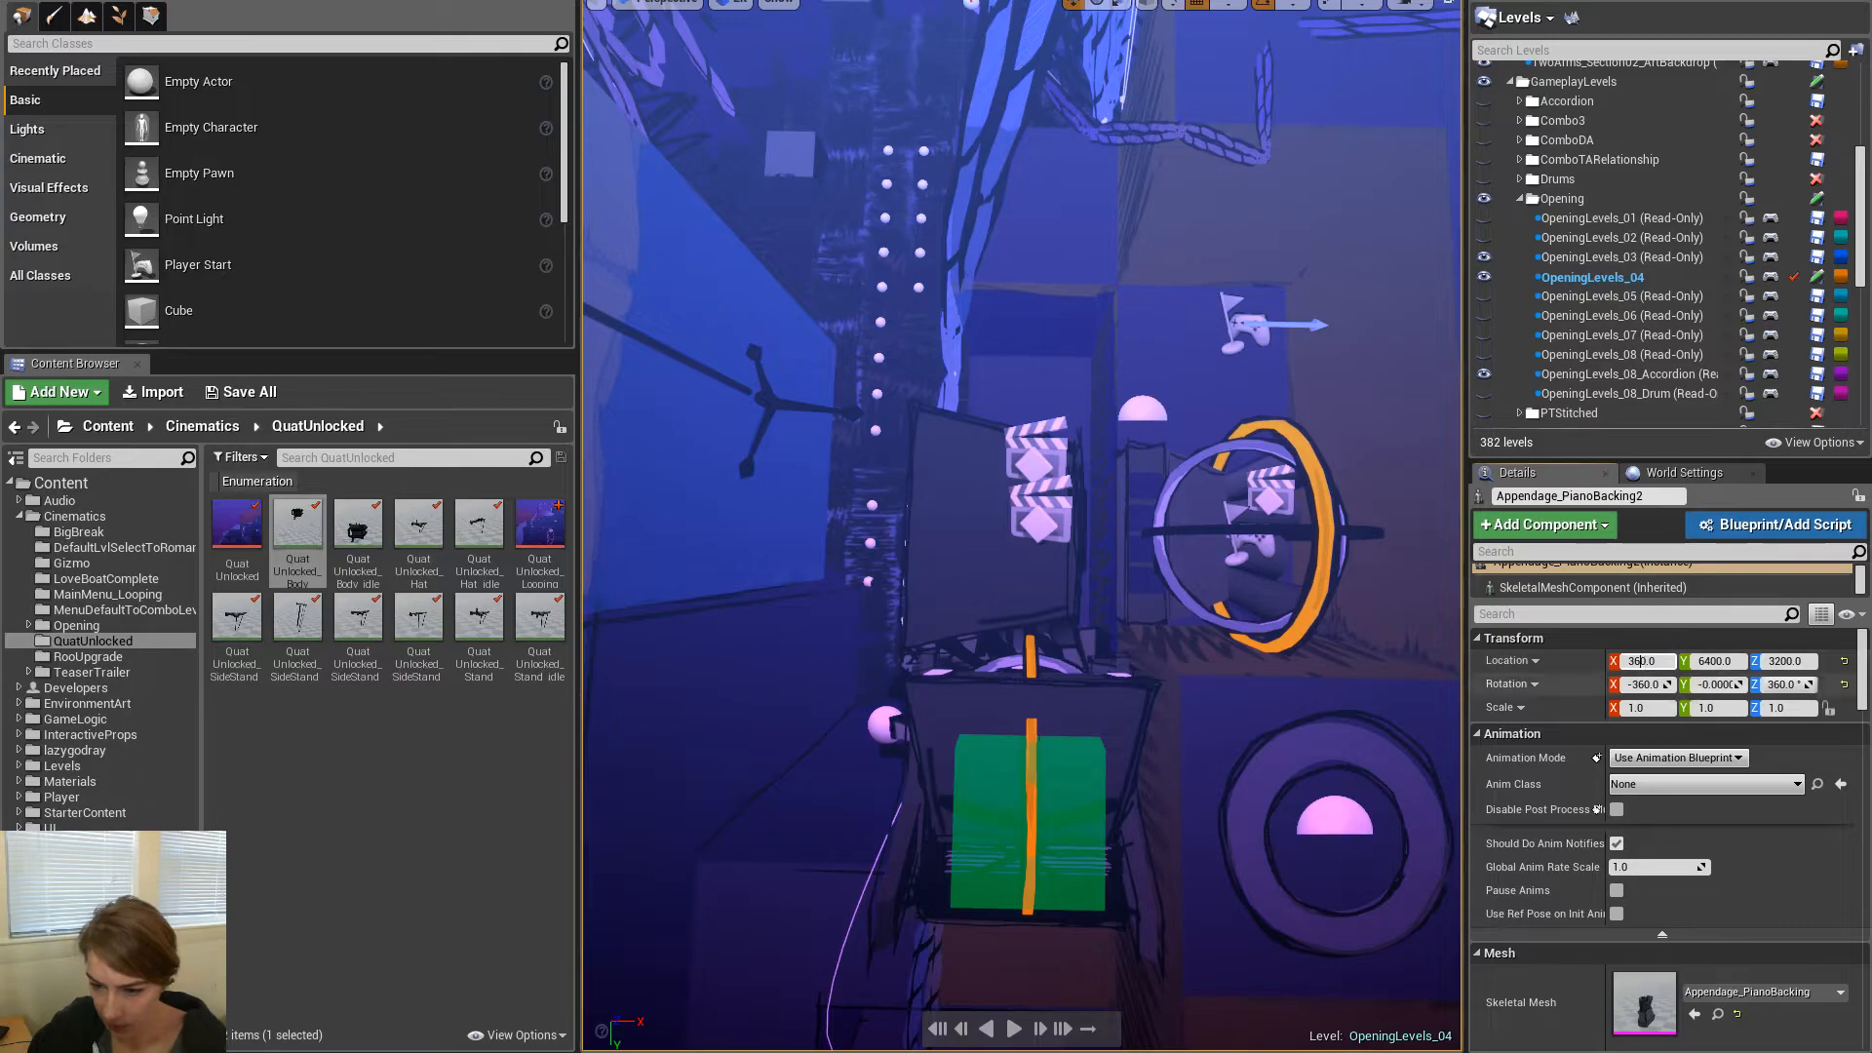
type("0")
key("Return")
Select the copied Roo together with the piano backing and move both along X to 3800
right_click_drag(1170, 624, 1404, 331)
right_click_drag(1022, 526, 1309, 855)
key("w")
key("s")
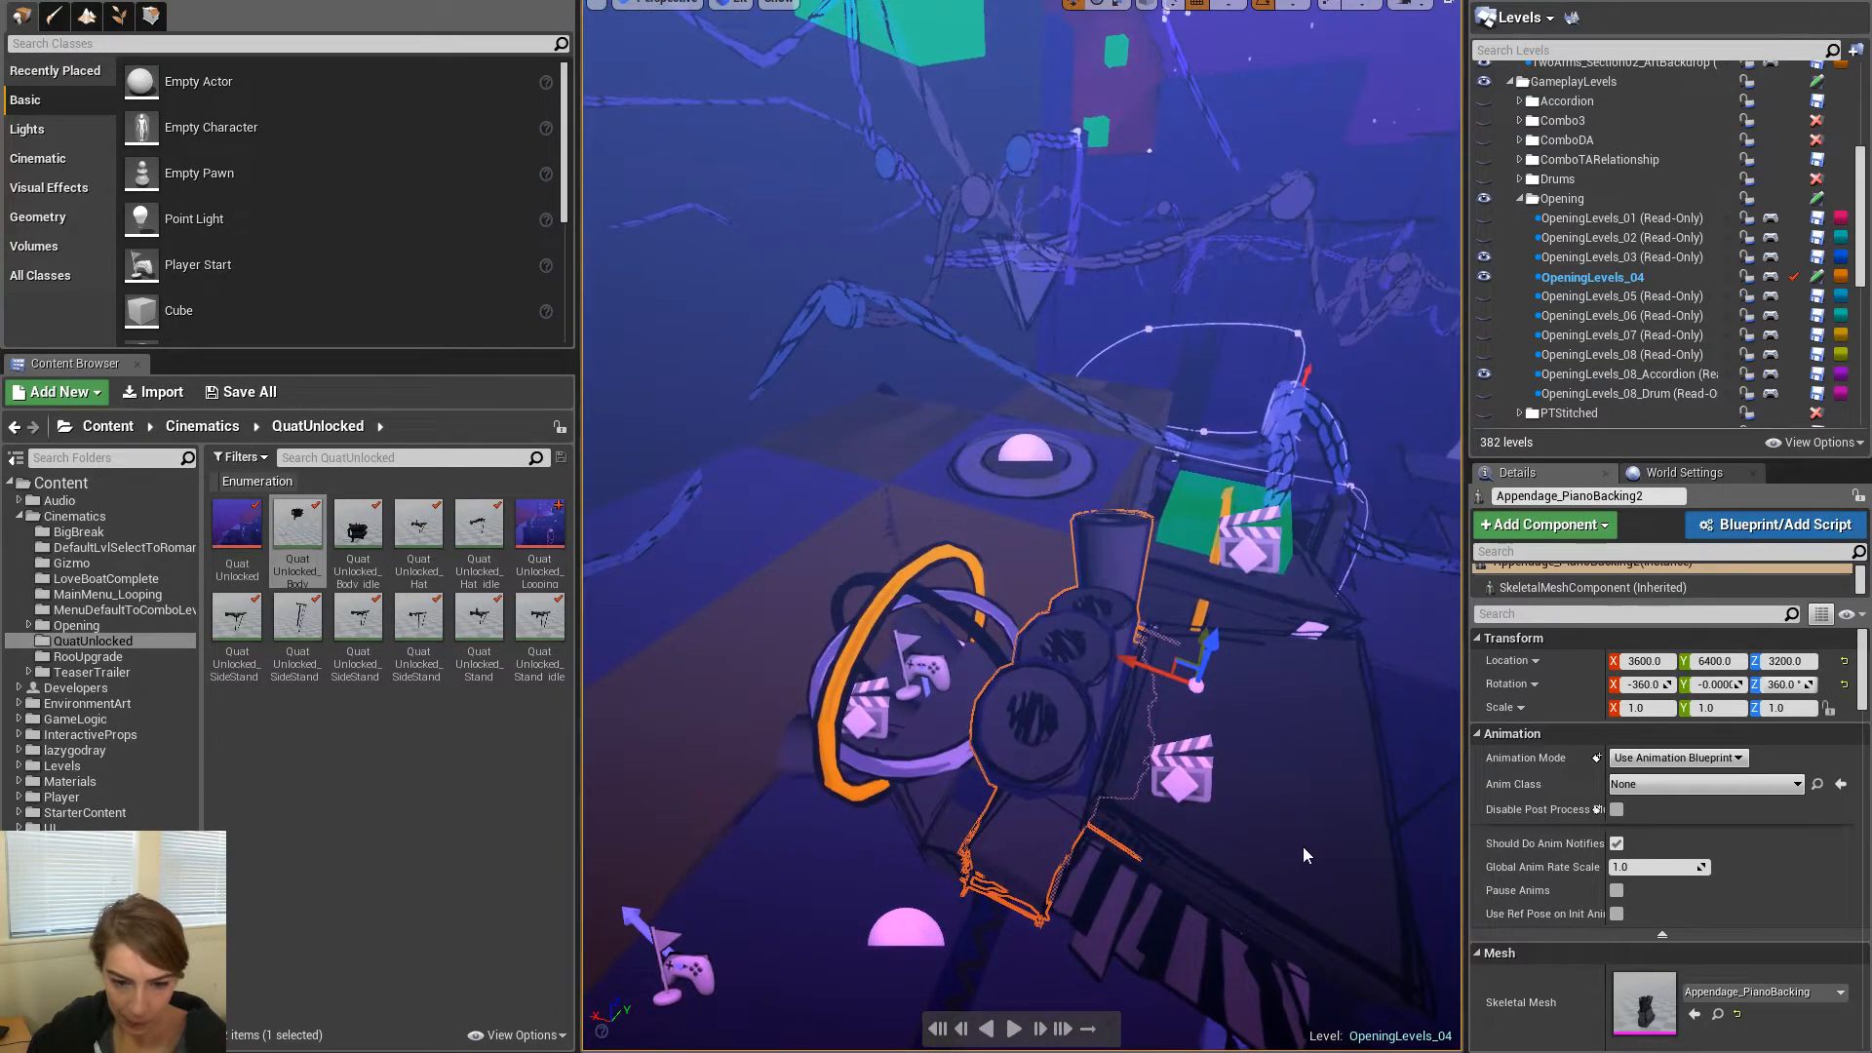
left_click(1126, 765, "ctrl")
left_click_drag(1115, 758, 886, 702)
right_click_drag(887, 702, 761, 648)
key("s")
key("w")
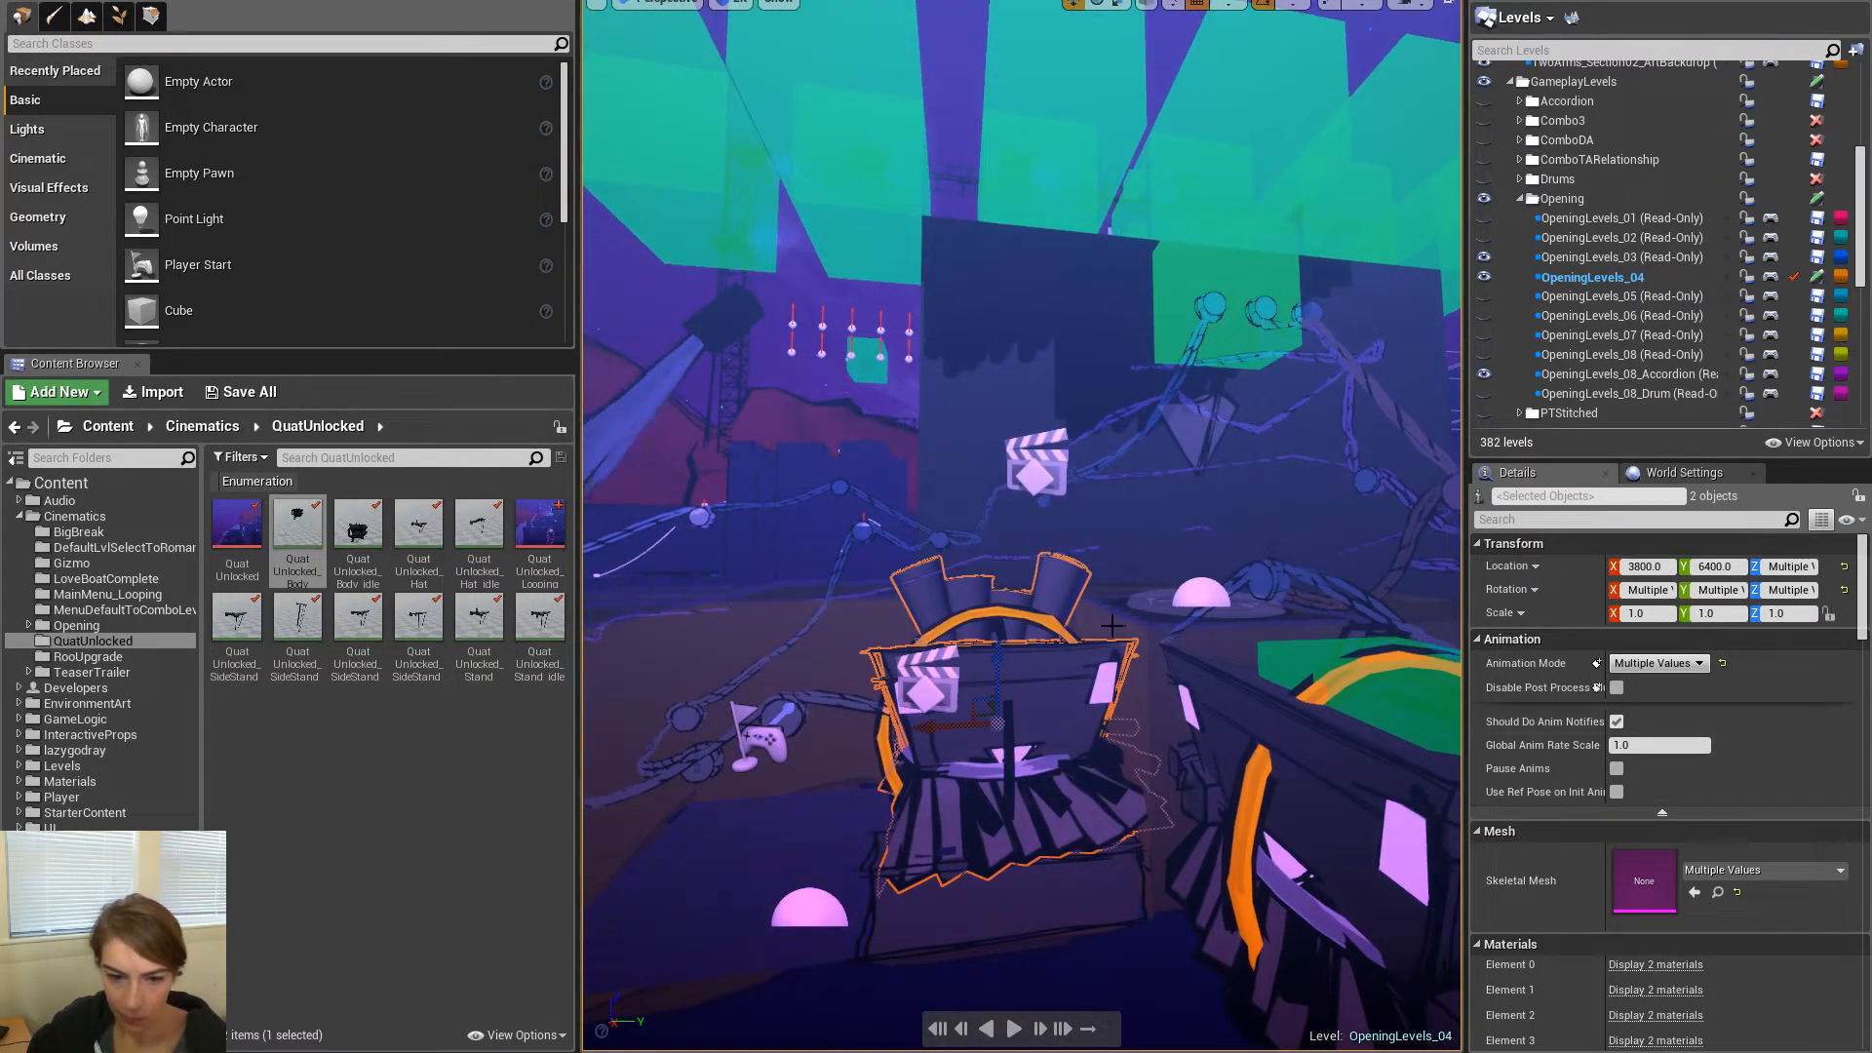
Try lowering the piano backing to a Z location of 3100, and undo it
left_click(1051, 585)
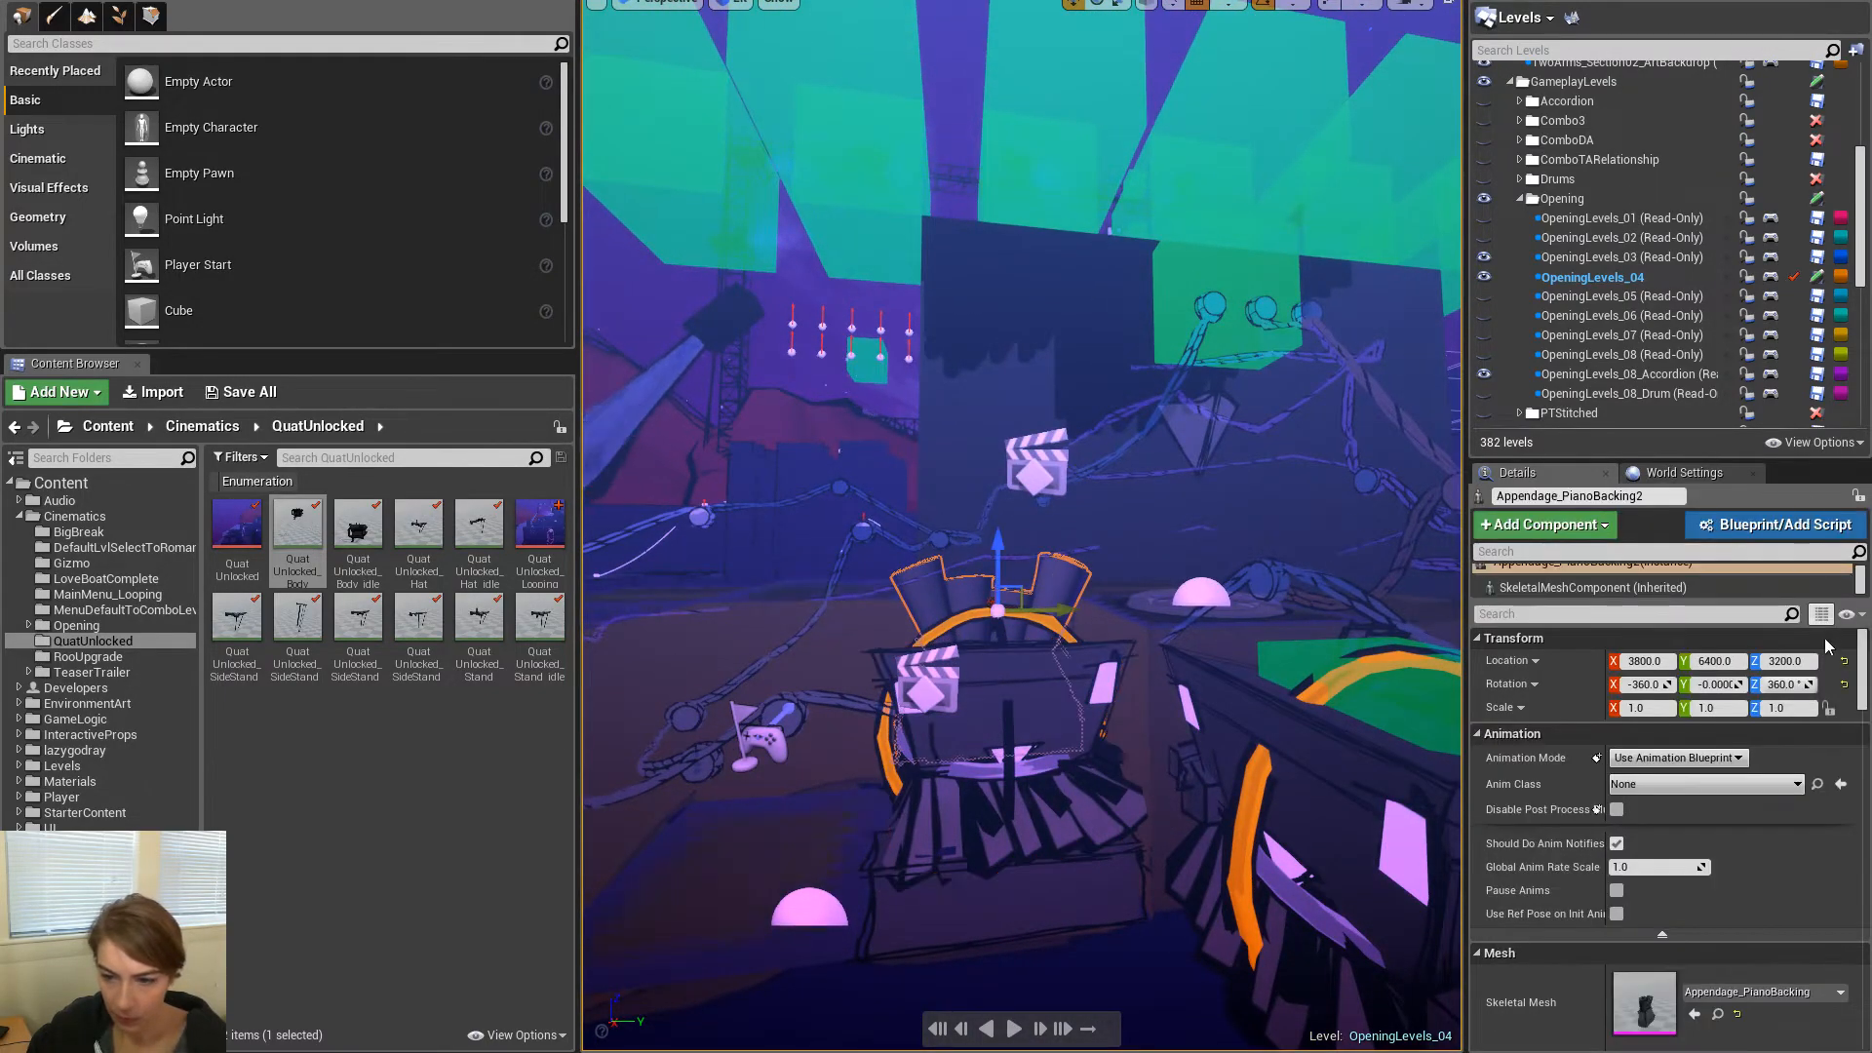
left_click(1777, 661)
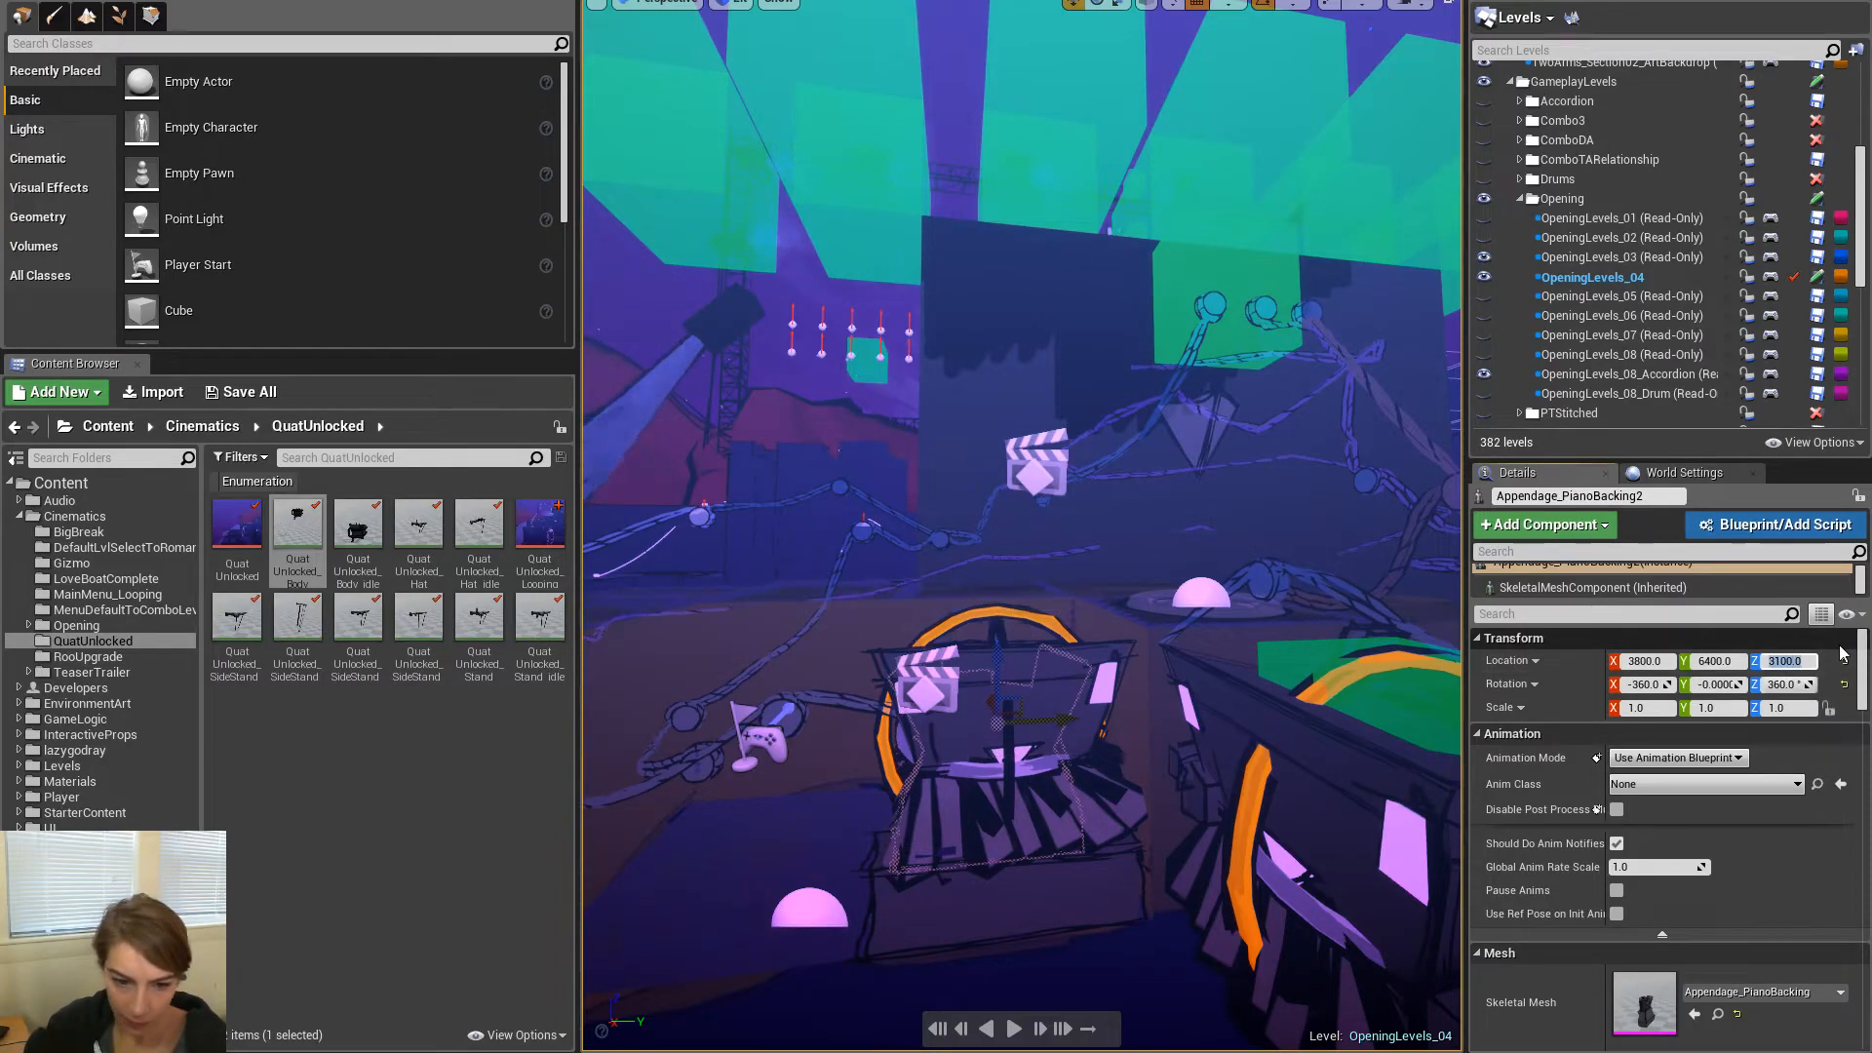
right_click_drag(1170, 585, 973, 729)
key("ctrl+z")
Set the piano backing's Z location to 3150
right_click_drag(1136, 653, 1071, 674)
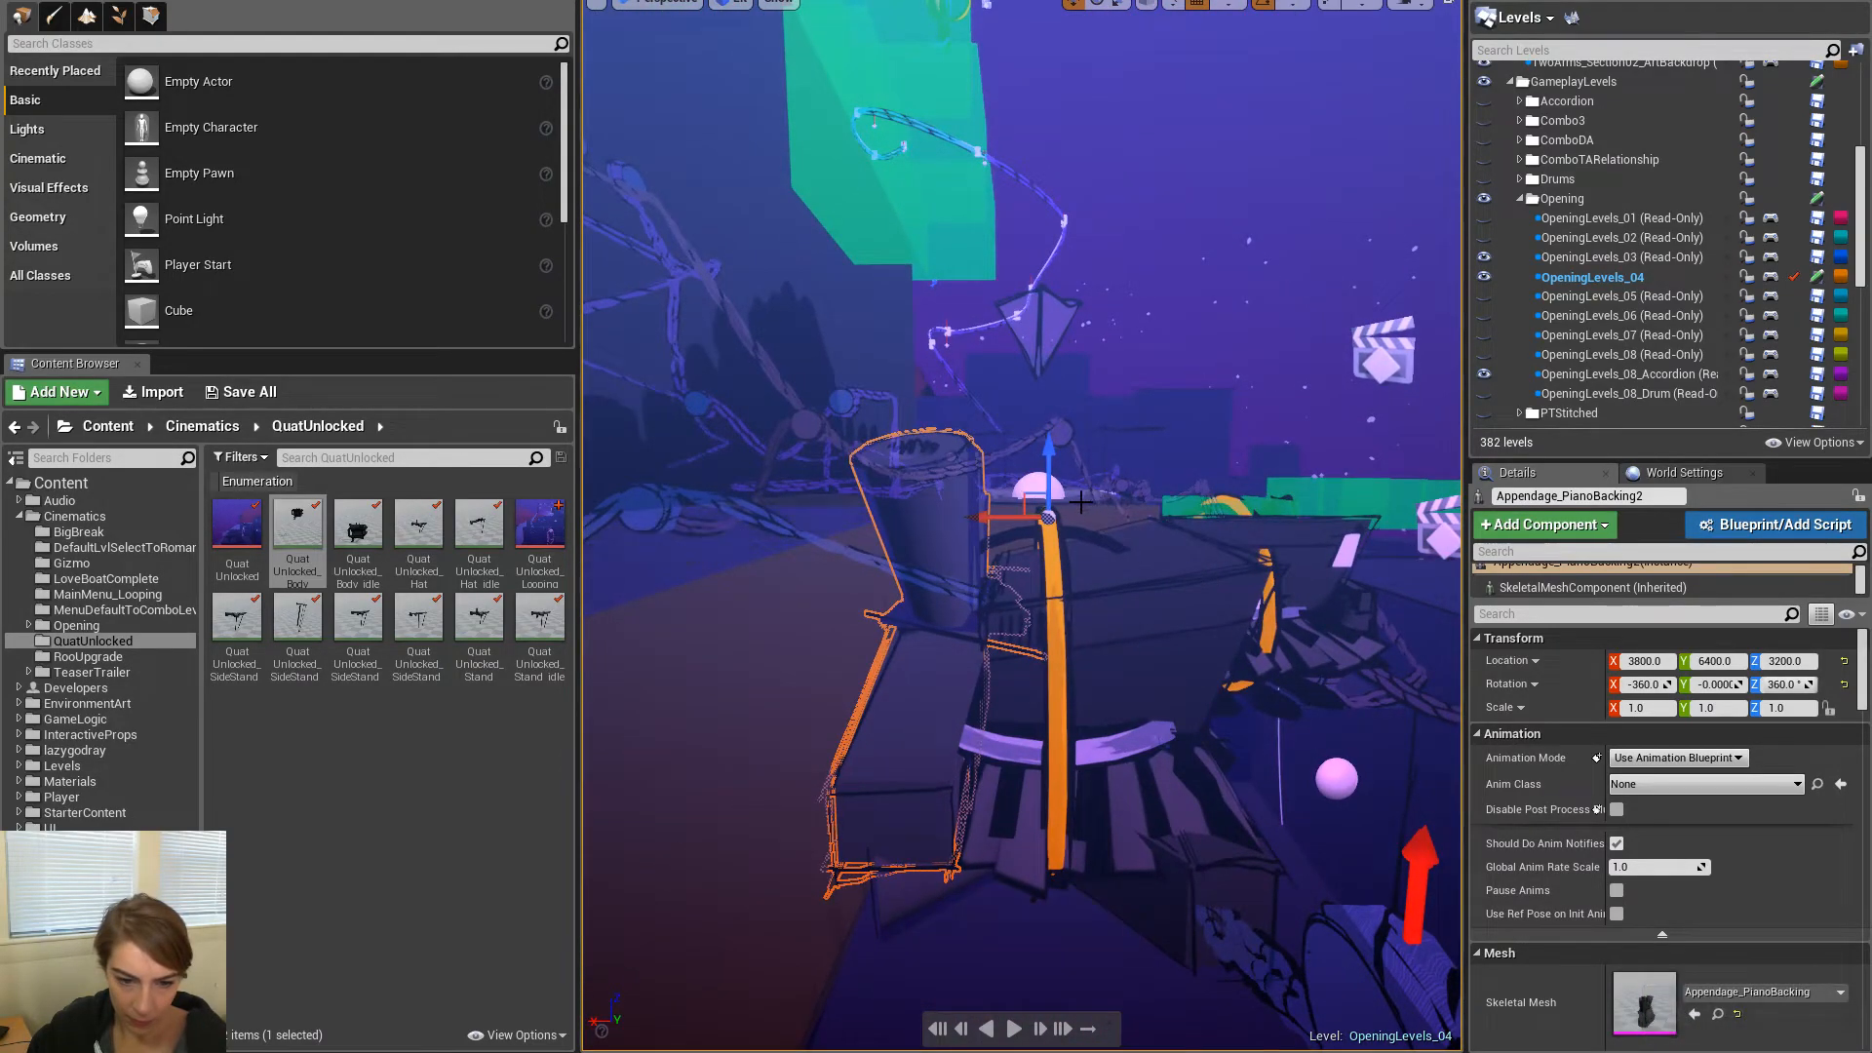
left_click(1774, 661)
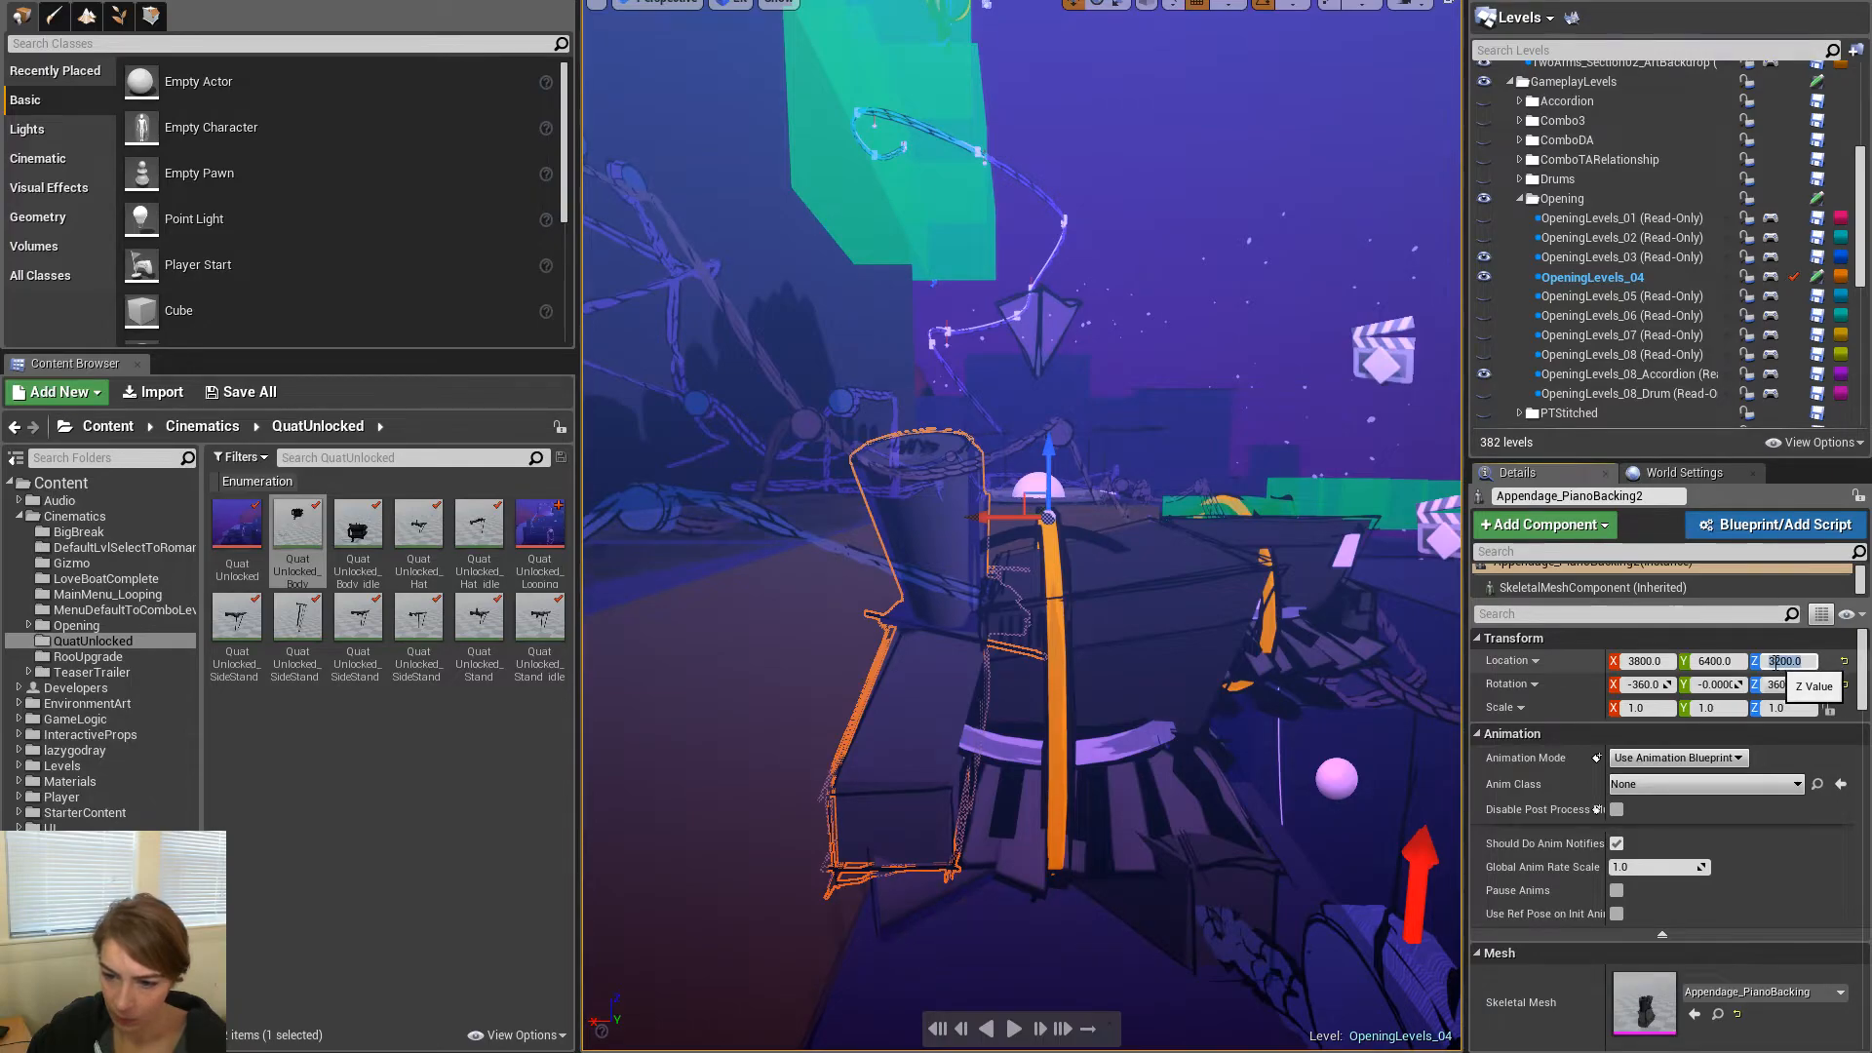
type("3150")
key("Return")
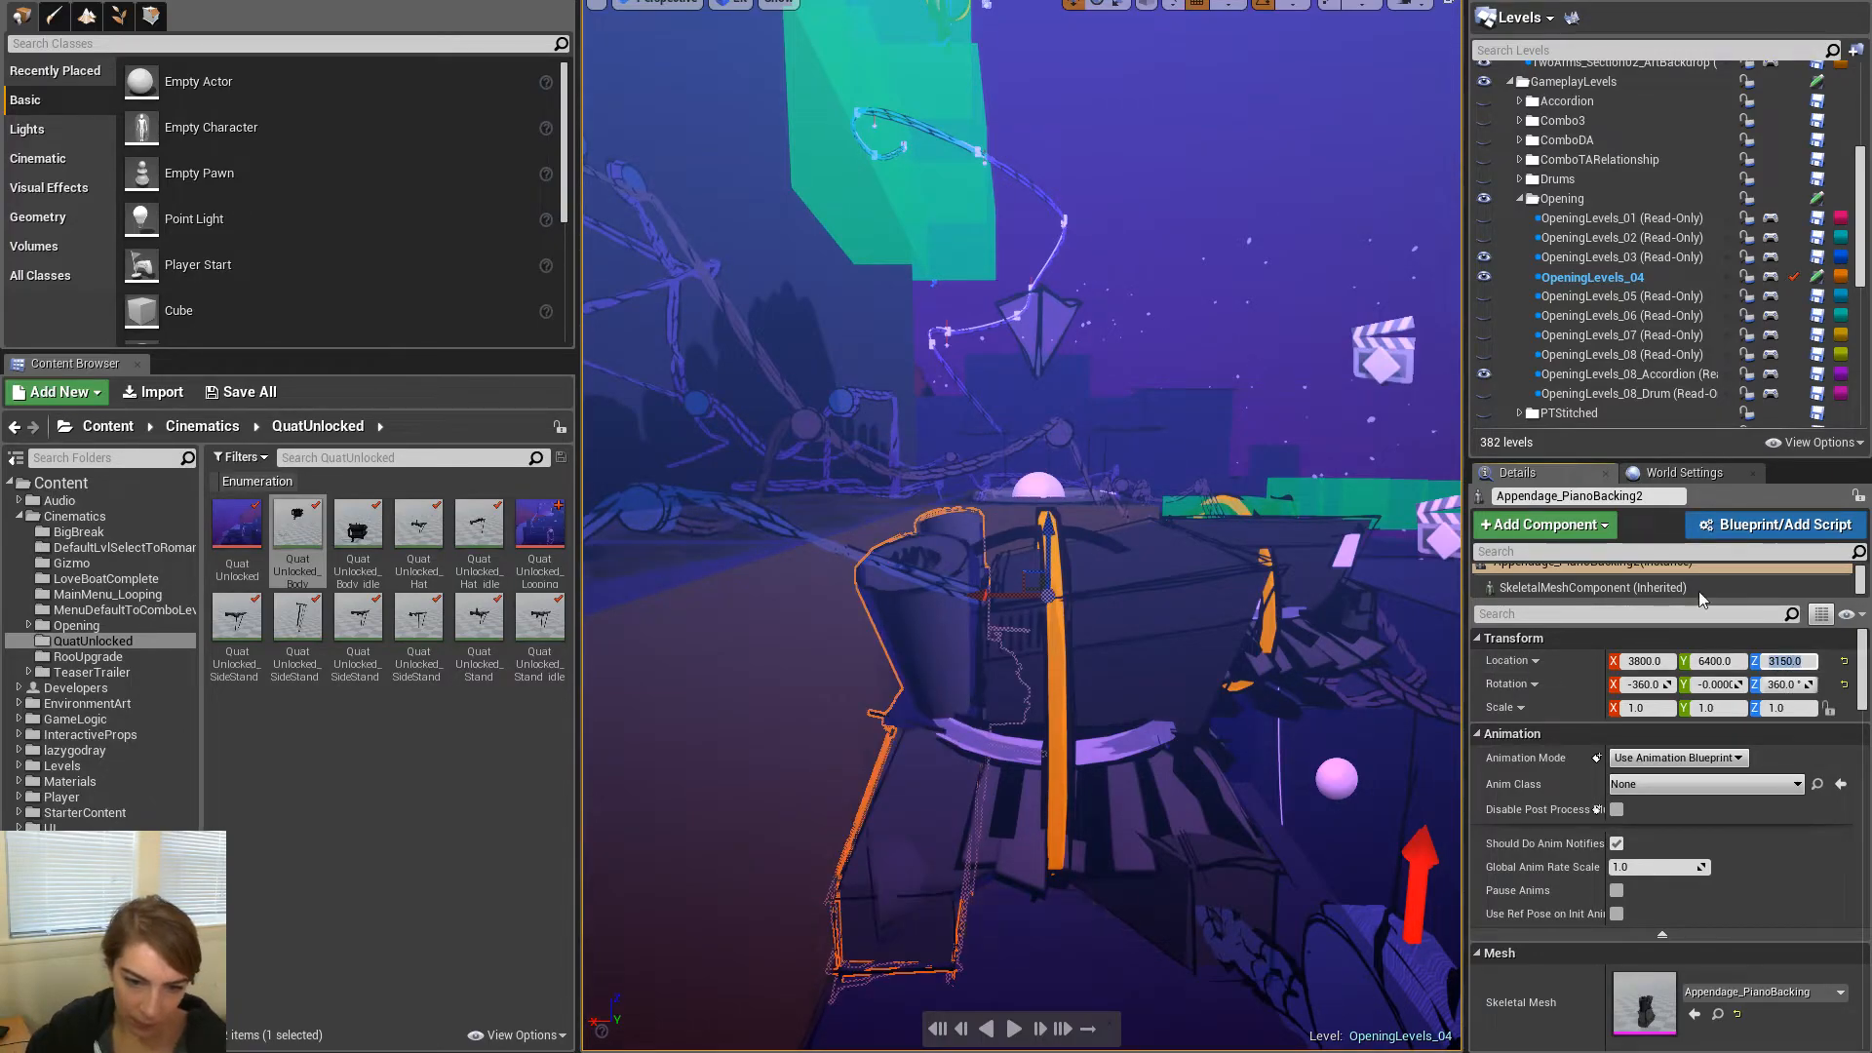
Select the copied Roo mesh and hide the OpeningLevels_08_Accordion level
right_click_drag(1023, 546, 858, 546)
mouse_move(1070, 711)
right_mouse_down()
mouse_move(1160, 717)
mouse_move(1070, 711)
right_mouse_up()
left_click(1077, 722, "ctrl")
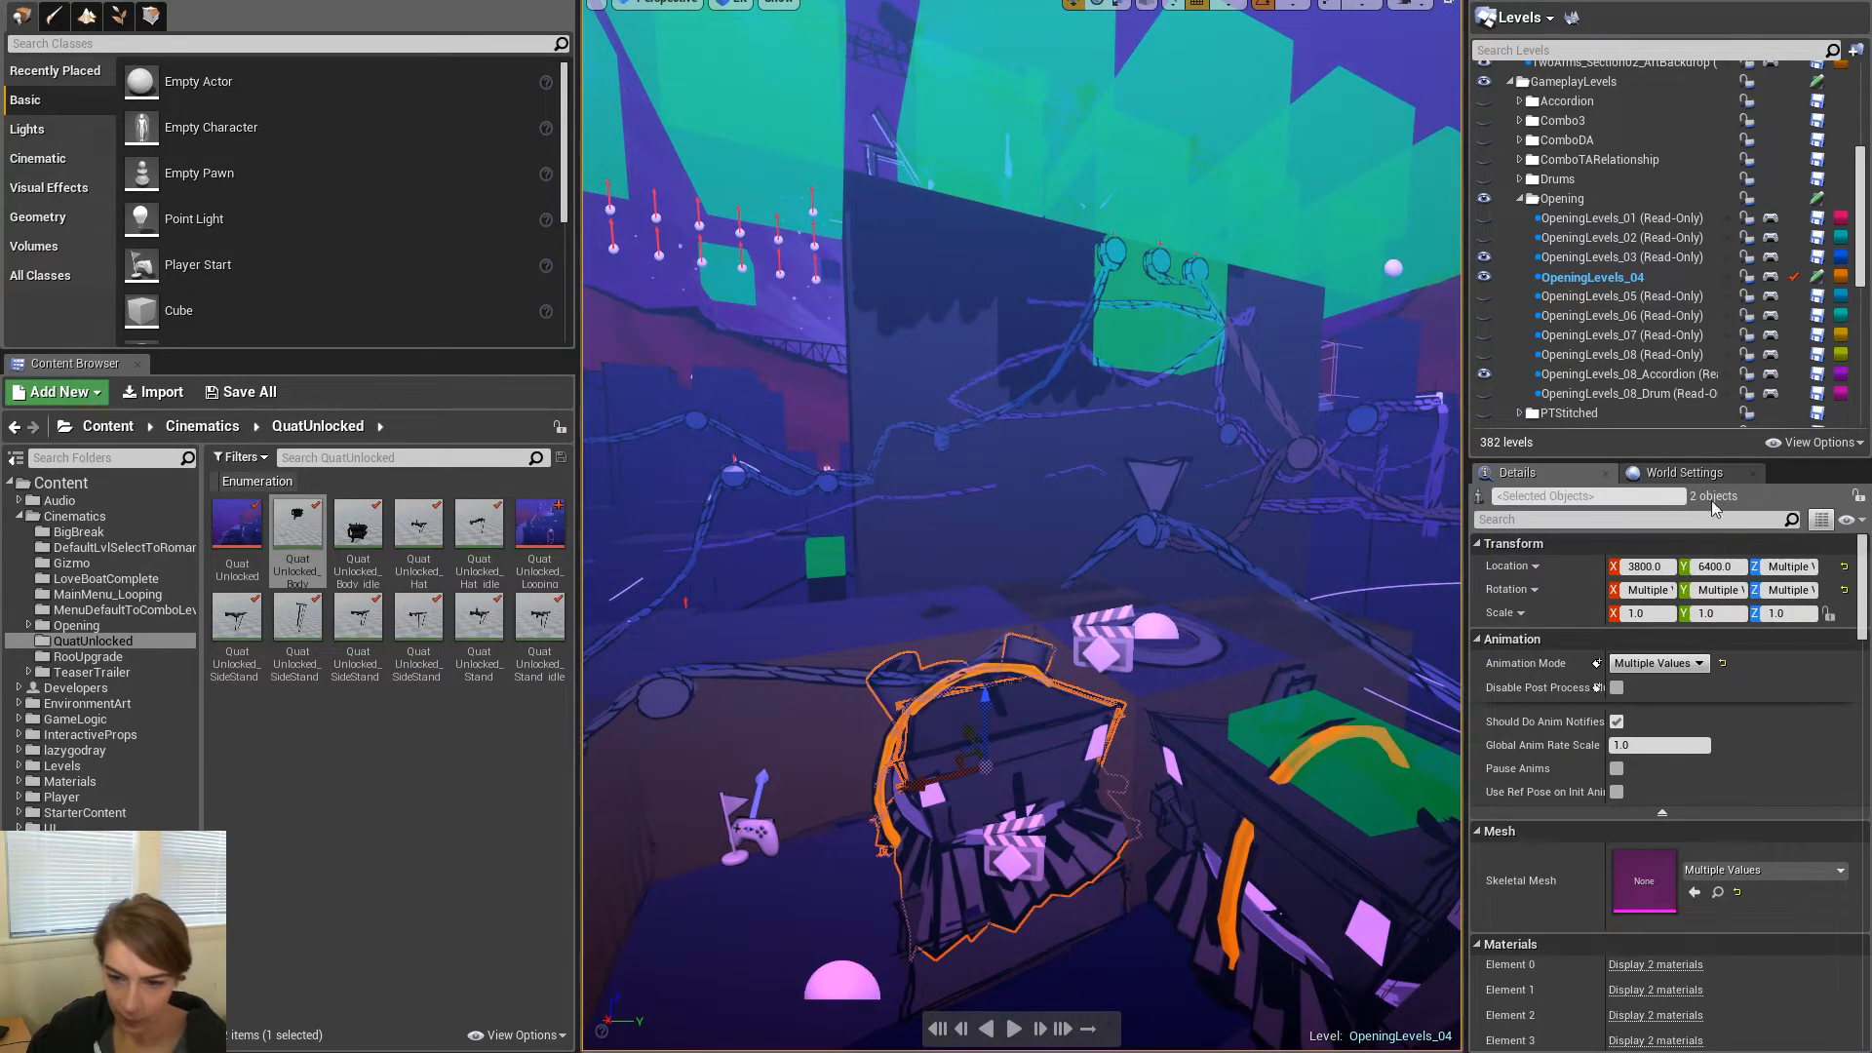
left_click(1654, 518)
type("bis")
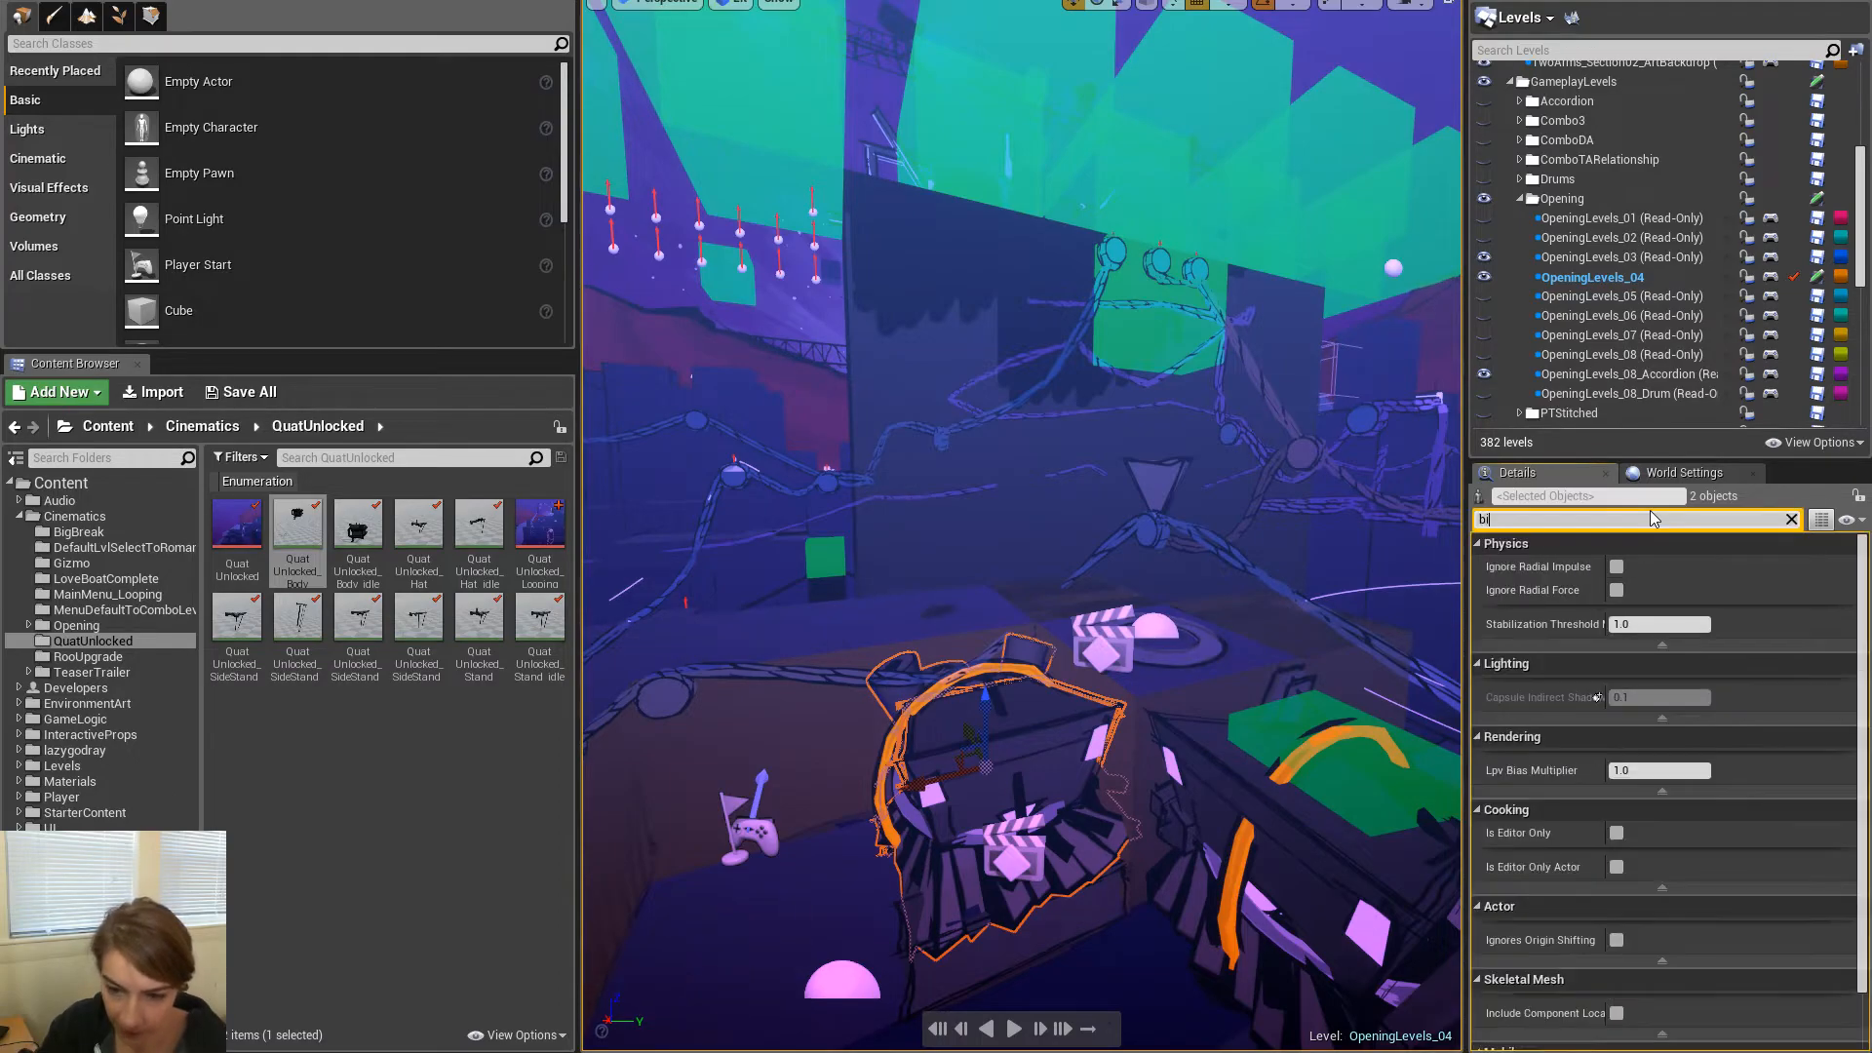
left_click(1094, 744)
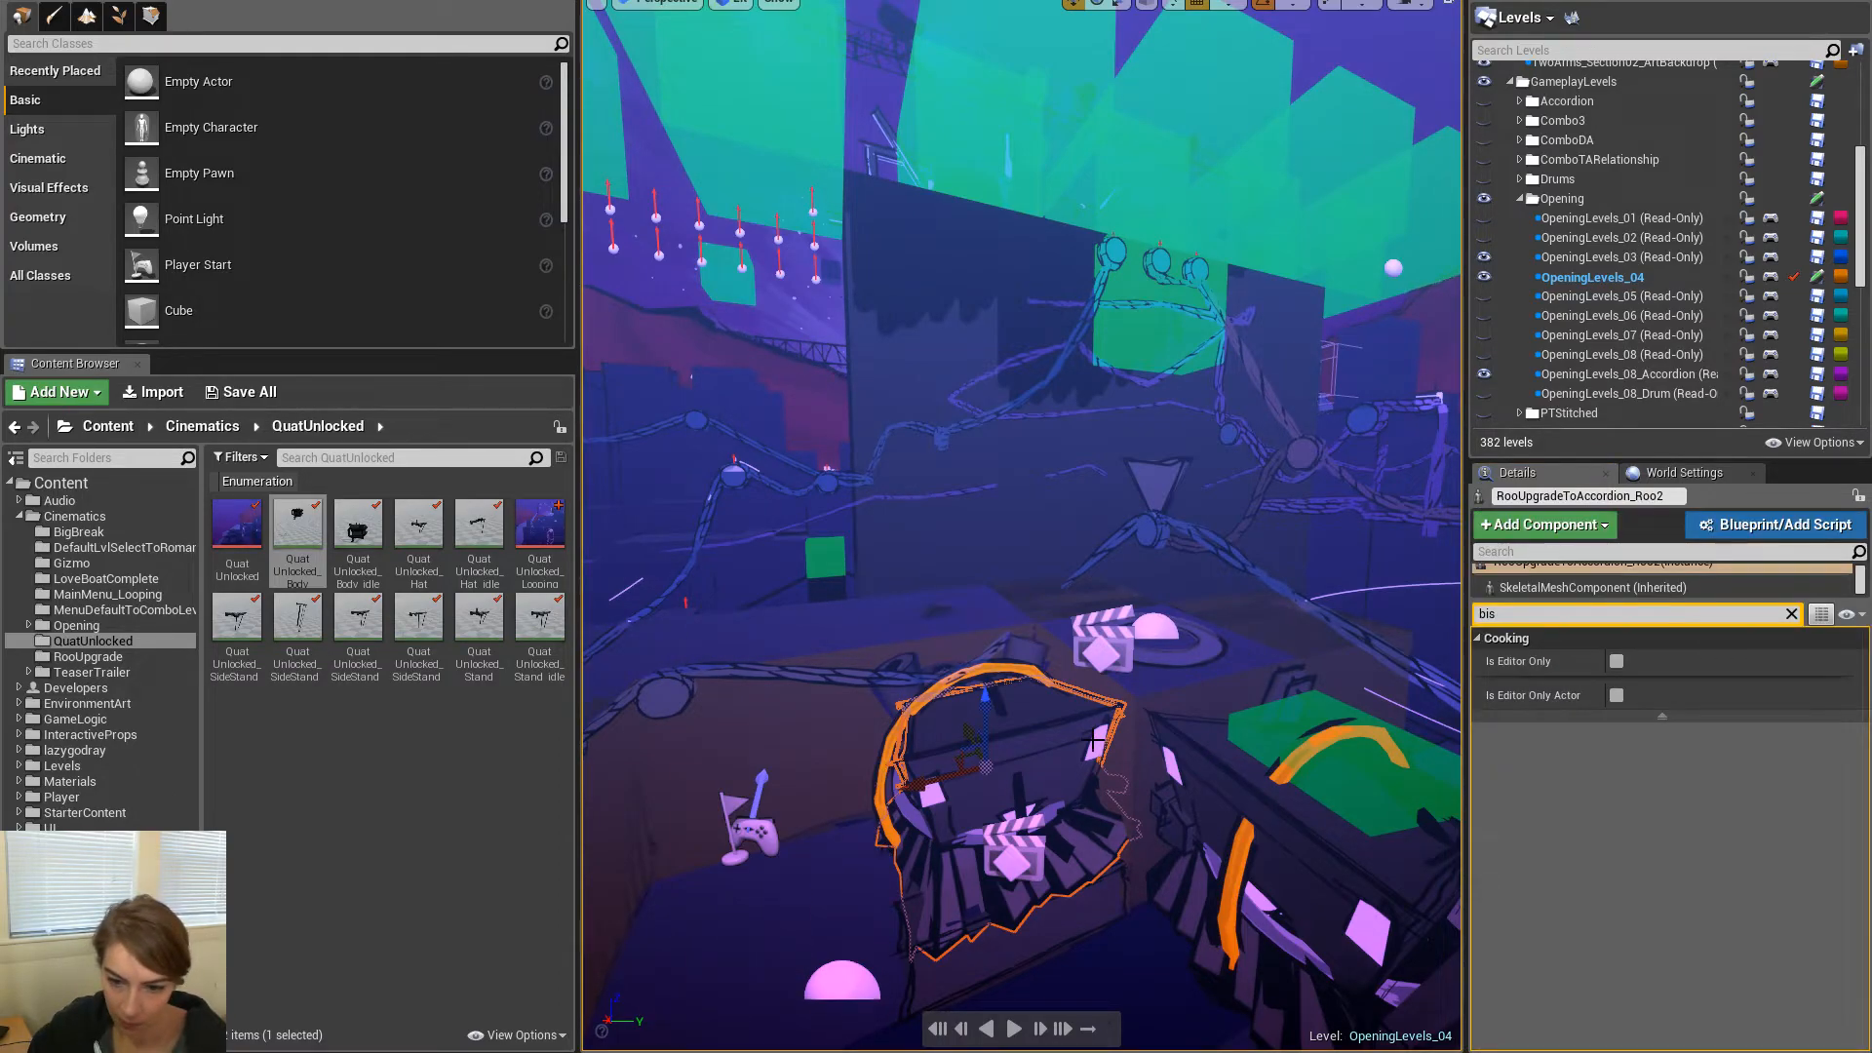
left_click(1485, 374)
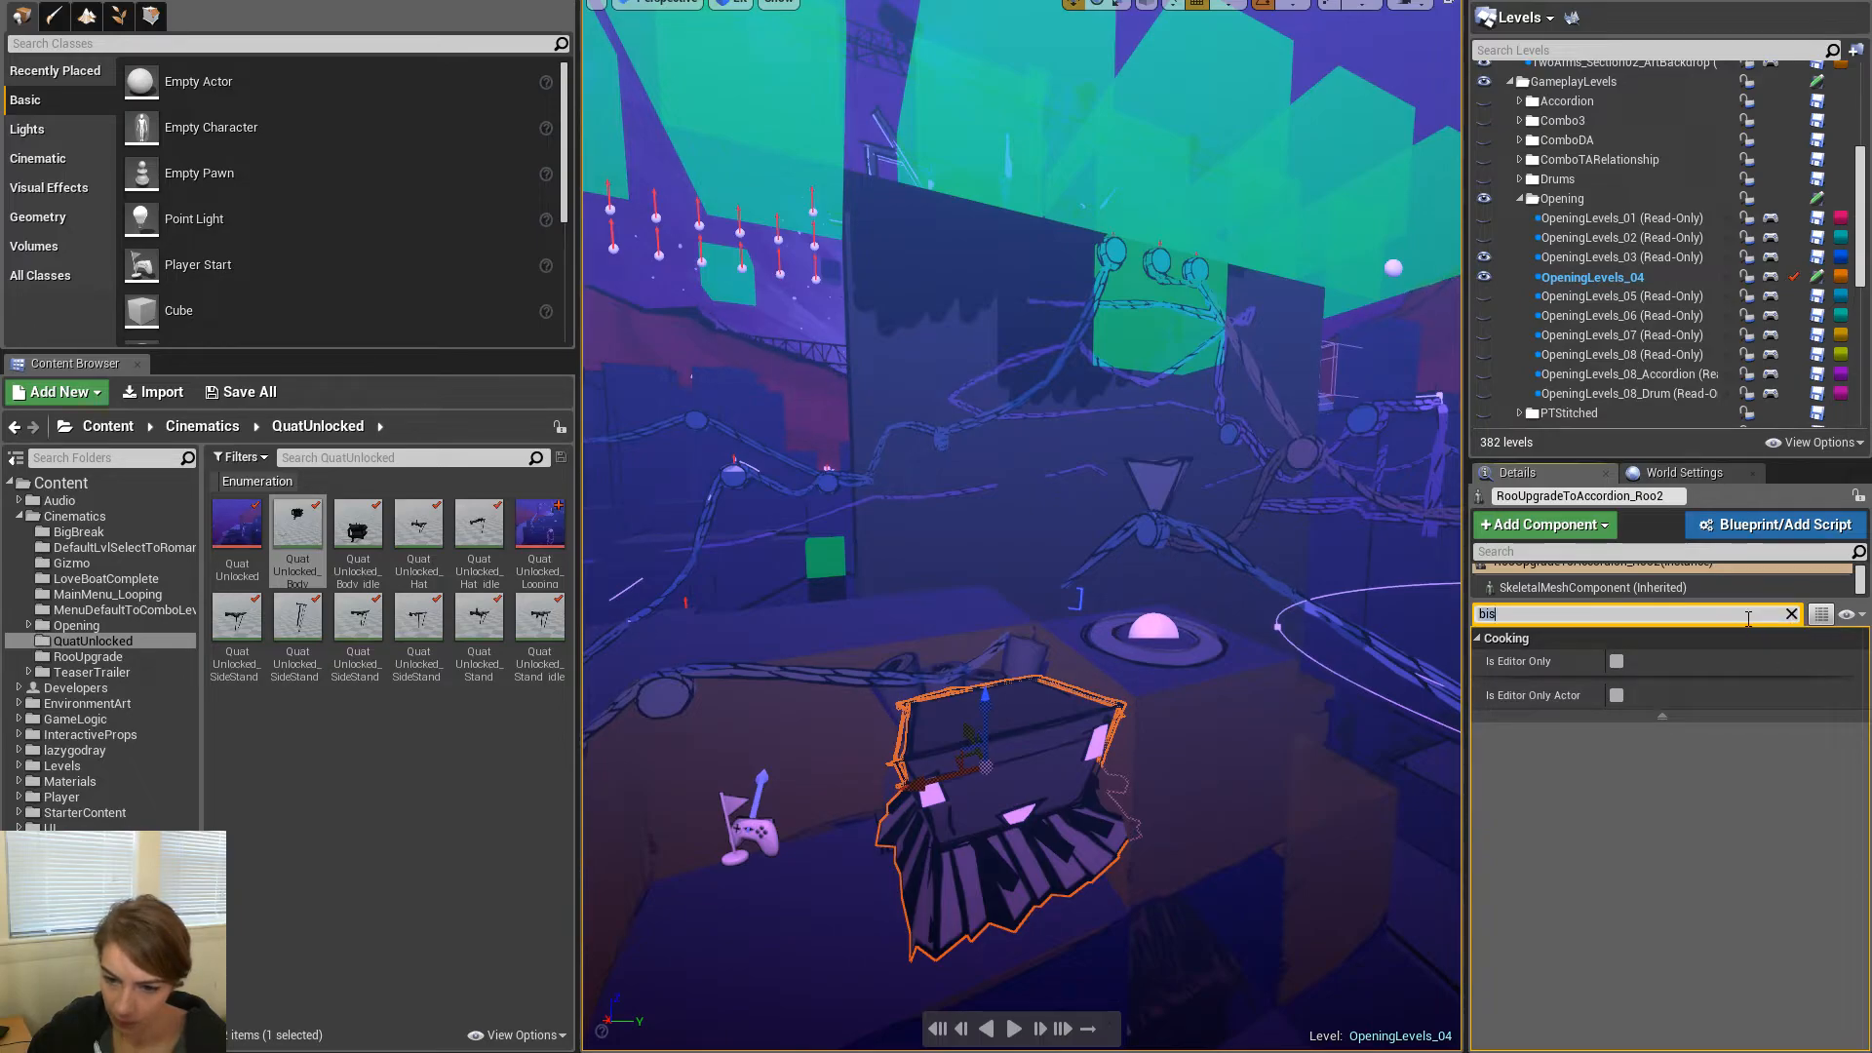
Filter the details for "vis" and turn off Visible on the piano backing and the Roo mesh
type("vis")
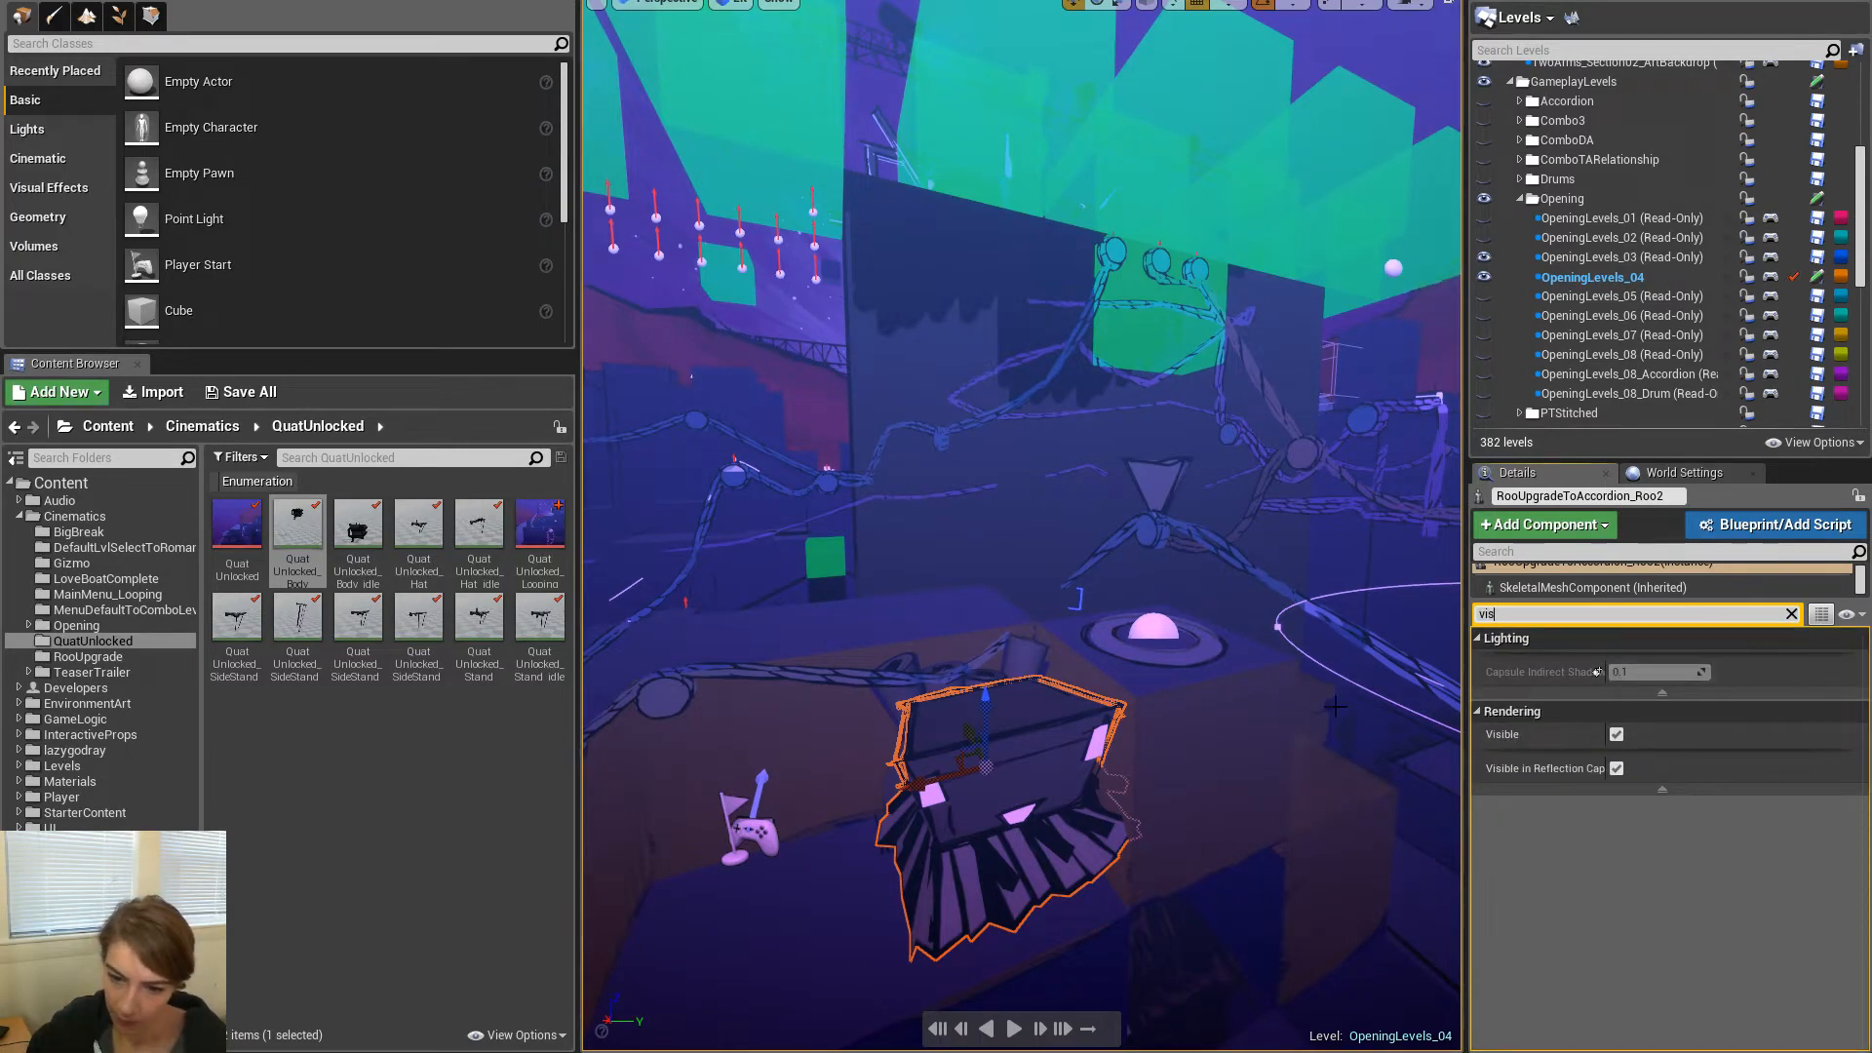
left_click(1019, 655)
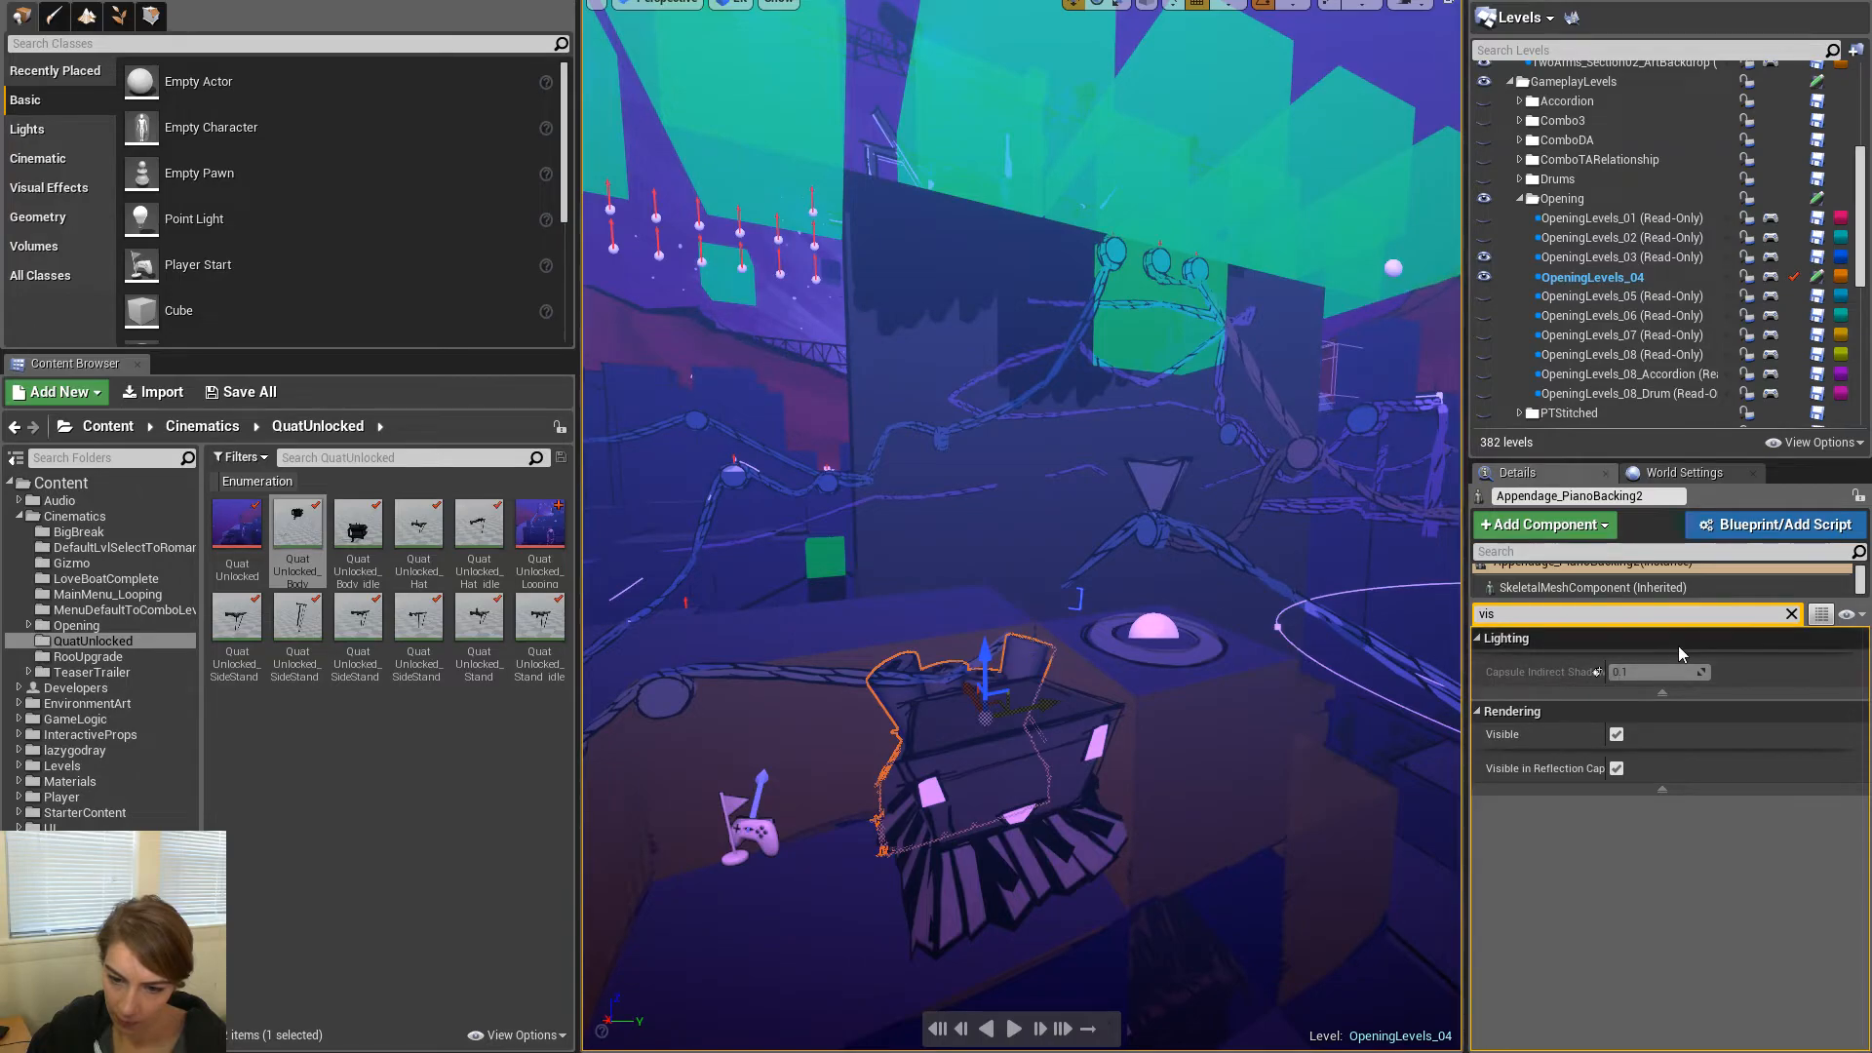
left_click(1617, 734)
left_click(1072, 761)
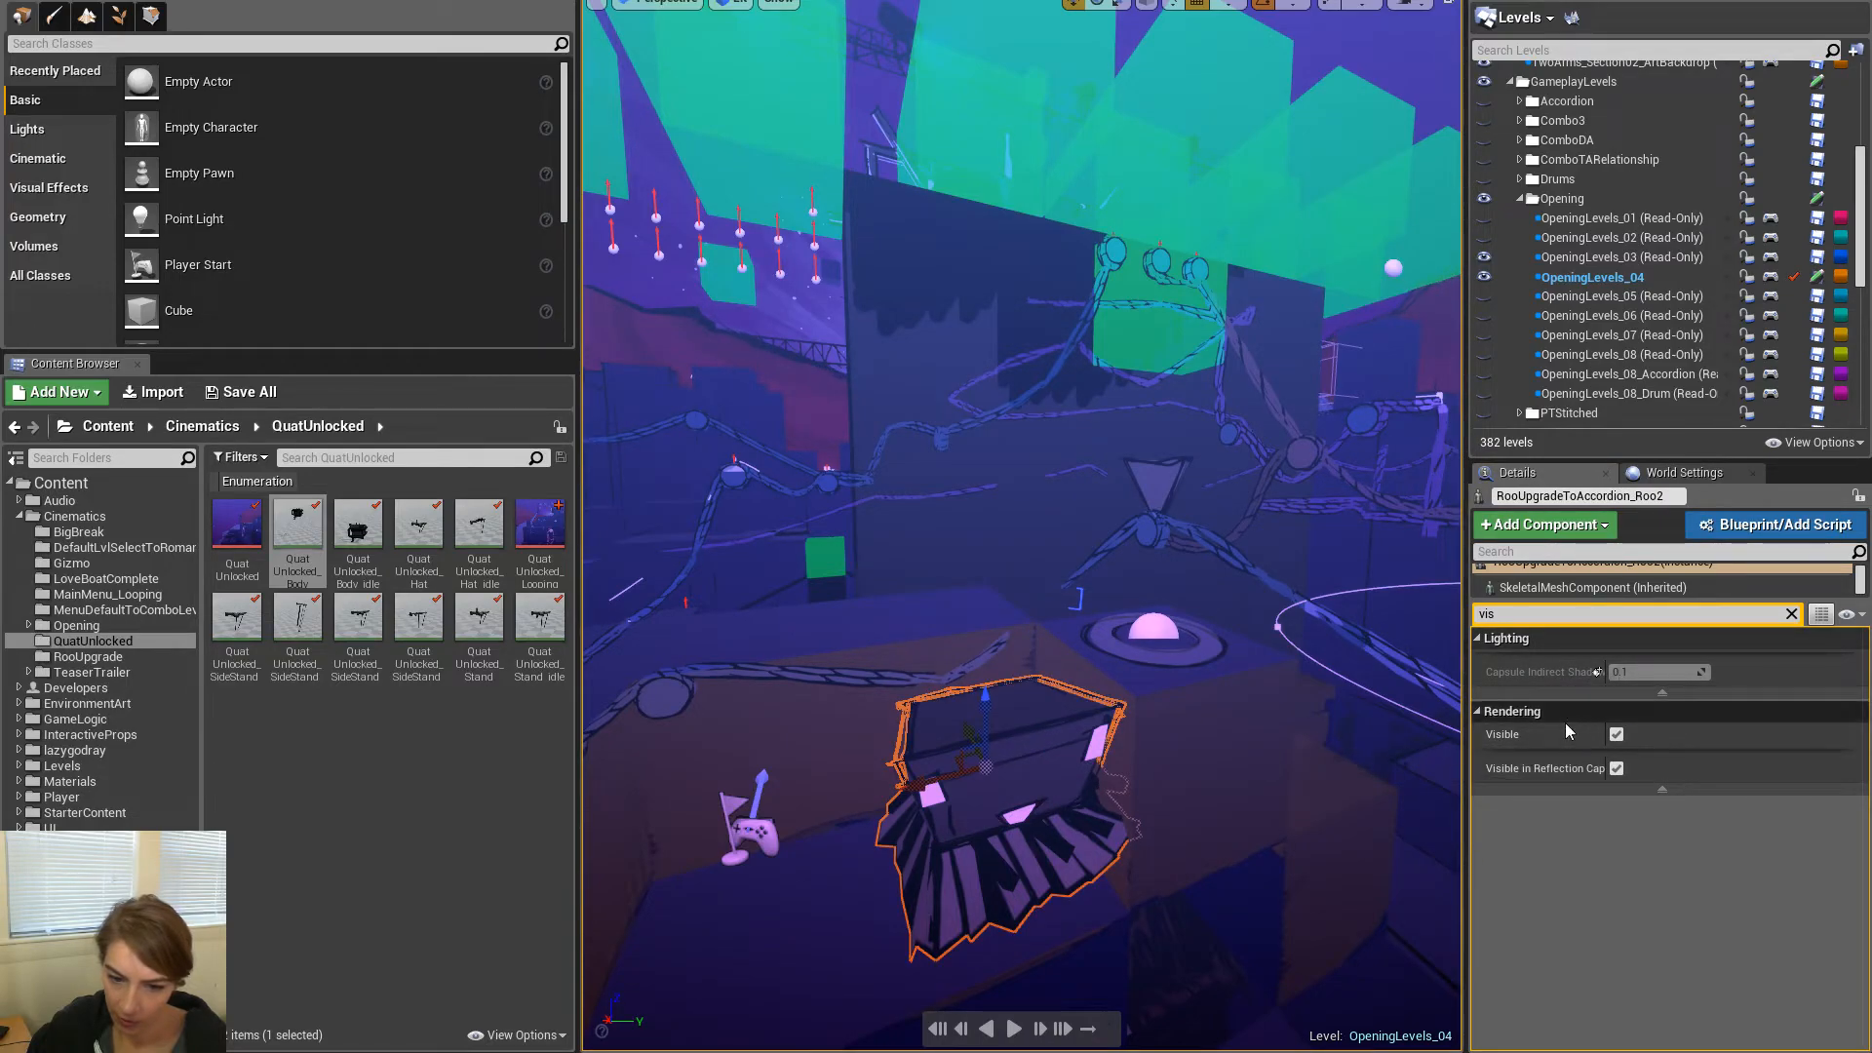
left_click(1617, 735)
right_click_drag(1233, 687, 1209, 696)
key("g")
key("g")
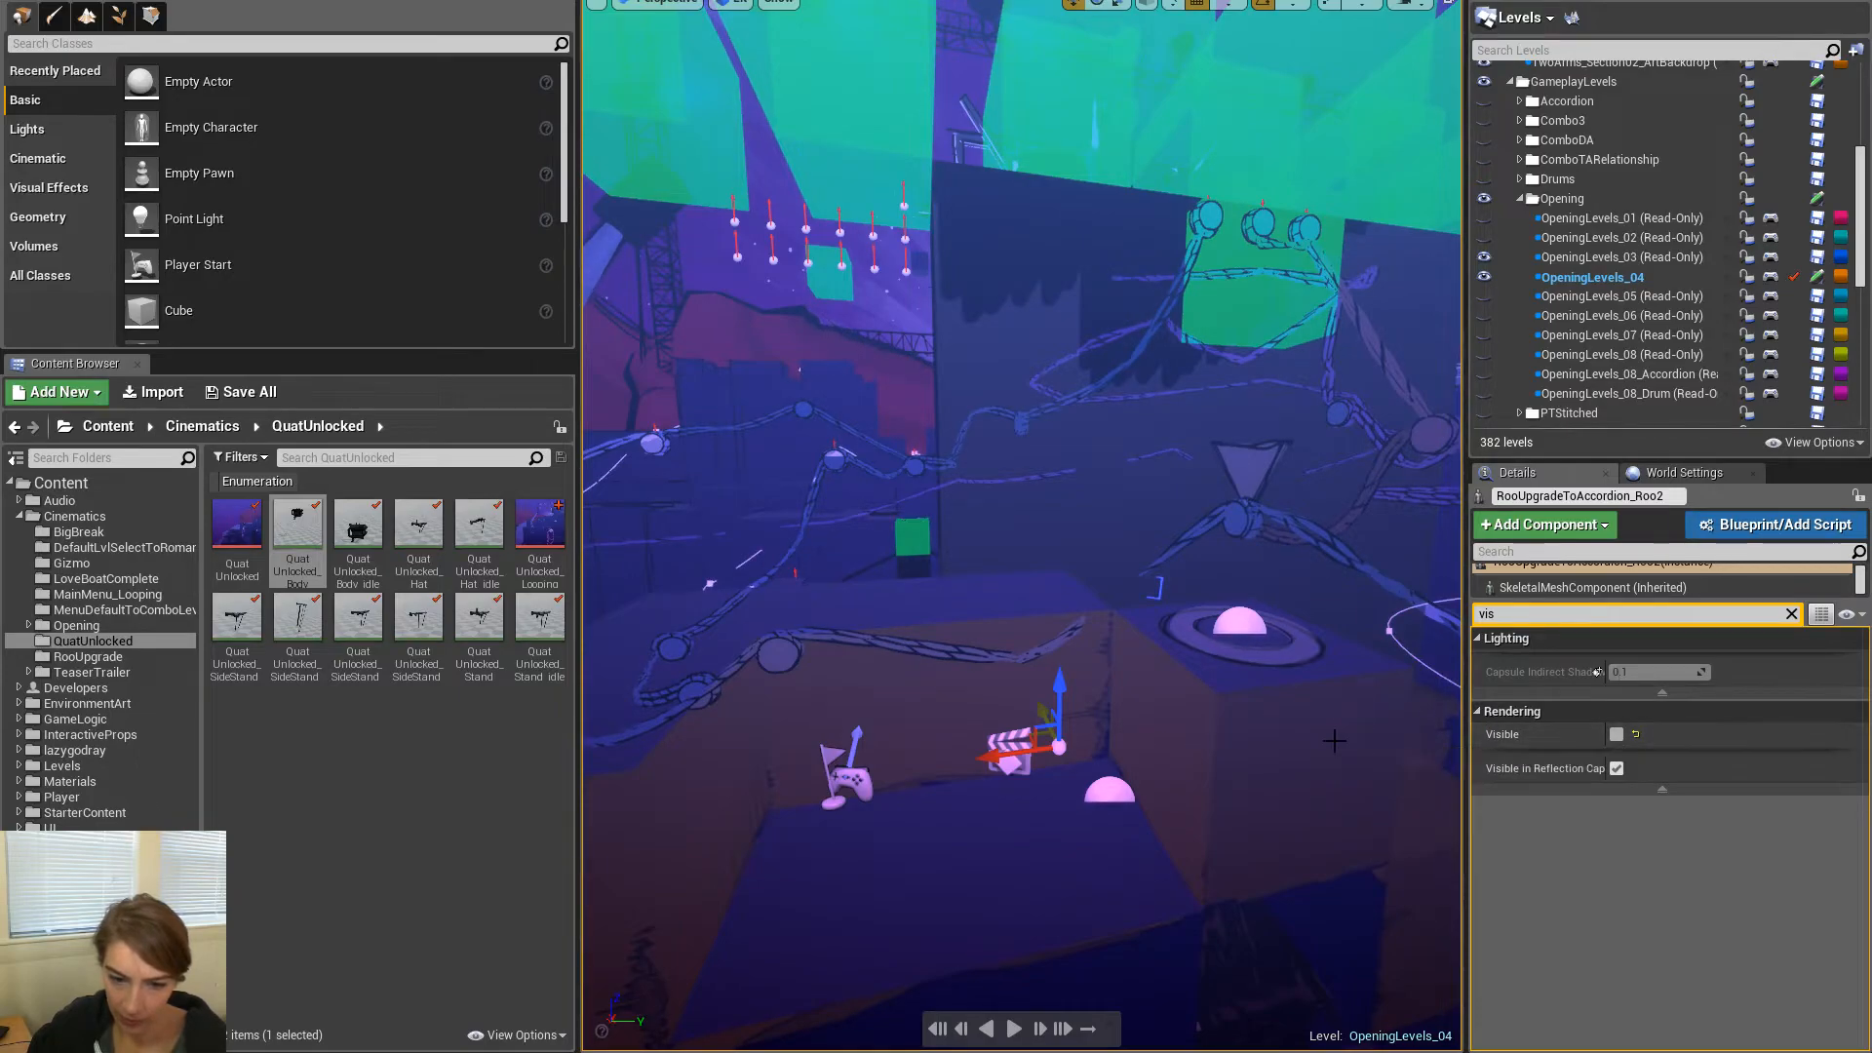
Undo the Visible changes on the Roo mesh and the piano backing
right_click_drag(1359, 761, 1388, 778)
key("ctrl+z")
key("ctrl+z")
key("ctrl+z")
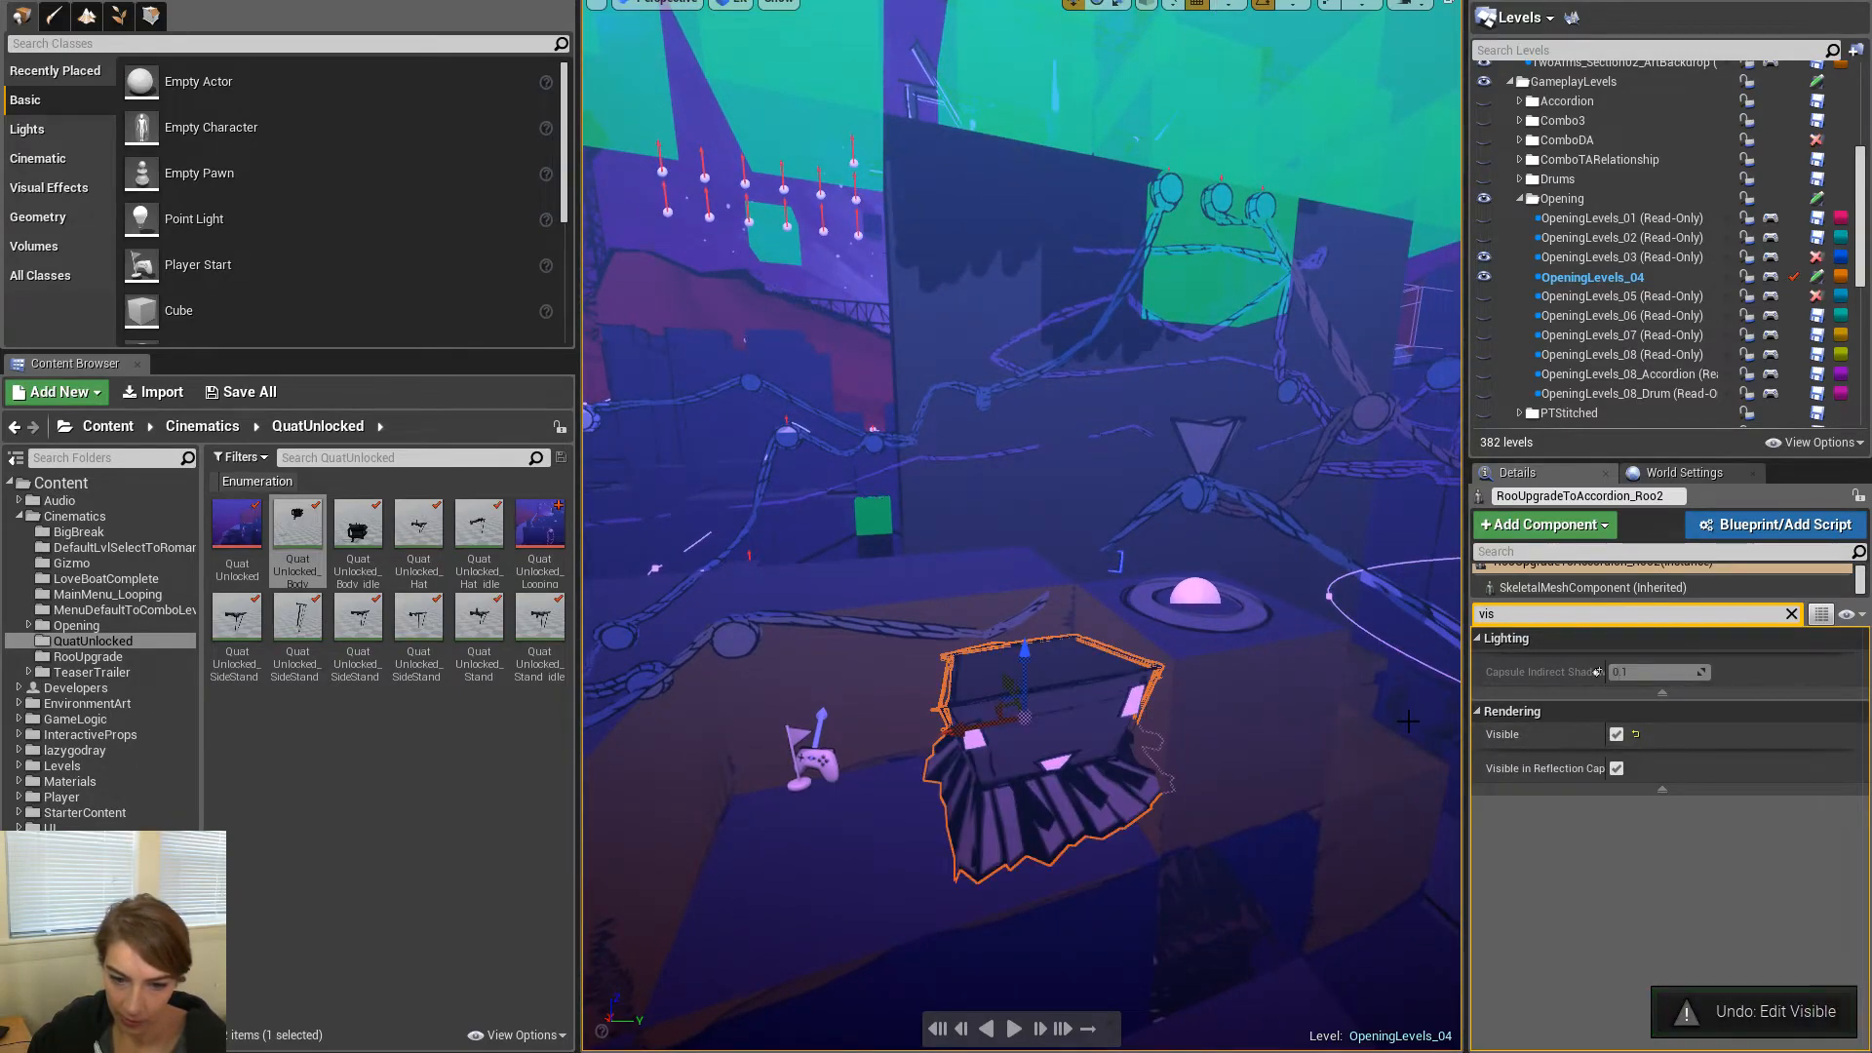
Filter the details for "hidd" and enable Actor Hidden In Game on the piano backing and the Roo mesh
left_click(1571, 614)
type("hidd")
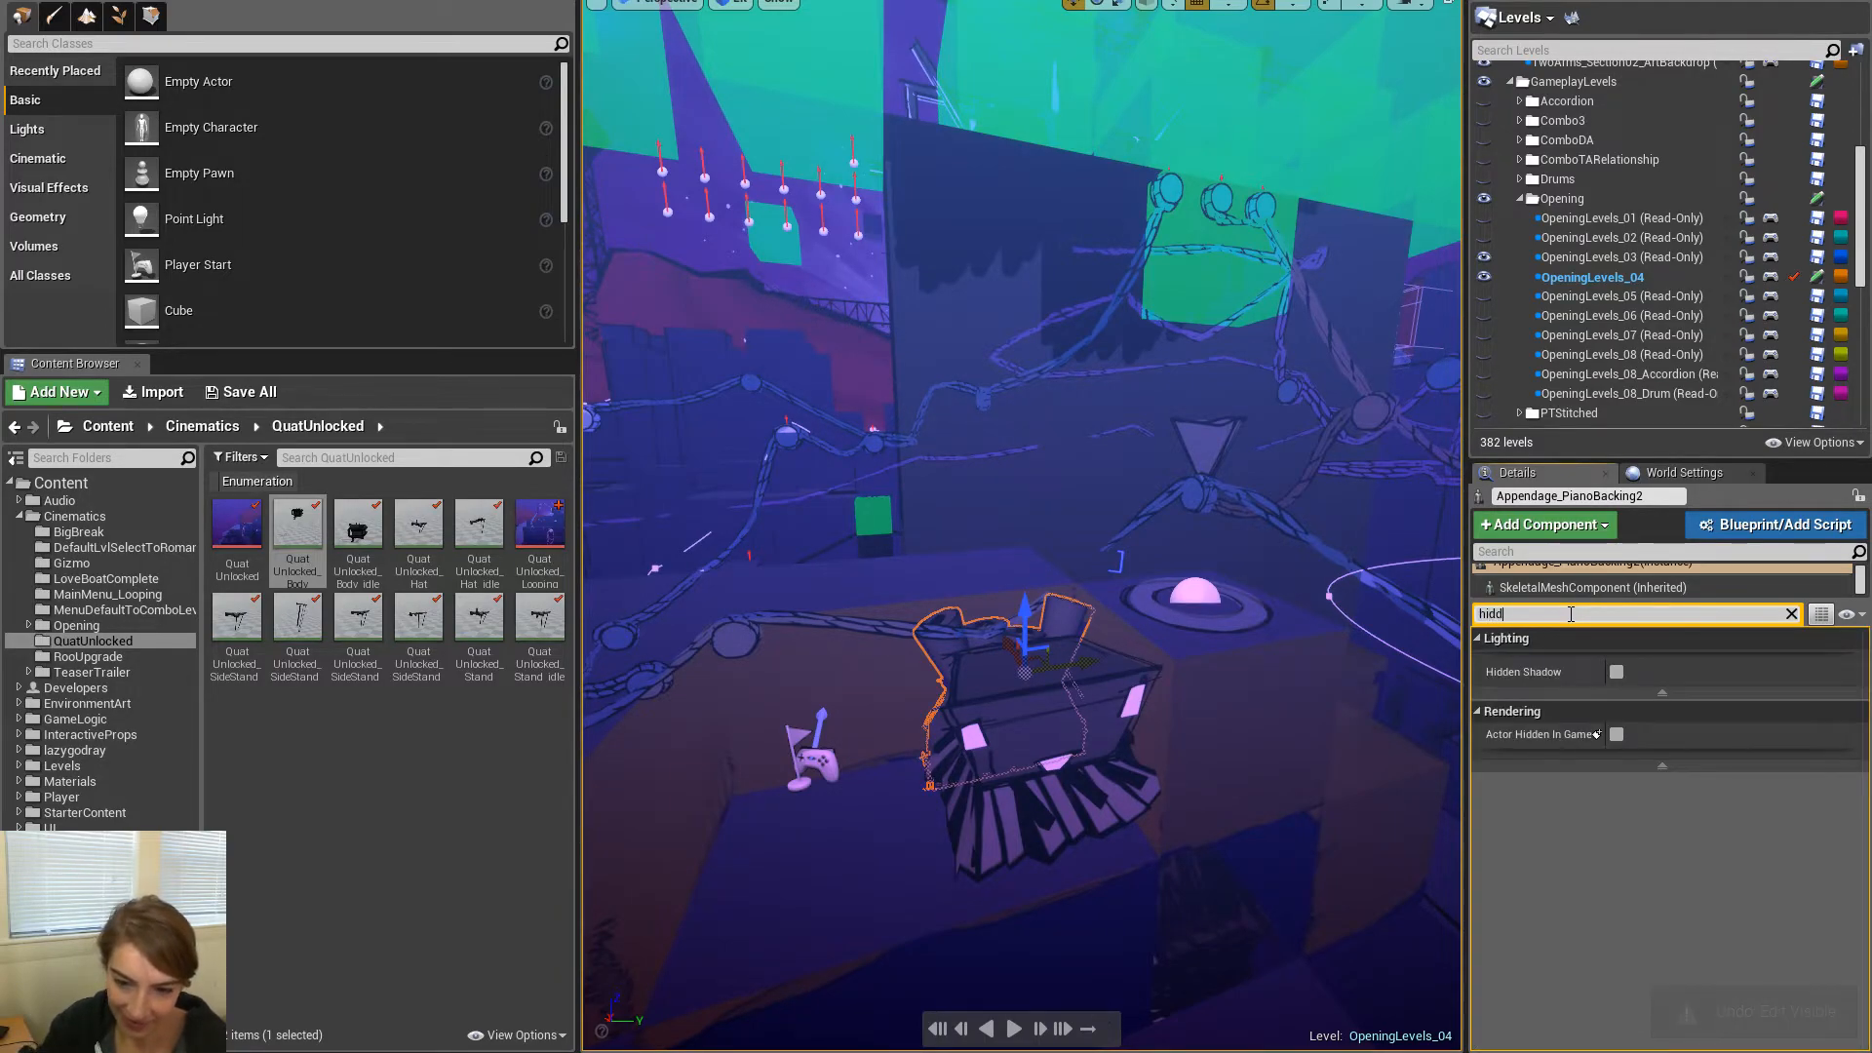
left_click(1617, 734)
left_click(979, 840)
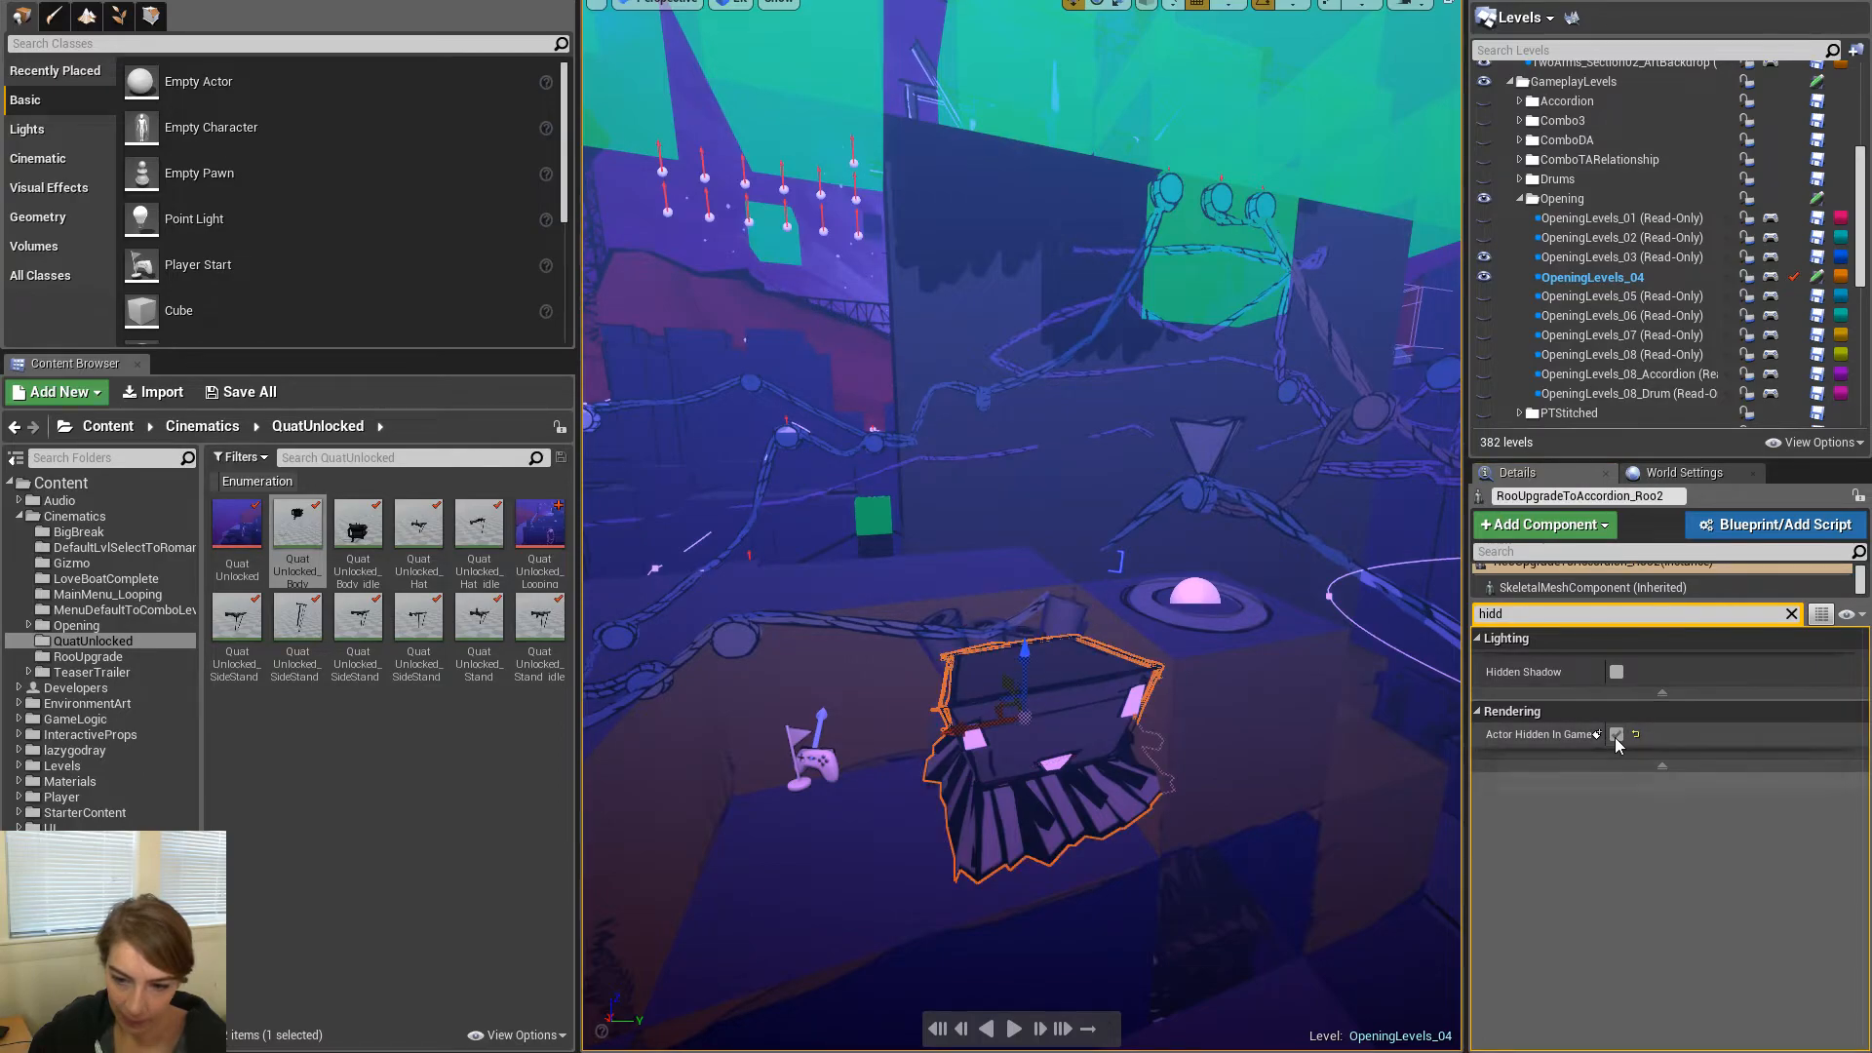
Attach the piano backing to the Roo mesh at the g_body_skinned bone
right_click(1058, 629)
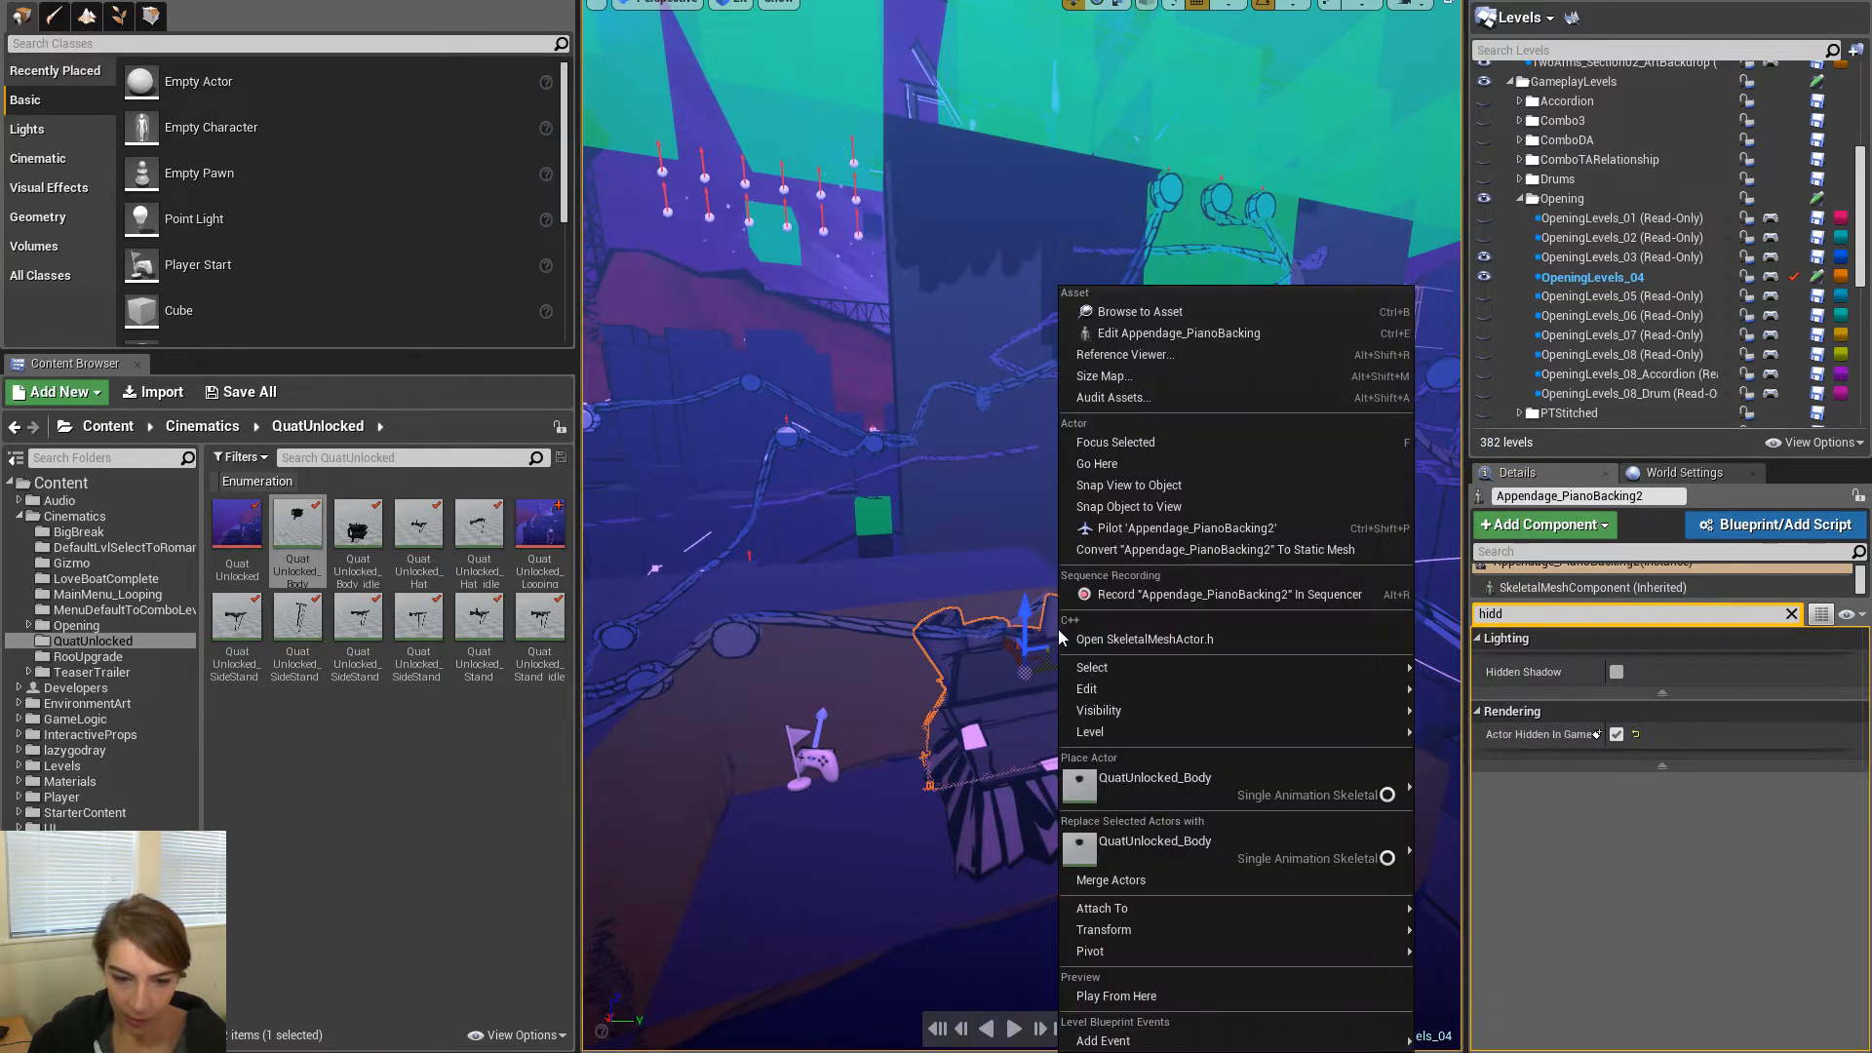
mouse_move(1404, 908)
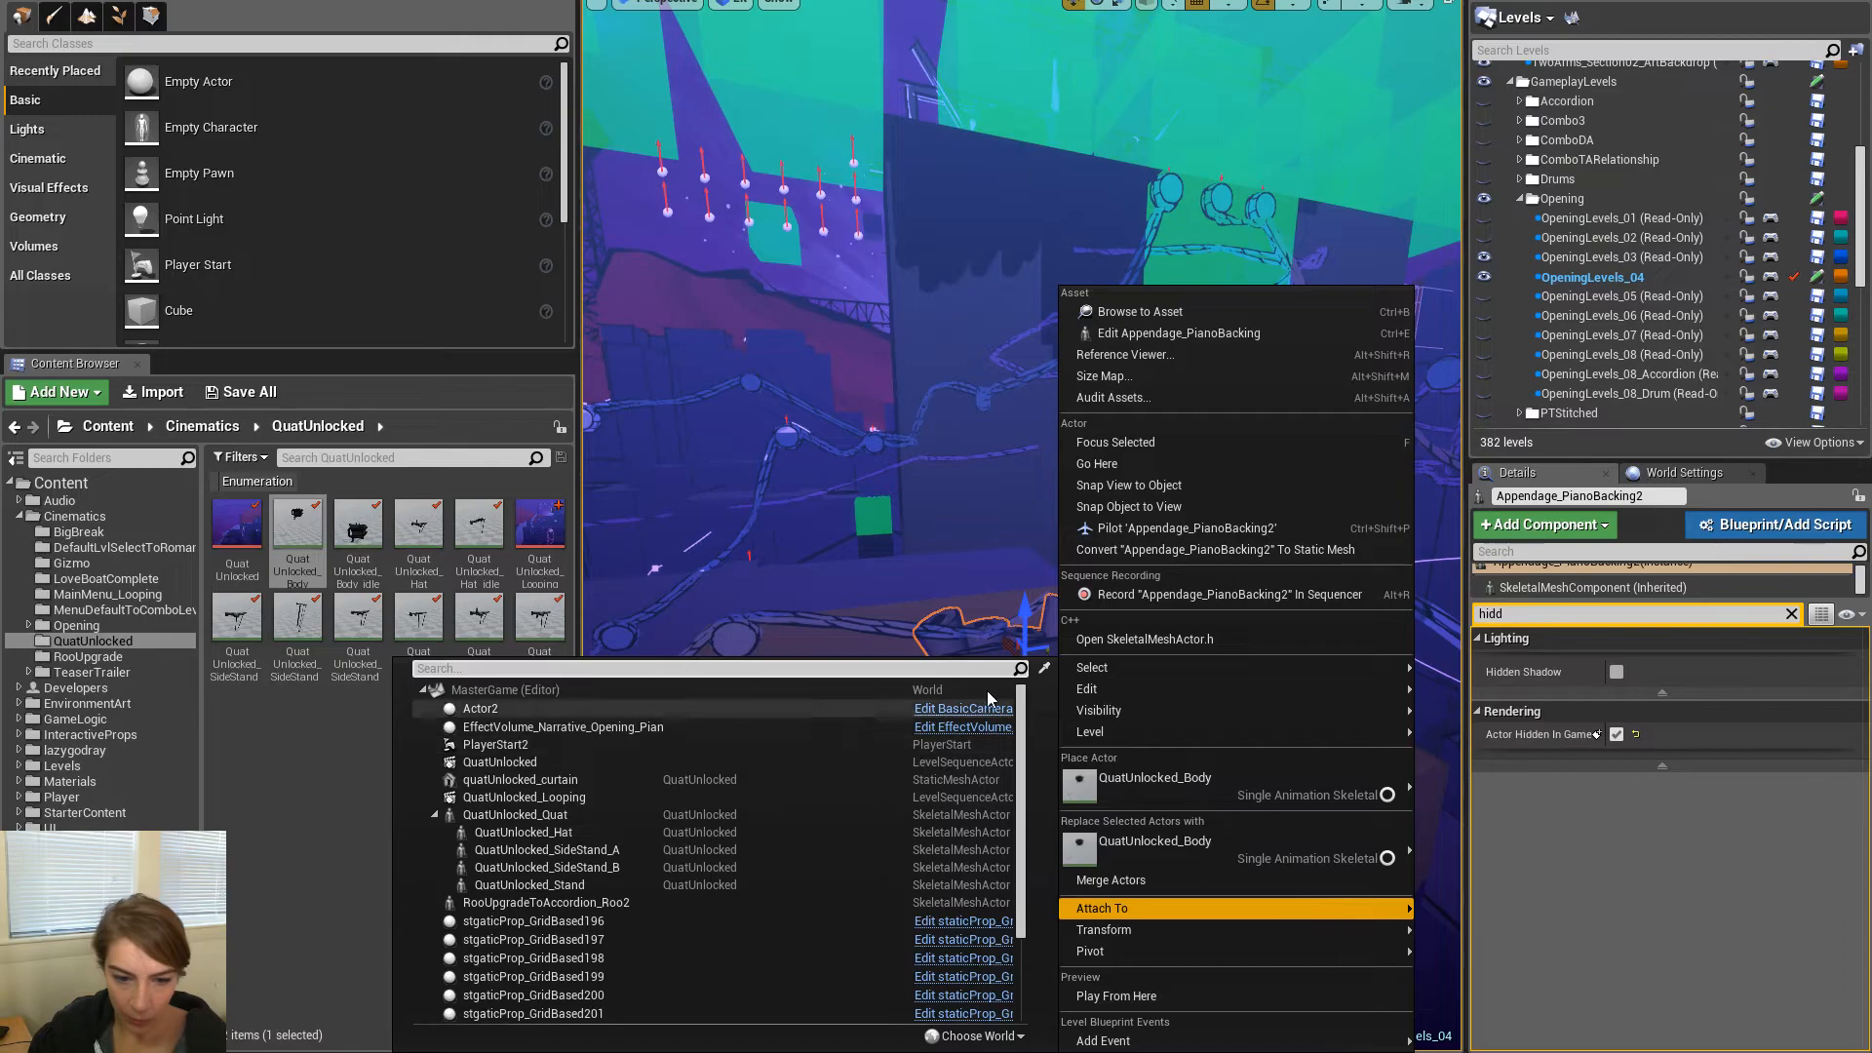
left_click(1044, 668)
left_click(1103, 753)
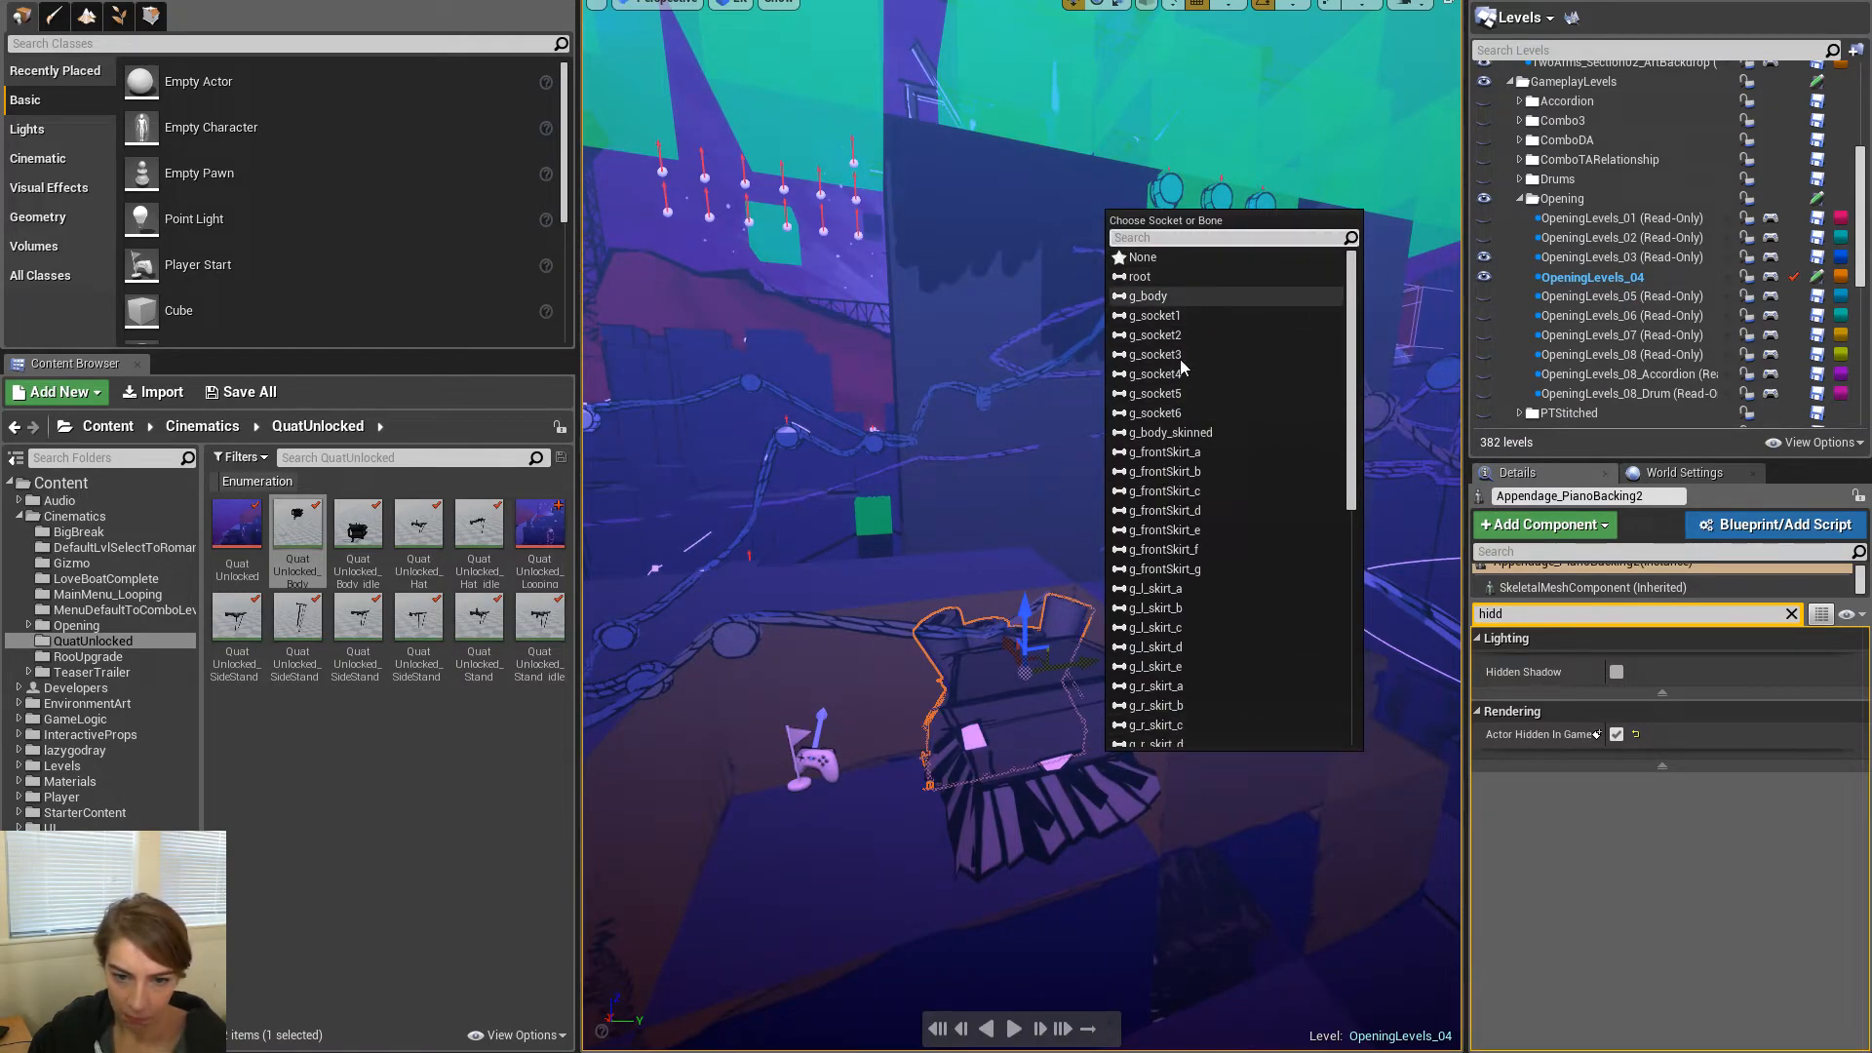
left_click(1175, 433)
Add the RooUpgradeToAccordion_Roo2 mesh as an actor to the QuatUnlocked sequence
left_click(1008, 877)
left_click(1065, 827)
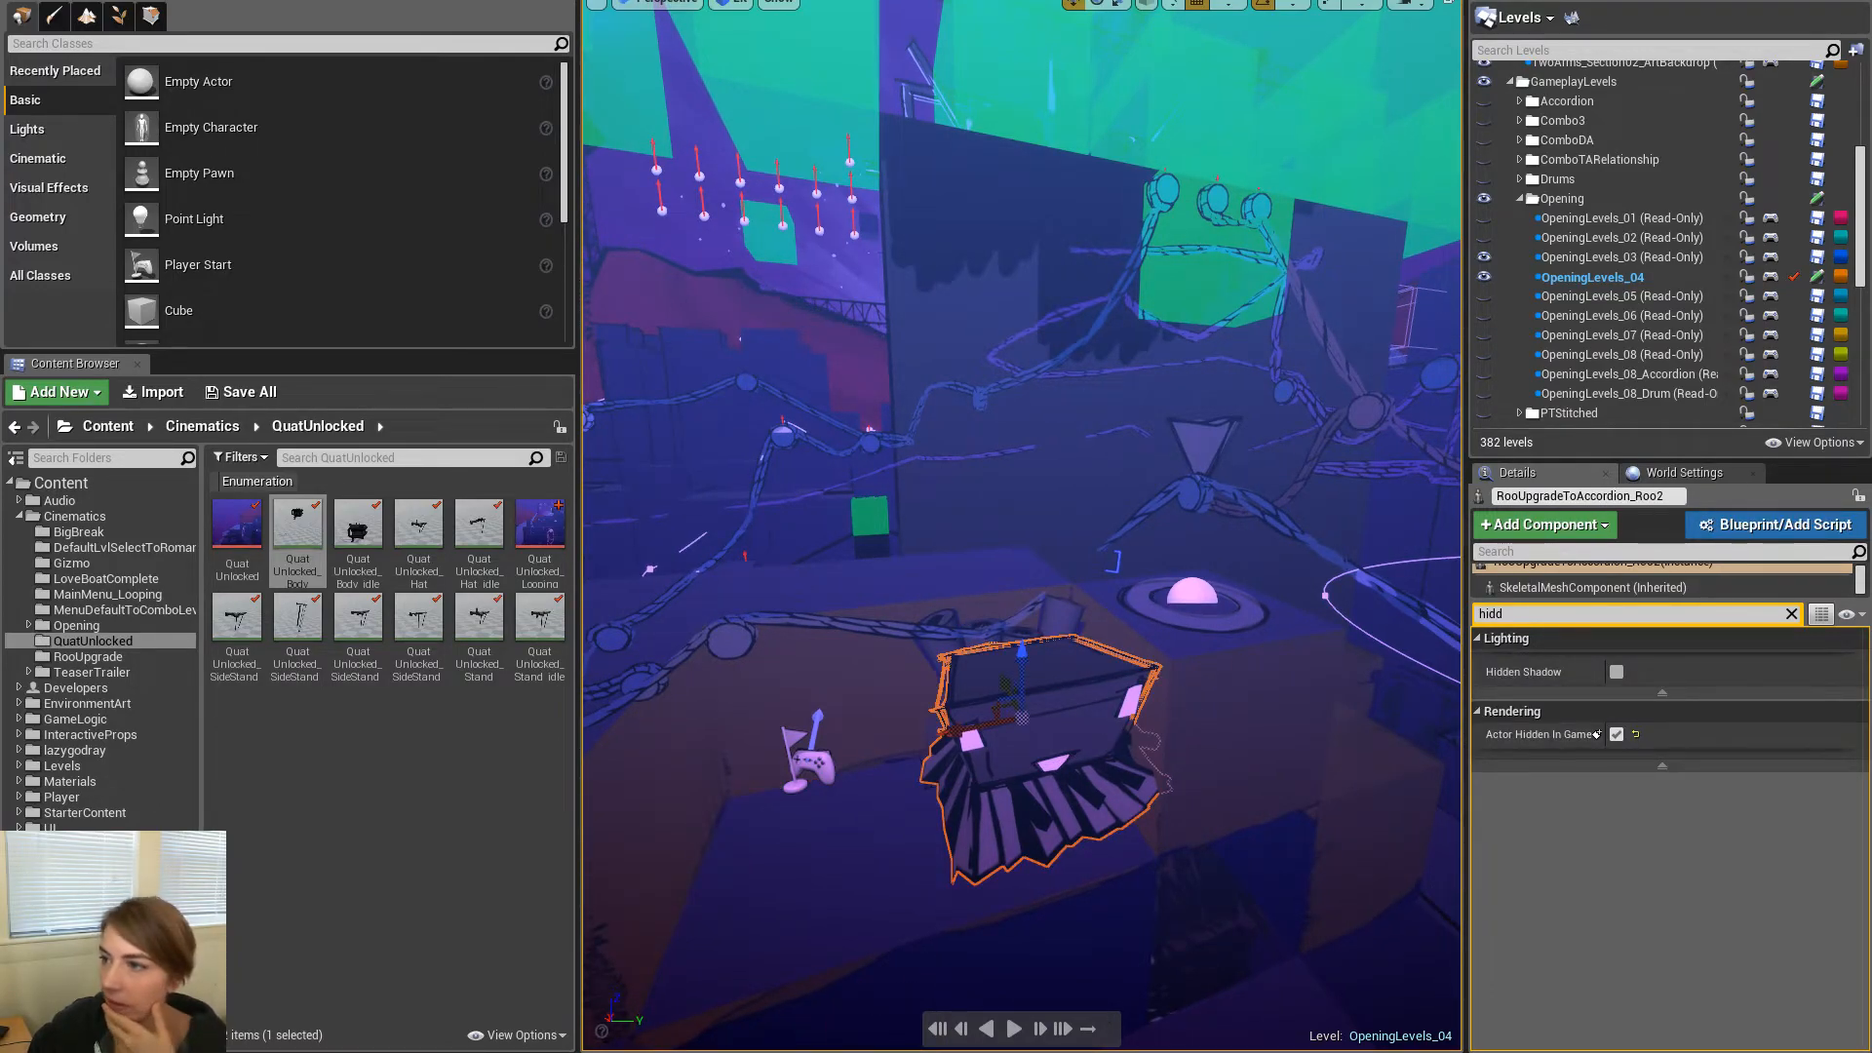
left_click_drag(1871, 98, 1201, 162)
double_click(1202, 160)
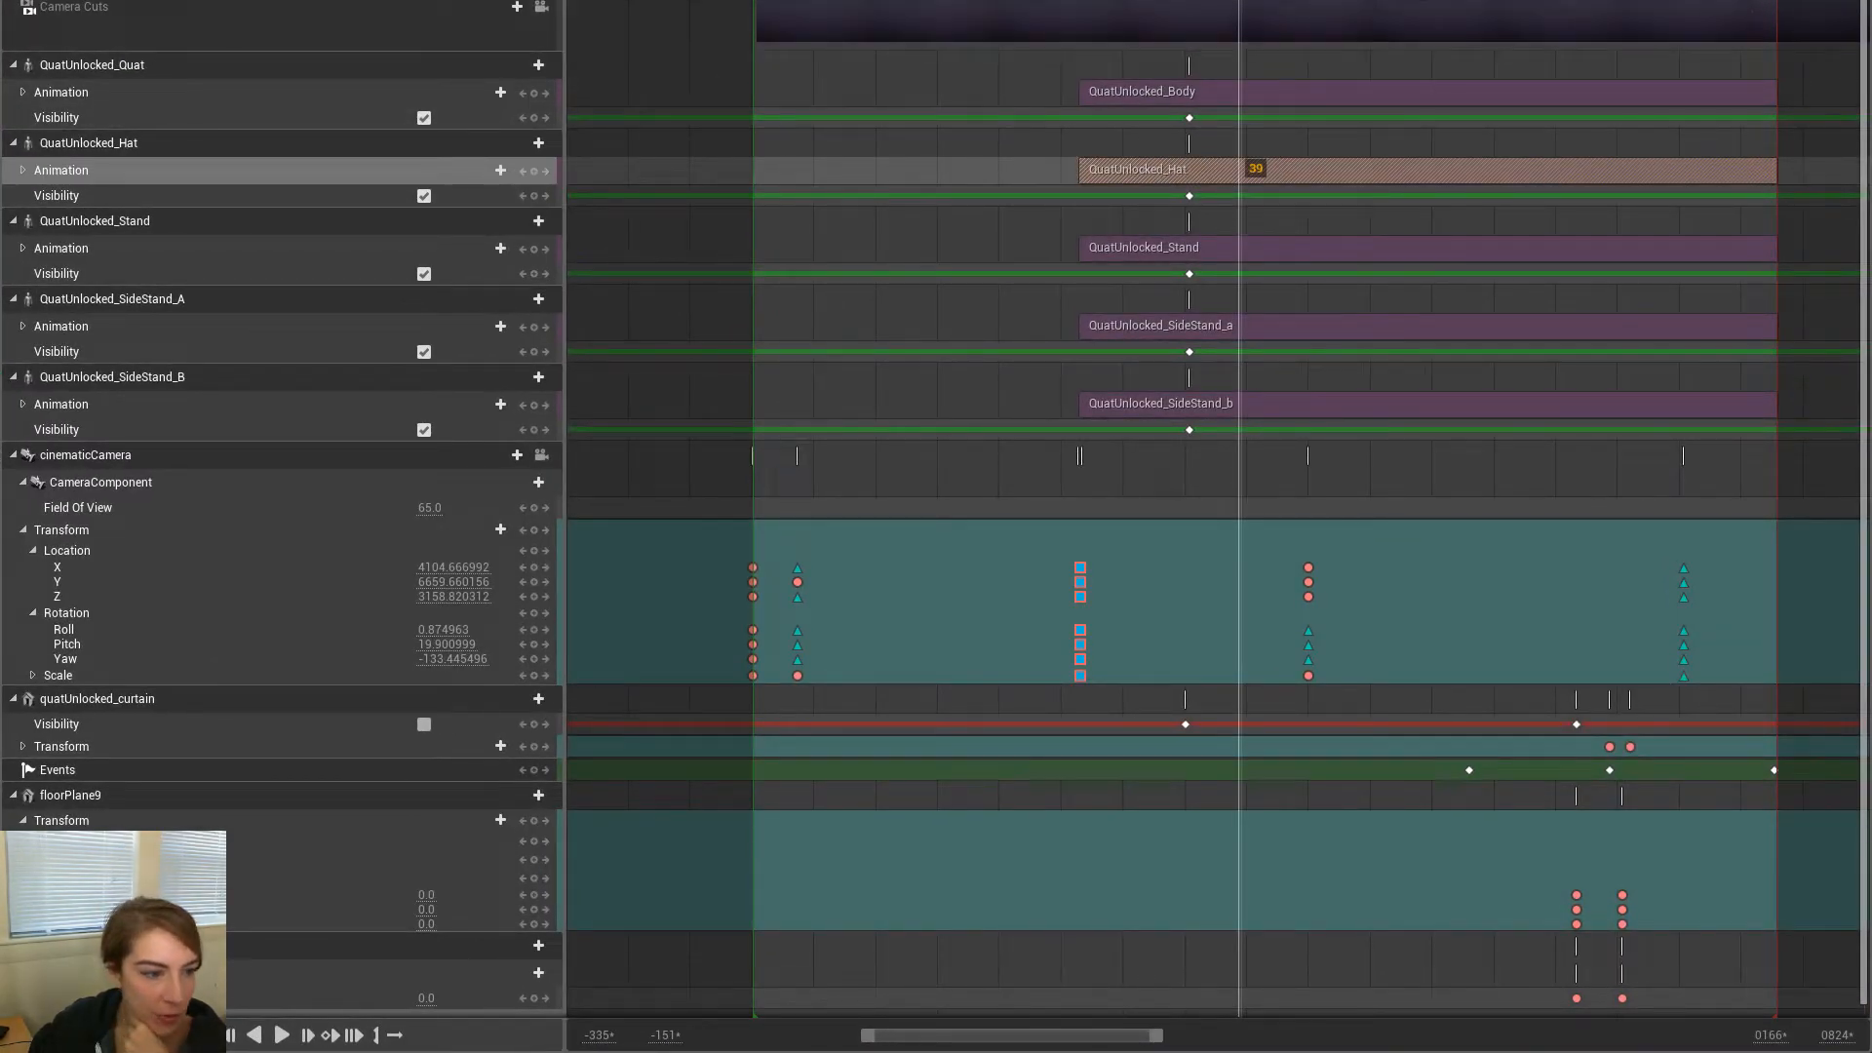
scroll(364, 692, "down", 2)
left_click_drag(975, 1, 1347, 29)
left_click(1154, 795)
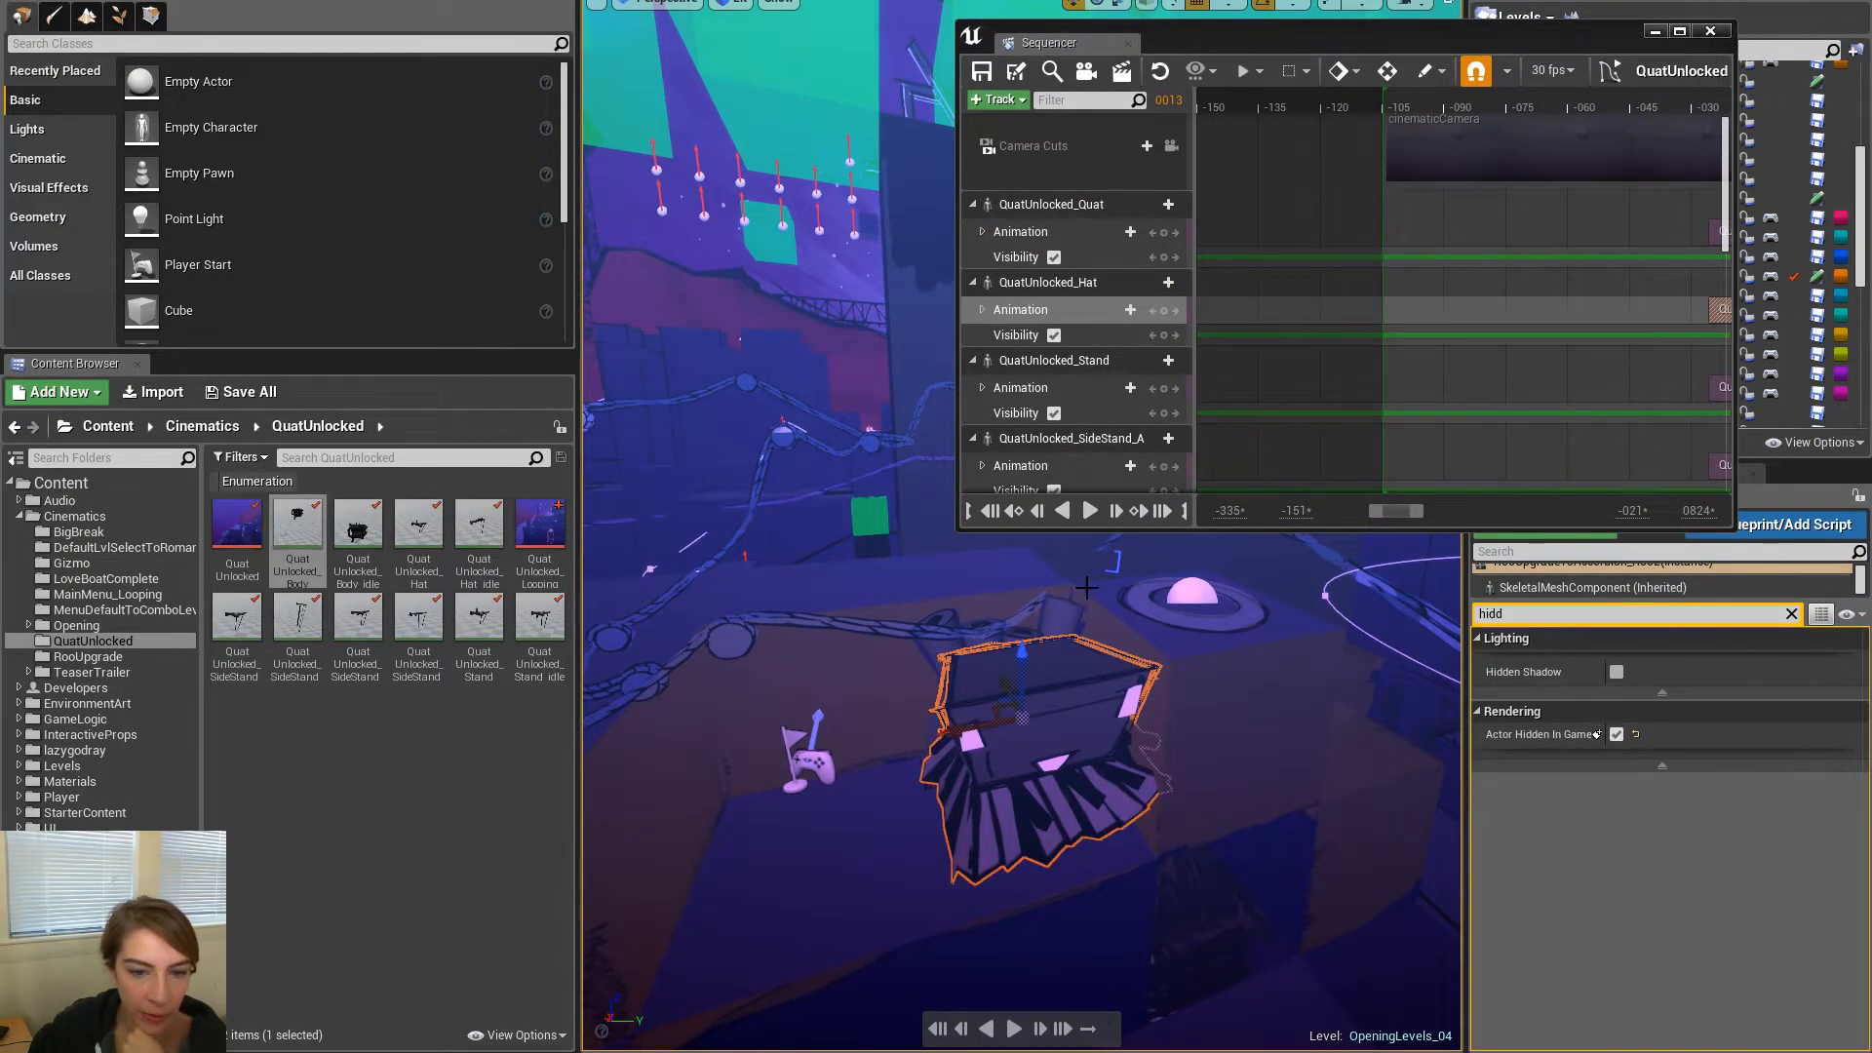
left_click(1019, 100)
mouse_move(1198, 125)
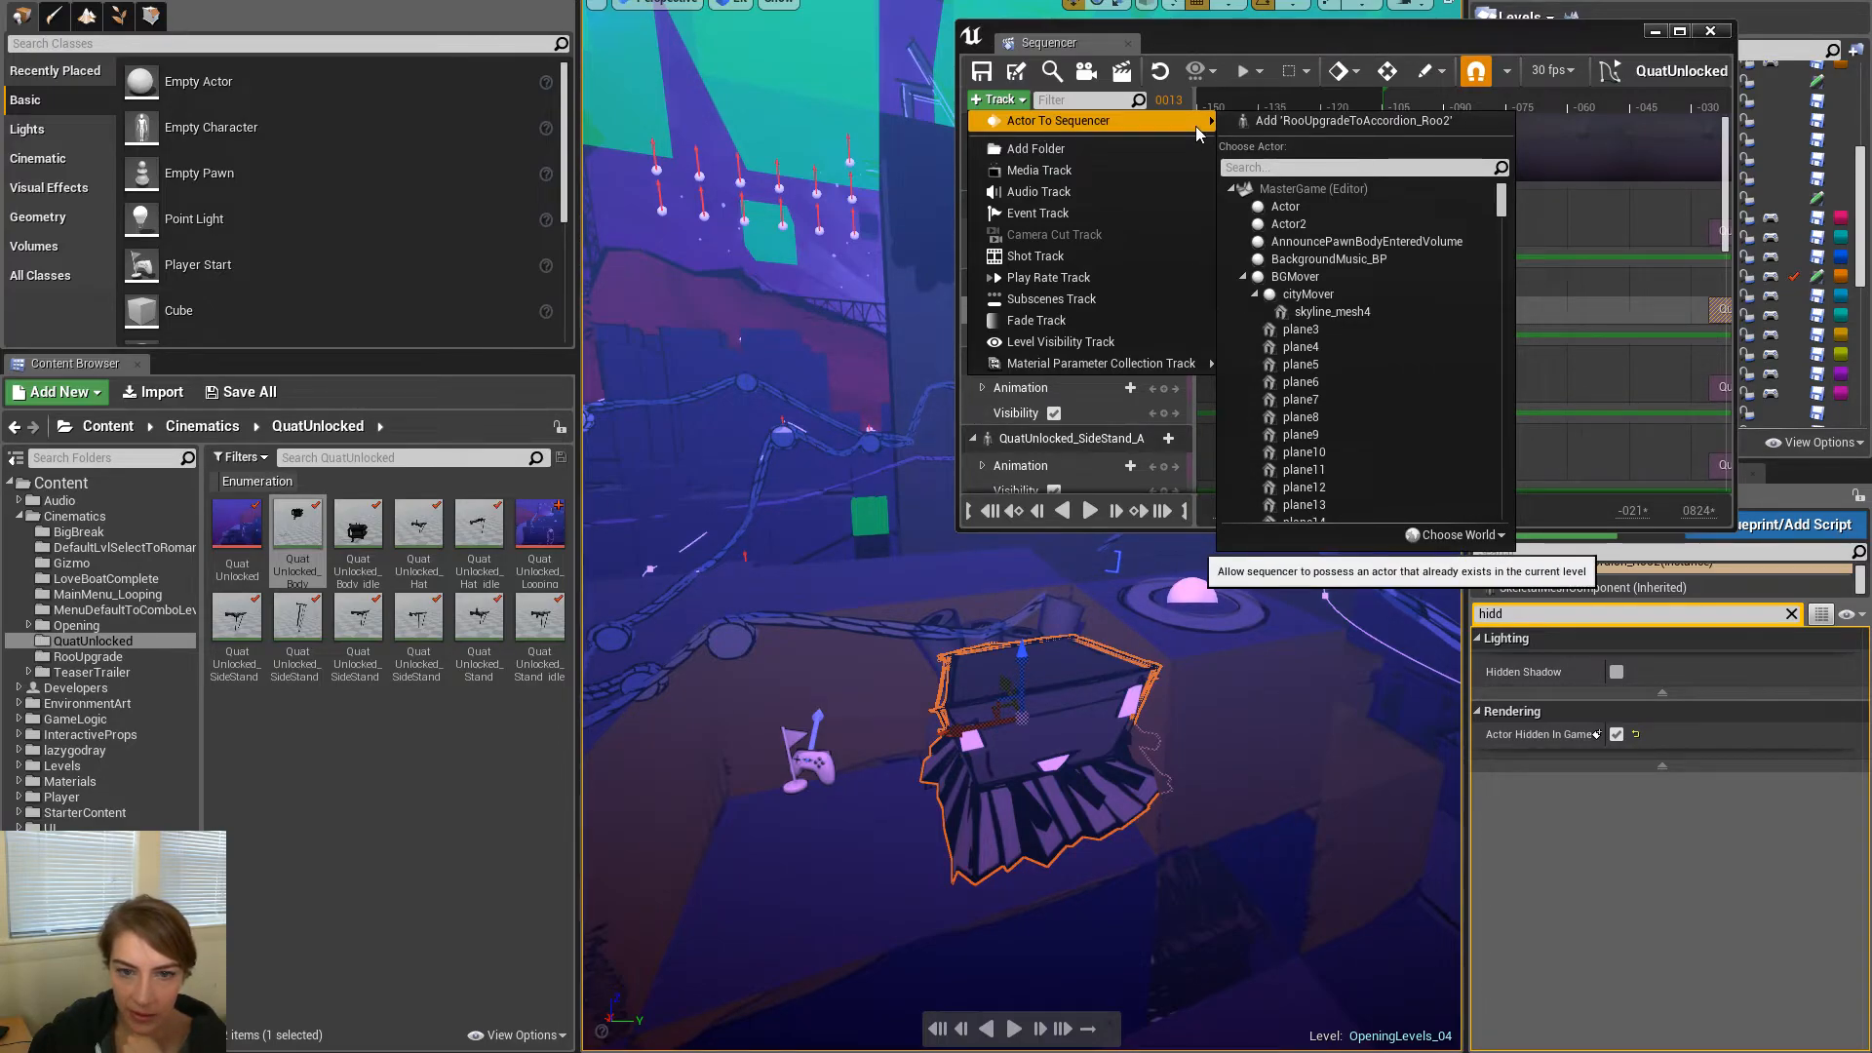
left_click(1297, 121)
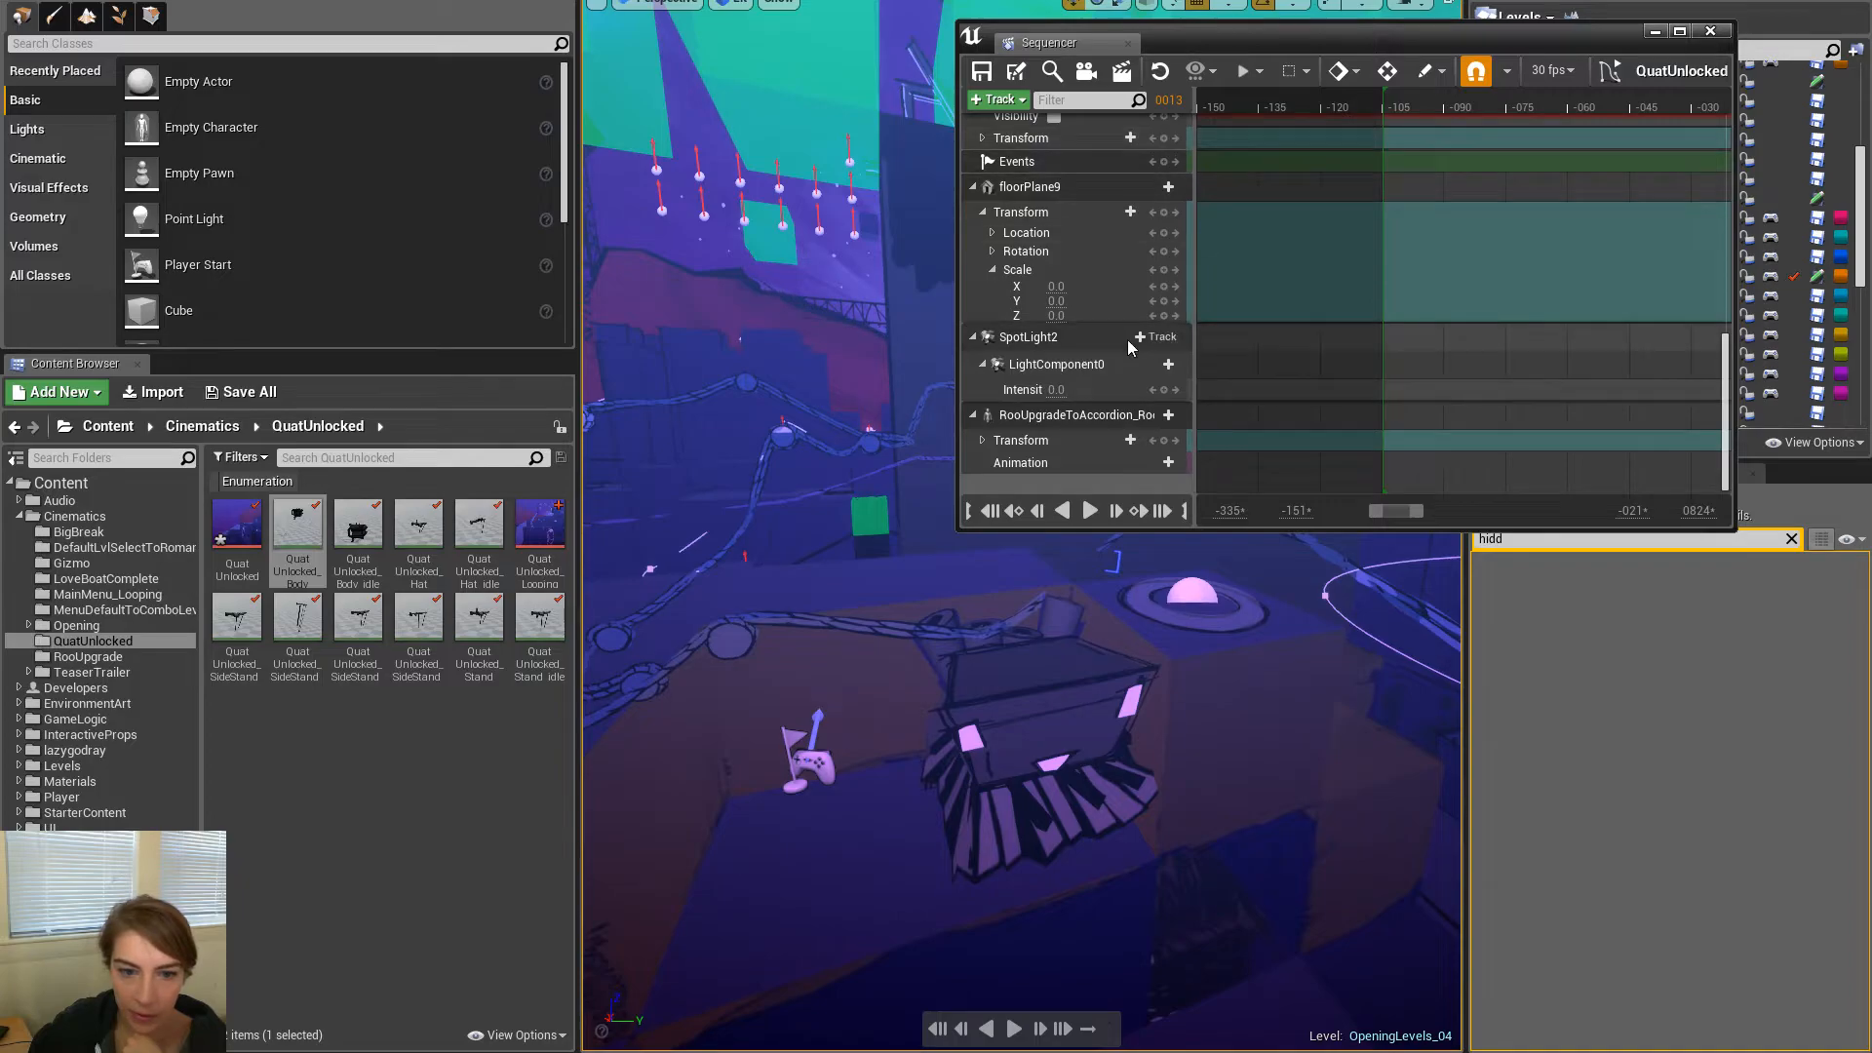
Delete the Transform and Animation tracks from the Roo mesh in the sequence
left_click(1024, 443)
key("Delete")
left_click(1031, 465)
key("Delete")
Add an Actor Hidden In Game track to the Roo mesh in the sequence
left_click(1062, 459)
left_click(1156, 459)
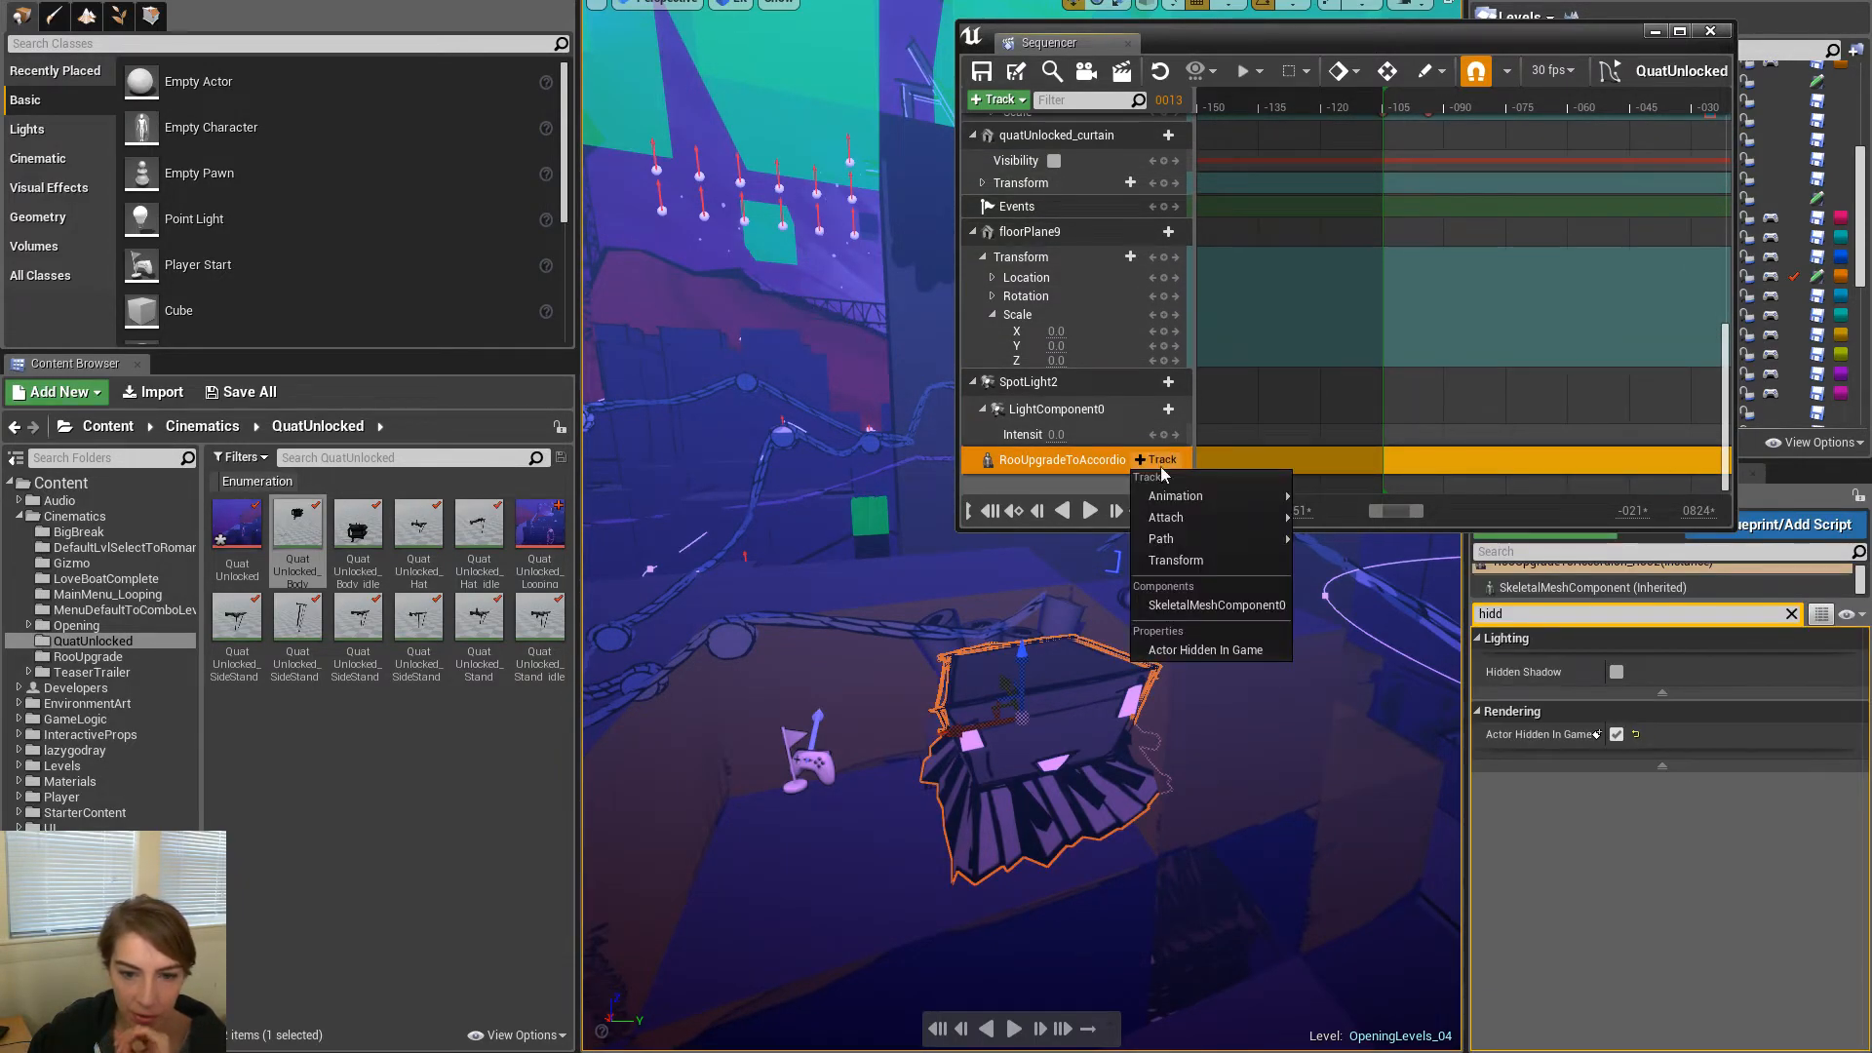
mouse_move(1180, 495)
type("vis")
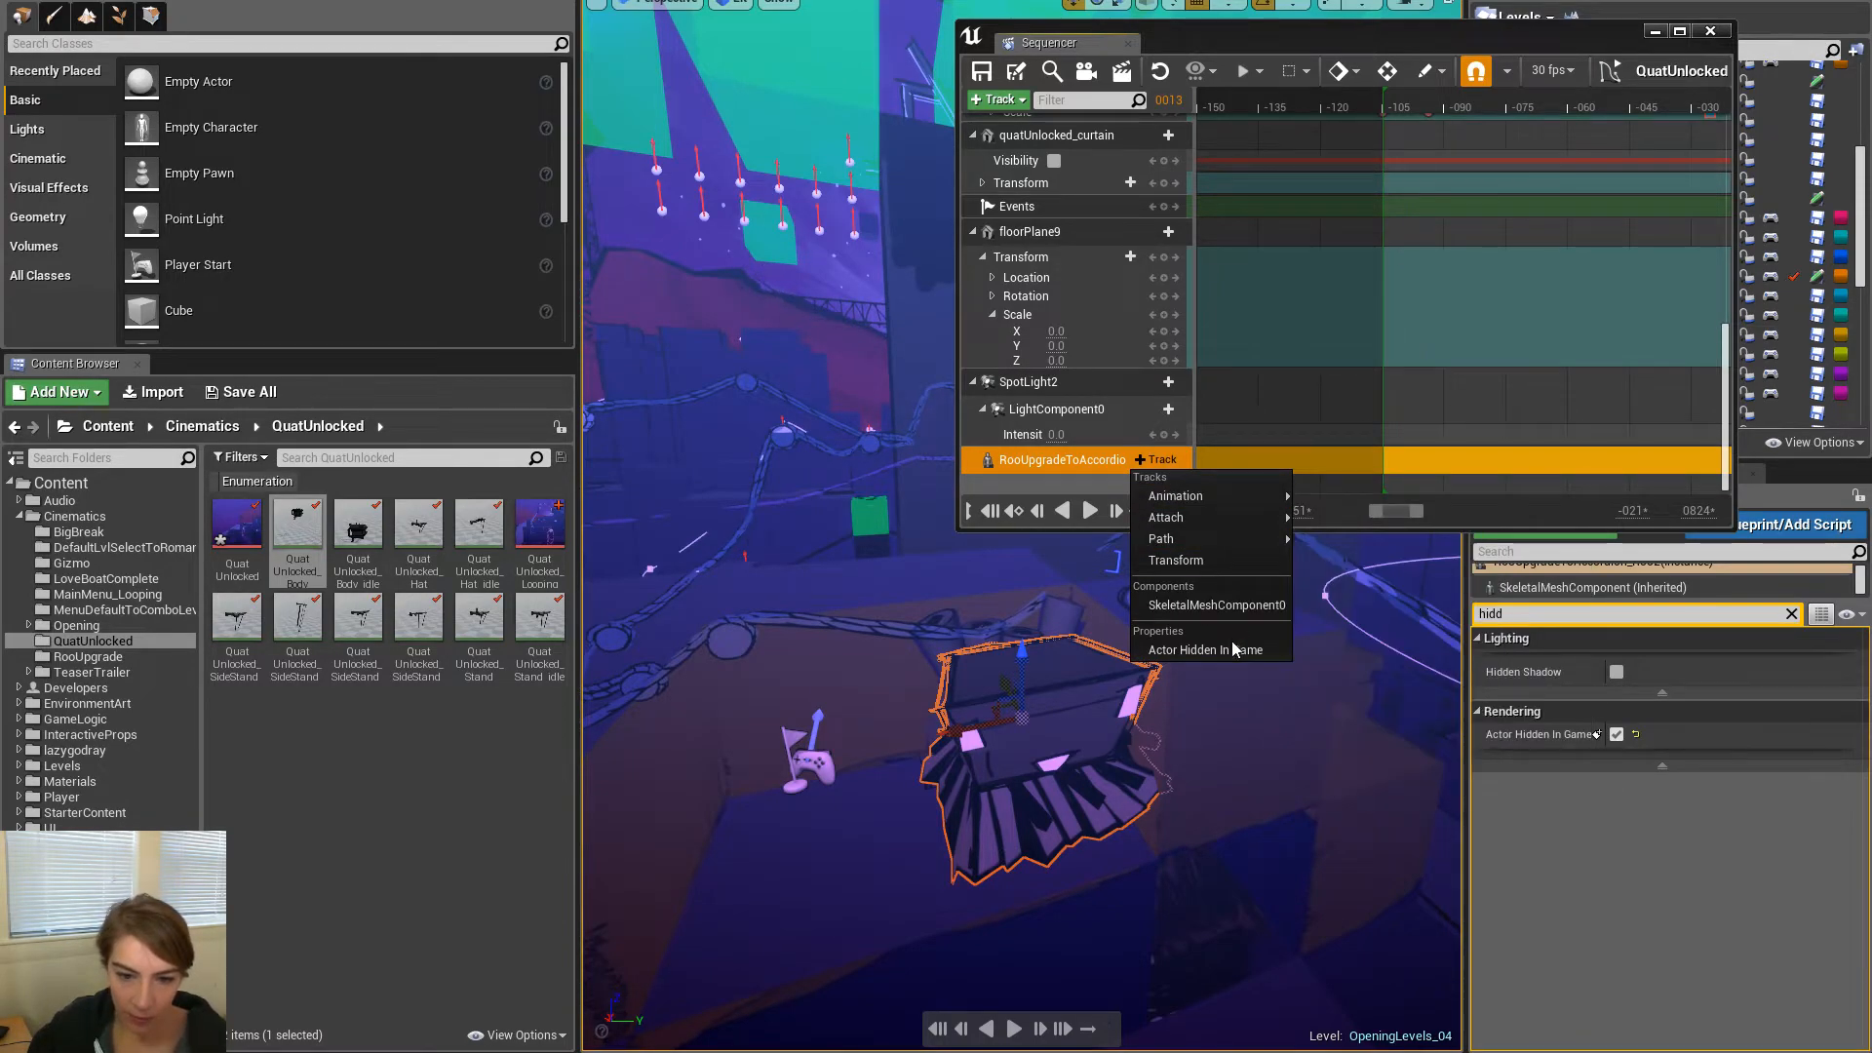
left_click(1229, 643)
Key the Roo mesh's Visibility on at frame -026 and move its off key in line with the next camera keyframe
left_click_drag(1422, 528, 1422, 709)
left_click(1429, 106)
left_click_drag(1431, 108, 1622, 105)
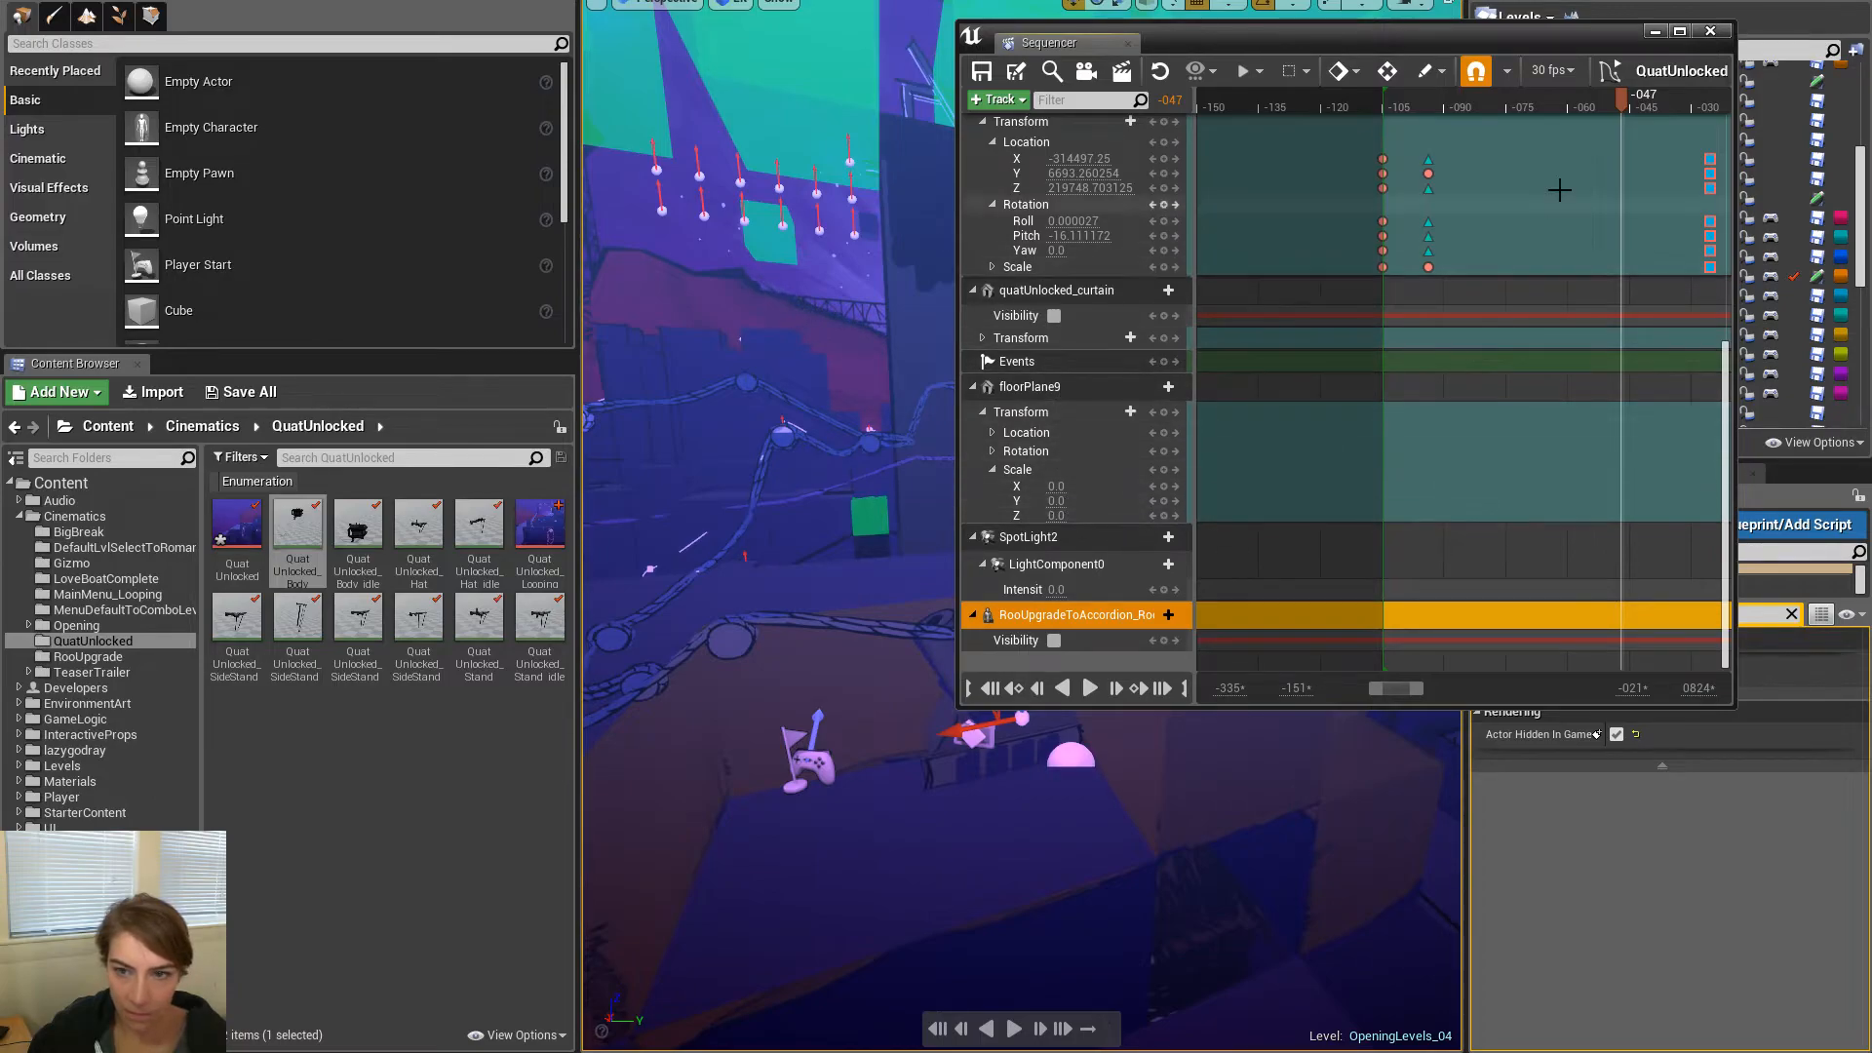
right_click_drag(1642, 522, 1212, 535)
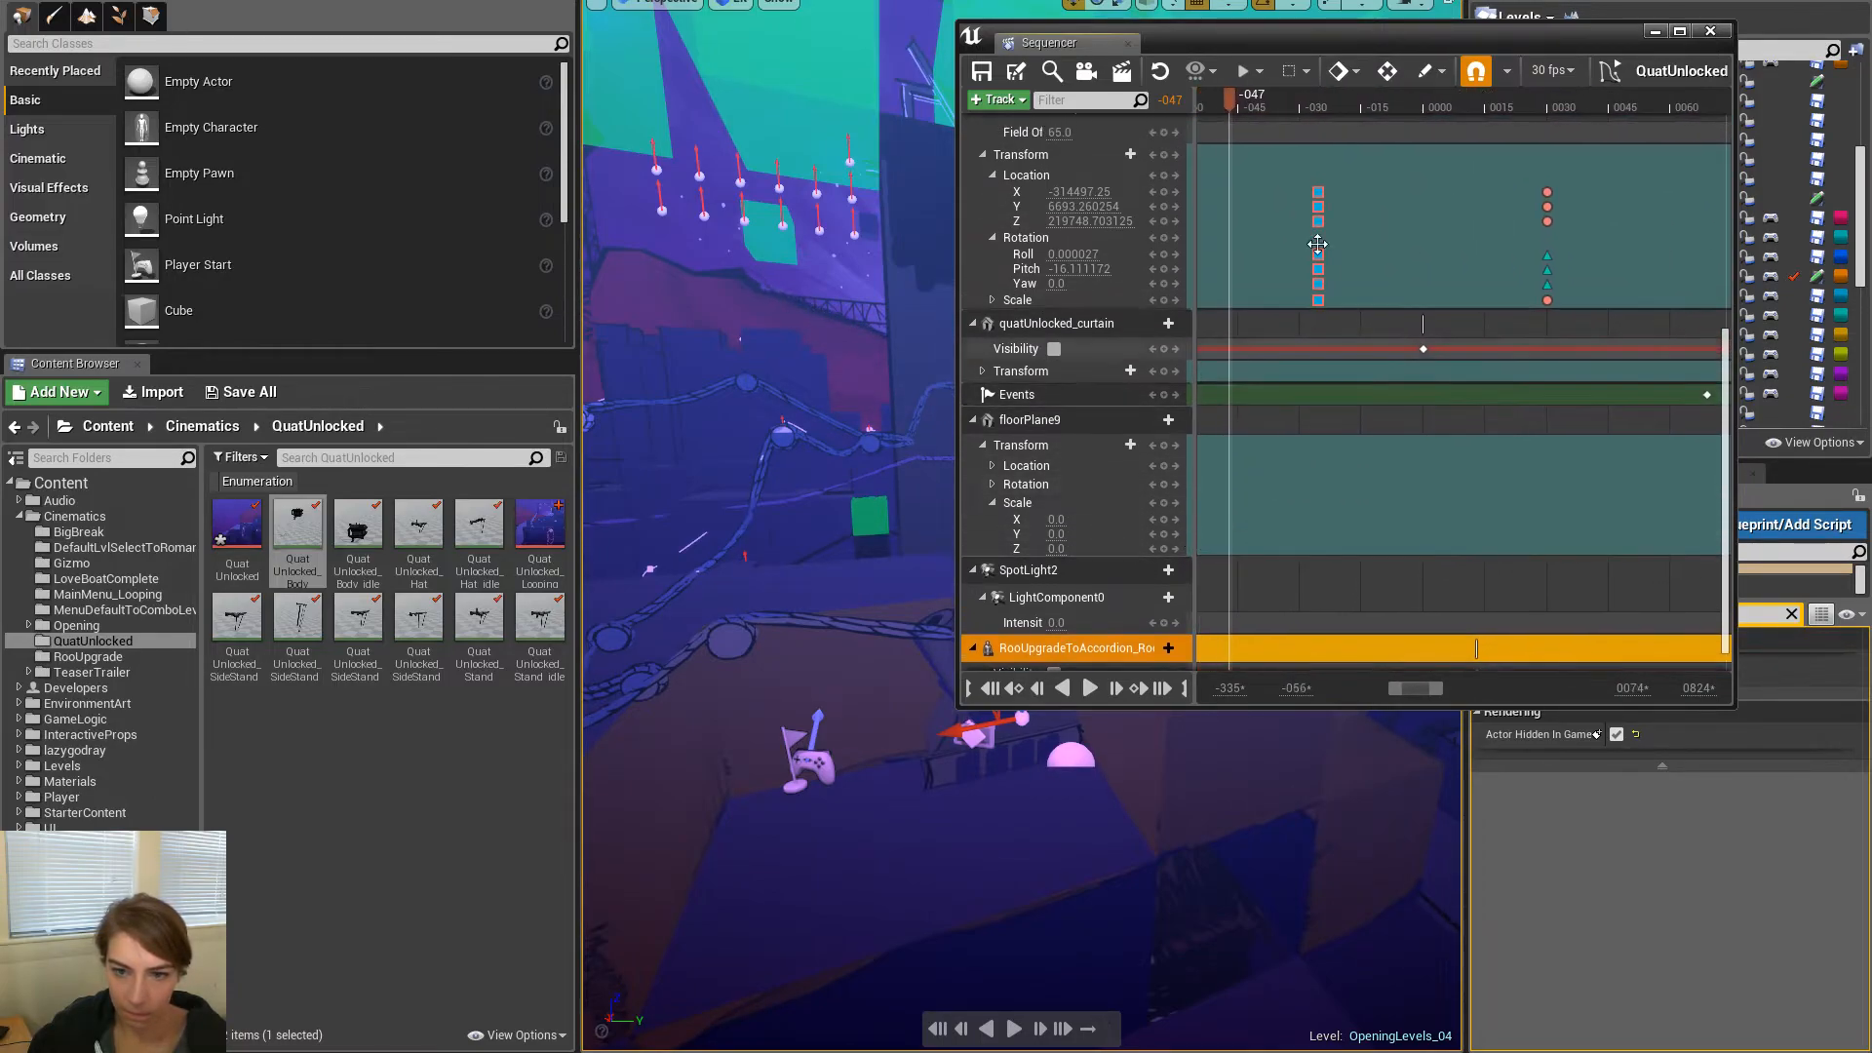
left_click_drag(1322, 108, 1318, 110)
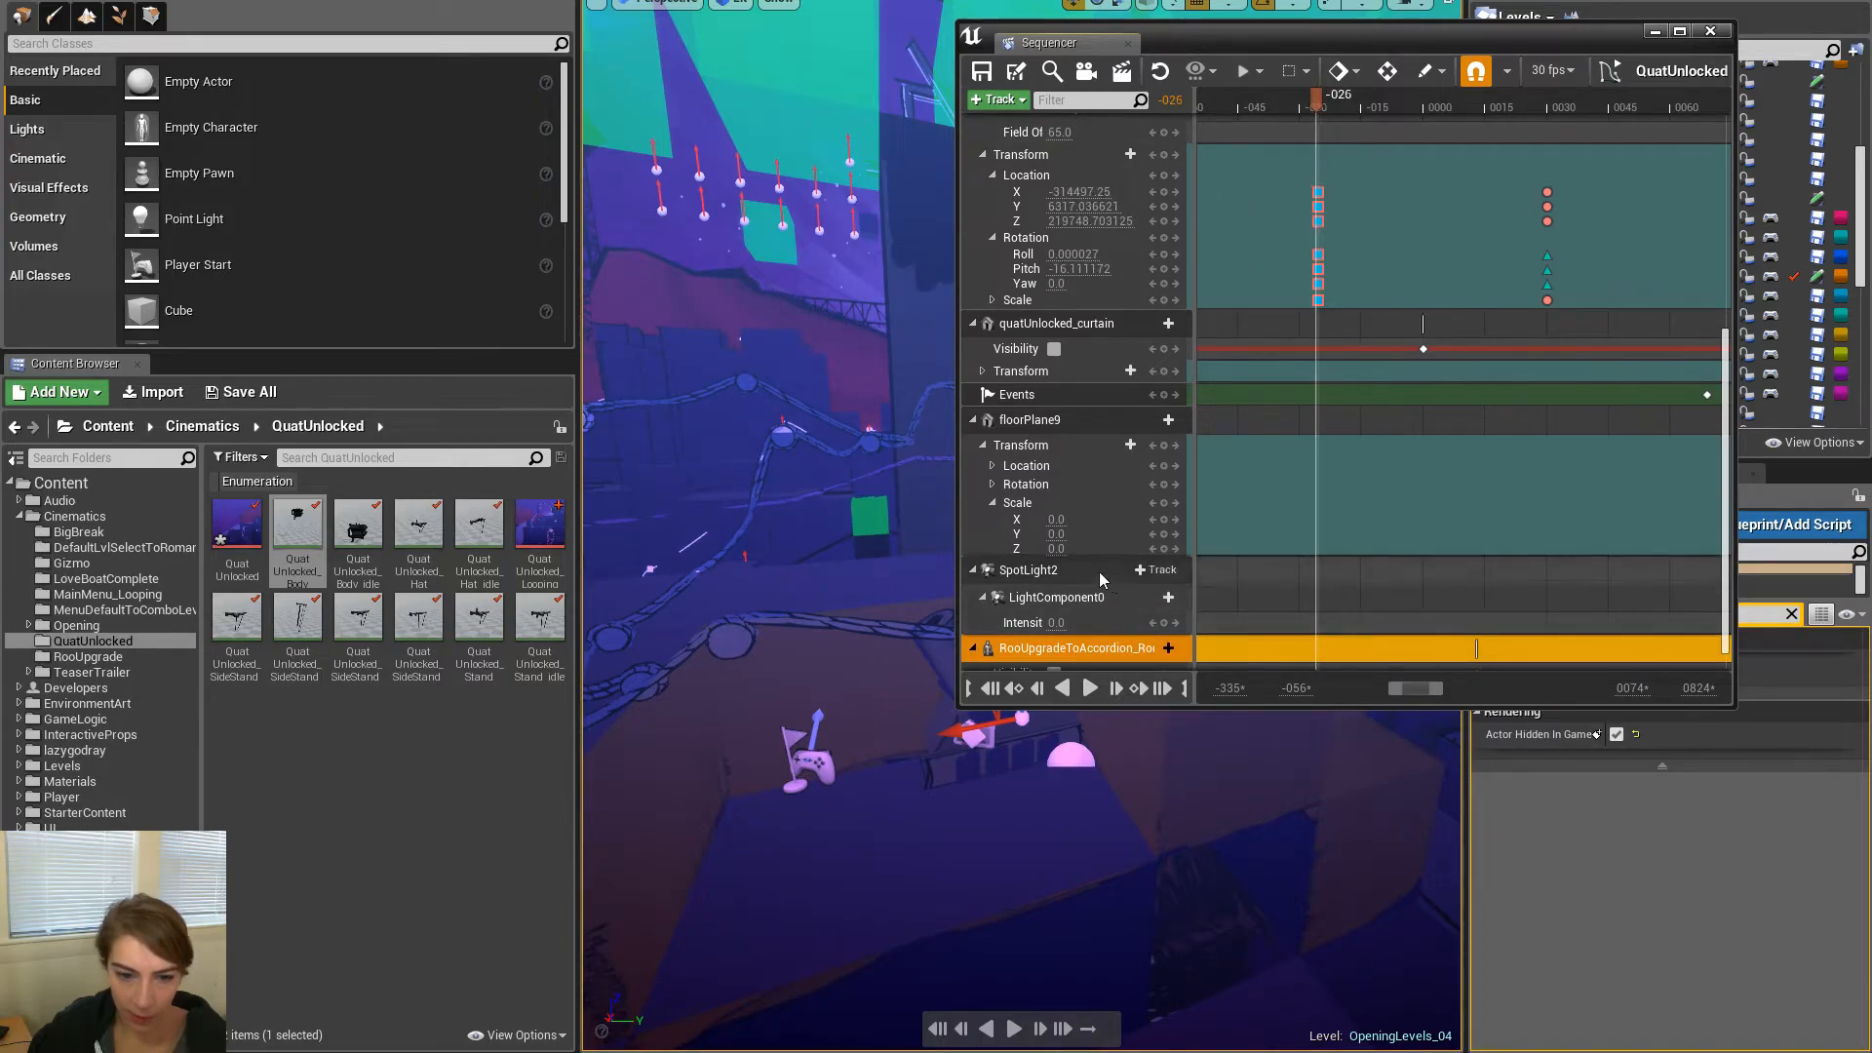
scroll(1098, 572, "down", 1)
left_click(1054, 641)
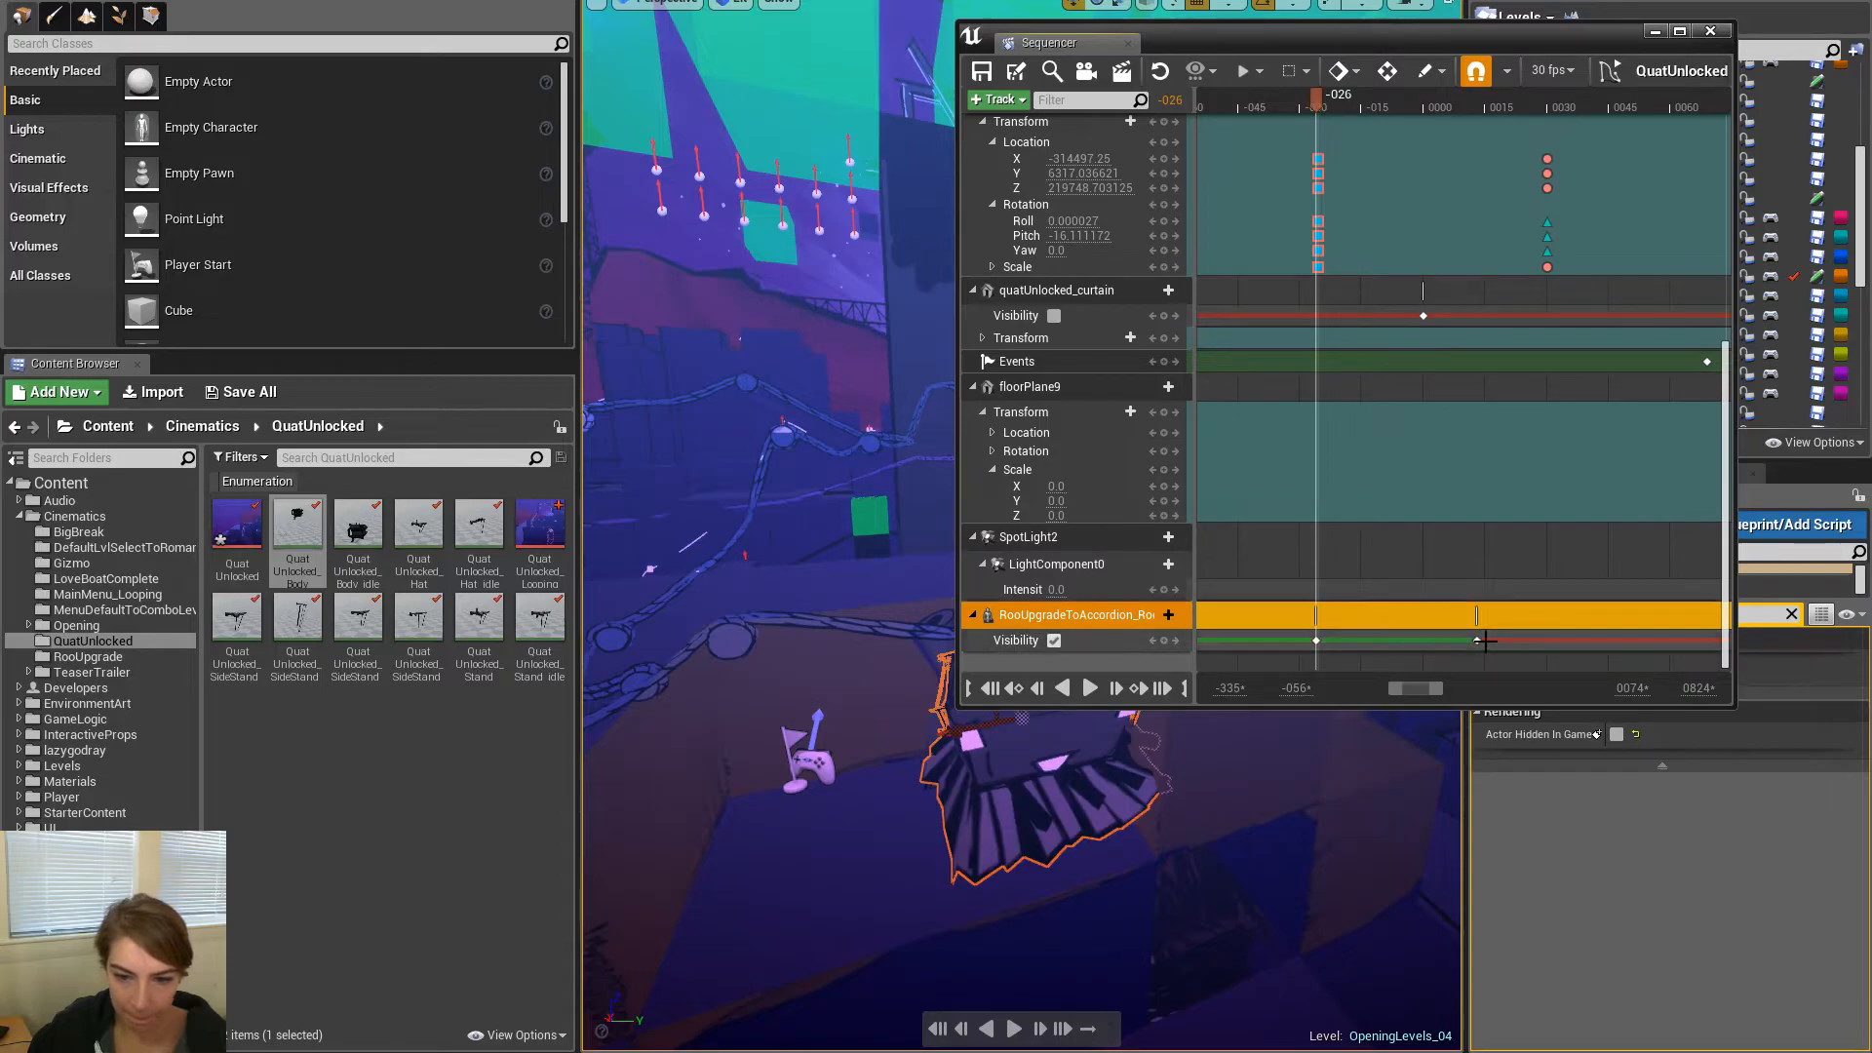
left_click_drag(1481, 641, 1554, 641)
Key the Roo mesh's Visibility off at frame -102, near the start of the sequence, and scrub forward to frame -037
left_click_drag(1394, 694, 1332, 691)
left_click(1379, 113)
left_click_drag(1378, 111, 1372, 123)
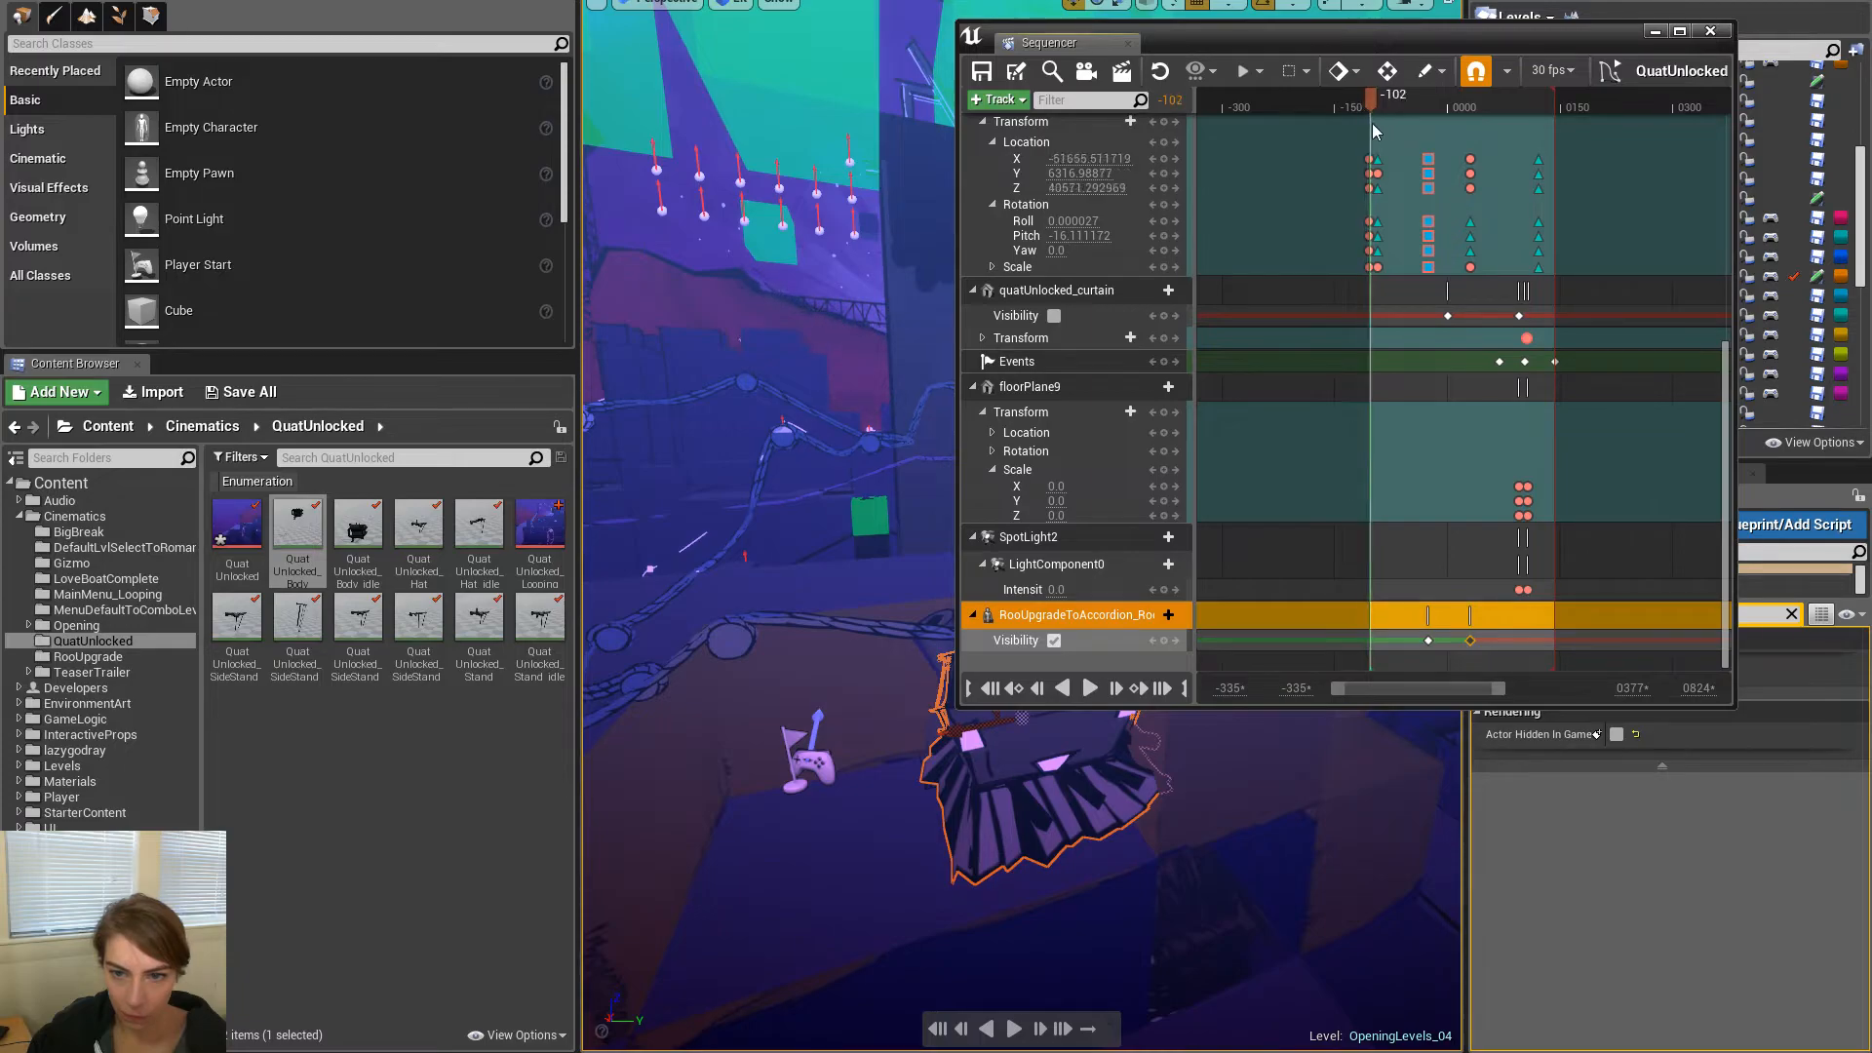
left_click(1053, 641)
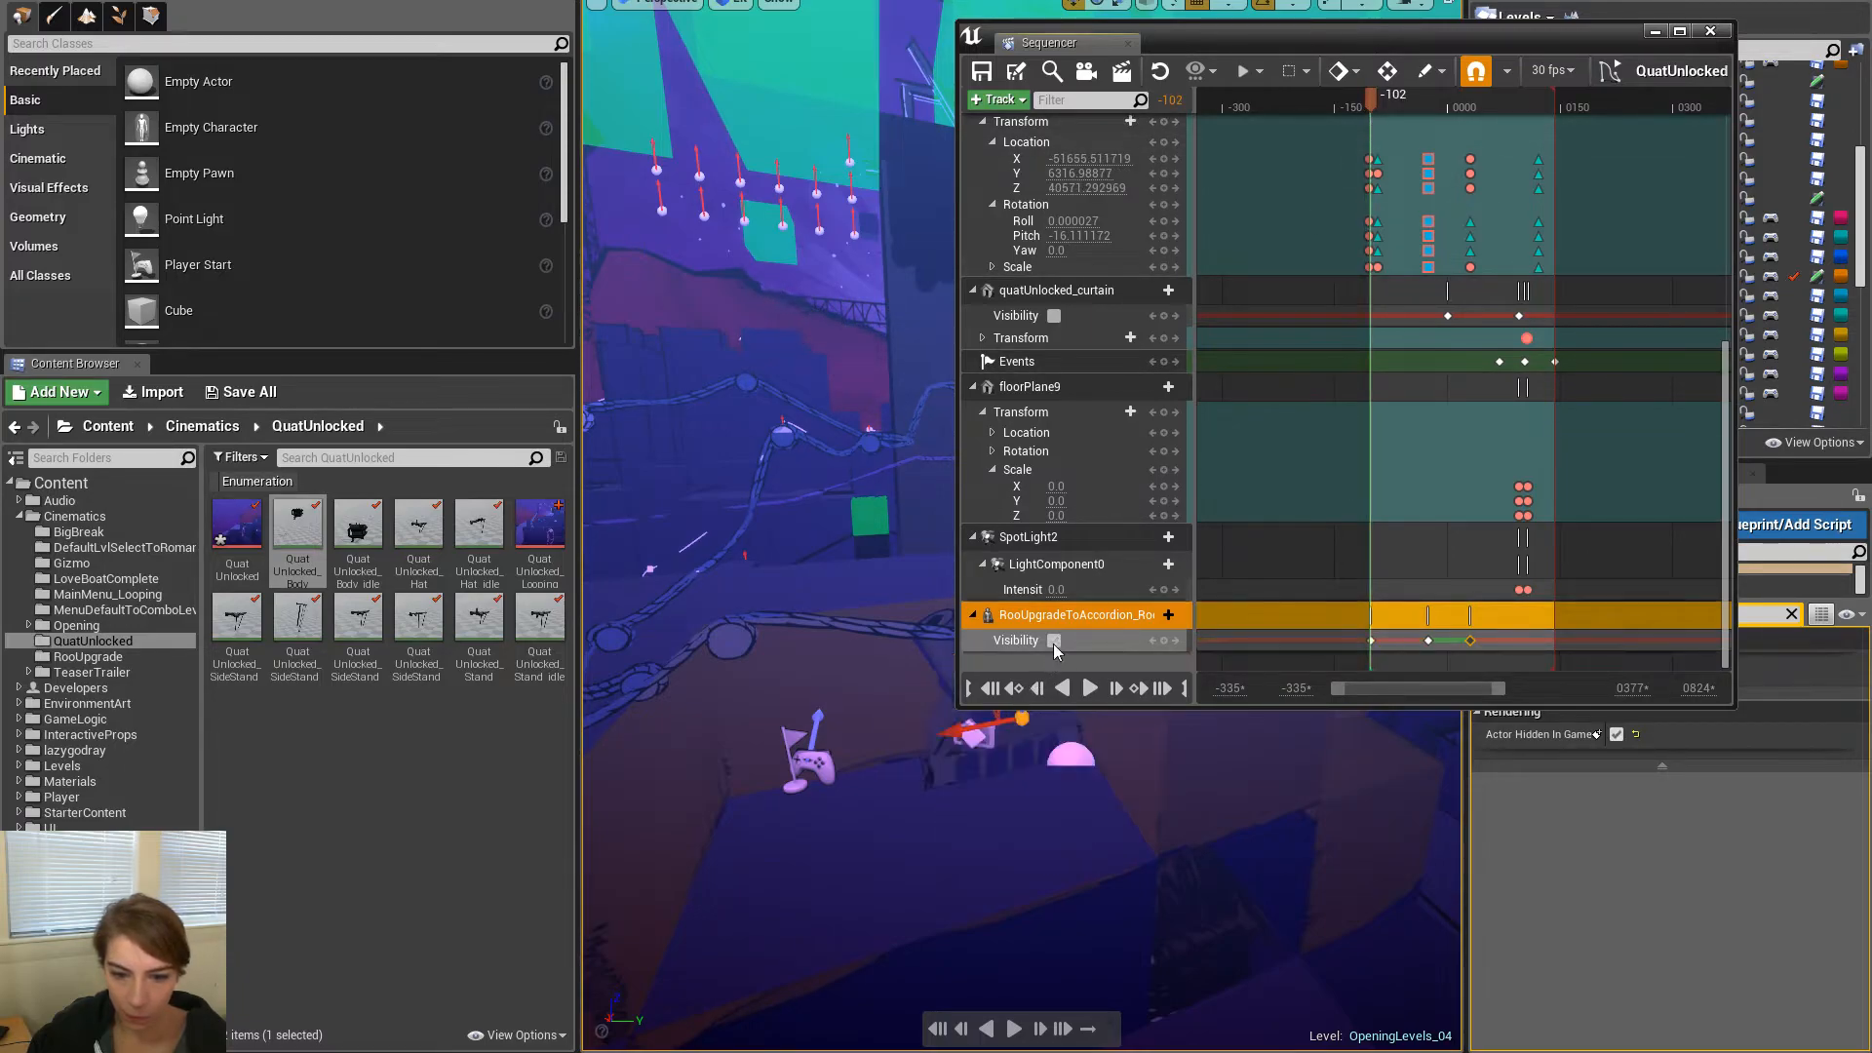
left_click_drag(1379, 106, 1420, 127)
left_click(941, 661)
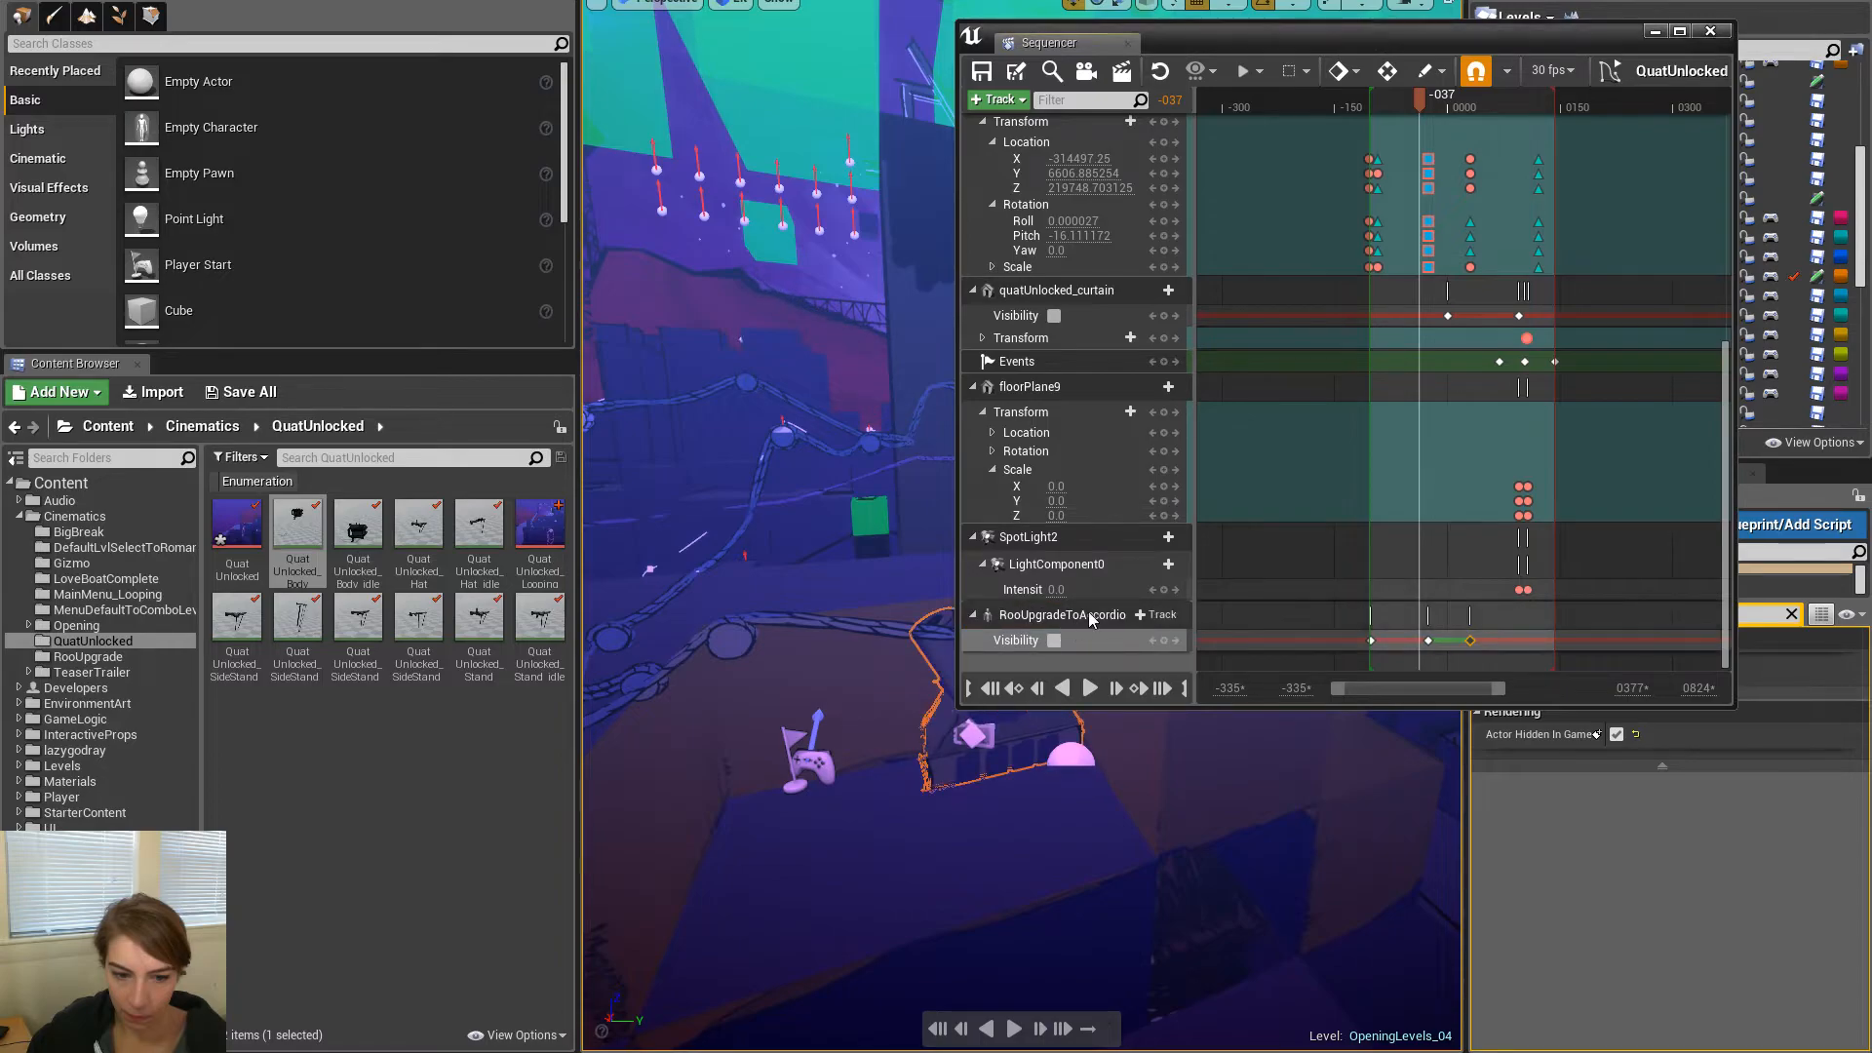
right_click(1086, 616)
mouse_move(1141, 622)
left_click(850, 768)
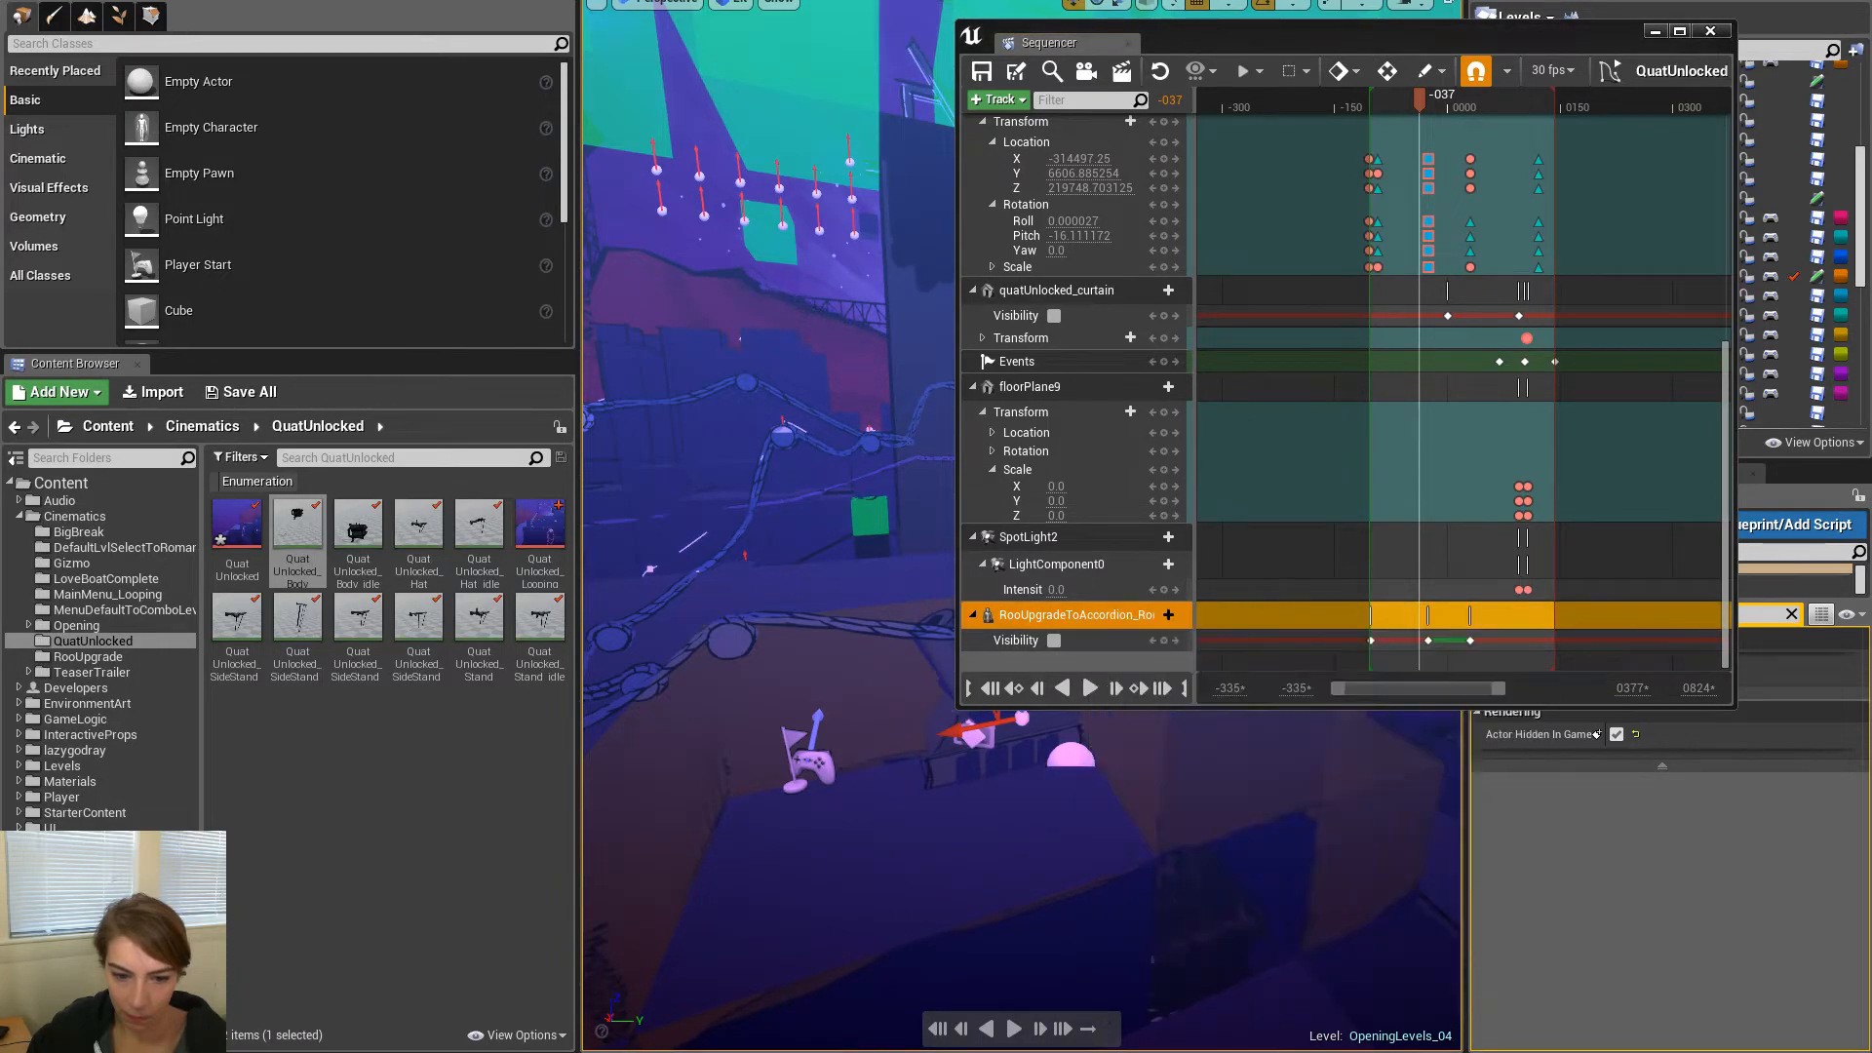
left_click(940, 780)
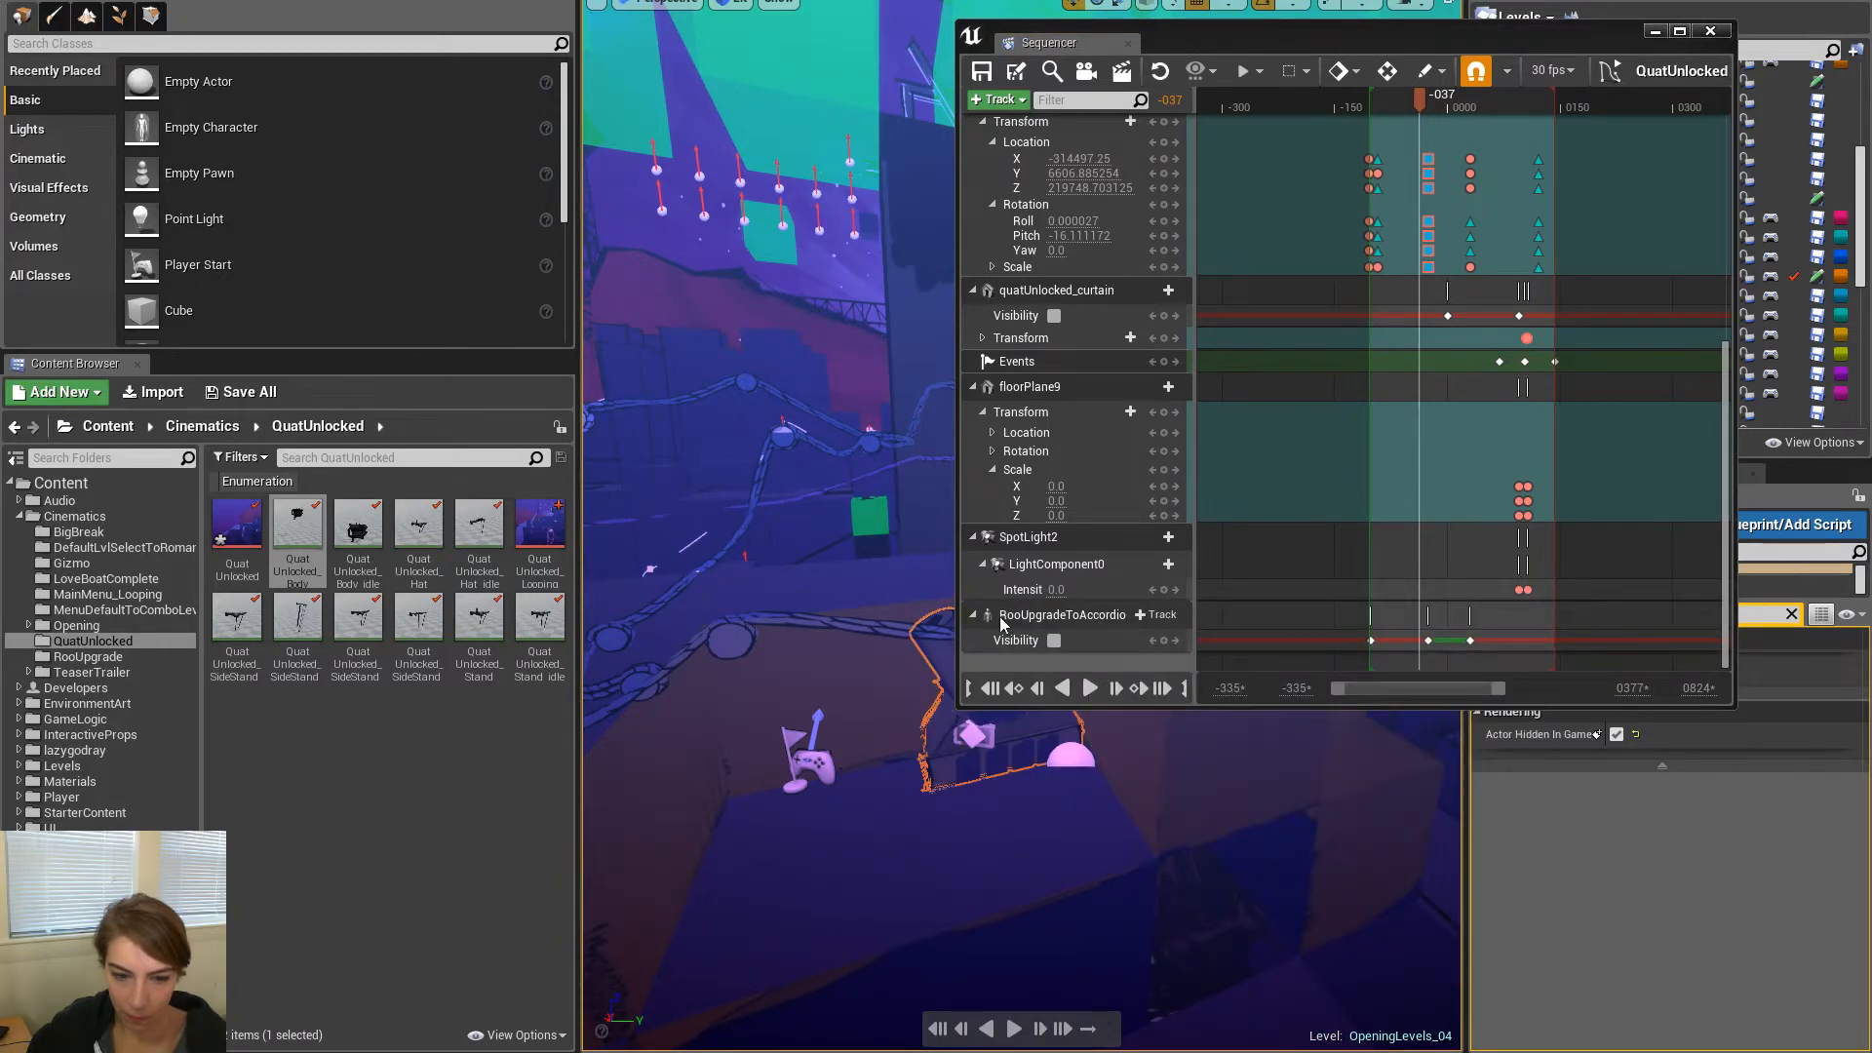
right_click(1021, 663)
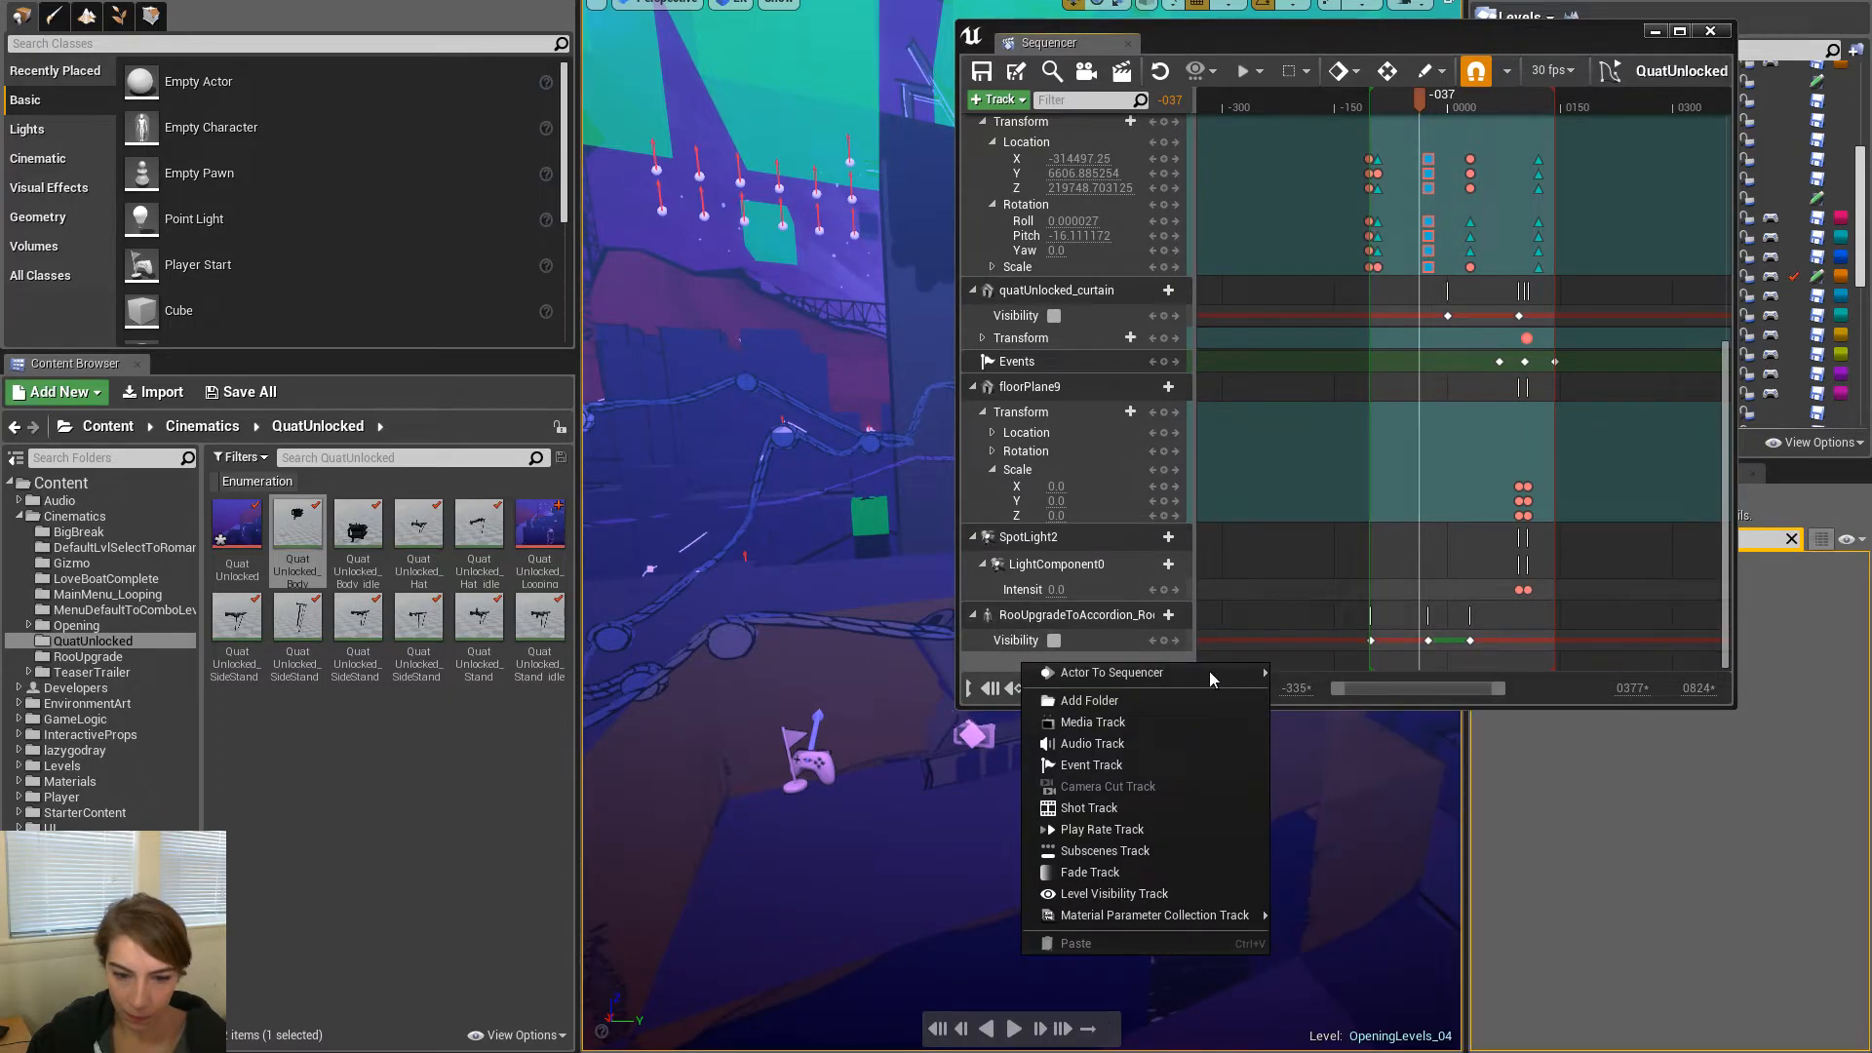
left_click(962, 729)
right_click(1103, 658)
right_click_drag(843, 741, 965, 731)
left_click(844, 703)
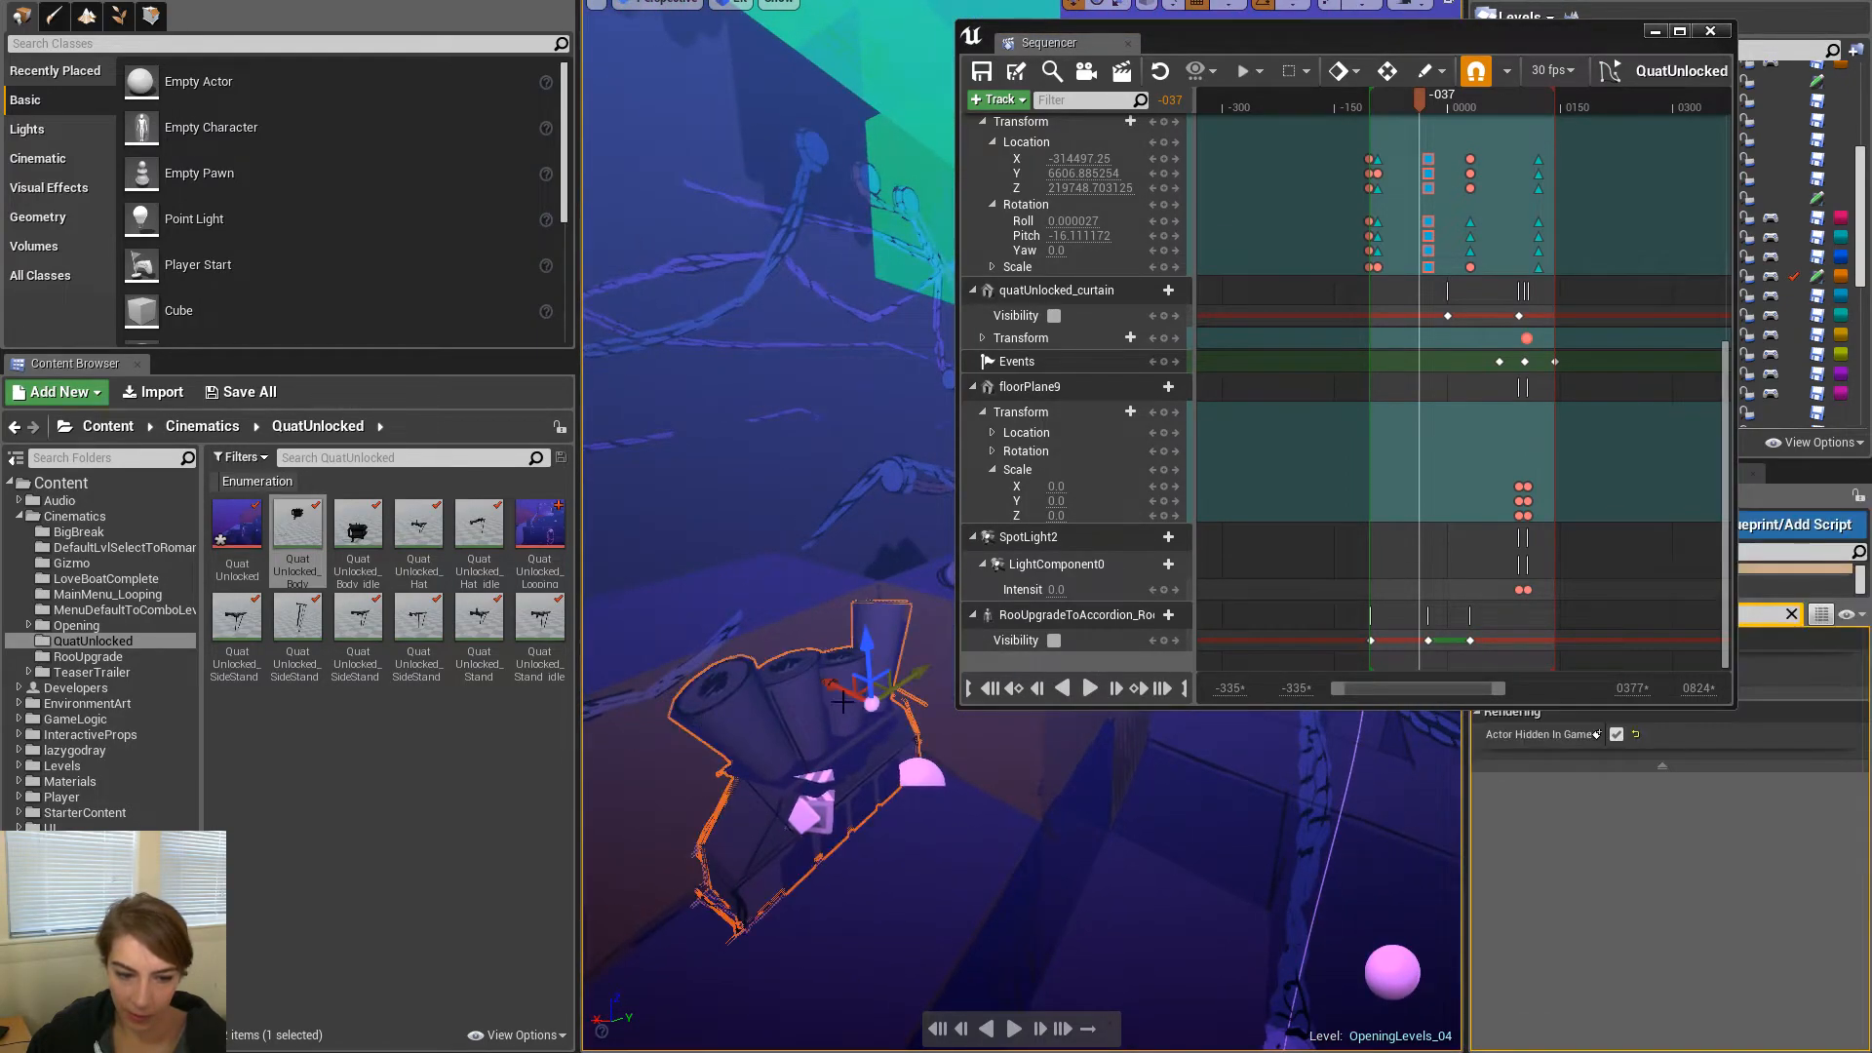
right_click(1066, 664)
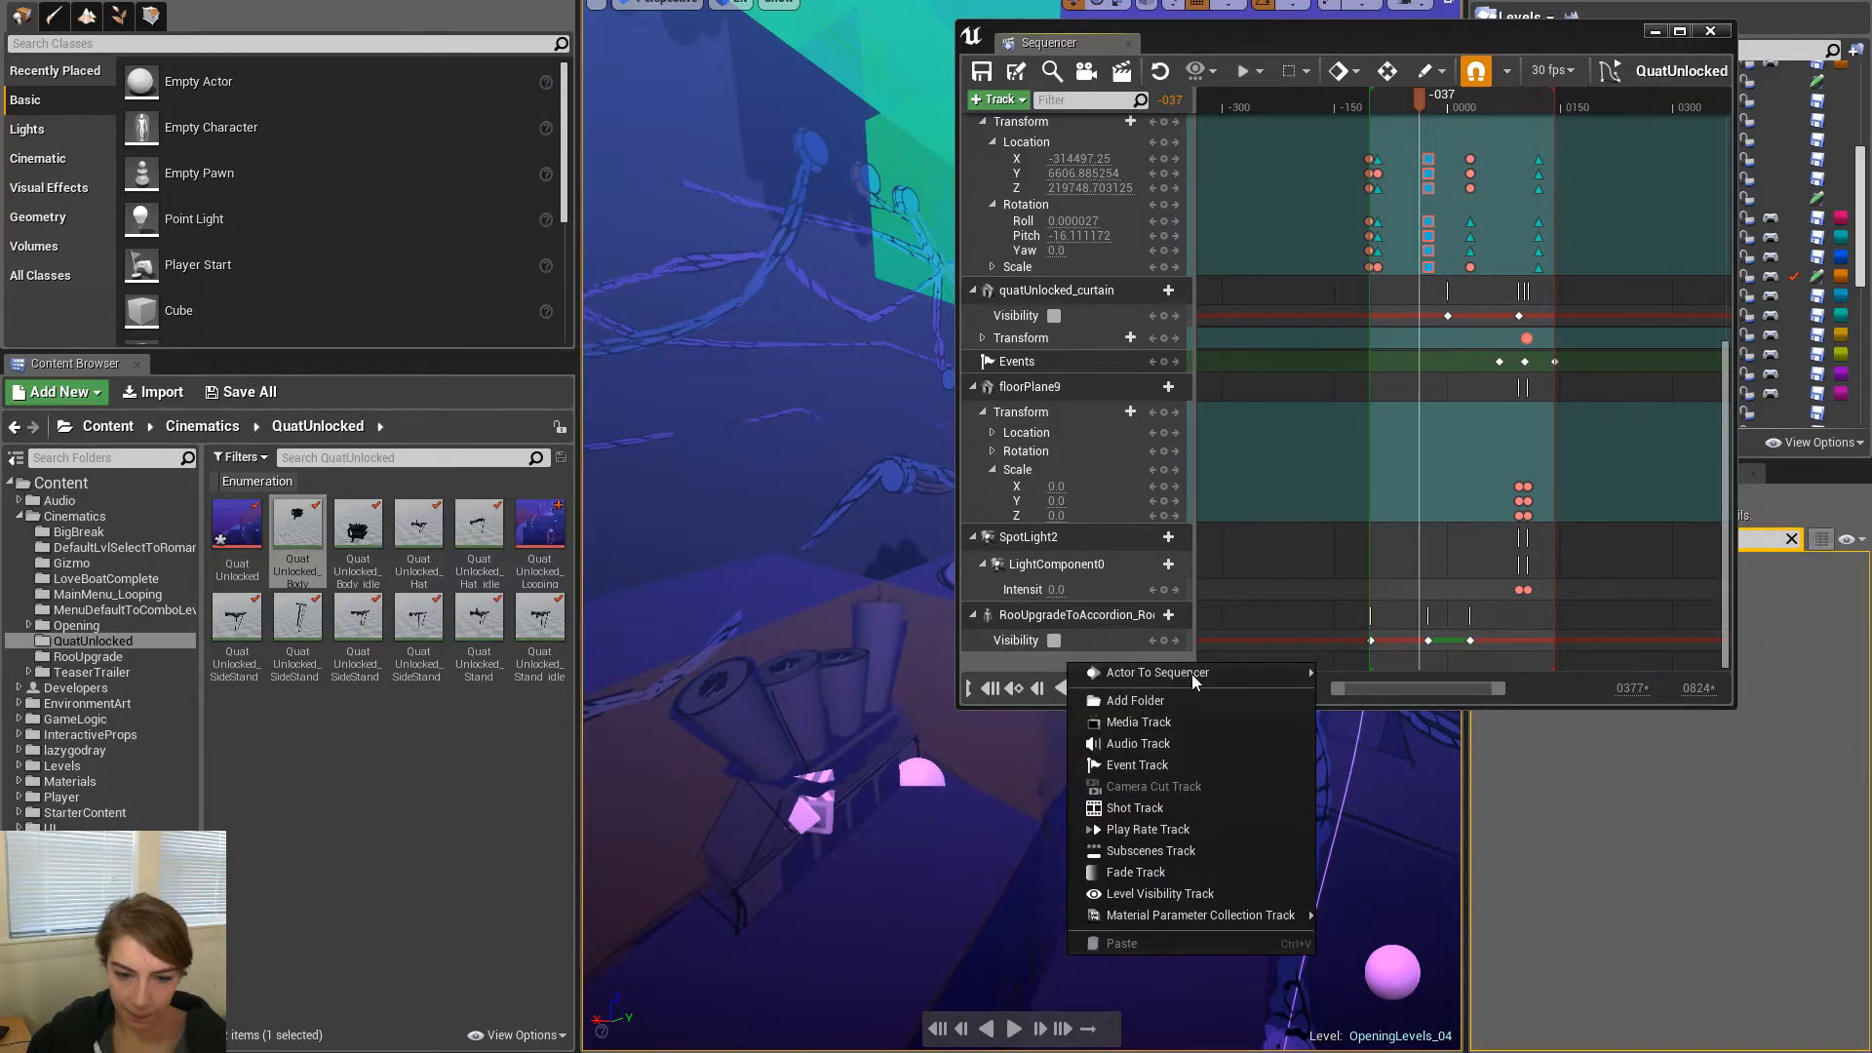
mouse_move(1200, 676)
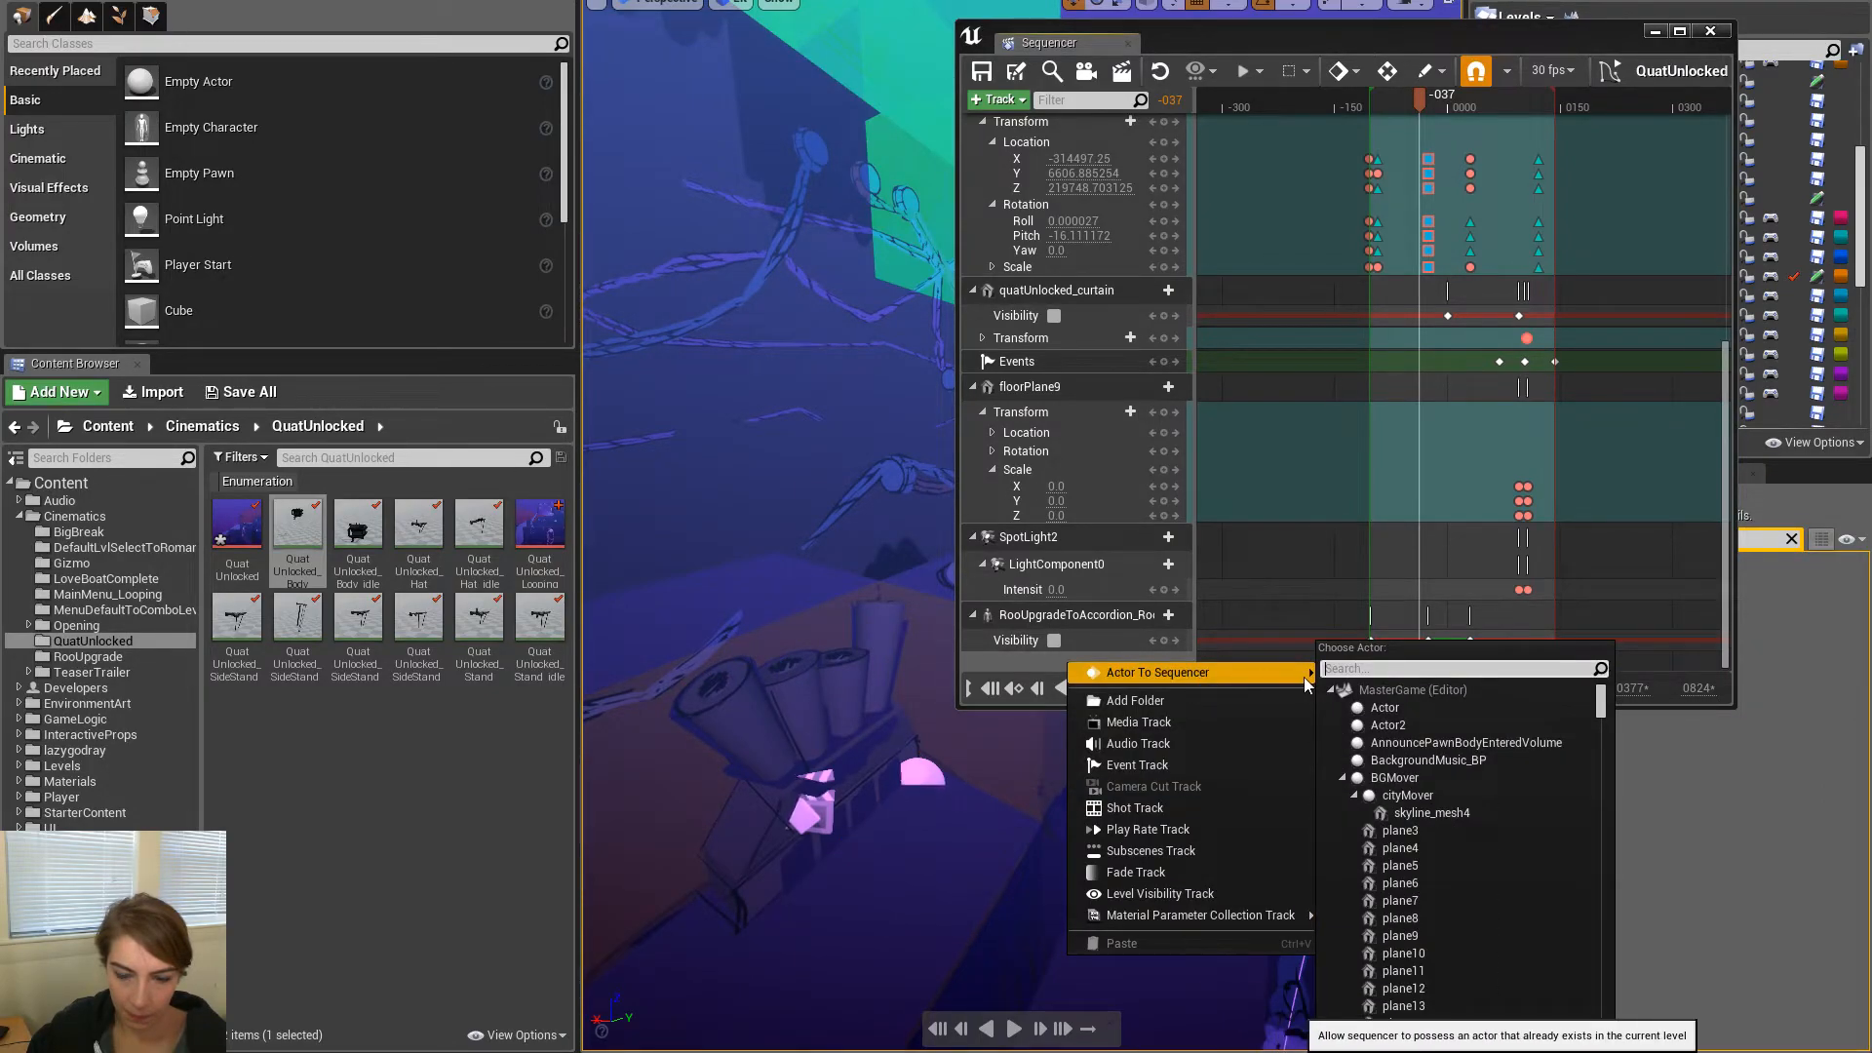
left_click(799, 669)
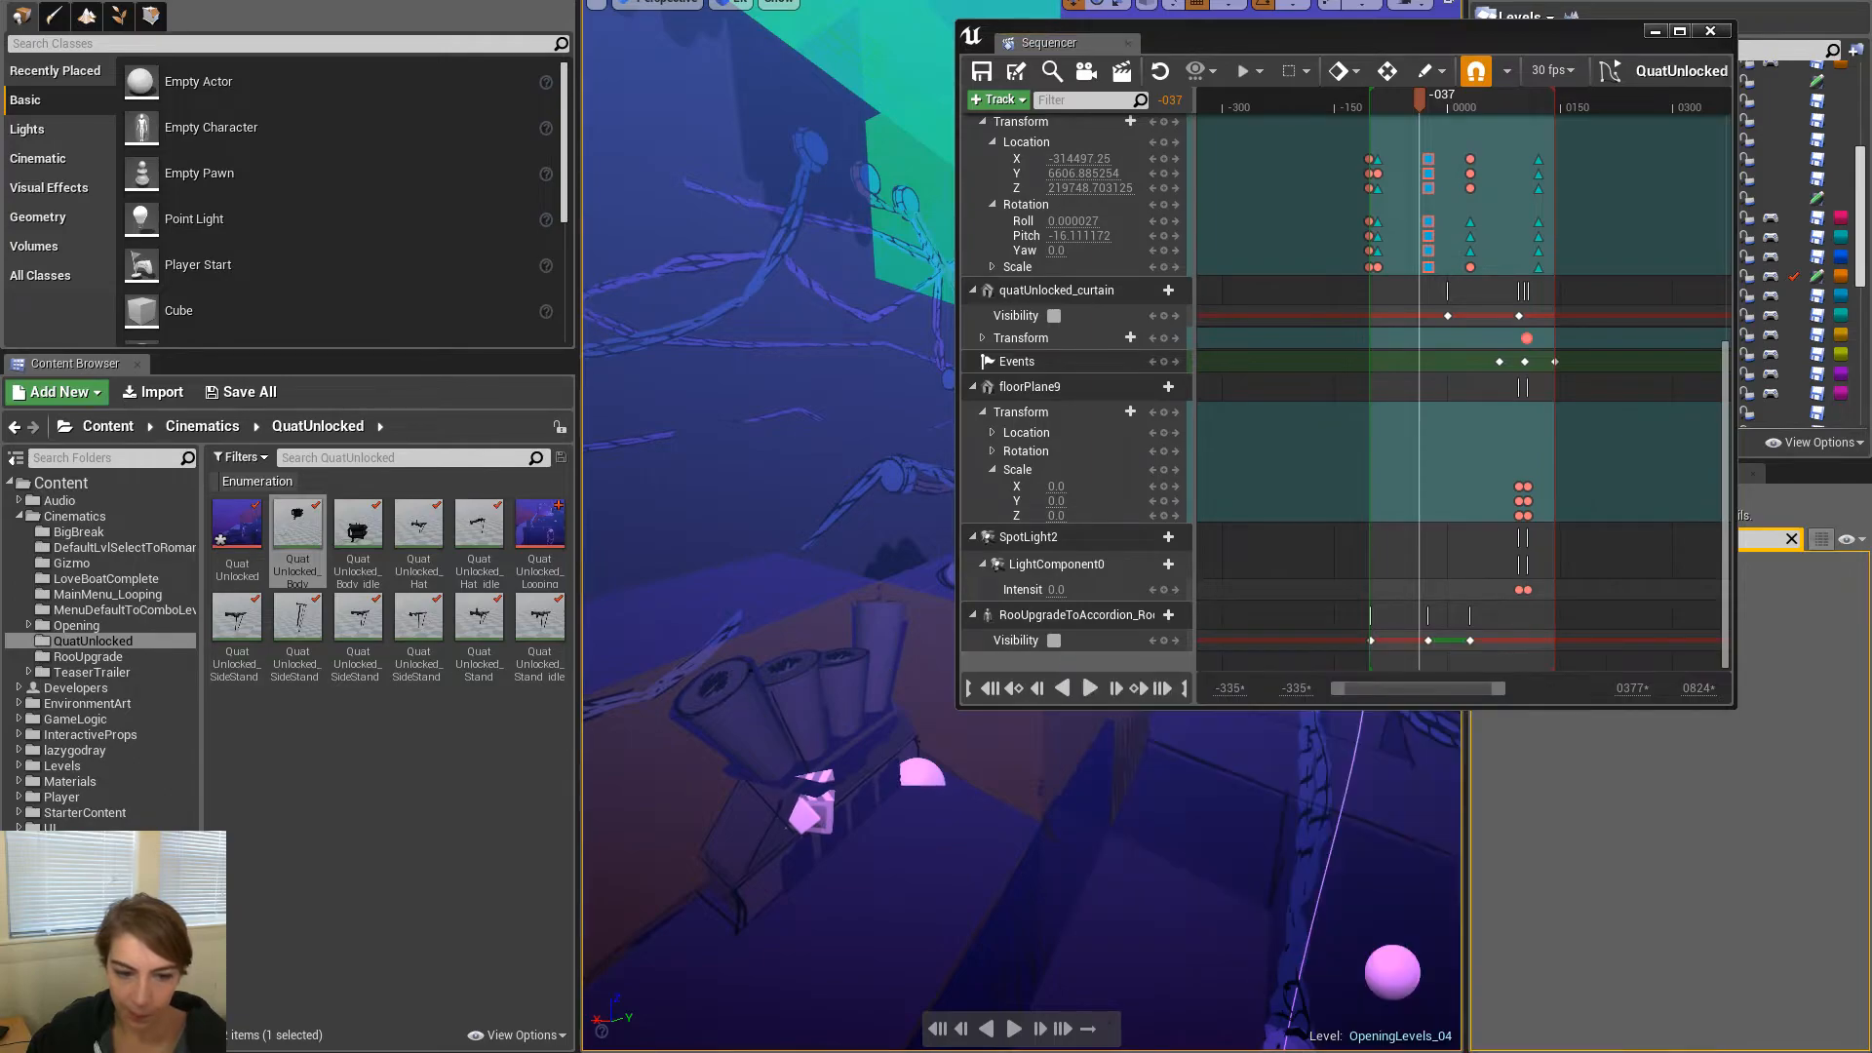
Find Appendage_PianoBacking2 by searching actors for "app" and add it to the QuatUnlocked sequence
left_click_drag(1279, 55, 1156, 57)
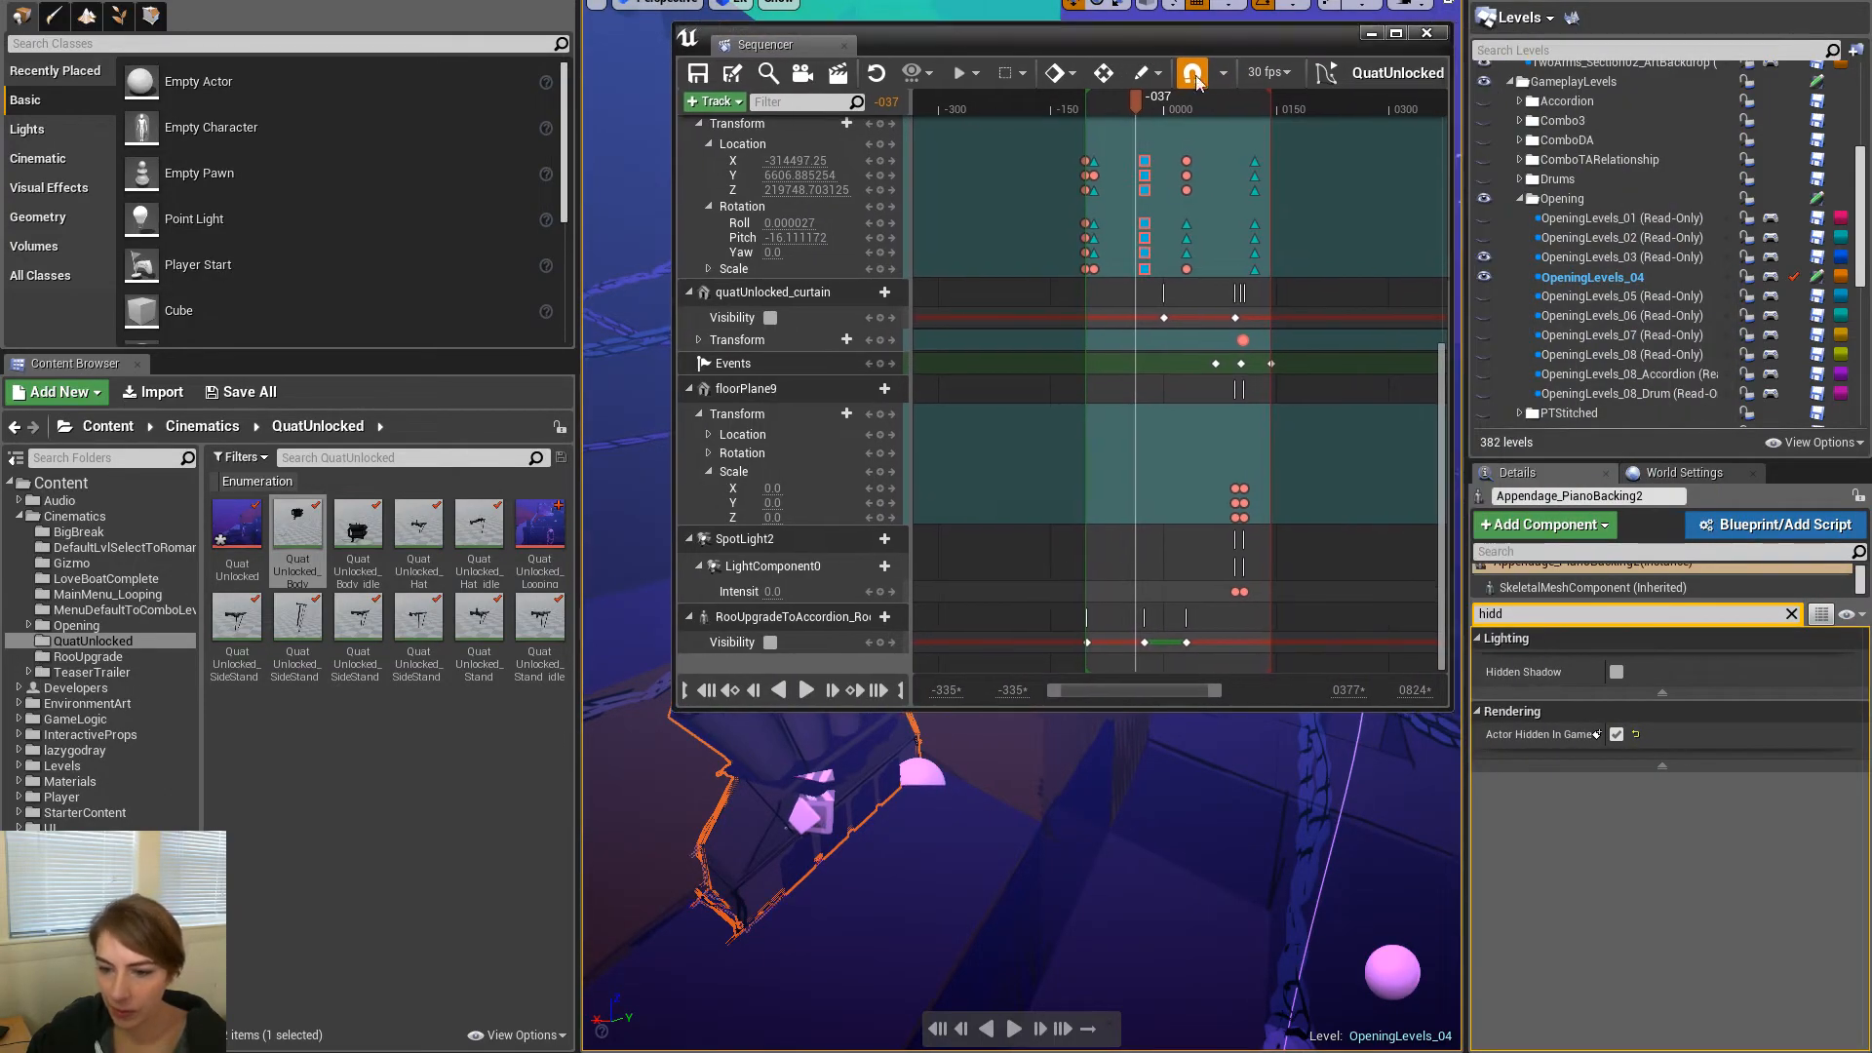
left_click(1668, 496)
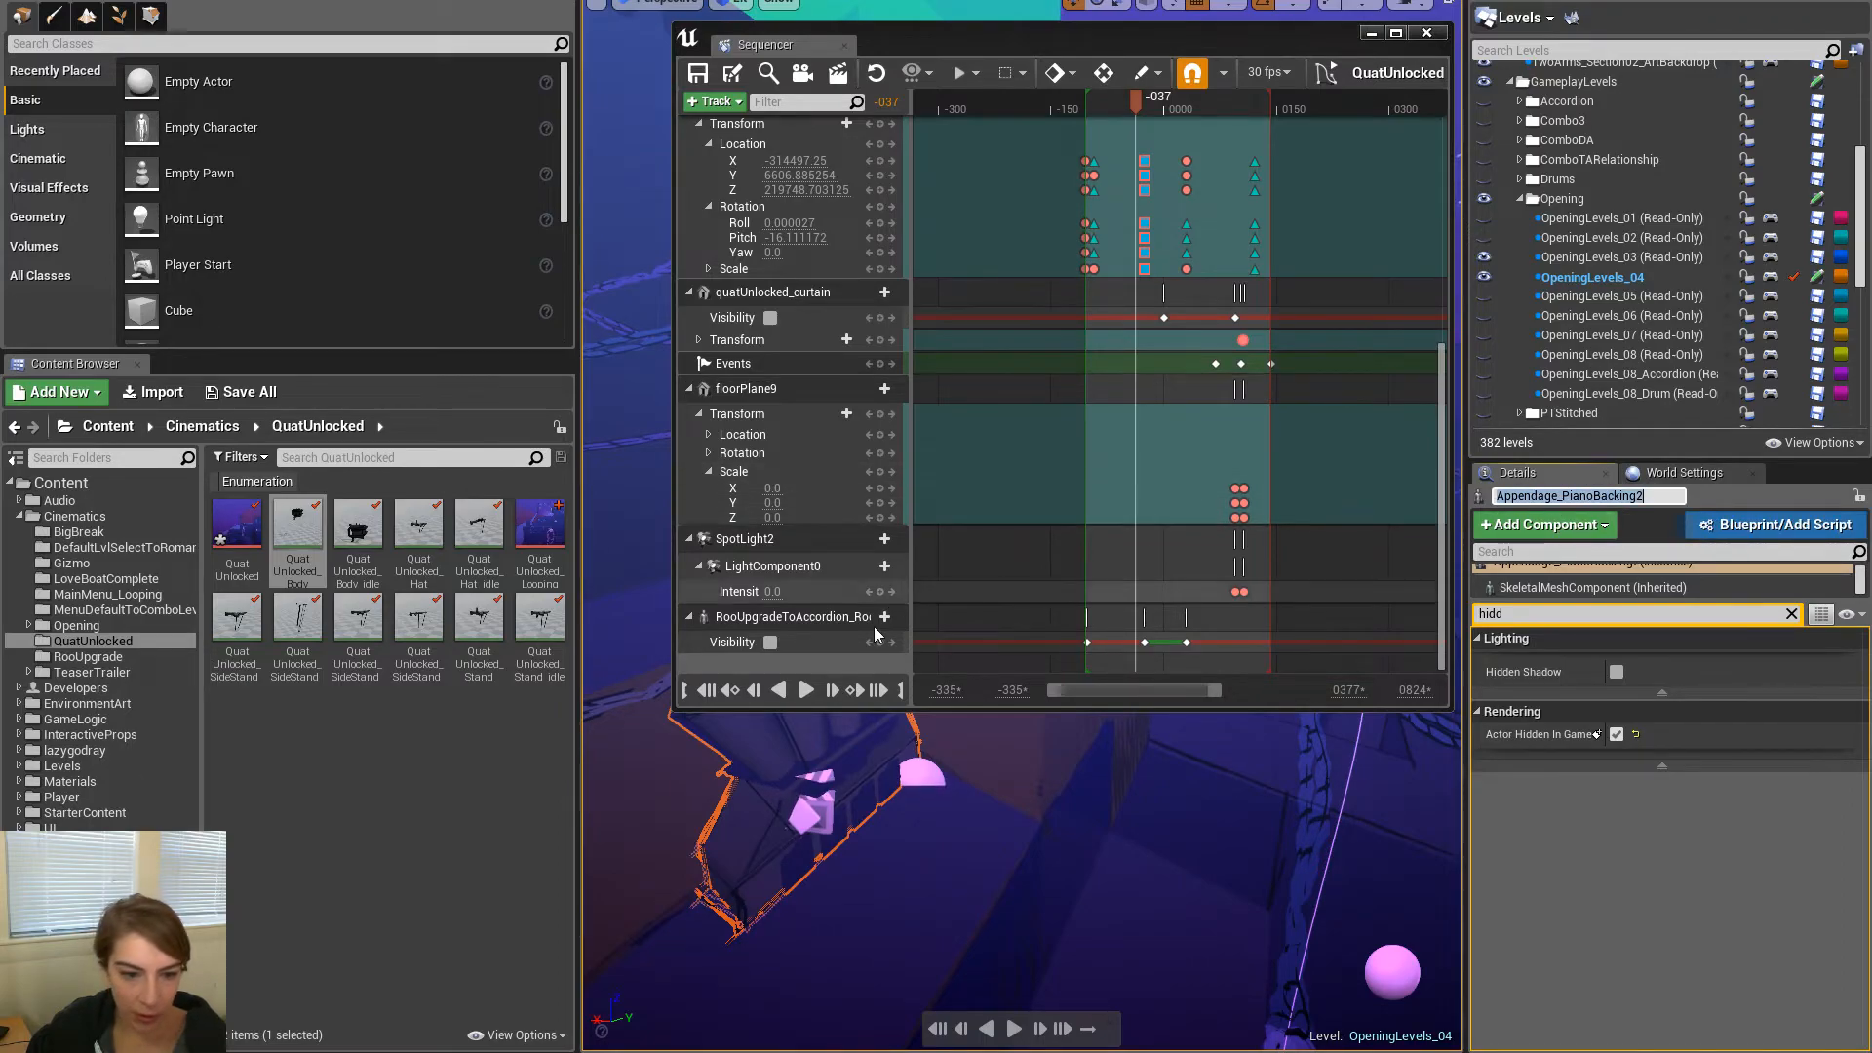
right_click(854, 664)
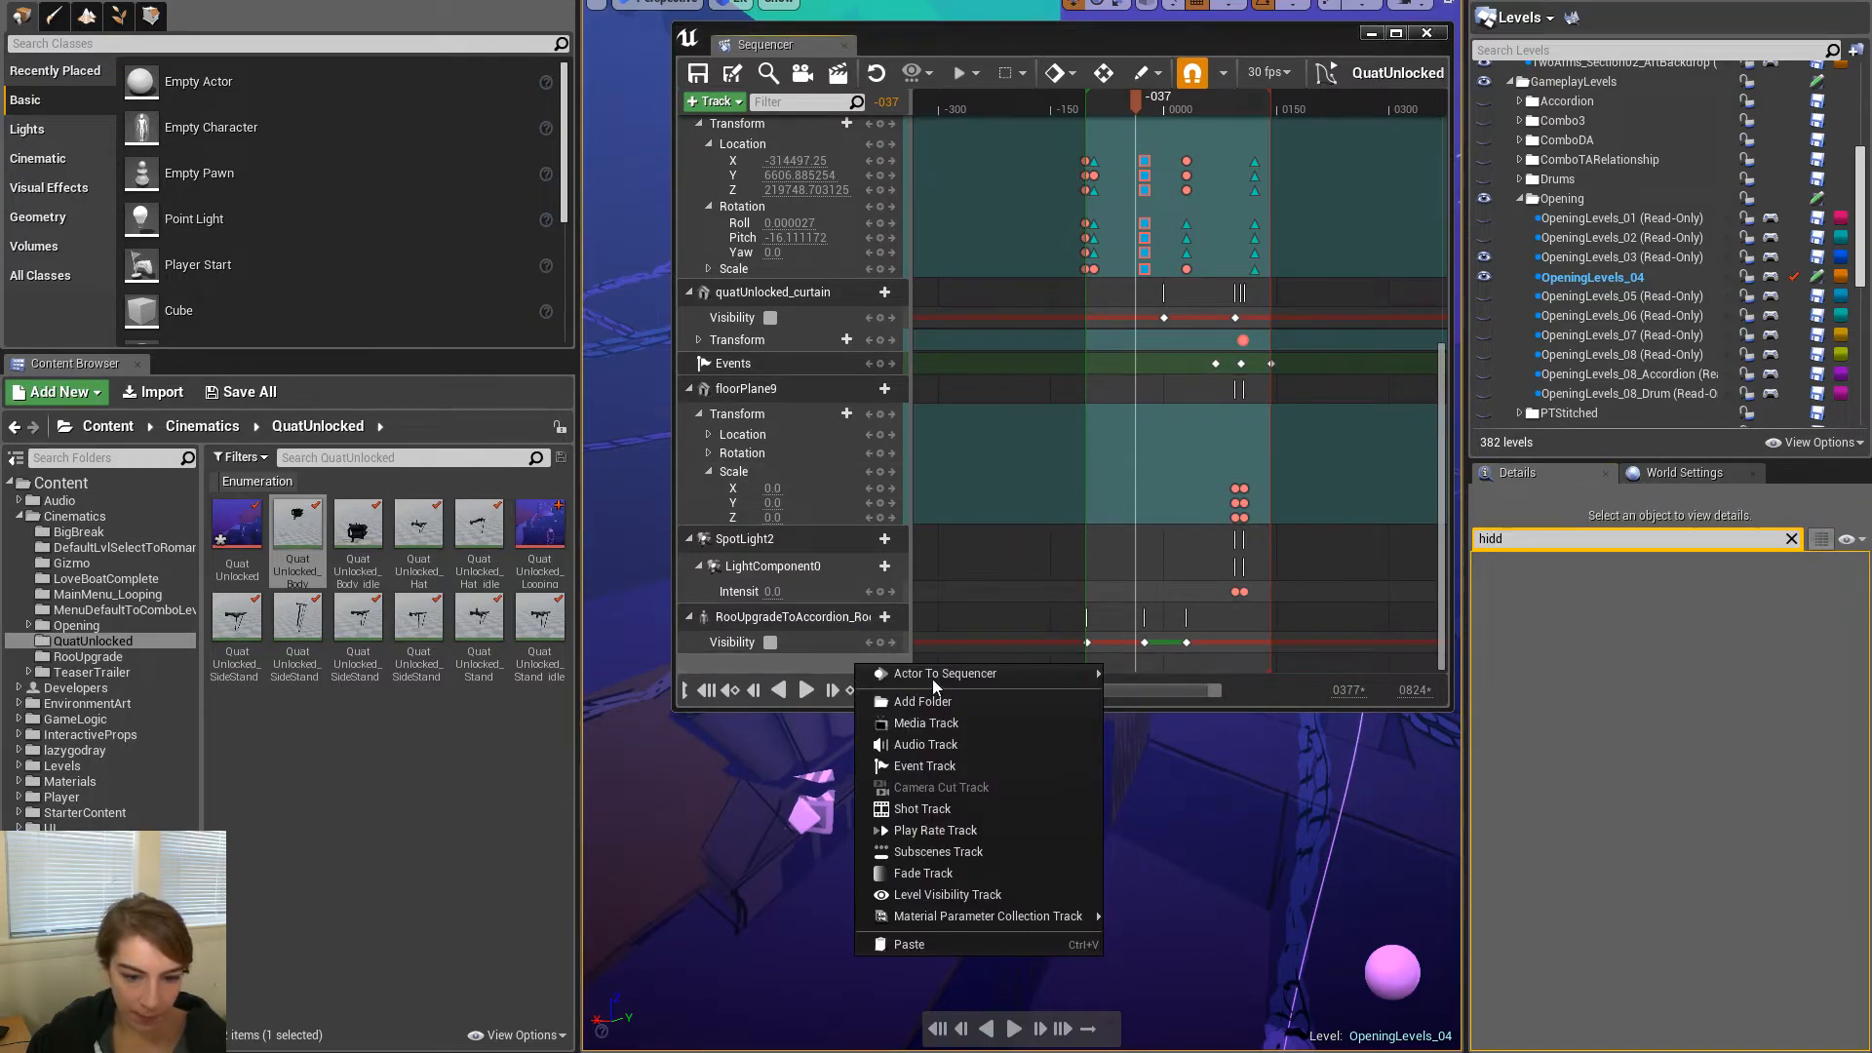
mouse_move(956, 673)
type("appe")
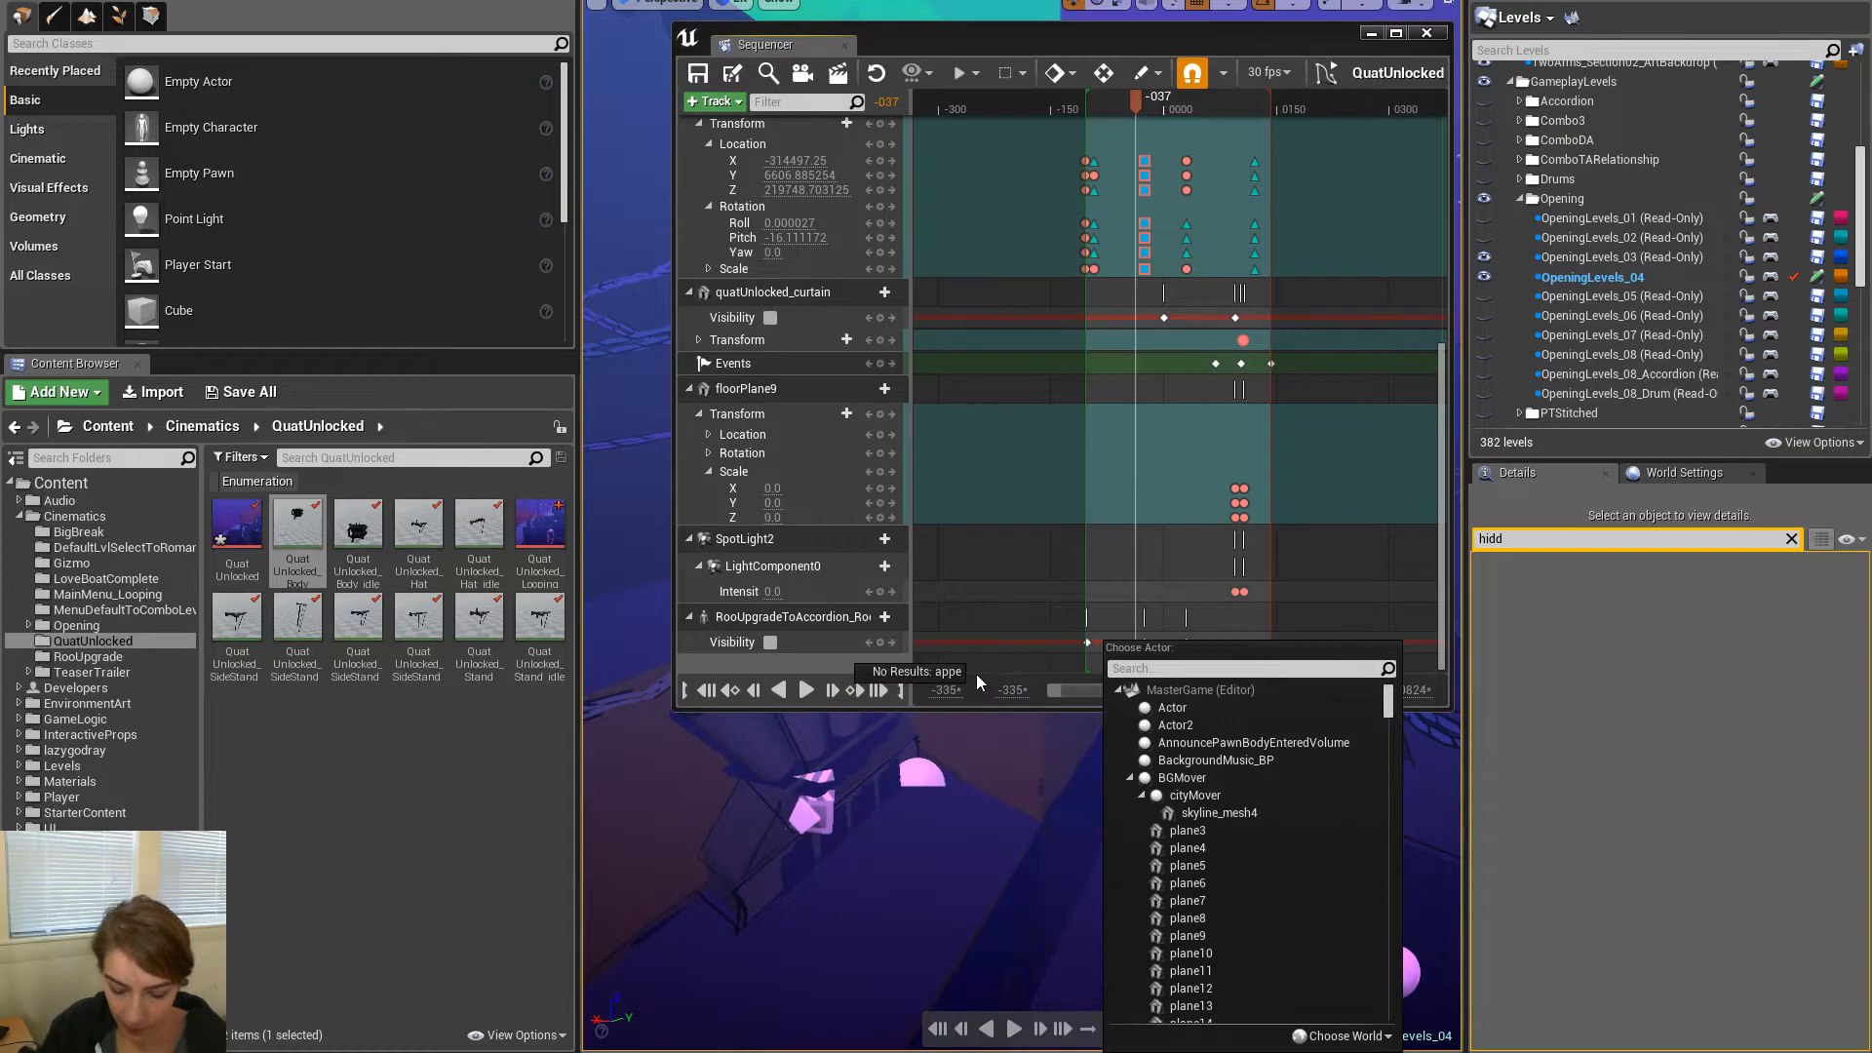
type("ndage")
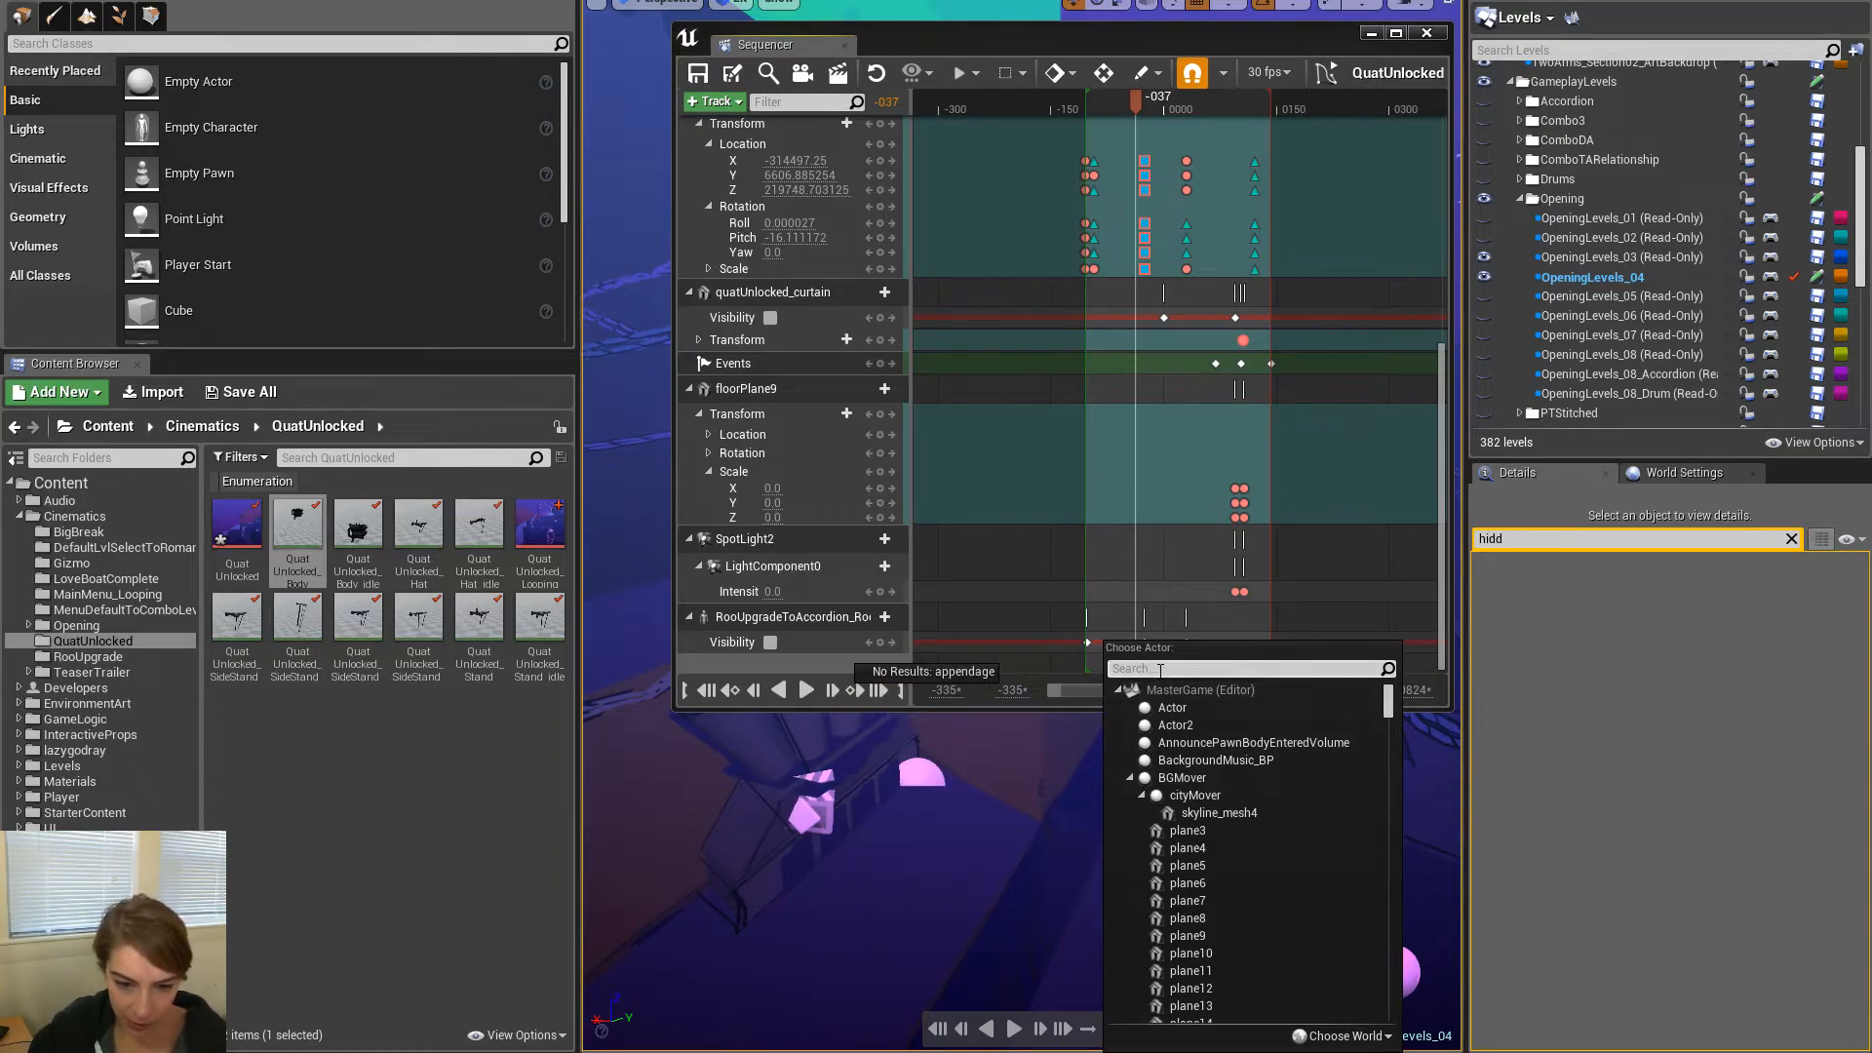
left_click(1189, 671)
type("a")
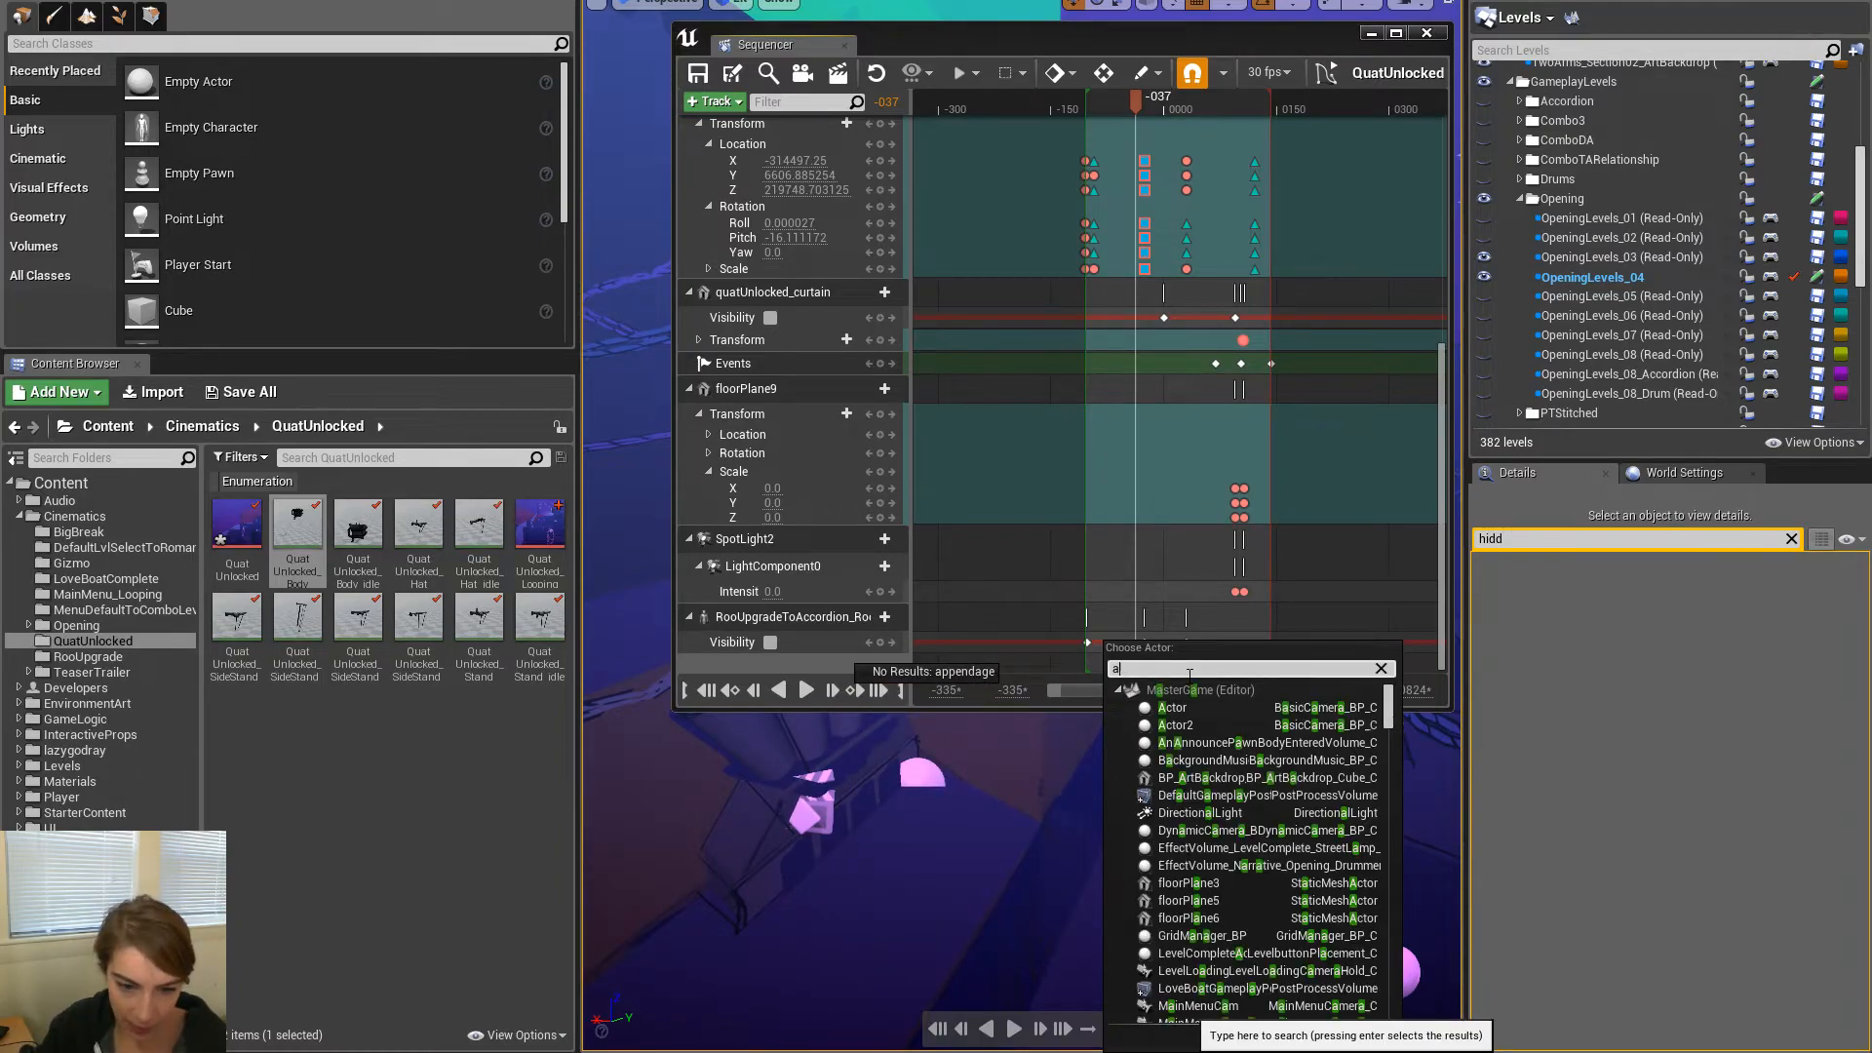
type("pp")
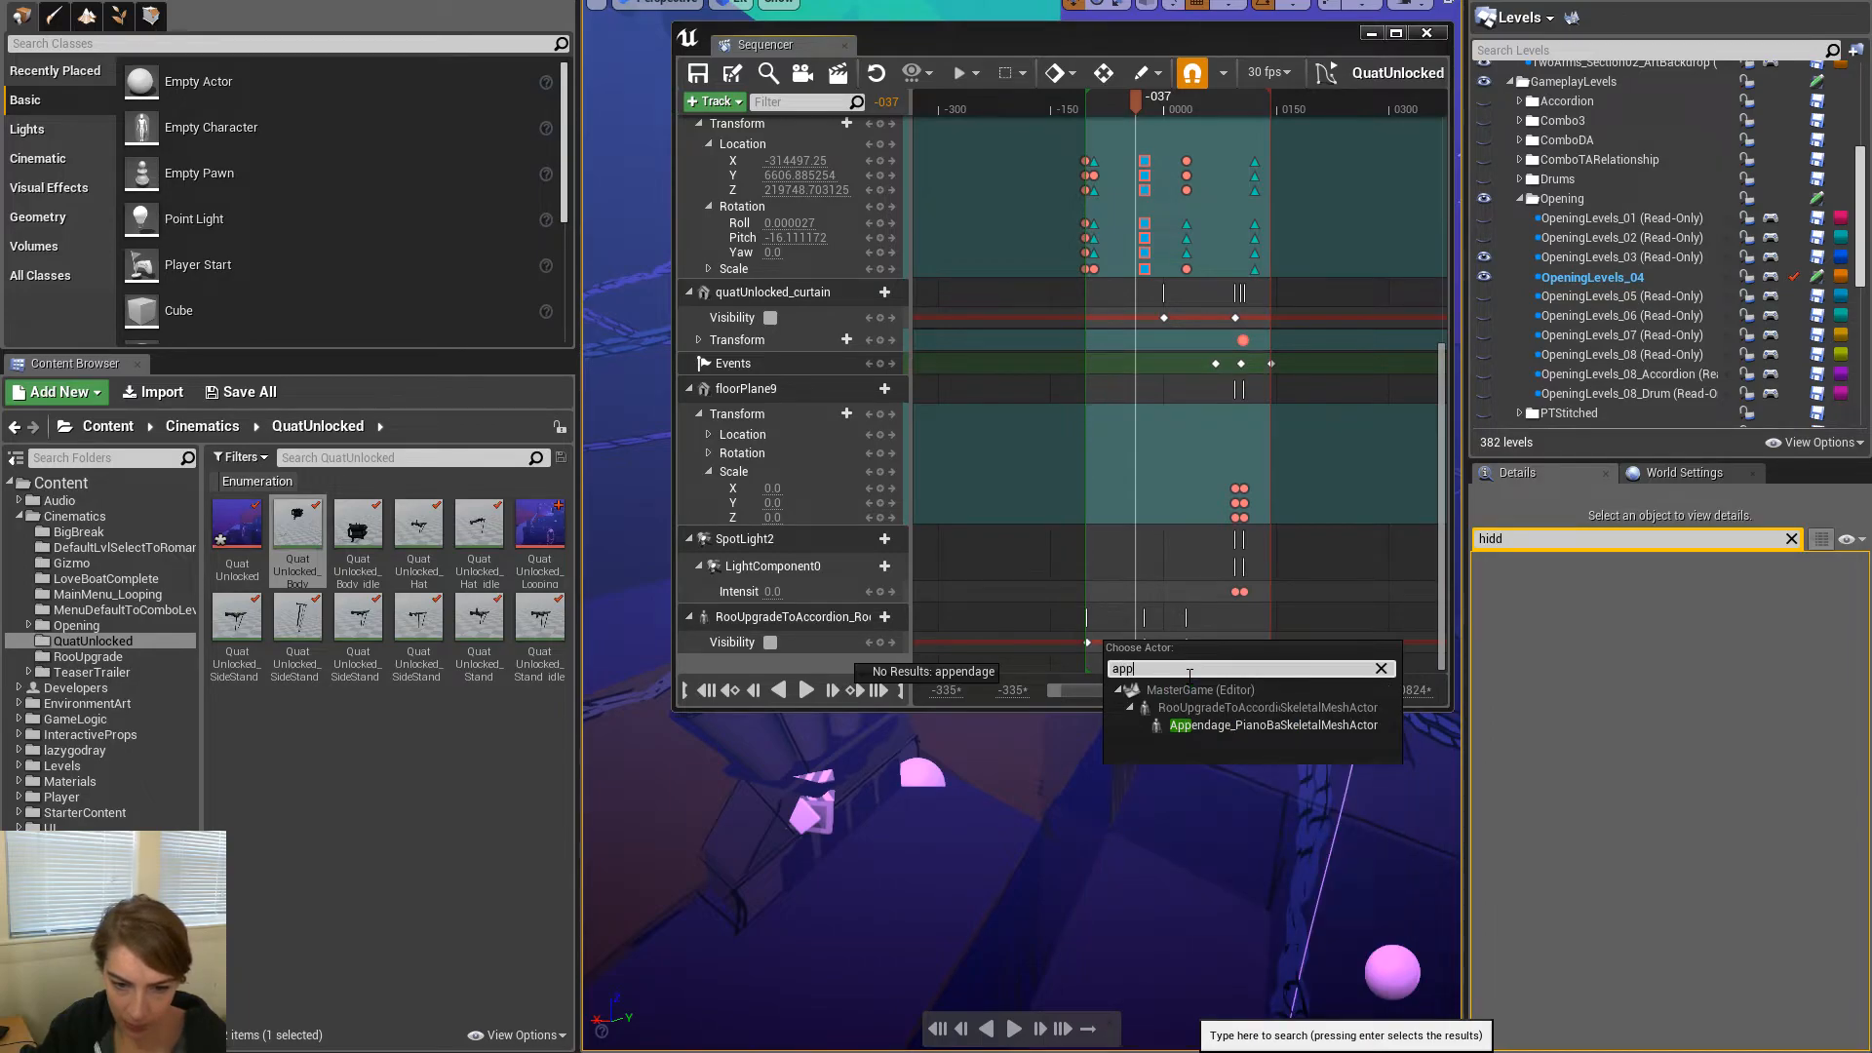
key("BackSpace")
key("BackSpace")
key("BackSpace")
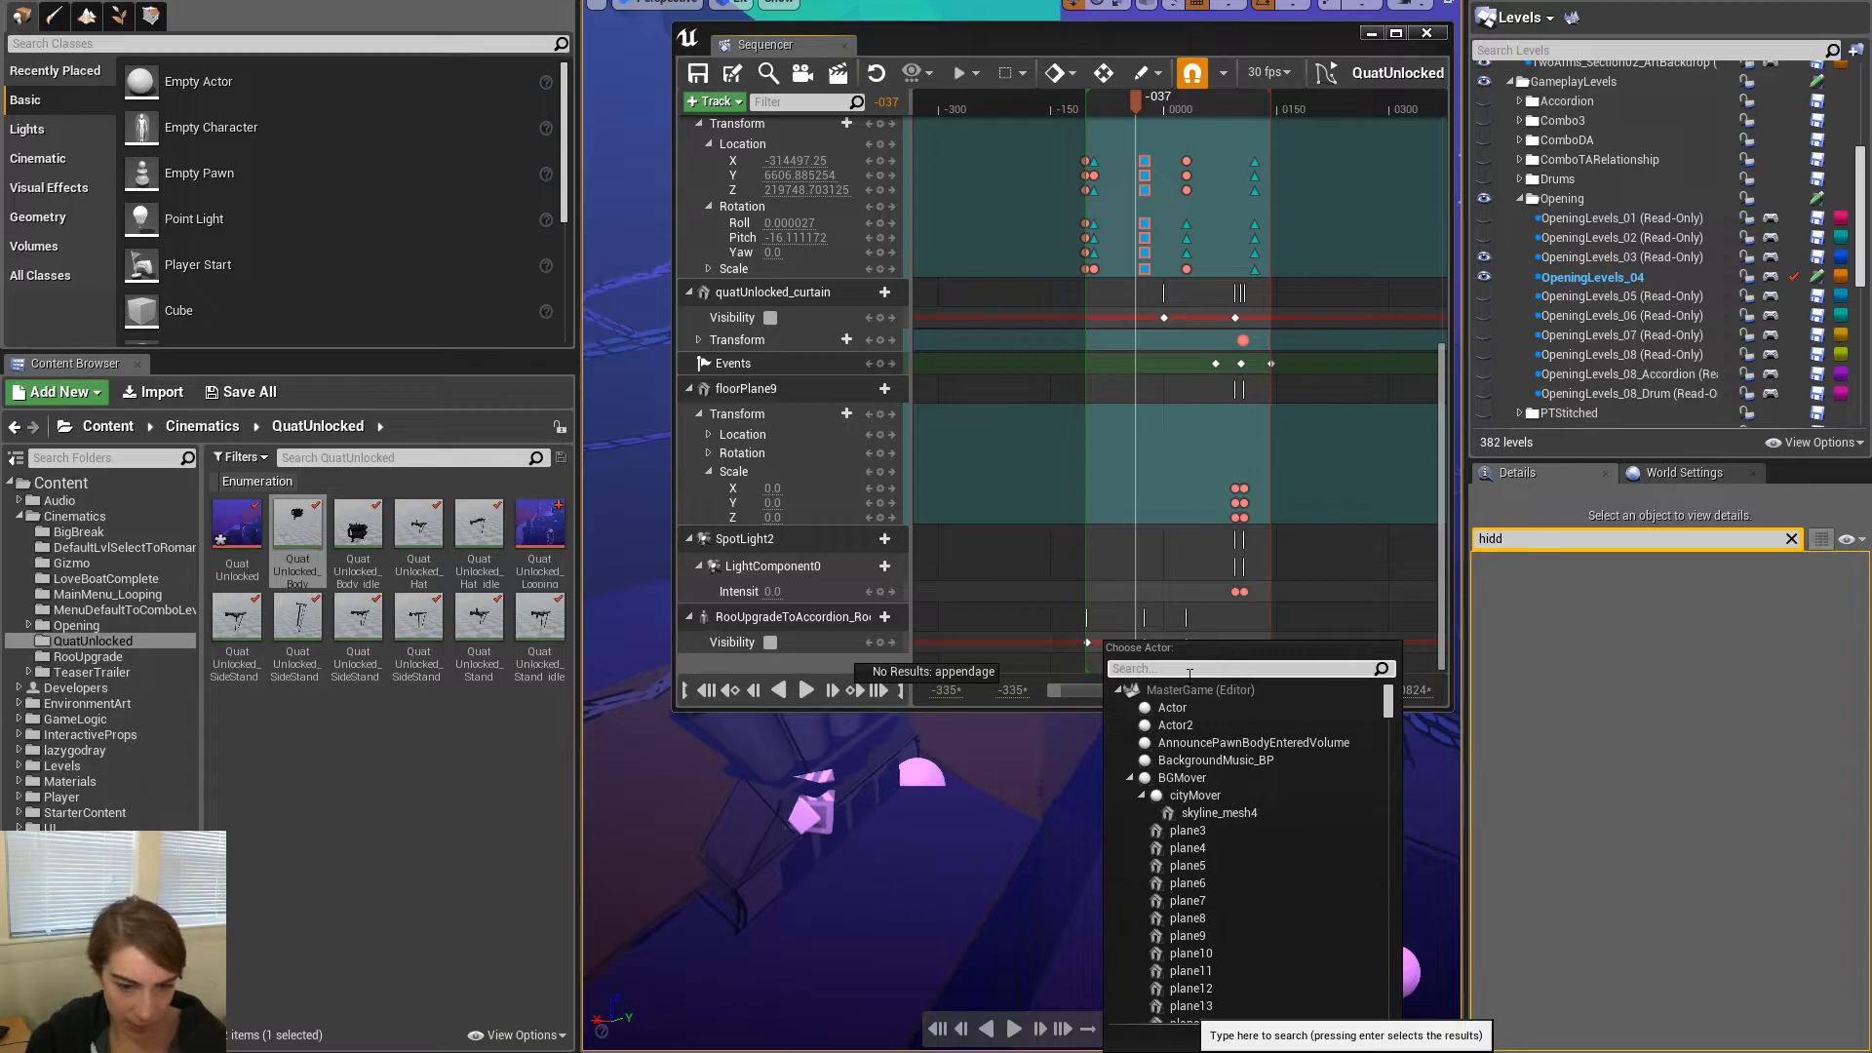
type("app")
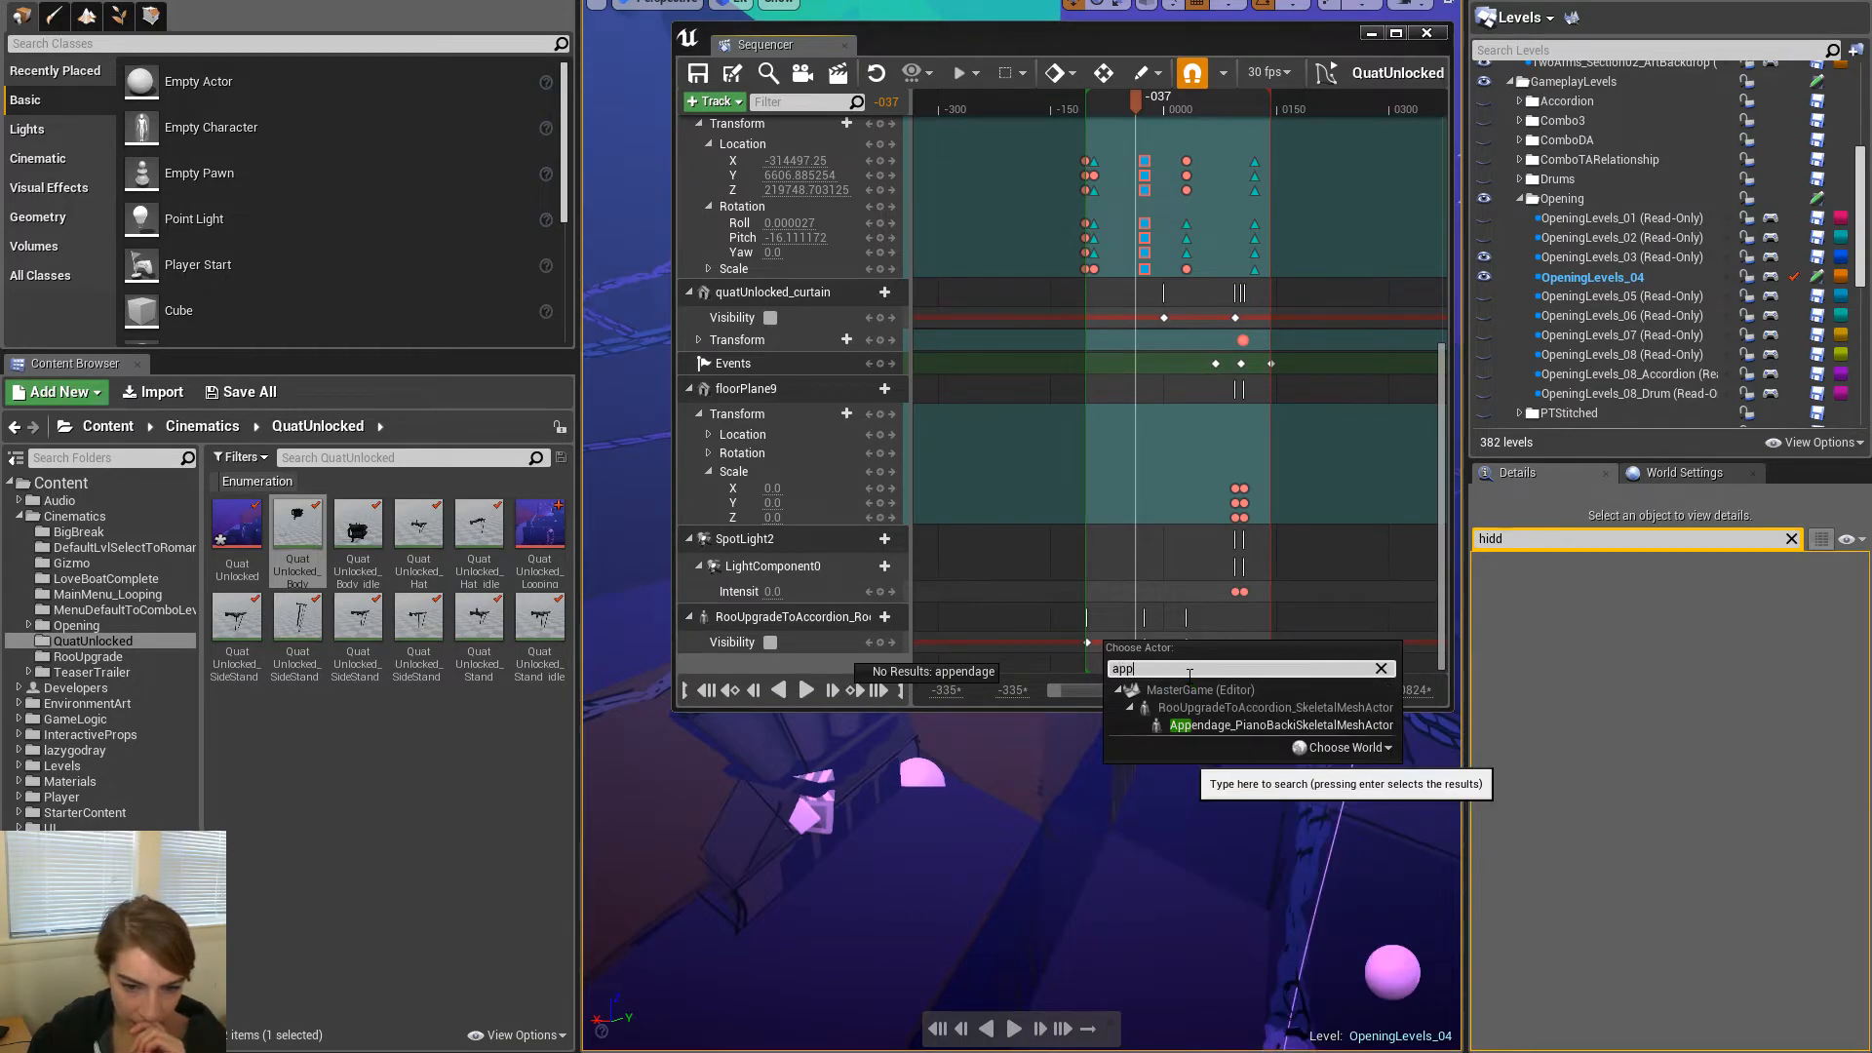
left_click(1239, 725)
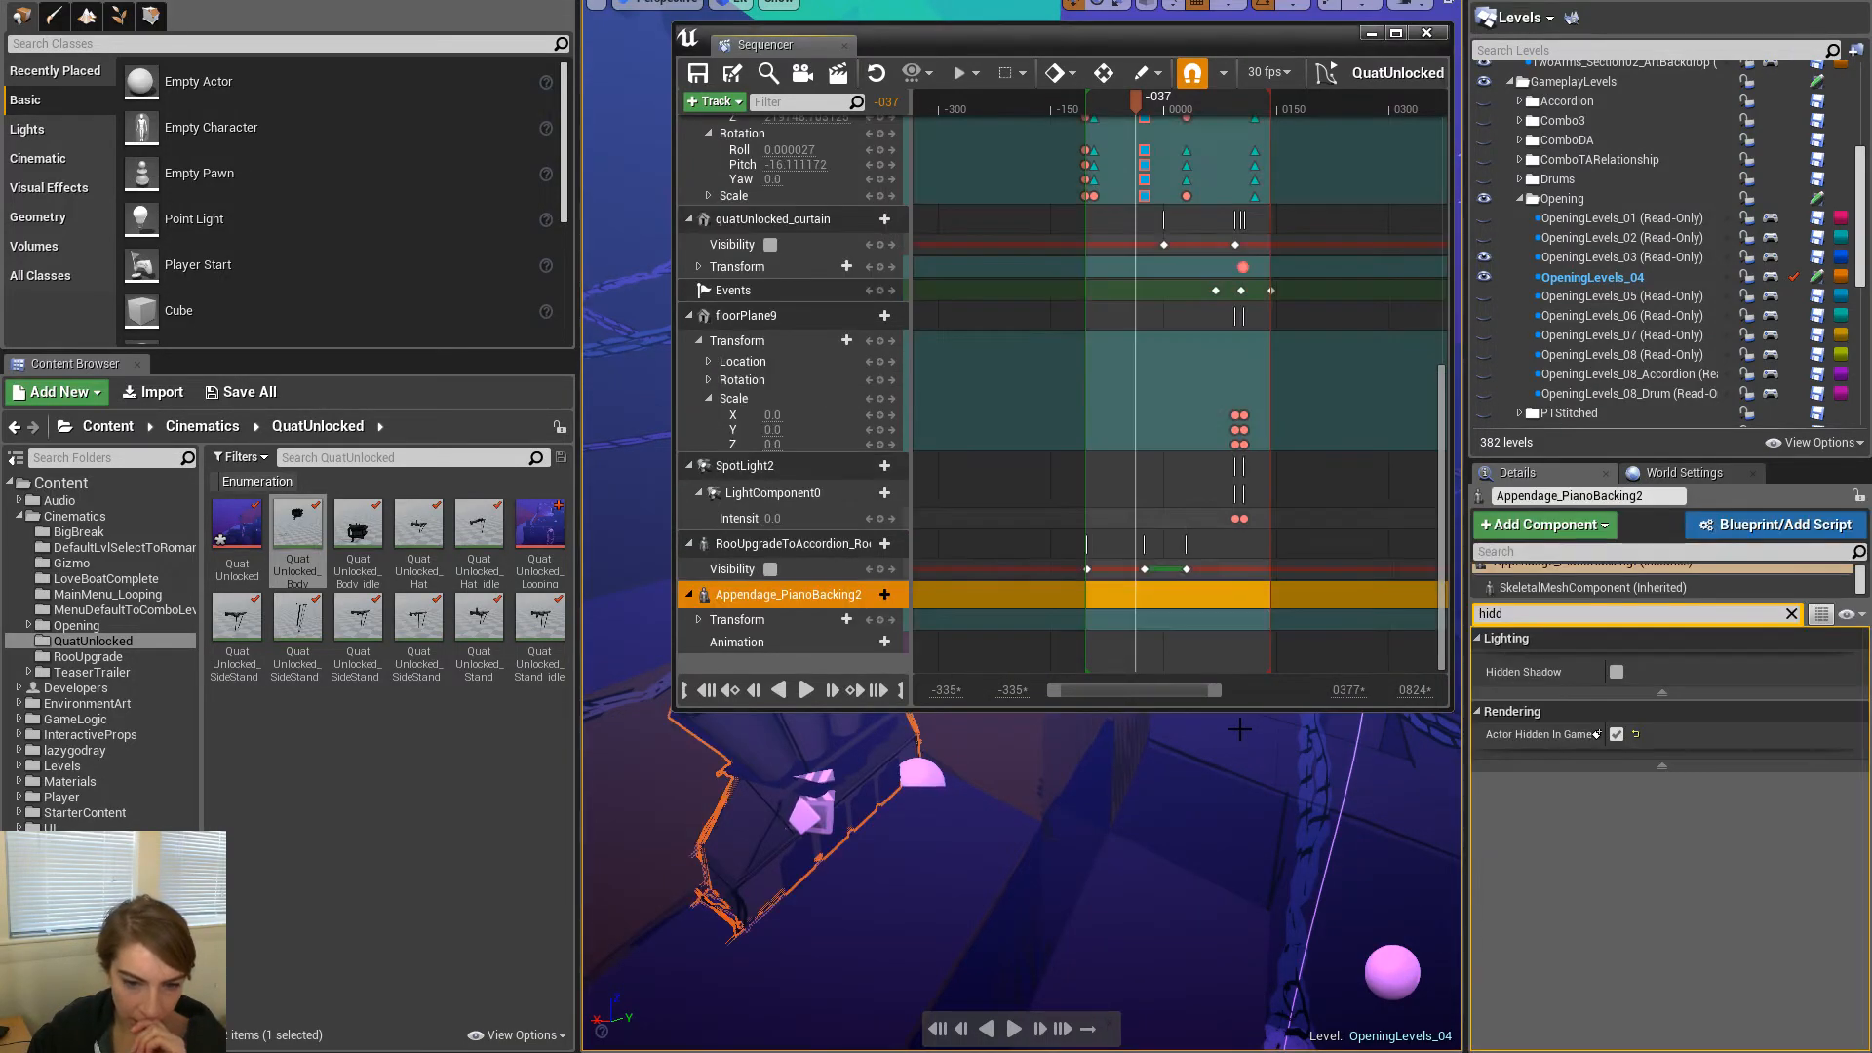
Remove the Transform and Animation tracks from Appendage_PianoBacking2 and add an Actor Hidden In Game track to it
scroll(778, 626, "up", 1)
left_click(780, 632)
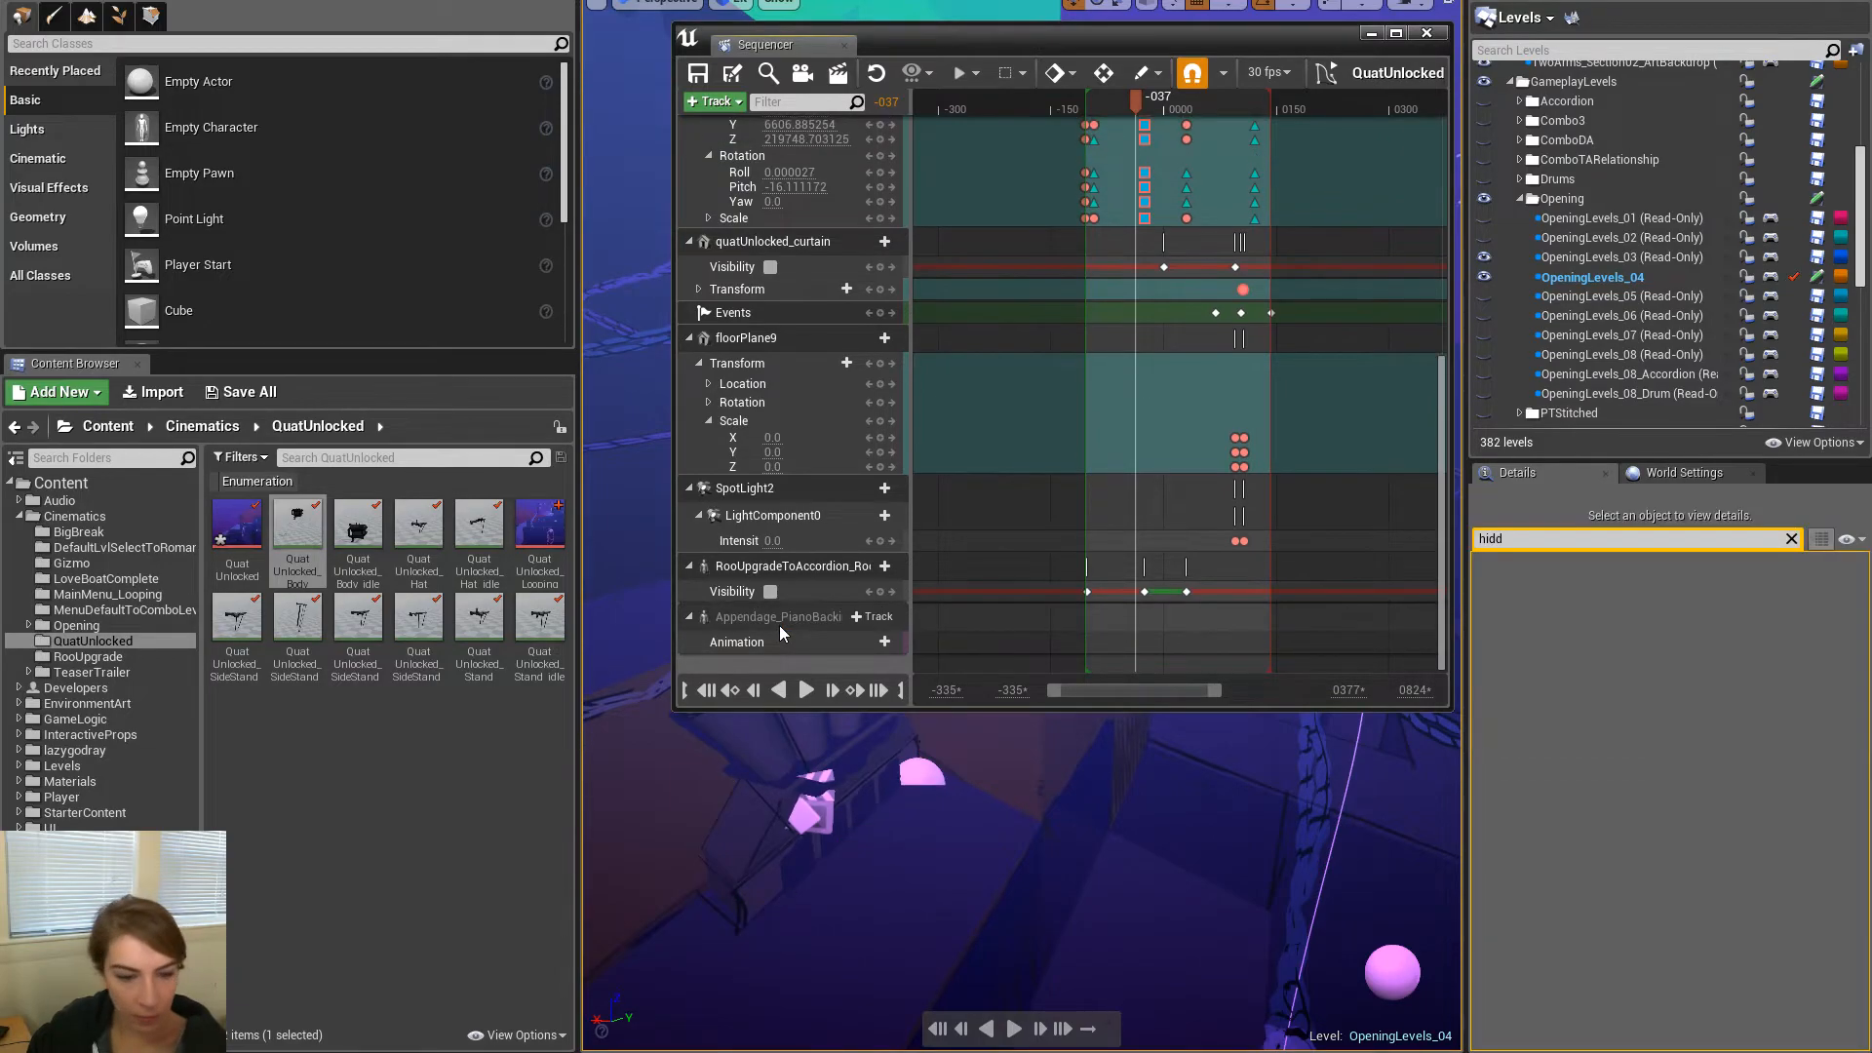
key("Delete")
left_click(894, 640)
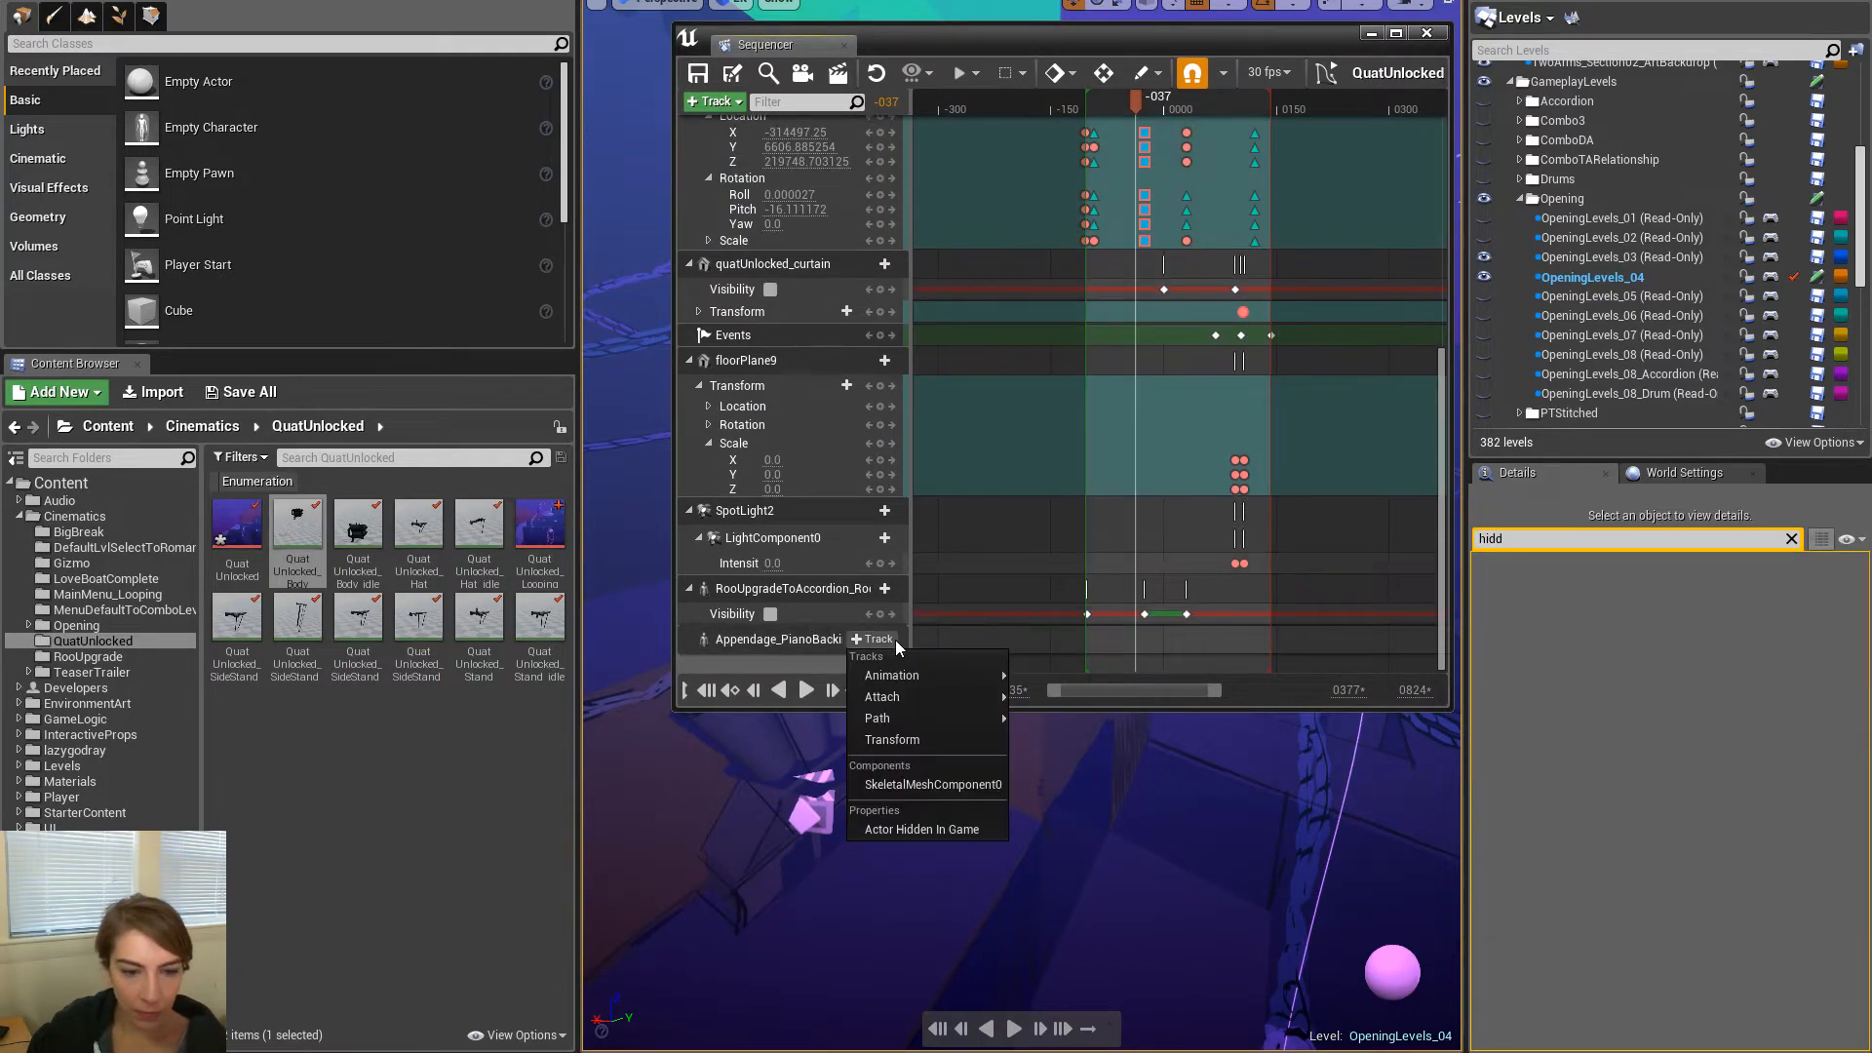
left_click(948, 824)
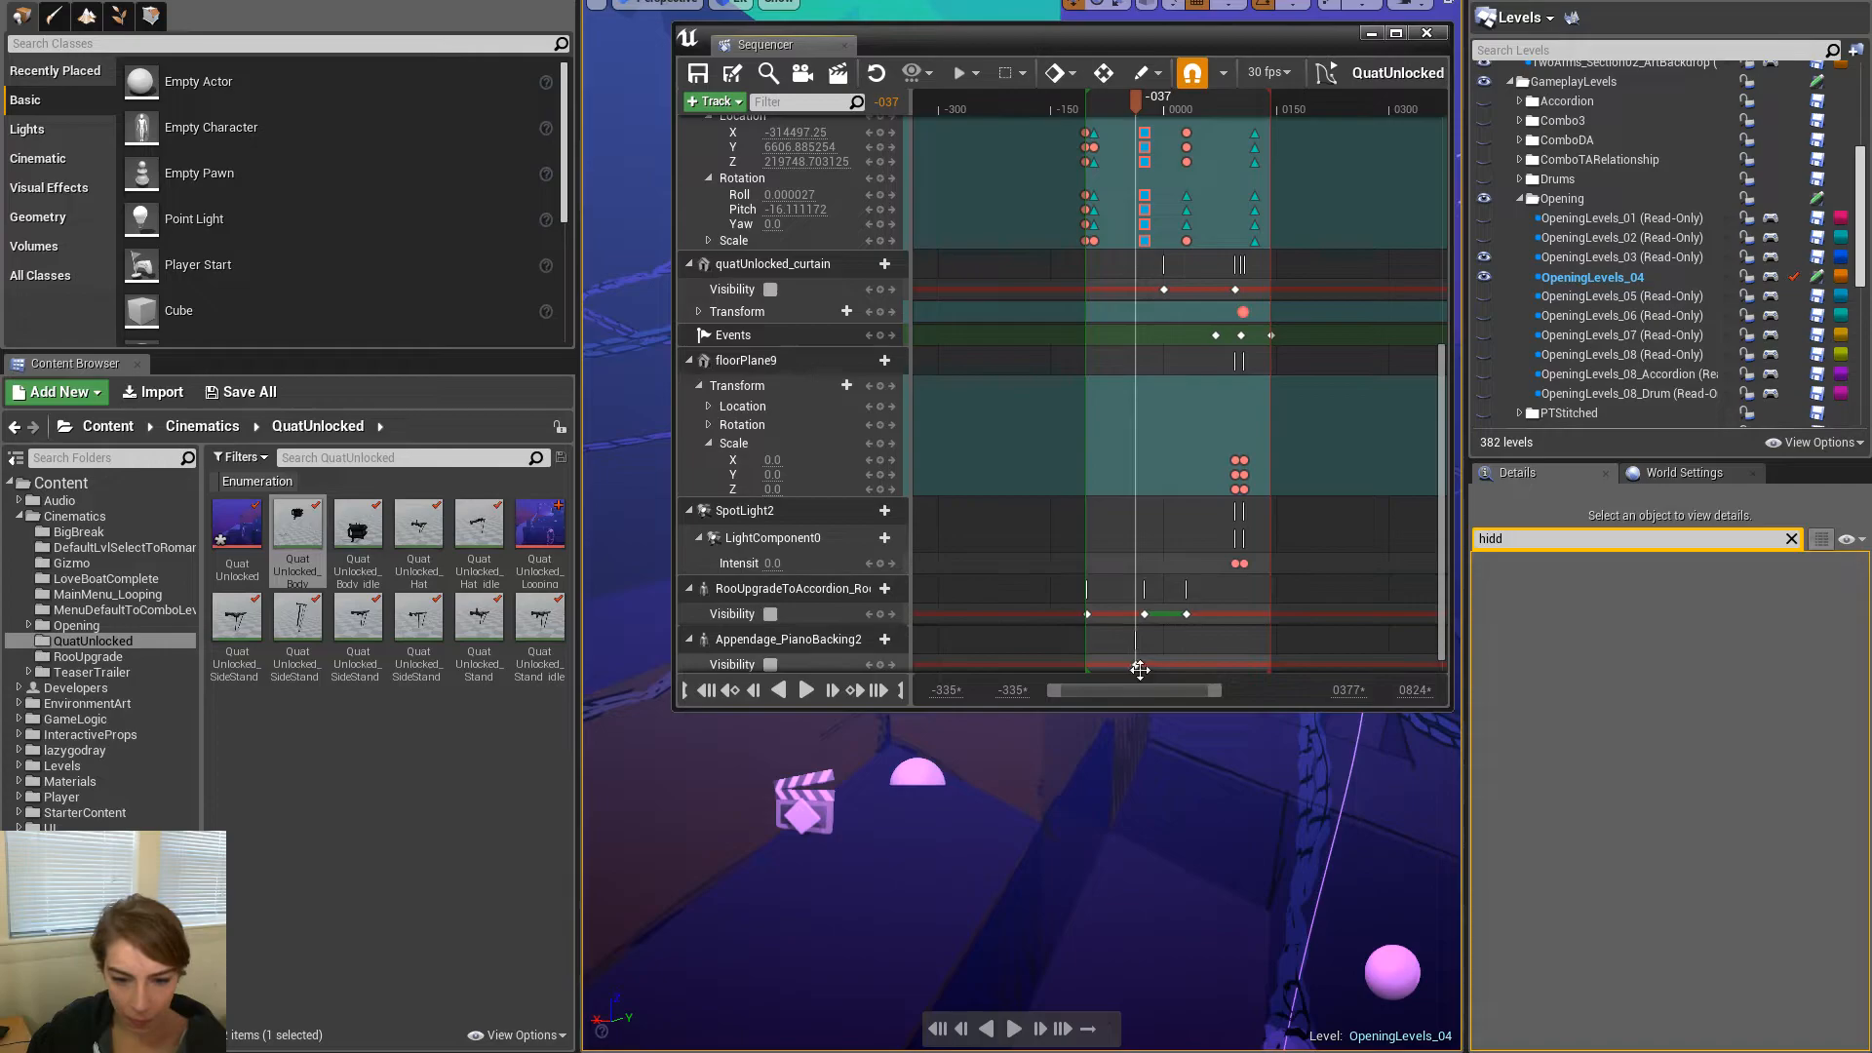
Key the piano backing's Visibility off at frame -102, near the start of the sequence, and return to its key at frame -026
left_click_drag(1139, 667, 1146, 667)
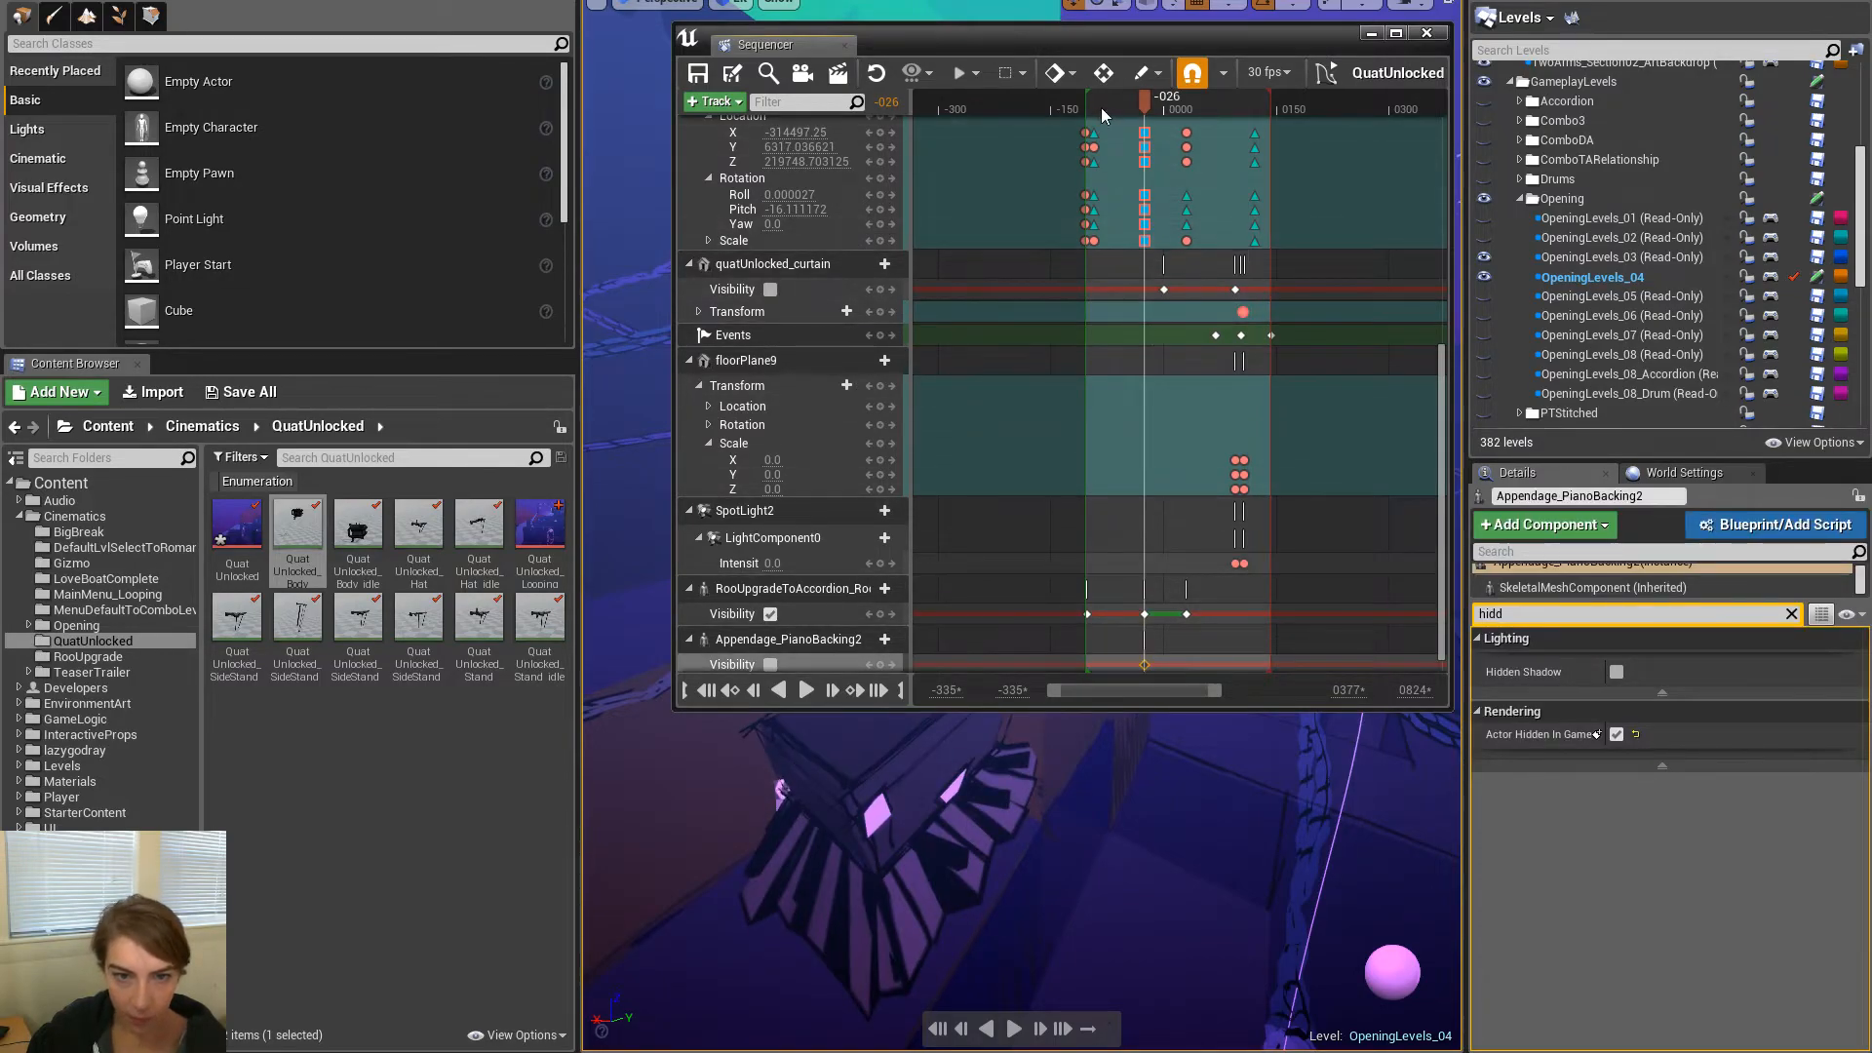
left_click(1087, 114)
left_click_drag(1090, 119, 1086, 126)
left_click(881, 664)
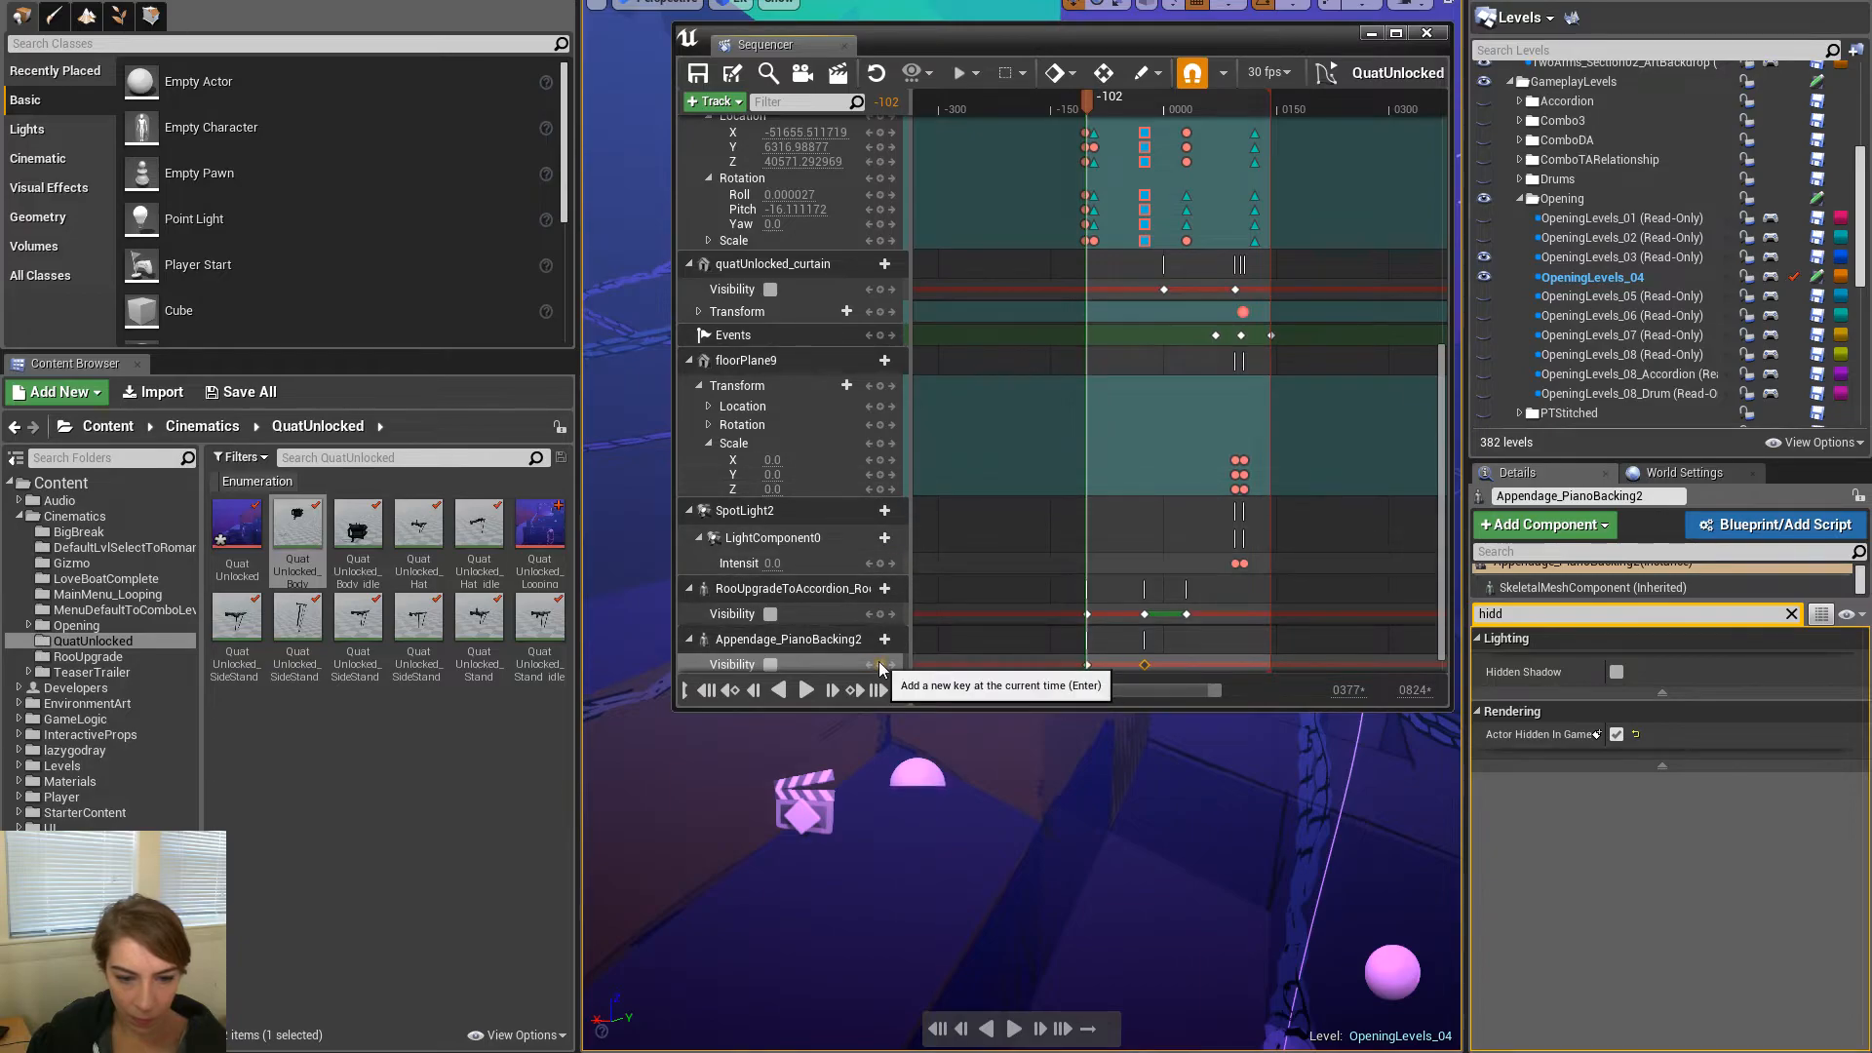
left_click(890, 664)
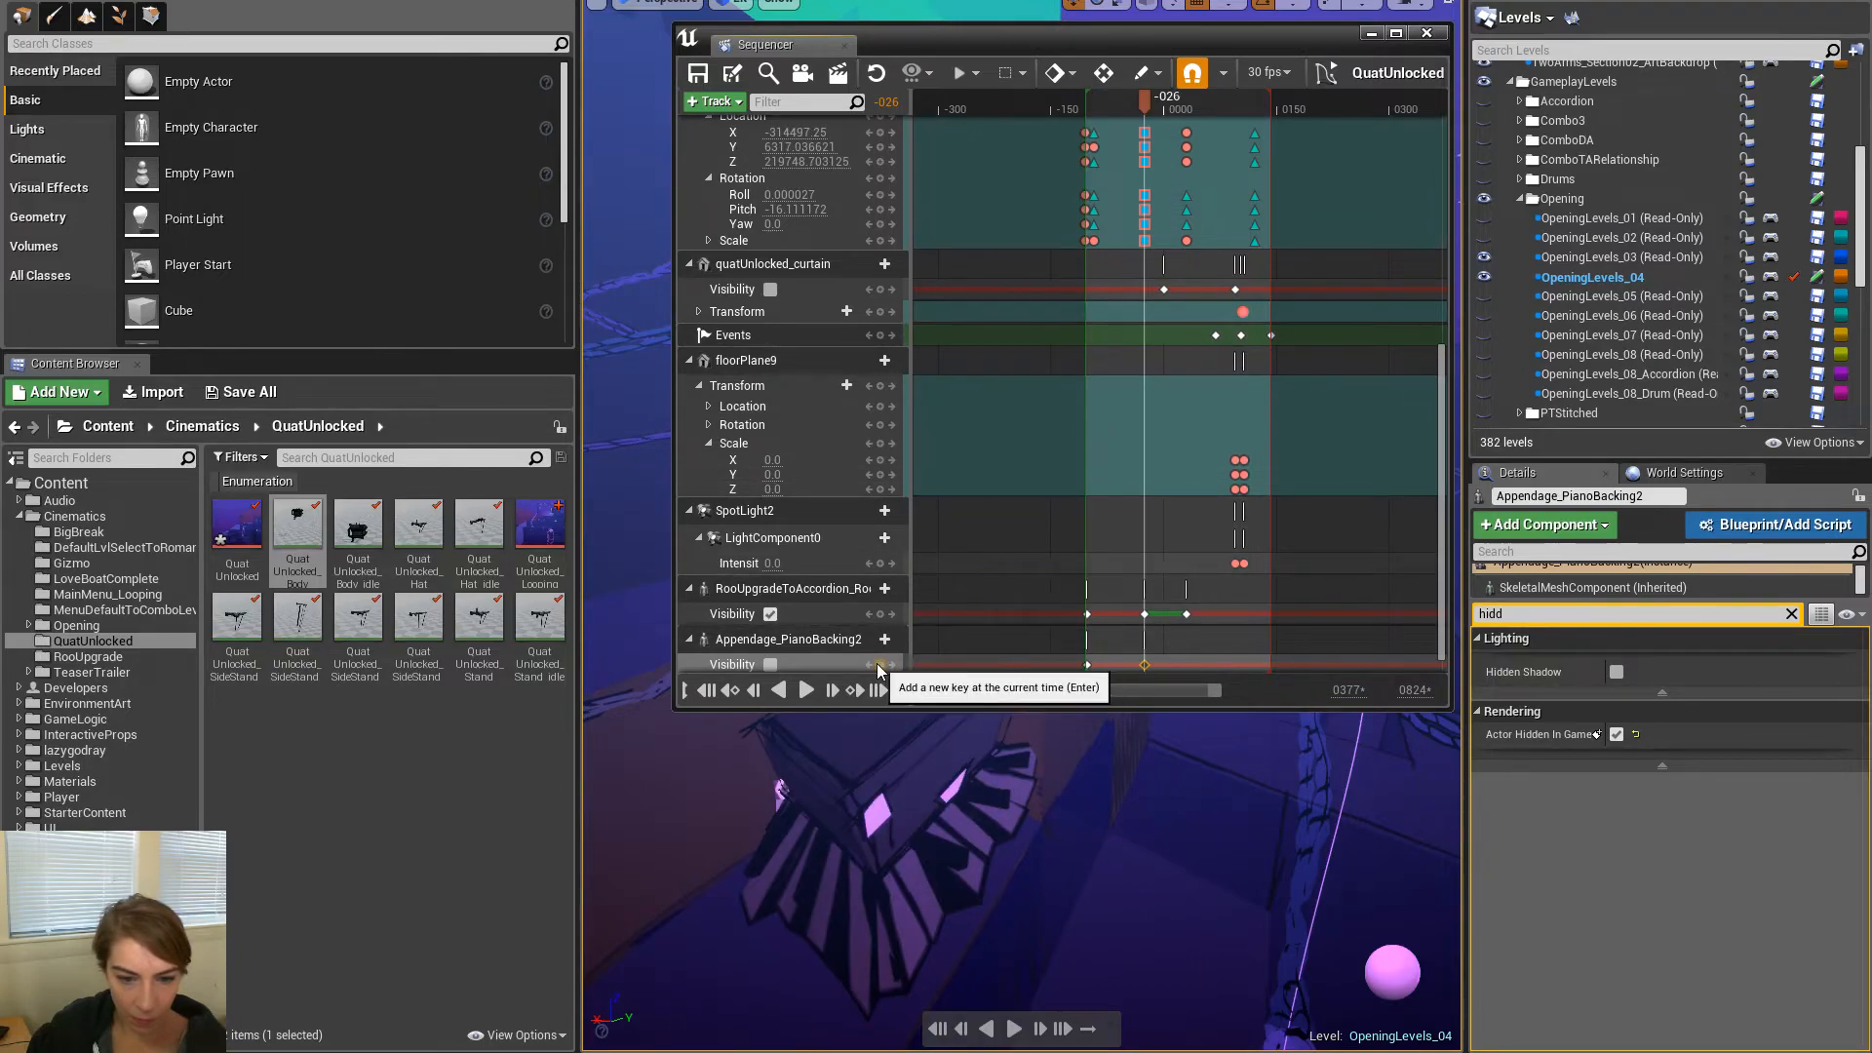
Key the piano backing's Visibility off at frame 0030, in line with the Roo mesh's off key, and on at frame -026
left_click_drag(1213, 107, 1189, 119)
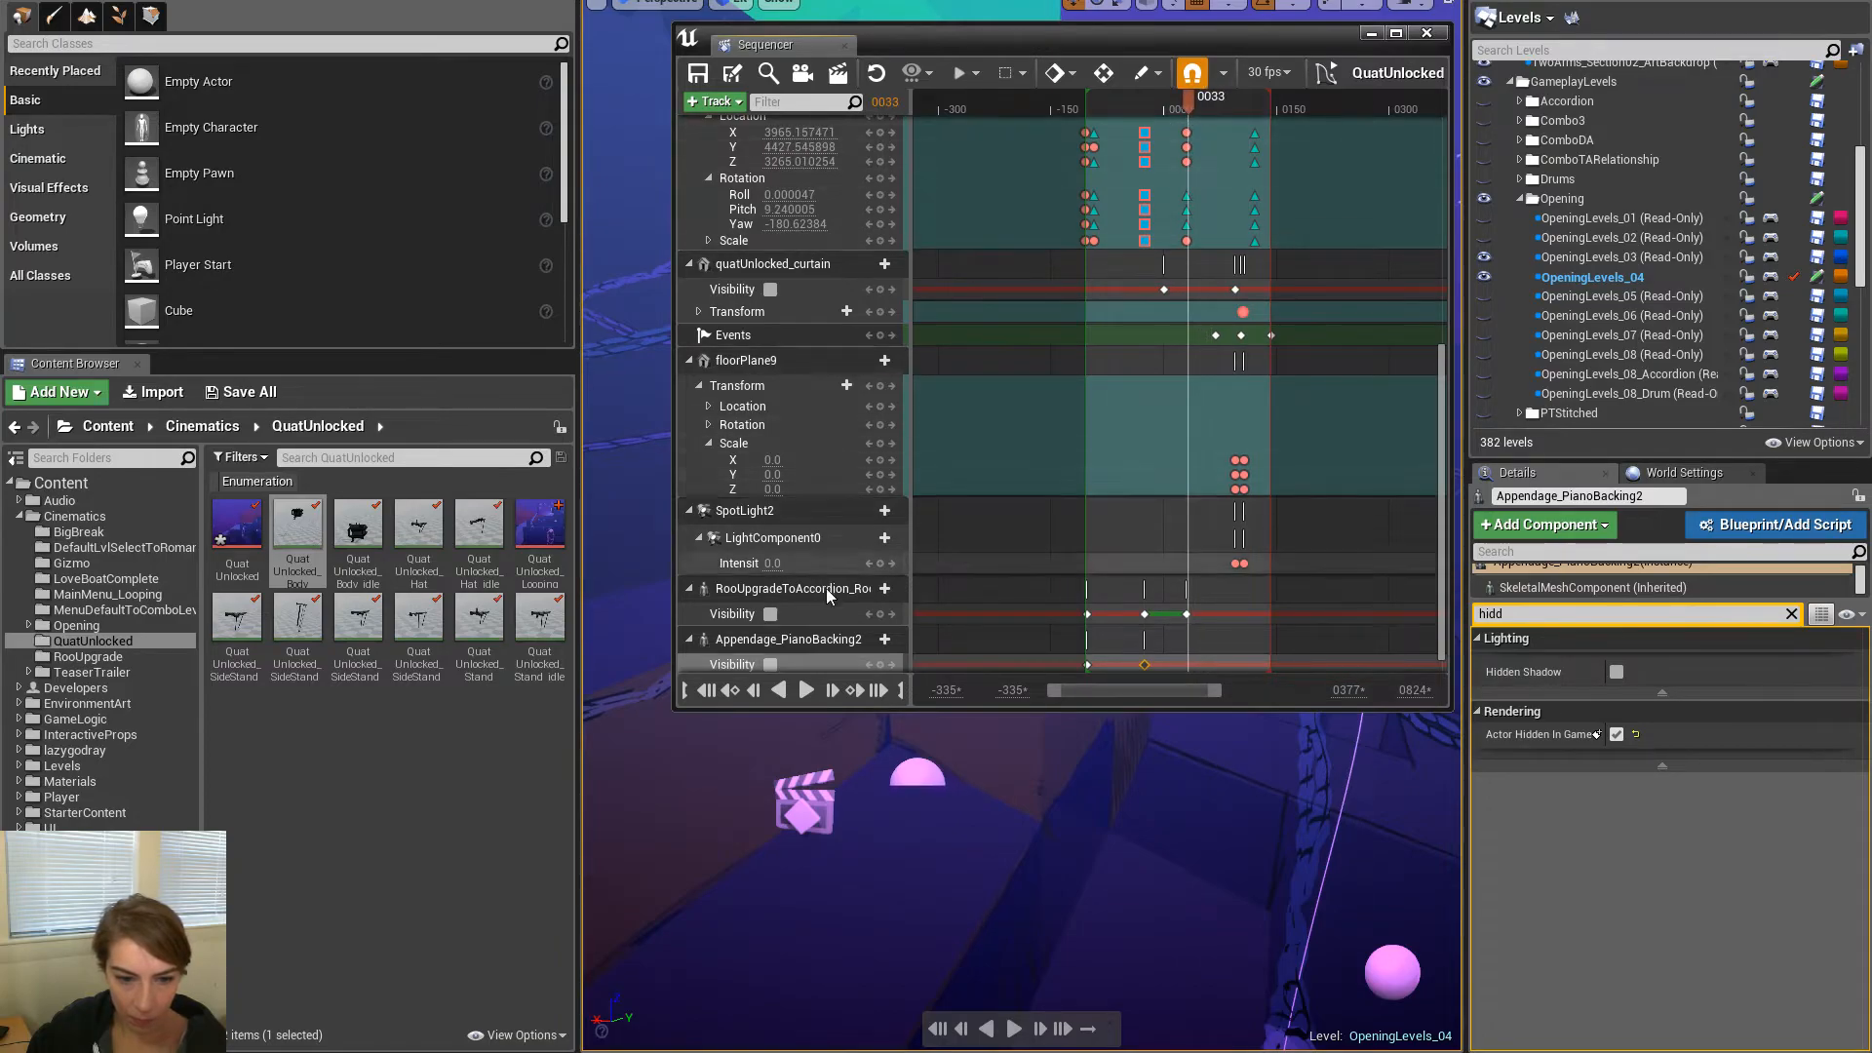
left_click(868, 615)
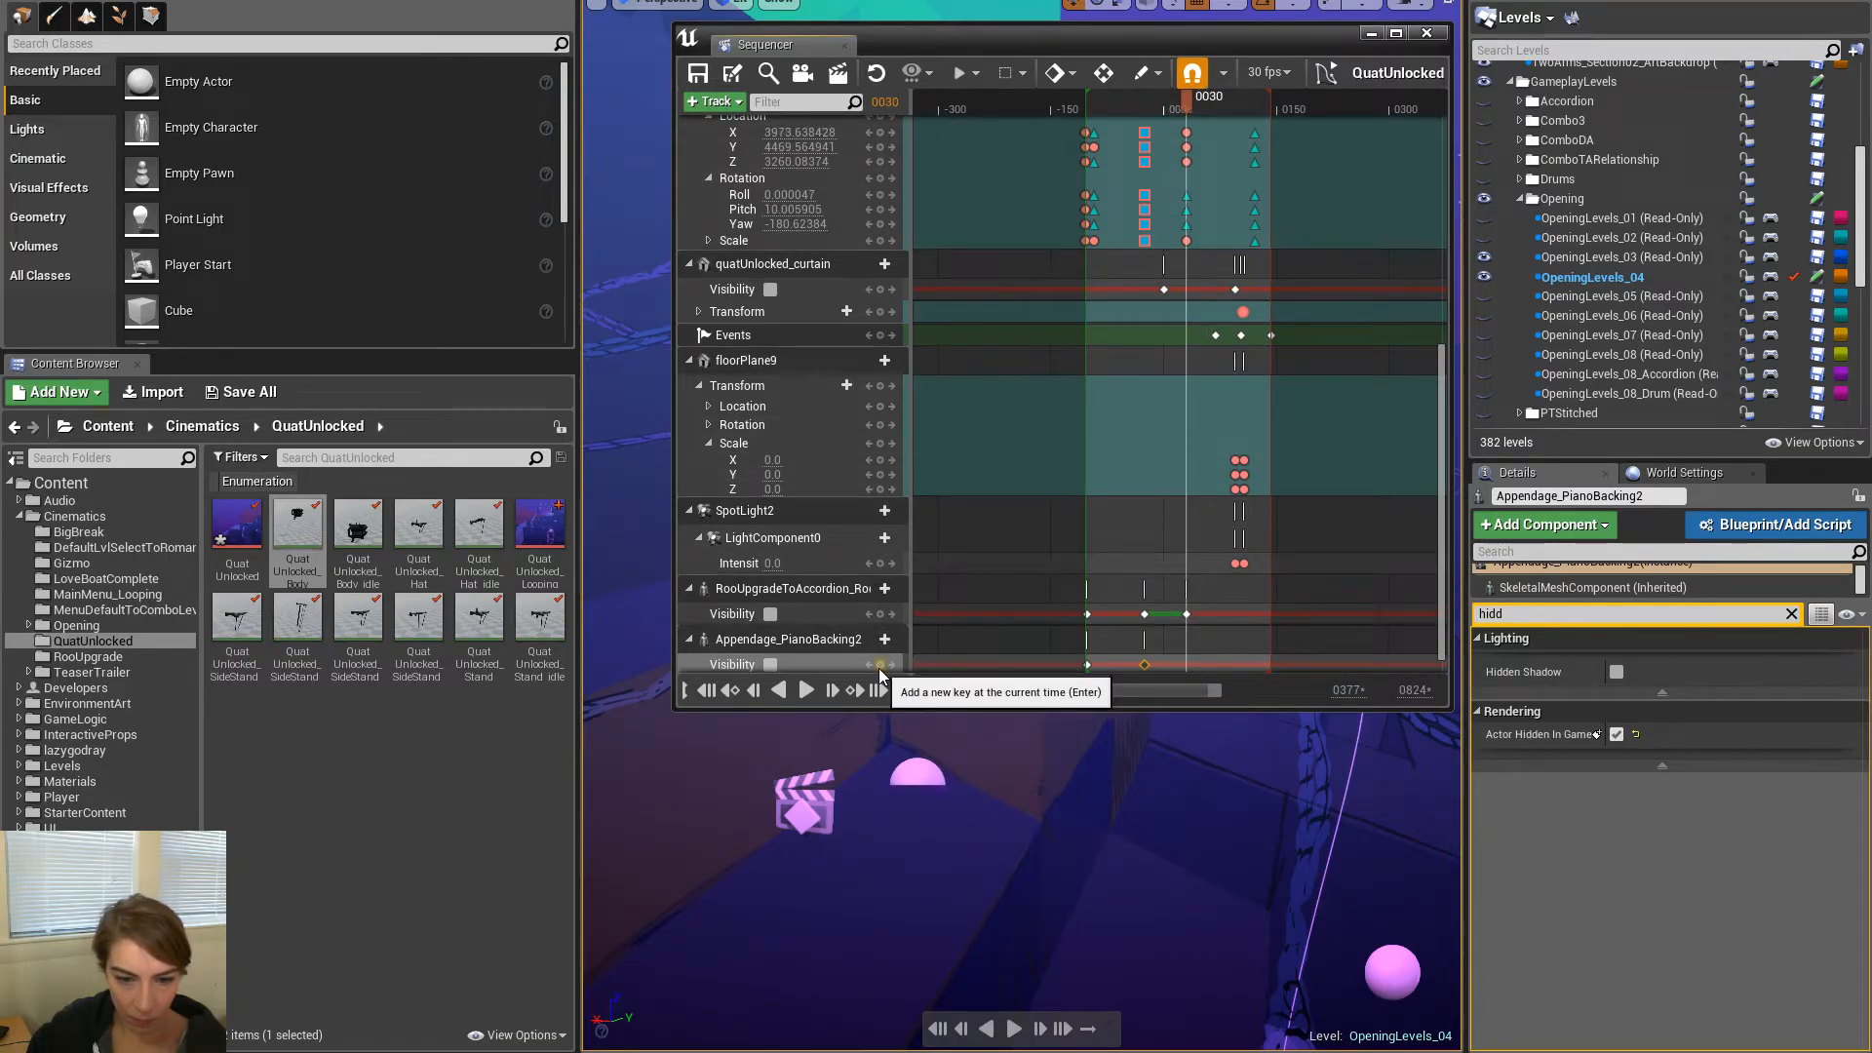
left_click(879, 665)
left_click(1144, 665)
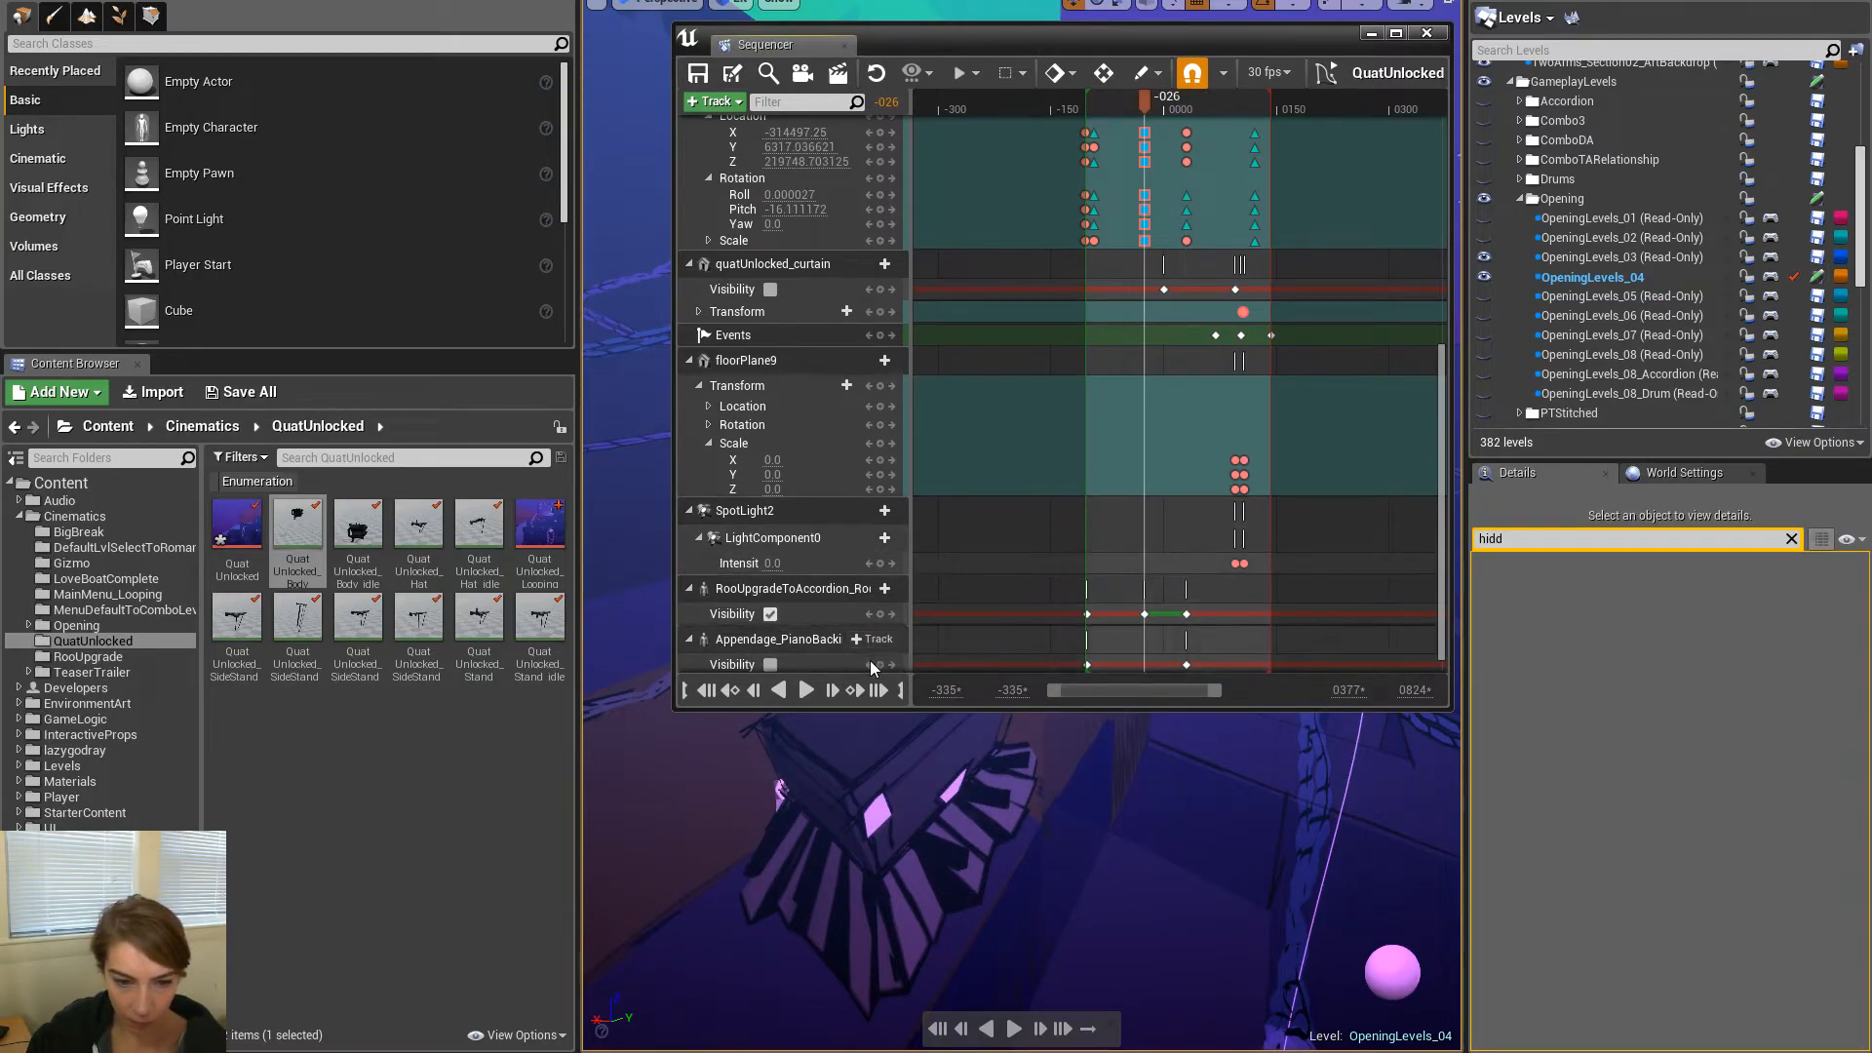
left_click(772, 665)
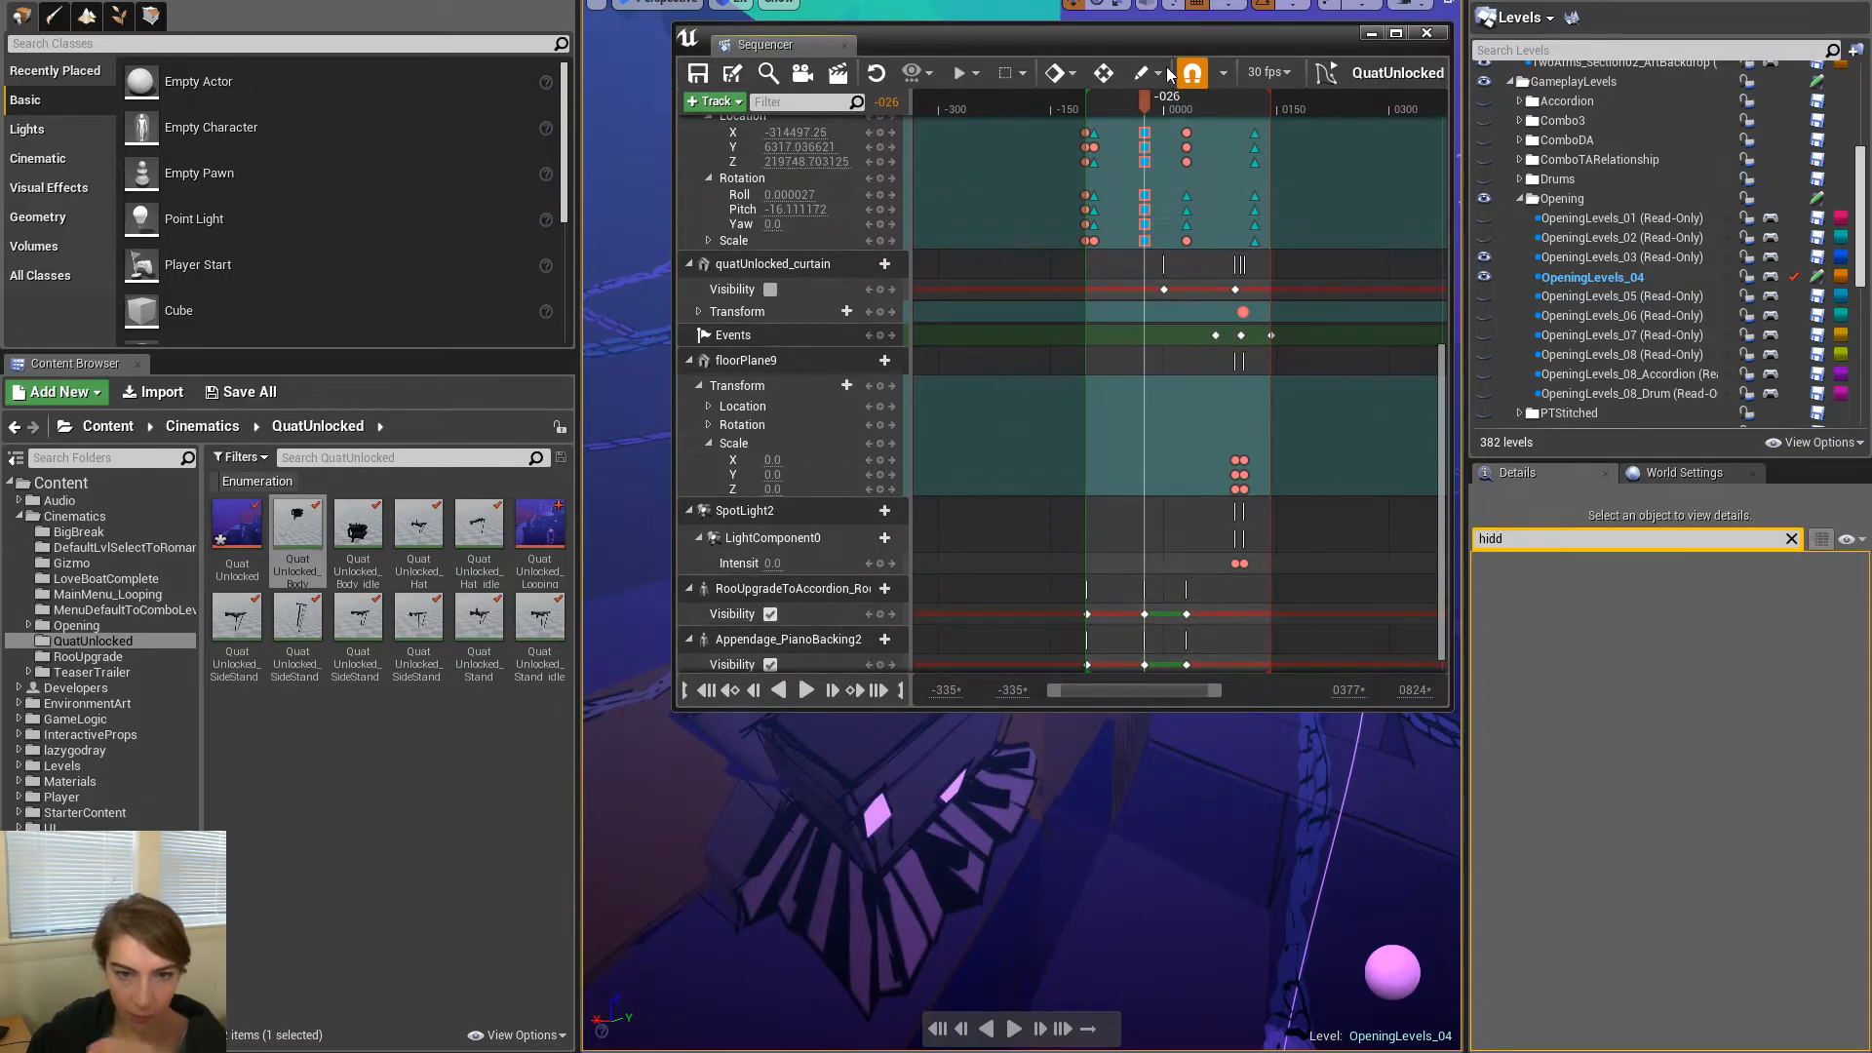
Minimize Sequencer and play the cinematic in the cinematicCamera preview, pausing in the shot where the Roo mesh is visible
left_click_drag(1146, 107, 1269, 117)
left_click(1372, 35)
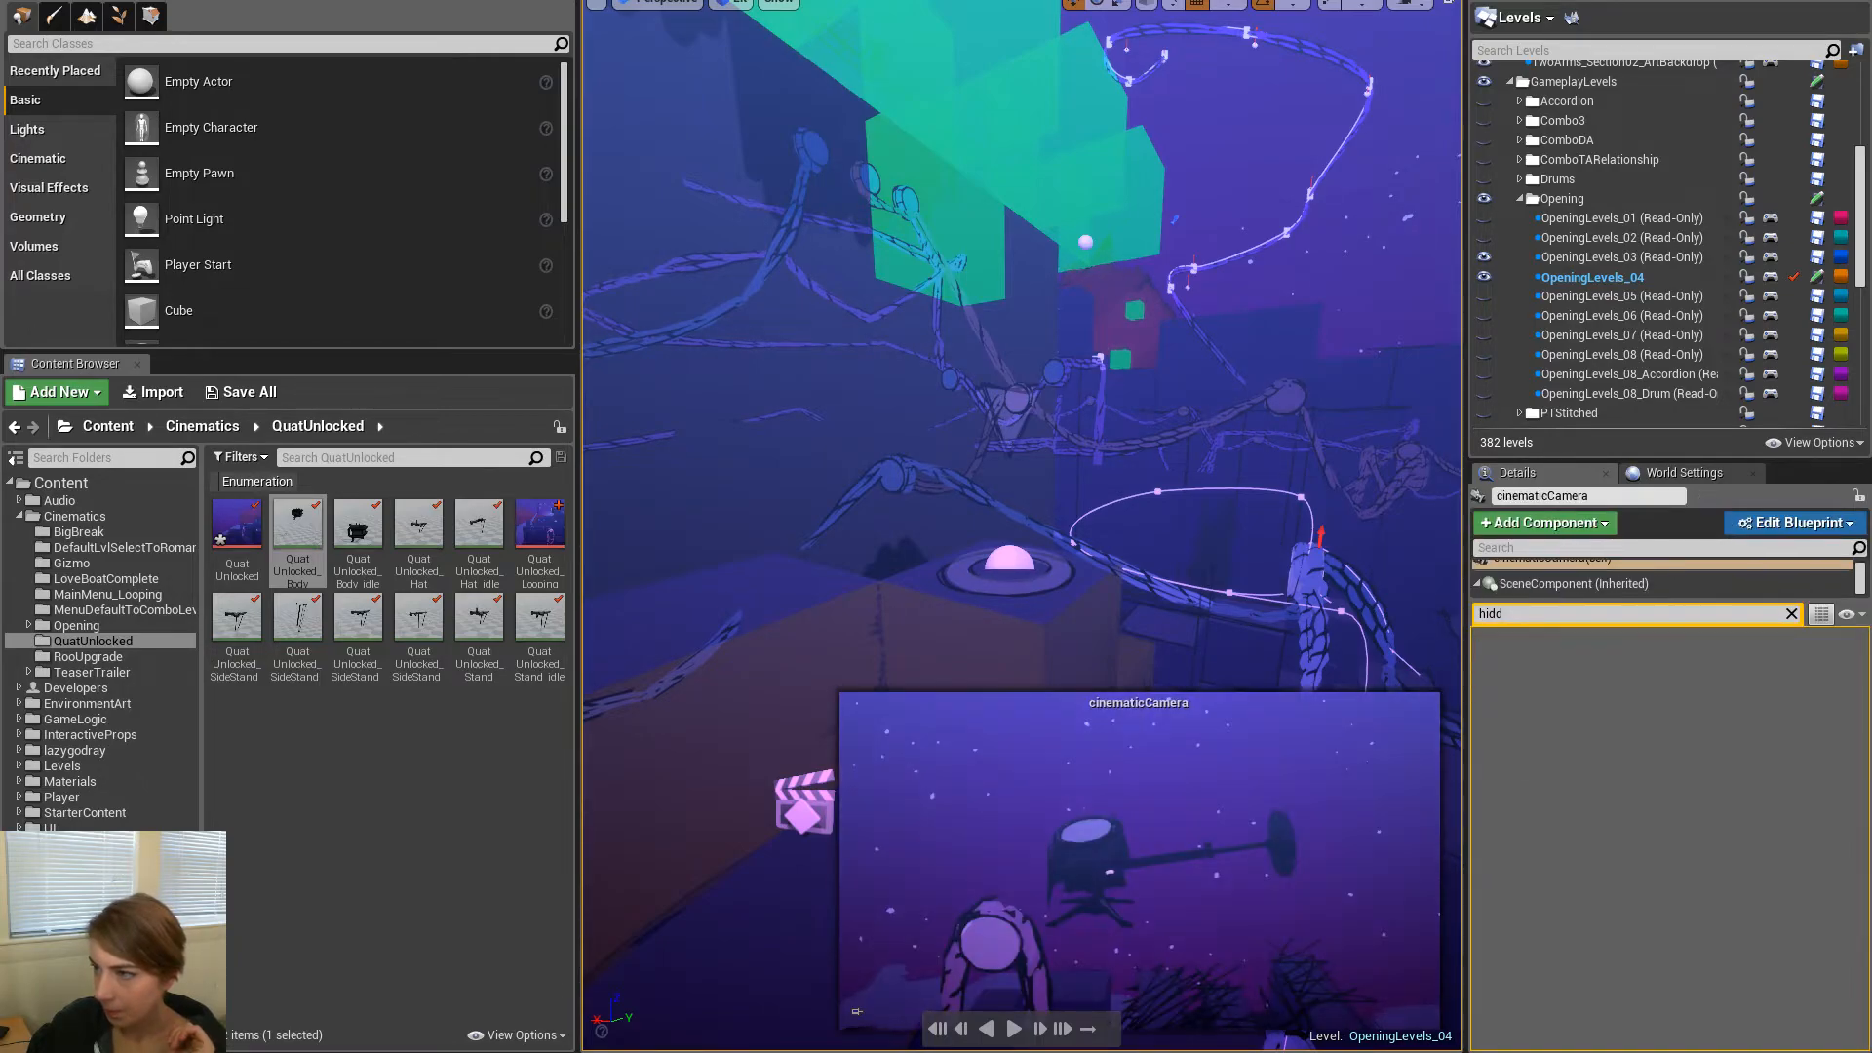
right_click_drag(1262, 355, 1383, 412)
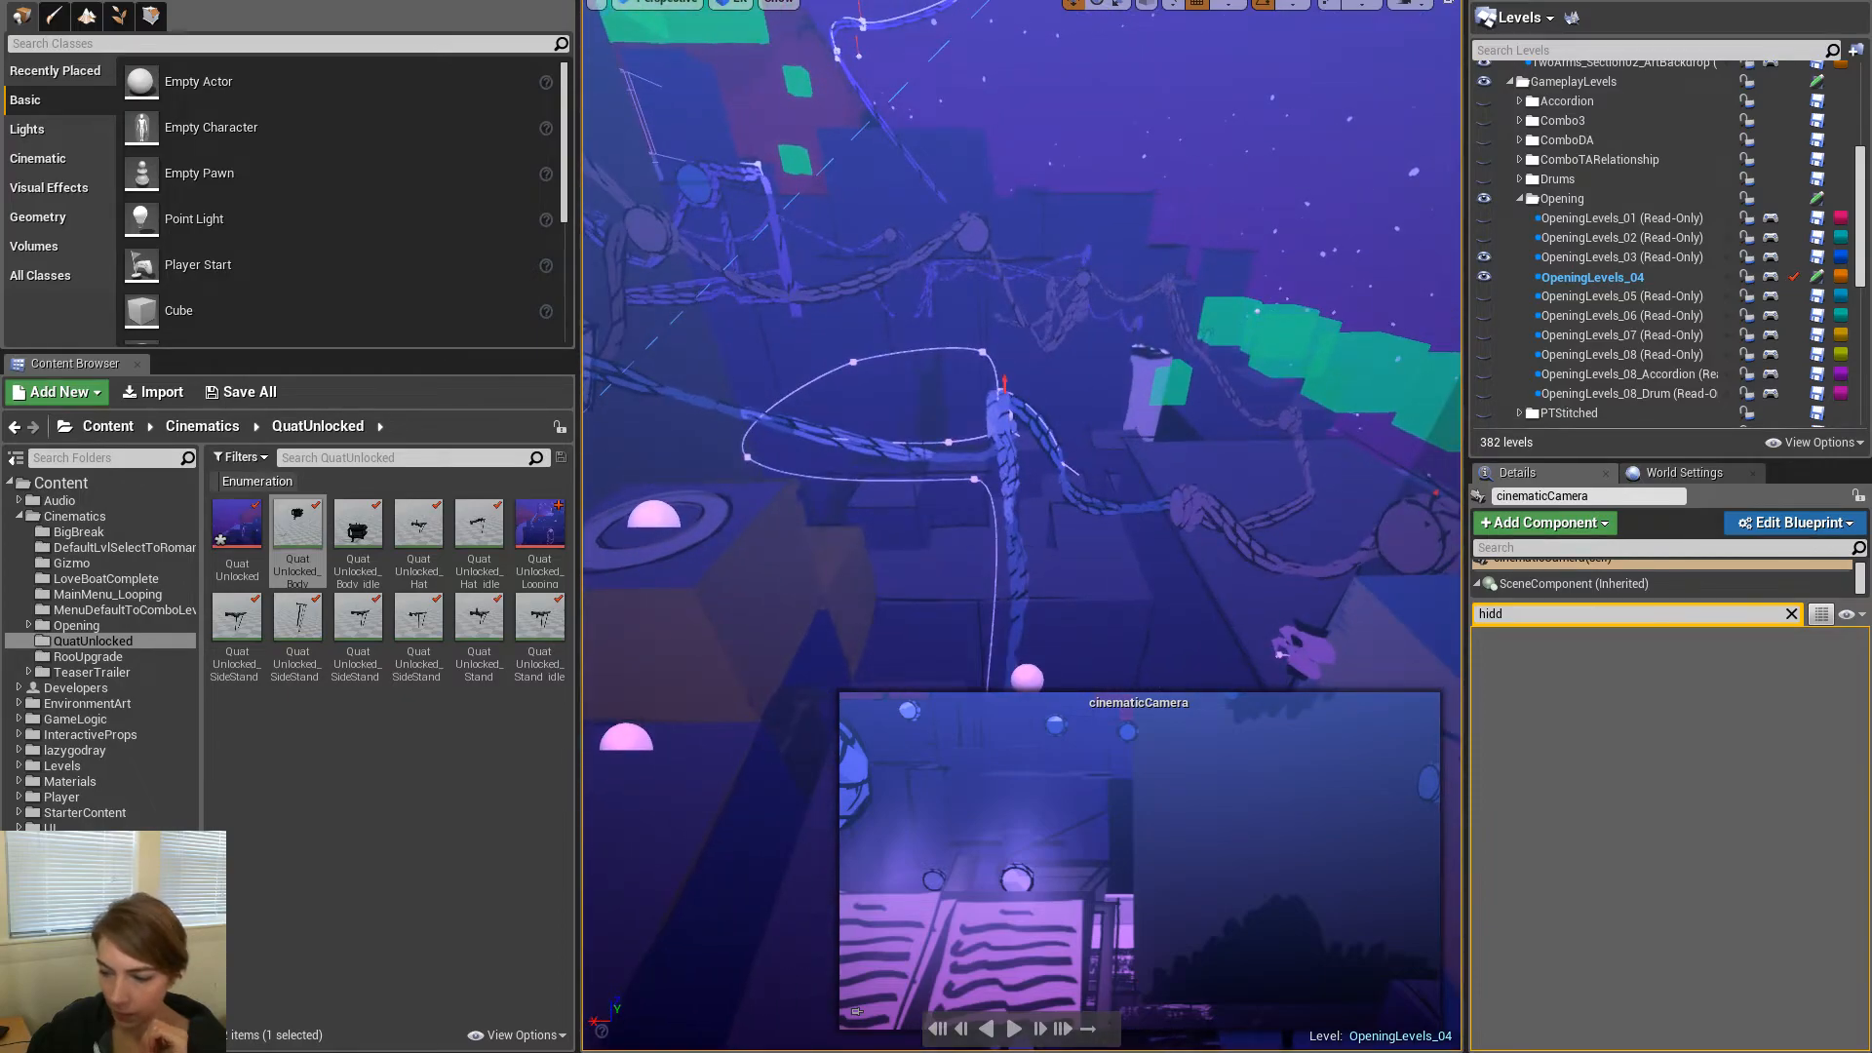
key("space")
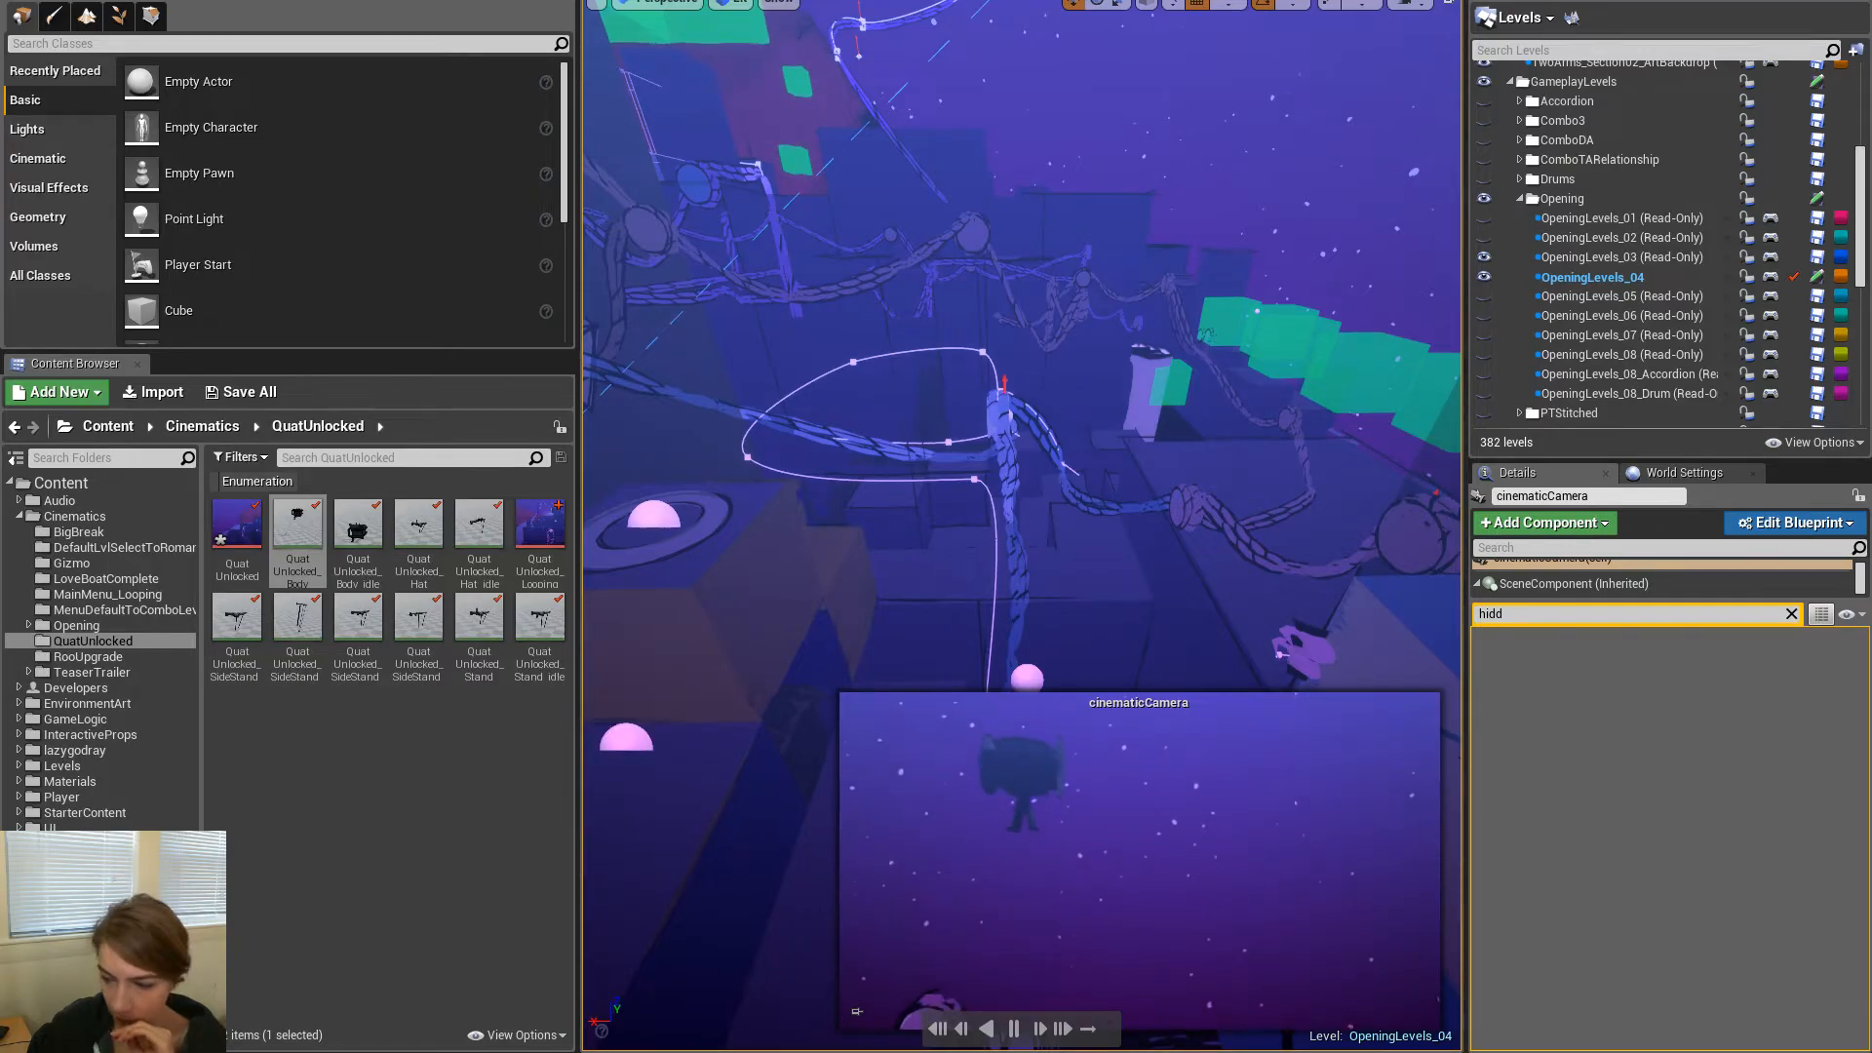
key("space")
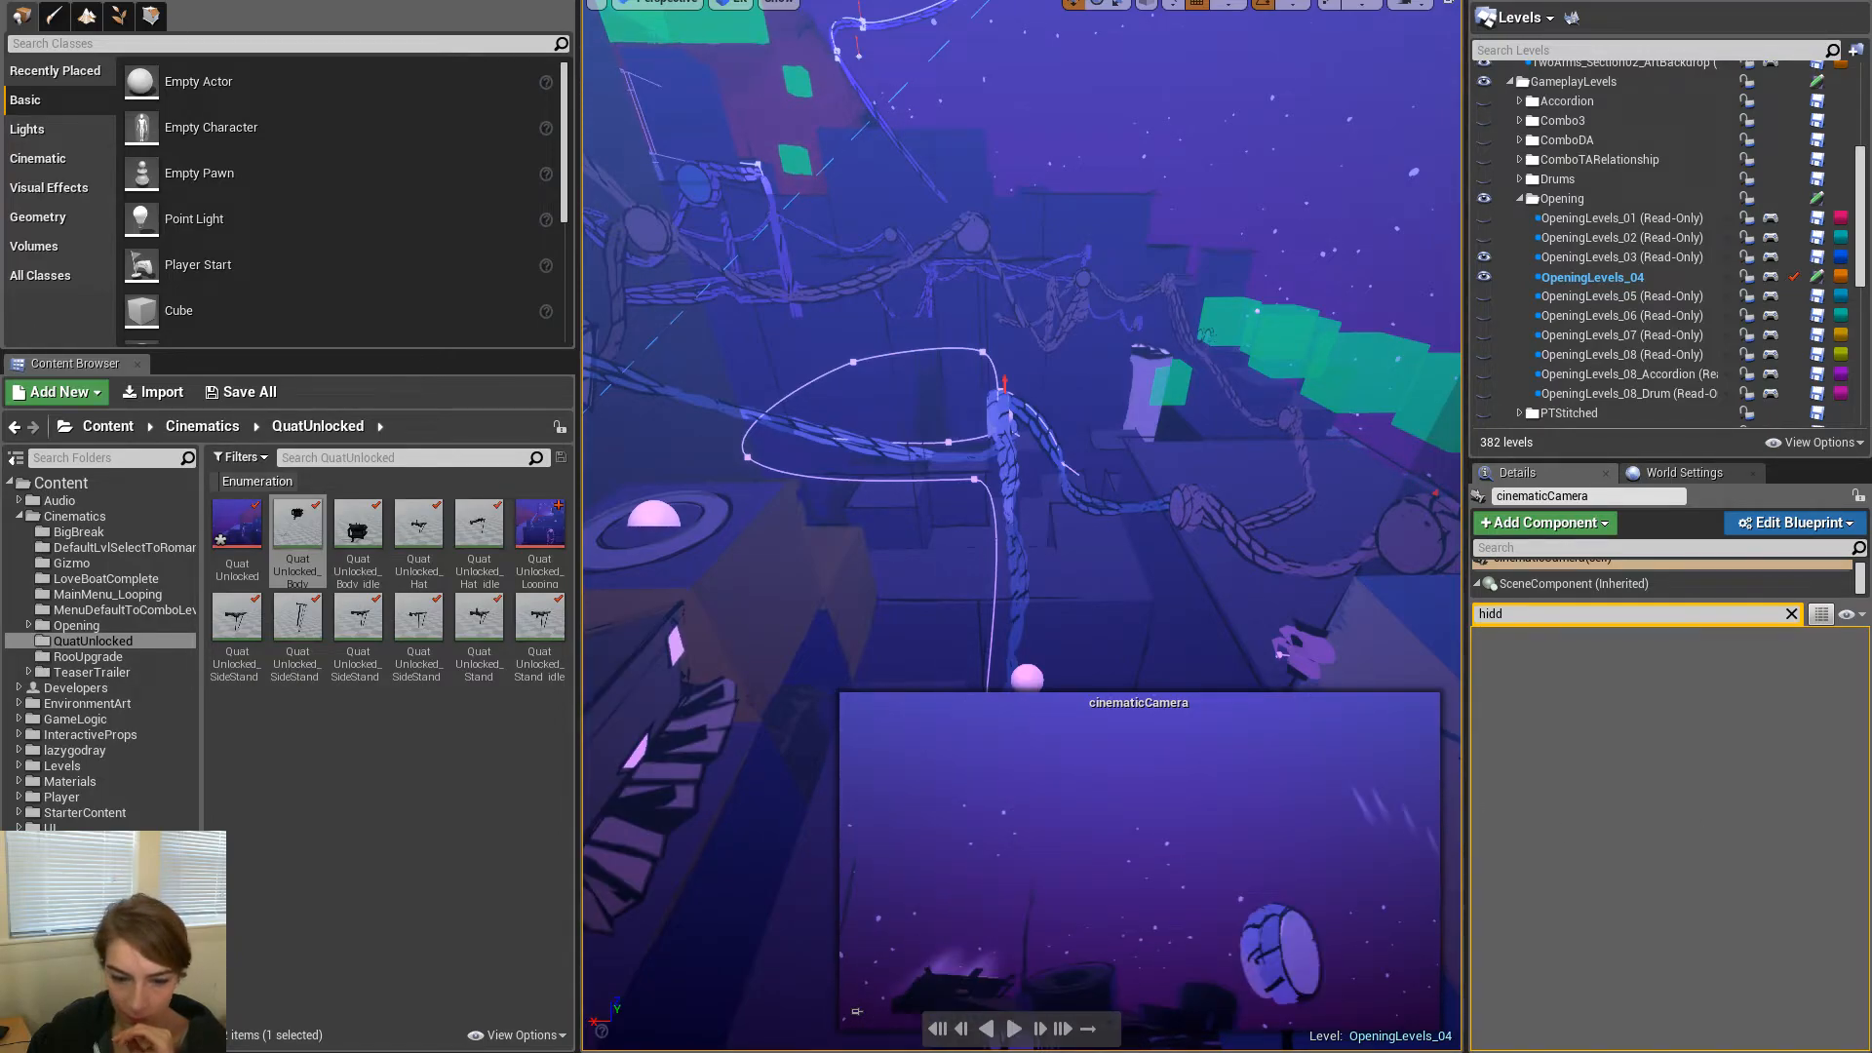
Rotate the RooUpgradeToAccordion_Roo2 mesh slightly and move it sideways, away from the music stand
right_click_drag(1148, 244, 1060, 136)
right_click_drag(1148, 410, 1145, 416)
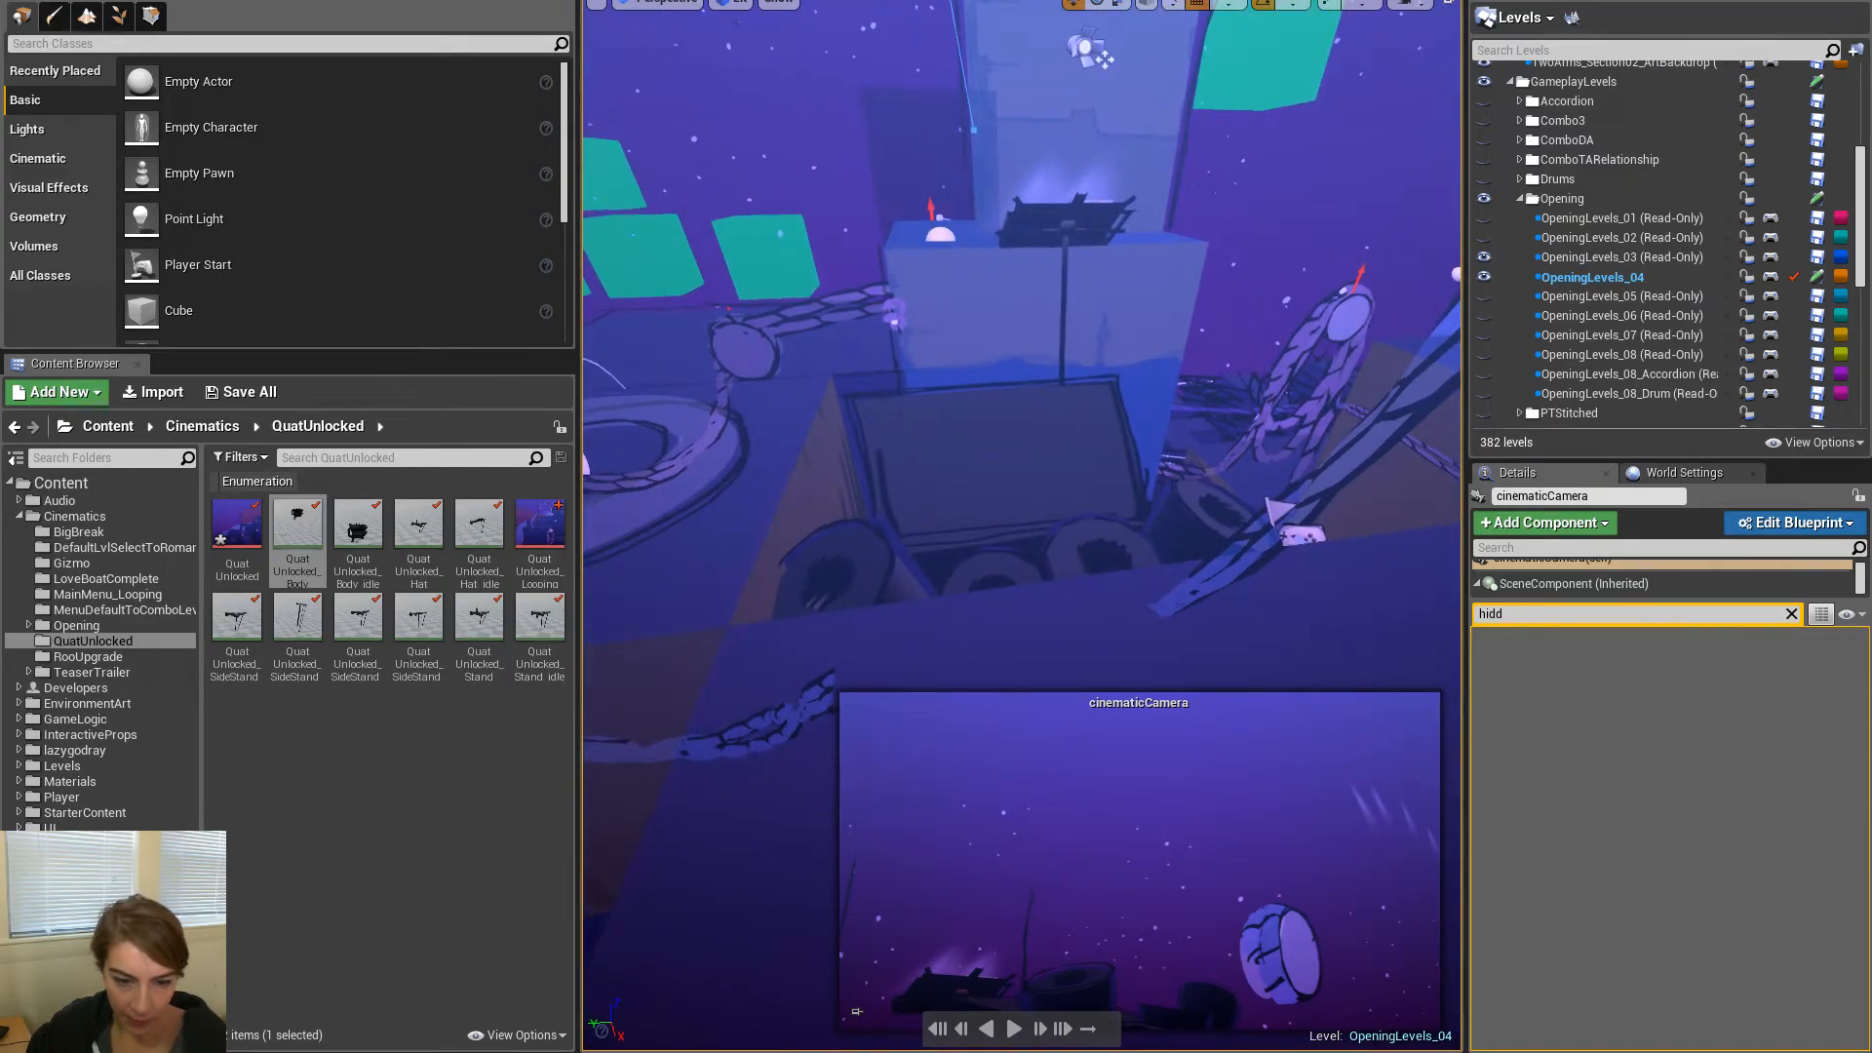
left_click(1019, 444)
left_click(1052, 412)
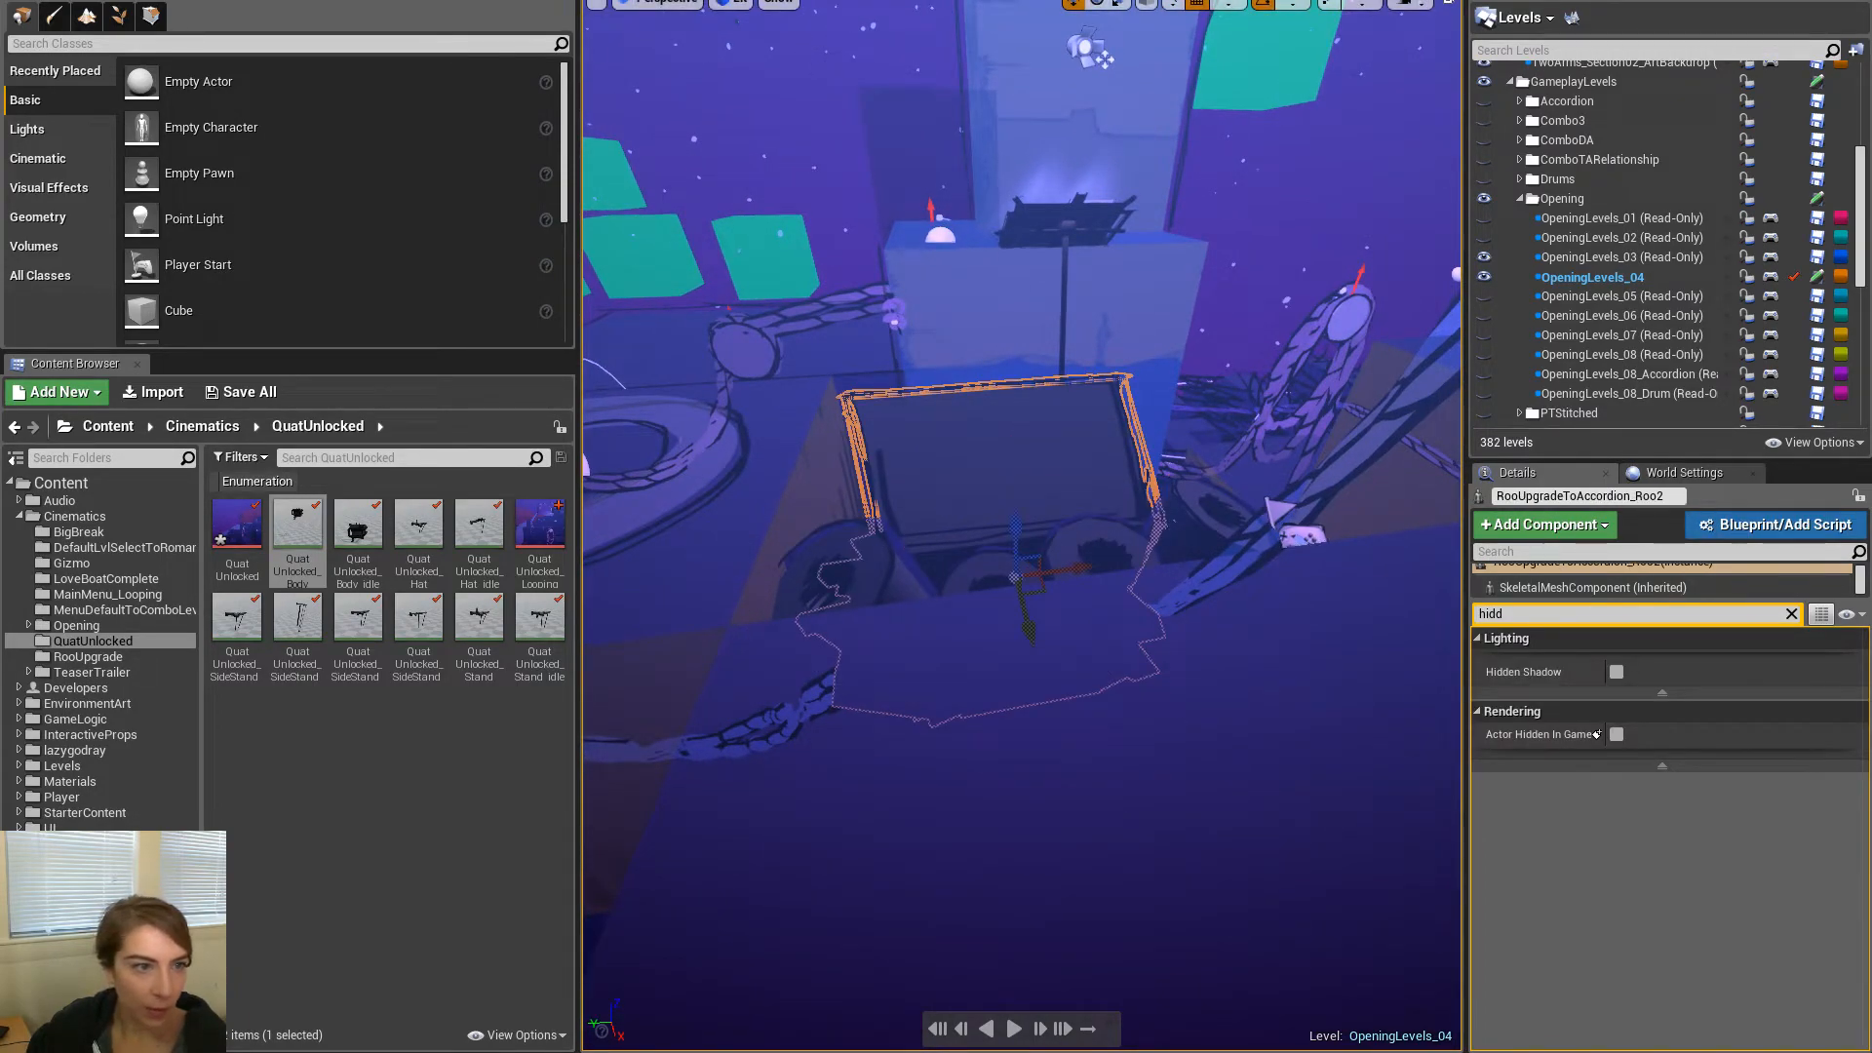
left_click(1268, 5)
key("e")
left_click_drag(961, 655, 1029, 629)
key("w")
mouse_move(1071, 580)
right_mouse_down()
mouse_move(1056, 583)
mouse_move(1094, 577)
right_mouse_up()
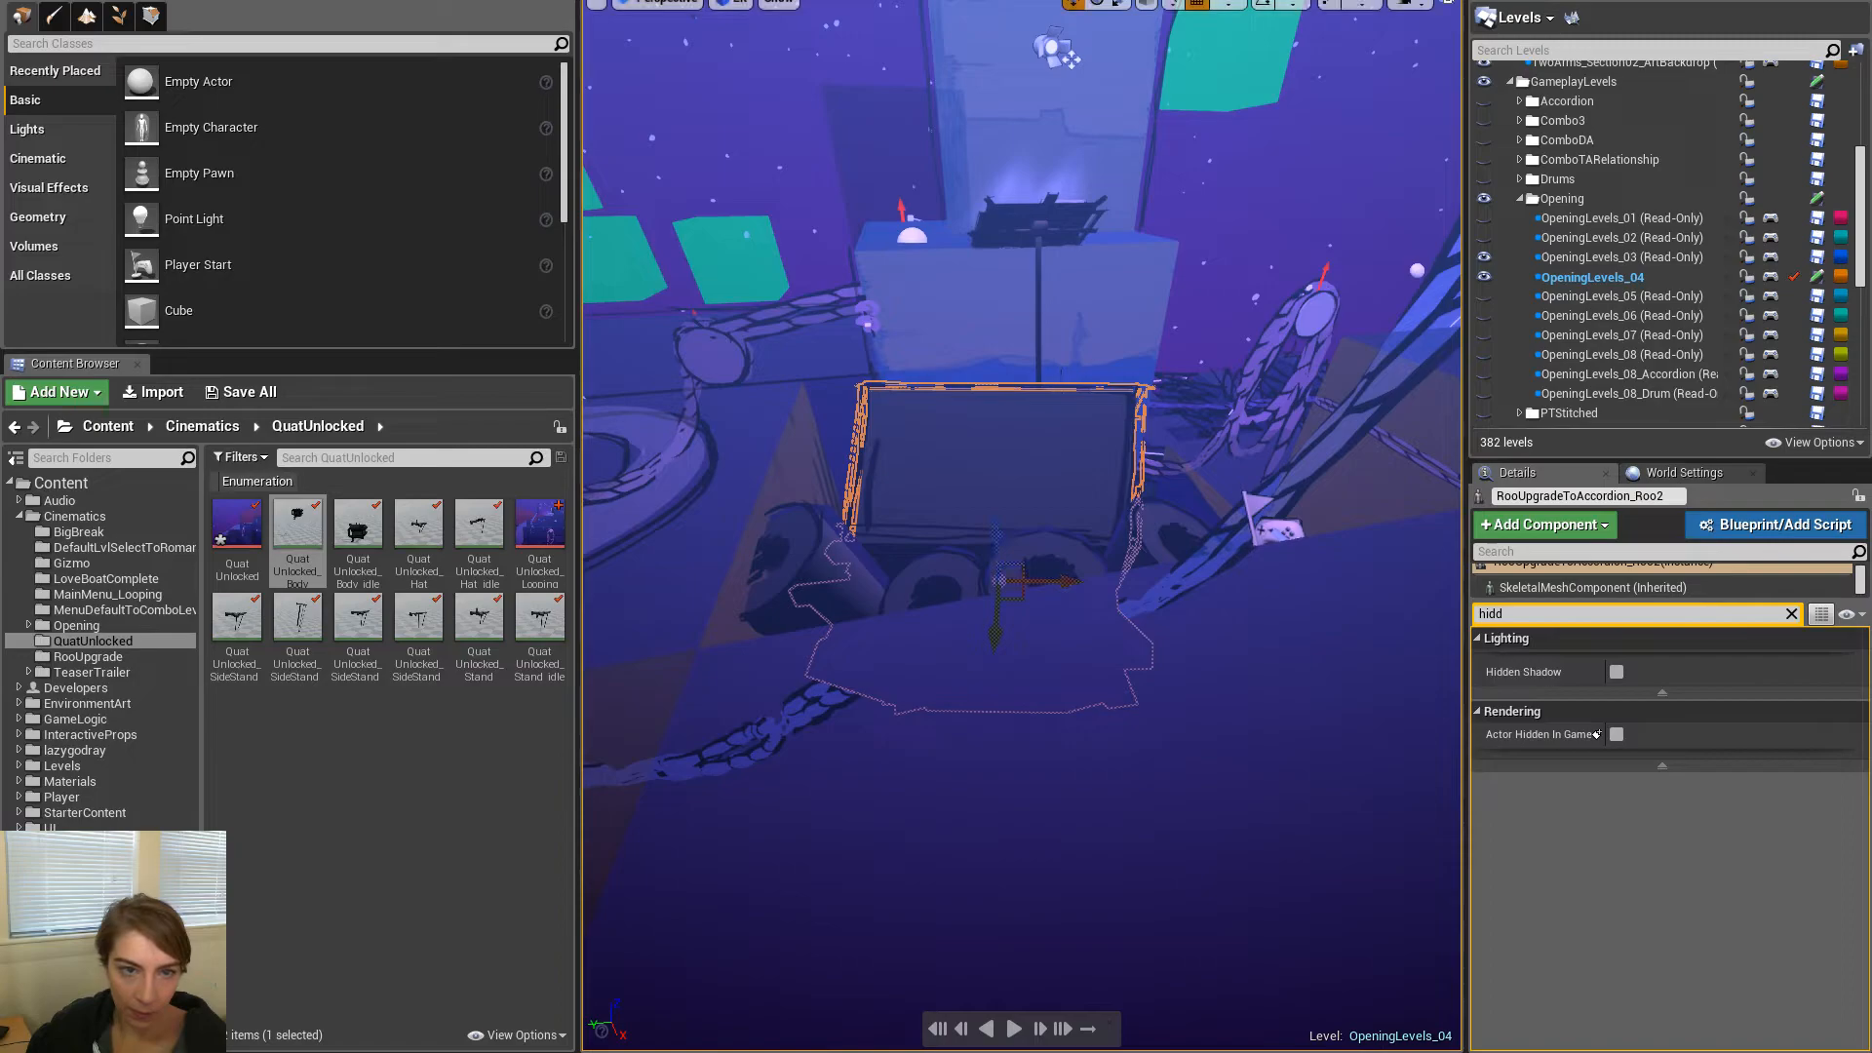
left_click(1197, 4)
left_click_drag(1070, 579, 836, 482)
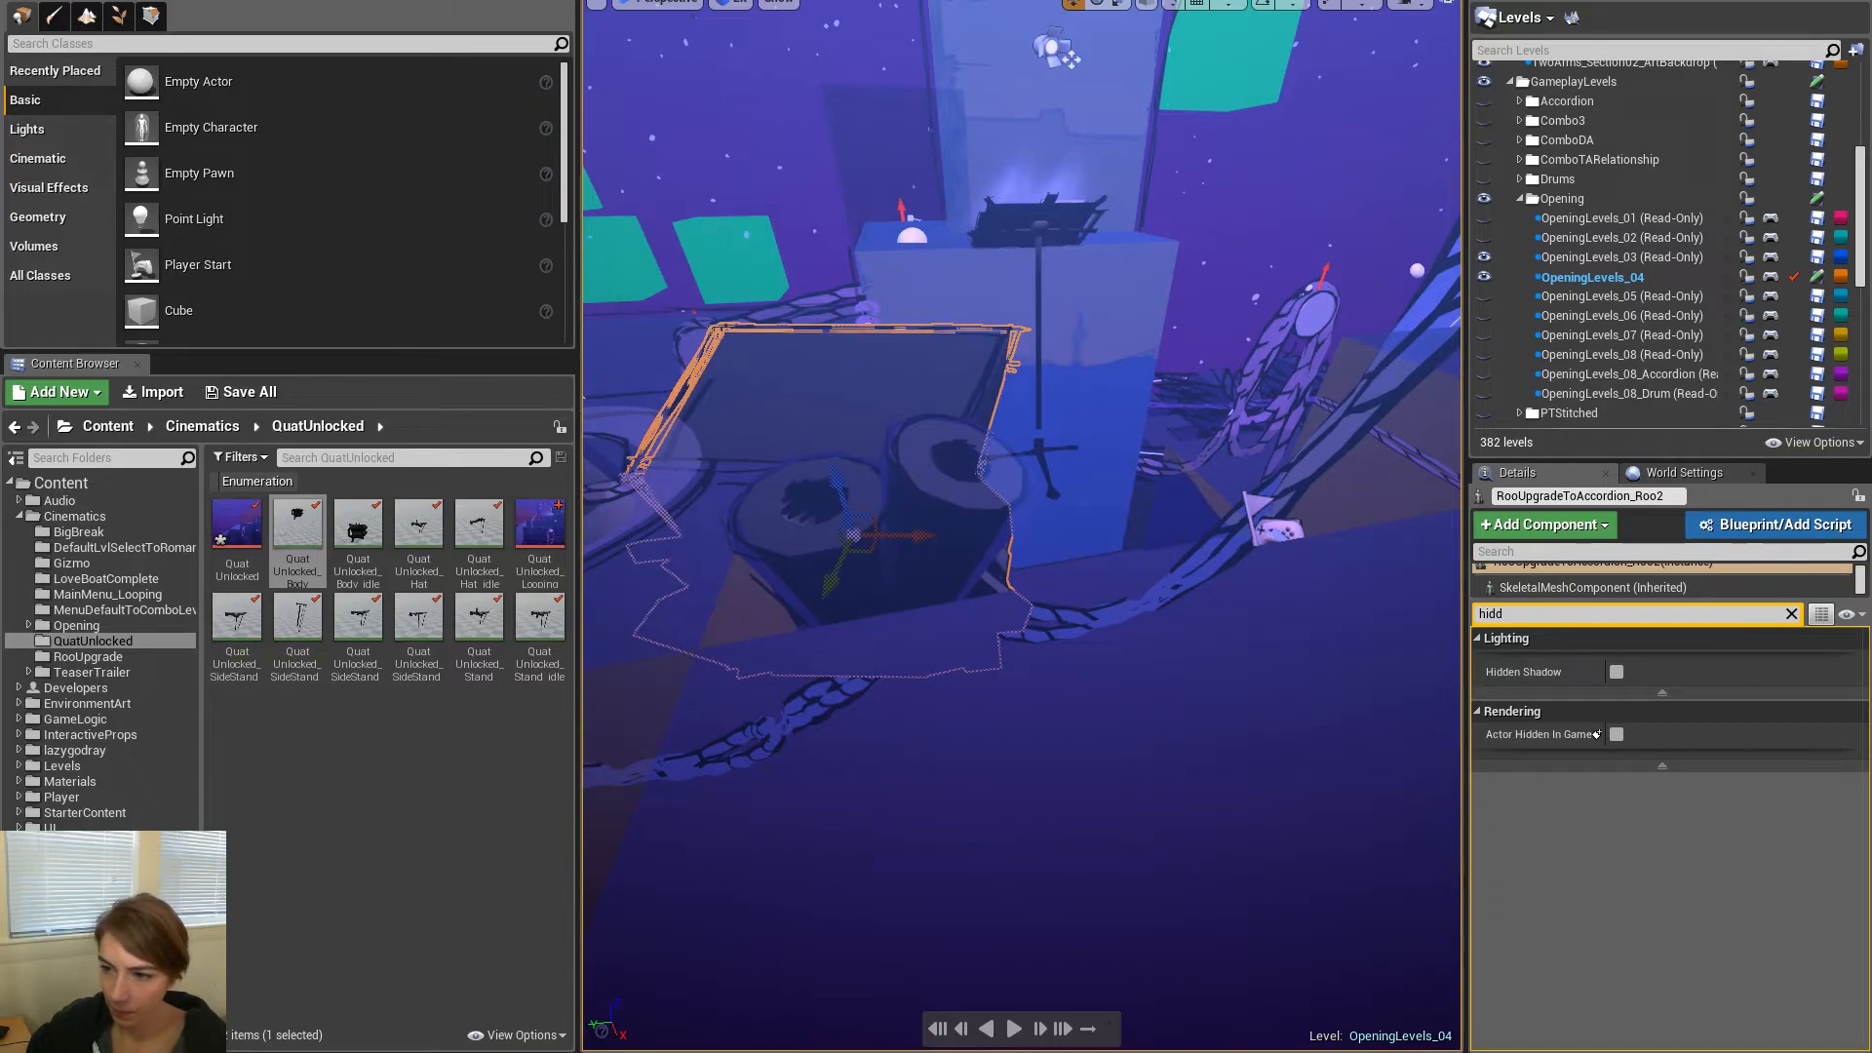
Rotate the Roo mesh further and check its placement in the cinematicCamera preview
right_click_drag(946, 411, 1004, 482)
left_click(825, 284)
right_click_drag(825, 284, 776, 312)
key("e")
left_click_drag(951, 555, 994, 492)
key("w")
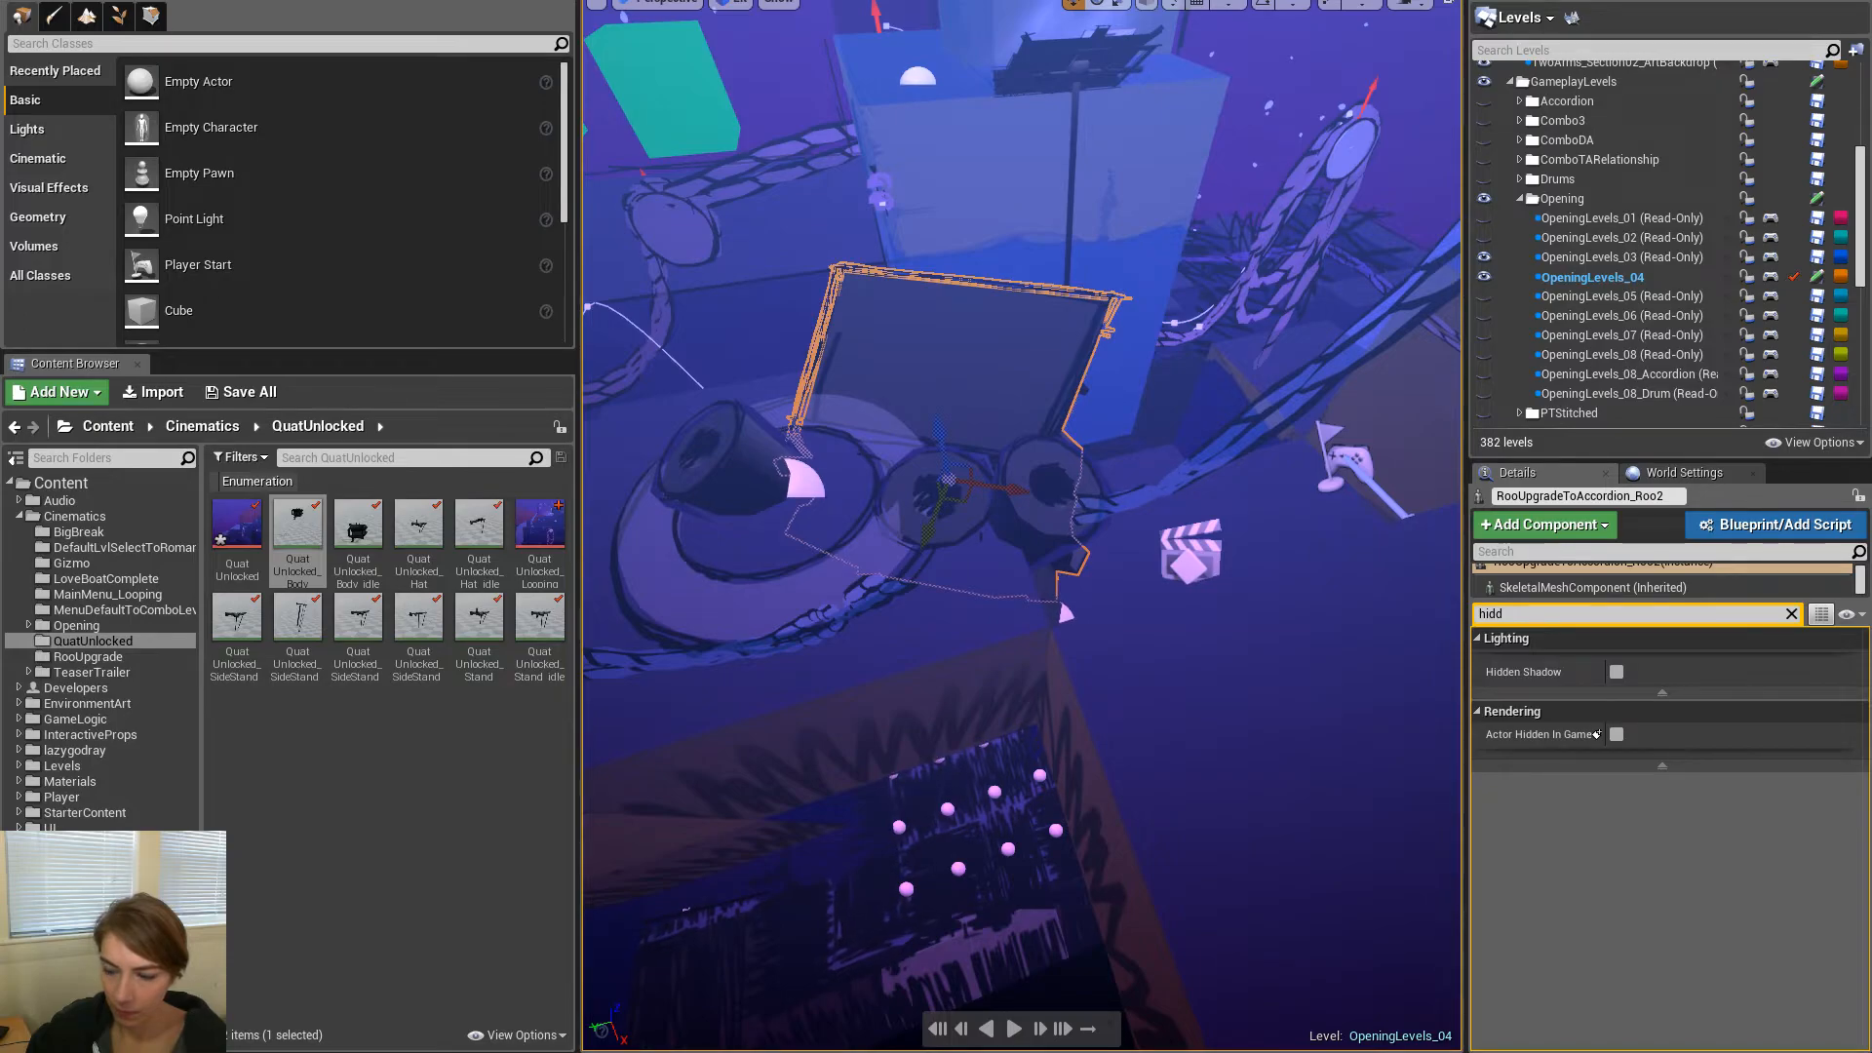
left_click(1189, 663)
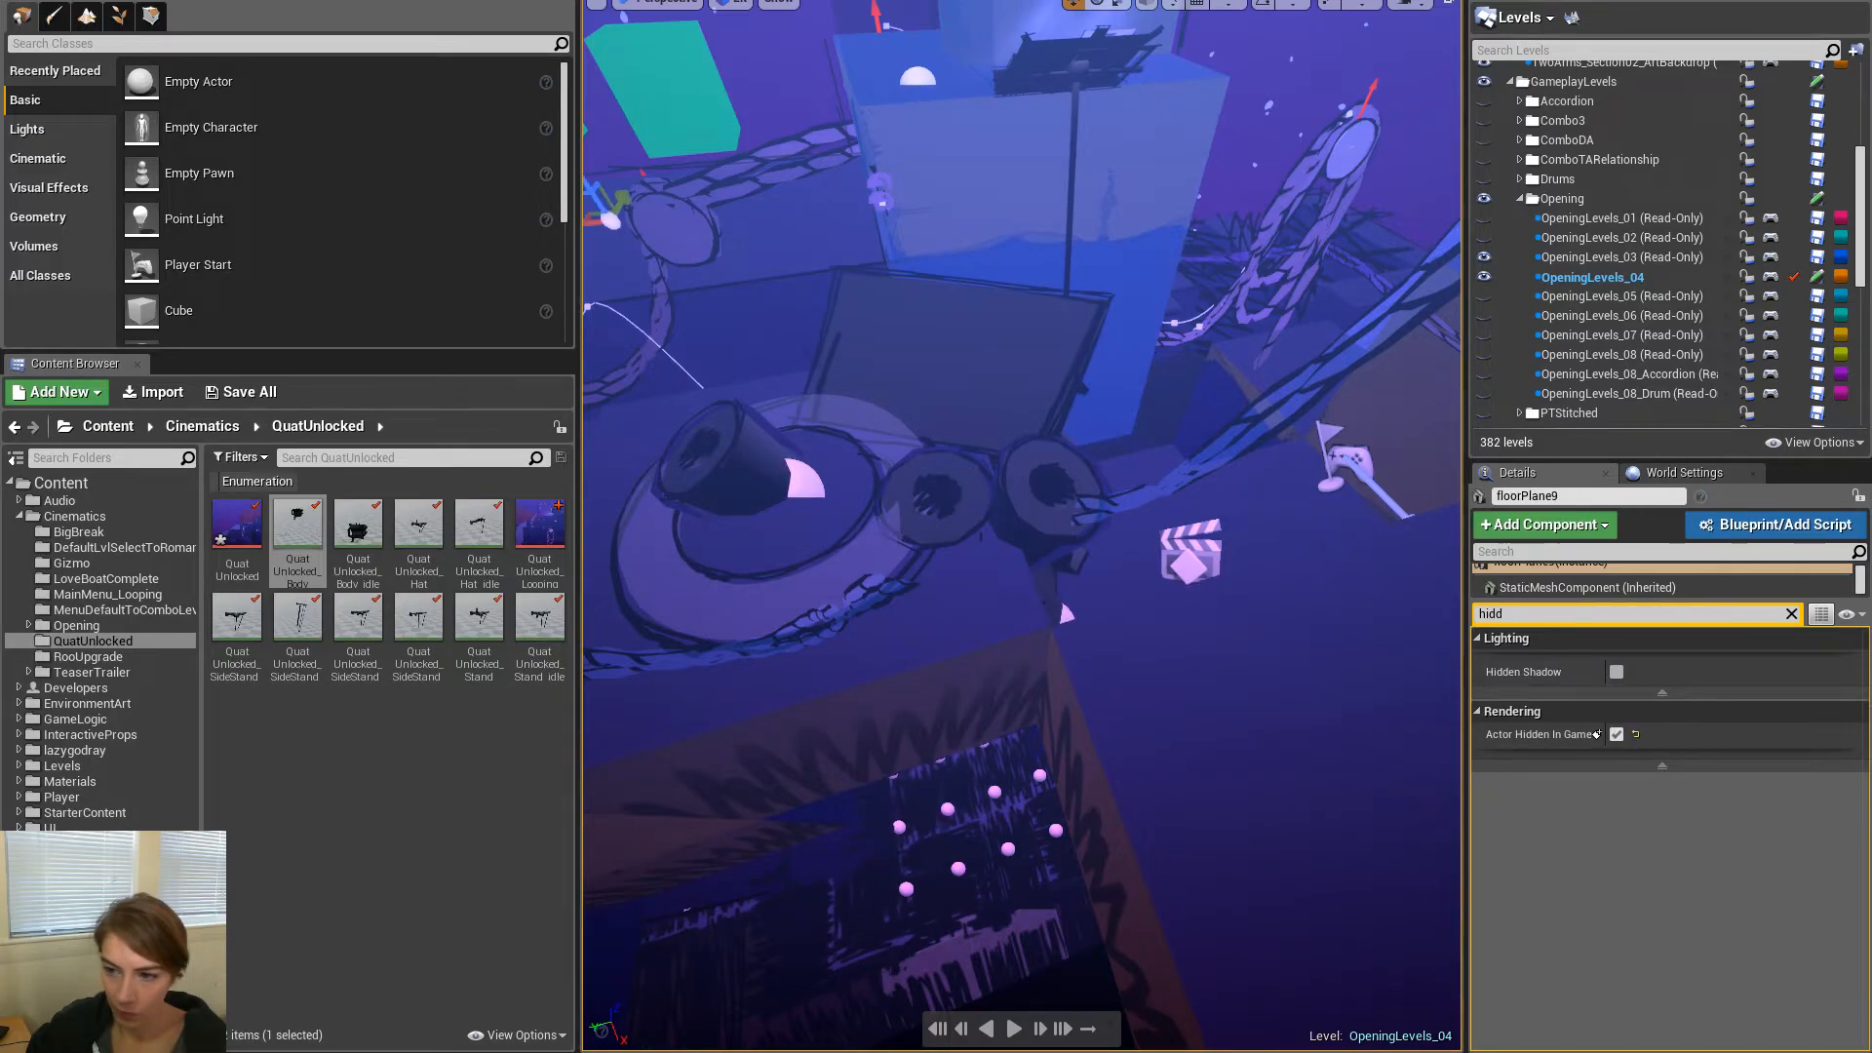
left_click(856, 1011)
Raise the Roo mesh vertically so that it enters the cinematicCamera's frame
right_click_drag(1213, 391, 1195, 423)
left_click(1026, 363)
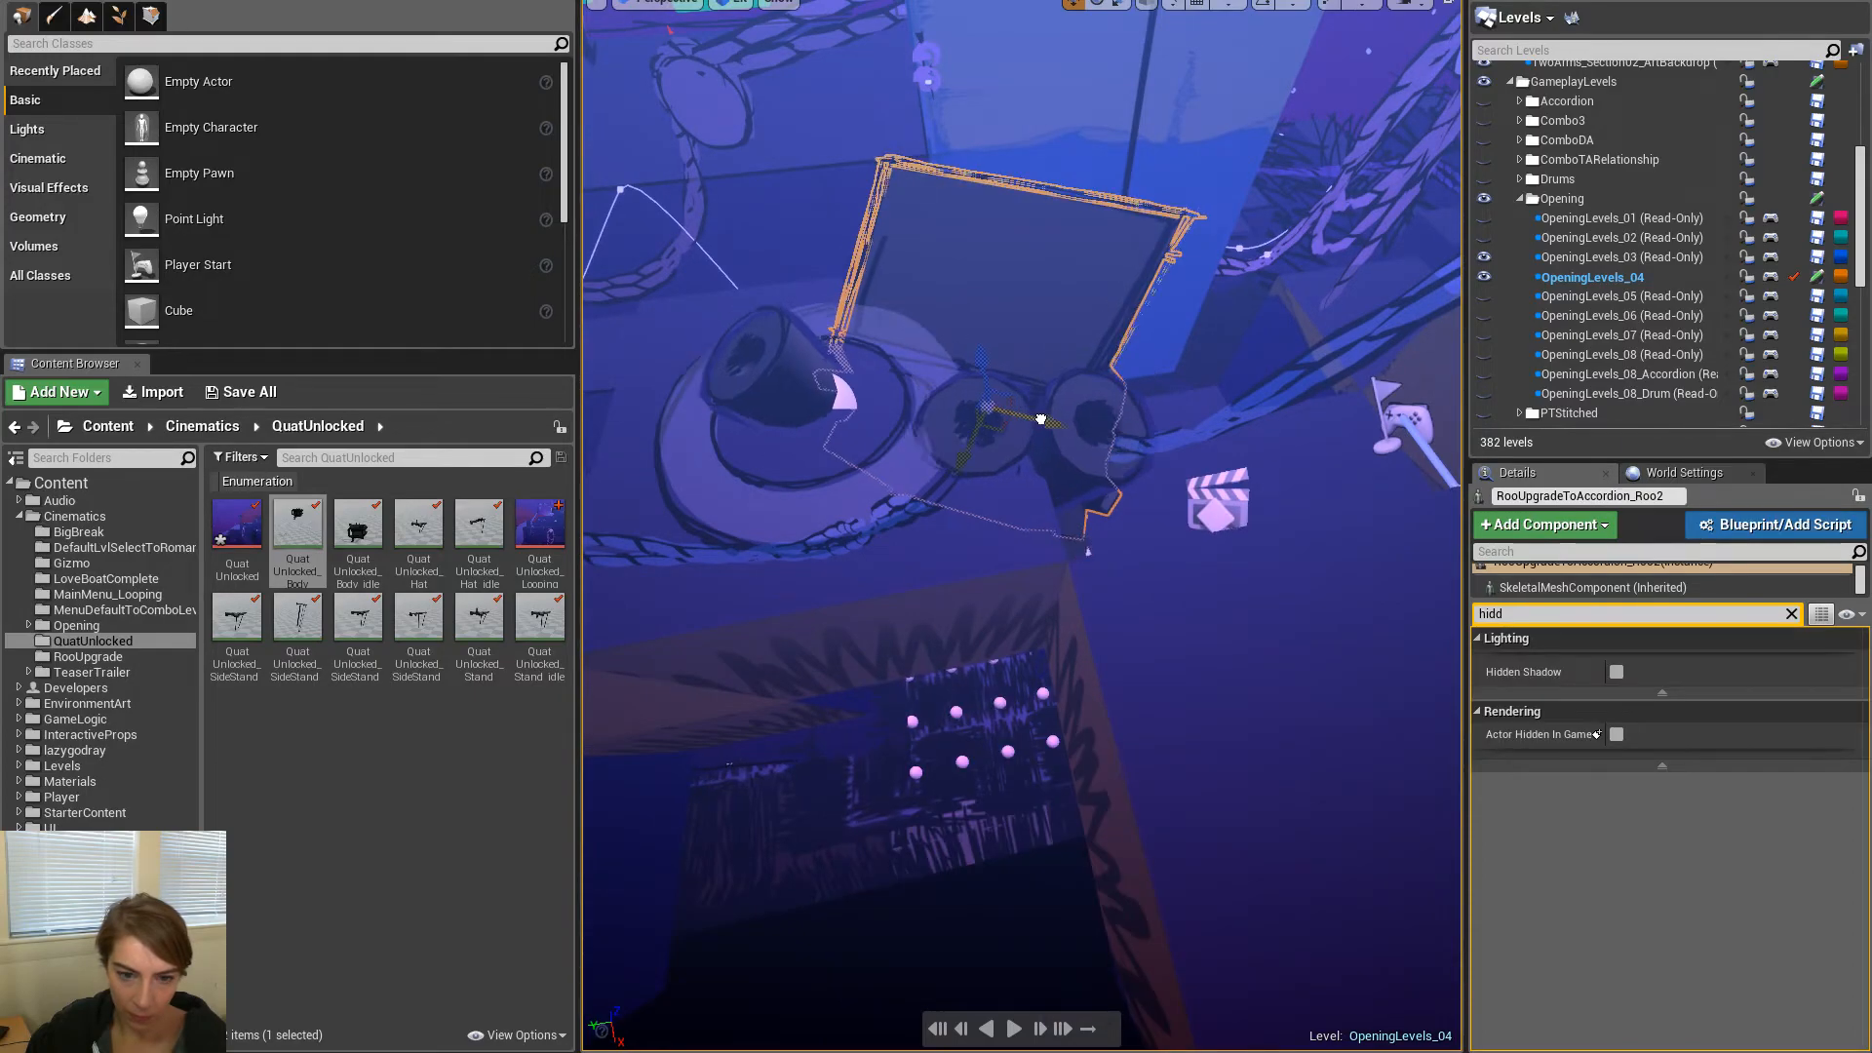
key("f")
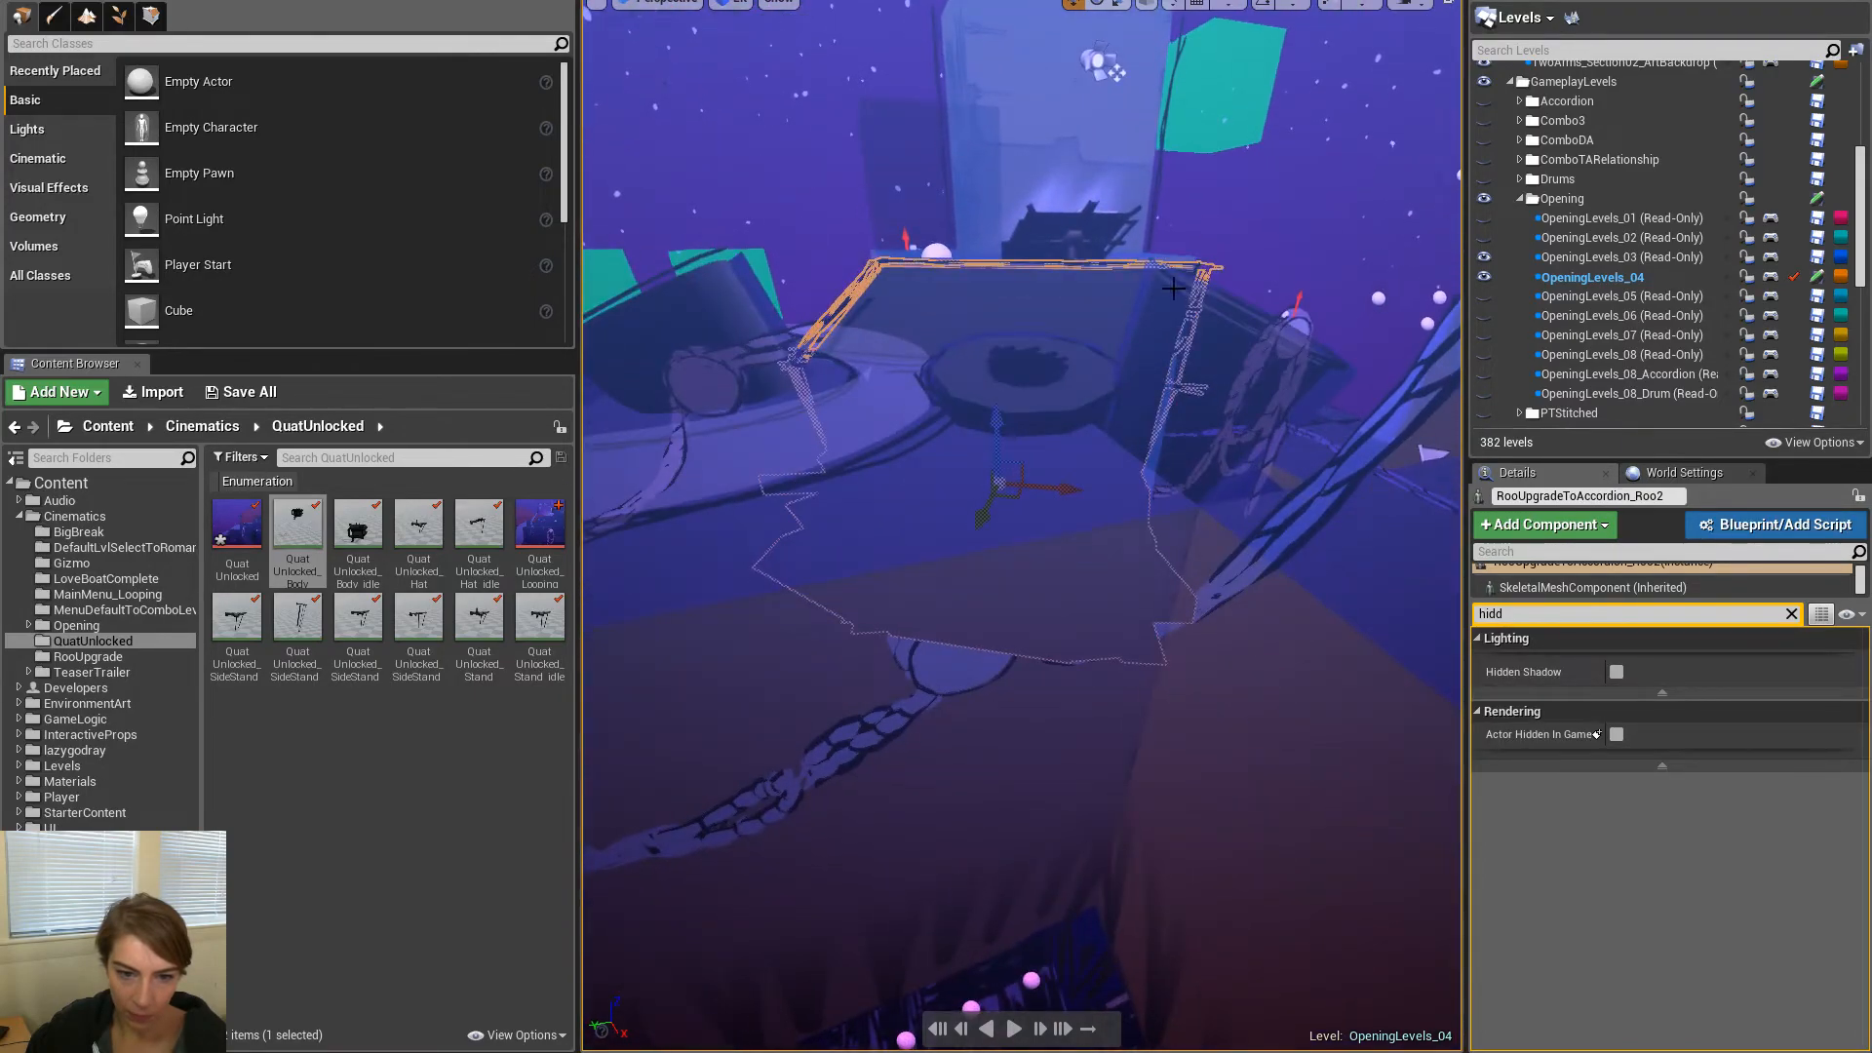
left_click_drag(995, 431, 995, 353)
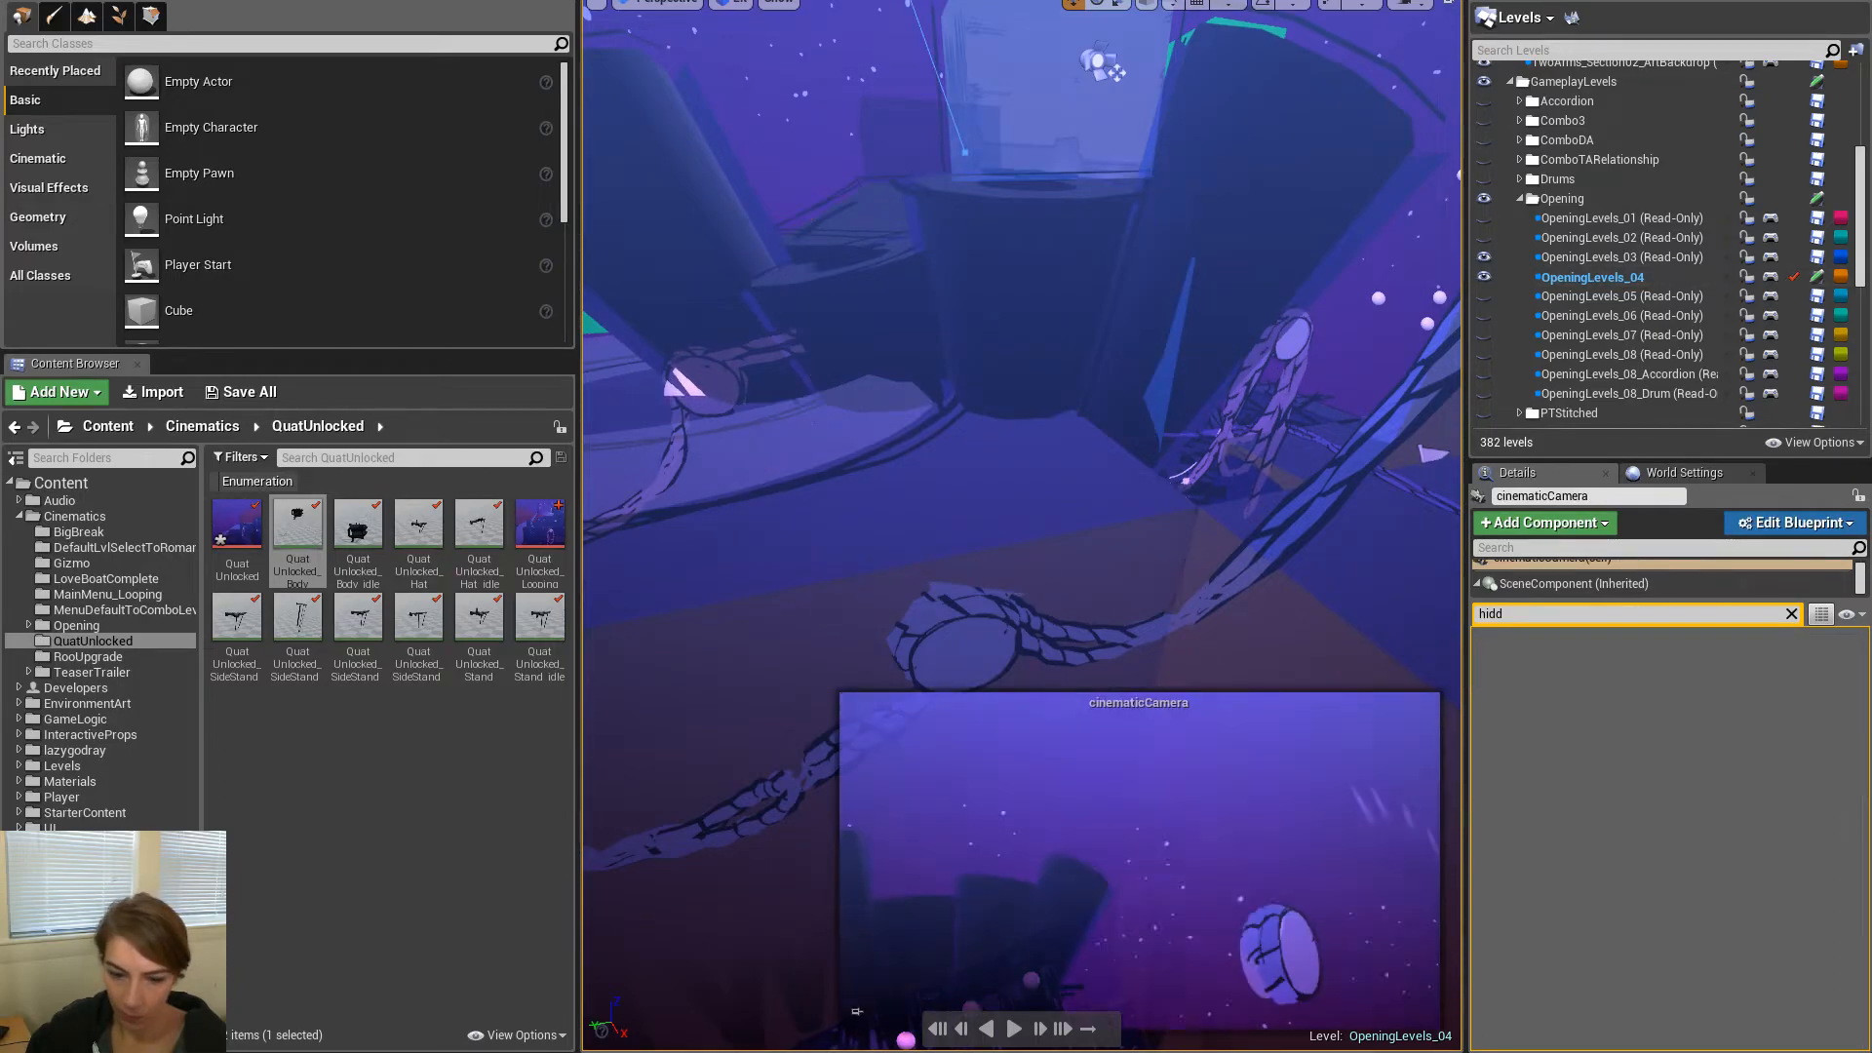
Turn the raised Roo mesh to a new angle and review its silhouette through the cinematicCamera preview
mouse_move(1268, 459)
right_mouse_down()
mouse_move(1268, 565)
mouse_move(1267, 495)
right_mouse_up()
right_click_drag(980, 371, 980, 378)
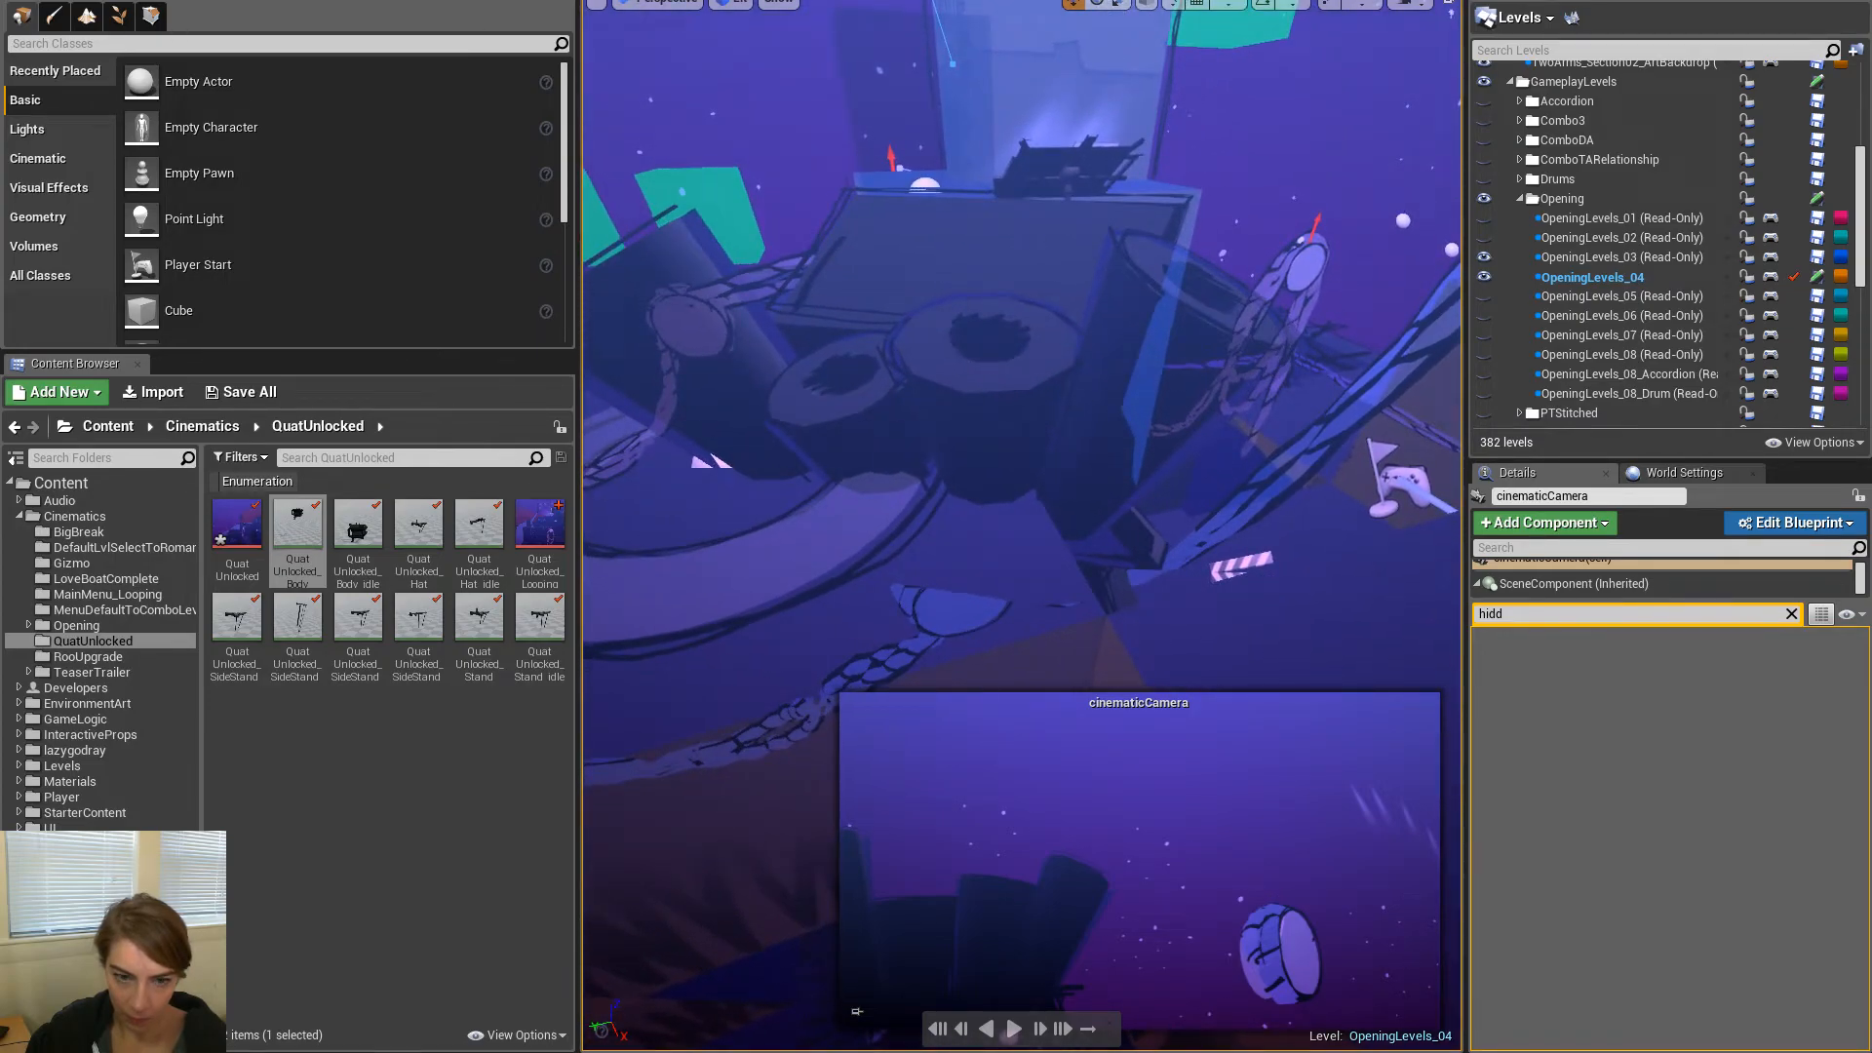
left_click(983, 390)
key("e")
left_click_drag(1026, 486, 1090, 479)
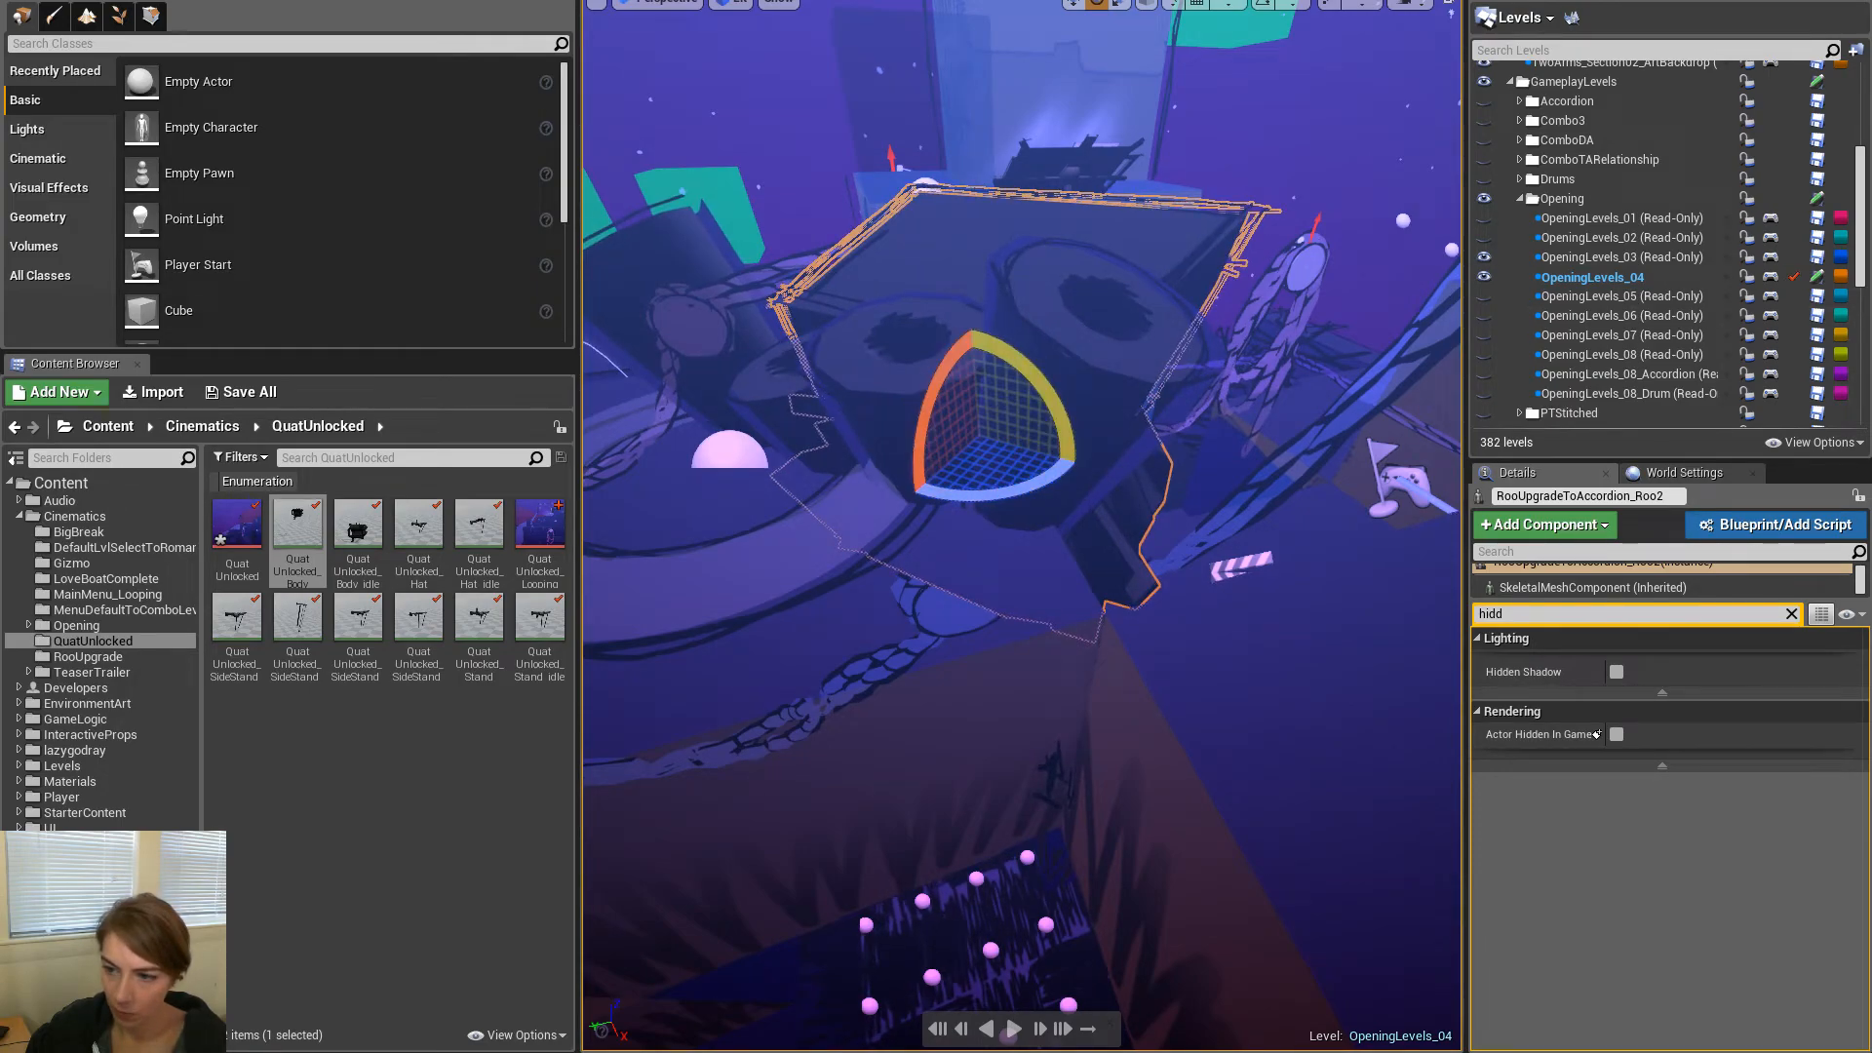
left_click(856, 1011)
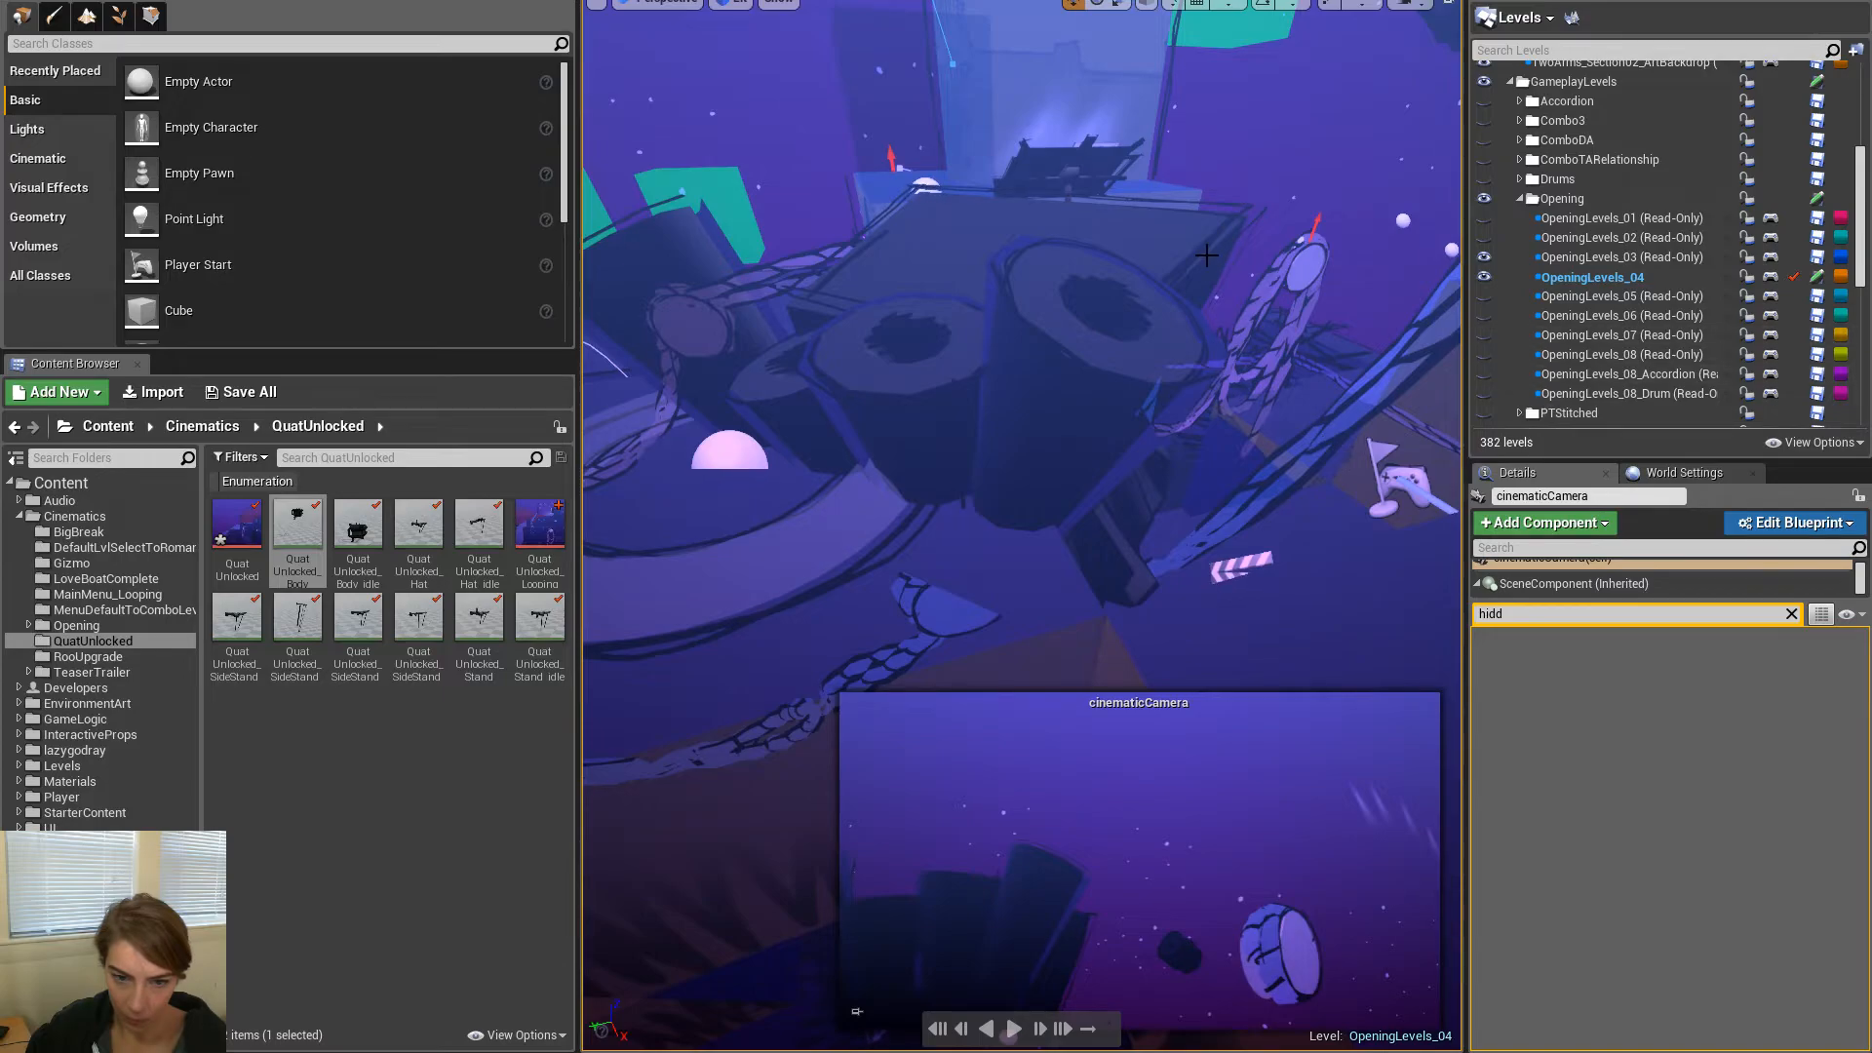
Shift the Roo mesh sideways toward the edge of the cinematicCamera's frame and review the composition
left_click(1032, 432)
mouse_move(933, 475)
left_mouse_down()
mouse_move(905, 504)
mouse_move(969, 457)
mouse_move(929, 444)
mouse_move(874, 494)
mouse_move(933, 488)
left_mouse_up()
key("e")
left_click(1857, 587)
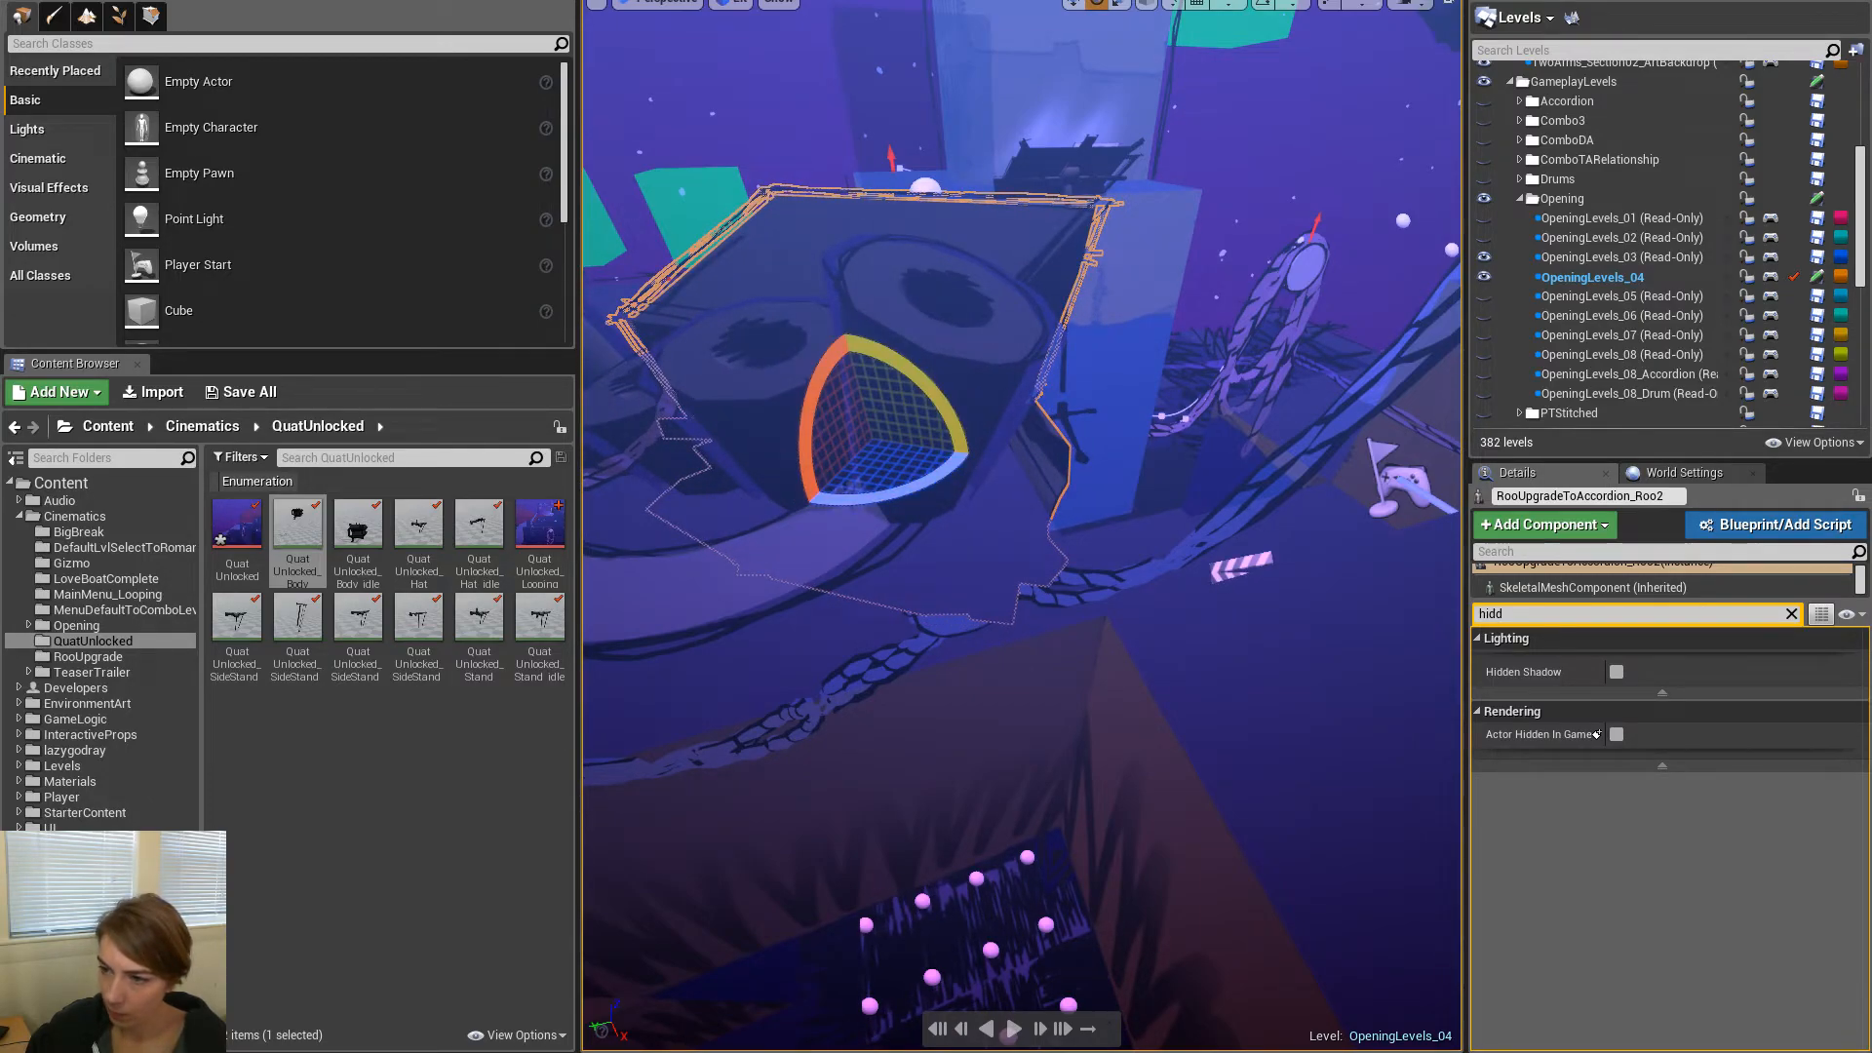
key("w")
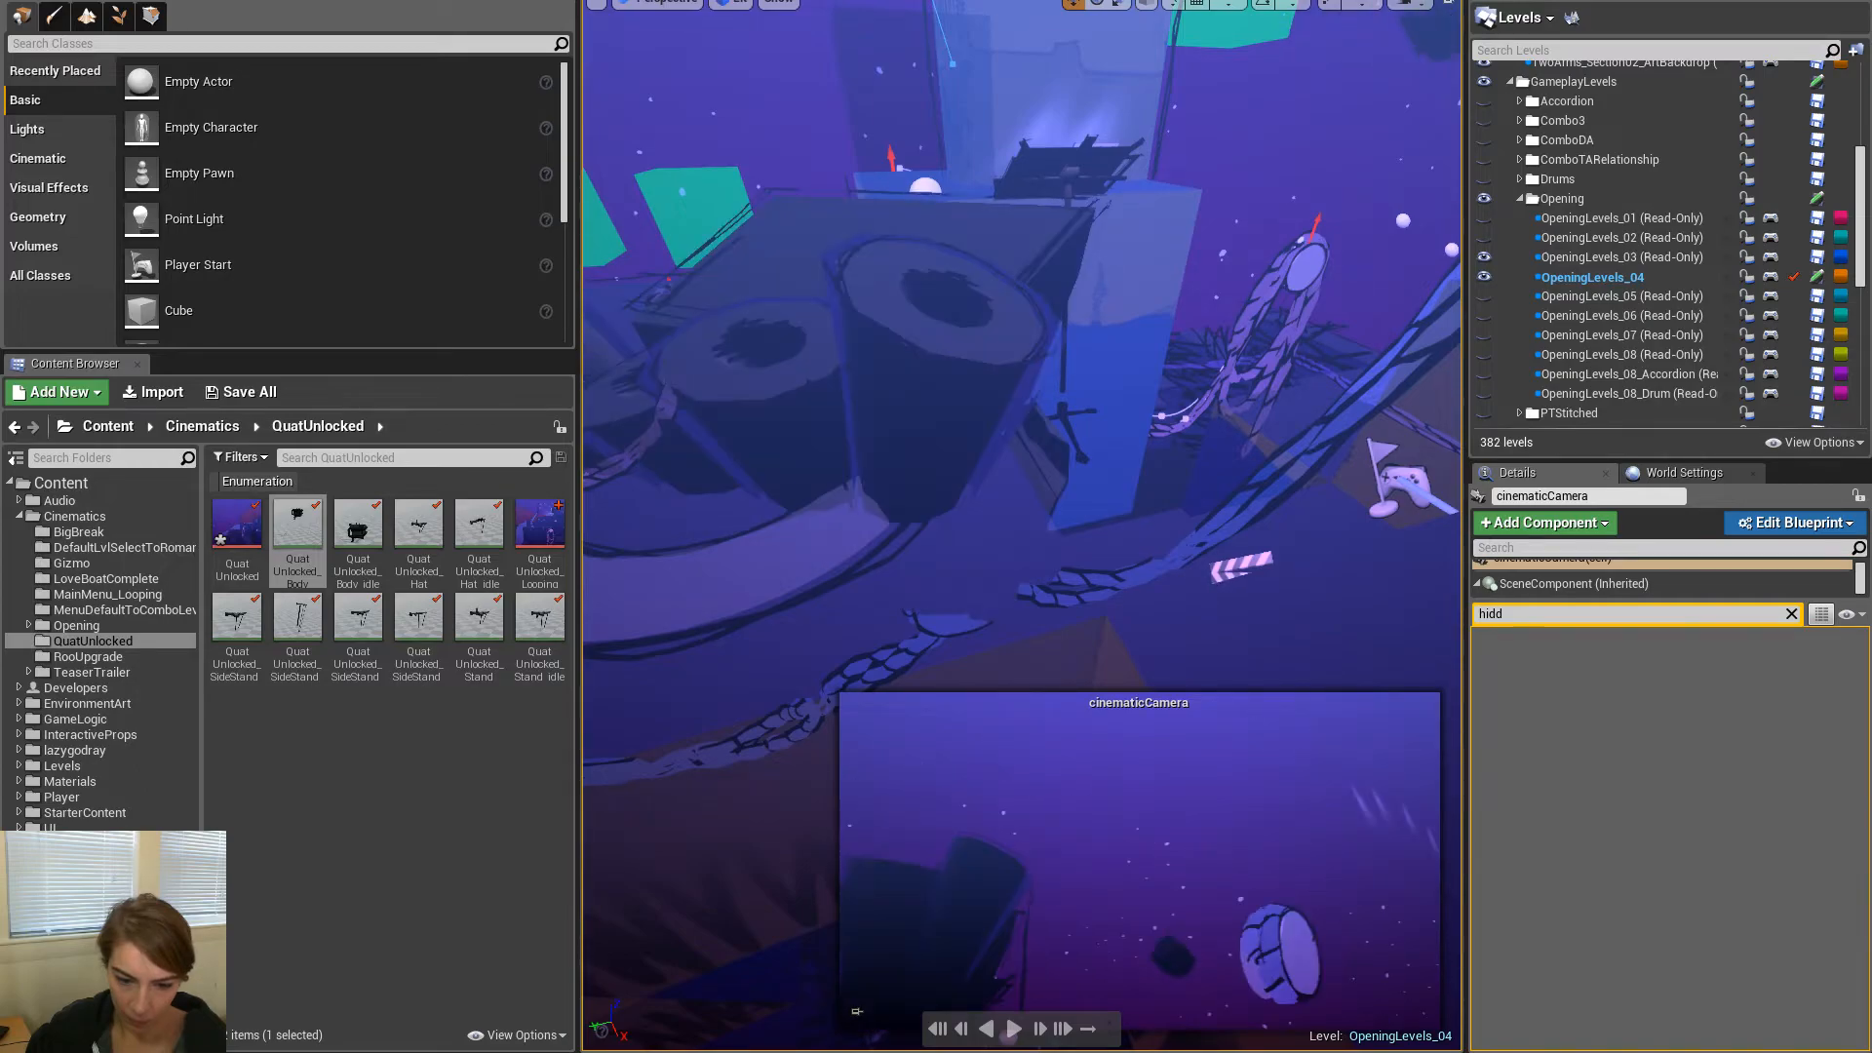
Focus on the cinematicCamera and try moving it sideways to reframe the Roo mesh
key("f")
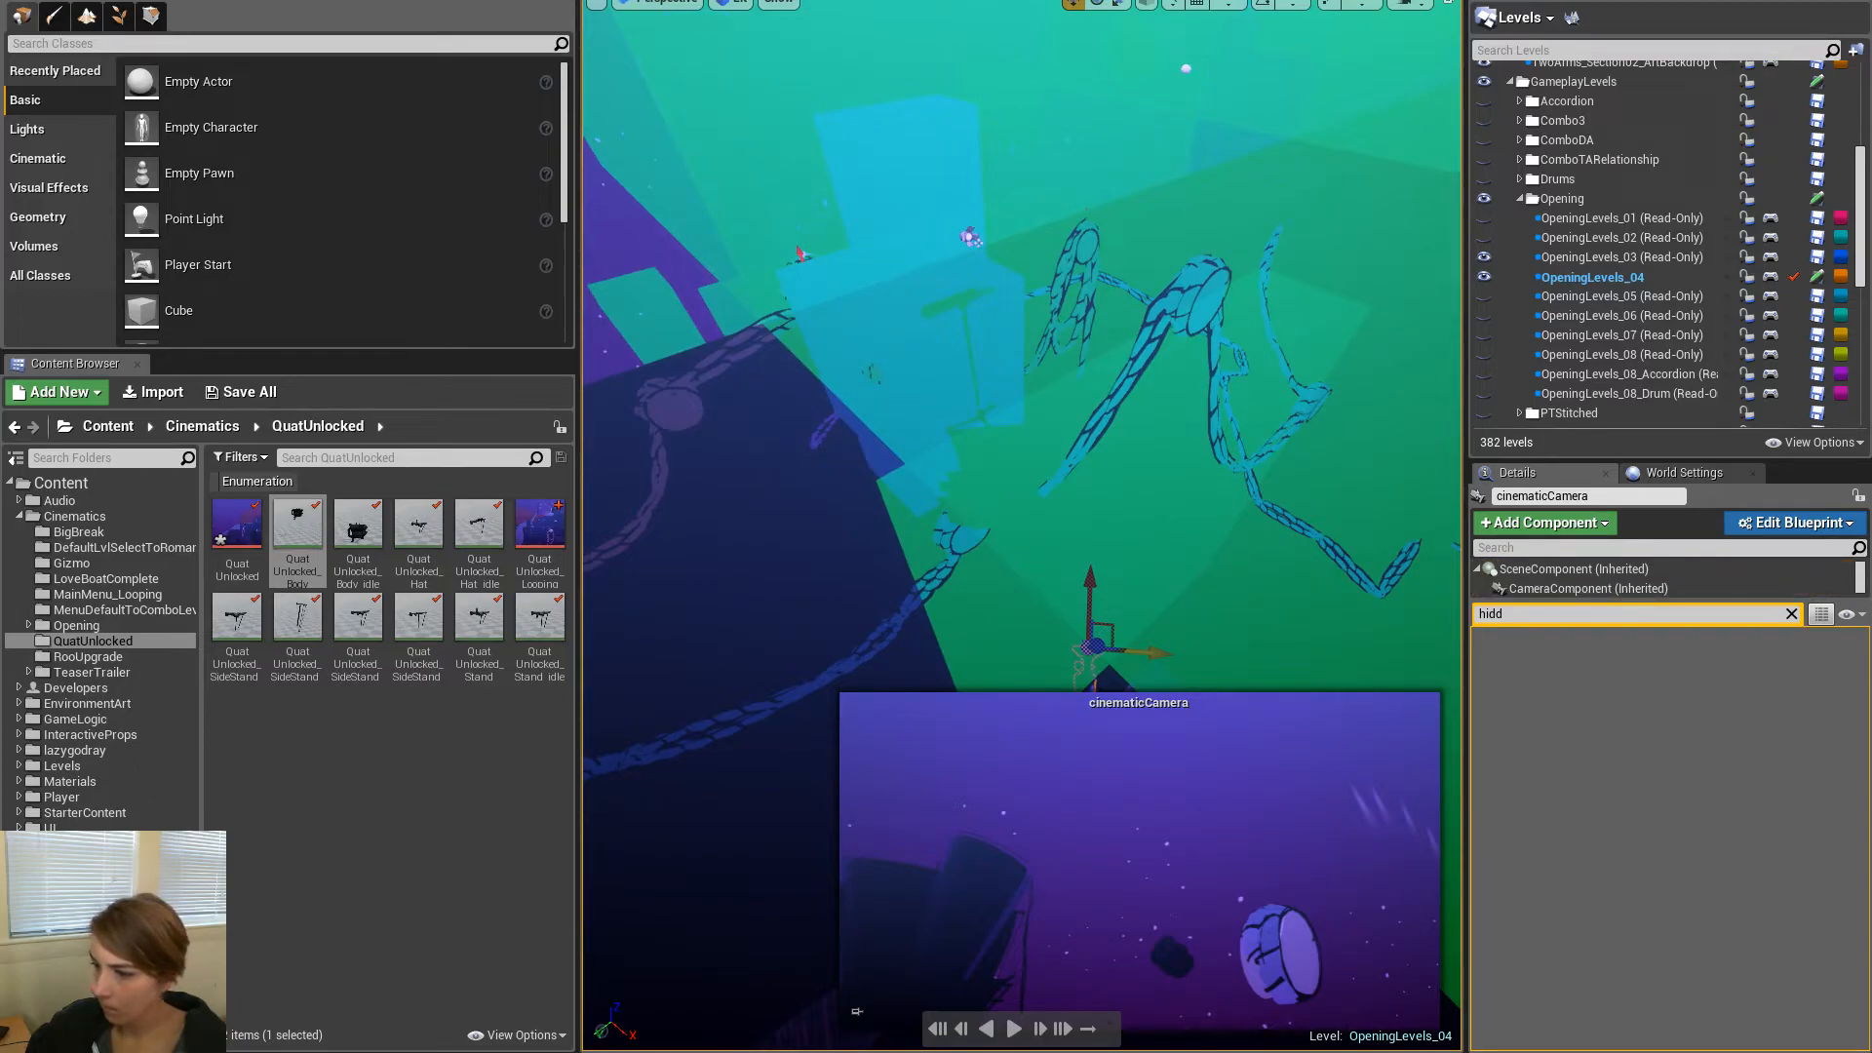
right_click_drag(1102, 322, 1102, 380)
left_click_drag(1151, 543, 1158, 572)
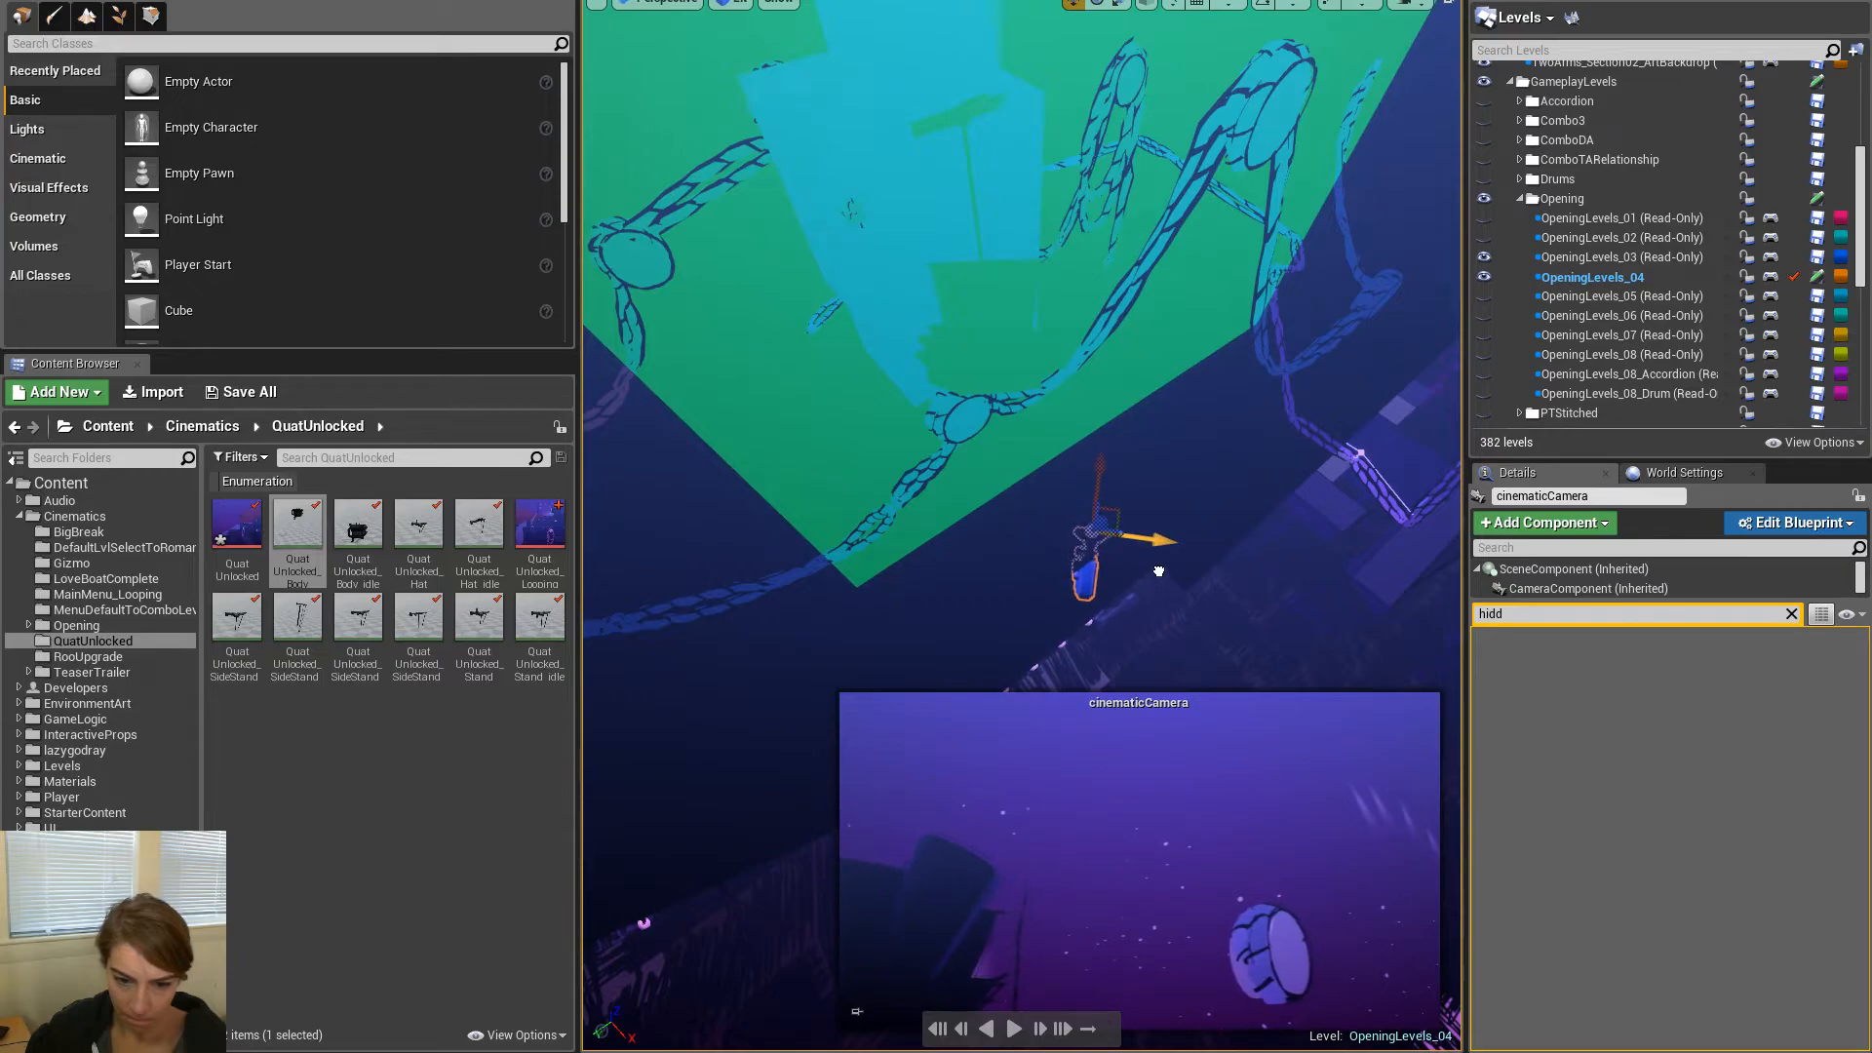
key("ctrl+z")
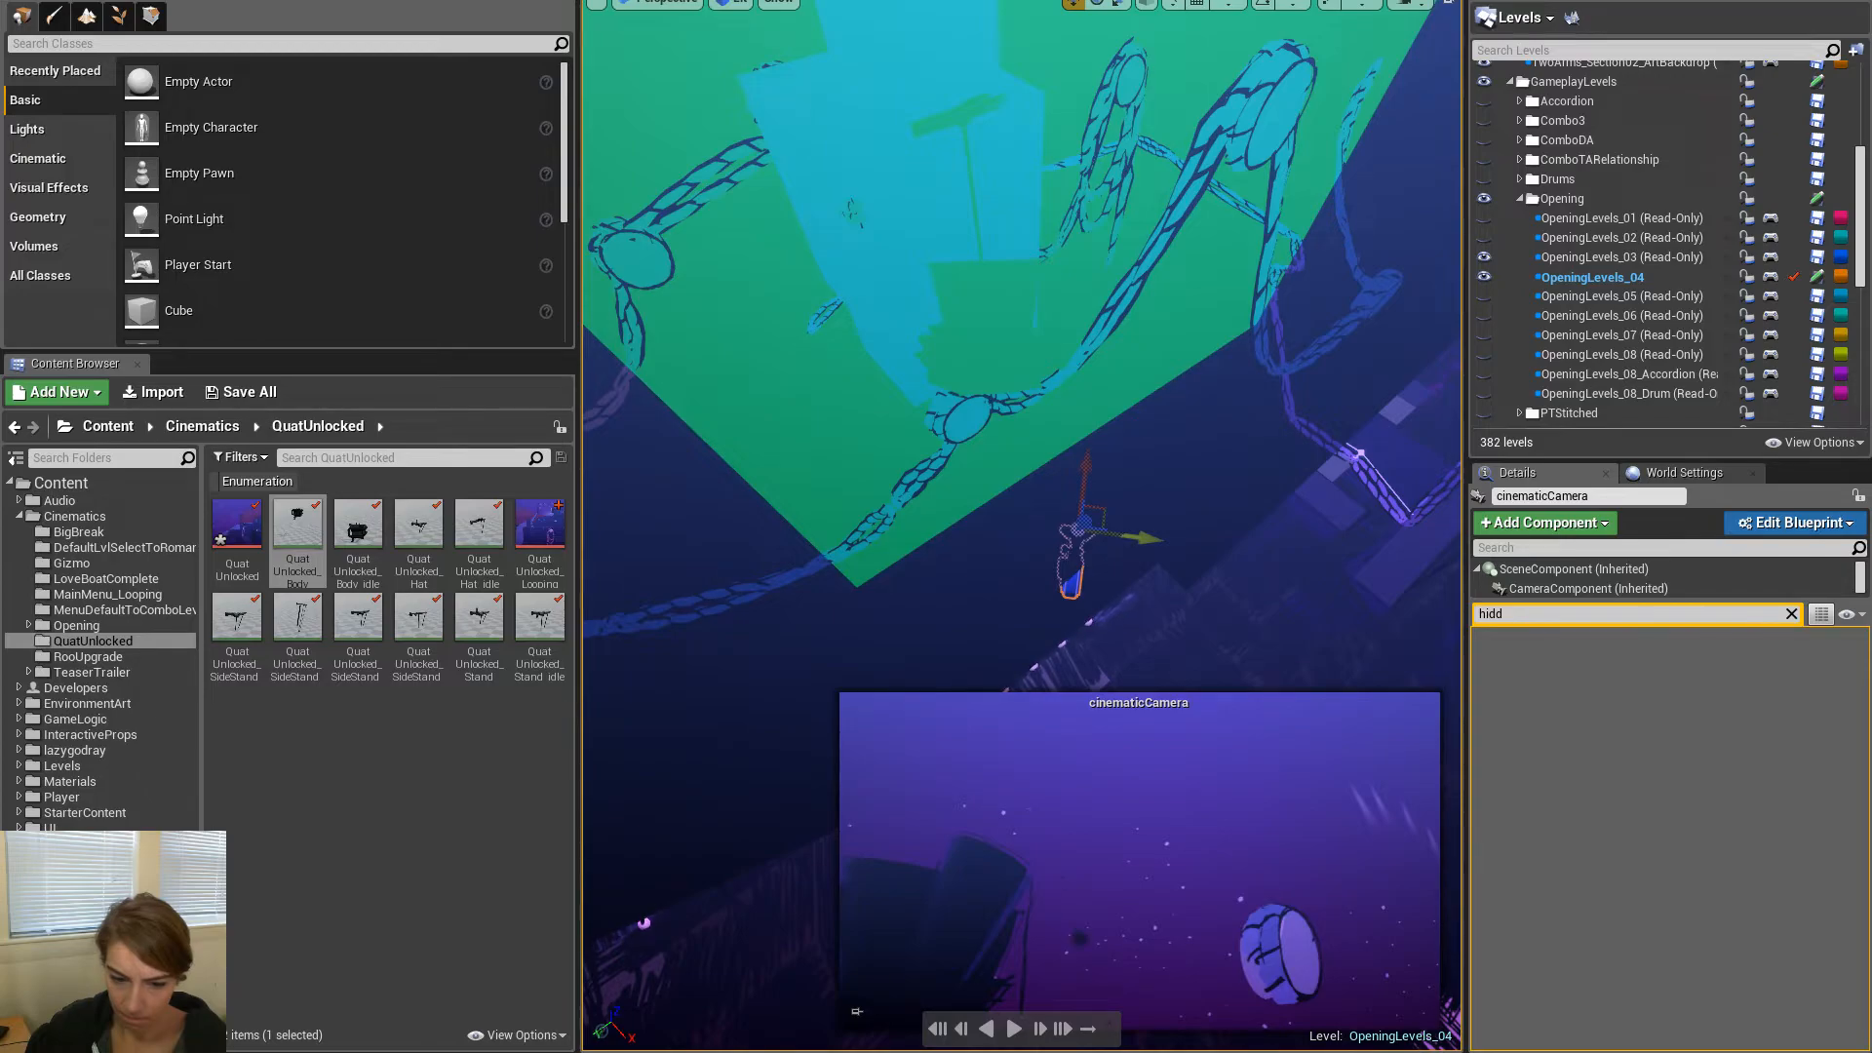
Move the cinematicCamera sideways and rotate it to reframe the Roo mesh, comparing the new framing with the original one
left_click_drag(1168, 536, 1204, 563)
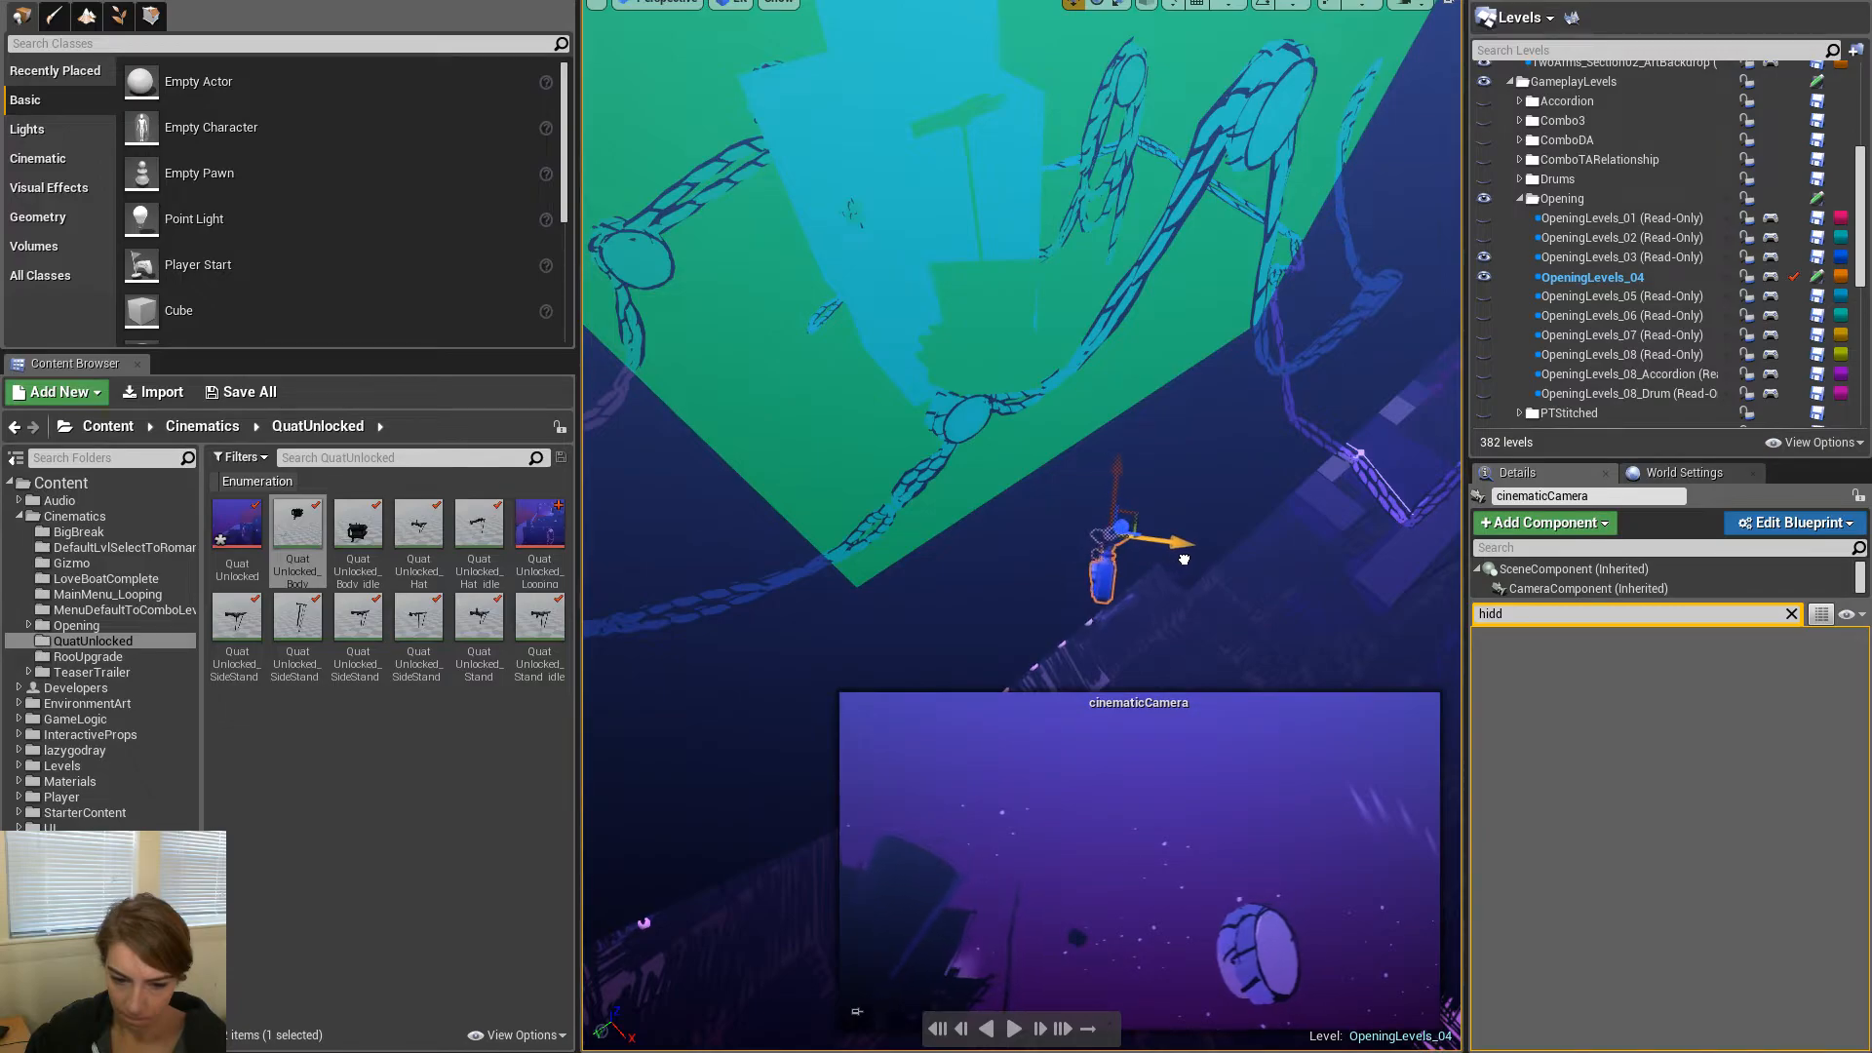
key("e")
left_click_drag(1050, 627, 1020, 627)
key("w")
left_click_drag(1190, 531, 1194, 532)
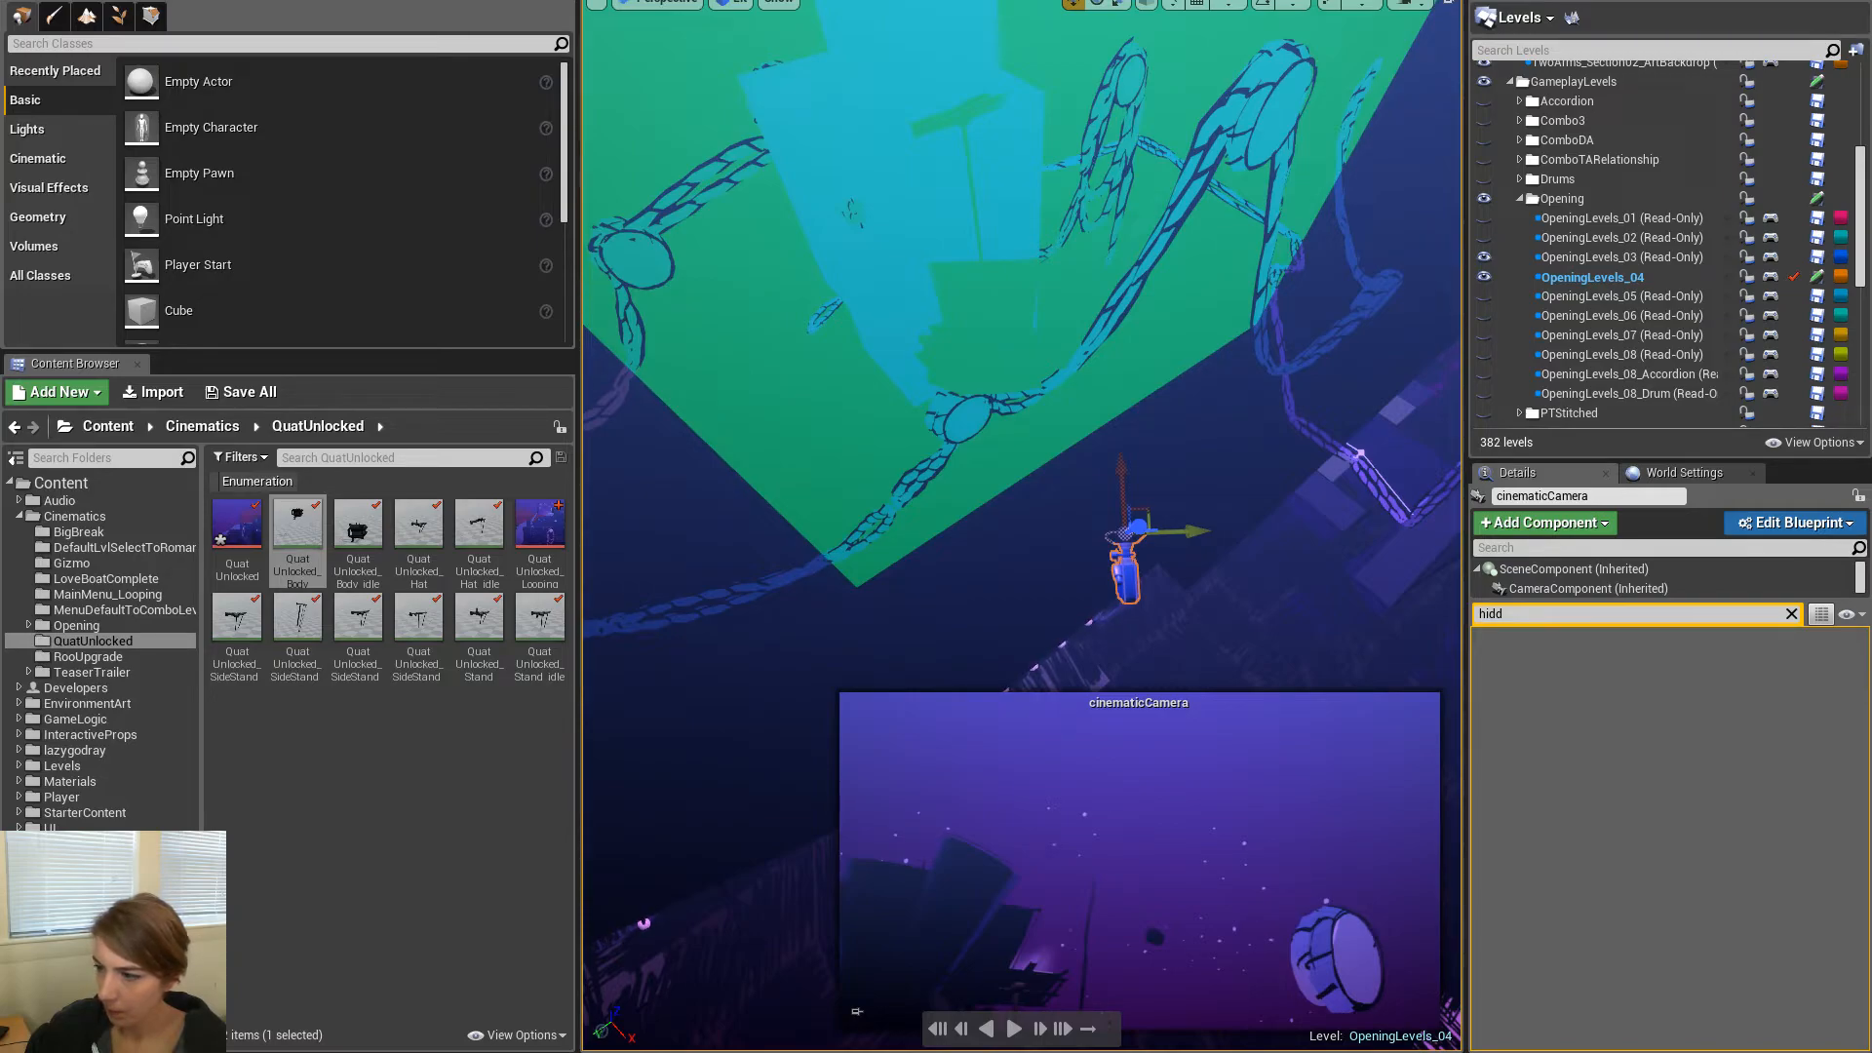
left_click_drag(1194, 531, 1144, 537)
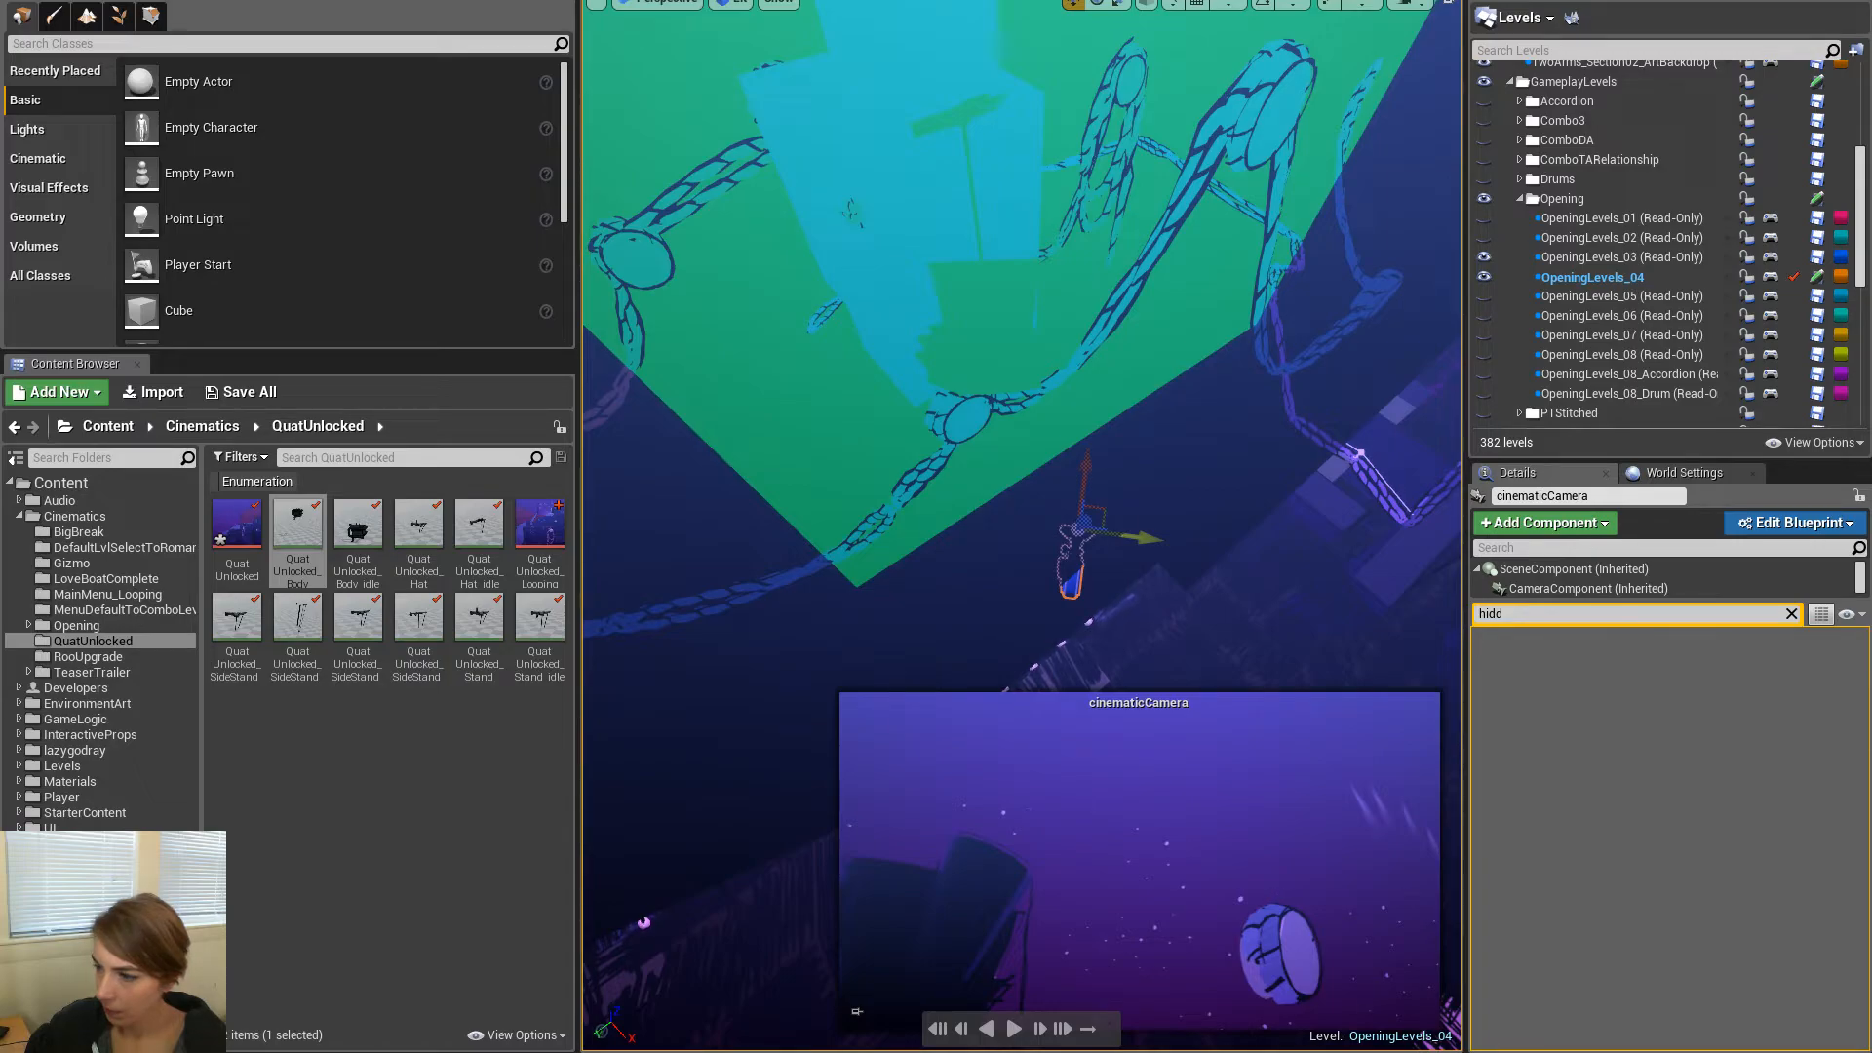
left_click_drag(1145, 538, 1192, 532)
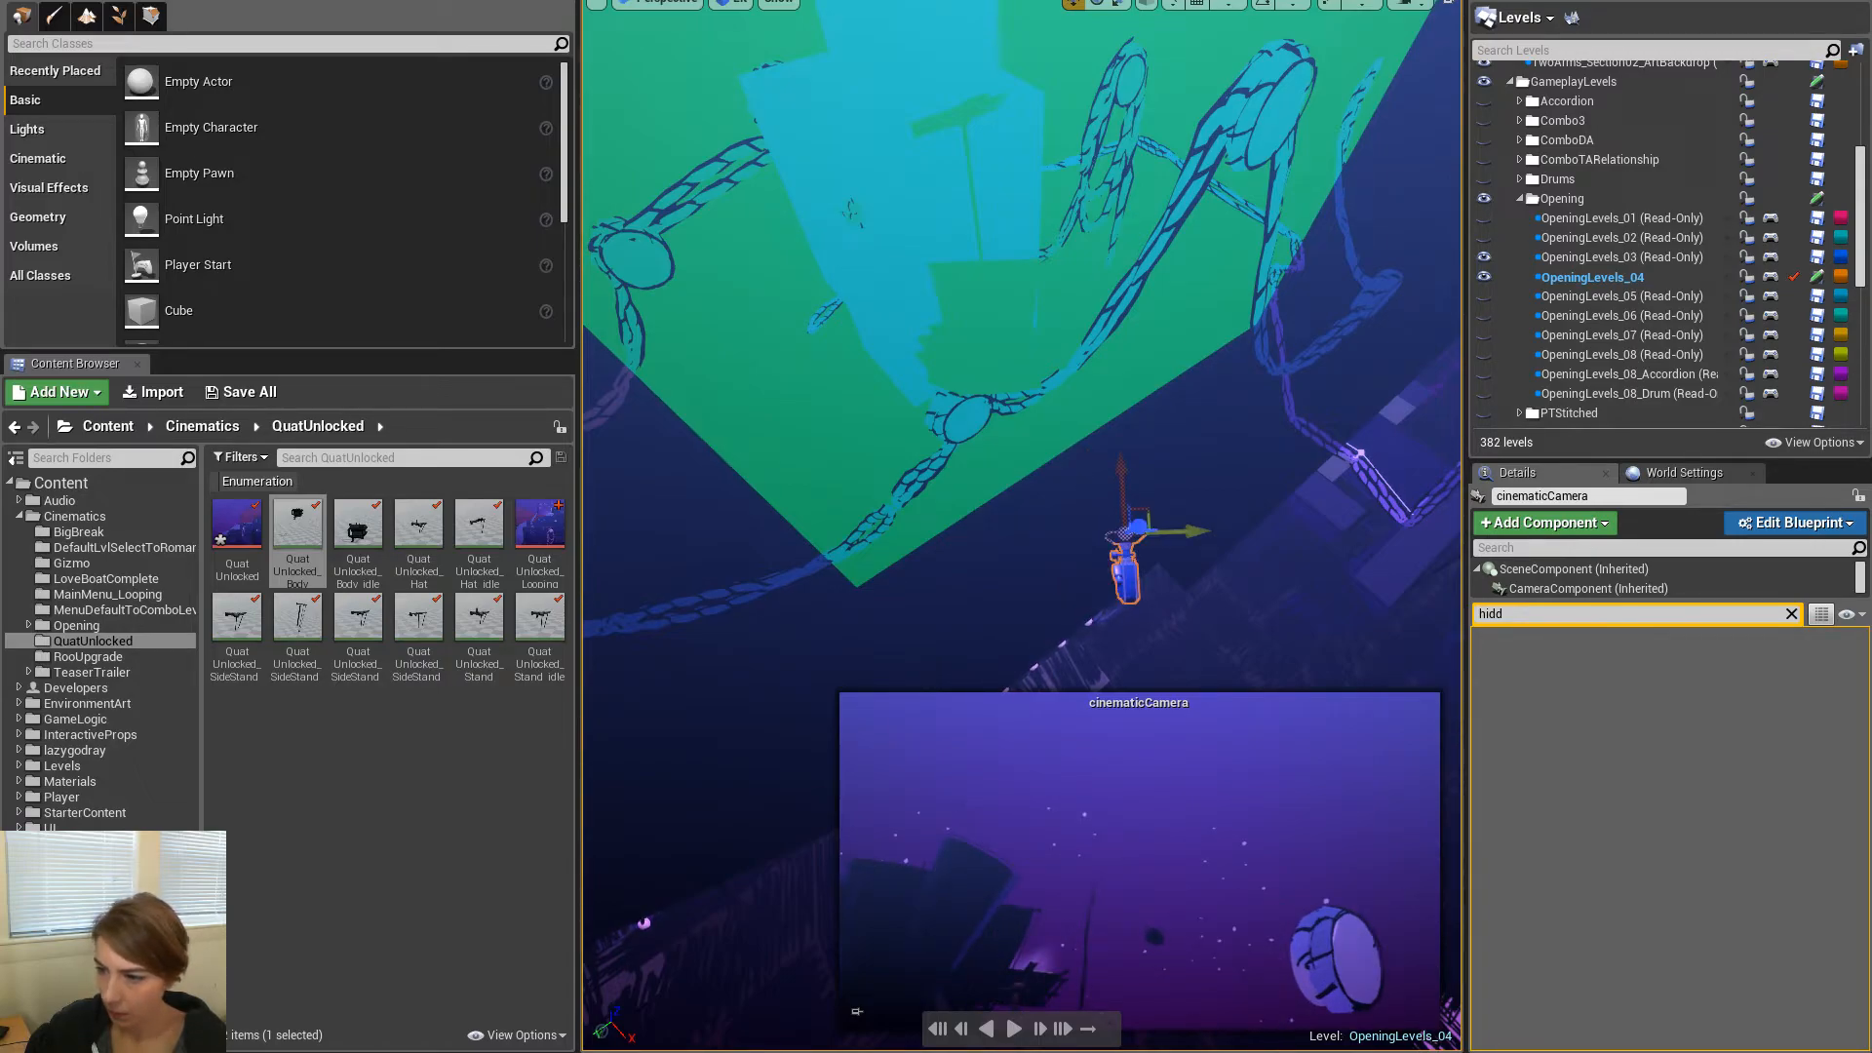
Move the cinematicCamera sideways to reframe the Roo mesh, clearing the accidental selection of a backdrop cube
left_click_drag(1192, 532, 1141, 536)
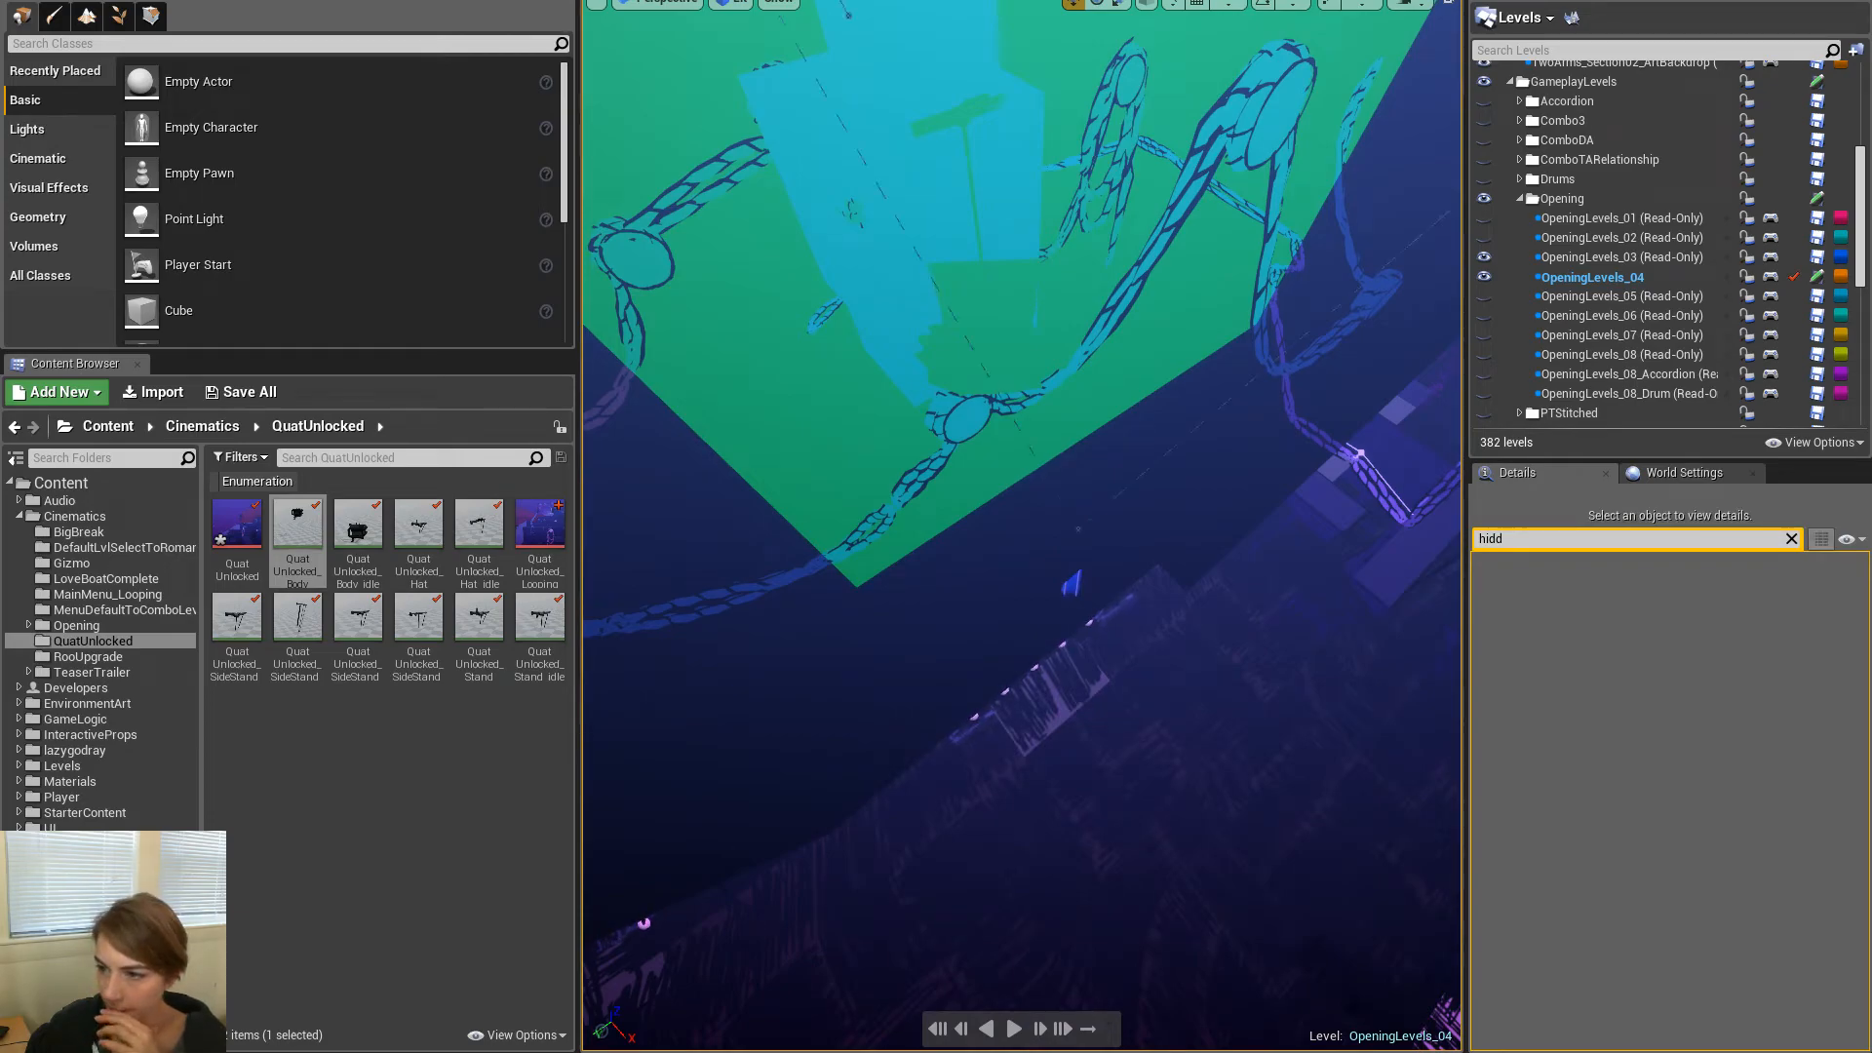
left_click(1073, 583)
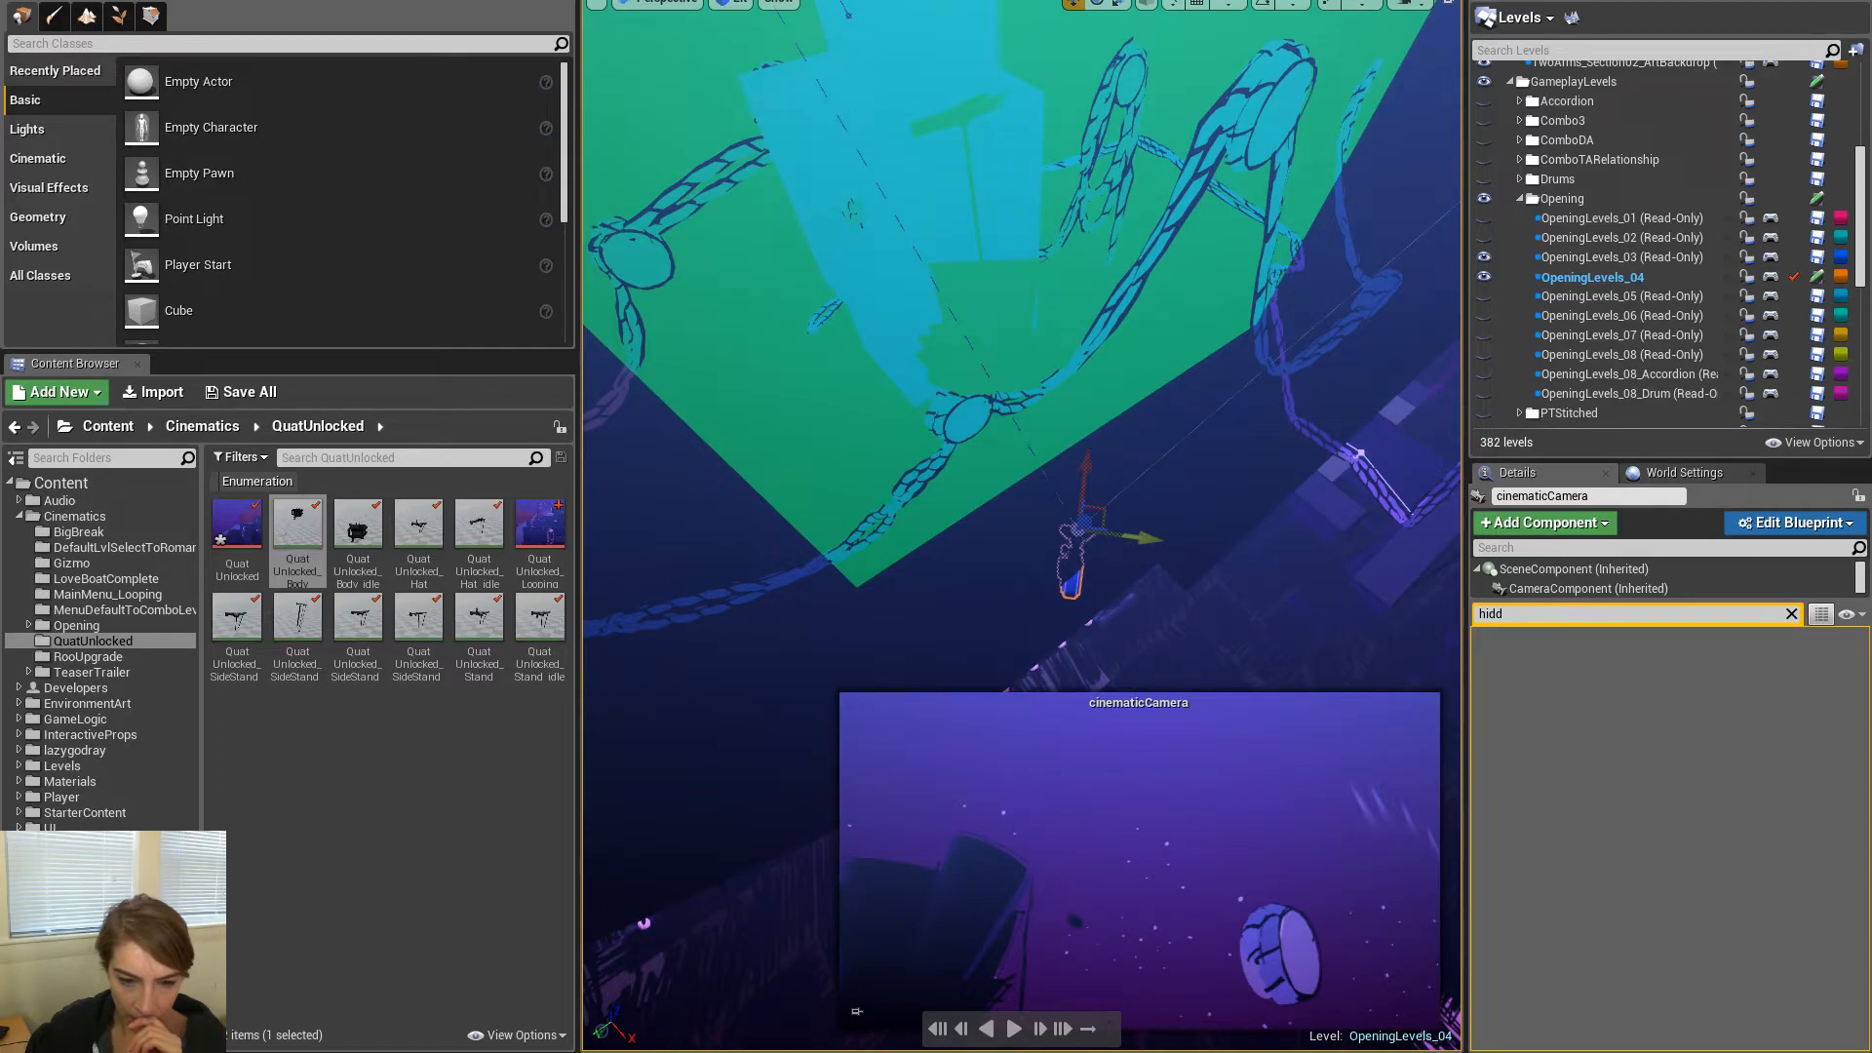
right_click_drag(1092, 390, 980, 390)
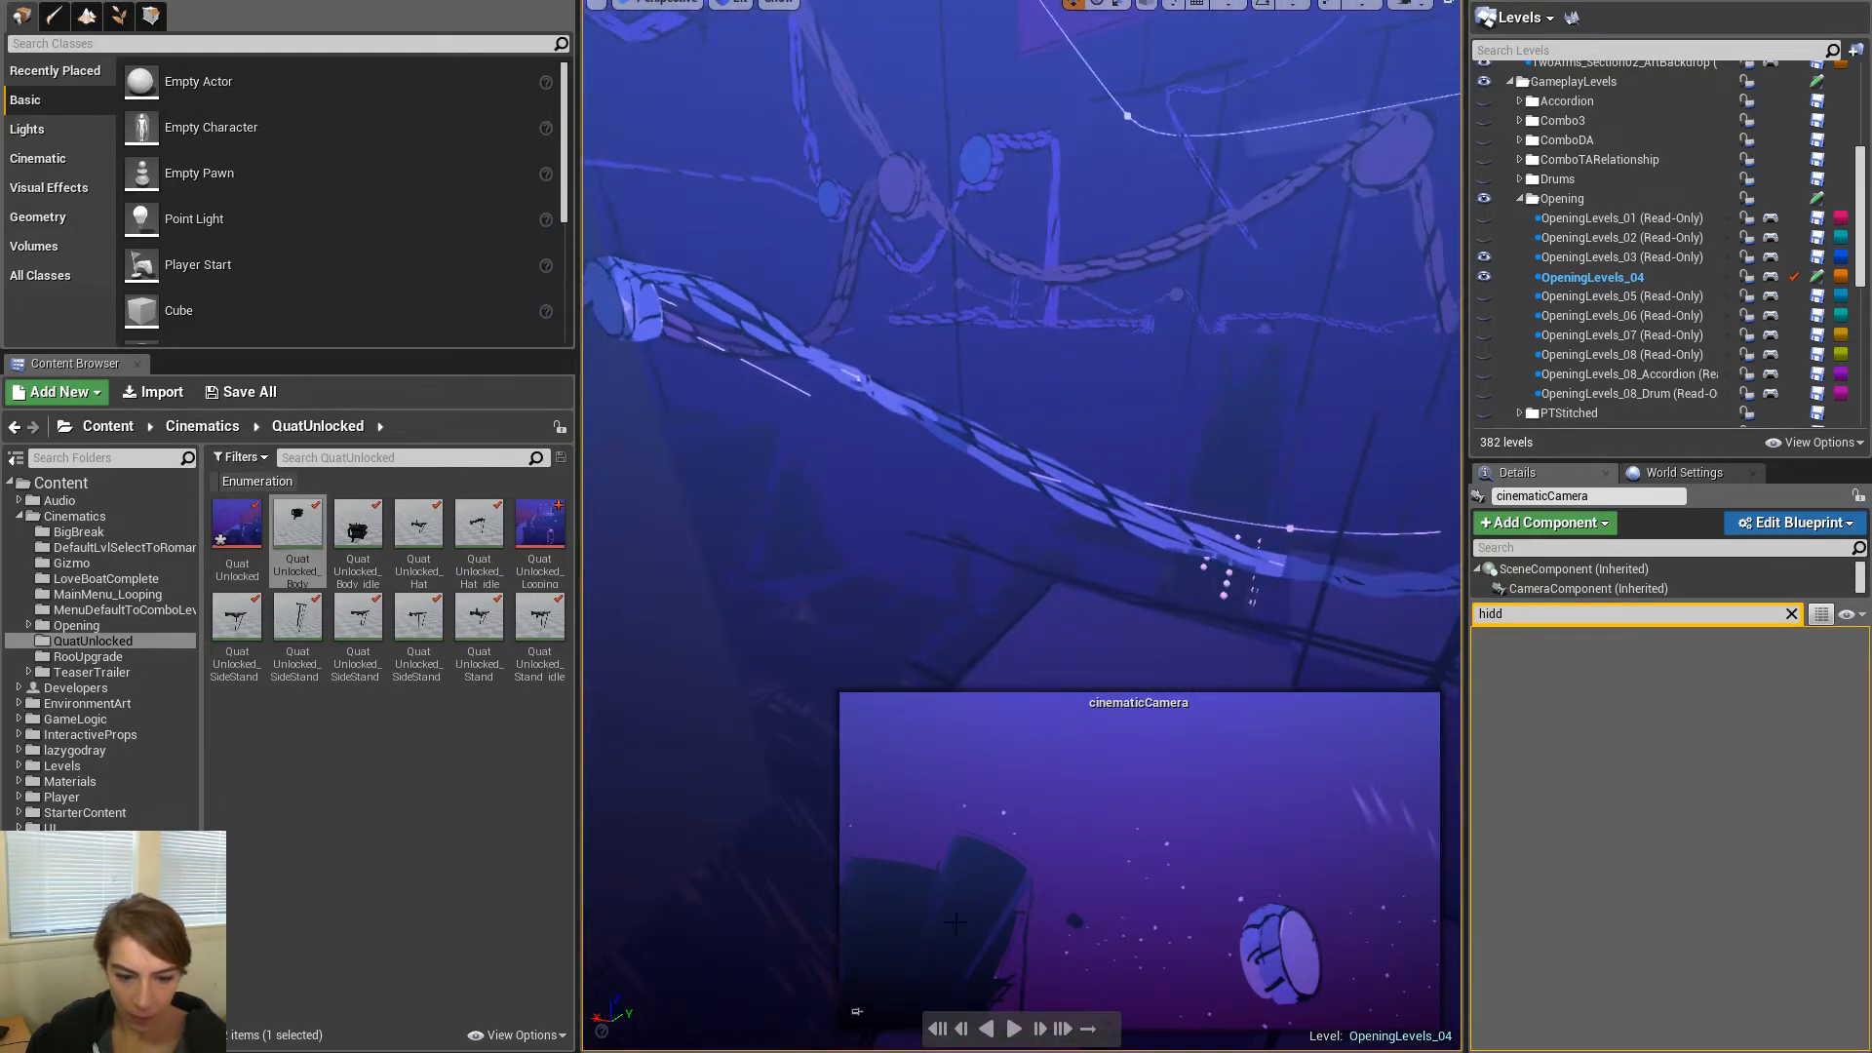
left_click(1014, 858)
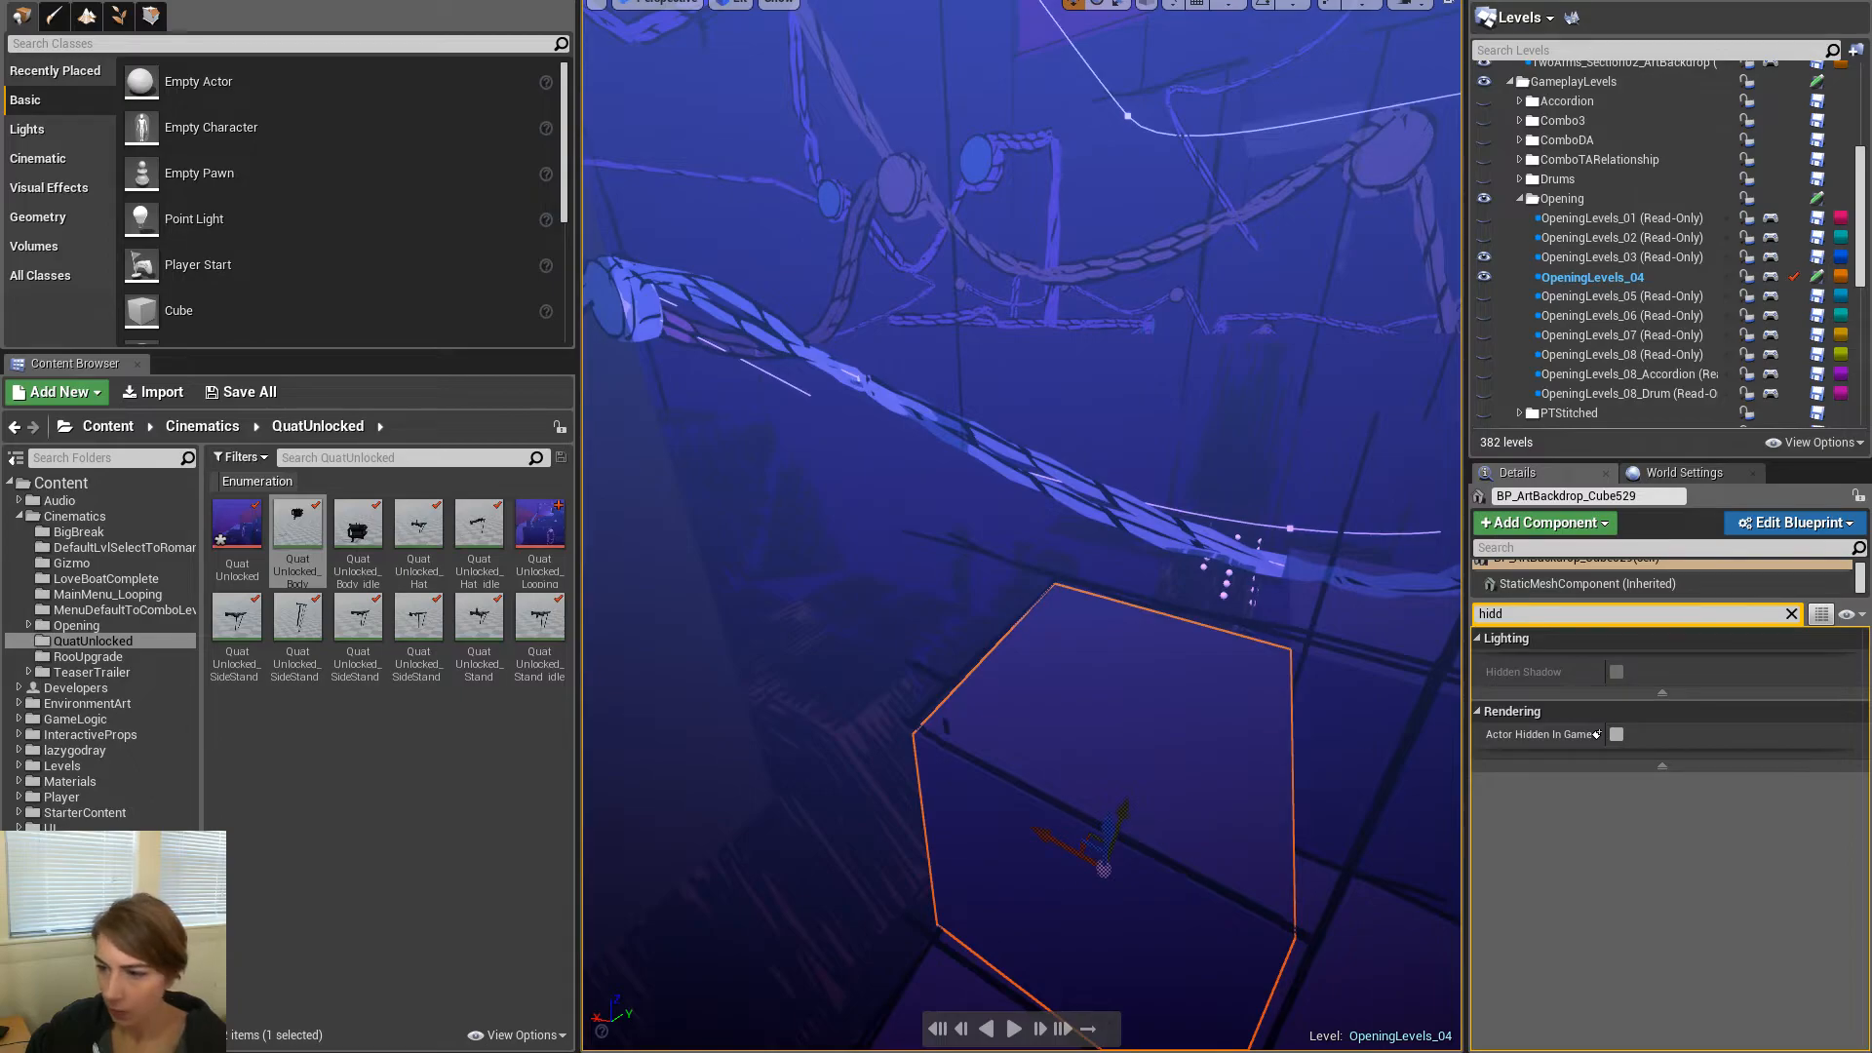
key("ctrl+z")
key("ctrl+z")
Adjust the height and sideways position of the Roo mesh, comparing its silhouette through the cinematicCamera preview
right_click_drag(1350, 358, 1268, 341)
left_click_drag(1087, 474, 1089, 433)
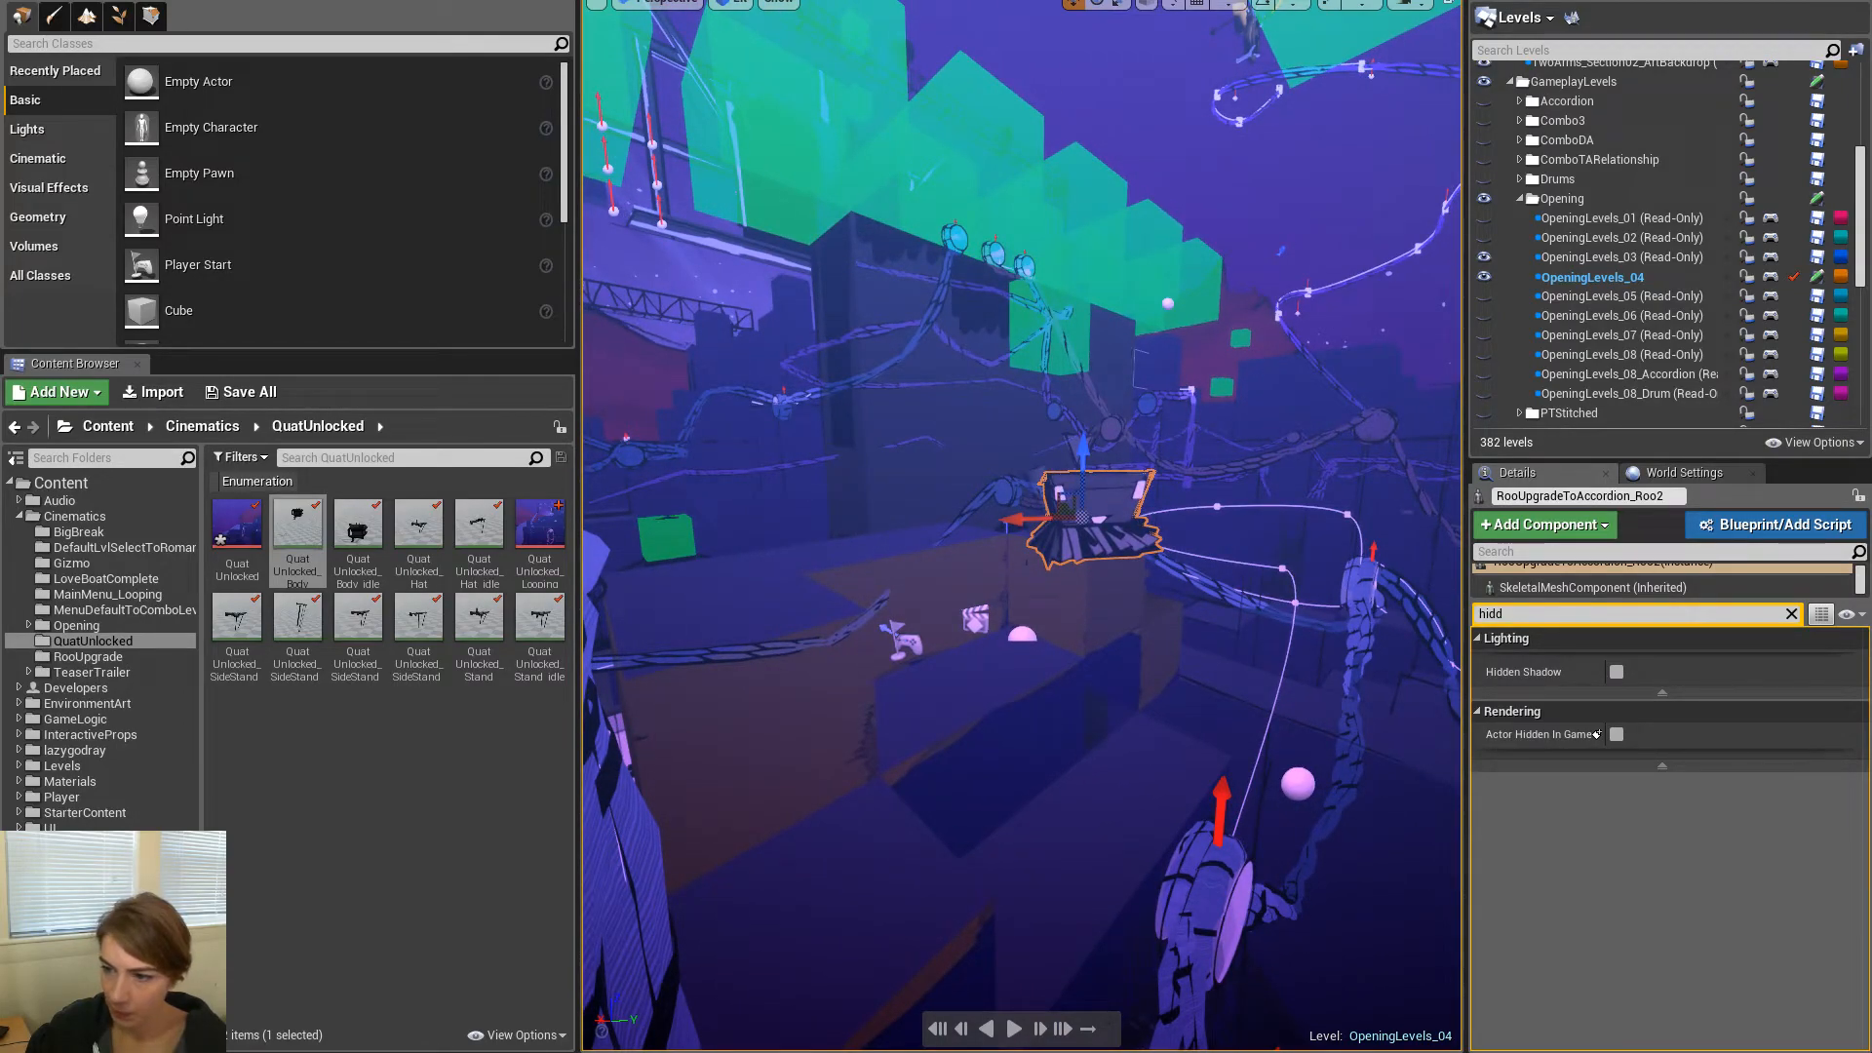
left_click(996, 525)
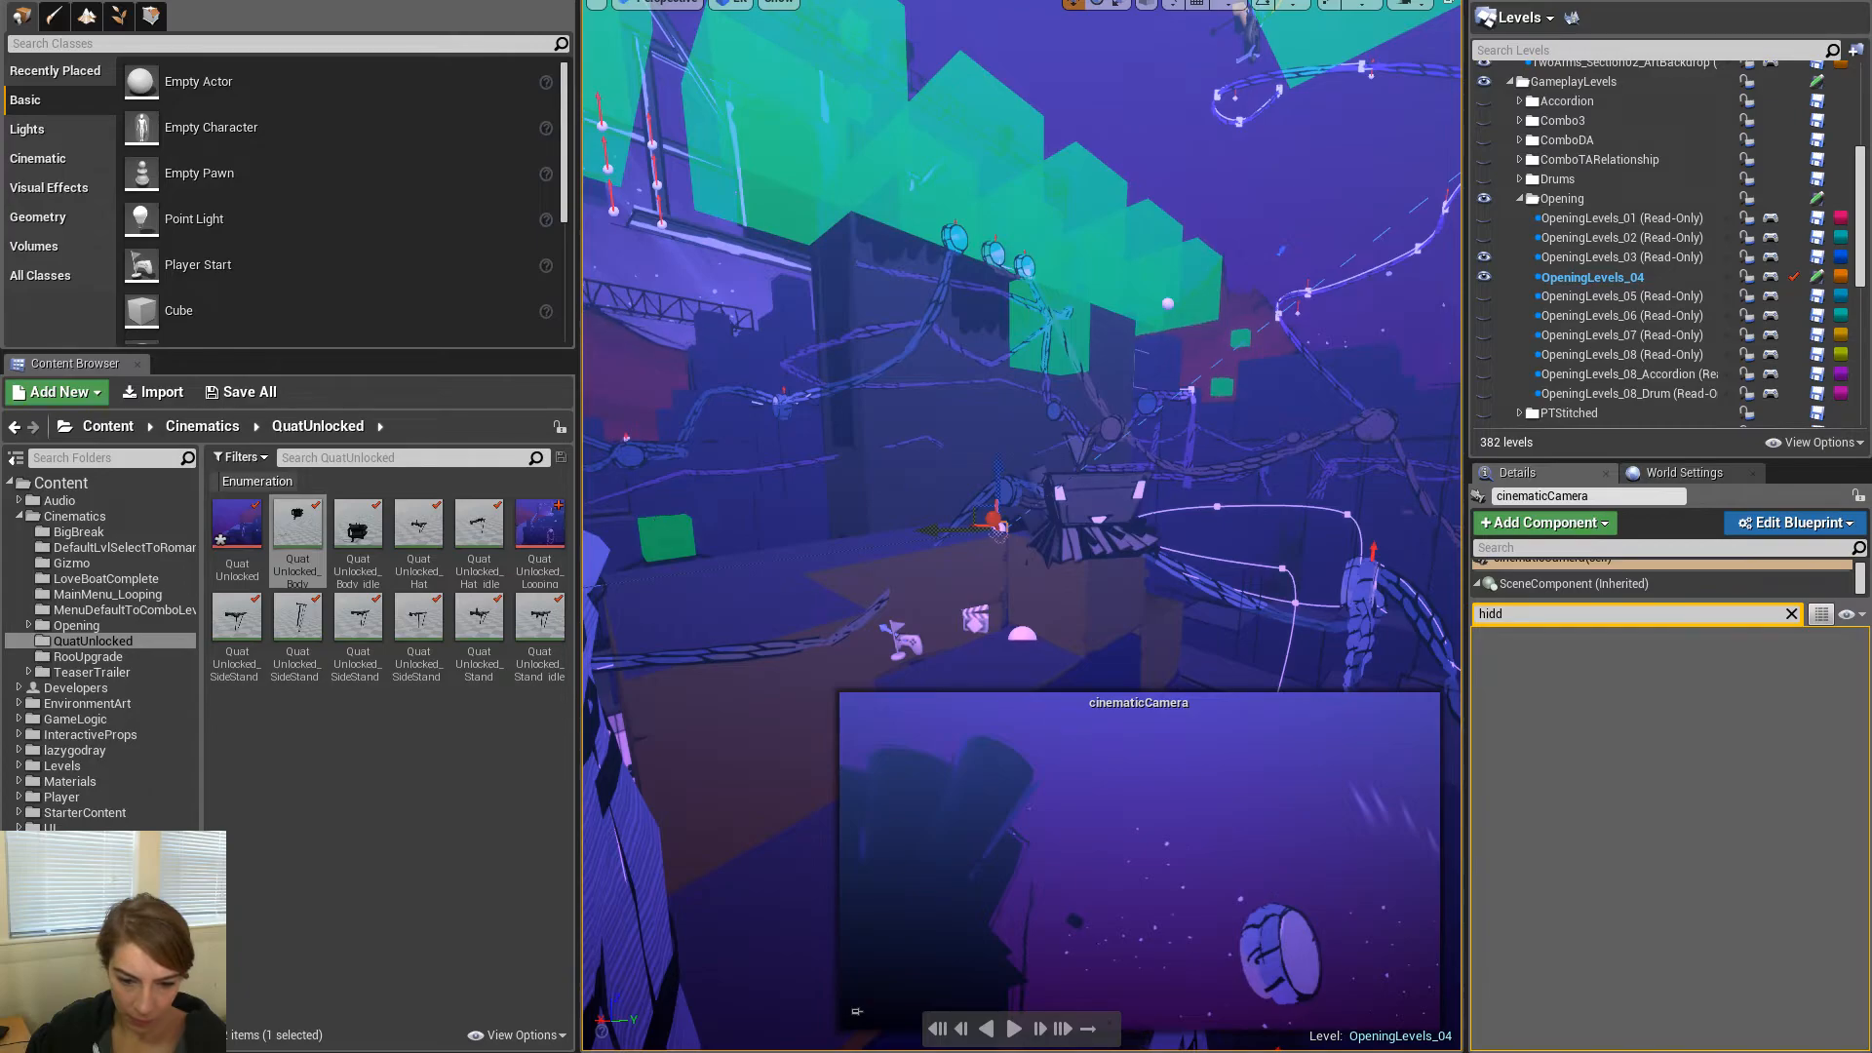
left_click(1002, 536)
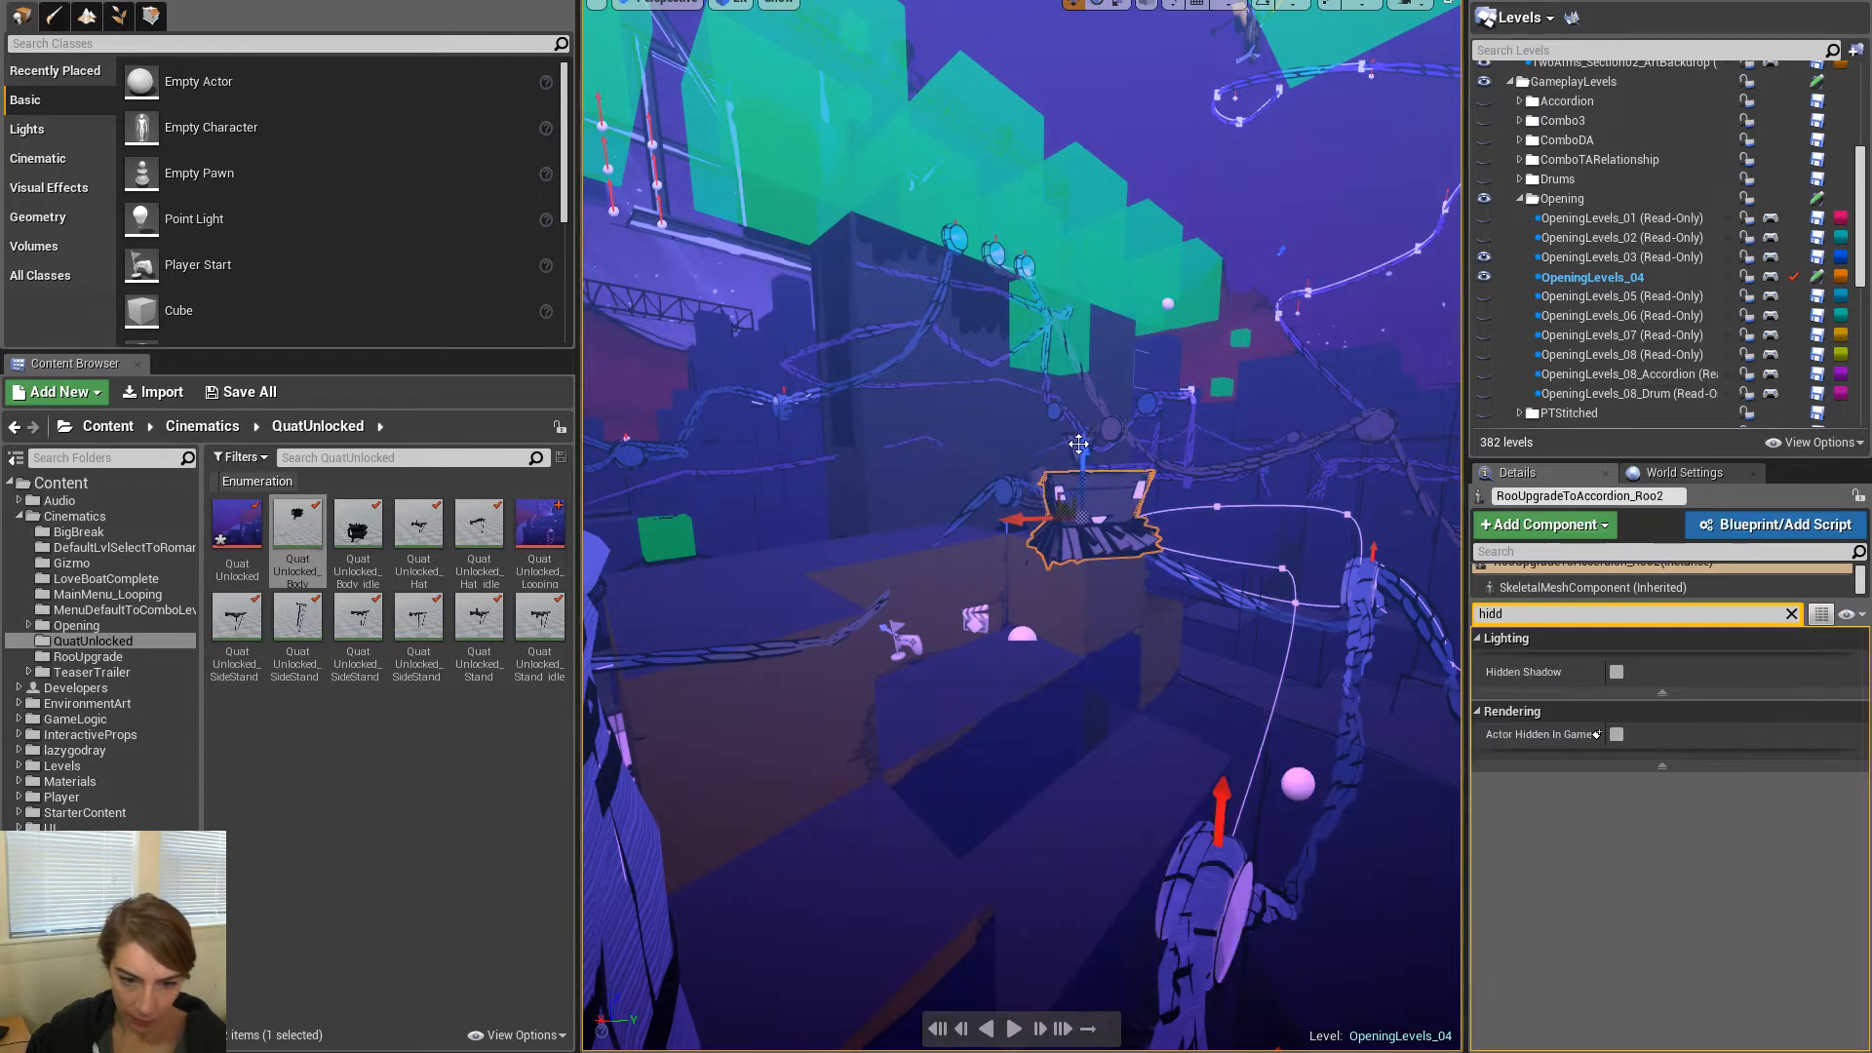
left_click_drag(1003, 540, 993, 540)
left_click(996, 527)
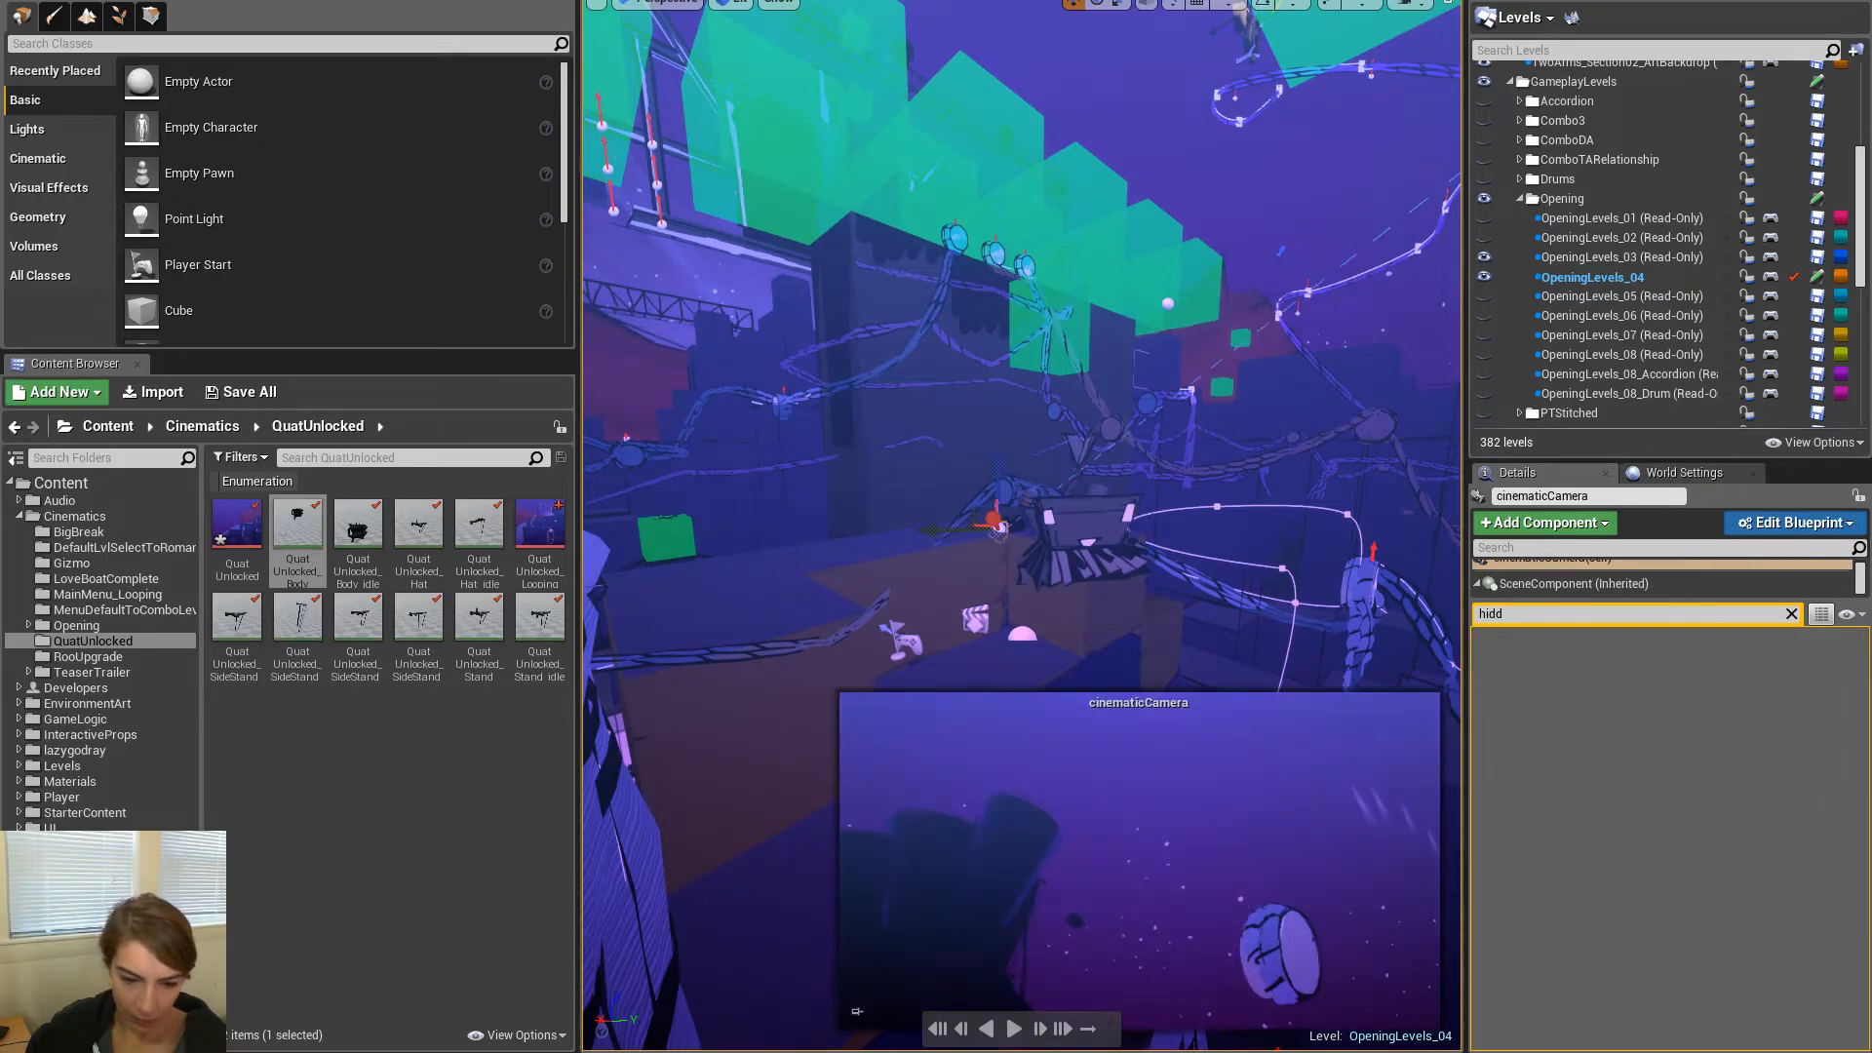
Try to rotate the Roo mesh to a new angle, and undo the last change
right_click_drag(971, 521, 971, 521)
key("e")
left_click(845, 505)
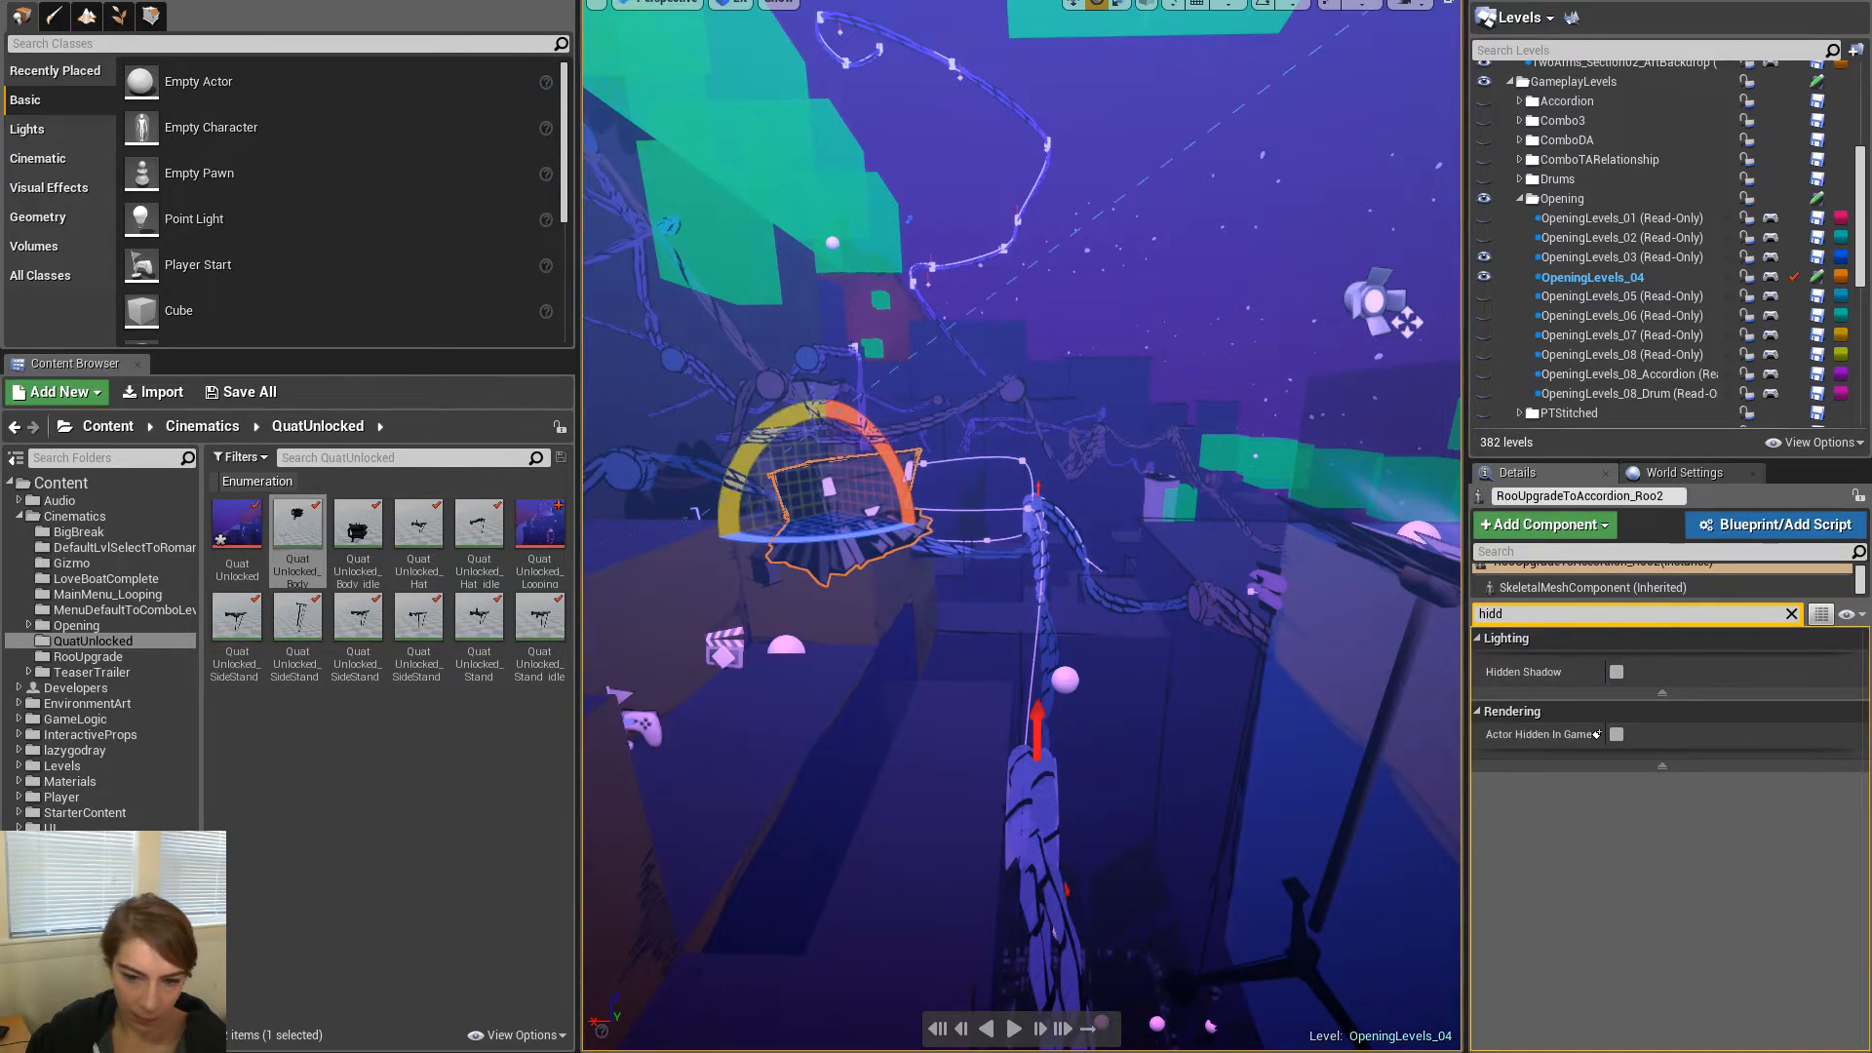
key("ctrl+z")
key("w")
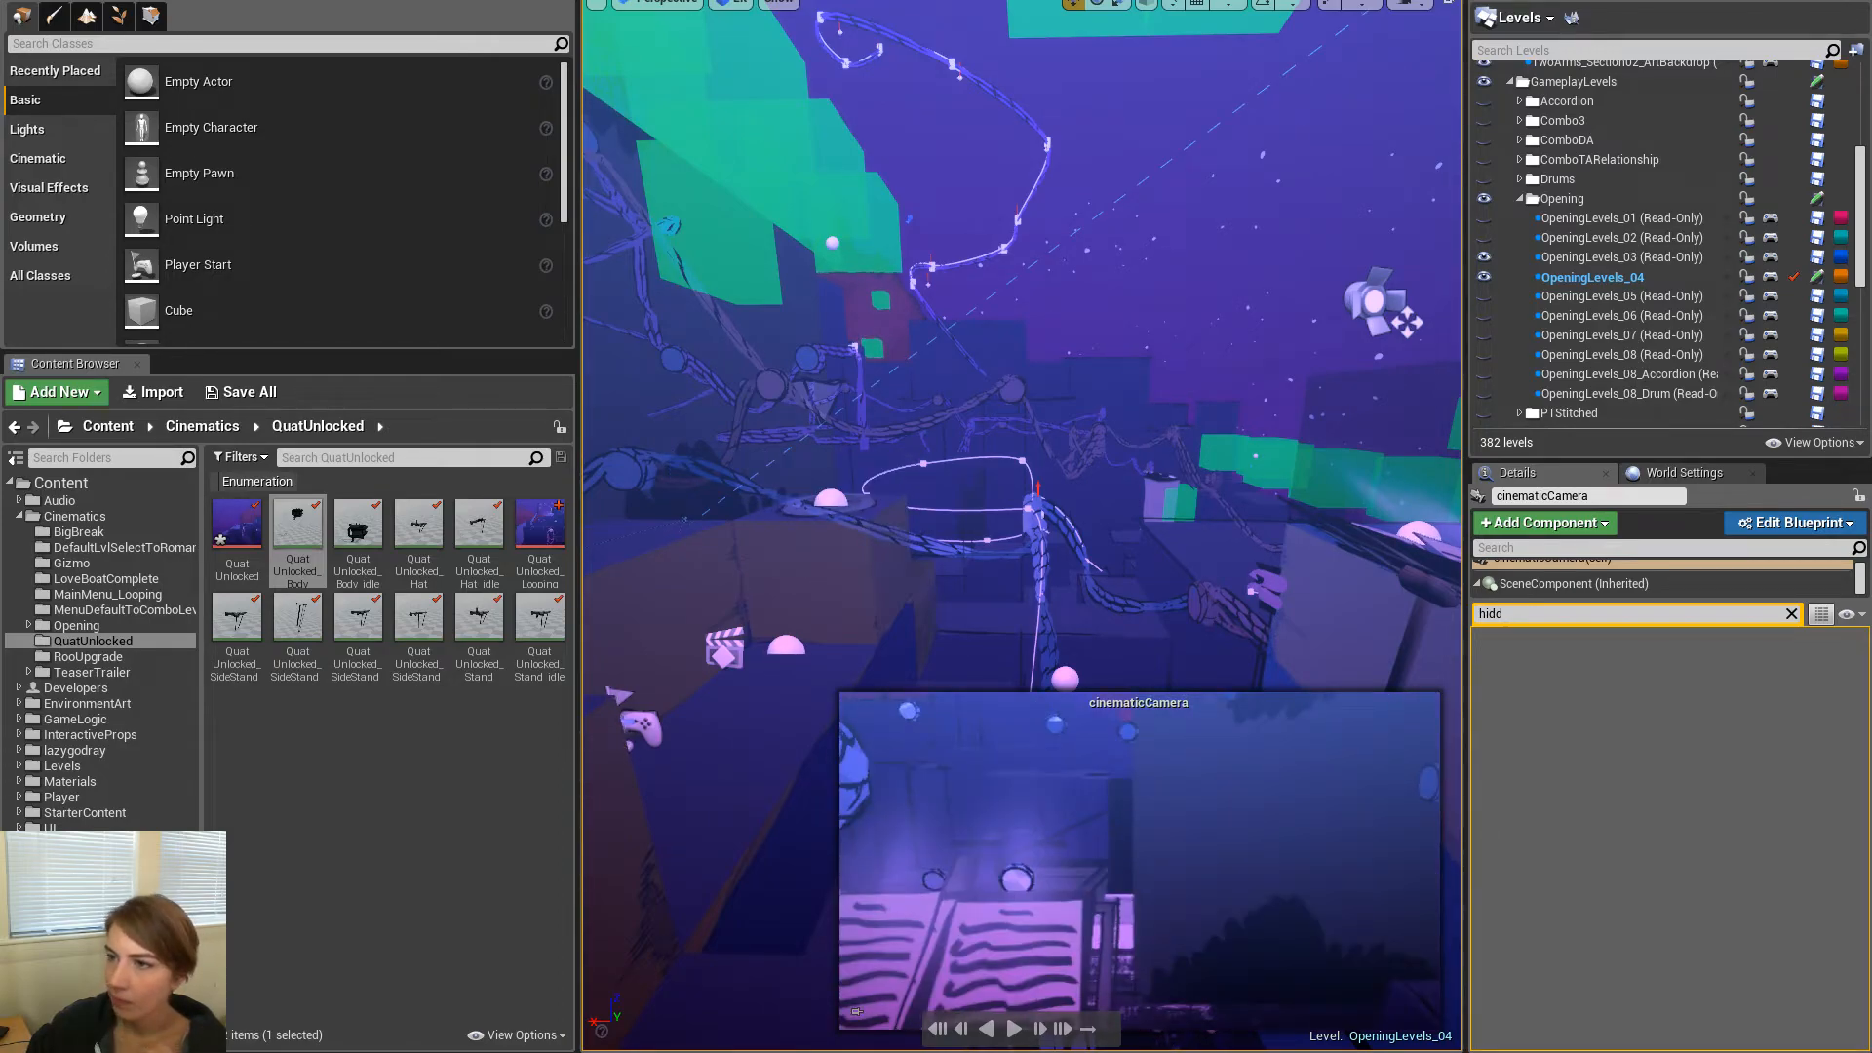
Save the level and start playing in the editor despite the MasterGame blueprint compiler error
key("ctrl+s")
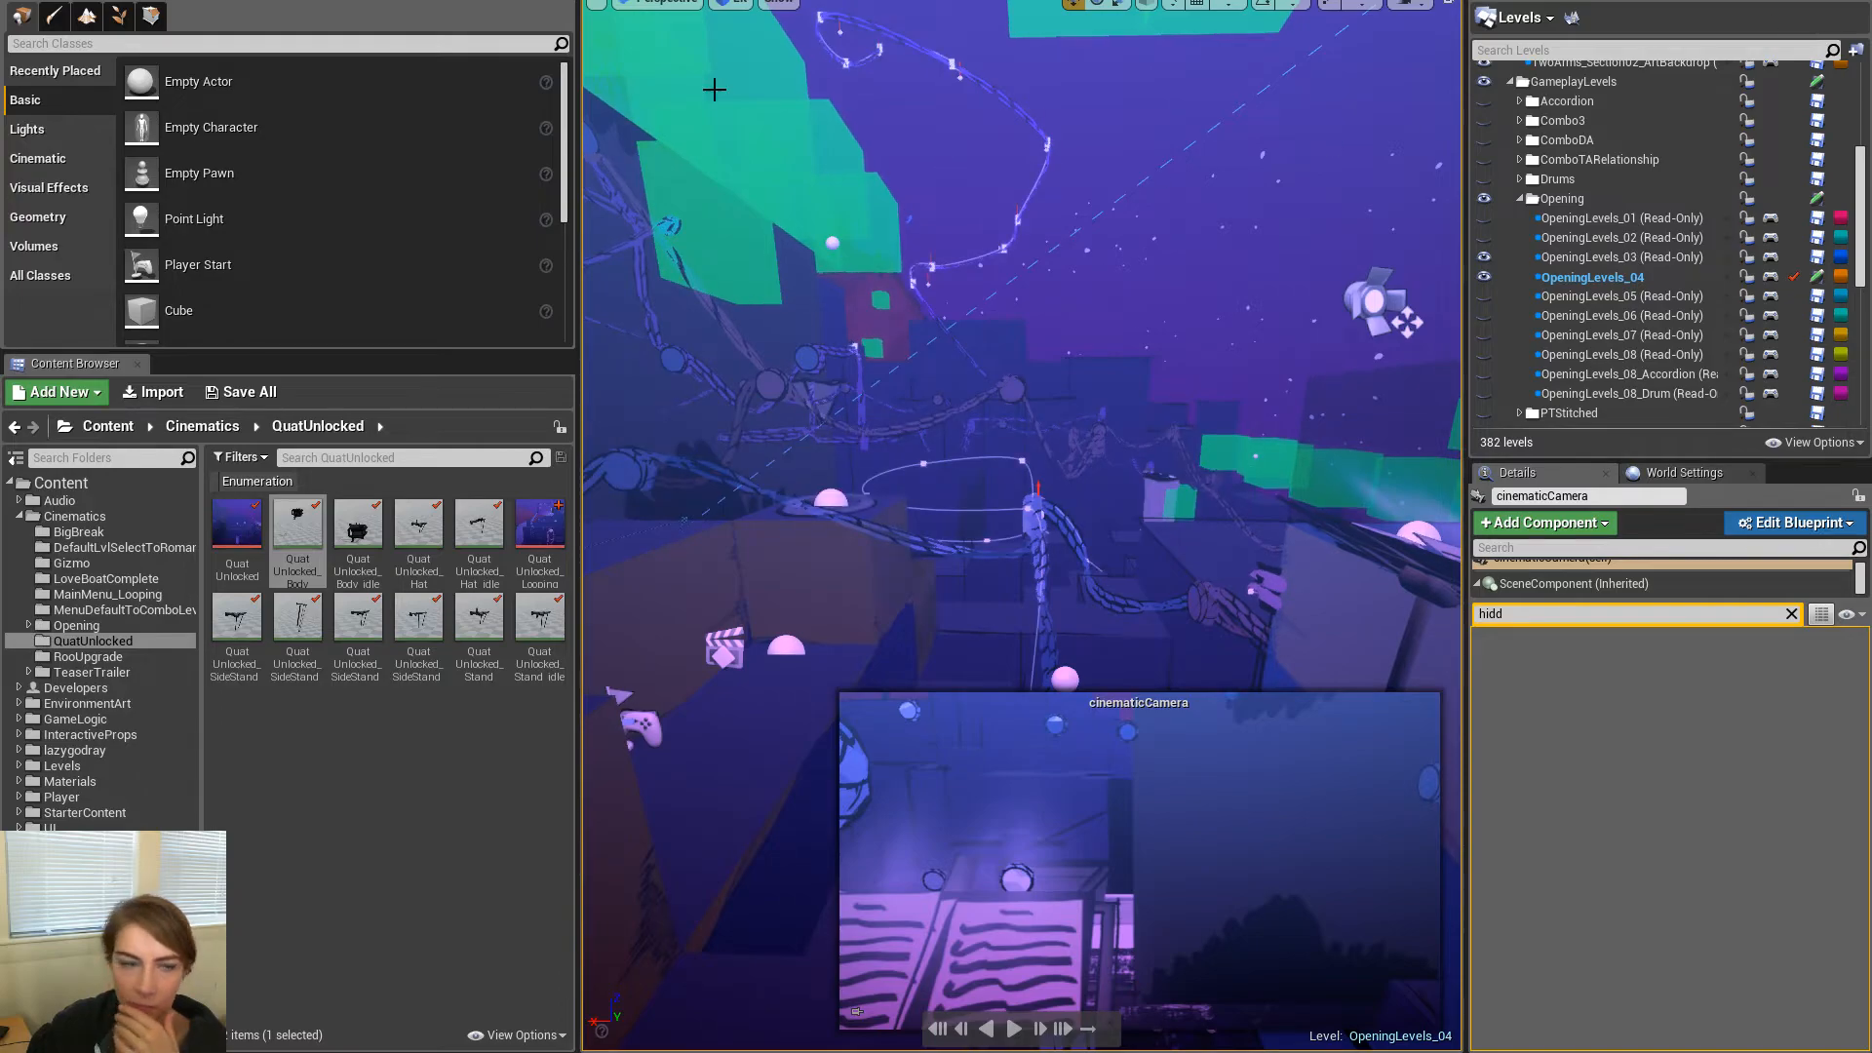
key("alt+p")
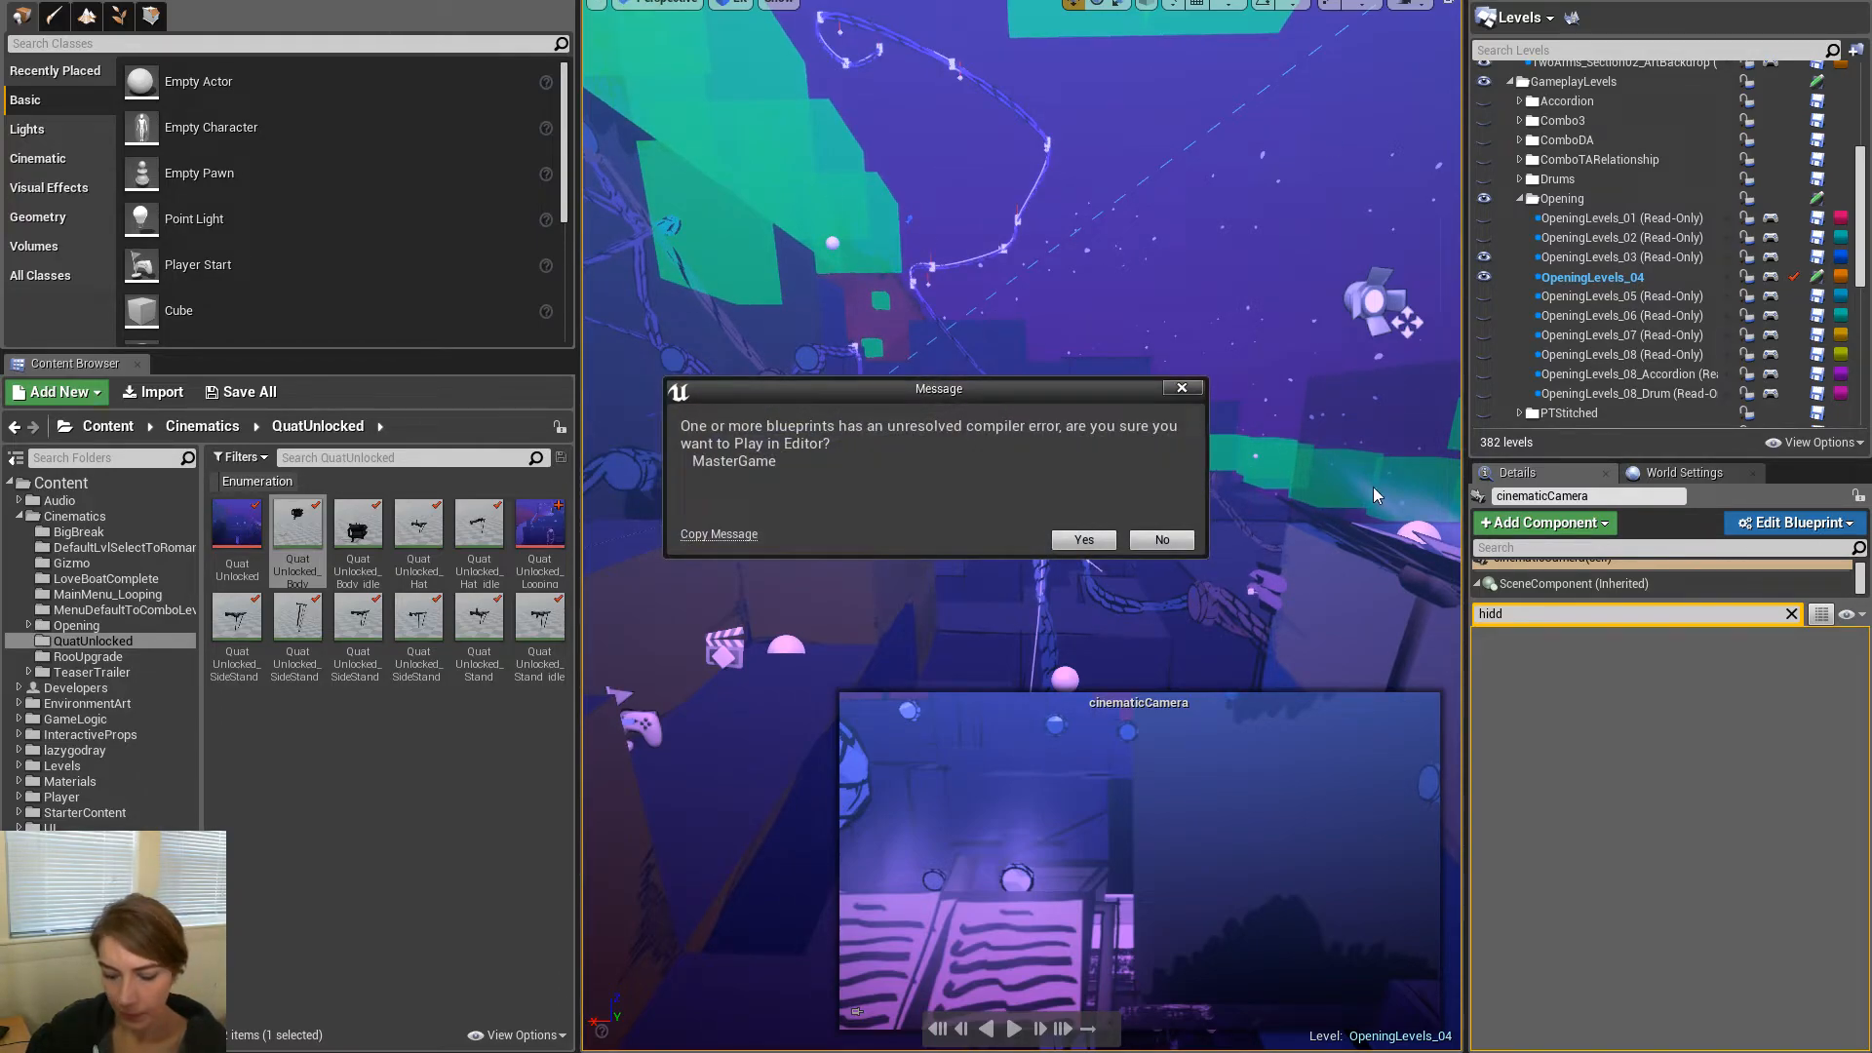
left_click(1079, 538)
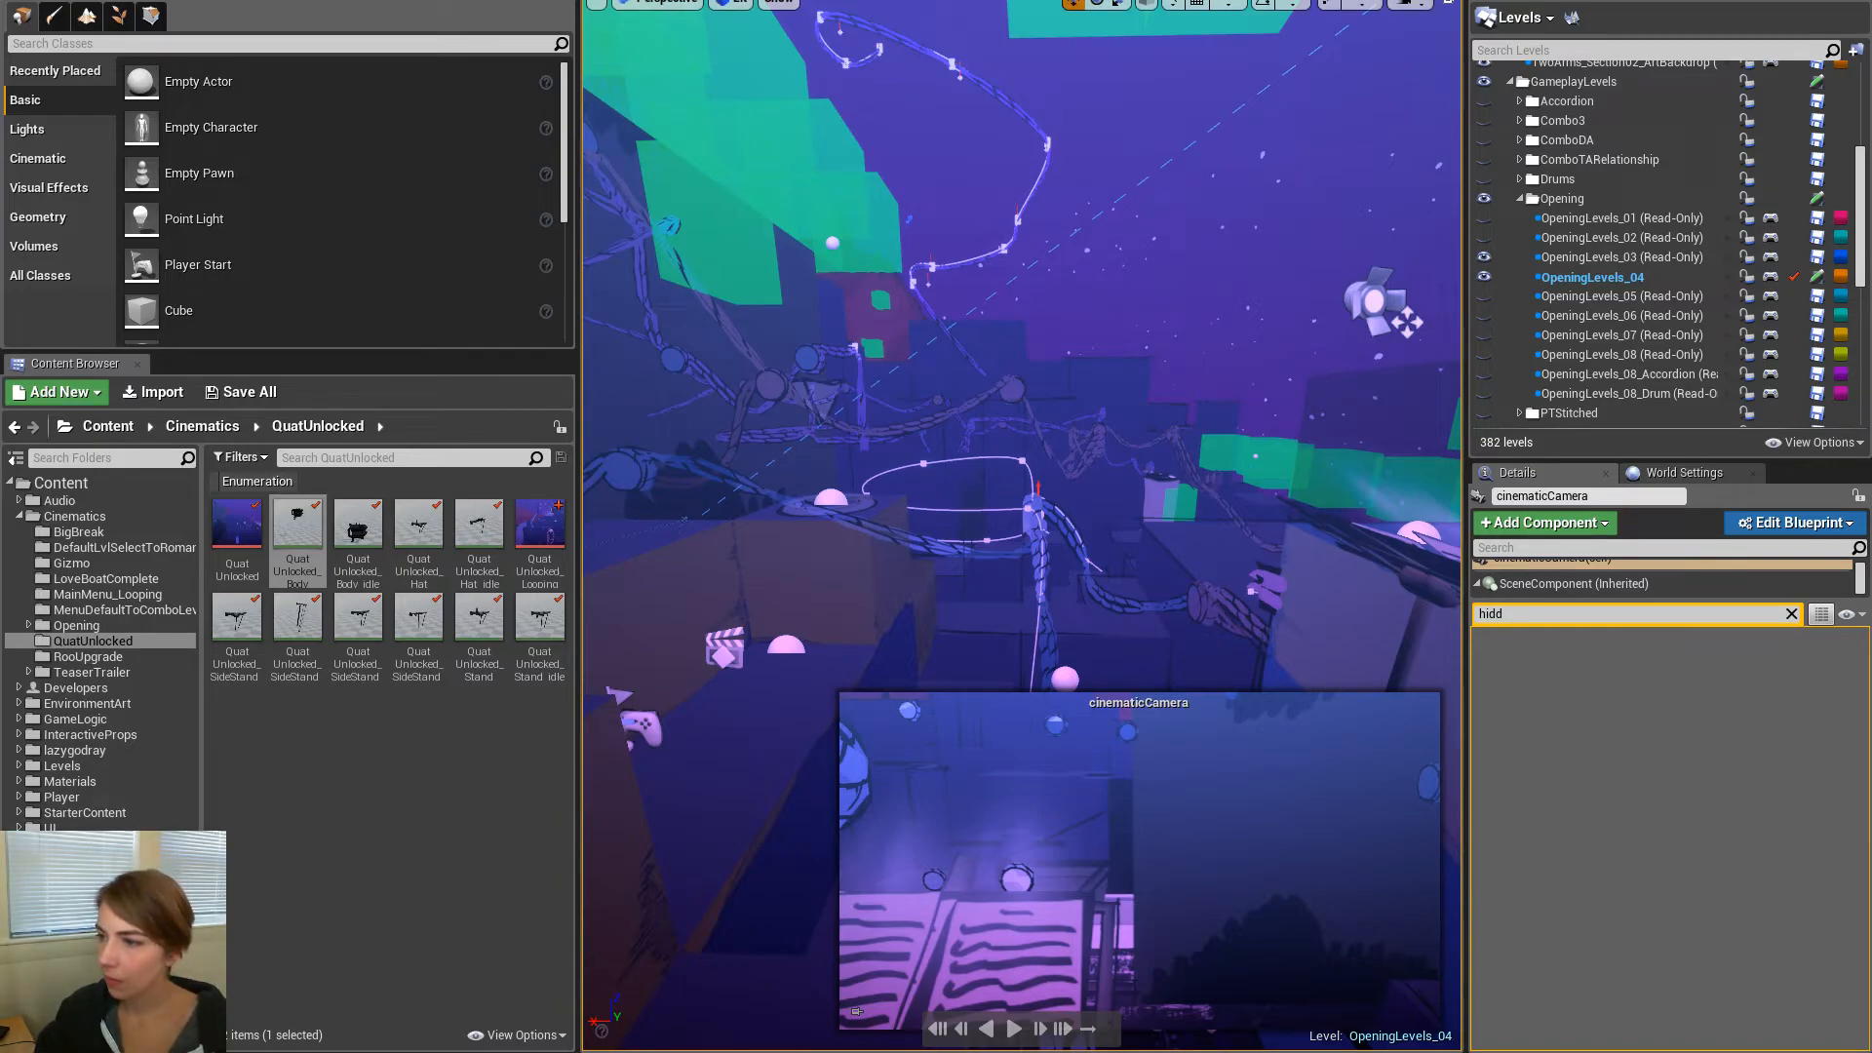
key("alt+p")
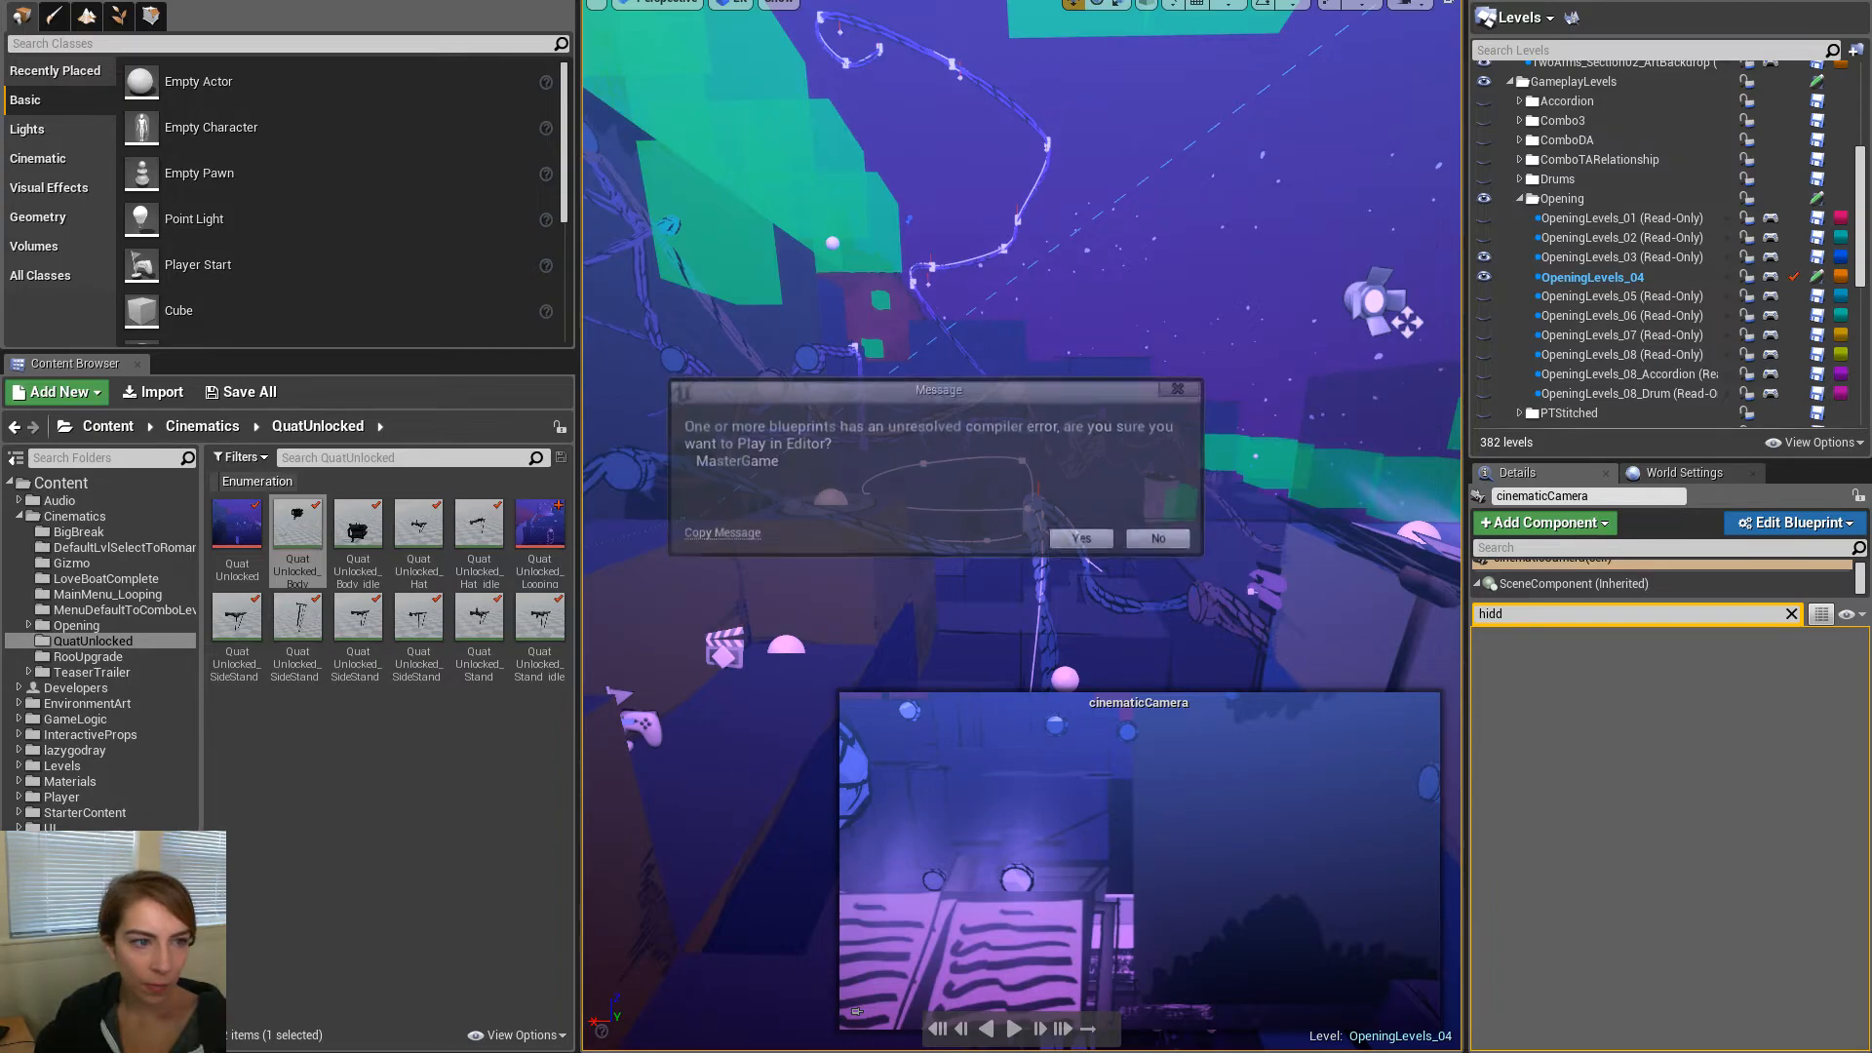
left_click(1083, 538)
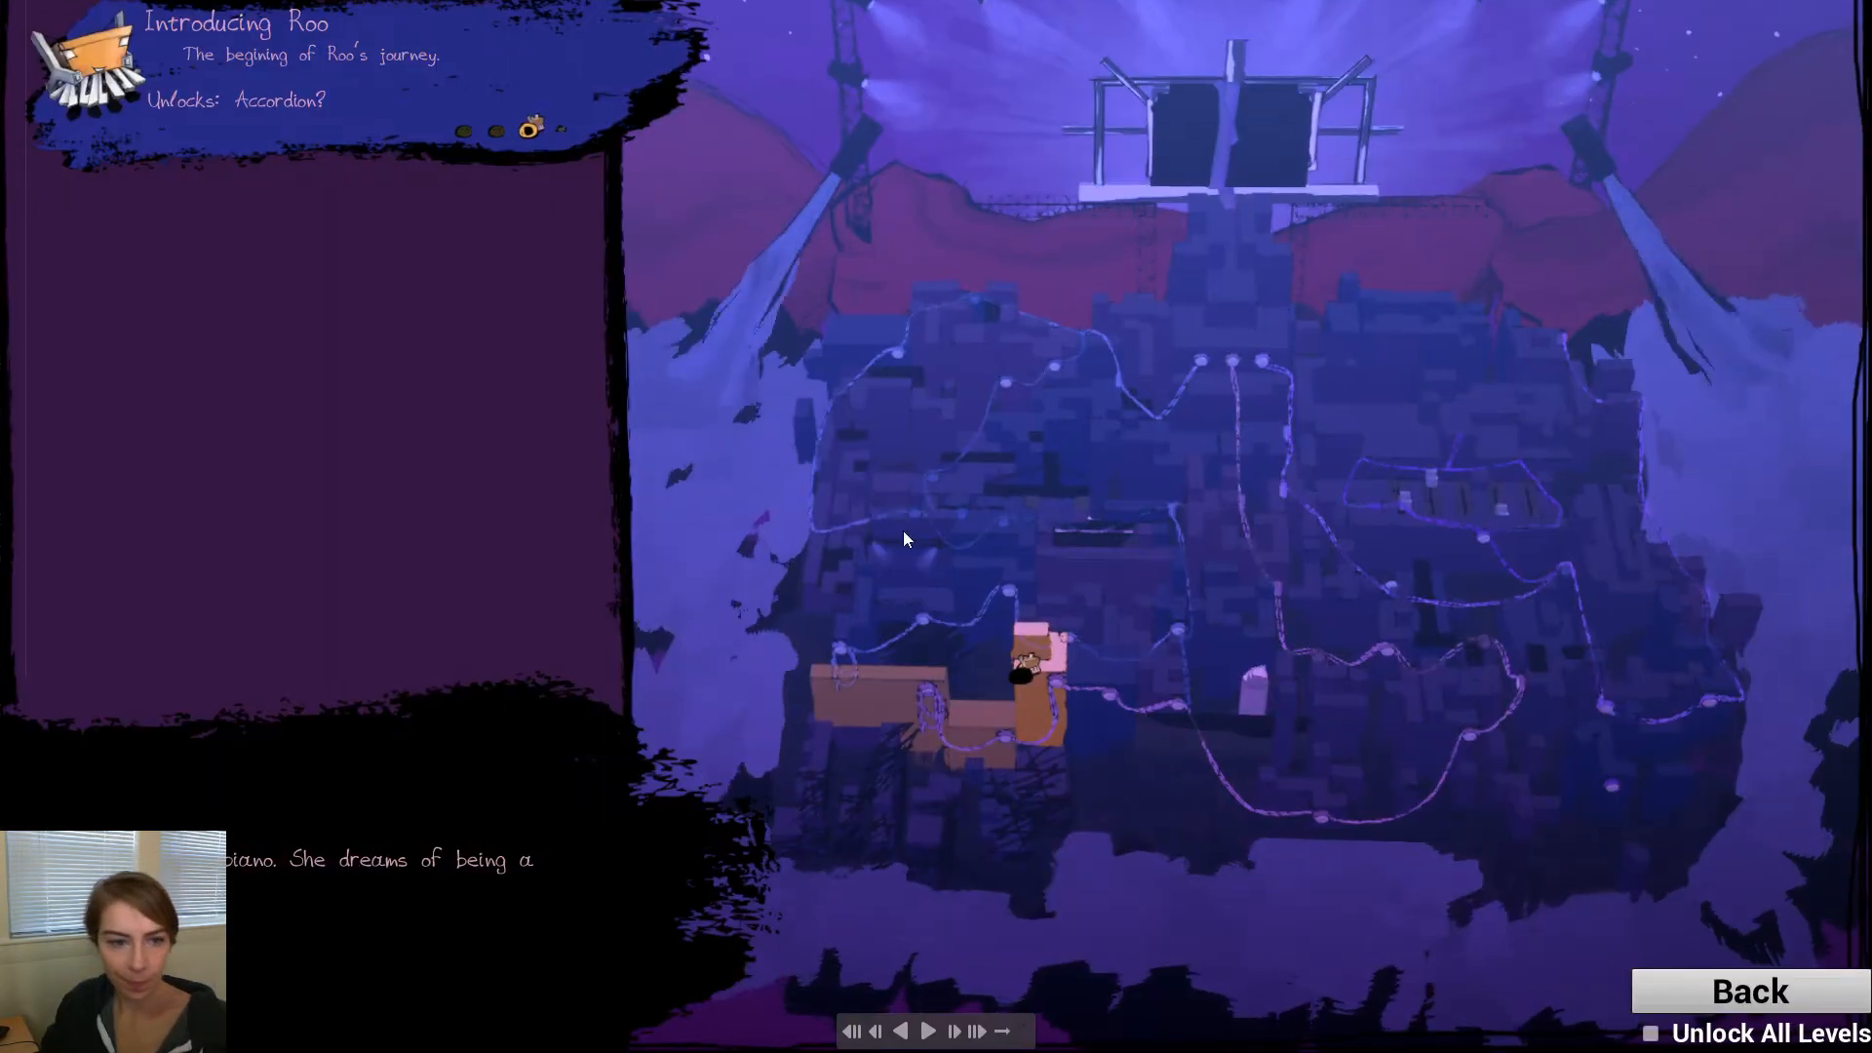
Launch level 4 from the Introducing Roo level select, play through to the drummer unlock cinematic, and stop the play session
left_click(526, 127)
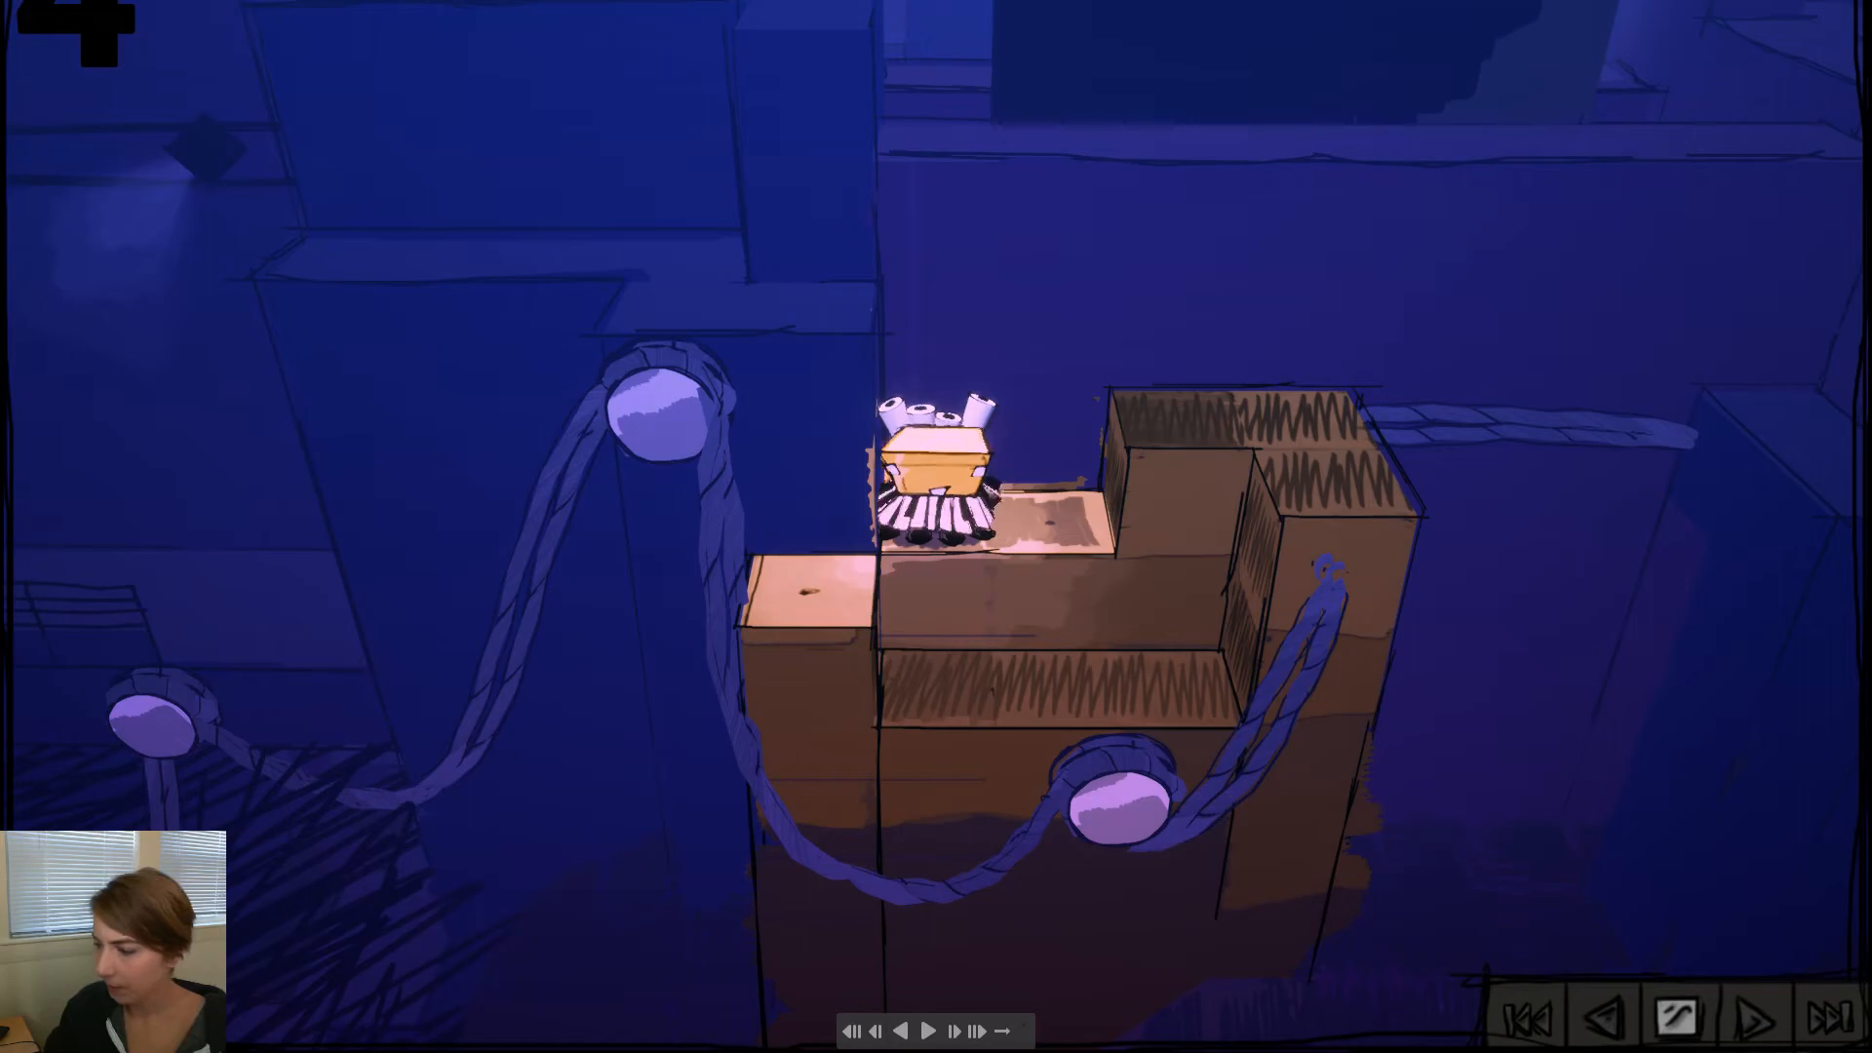
key("Right")
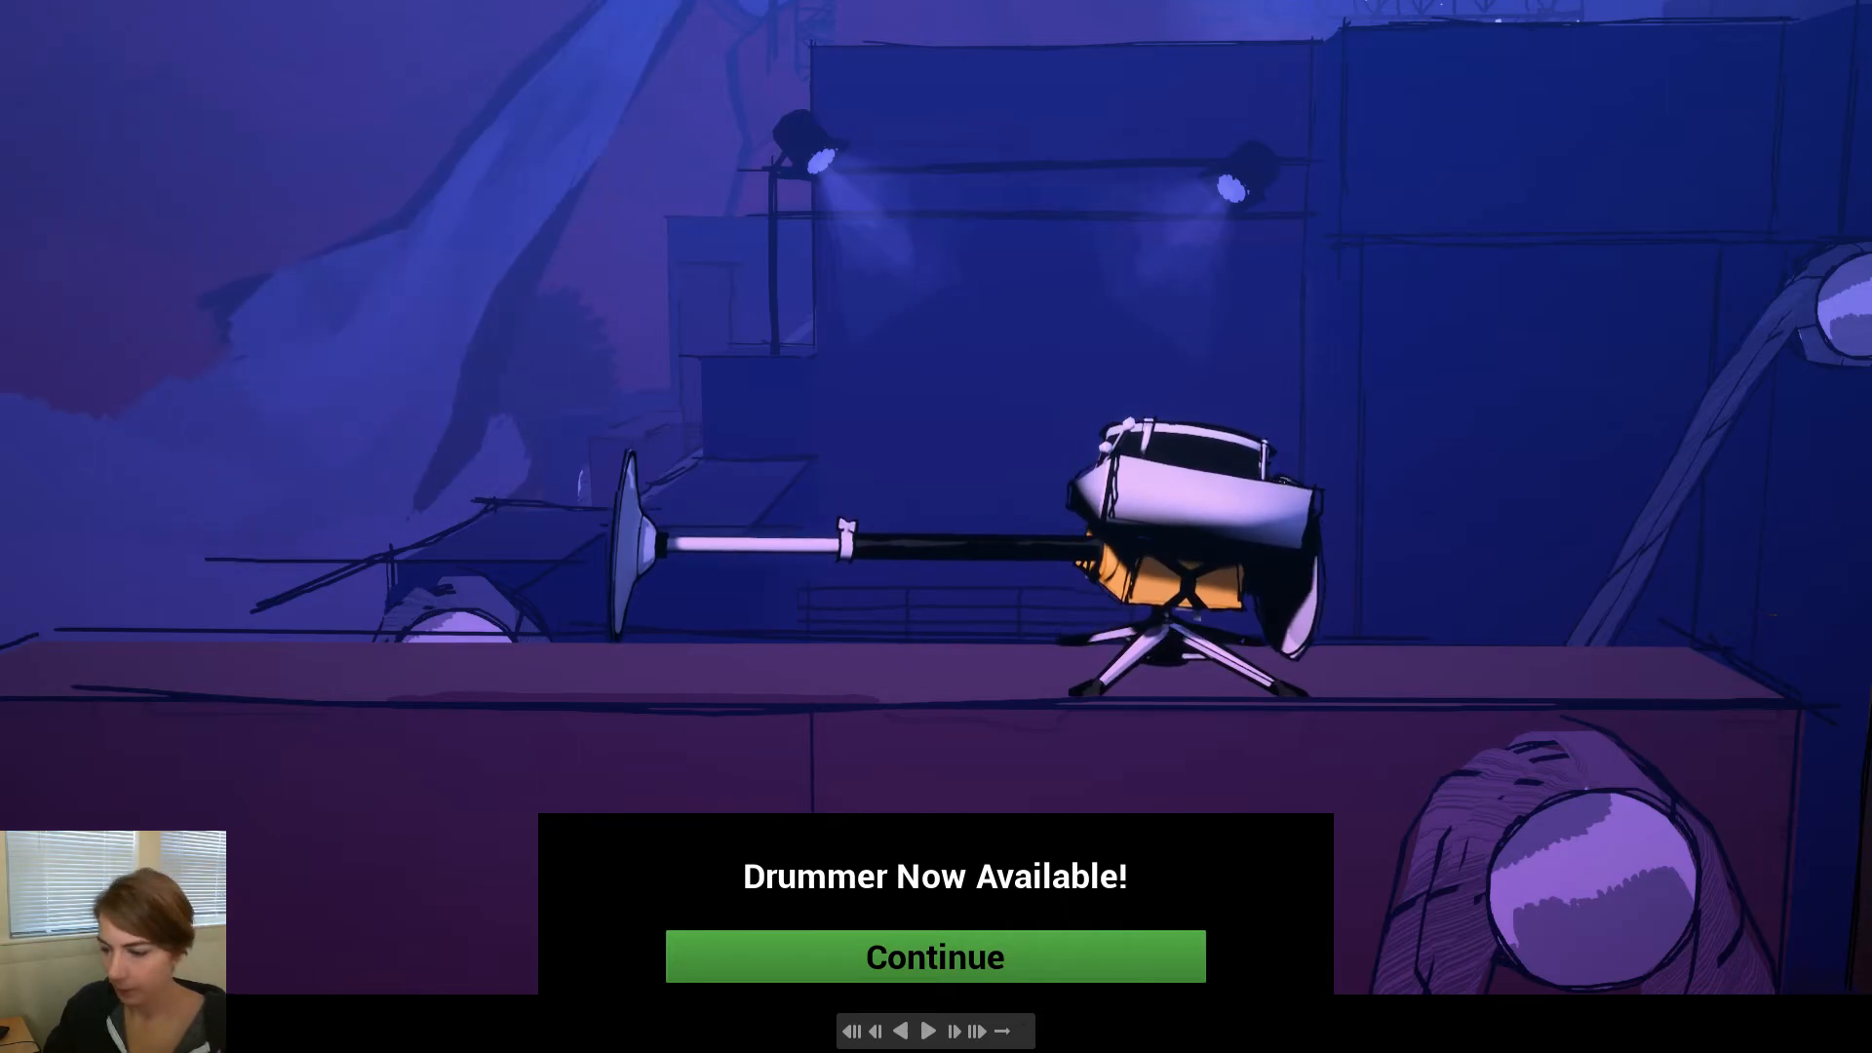
key("Escape")
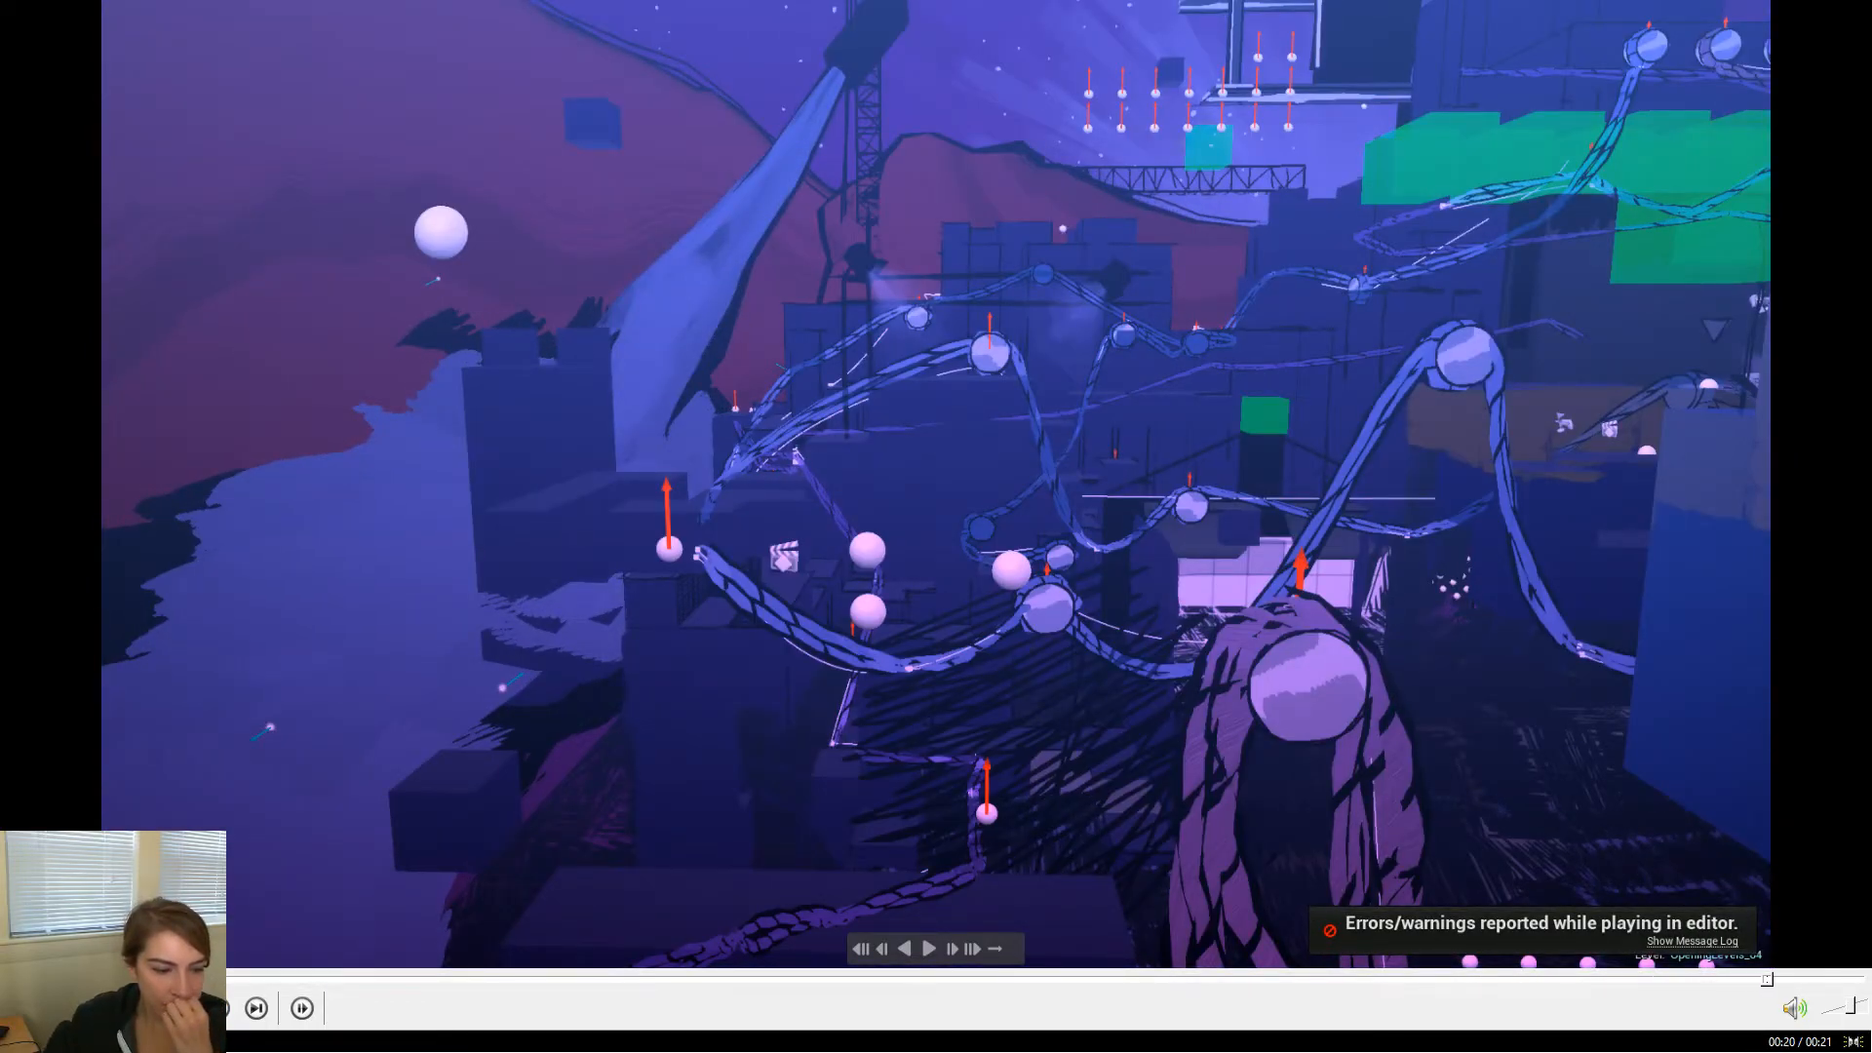
Review the recorded clip of the cinematic, and play the sequence back in the level viewport
left_click(234, 1009)
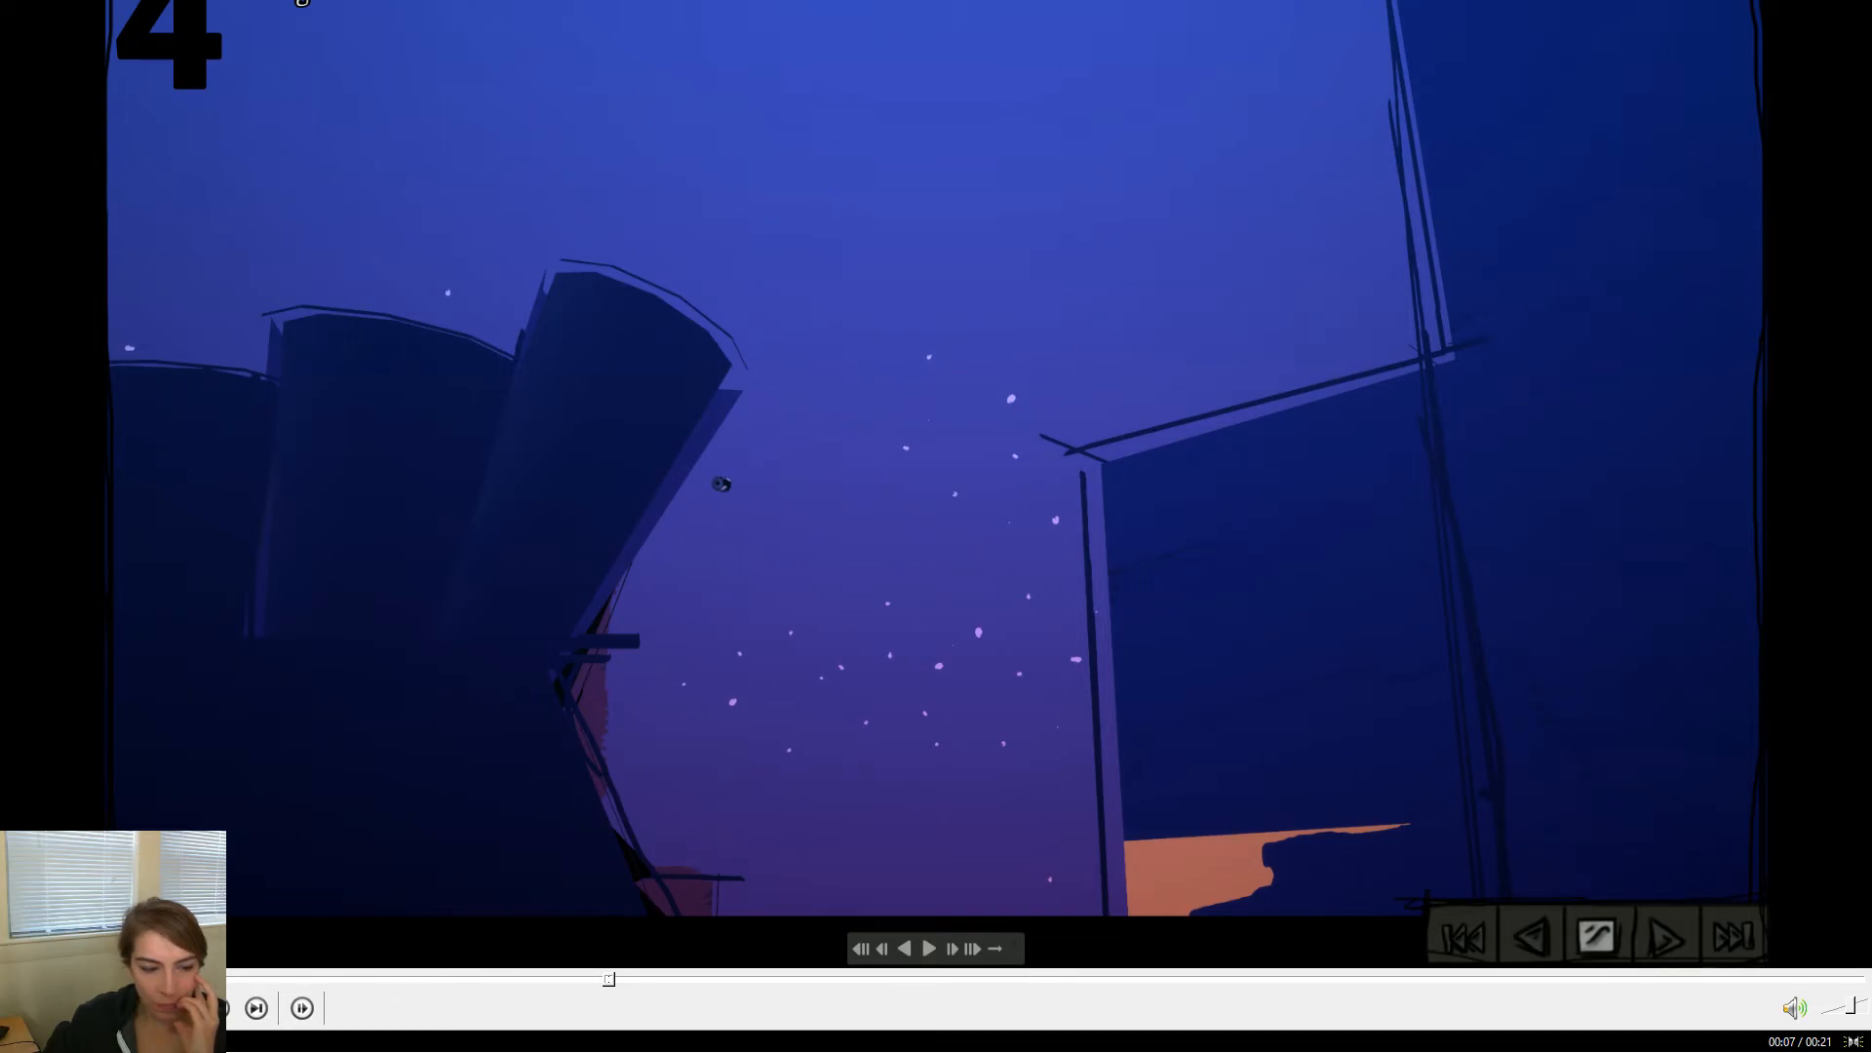
left_click(388, 989)
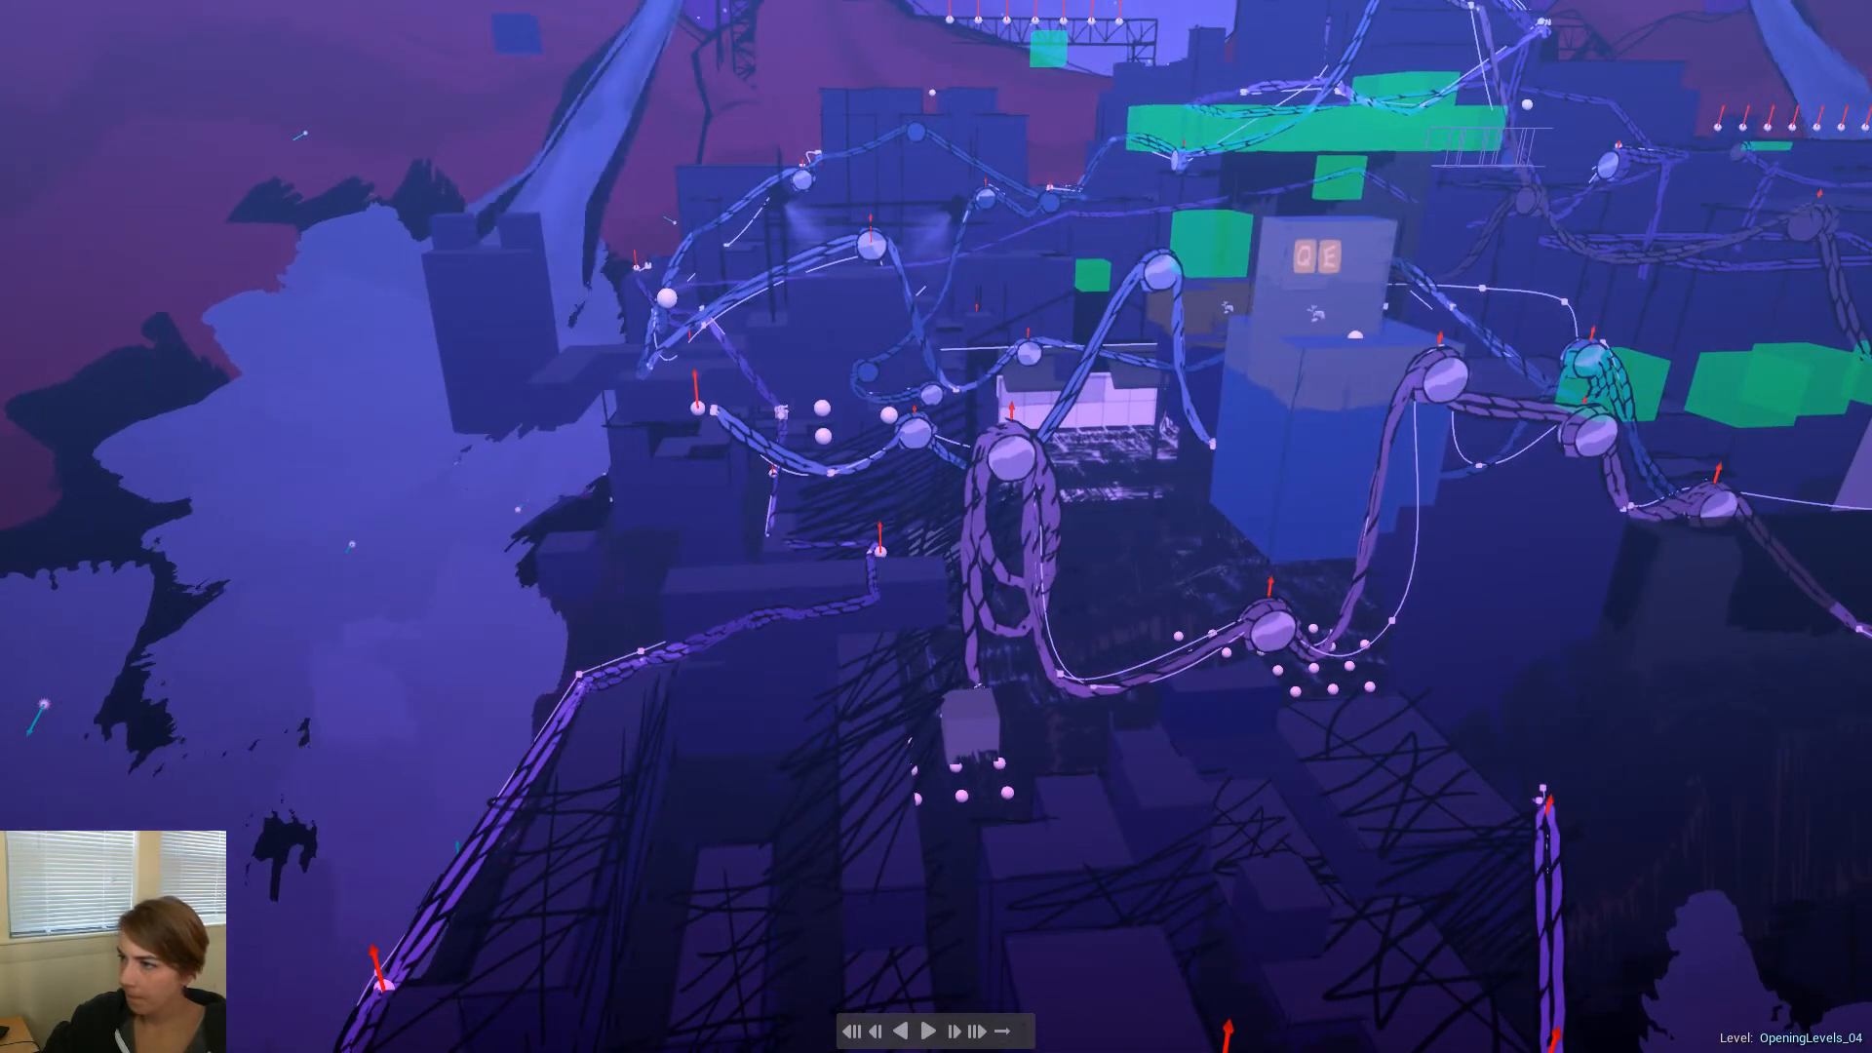
key("space")
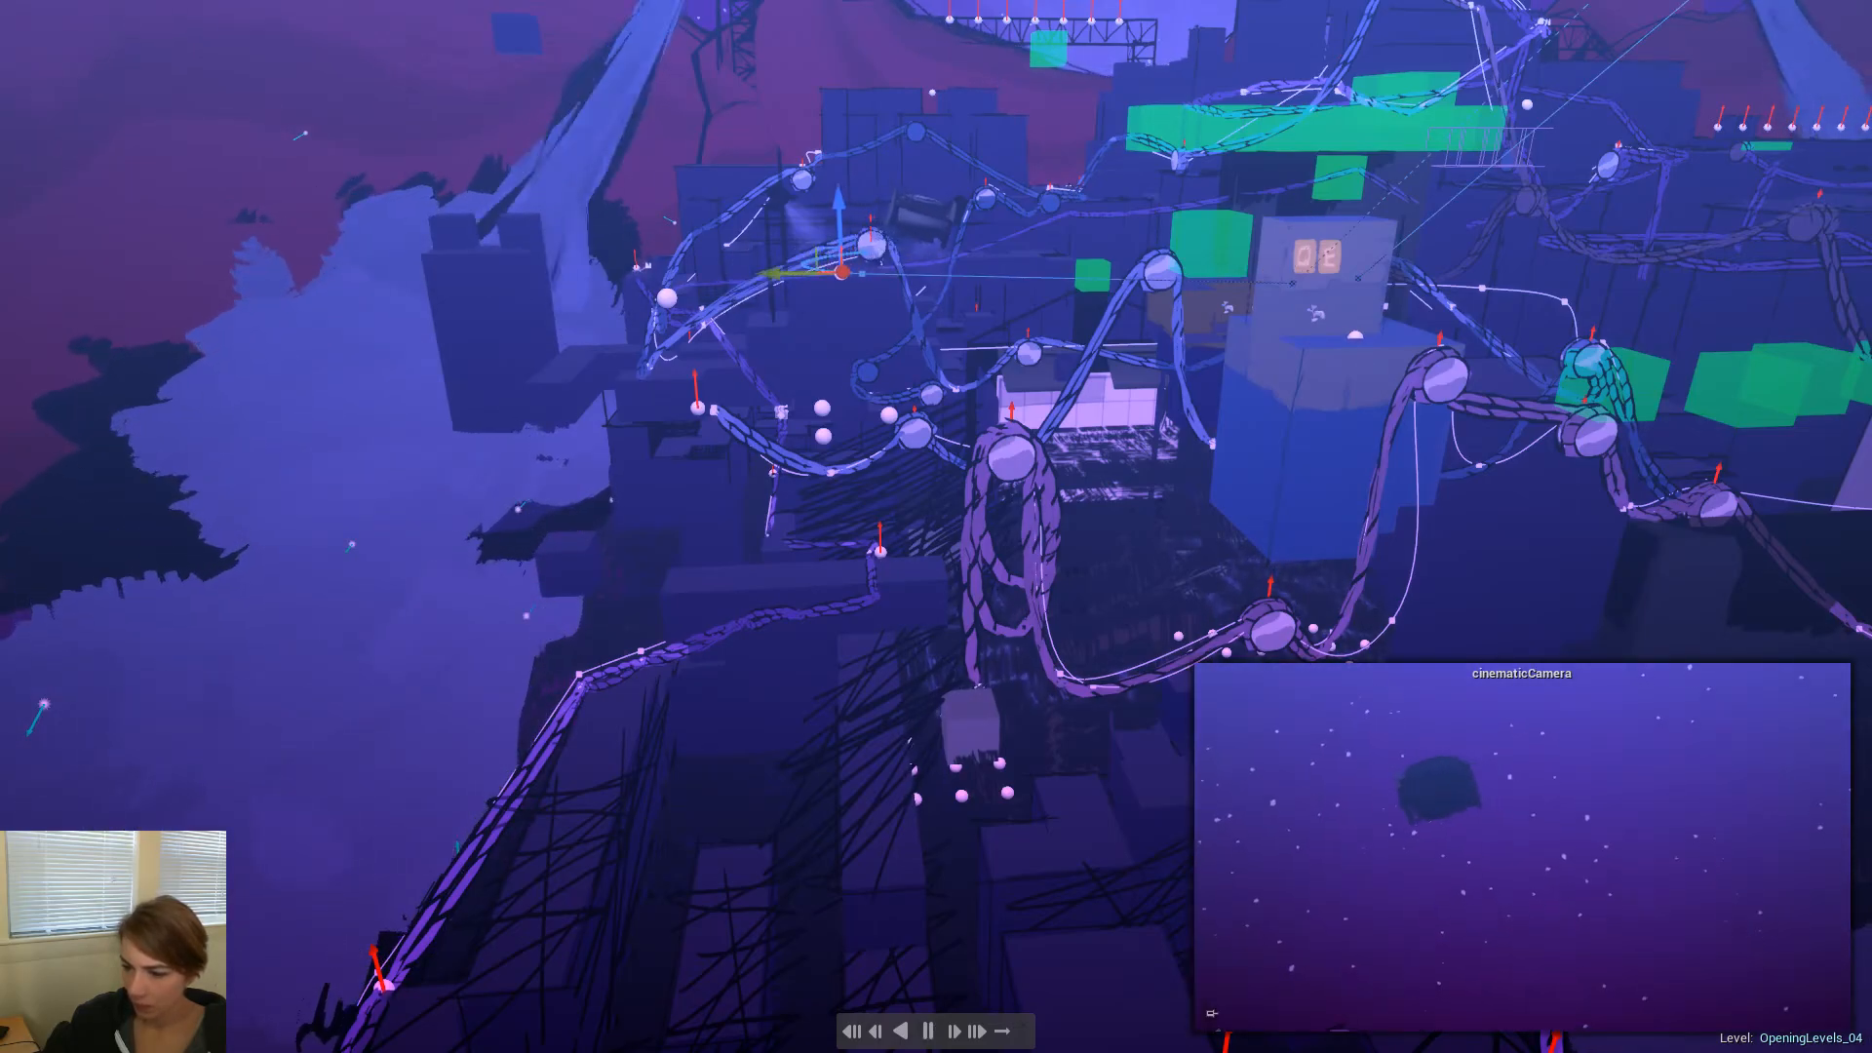
key("space")
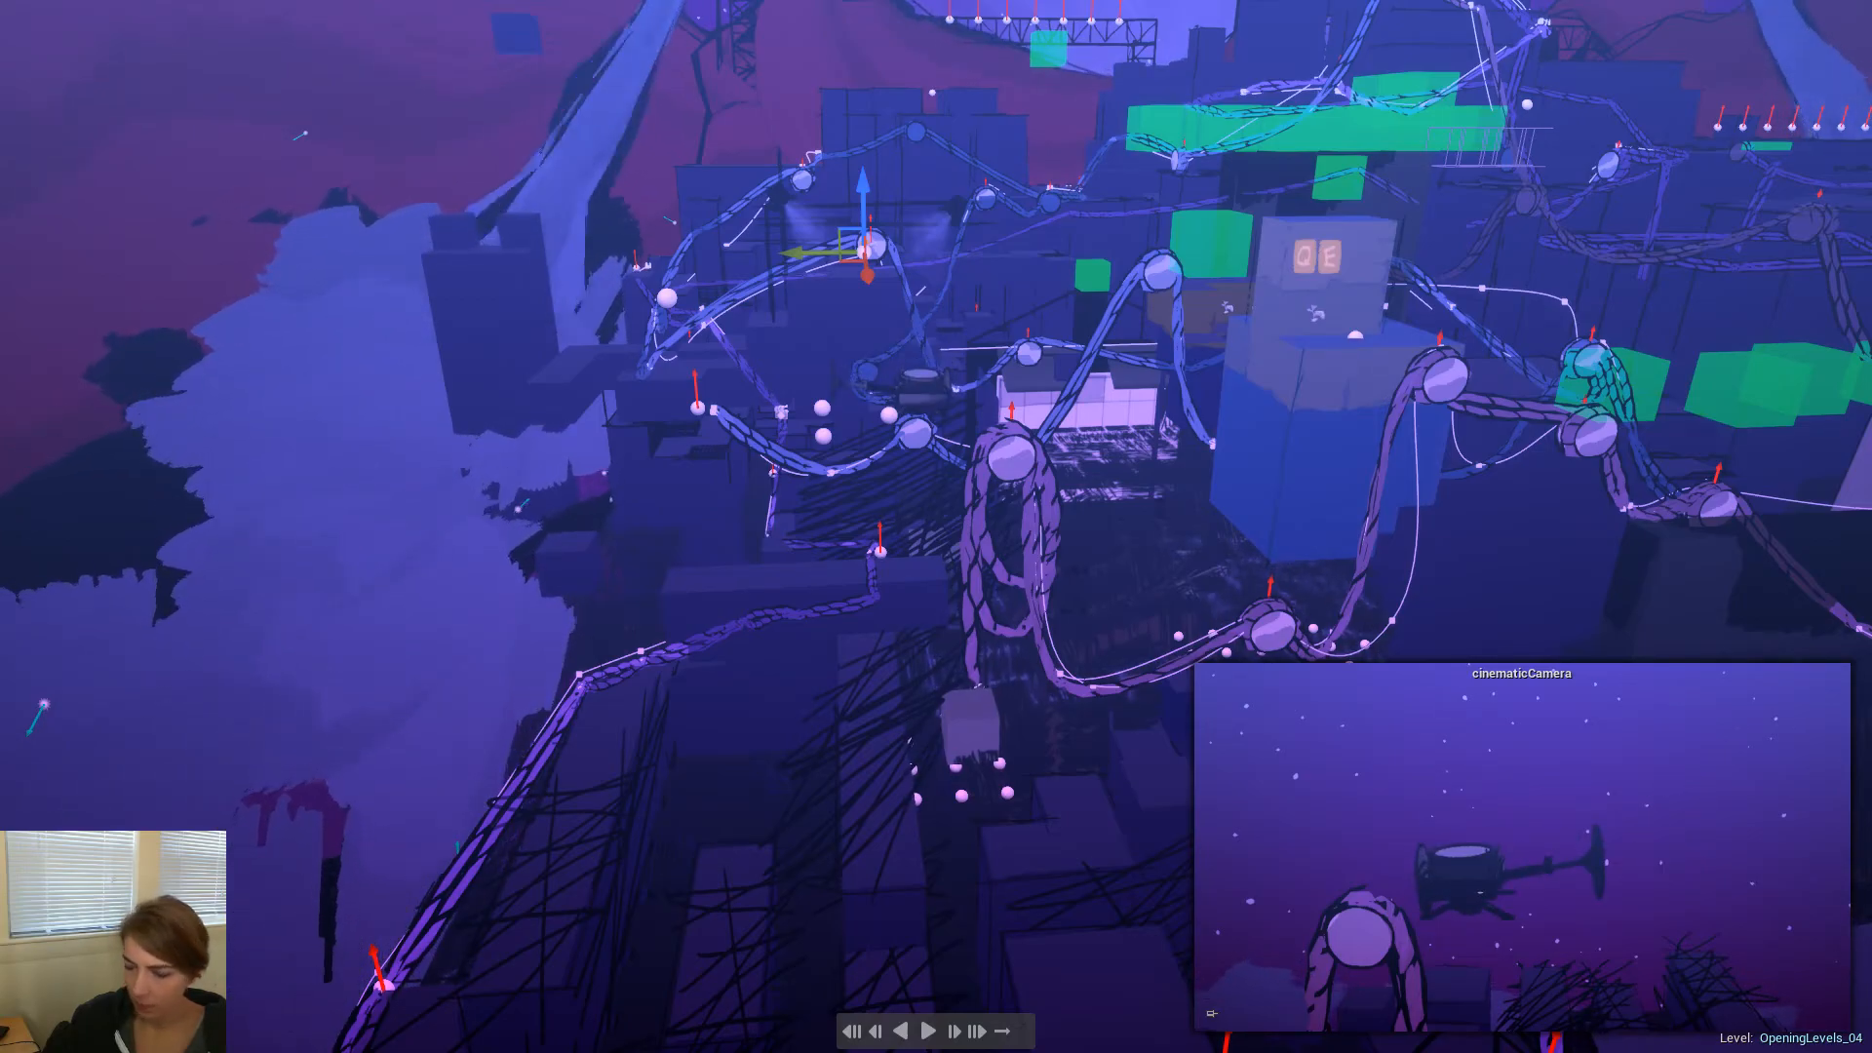
Inspect the drummer's framing at several moments of the sequence, toggling the cinematicCamera's selection to compare its preview
key("Escape")
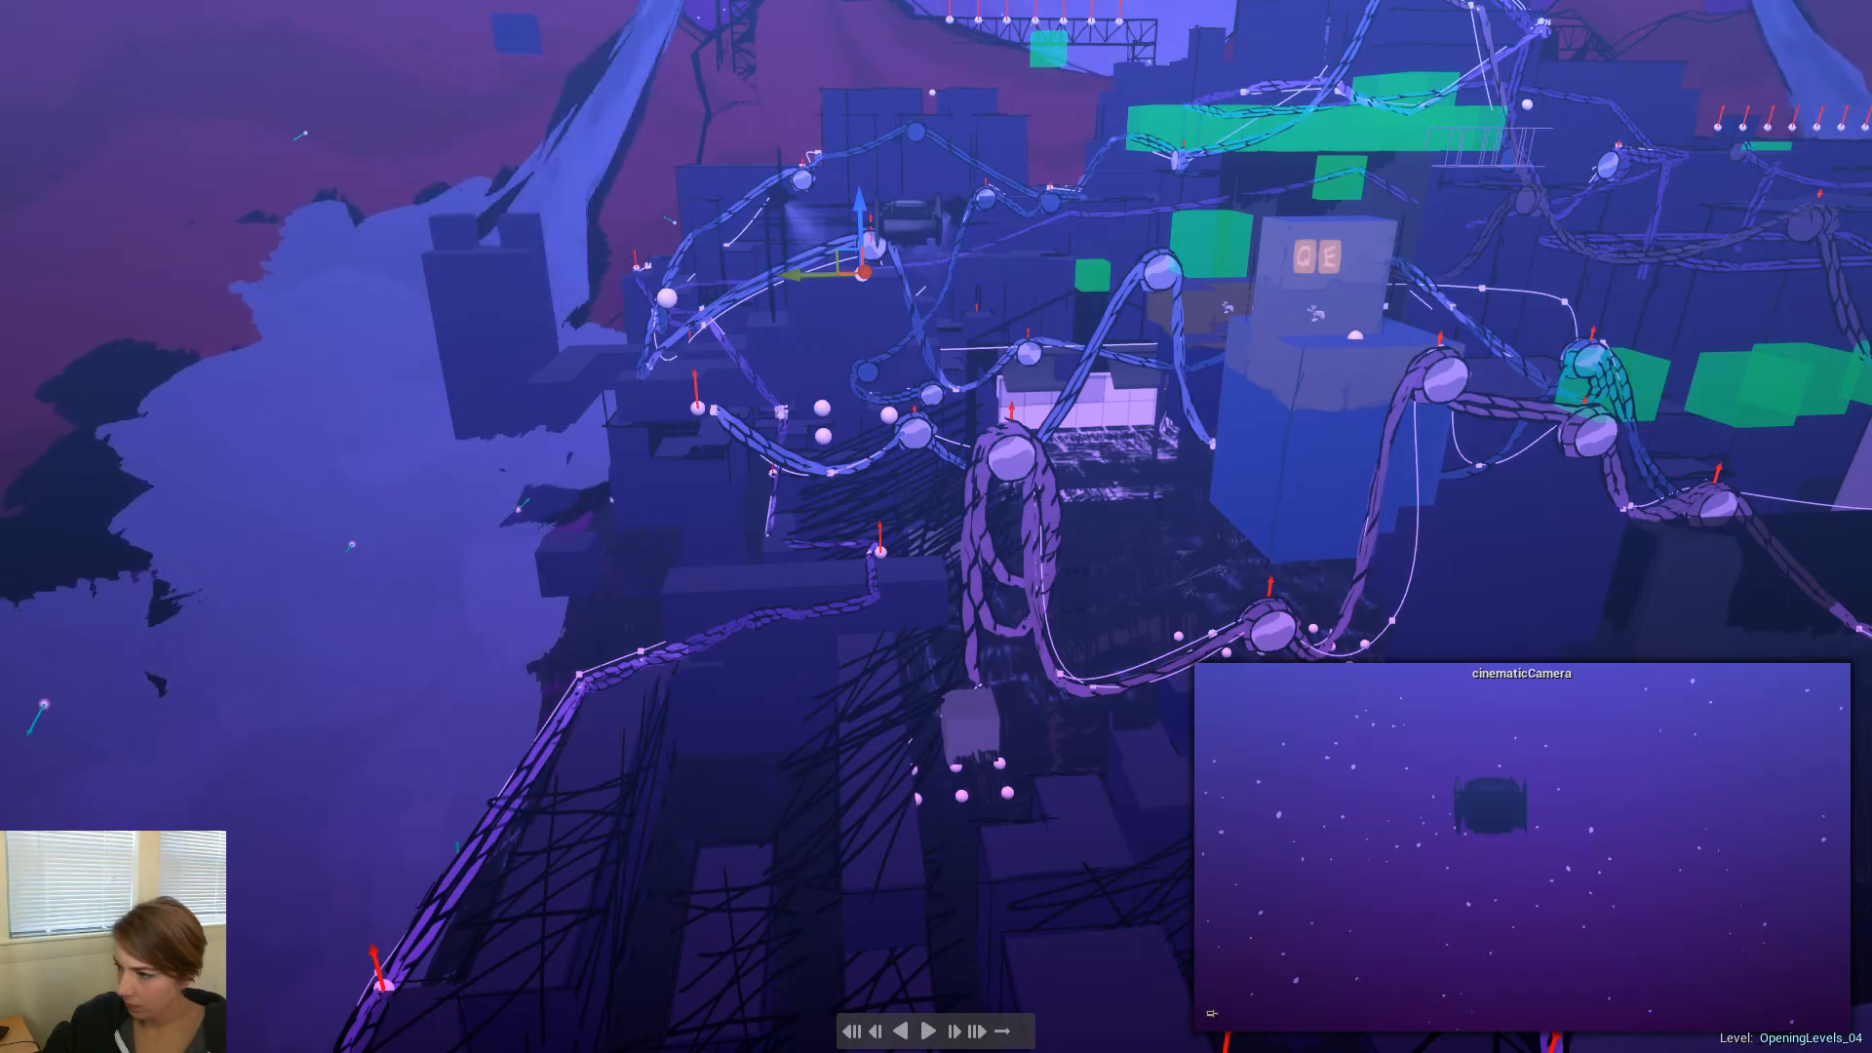
key("Escape")
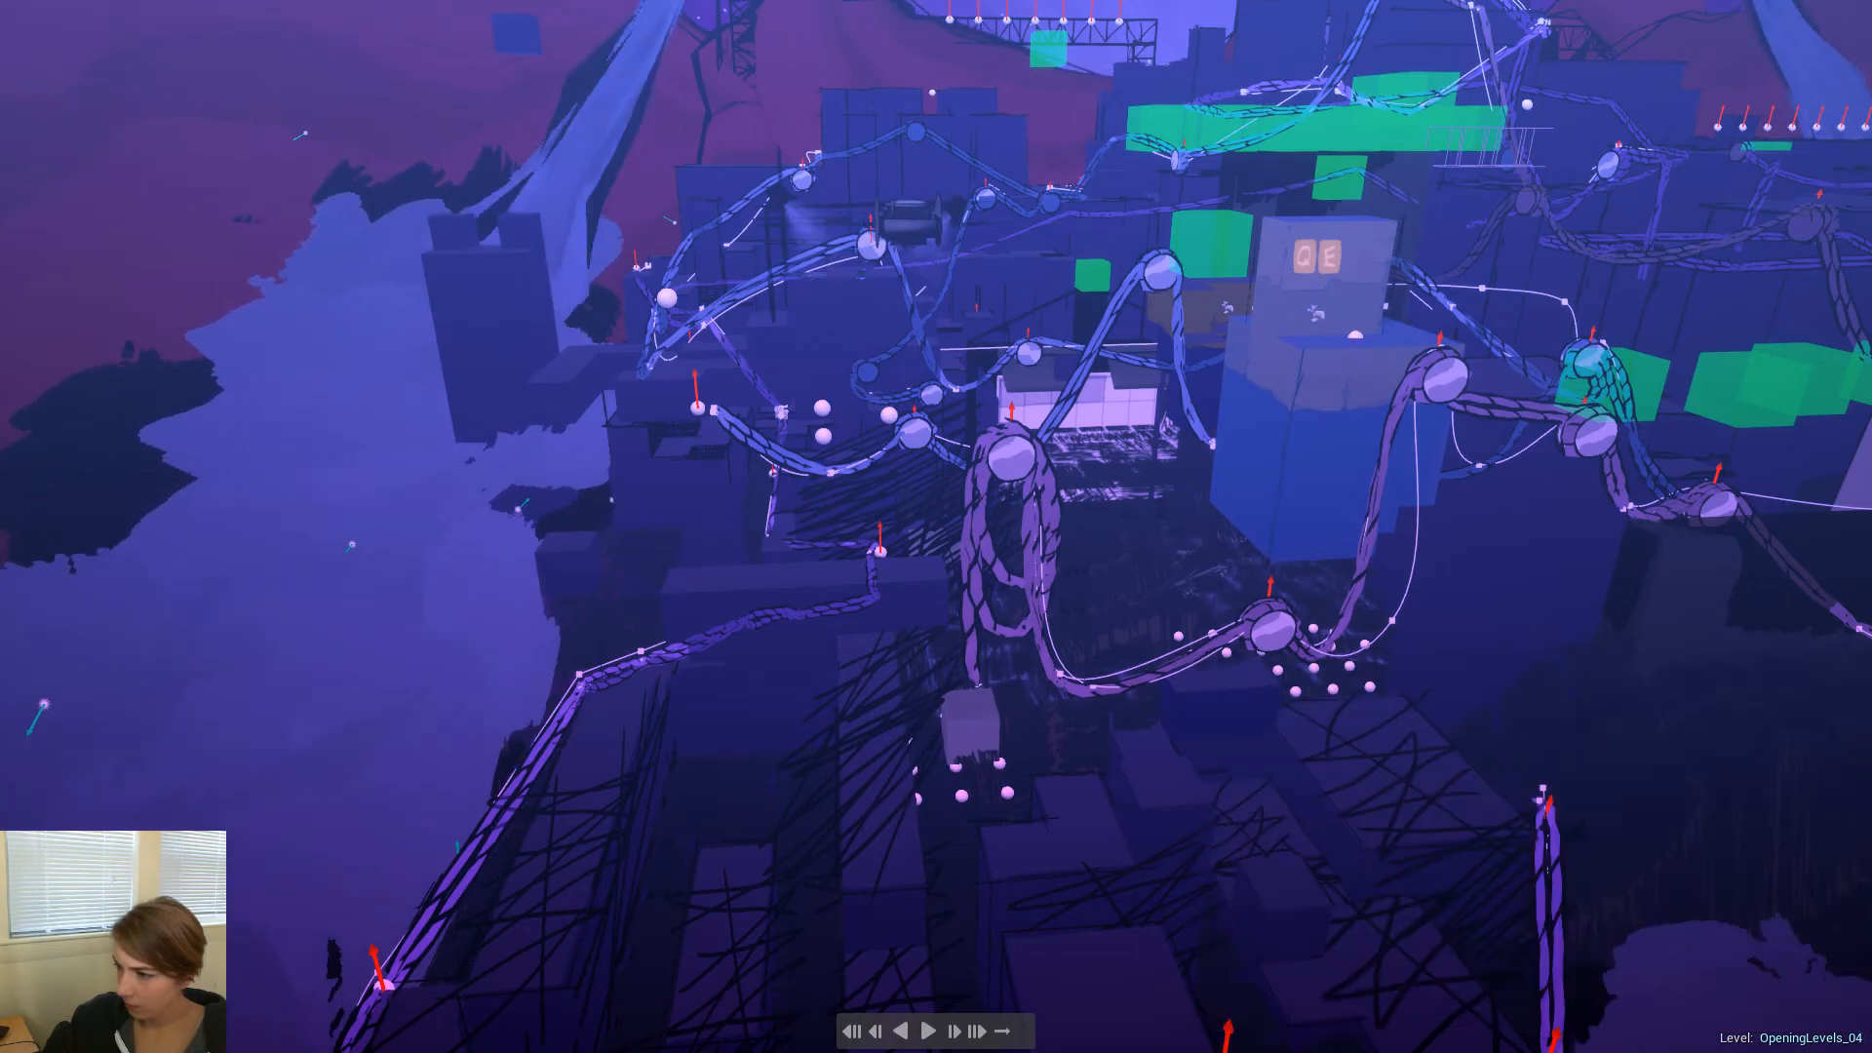
key("ctrl+z")
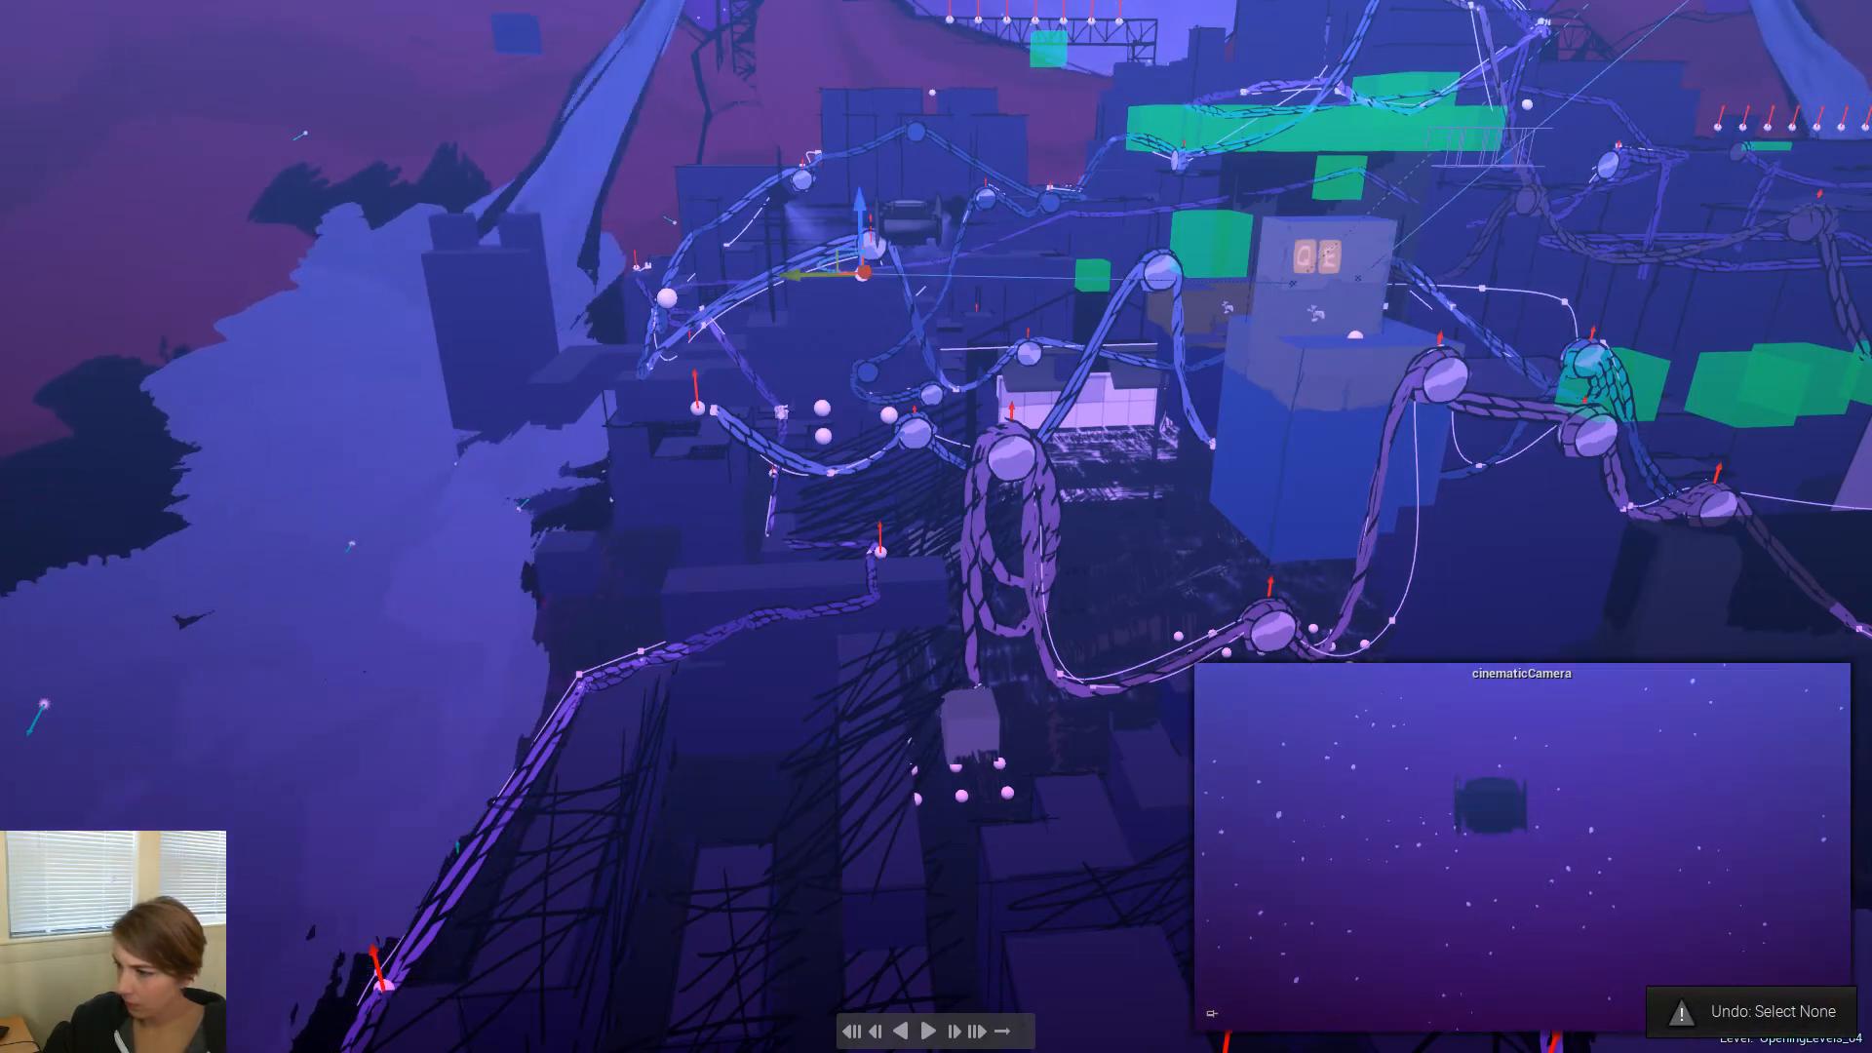
key("ctrl+z")
key("Escape")
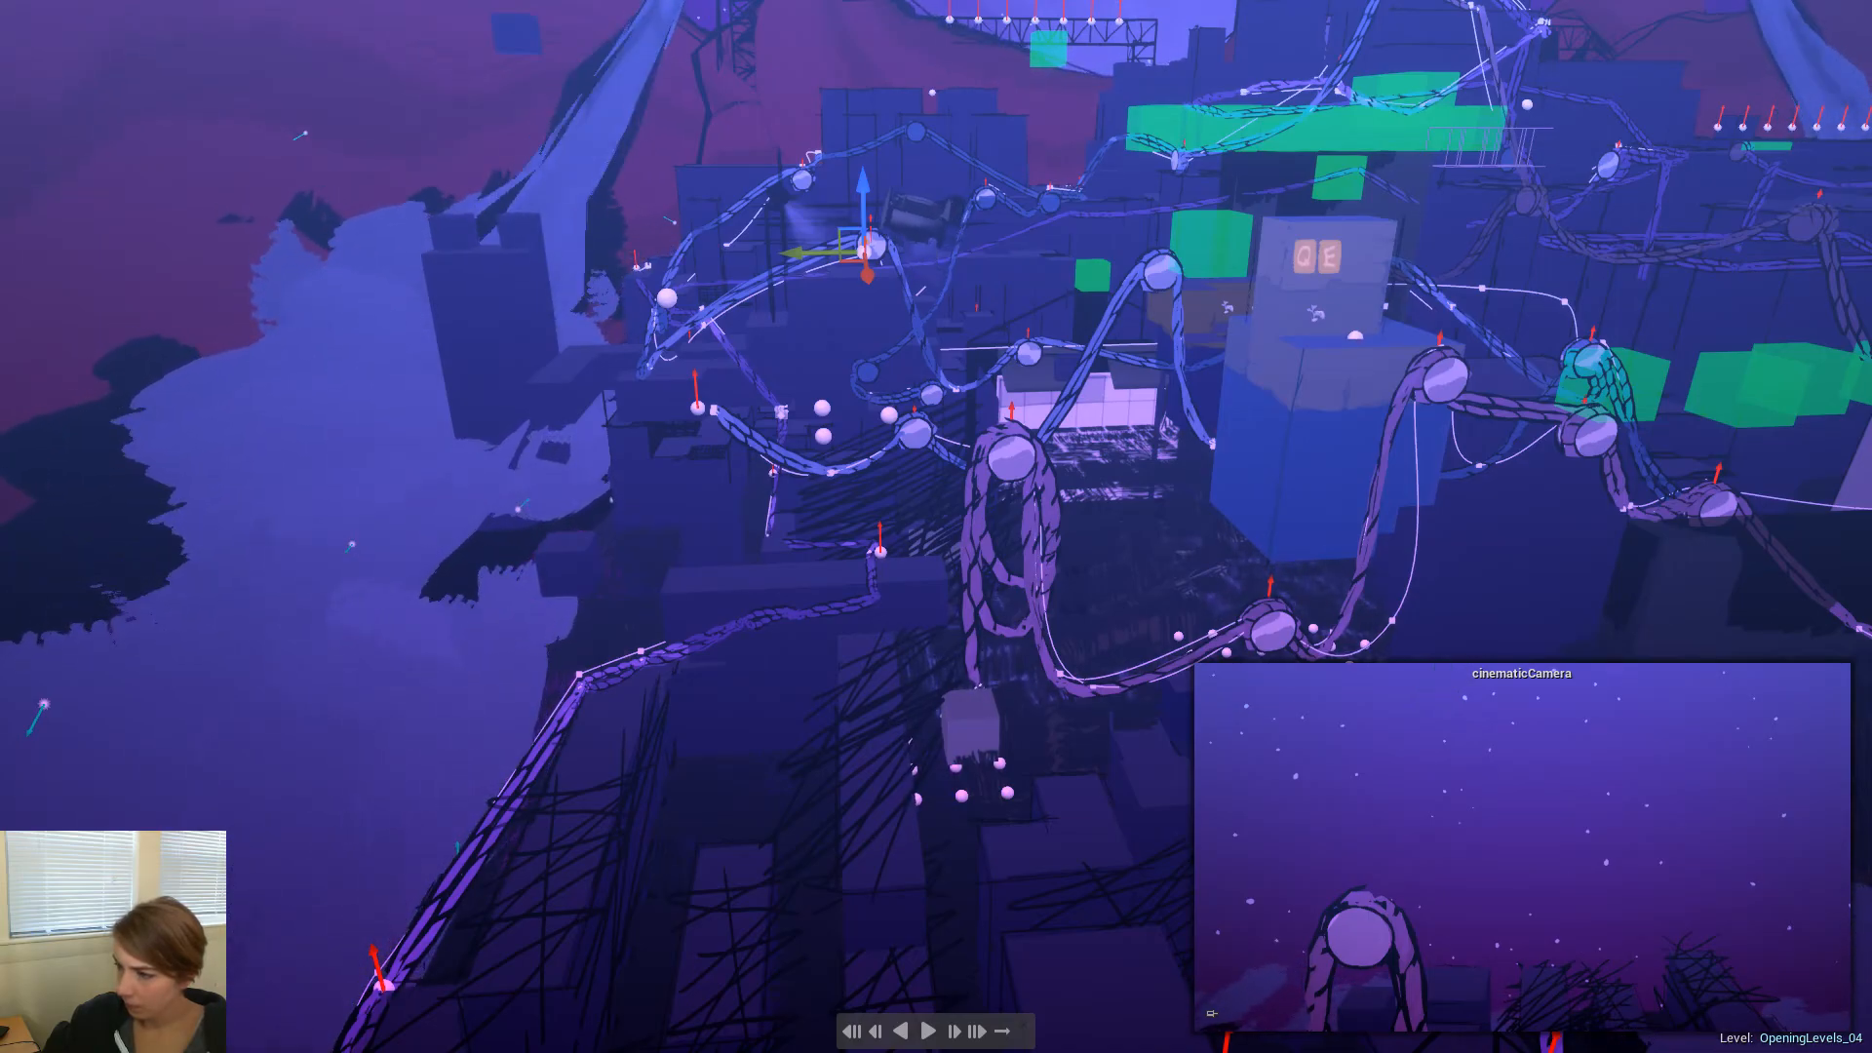
key("Escape")
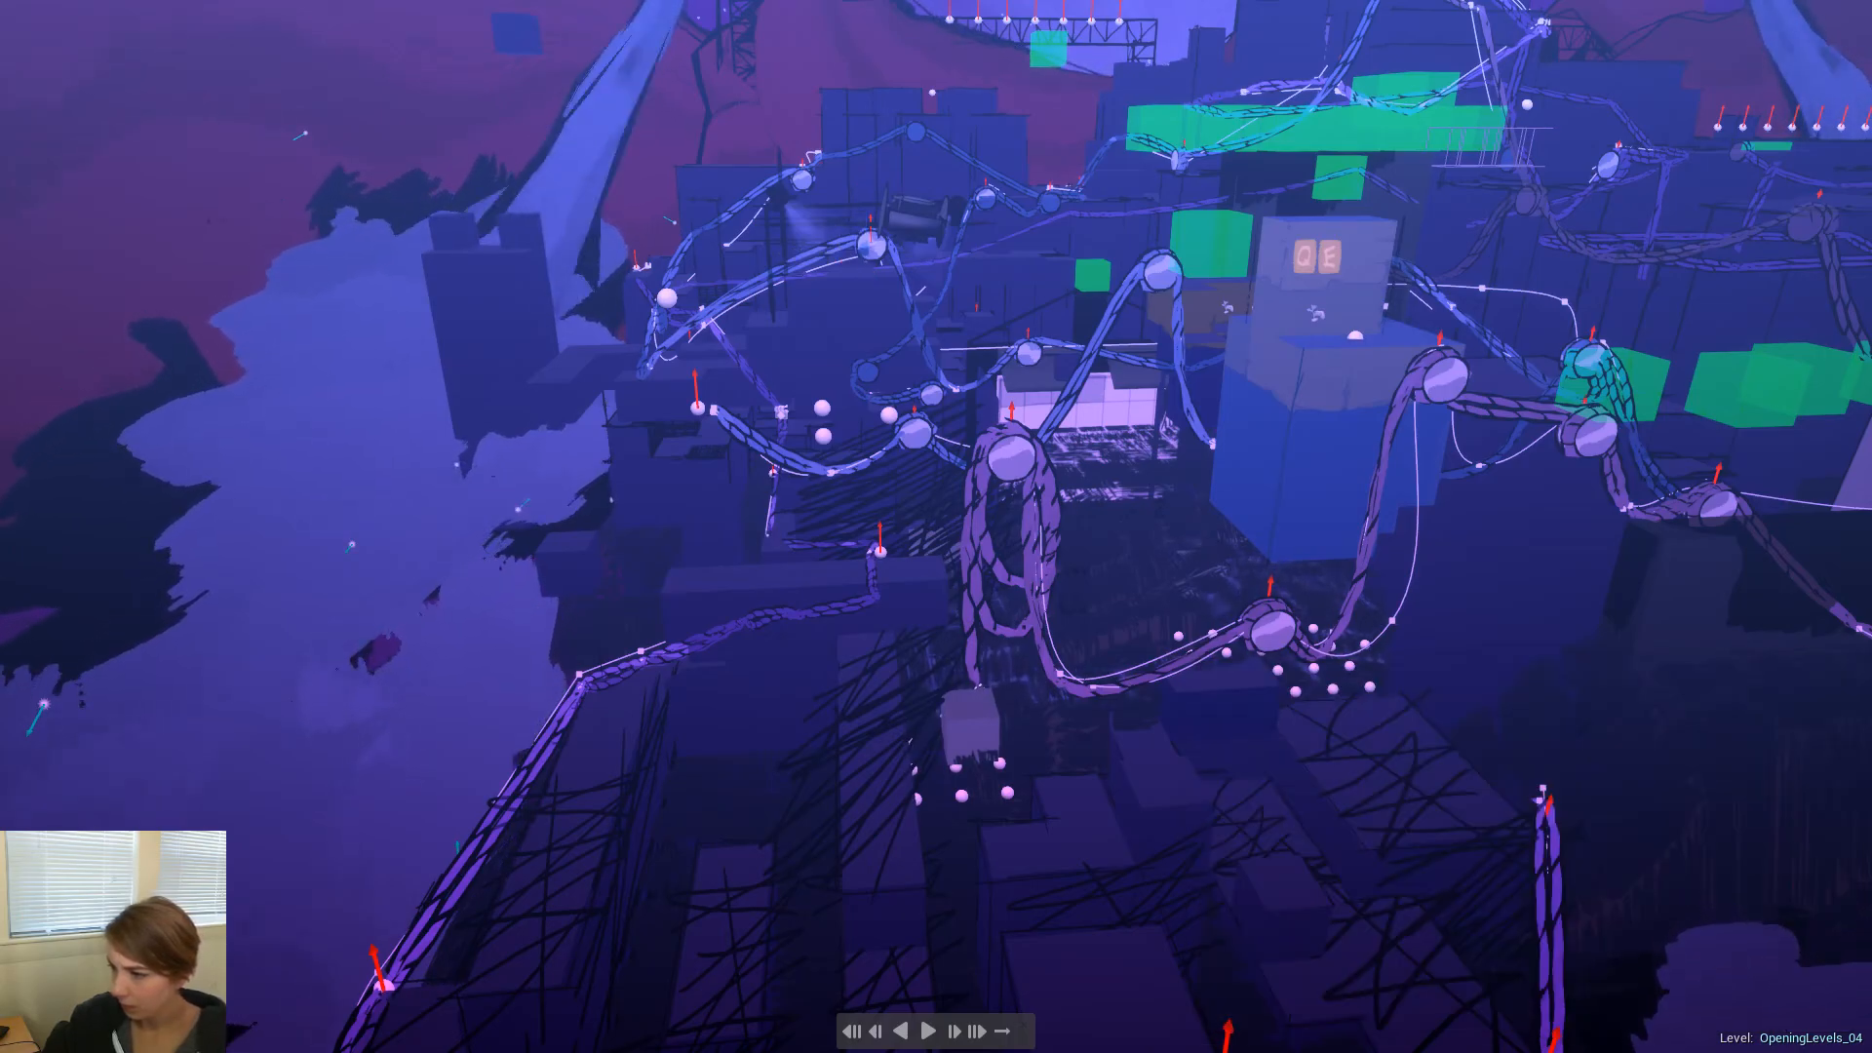
key("ctrl+z")
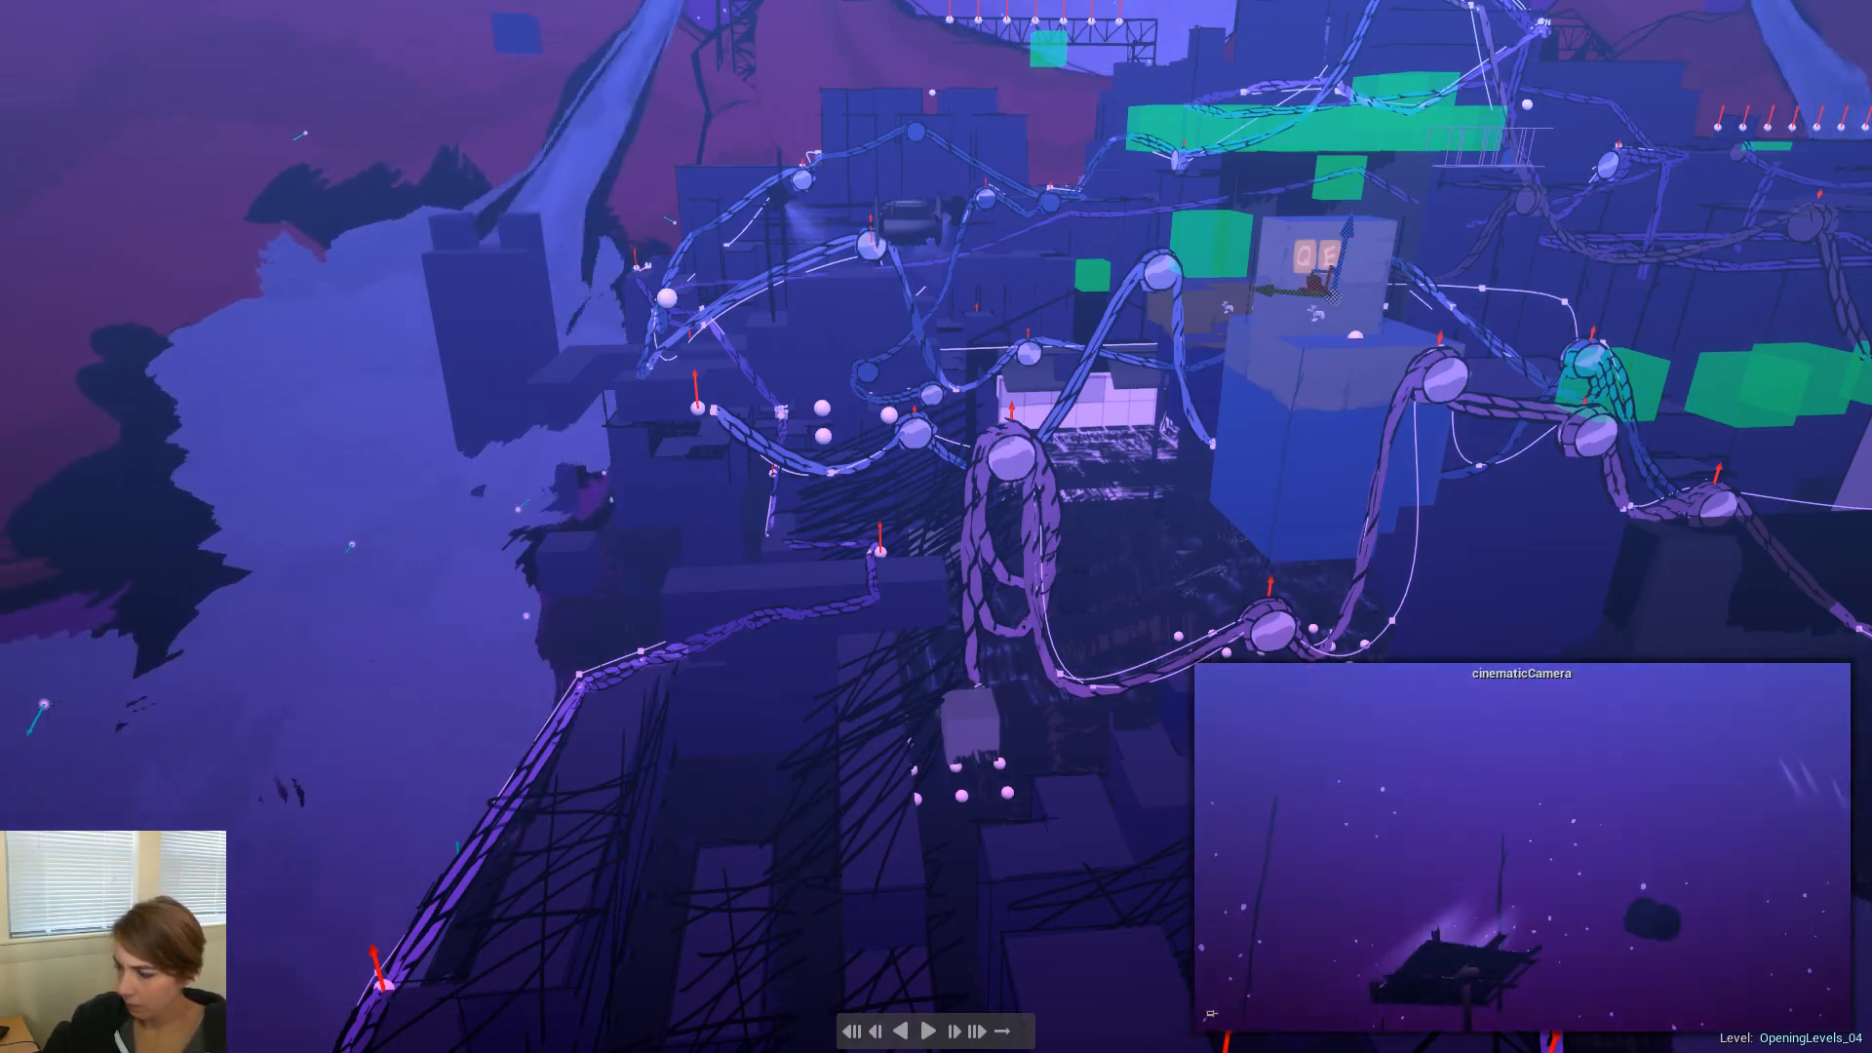
key("Escape")
key("ctrl+z")
key("ctrl+z")
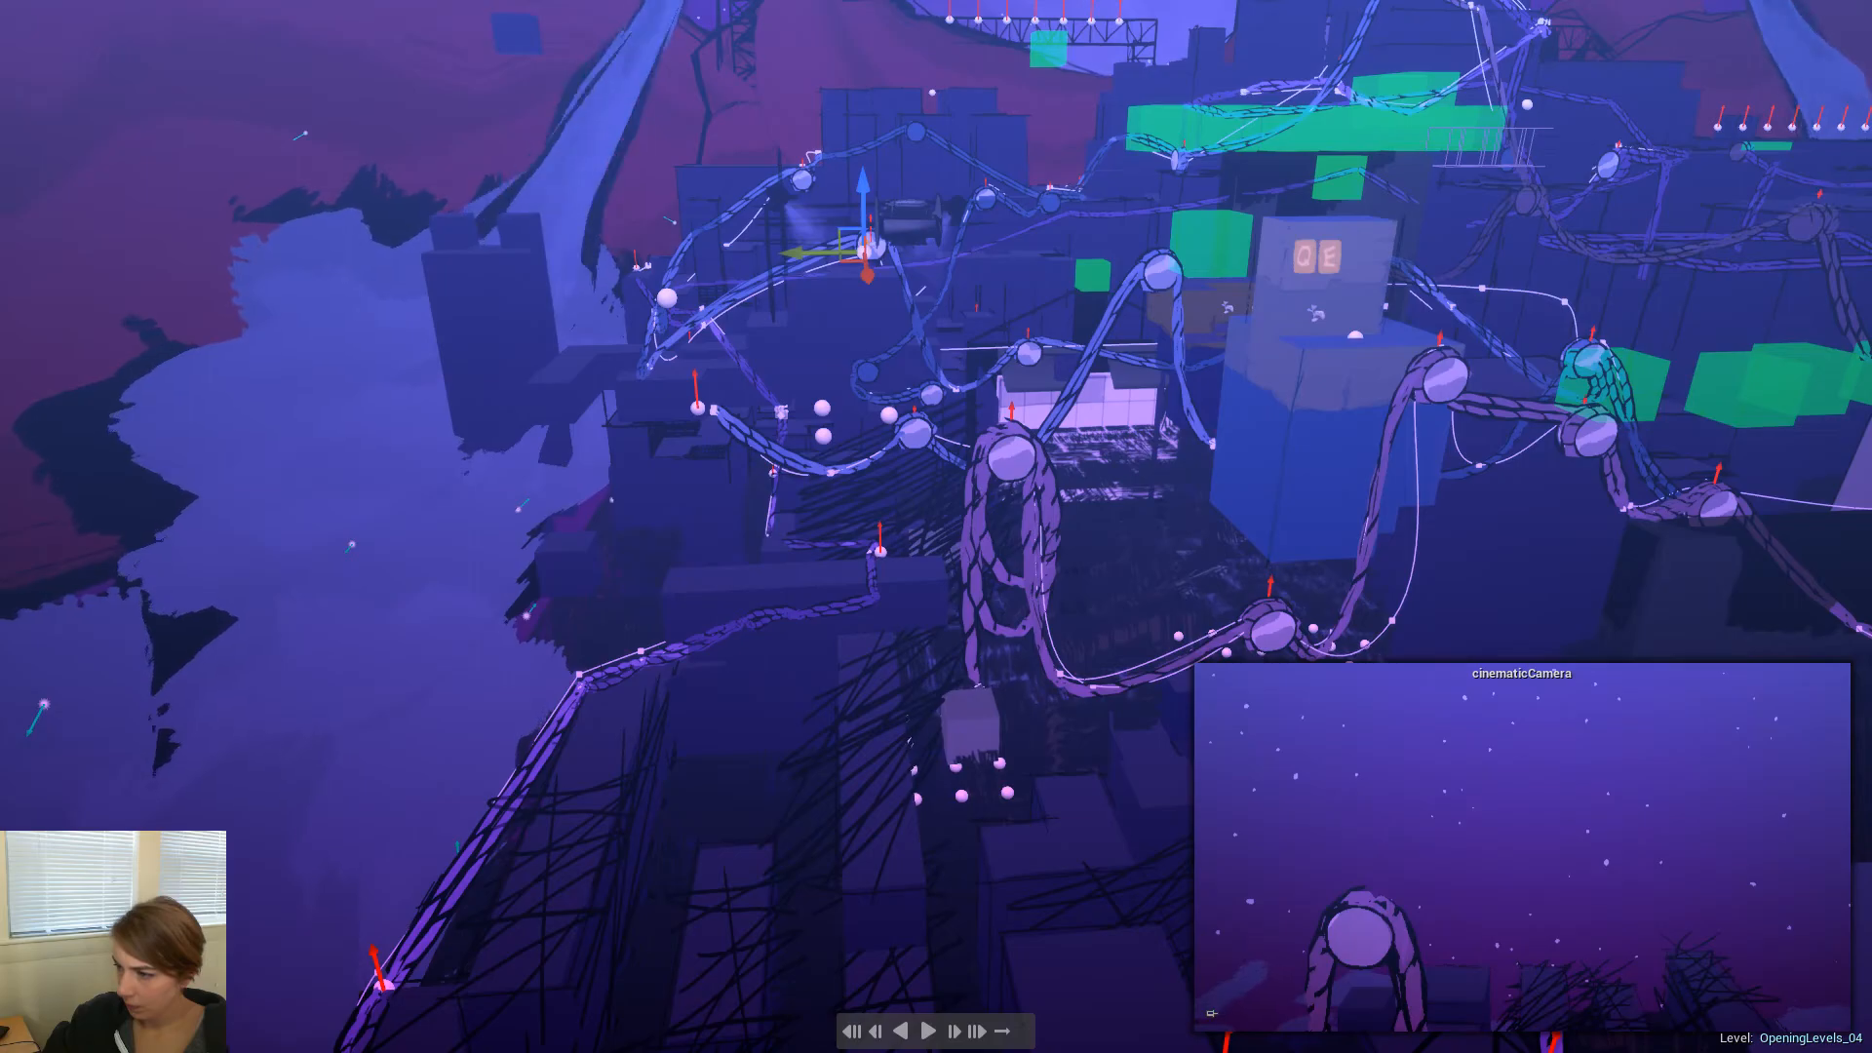
key("Escape")
key("ctrl+z")
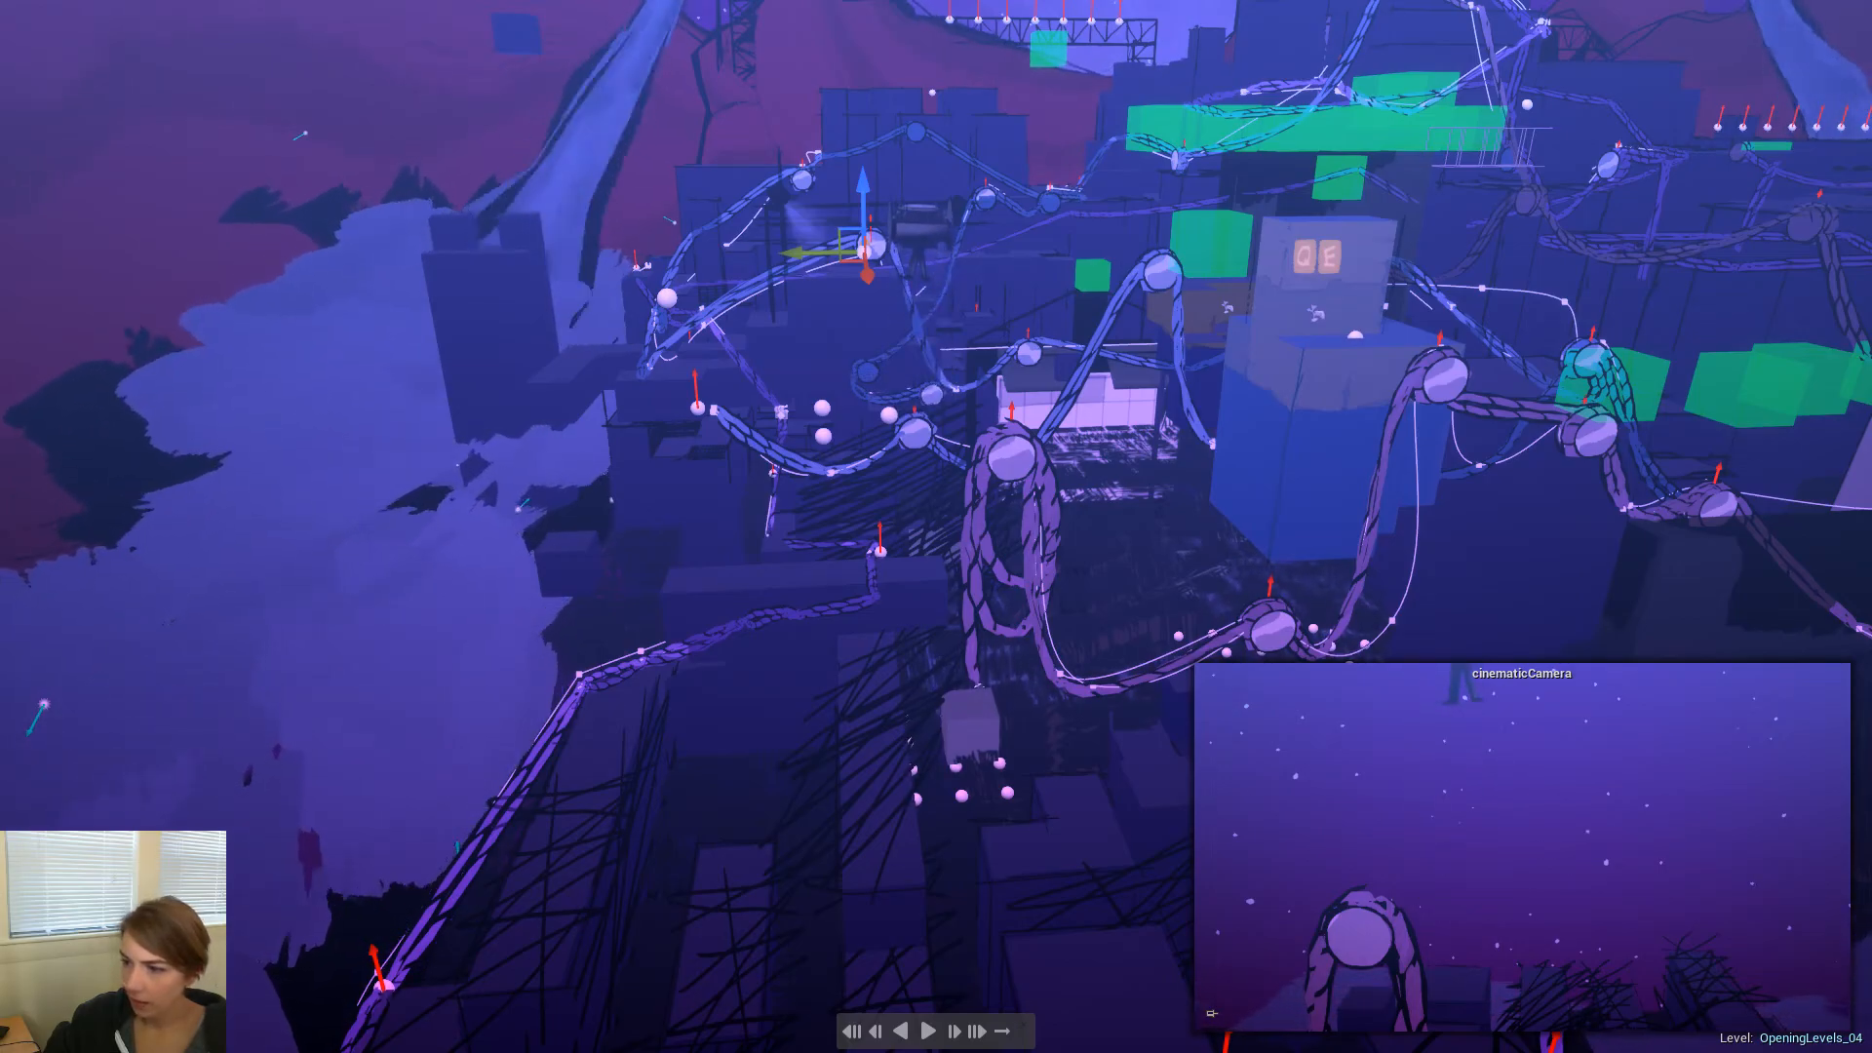
Raise the cinematicCamera higher above the level and check how its preview frames the drummer
right_click_drag(921, 412, 1007, 237)
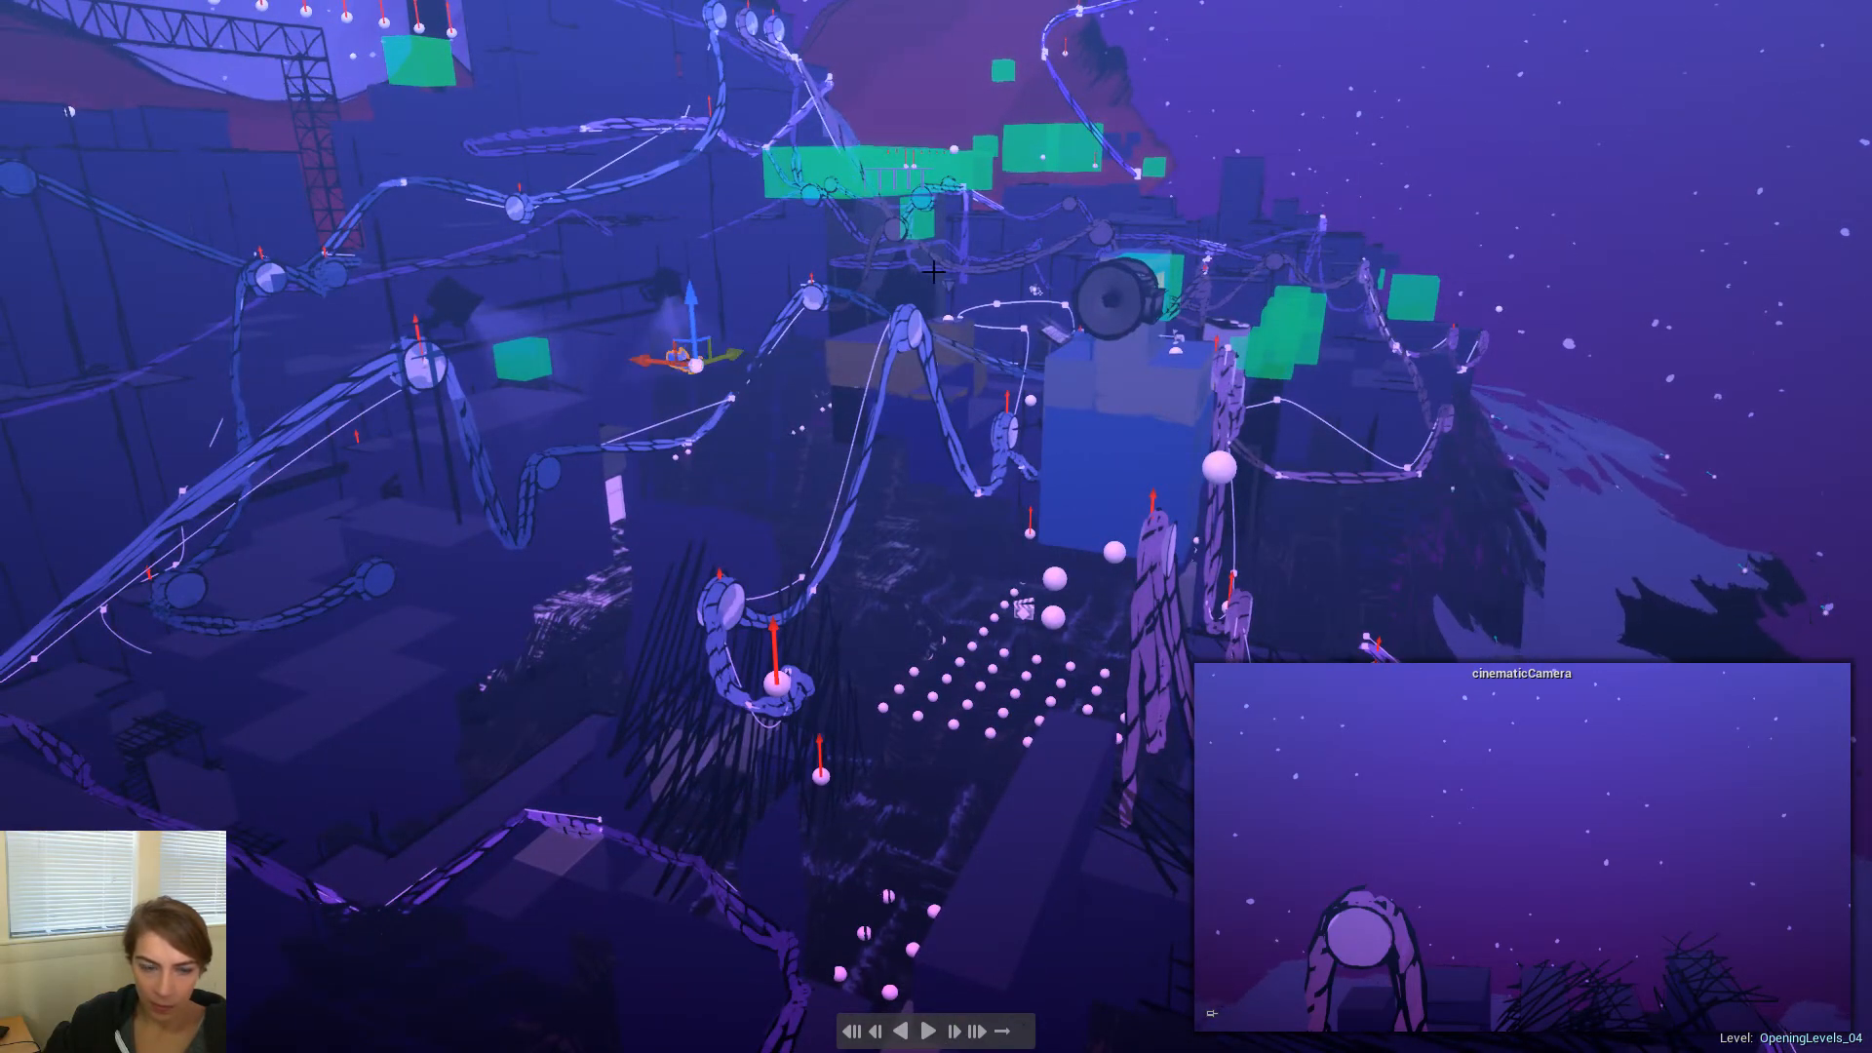
left_click_drag(691, 302, 694, 149)
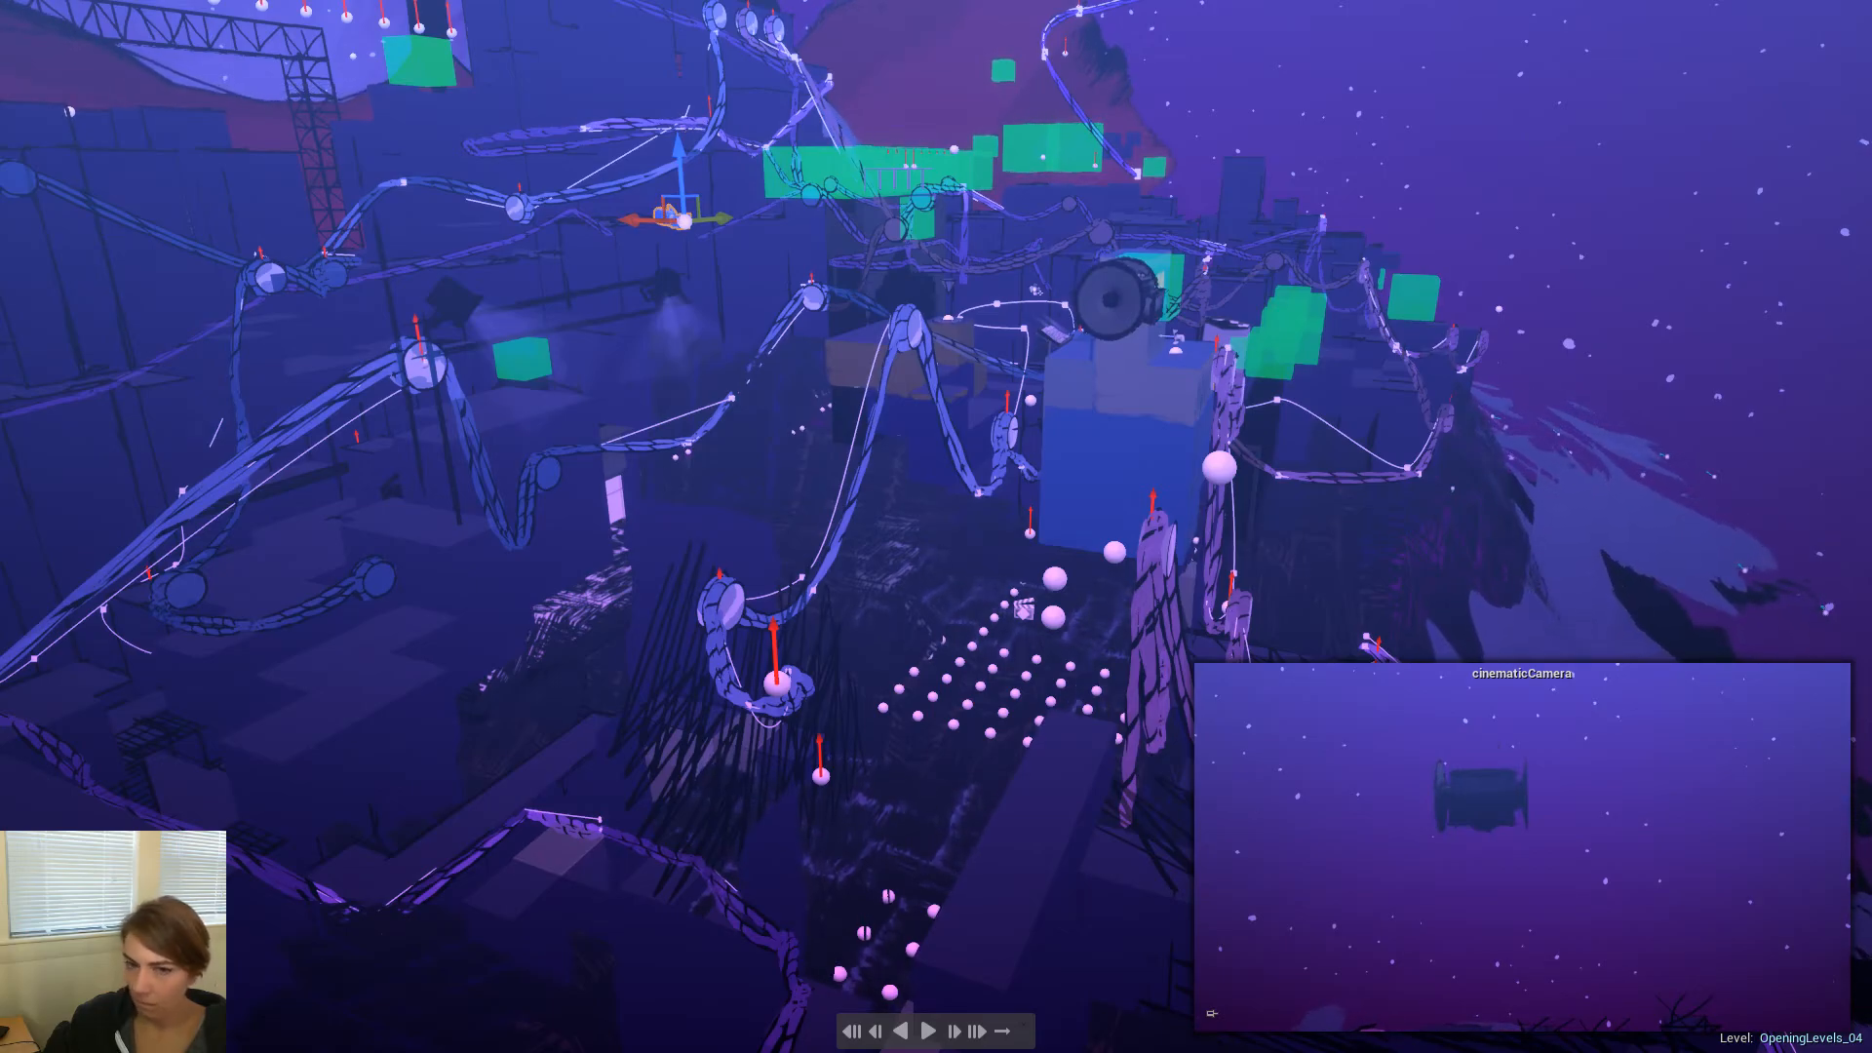
right_click_drag(1104, 220, 1127, 224)
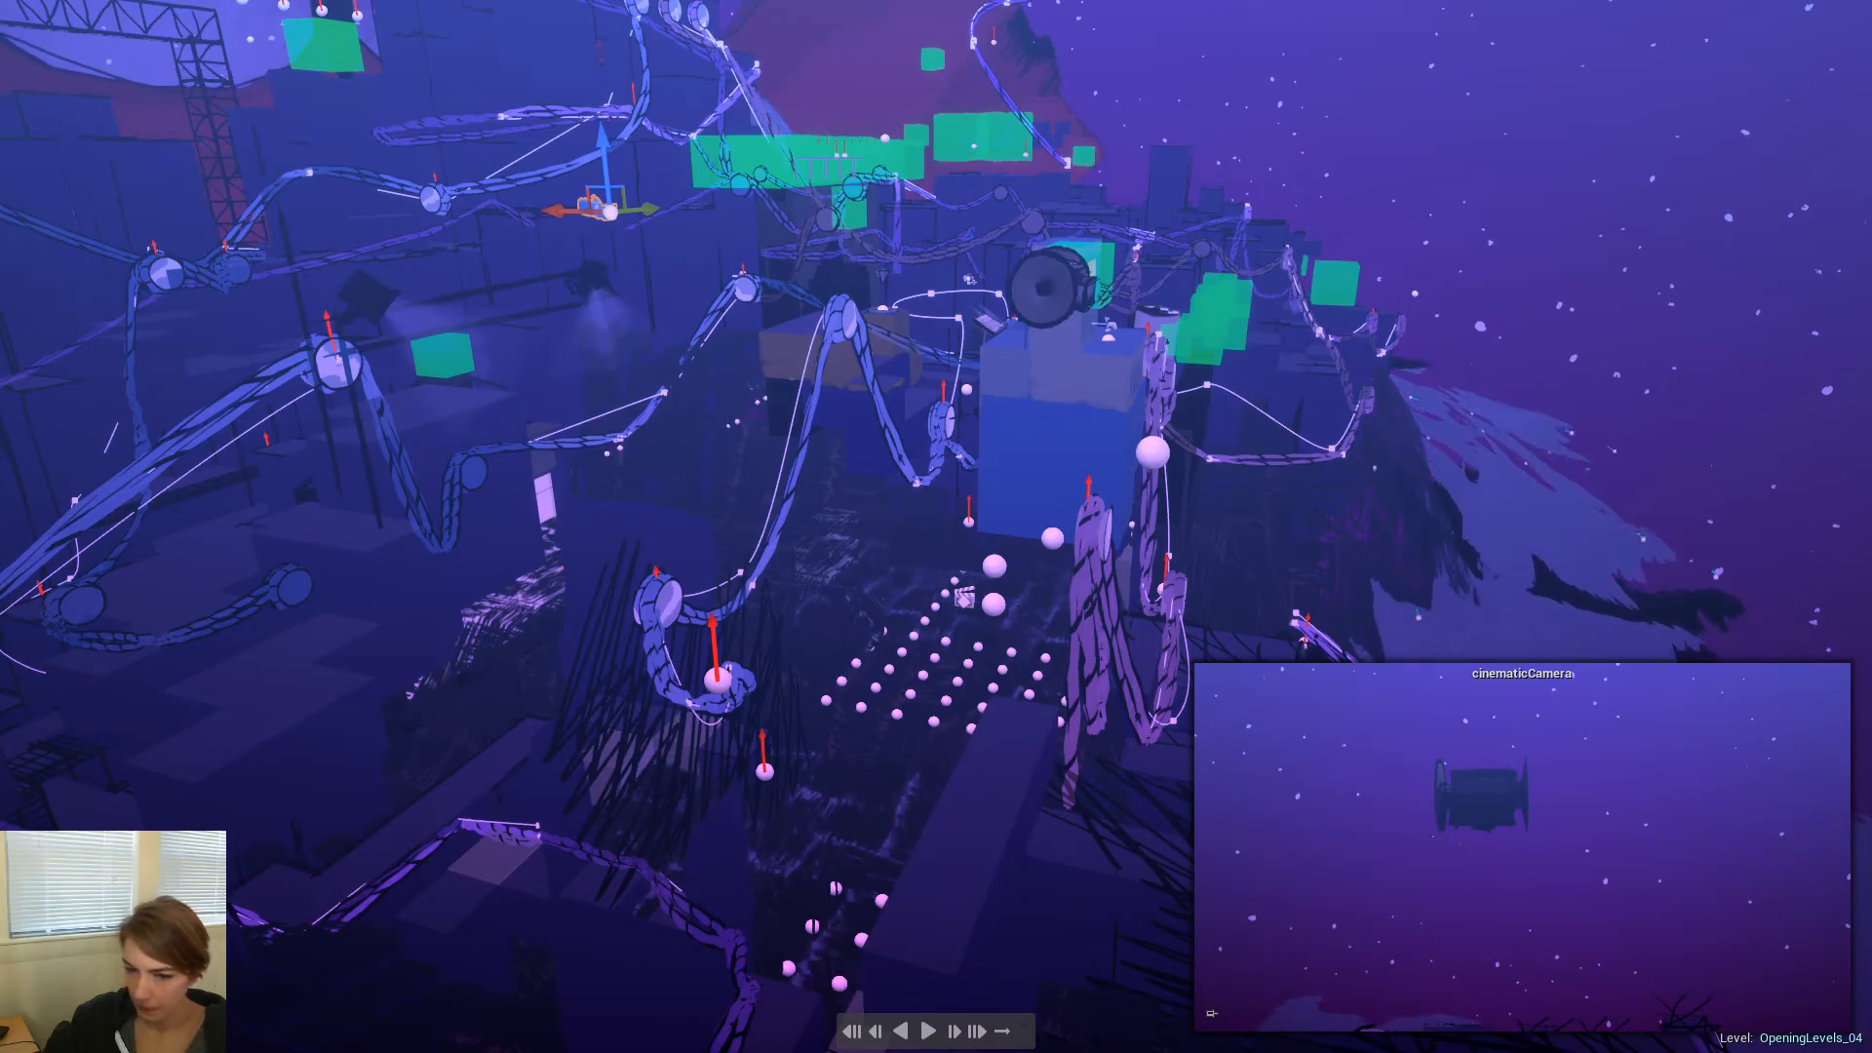
key("ctrl+z")
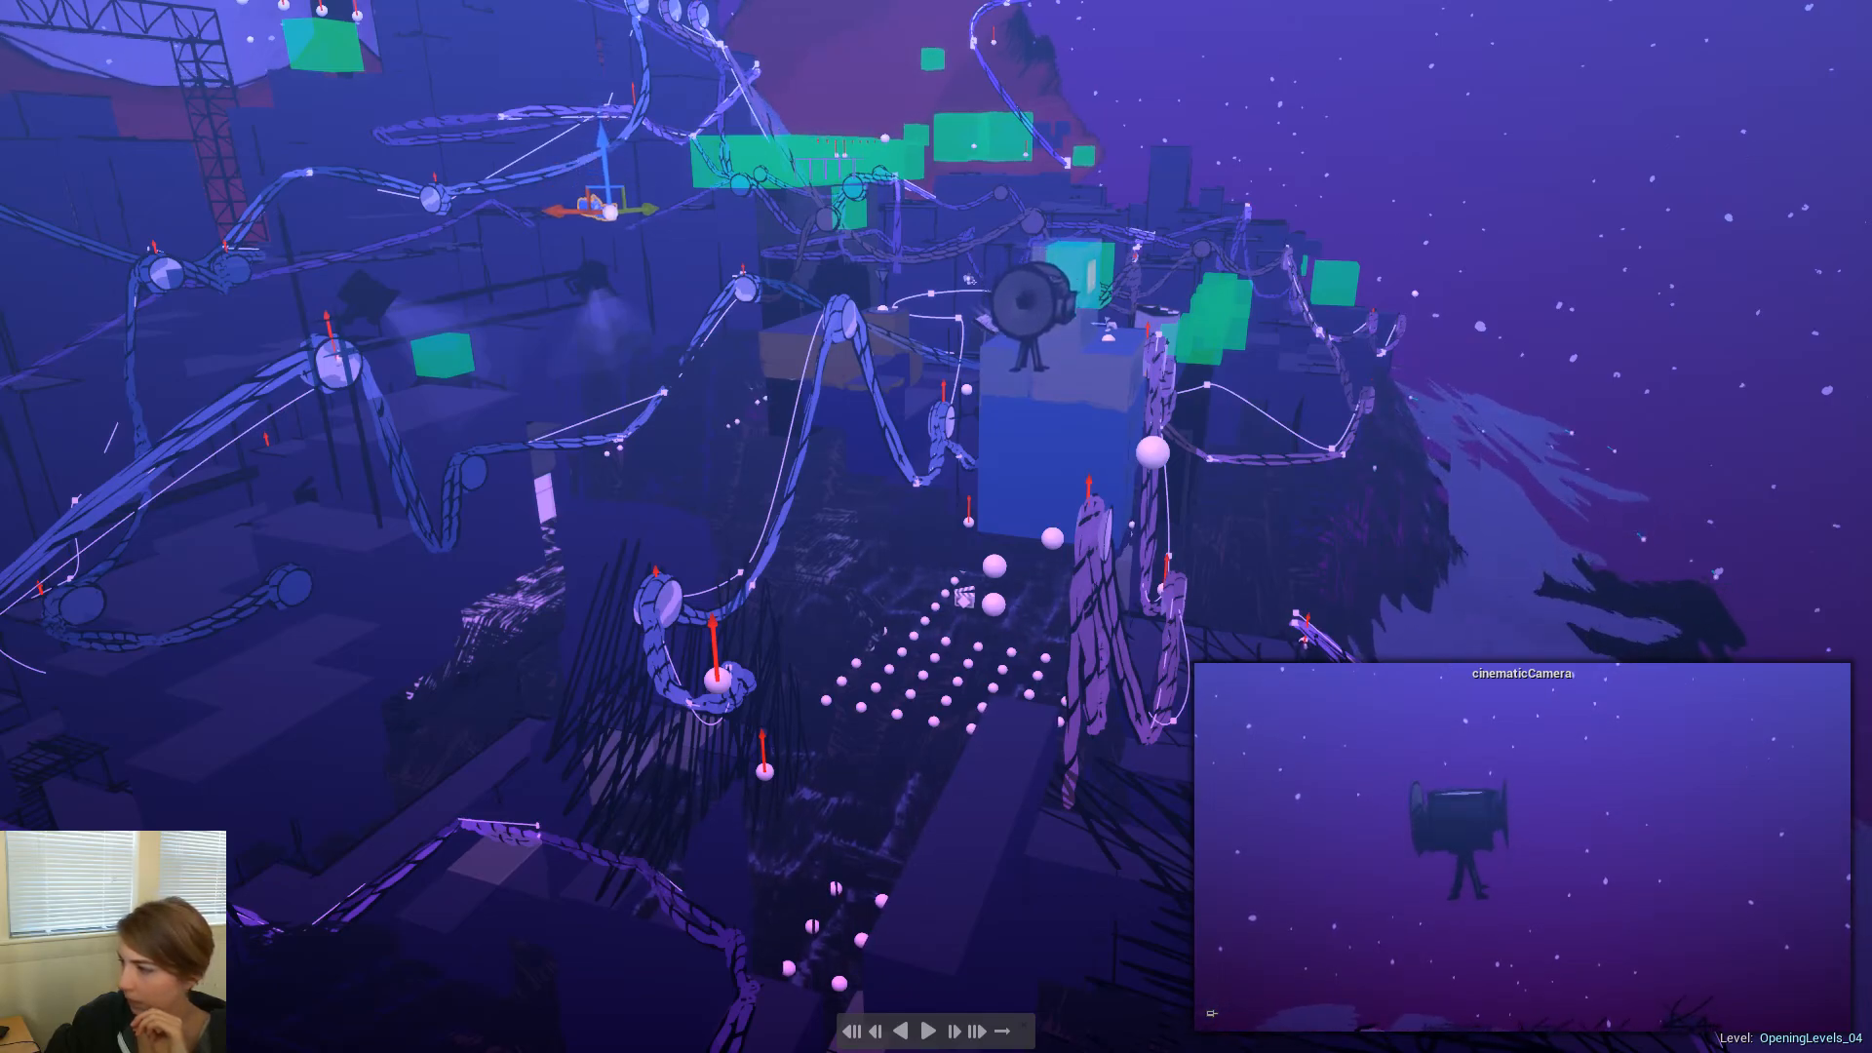
key("Escape")
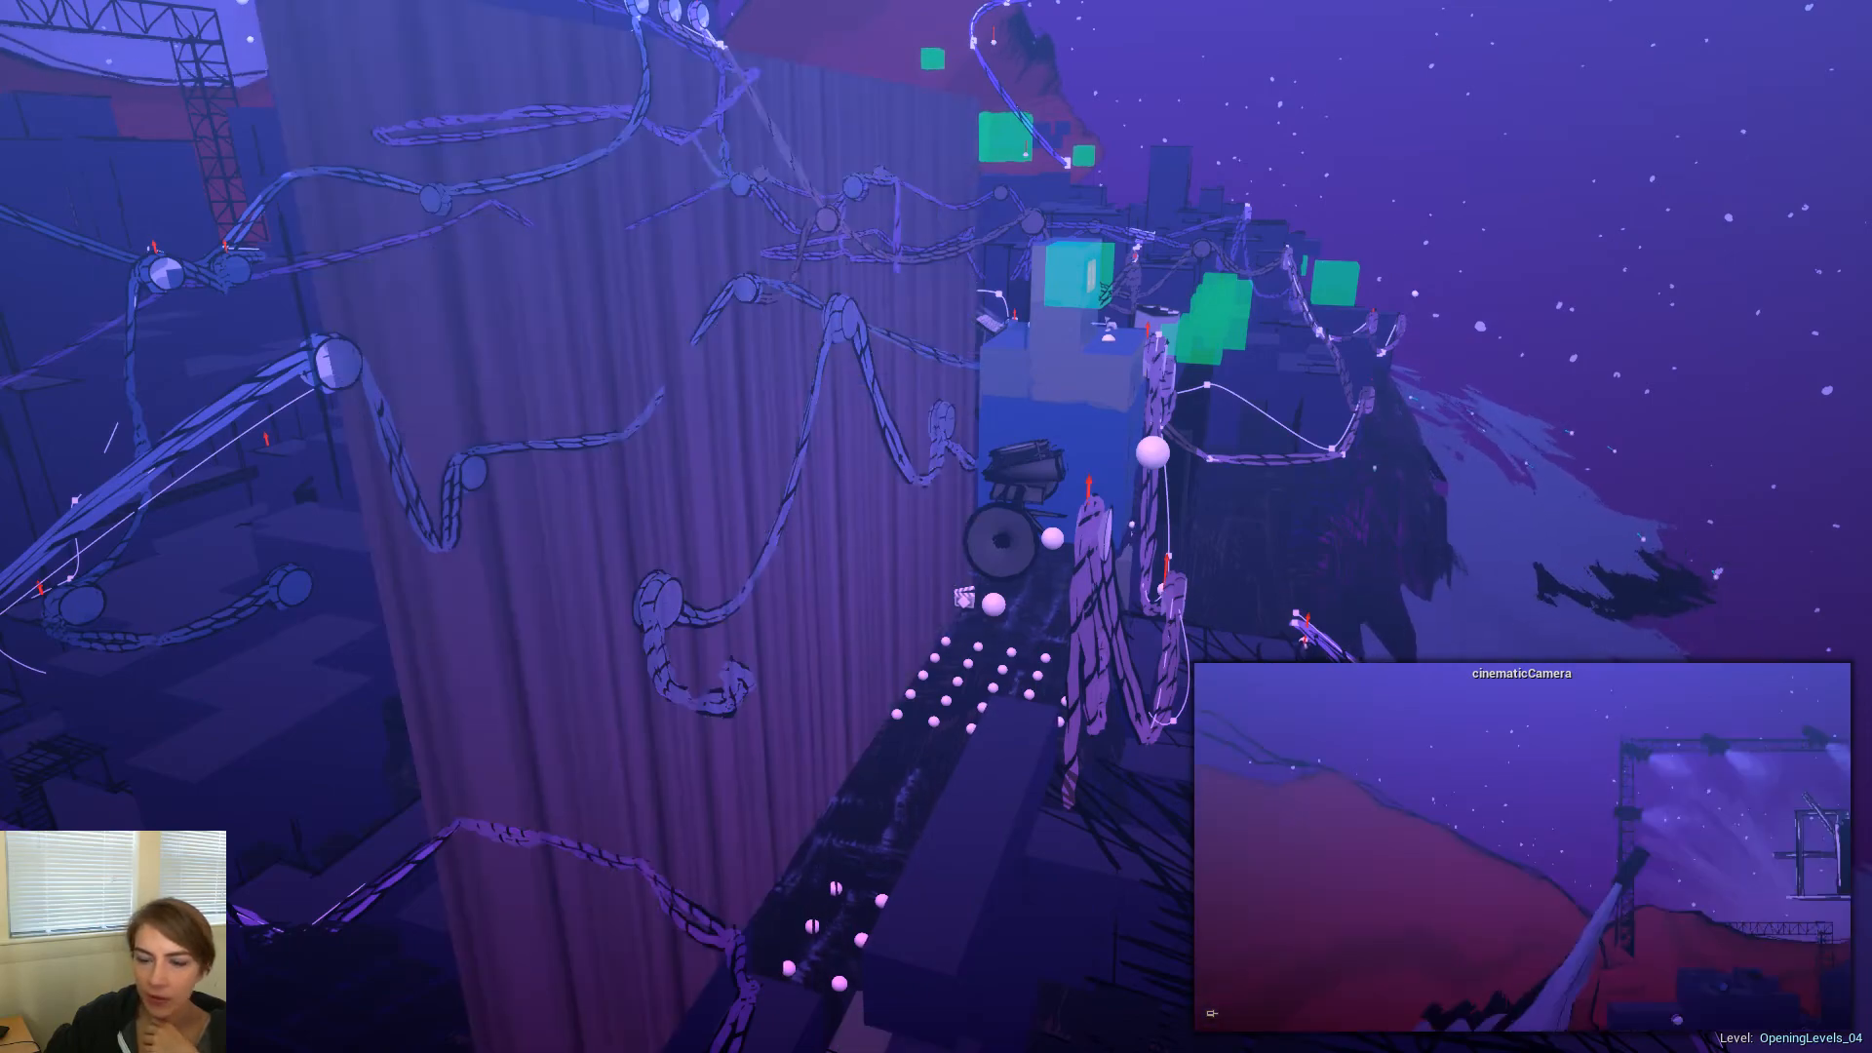
Leave the full-screen viewport and open the QuatUnlocked sequence in an enlarged Sequencer
key("F11")
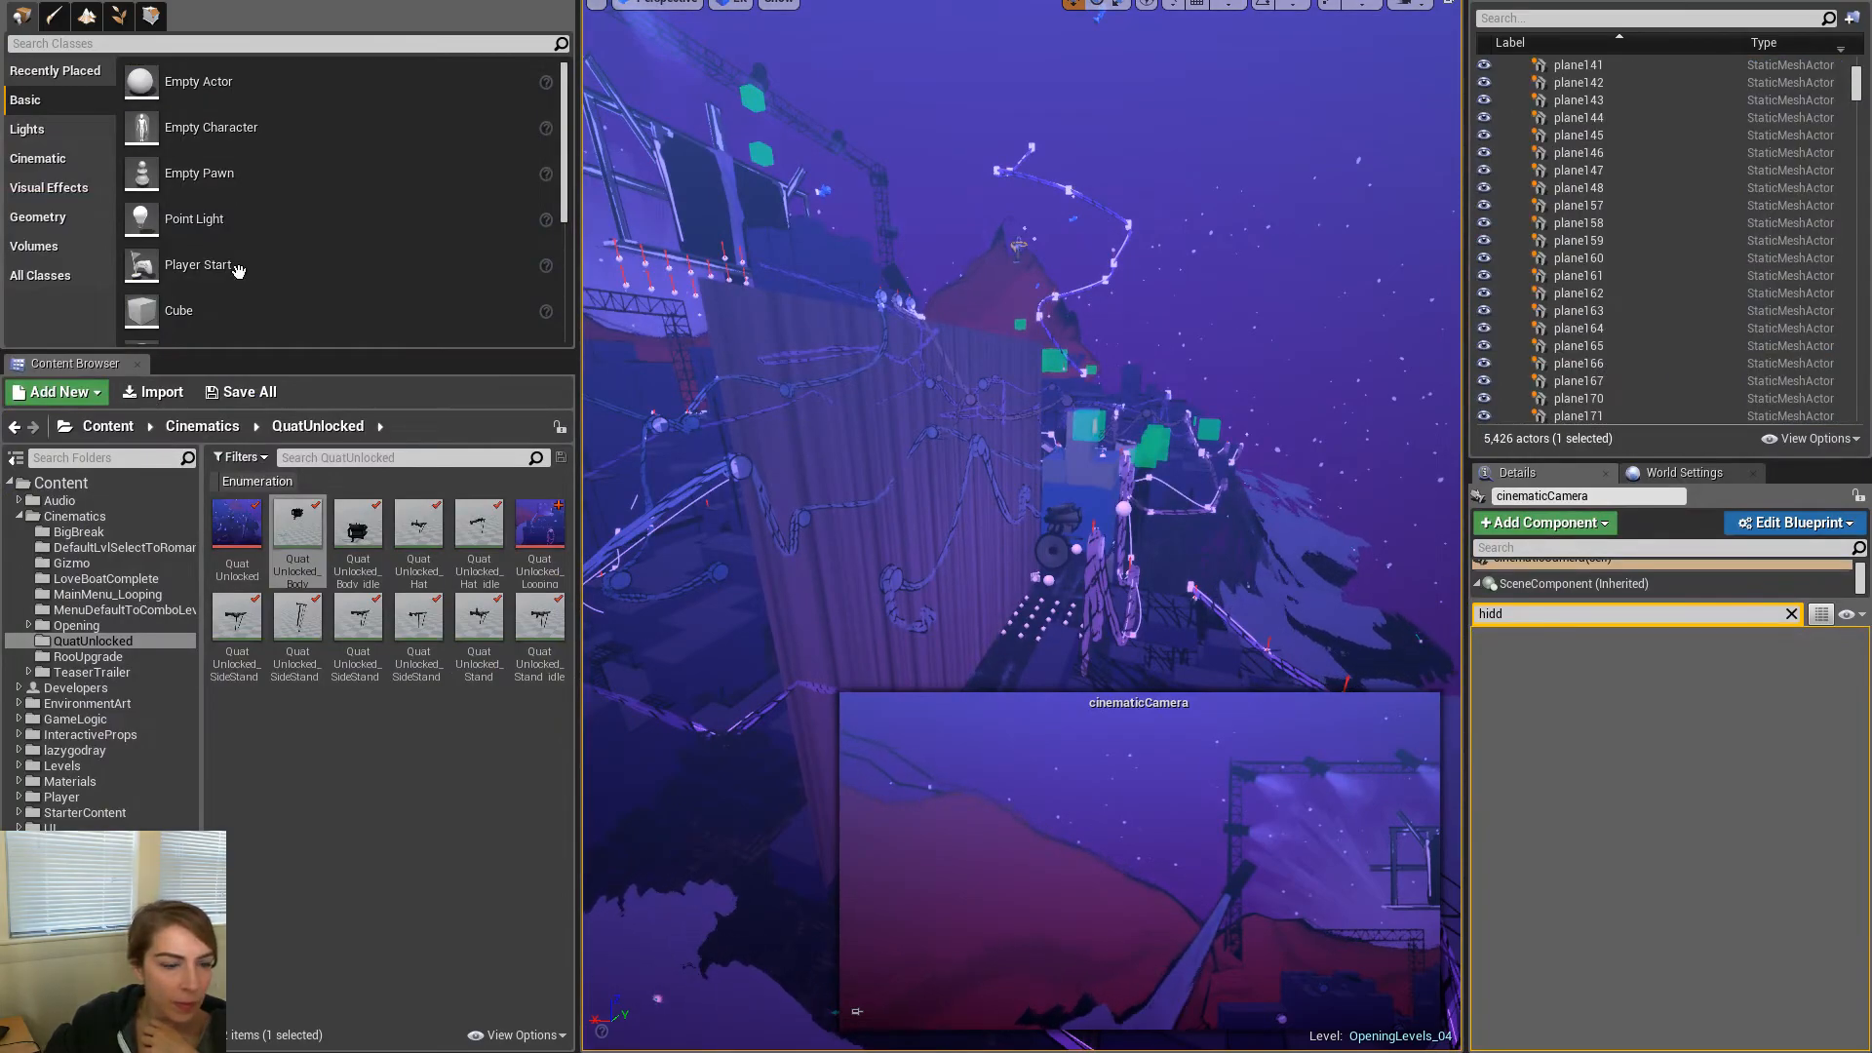
left_click_drag(541, 537, 1356, 517)
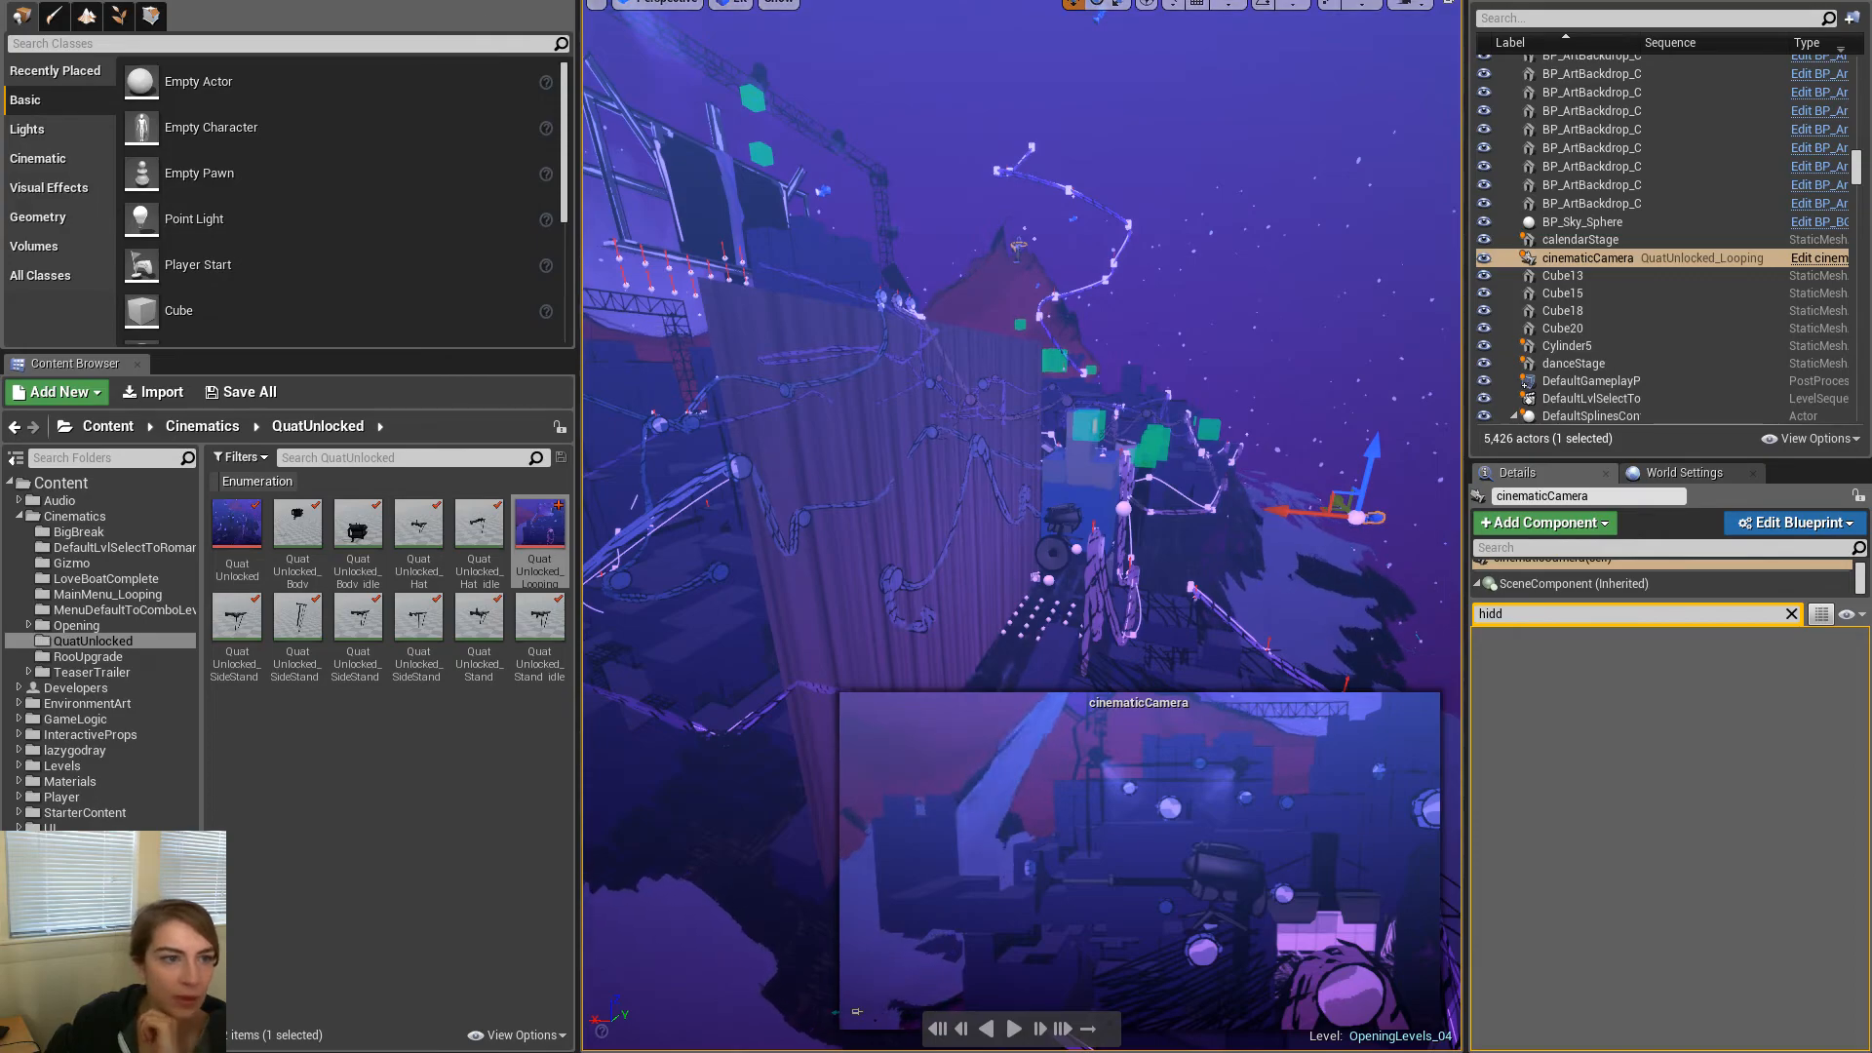
left_click(260, 0)
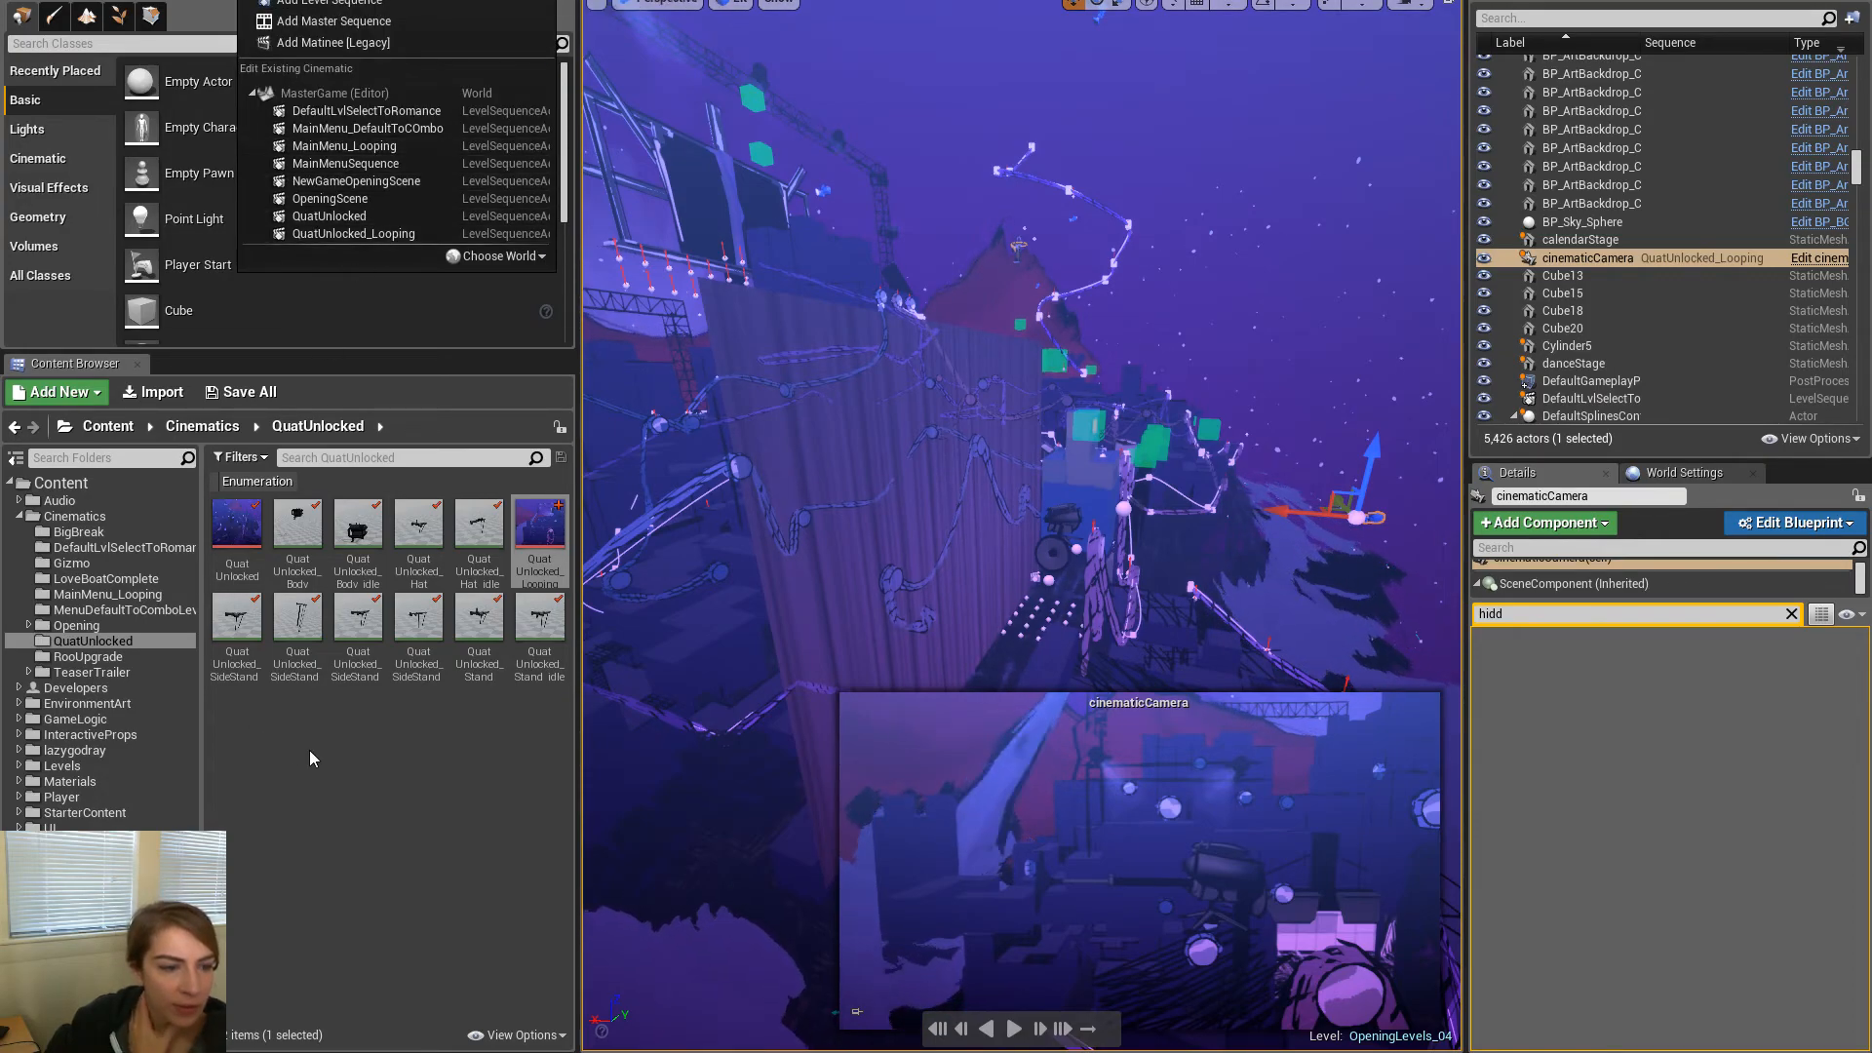
left_click(237, 532)
double_click(237, 534)
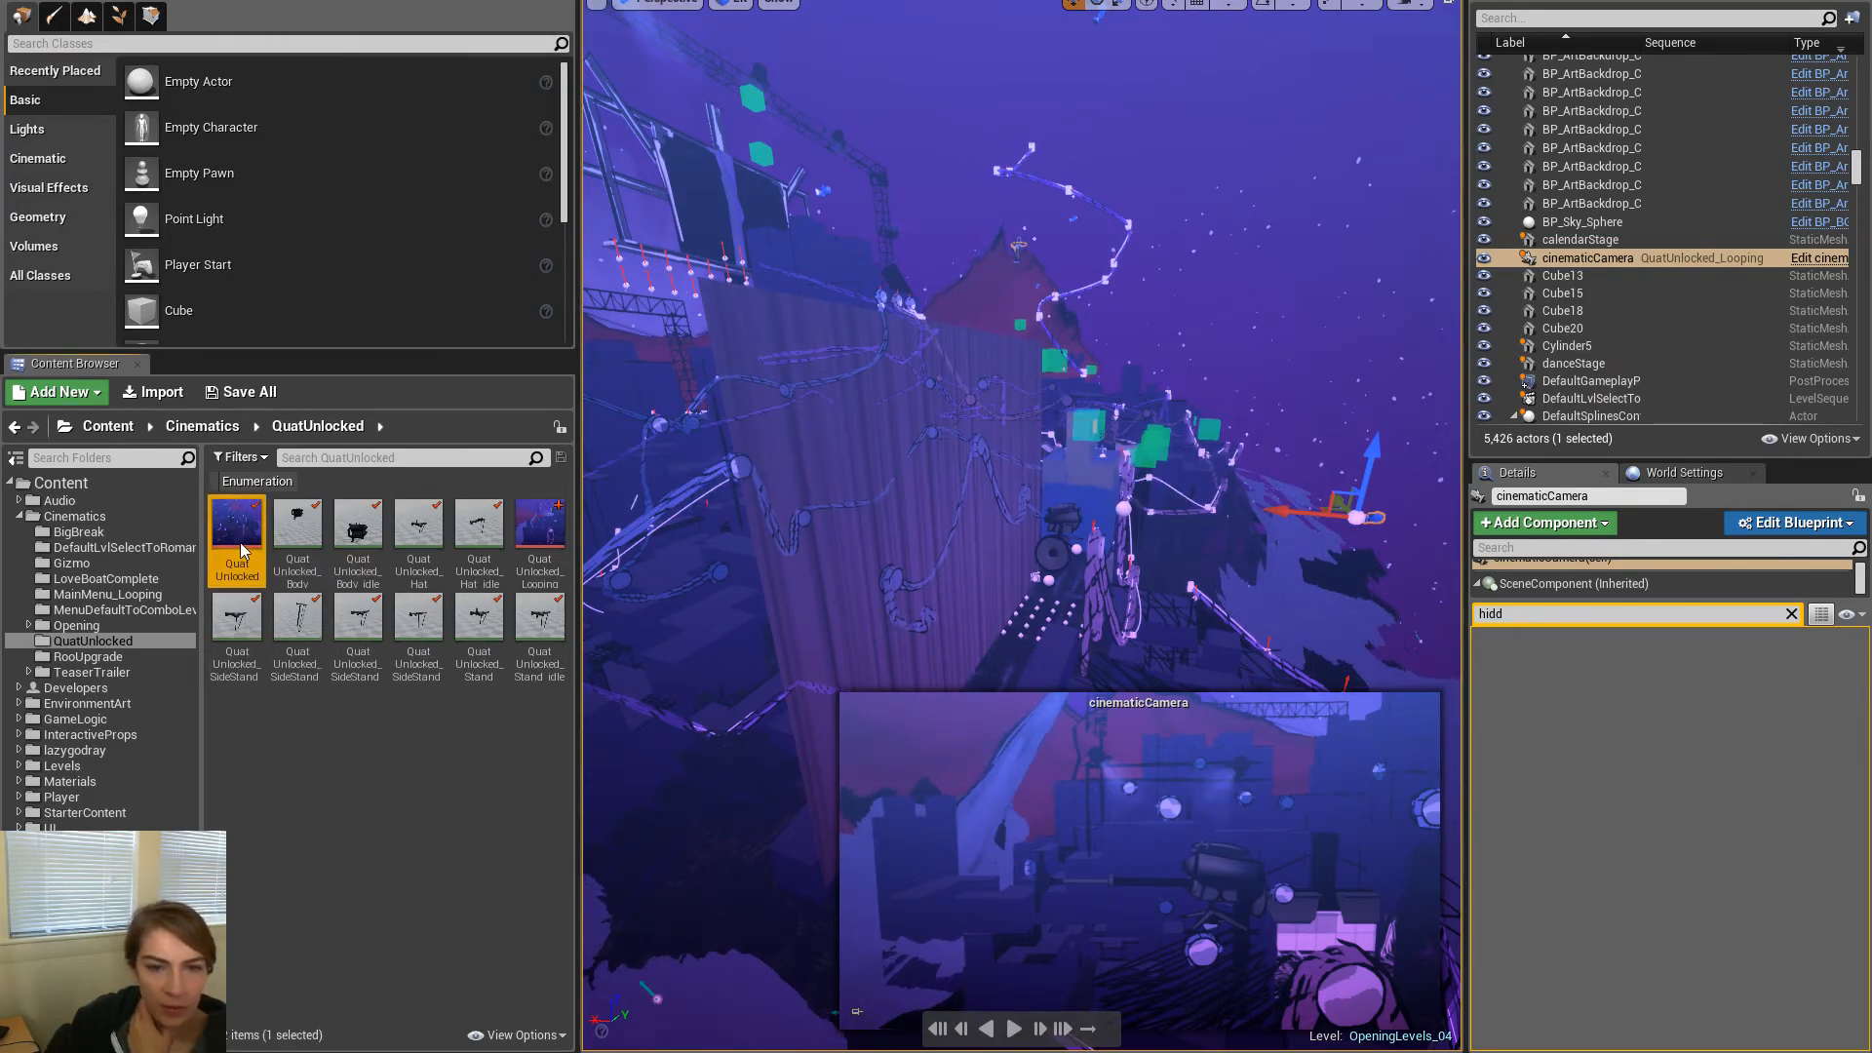
double_click(857, 43)
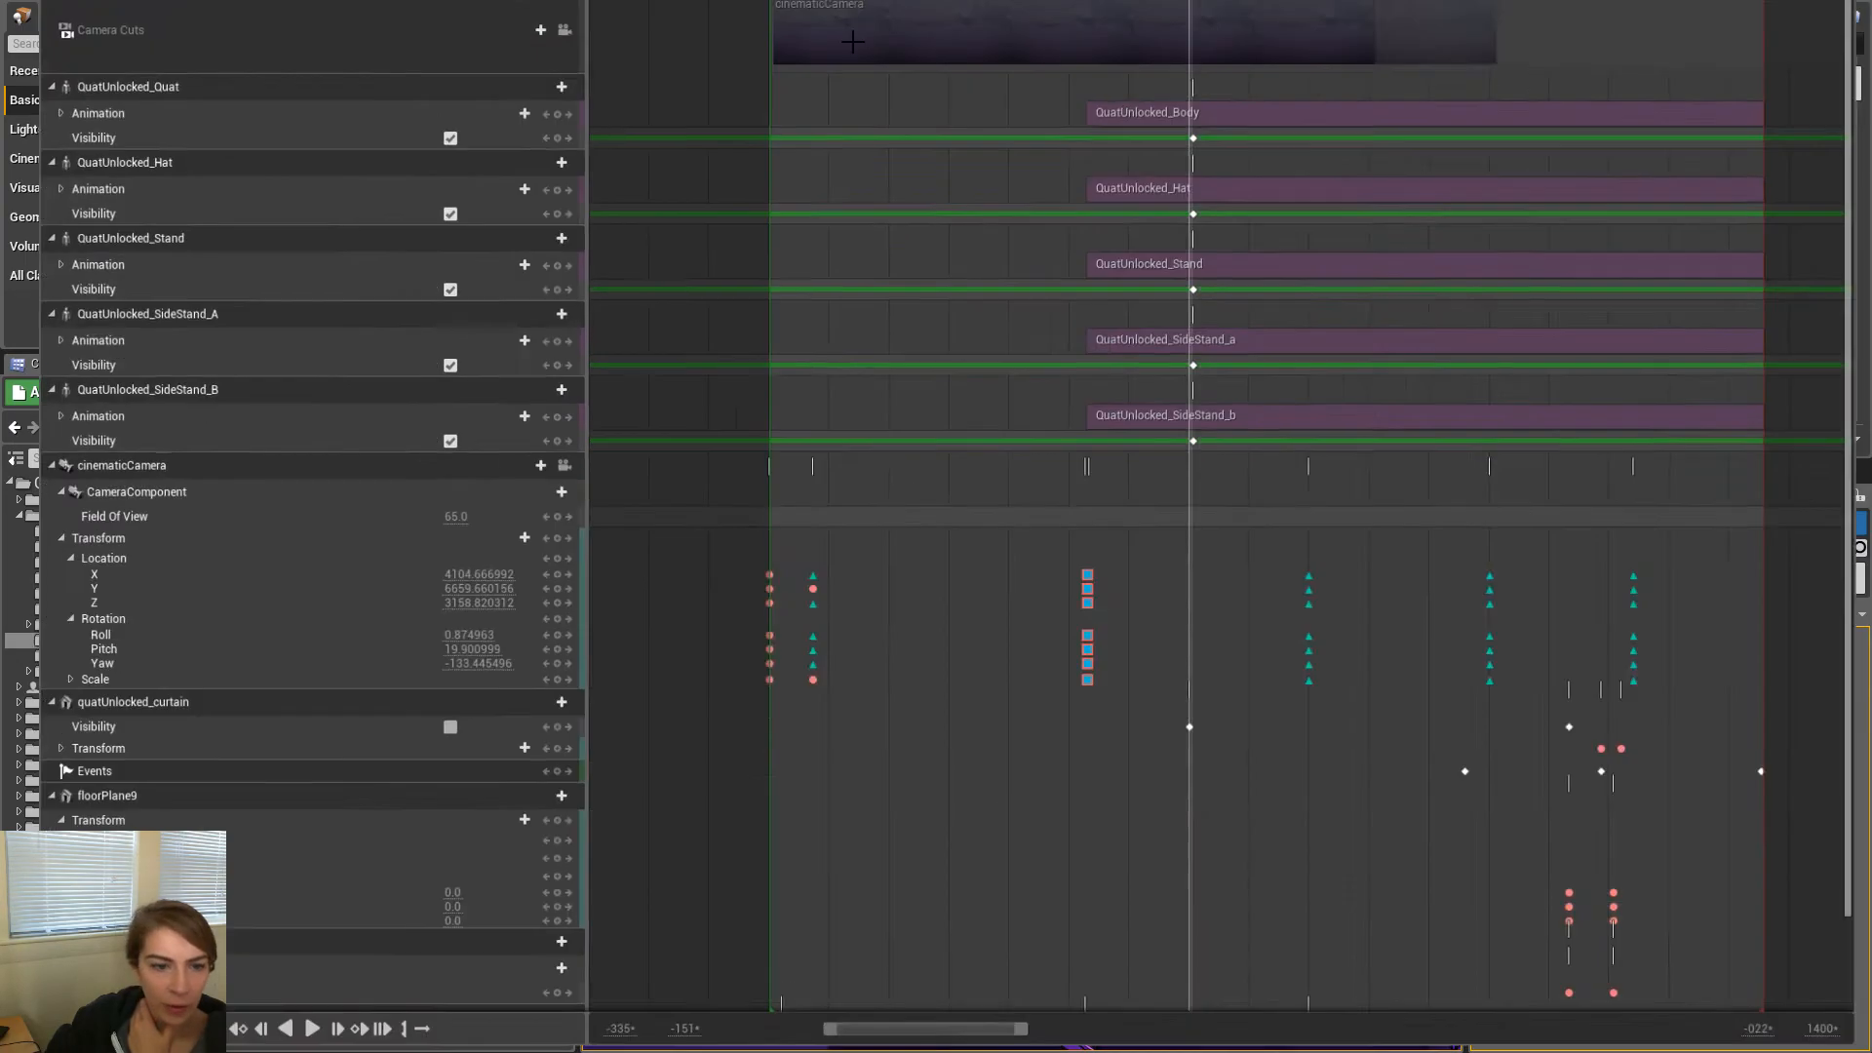
Go to the cinematicCamera's last location keyframe in QuatUnlocked and clear the details filter to expose the camera's transform
left_click(144, 550)
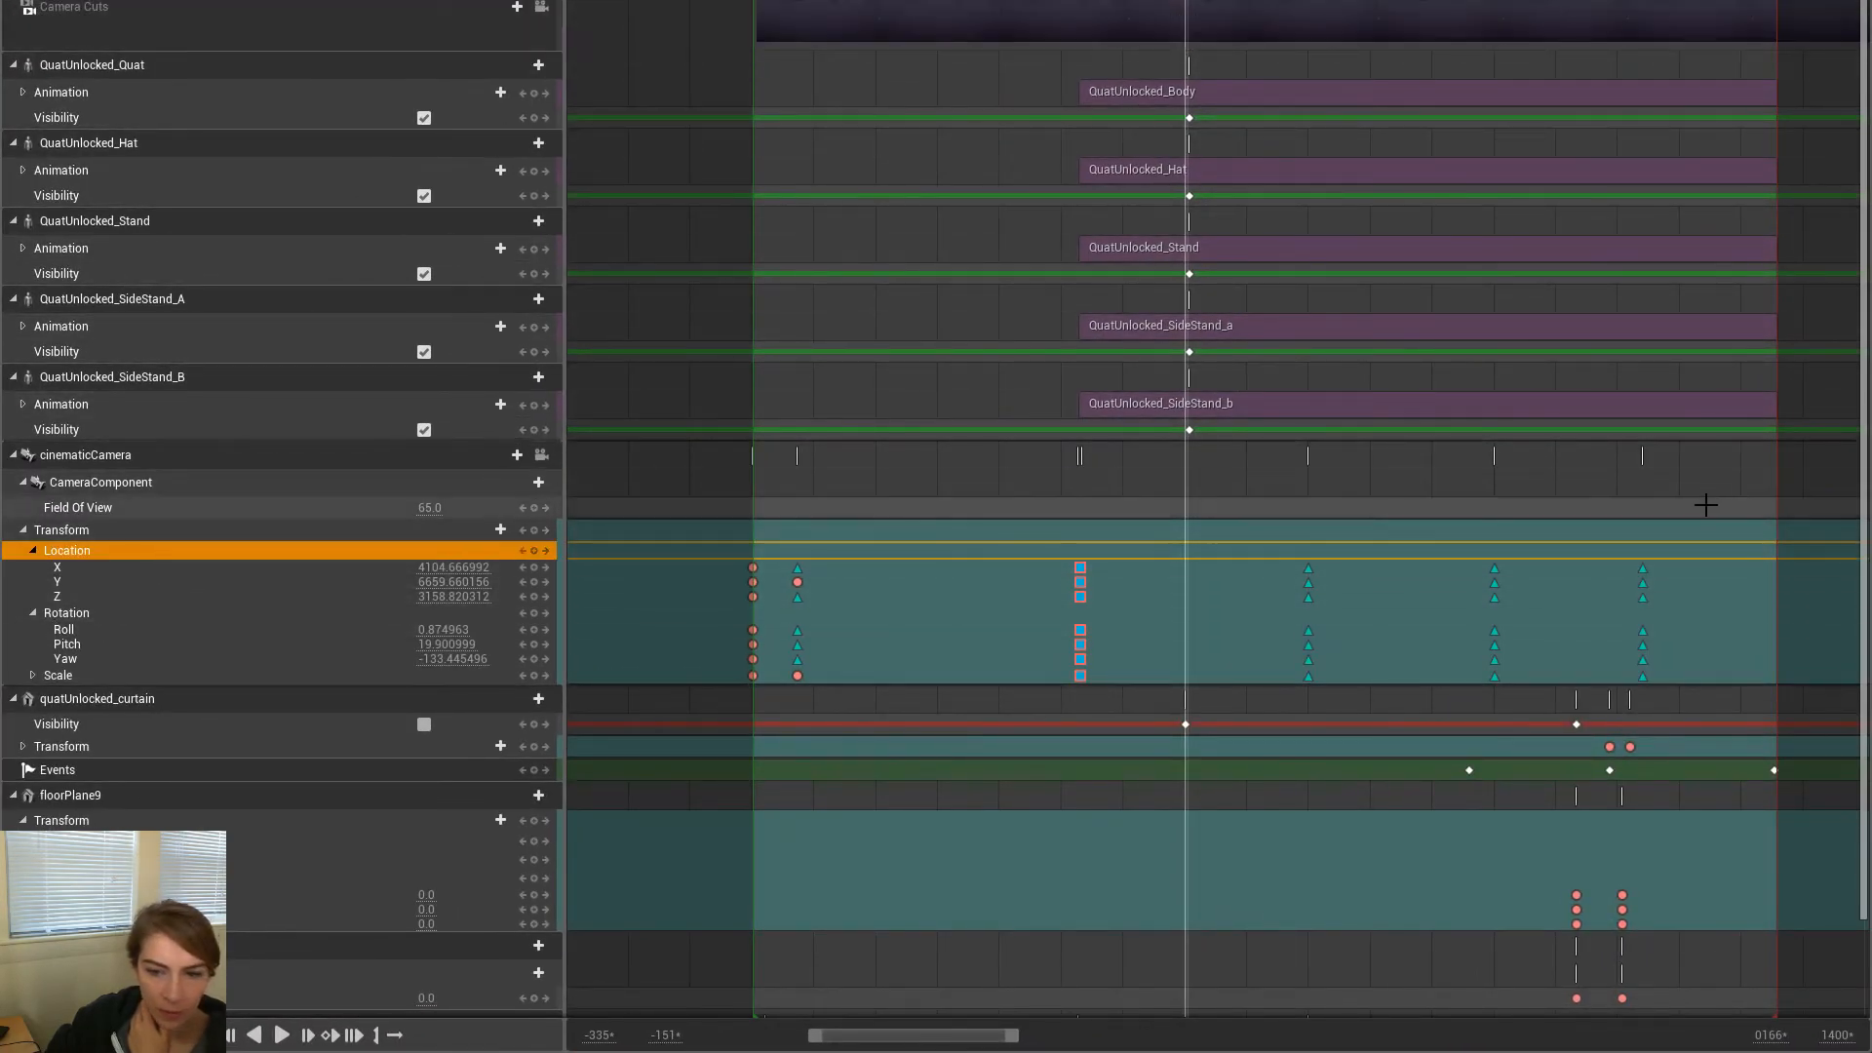
left_click(544, 567)
left_click(544, 567)
left_click(544, 567)
right_click(383, 553)
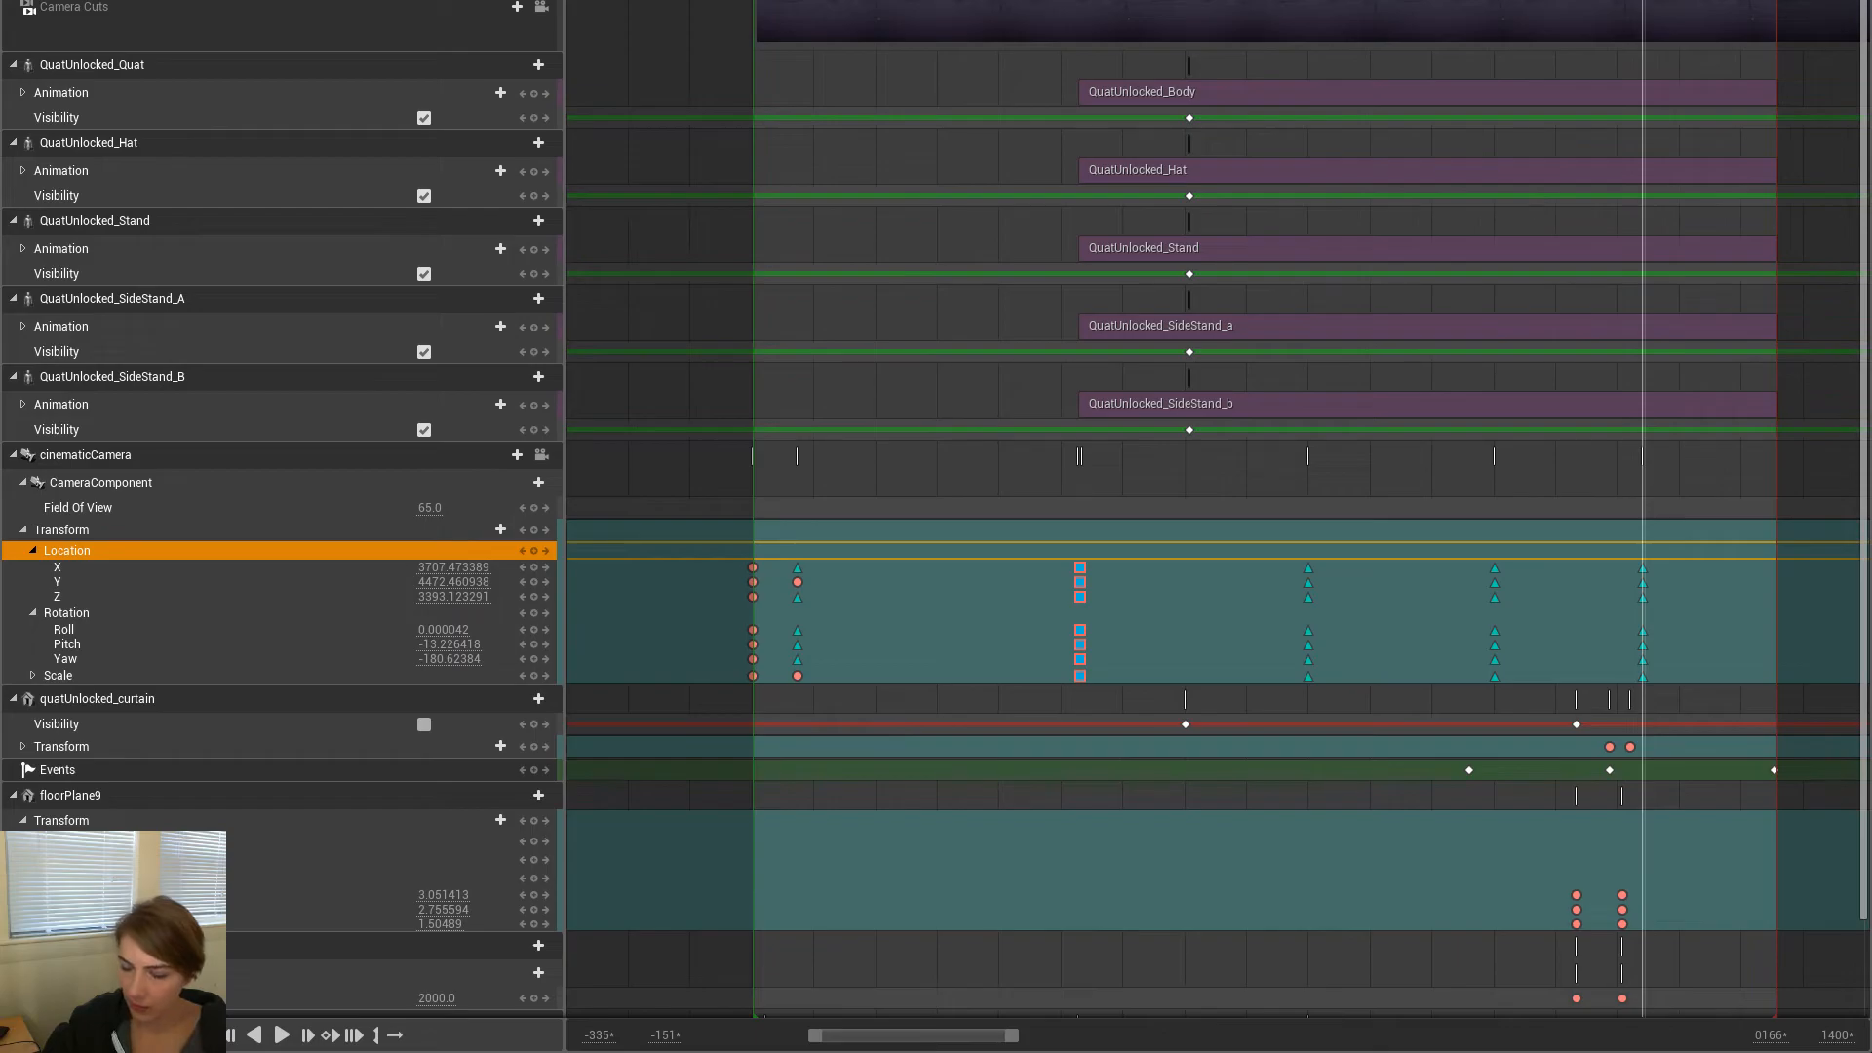
mouse_move(1871, 185)
left_mouse_down()
mouse_move(1040, 226)
mouse_move(1133, 246)
mouse_move(1871, 175)
left_mouse_up()
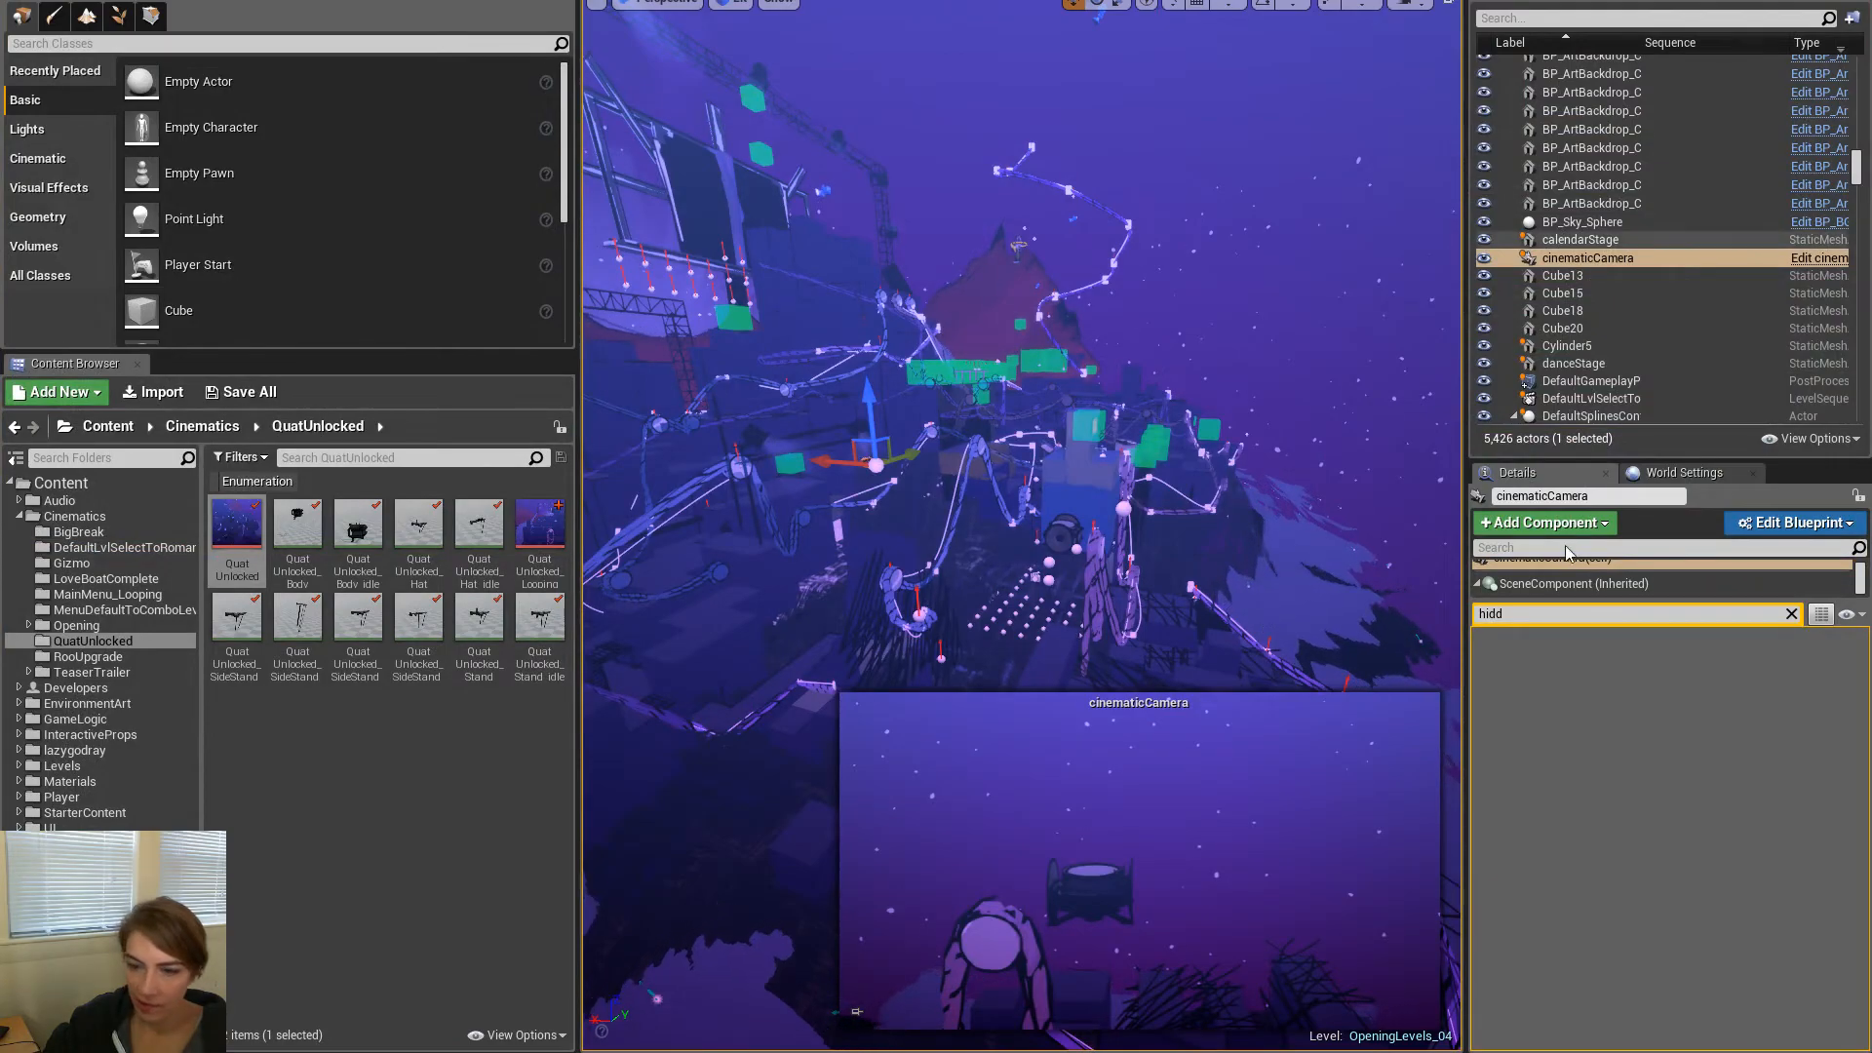
left_click(1791, 613)
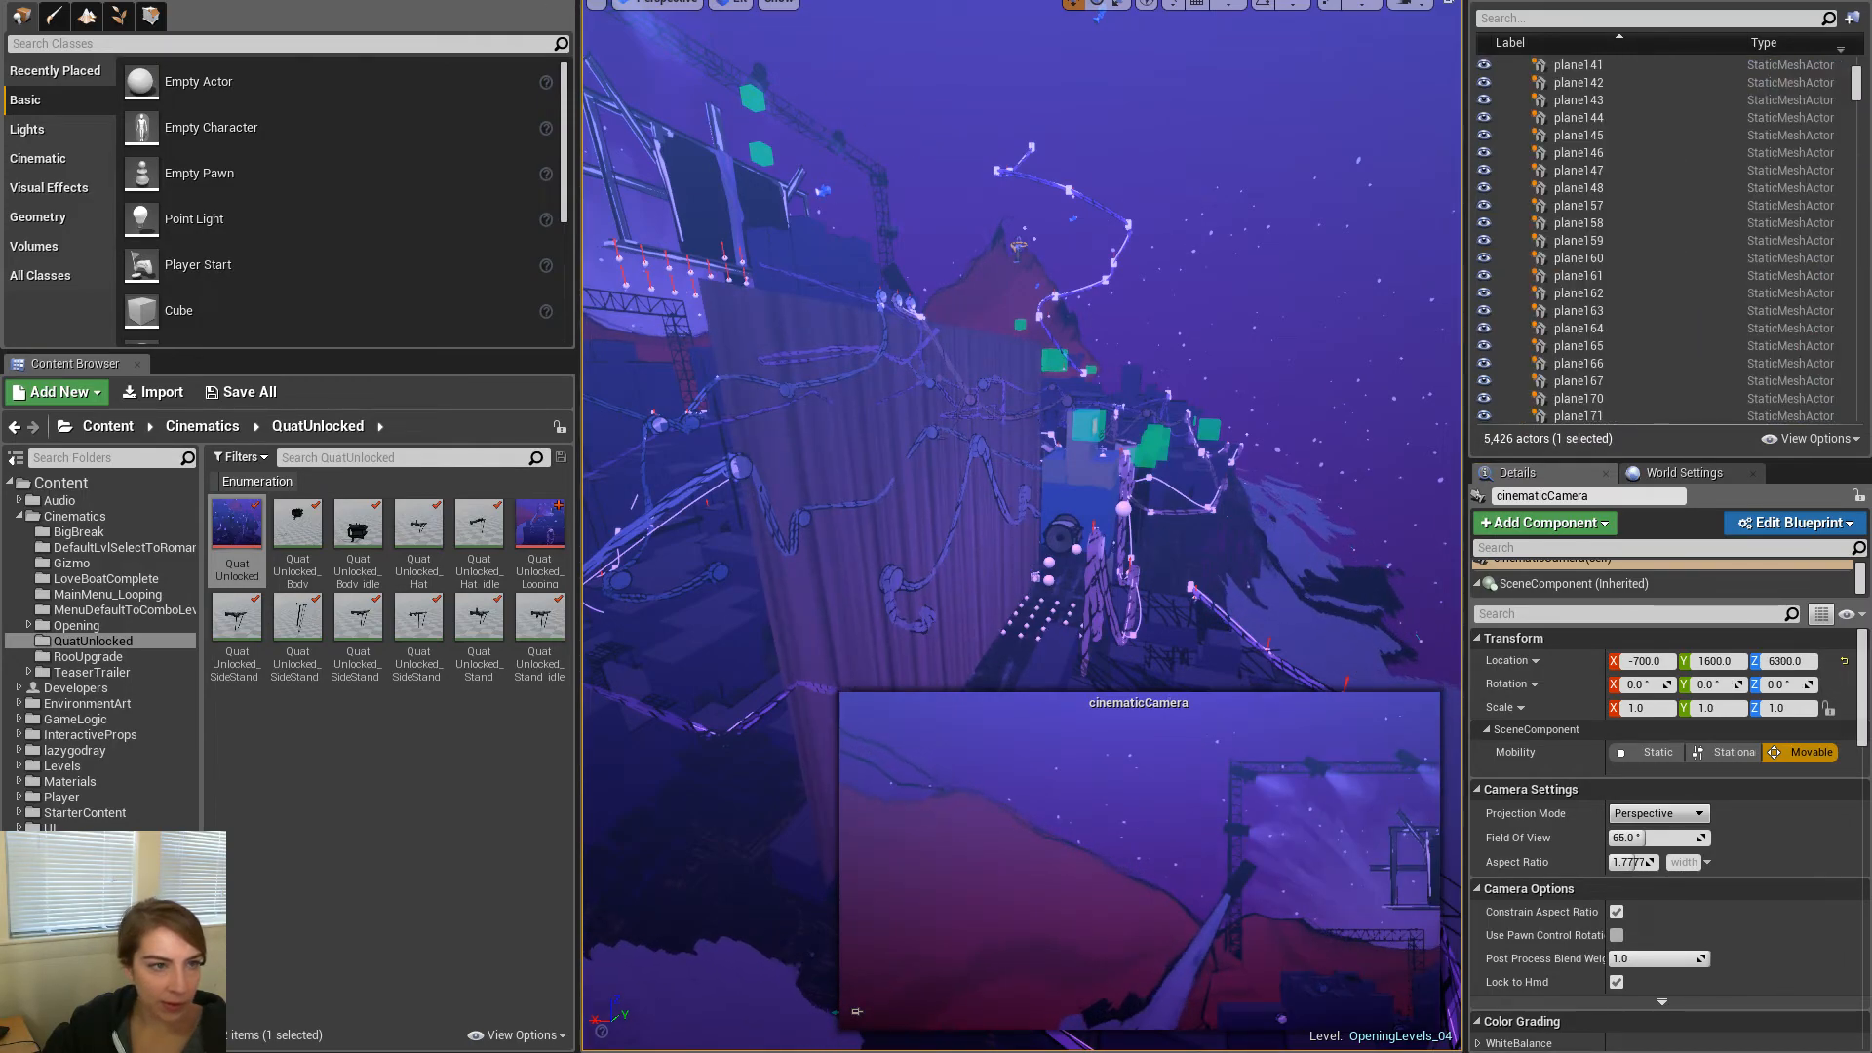
Open the QuatUnlocked_Looping sequence and go to the cinematicCamera's location keyframe
left_click(263, 0)
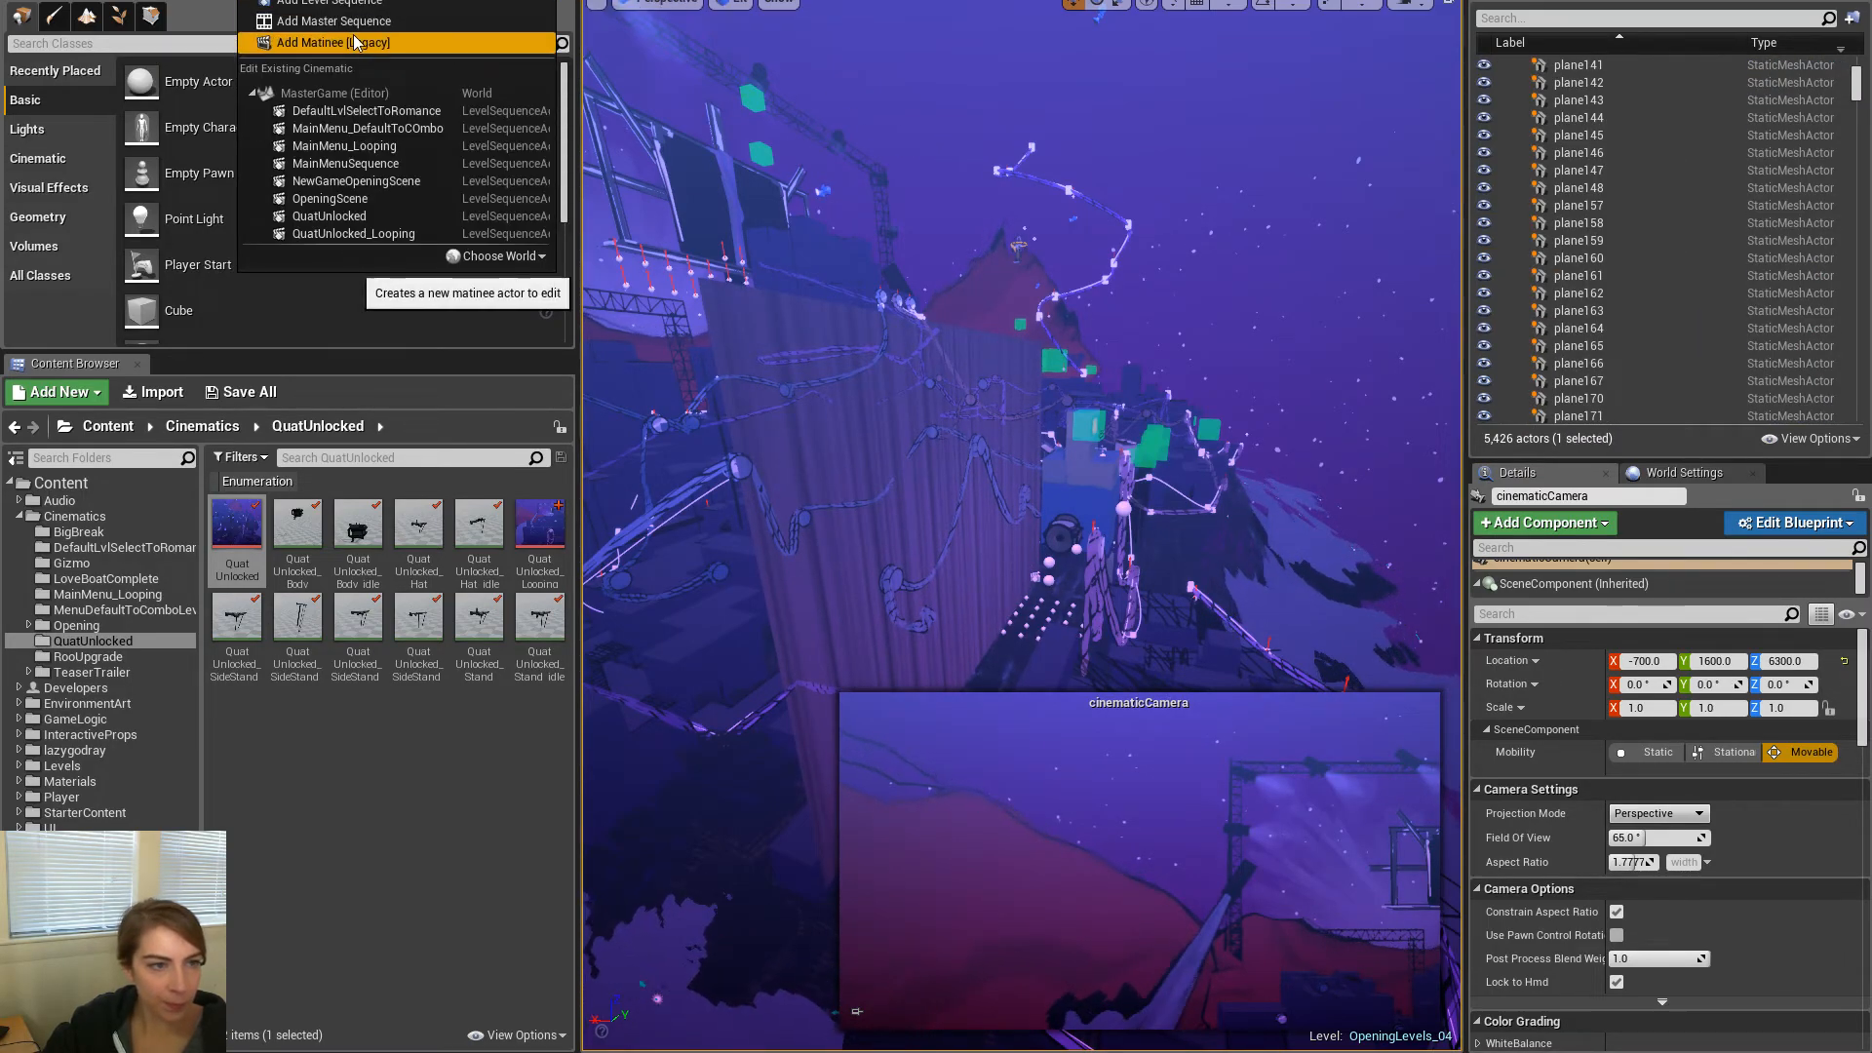
left_click(543, 551)
double_click(543, 551)
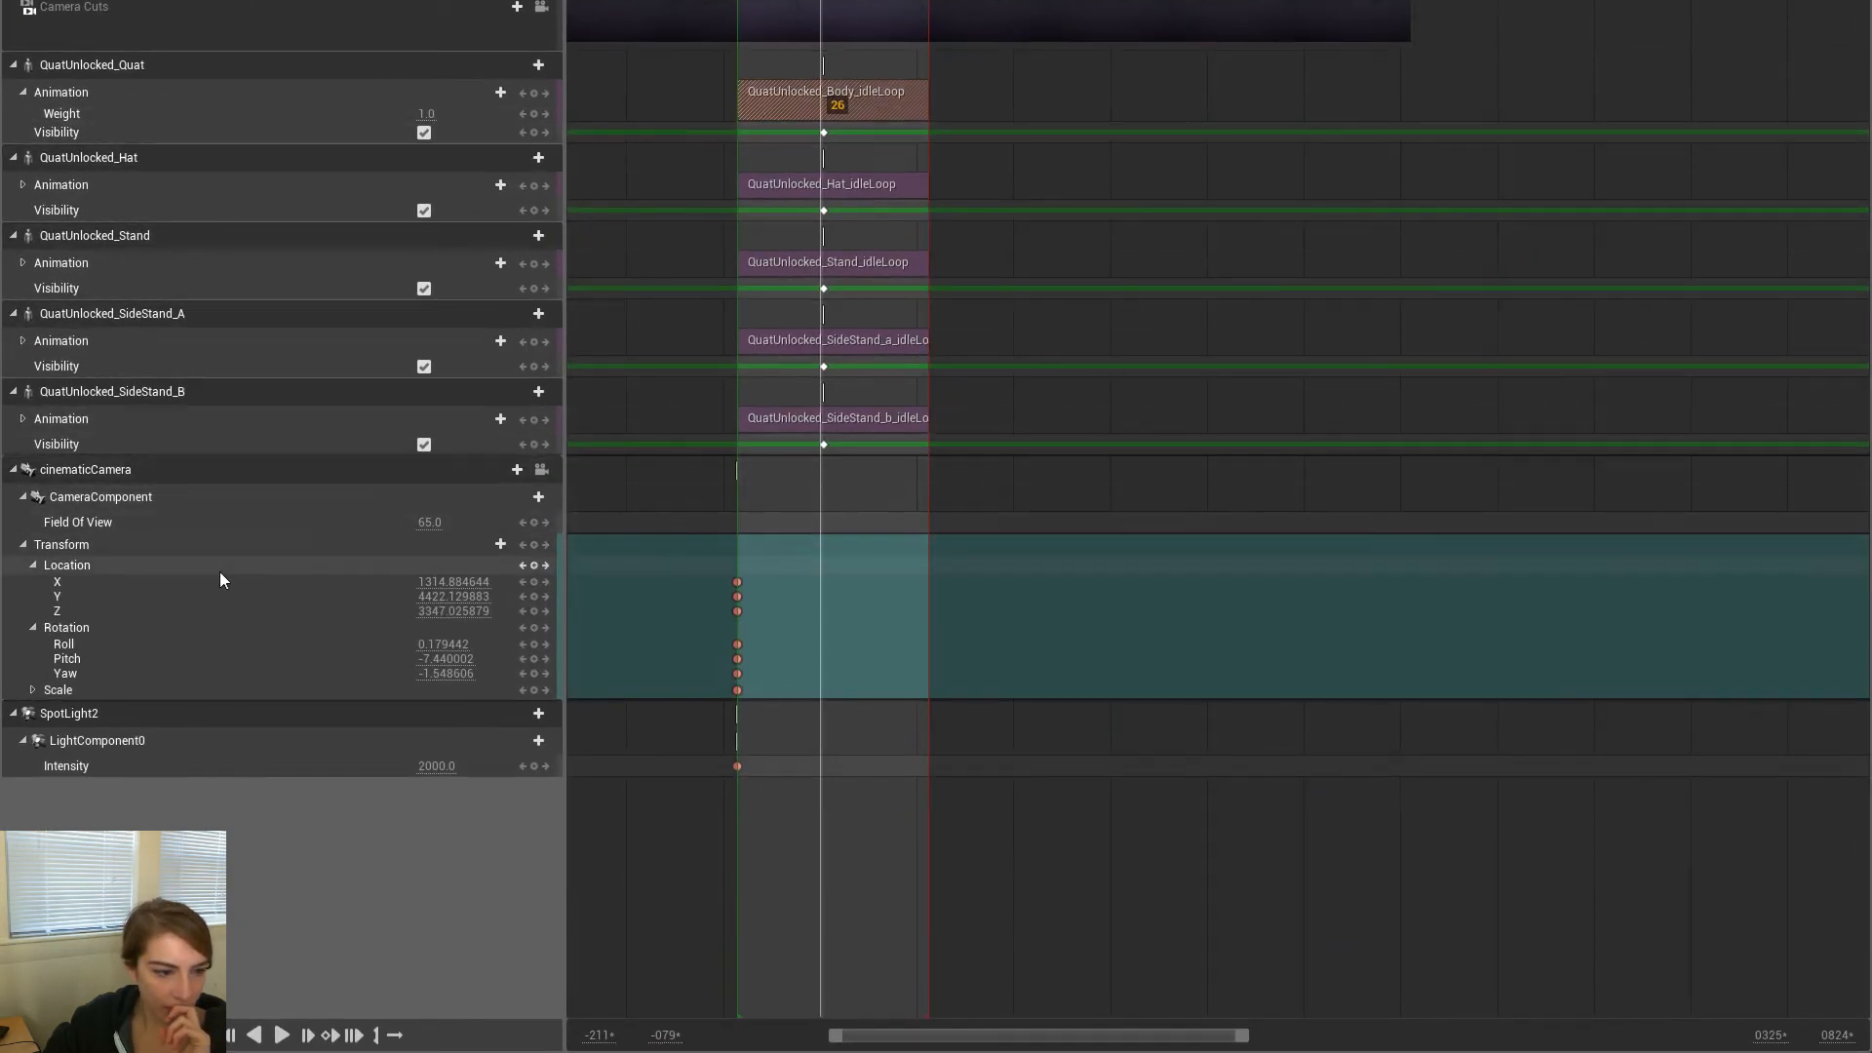
left_click(221, 570)
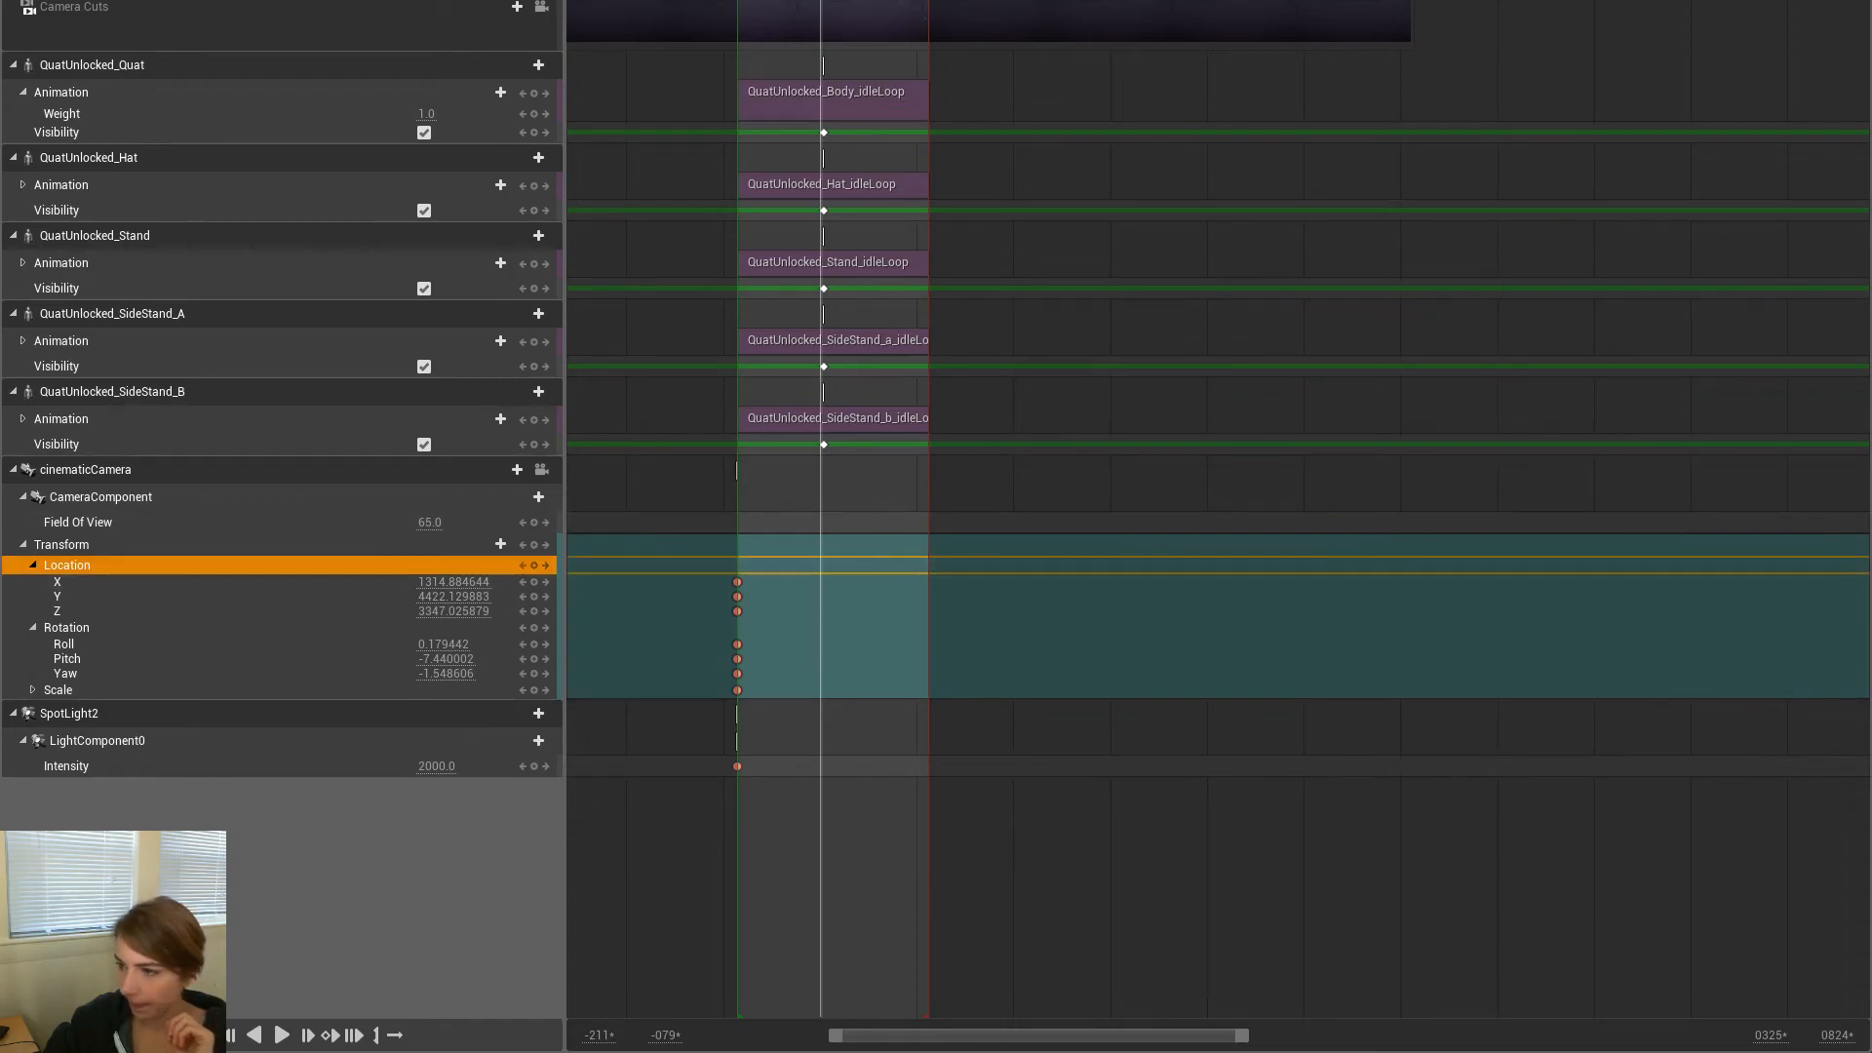
right_click(151, 563)
left_click(203, 677)
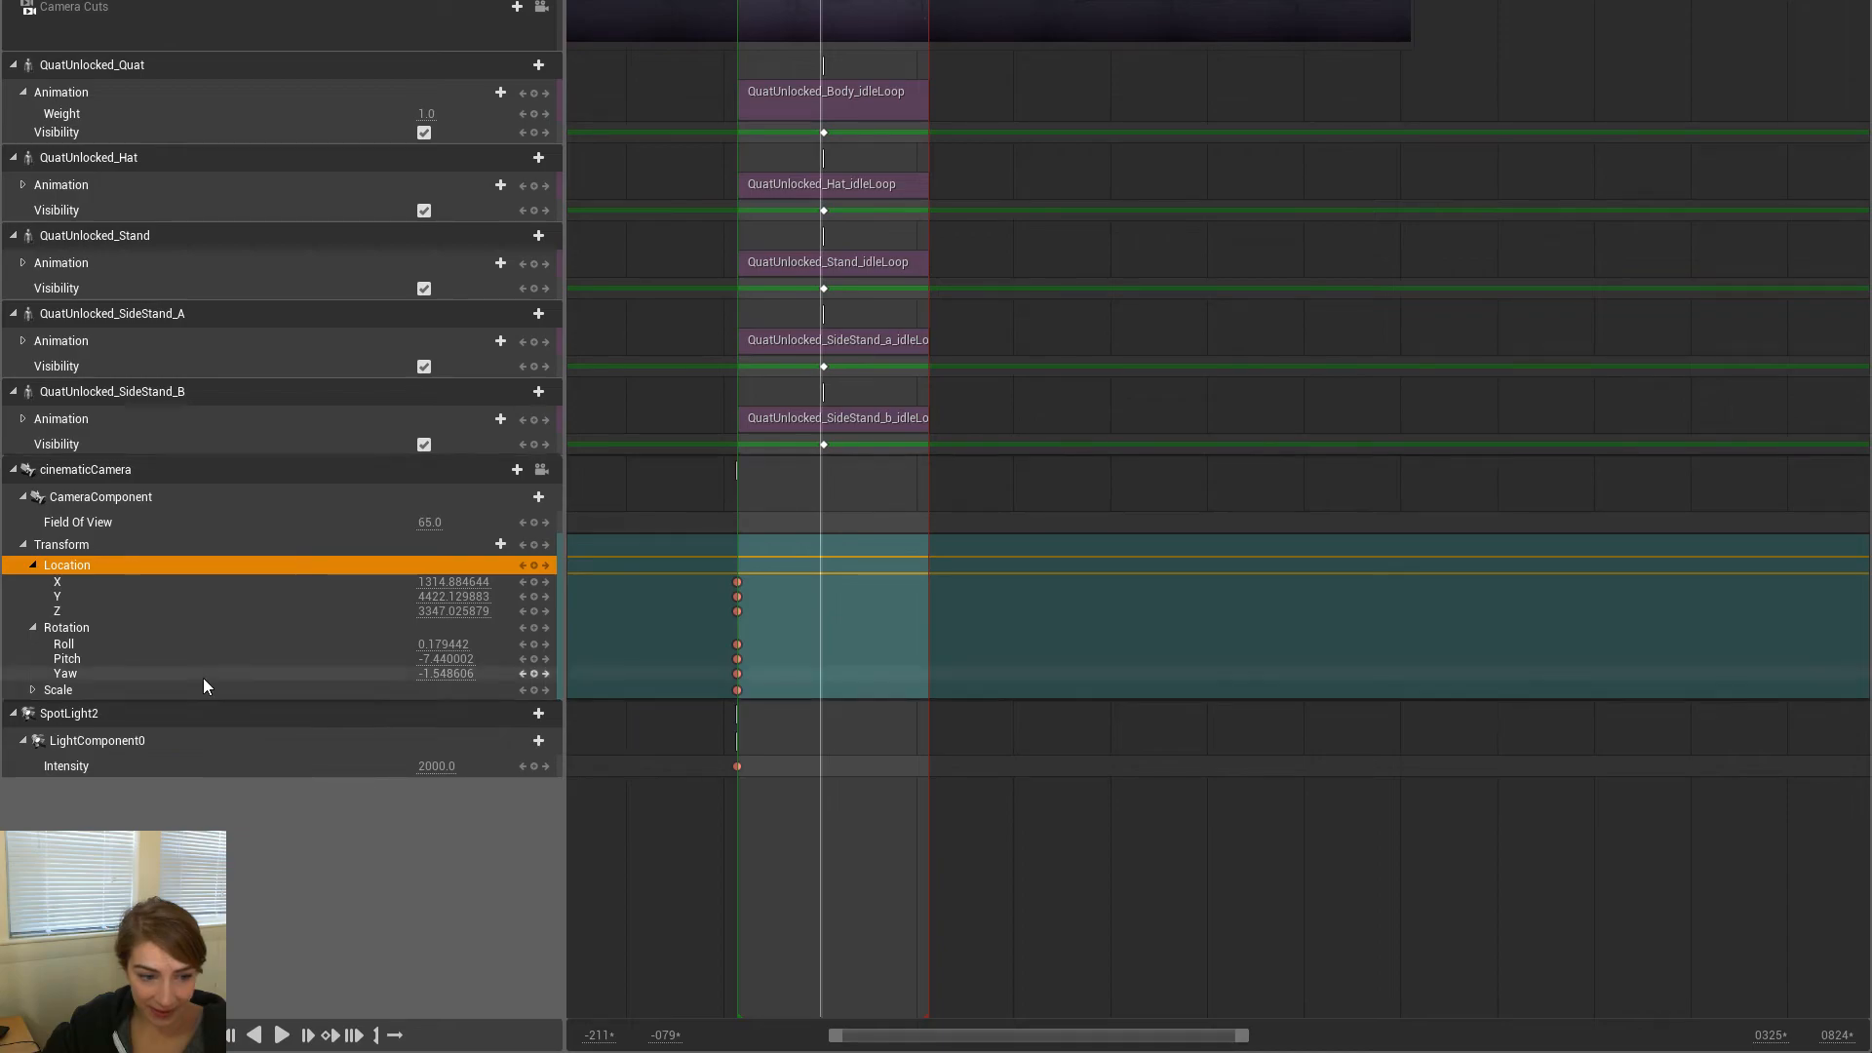
left_click(524, 582)
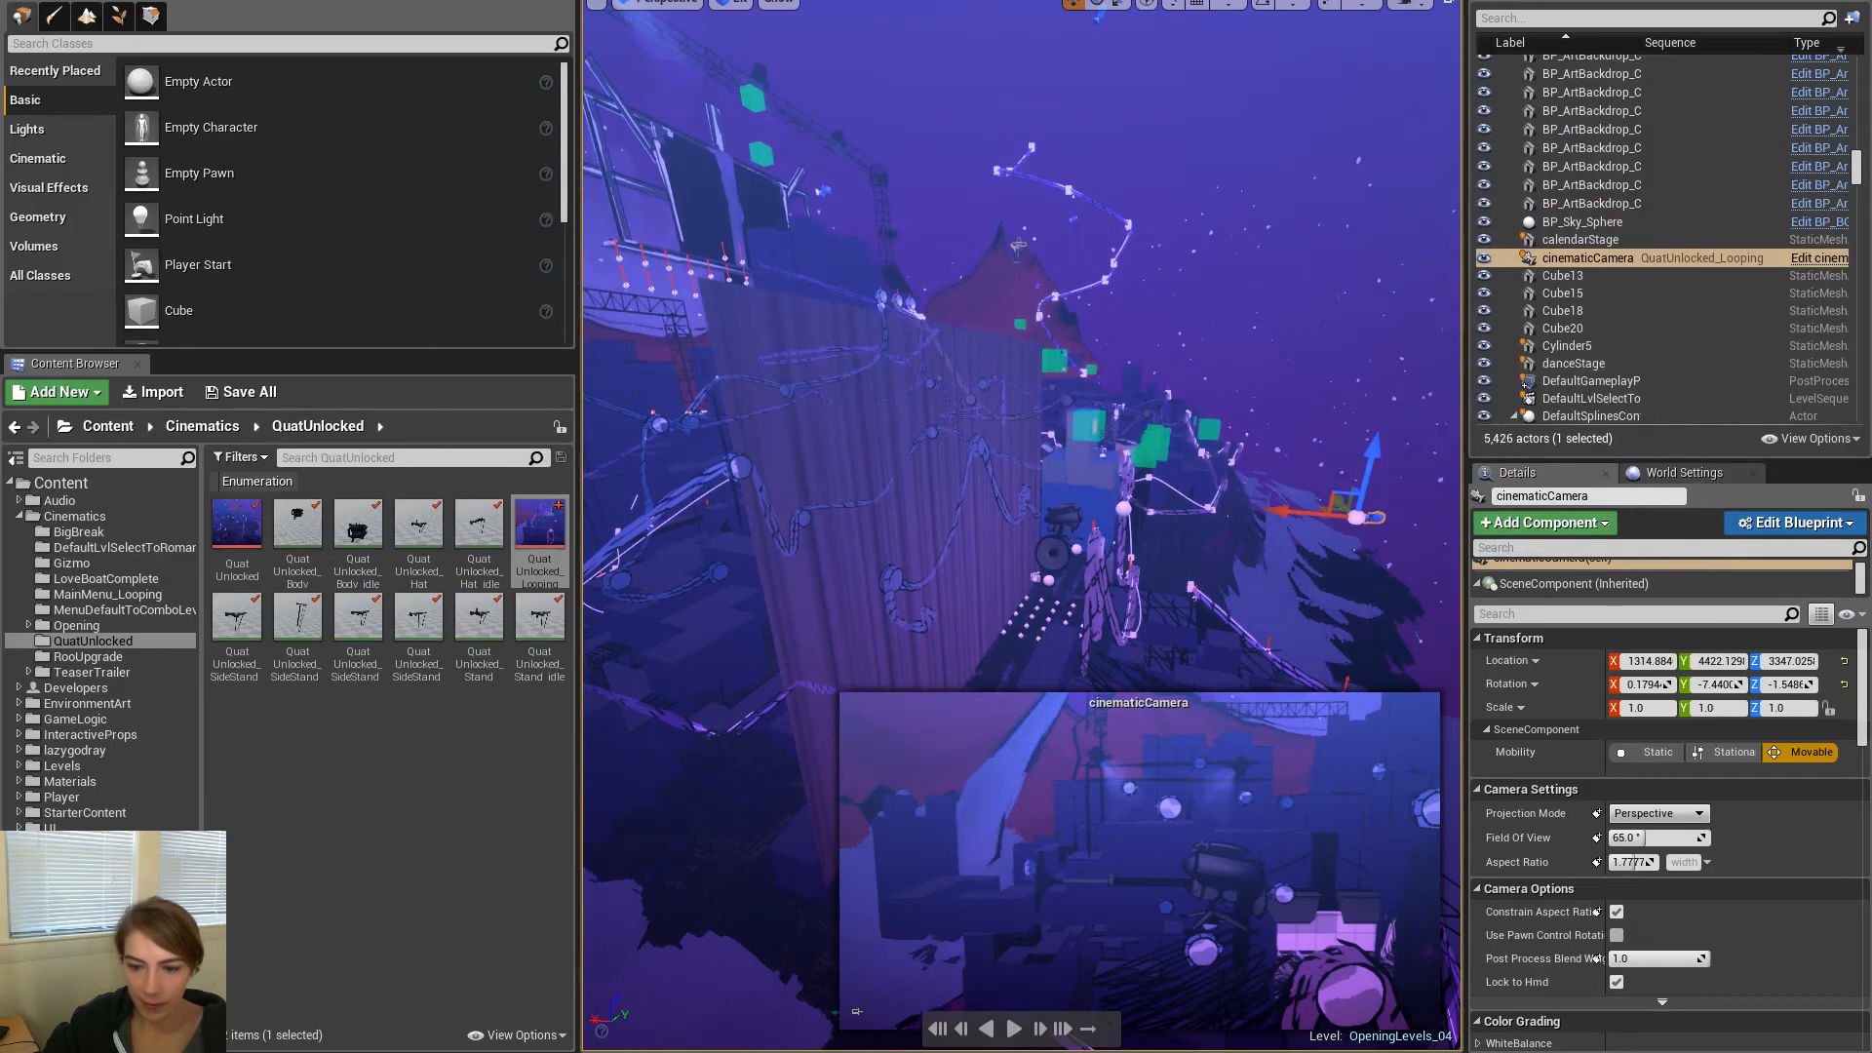
Paste location 3707.473, 4472.460, 3393.123 and rotation 0, -13.226, -180.62 onto the cinematicCamera, and save QuatUnlocked_Looping, checking it out
right_click(1513, 665)
left_click(1558, 699)
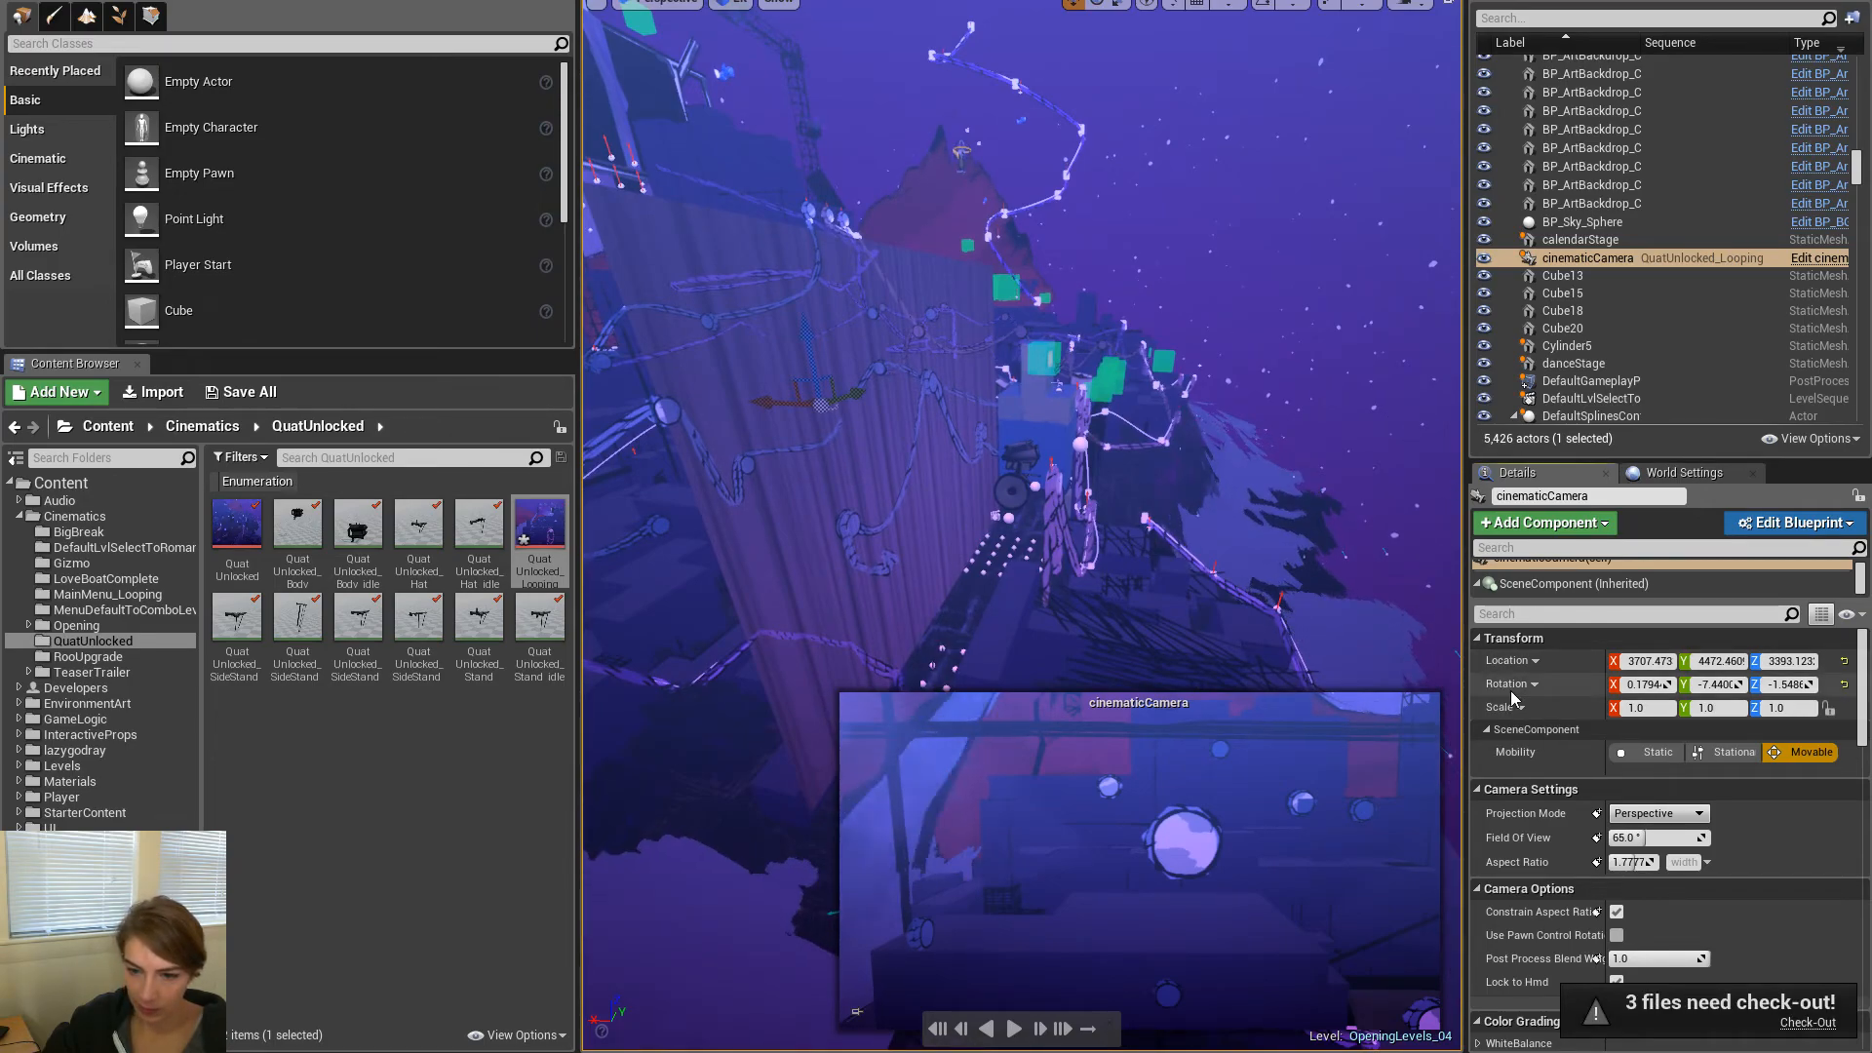
left_click(1544, 731)
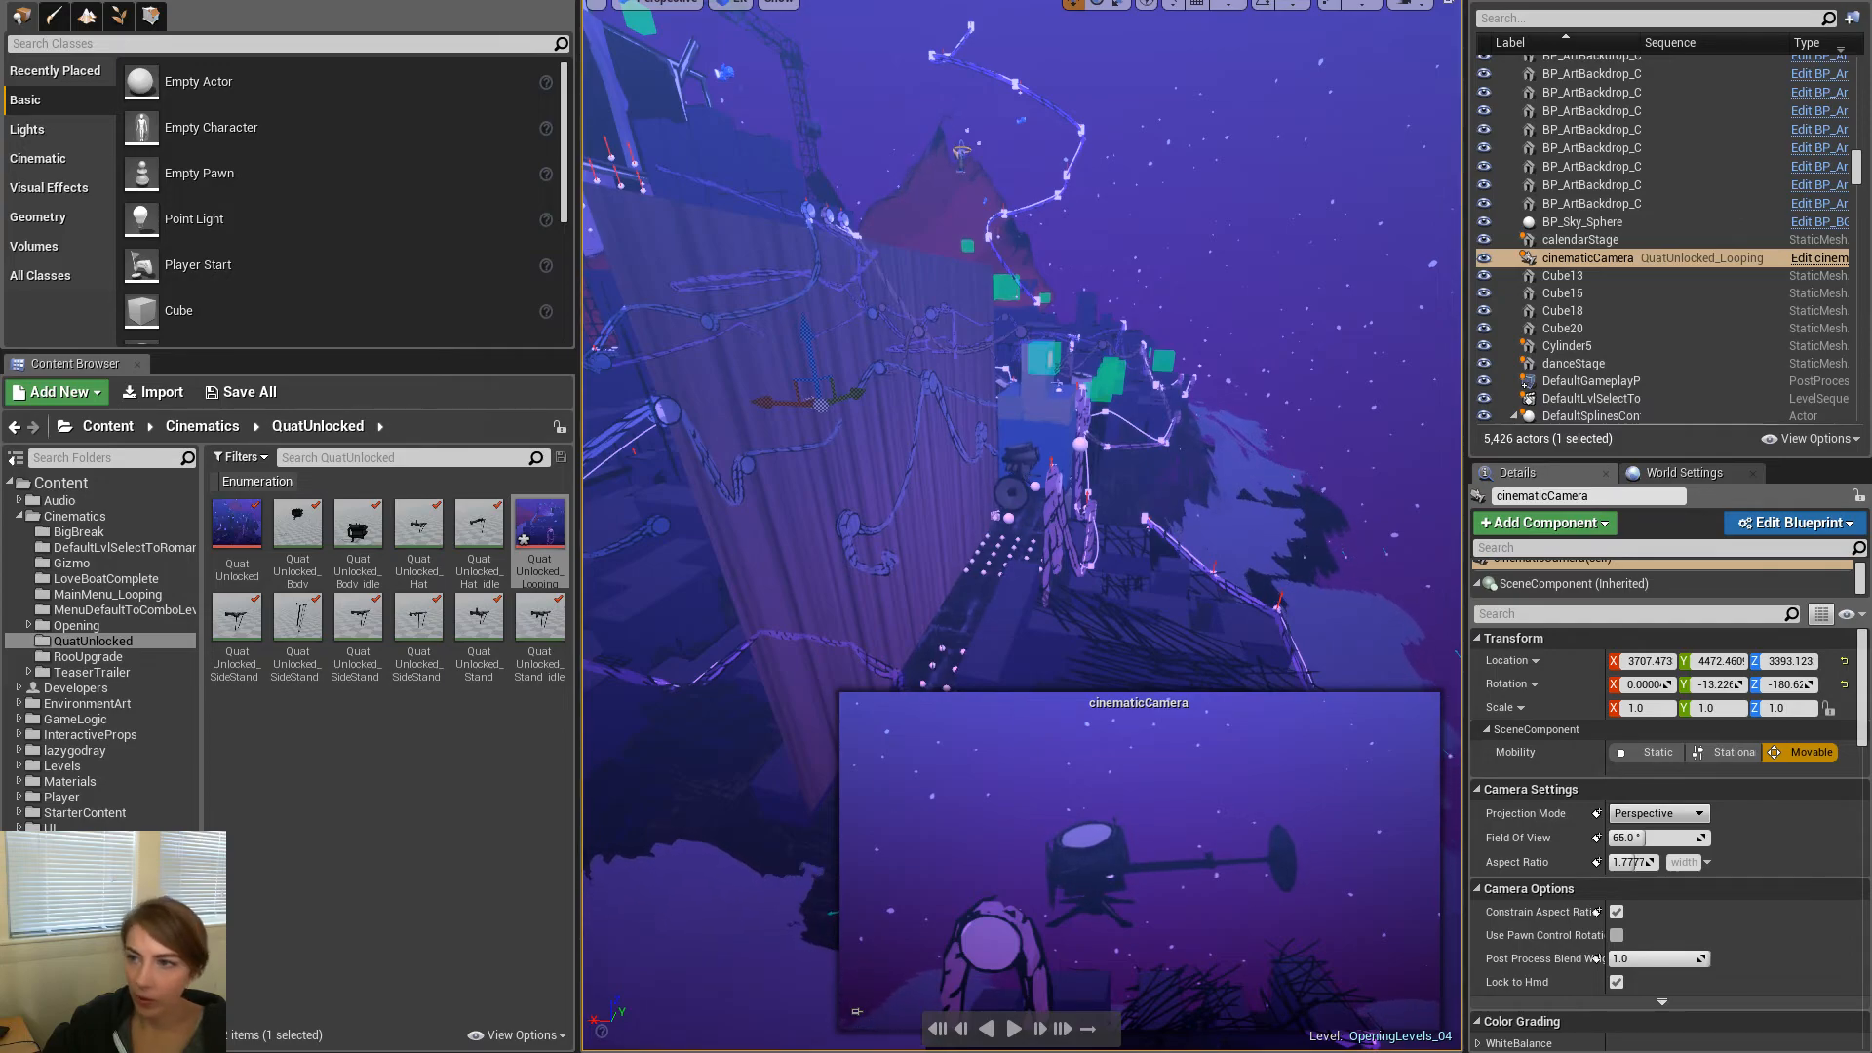
key("ctrl+s")
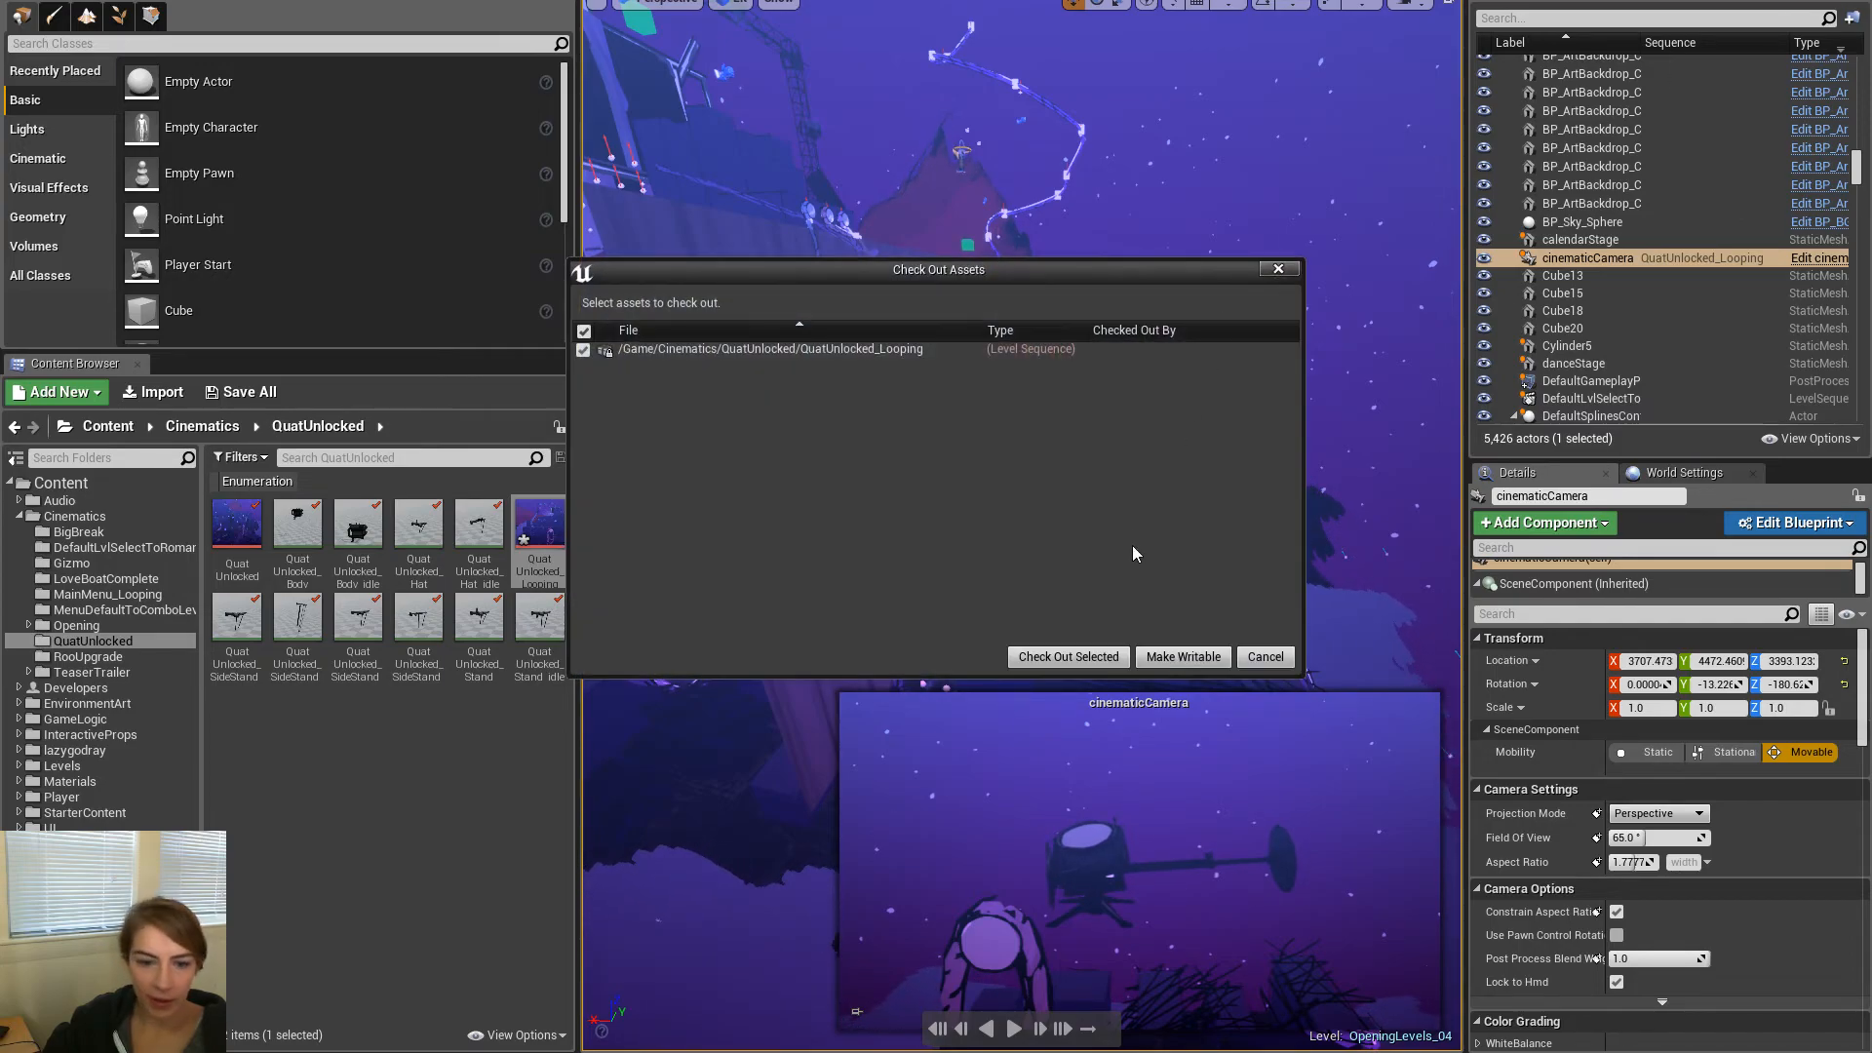
left_click(1086, 657)
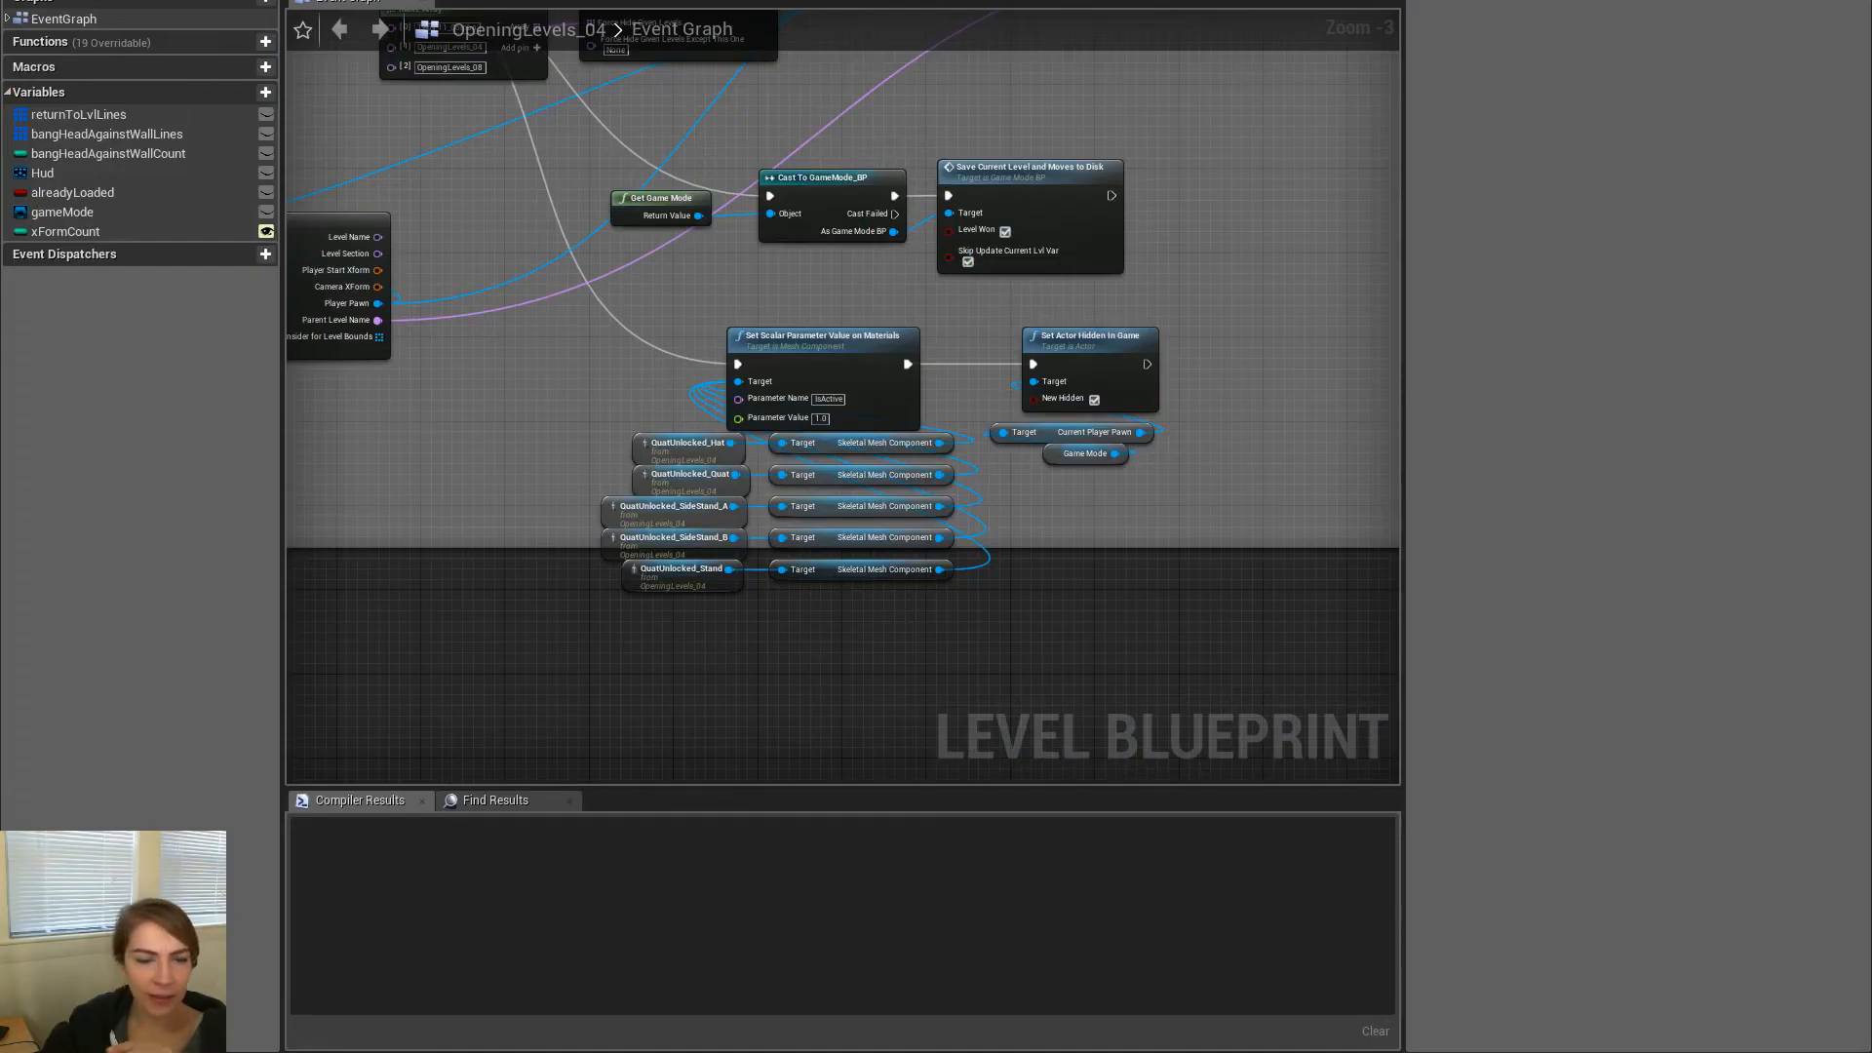
Disconnect the incoming execution wire of Cast To GameMode_BP in the OpeningLevels_04 event graph, then compile and save the blueprint
right_click_drag(1239, 294, 1220, 429)
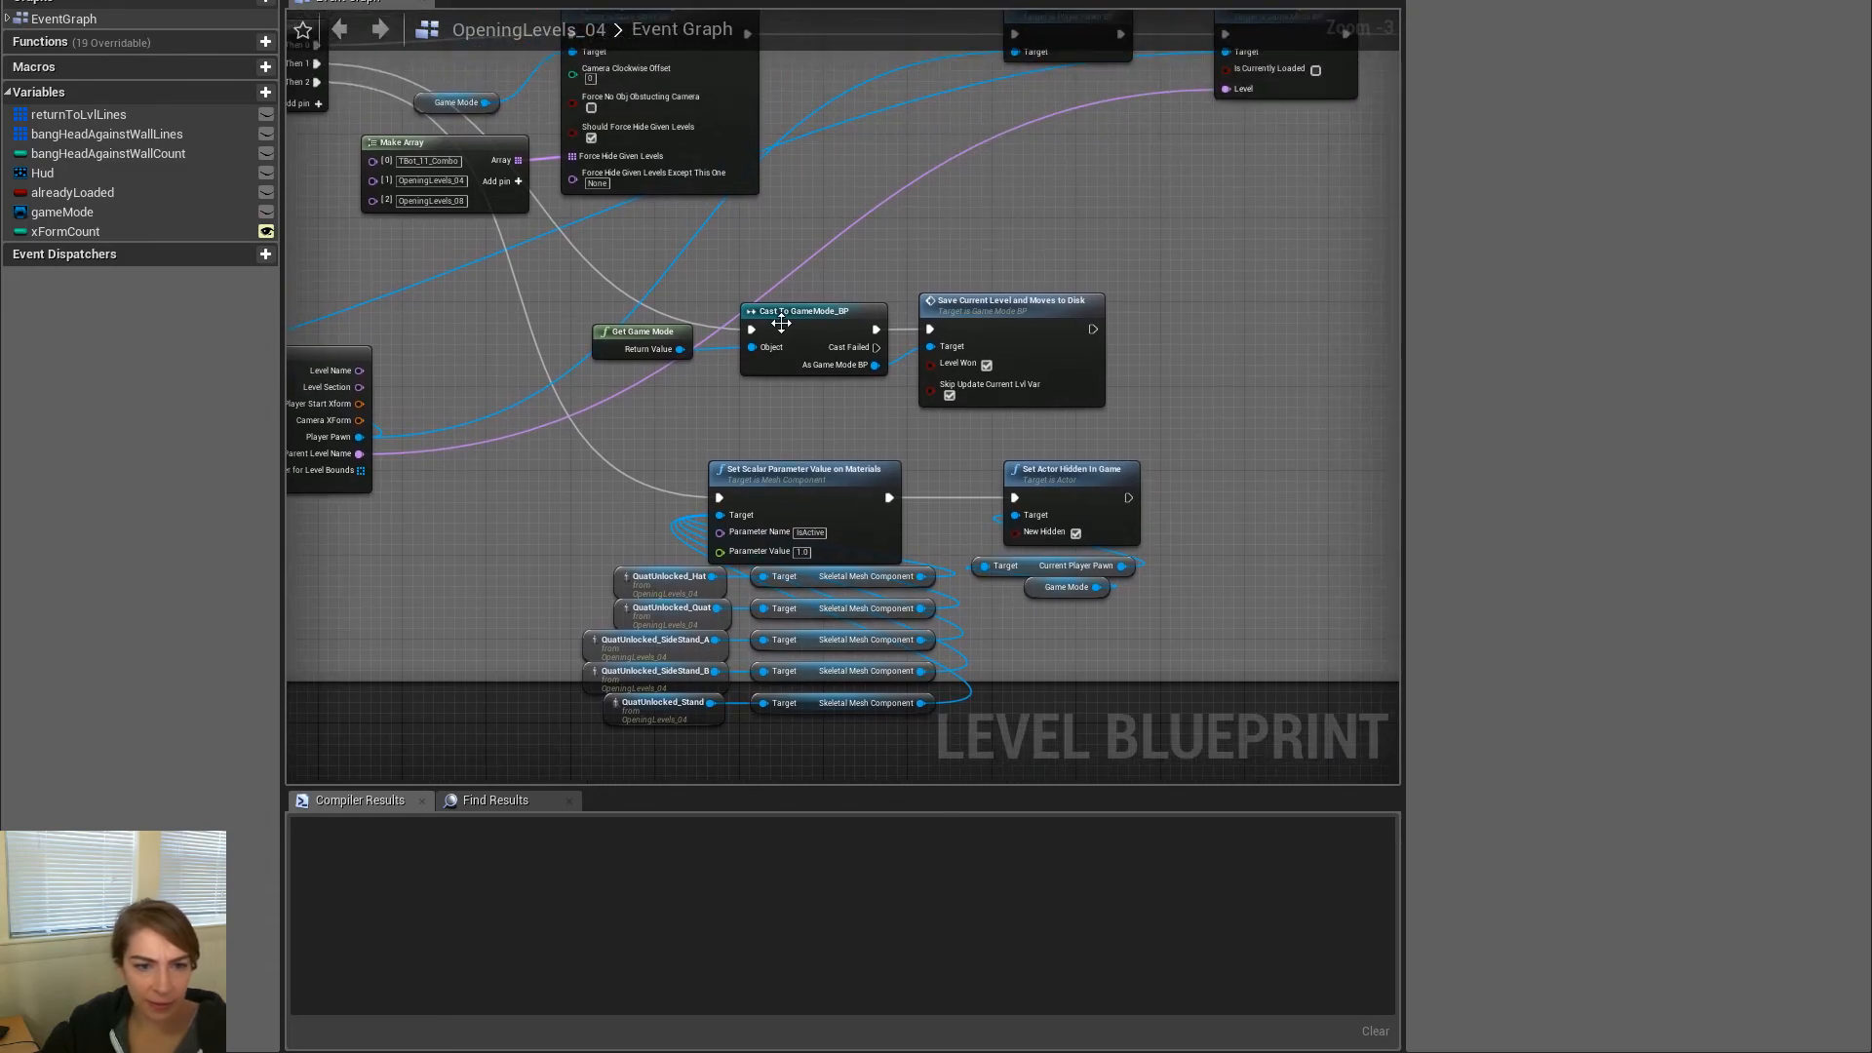
key("F7")
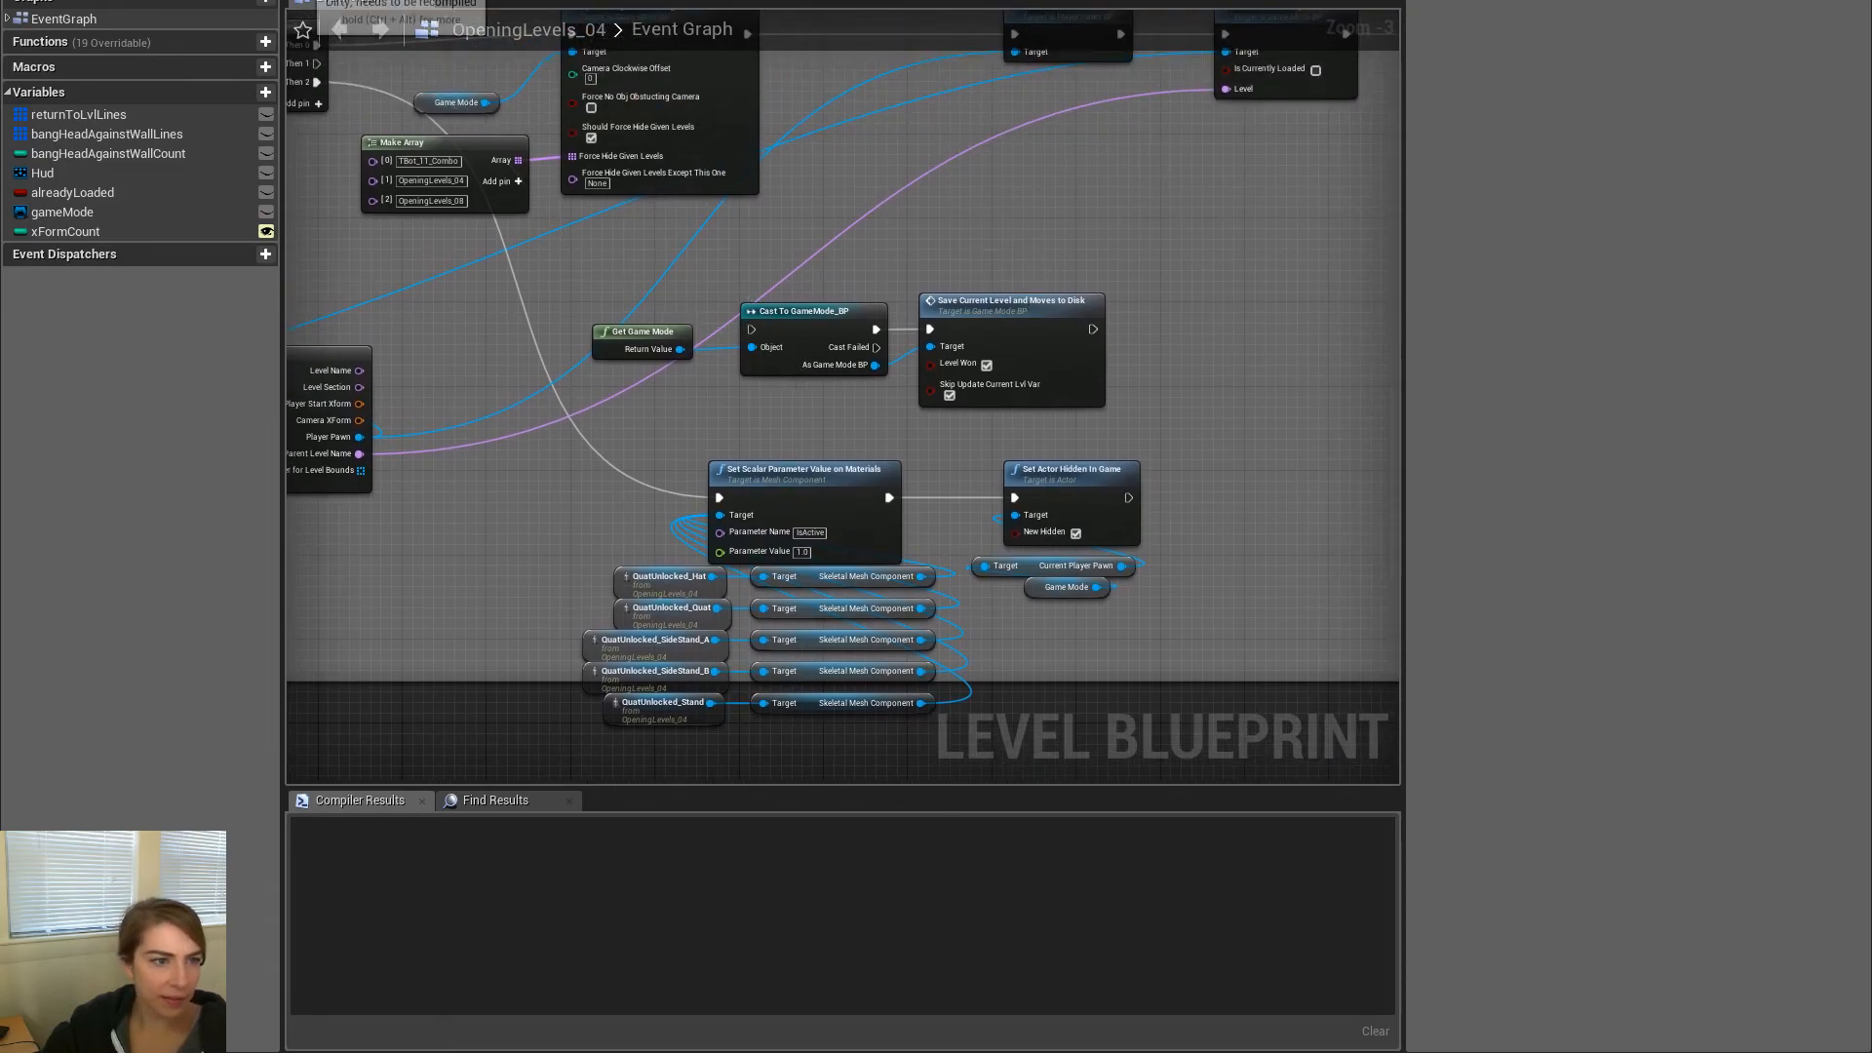
key("ctrl+s")
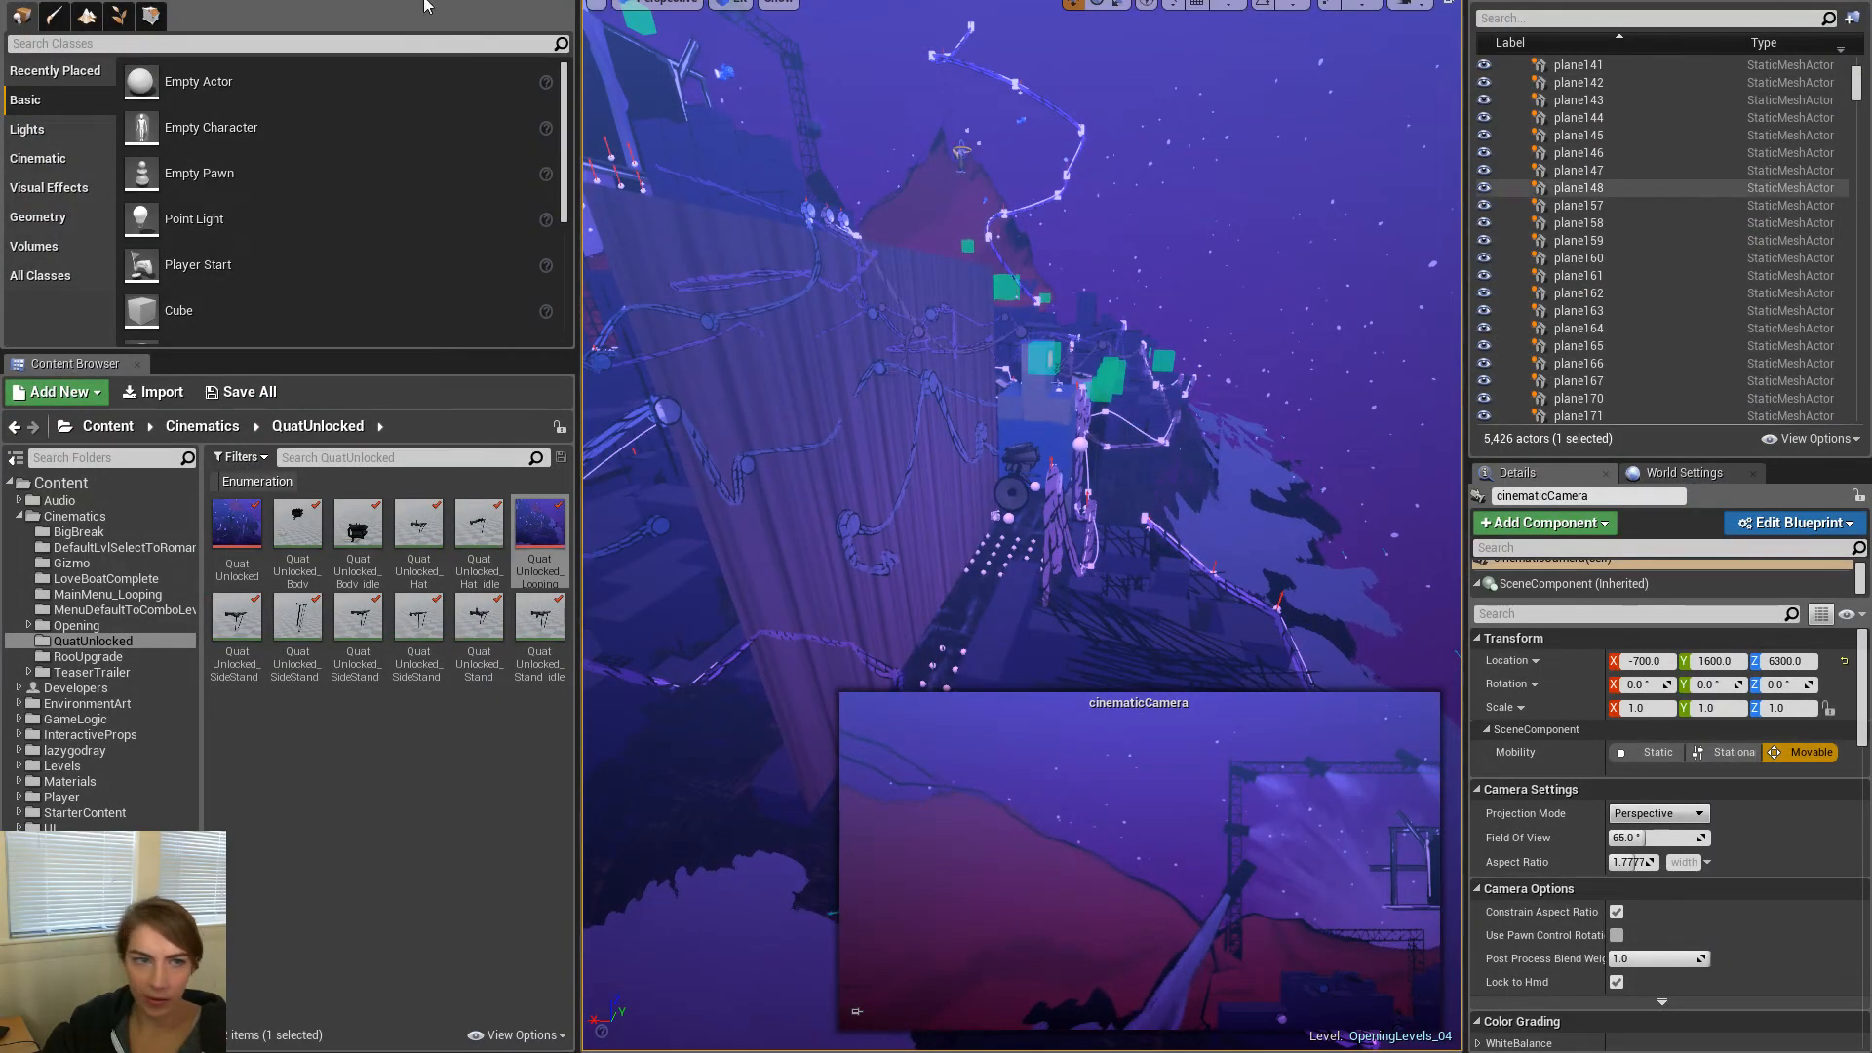
Start a play session despite the unresolved compiler error and launch level 3 of Introducing Roo
left_click(353, 2)
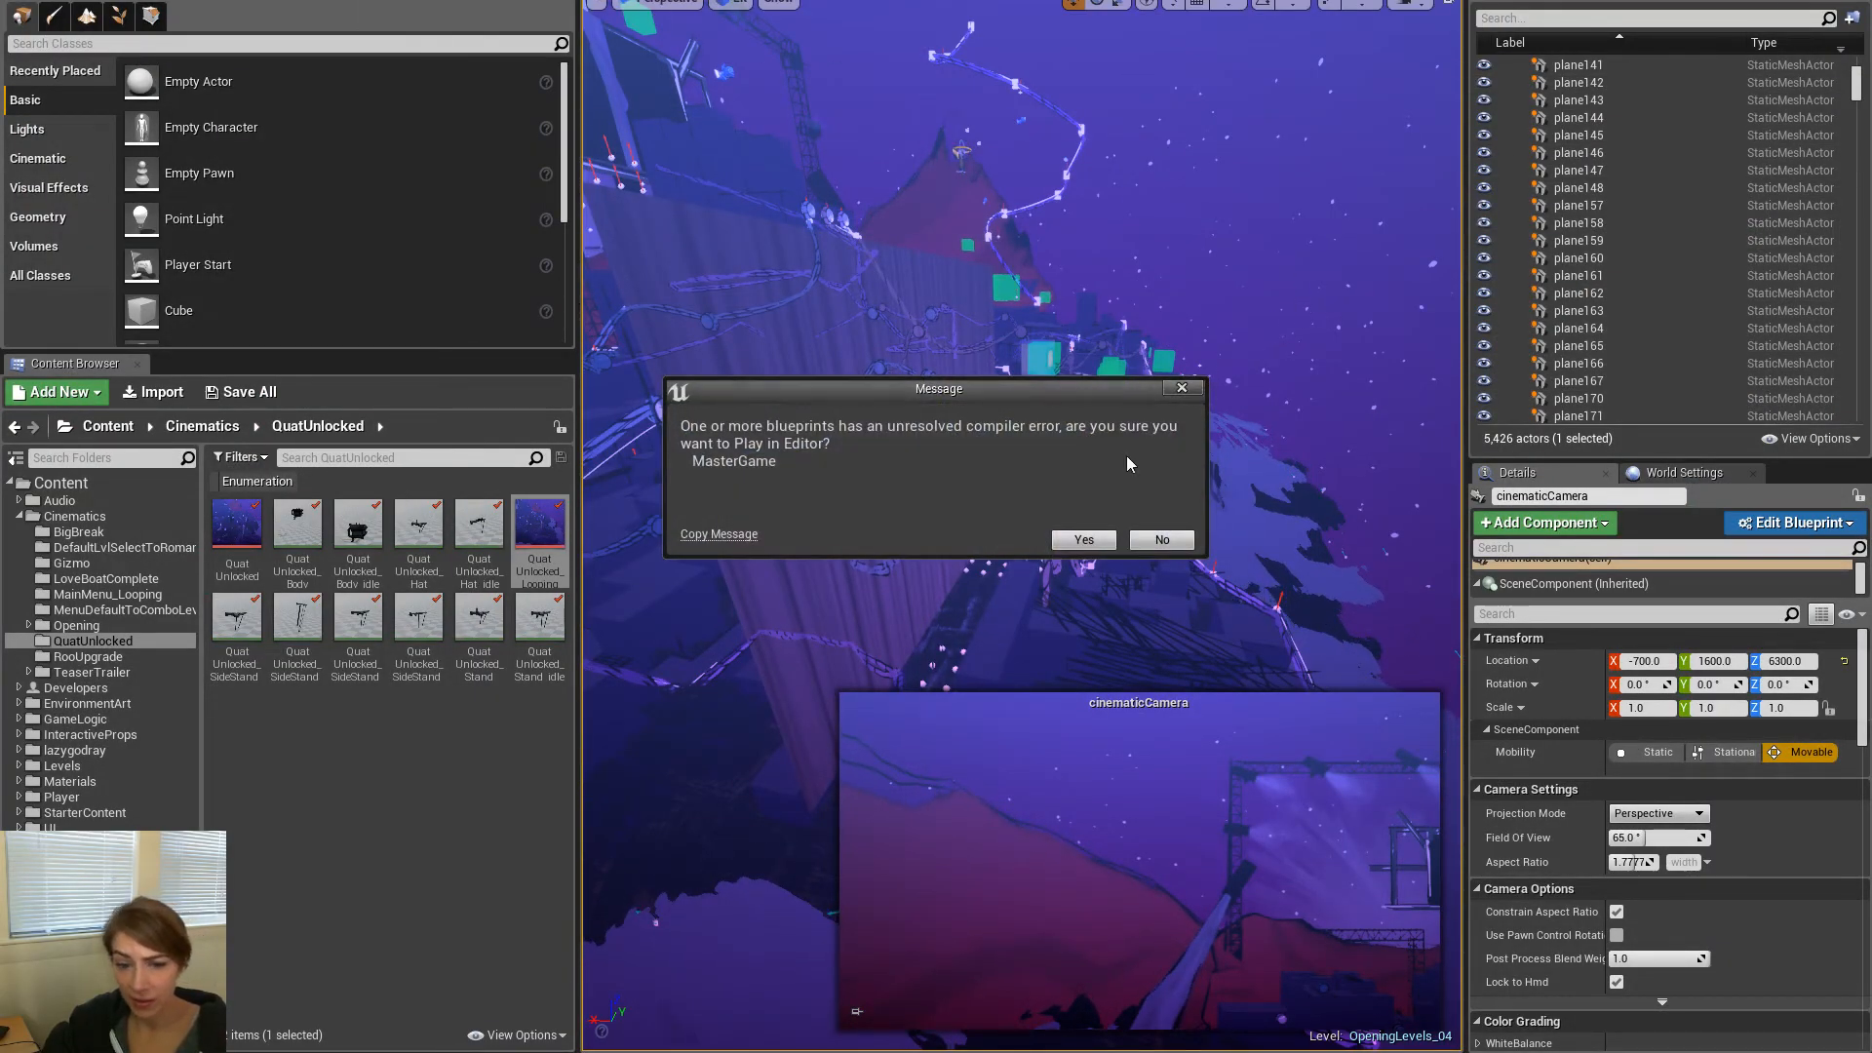
left_click(1083, 539)
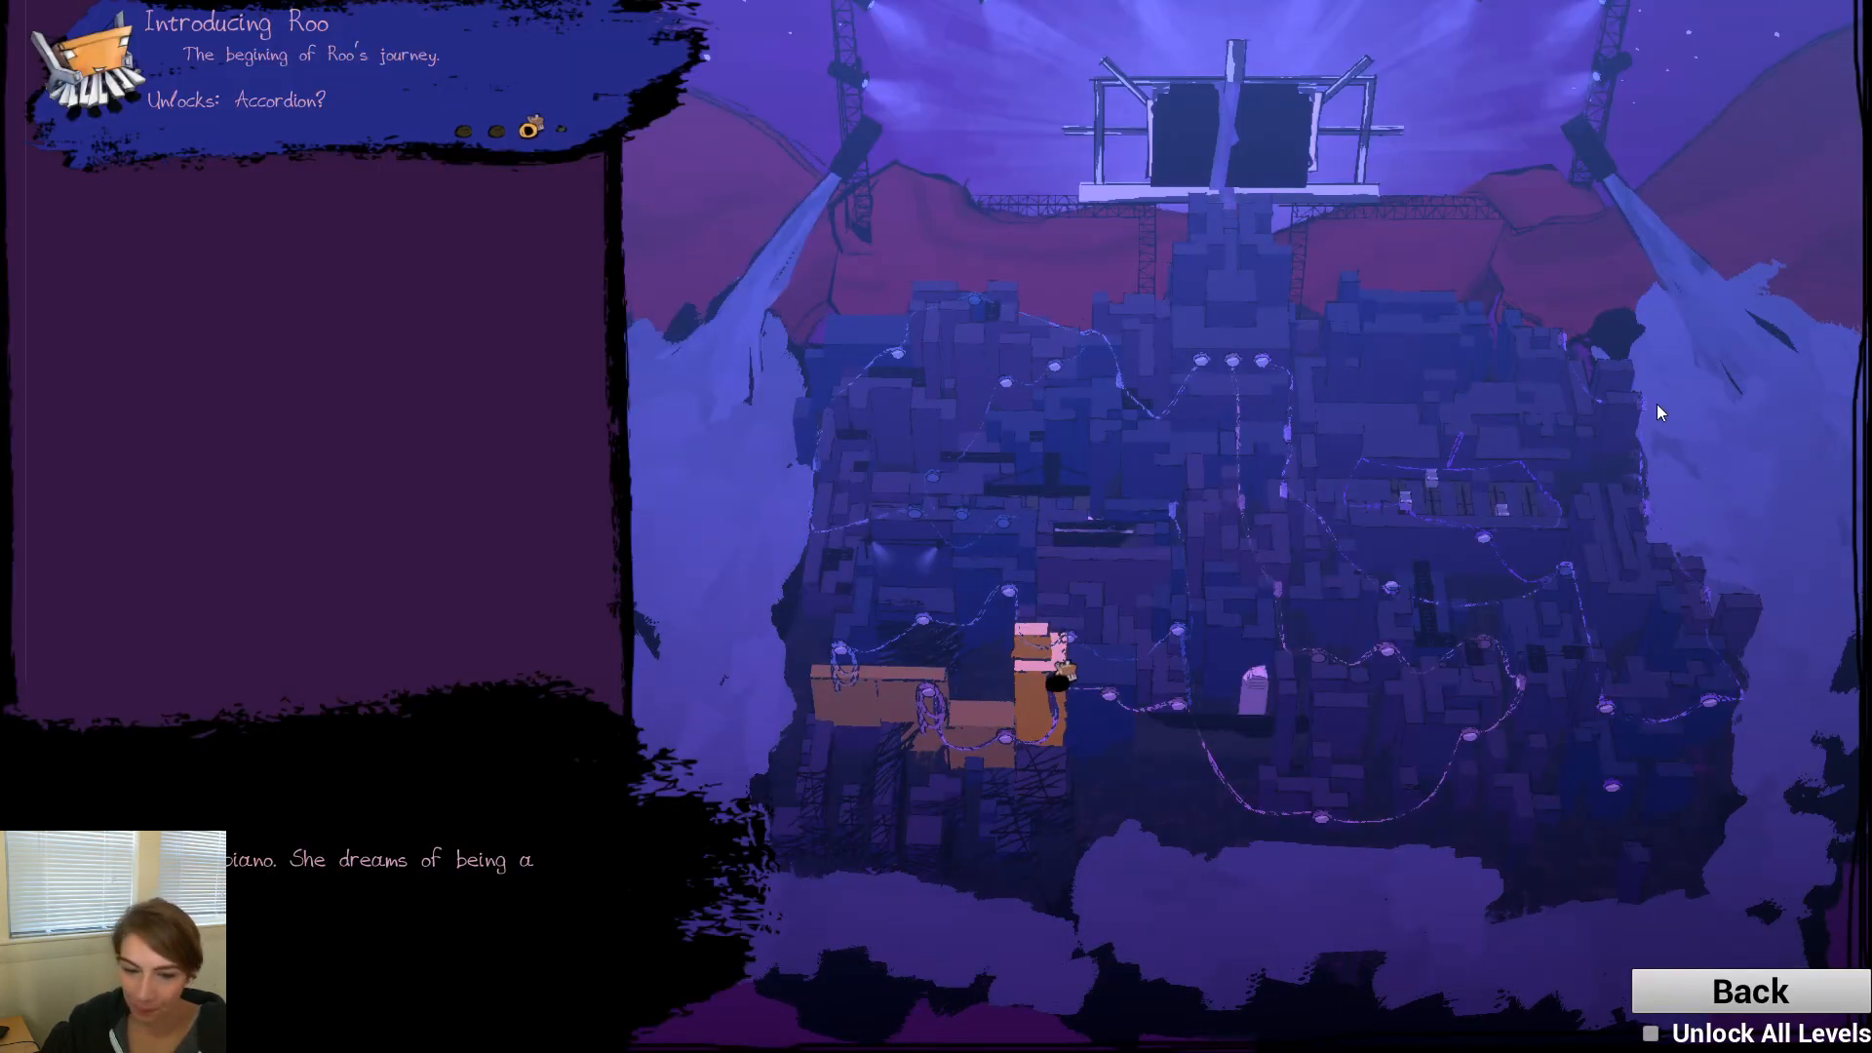
left_click(530, 142)
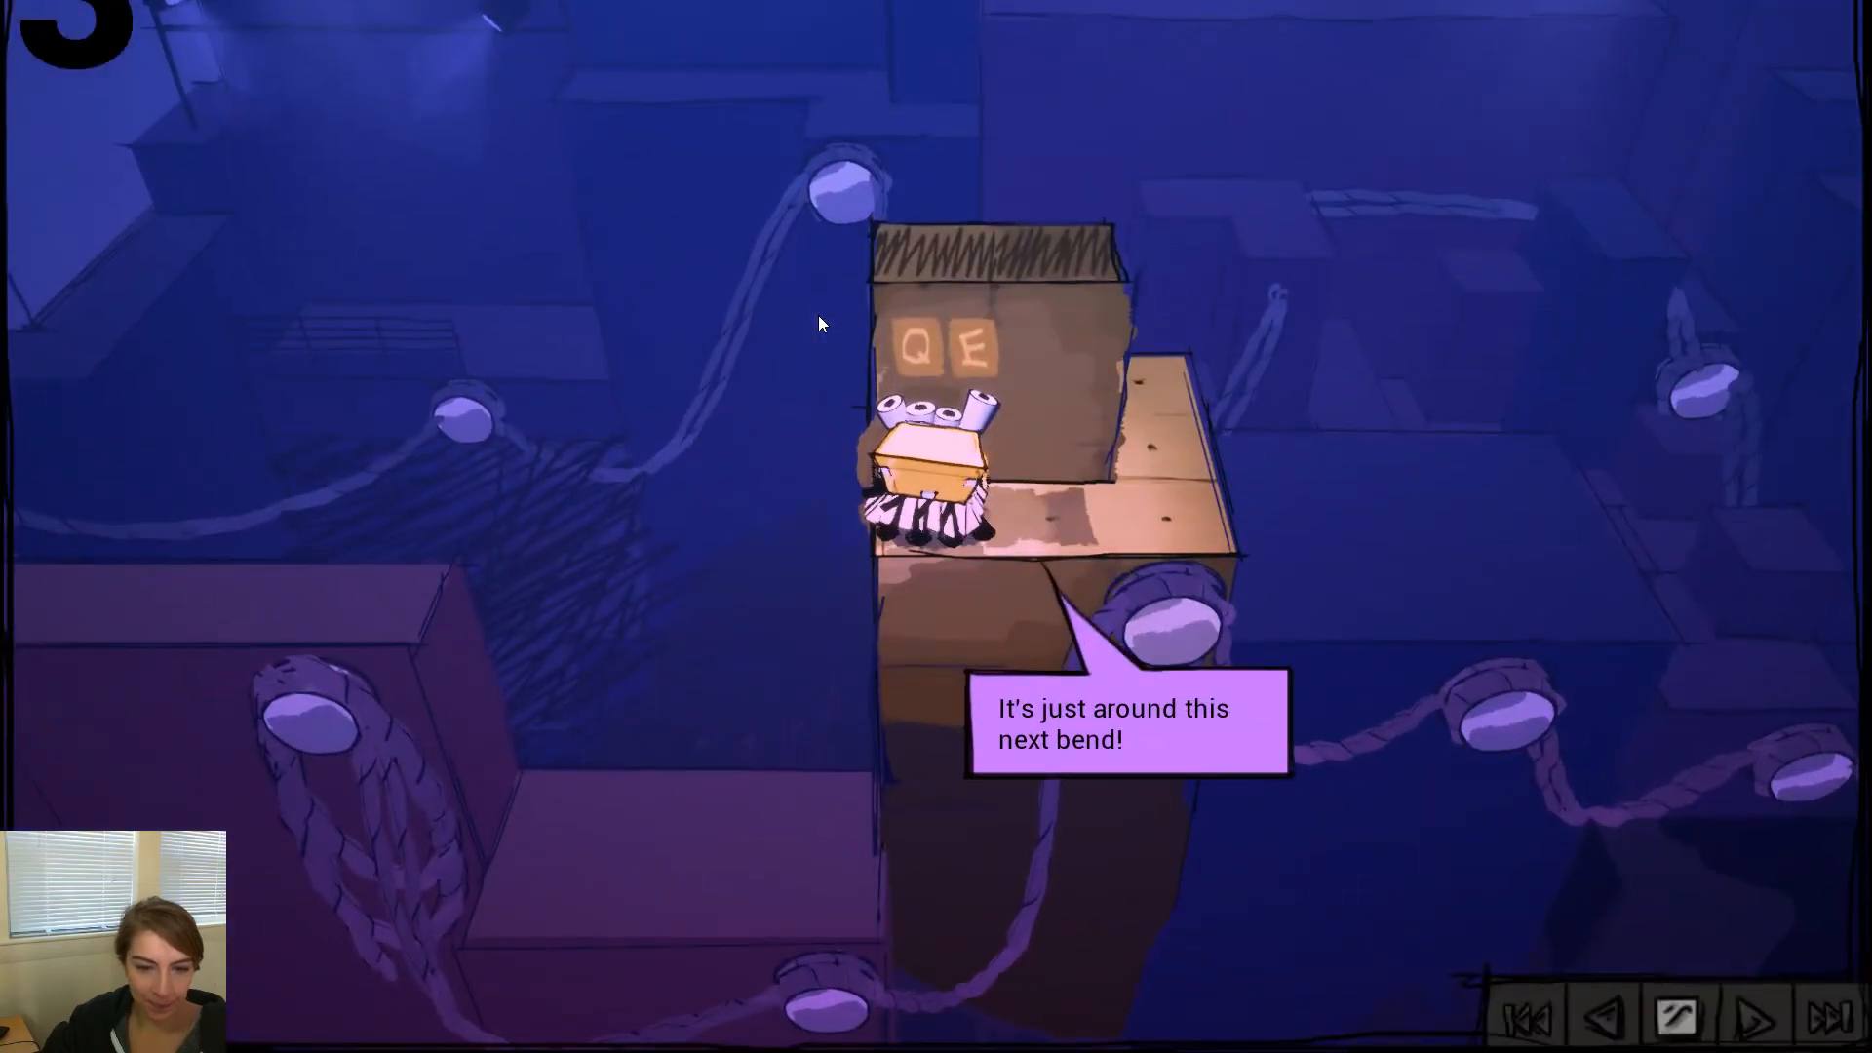
Play through levels 3 and 4 to the drummer unlock cinematic, and continue past the Drummer Now Available screen
key("d")
key("d")
key("w")
key("w")
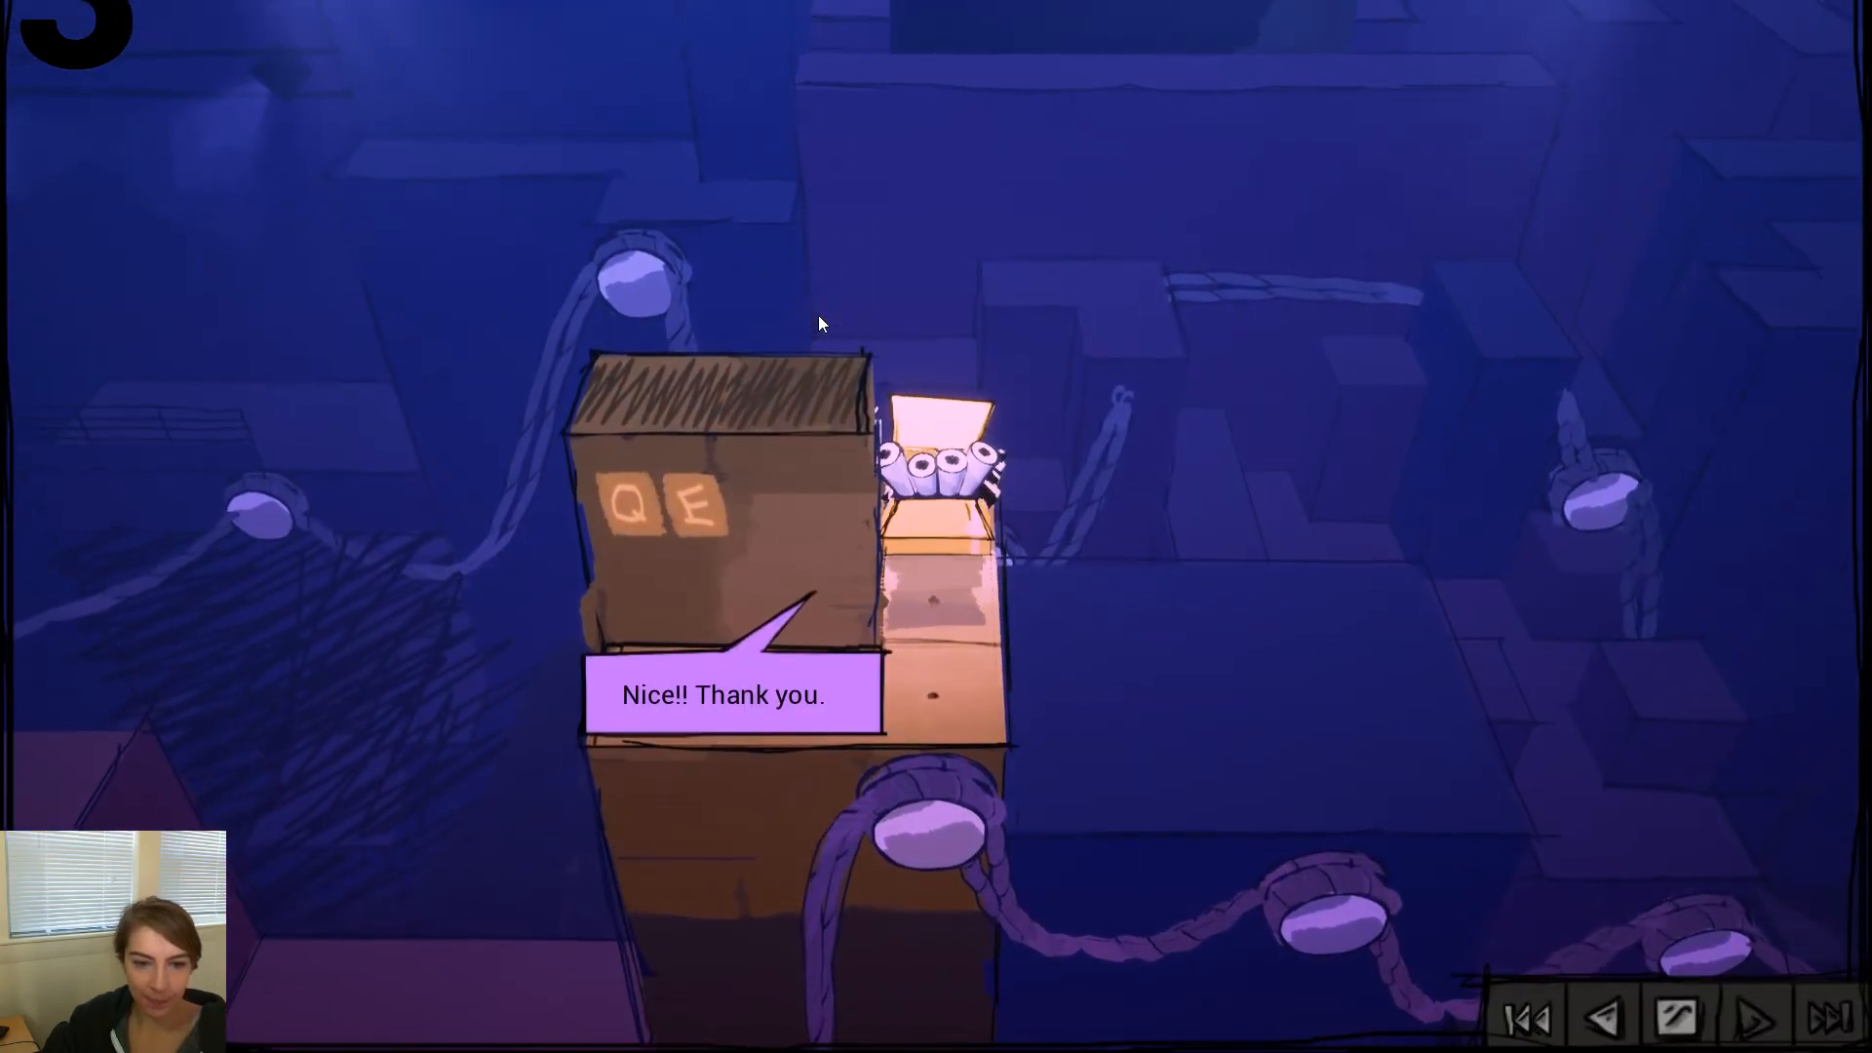
key("a")
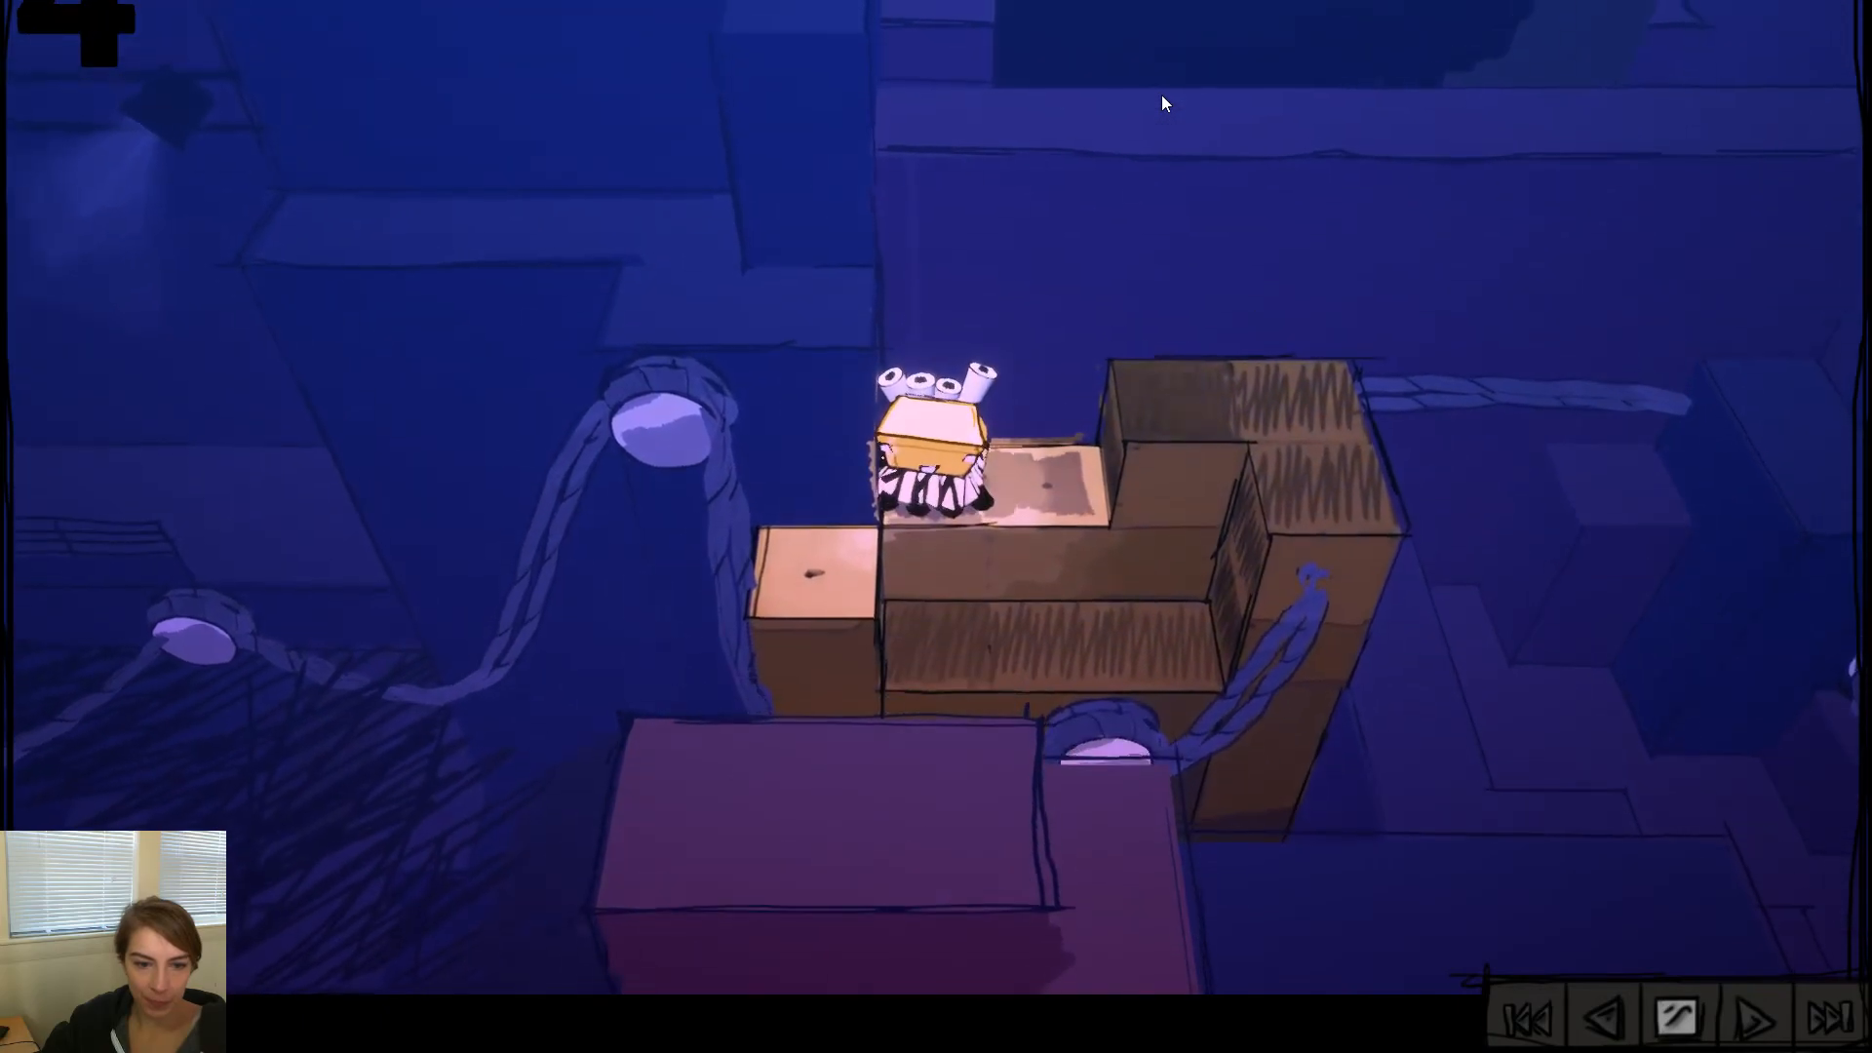
key("d")
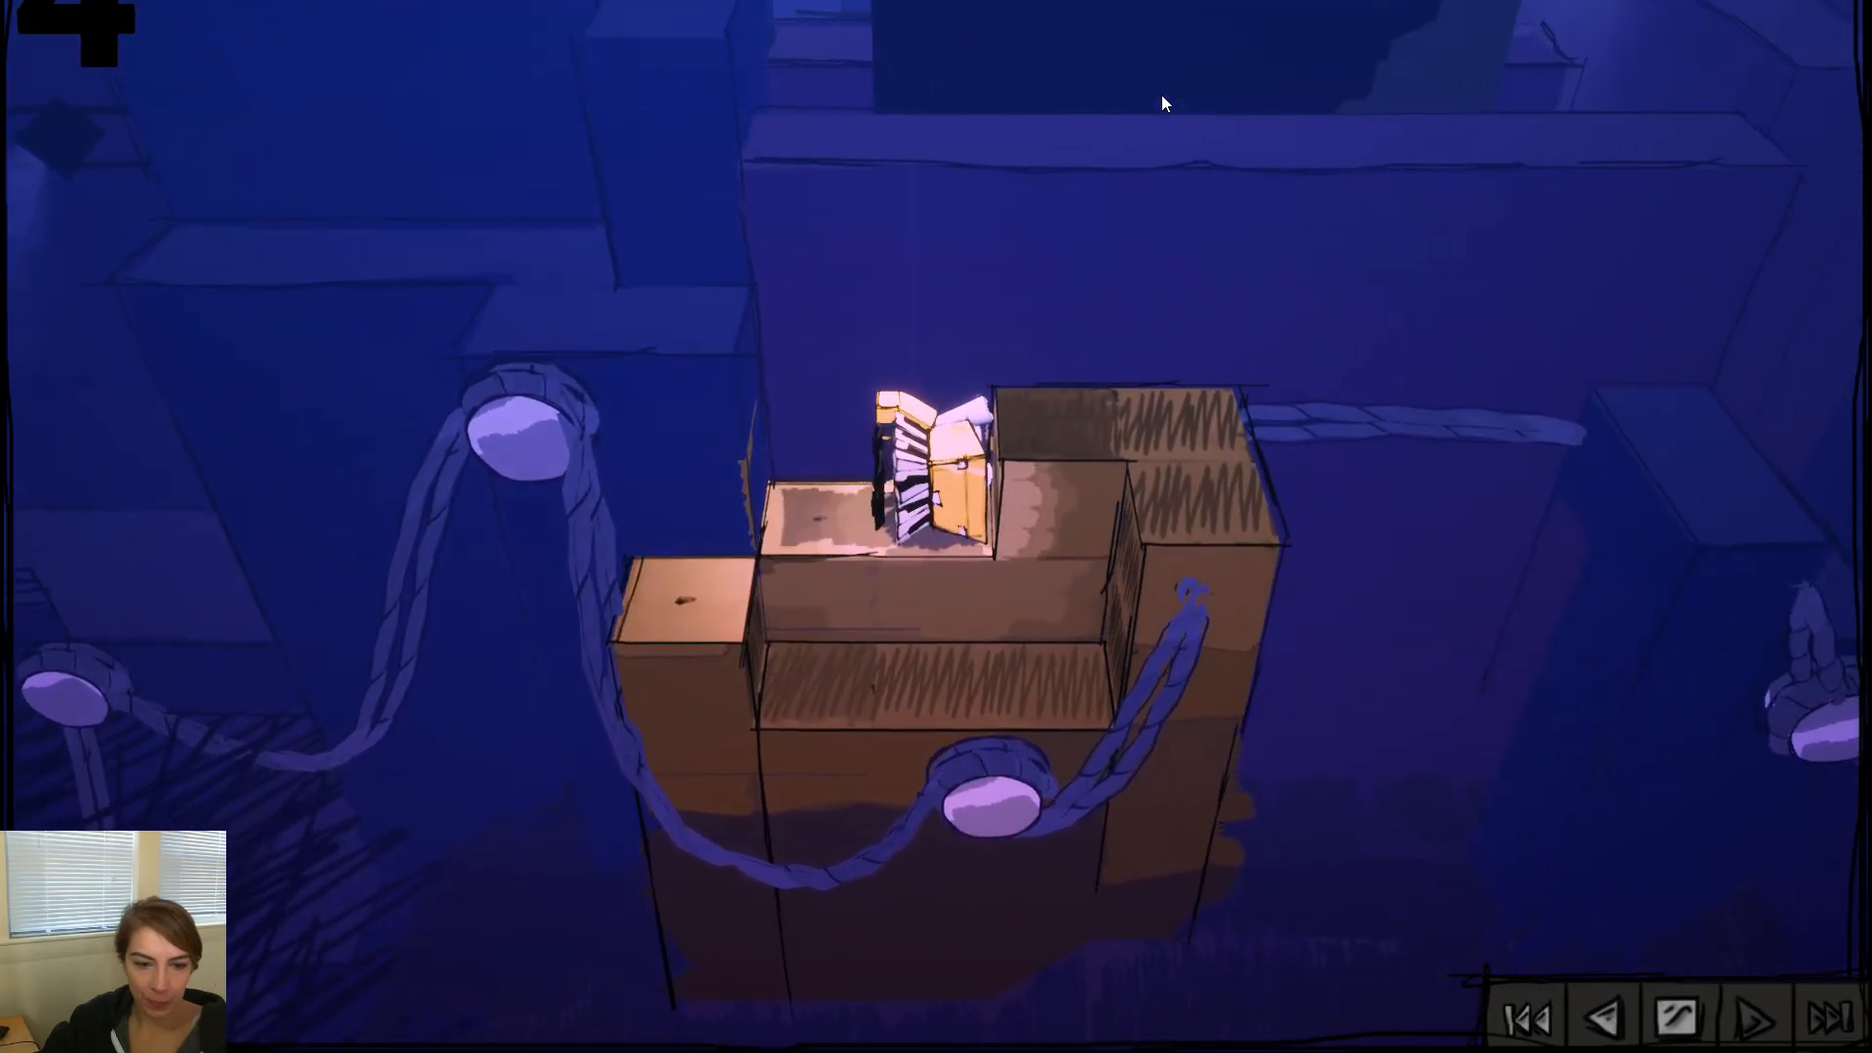
key("a")
key("r")
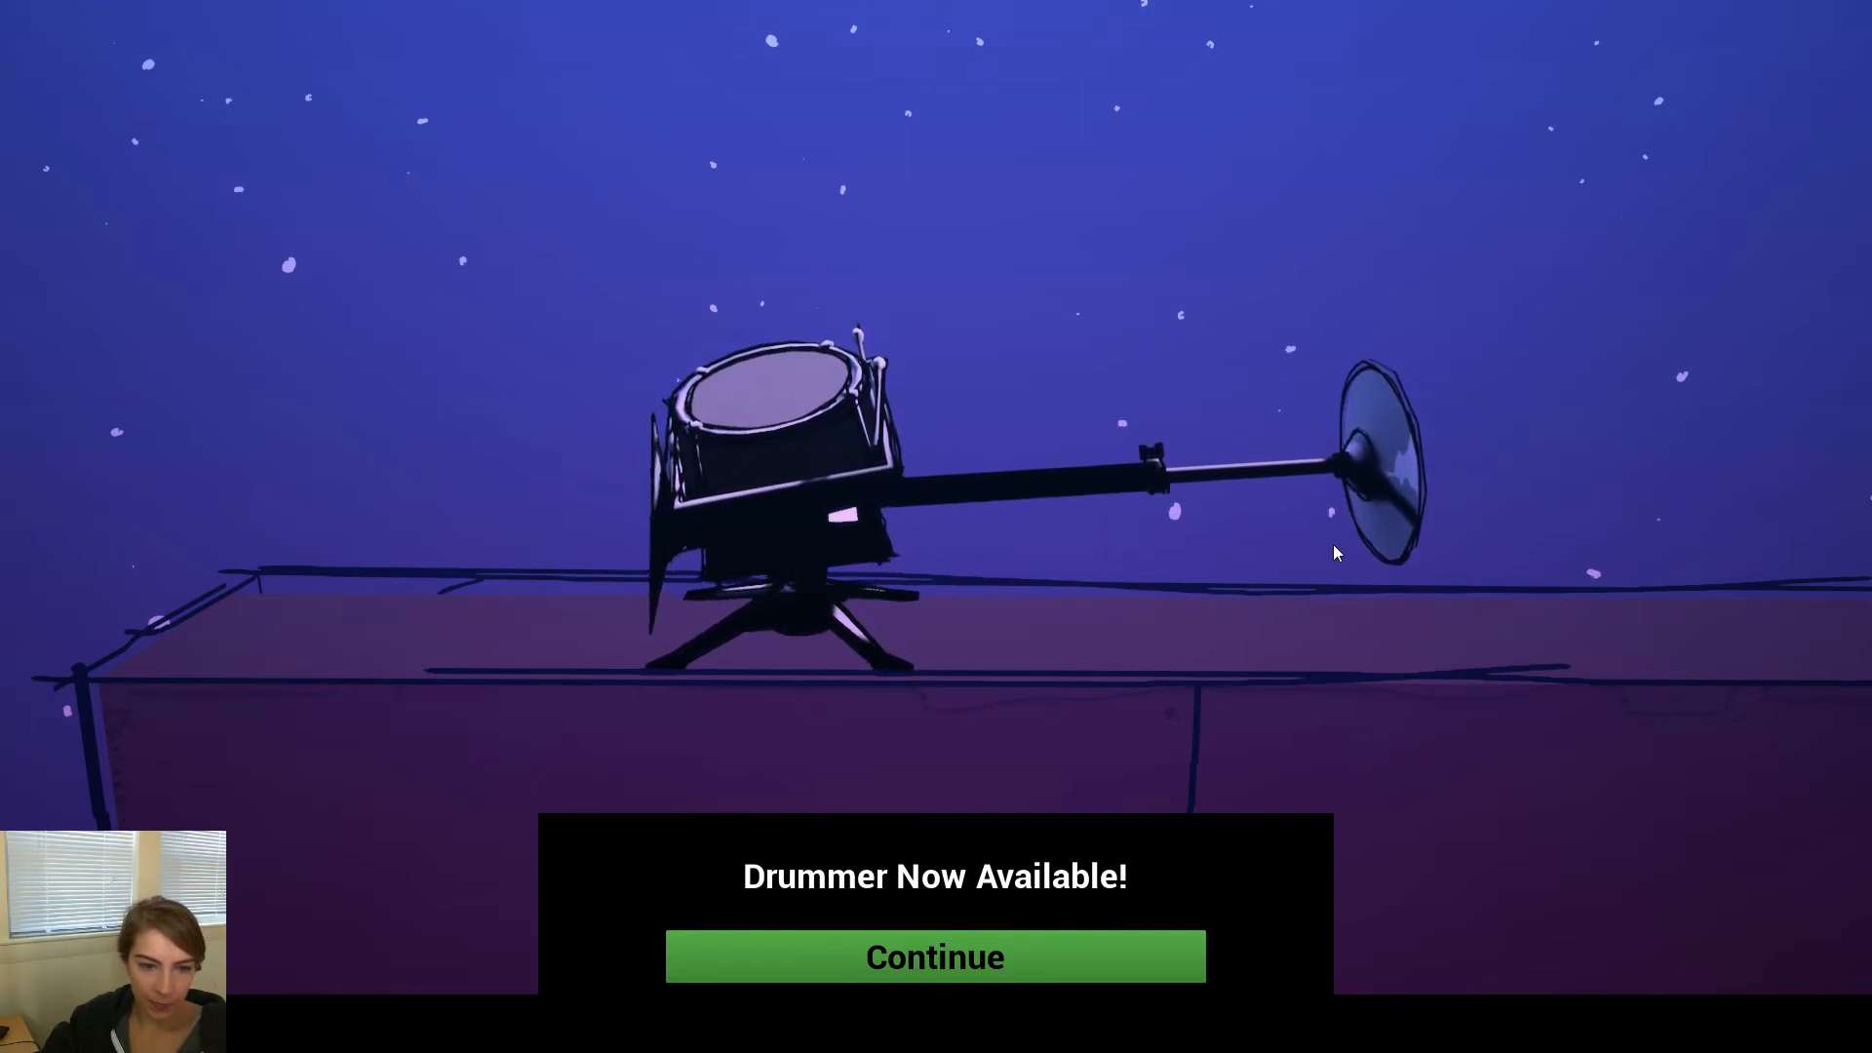
left_click(1098, 962)
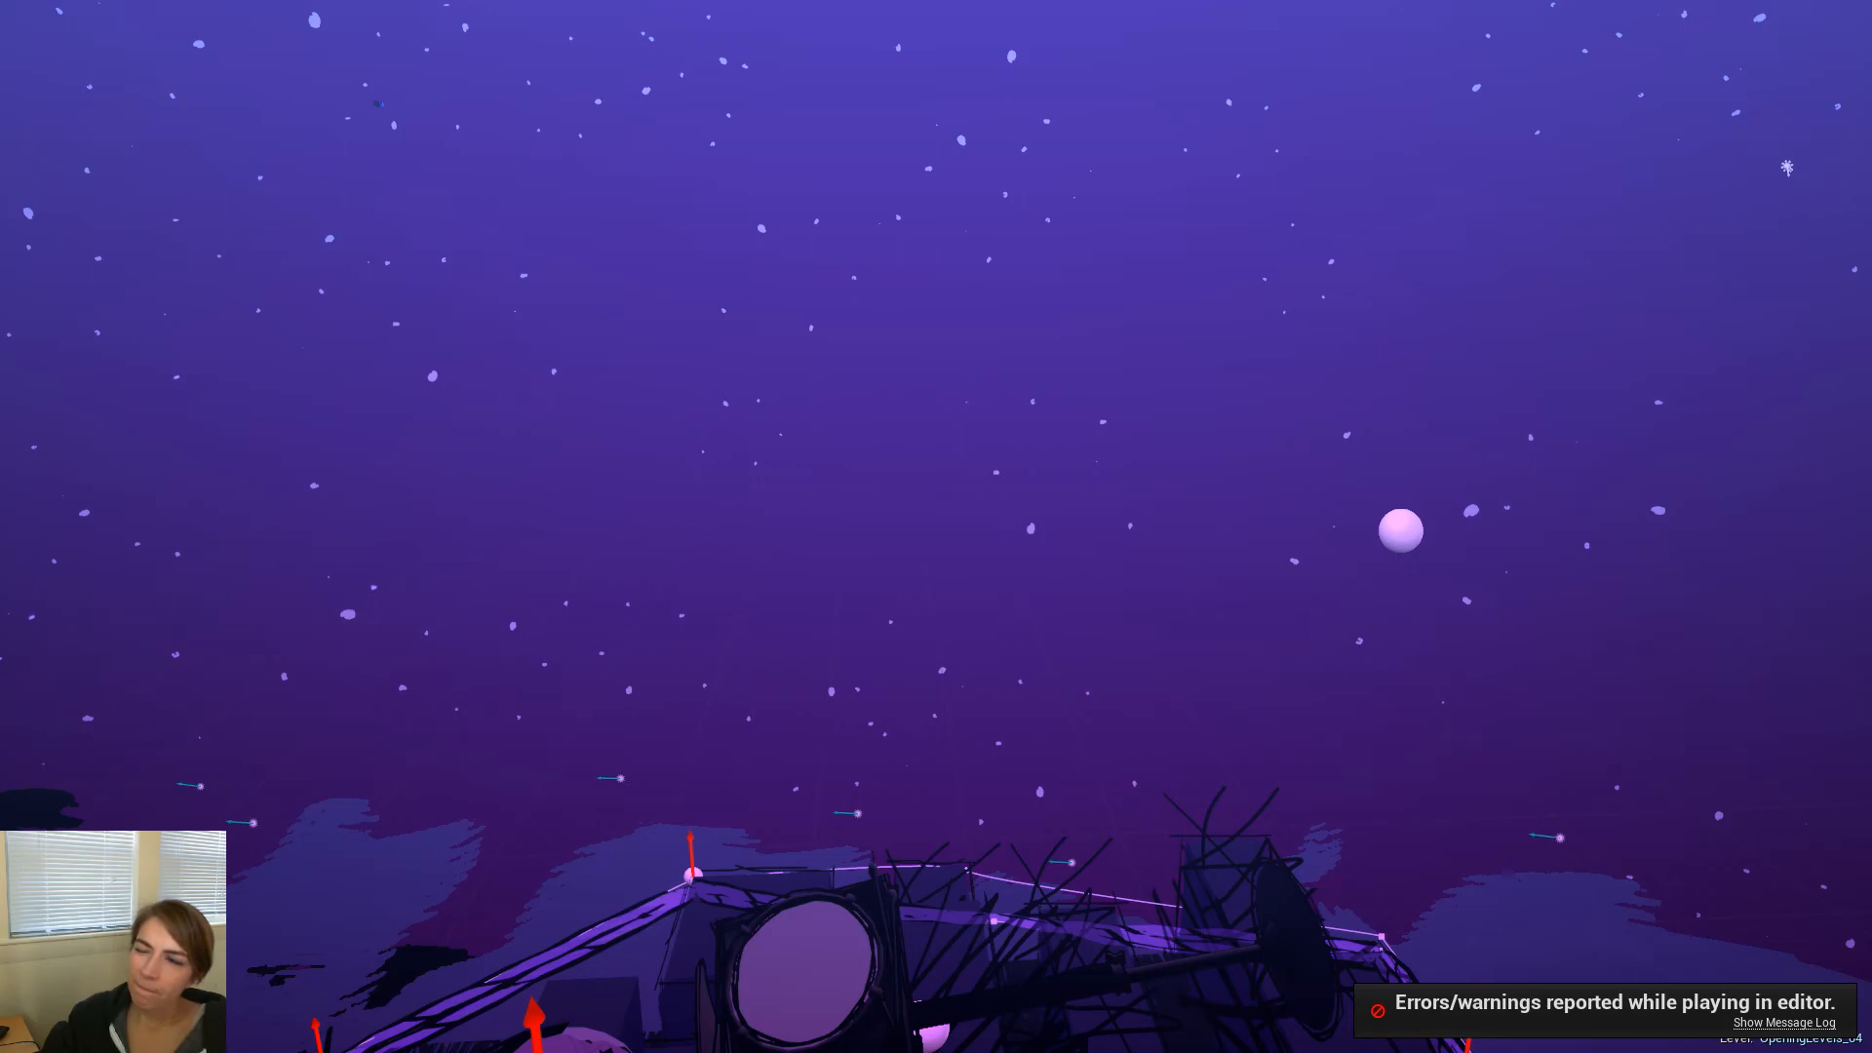
Start another play session, check the Introducing Quat entry on the level select, and stop the session
right_click_drag(1234, 421, 1058, 516)
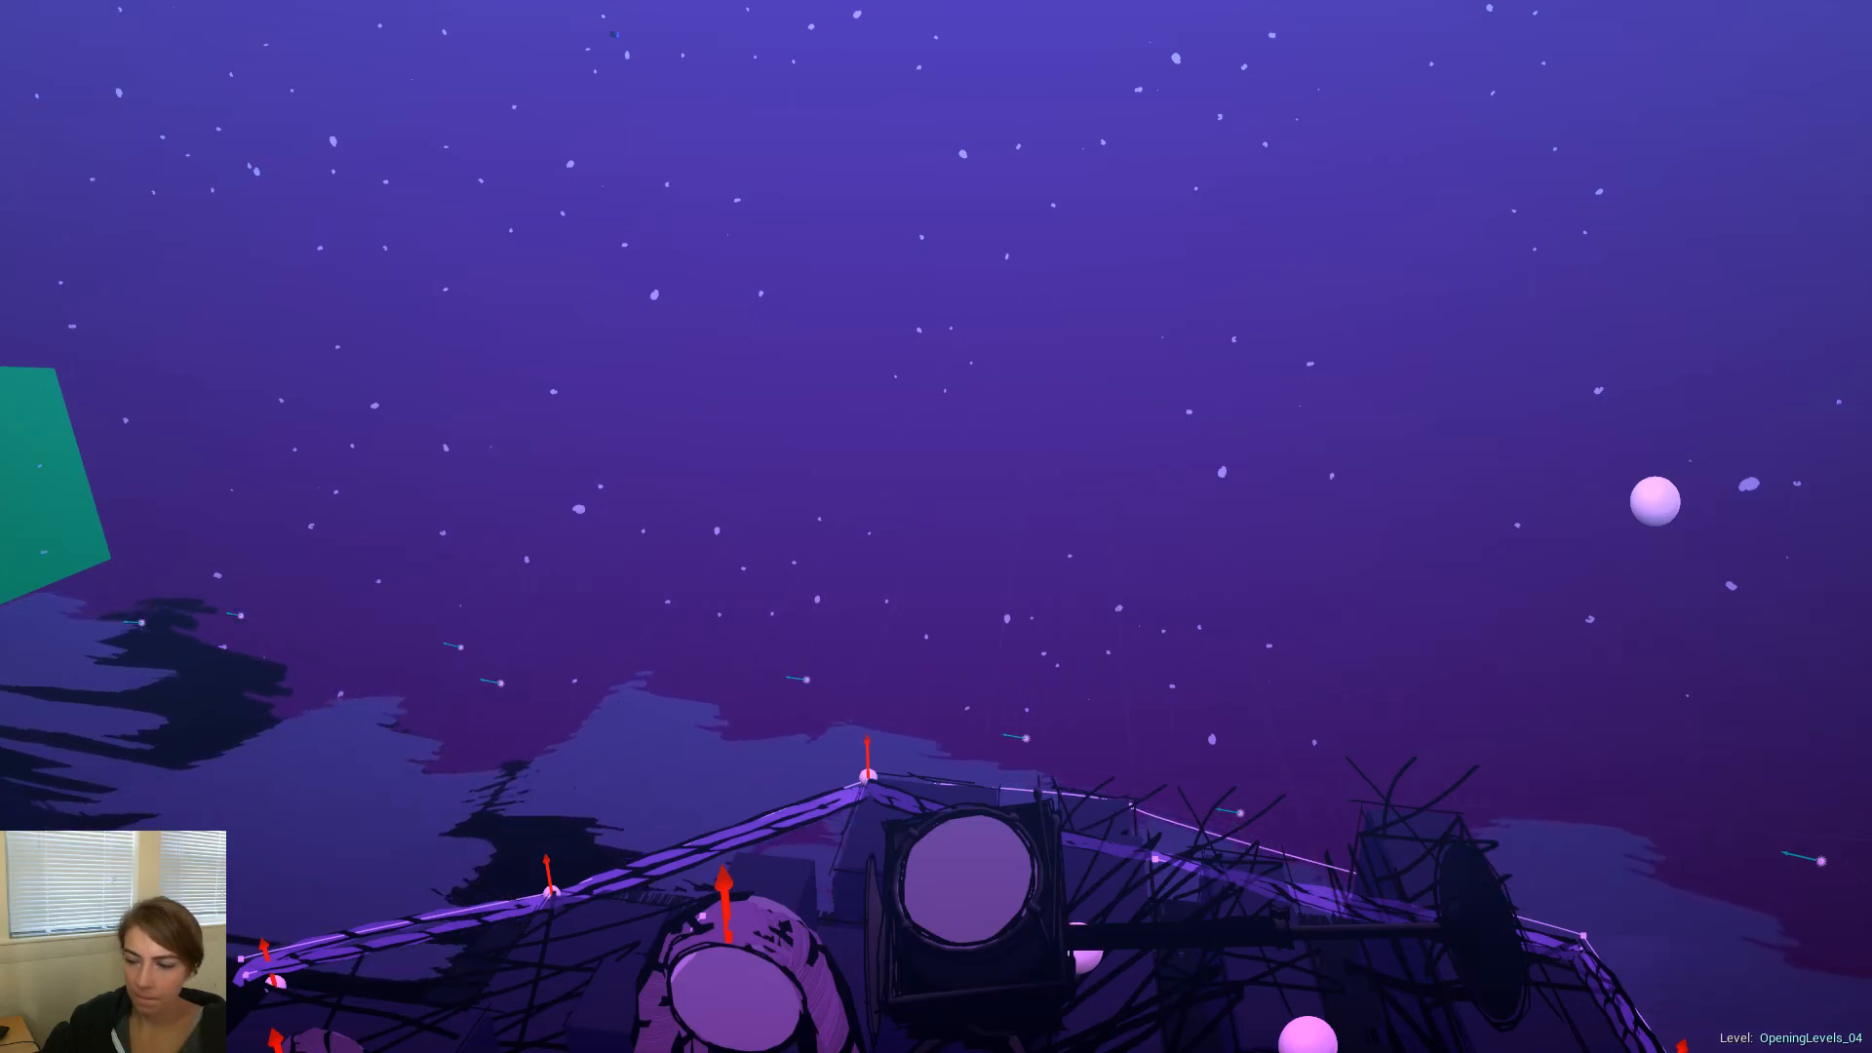
mouse_move(1222, 431)
right_mouse_down()
mouse_move(1092, 438)
mouse_move(1220, 429)
right_mouse_up()
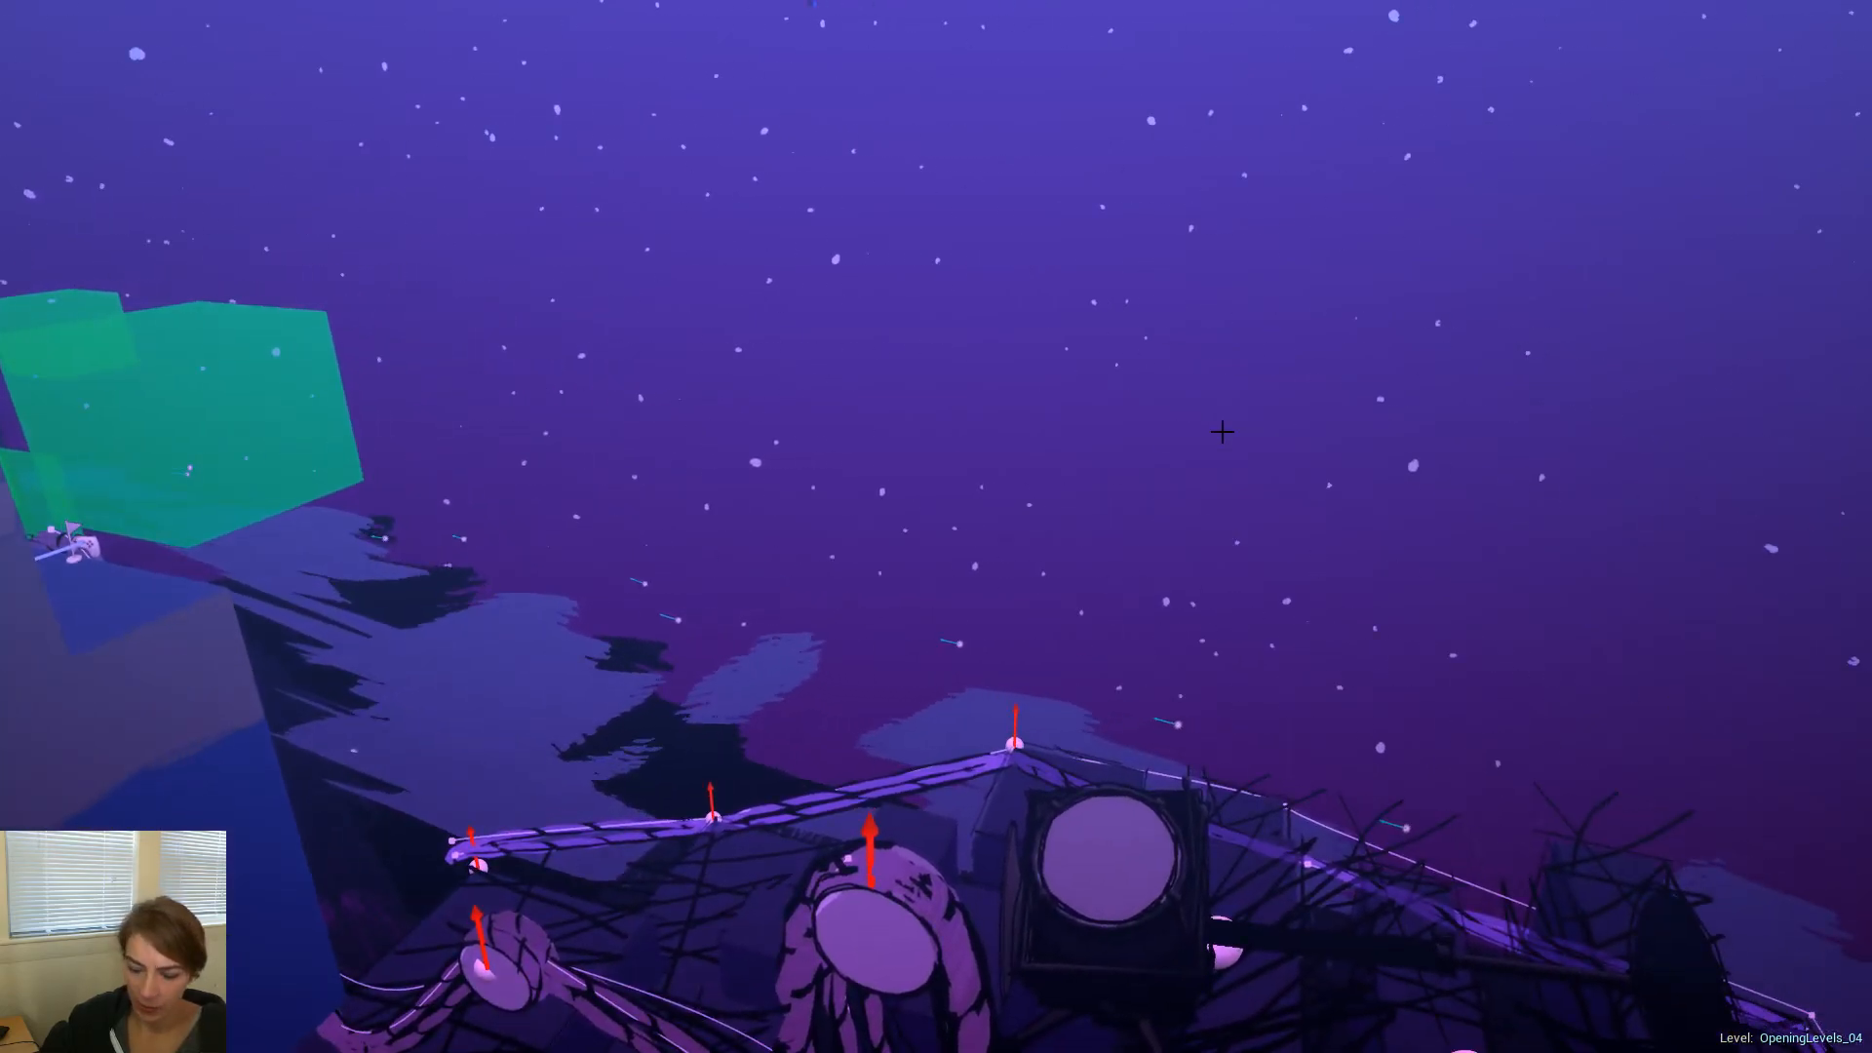
key("alt+p")
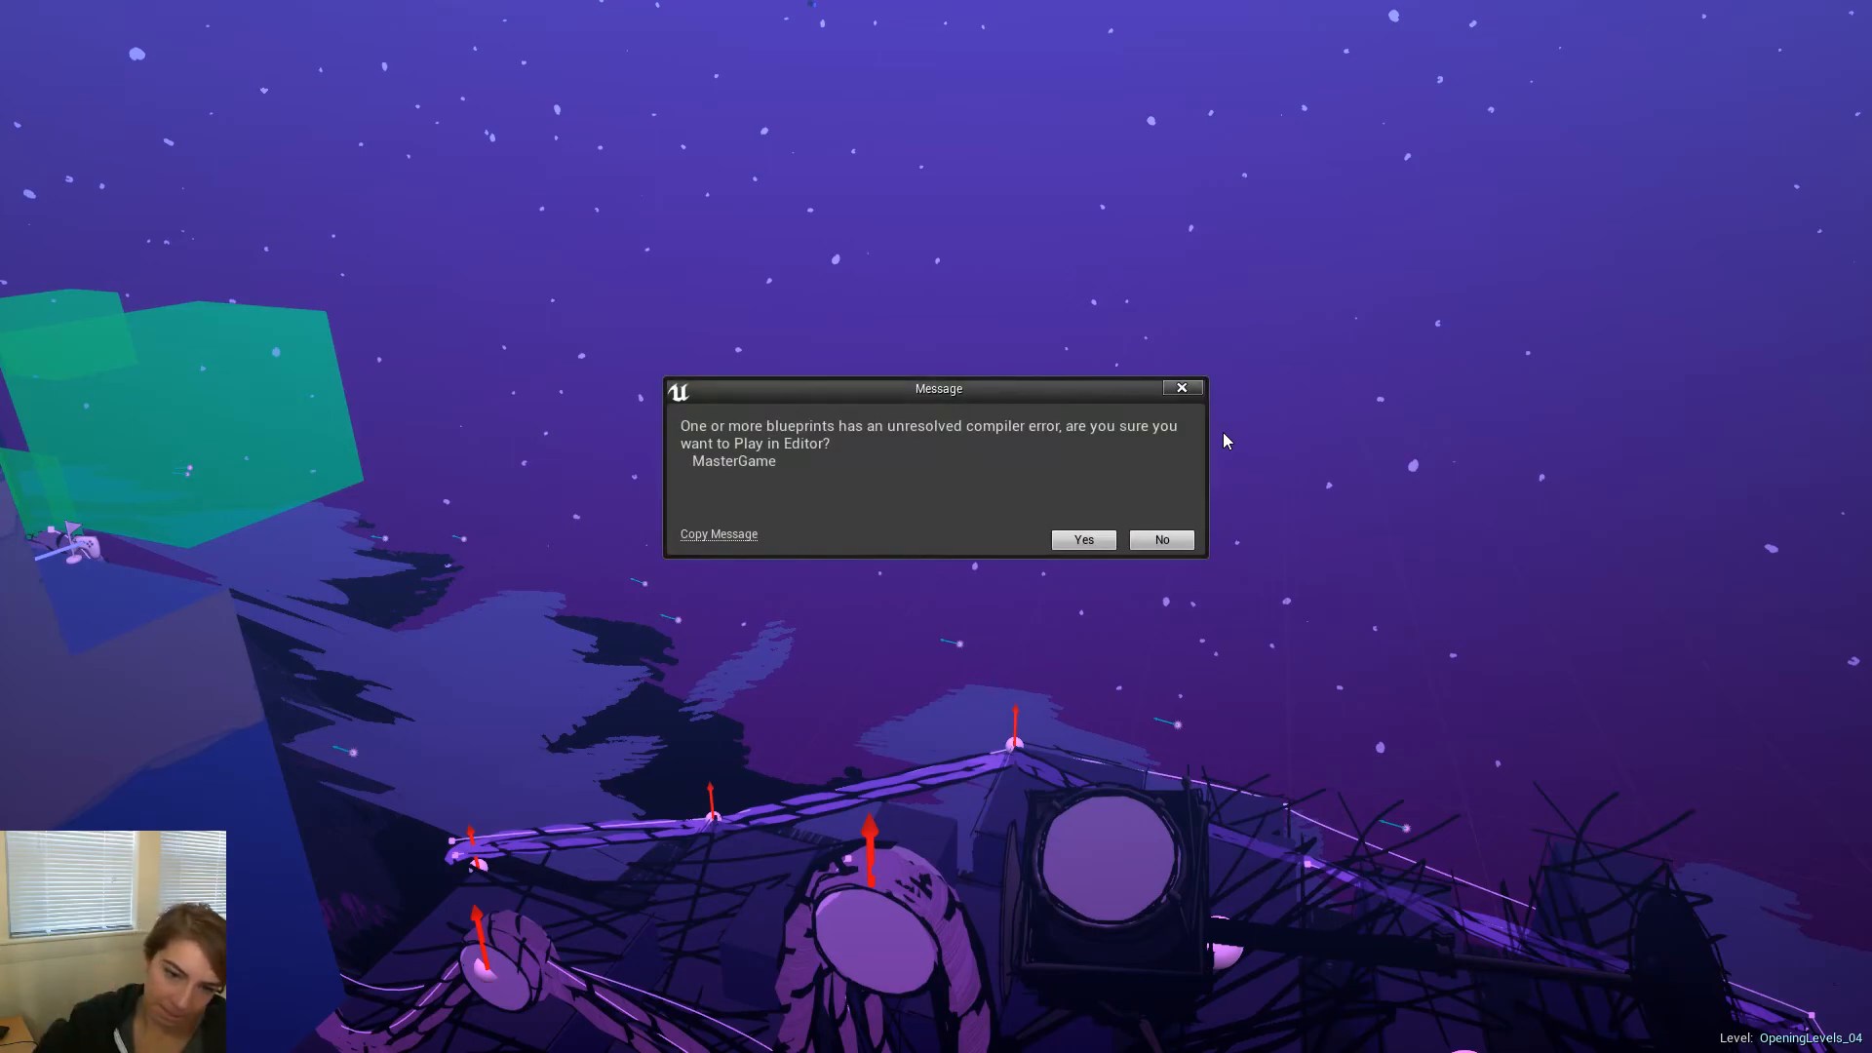
left_click(1083, 540)
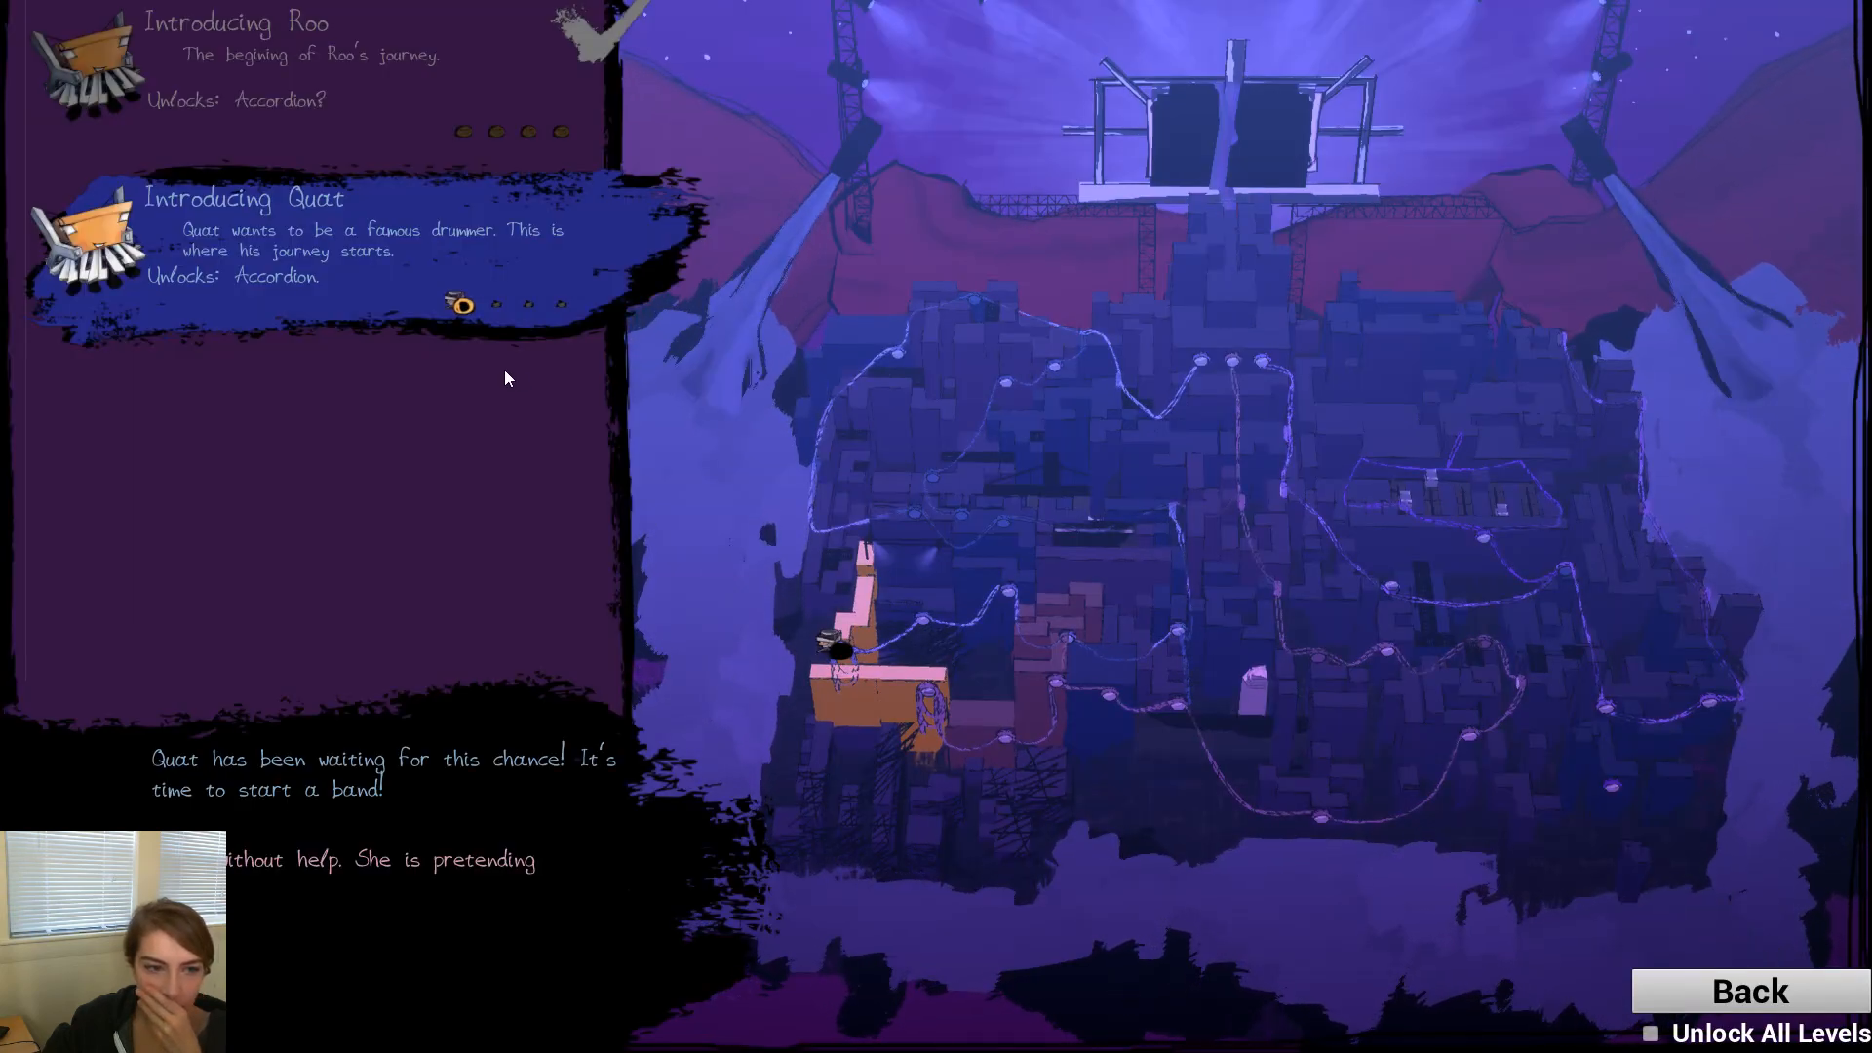
key("Escape")
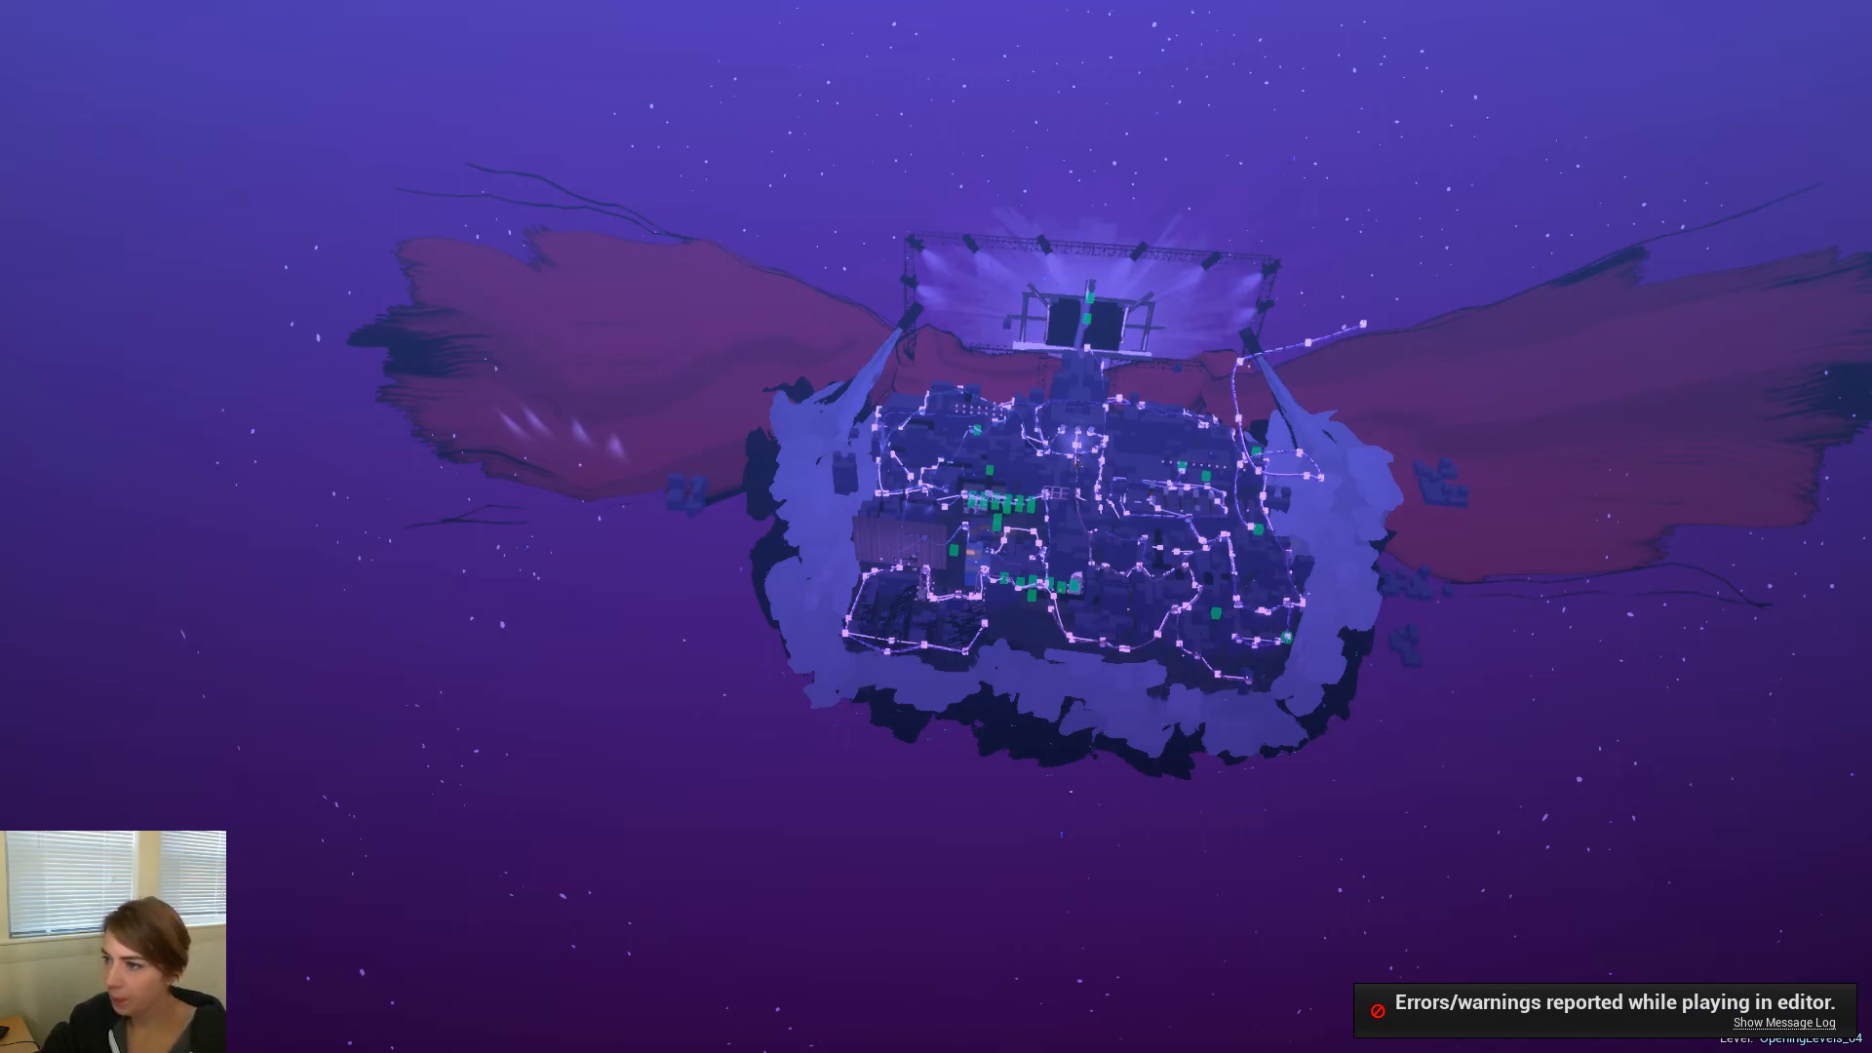
right_click_drag(1516, 439, 1510, 431)
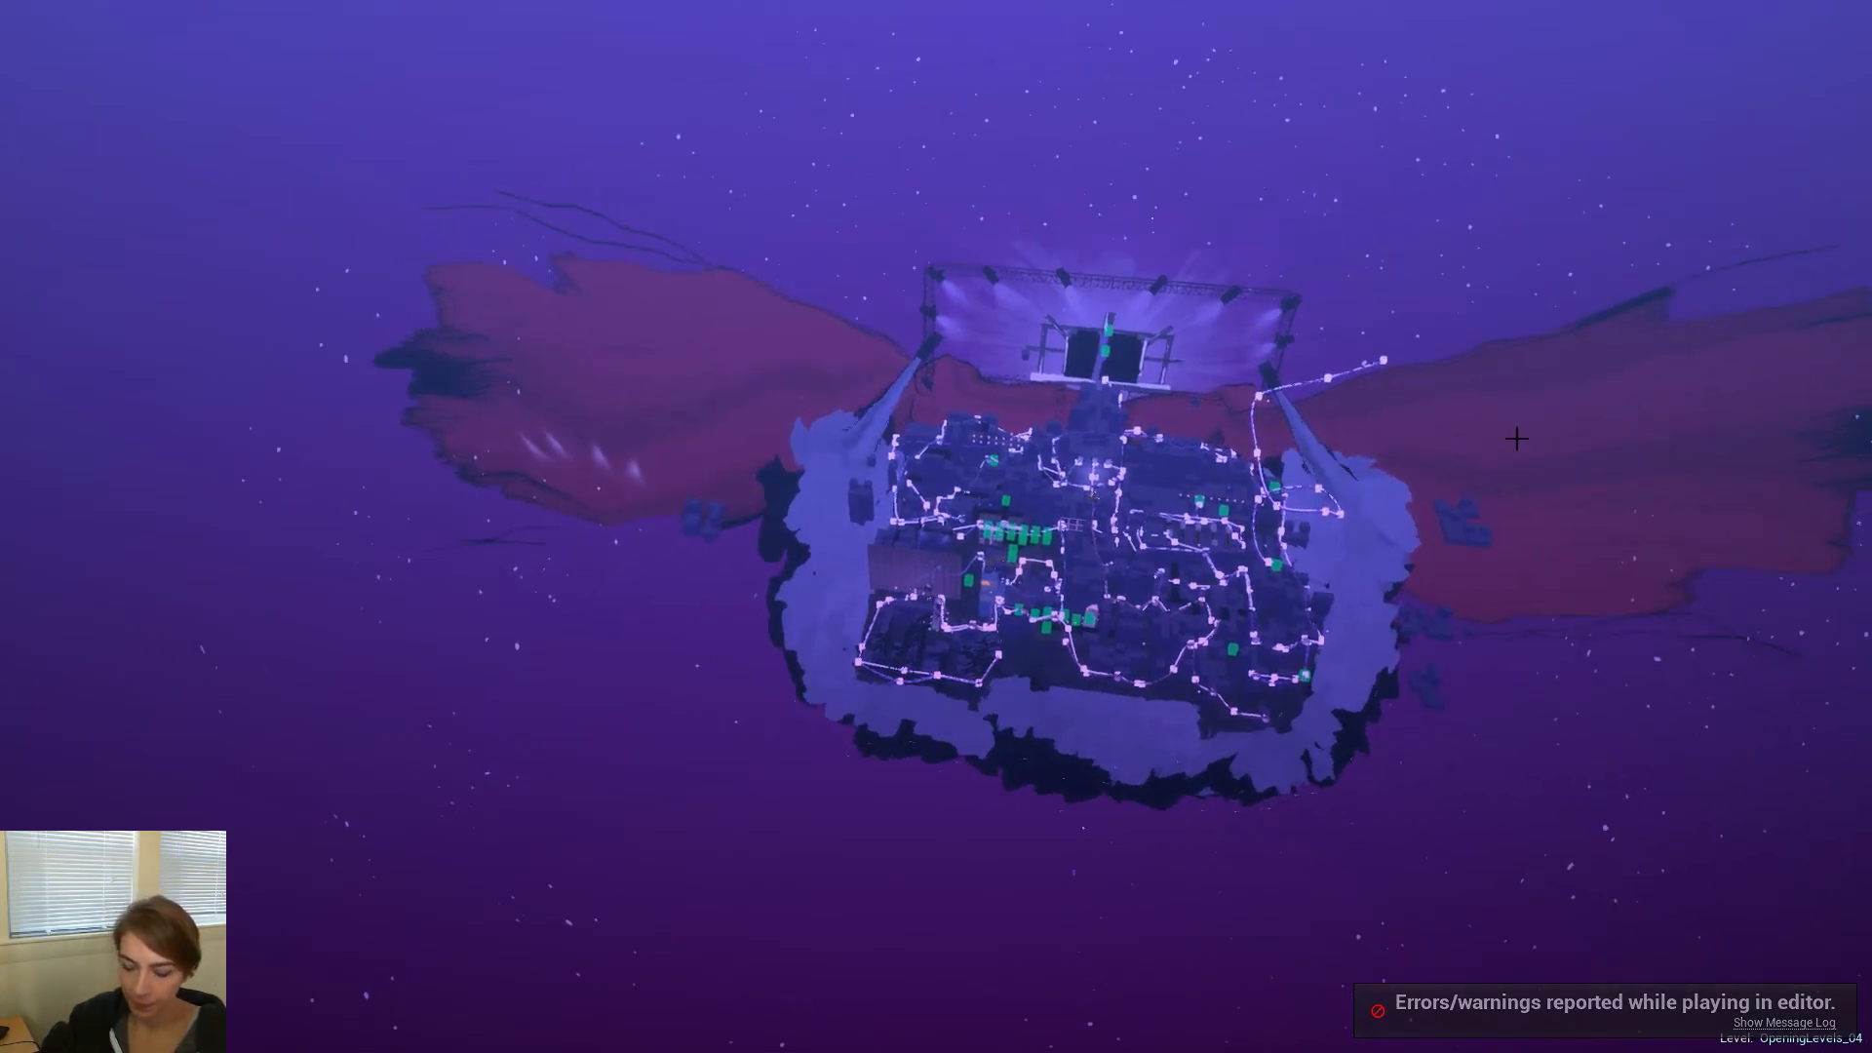
Start a new play session of OpeningLevels_04 and launch level 3 of Introducing Roo from the level select
key("alt+p")
left_click(1111, 543)
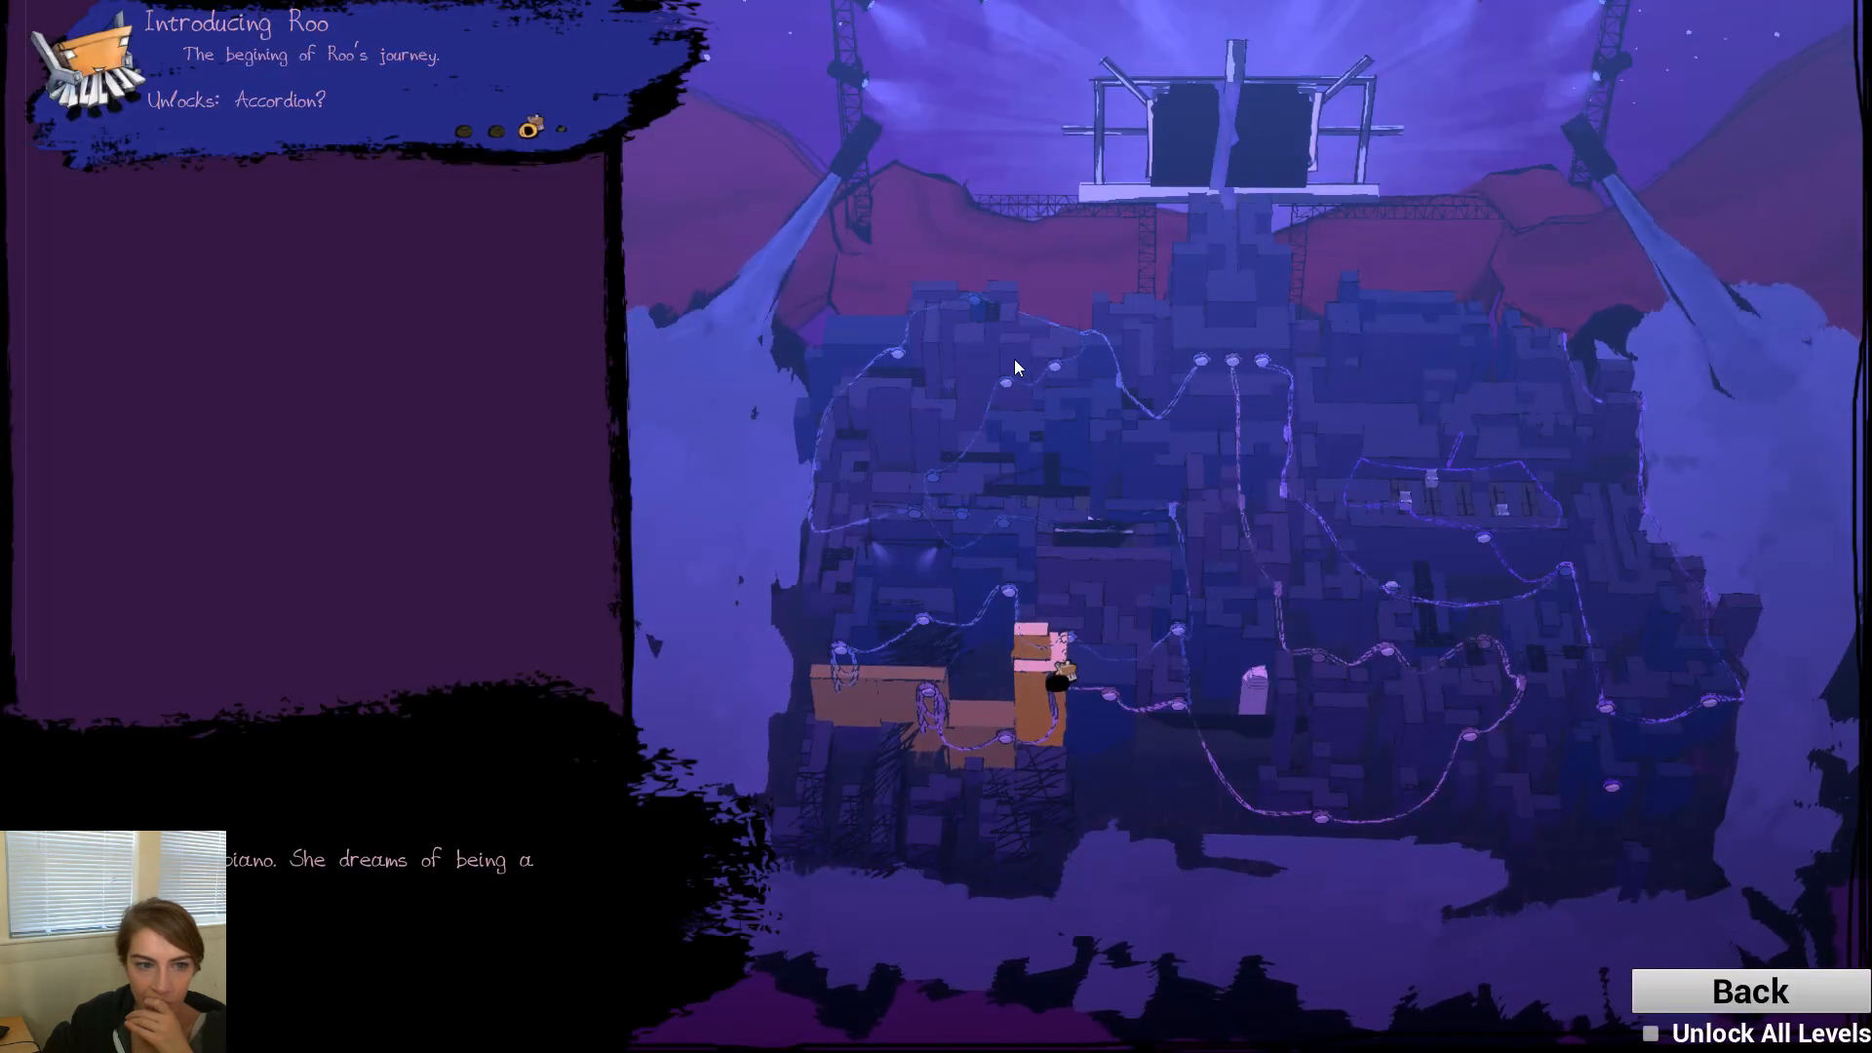
left_click(535, 134)
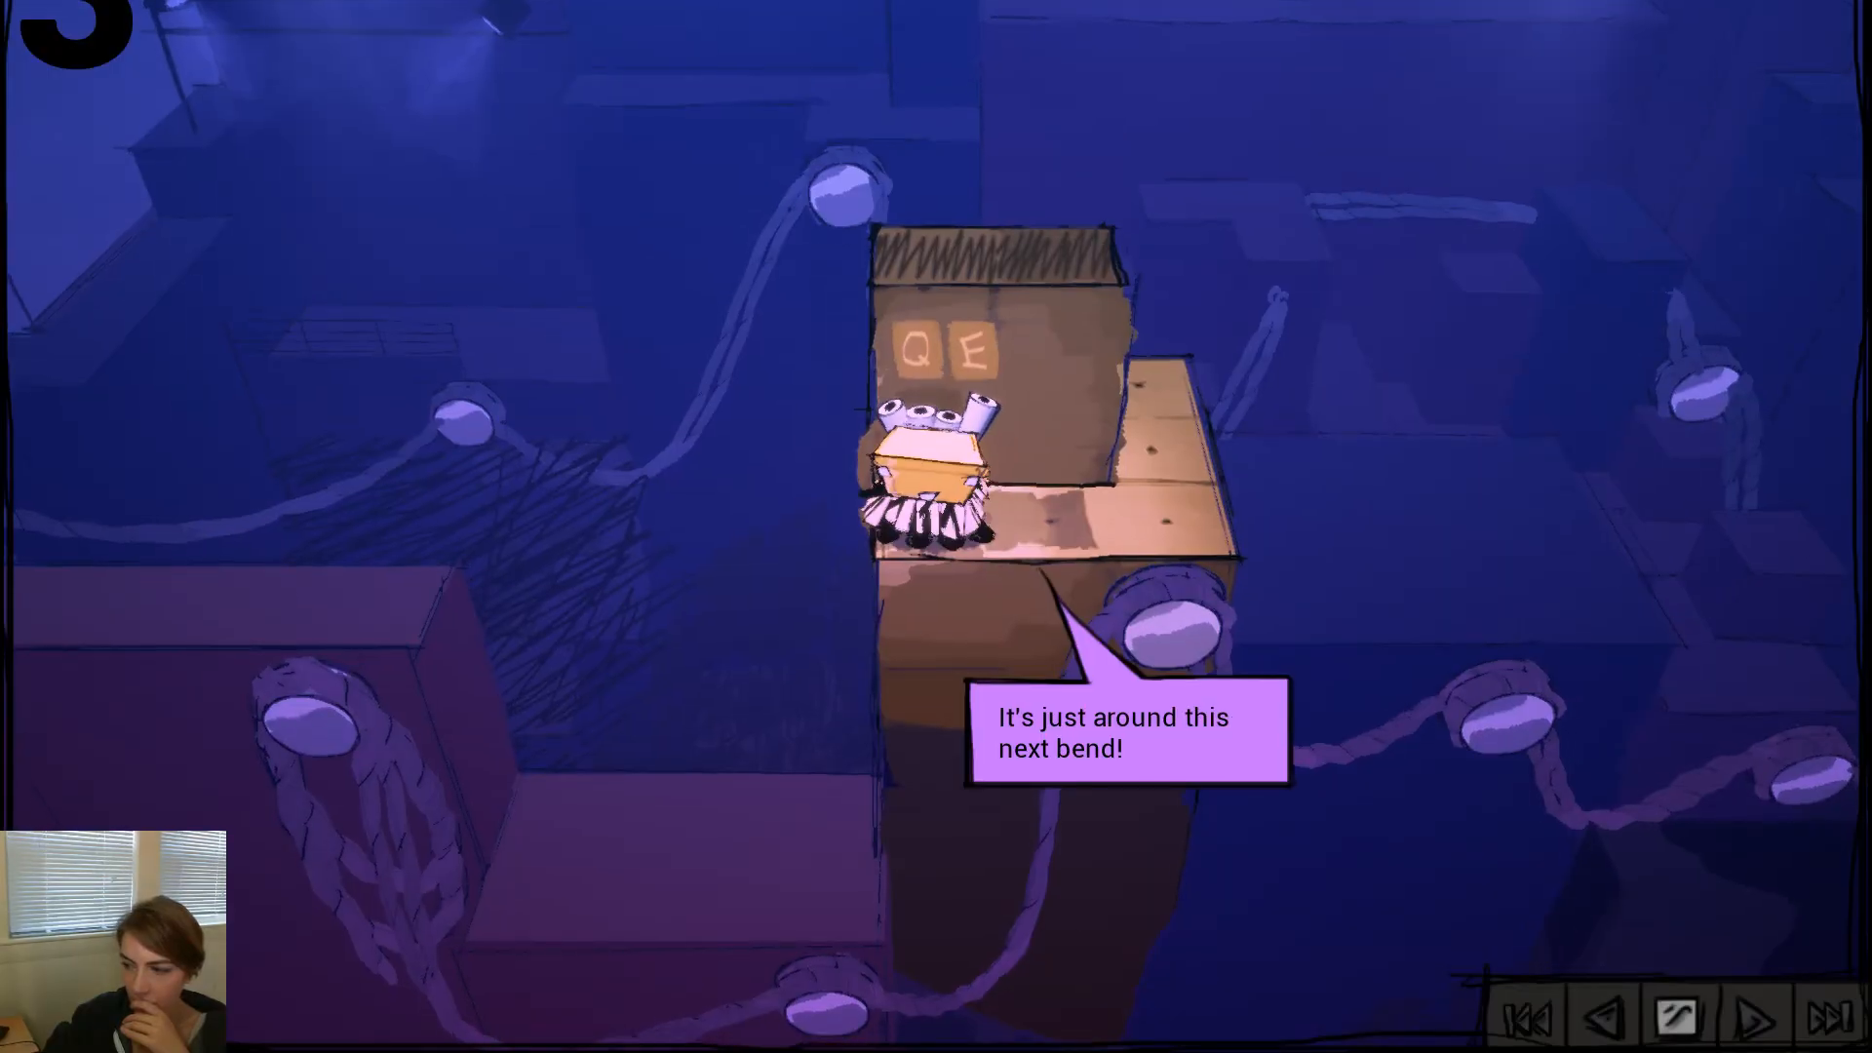
Move Roo through the level to trigger the drummer unlock cinematic, and stop the session at the Drummer Now Available screen
key("d")
key("d")
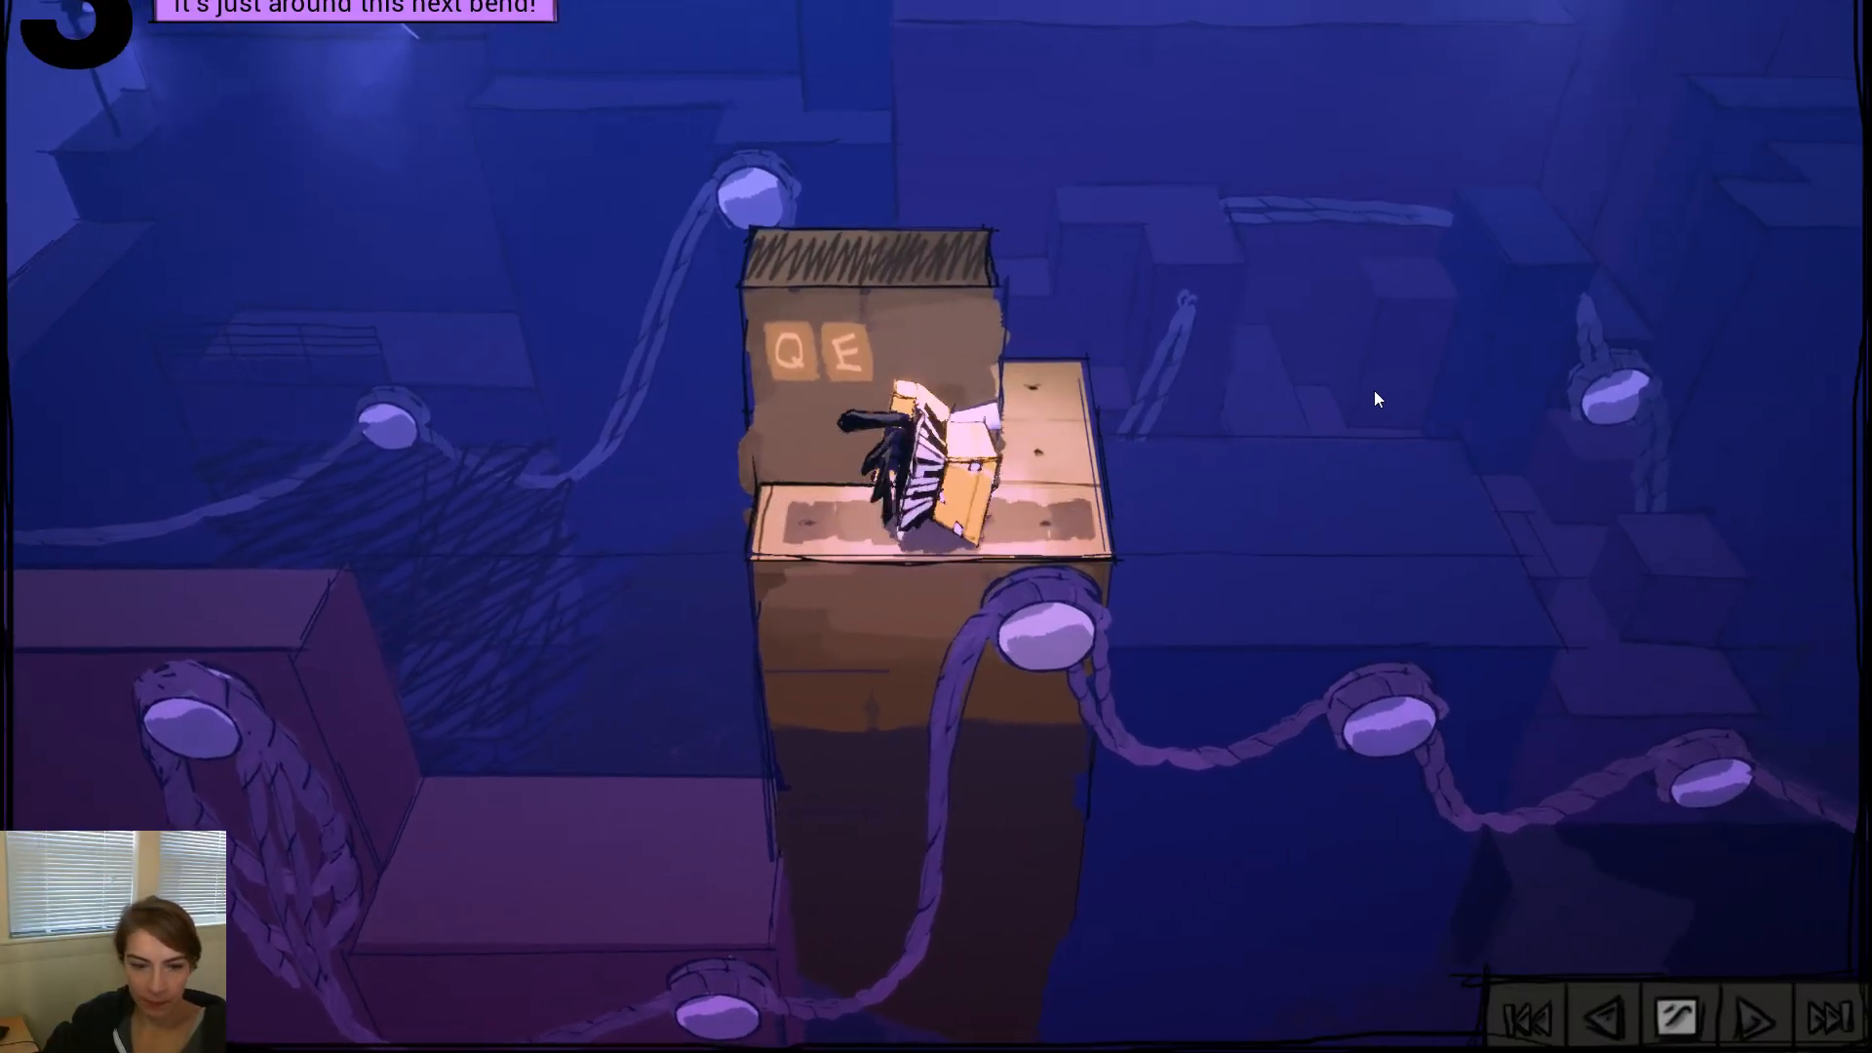
key("w")
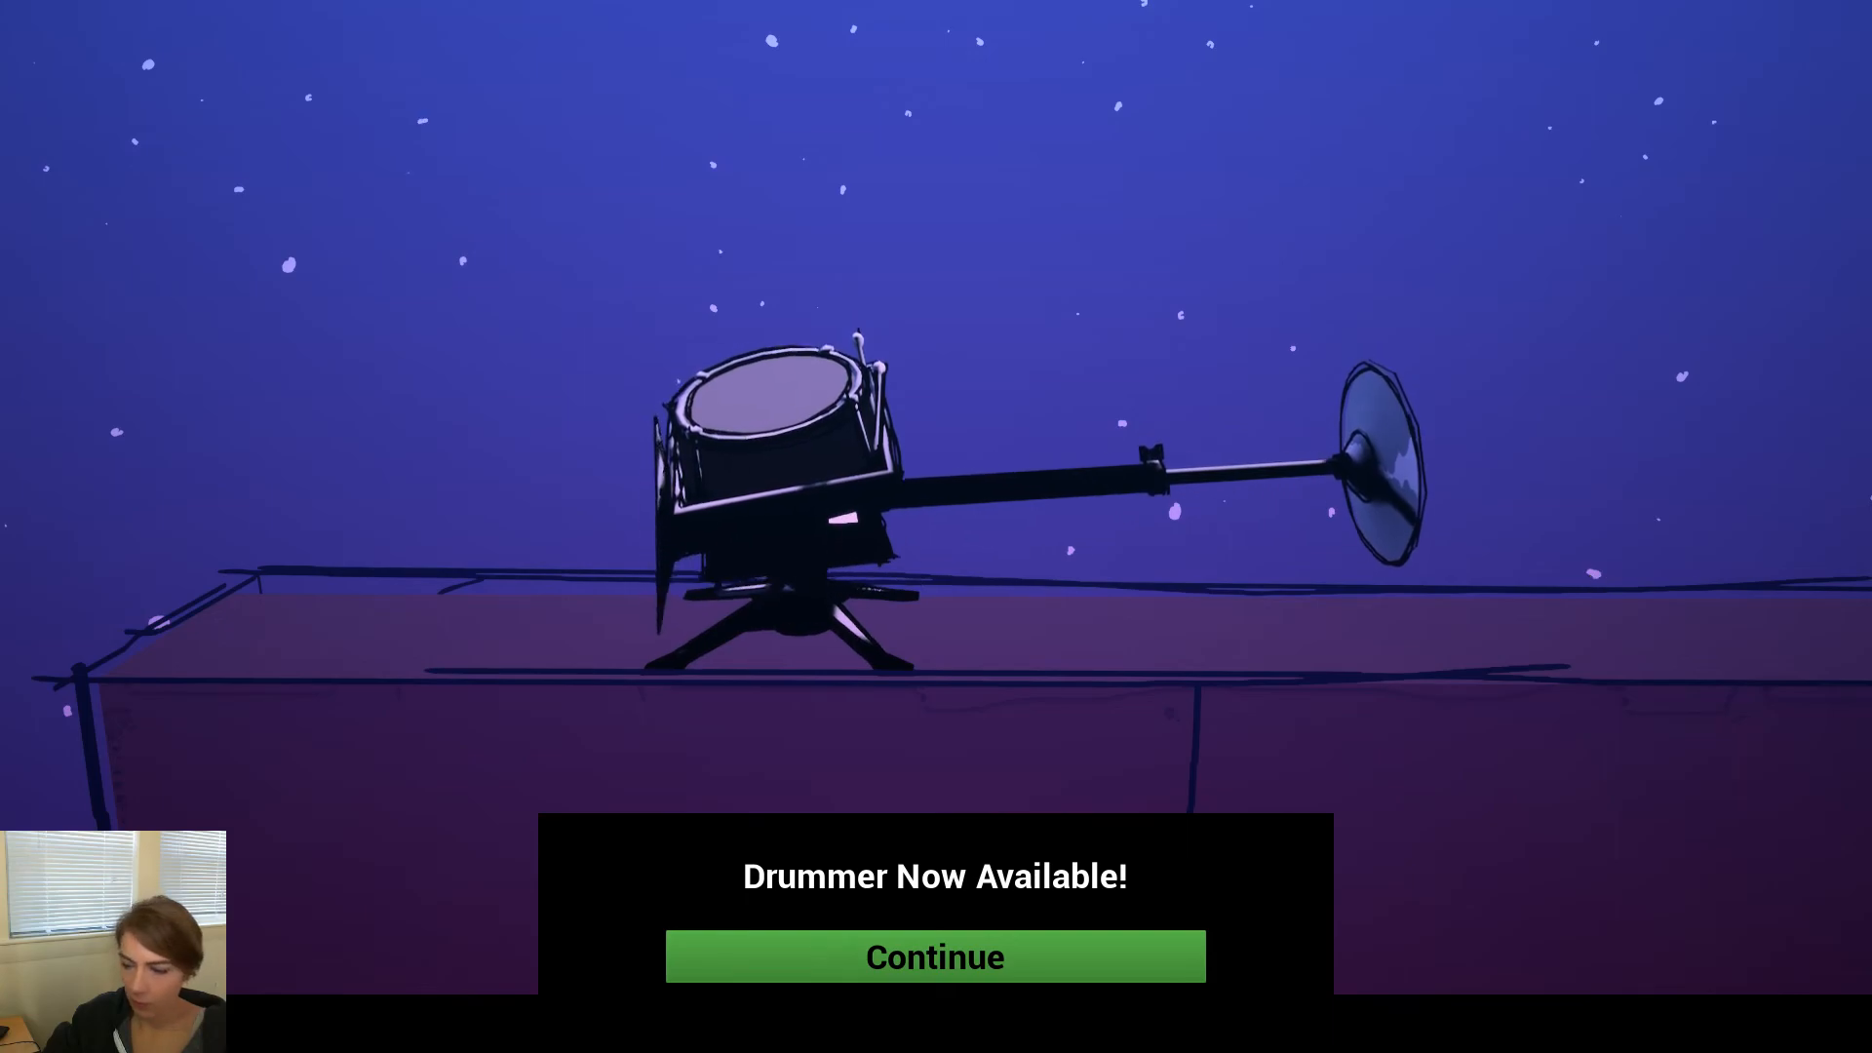
key("Escape")
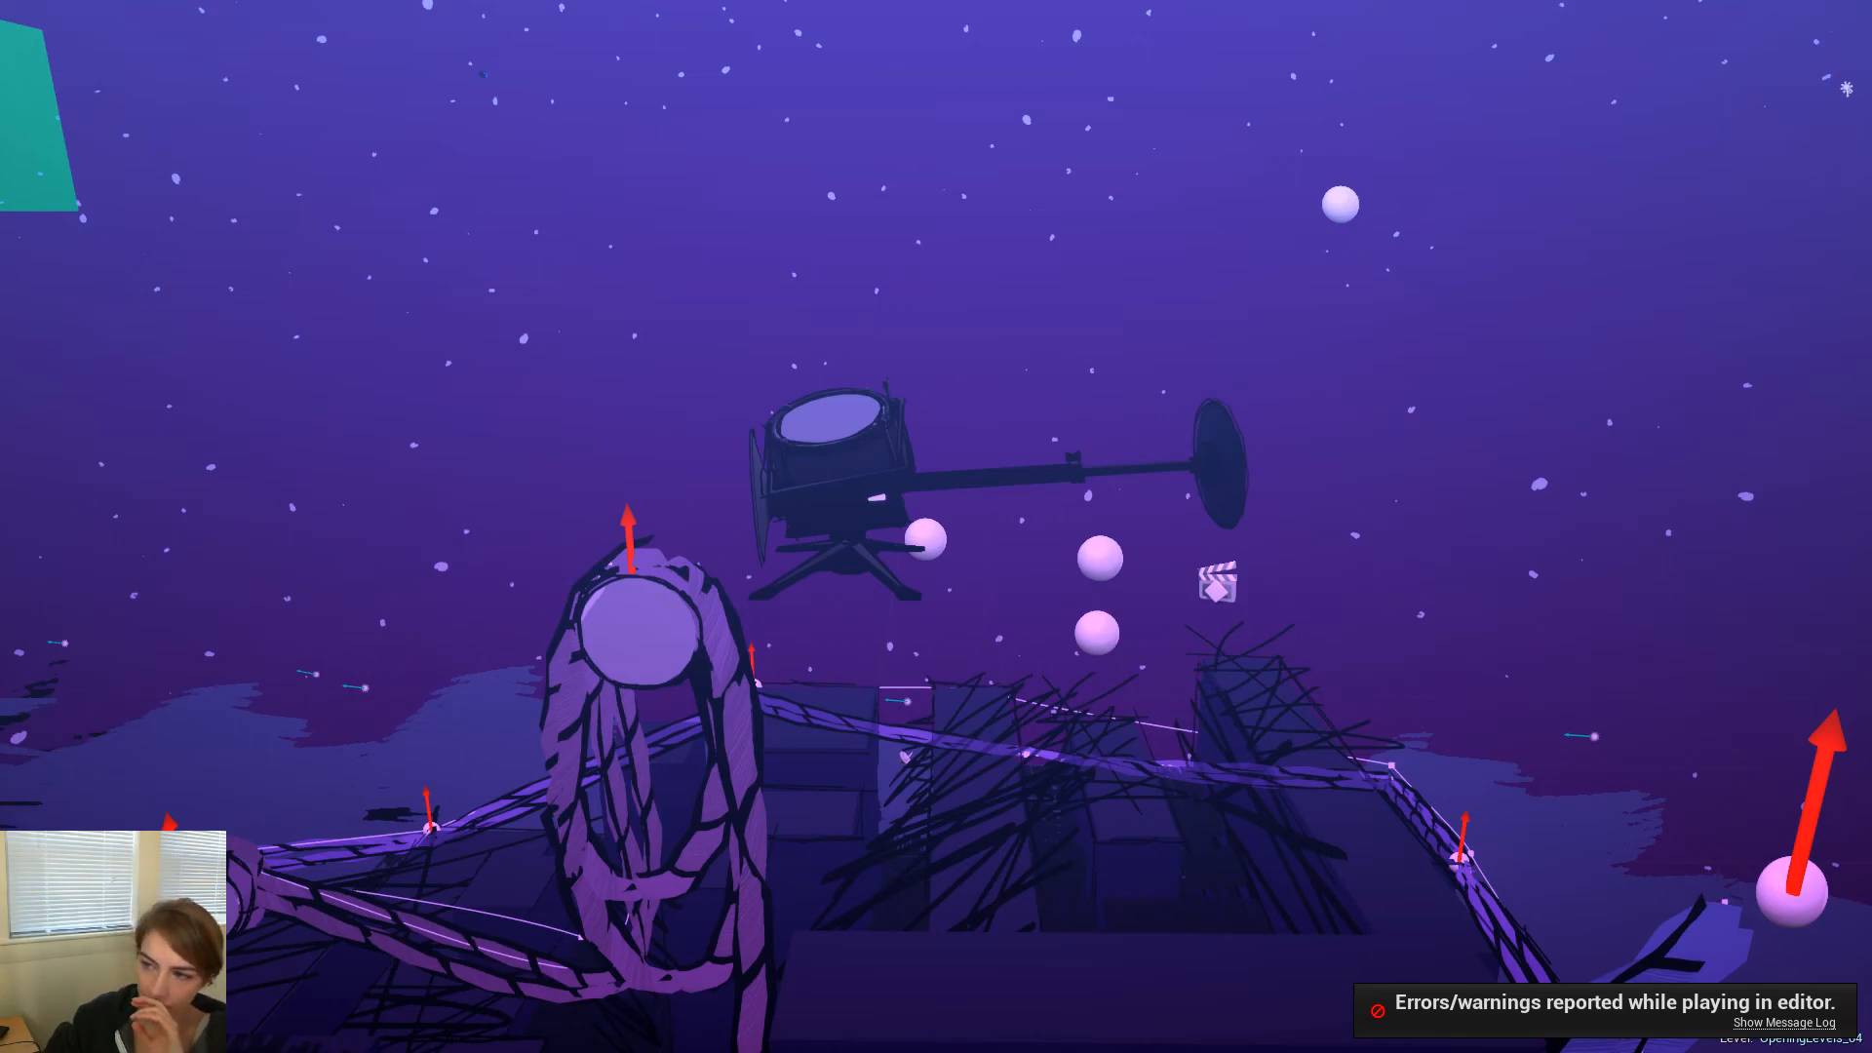
Switch to the video player and review the recorded playthrough, checking the Drummer Now Available shot and replaying from the beginning
left_click_drag(1871, 56, 460, 51)
double_click(767, 307)
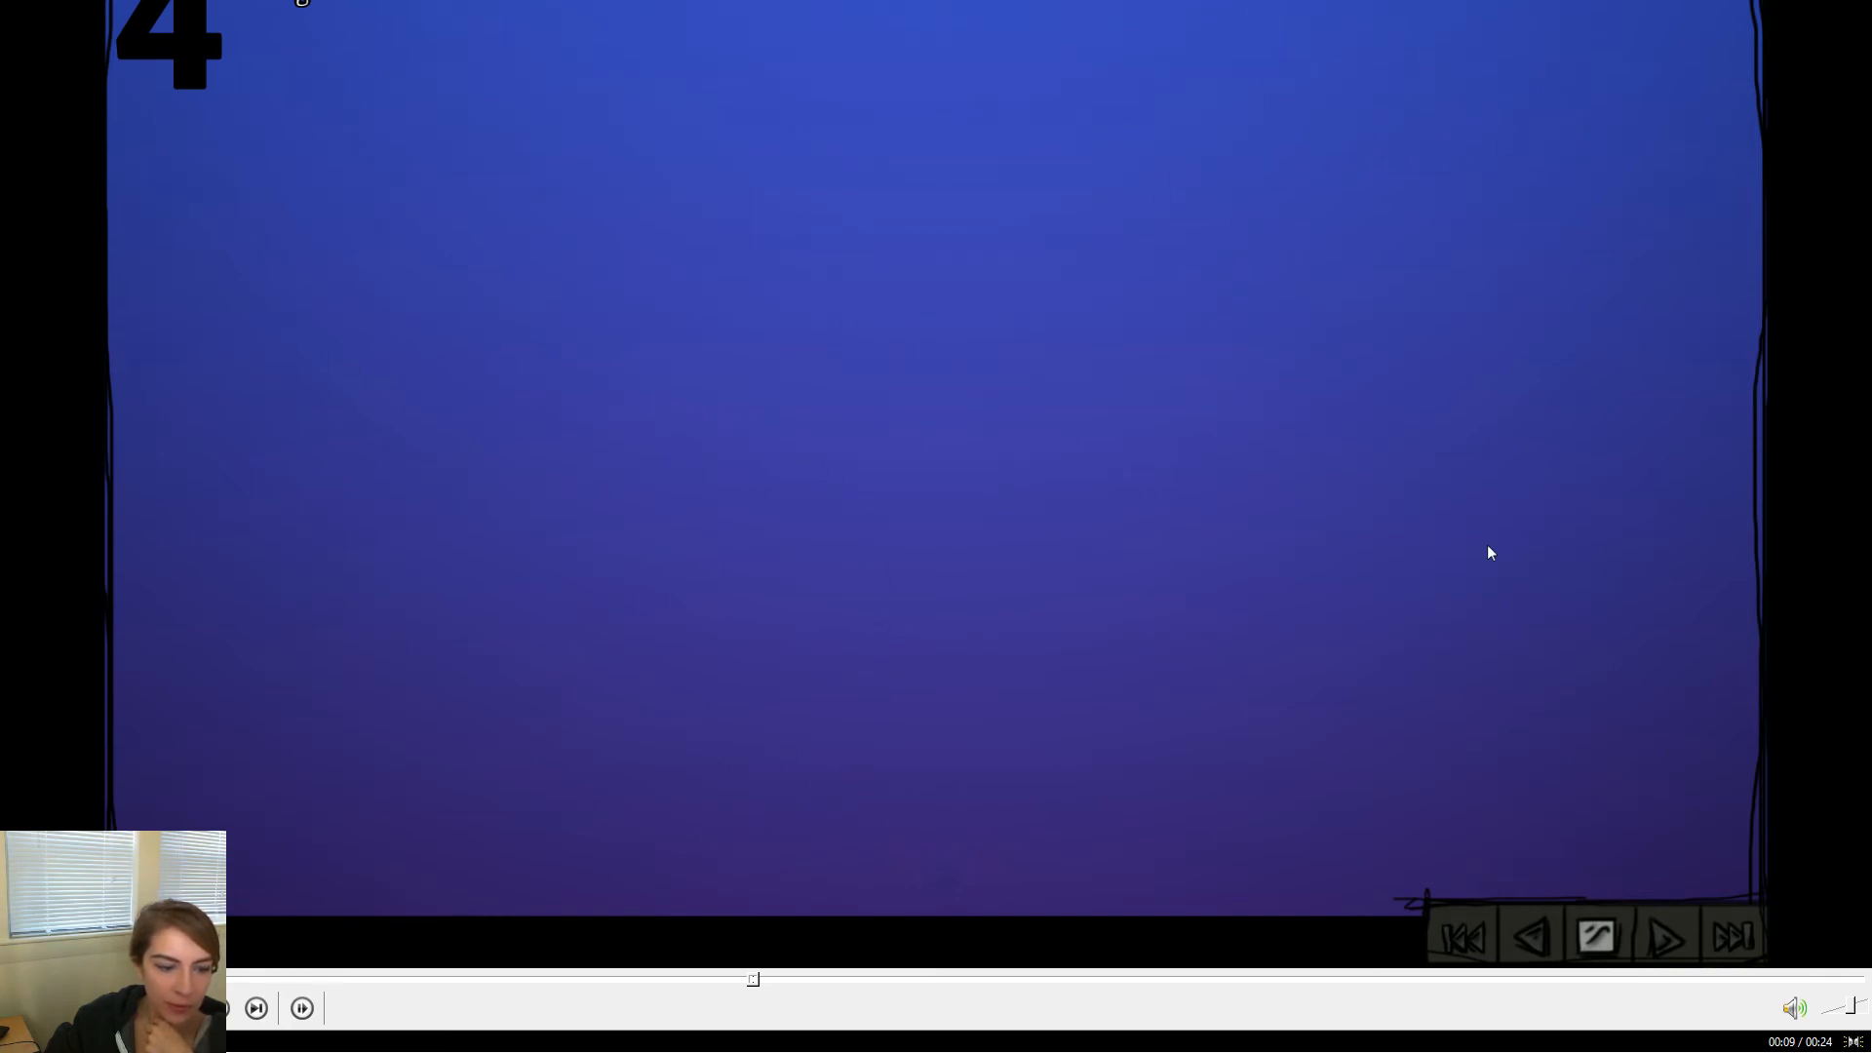
key("Home")
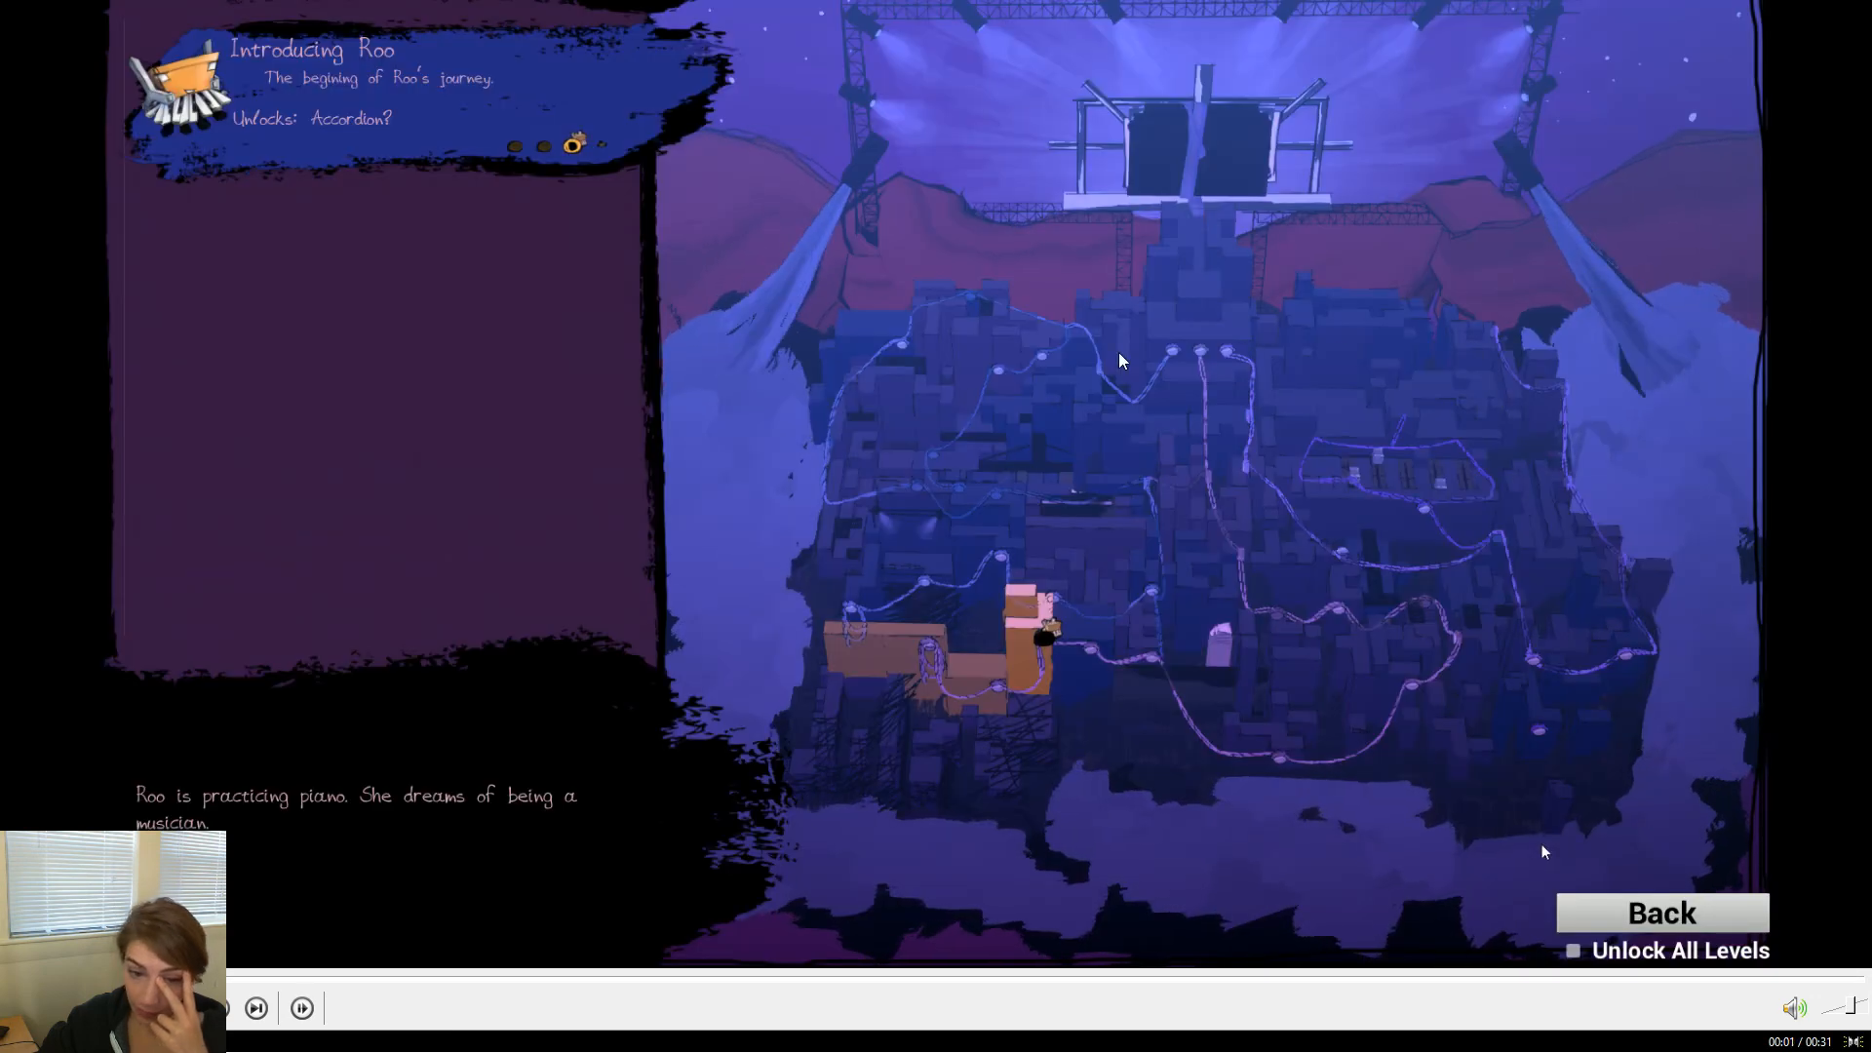
left_click(1029, 979)
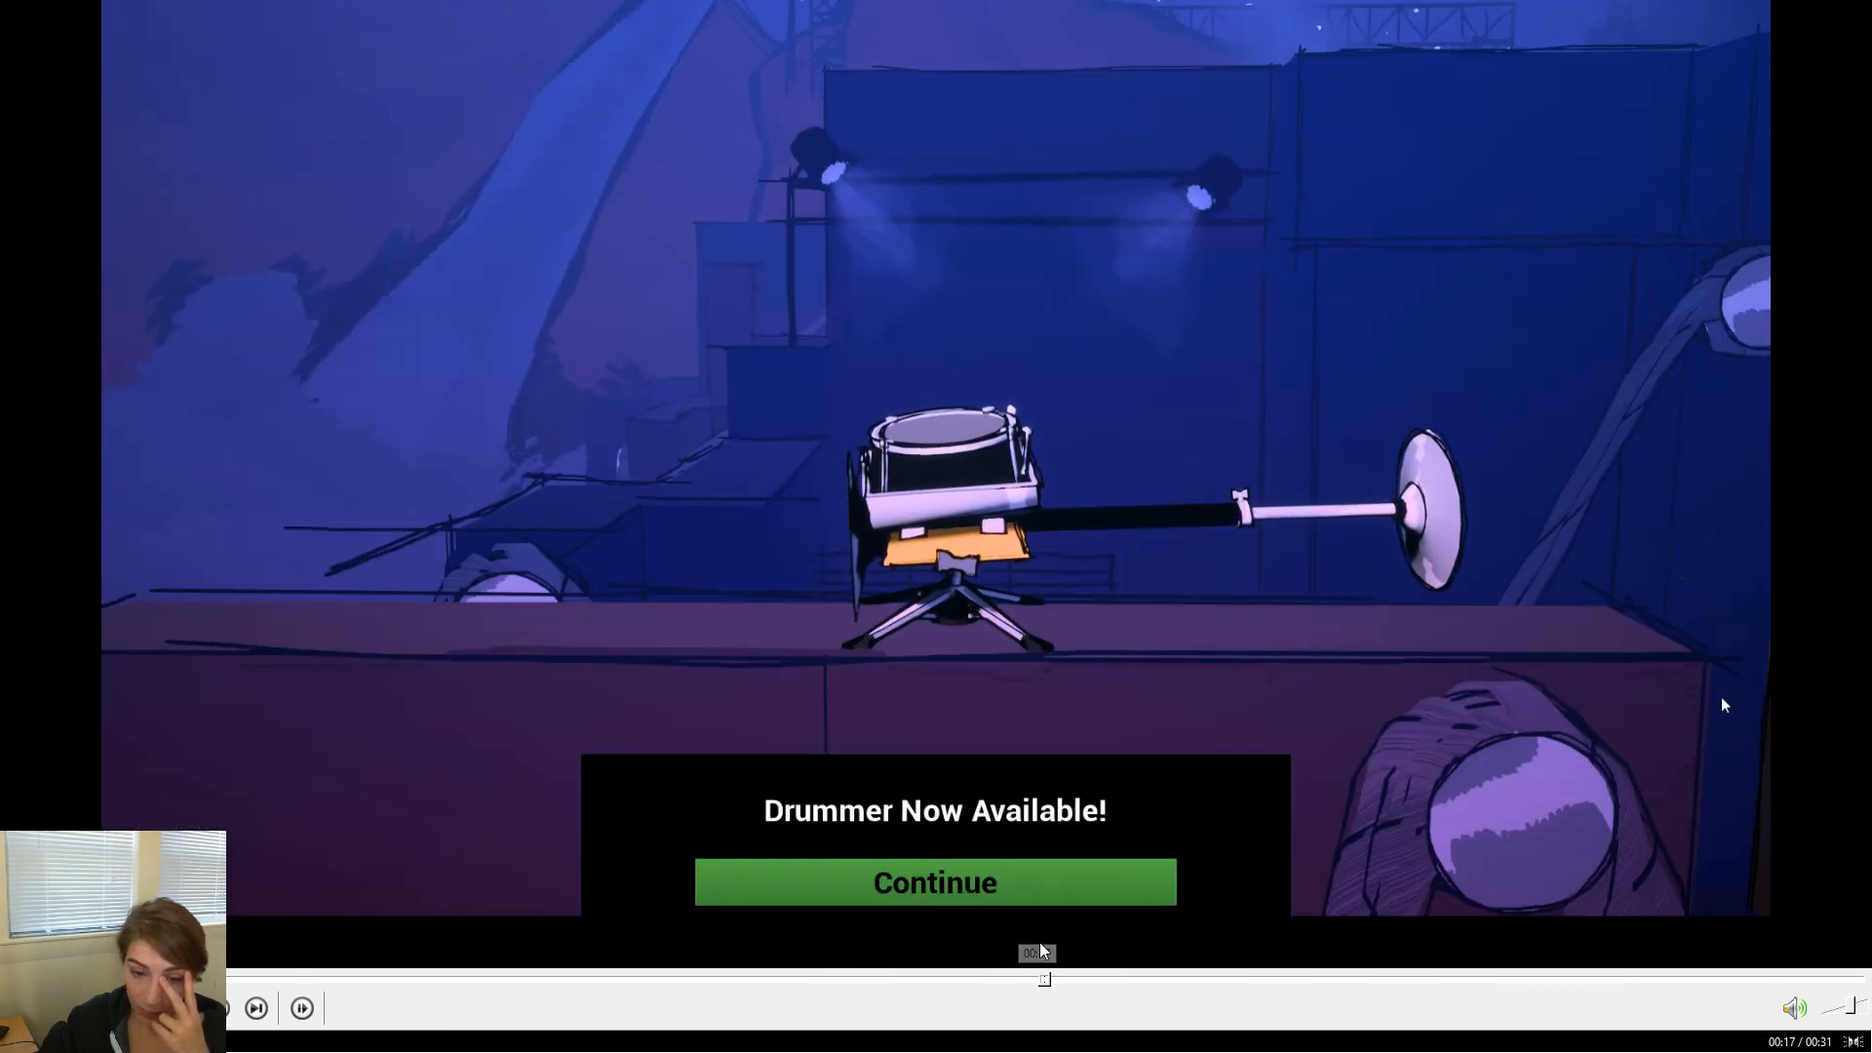
left_click(415, 980)
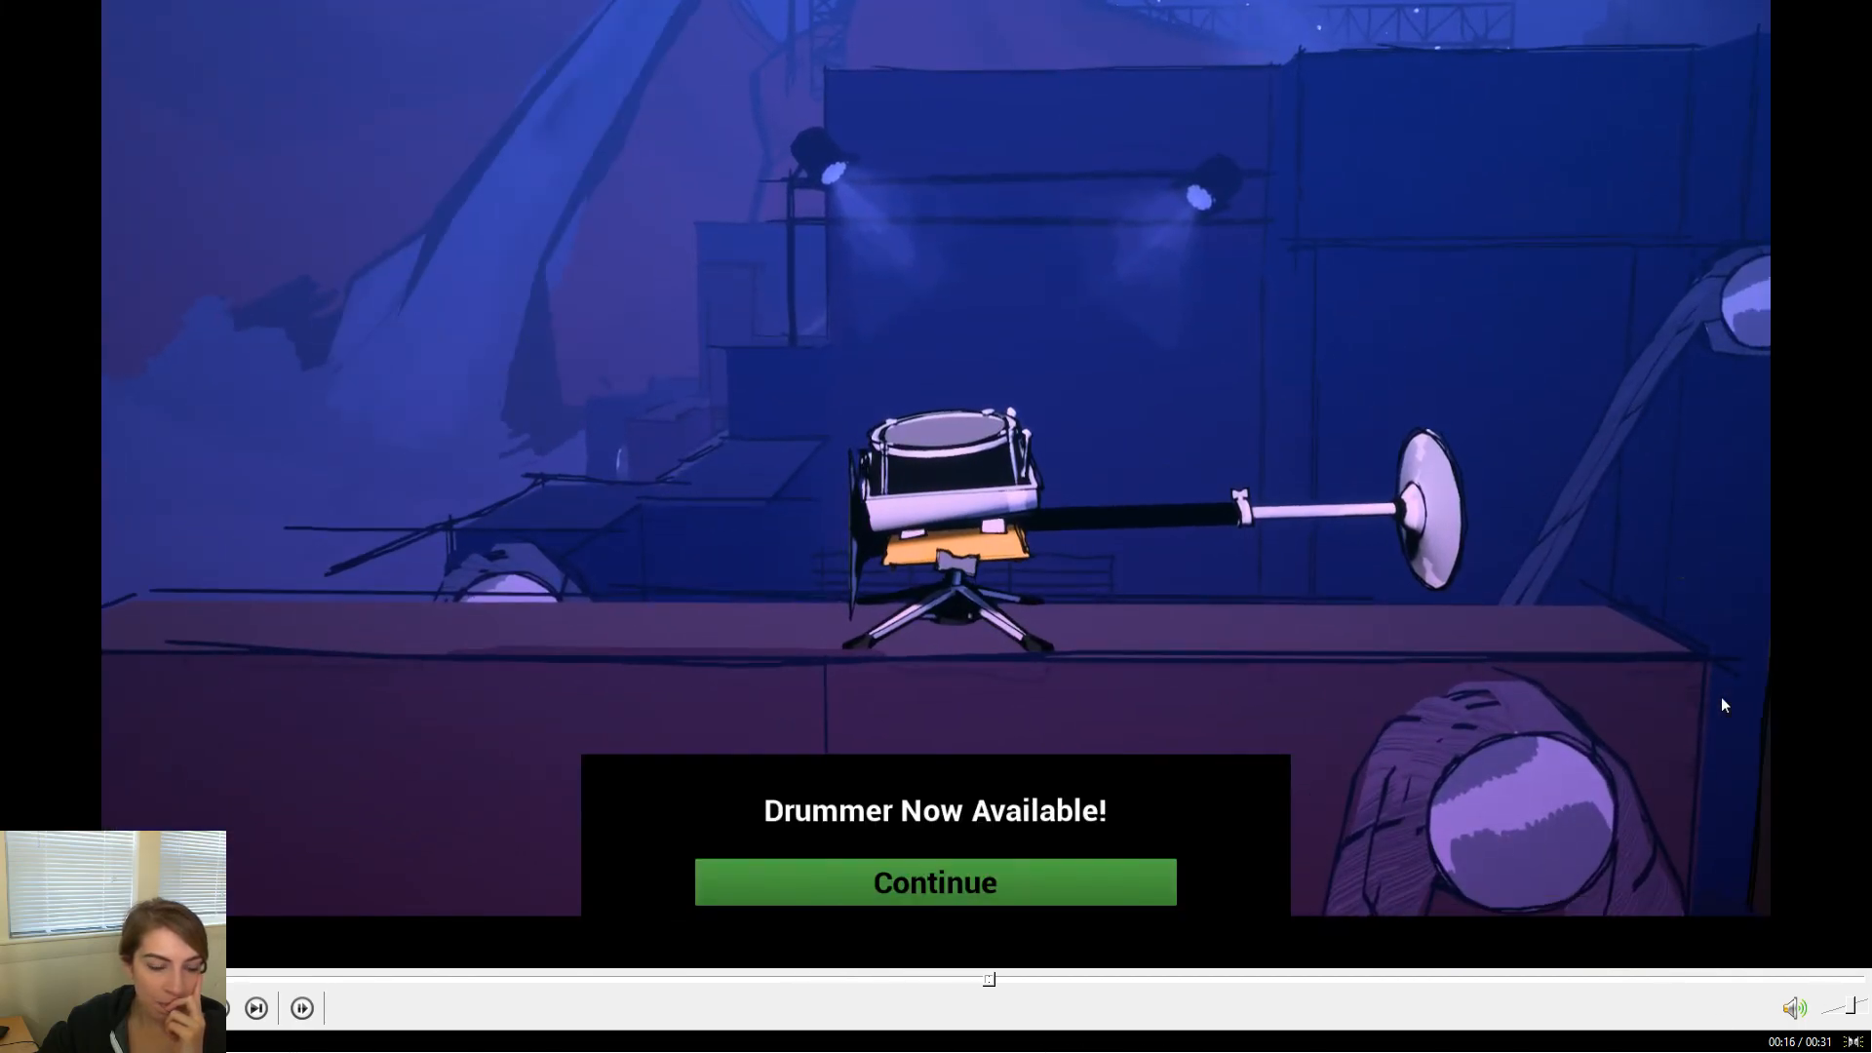
key("Home")
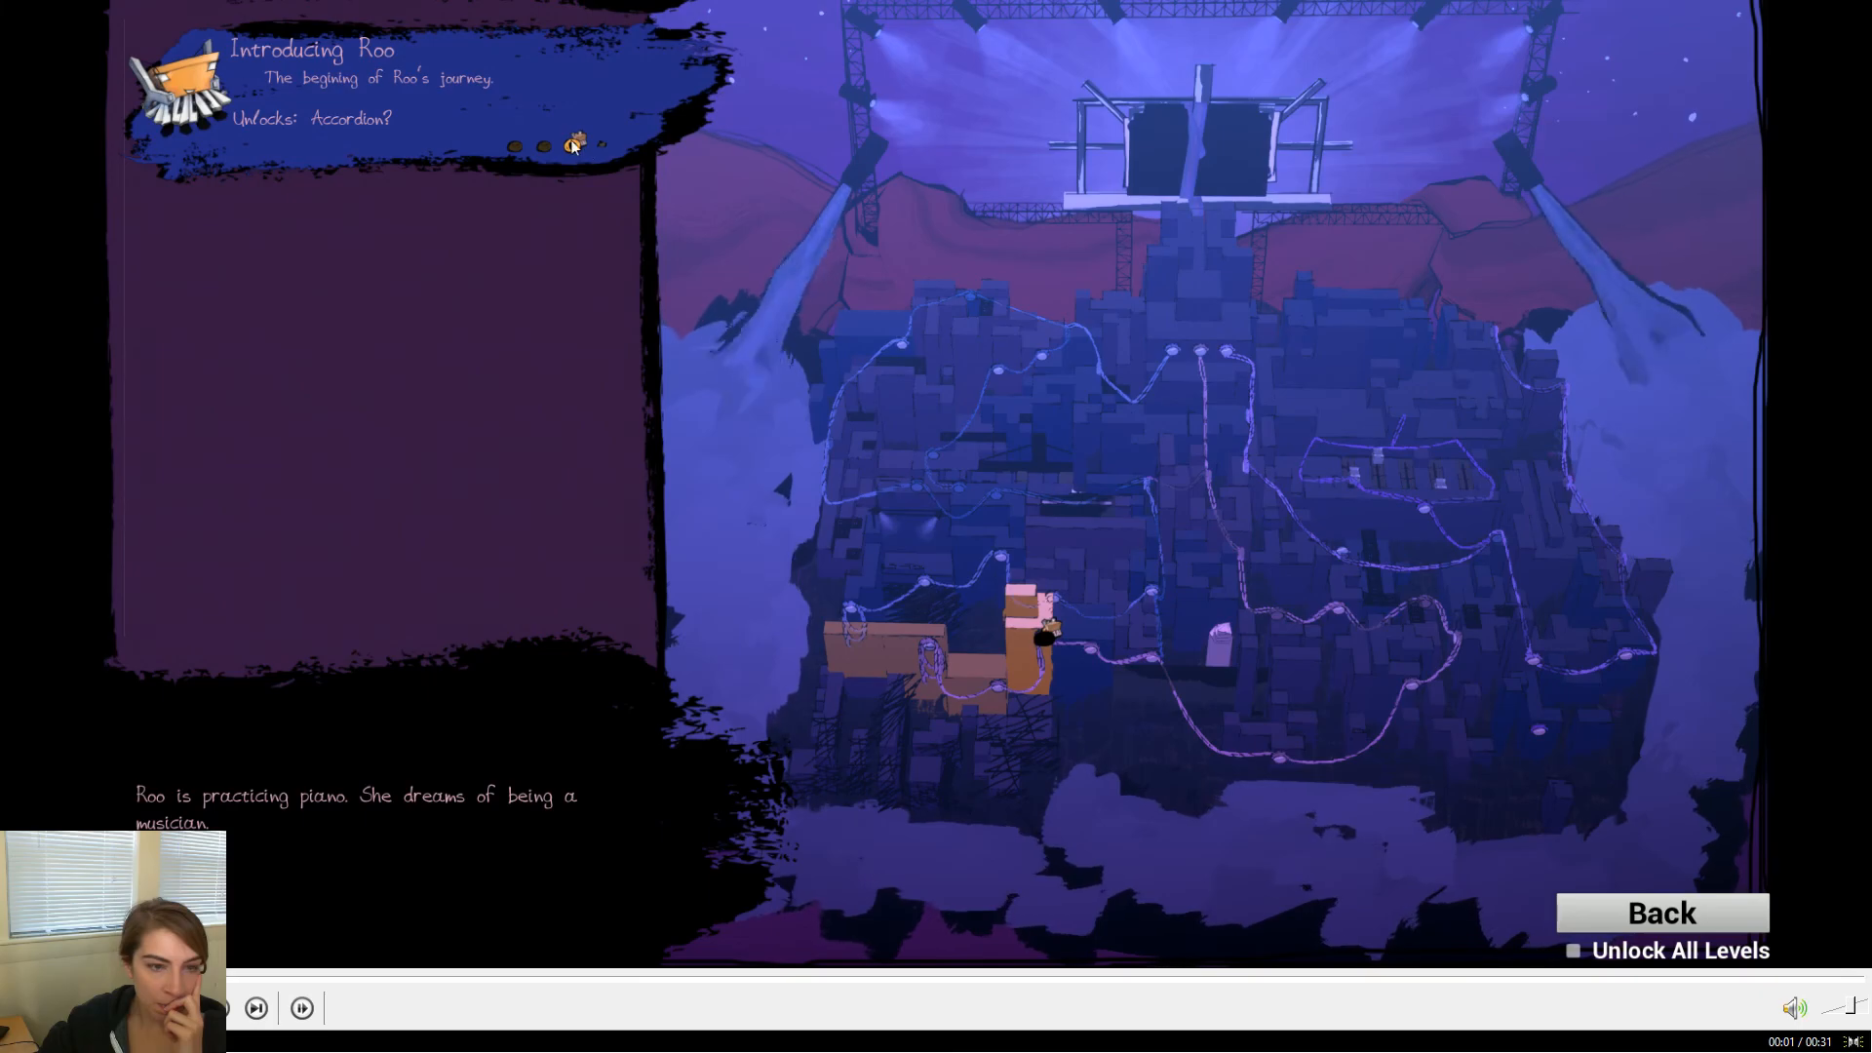